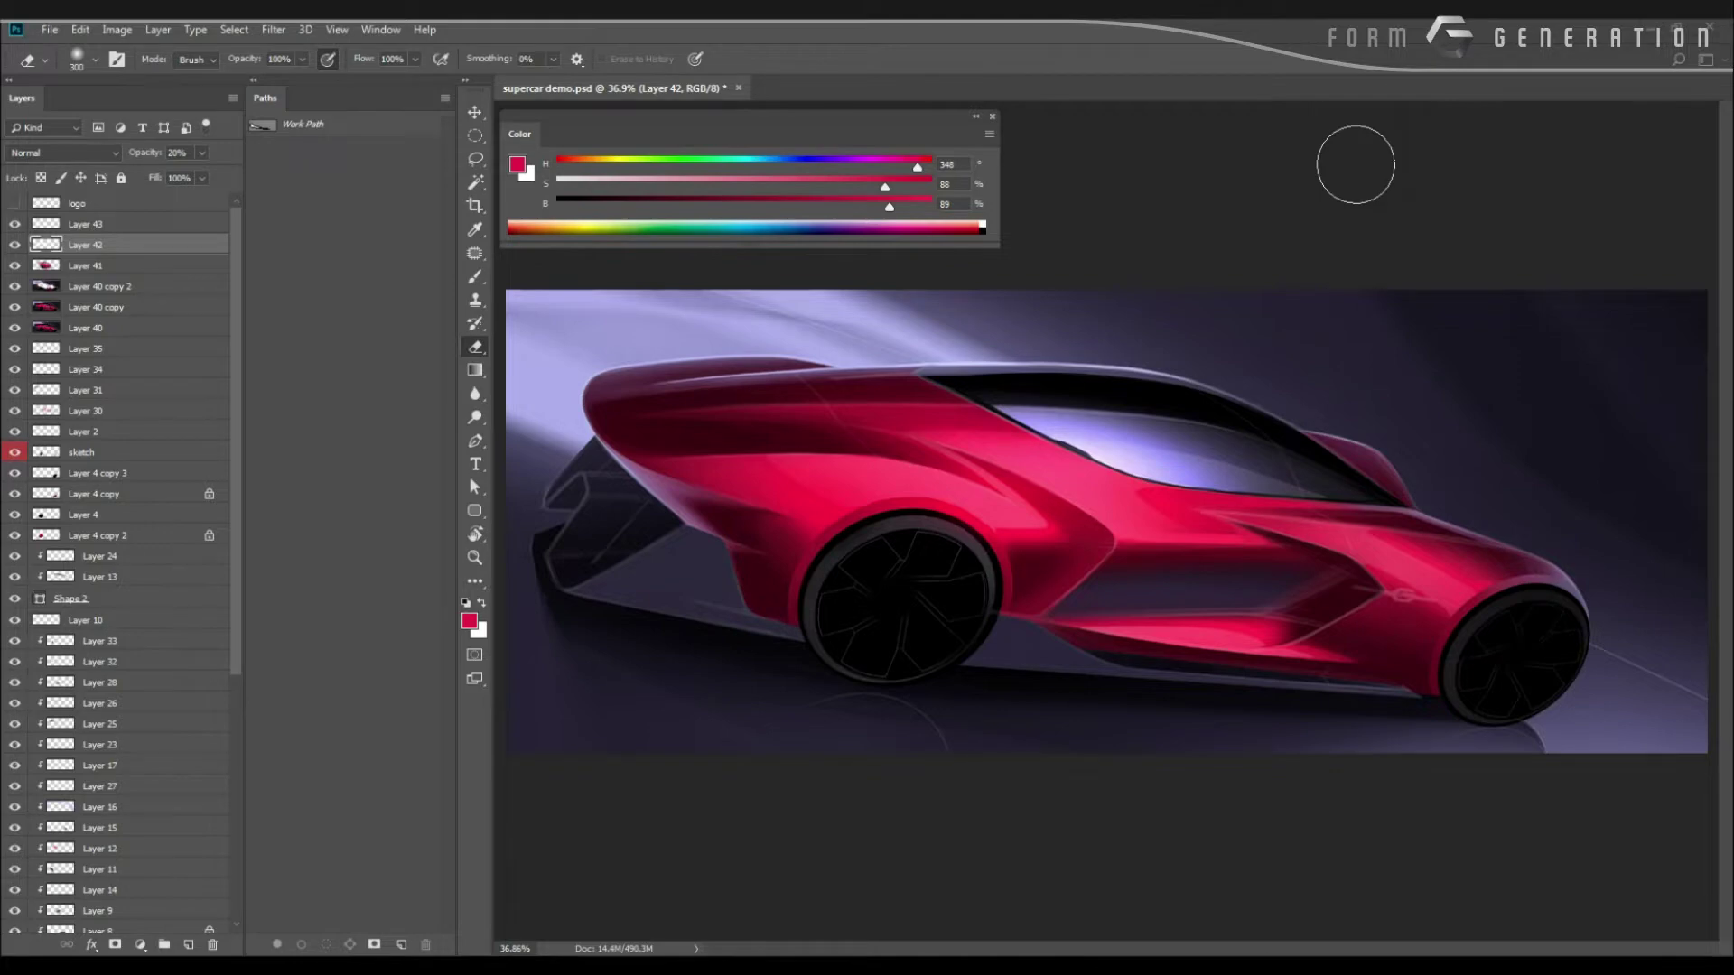
drag(784, 516, 701, 507)
drag(593, 500, 799, 536)
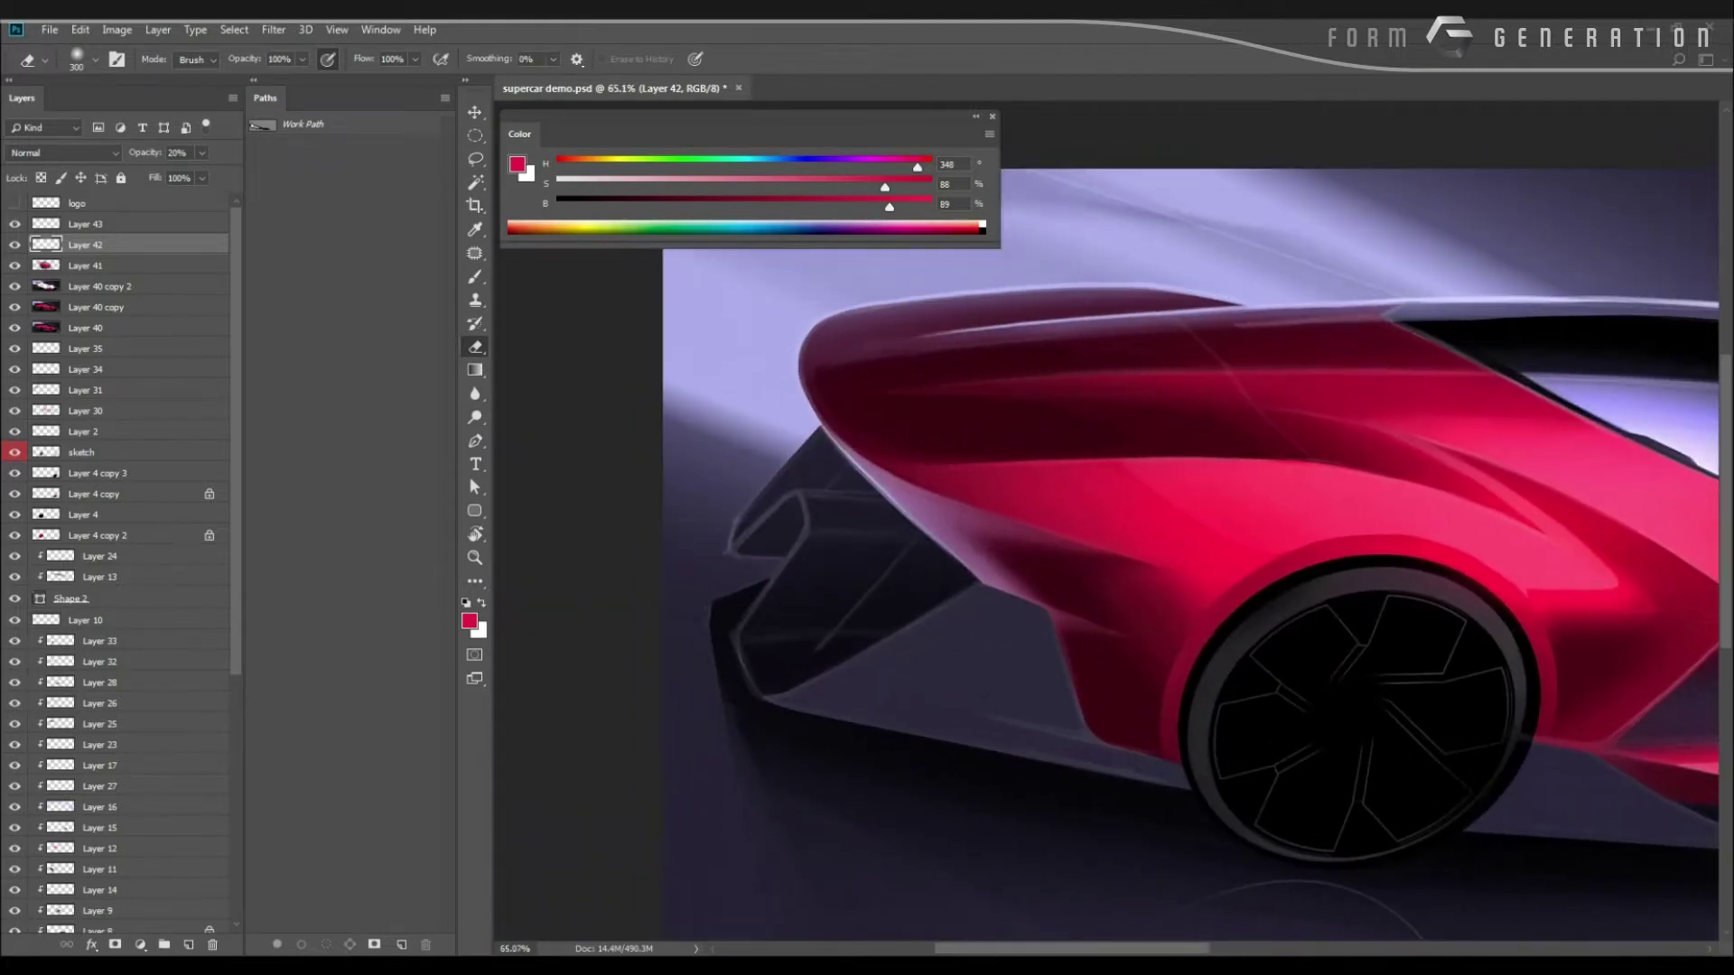
key(v)
ctrl+click(713, 625)
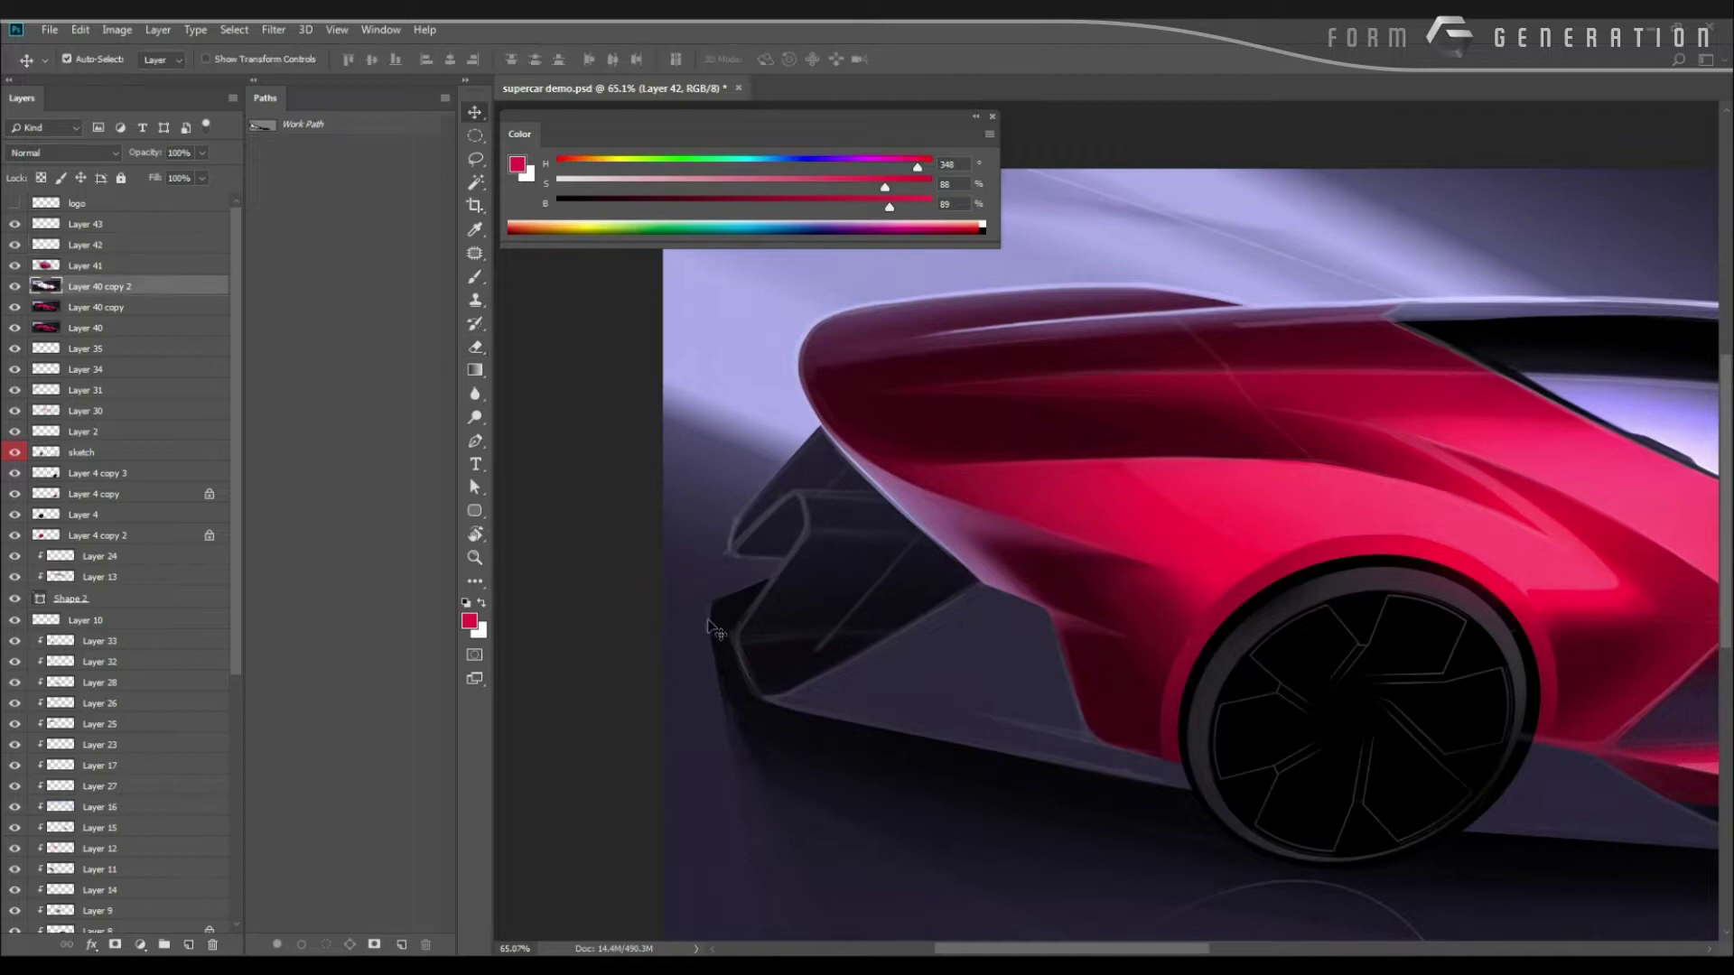
mouse_move(698, 586)
mouse_down()
mouse_move(638, 534)
mouse_move(677, 548)
mouse_move(631, 542)
mouse_move(655, 542)
mouse_up()
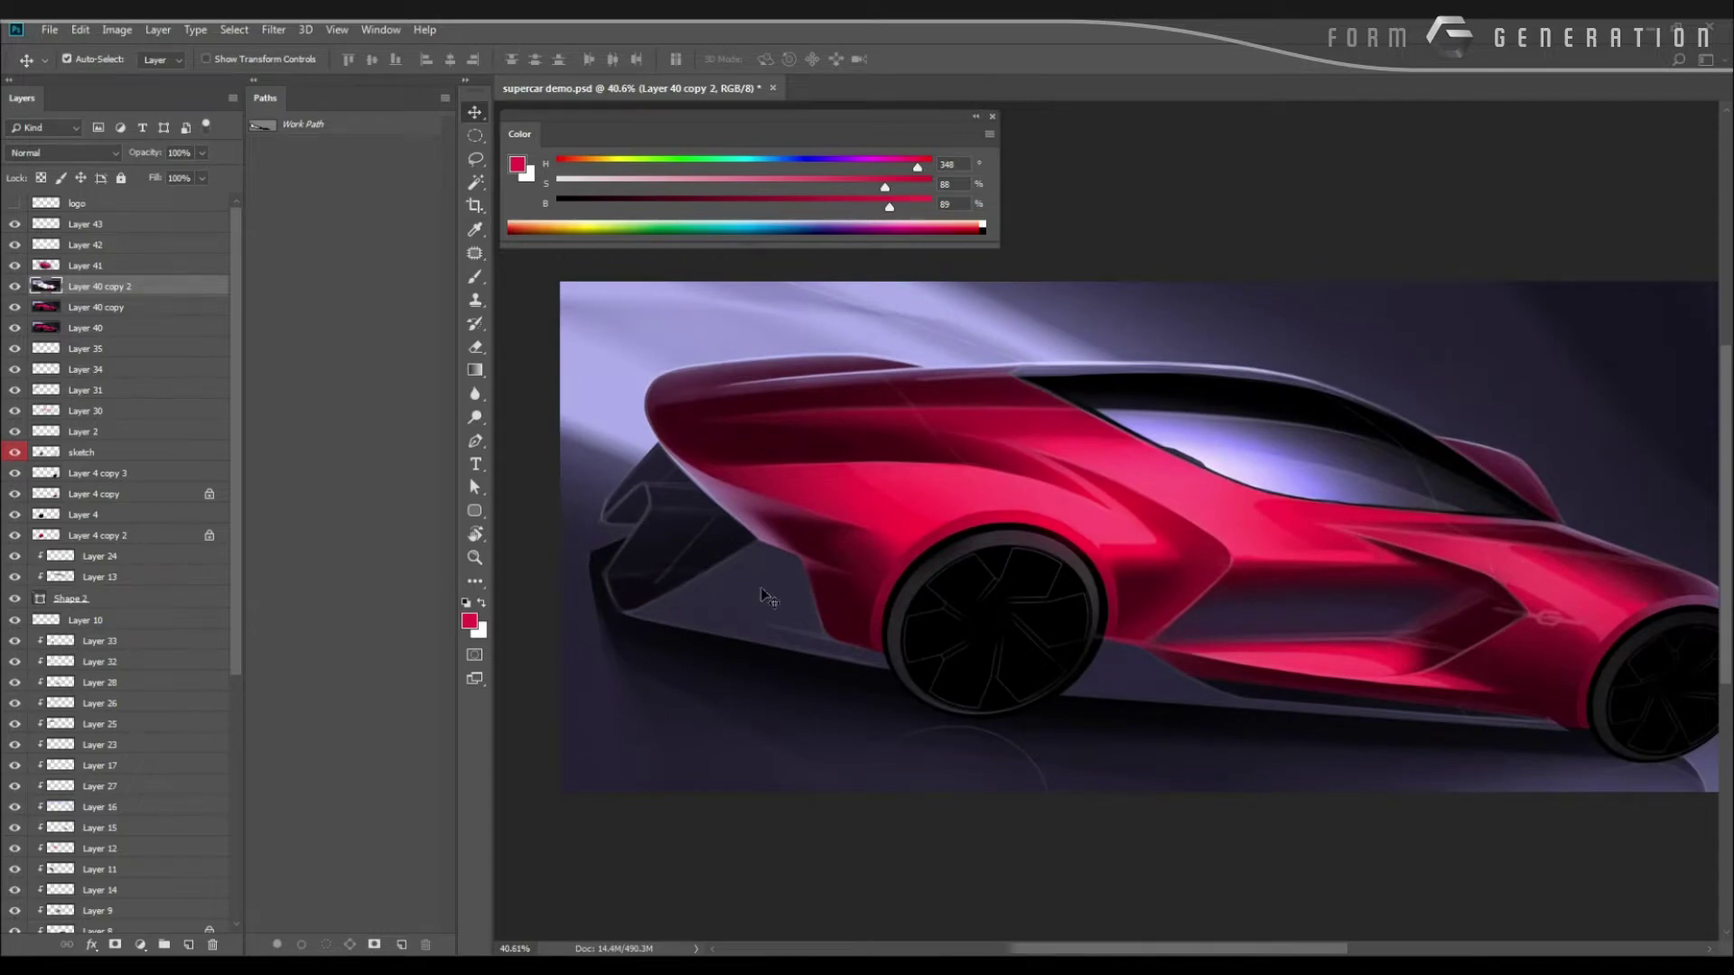
Above Layer 43, outline a flag-shaped wheel spoke over the car's side with the Pen tool in Shape mode.
click(122, 233)
key(p)
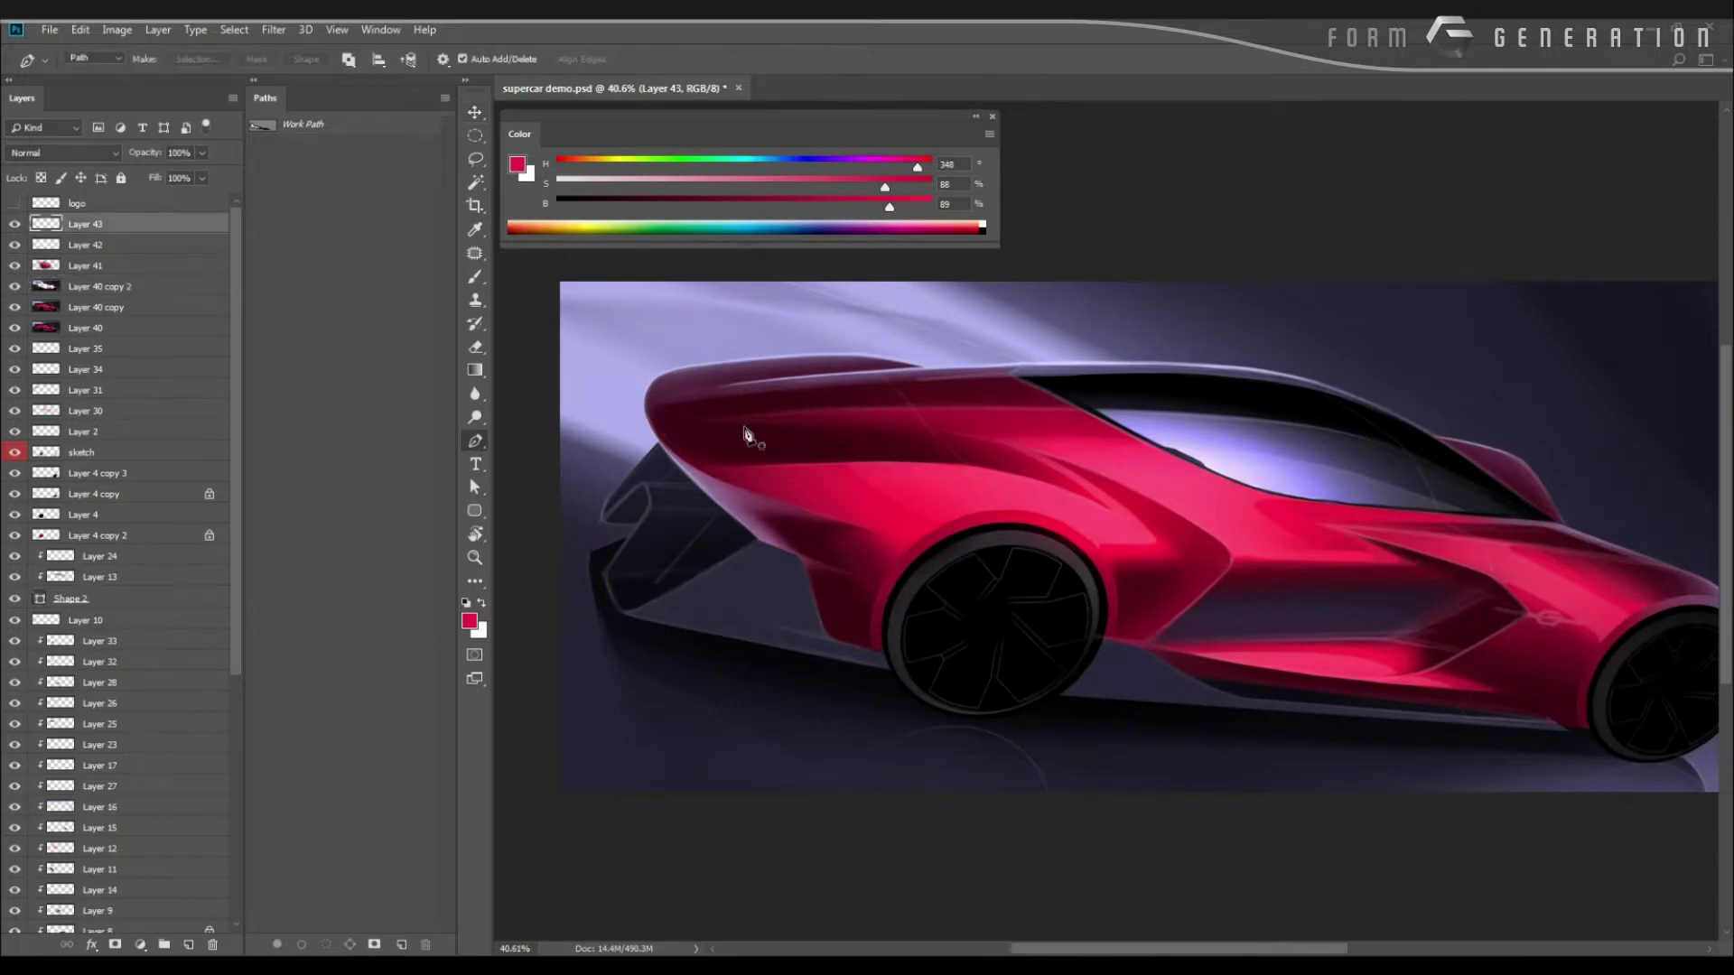
click(105, 63)
click(91, 74)
click(1078, 330)
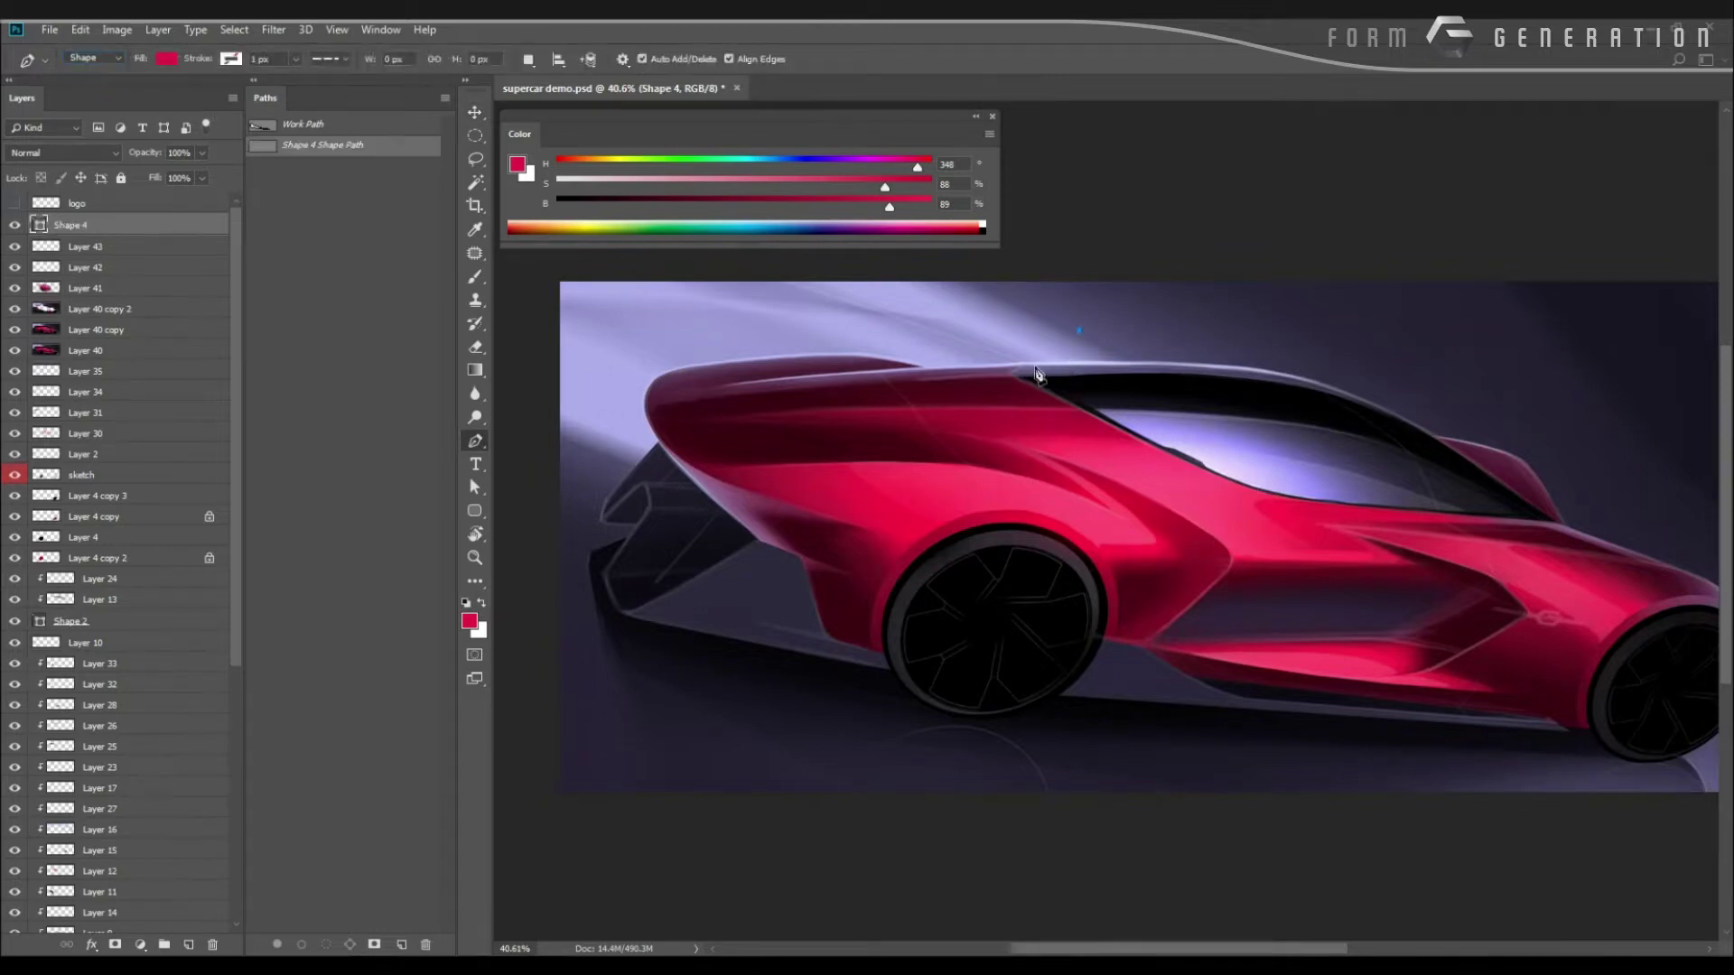
click(1018, 382)
click(1018, 481)
click(1002, 499)
click(992, 302)
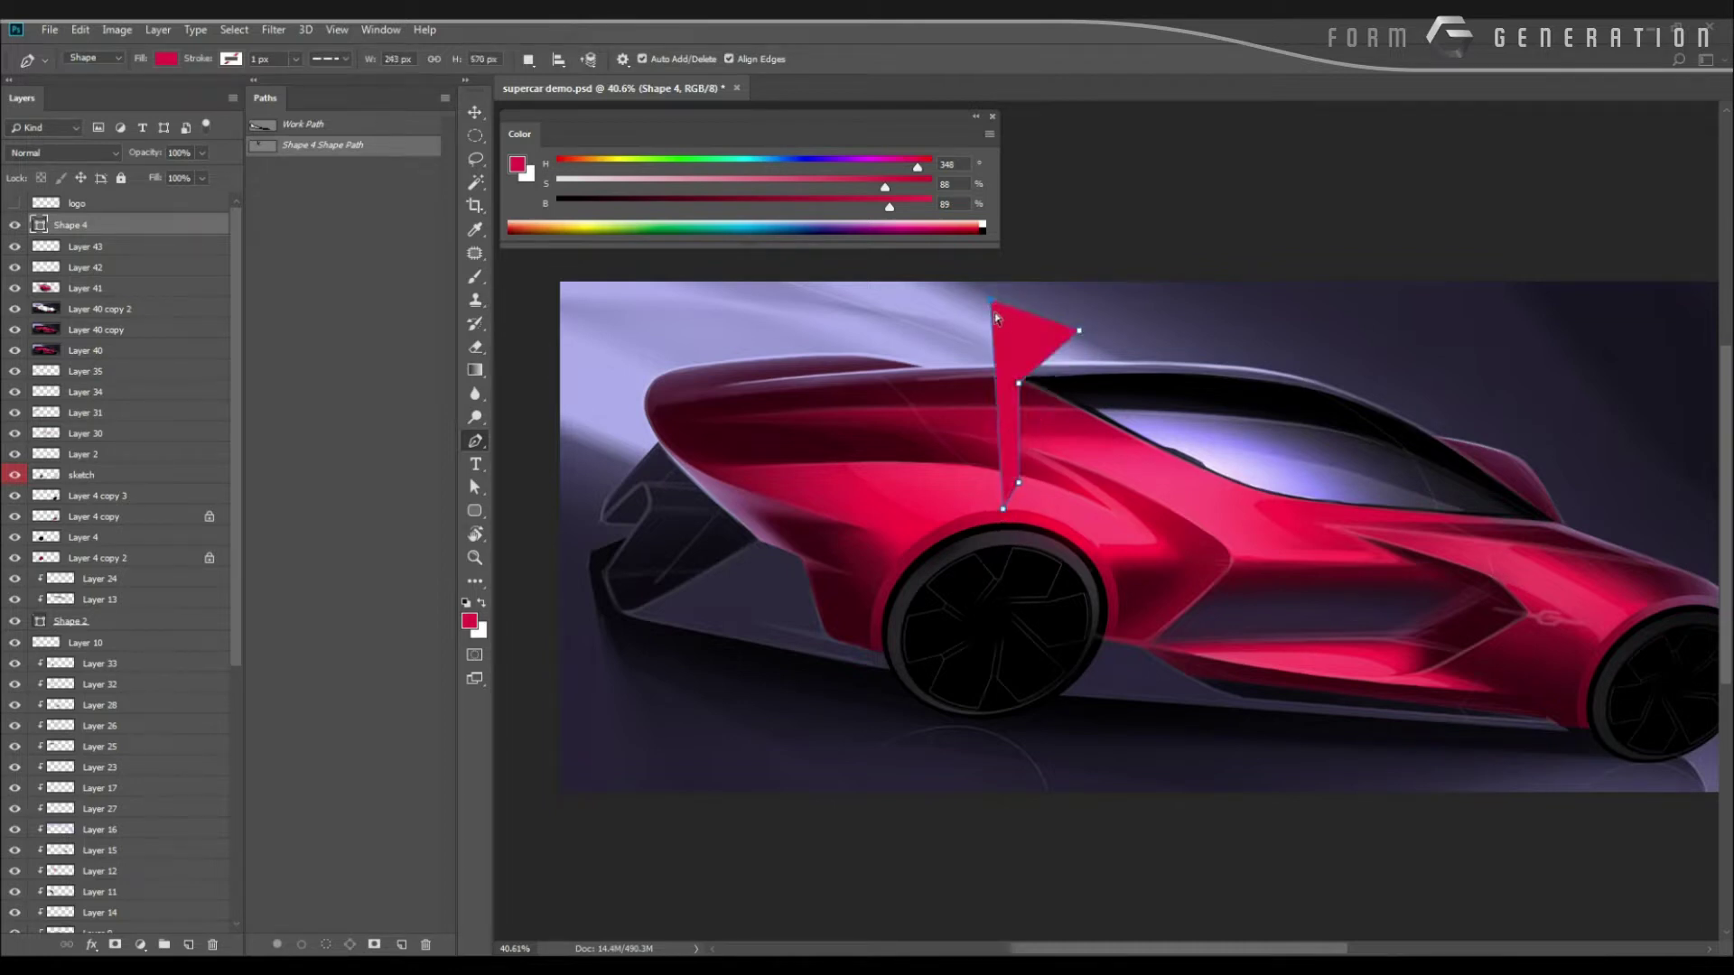
Adjust the spoke's anchor points to level and widen its flared upper end and refine the narrow stem.
drag(992, 300, 997, 296)
click(1084, 308)
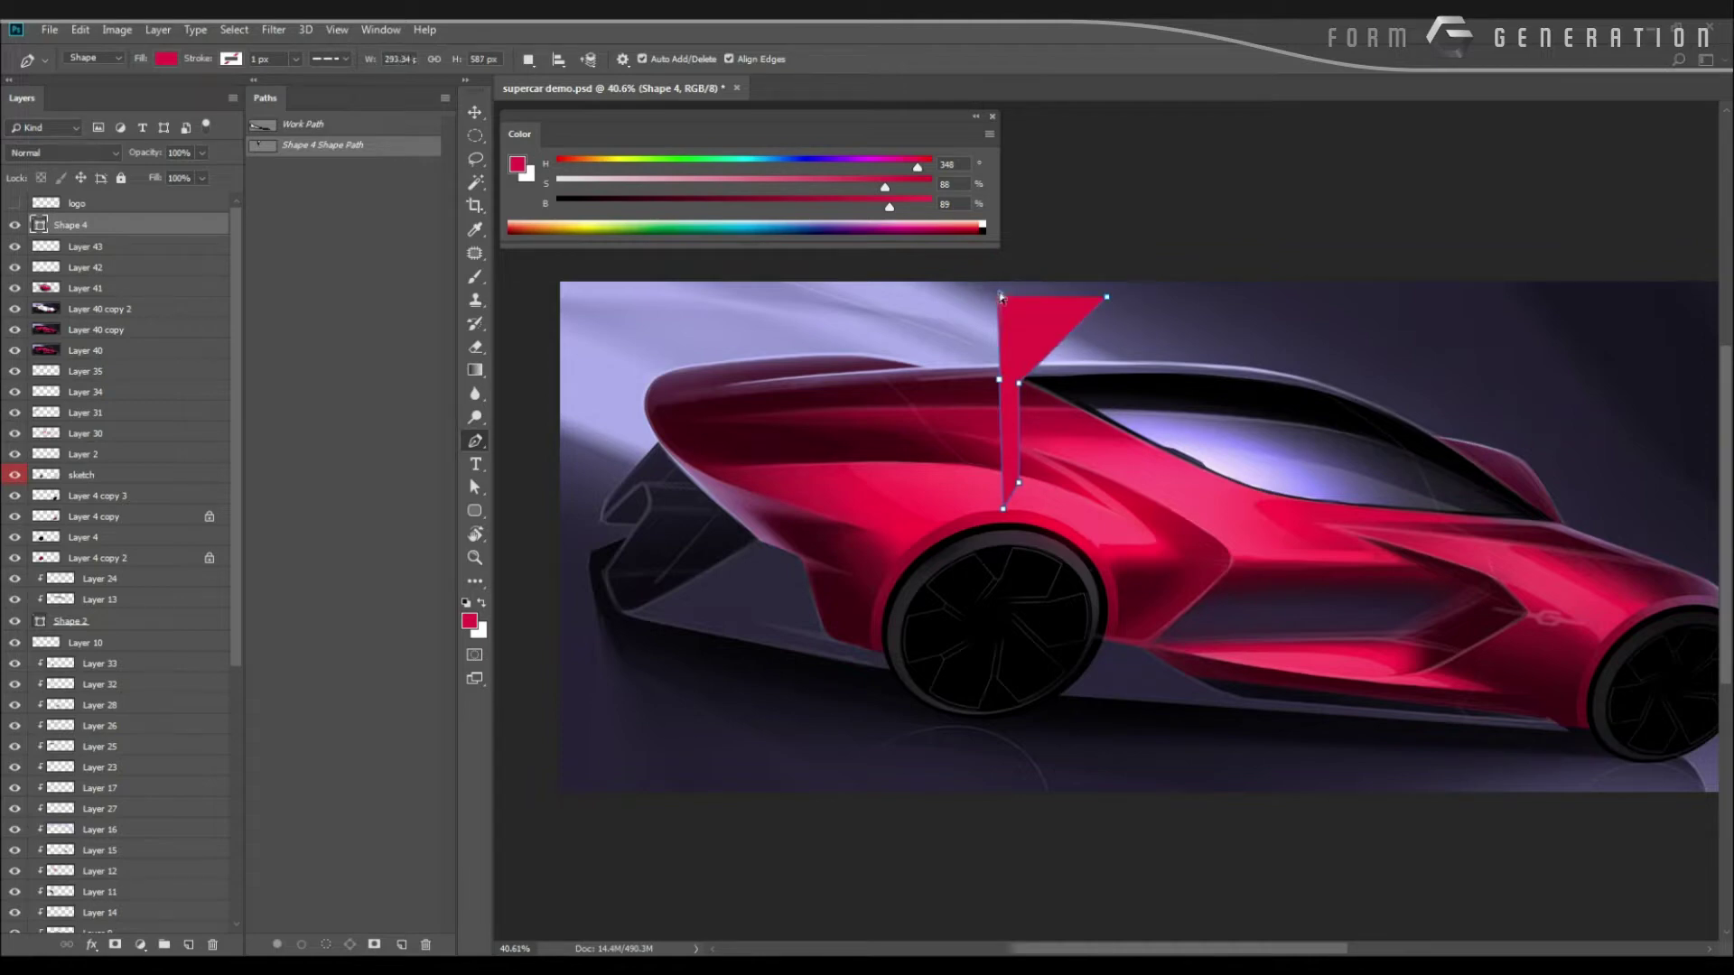
ctrl+click(1018, 384)
click(1018, 486)
drag(1018, 490, 1018, 482)
Change the spoke shape's fill colour to white (ffffff).
click(166, 58)
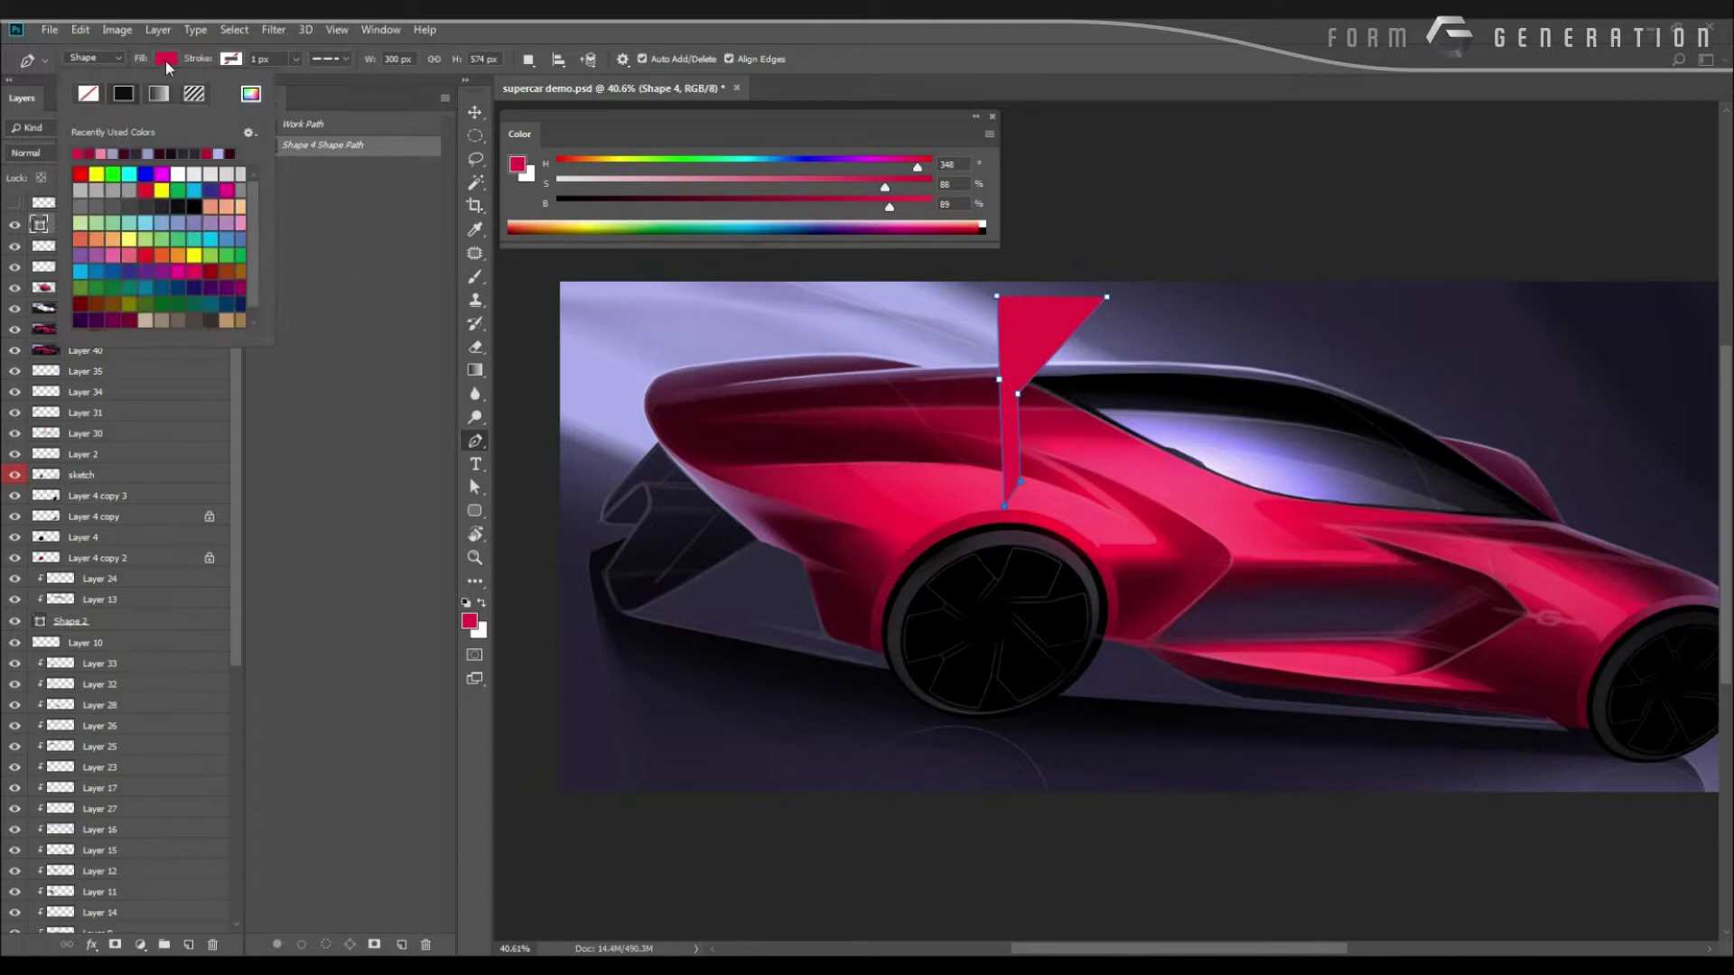
click(252, 94)
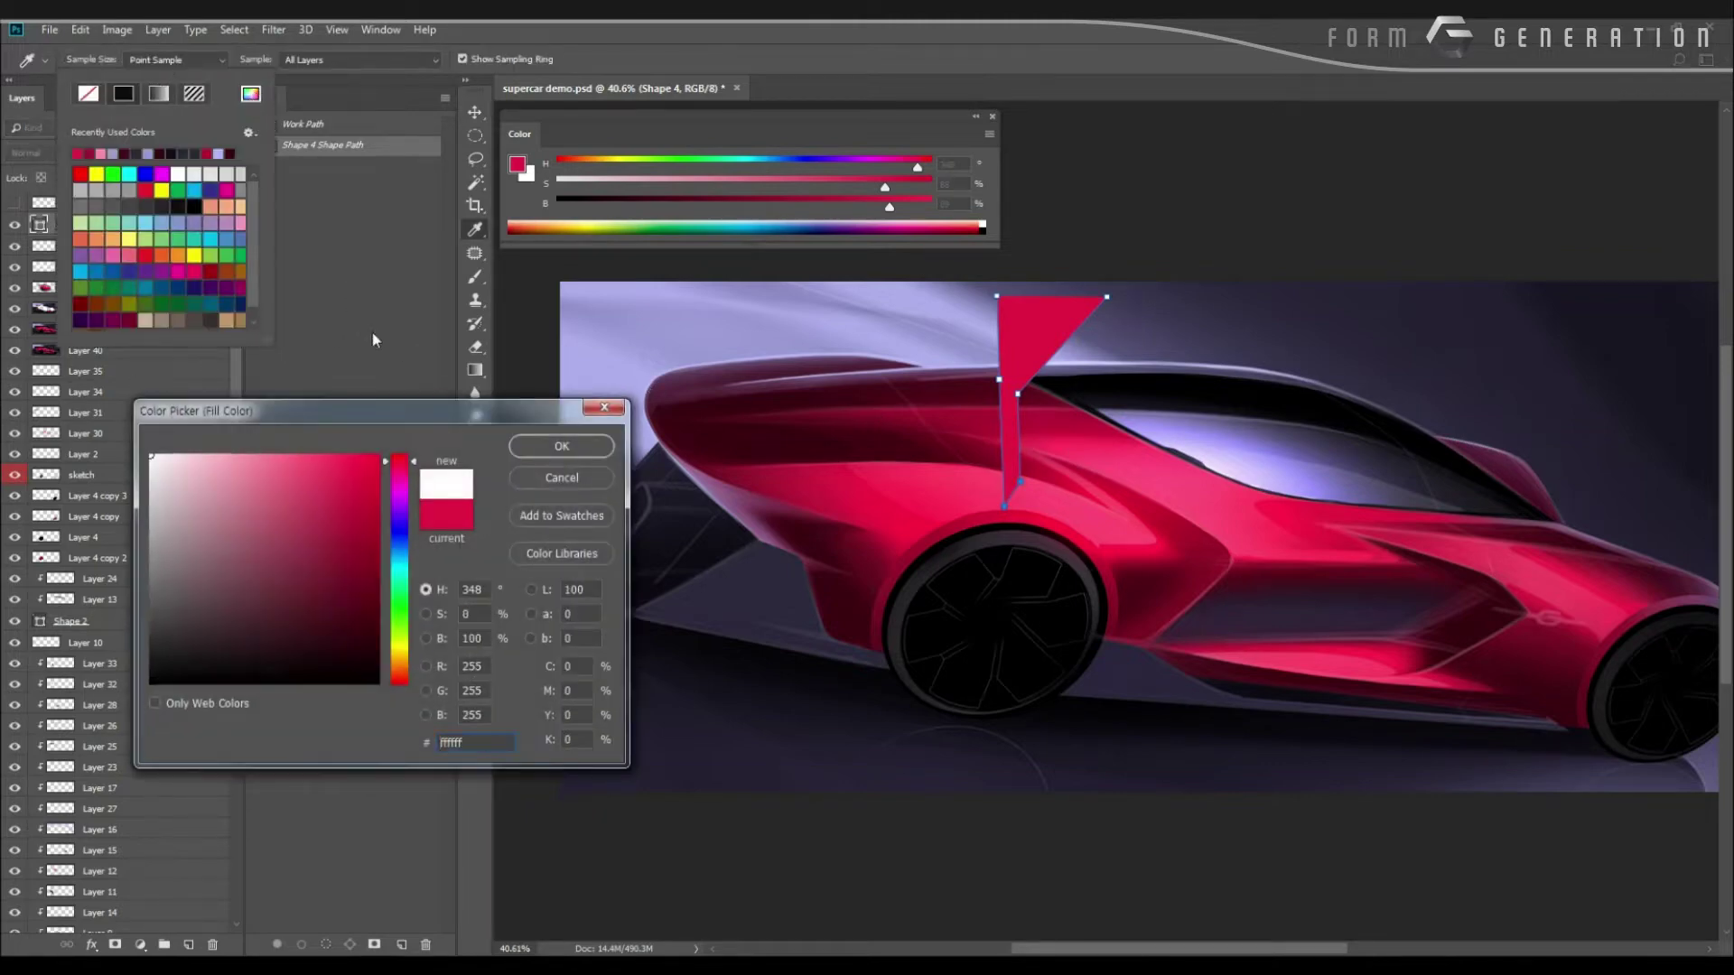
click(531, 444)
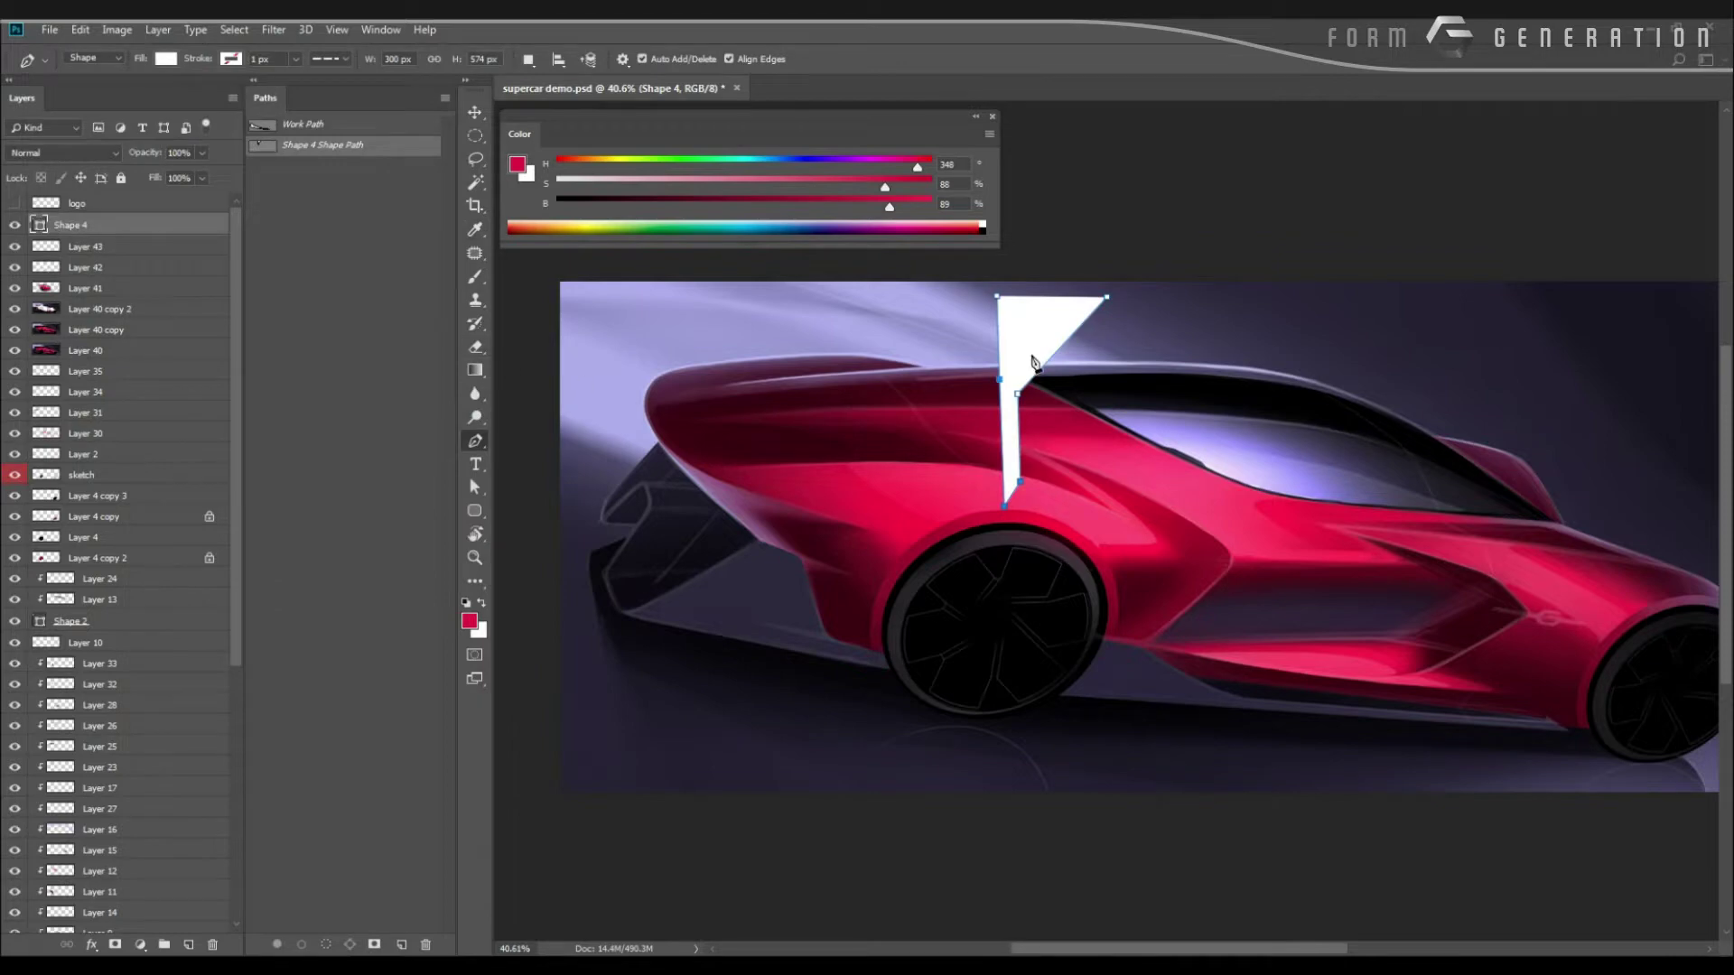
Free-transform the spoke, shifting it slightly down toward the front of the car and stretching its height to about 110%.
key(v)
key(ctrl+t)
mouse_move(1024, 325)
mouse_down()
mouse_move(1049, 357)
mouse_move(1020, 320)
mouse_up()
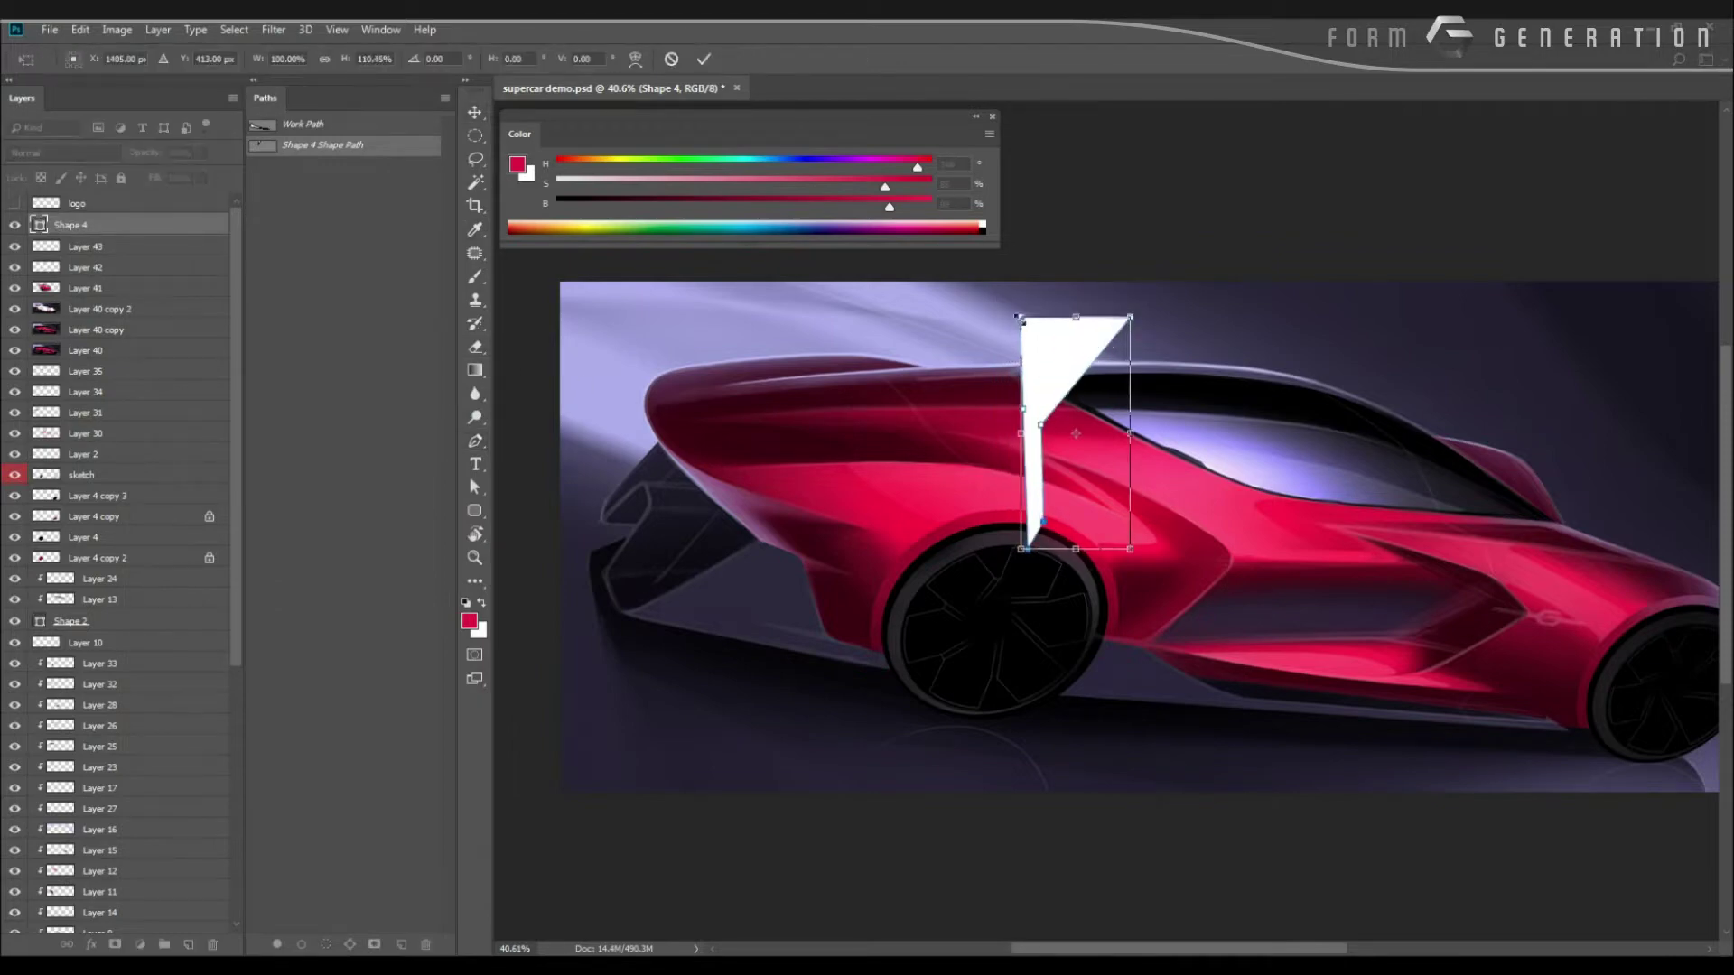
drag(1075, 548, 1069, 548)
key(Return)
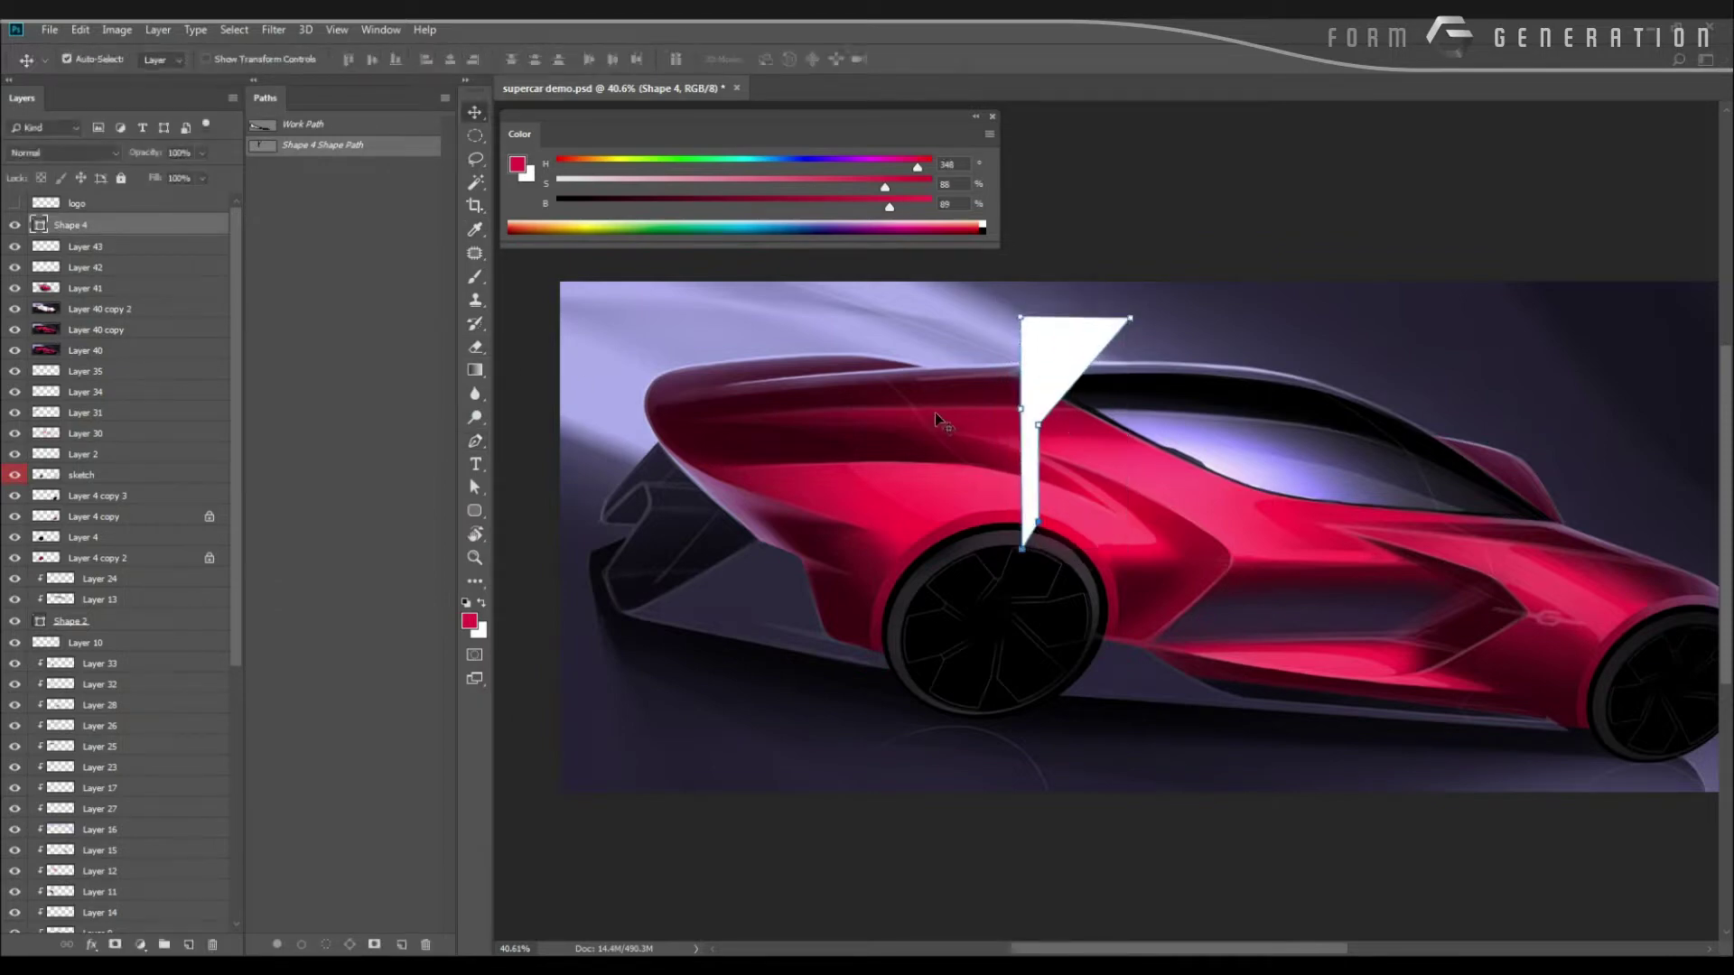
Skew the spoke horizontally by about -13° so its lower tip slants toward the rear of the car.
key(ctrl+t)
key(Return)
key(ctrl+t)
drag(1038, 549, 984, 548)
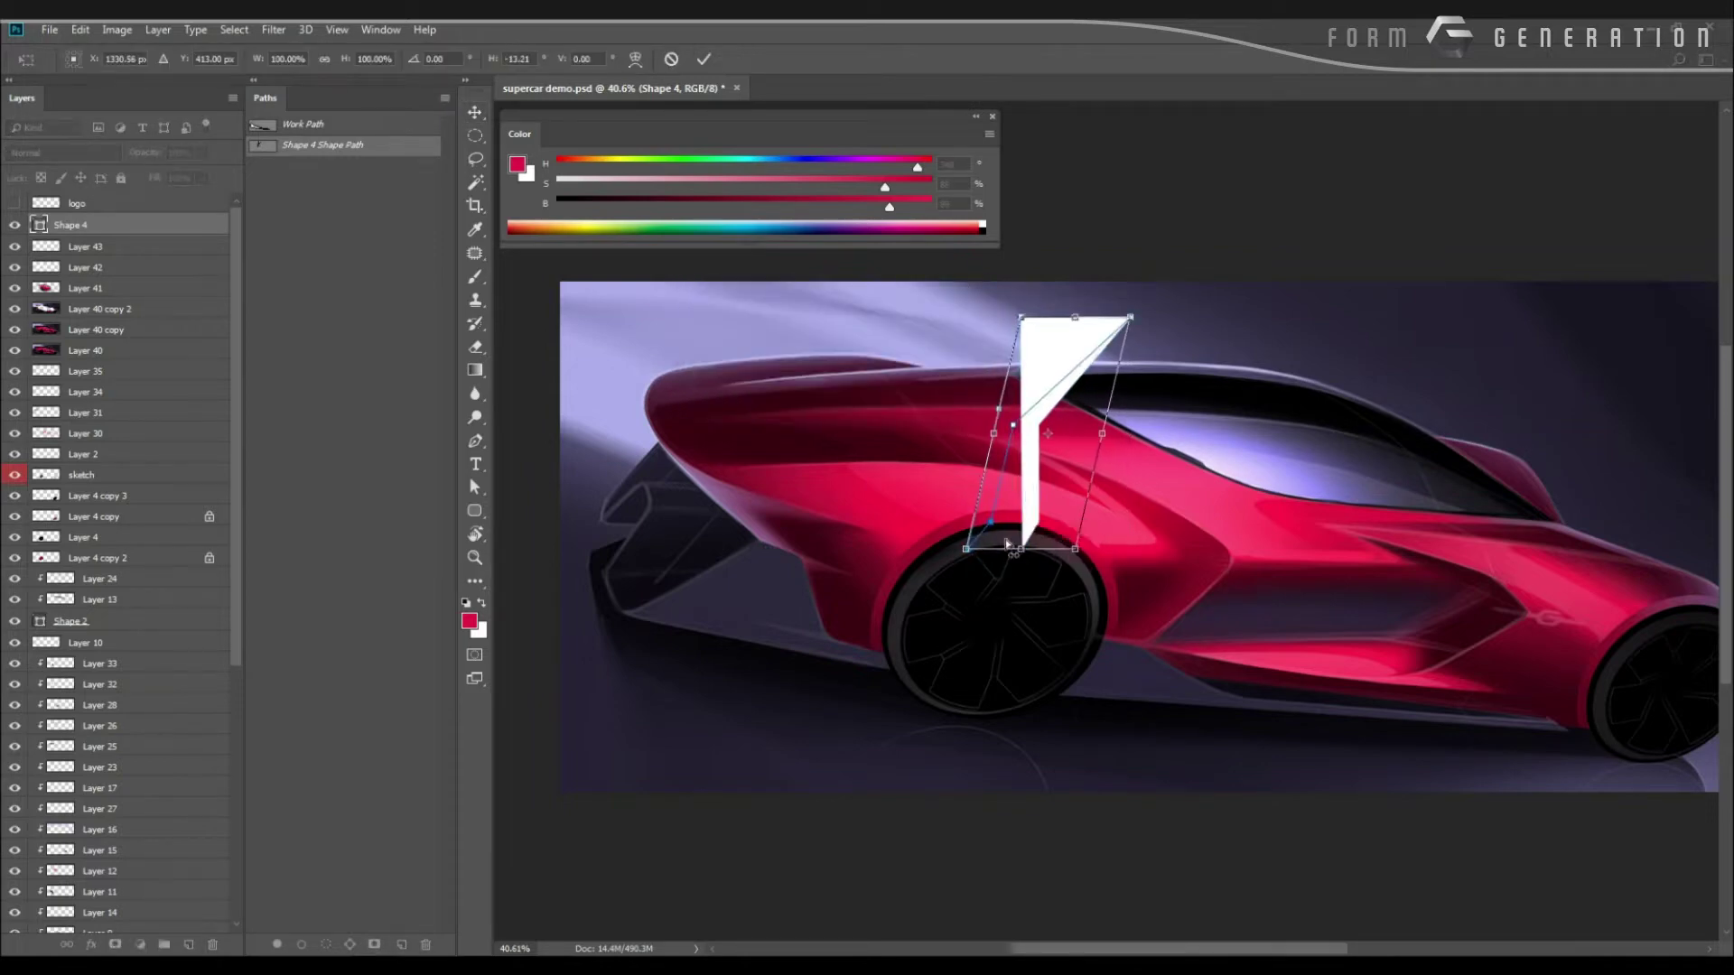
key(Return)
key(ctrl+j)
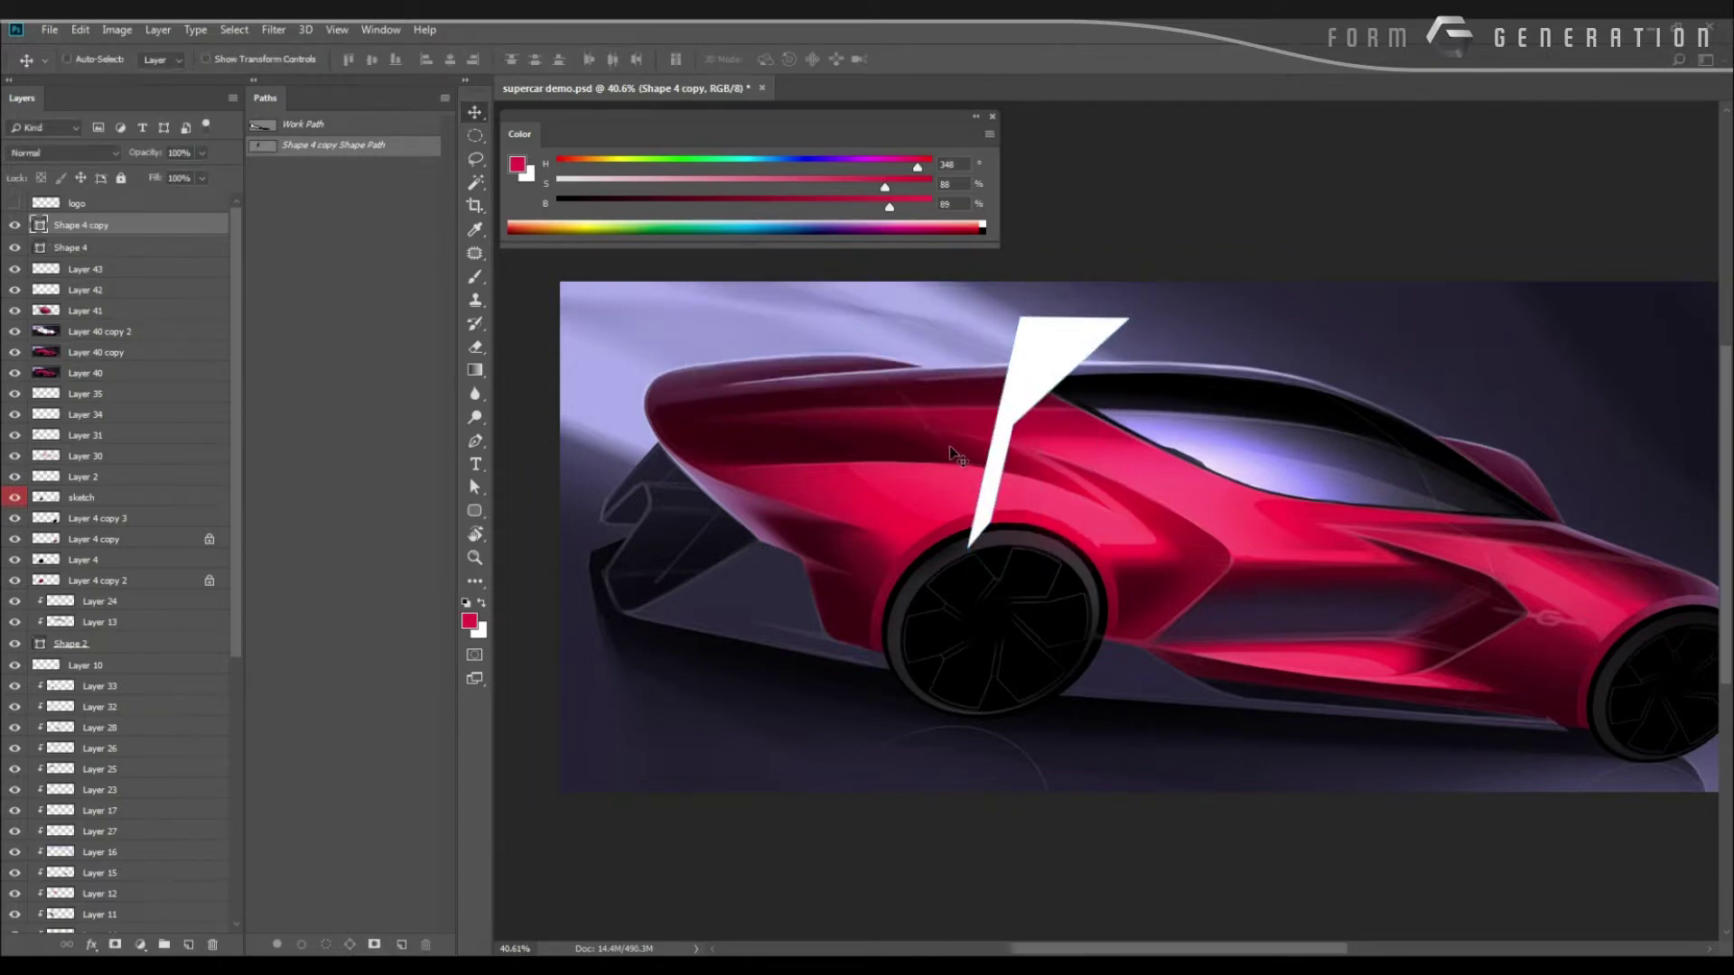
key(ctrl+t)
key(alt+space)
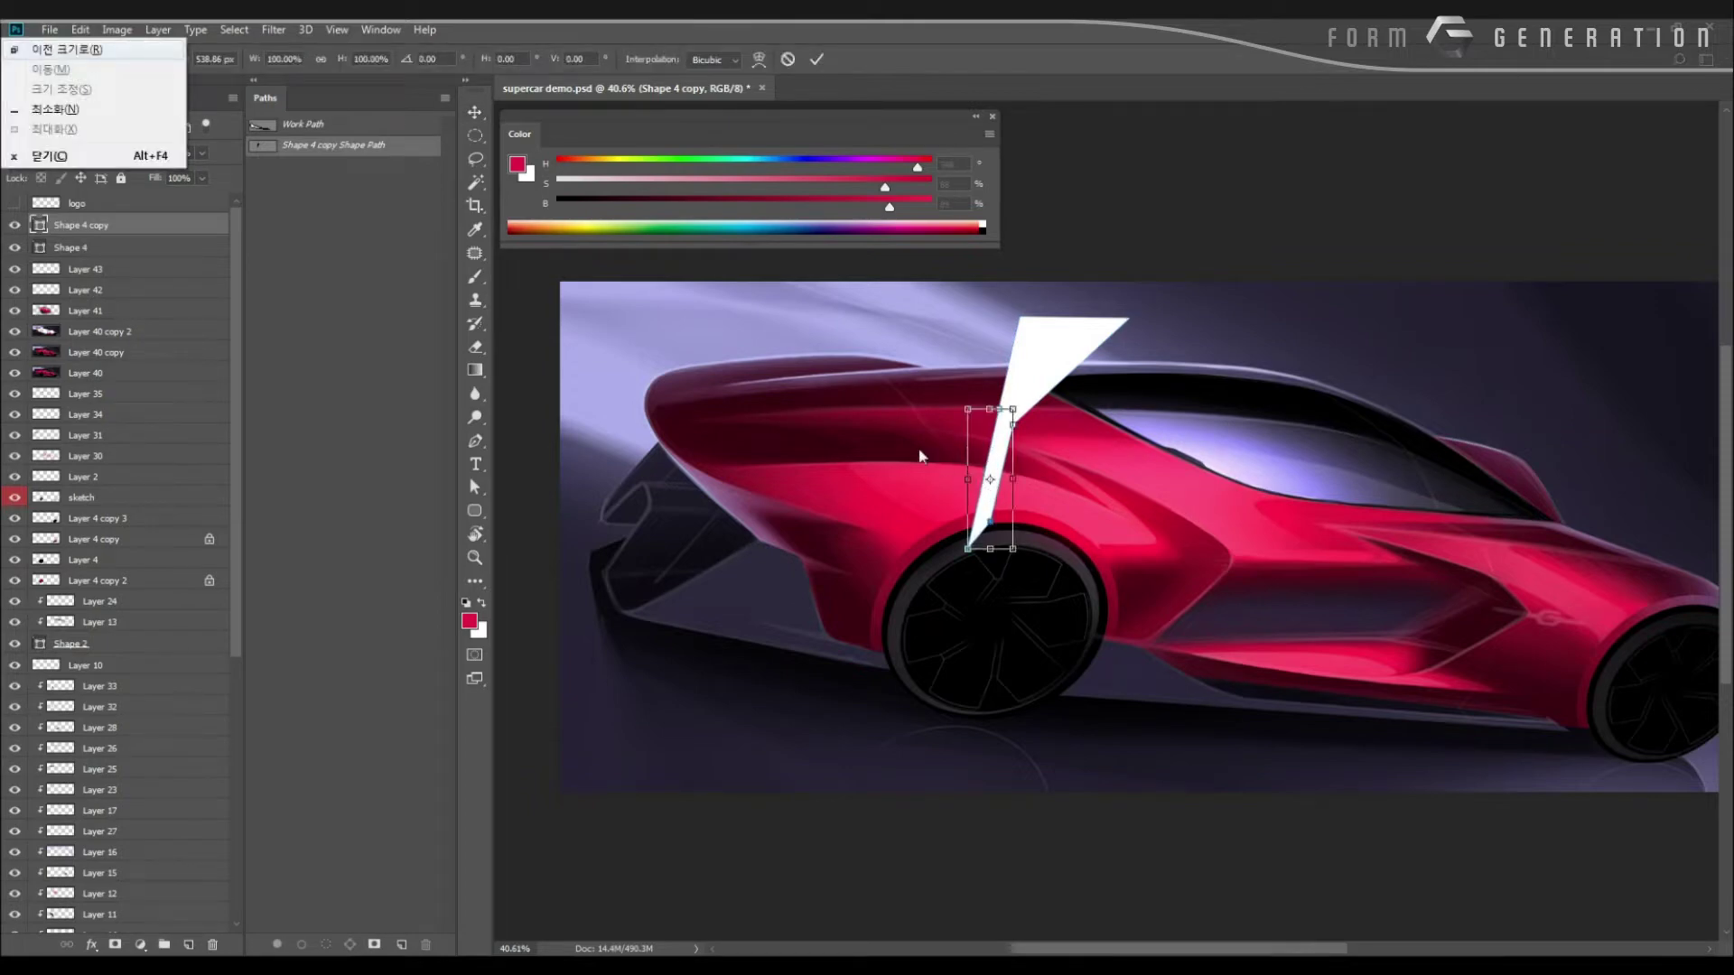
key(Escape)
key(Escape)
key(ctrl+z)
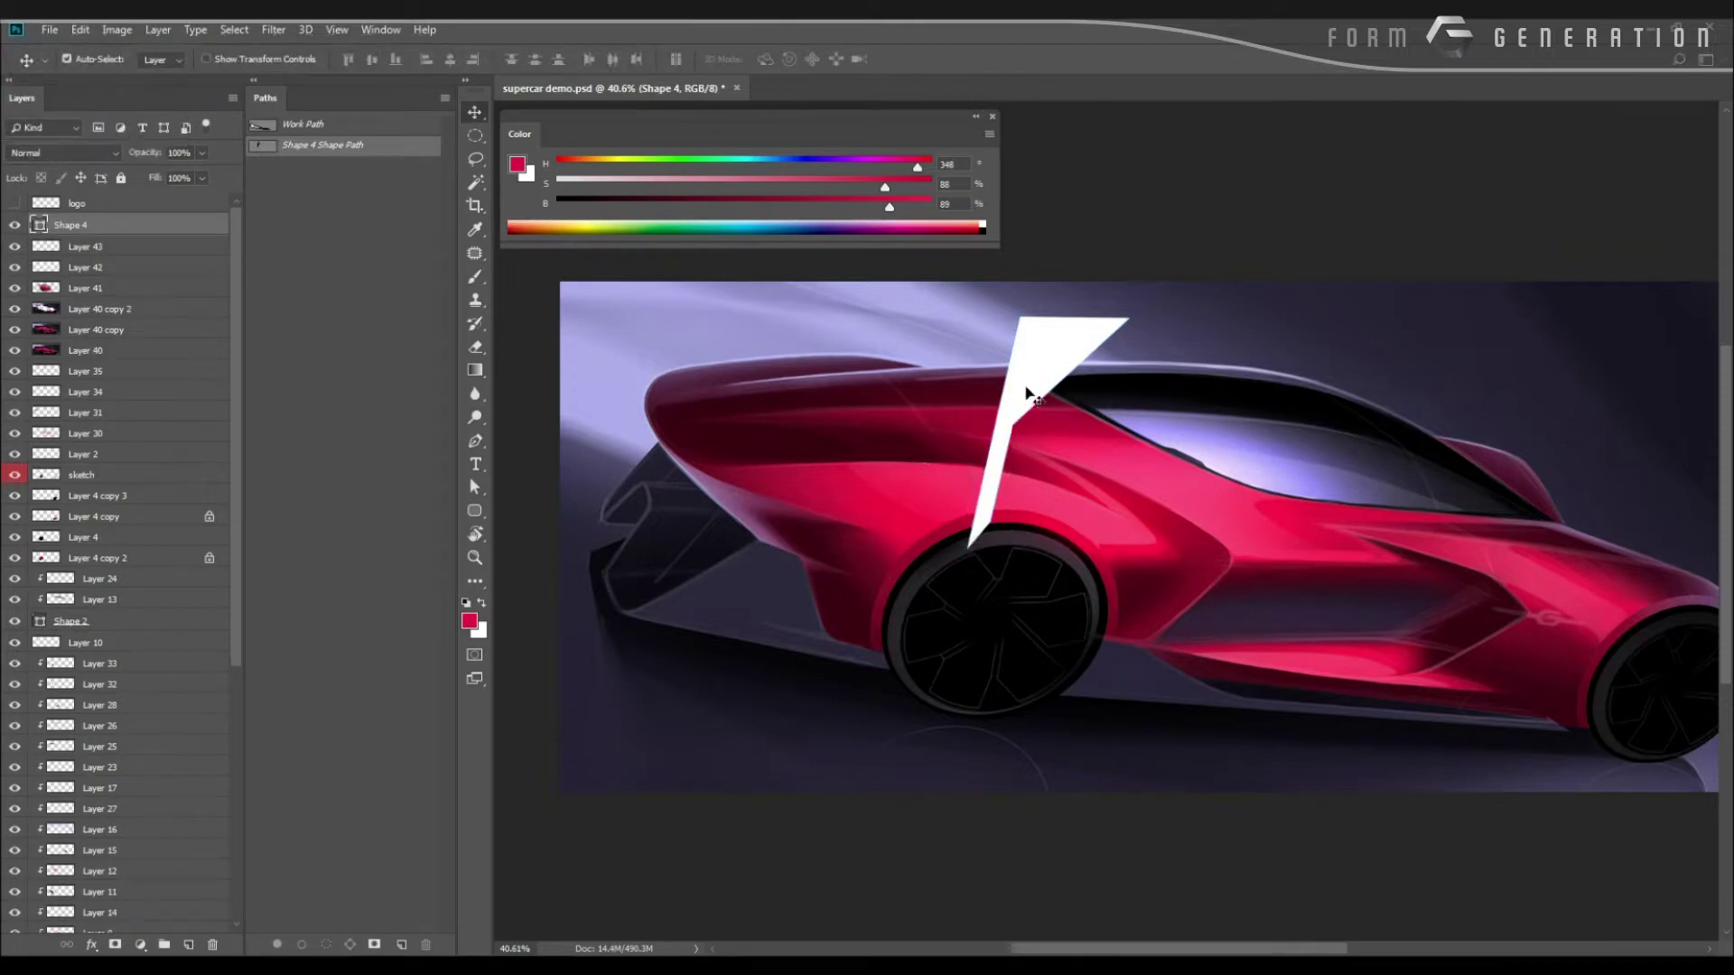
Move the spoke over the side window and scale it down to roughly two thirds of its size.
drag(1048, 383, 1319, 411)
key(ctrl+t)
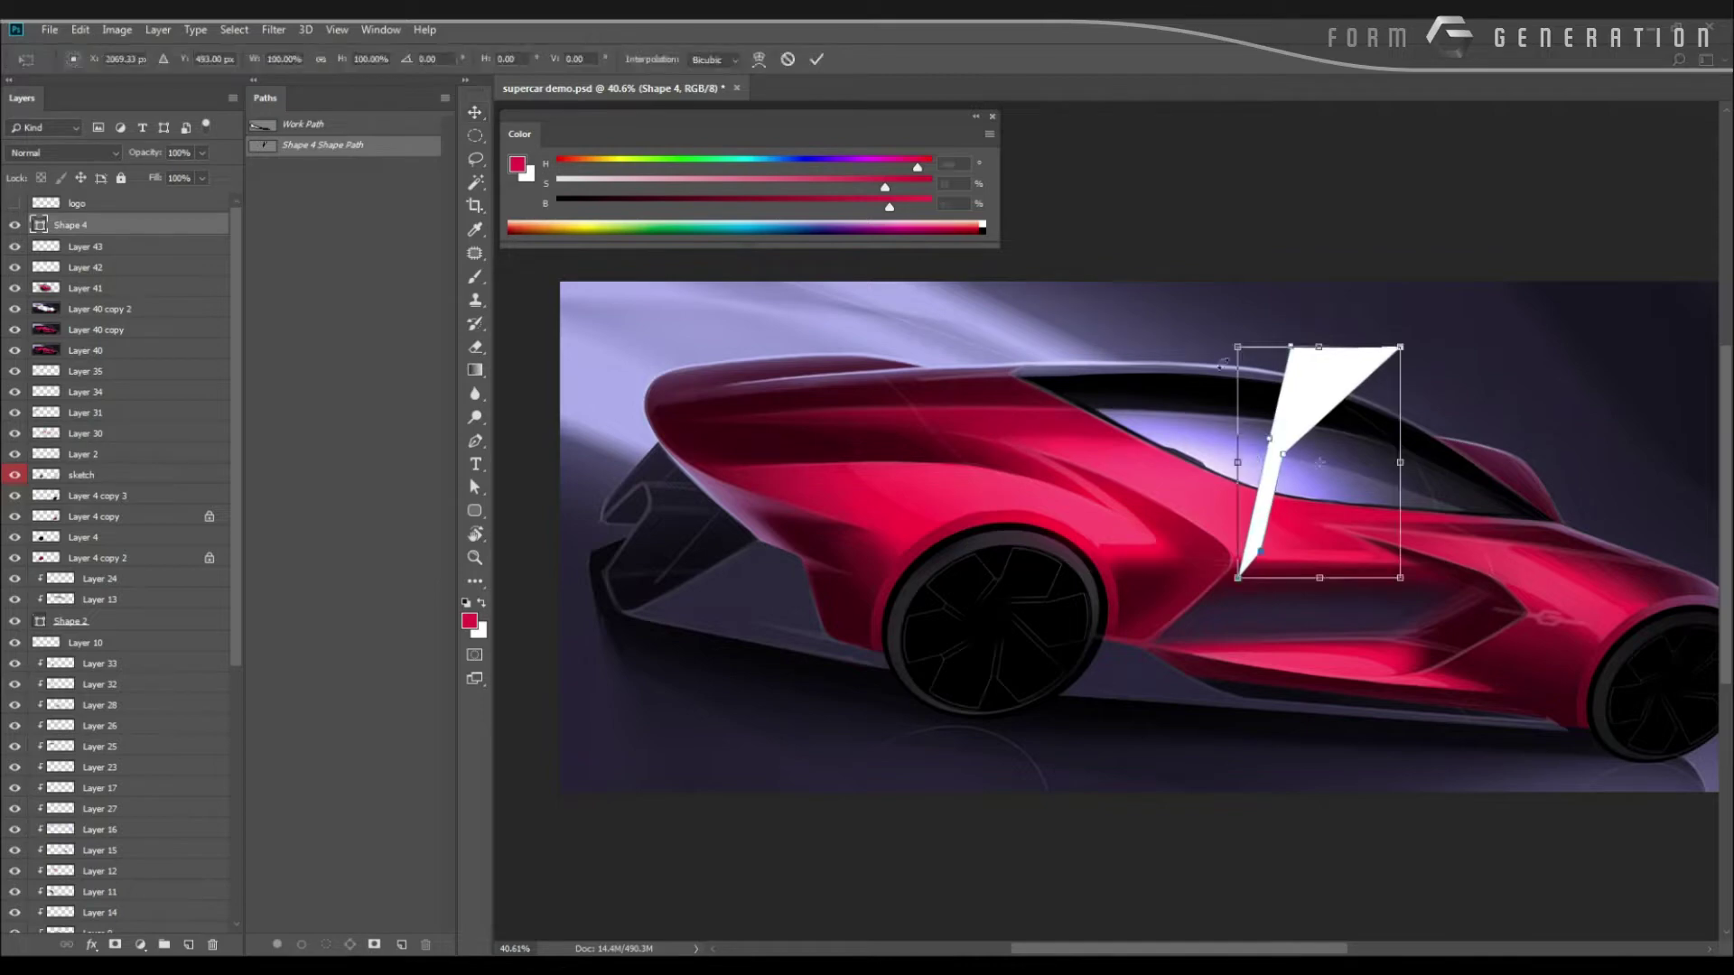
drag(1238, 347, 1302, 376)
key(Return)
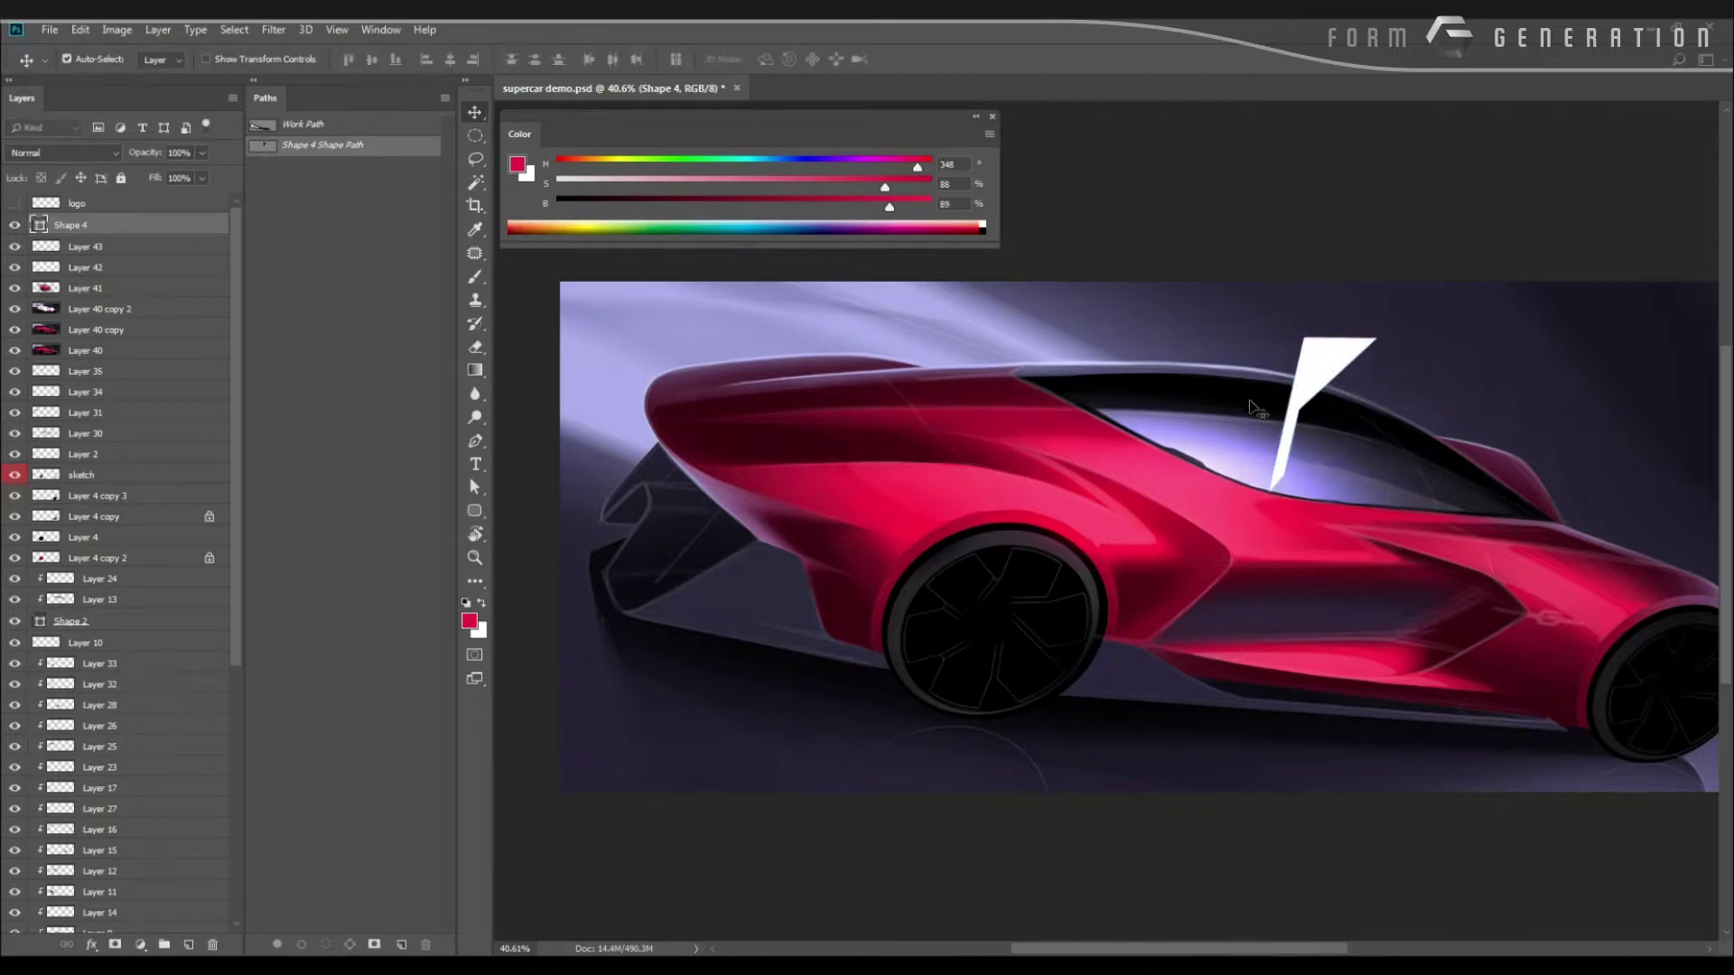
key(ctrl+j)
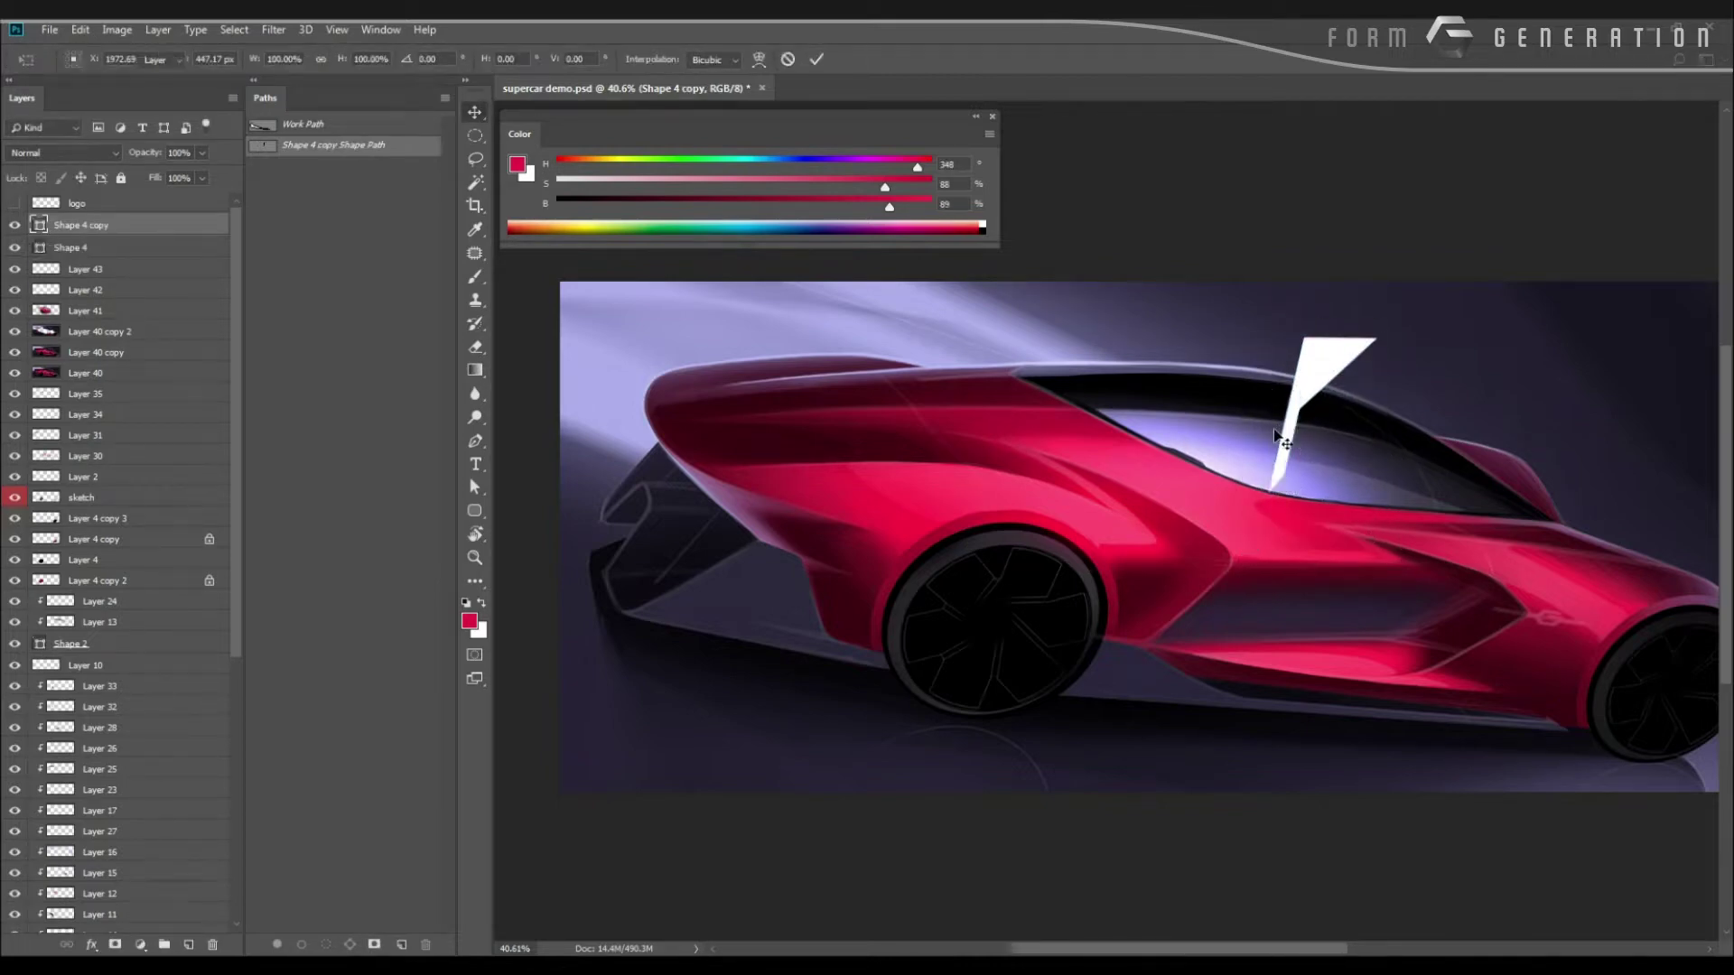
key(ctrl+z)
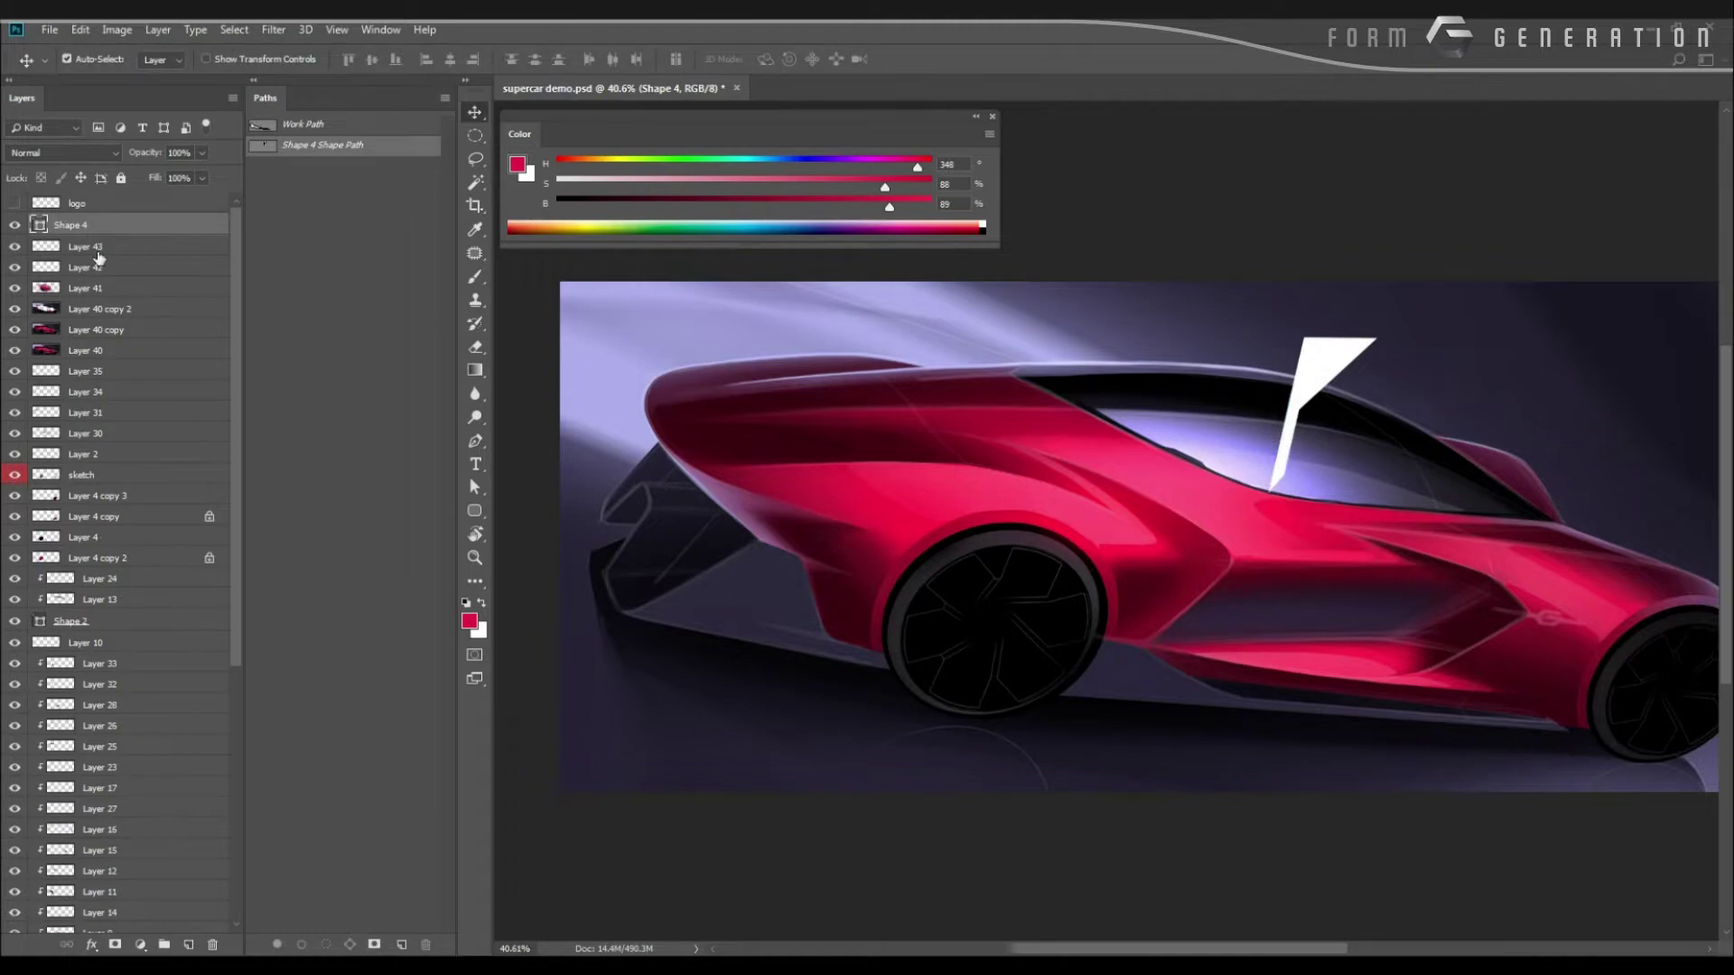
click(312, 291)
key(ctrl+t)
key(alt+space)
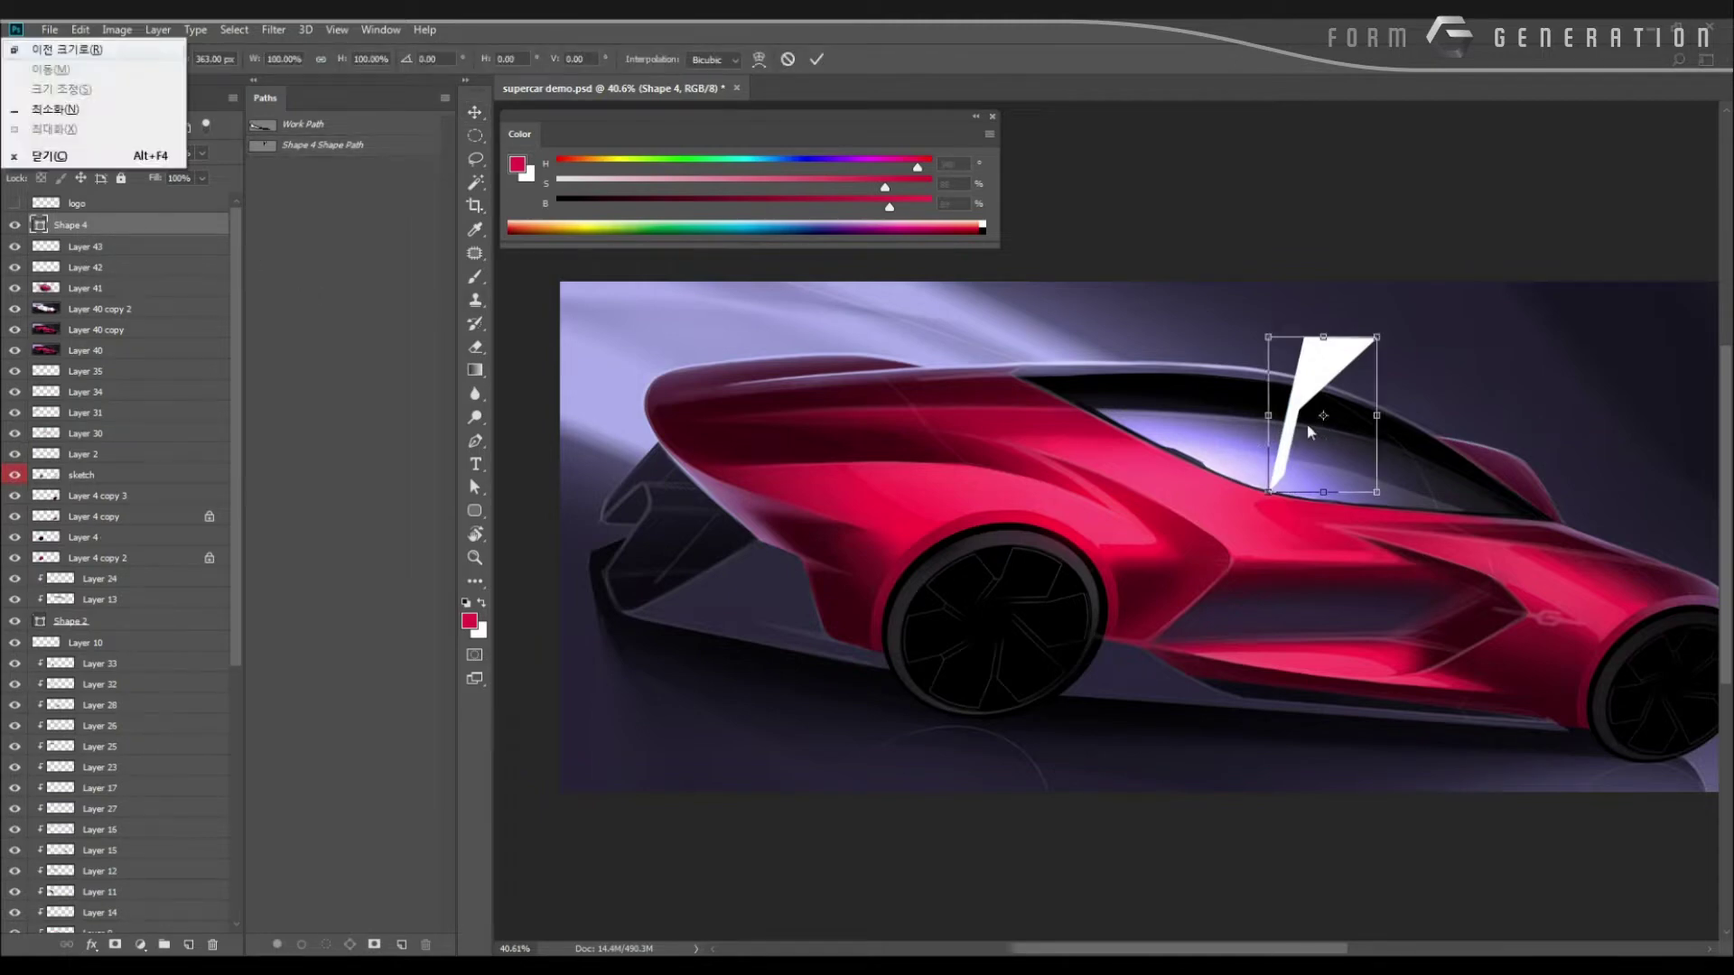
key(Escape)
key(Return)
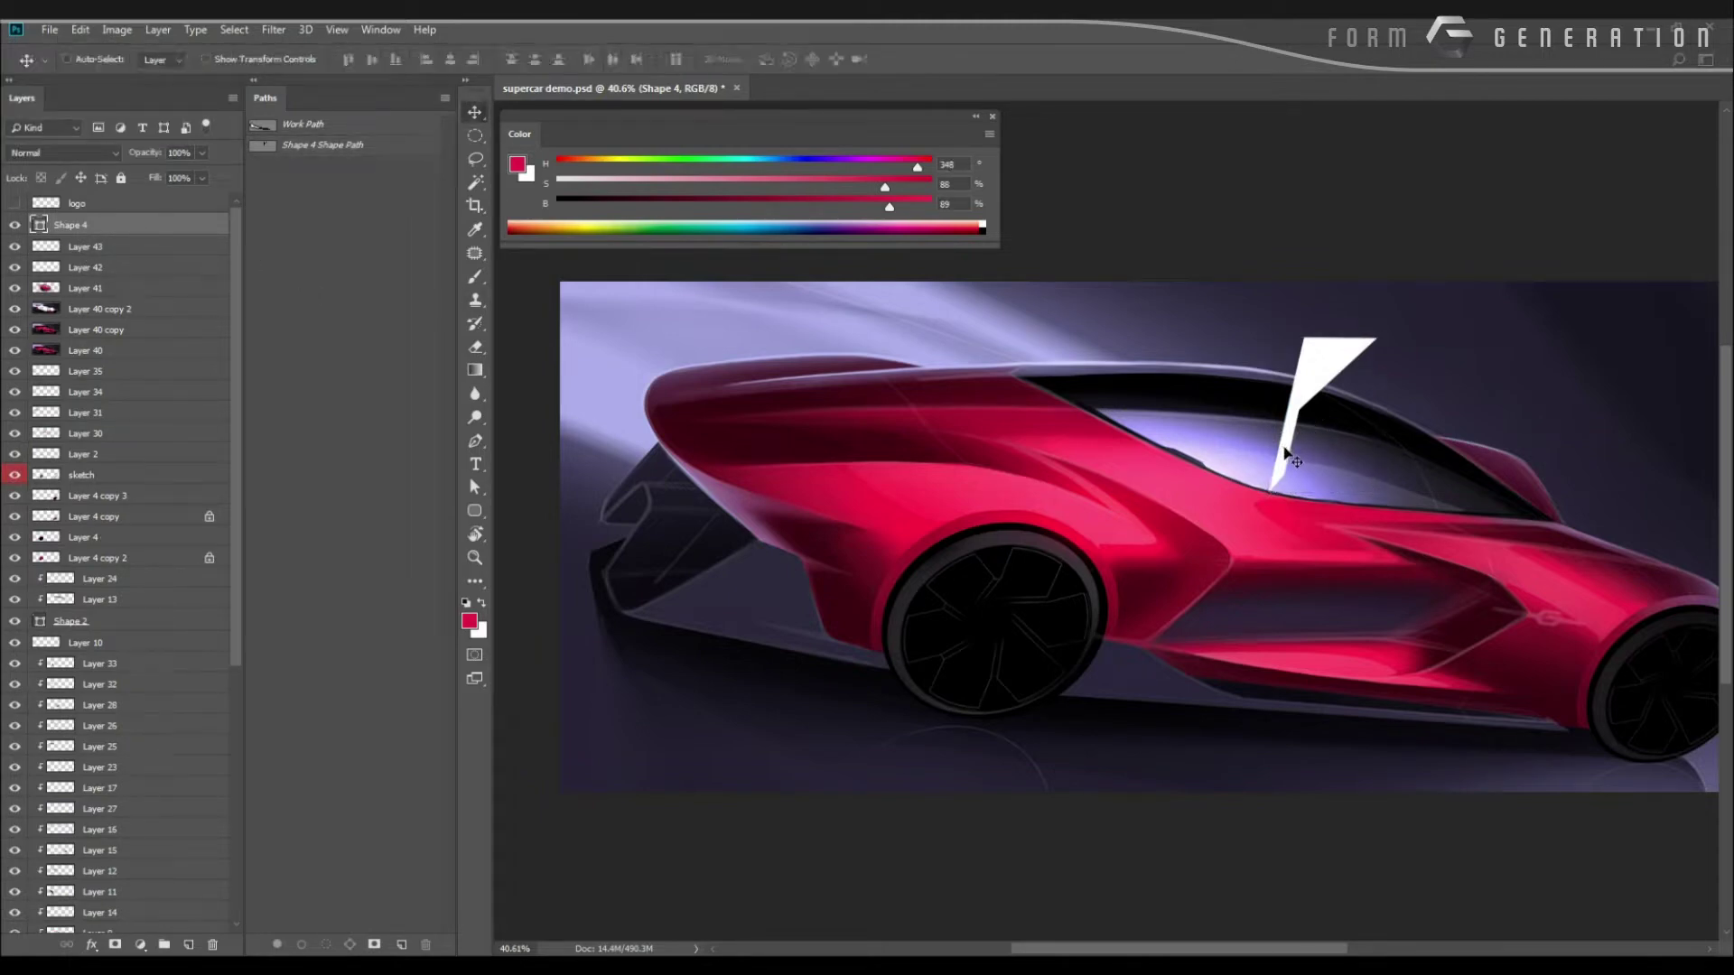
Duplicate the spoke and rotate the copy clockwise by about 60° around a pivot placed just below the spoke's lower tip.
key(ctrl+j)
key(ctrl+t)
drag(1323, 415, 1291, 506)
drag(1183, 420, 1298, 383)
key(Return)
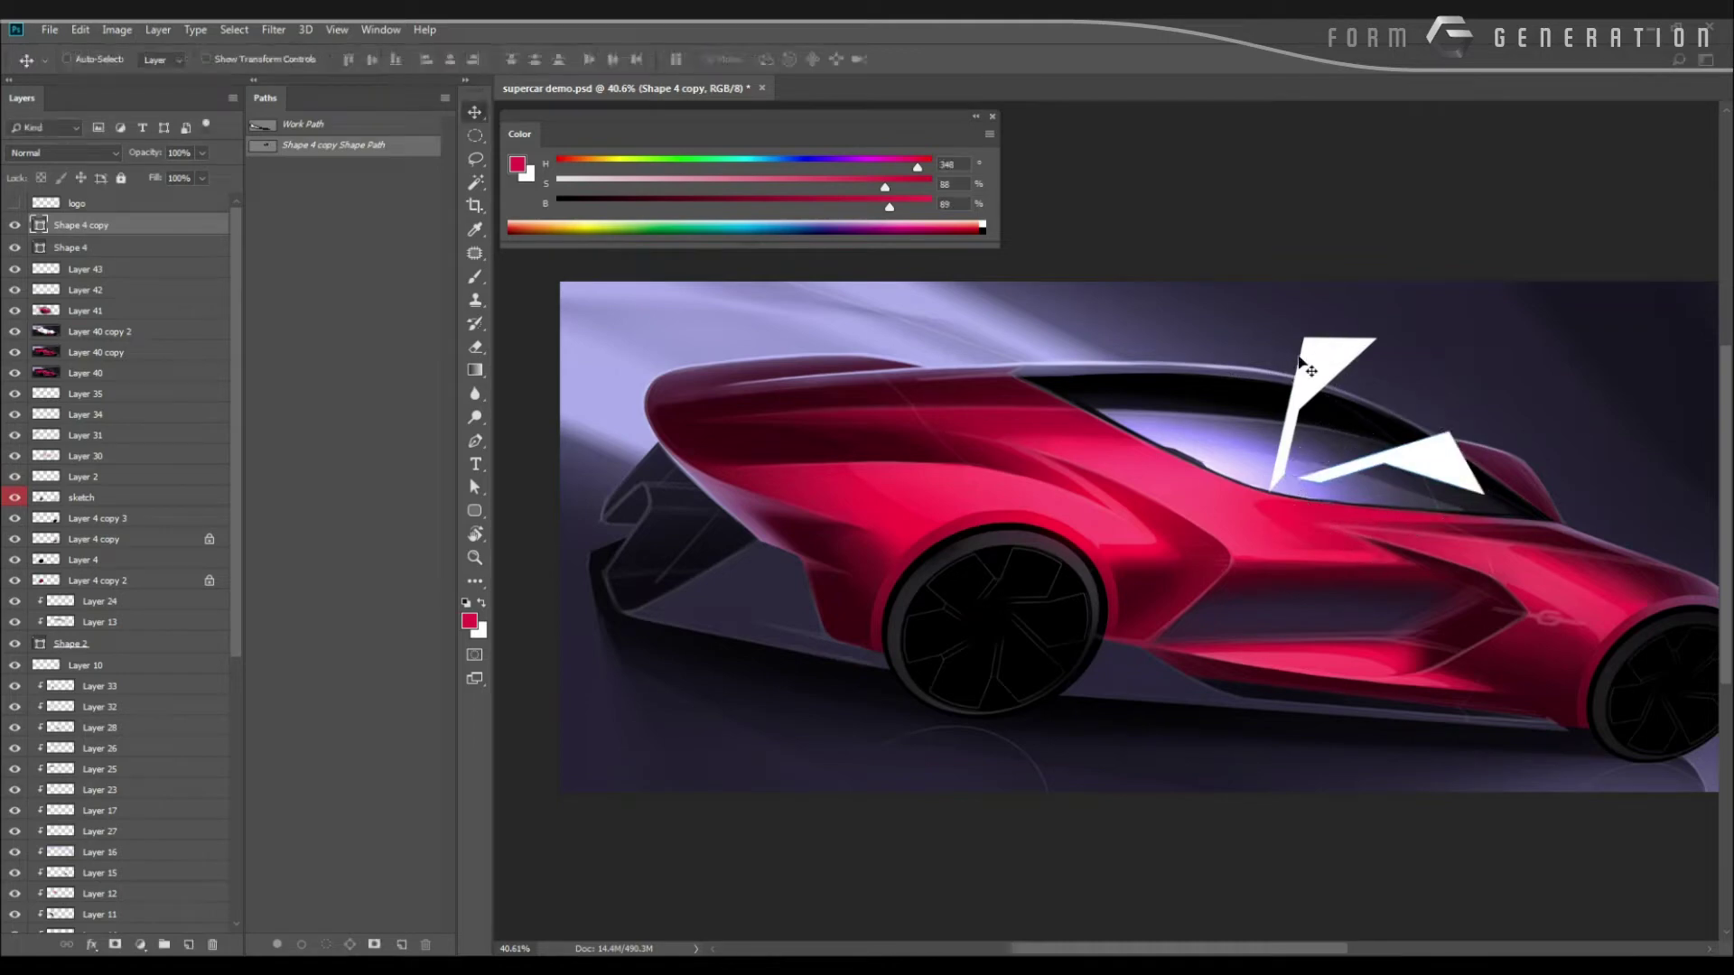
Repeat the duplicate-and-rotate transform four more times to complete a six-spoke ring, and merge all the spoke shapes into one layer.
key(ctrl+alt+shift+t)
key(ctrl+alt+shift+t)
key(ctrl+alt+shift+t)
key(ctrl+alt+shift+t)
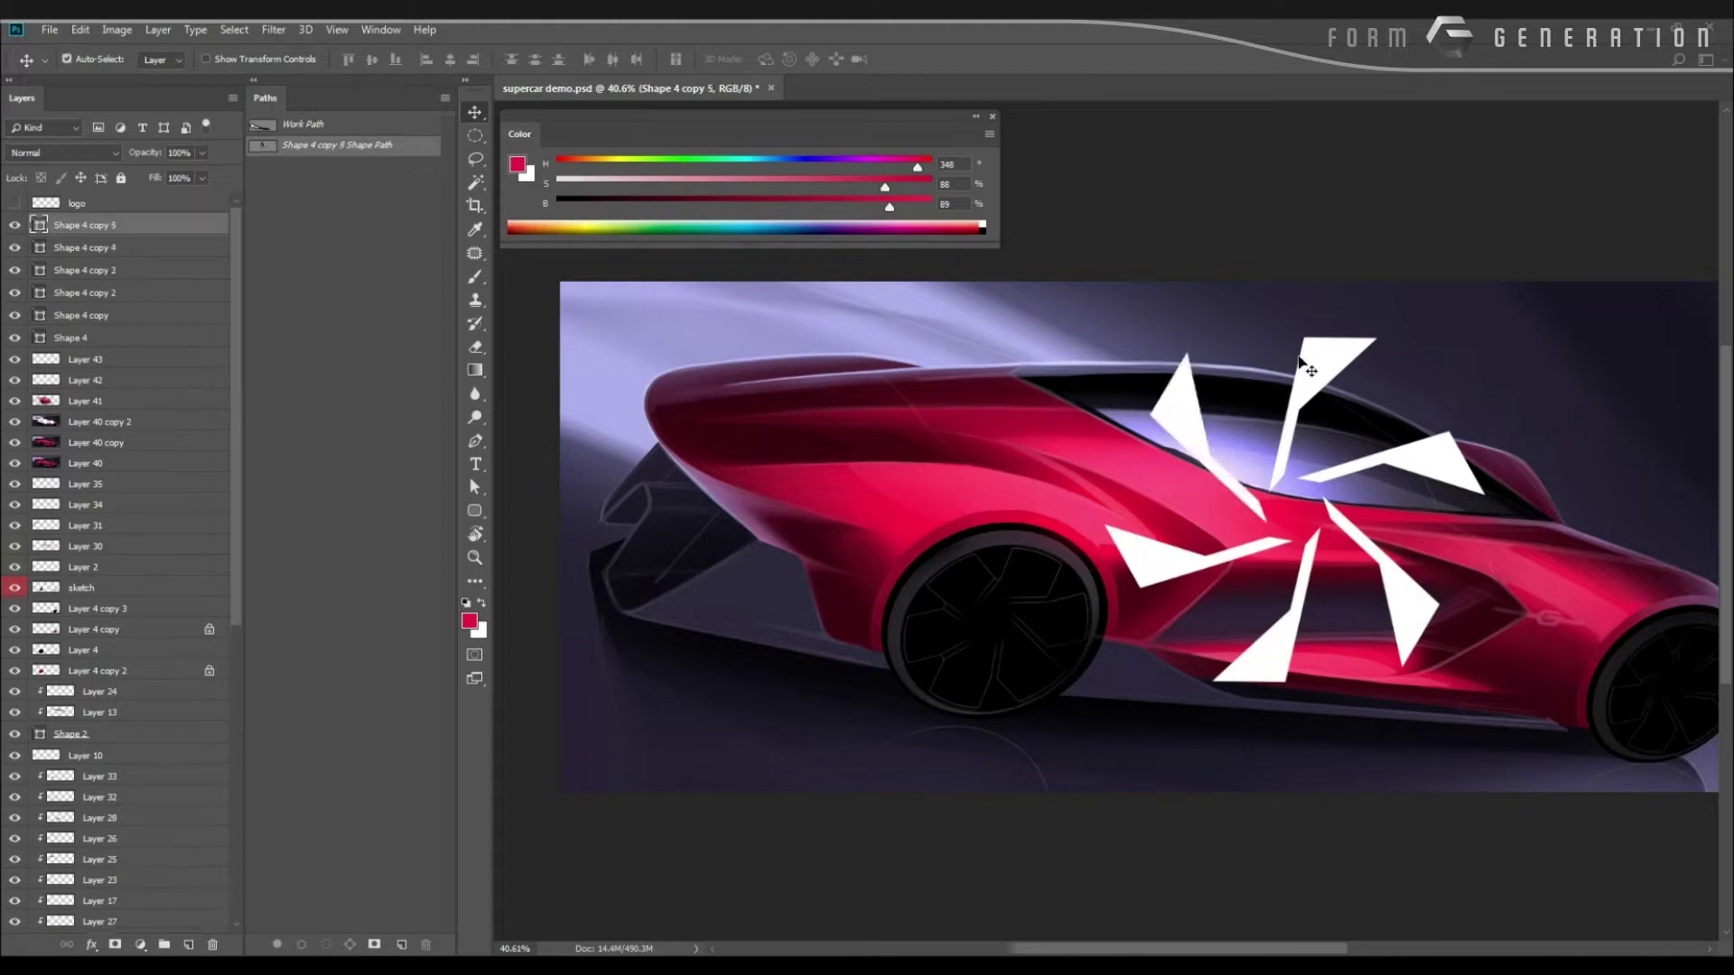
scroll(1067, 445, down, 3)
scroll(999, 445, up, 4)
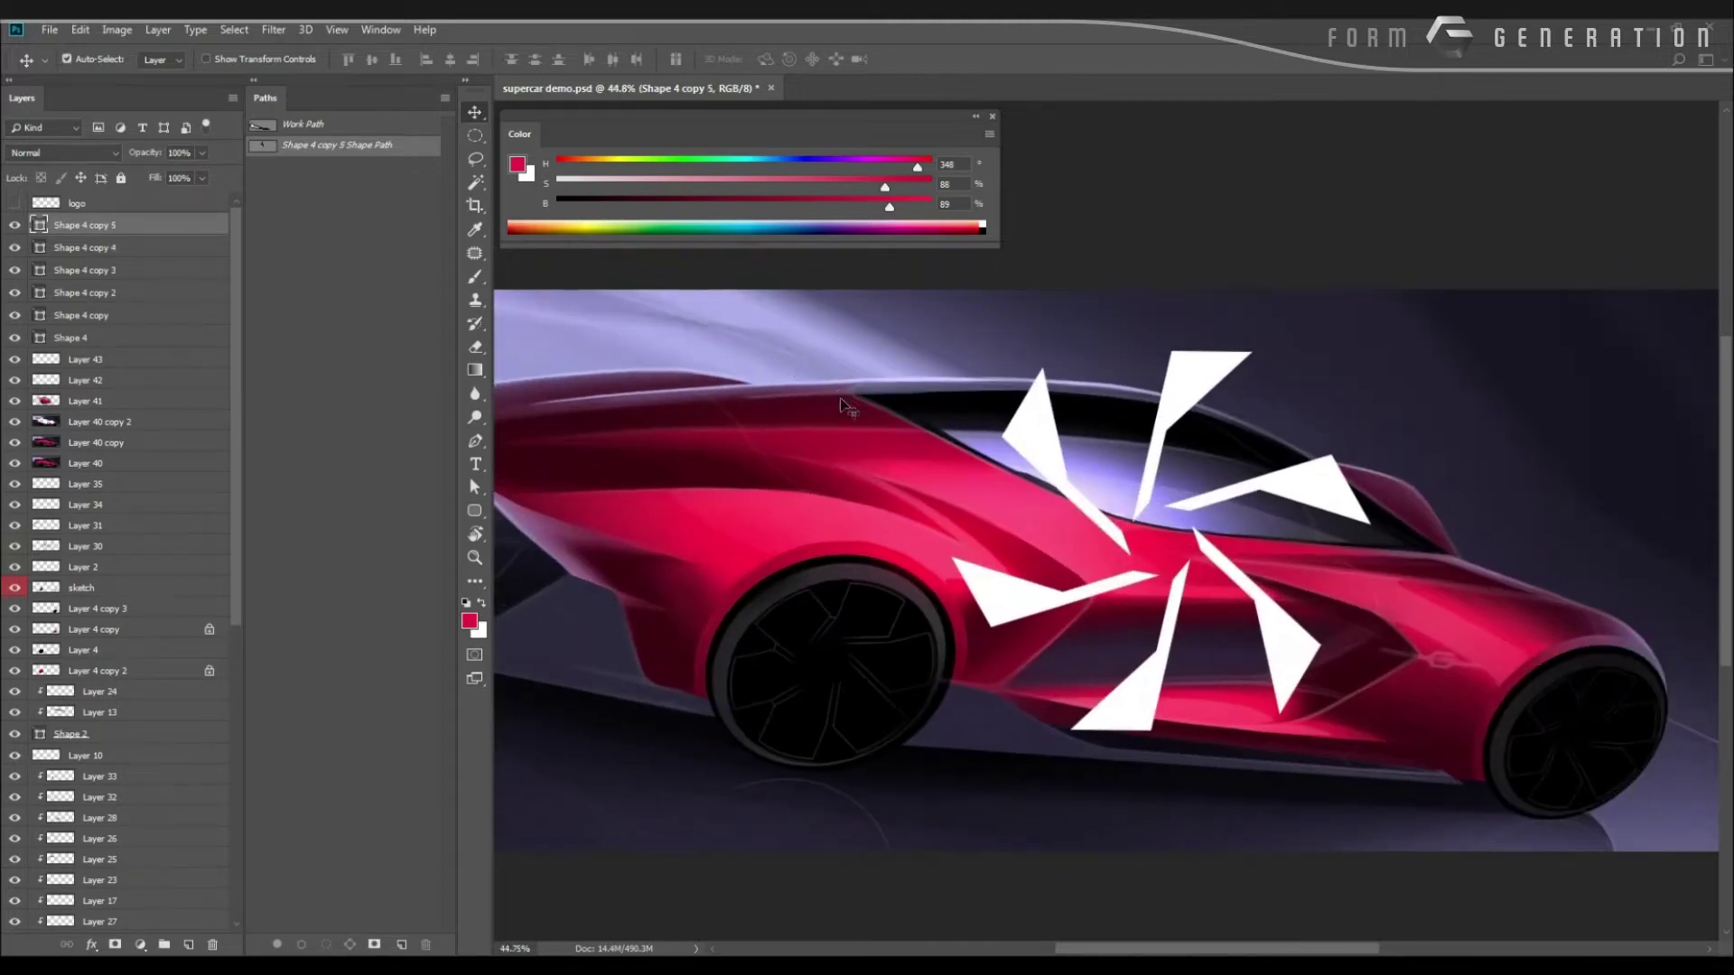
shift+click(138, 337)
key(ctrl+e)
Show the rulers and place a vertical and a horizontal guide through the centre of the merged spoke ring.
key(ctrl+t)
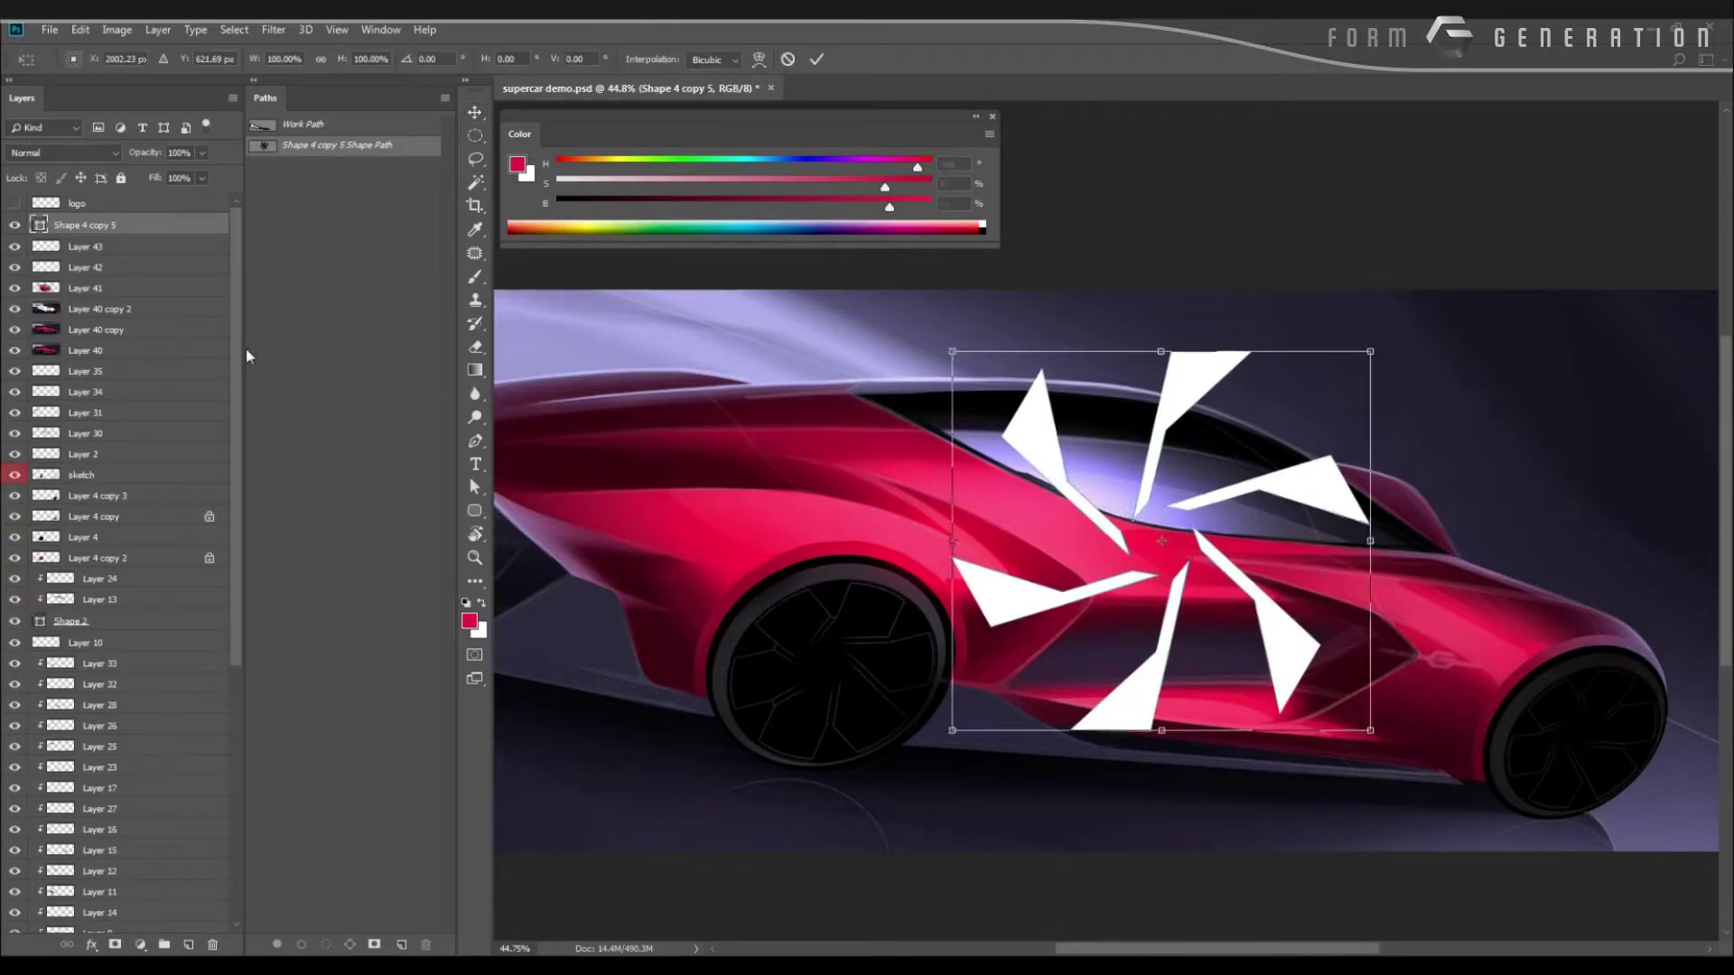
key(ctrl+r)
drag(502, 388, 1176, 491)
drag(1038, 108, 1037, 497)
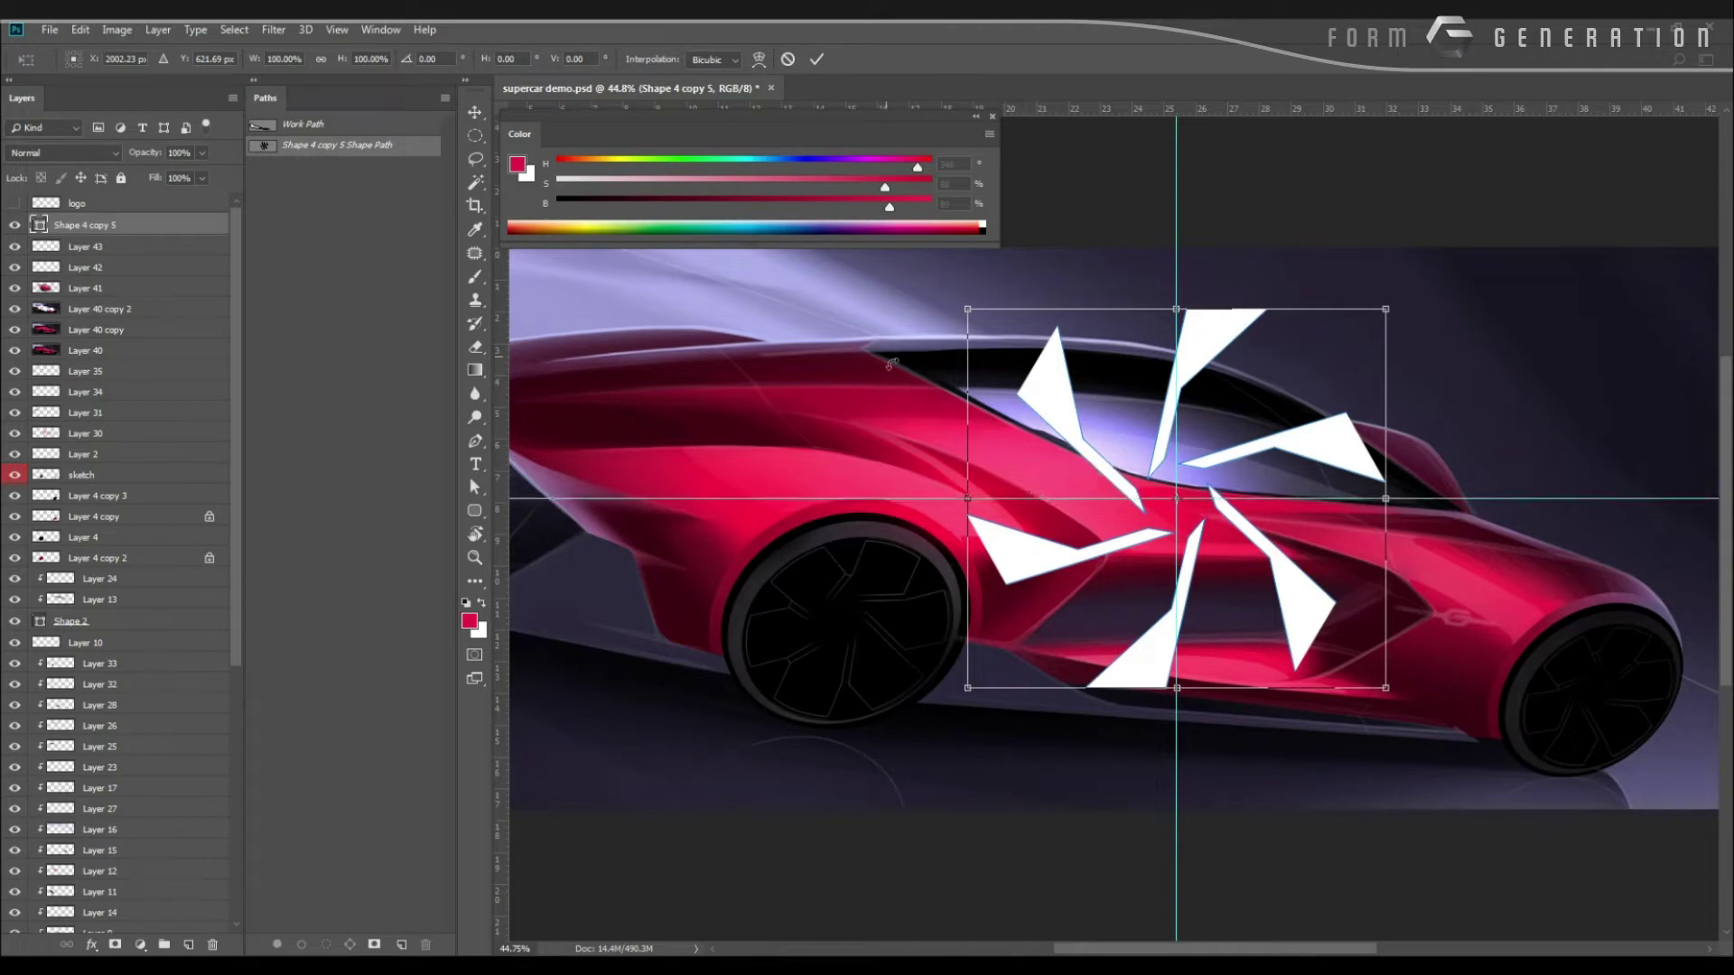
key(Return)
Make a circular selection centred on the guides that nearly covers the spokes, and add a new layer beneath the spoke layer.
key(m)
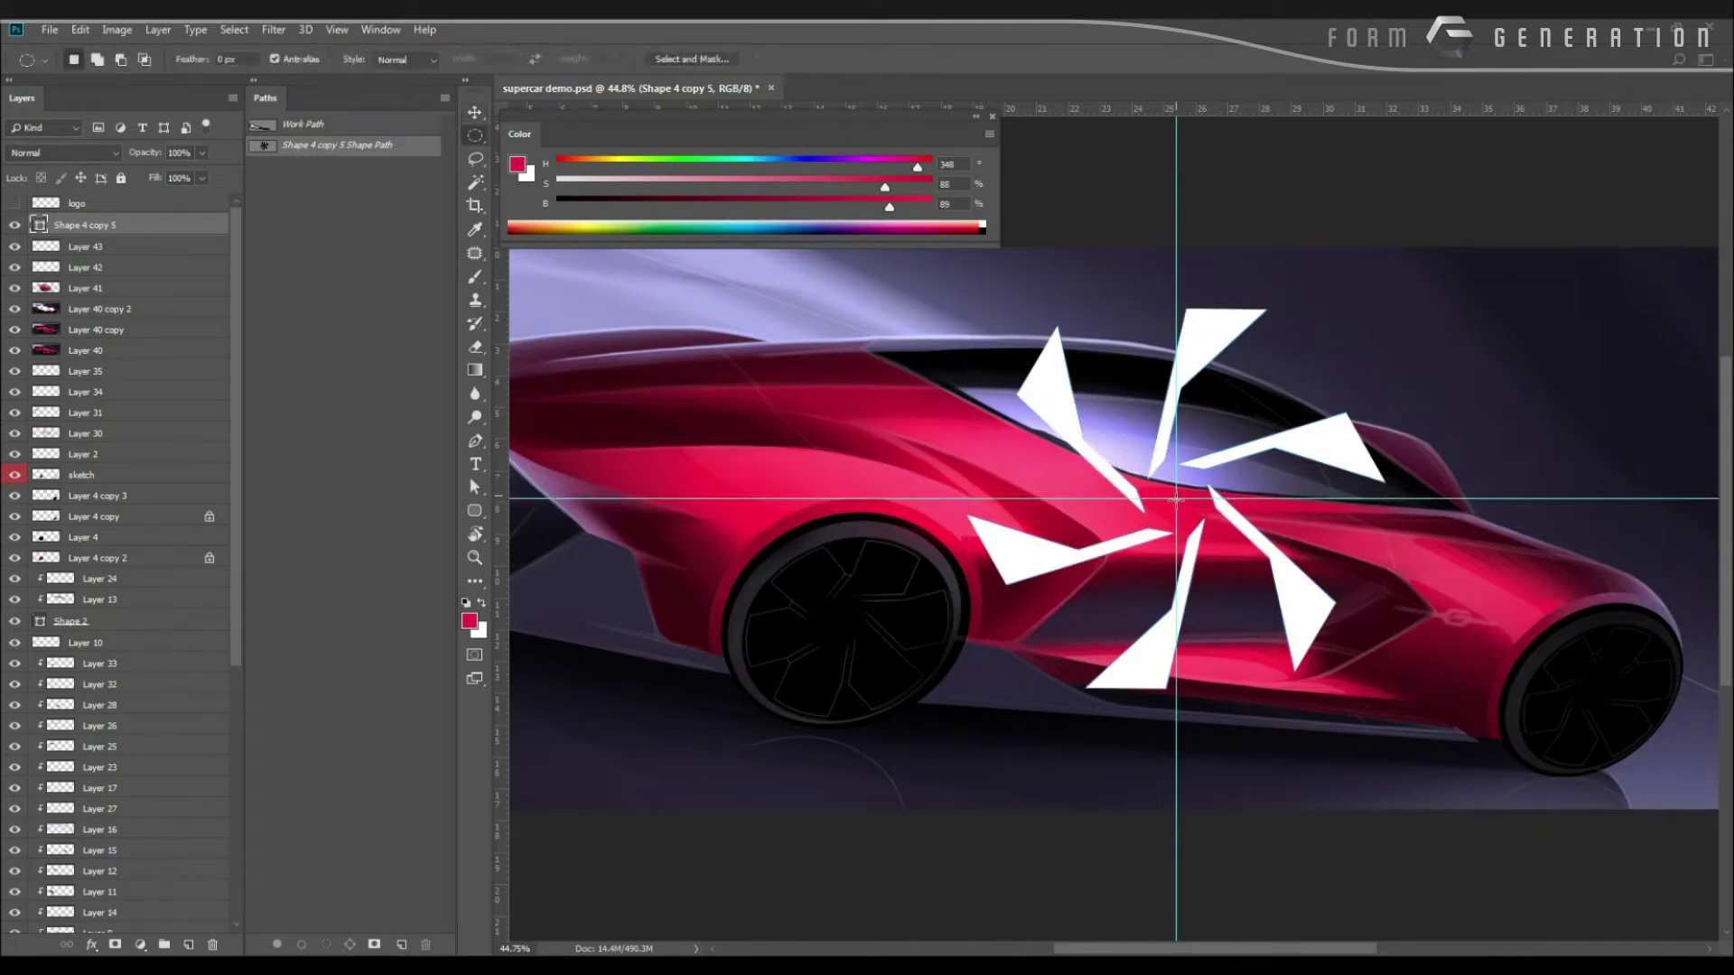
drag(1175, 498, 1376, 681)
key(ctrl+shift+alt+n)
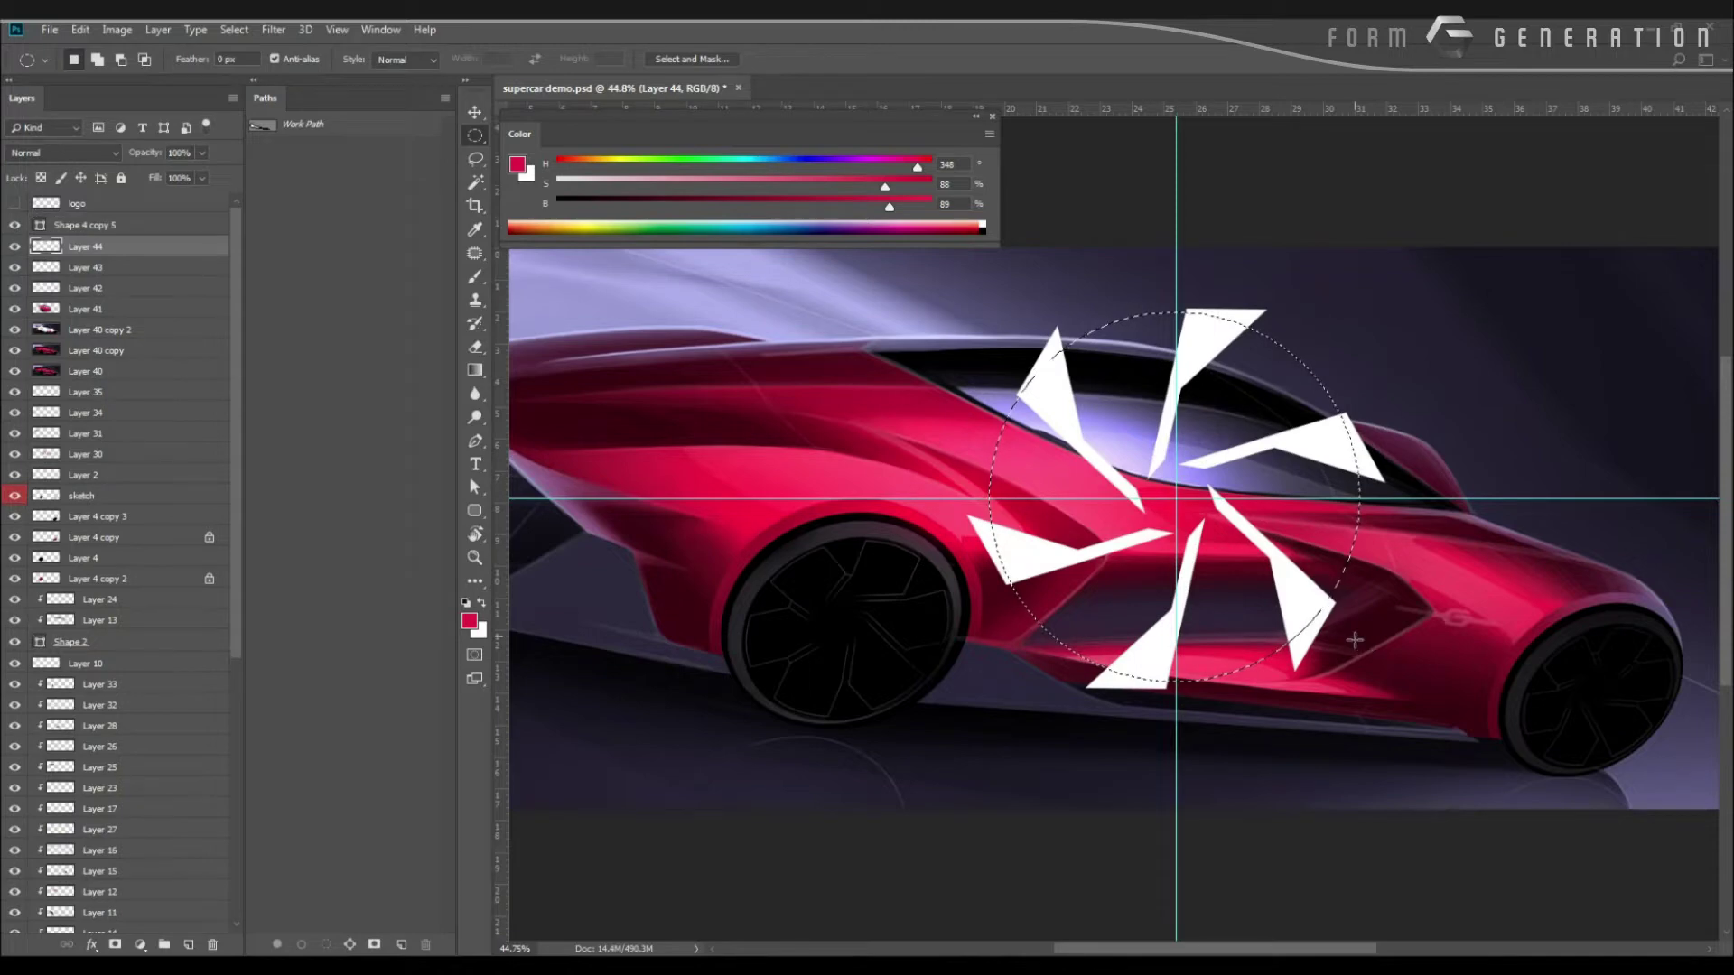
Fill the circular selection with black (000000), deselect, and clip the spoke shape layer to the black circle.
click(469, 620)
text(000000)
key(Return)
key(m)
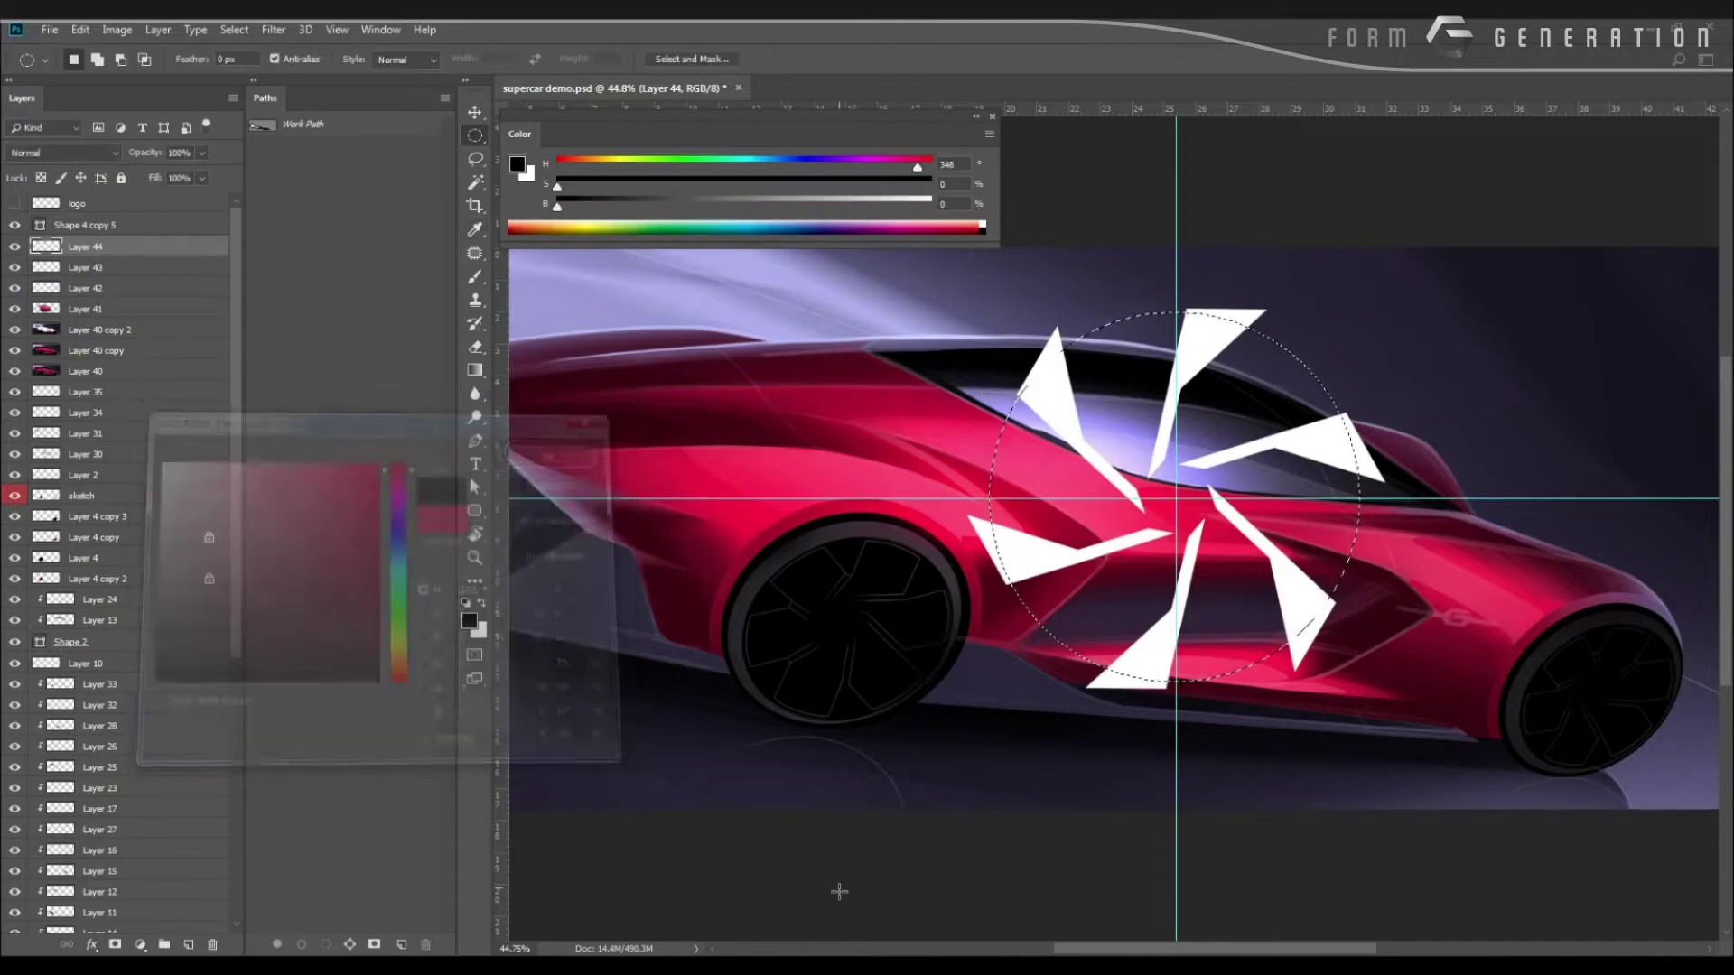
key(alt+BackSpace)
key(ctrl+d)
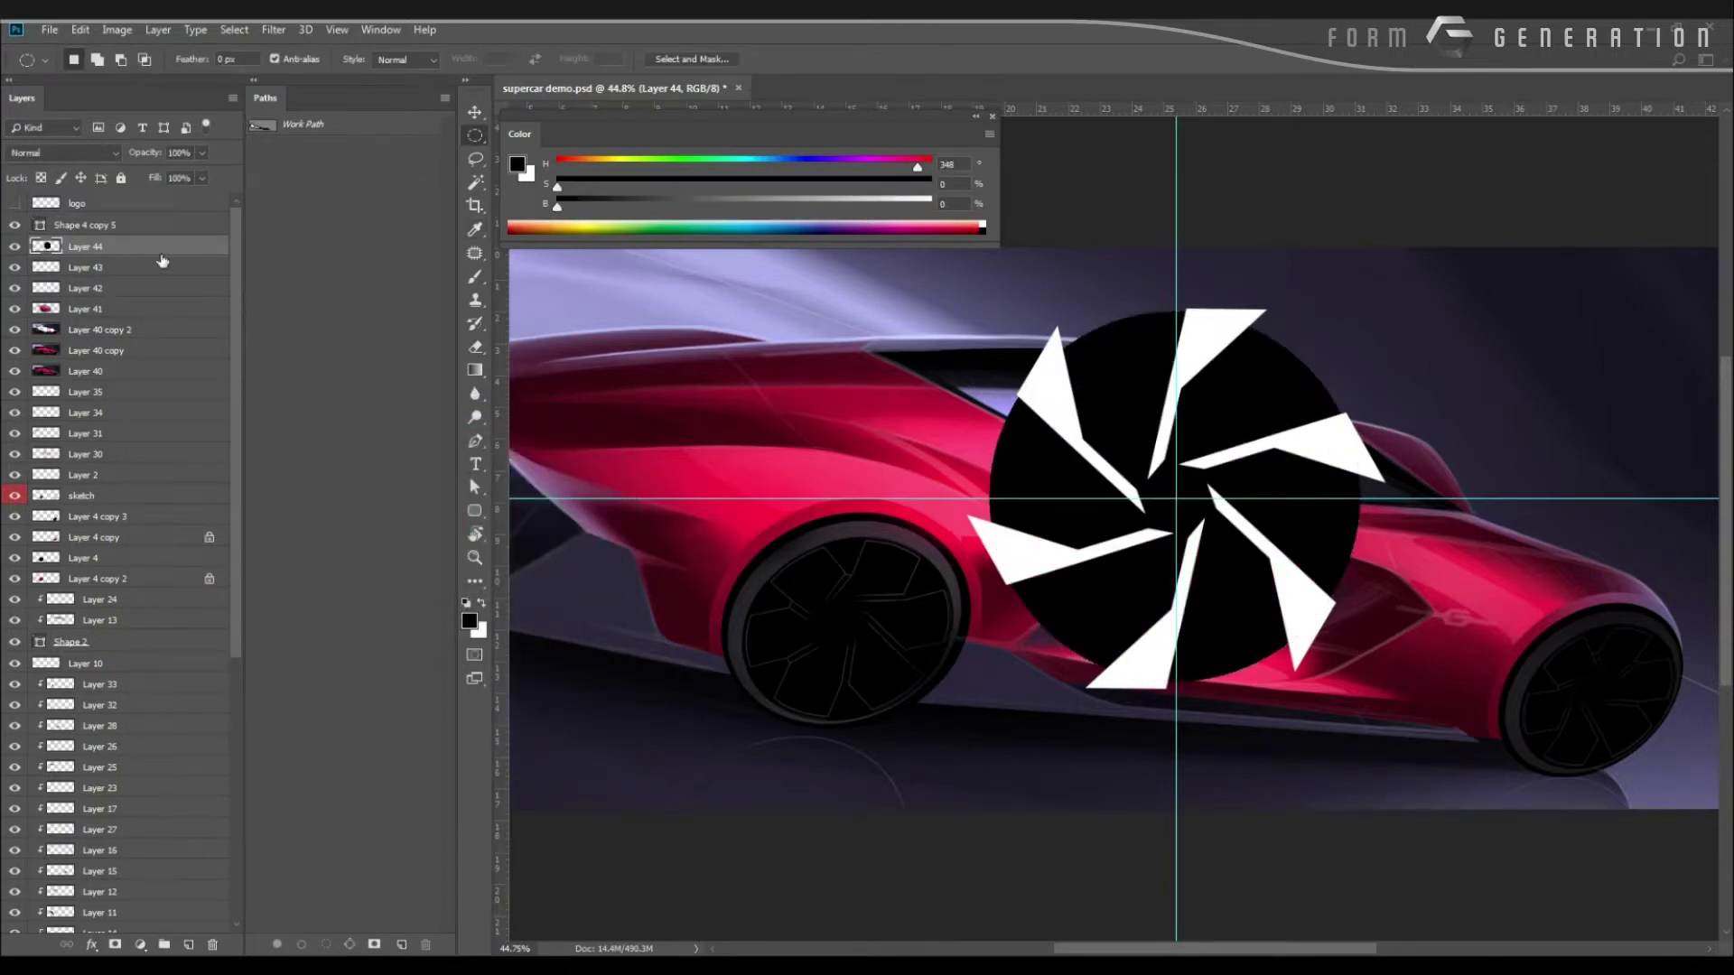
alt+click(97, 232)
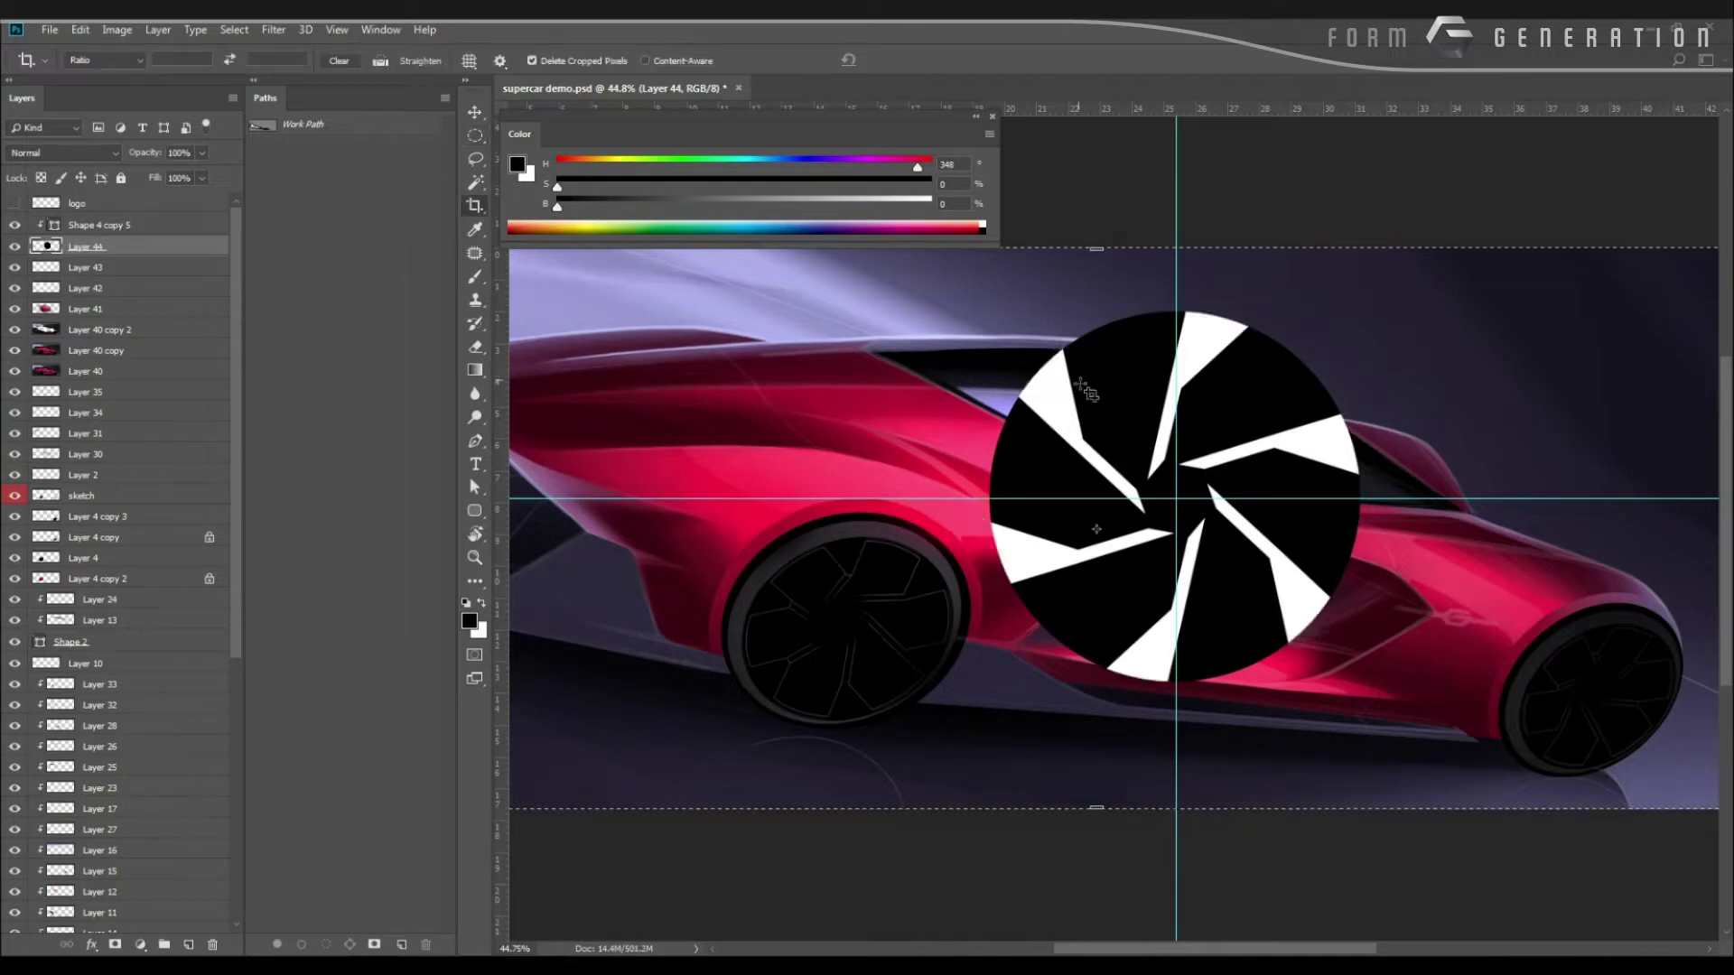
Duplicate the black circle layer, fill the copy with white, and load its outline as a selection.
key(v)
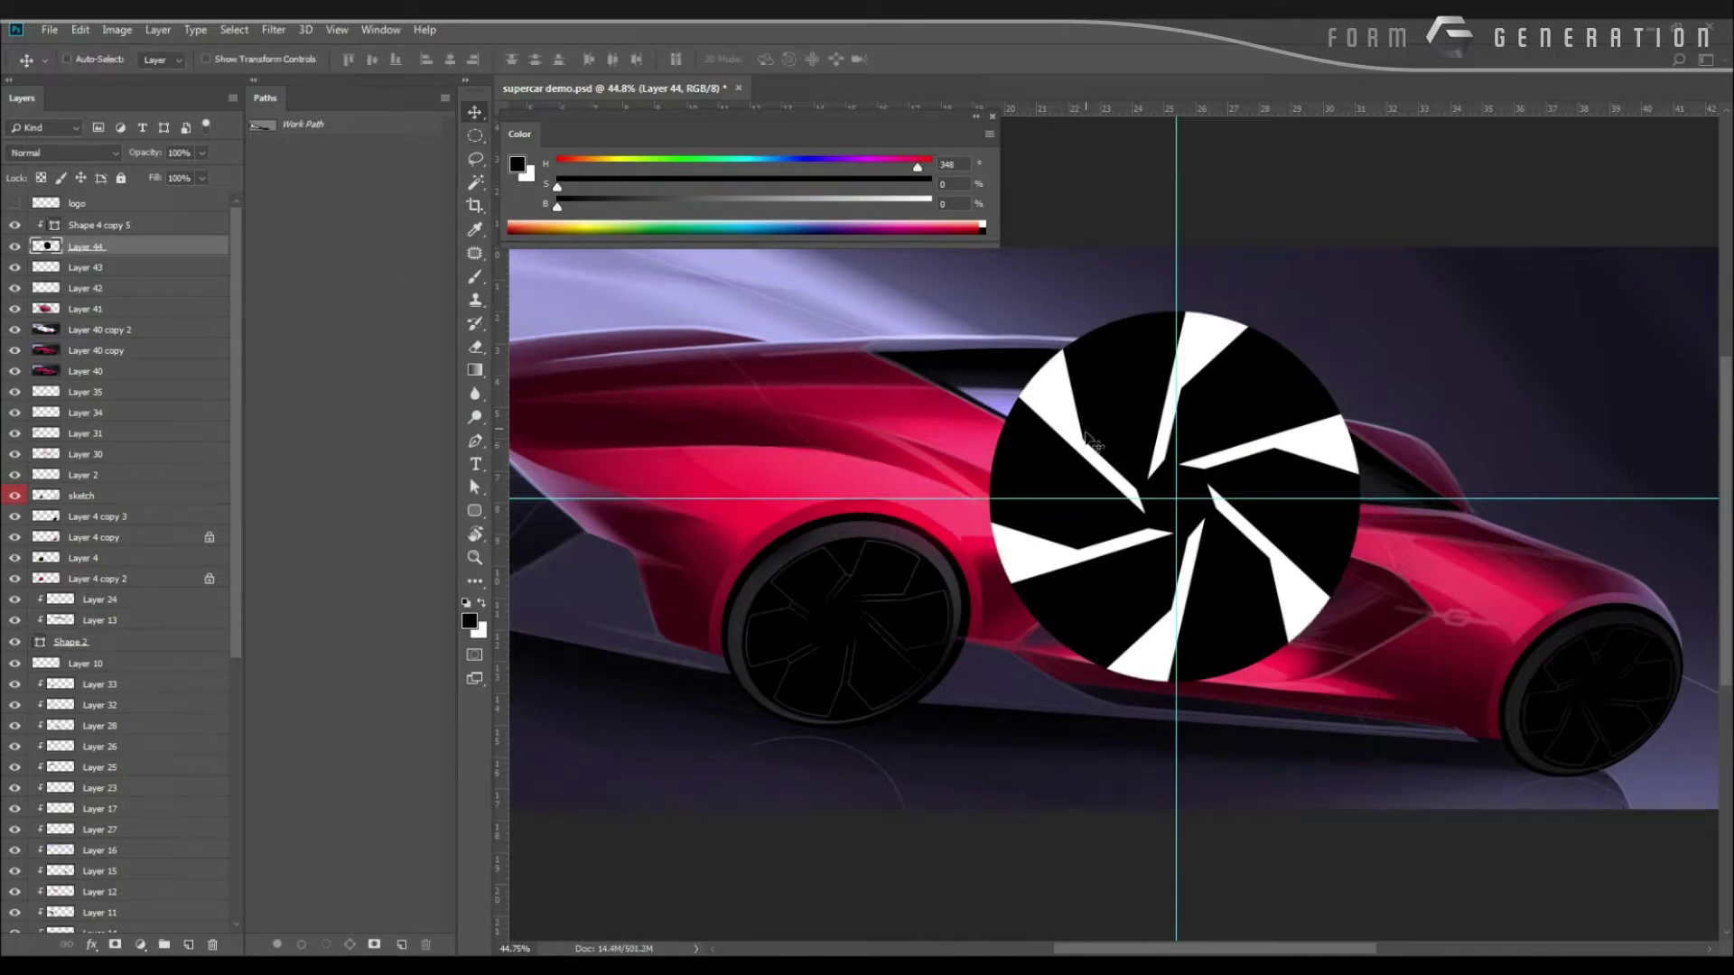
key(ctrl+j)
key(ctrl+shift+BackSpace)
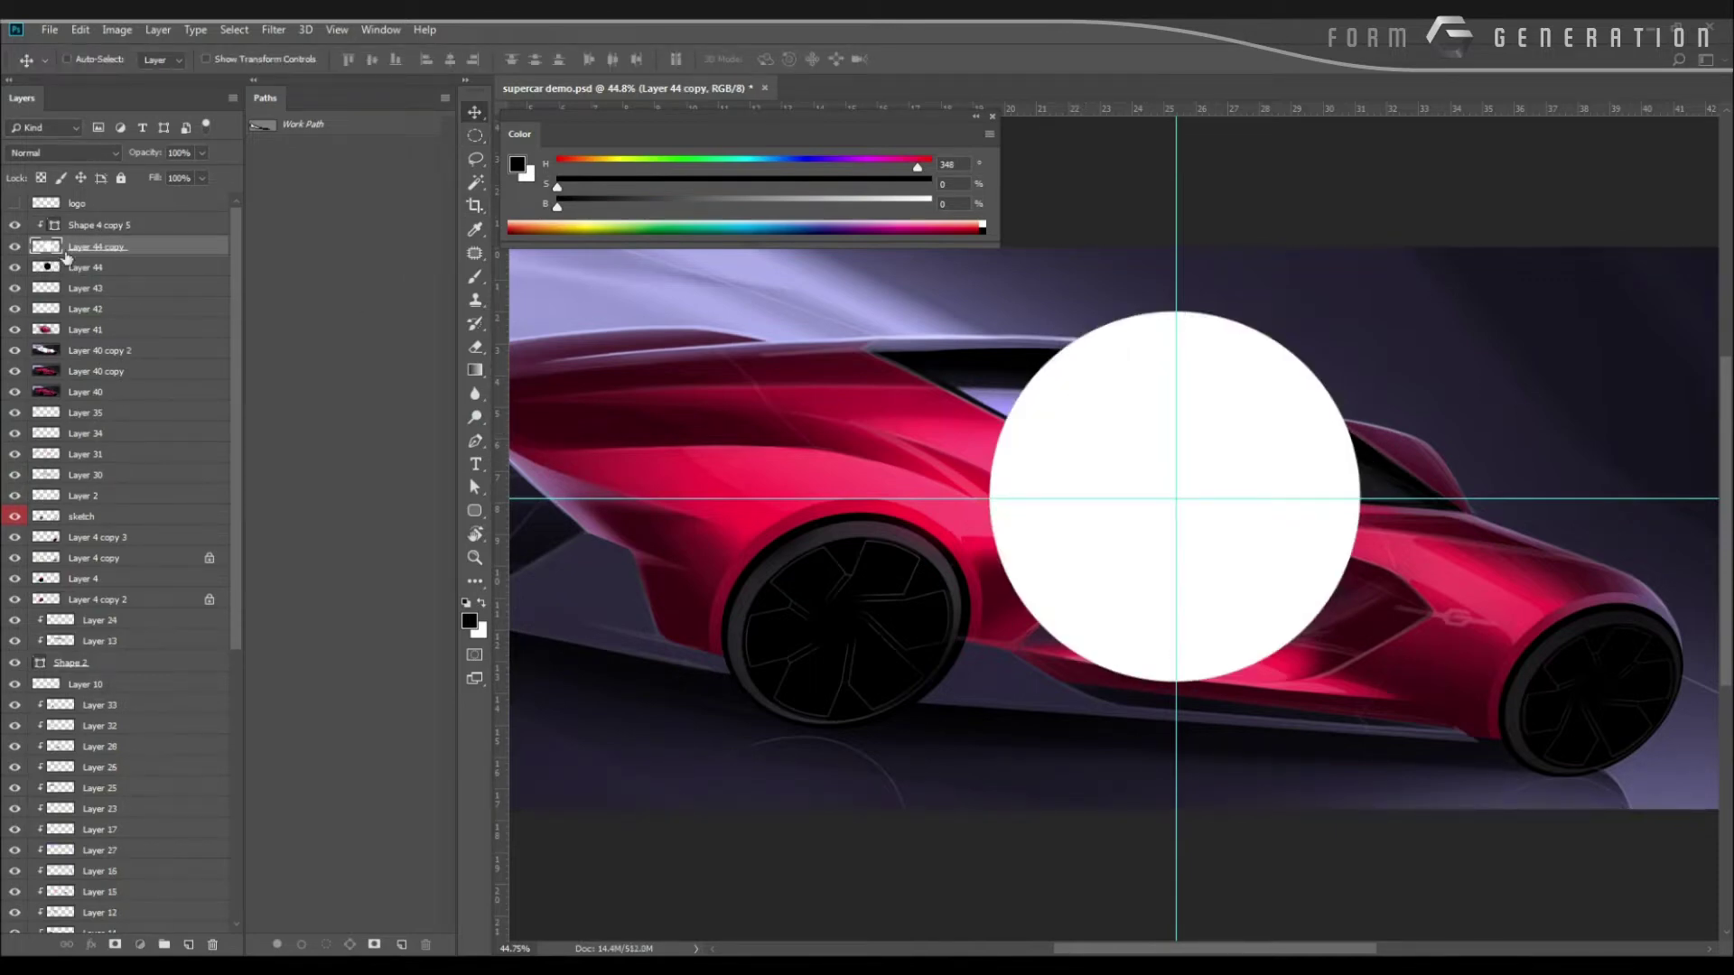
key(ctrl)
ctrl+click(54, 246)
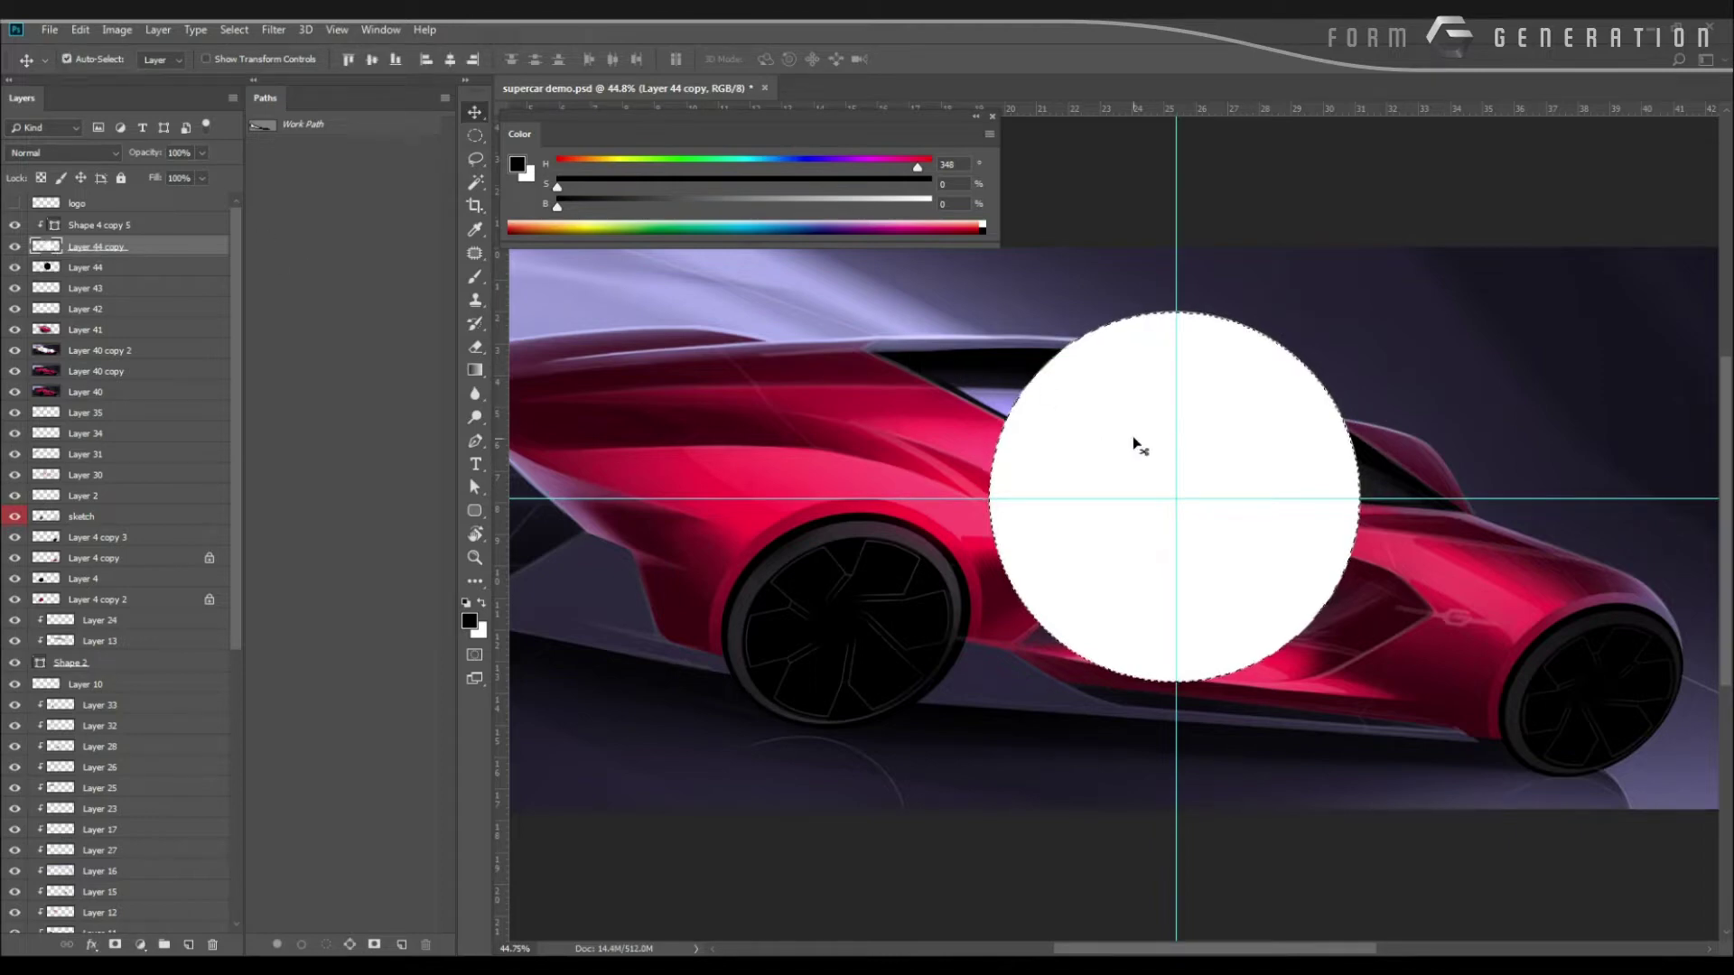
Shrink the circular selection slightly around its centre, leaving a thin even margin inside the white circle's edge.
key(m)
right_click(1107, 323)
click(1165, 611)
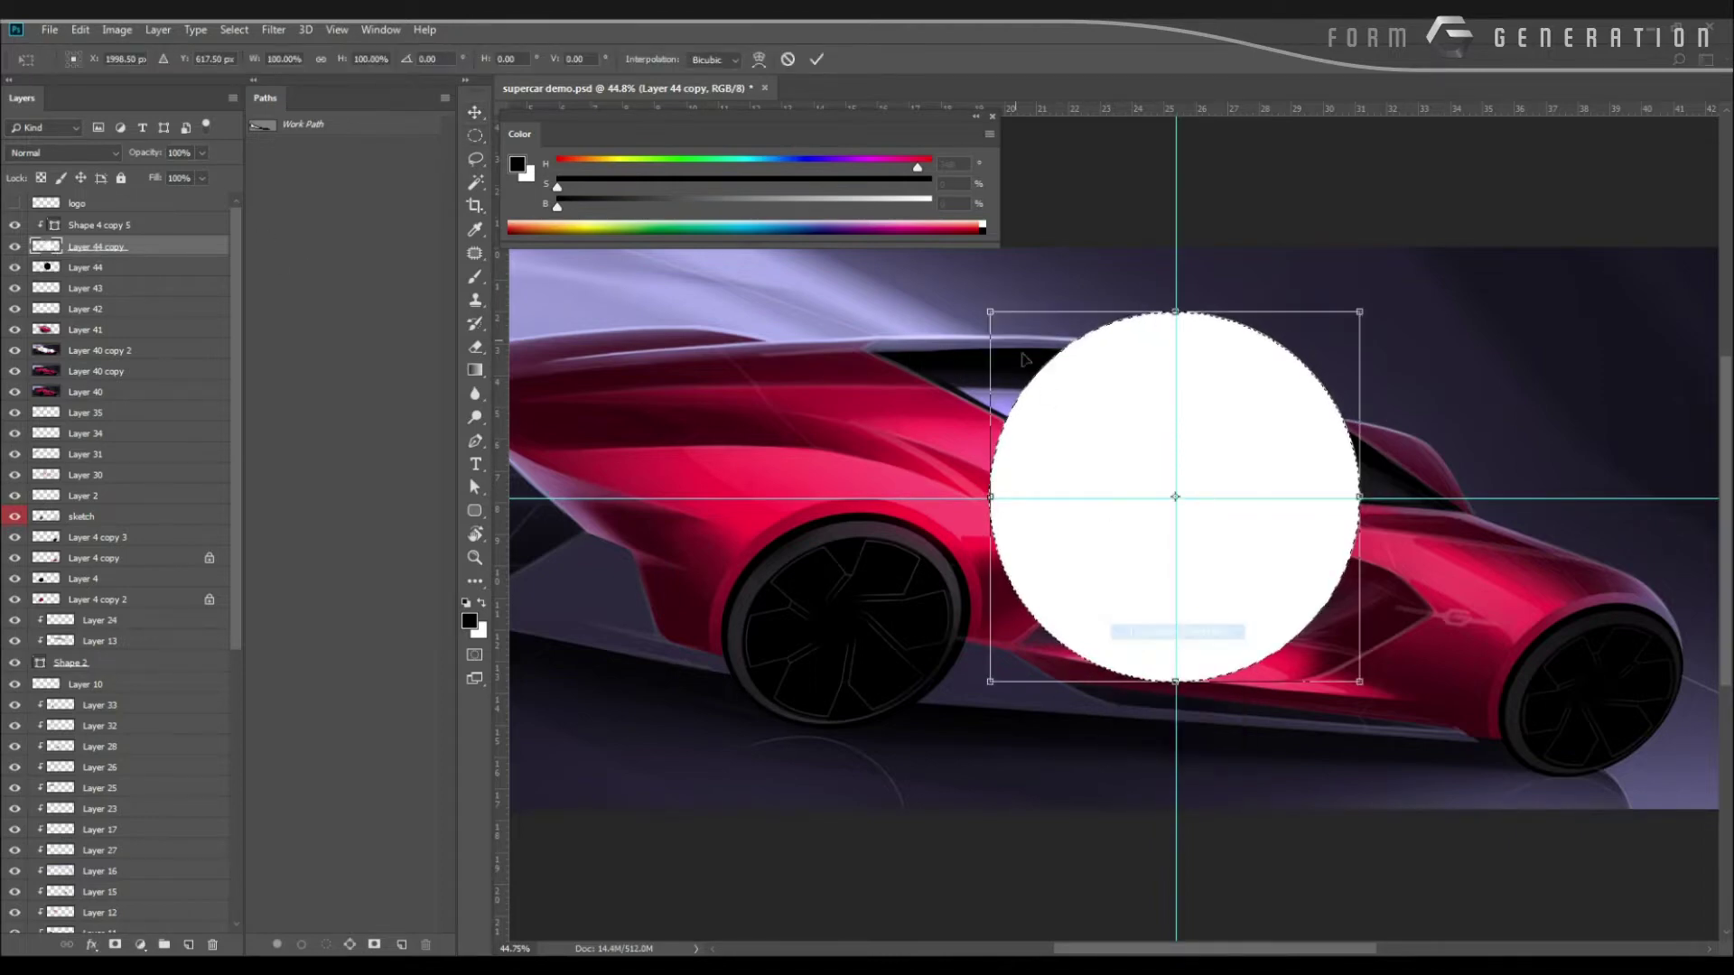
drag(988, 312, 1063, 329)
key(Return)
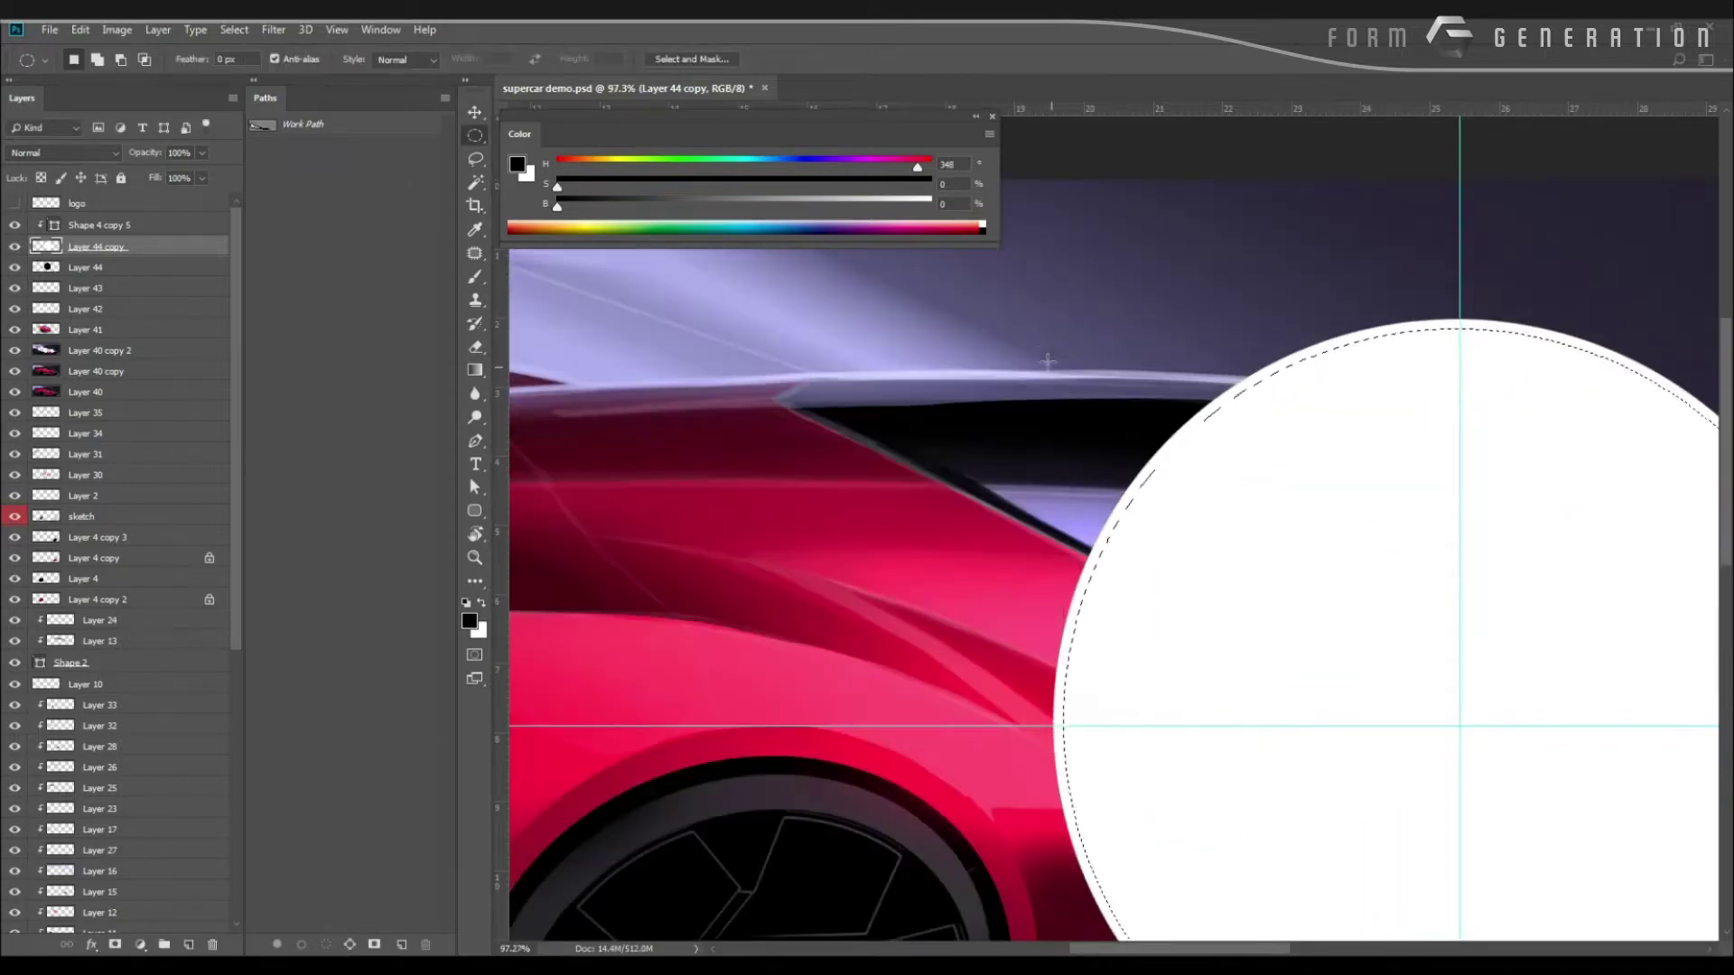
Clear the white circle inside the selection to leave a thin rim ring, clip it to the black circle layer, and deselect.
drag(1123, 396, 960, 325)
key(alt+BackSpace)
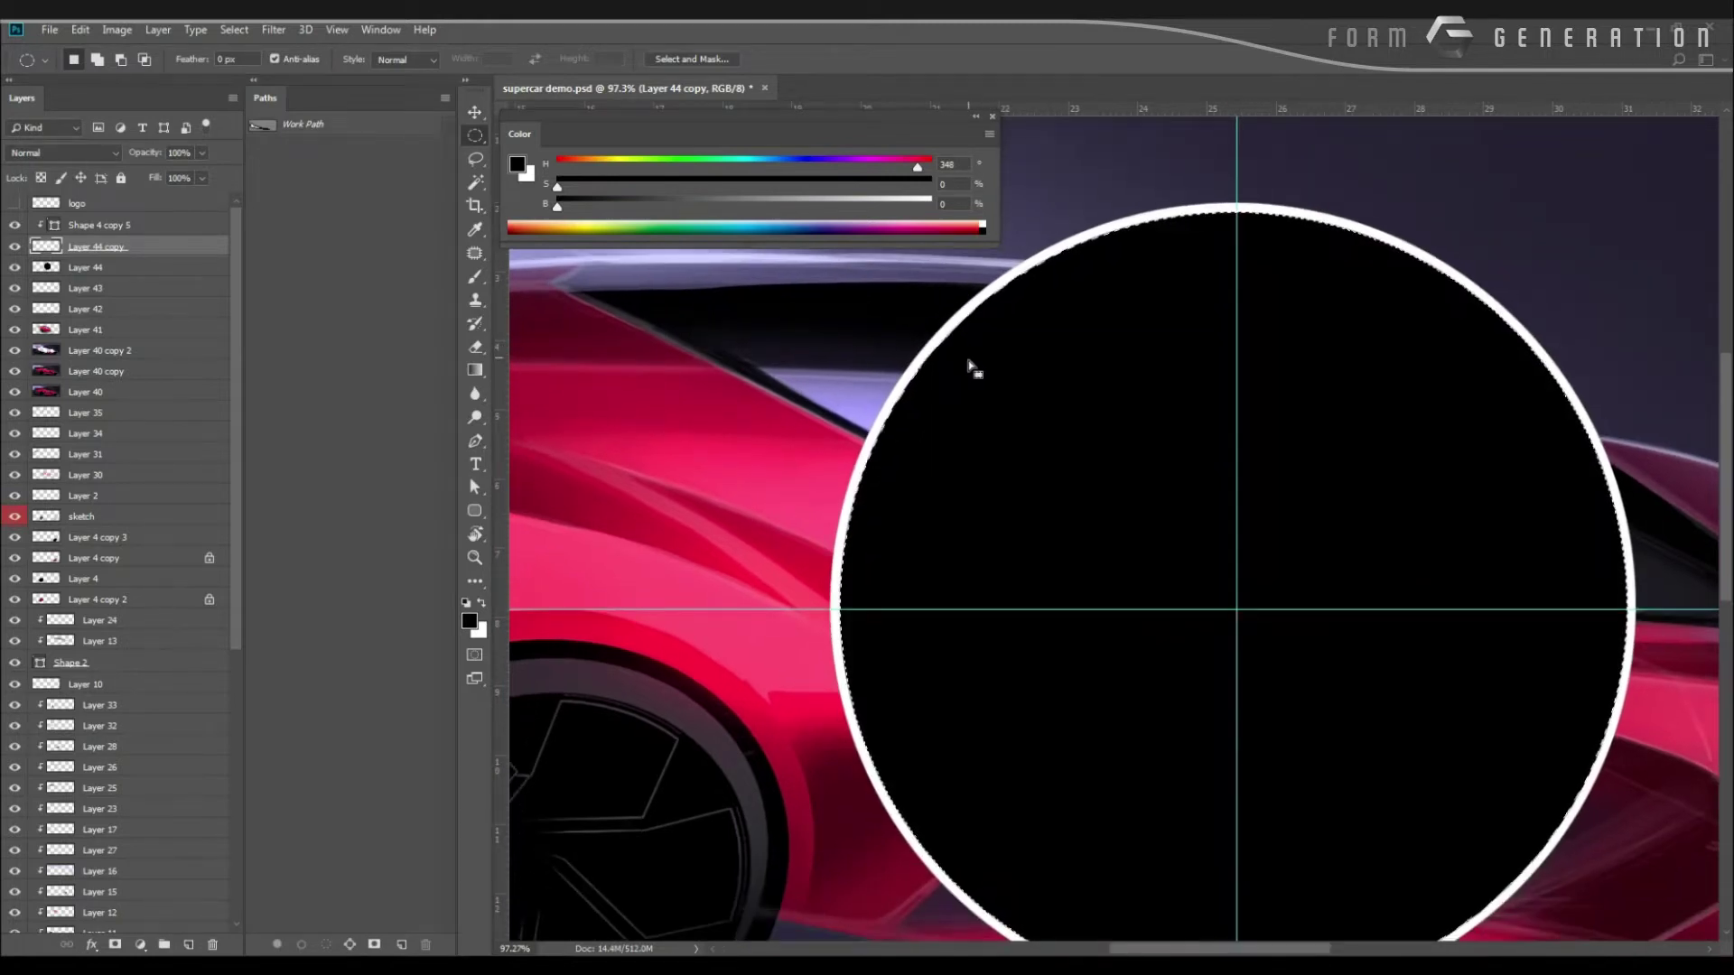
key(ctrl+BackSpace)
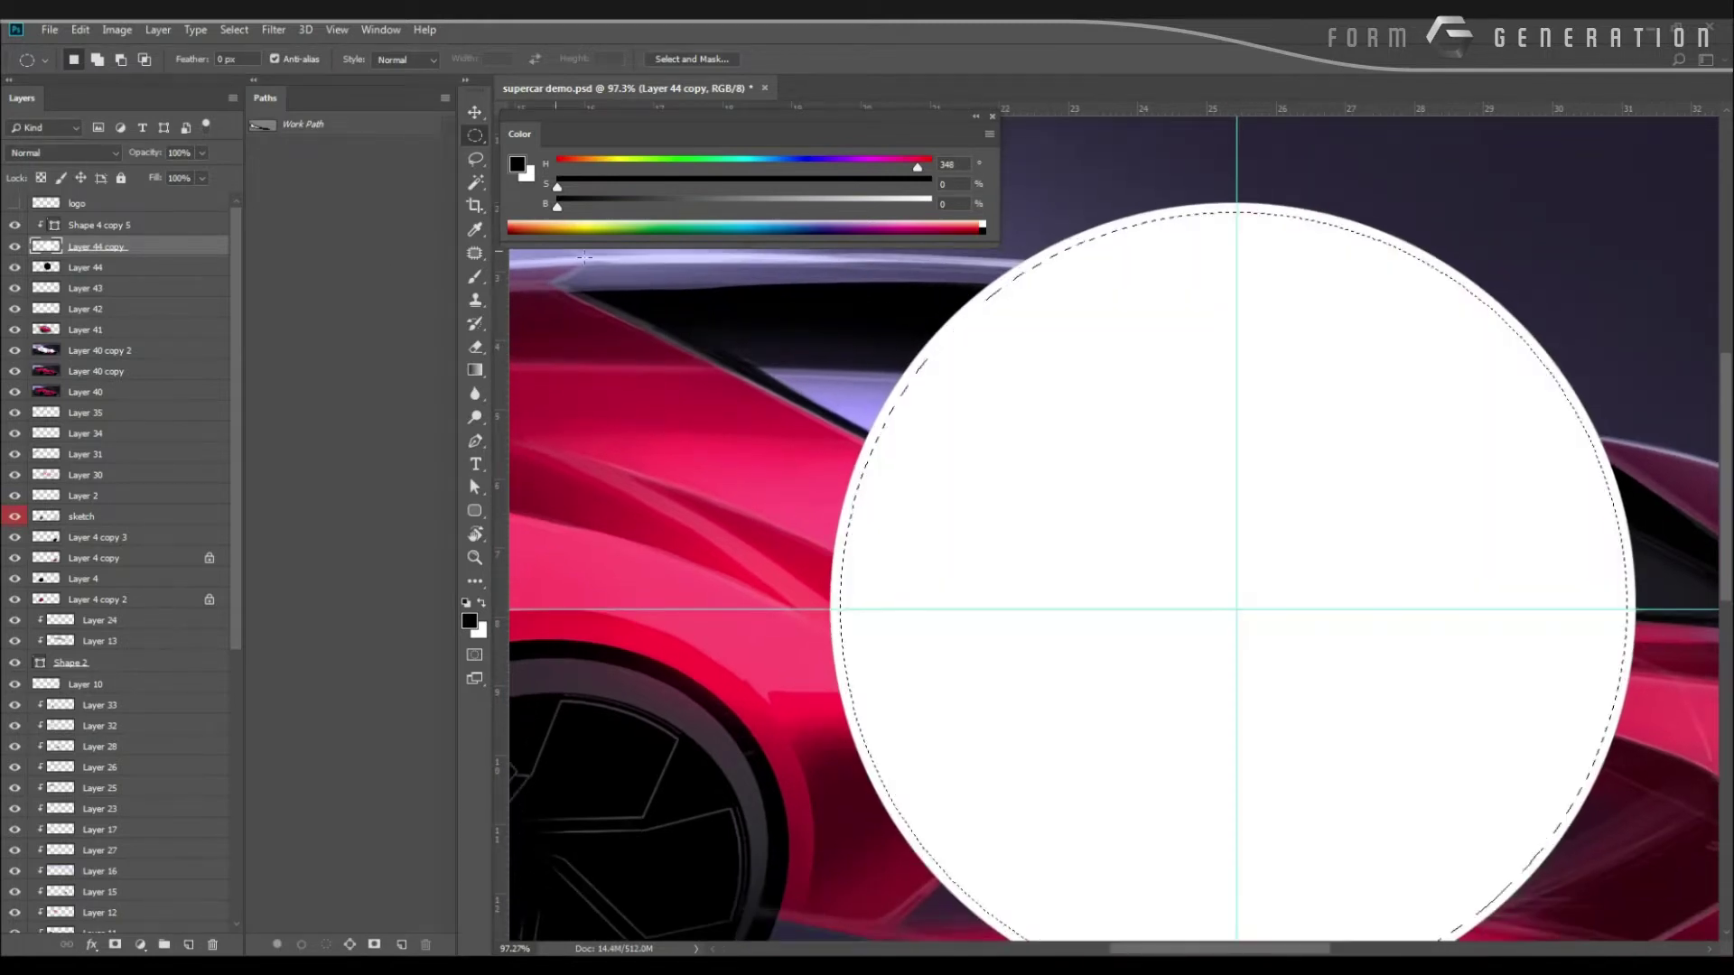
key(alt+BackSpace)
alt+click(161, 257)
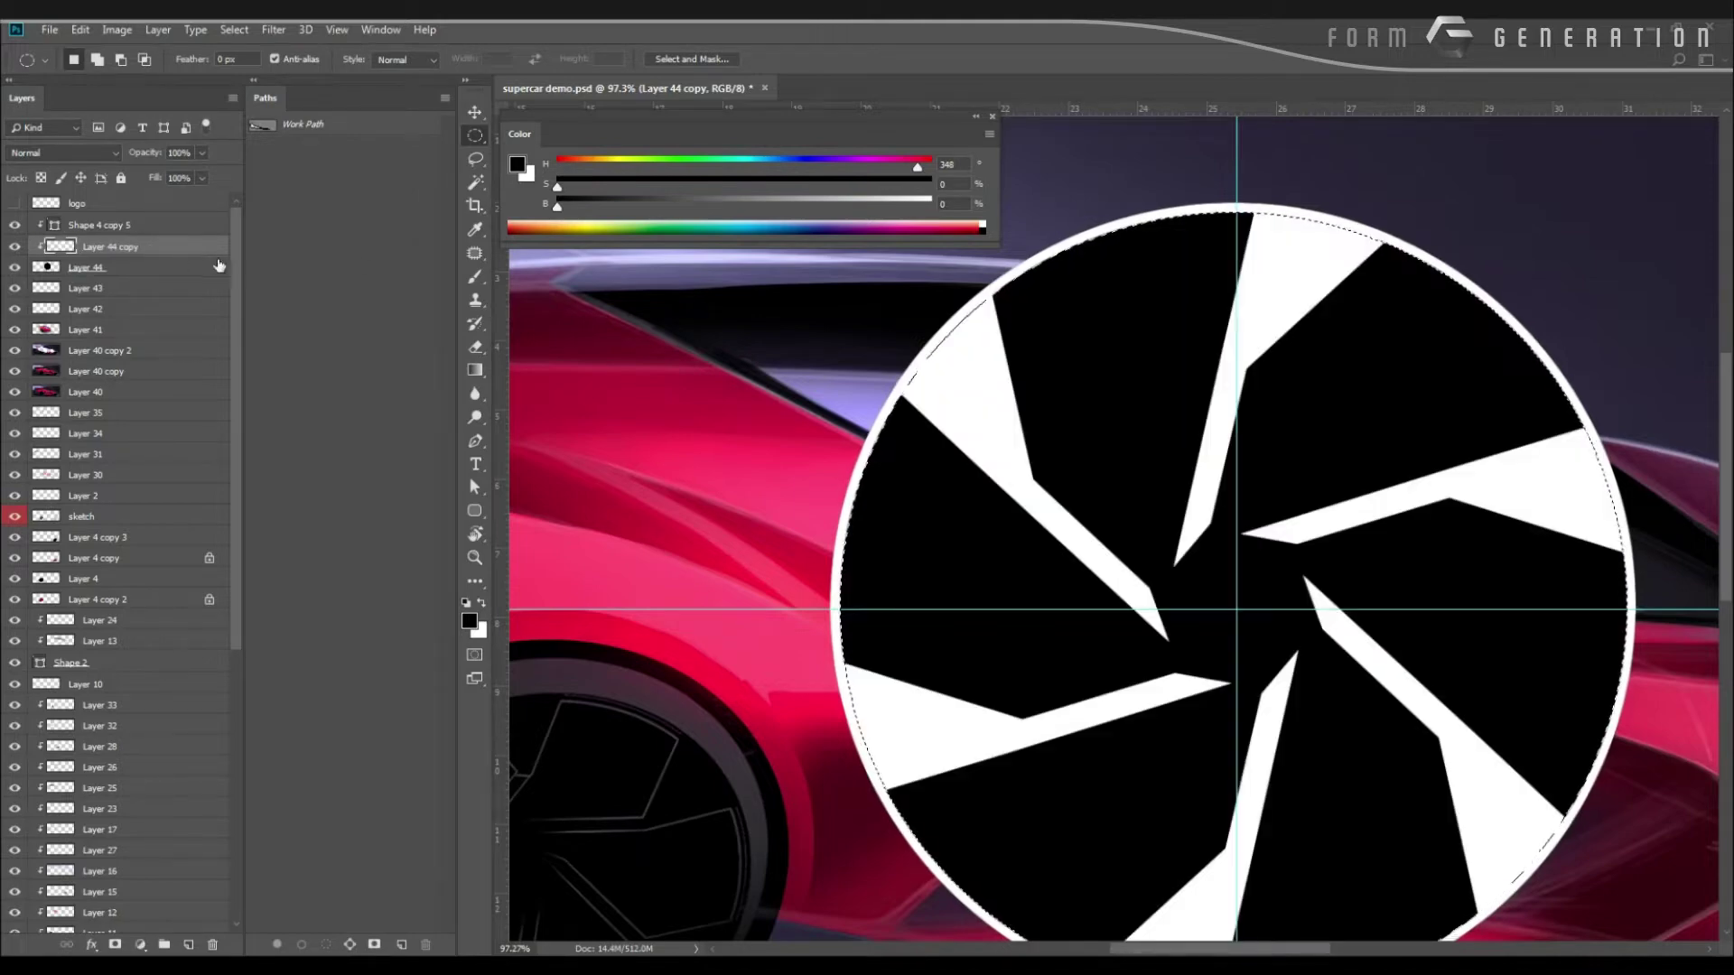
key(ctrl+d)
Outline a polygonal selection across the ring just above the upper-right spoke and erase that piece of the ring.
mouse_move(836, 355)
mouse_down()
mouse_move(761, 345)
mouse_move(809, 342)
mouse_up()
key(l)
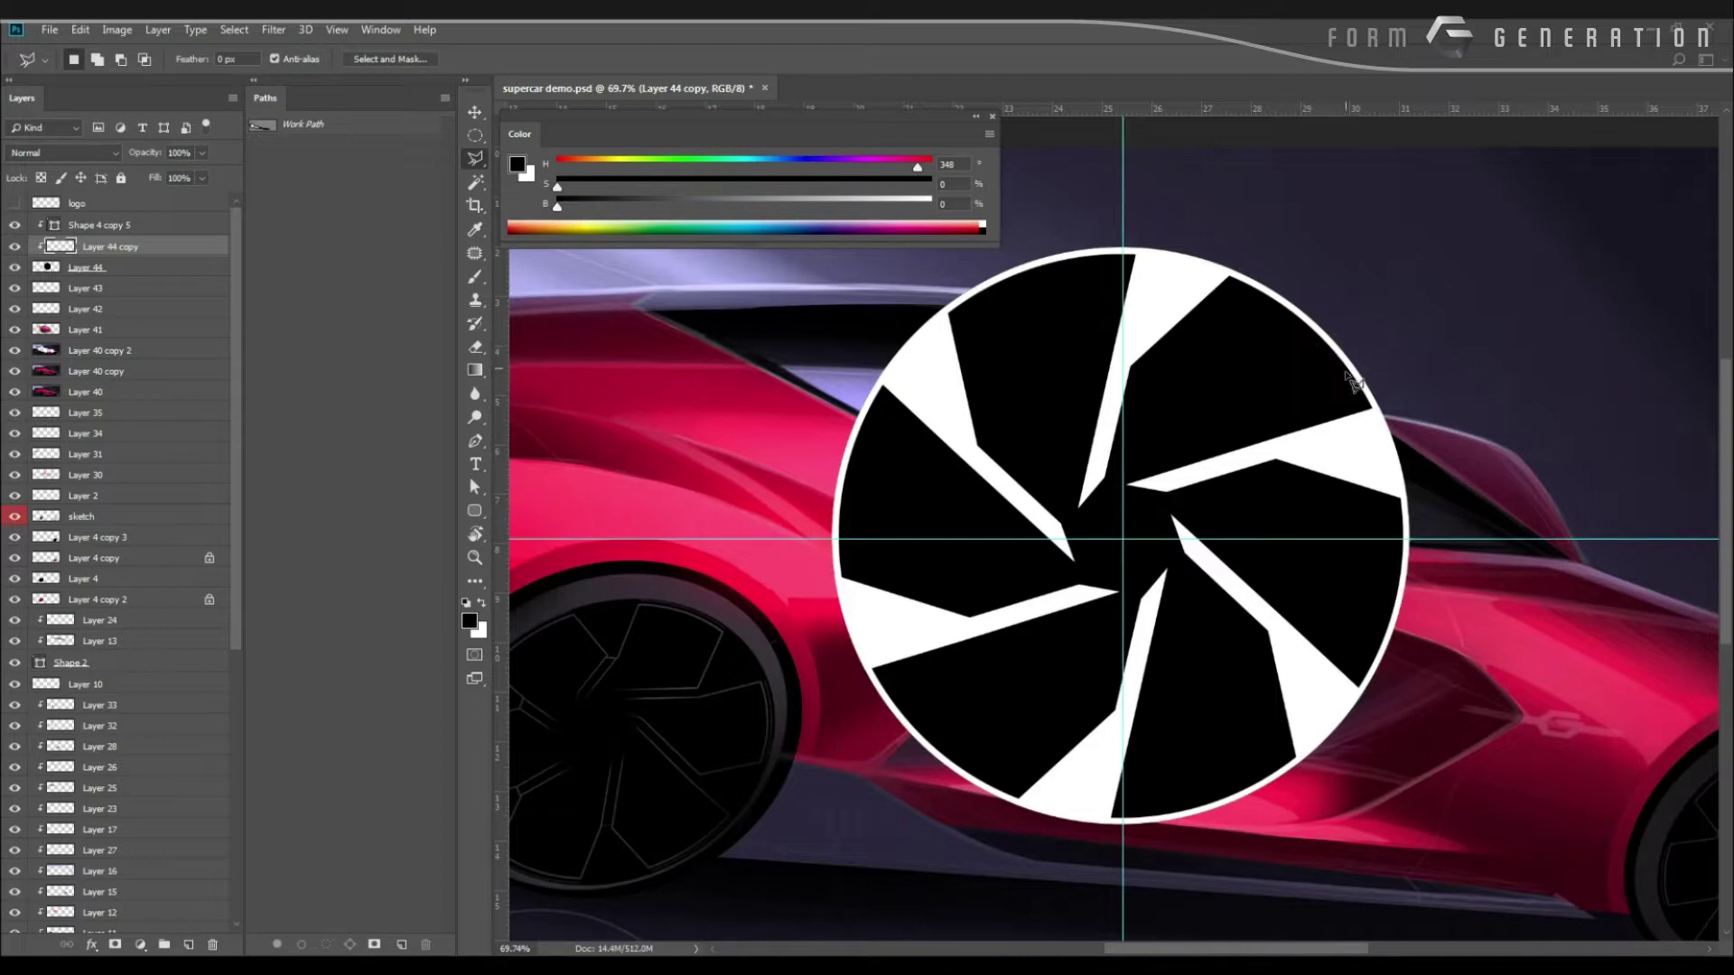
key(m)
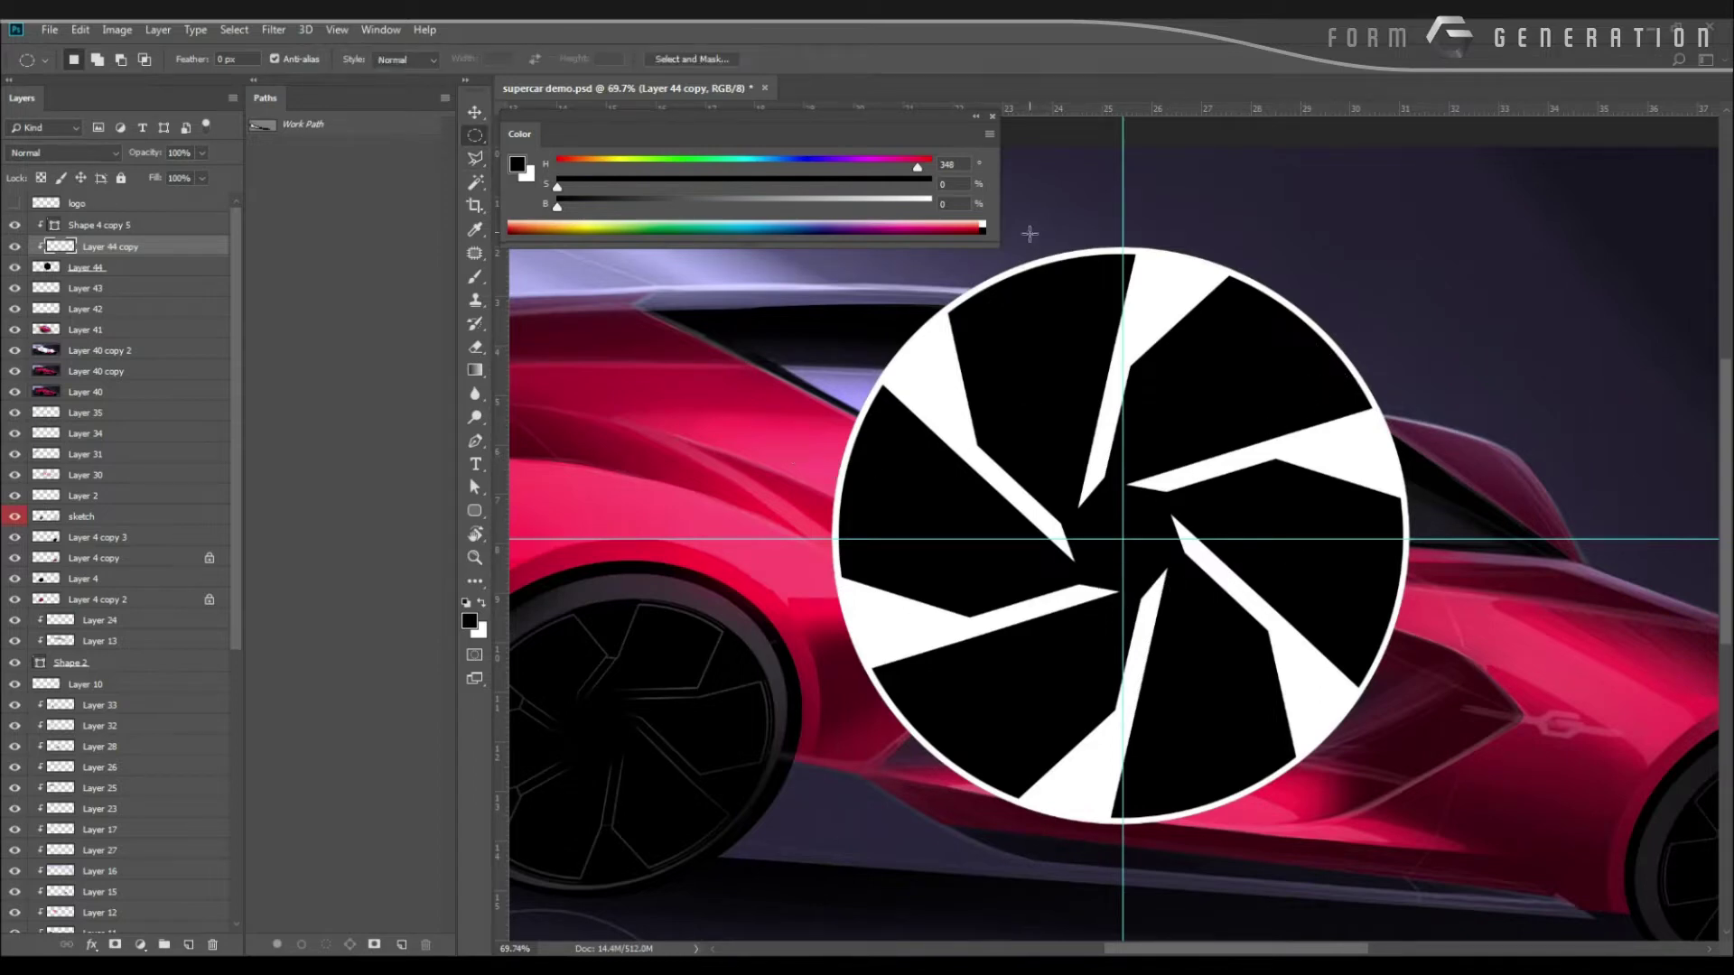
key(l)
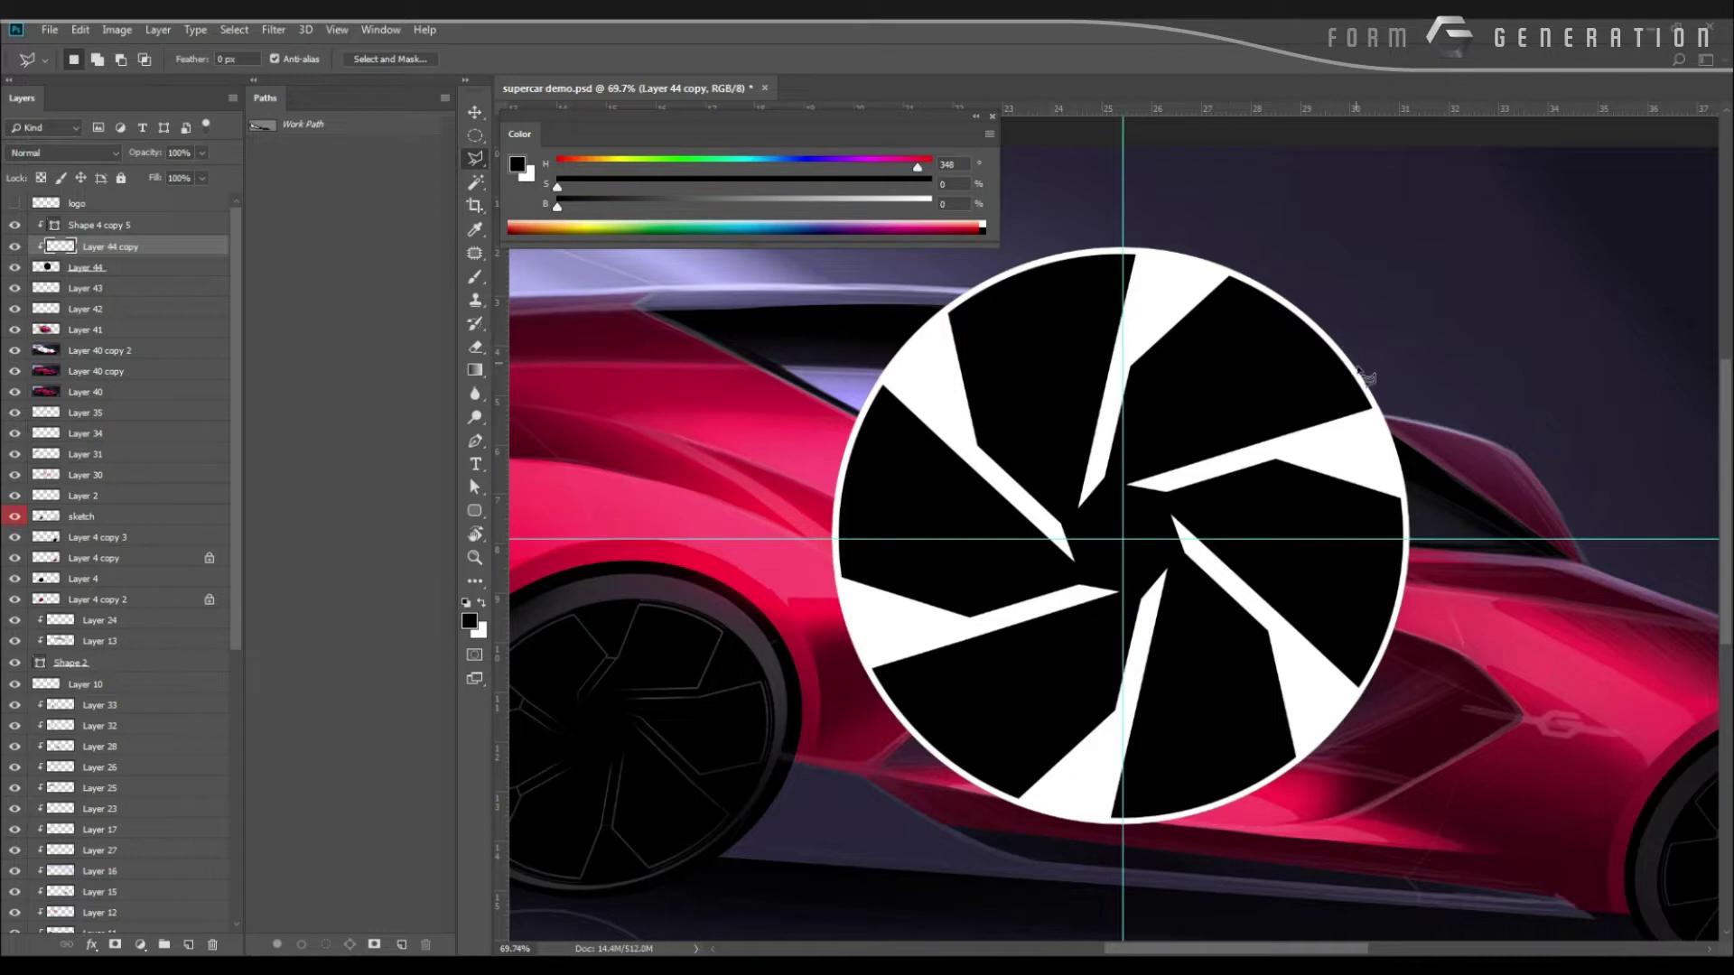
click(1378, 371)
click(1301, 350)
click(1266, 390)
click(1324, 424)
click(1423, 394)
click(1378, 371)
Rotate the selection outline 60° about the wheel centre and cut the matching gap beside the lower-right spoke.
right_click(1315, 374)
click(1335, 545)
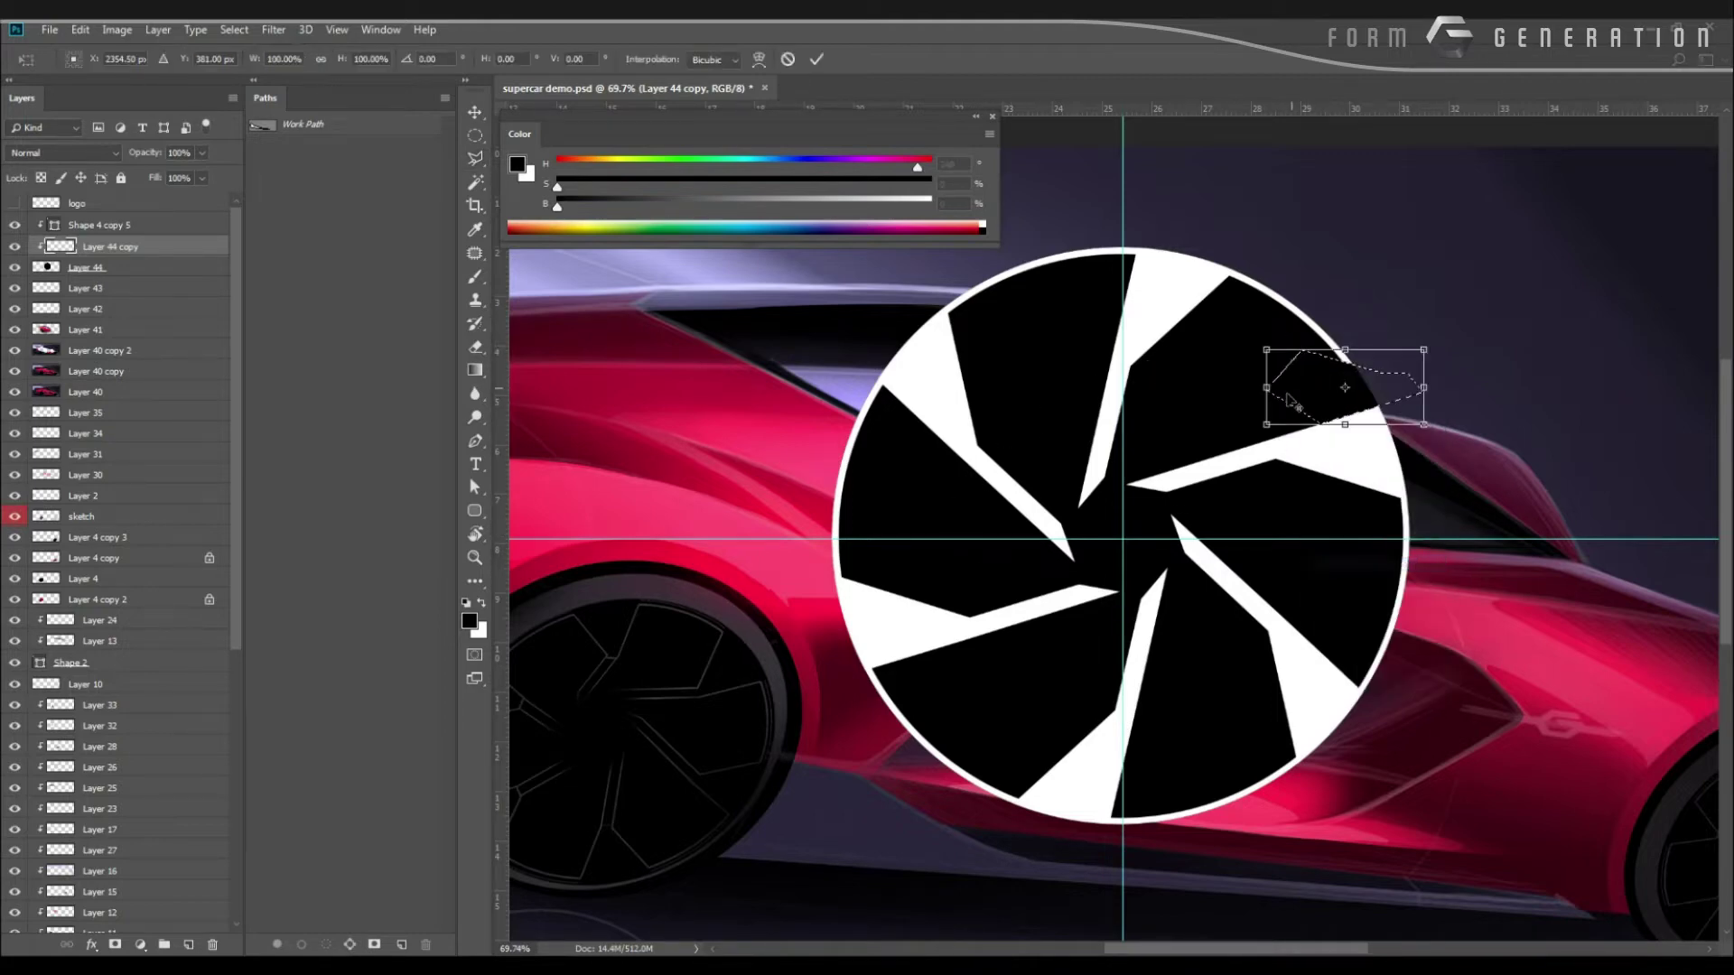
drag(1345, 388, 1119, 539)
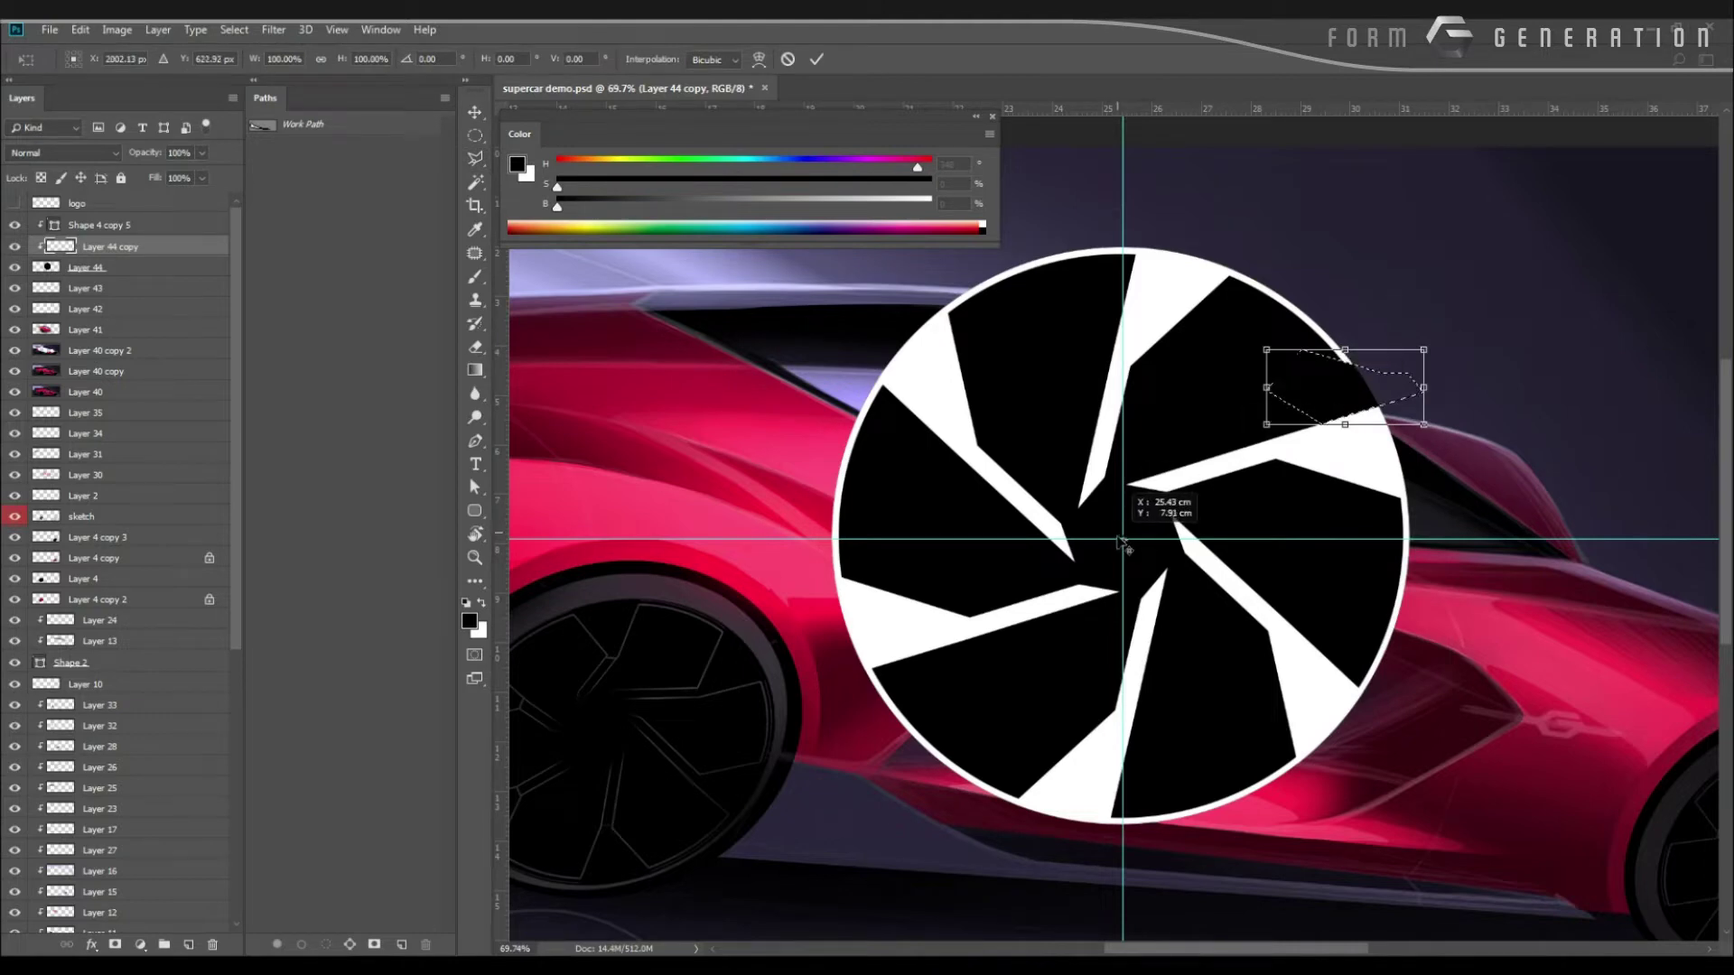
drag(1032, 480, 1128, 408)
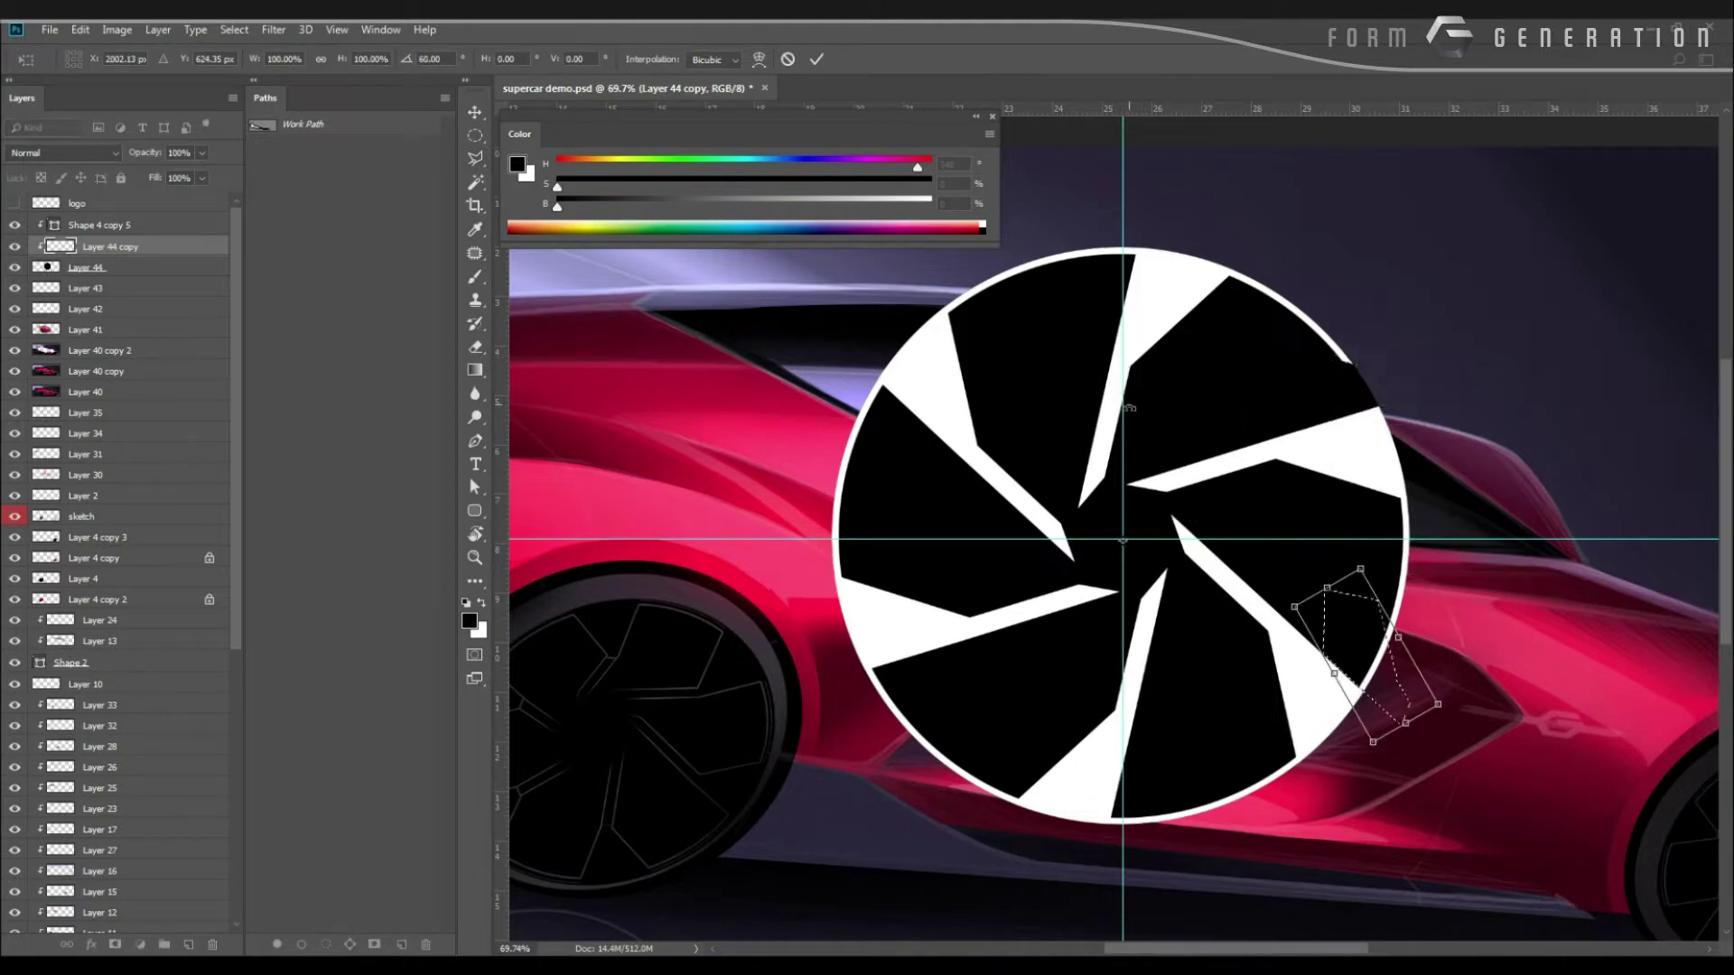
key(Escape)
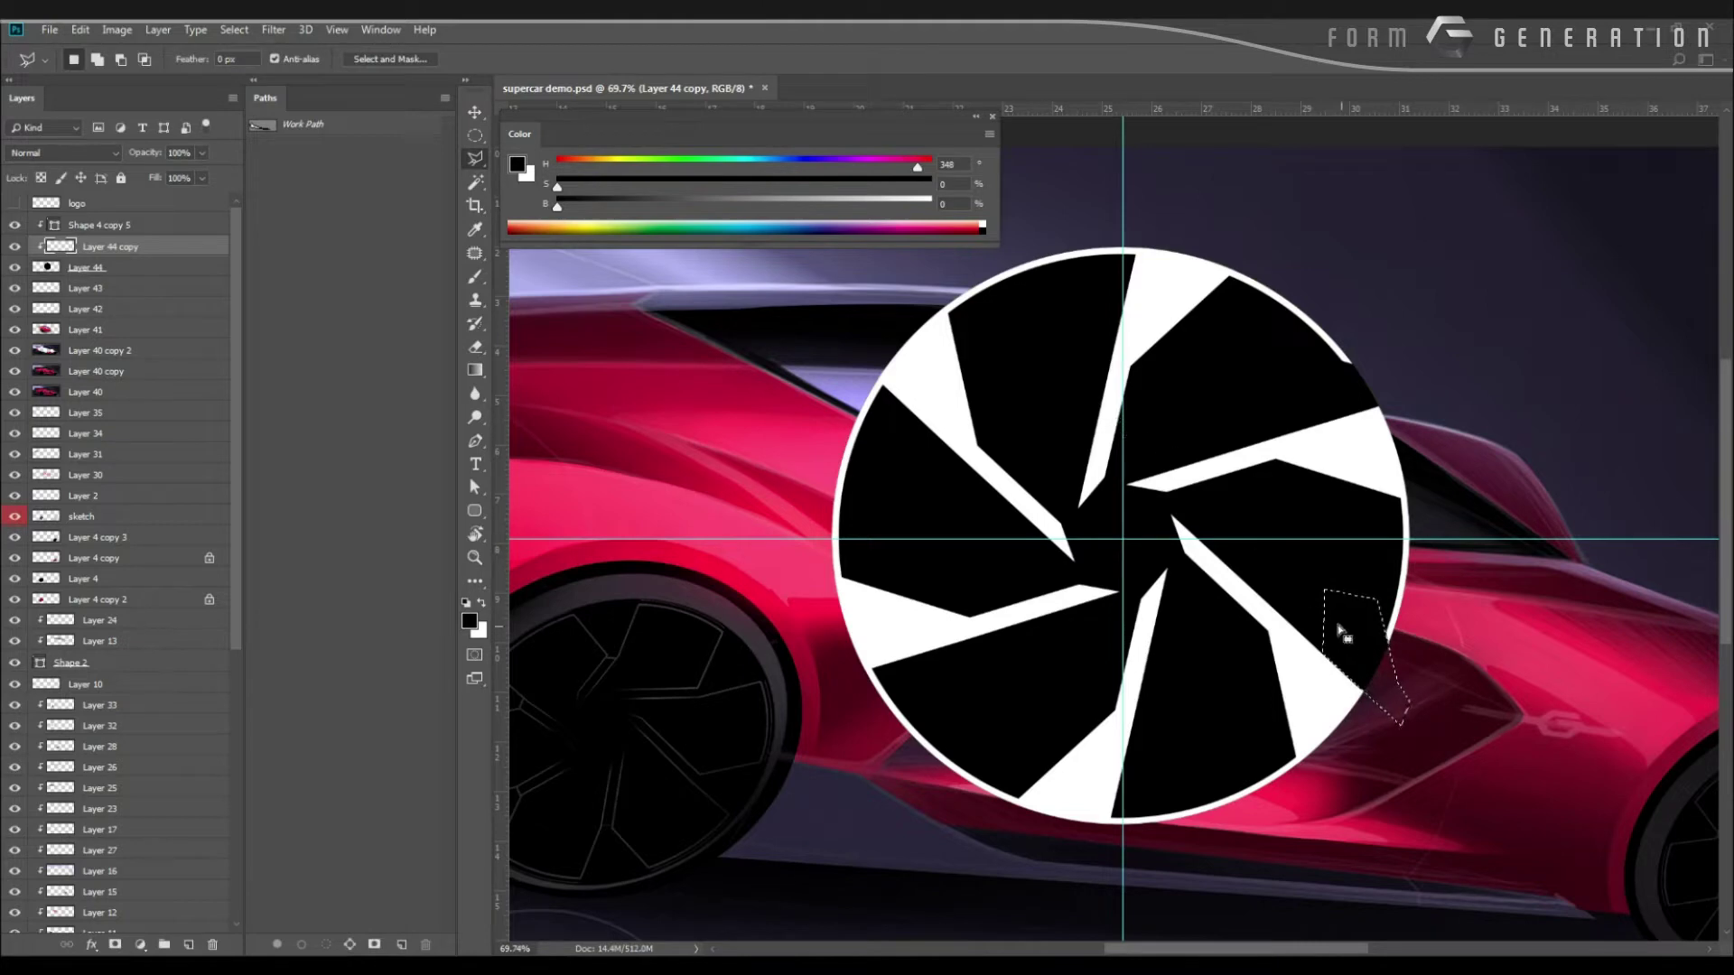
Repeat the selection rotation about the wheel centre and the ring cut beside the bottom and lower-left spokes.
right_click(1343, 614)
click(1381, 812)
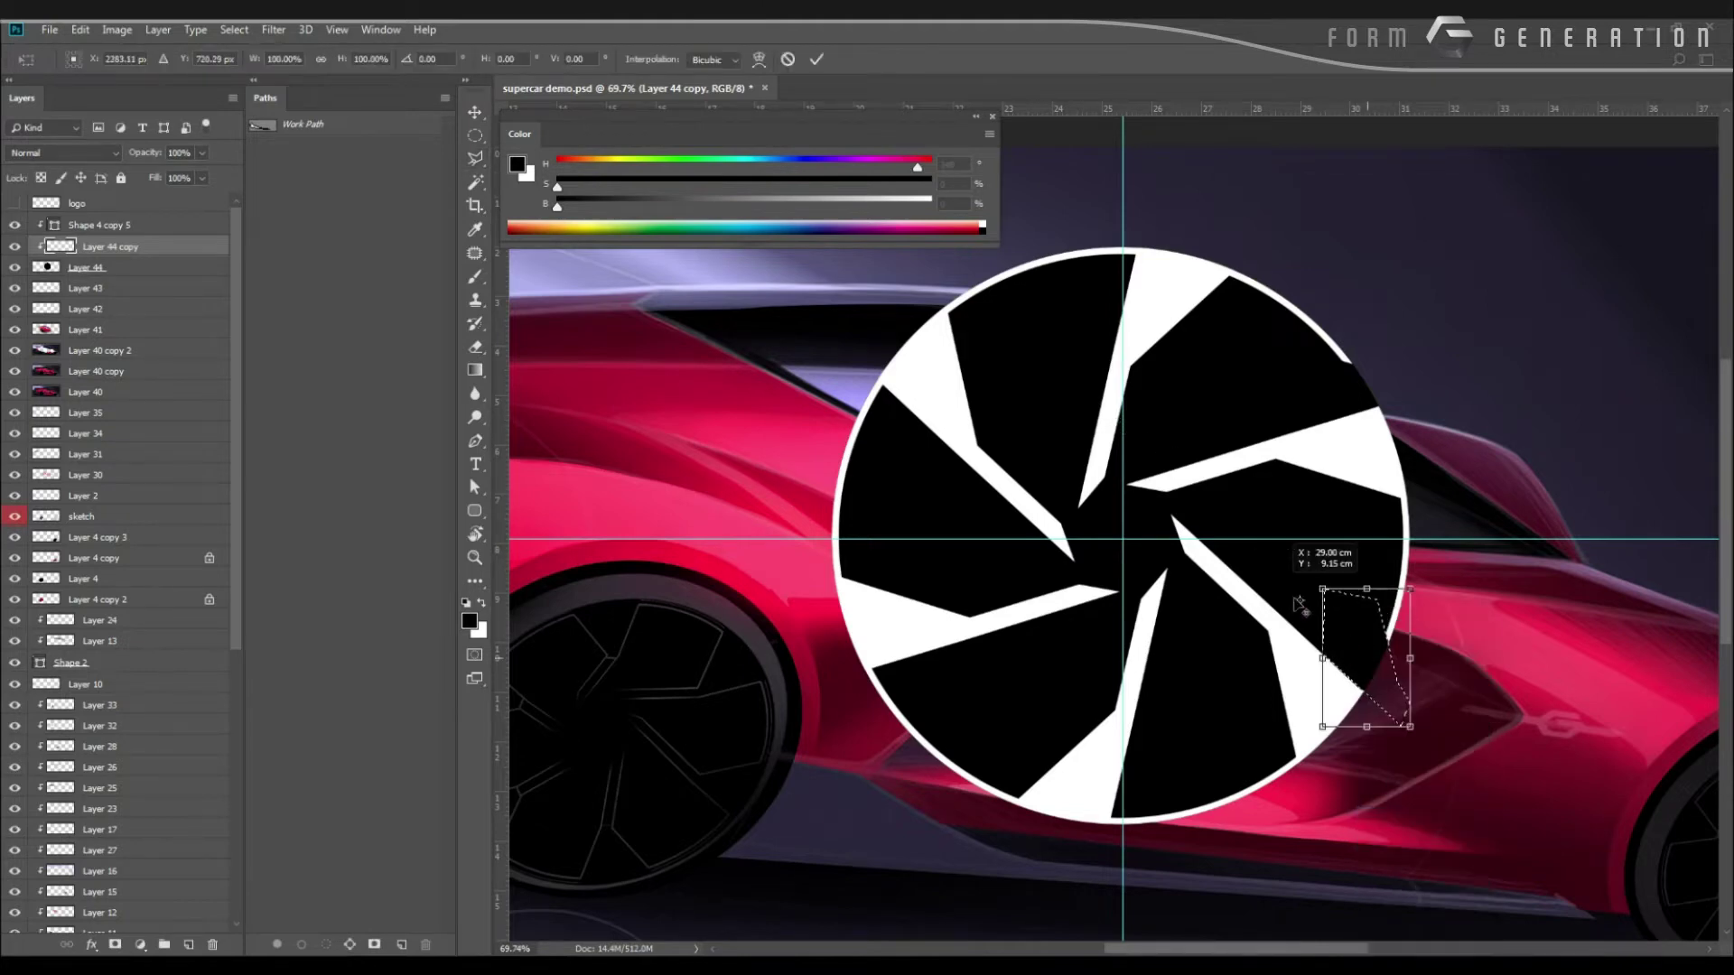
drag(1300, 603, 1064, 427)
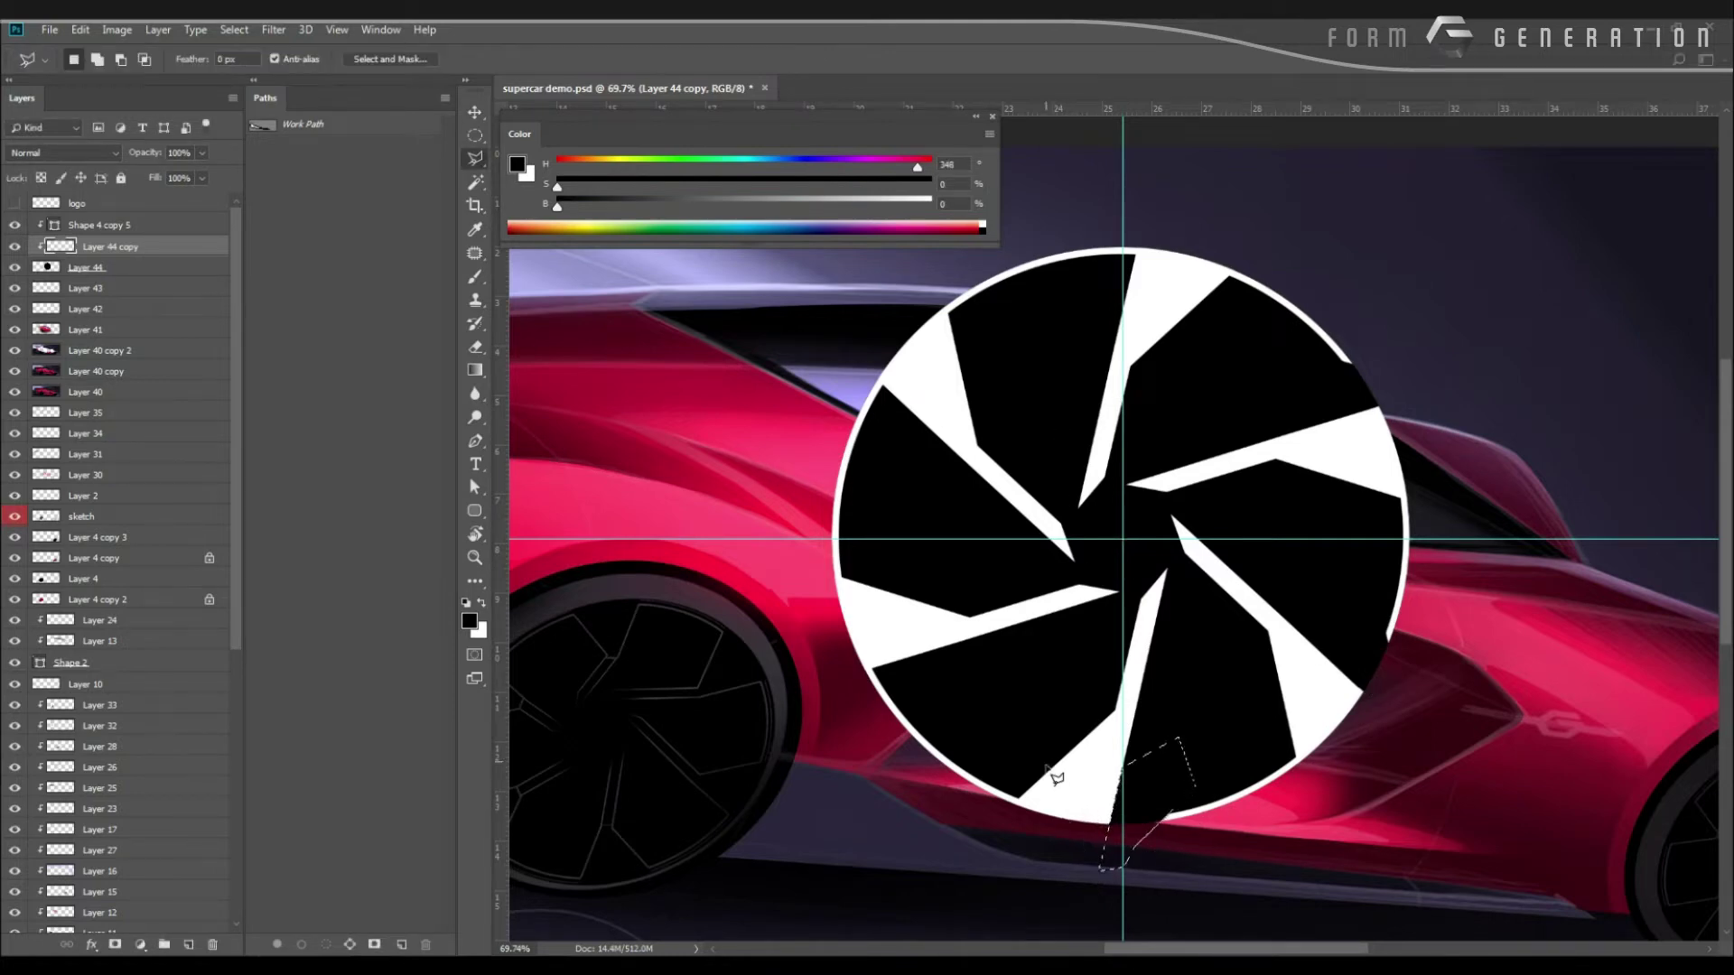
right_click(1136, 785)
click(1183, 633)
drag(1146, 803, 827, 468)
key(Return)
Rotate the selection another 60° about the wheel centre and cut the ring beside the upper-left spoke.
key(l)
right_click(912, 691)
click(957, 545)
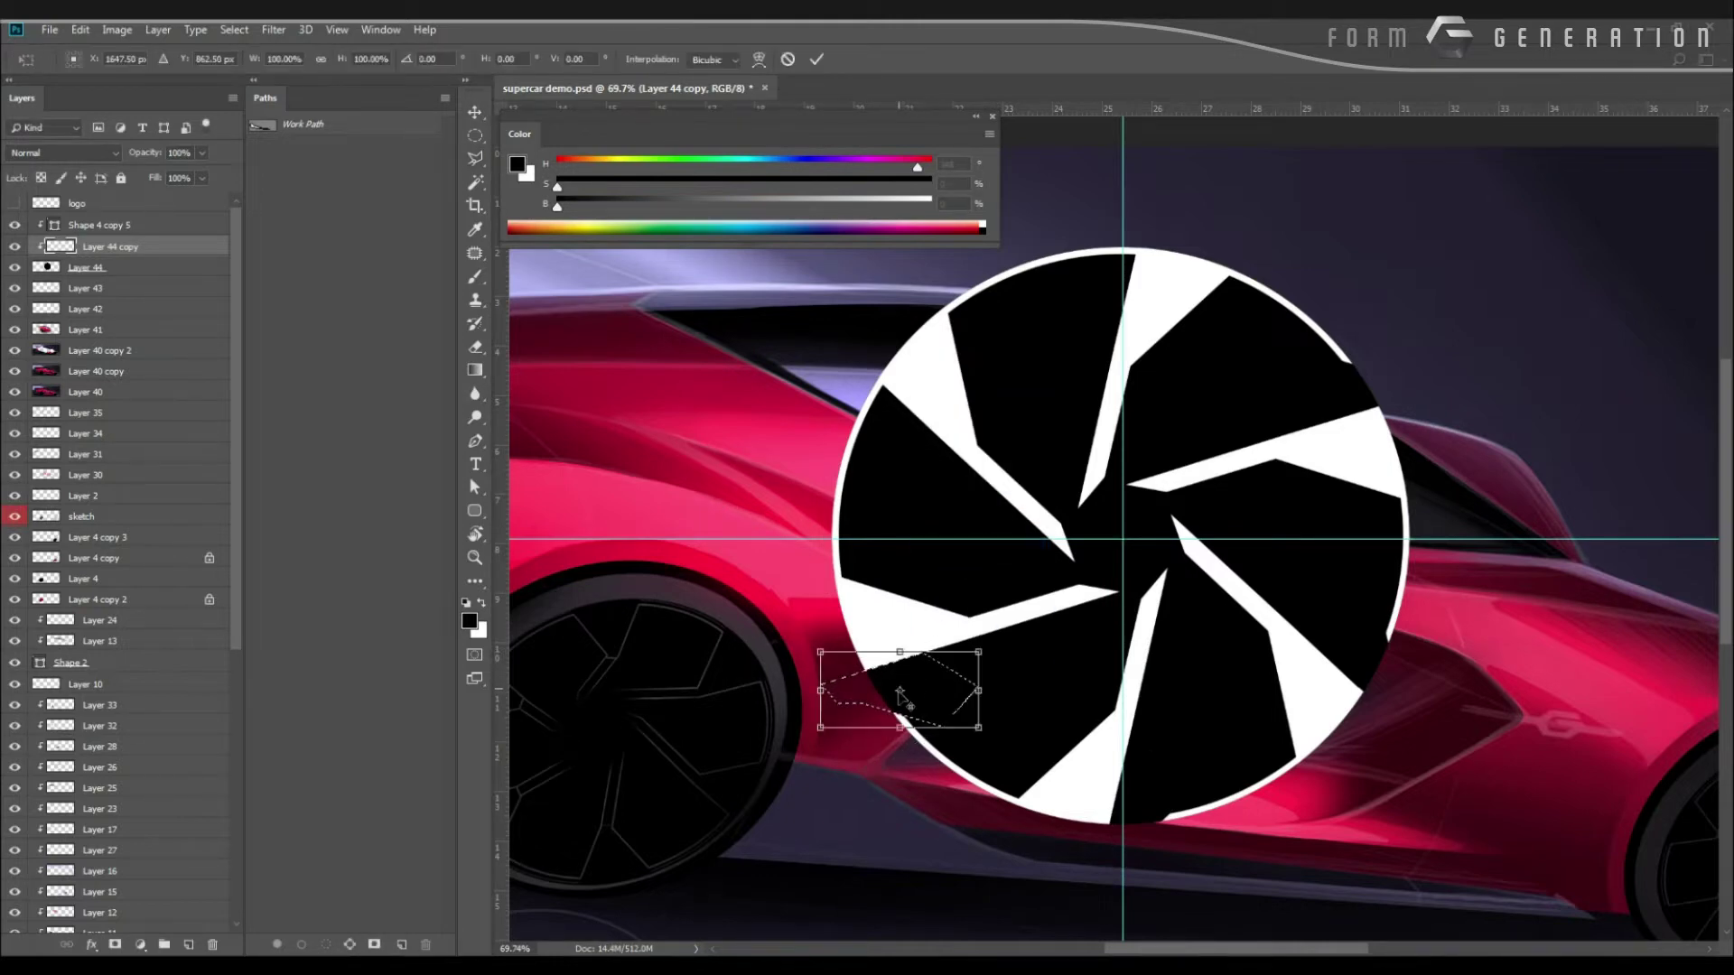
drag(899, 689, 1122, 539)
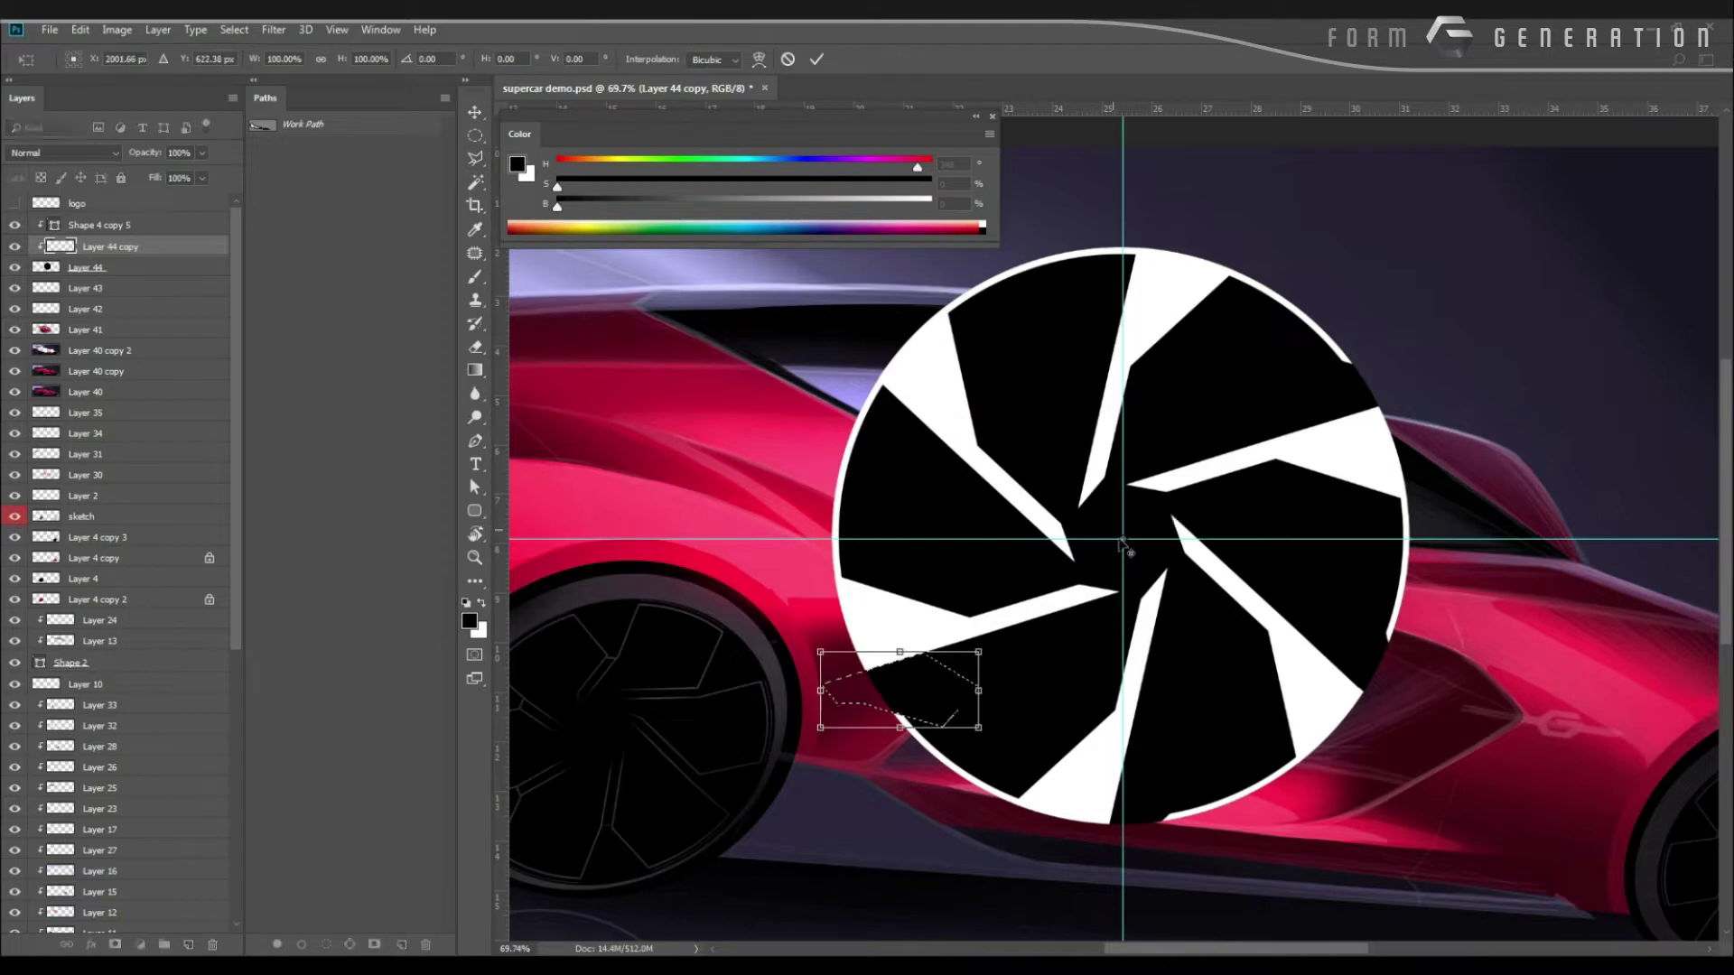
mouse_move(864, 378)
mouse_down()
mouse_move(1075, 260)
mouse_move(1031, 267)
mouse_up()
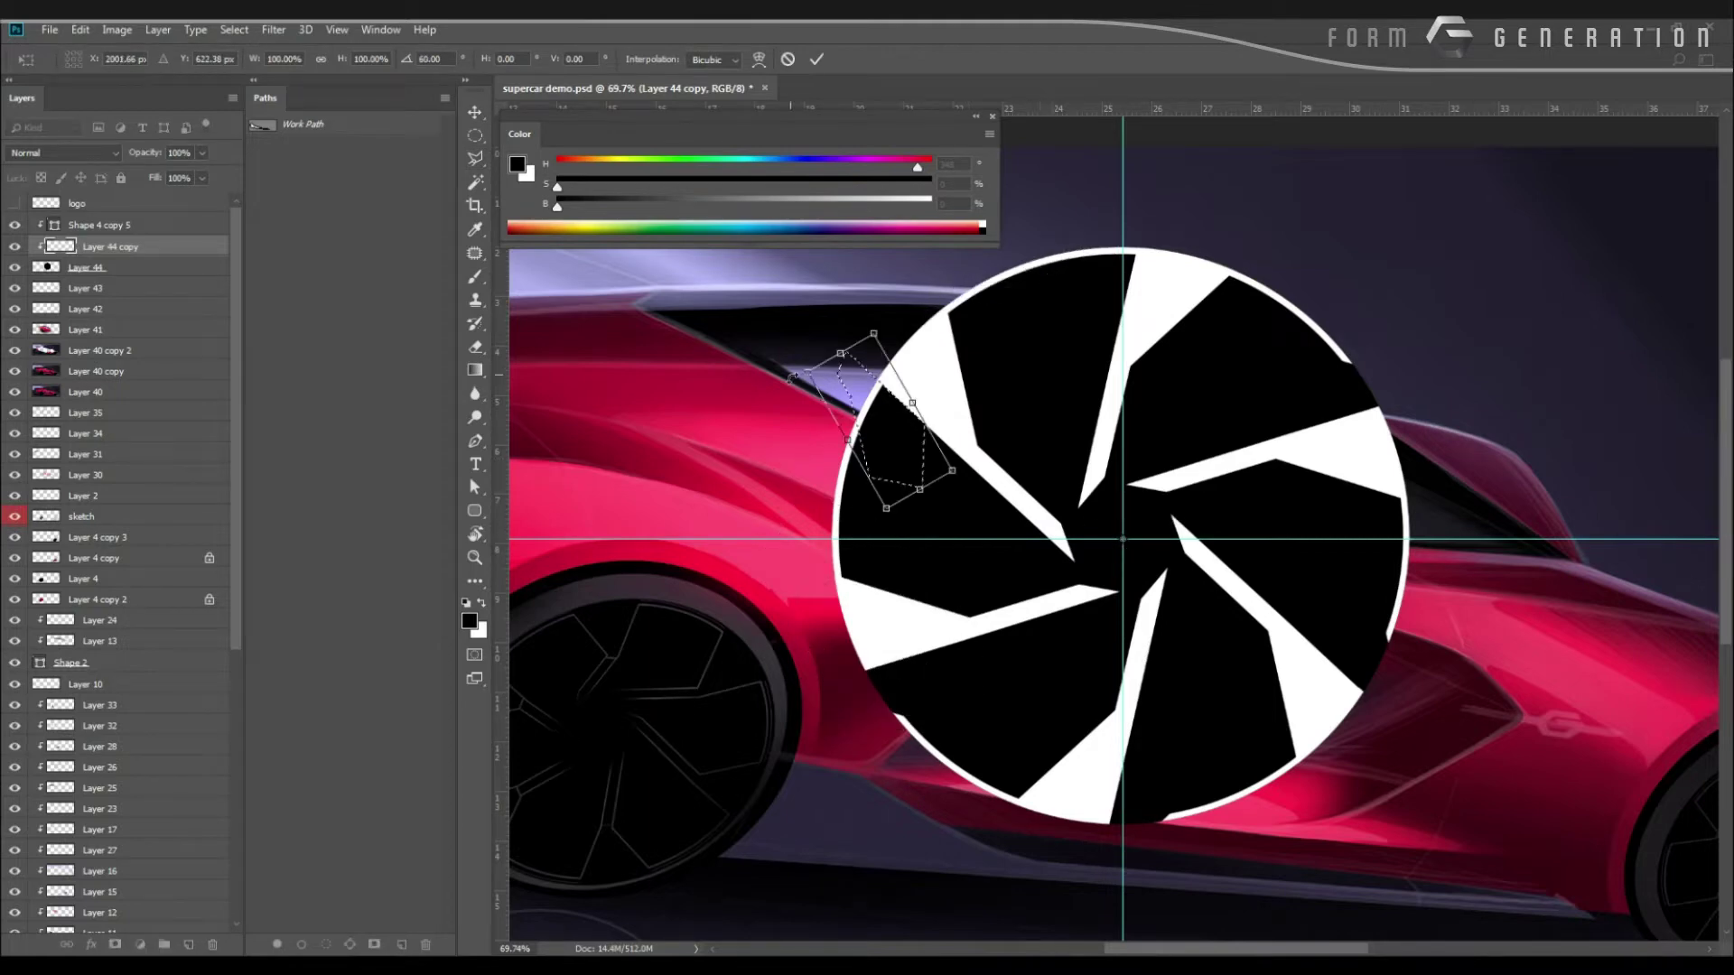
key(Return)
Rotate the selection a last 60° to the top spoke, cut the ring there, and deselect.
right_click(883, 421)
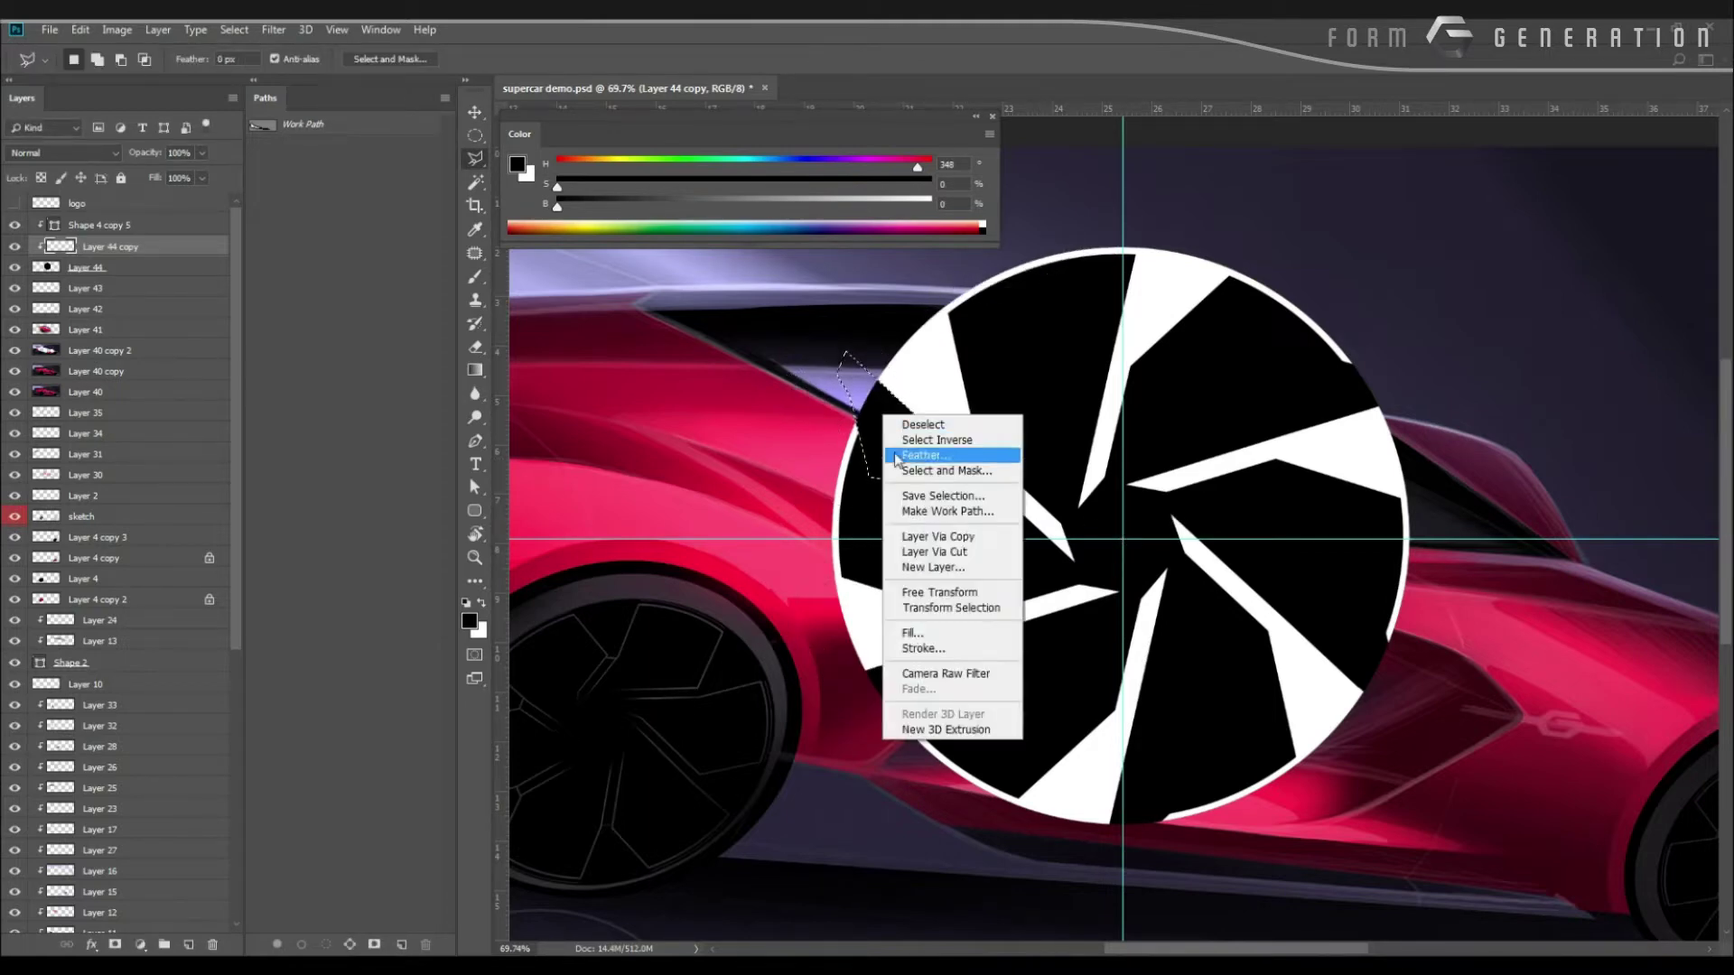
click(948, 605)
drag(881, 421, 1124, 540)
mouse_move(734, 411)
mouse_down()
mouse_move(853, 242)
mouse_move(1029, 154)
mouse_up()
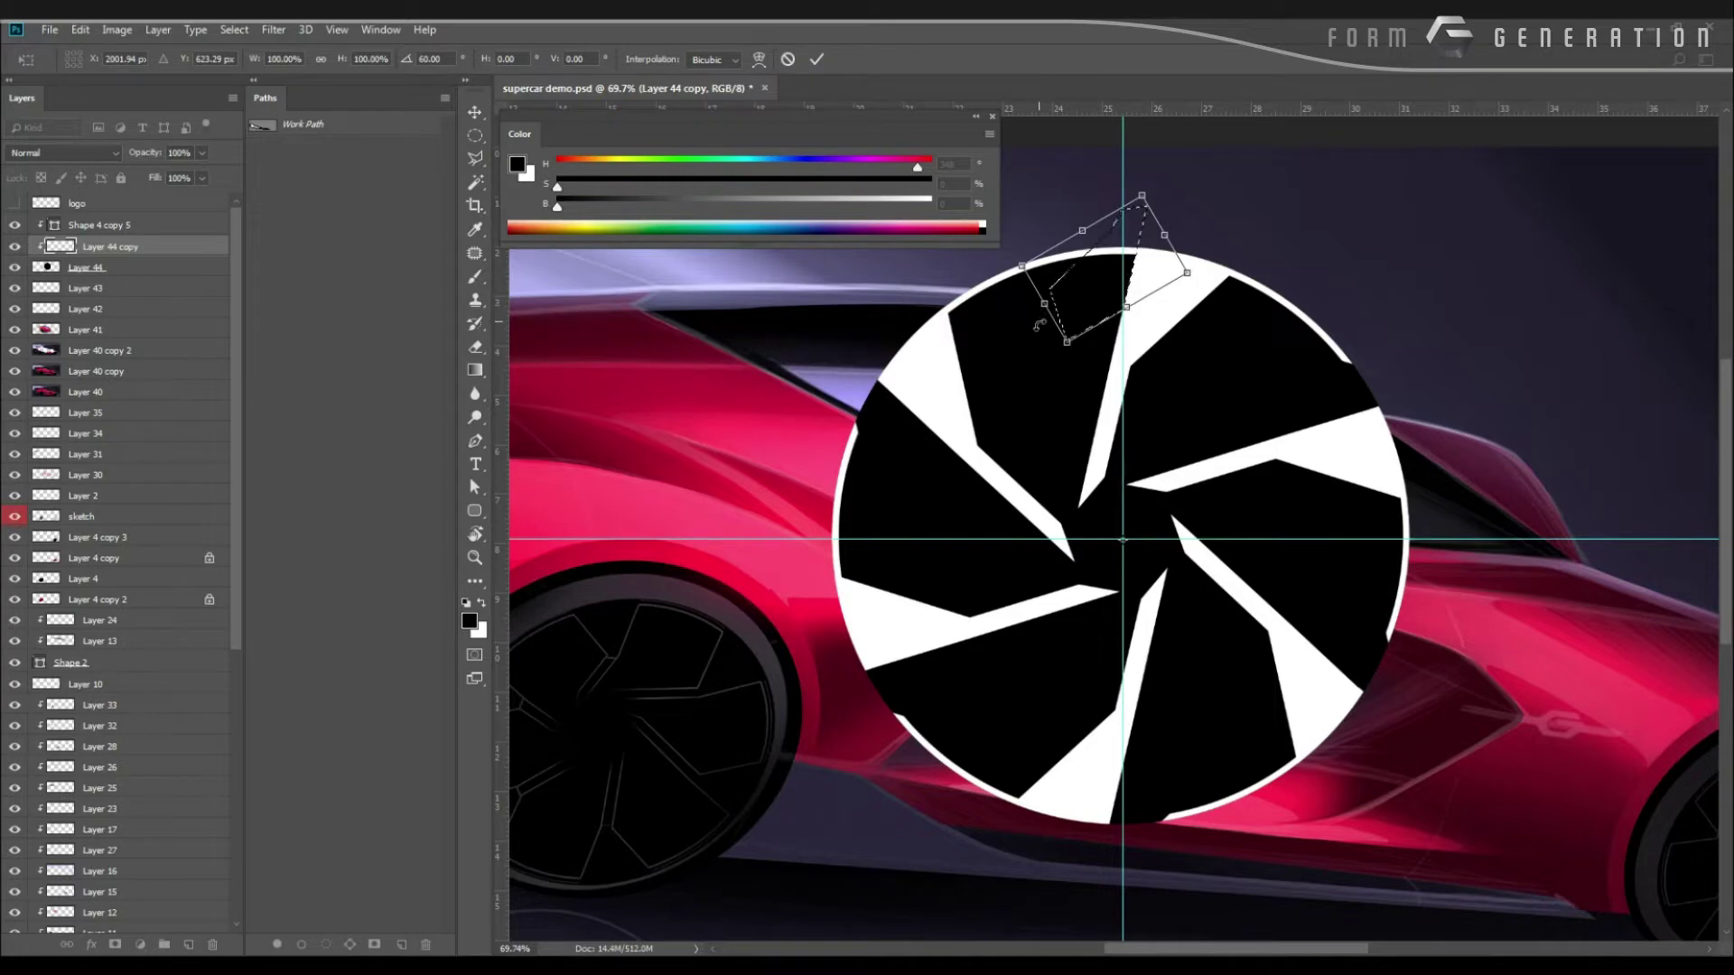
key(Return)
key(super+f)
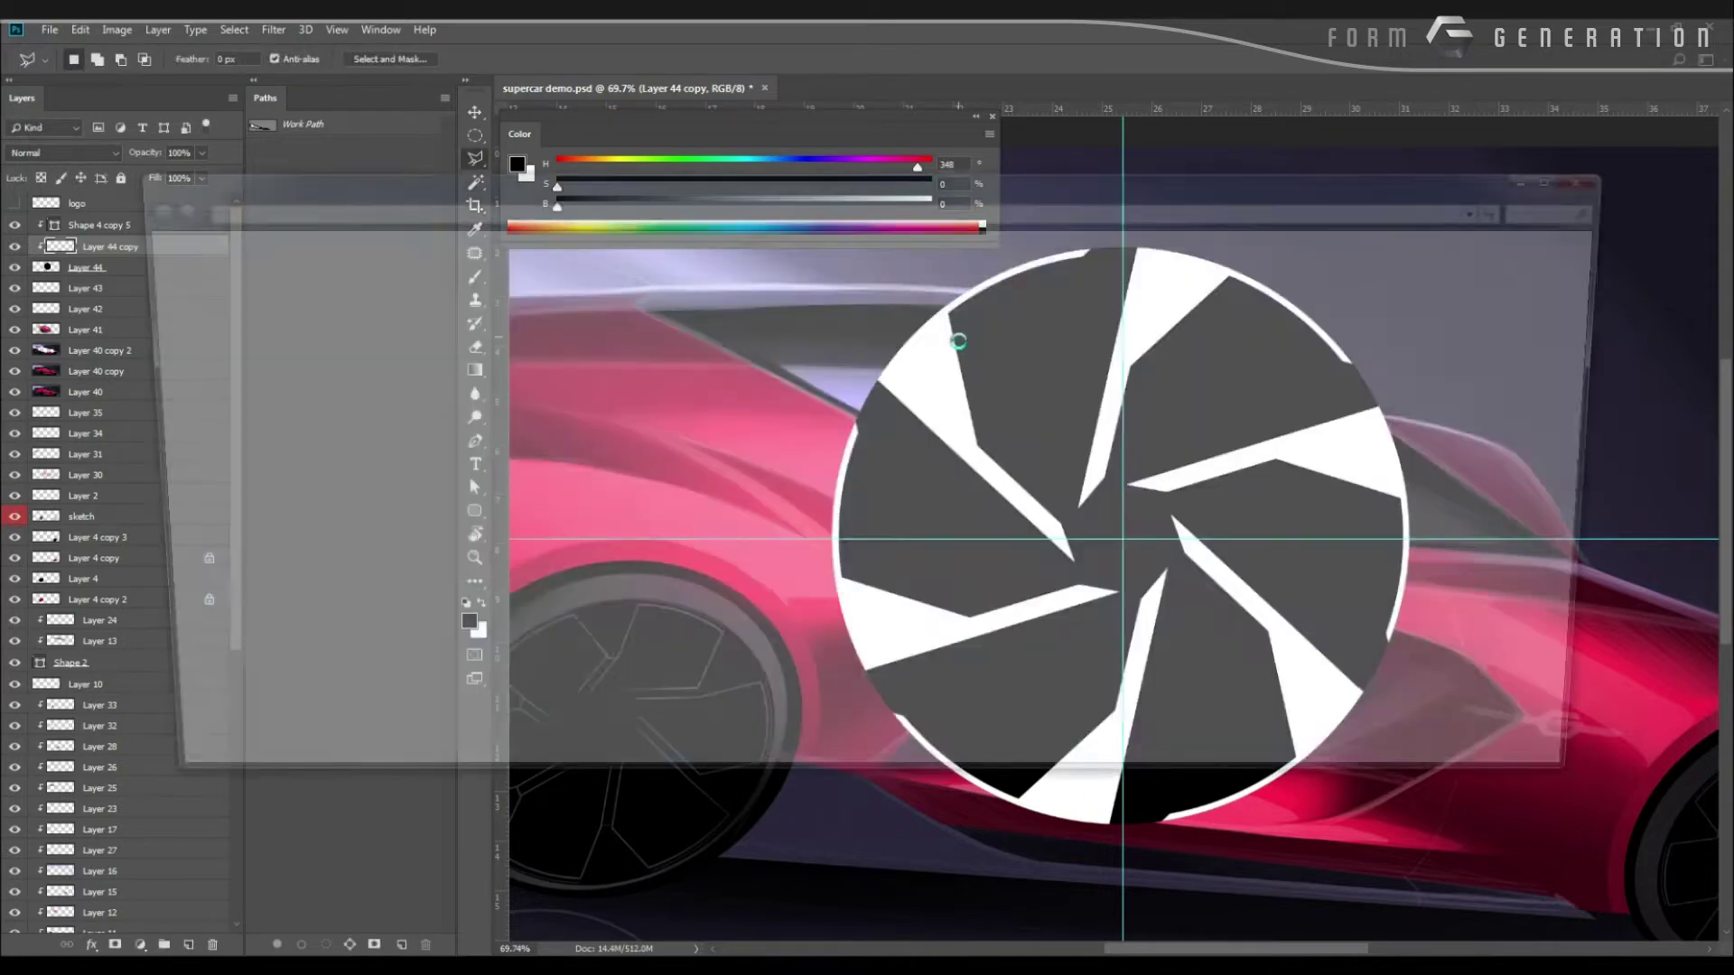
click(1611, 175)
key(ctrl+d)
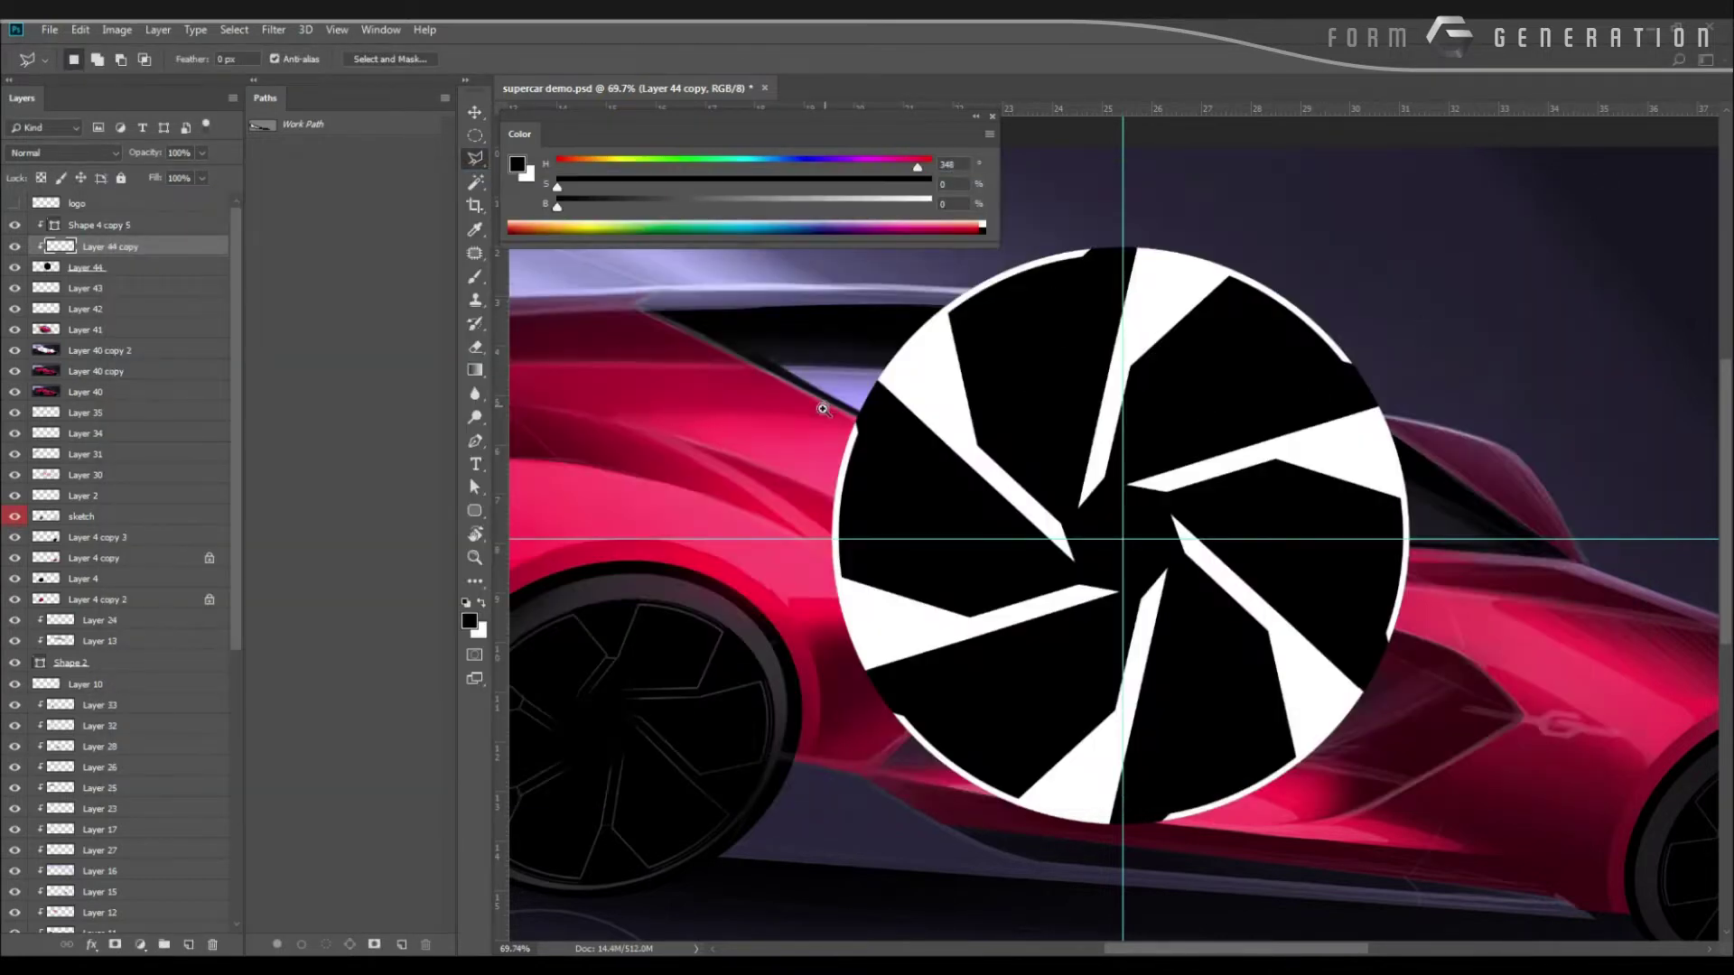
Hide the guides and select the spoke shape, rim ring and black circle layers together.
mouse_move(820, 406)
mouse_down()
mouse_move(756, 405)
mouse_move(844, 445)
mouse_move(825, 476)
mouse_move(842, 481)
mouse_up()
key(ctrl+h)
key(v)
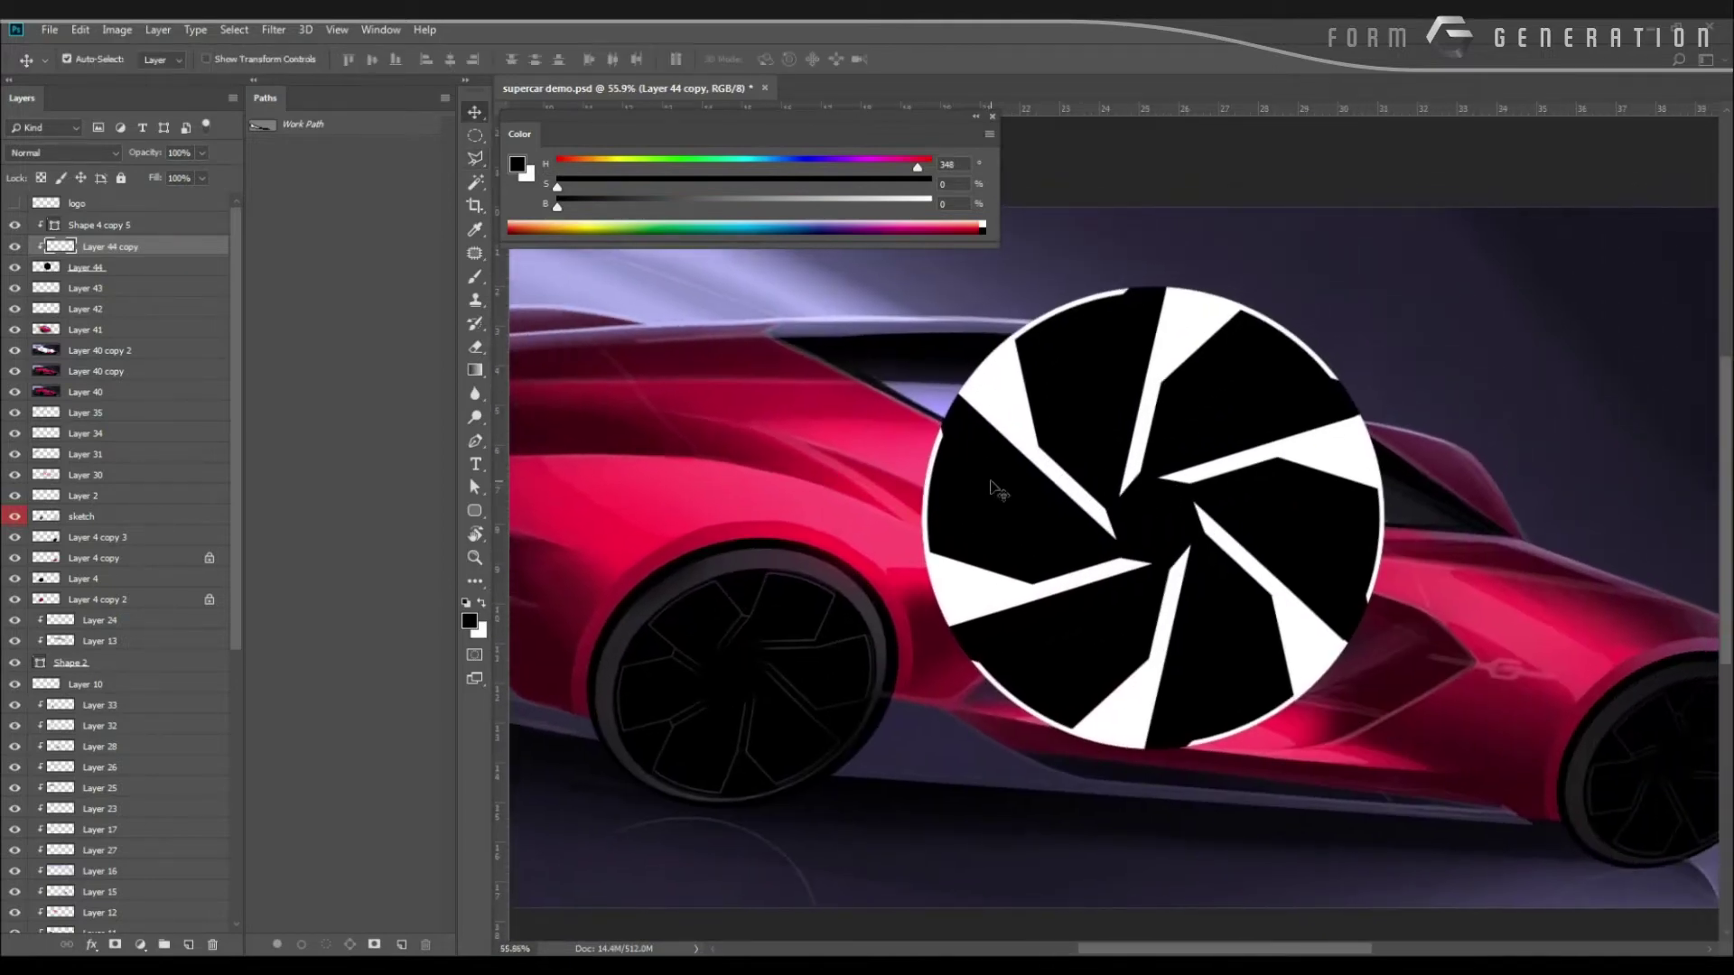
click(991, 482)
shift+click(99, 224)
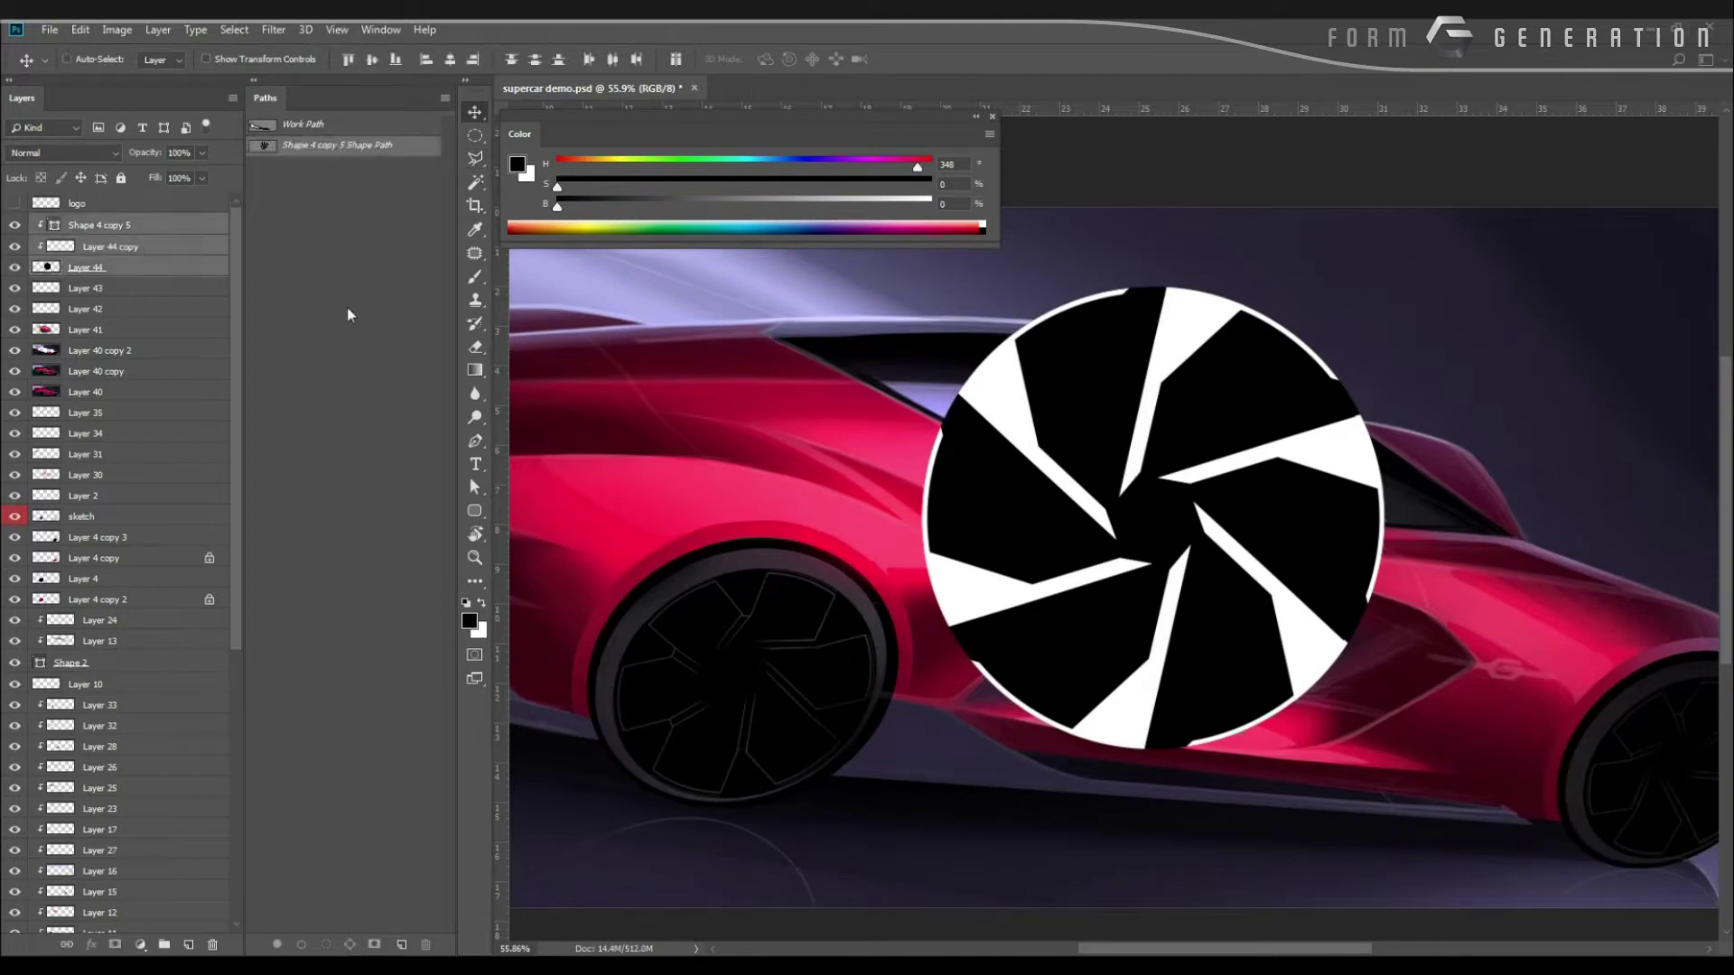
Scale the selected wheel layers to about 57% width and 59% height, and place them over the car's rear wheel.
key(ctrl+t)
drag(898, 283, 1009, 382)
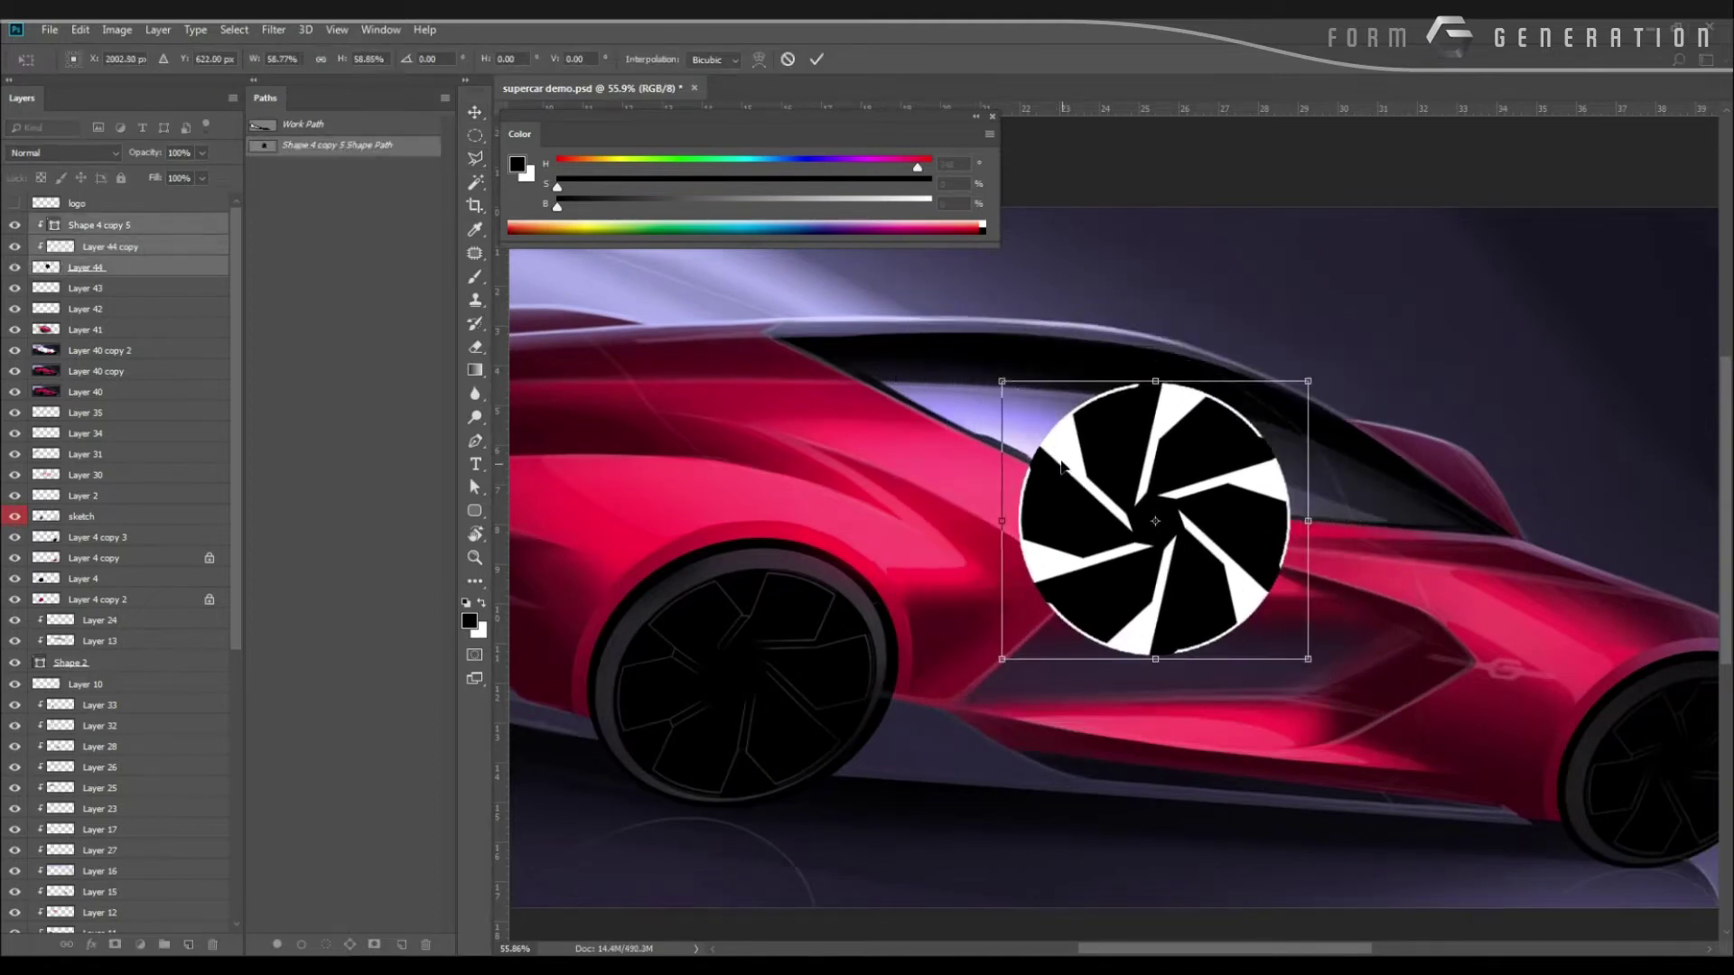
drag(1019, 487, 634, 617)
drag(625, 466, 935, 464)
drag(986, 585, 954, 610)
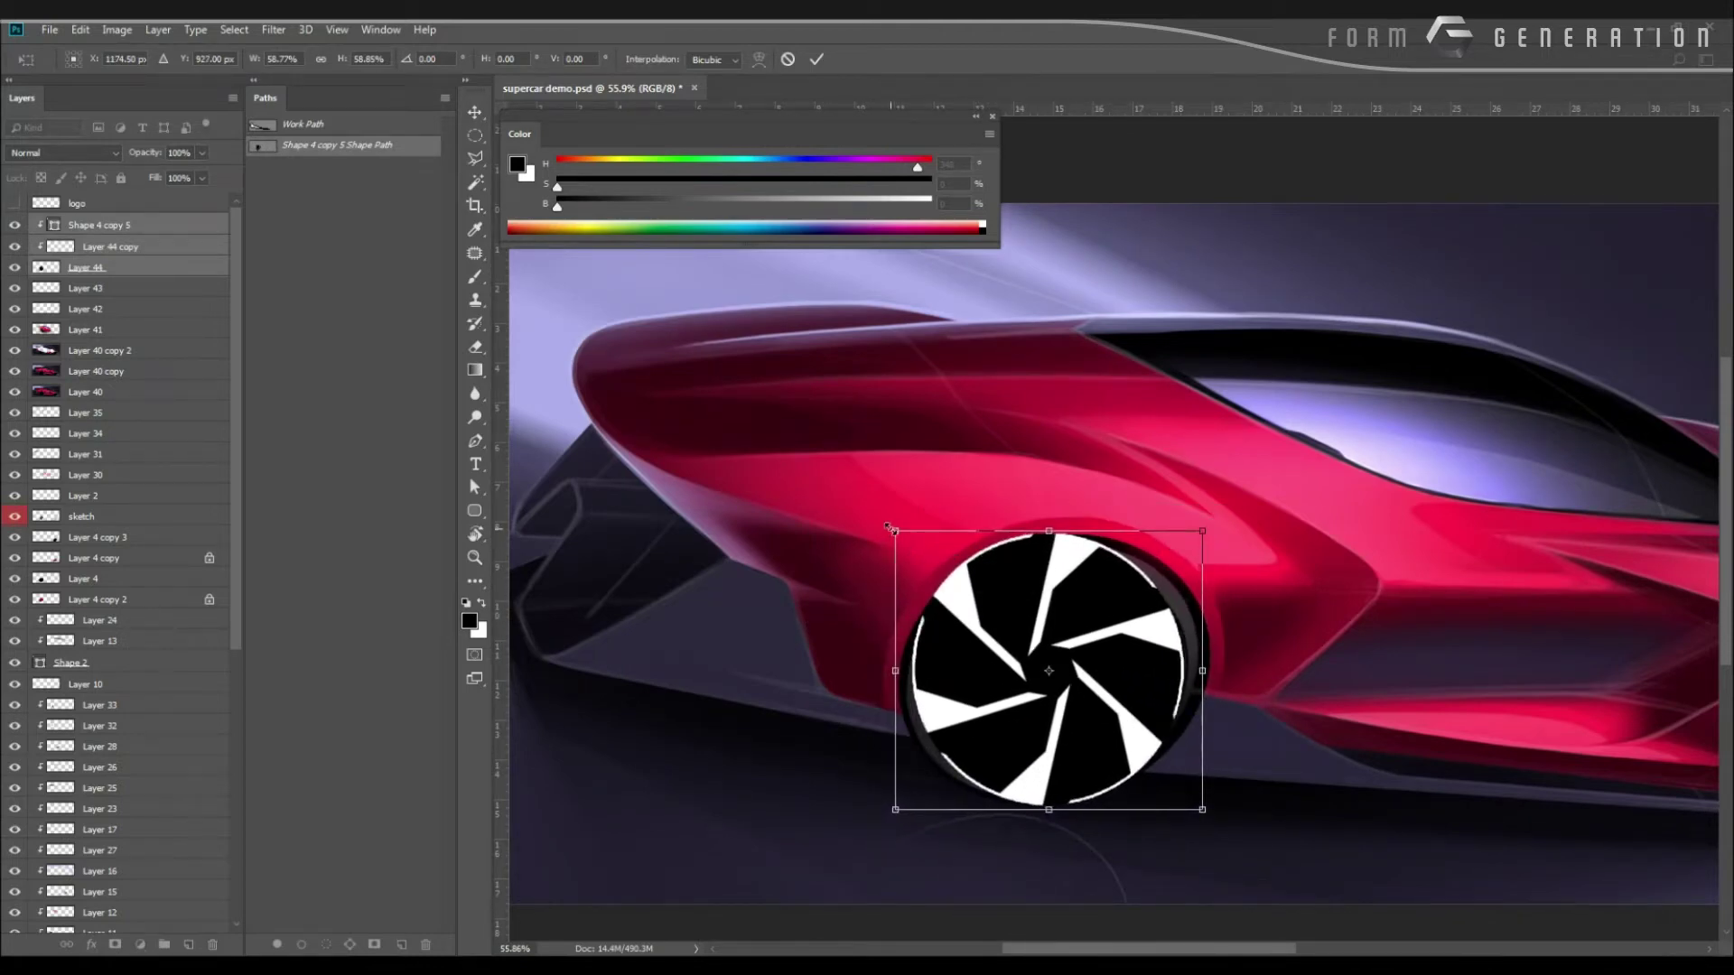
Rotate the wheel about -27.6° and squash it to about 59% width and 48% height to match the rear tyre's perspective.
drag(890, 528, 858, 607)
drag(1009, 564, 1010, 603)
drag(897, 652, 873, 643)
drag(969, 689, 968, 679)
drag(847, 569, 840, 586)
mouse_move(882, 648)
mouse_down()
mouse_move(924, 666)
mouse_move(869, 646)
mouse_move(908, 664)
mouse_up()
drag(846, 593, 845, 601)
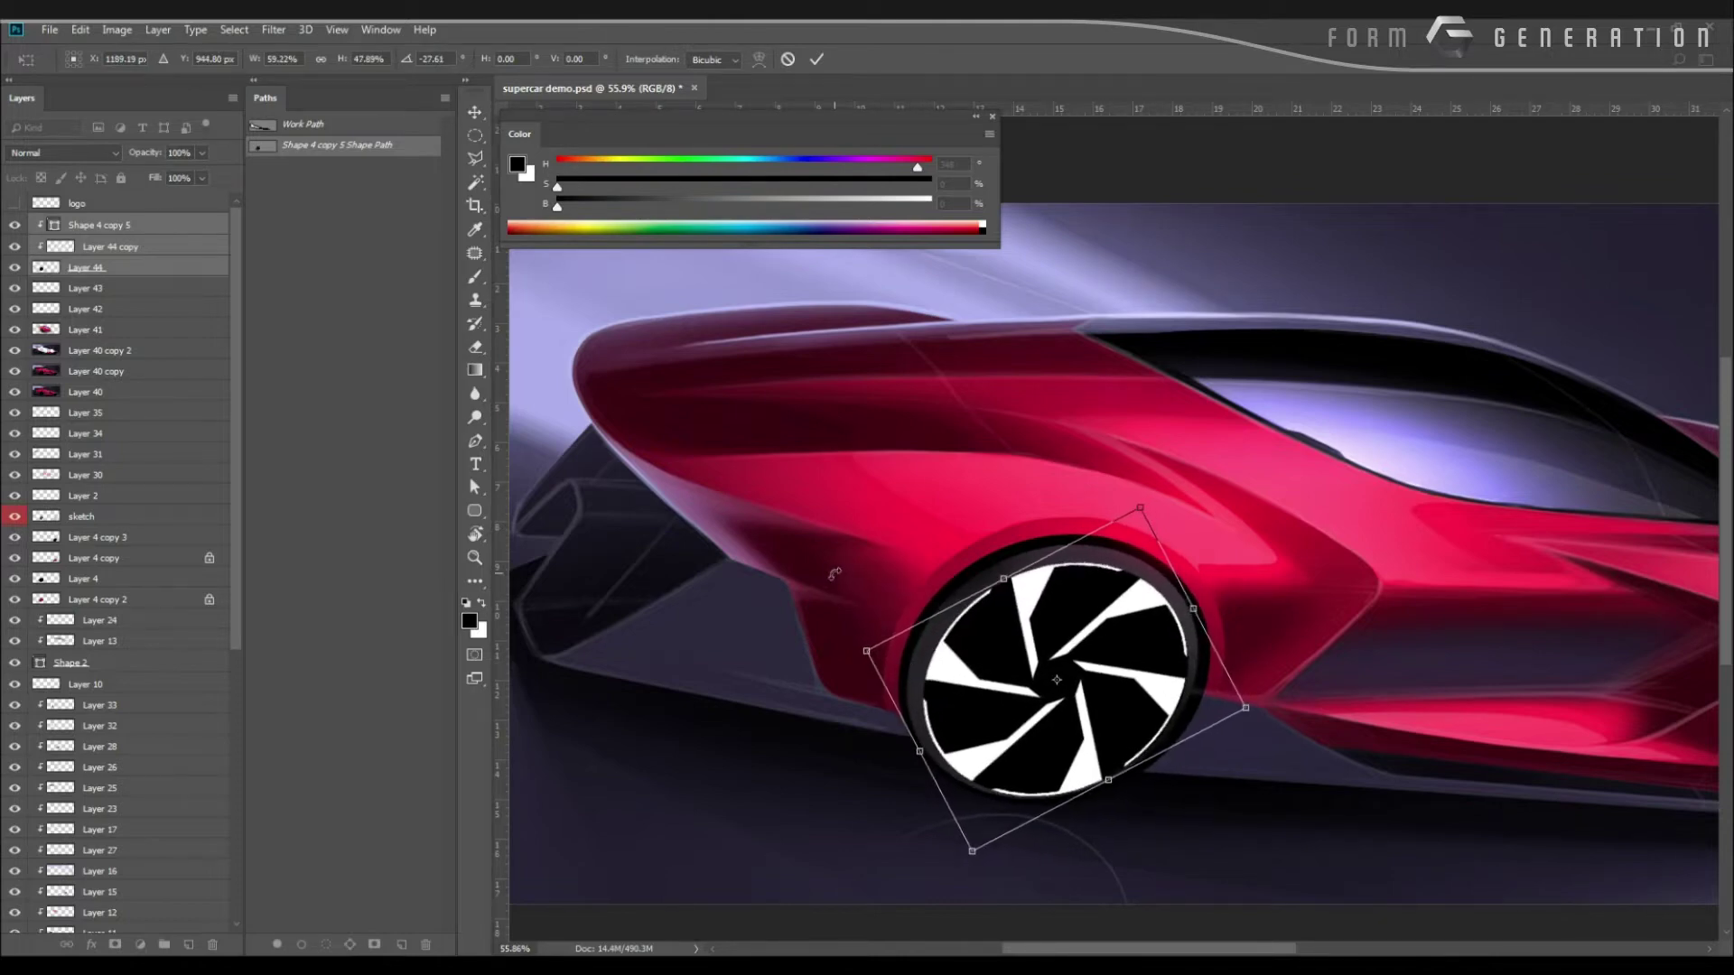
key(Return)
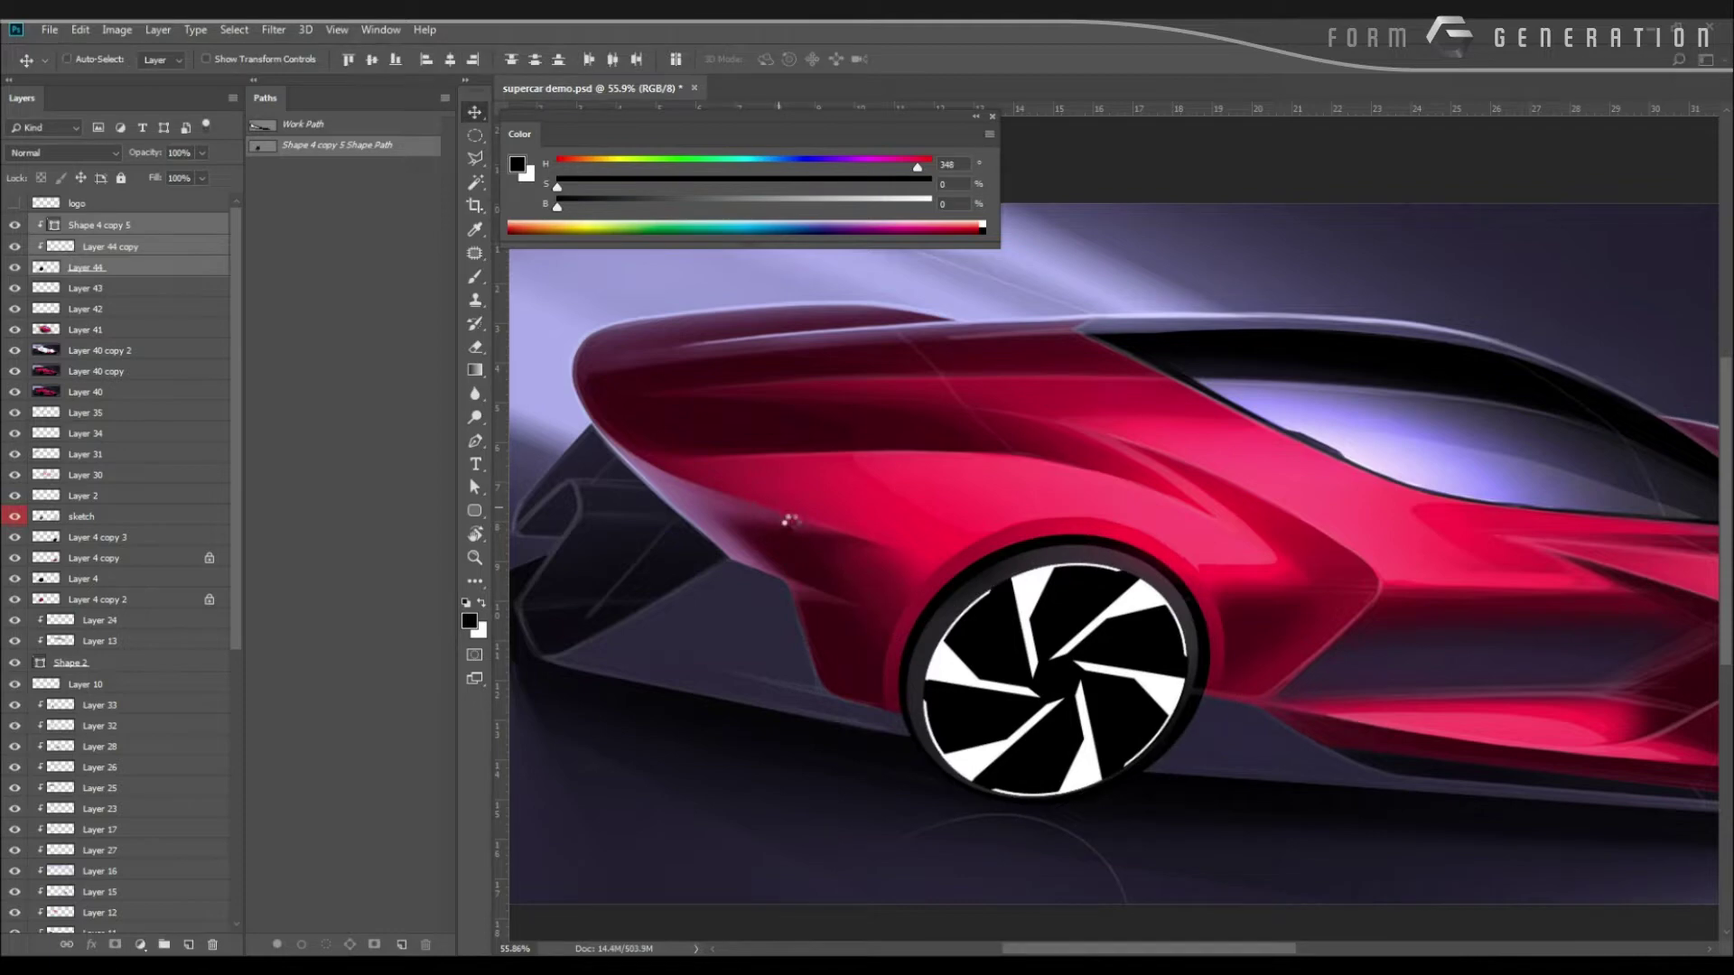
Flip the canvas horizontally to check the wheel's perspective, and slightly adjust the wheel's transform.
key(ctrl+alt+h)
drag(793, 488, 713, 482)
scroll(714, 482, down, 3)
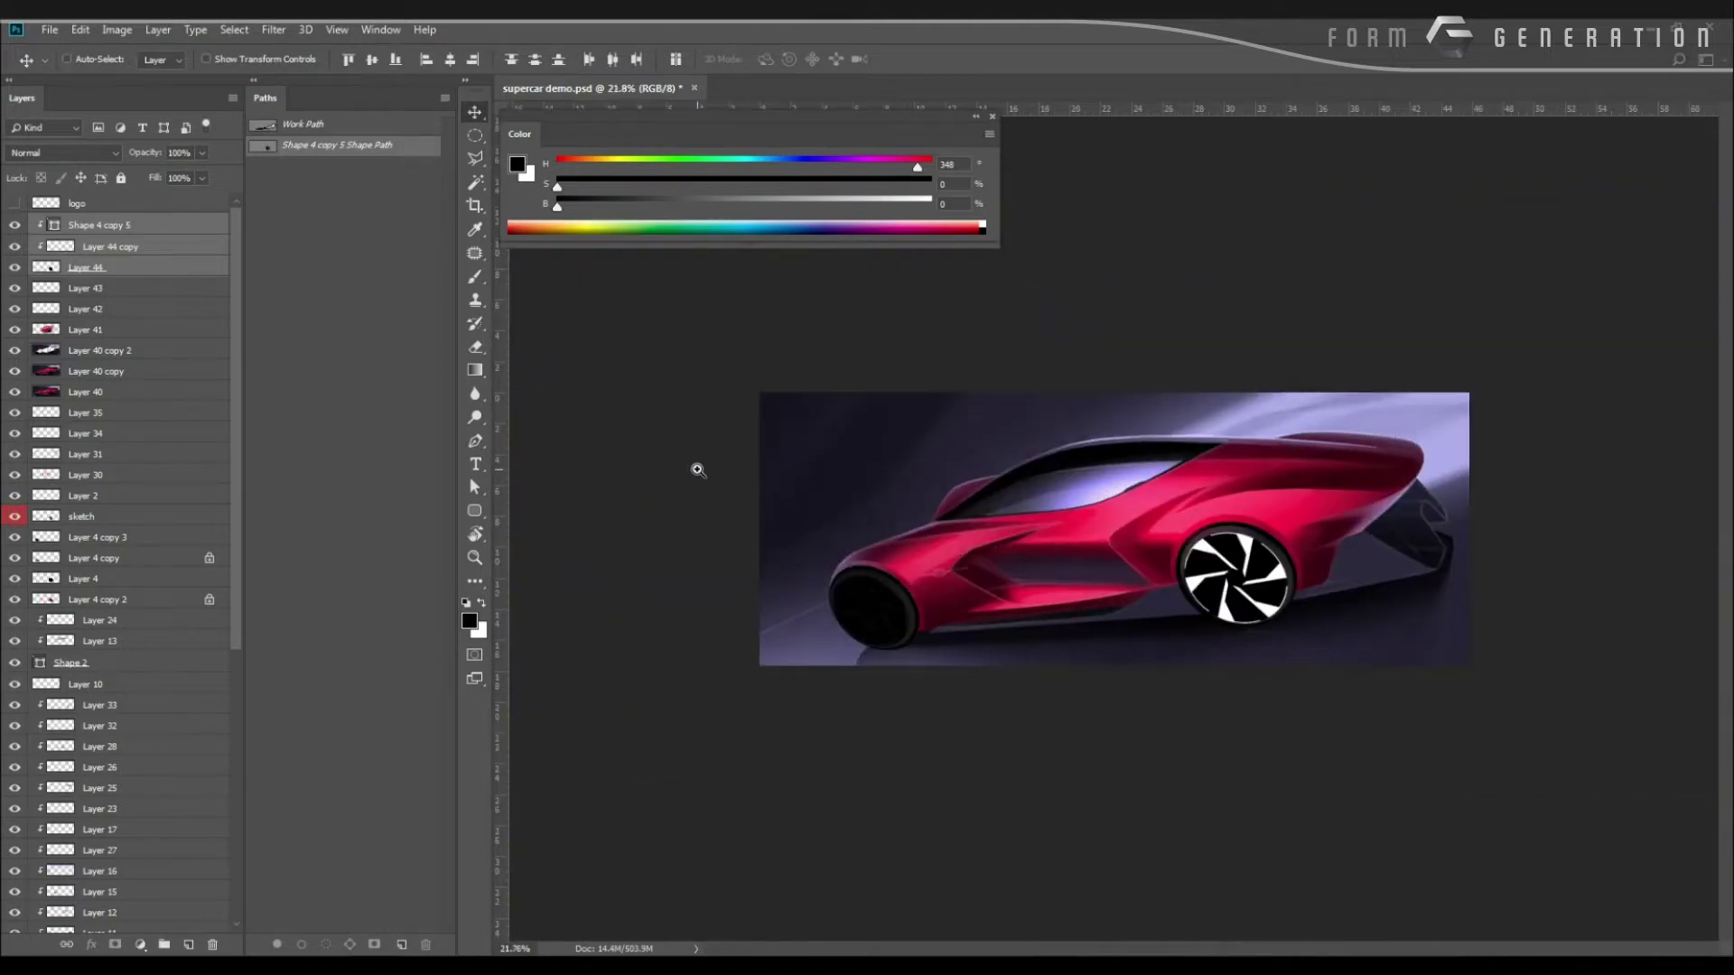
key(ctrl+t)
drag(1089, 587, 1088, 586)
key(Return)
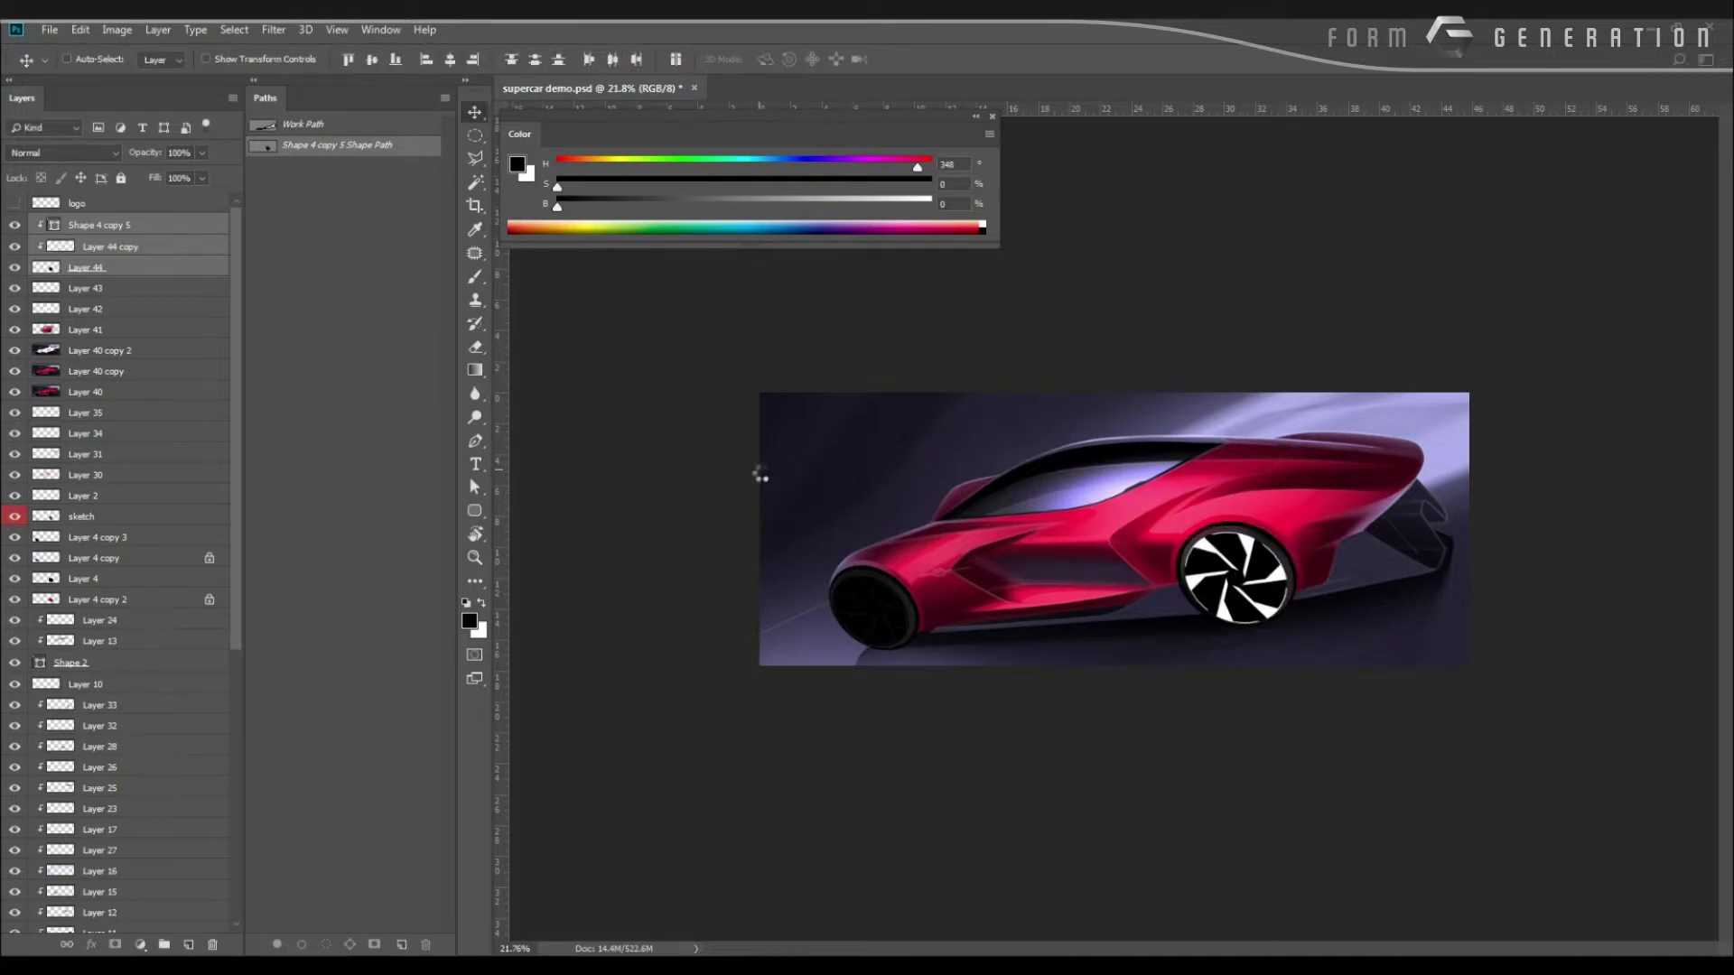
Flip the canvas back to its original direction and fine-tune the wheel's fit inside the rear tyre.
scroll(795, 492, up, 2)
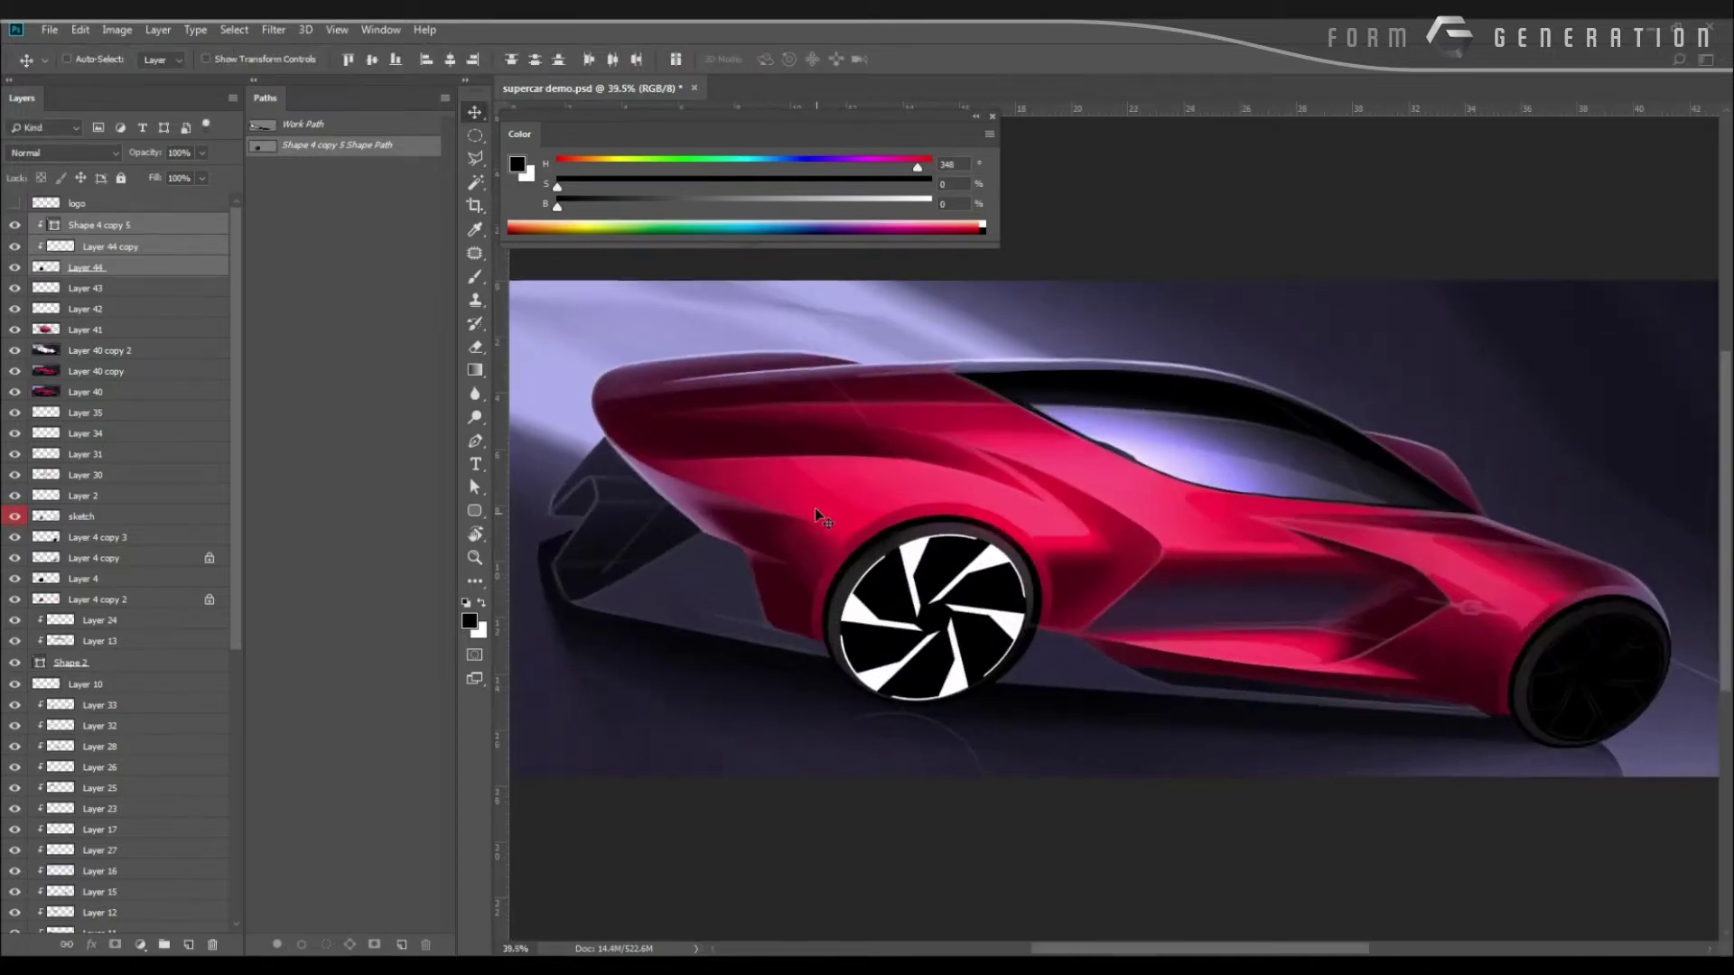
key(ctrl+t)
scroll(808, 534, up, 1)
drag(862, 794, 865, 792)
key(Return)
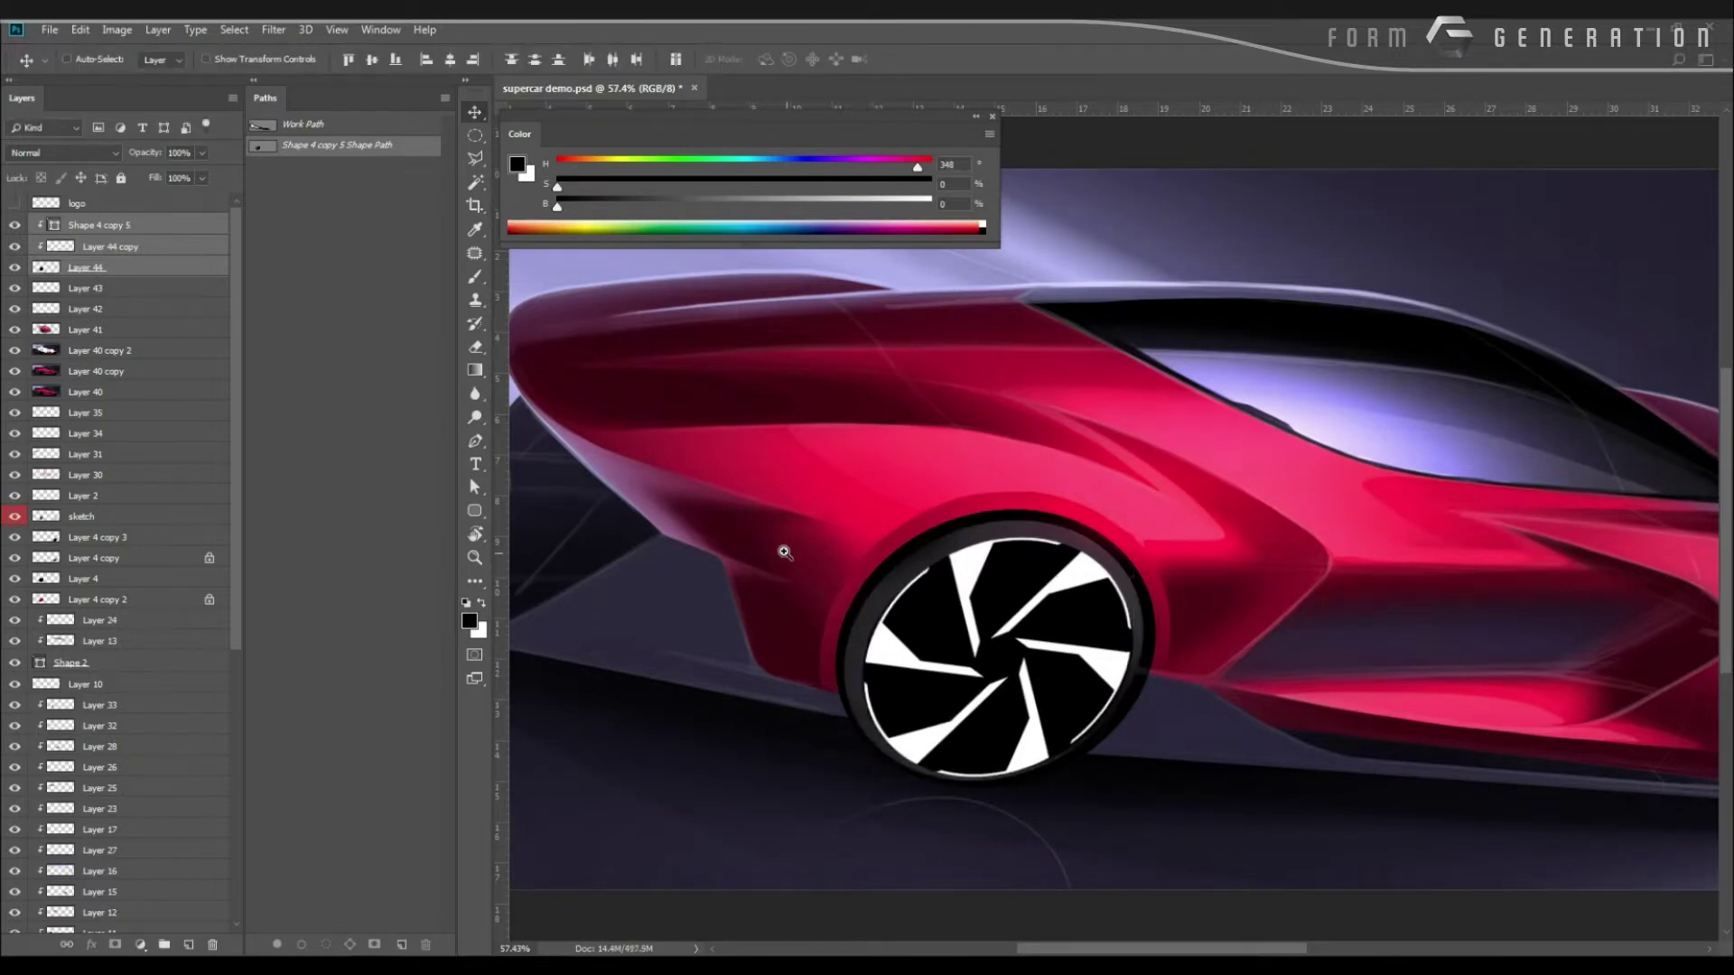
mouse_move(783, 552)
mouse_down()
mouse_move(695, 518)
mouse_move(772, 545)
mouse_up()
drag(720, 534, 760, 545)
scroll(759, 544, down, 3)
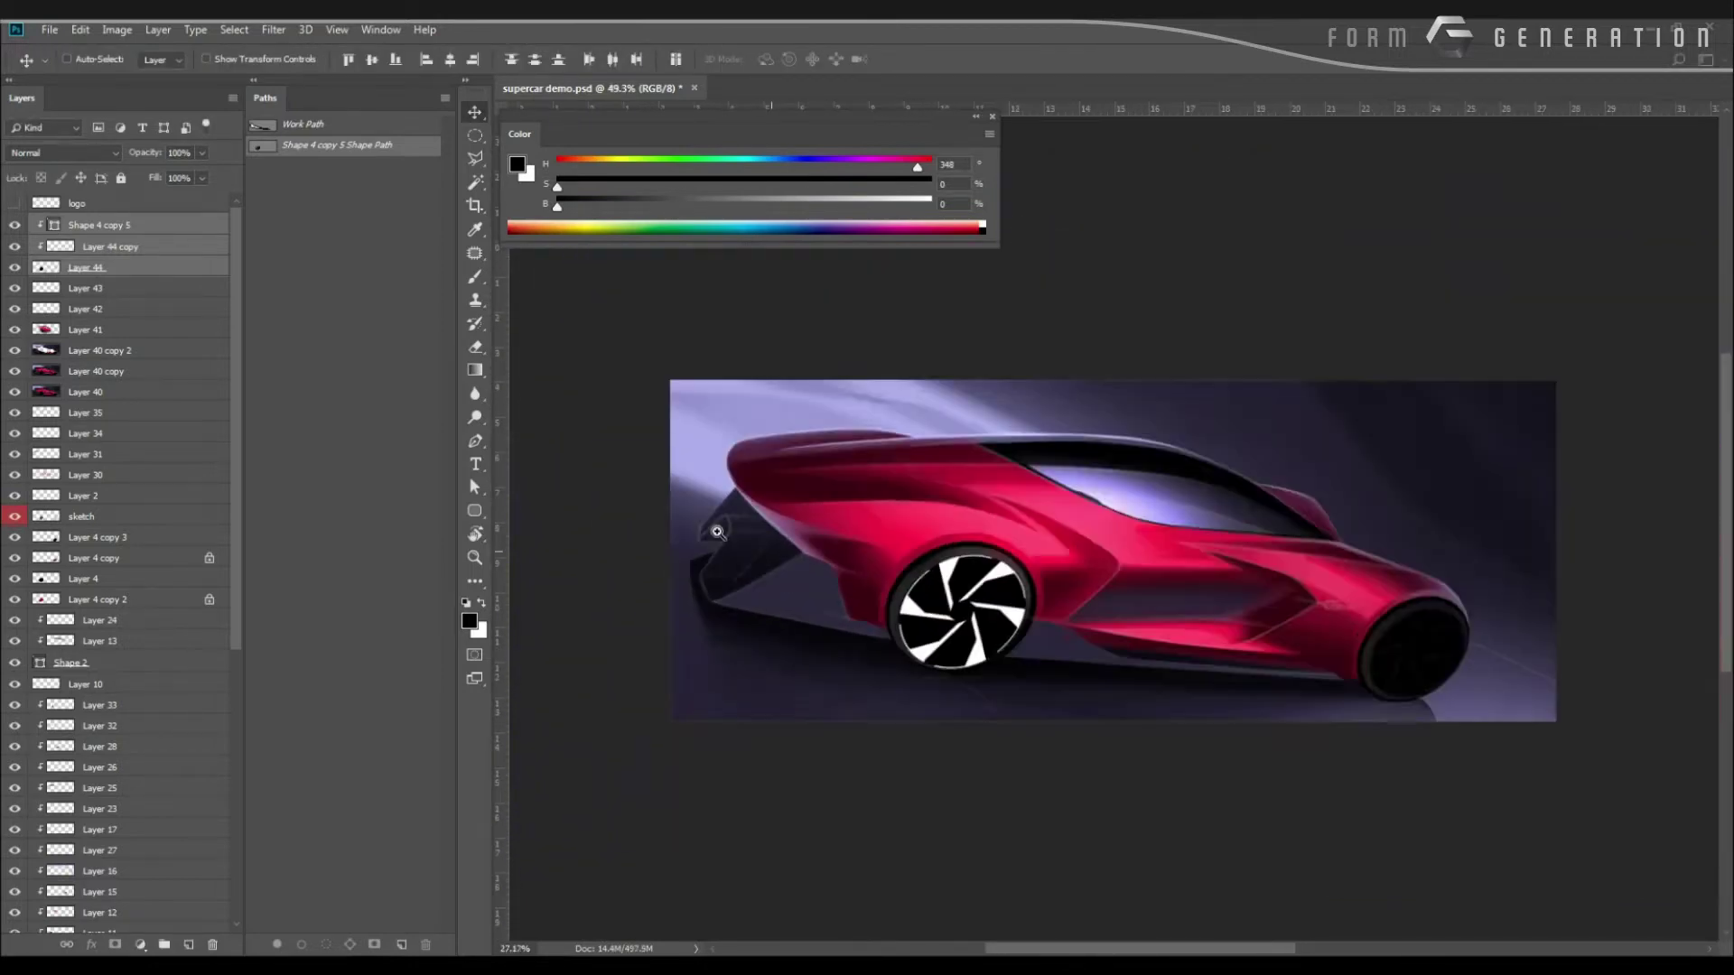
Shift the inner end points of all six spokes of Shape 4 copy 5 together up and to the left with the Pen tool.
scroll(759, 544, up, 3)
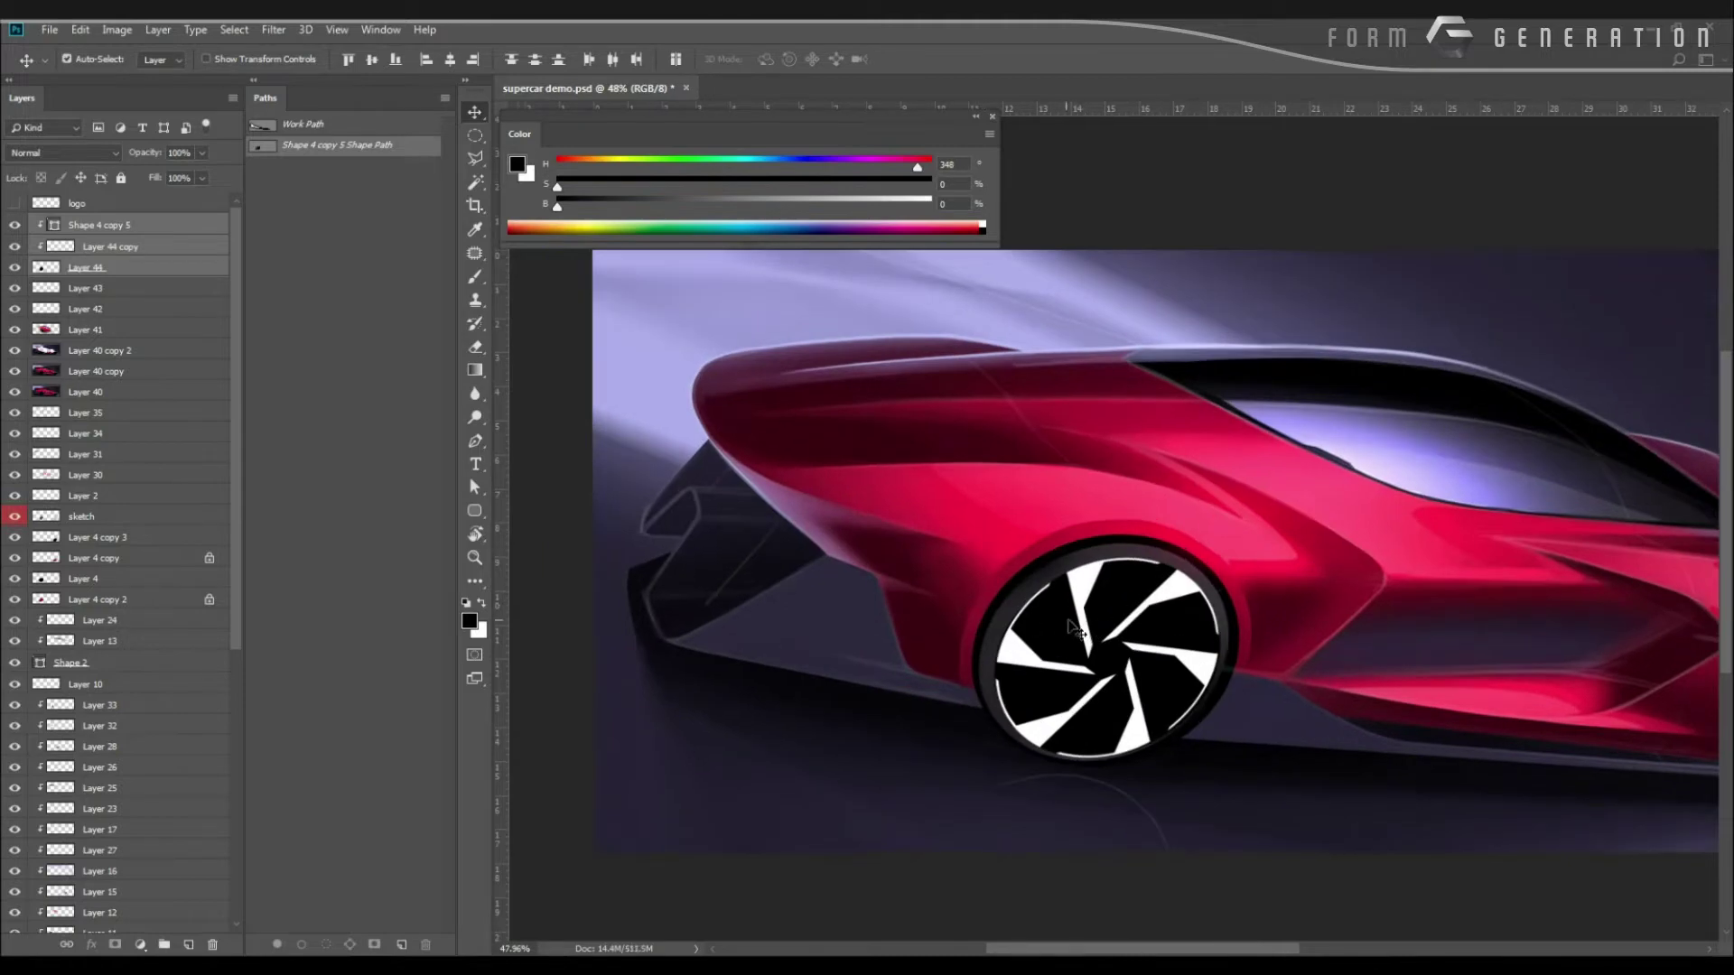
click(136, 226)
drag(927, 541, 1000, 570)
drag(1065, 637, 898, 495)
key(p)
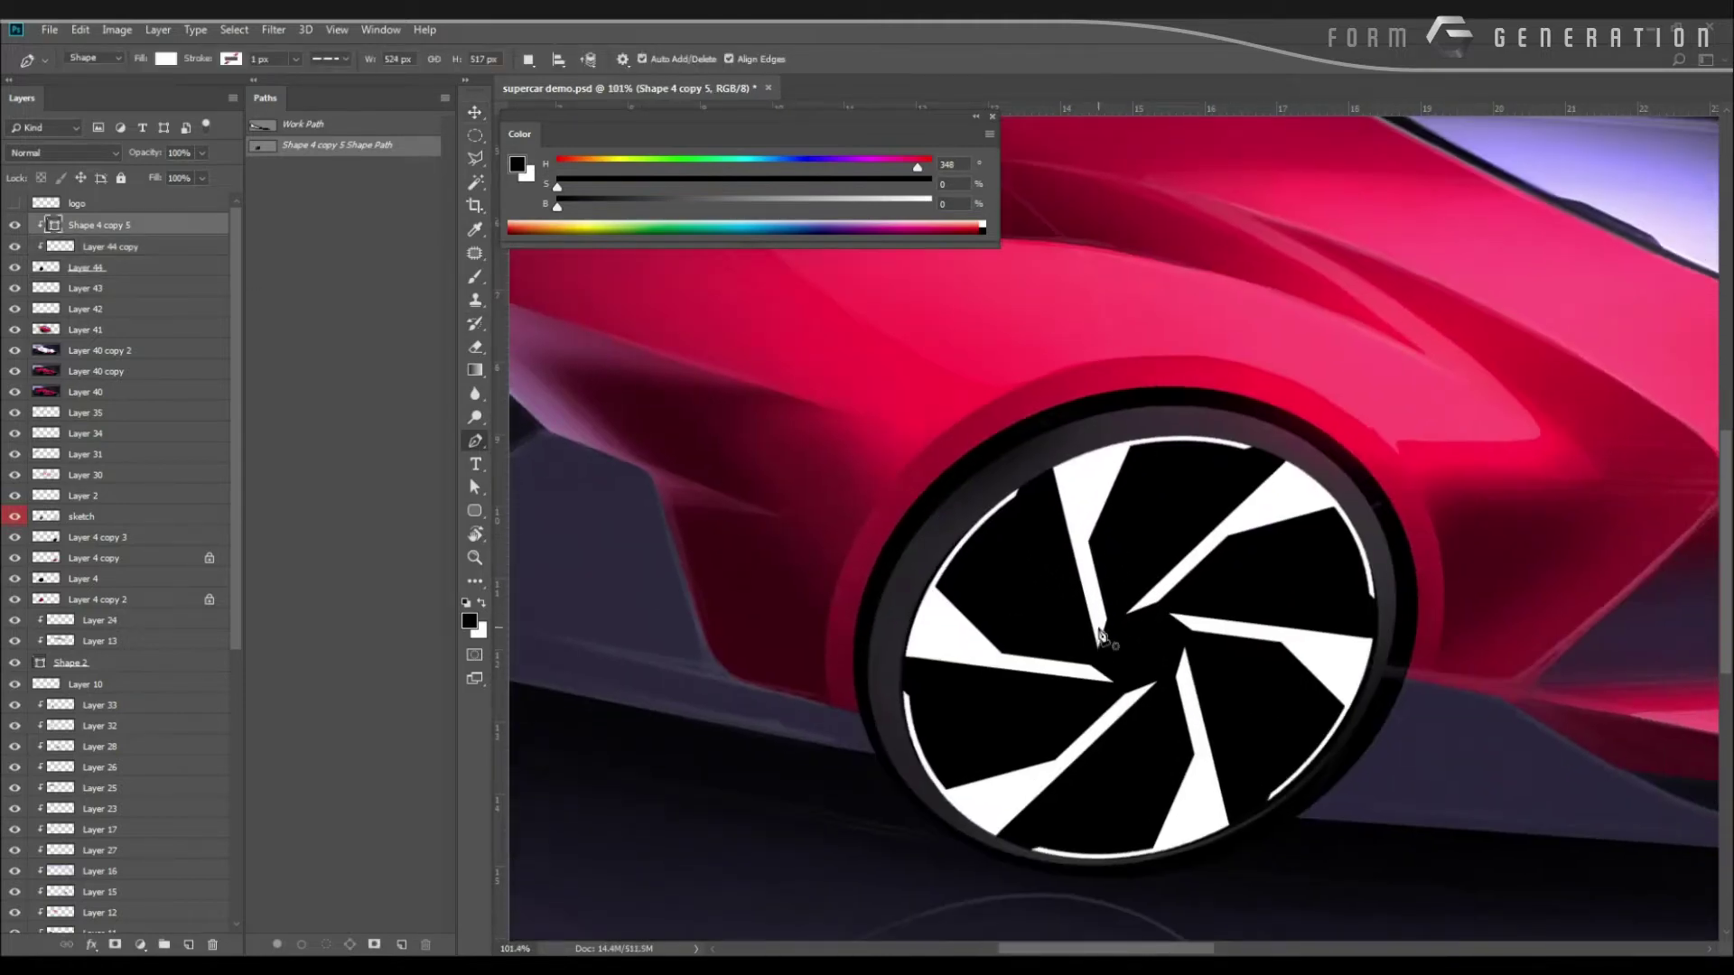
click(1098, 623)
key(ctrl+z)
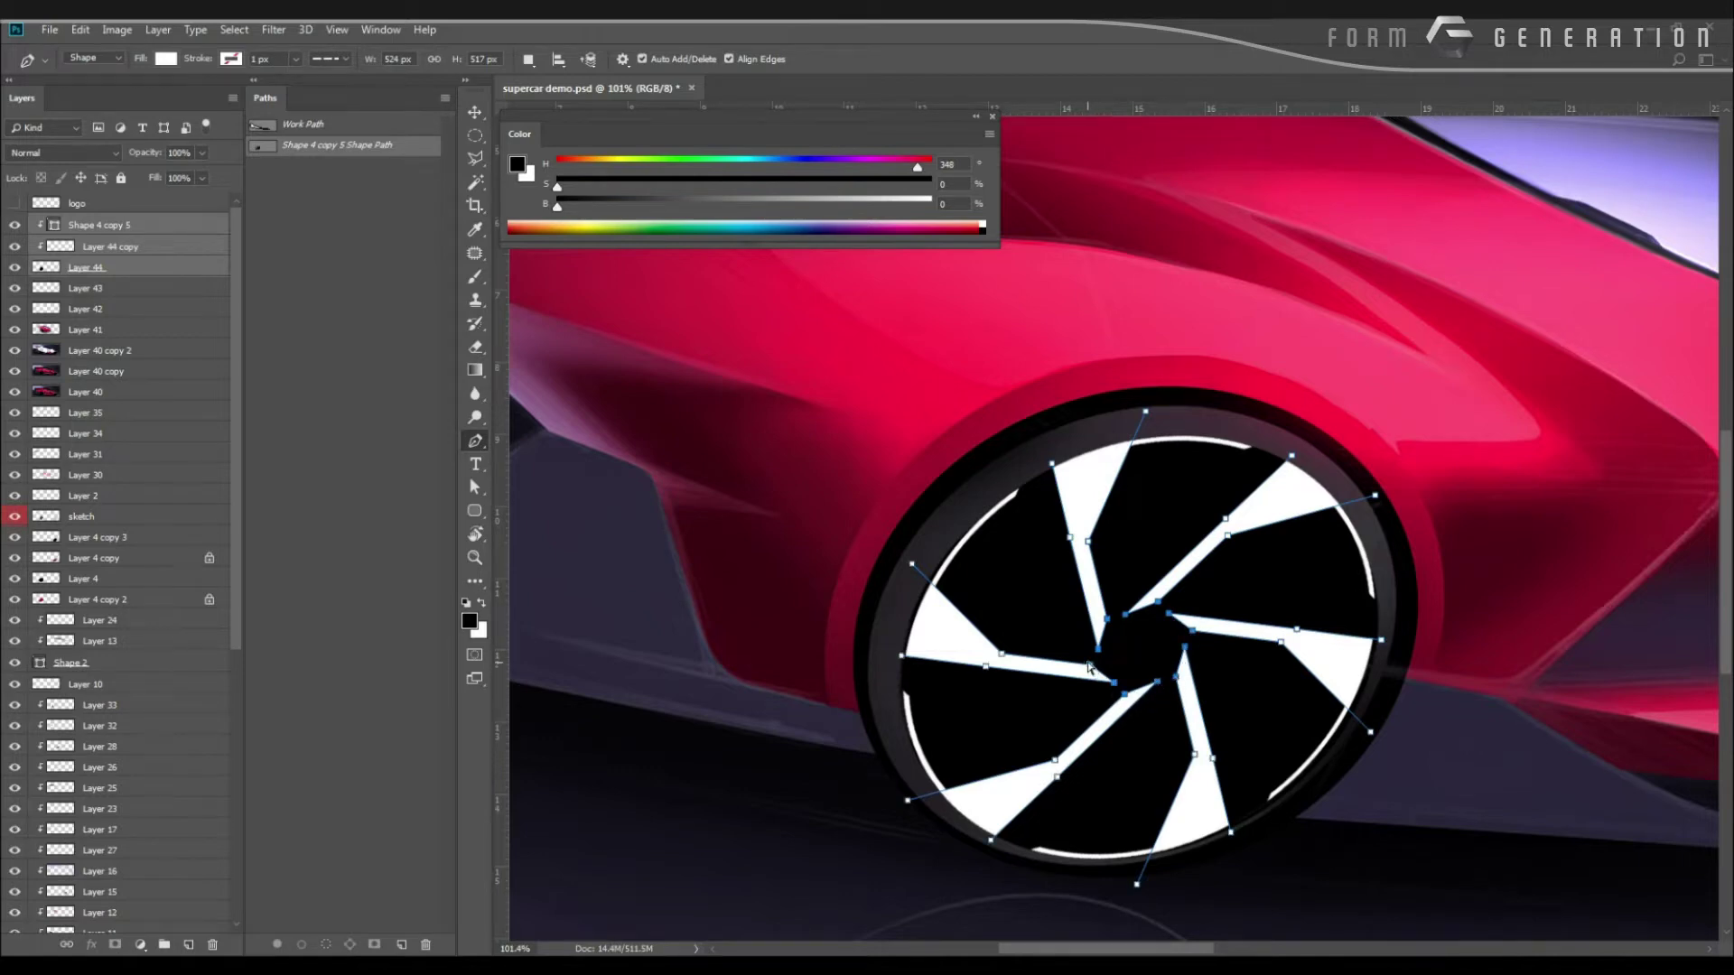
drag(1088, 666, 1058, 641)
click(393, 400)
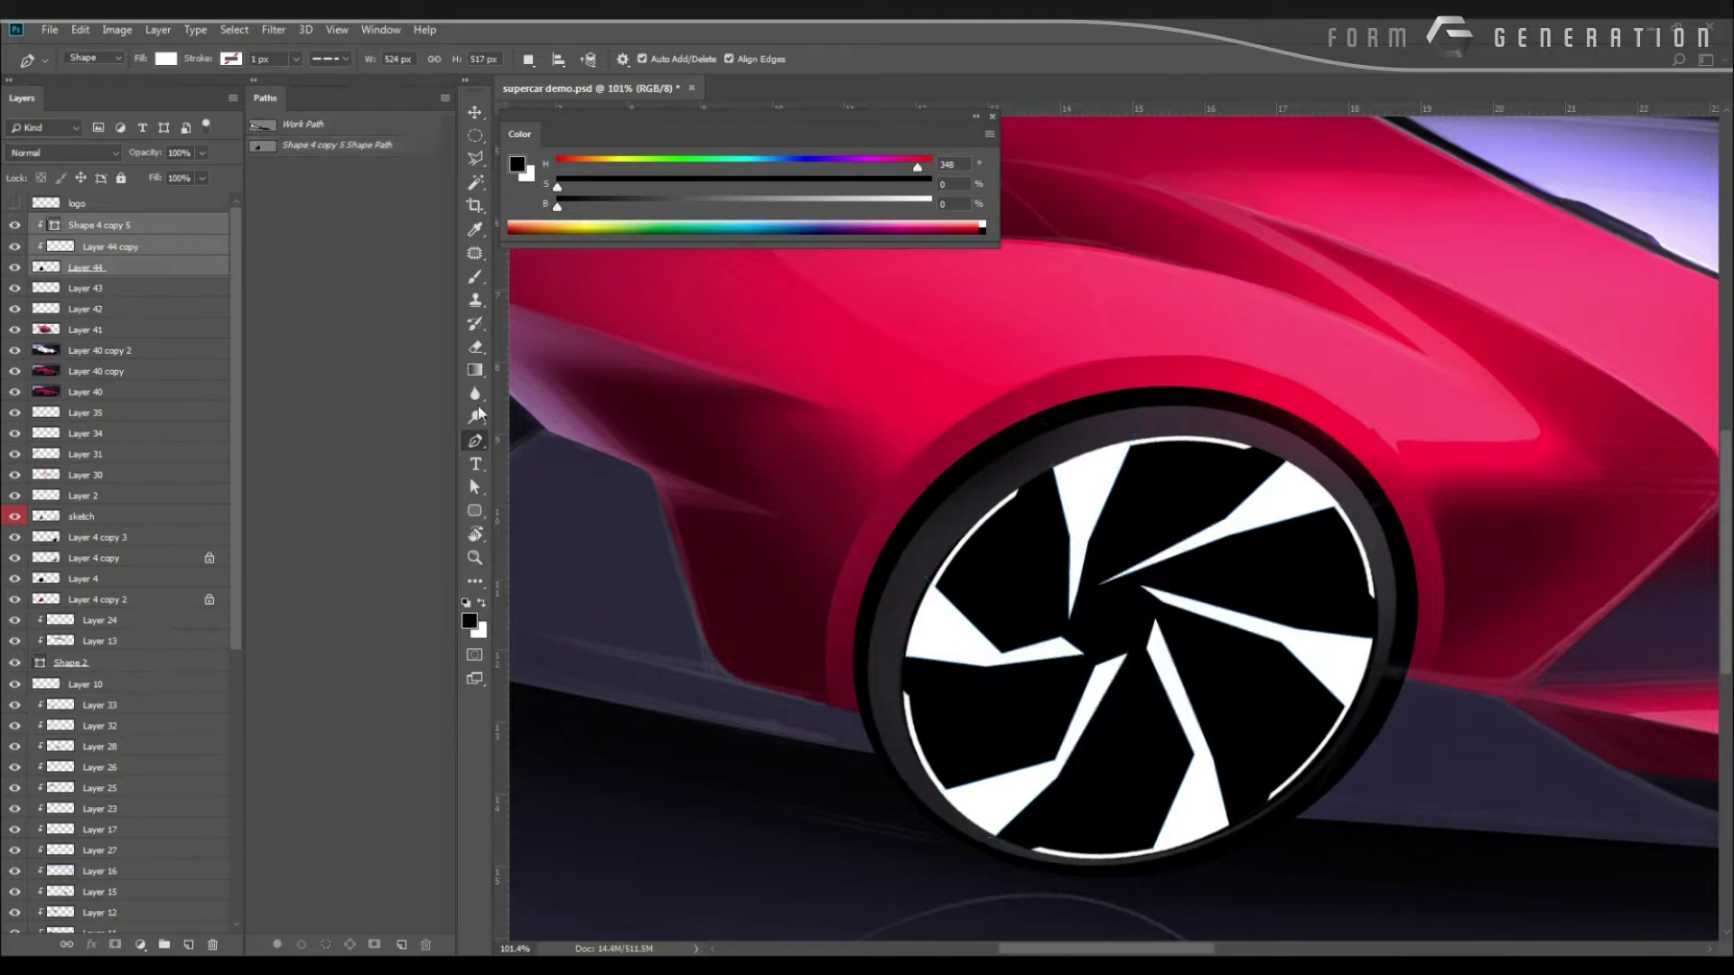
Fine-tune the inner tips of the left, lower and upper-right spokes individually by moving their anchor points around the hub.
ctrl+click(1053, 650)
ctrl+click(1060, 639)
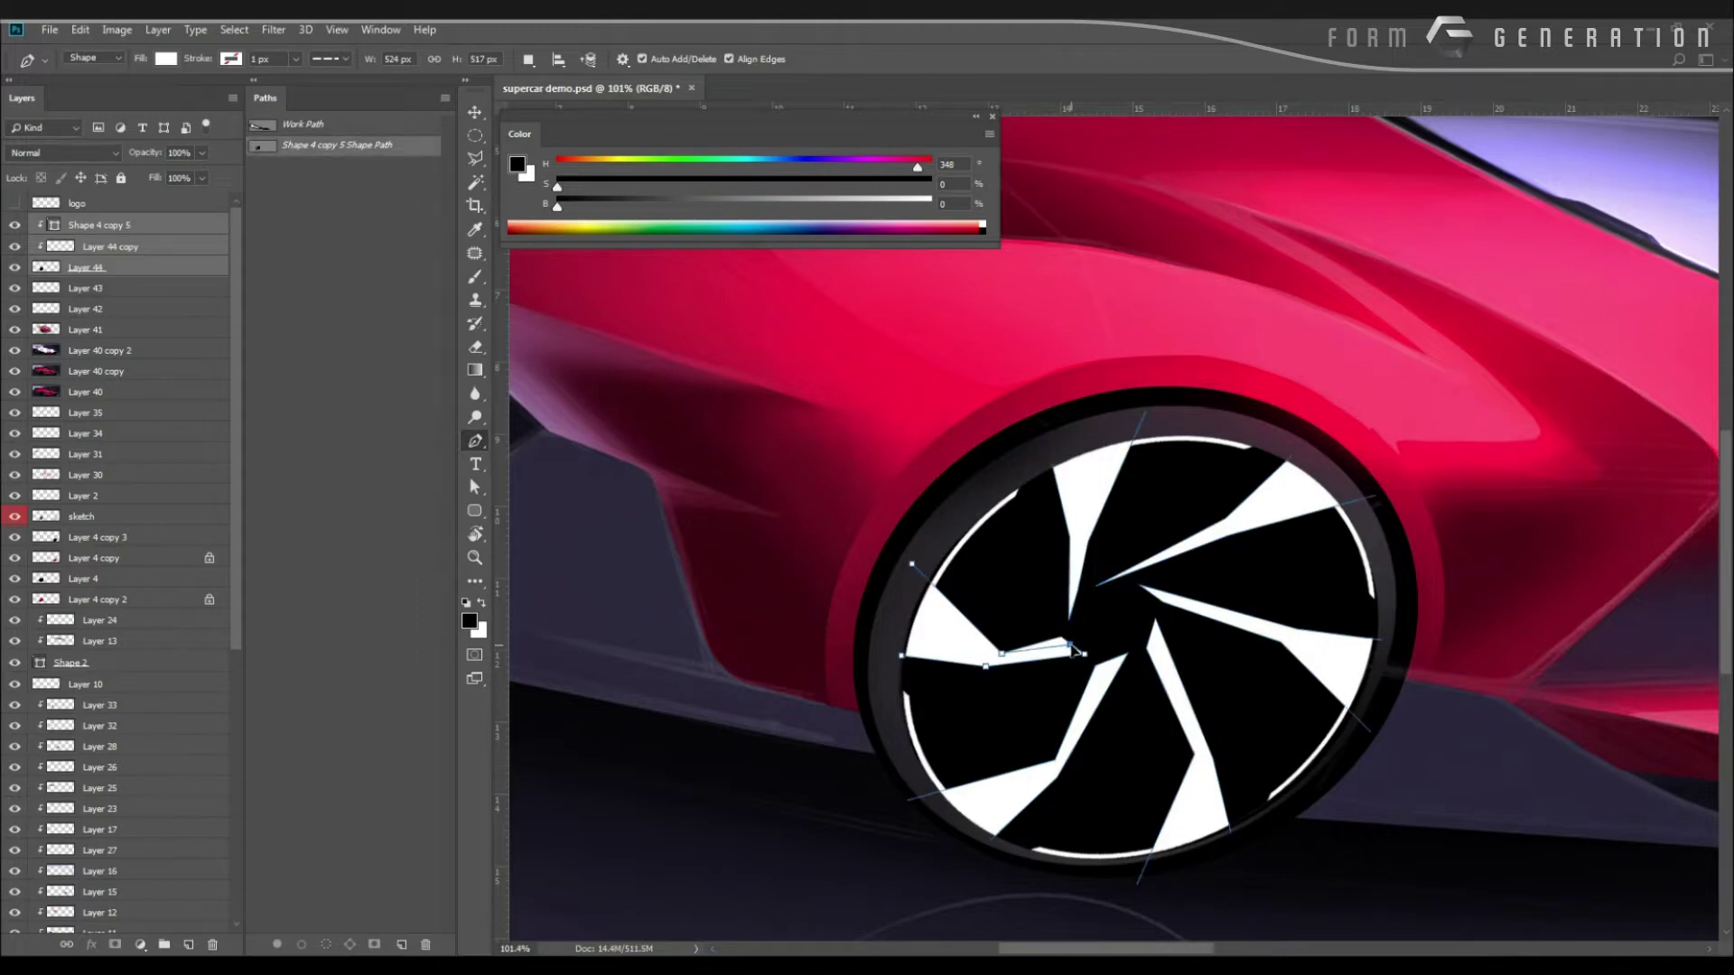
mouse_move(1070, 643)
mouse_down()
mouse_move(1118, 663)
mouse_move(1092, 670)
mouse_up()
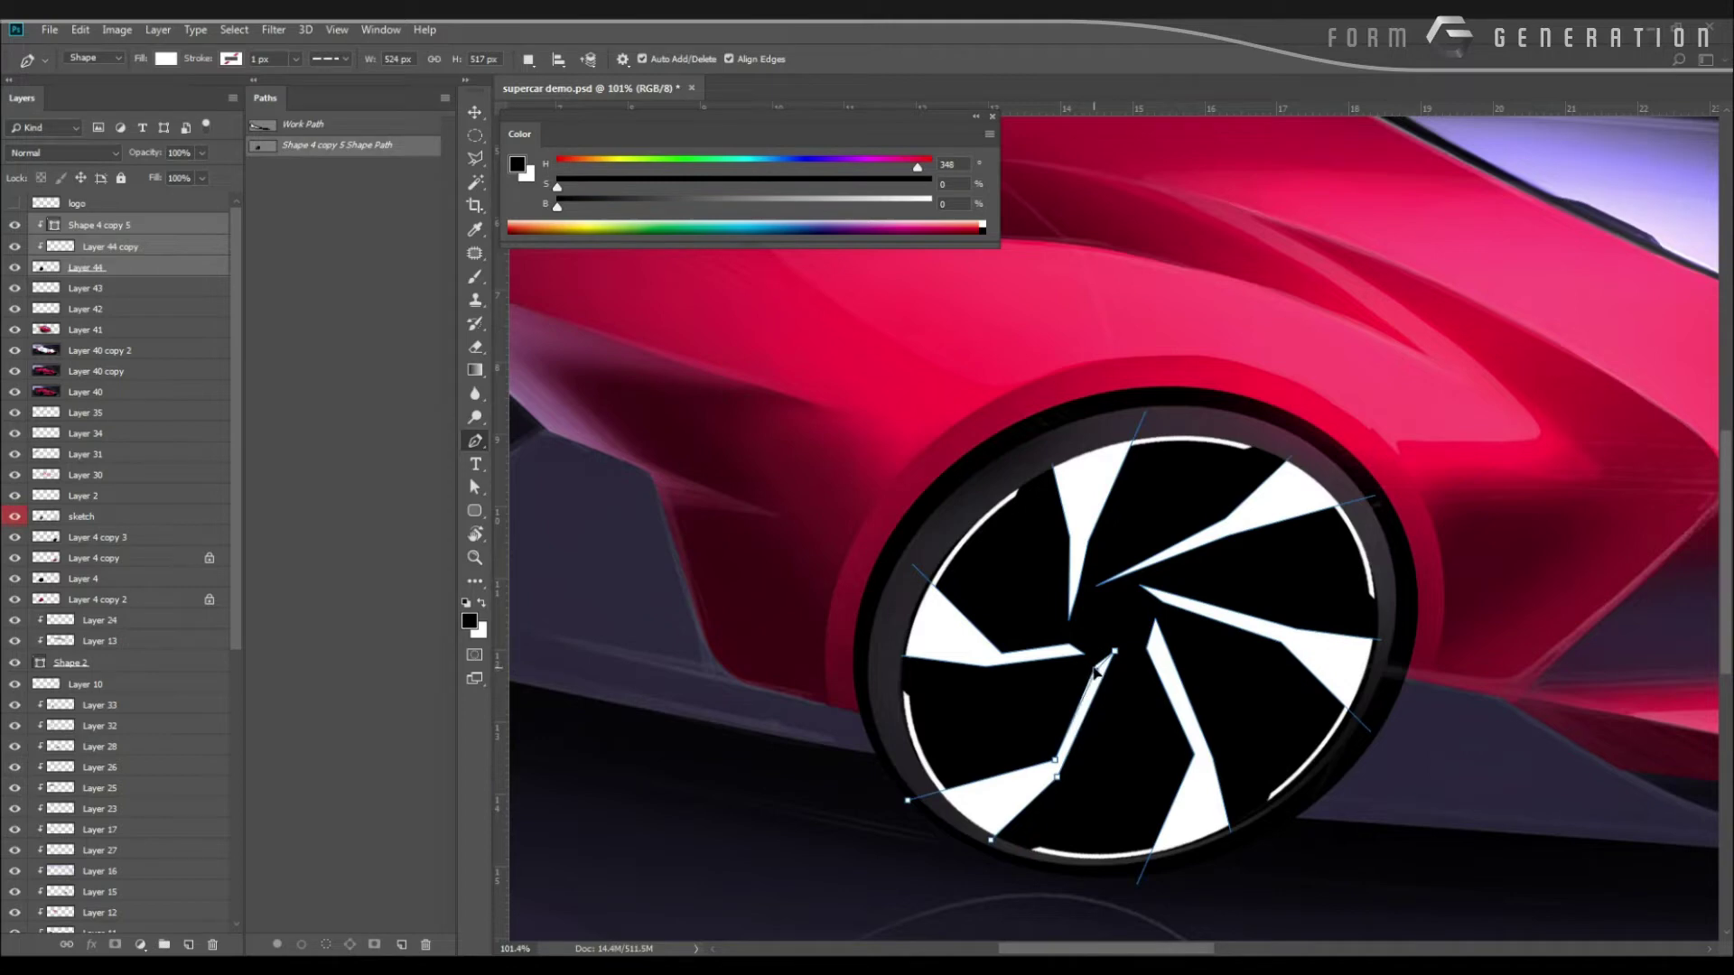
ctrl+click(1151, 652)
ctrl+click(1151, 644)
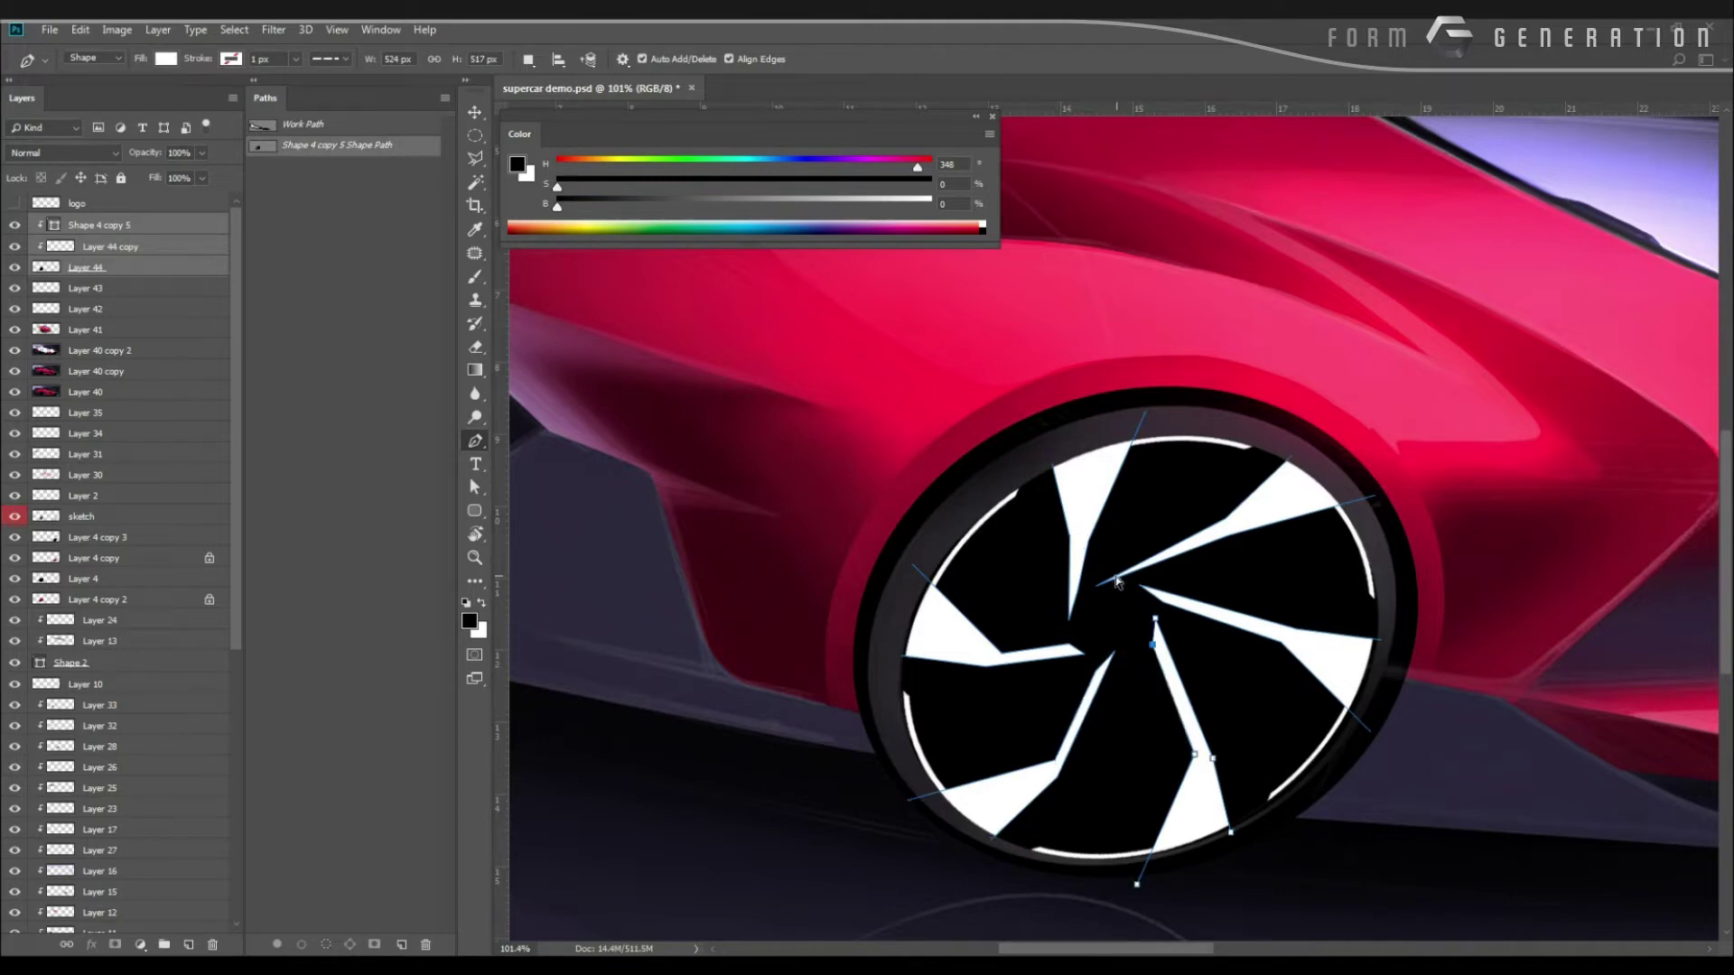
mouse_move(1100, 590)
mouse_down()
mouse_move(1106, 577)
mouse_move(1083, 586)
mouse_up()
click(439, 414)
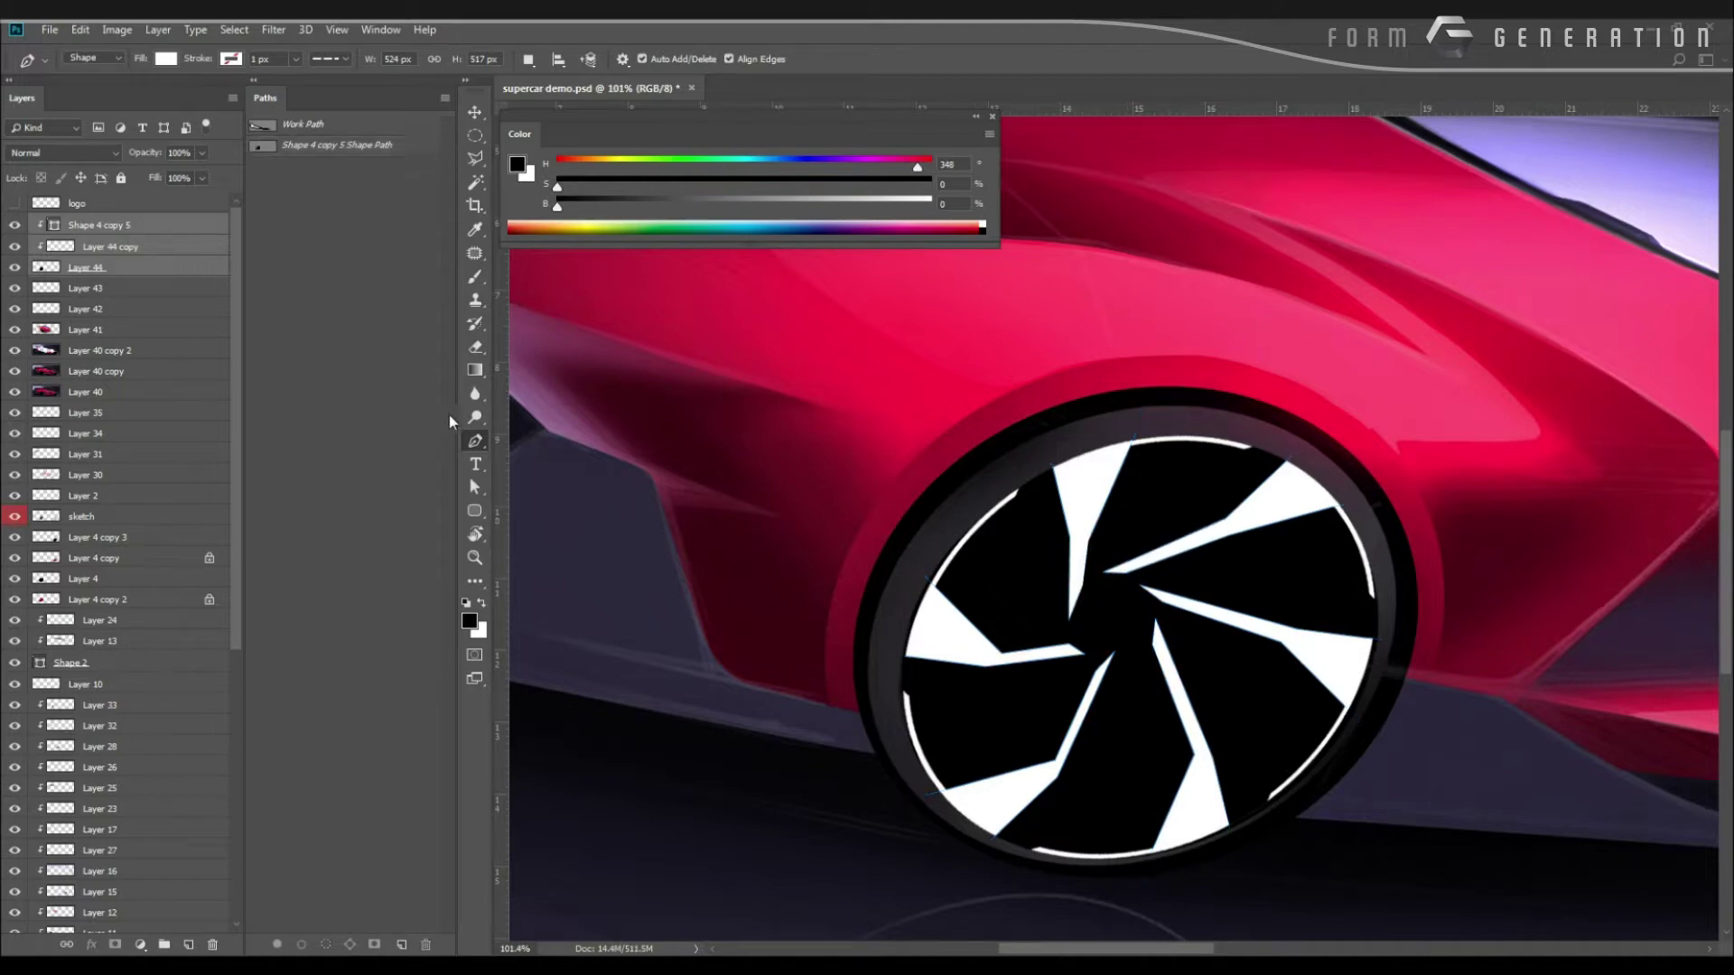
Add a new layer clipped above Shape 4 copy 5 and shade the spokes' inner ends with a soft 250 px black brush.
drag(807, 459, 750, 464)
scroll(749, 465, down, 3)
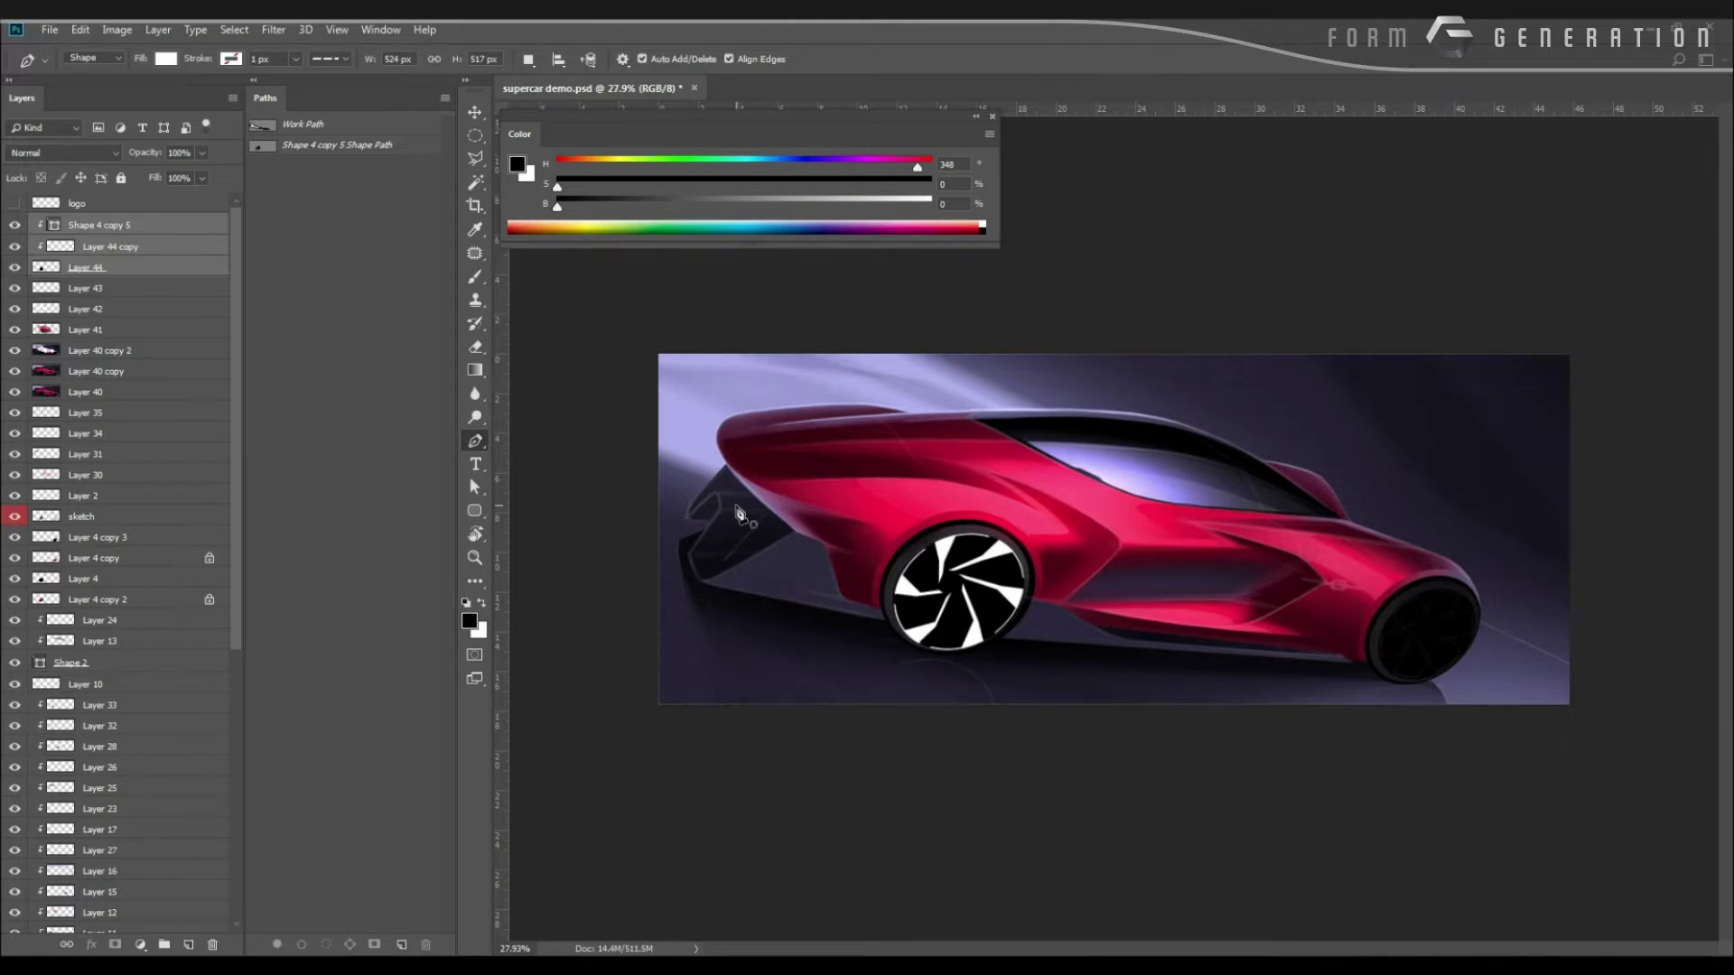
scroll(754, 604, up, 2)
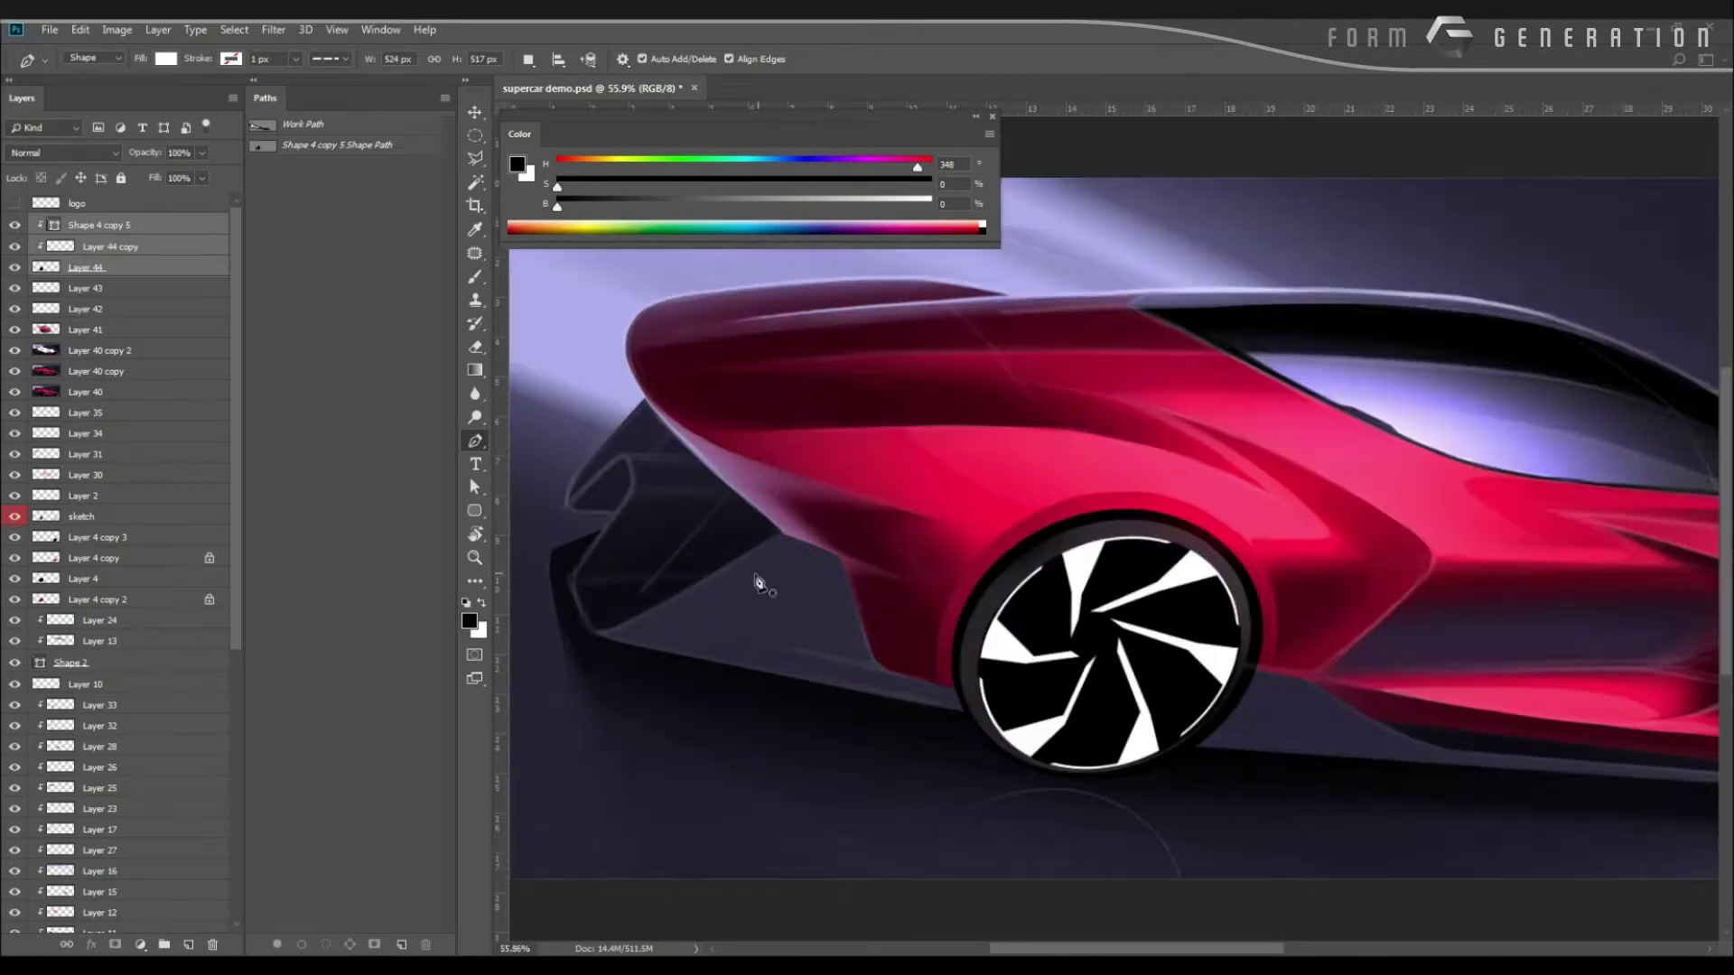
scroll(935, 675, up, 2)
key(v)
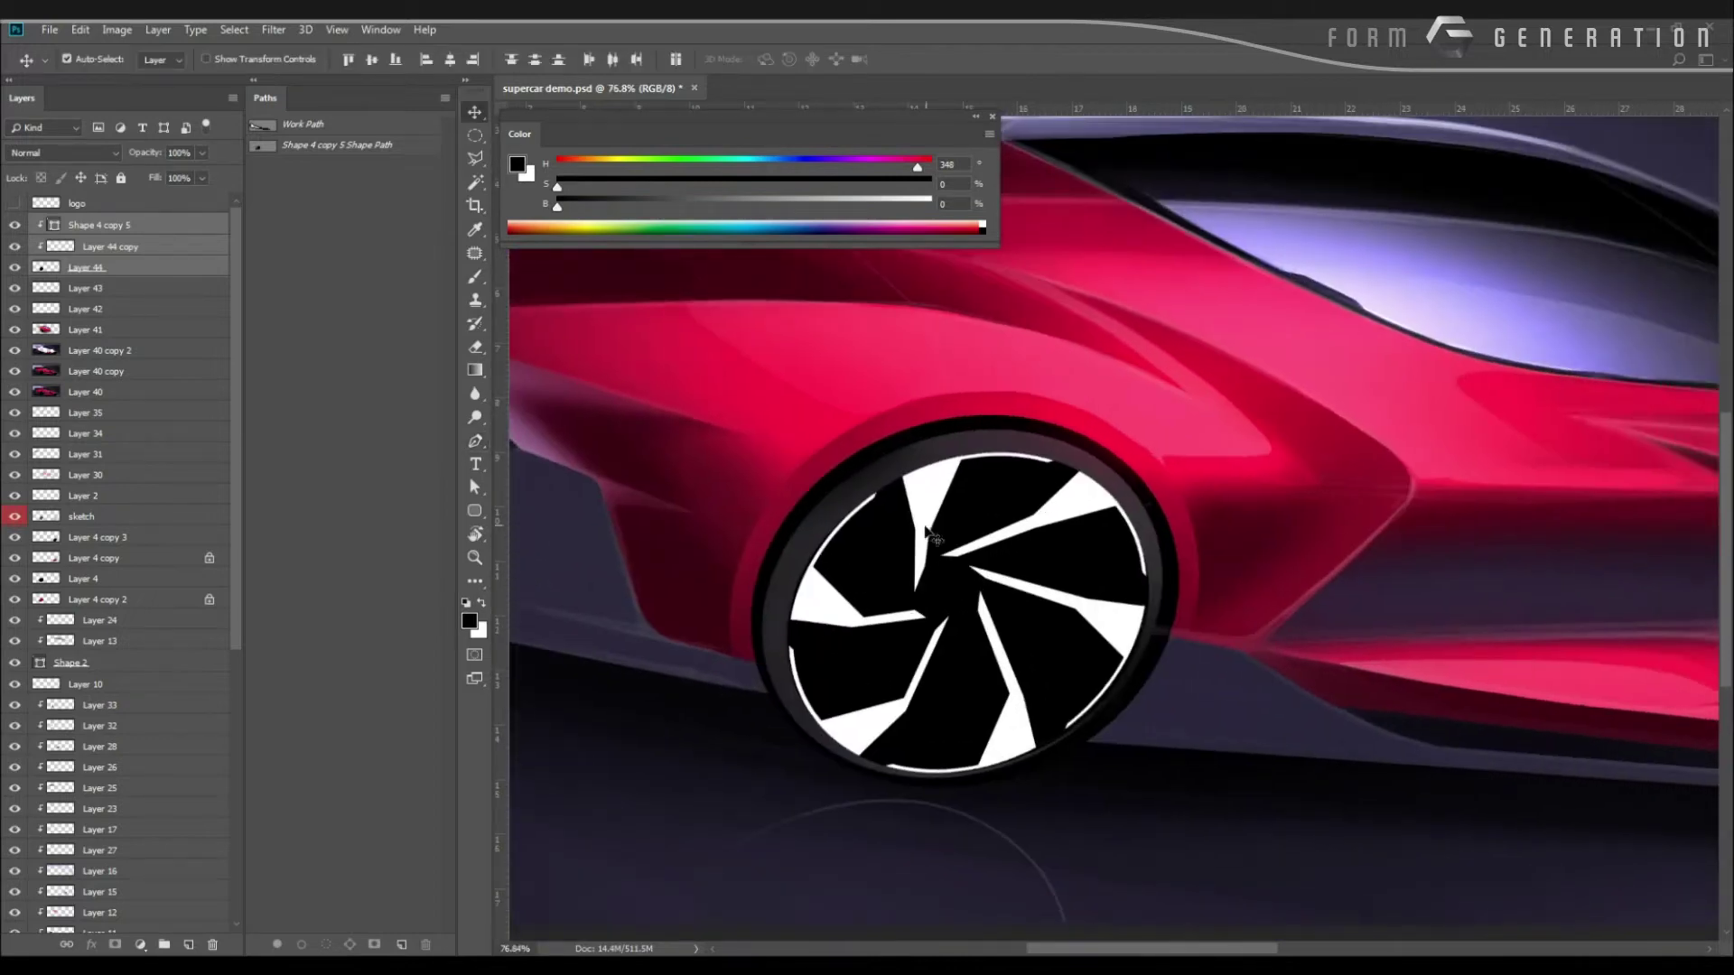
click(133, 227)
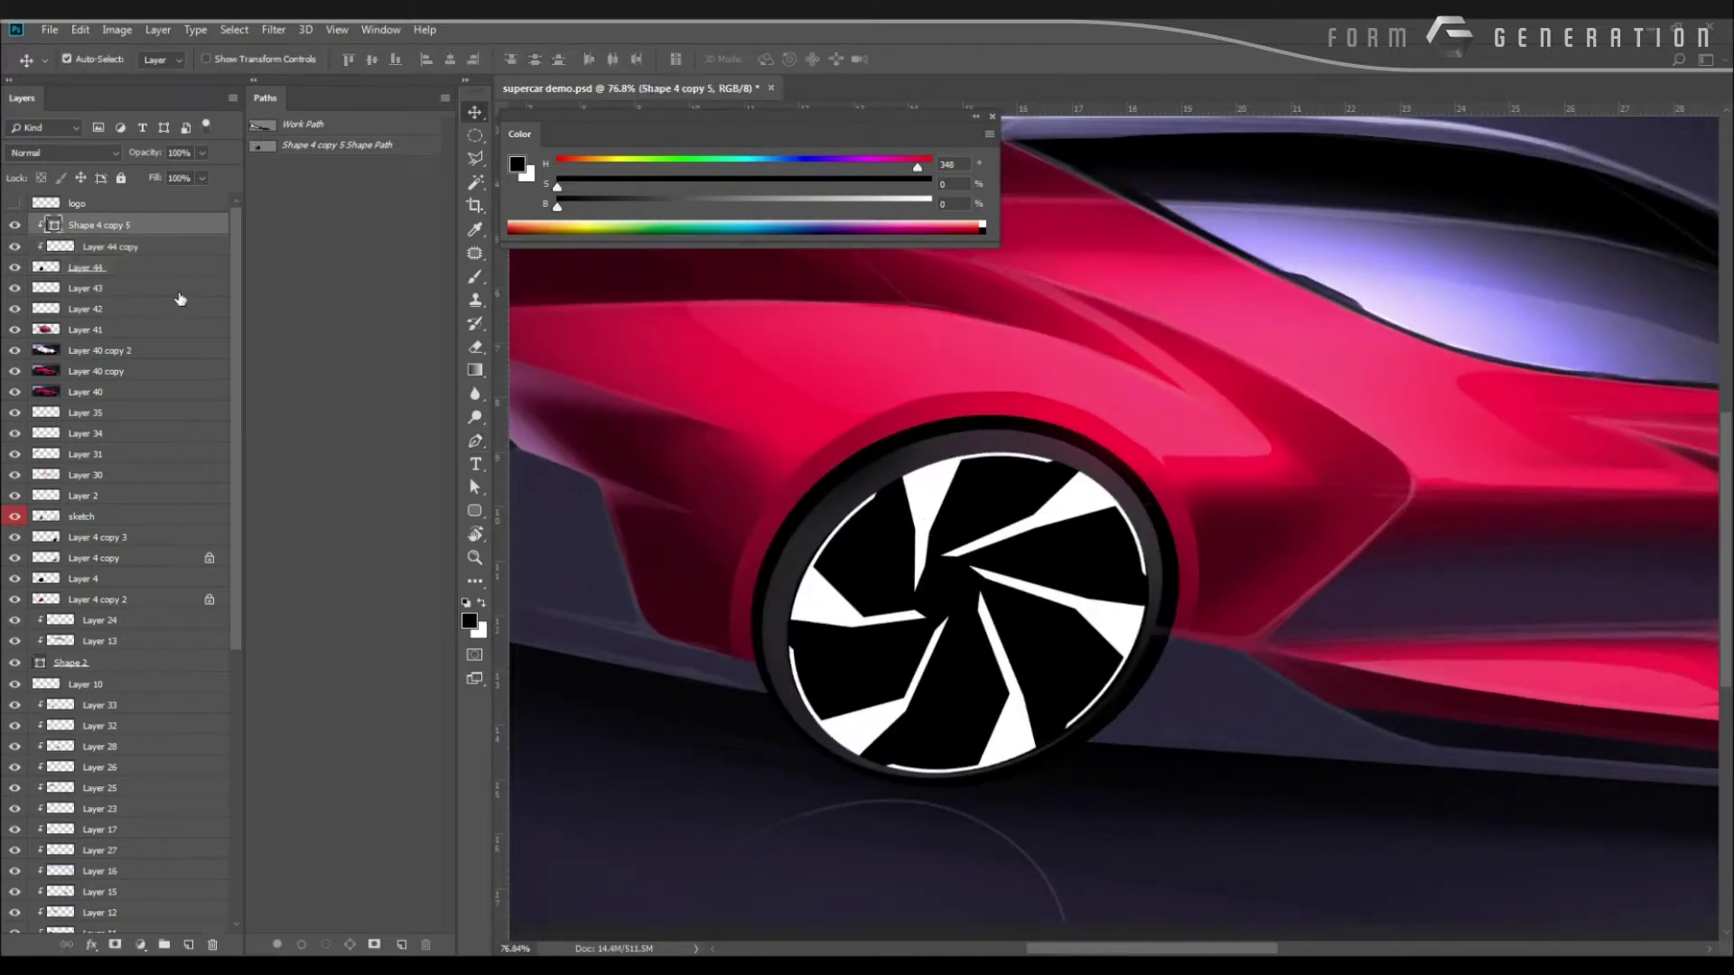
key(ctrl+shift+alt+n)
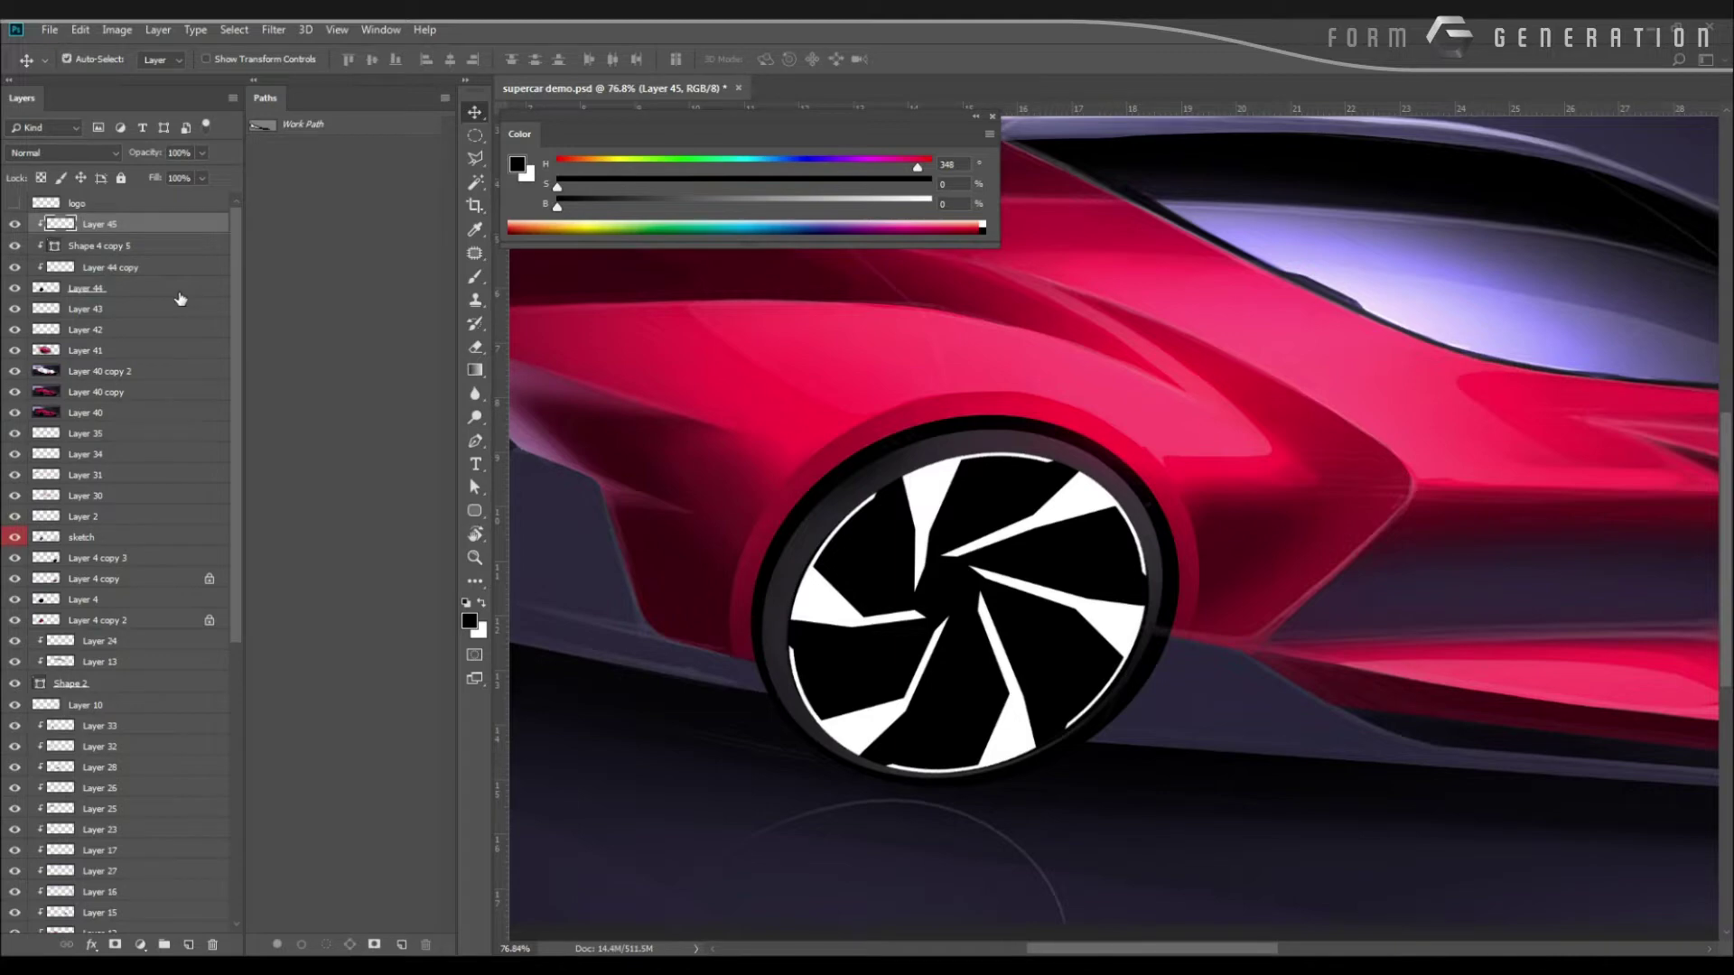
key(b)
right_click(919, 629)
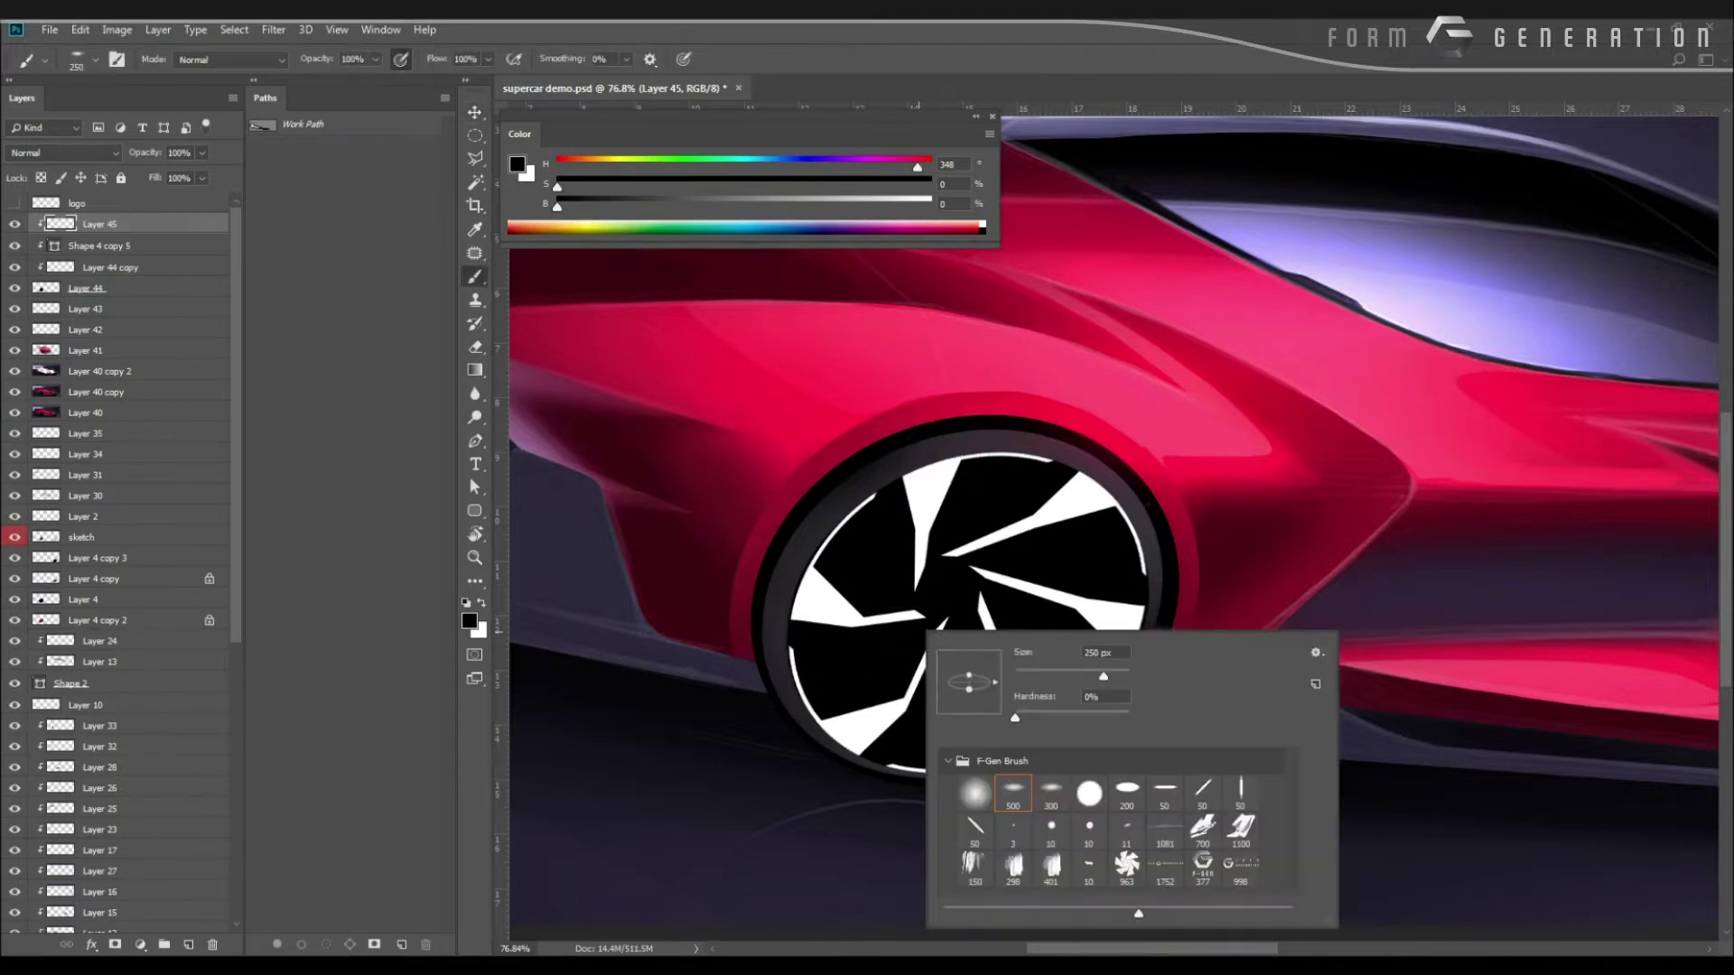
double_click(954, 782)
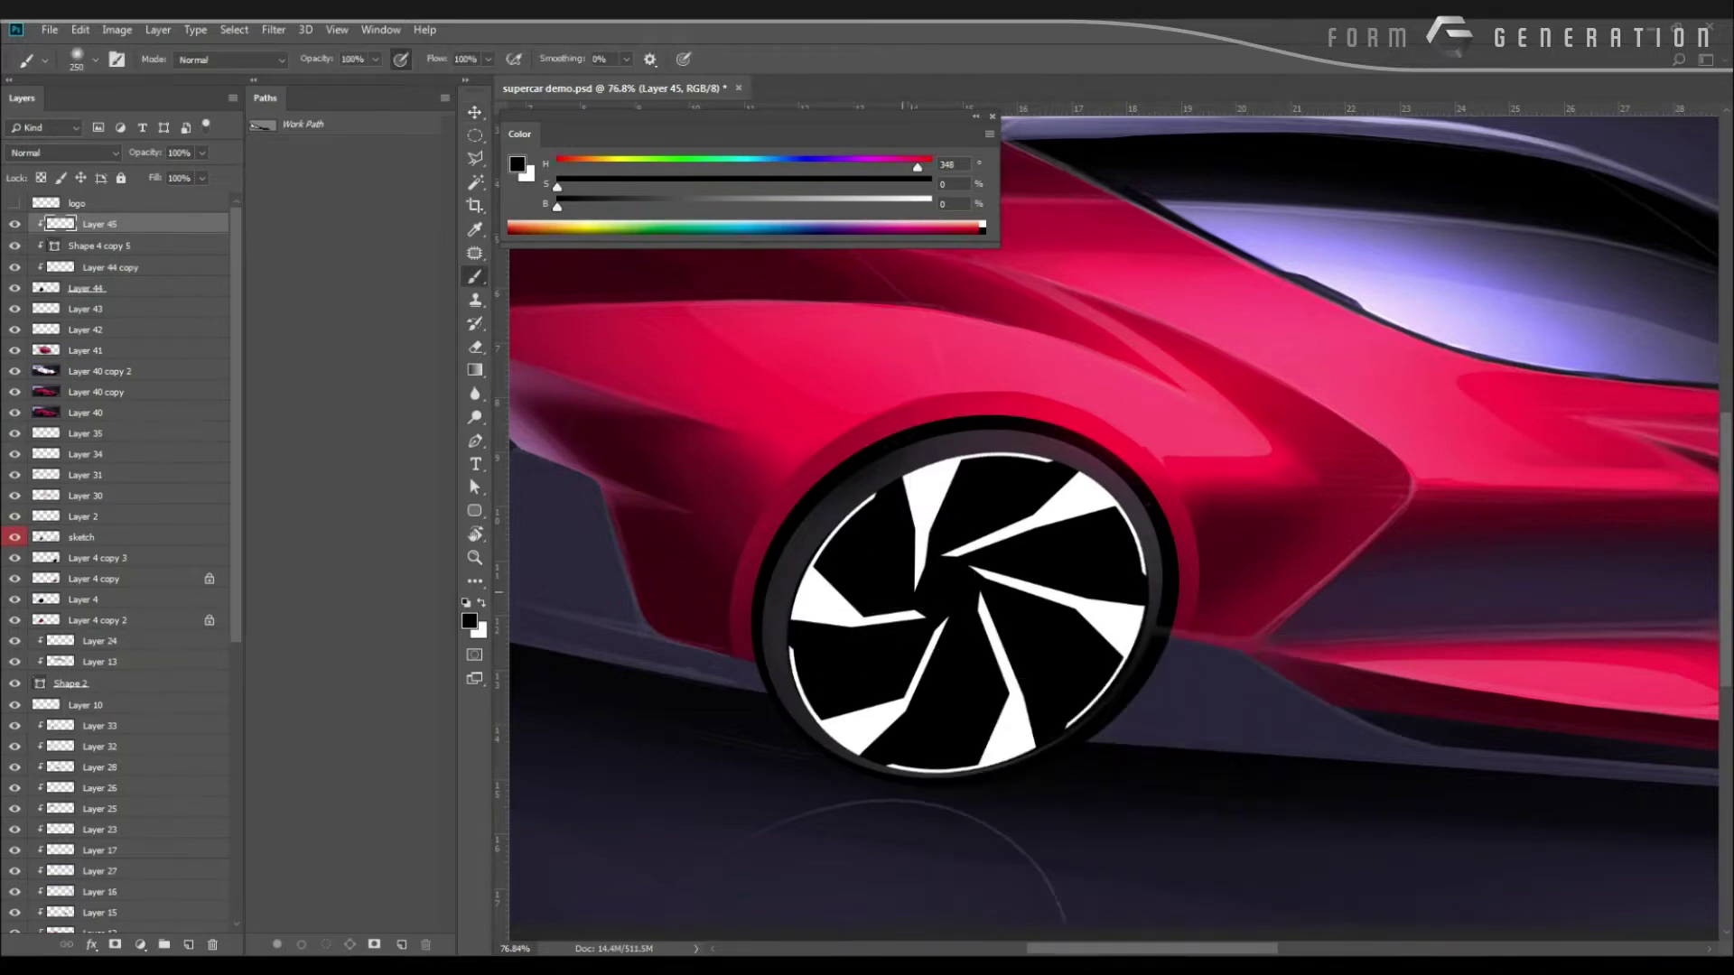
mouse_move(914, 569)
mouse_down()
mouse_move(1045, 615)
mouse_move(884, 623)
mouse_move(930, 583)
mouse_move(1039, 582)
mouse_up()
Rotate the canvas view 30°, erase excess shading from the spokes' outer parts with a soft eraser, and restore the upright view.
key(r)
drag(744, 777, 668, 574)
key(e)
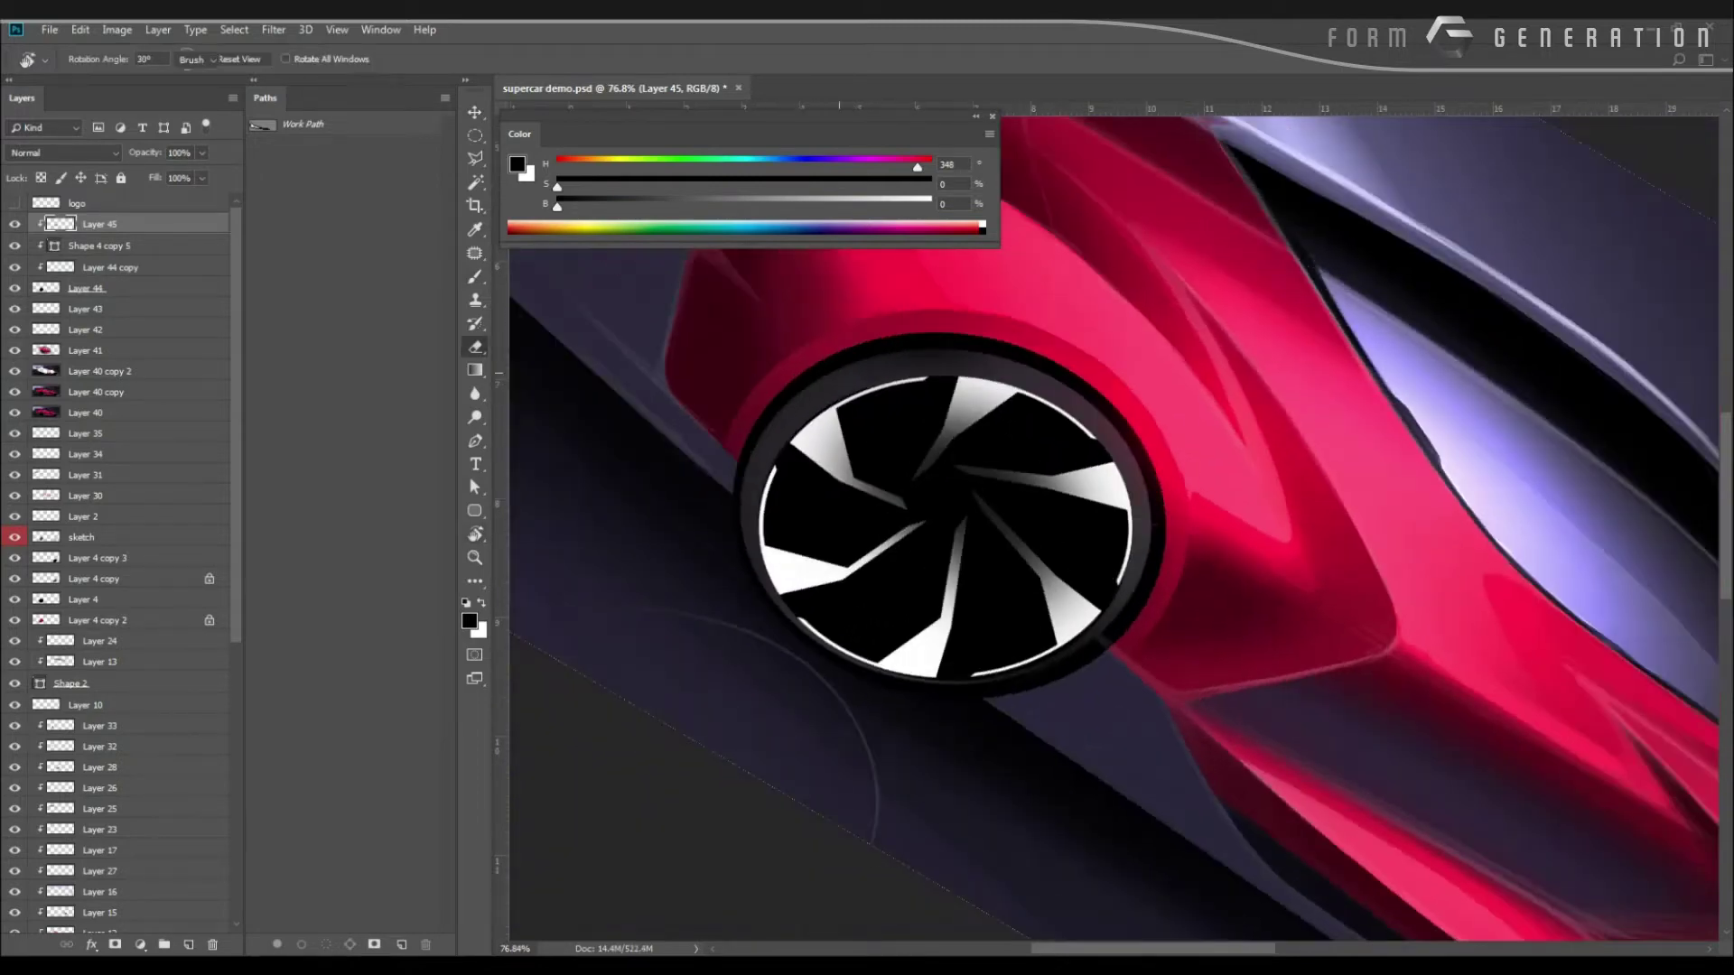
right_click(903, 359)
double_click(992, 539)
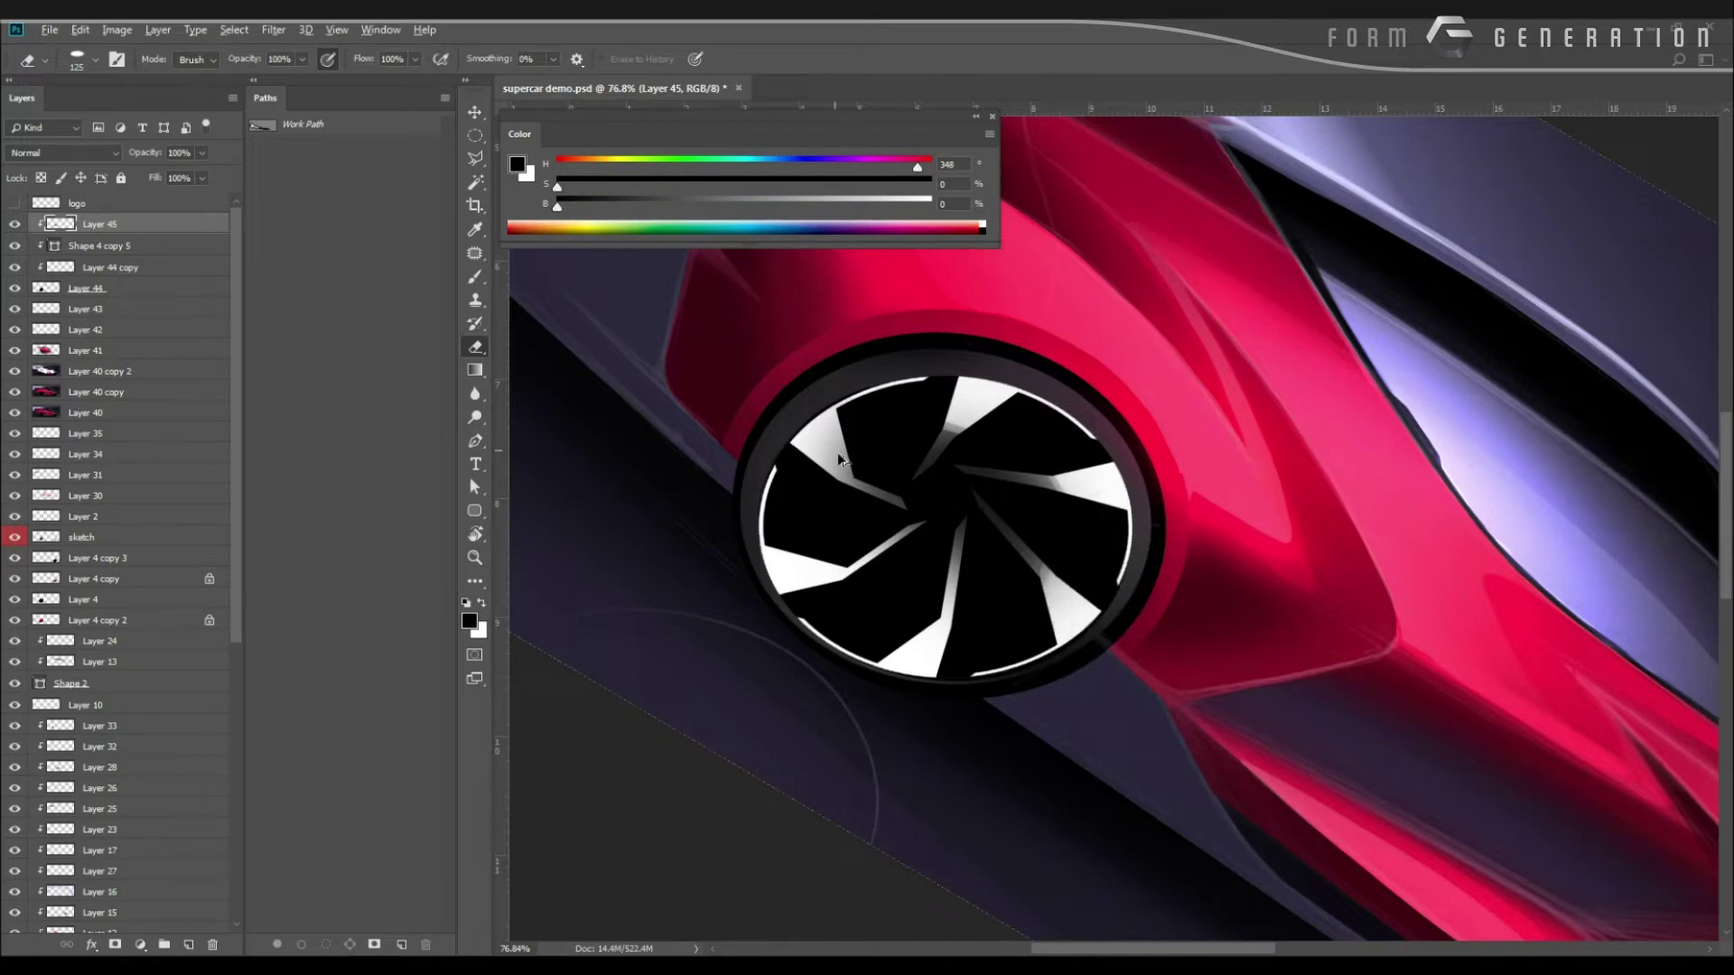
key(Escape)
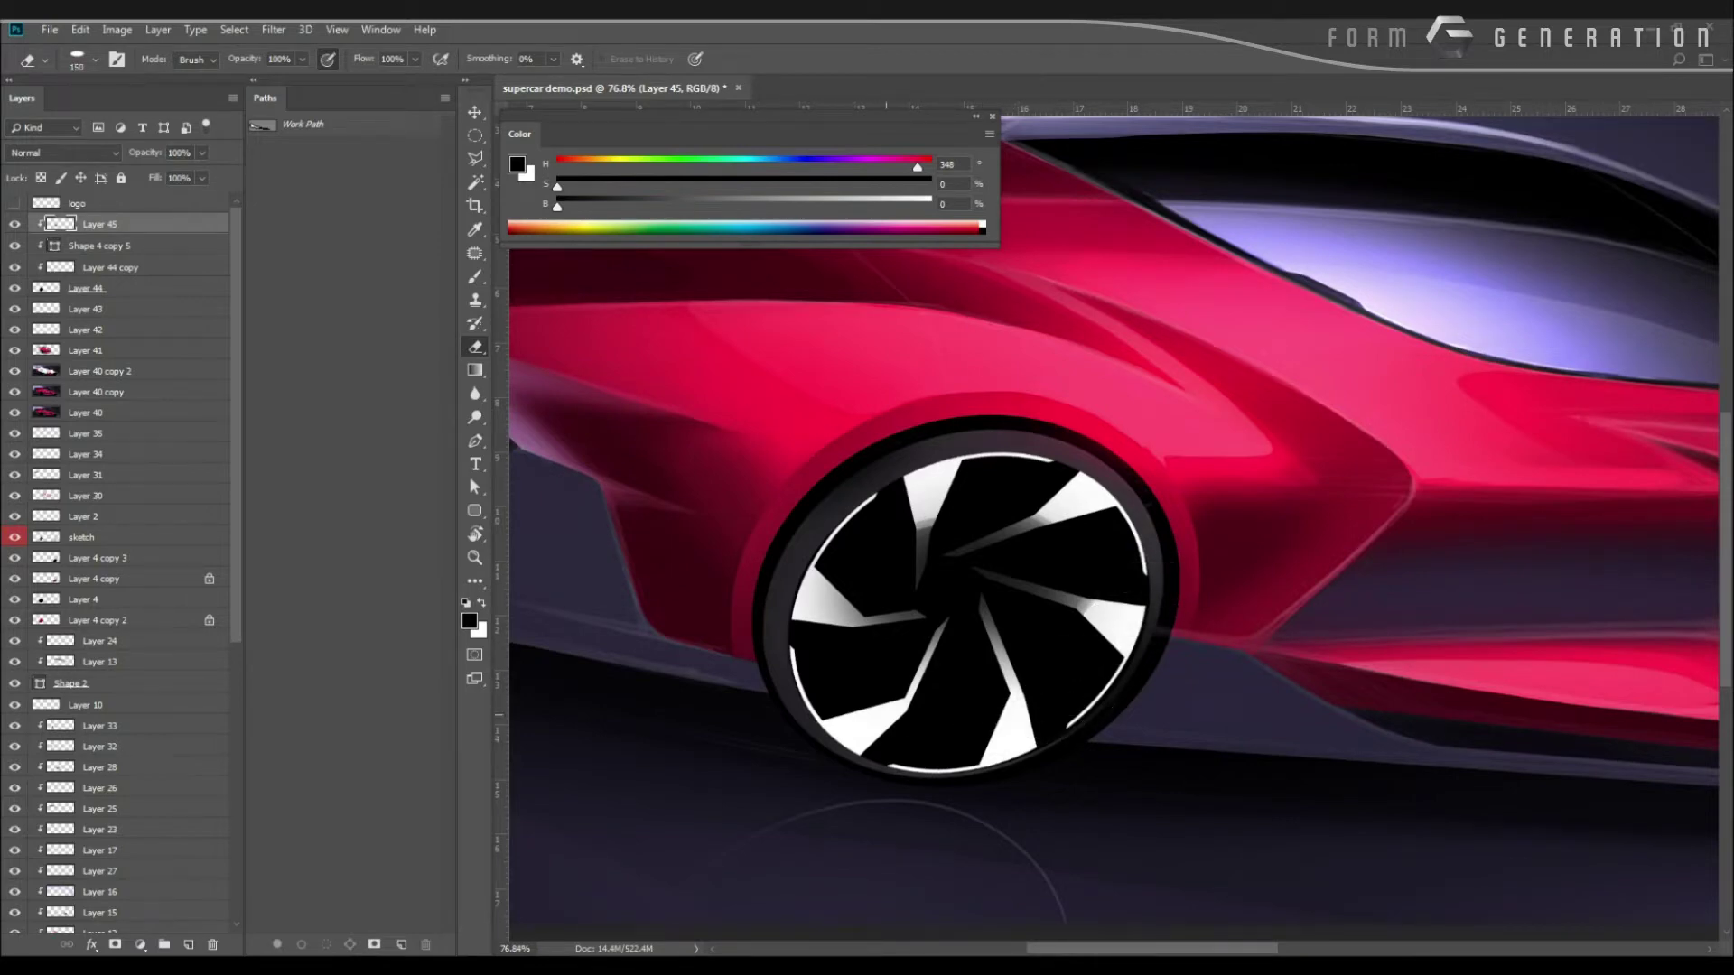
Nudge the bend point of the lower-left spoke on Shape 4 copy 5 slightly up and to the left.
key(b)
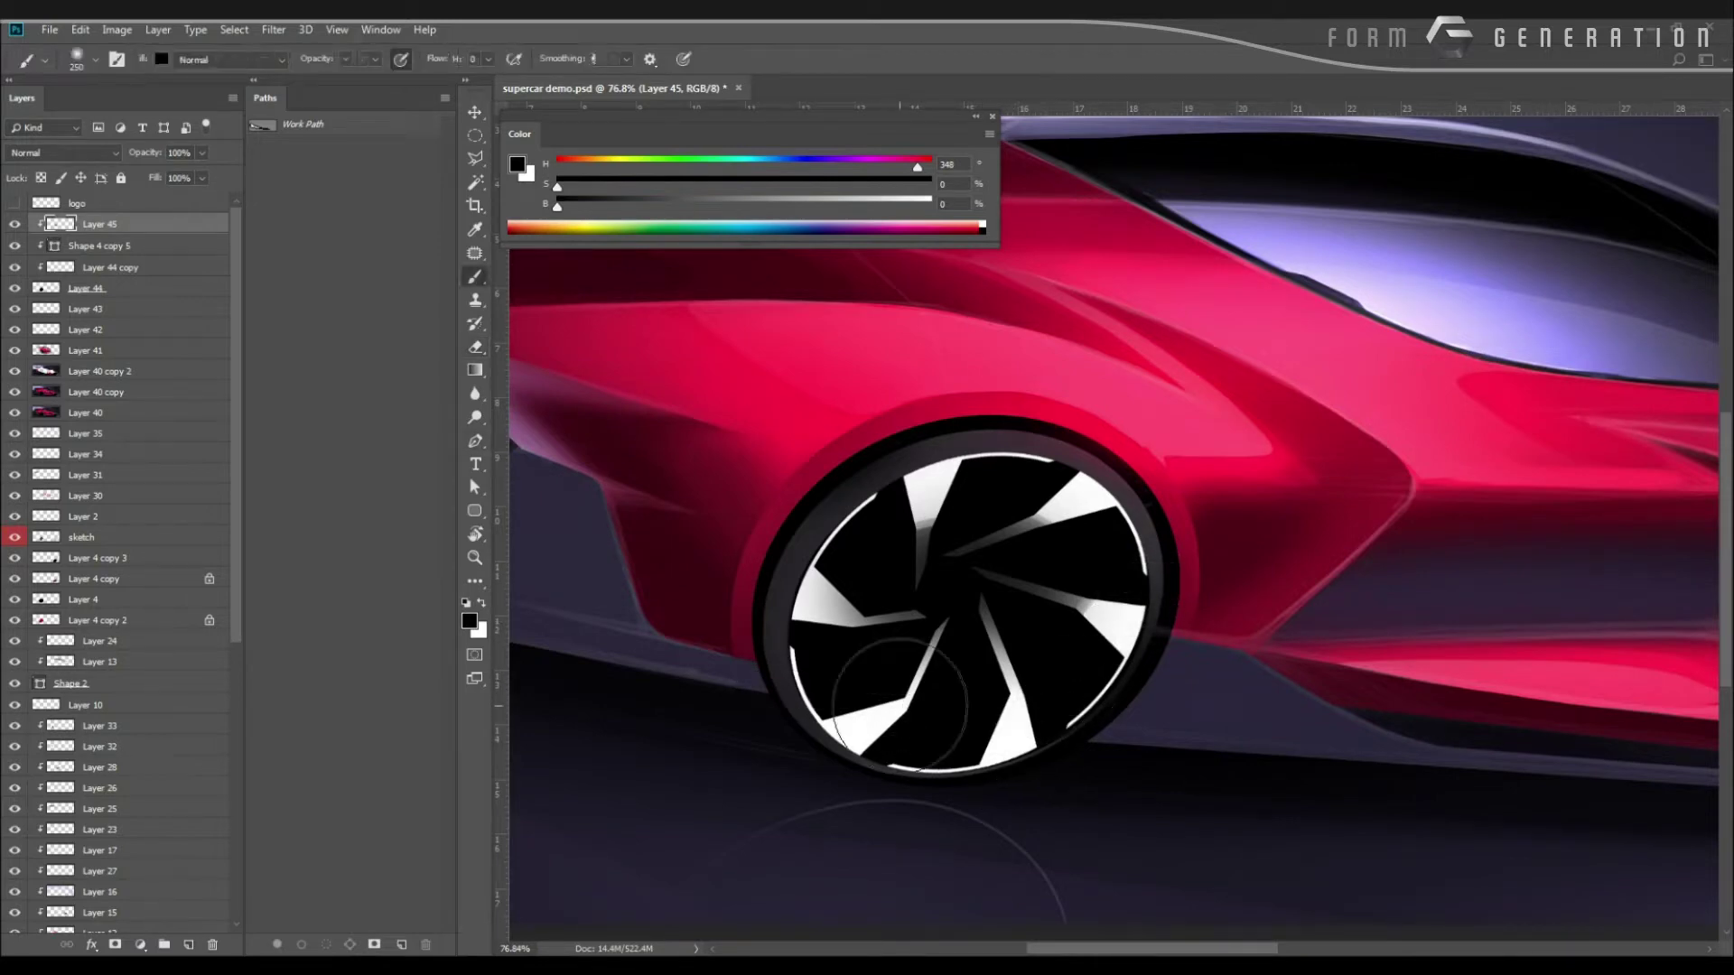
key(v)
click(898, 713)
key(p)
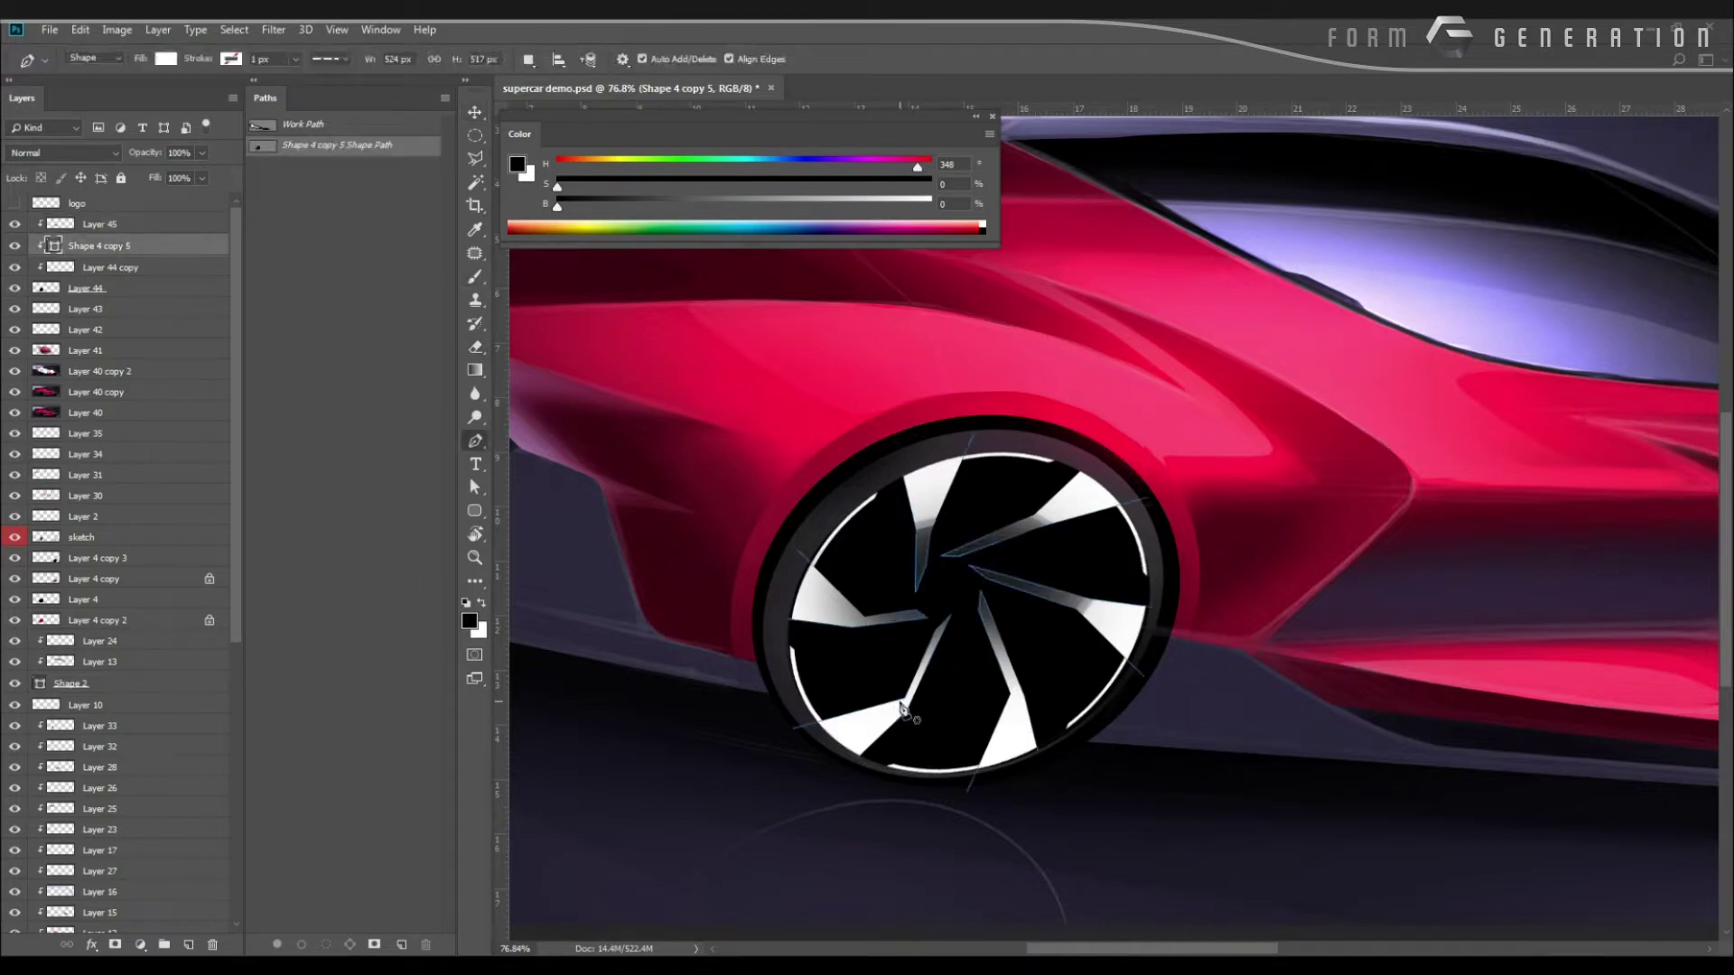
drag(904, 702, 901, 696)
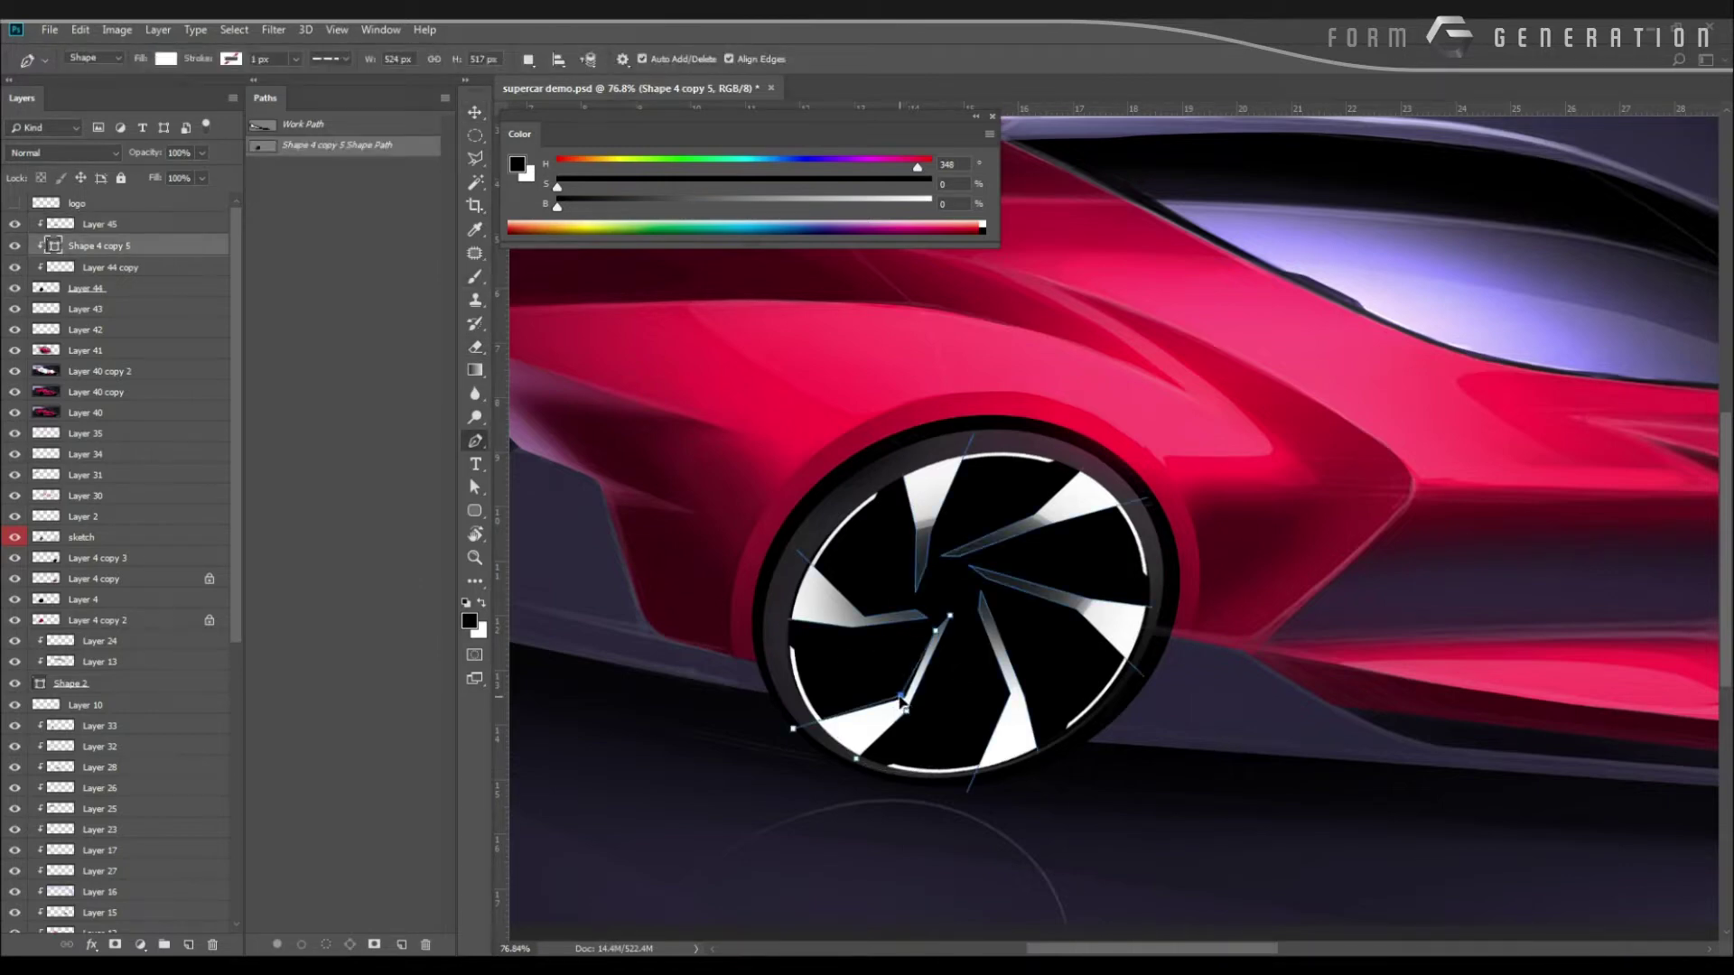
ctrl+click(548, 643)
mouse_move(750, 623)
mouse_down()
mouse_move(670, 632)
mouse_move(751, 651)
mouse_up()
Duplicate Layer 44 and scale the lower disc to about 115% so it forms a tyre around the rear wheel.
key(v)
click(868, 521)
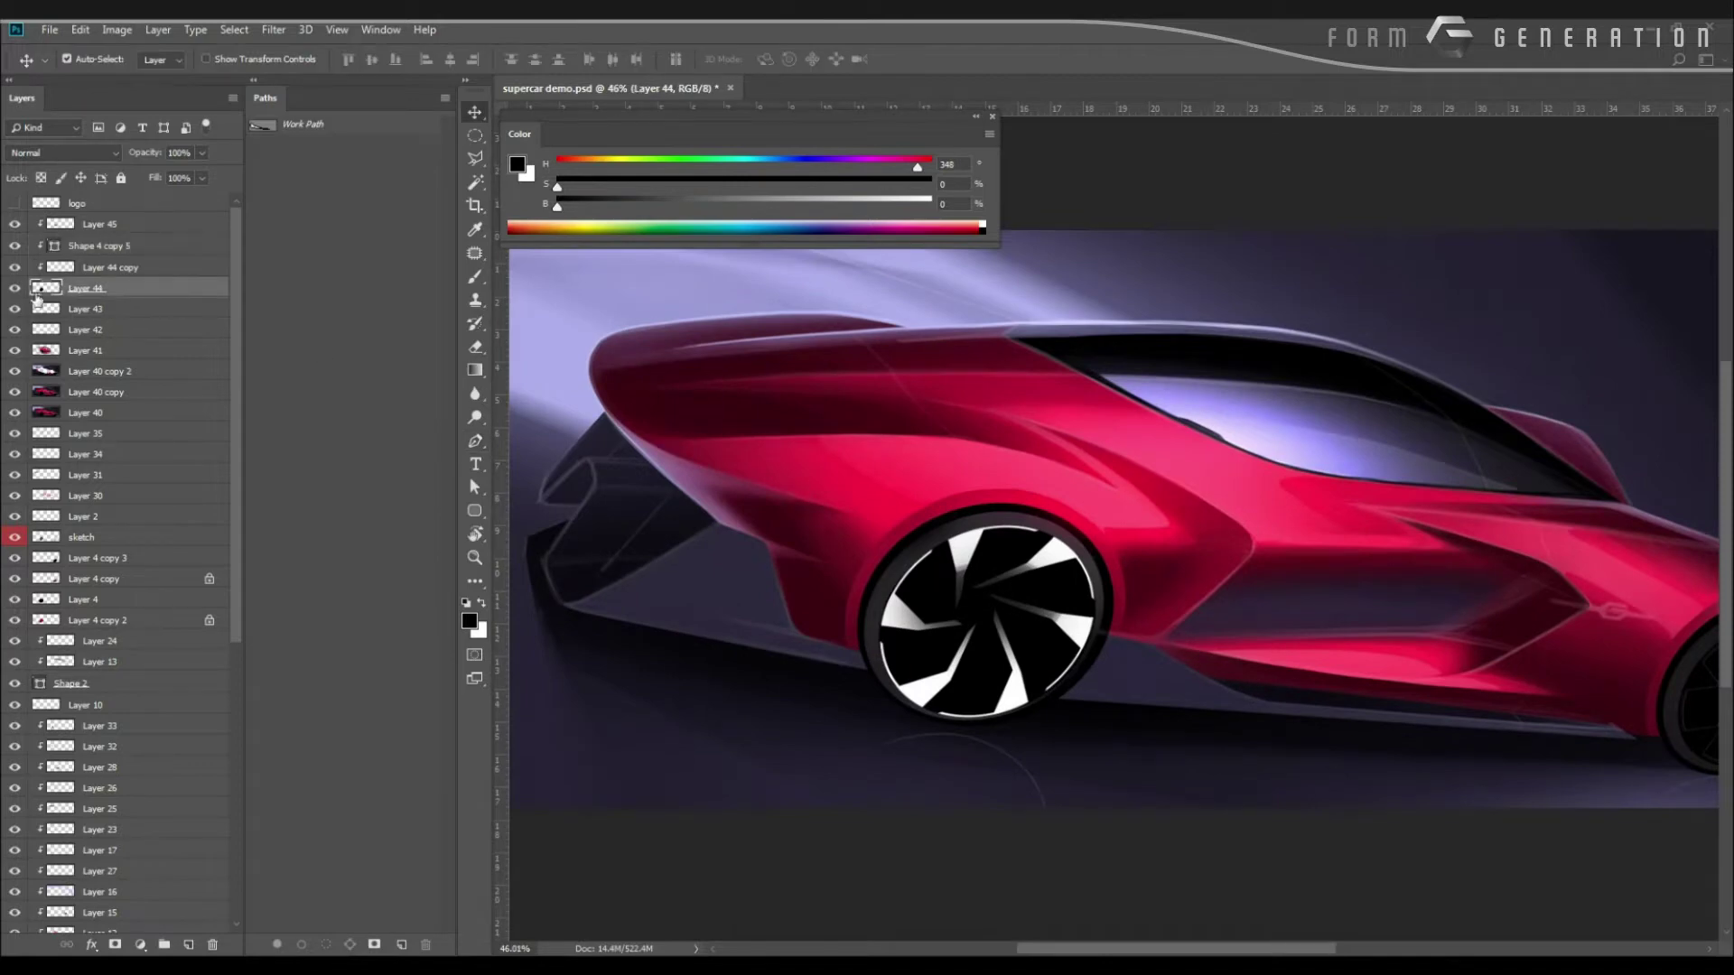
click(14, 288)
click(14, 288)
key(ctrl+j)
key(ctrl+t)
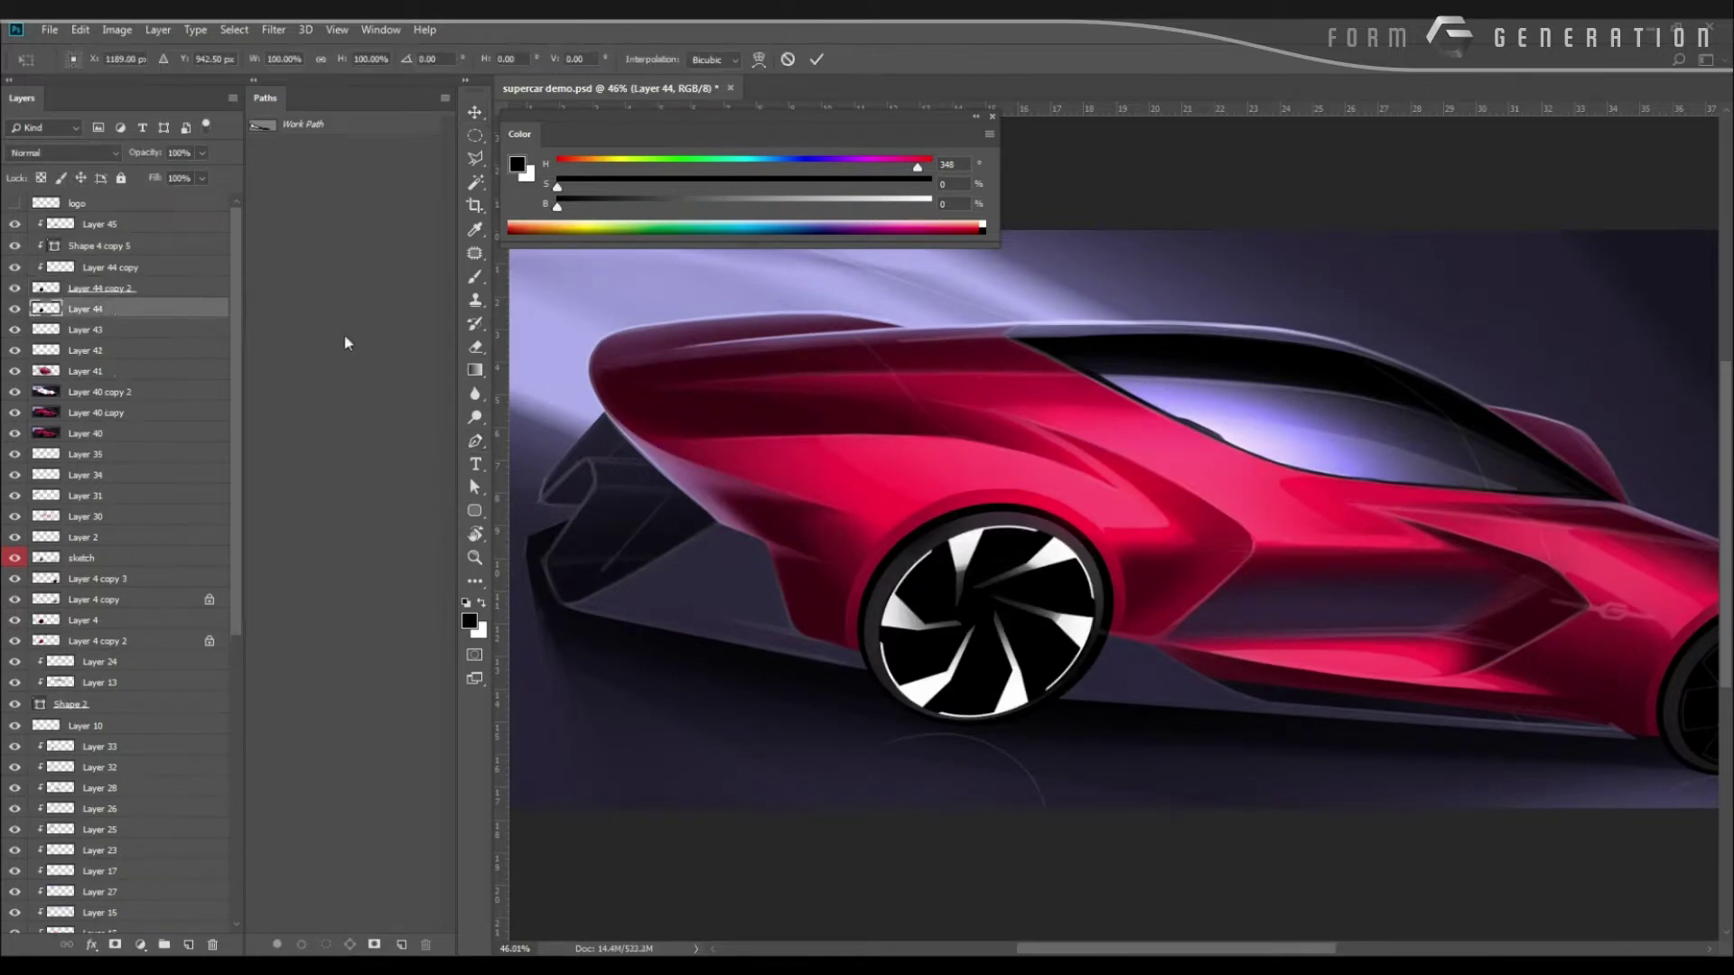
mouse_move(882, 527)
mouse_down()
mouse_move(862, 510)
mouse_move(881, 539)
mouse_up()
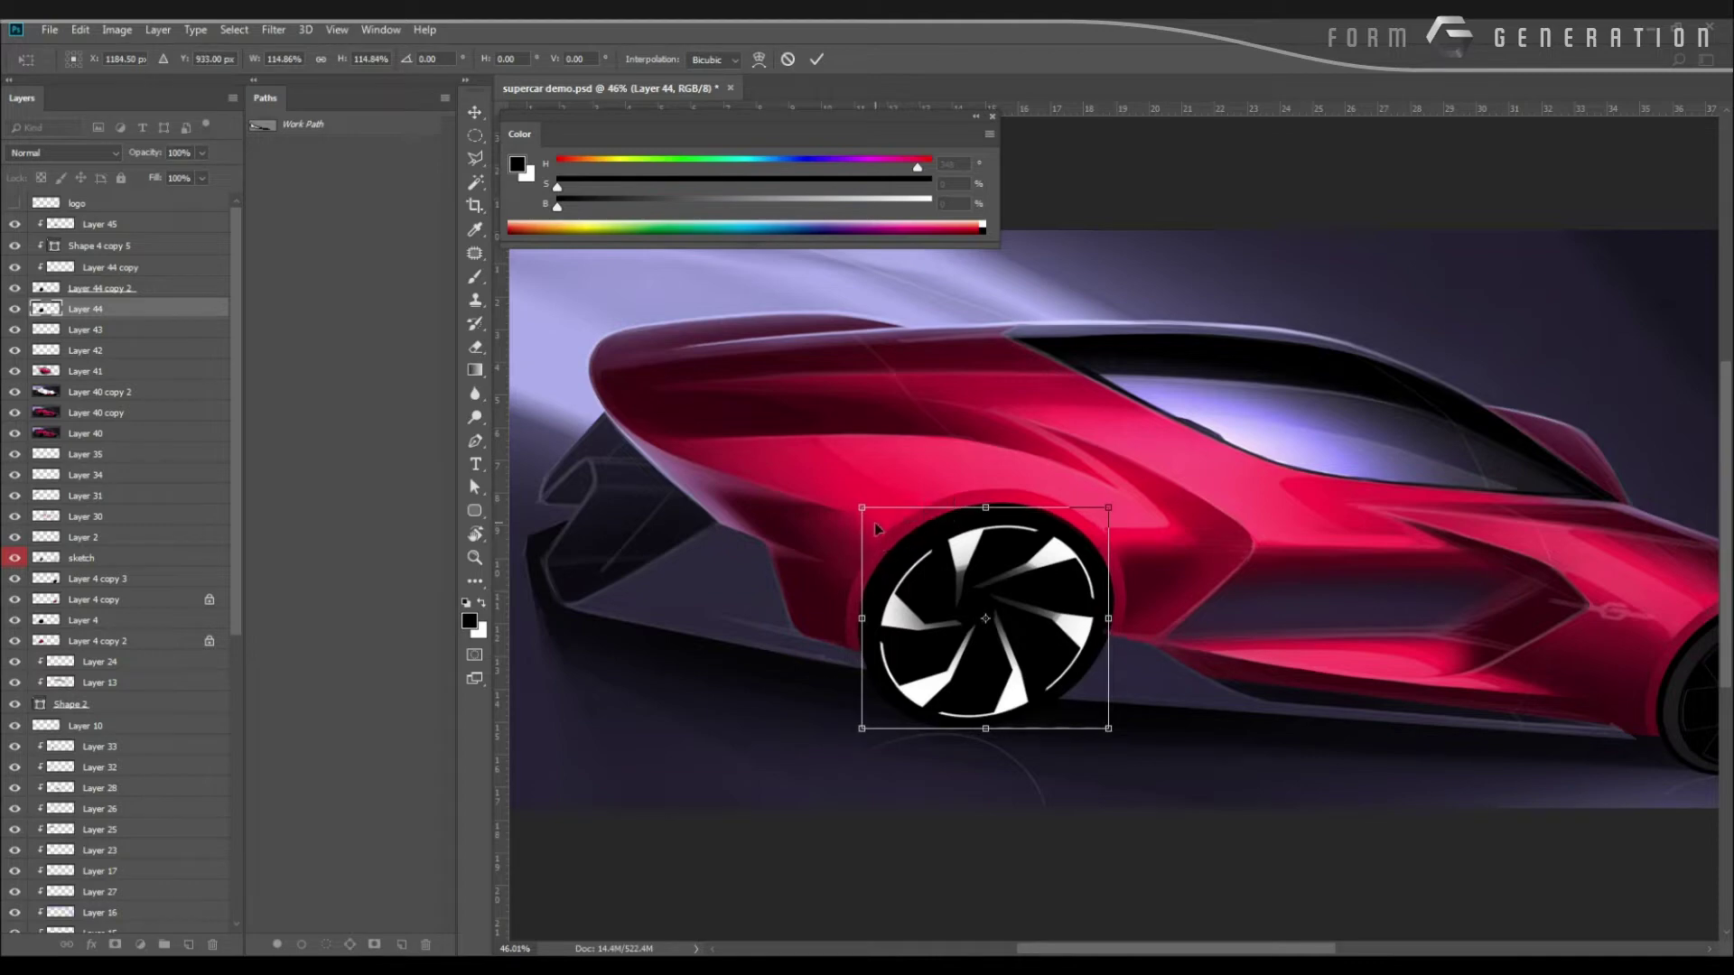
key(Return)
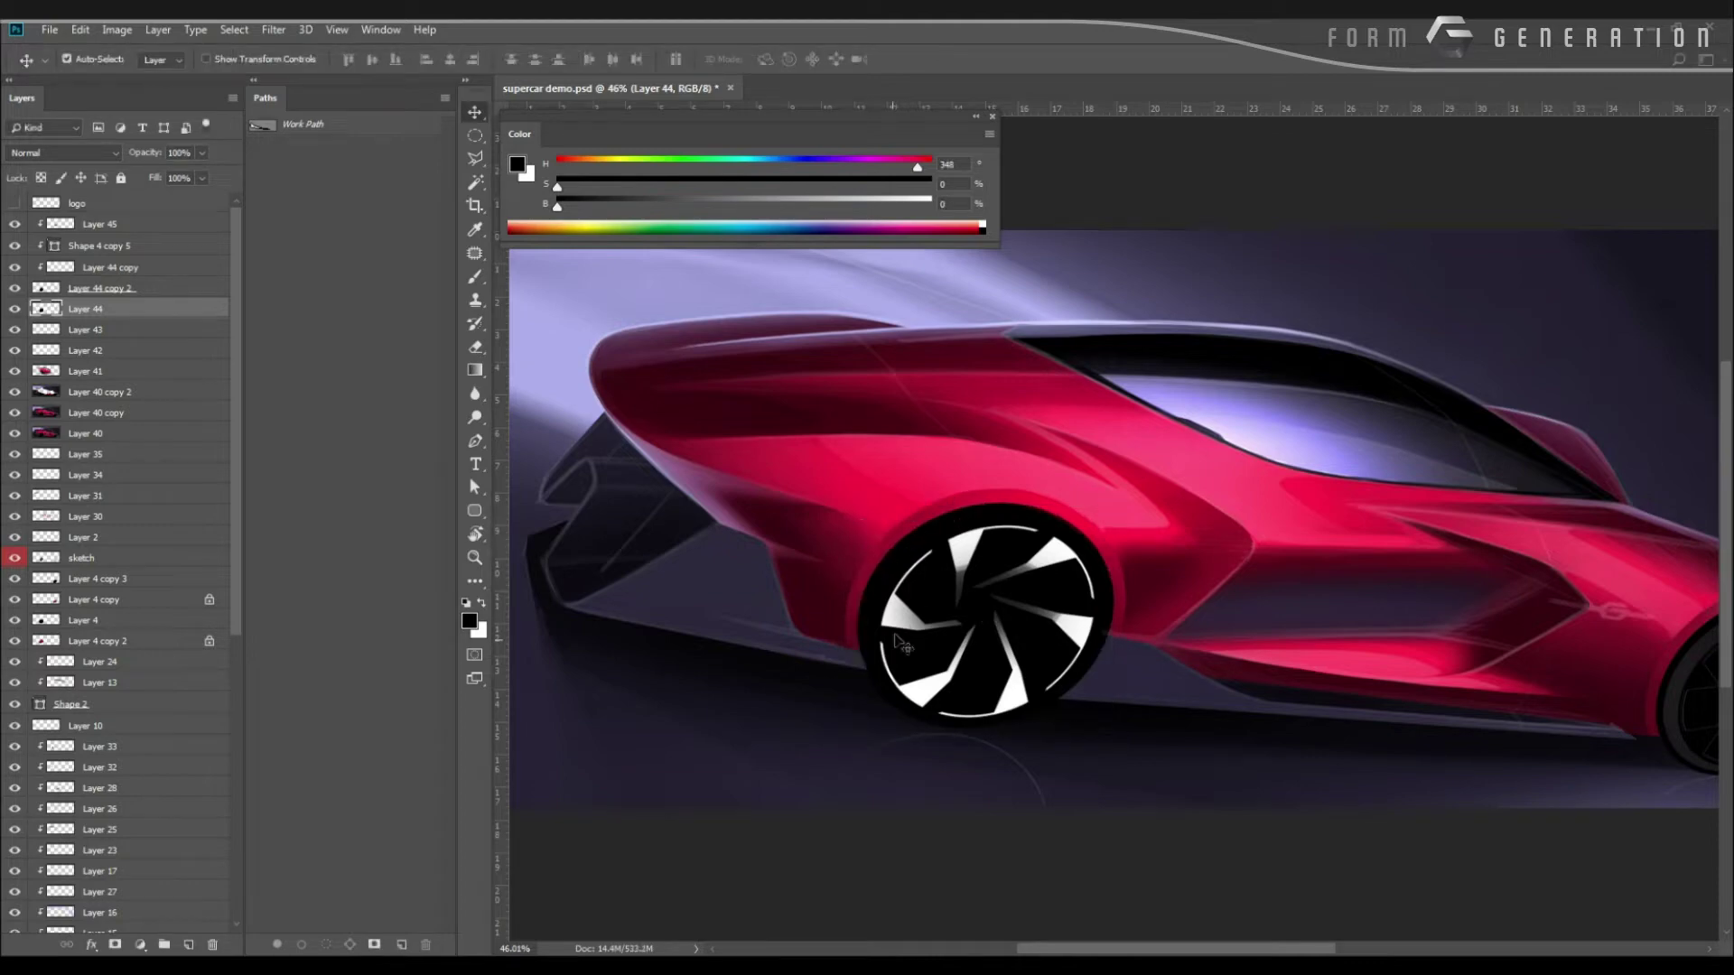
Sample the dark violet floor colour below the rear wheel, and move the Shape 4 copy 5 layer above Layer 45.
key(b)
alt+click(885, 761)
alt+click(879, 728)
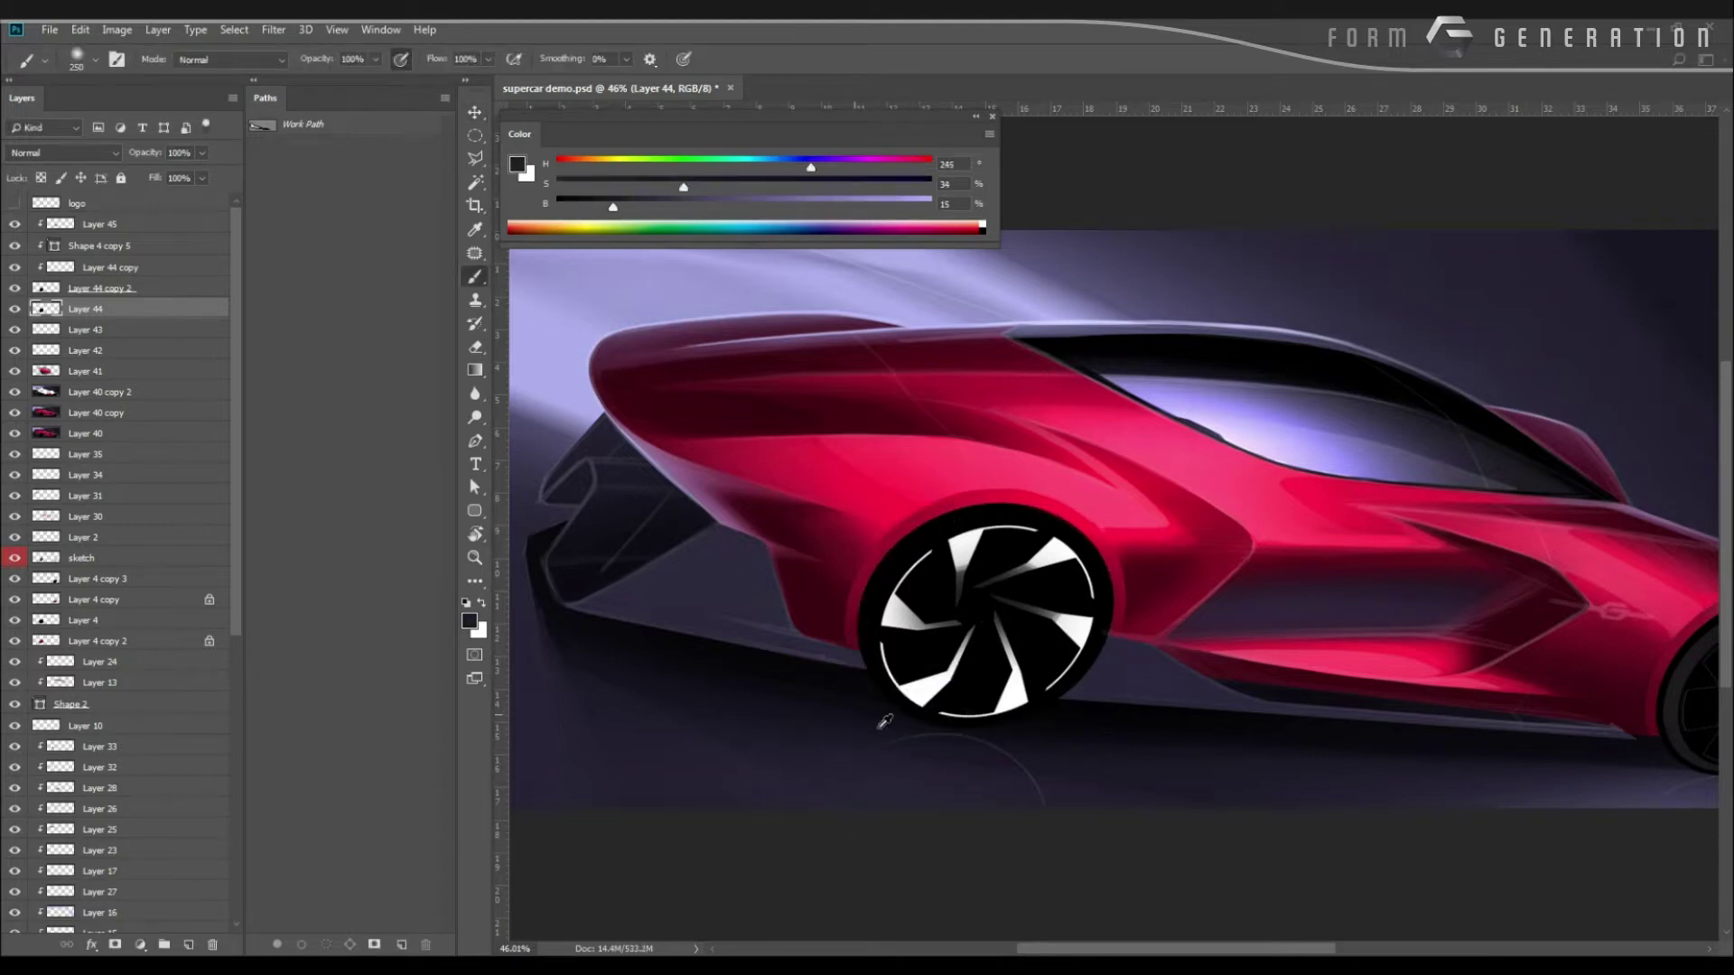
drag(74, 246, 72, 214)
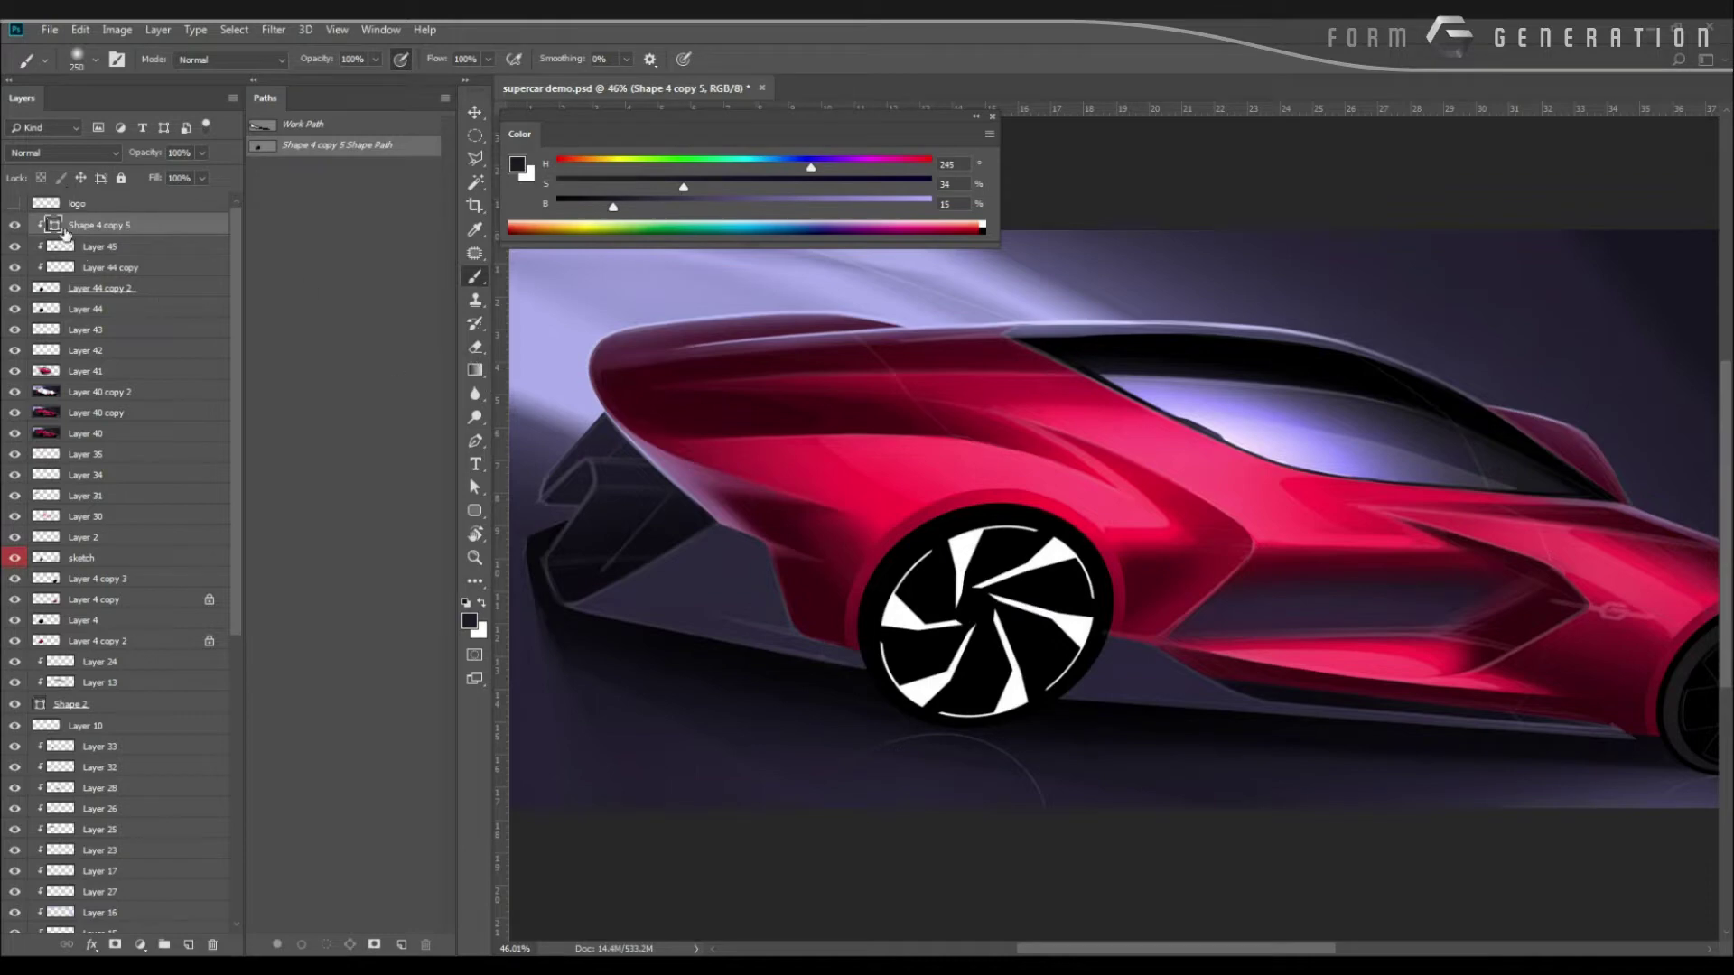
Lock the transparent pixels of Layer 44 and tint the tyre disc dark violet with a soft 400 px brush.
click(113, 309)
key(bracketright)
key(bracketright)
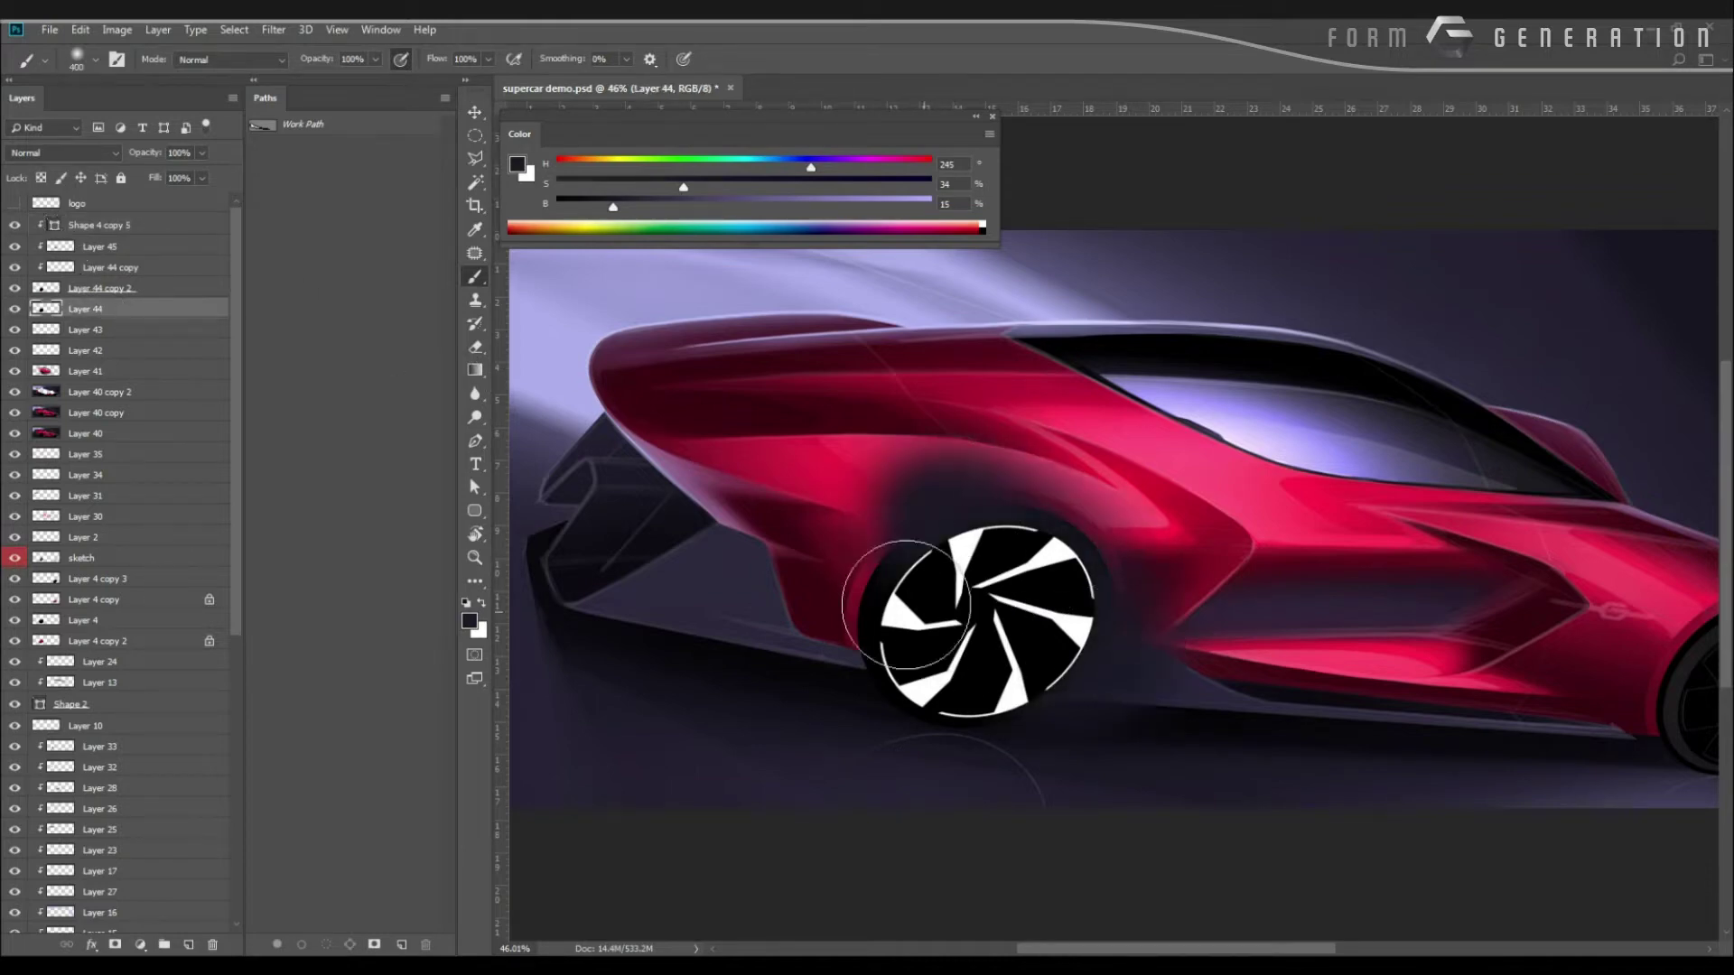
click(41, 178)
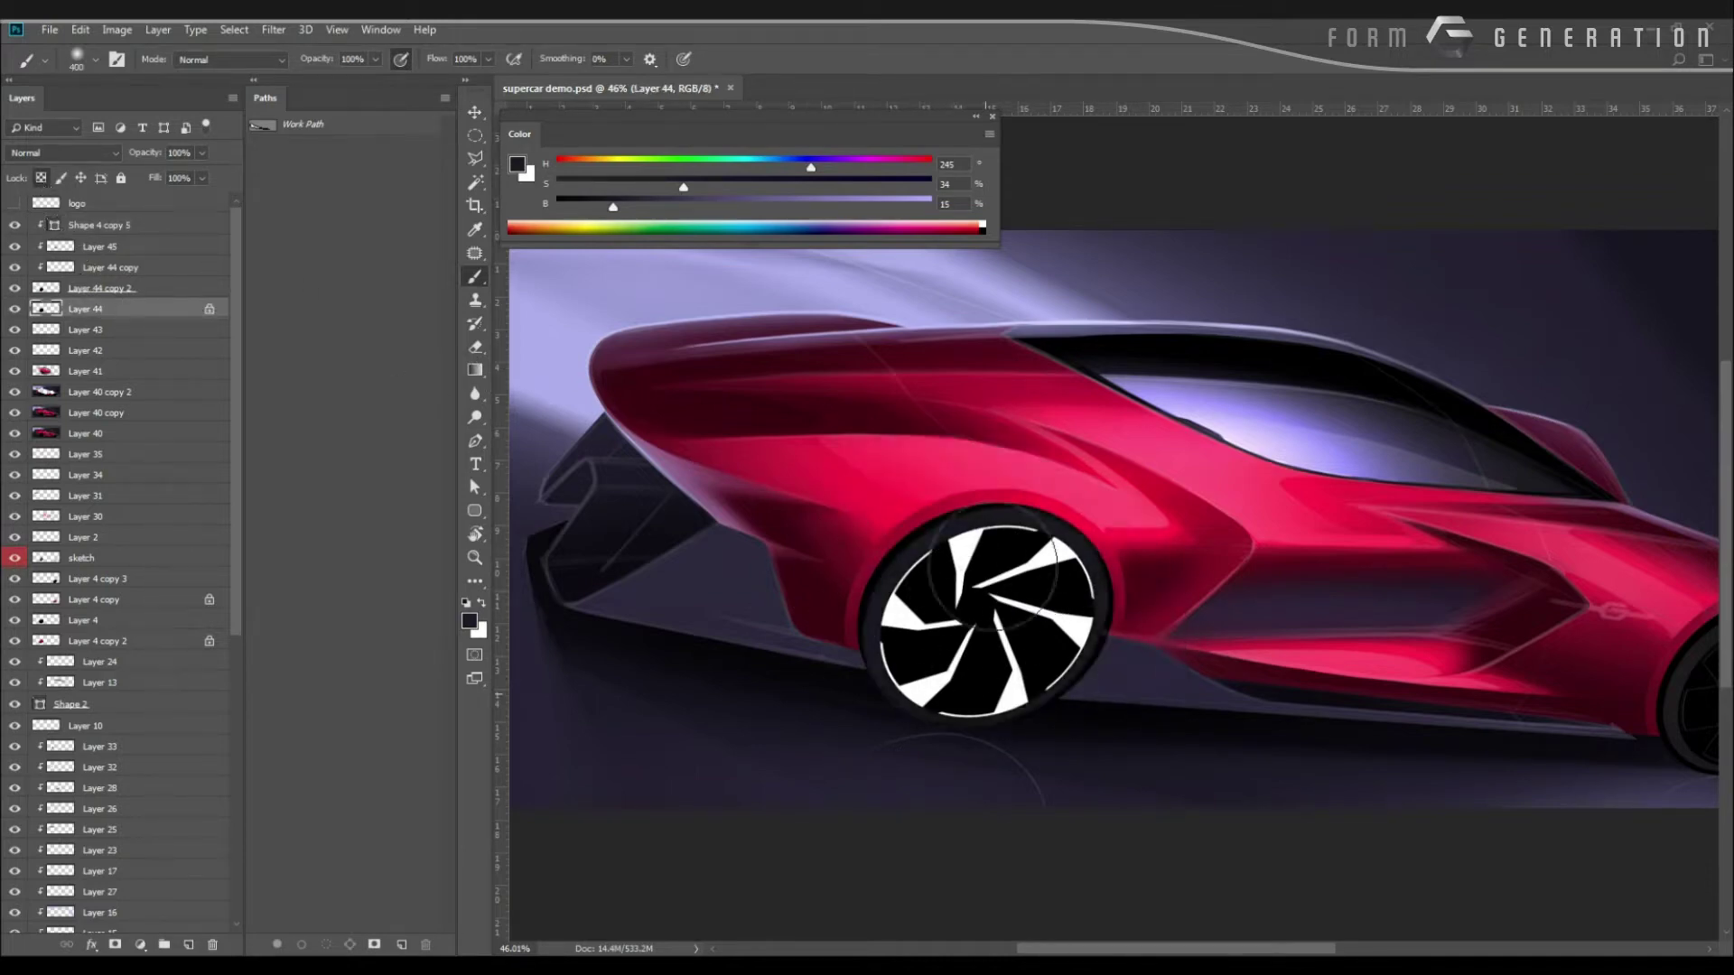
Try to shrink the Layer 44 tyre disc slightly and skew its edges to fit the wheel arch.
key(ctrl+t)
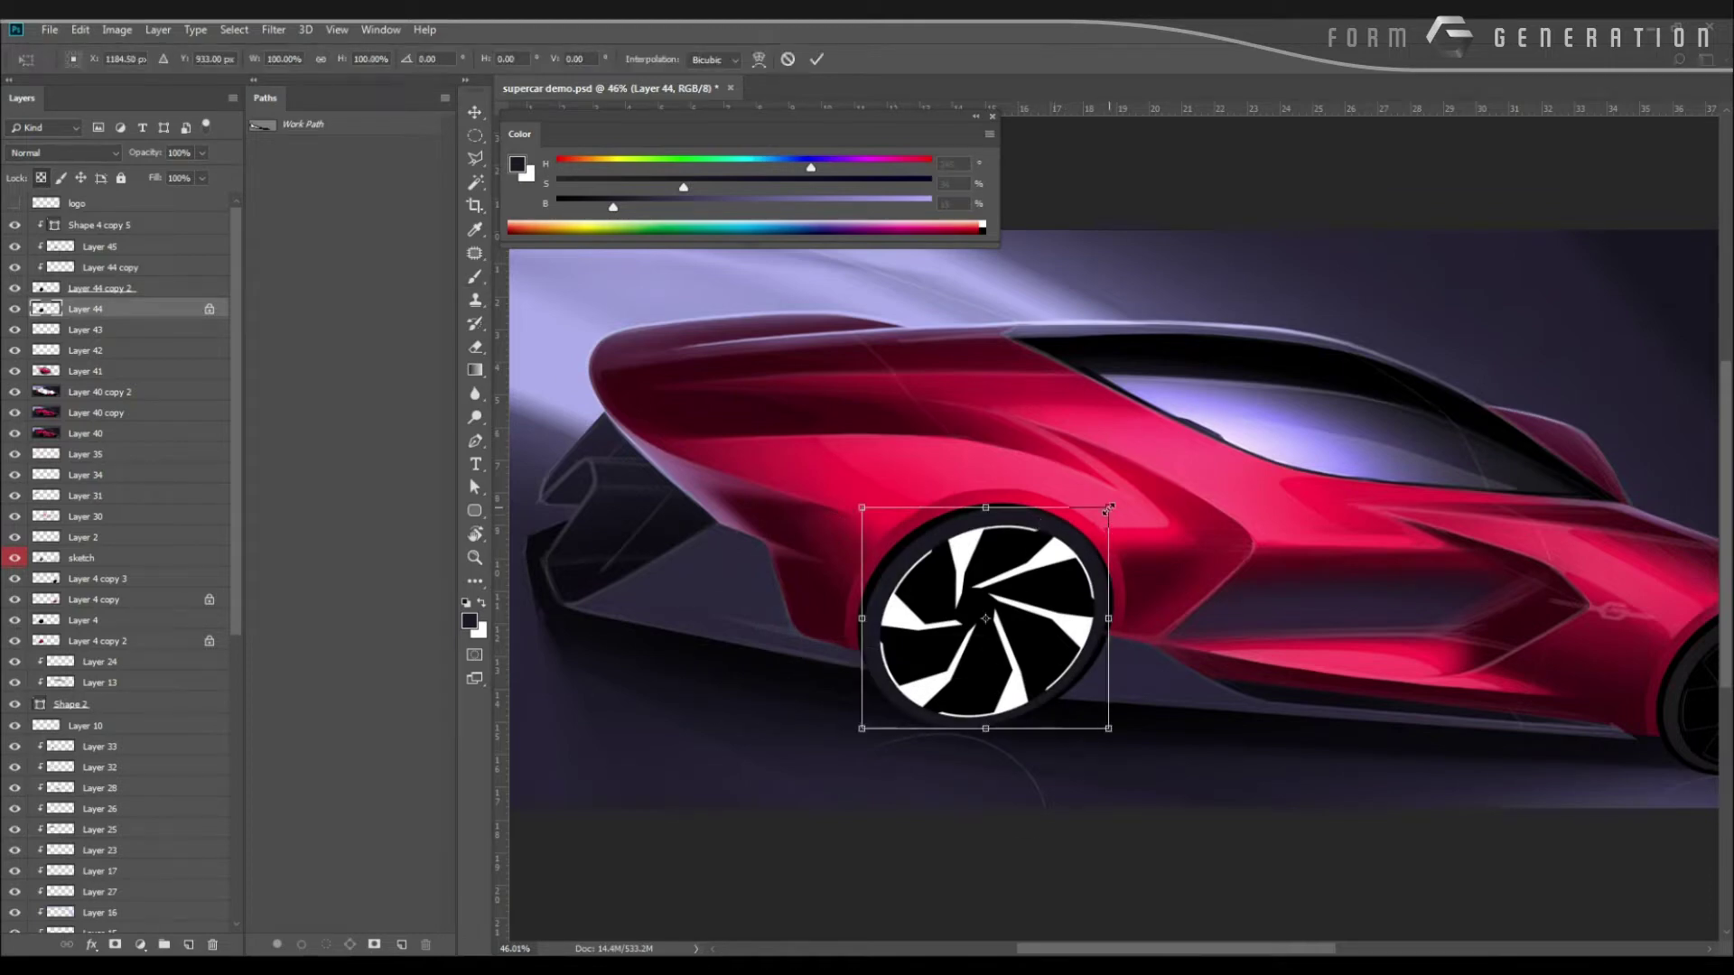
drag(1108, 508, 1104, 510)
drag(888, 575, 889, 574)
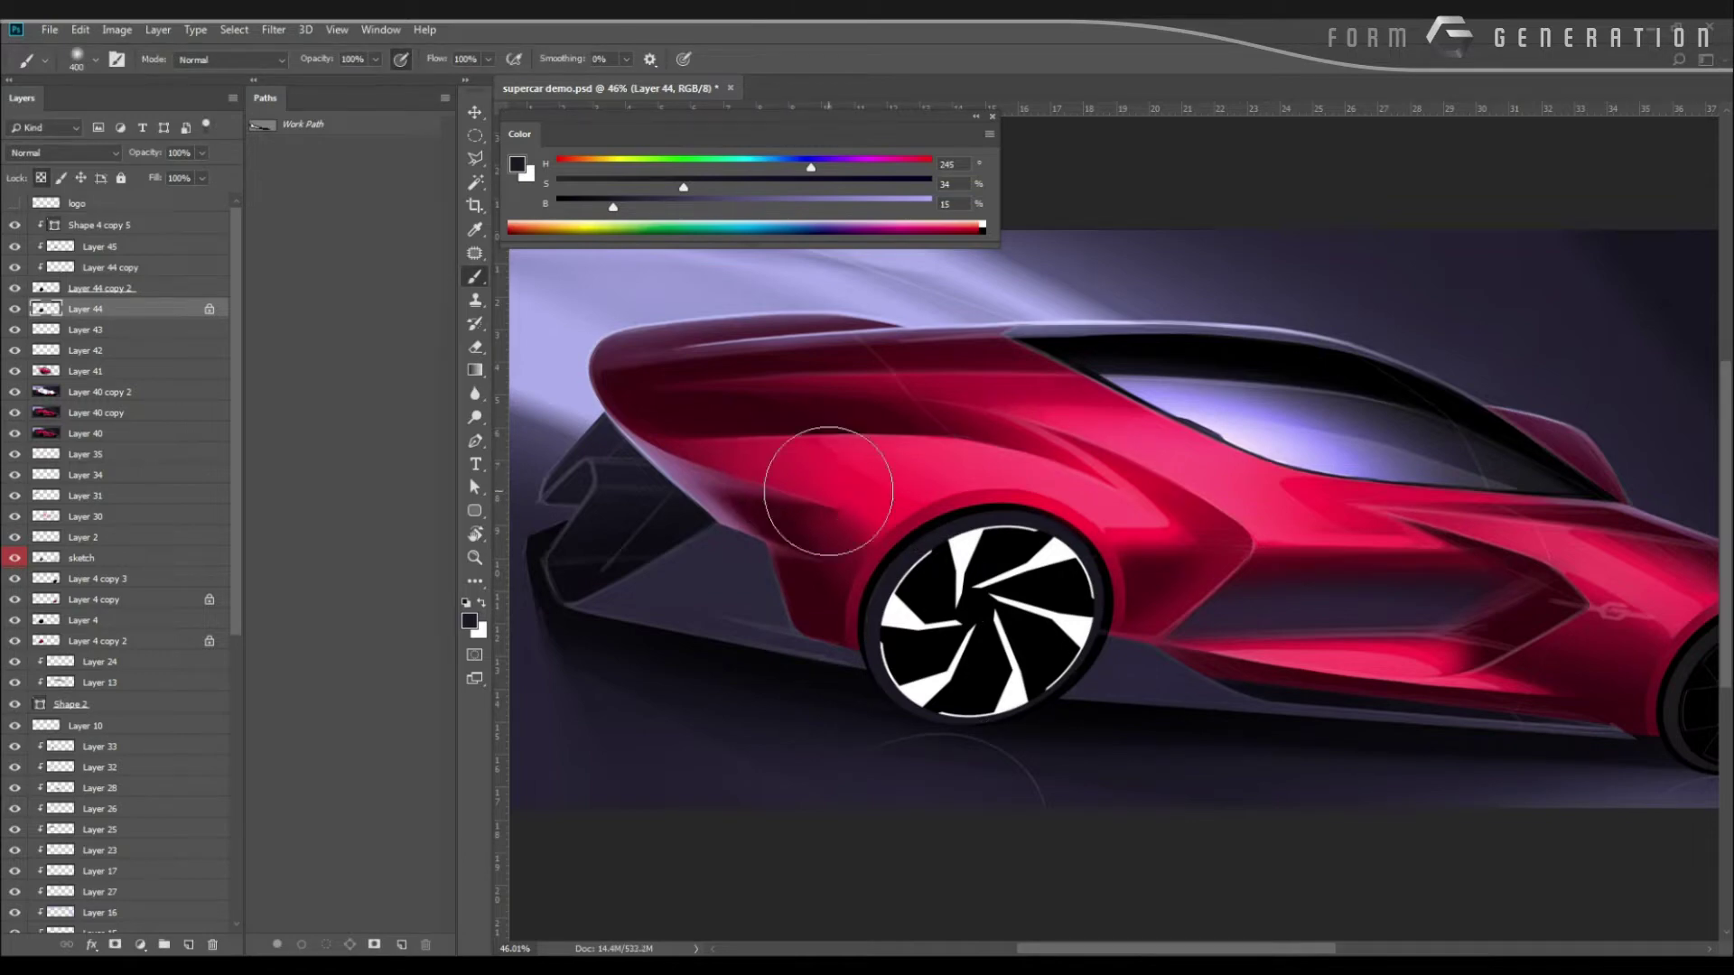
key(ctrl+t)
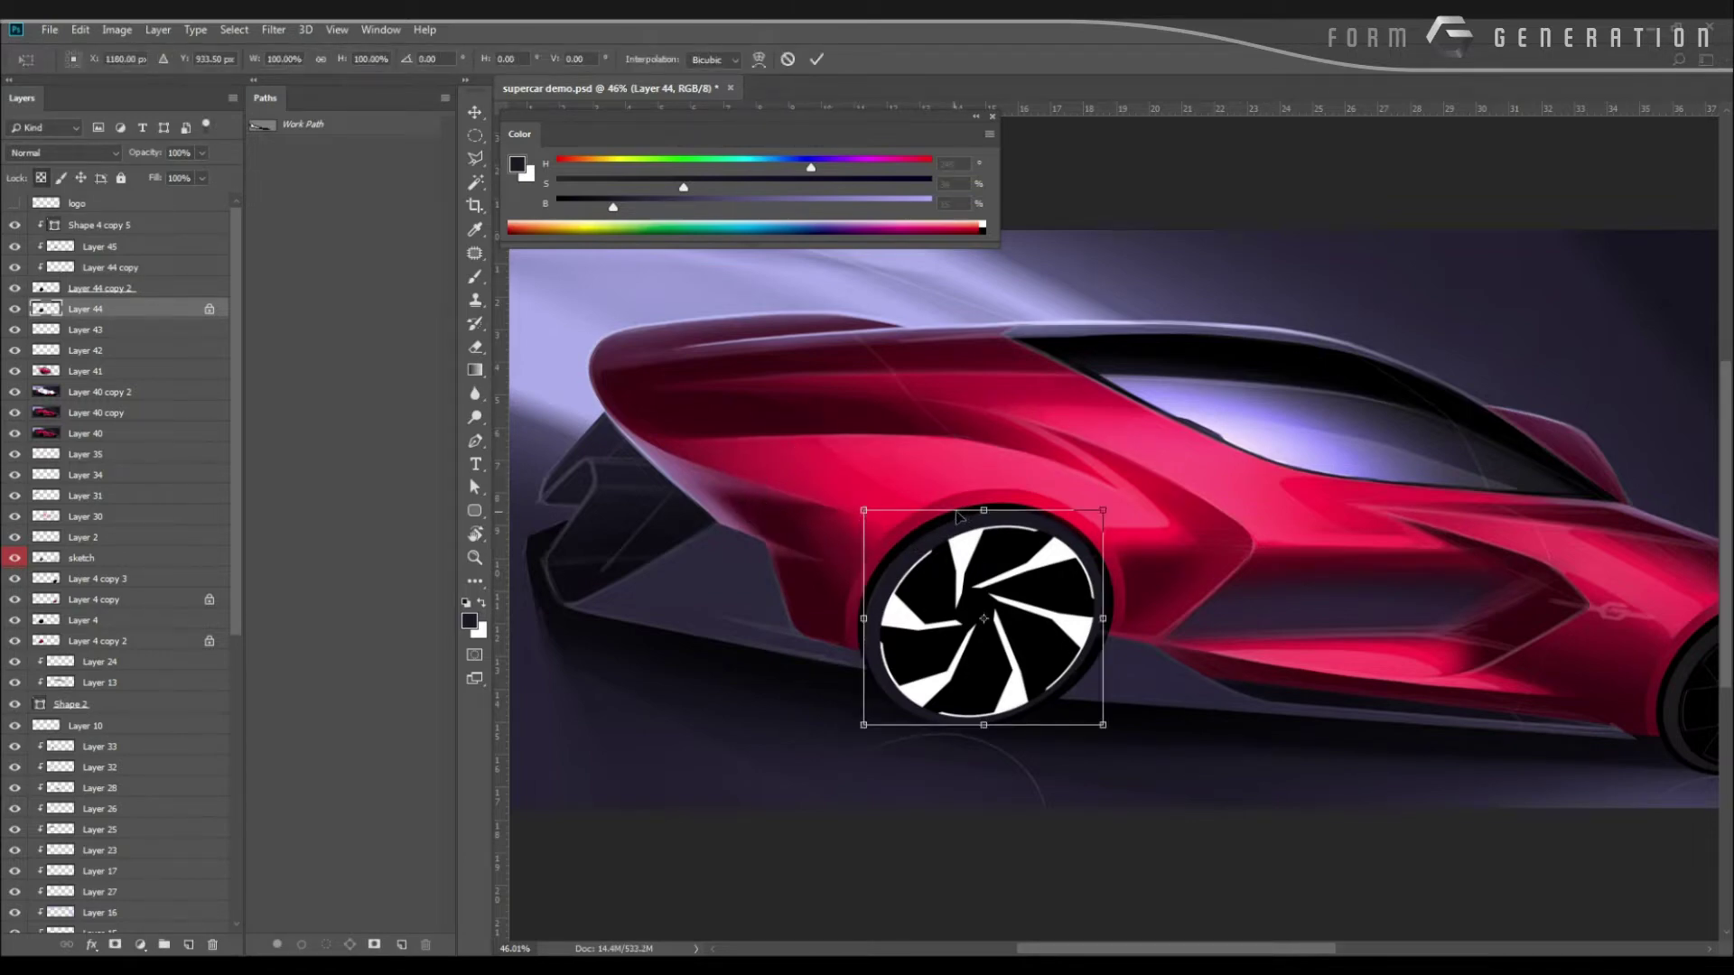
drag(984, 730, 987, 728)
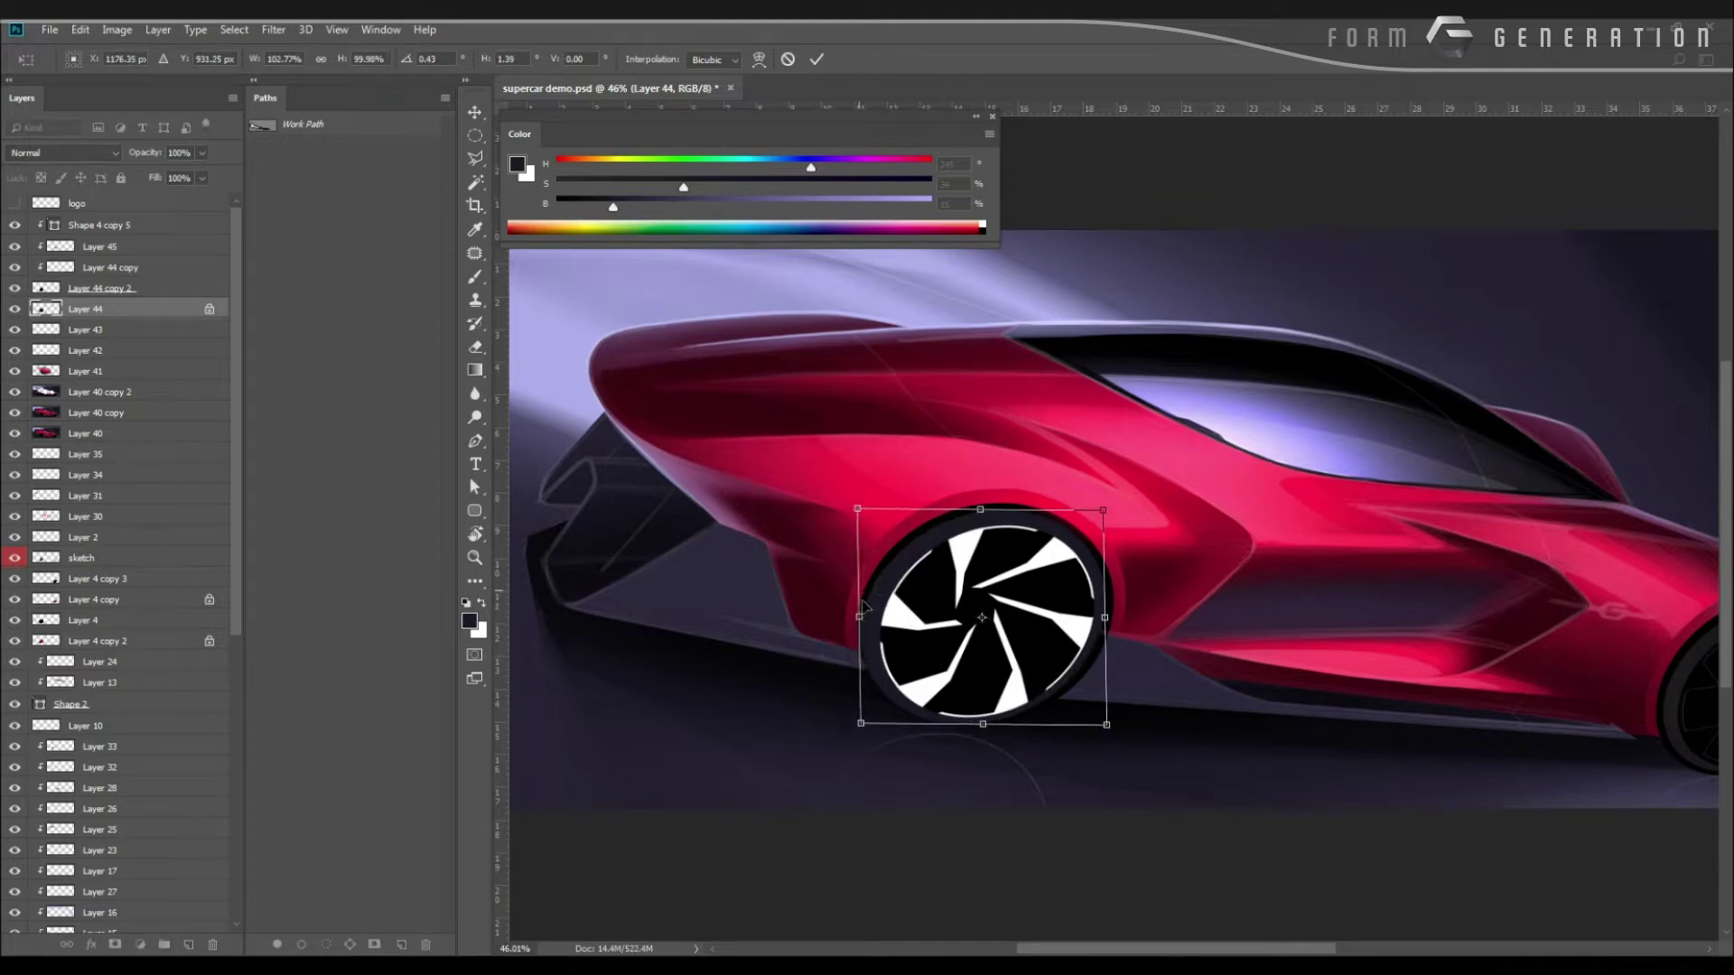
key(Return)
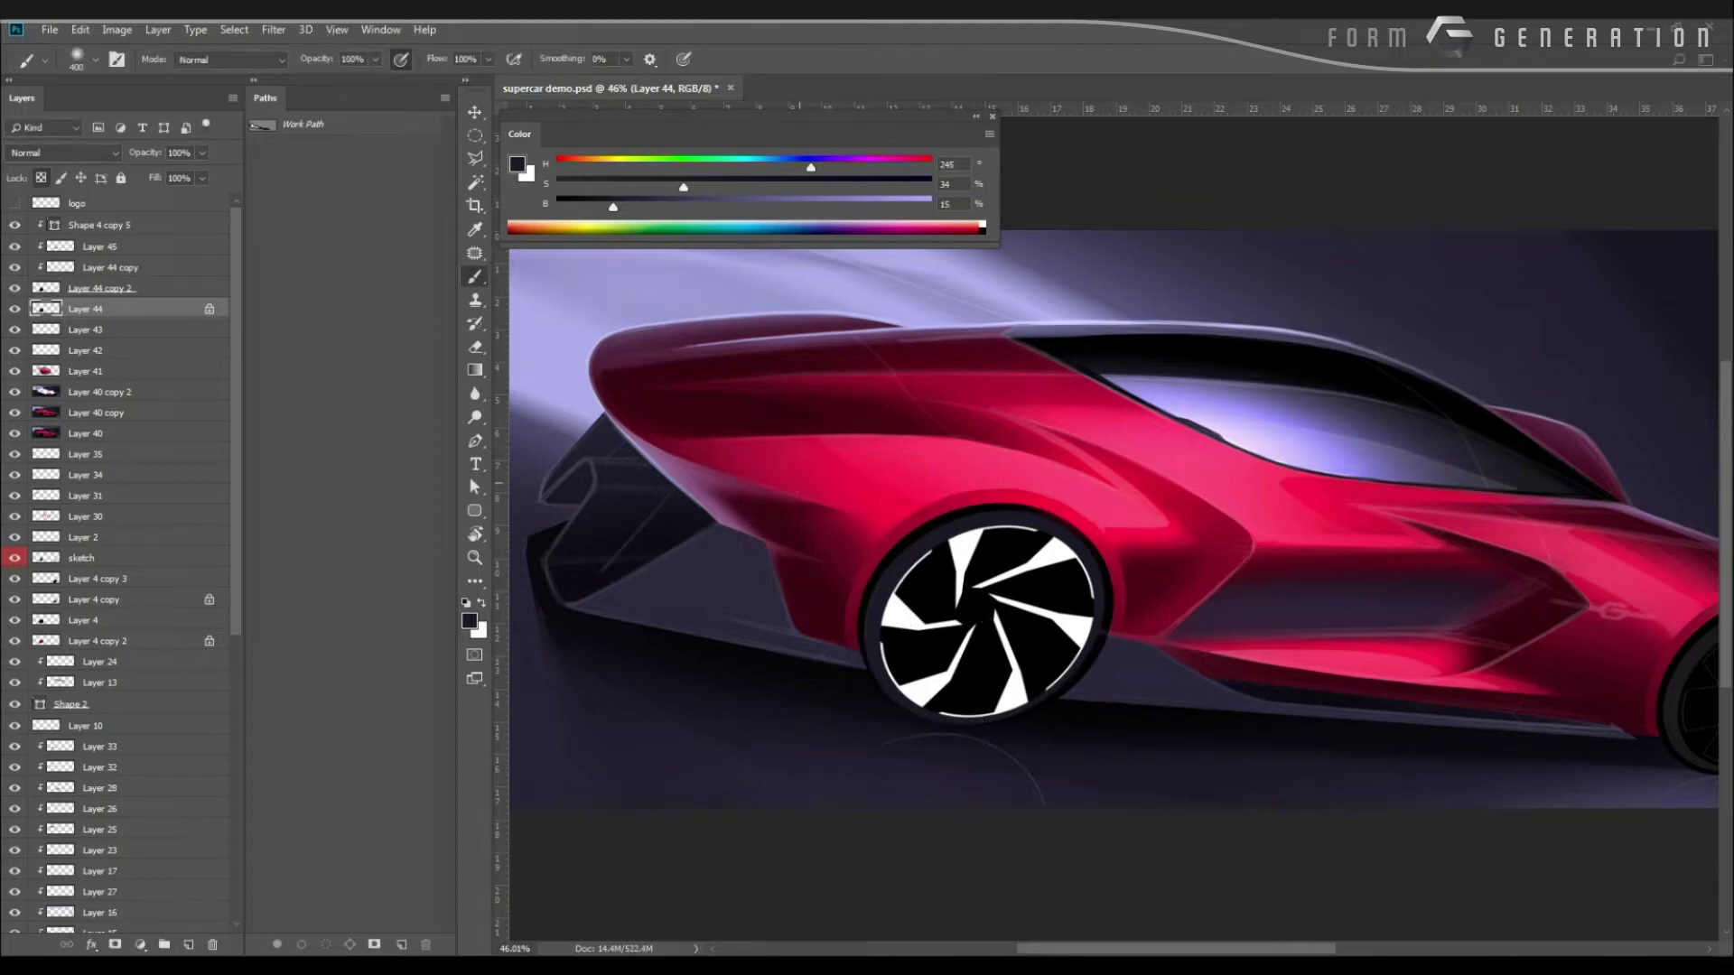
Scale the Layer 44 tyre disc down slightly and reposition it around the rear rim.
key(ctrl+t)
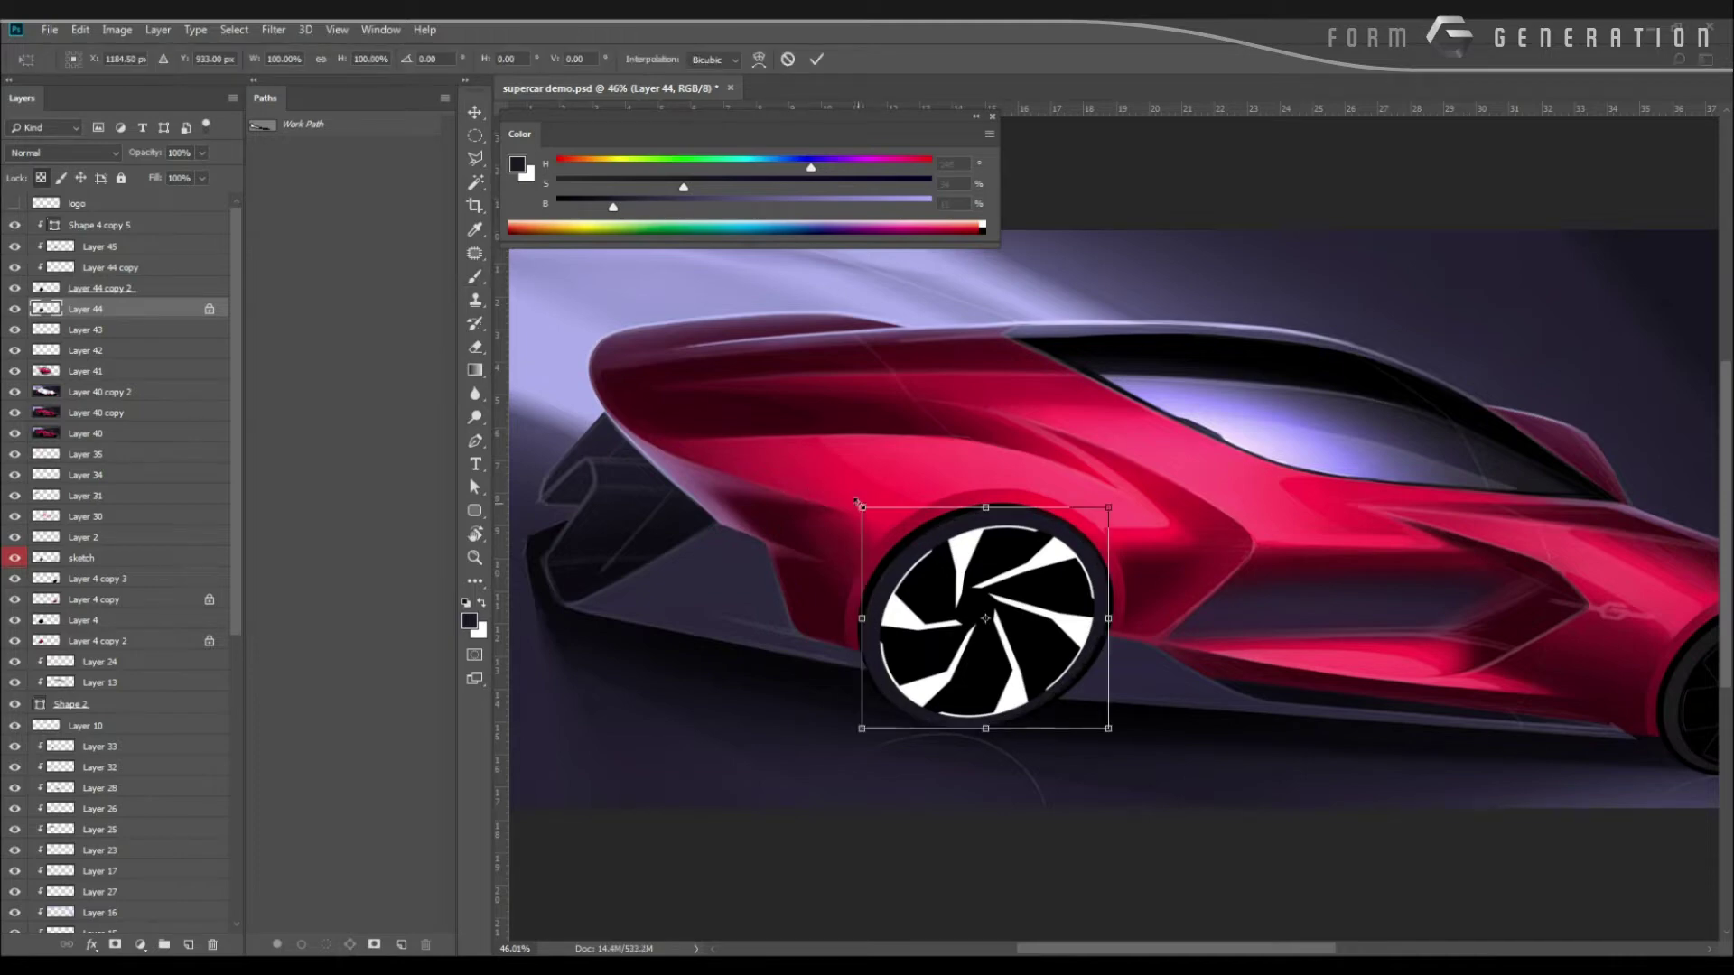
drag(856, 500, 860, 507)
drag(903, 567, 893, 553)
key(Return)
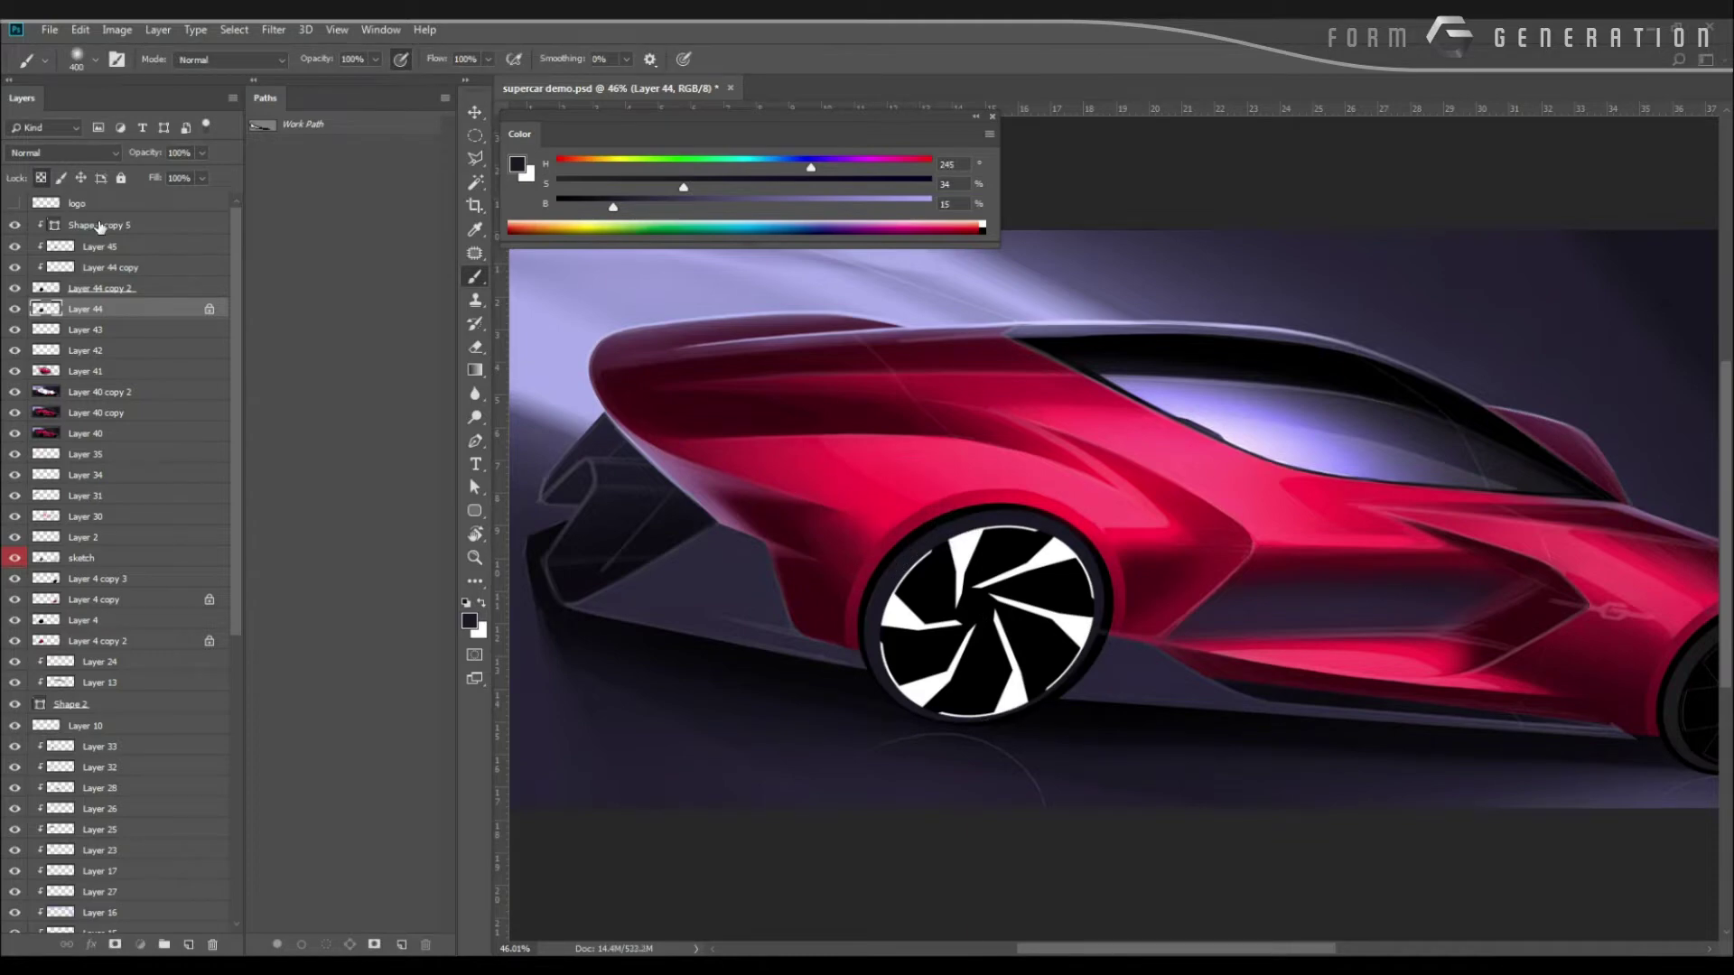
Select the wheel layers from Shape 4 copy 5 down to Layer 44 and shift the whole rear wheel slightly downward.
shift+click(105, 227)
key(ctrl+t)
drag(921, 586, 923, 589)
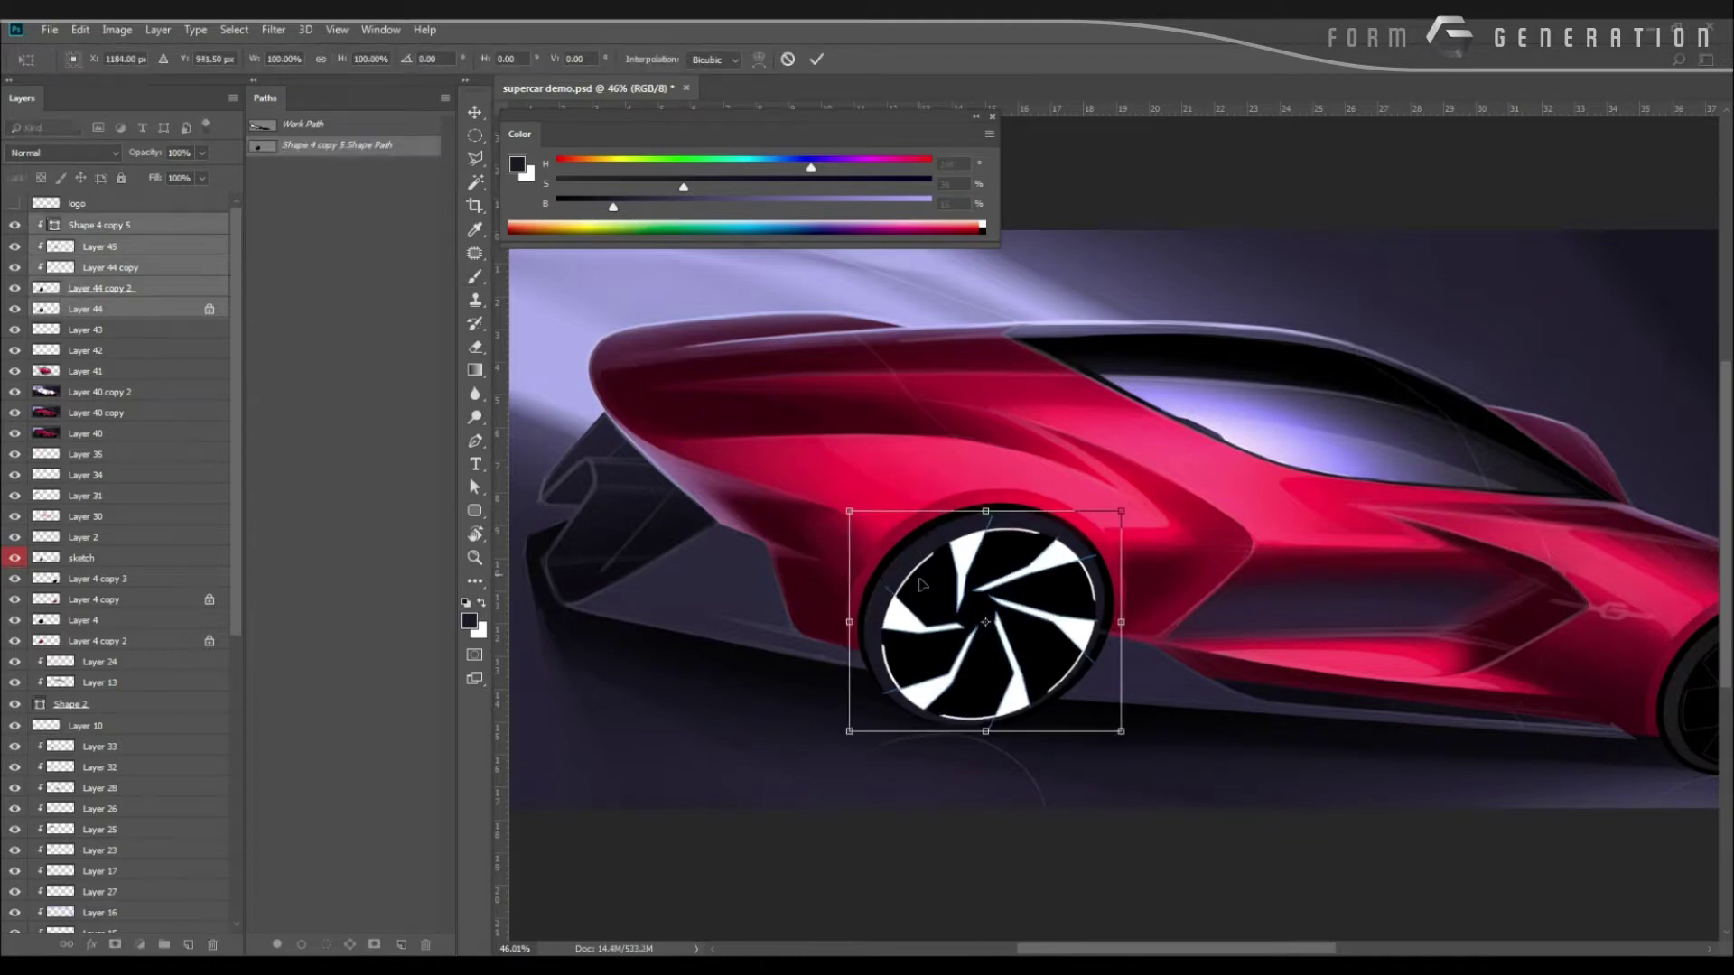
key(Return)
key(b)
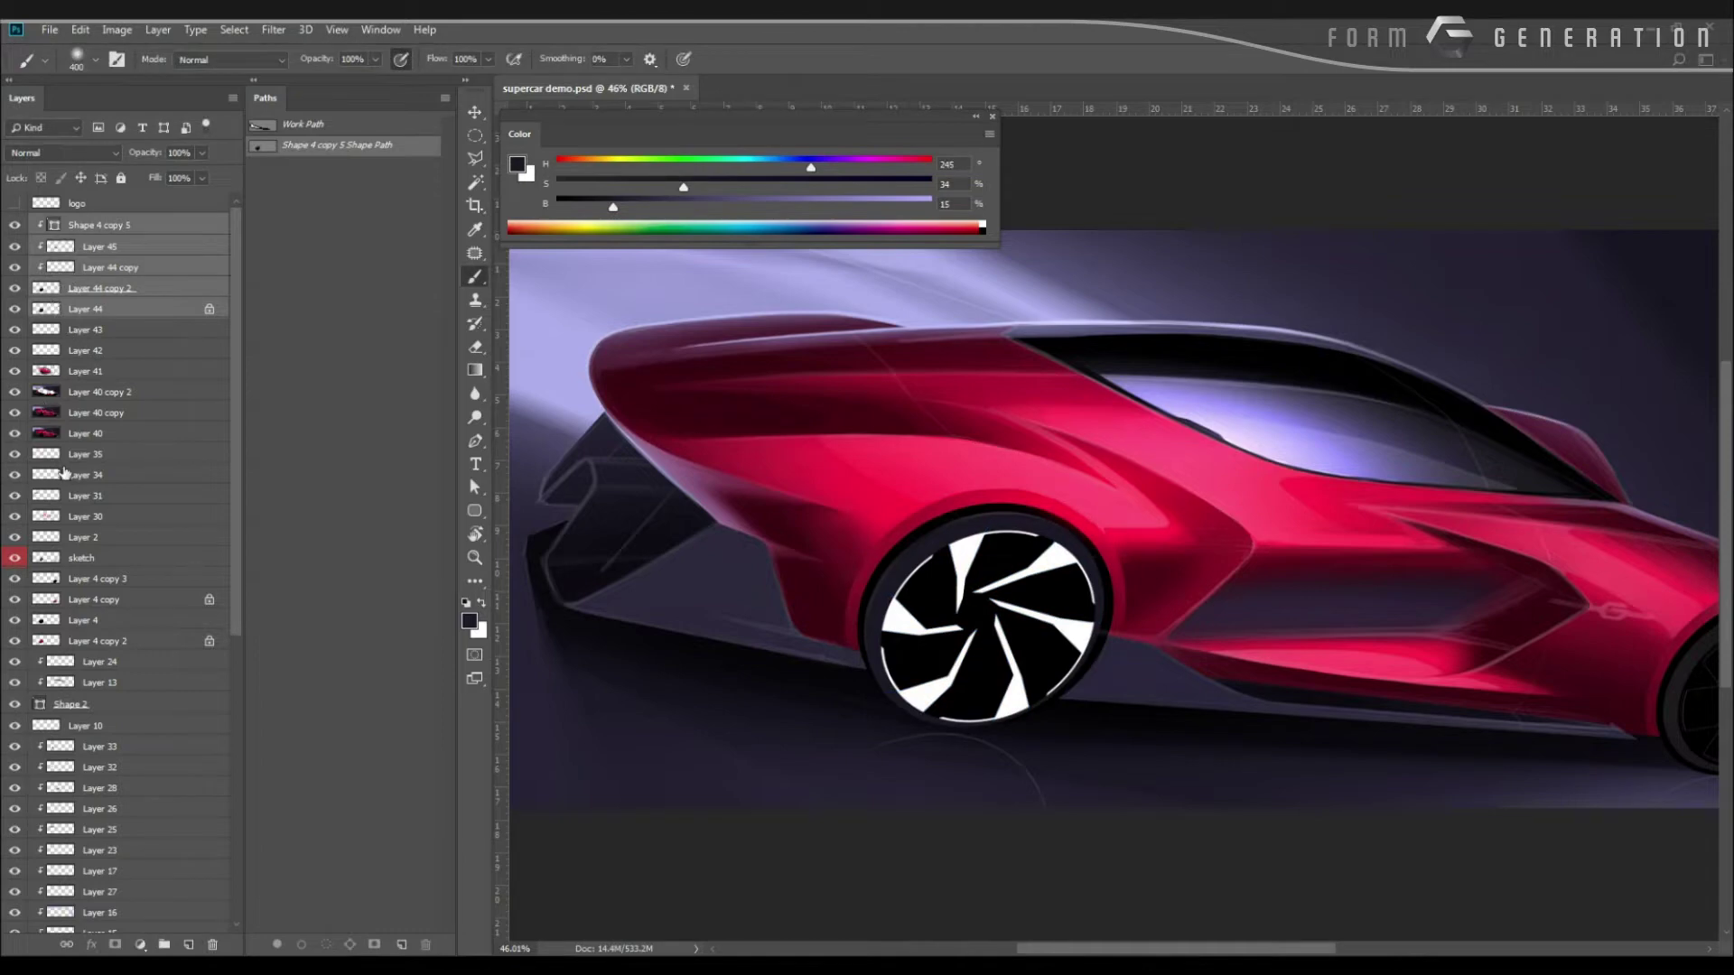
Merge Layer 40, Layer 40 copy, Layer 40 copy 2 and Layer 41 into one layer.
drag(784, 472, 819, 492)
key(v)
click(903, 607)
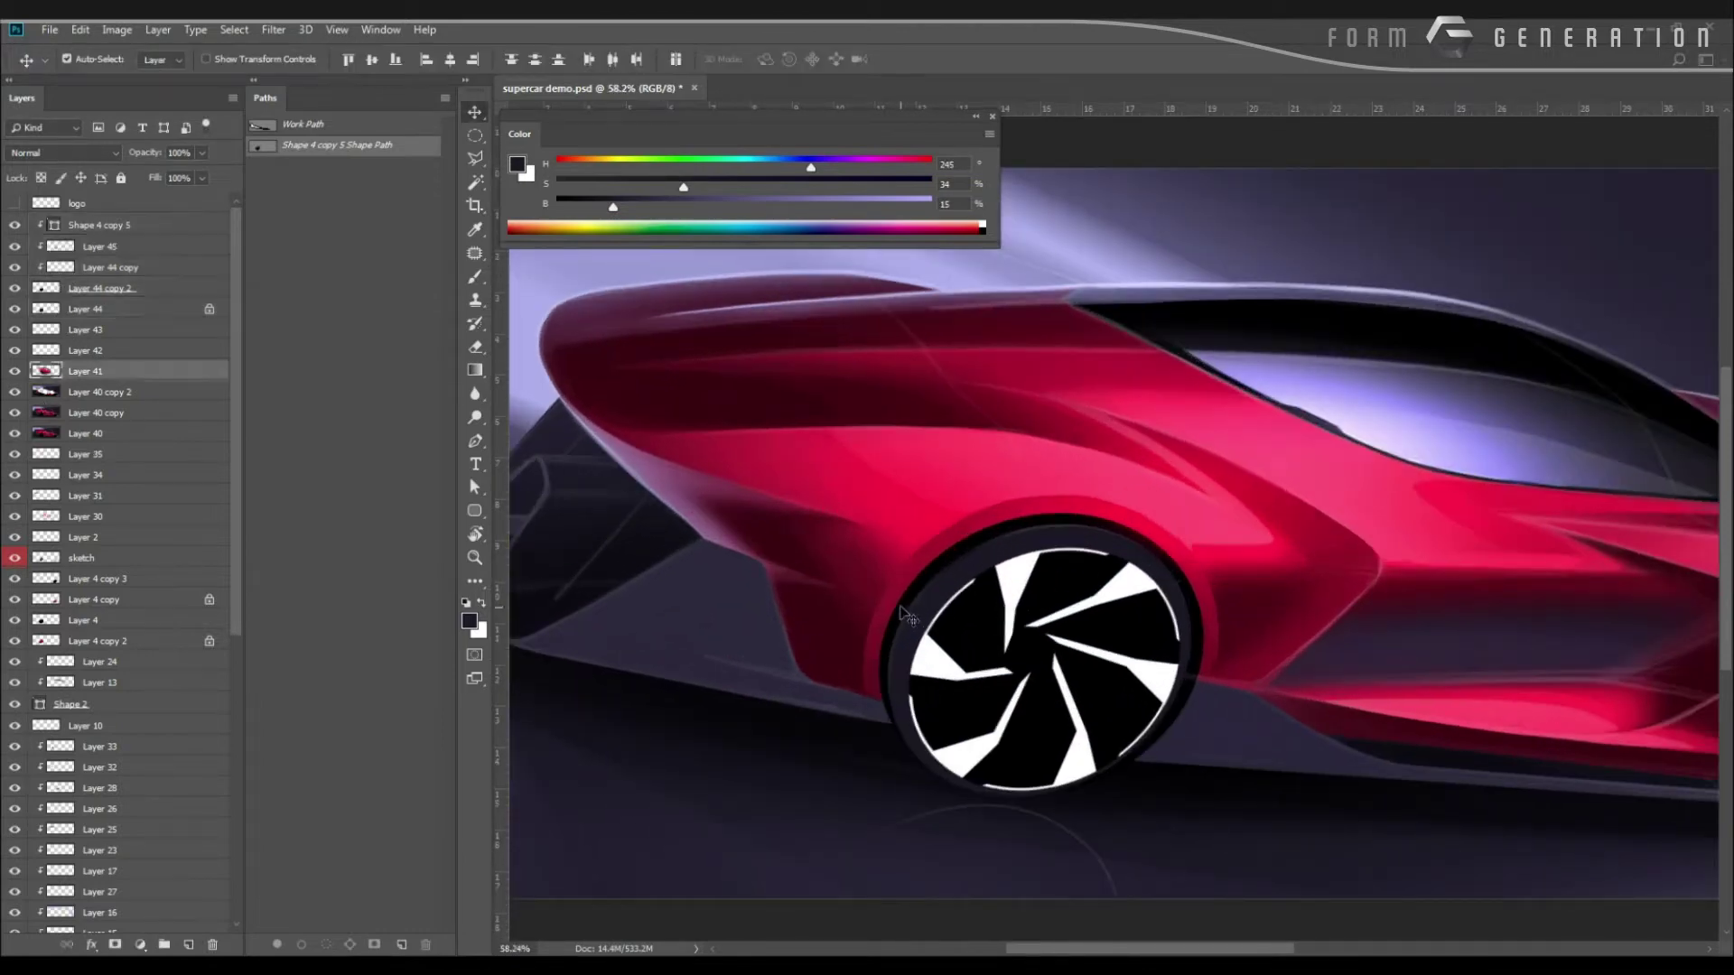
right_click(906, 598)
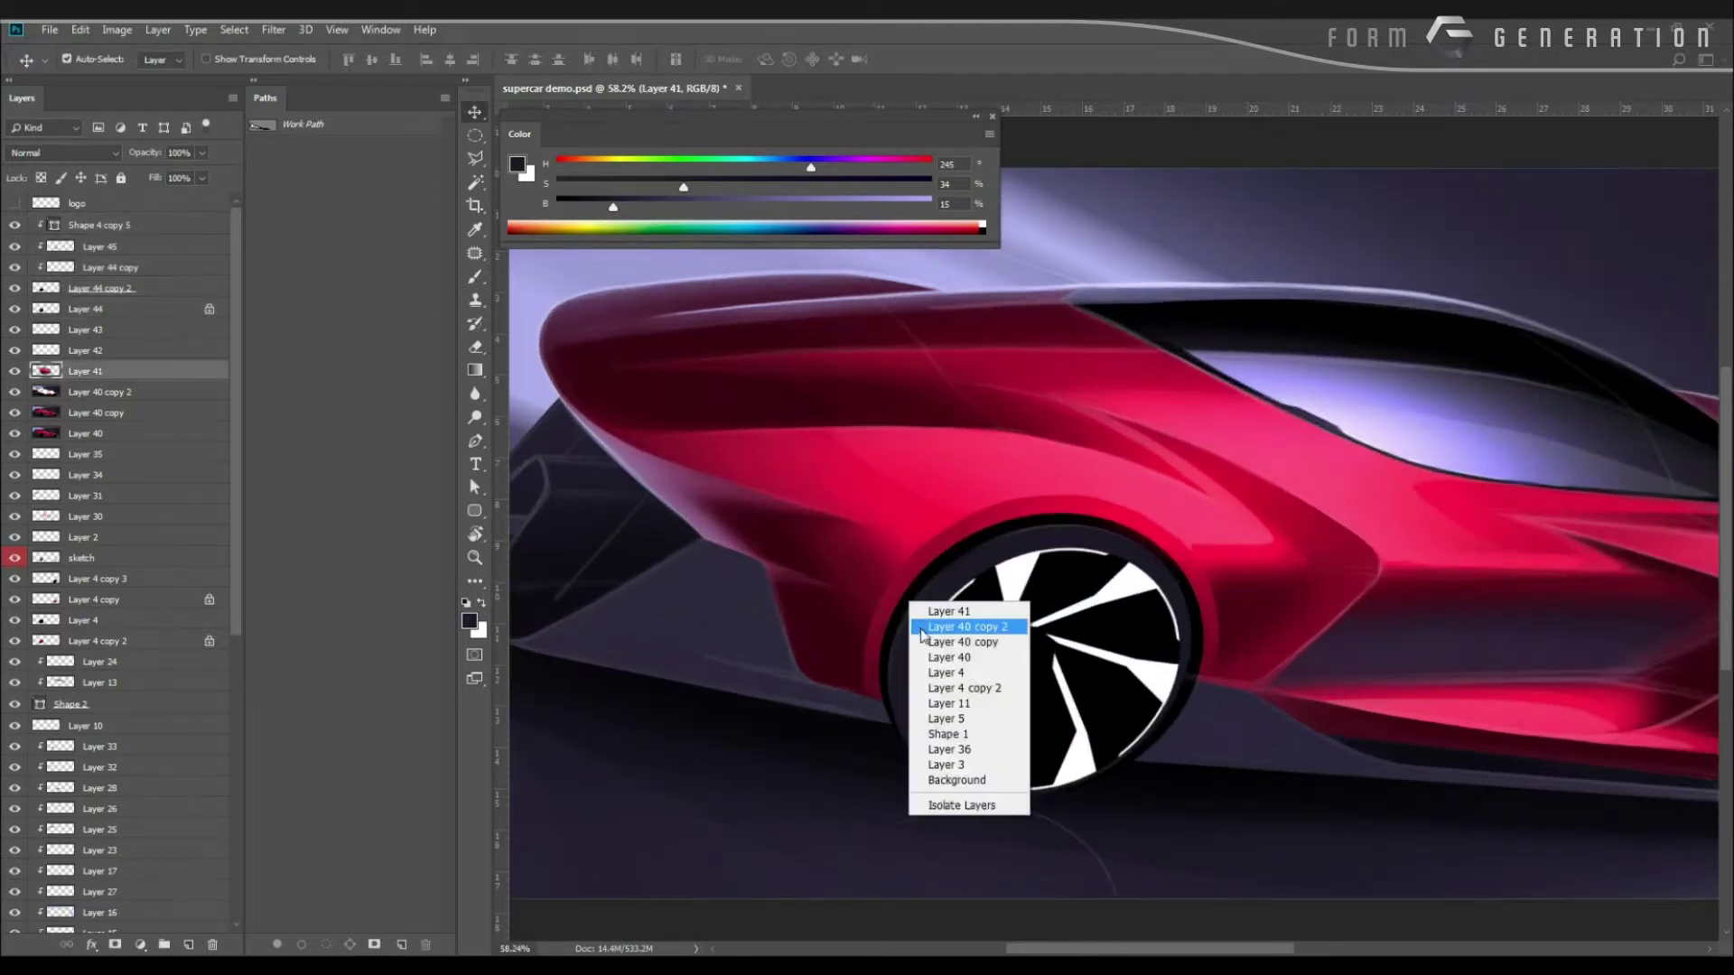
click(926, 641)
click(97, 437)
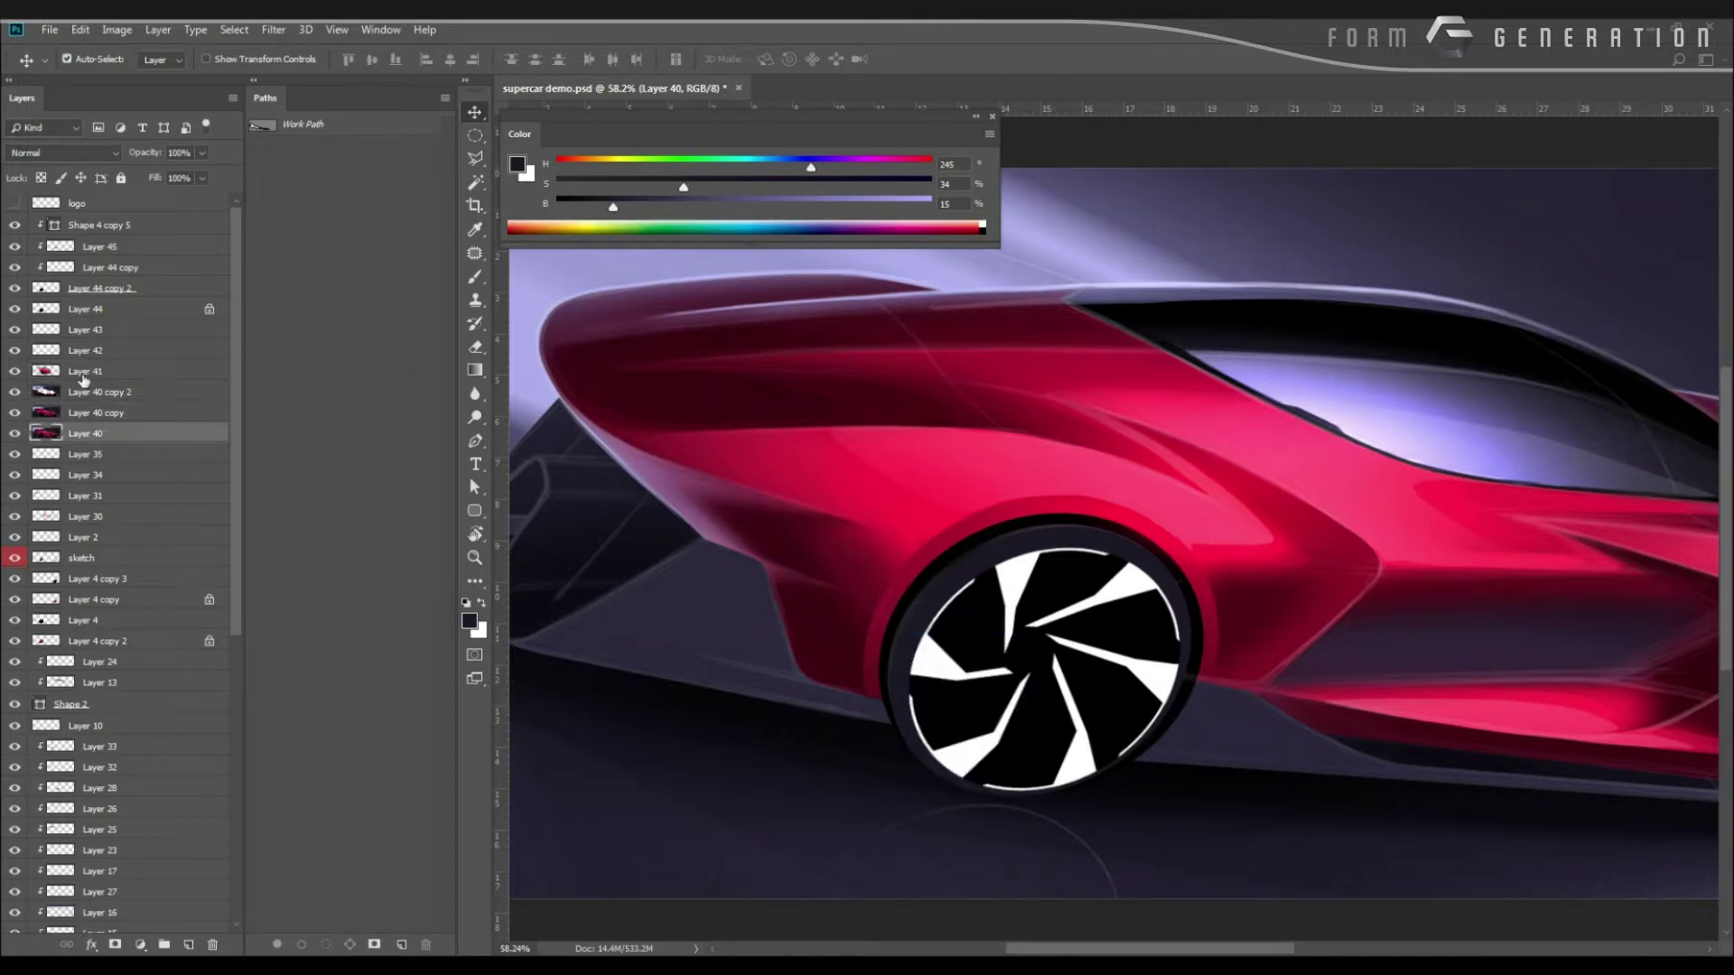
shift+click(84, 375)
key(ctrl+e)
Hide Layer 41 to pick the dark wheel-arch Layer 4, move it directly below Layer 44, and show Layer 41 again.
click(16, 372)
click(17, 372)
click(16, 372)
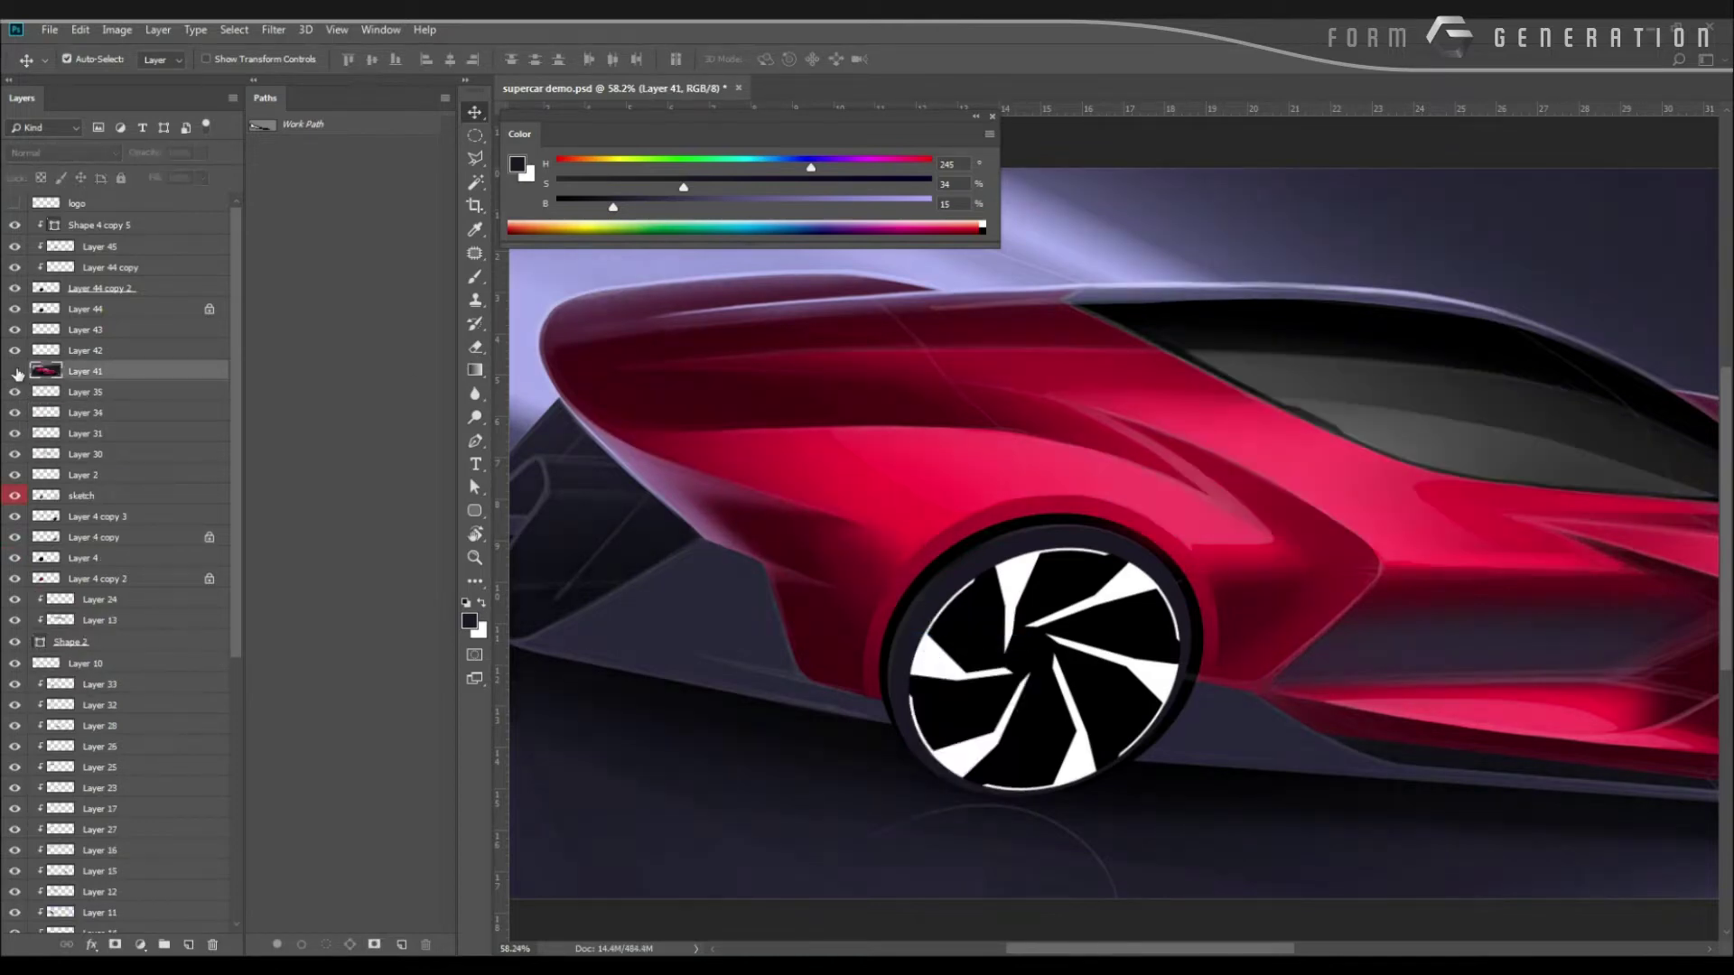
click(903, 589)
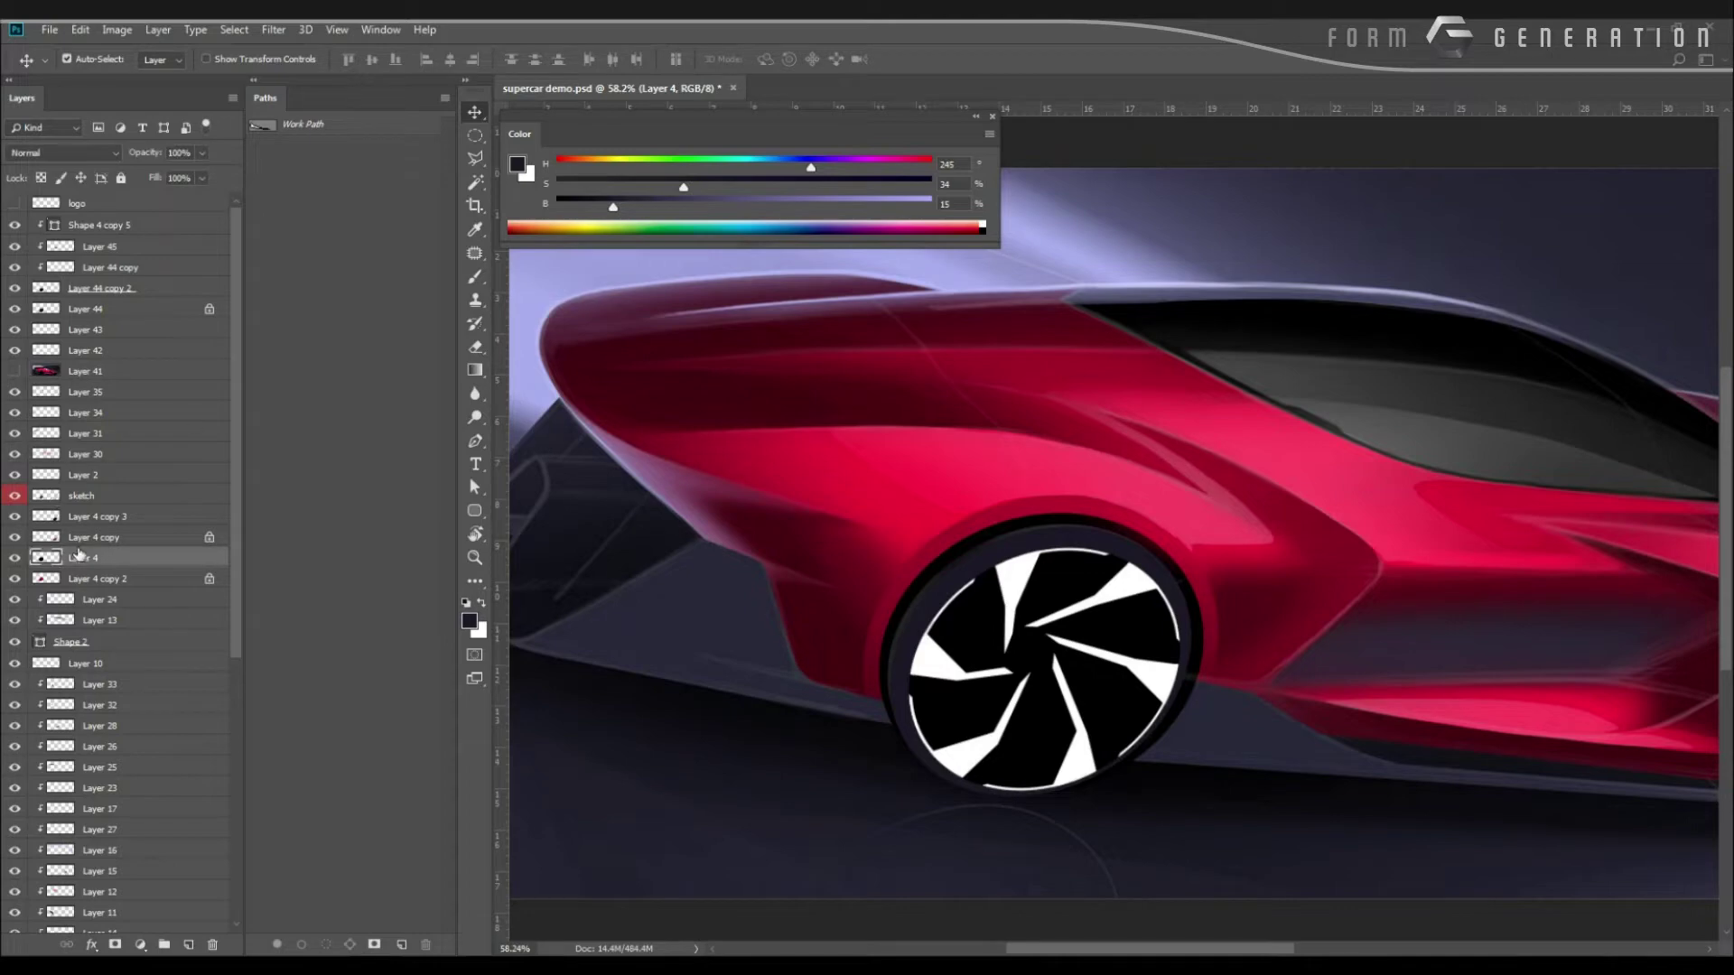
drag(78, 551, 75, 329)
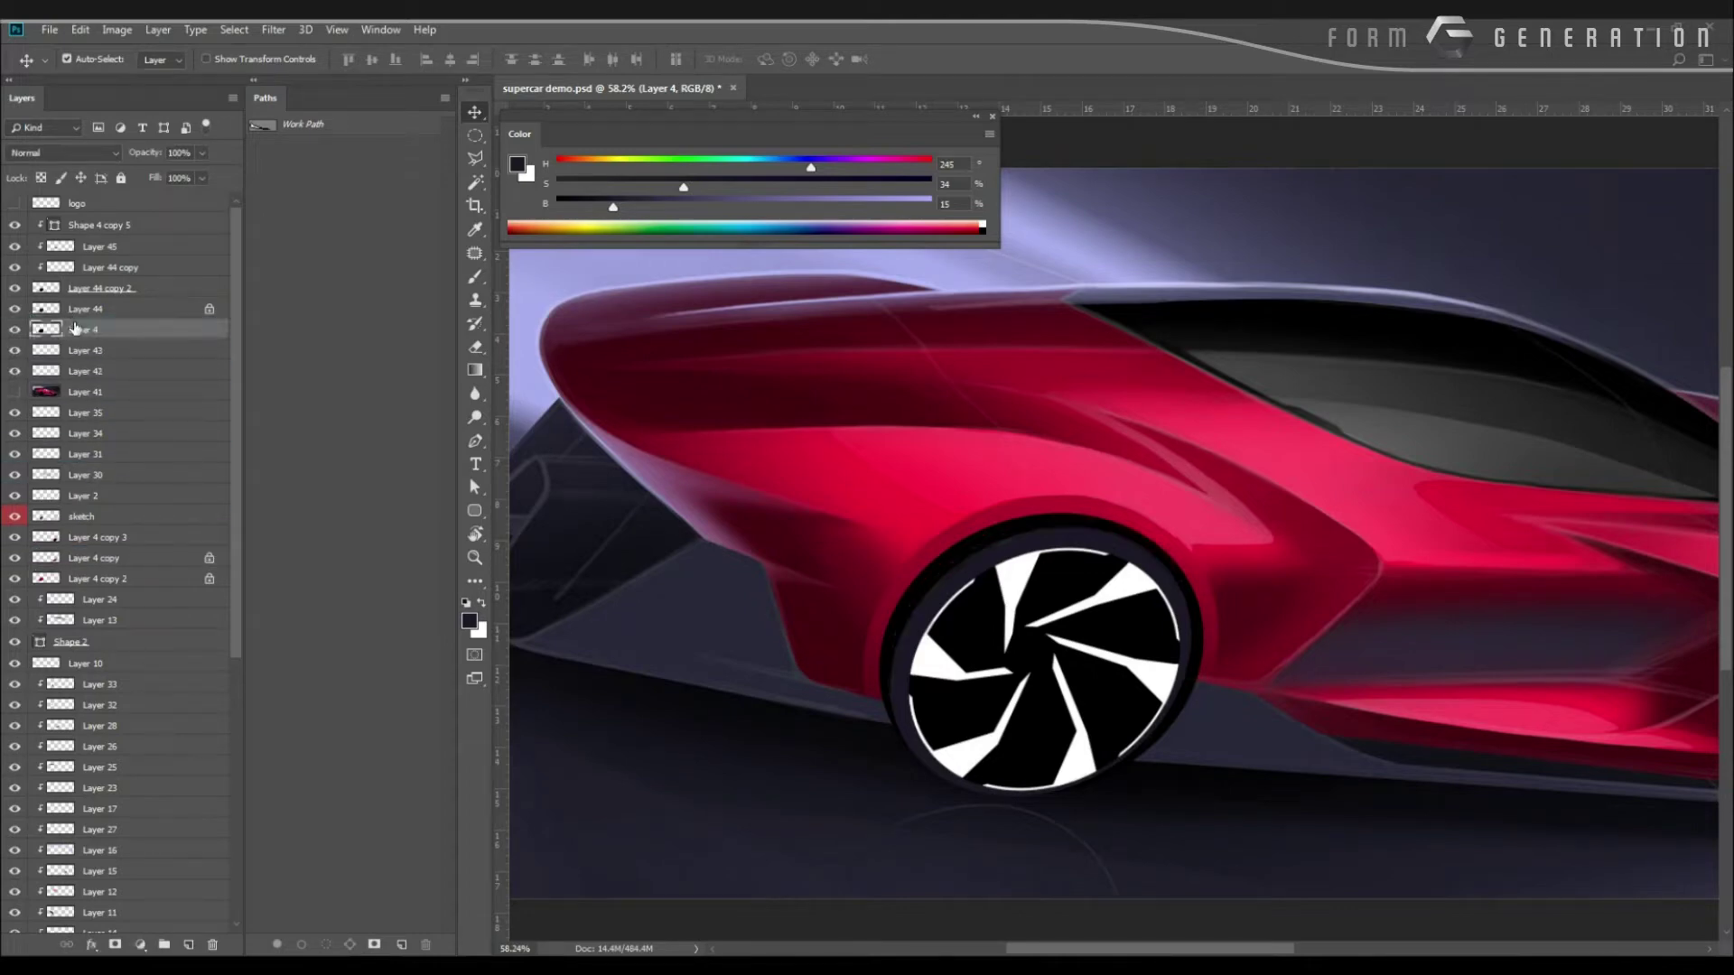
click(14, 392)
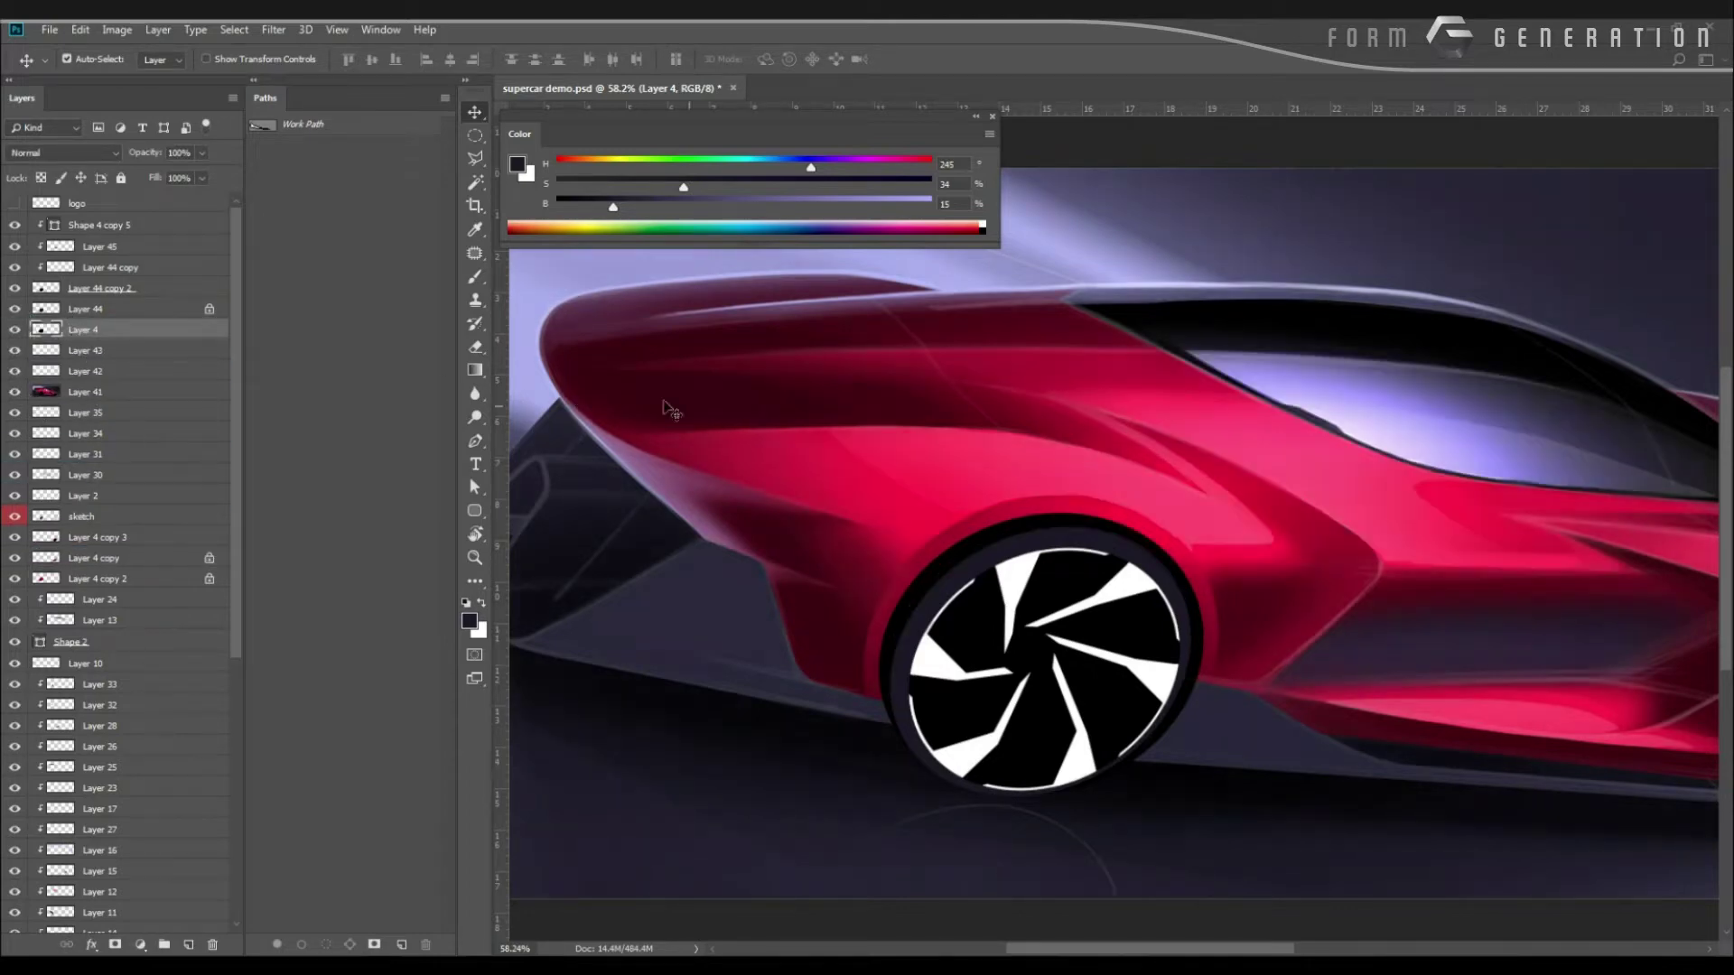
Check Layer 44 and Layer 4 by toggling their visibility, and try merging only Layer 4 with Layer 41.
drag(811, 464, 781, 498)
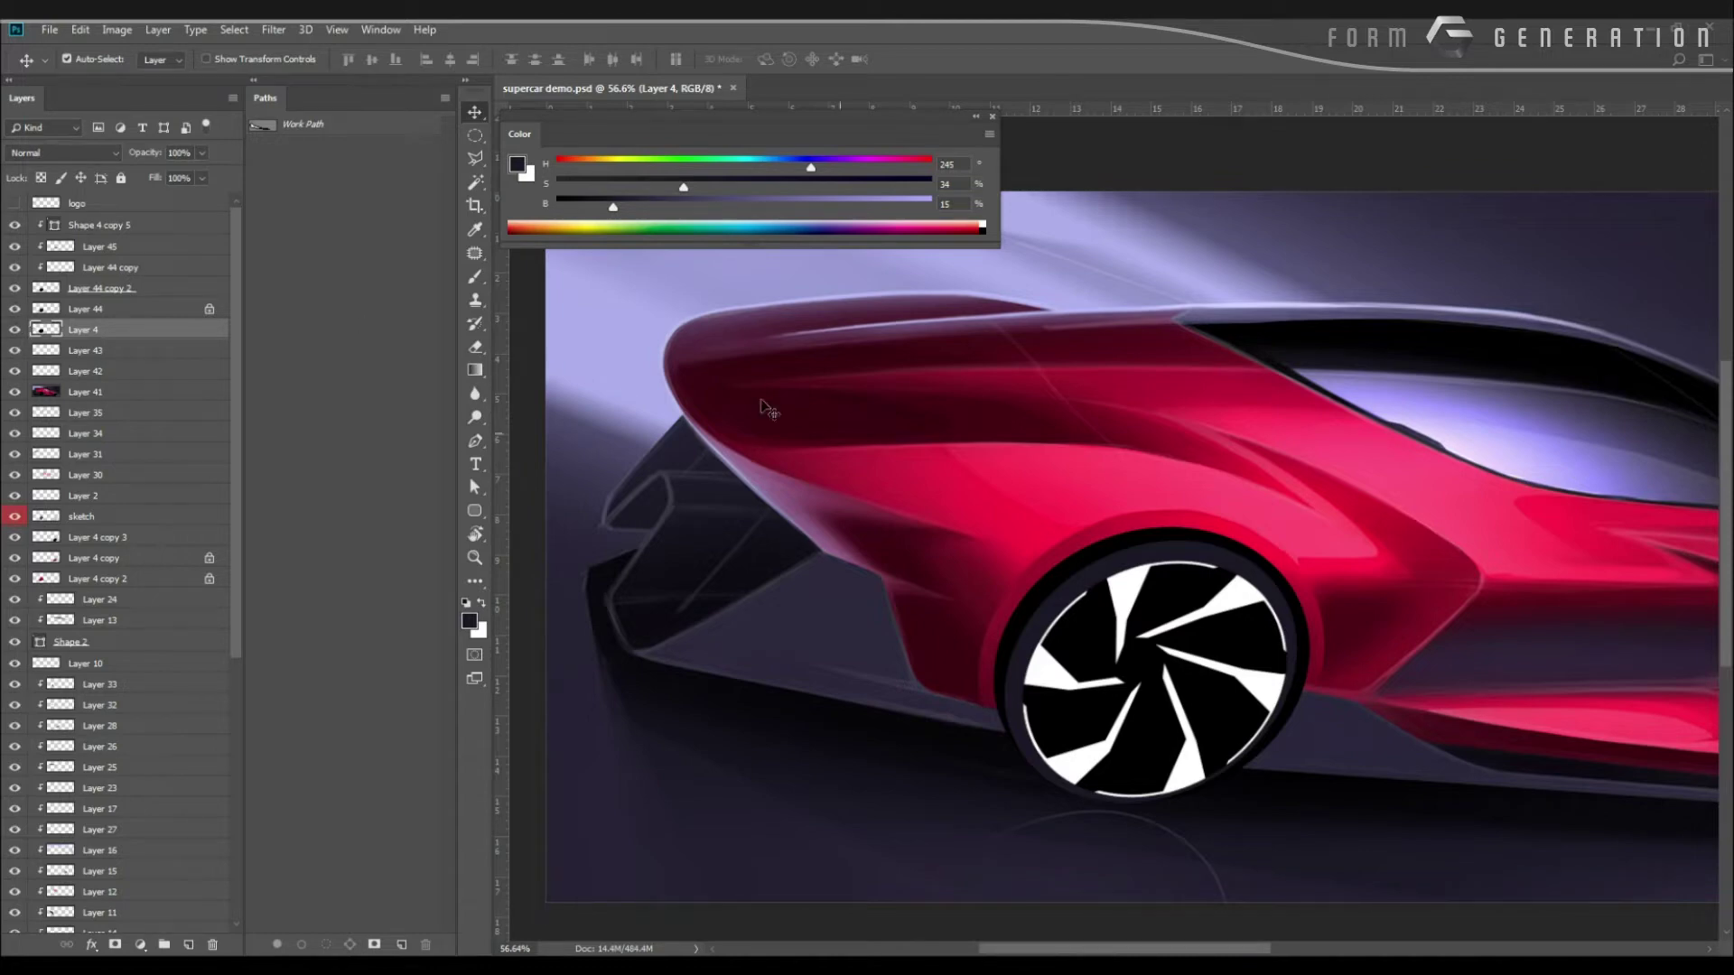
click(1088, 578)
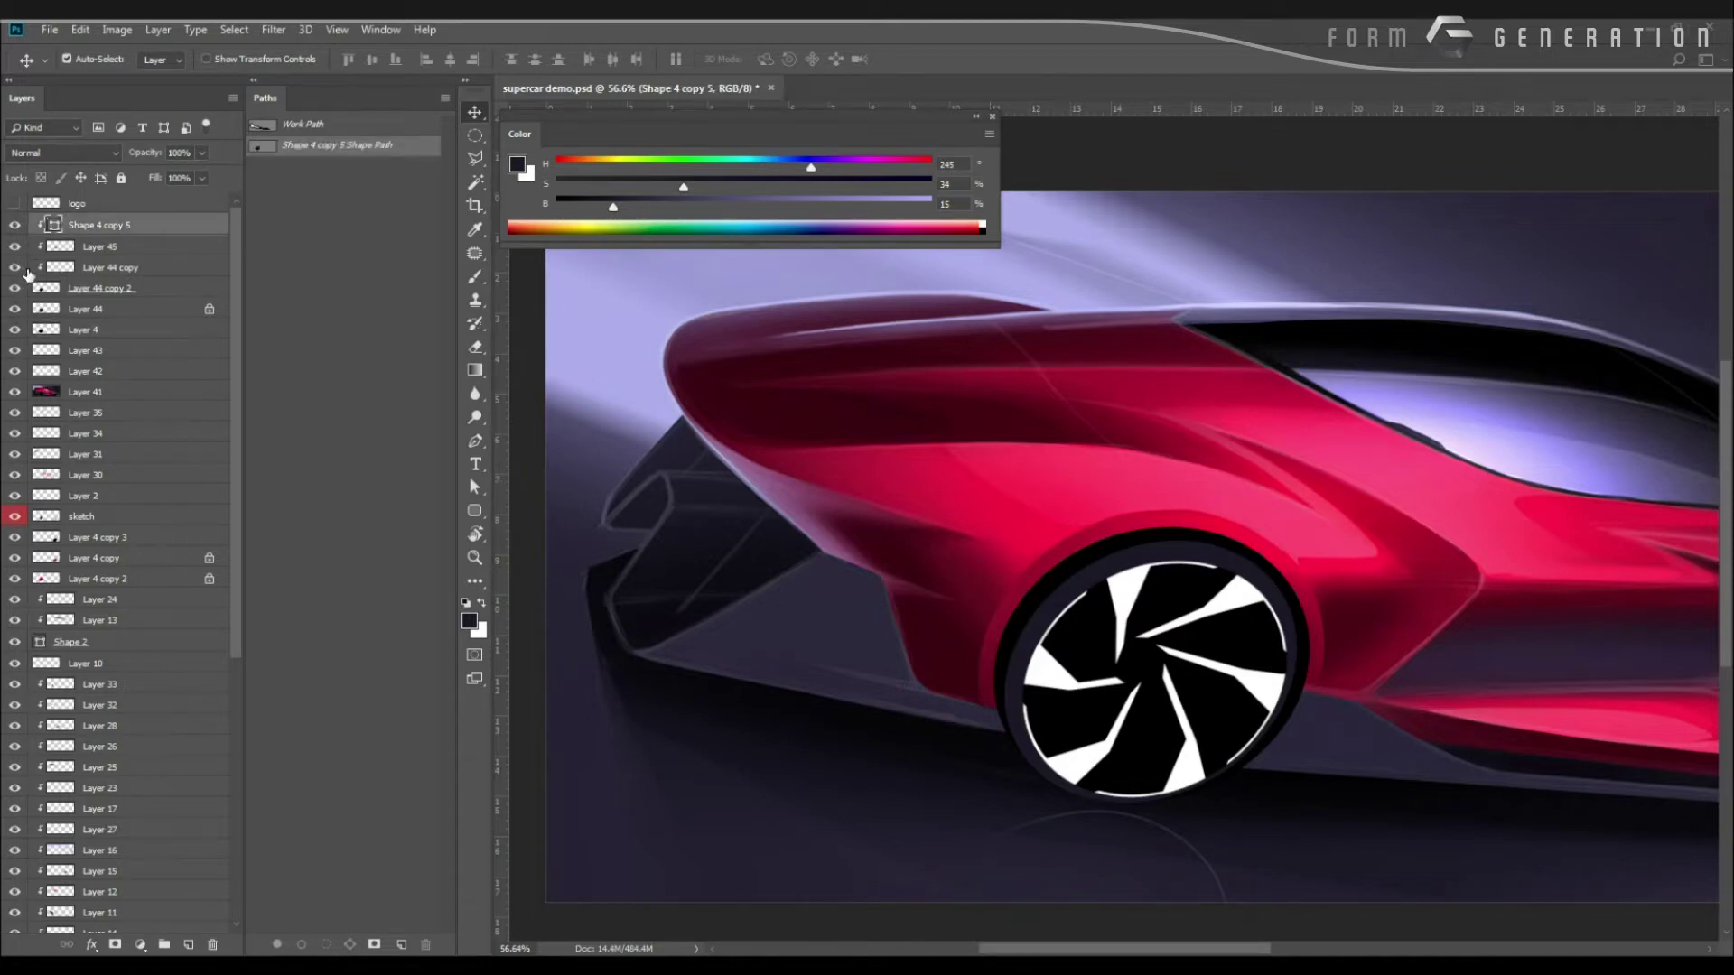
click(20, 312)
click(19, 311)
click(12, 331)
click(17, 330)
click(79, 334)
ctrl+click(68, 394)
key(ctrl+e)
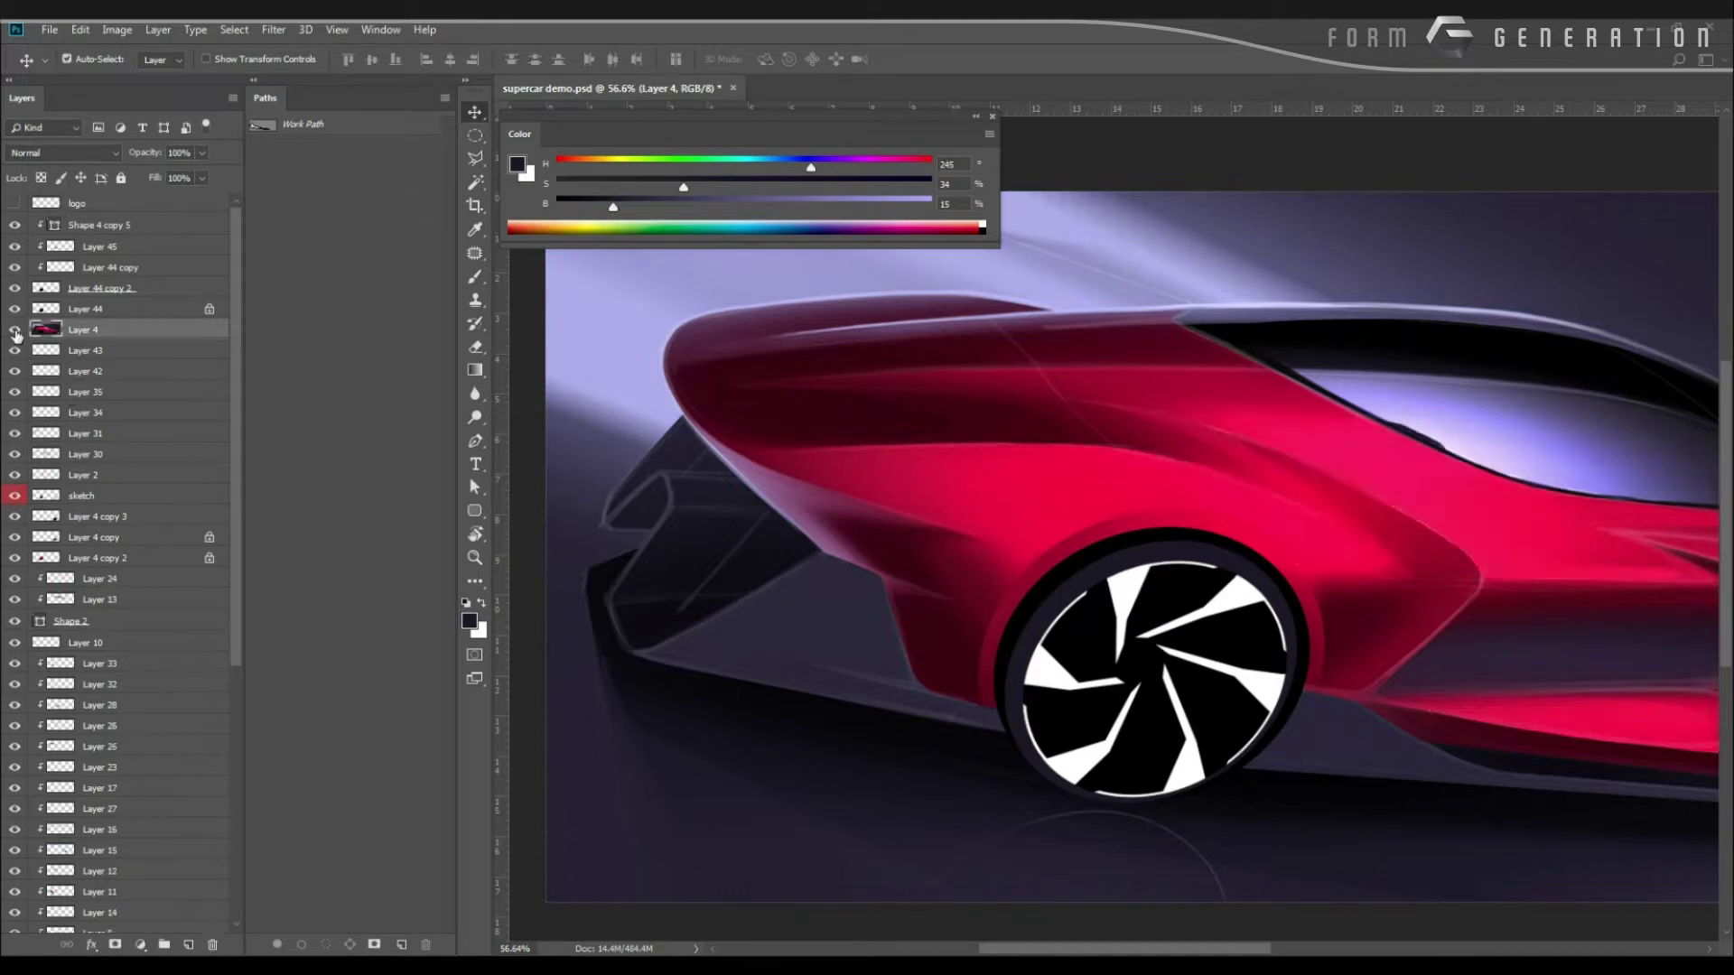
key(ctrl+z)
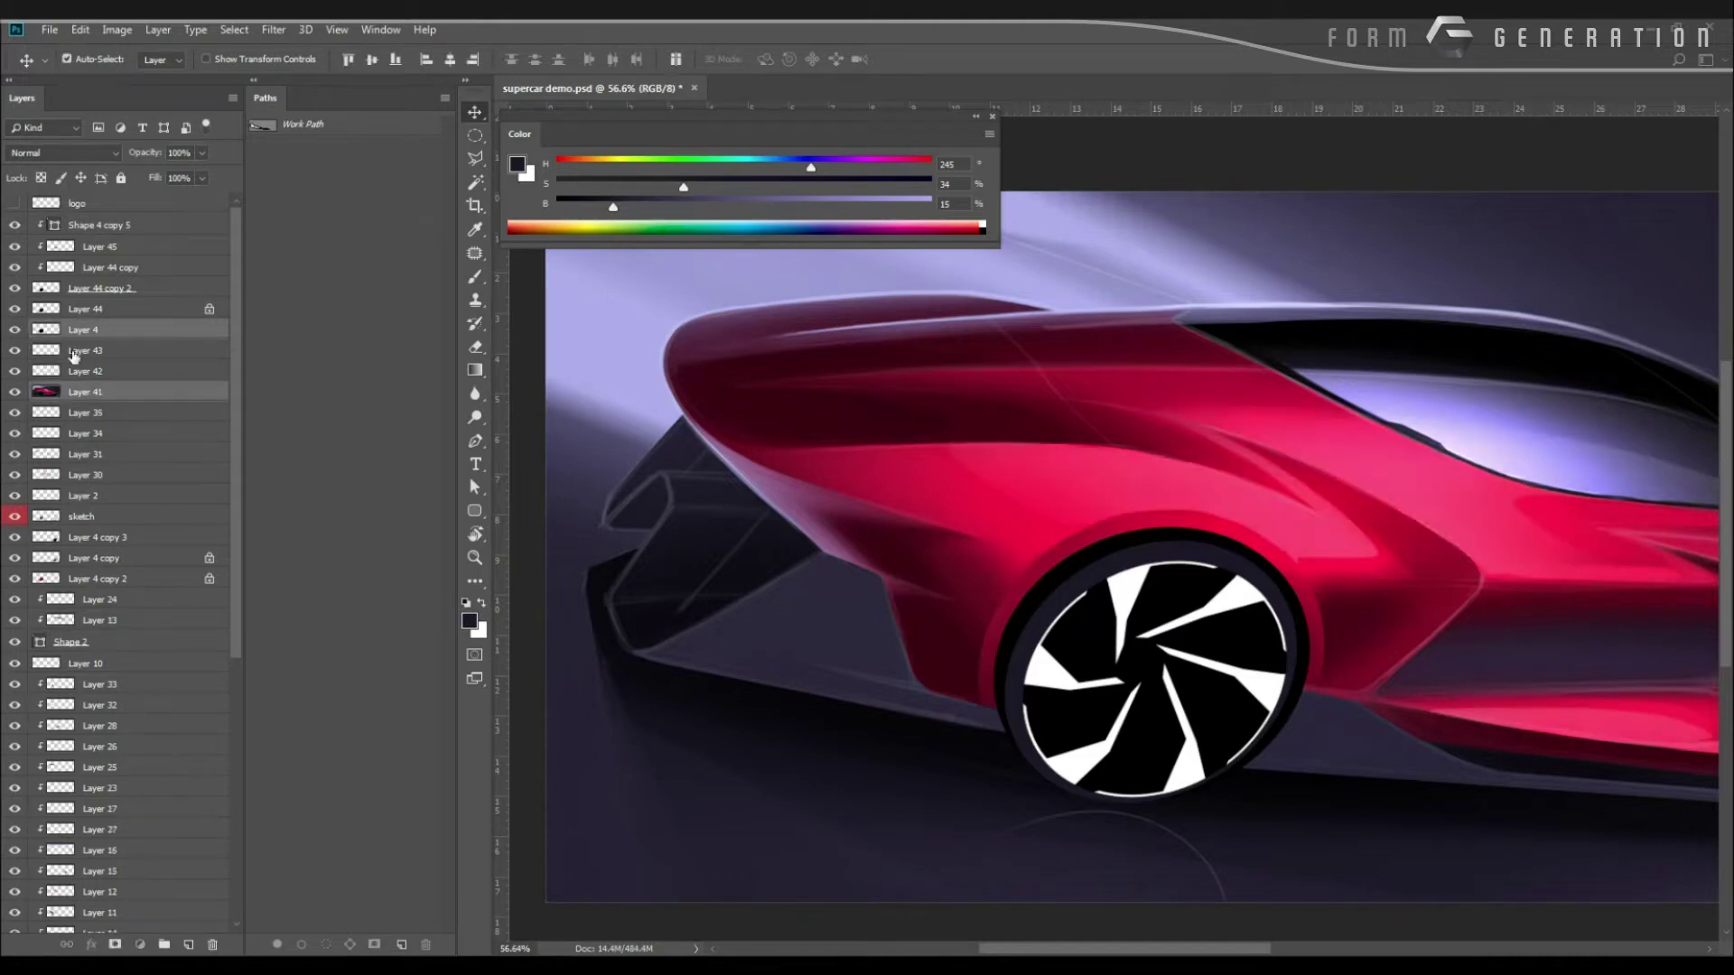
Merge Layers 43, 42 and 41 with Layer 4 into a single layer and check it by toggling its visibility.
key(ctrl+e)
ctrl+click(72, 334)
key(ctrl+e)
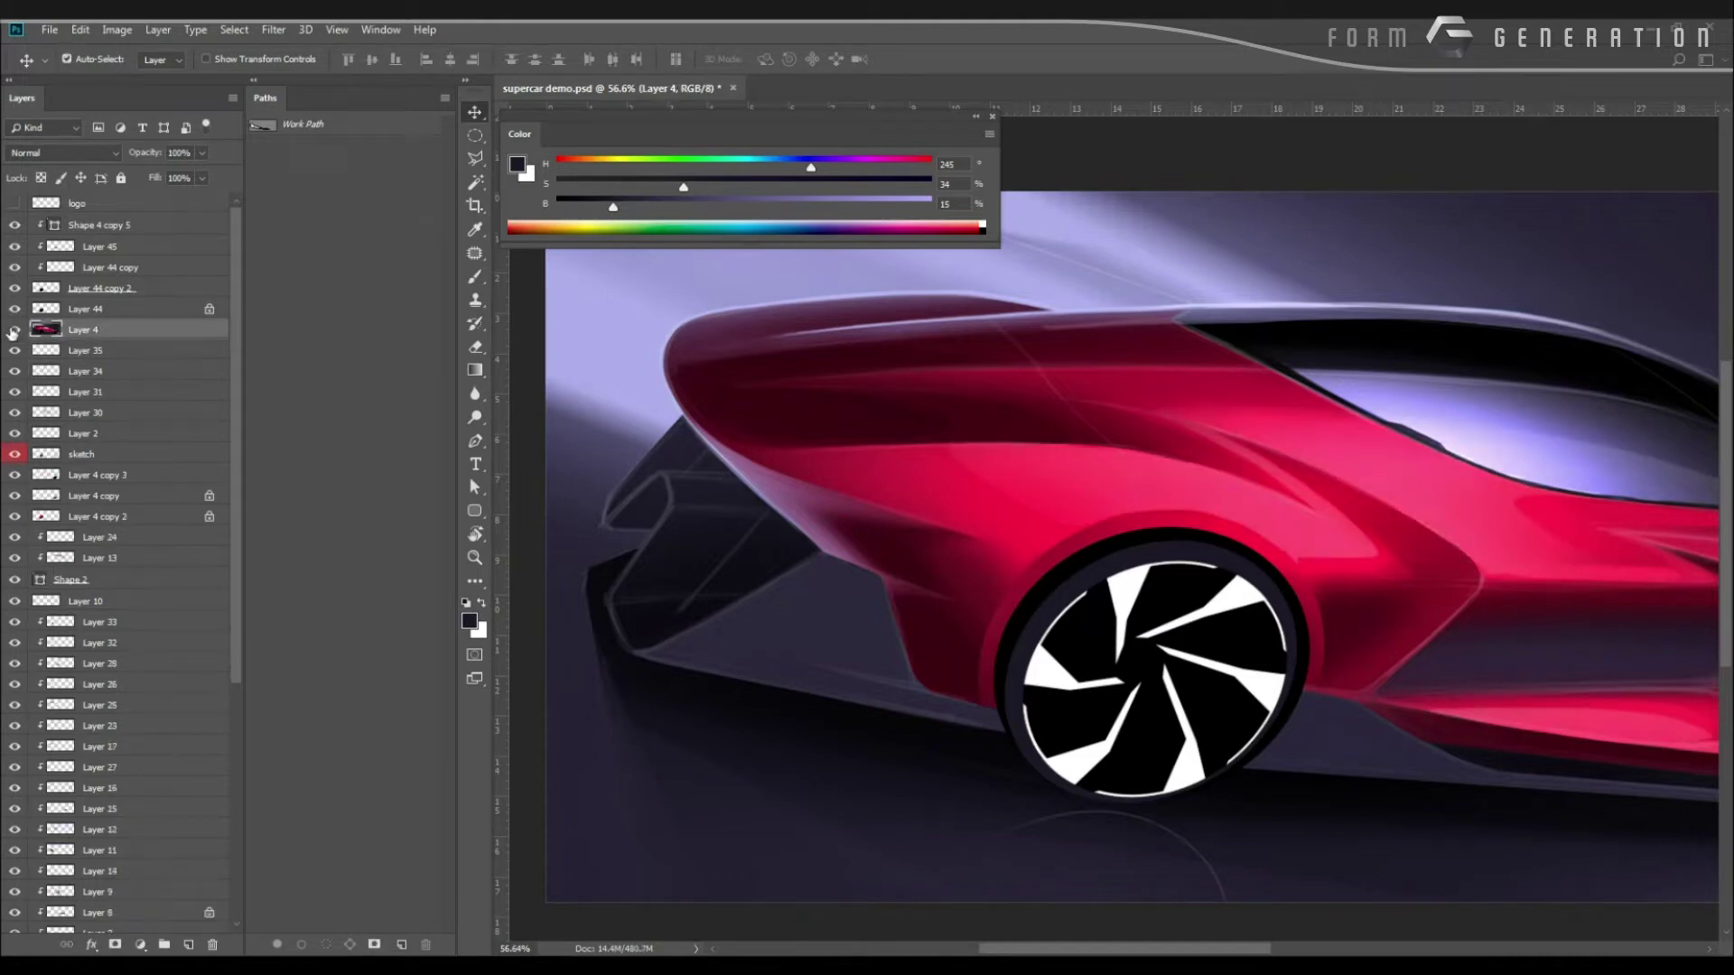
click(13, 331)
click(13, 331)
Flip the whole canvas horizontally so the car faces the other way.
drag(806, 445, 666, 449)
key(ctrl+shift+h)
key(c)
key(v)
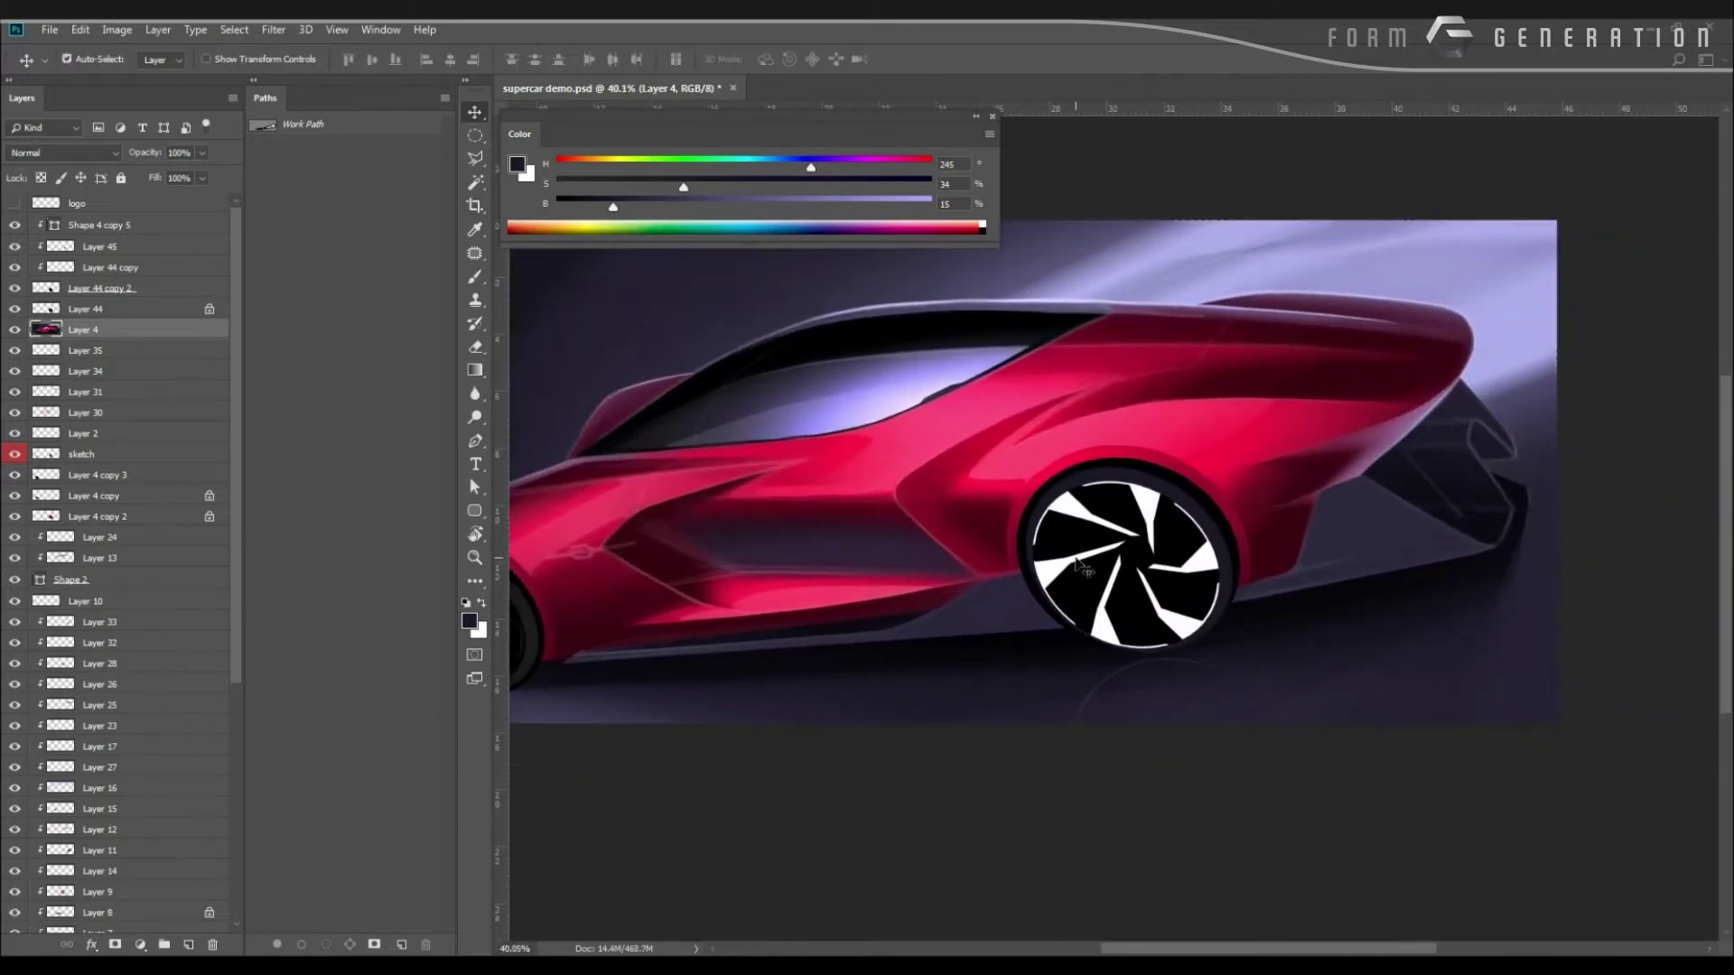
Add a clipped layer above Shape 4 copy 5 and softly paint sampled black over the spokes' inner ends around the hub.
click(1084, 556)
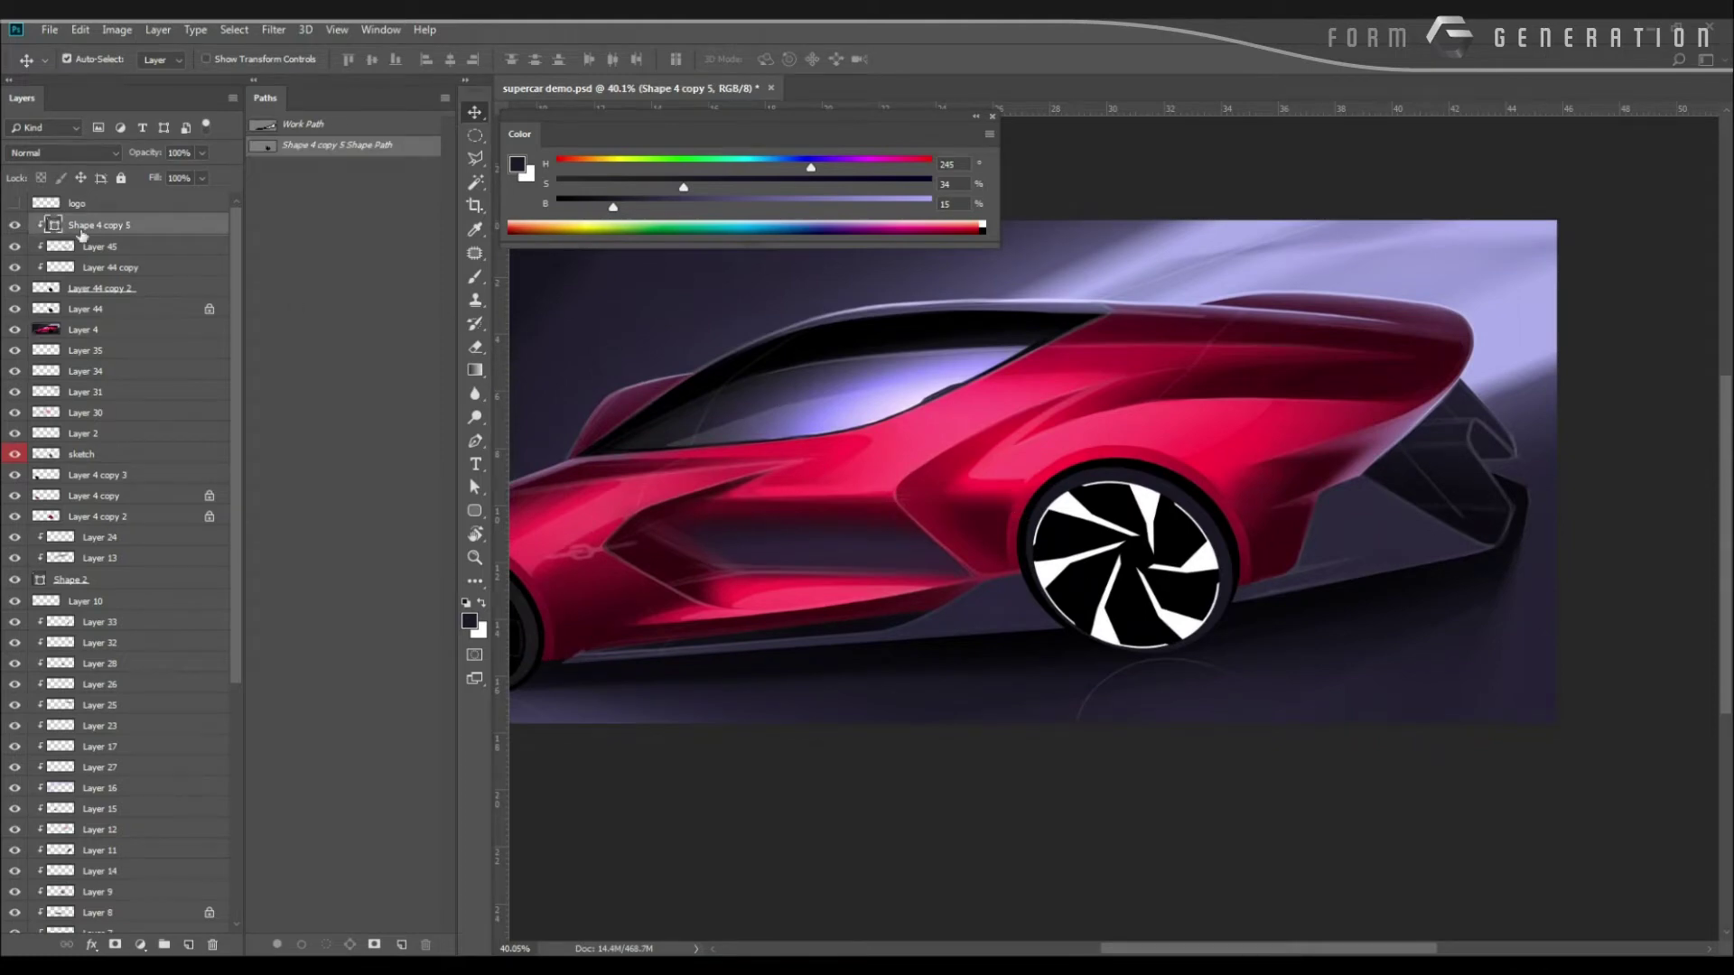
key(ctrl+shift+alt+n)
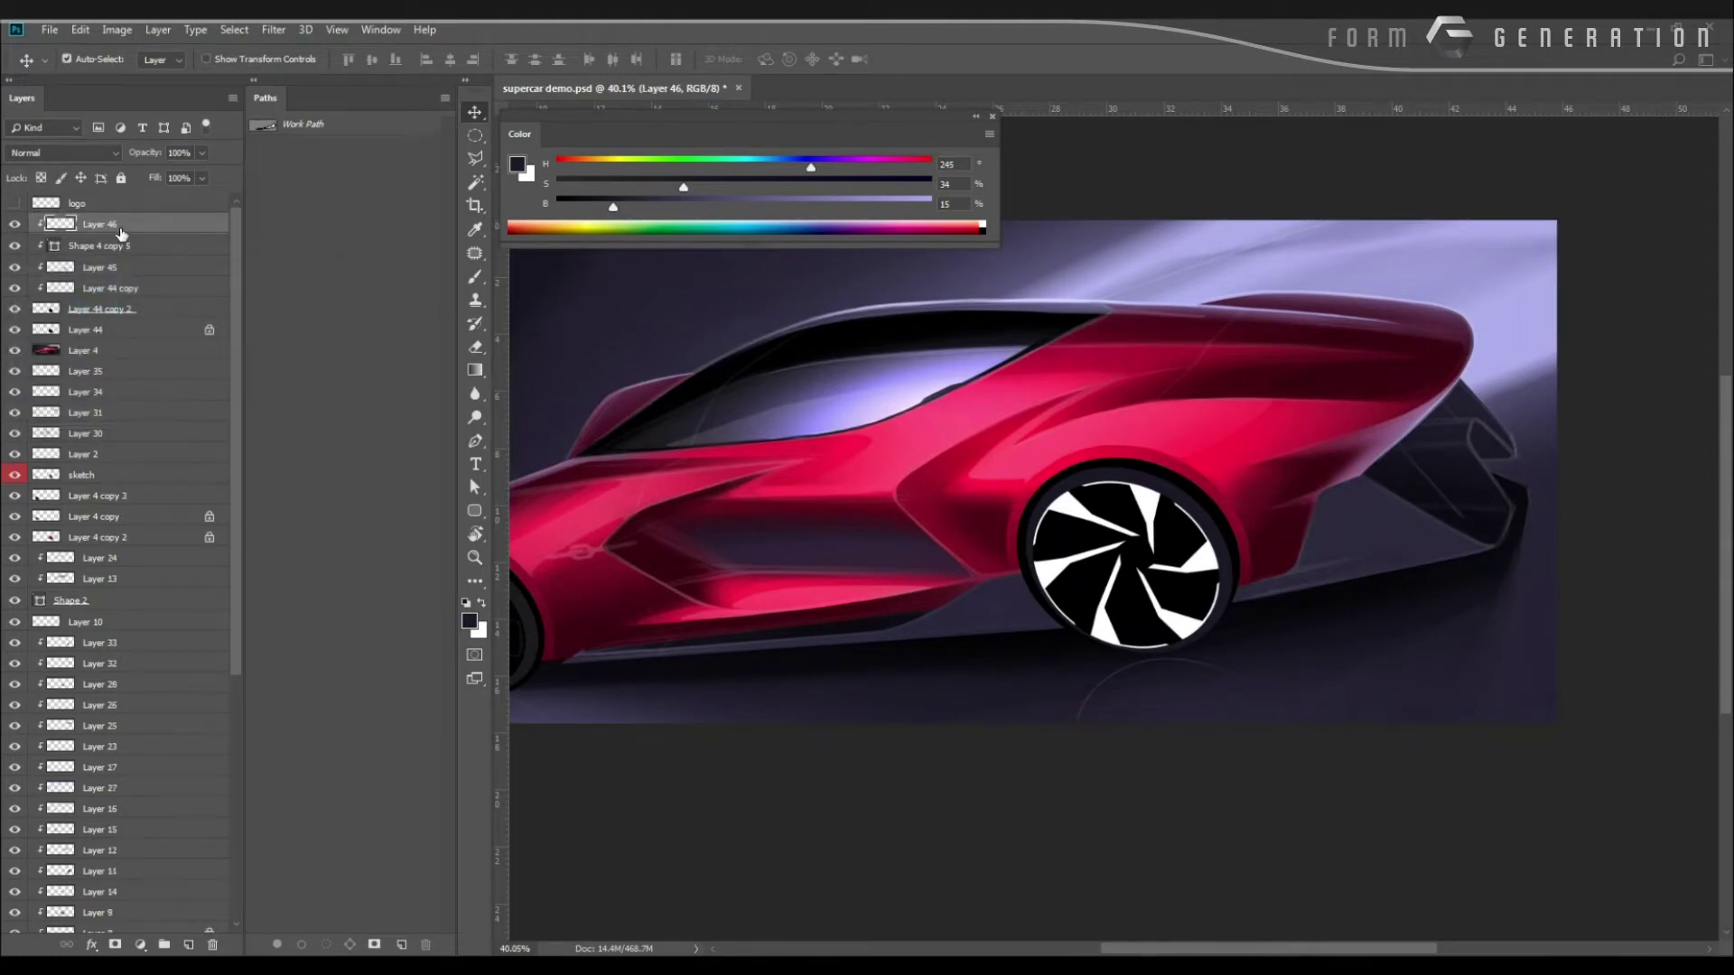
drag(1105, 634, 1210, 626)
key(b)
alt+click(1136, 512)
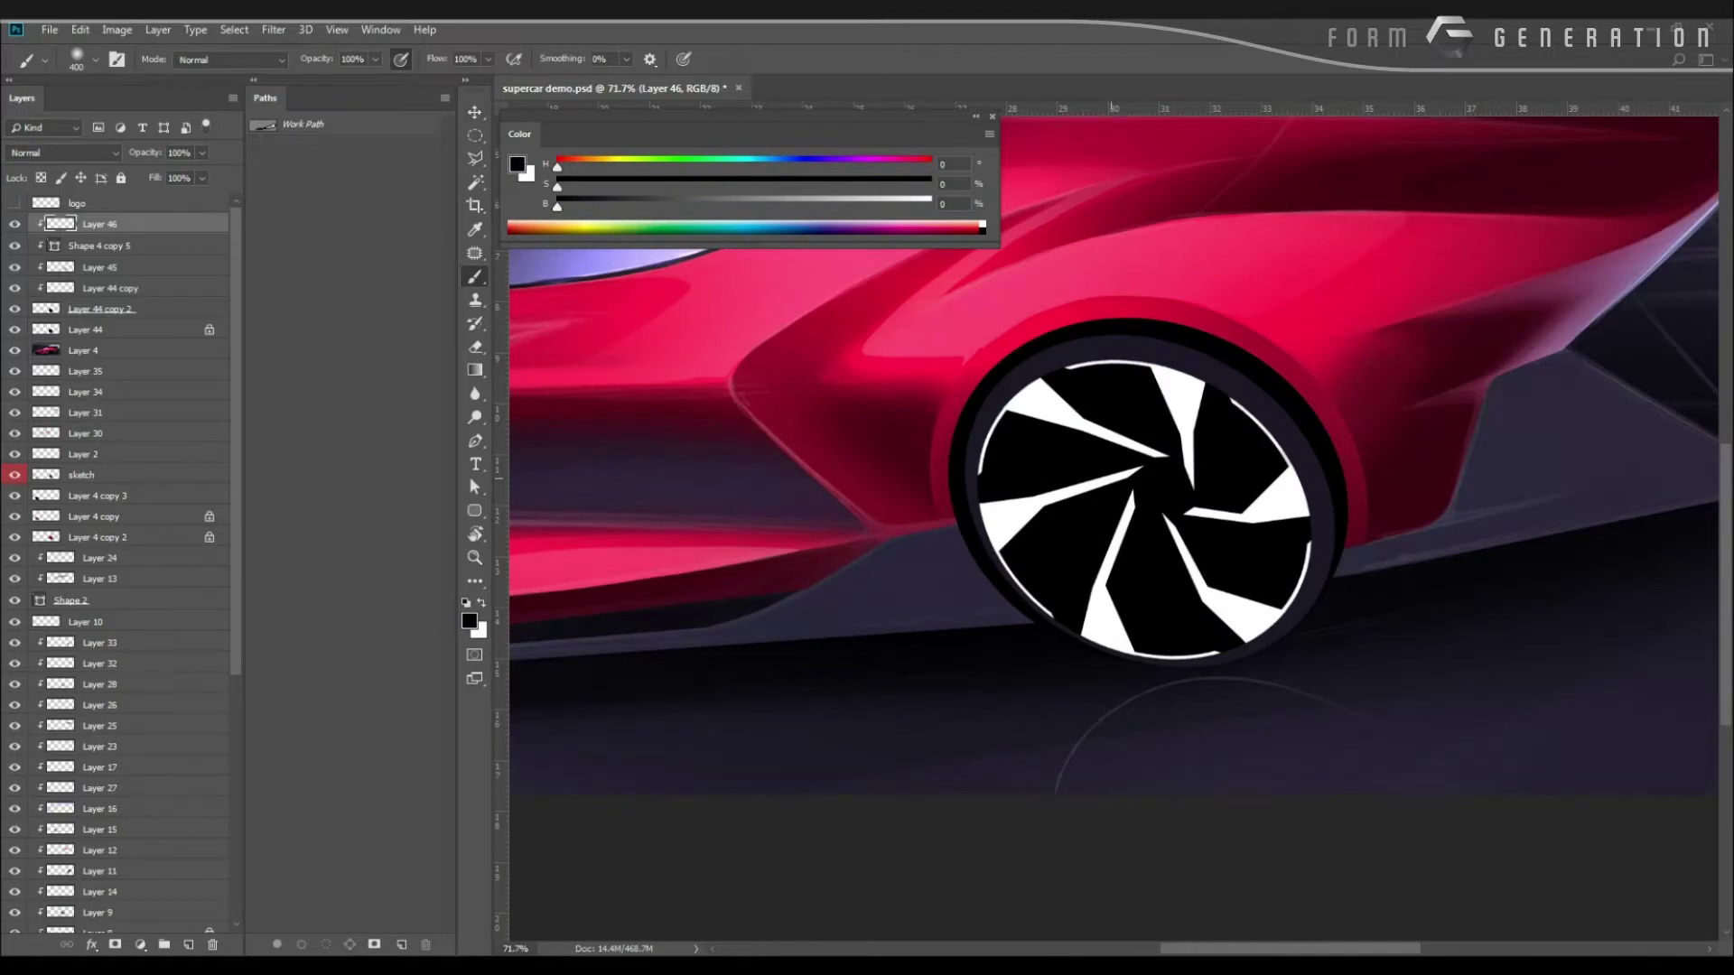
key(bracketleft)
key(bracketleft)
mouse_move(1094, 463)
mouse_down()
mouse_move(1215, 490)
mouse_move(1101, 470)
mouse_move(1190, 480)
mouse_up()
Rotate the view and erase the black shading along the outer spokes on Layer 46 with a hard elliptical 100 px eraser.
key(r)
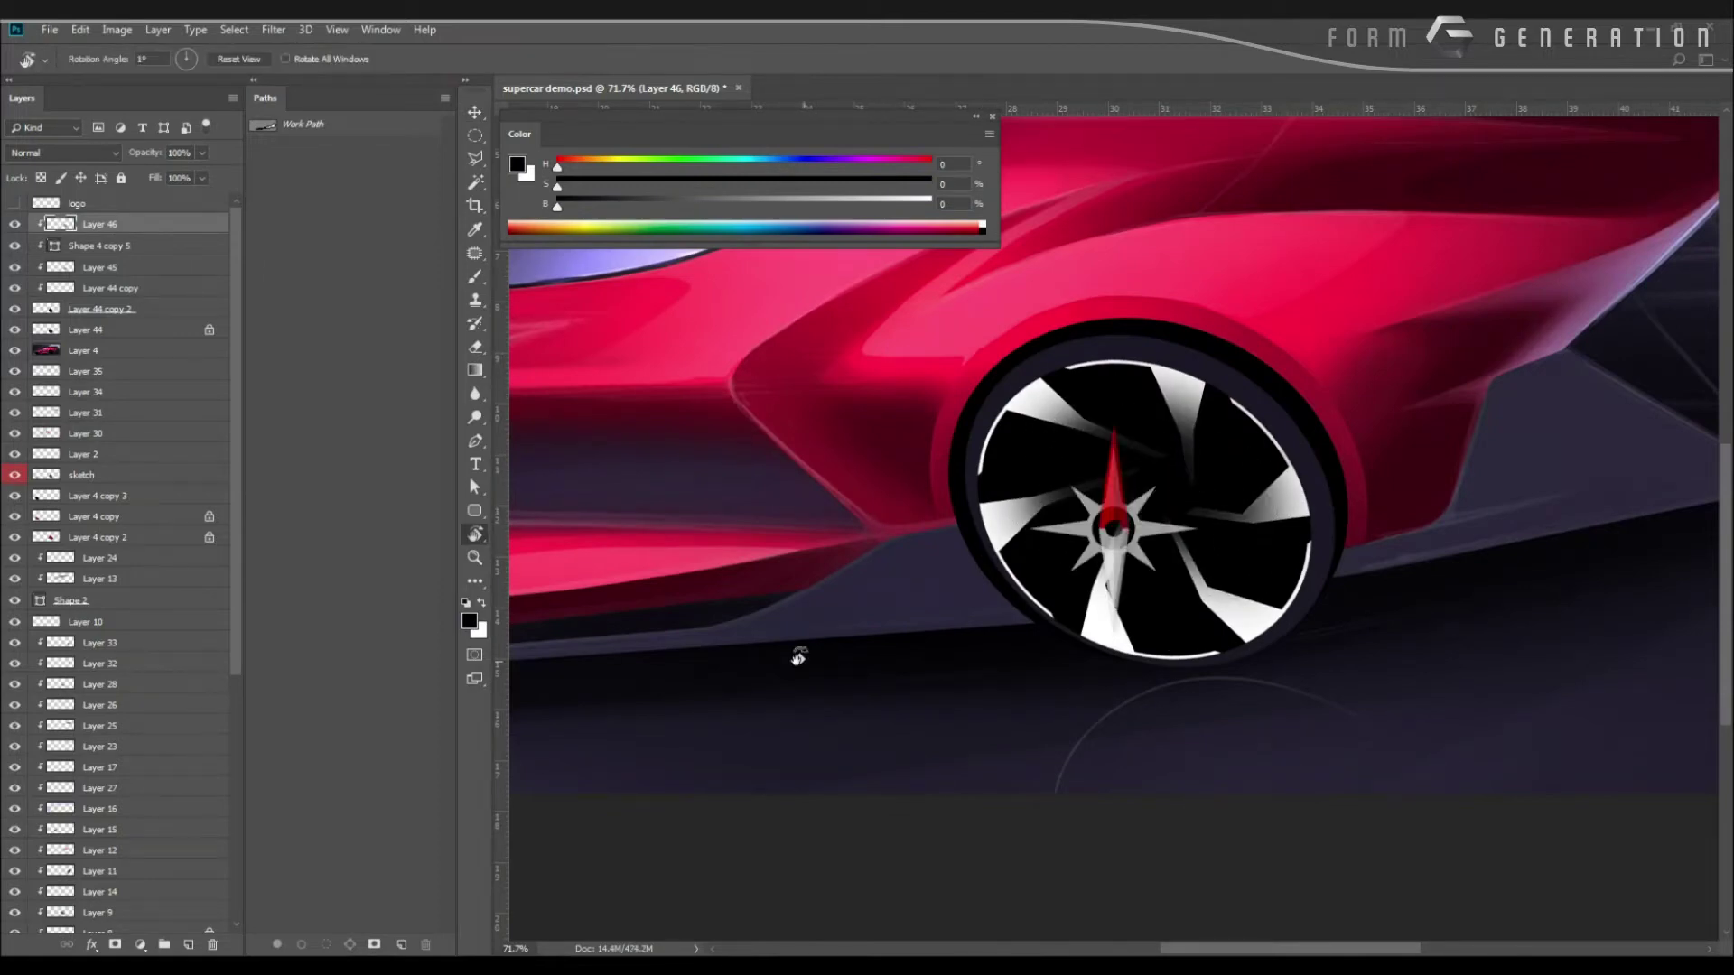
drag(797, 658, 784, 438)
key(e)
right_click(1141, 427)
key(Escape)
key(bracketleft)
key(bracketleft)
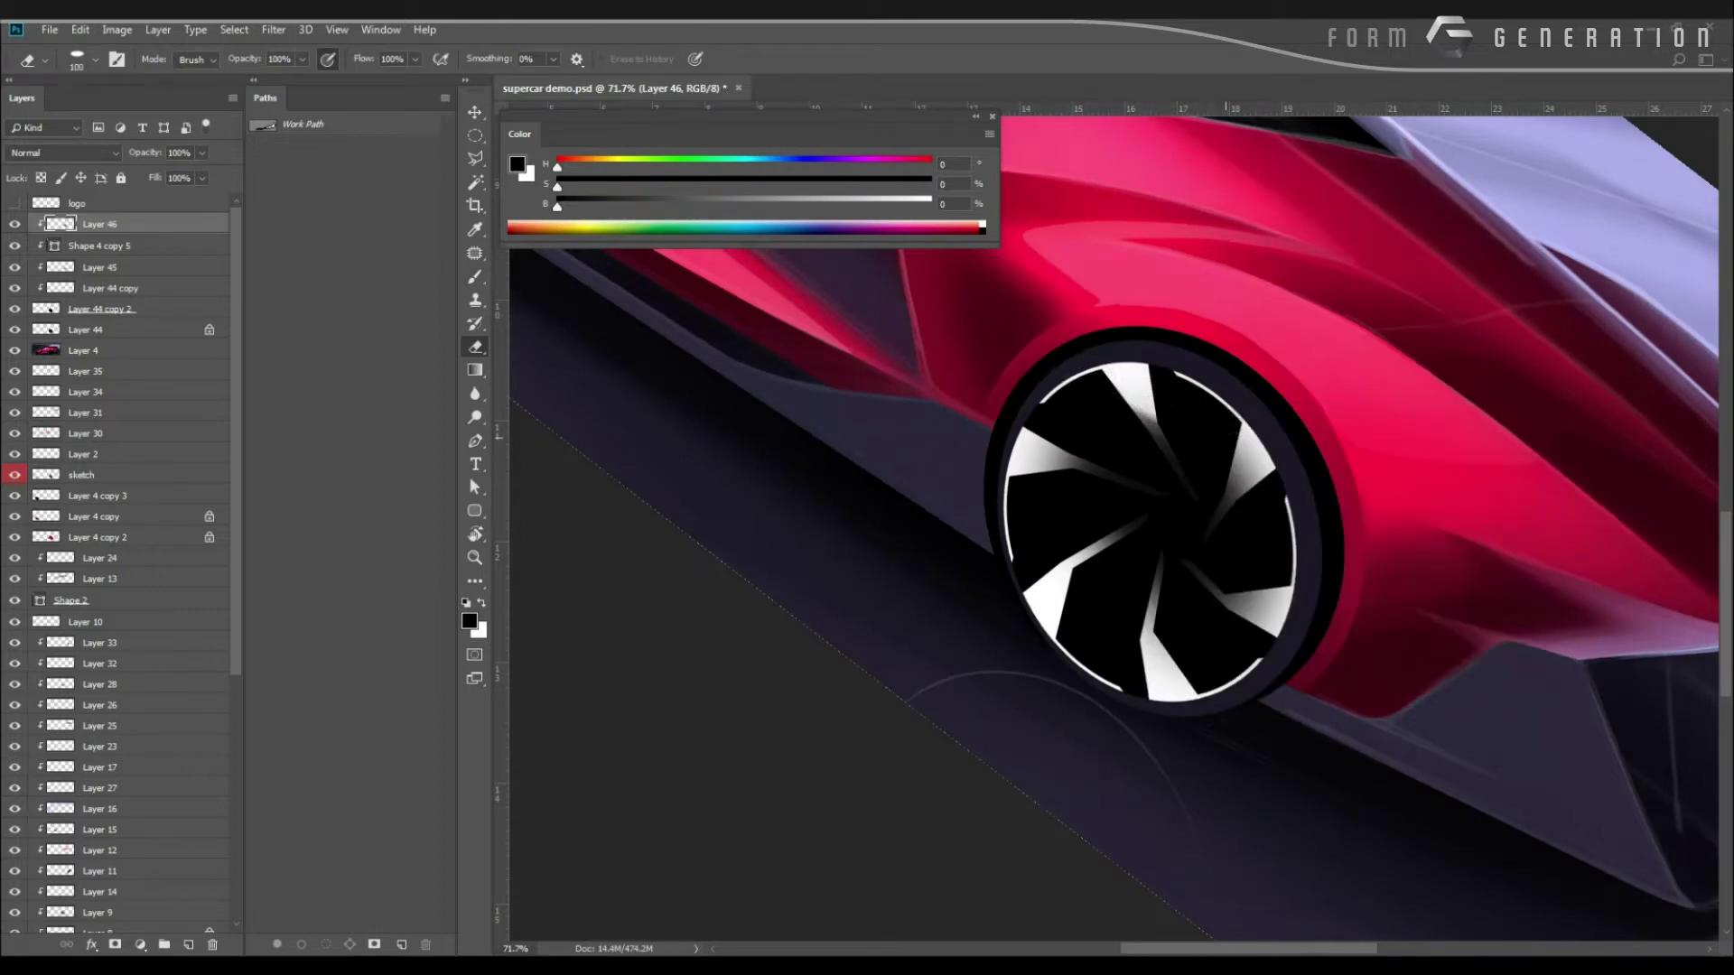
mouse_move(1240, 403)
mouse_down()
mouse_move(1267, 542)
mouse_move(1270, 493)
mouse_up()
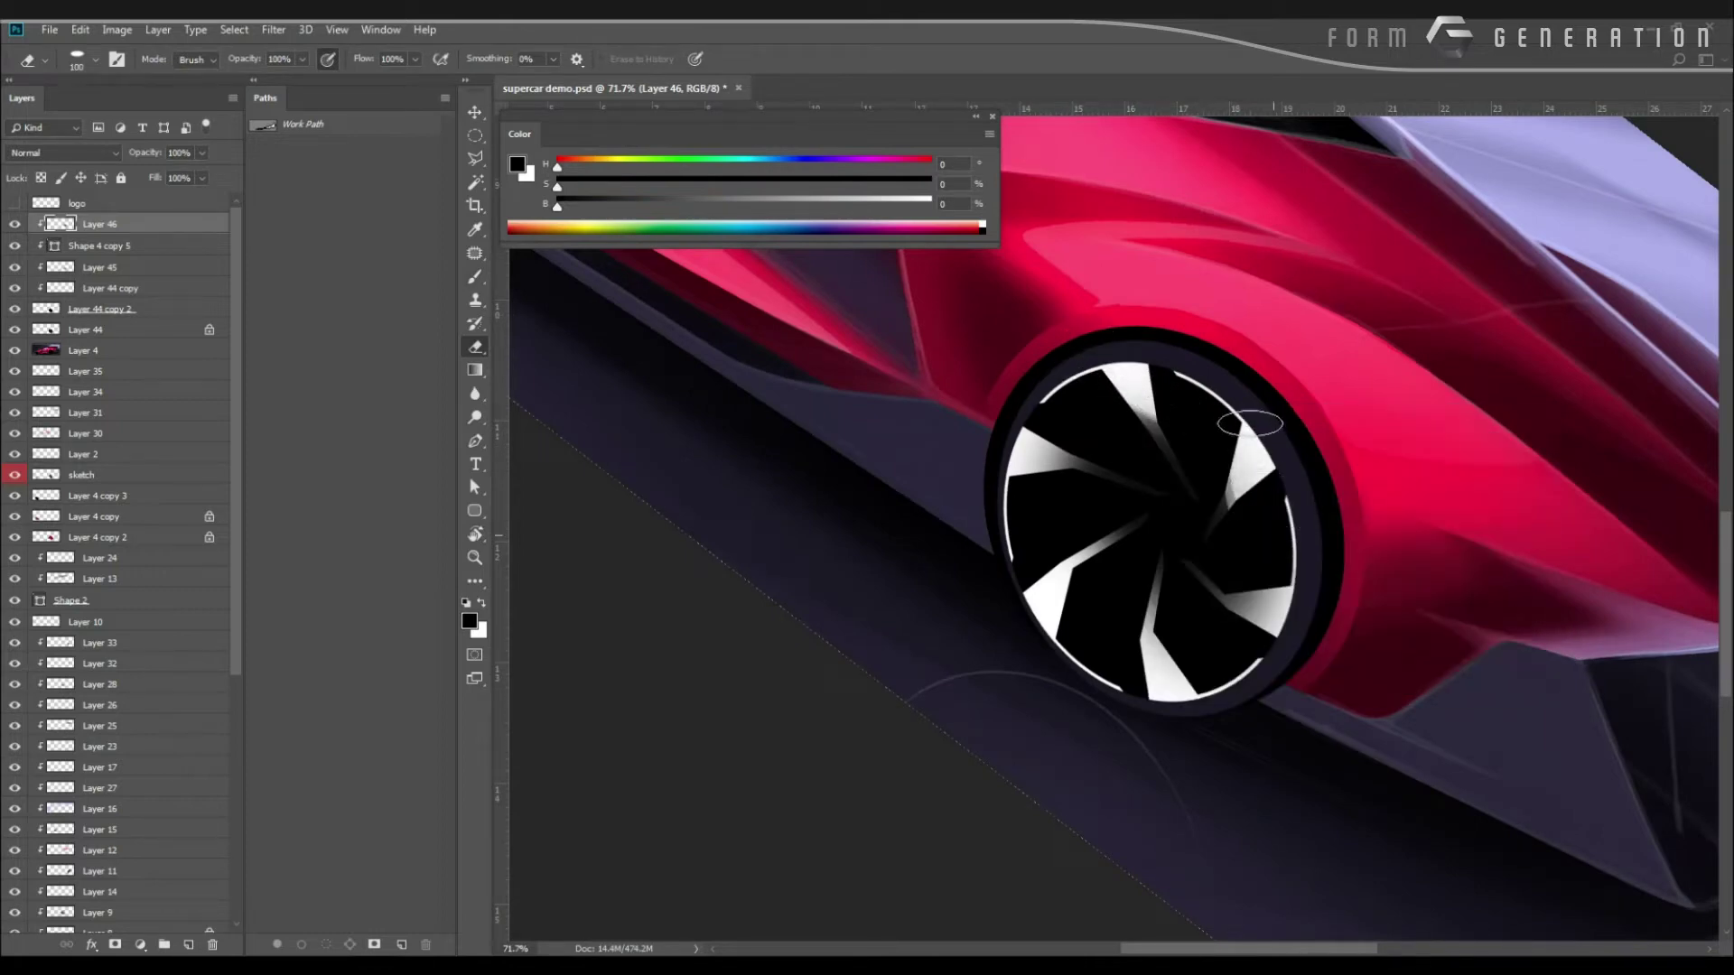
drag(1259, 423, 1253, 491)
drag(1321, 578, 1211, 652)
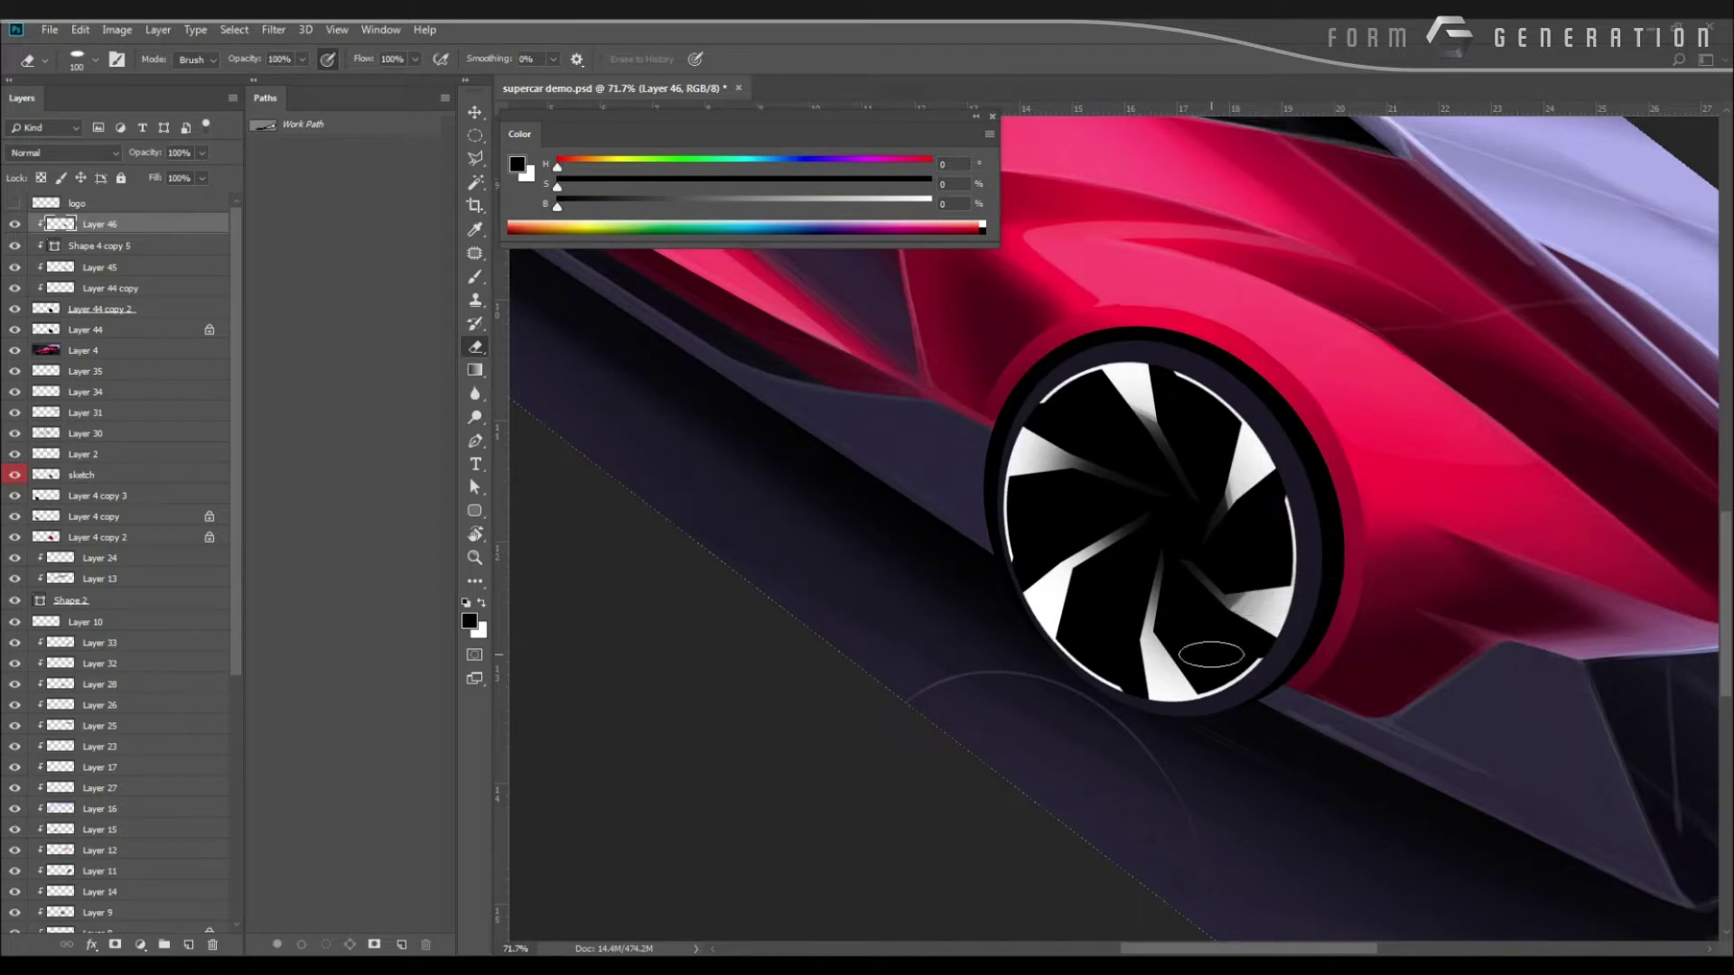
drag(1311, 563, 1210, 654)
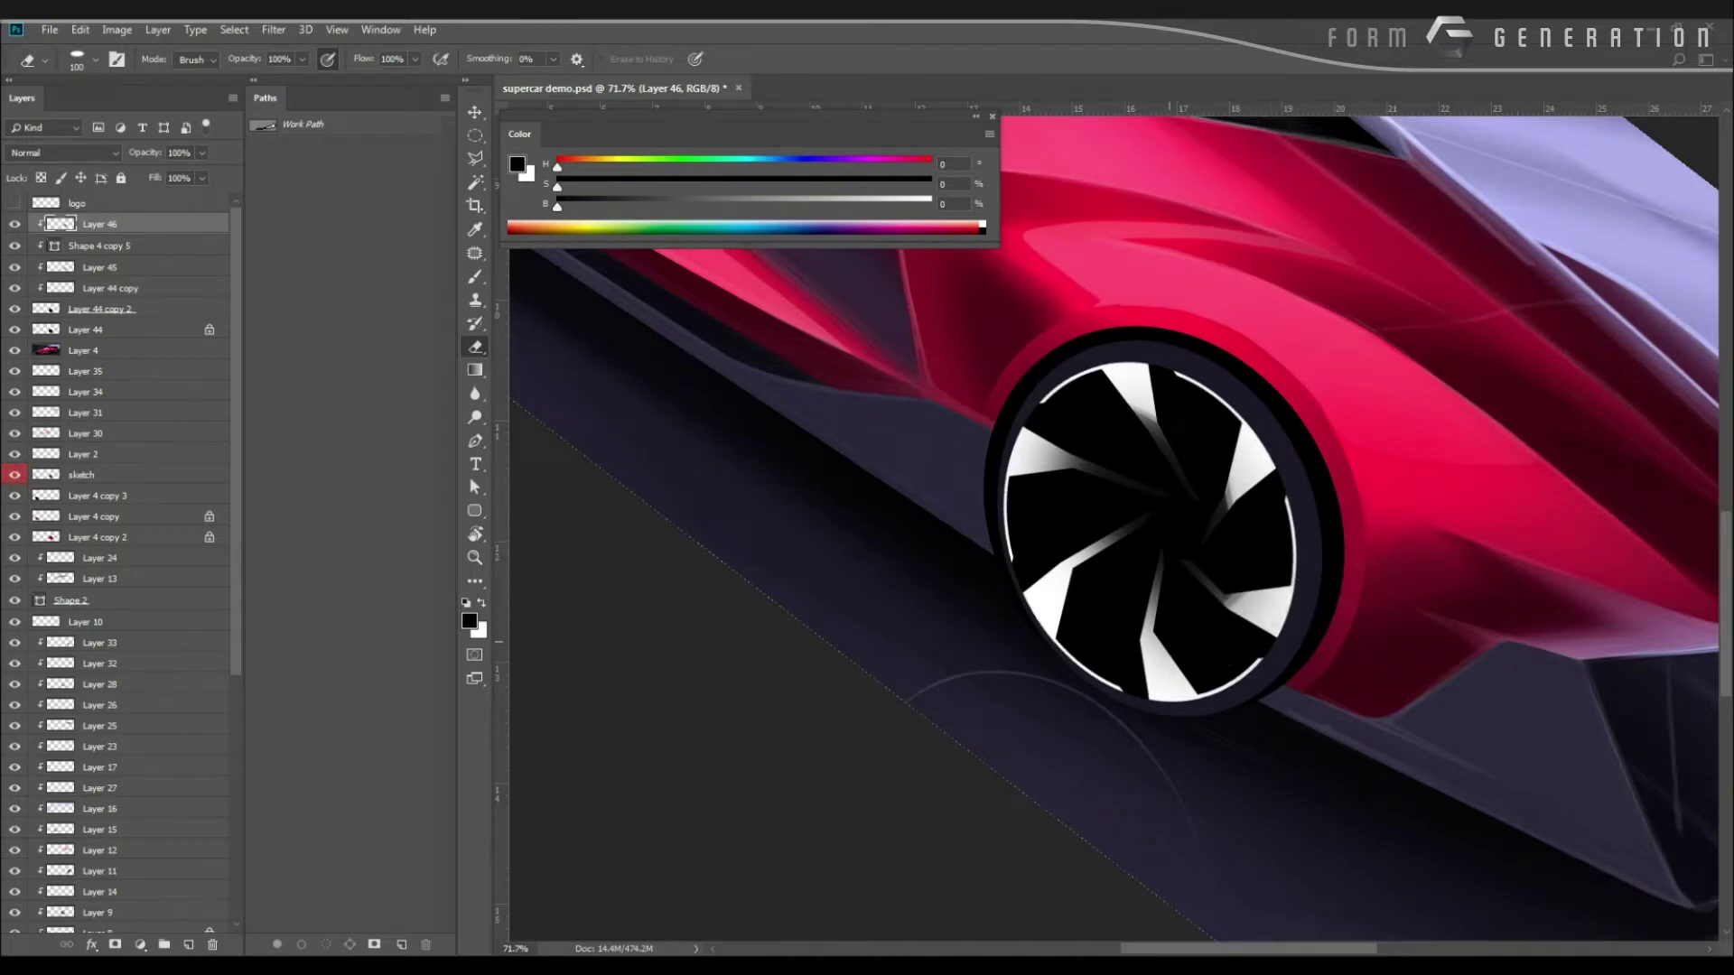
Switch the eraser to a soft round 200 px brush and soften the shading on the lower spokes.
key(bracketleft)
key(bracketleft)
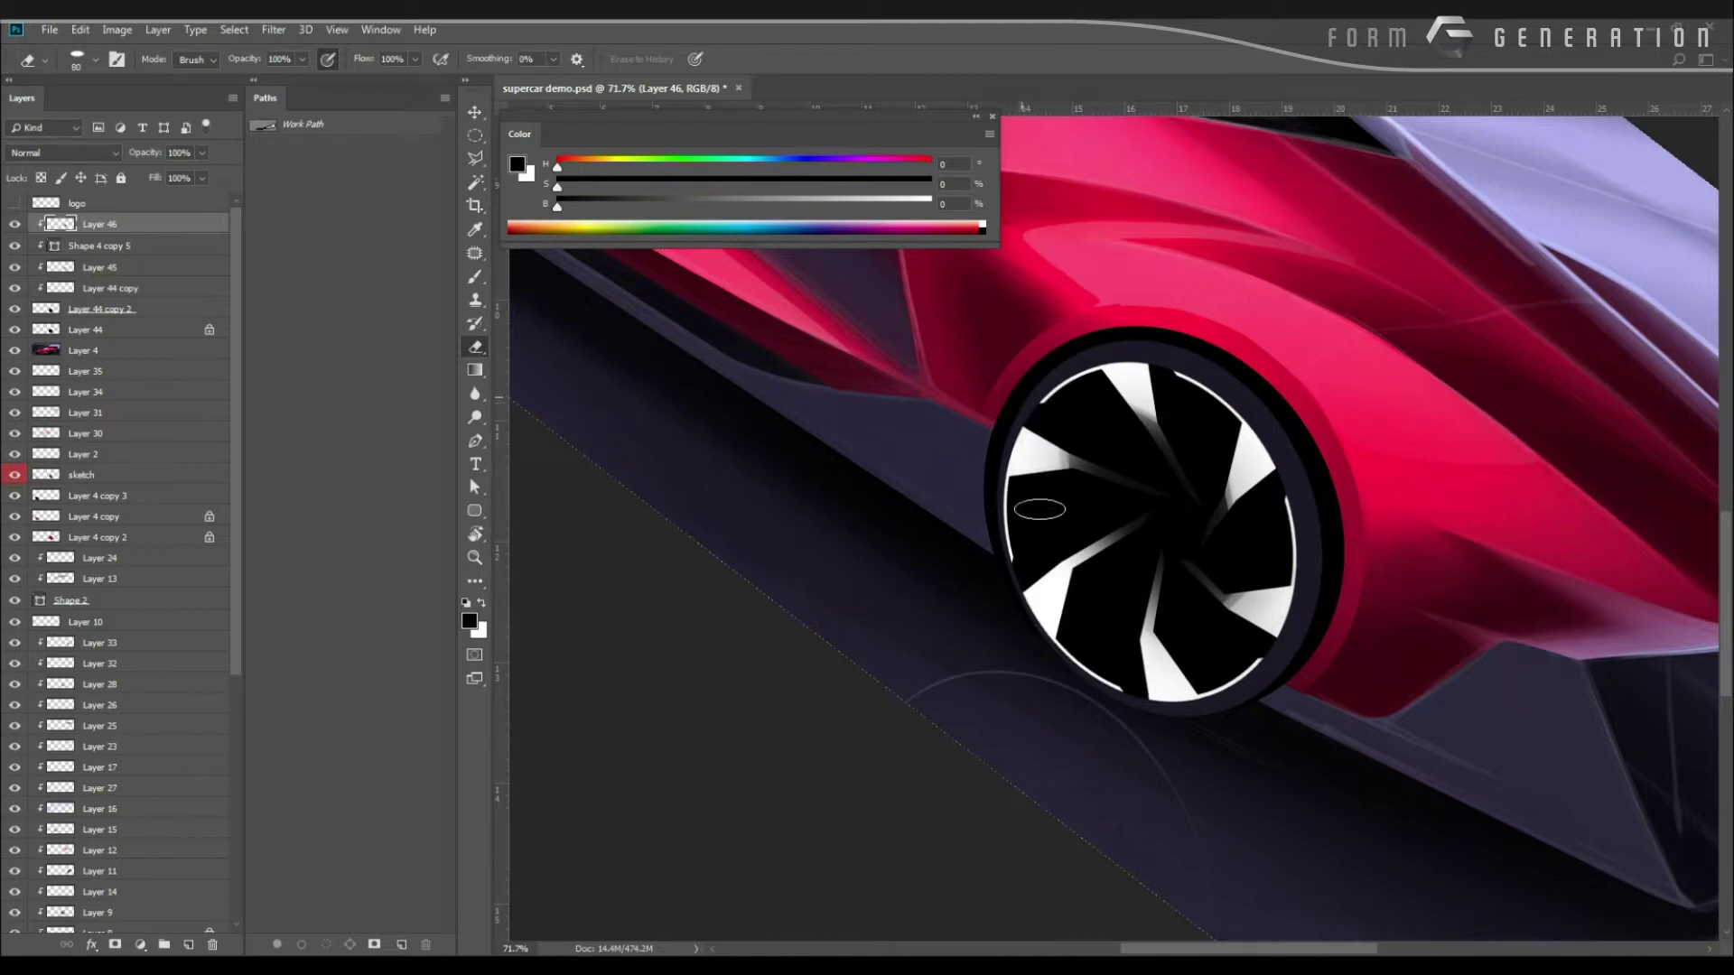
right_click(1038, 406)
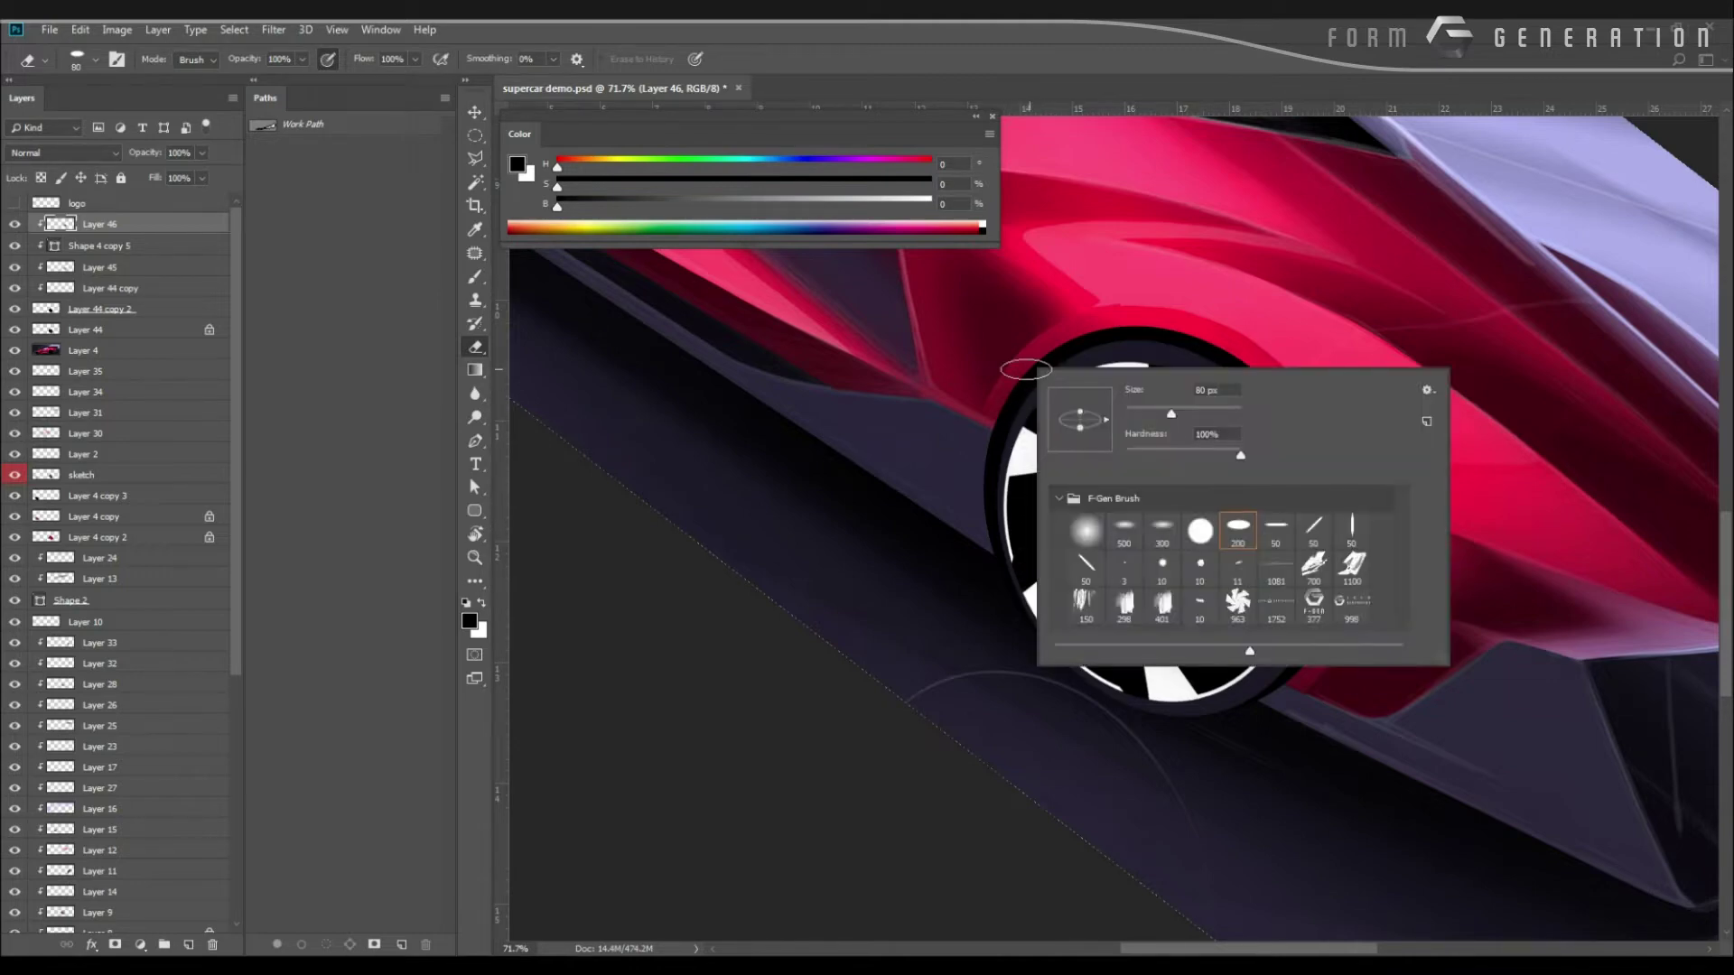
double_click(1076, 530)
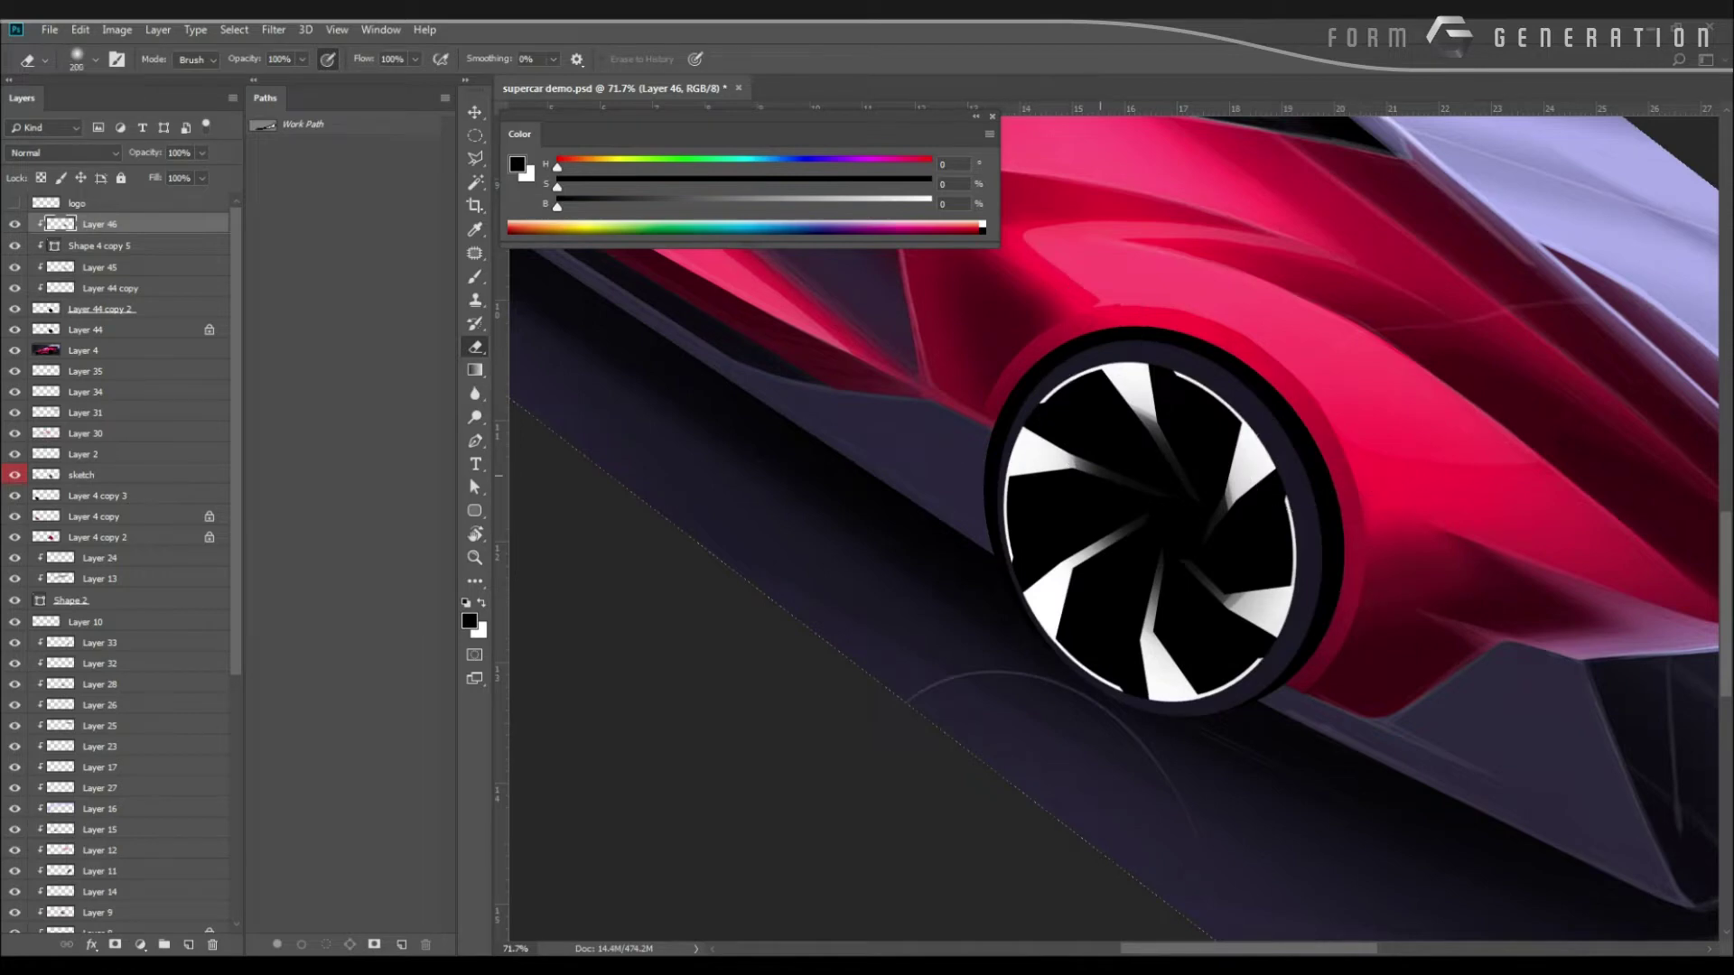
drag(1081, 555, 1201, 592)
Sample the light lavender of the background streak and tint the top of the Layer 44 tyre with a soft 400 px brush.
drag(911, 443, 826, 430)
key(Escape)
scroll(826, 429, down, 1)
scroll(879, 465, up, 8)
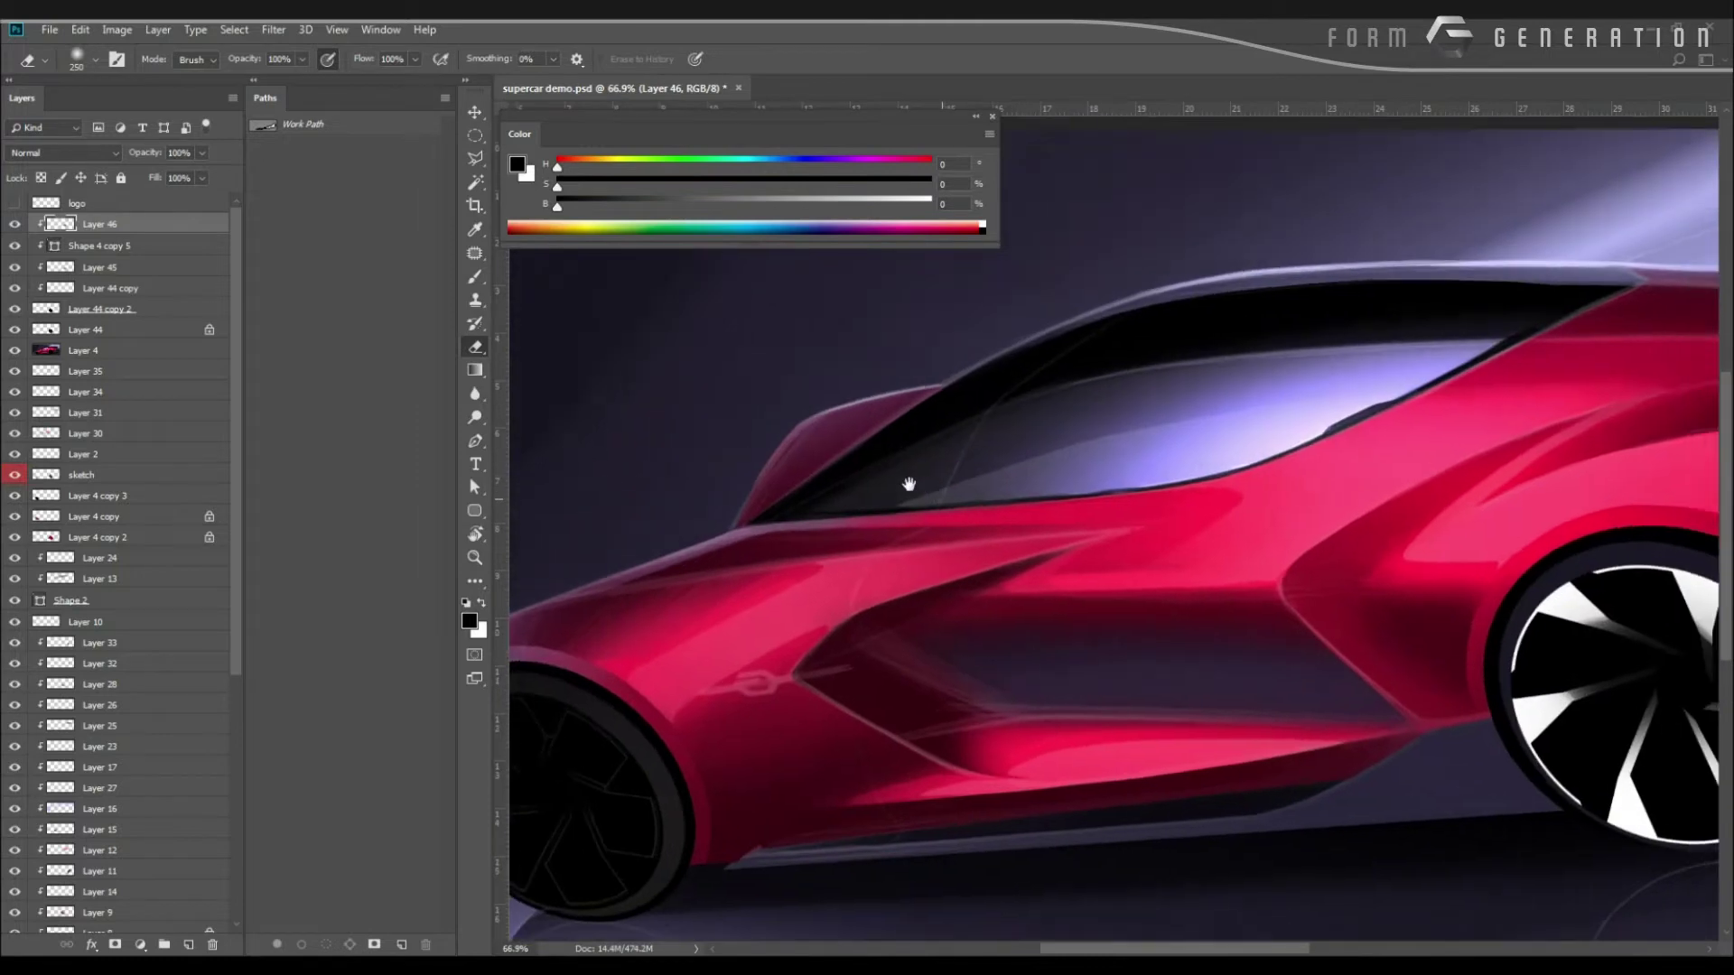
drag(1034, 578, 869, 489)
scroll(870, 489, up, 1)
ctrl+click(1389, 538)
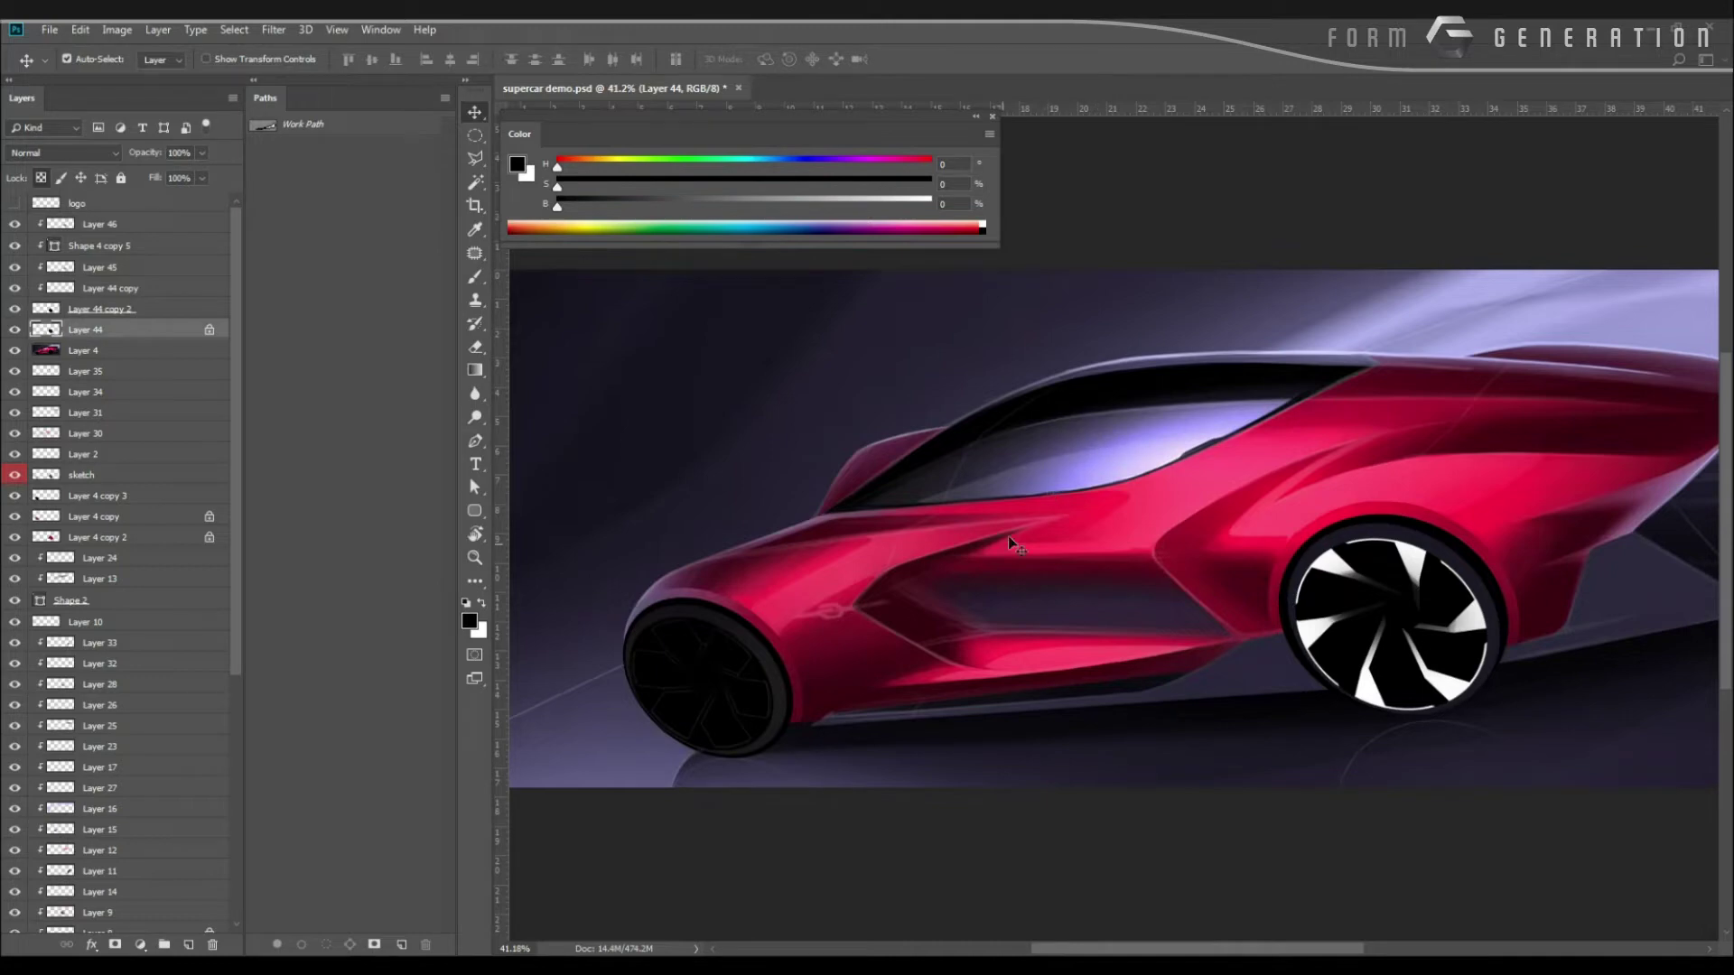
key(b)
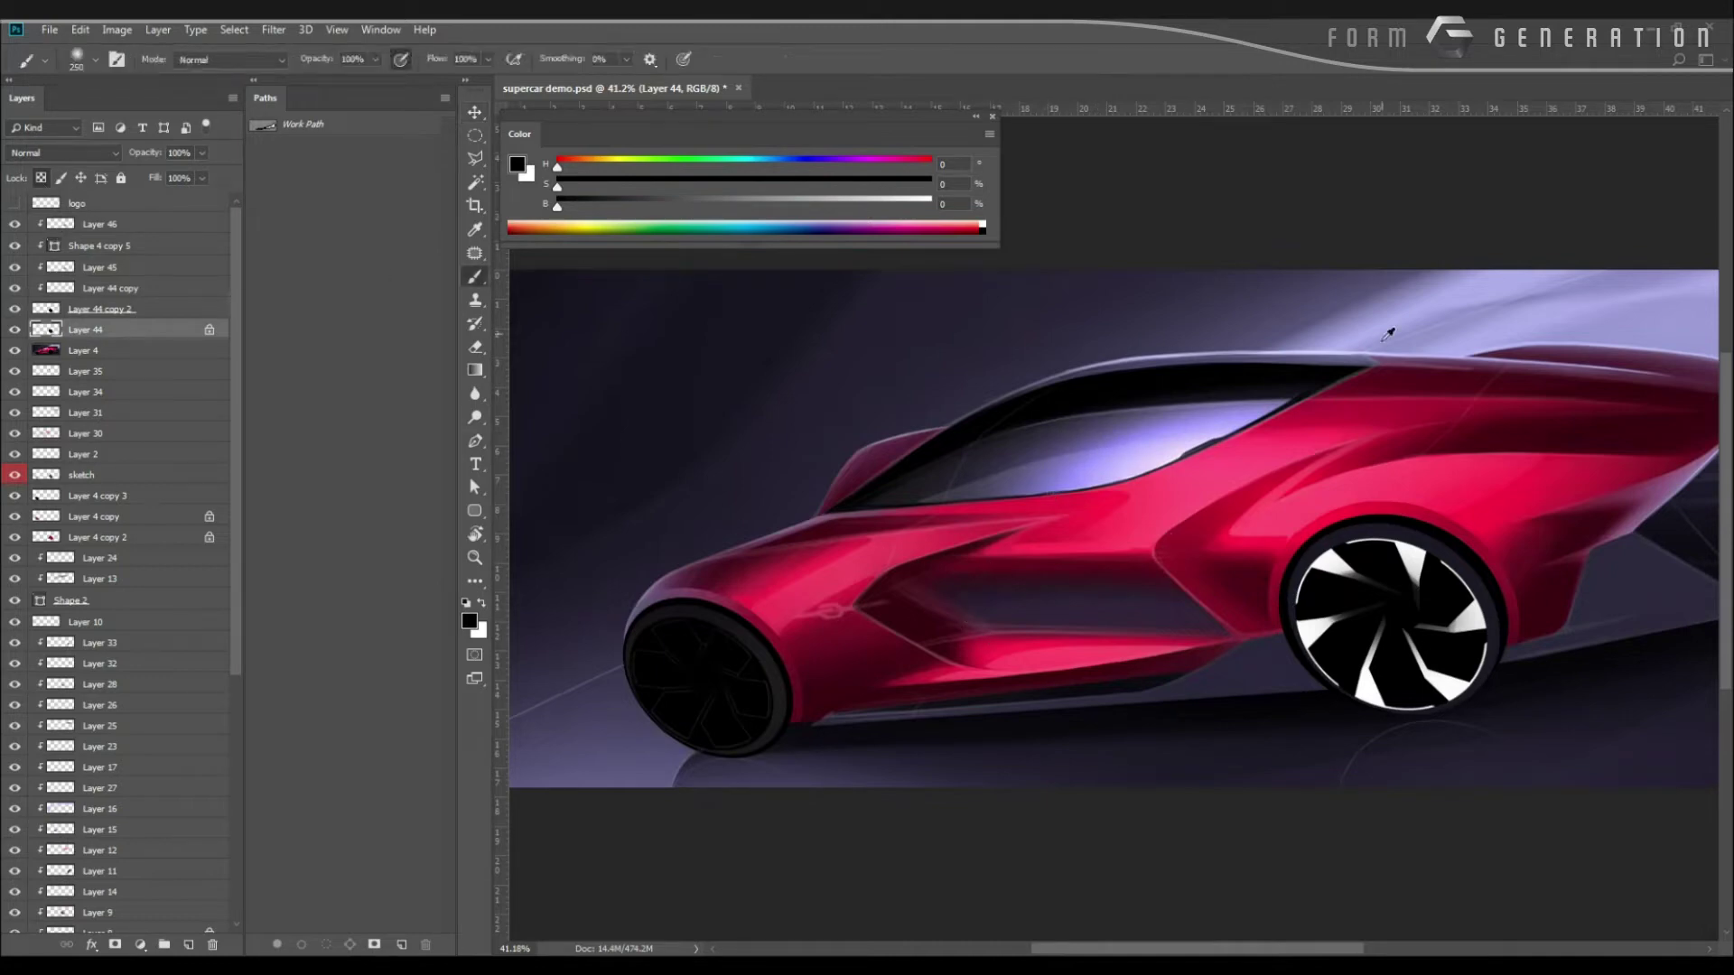
alt+click(1390, 334)
key(bracketleft)
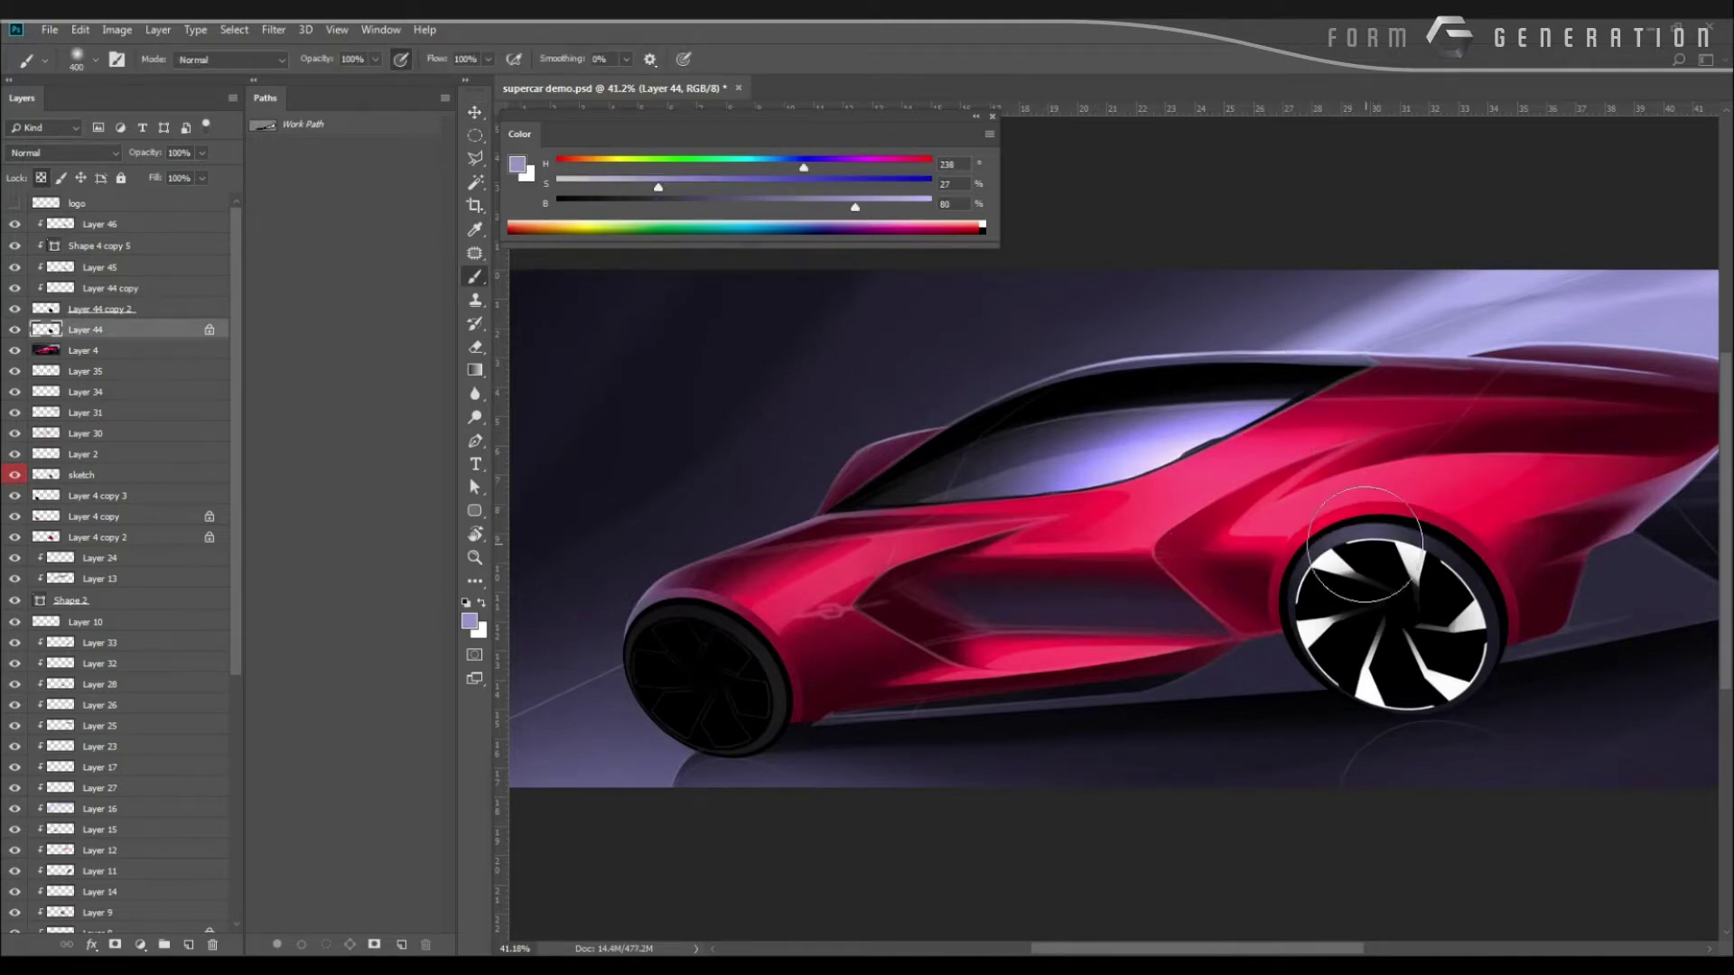
click(1350, 538)
Switch to a soft round 200 px brush, sample the dark purple ground below the rear wheel and subtly tint Layer 44's lower tyre.
mouse_move(982, 474)
mouse_down()
mouse_move(858, 484)
mouse_move(747, 457)
mouse_up()
right_click(1127, 517)
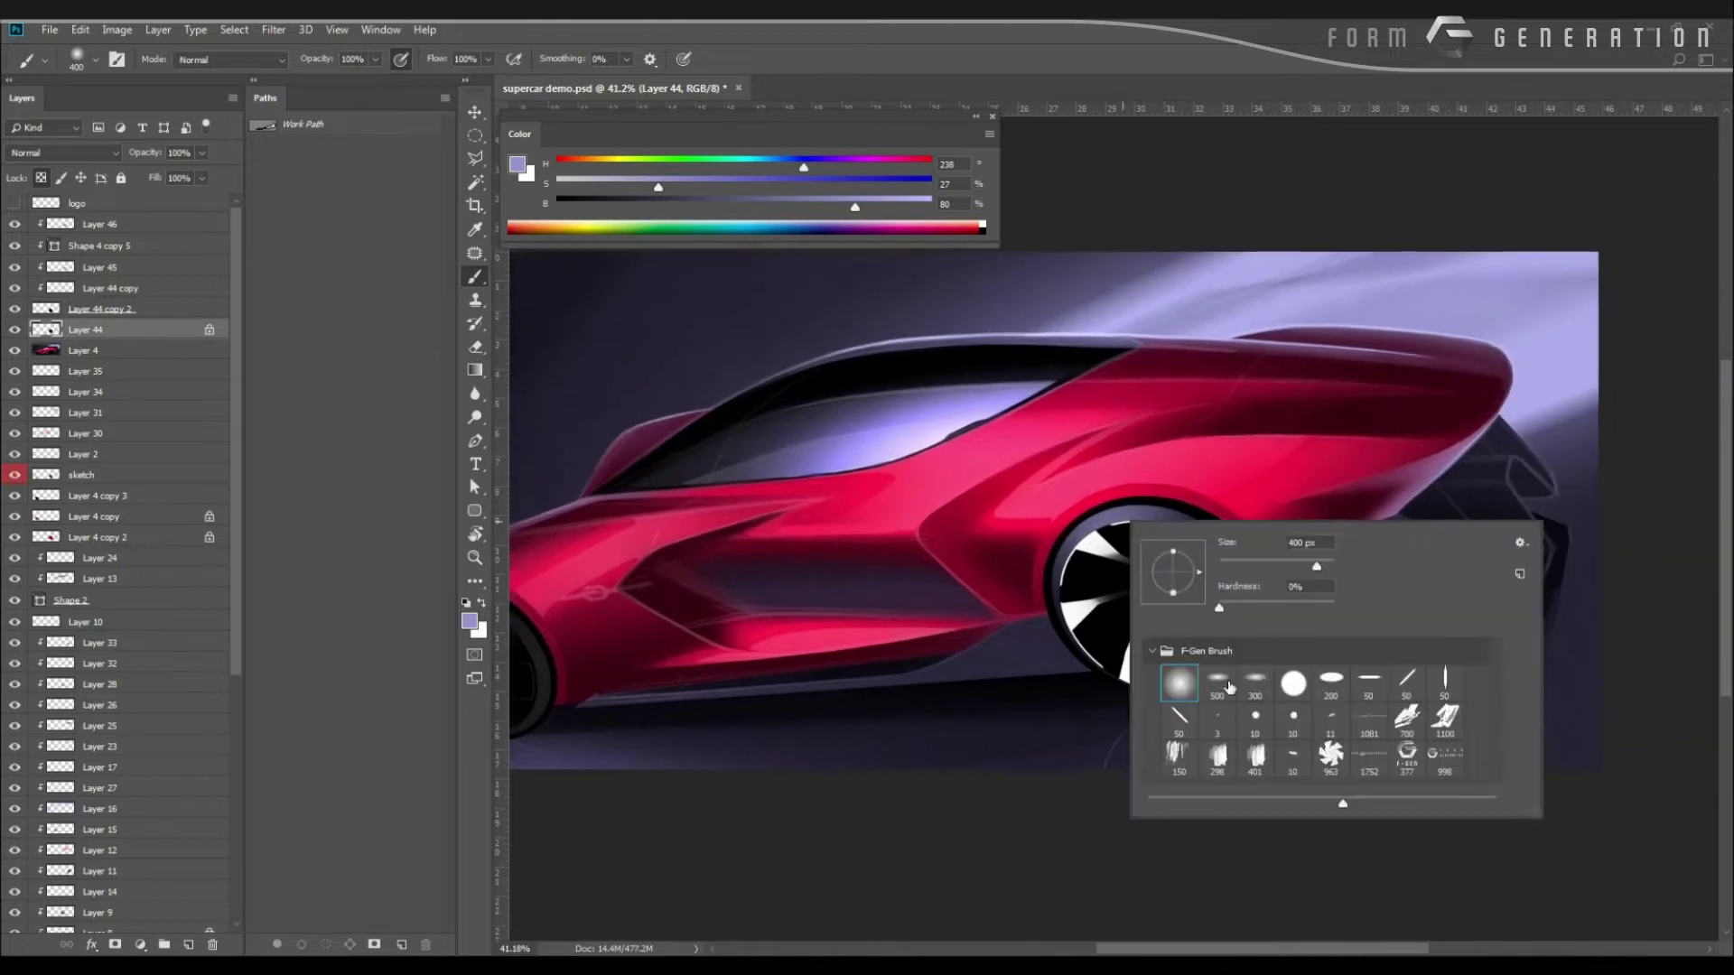
double_click(1331, 683)
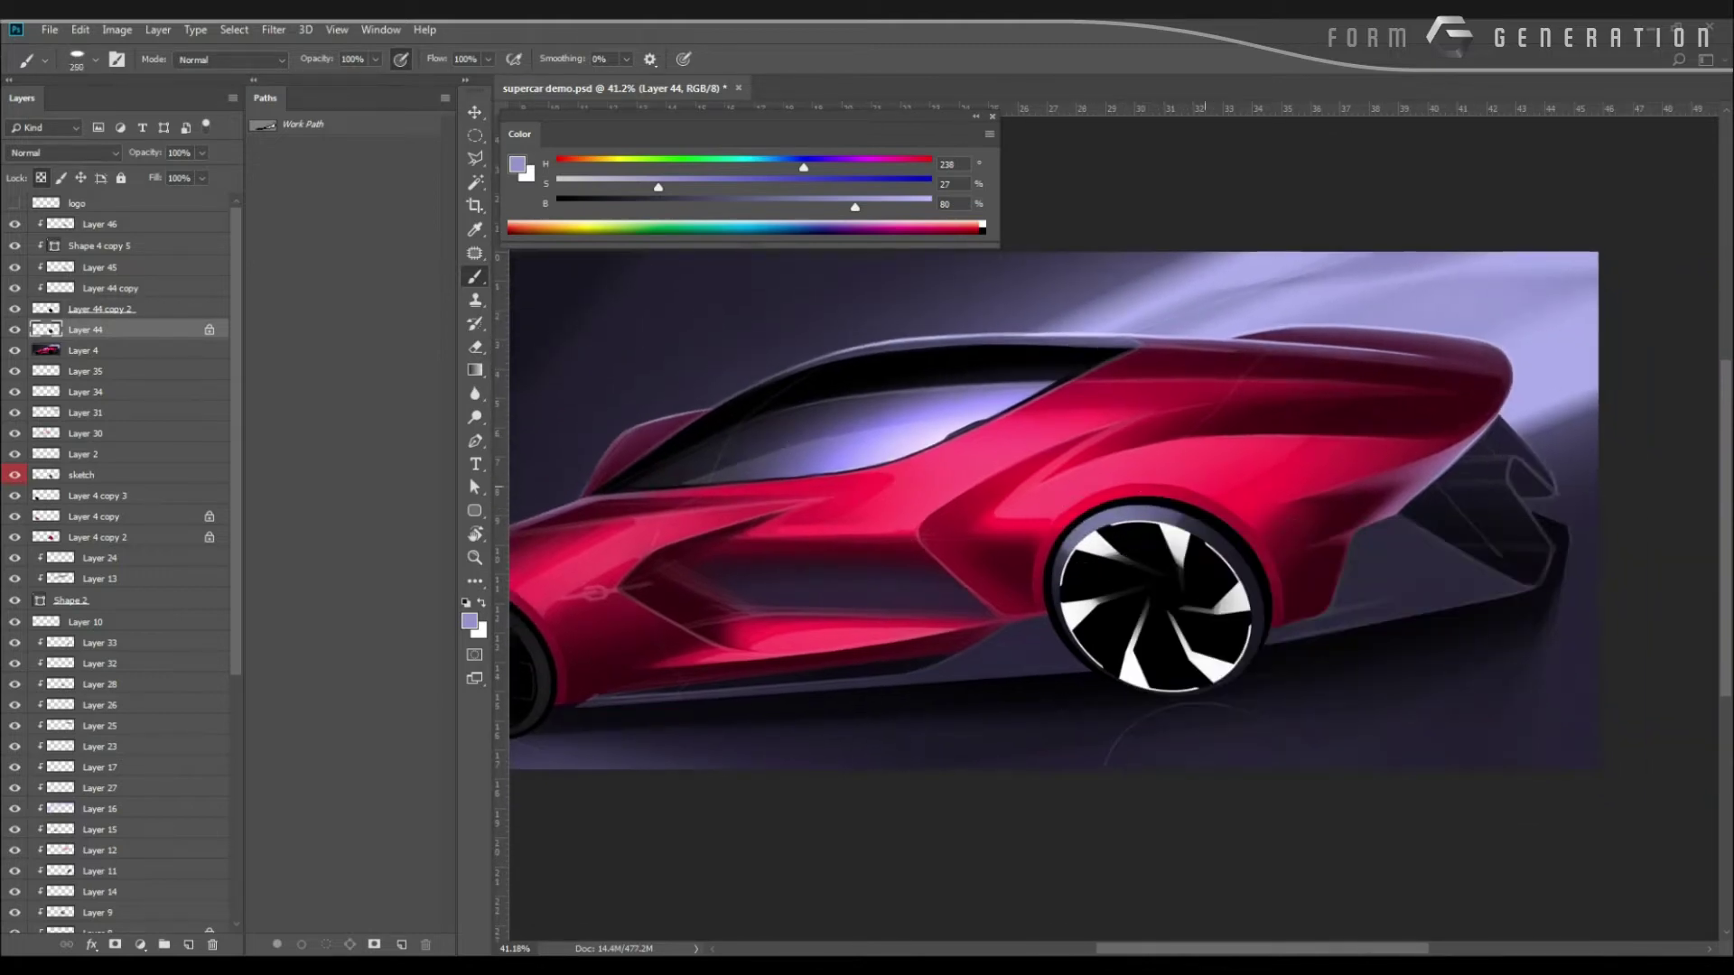
right_click(1124, 485)
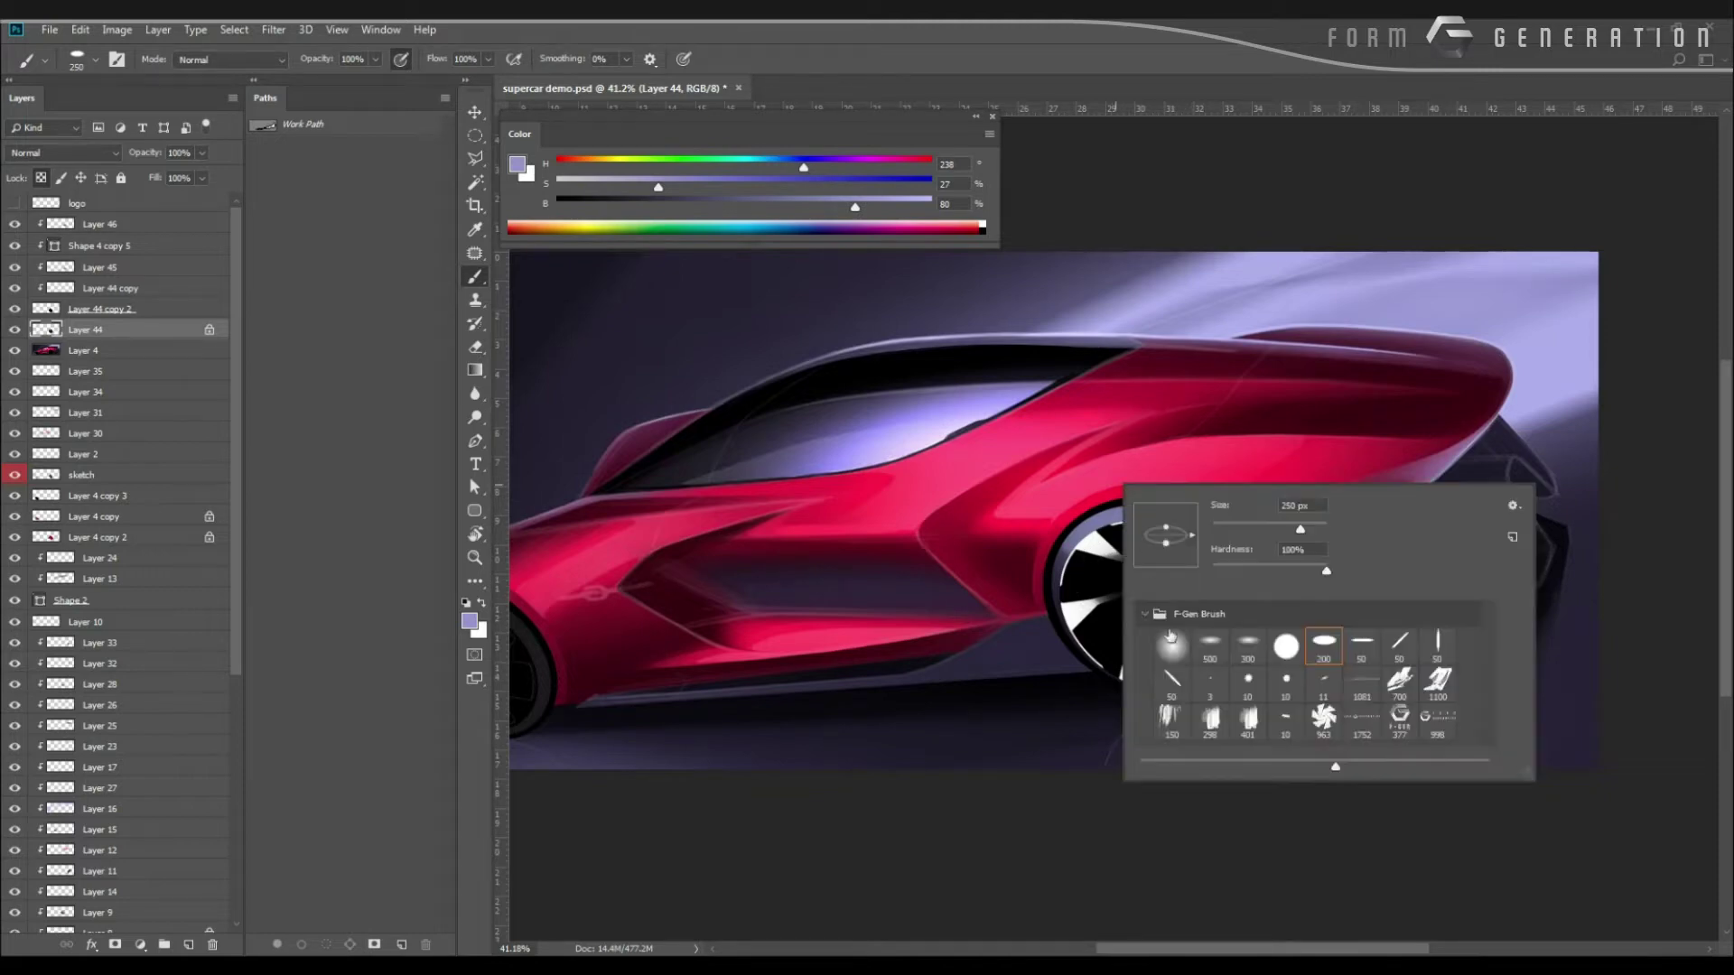
double_click(1165, 550)
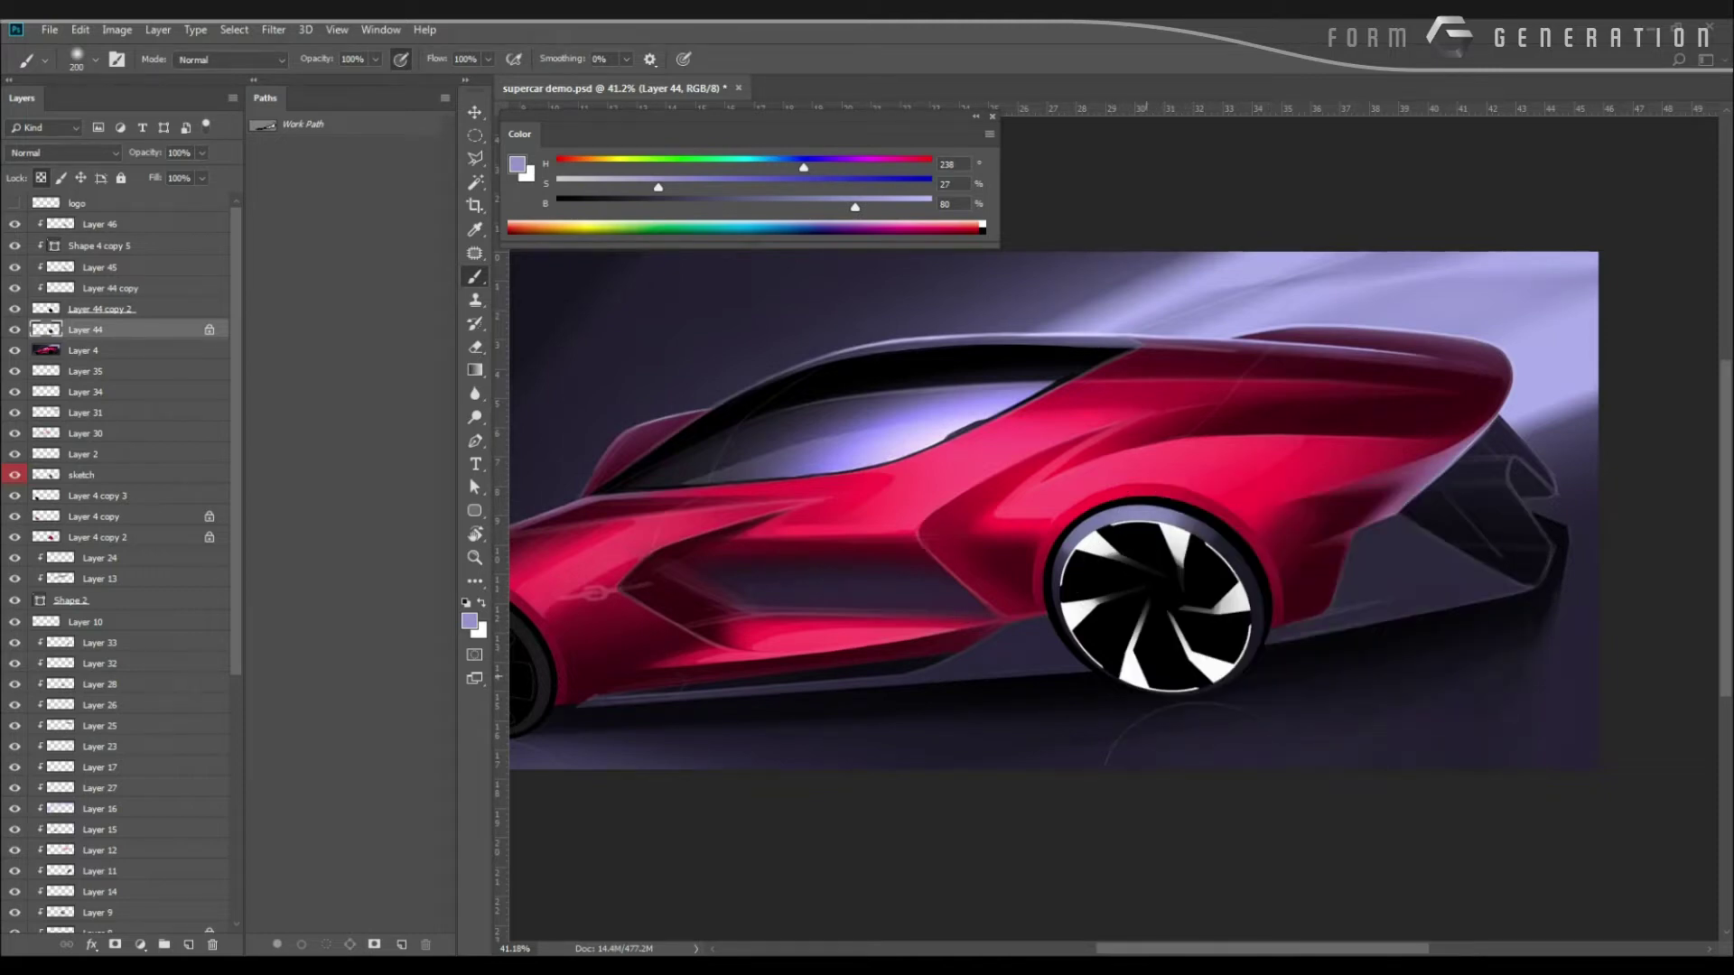
alt+click(1249, 737)
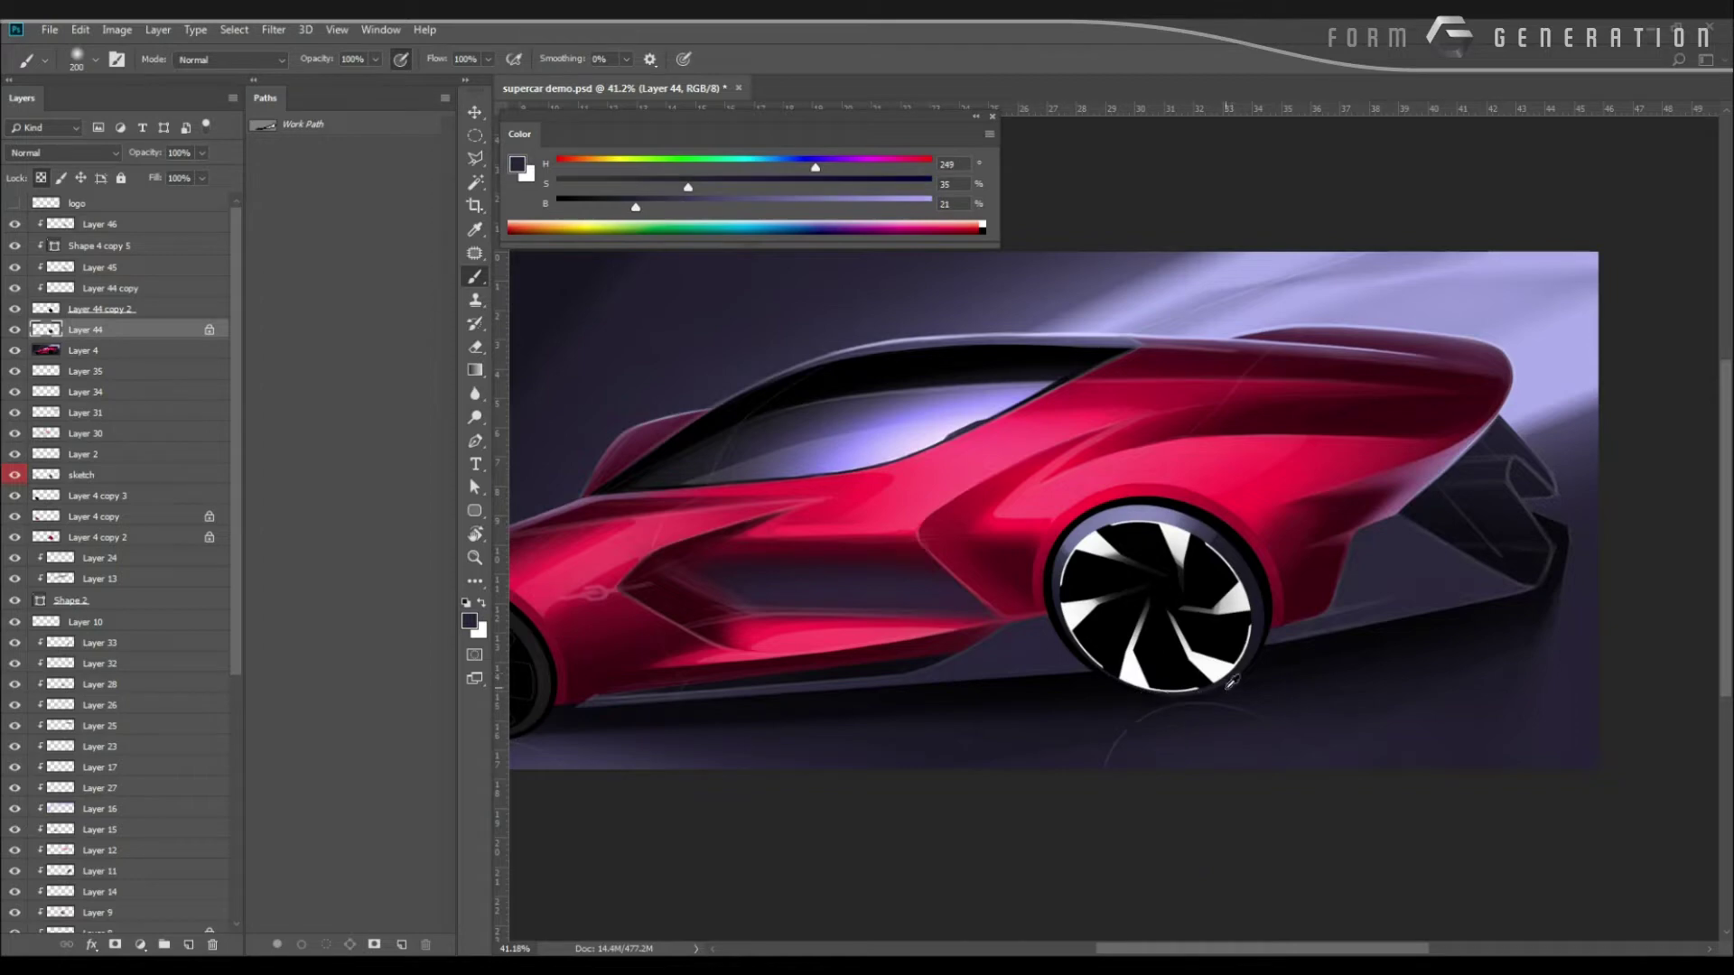
alt+click(1233, 681)
alt+click(1241, 672)
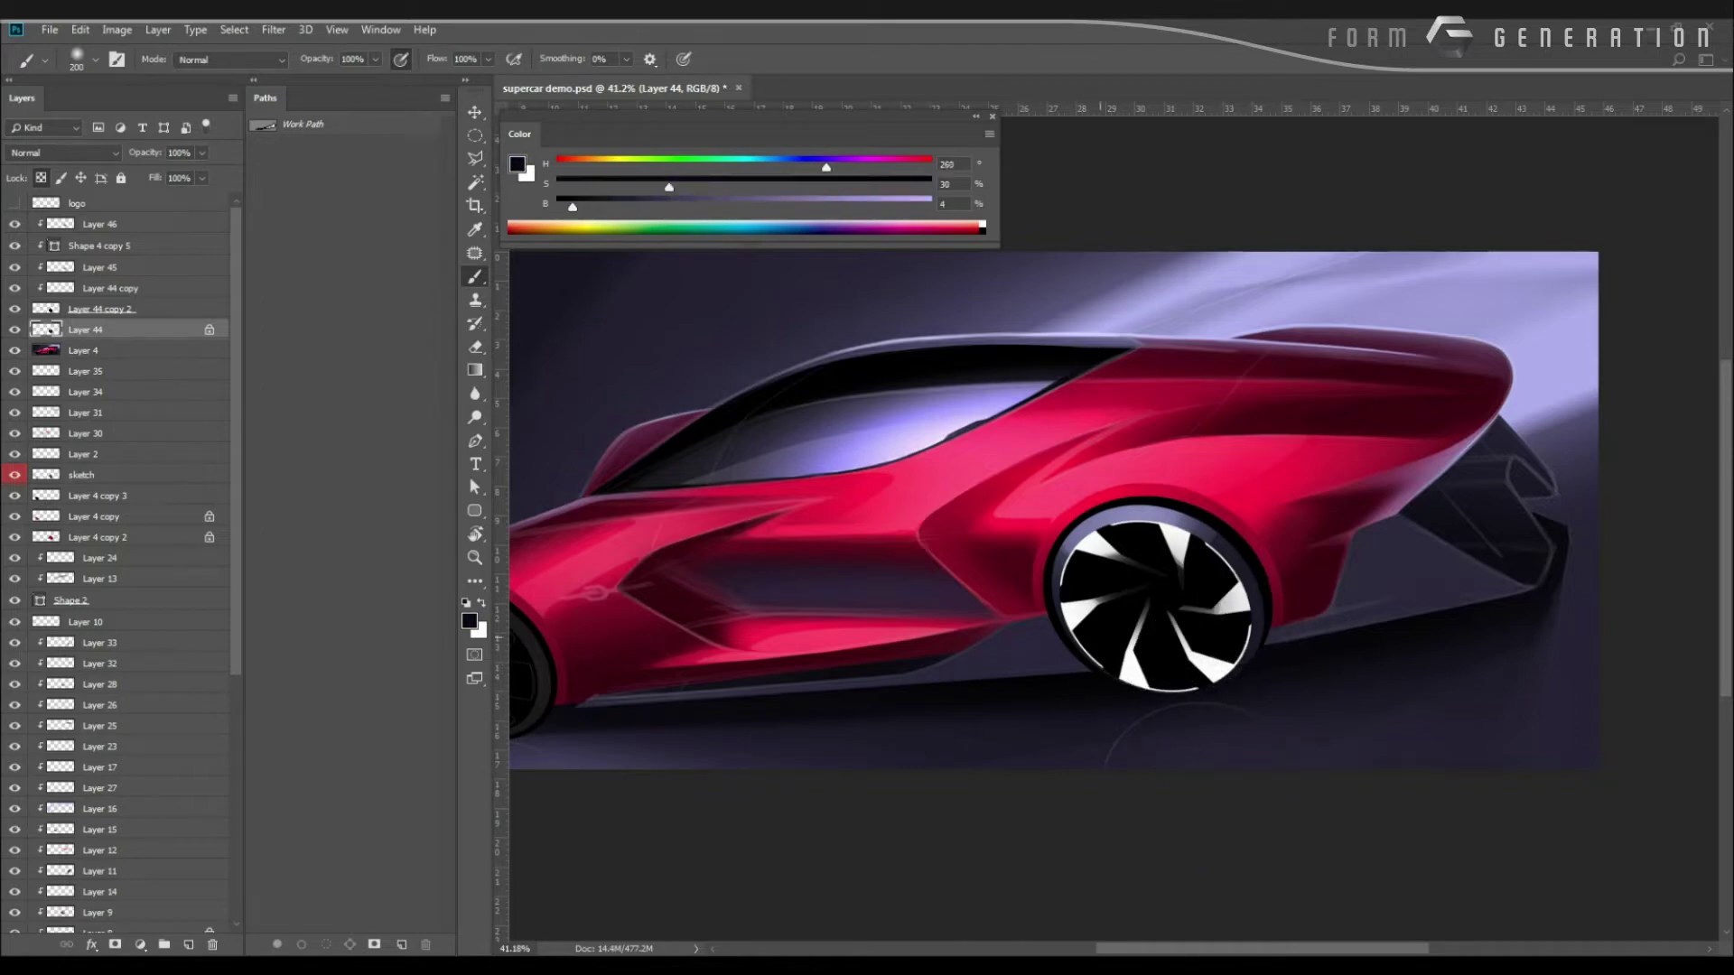
alt+click(1233, 763)
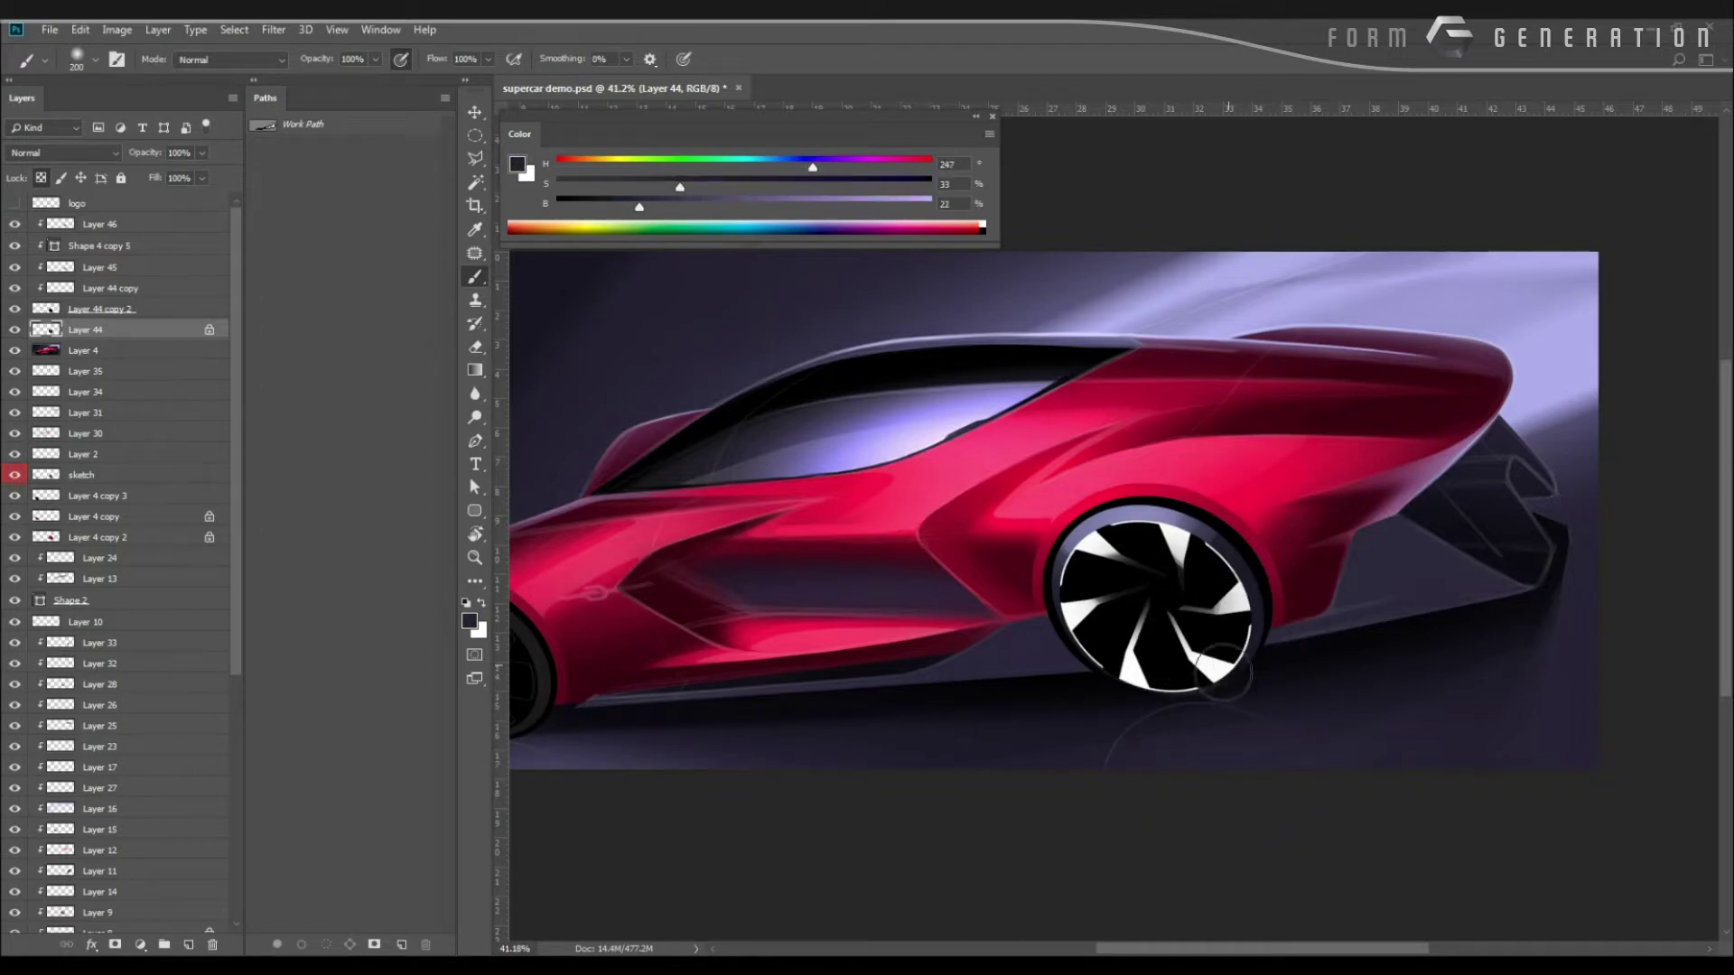
Free-transform the Layer 44 tyre slightly to refine its fit around the rear rim.
key(ctrl+t)
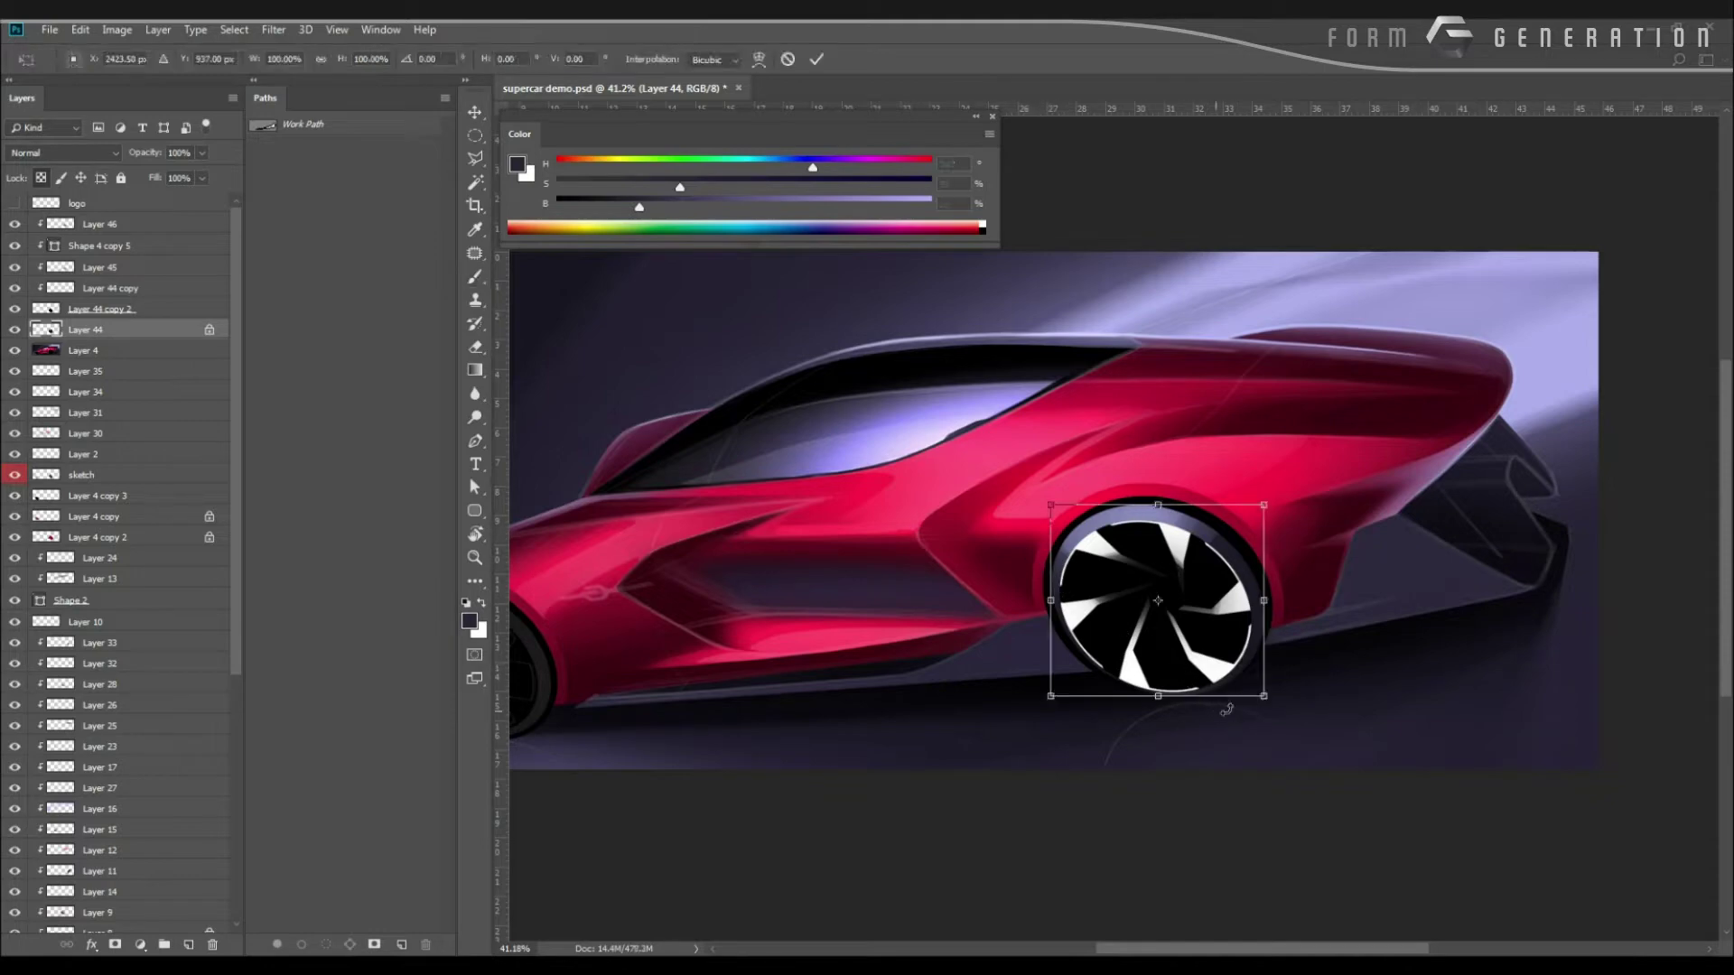
drag(1162, 702, 1161, 704)
key(Return)
key(ctrl+t)
drag(945, 611, 940, 605)
key(Return)
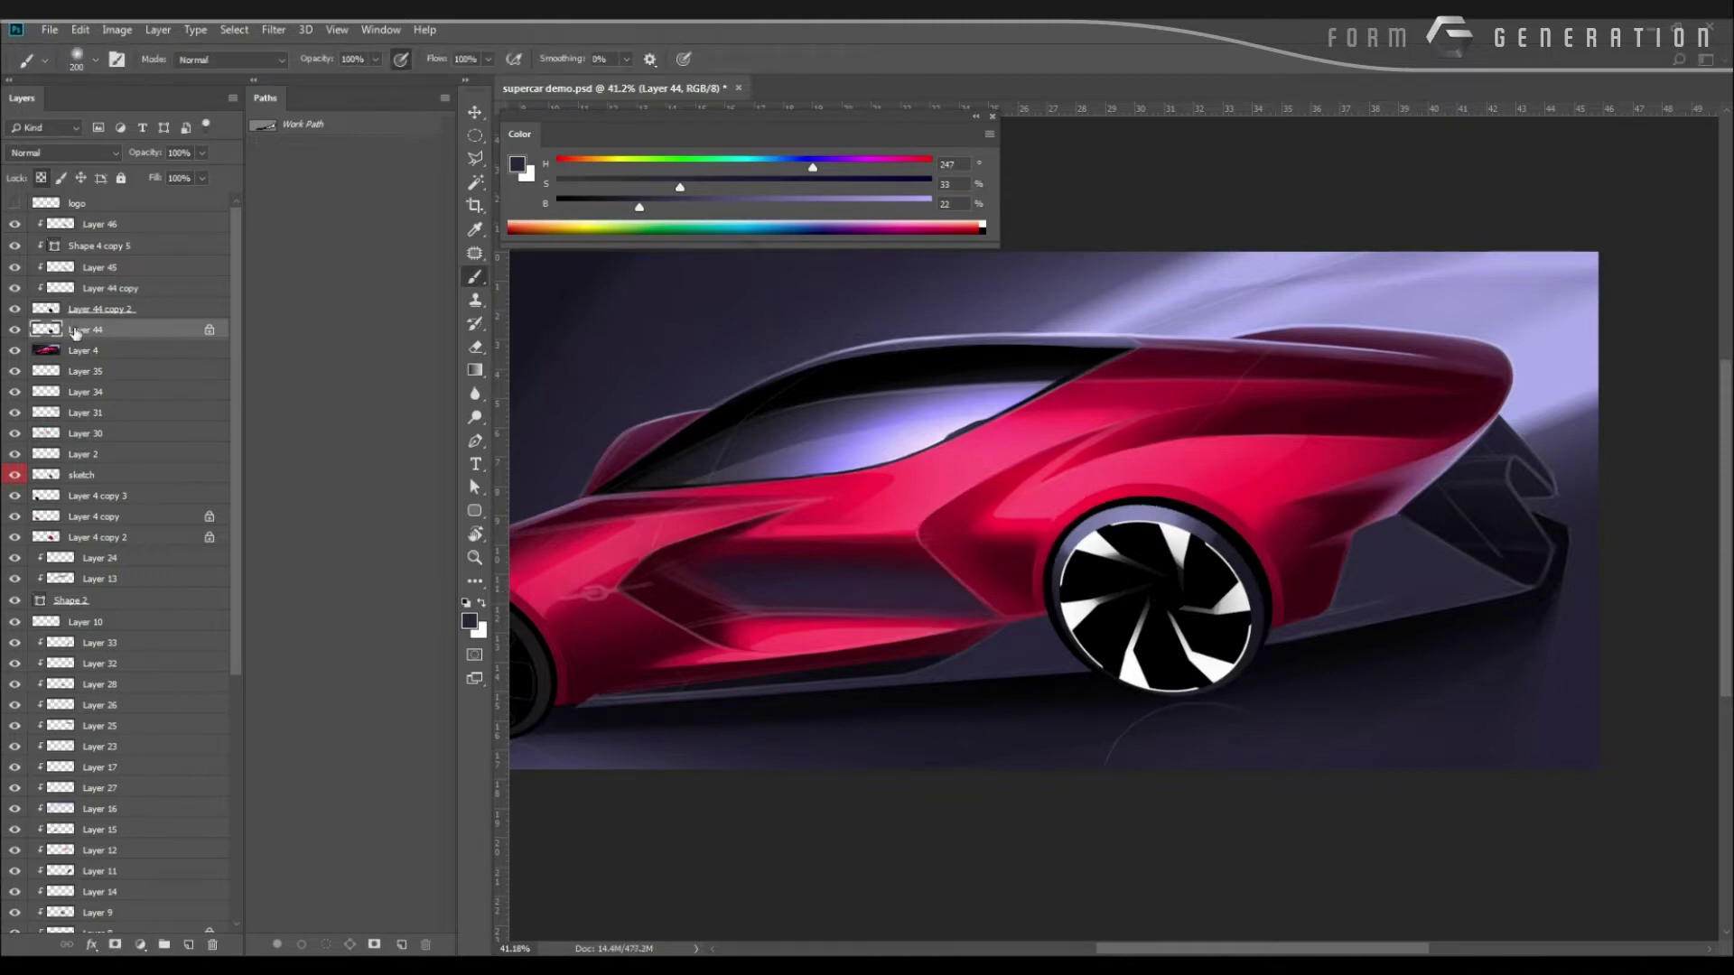
Select the wheel layers from Layer 44 up to Shape 4 copy 5 and slightly rotate and adjust them to fit the rear wheel arch.
shift+click(91, 246)
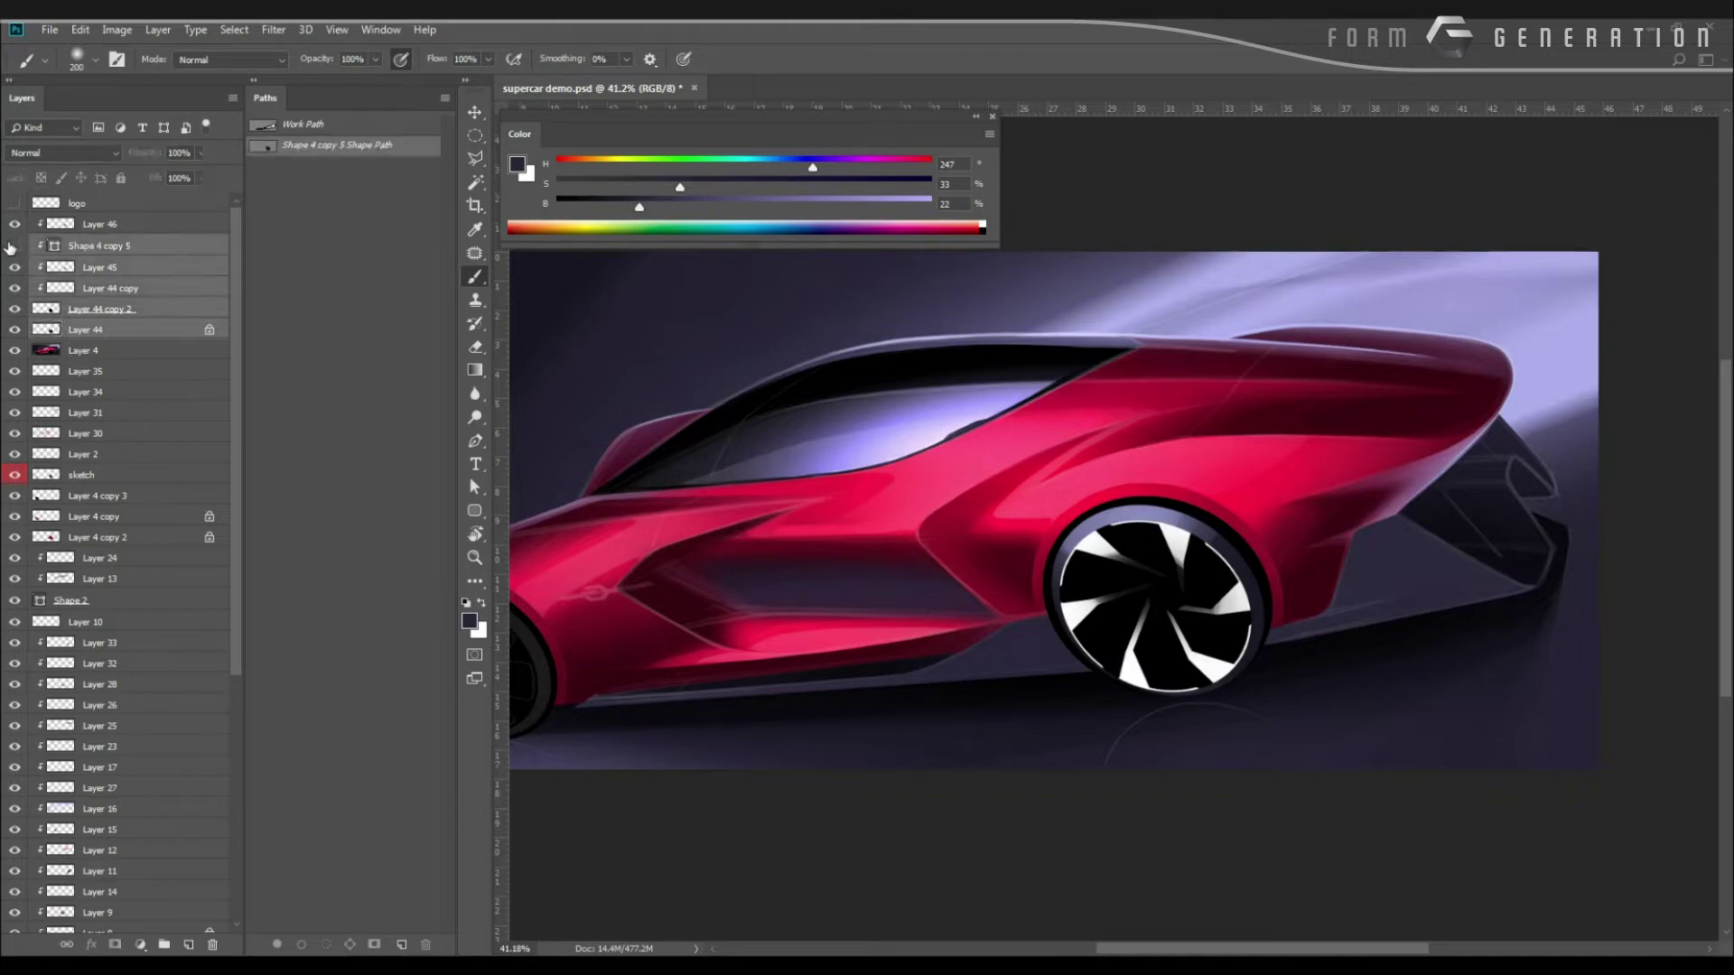
click(15, 246)
click(14, 246)
key(ctrl+t)
drag(975, 536, 969, 531)
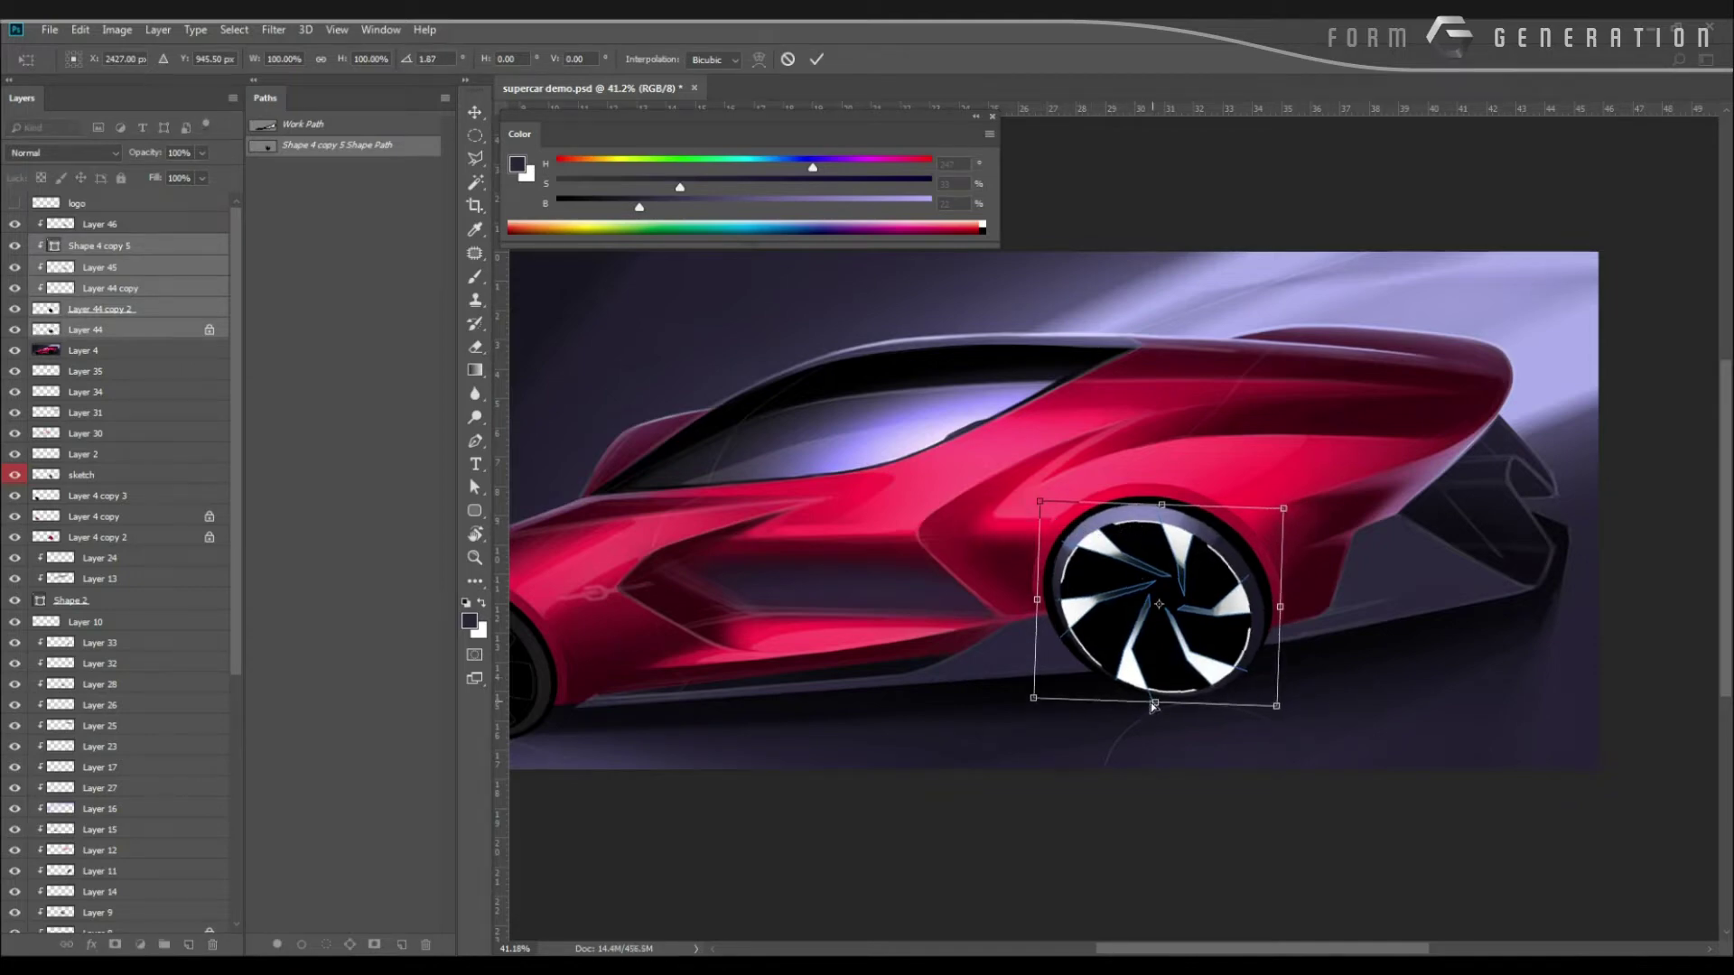
drag(1152, 707, 1146, 708)
drag(962, 545, 961, 560)
drag(1055, 625, 1059, 627)
key(Return)
key(Return)
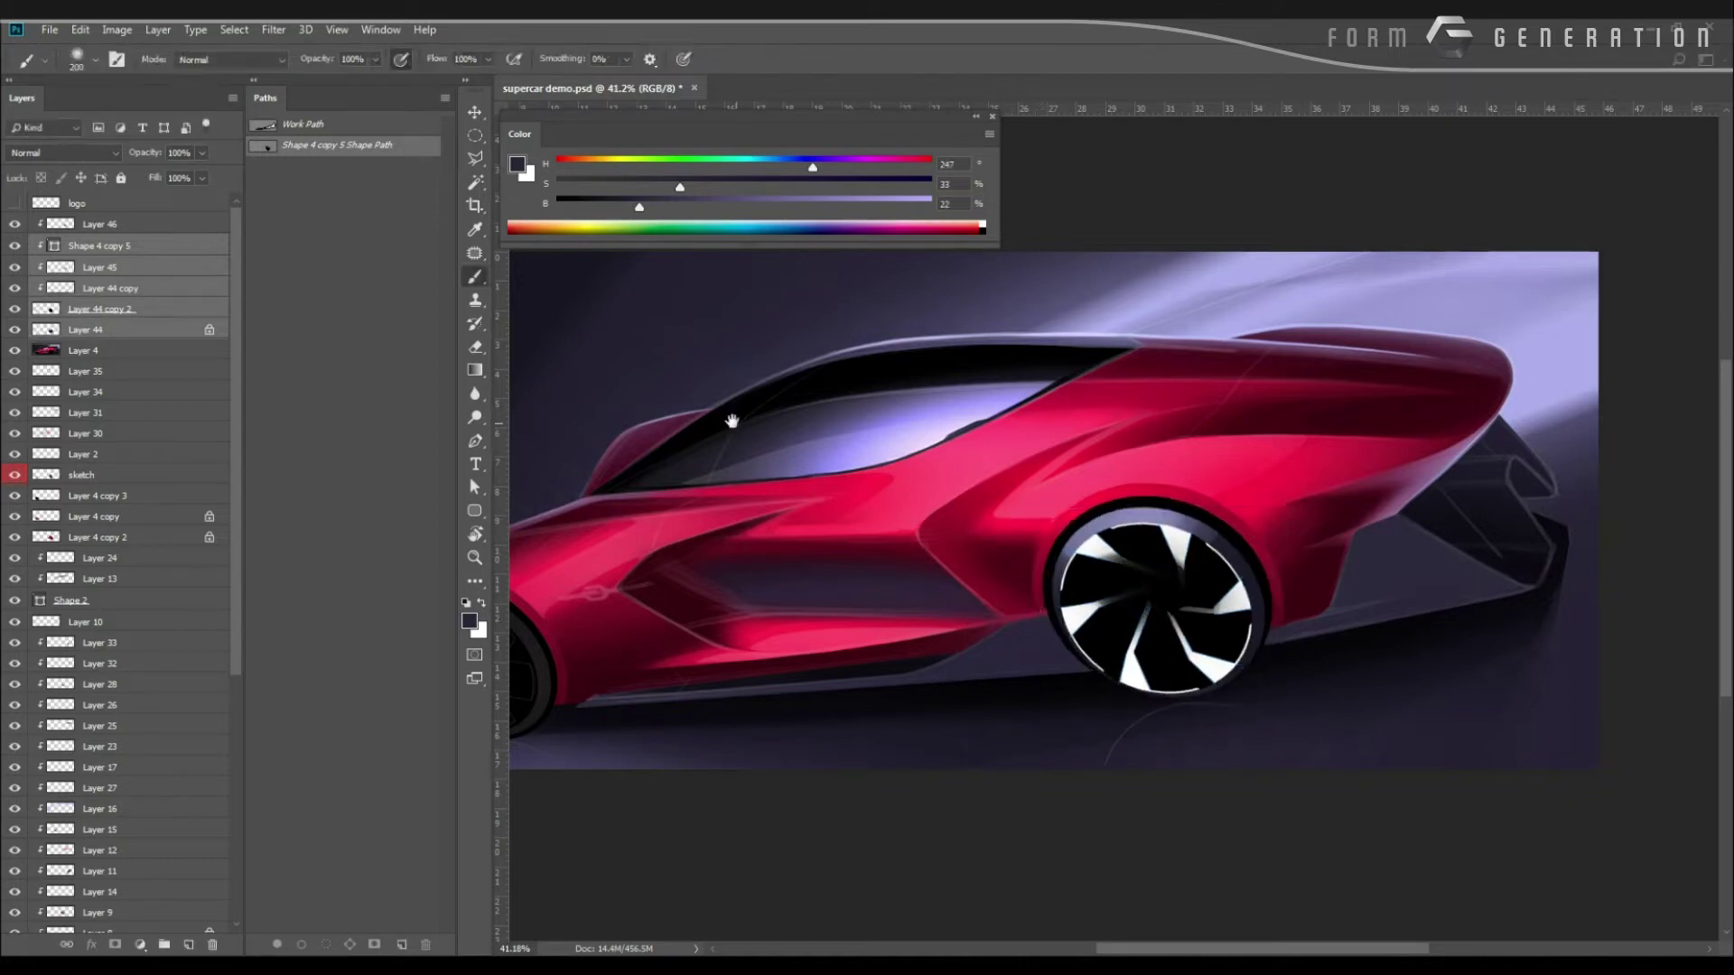
Flip the canvas horizontally and check the car's overall look at reduced size.
scroll(731, 421, down, 1)
key(ctrl+shift+h)
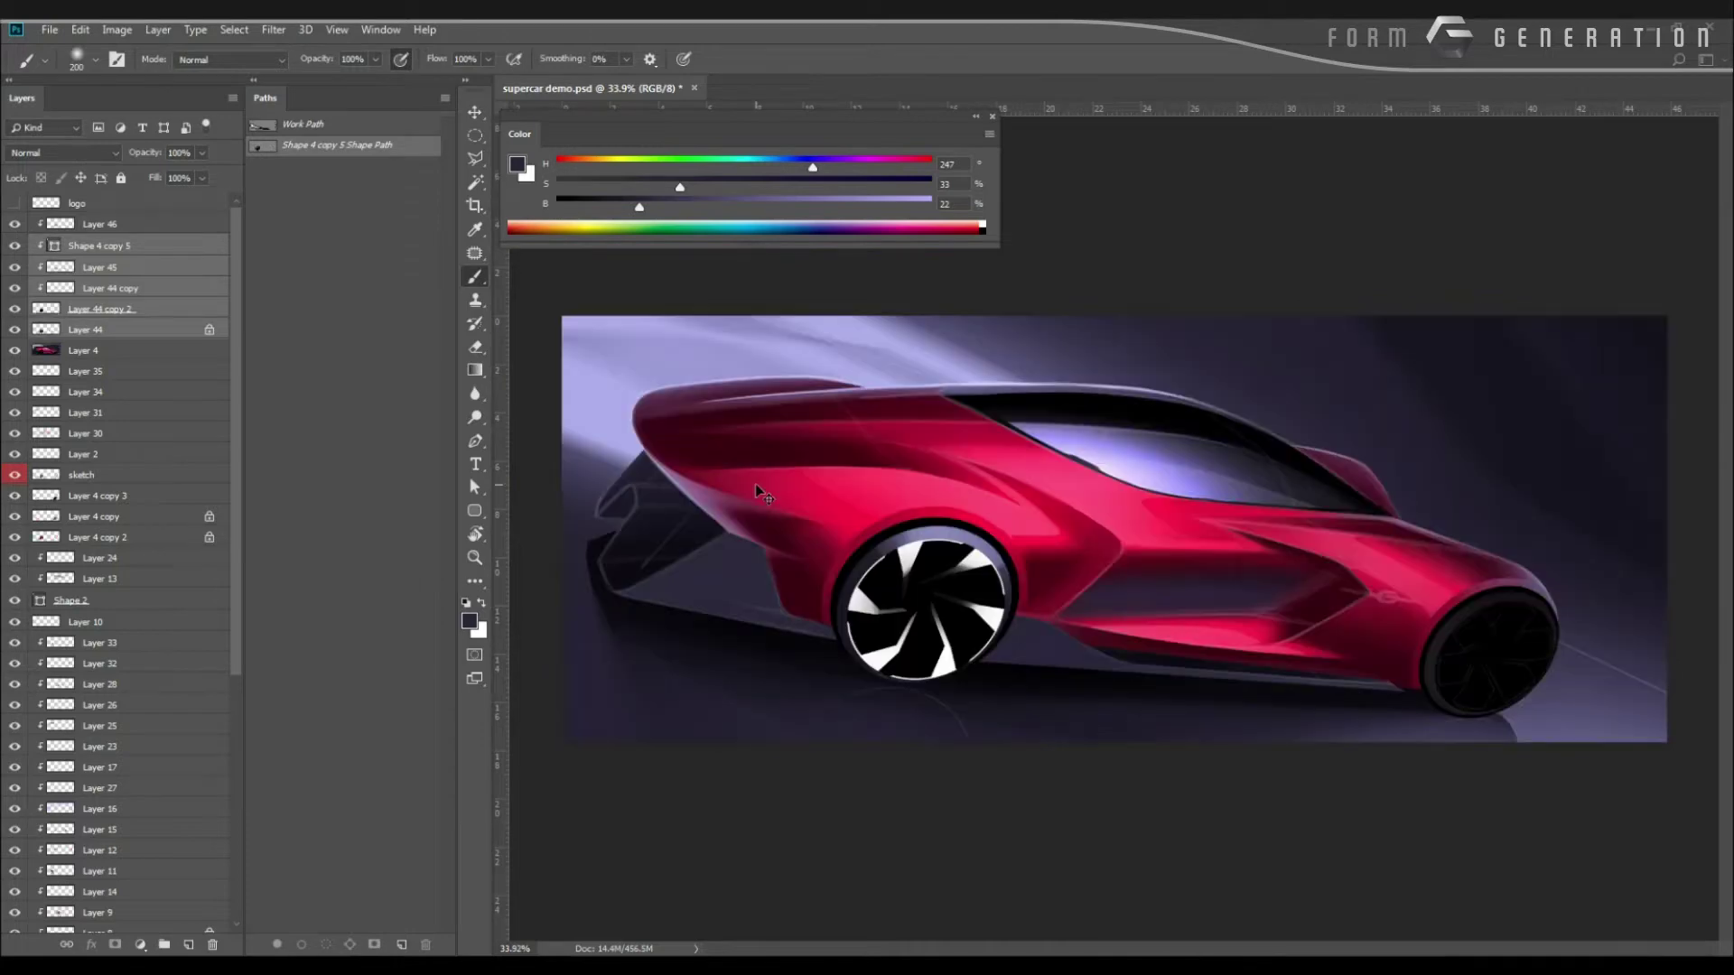
scroll(723, 464, down, 2)
scroll(727, 475, down, 3)
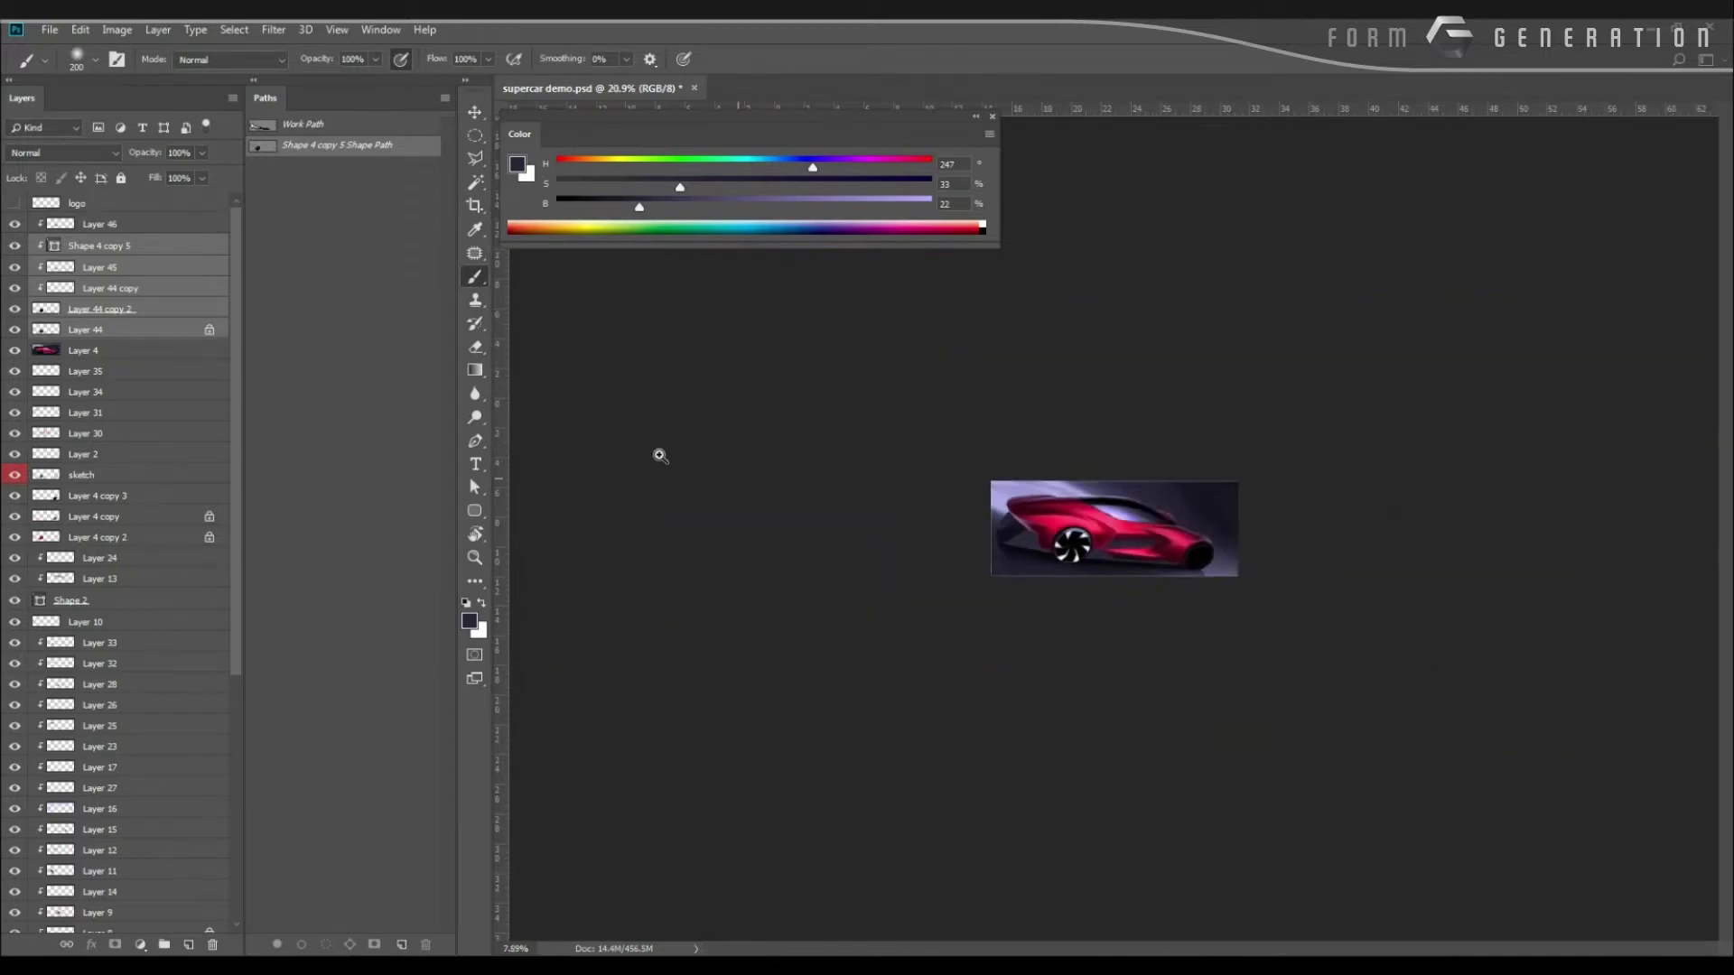
scroll(701, 465, up, 5)
key(v)
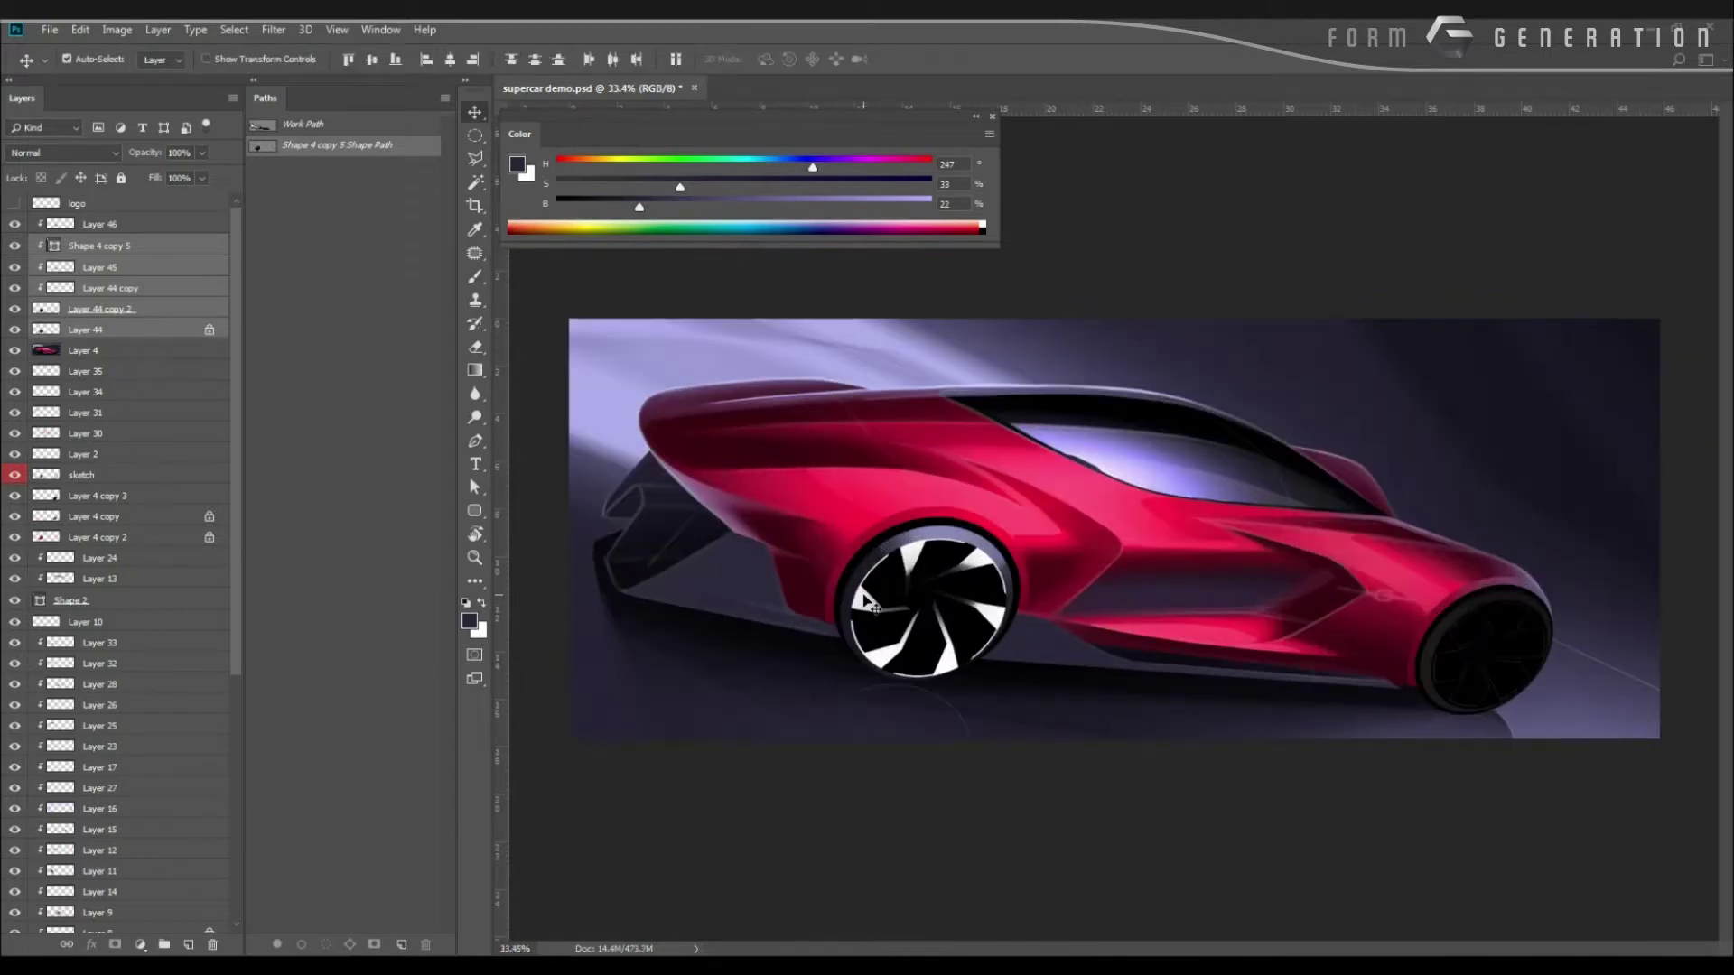
click(869, 603)
scroll(796, 521, down, 3)
scroll(786, 512, up, 3)
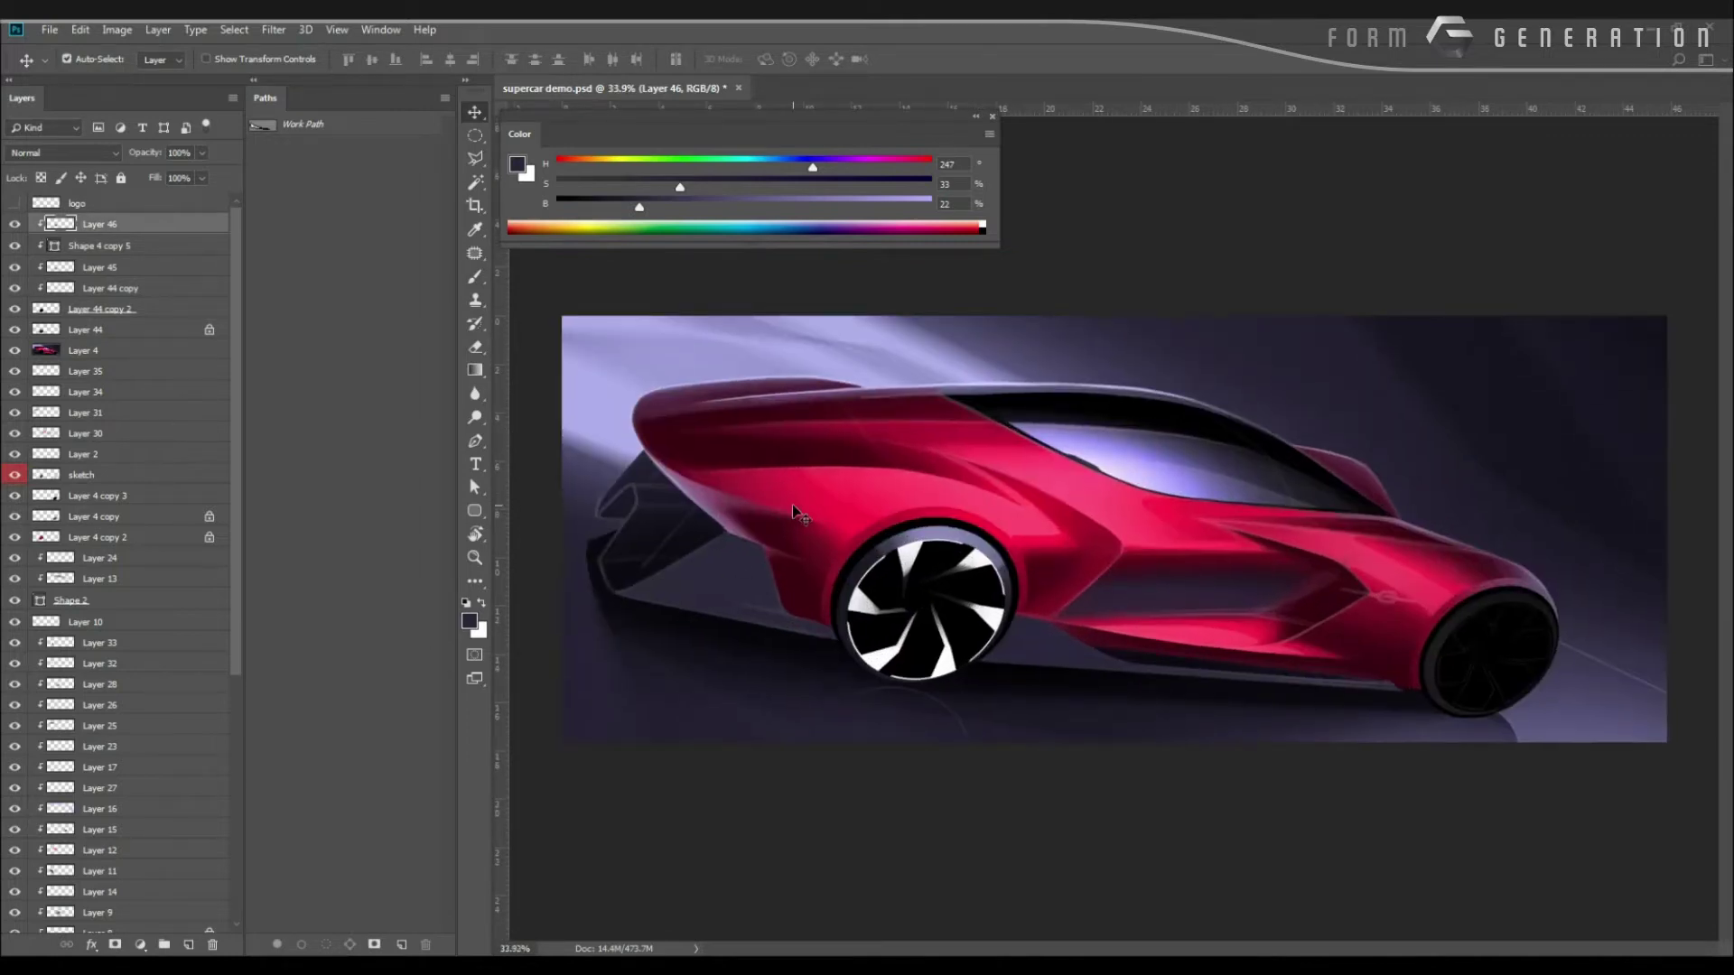
Group the rim layers from Layer 46 down to Layer 44 copy 2, leaving Layer 44 out of the group.
shift+click(107, 316)
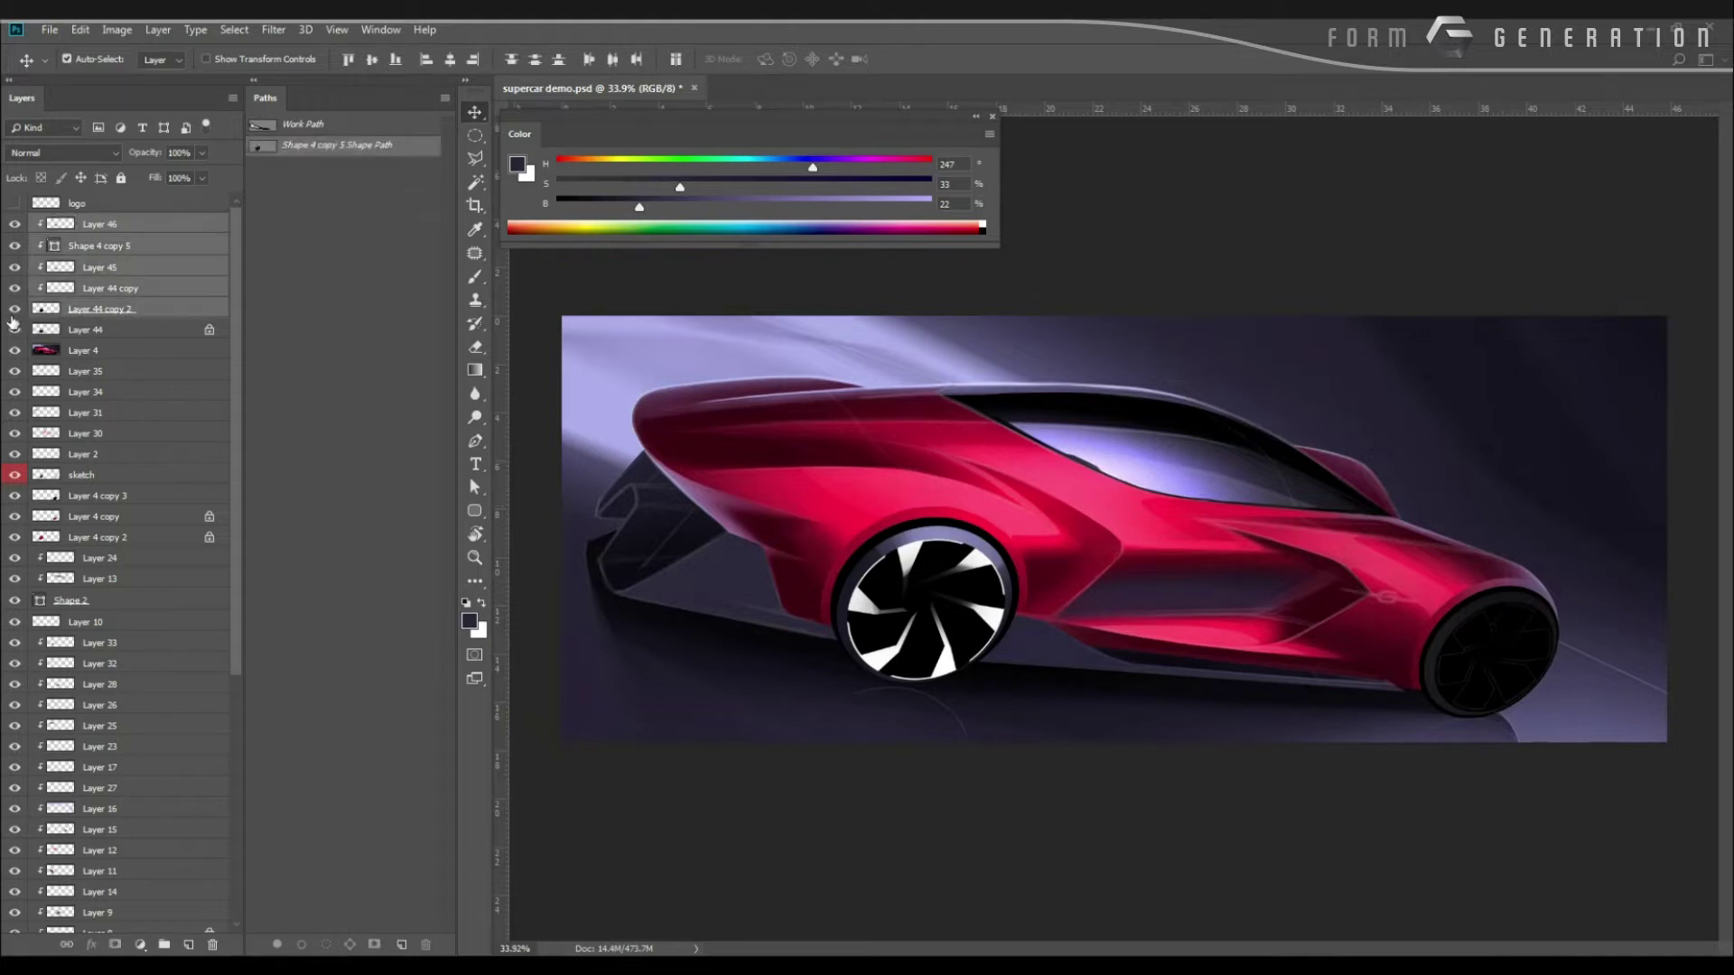
shift+click(145, 334)
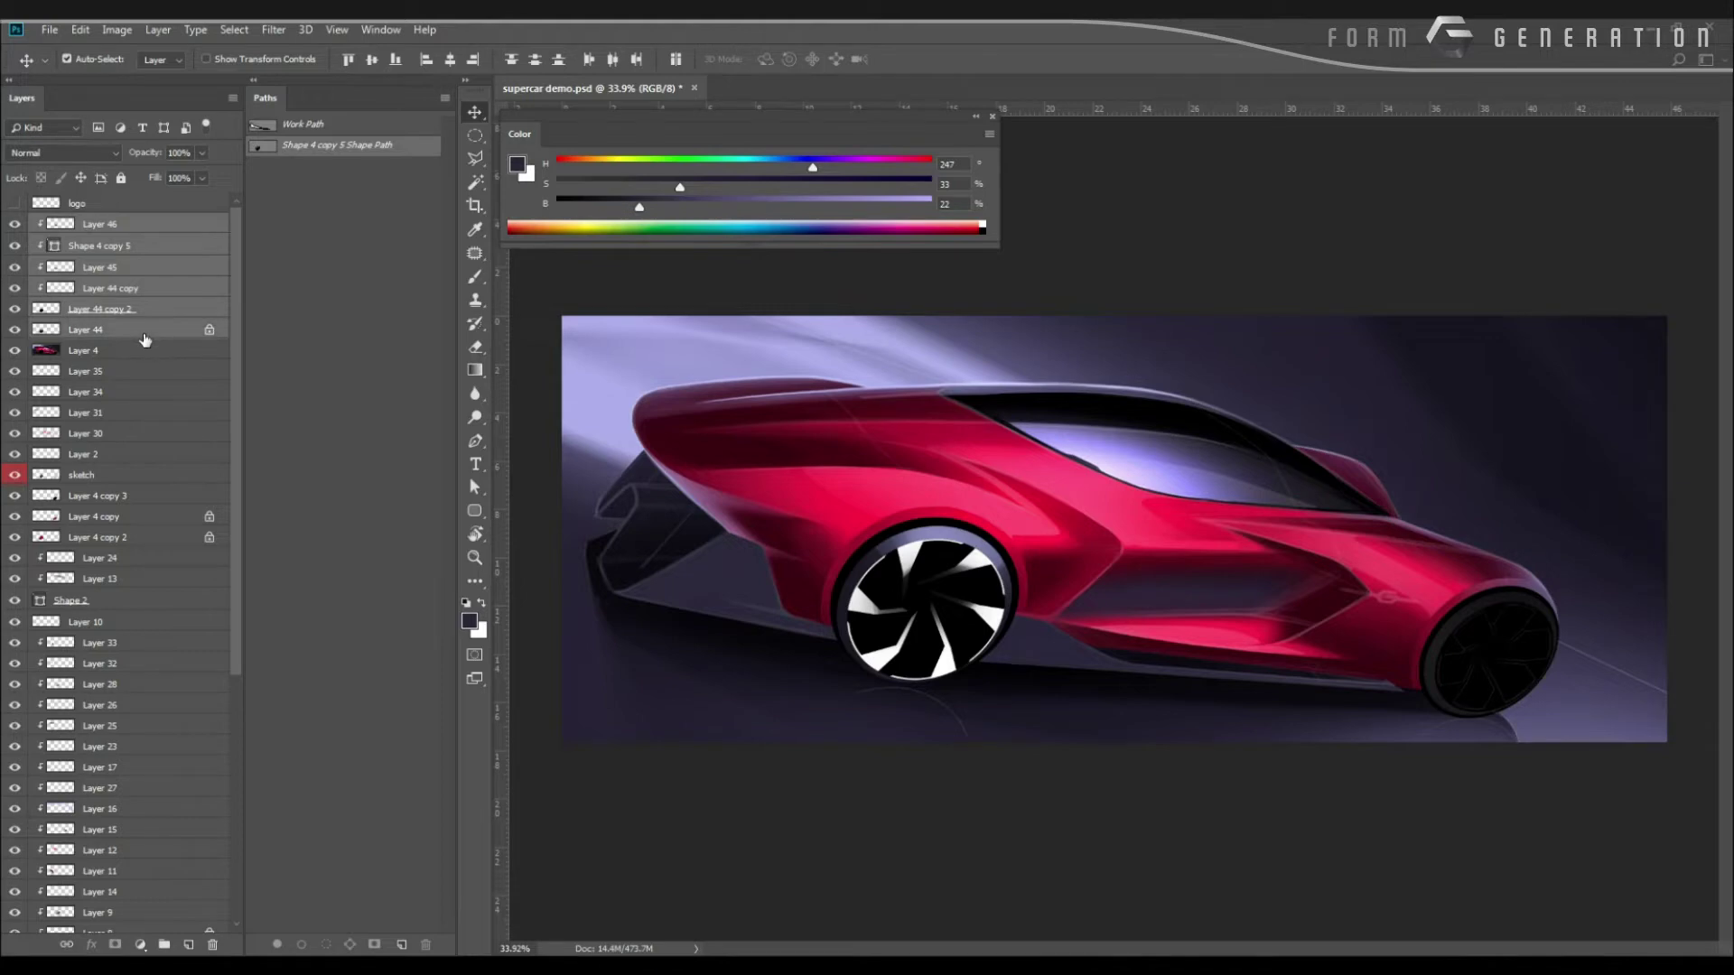
ctrl+click(141, 335)
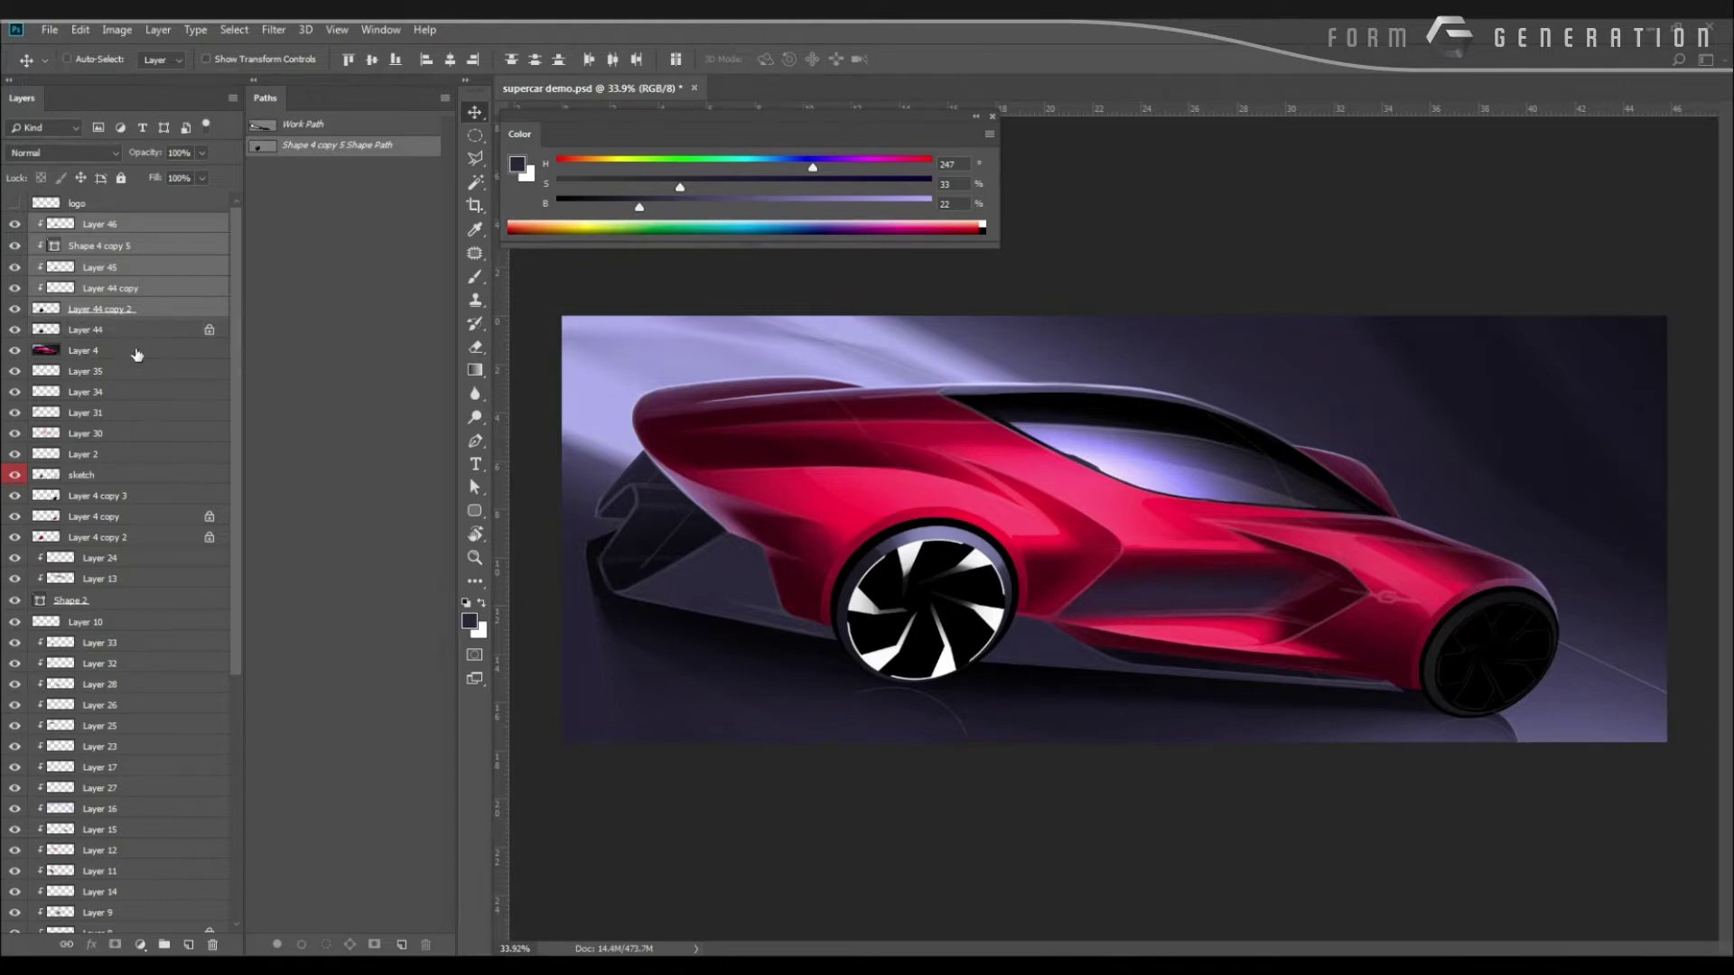
key(ctrl+g)
Try duplicating the rim group and scaling the copy to about 76.5% over the front wheel.
key(ctrl+j)
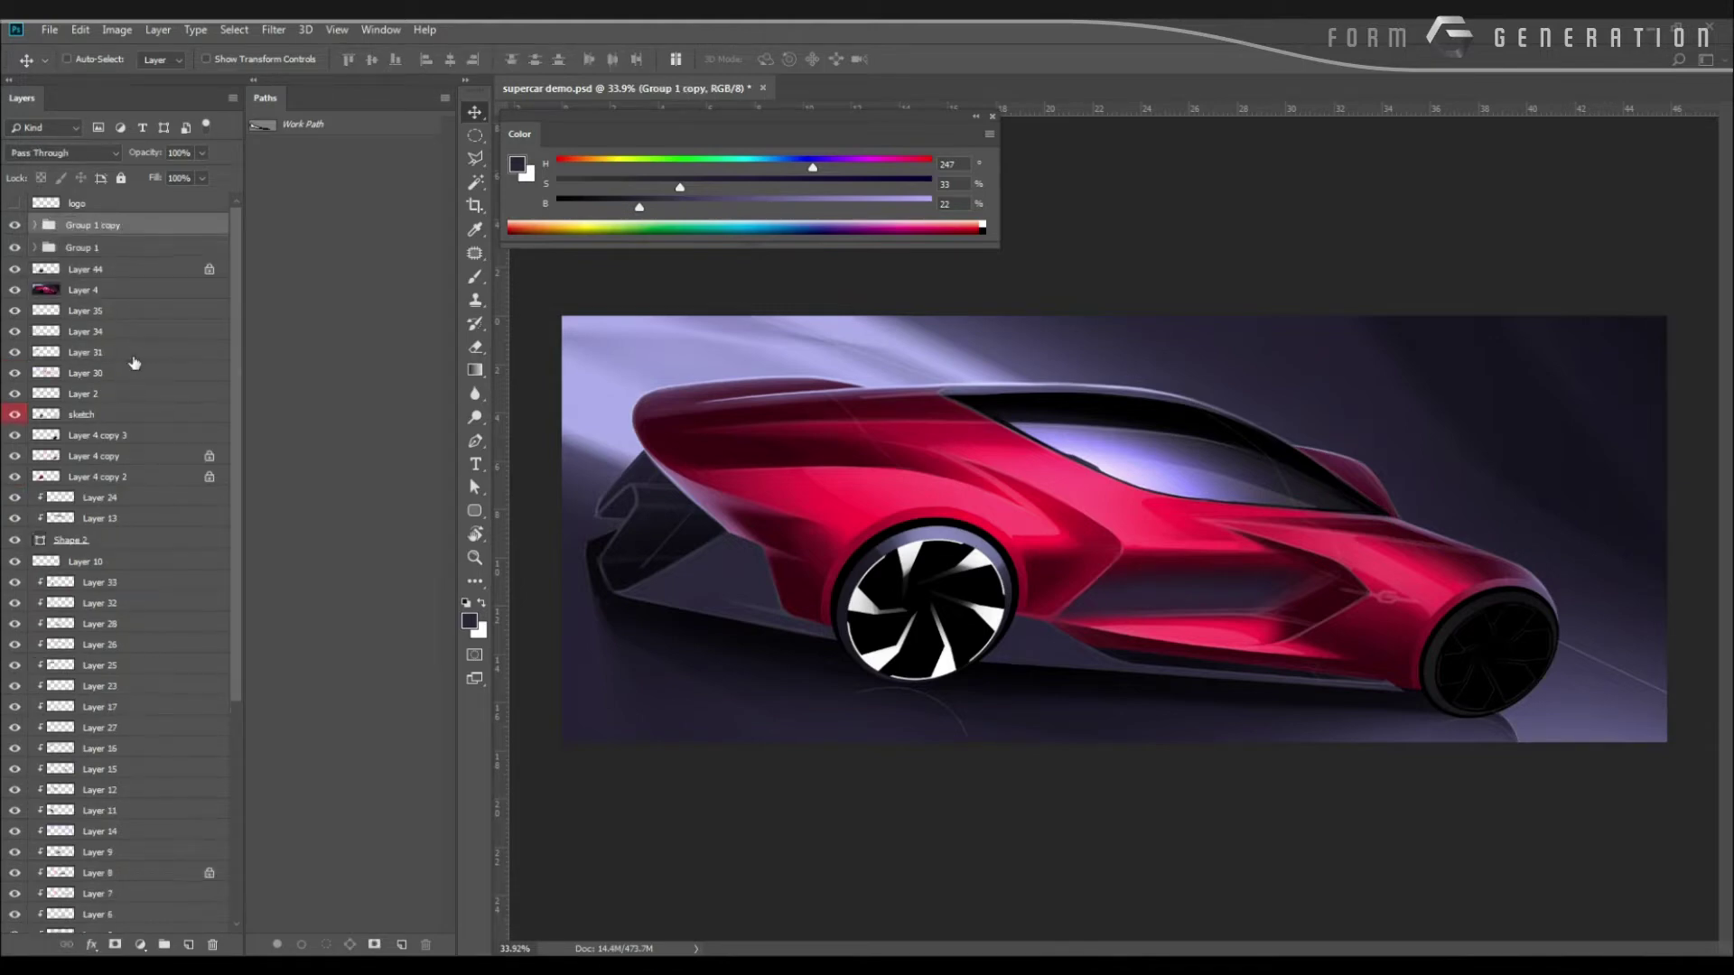
key(ctrl+t)
drag(903, 637, 1474, 678)
drag(1391, 572, 1416, 593)
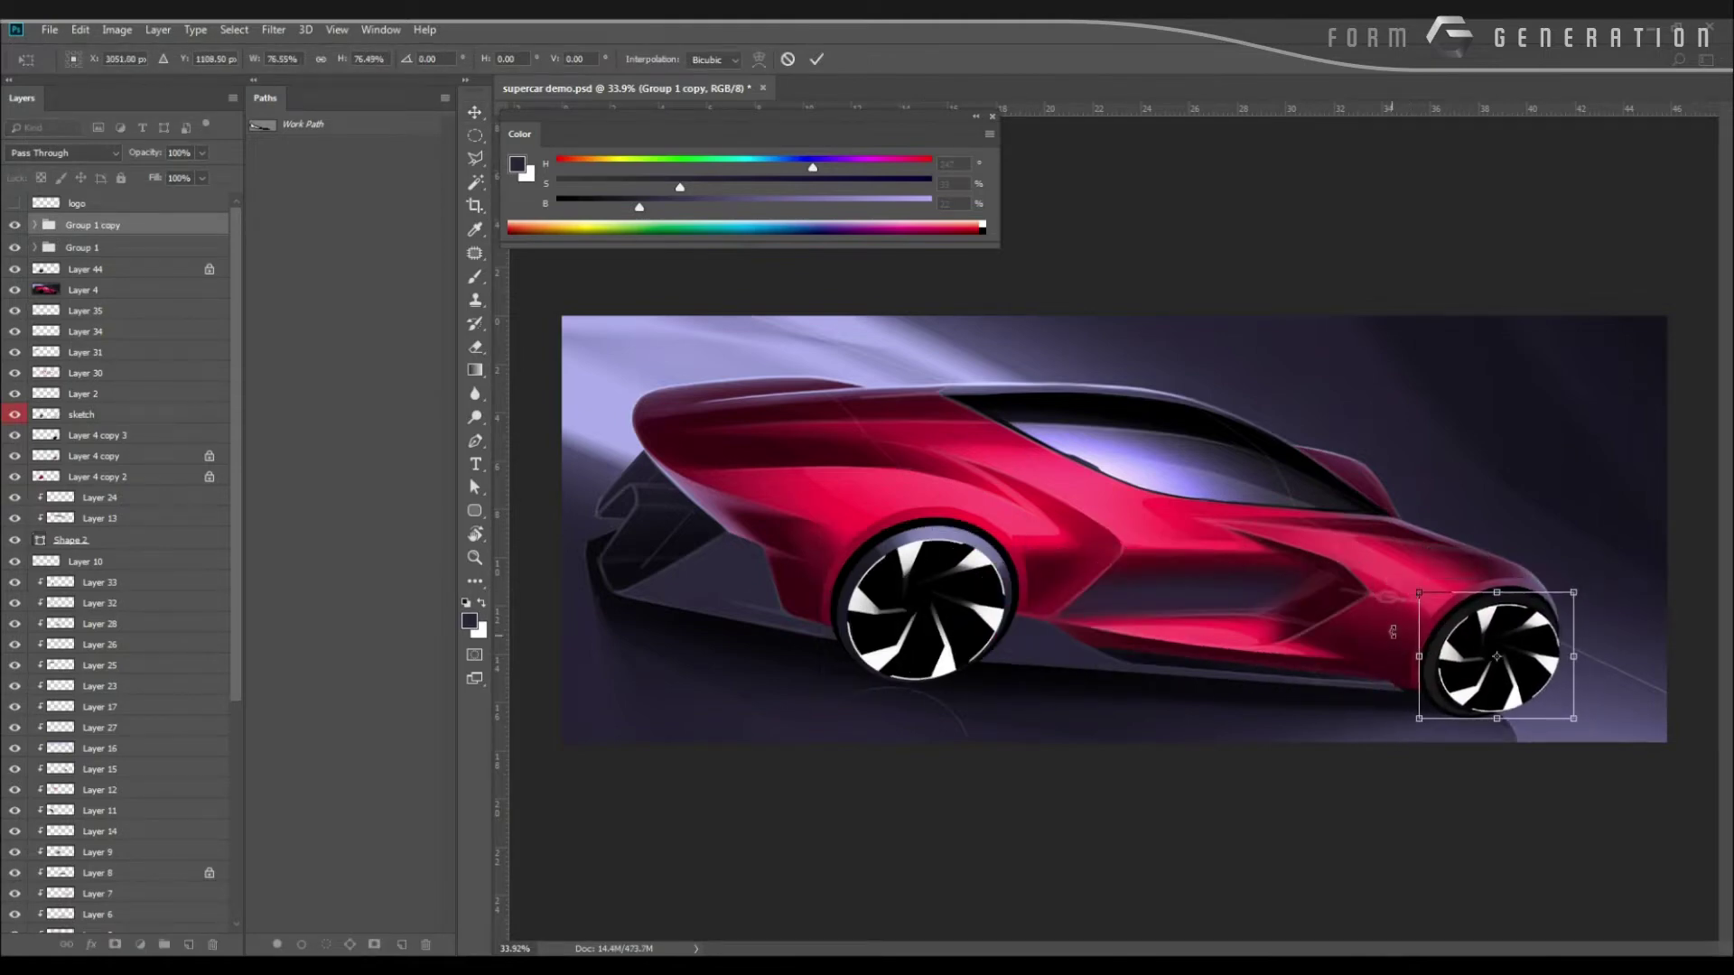
key(Return)
key(Delete)
Toggle Layer 44's visibility to check the rear tyre, and refine the tyre's fit with Free Transform.
click(15, 249)
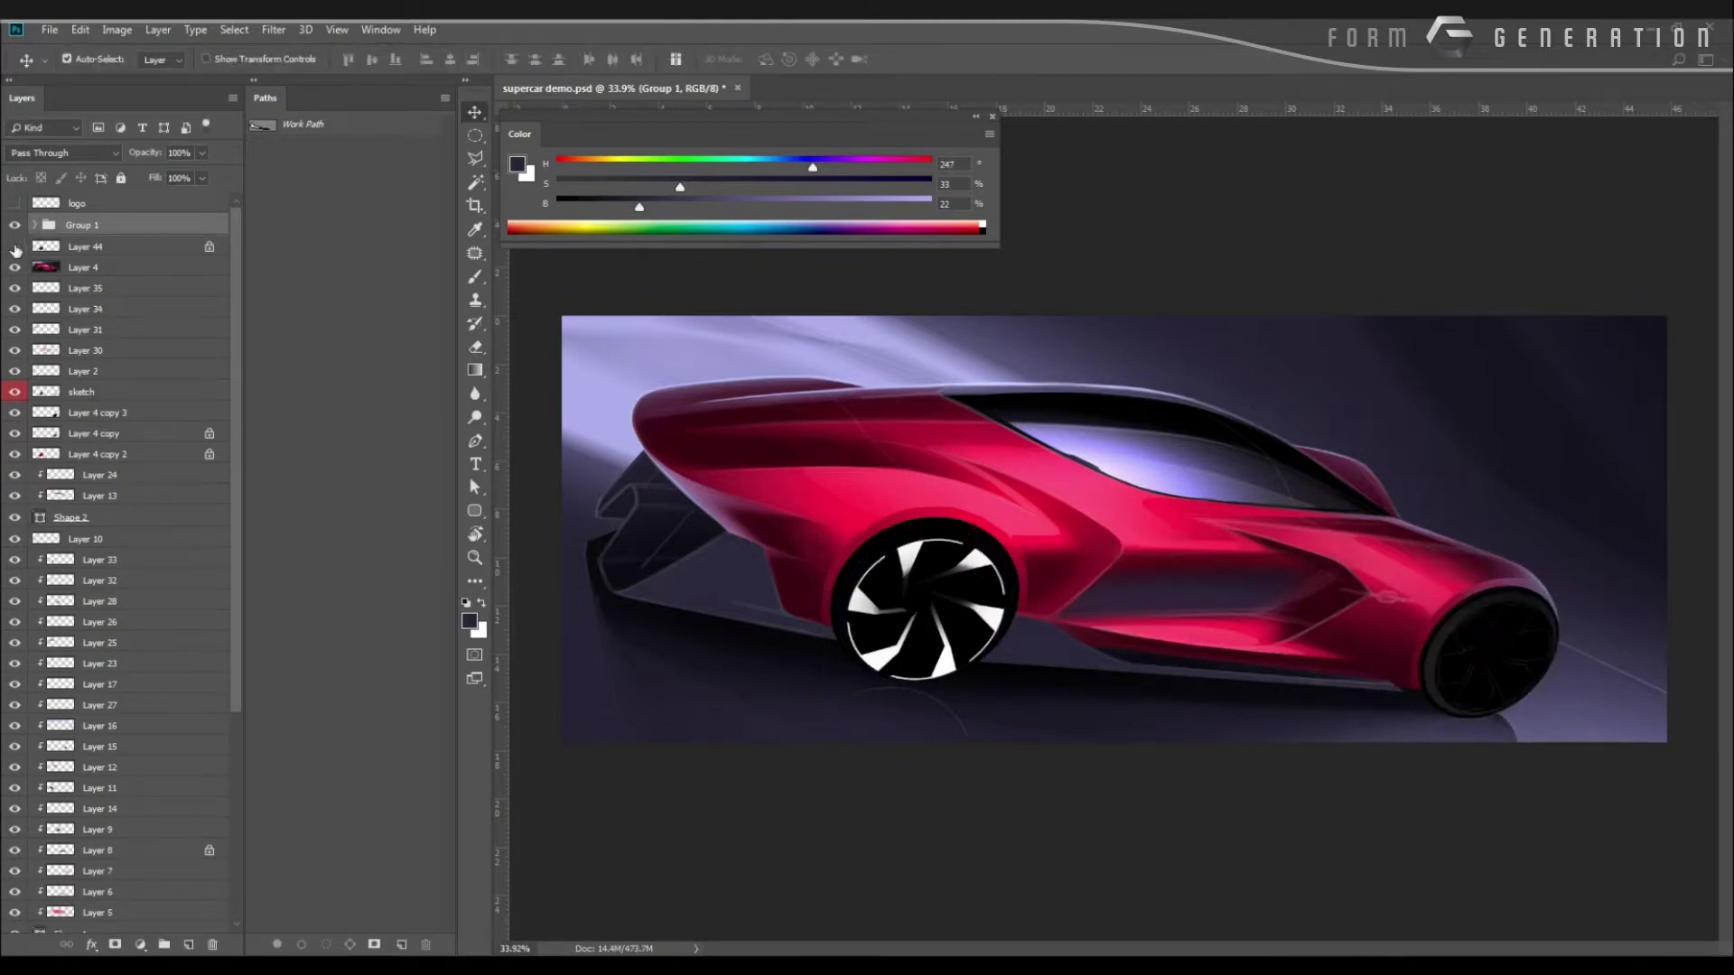
click(16, 248)
click(89, 254)
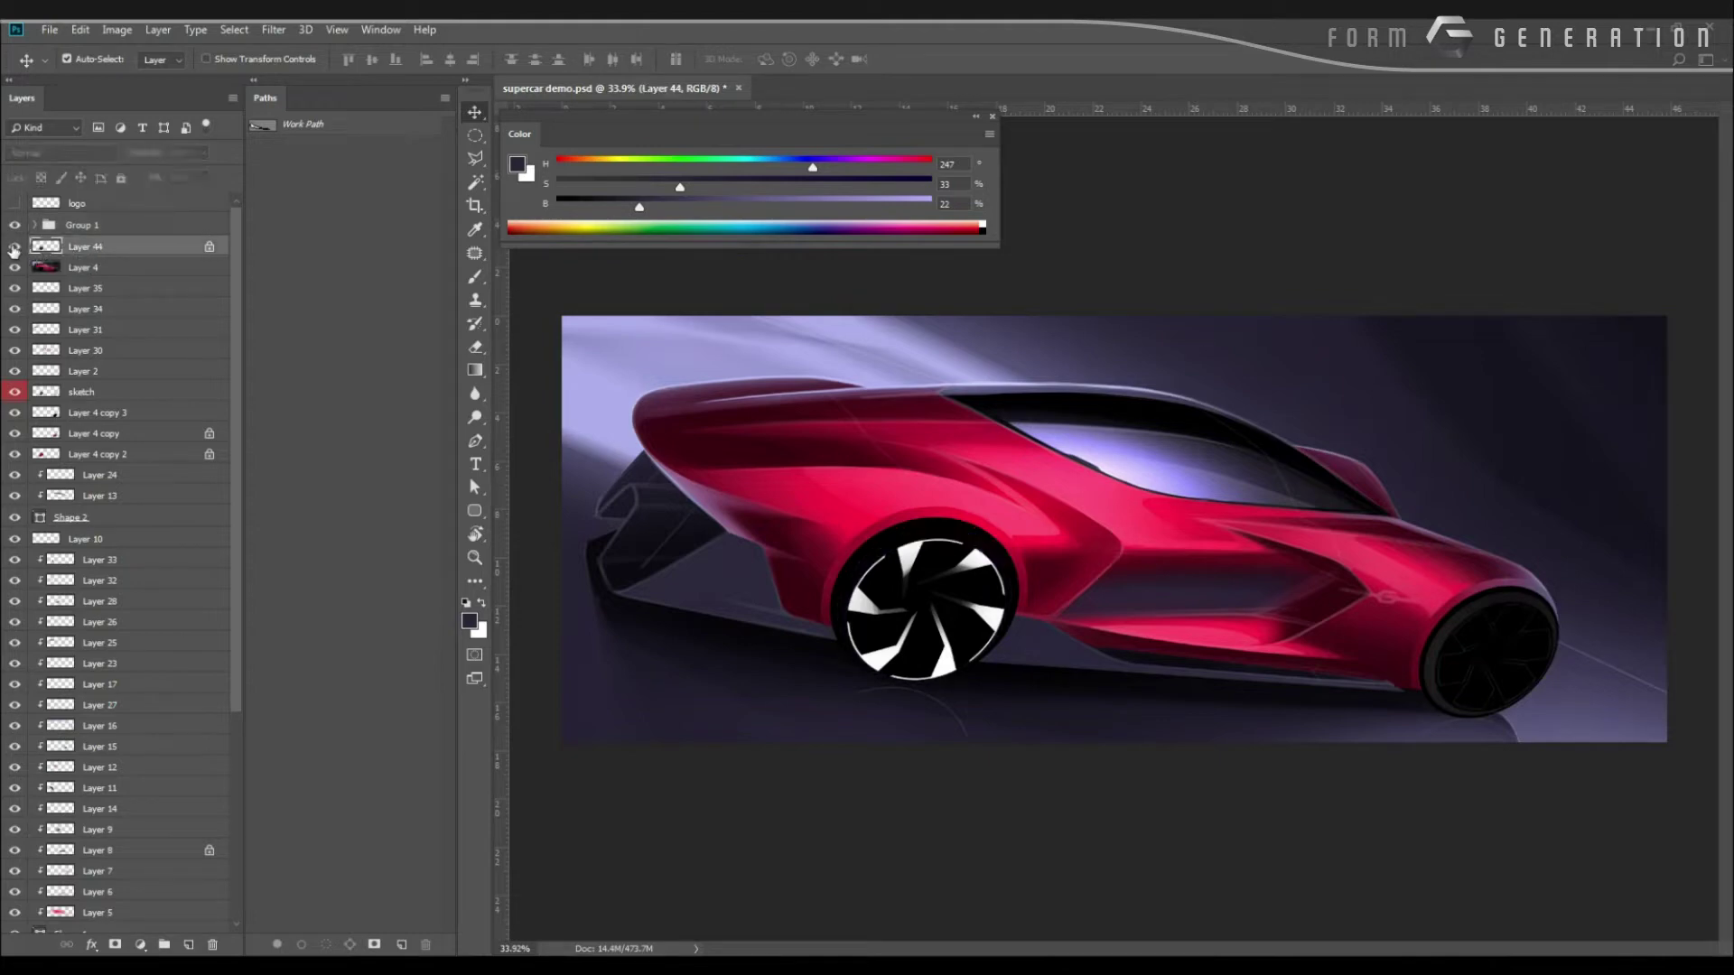
scroll(817, 416, up, 3)
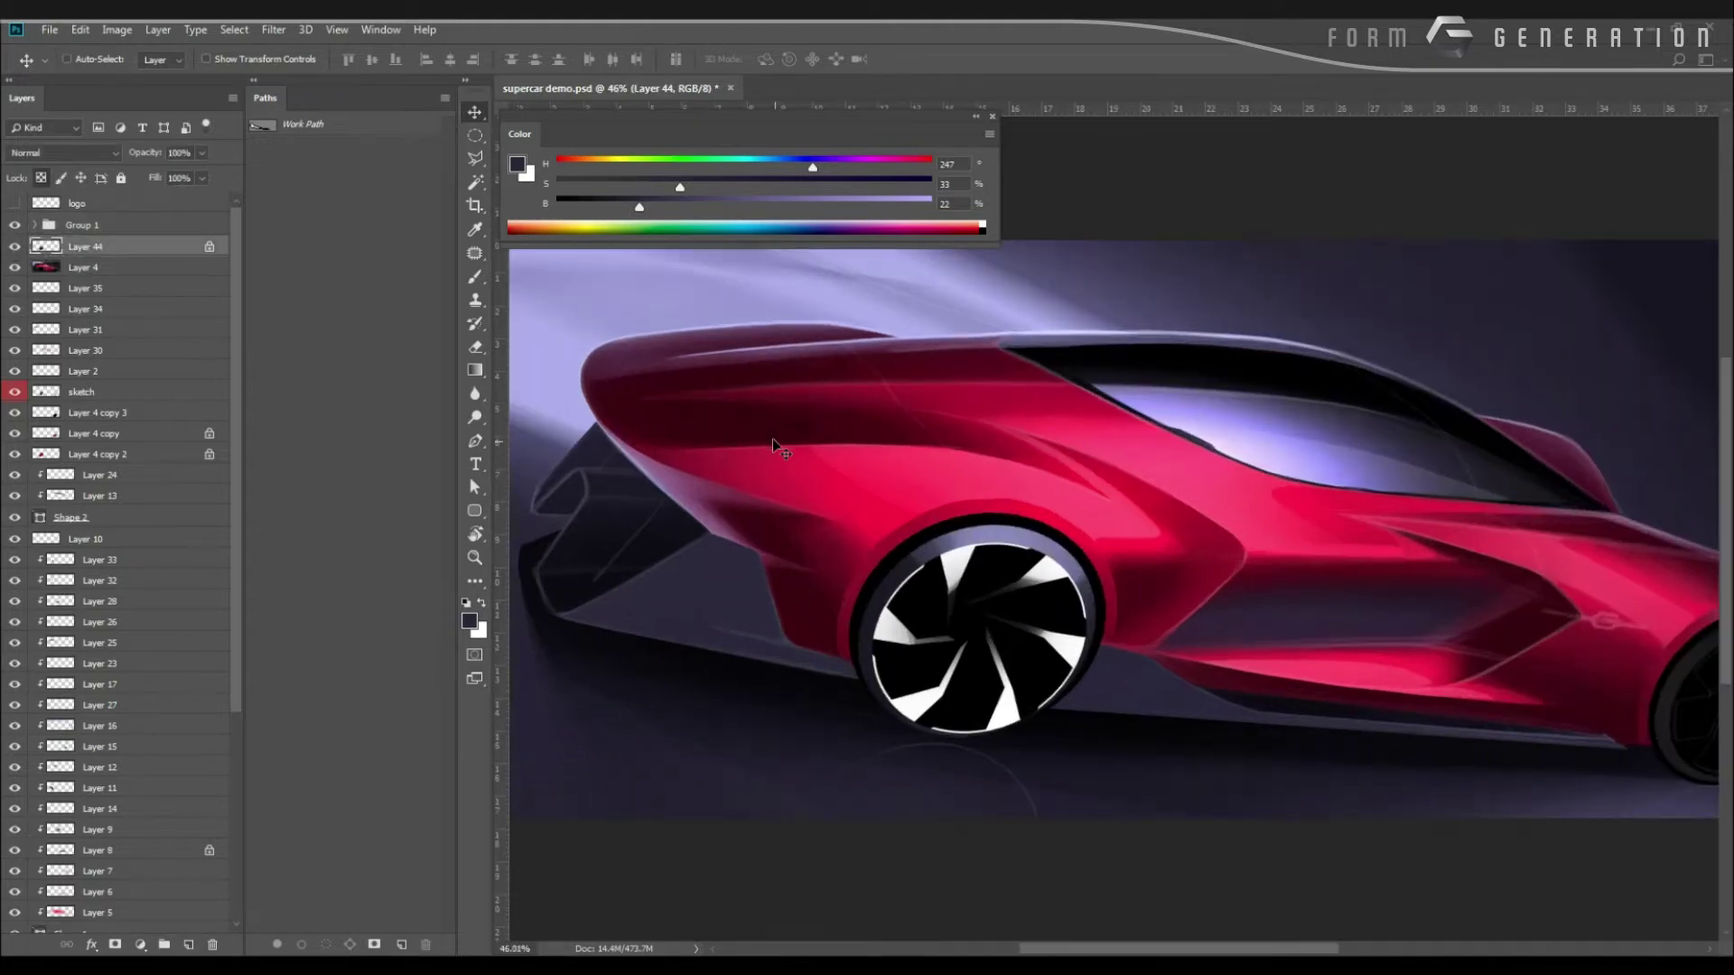
key(ctrl+t)
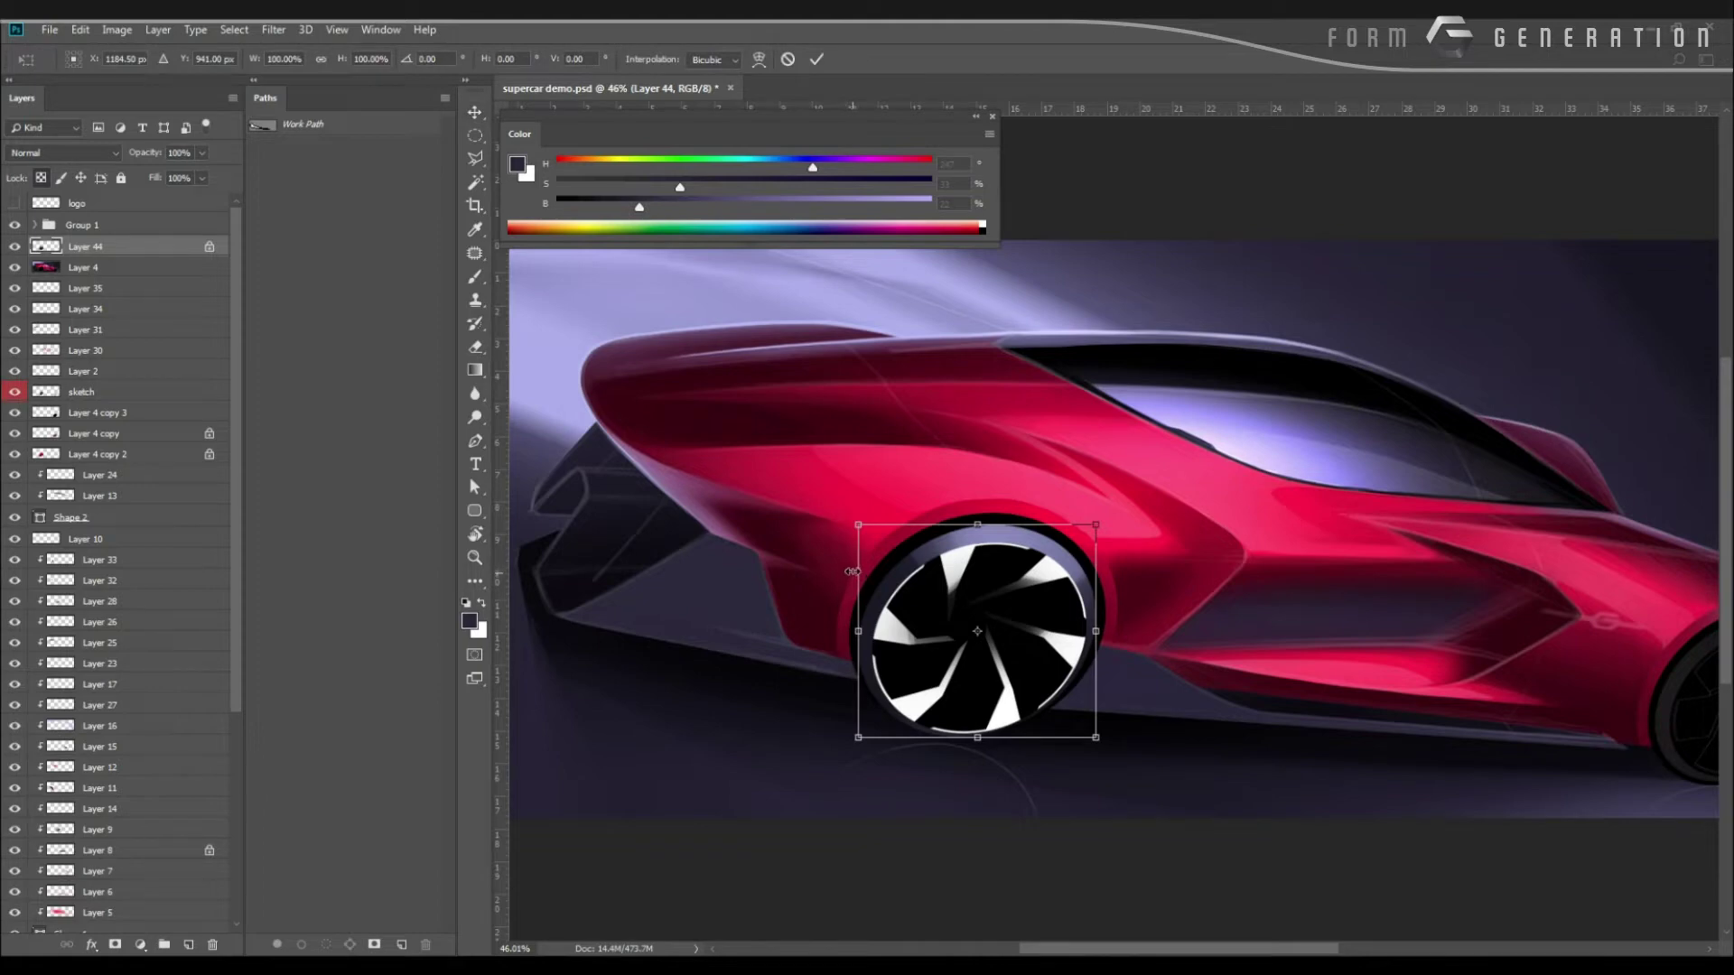
key(Return)
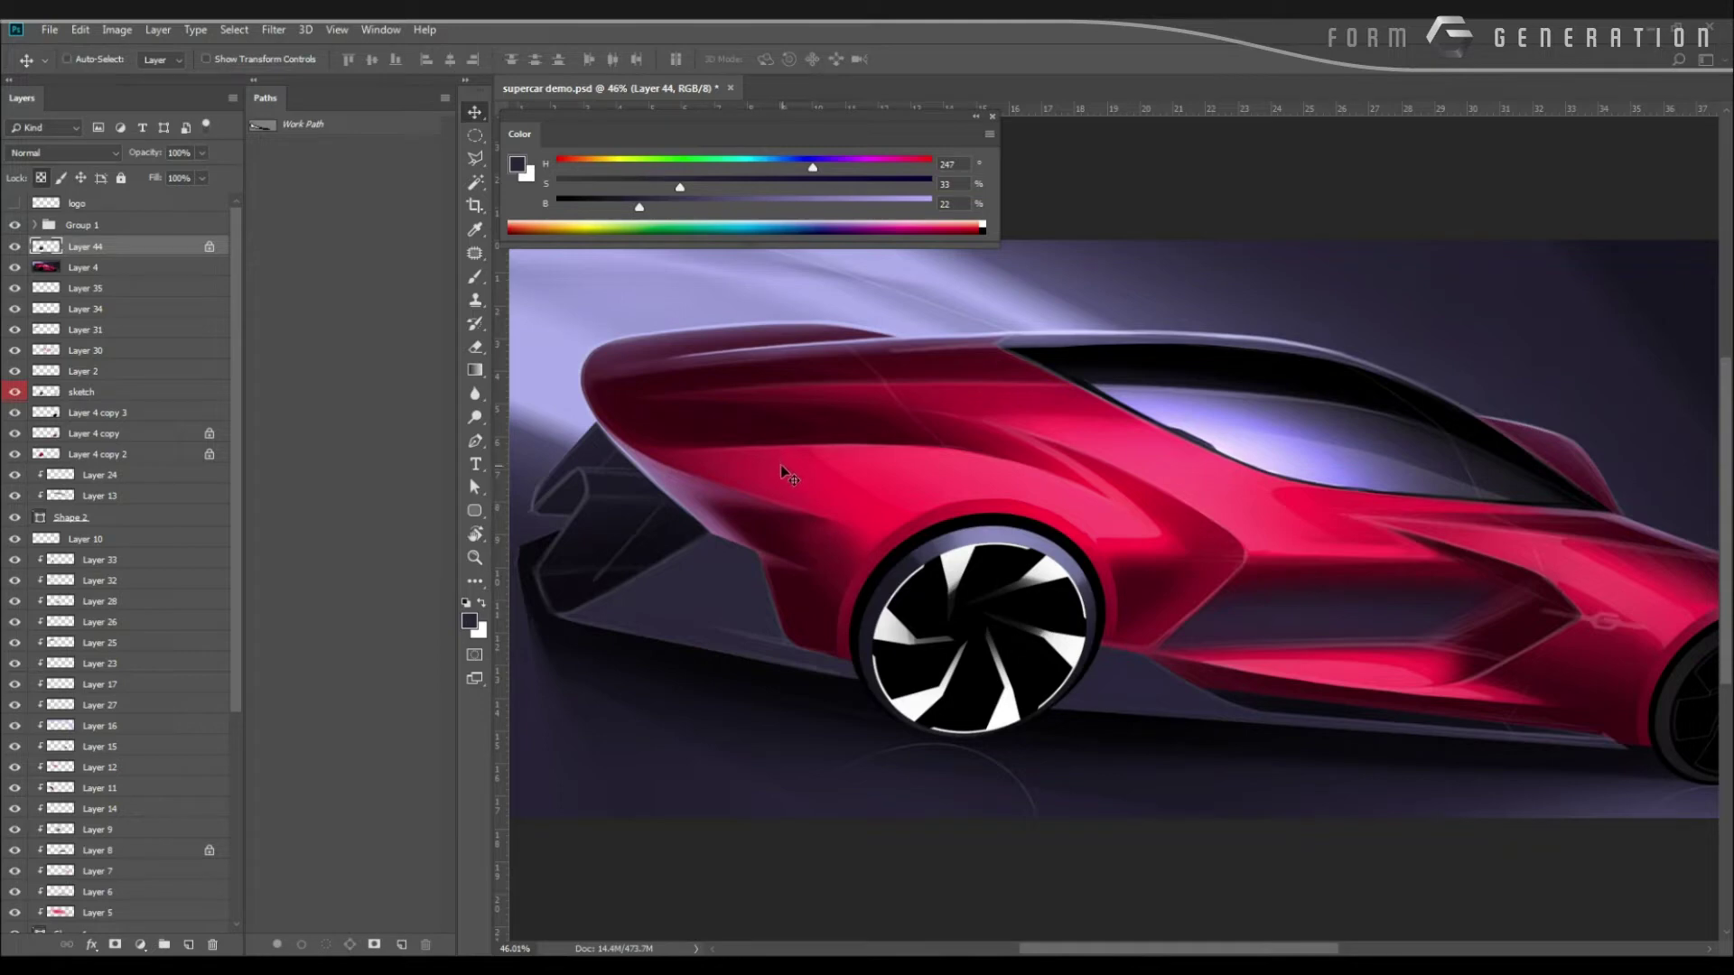
Duplicate Layer 44, darken the copy to black with Hue/Saturation and transform it to leave the lavender tyre edge showing.
key(ctrl+j)
key(ctrl+u)
key(Escape)
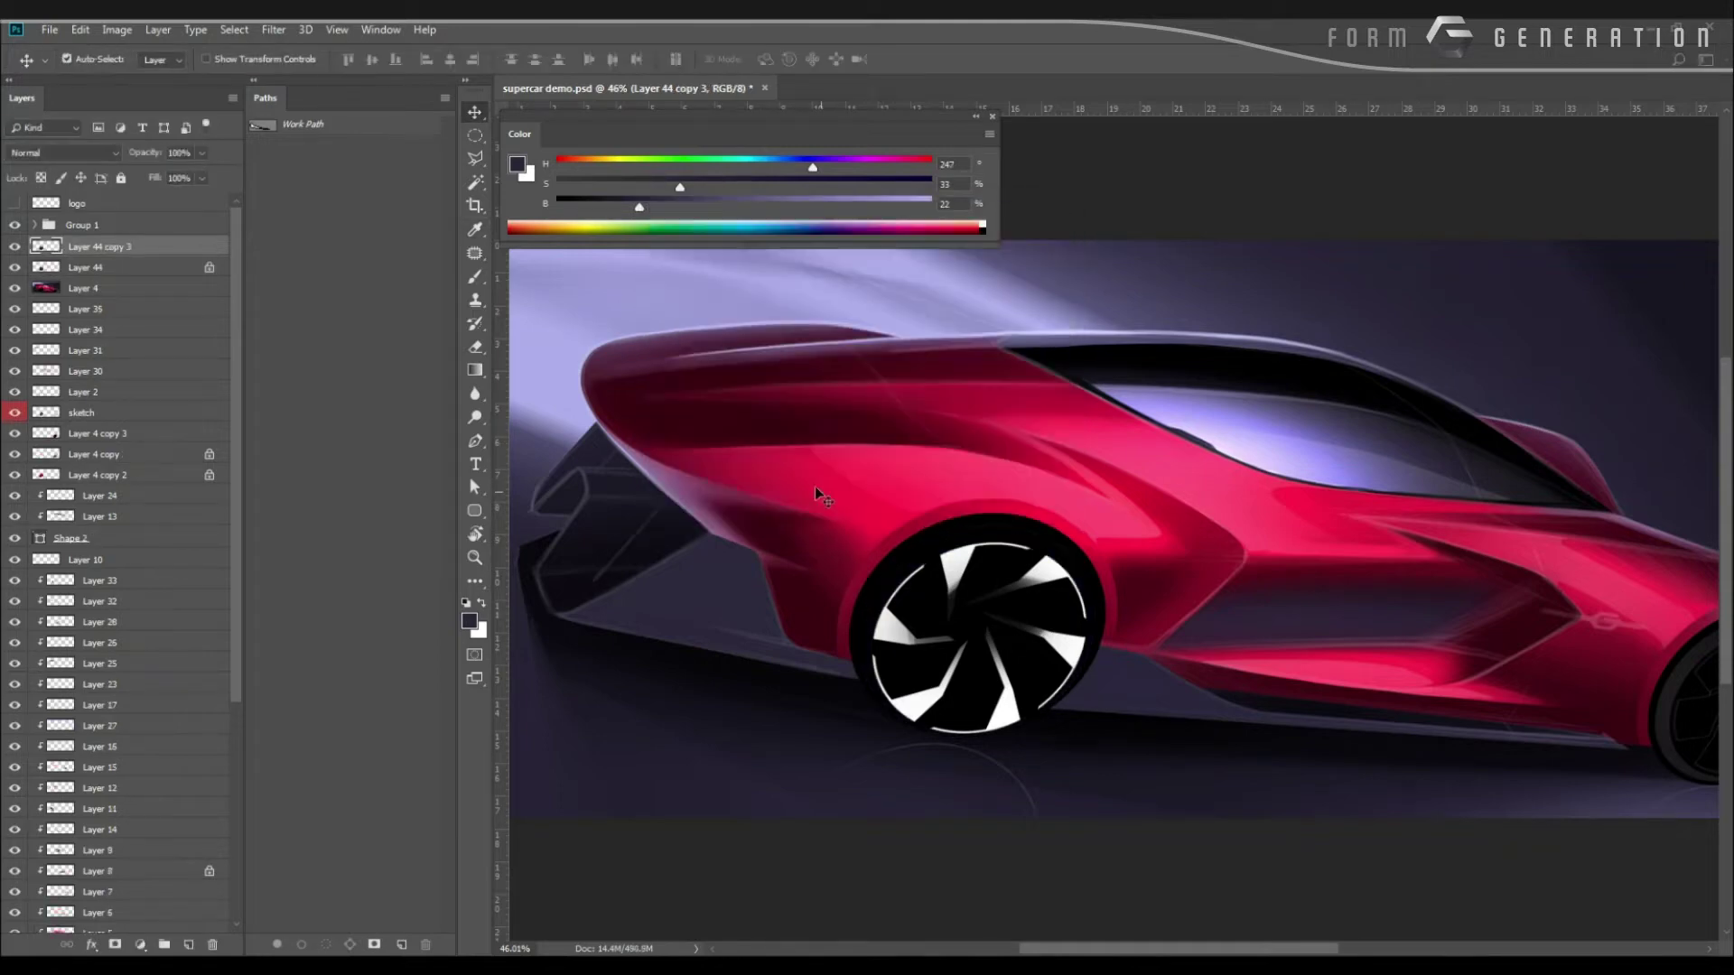
key(ctrl+t)
drag(861, 523, 720, 580)
key(Return)
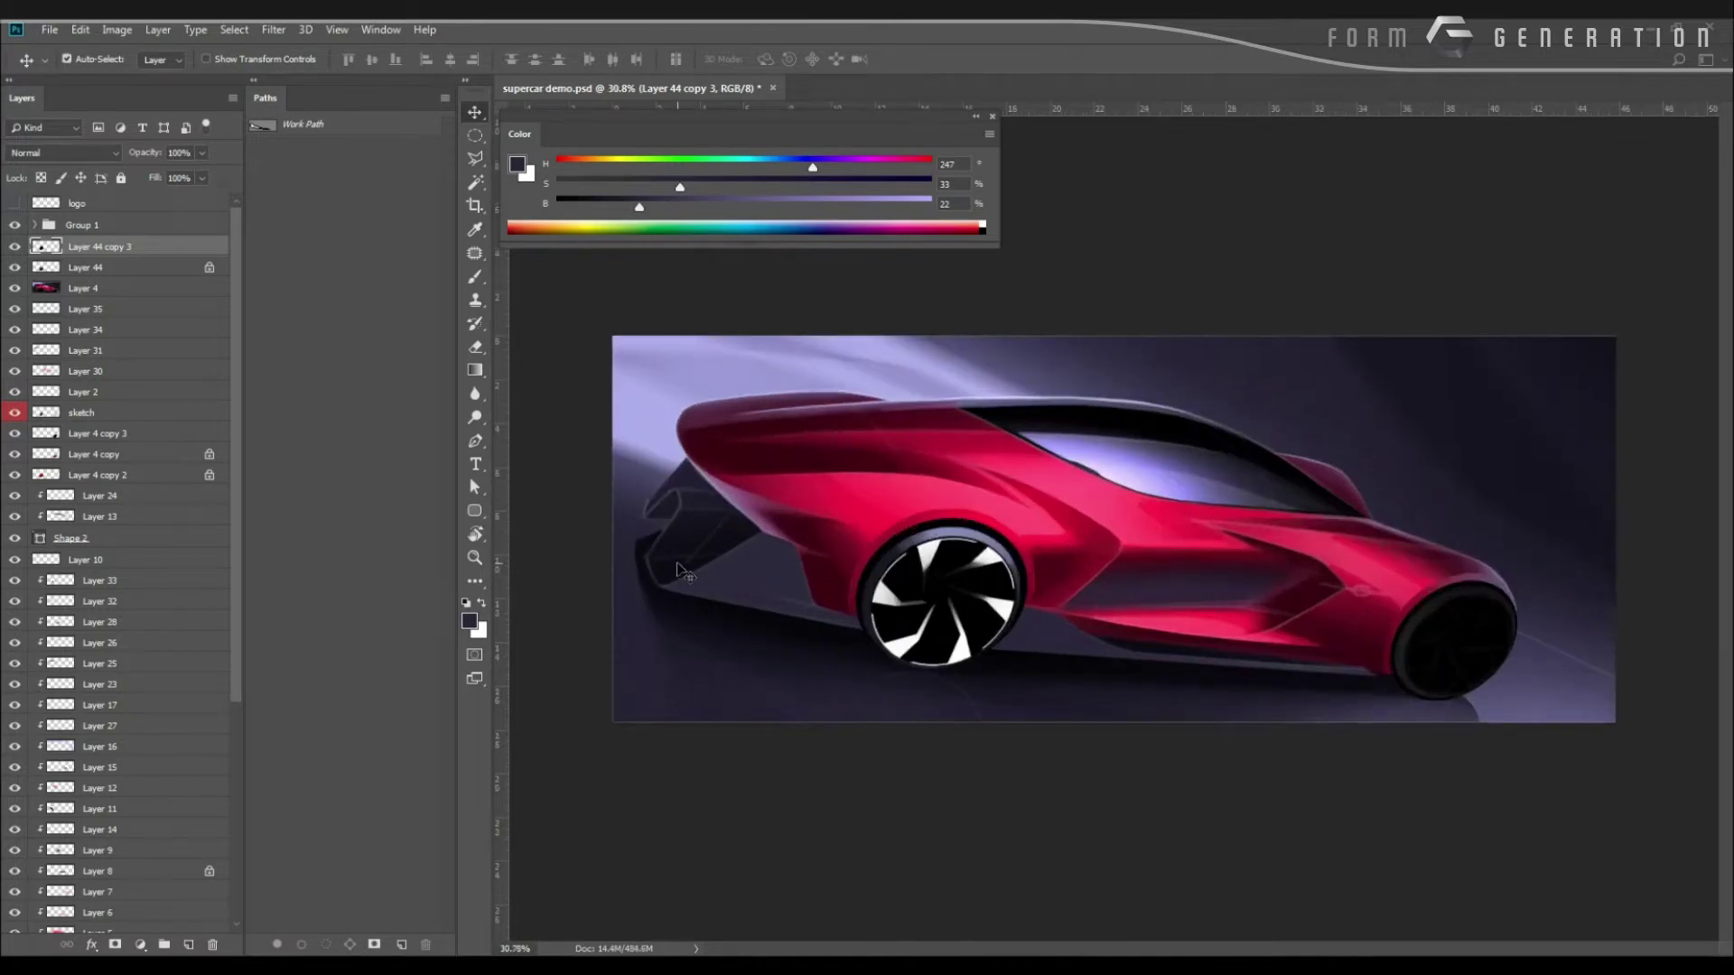
drag(757, 505, 672, 514)
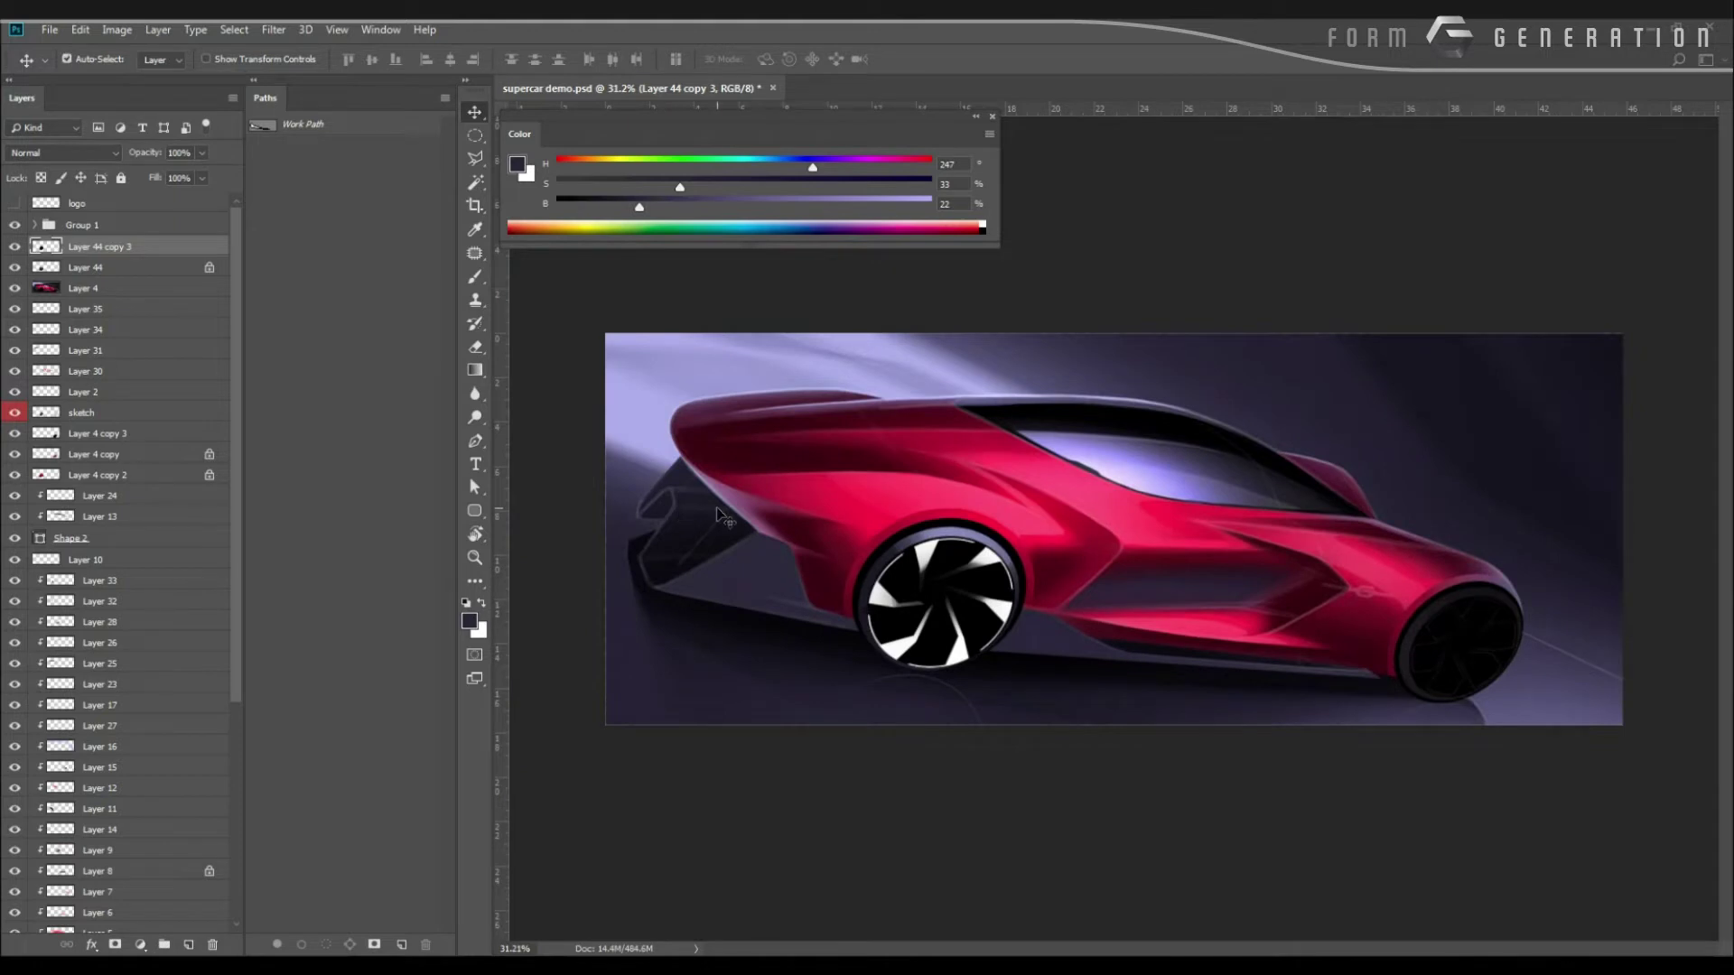
Move Layer 44 copy 3 into Group 1 beneath Layer 44 copy 2 and collapse the group.
shift+click(94, 234)
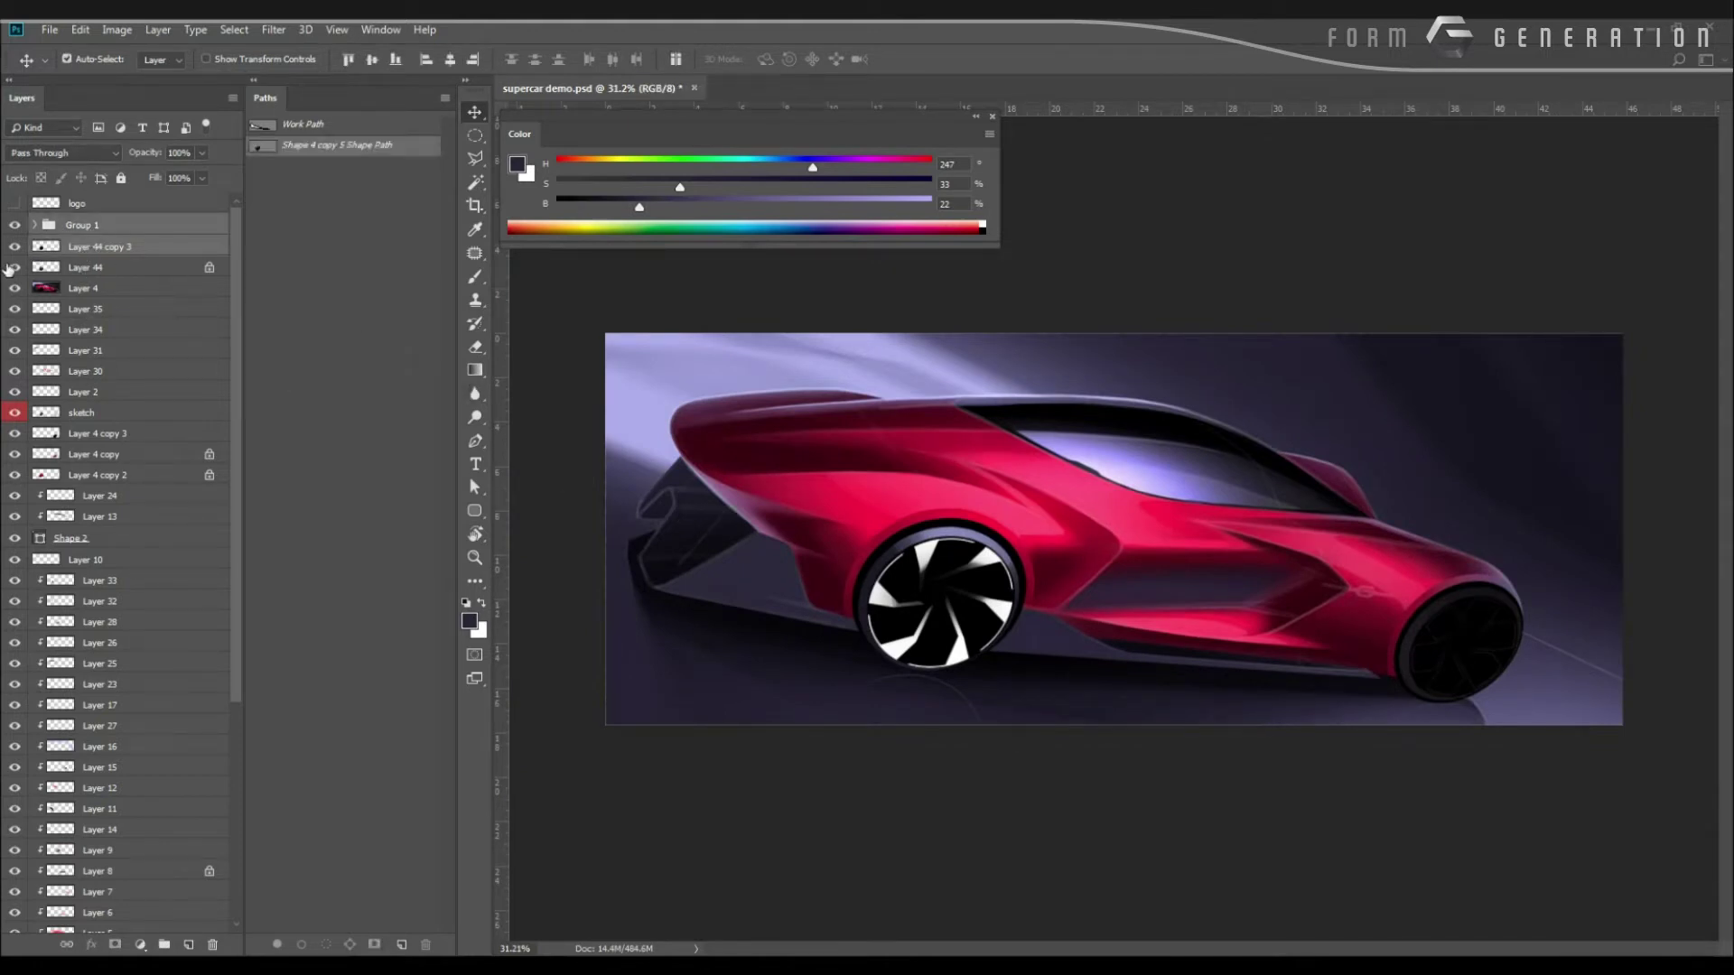
click(43, 228)
click(35, 225)
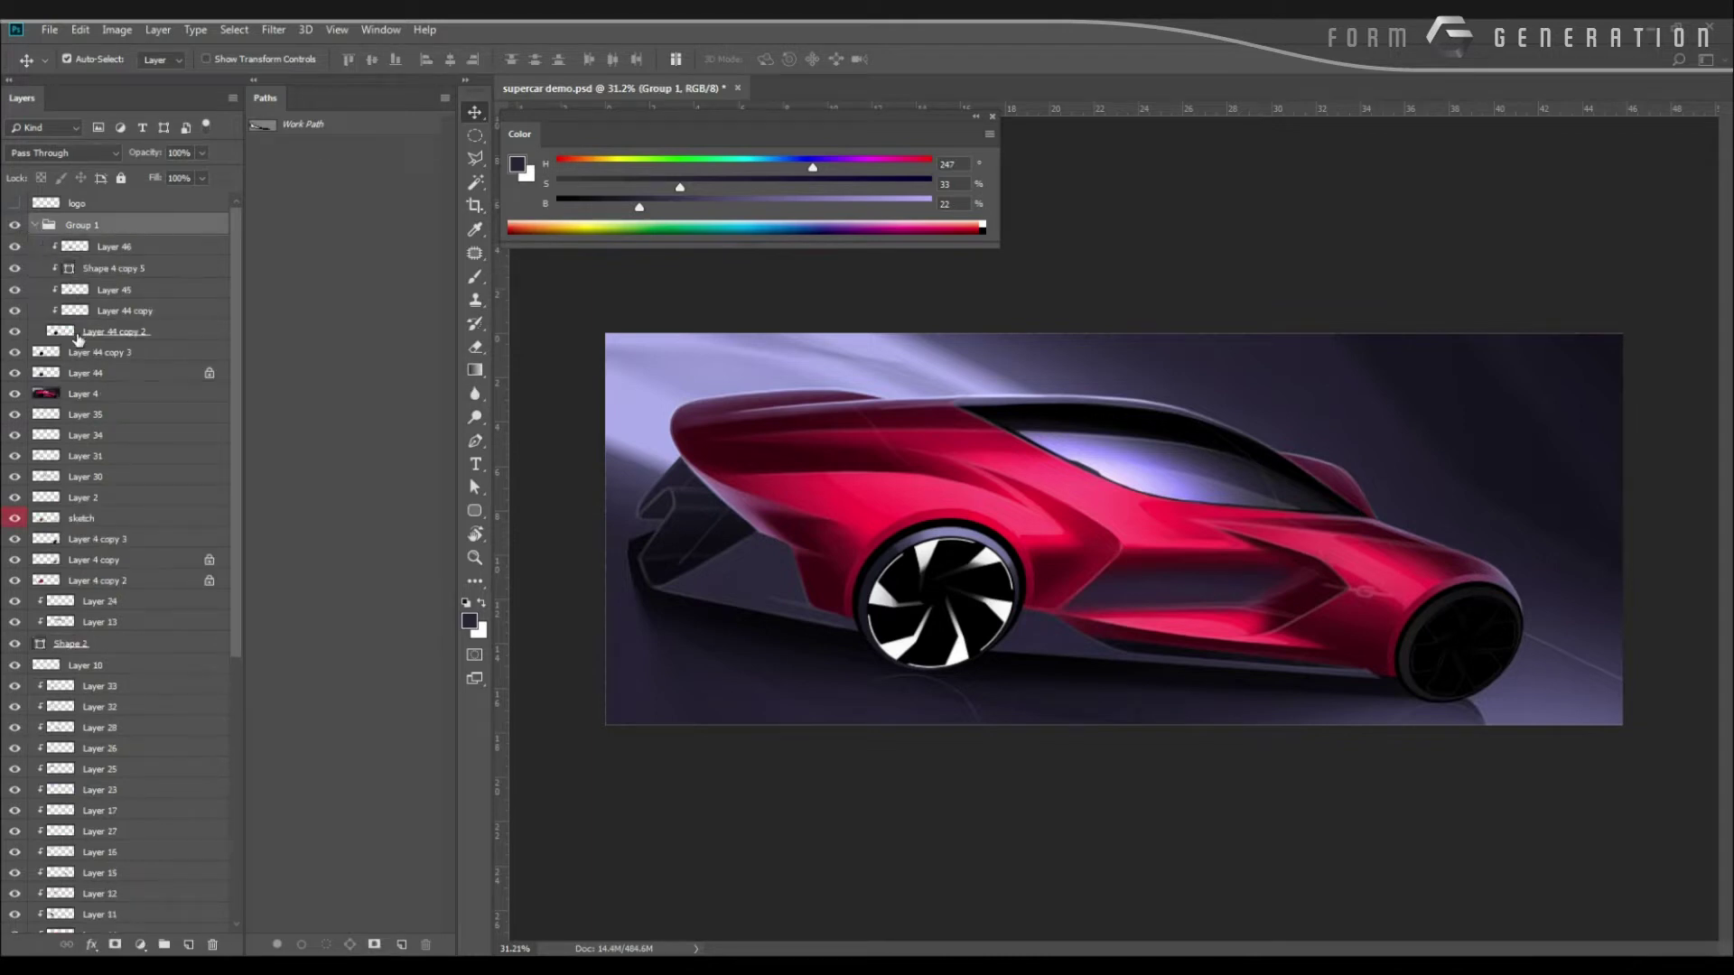
click(93, 354)
drag(104, 358, 99, 340)
click(74, 228)
click(35, 225)
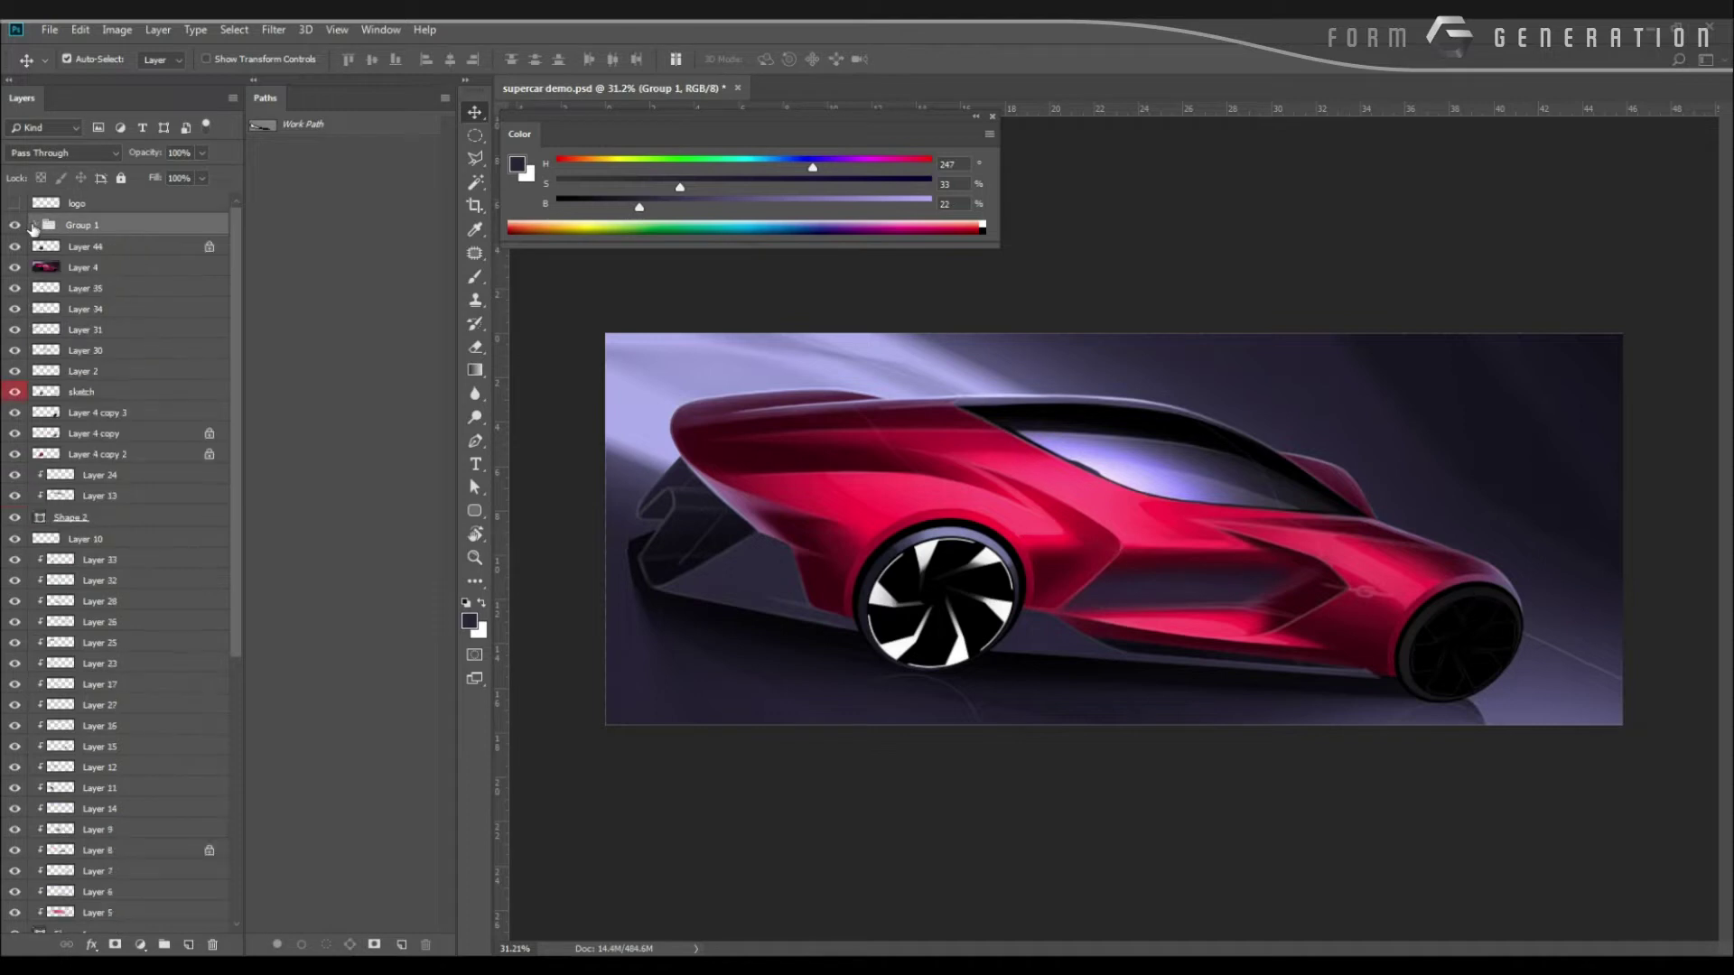
Try placing a duplicate of Group 1 on the front wheel, discard it and select Layer 44.
key(ctrl+j)
key(ctrl+t)
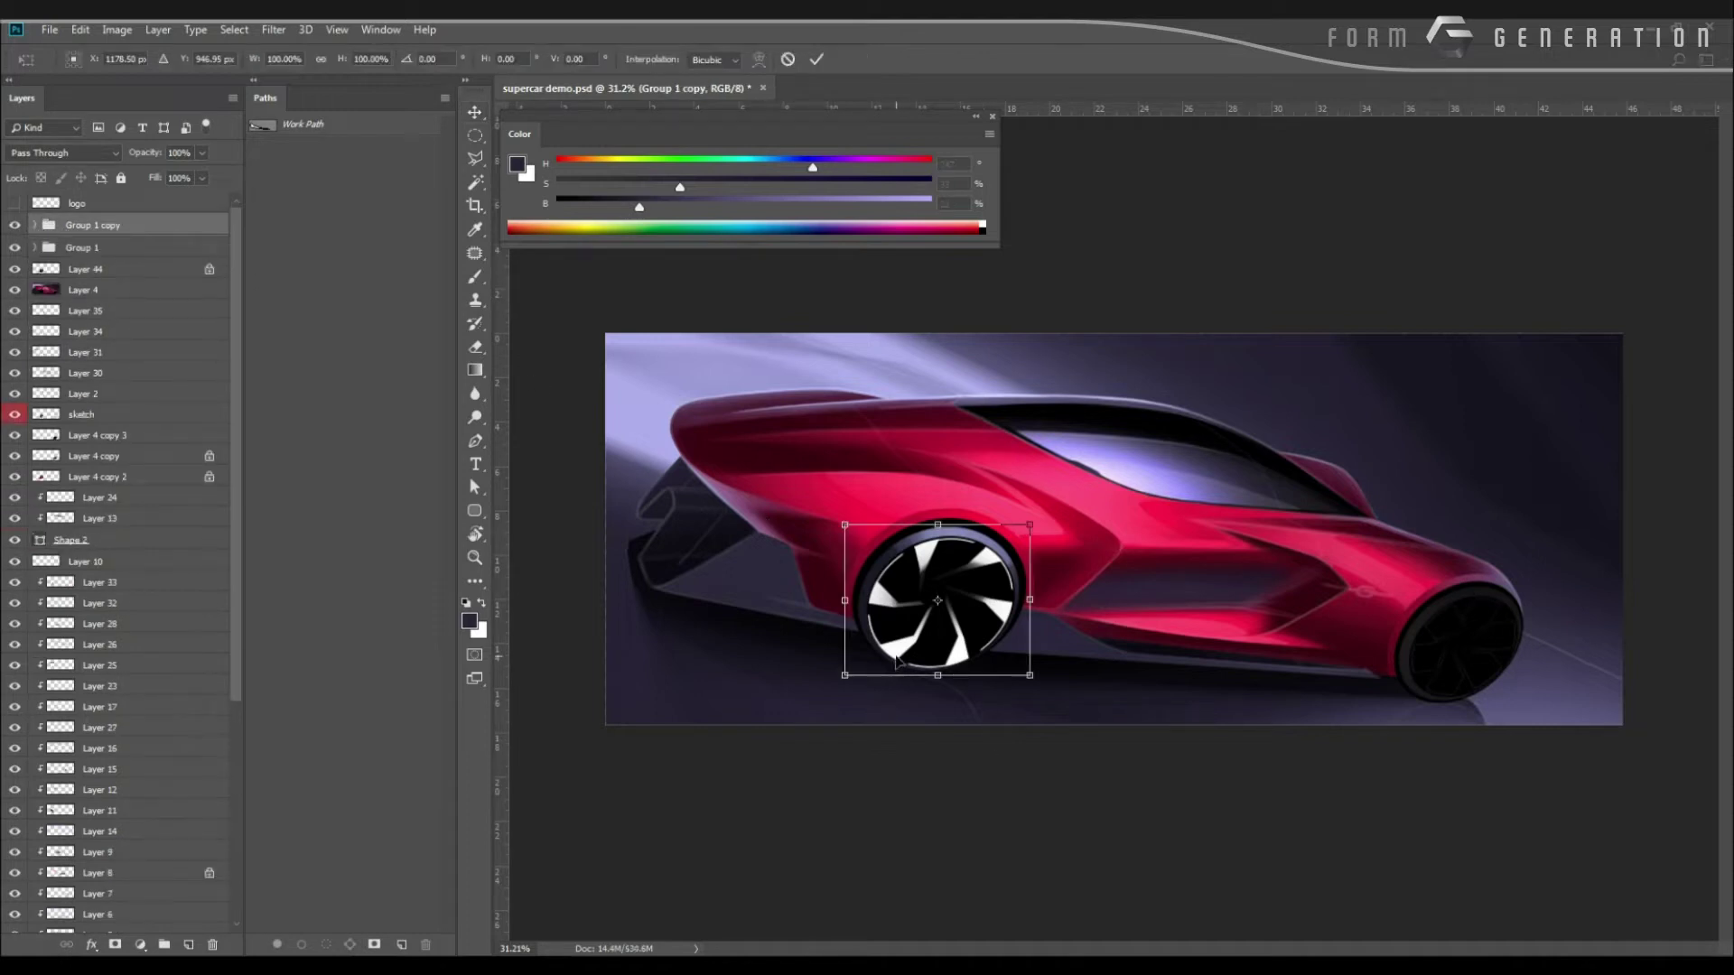
drag(898, 669, 1400, 705)
key(Return)
key(Delete)
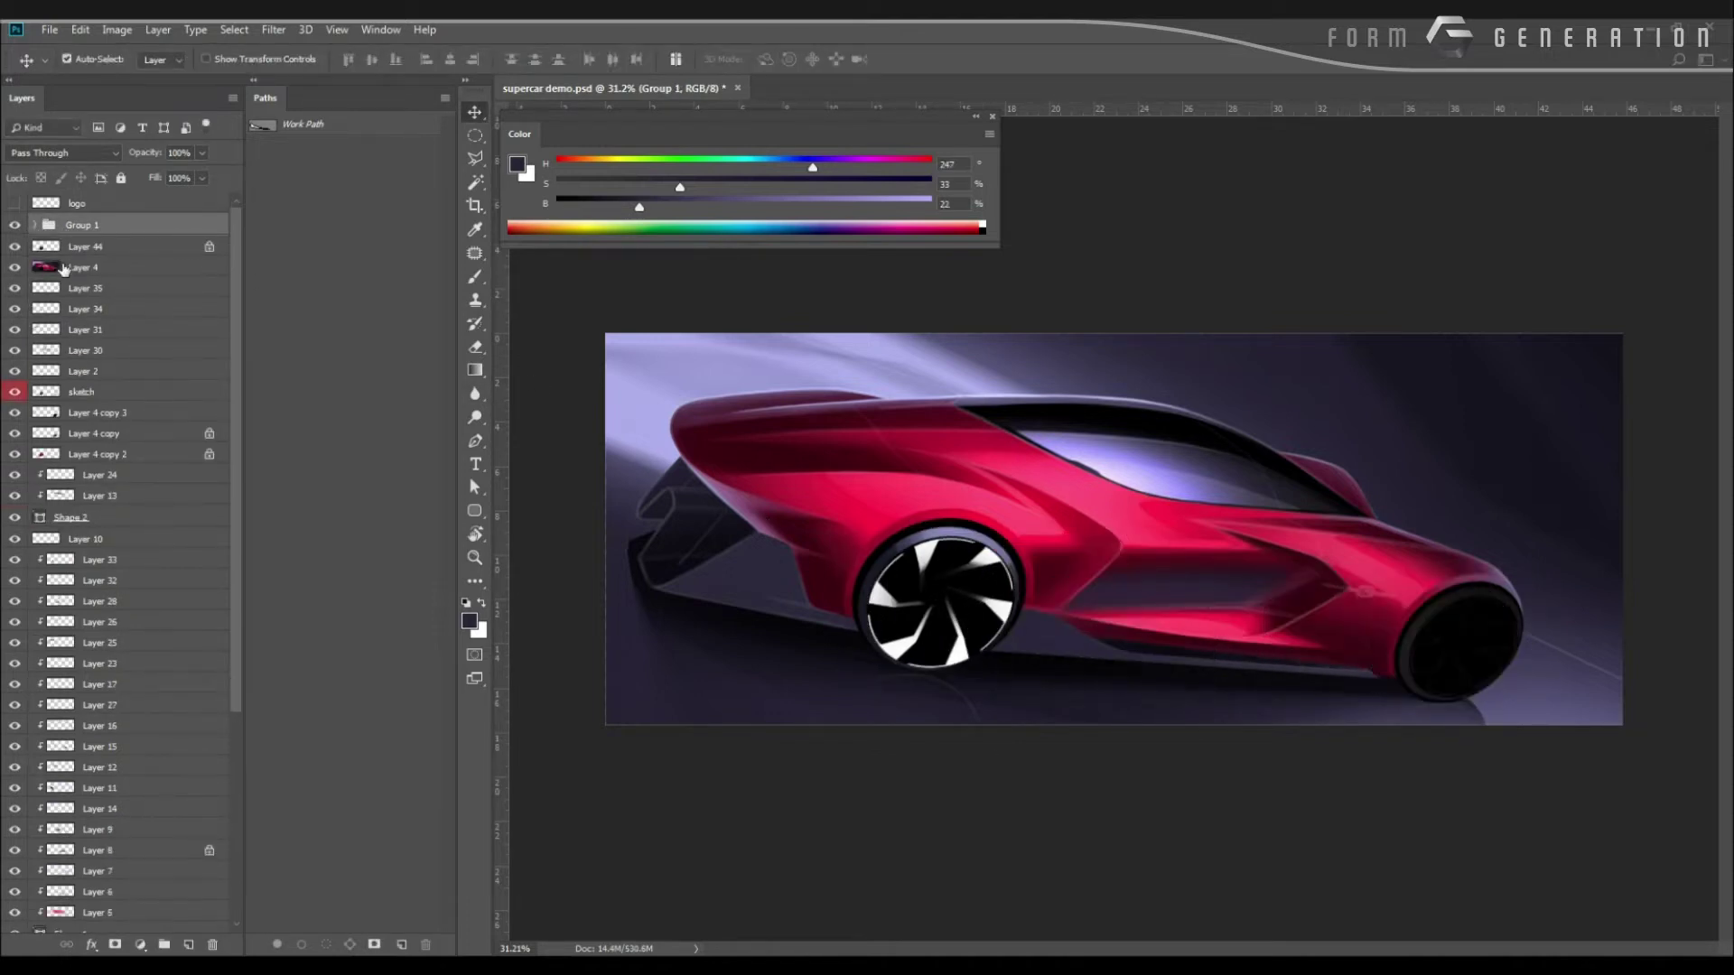
click(34, 248)
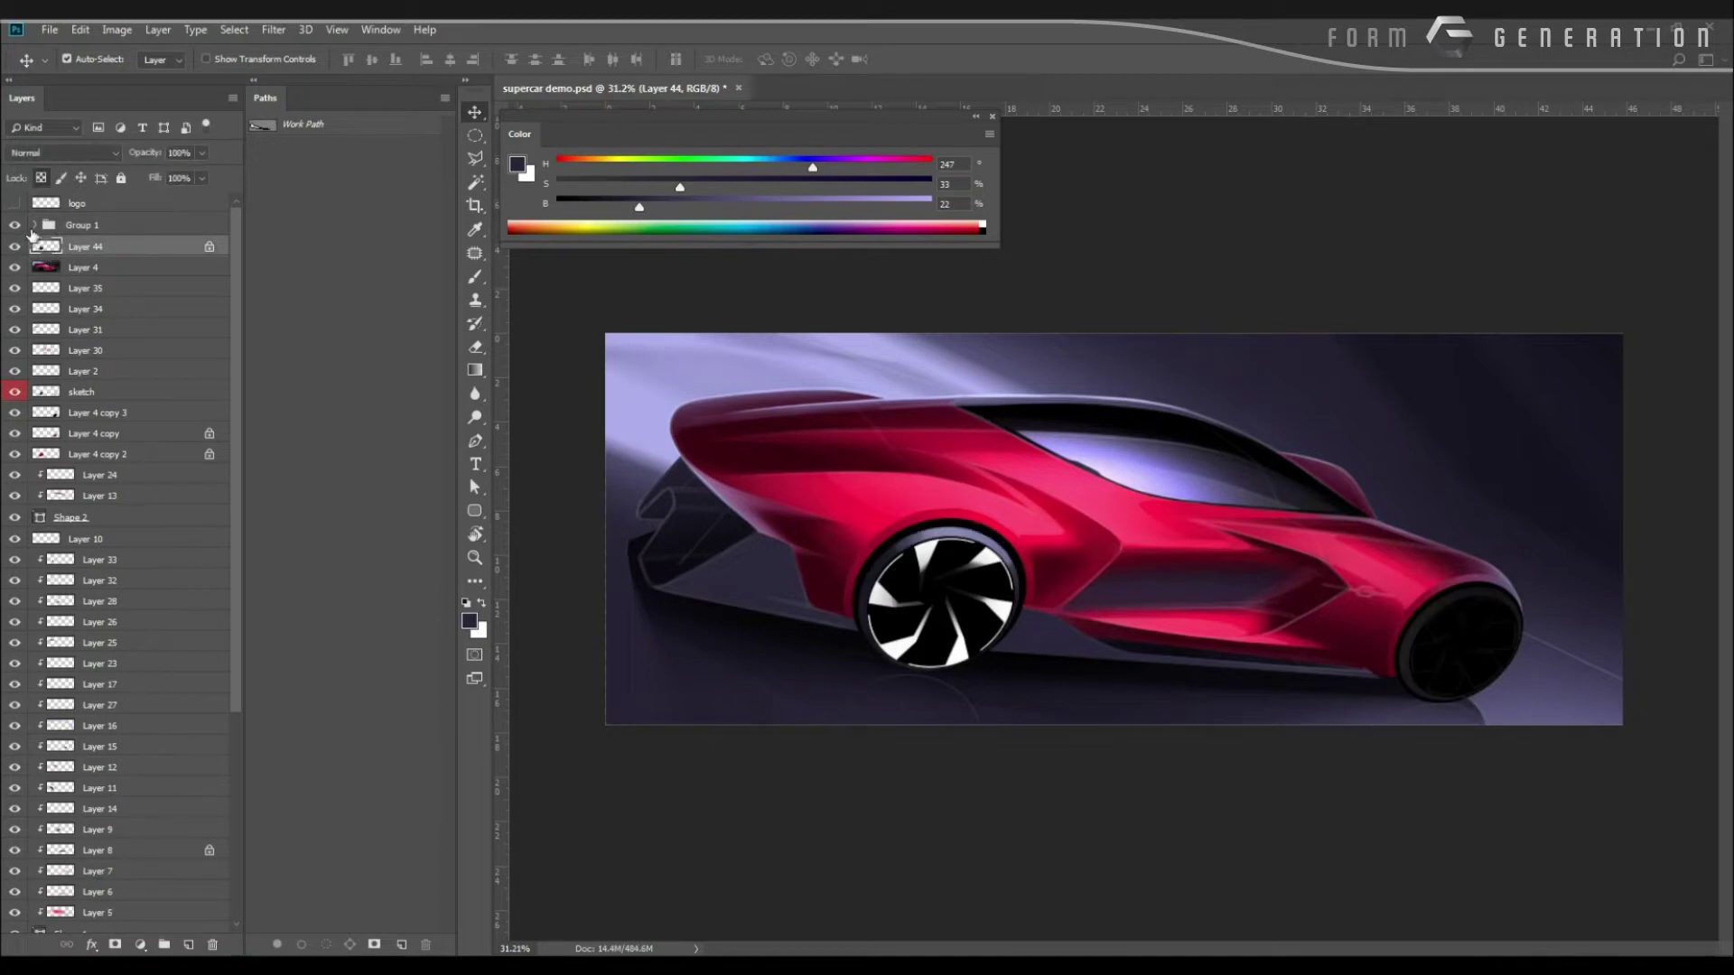
Move Layer 44 to the bottom of Group 1, beneath Layer 44 copy 3, and collapse the group.
click(34, 225)
drag(96, 373, 92, 358)
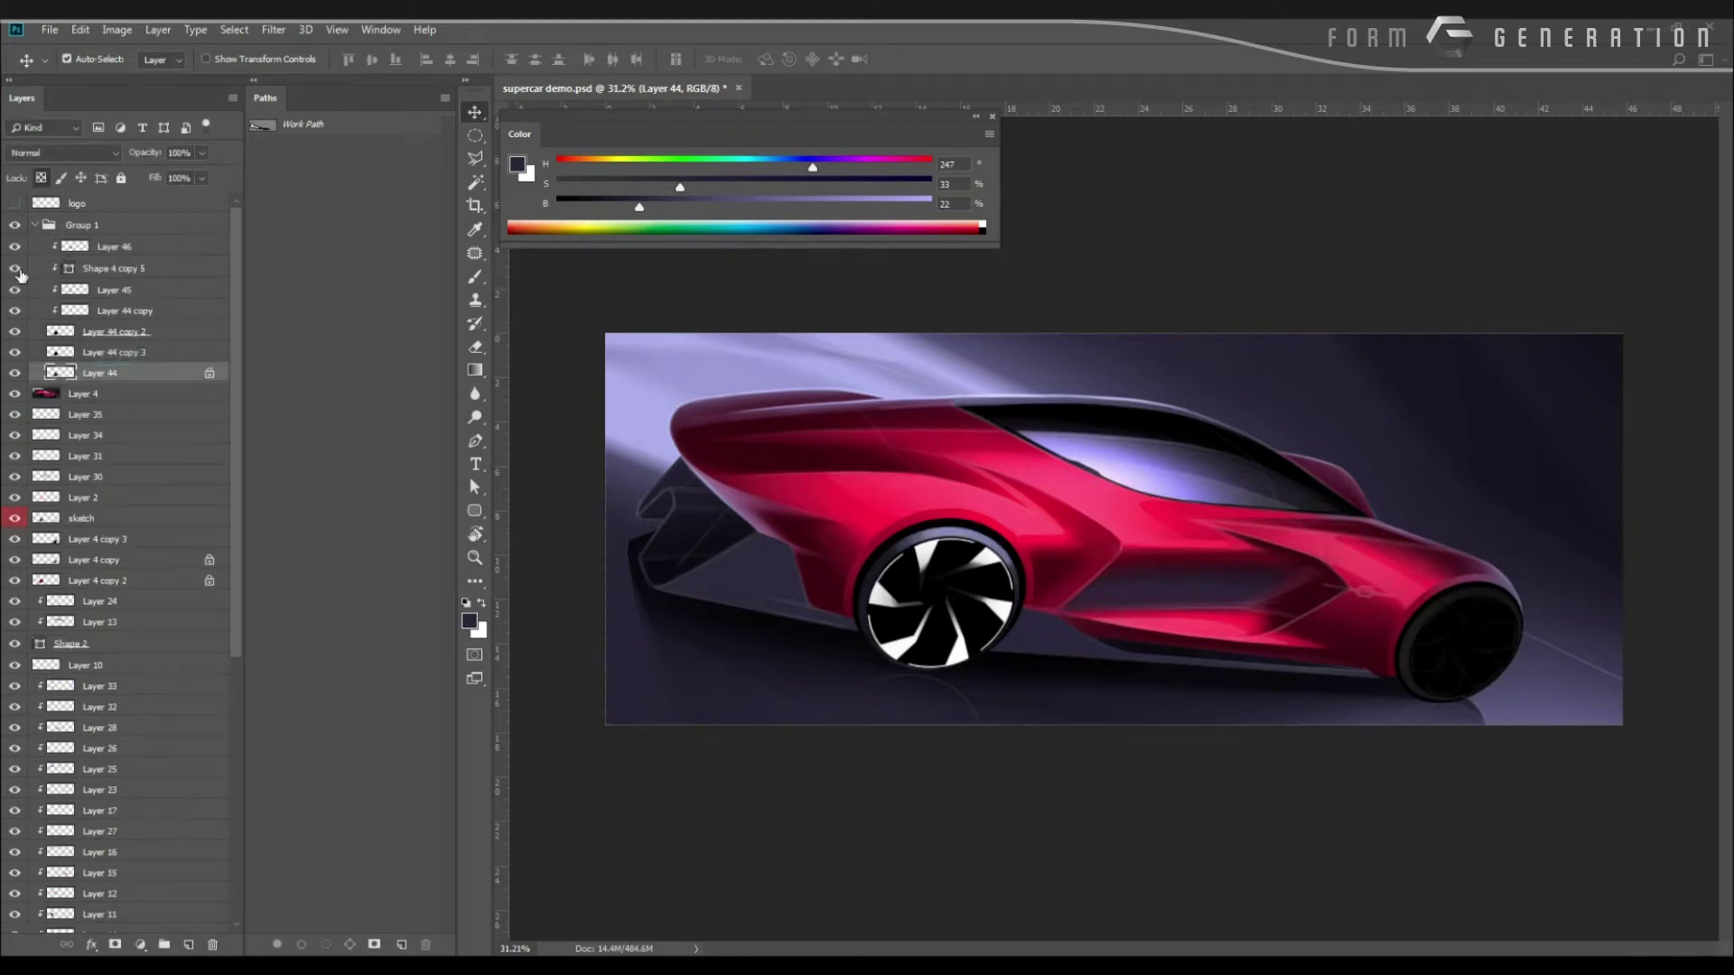
click(62, 227)
click(35, 225)
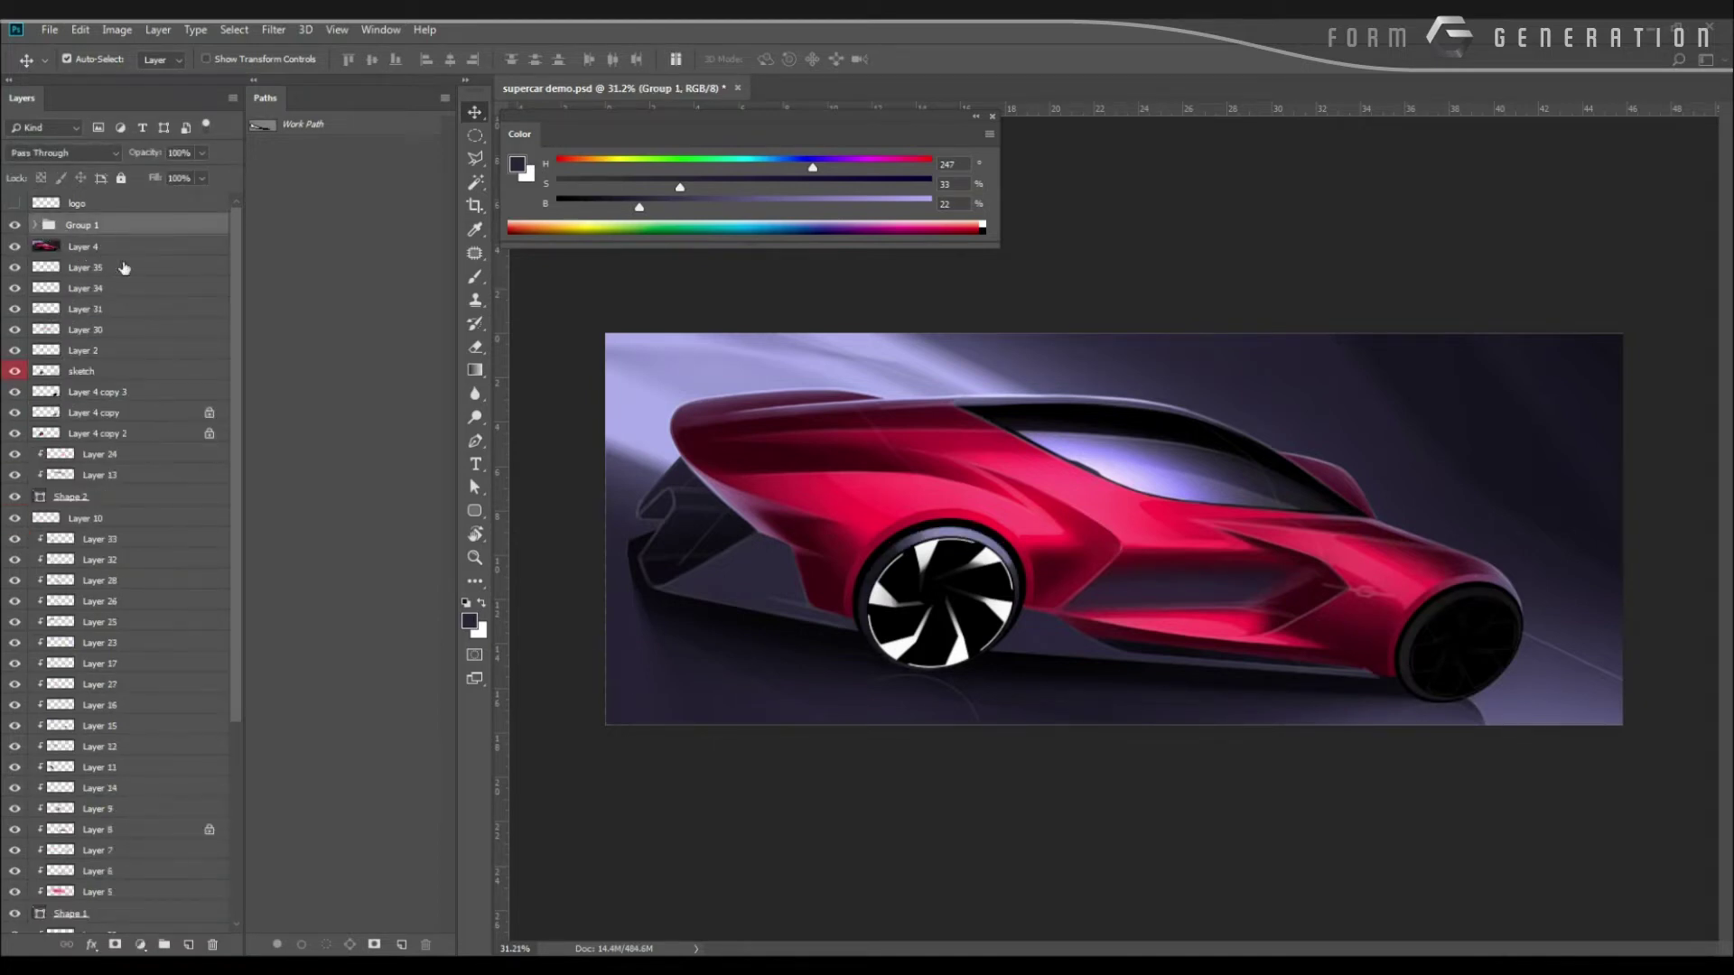
Duplicate Group 1 and move, scale, skew and nudge the copy with Free Transform to fit the front wheel.
key(ctrl+j)
key(ctrl+t)
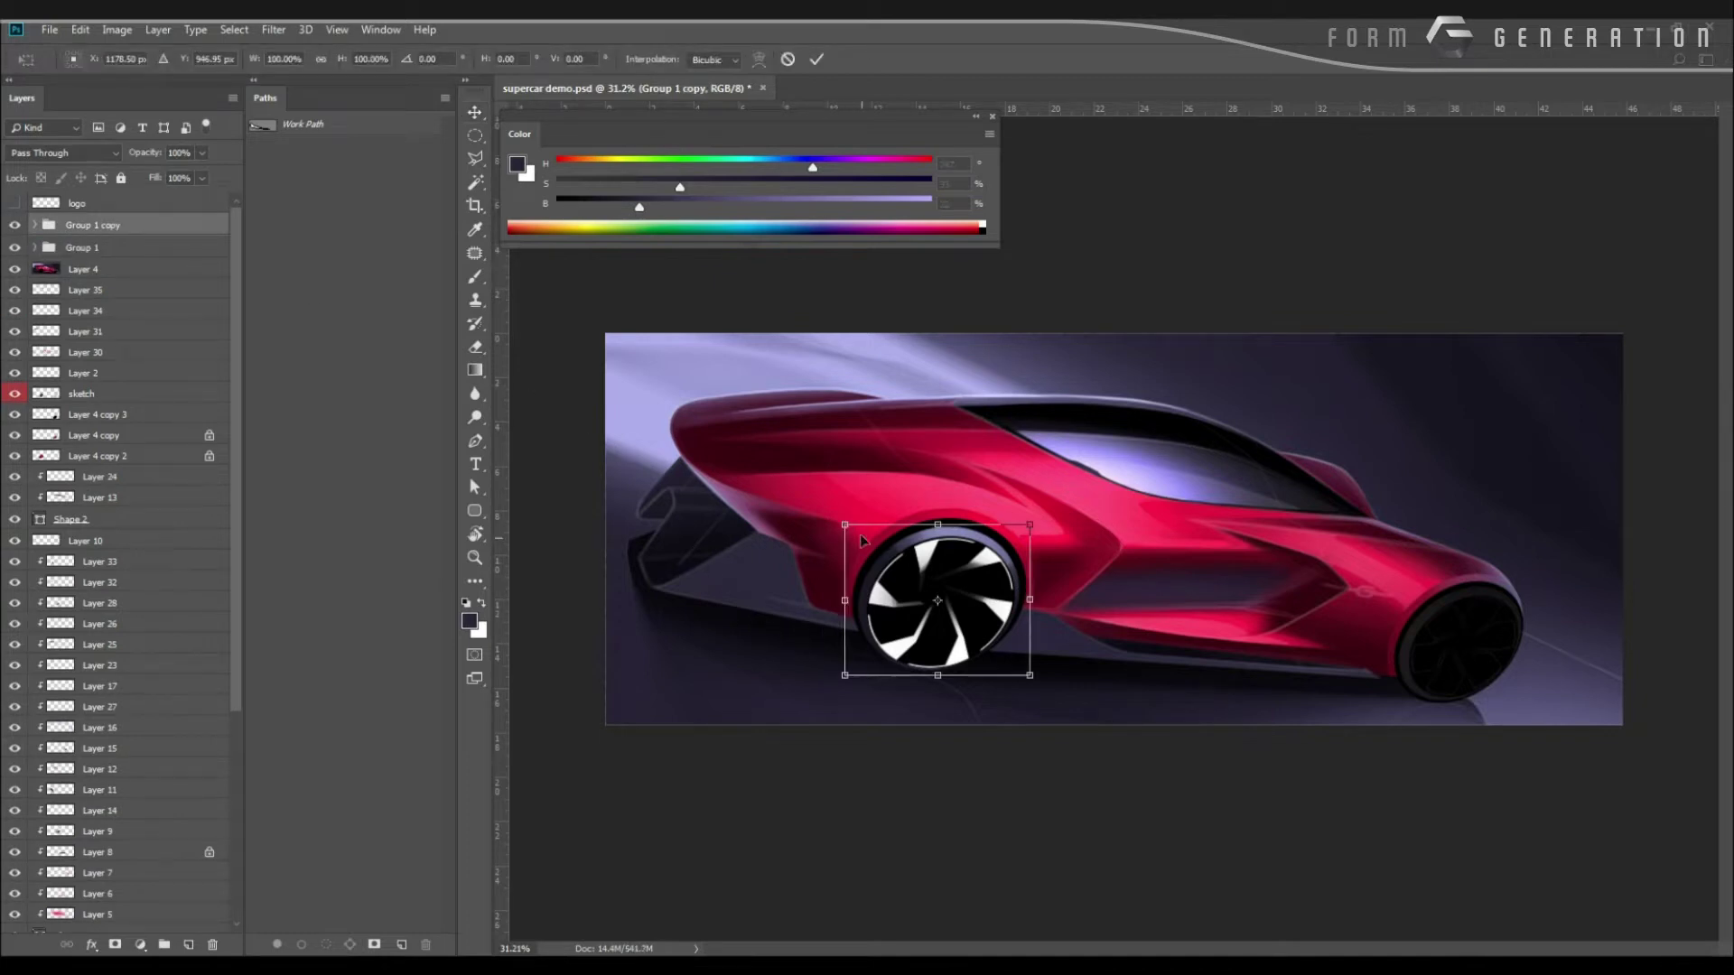
drag(860, 540, 1385, 661)
drag(1456, 595, 1476, 591)
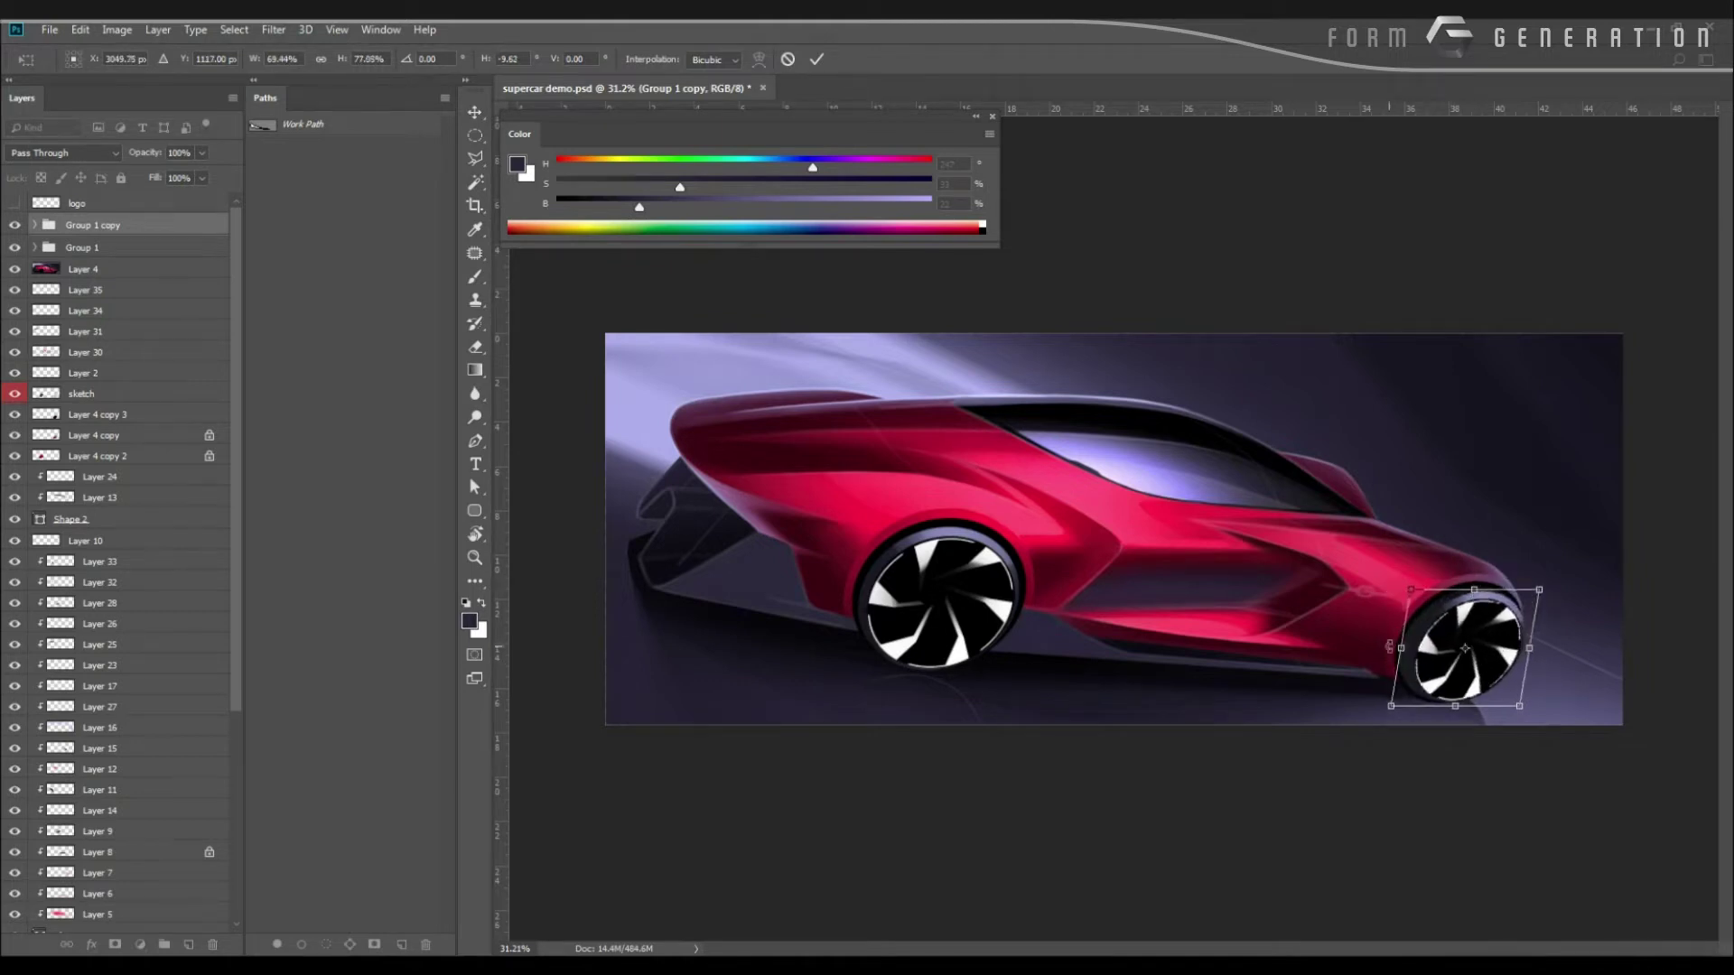
drag(1388, 647, 1380, 647)
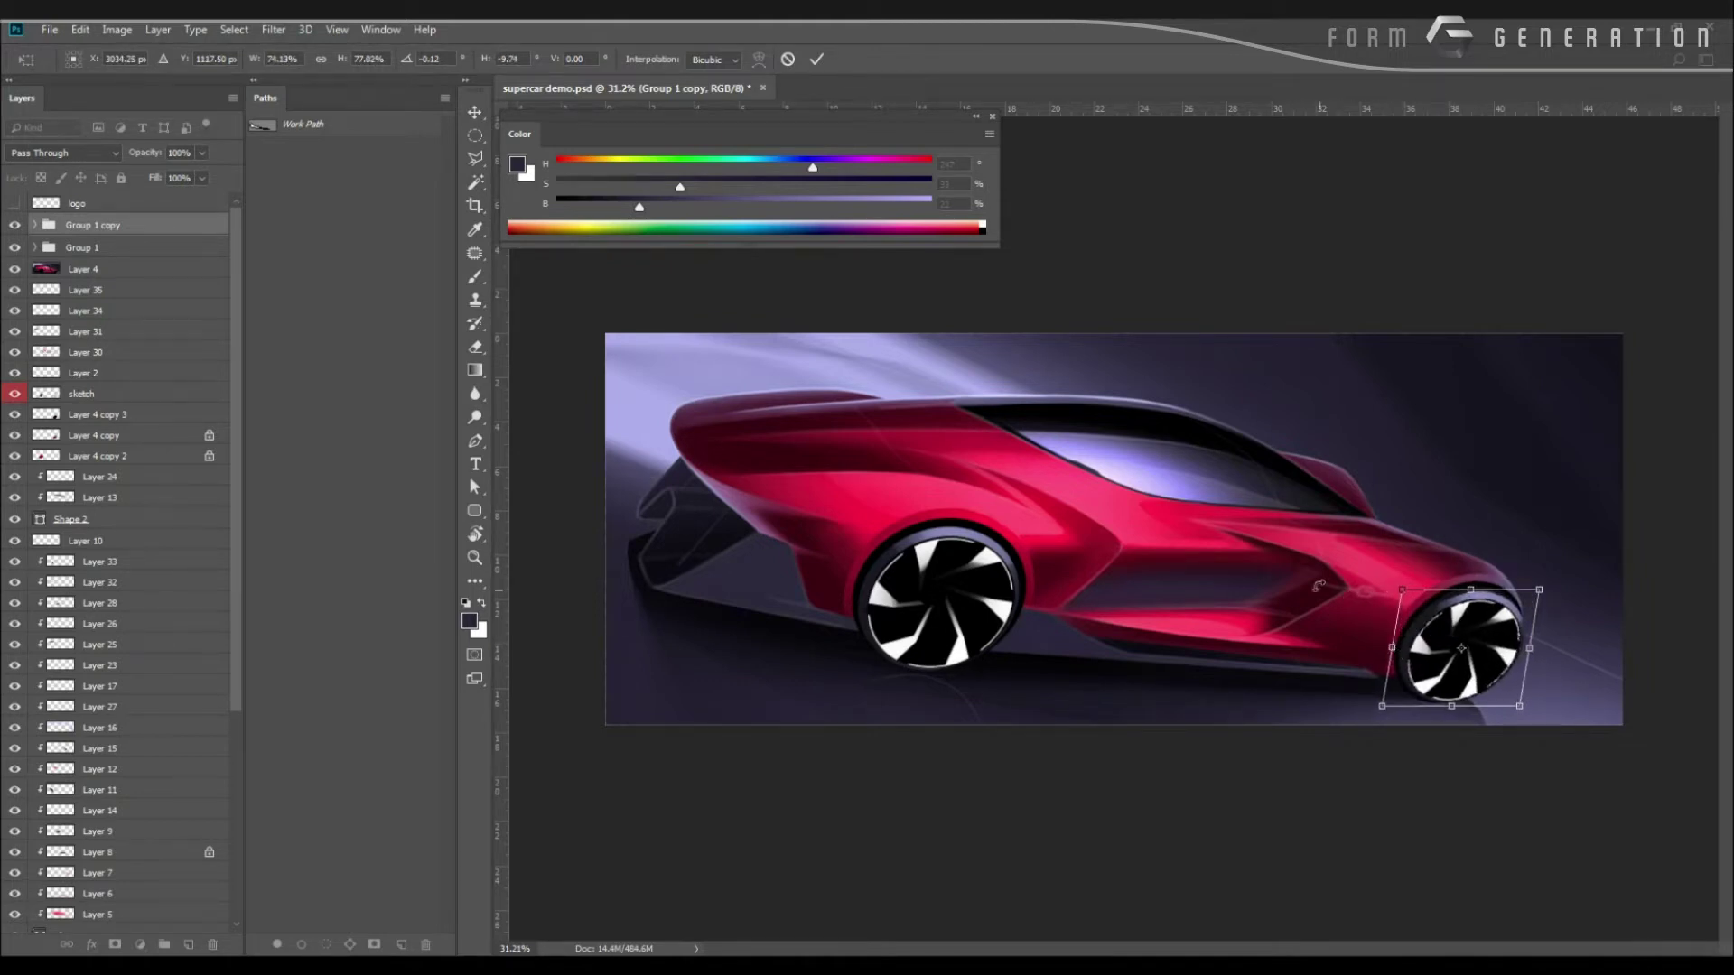
drag(1318, 586, 1311, 593)
key(Return)
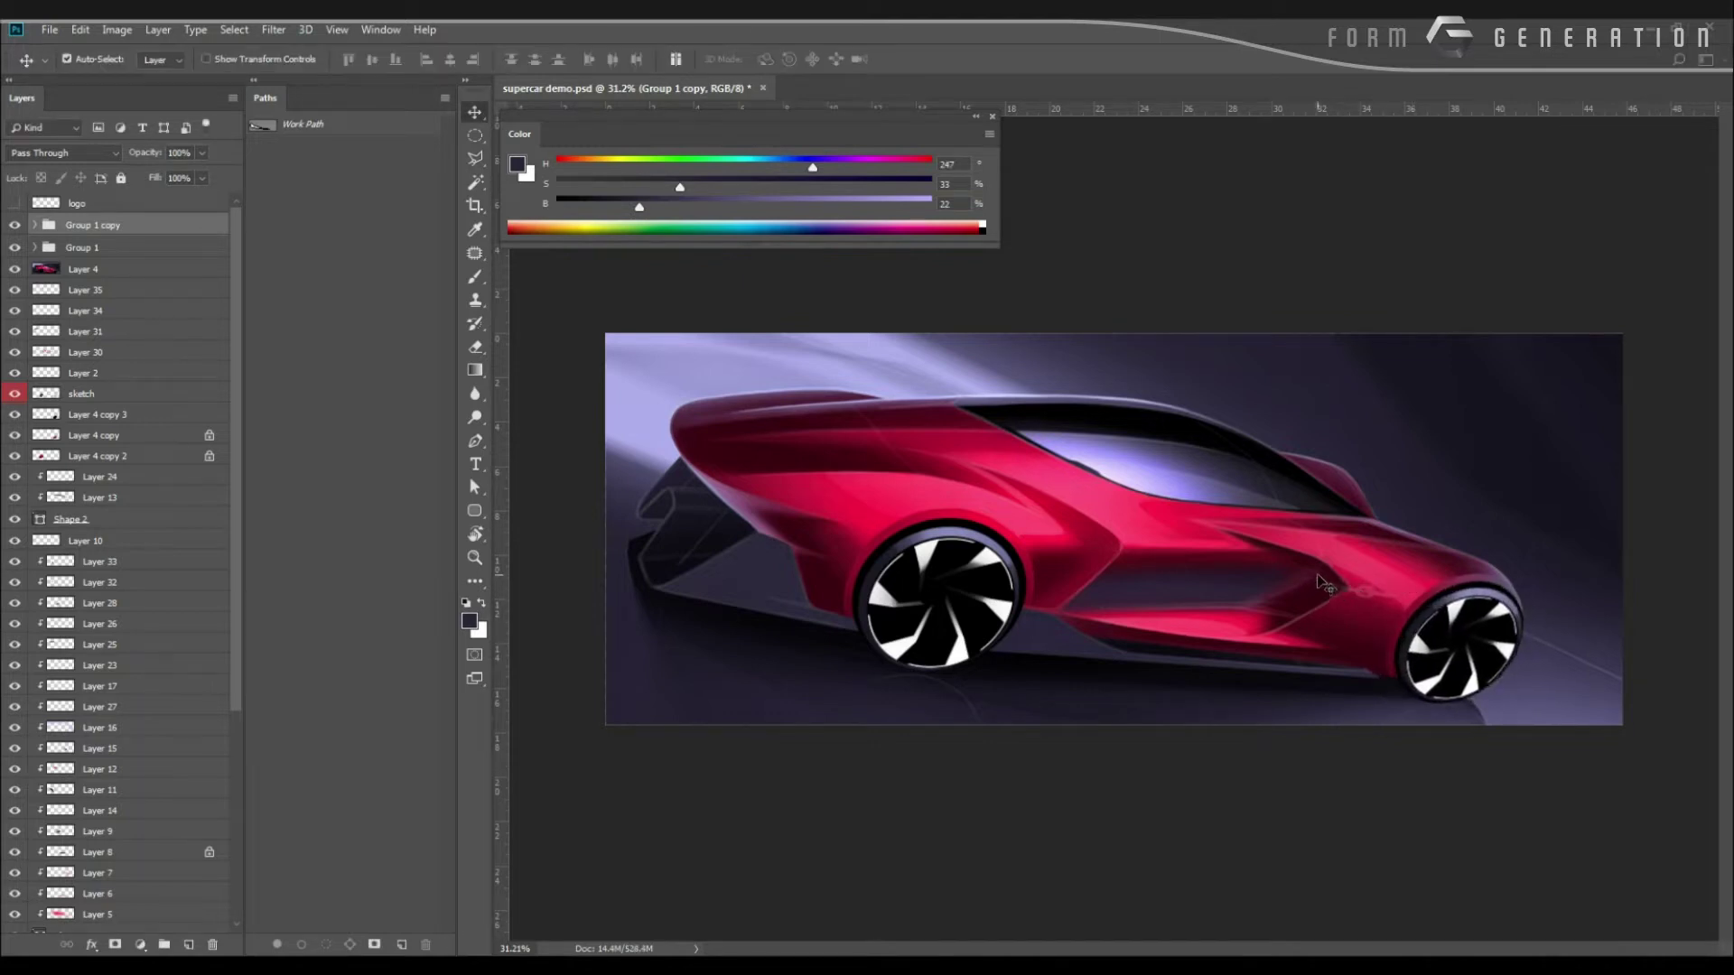
key(ctrl+t)
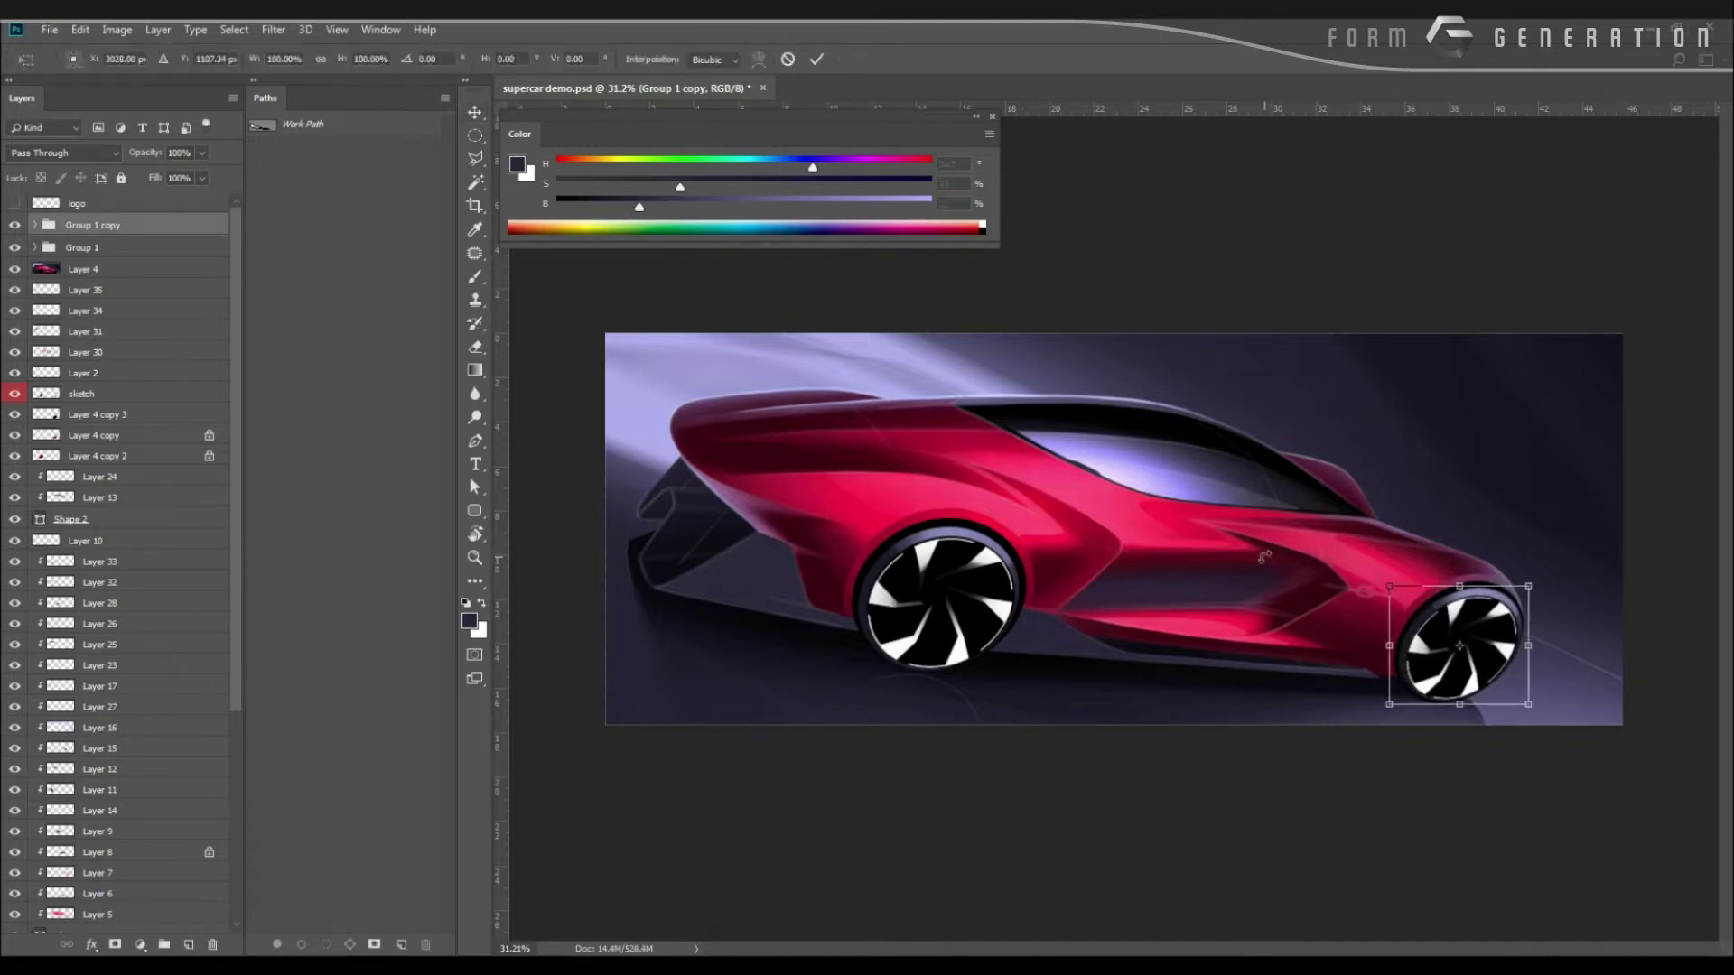
key(Right)
key(Return)
Flip the canvas horizontally and refine the front wheel copy's slant with Free Transform.
drag(1240, 557, 1003, 466)
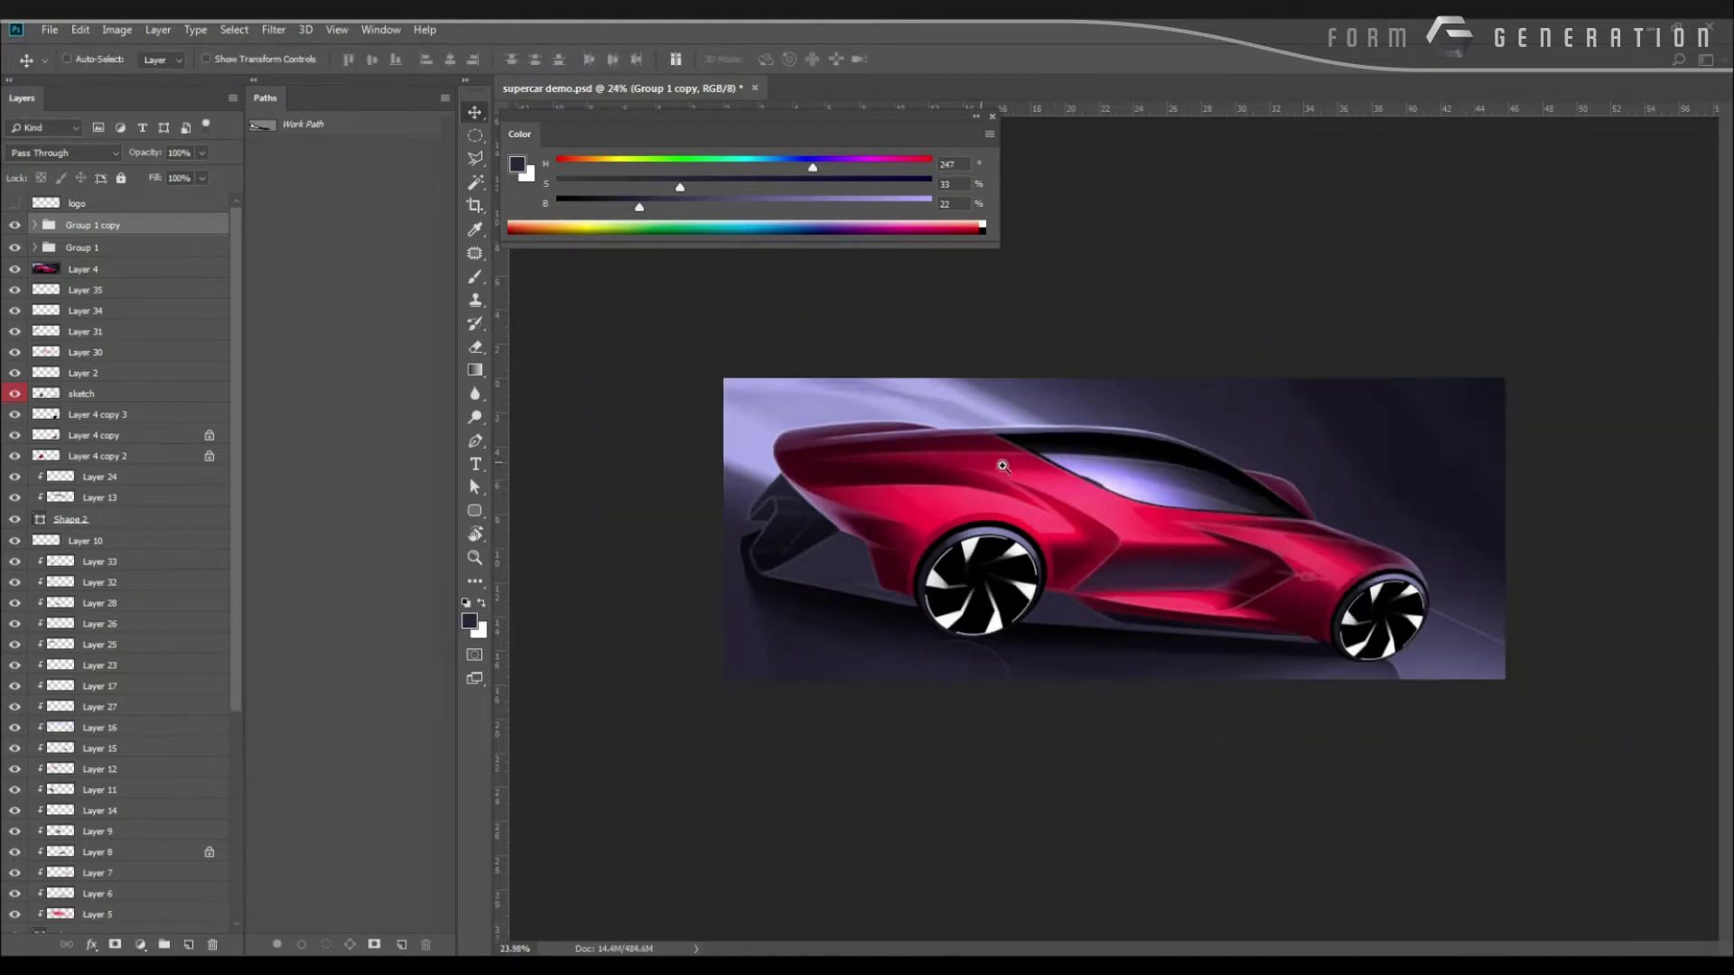
key(h)
drag(739, 447, 696, 440)
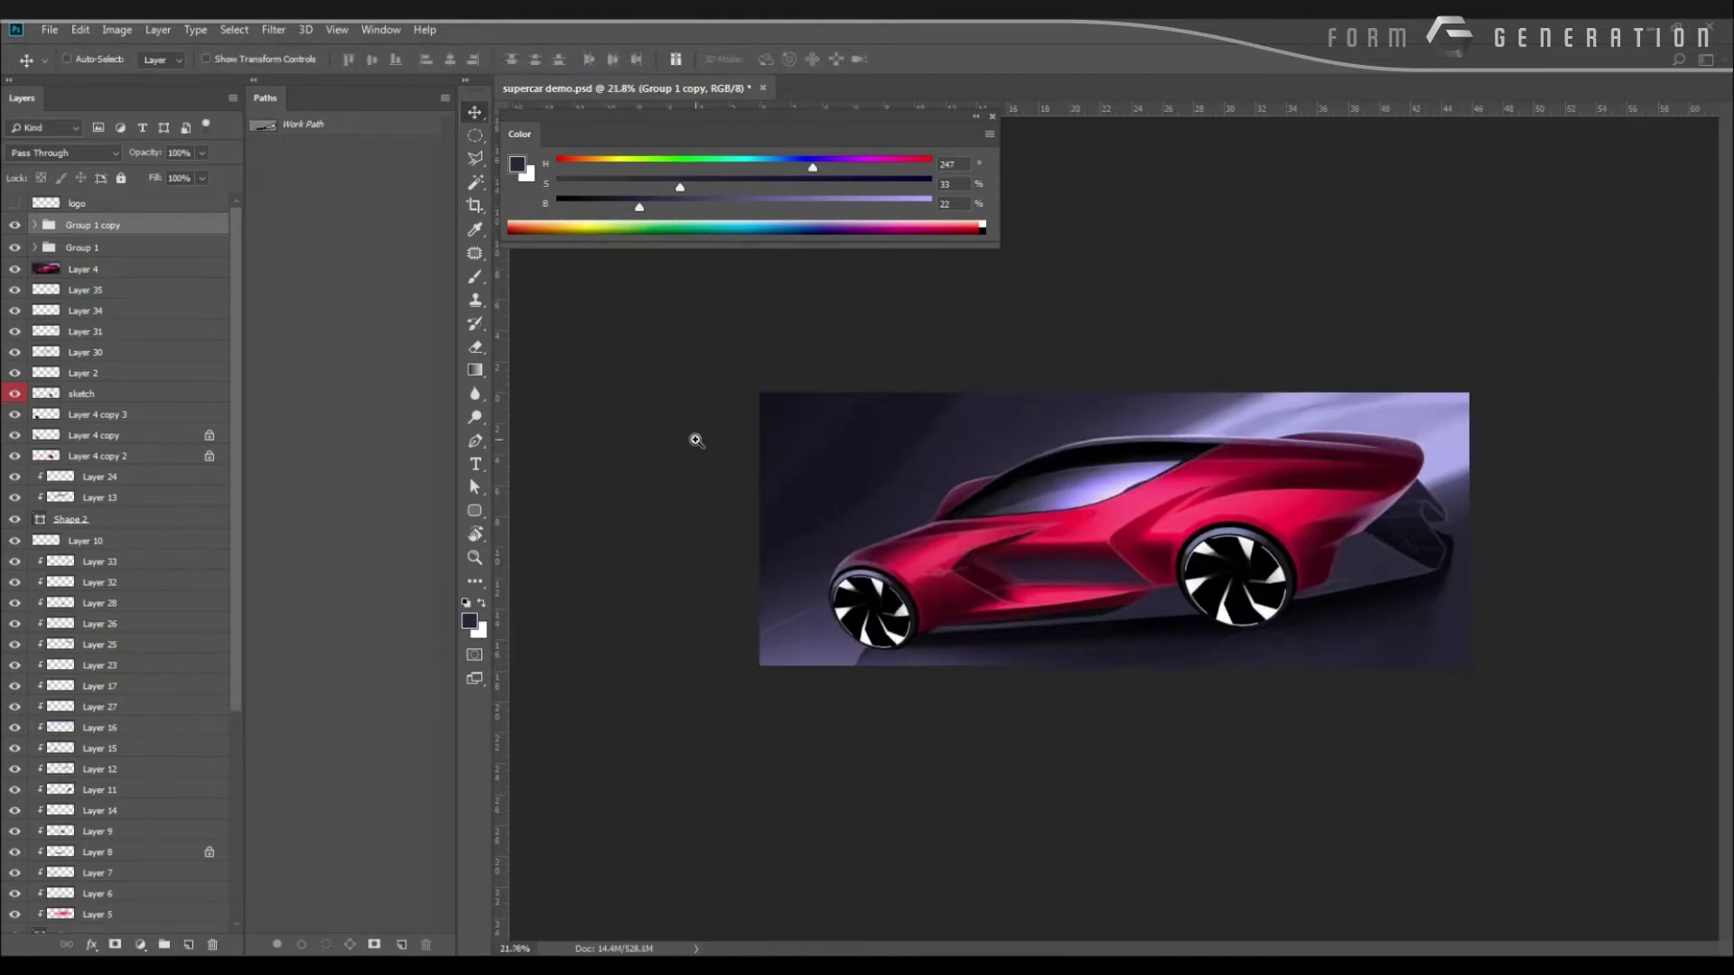
key(ctrl+0)
key(ctrl+t)
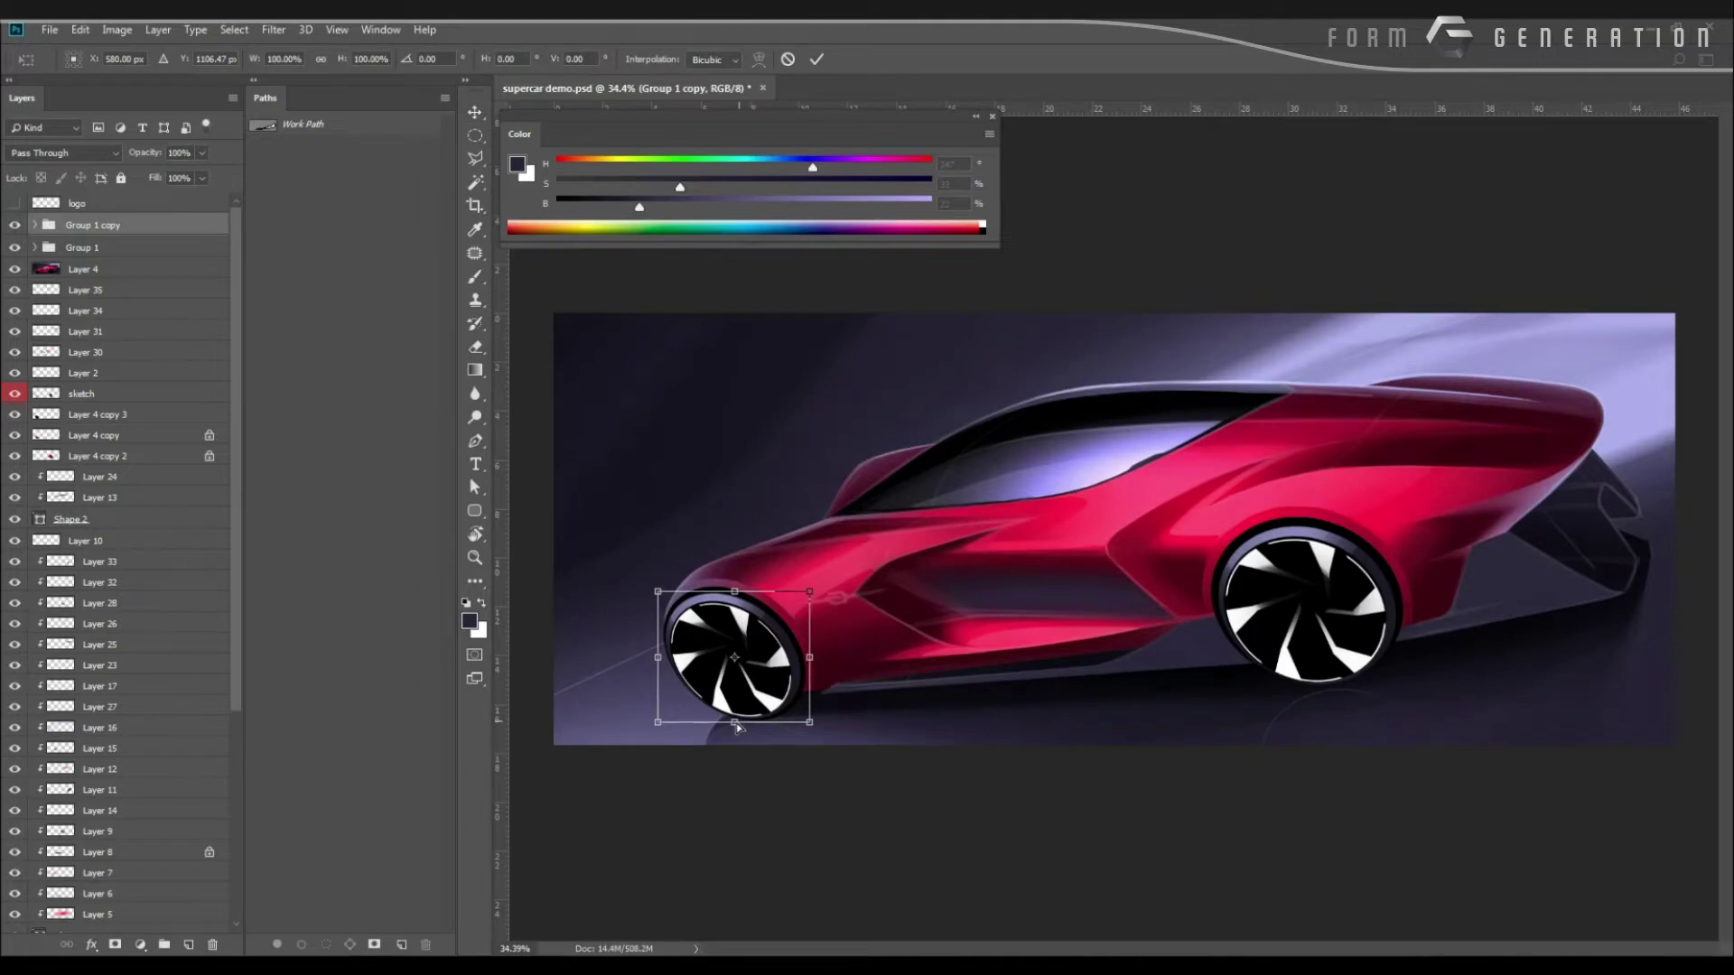
drag(736, 725, 743, 729)
key(Return)
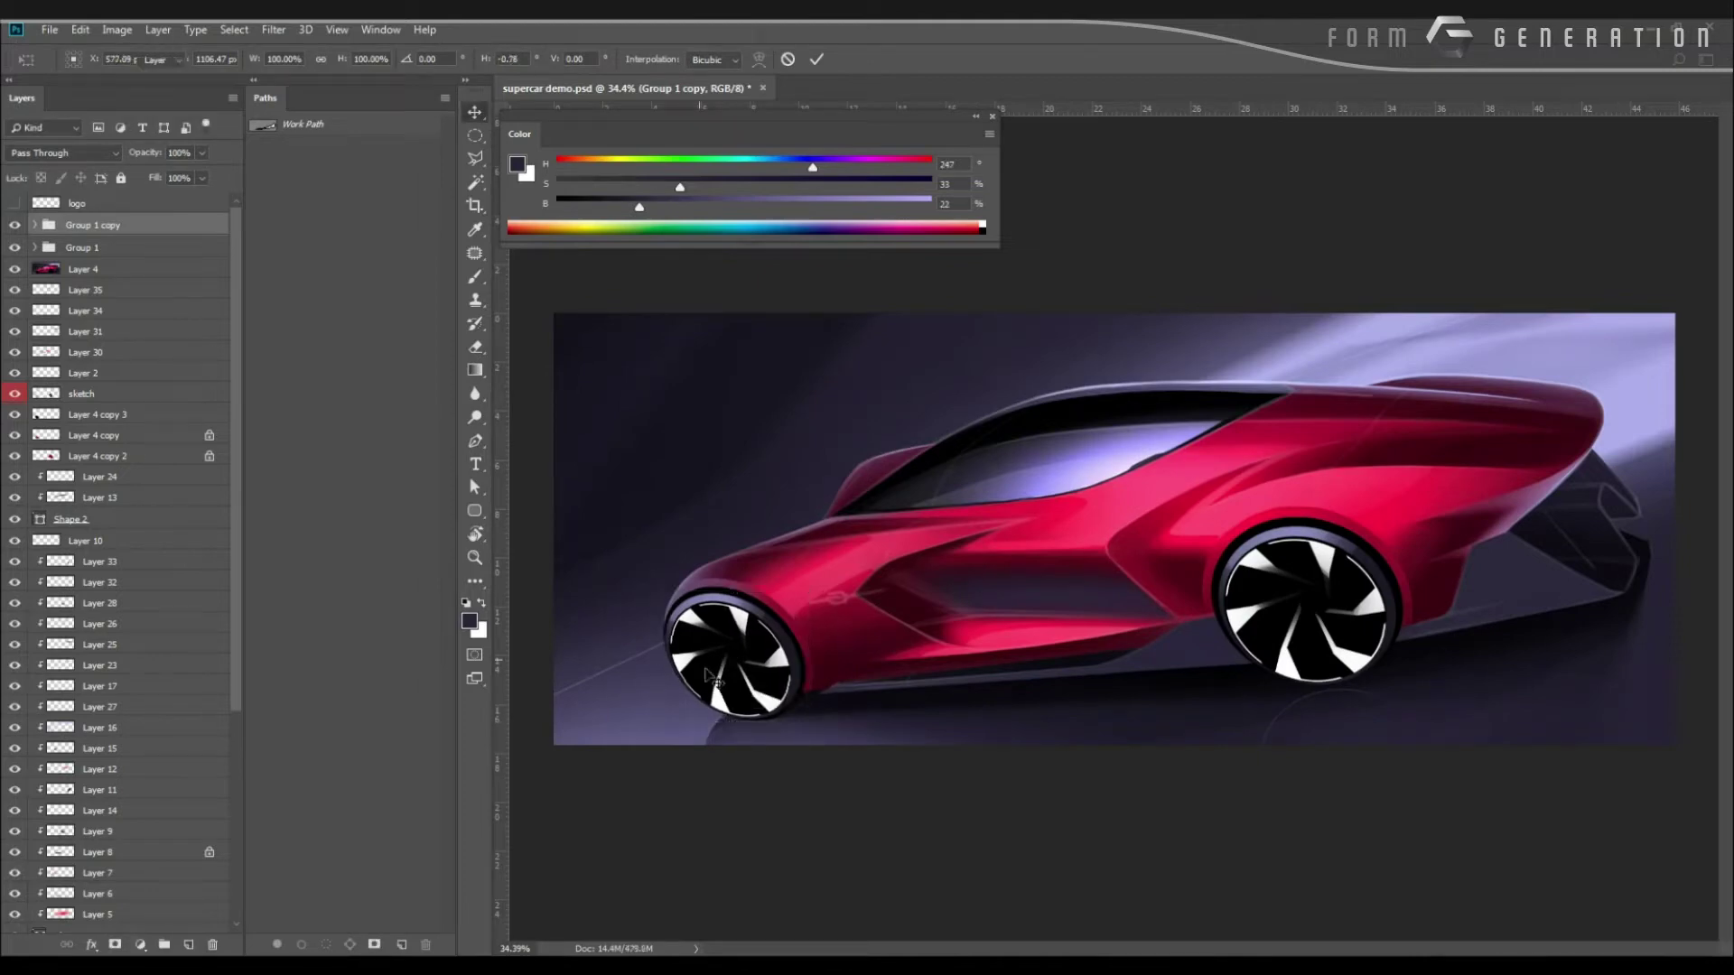
Lower the opacity of Group 1 copy to 51% to dim the front wheel.
drag(643, 561, 602, 540)
drag(687, 621, 626, 589)
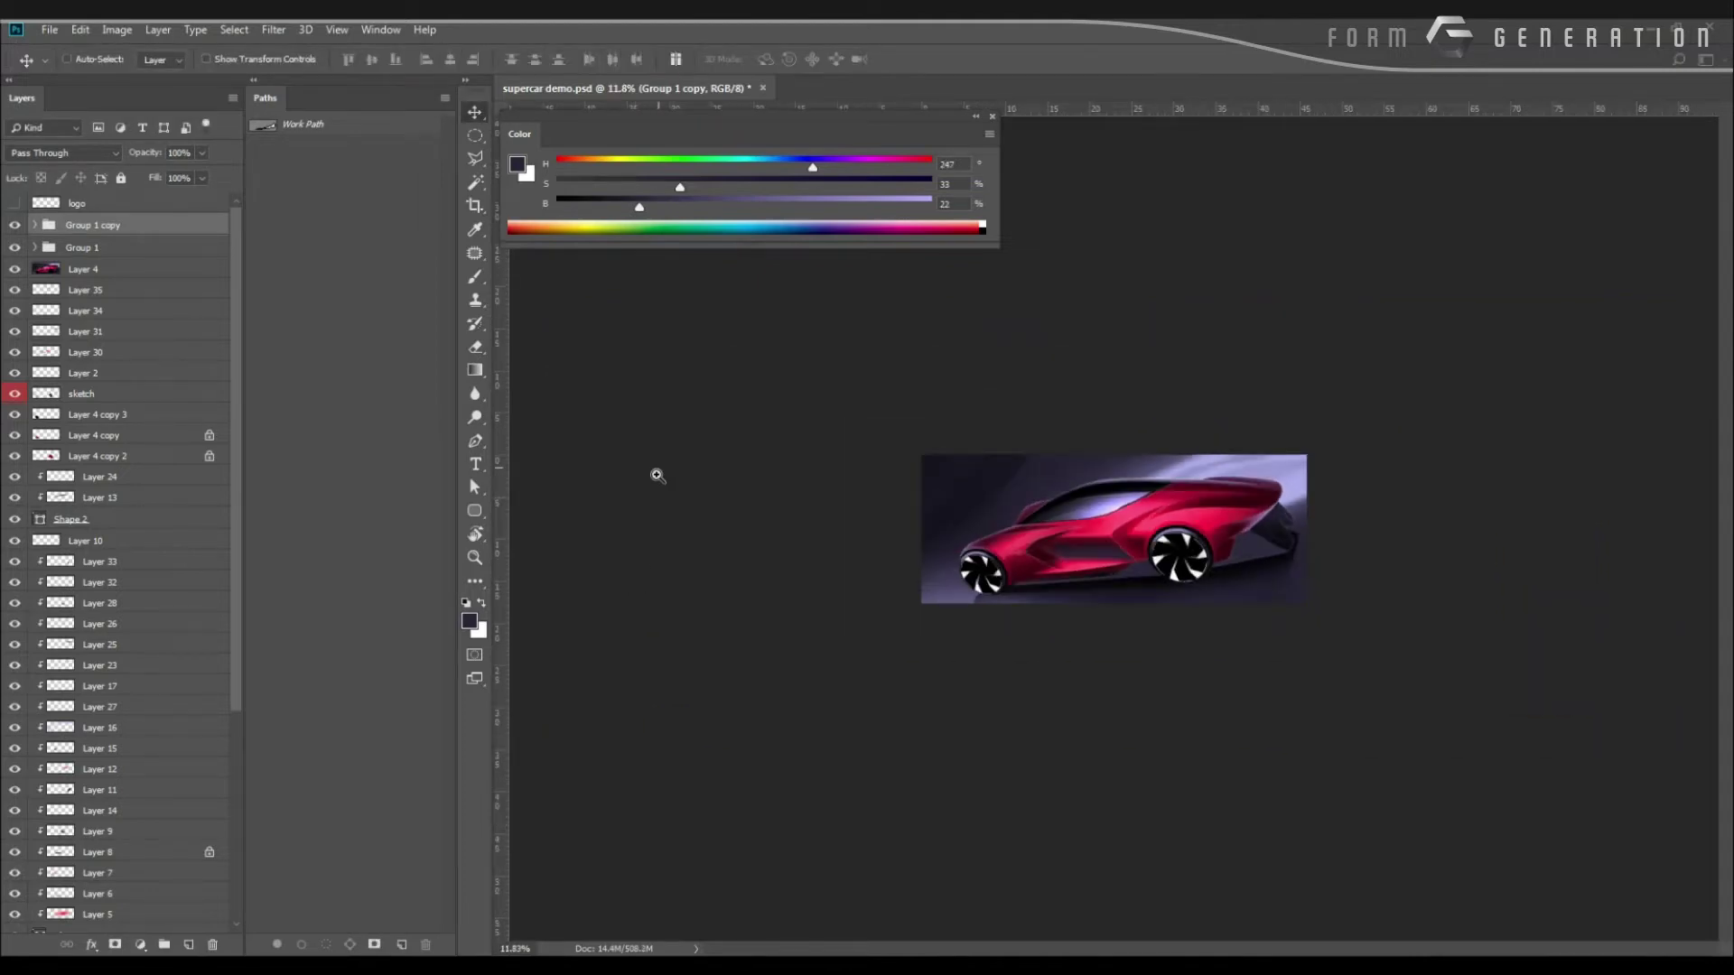
scroll(678, 457, up, 5)
drag(154, 161, 149, 159)
scroll(692, 439, down, 2)
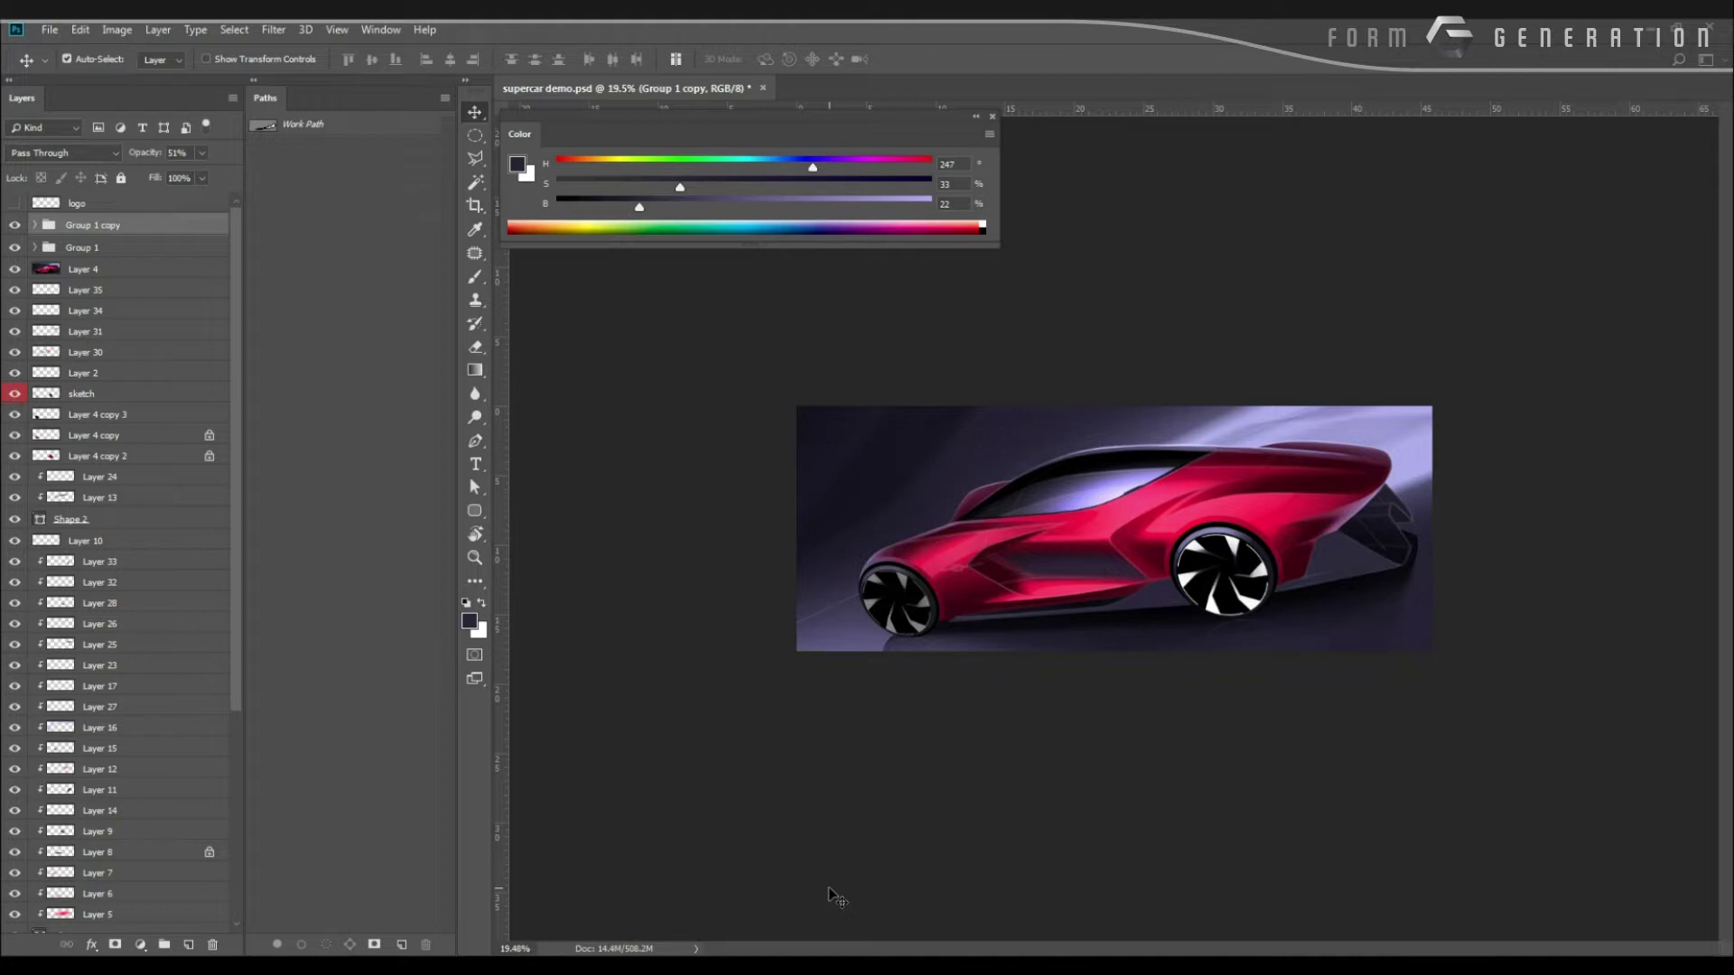
Outline the dark side intake behind the front wheel with the Polygonal Lasso and copy the merged area onto a new layer.
drag(864, 426, 767, 433)
drag(607, 436, 799, 493)
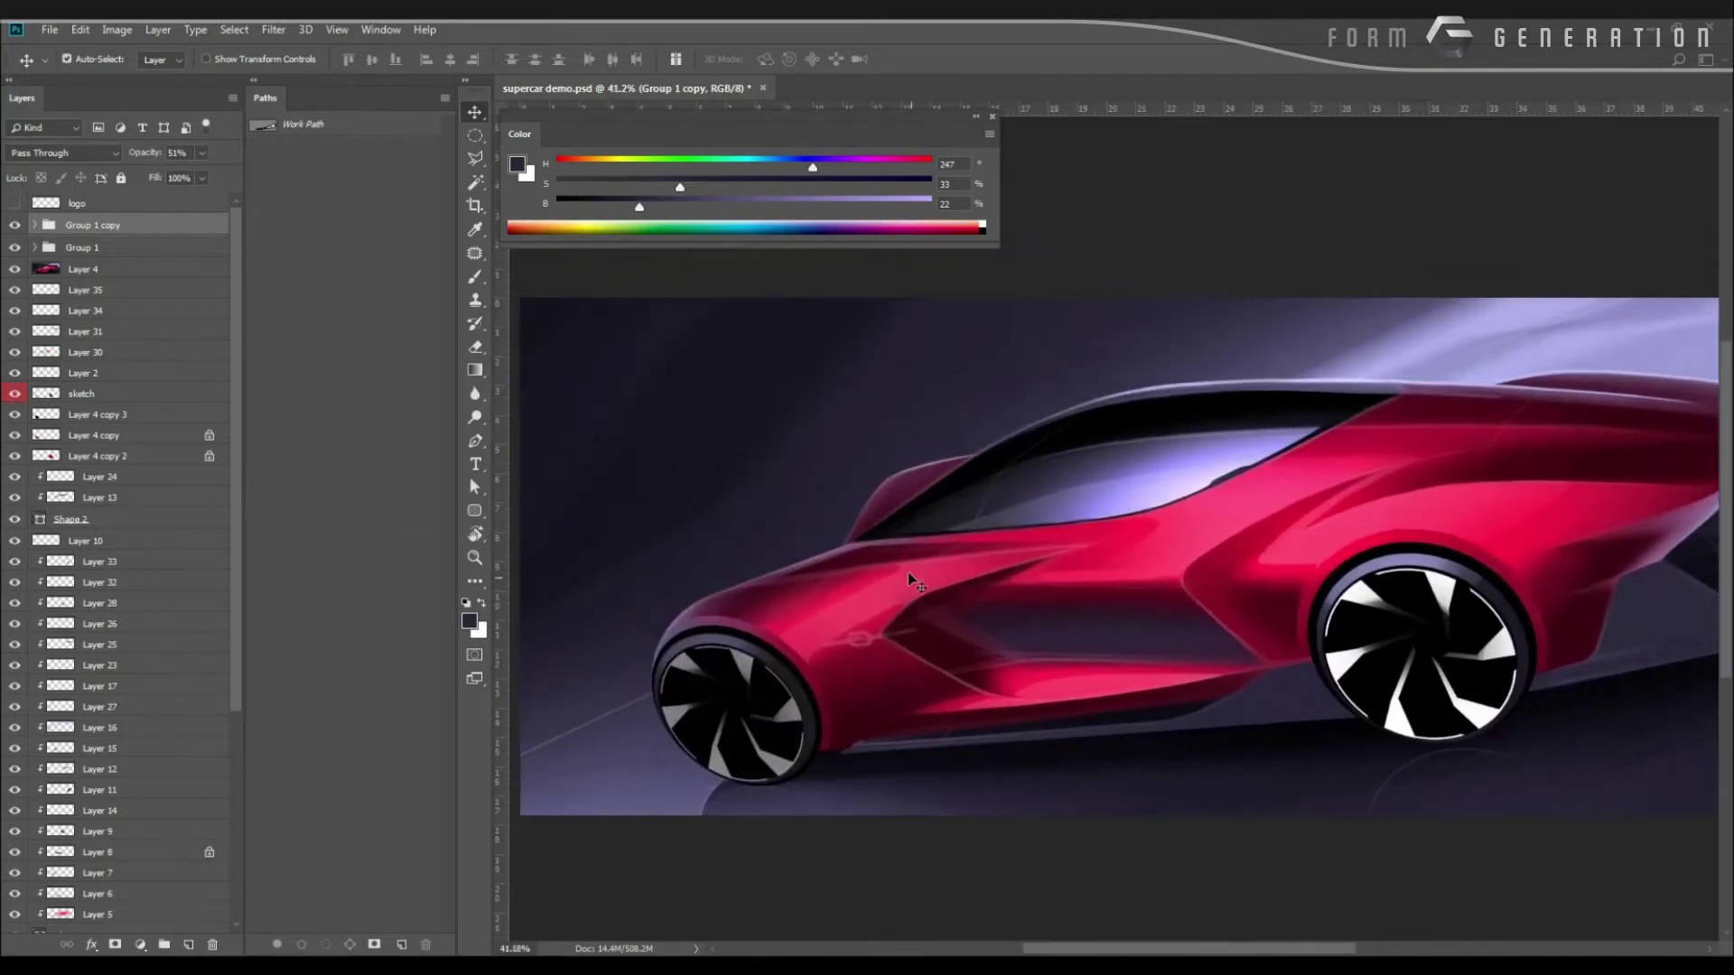
key(l)
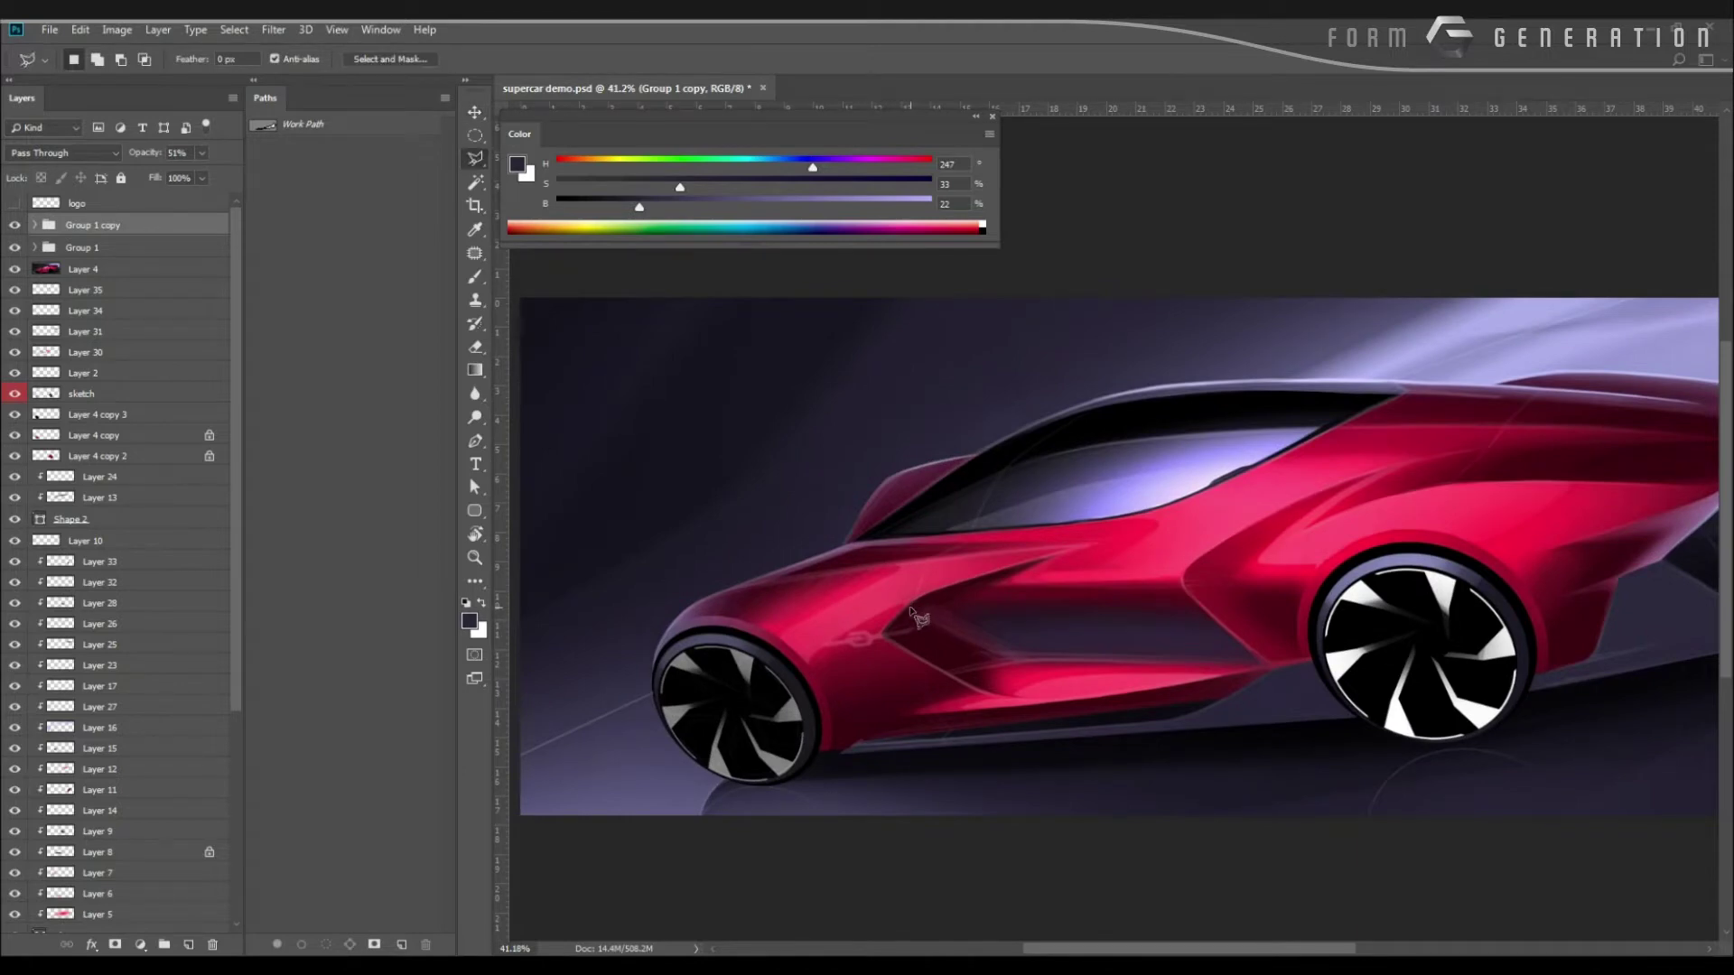
click(908, 609)
click(1005, 665)
click(885, 635)
click(912, 616)
key(ctrl+shift+c)
key(ctrl+v)
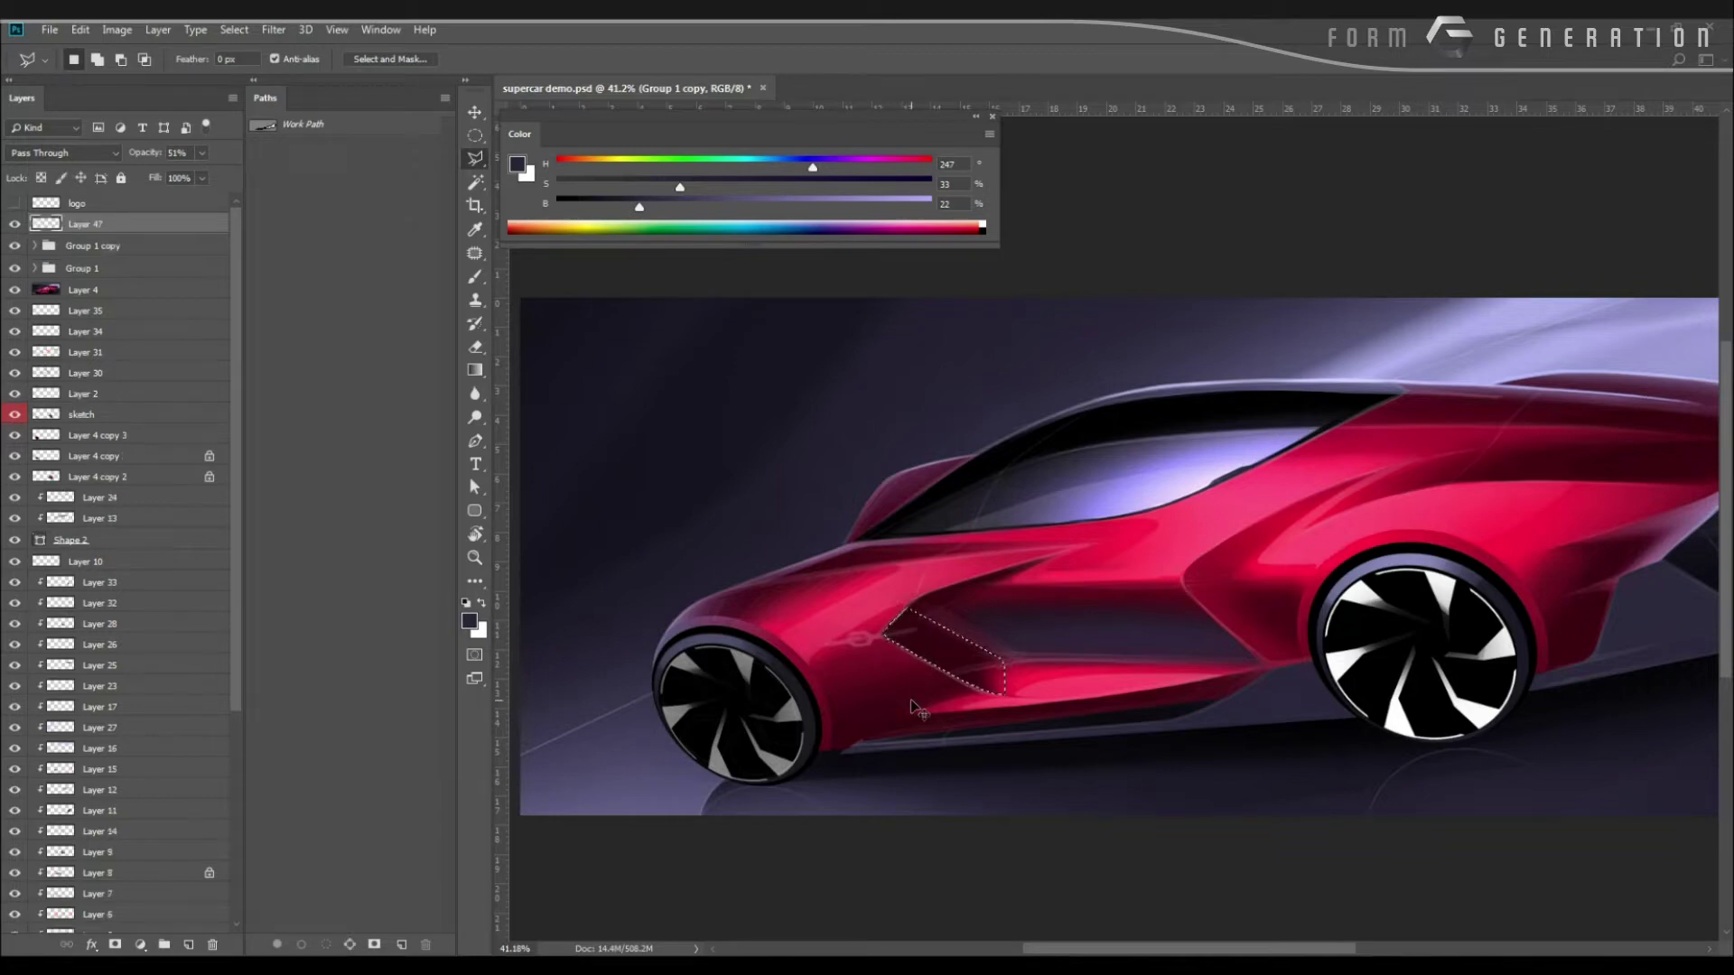
Darken the copied intake on Layer 47 with Hue/Saturation, setting Lightness to -65.
key(ctrl+u)
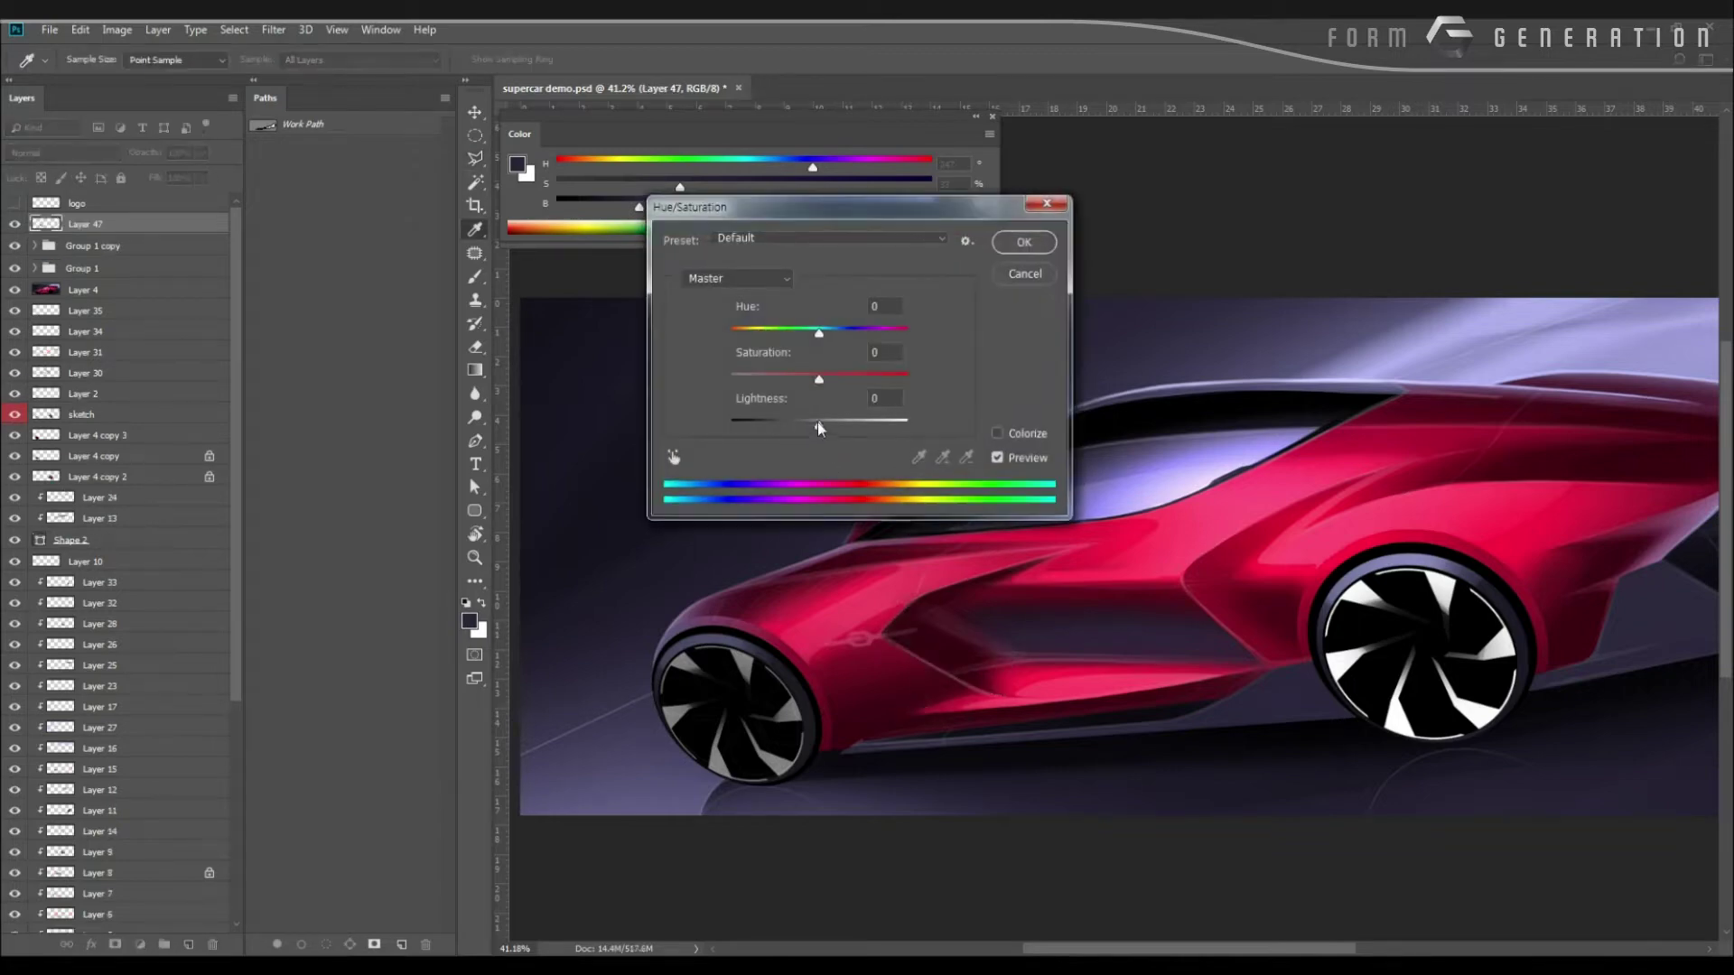
drag(818, 425, 778, 426)
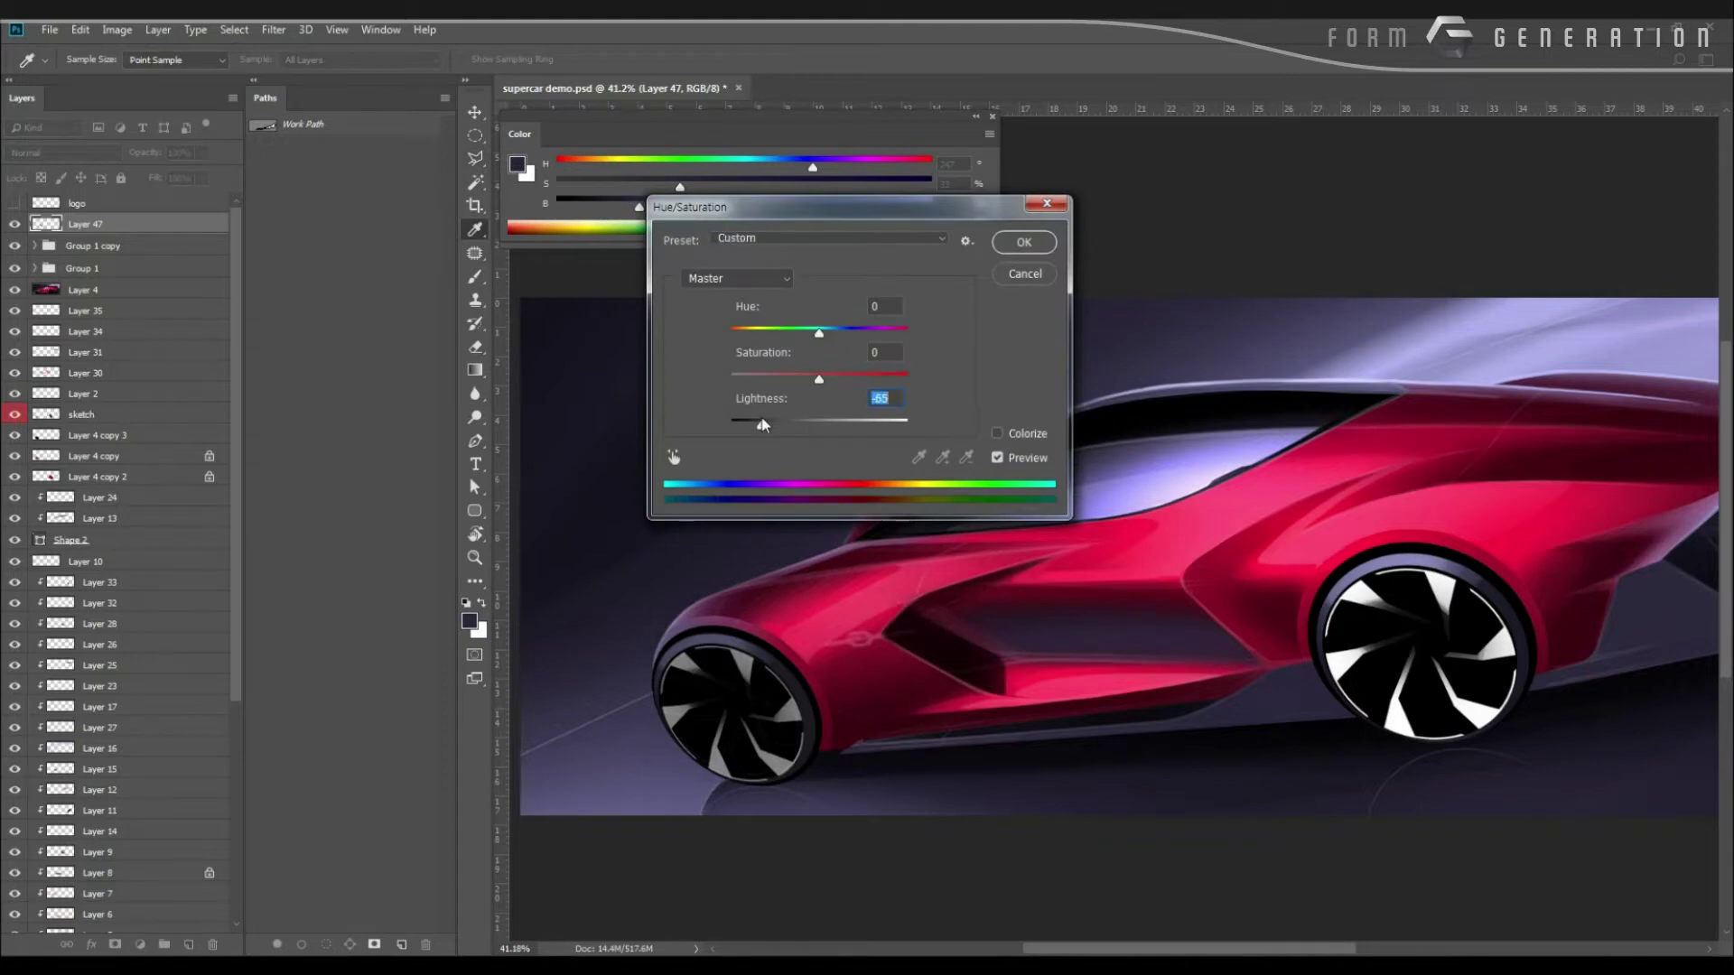
key(Return)
Rotate the canvas view and add a new empty layer above Layer 47.
mouse_move(802, 457)
mouse_down()
mouse_move(779, 470)
mouse_move(865, 499)
mouse_move(819, 452)
mouse_up()
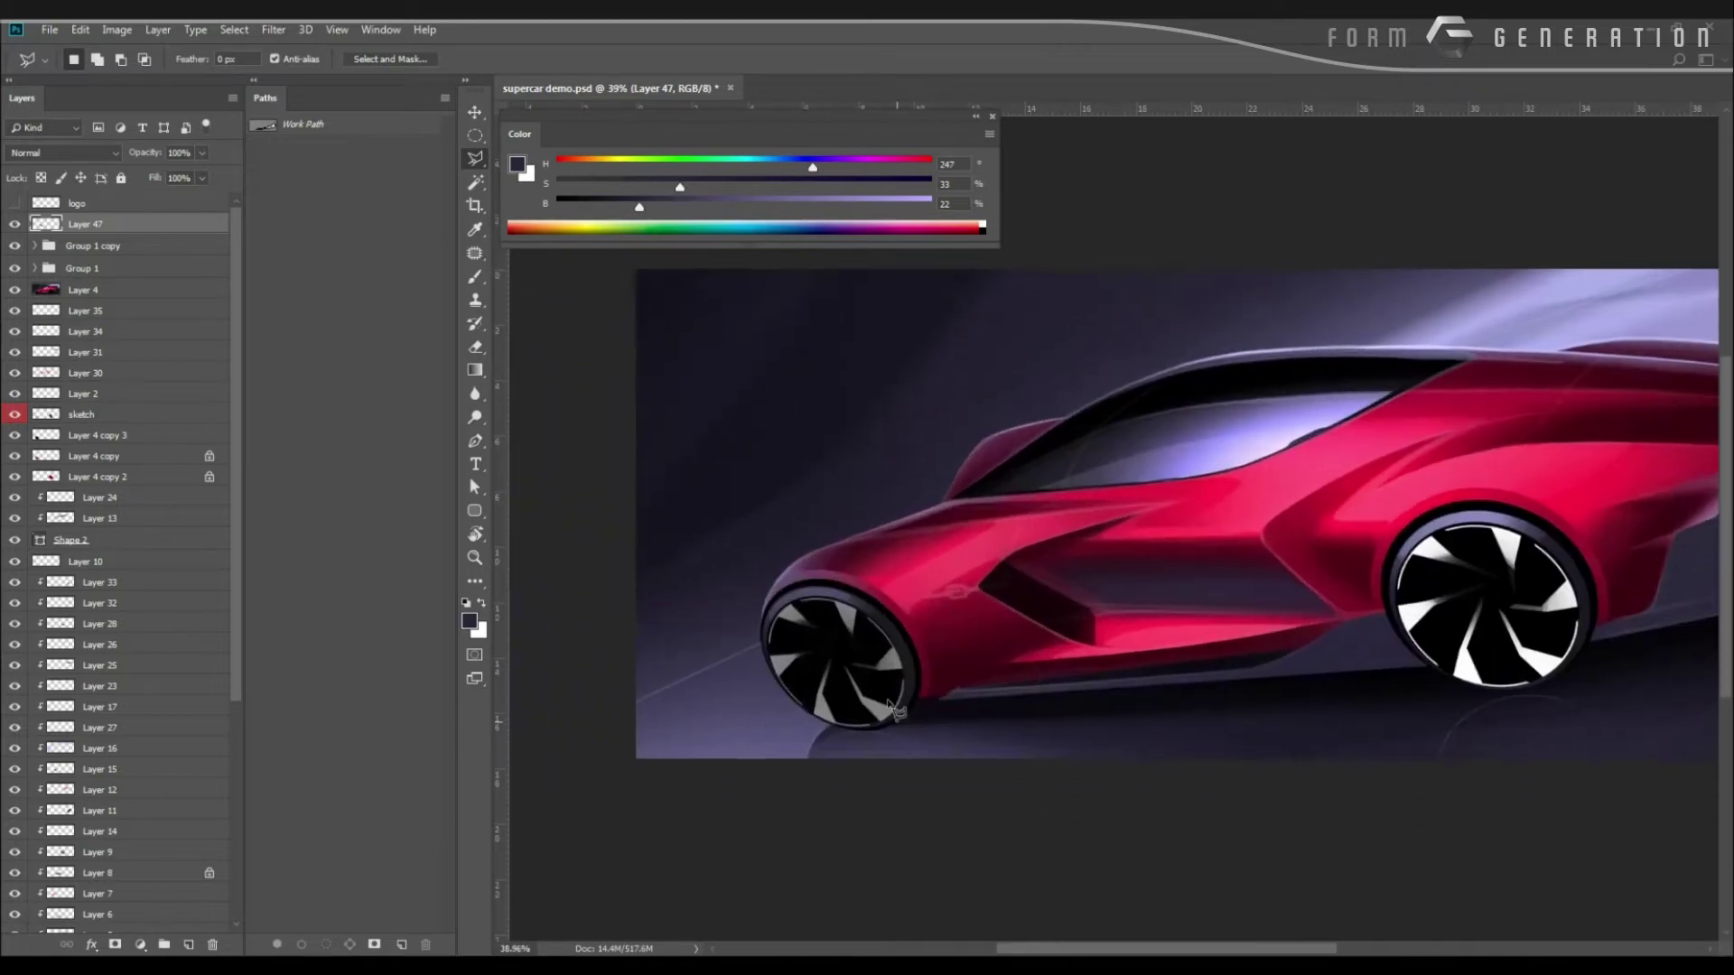
key(r)
drag(867, 790, 695, 670)
key(ctrl+alt+shift+n)
drag(906, 502, 981, 571)
Paint a soft reflection over the lower body behind the front wheel, using the muted purple sampled from the floor.
key(b)
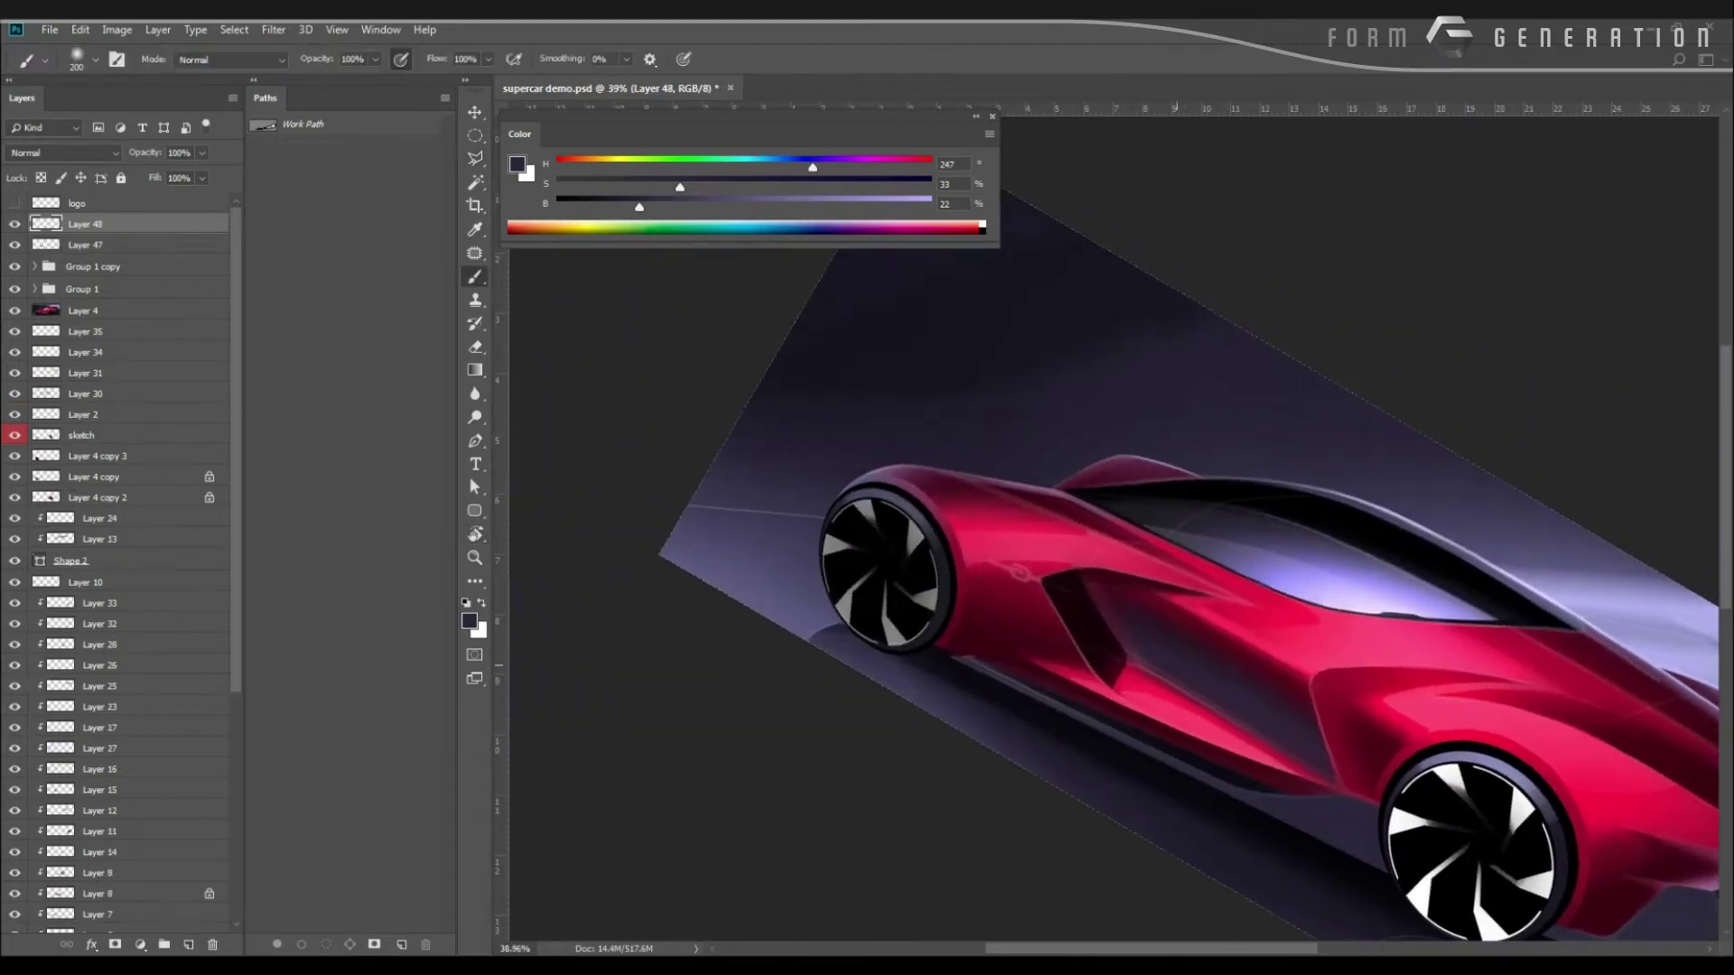
alt+click(1183, 670)
alt+click(794, 620)
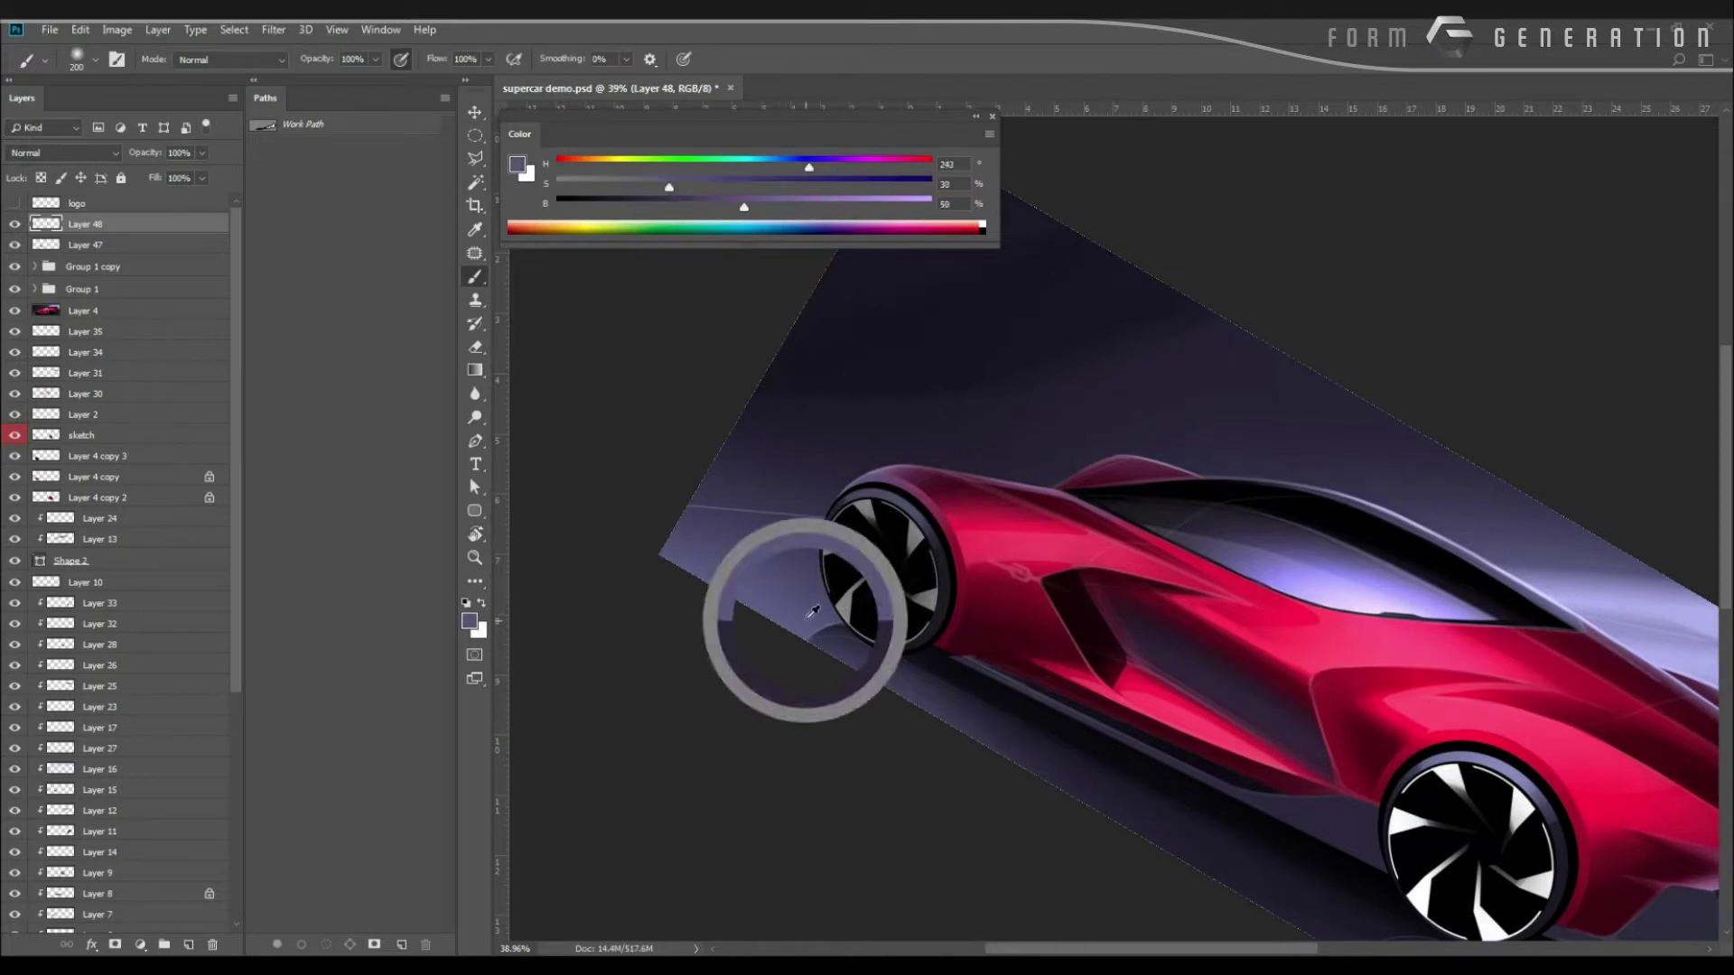
right_click(983, 605)
double_click(1072, 767)
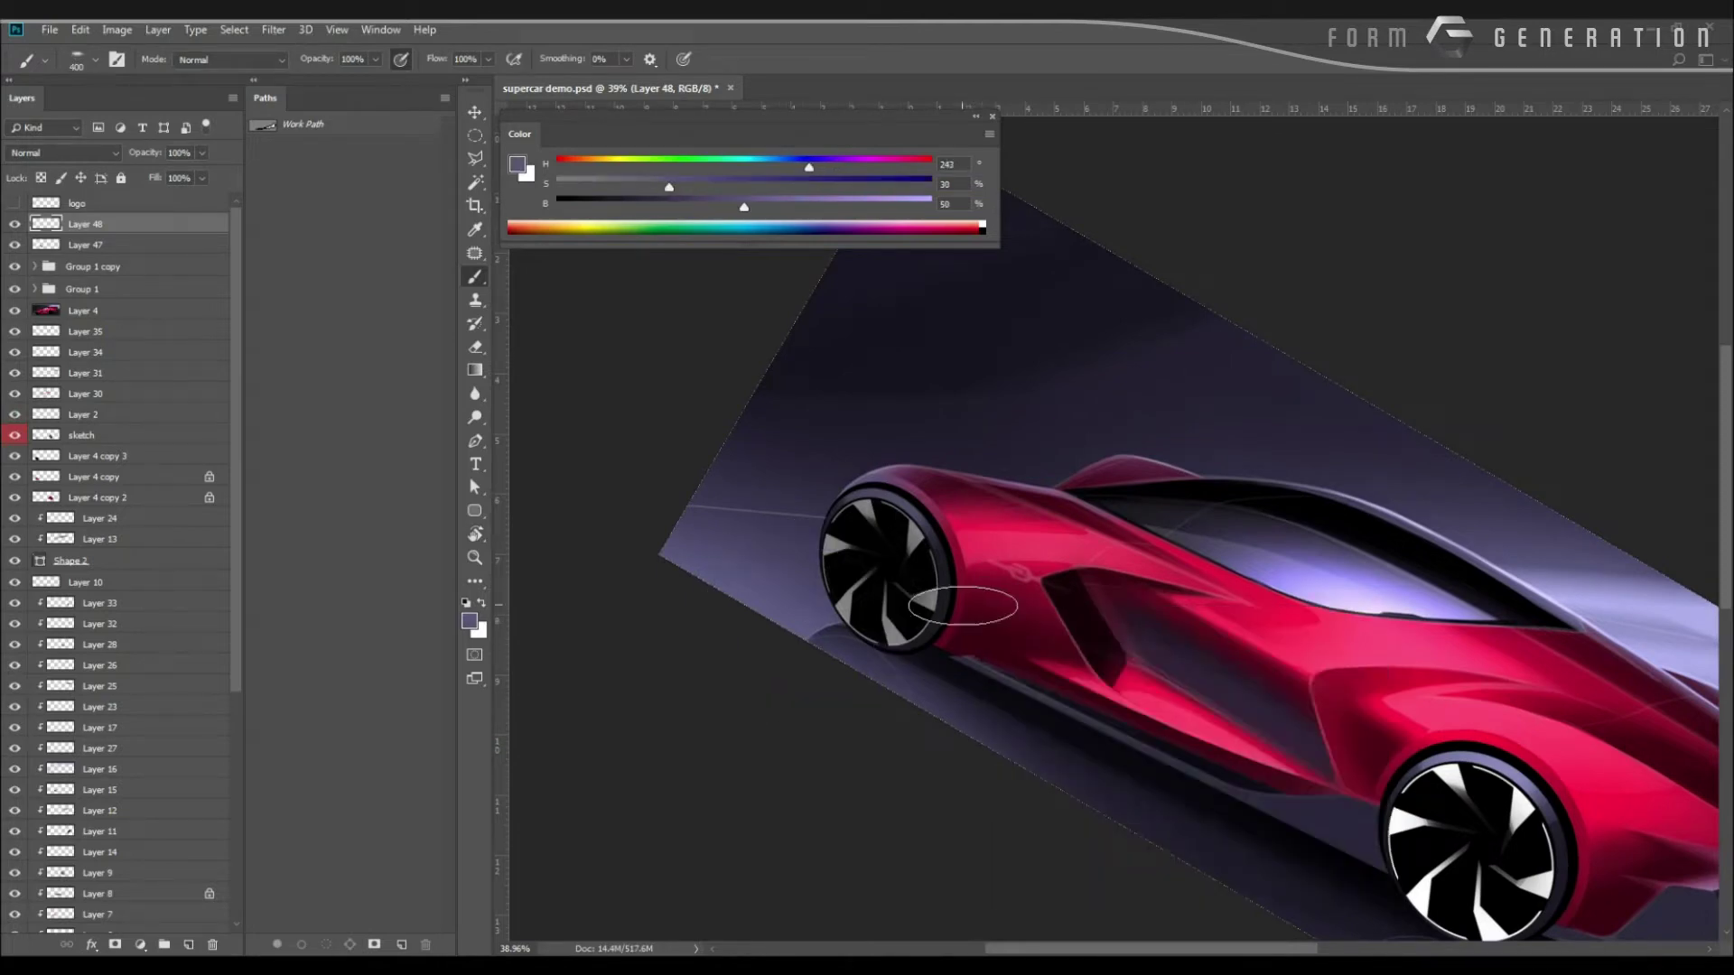
mouse_move(1037, 639)
mouse_down()
mouse_move(1071, 666)
mouse_move(1107, 718)
mouse_up()
key(bracketleft)
drag(975, 657, 1160, 740)
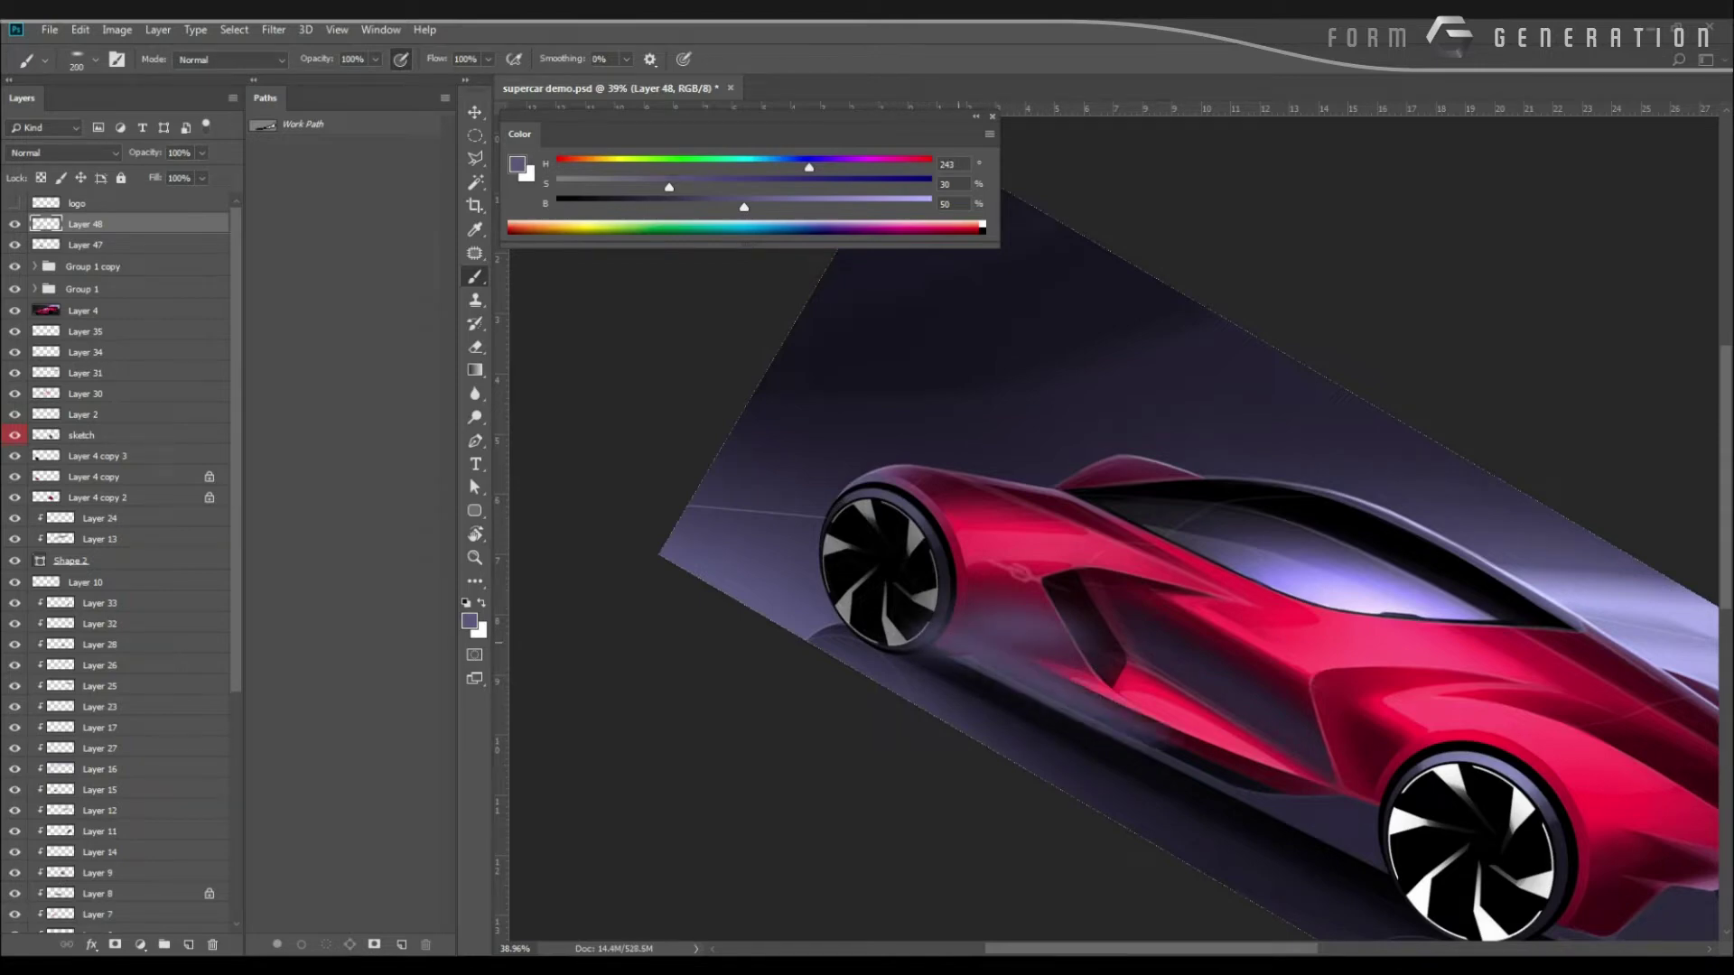
drag(979, 625, 1084, 657)
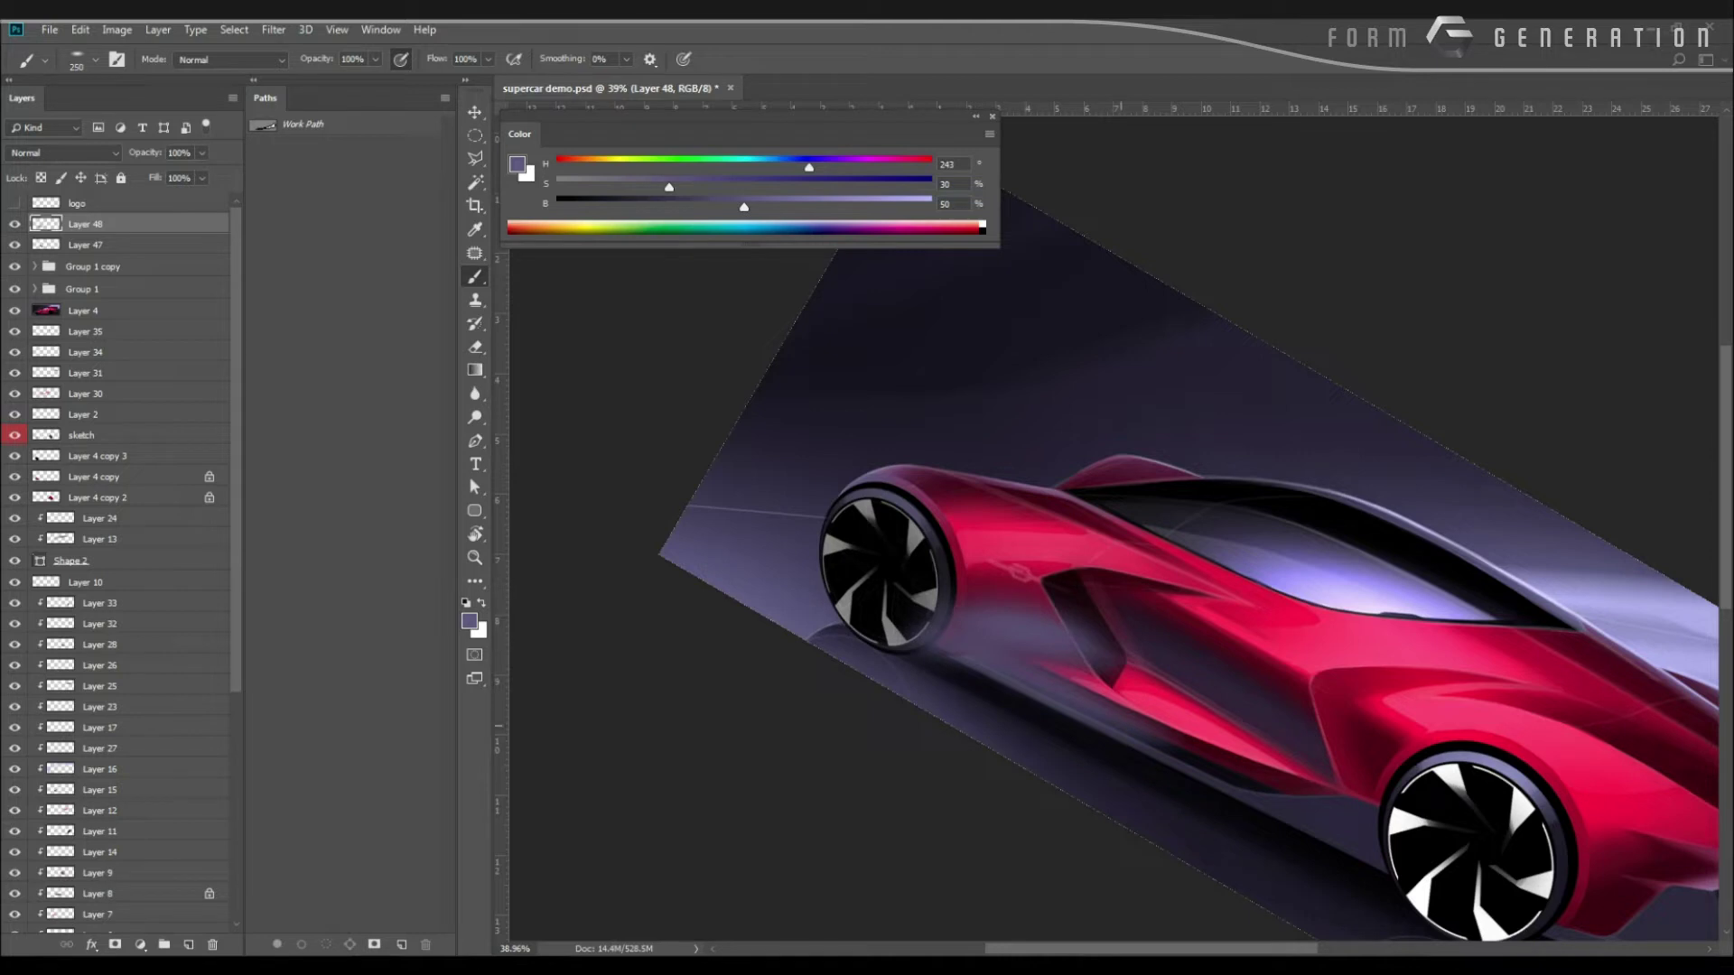
Clear the purple paint overlapping the dark side intake from Layer 48 using a lasso selection.
key(e)
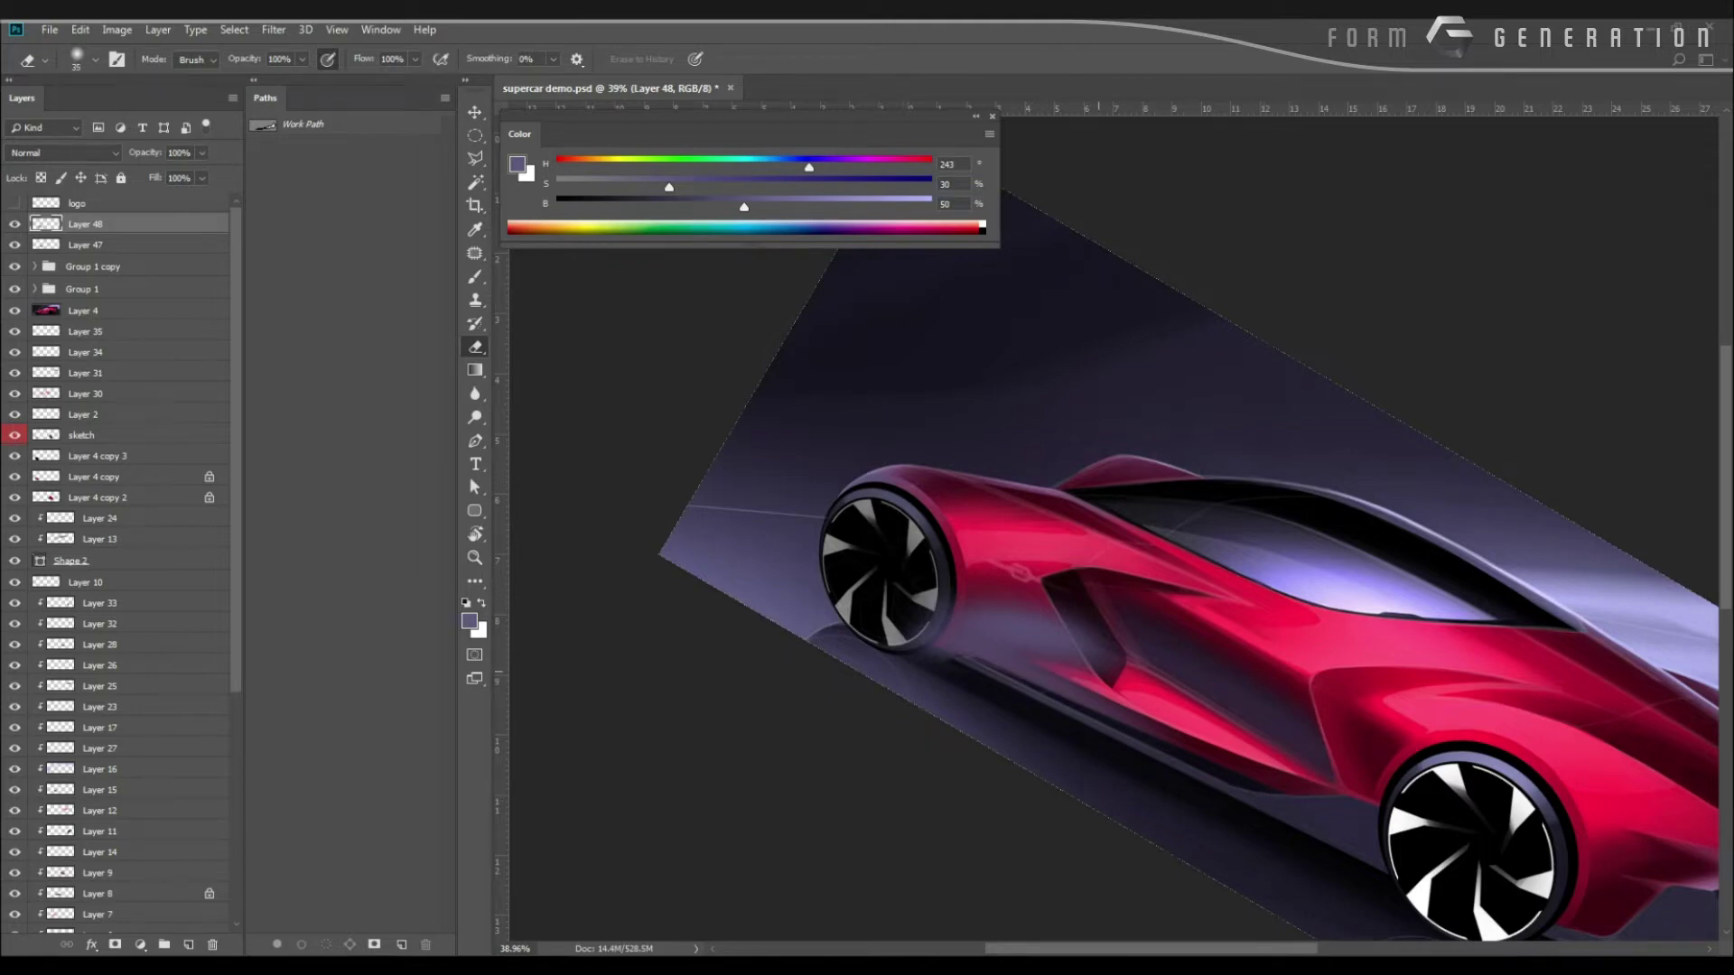
right_click(1098, 672)
double_click(1206, 821)
key(l)
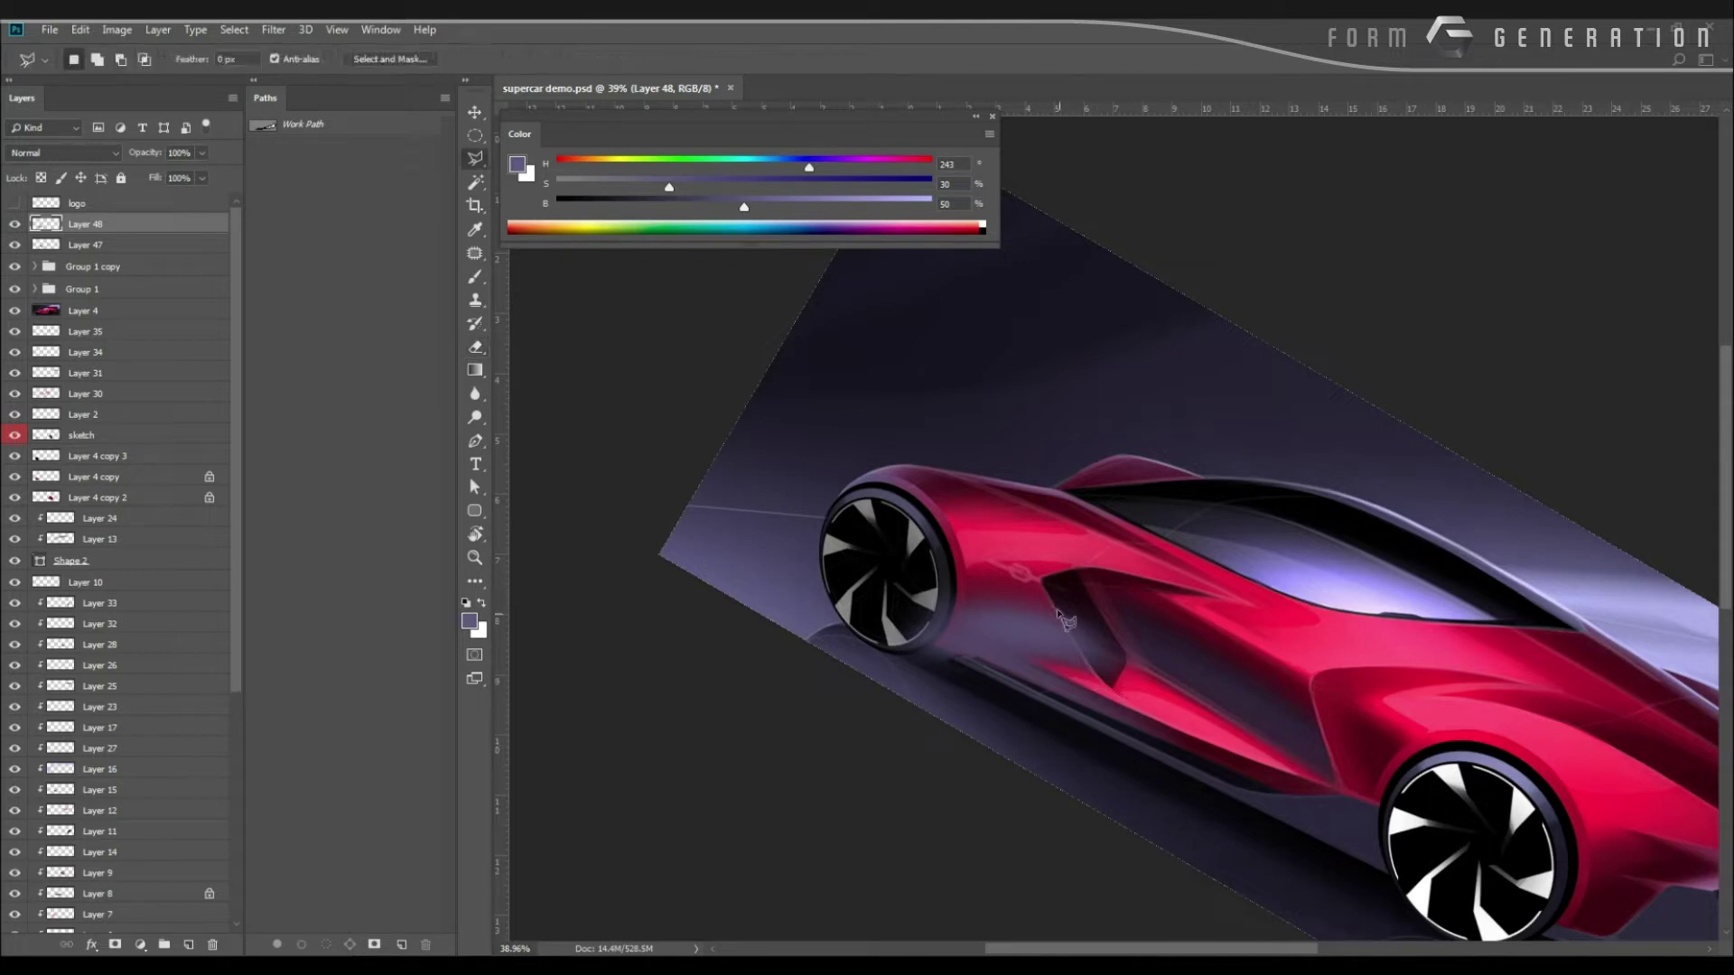
mouse_move(1046, 587)
mouse_down()
mouse_move(1122, 703)
mouse_move(1061, 556)
mouse_move(1073, 590)
mouse_up()
key(Delete)
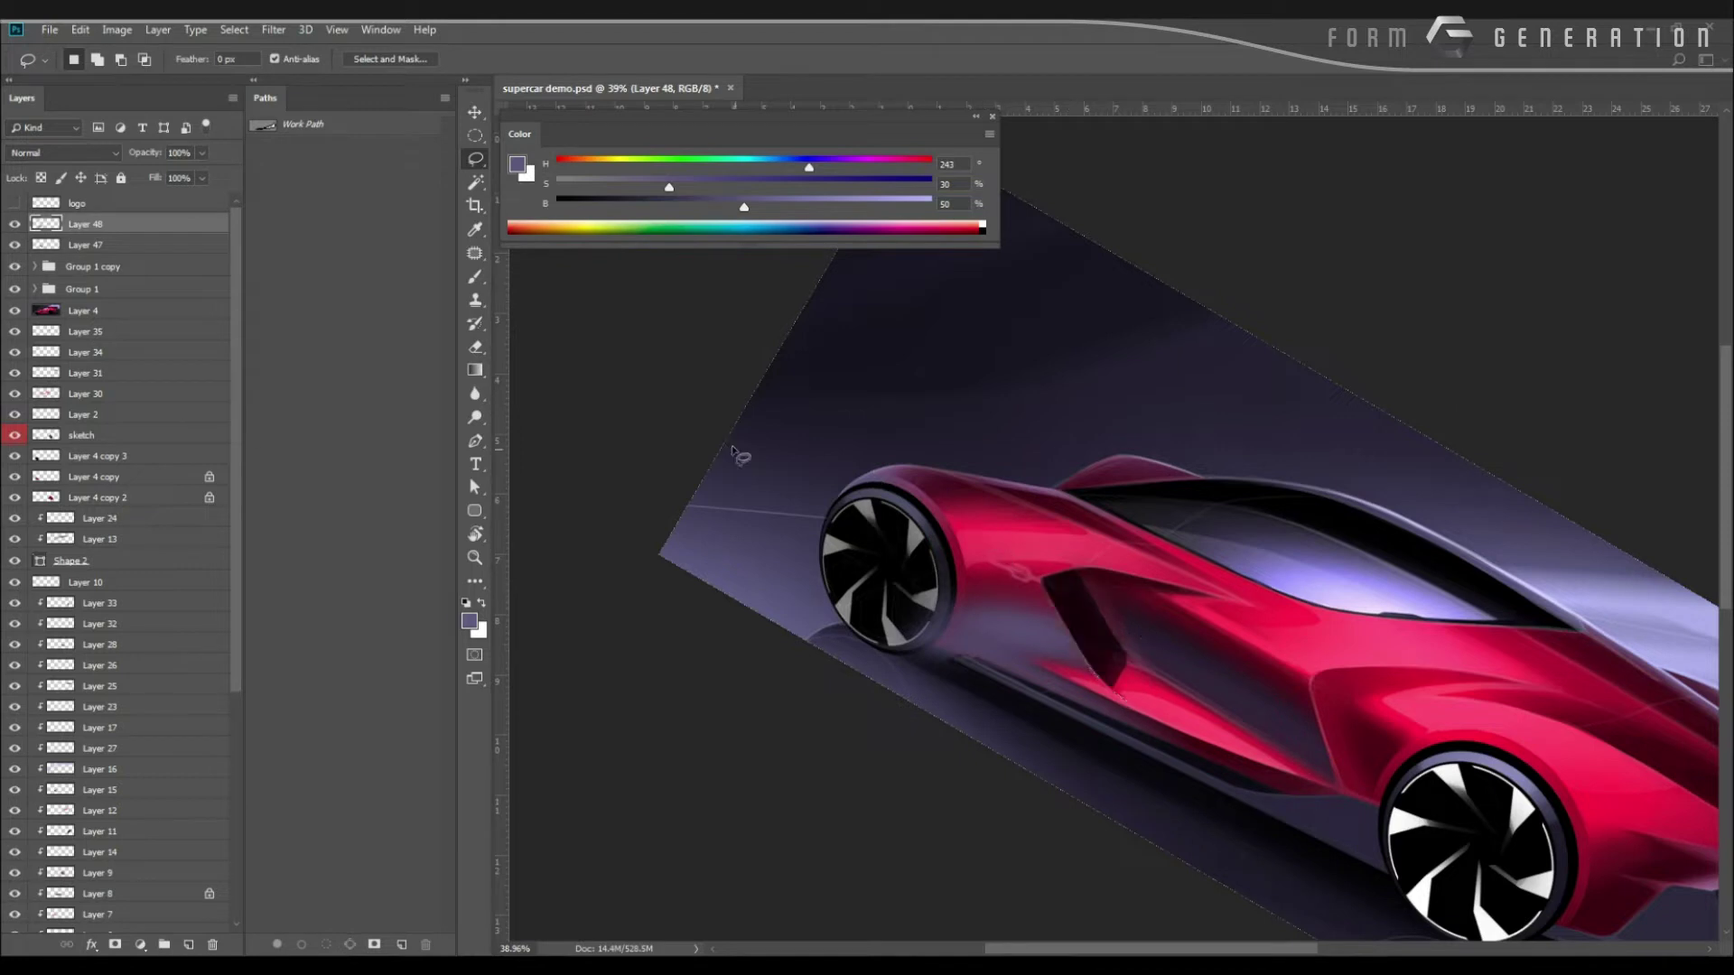
Lasso the area over the front wheel and delete the purple paint spilling onto it from Layer 48.
mouse_move(913, 498)
mouse_down()
mouse_move(857, 607)
mouse_move(872, 560)
mouse_up()
mouse_move(903, 578)
mouse_down()
mouse_move(934, 560)
mouse_move(913, 522)
mouse_up()
drag(916, 592, 930, 585)
key(Delete)
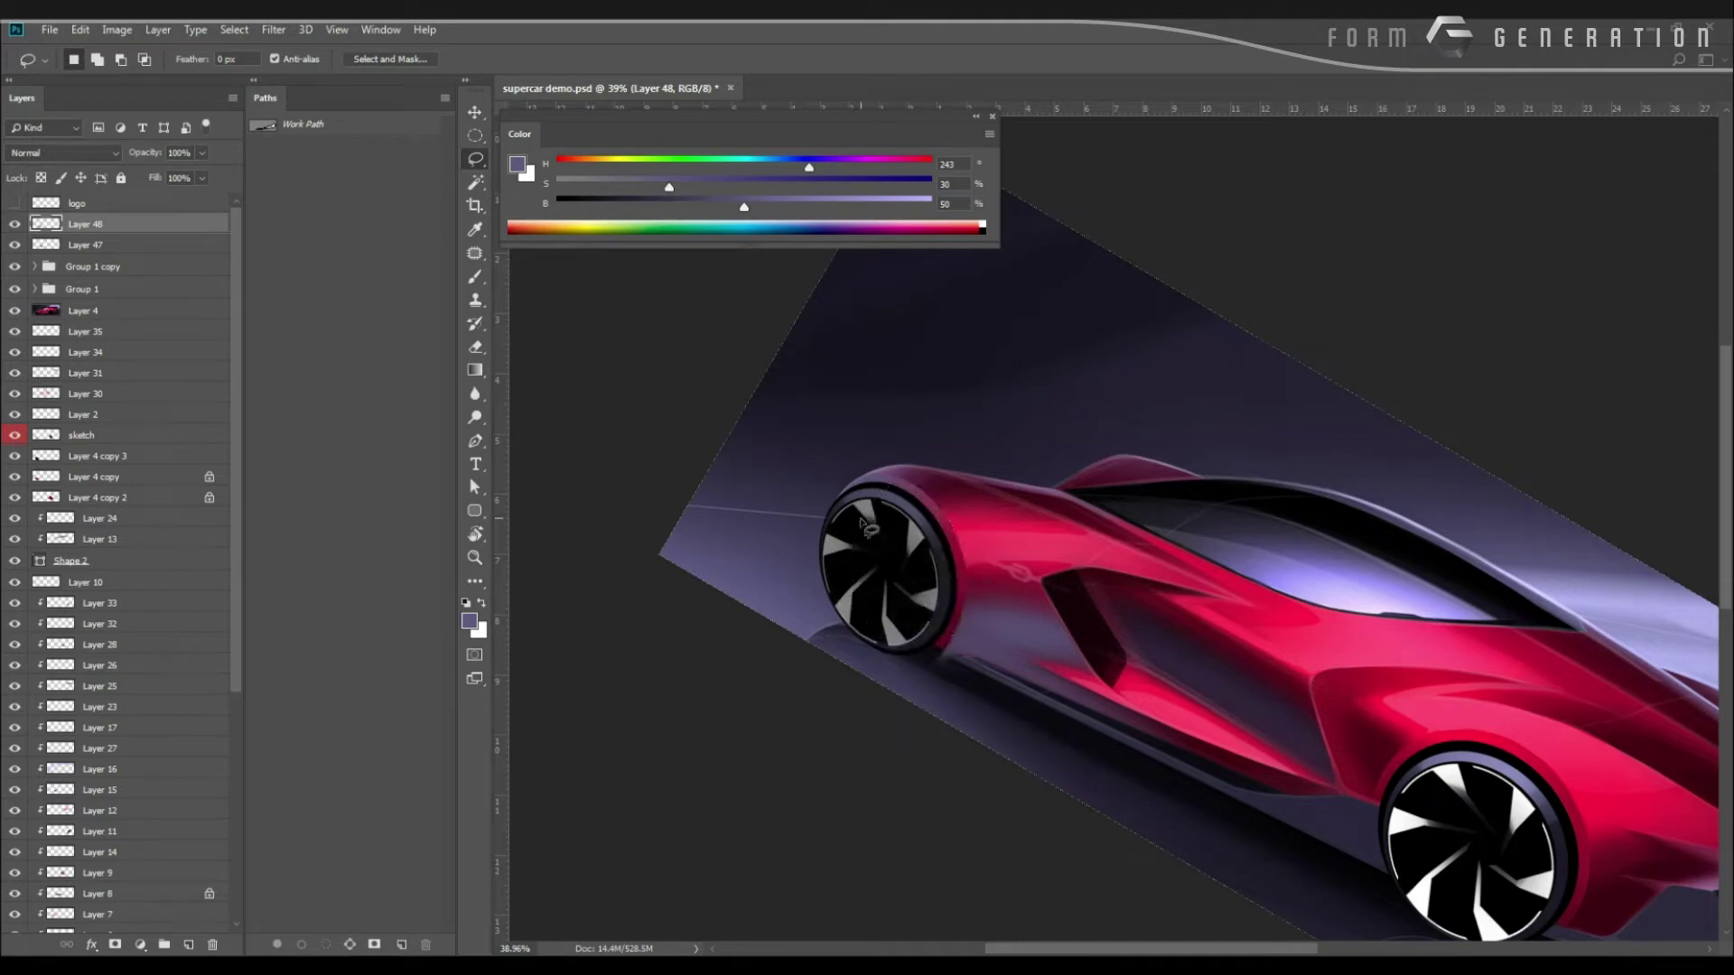
Soften the purple reflection on Layer 48 behind the front wheel with a 700-pixel eraser.
mouse_move(898, 514)
mouse_down()
mouse_move(802, 473)
mouse_move(898, 499)
mouse_up()
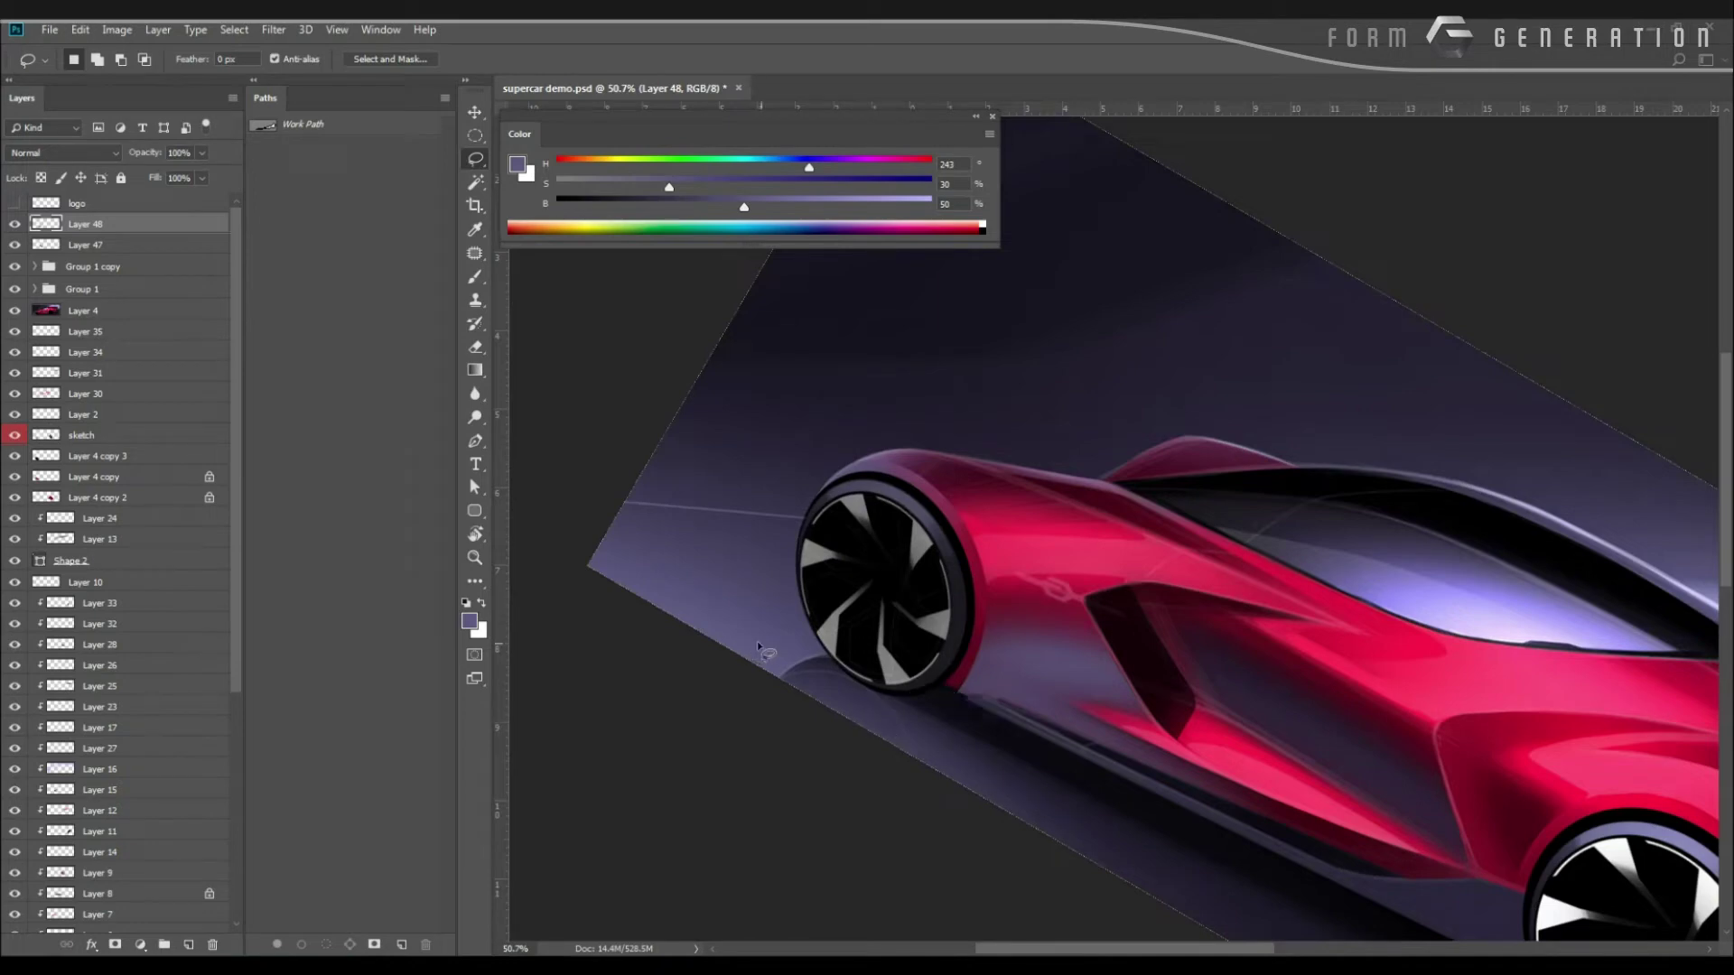
key(e)
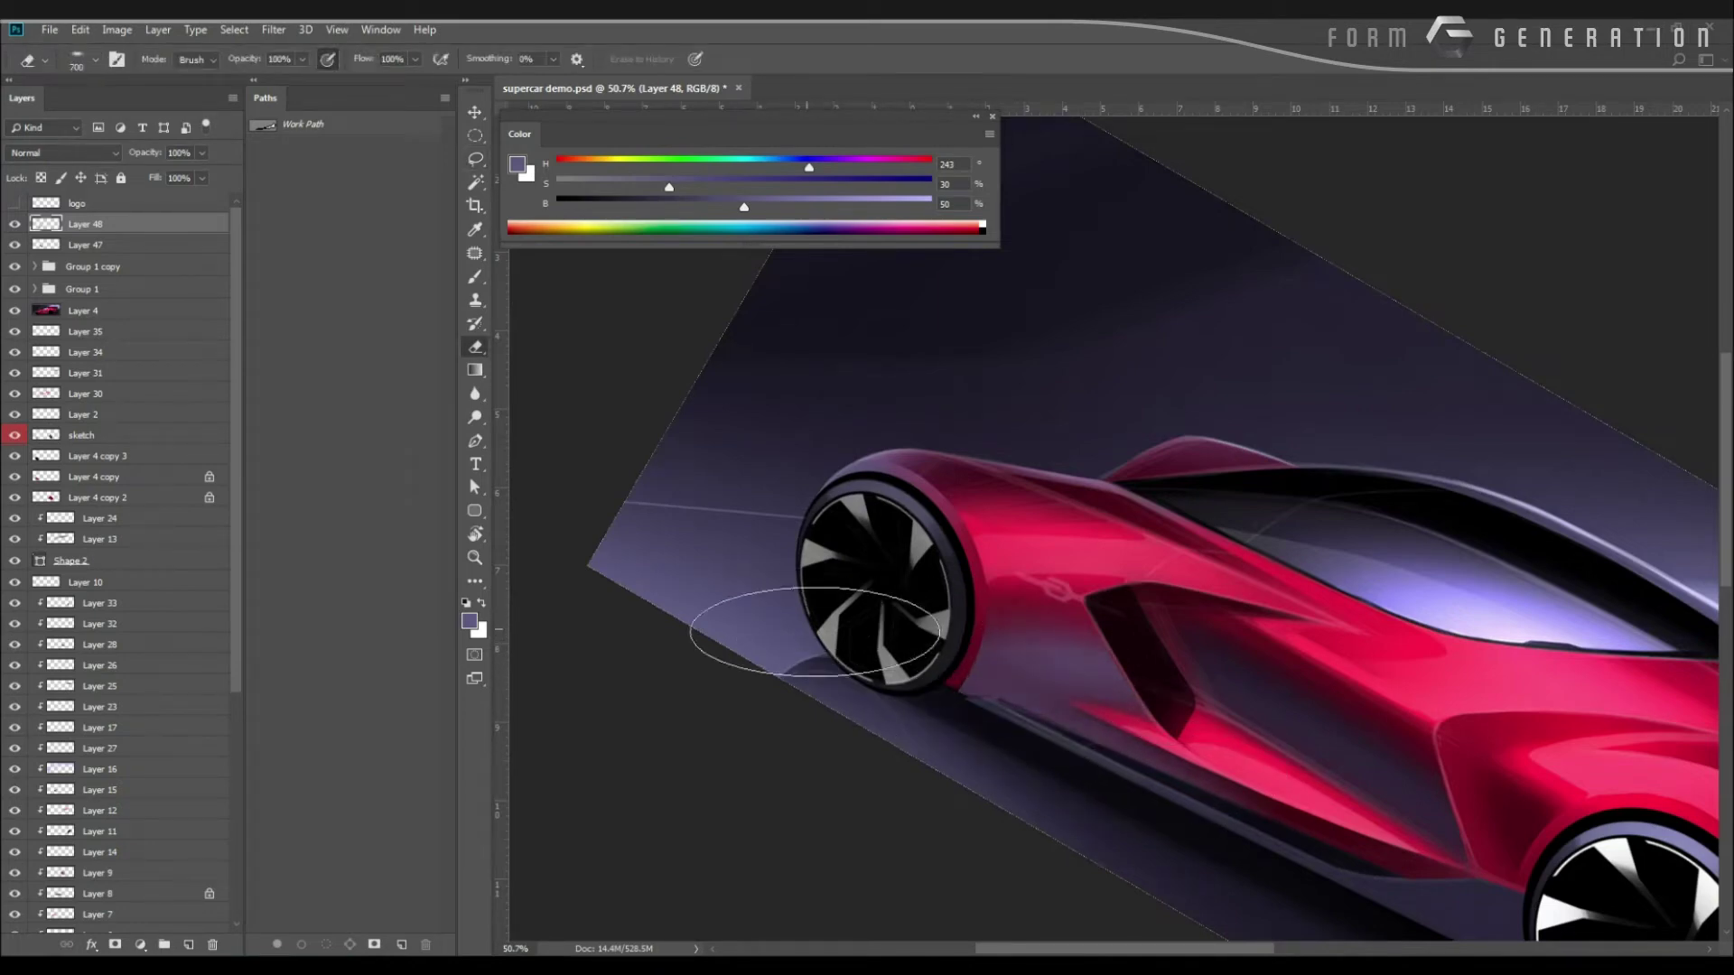
key(bracketright)
key(bracketright)
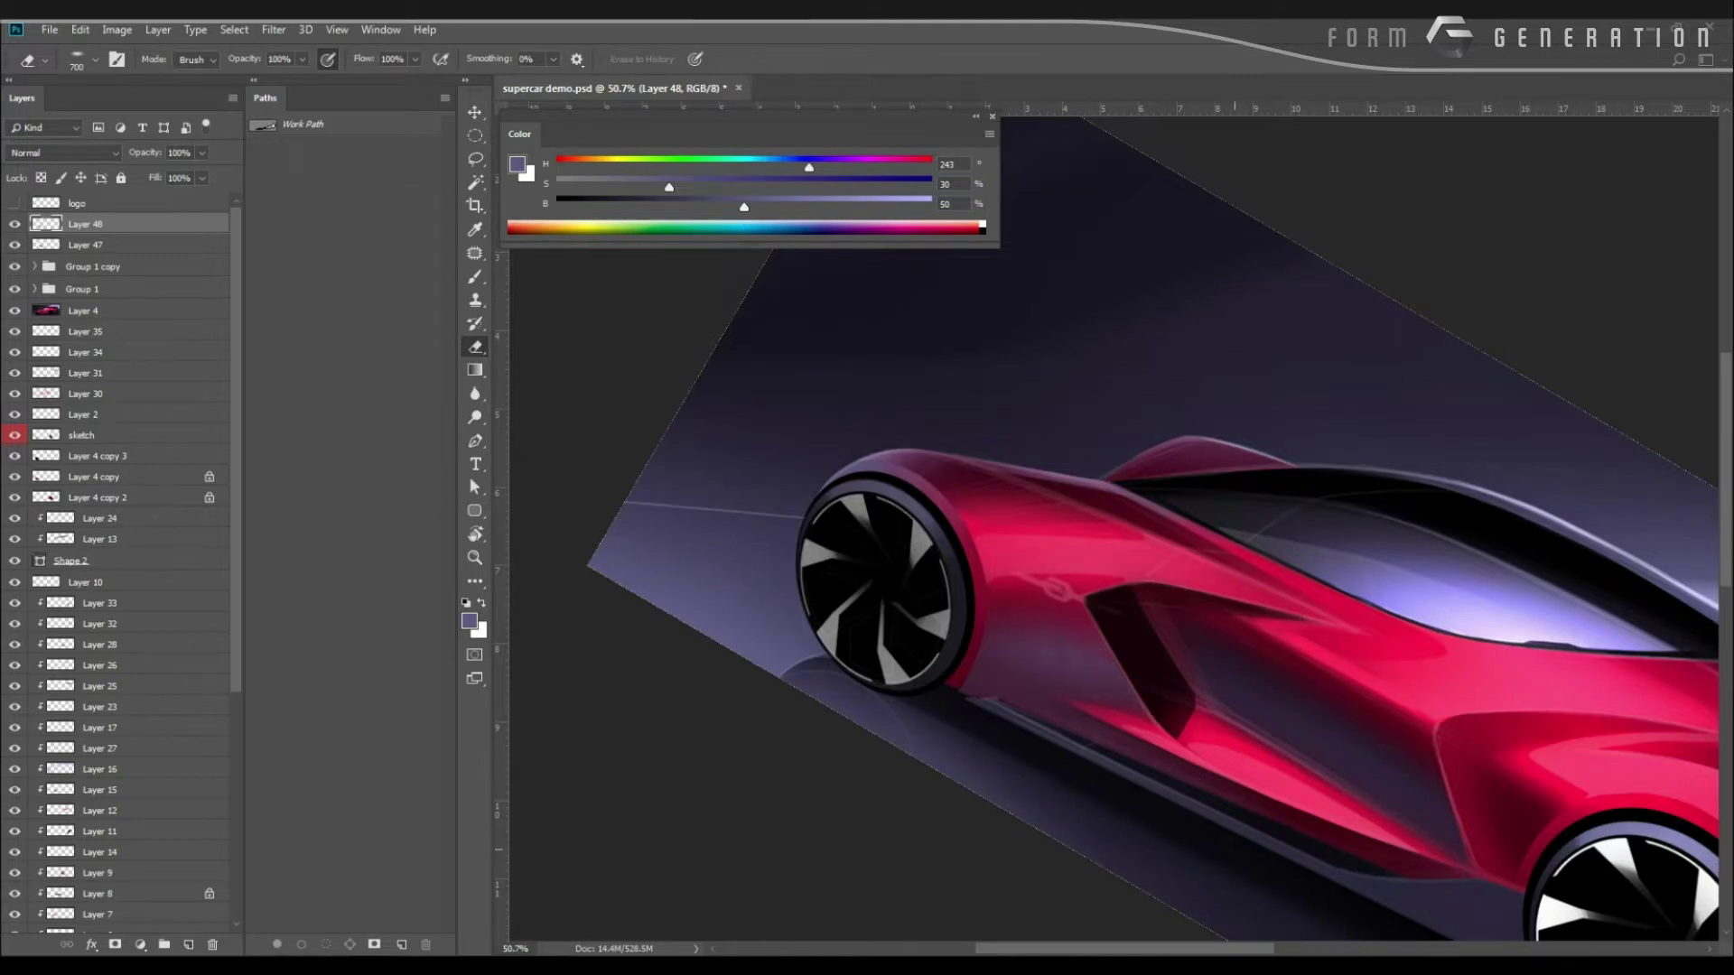
Warp the reflection on Layer 48 by pulling its corner near the front wheel outward, and switch to the Lasso tool.
mouse_move(851, 412)
mouse_down()
mouse_move(776, 403)
mouse_move(843, 427)
mouse_up()
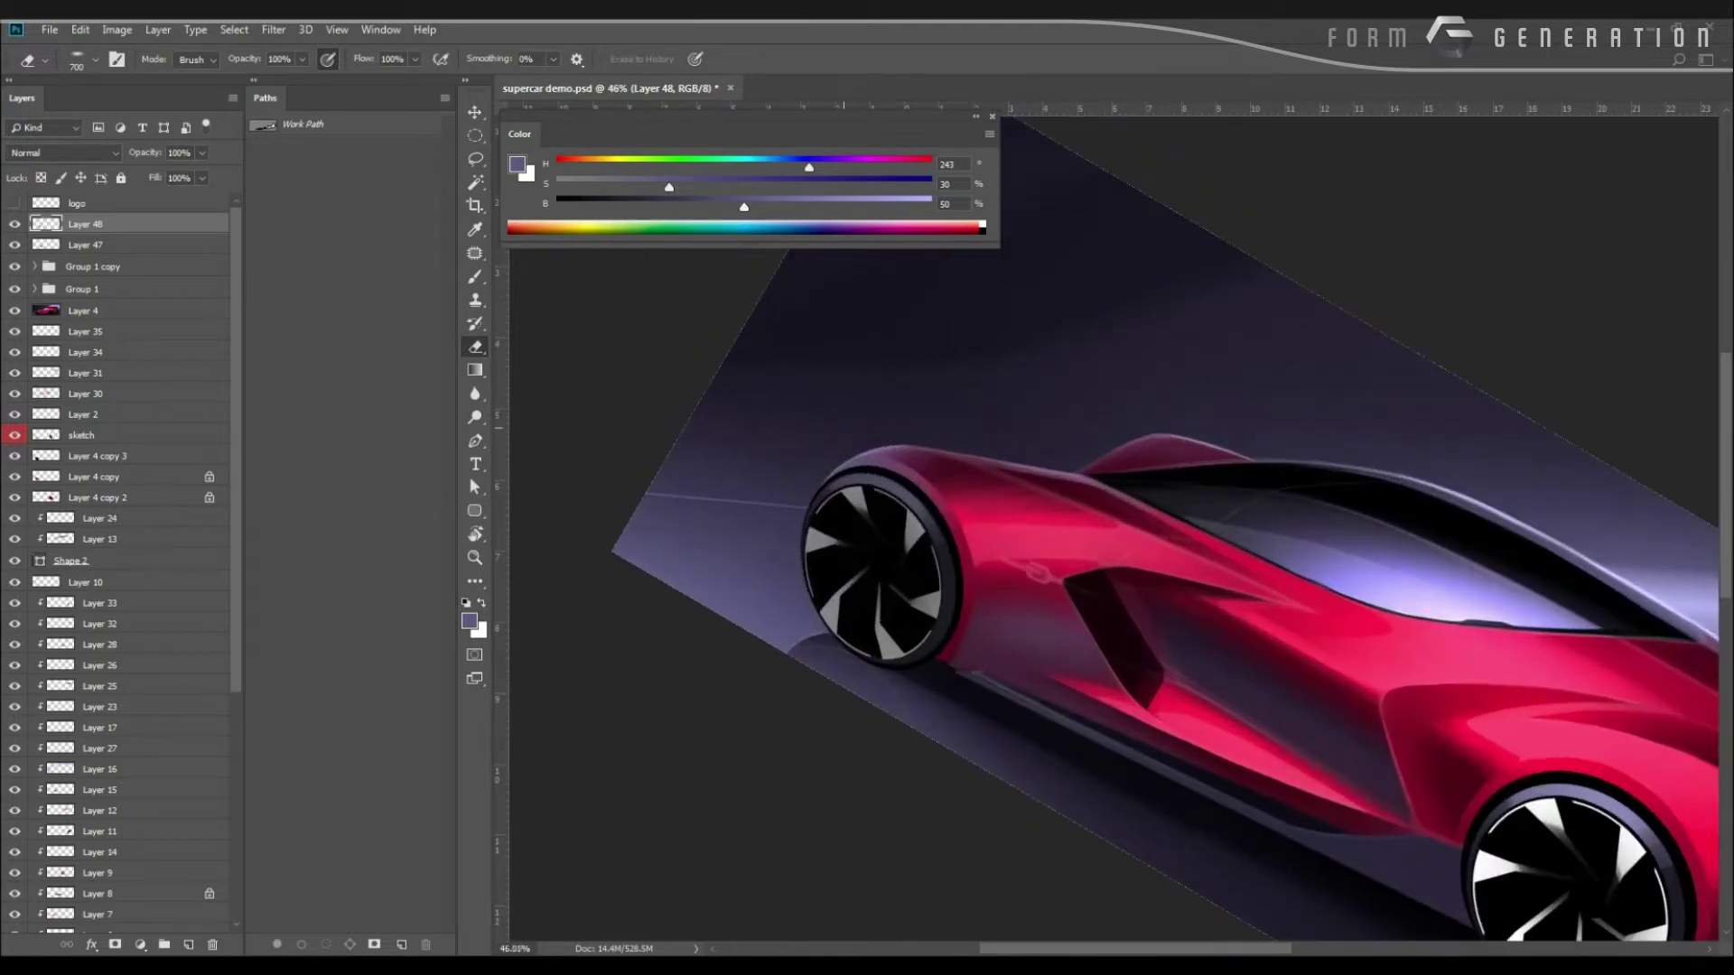
drag(861, 488, 912, 505)
key(ctrl+t)
right_click(998, 669)
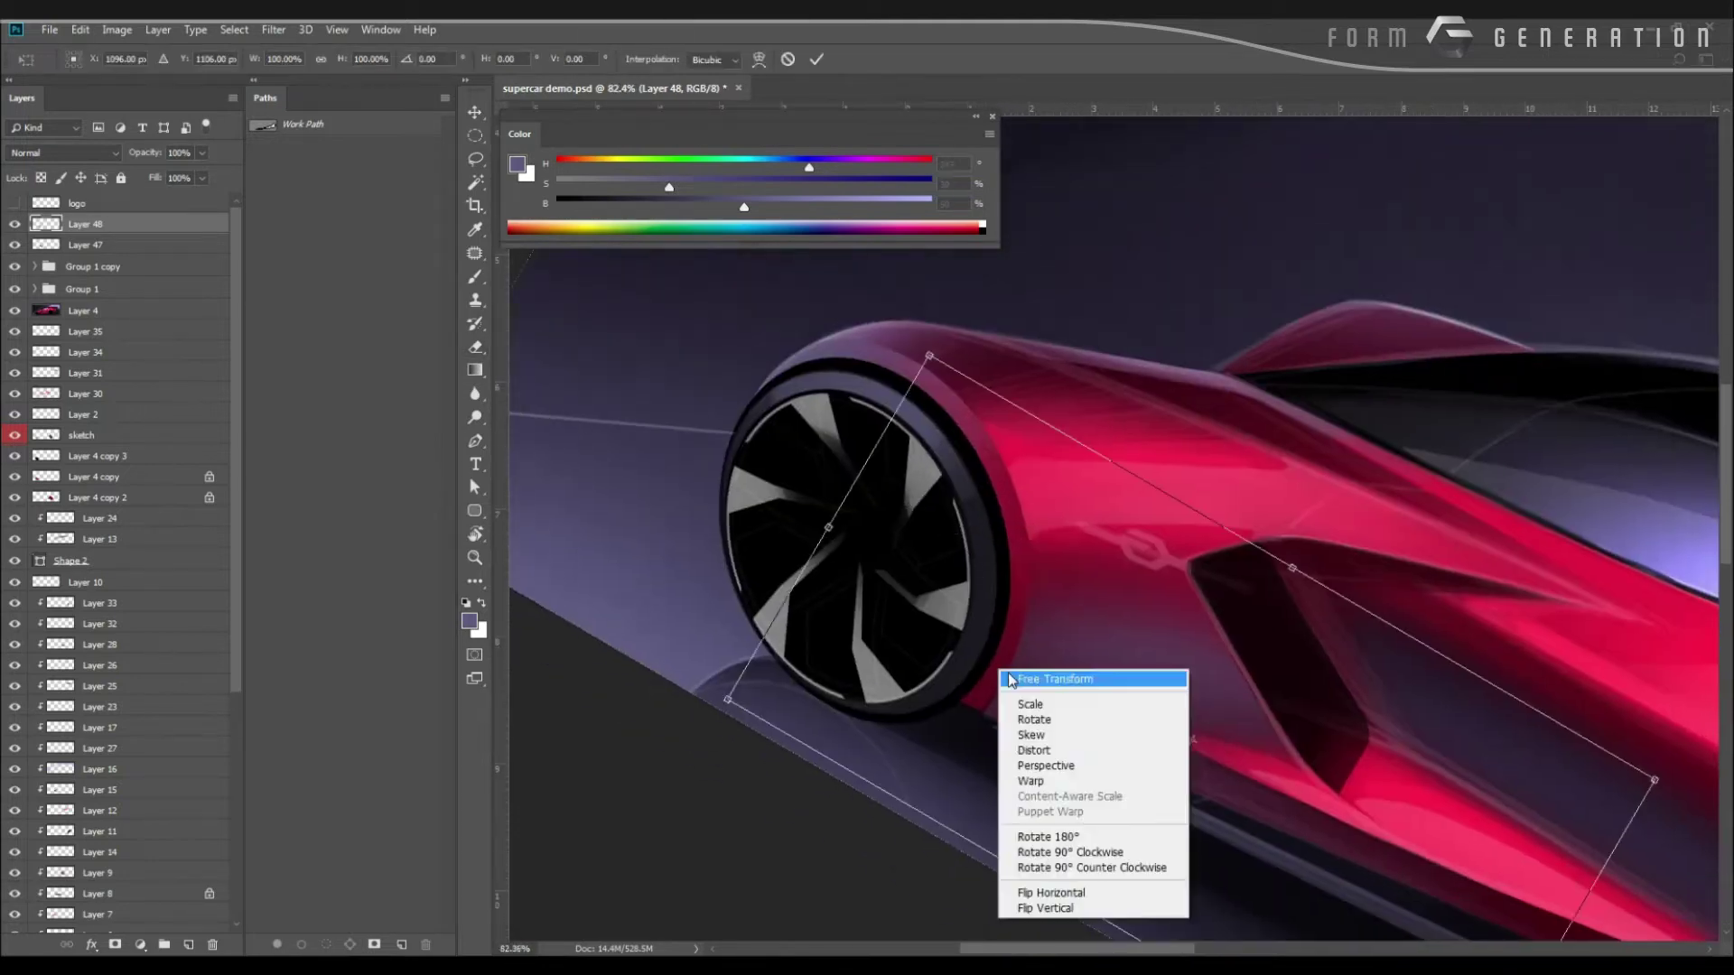
click(1019, 782)
drag(727, 705, 697, 681)
key(Return)
key(e)
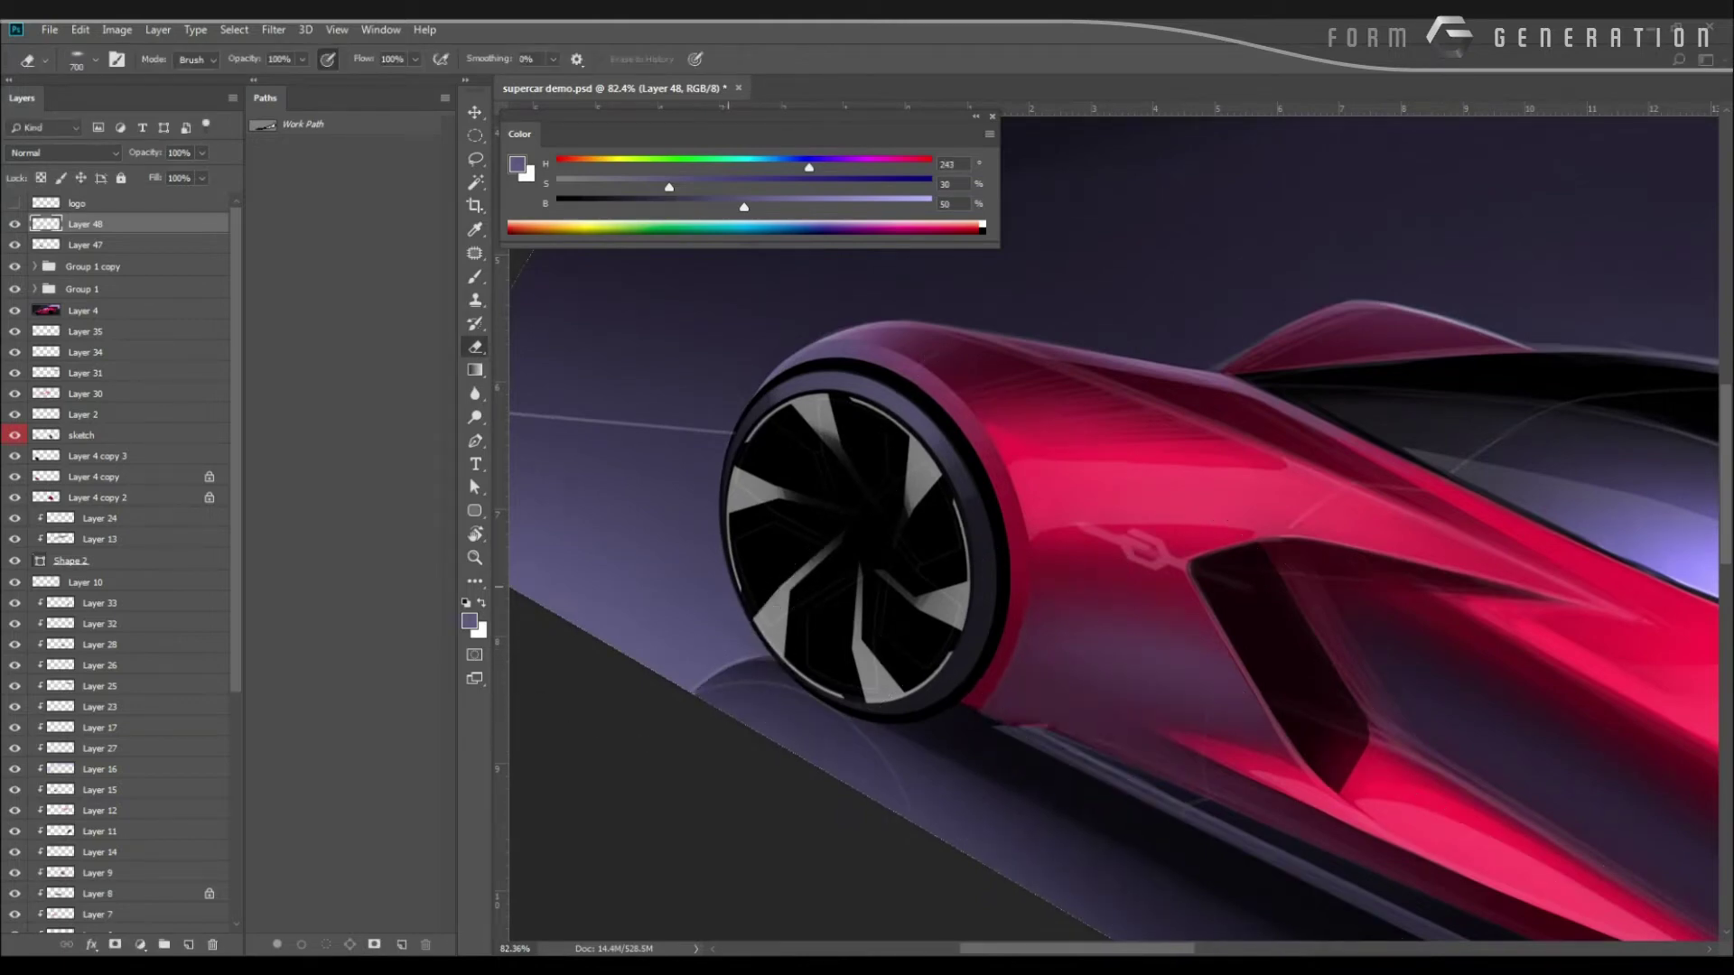
key(l)
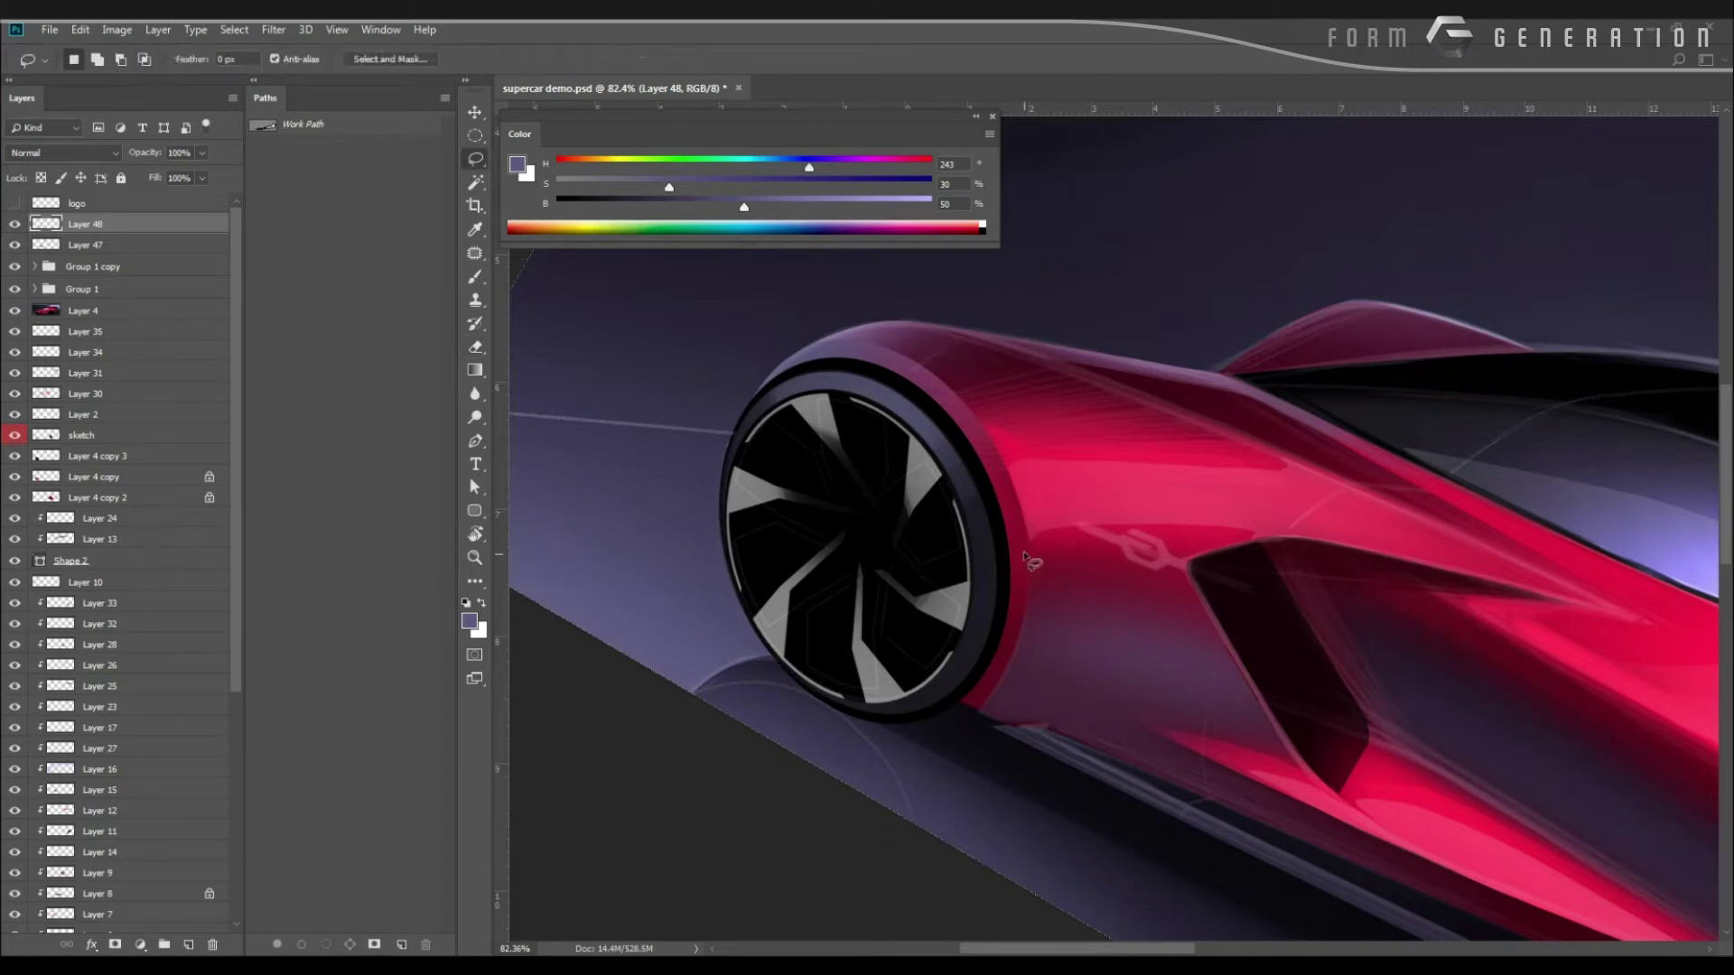
Trim the purple reflection on Layer 48 along the front wheel arch and its lower end using small lasso selections.
drag(1004, 512, 946, 722)
drag(992, 625, 989, 619)
key(ctrl+d)
drag(1015, 540, 996, 530)
drag(988, 624, 990, 636)
key(ctrl+d)
mouse_move(952, 703)
mouse_down()
mouse_move(858, 670)
mouse_move(965, 754)
mouse_move(936, 728)
mouse_up()
key(ctrl+d)
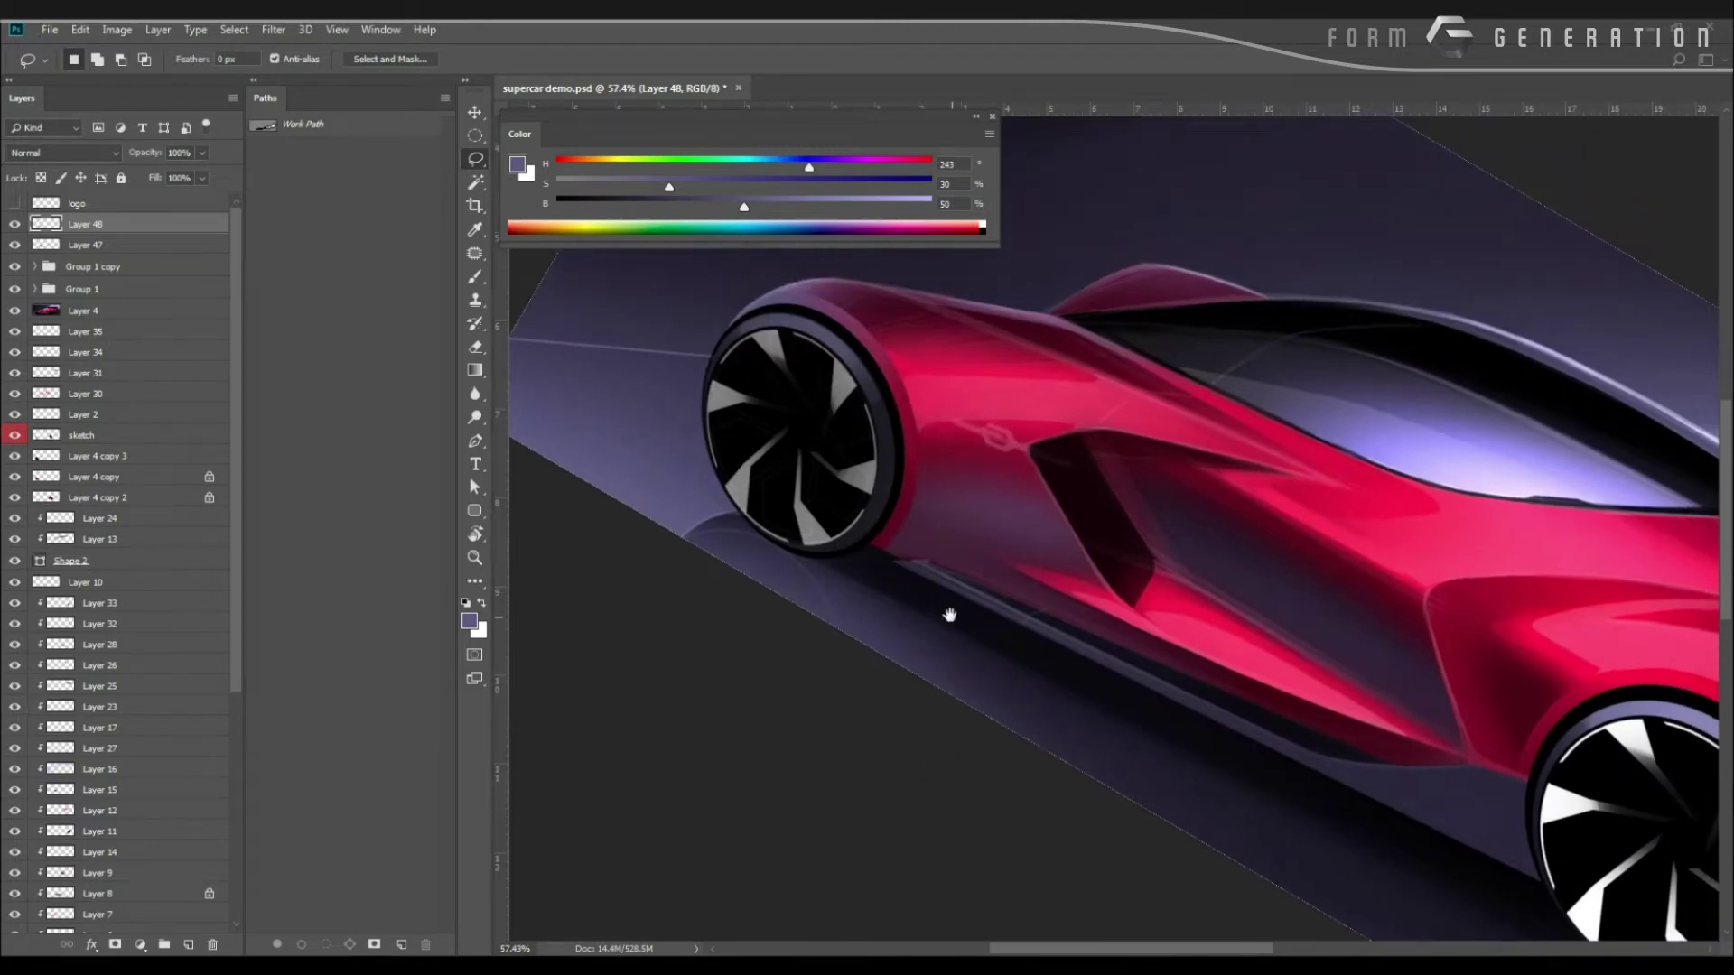
Adjust the hue and saturation of the purple reflection on Layer 48.
drag(949, 614, 899, 612)
drag(1010, 637, 969, 621)
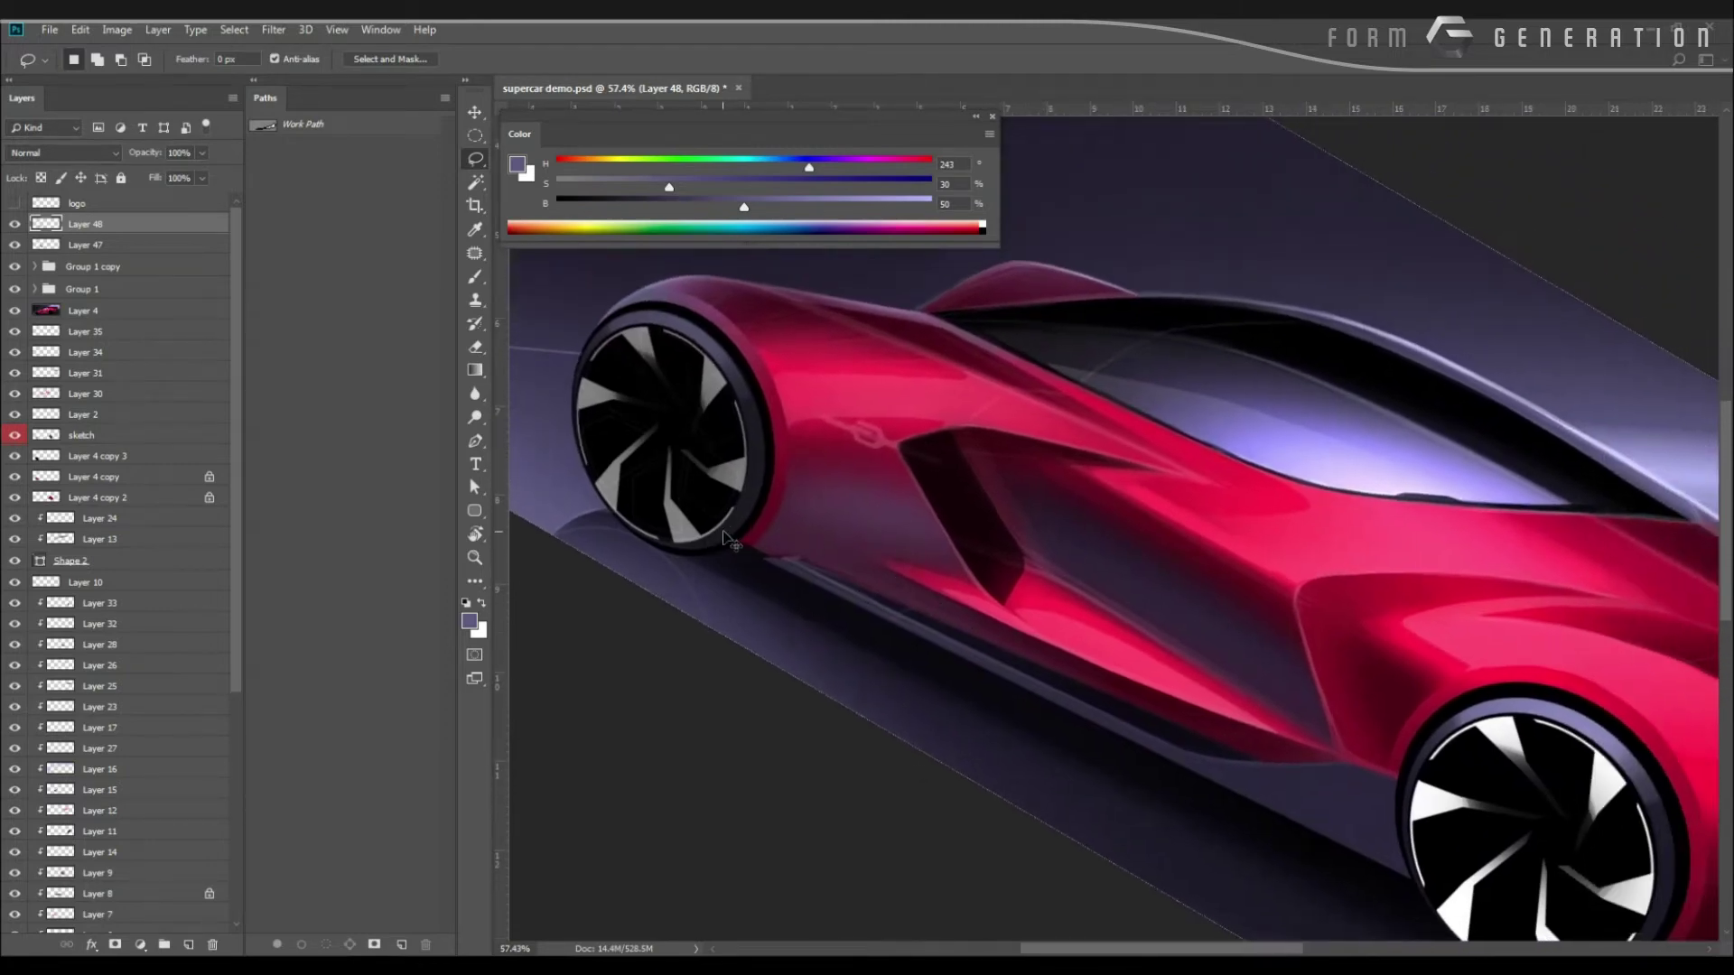
key(ctrl+u)
mouse_move(818, 425)
mouse_down()
mouse_move(689, 433)
mouse_move(737, 448)
mouse_up()
key(Return)
Lasso the lower panel behind the front wheel plus the side recess, and touch up their Layer 48 reflections with a 700-pixel brush.
scroll(737, 448, down, 5)
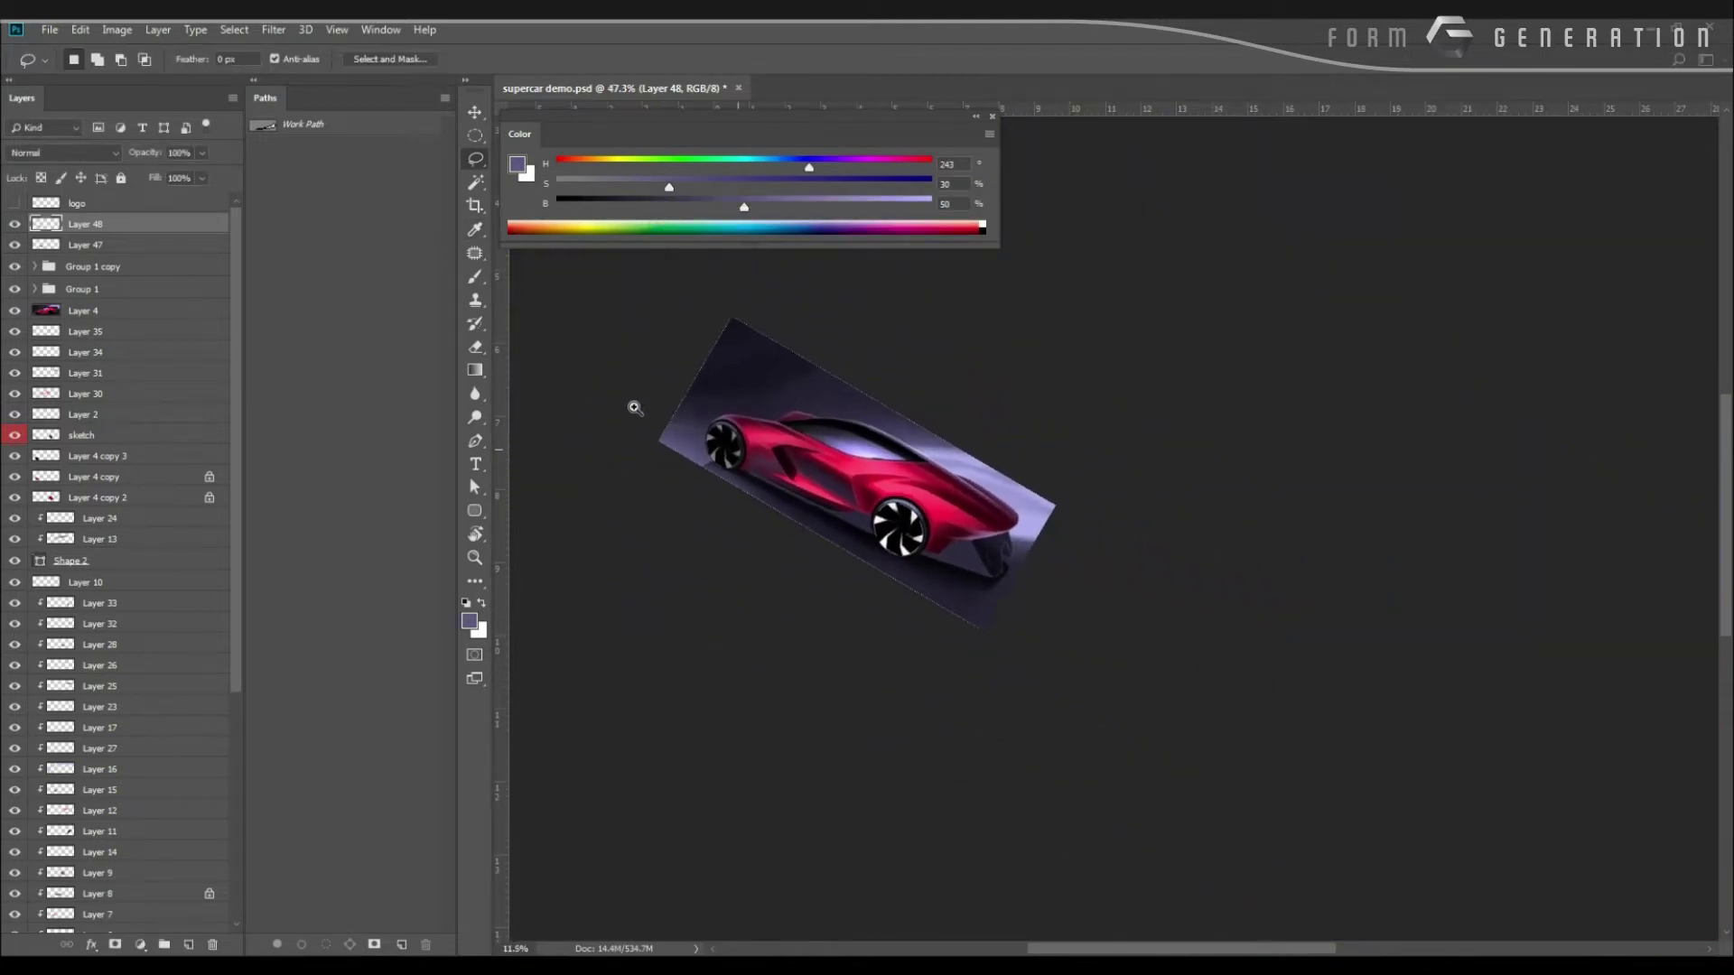
scroll(638, 406, up, 1)
scroll(662, 411, up, 5)
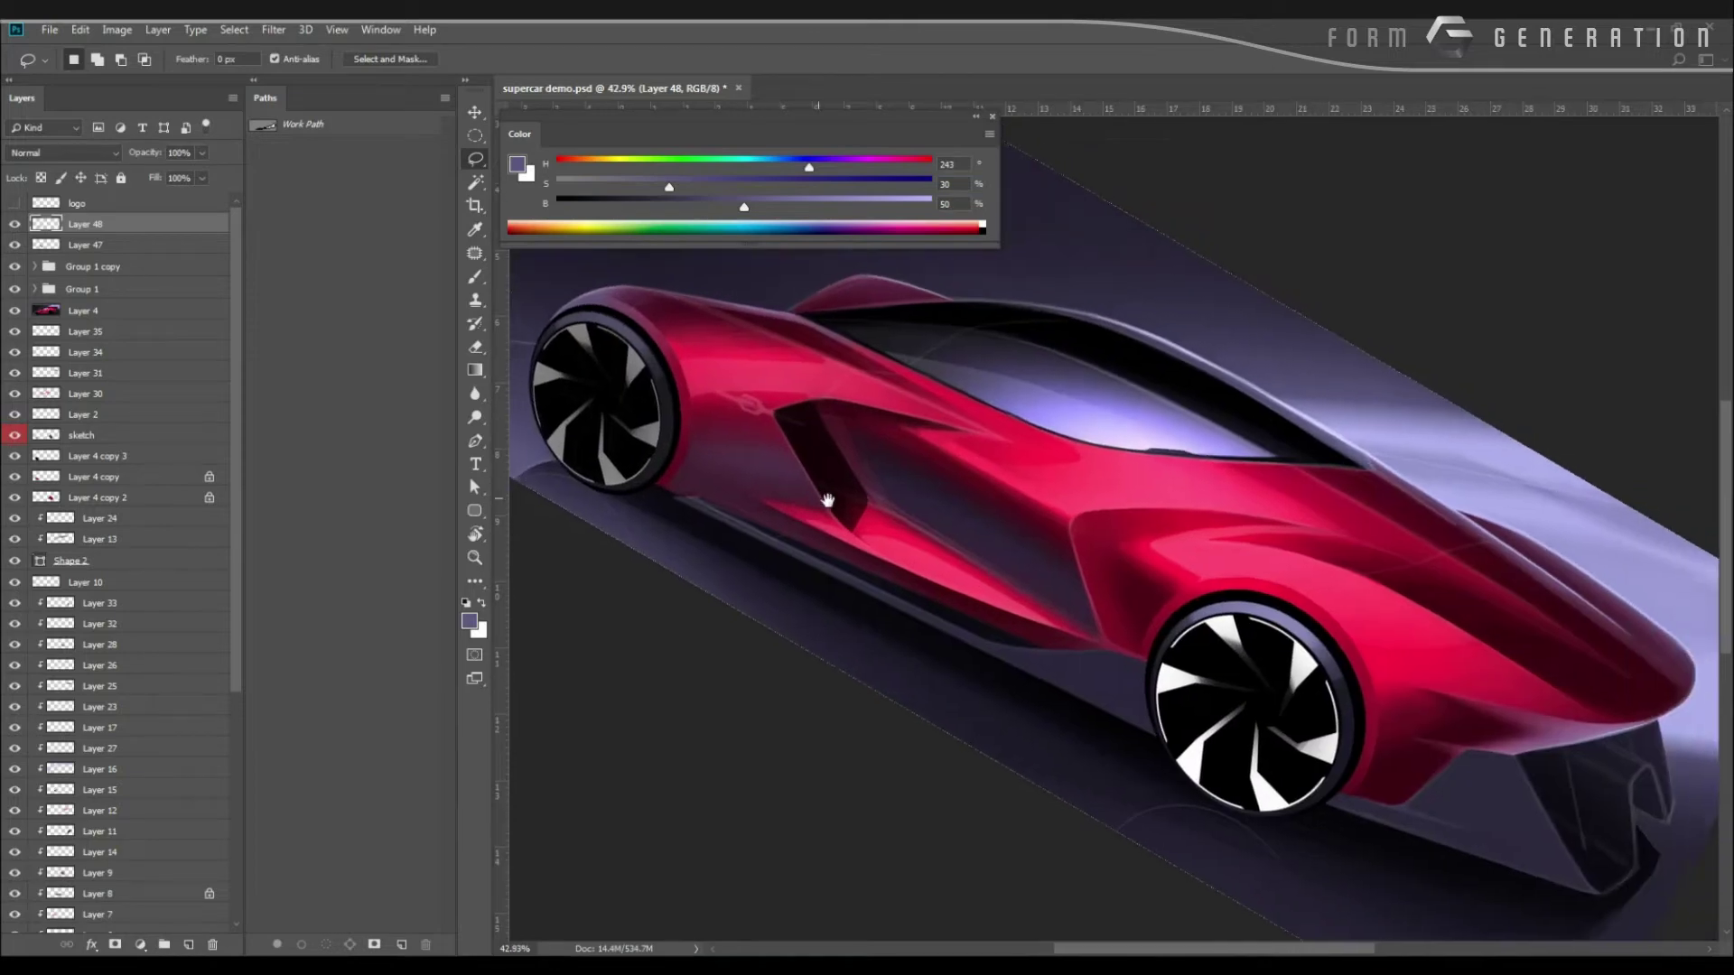
mouse_move(764, 471)
mouse_down()
mouse_move(862, 496)
mouse_move(898, 541)
mouse_move(836, 525)
mouse_move(872, 569)
mouse_move(763, 531)
mouse_move(743, 496)
mouse_move(759, 467)
mouse_up()
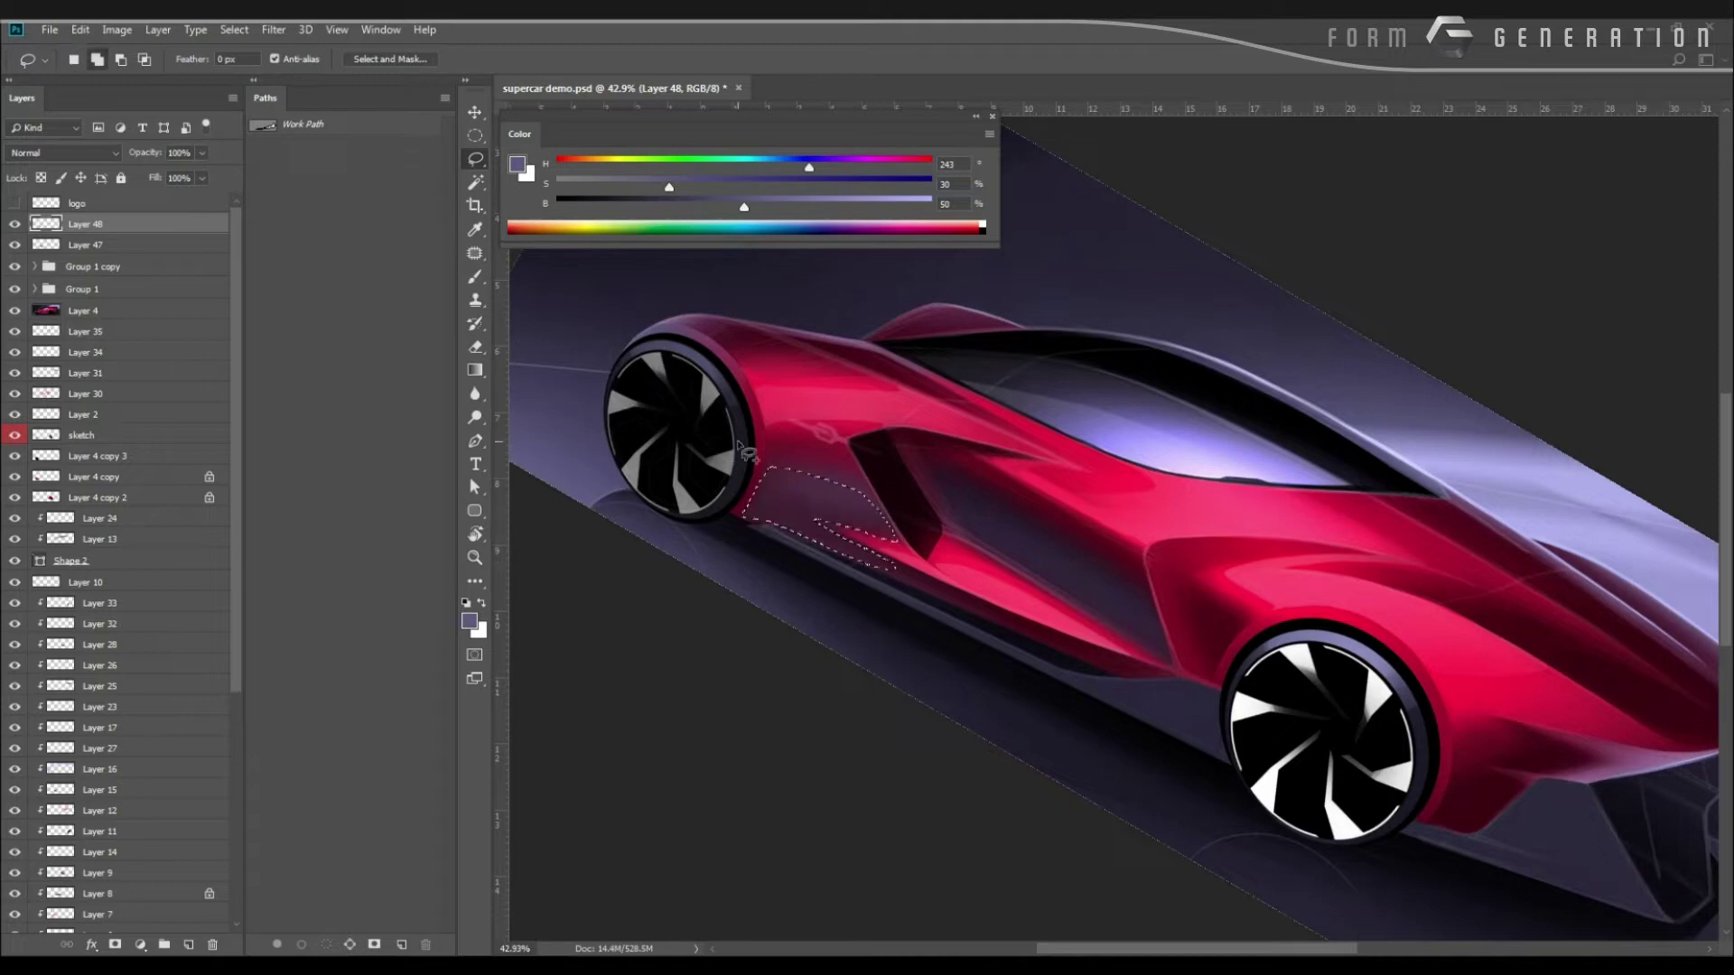
mouse_move(942, 522)
mouse_down()
mouse_move(919, 465)
mouse_move(1117, 571)
mouse_move(1173, 667)
mouse_up()
mouse_move(1088, 622)
mouse_down()
mouse_move(958, 539)
mouse_move(917, 469)
mouse_up()
key(b)
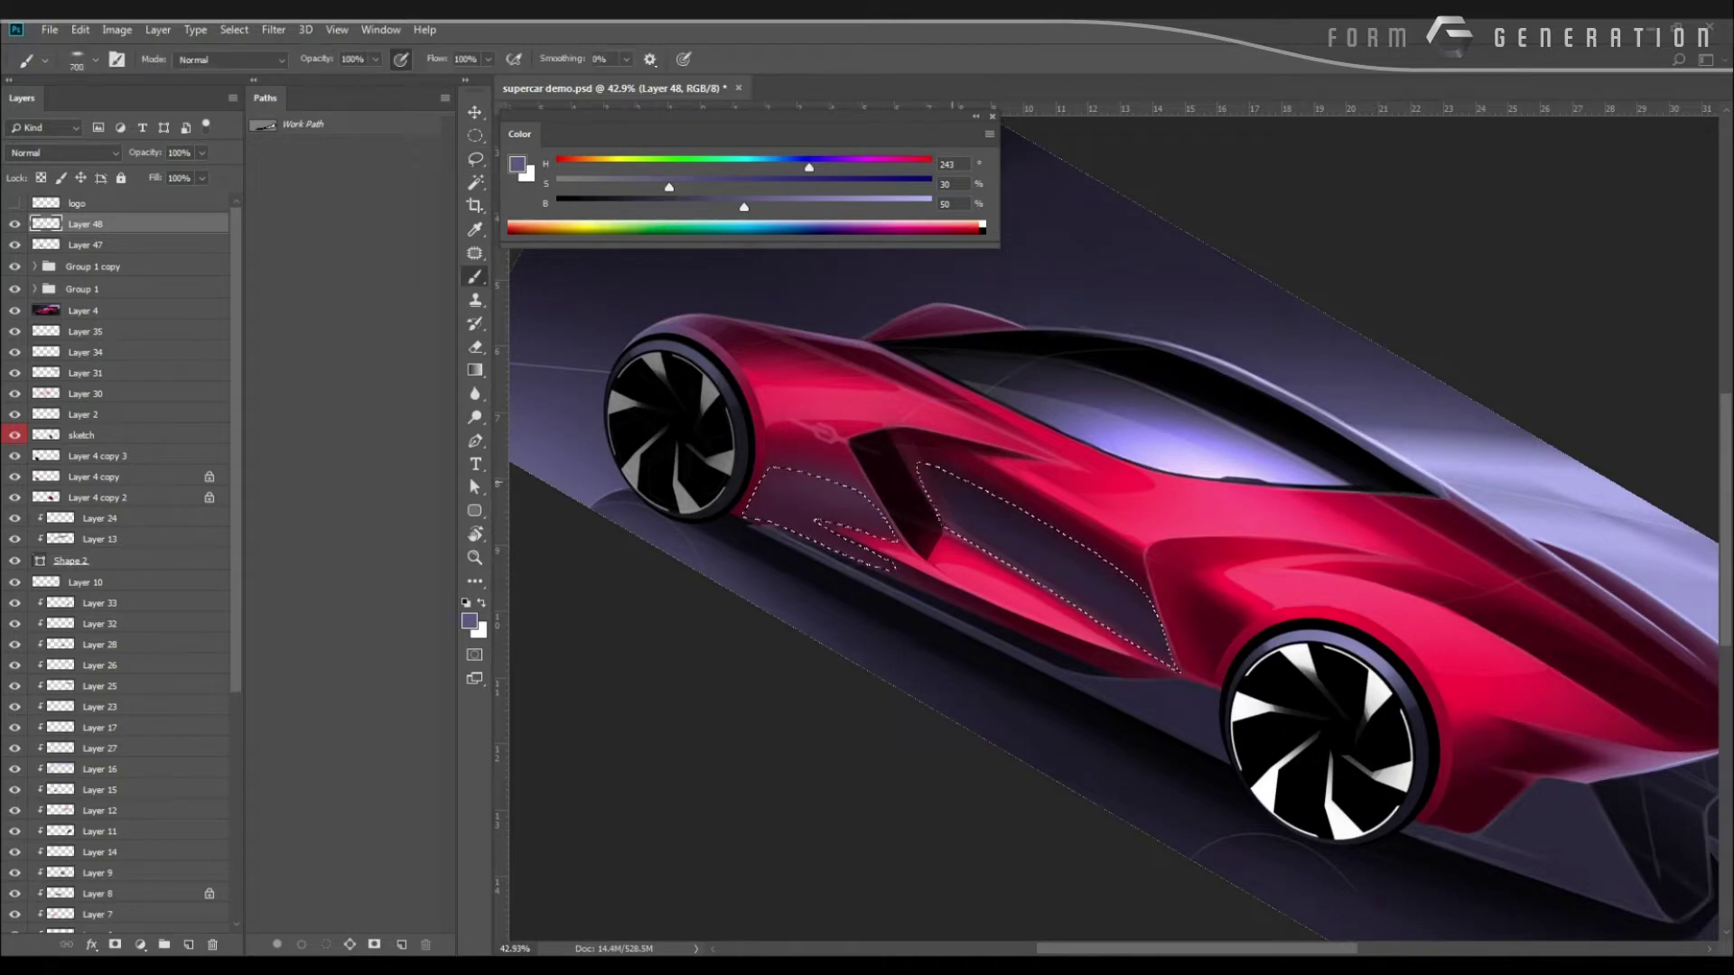
scroll(713, 394, down, 3)
scroll(714, 395, up, 2)
Soften the Layer 48 reflection near the front wheel with a 600-pixel eraser.
key(e)
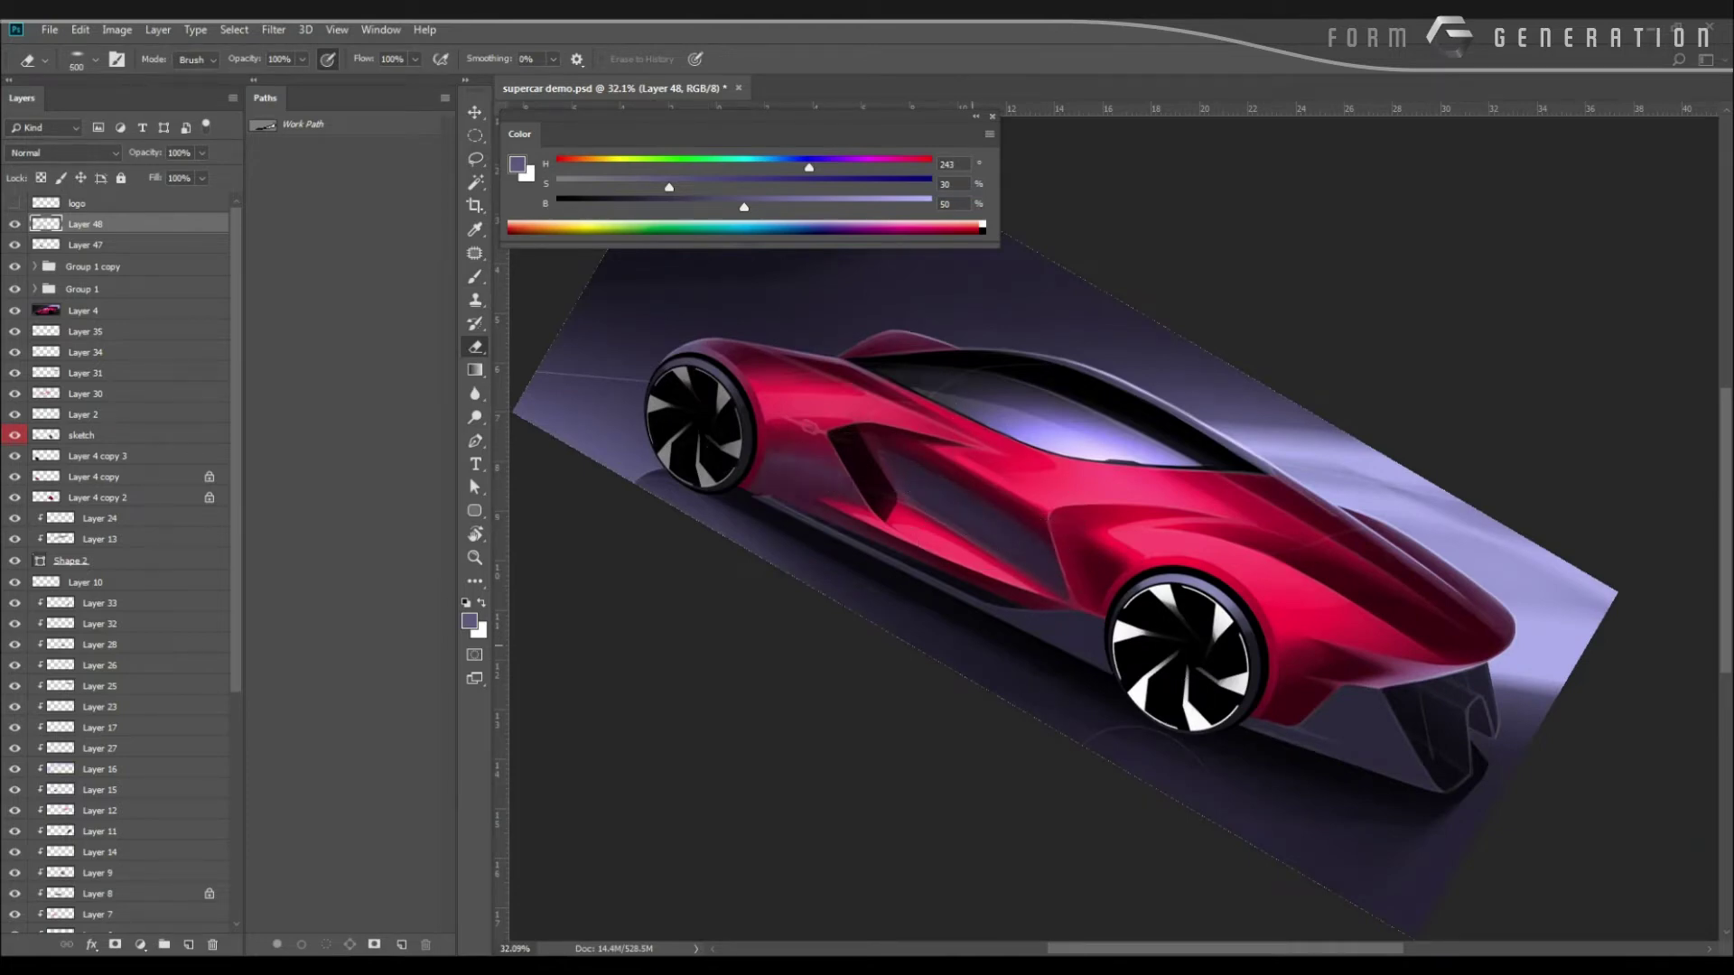
key(])
mouse_move(738, 468)
mouse_down()
mouse_move(664, 473)
mouse_move(763, 476)
mouse_move(692, 467)
mouse_up()
key(Escape)
scroll(713, 472, up, 3)
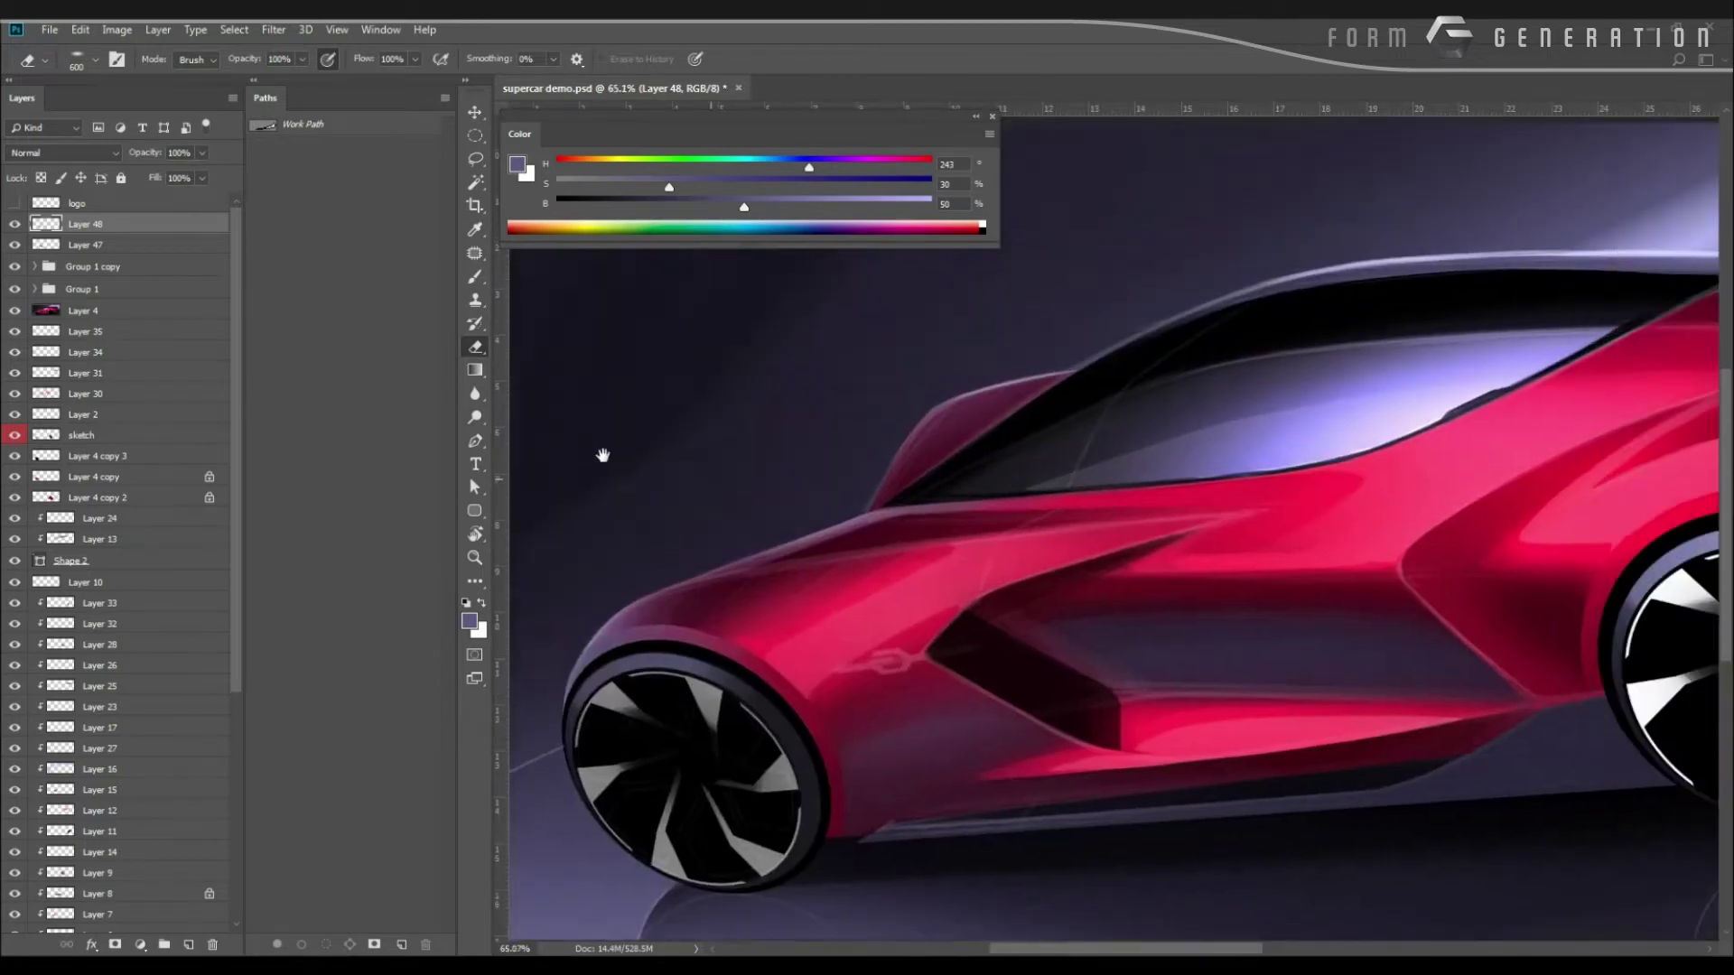
Add a new layer and brush dark maroon sampled from the side recess along the recess's upper edge.
key(ctrl+shift+n)
key(Return)
key(b)
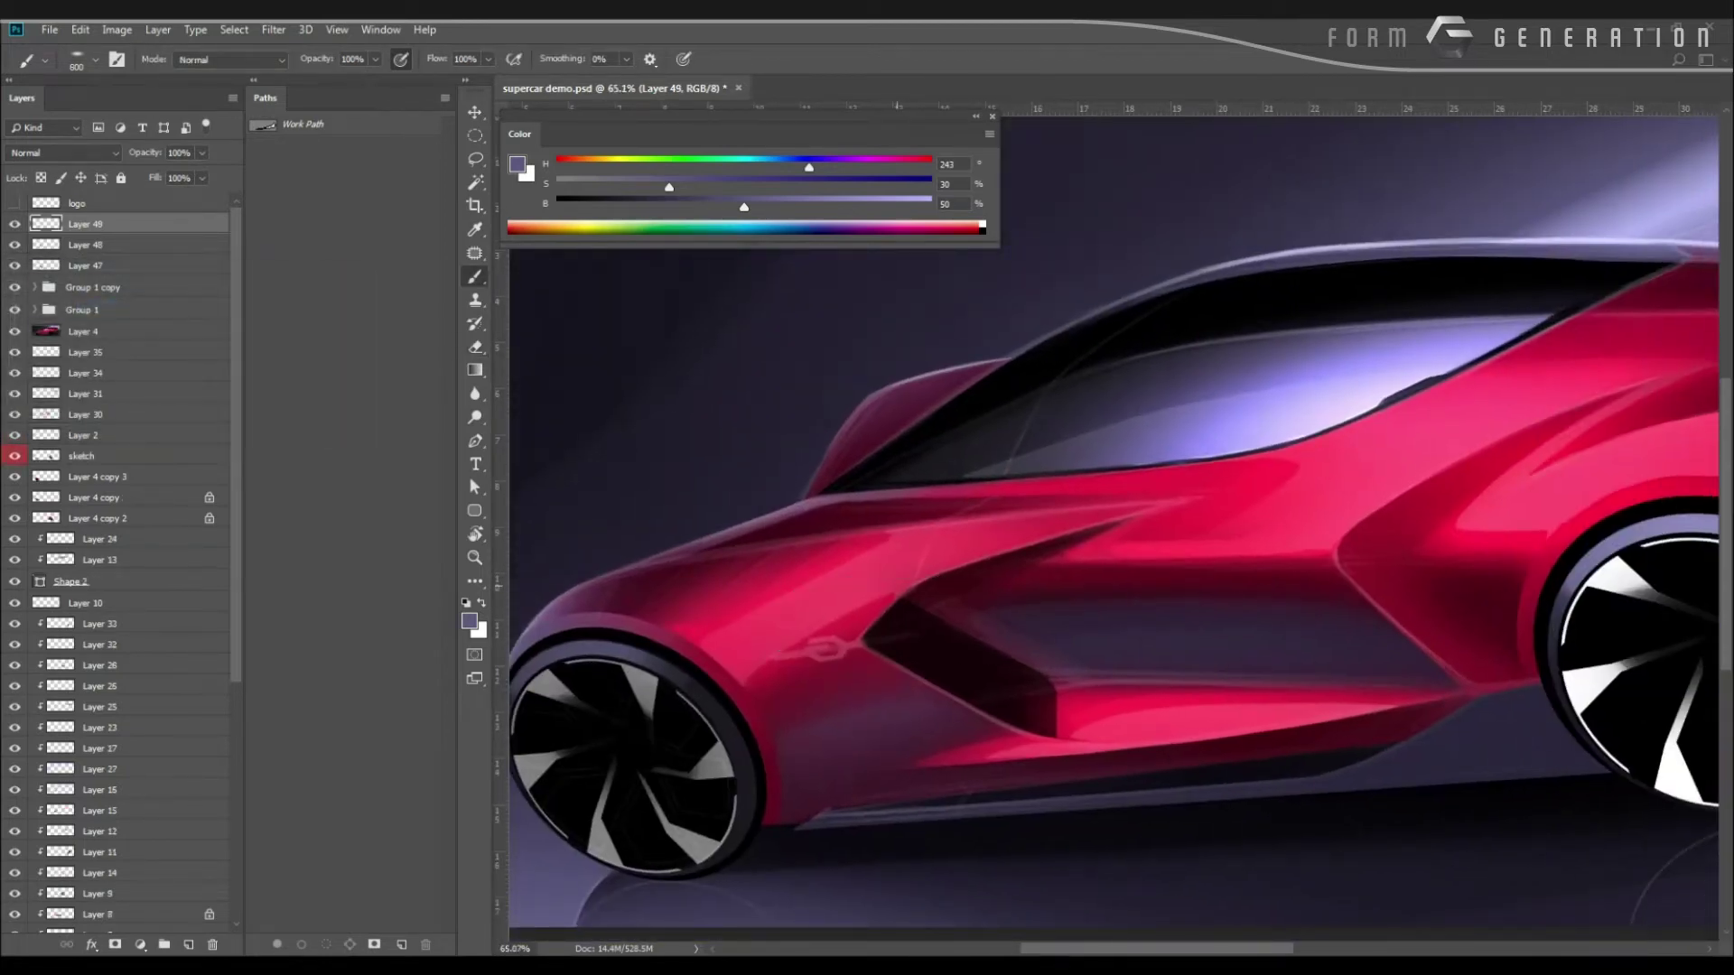
alt+click(980, 569)
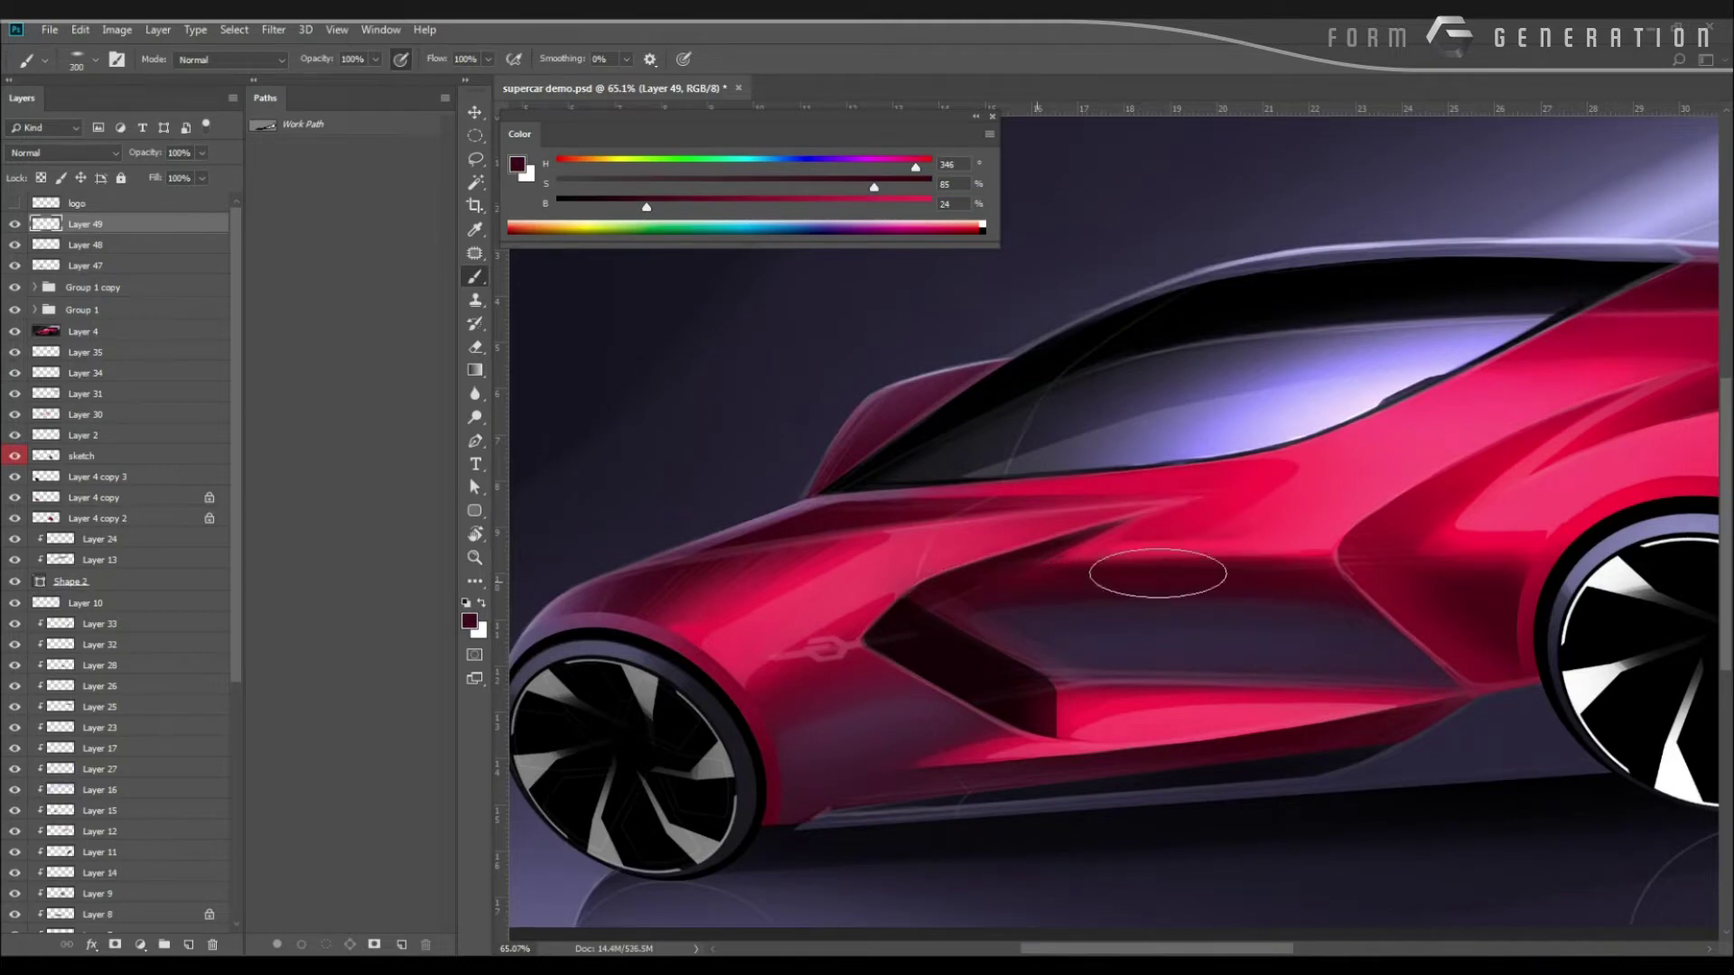
key(bracketright)
key(bracketright)
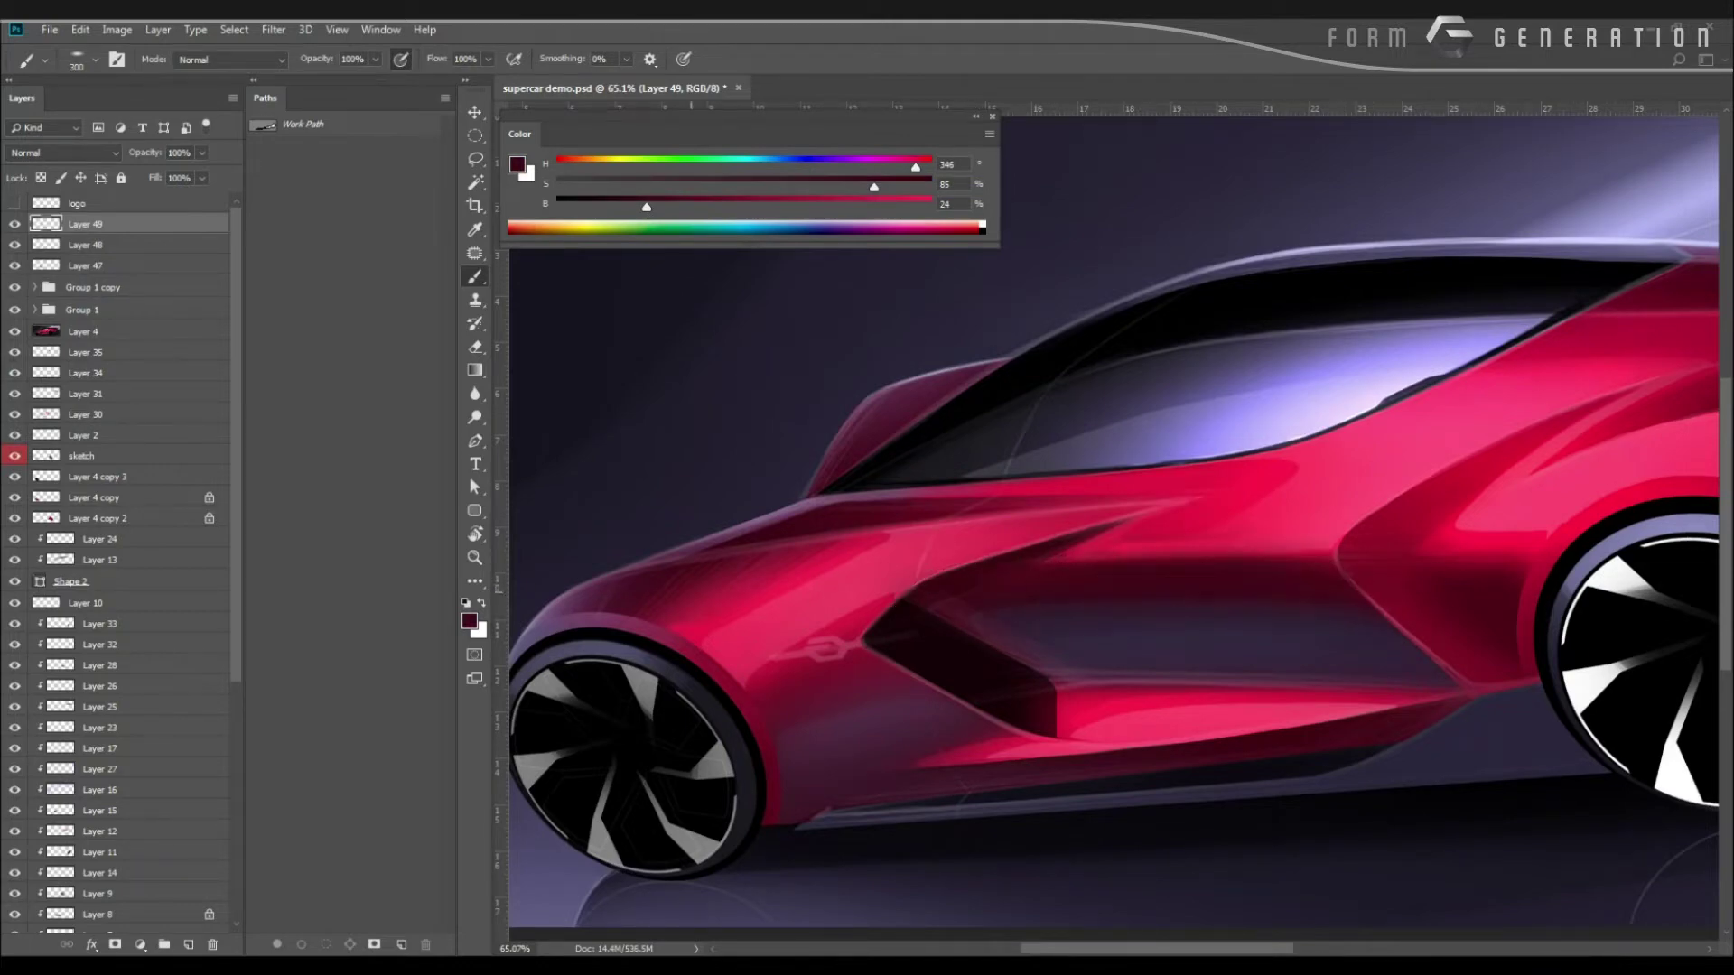
drag(909, 419, 759, 435)
Trim the maroon shading on Layer 49 at the side recess's rear corner with the lasso and soften it with the eraser.
key(l)
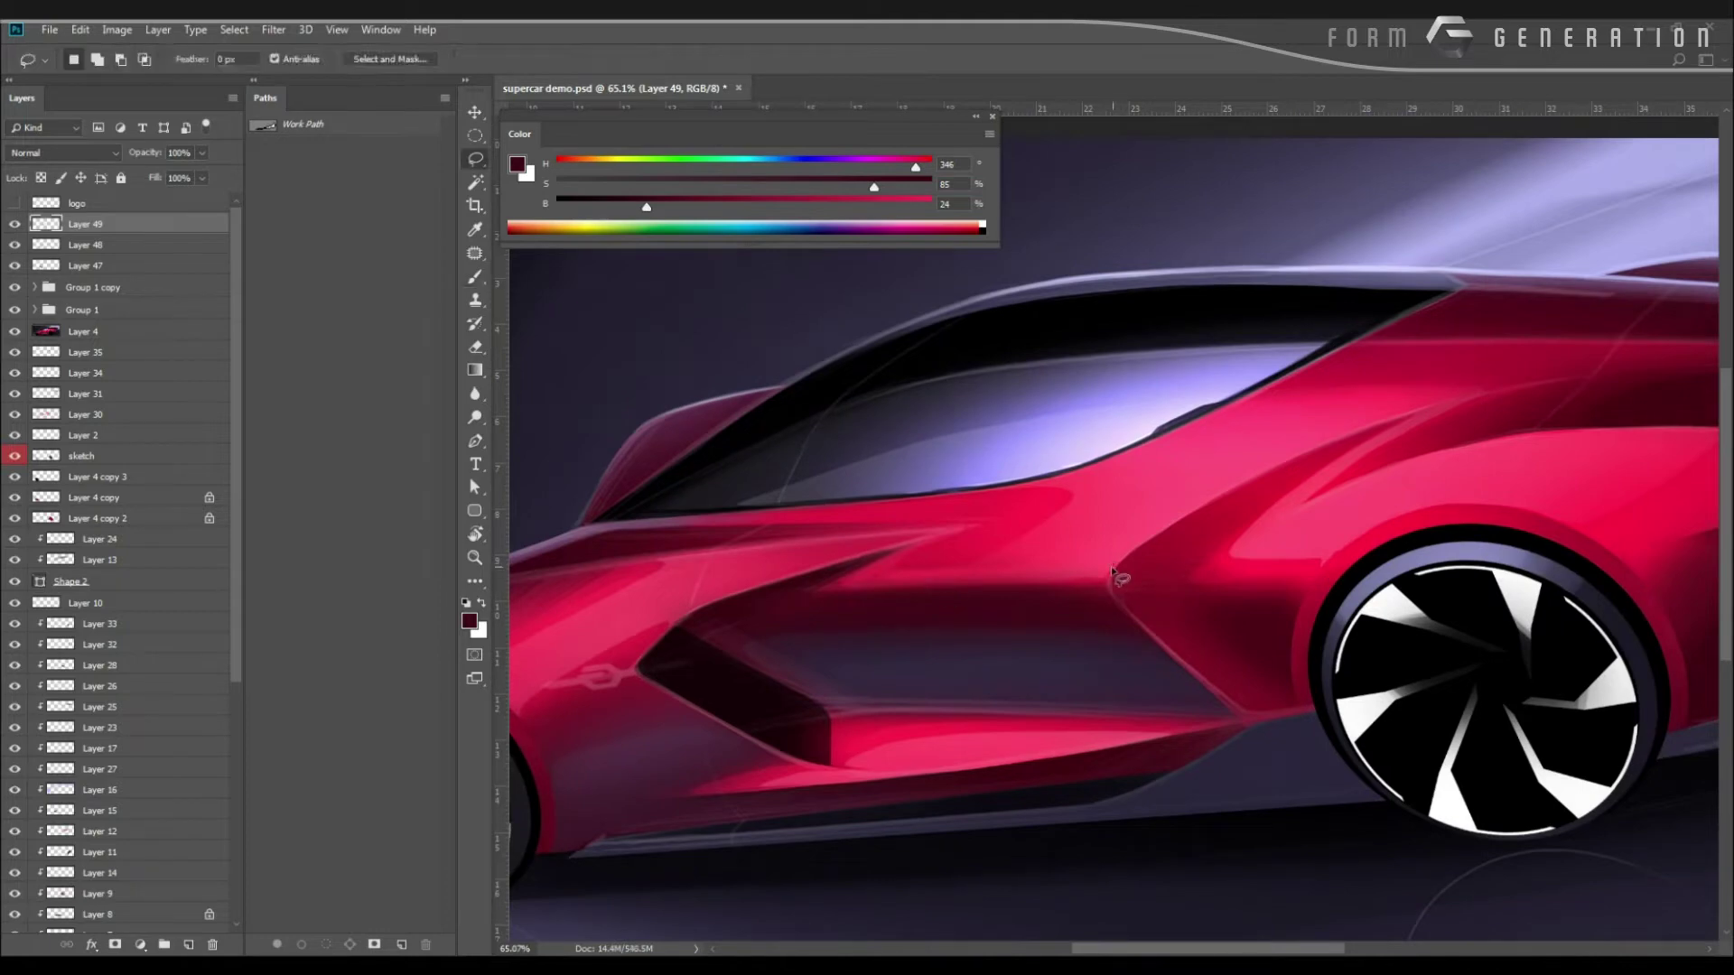
drag(1172, 645, 1114, 576)
click(848, 372)
mouse_move(746, 696)
mouse_down()
mouse_move(685, 704)
mouse_move(732, 715)
mouse_up()
key(r)
mouse_move(894, 782)
mouse_down()
mouse_move(849, 767)
mouse_move(767, 601)
mouse_up()
key(e)
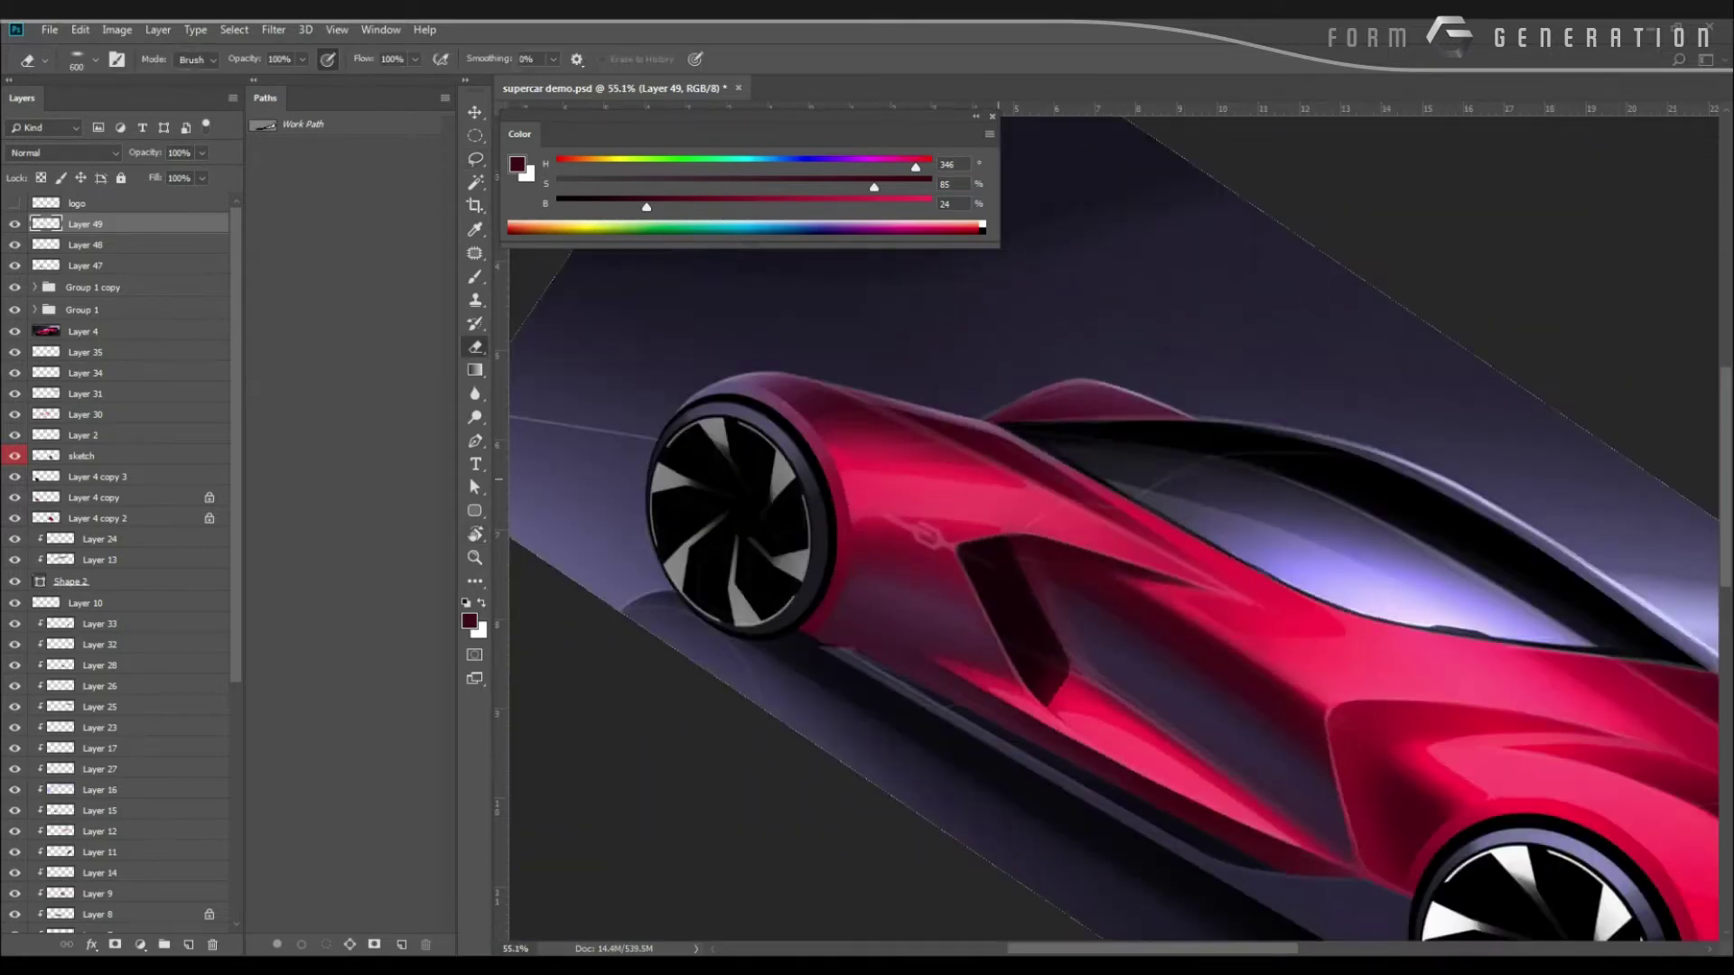
drag(913, 472, 864, 491)
scroll(884, 500, up, 4)
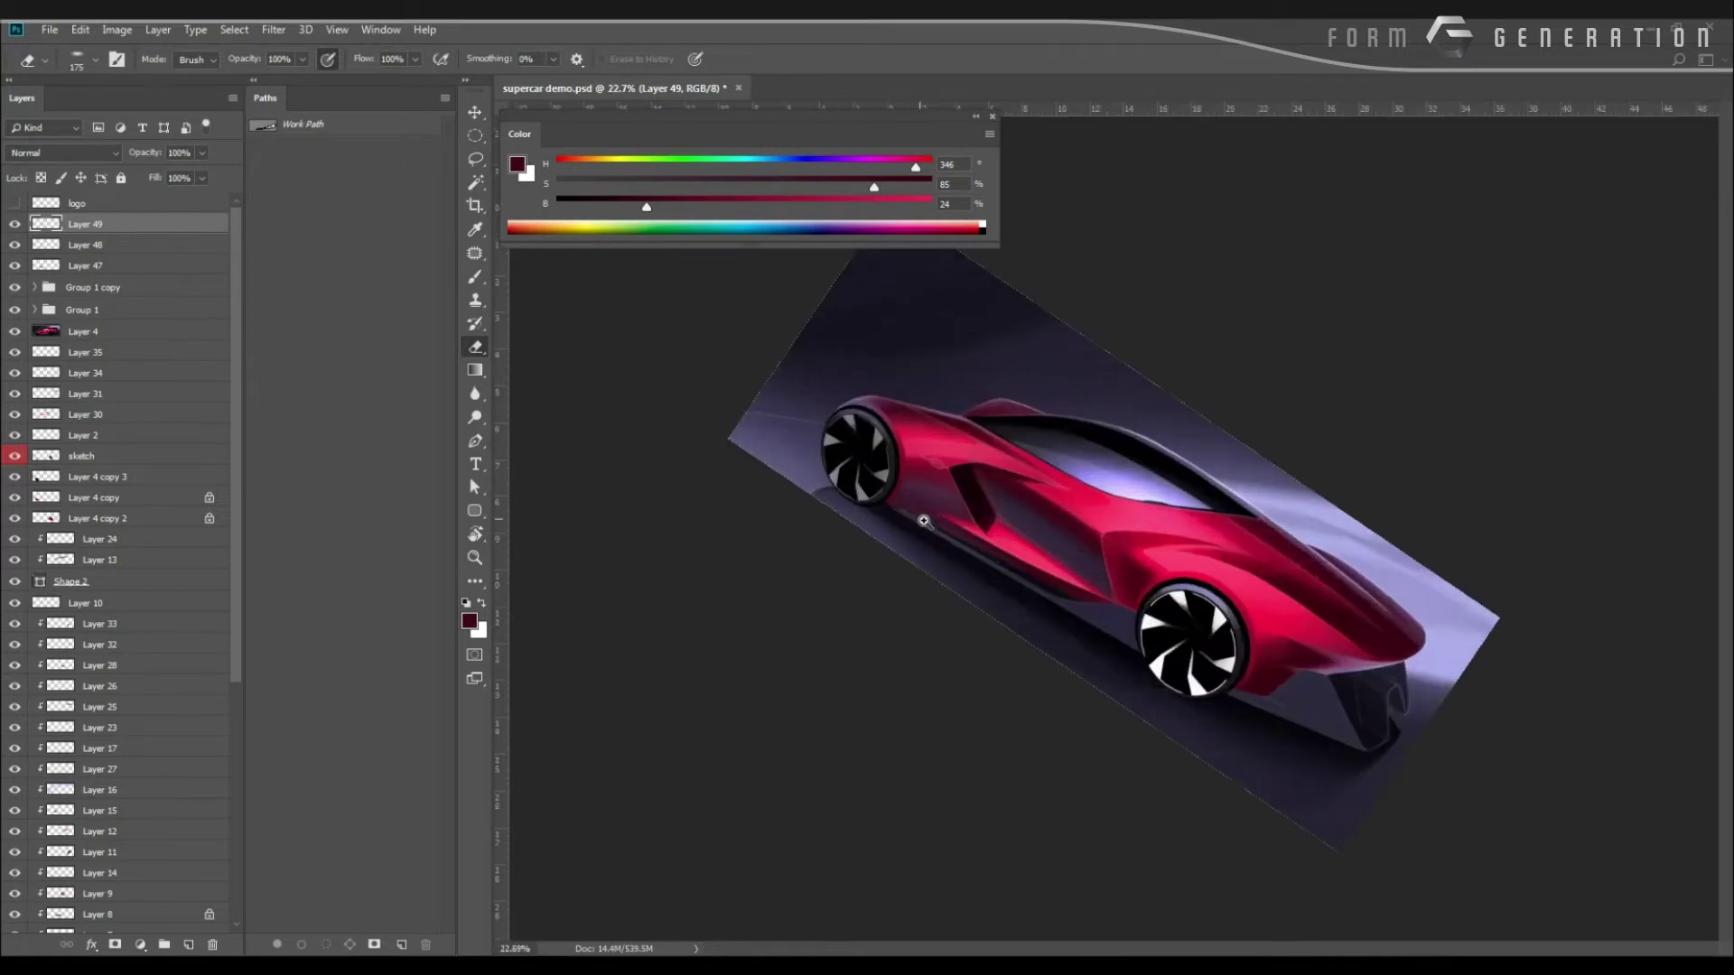
Examine the rear fender, wheels and side of the car, and return to the unrotated full view of the rendering.
drag(983, 539, 660, 428)
drag(910, 506, 752, 444)
key(l)
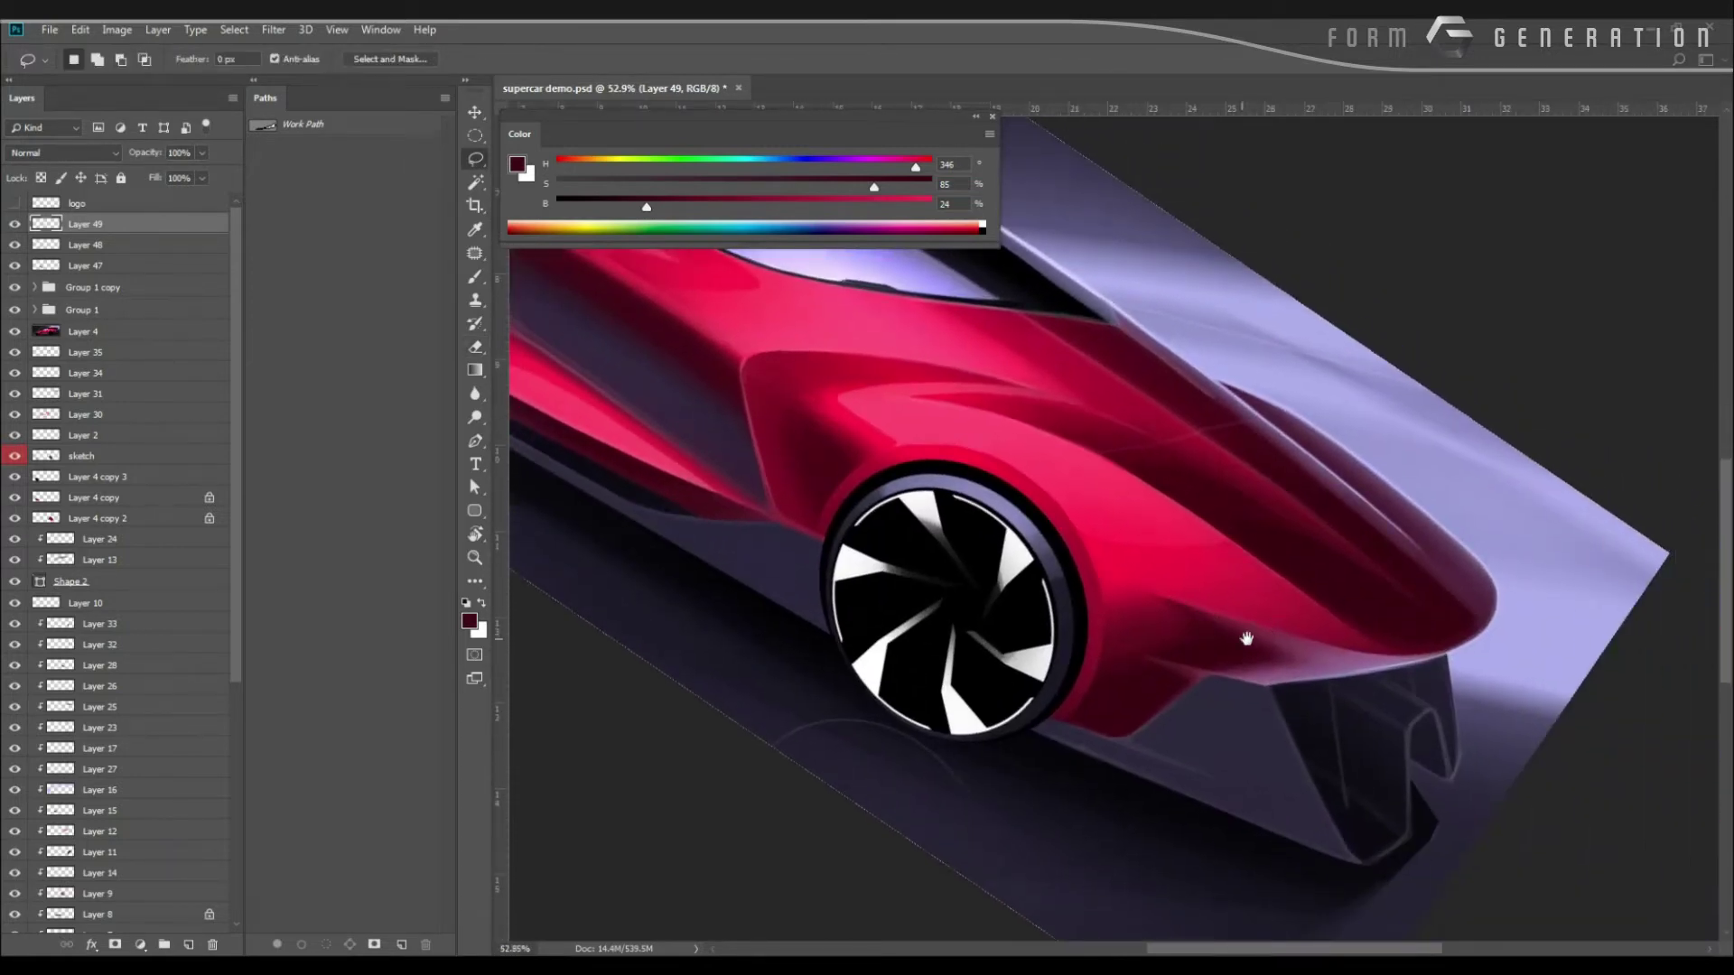
drag(1246, 638, 1152, 614)
drag(964, 515, 1009, 557)
drag(889, 534, 1049, 561)
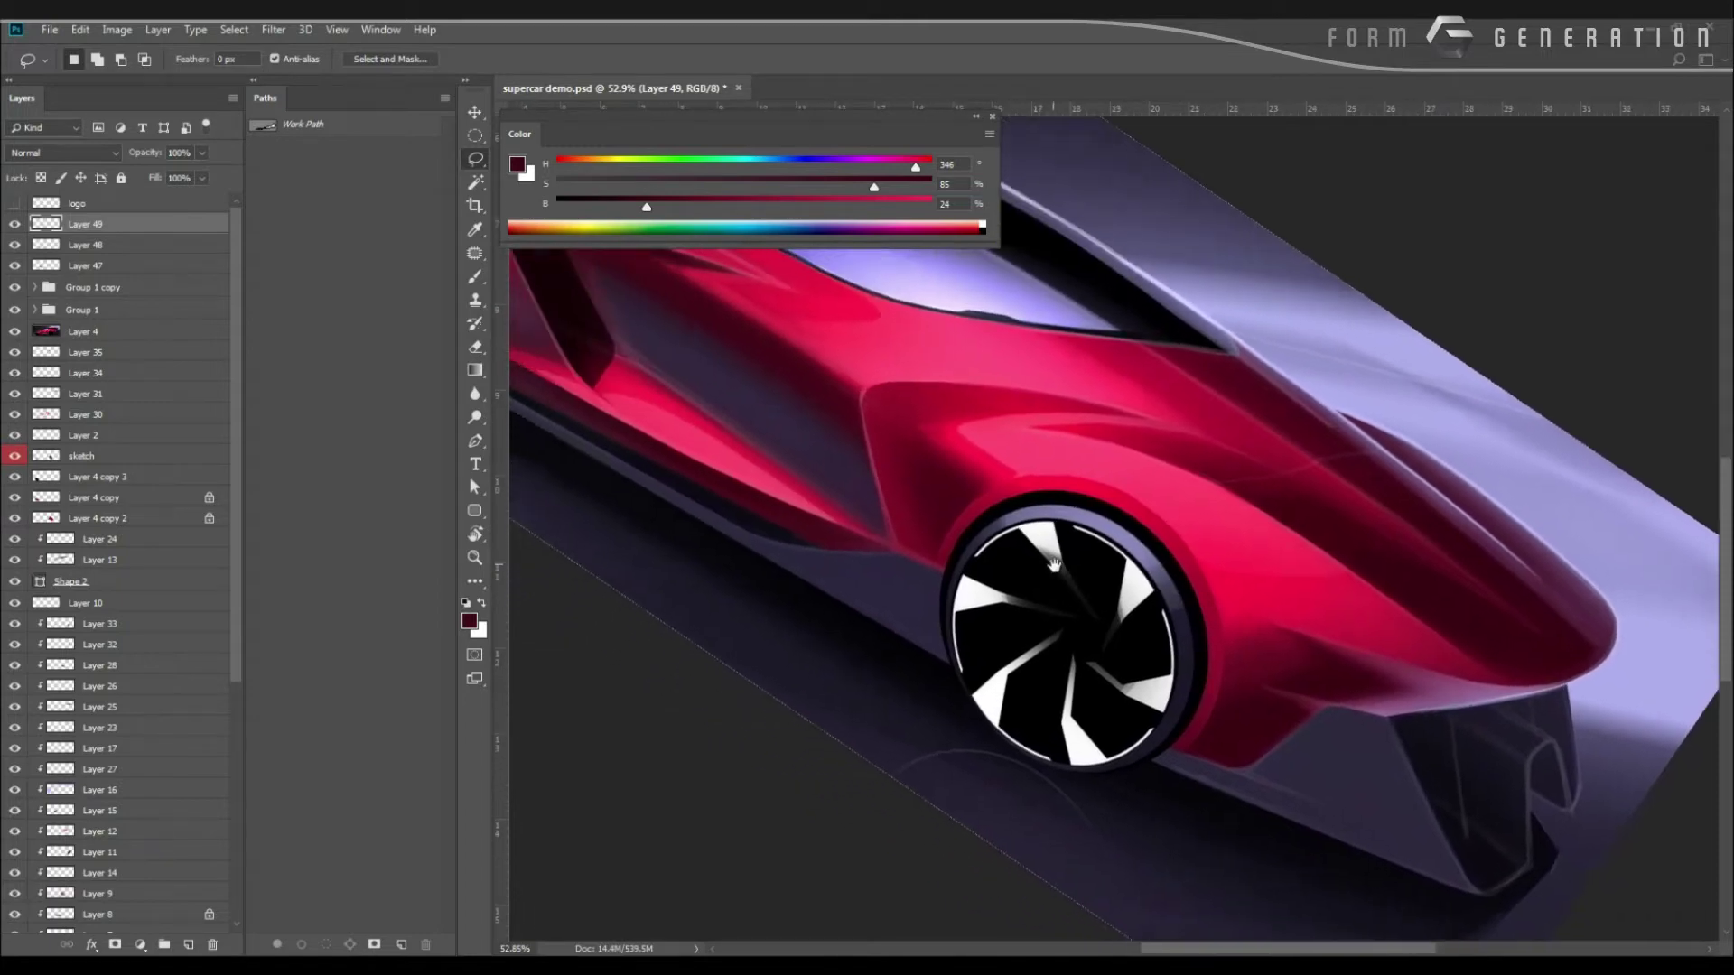
drag(795, 504, 997, 583)
scroll(713, 486, up, 2)
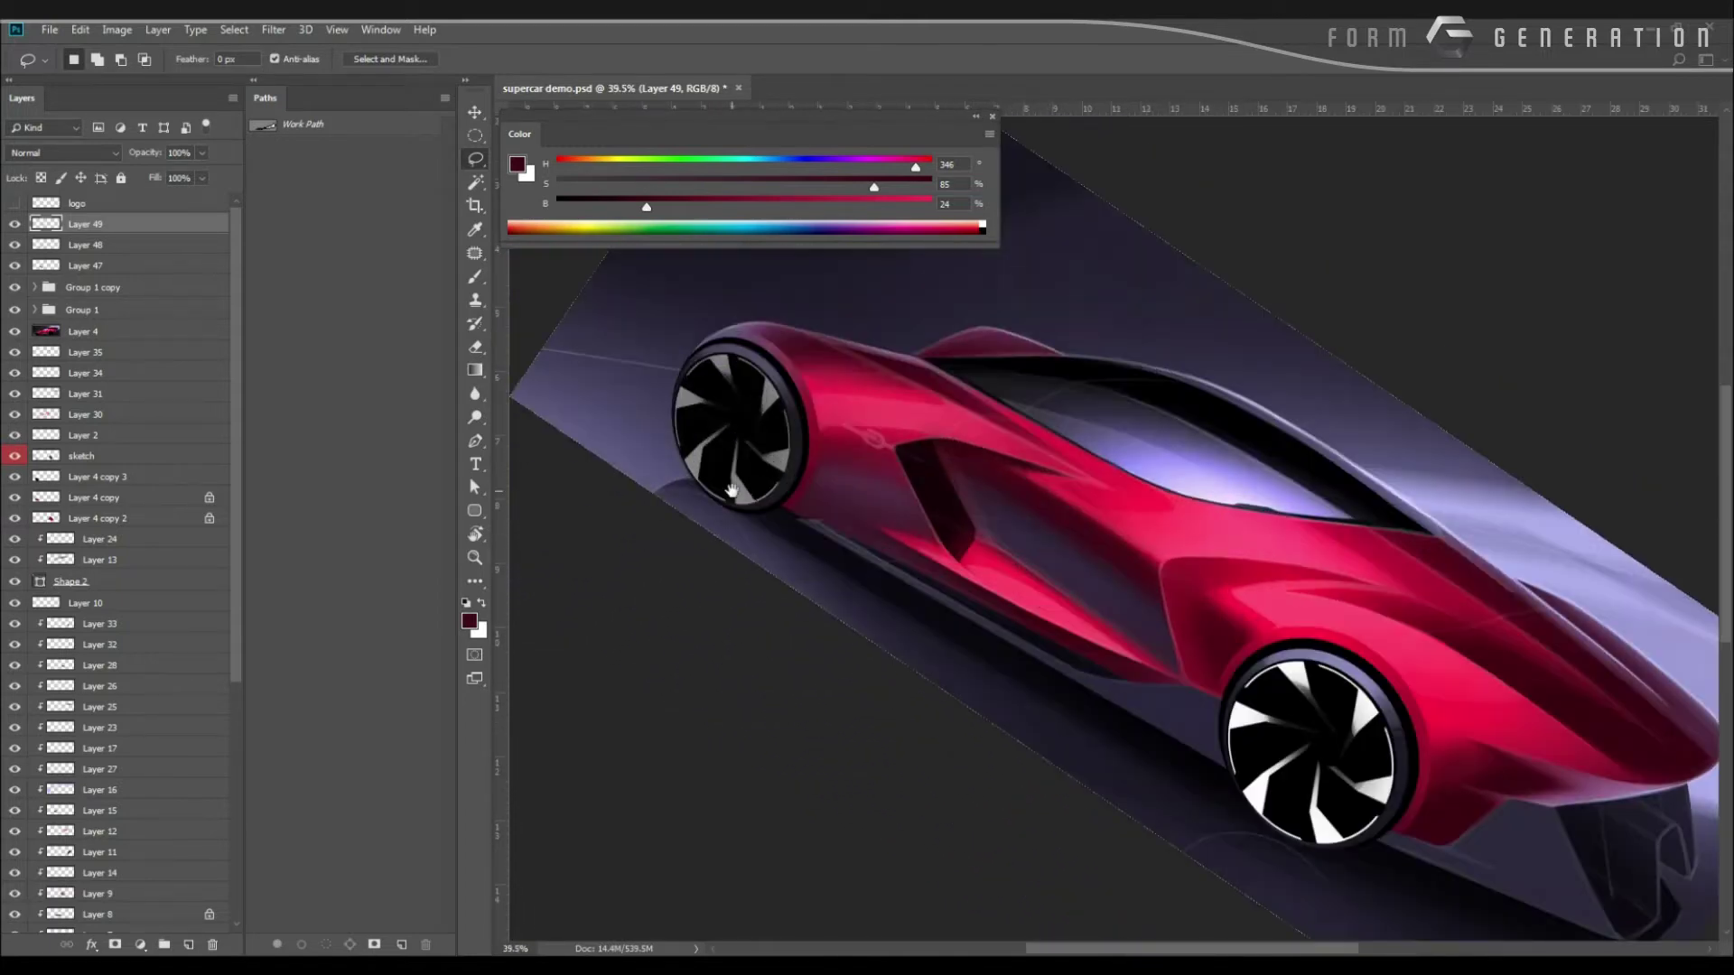
drag(736, 495, 685, 484)
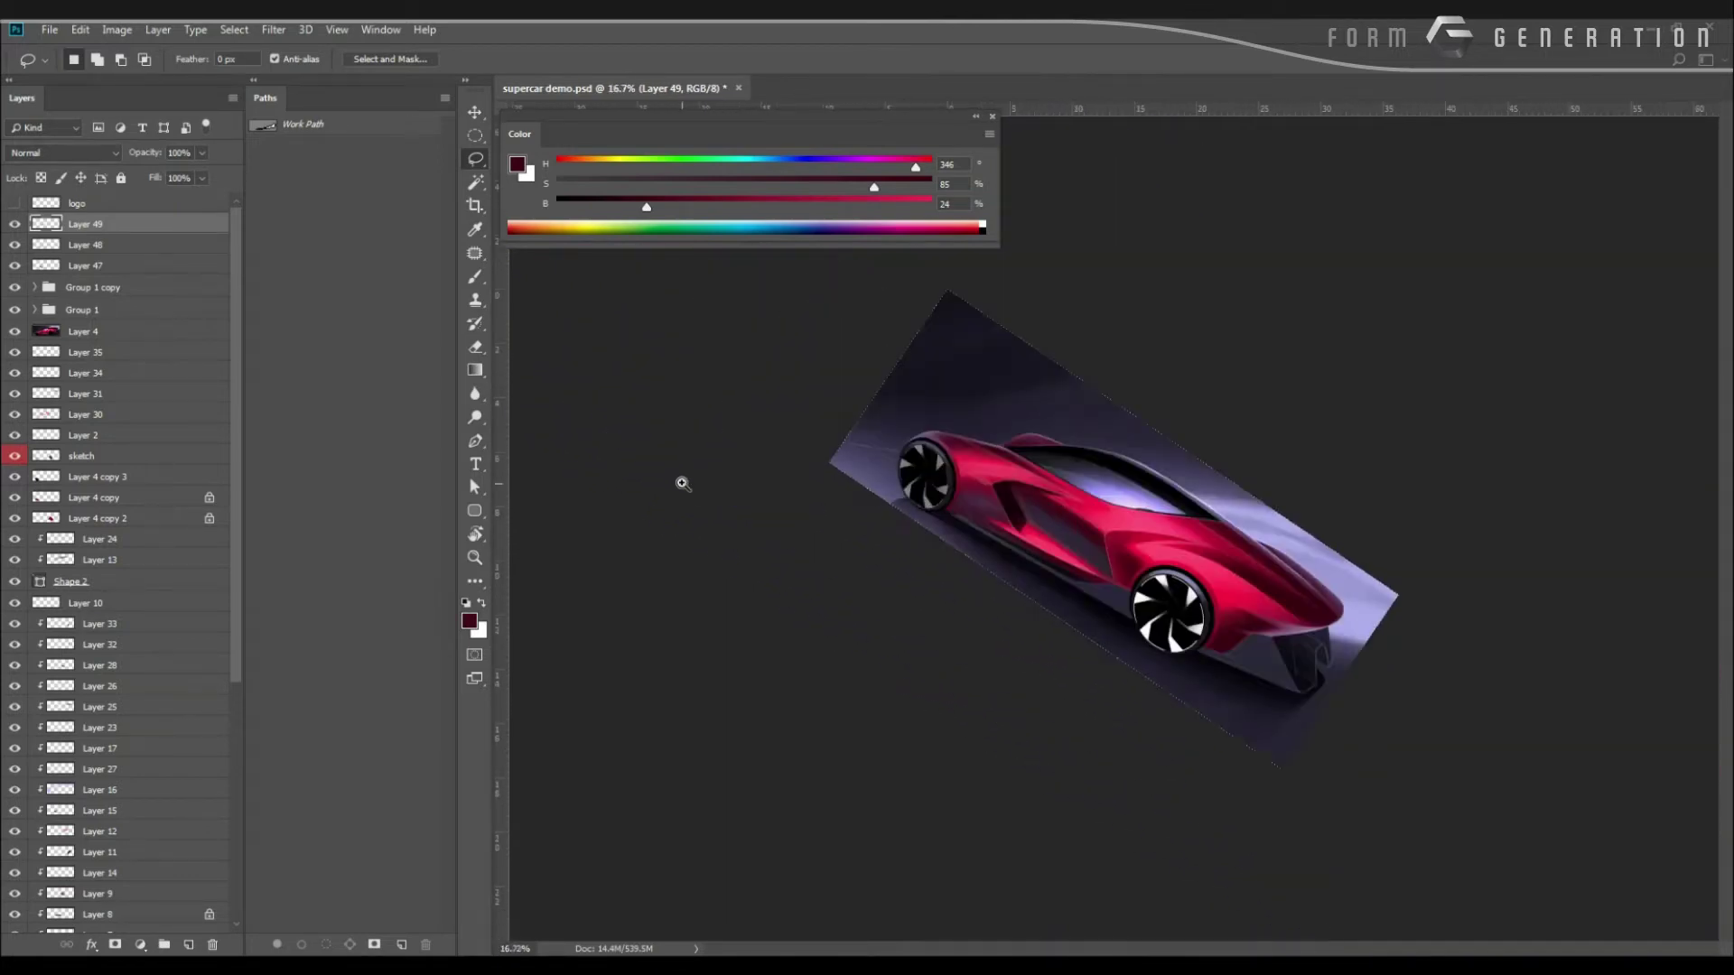
key(Escape)
key(ctrl+0)
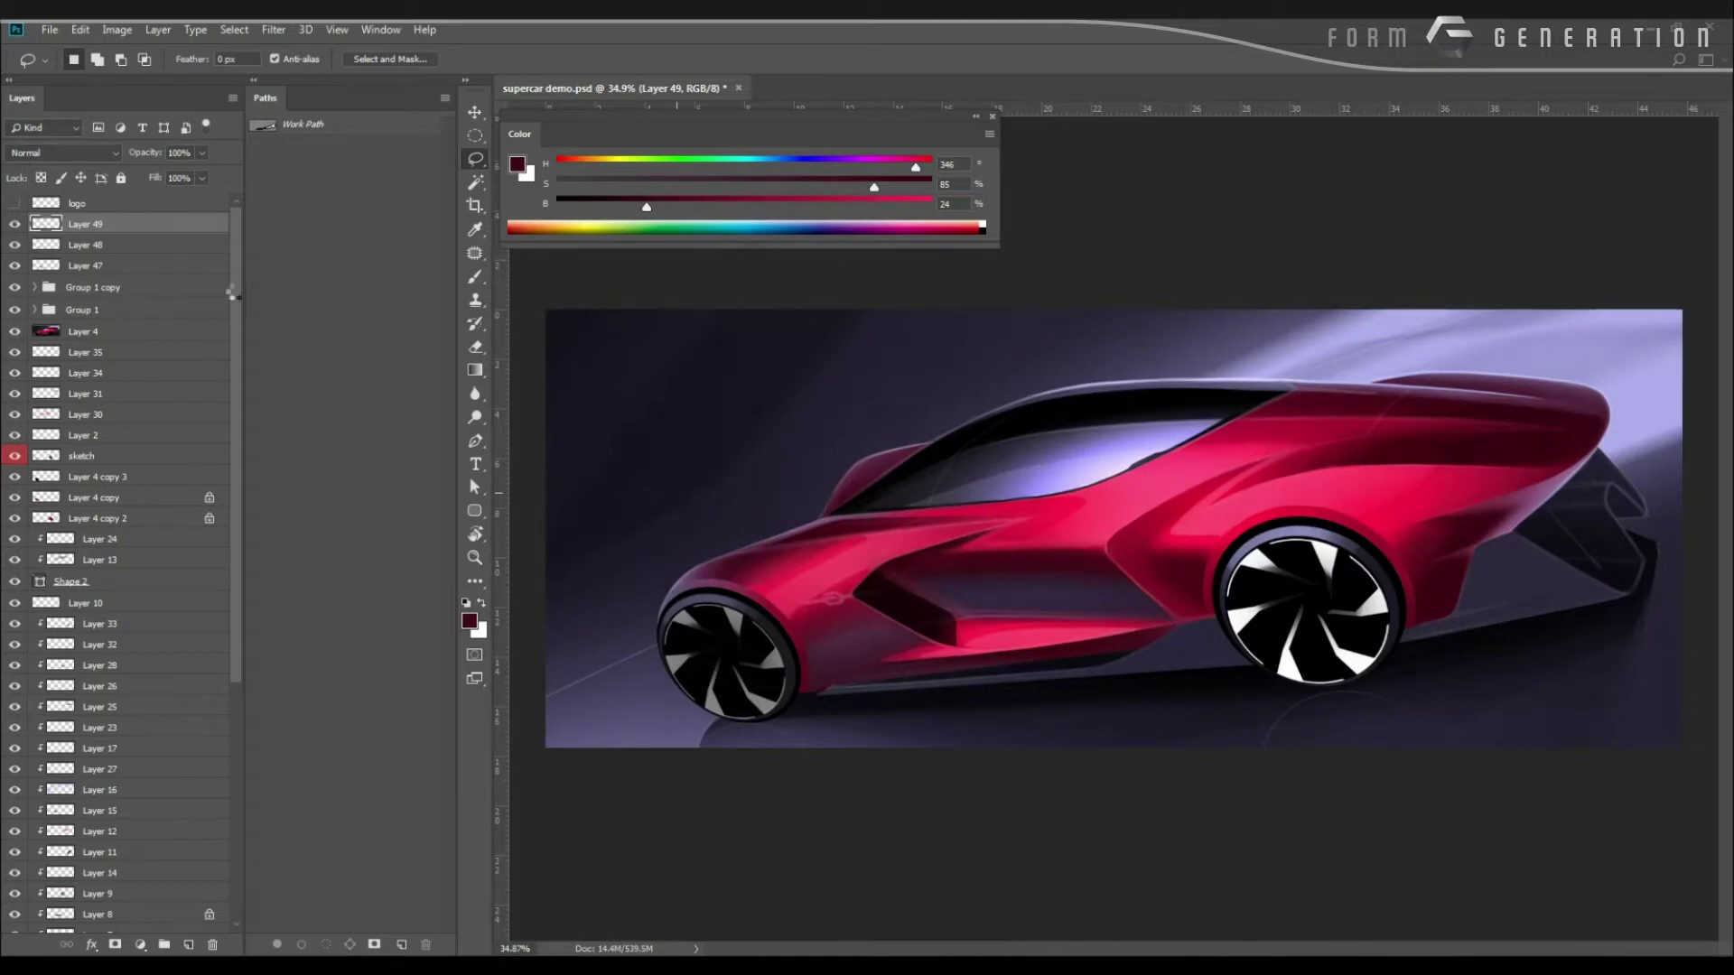
Show the logo layer and copy its central emblem onto a new layer using a lasso selection.
click(14, 204)
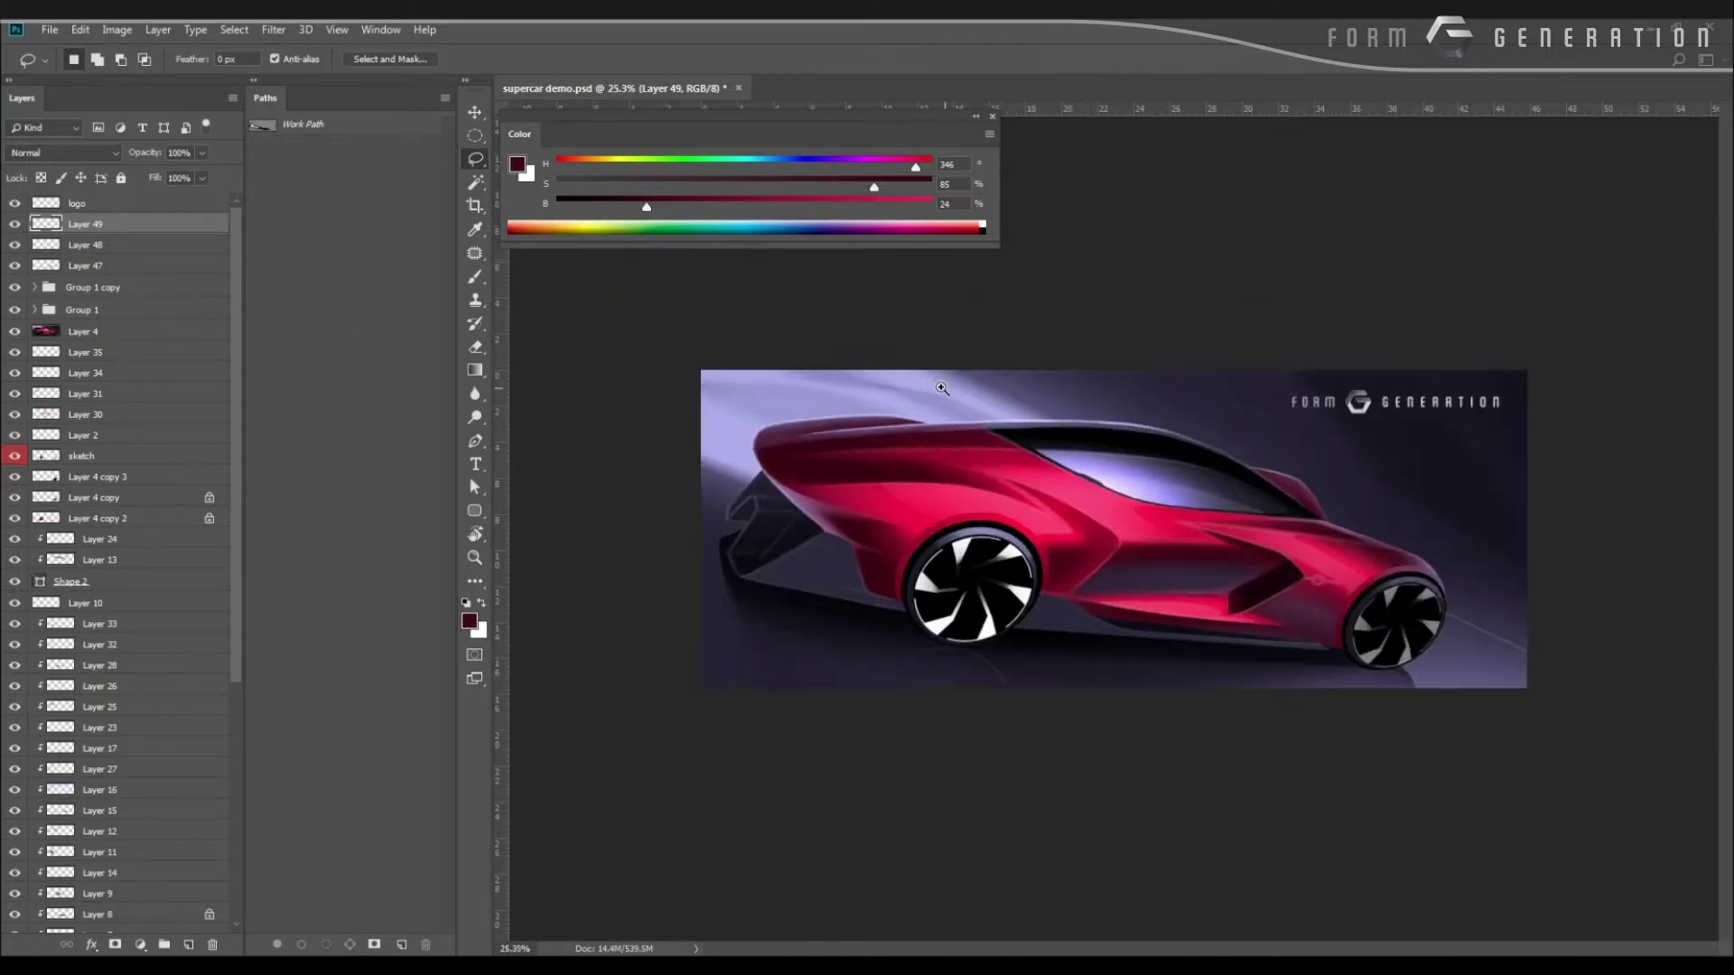
drag(991, 397, 1129, 394)
key(v)
click(1610, 320)
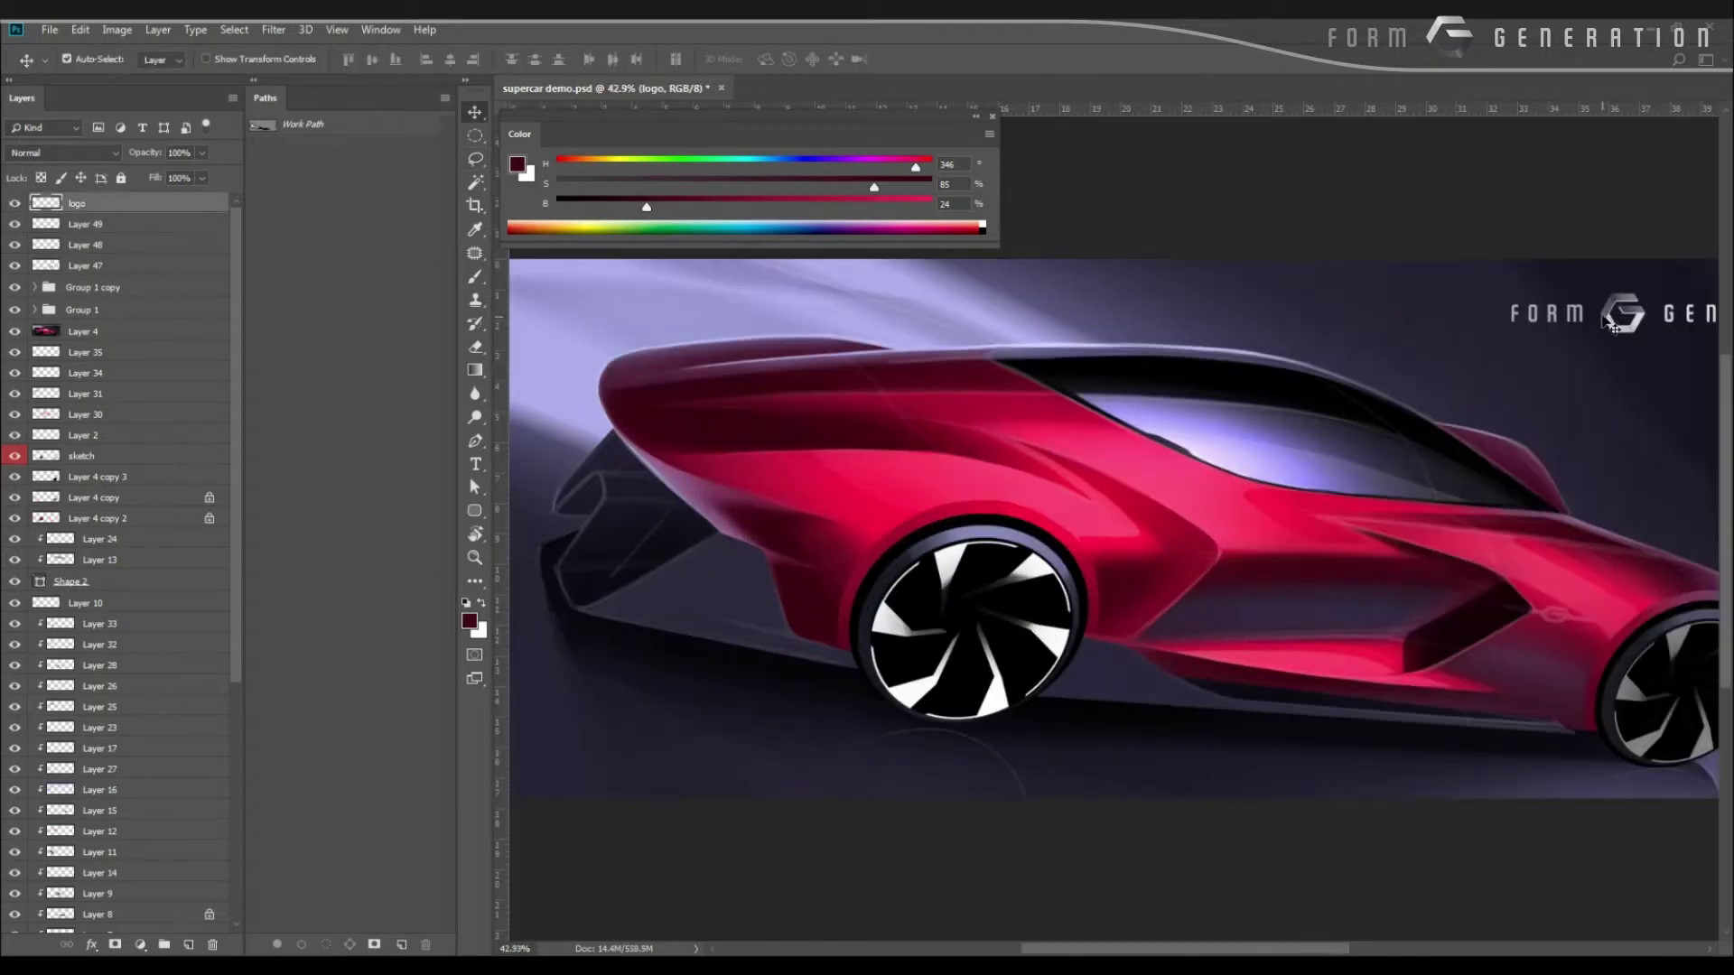
key(l)
mouse_move(1593, 312)
mouse_down()
mouse_move(1616, 278)
mouse_move(1650, 334)
mouse_move(1586, 322)
mouse_move(1603, 339)
mouse_move(957, 677)
mouse_move(959, 617)
mouse_up()
key(ctrl+j)
Scale and skew the copied emblem to fit the centre hub of the rear wheel.
key(ctrl+t)
drag(906, 614, 993, 604)
drag(1009, 604, 1039, 632)
drag(1095, 700, 1001, 657)
key(Return)
drag(902, 578, 757, 522)
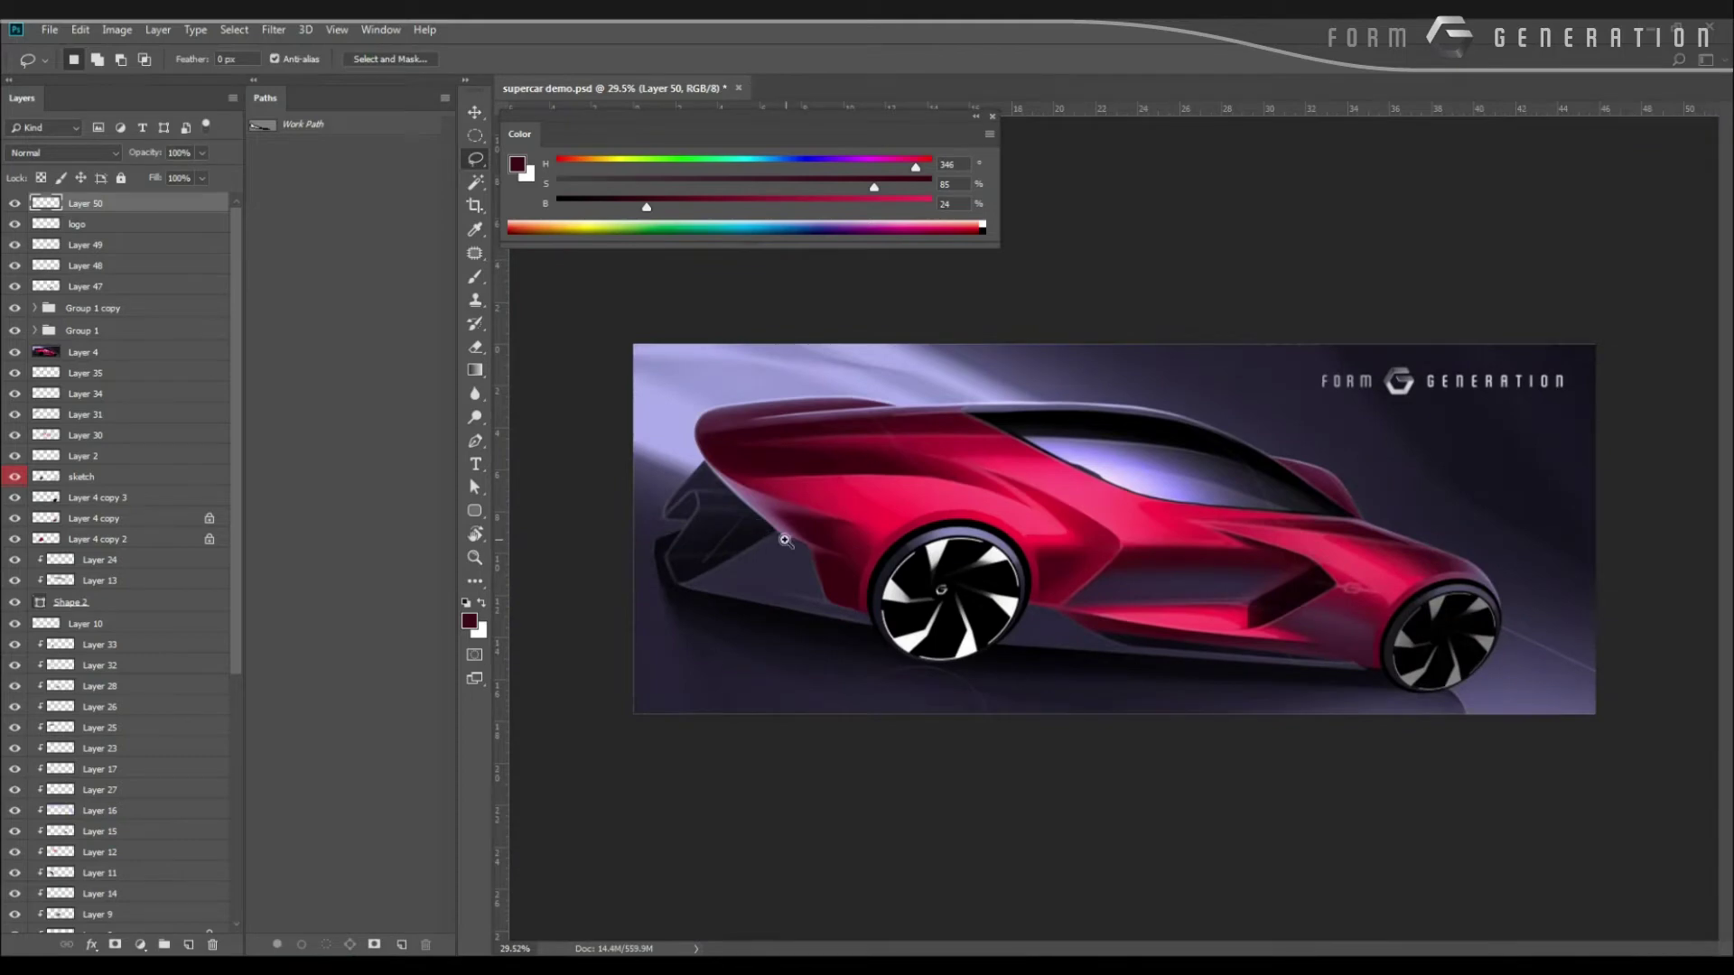
Lower the opacity of the rear wheel's hub emblem on Layer 50 to 38%.
scroll(784, 540, up, 2)
scroll(854, 575, up, 2)
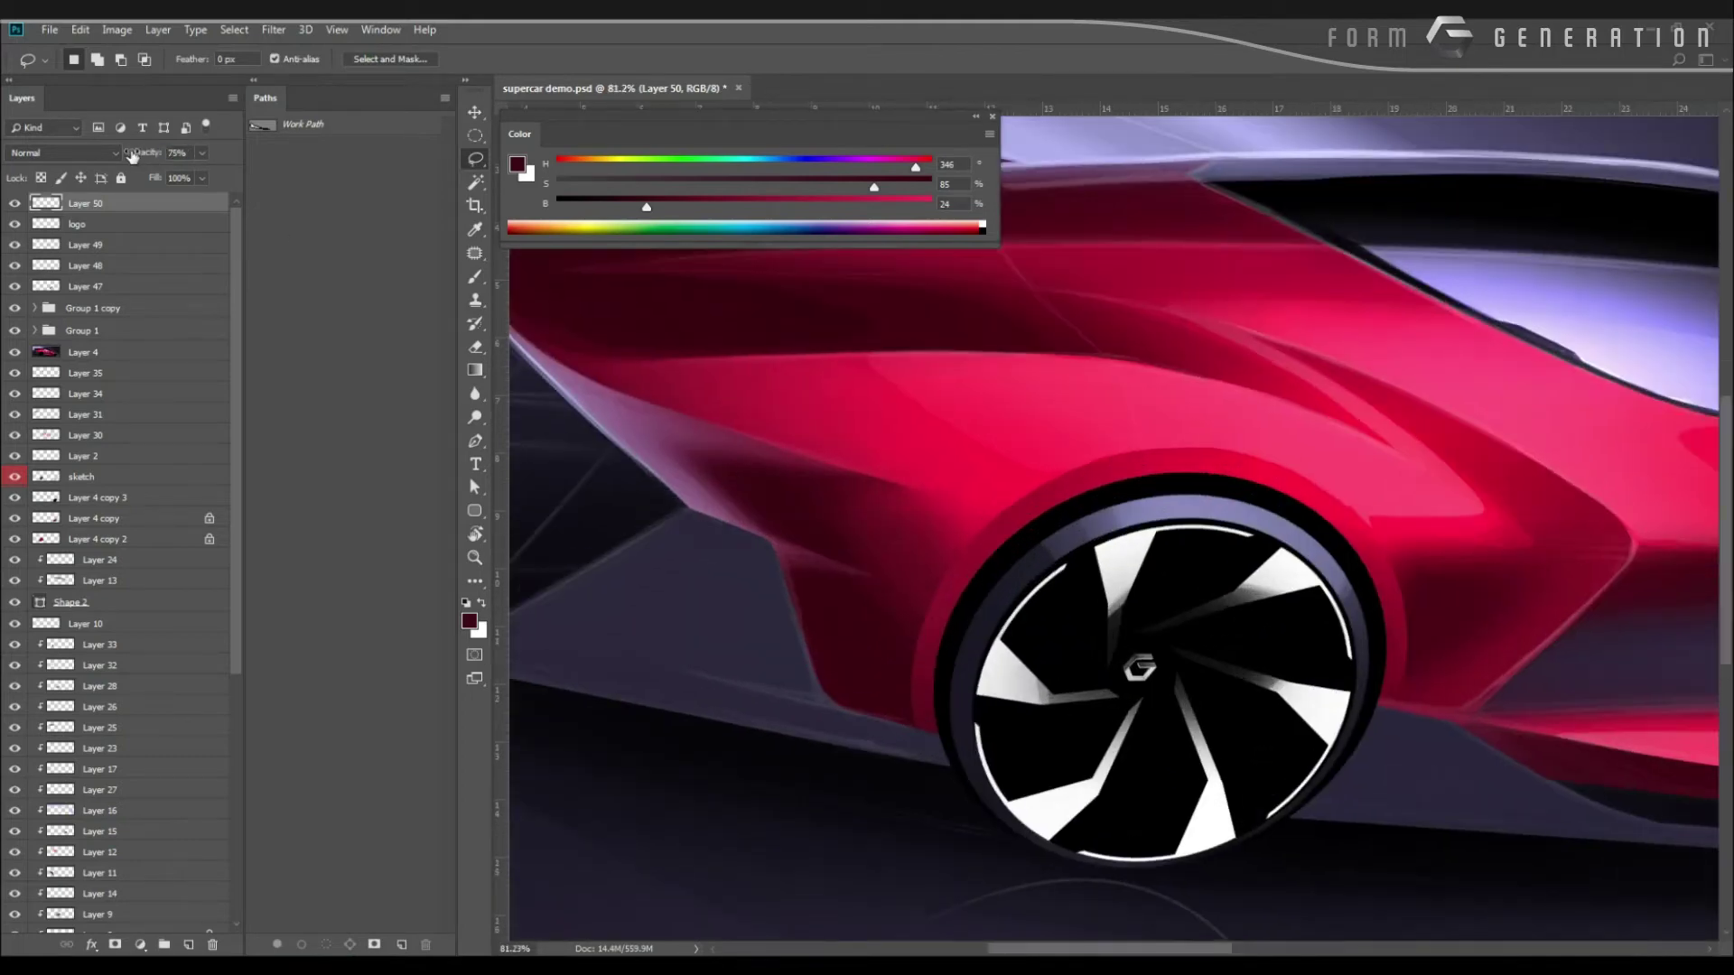
drag(131, 156, 144, 157)
drag(901, 500, 843, 491)
drag(980, 541, 763, 479)
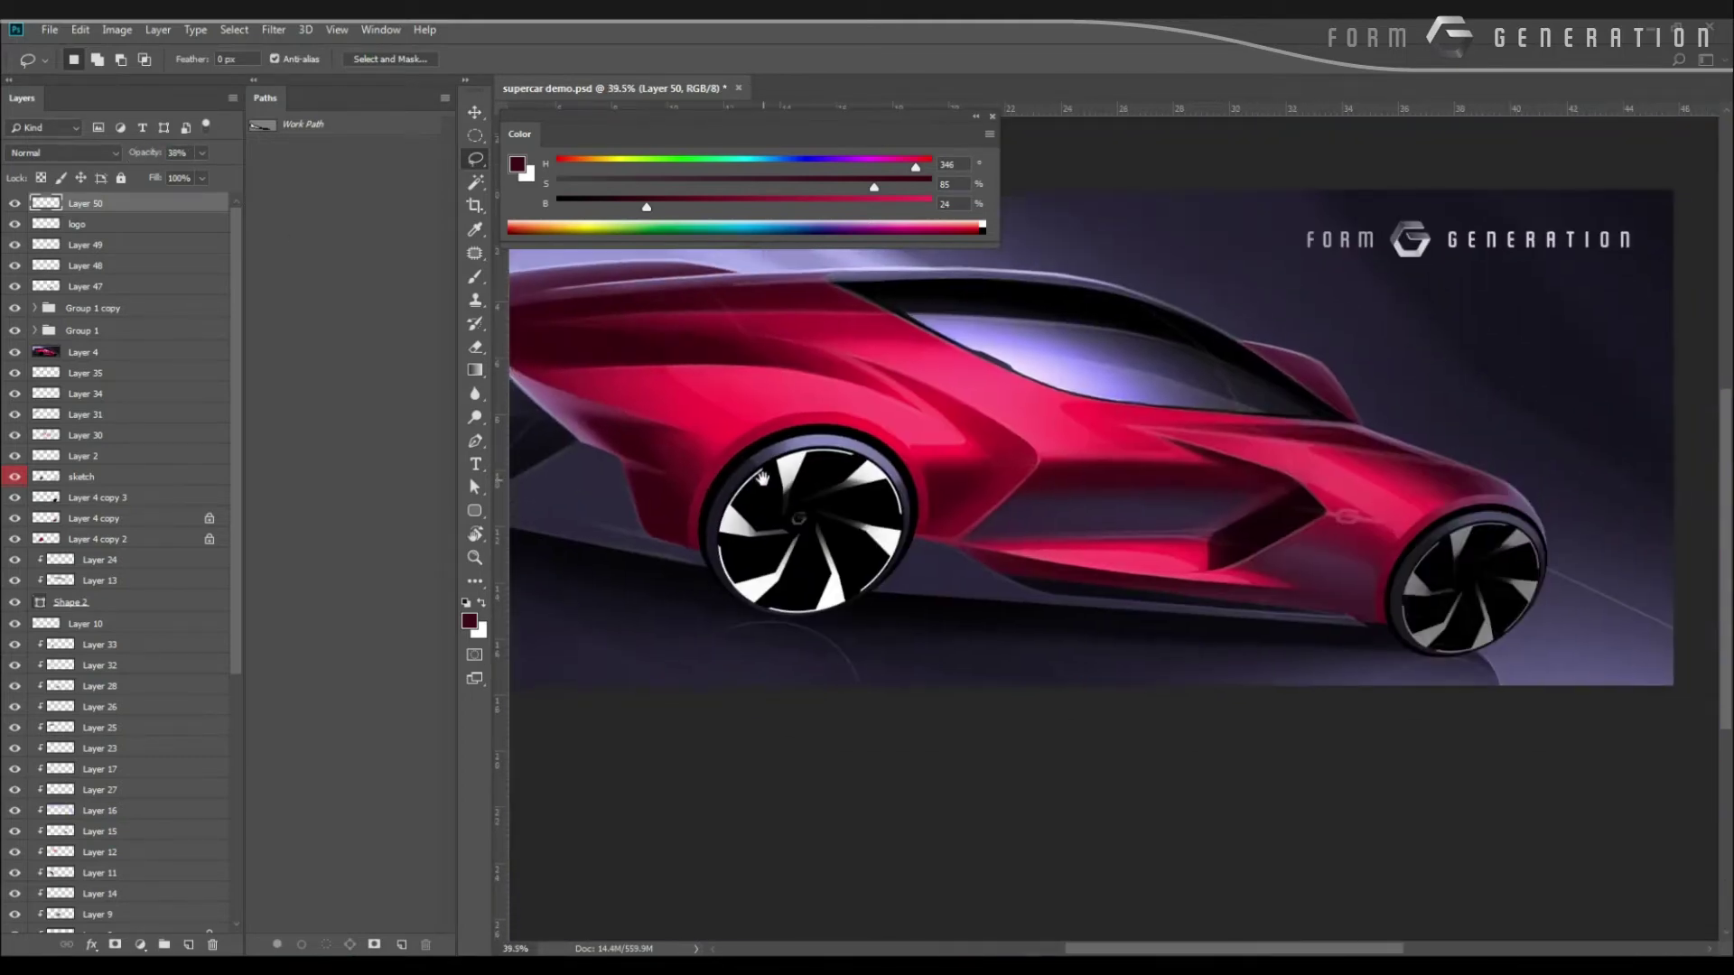
Duplicate the hub emblem layer and move the copy from the rear wheel to the lower body beside the side intake.
key(ctrl+j)
key(ctrl+t)
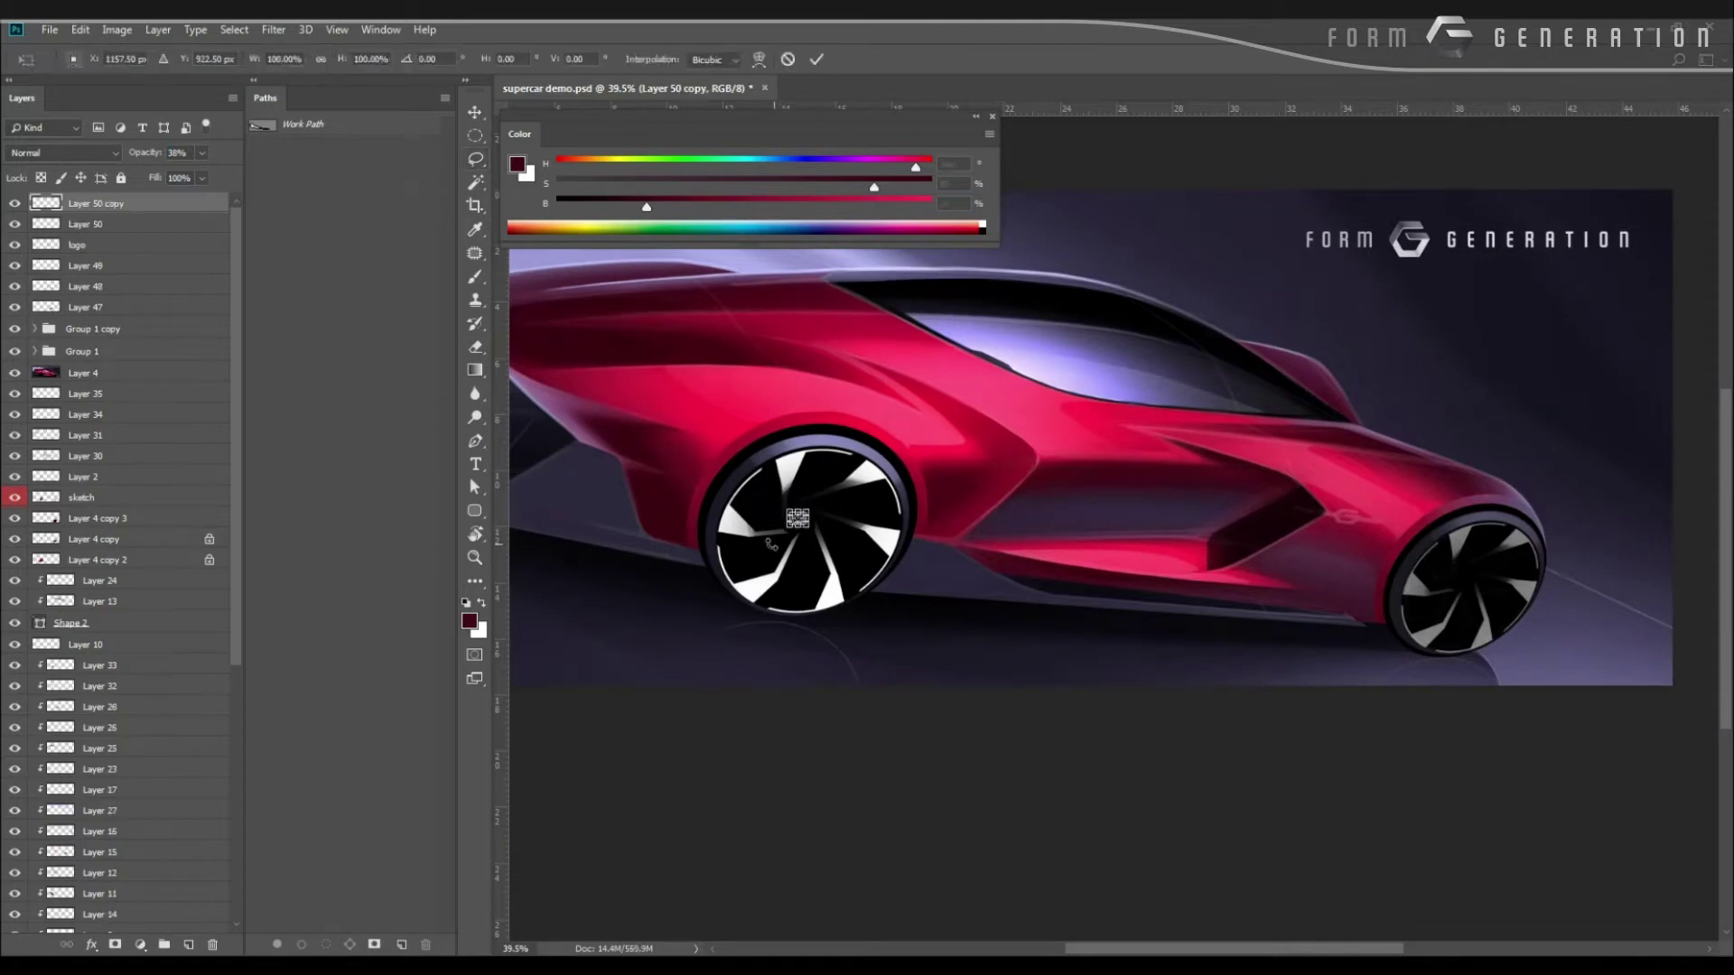
scroll(786, 499, up, 2)
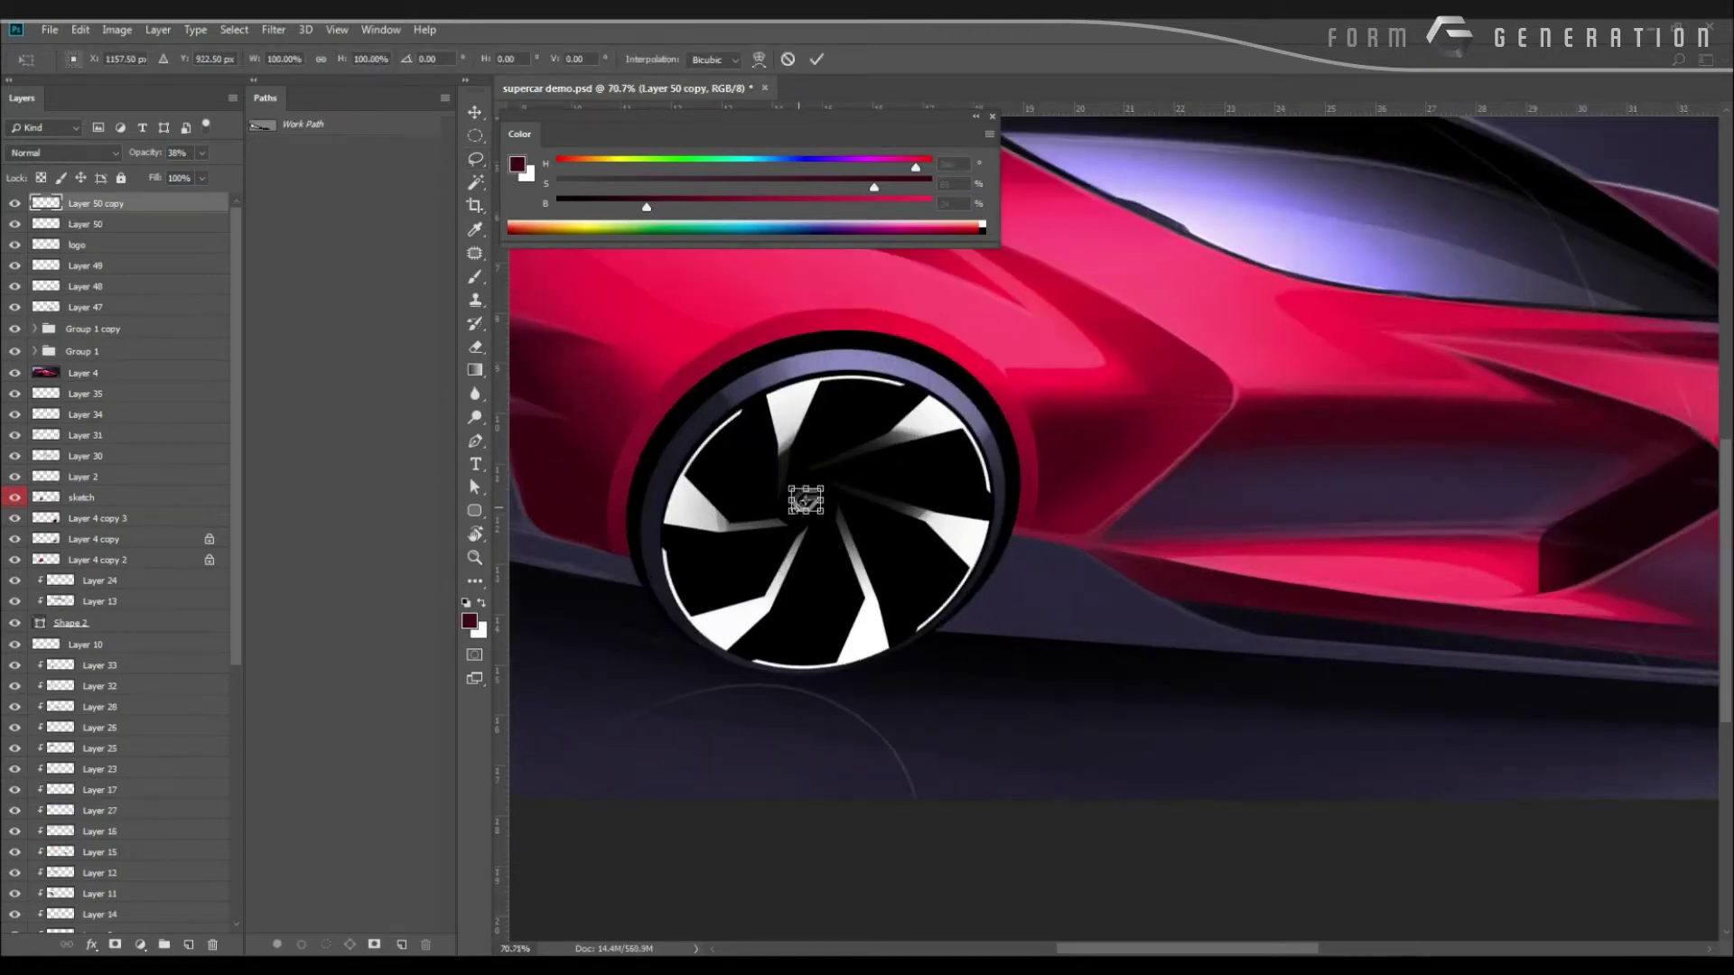
drag(798, 503, 1705, 614)
drag(1713, 586, 1664, 583)
drag(1723, 588, 764, 485)
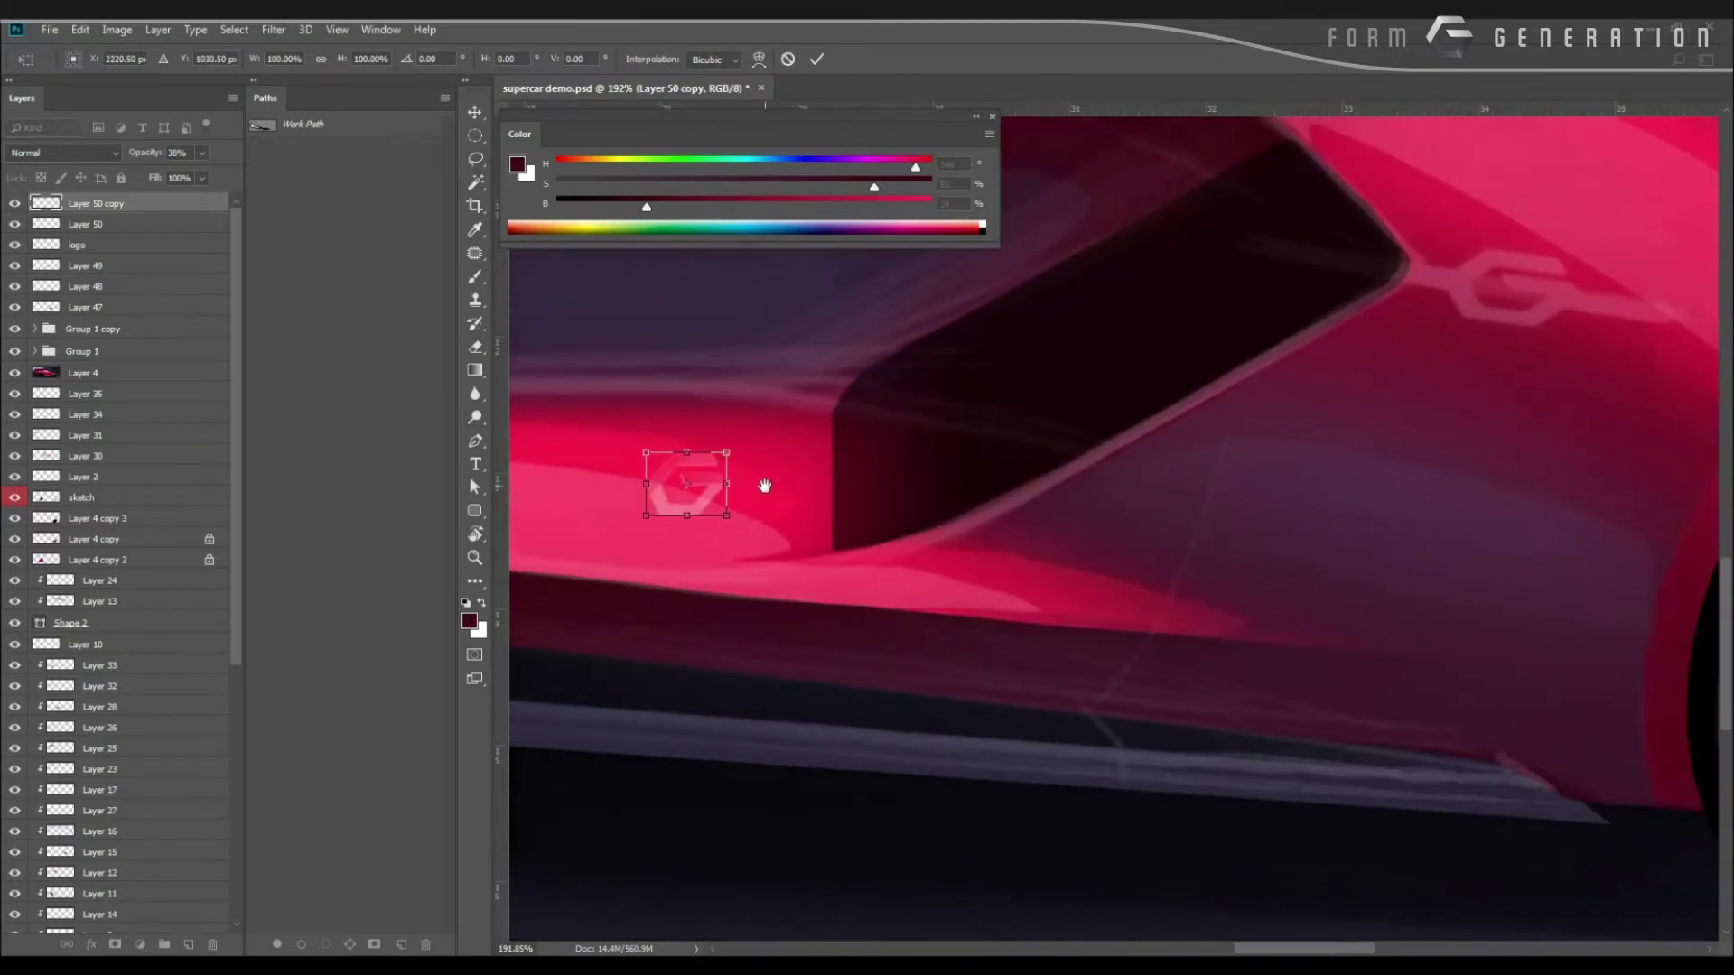
drag(874, 531, 860, 531)
scroll(860, 531, down, 3)
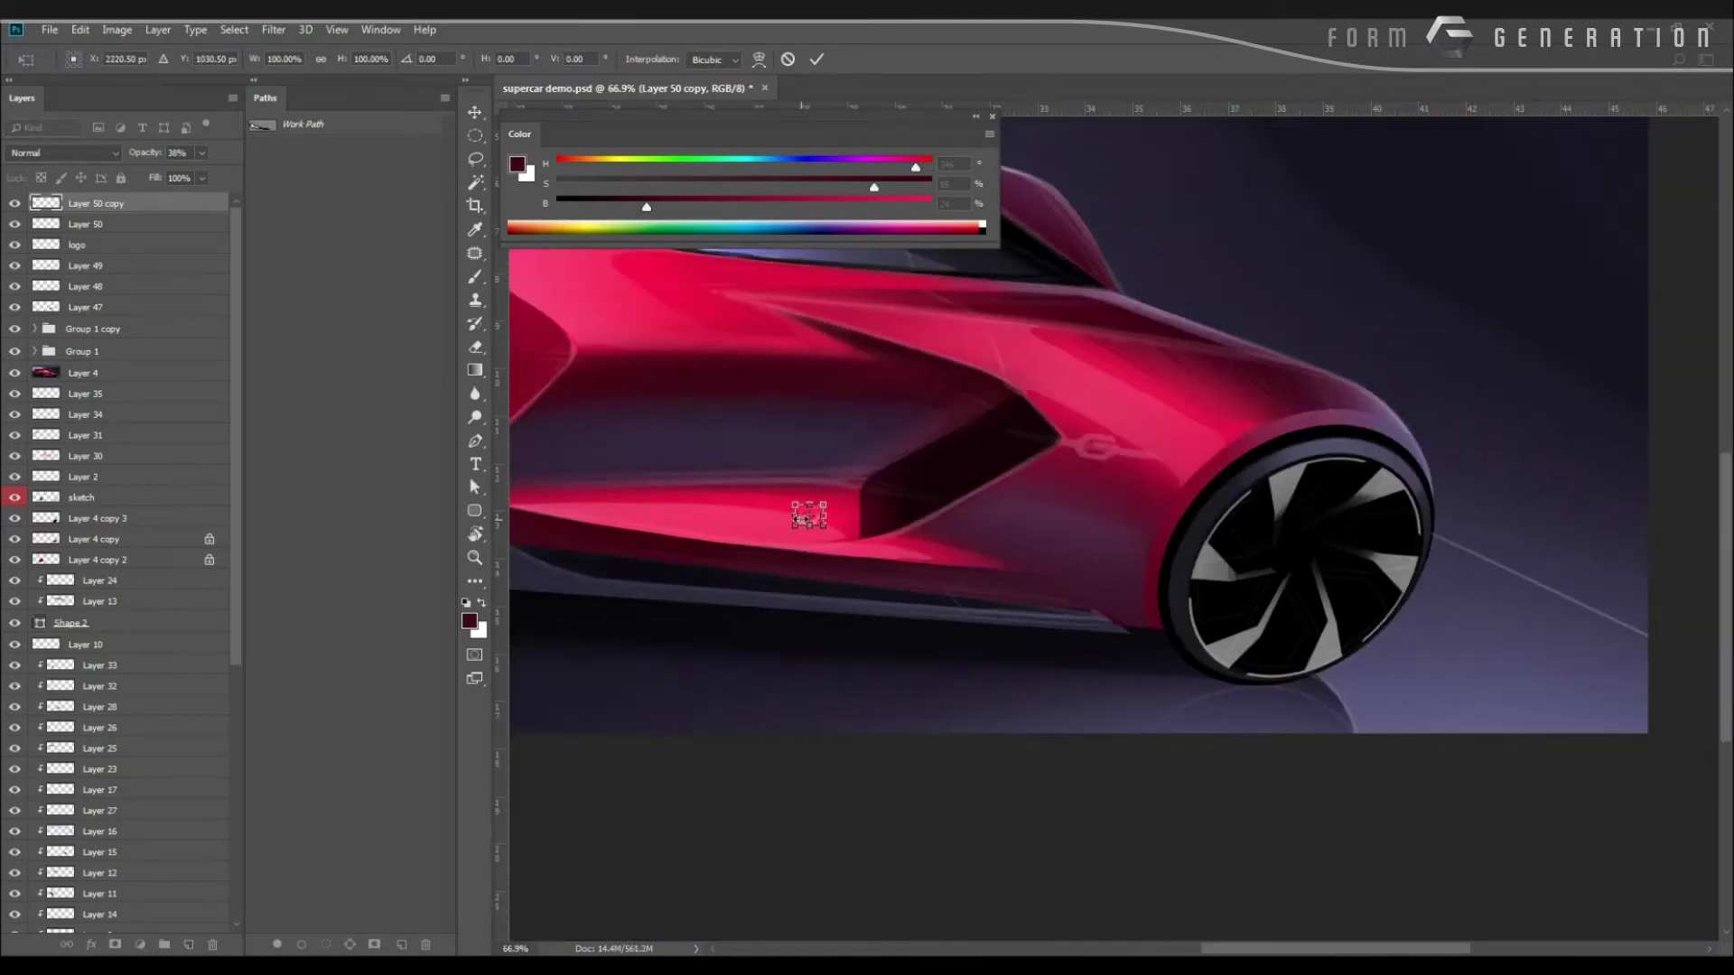
key(Return)
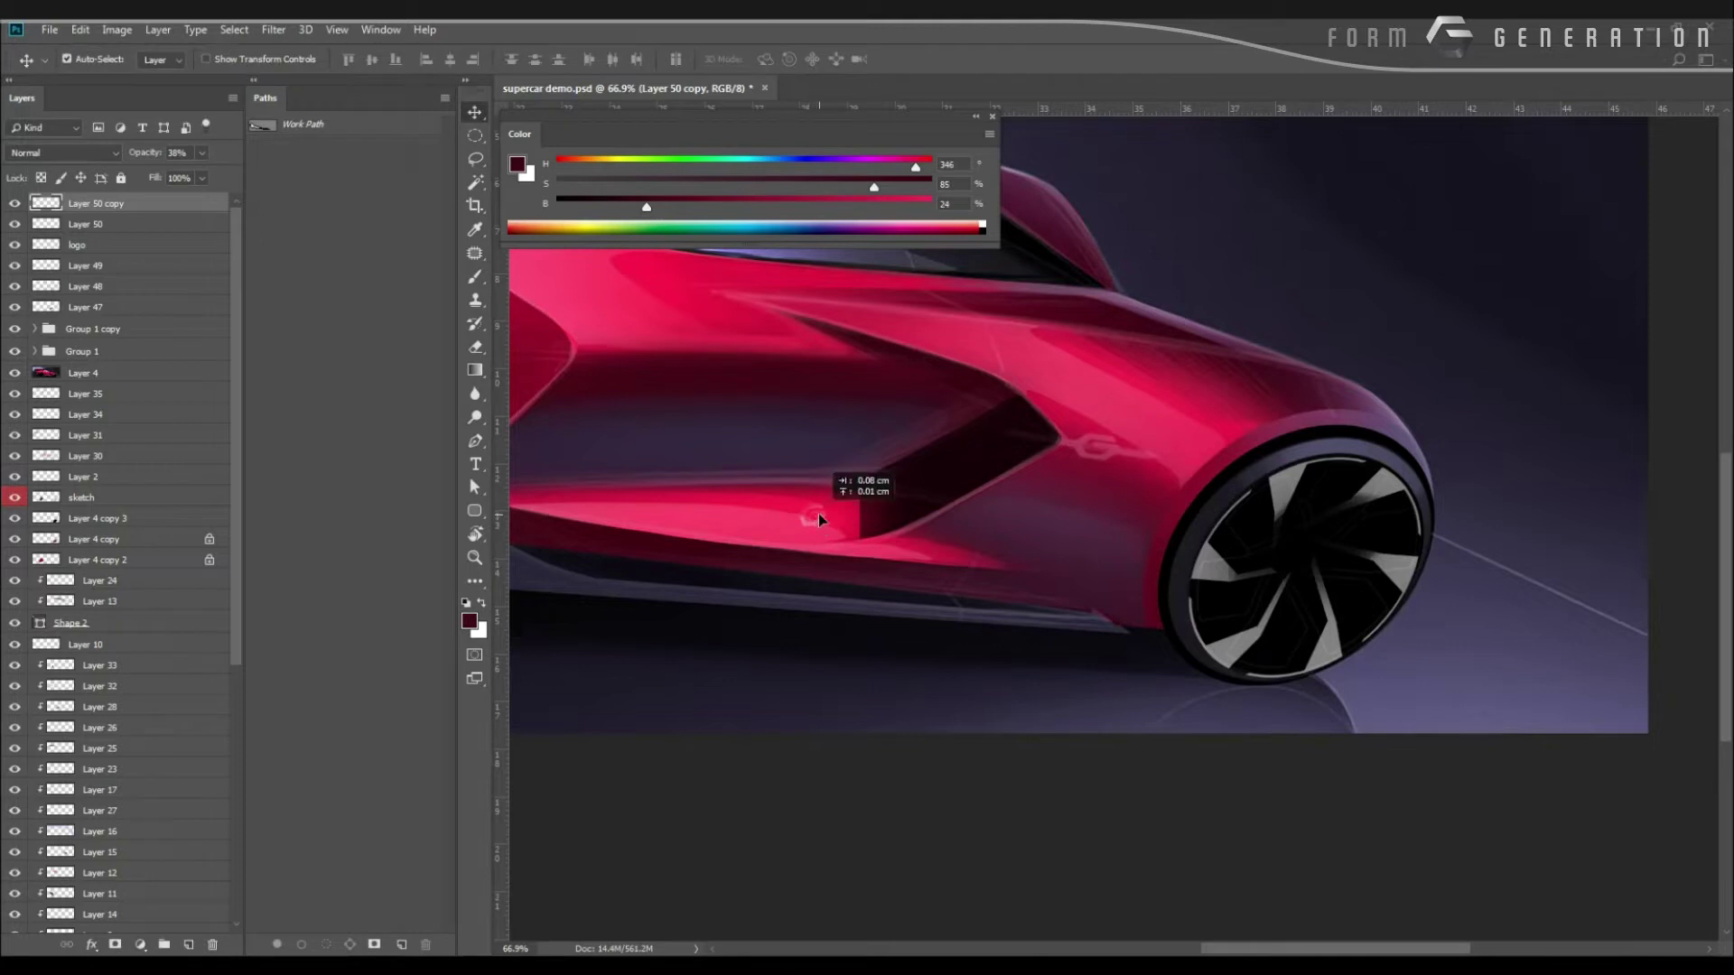
Move the emblem copy onto the front wheel's hub and skew it to match the wheel's perspective.
drag(818, 513, 1282, 567)
key(ctrl+t)
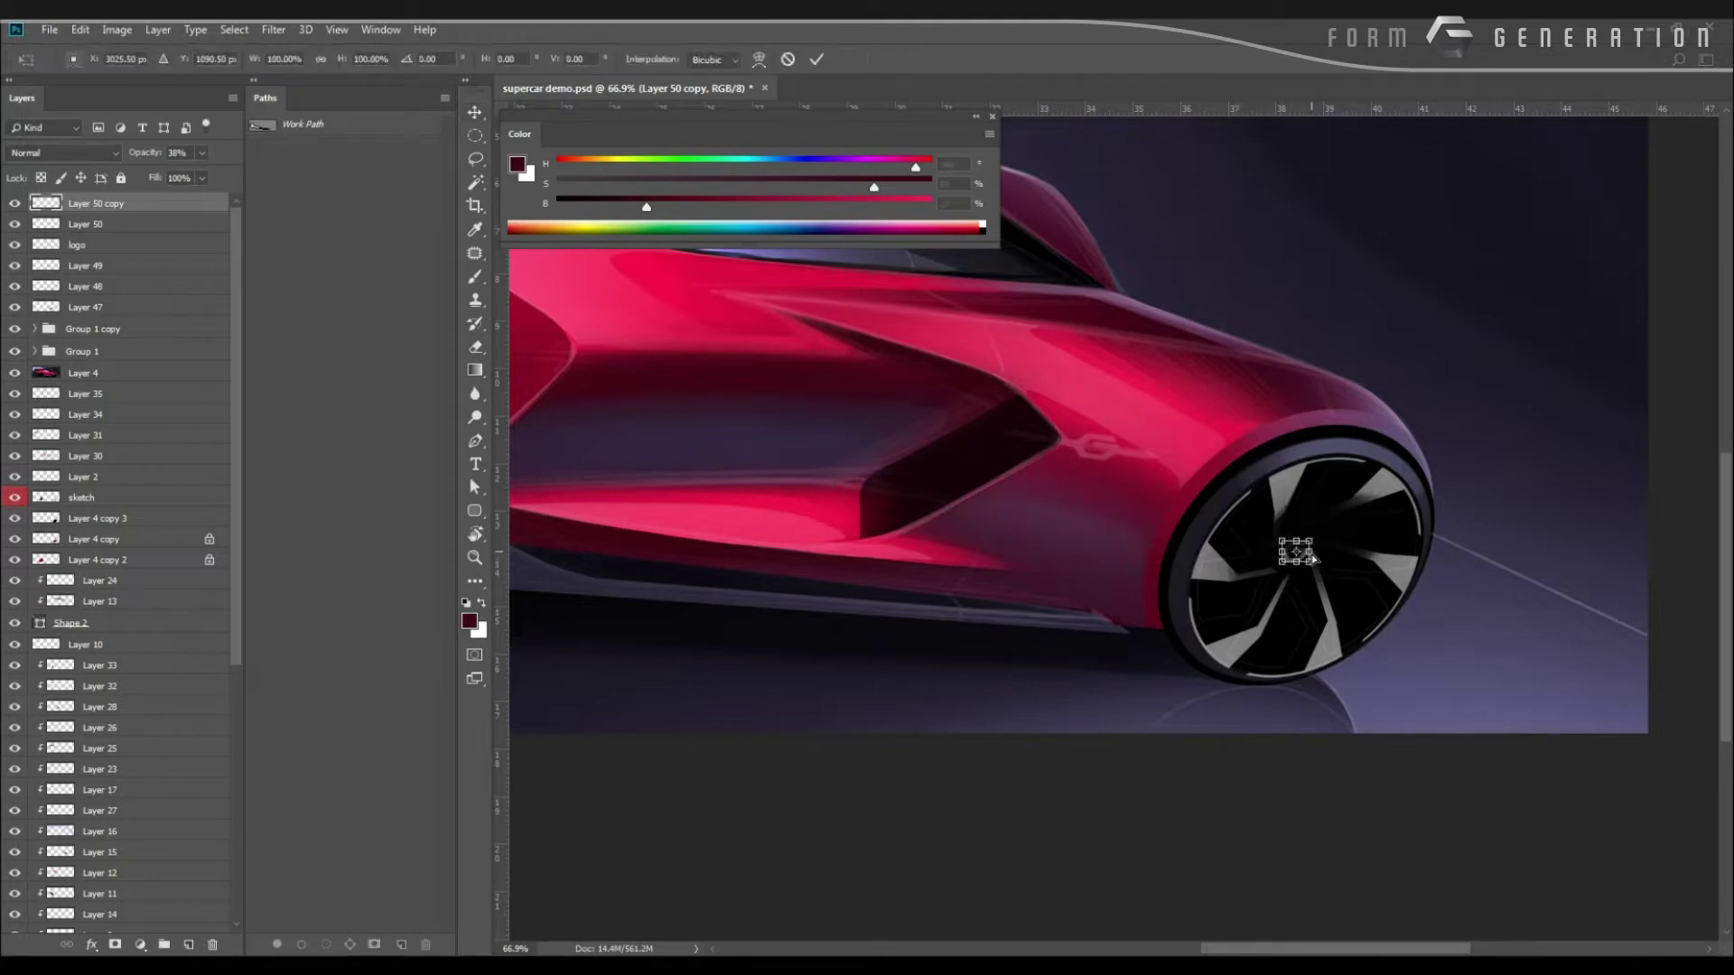
key(Return)
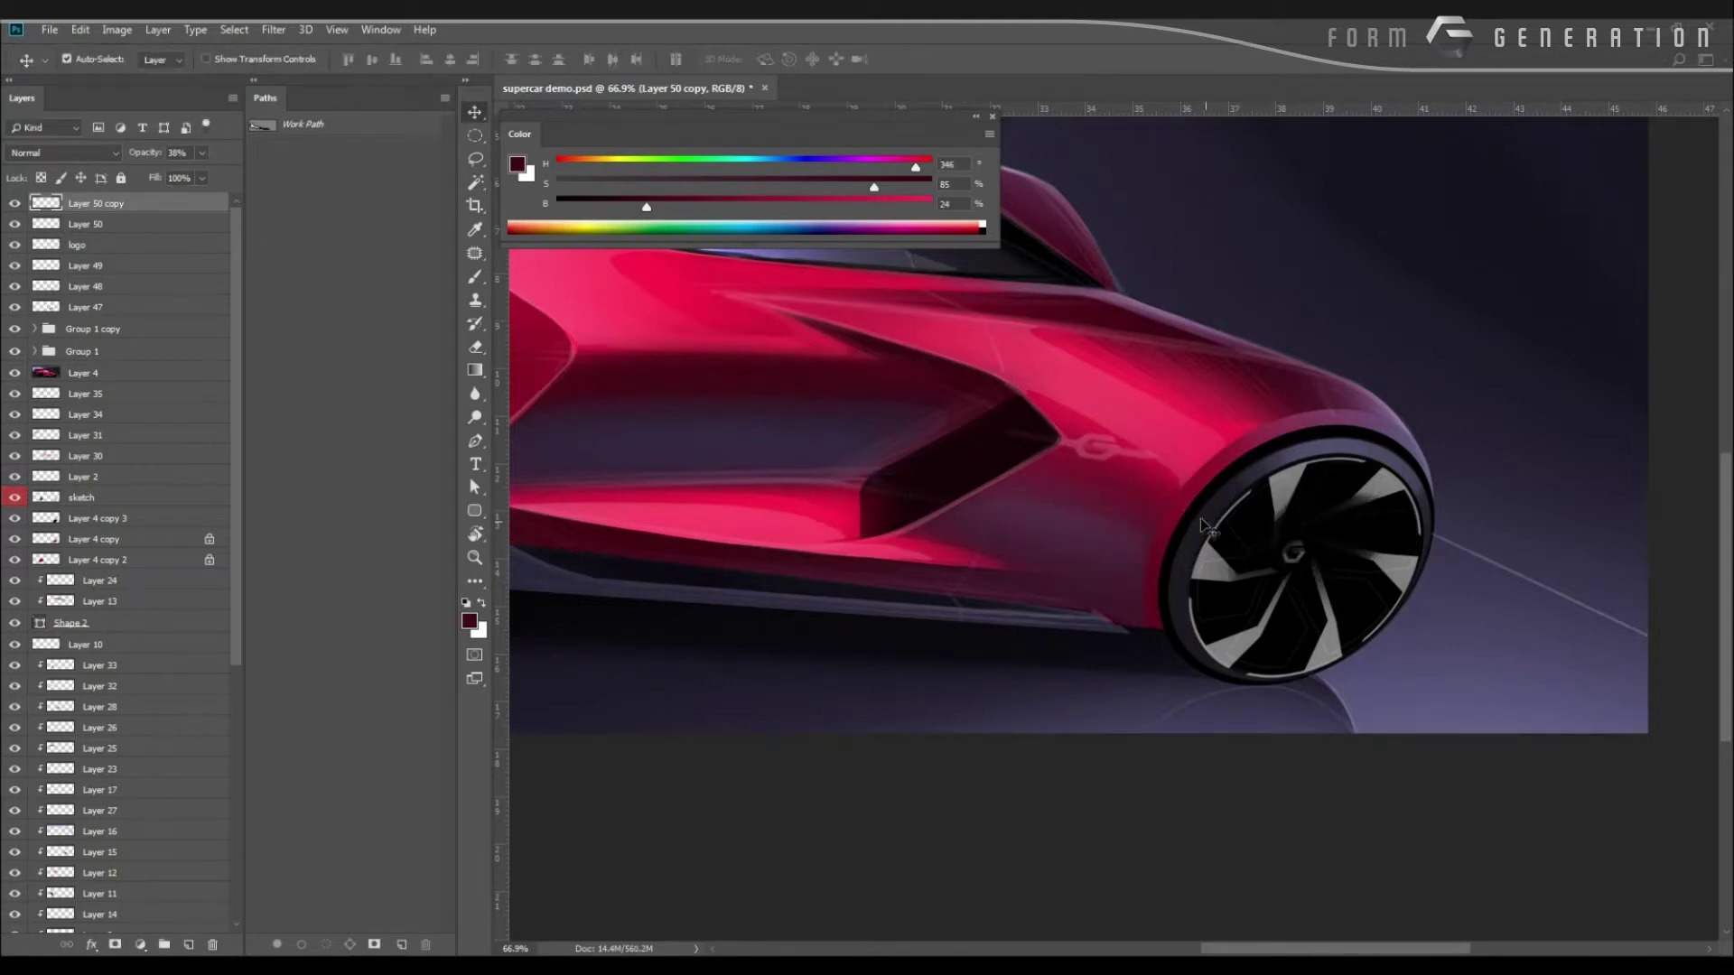
key(ctrl+t)
scroll(1251, 550, up, 3)
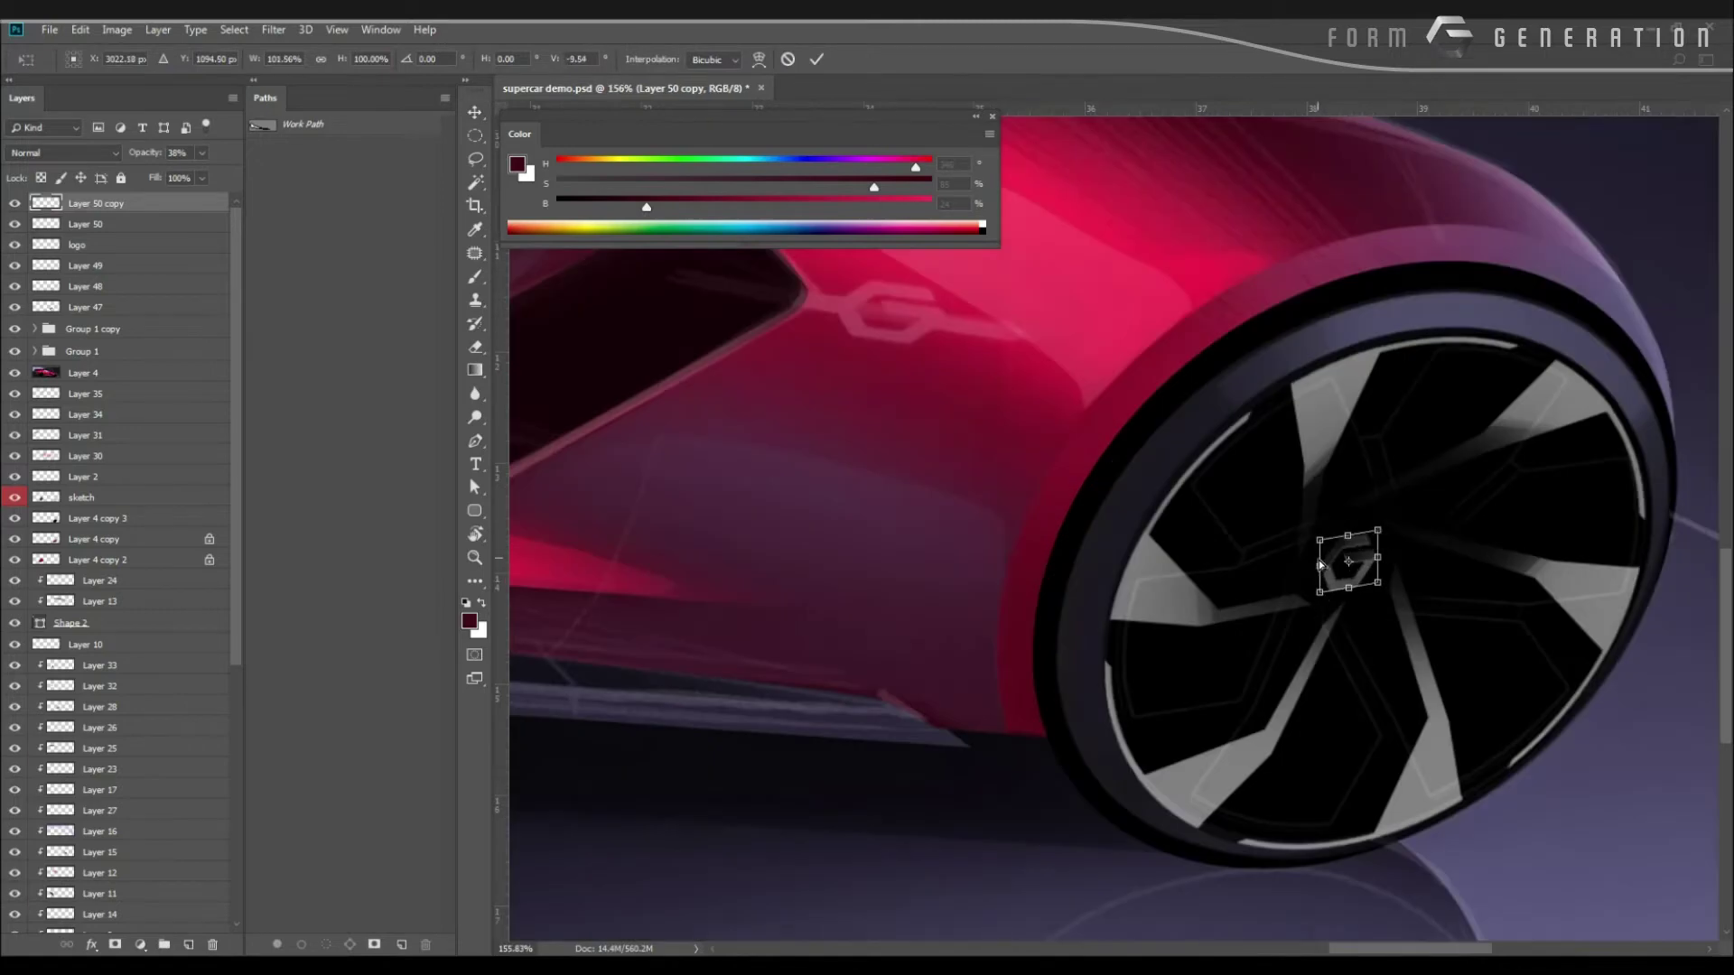
key(Return)
drag(977, 461, 890, 425)
drag(754, 384, 1003, 466)
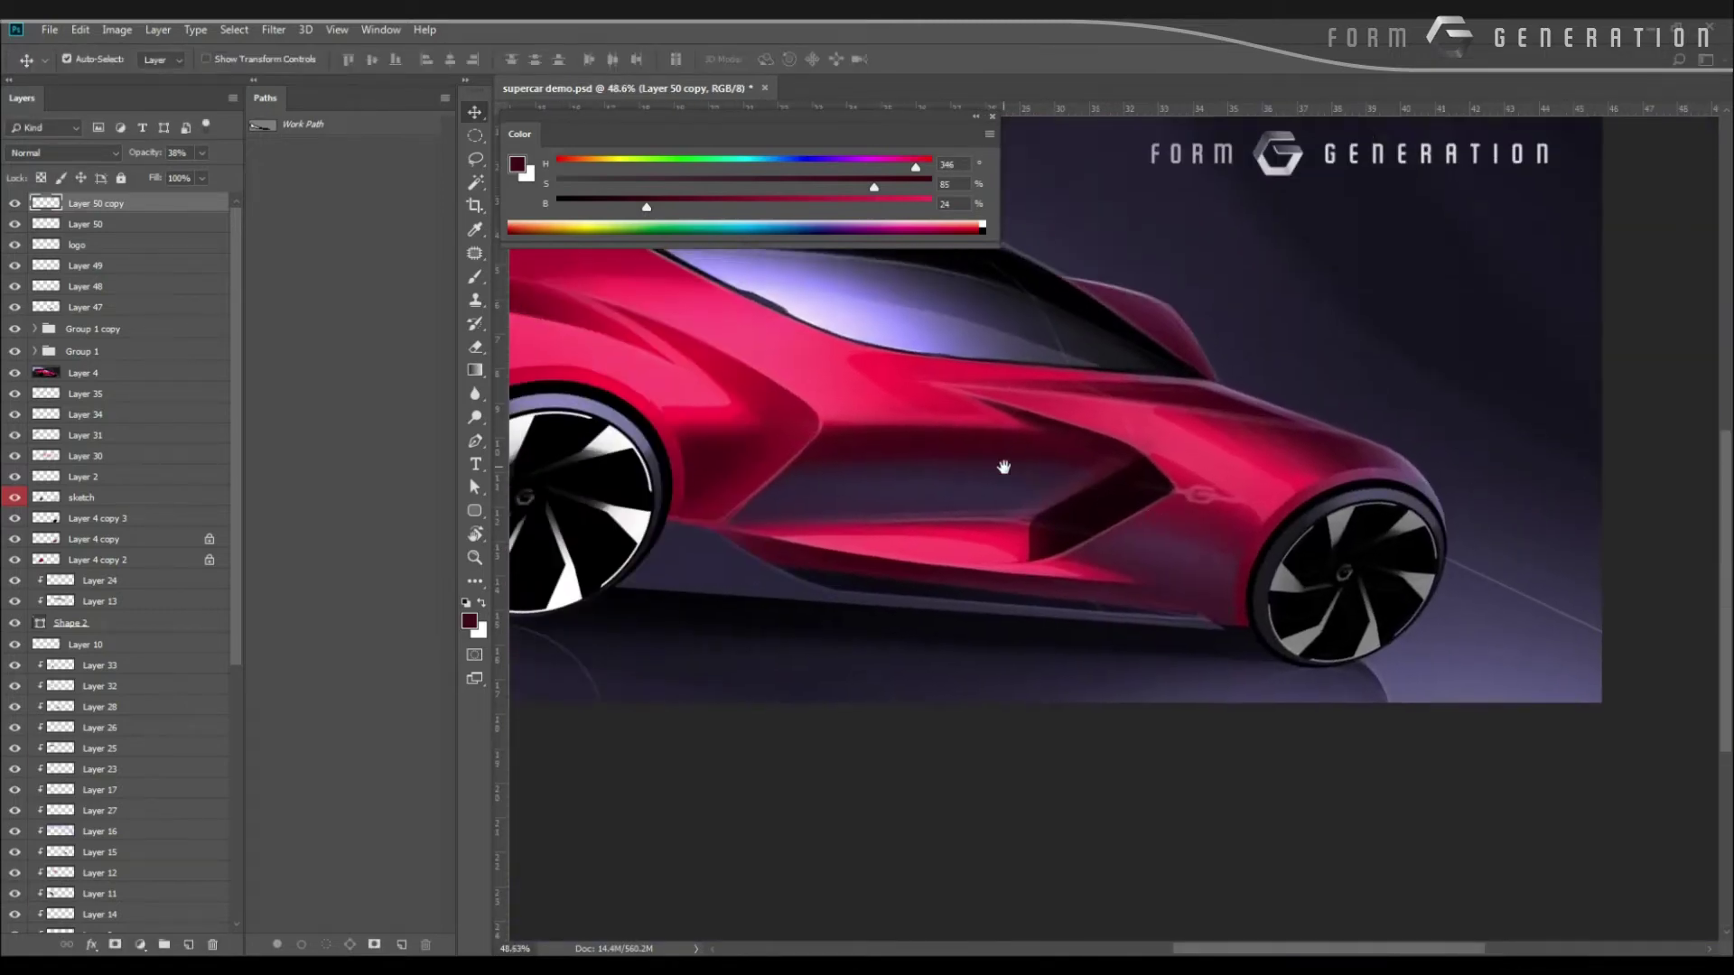
scroll(1004, 466, down, 3)
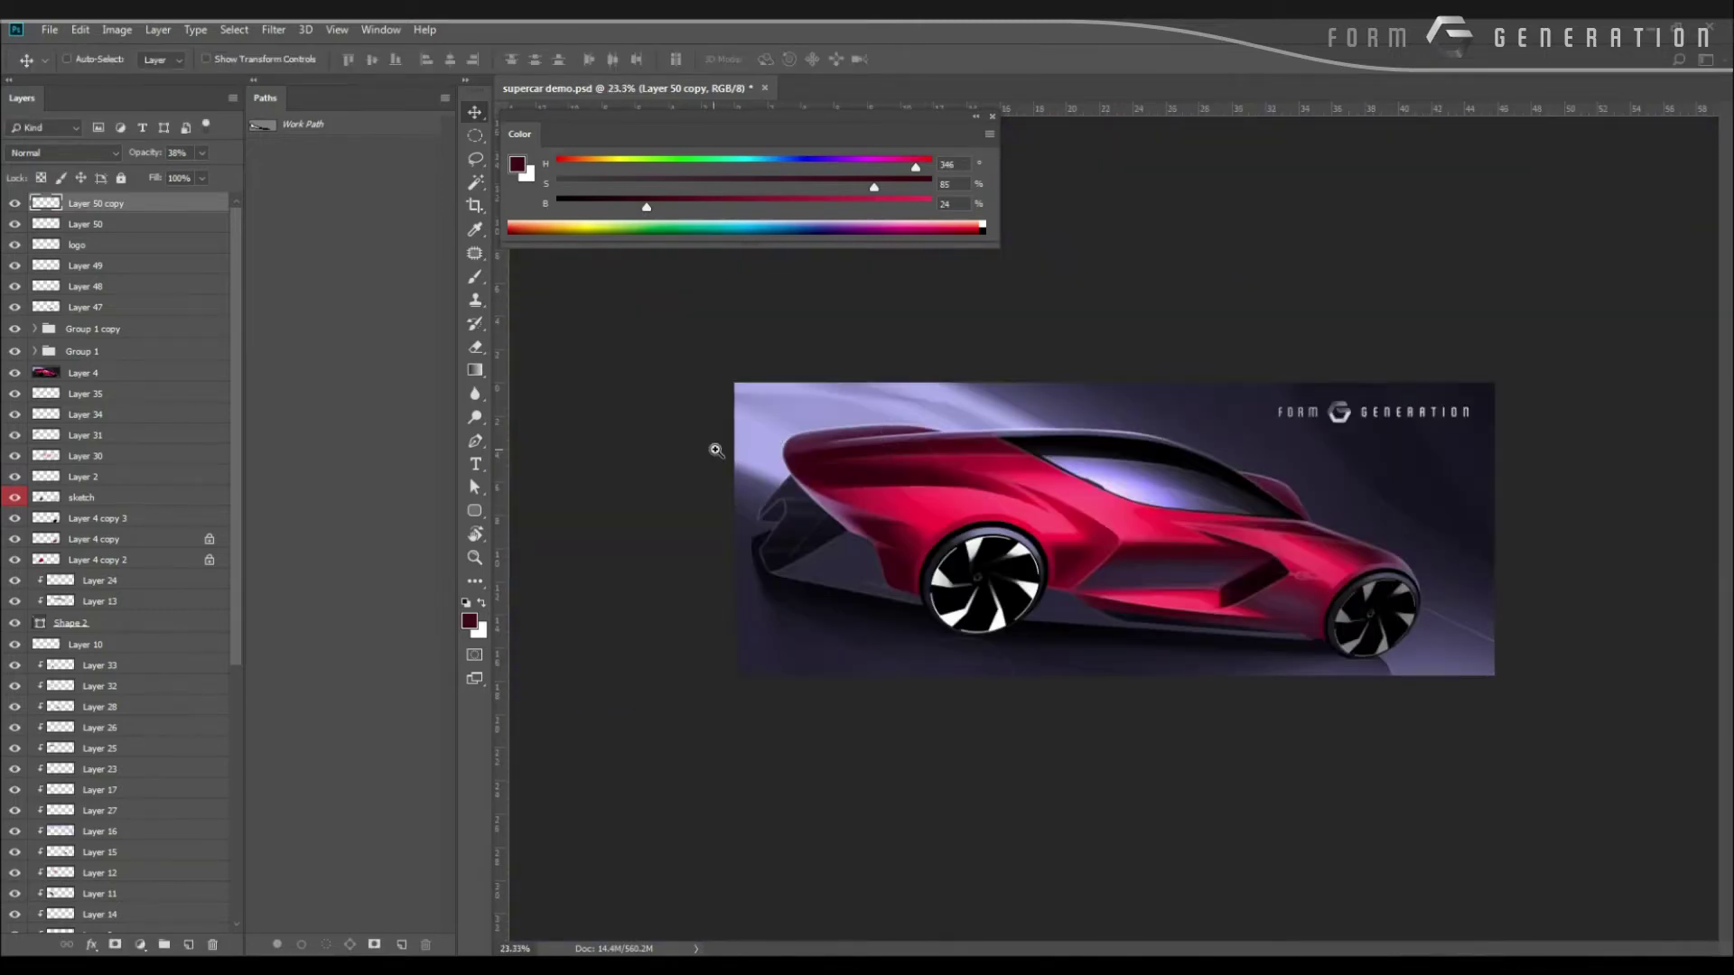
mouse_move(717, 449)
mouse_down()
mouse_move(666, 445)
mouse_move(725, 450)
mouse_move(677, 464)
mouse_move(713, 464)
mouse_up()
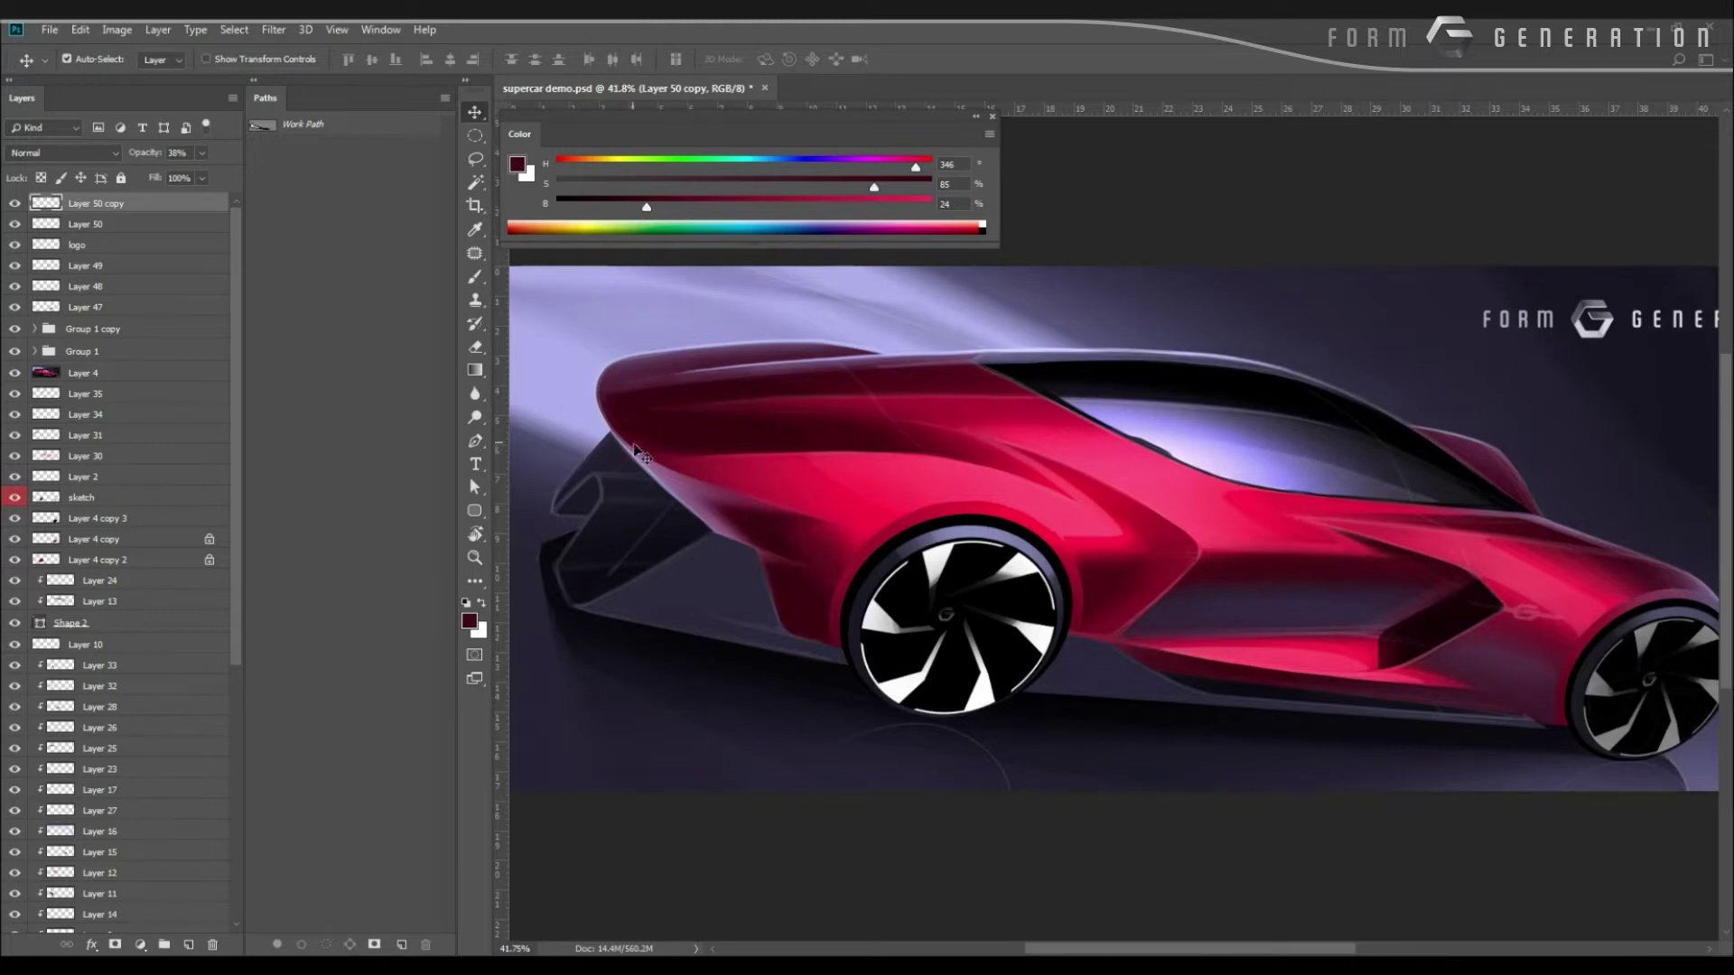
Start a pen shape on the rear fender crease above the wheel and set its fill colour to #1d0409.
drag(747, 491, 821, 514)
key(p)
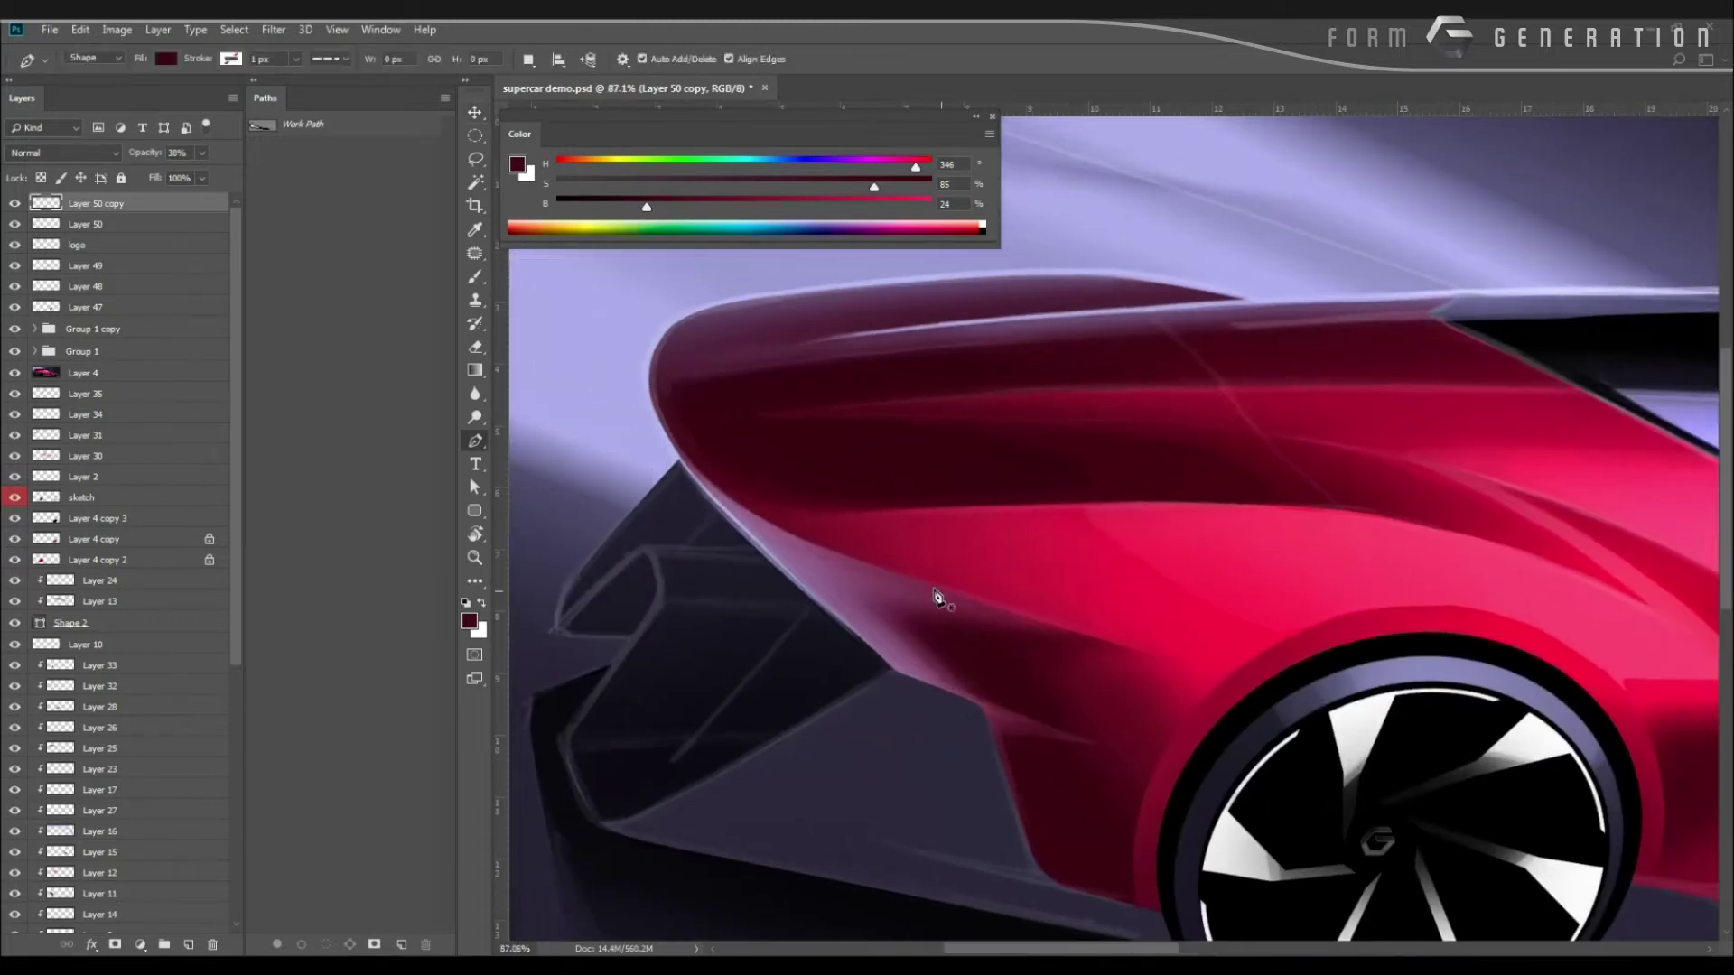
click(1027, 620)
drag(980, 617, 965, 614)
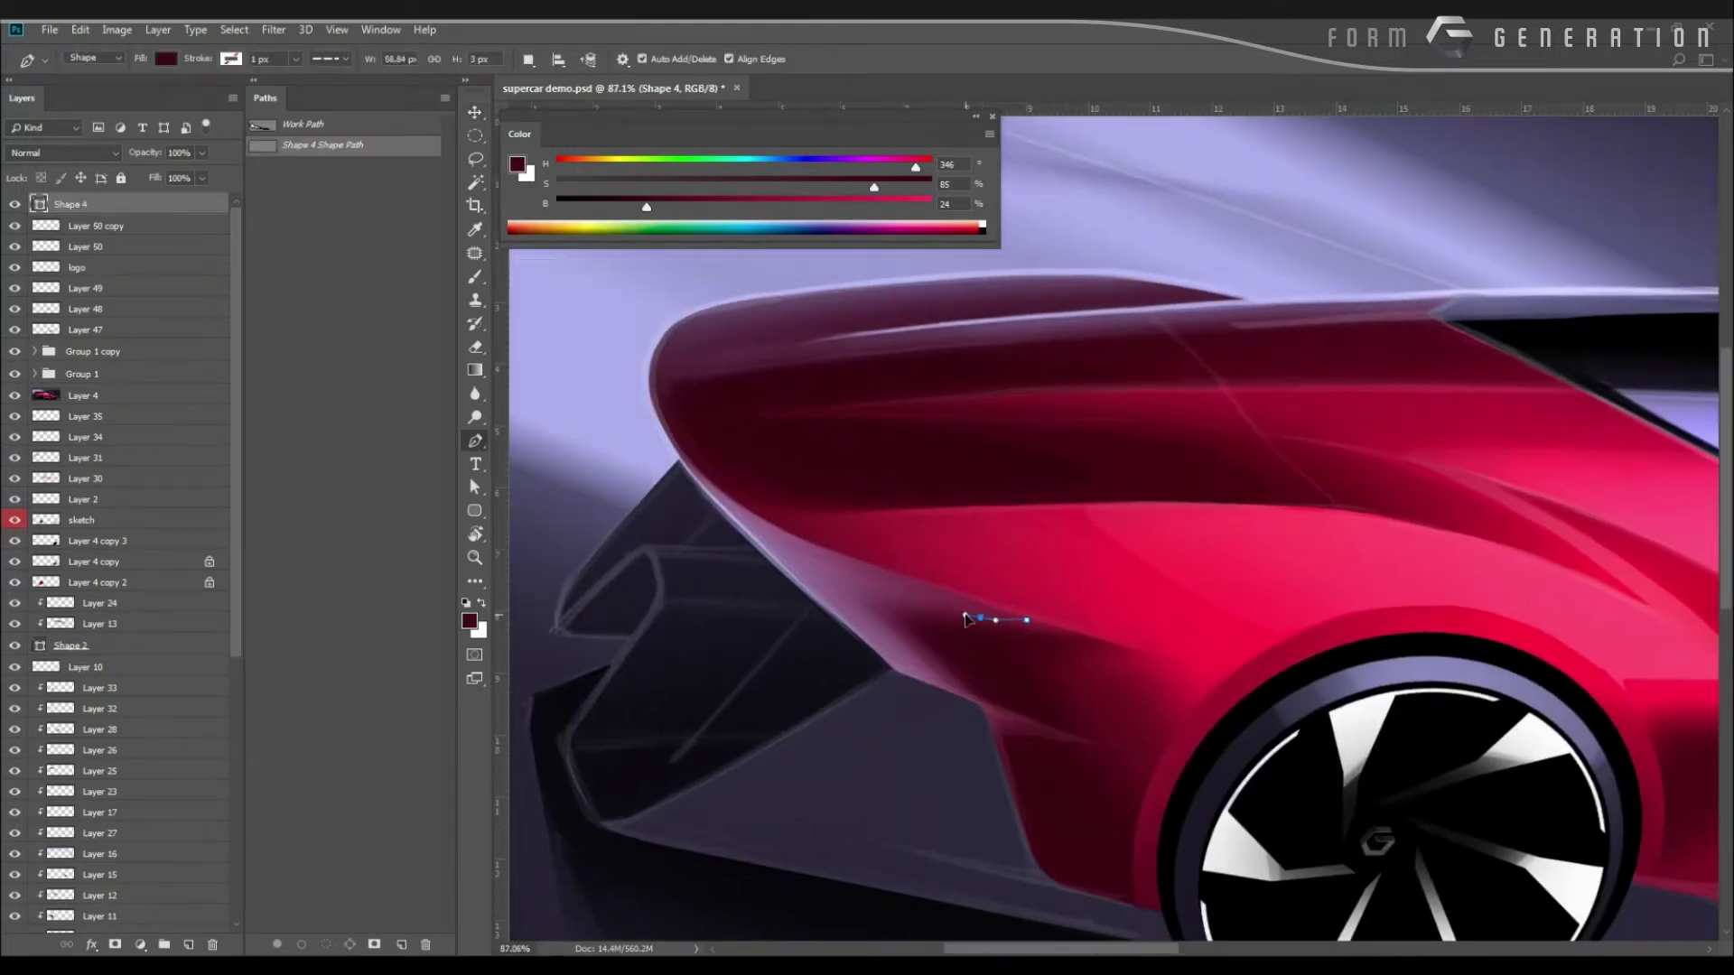
click(165, 57)
click(251, 93)
click(350, 657)
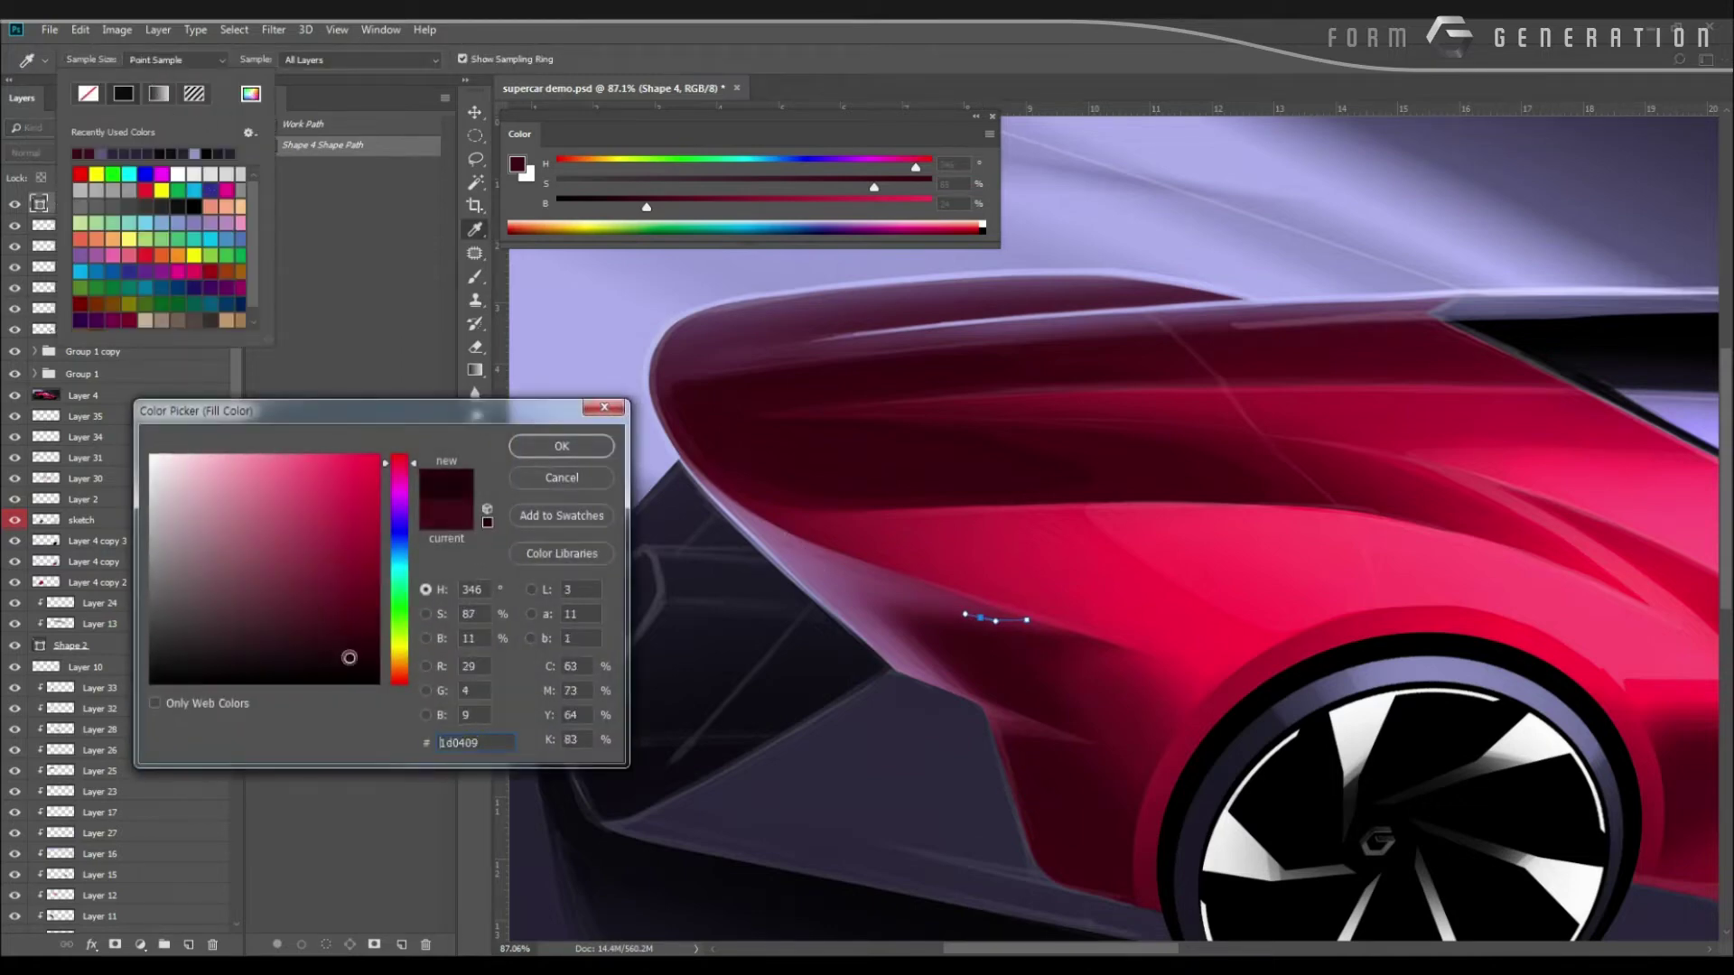
key(Return)
Trace the shape's outer edge from the fender crease along the rear body contour, around the tail to its upper edge.
click(980, 623)
drag(854, 579, 810, 562)
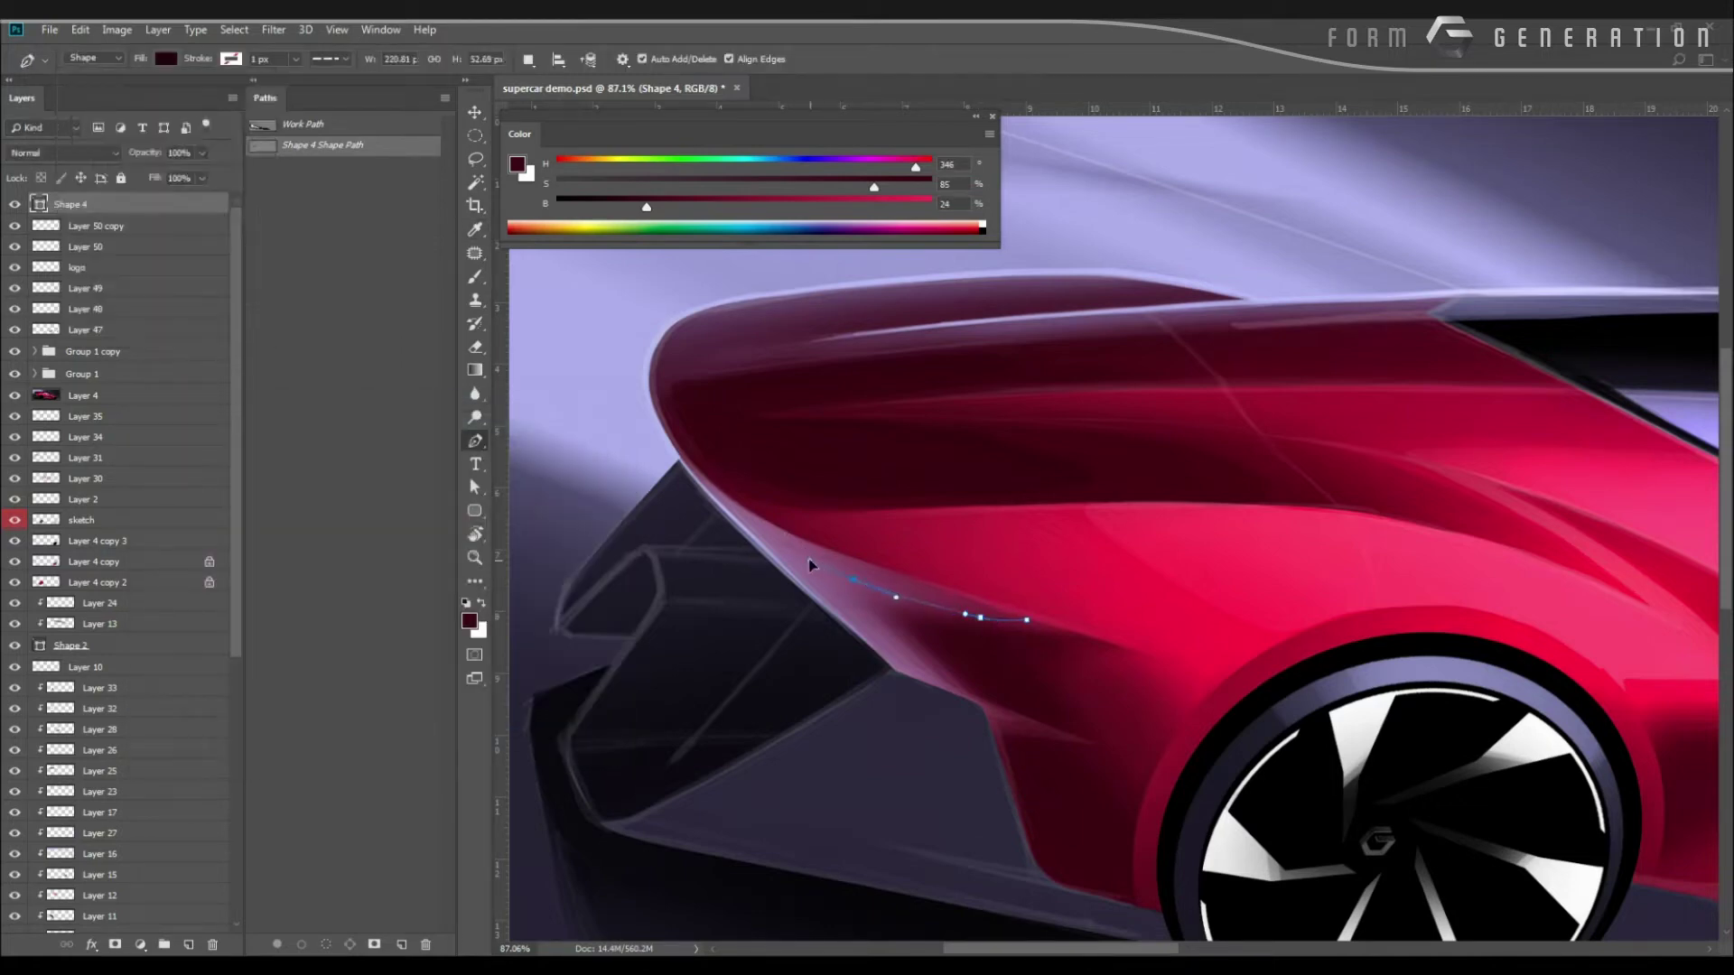
click(806, 561)
click(743, 531)
click(723, 518)
click(663, 444)
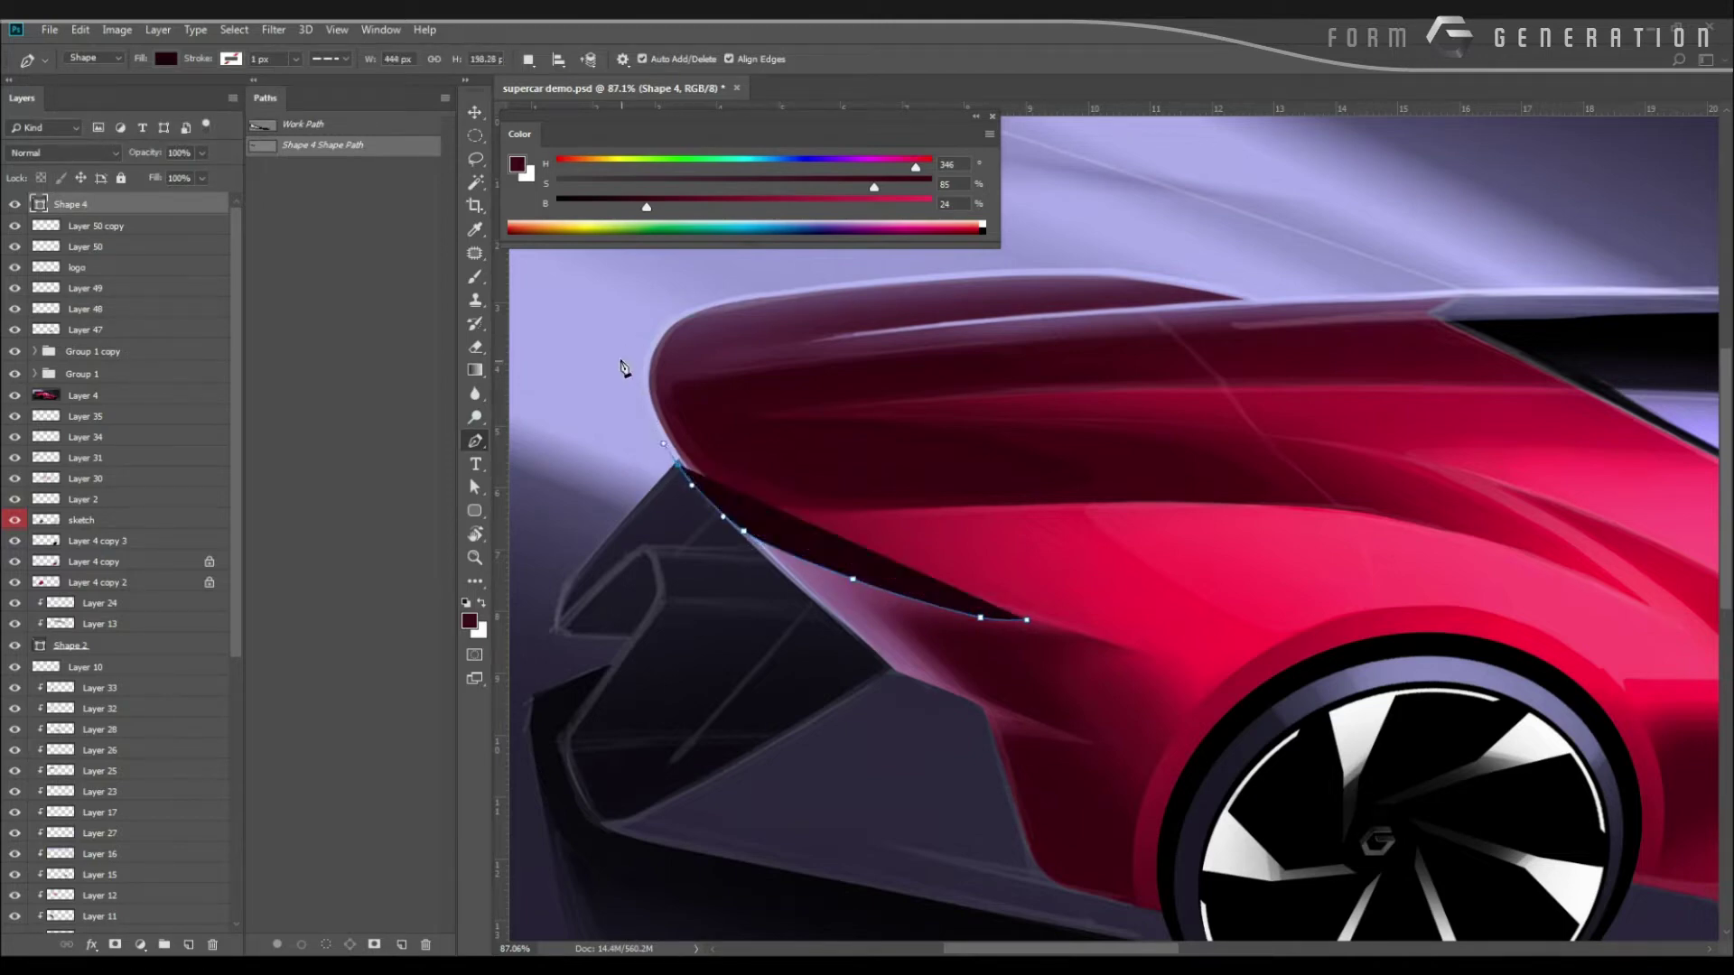
drag(641, 380, 642, 361)
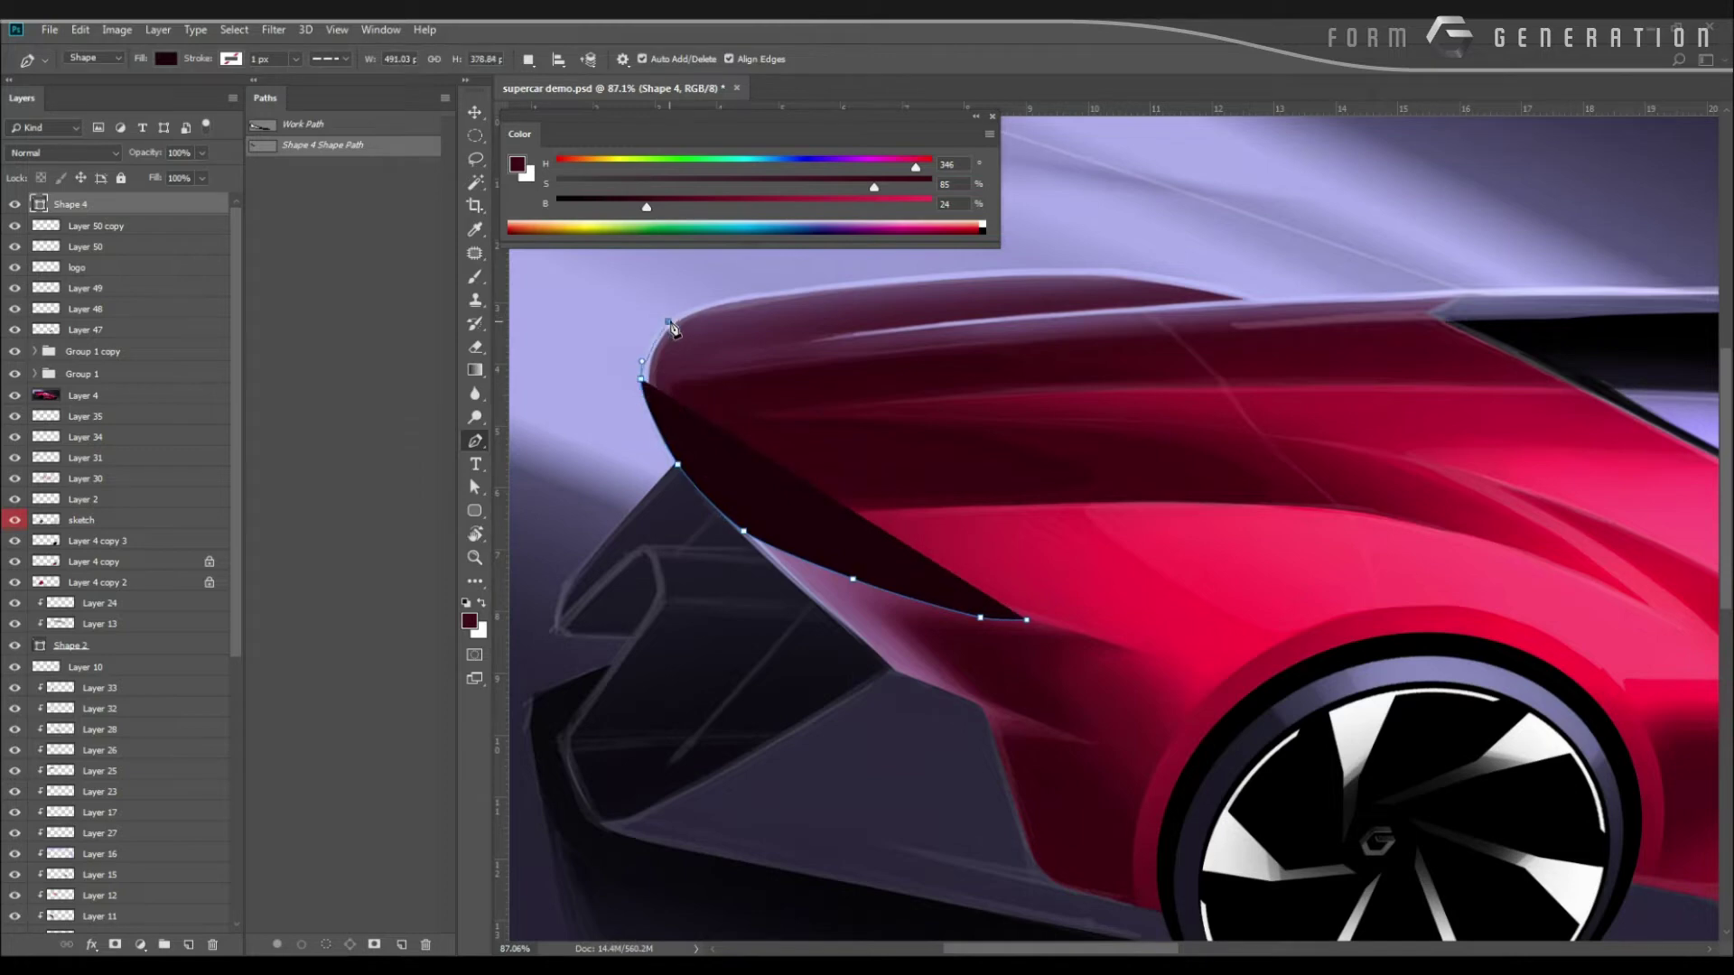
click(684, 315)
click(714, 308)
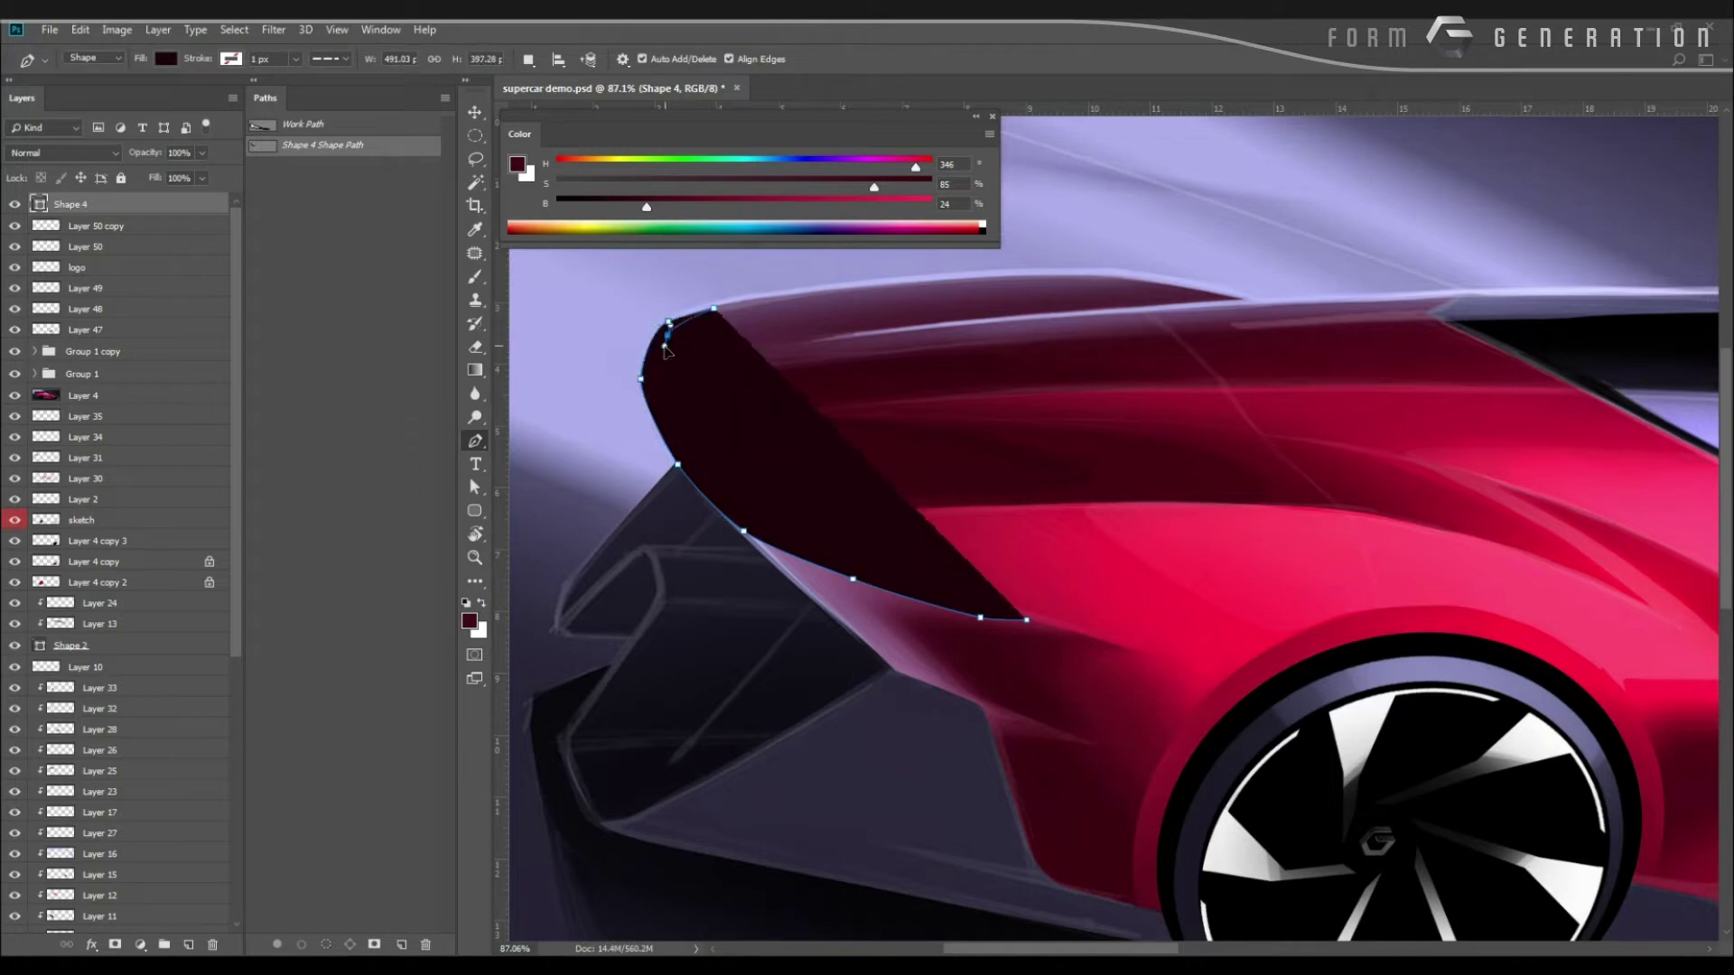
Begin the shape's inner edge at the tail's upper tip and reshape the adjoining outer curve, with the layer at 80% opacity.
drag(664, 346, 663, 349)
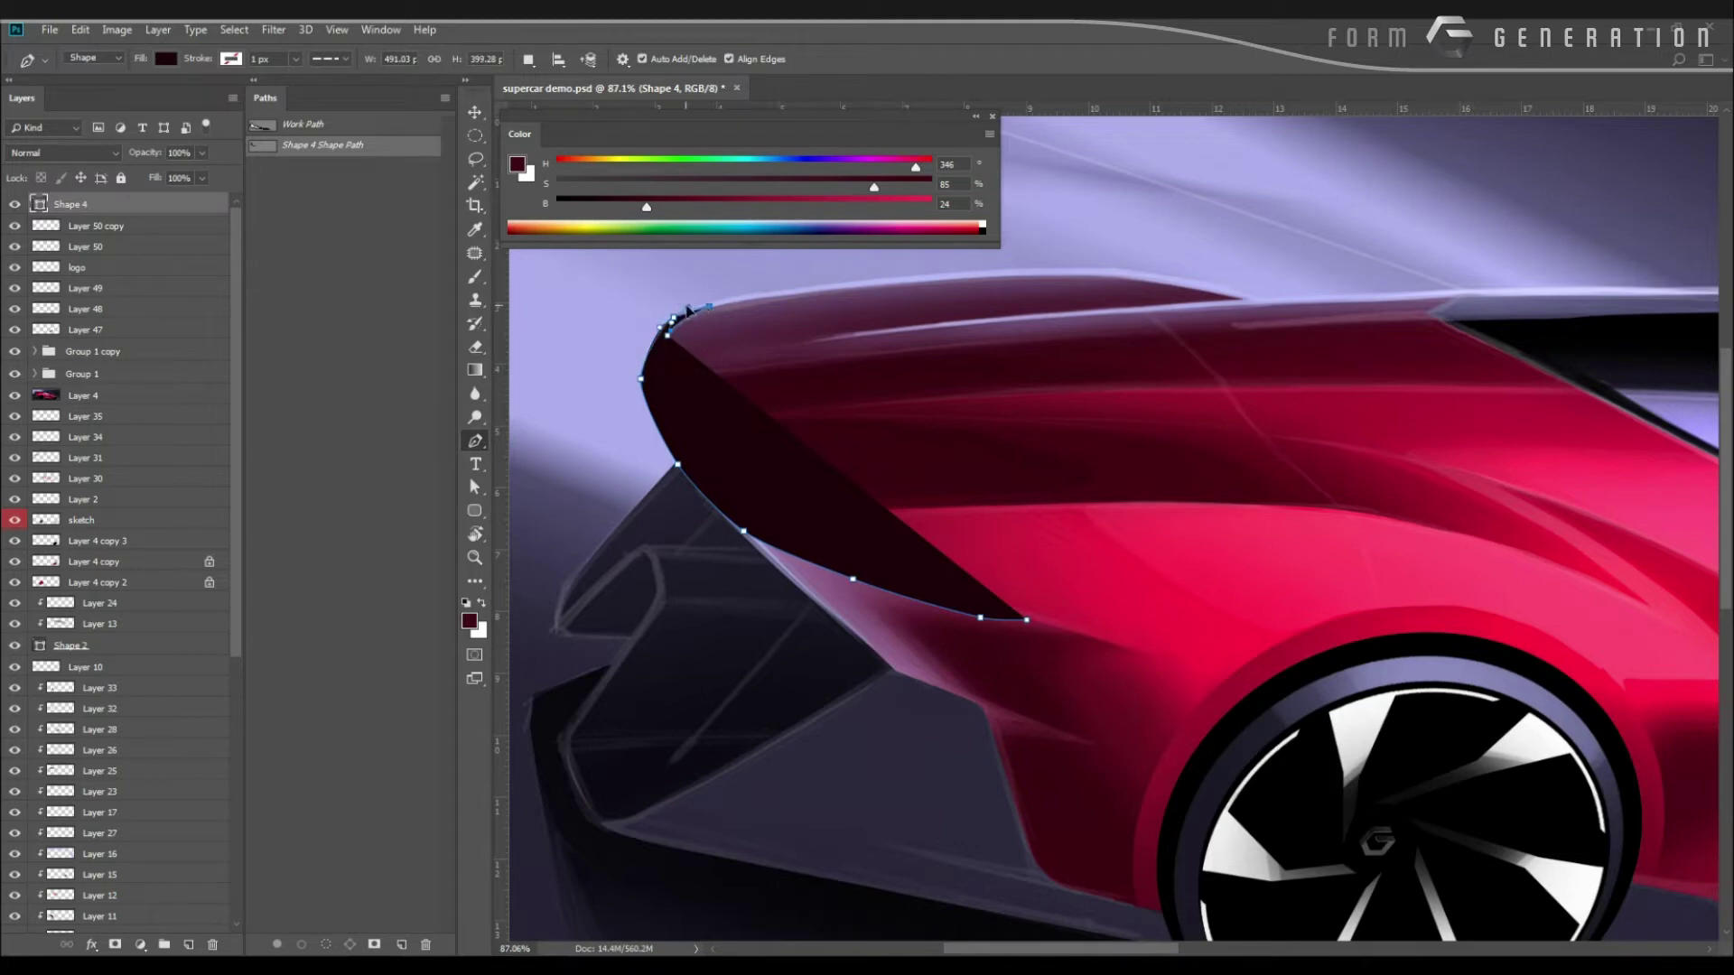
drag(664, 353, 669, 381)
scroll(618, 352, up, 3)
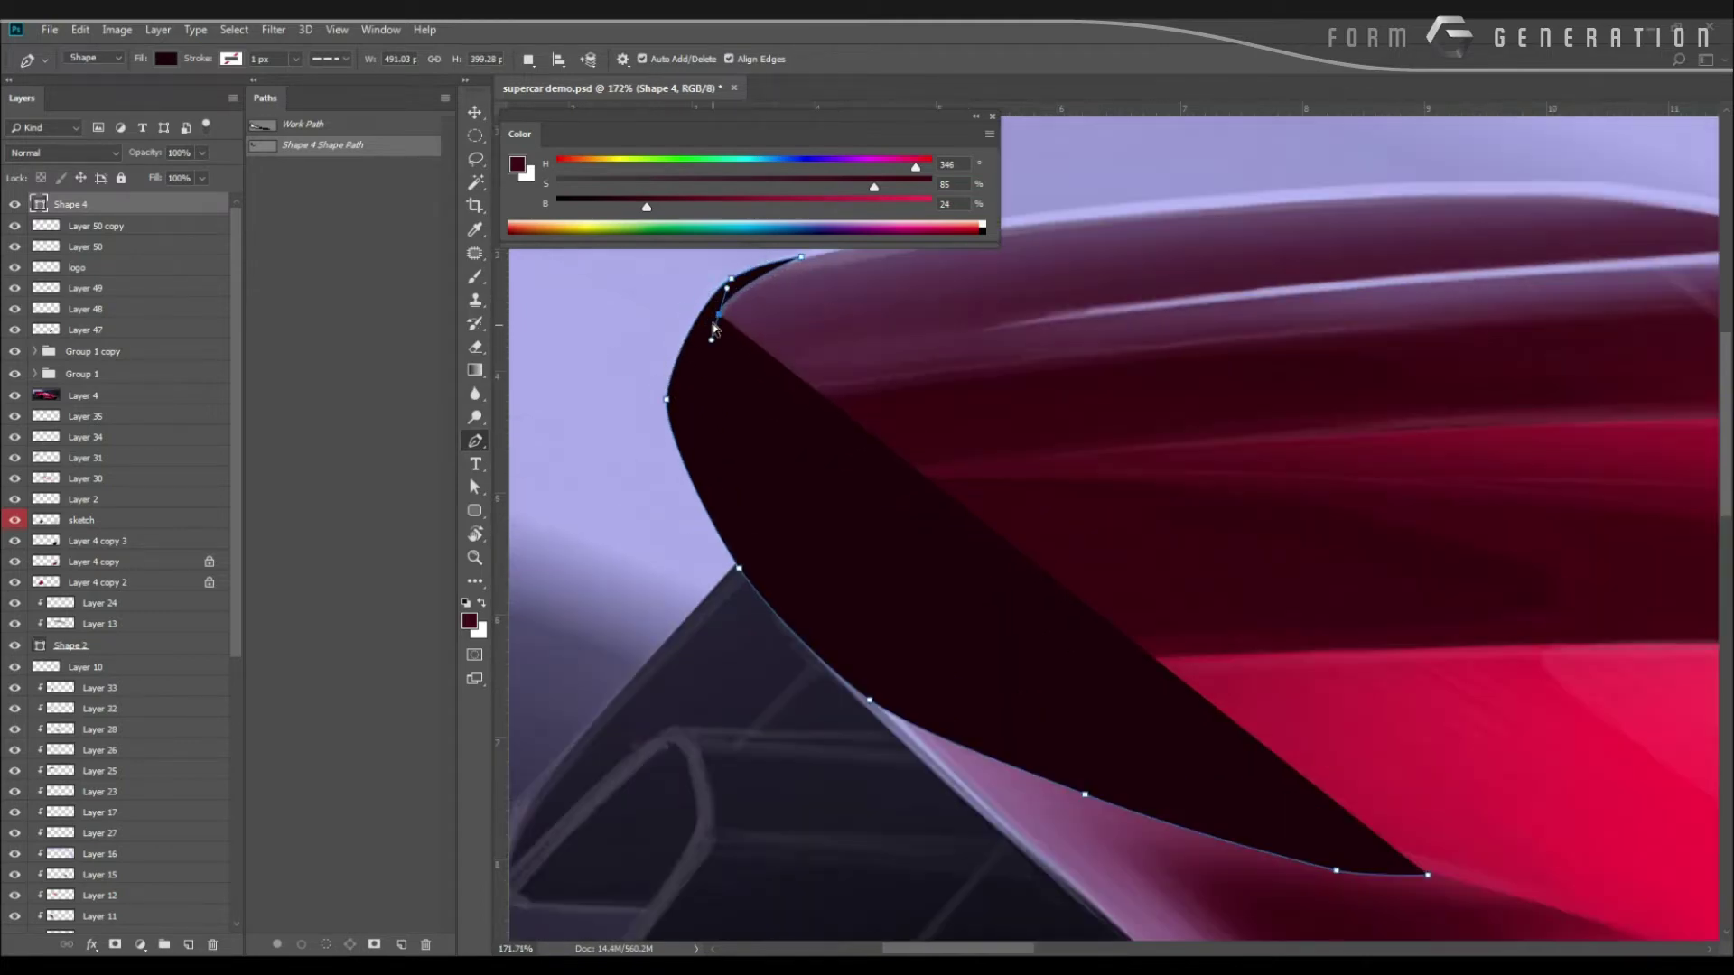
drag(714, 326, 708, 345)
click(666, 398)
drag(666, 377, 665, 436)
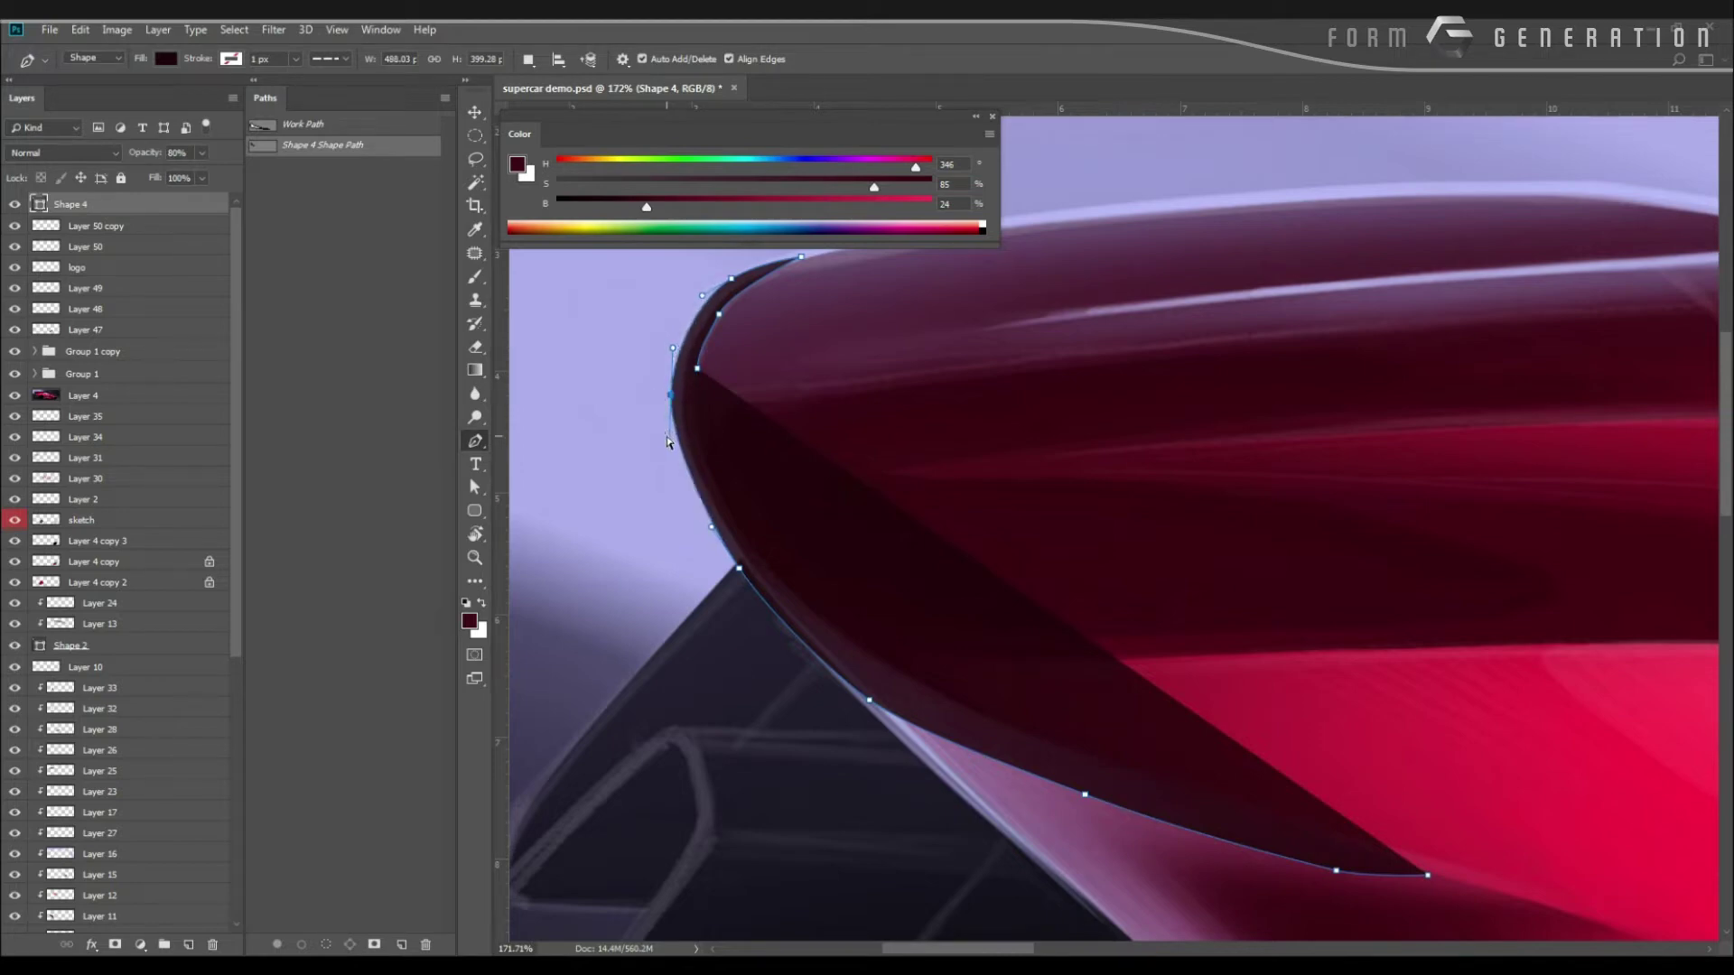
ctrl+click(673, 442)
ctrl+click(696, 370)
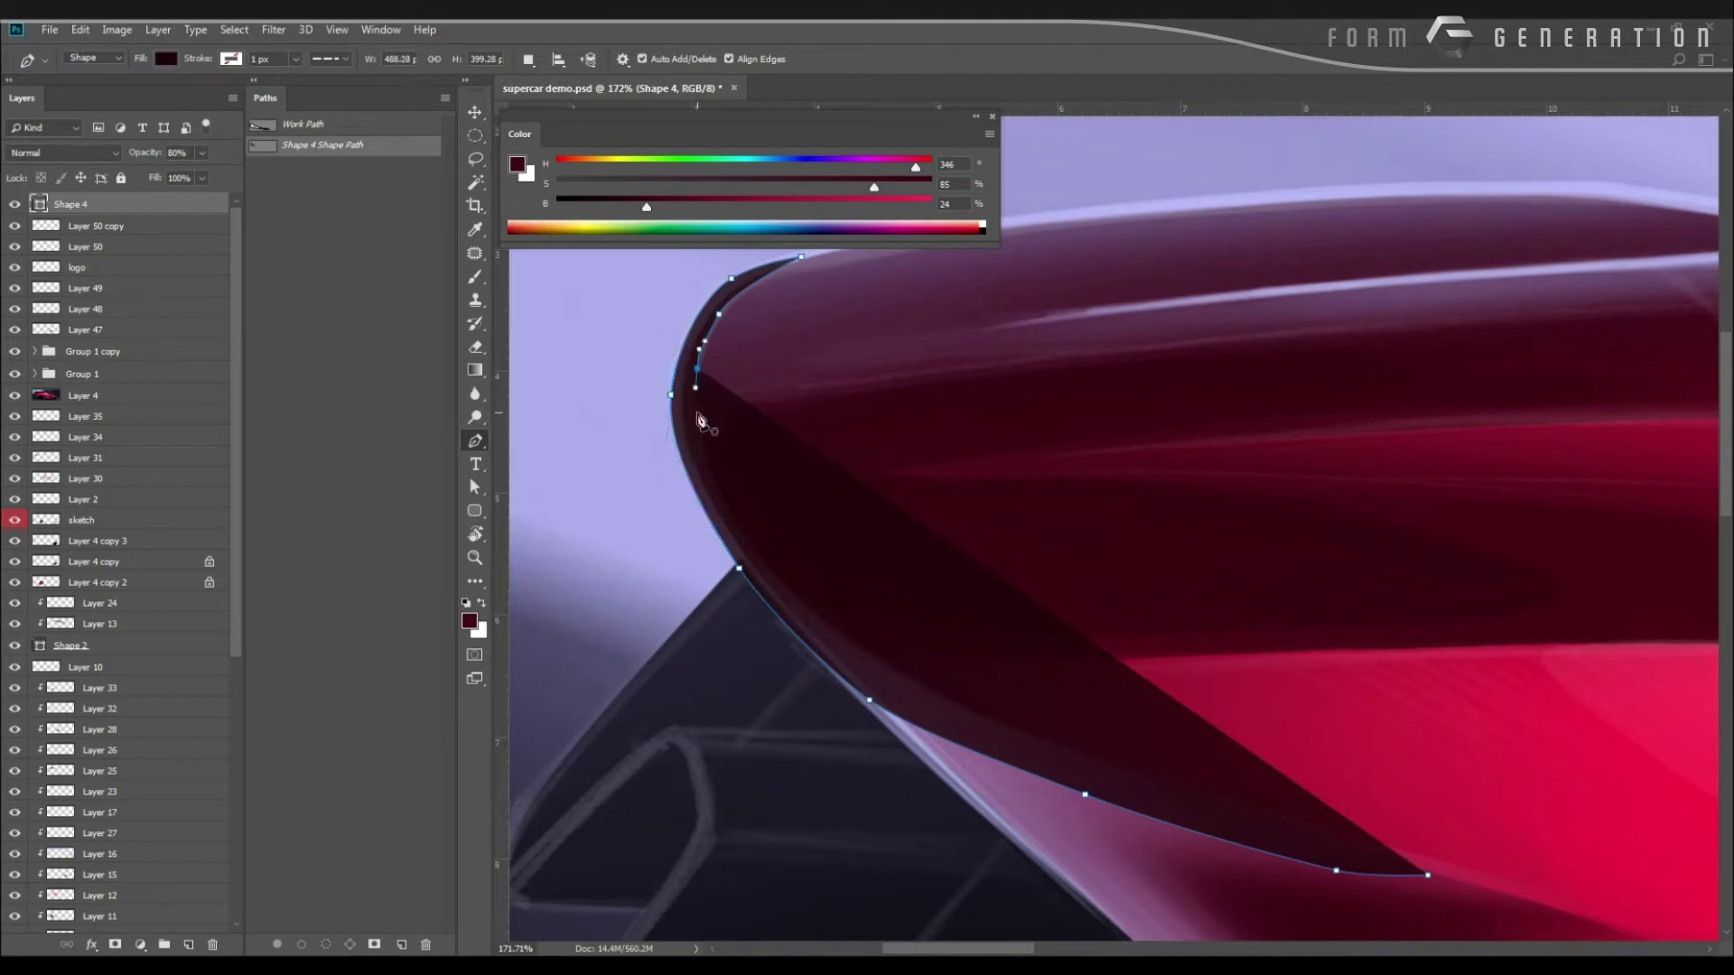
Continue the inner edge parallel to the outer contour down to the fender crease and close the shape as a thin tapered band.
drag(718, 467, 795, 588)
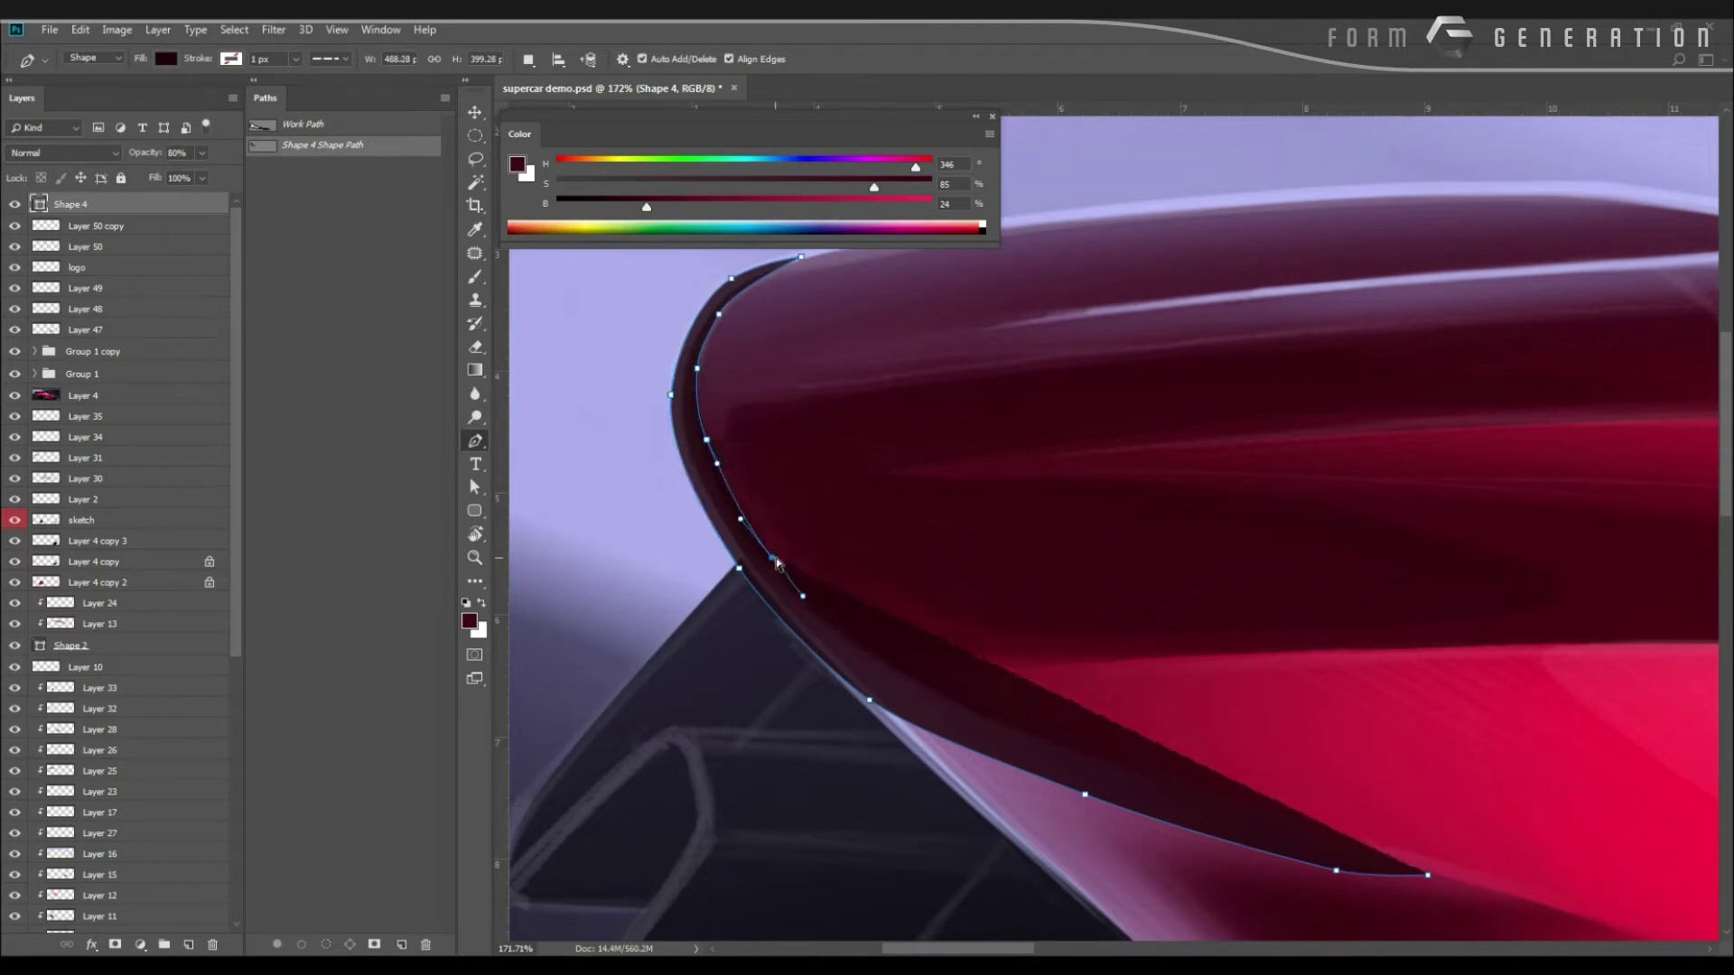
scroll(812, 591, down, 3)
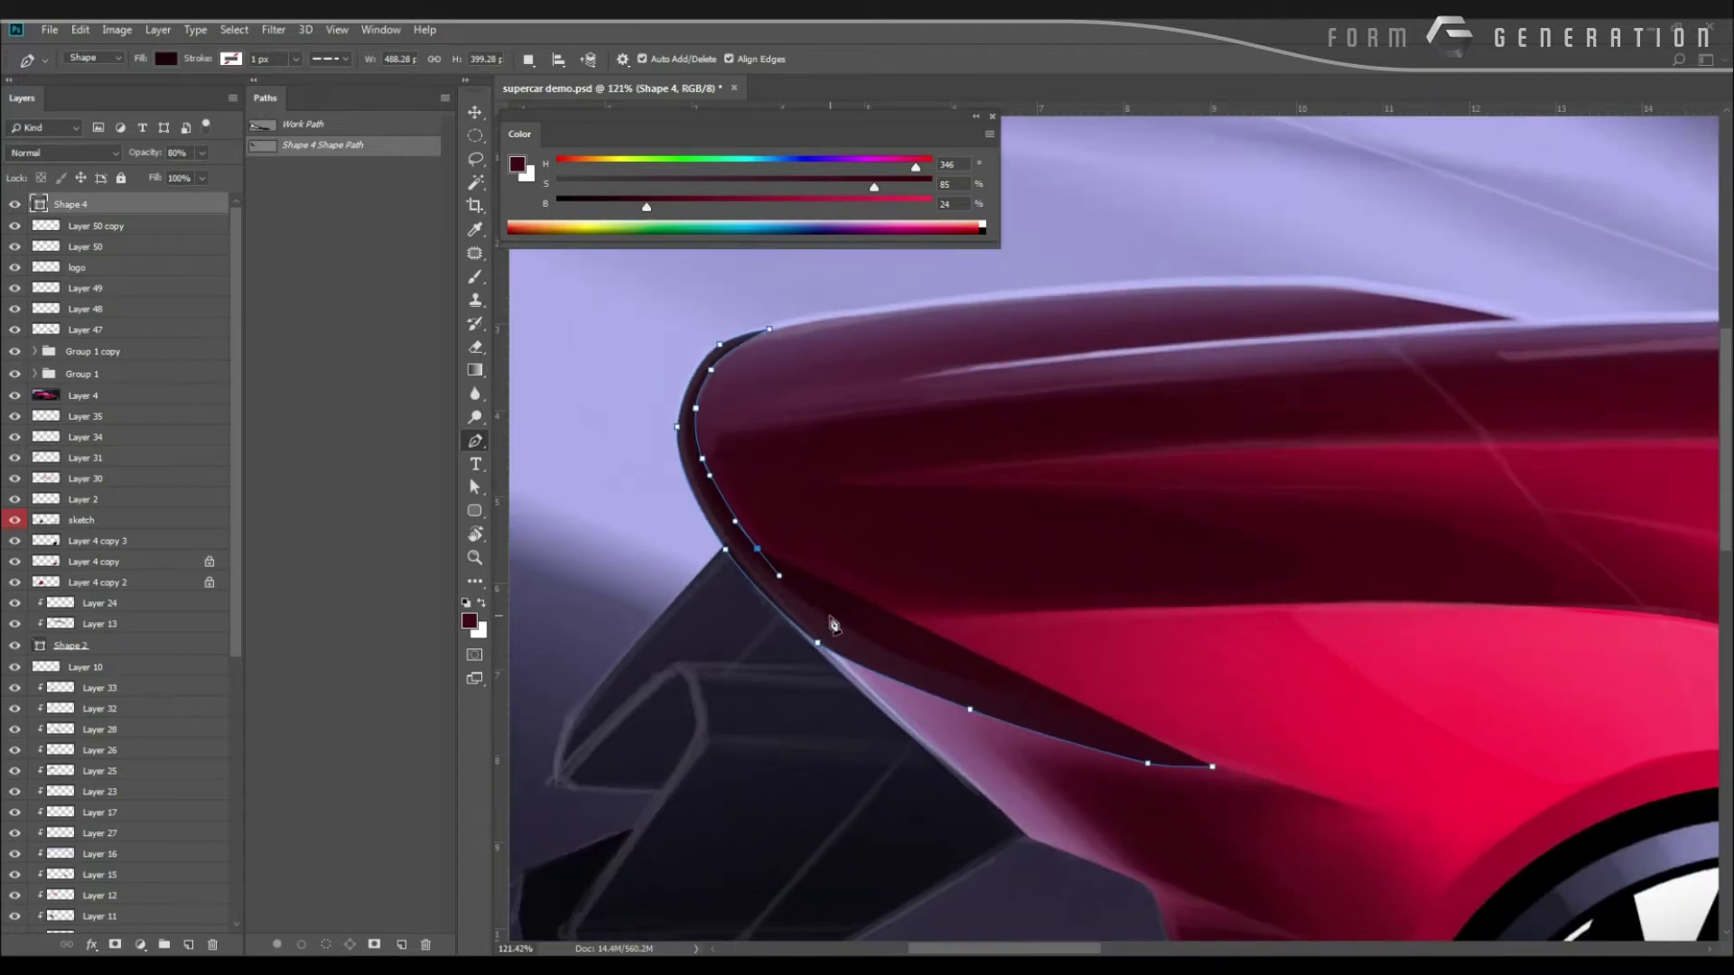
mouse_move(830, 617)
mouse_down()
mouse_move(871, 641)
mouse_move(806, 597)
mouse_move(845, 628)
mouse_up()
drag(720, 566, 613, 508)
drag(859, 630, 885, 632)
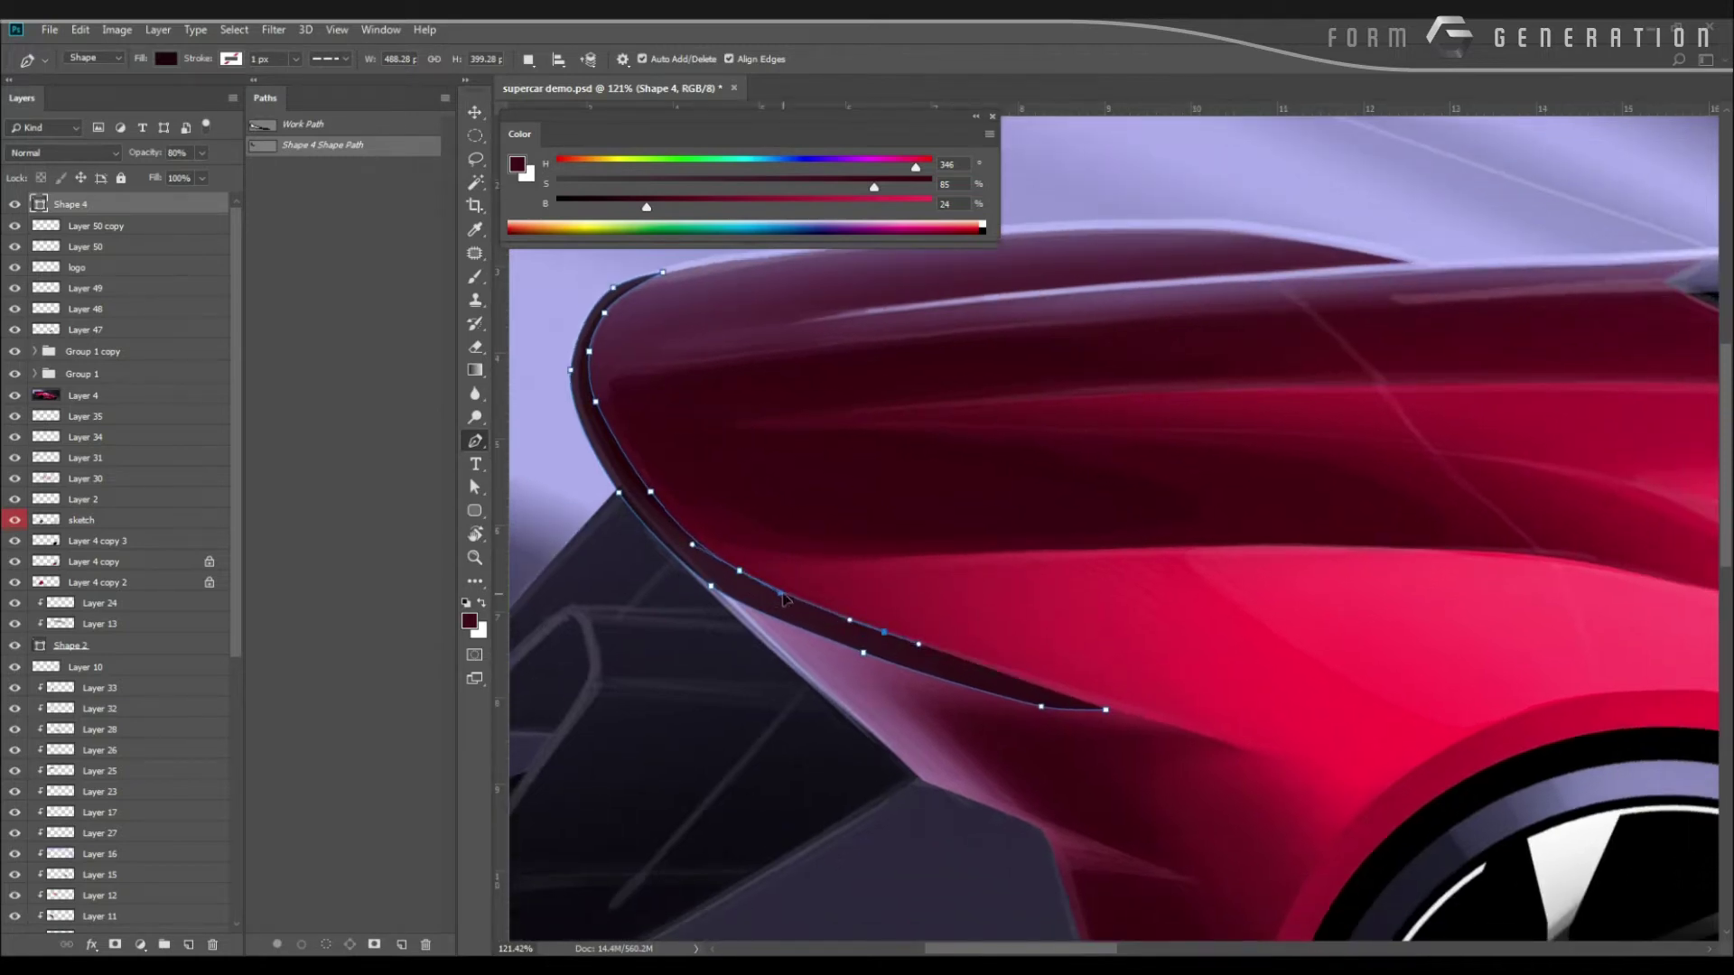
ctrl+click(710, 588)
ctrl+click(742, 576)
drag(884, 635, 890, 639)
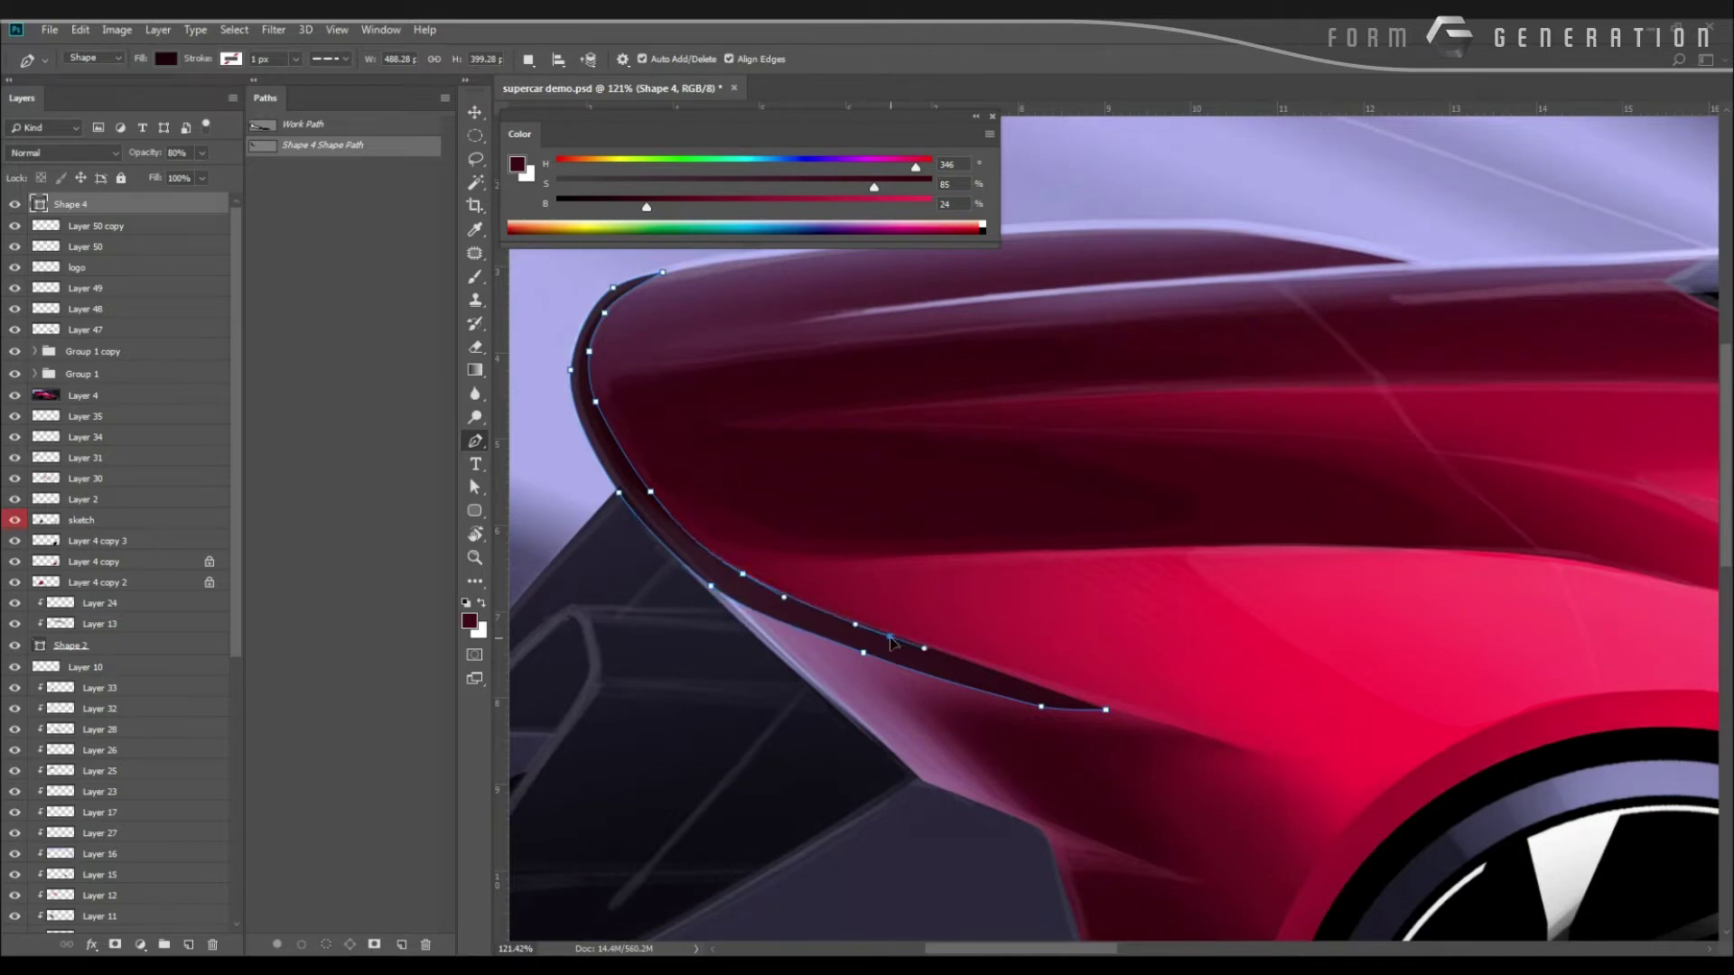
ctrl+click(1105, 710)
Deselect the band's path and restore its layer opacity to 100%.
click(415, 456)
drag(670, 503, 606, 508)
drag(137, 154, 208, 170)
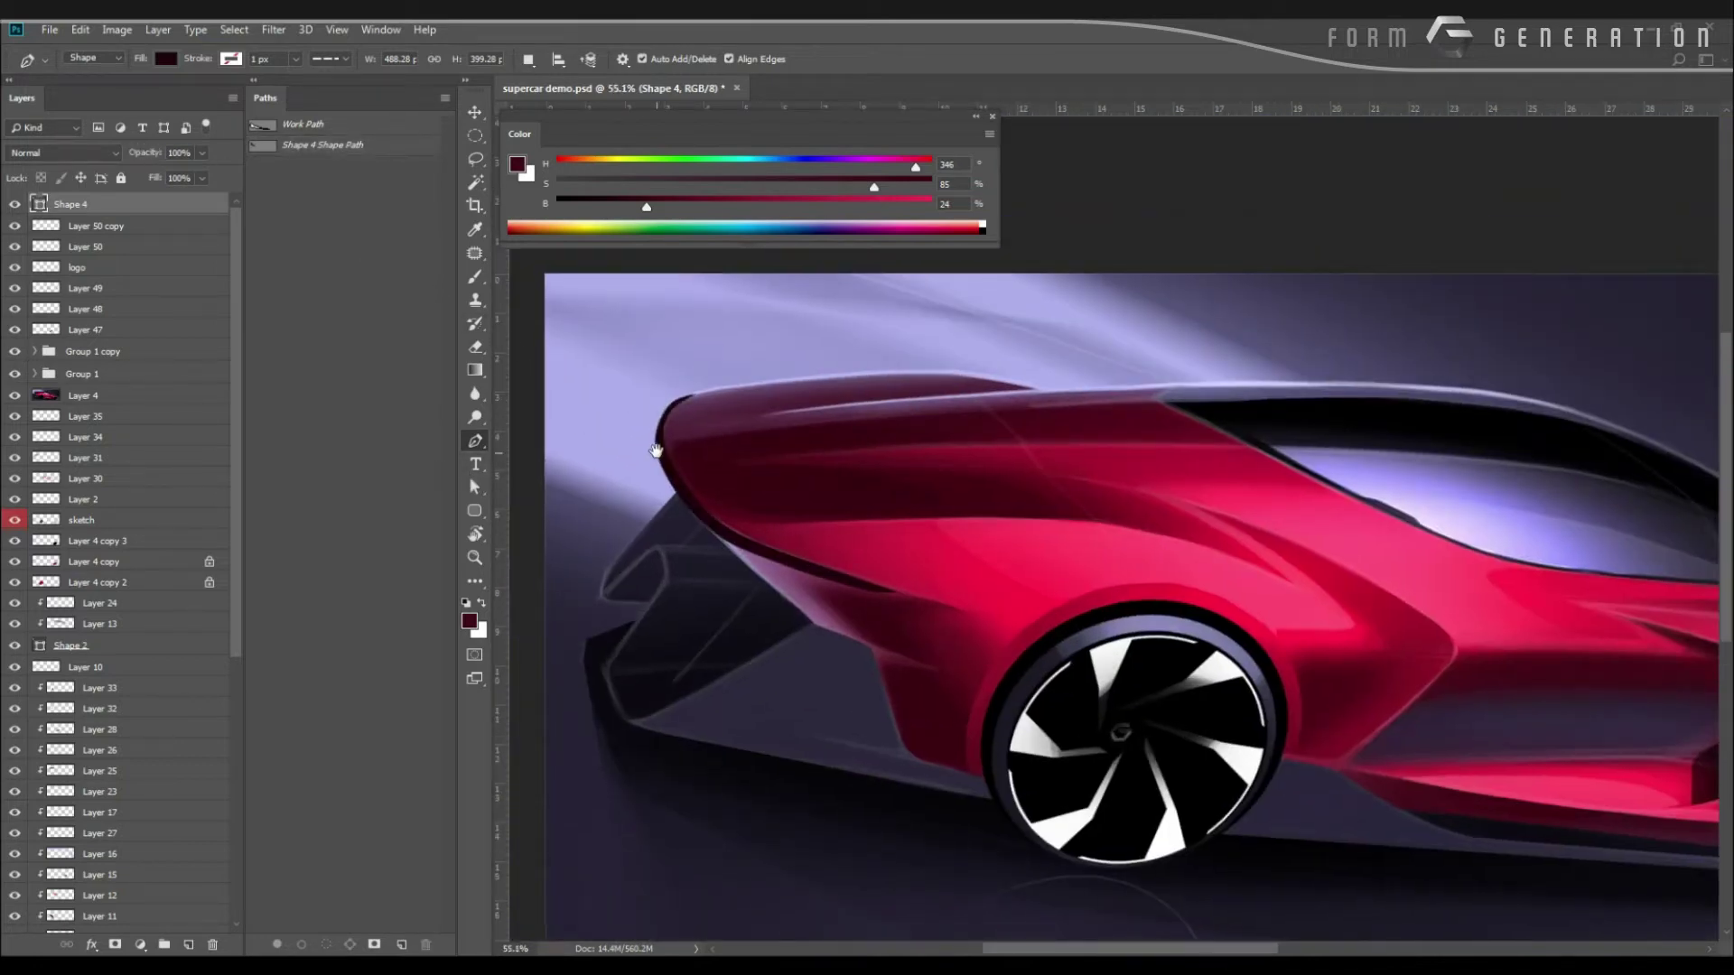
Reselect the dark band around the tail and refine its anchor points and curve handles at the upper tip.
drag(656, 450, 623, 488)
click(612, 498)
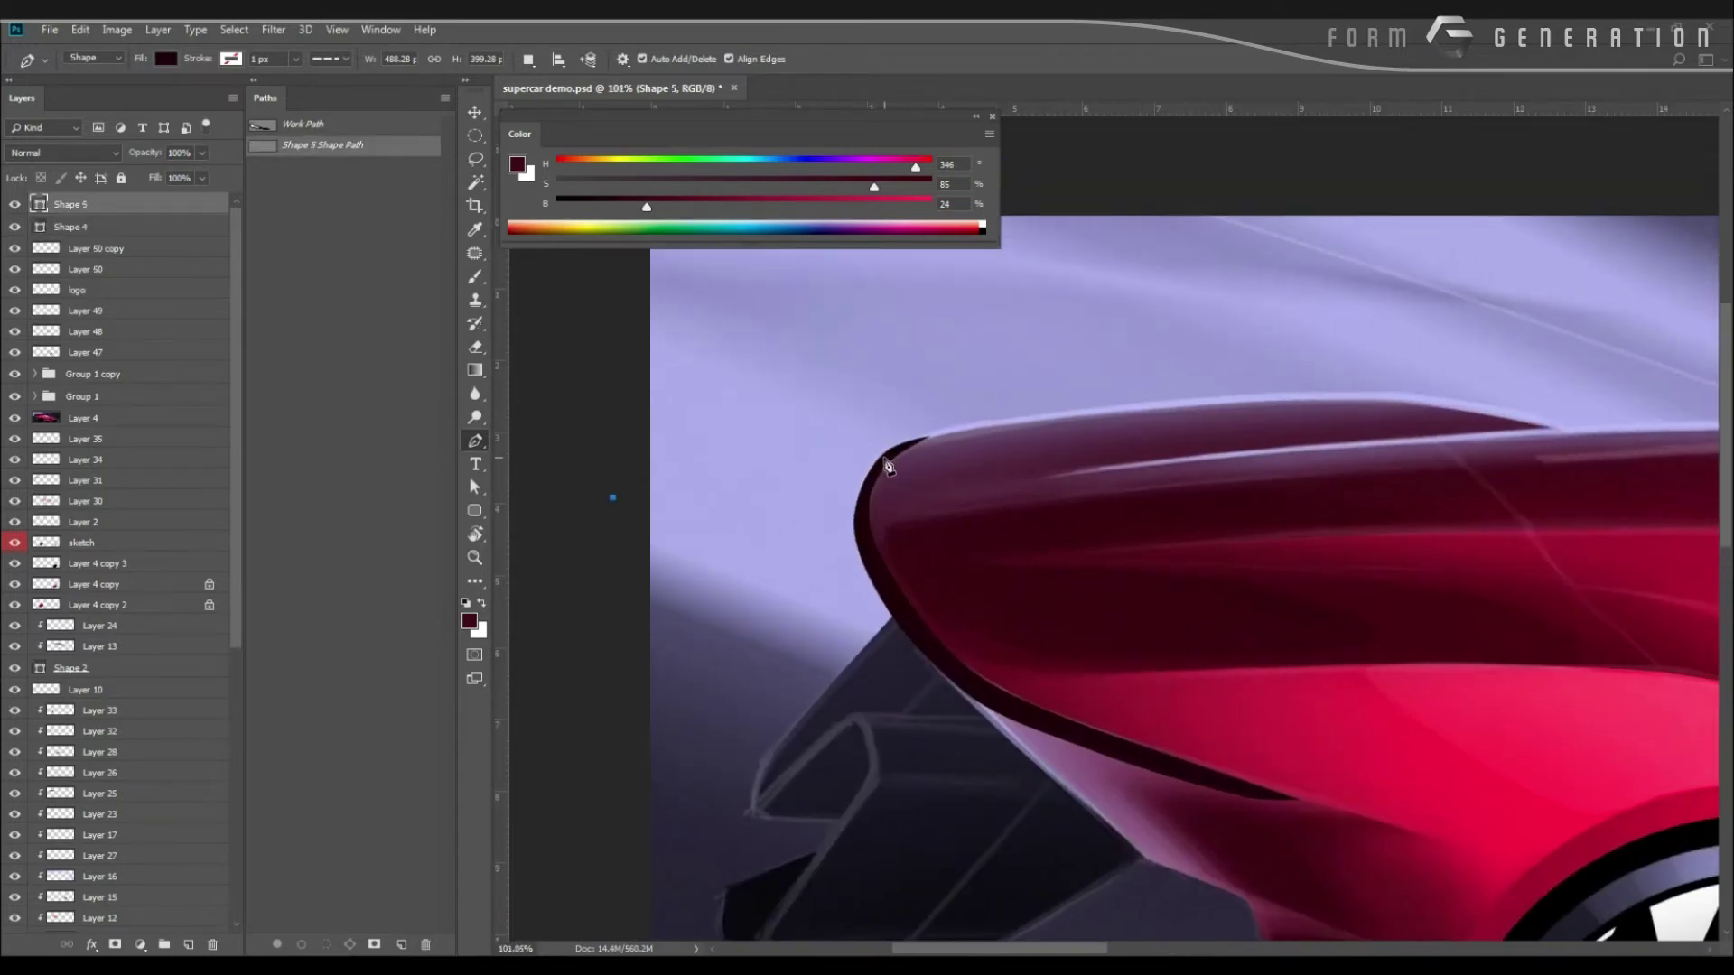
key(Escape)
key(v)
click(885, 468)
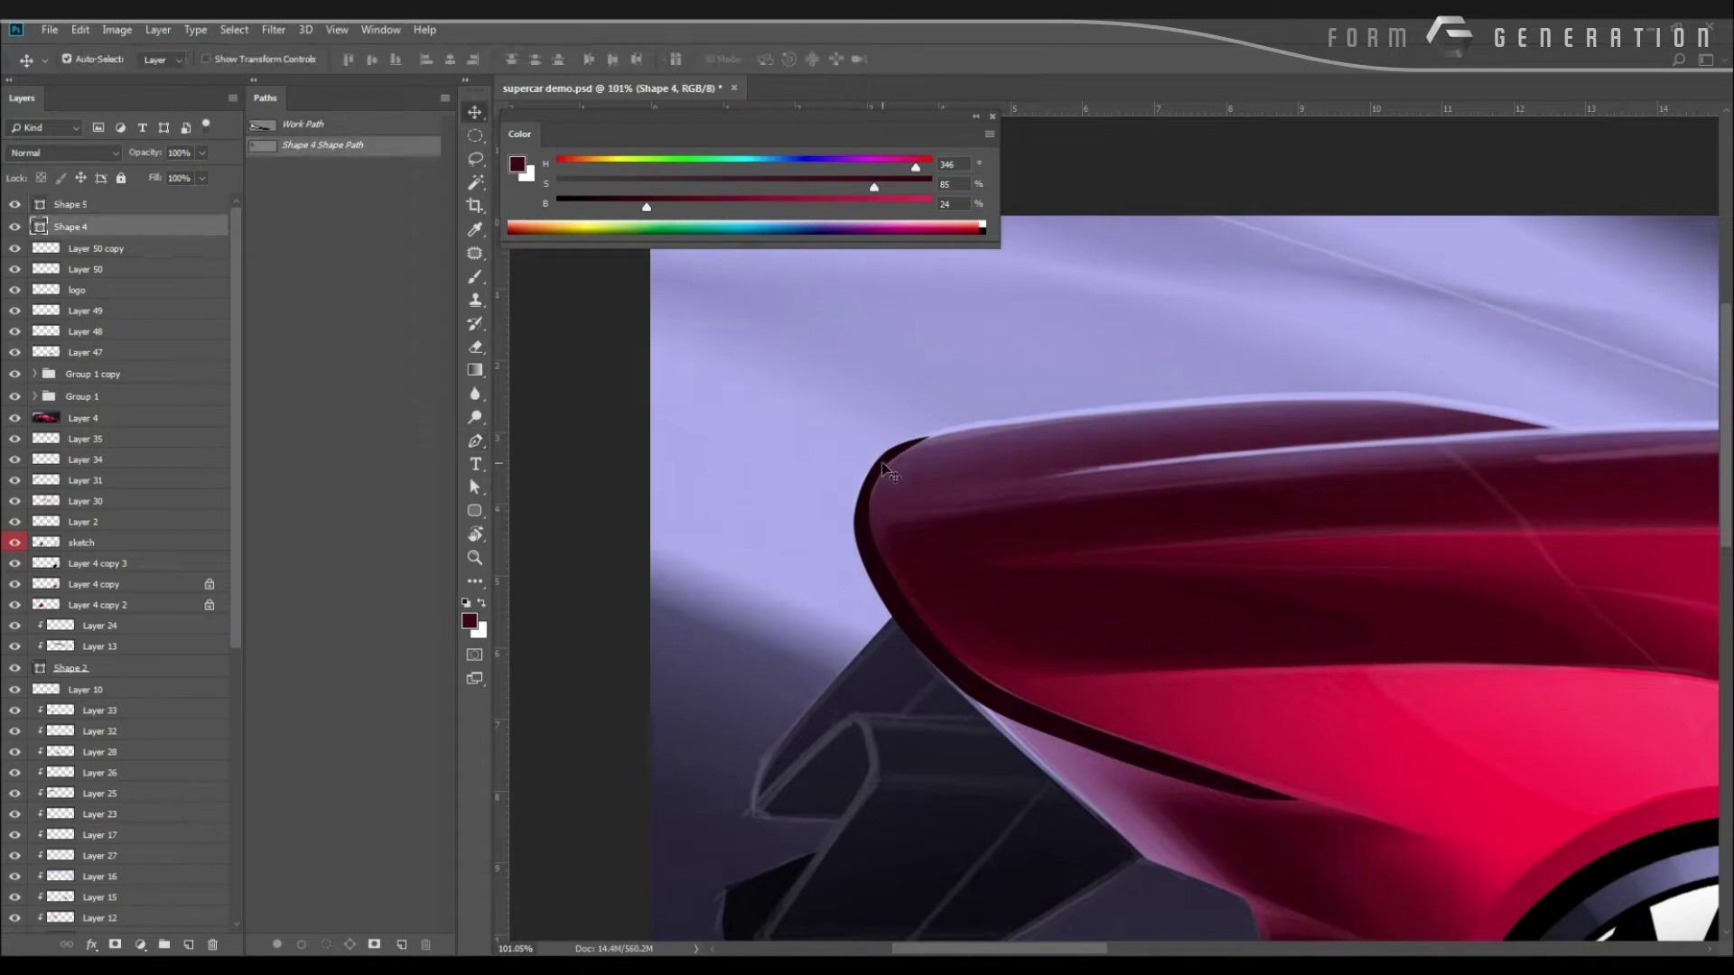
key(p)
drag(861, 454, 908, 464)
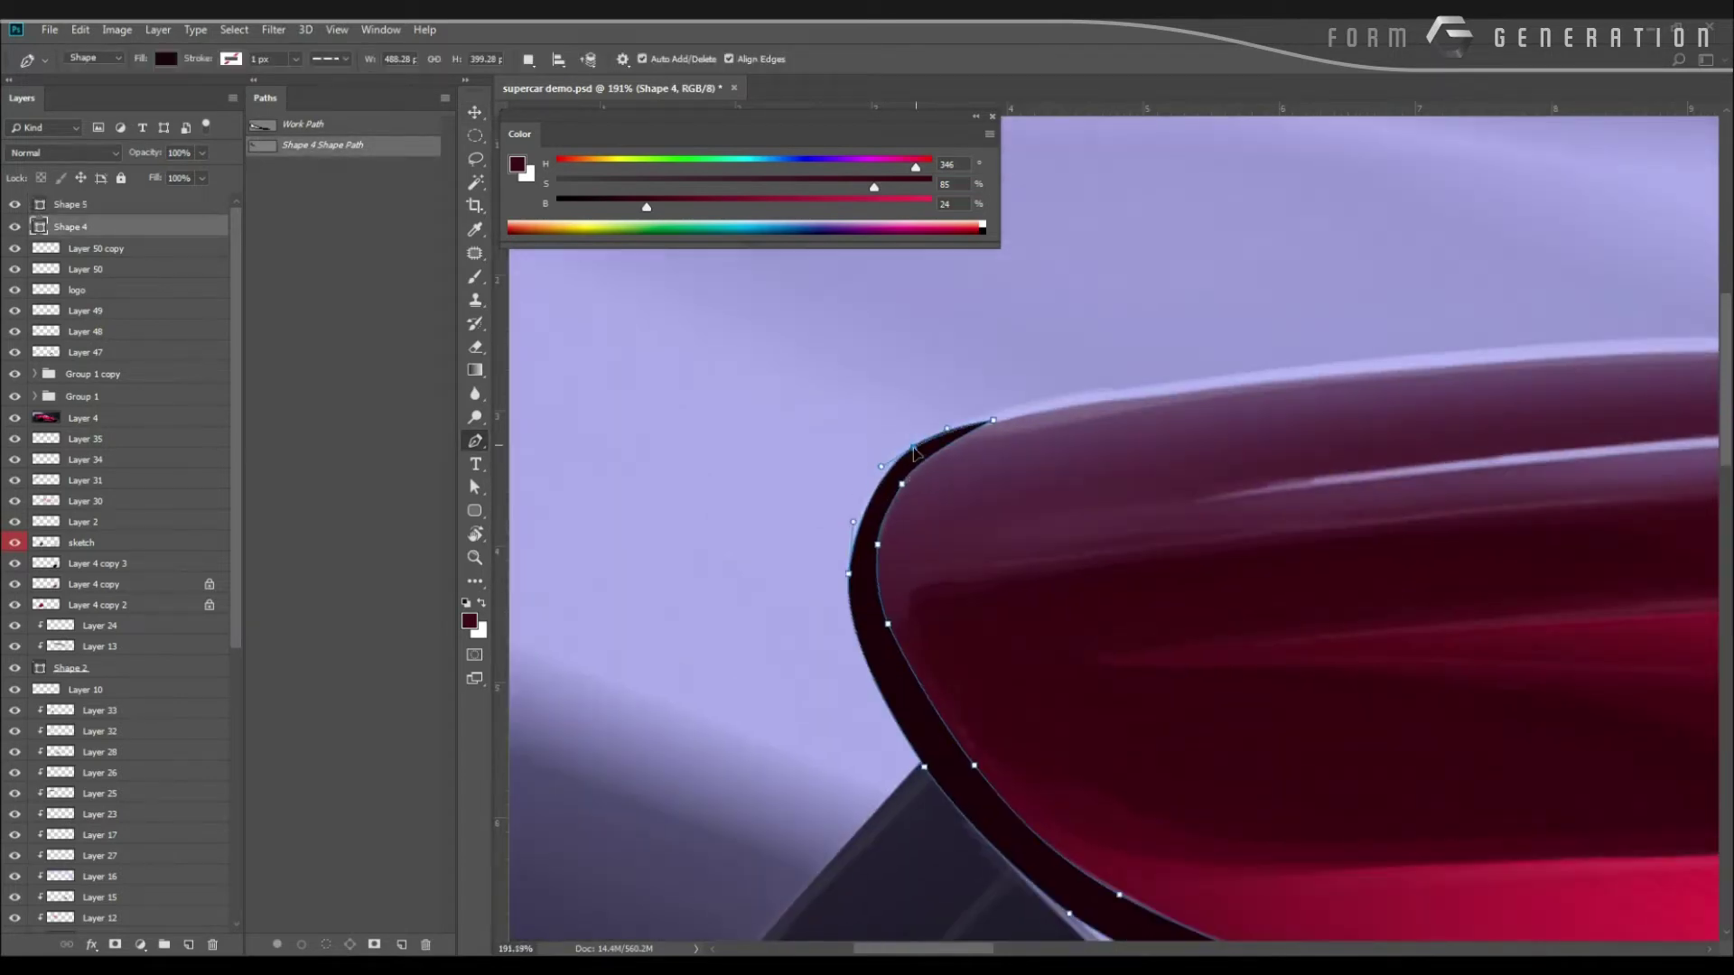
key(Escape)
drag(650, 399, 735, 542)
drag(889, 351, 744, 603)
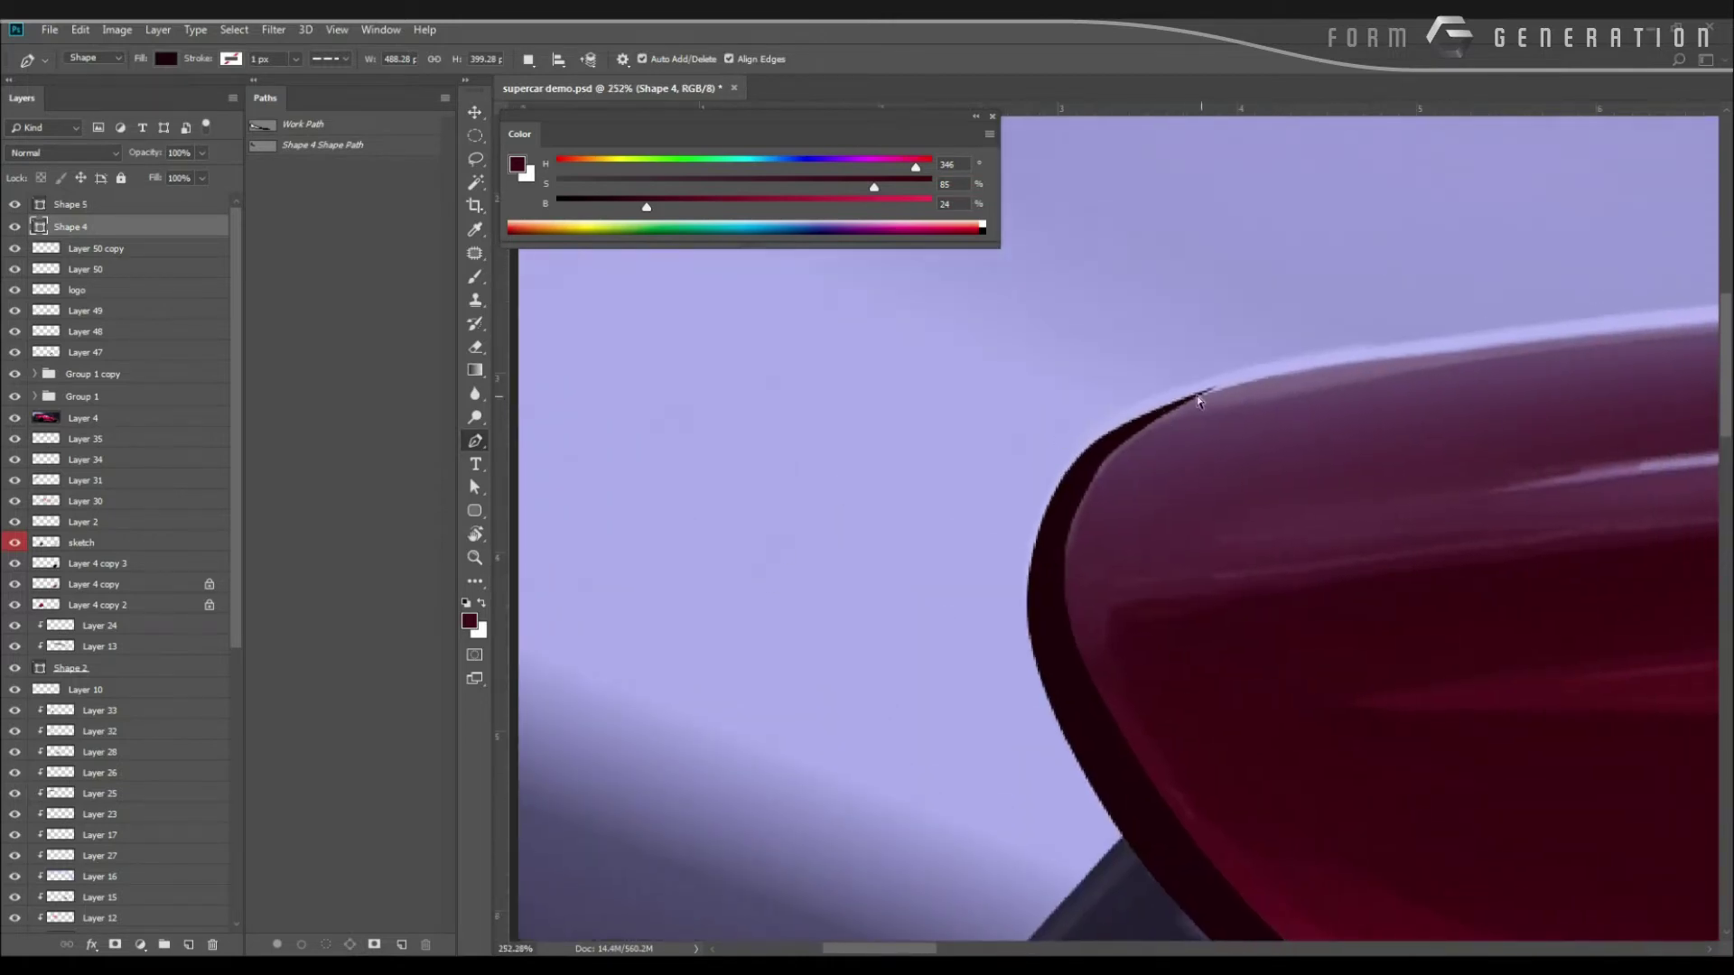
click(1198, 411)
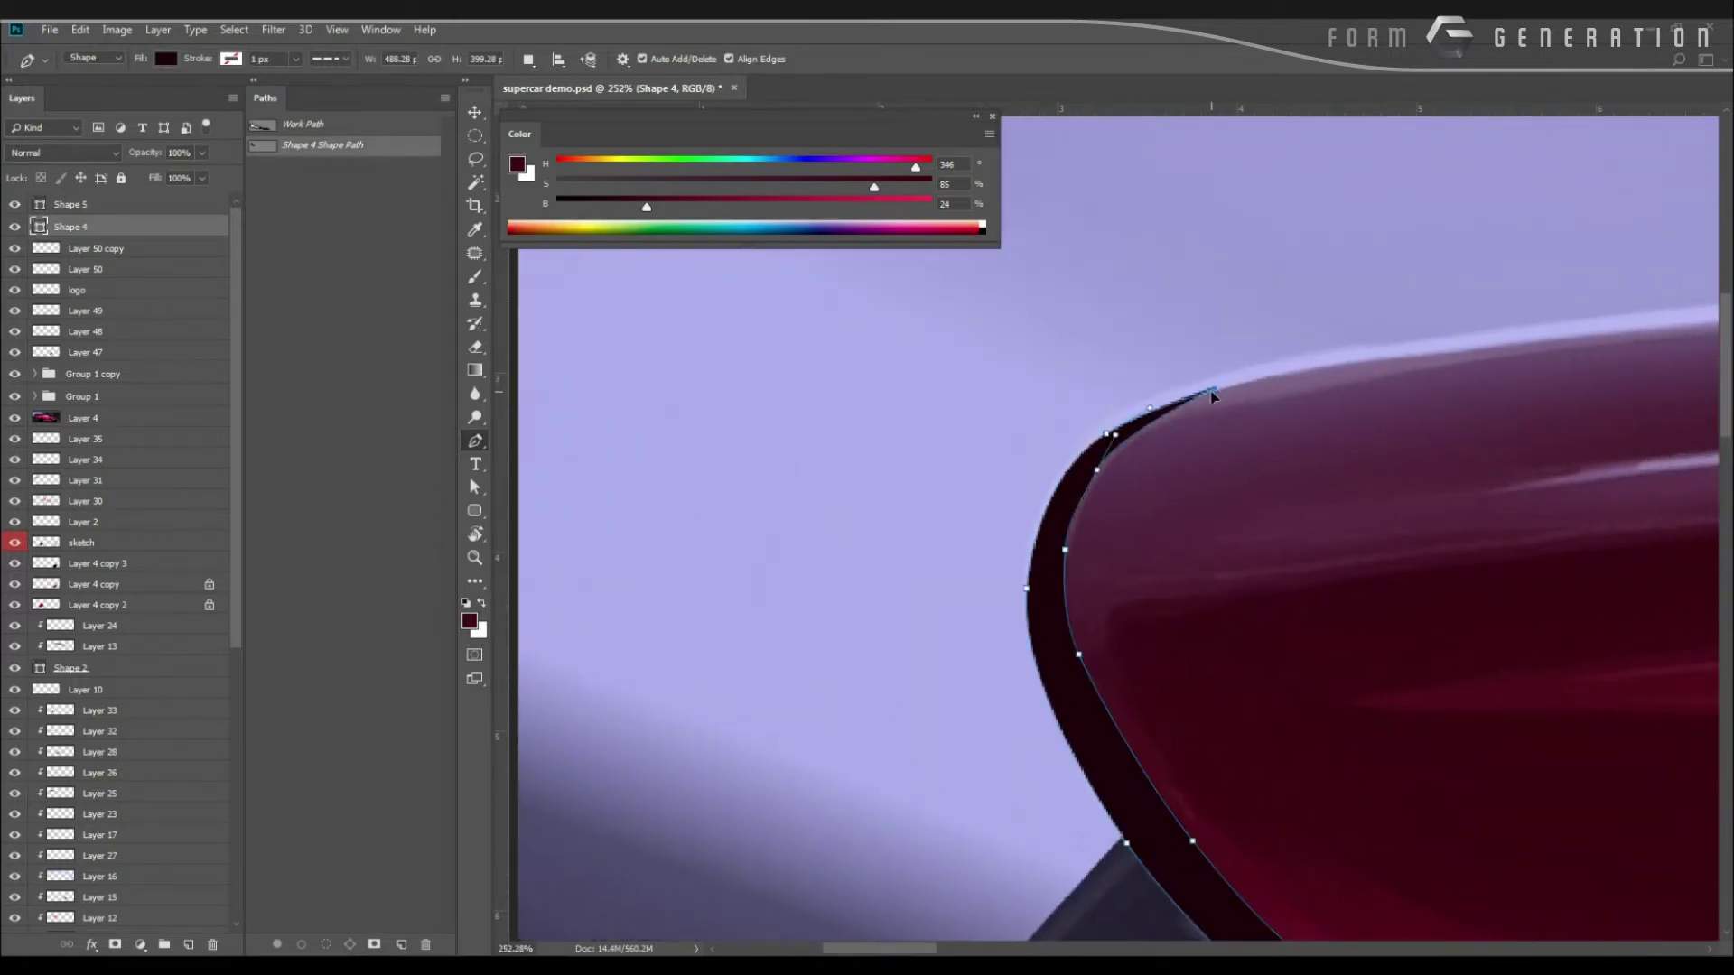
click(1078, 495)
click(1124, 428)
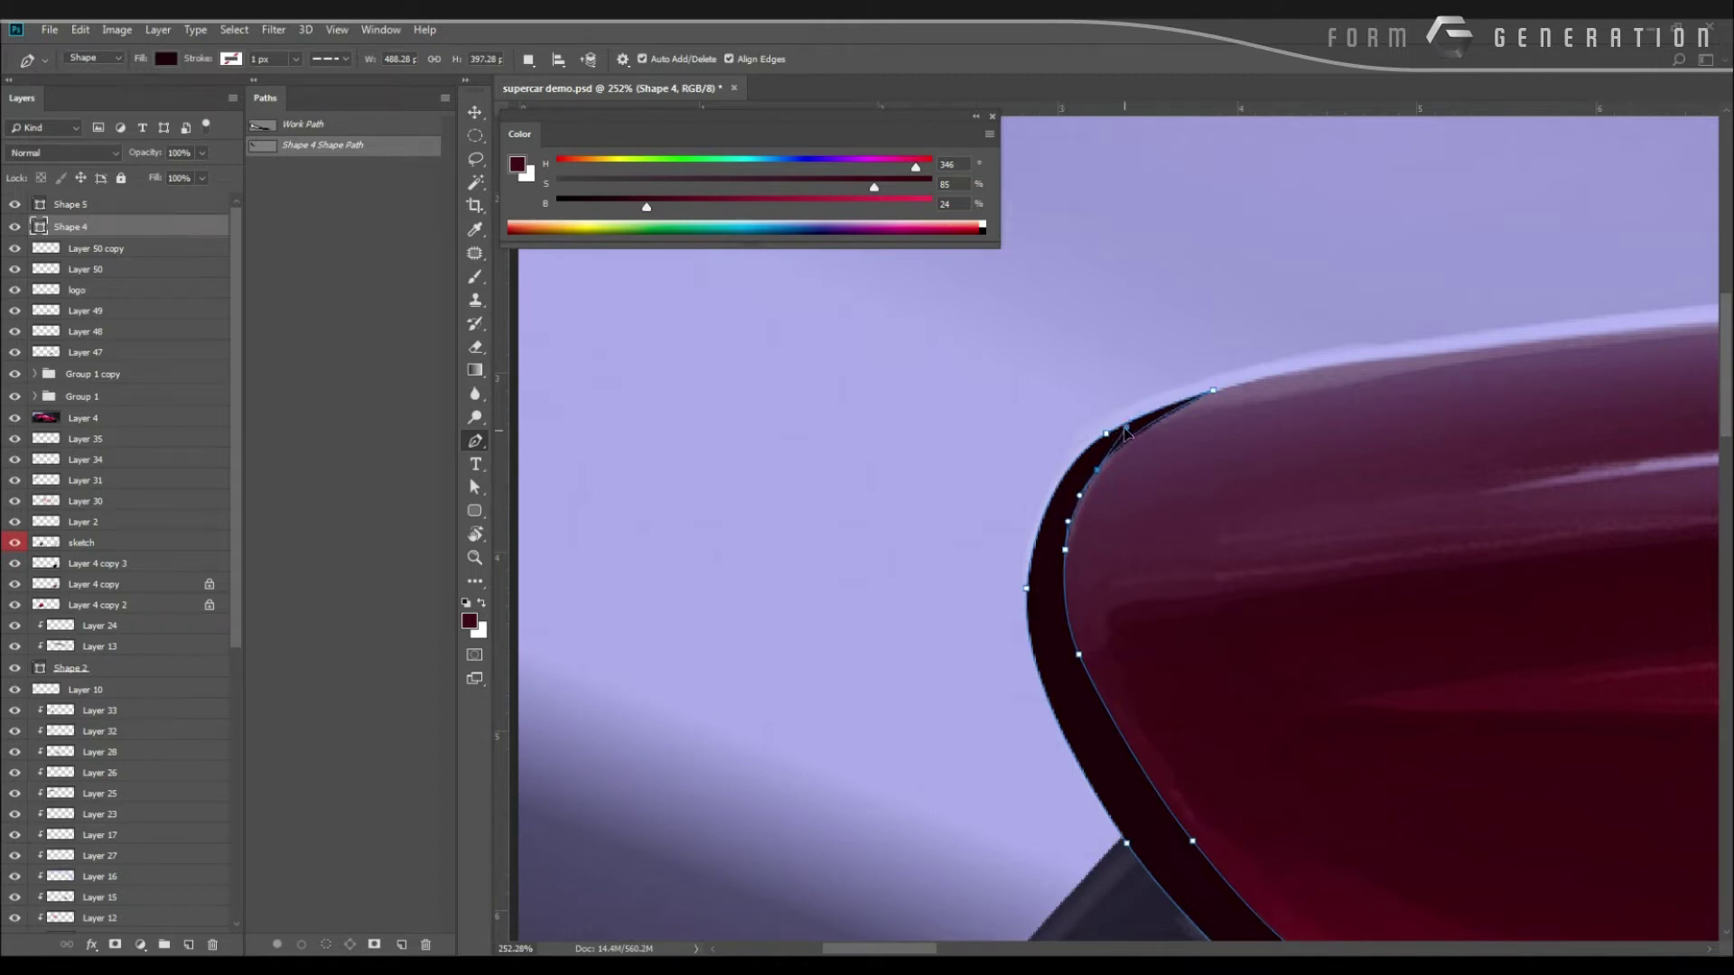
click(420, 388)
Try recolouring the dark tail band itself with a pale pink fill.
drag(761, 377, 615, 374)
scroll(615, 374, up, 3)
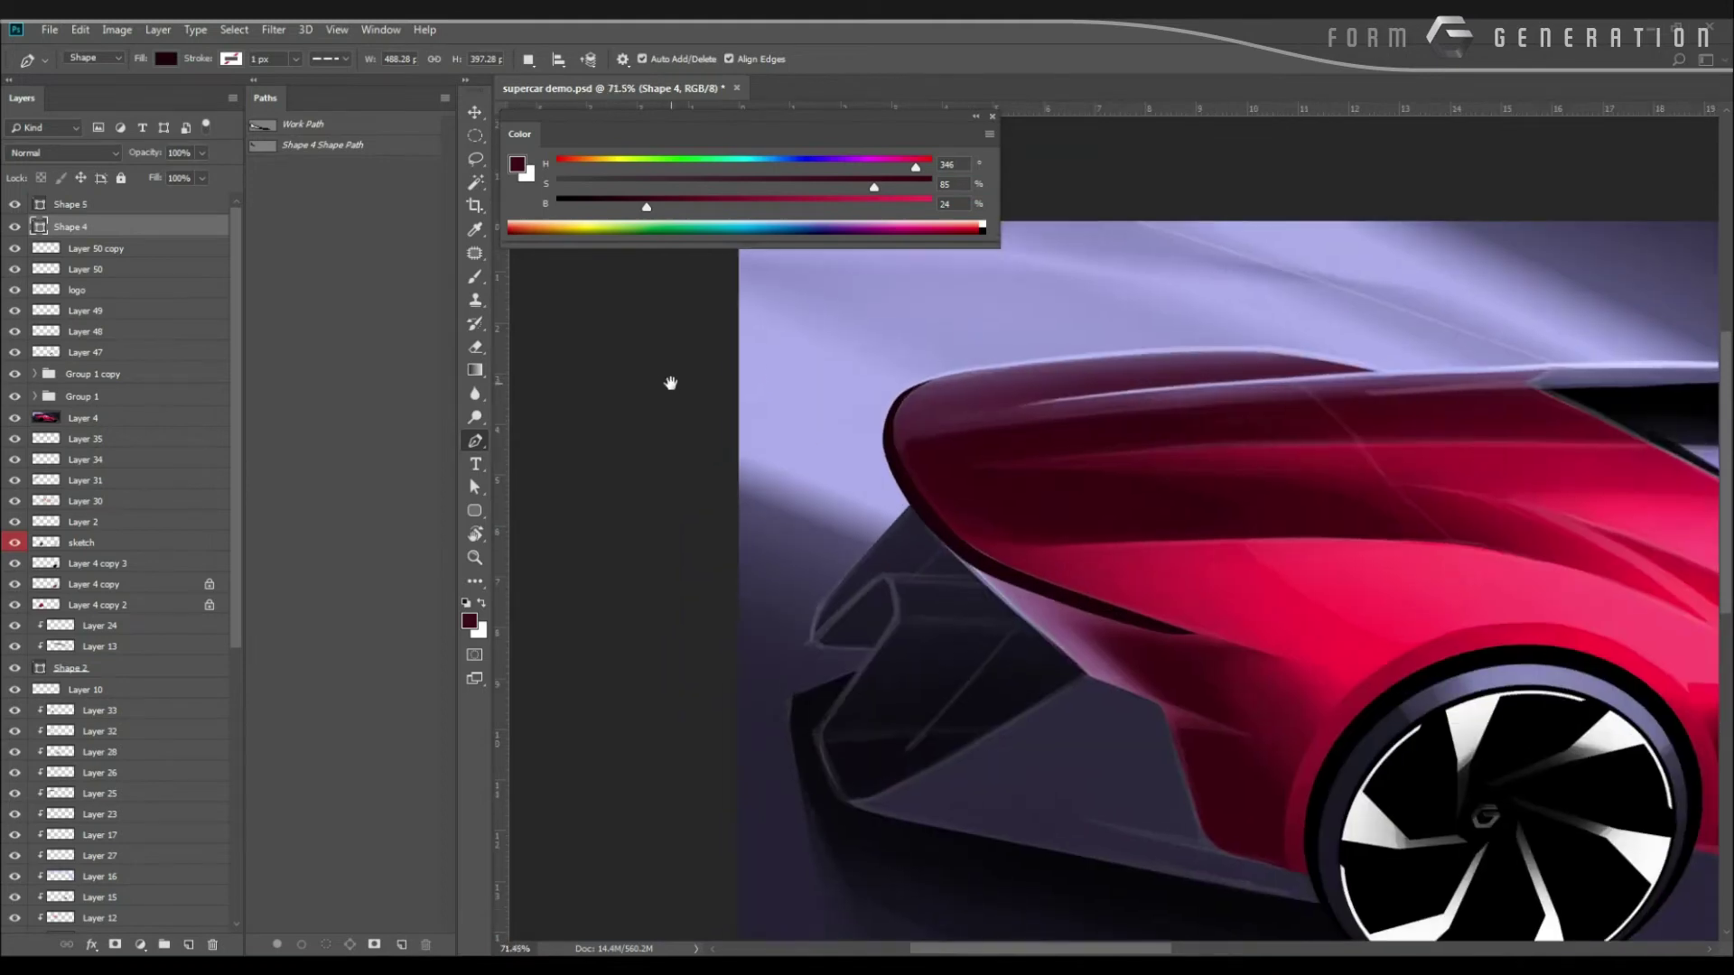
scroll(676, 384, down, 2)
scroll(638, 376, up, 4)
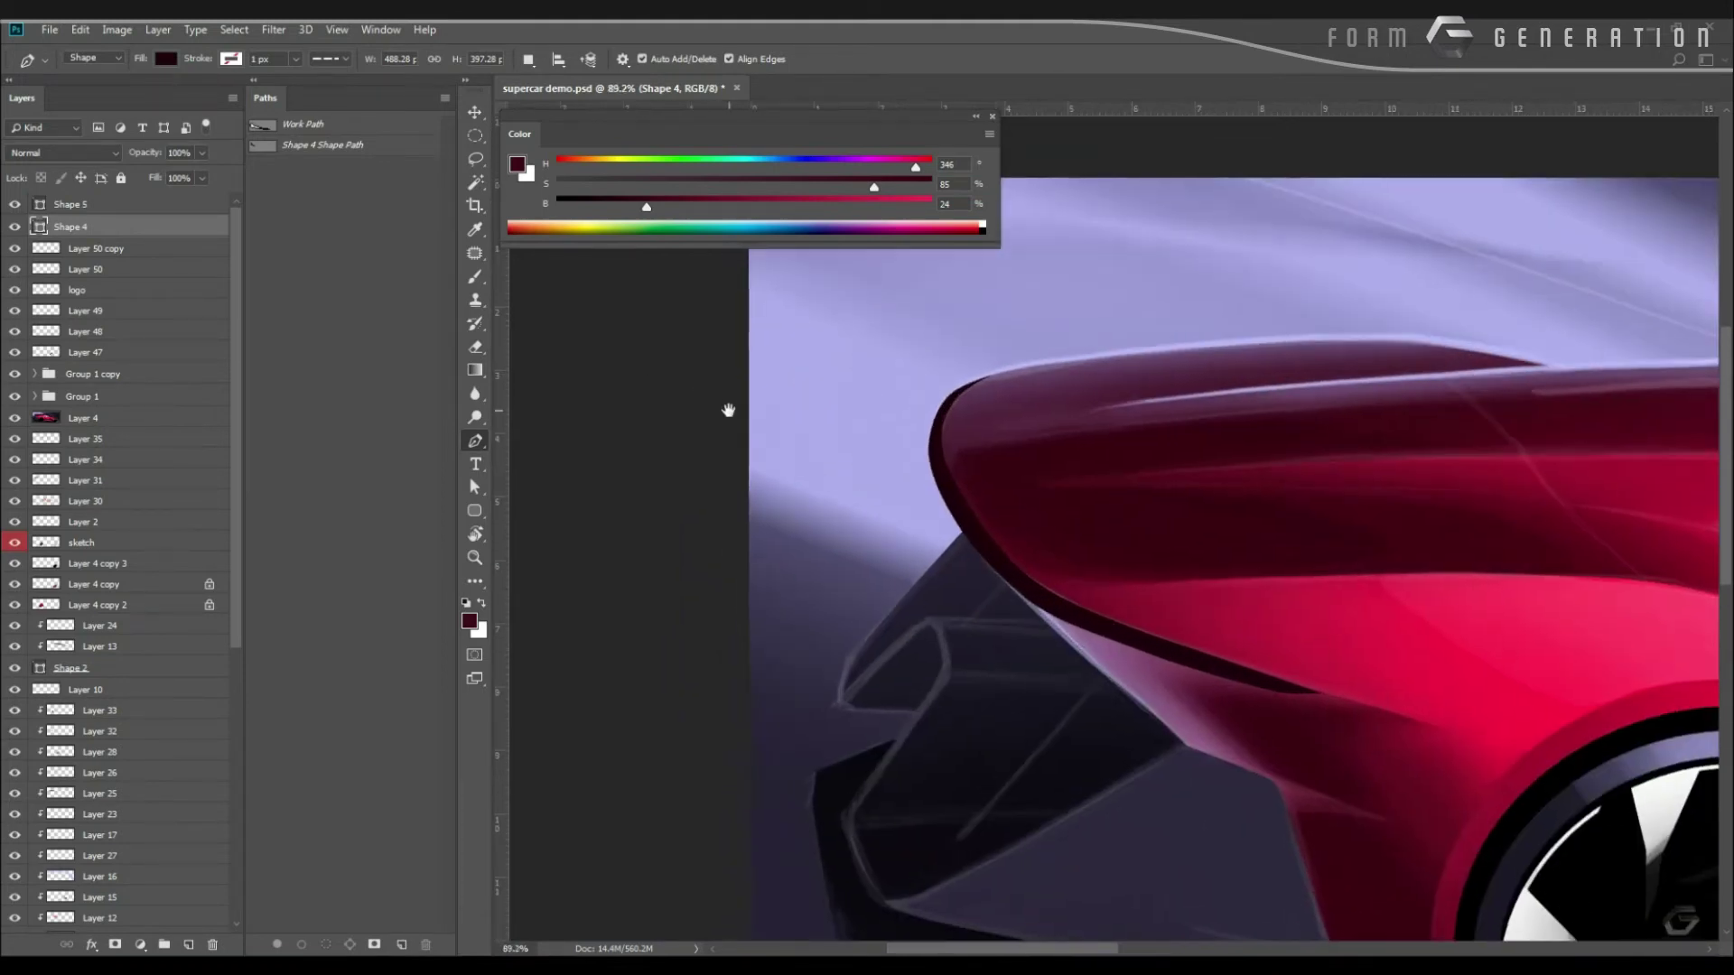
click(166, 59)
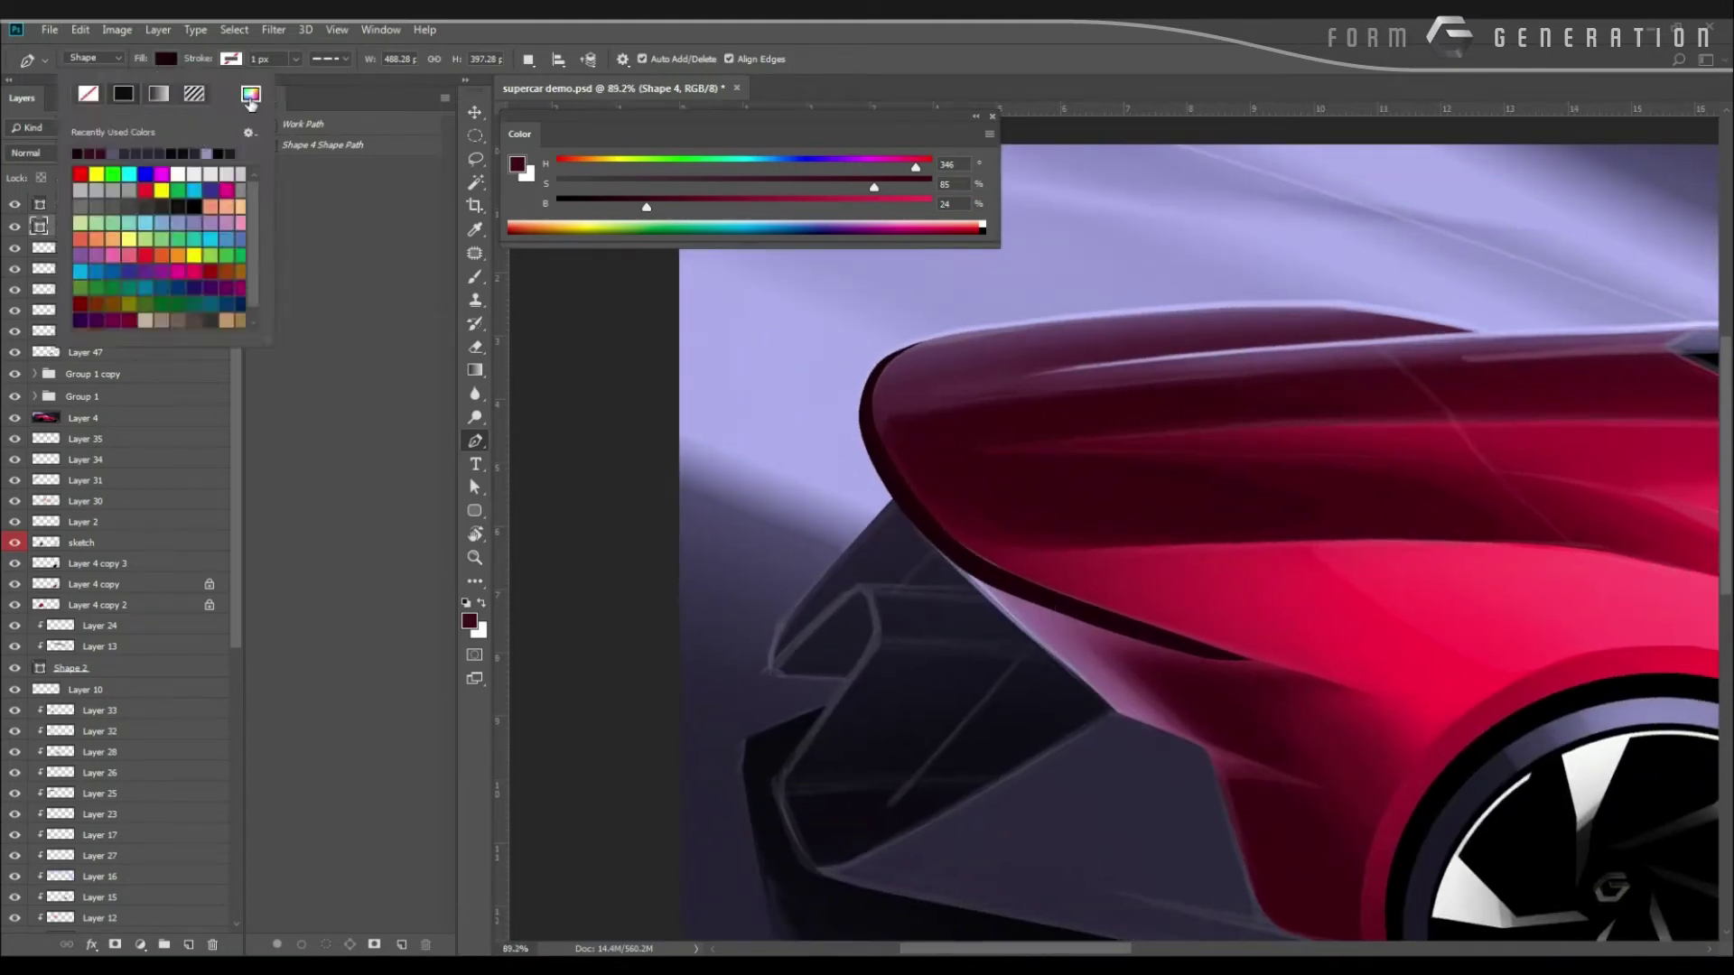
click(251, 93)
drag(166, 457, 179, 443)
key(Return)
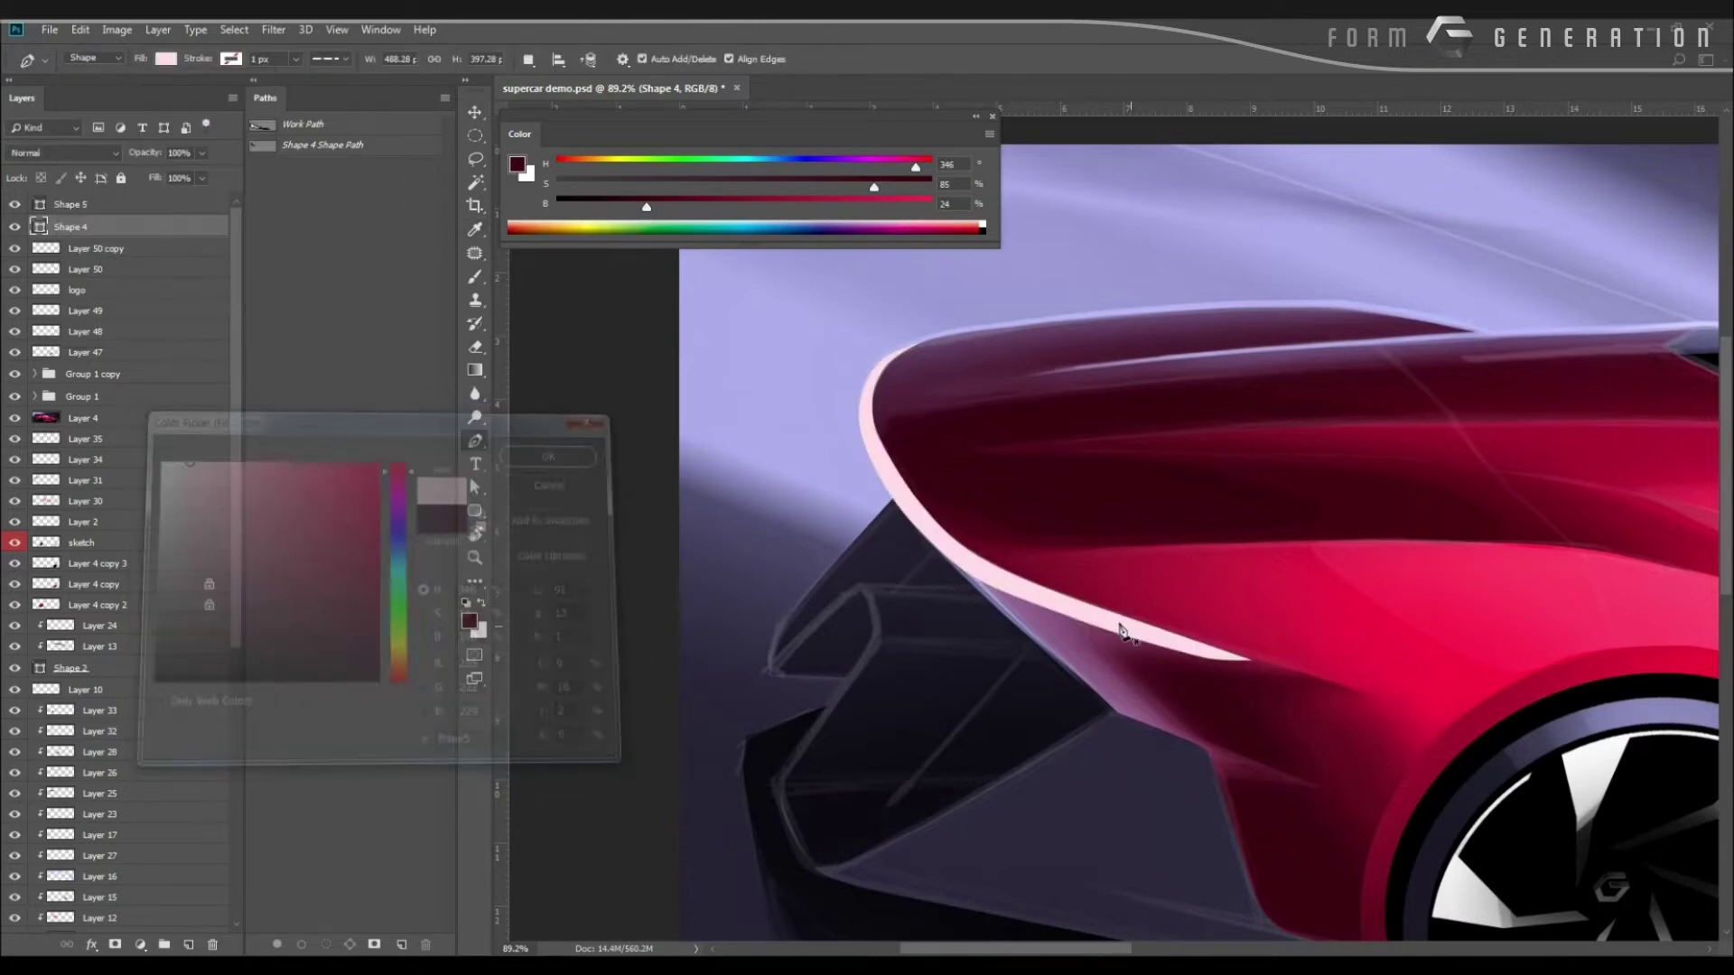
key(alt+BackSpace)
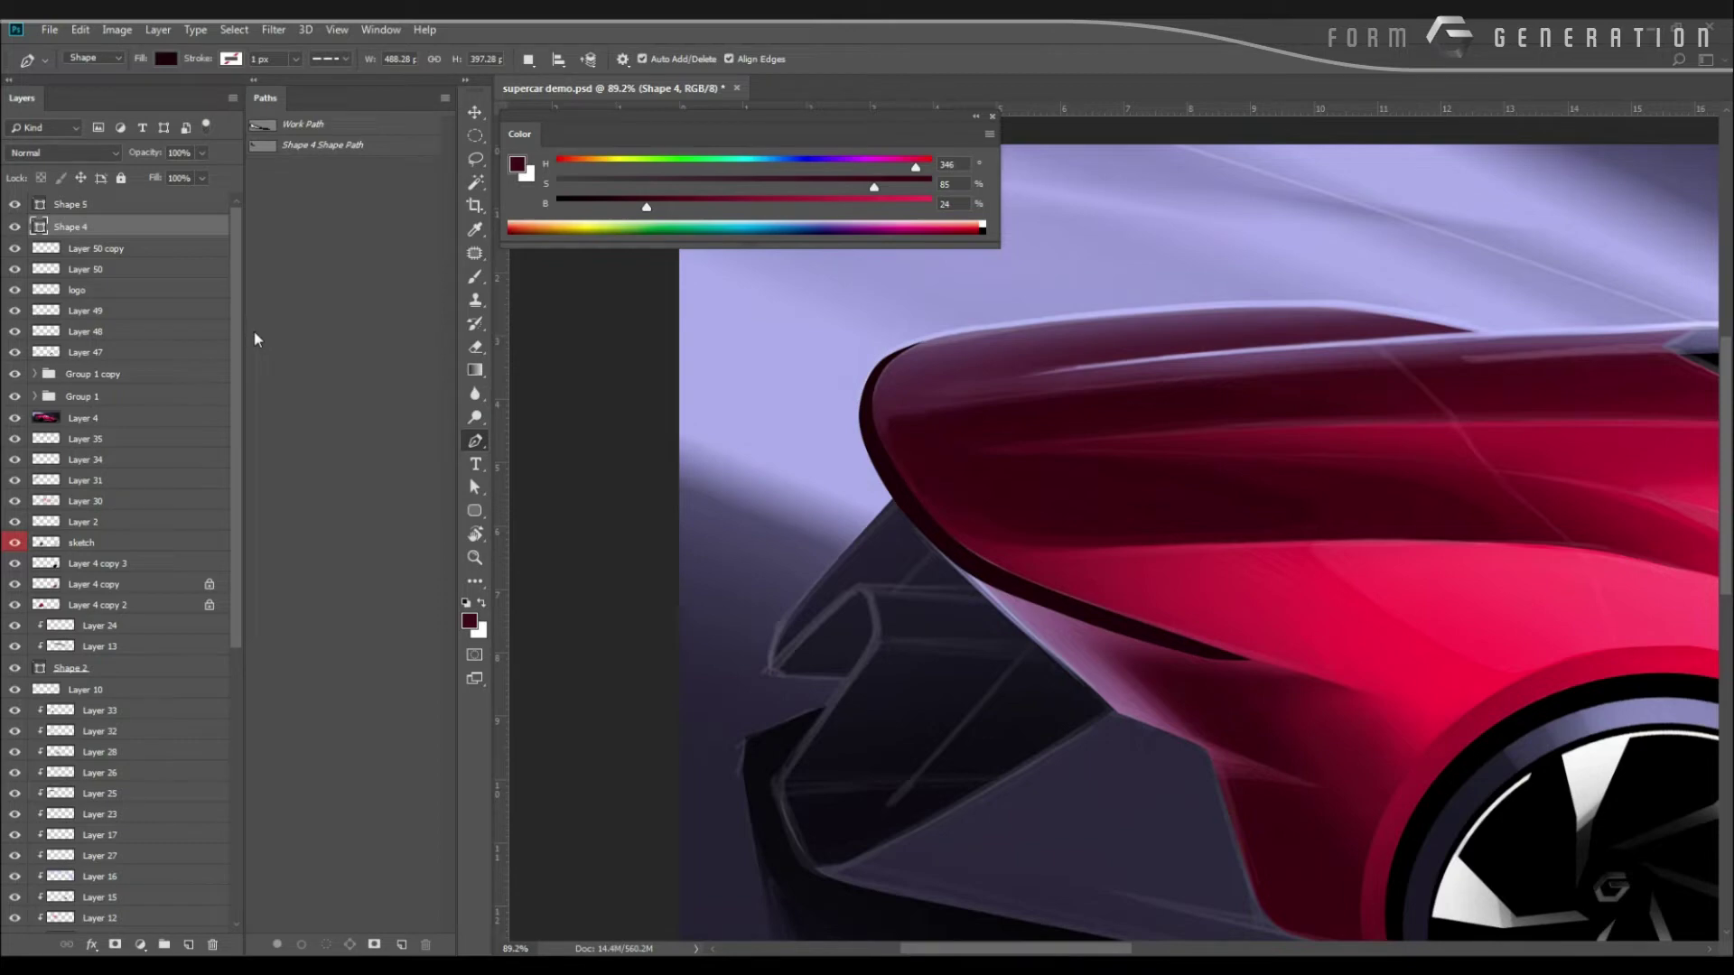
Duplicate the dark tail band and set the copy's fill colour to pale pink #ffe4ea.
key(ctrl+j)
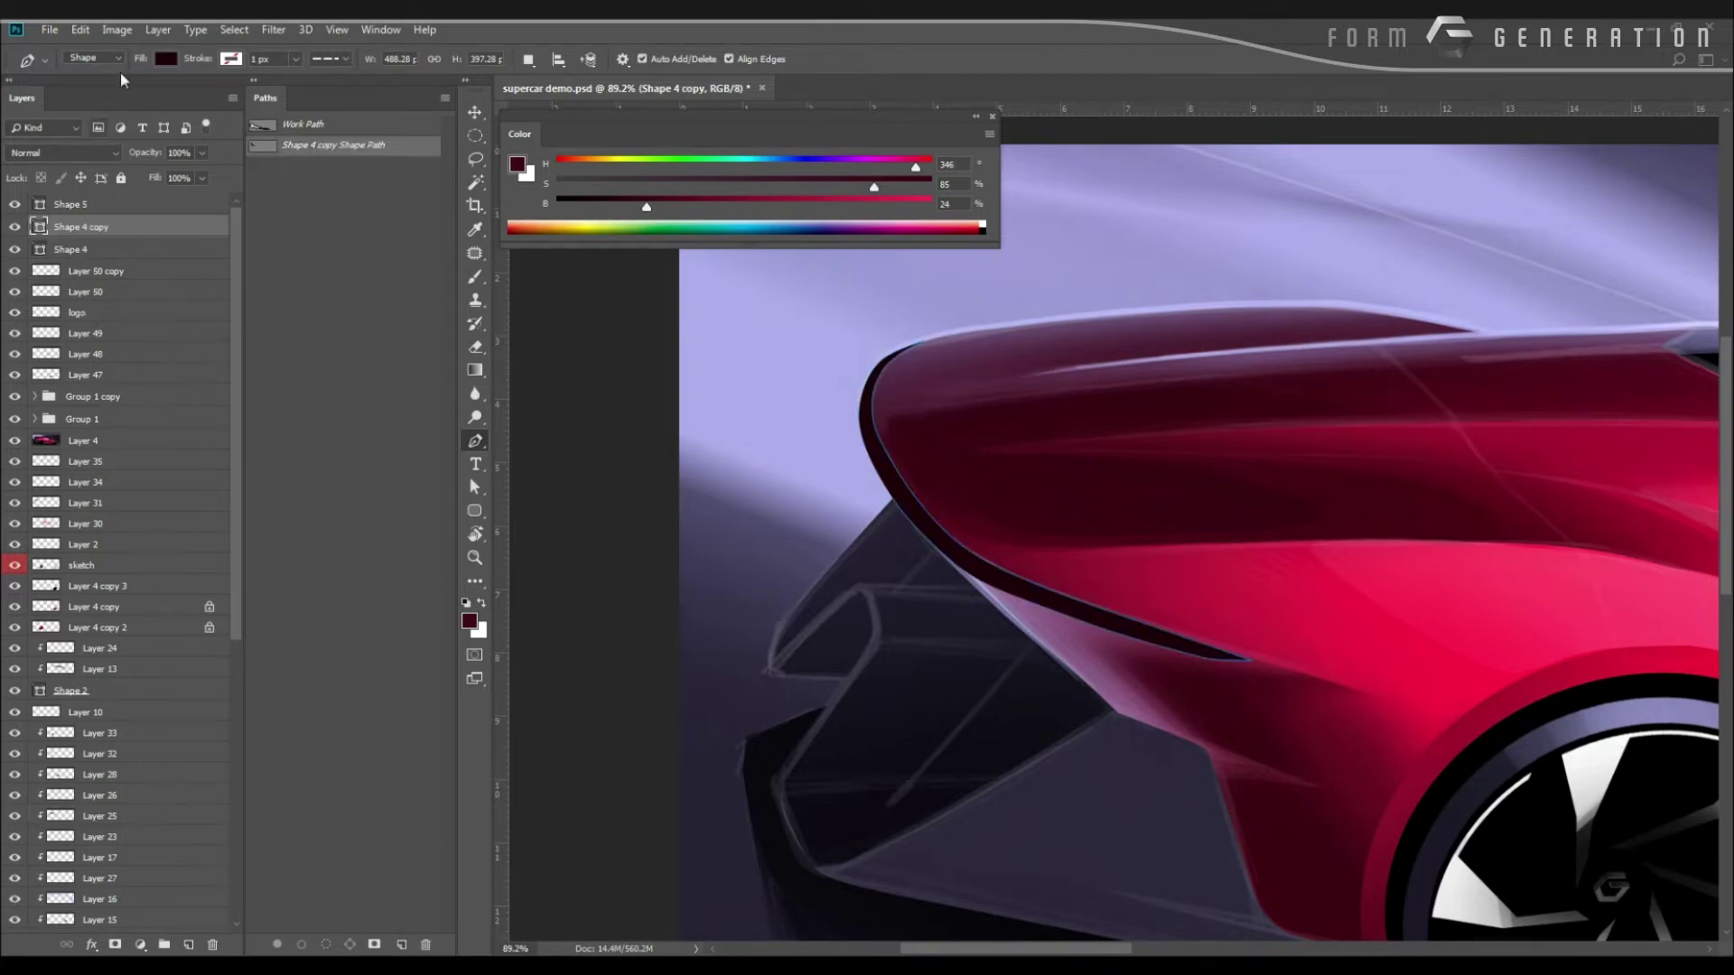
click(166, 58)
click(250, 93)
click(181, 457)
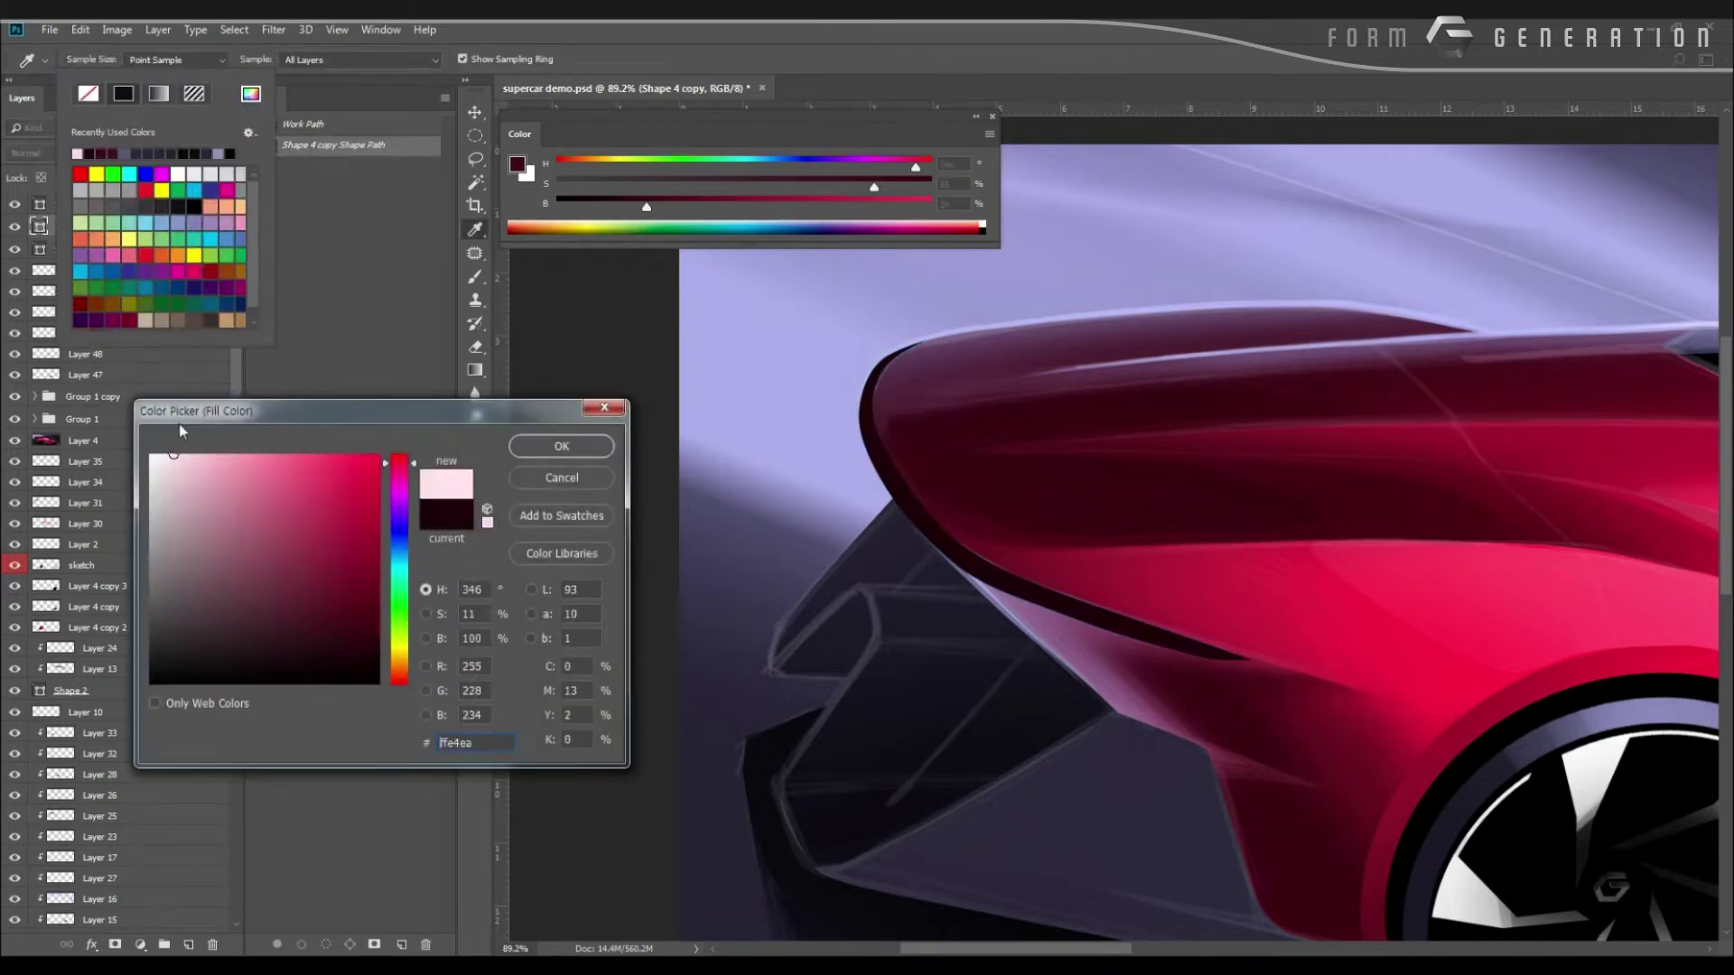
key(Return)
Scale the pale pink copy down to about 95% so it sits within the dark band.
key(ctrl+t)
drag(857, 339, 868, 349)
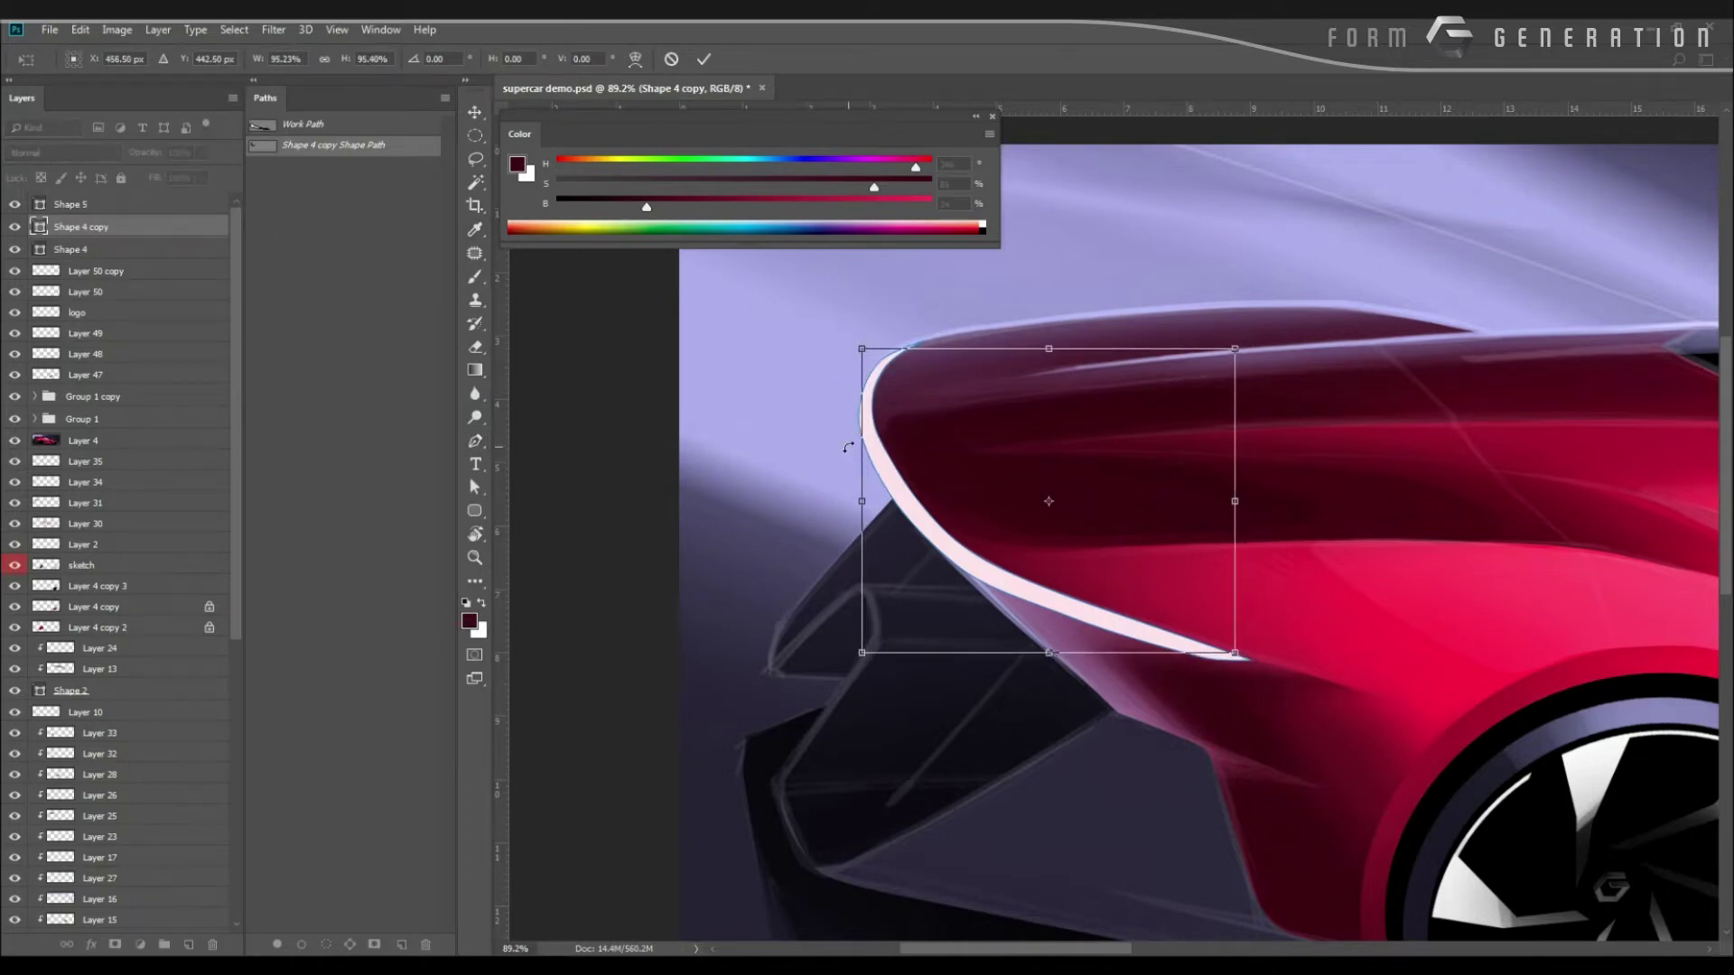
key(Return)
key(b)
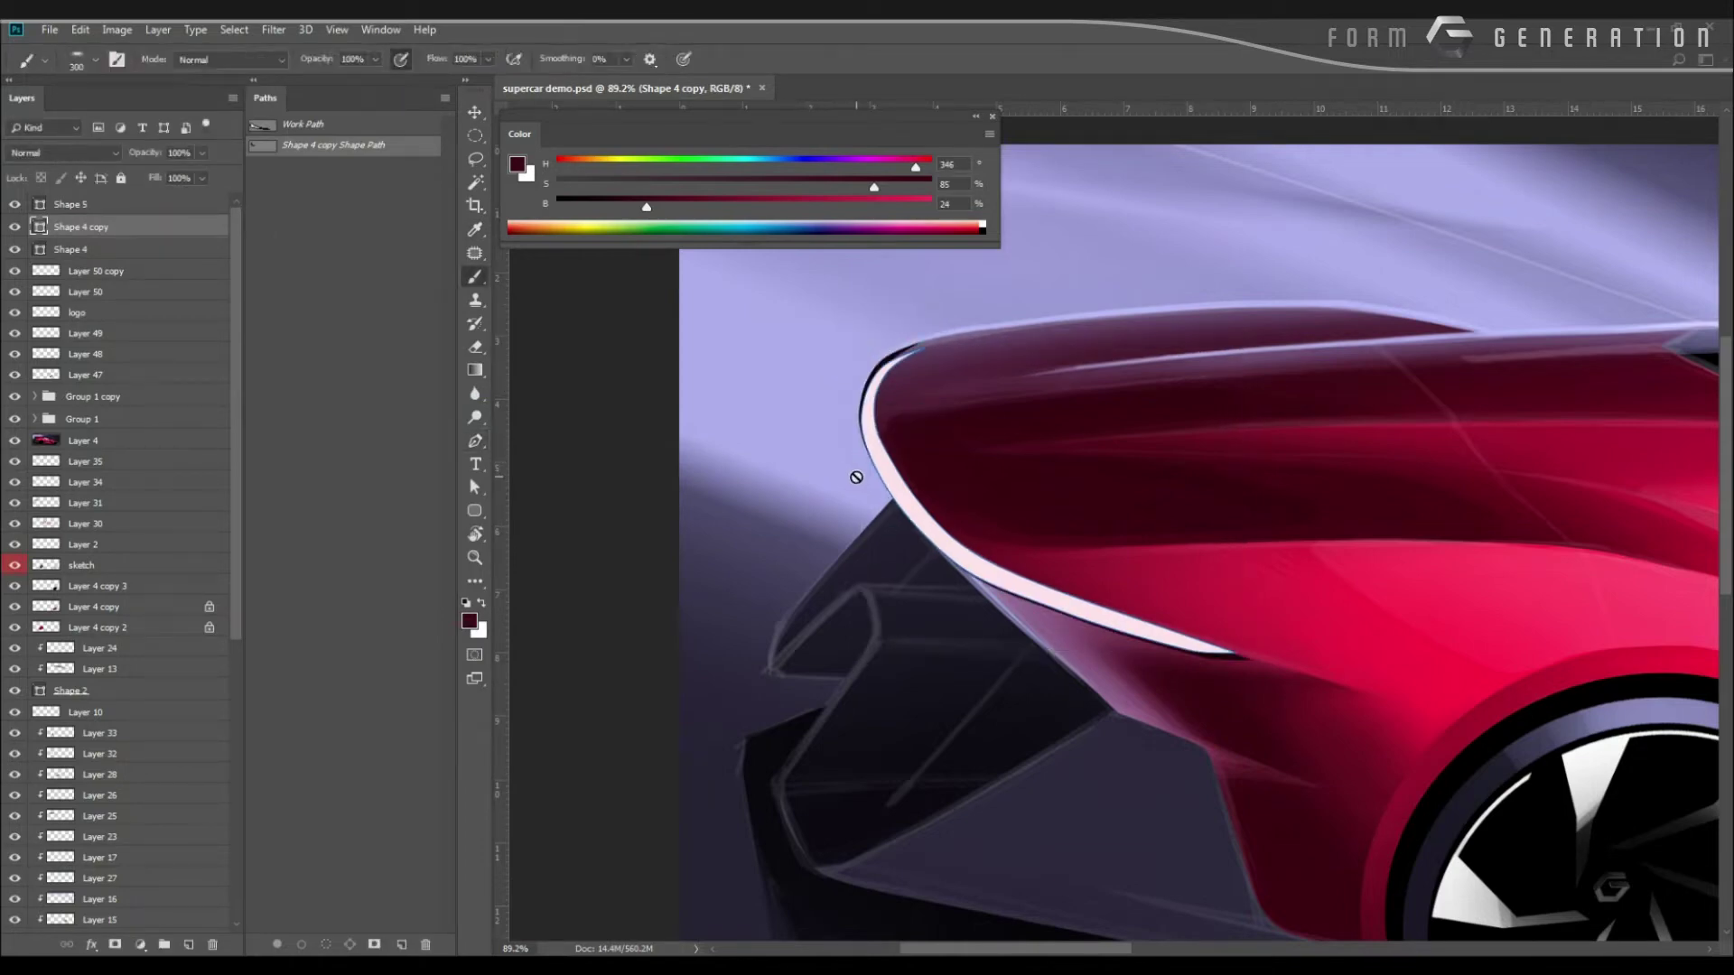
Transform the pale pink band to 92.69% width and 102.65% height, skew it 2.15° horizontally and reposition it inside the dark band.
key(ctrl+t)
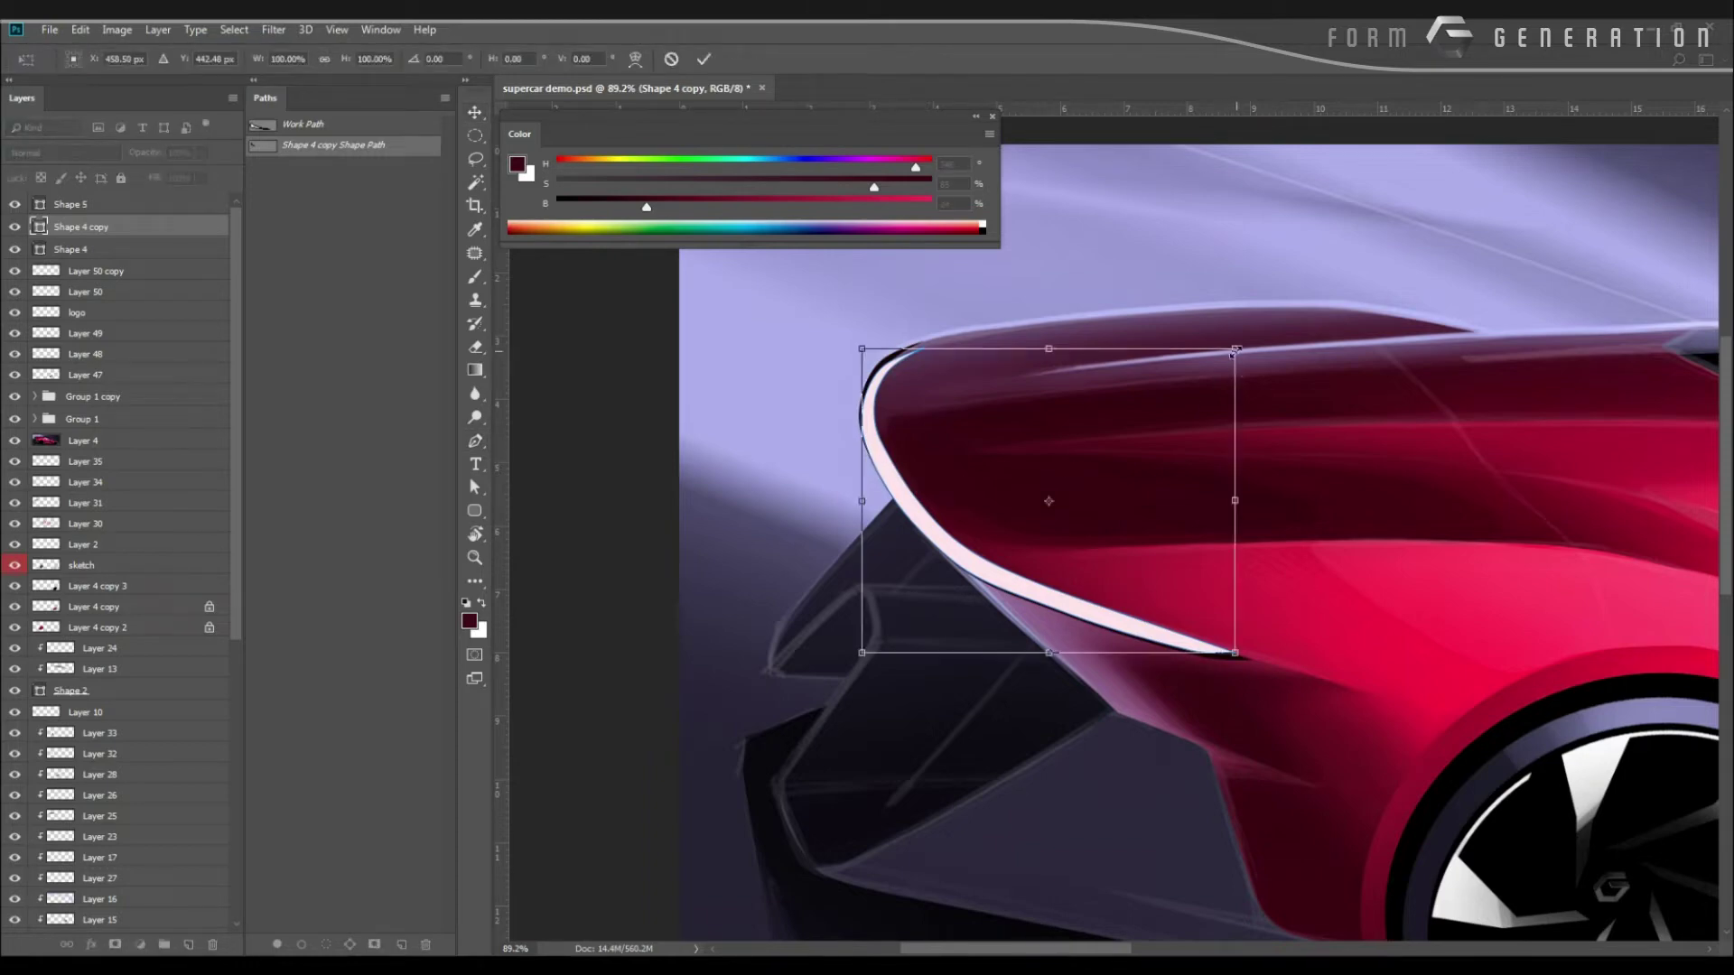
drag(1234, 351, 1221, 361)
drag(911, 476, 895, 477)
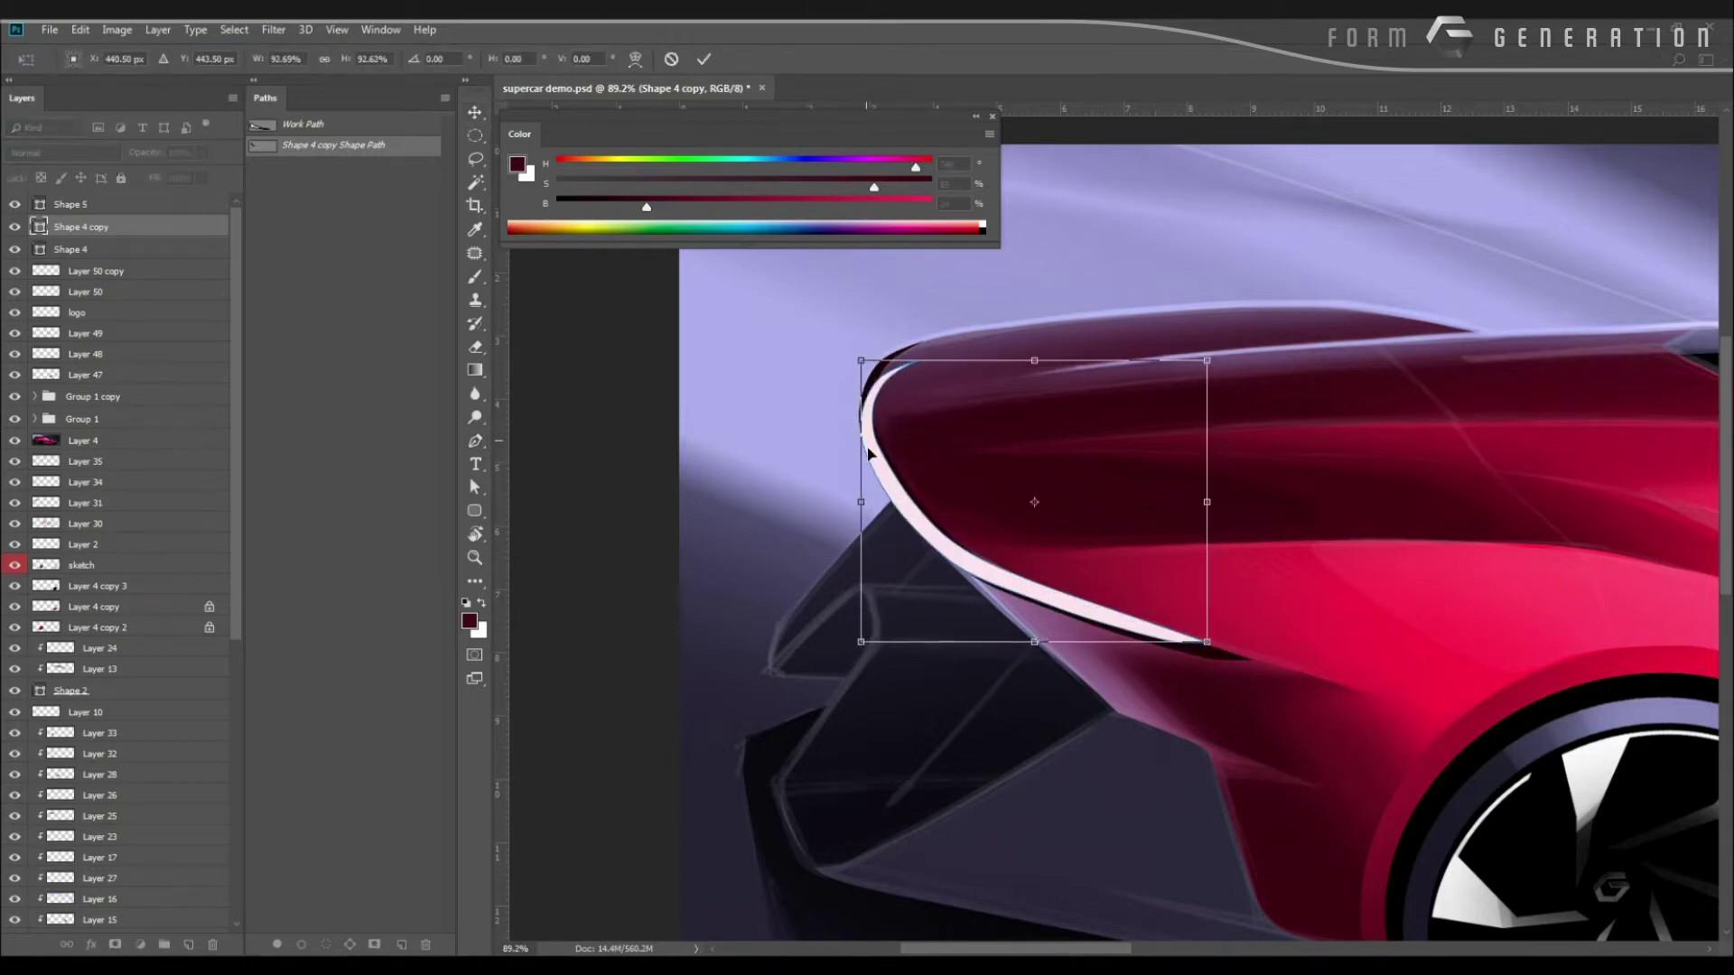
drag(1034, 360, 1034, 330)
drag(934, 474, 946, 484)
drag(1046, 659, 1058, 660)
Warp the pale pink band so it bulges outward and follows the dark tail band's outer edge down to its tip.
right_click(896, 355)
click(939, 464)
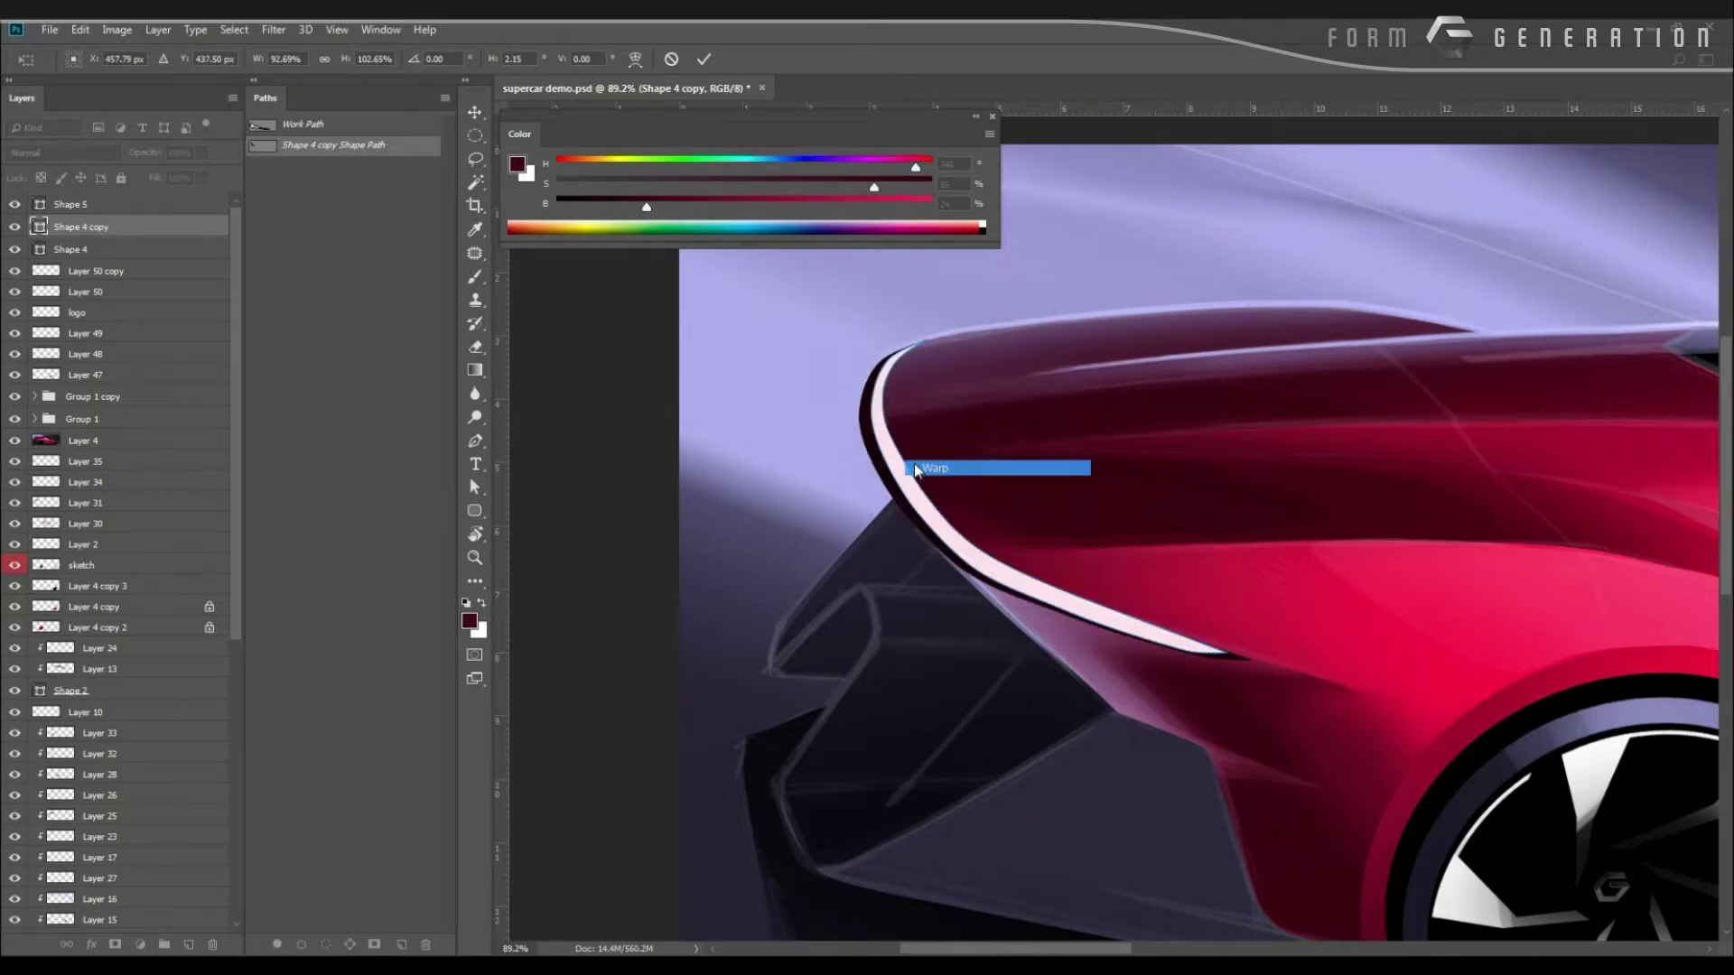
drag(873, 390, 862, 387)
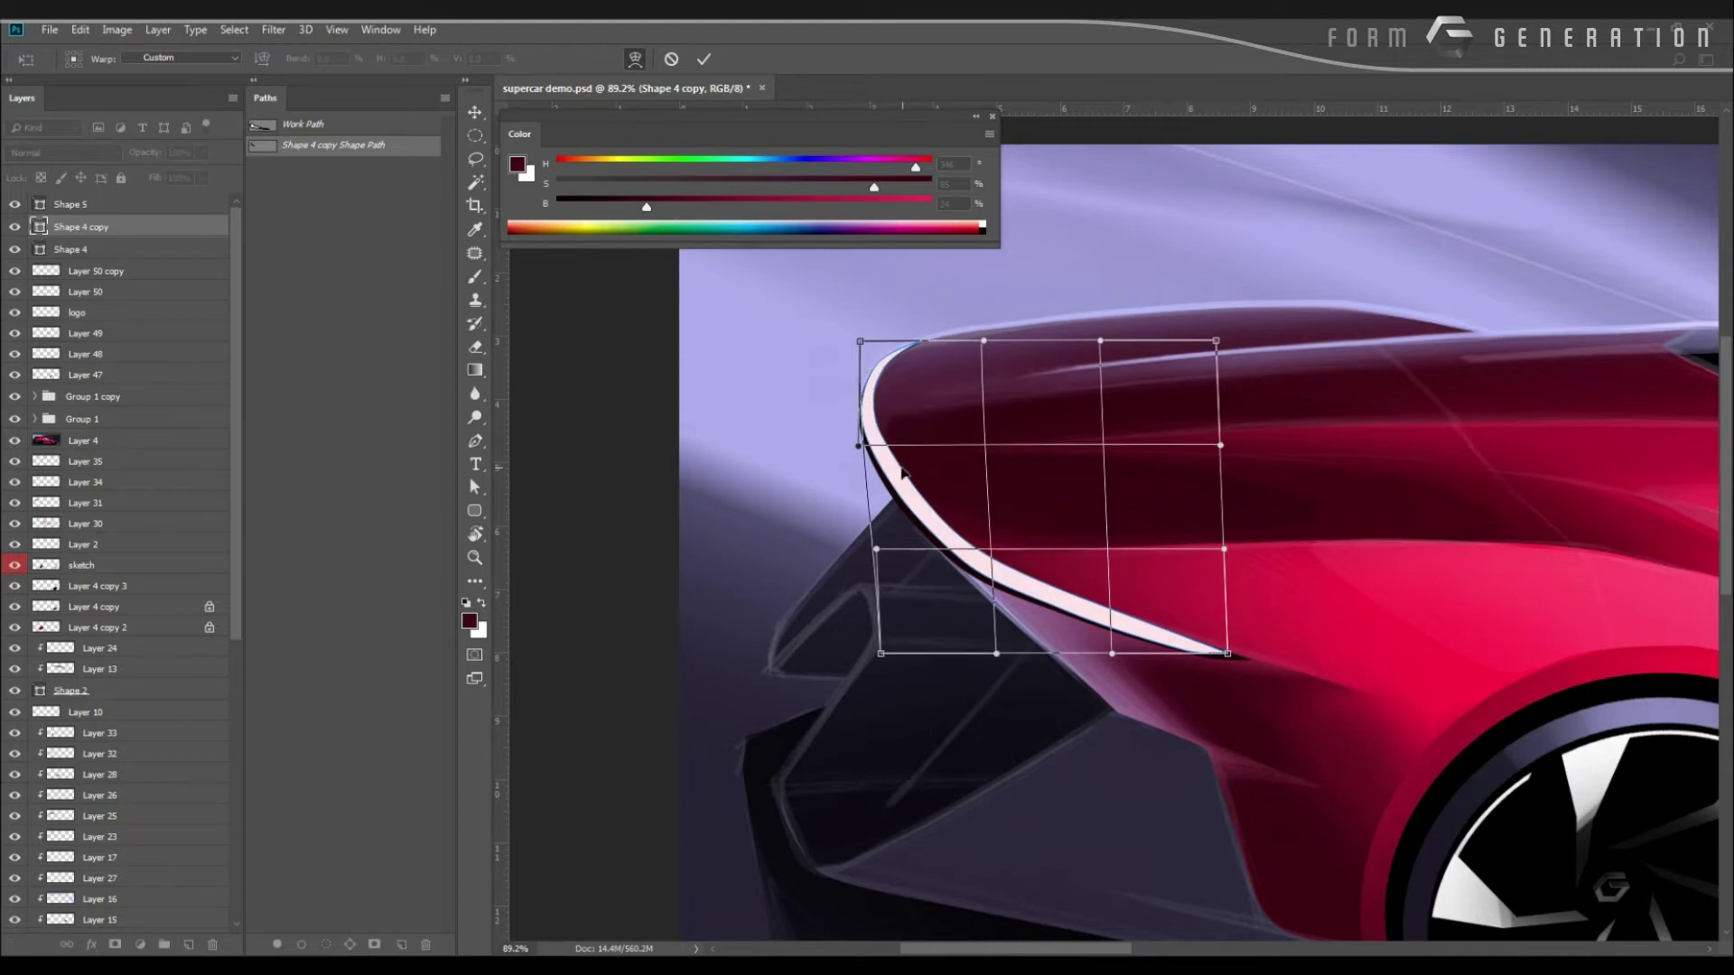
drag(901, 472, 911, 508)
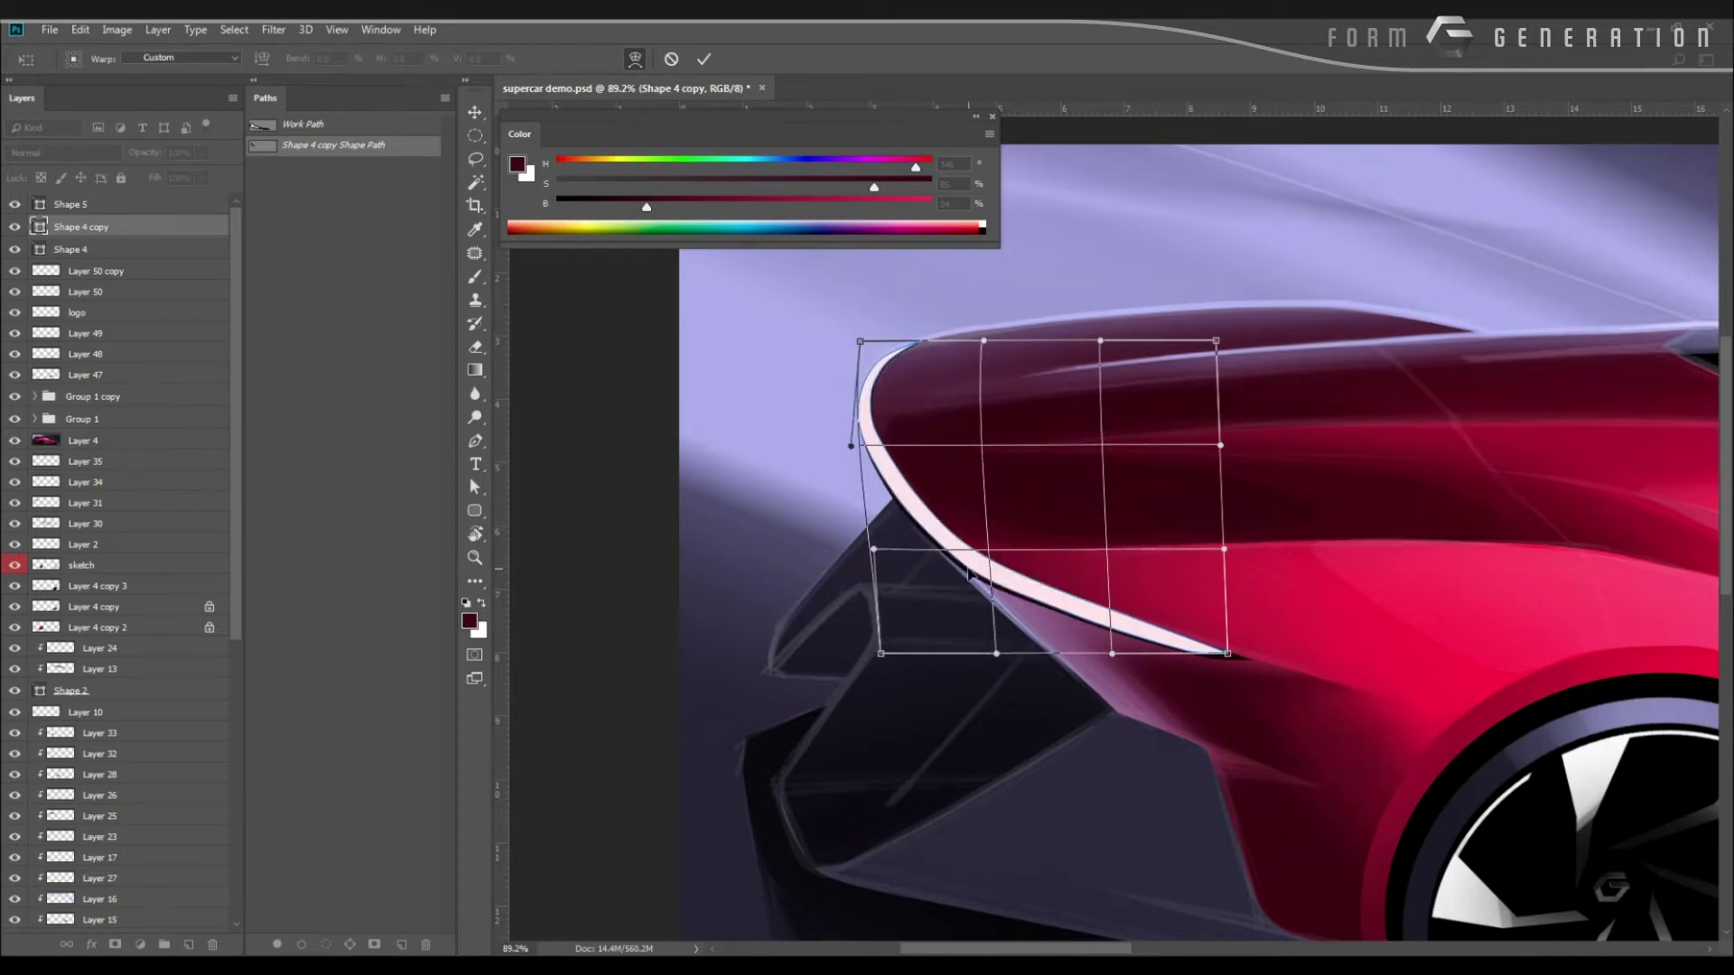
drag(963, 575, 956, 562)
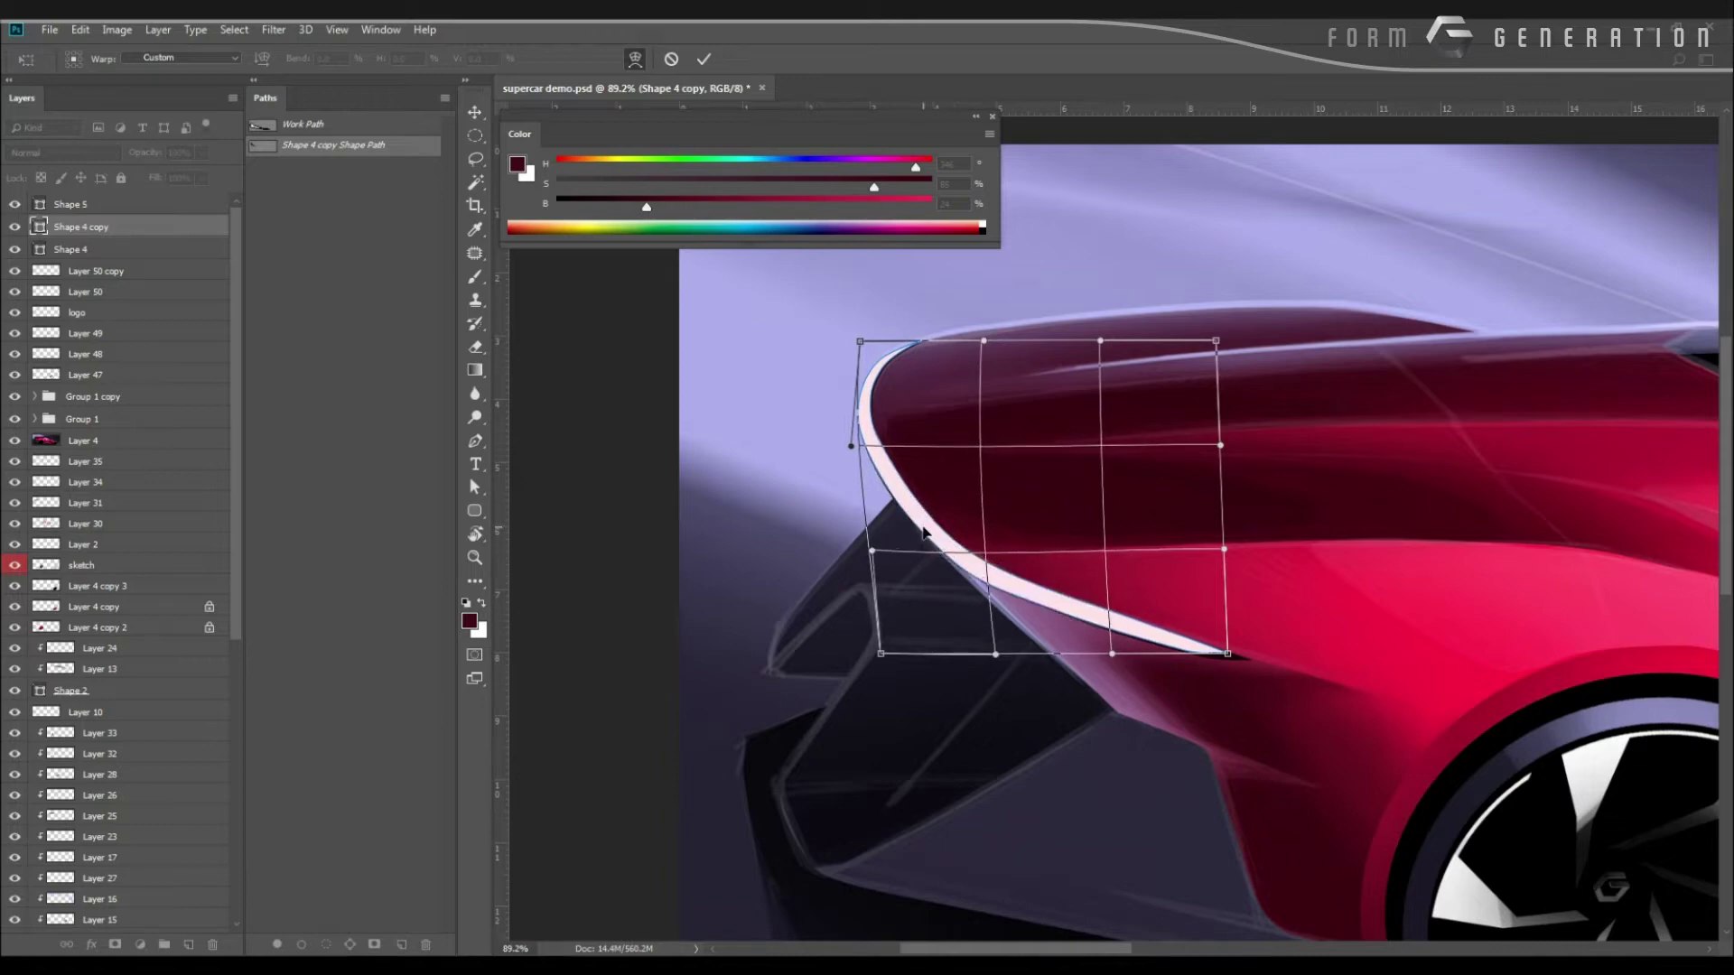
drag(873, 477, 866, 467)
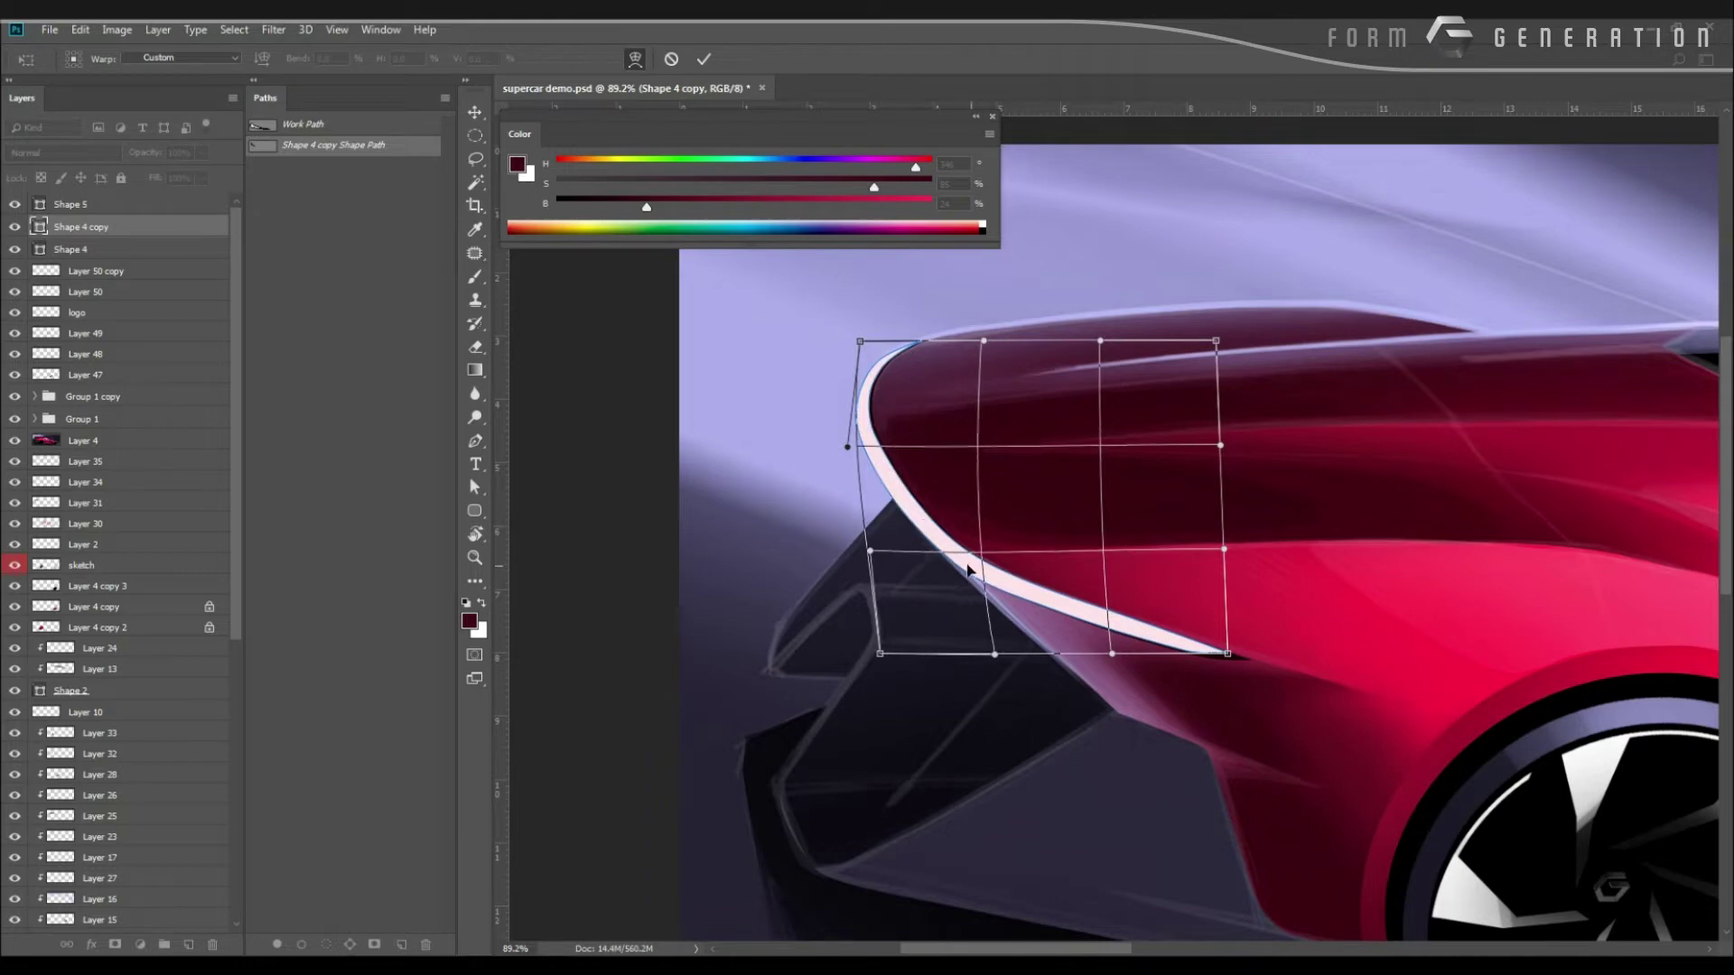
drag(1083, 618, 1044, 560)
key(Return)
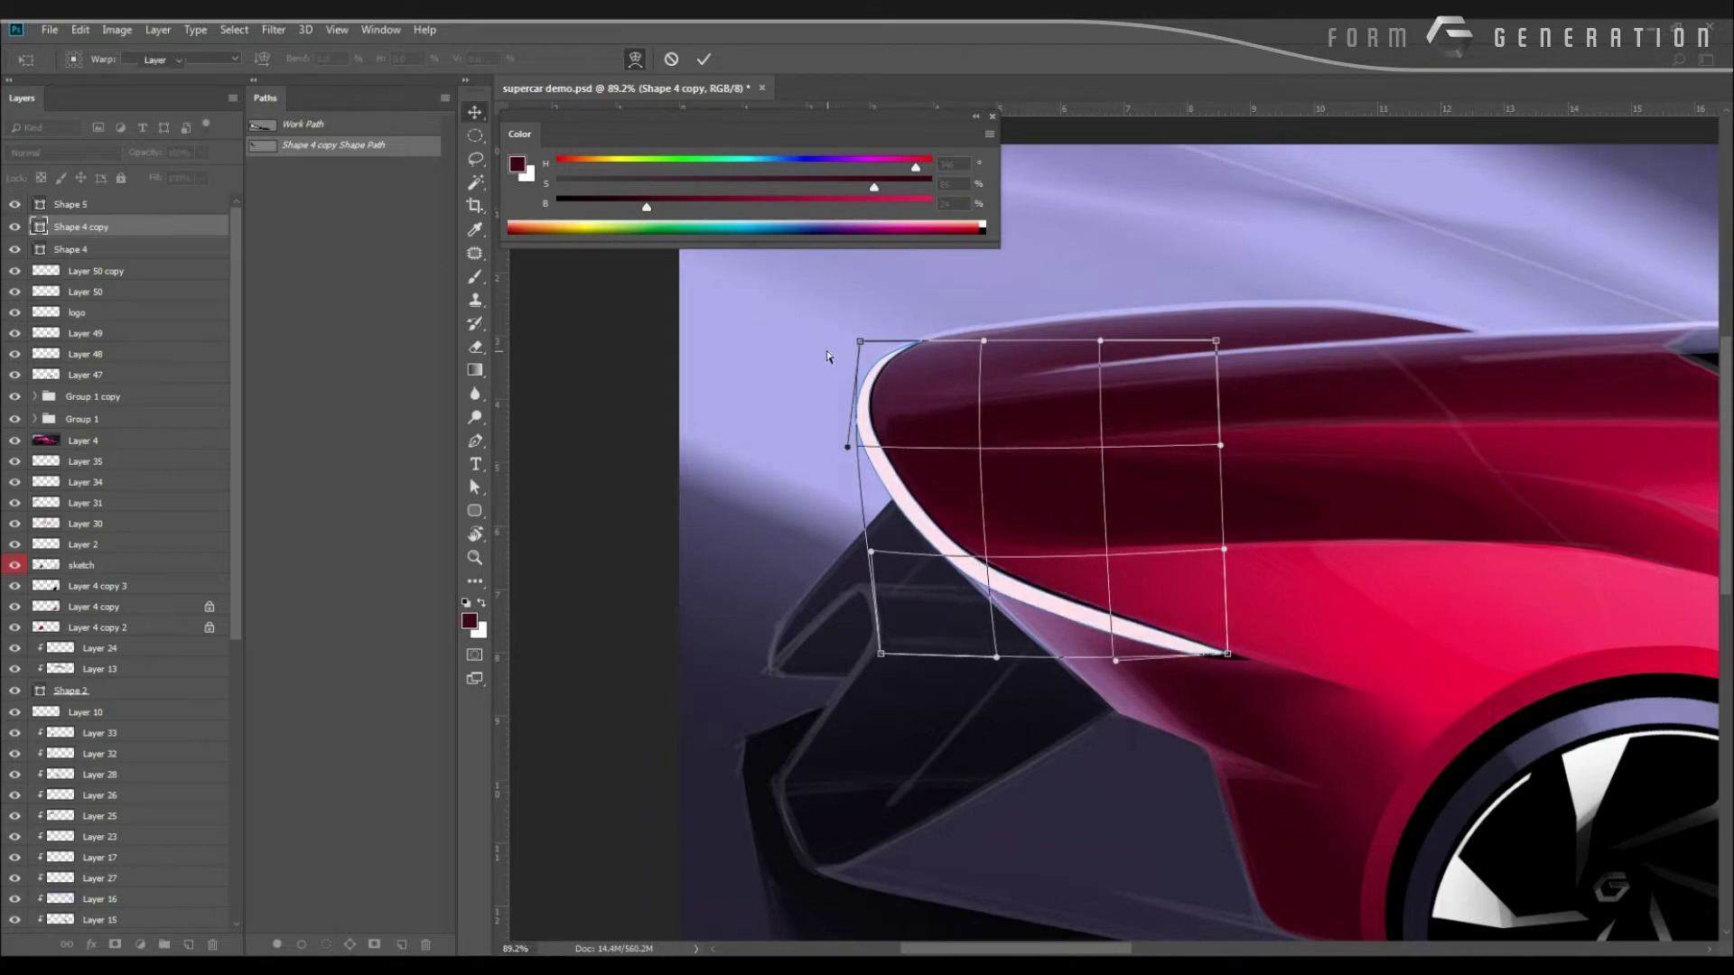
Examine the warped light band against the whole car at different zoom levels and in the mirrored view.
click(376, 393)
mouse_move(754, 429)
mouse_down()
mouse_move(675, 417)
mouse_move(761, 427)
mouse_up()
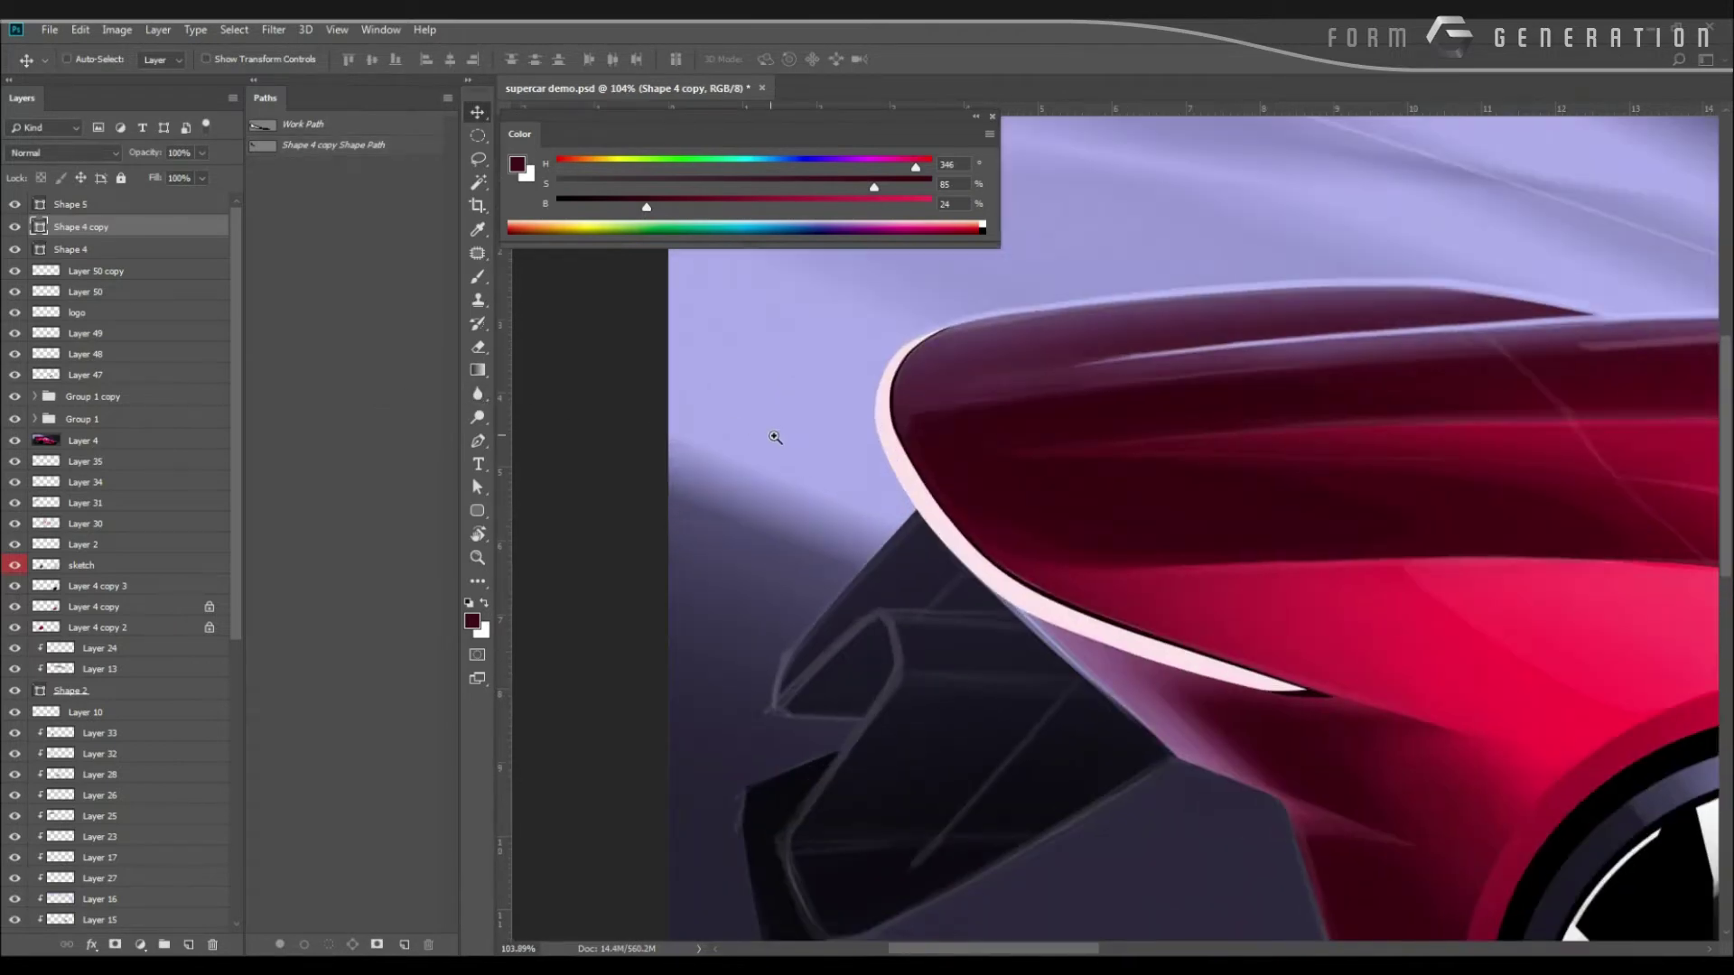
scroll(768, 434, down, 4)
scroll(723, 424, up, 3)
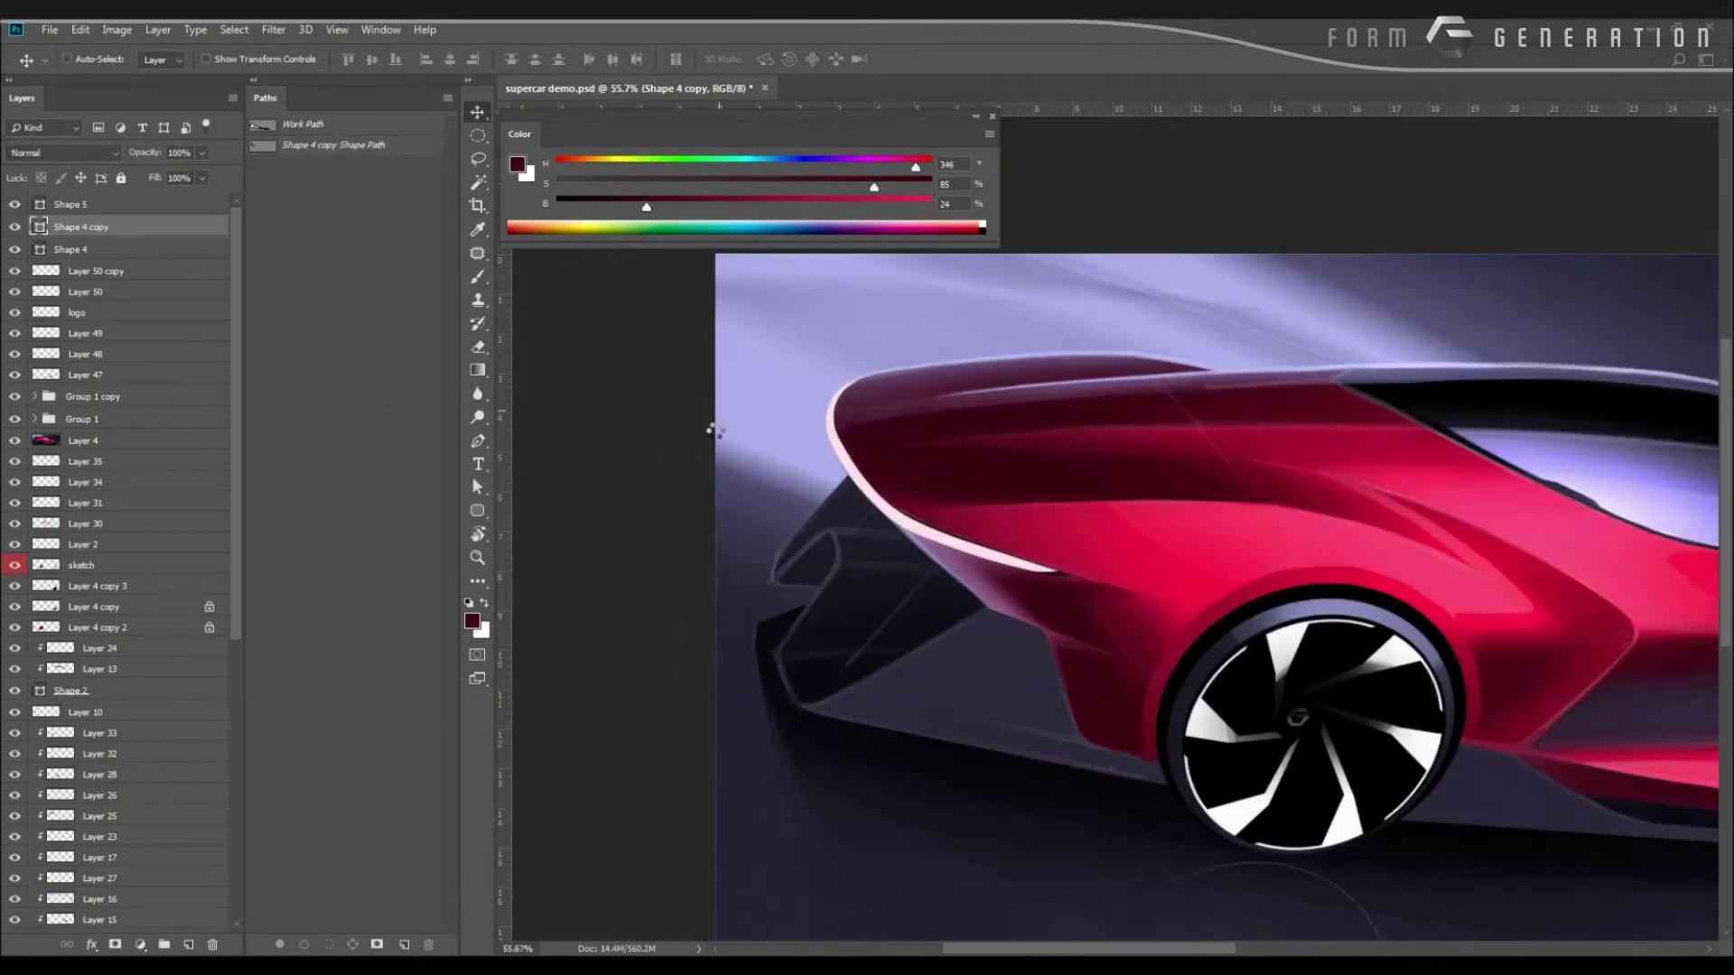
scroll(718, 429, down, 4)
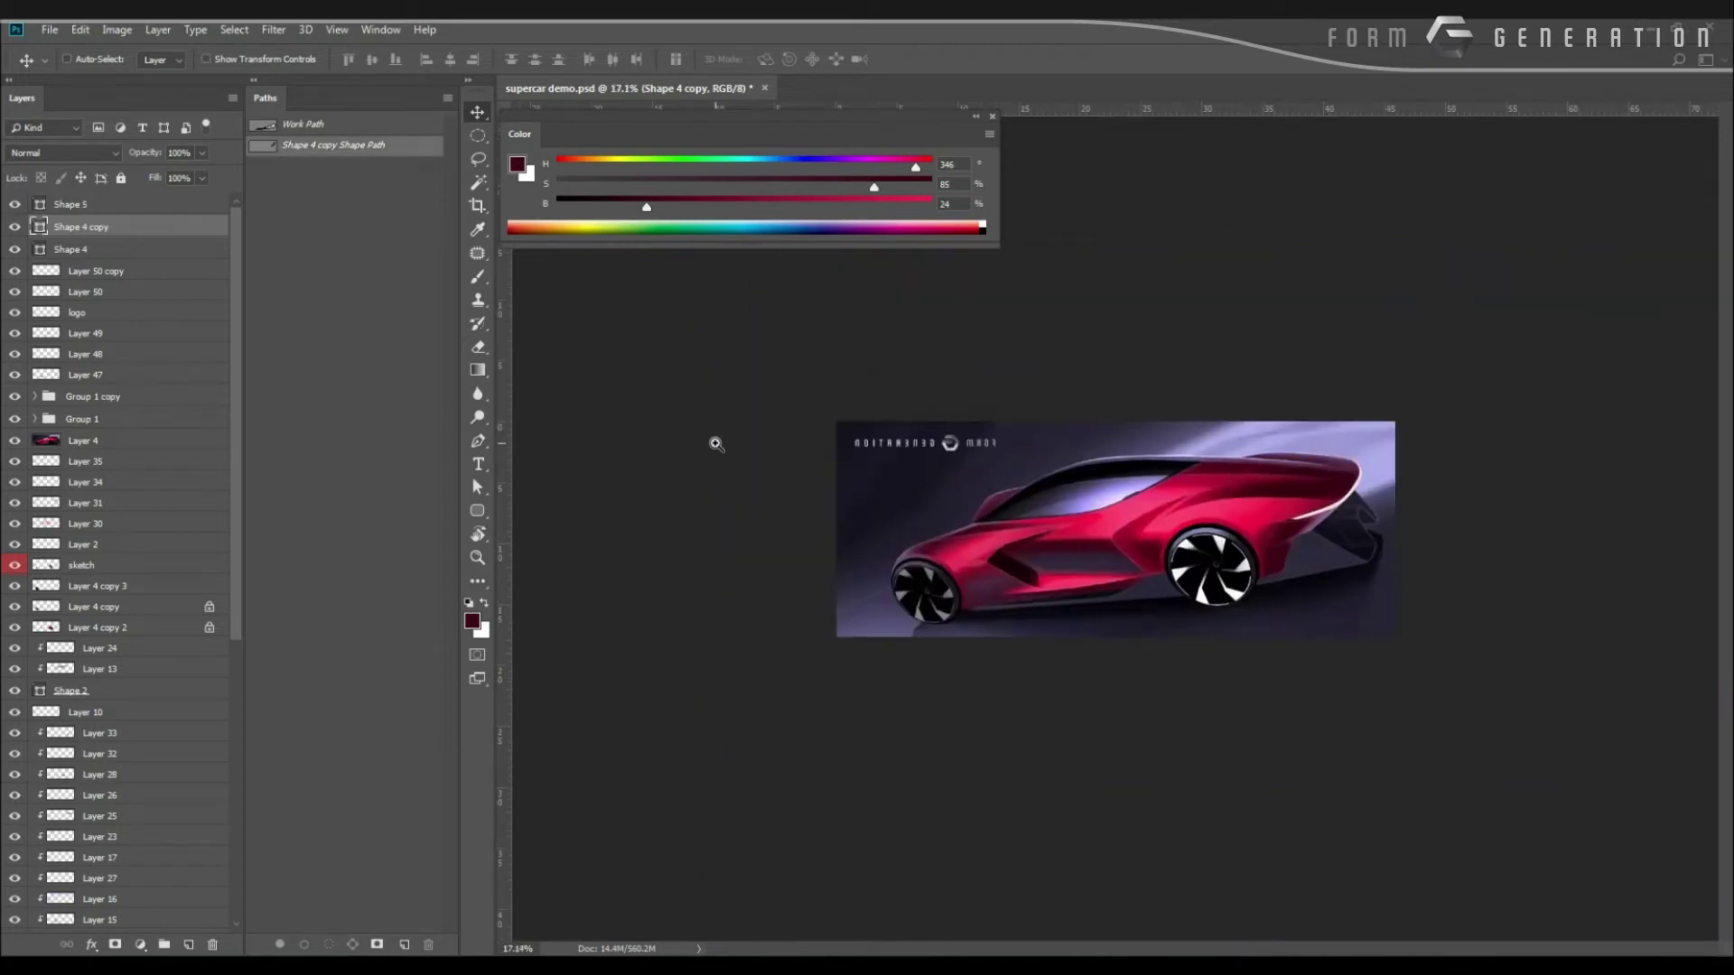
scroll(715, 446, up, 2)
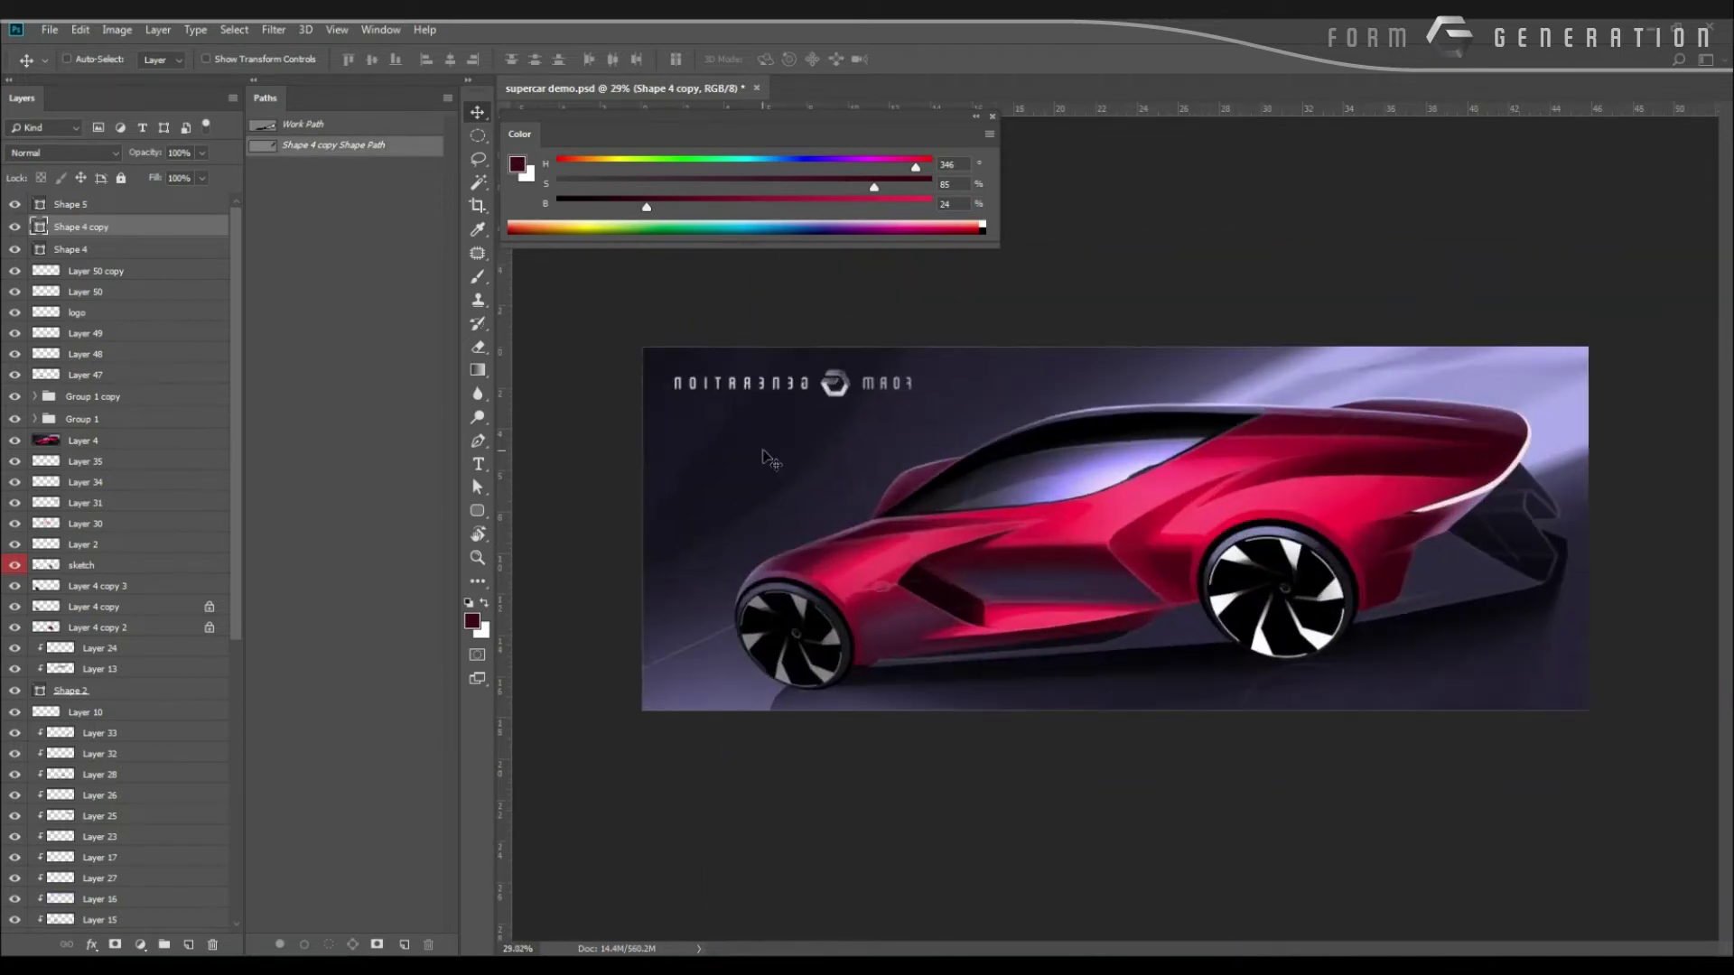
scroll(748, 452, up, 4)
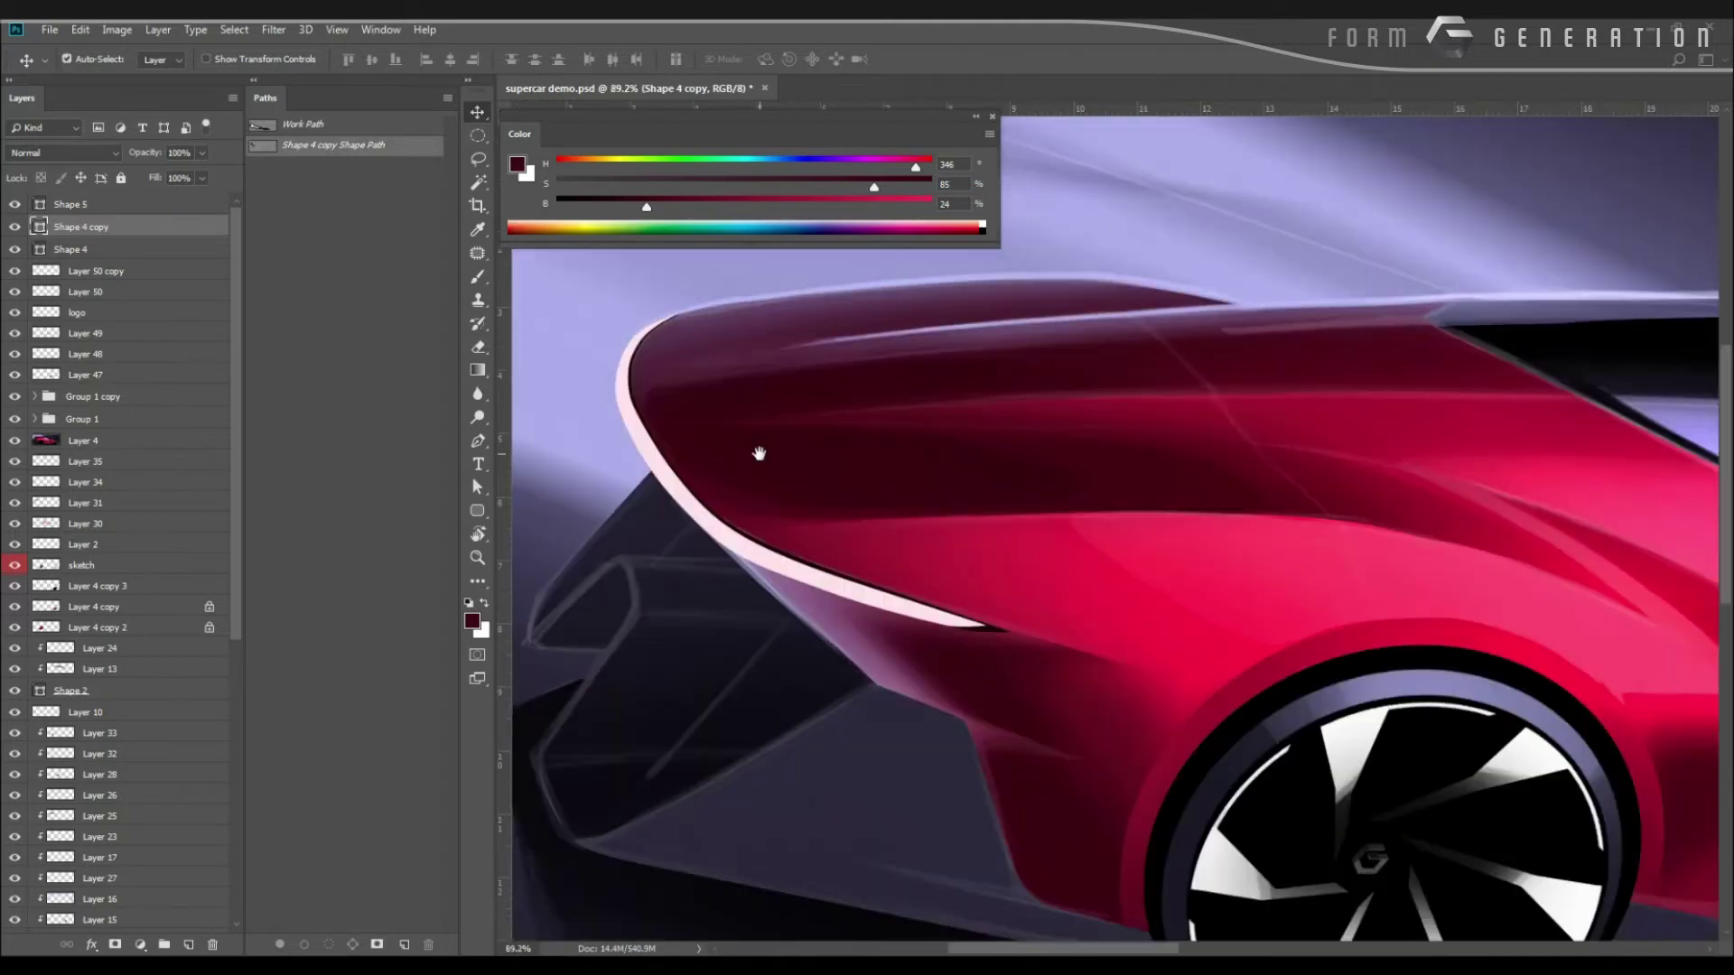
Refine the pale band's outer edge at the rearmost point of the tail by adjusting its anchor points and curve handles.
drag(759, 453, 1042, 625)
key(p)
ctrl+click(897, 558)
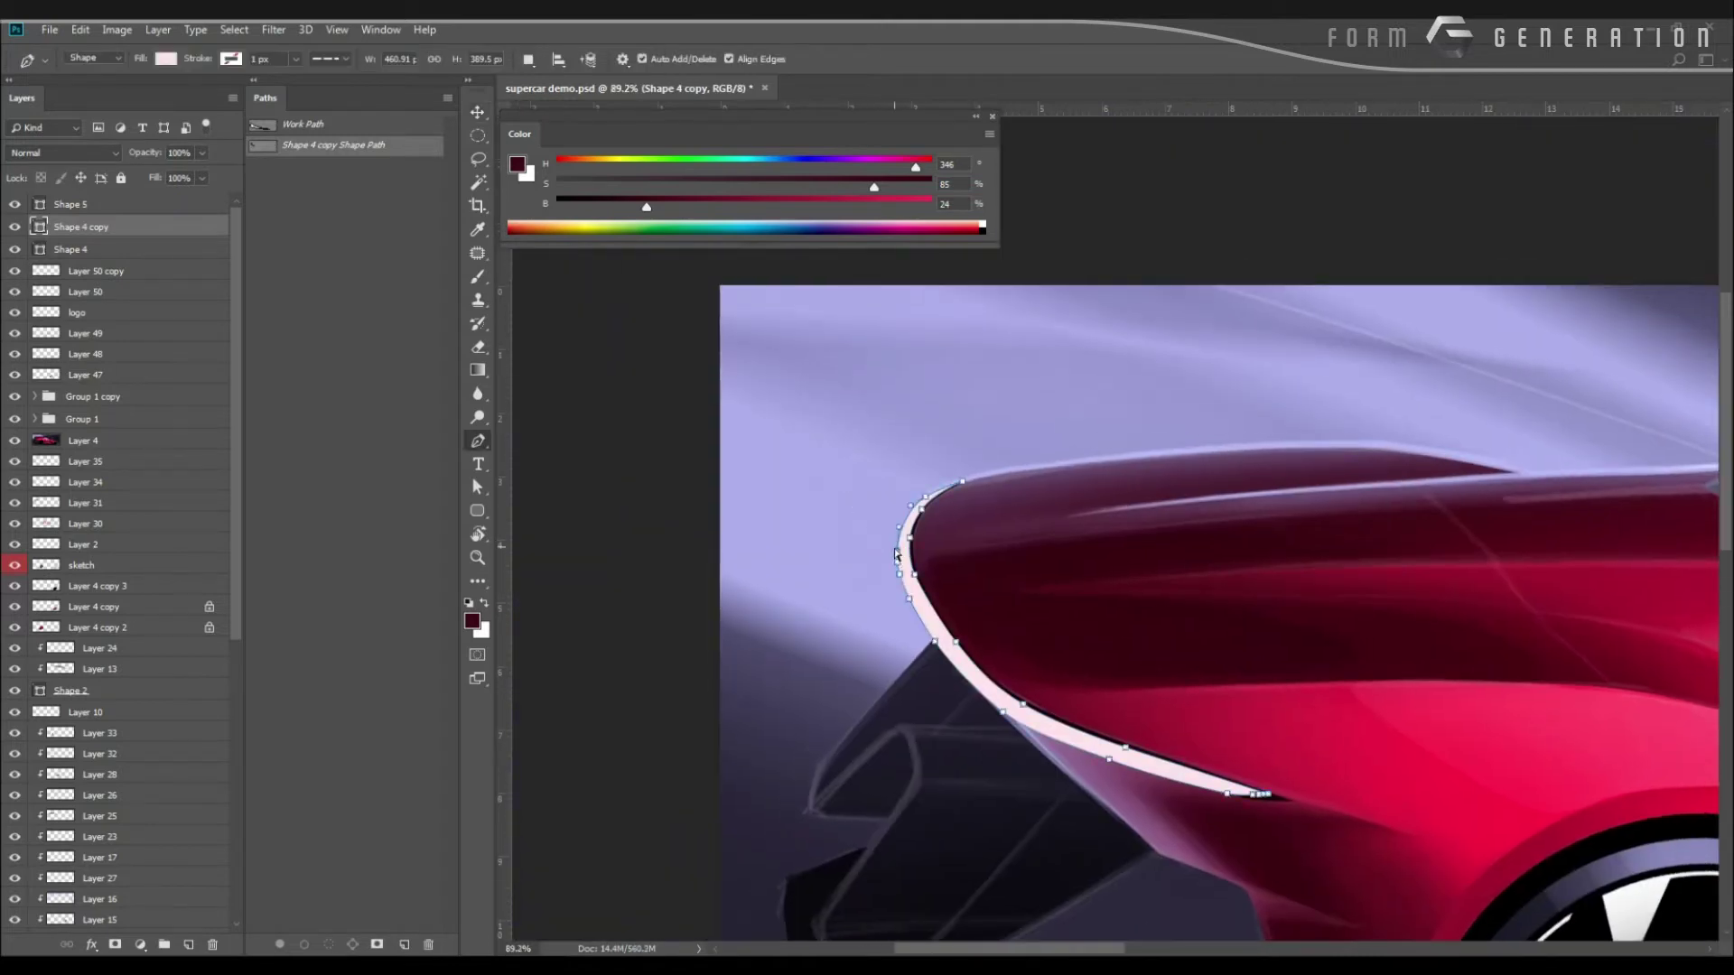
drag(857, 506, 946, 581)
click(947, 618)
key(ctrl+z)
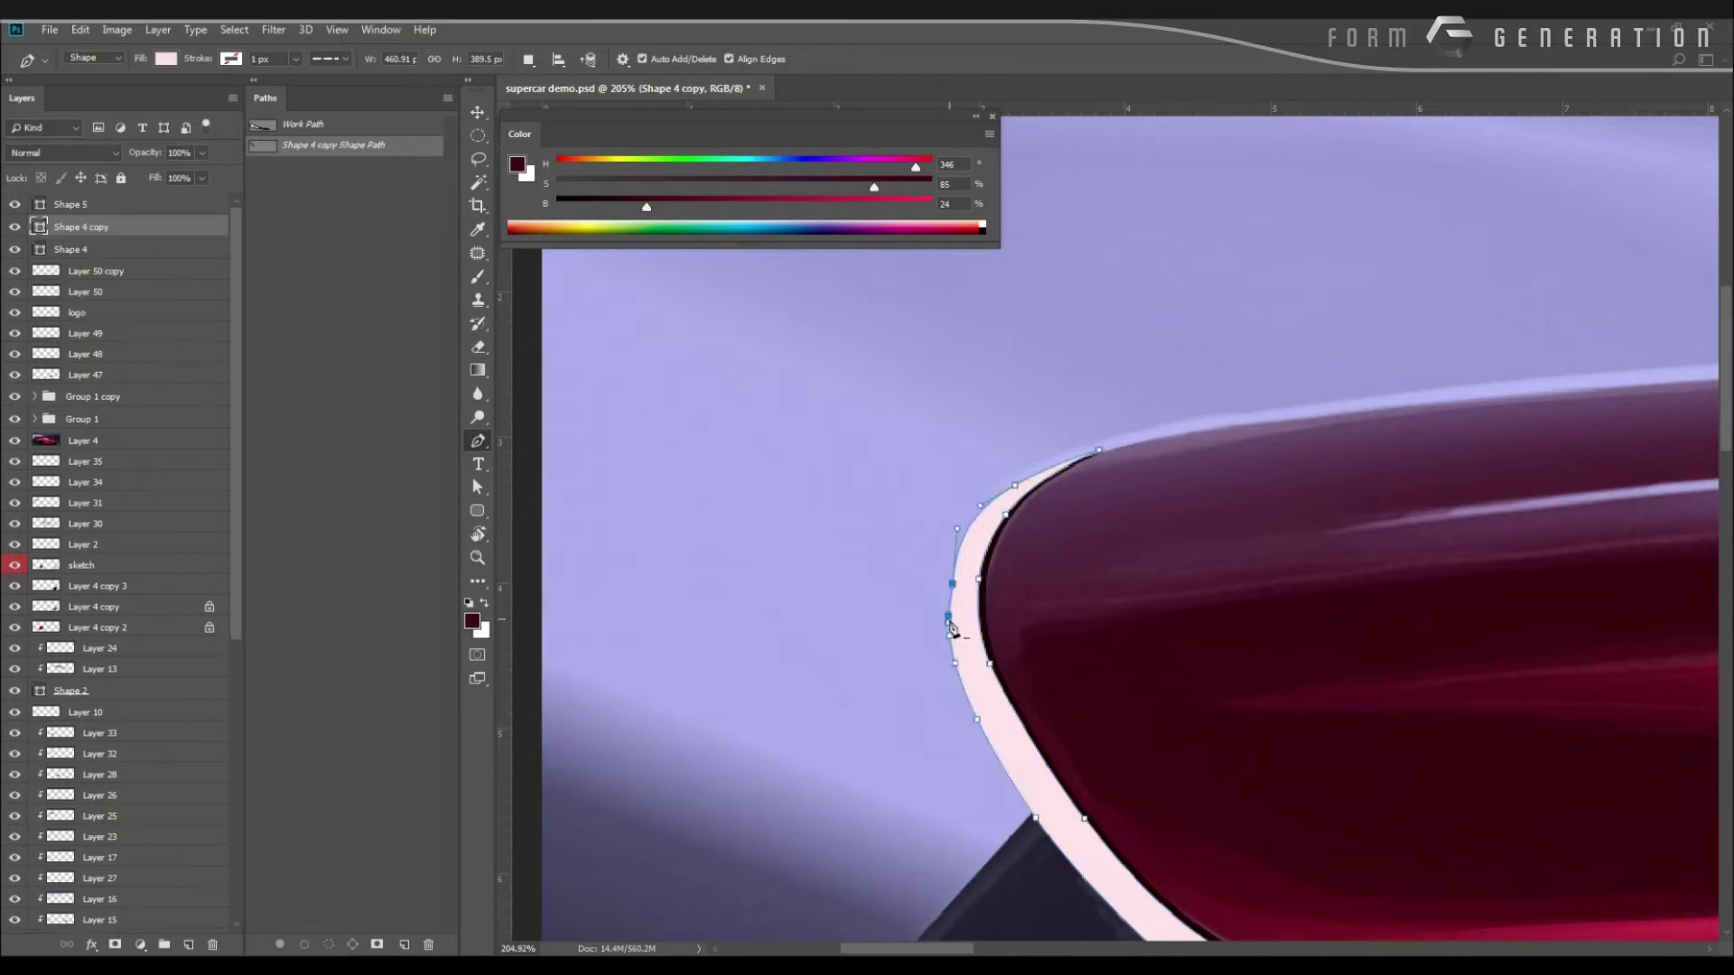
click(949, 617)
click(950, 629)
ctrl+click(950, 579)
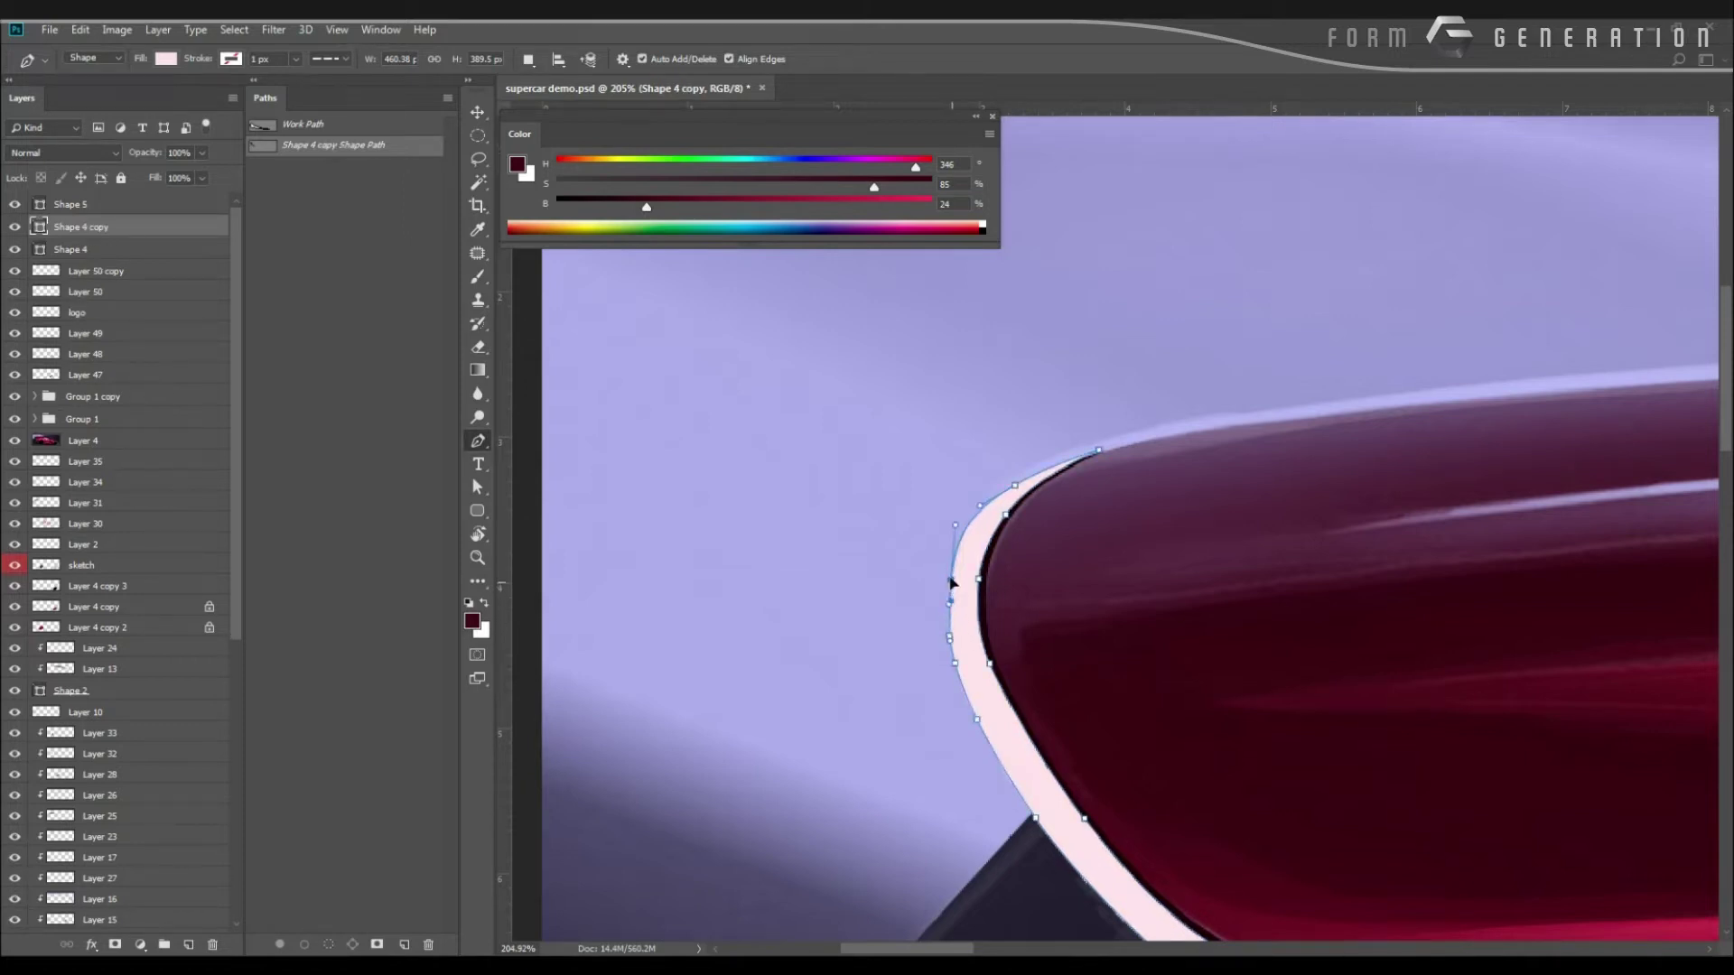
mouse_move(951, 603)
mouse_down()
mouse_move(959, 708)
mouse_move(936, 612)
mouse_up()
click(404, 398)
drag(781, 461, 787, 495)
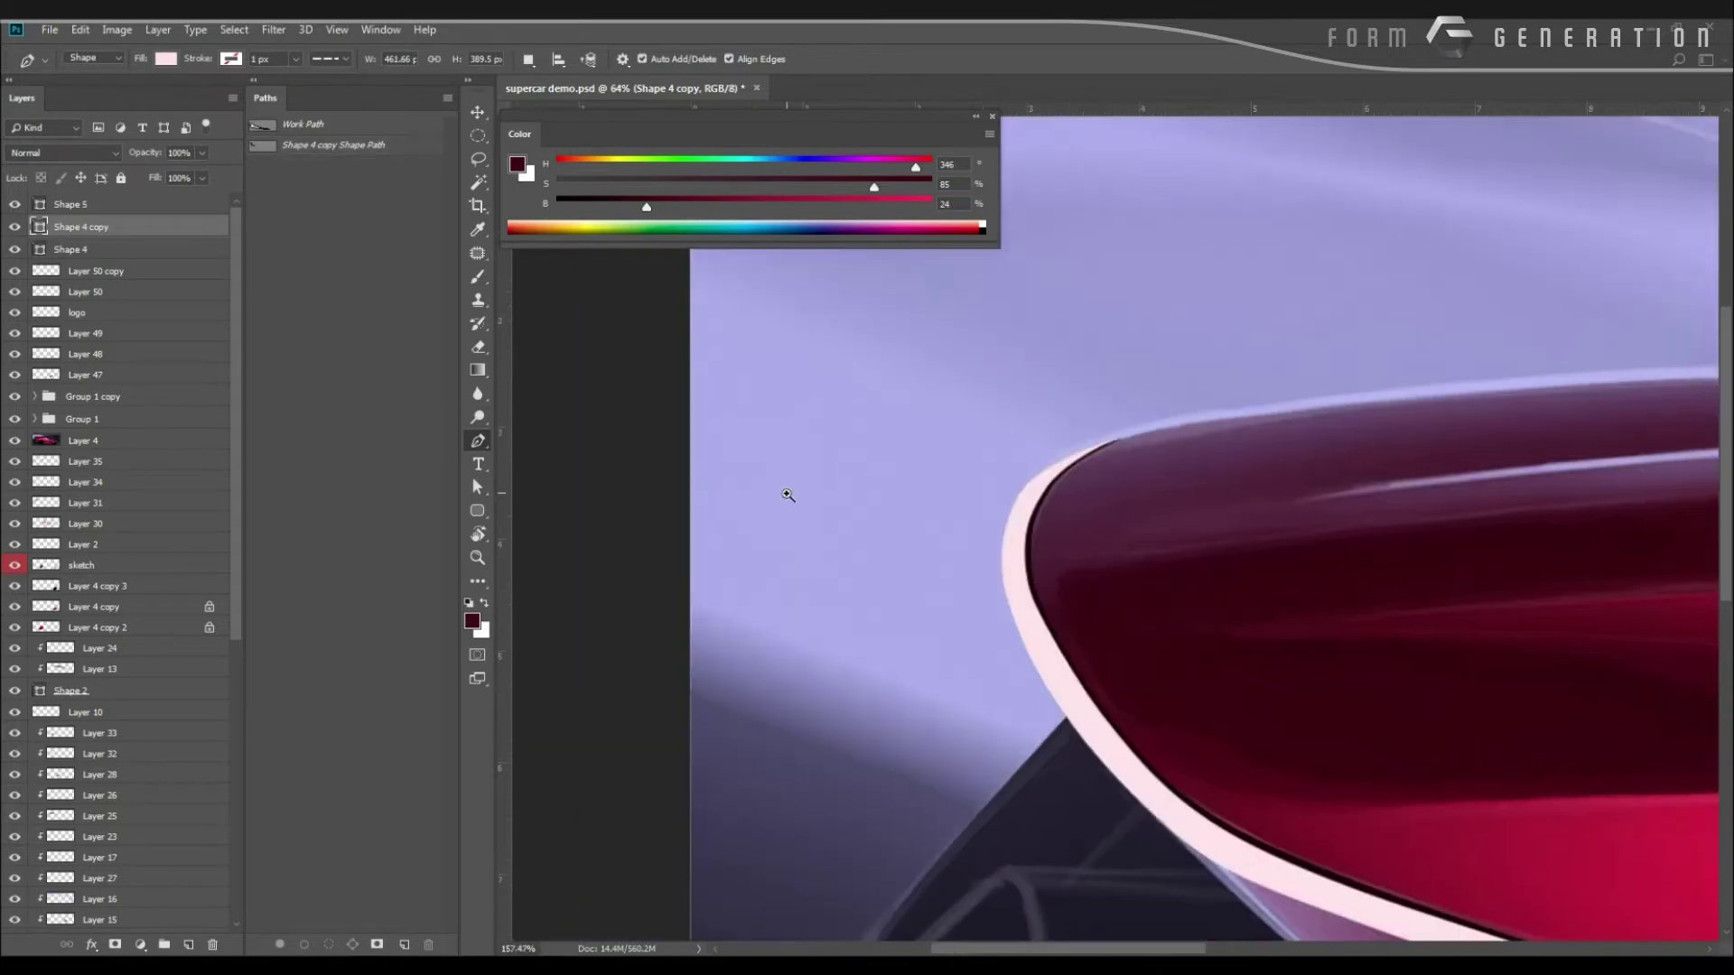
Smooth the pale band's curve around the tail's upper rear corner by adjusting its path points and handles.
ctrl+click(1025, 598)
click(1036, 606)
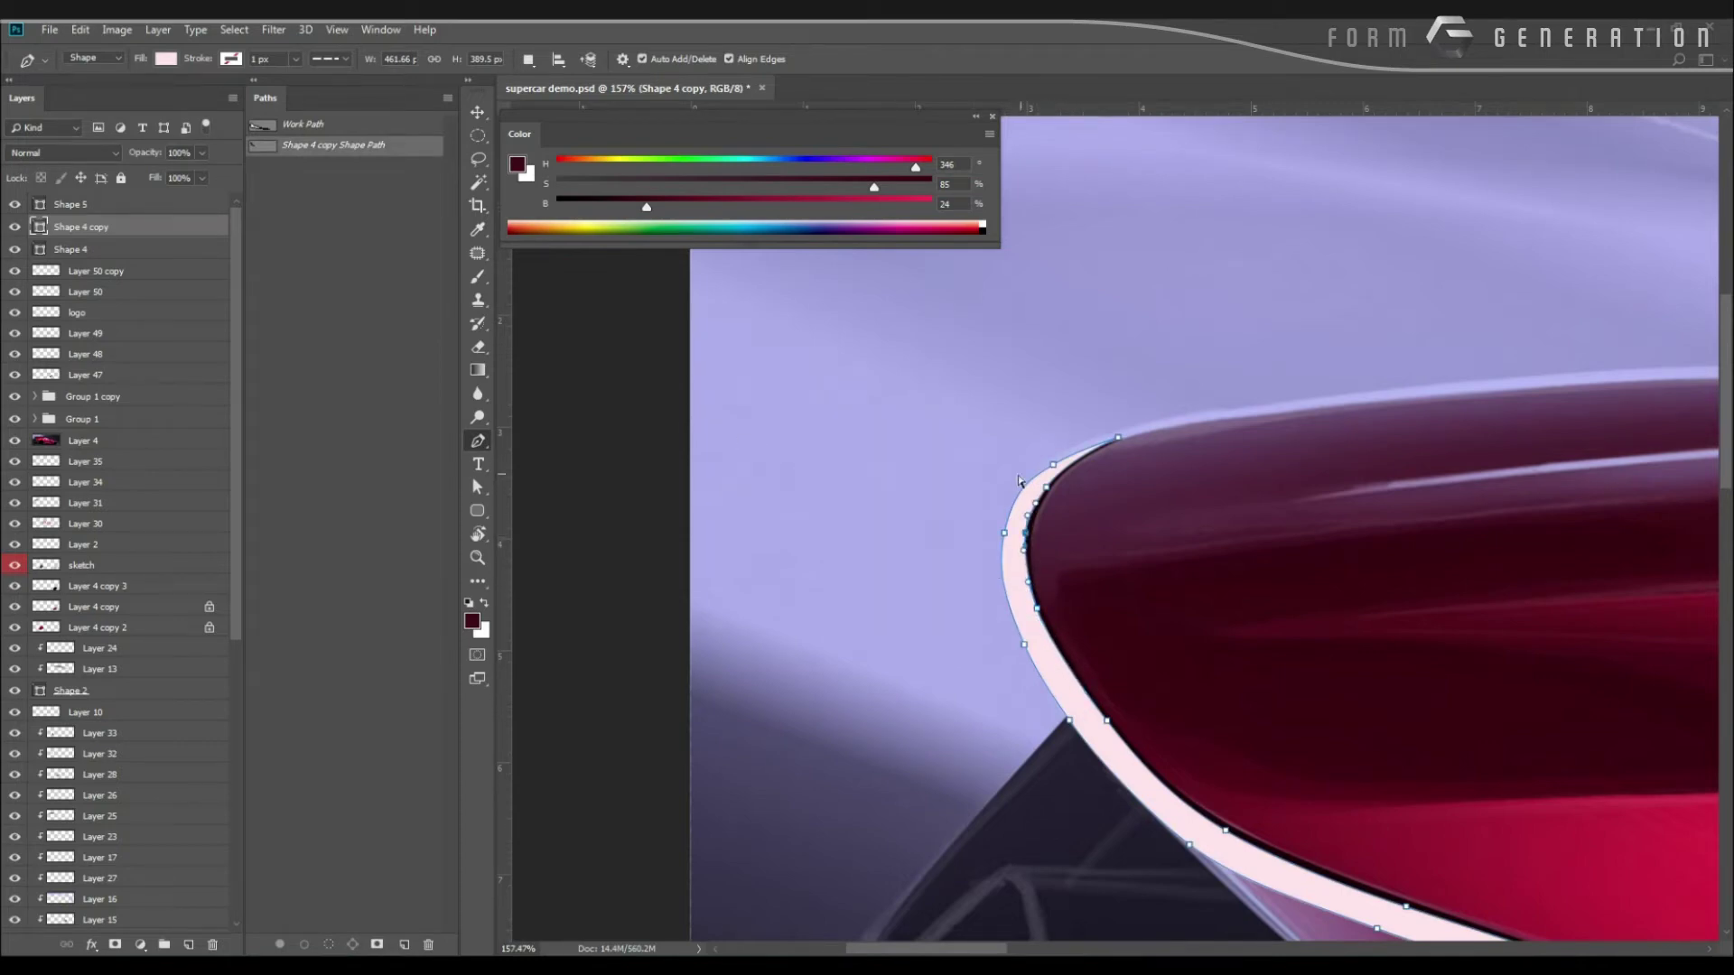
ctrl+click(1053, 465)
drag(1021, 486, 1011, 497)
click(415, 404)
drag(774, 453, 697, 419)
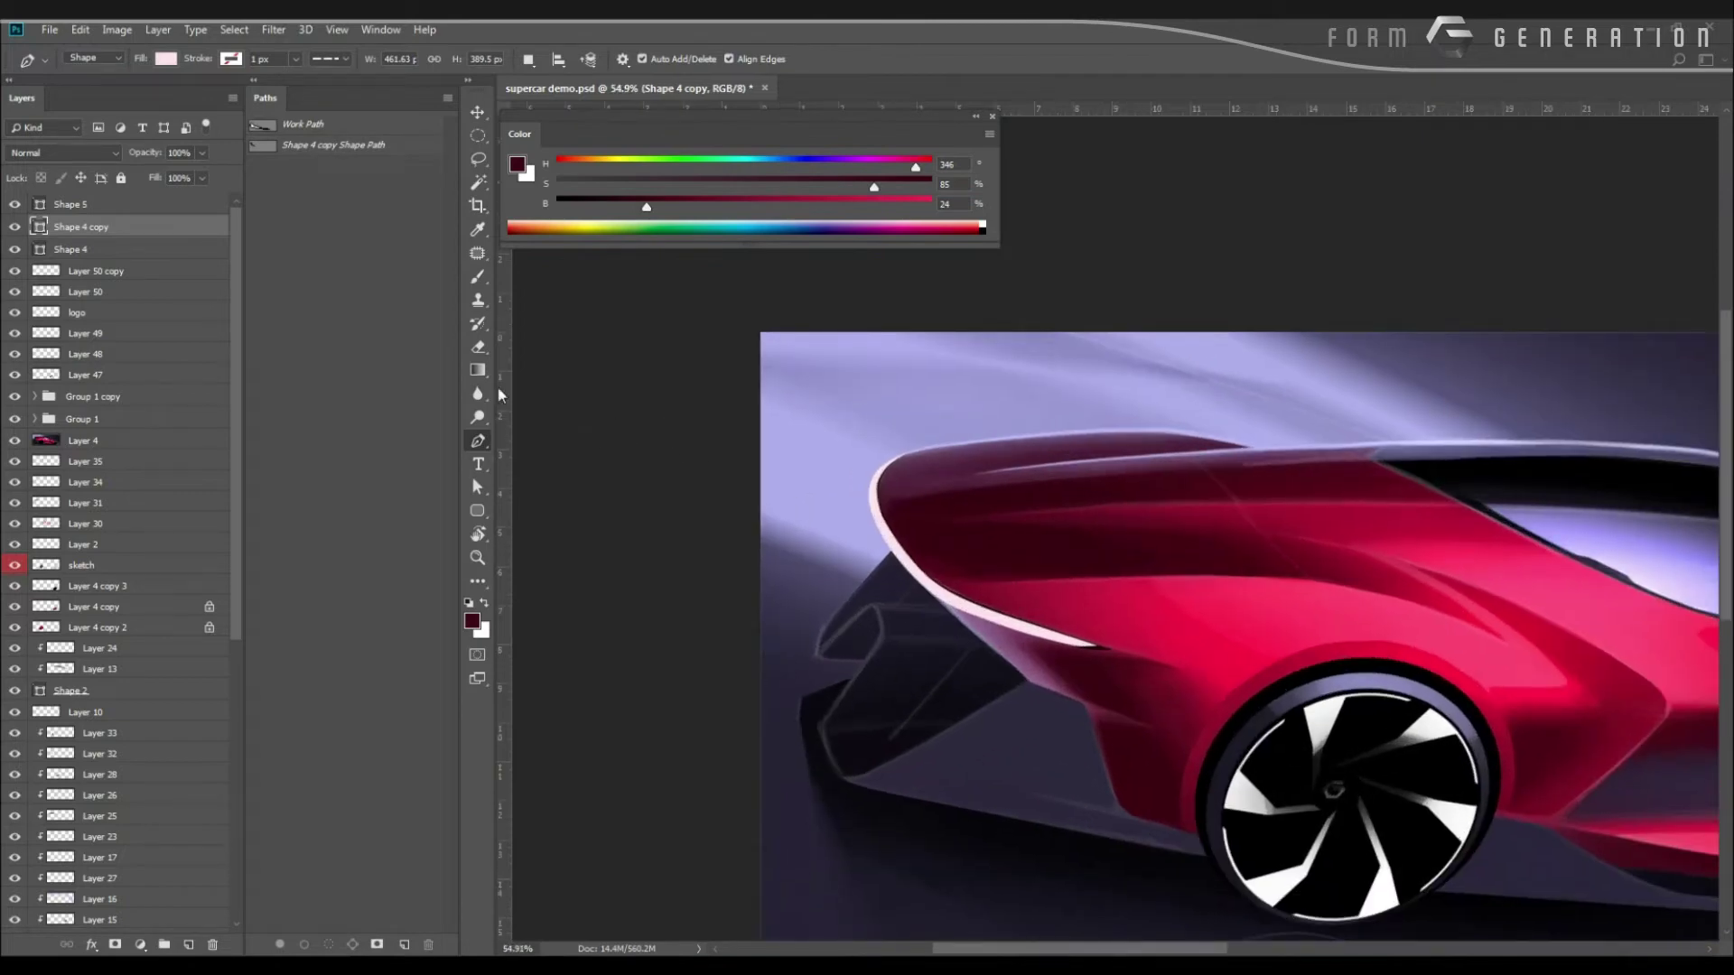
Add a red outer glow in Screen mode to the pale band, adjusting its opacity and size.
double_click(150, 227)
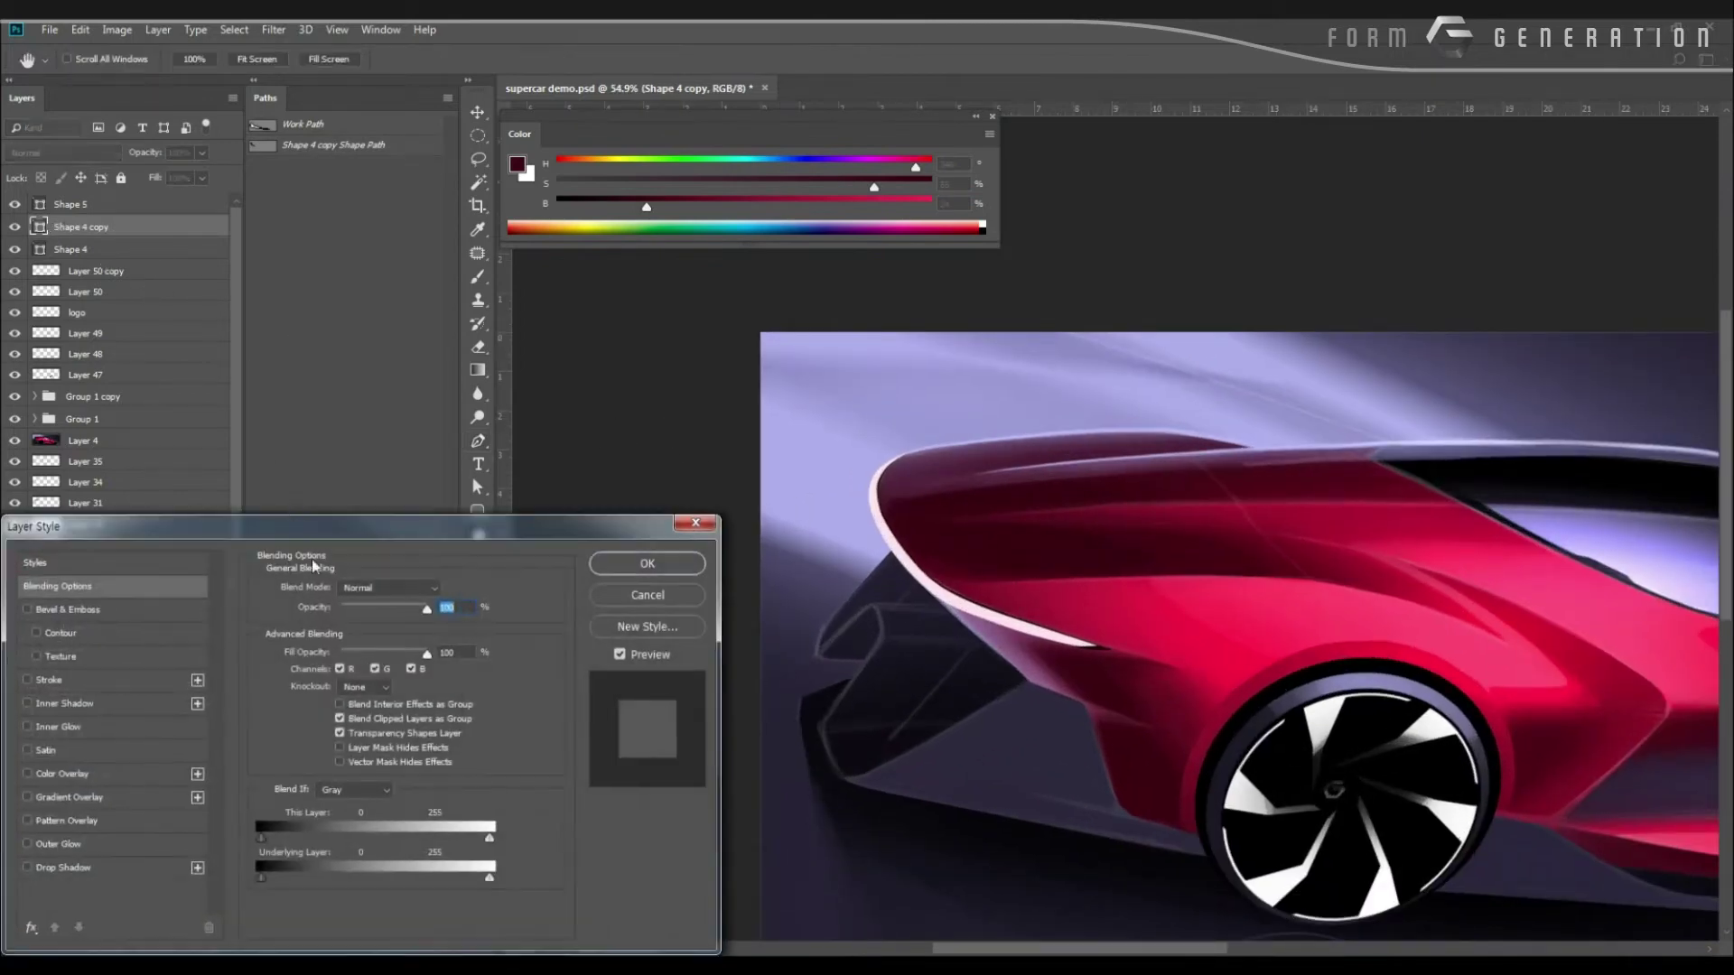
click(25, 843)
click(287, 661)
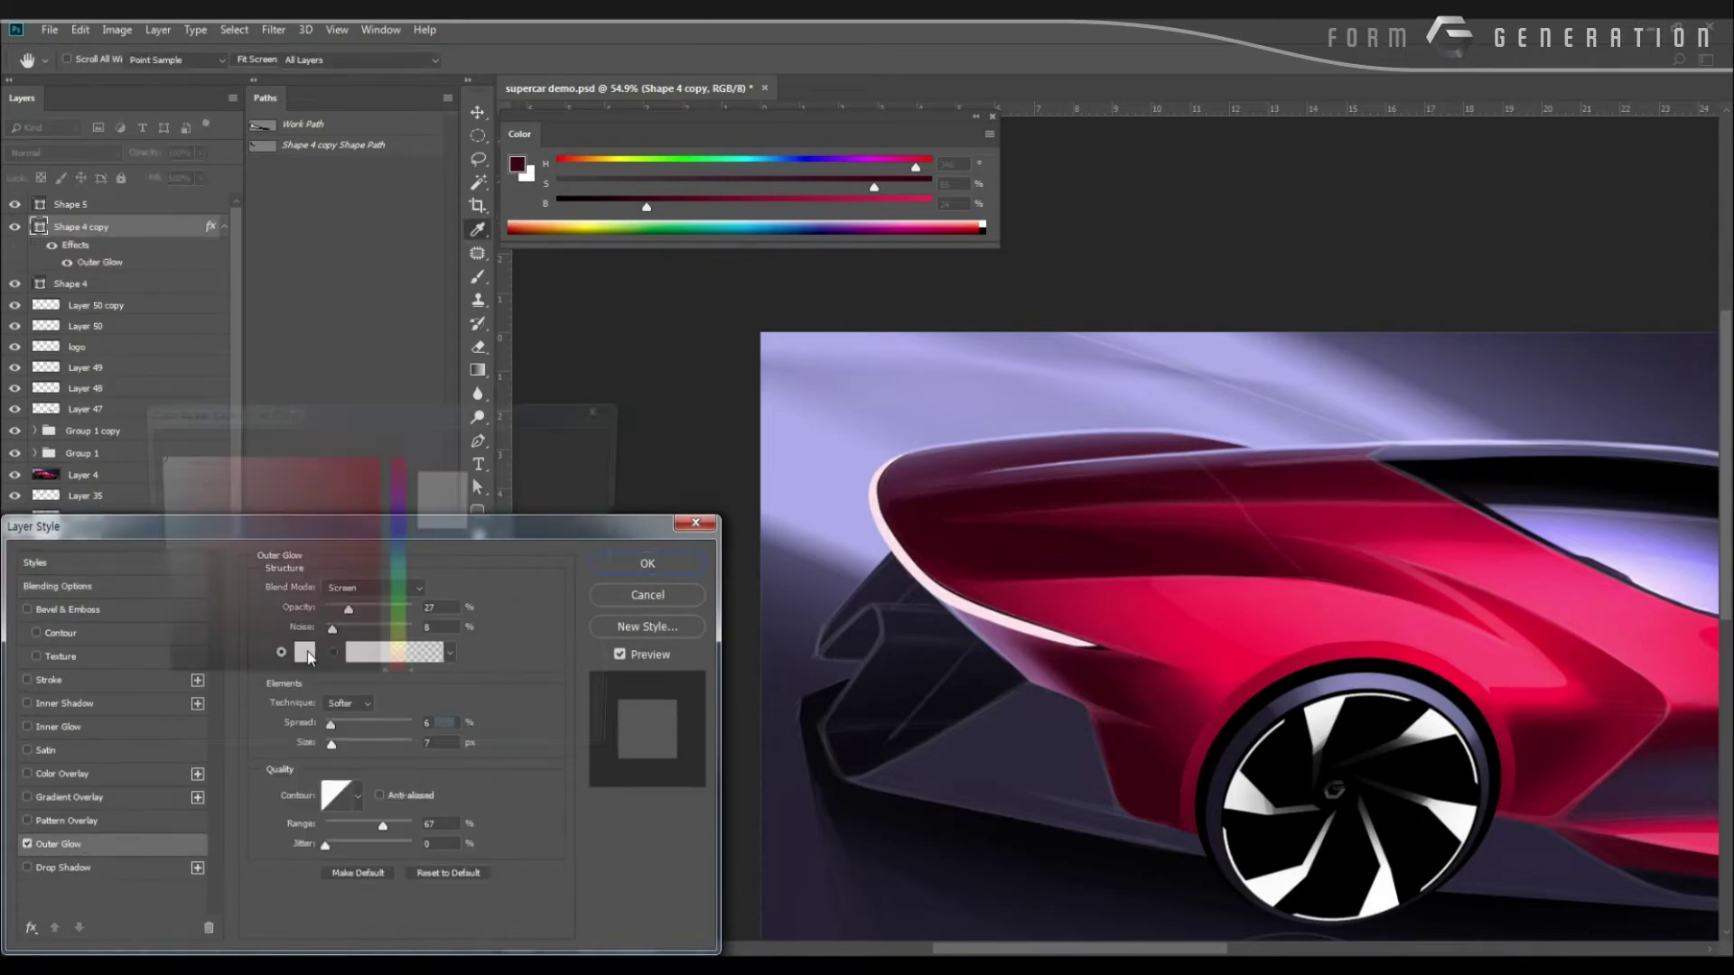
drag(326, 506, 379, 466)
click(529, 450)
drag(570, 527, 779, 373)
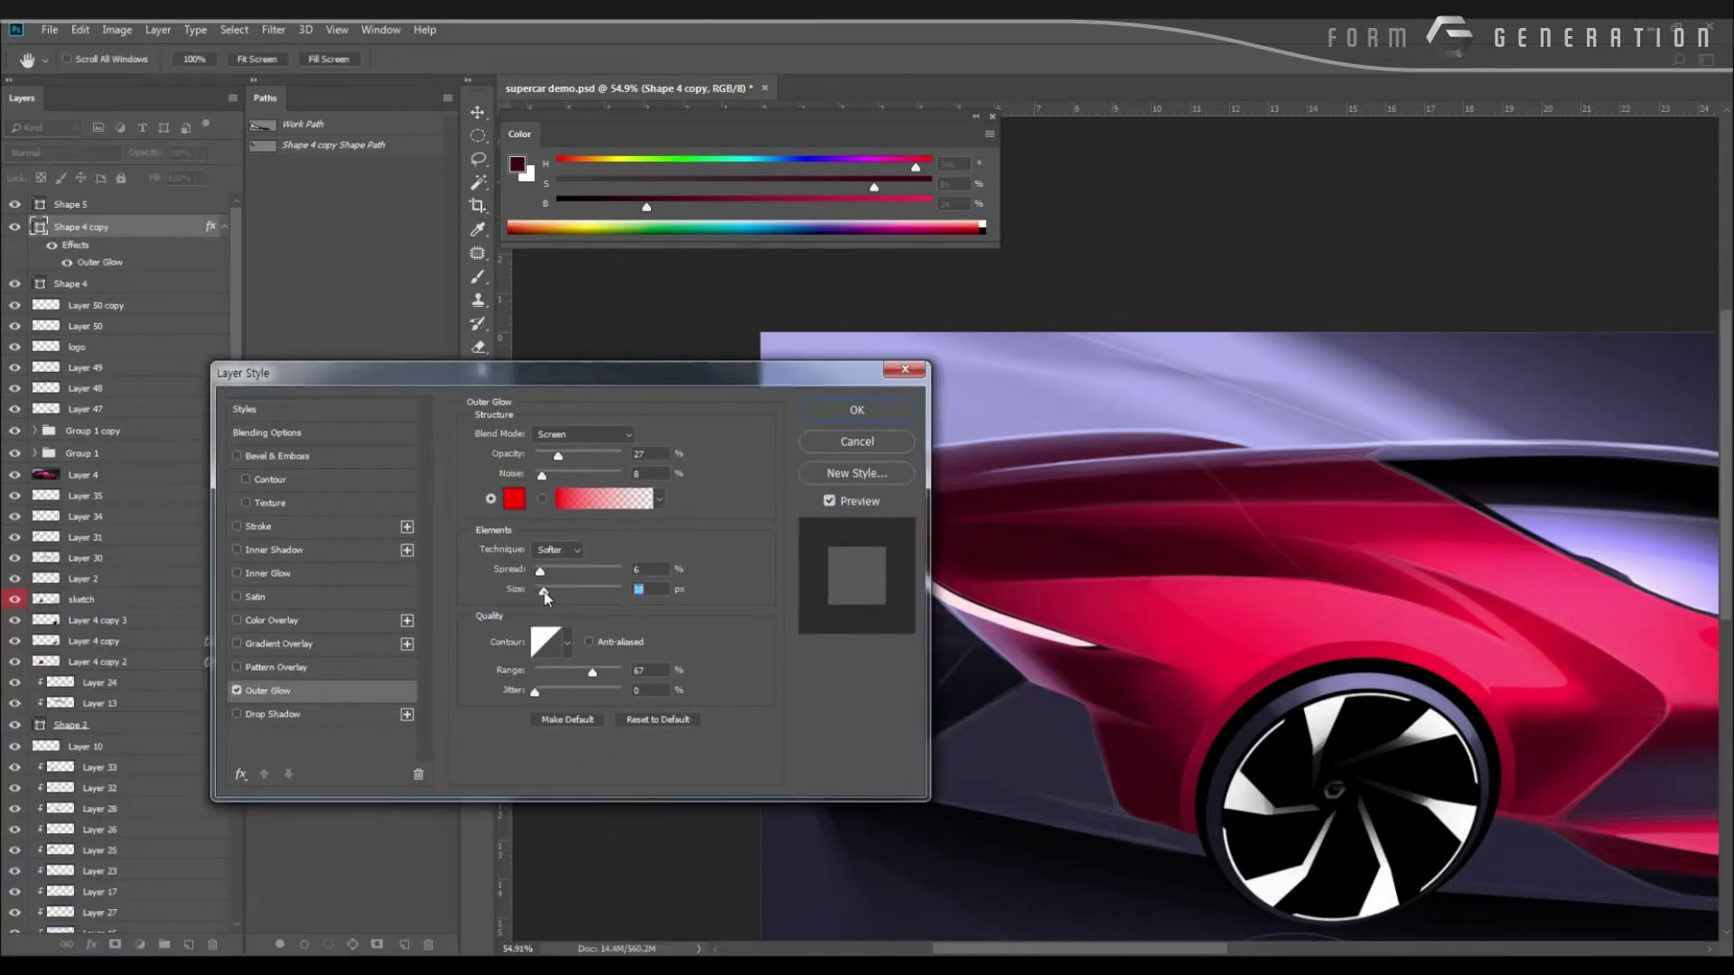
drag(562, 594, 539, 596)
drag(558, 455, 563, 459)
drag(549, 592, 554, 593)
key(Return)
Check the glow against the whole car and duplicate the glowing light band layer.
scroll(555, 522, down, 5)
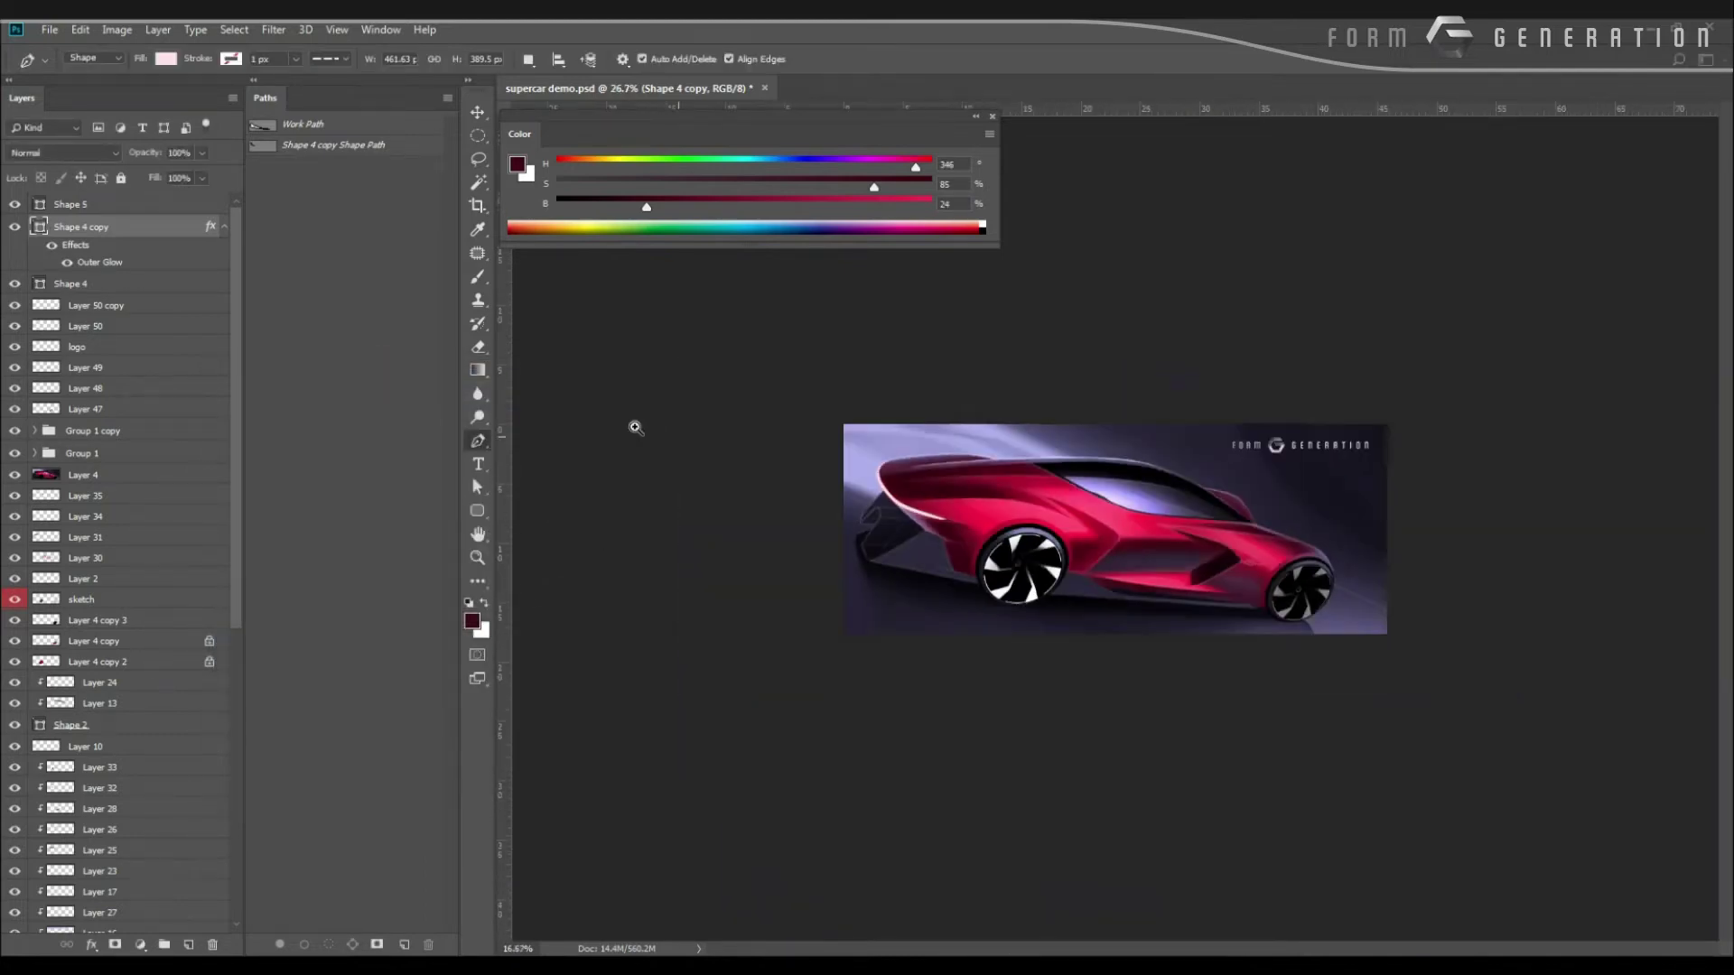
scroll(669, 451, up, 2)
scroll(670, 459, up, 1)
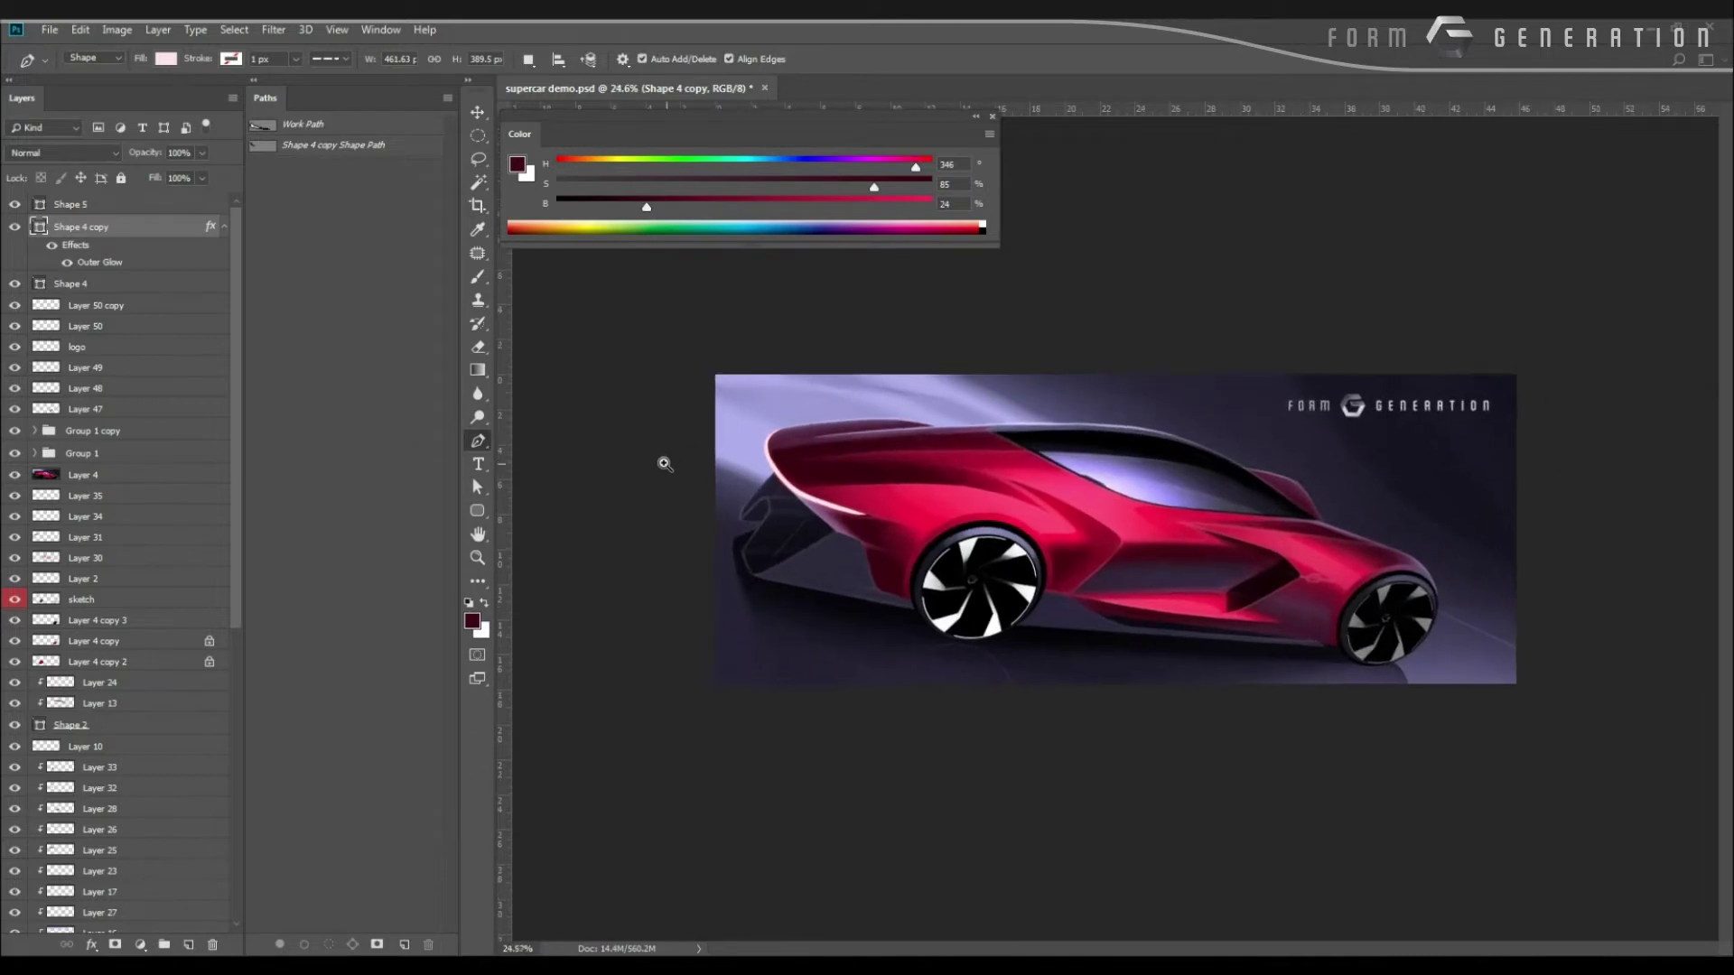
scroll(646, 460, down, 2)
scroll(687, 465, up, 5)
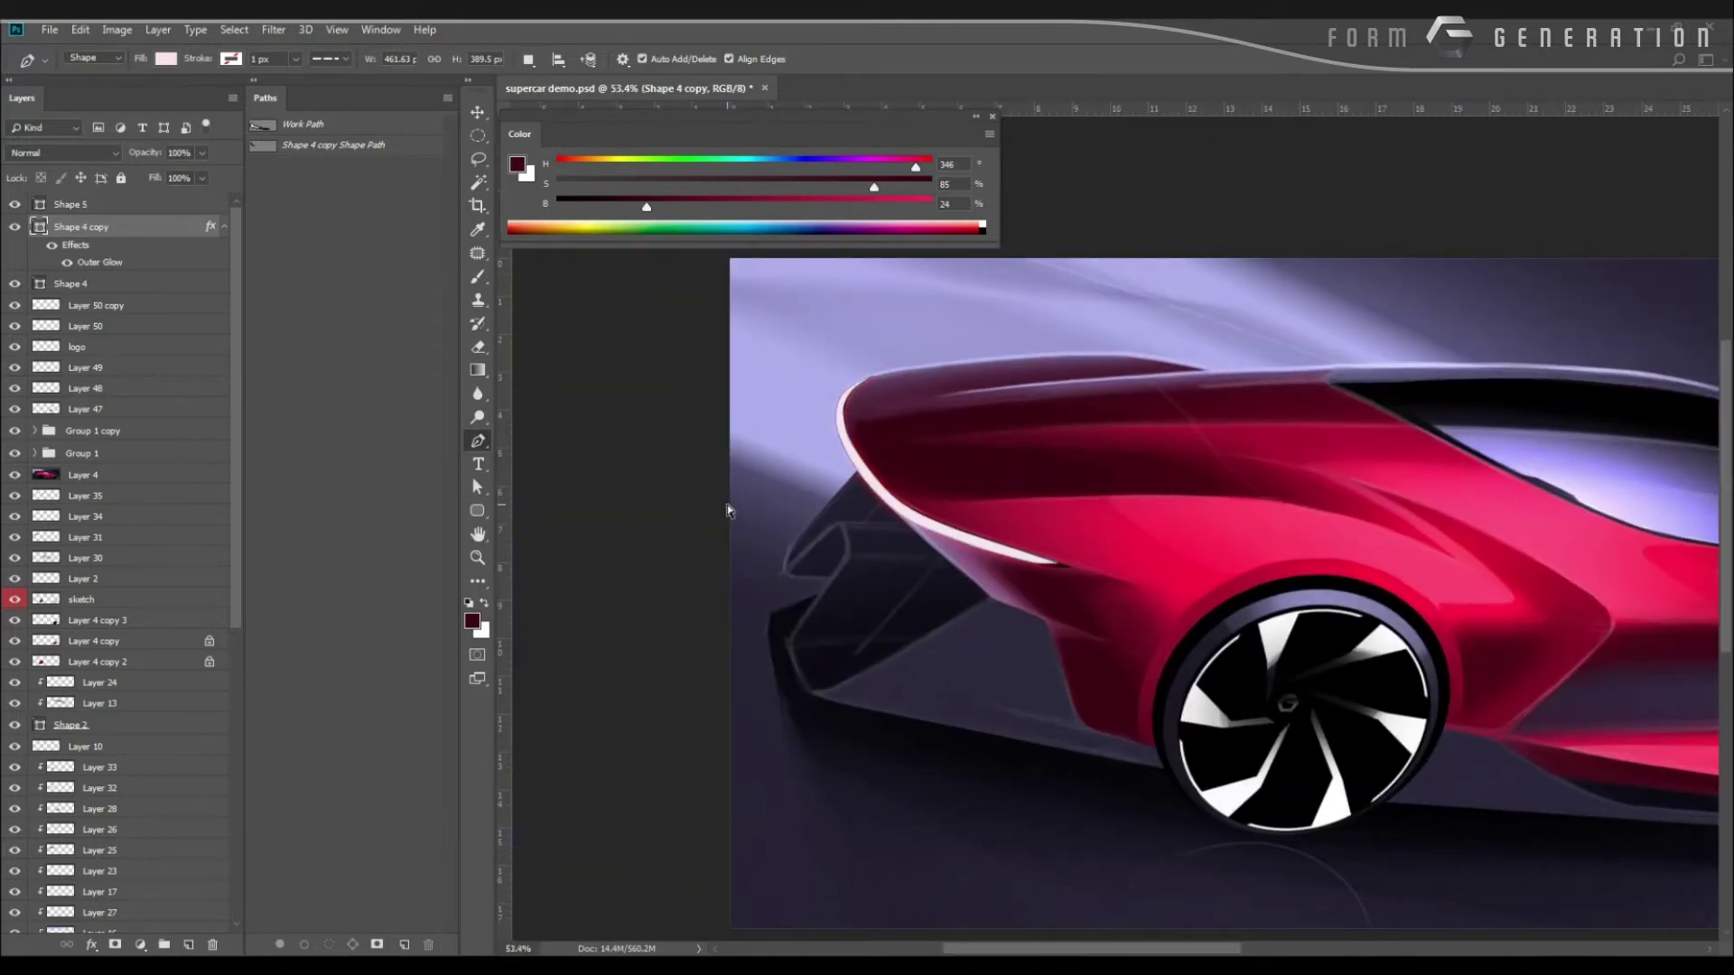
key(ctrl+j)
right_click(167, 227)
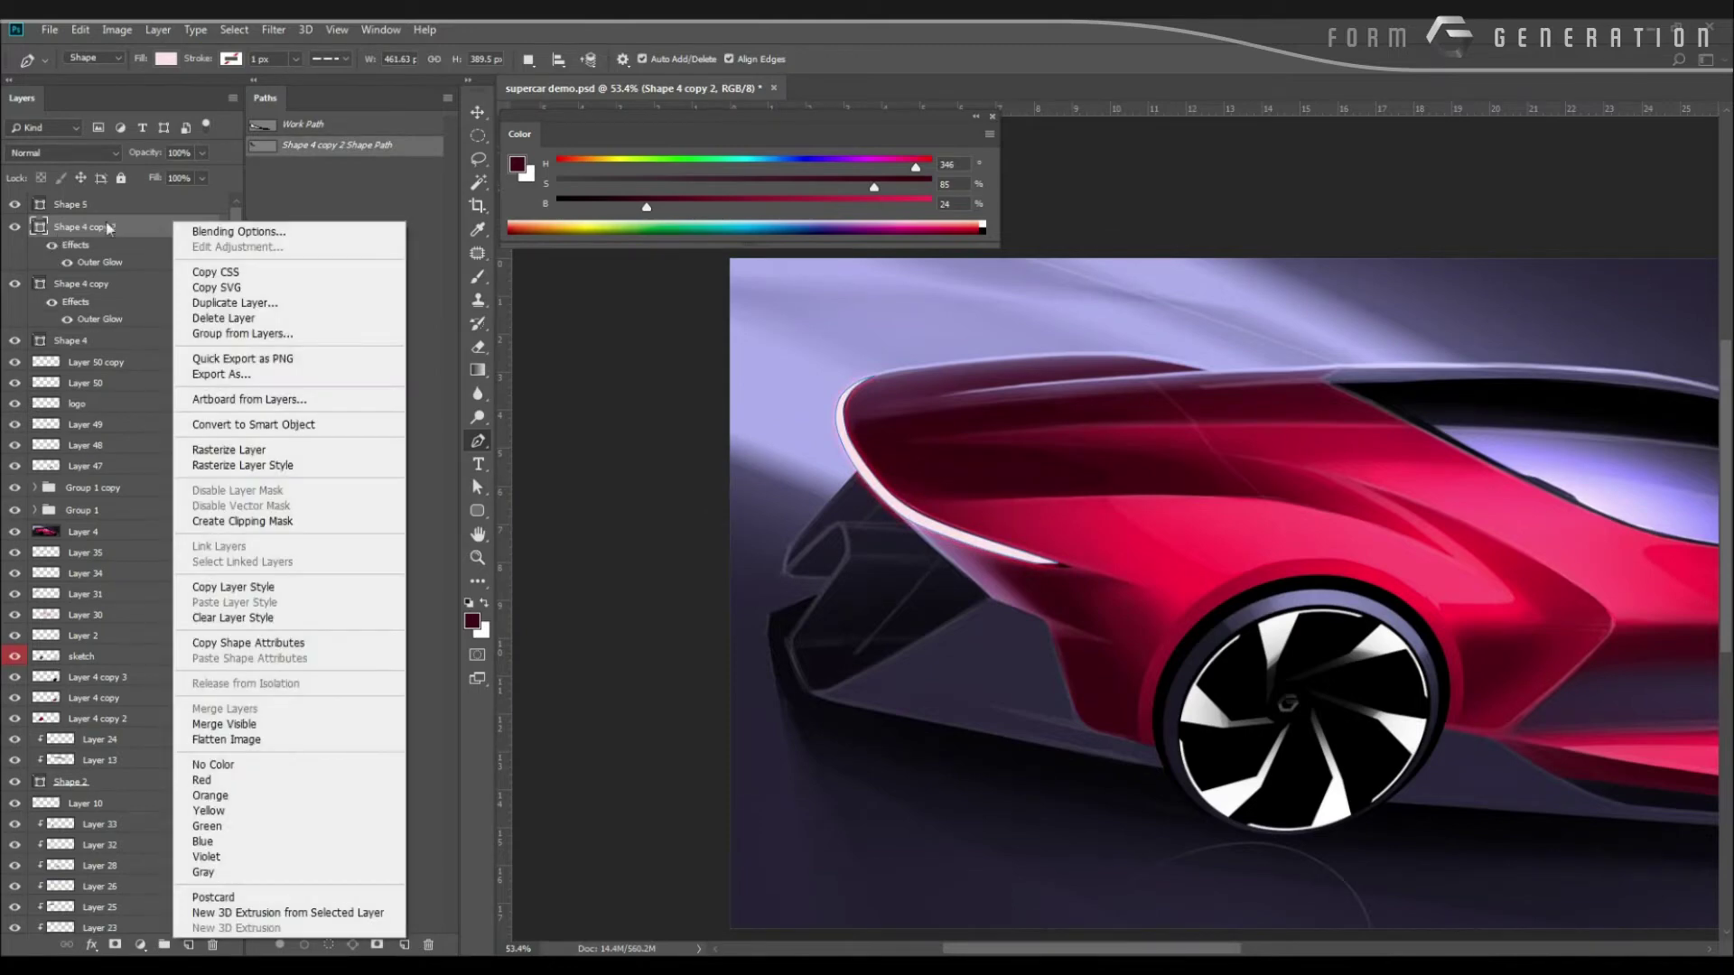
click(253, 40)
Try applying a motion blur directly to the duplicated band's shape layer.
click(274, 29)
mouse_move(278, 236)
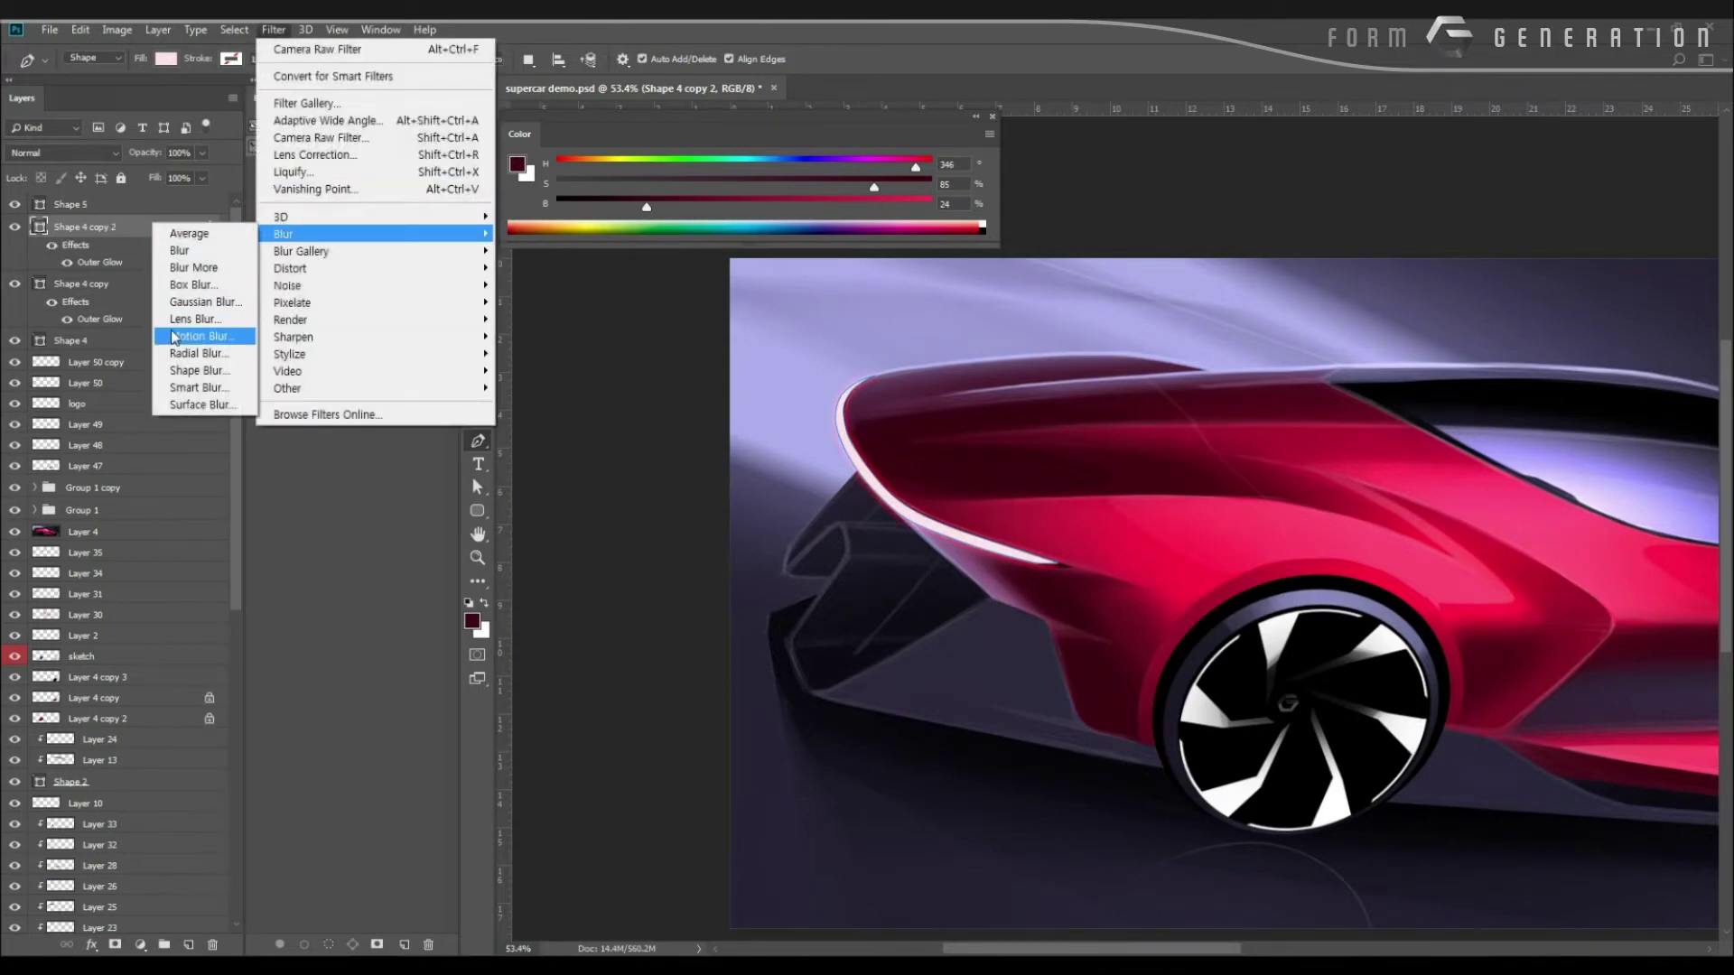
click(201, 336)
click(832, 372)
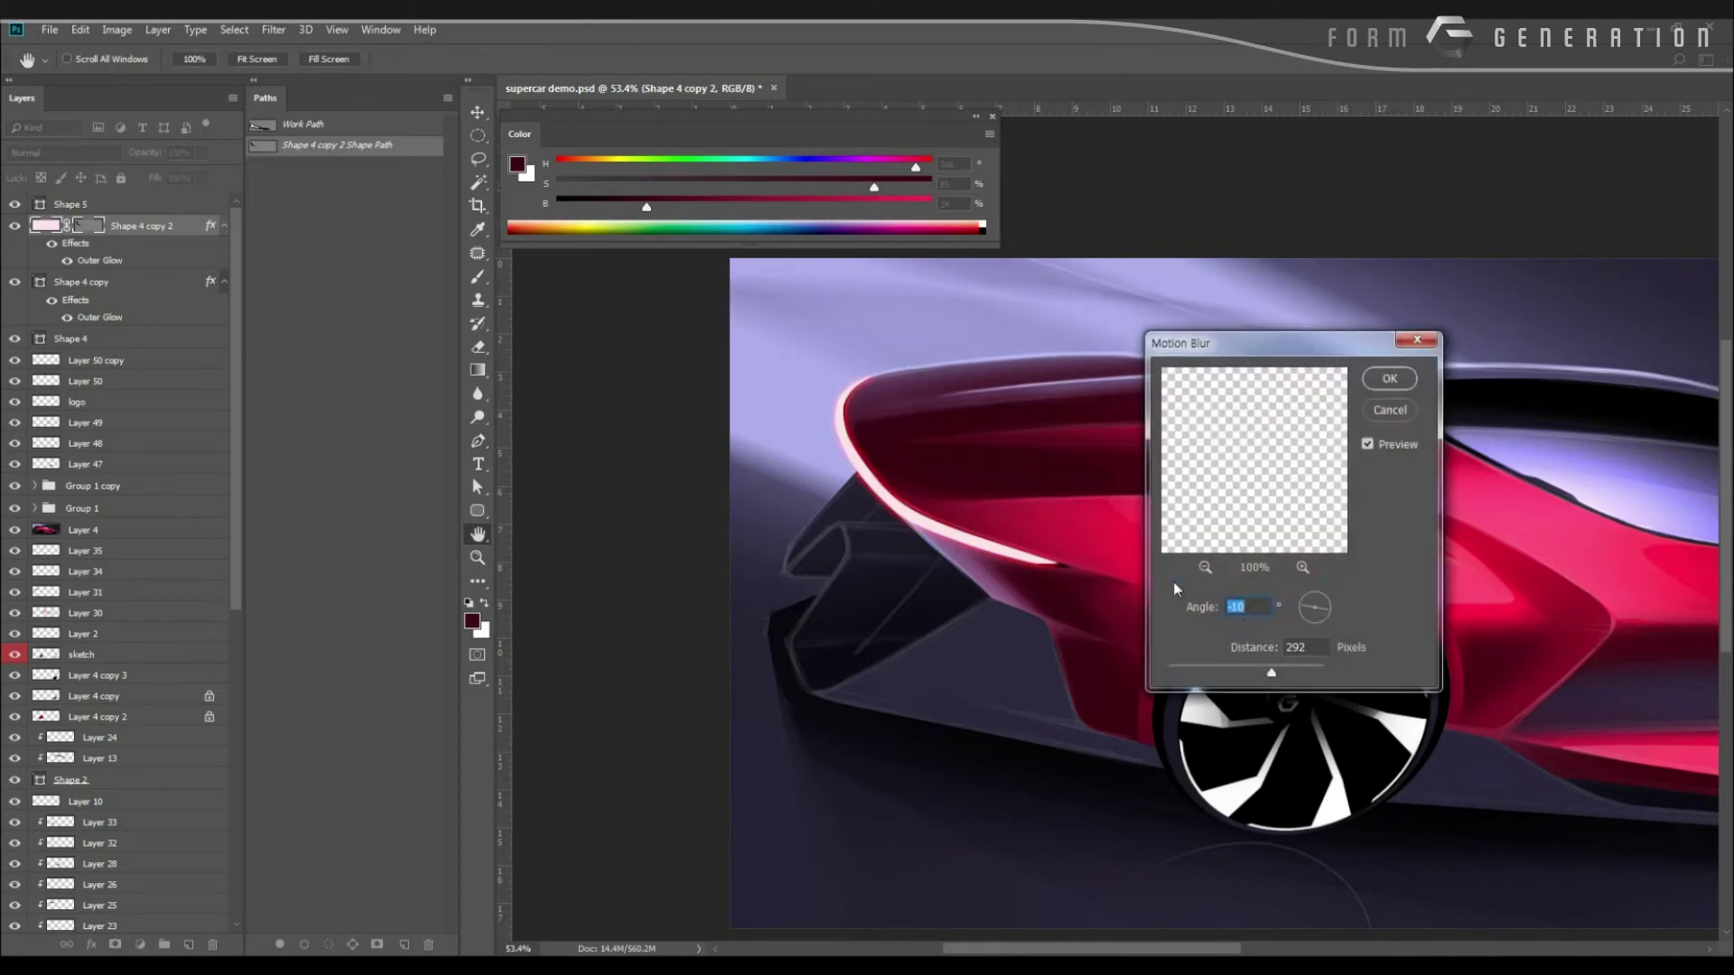
drag(1267, 677, 1275, 679)
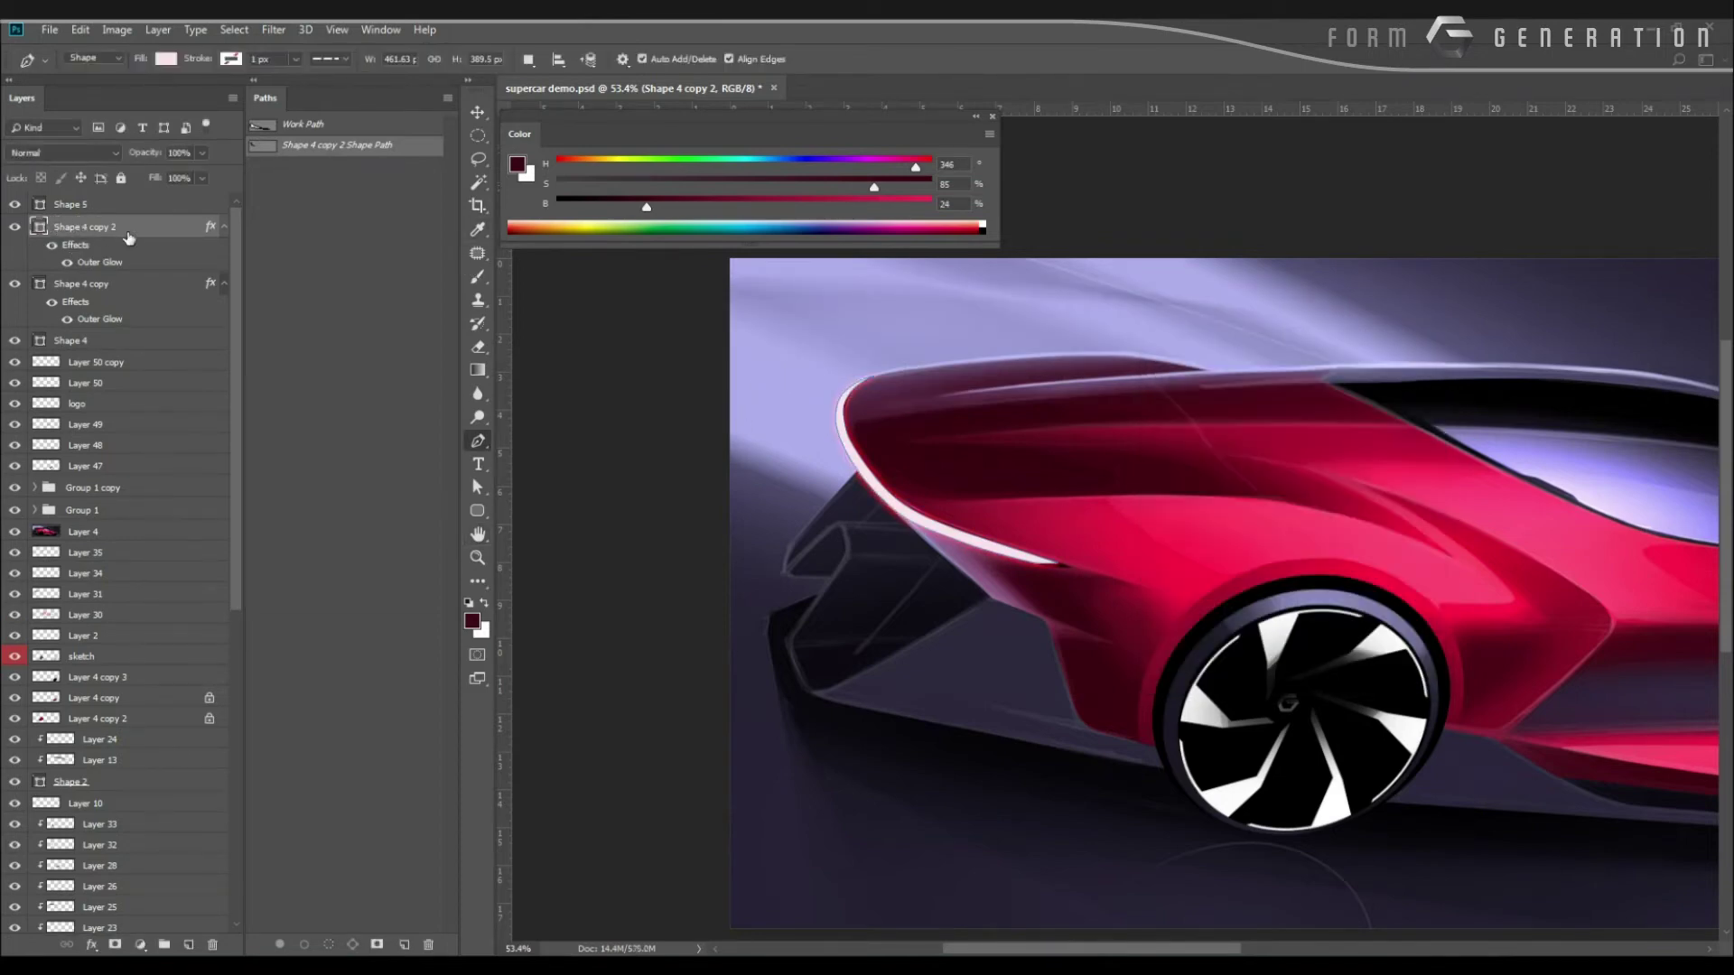
Deselect the band's path and rasterize the duplicated light band layer.
right_click(129, 237)
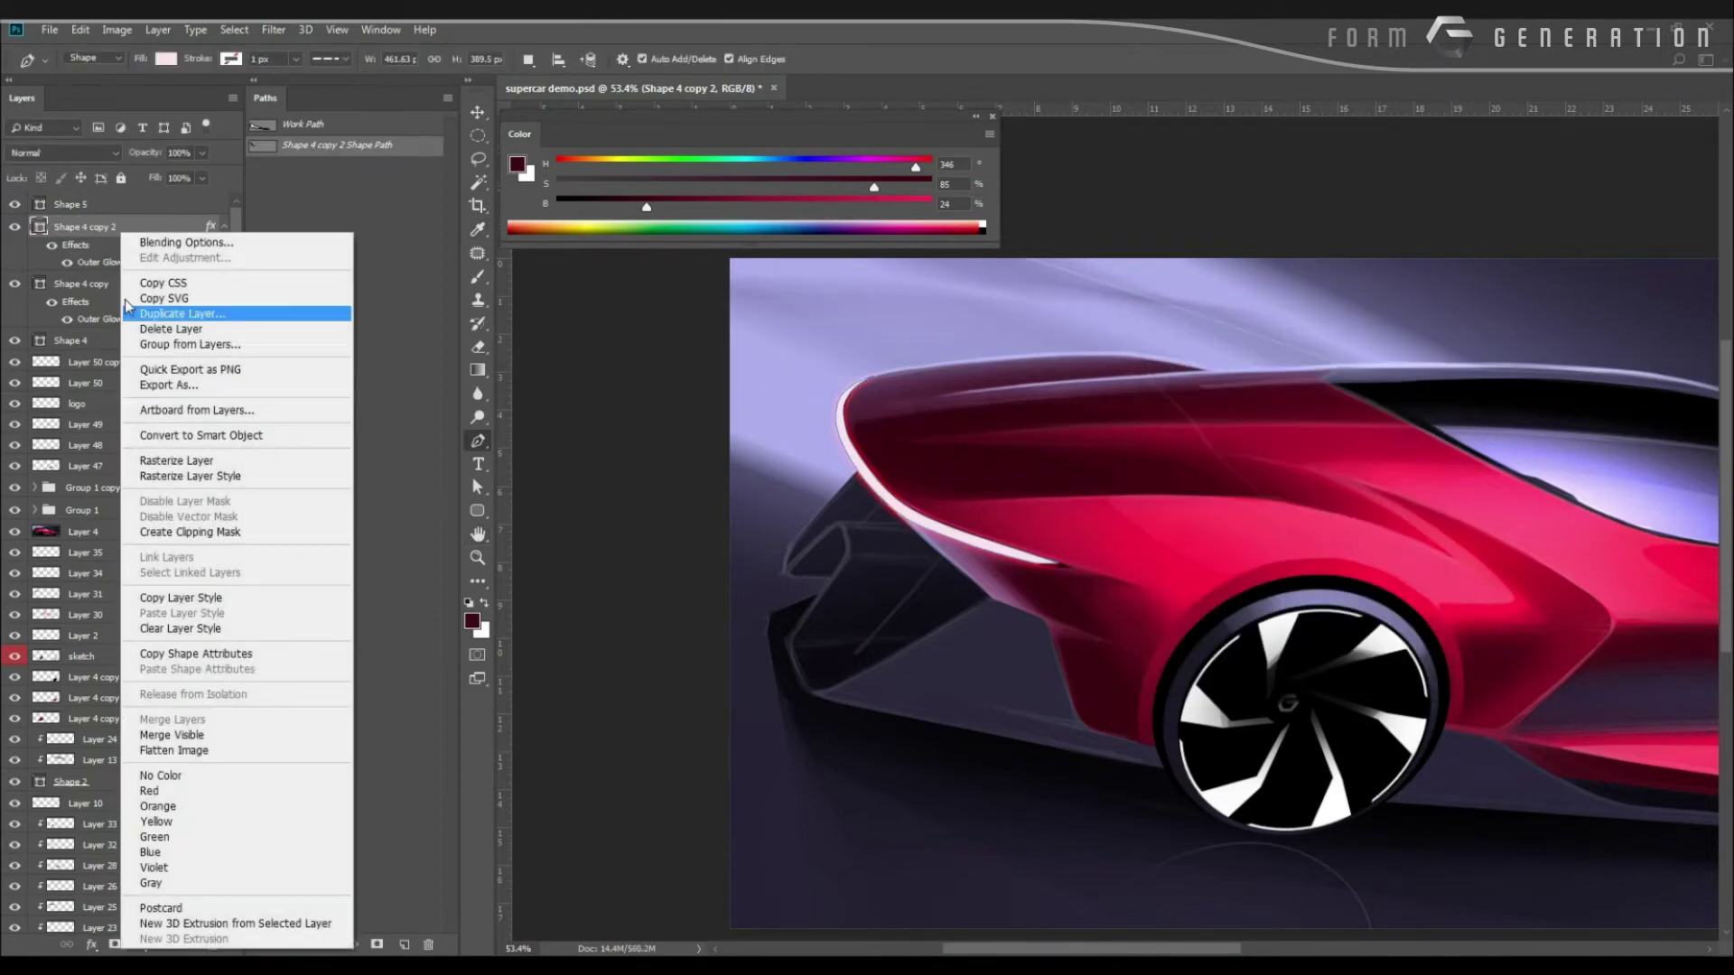
click(316, 190)
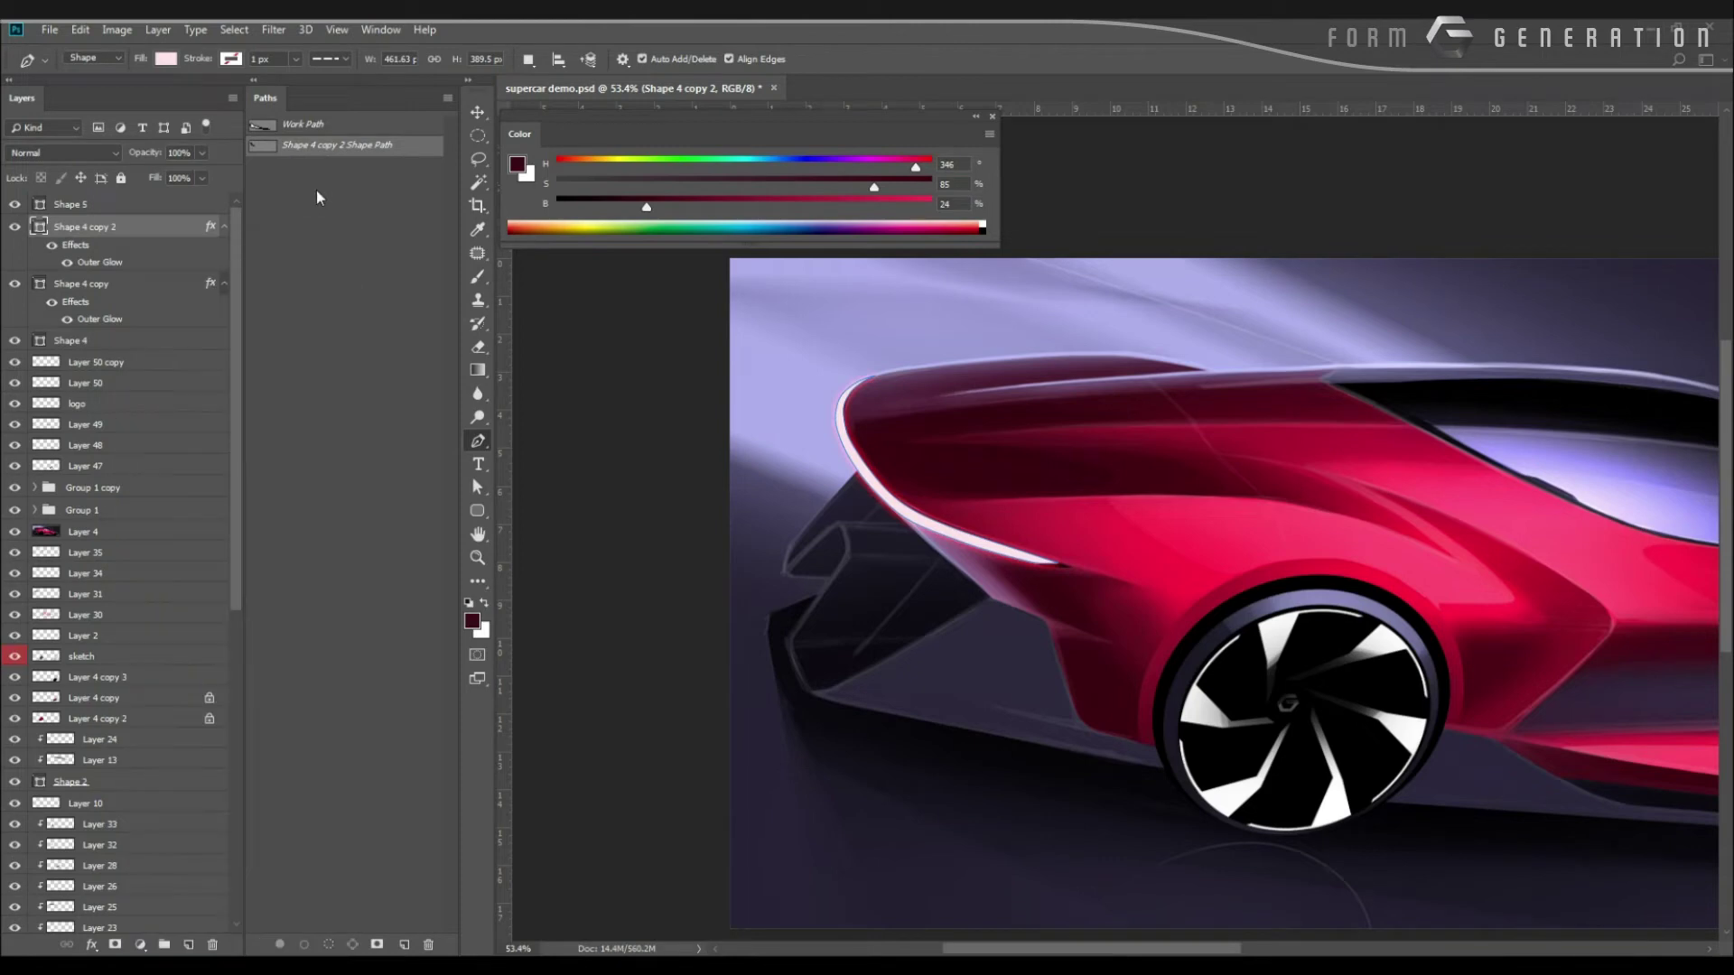
click(313, 283)
key(v)
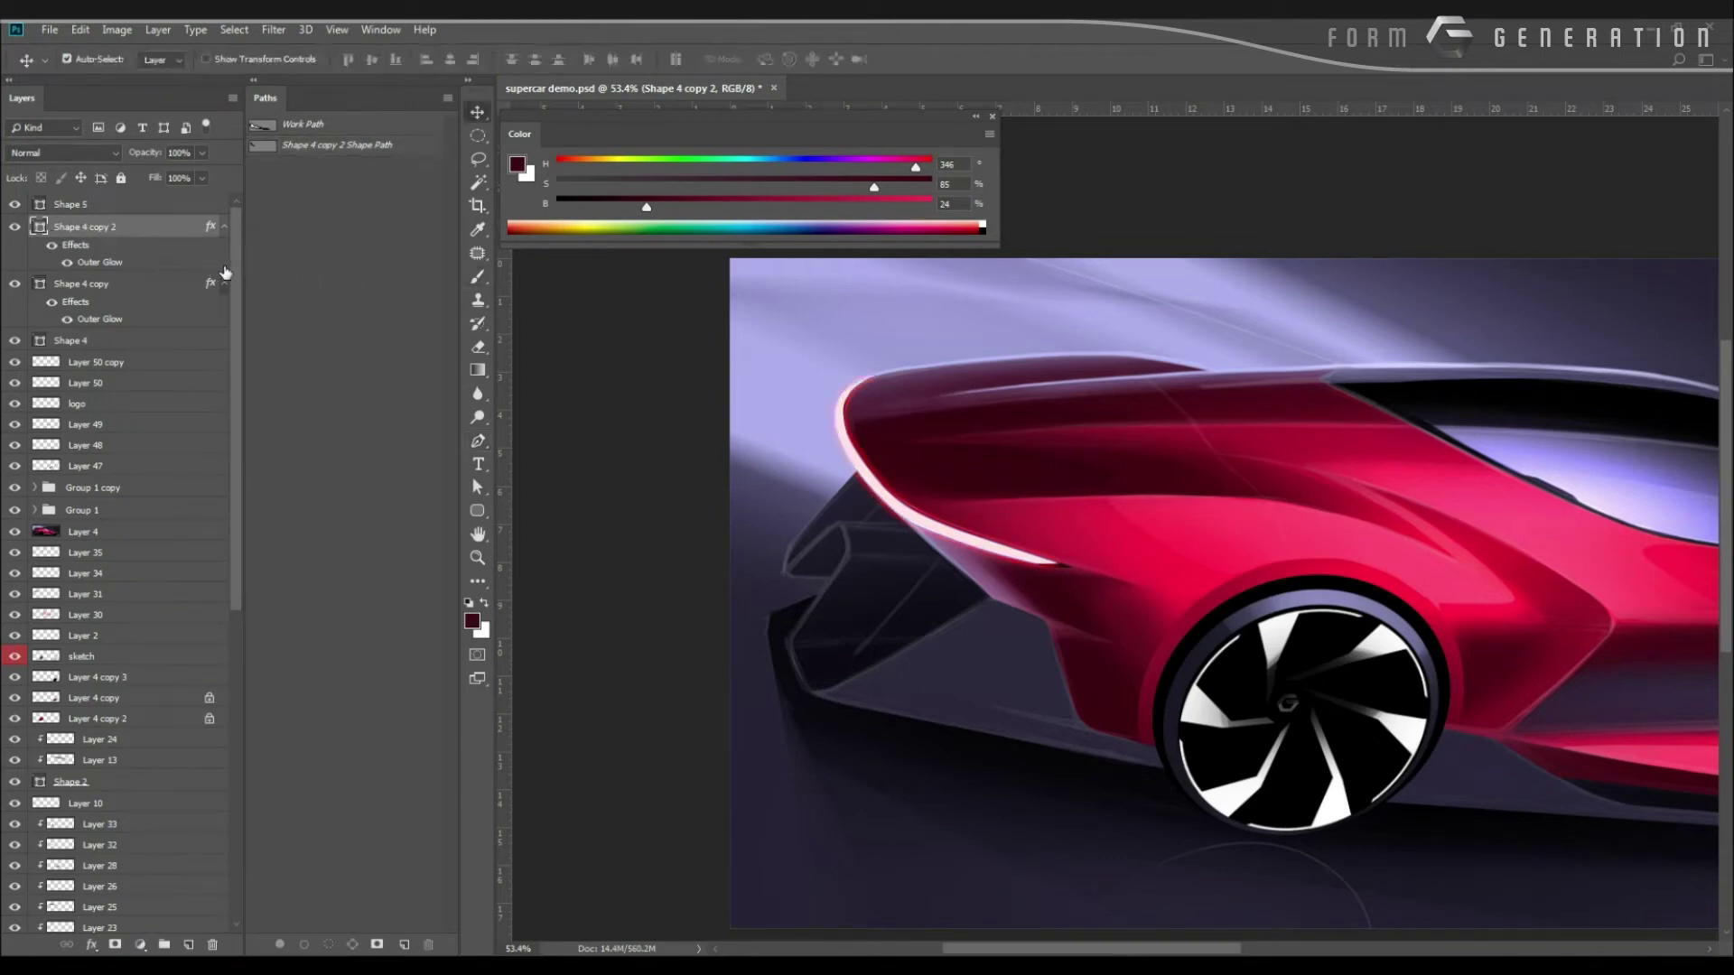
right_click(154, 236)
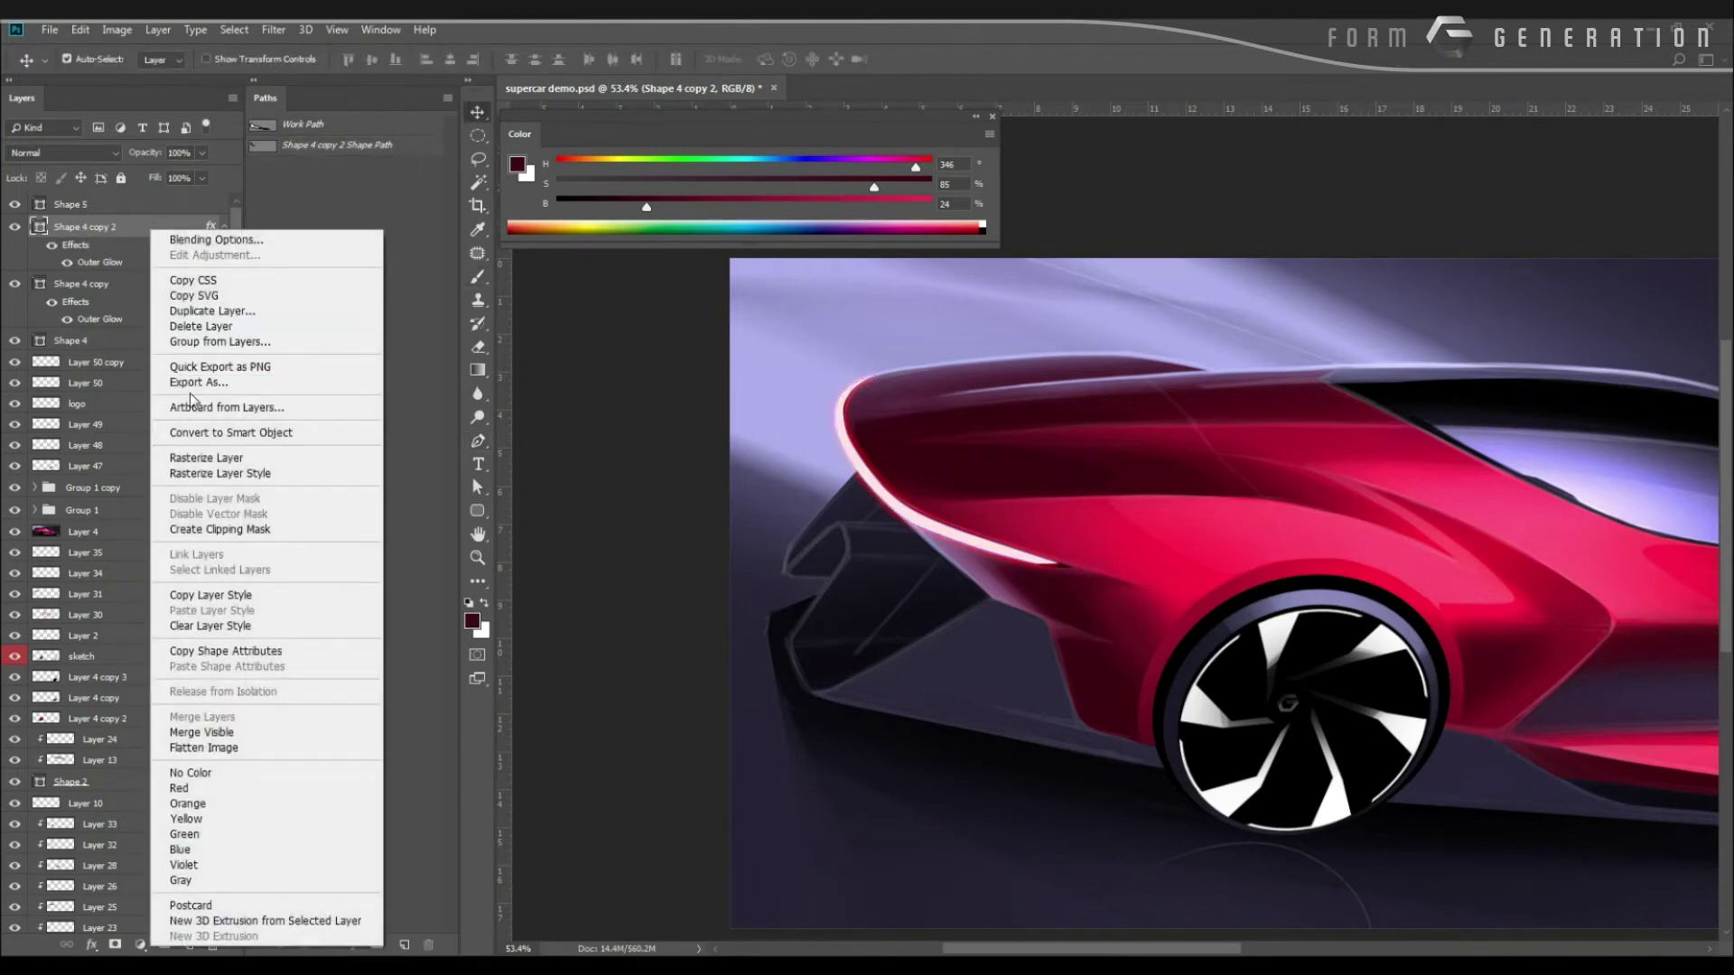
click(185, 456)
Apply a nearly horizontal Motion Blur with a distance of 292 pixels to the rasterized light band copy.
click(274, 29)
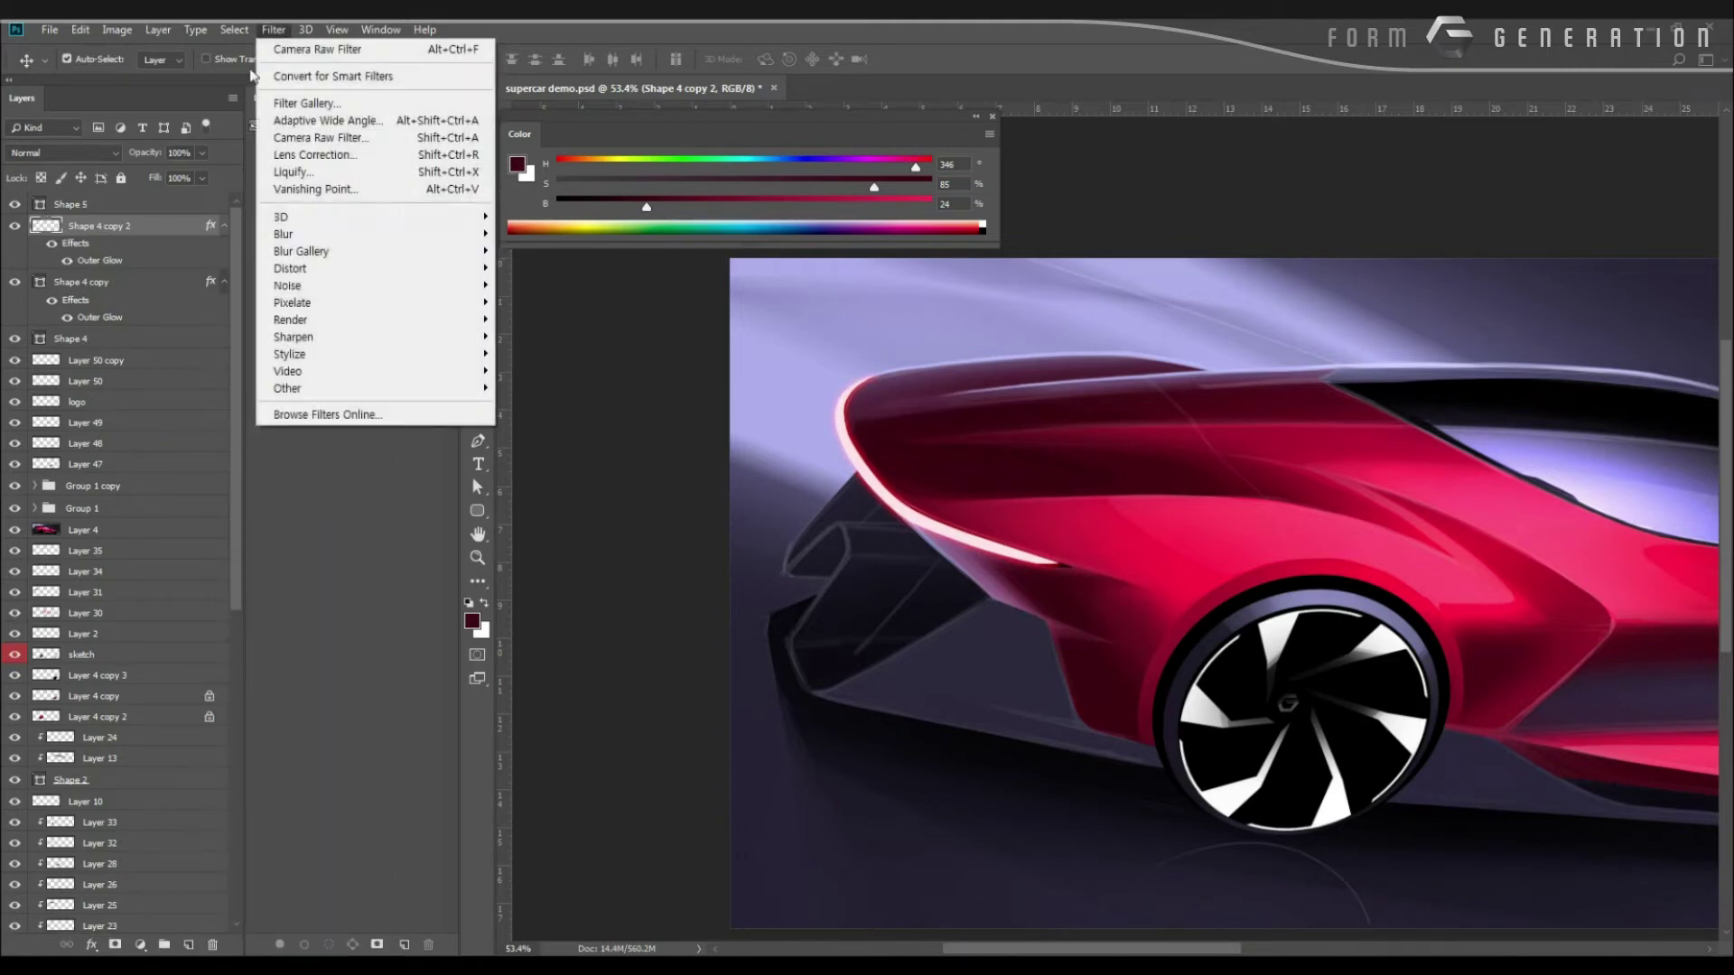
mouse_move(361, 233)
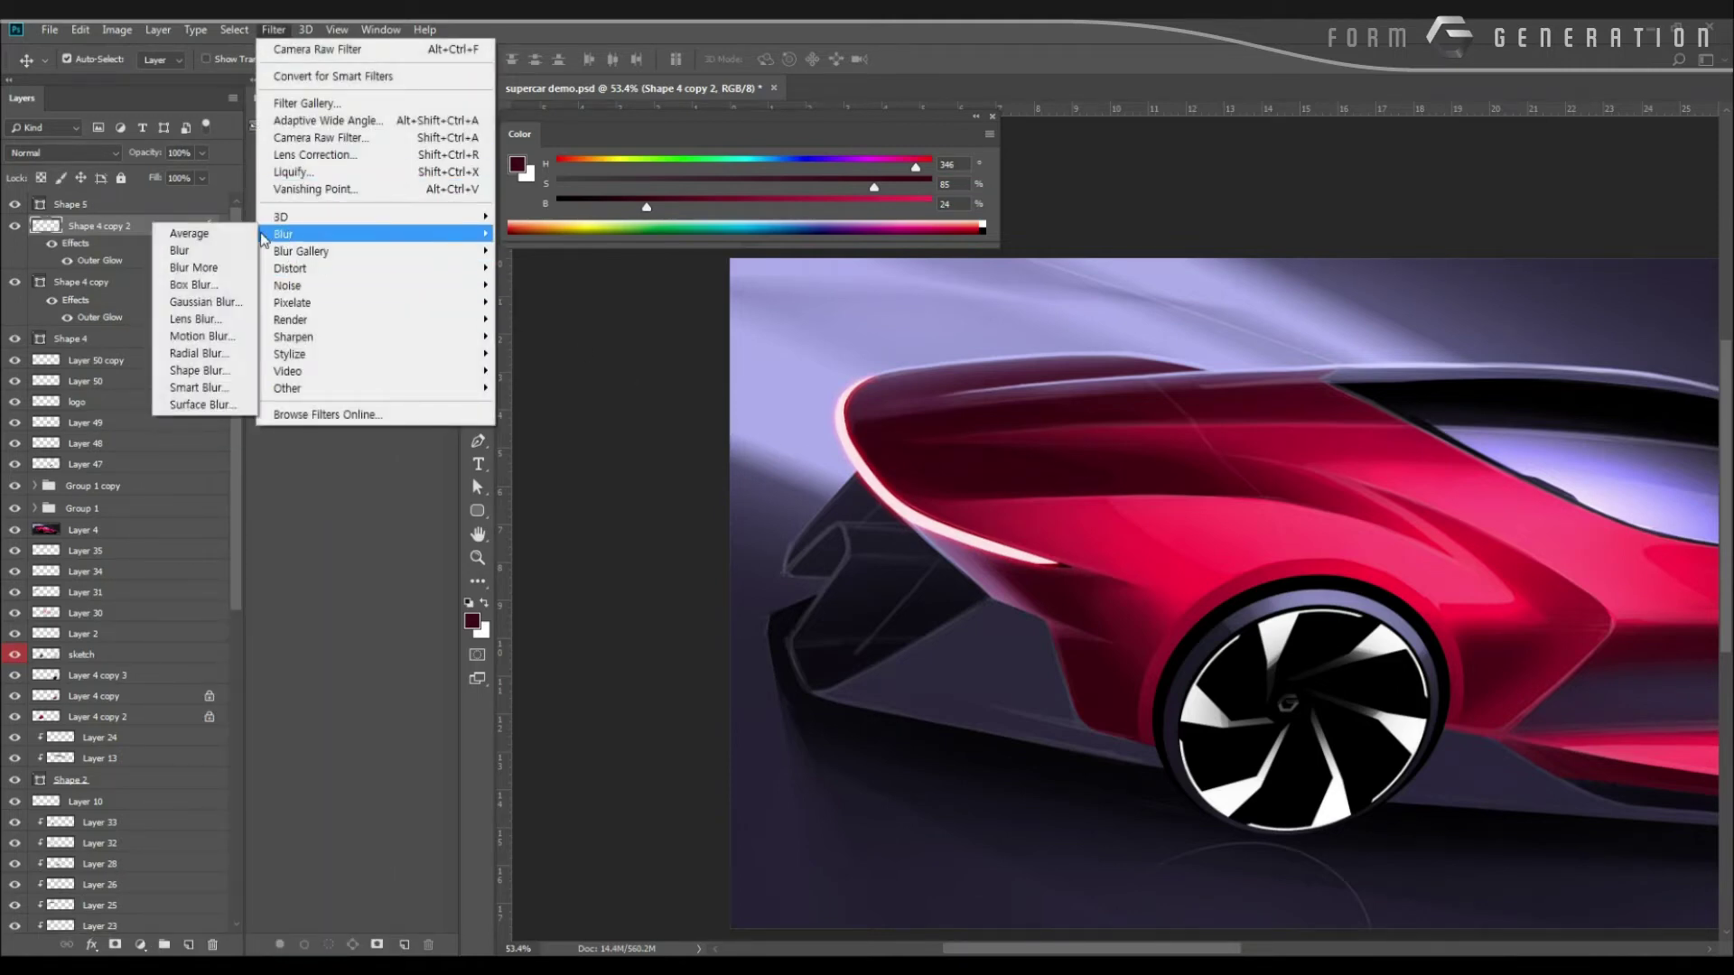
click(208, 337)
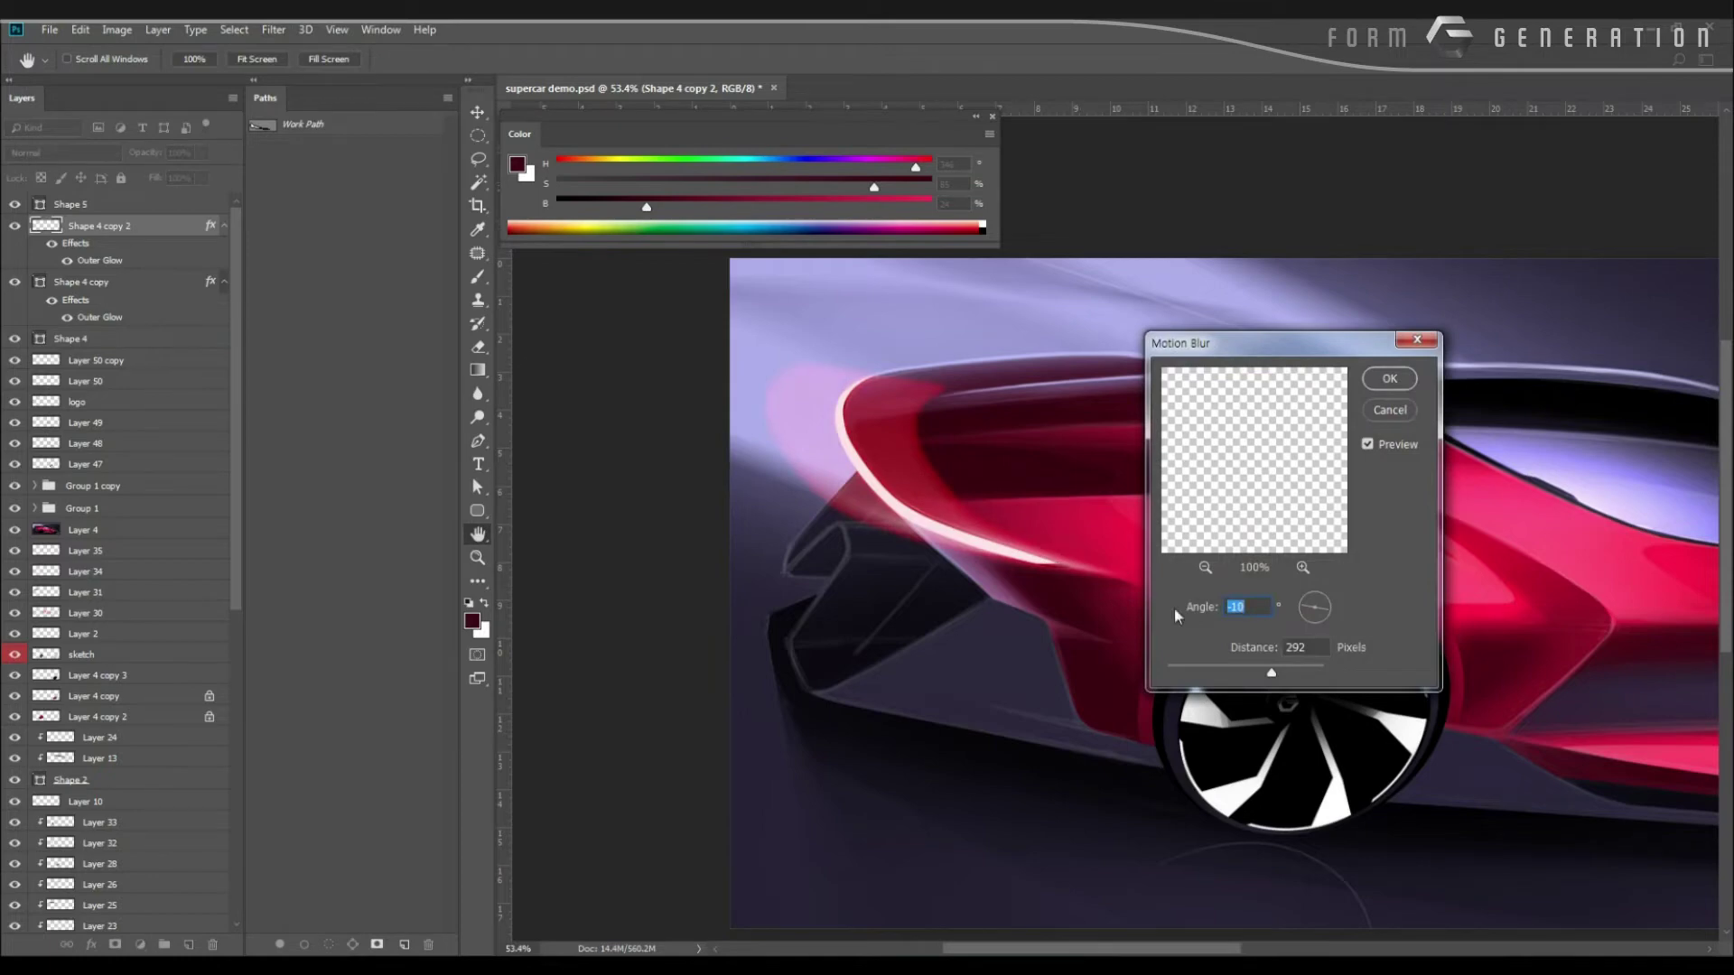
text(-5)
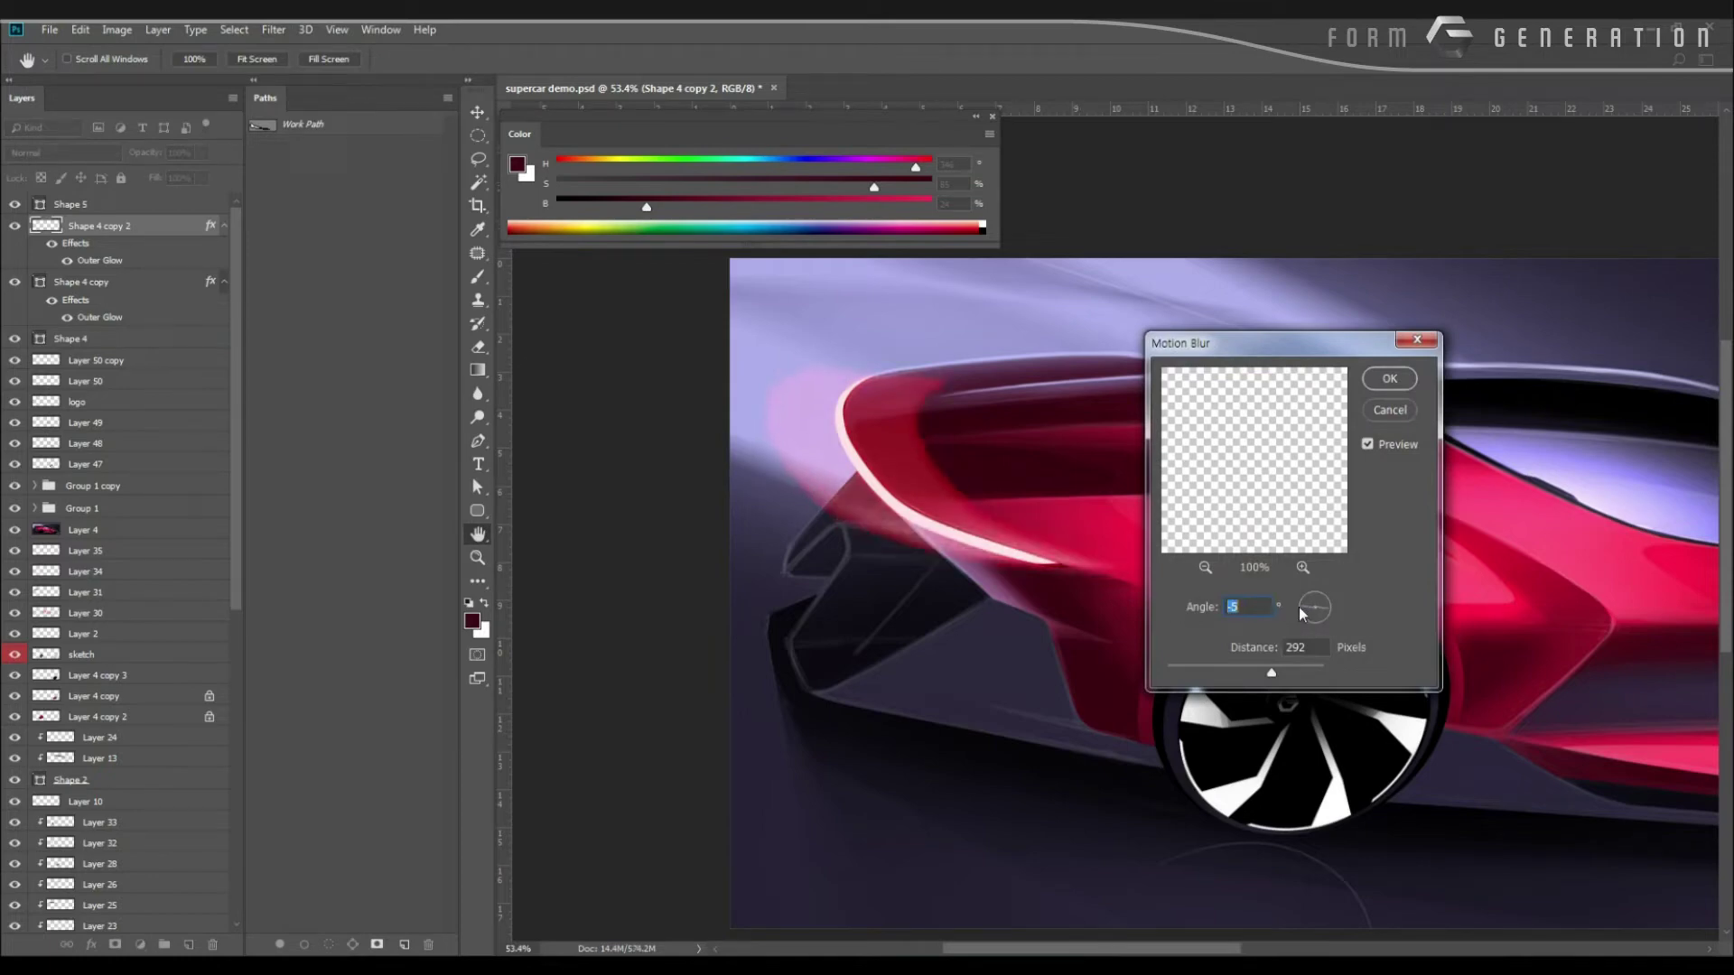
click(1300, 609)
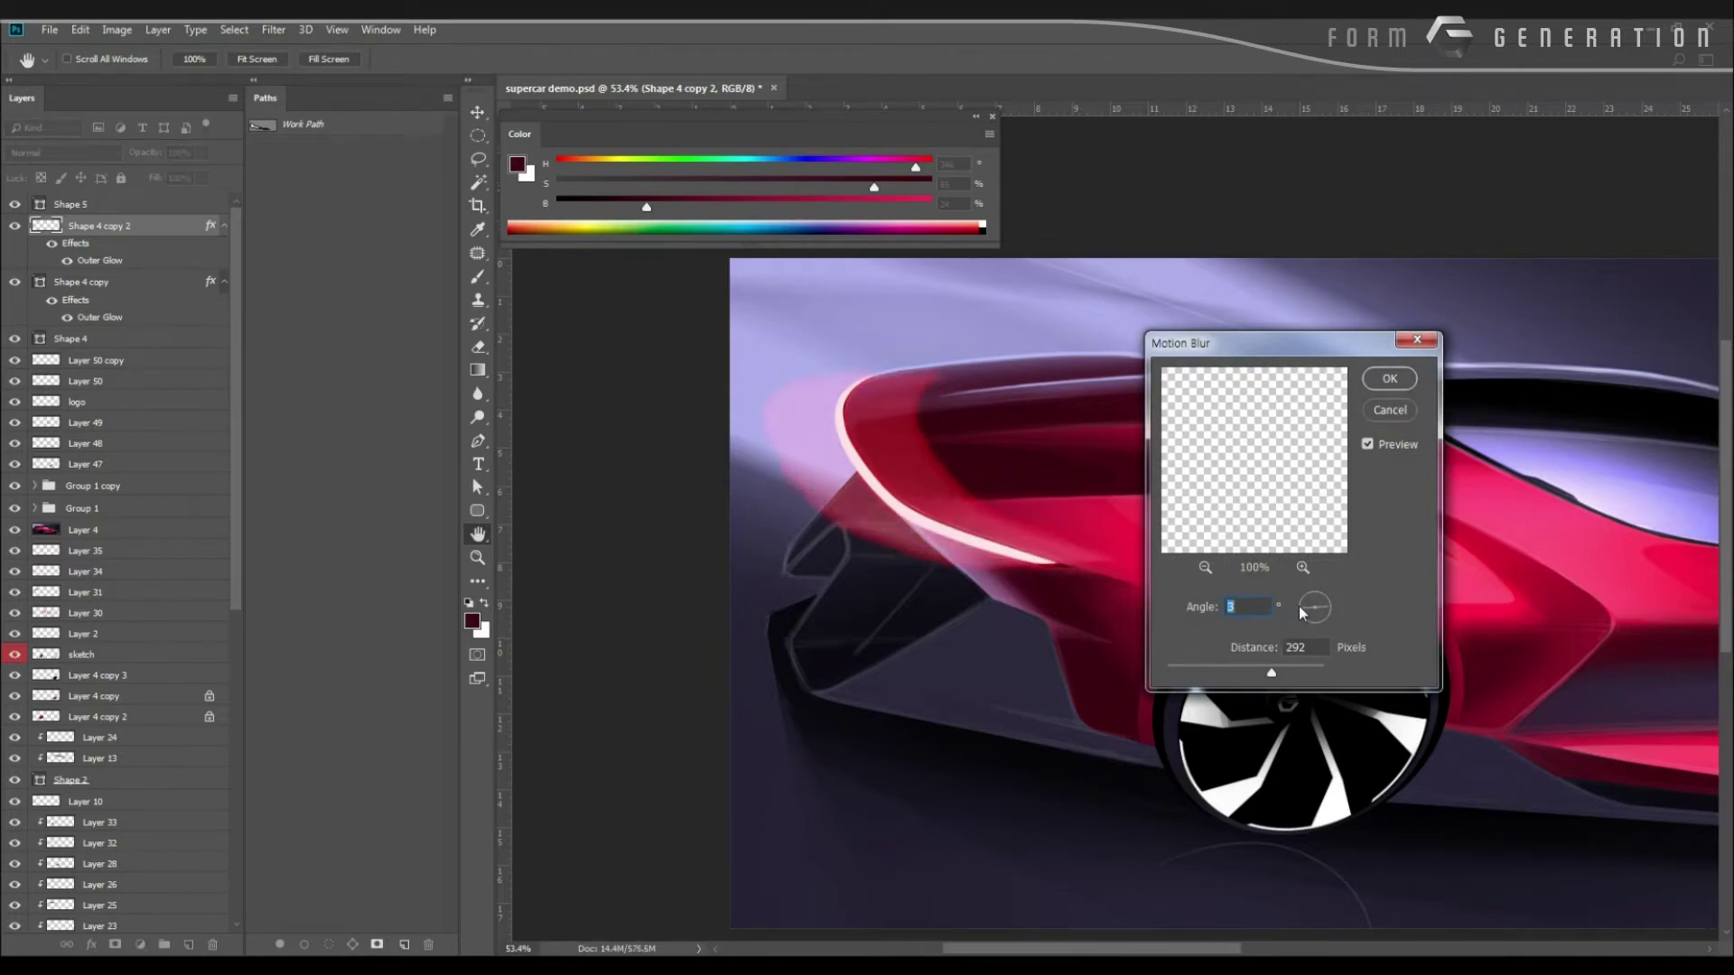
key(Return)
Try repositioning the blurred light streak behind the car's tail, and undo both the move and the blur.
key(ctrl+t)
drag(820, 484, 735, 488)
key(Return)
mouse_move(667, 430)
mouse_down()
mouse_move(595, 409)
mouse_move(669, 442)
mouse_up()
key(ctrl+t)
key(Return)
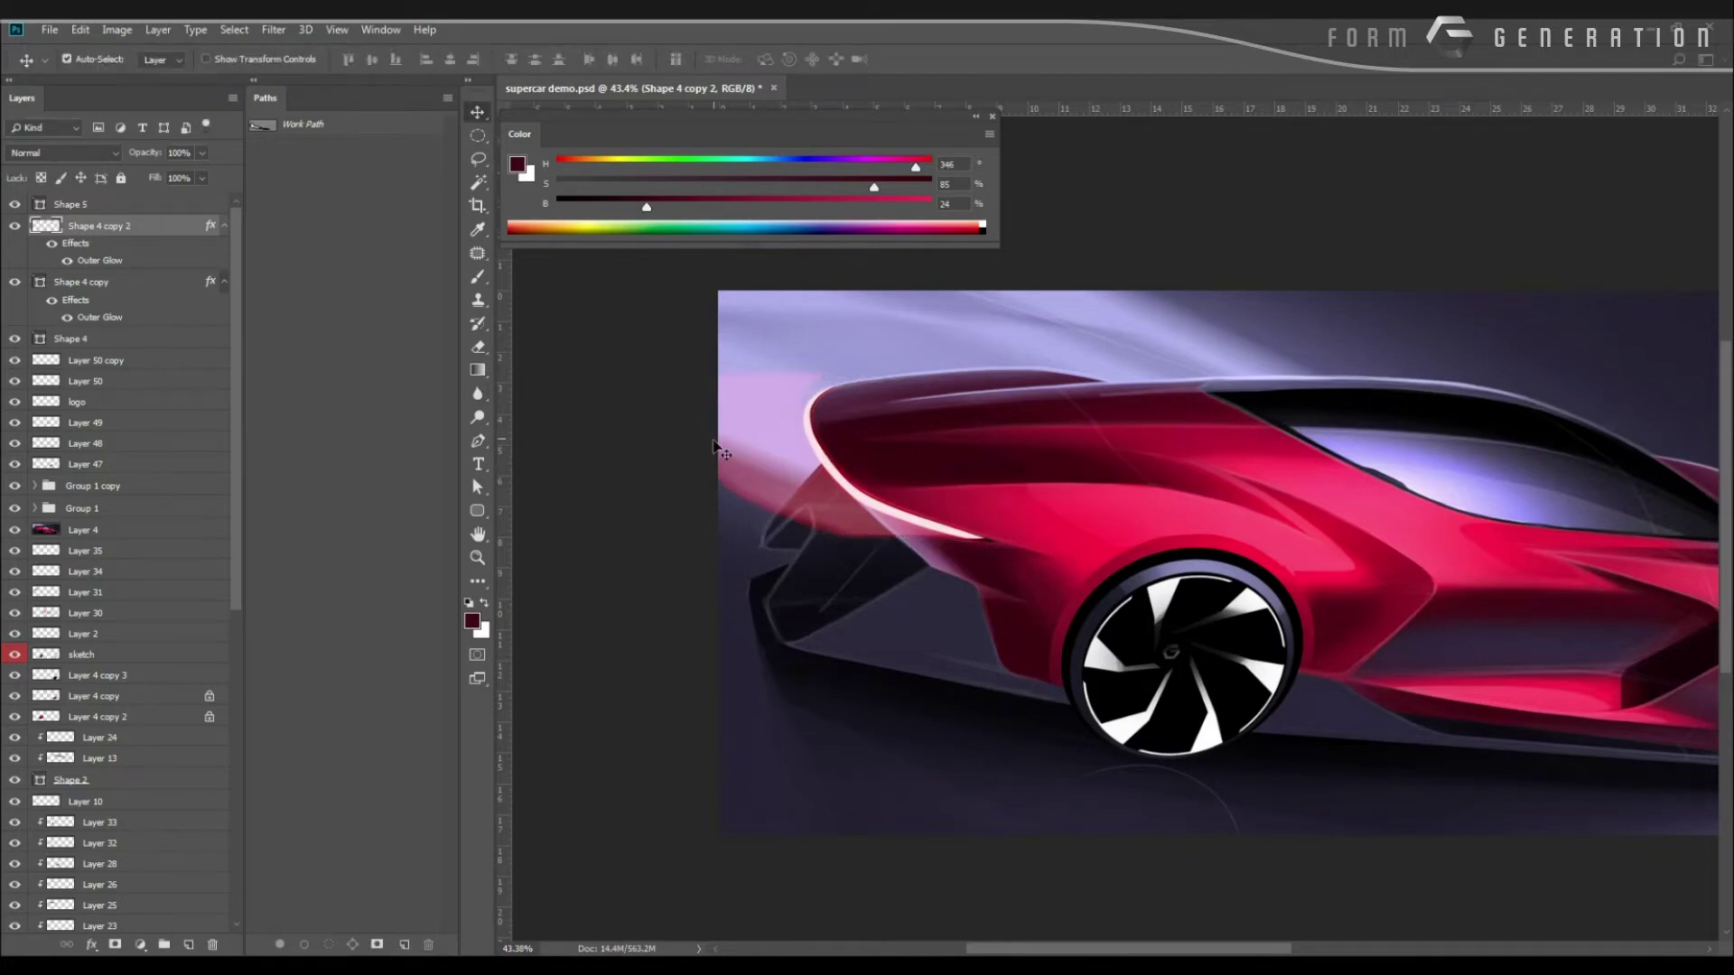
key(ctrl+alt+z)
key(ctrl+alt+z)
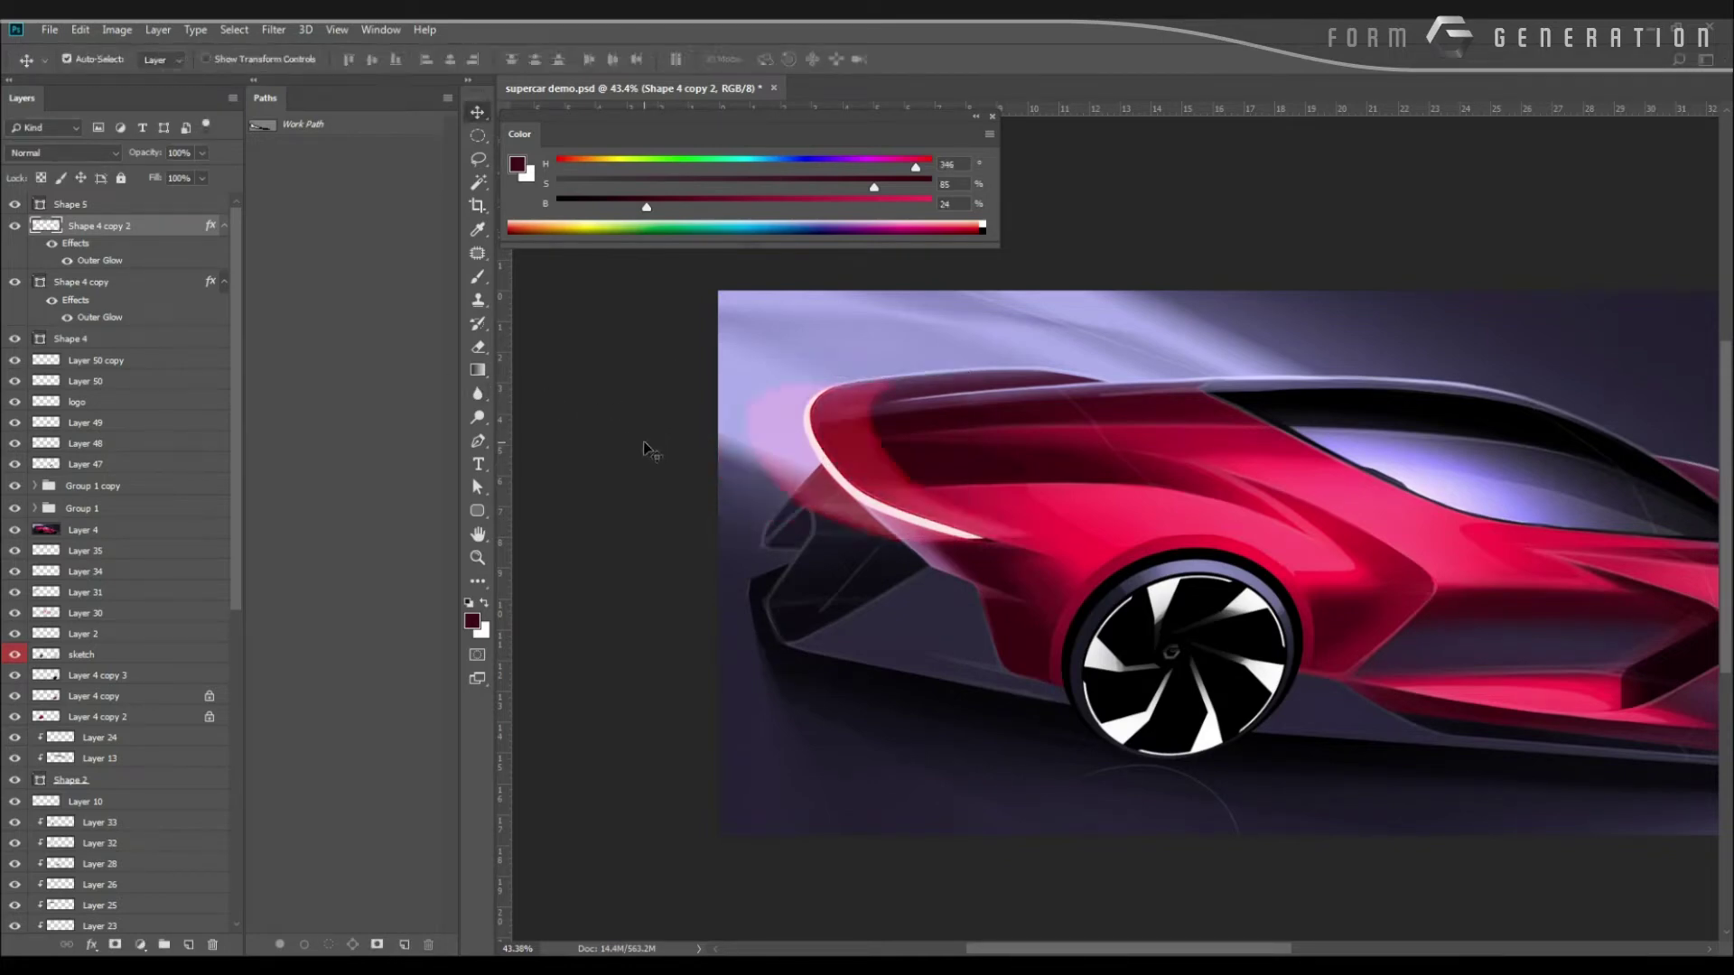
Reapply the nearly horizontal 292-pixel Motion Blur to the light band copy and shift the streak rearward behind the tail.
click(274, 29)
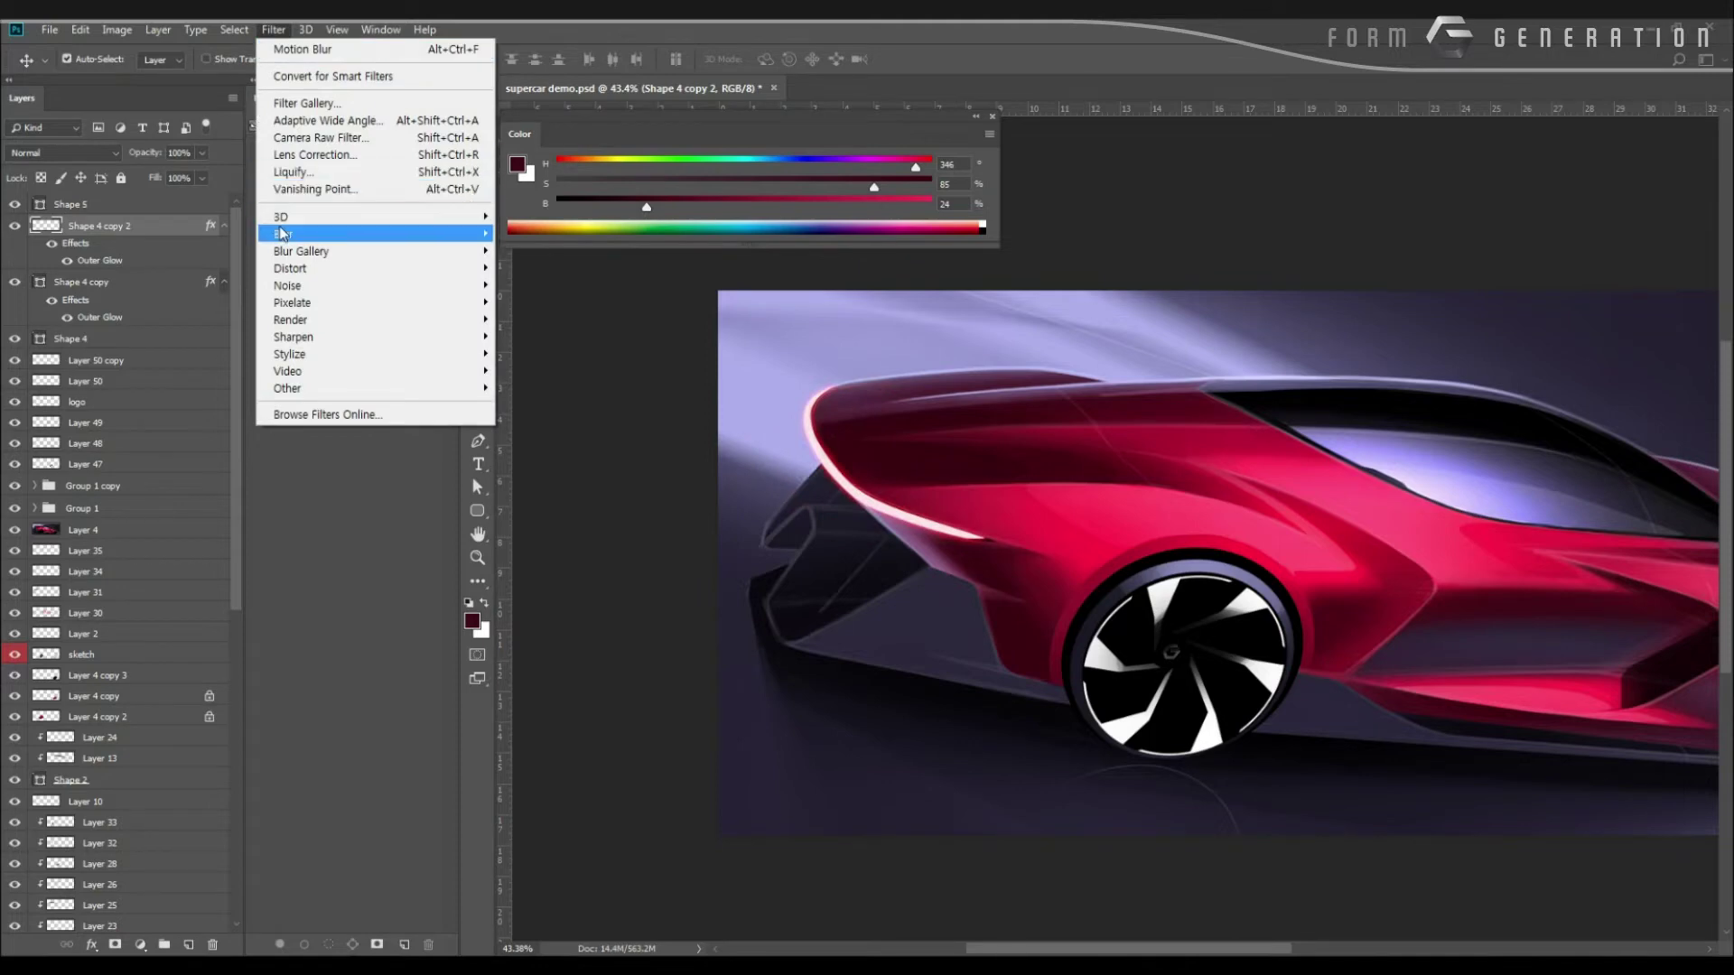
mouse_move(289, 233)
click(209, 336)
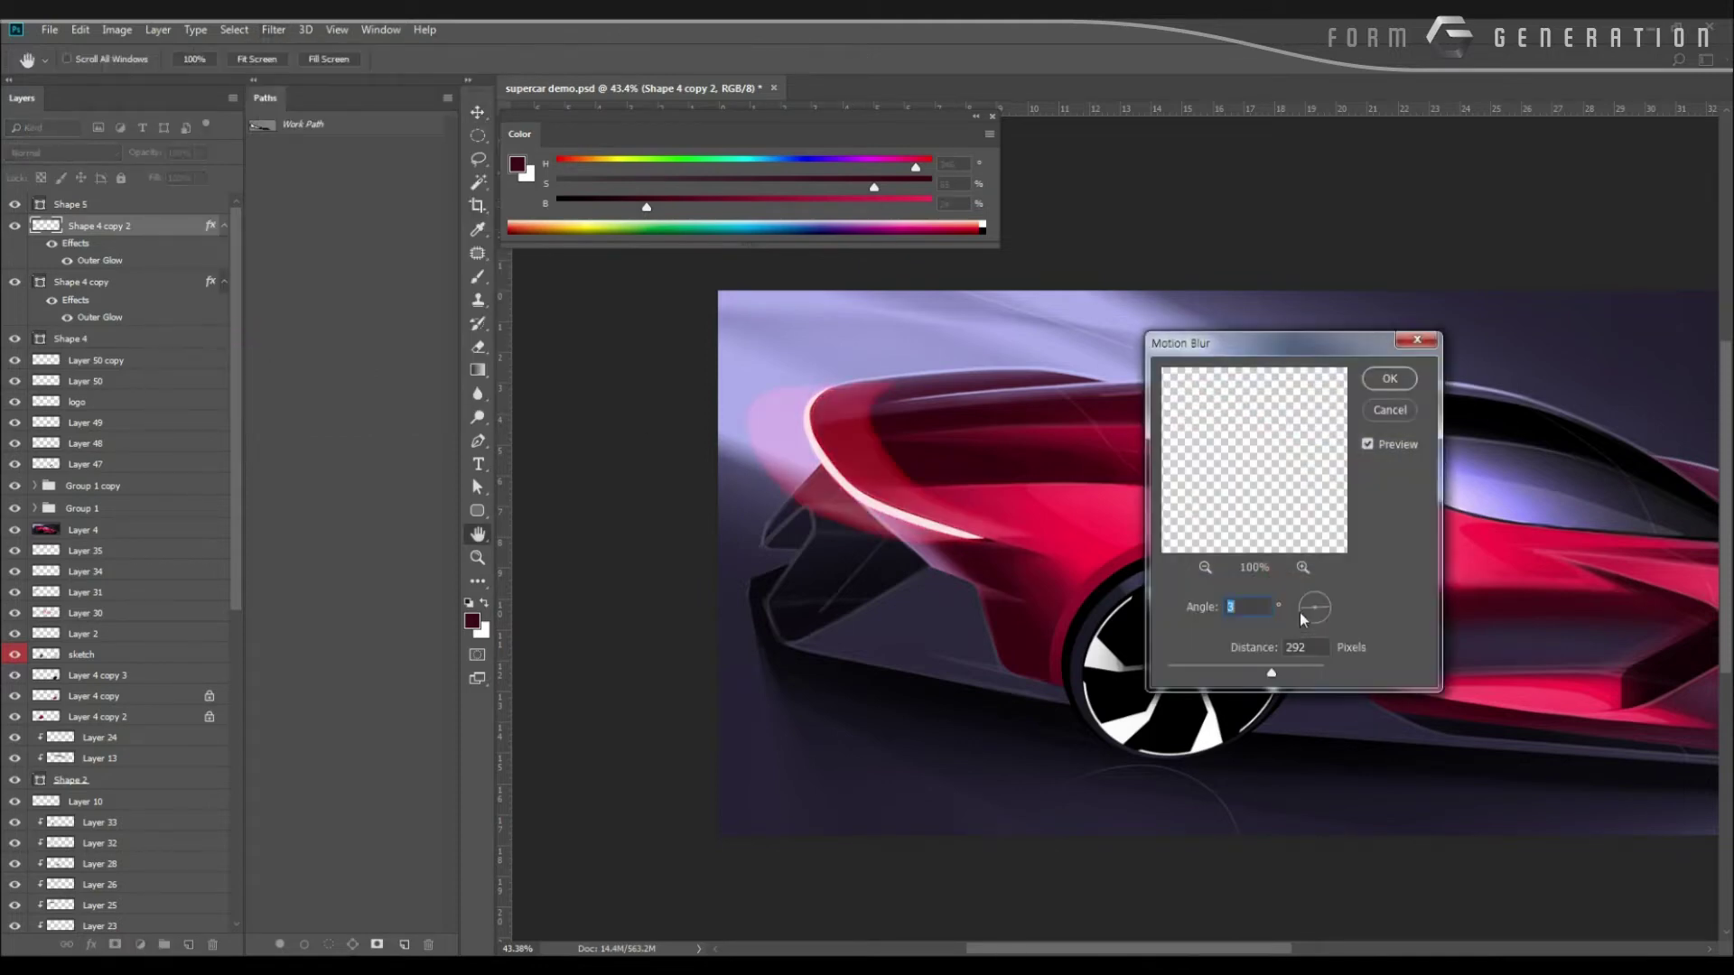
key(Return)
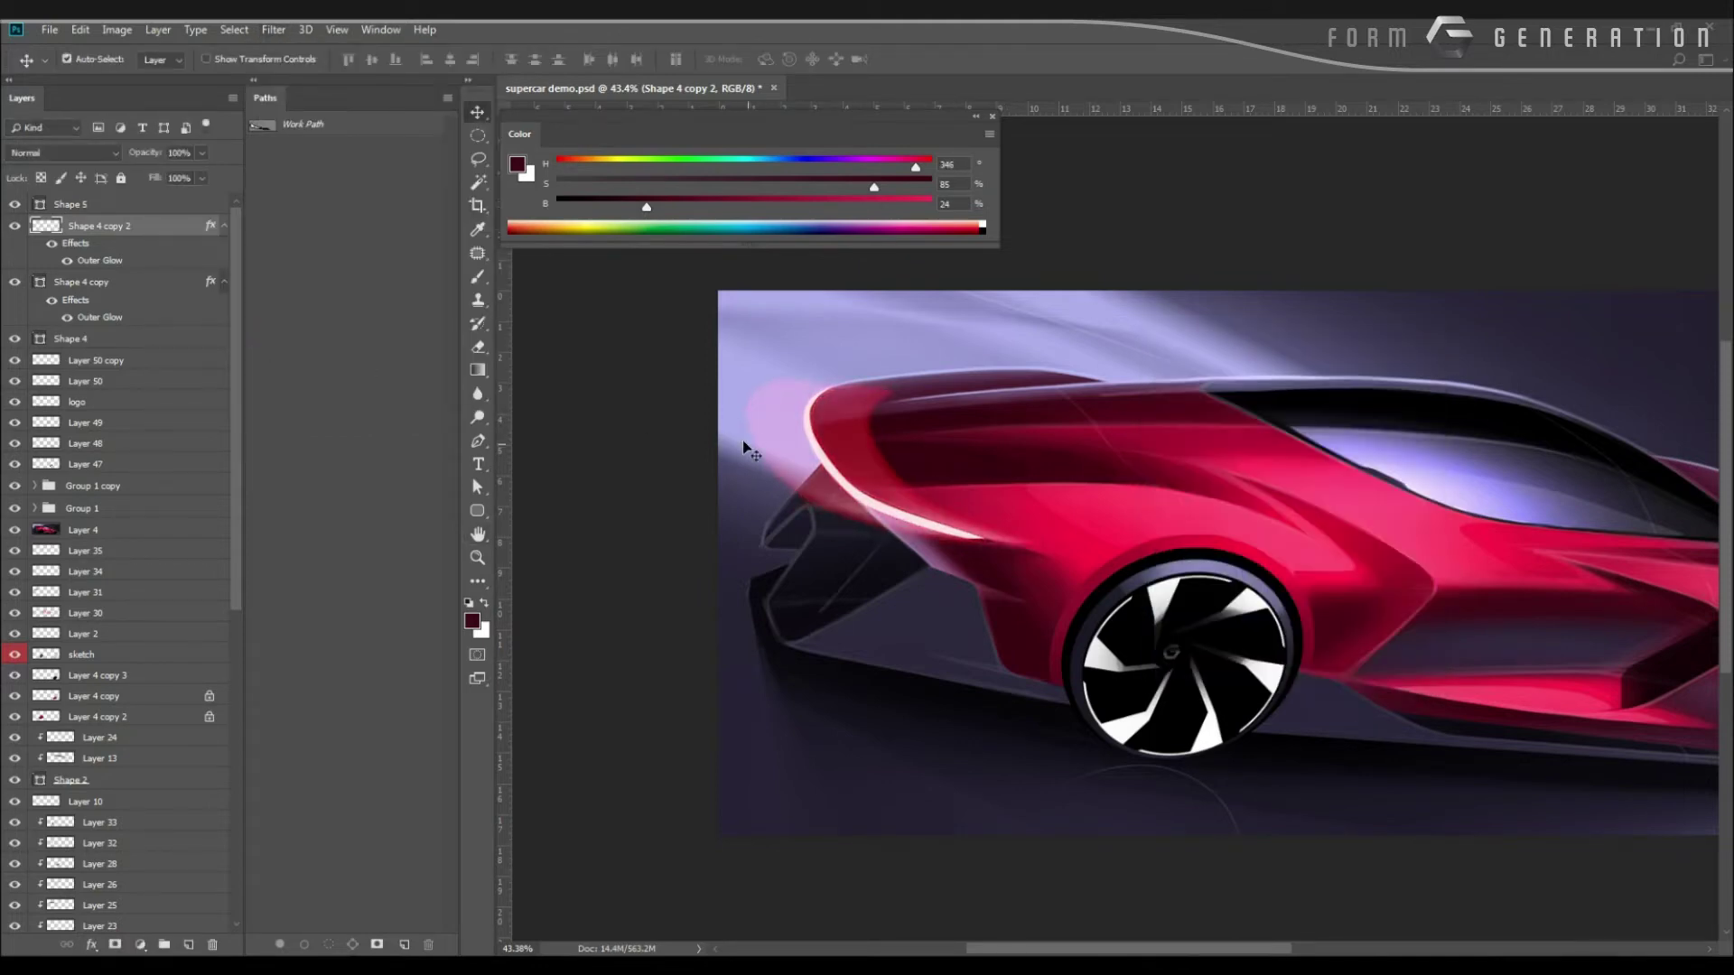
key(ctrl+t)
drag(778, 462, 716, 452)
key(Return)
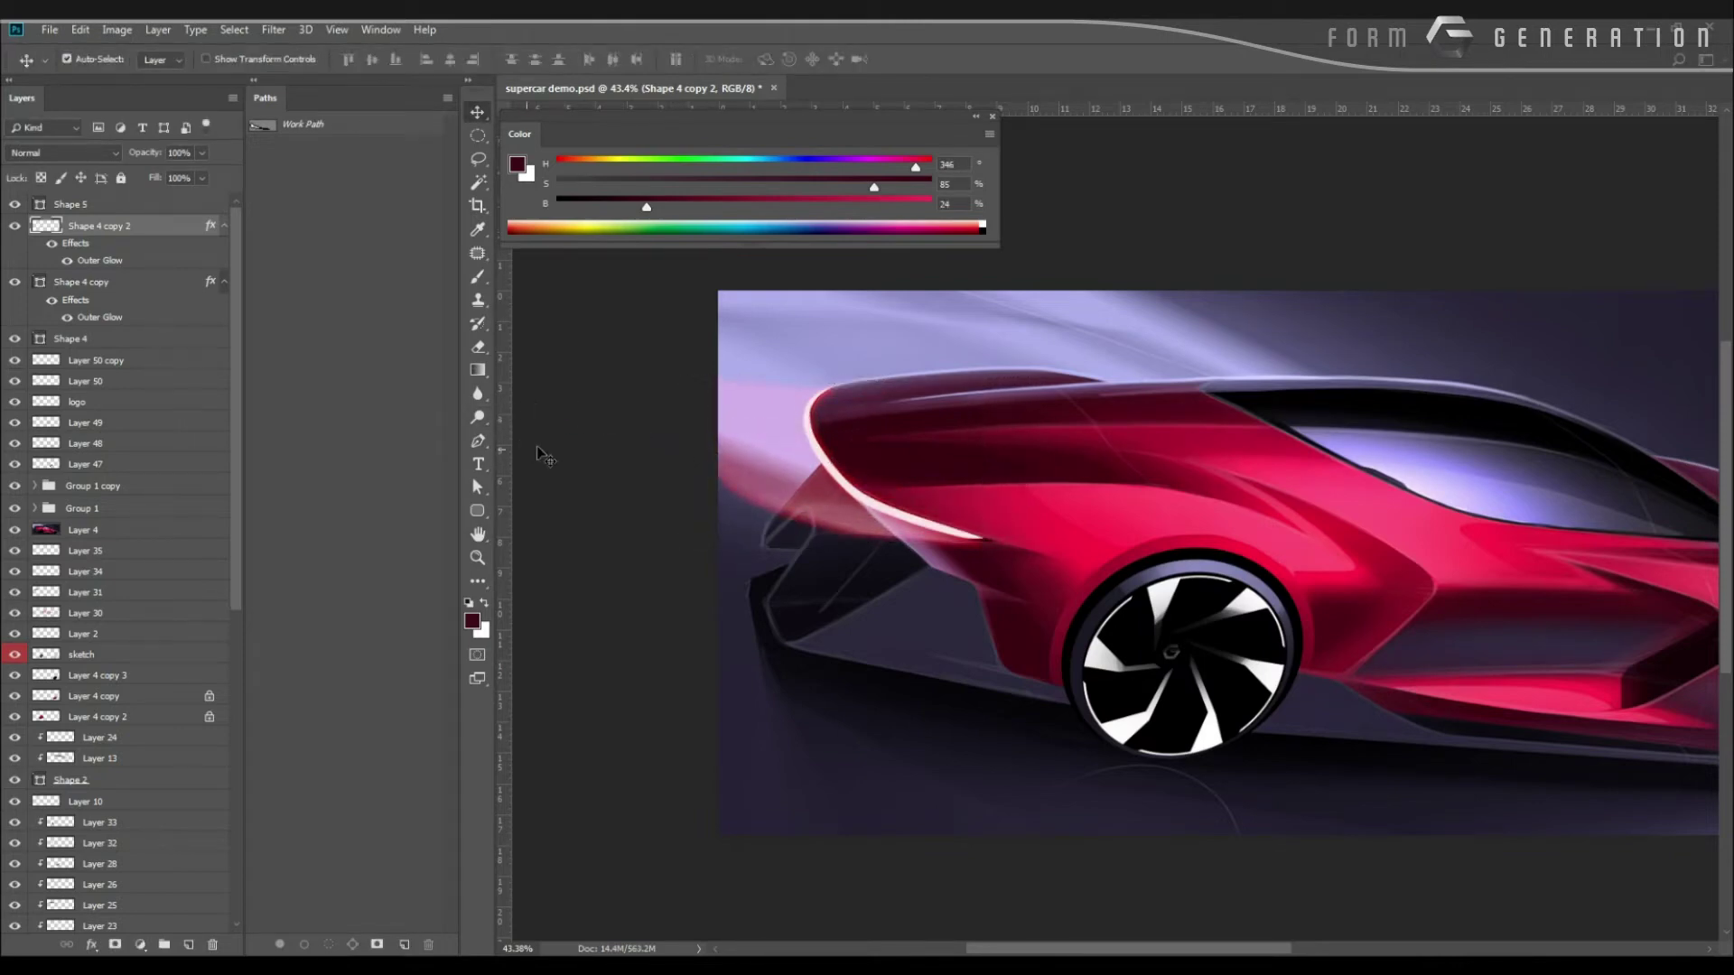
Rasterize the blurred streak's layer style and set the layer's blend mode to Screen.
click(64, 153)
click(36, 240)
right_click(135, 242)
click(180, 480)
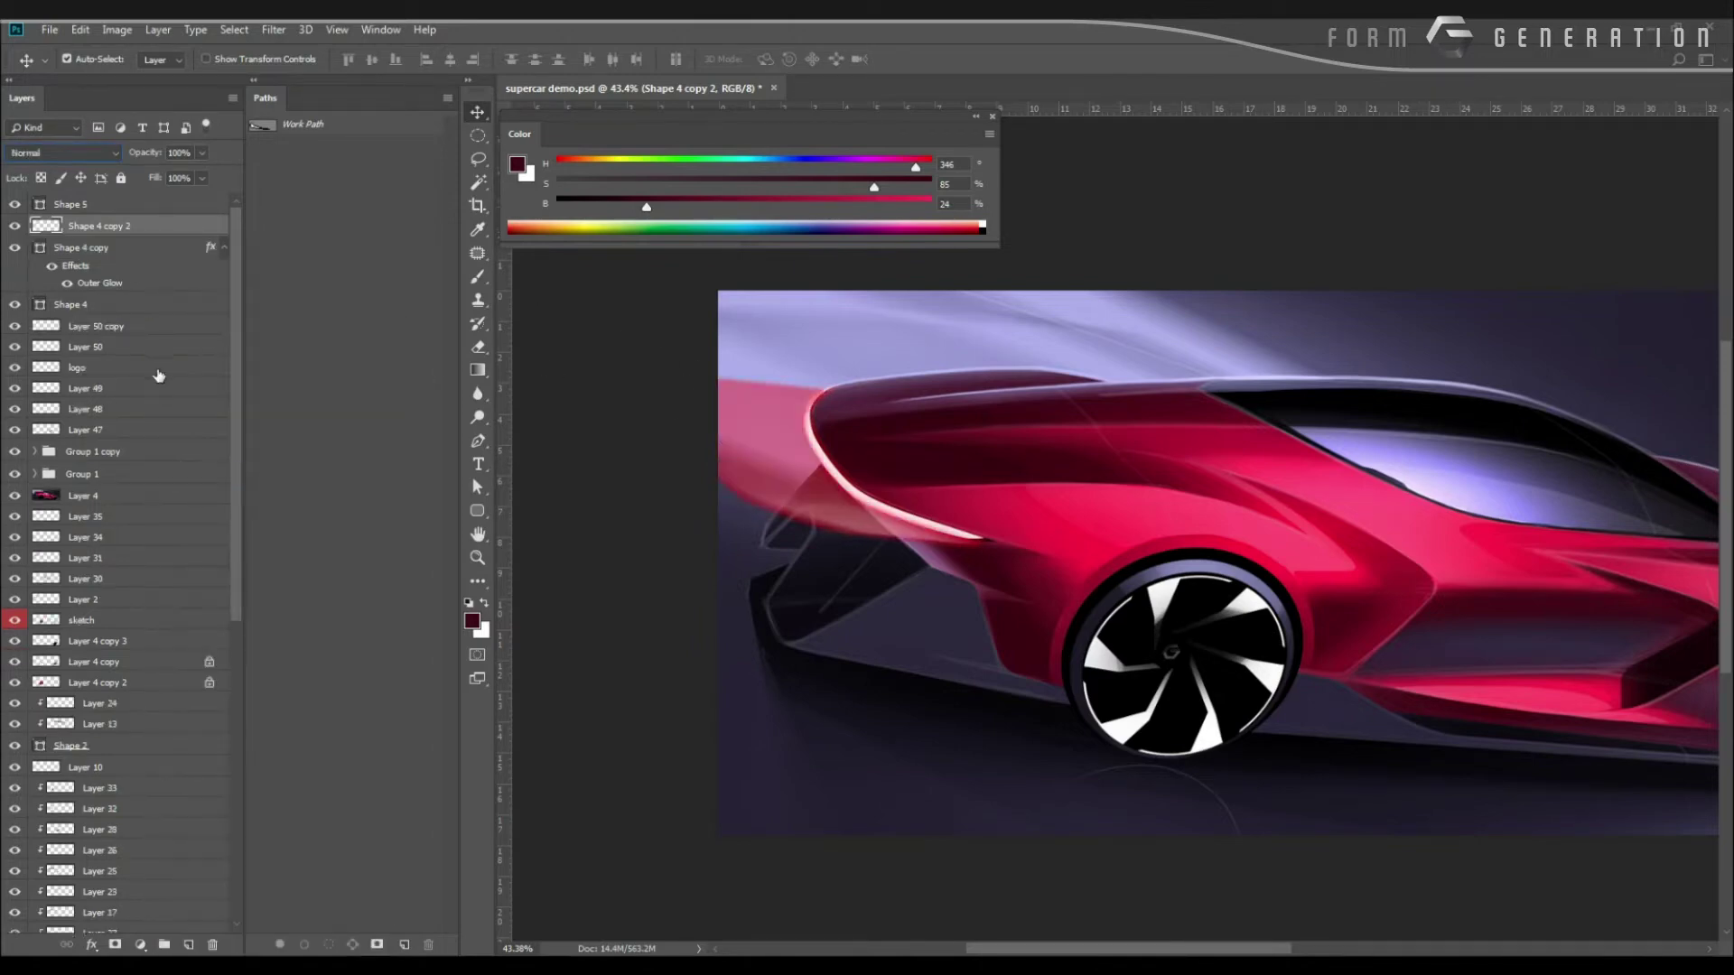
click(63, 152)
click(27, 316)
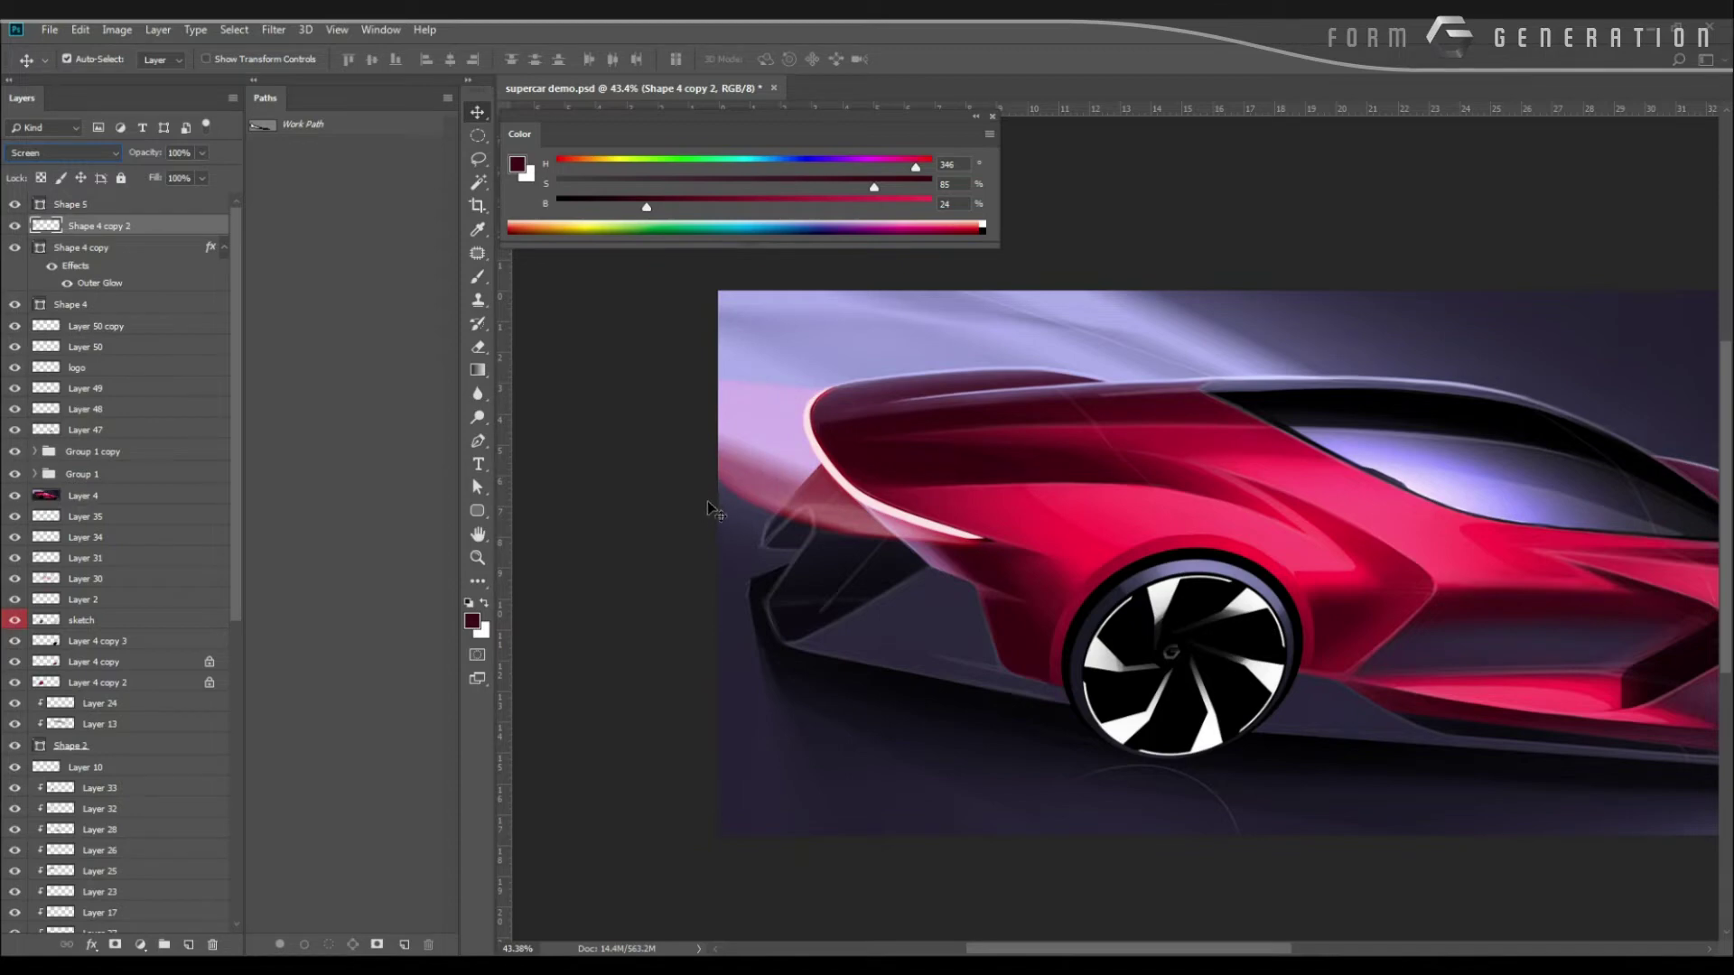
Fade the outer end and lower edge of the light streak with a large soft 600-pixel eraser.
key(e)
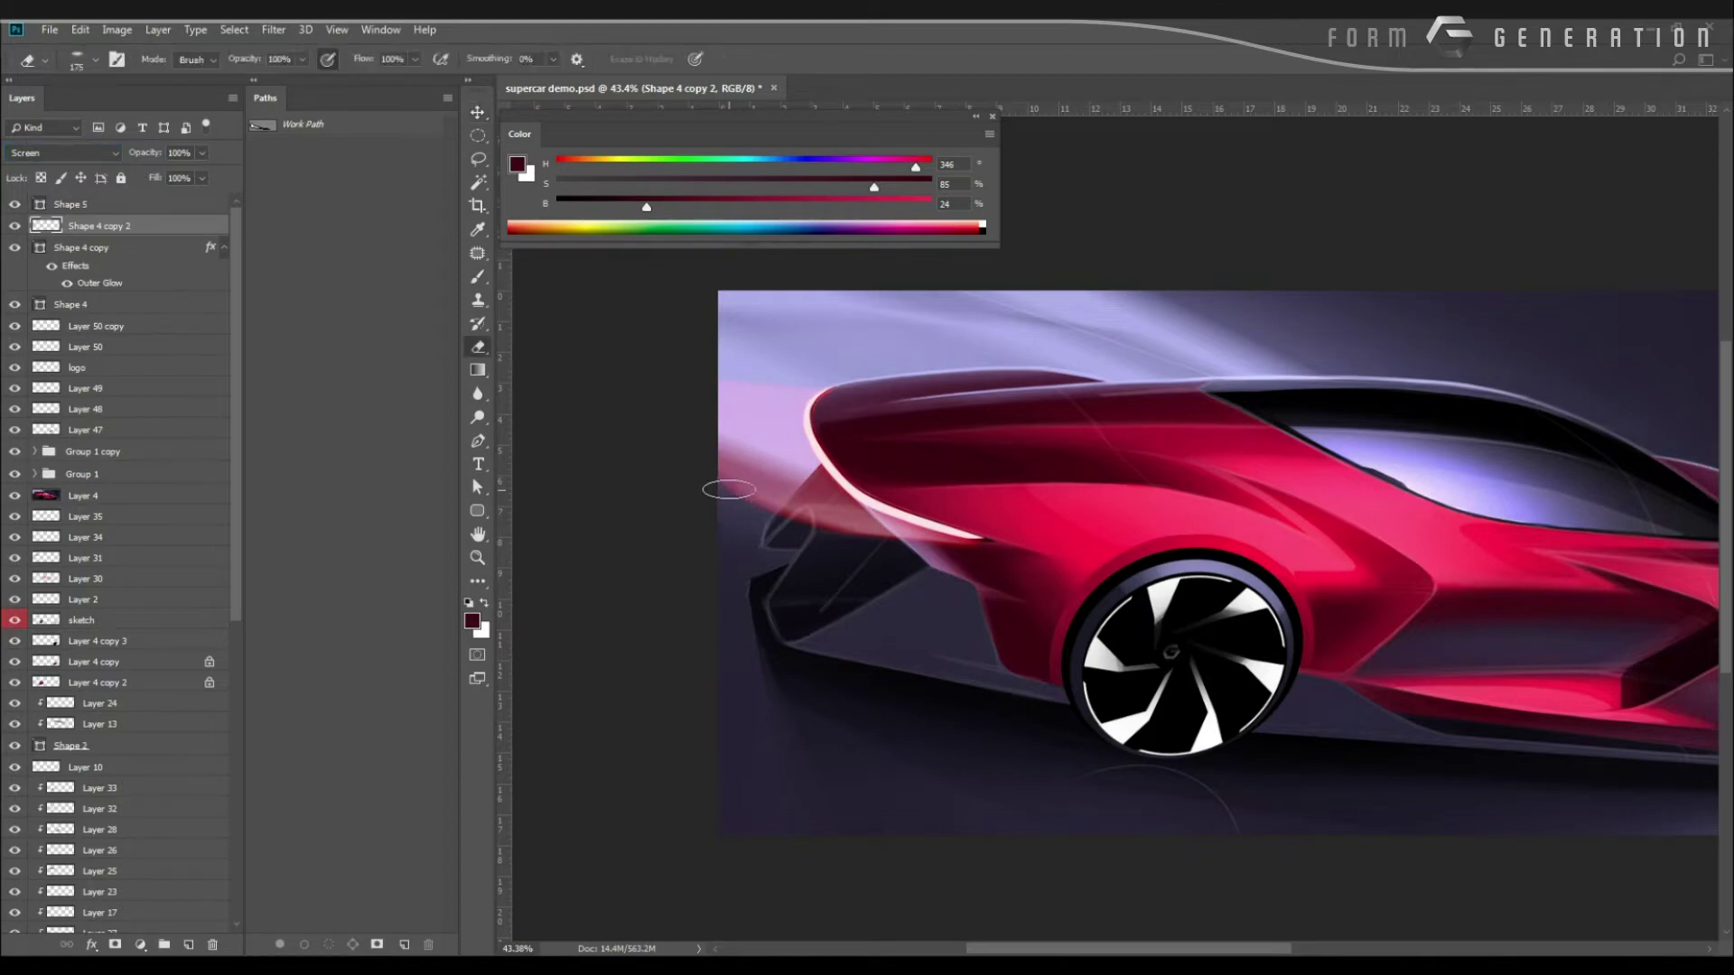
key(bracketright)
mouse_move(623, 421)
mouse_down()
mouse_move(788, 574)
mouse_move(786, 551)
mouse_up()
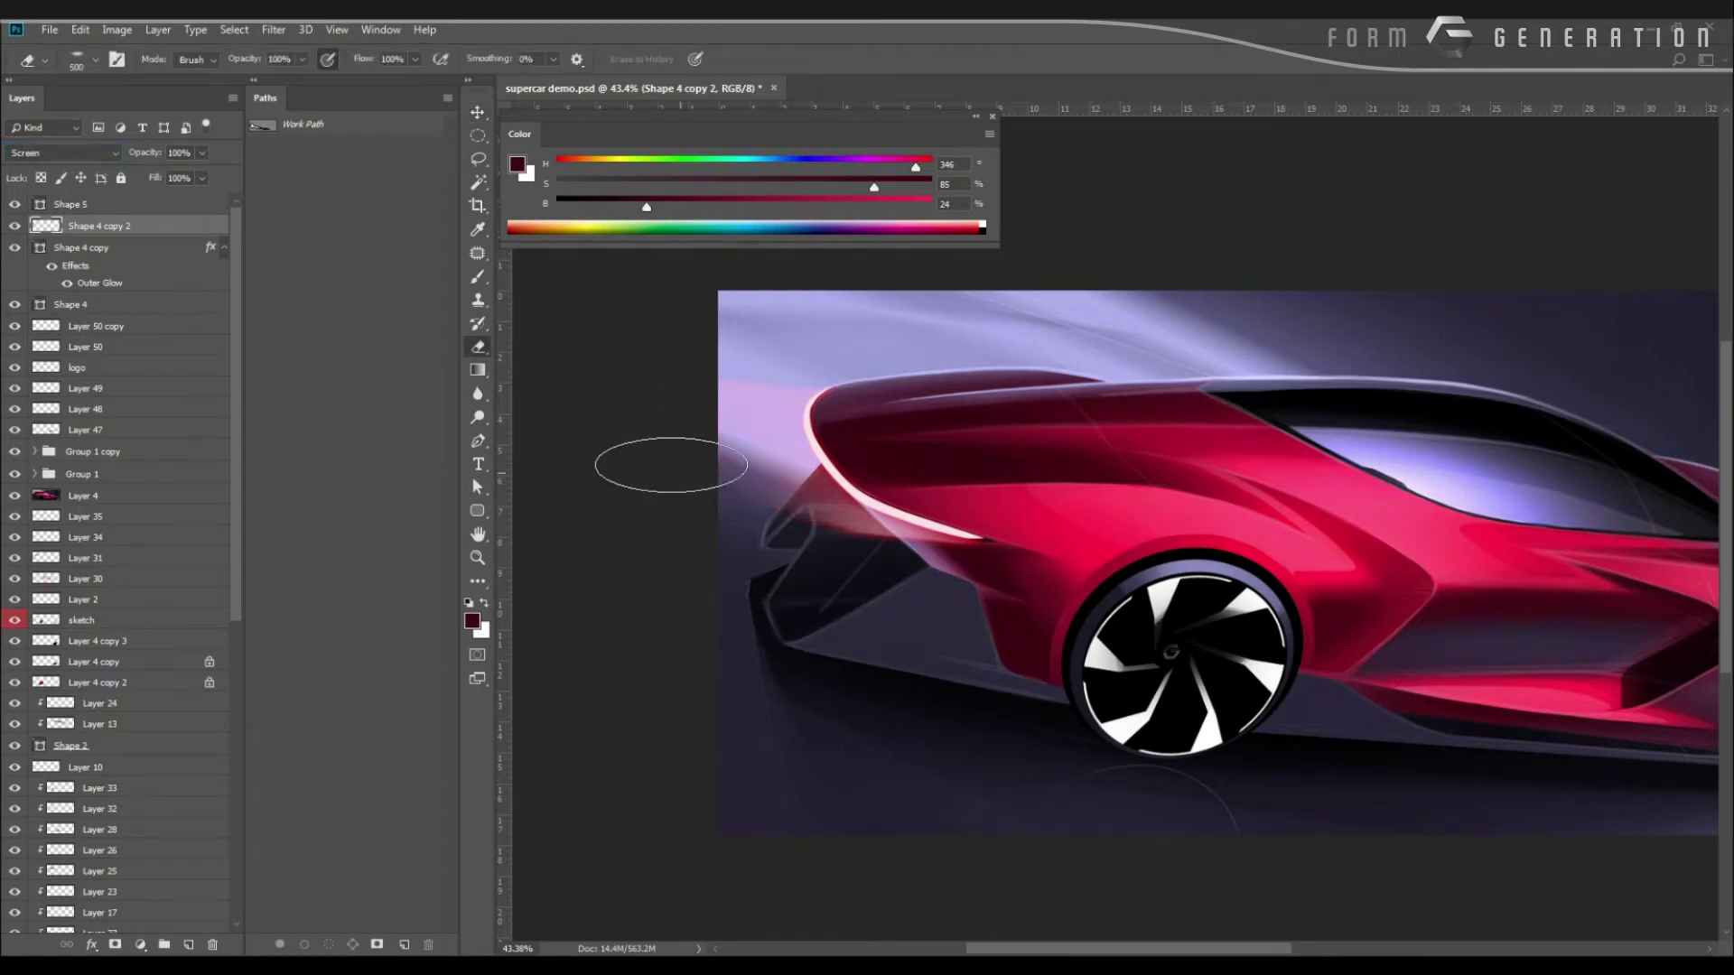
drag(662, 464, 795, 578)
drag(696, 499, 821, 618)
drag(659, 428, 757, 494)
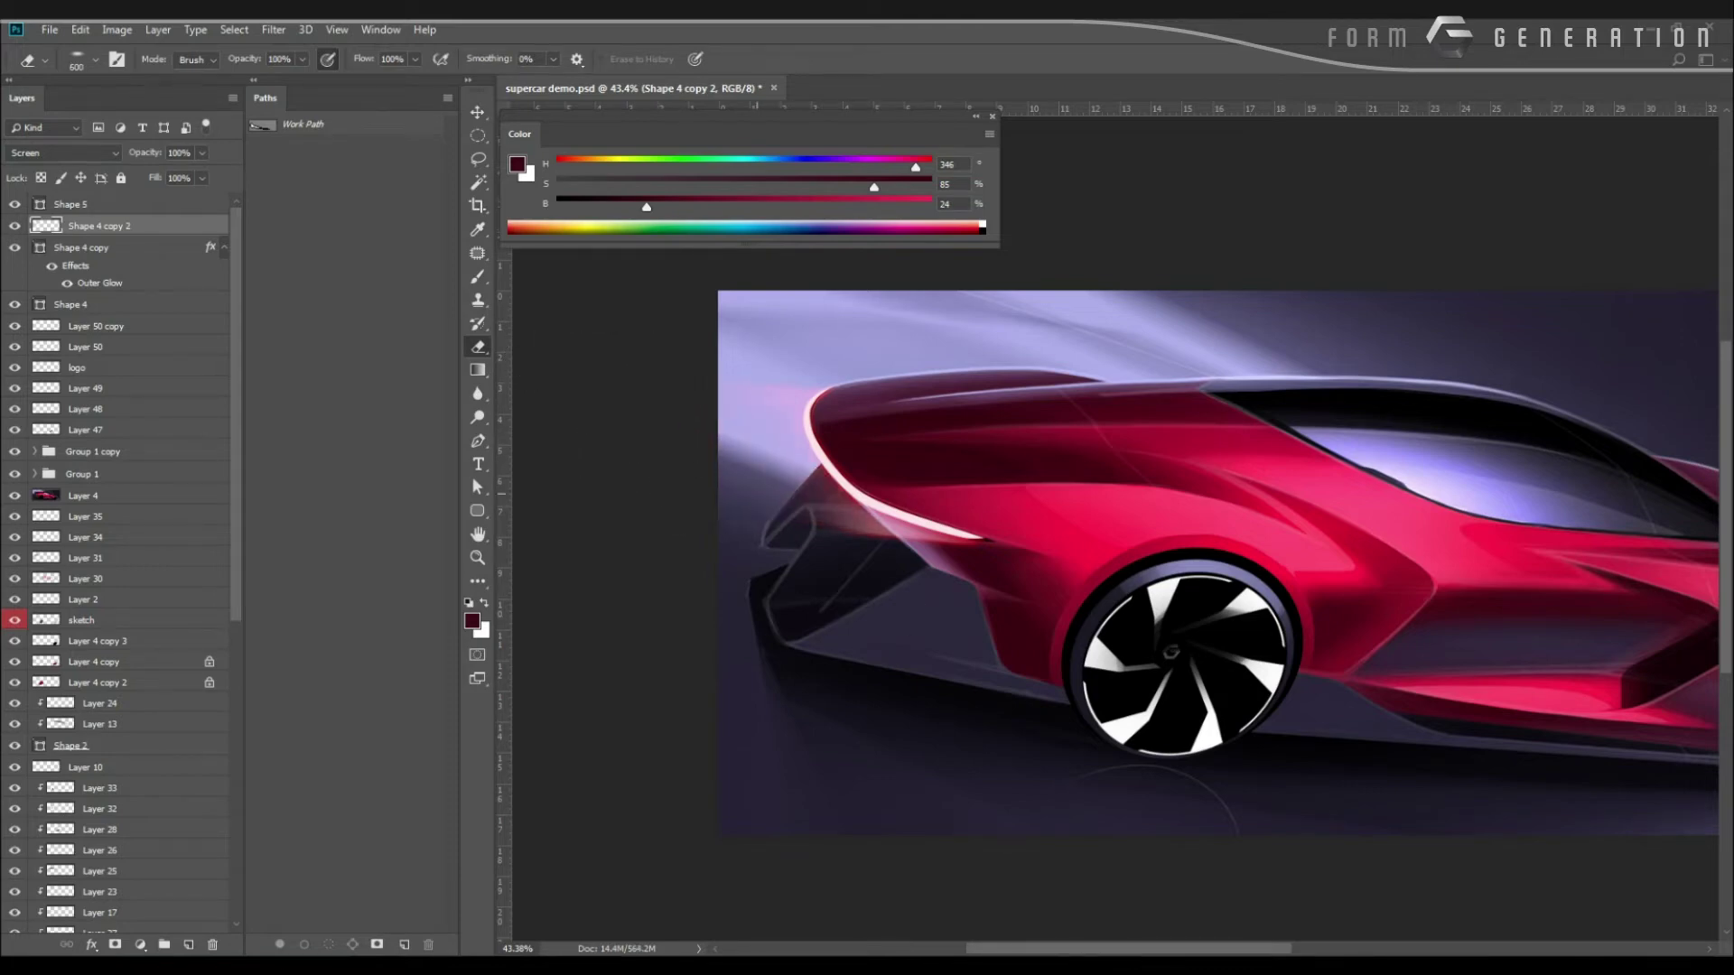
mouse_move(639, 434)
mouse_down()
mouse_move(596, 421)
mouse_move(635, 436)
mouse_up()
Check the softened tail light streak against the whole car and background.
scroll(598, 422, up, 4)
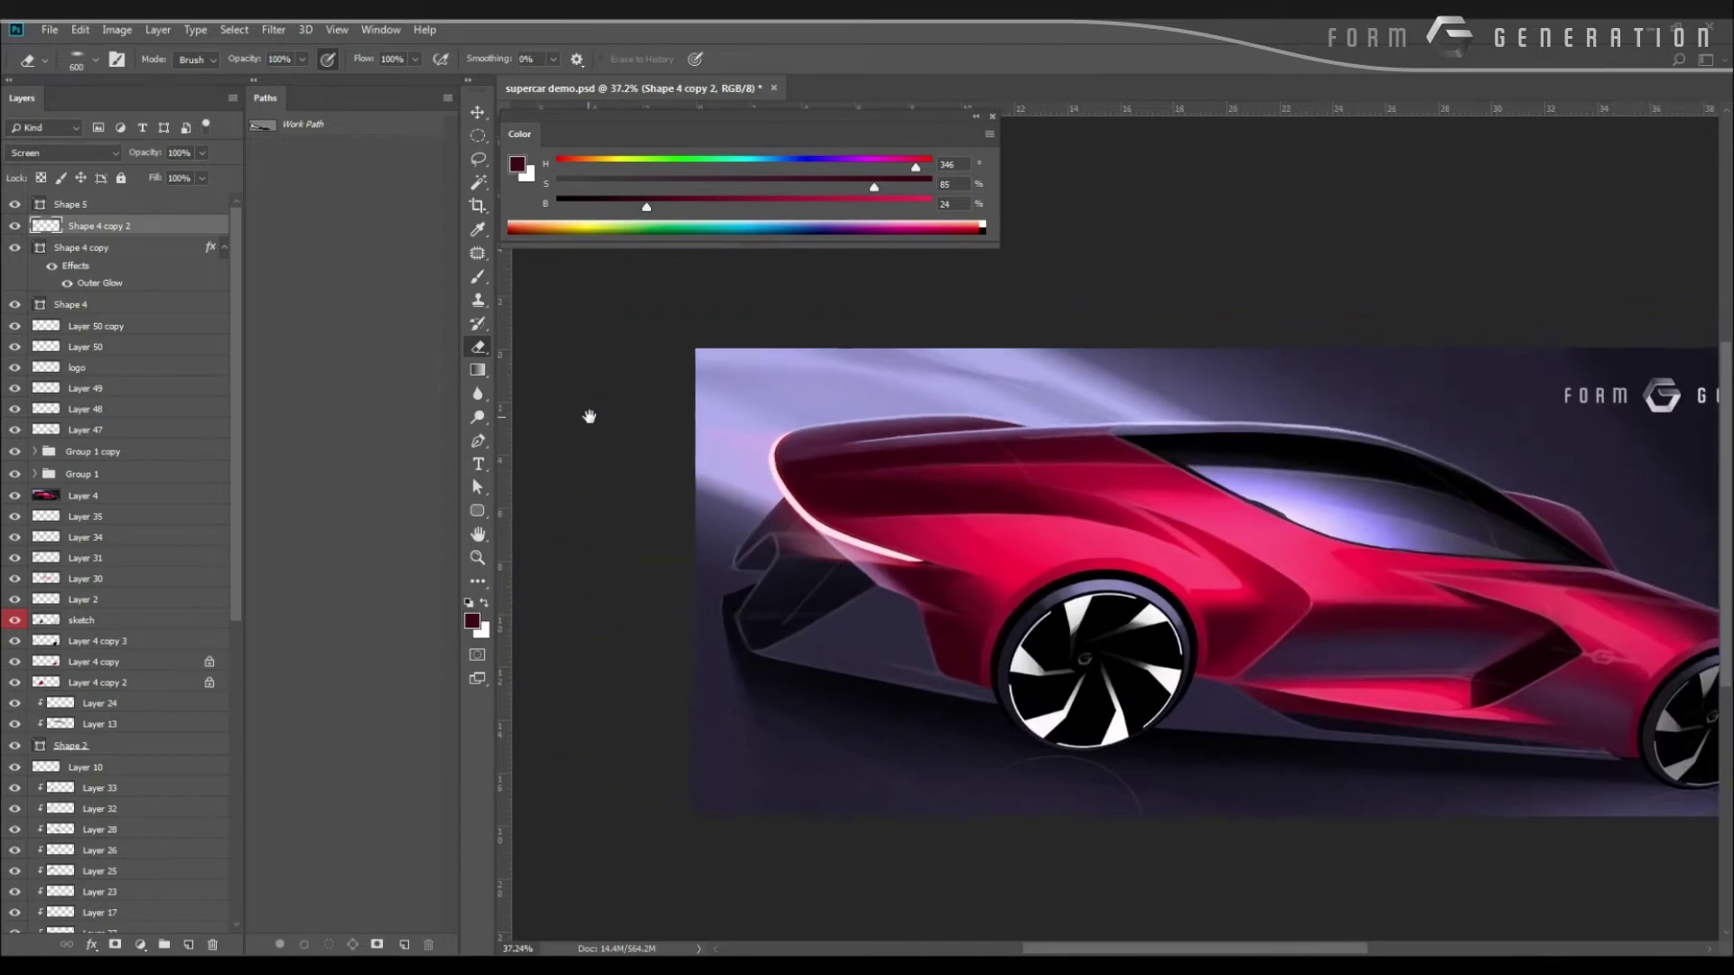
scroll(601, 440, down, 5)
scroll(602, 442, up, 2)
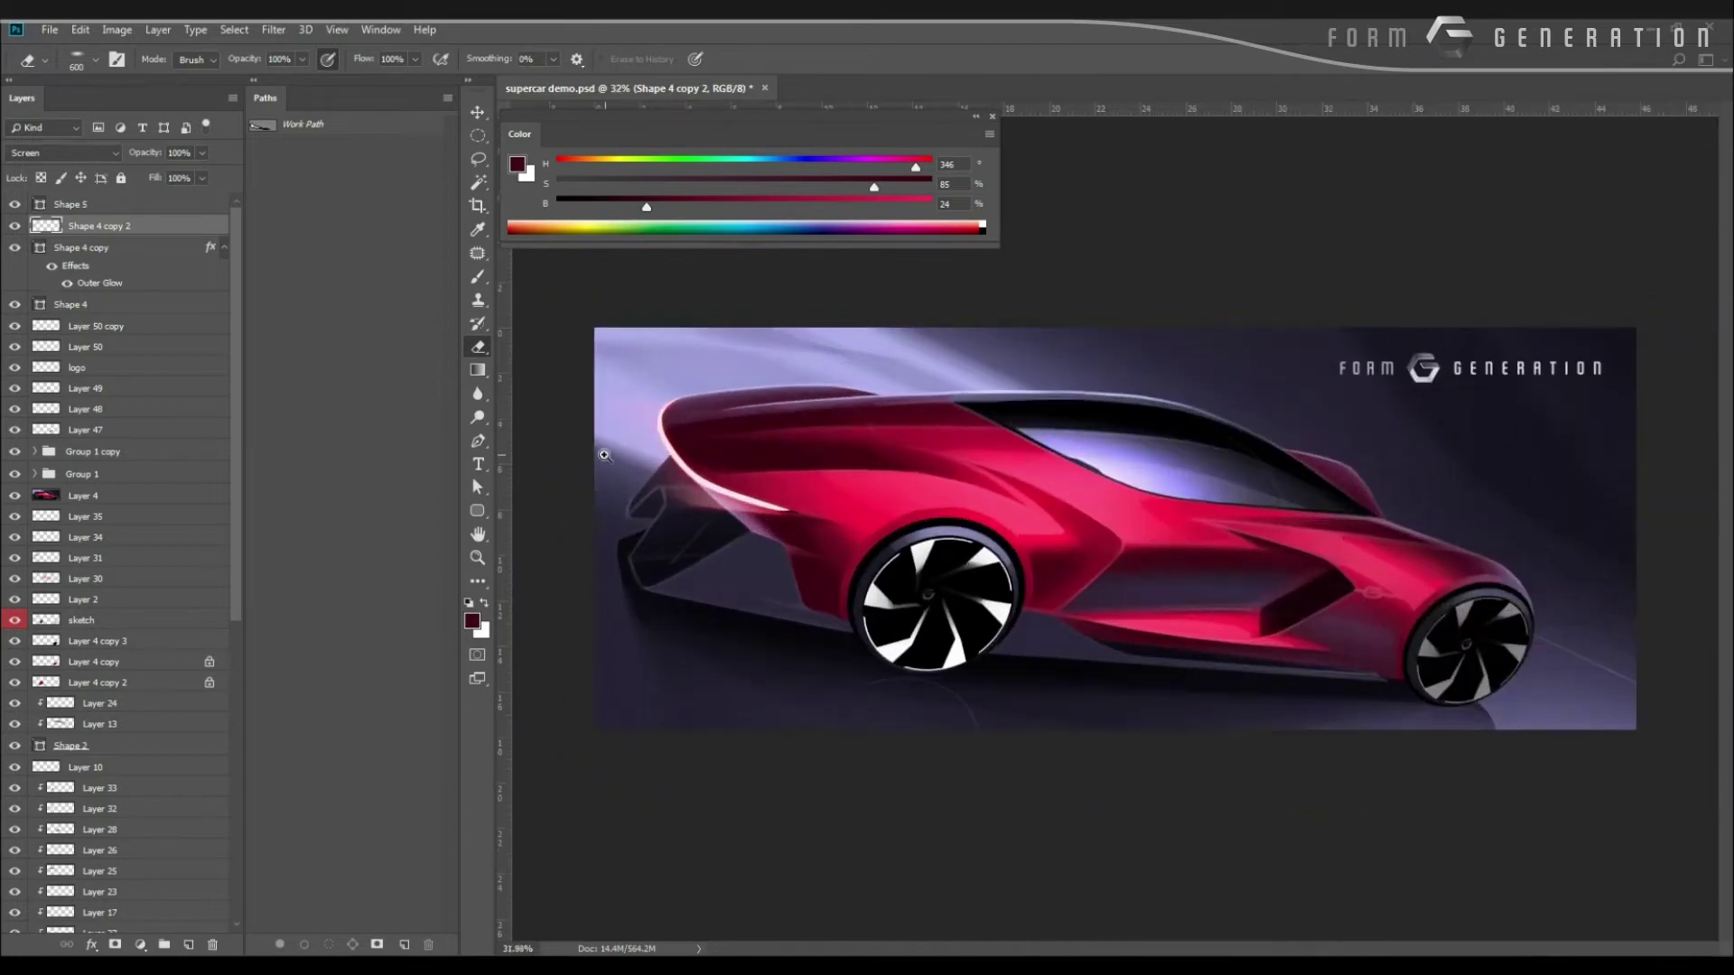
scroll(604, 454, down, 2)
drag(604, 472, 641, 475)
drag(578, 477, 710, 482)
drag(686, 480, 701, 484)
drag(629, 475, 704, 483)
scroll(704, 482, down, 3)
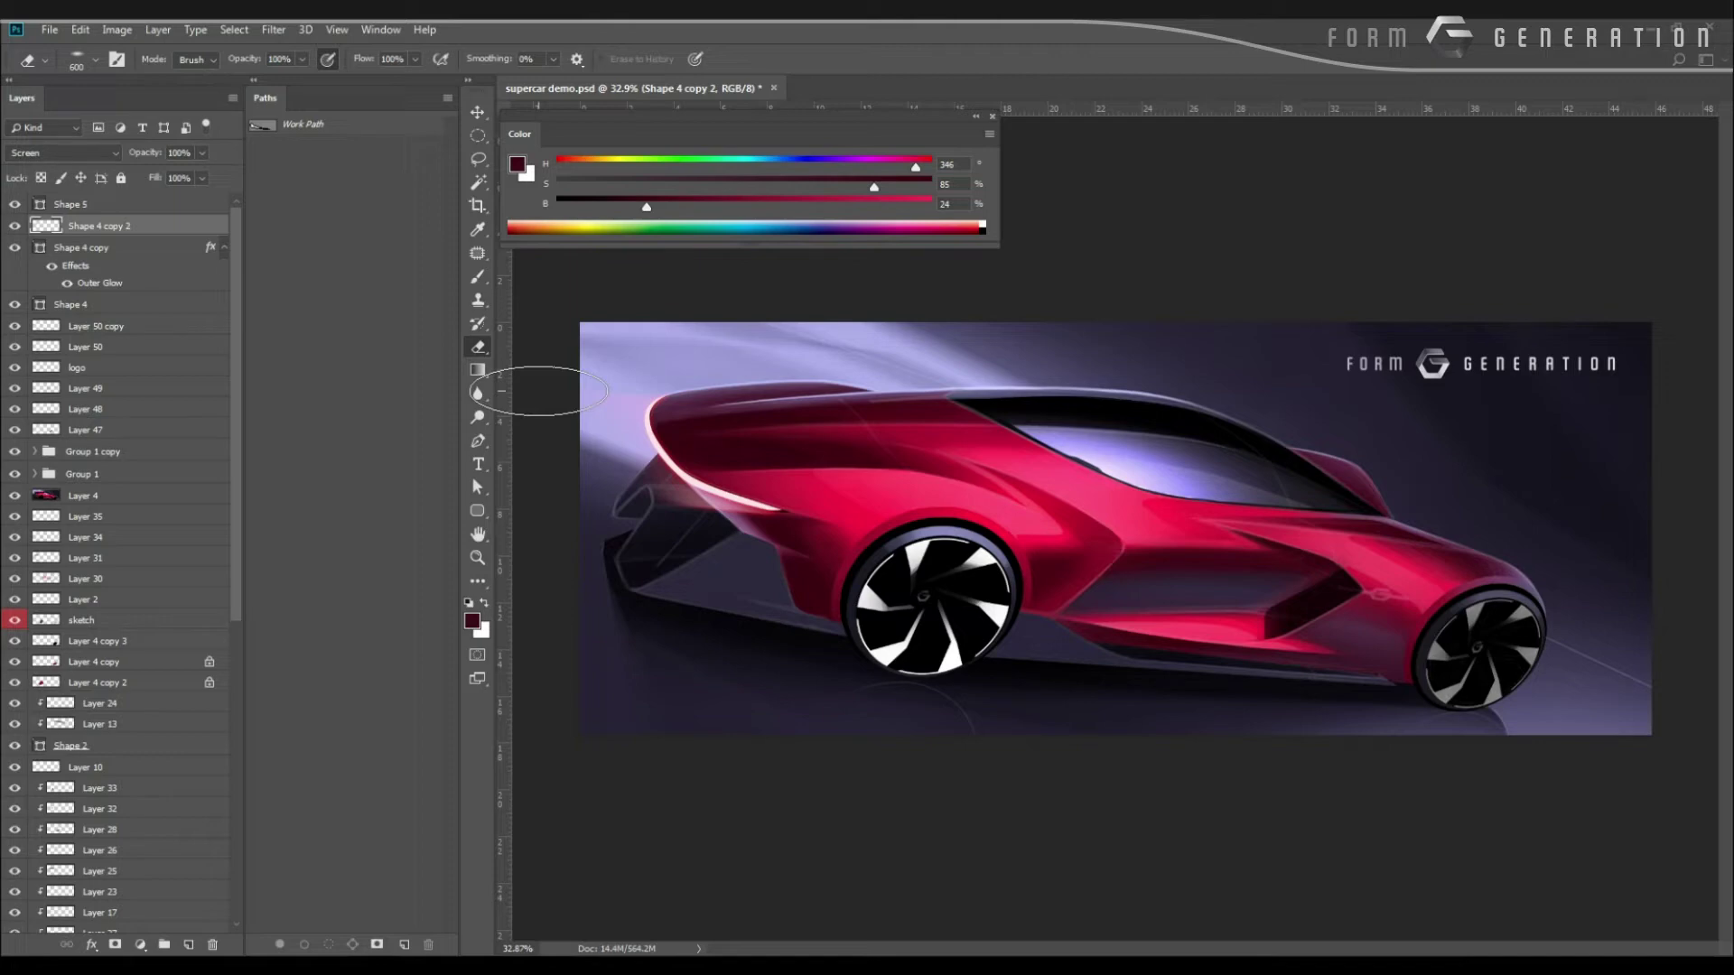
Lasso the lower part of the side window, following a sloping line across the glass for the interior.
scroll(1135, 520, up, 2)
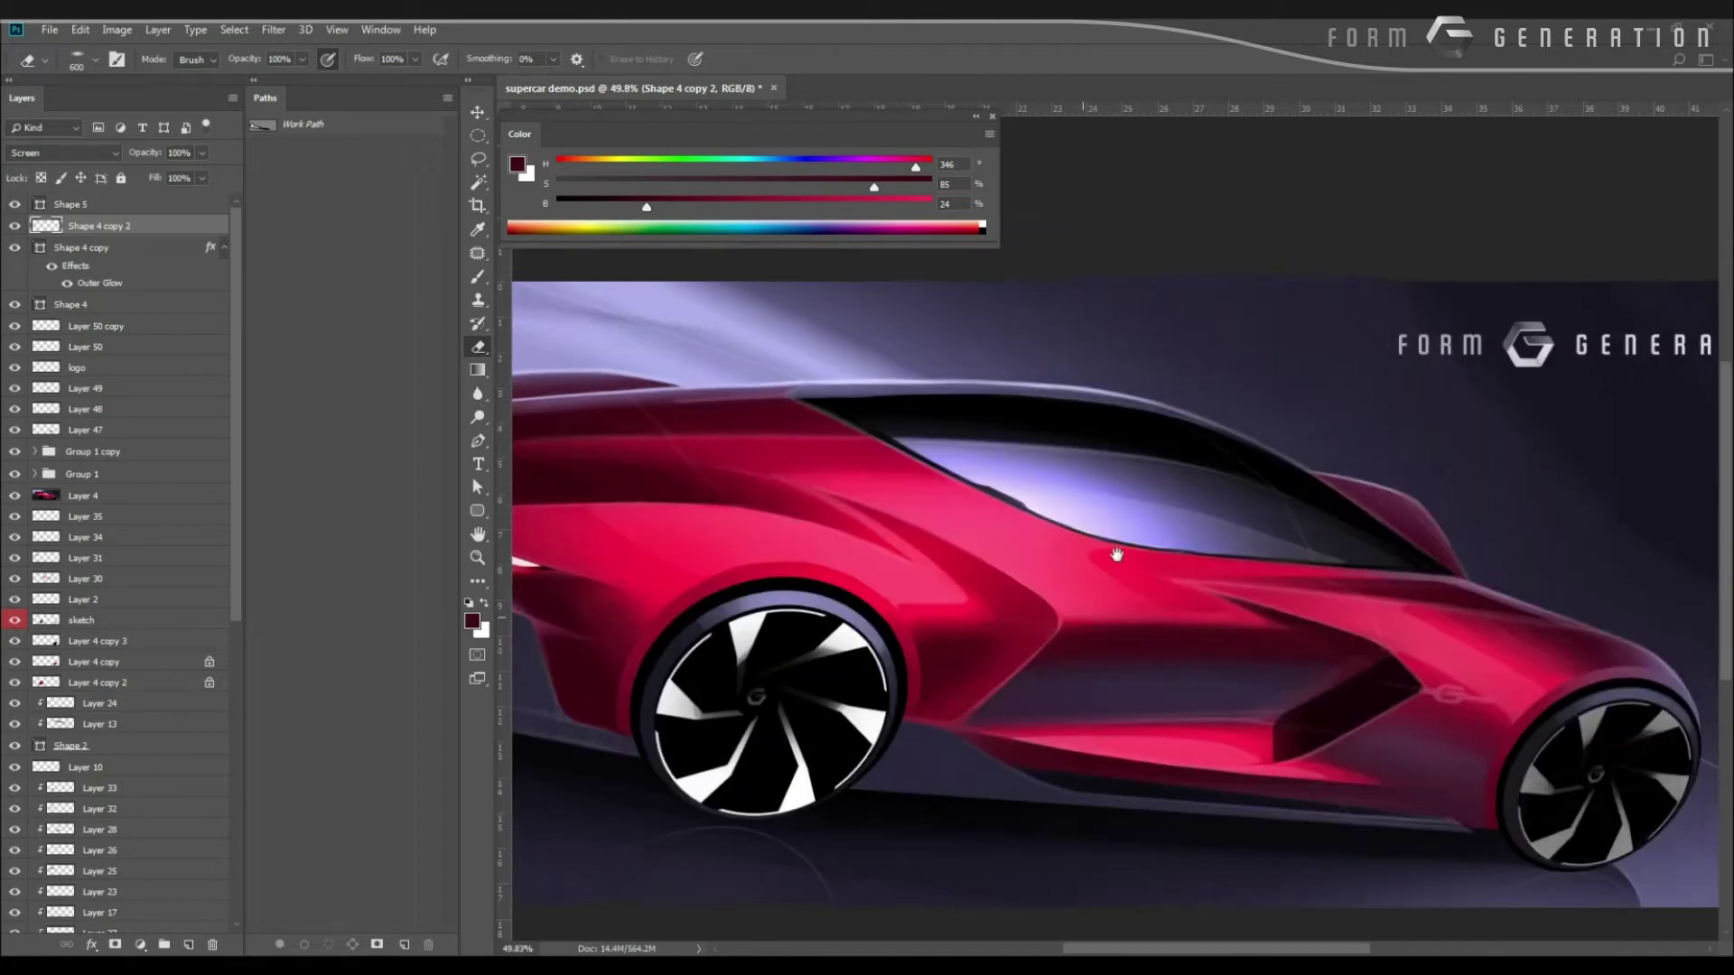
key(l)
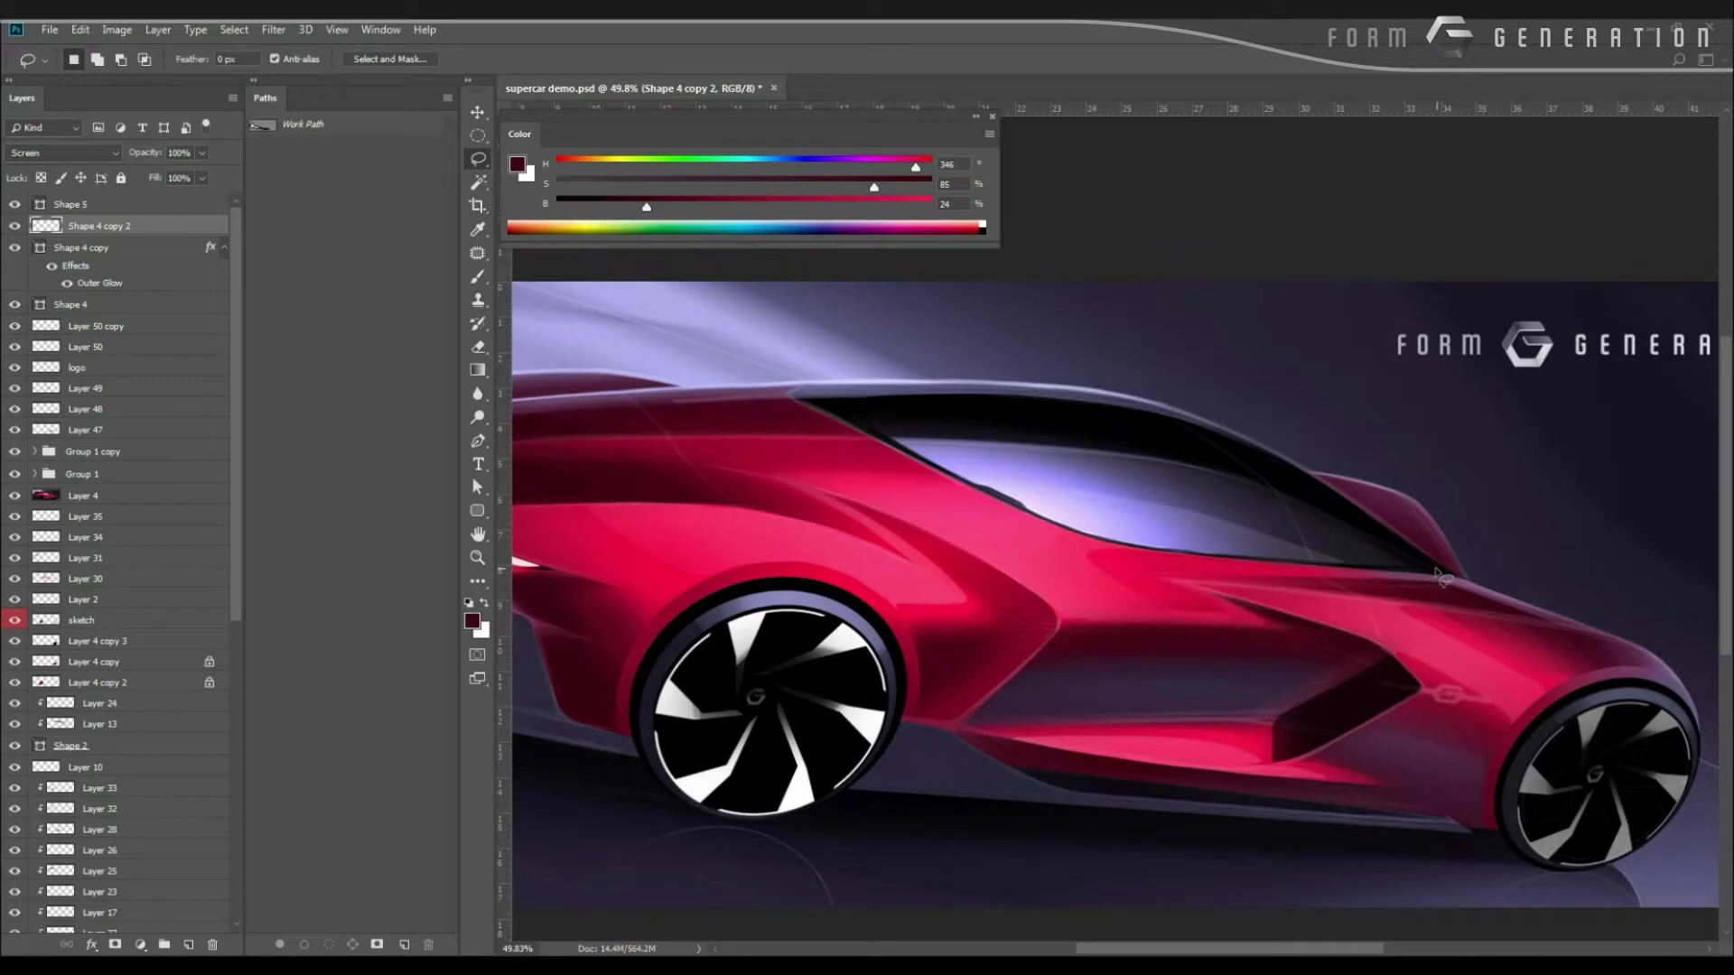
mouse_move(933, 466)
mouse_down()
mouse_move(1002, 460)
mouse_move(1252, 510)
mouse_move(1482, 600)
mouse_move(810, 470)
mouse_move(906, 450)
mouse_up()
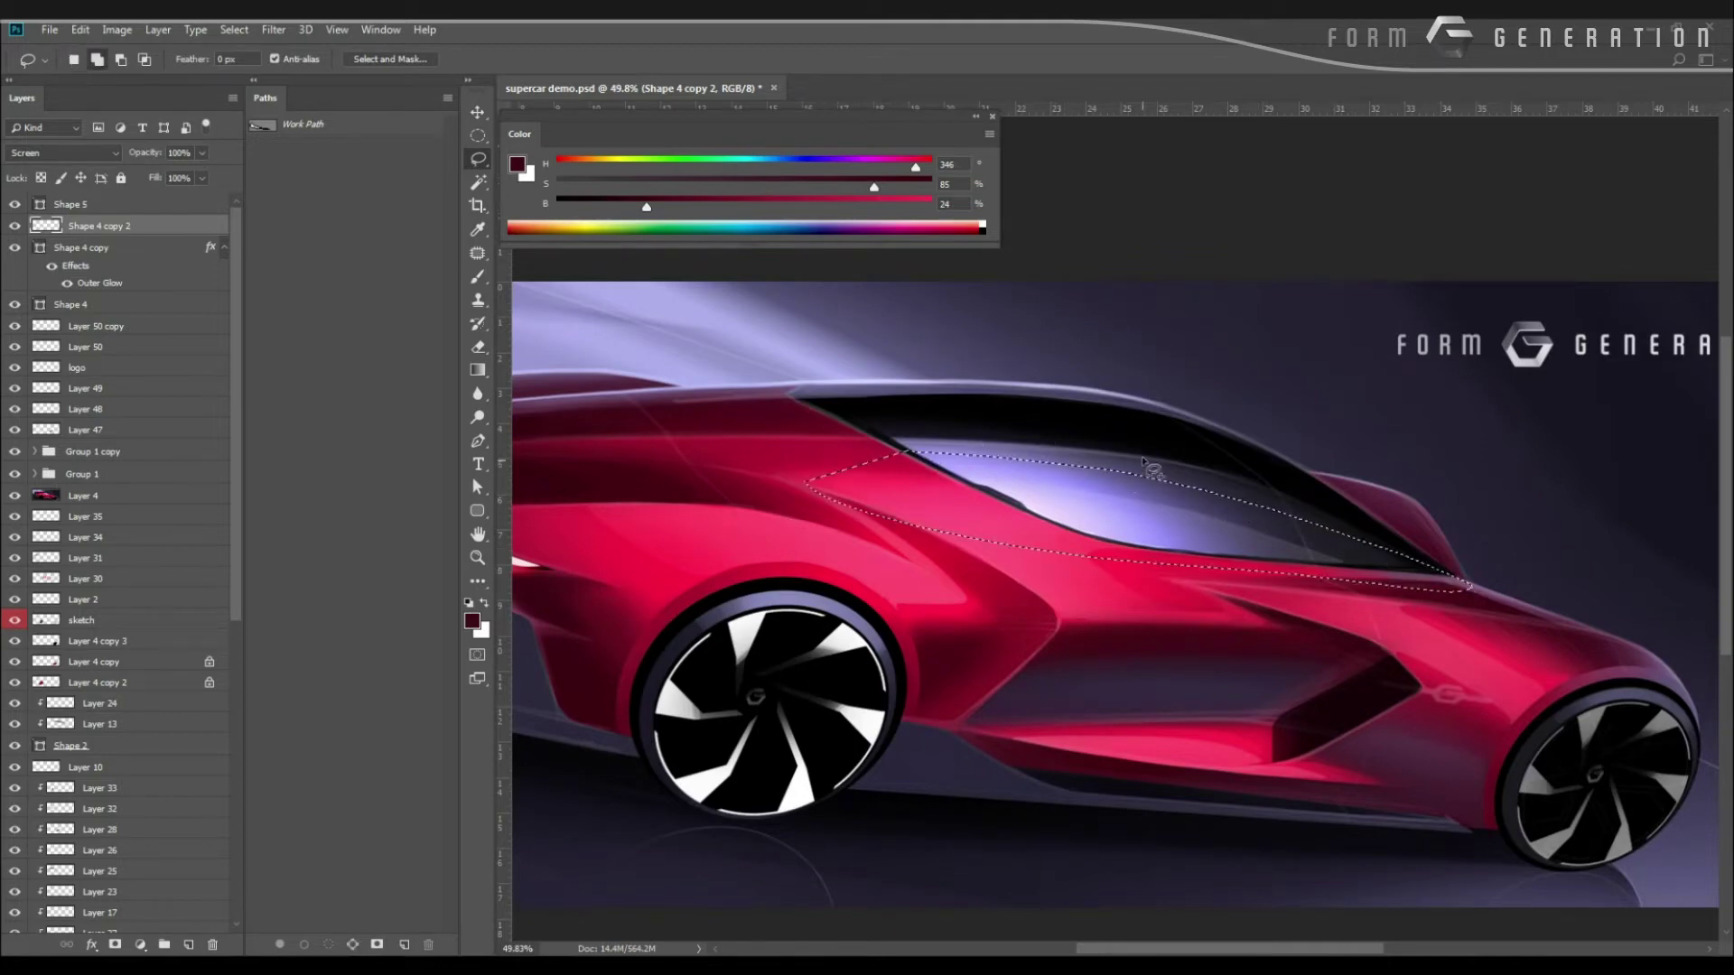
Try adding a small steering wheel outline to the upper edge of the window selection.
mouse_move(1143, 490)
mouse_down()
mouse_move(1172, 476)
mouse_move(1253, 495)
mouse_move(1228, 531)
mouse_move(1139, 488)
mouse_move(1192, 480)
mouse_move(1269, 503)
mouse_move(1184, 511)
mouse_move(1251, 506)
mouse_move(1196, 488)
mouse_move(1282, 504)
mouse_move(1187, 480)
mouse_up()
key(ctrl+z)
key(alt)
scroll(1210, 487, up, 3)
scroll(997, 436, down, 3)
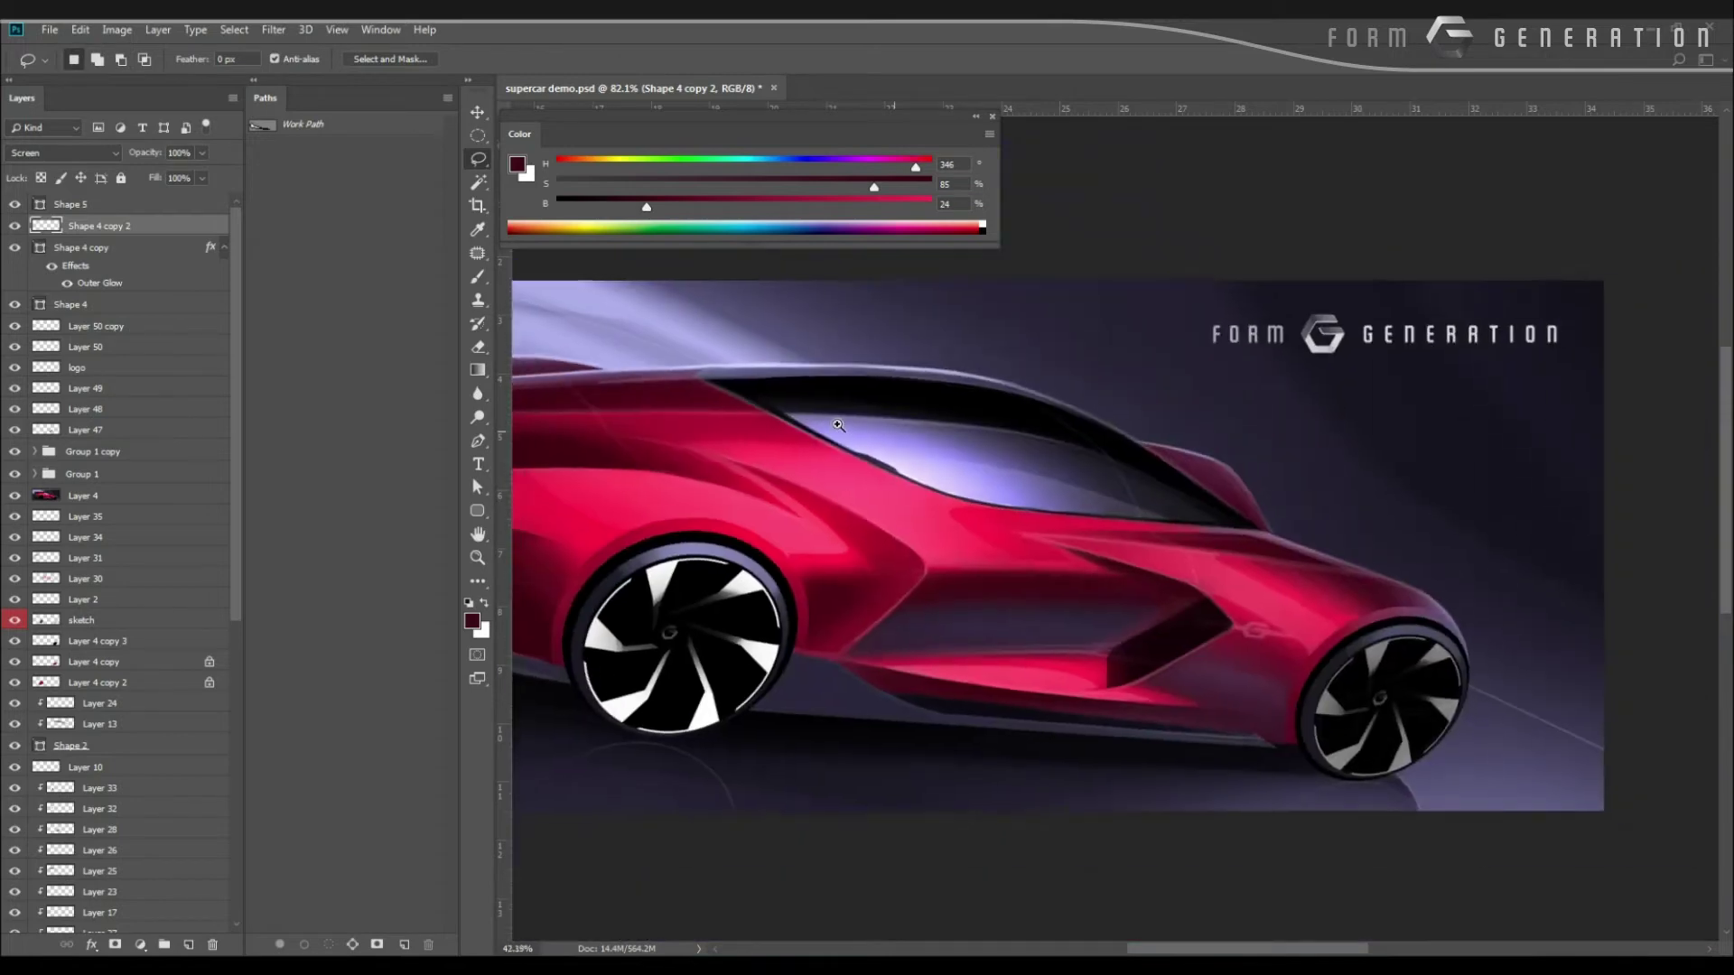
scroll(842, 406, up, 2)
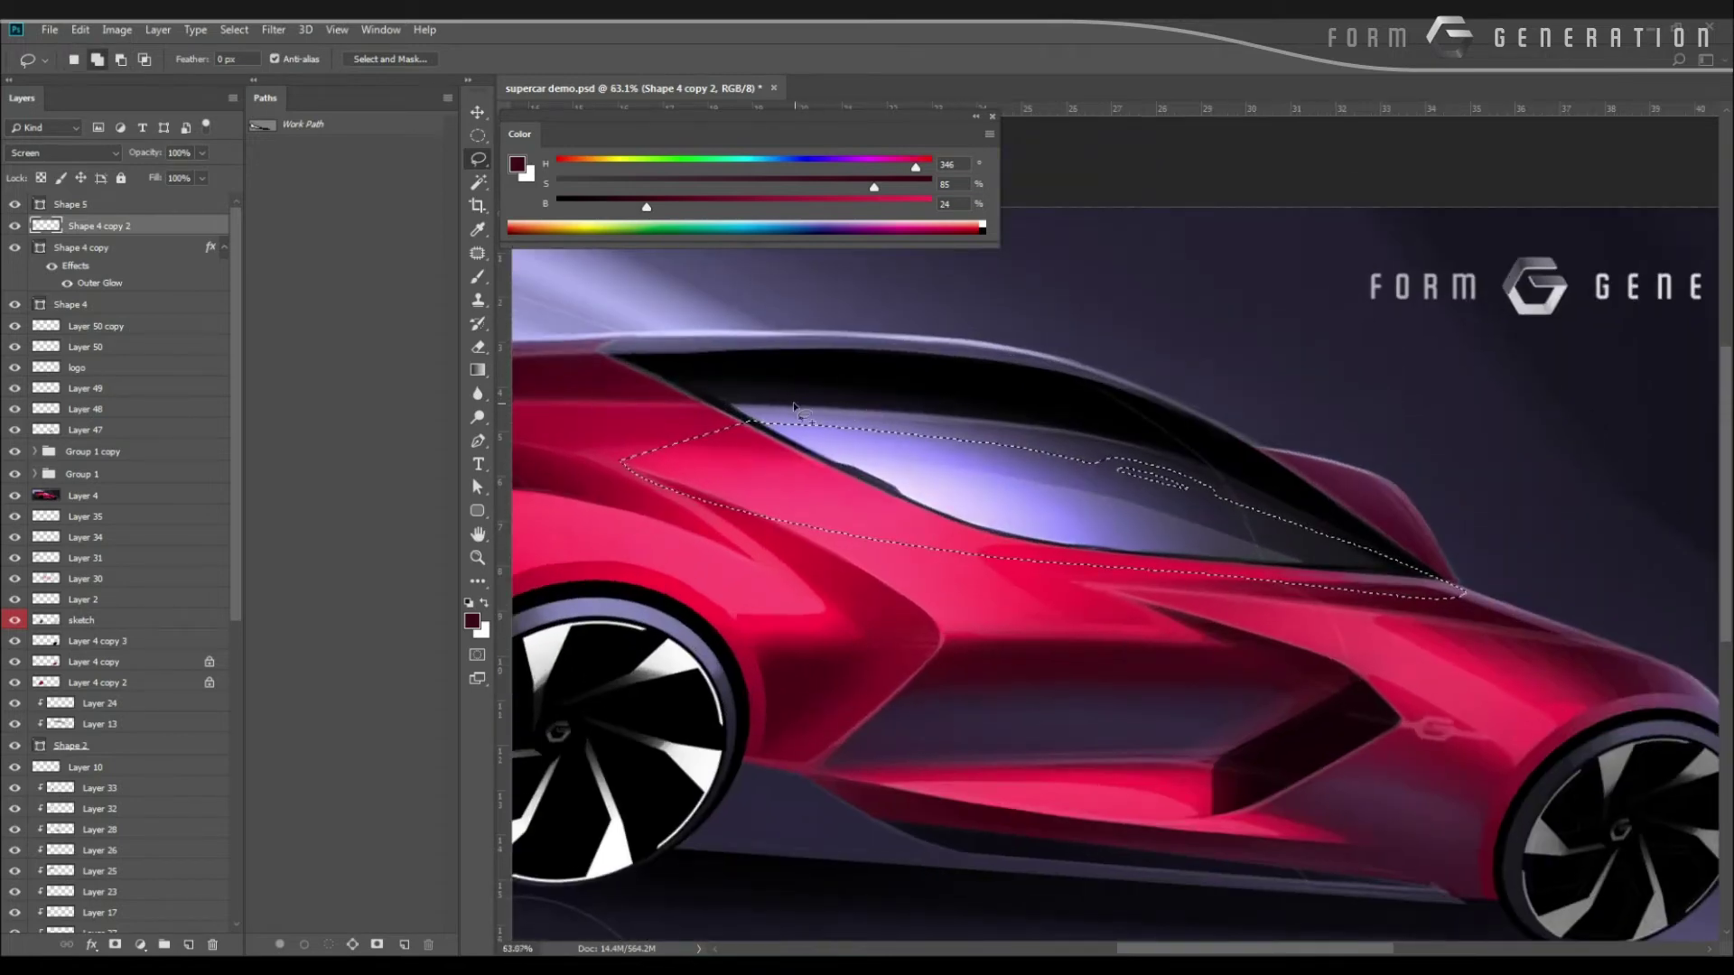
scroll(735, 398, down, 3)
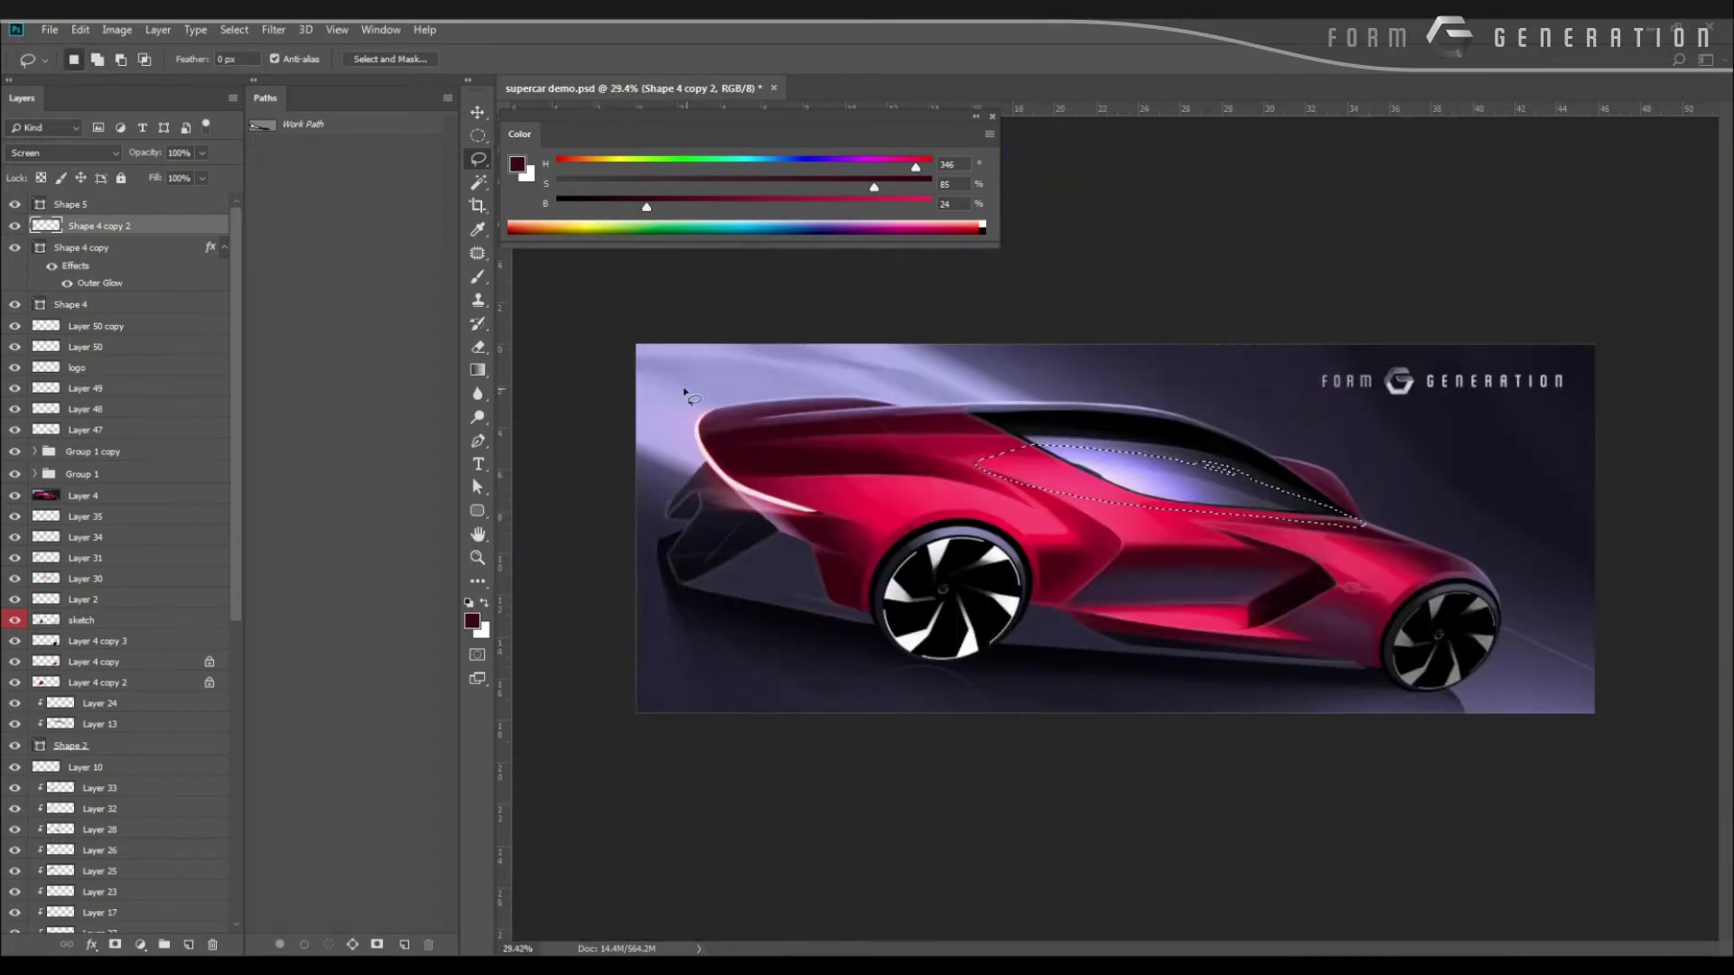
Add a steering wheel shape to the window selection and subtract its inner opening.
scroll(824, 406, up, 2)
drag(1195, 446, 1010, 473)
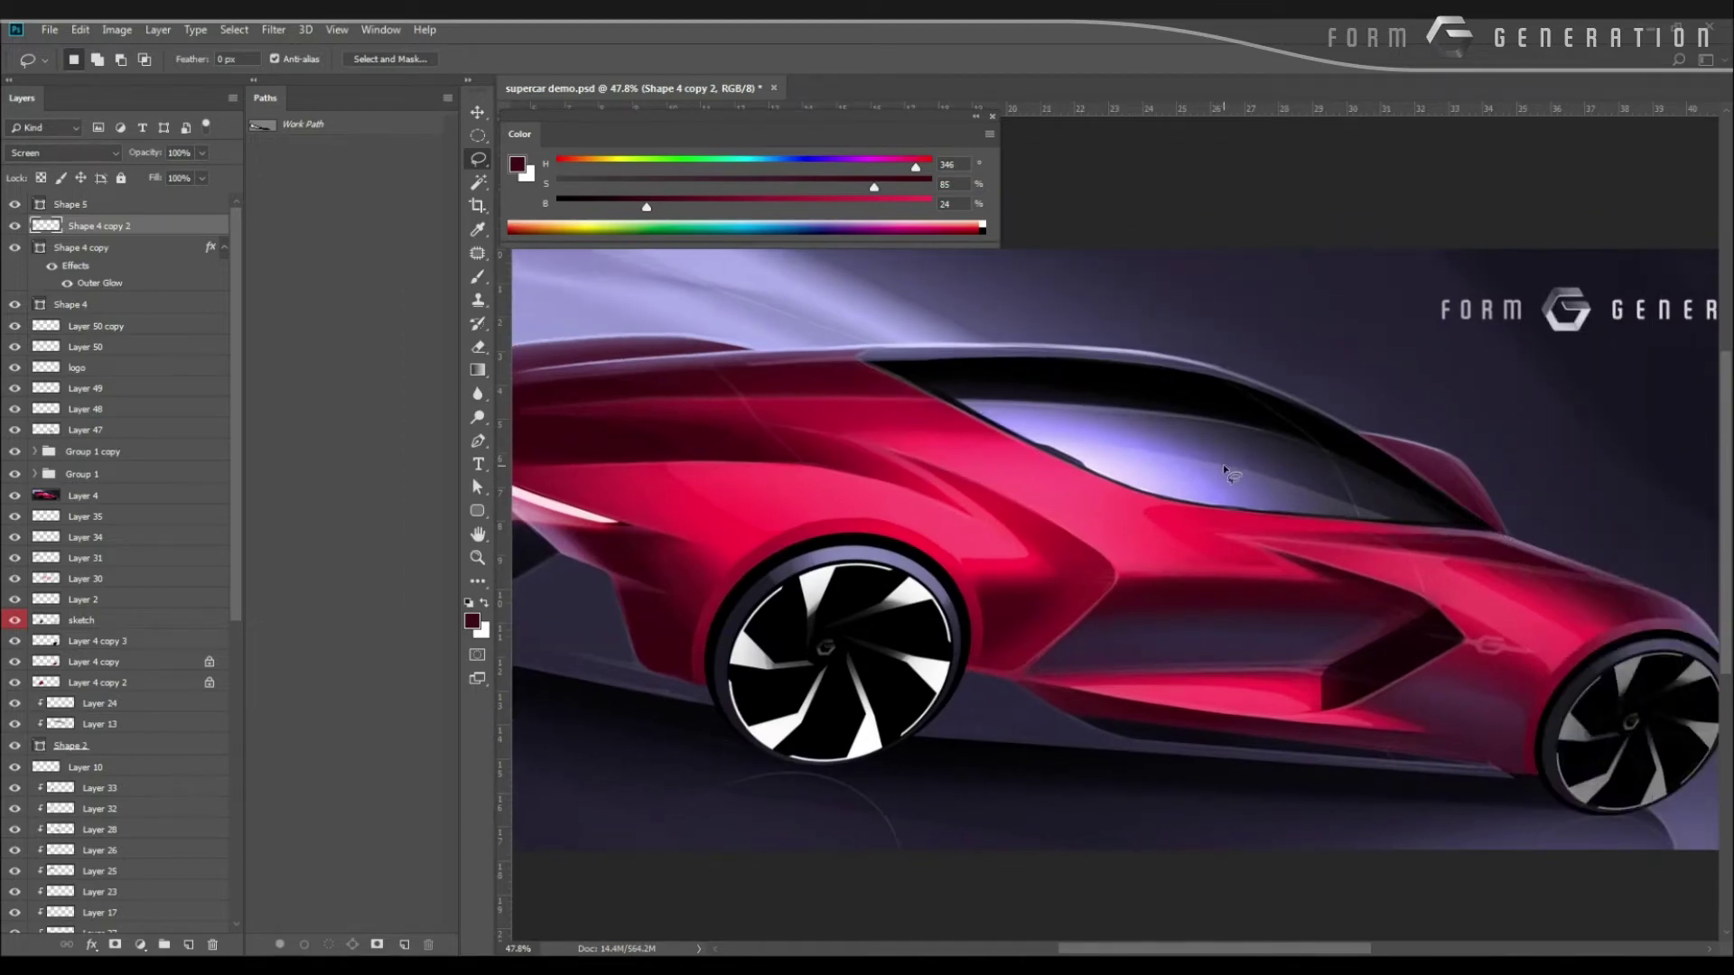
key(shift)
mouse_move(1214, 452)
mouse_down()
mouse_move(1253, 428)
mouse_move(1298, 454)
mouse_move(1292, 488)
mouse_move(1225, 488)
mouse_move(1213, 455)
mouse_move(1274, 450)
mouse_move(1233, 444)
mouse_up()
key(alt)
key(ctrl+space)
mouse_move(851, 362)
mouse_down()
mouse_move(578, 361)
mouse_move(1141, 398)
mouse_up()
key(alt)
mouse_move(1449, 483)
mouse_down()
mouse_move(1426, 478)
mouse_move(1475, 499)
mouse_move(1399, 482)
mouse_up()
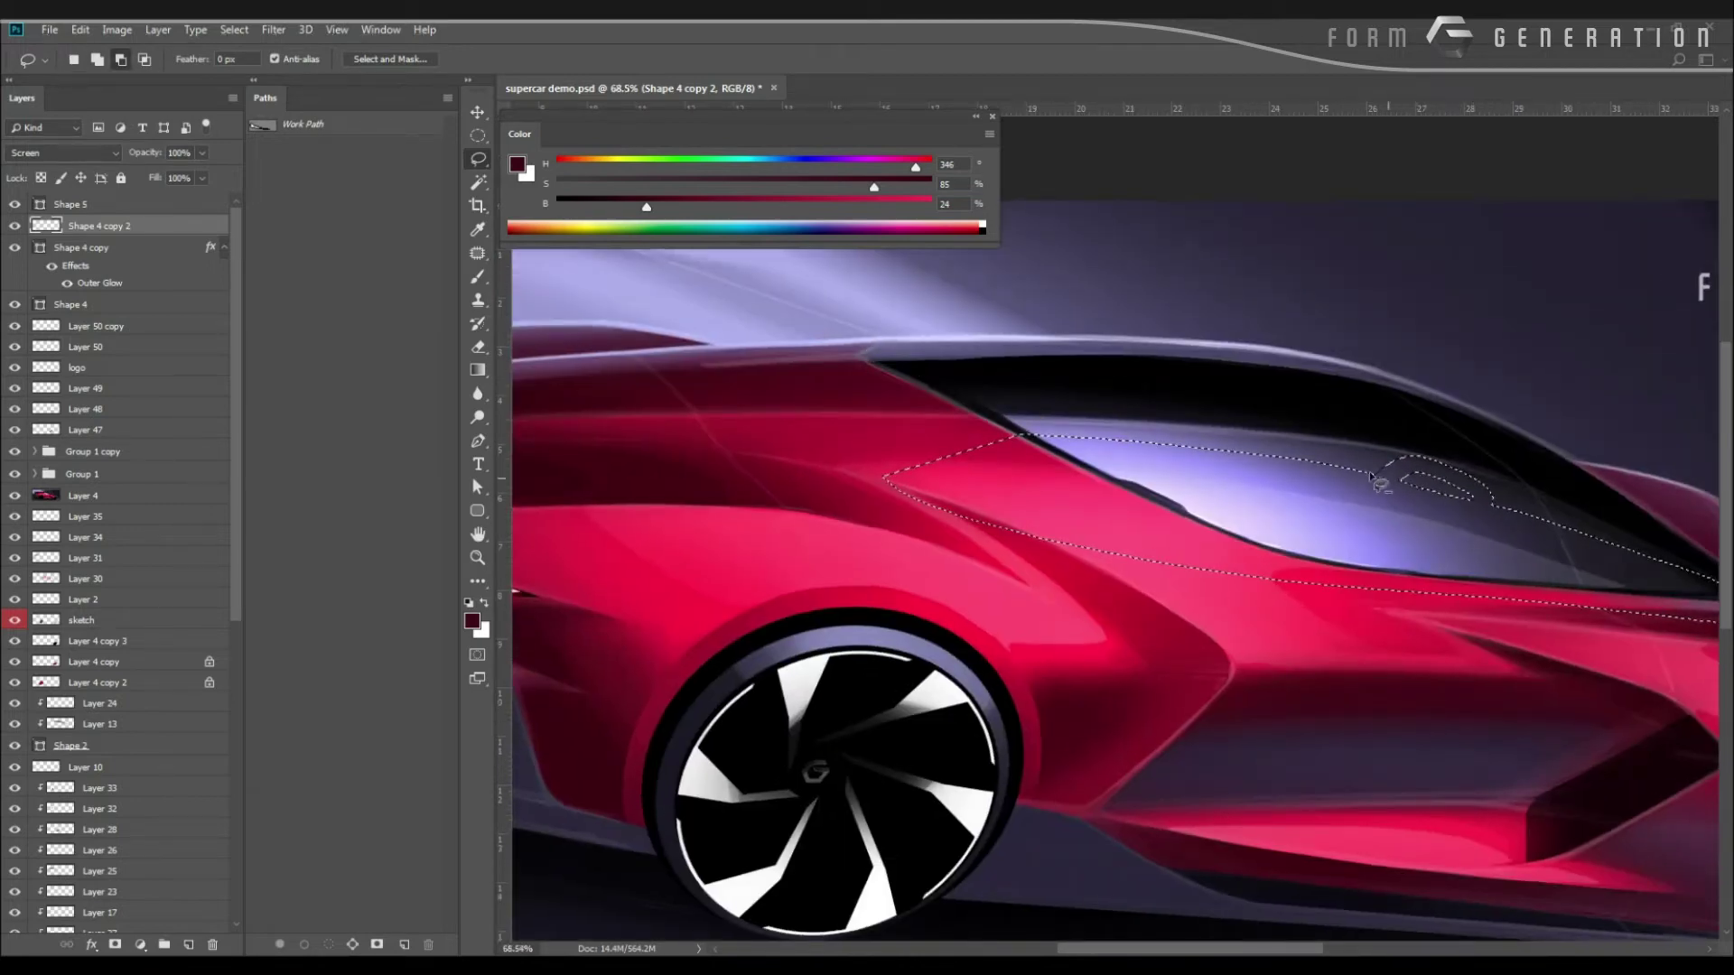
key(shift)
Add a seat silhouette at the rear end of the side window to the interior selection.
scroll(1165, 397, down, 3)
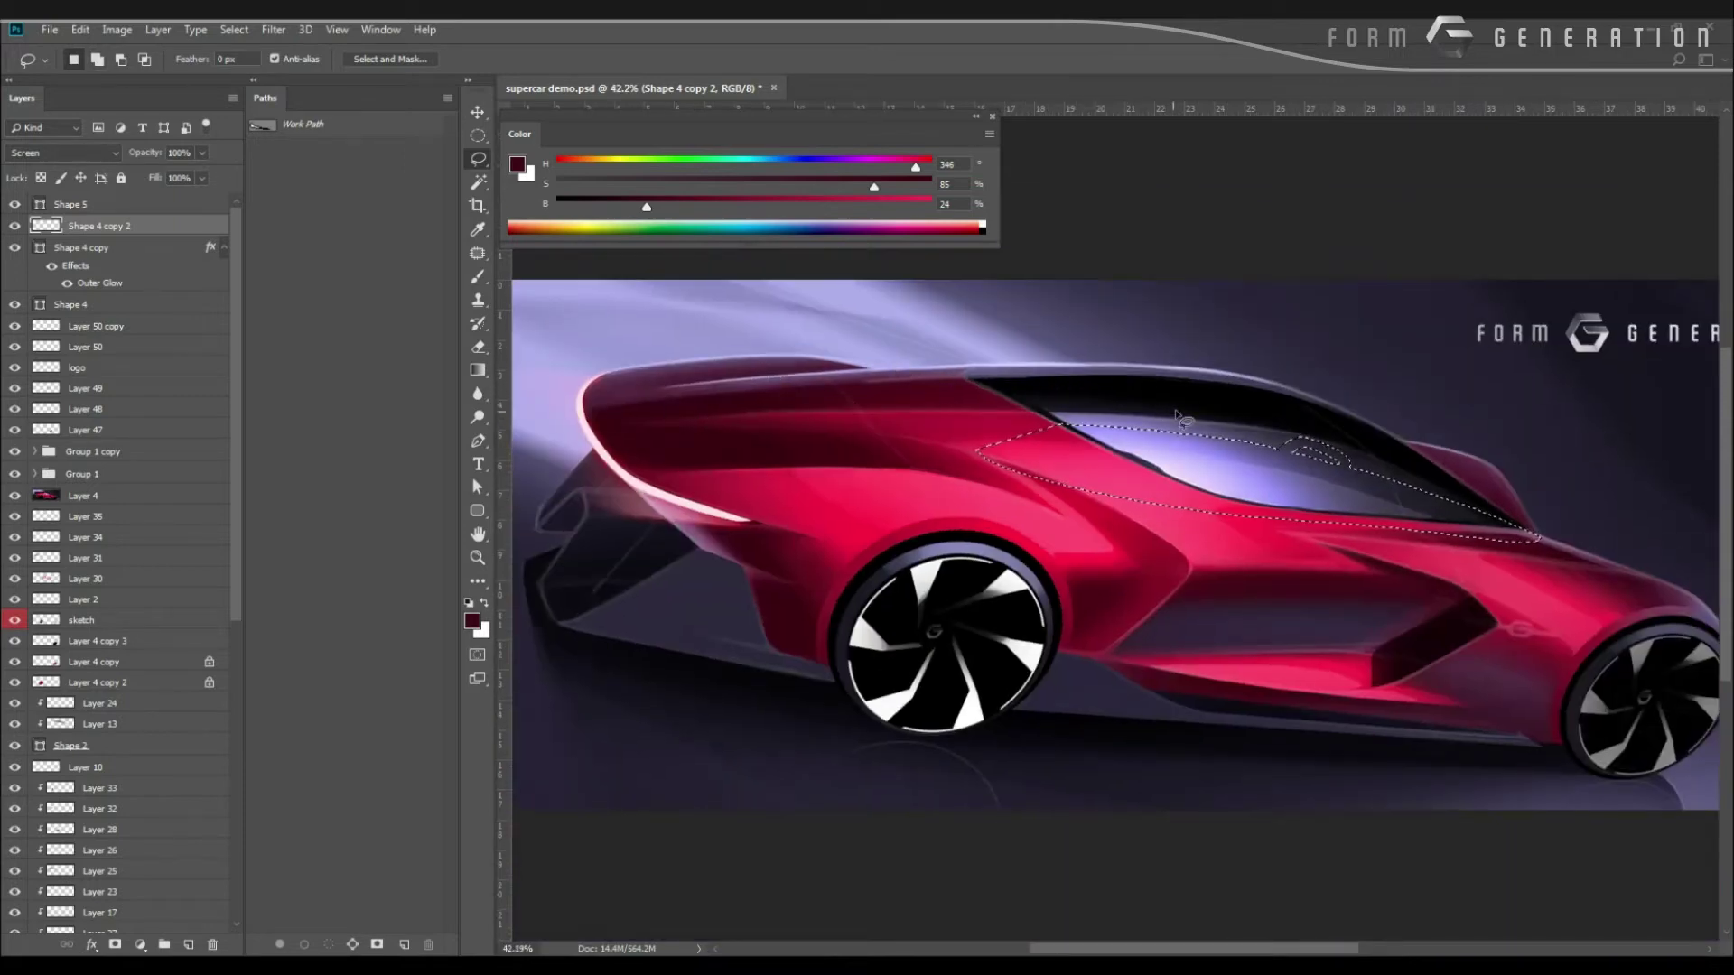
key(shift)
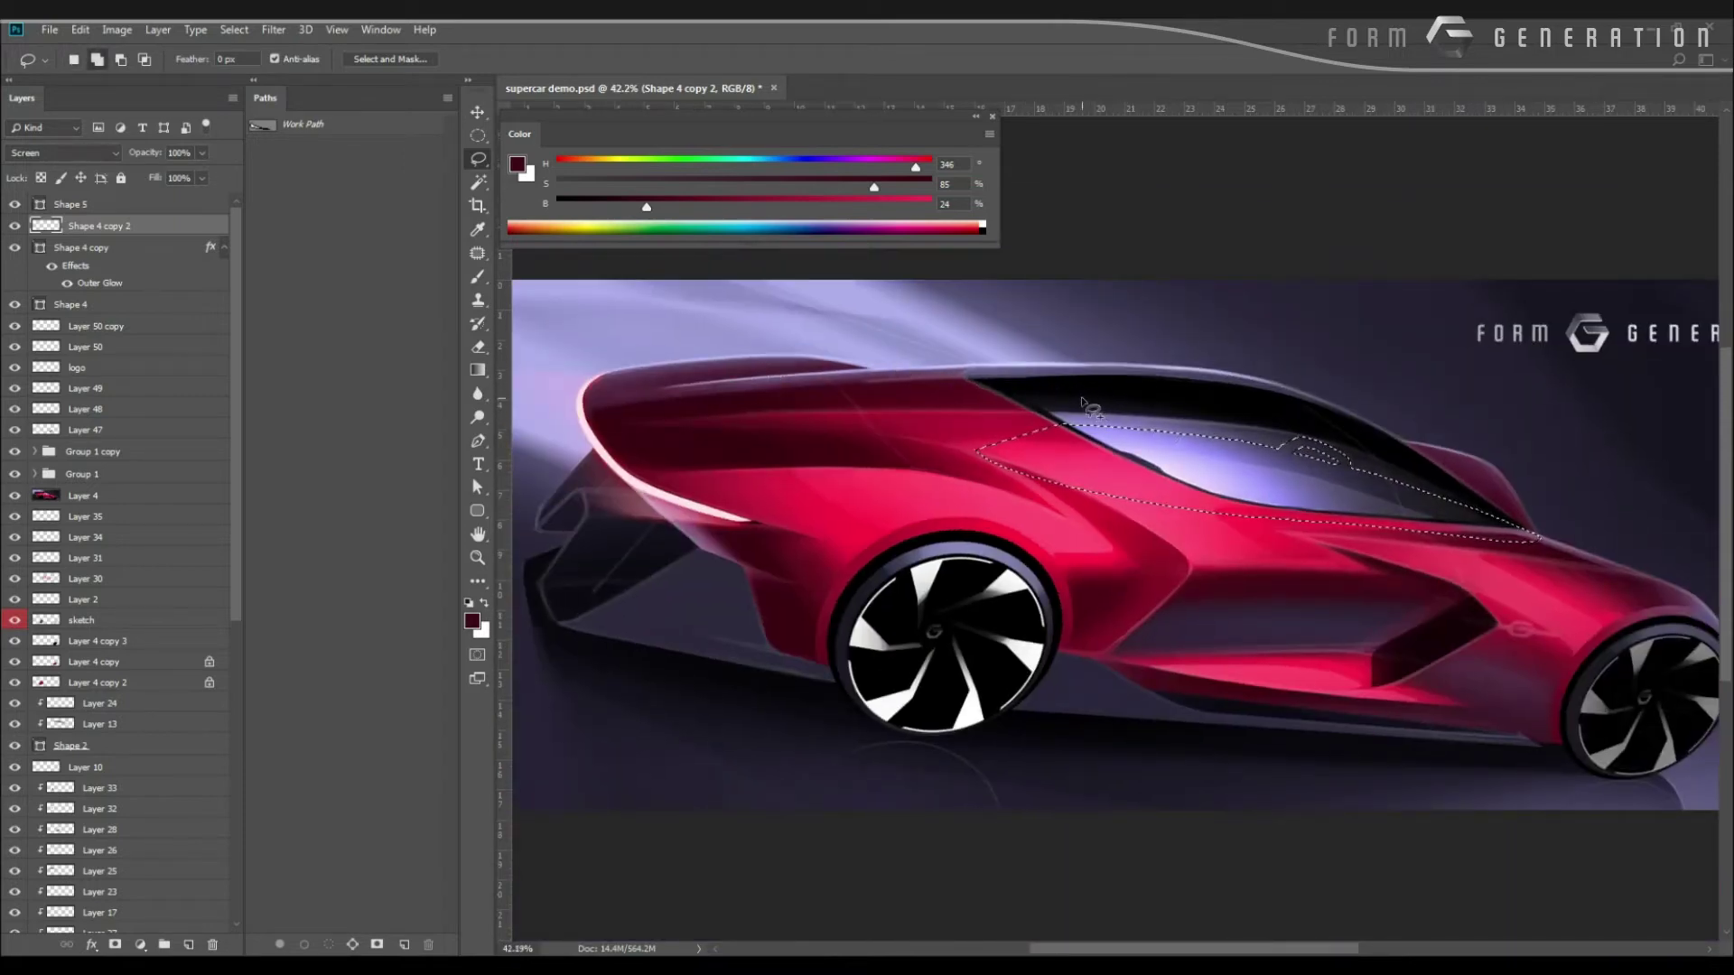
mouse_move(1052, 392)
mouse_down()
mouse_move(1158, 456)
mouse_move(1037, 402)
mouse_move(1015, 432)
mouse_up()
drag(1015, 433, 856, 438)
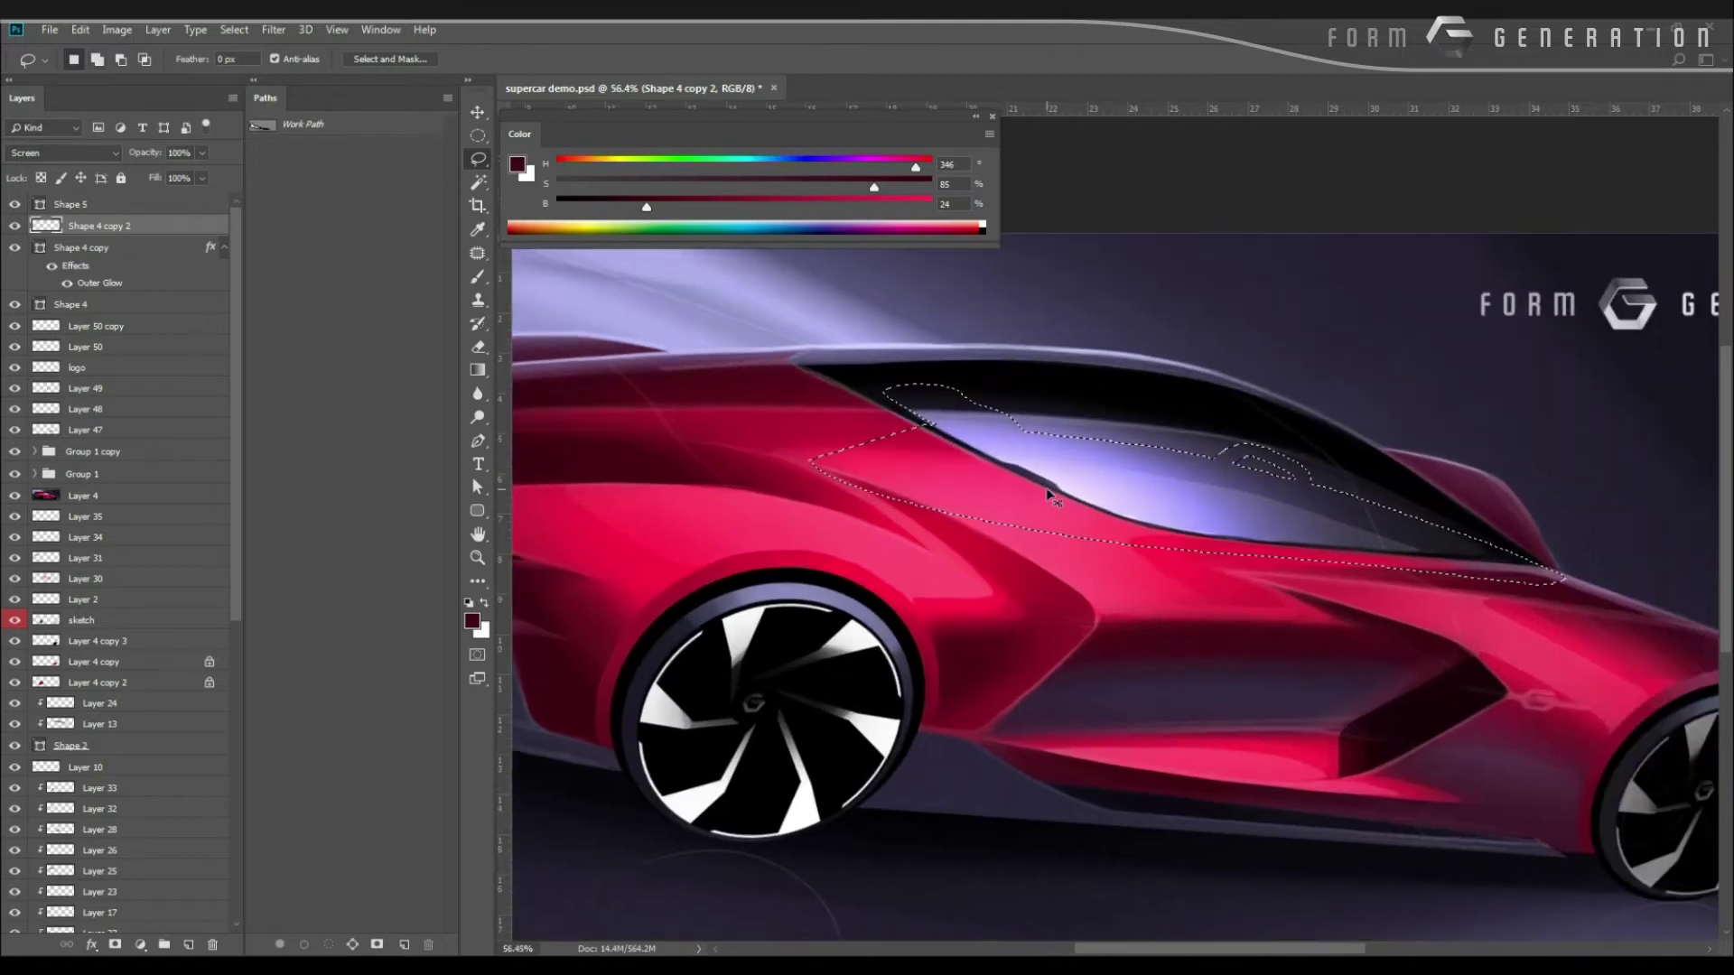
Shade the interior selection on a new layer with a soft black brush and deselect it.
key(ctrl+shift+n)
key(Return)
key(b)
key(d)
right_click(1047, 489)
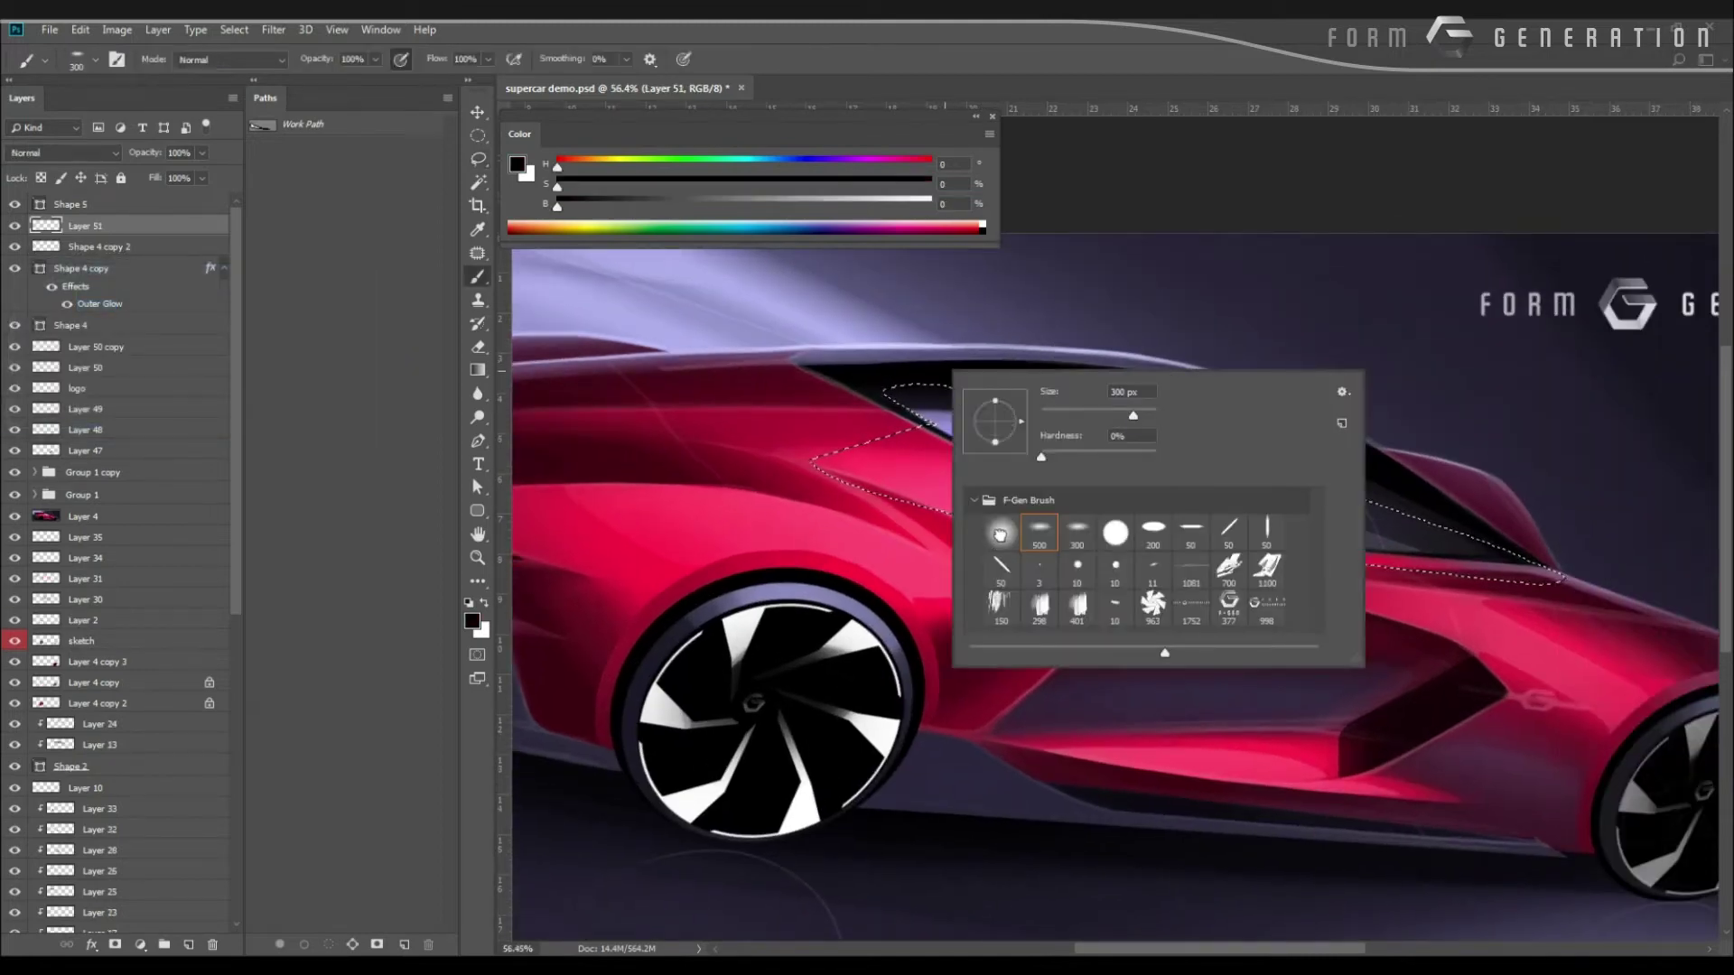
key(Return)
mouse_move(1005, 347)
mouse_down()
mouse_move(1596, 548)
mouse_move(785, 303)
mouse_move(506, 316)
mouse_move(730, 323)
mouse_up()
key(ctrl+d)
Check the painted steering wheel and seat silhouettes against the whole car.
key(l)
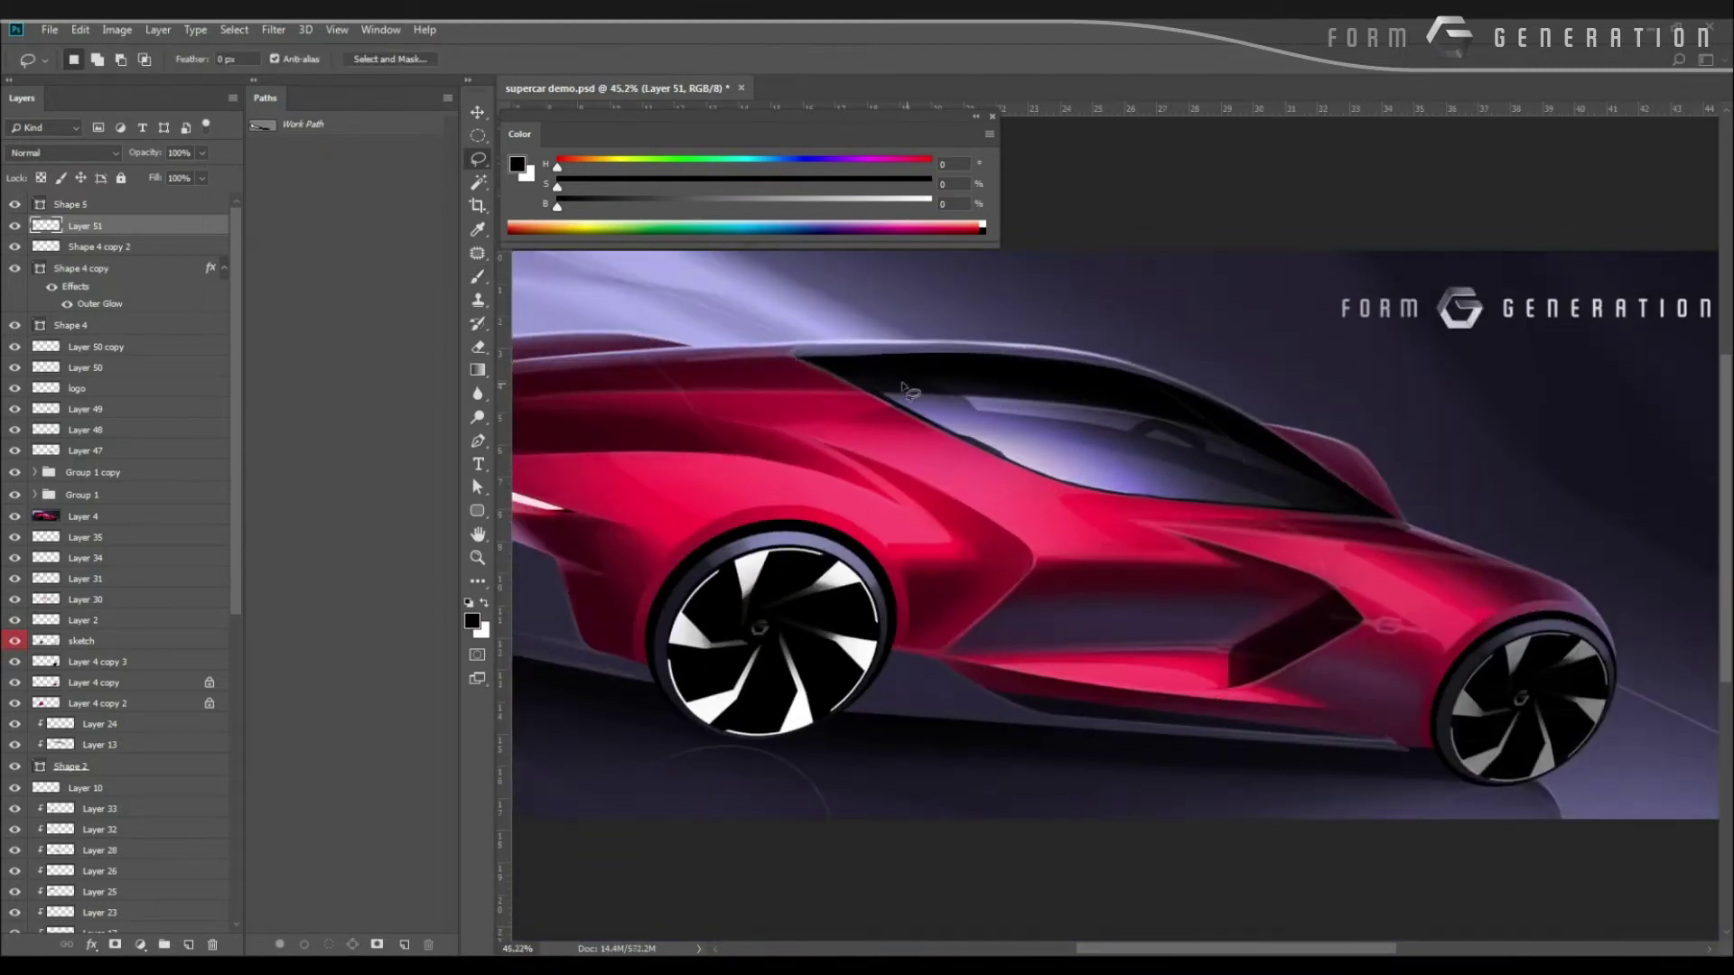
key(e)
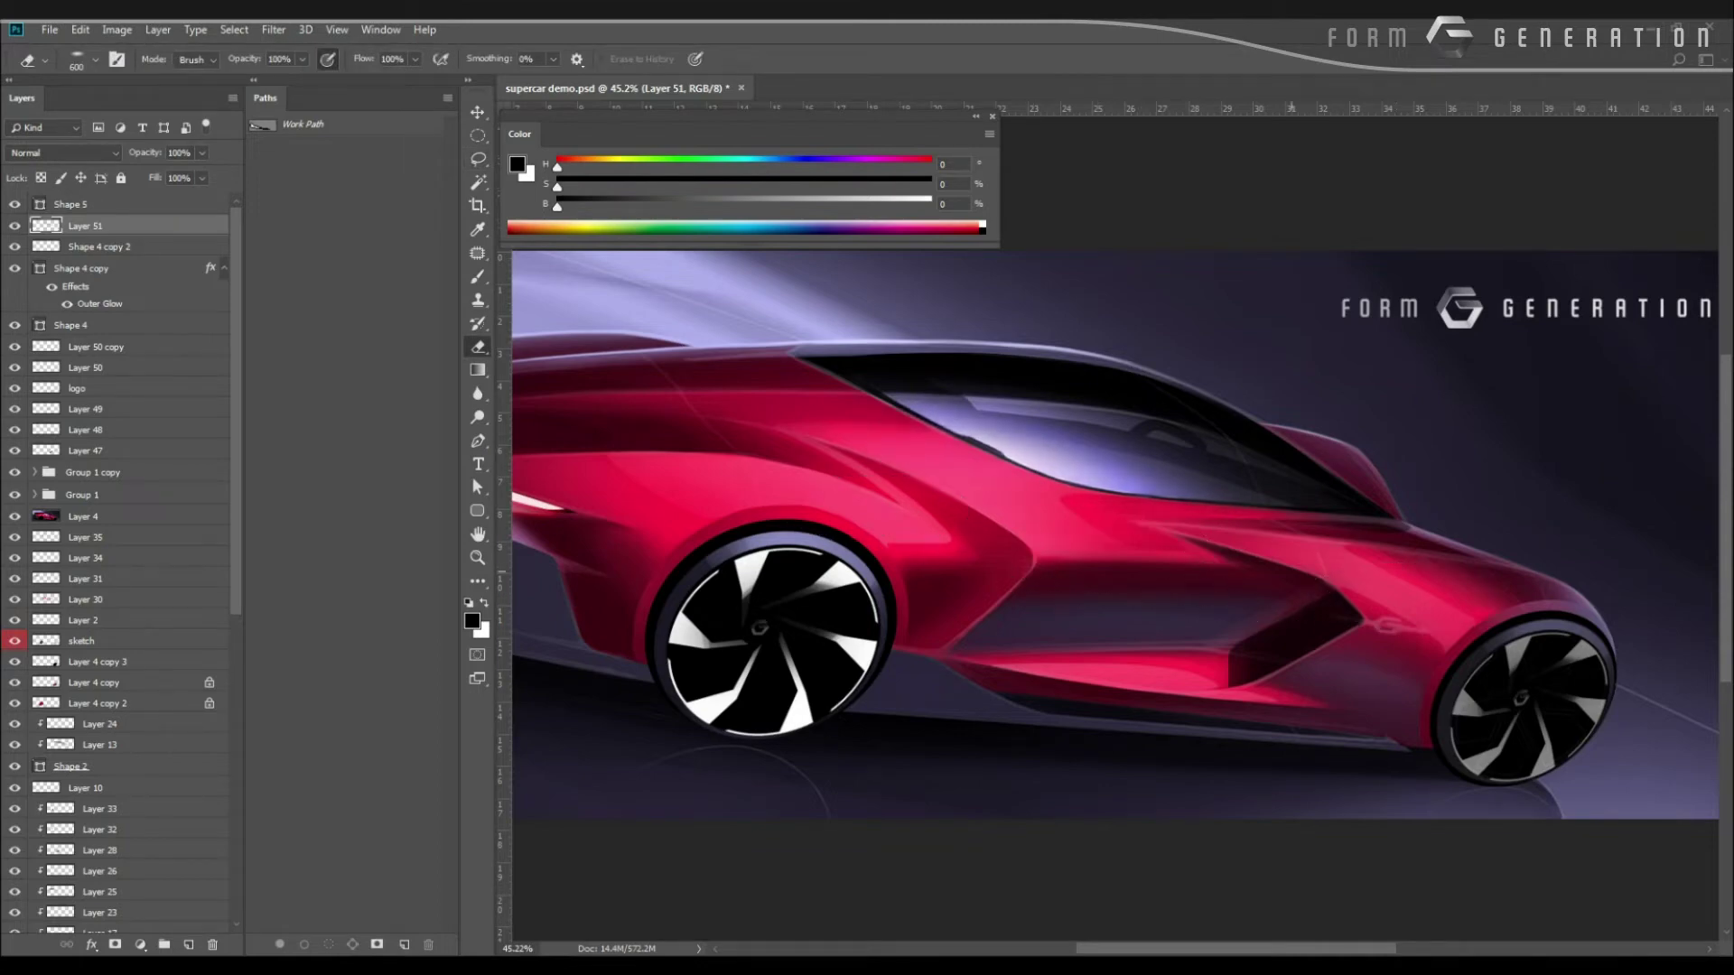
scroll(686, 478, down, 5)
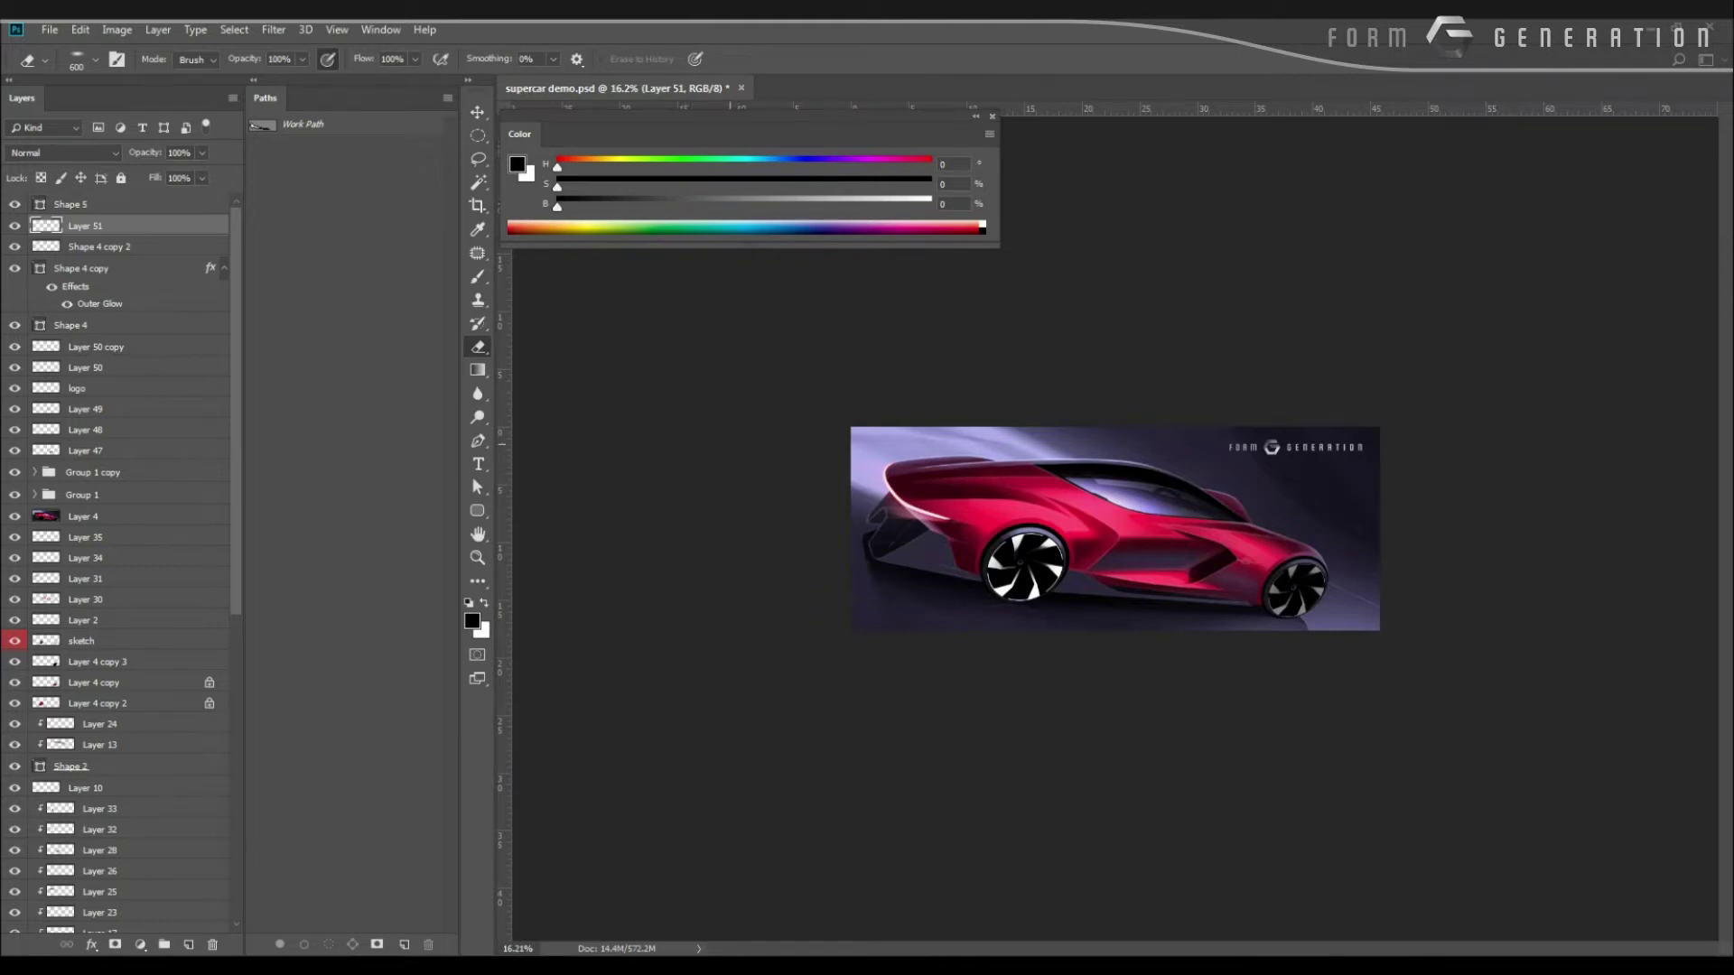
drag(740, 479, 759, 469)
mouse_move(617, 430)
mouse_down()
mouse_move(654, 452)
mouse_move(599, 461)
mouse_up()
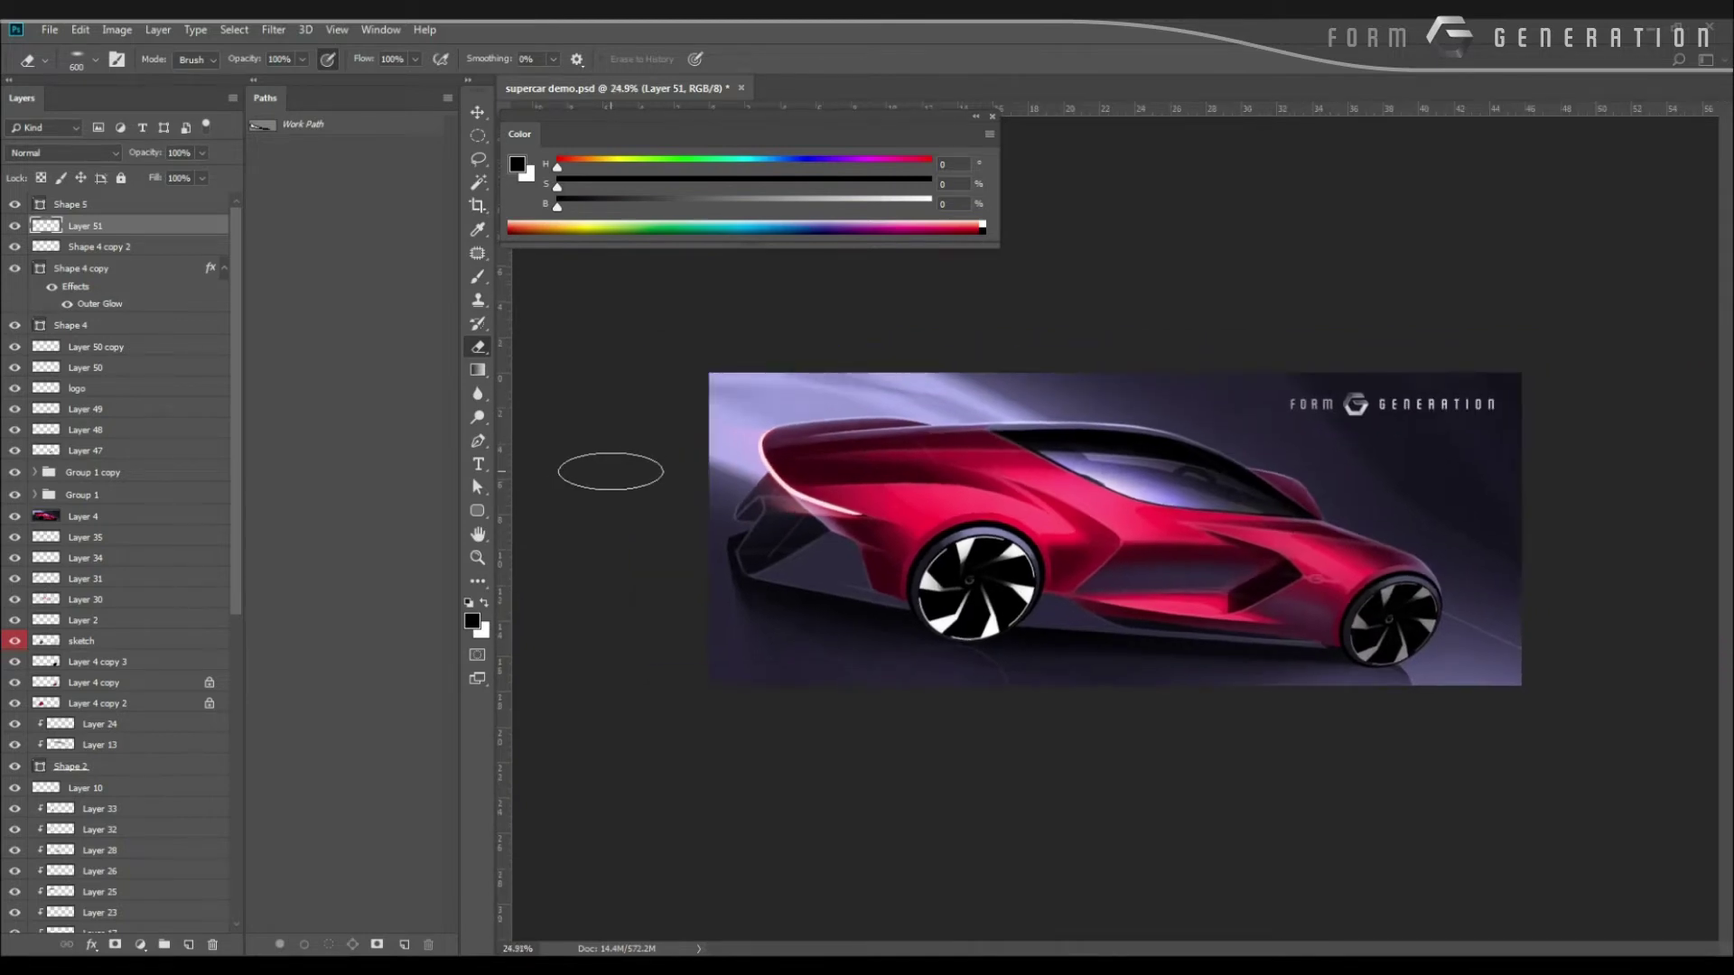
Create a new empty layer above Shape 5 for Brush tool detailing of the car's lower side.
drag(762, 503, 807, 514)
drag(806, 517, 831, 521)
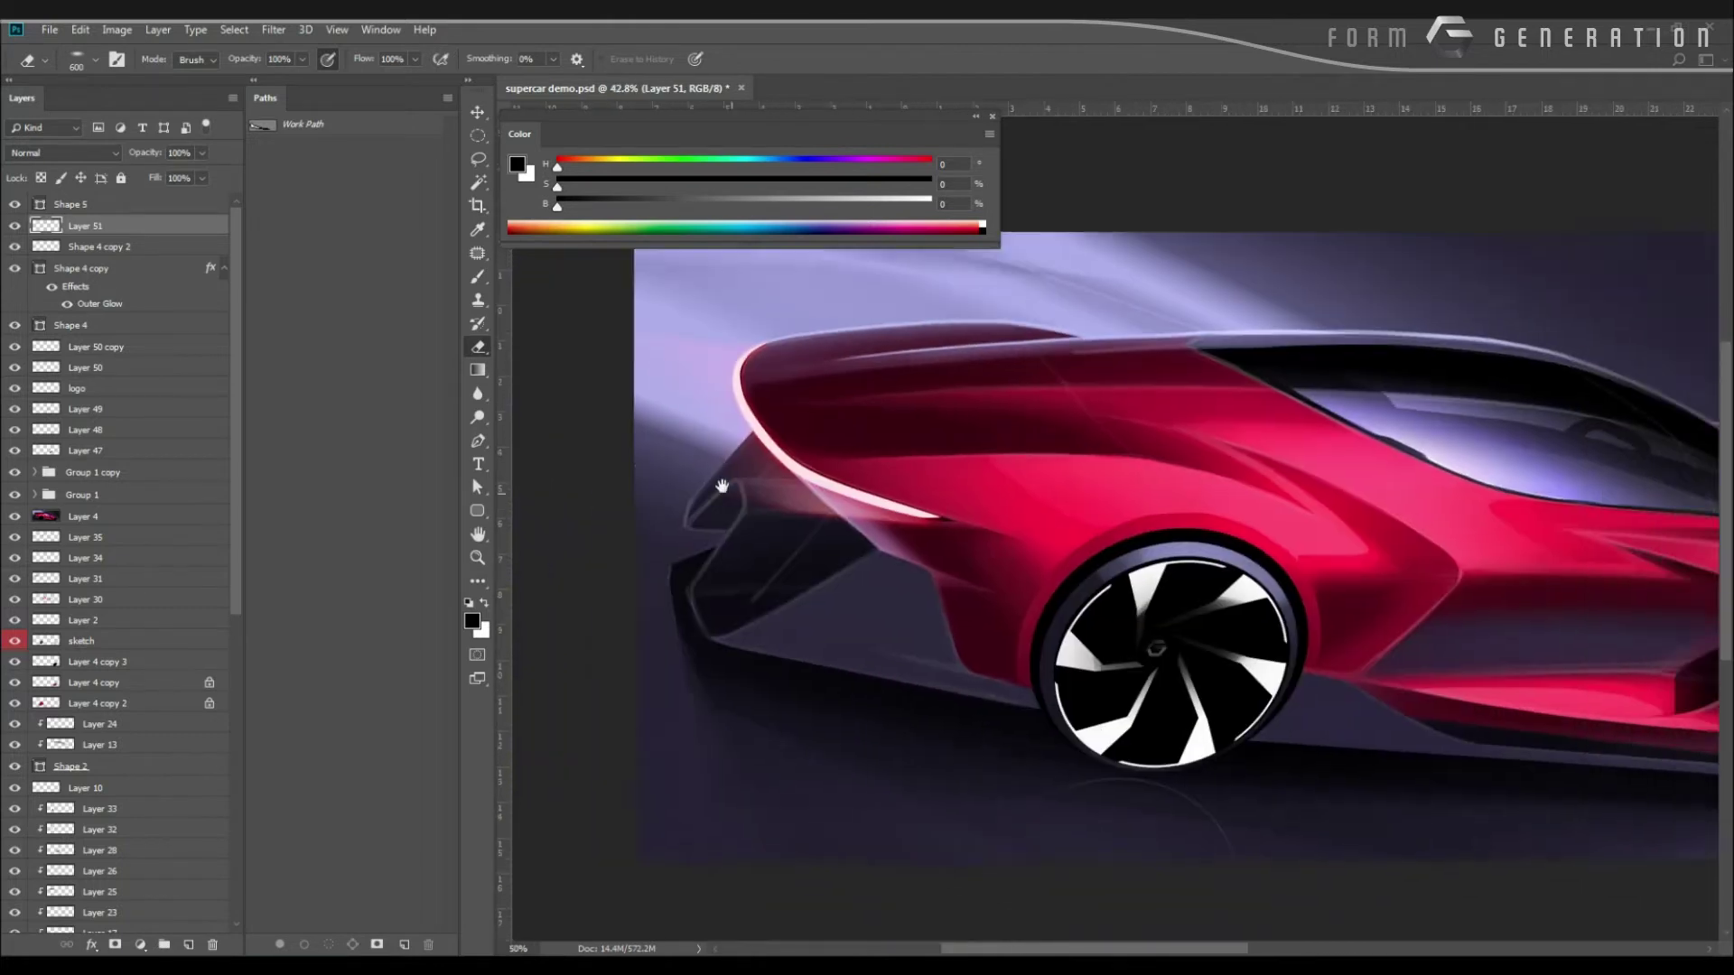
drag(1053, 577, 662, 499)
key(ctrl+shift+alt+n)
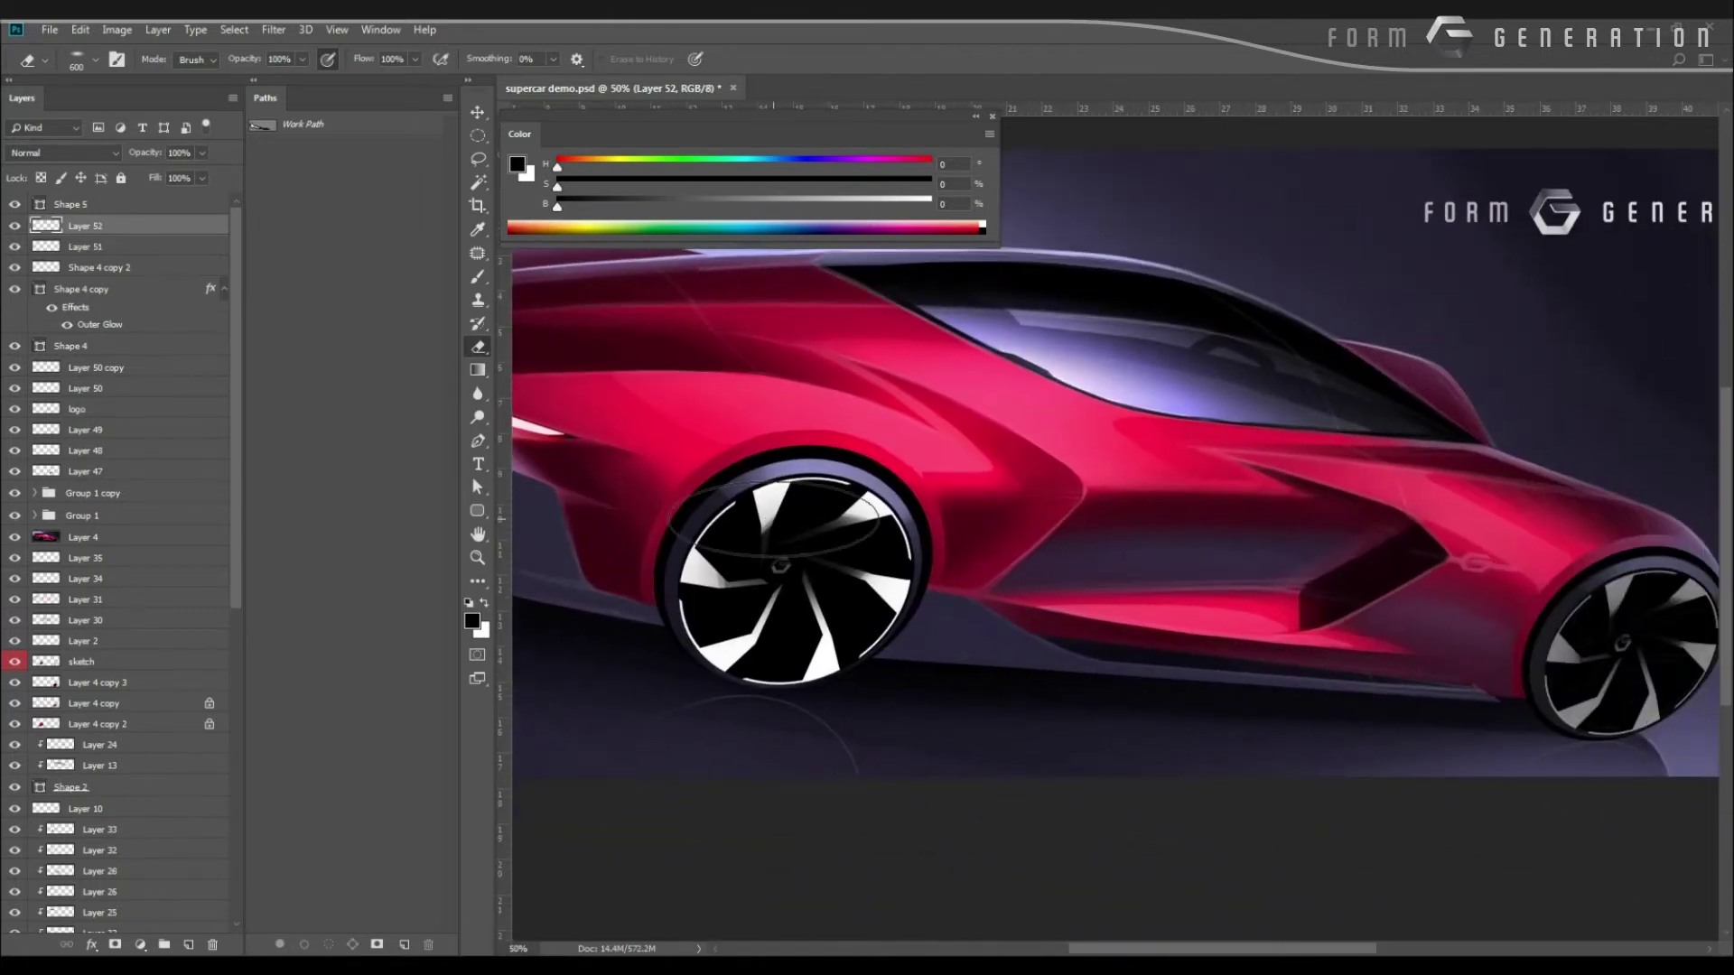
key(ctrl+bracketright)
key(b)
Paint a thin black line with a small brush along the side skirt's upper edge, starting behind the rear wheel.
alt+click(1095, 639)
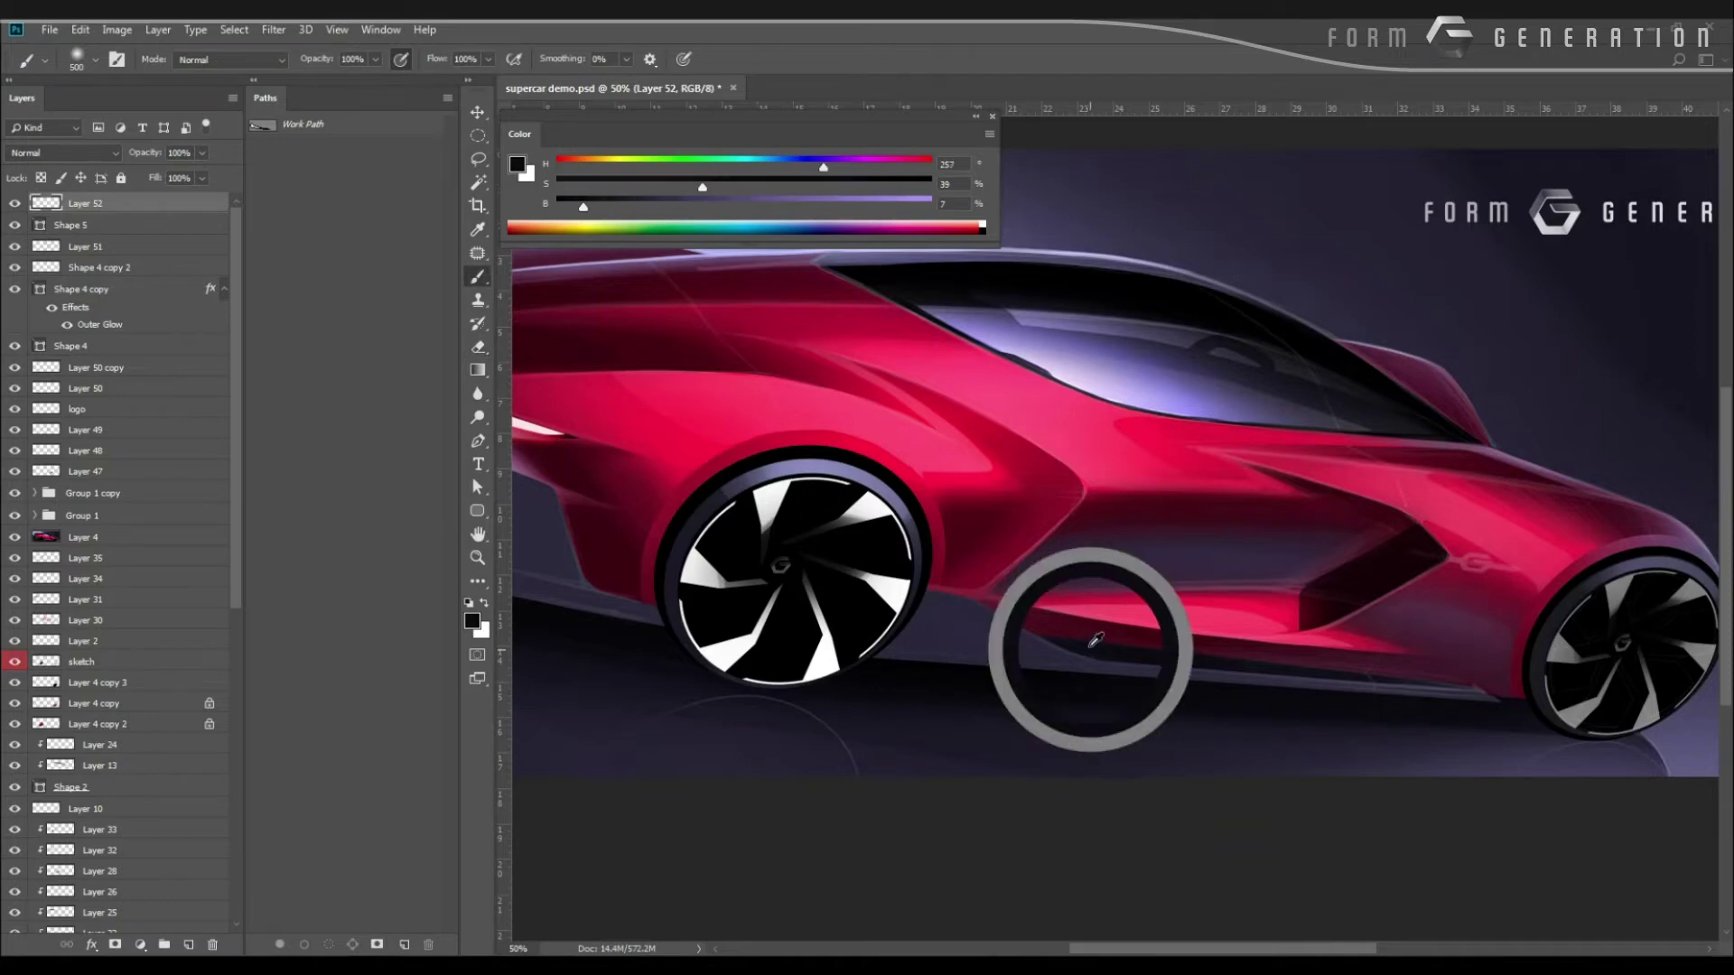
drag(988, 609, 1034, 611)
right_click(1039, 612)
double_click(1244, 781)
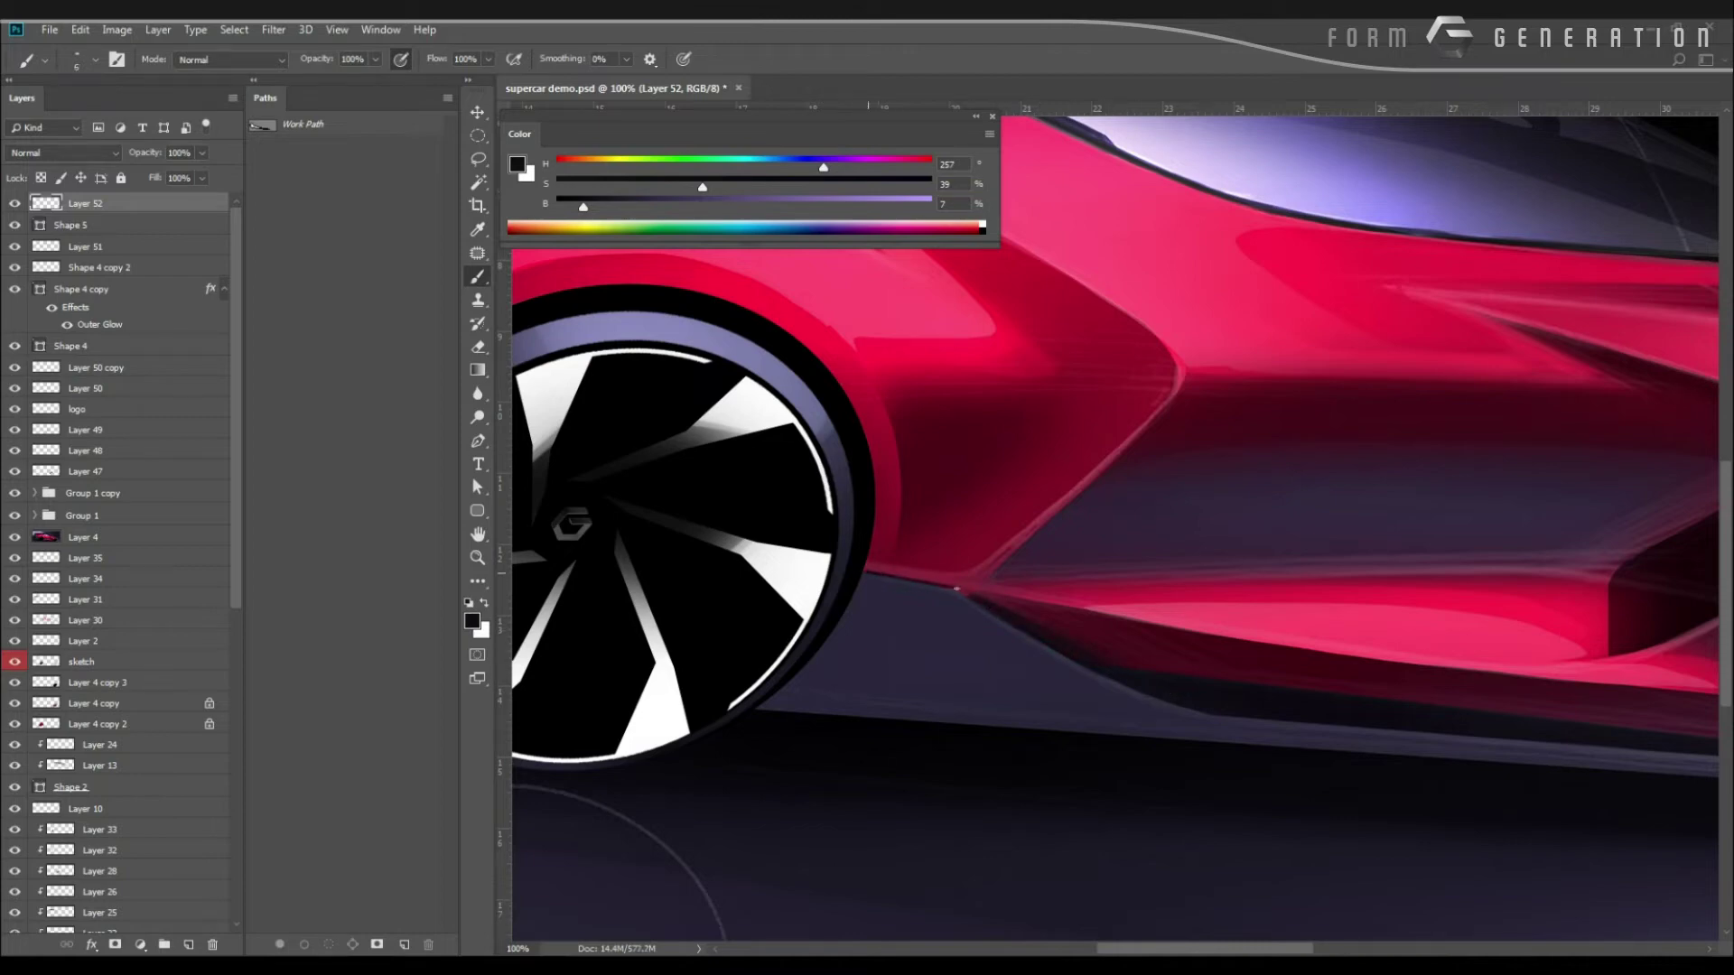
key(d)
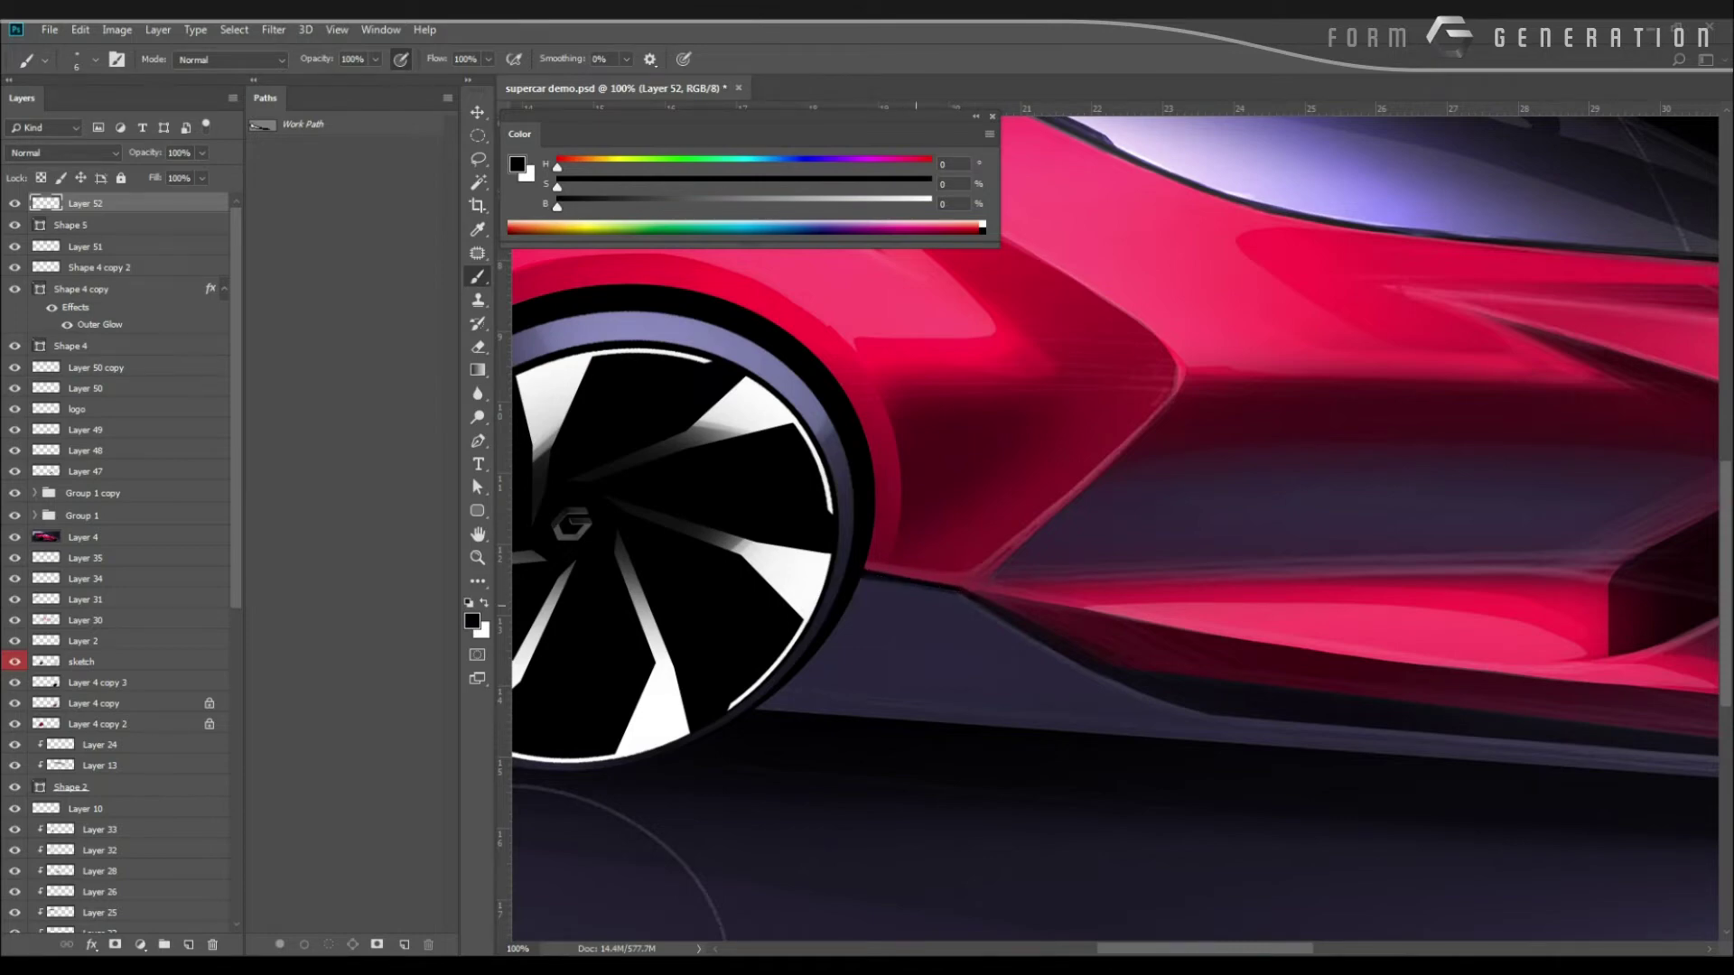
drag(968, 610, 1176, 695)
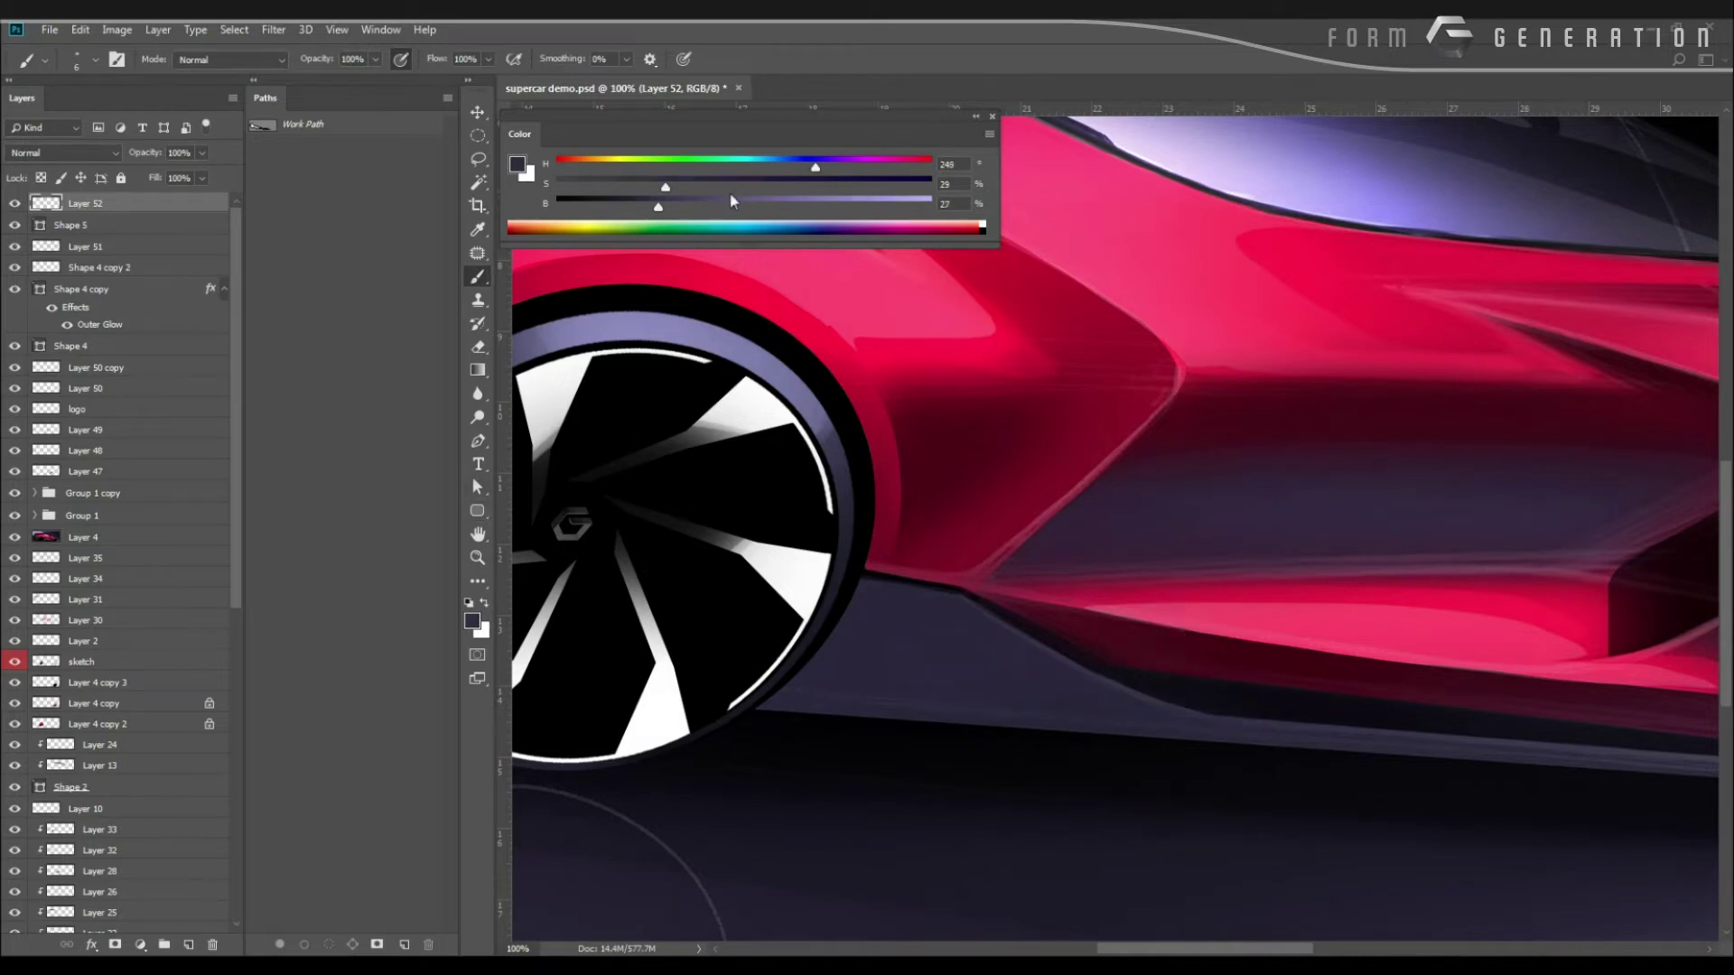
Paint a violet highlight at 53% brightness on the skirt beside the rear wheel and soften it with a sampled darker violet.
click(755, 204)
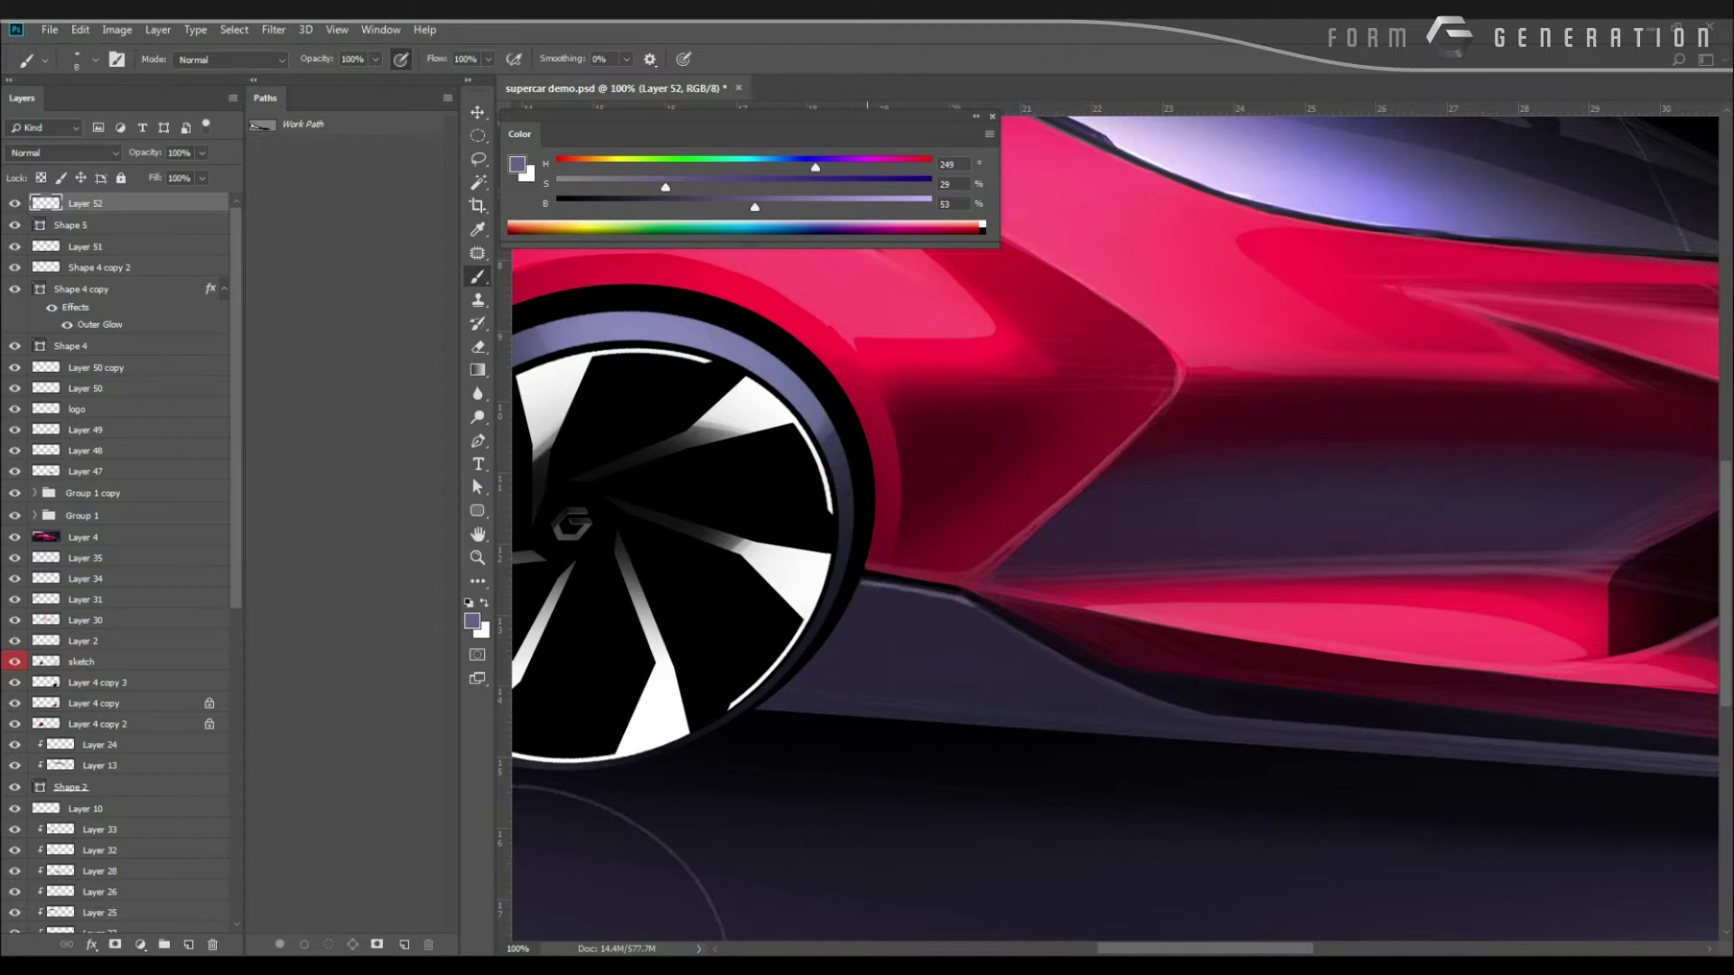
key(bracketright)
key(bracketright)
drag(872, 587, 823, 658)
alt+click(833, 639)
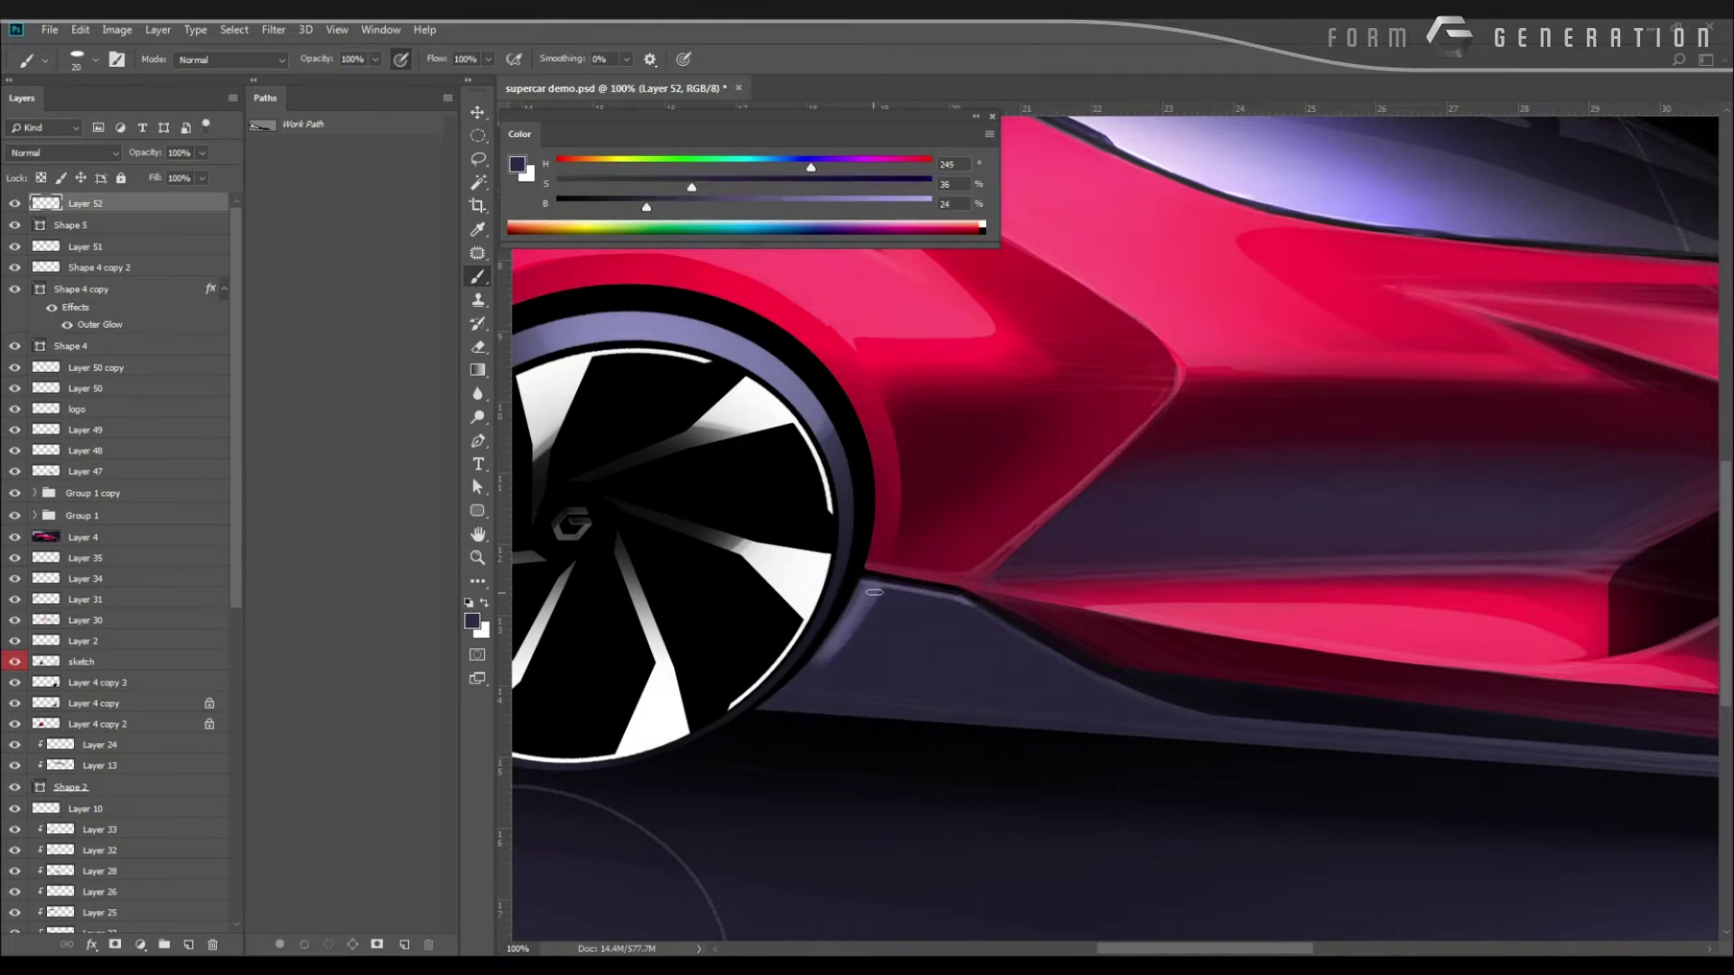
drag(864, 601, 819, 666)
Paint a thin highlight in sampled violet along the skirt's sloping upper edge, running down onto the sill.
alt+click(873, 587)
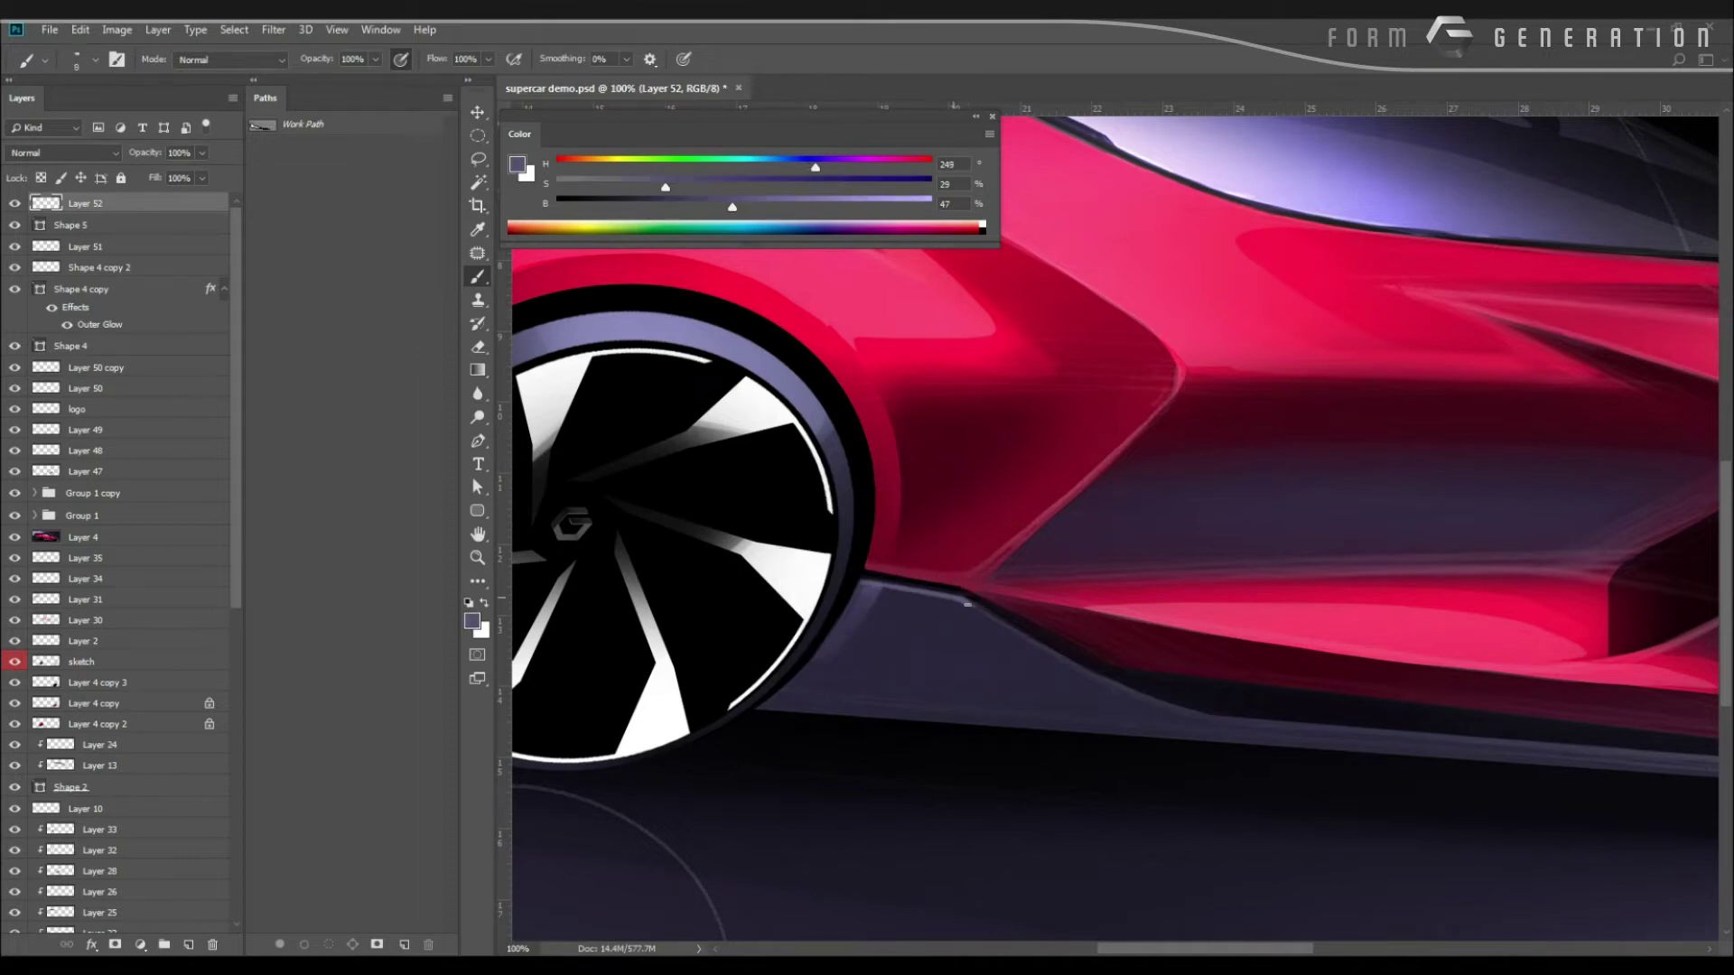
drag(967, 604, 1130, 692)
drag(968, 678, 783, 622)
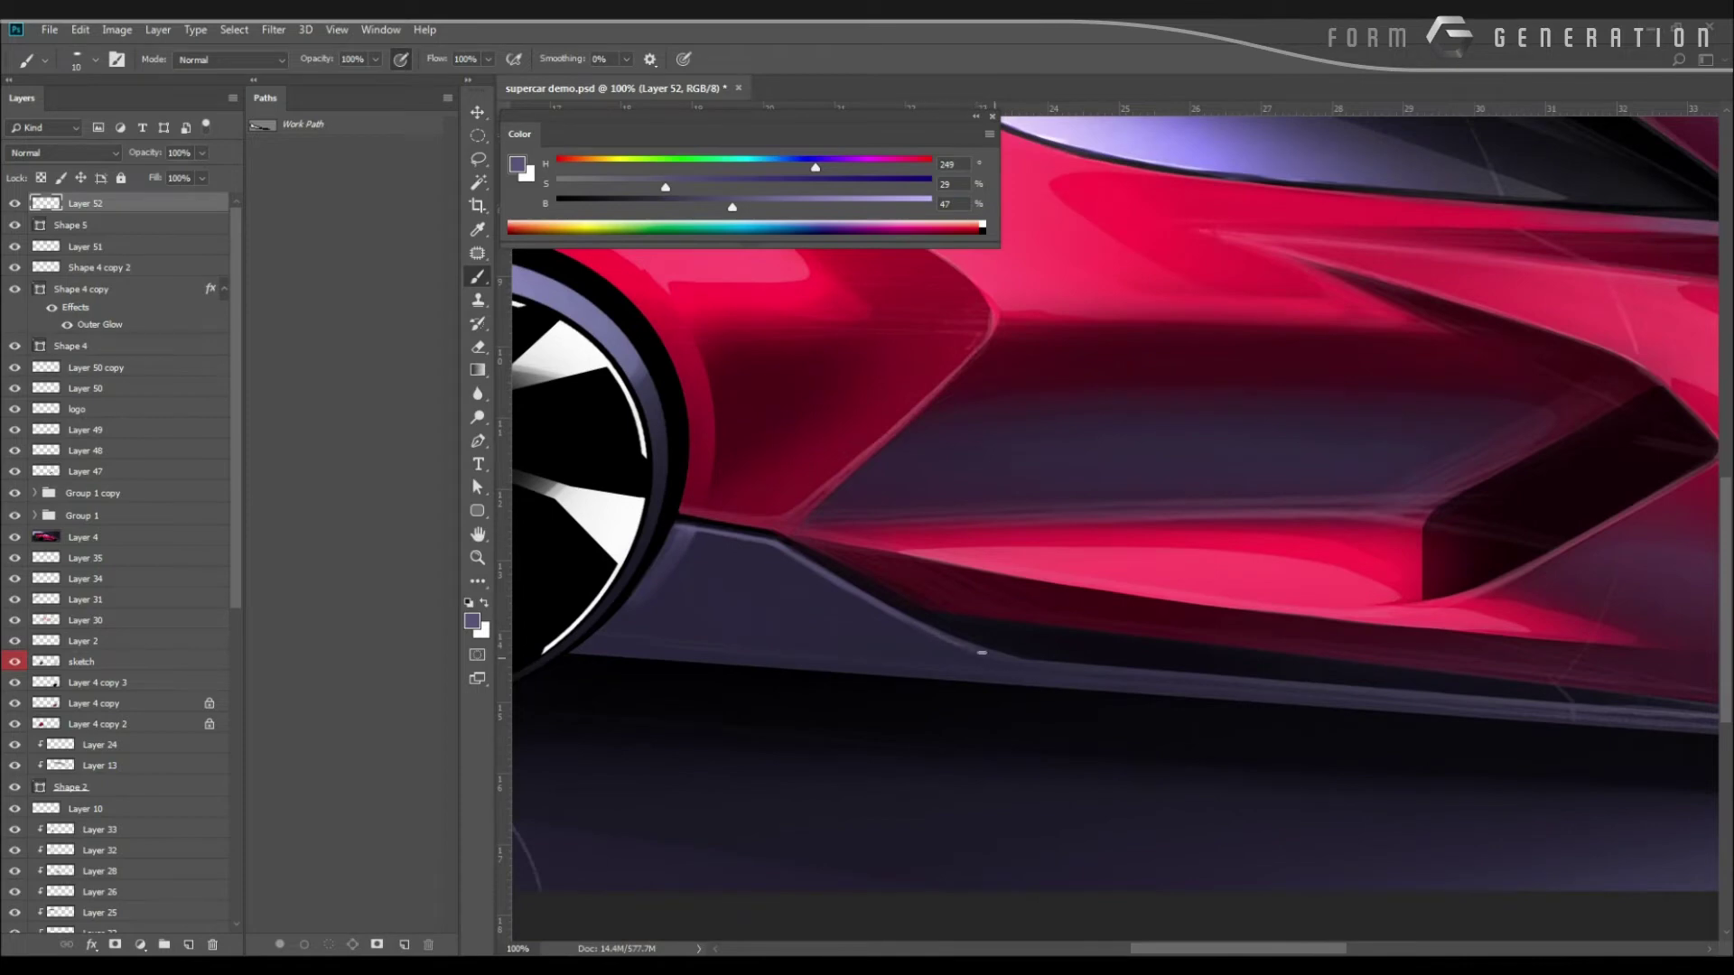
drag(829, 652, 1086, 676)
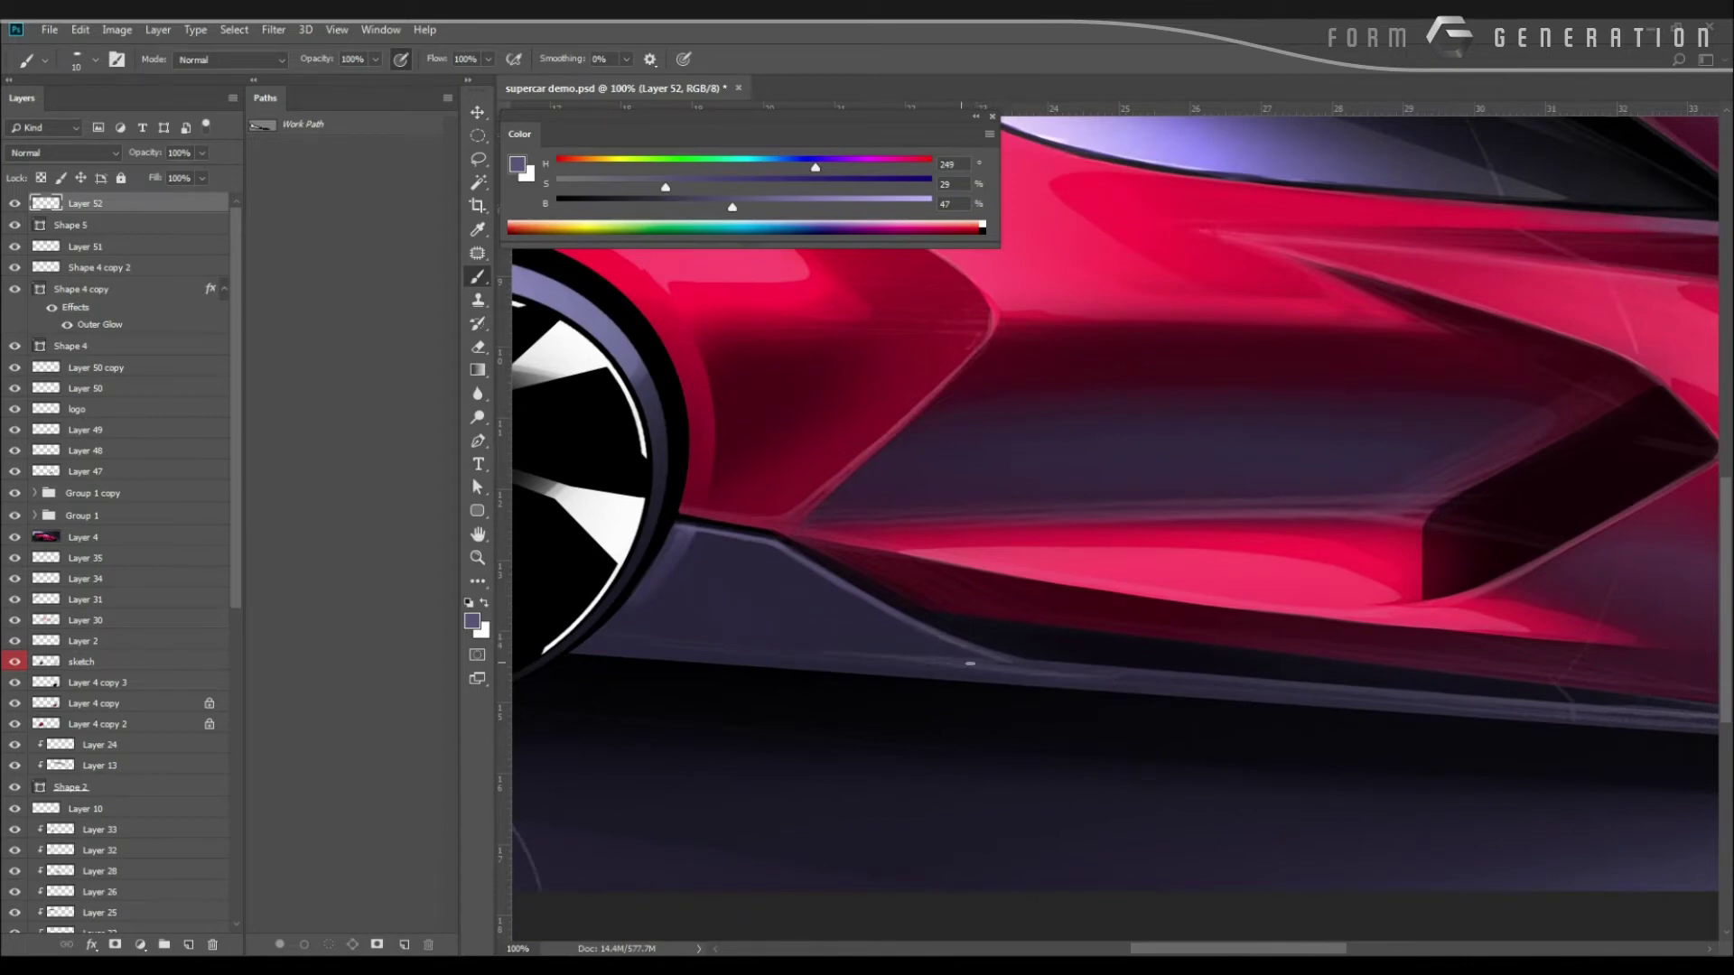
drag(969, 662, 1092, 672)
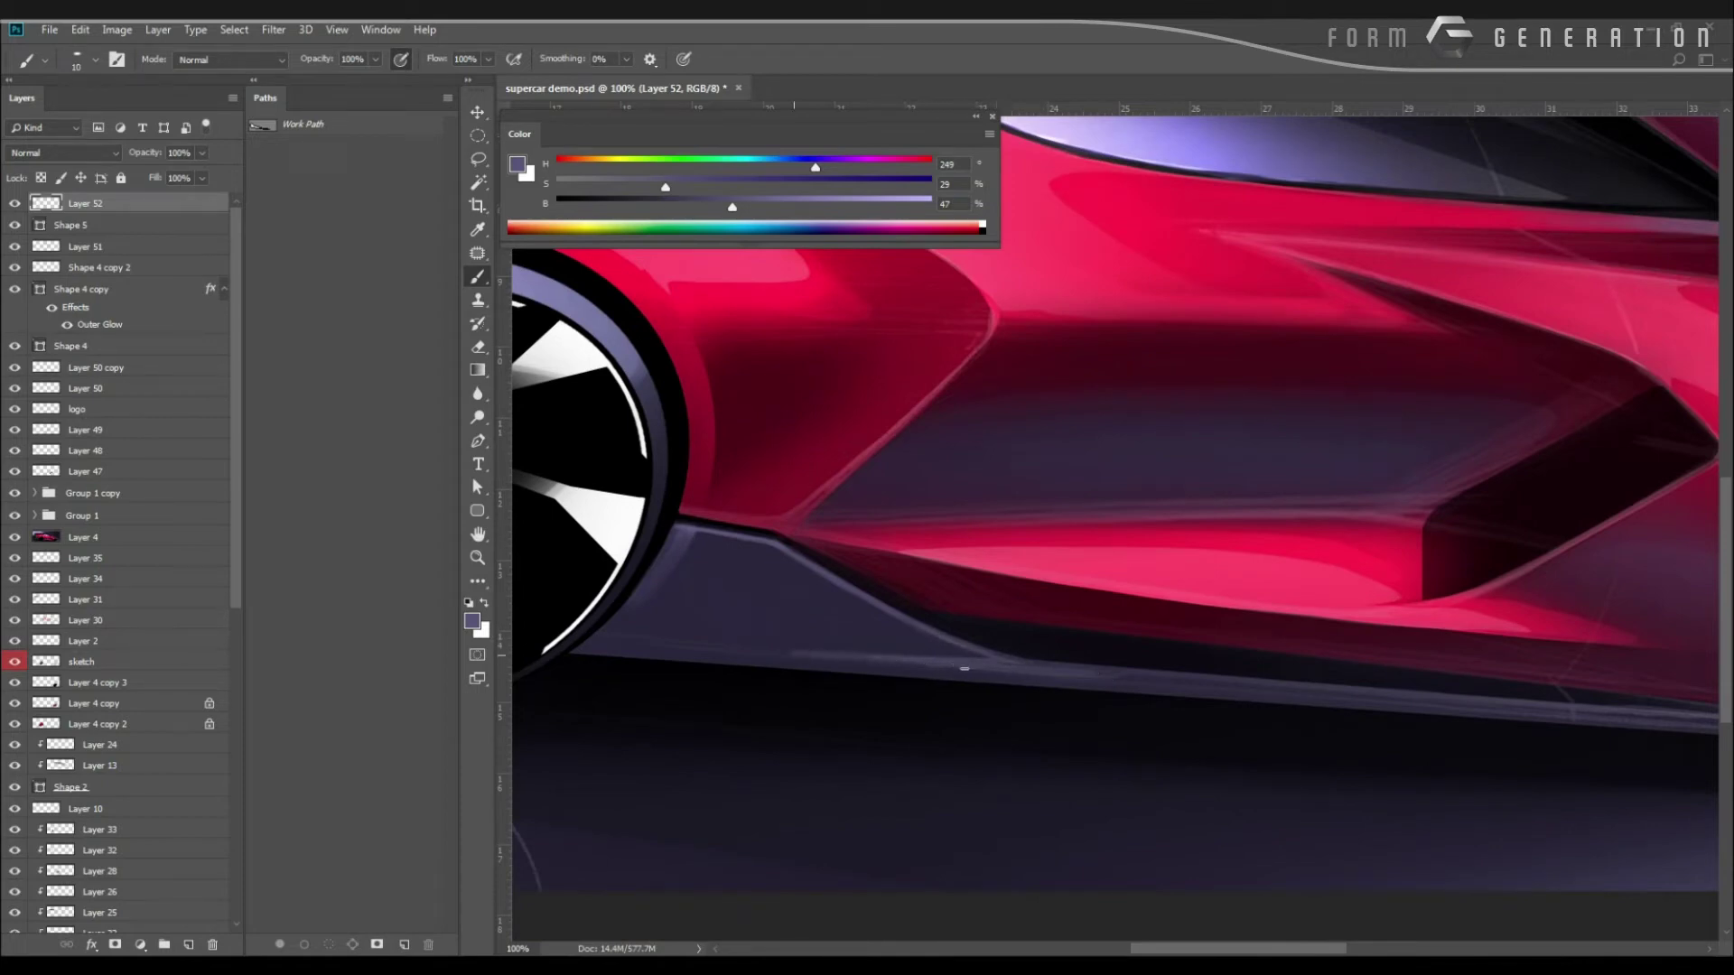
Blend the highlight into the sill with a sampled muted violet, using a larger brush for the broader strokes.
alt+click(1015, 665)
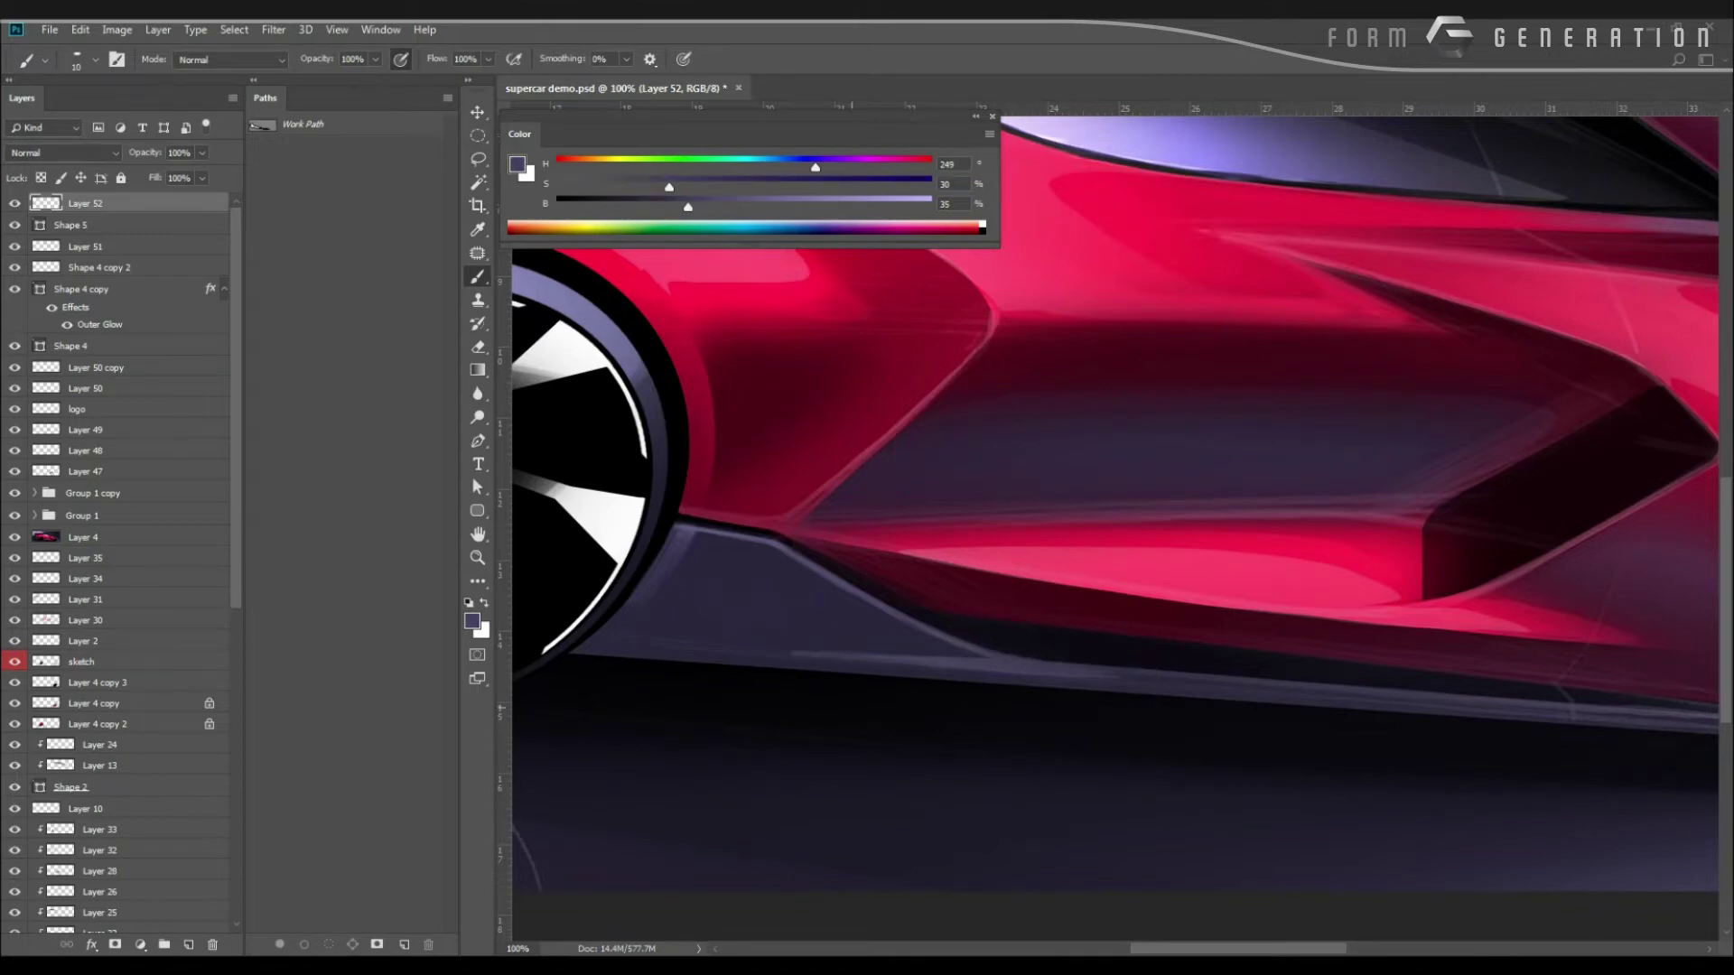
mouse_move(940, 740)
mouse_down()
mouse_move(740, 705)
mouse_move(749, 669)
mouse_move(1005, 654)
mouse_up()
mouse_move(811, 648)
mouse_down()
mouse_move(703, 640)
mouse_move(1157, 667)
mouse_up()
key(bracketright)
drag(752, 716, 659, 709)
drag(659, 709, 906, 711)
drag(781, 760, 708, 735)
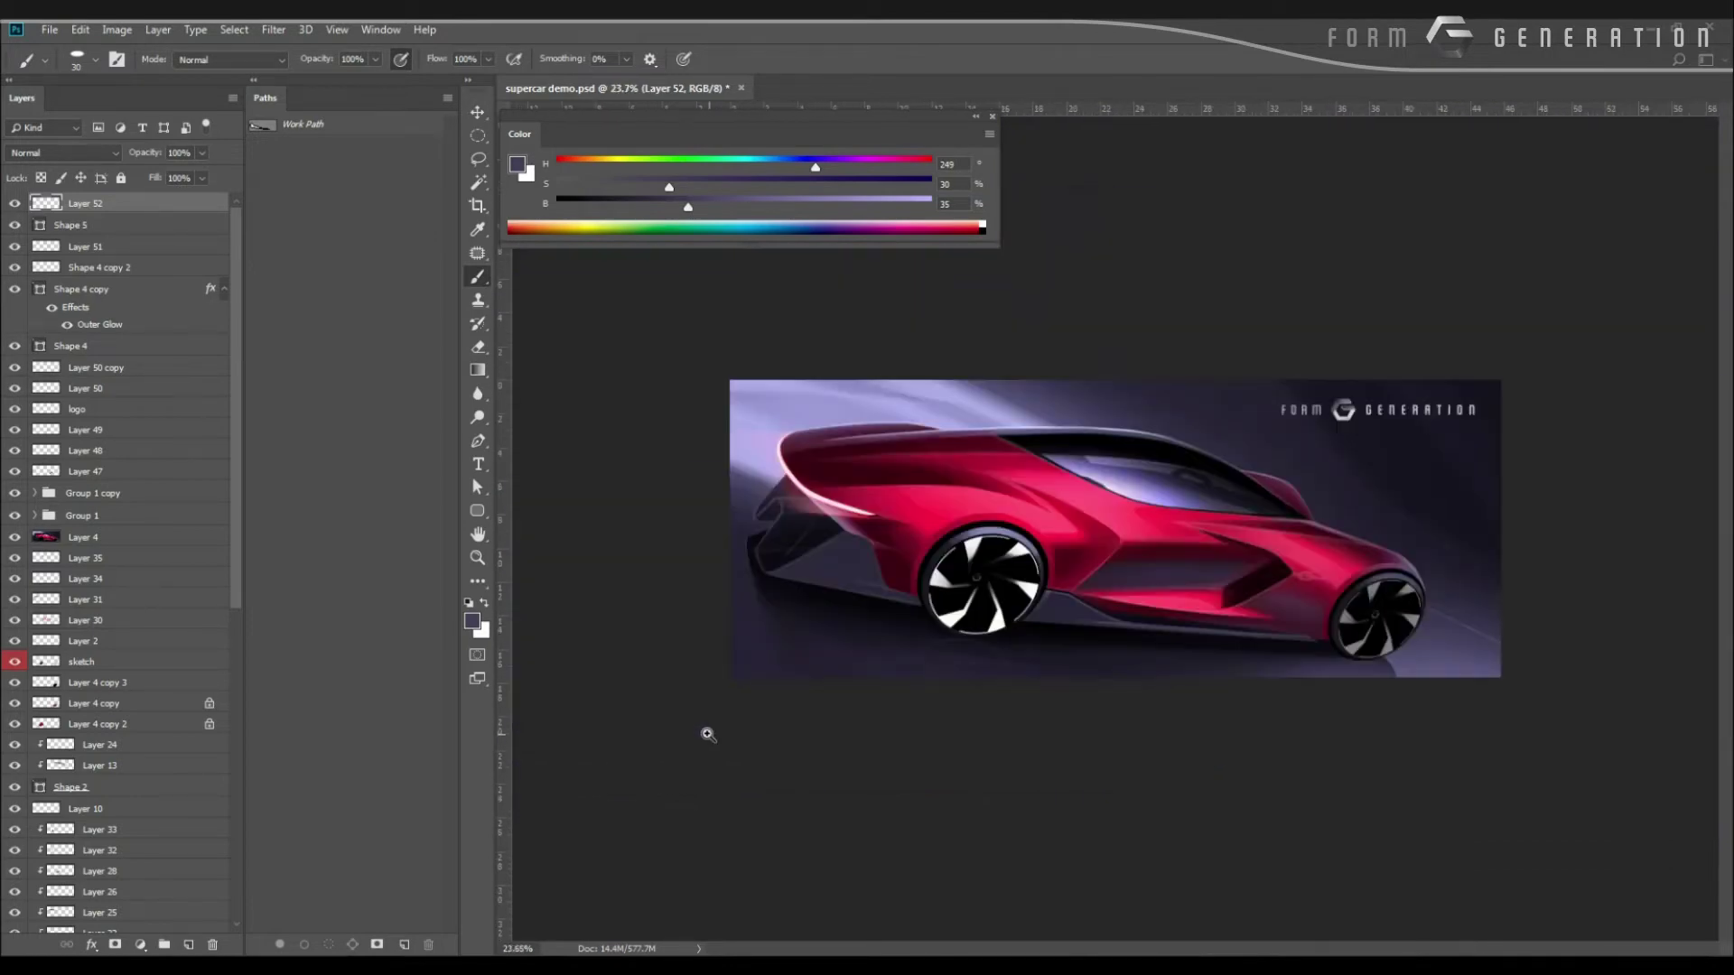
Extend the sill to the front wheel and clean up its front corner and edges with sampled violet and near-black tones.
drag(921, 614, 1070, 607)
drag(1069, 607, 629, 544)
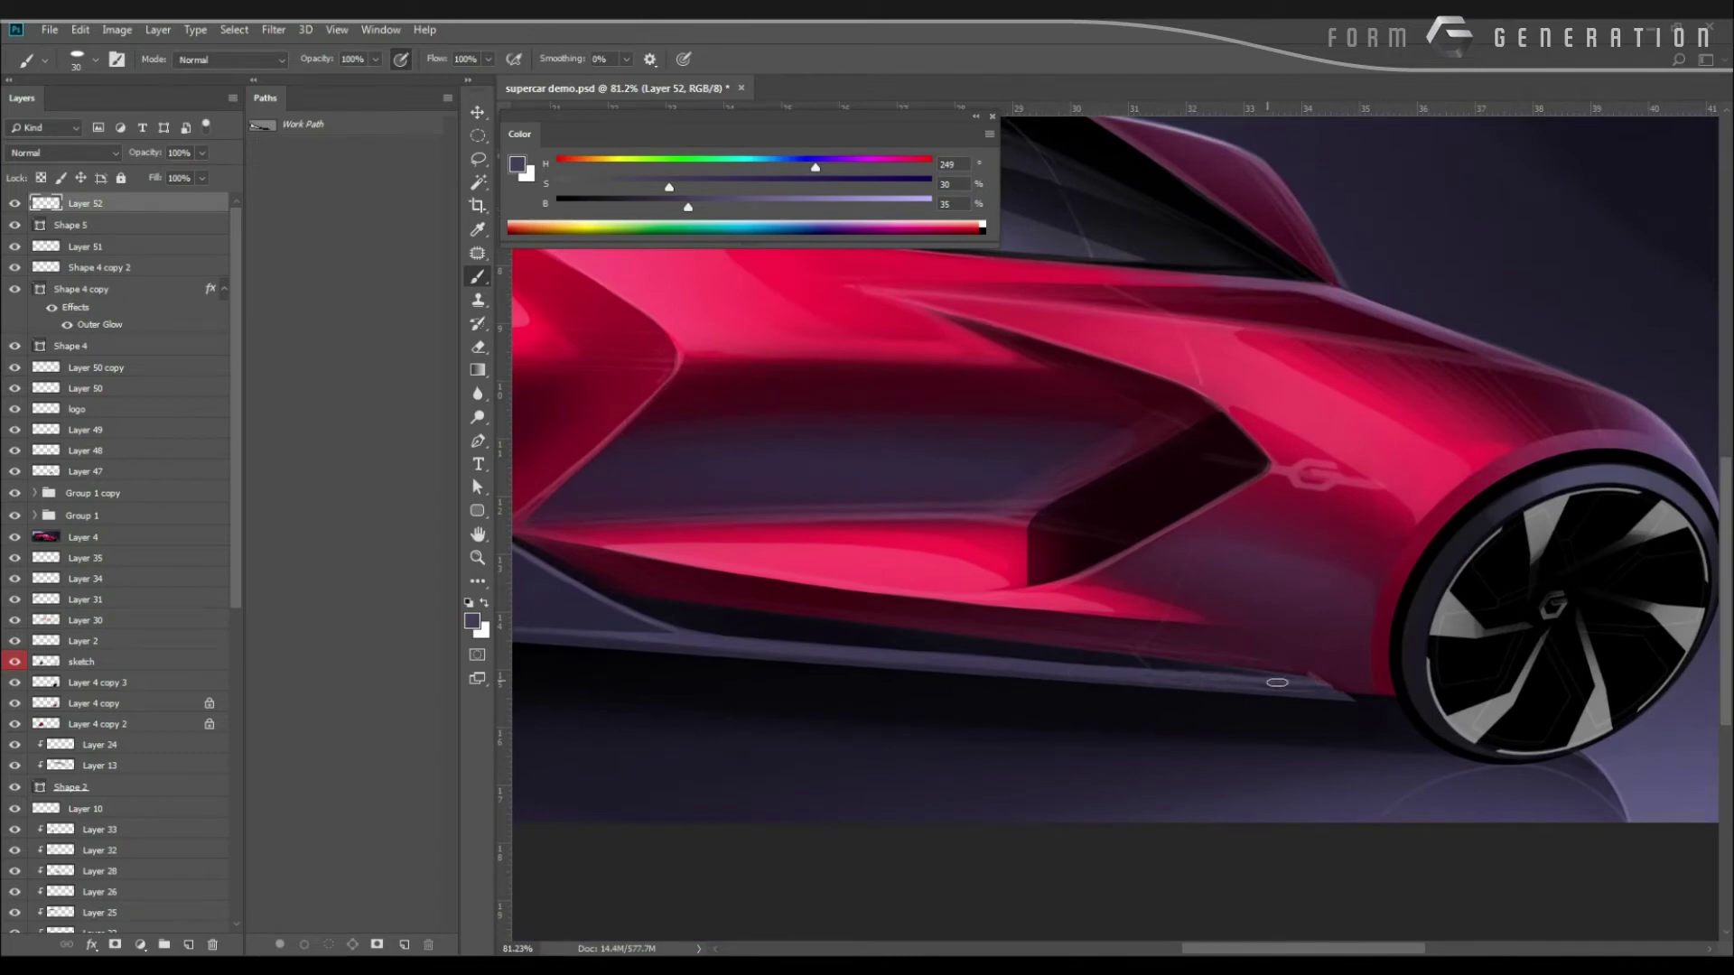
alt+click(1343, 692)
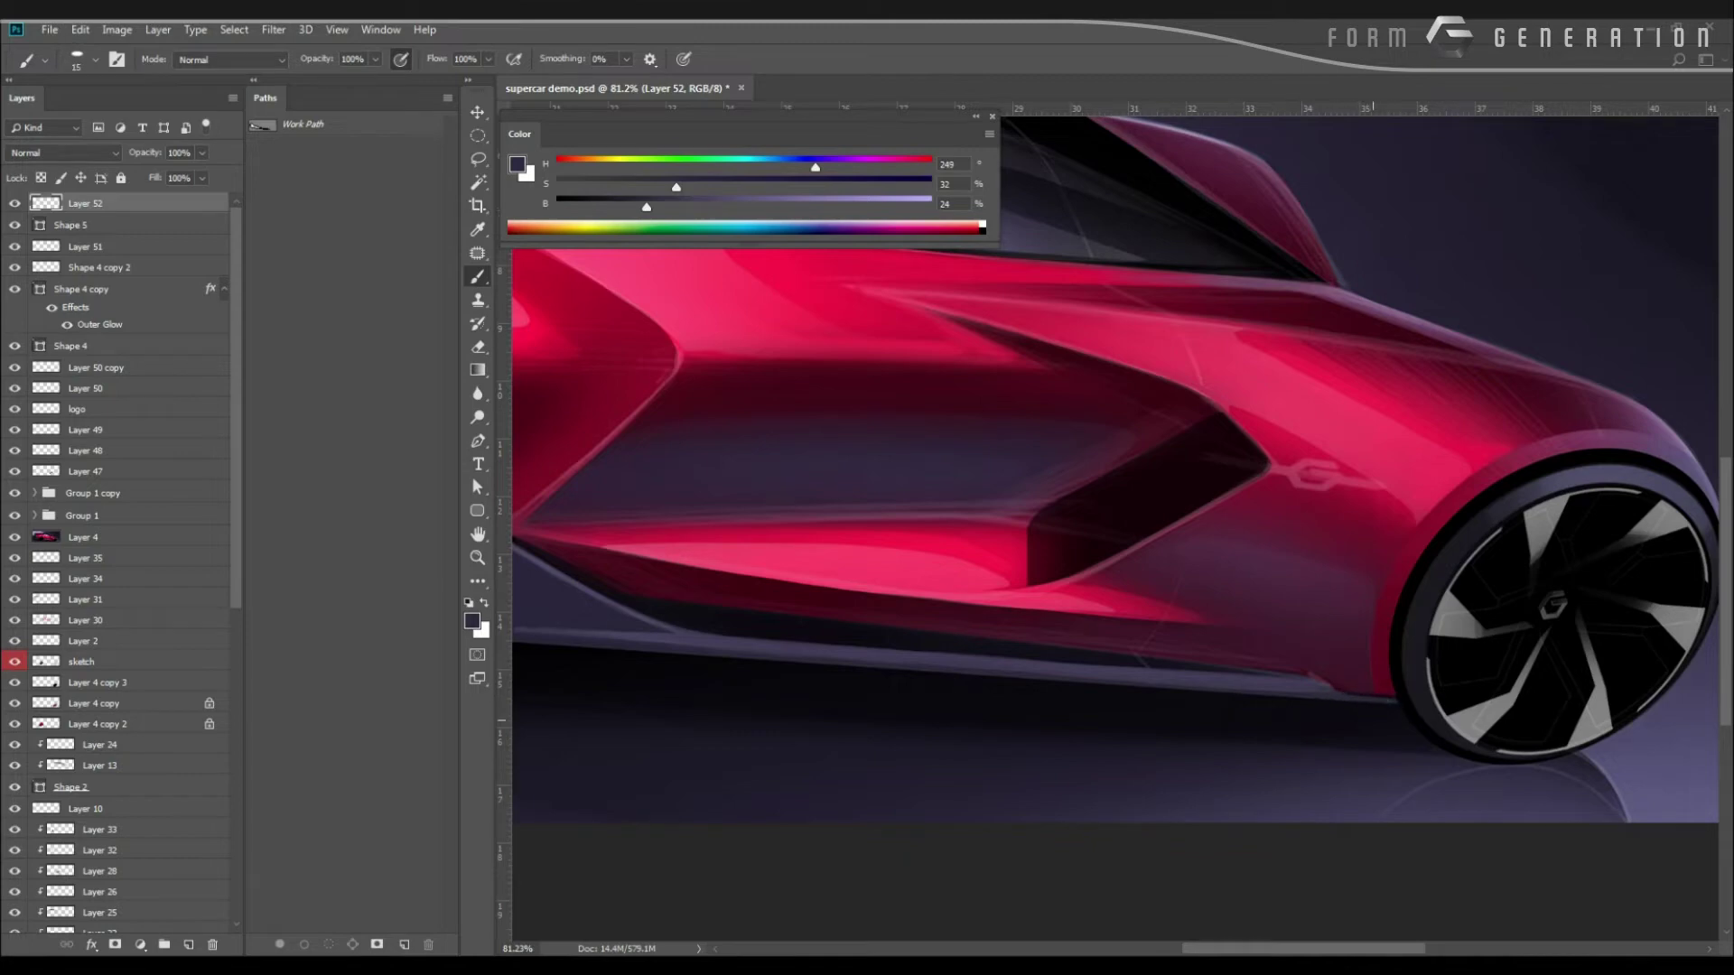
key(d)
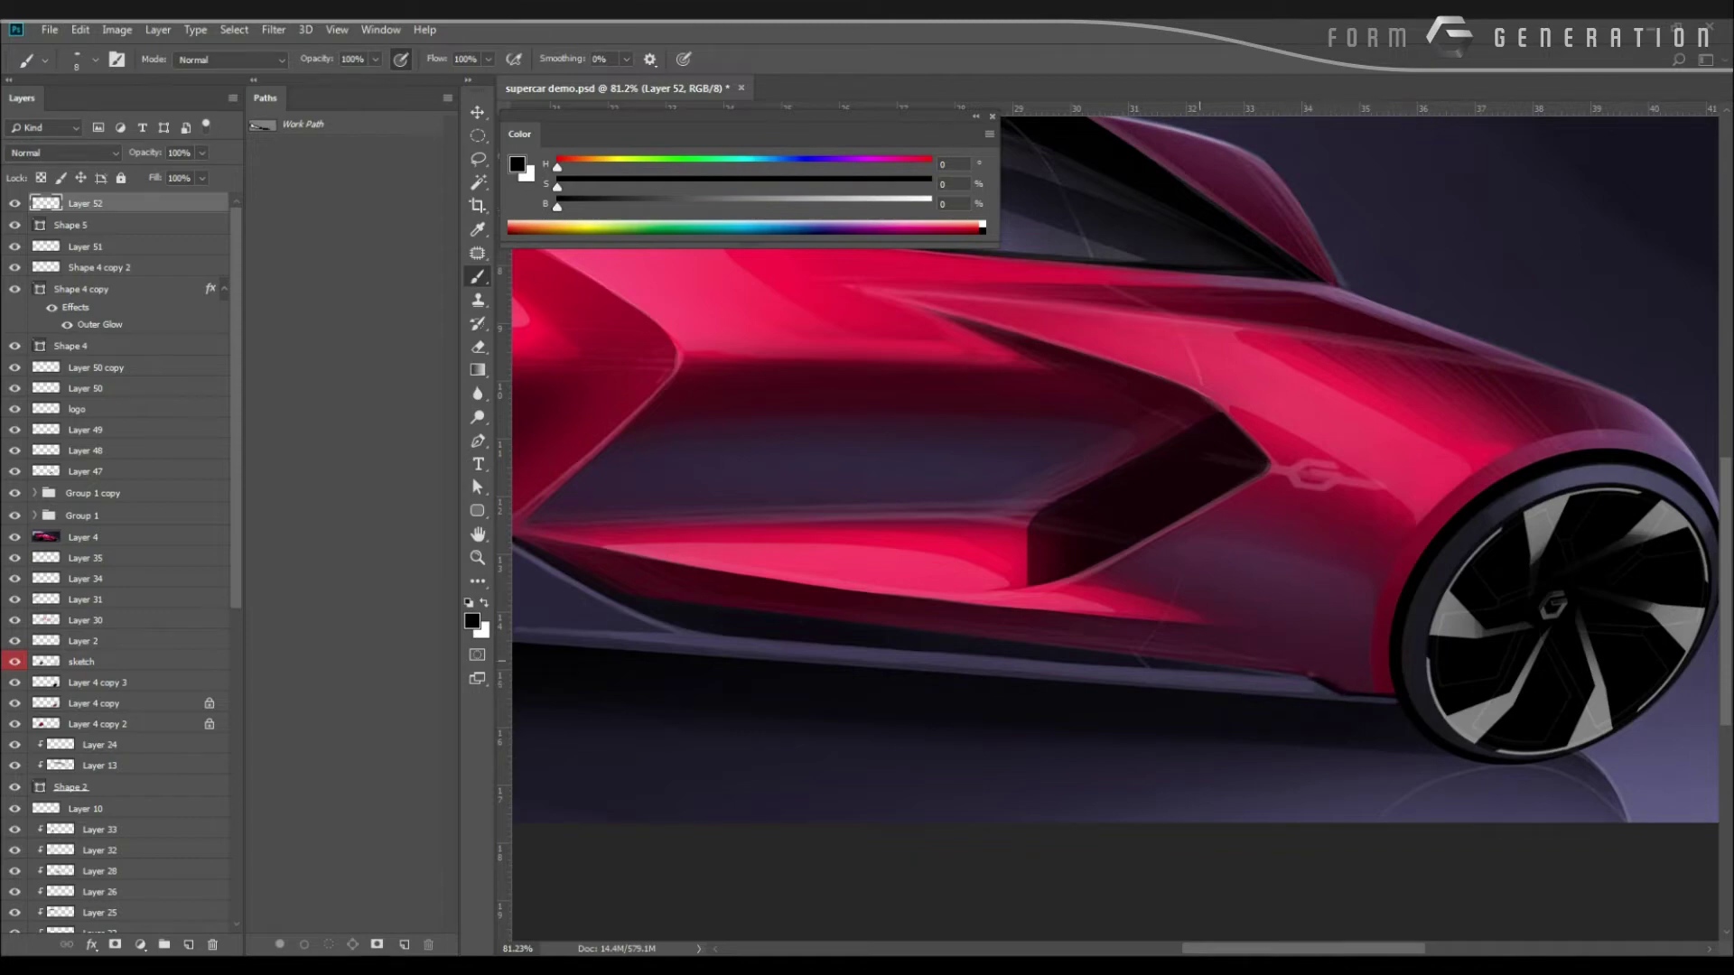
alt+click(1174, 661)
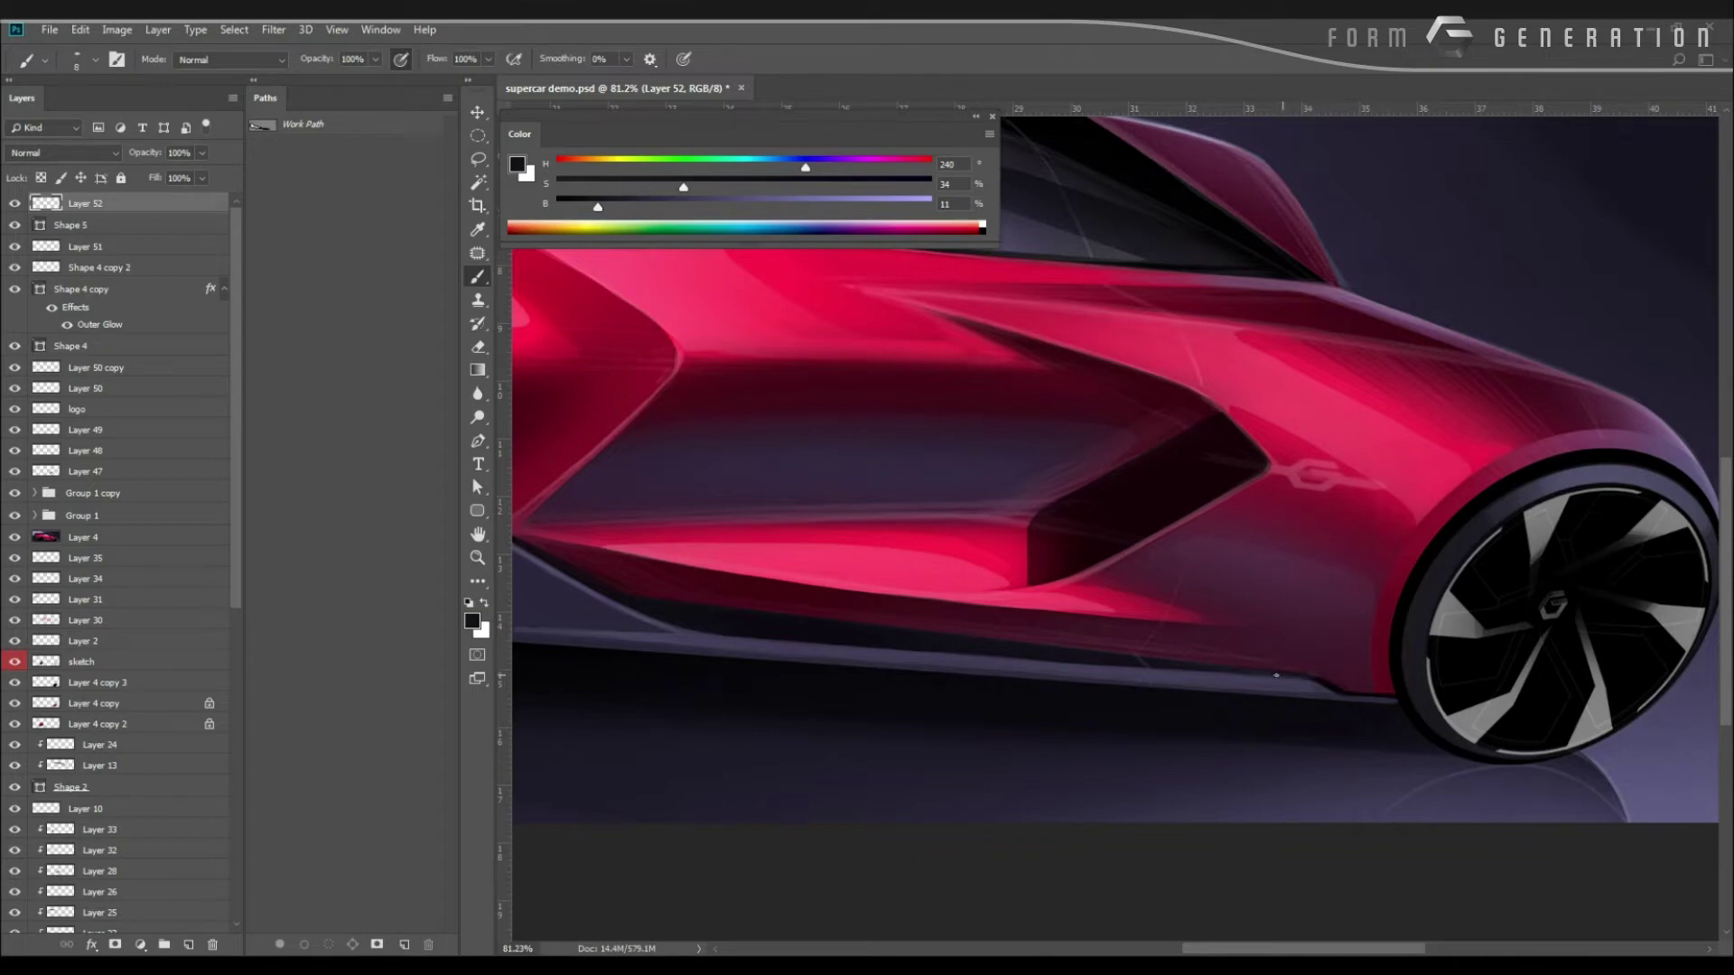
alt+click(1327, 684)
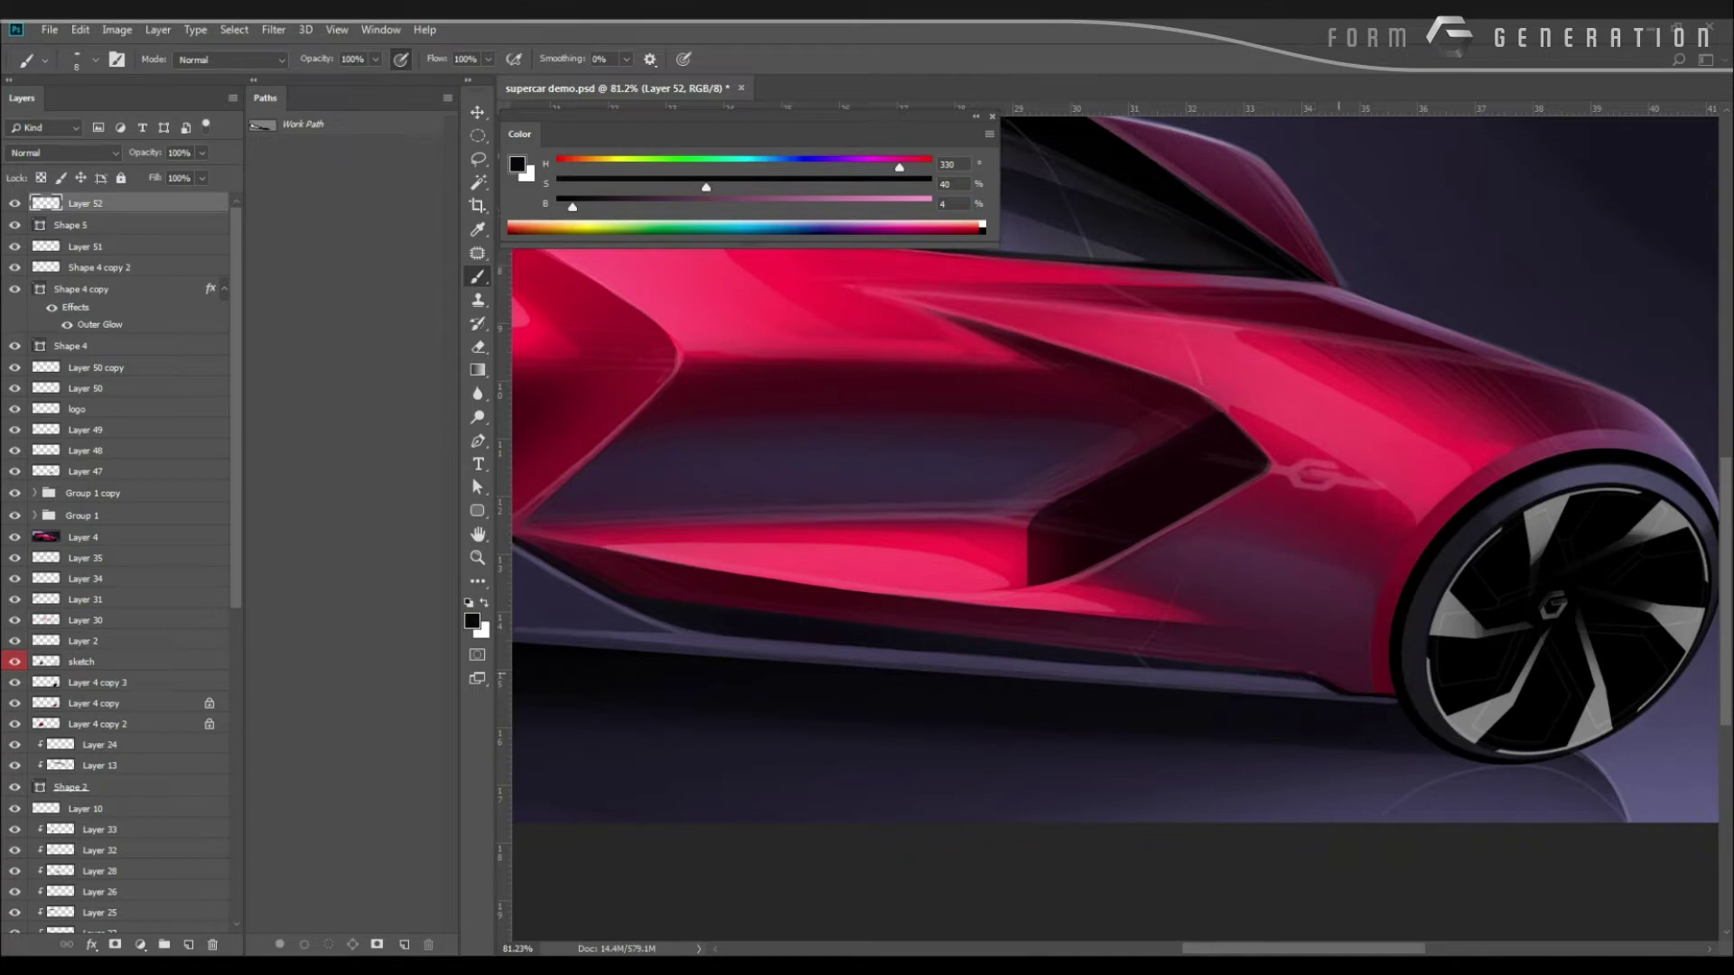
alt+click(1325, 689)
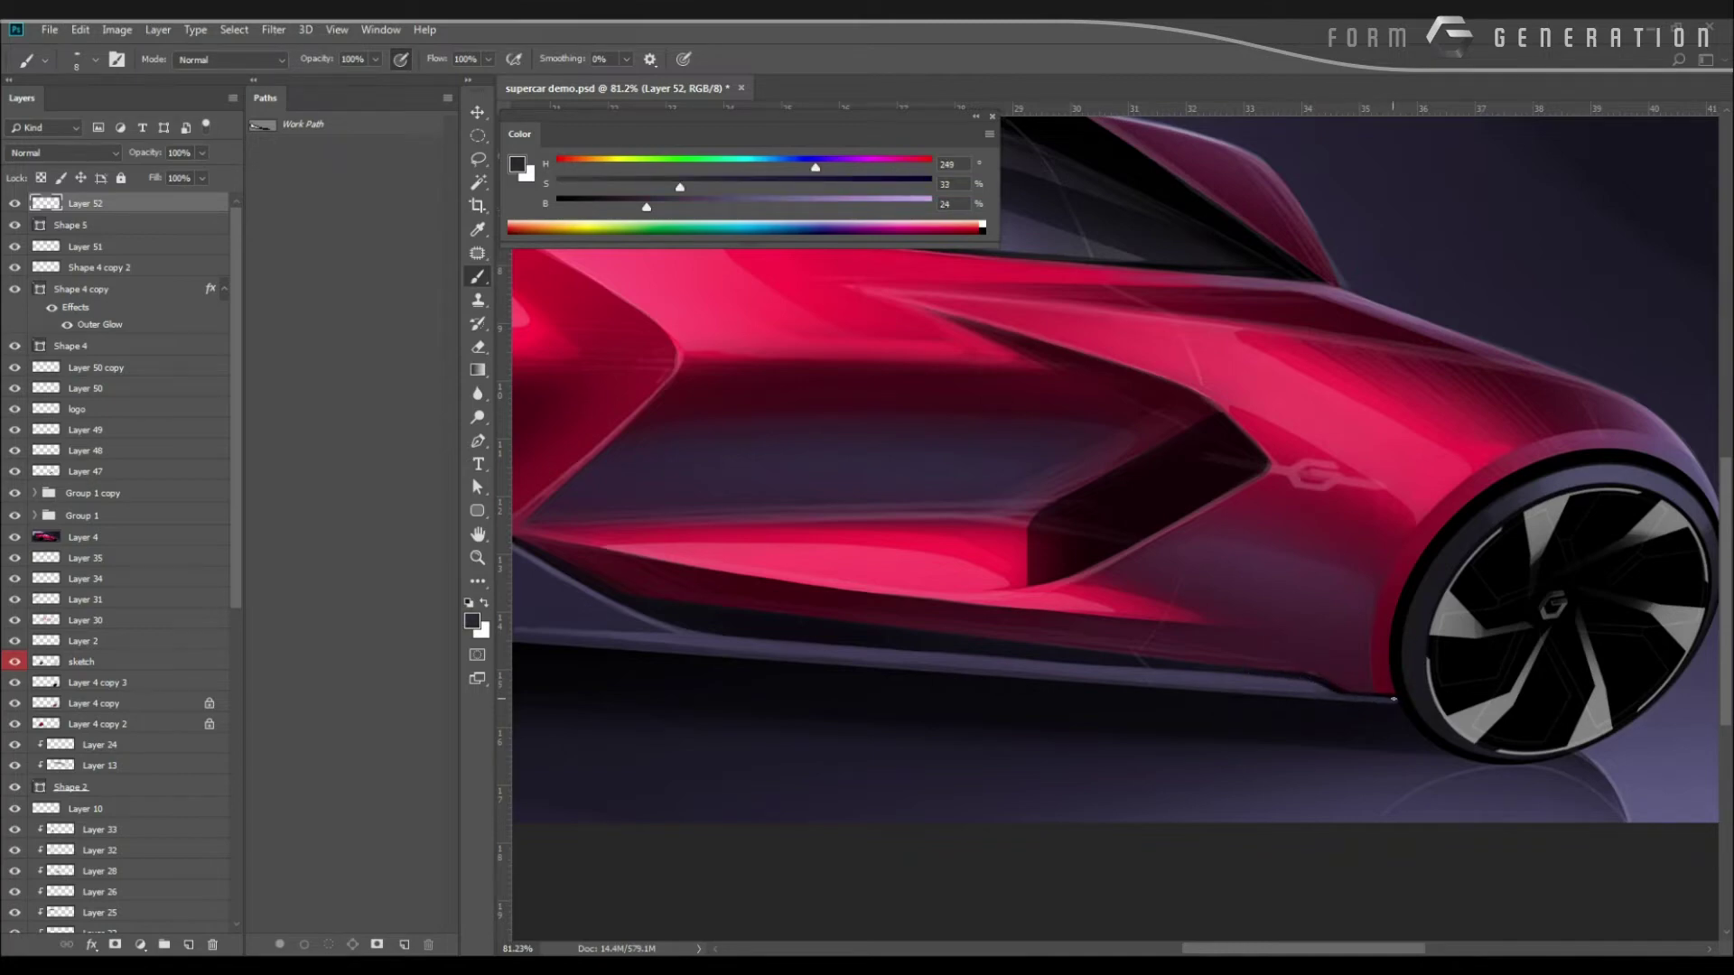
mouse_move(984, 647)
mouse_down()
mouse_move(857, 648)
mouse_move(962, 647)
mouse_up()
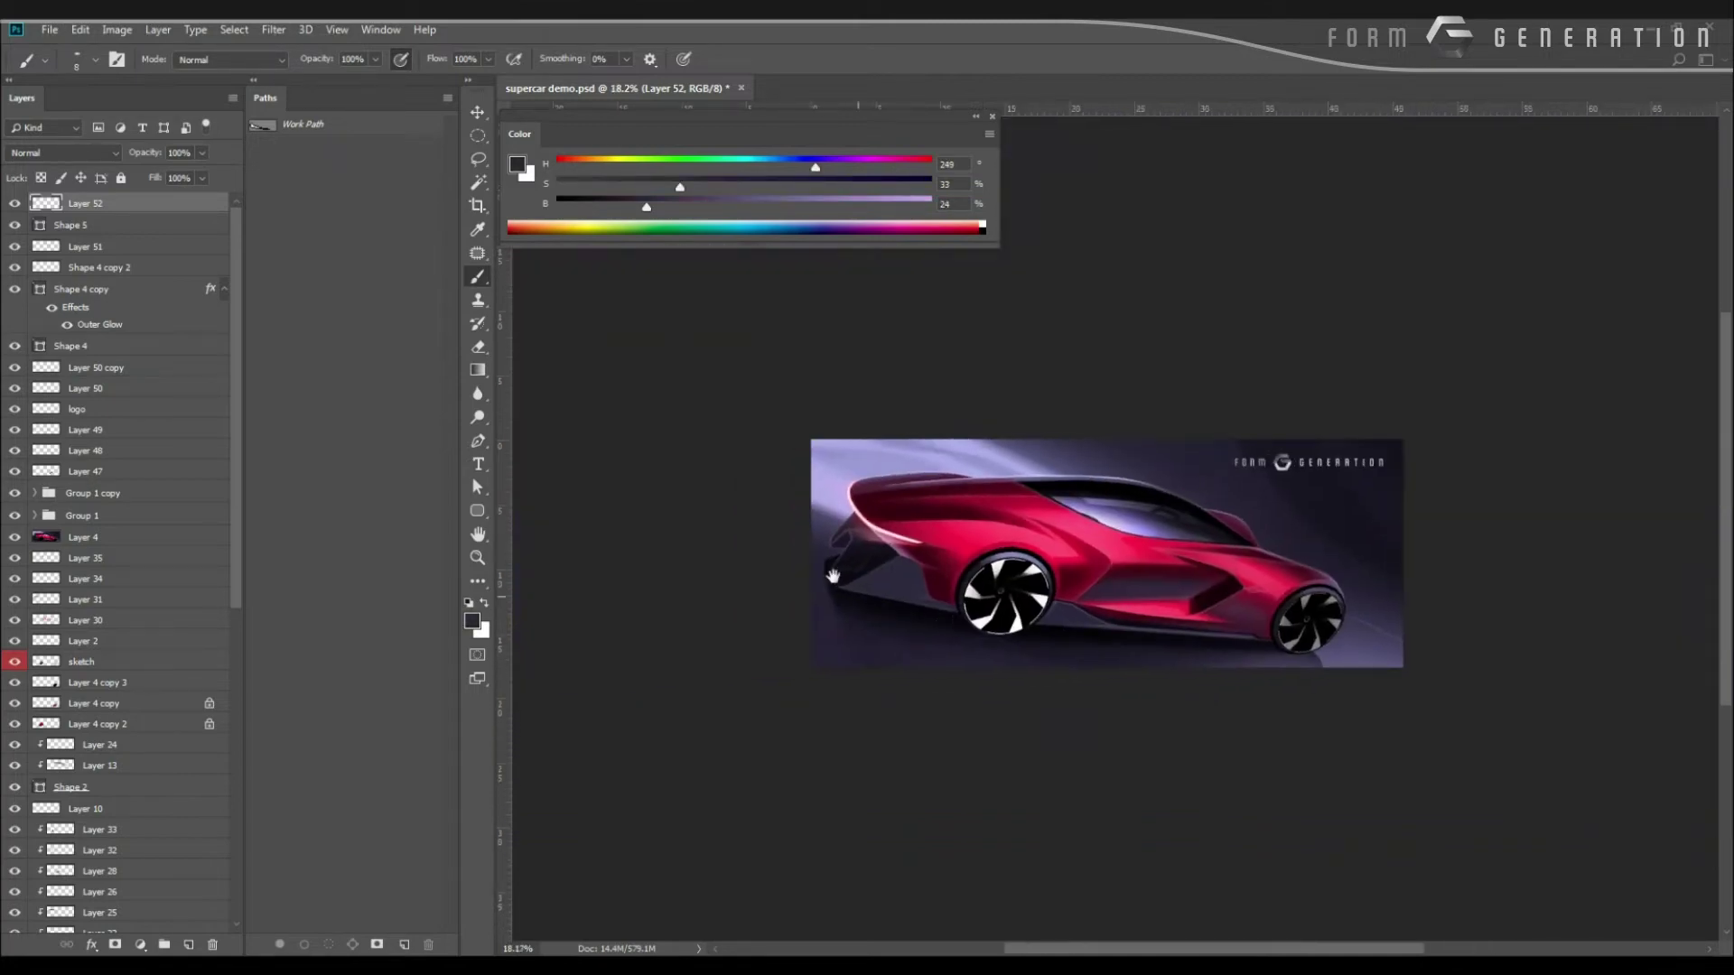
Paint a soft muted-violet highlight across the lower panel of the rear bumper, between the diffuser and the rear wheel.
drag(690, 462, 748, 463)
drag(863, 468, 639, 445)
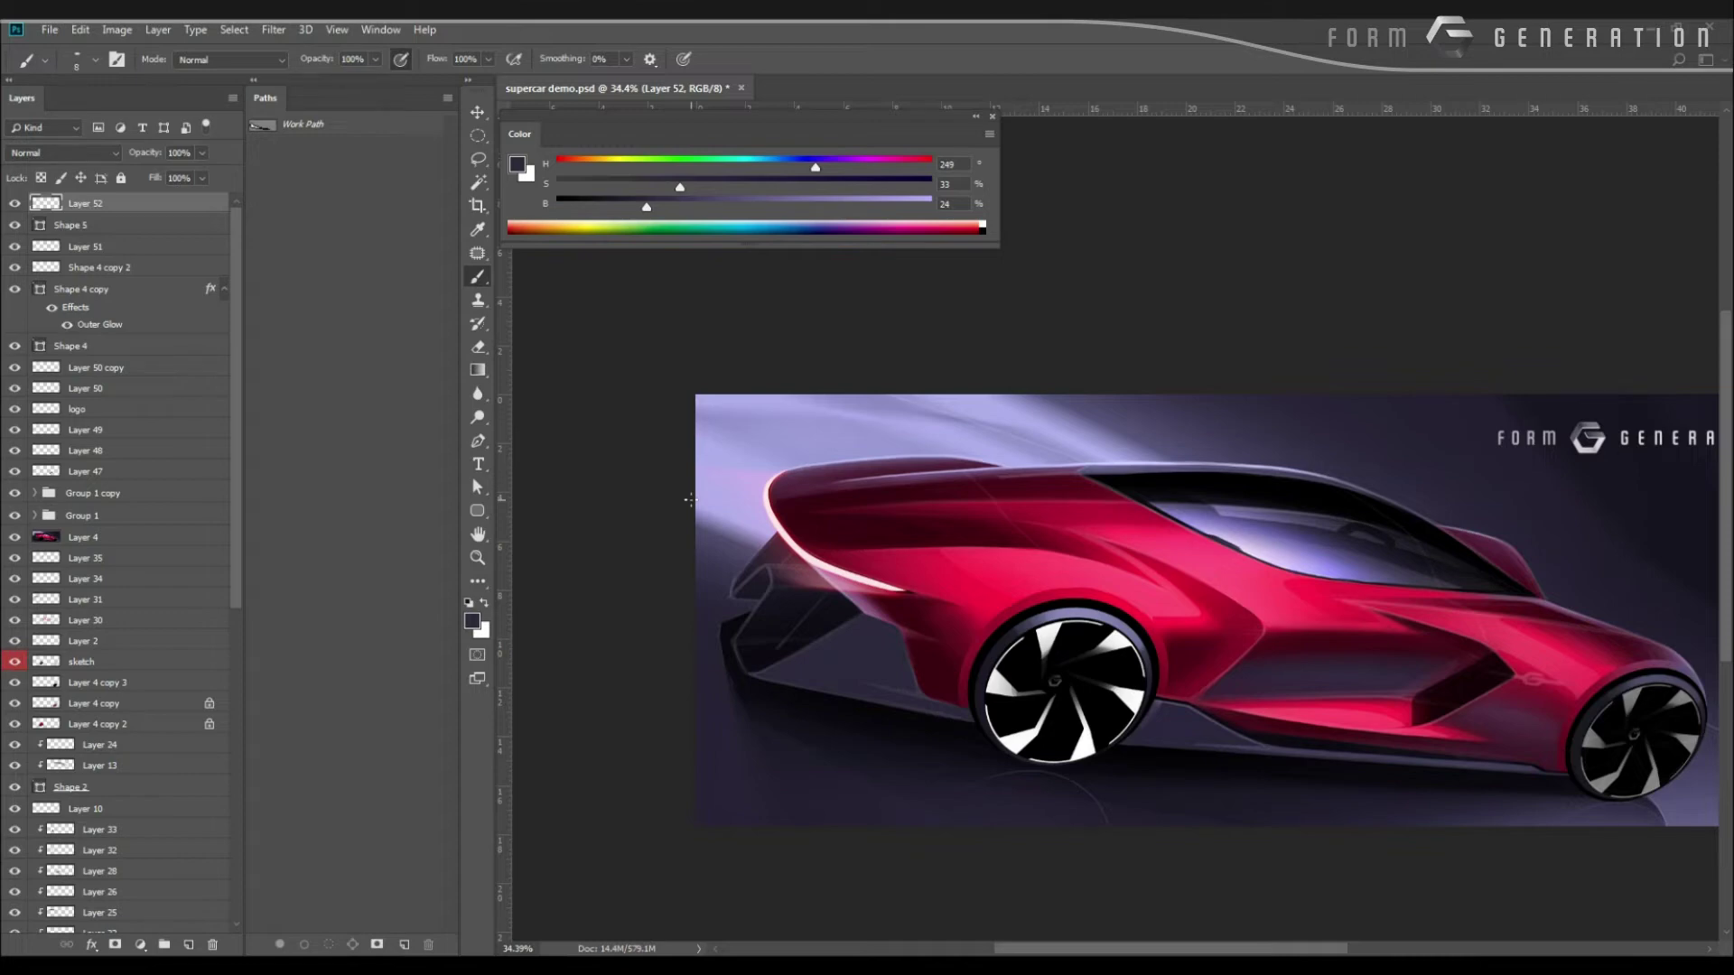
drag(796, 654, 742, 657)
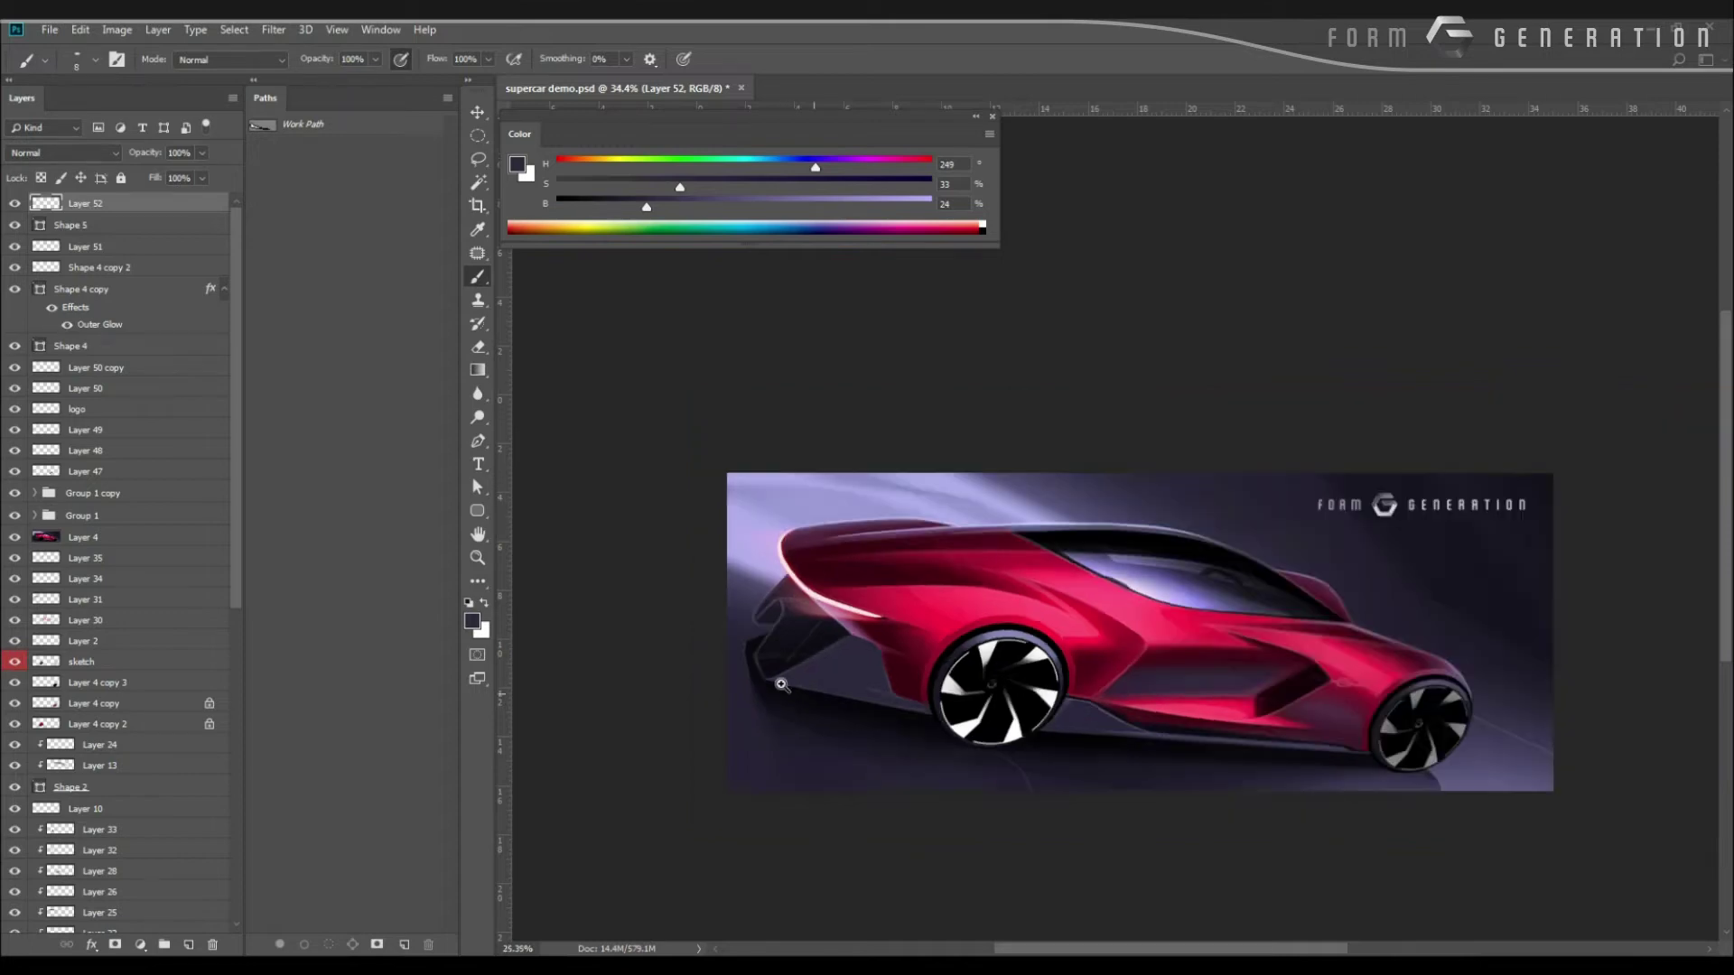
drag(829, 789, 843, 666)
scroll(1002, 689, up, 5)
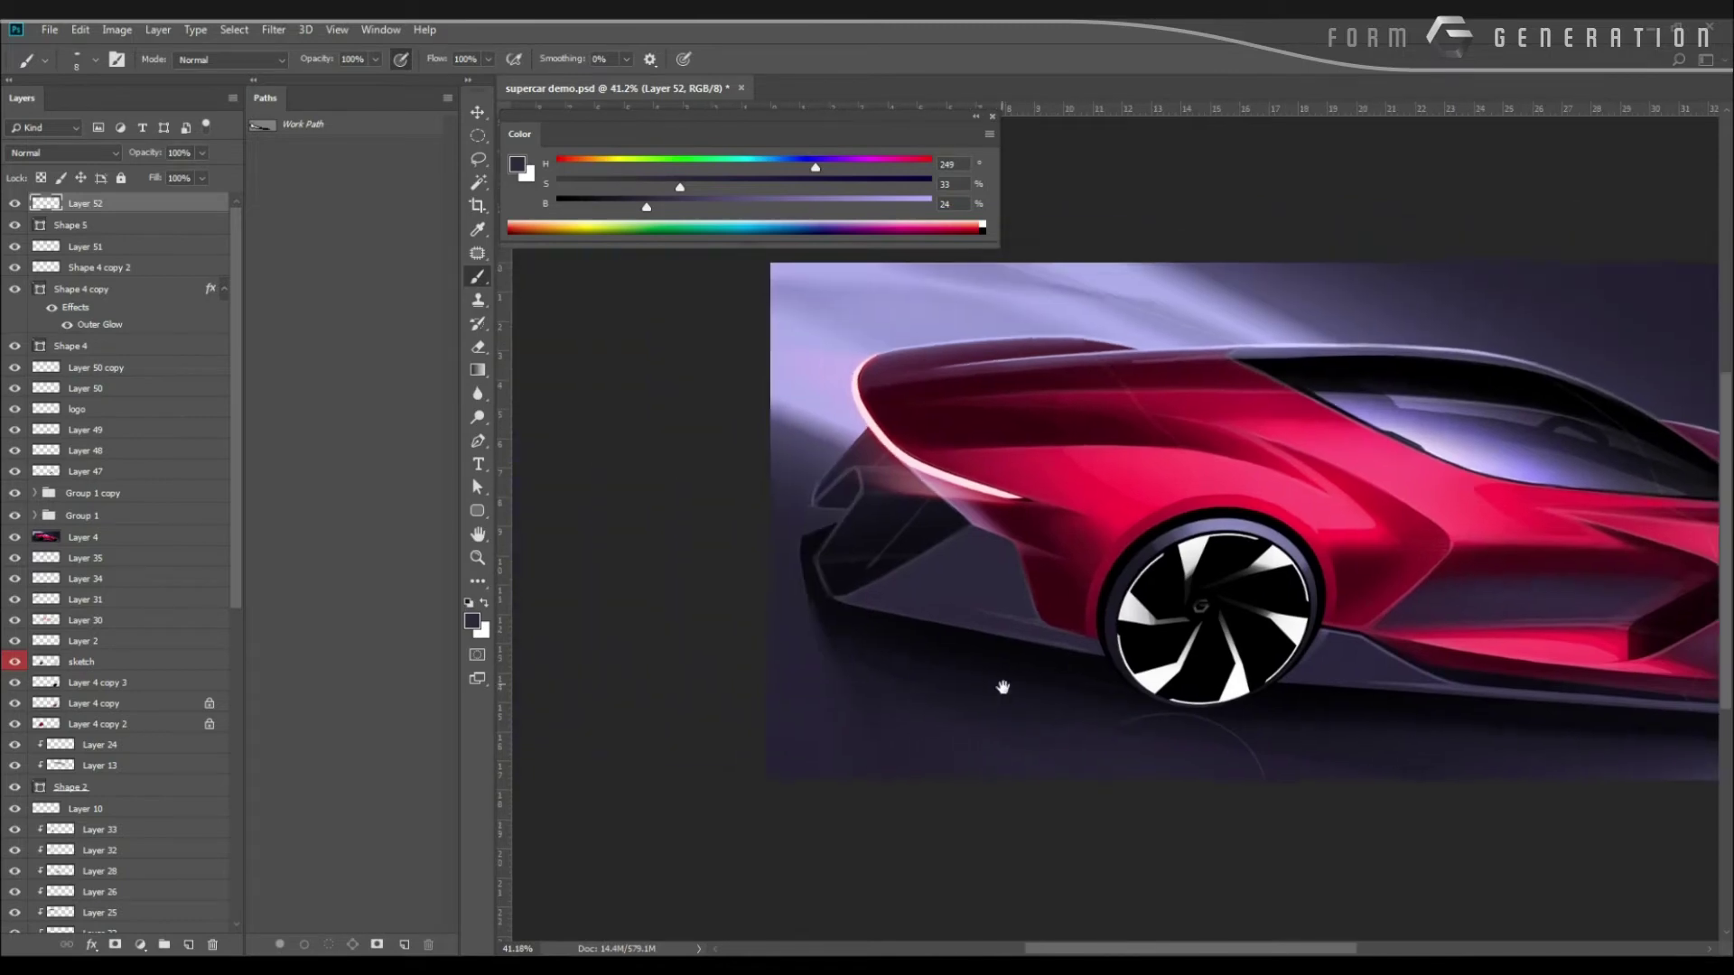
drag(1101, 672, 1112, 646)
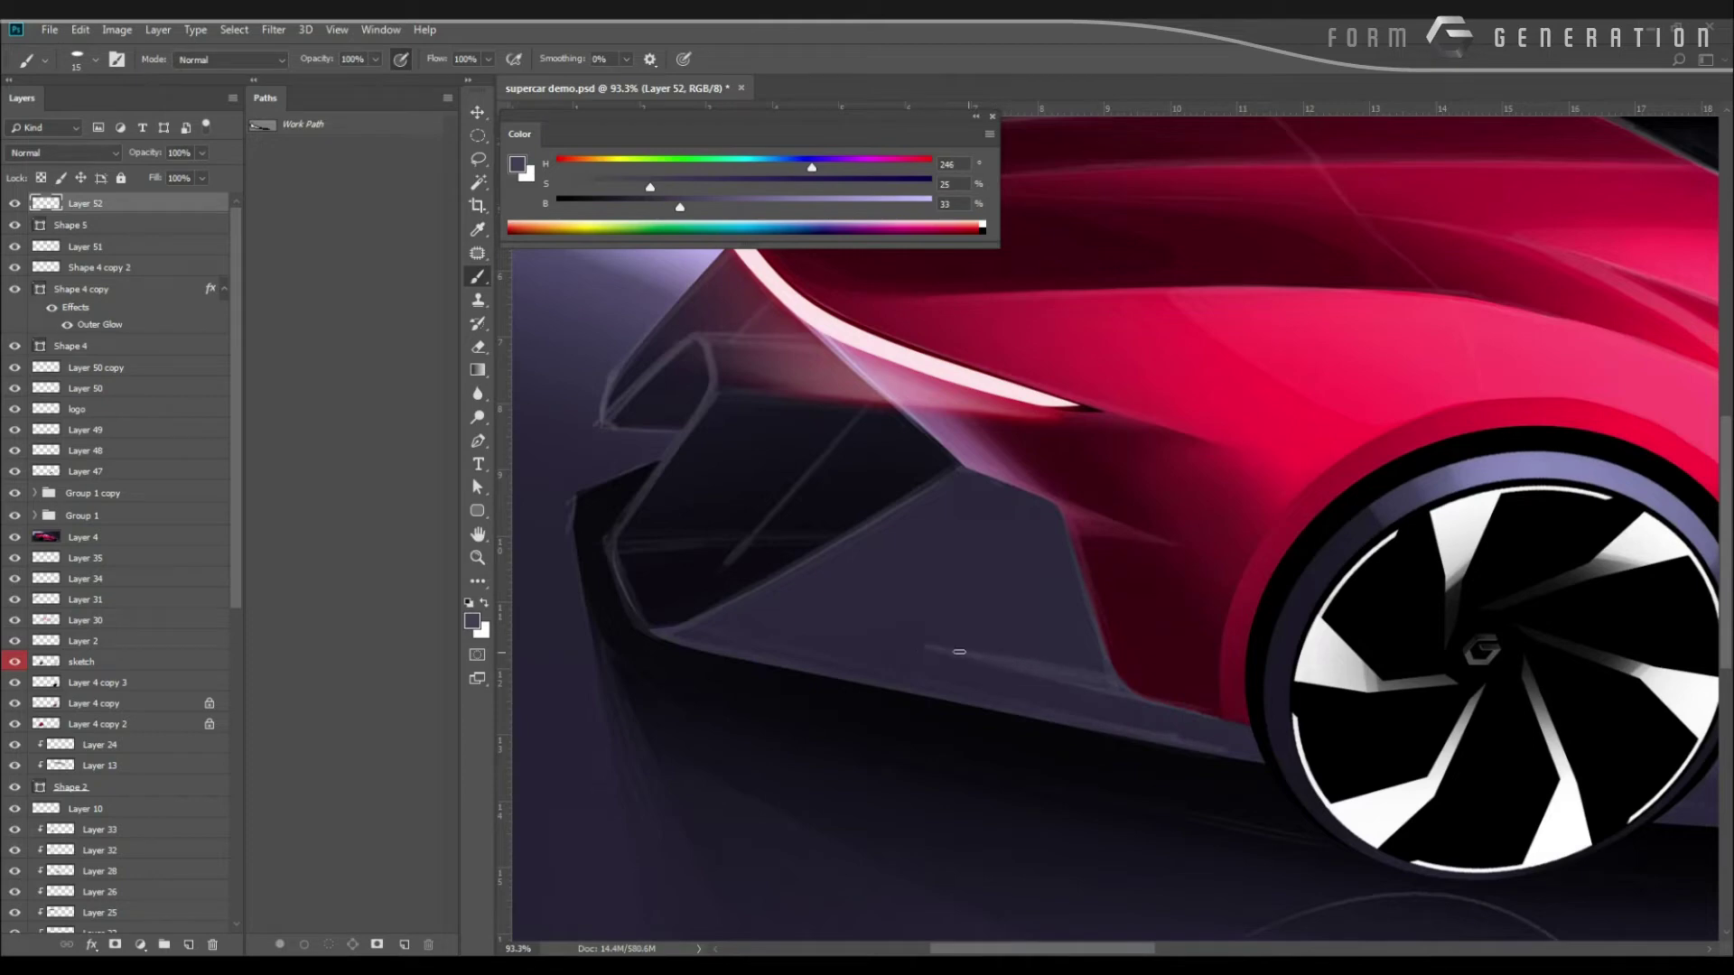
drag(919, 648, 1086, 686)
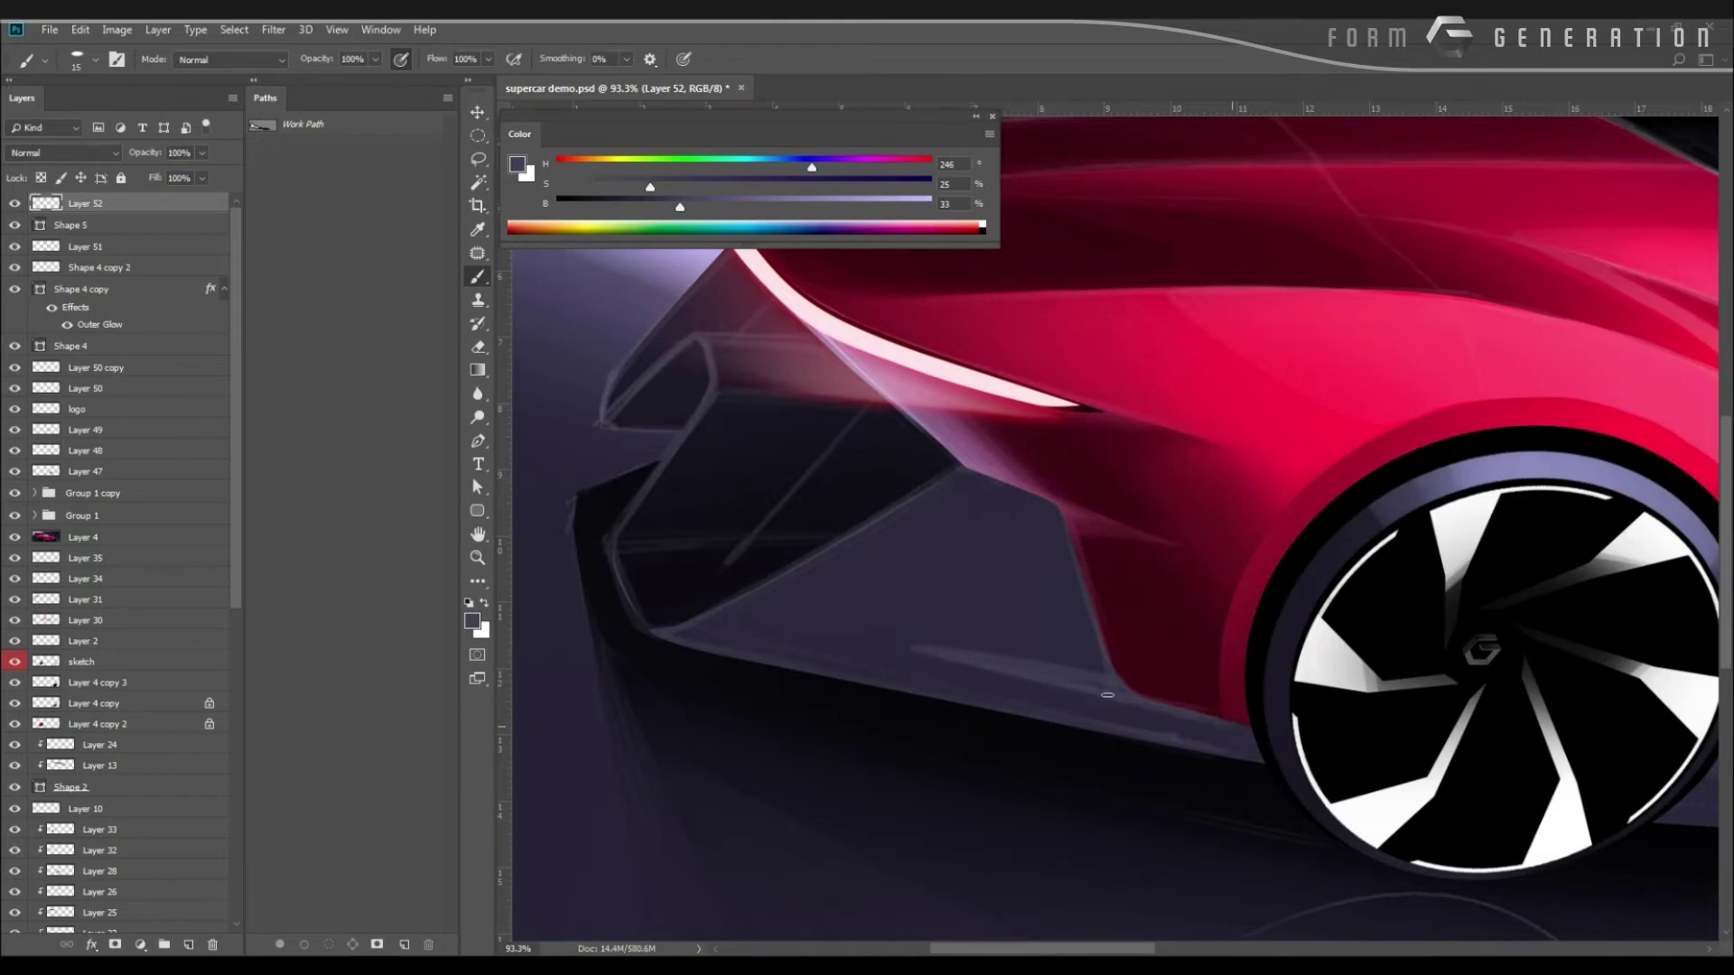
Paint a thin black seam between the red bodywork and the dark bumper panel ahead of the rear wheel.
key(d)
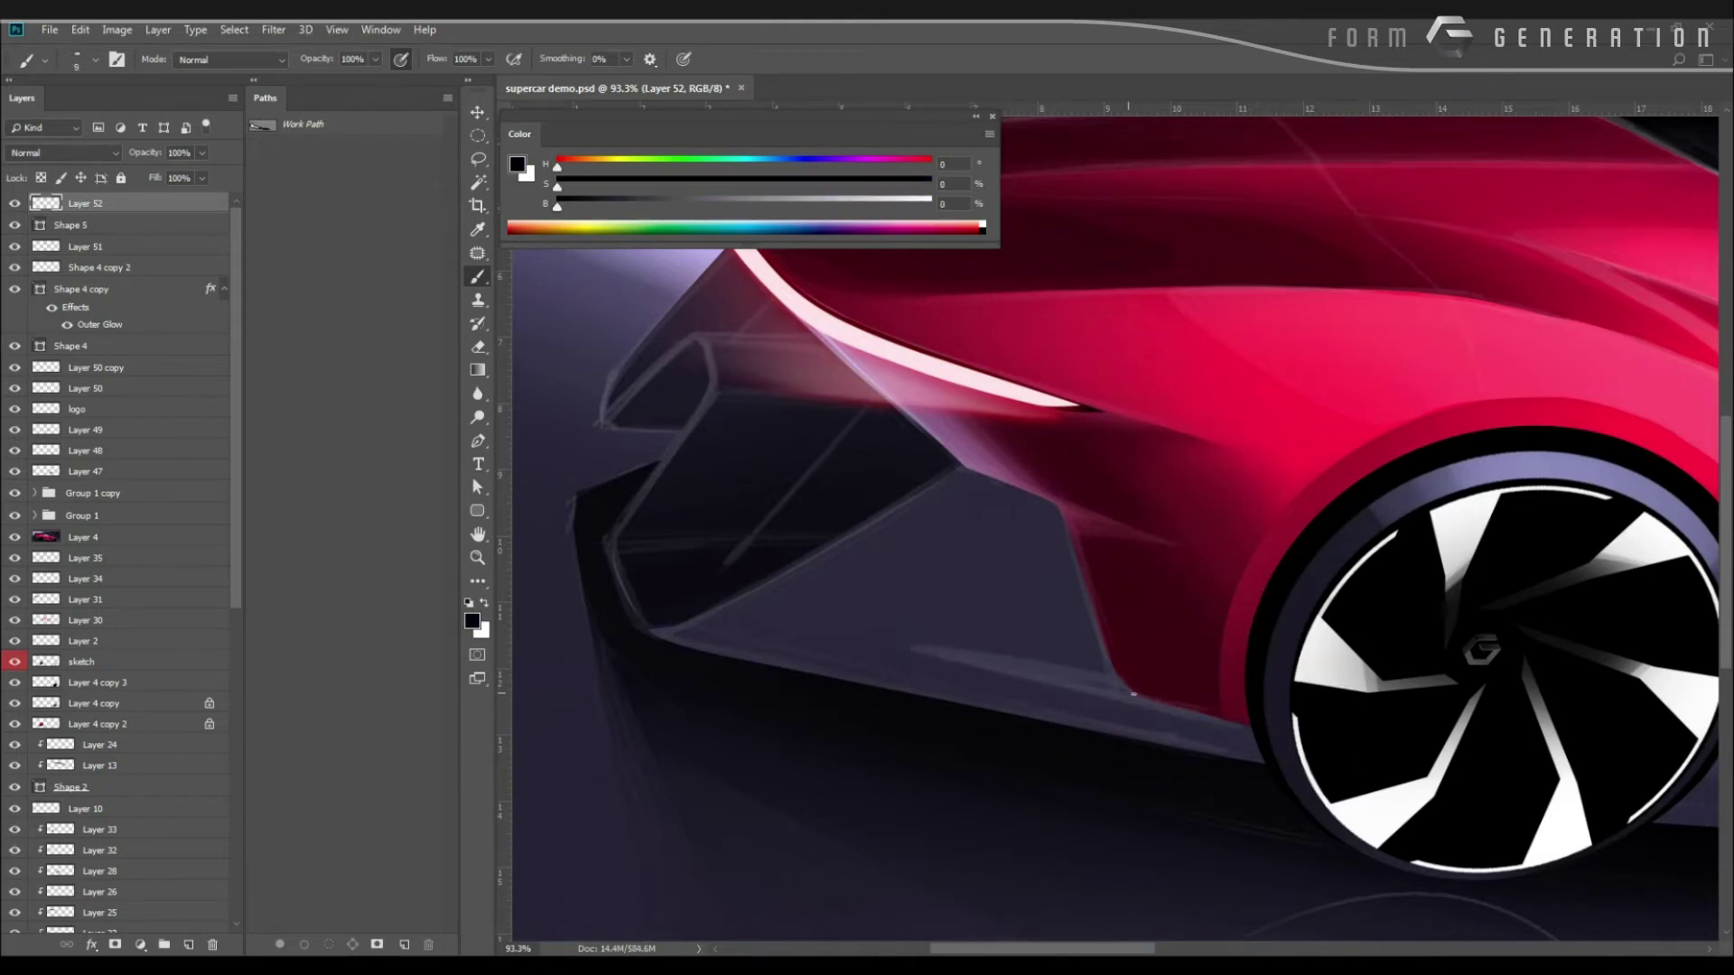
mouse_move(1133, 693)
mouse_down()
mouse_move(1247, 722)
mouse_move(1134, 696)
mouse_move(1223, 717)
mouse_up()
drag(1049, 539, 1106, 563)
key(r)
drag(919, 540, 1028, 720)
drag(1030, 722, 927, 685)
key(b)
drag(1208, 524, 1180, 524)
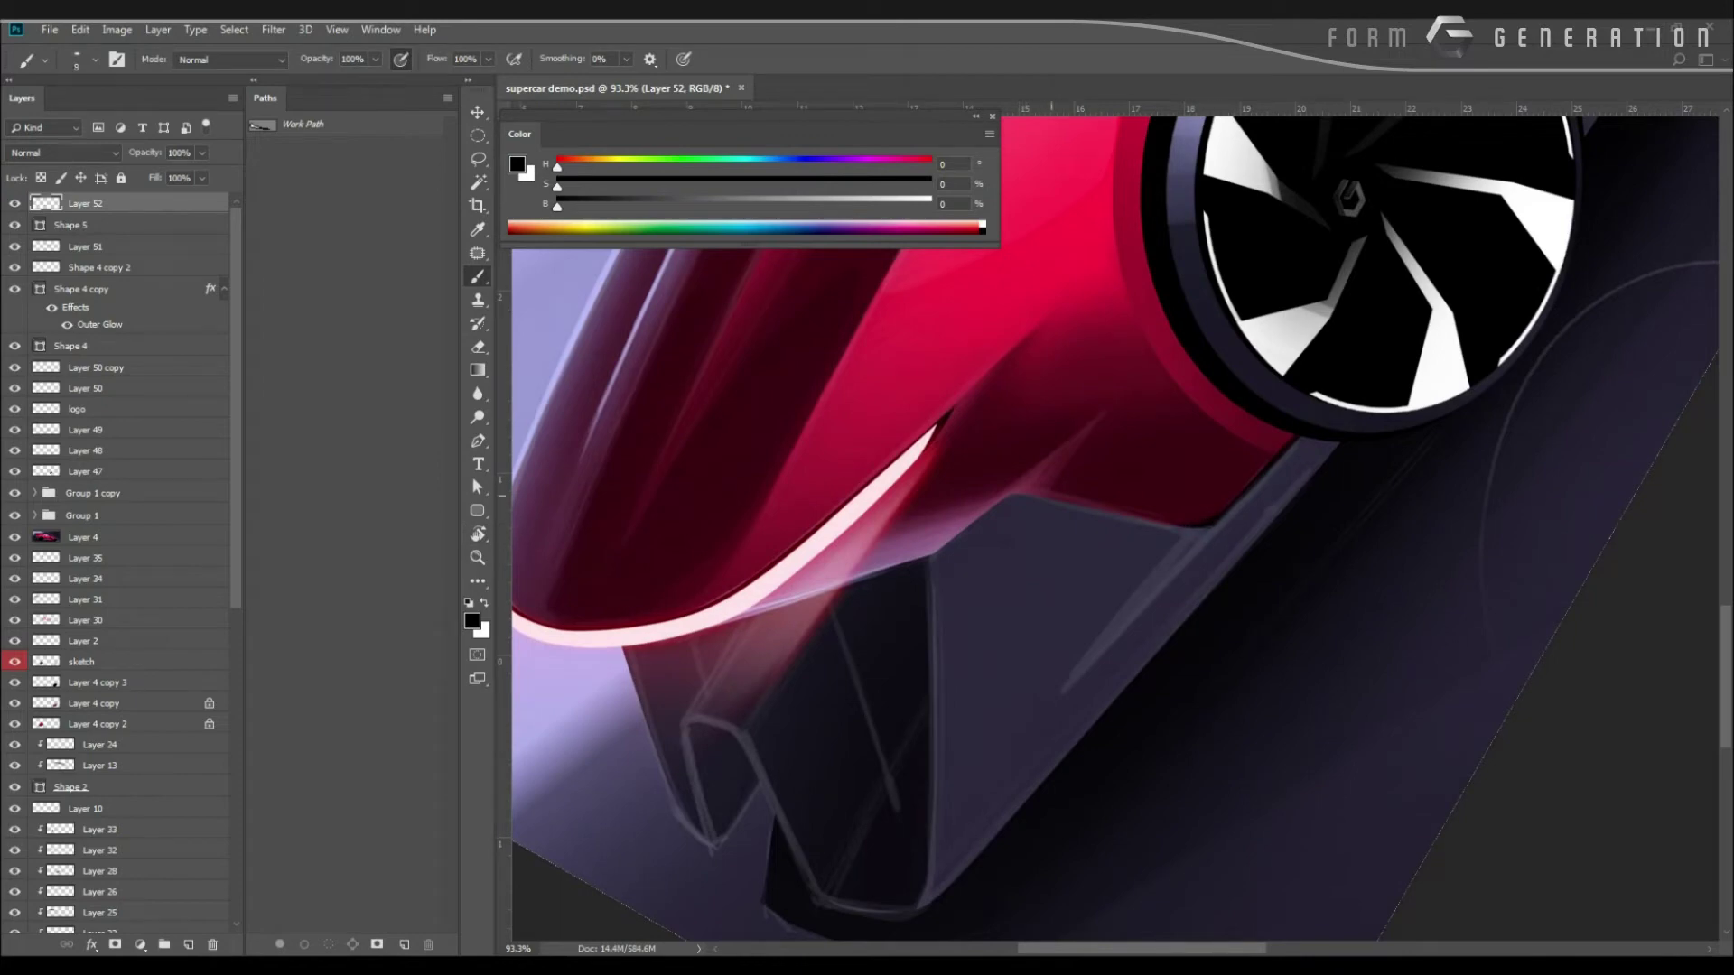
drag(1053, 499, 1153, 519)
Refine the seam at the bumper panel's upper corner with dark violet and dark red tones sampled beside it.
drag(946, 528, 821, 570)
key(r)
mouse_move(869, 748)
mouse_down()
mouse_move(828, 631)
mouse_move(906, 753)
mouse_up()
key(b)
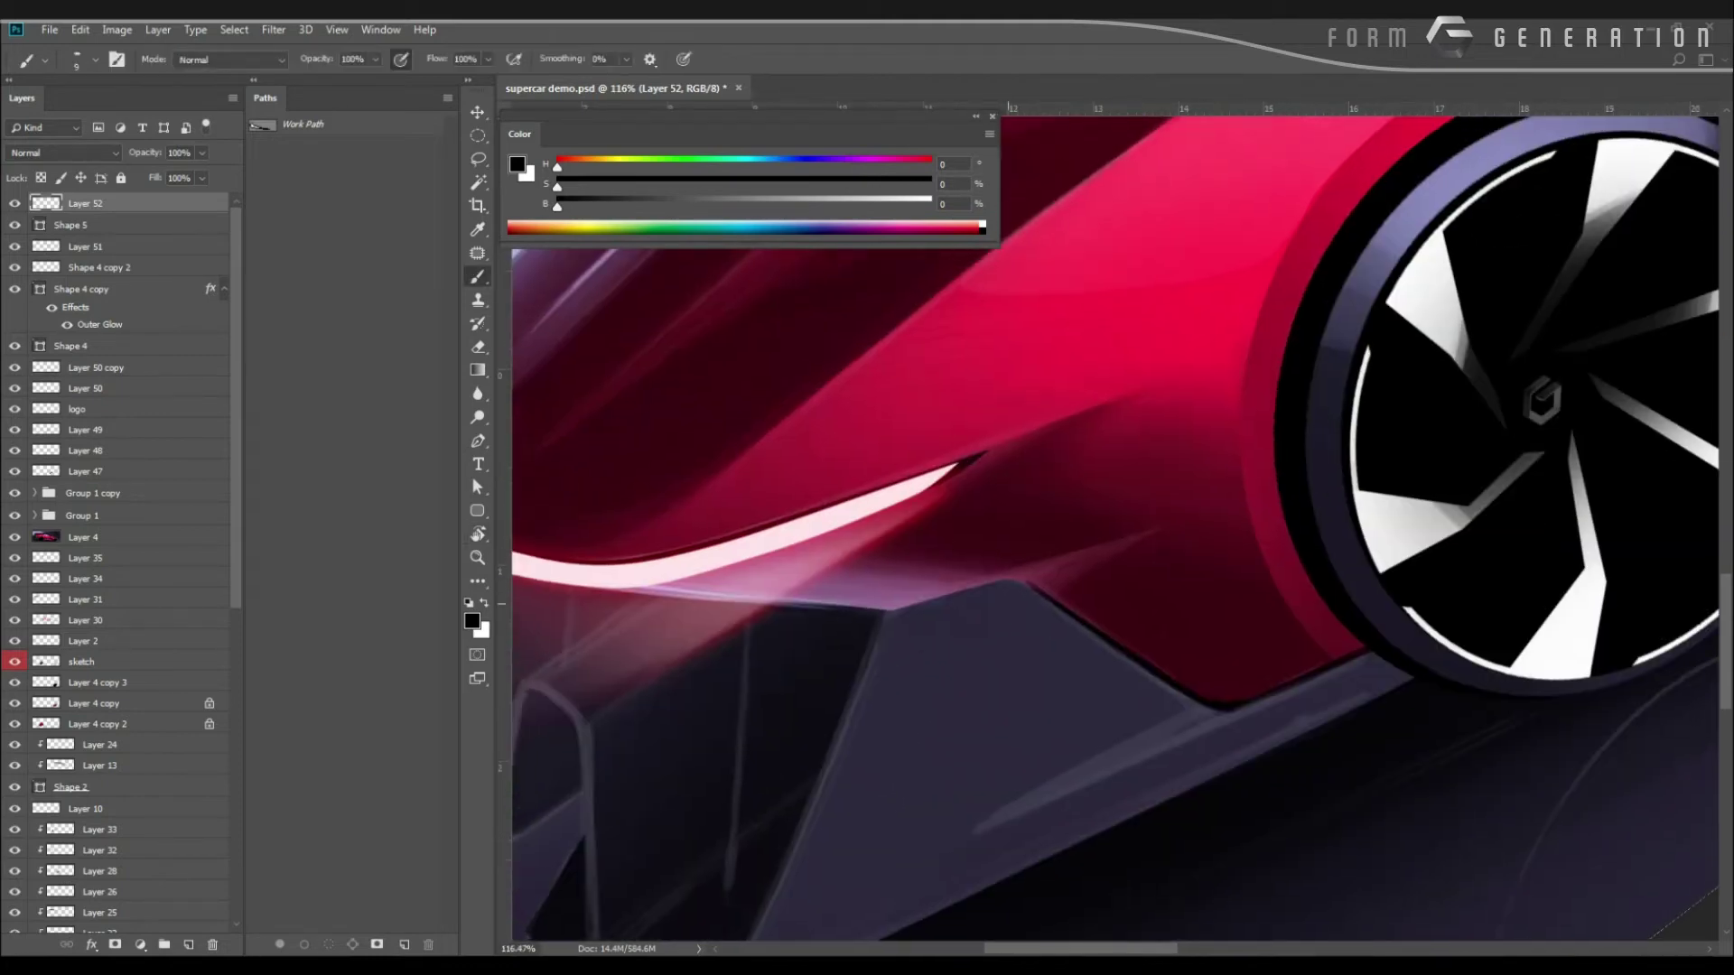
alt+click(1017, 590)
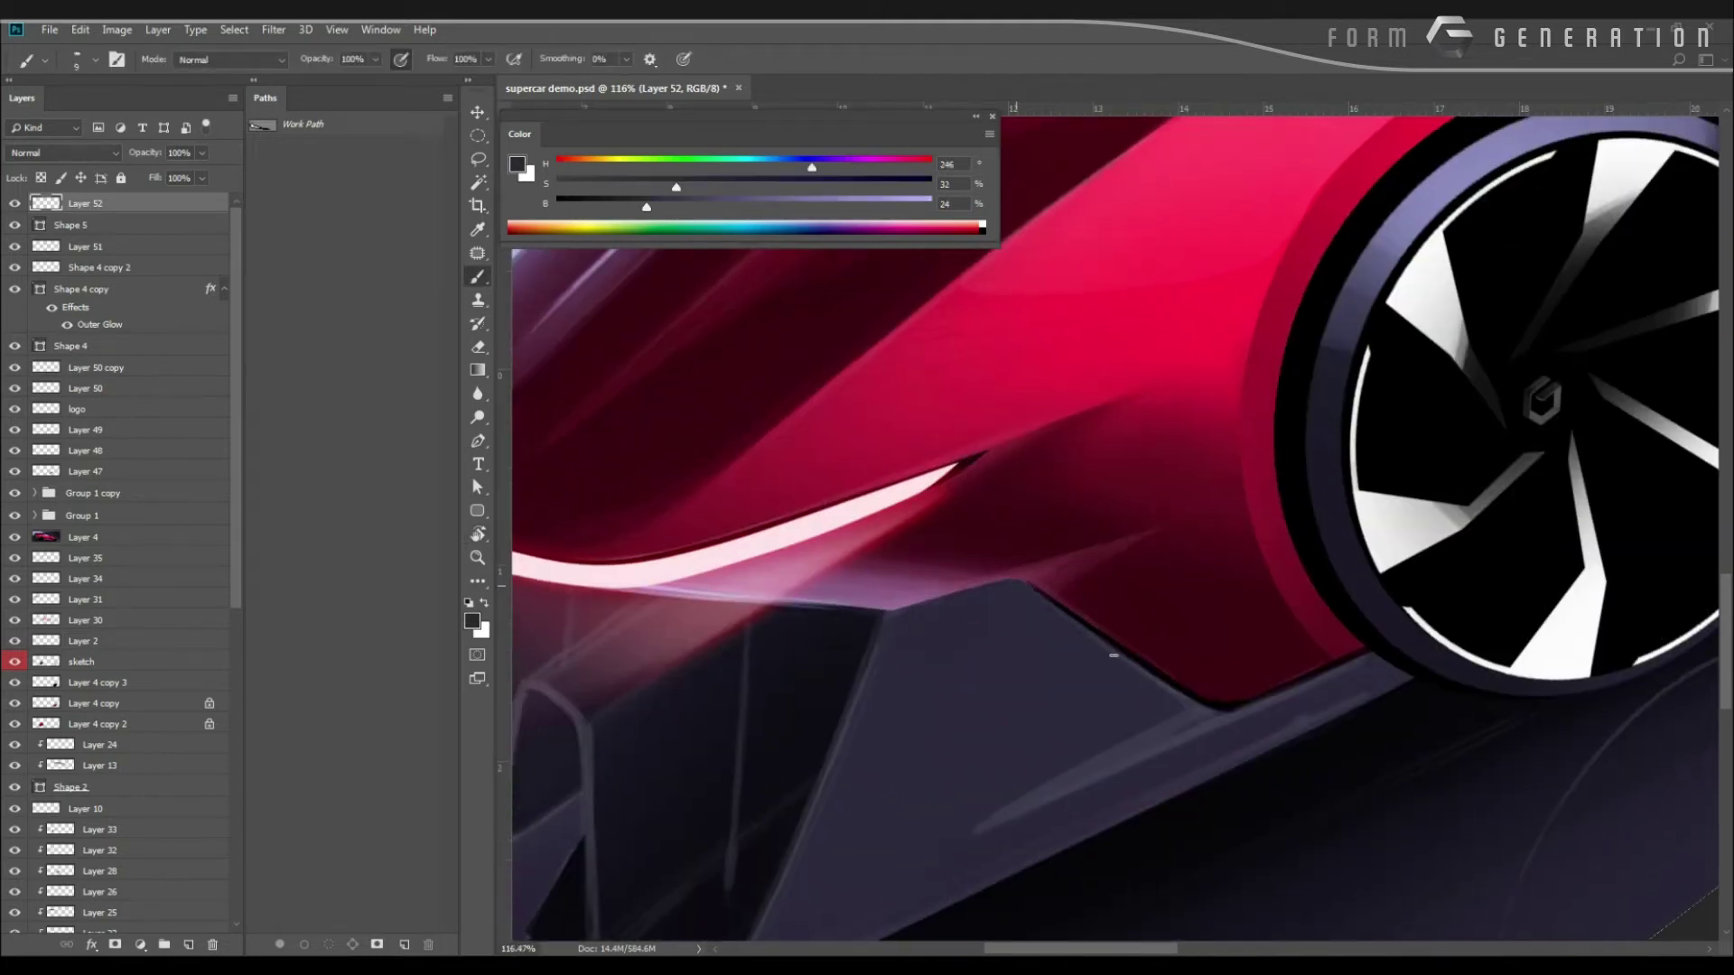
alt+click(1052, 592)
drag(1019, 579, 1095, 628)
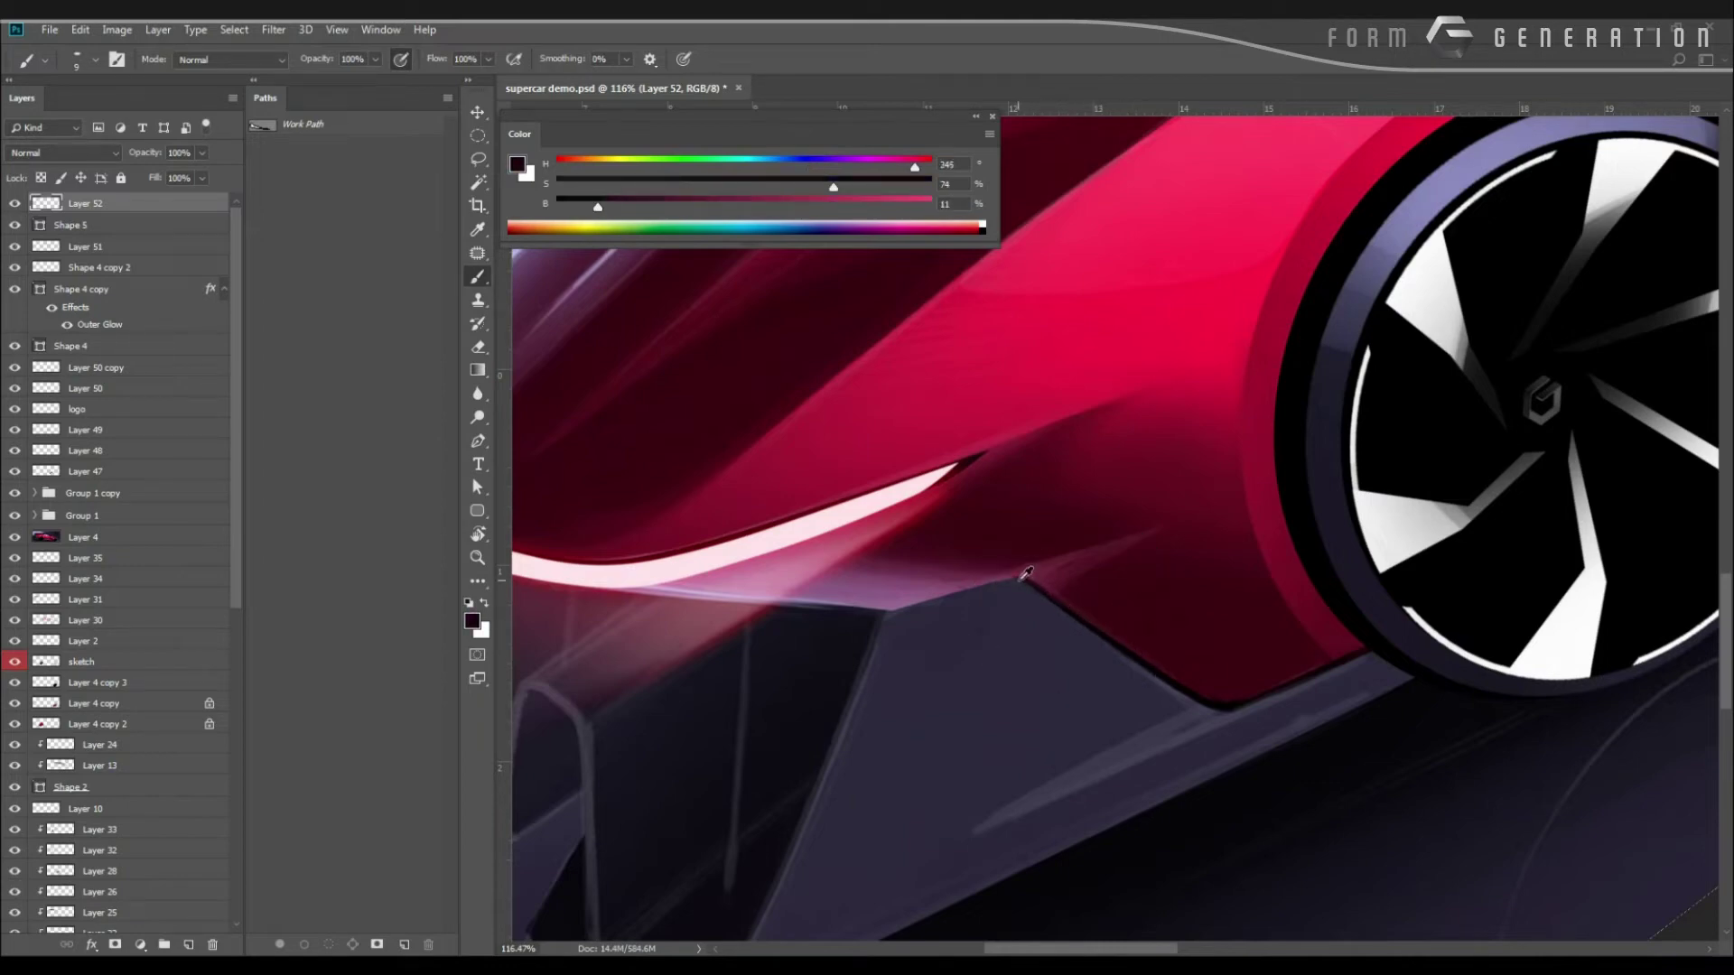
Touch up the bumper panel's upper edge and its lower corner near the wheel with sampled grey-violet tones.
key(t)
key(r)
drag(930, 673, 848, 587)
key(b)
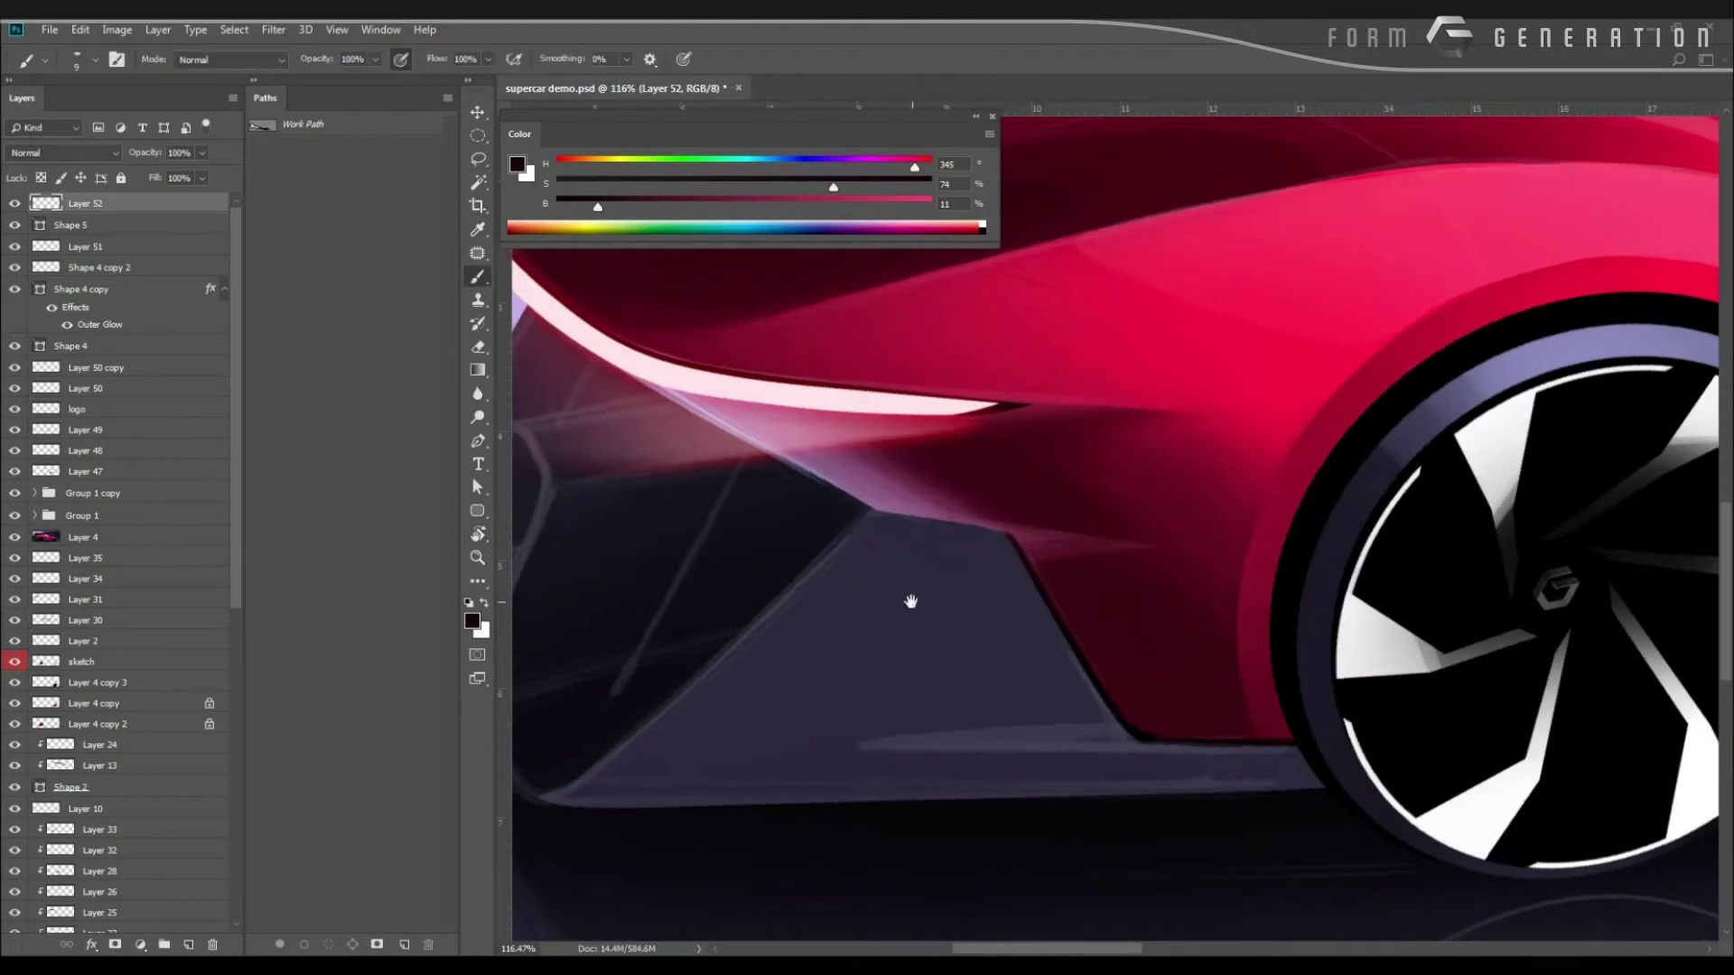
alt+click(955, 578)
alt+click(867, 524)
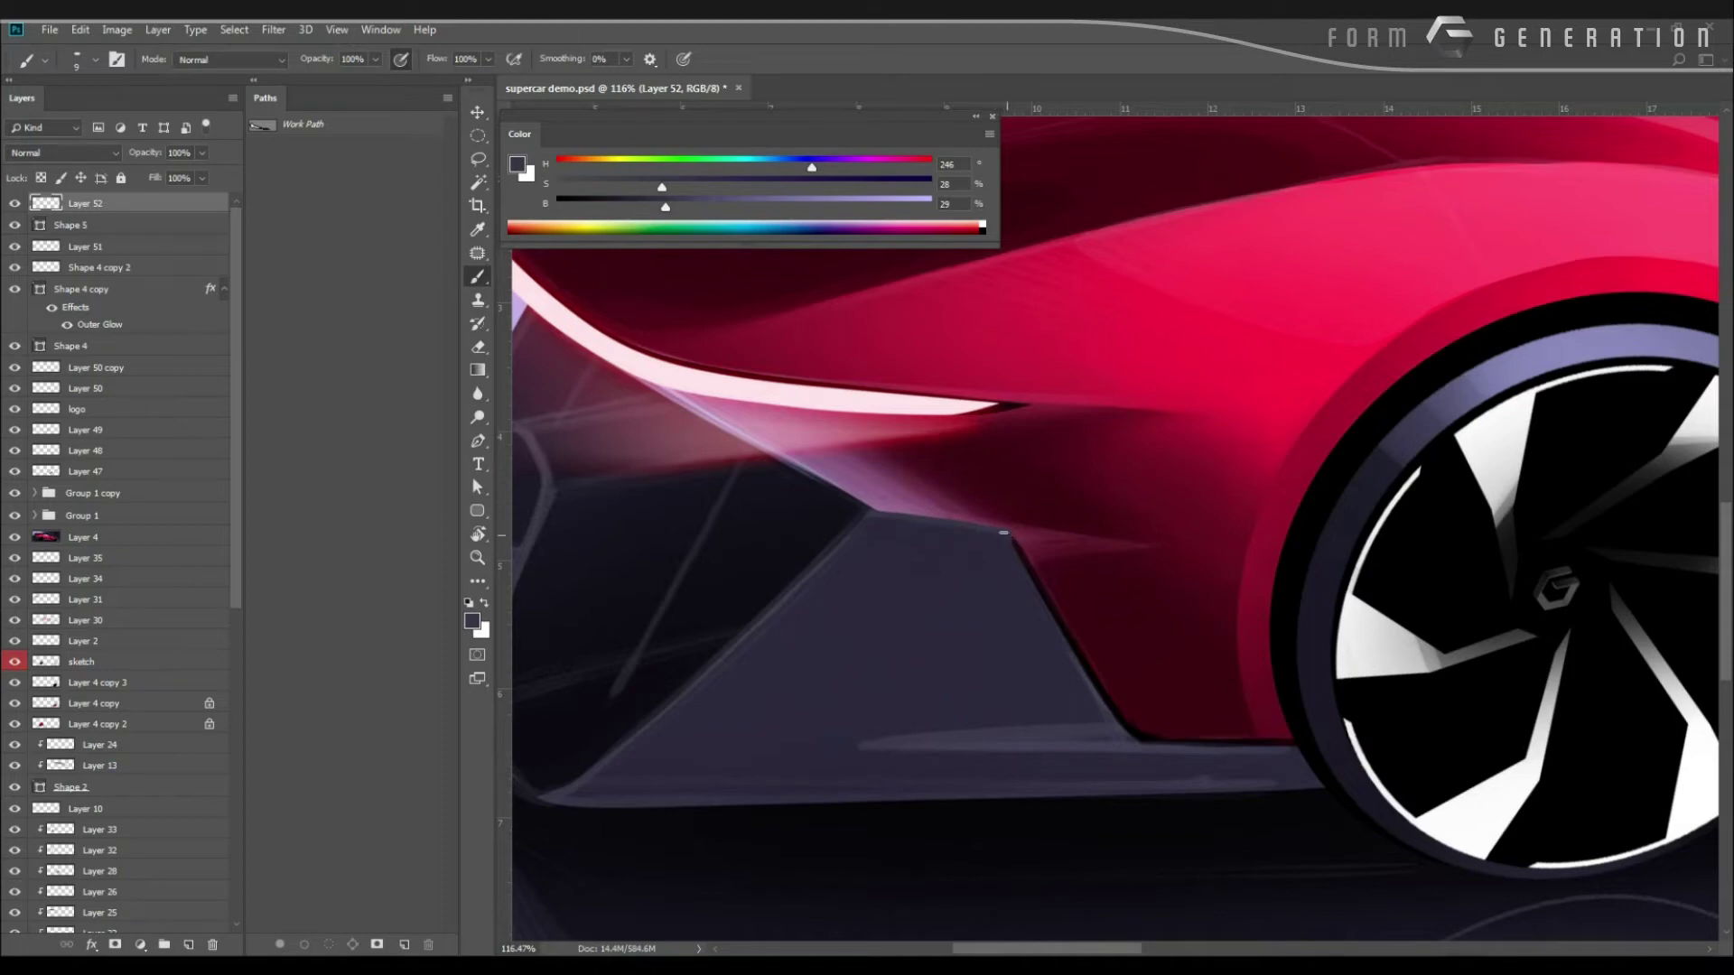
alt+click(1103, 695)
mouse_move(870, 600)
mouse_down()
mouse_move(782, 599)
mouse_move(864, 600)
mouse_up()
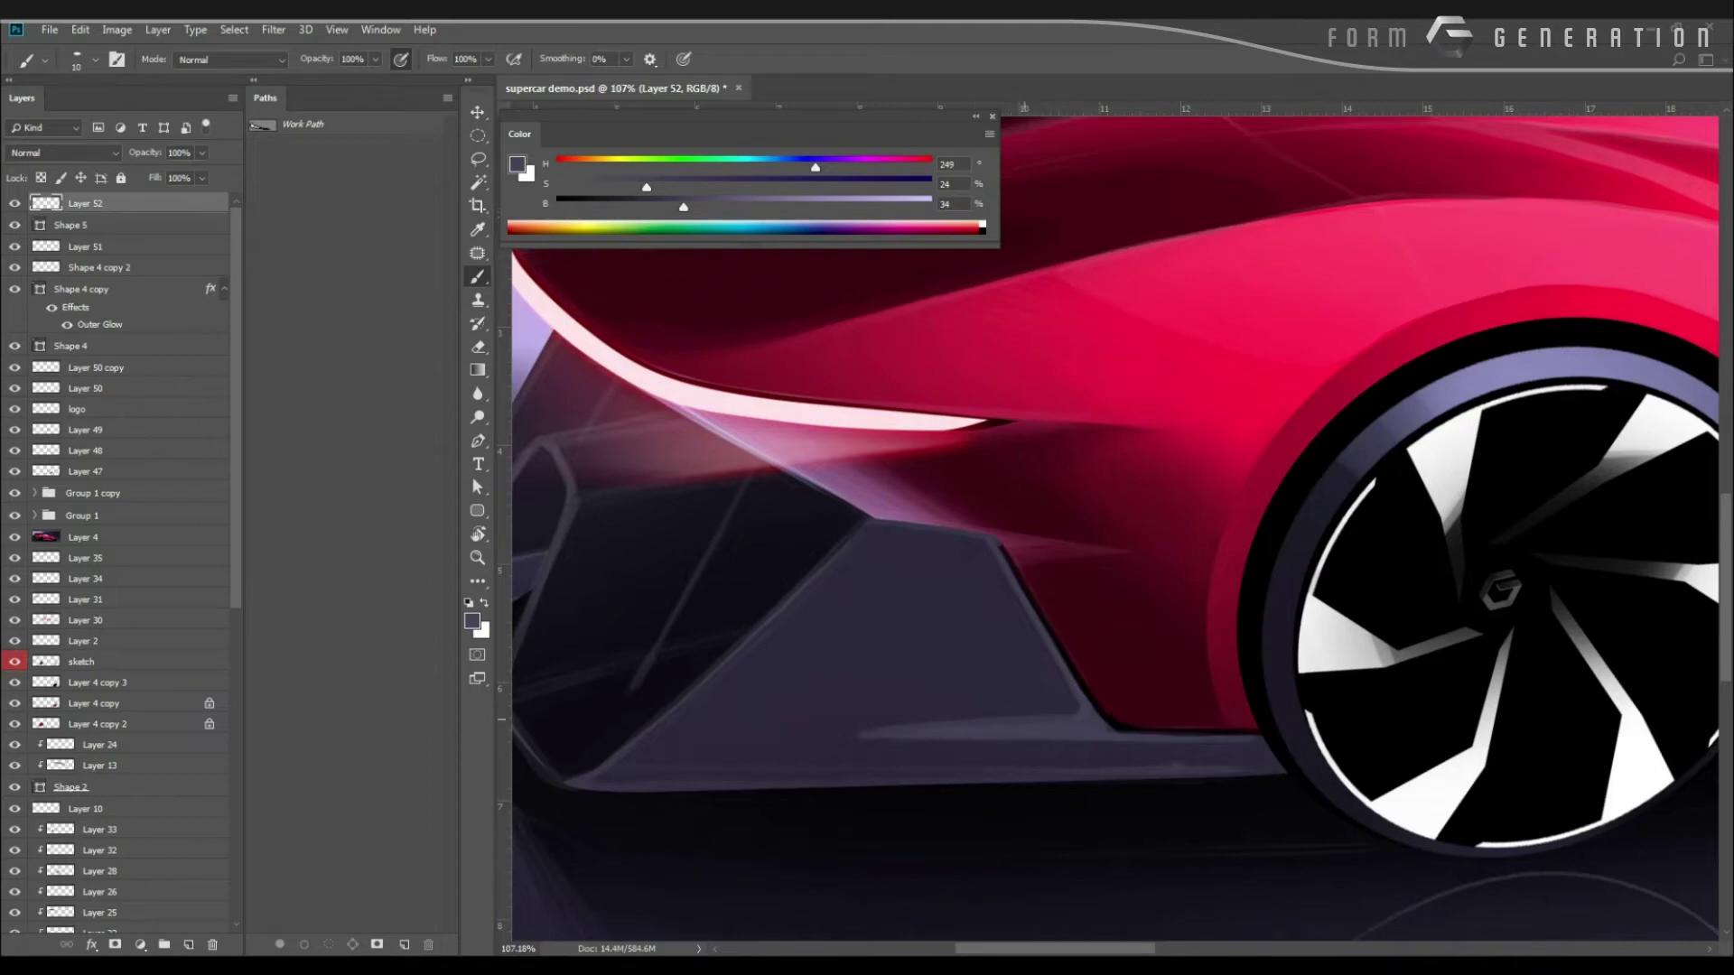
Clean up the seam along the red body's lower edge by the rear wheel with a smaller brush, using sampled dark reds and black.
key(bracketleft)
key(bracketleft)
alt+click(1120, 700)
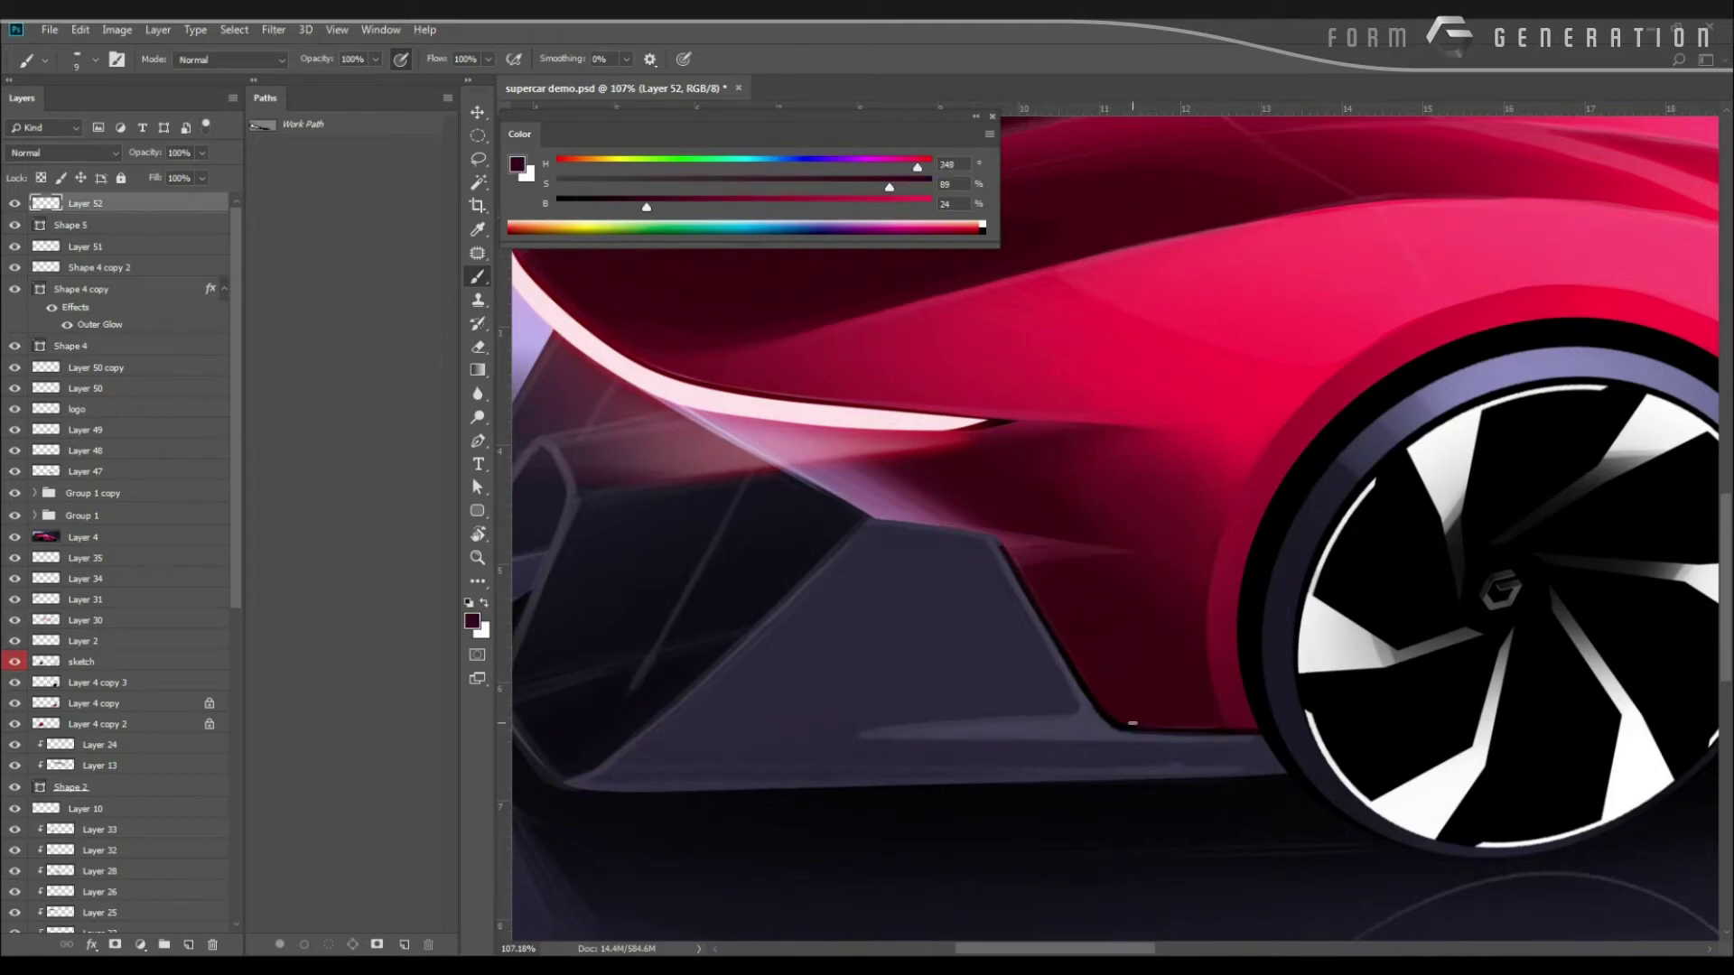
alt+click(1237, 713)
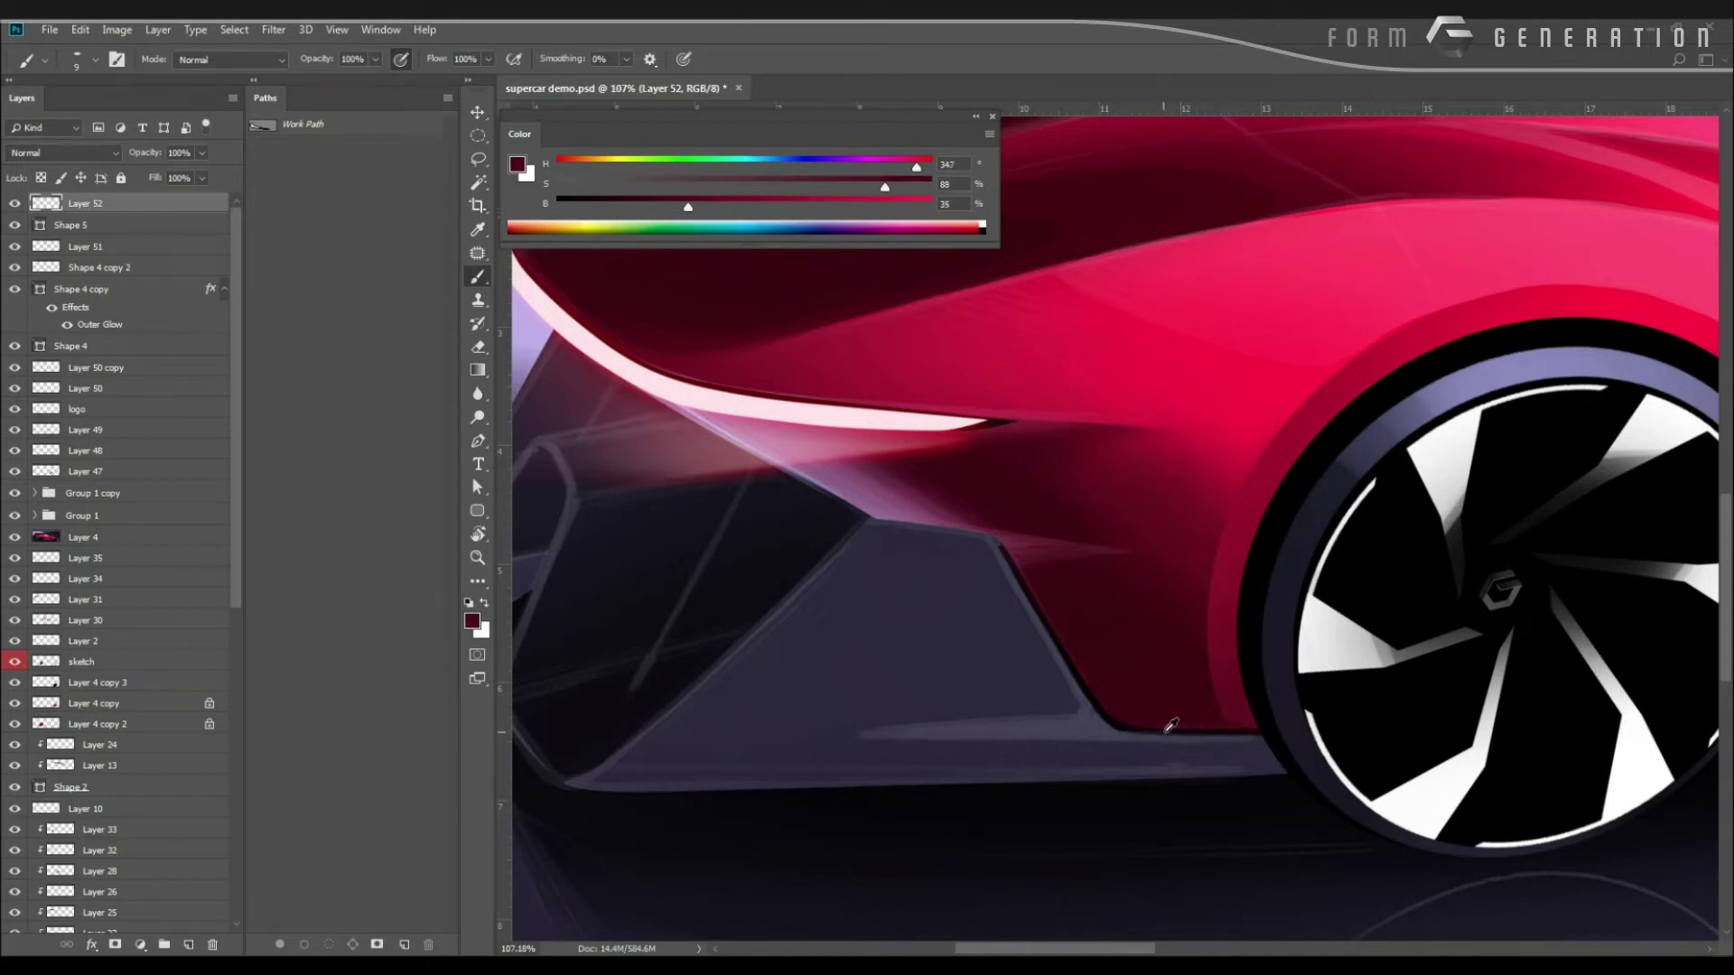
alt+click(1131, 722)
alt+click(1267, 729)
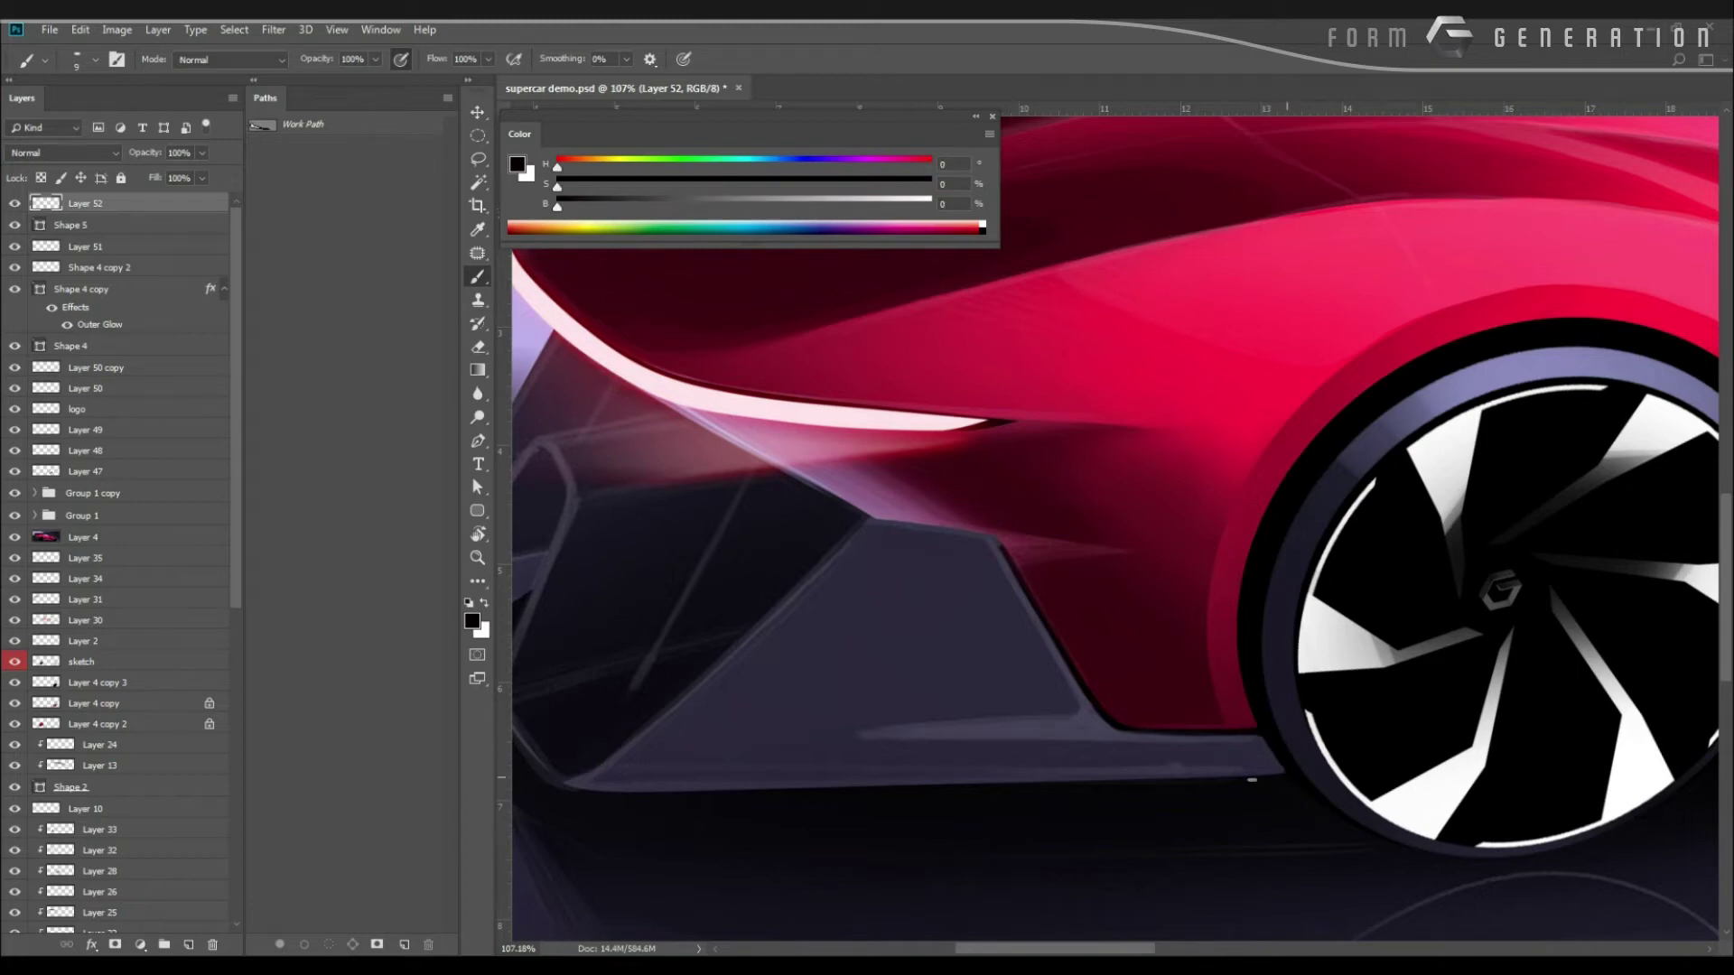
drag(973, 790, 775, 787)
key(Escape)
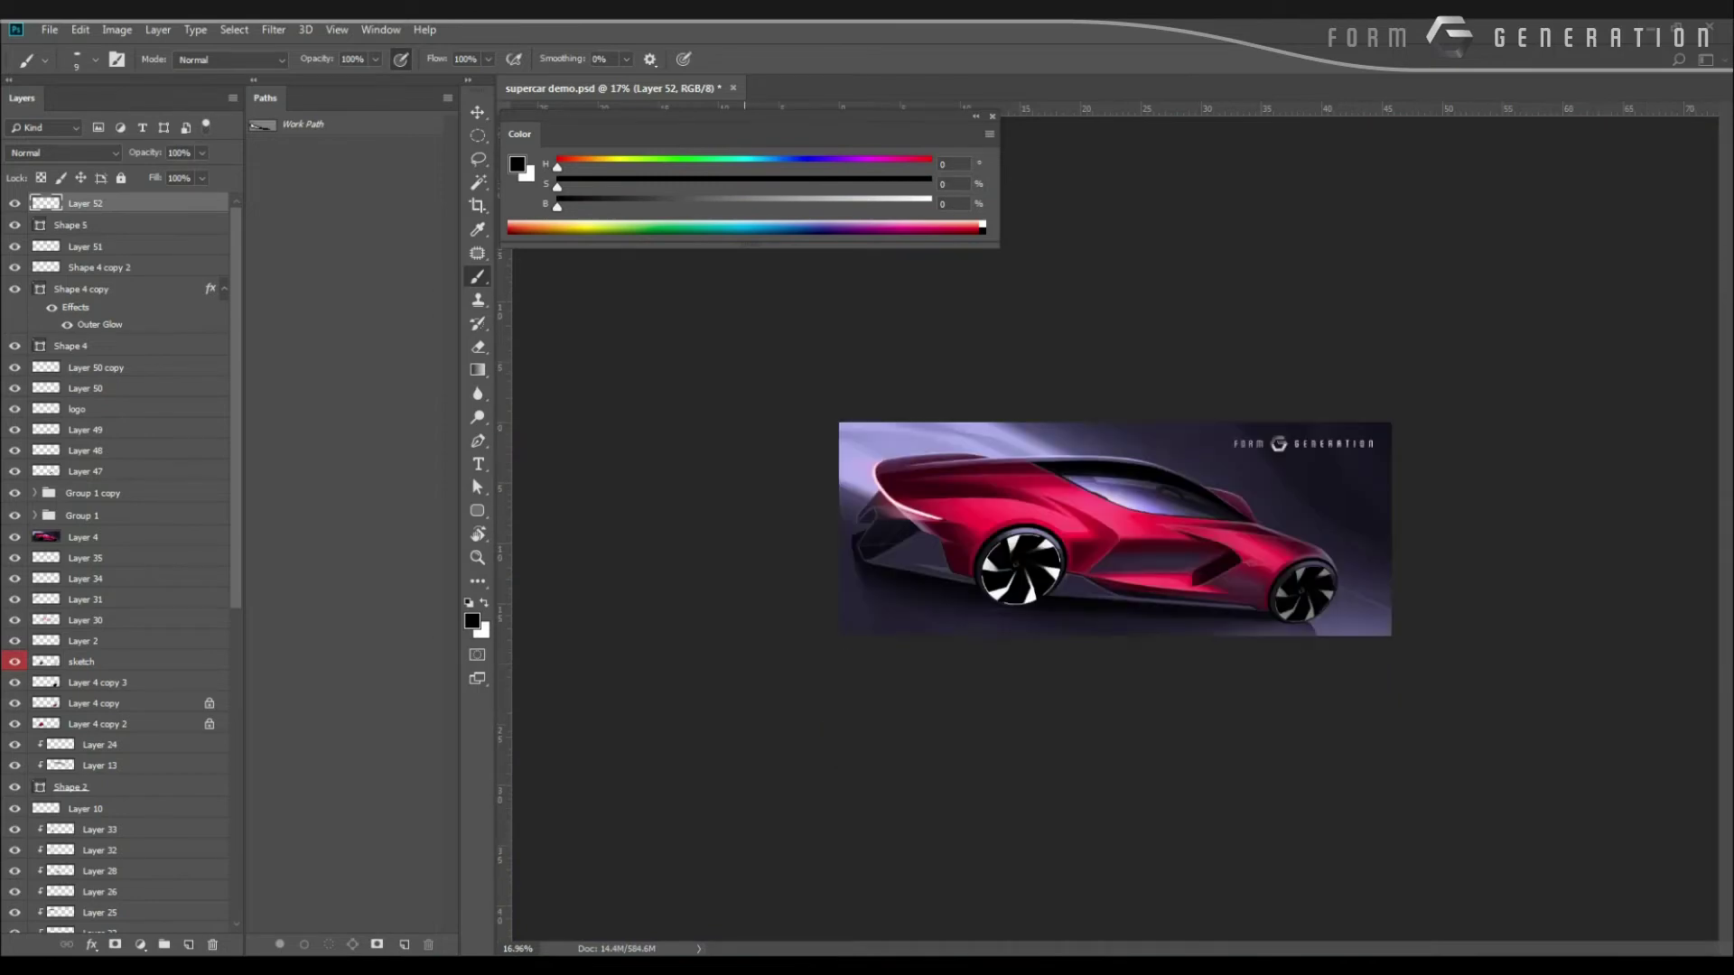
Sample a dark red below the tail-light strip and hide the Shape 4 copy 2 layer.
drag(809, 689, 1161, 946)
drag(863, 743, 930, 768)
drag(918, 777, 751, 608)
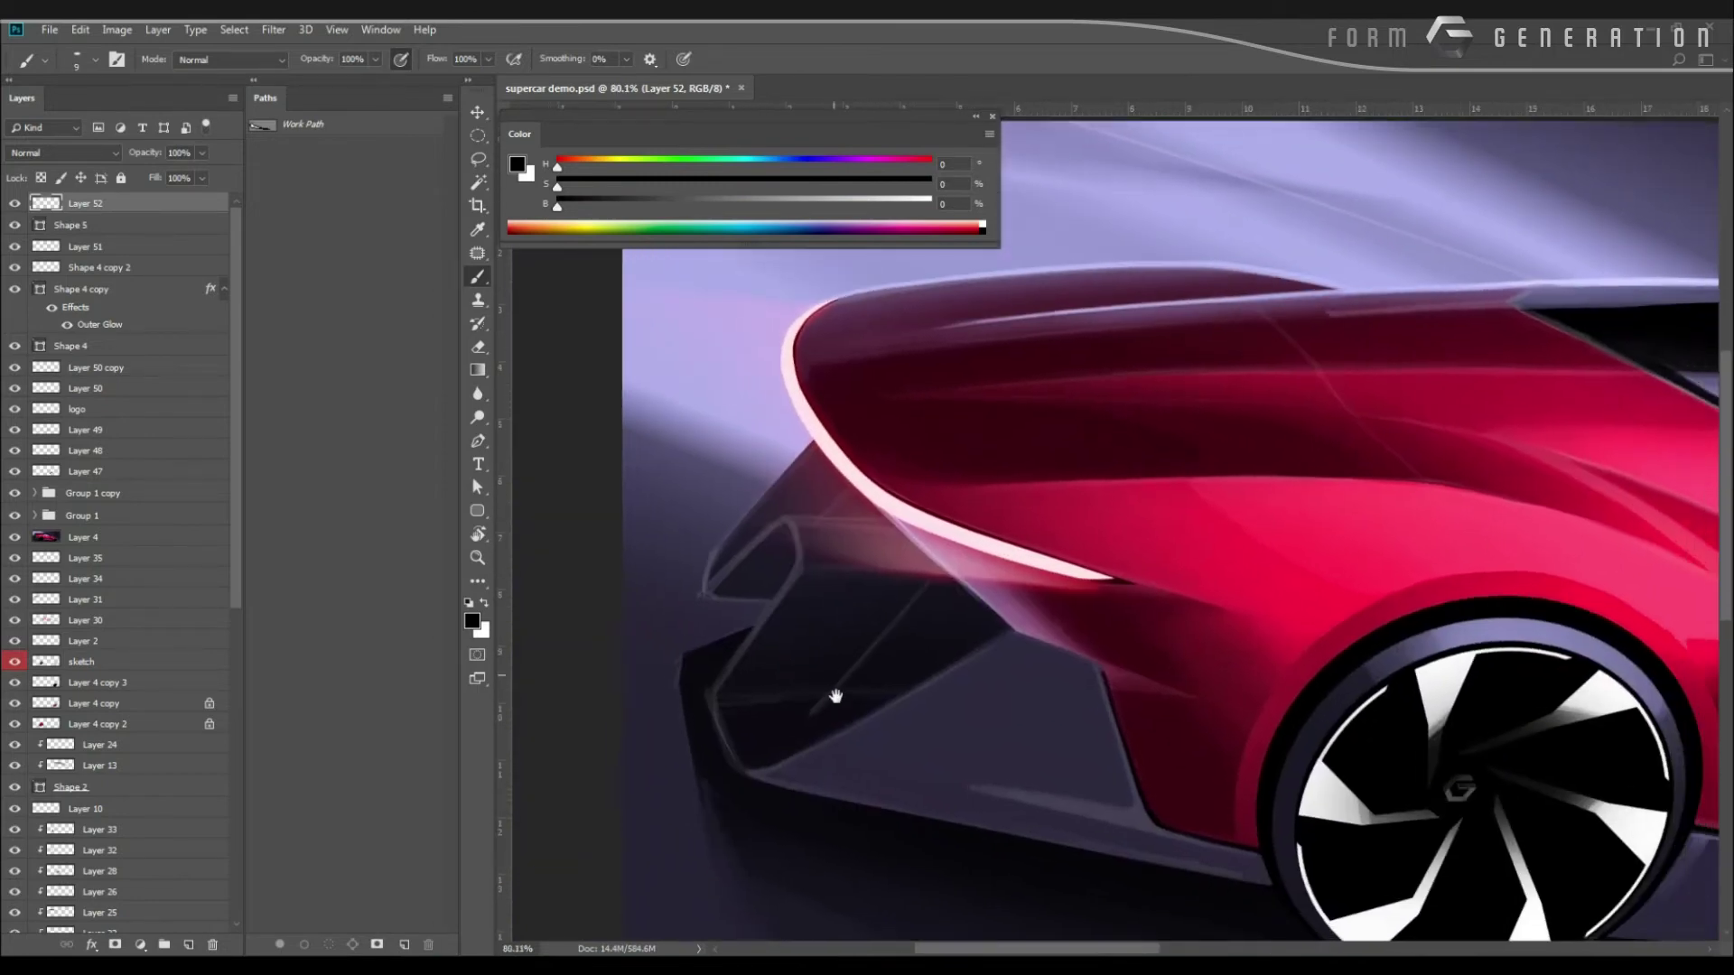
drag(831, 696, 797, 689)
scroll(798, 690, down, 3)
scroll(812, 680, up, 3)
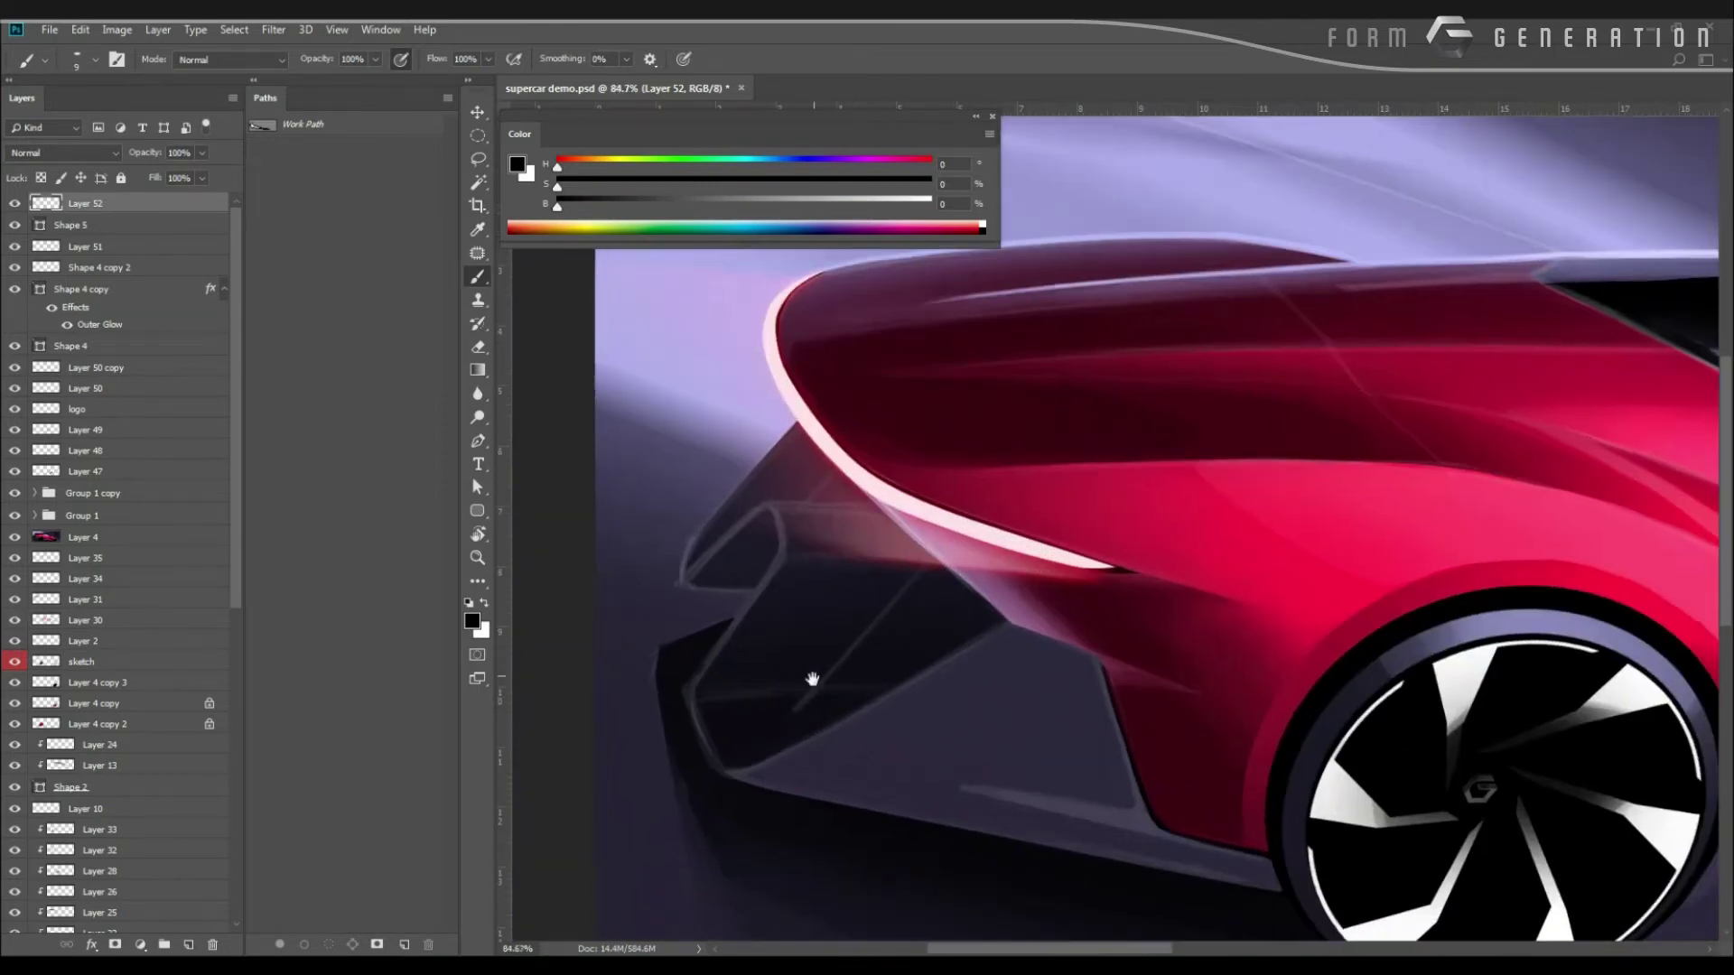
alt+click(1062, 601)
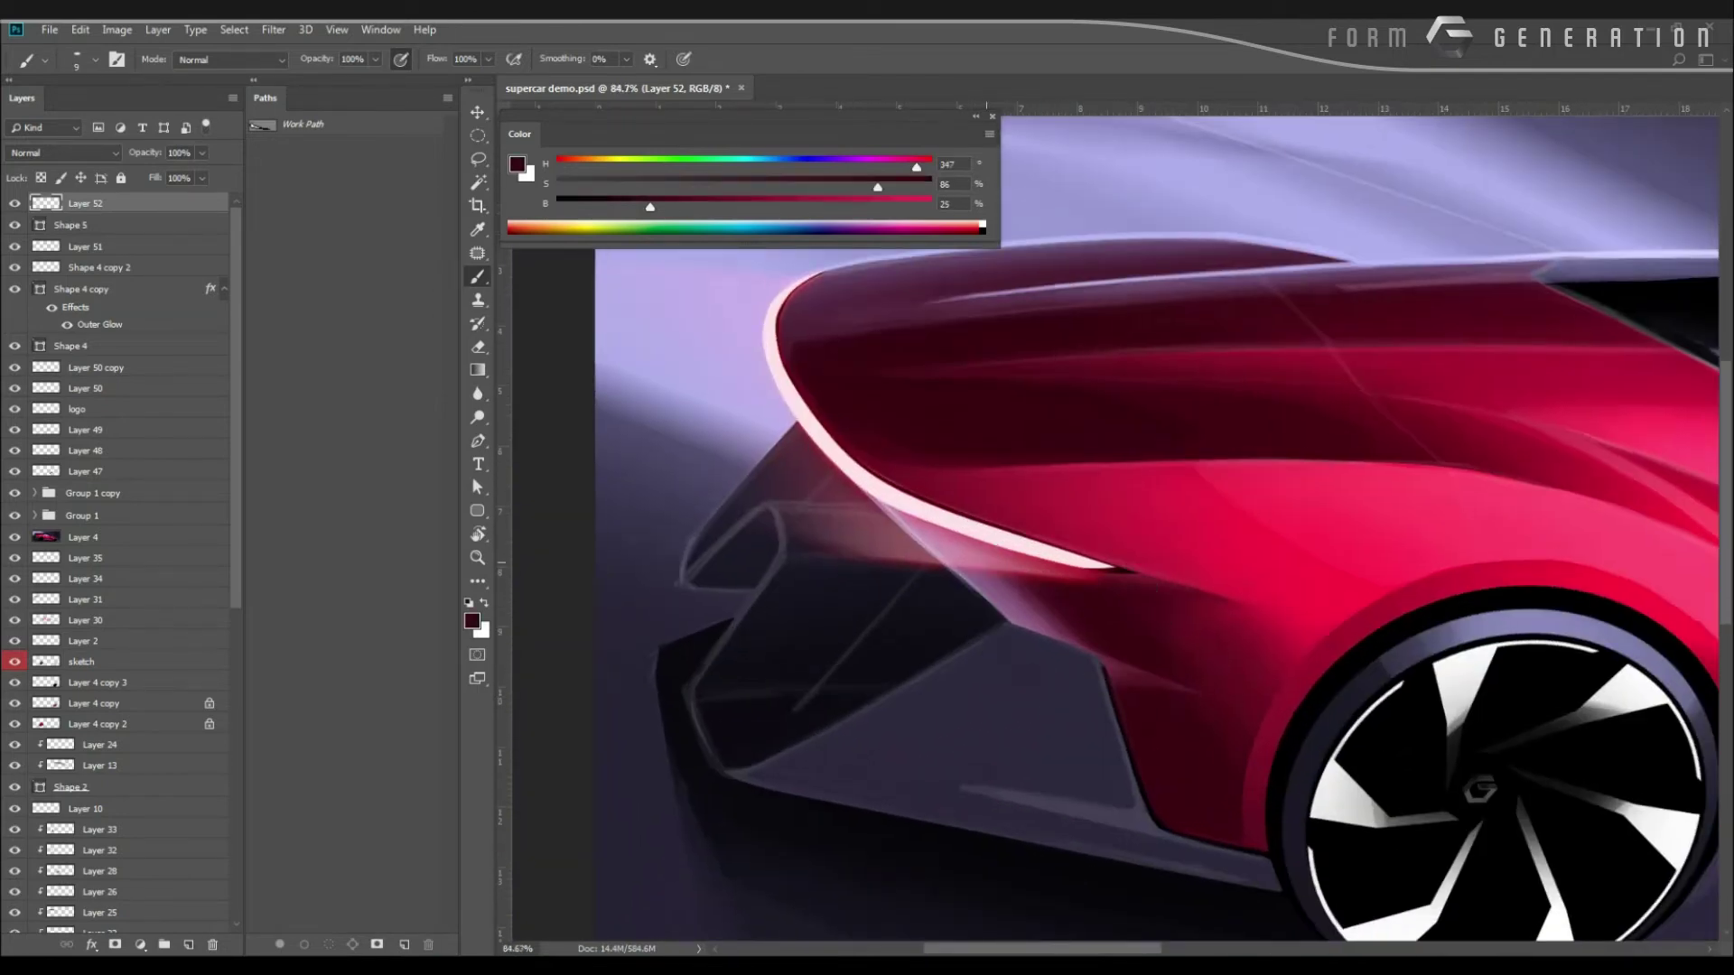
click(15, 269)
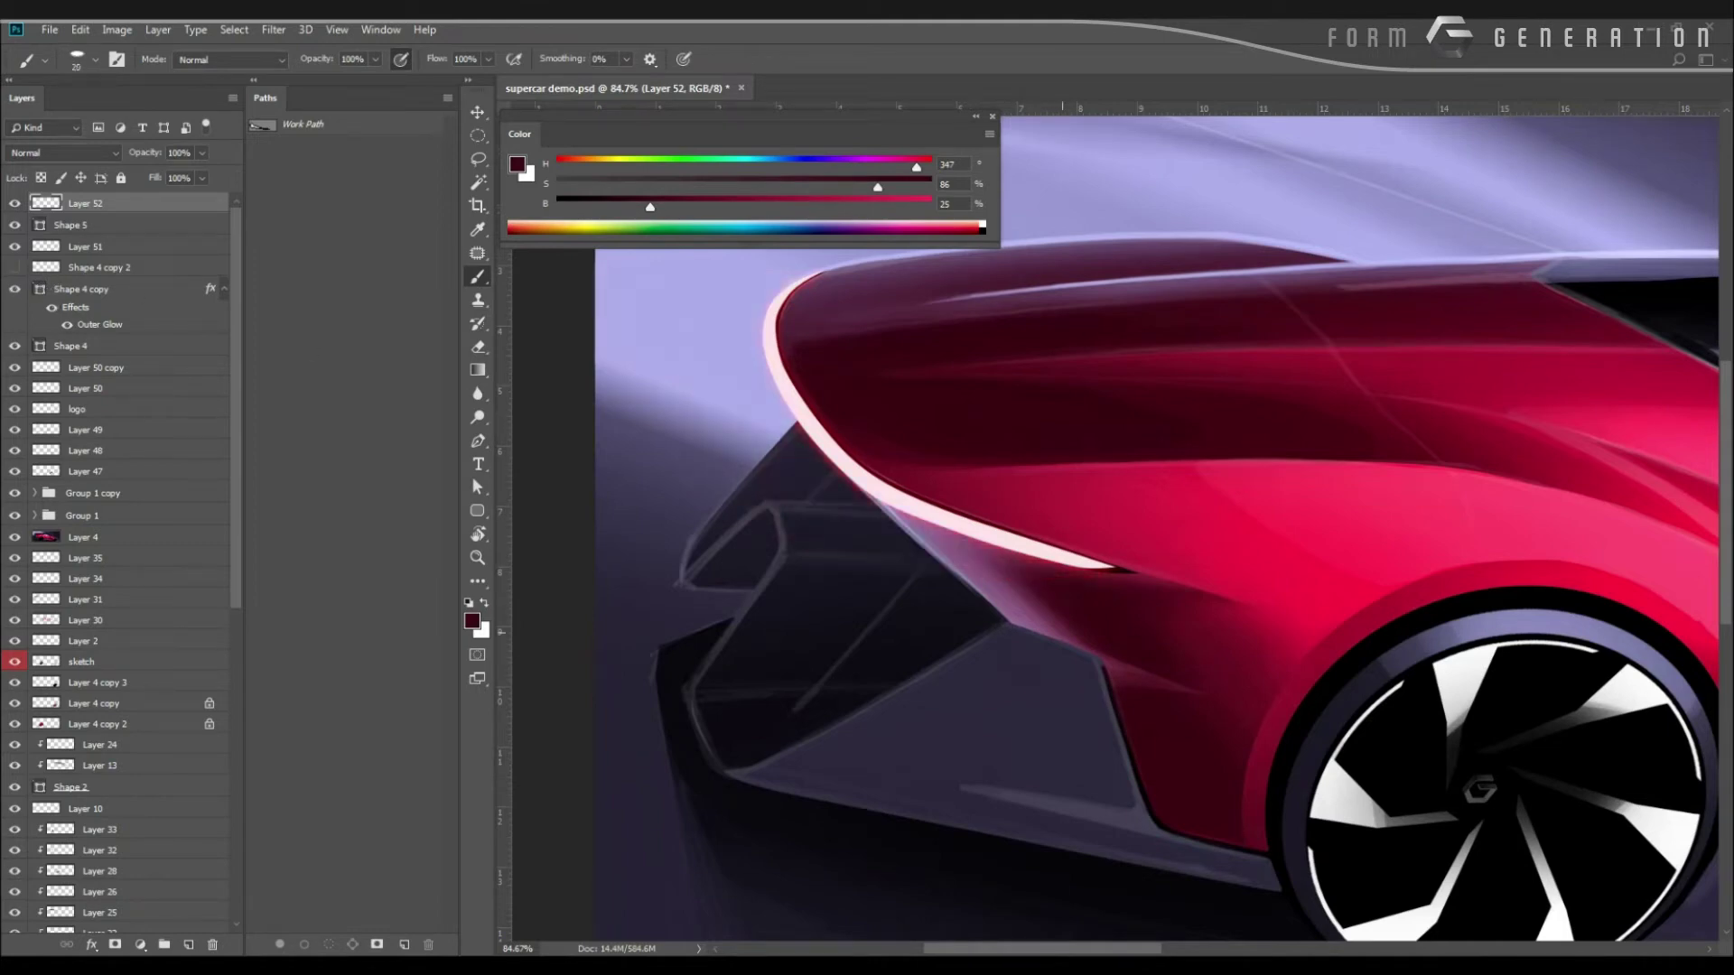
Paint dark red over the violet reflection between the tail-light strip and the bumper panel with a larger brush.
key(])
drag(1022, 594, 1055, 621)
drag(966, 553, 1089, 633)
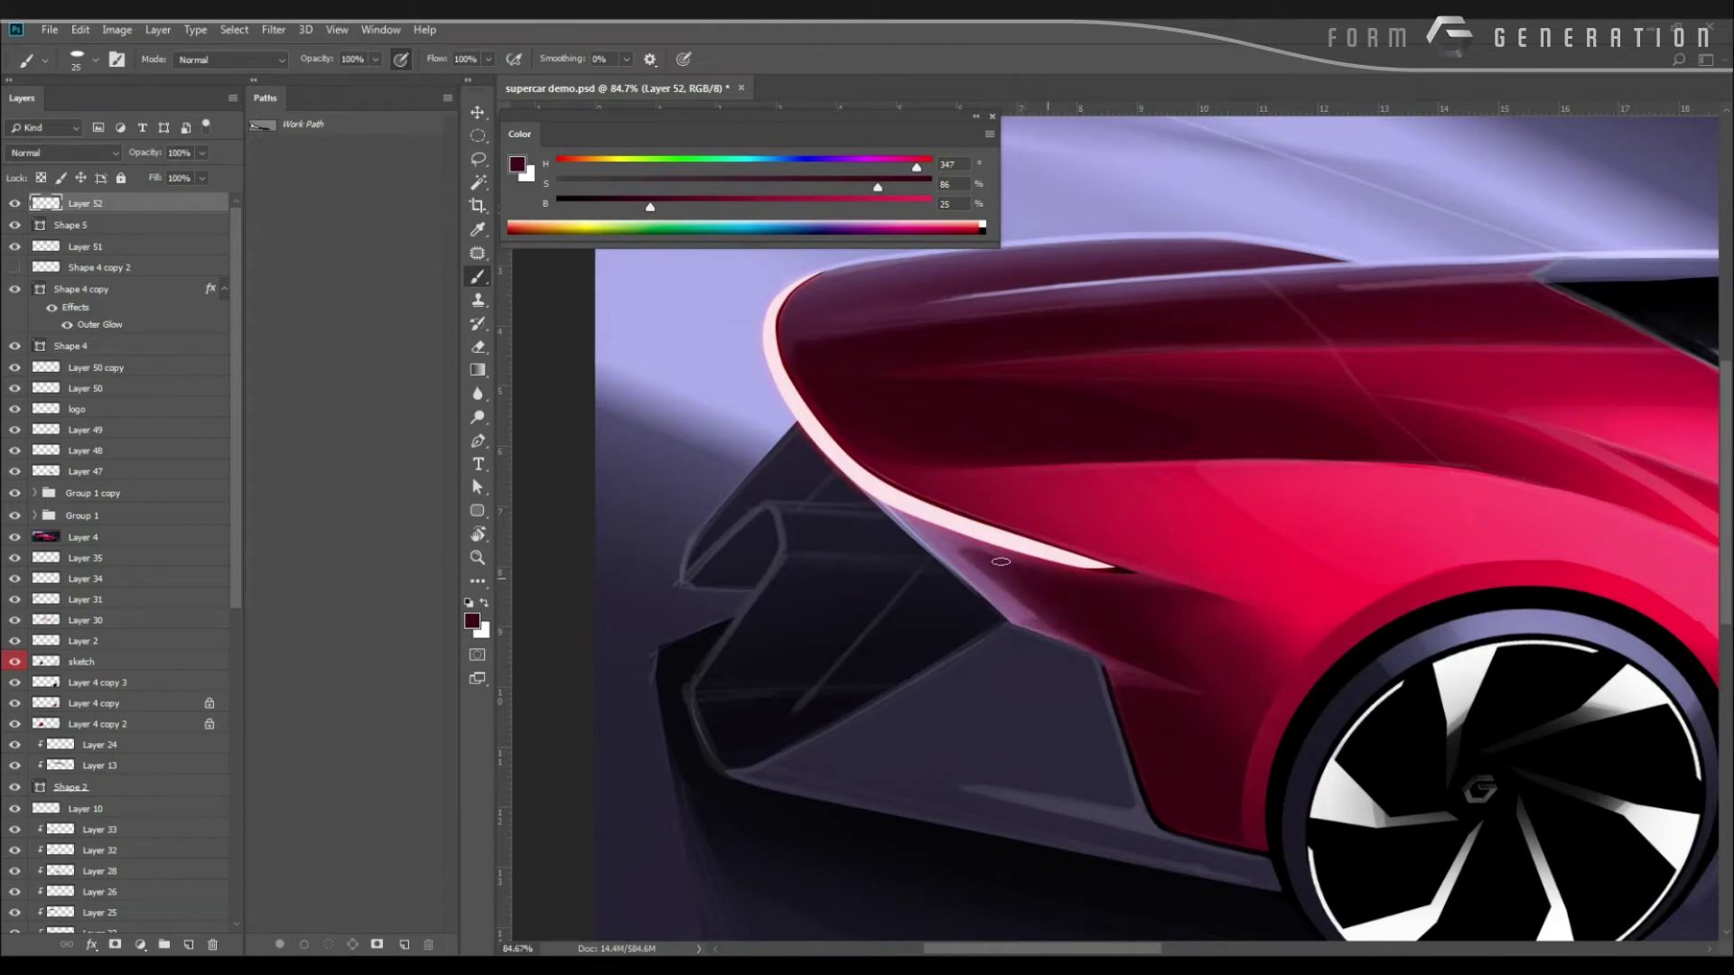
mouse_move(1001, 561)
mouse_down()
mouse_move(1065, 574)
mouse_move(975, 547)
mouse_move(1045, 615)
mouse_up()
key(l)
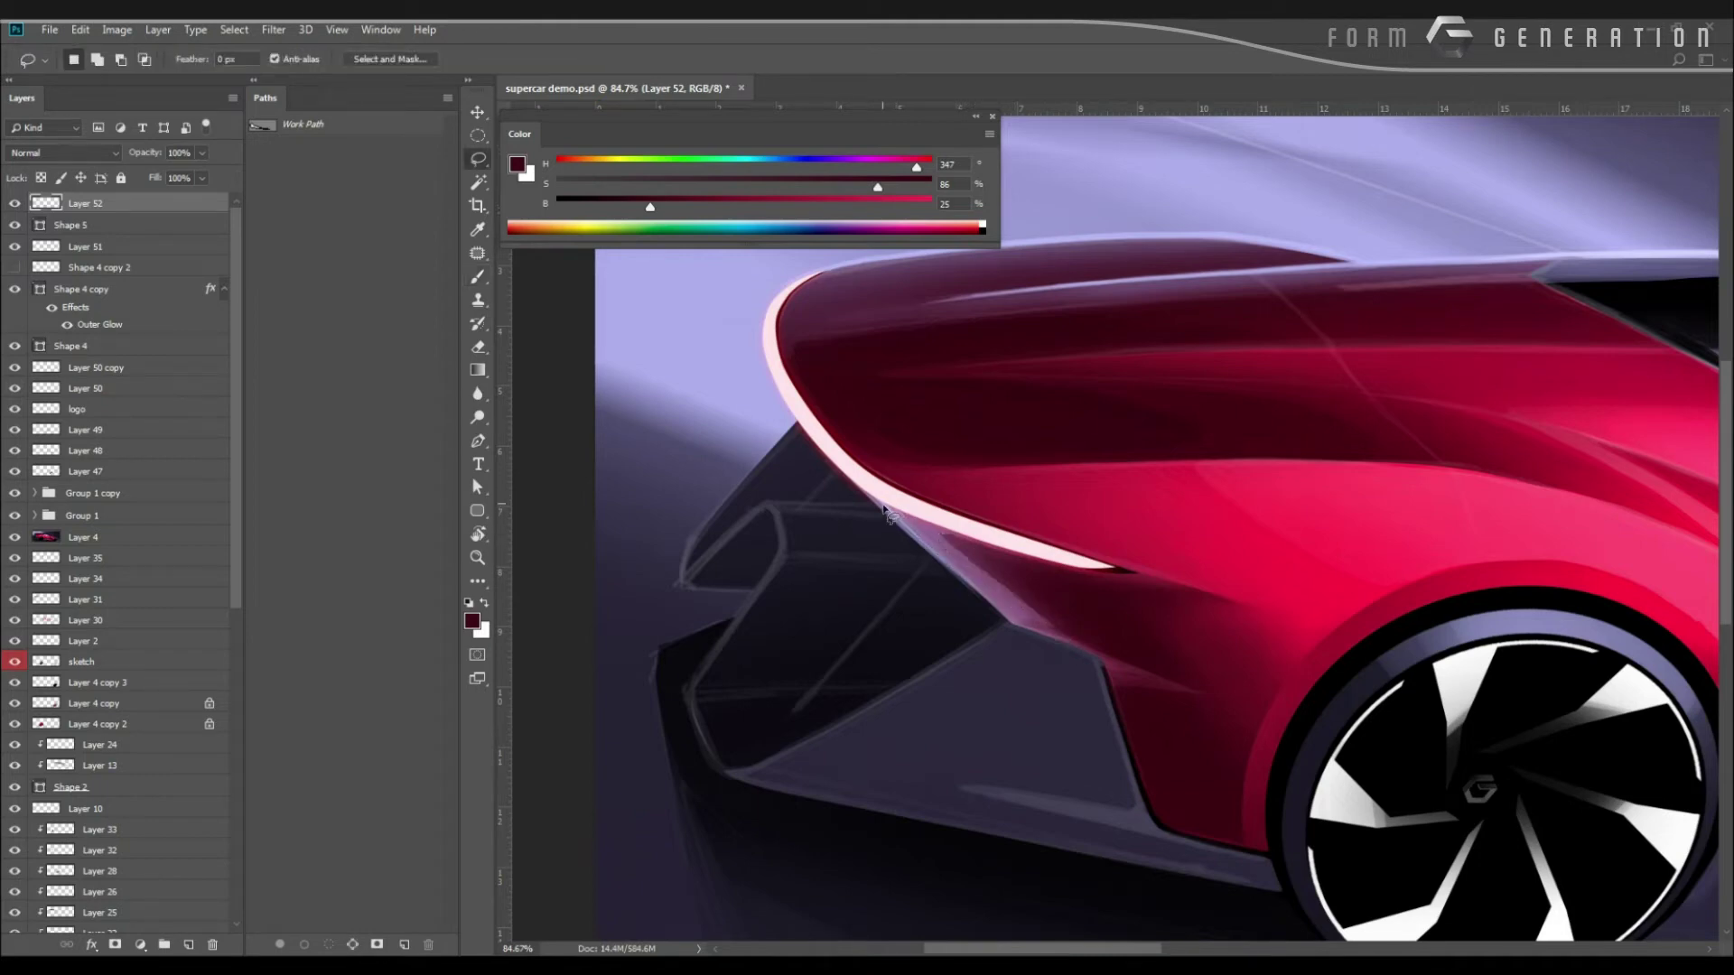
Extend the dark red down to the bumper panel's upper edge using a freshly sampled tone and a smaller brush.
key(b)
alt+click(1069, 621)
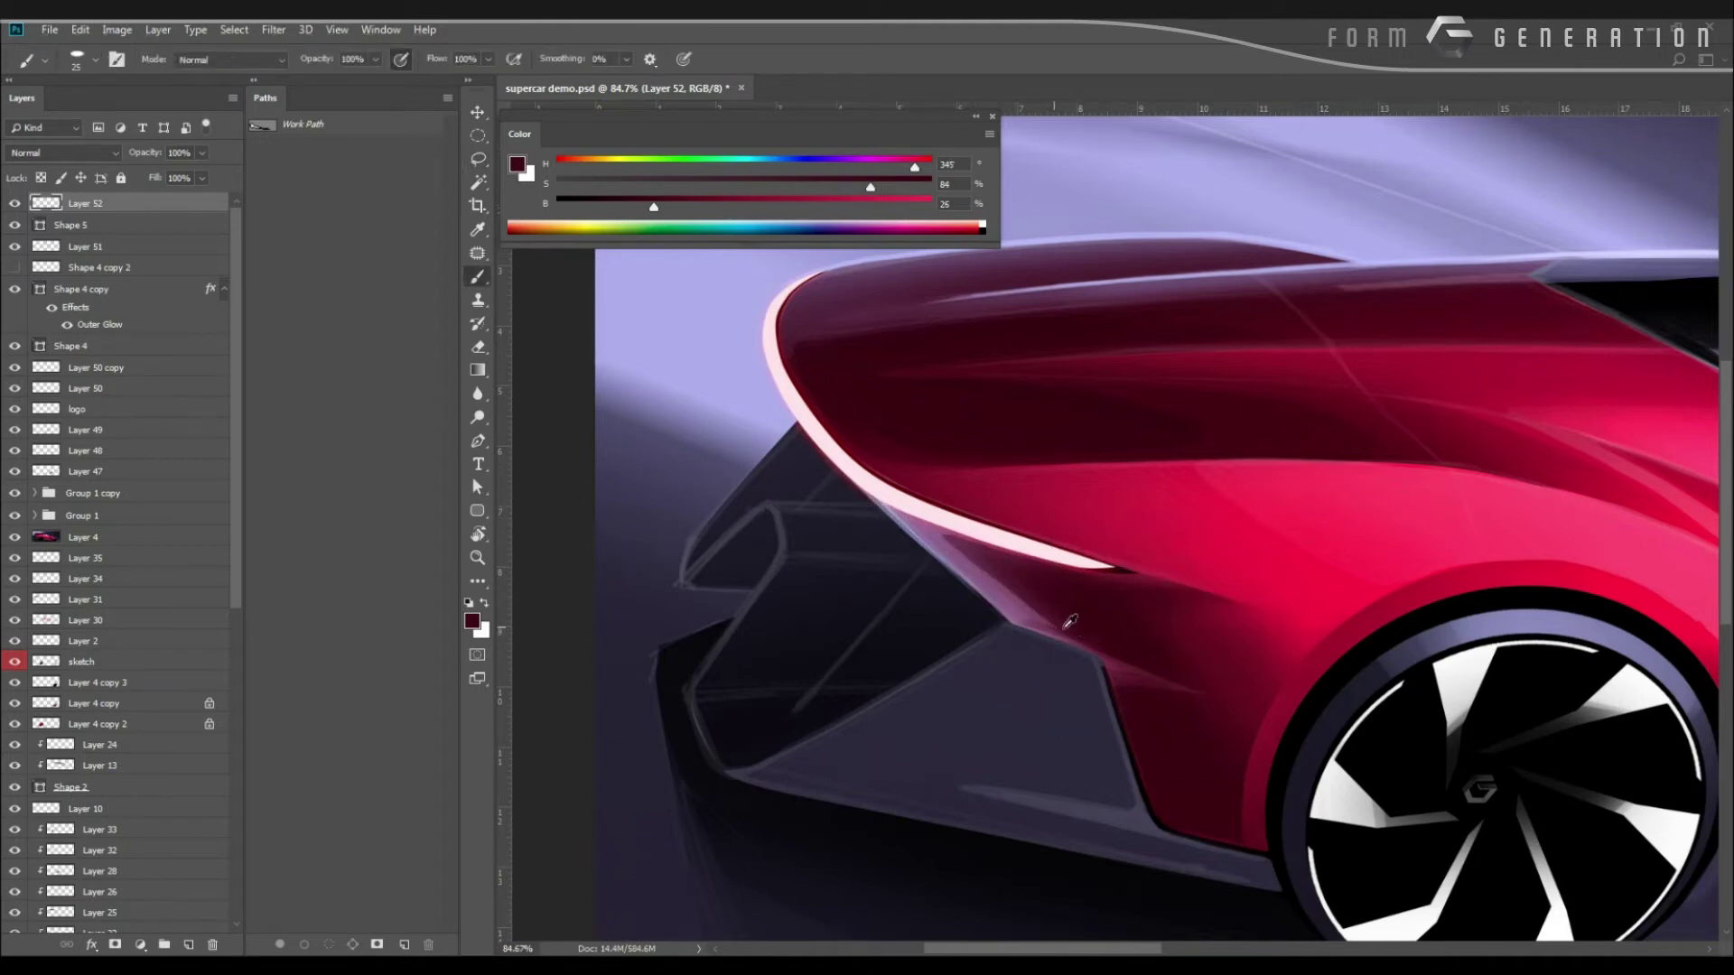
key(bracketleft)
key(bracketleft)
drag(1020, 621, 1086, 645)
mouse_move(882, 491)
mouse_down()
mouse_move(796, 466)
mouse_move(914, 495)
mouse_up()
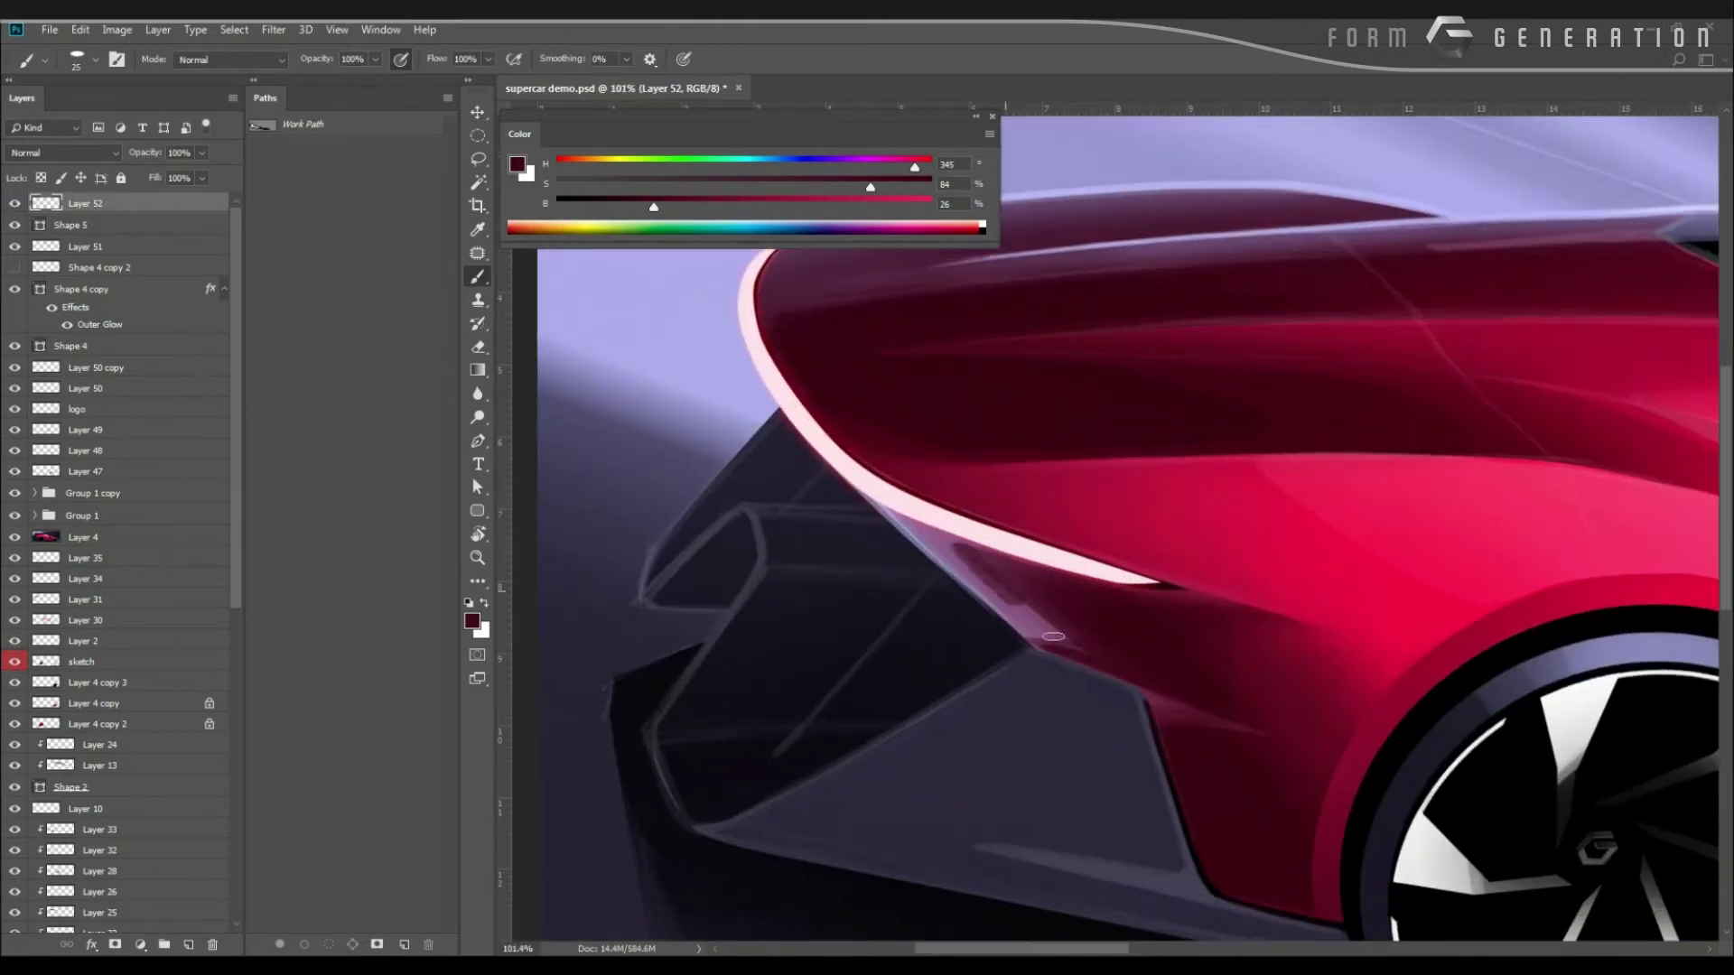
Soften the transition between the dark red bodywork and the violet reflection with strokes of a sampled muted burgundy.
alt+click(1027, 581)
alt+click(1029, 616)
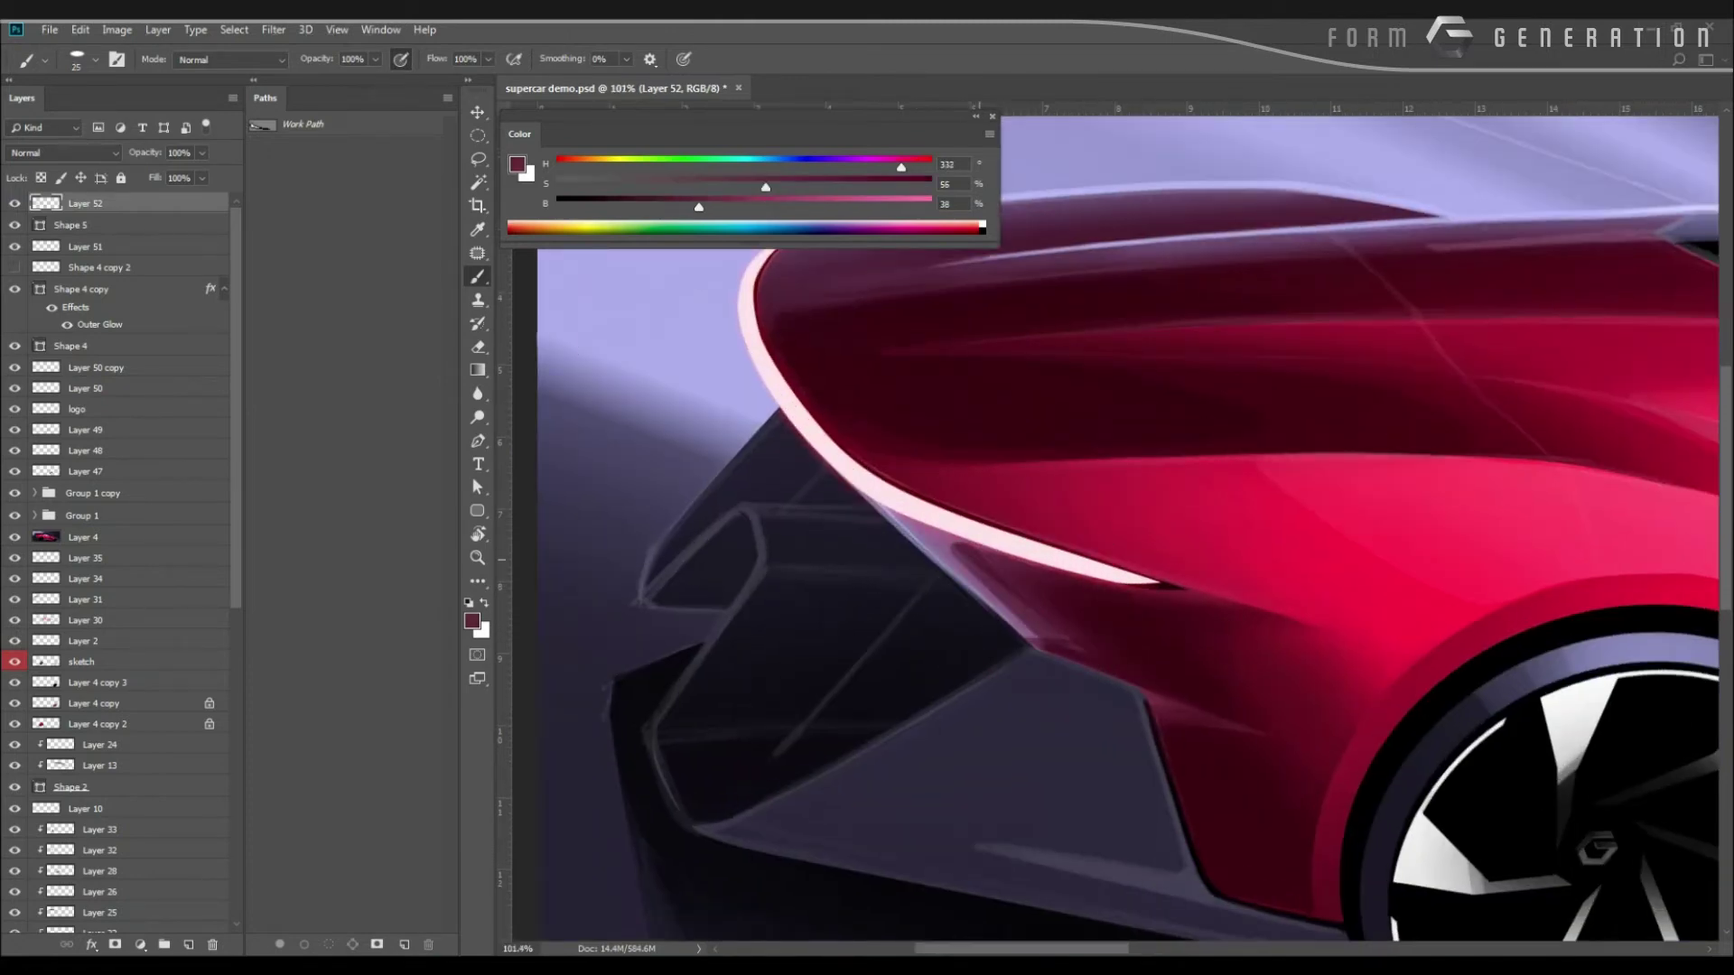
mouse_move(971, 554)
mouse_down()
mouse_move(949, 543)
mouse_move(1089, 655)
mouse_up()
key(bracketleft)
drag(978, 570, 1046, 641)
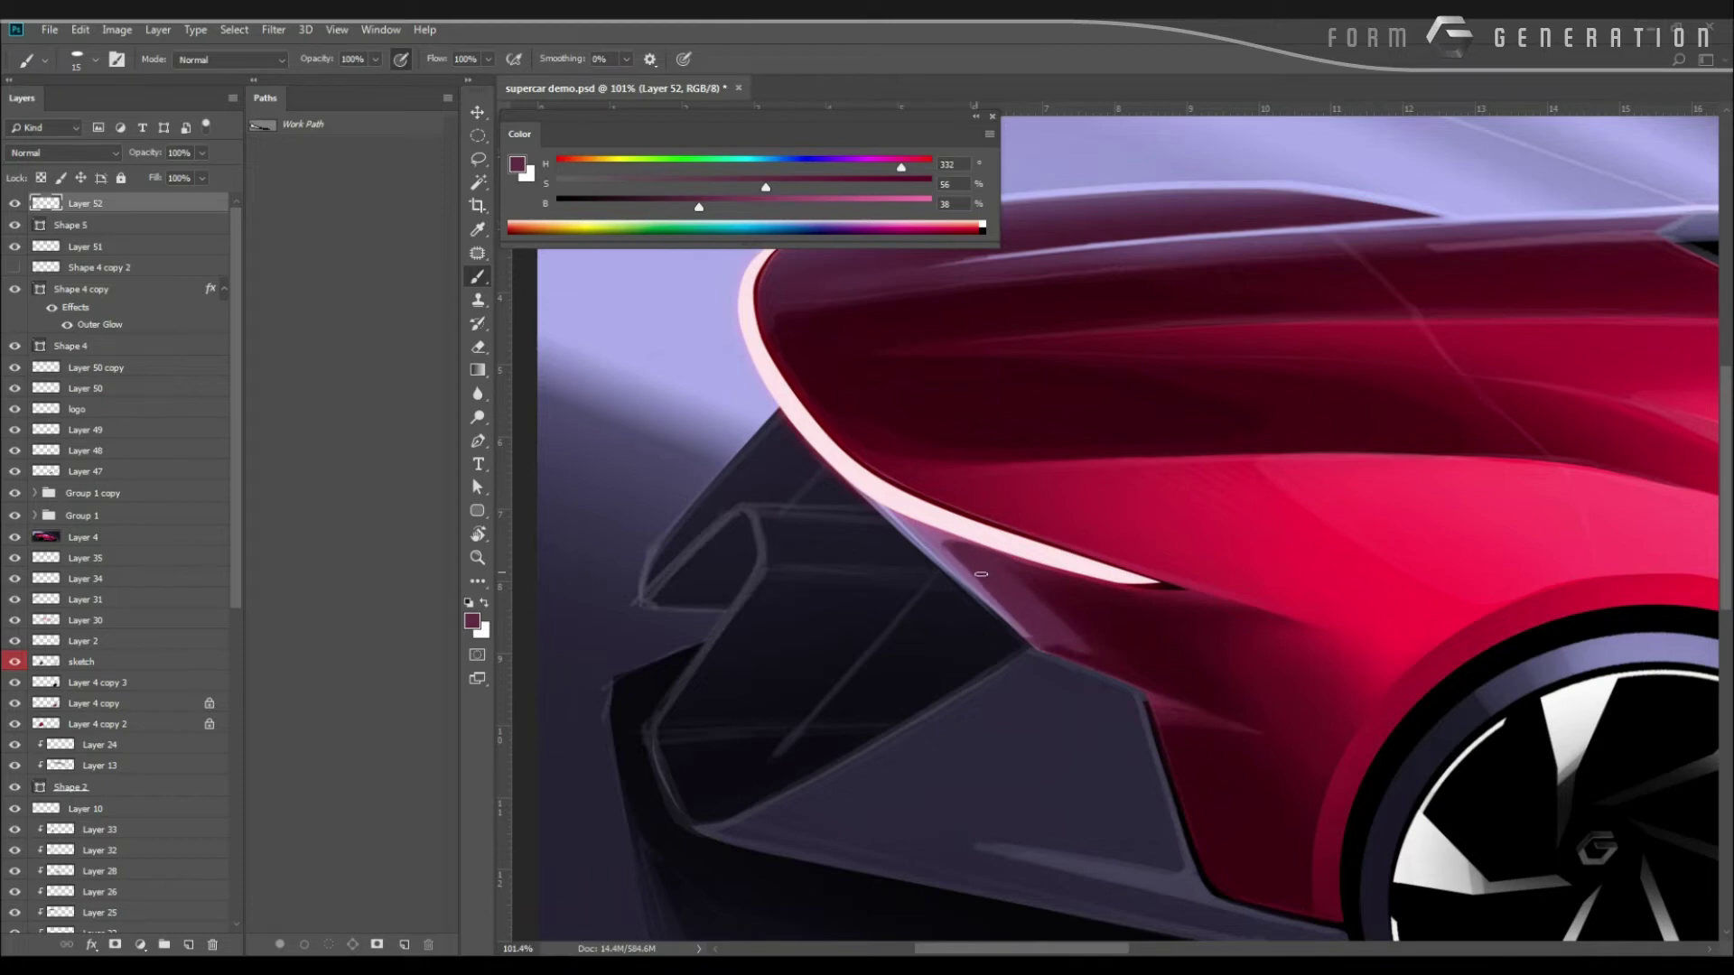
Paint the narrow reflection from the tail-light strip to the bumper panel's corner with sampled mauve and lavender.
alt+click(945, 556)
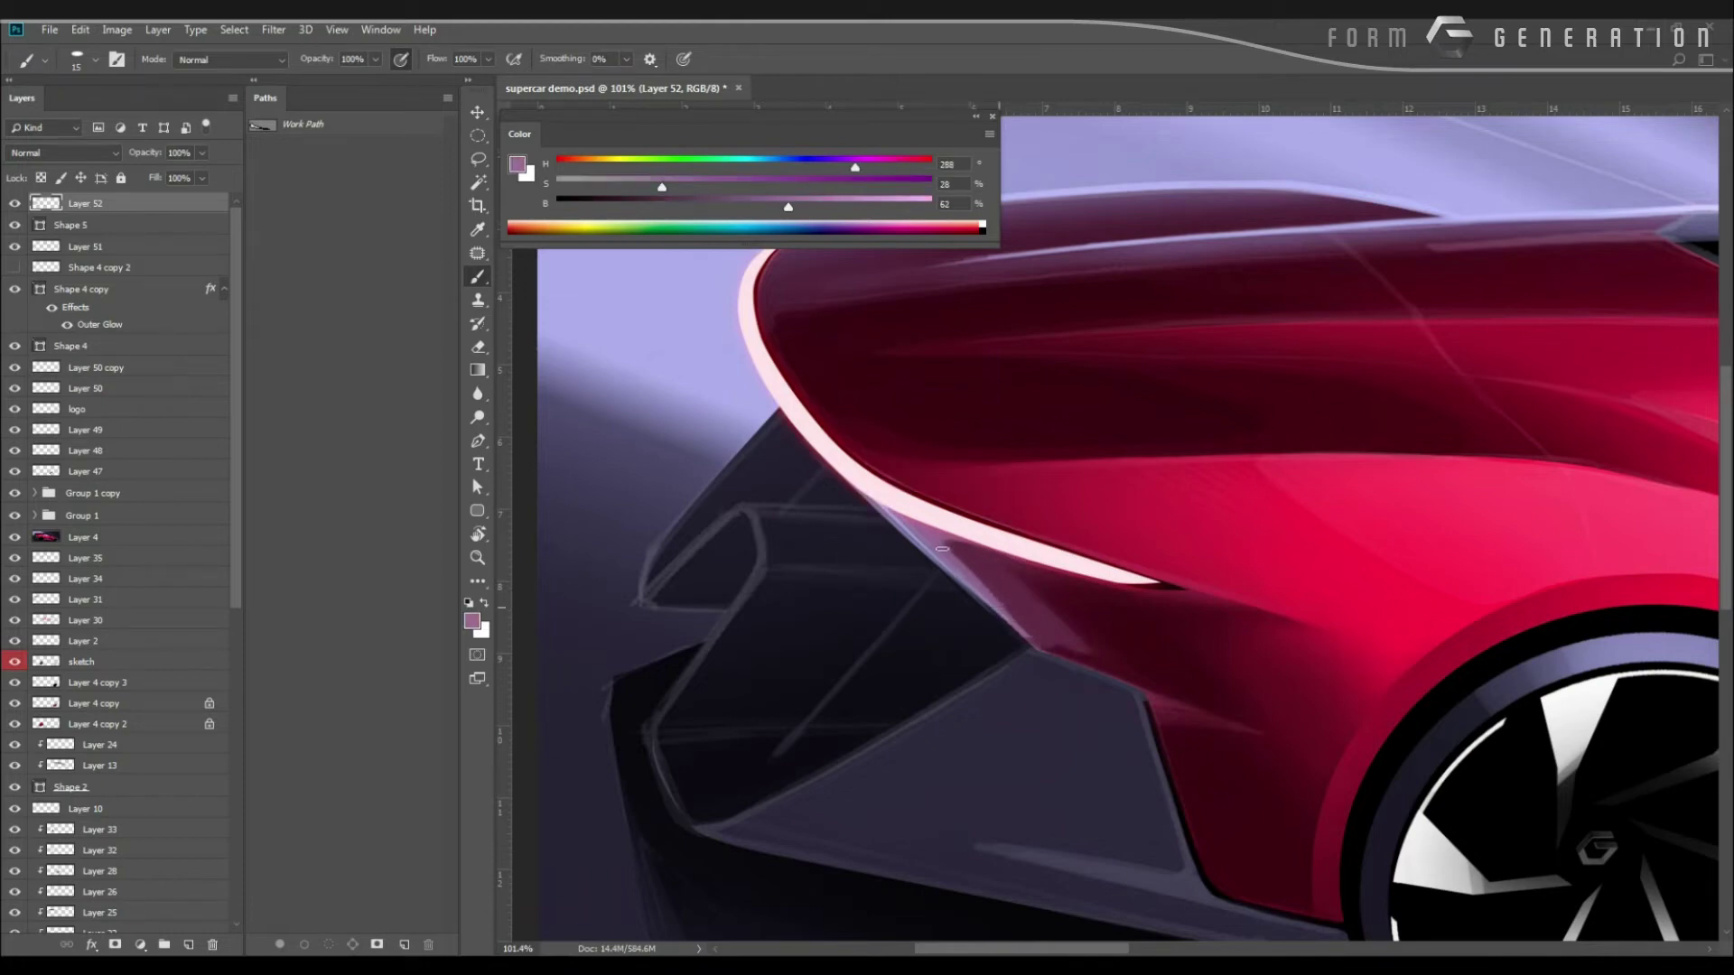
drag(942, 543, 1025, 632)
alt+click(908, 530)
drag(950, 570, 1063, 658)
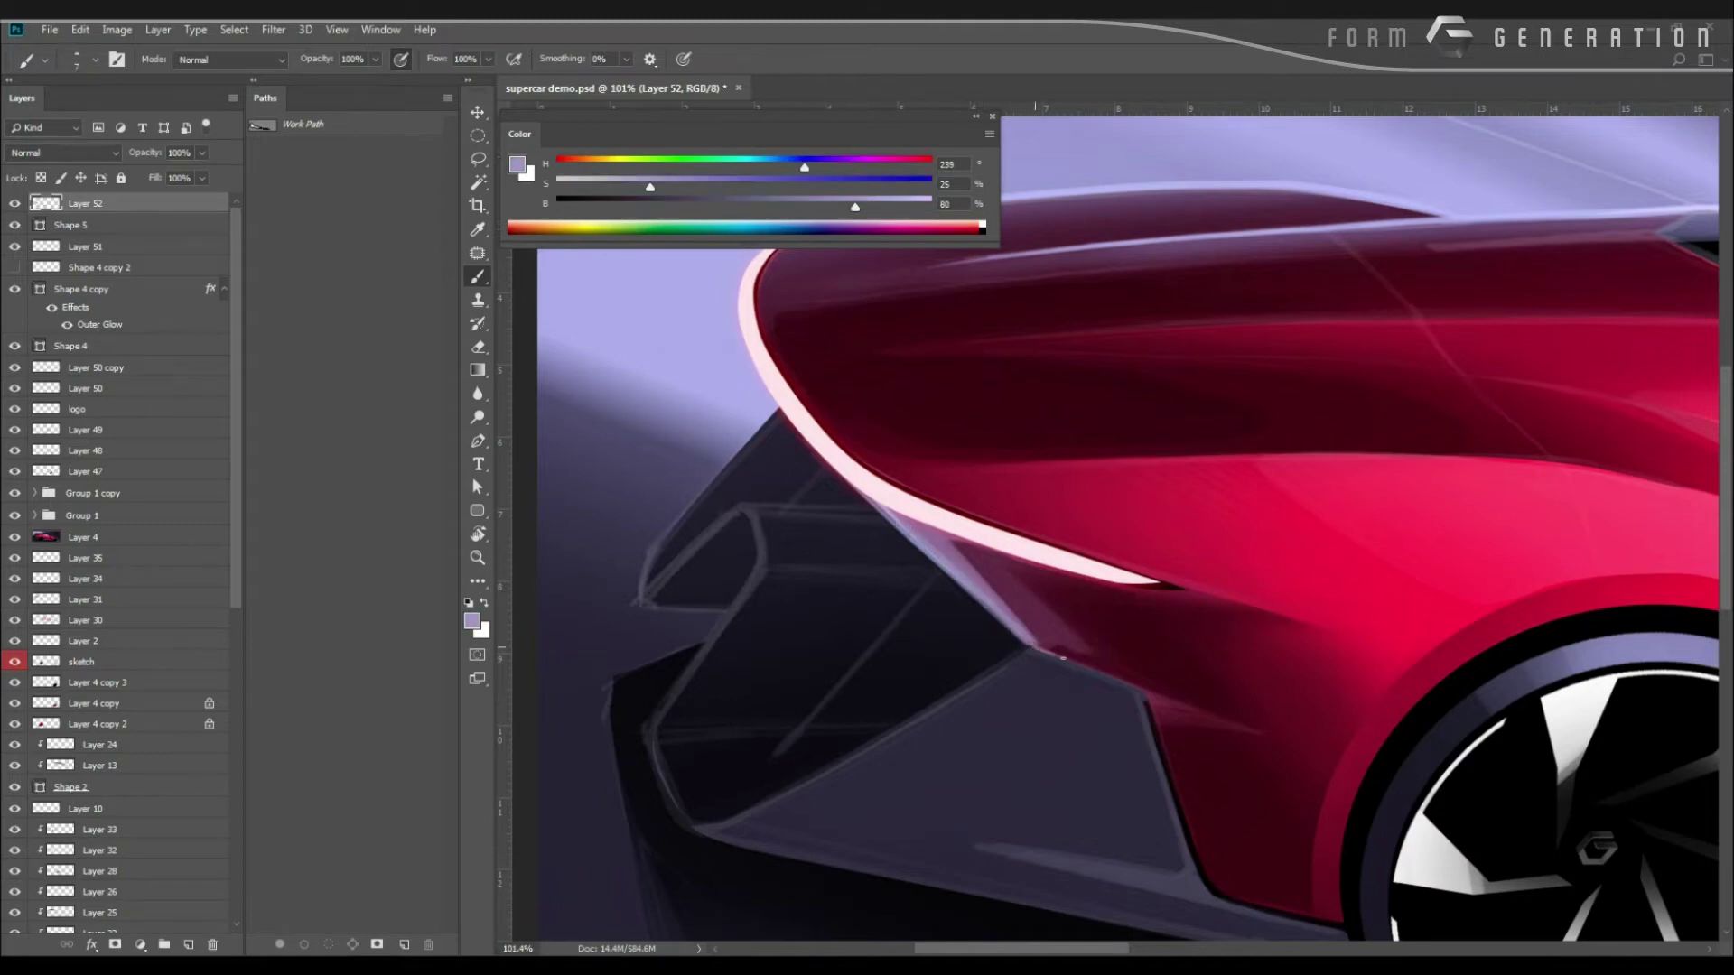
Deepen the bodywork beside the lavender reflection with burgundy and dark red tones sampled nearby.
alt+click(1050, 625)
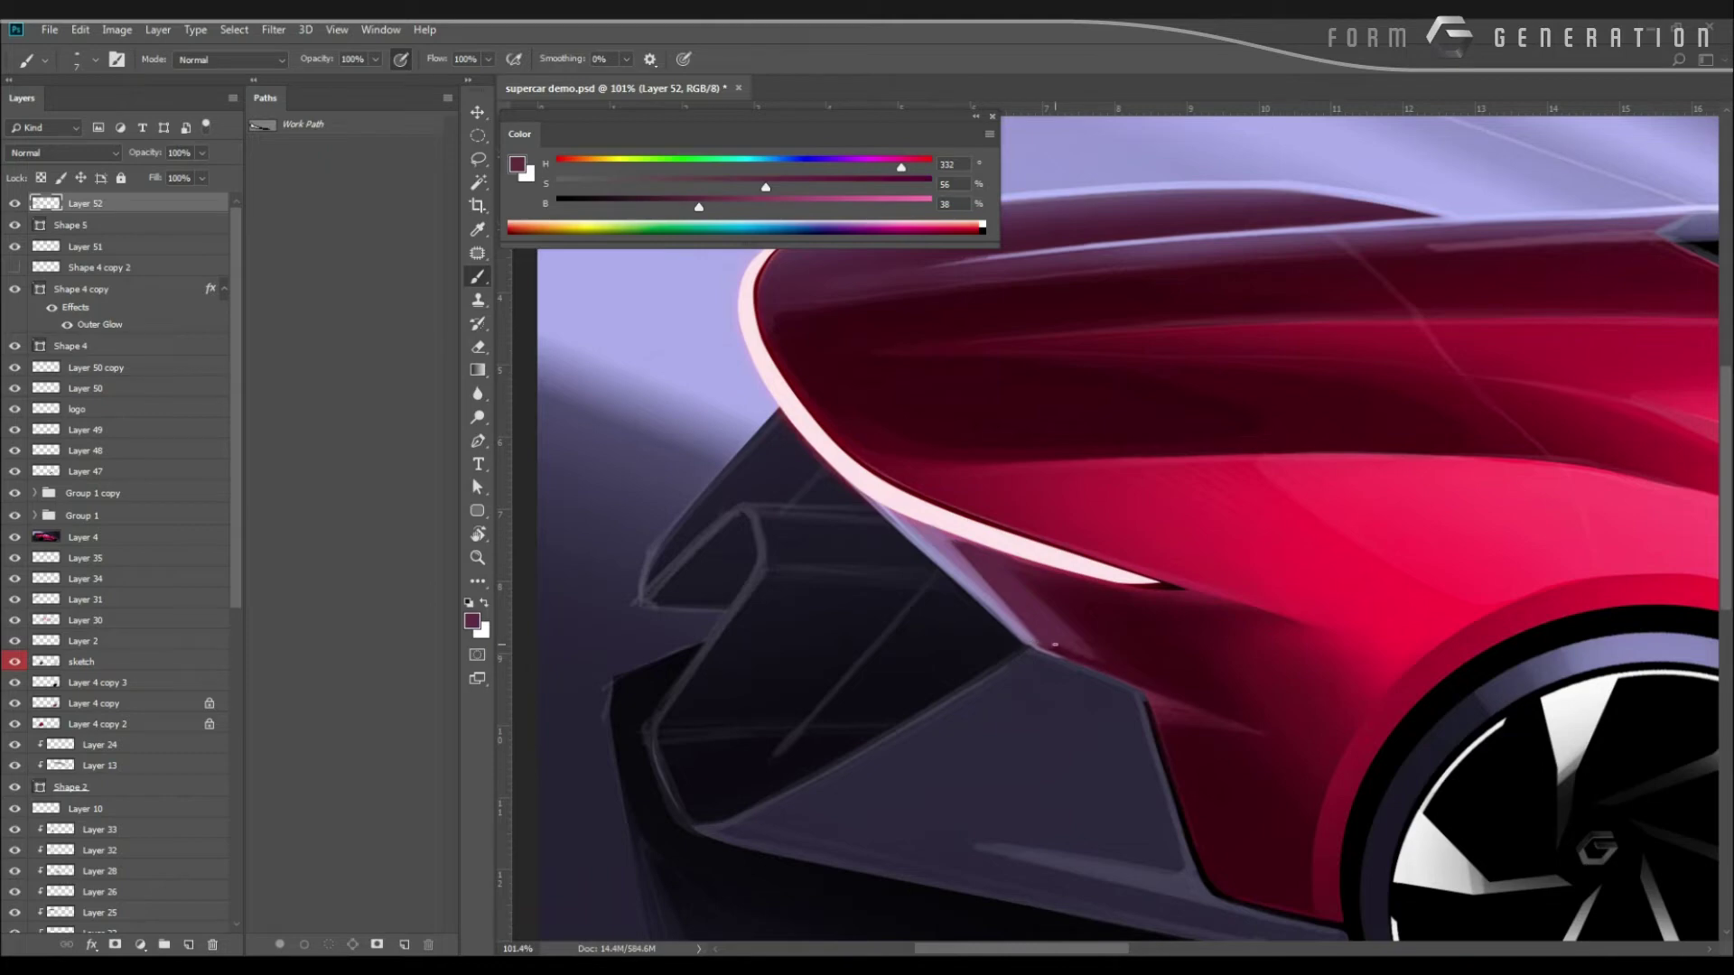
alt+click(1117, 654)
key(bracketright)
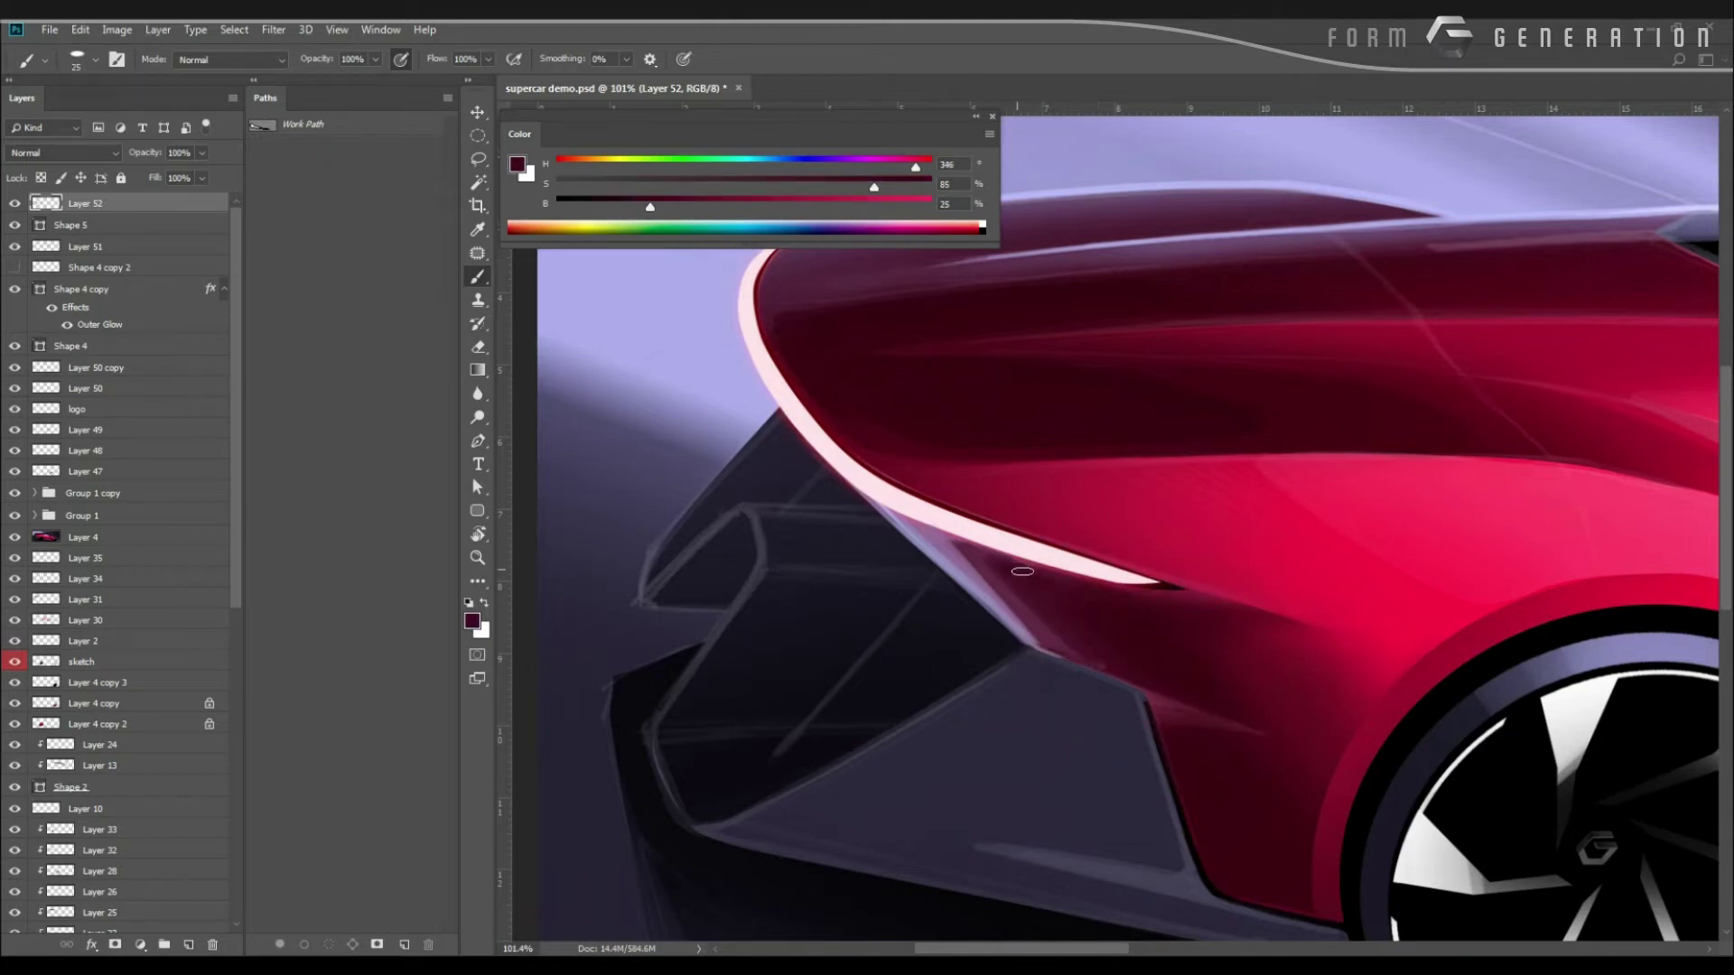
drag(1001, 575, 1078, 662)
key(bracketleft)
key(bracketleft)
key(bracketleft)
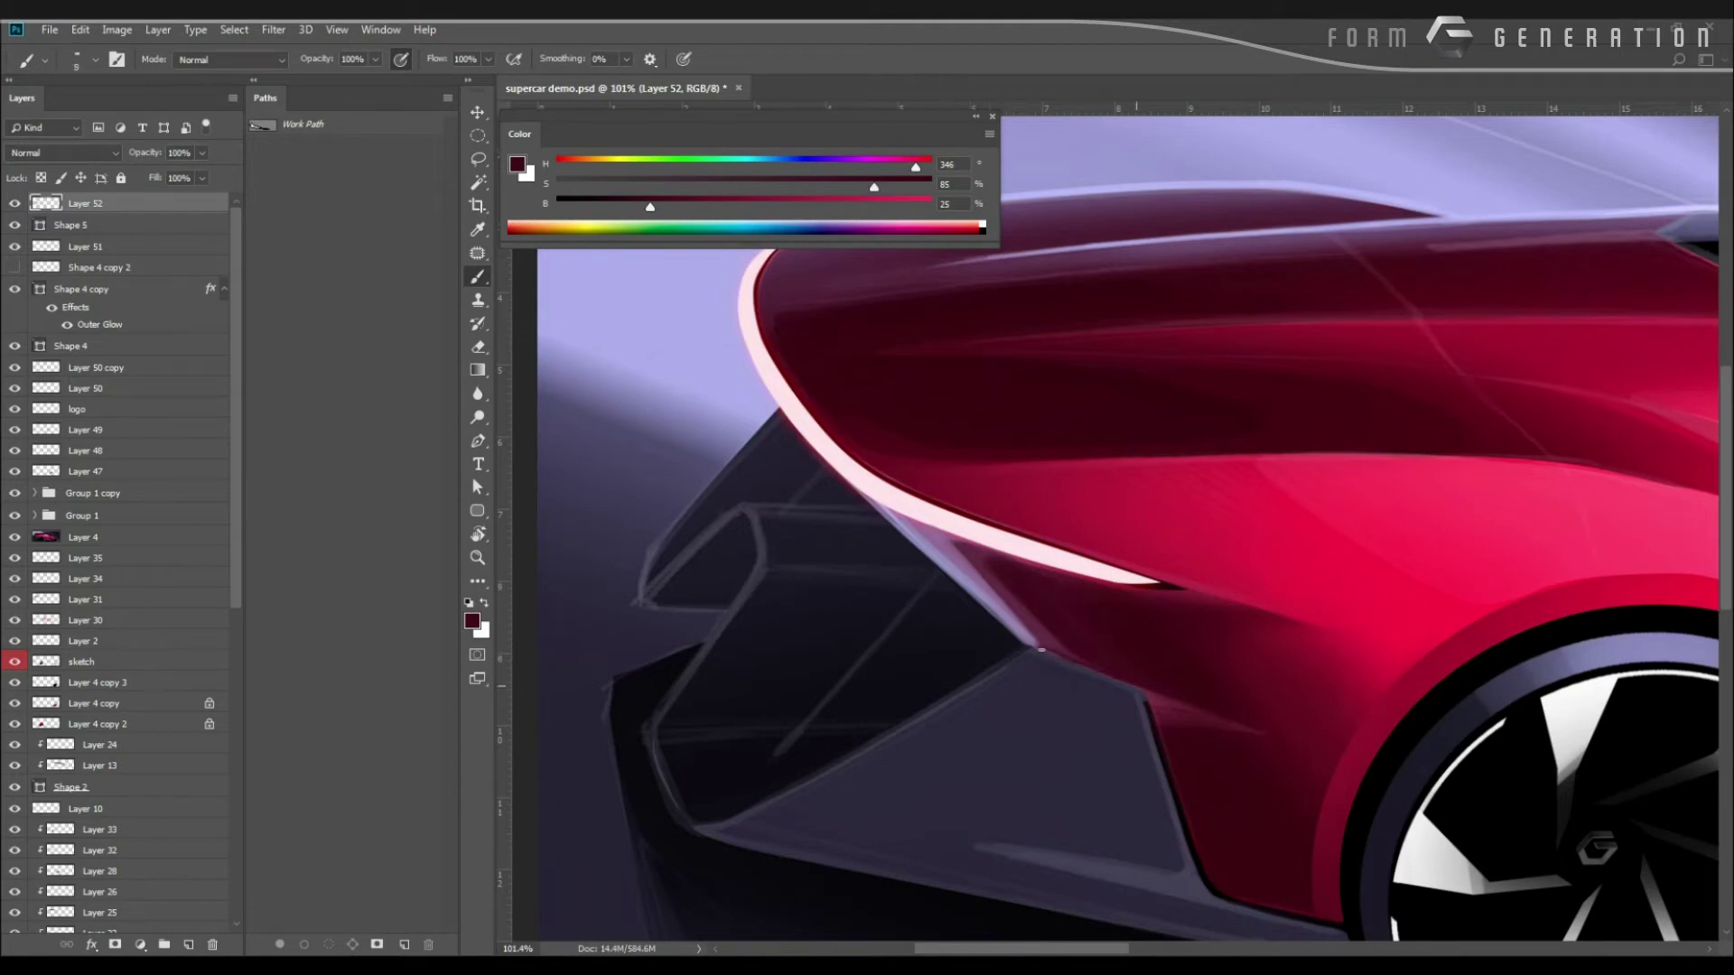
Sharpen the lavender reflection's outer edge with thin strokes of the dark violet sampled from the rear diffuser.
mouse_move(902, 573)
mouse_down()
mouse_move(785, 560)
mouse_move(893, 564)
mouse_up()
key(e)
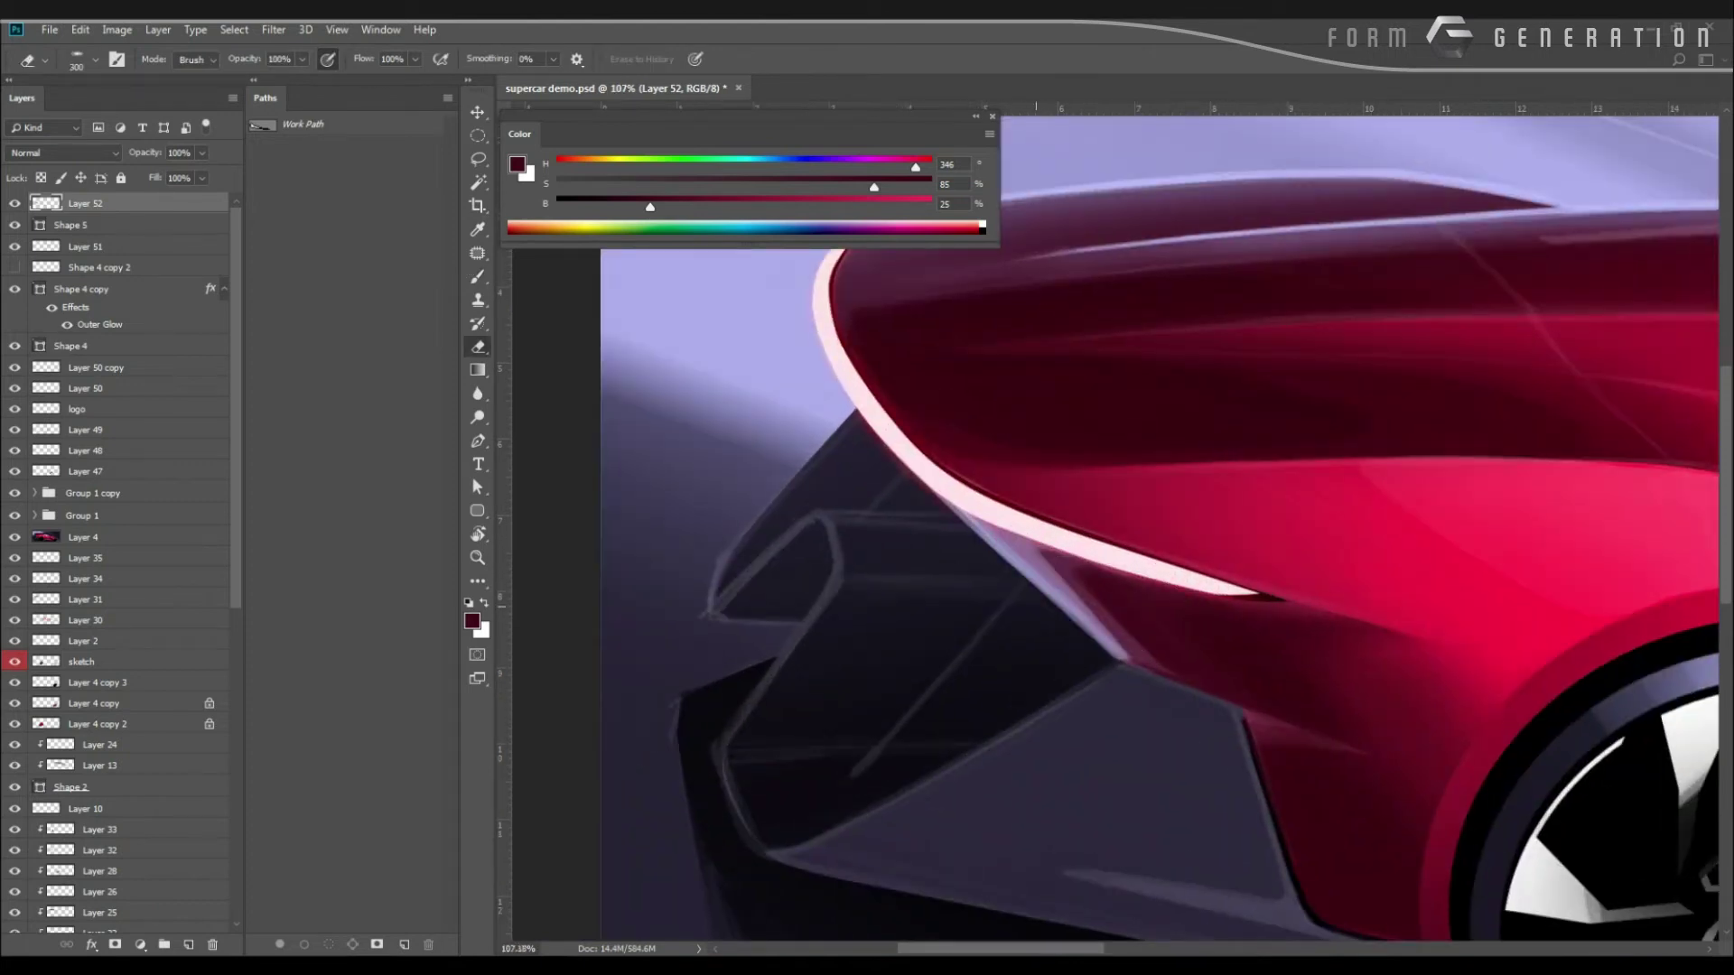
key(b)
alt+click(1052, 616)
key(e)
key(bracketleft)
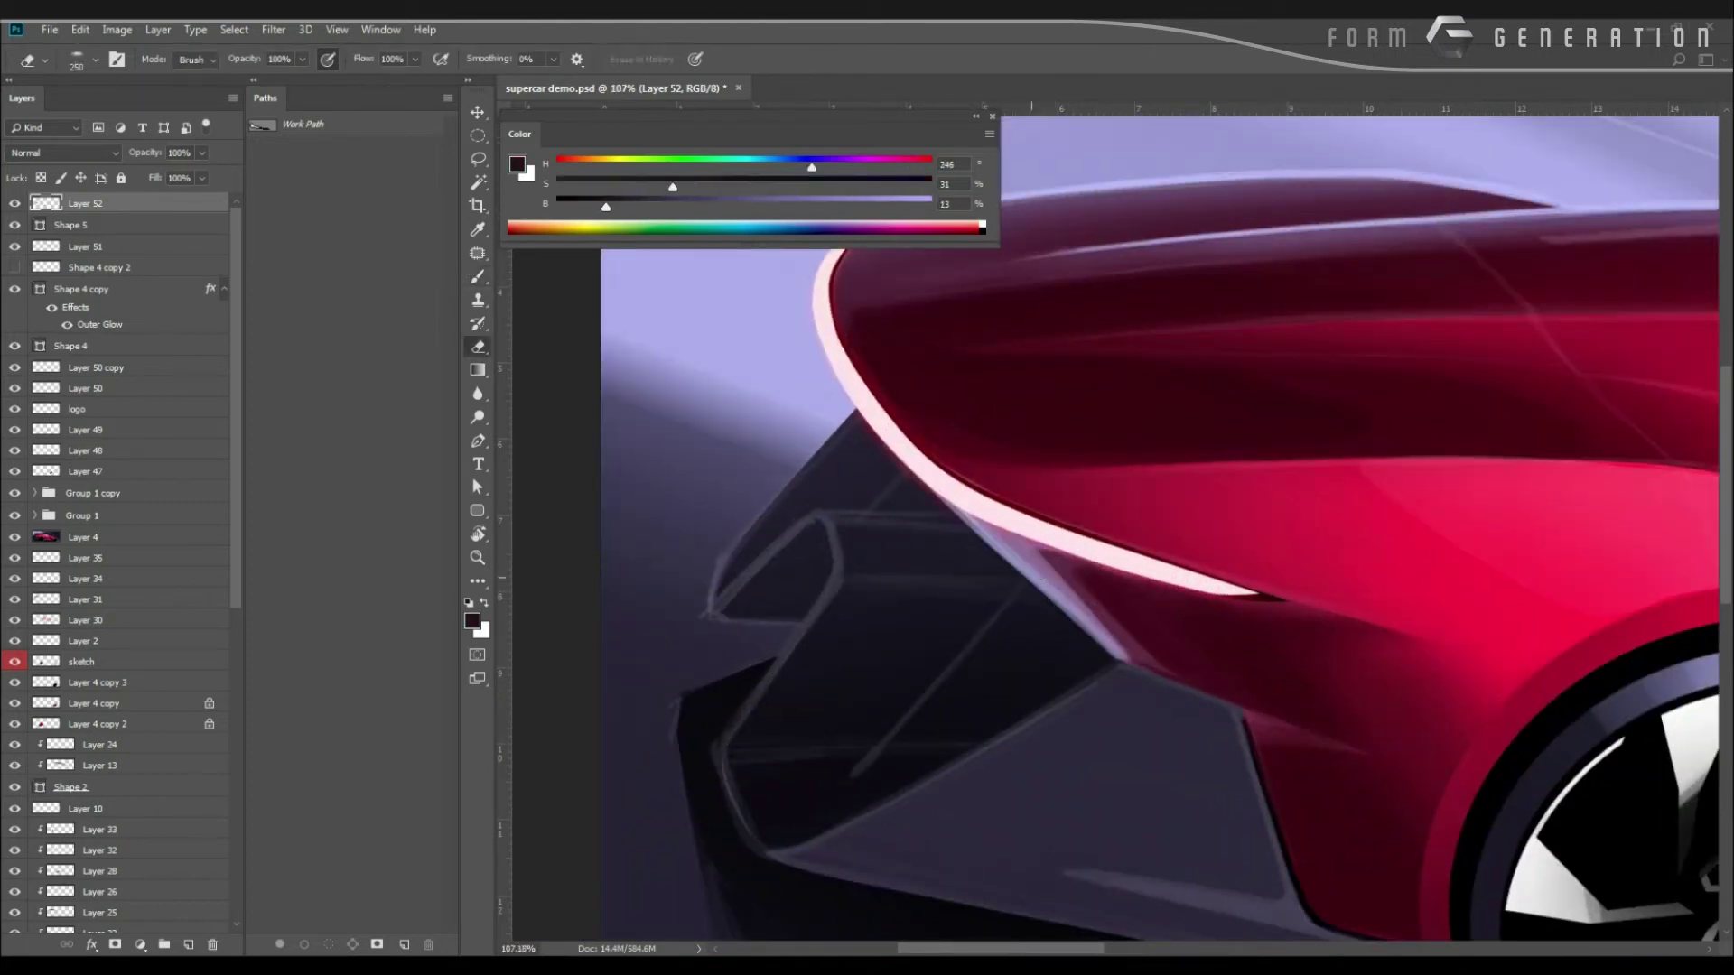
key(b)
drag(976, 534, 1038, 591)
drag(977, 533, 1086, 632)
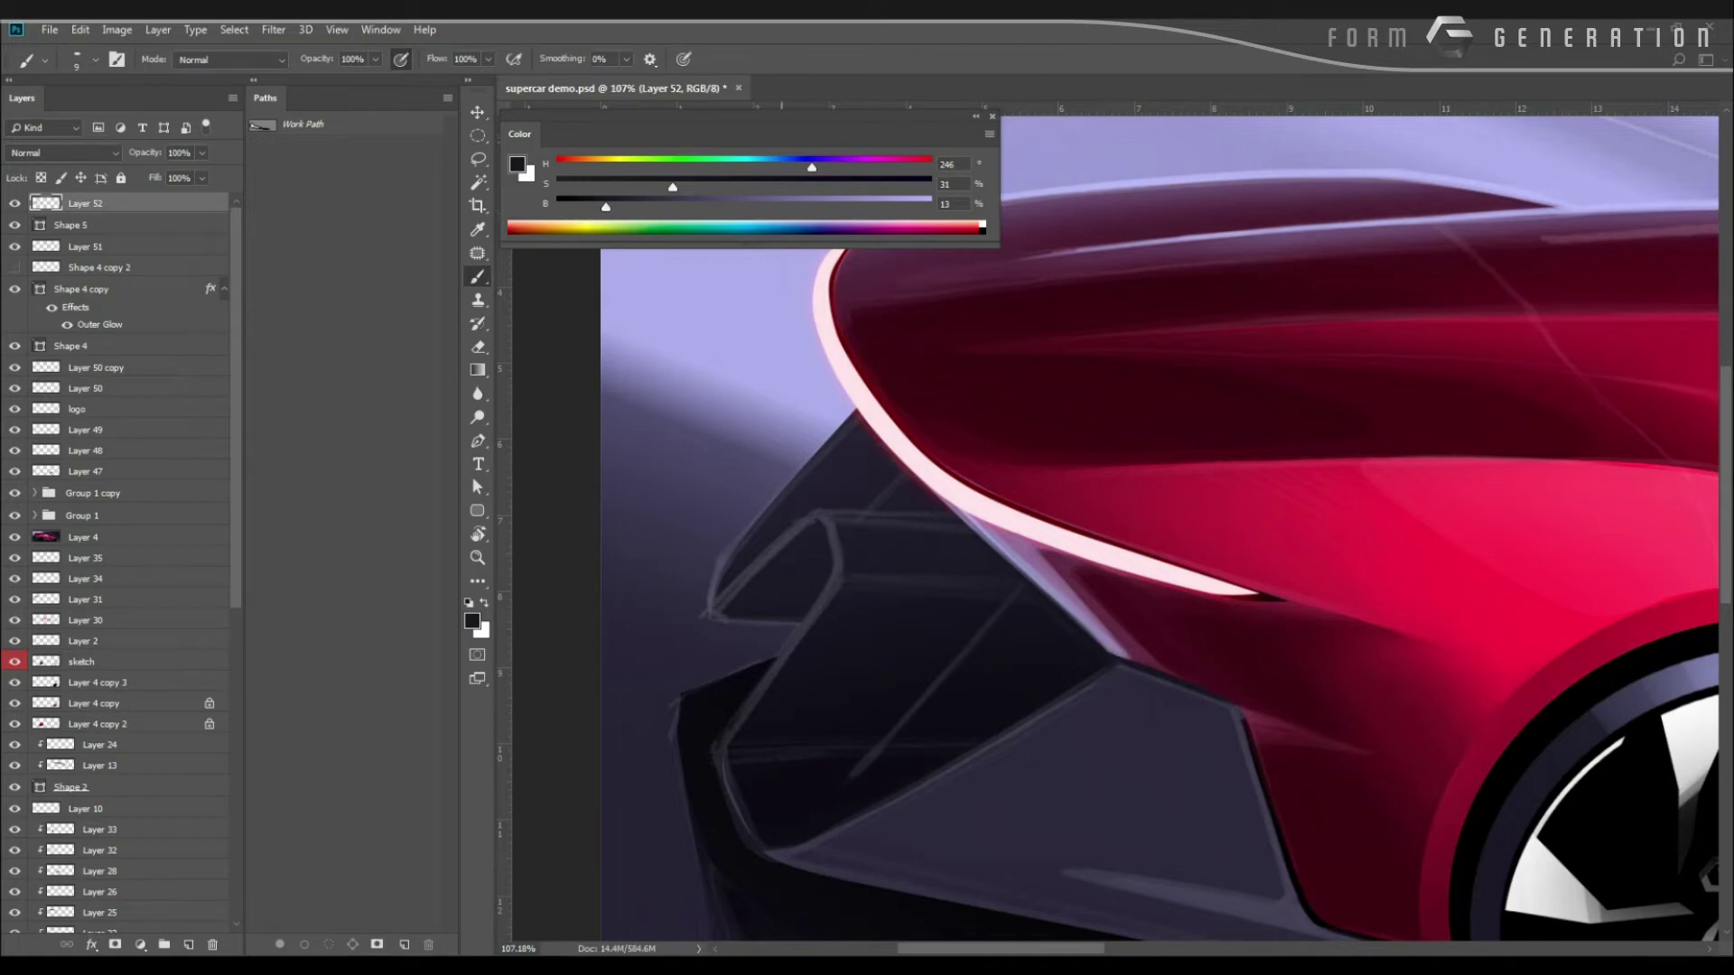
Sample the lavender reflection and paint a thin line along the bumper panel's upper edge.
alt+click(1110, 634)
alt+click(1110, 632)
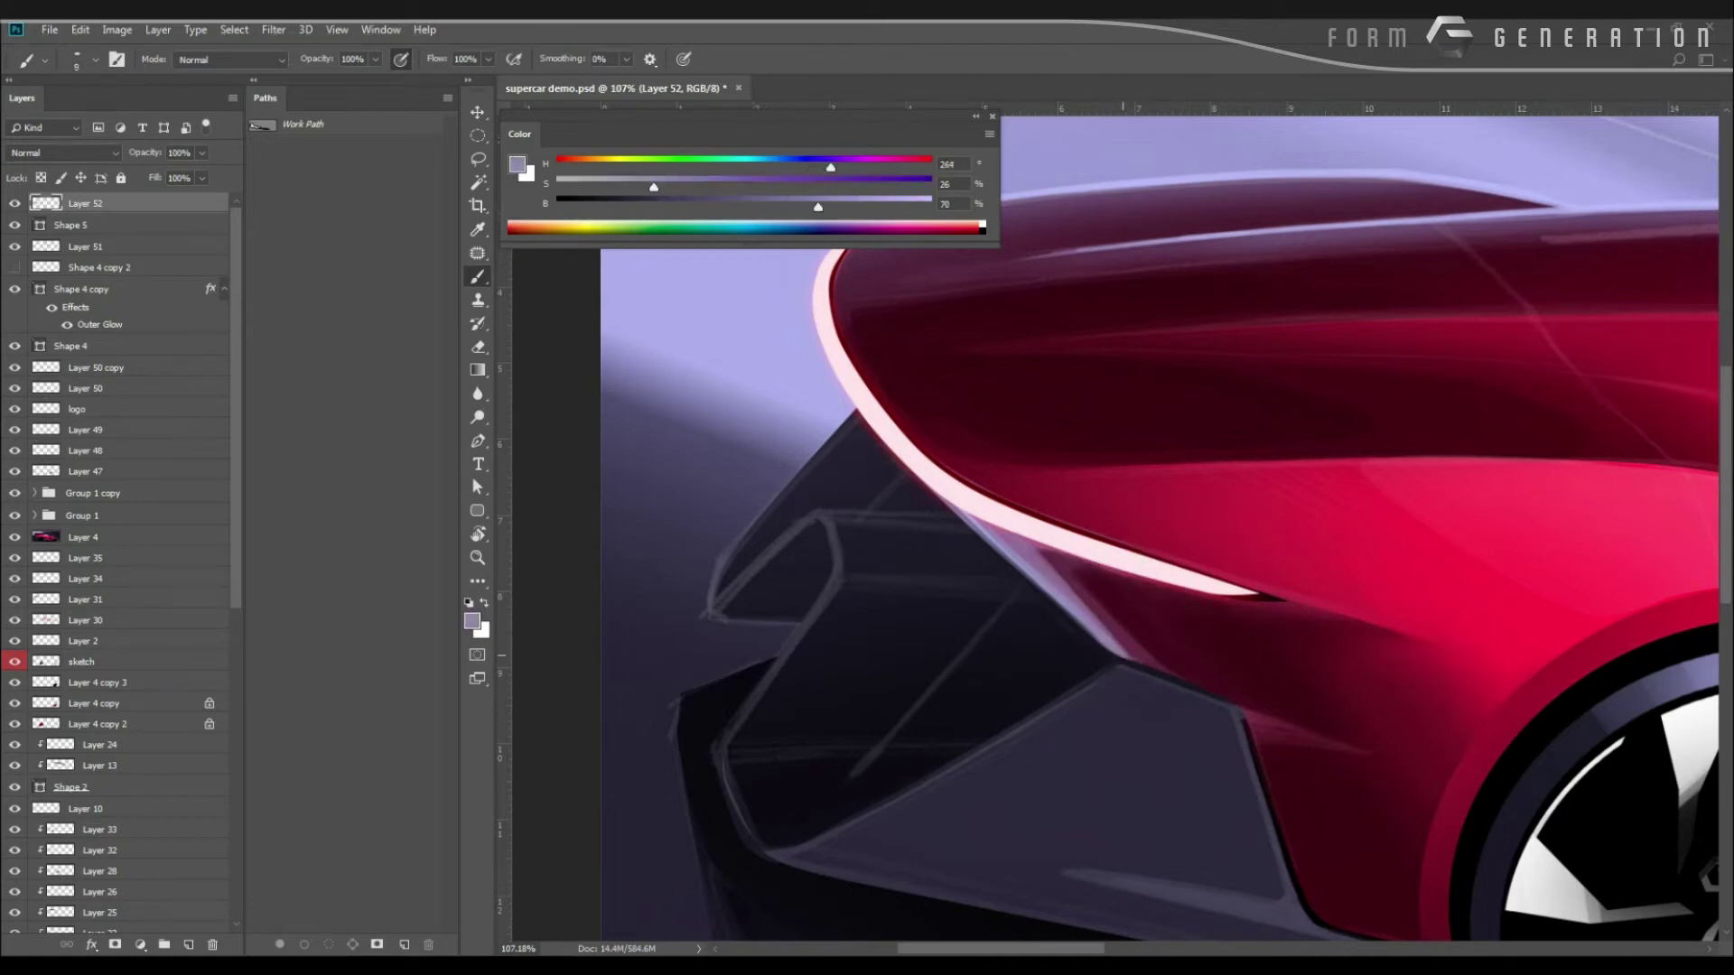
drag(1127, 657, 1246, 706)
drag(936, 538, 851, 518)
Refine the seam along the bumper panel's upper edge with sampled burgundy, a brightened violet-grey and the diffuser's dark navy.
alt+click(1092, 614)
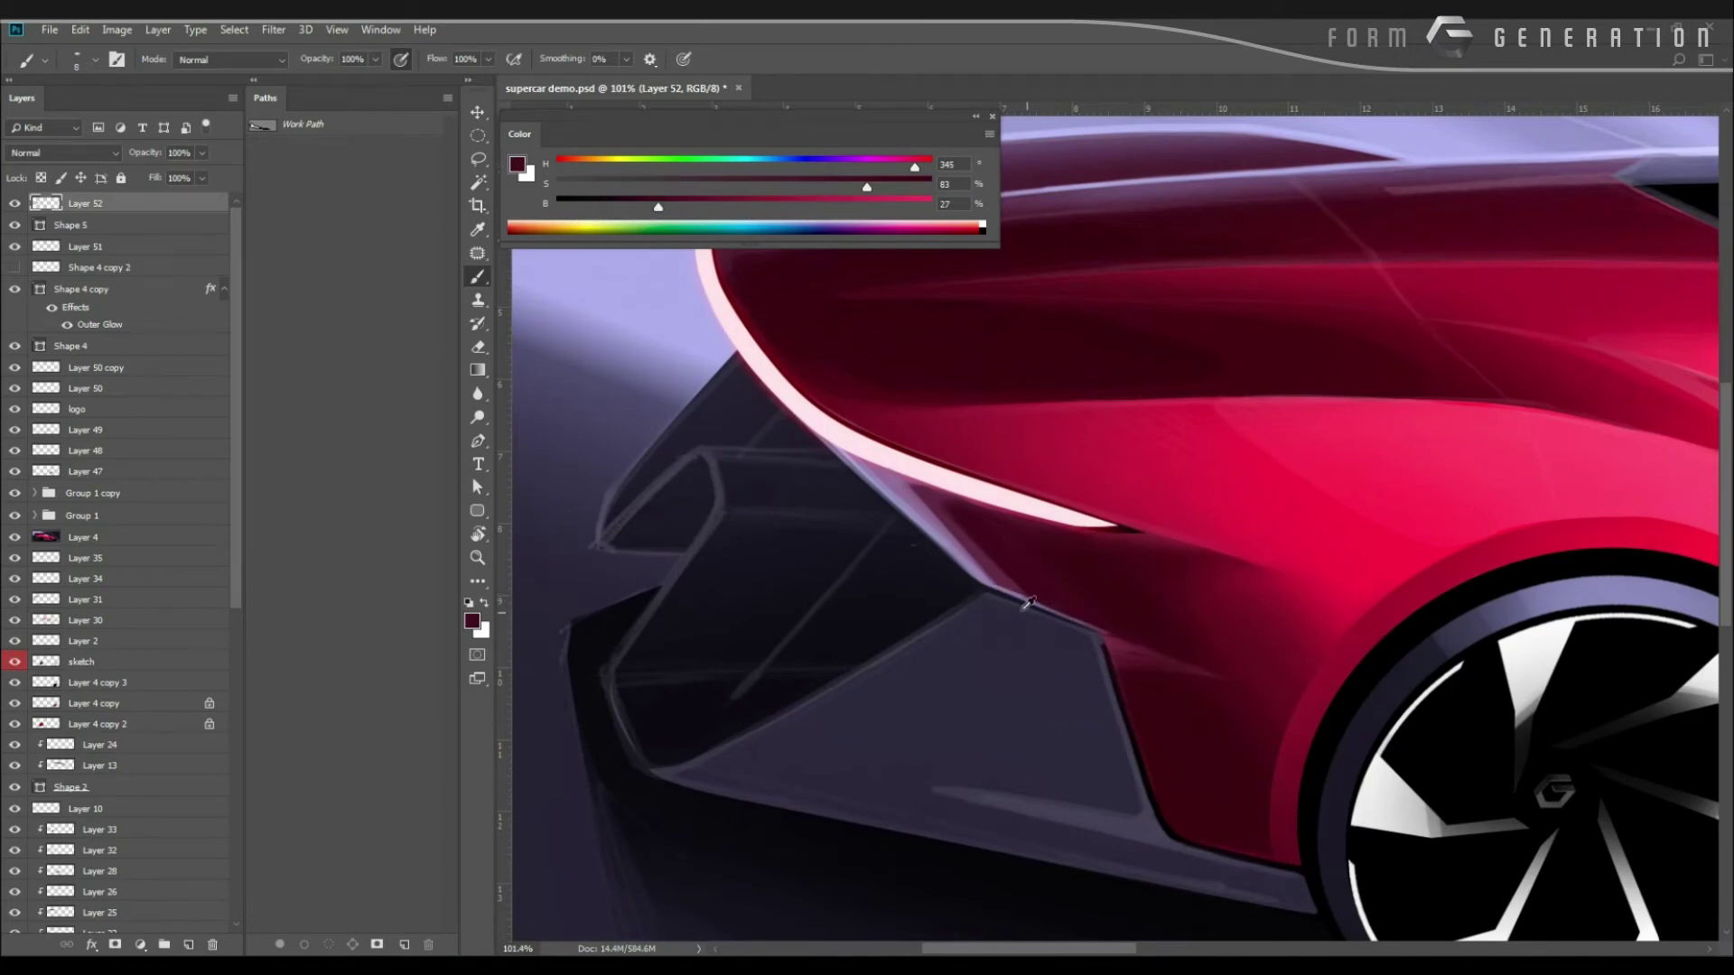
alt+click(1092, 637)
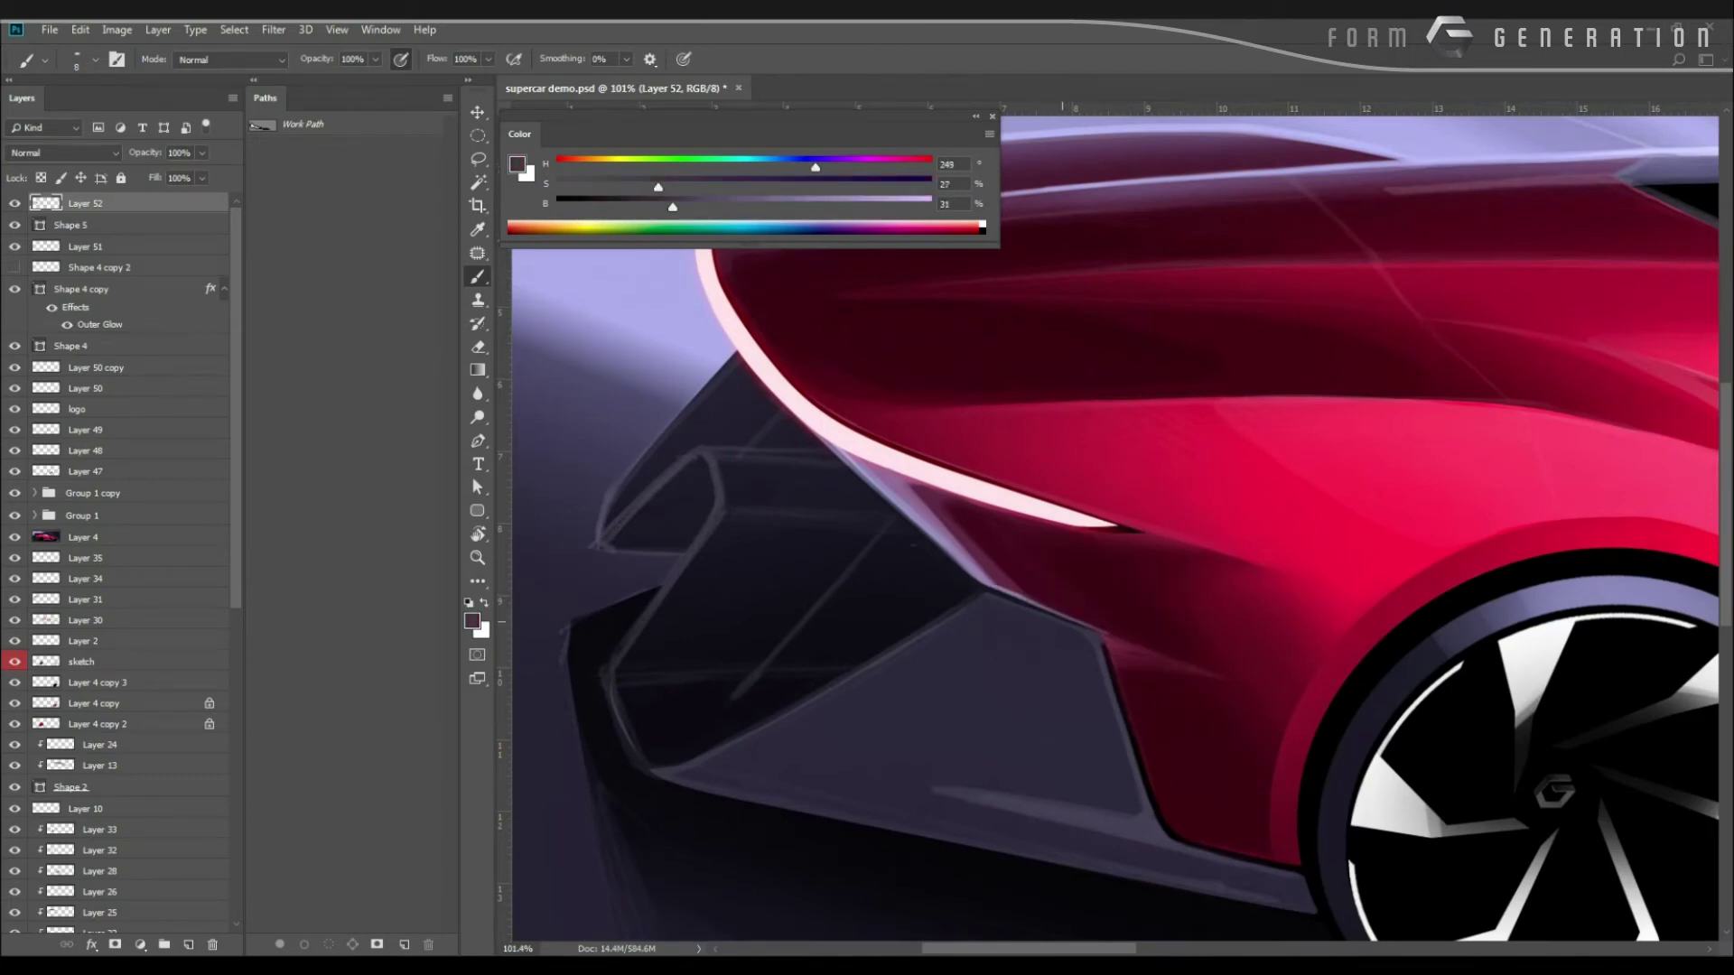
drag(673, 206, 726, 206)
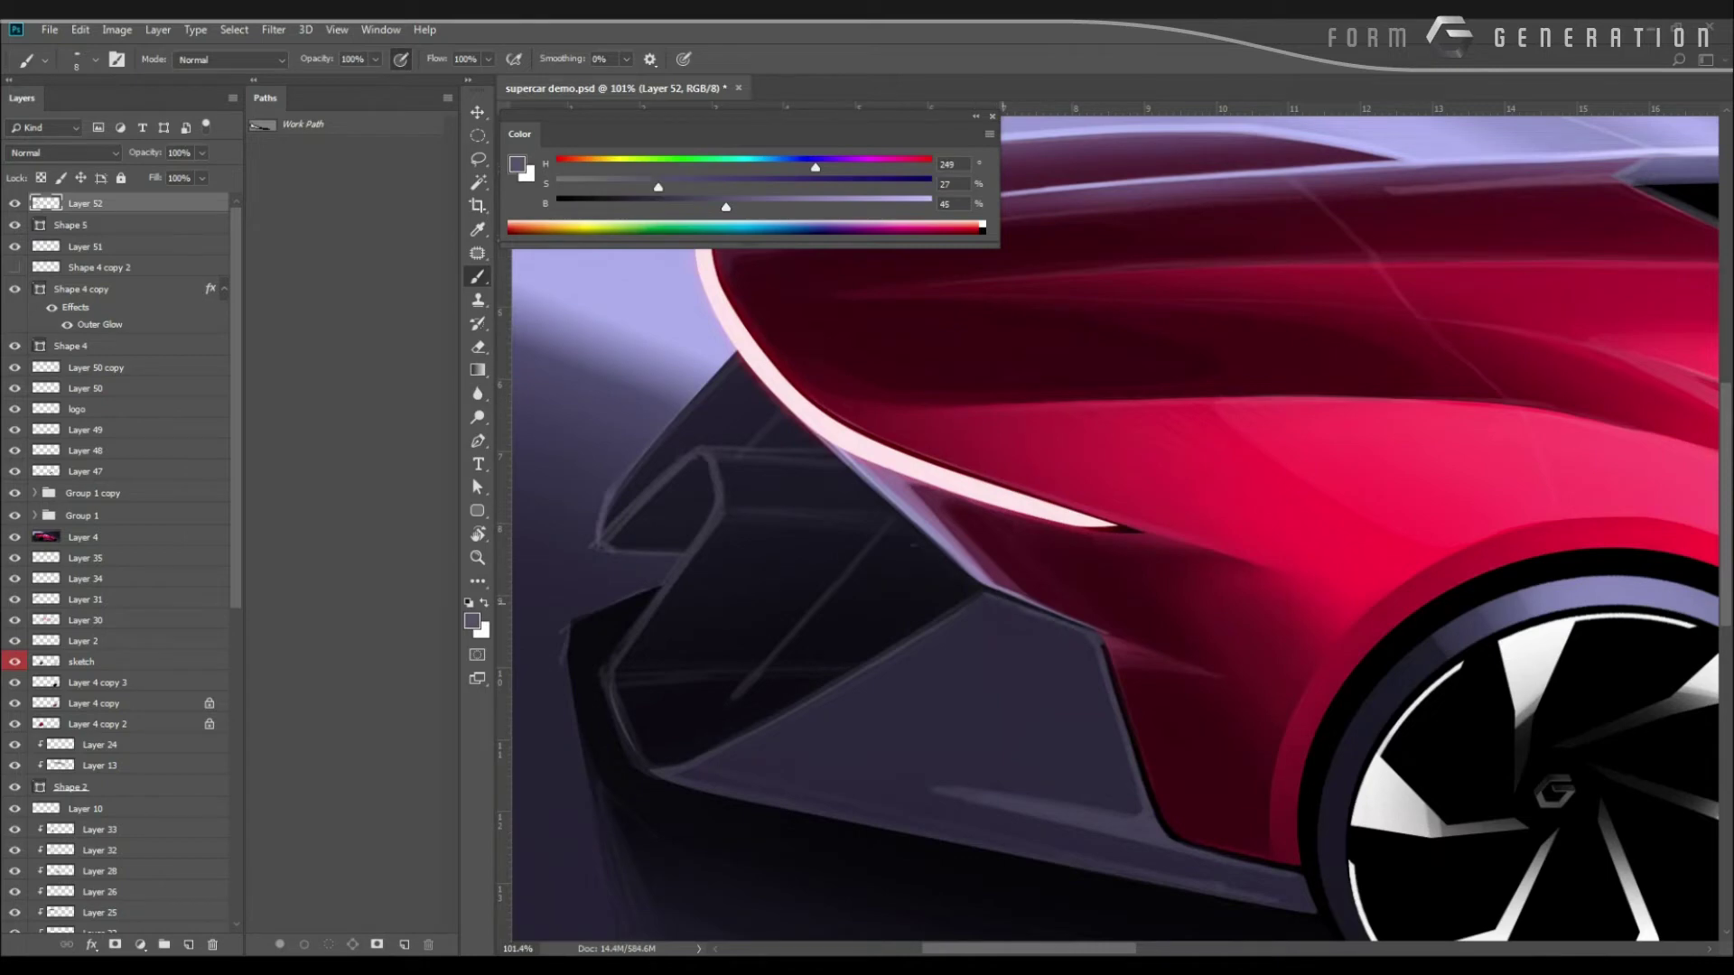
alt+click(1000, 589)
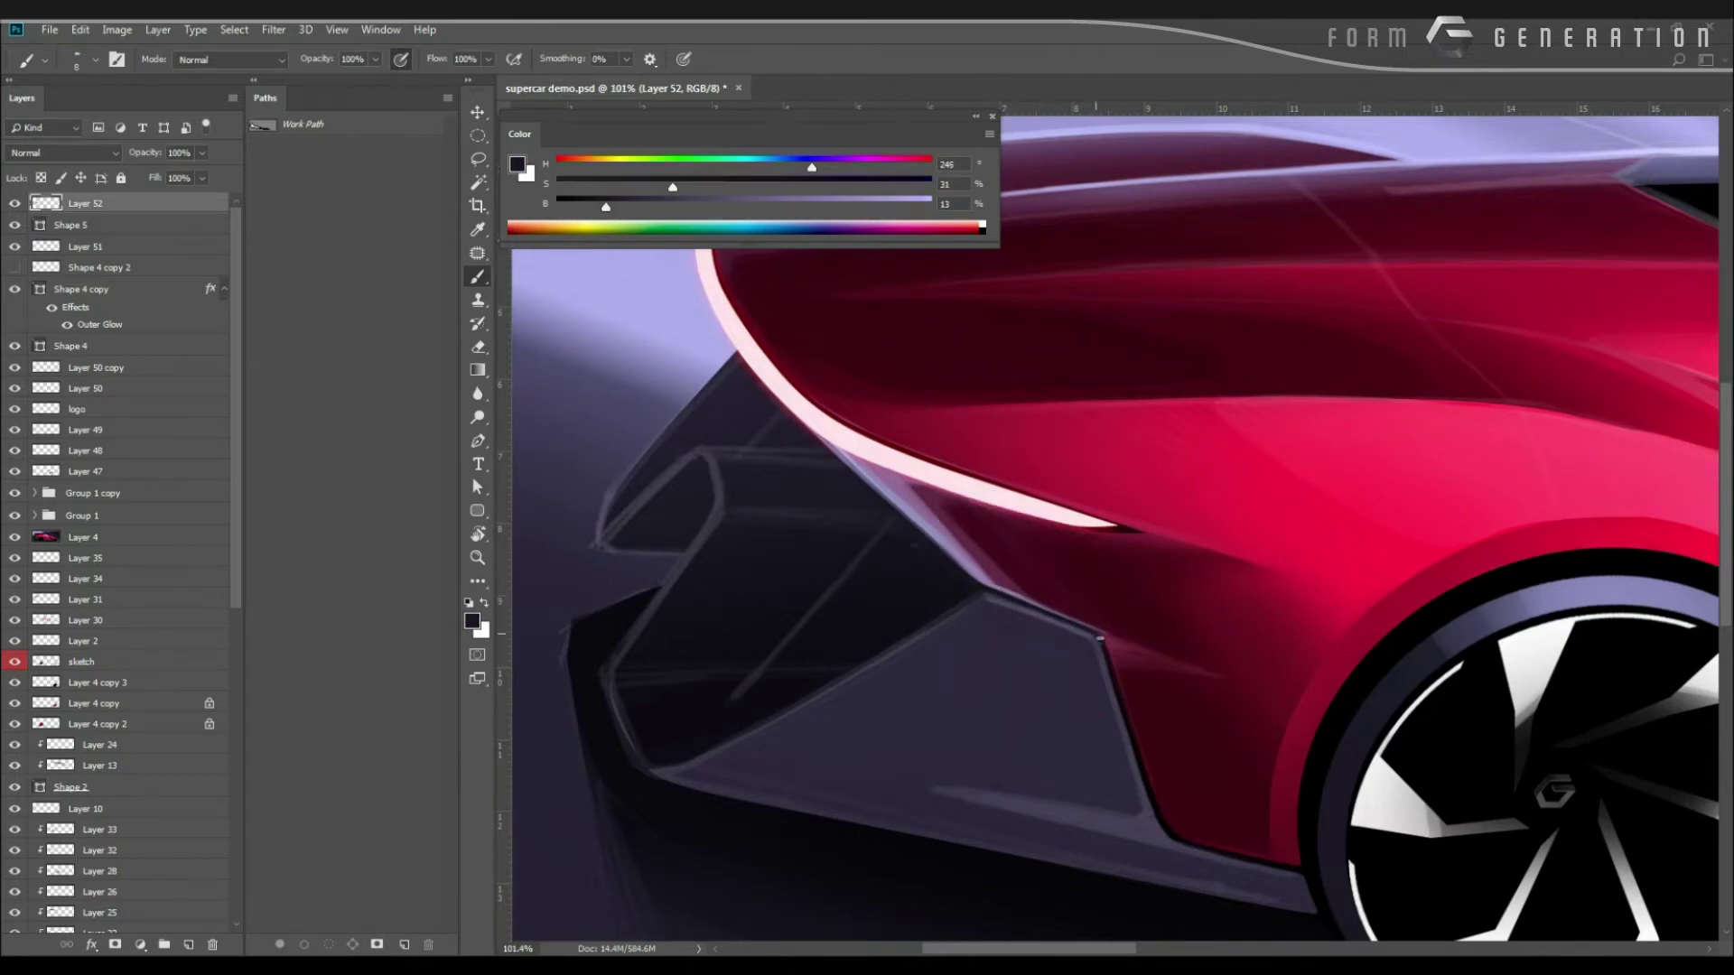
Rotate the canvas and paint a lavender highlight along the bumper panel's long diagonal edge, rounding it over the corner.
drag(817, 502, 762, 476)
key(r)
drag(876, 786, 708, 449)
drag(971, 422, 963, 480)
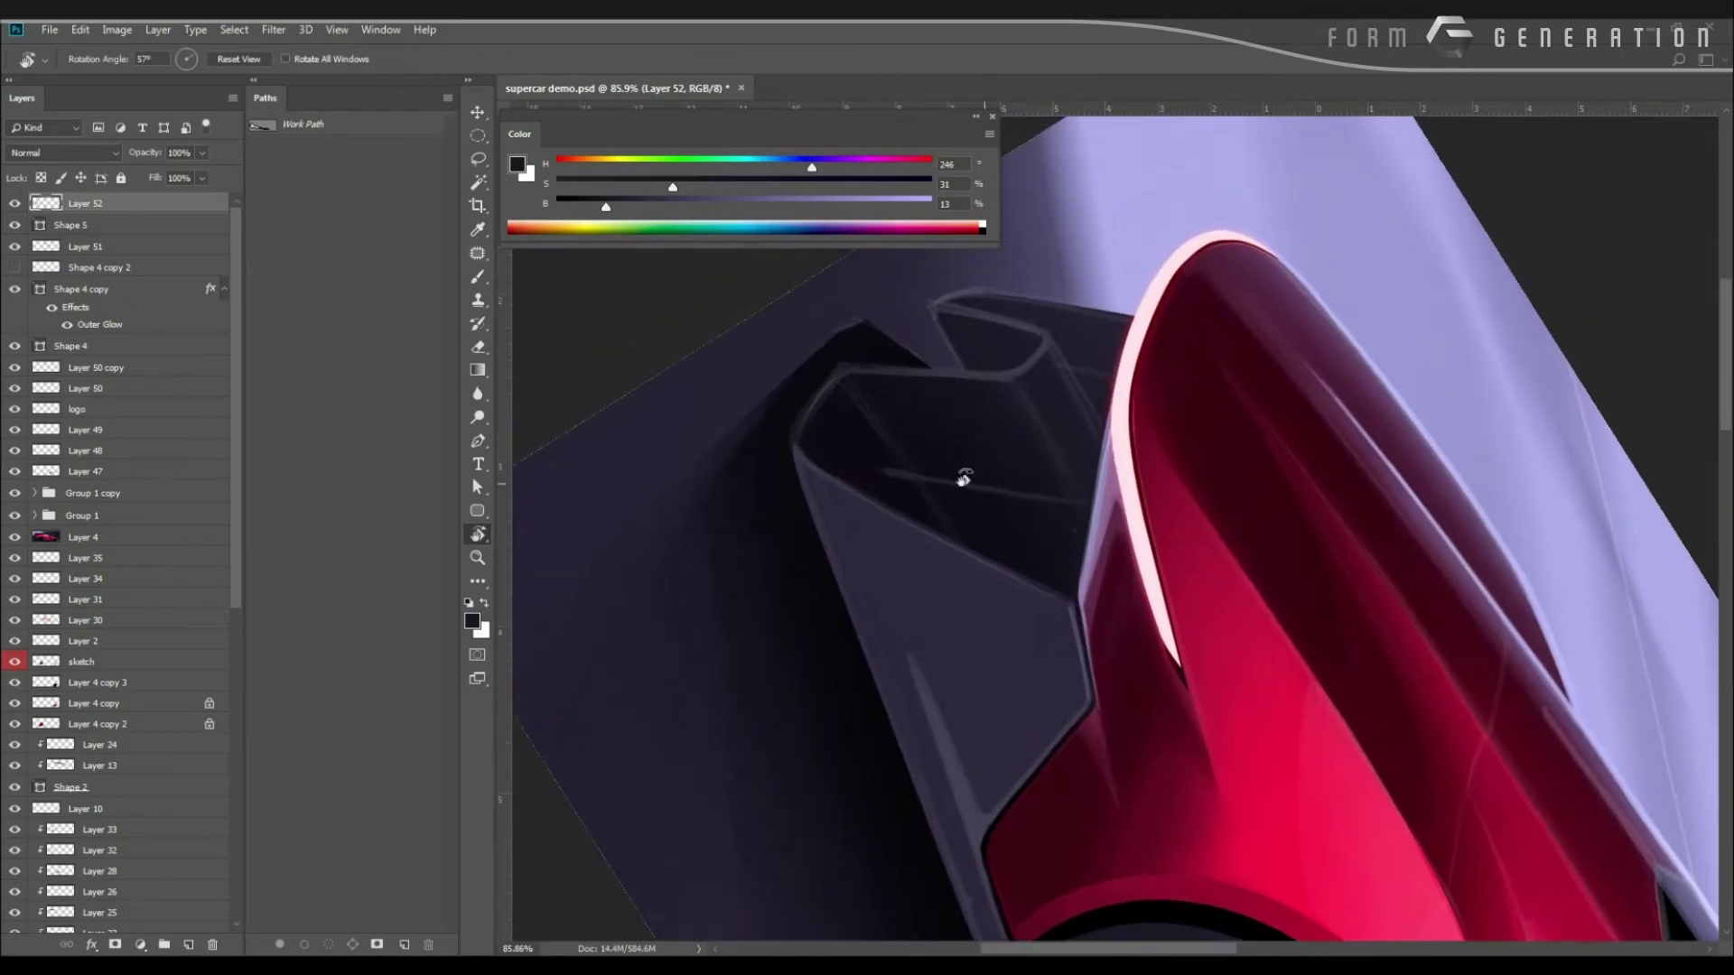
key(b)
alt+click(1097, 532)
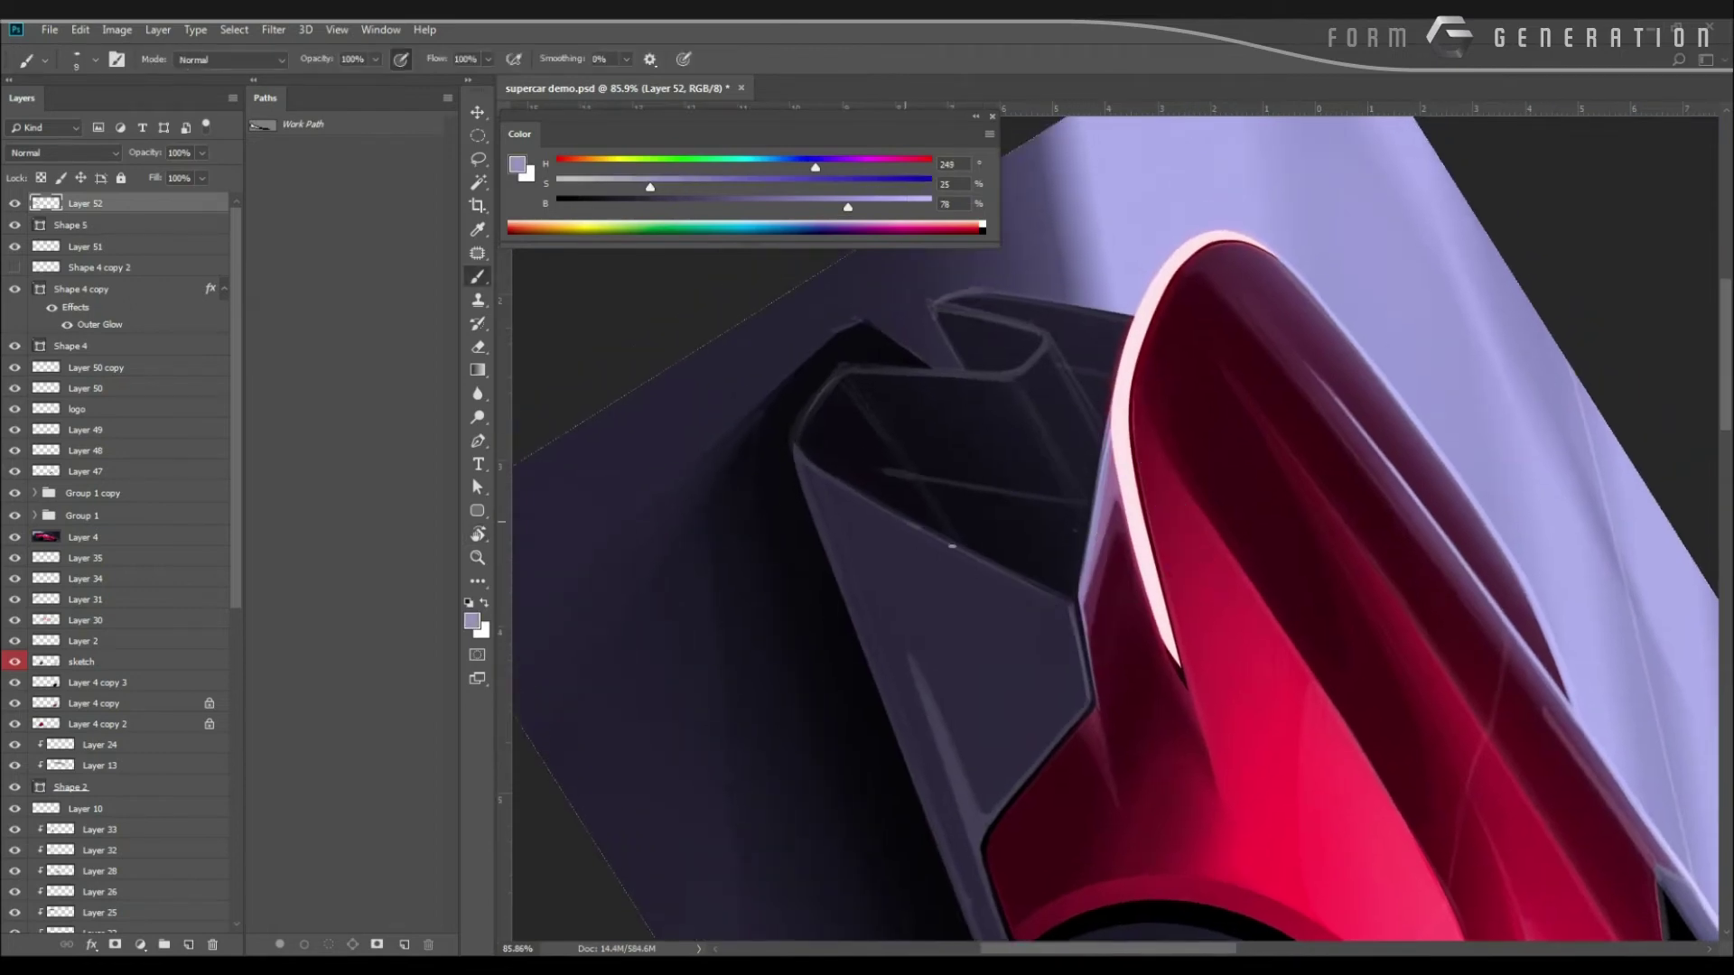
drag(951, 545, 1008, 574)
drag(910, 524, 1053, 595)
drag(948, 544, 1061, 599)
mouse_move(1061, 600)
mouse_down()
mouse_move(853, 483)
mouse_move(910, 522)
mouse_up()
drag(817, 472, 946, 541)
mouse_move(820, 476)
mouse_down()
mouse_move(1059, 601)
mouse_move(1079, 646)
mouse_up()
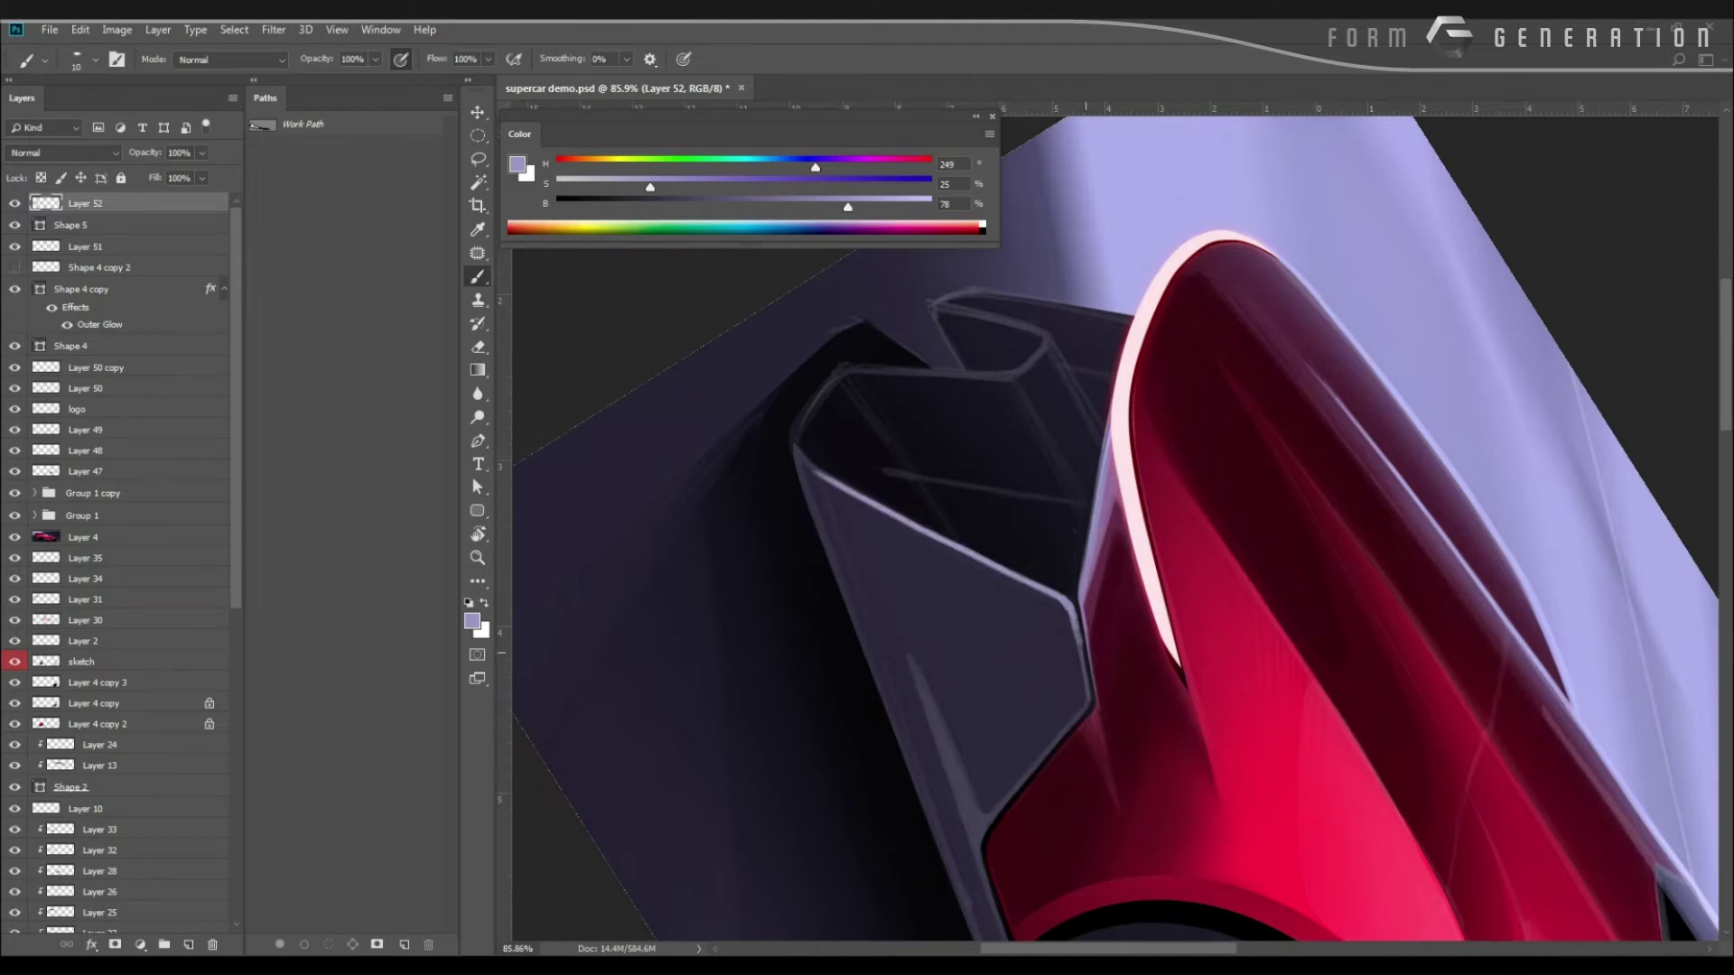
Clean up the corner where the lavender highlight meets the bodywork with the near-black sampled from the diffuser.
scroll(967, 561, up, 3)
alt+click(1147, 576)
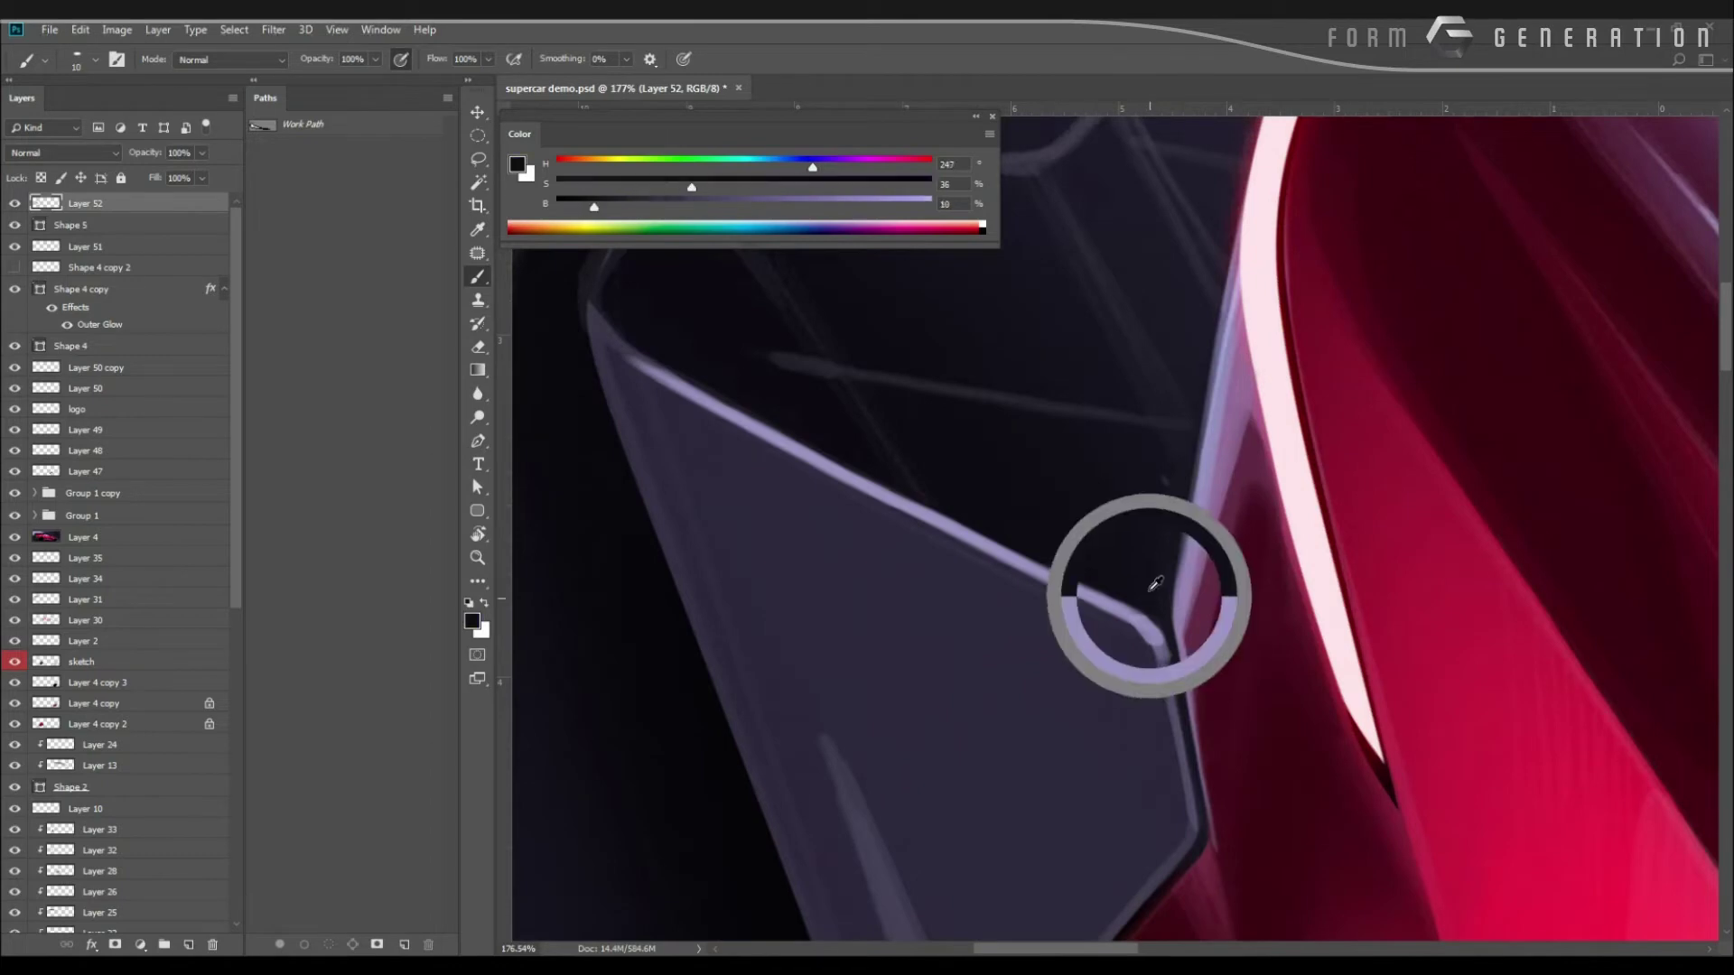
drag(1158, 630, 1170, 656)
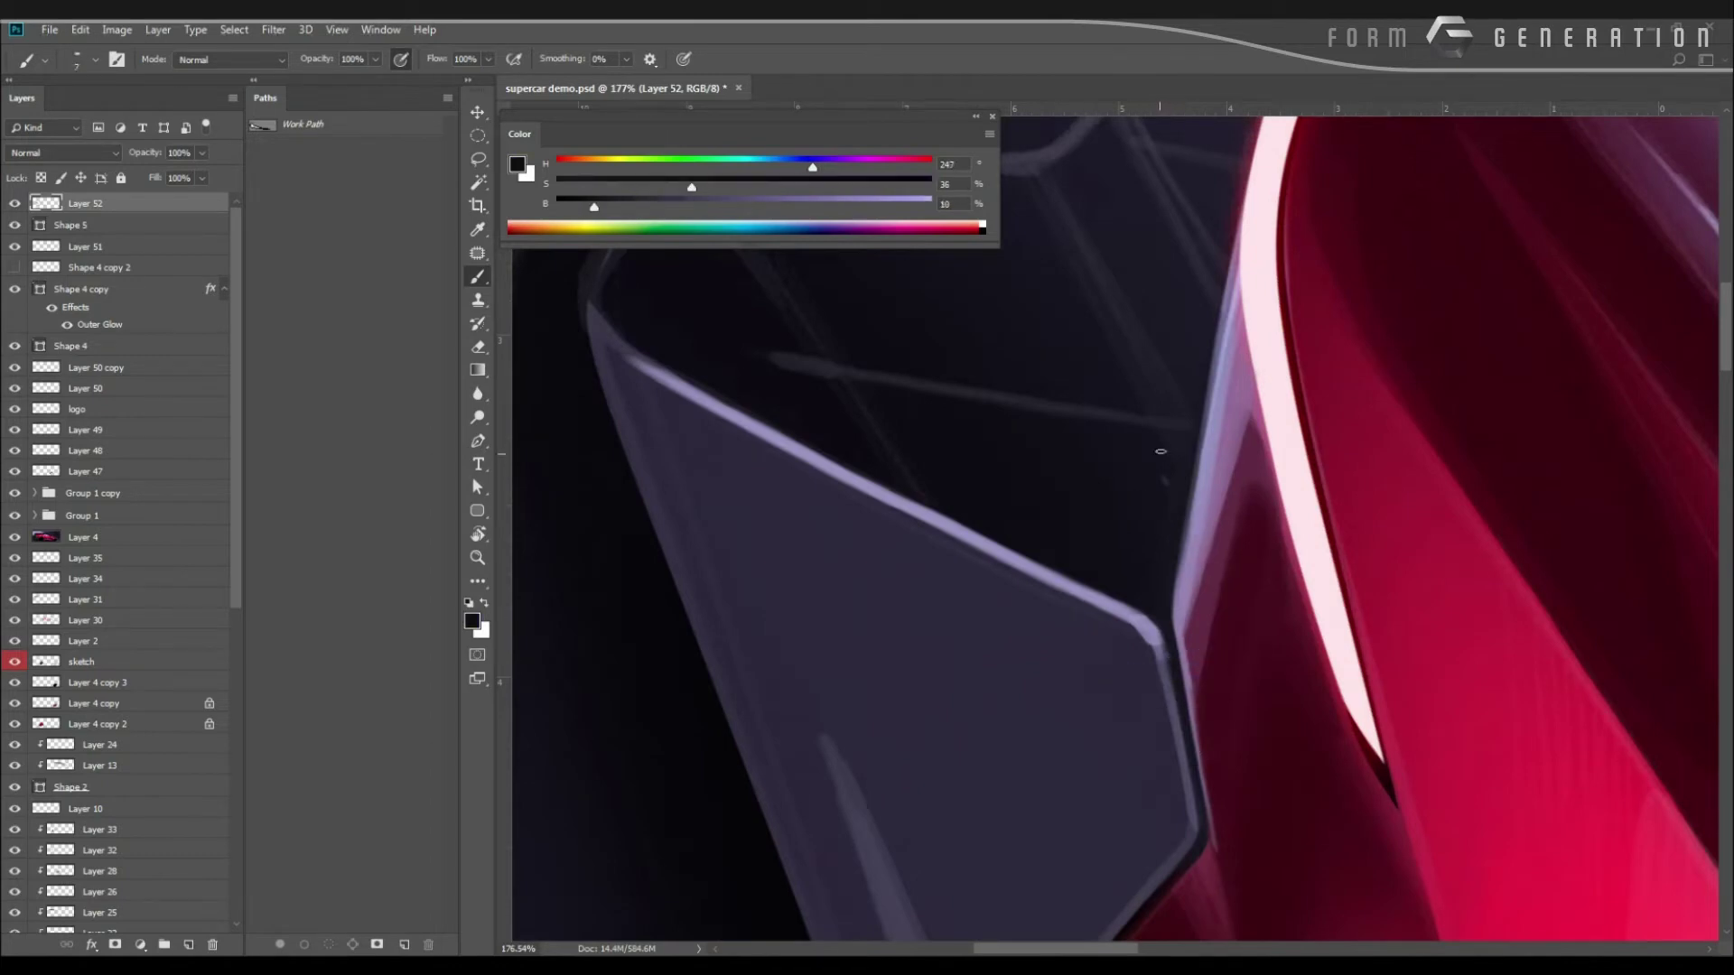
drag(1154, 550, 1066, 542)
key(Escape)
Sample the bumper highlight's lavender and paint a line along the diffuser fin's upper edge below the tail-light strip.
drag(846, 476, 777, 546)
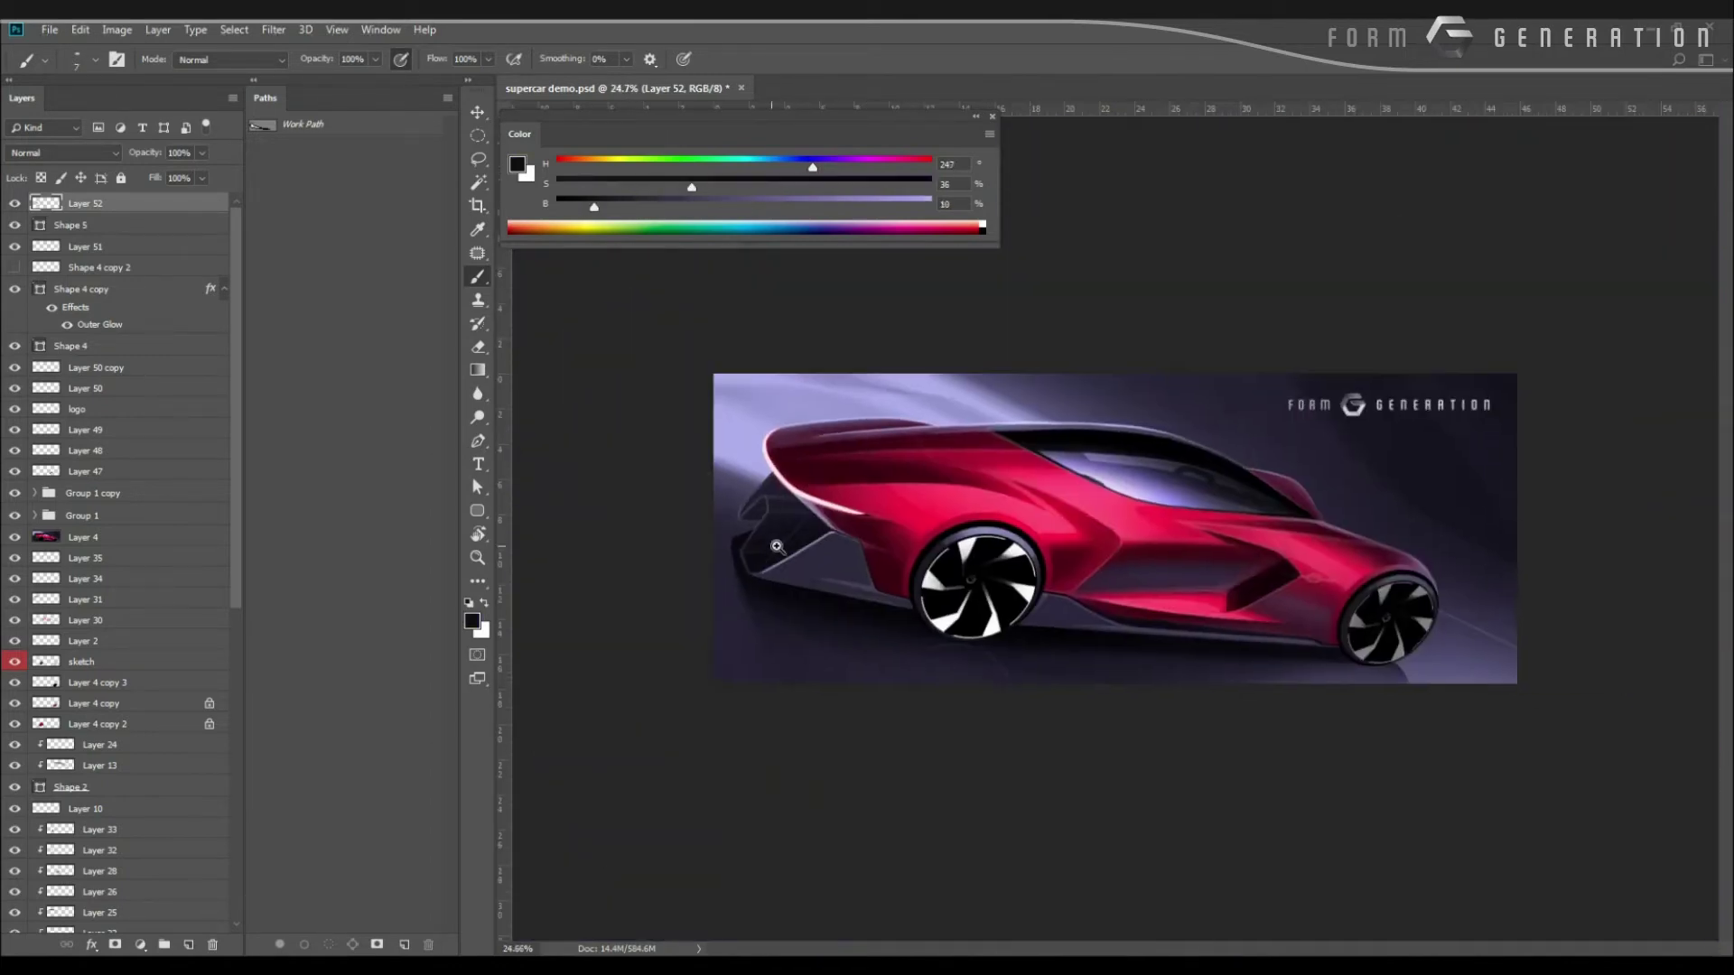
drag(670, 559, 763, 573)
drag(787, 658, 716, 649)
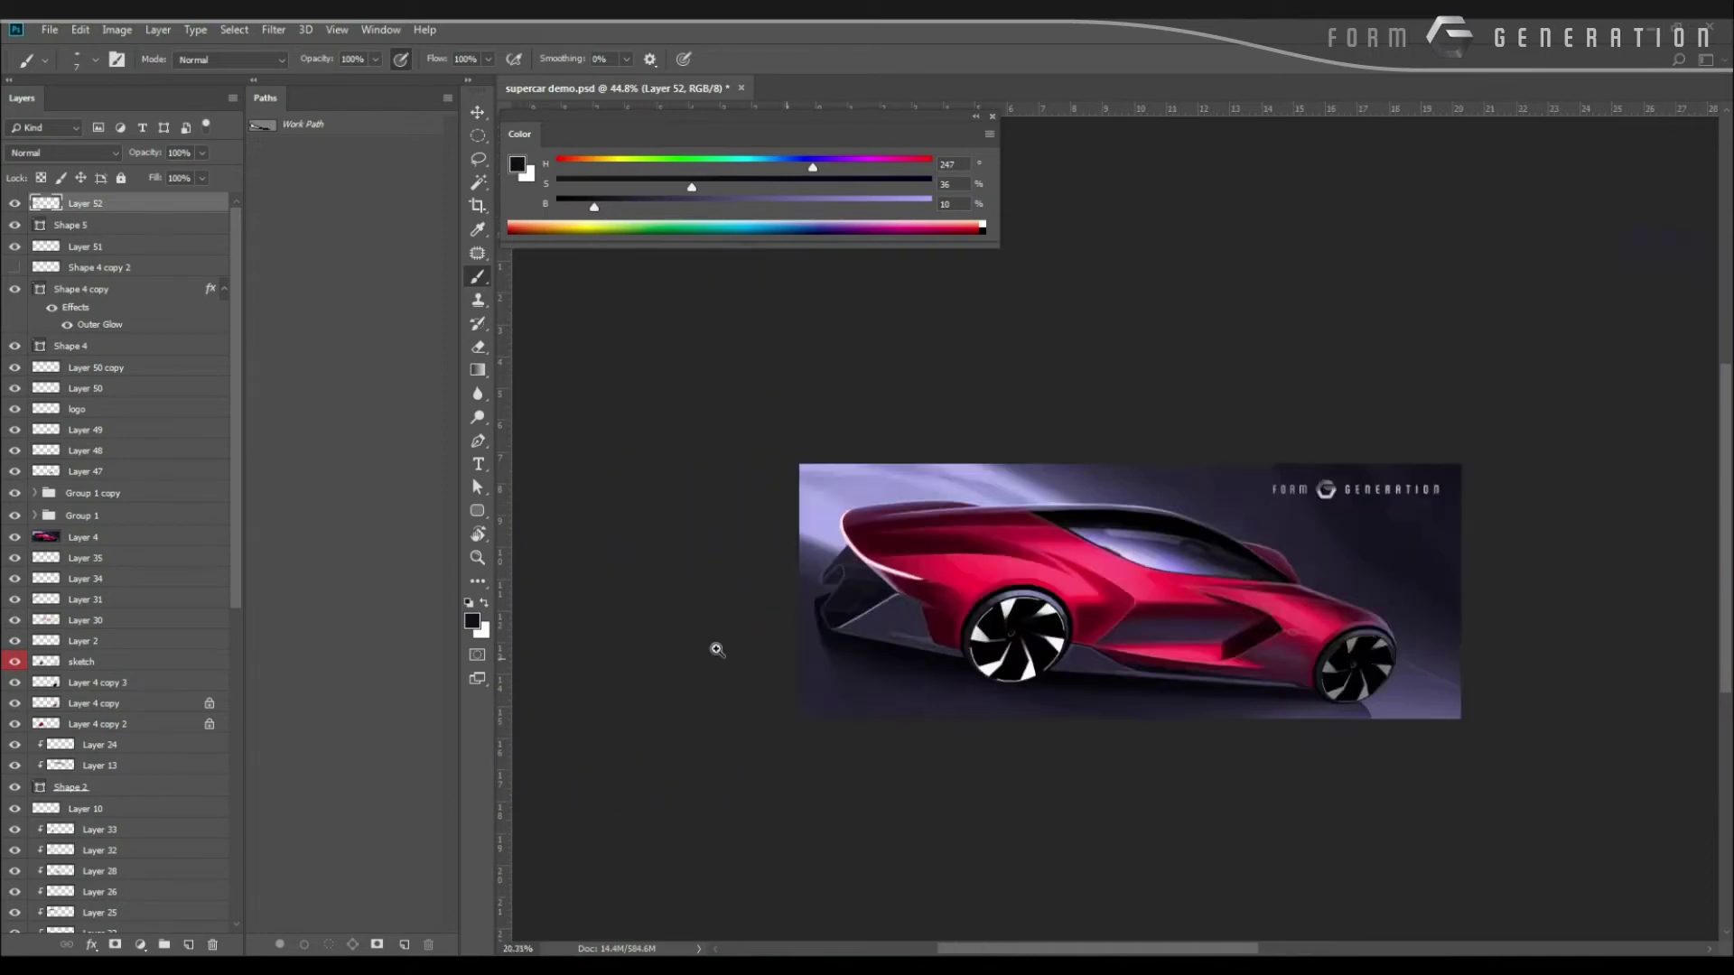
scroll(717, 649, down, 1)
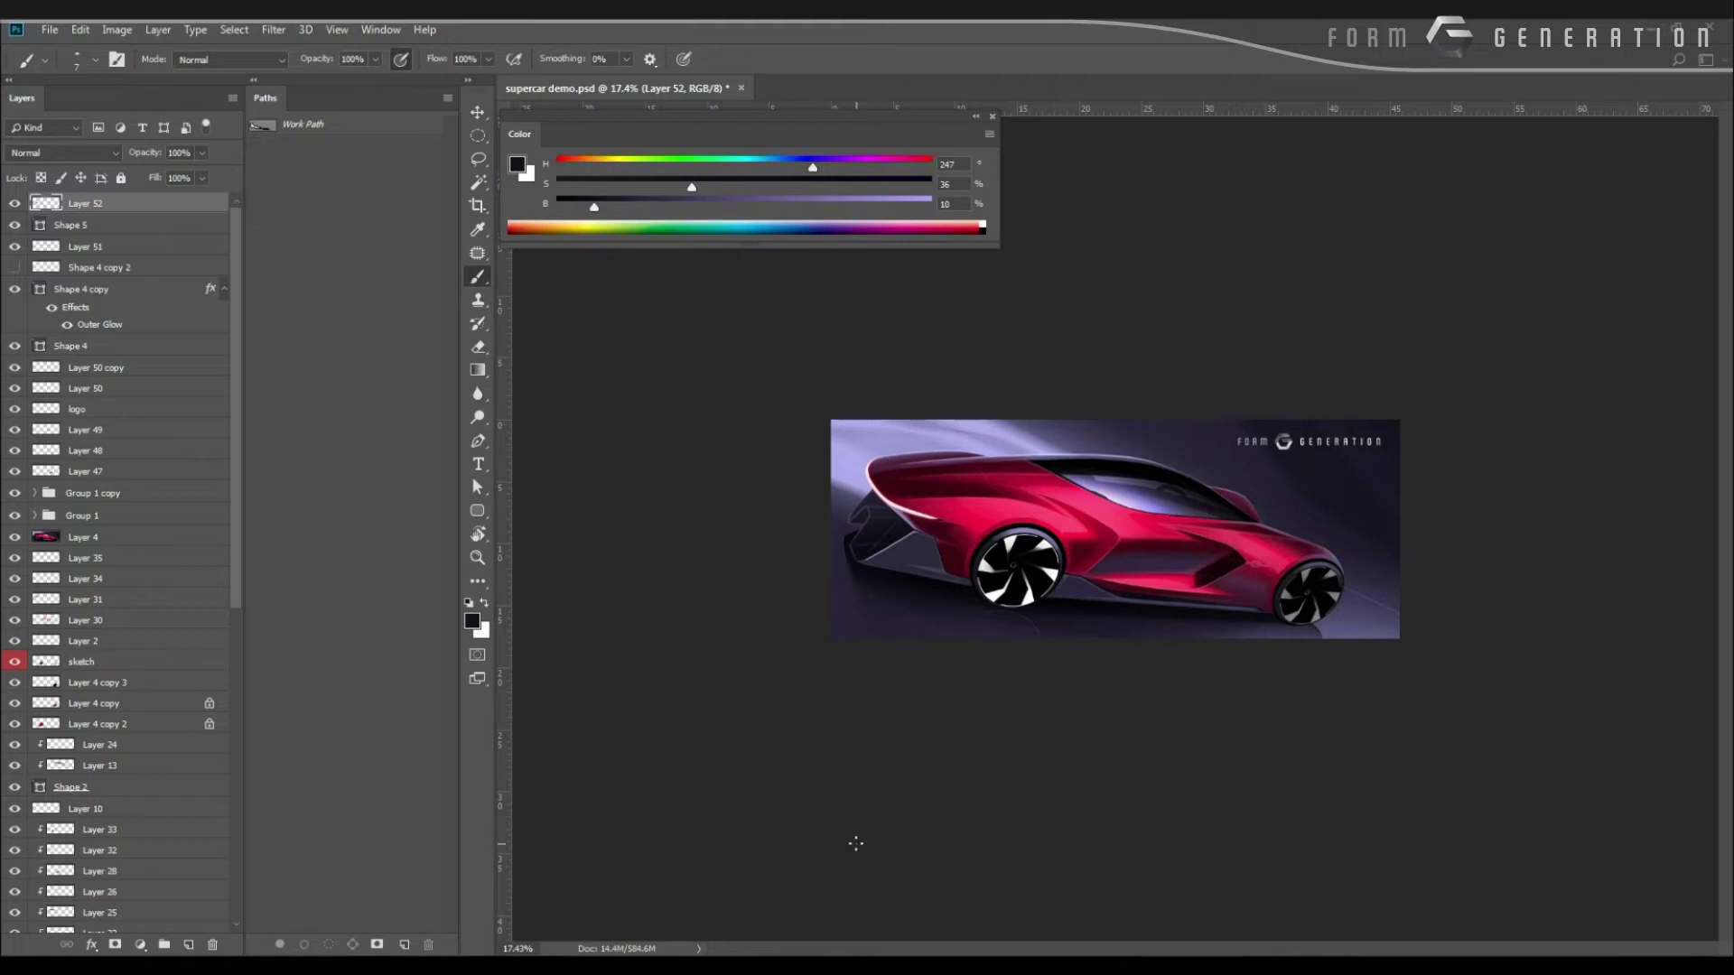
mouse_move(780, 464)
mouse_down()
mouse_move(983, 480)
mouse_move(771, 462)
mouse_move(805, 479)
mouse_up()
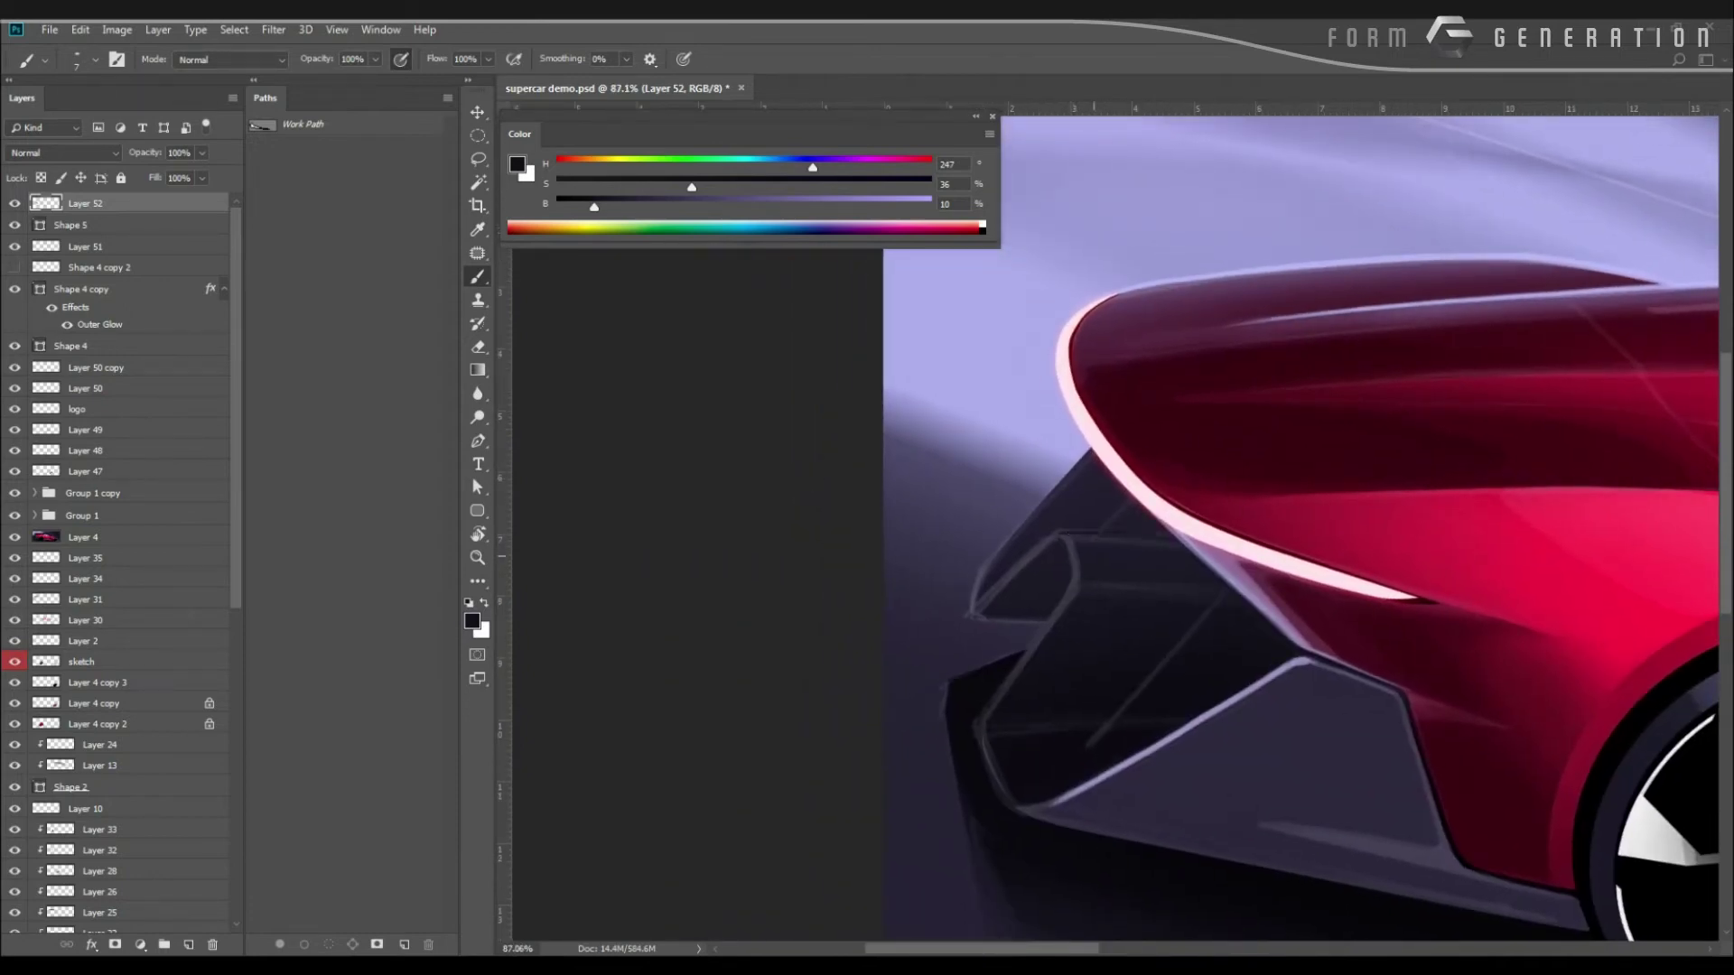
alt+click(1277, 670)
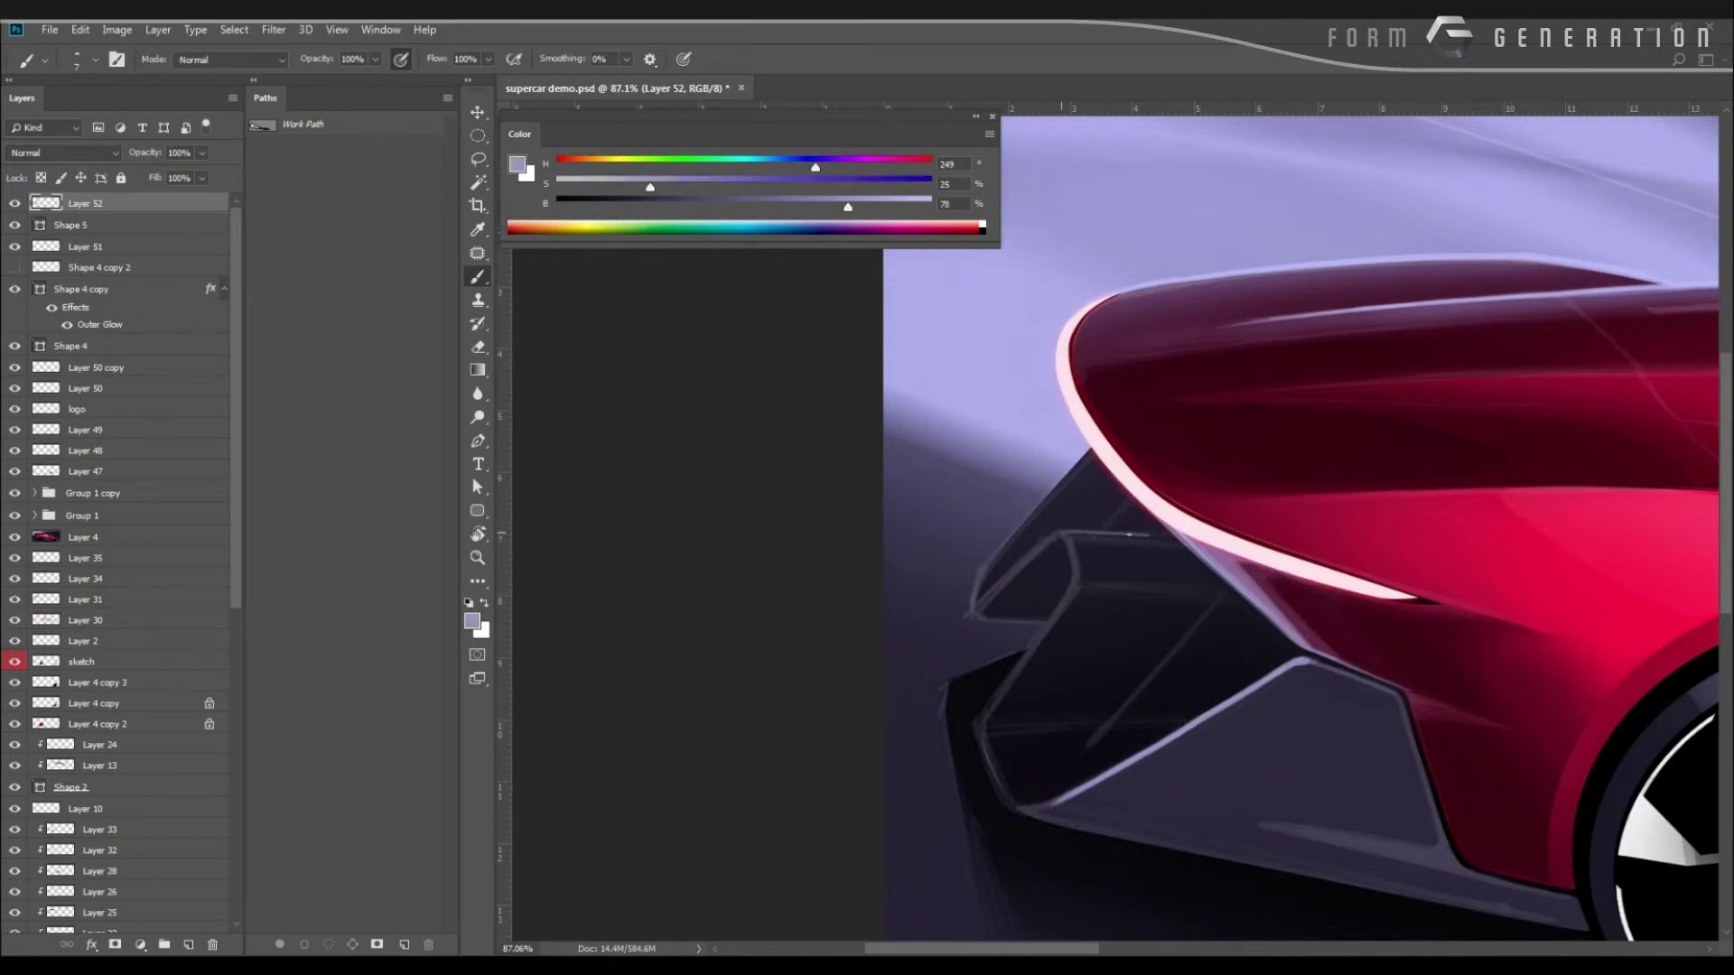
mouse_move(1066, 532)
mouse_down()
mouse_move(1170, 536)
mouse_move(1129, 532)
mouse_up()
Rotate the canvas and highlight the upper fin's sloping edges around its tip with lavender, sampling a brighter tone from the background.
key(r)
drag(806, 648, 913, 385)
key(r)
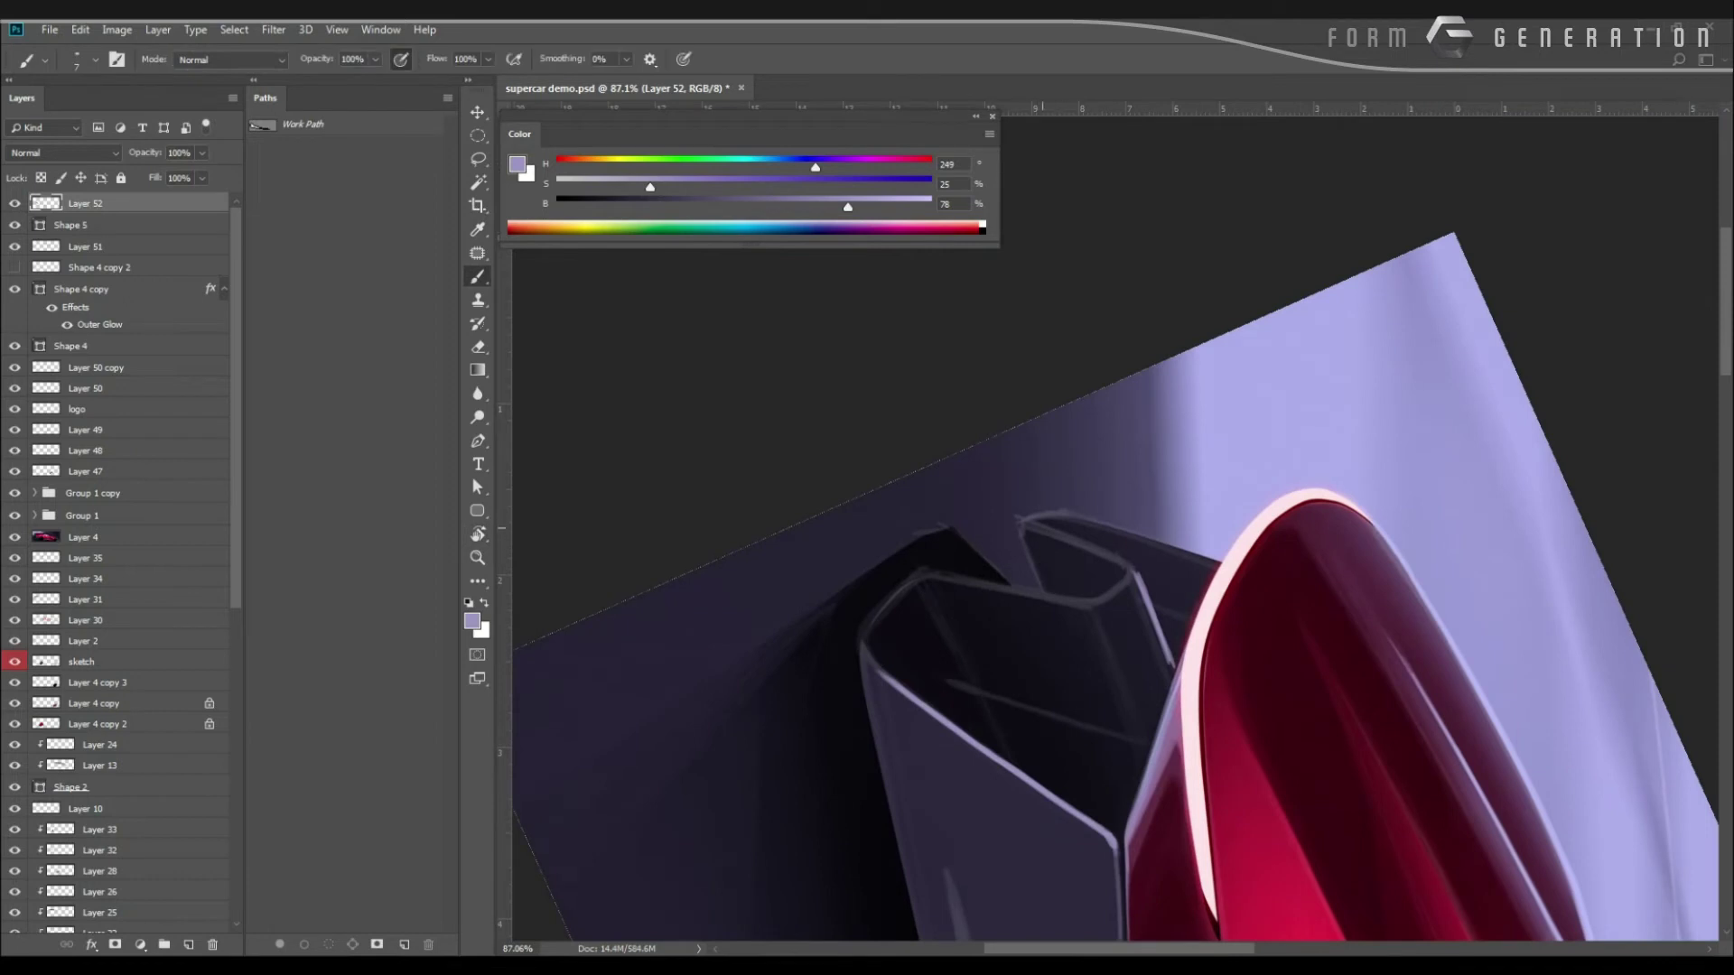
drag(1031, 523, 1129, 565)
drag(1076, 515, 1199, 552)
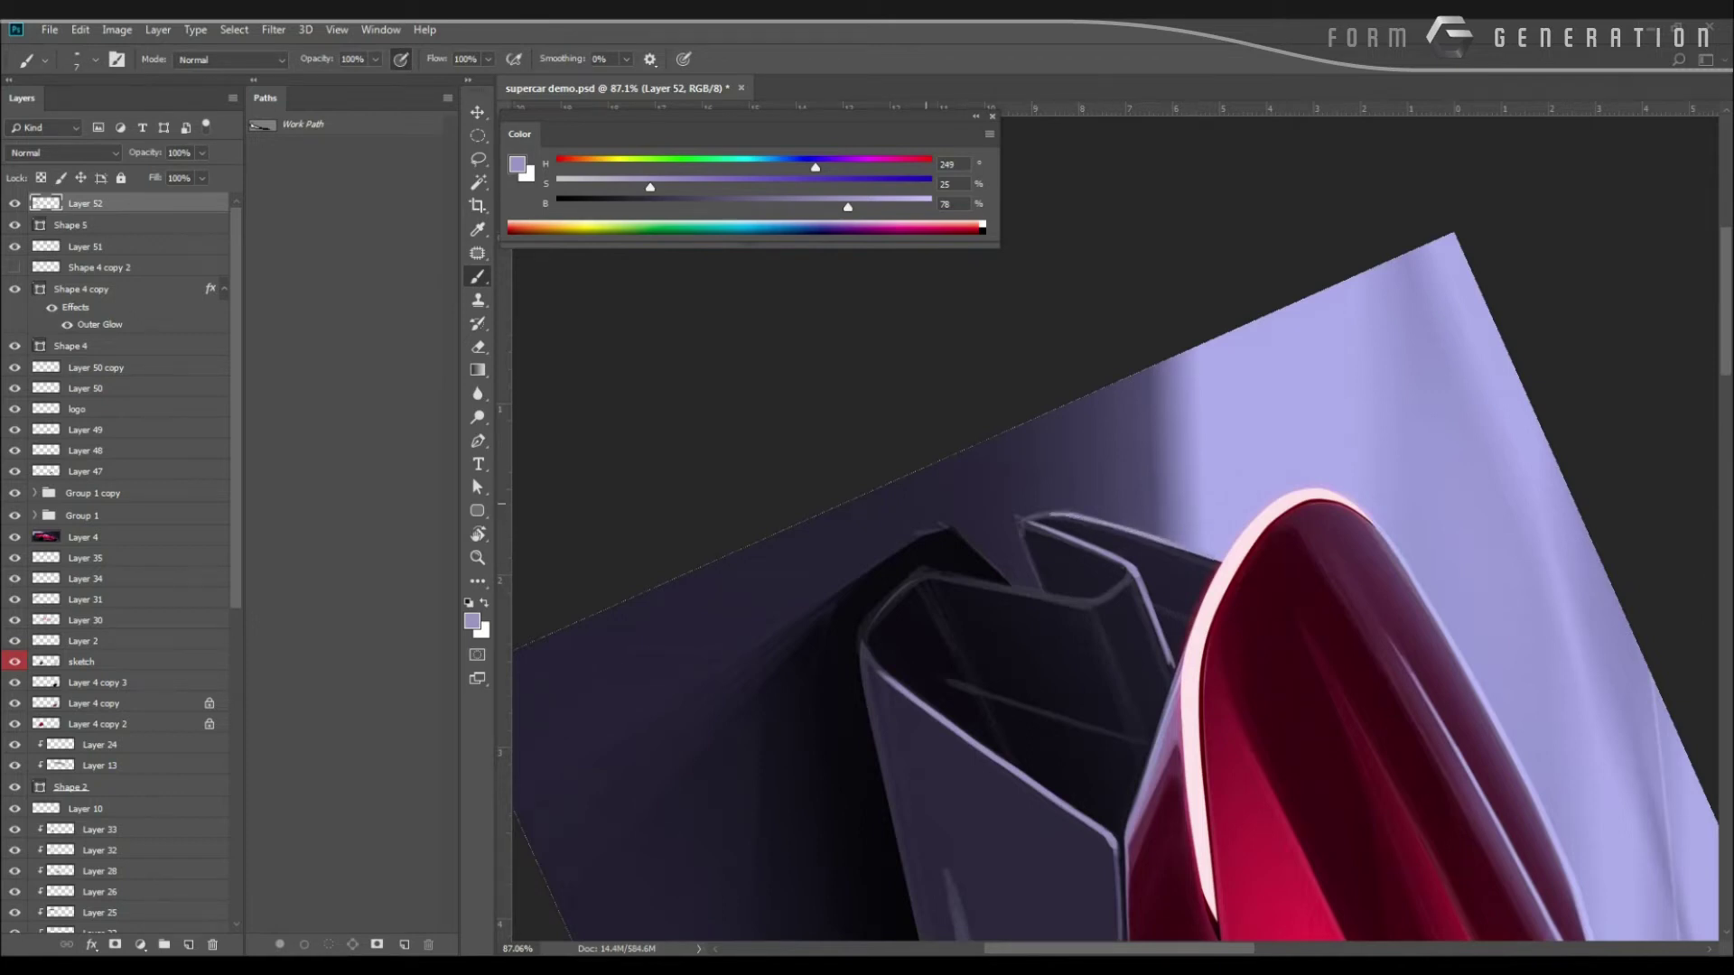
alt+click(1209, 538)
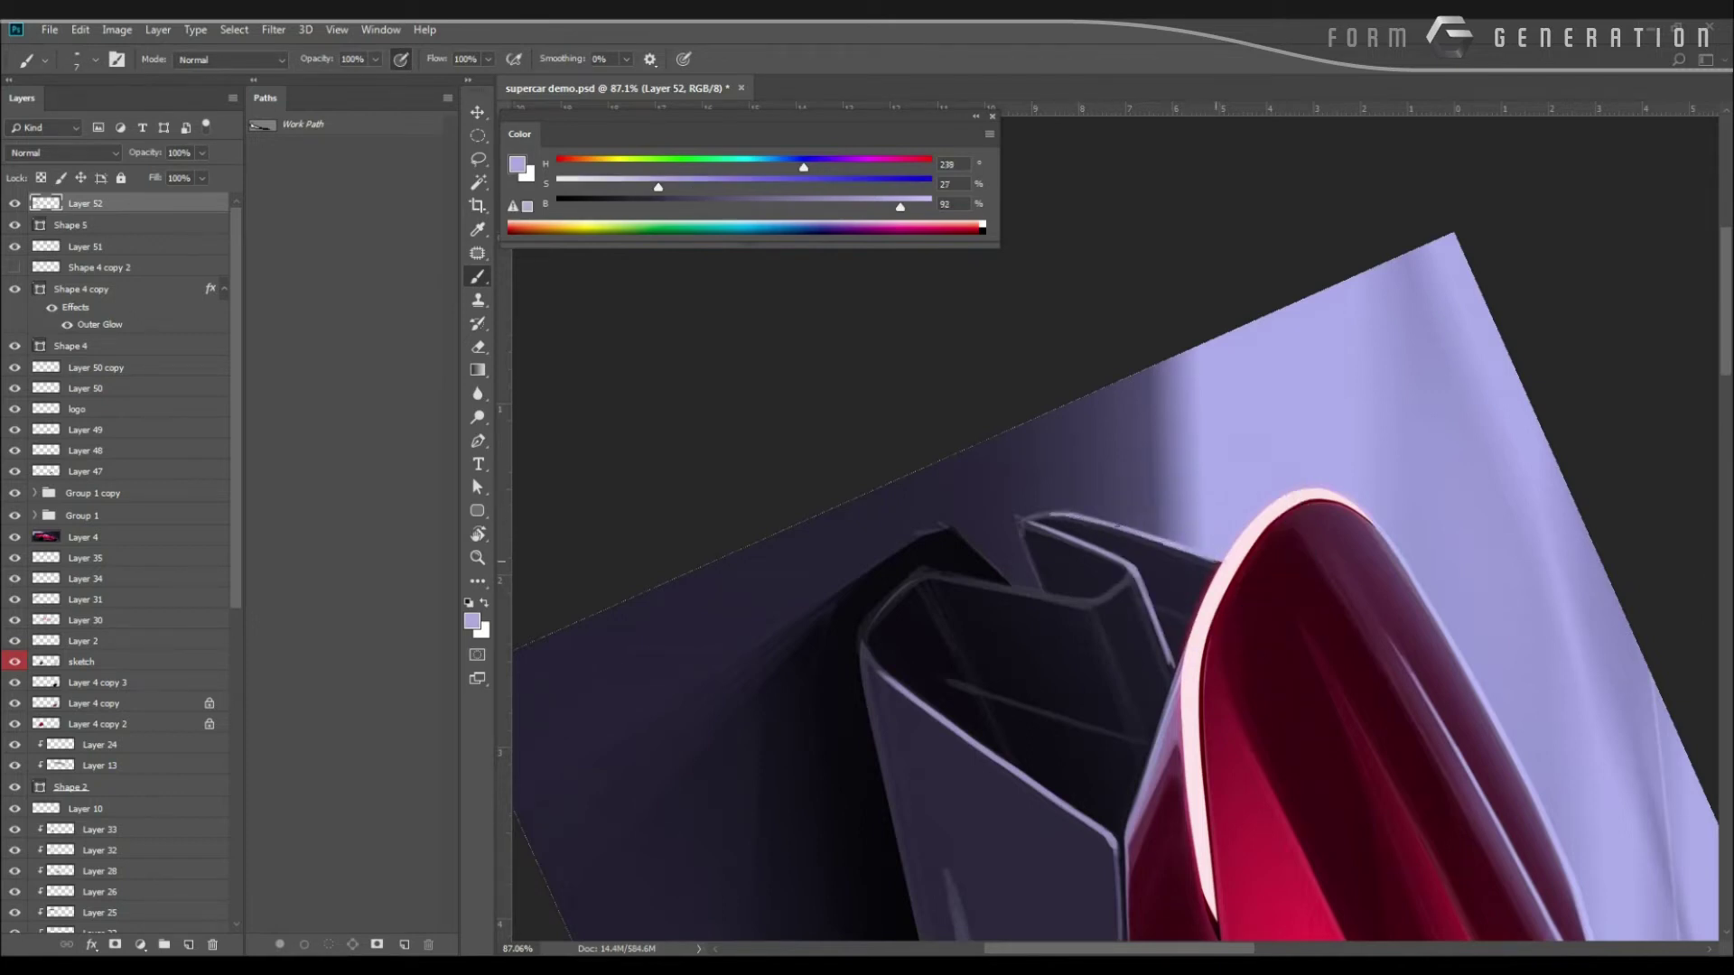
Refine the upper fin with sampled dark navy and lavender, highlighting the short curved edge below its upper corner.
key(l)
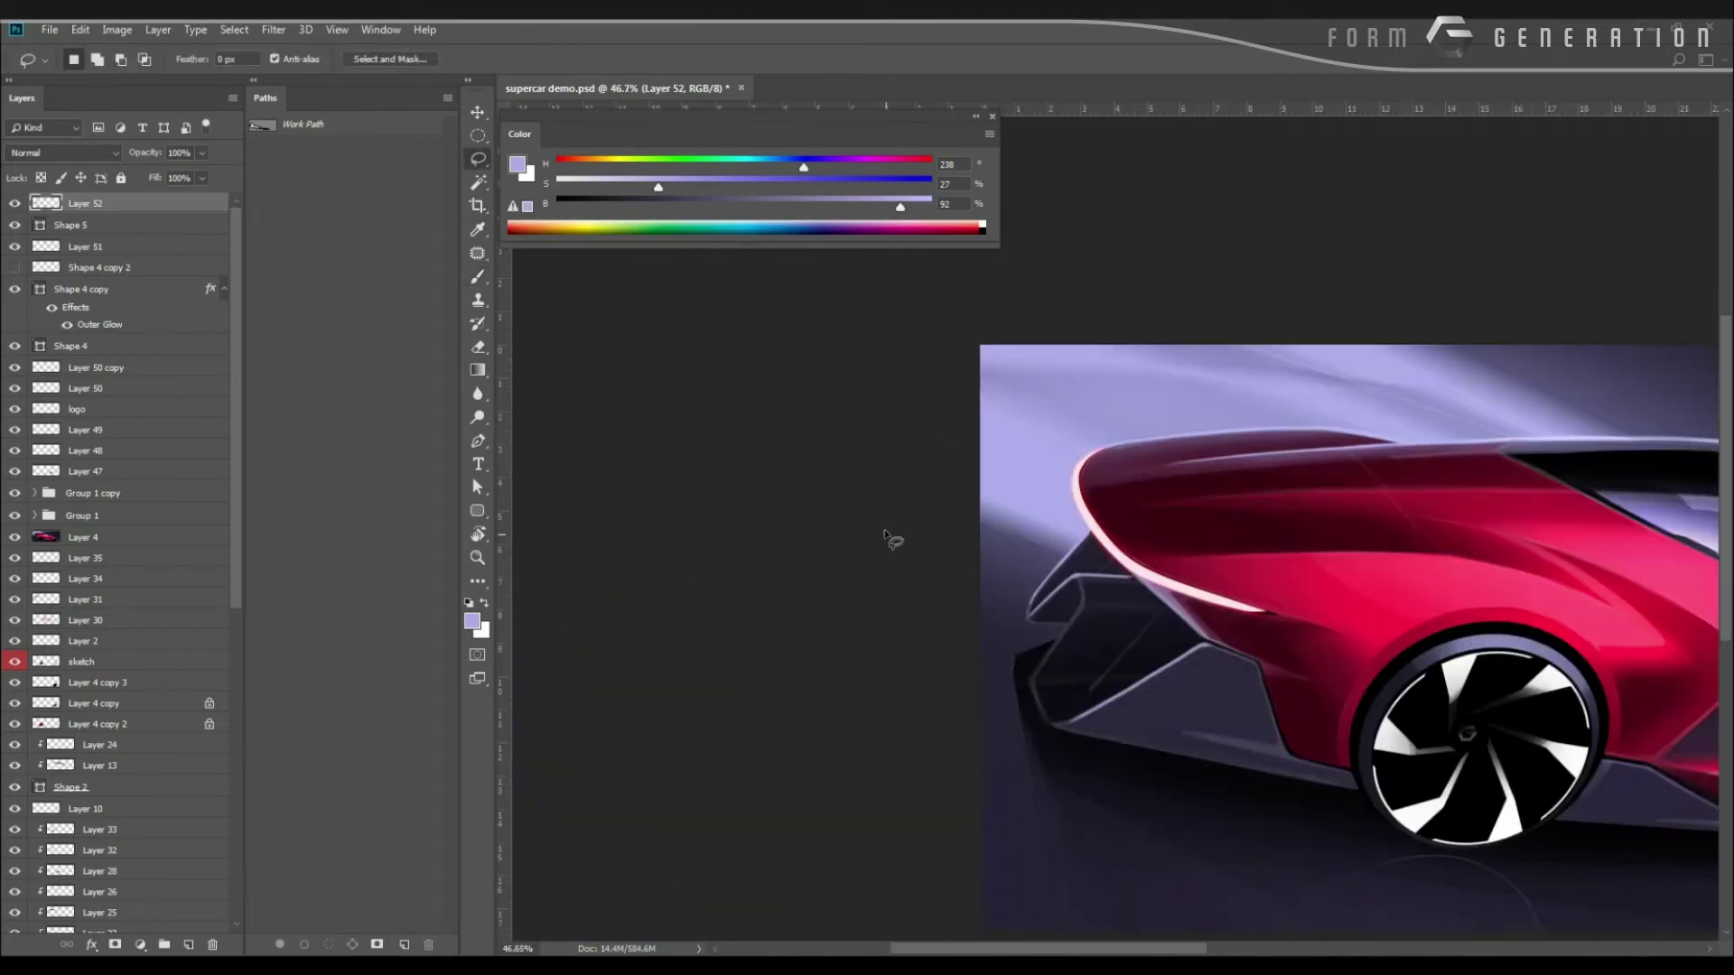
mouse_move(931, 569)
mouse_down()
mouse_move(955, 582)
mouse_move(1035, 544)
mouse_up()
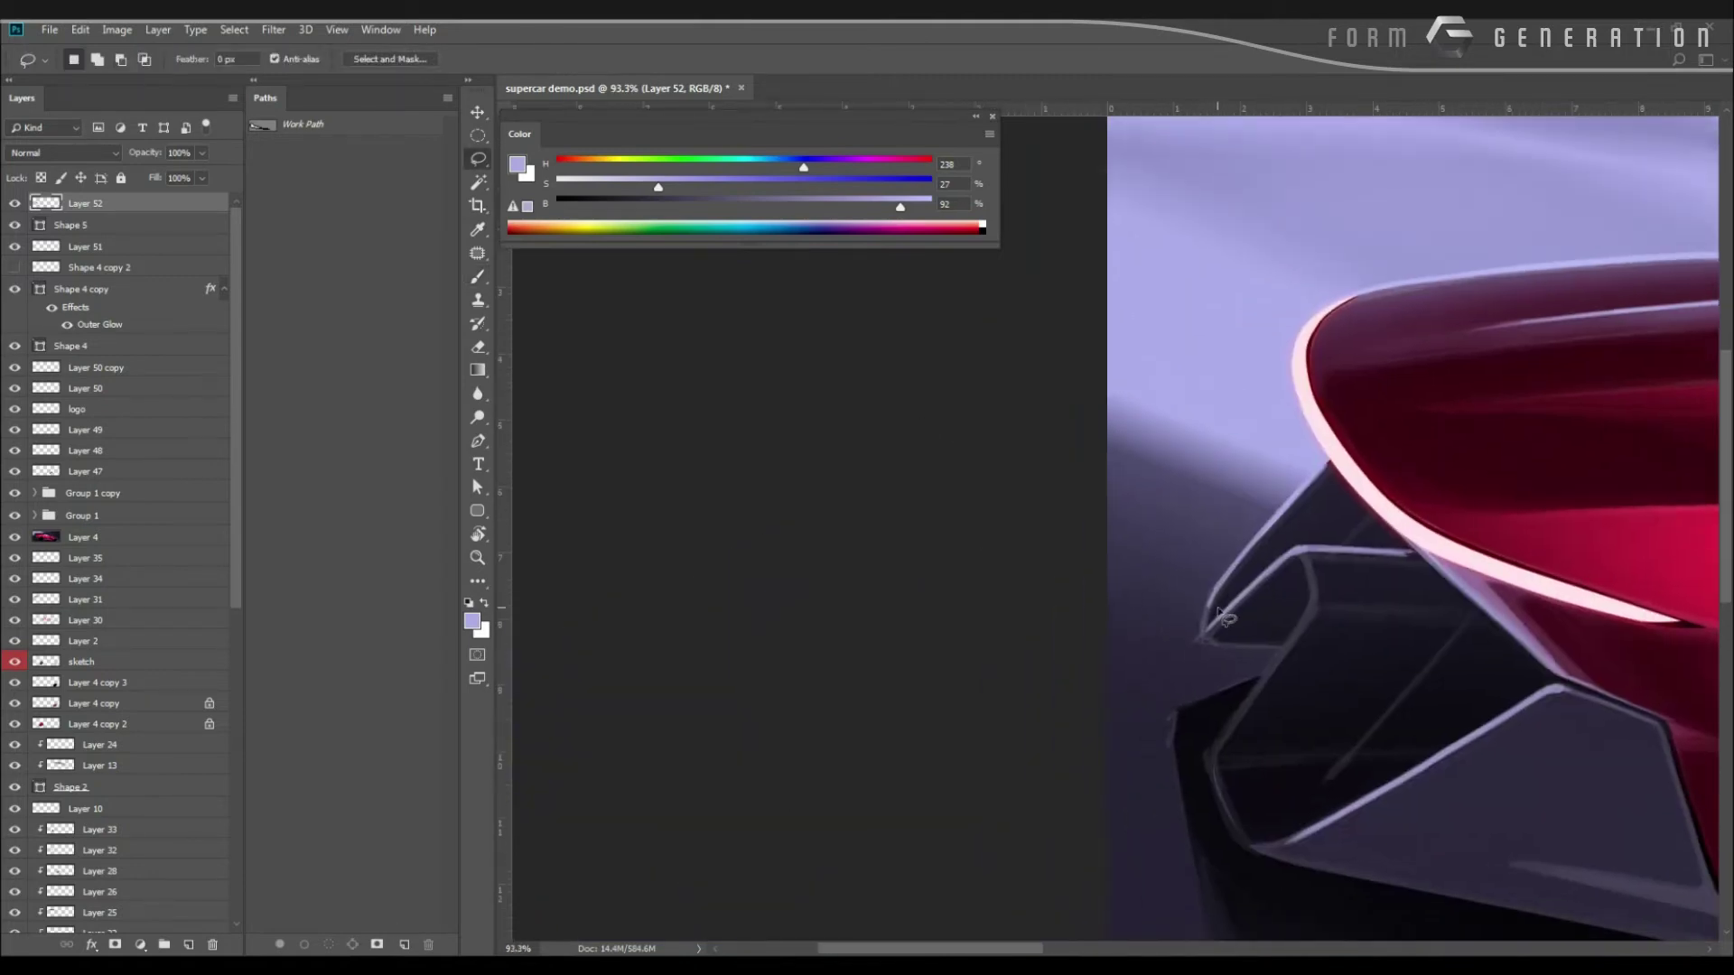
key(b)
alt+click(1198, 631)
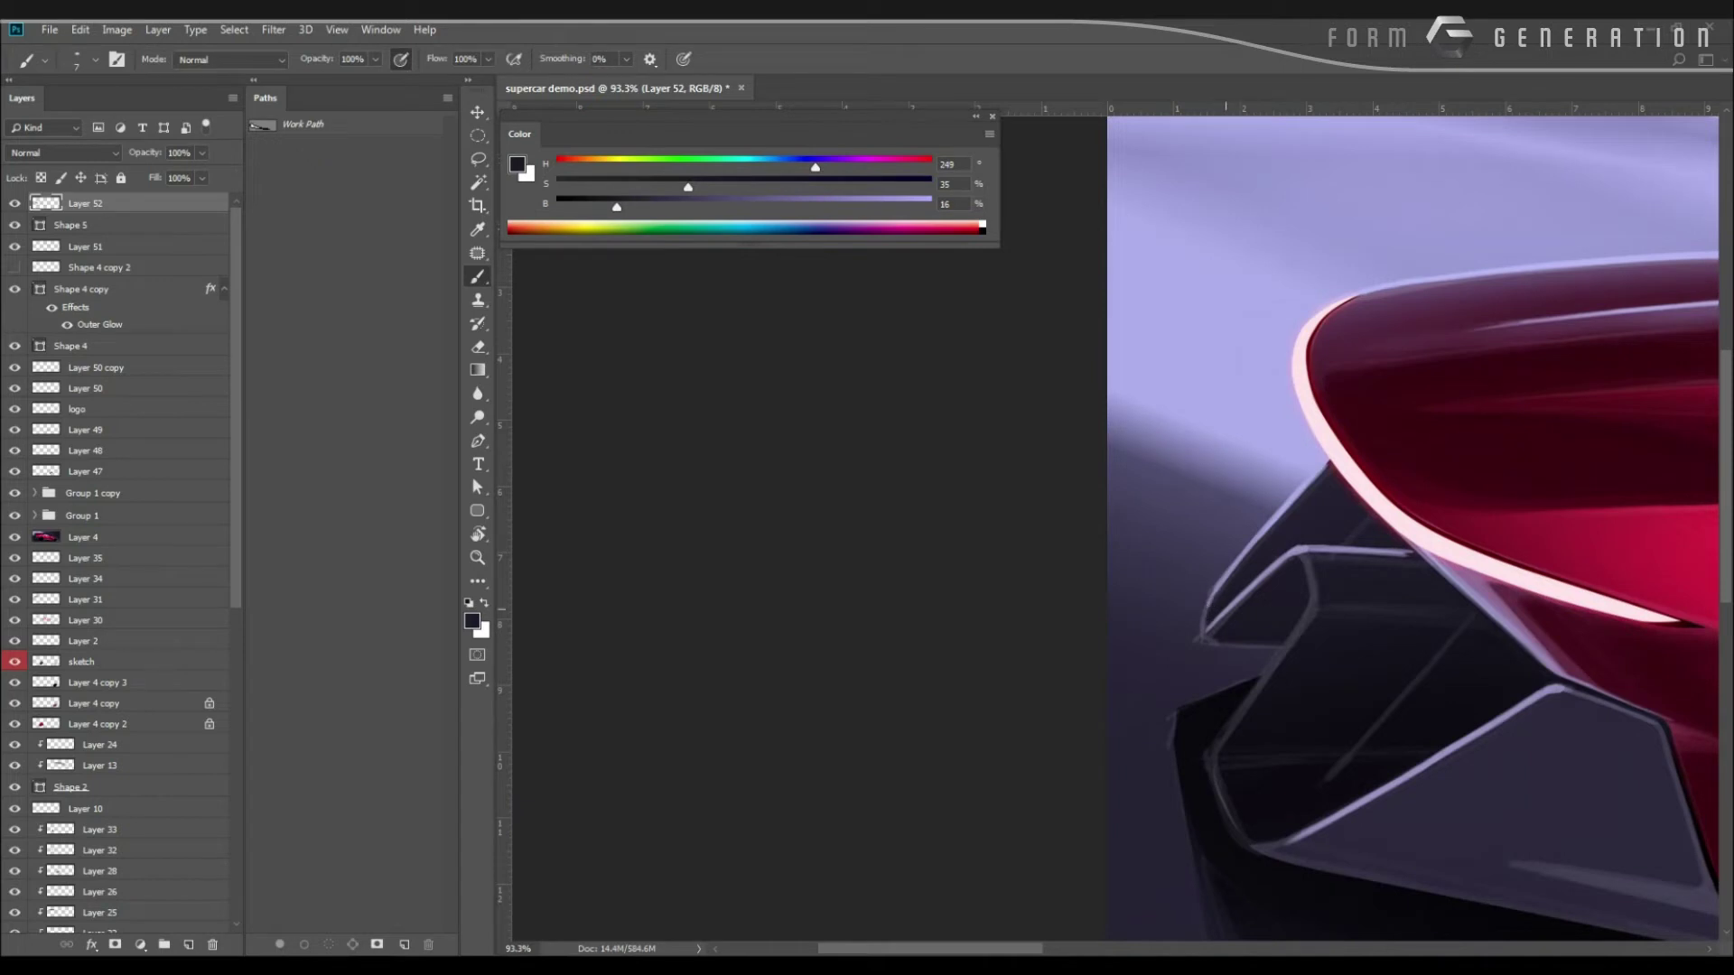
alt+click(1246, 613)
alt+click(1307, 544)
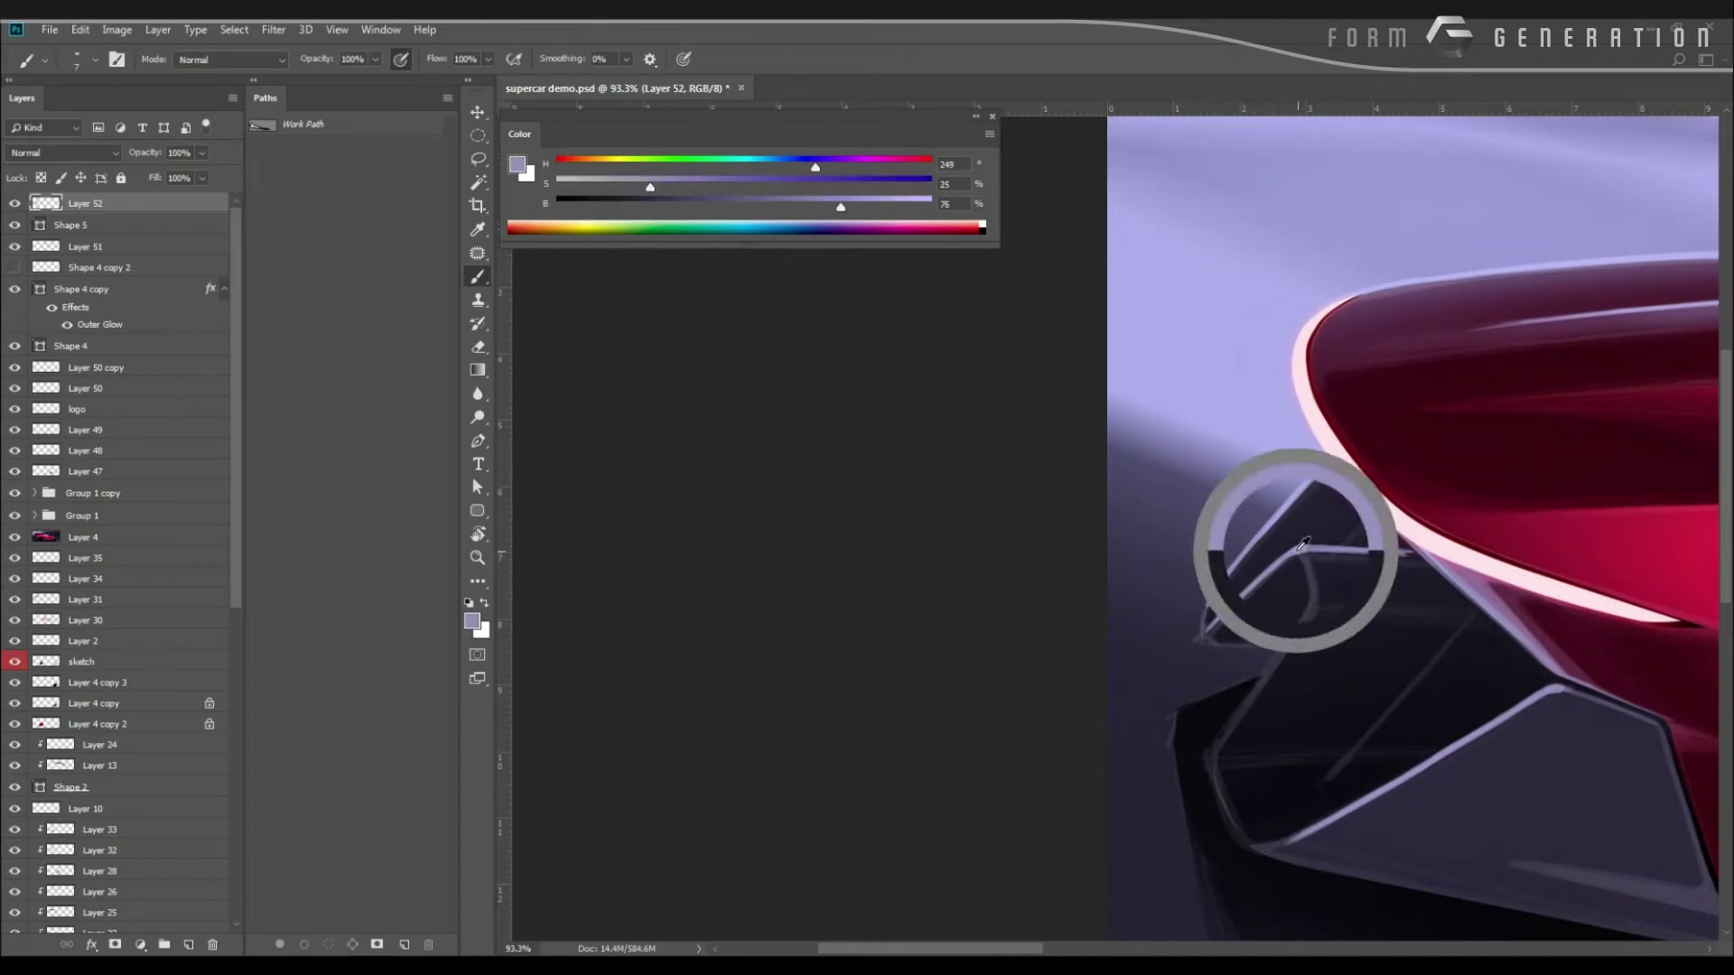
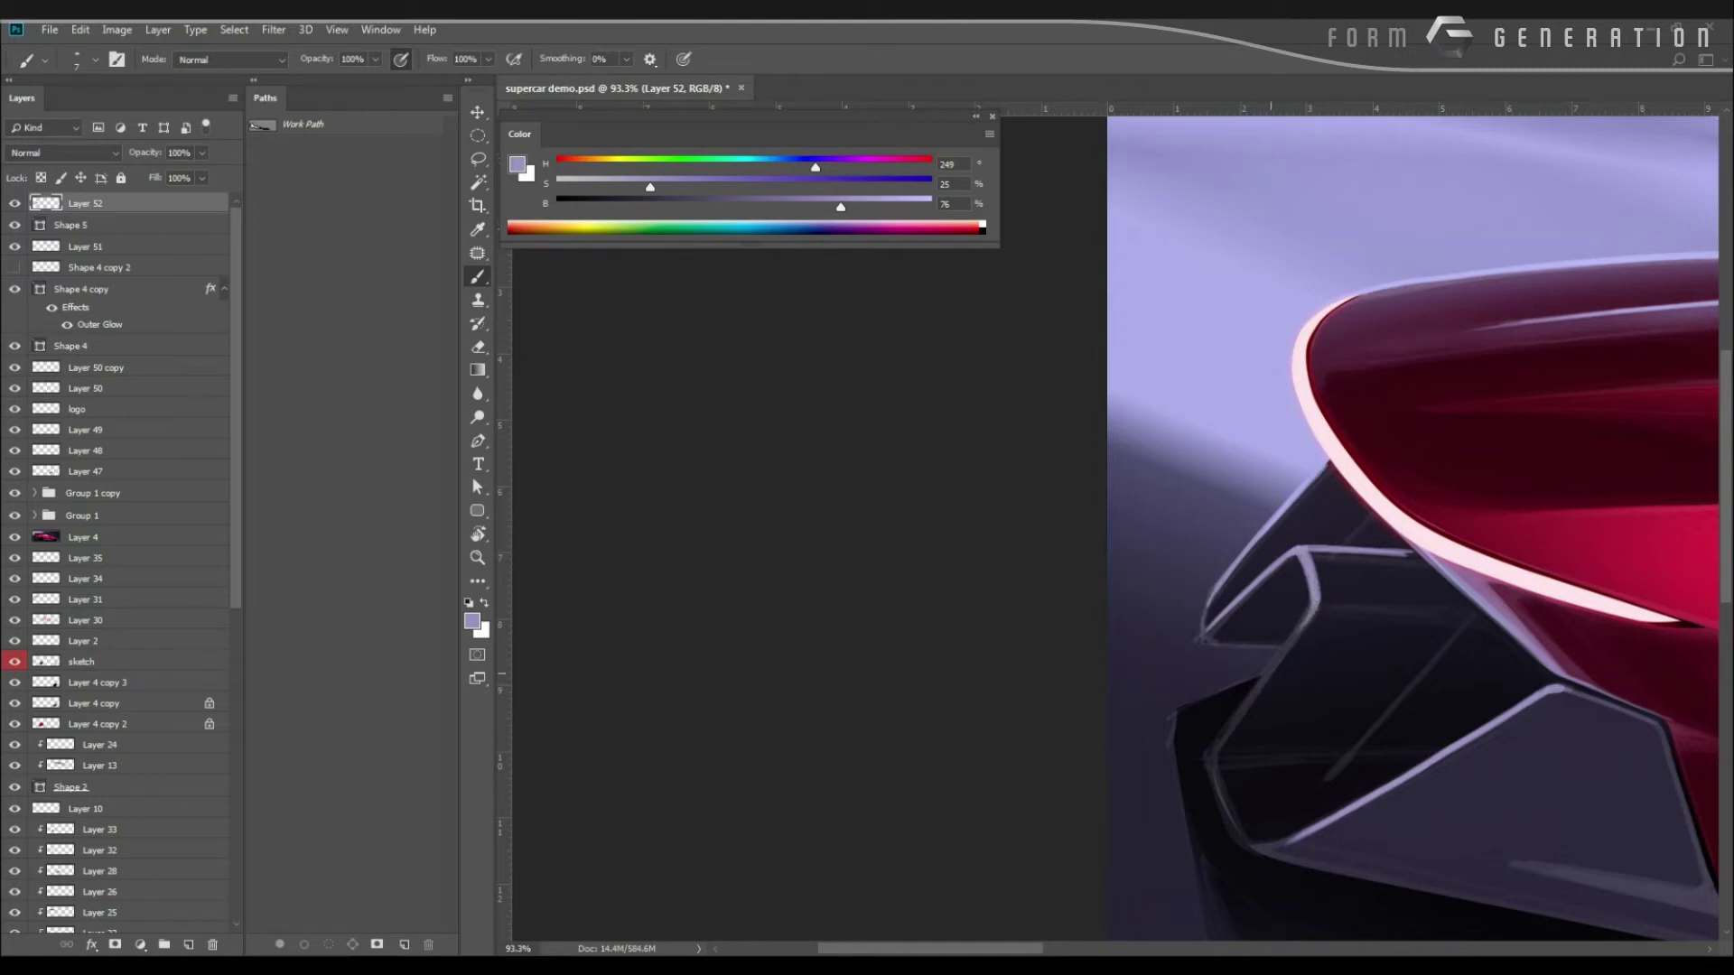
drag(1307, 600, 1229, 713)
key(ctrl+alt+z)
key(ctrl+alt+z)
Choose a large eraser brush of size 200 and fade the highlight on the diffuser fin.
key(l)
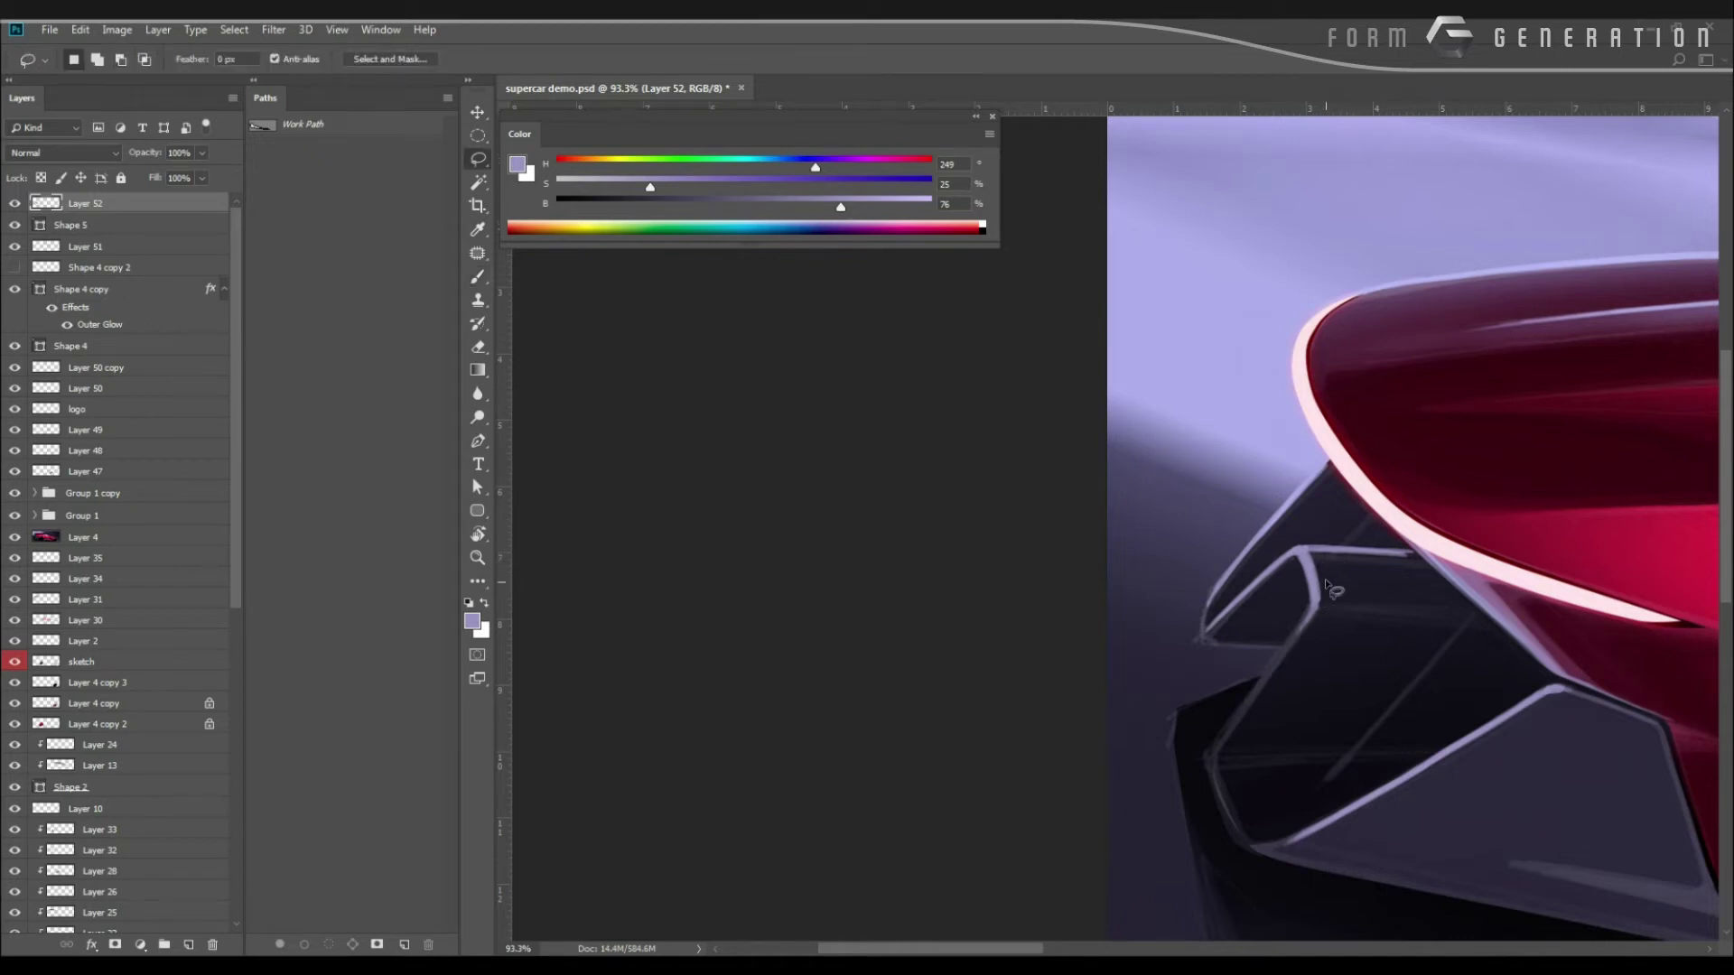
key(e)
right_click(1330, 613)
double_click(1371, 736)
key(bracketleft)
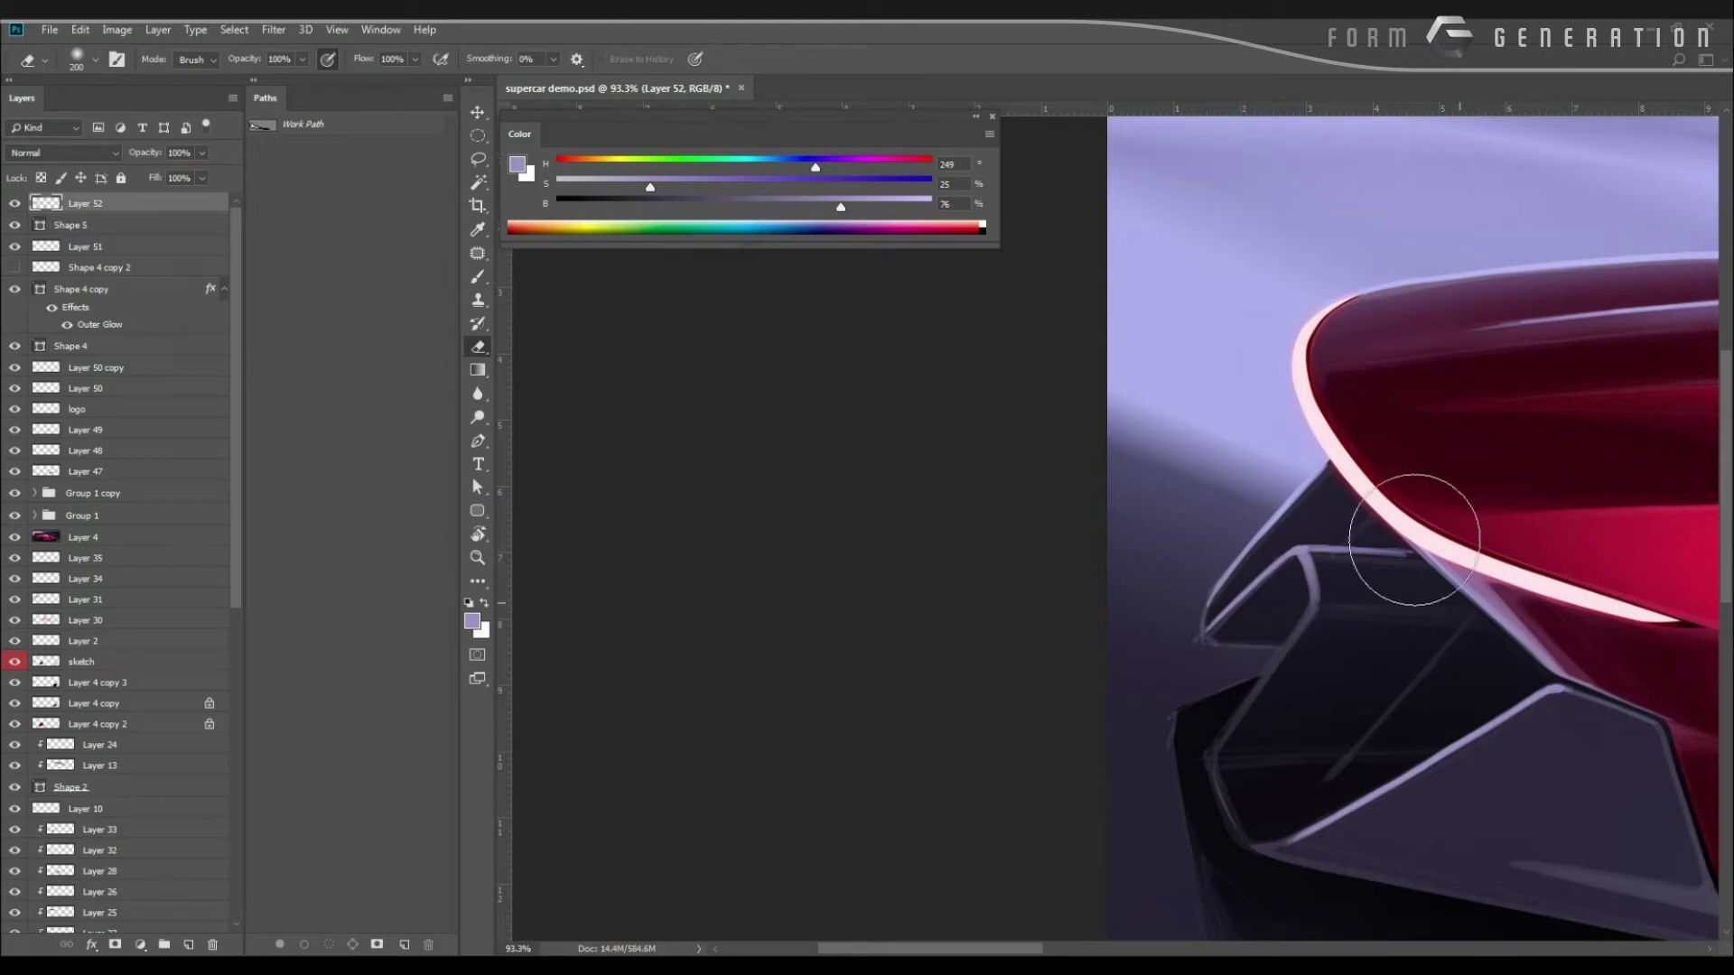
Rotate the canvas and paint a thin, straight lavender highlight along the diagonal strake inside the rear diffuser.
key(ctrl+0)
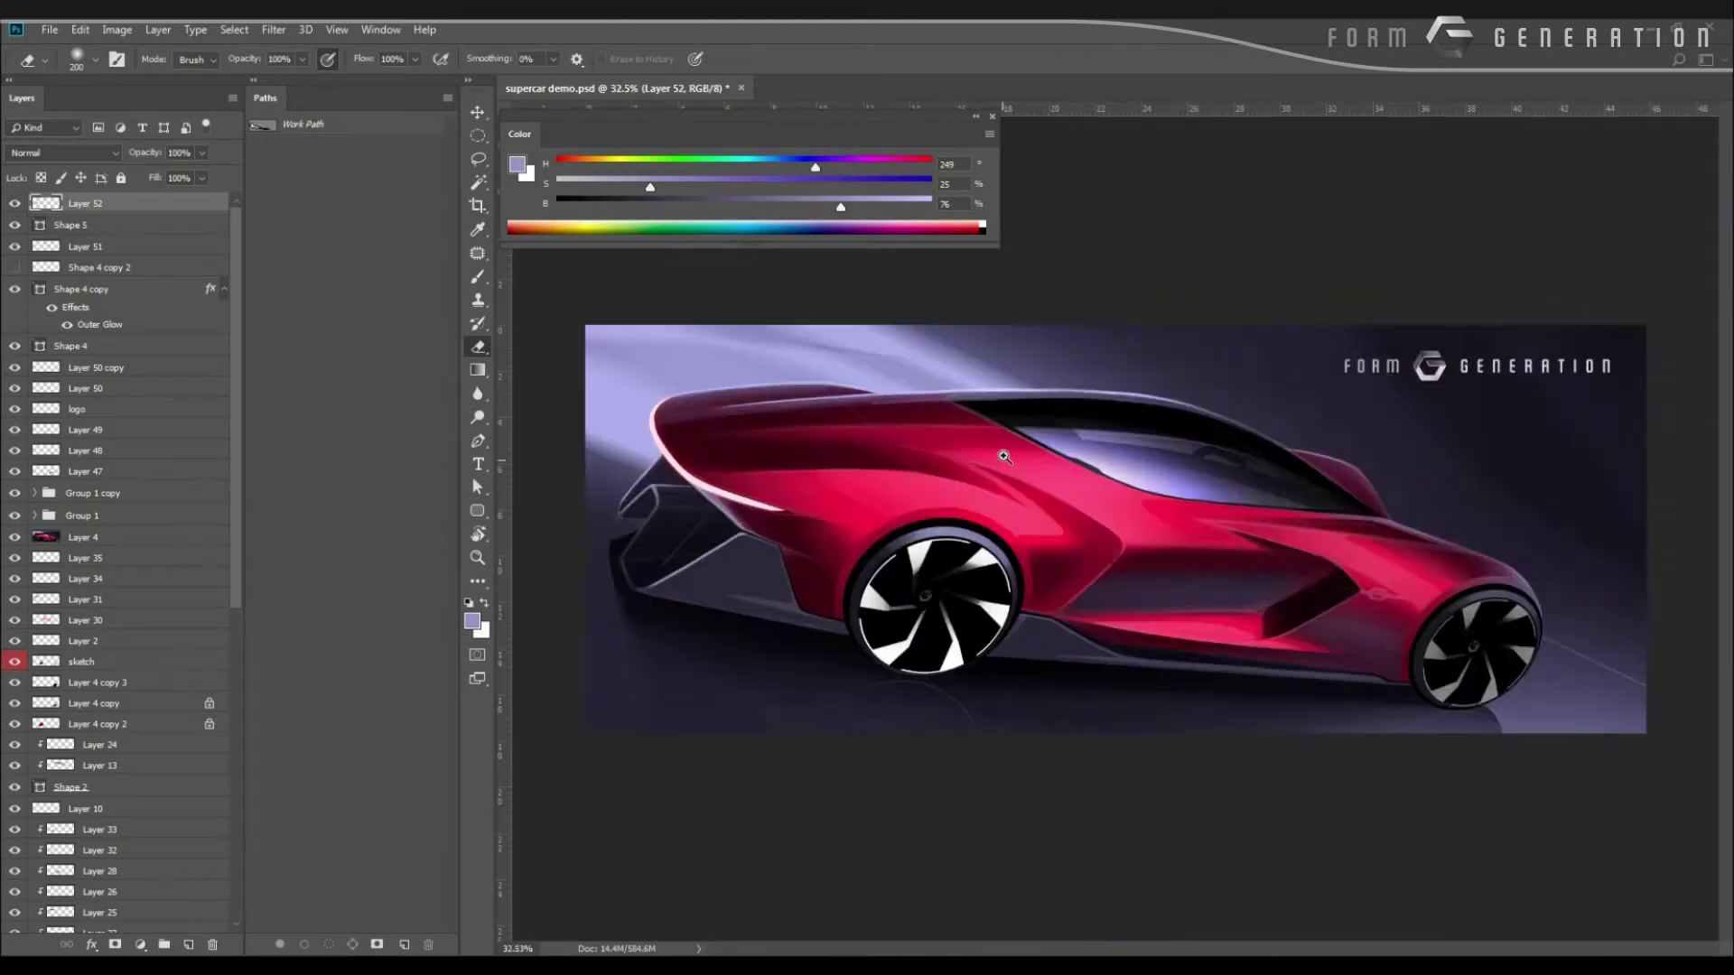
drag(650, 537, 742, 544)
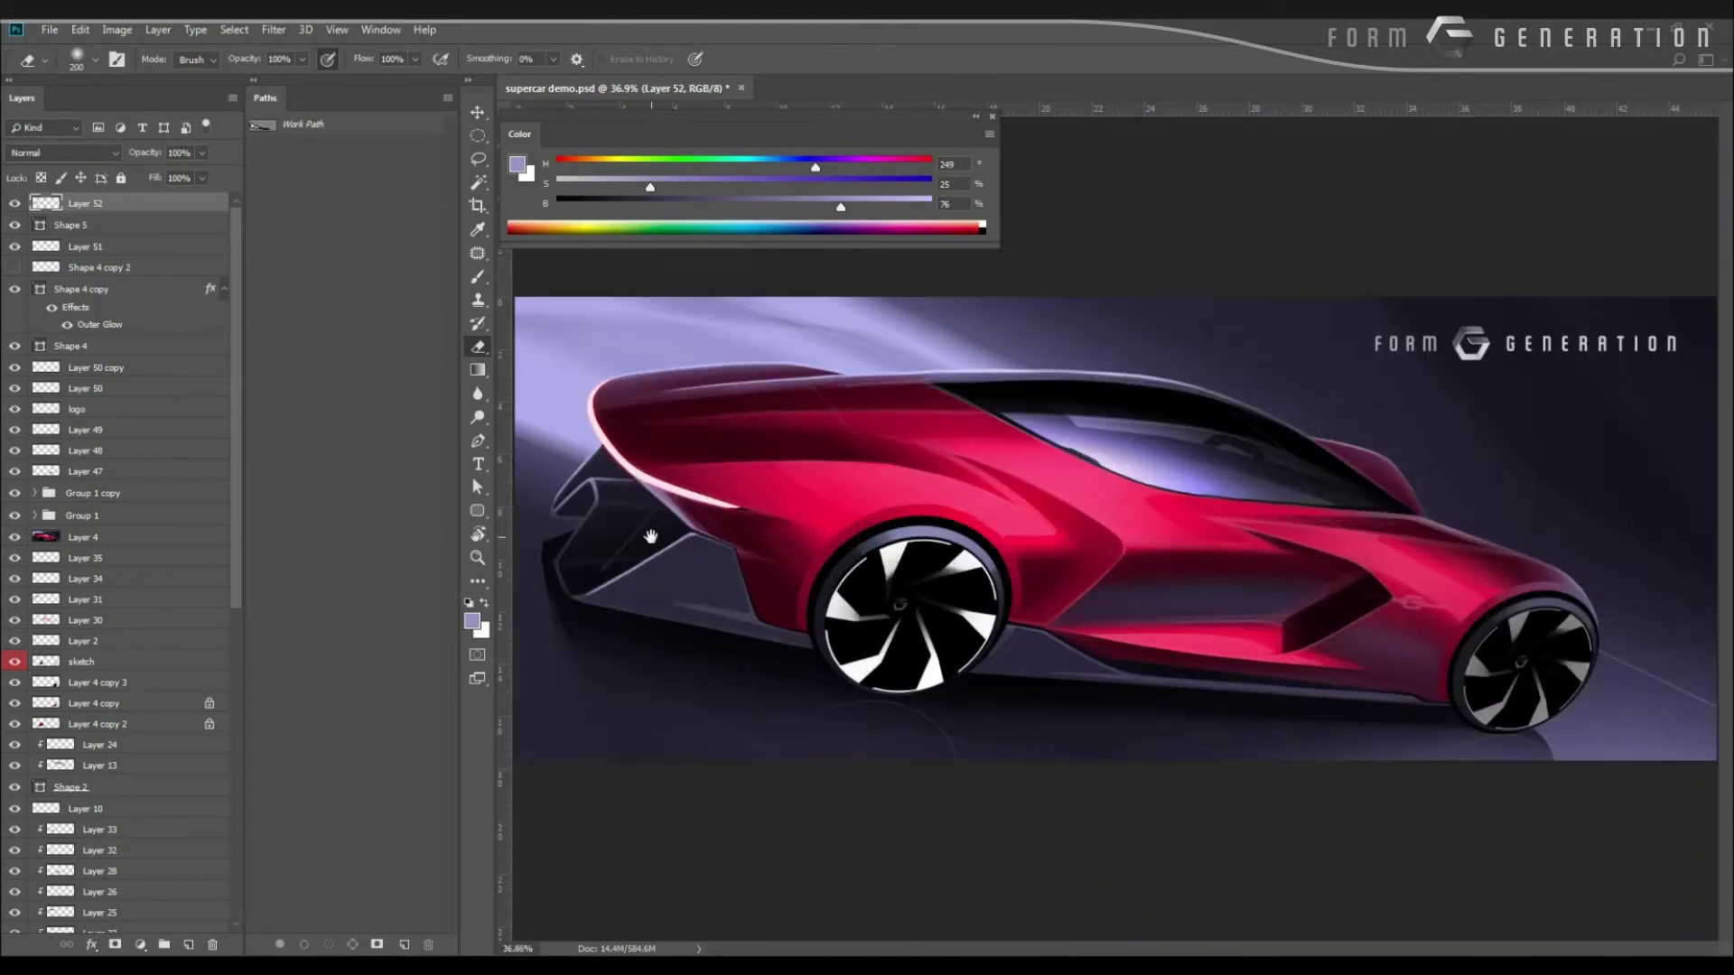
drag(592, 547, 679, 540)
drag(679, 540, 935, 512)
key(r)
drag(774, 686, 1054, 415)
key(b)
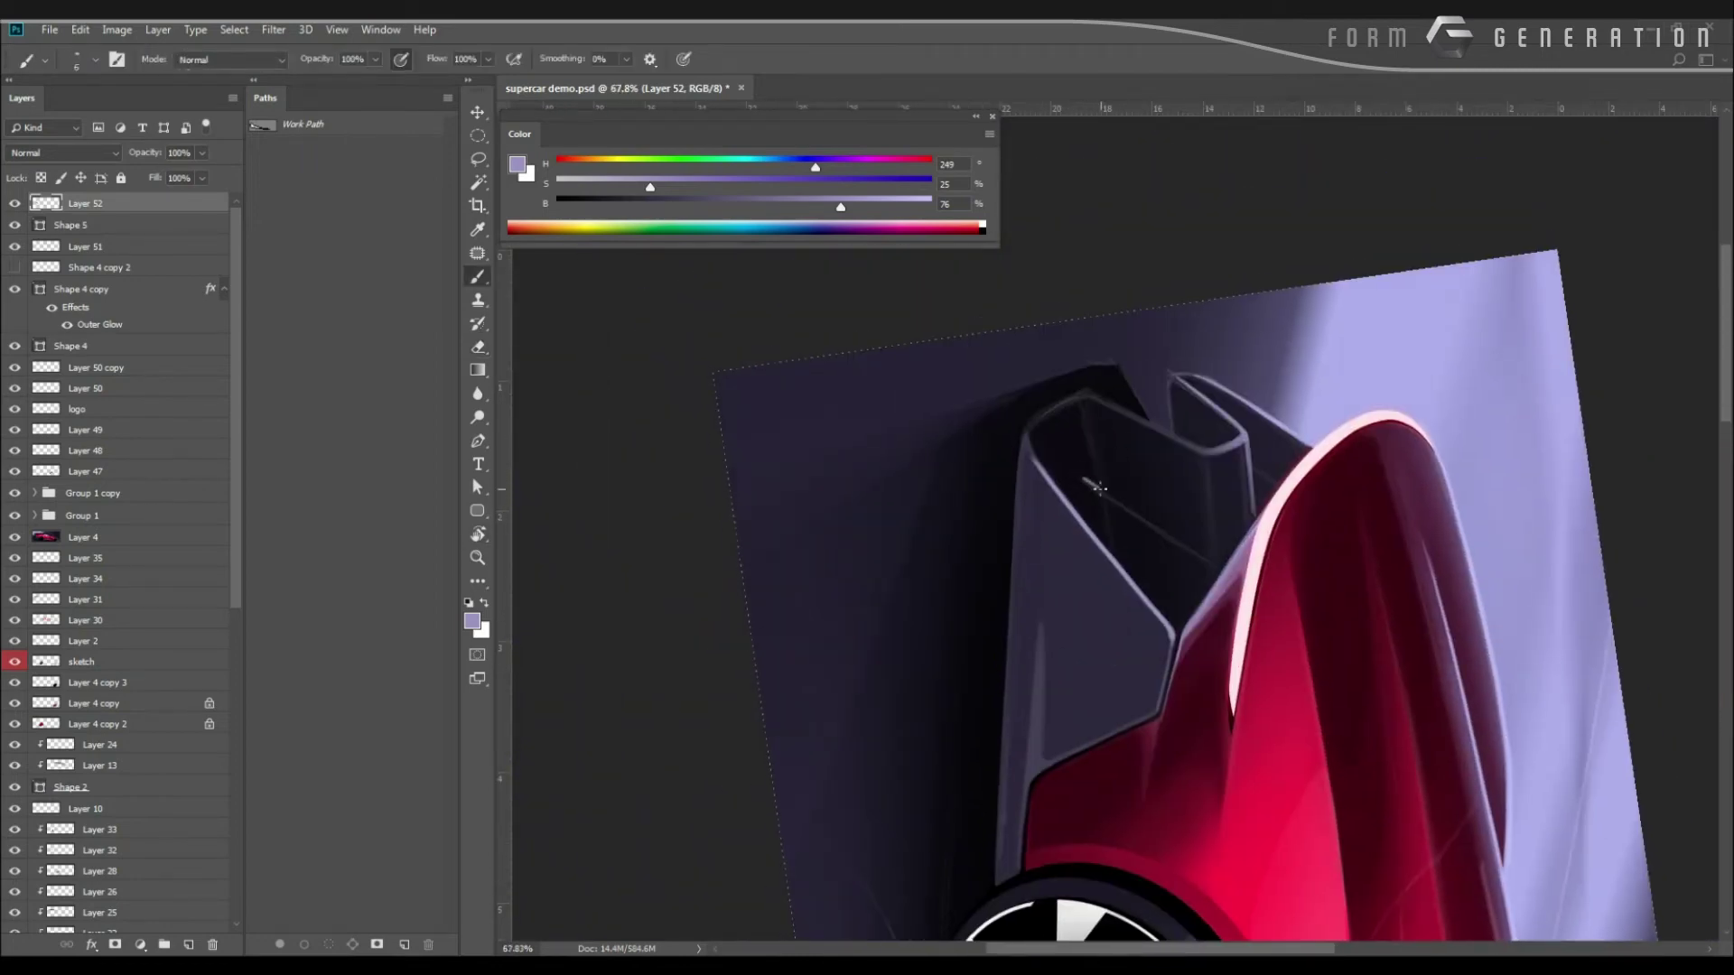
drag(1100, 491, 1217, 565)
drag(1142, 517, 1112, 526)
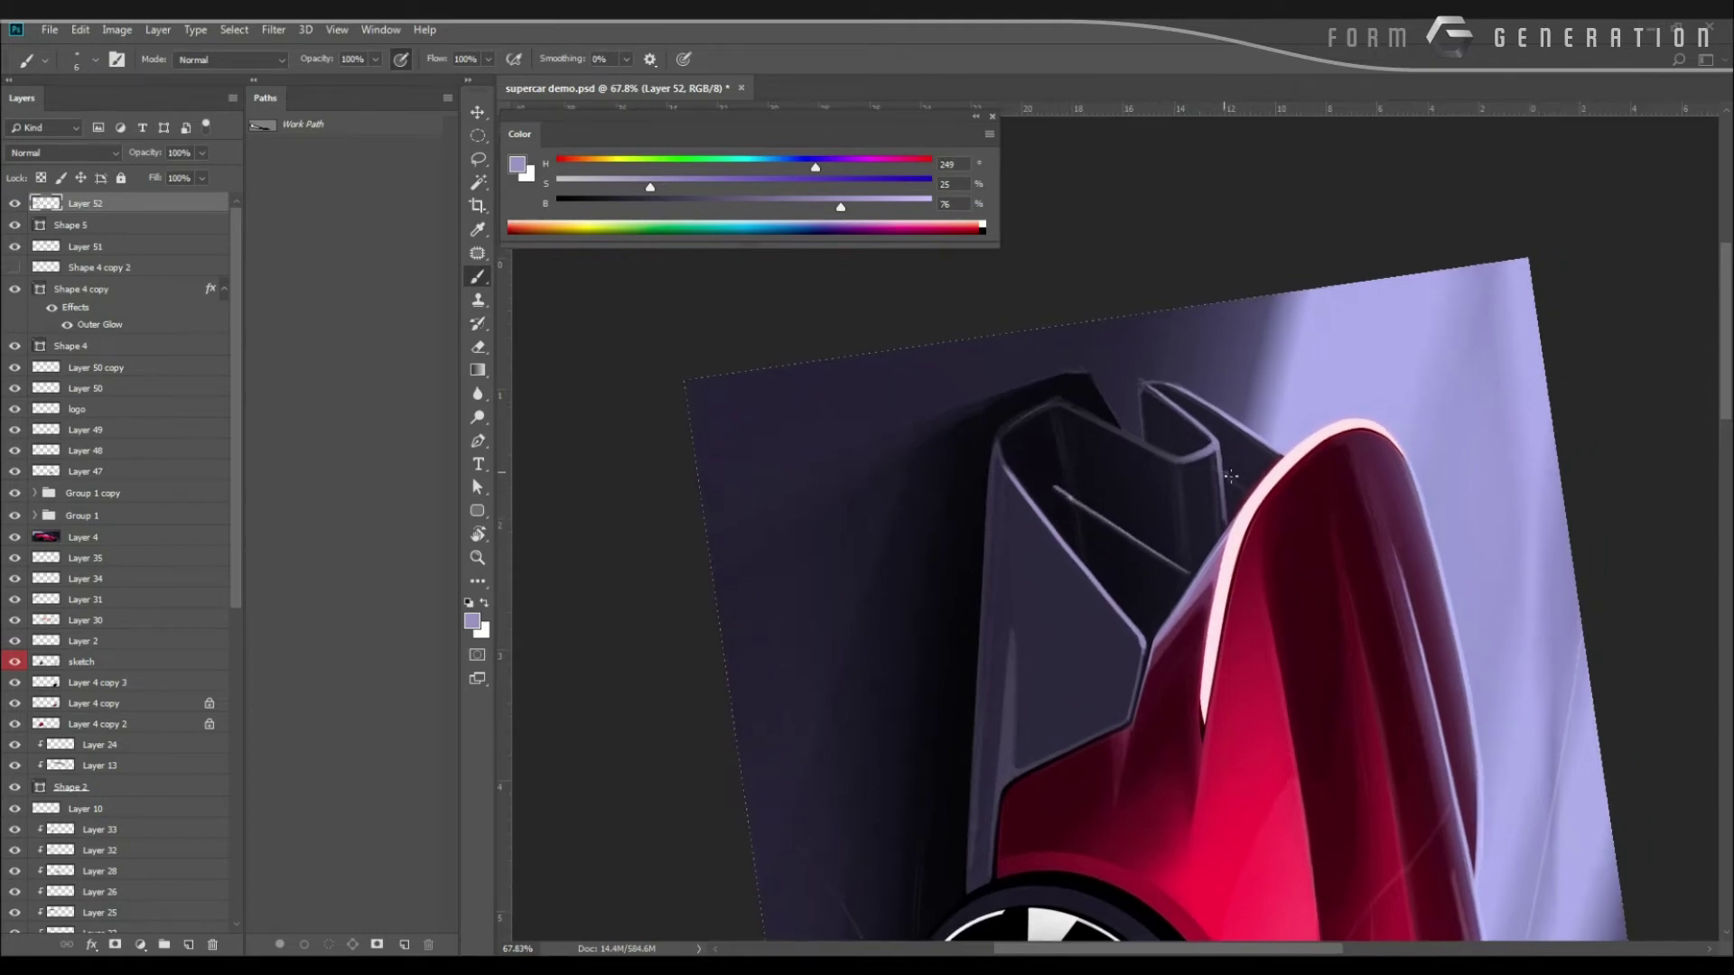
Restore the upright view, sample the diffuser's near-black and lavender, and paint a reflection patch below the fin's upper edge.
drag(921, 412, 840, 414)
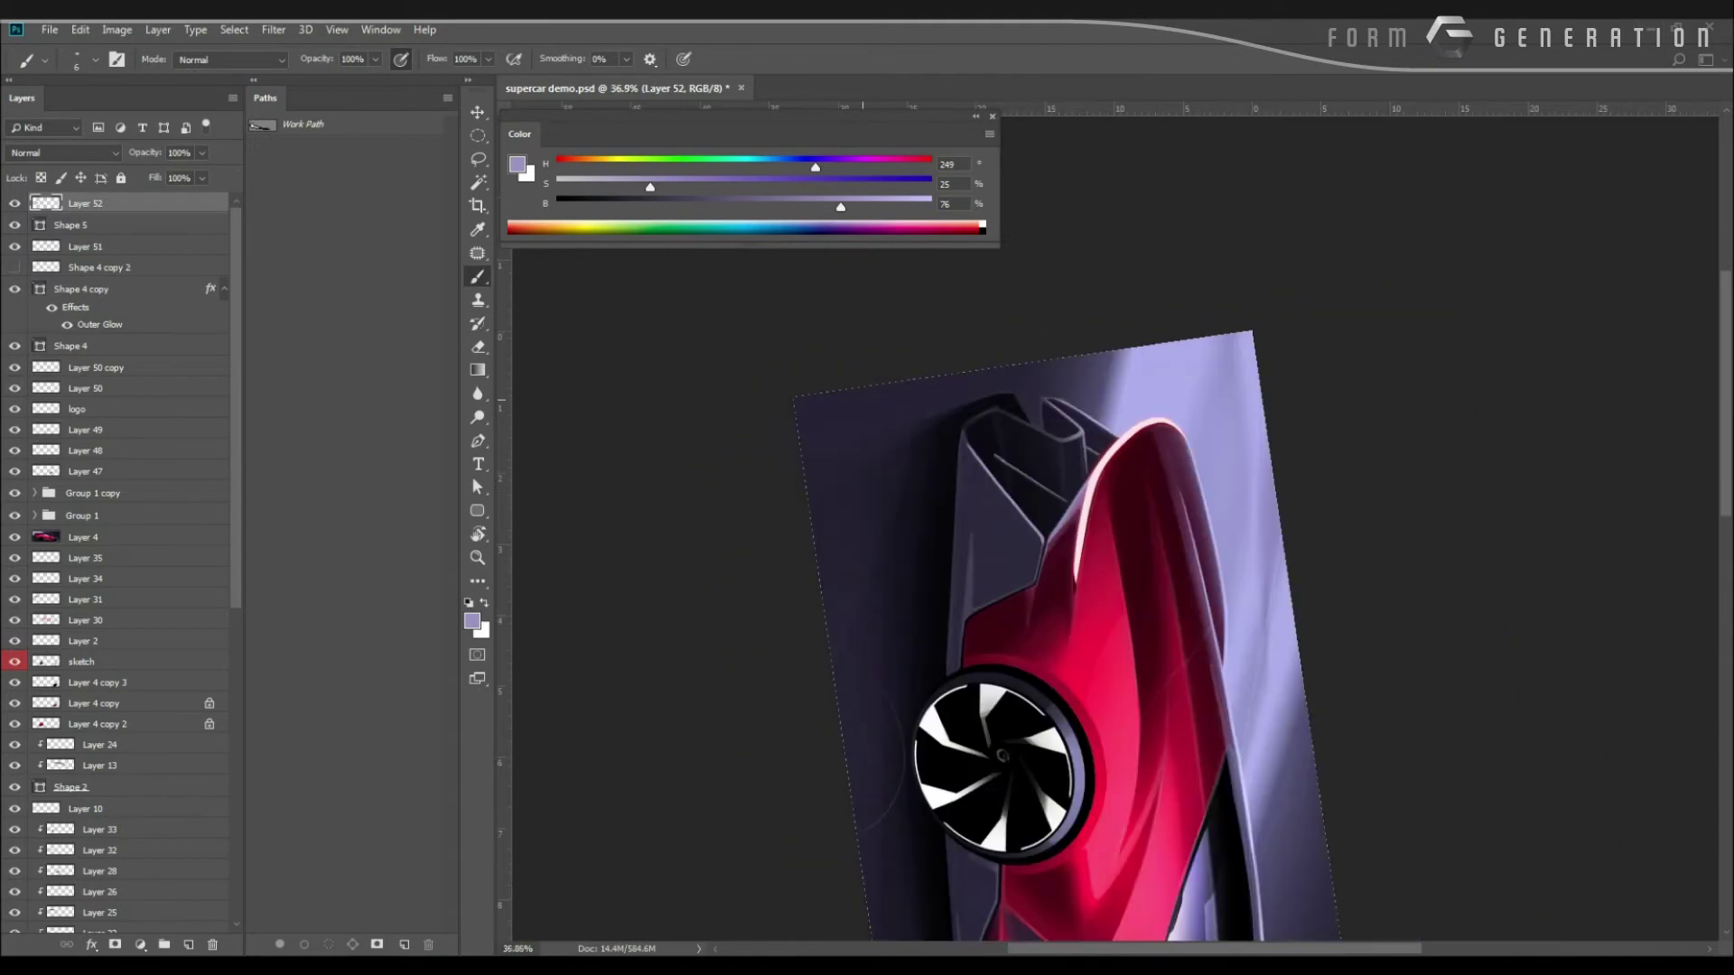
key(ctrl+0)
drag(713, 417, 1410, 427)
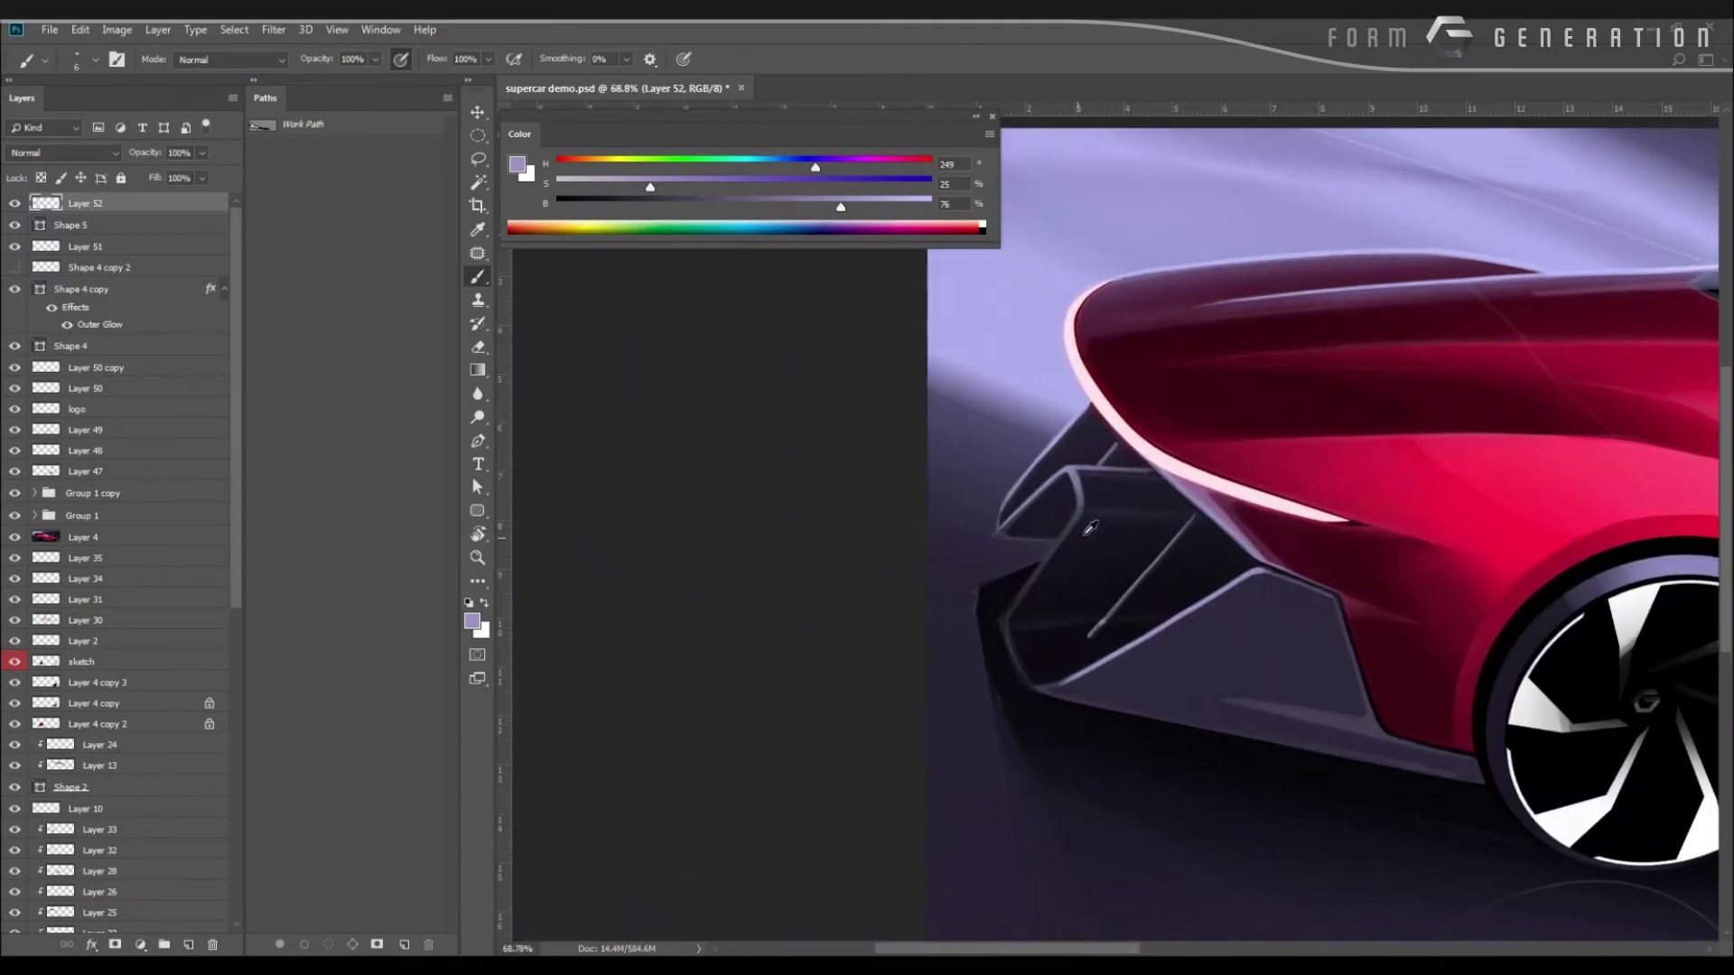
alt+click(1112, 566)
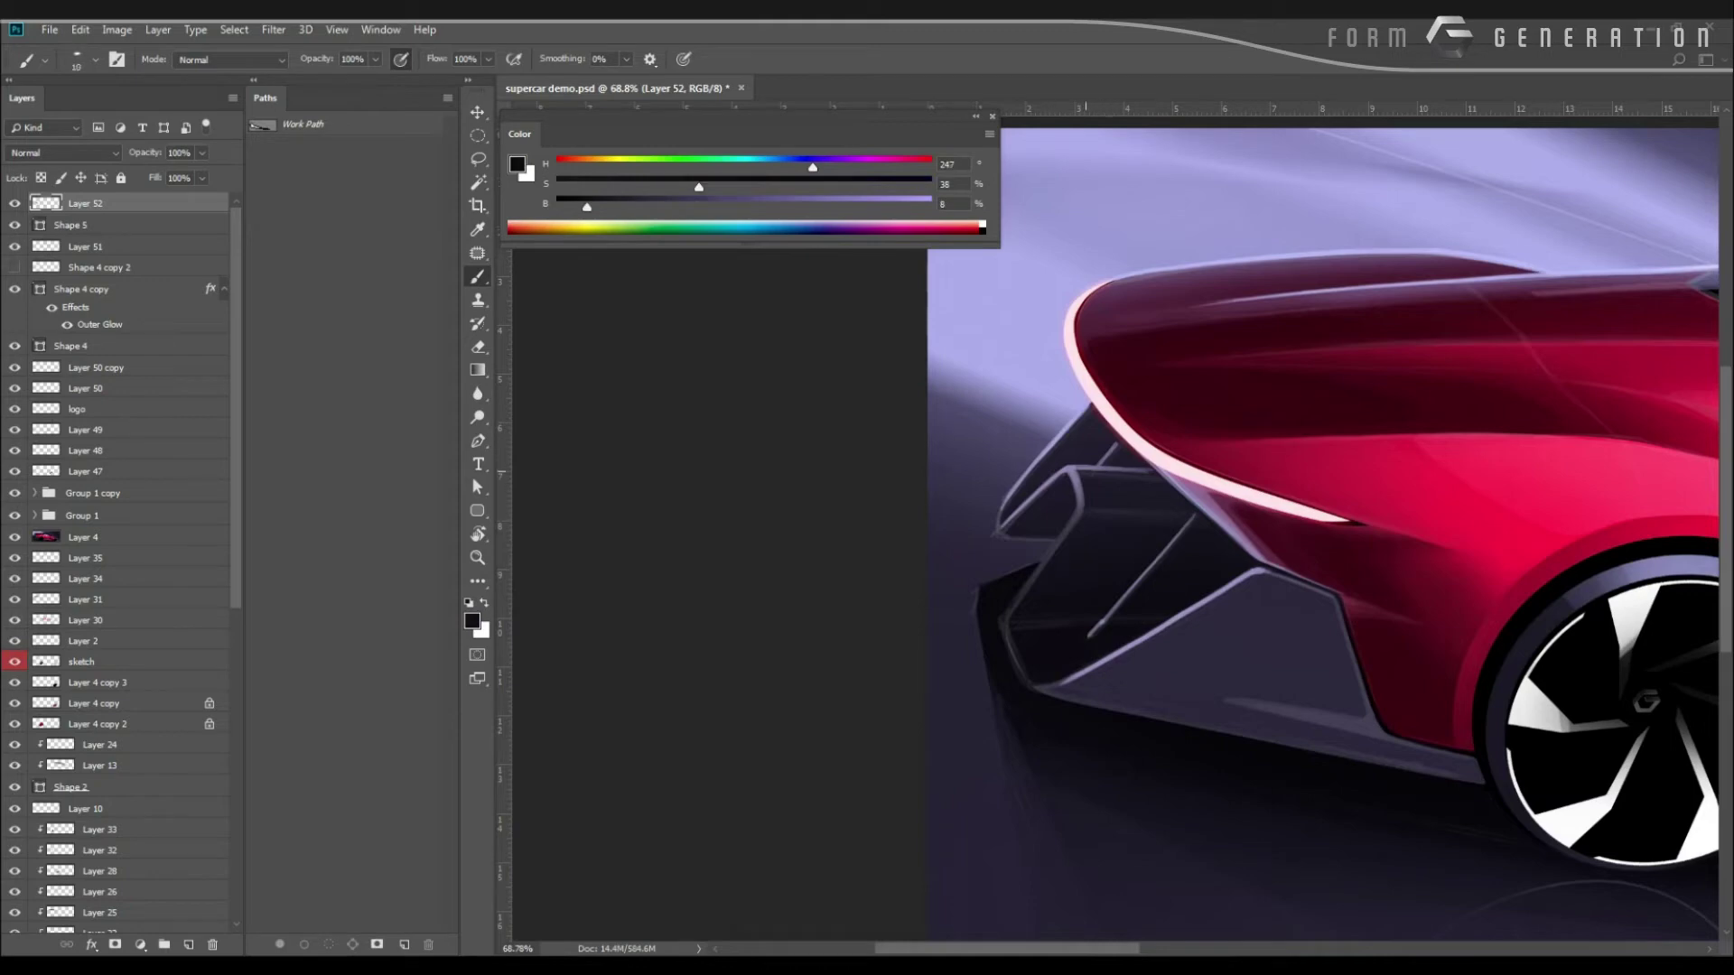
alt+click(1076, 468)
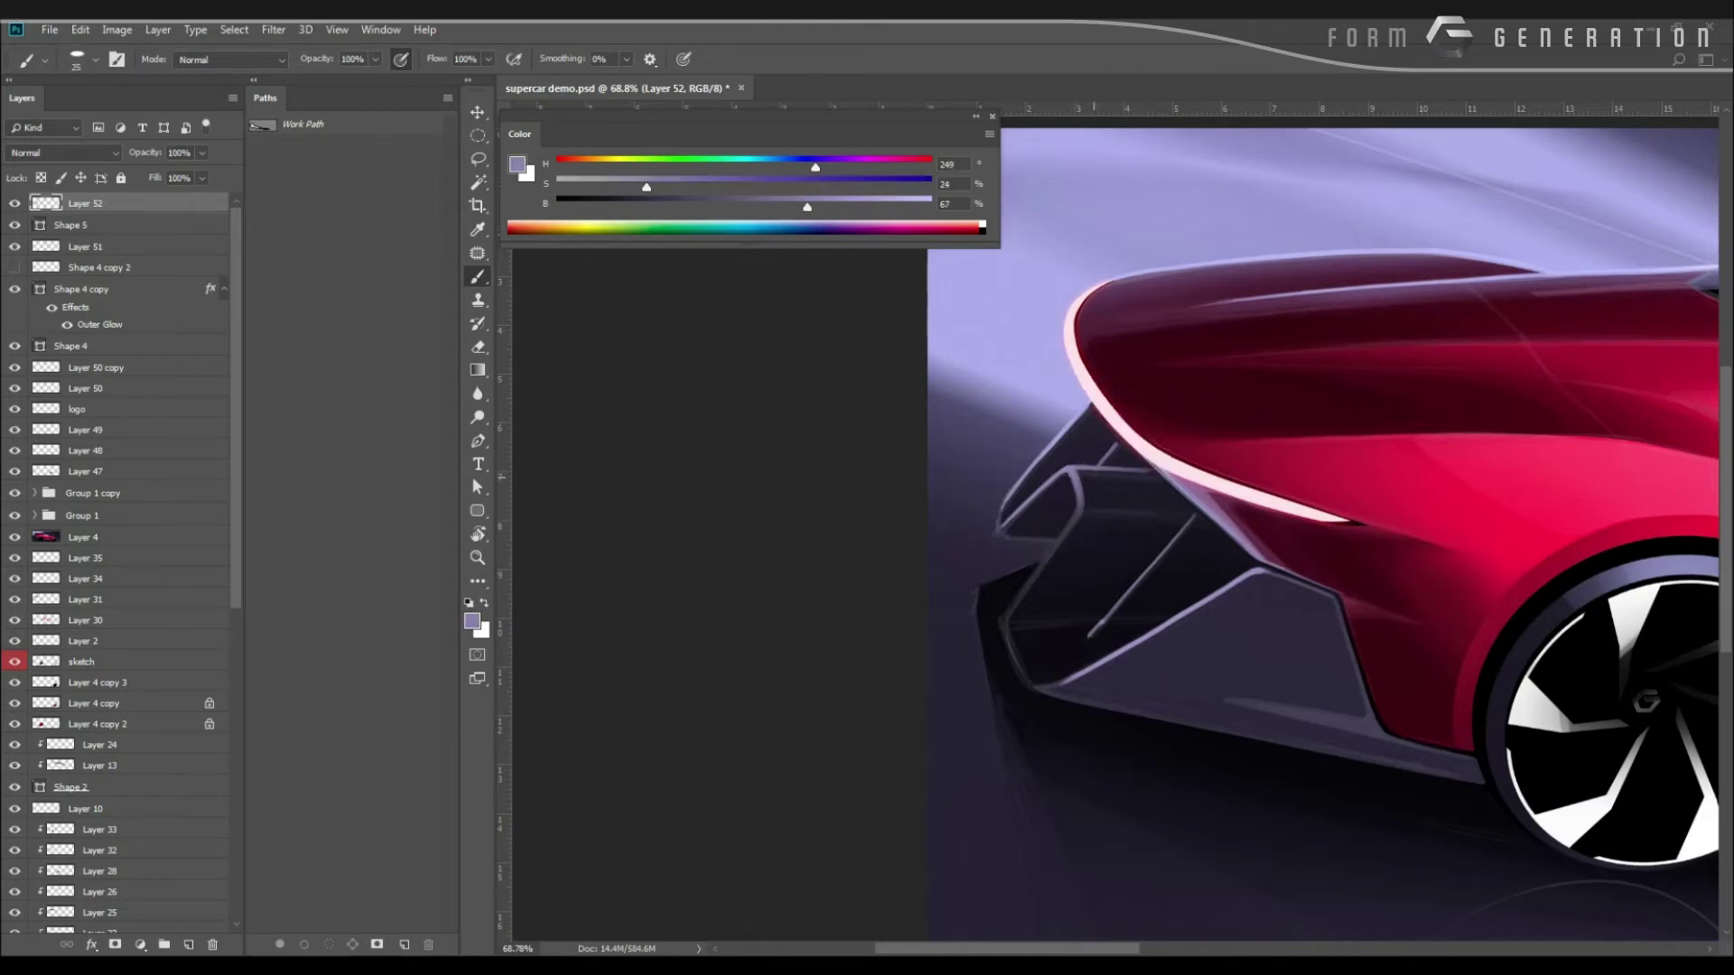
mouse_move(1082, 472)
mouse_down()
mouse_move(1158, 489)
mouse_move(1088, 495)
mouse_move(1144, 506)
mouse_move(1084, 490)
mouse_up()
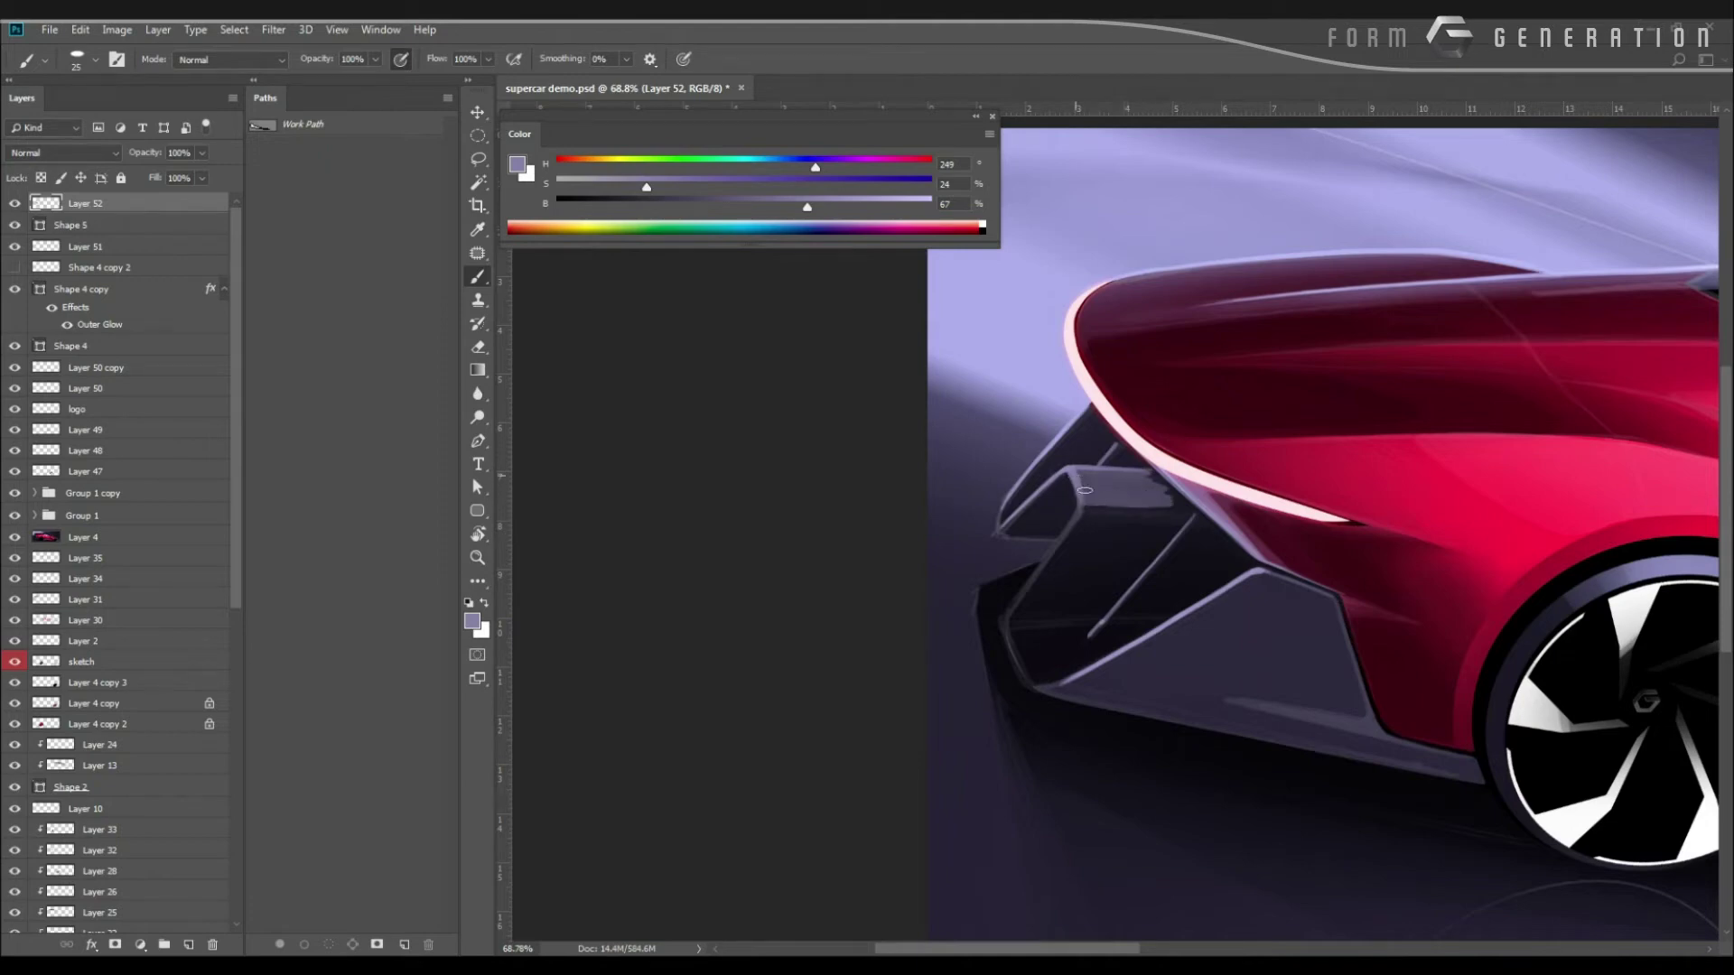
Lasso parts of the lavender reflection patch below the diffuser fin's upper edge and soften it with an enlarged eraser brush.
key(l)
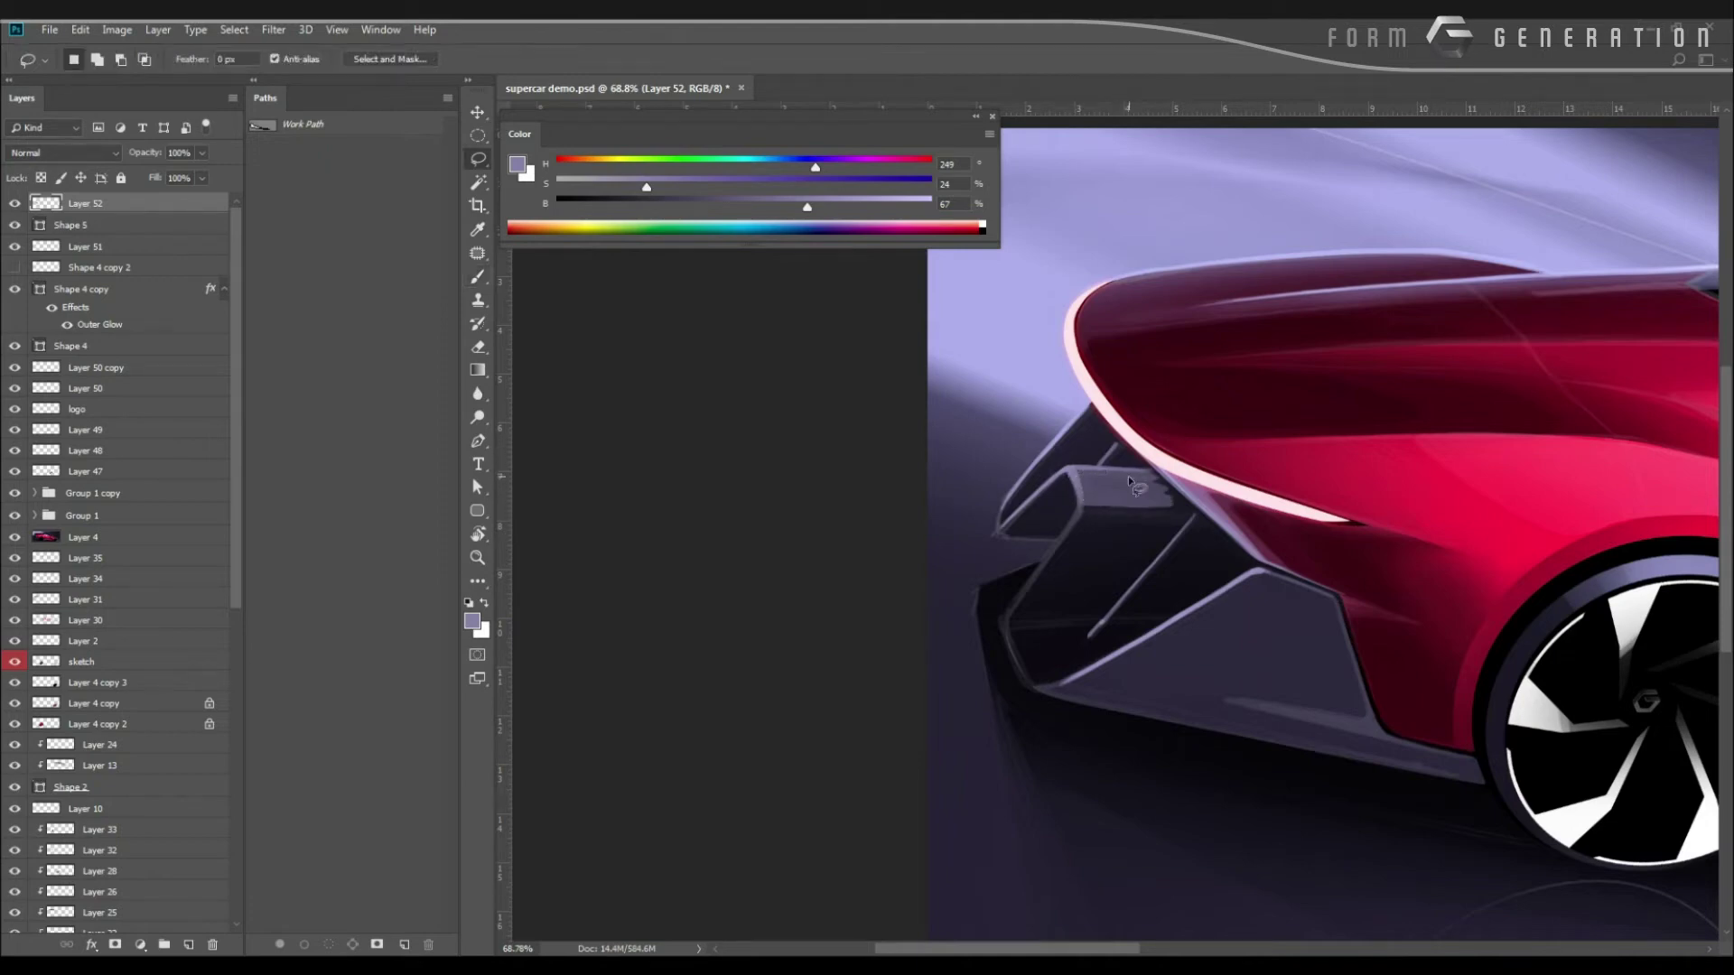
mouse_move(1121, 466)
mouse_down()
mouse_move(1173, 519)
mouse_move(1192, 502)
mouse_move(1118, 456)
mouse_up()
key(ctrl+d)
key(e)
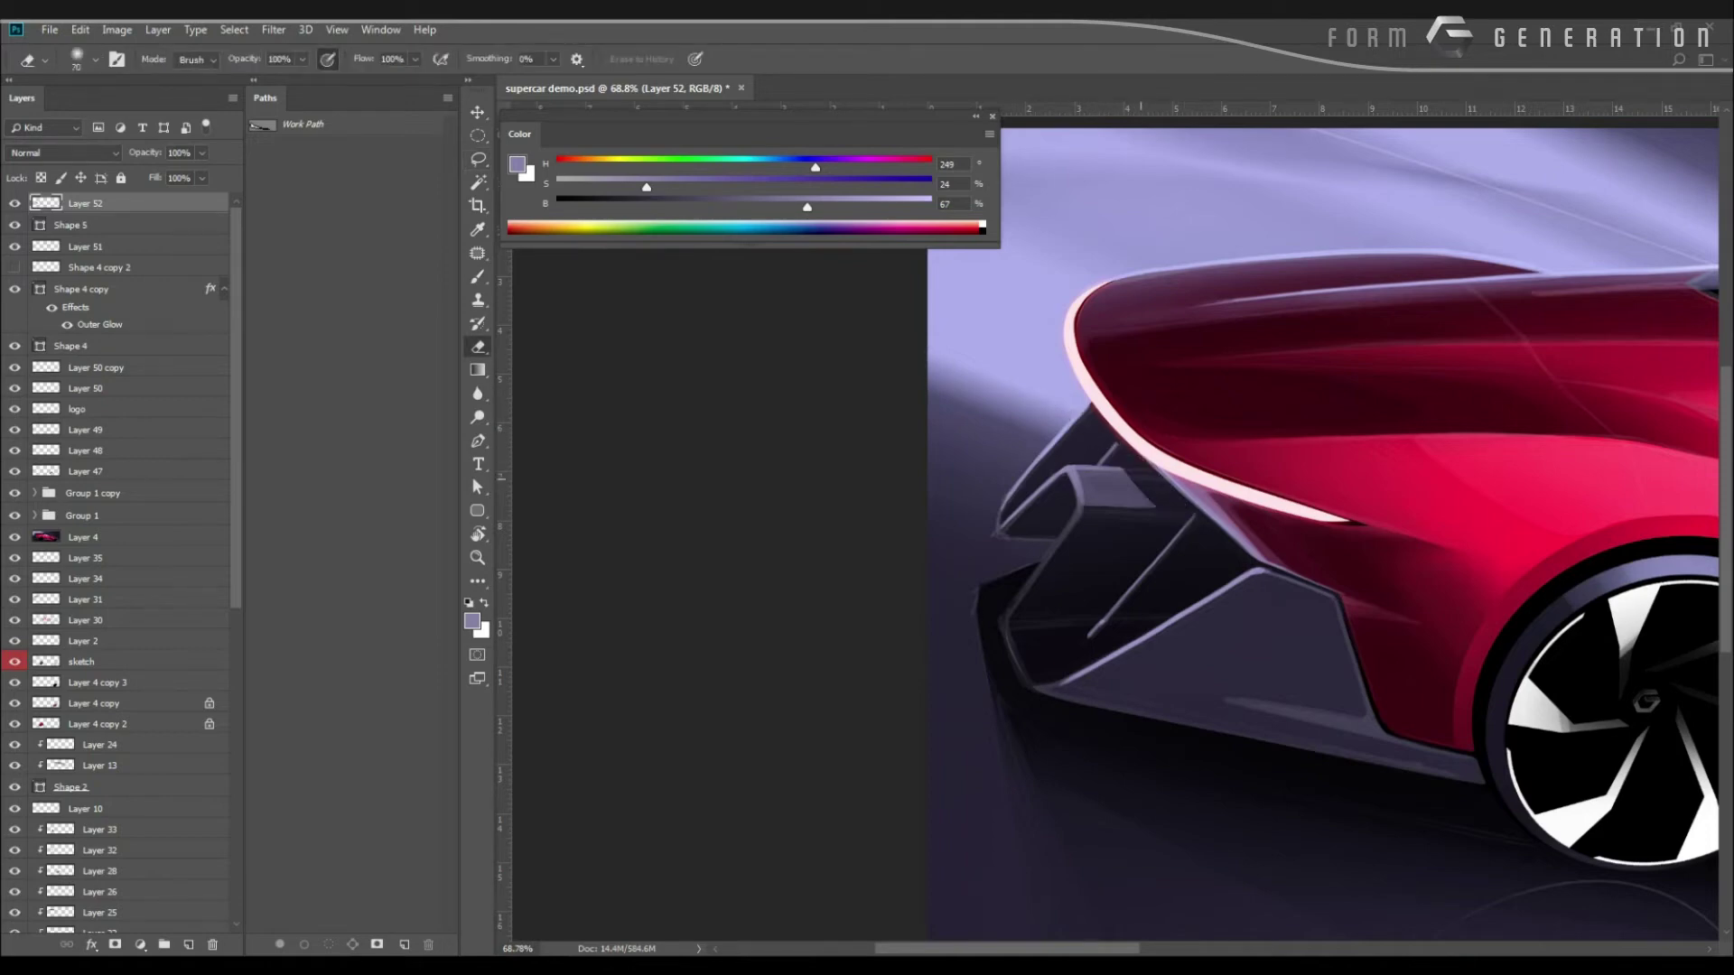
key(l)
mouse_move(1117, 463)
mouse_down()
mouse_move(1166, 507)
mouse_move(1098, 472)
mouse_move(1141, 487)
mouse_up()
key(e)
key(bracketright)
key(bracketright)
key(bracketright)
key(ctrl+d)
Sample the fin's lavender and touch up its highlighted edge with a slightly larger brush.
key(l)
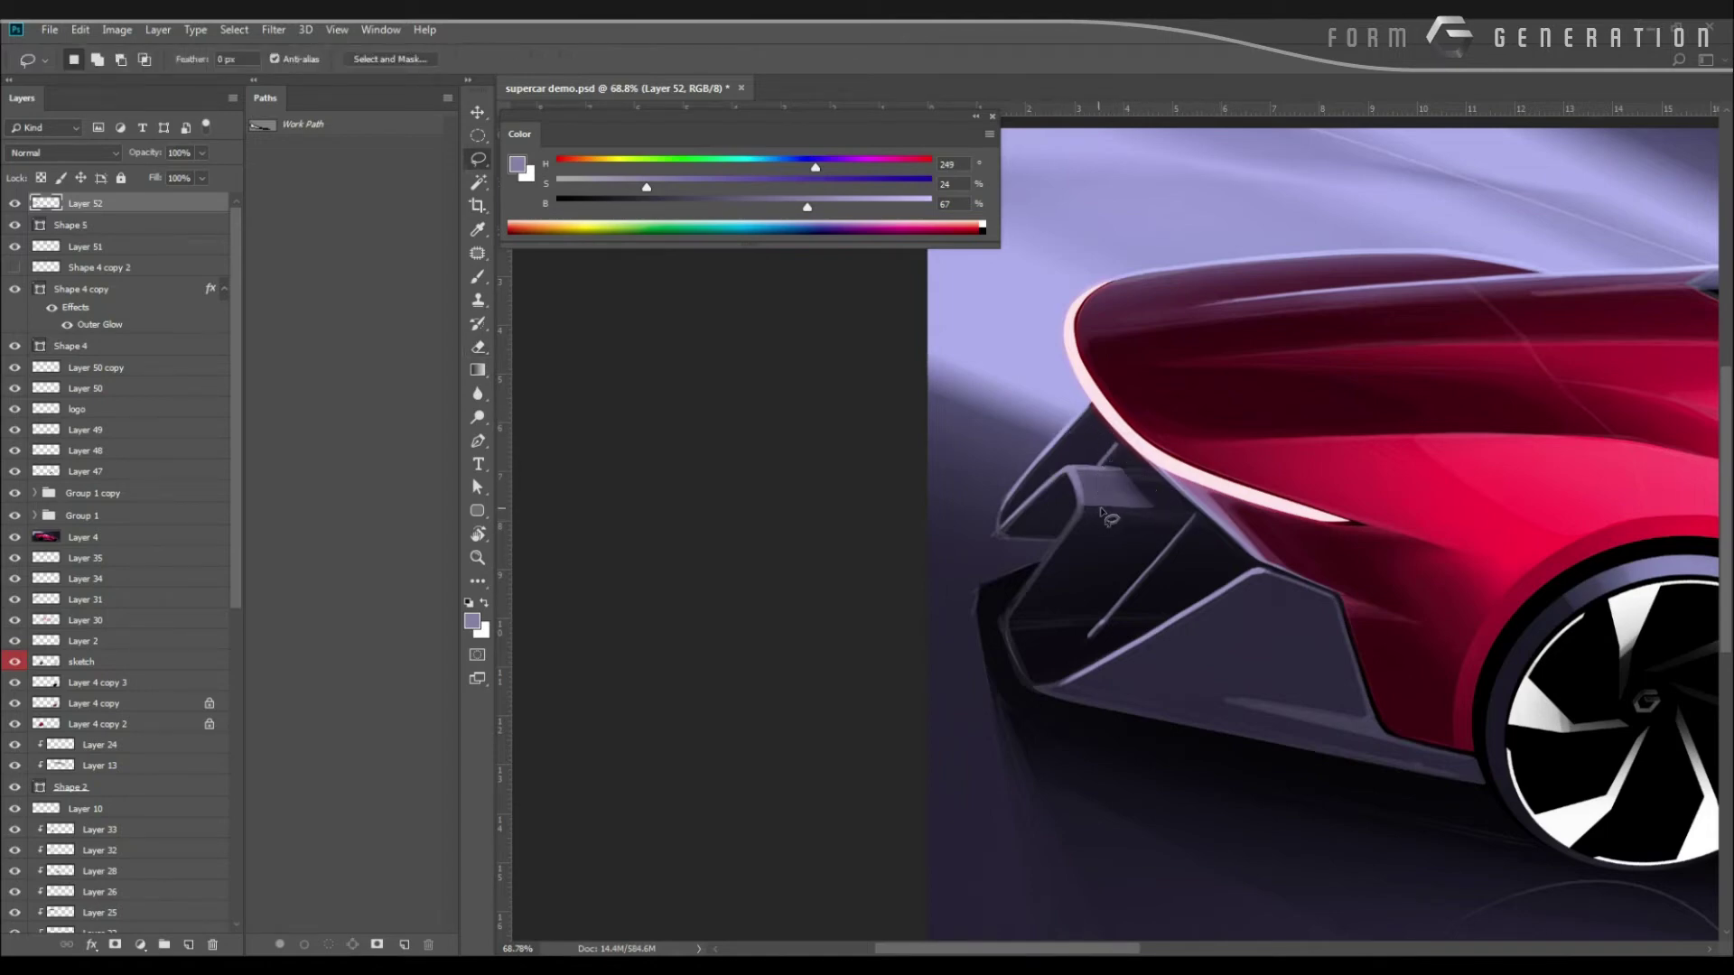
mouse_move(1010, 494)
mouse_down()
mouse_move(937, 485)
mouse_move(1036, 493)
mouse_up()
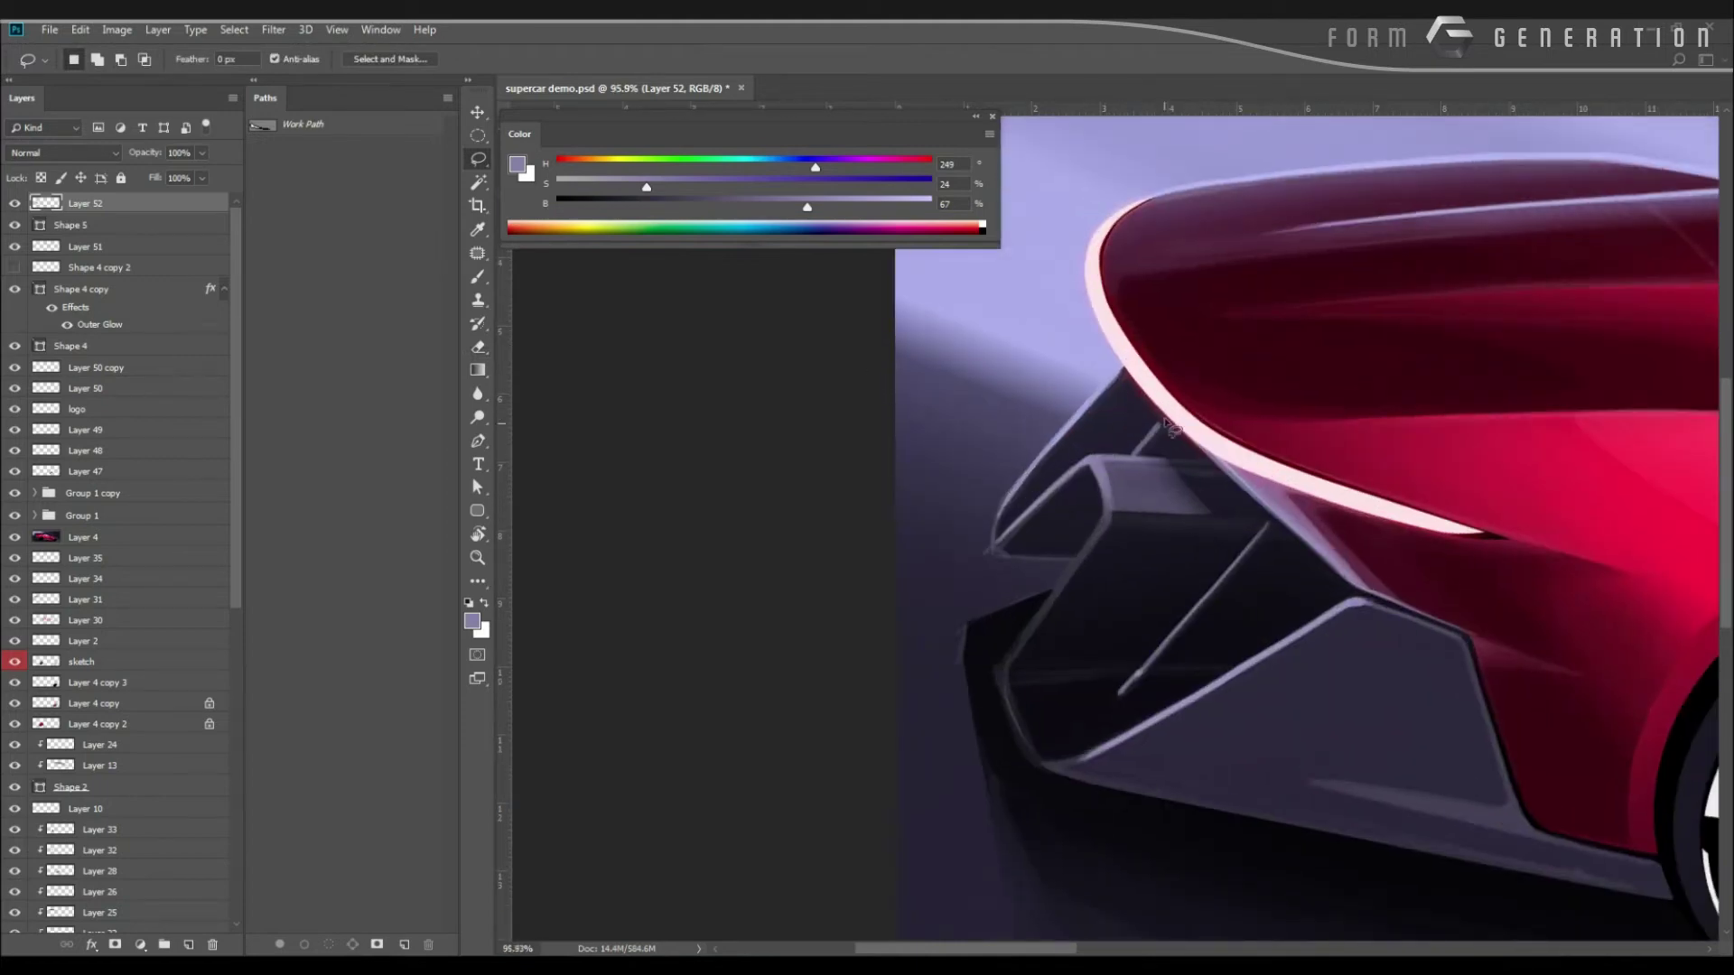
key(b)
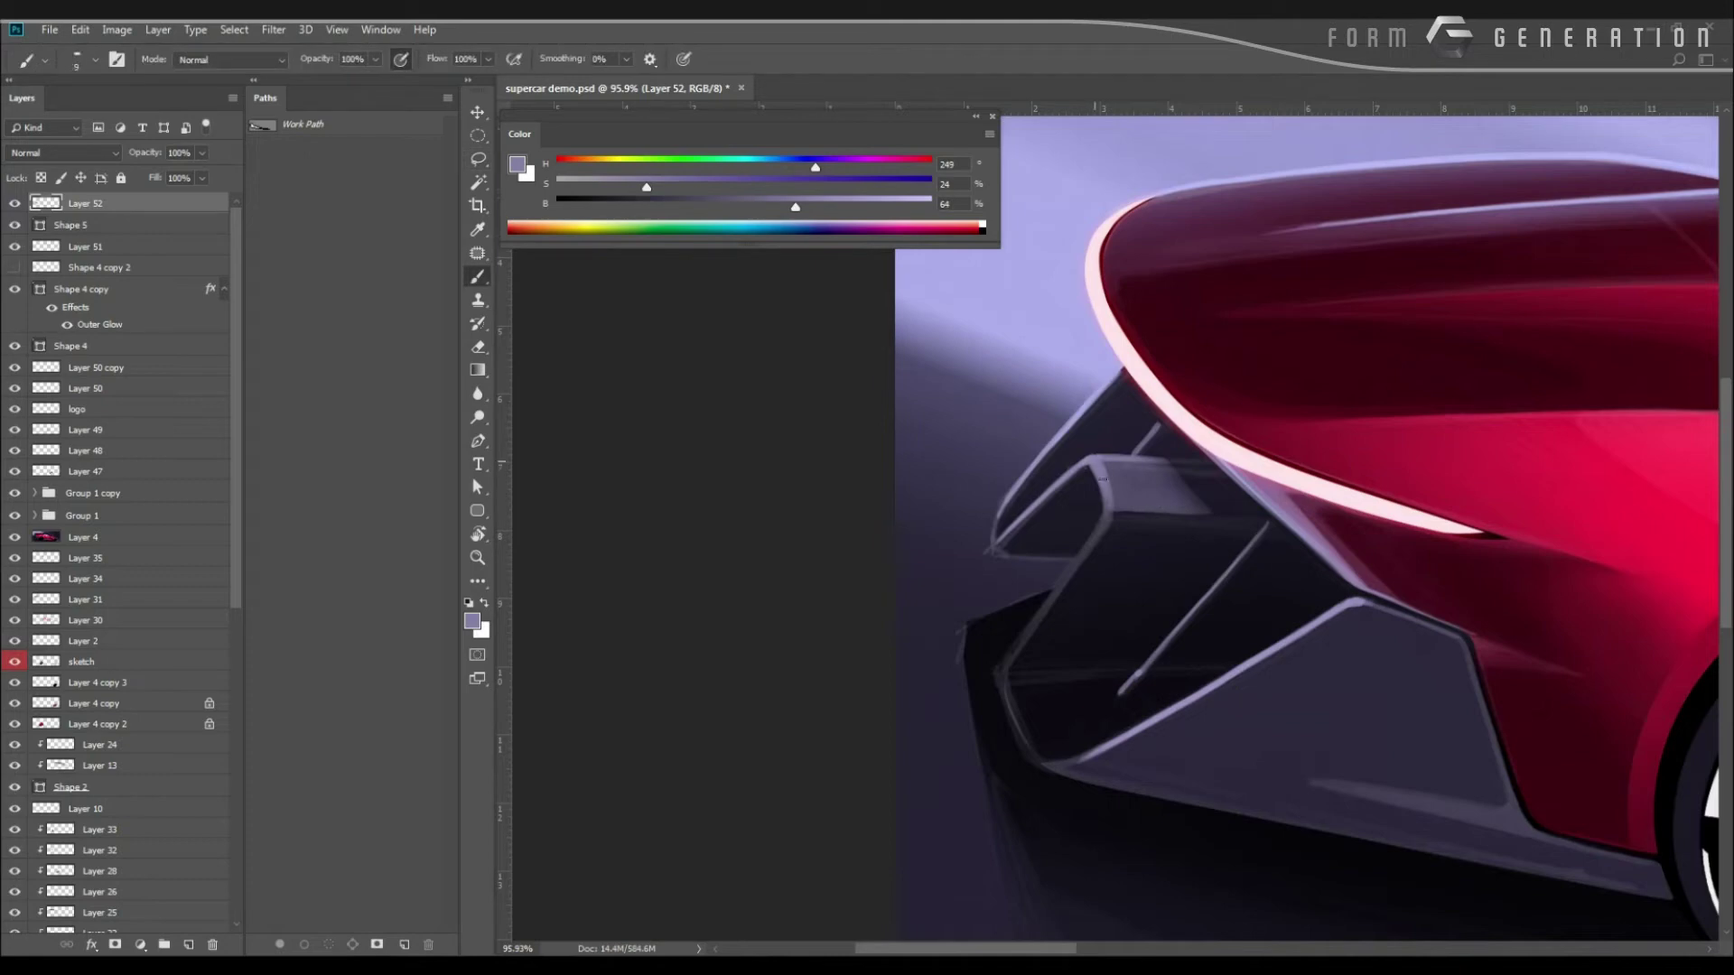
key(bracketright)
key(bracketright)
key(ctrl+0)
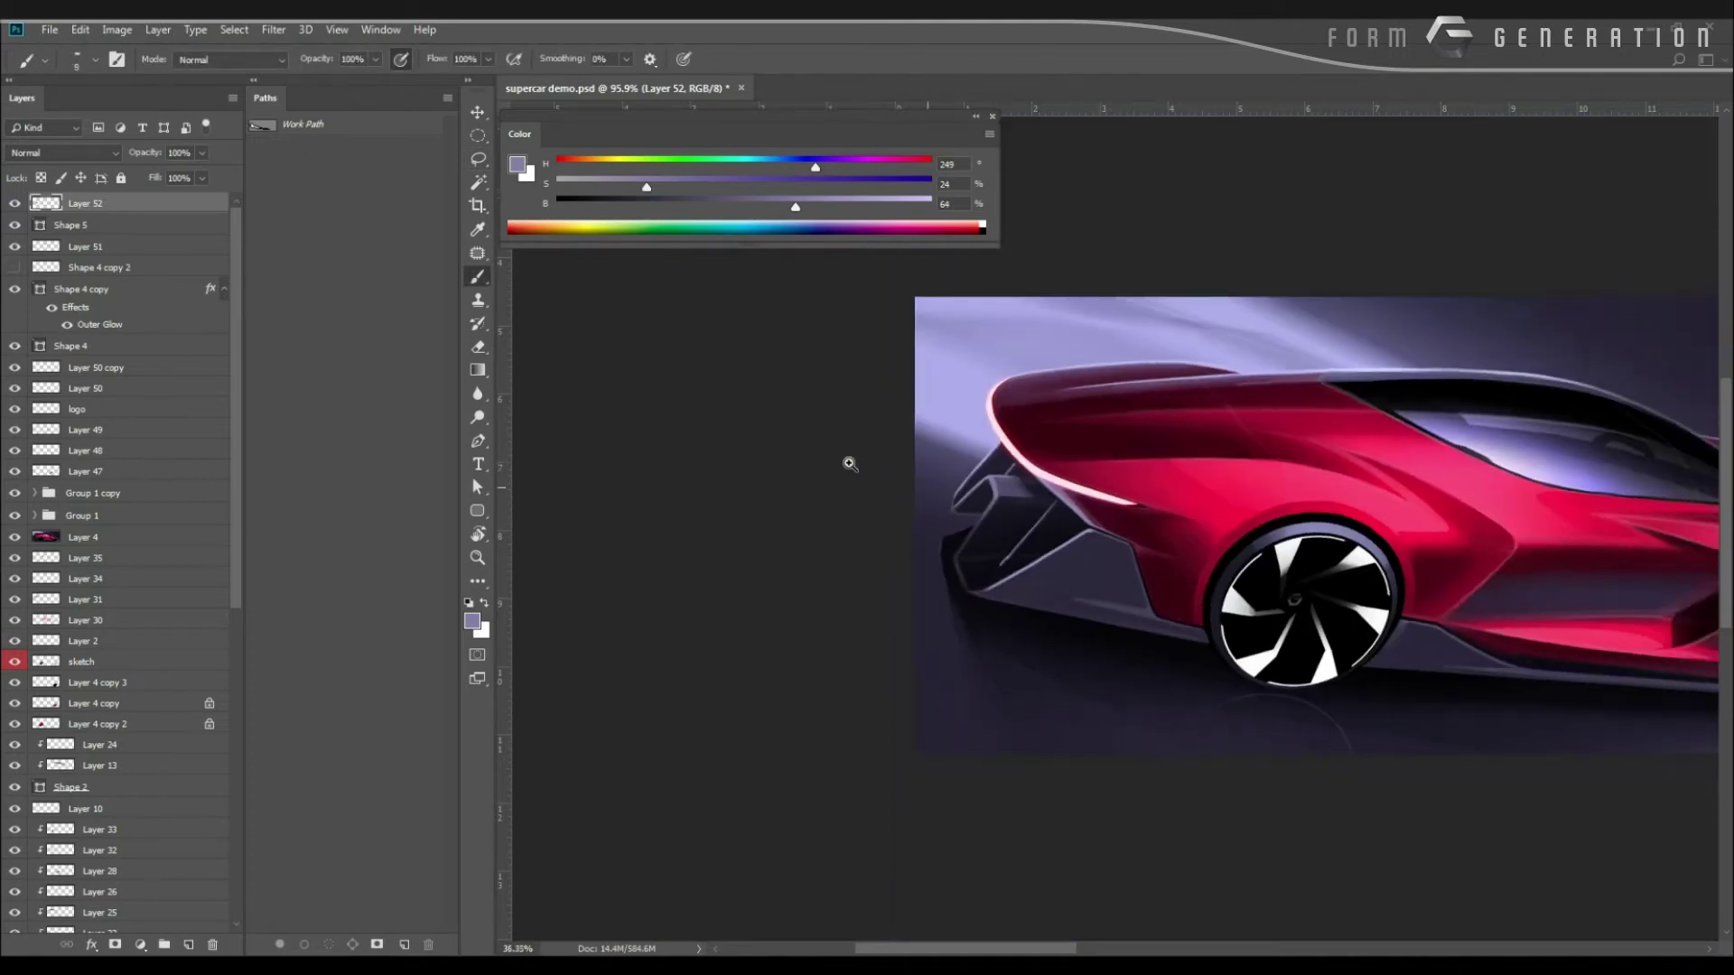
drag(620, 712, 719, 692)
drag(578, 644, 753, 701)
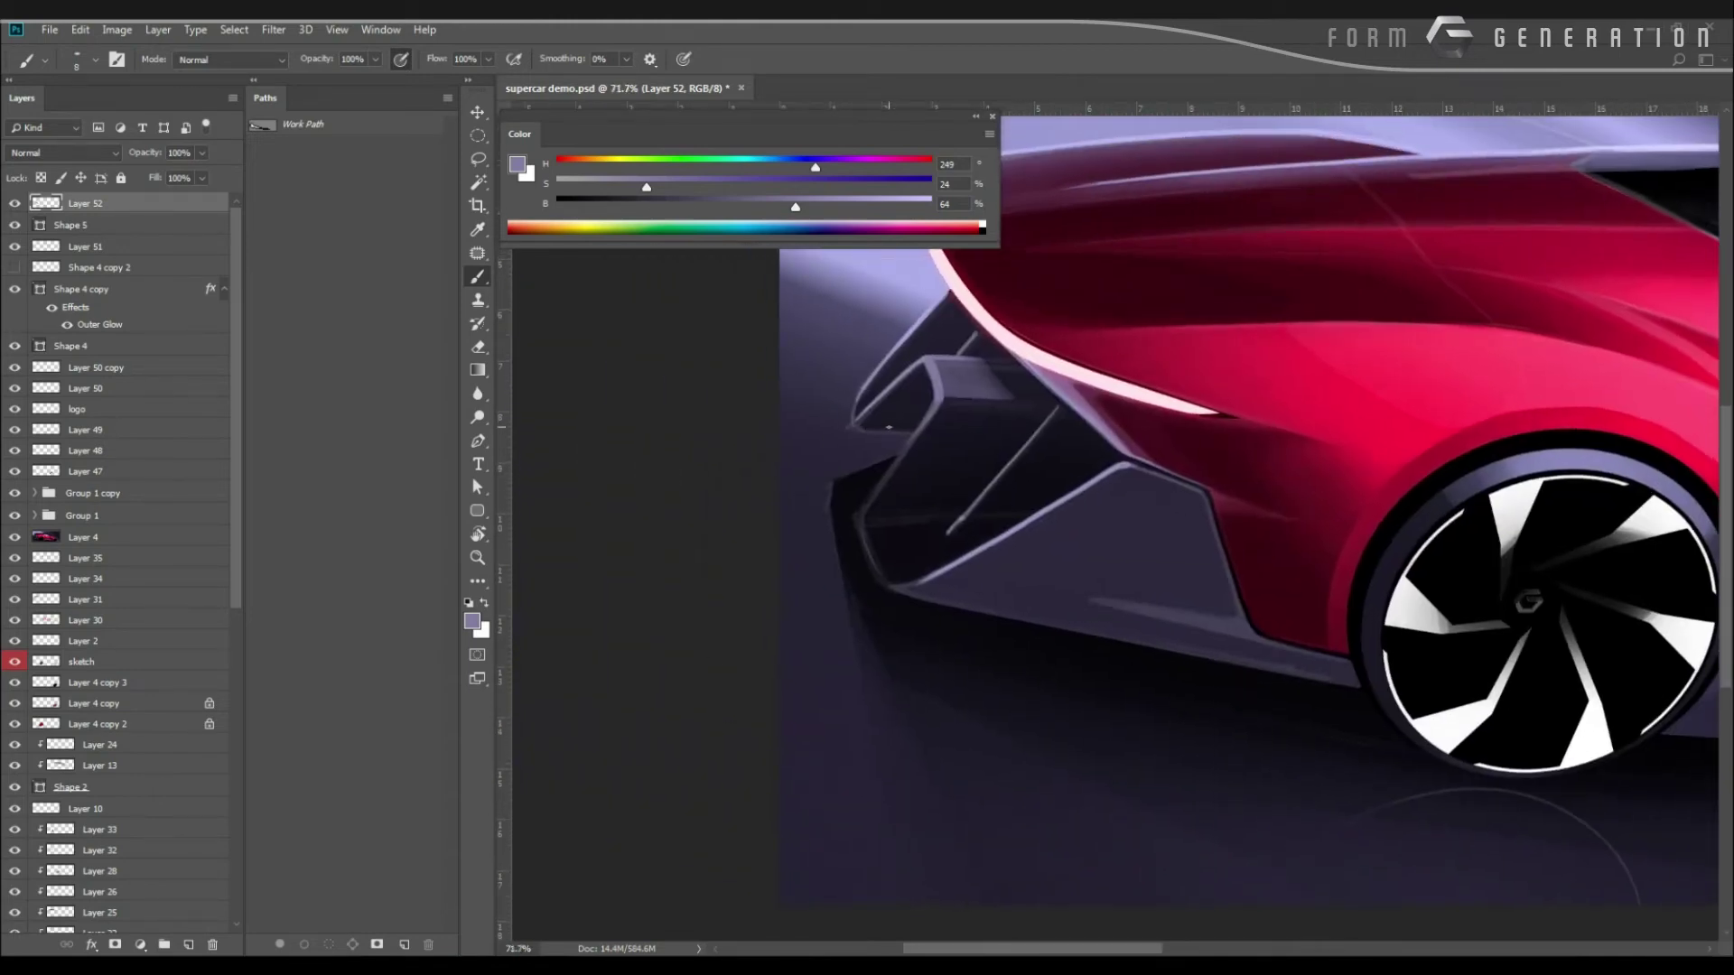
Sample the dark navy at the underside of the upper fin and touch up its lower edge.
alt+click(888, 427)
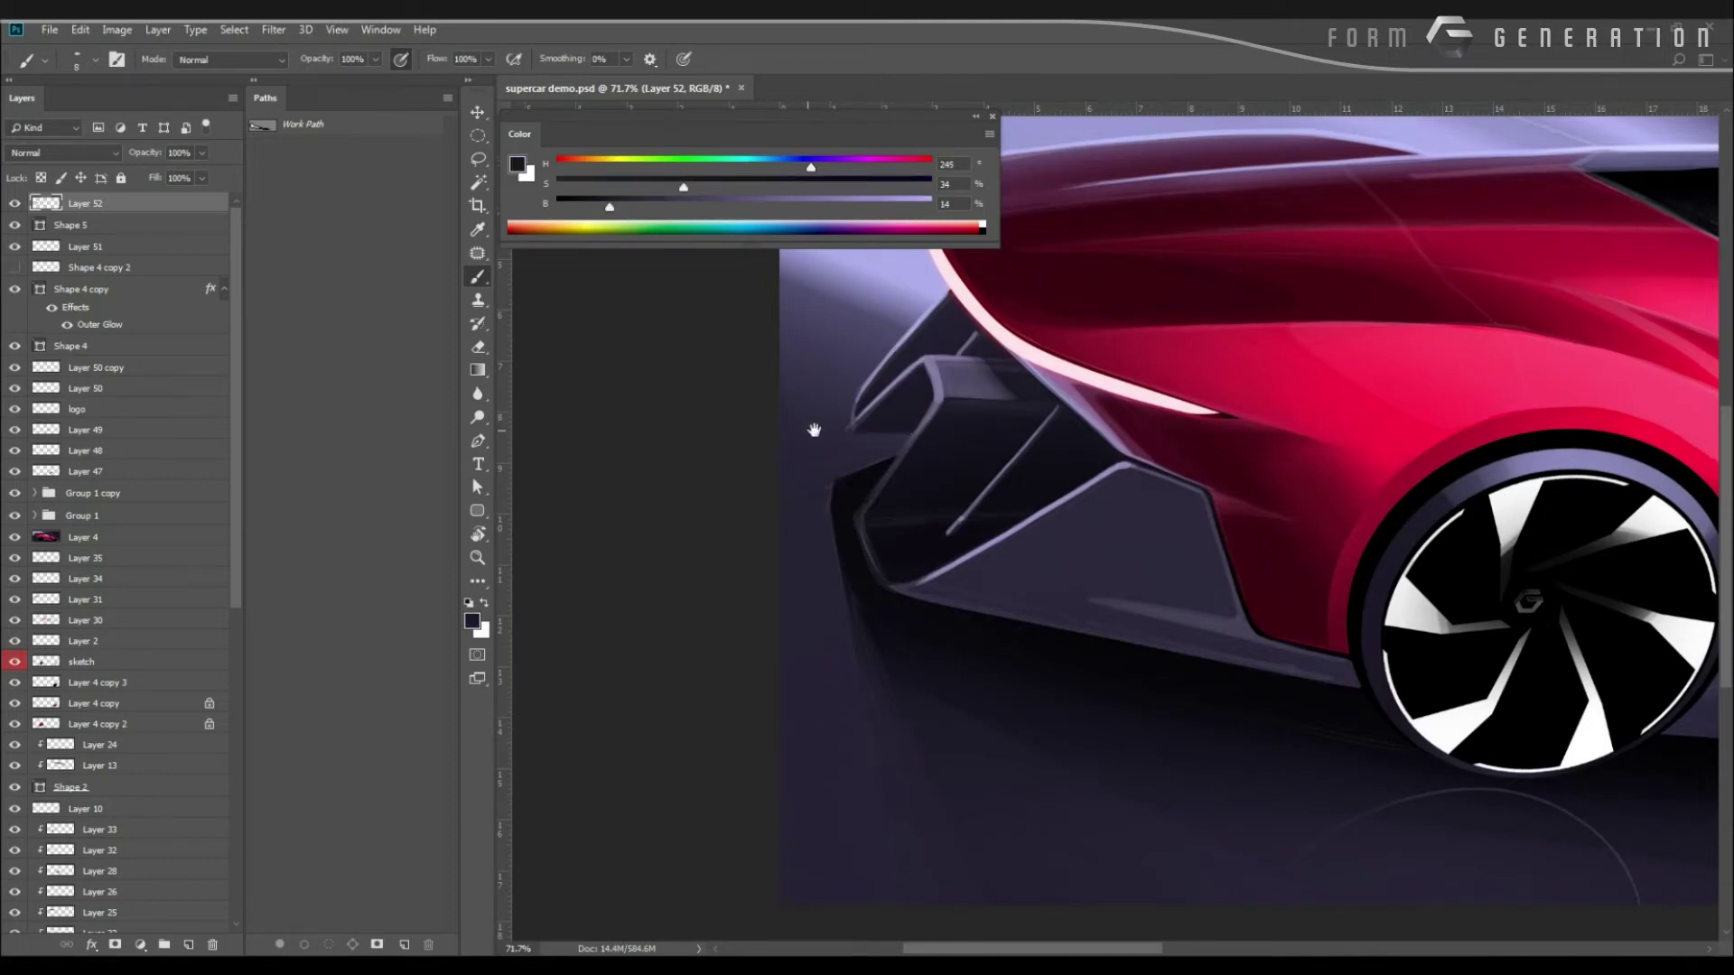
drag(813, 430, 703, 436)
drag(818, 539, 752, 542)
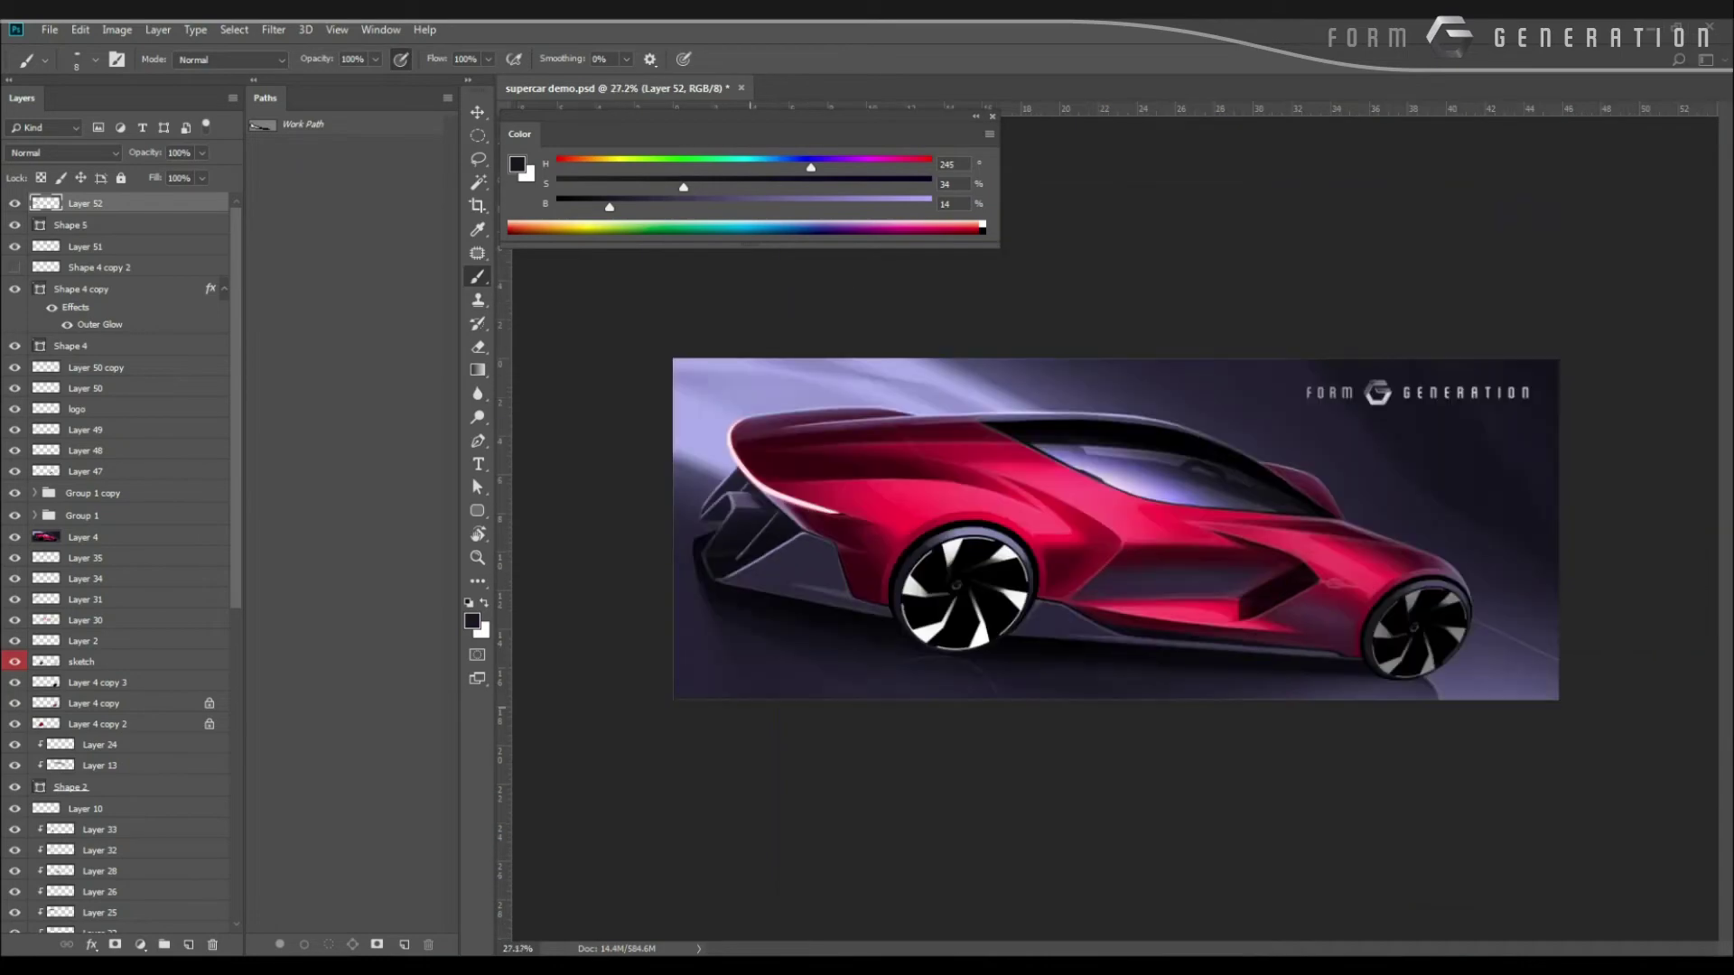
mouse_move(624, 710)
mouse_down()
mouse_move(667, 700)
mouse_move(656, 717)
mouse_up()
drag(657, 717, 824, 699)
drag(677, 714, 870, 789)
Select the tail-light strip's shape layer and draw a vertical rounded rectangle about 31 × 108 px beside the diffuser fin.
key(v)
ctrl+click(1033, 374)
drag(961, 359, 1026, 361)
drag(961, 364, 1032, 391)
key(p)
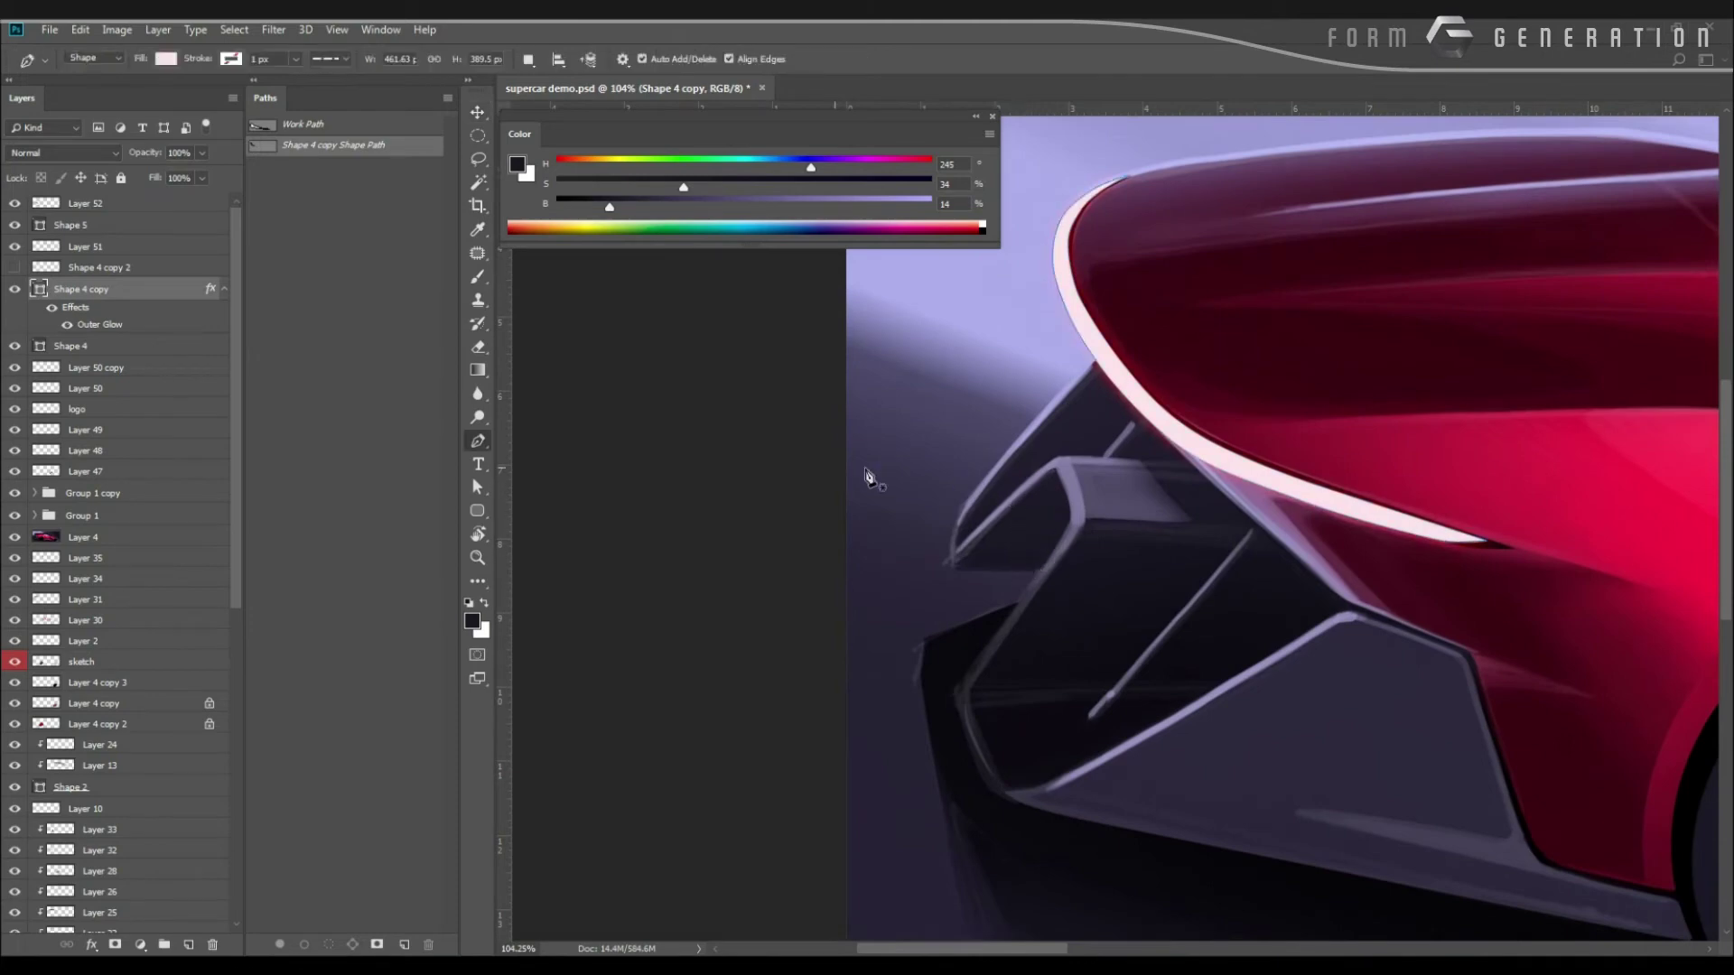
click(477, 510)
drag(987, 528, 1015, 623)
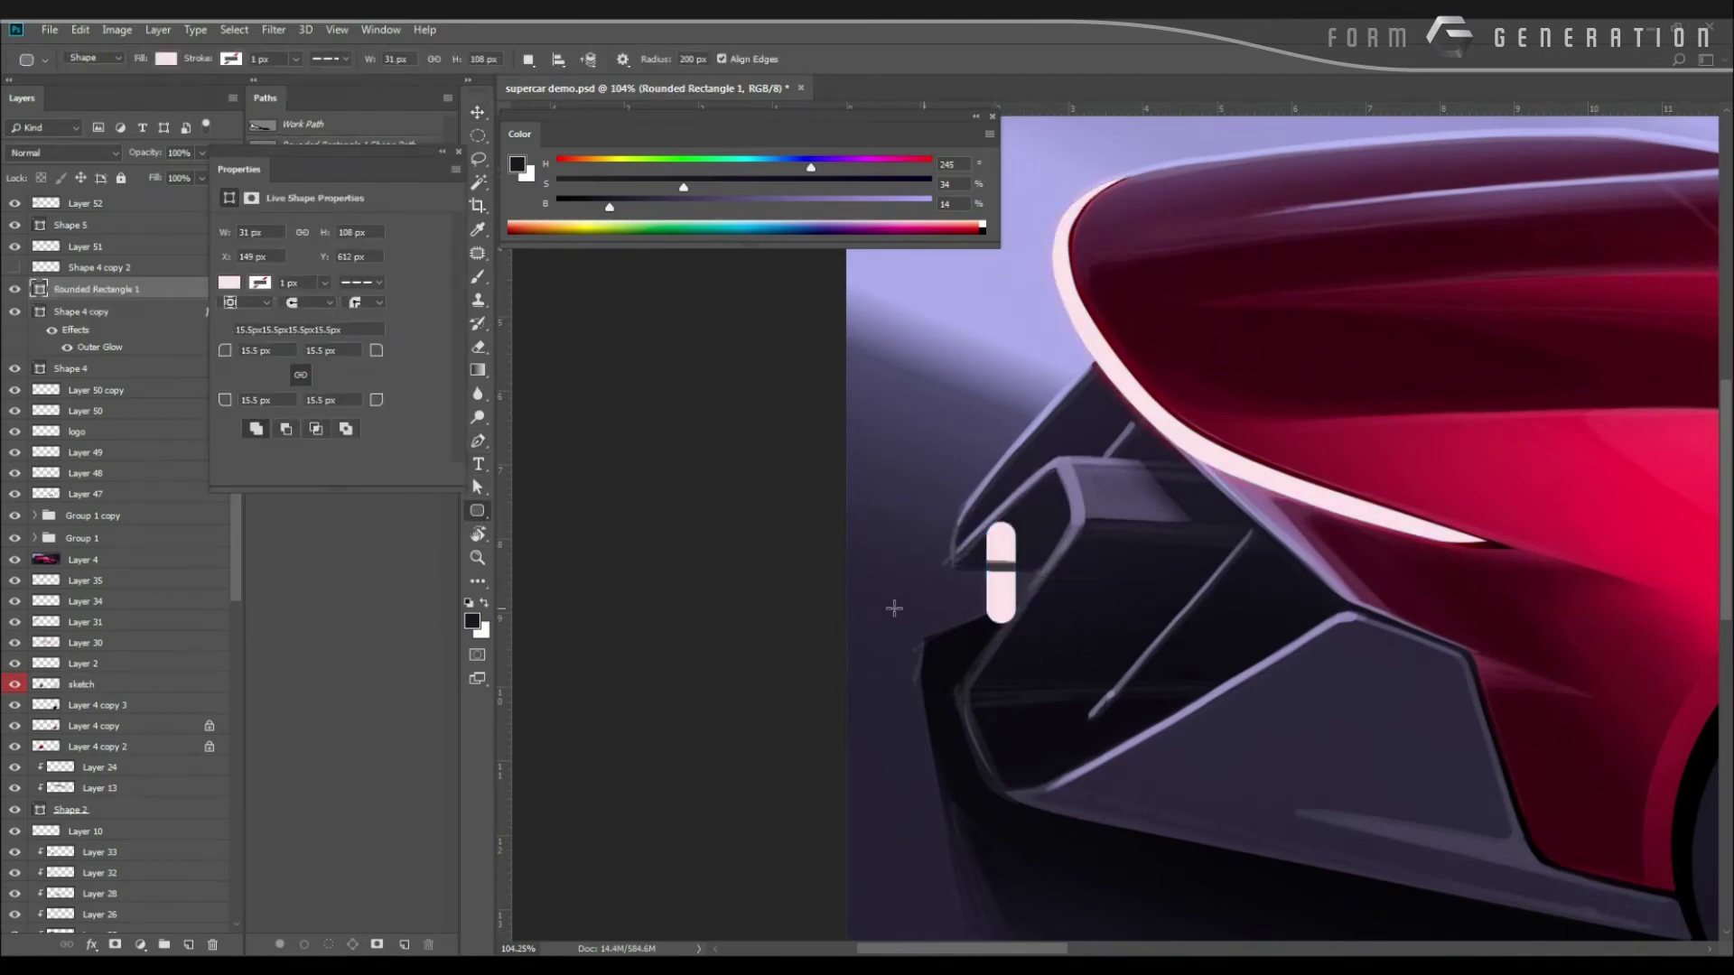
Bring the Rounded Rectangle 1 and Shape 4 copy layers to the front of the layer stack.
key(v)
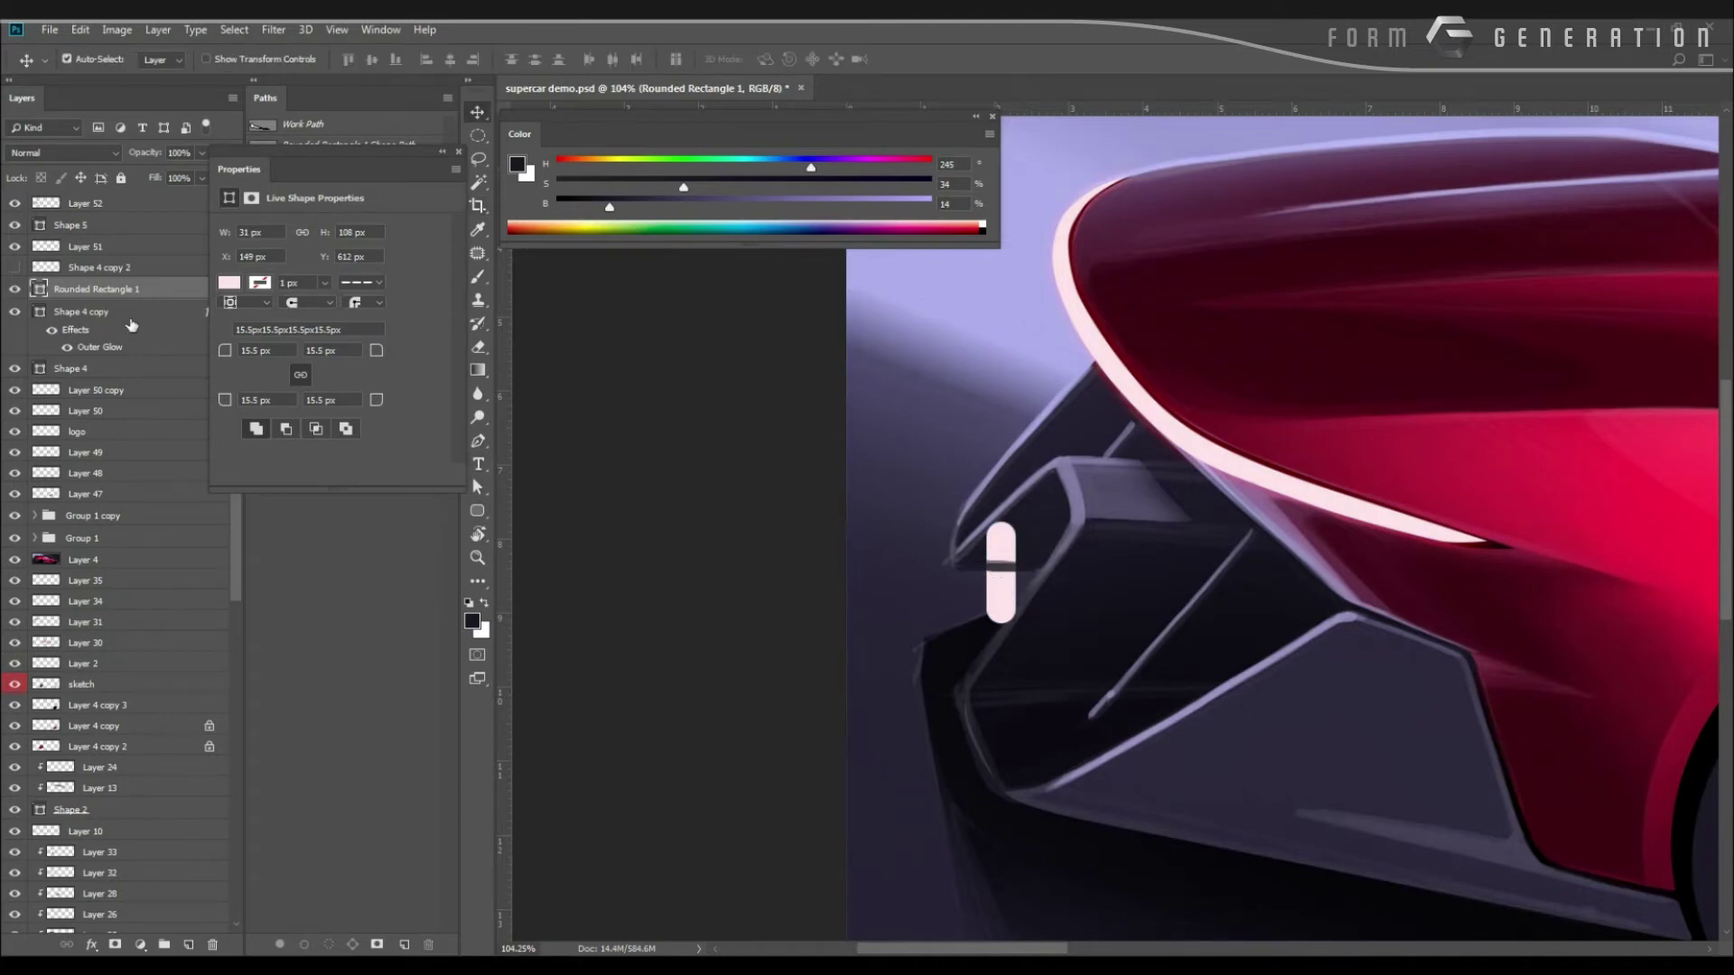
shift+click(101, 312)
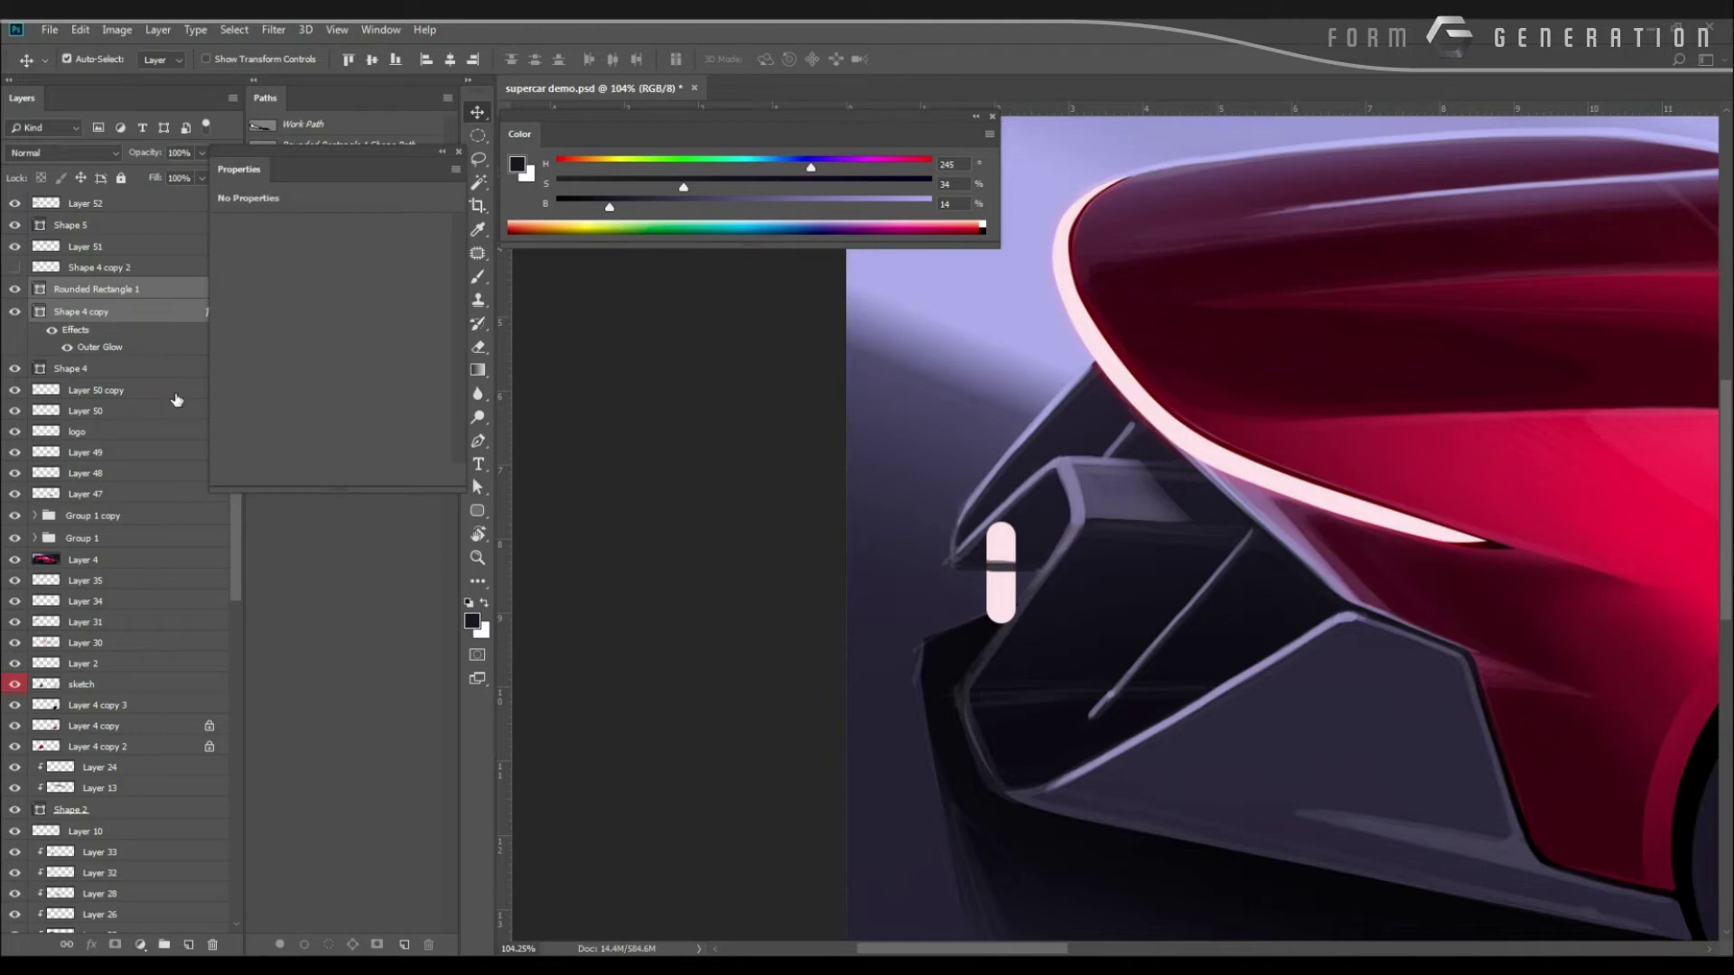
key(ctrl+shift+bracketright)
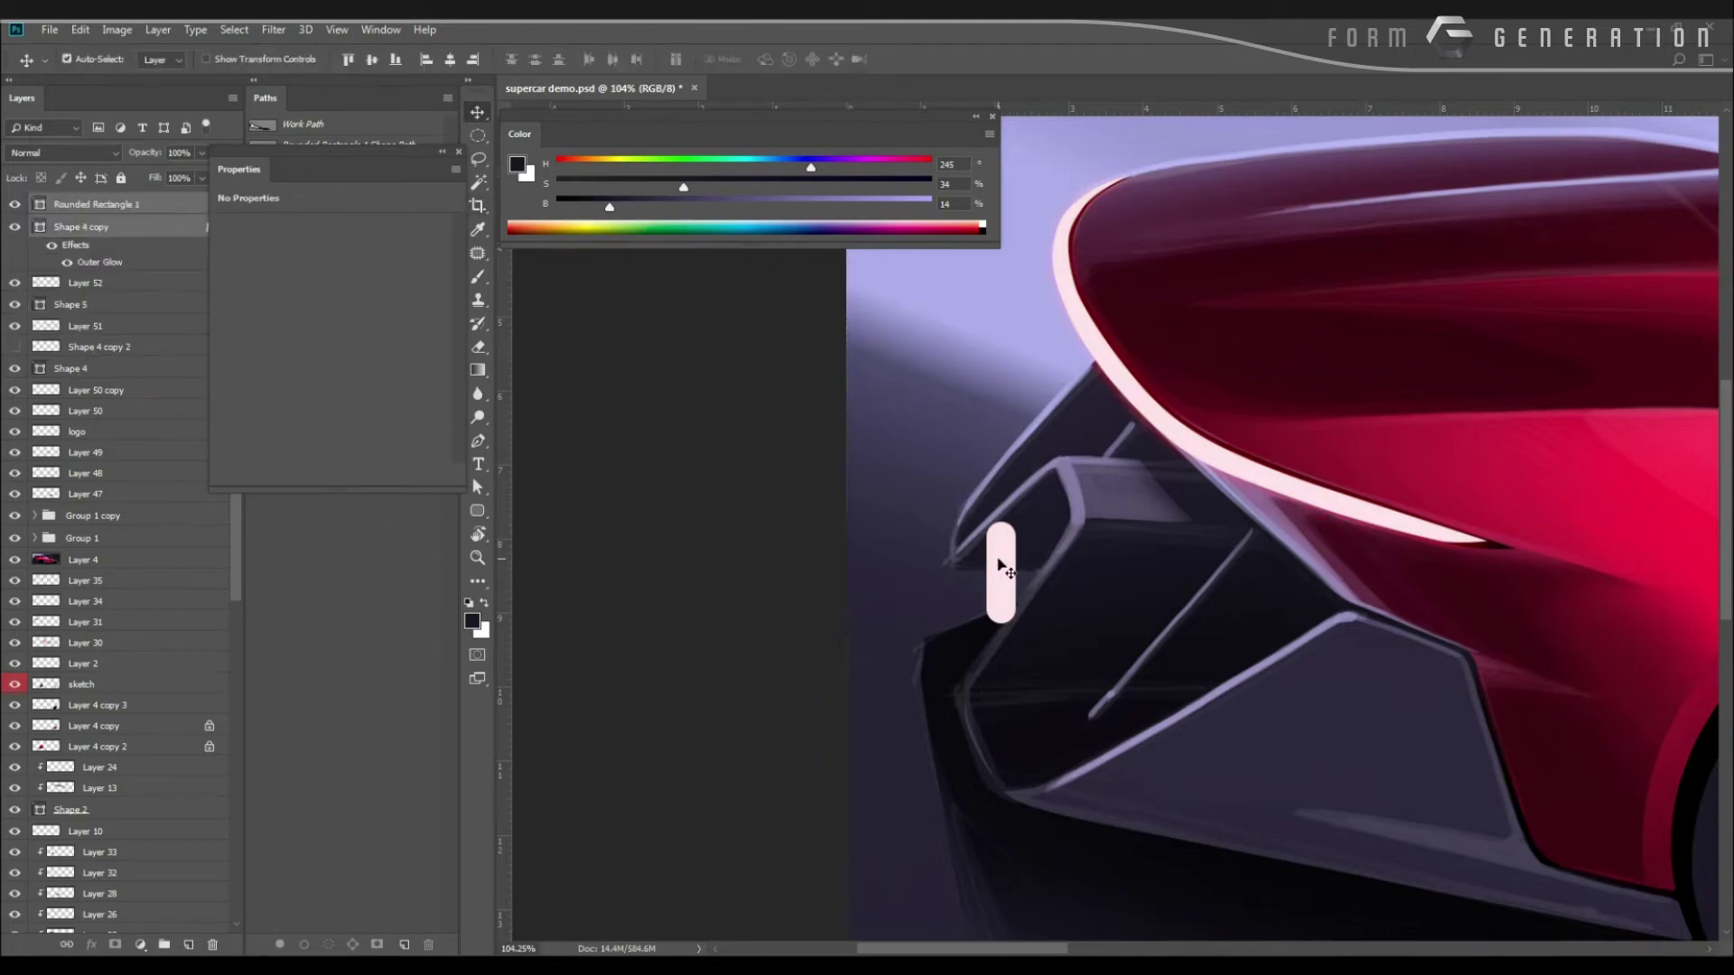
Select only the rounded rectangle, then rotate, skew and move it to lie diagonally along the diffuser fin's slanted edge.
click(926, 541)
click(993, 582)
key(ctrl+t)
drag(923, 615, 997, 581)
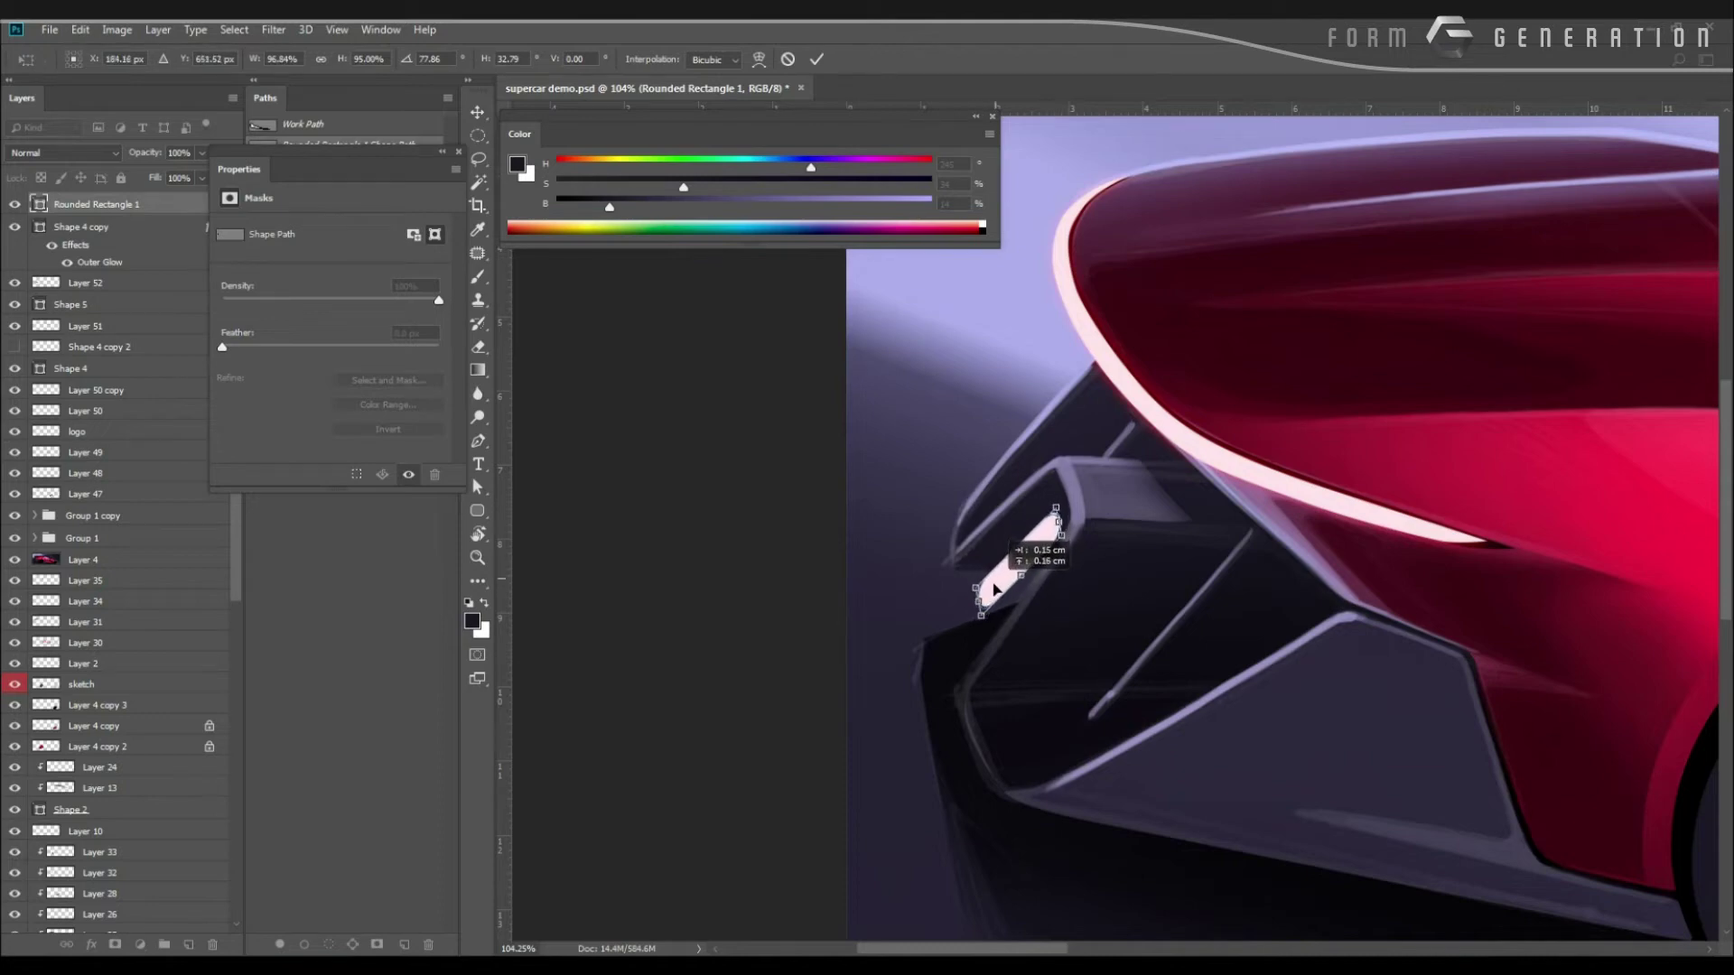
key(Return)
mouse_move(817, 468)
mouse_down()
mouse_move(719, 447)
mouse_move(804, 459)
mouse_up()
key(ctrl+t)
drag(979, 589, 1010, 589)
key(Return)
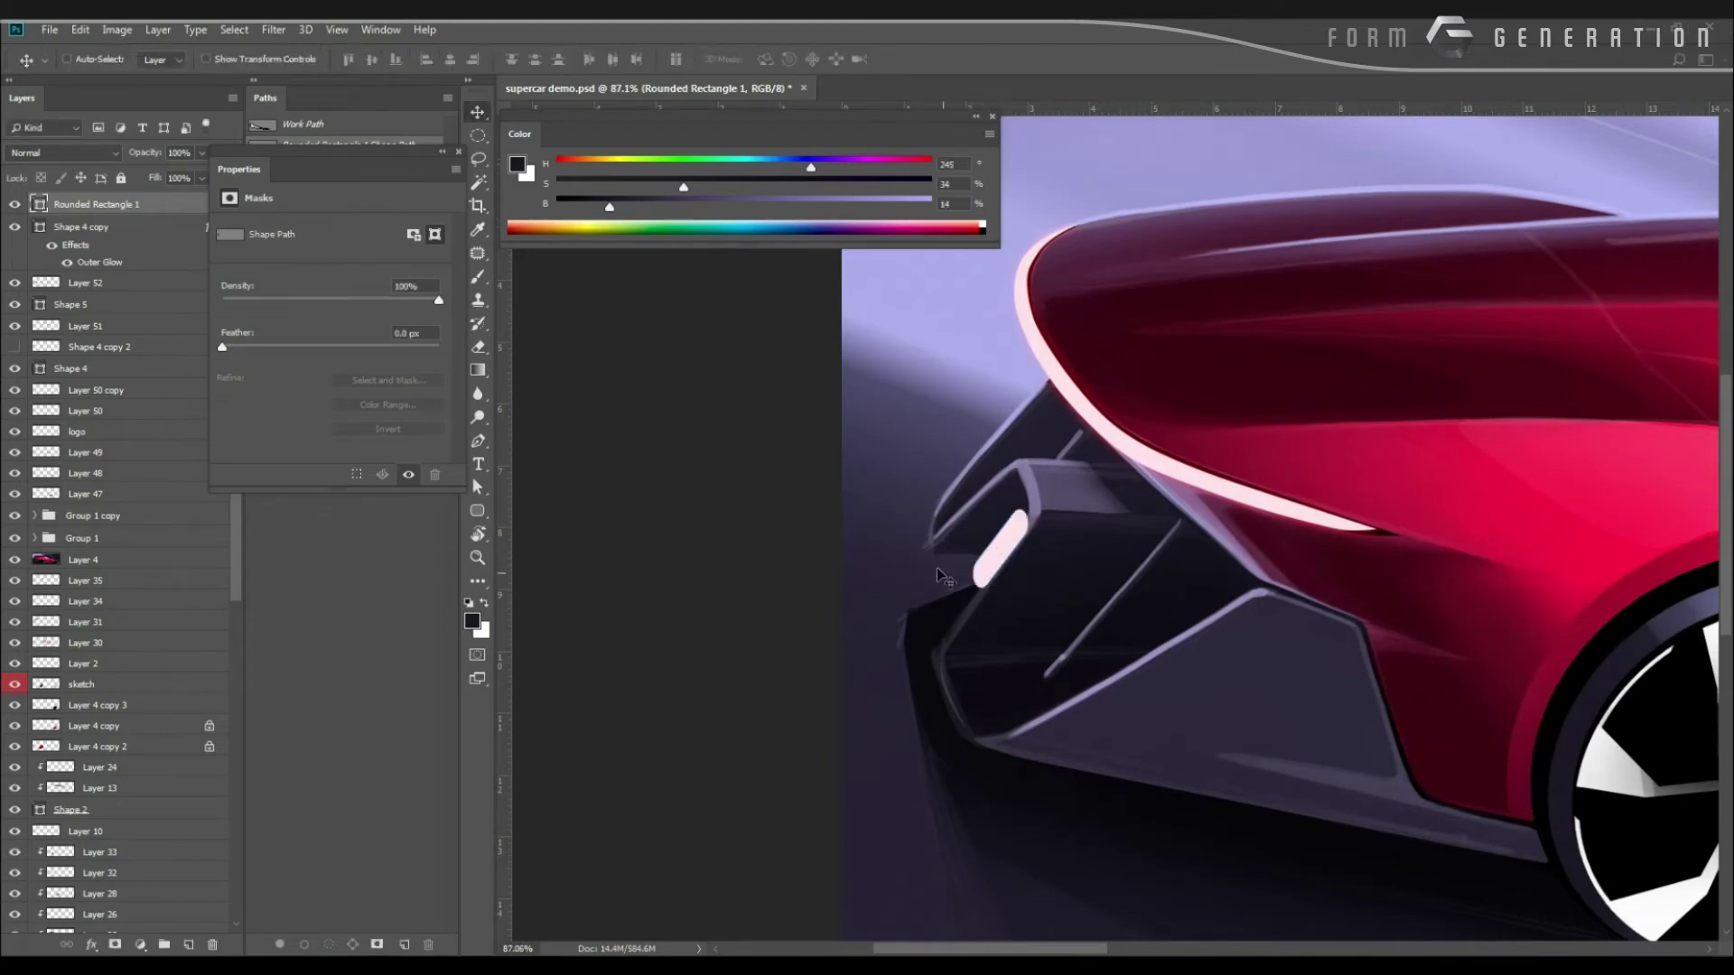
Reshape the slanted rounded rectangle further with Free Transform so that it follows the diffuser fin's edge.
key(ctrl+t)
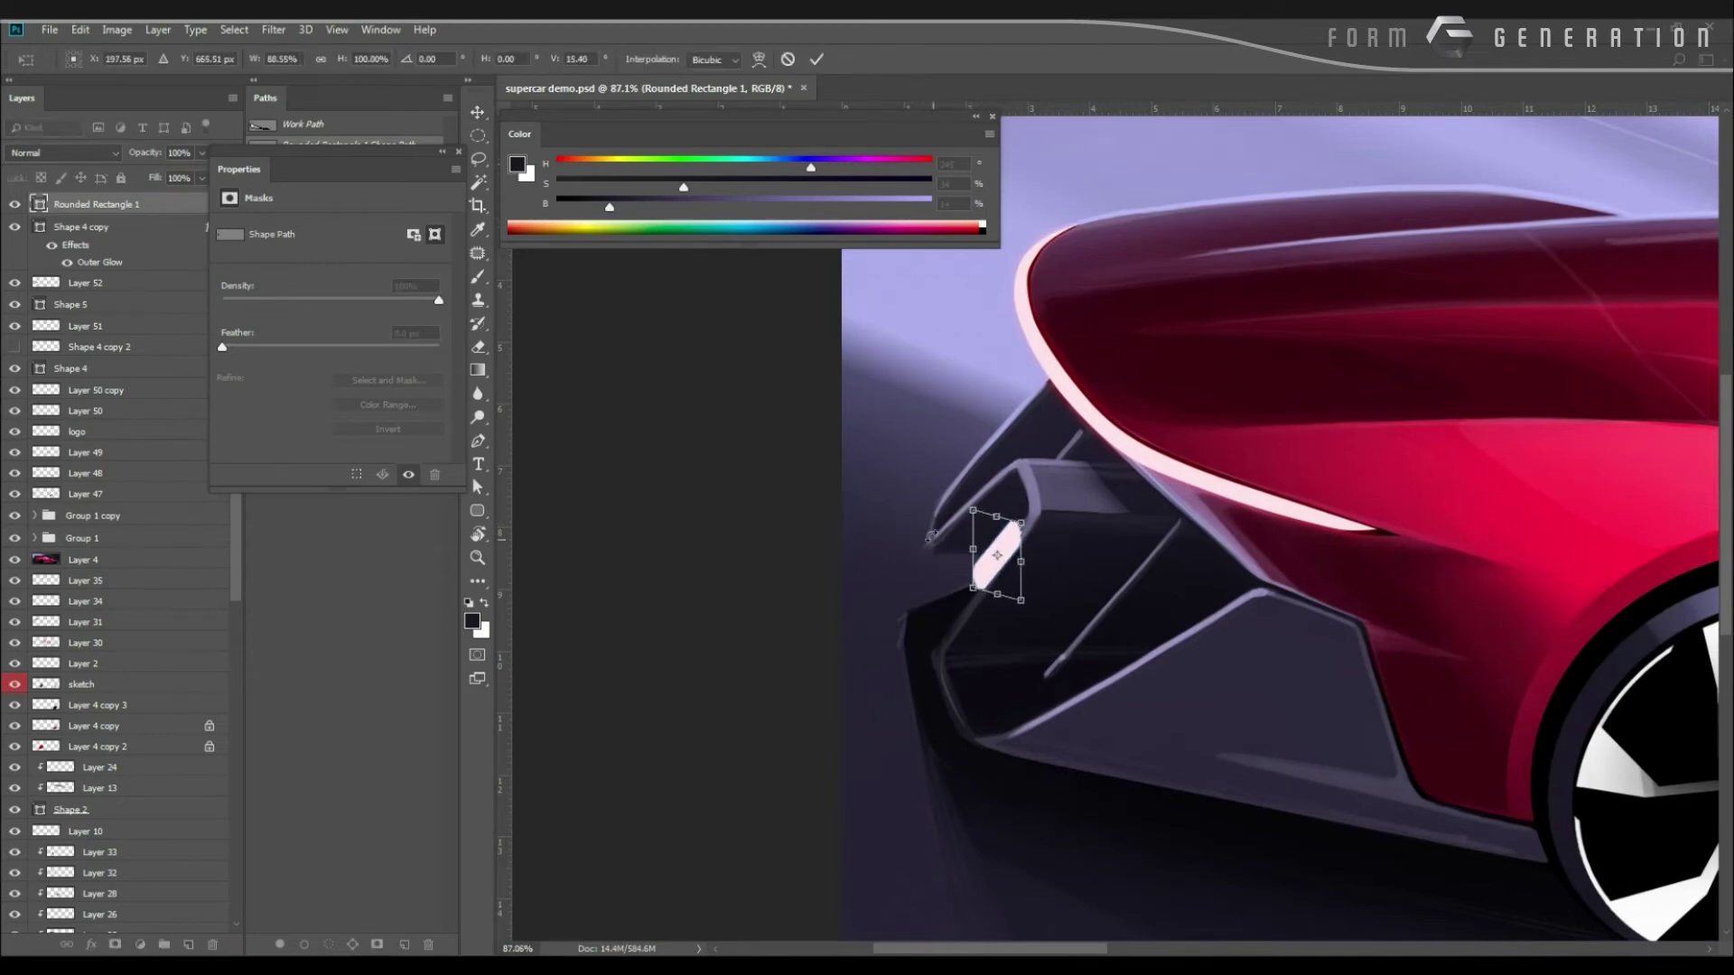
key(Return)
key(ctrl+t)
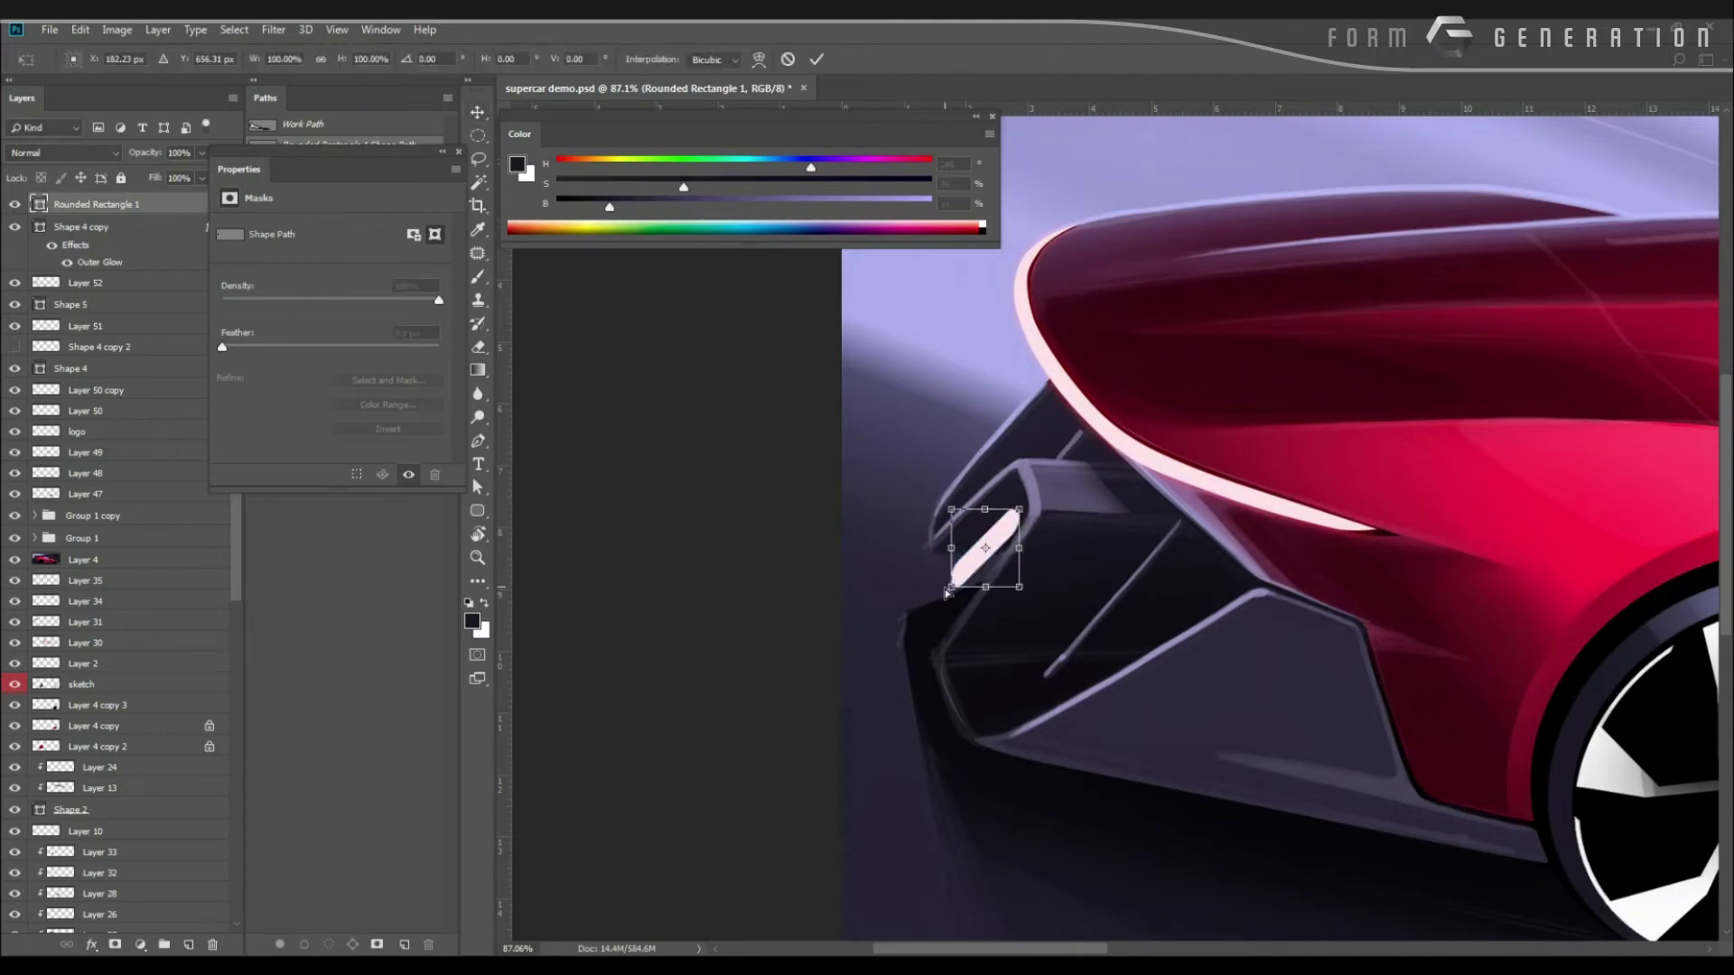
drag(922, 554, 981, 569)
key(Return)
key(ctrl+t)
key(Return)
mouse_move(861, 505)
mouse_down()
mouse_move(766, 481)
mouse_move(853, 498)
mouse_up()
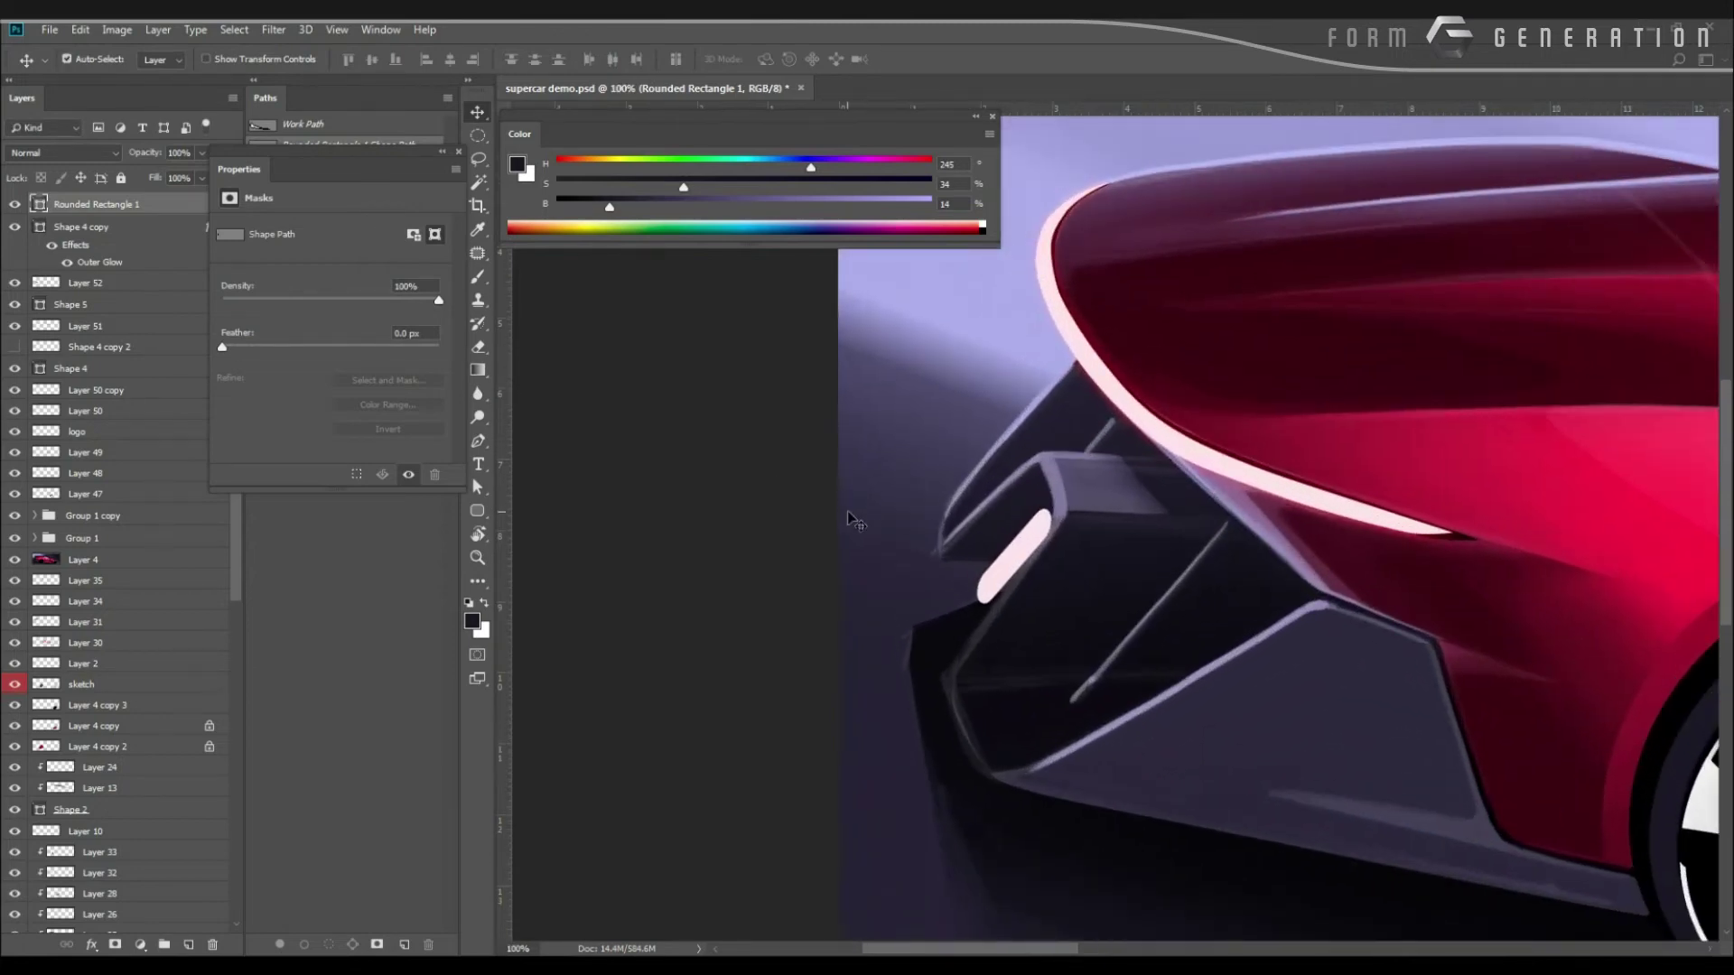
Add a red Outer Glow to the rounded rectangle with Screen blending, 45% opacity, 13% spread and 16 px size.
key(h)
double_click(169, 210)
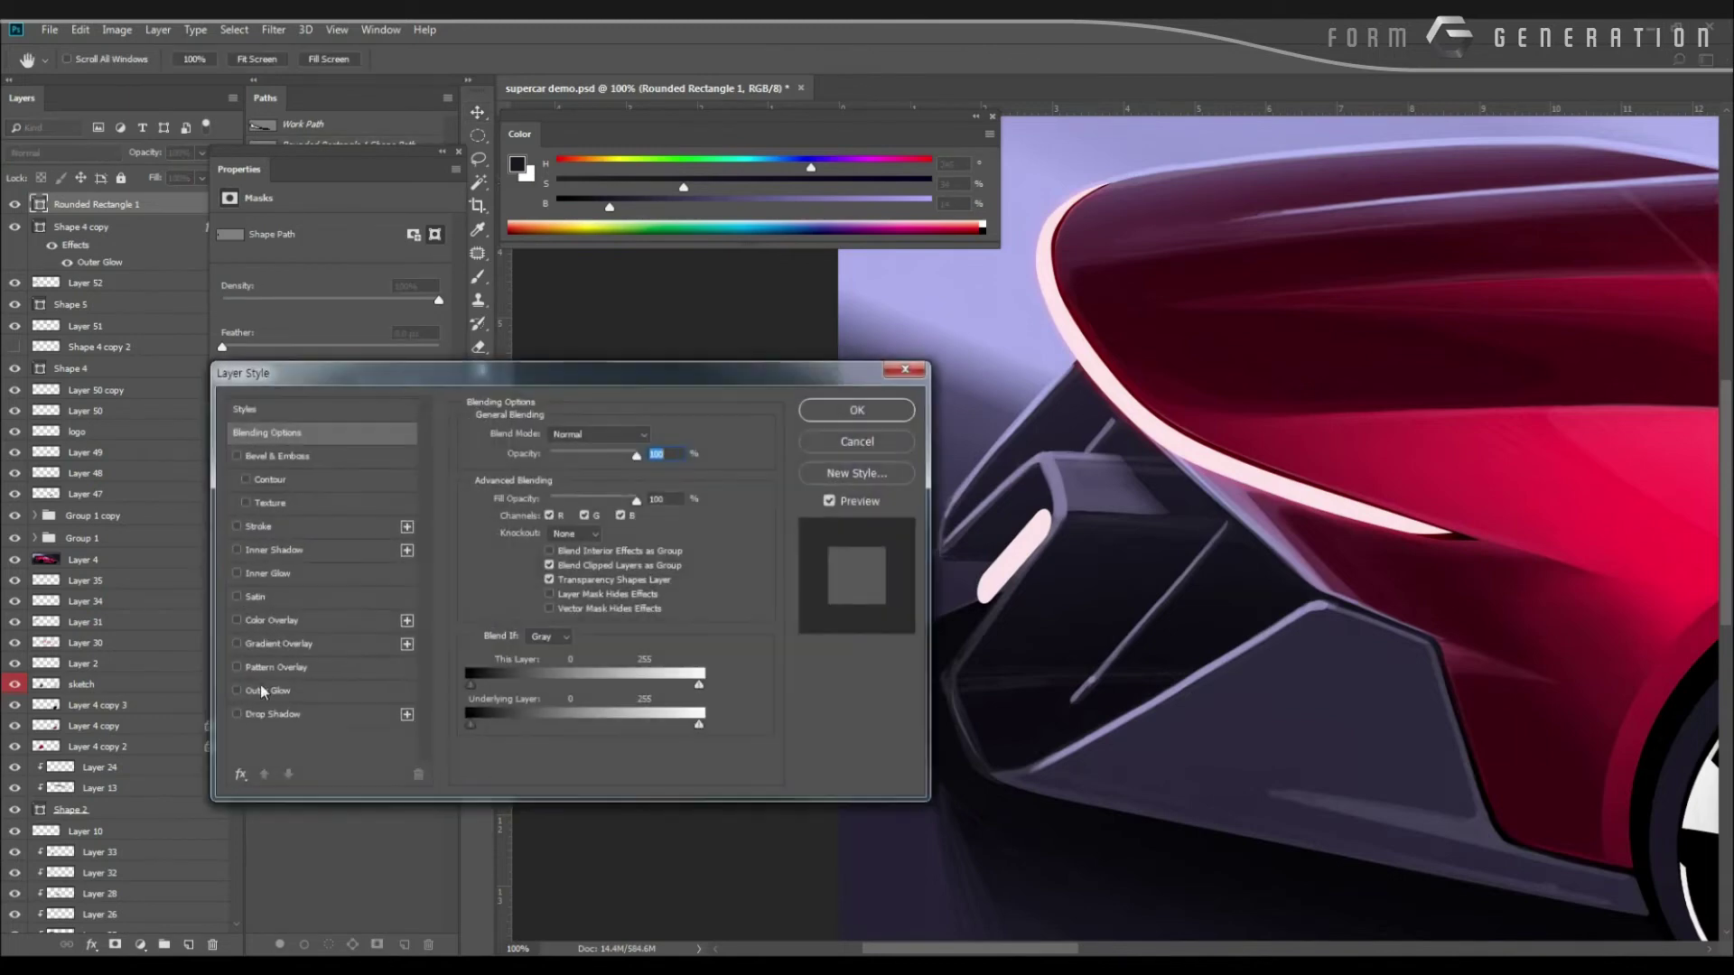
click(236, 690)
key(v)
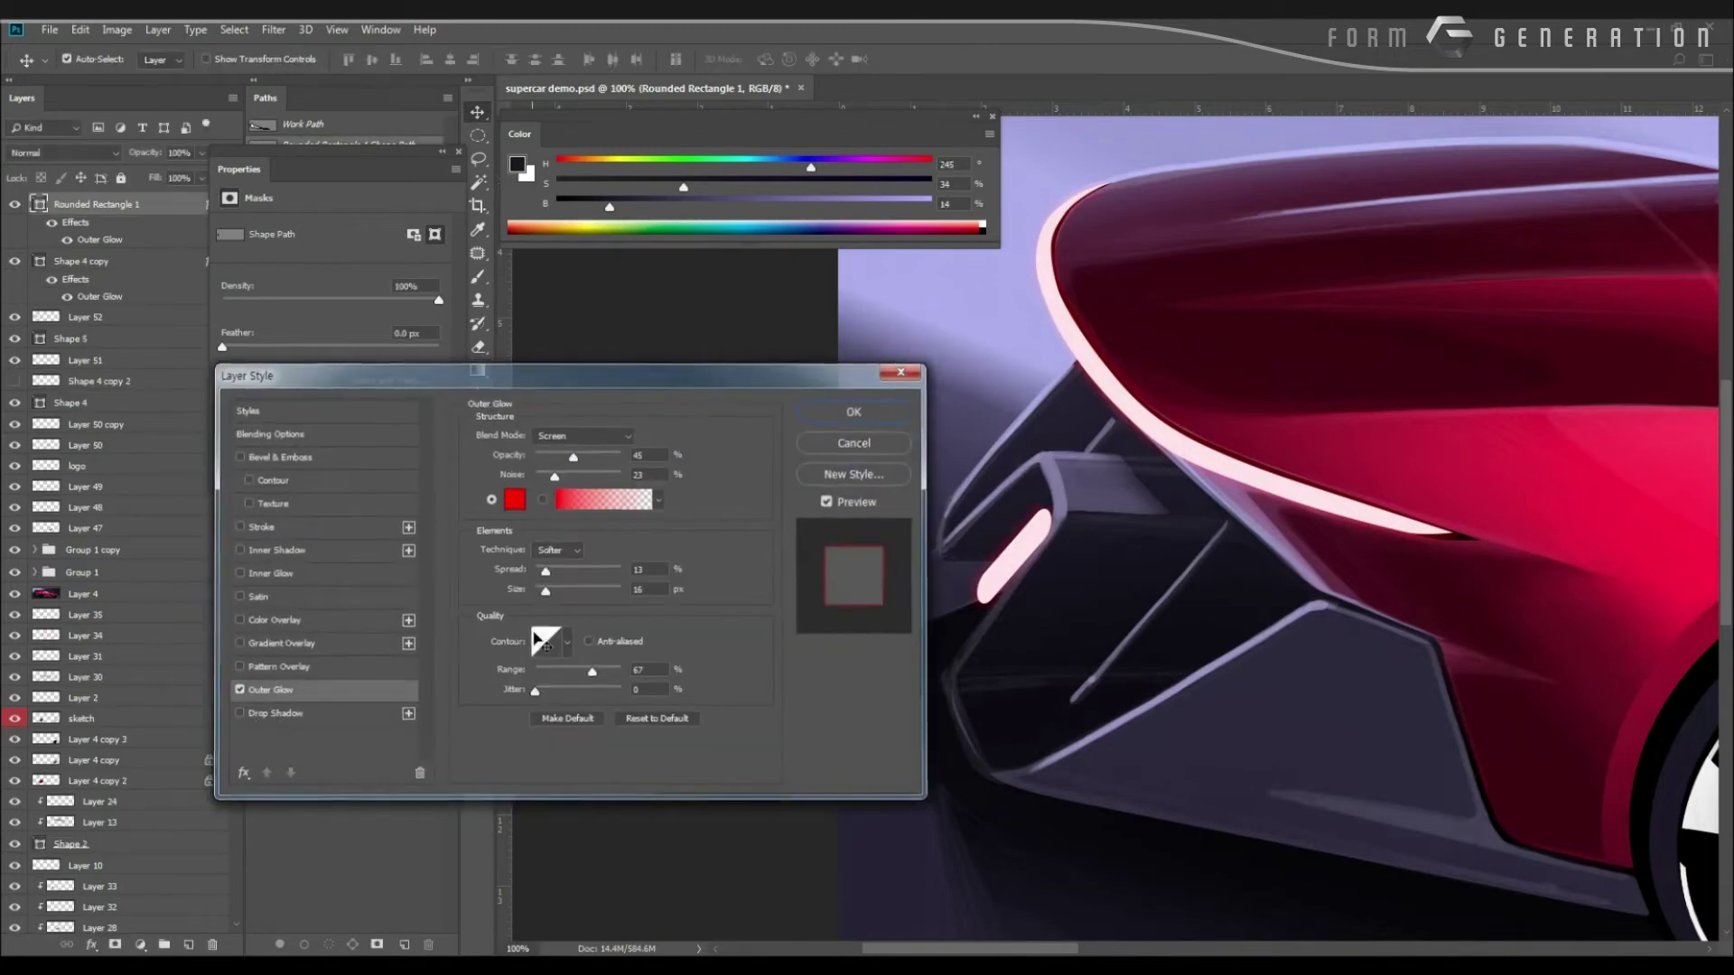
key(Return)
Rotate the canvas, rasterize the small light's layer and lasso its end beside the fin, then clear the selection.
key(r)
drag(828, 799, 607, 424)
right_click(172, 197)
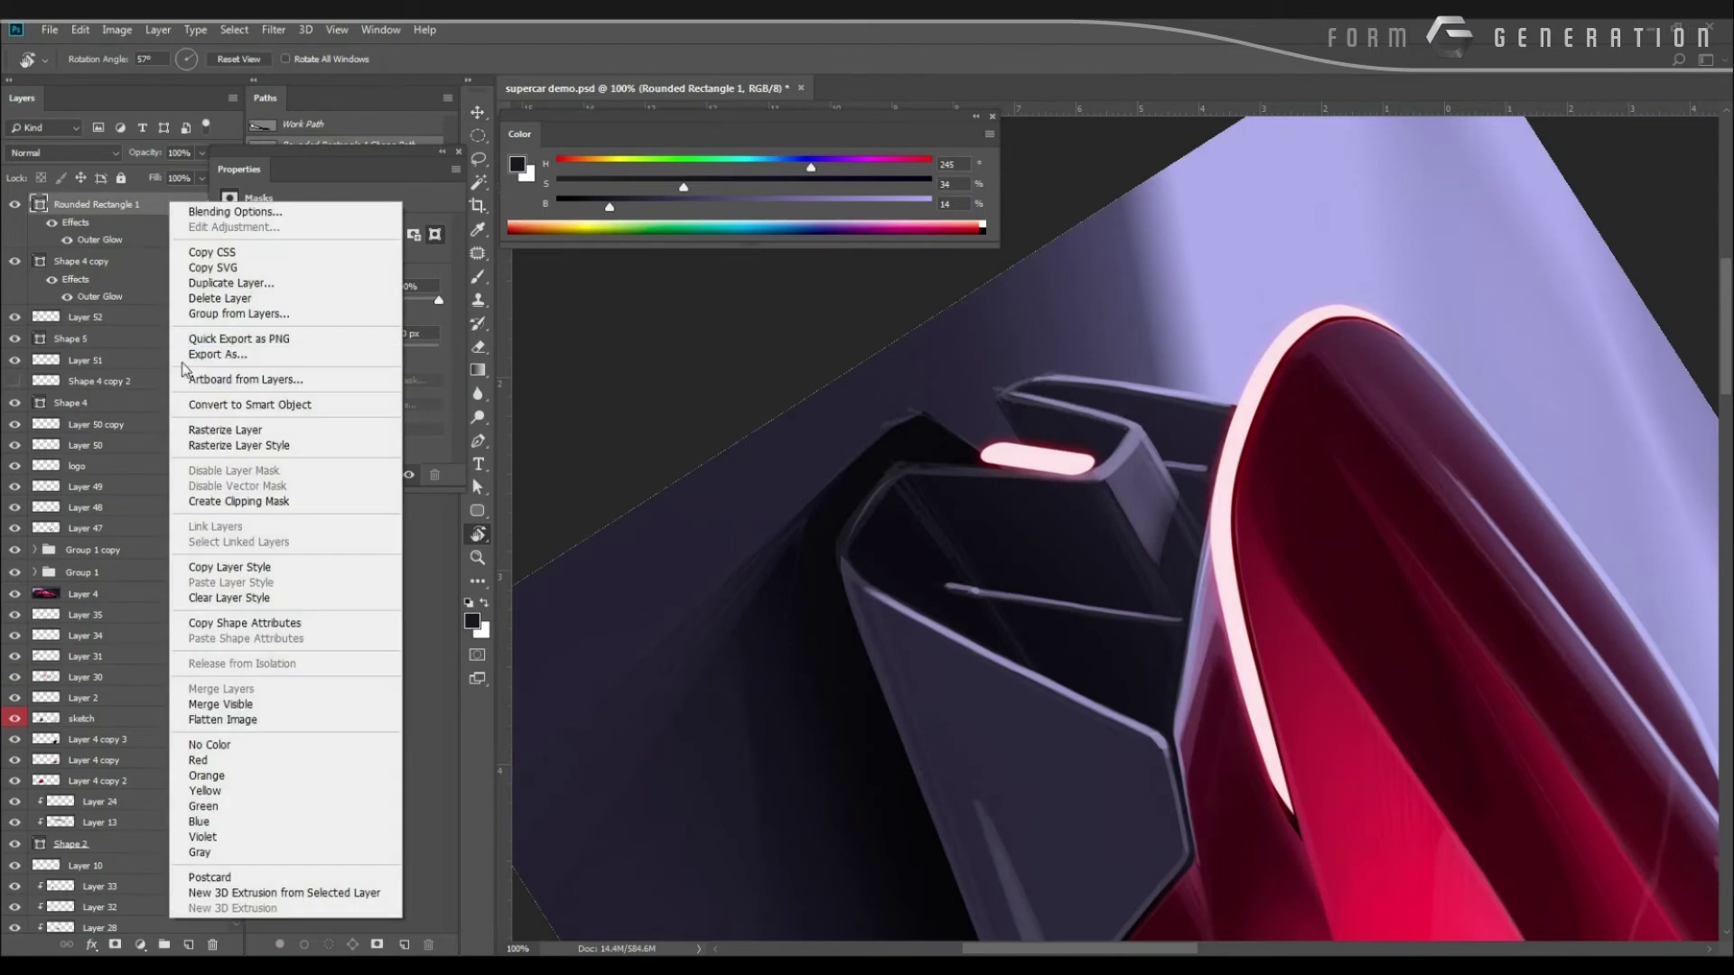
click(224, 430)
key(l)
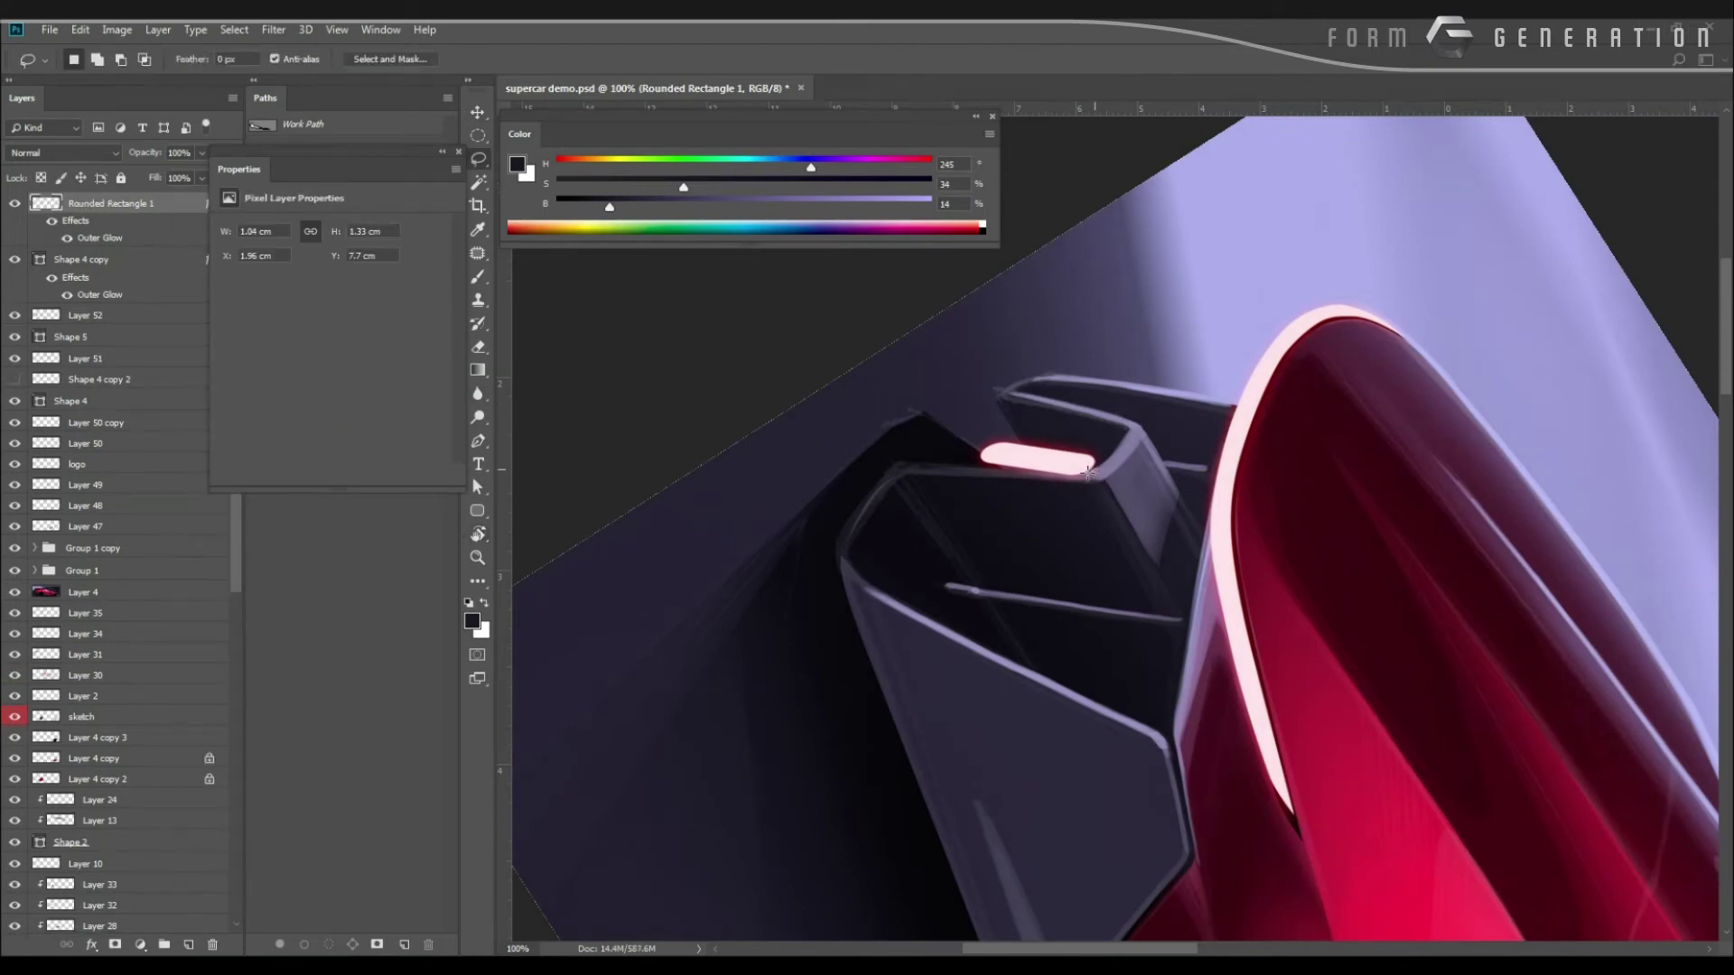
mouse_move(1089, 470)
mouse_down()
mouse_move(898, 467)
mouse_move(1090, 483)
mouse_up()
key(ctrl+d)
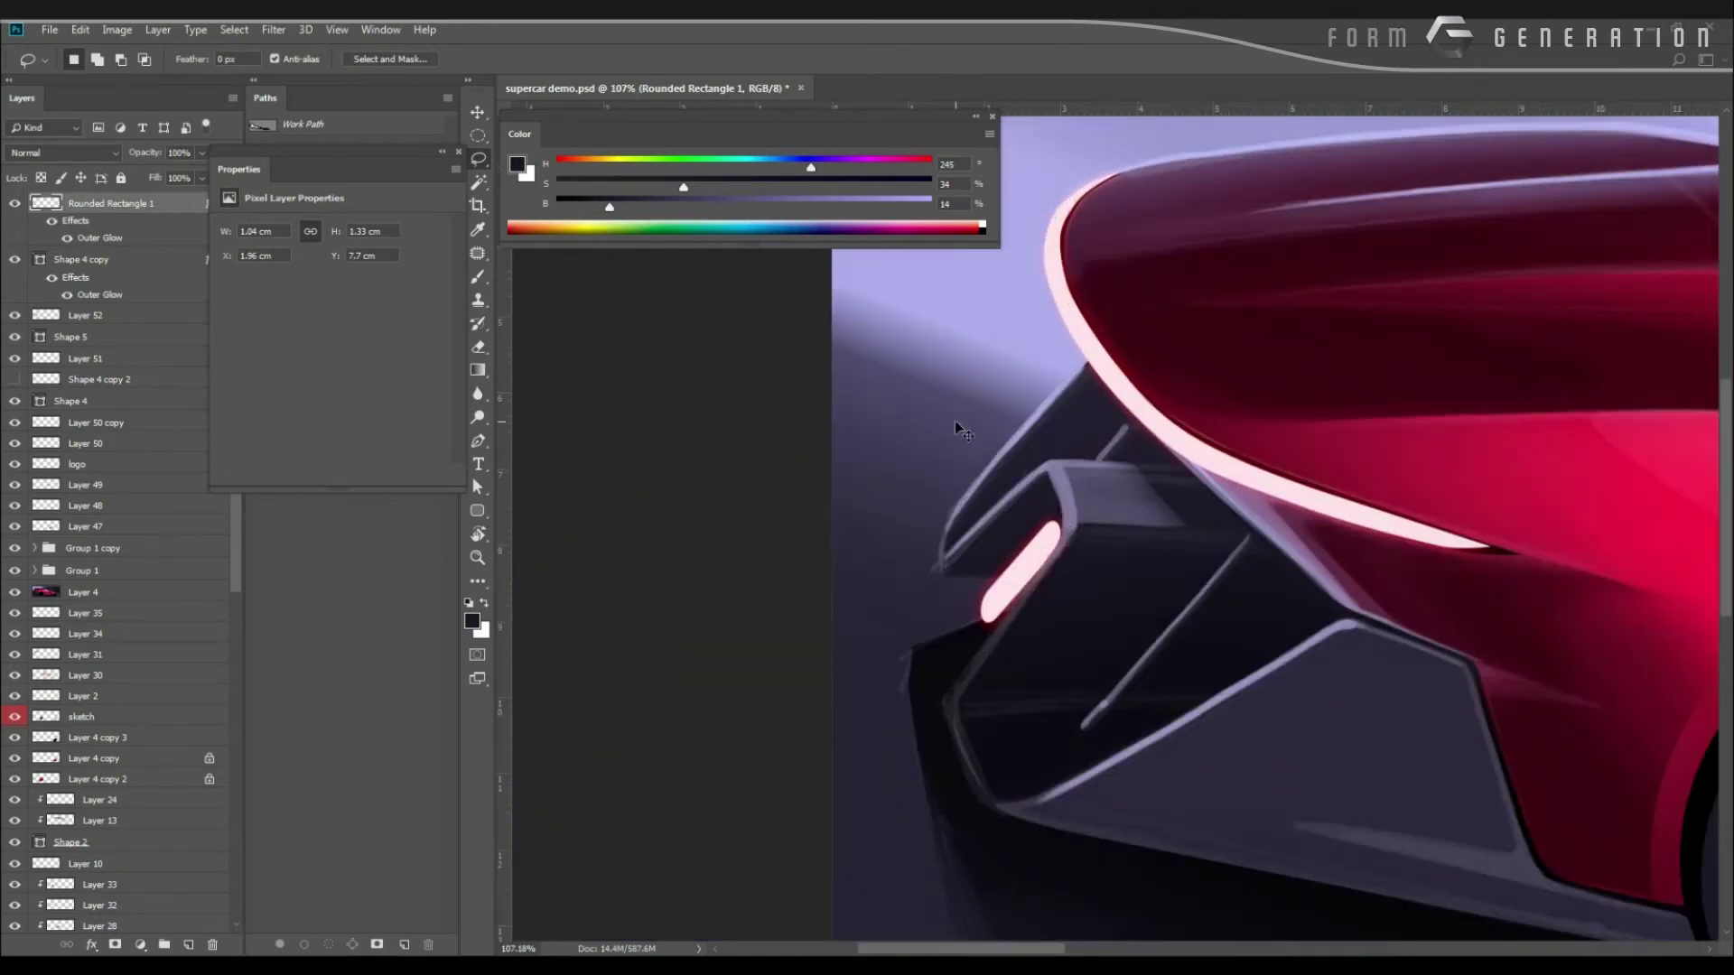
Move the small glowing light outward and down, away from the diffuser fin's slanted edge.
key(ctrl+y)
key(ctrl+y)
drag(1012, 569, 1002, 566)
drag(980, 416, 879, 325)
drag(628, 477, 768, 516)
drag(524, 475, 754, 502)
key(ctrl+t)
drag(972, 598, 943, 624)
key(Return)
Fine-tune the small light's placement and skew it vertically by about -4.5° to match the fin's angle.
mouse_move(826, 466)
mouse_down()
mouse_move(755, 442)
mouse_move(713, 458)
mouse_move(826, 471)
mouse_up()
drag(624, 486, 723, 490)
key(ctrl+t)
drag(885, 708, 872, 707)
key(Return)
drag(741, 520, 615, 504)
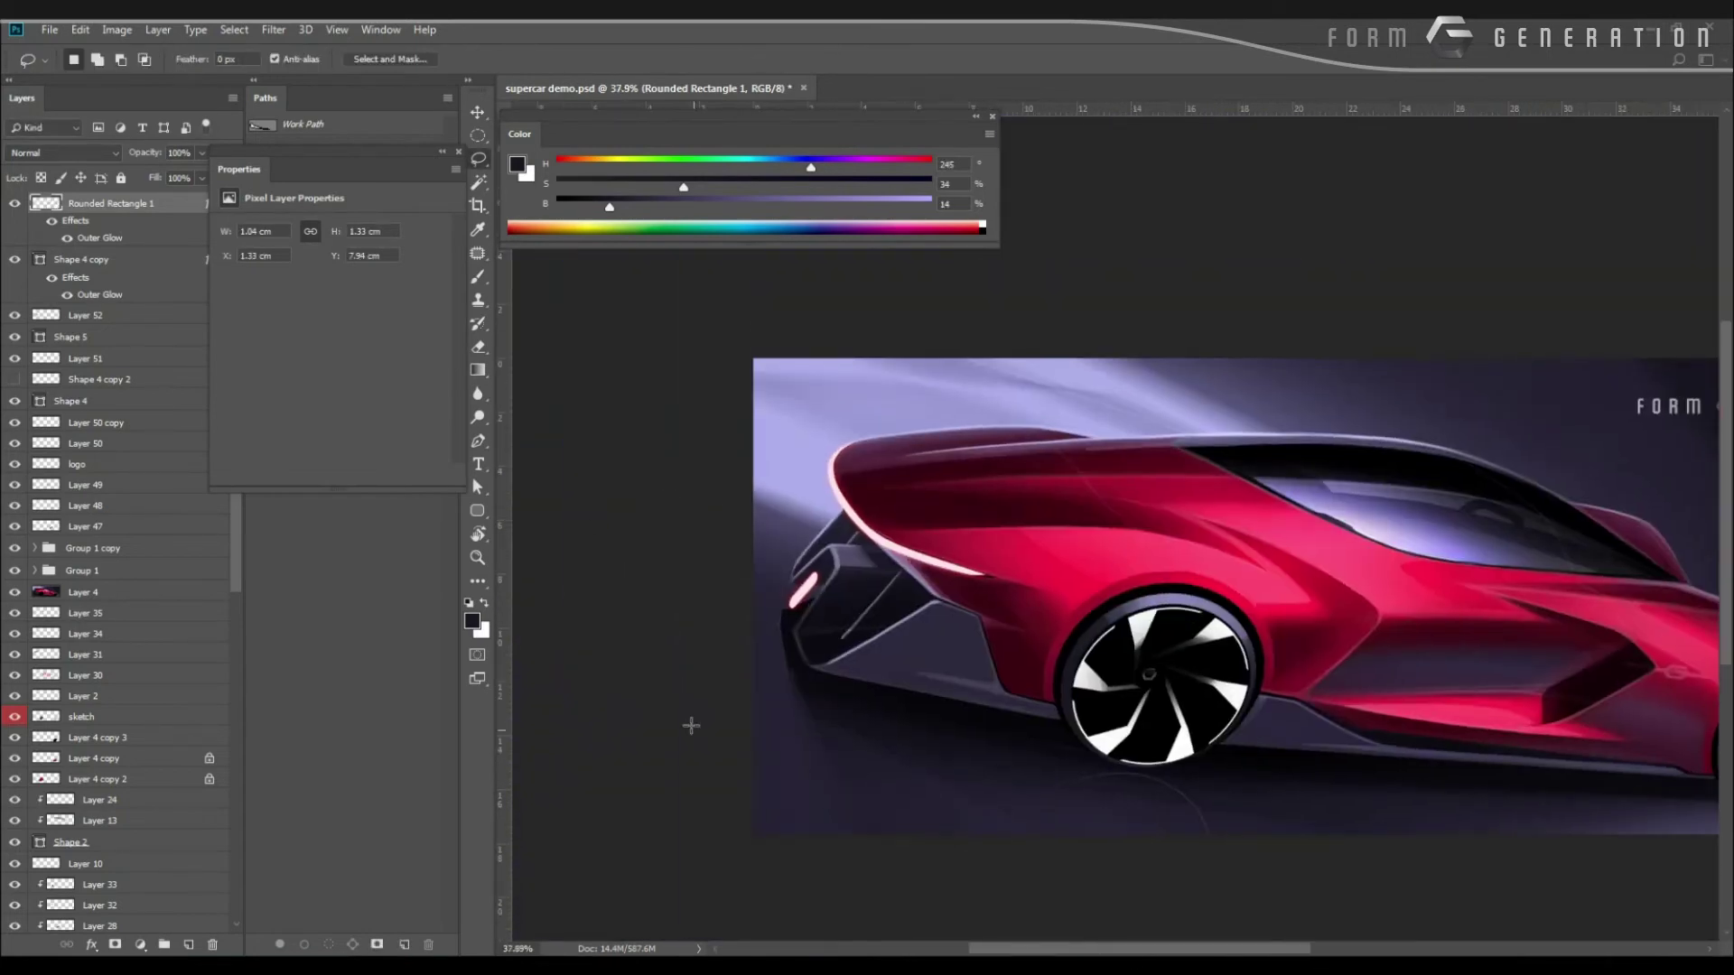
drag(689, 619, 840, 521)
key(ctrl+t)
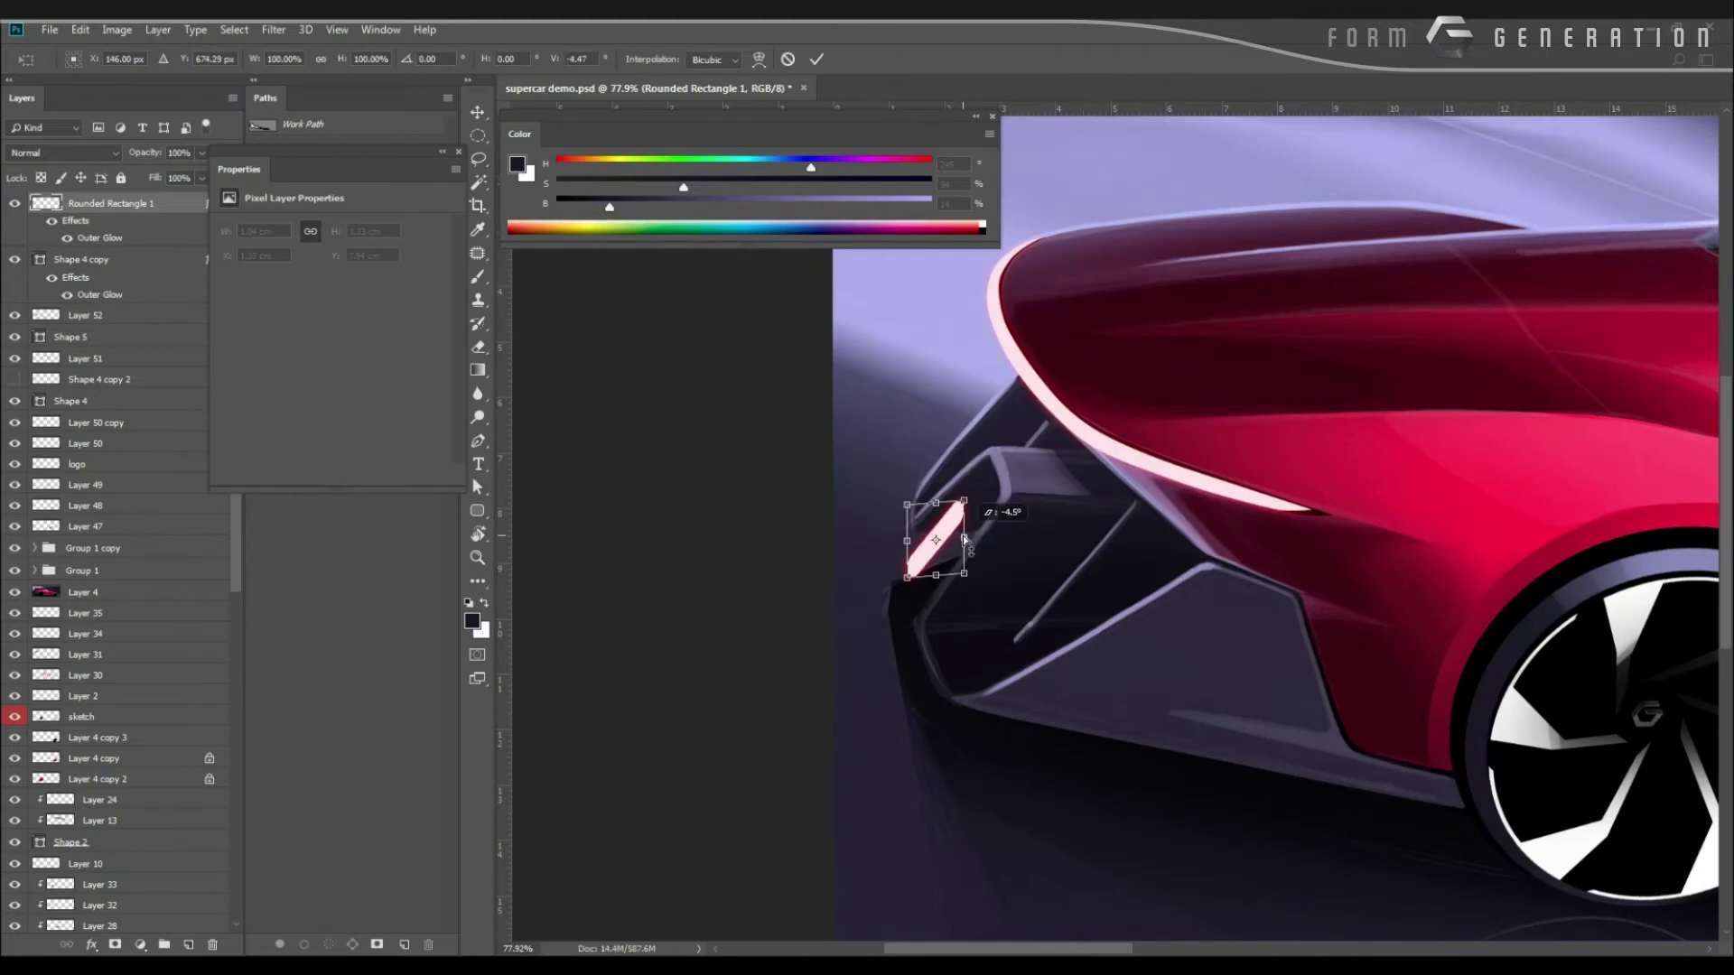
drag(964, 539, 907, 544)
key(Return)
Select the FORM GENERATION logo above the car and bring its layer to the front of the layer stack.
key(l)
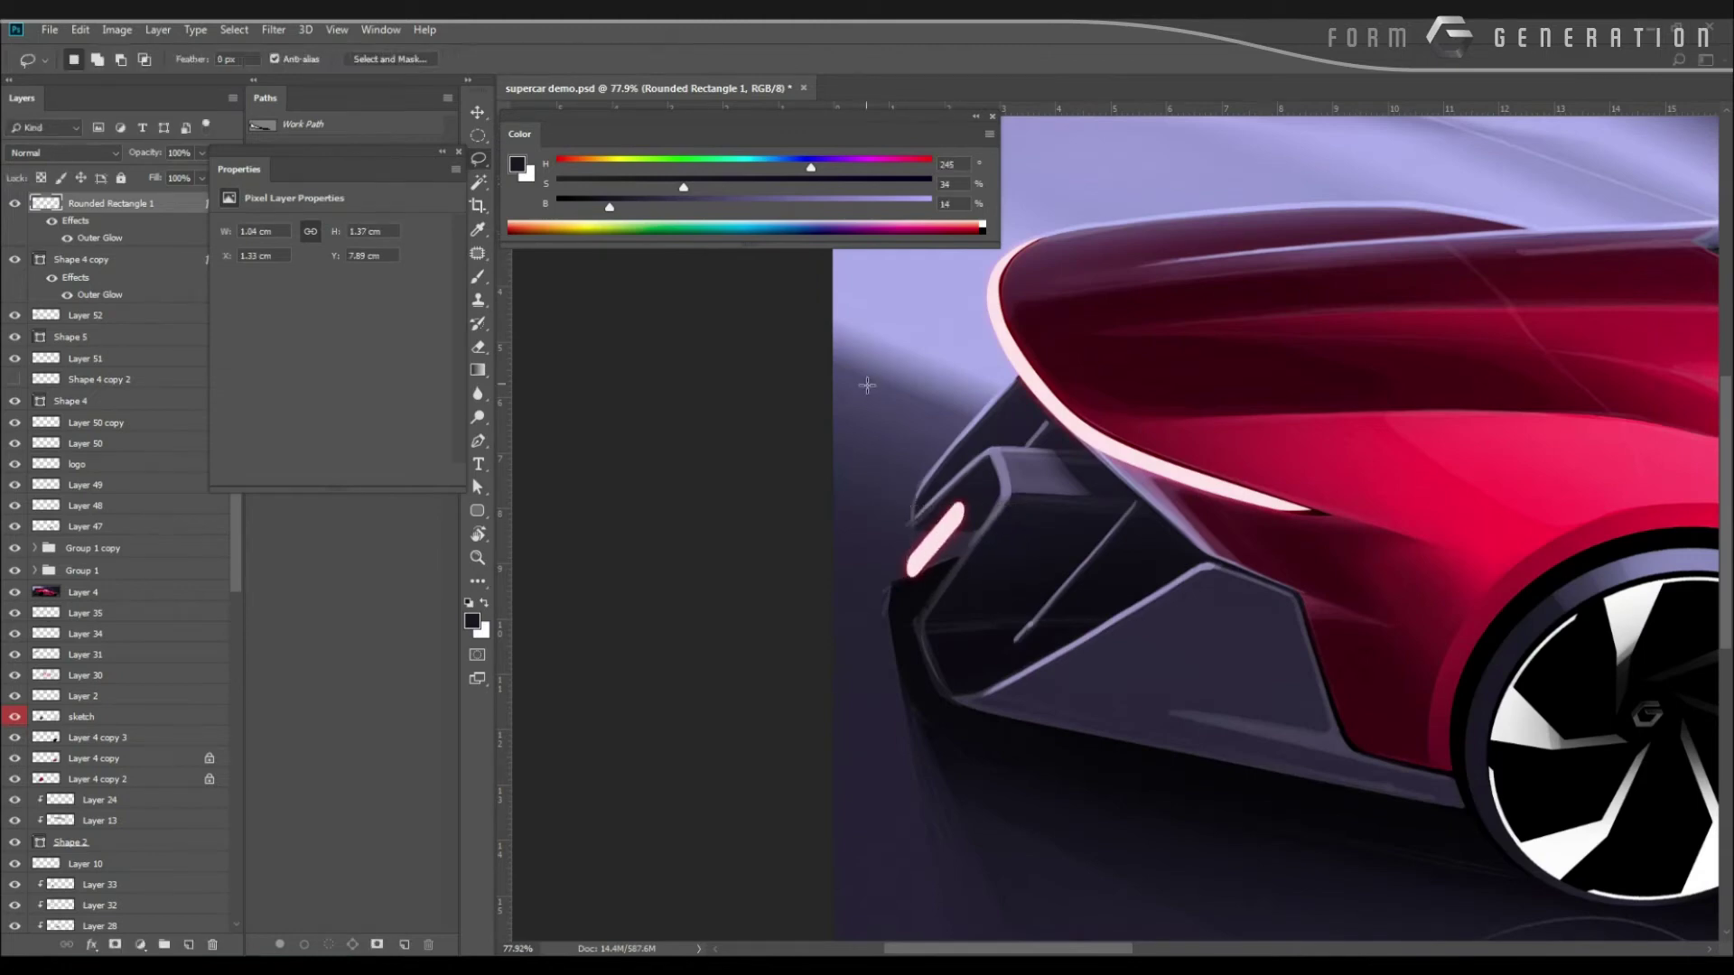
mouse_move(859, 390)
mouse_down()
mouse_move(824, 356)
mouse_move(677, 338)
mouse_up()
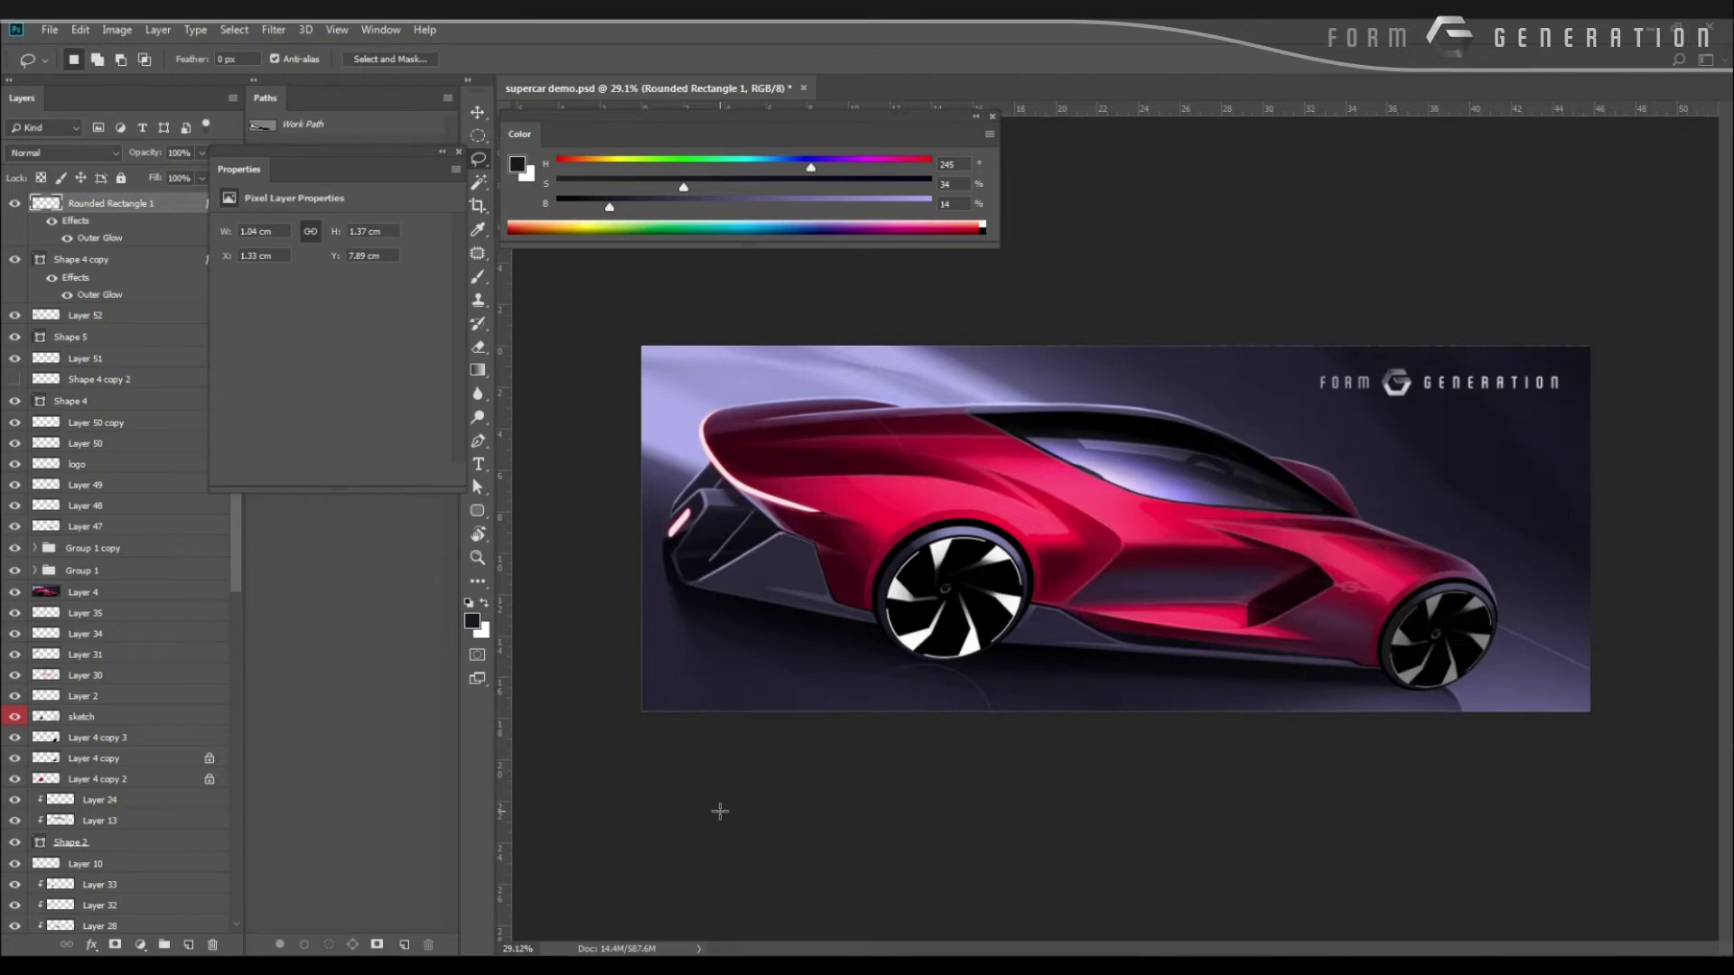
drag(914, 474, 959, 479)
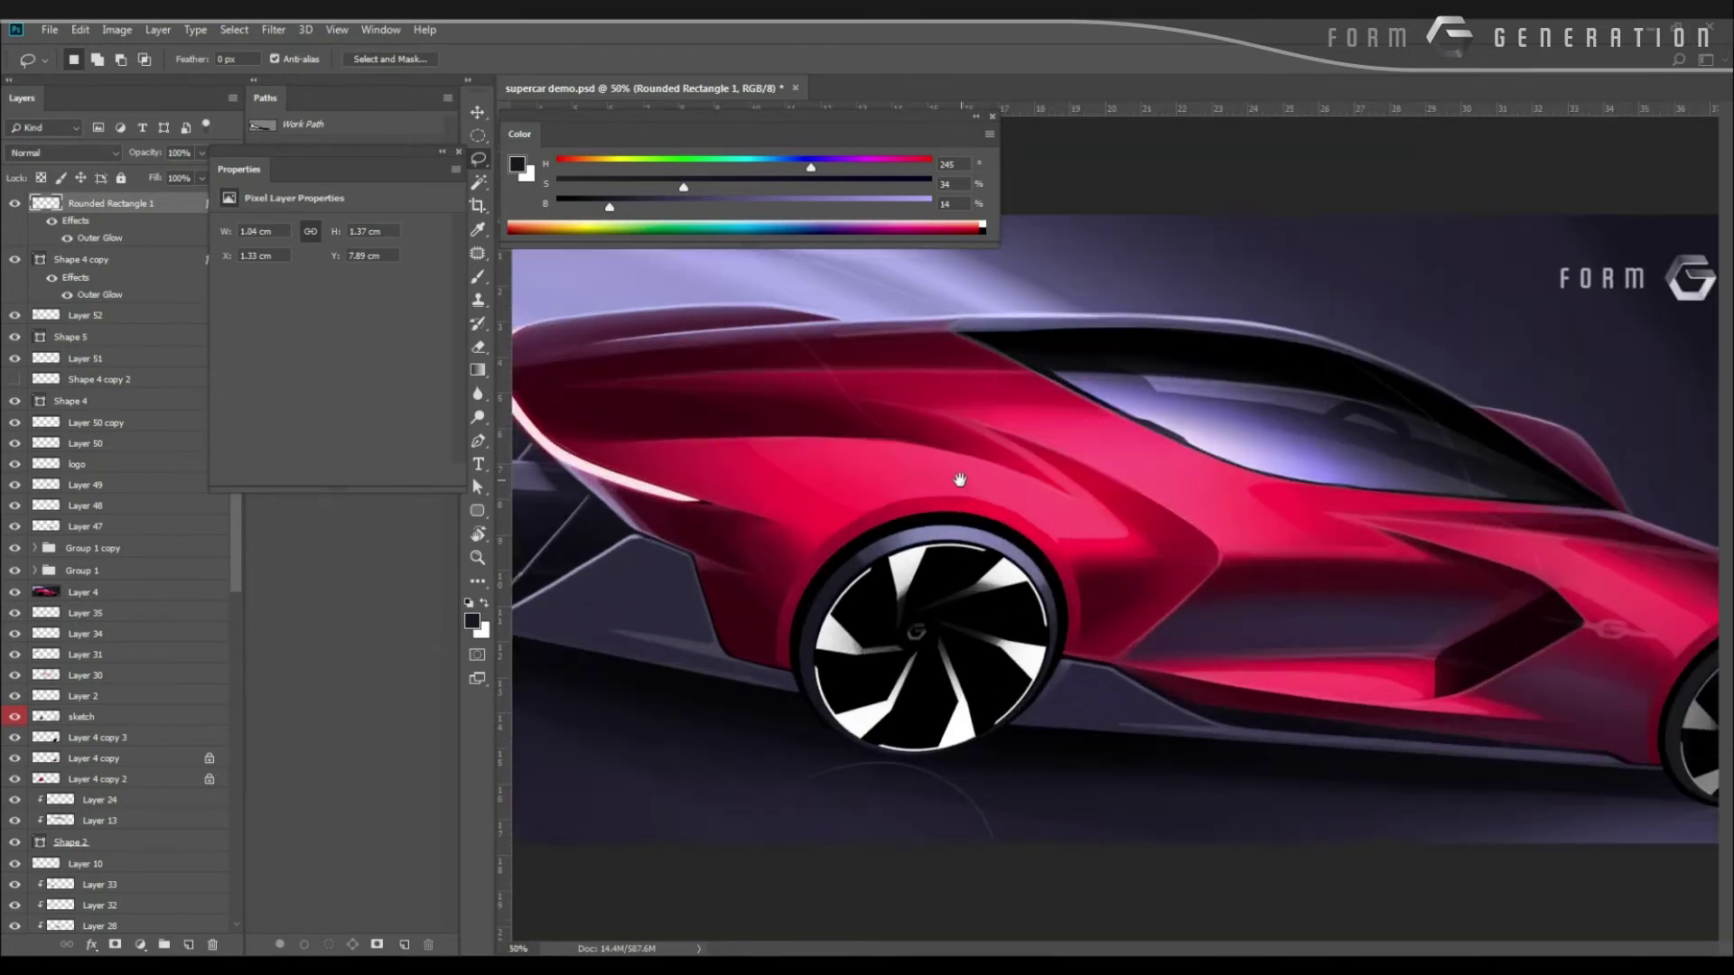
mouse_move(1146, 485)
mouse_down()
mouse_move(820, 461)
mouse_move(944, 542)
mouse_move(948, 573)
mouse_up()
key(v)
click(1239, 244)
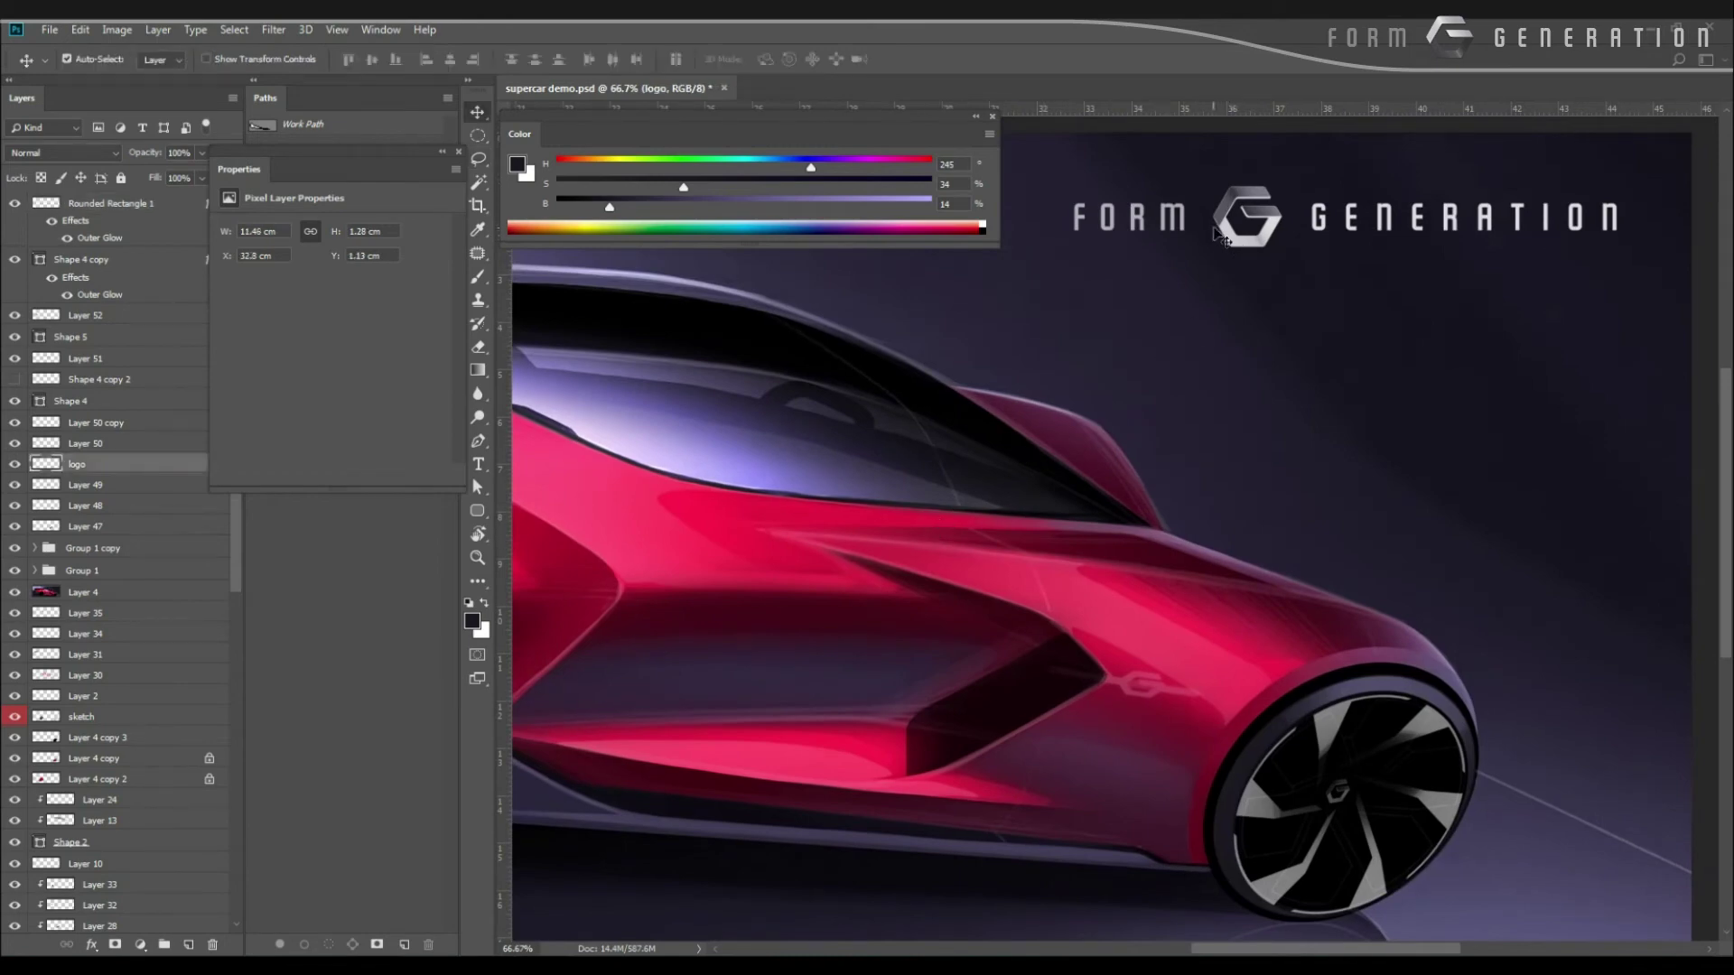
key(ctrl+shift+bracketright)
Lasso the logo's G emblem, copy it to a new layer and raise its lightness with Hue/Saturation.
key(l)
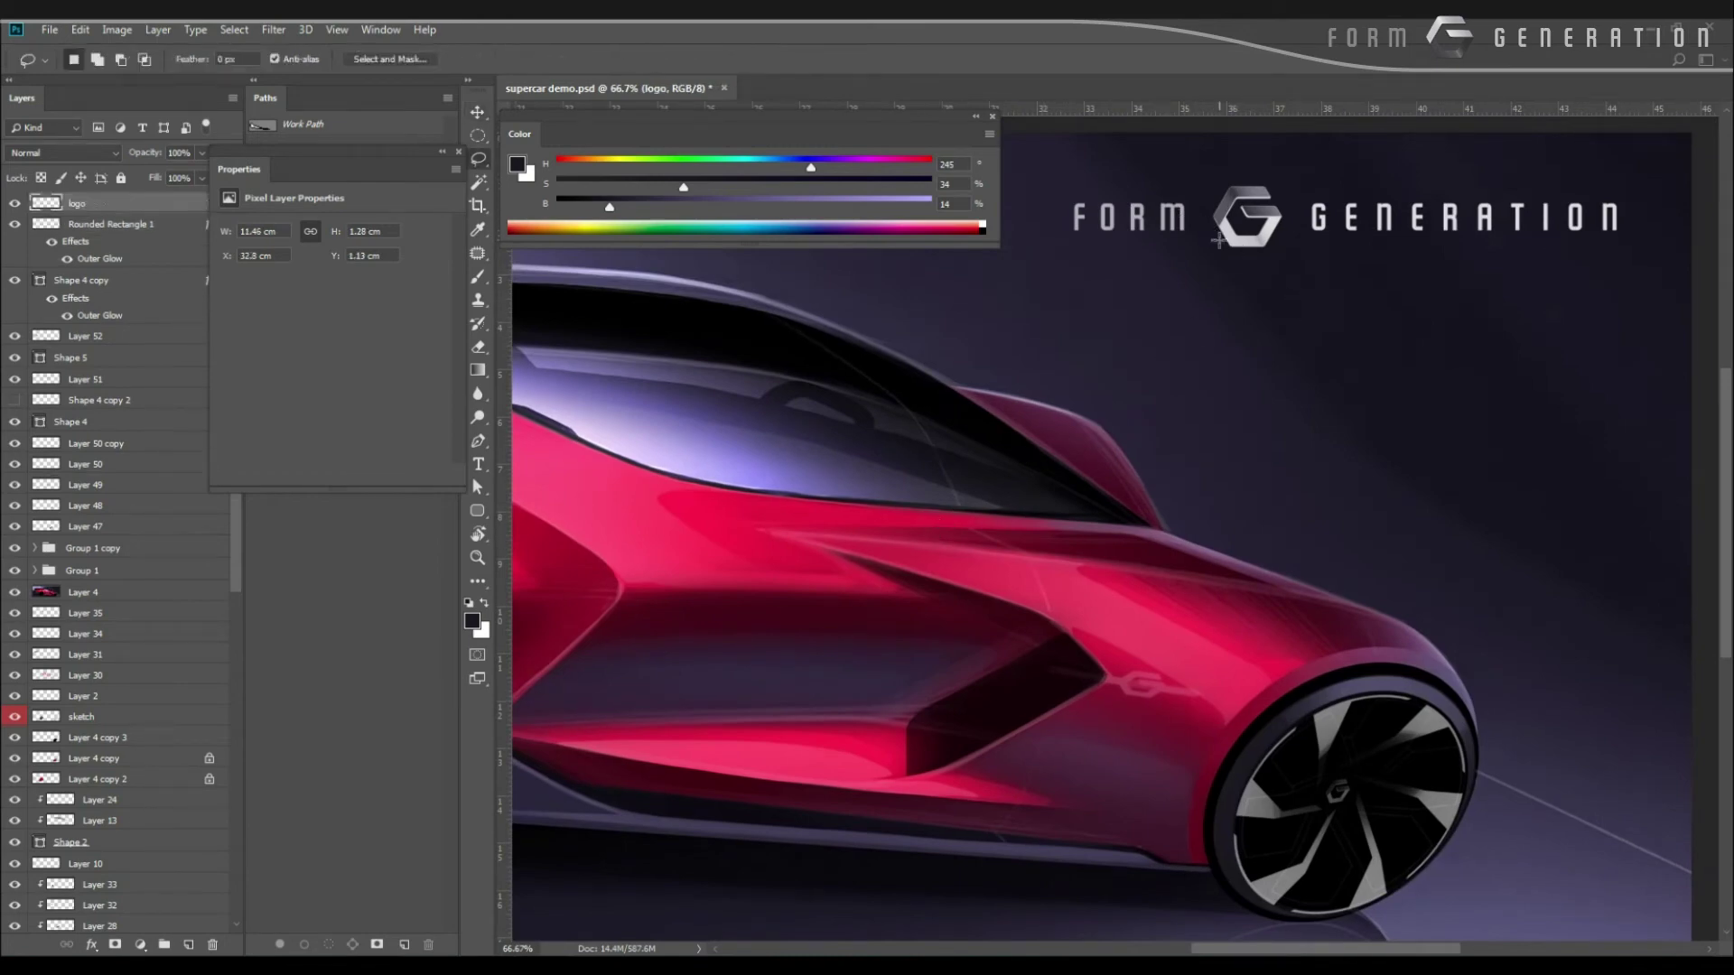
drag(1192, 240, 1203, 277)
key(ctrl+j)
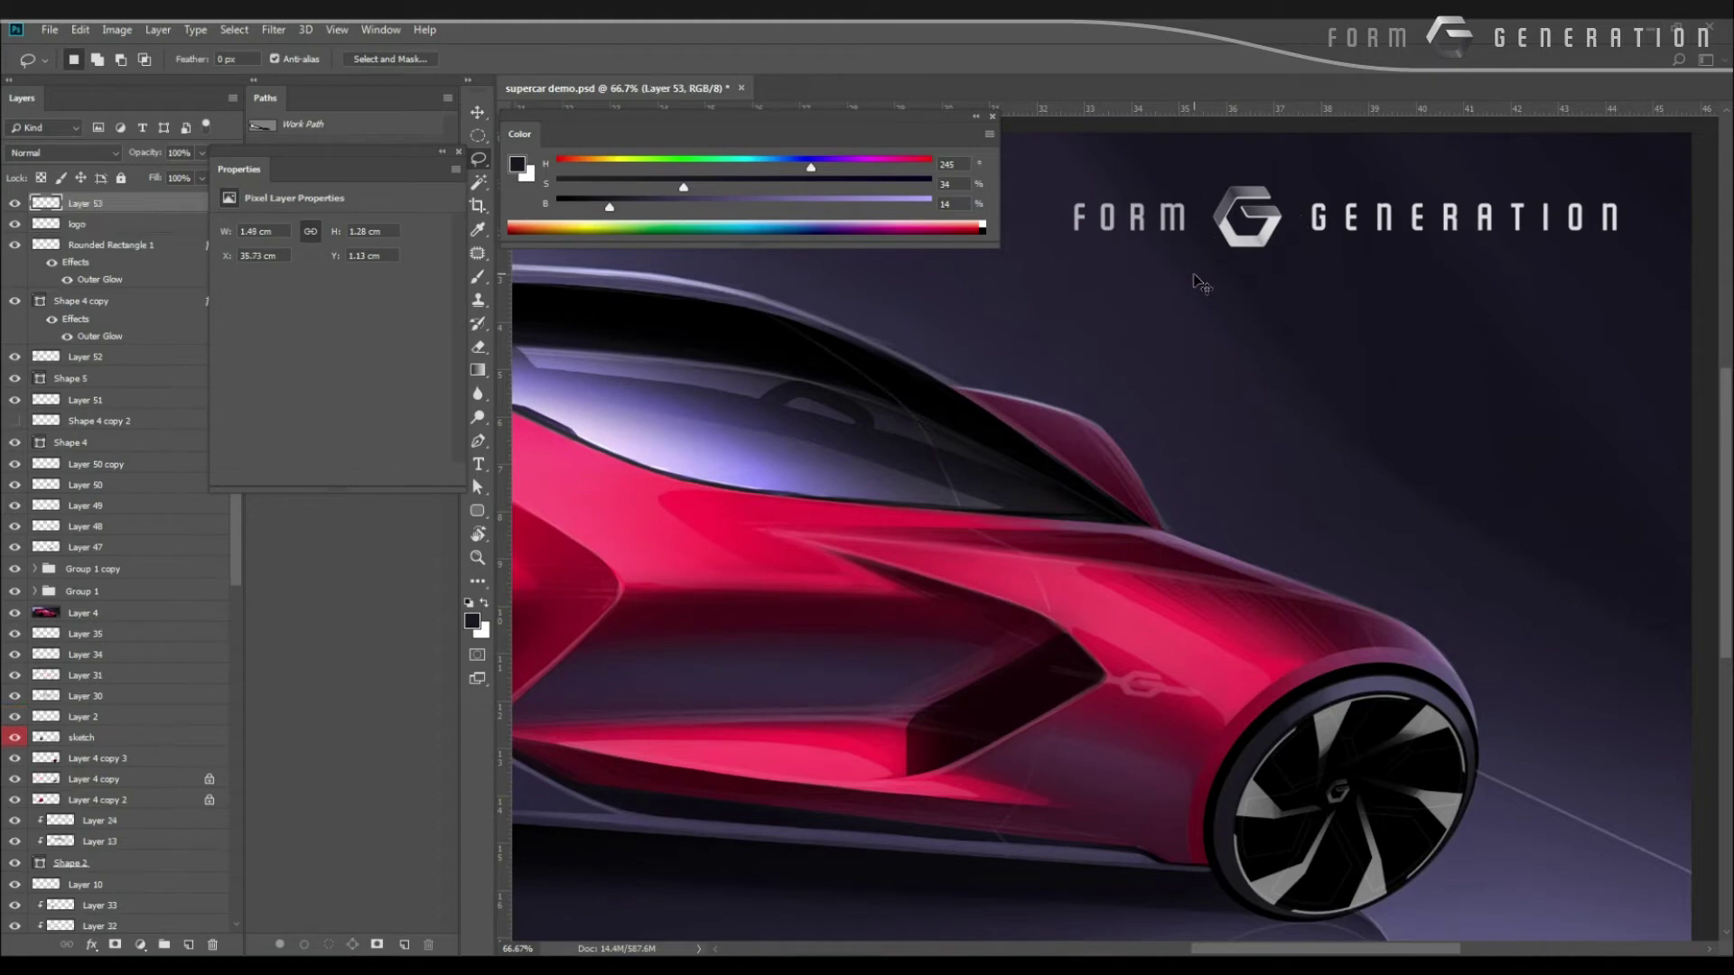
key(ctrl+u)
drag(819, 425, 904, 427)
key(Return)
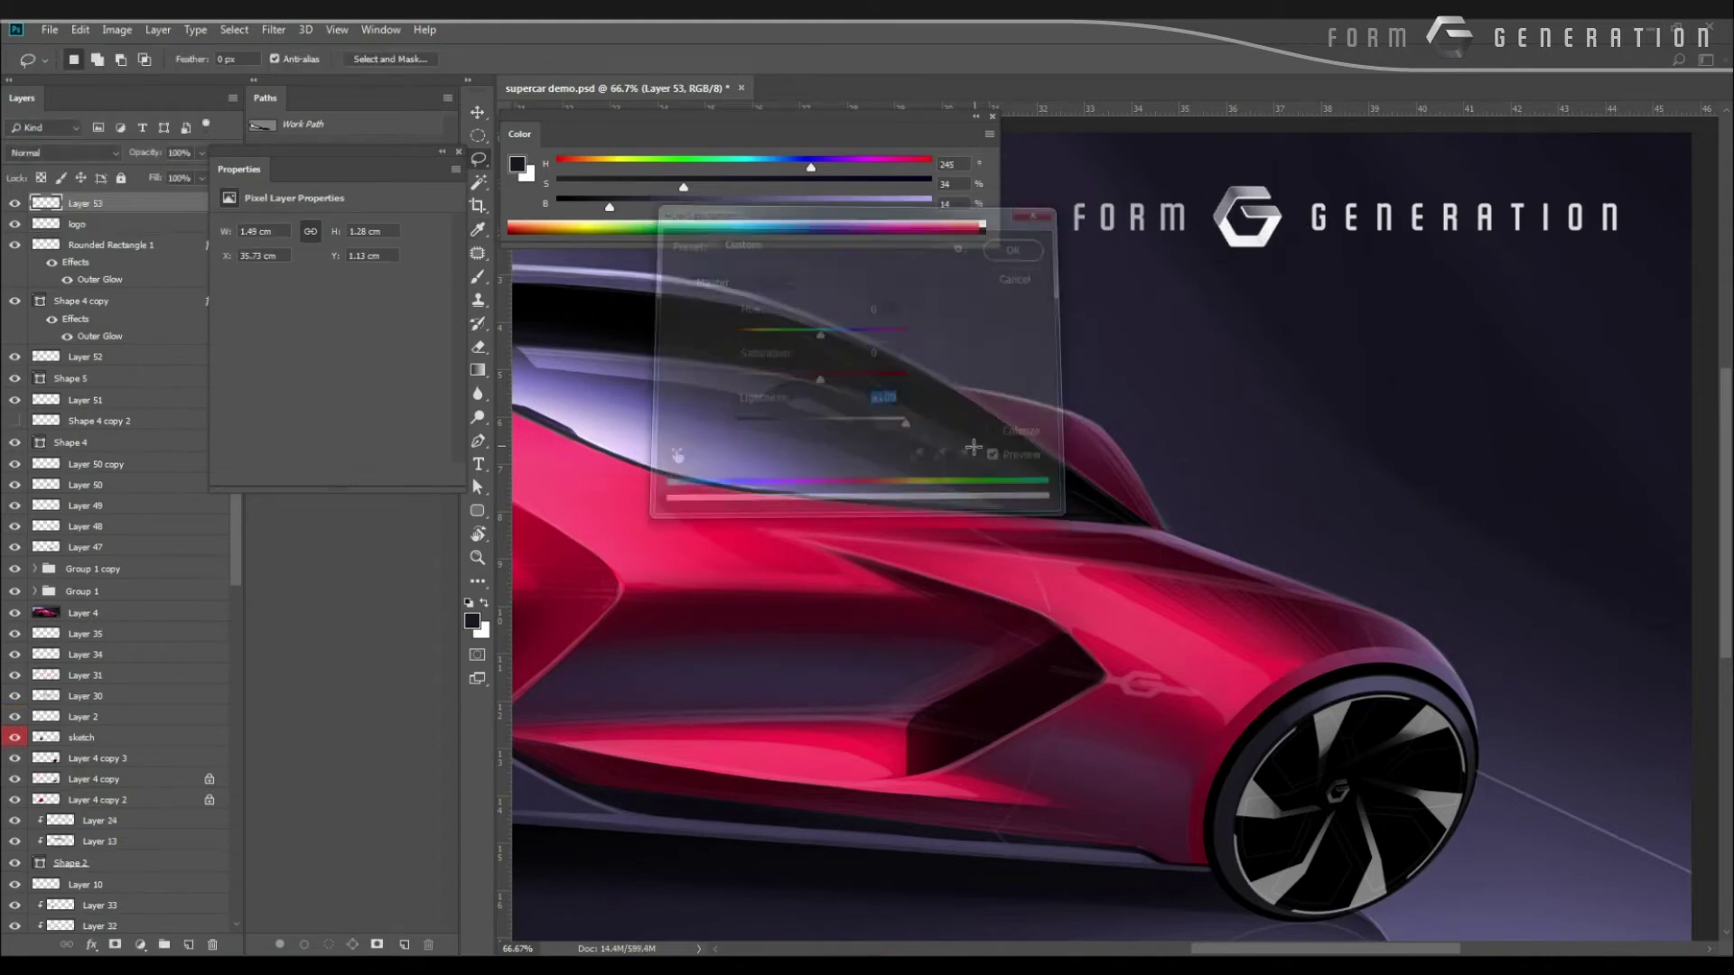
Move the lightened emblem copy onto the red fender between the side intake and the front wheel.
key(v)
drag(1237, 240, 1239, 244)
drag(1245, 308, 1139, 707)
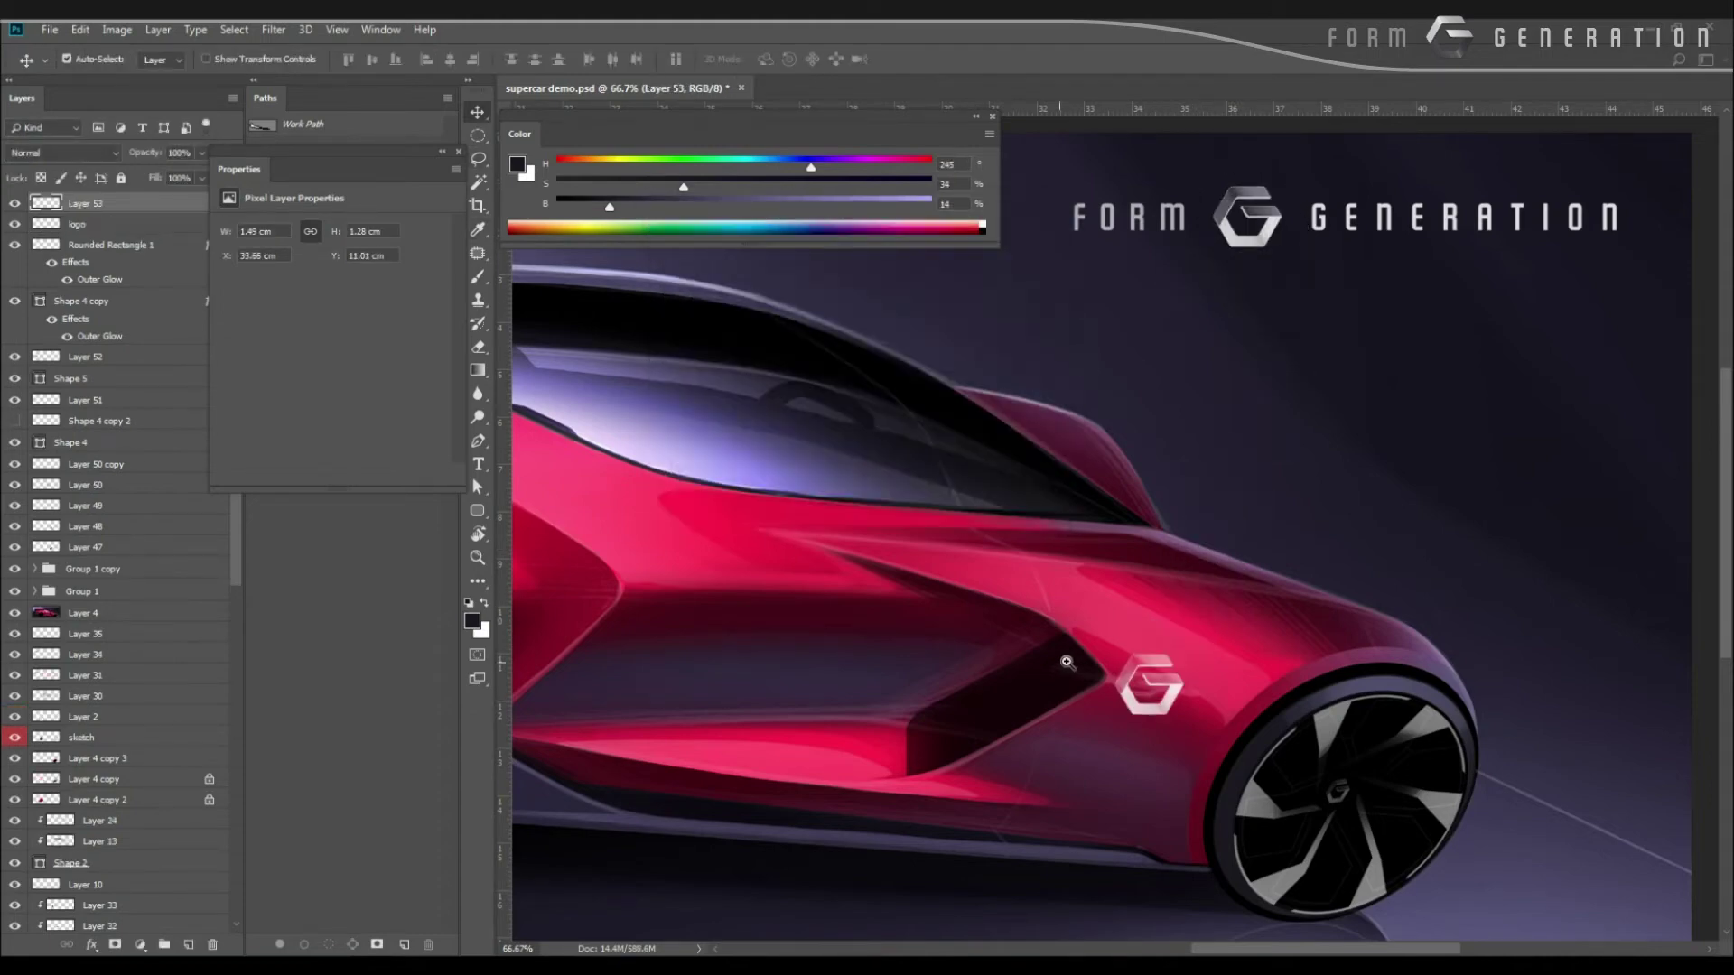
drag(1069, 662, 1004, 602)
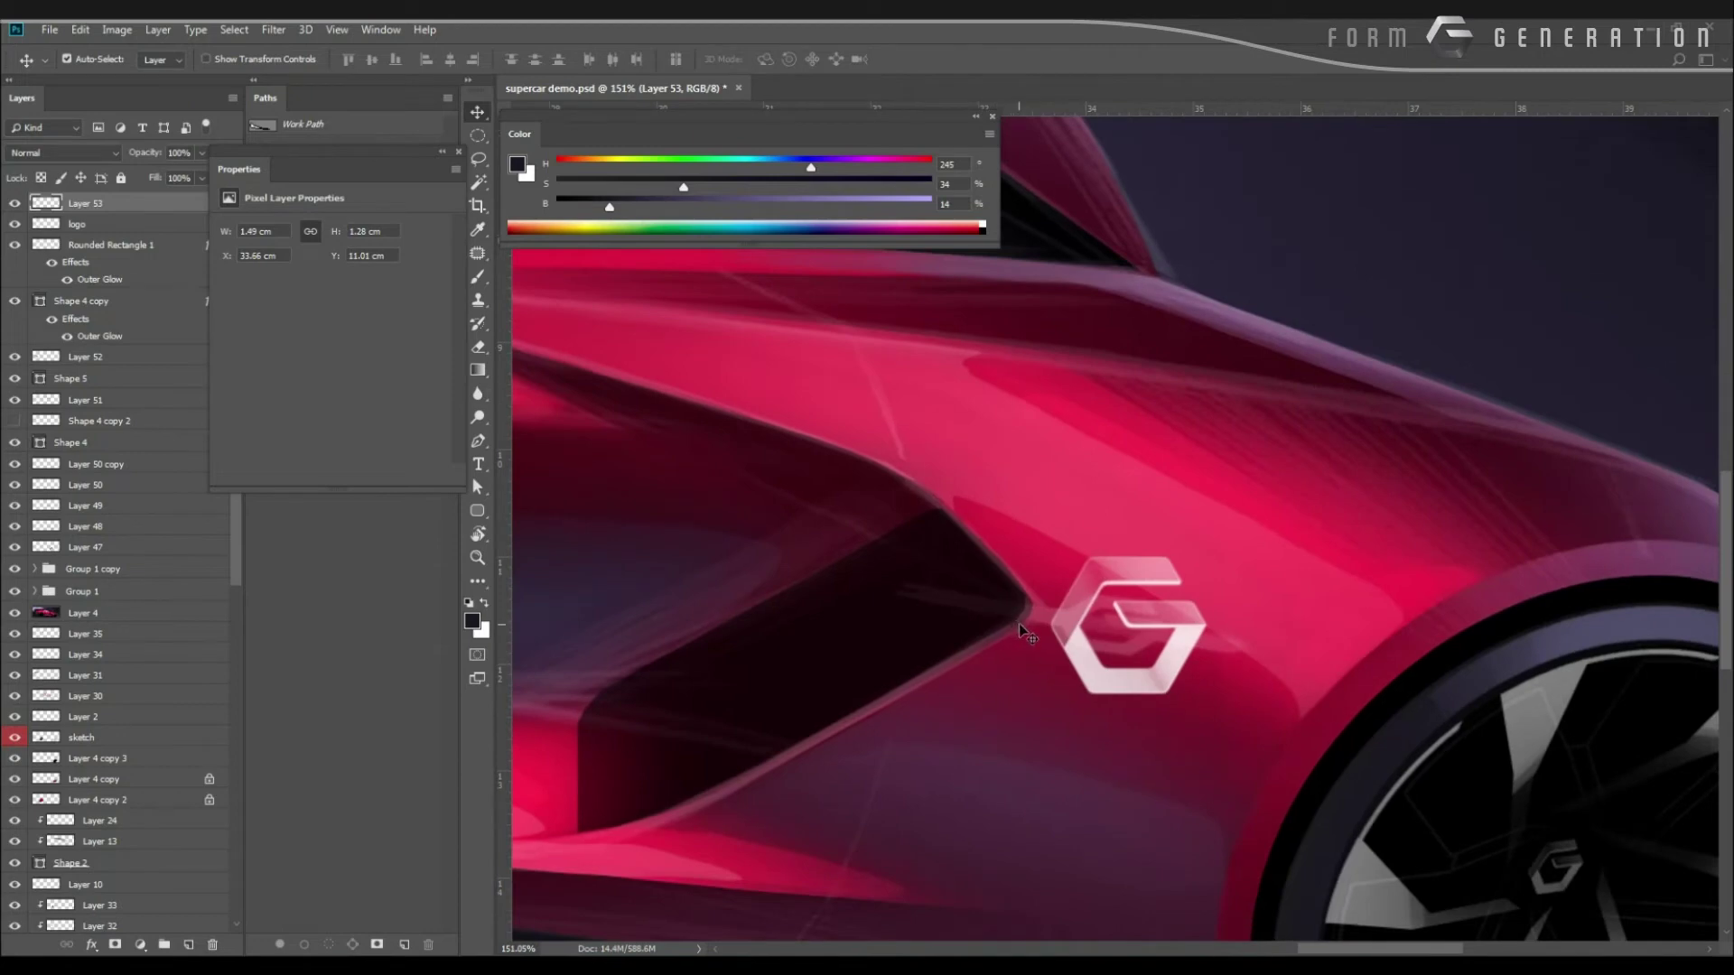
Duplicate the faint emblem repeatedly and merge the copies into one layer to make it solid white.
key(ctrl+j)
key(ctrl+j)
key(ctrl+j)
key(ctrl+j)
key(ctrl+j)
key(Delete)
key(Delete)
key(Delete)
key(Delete)
key(Delete)
key(Delete)
key(Delete)
key(Delete)
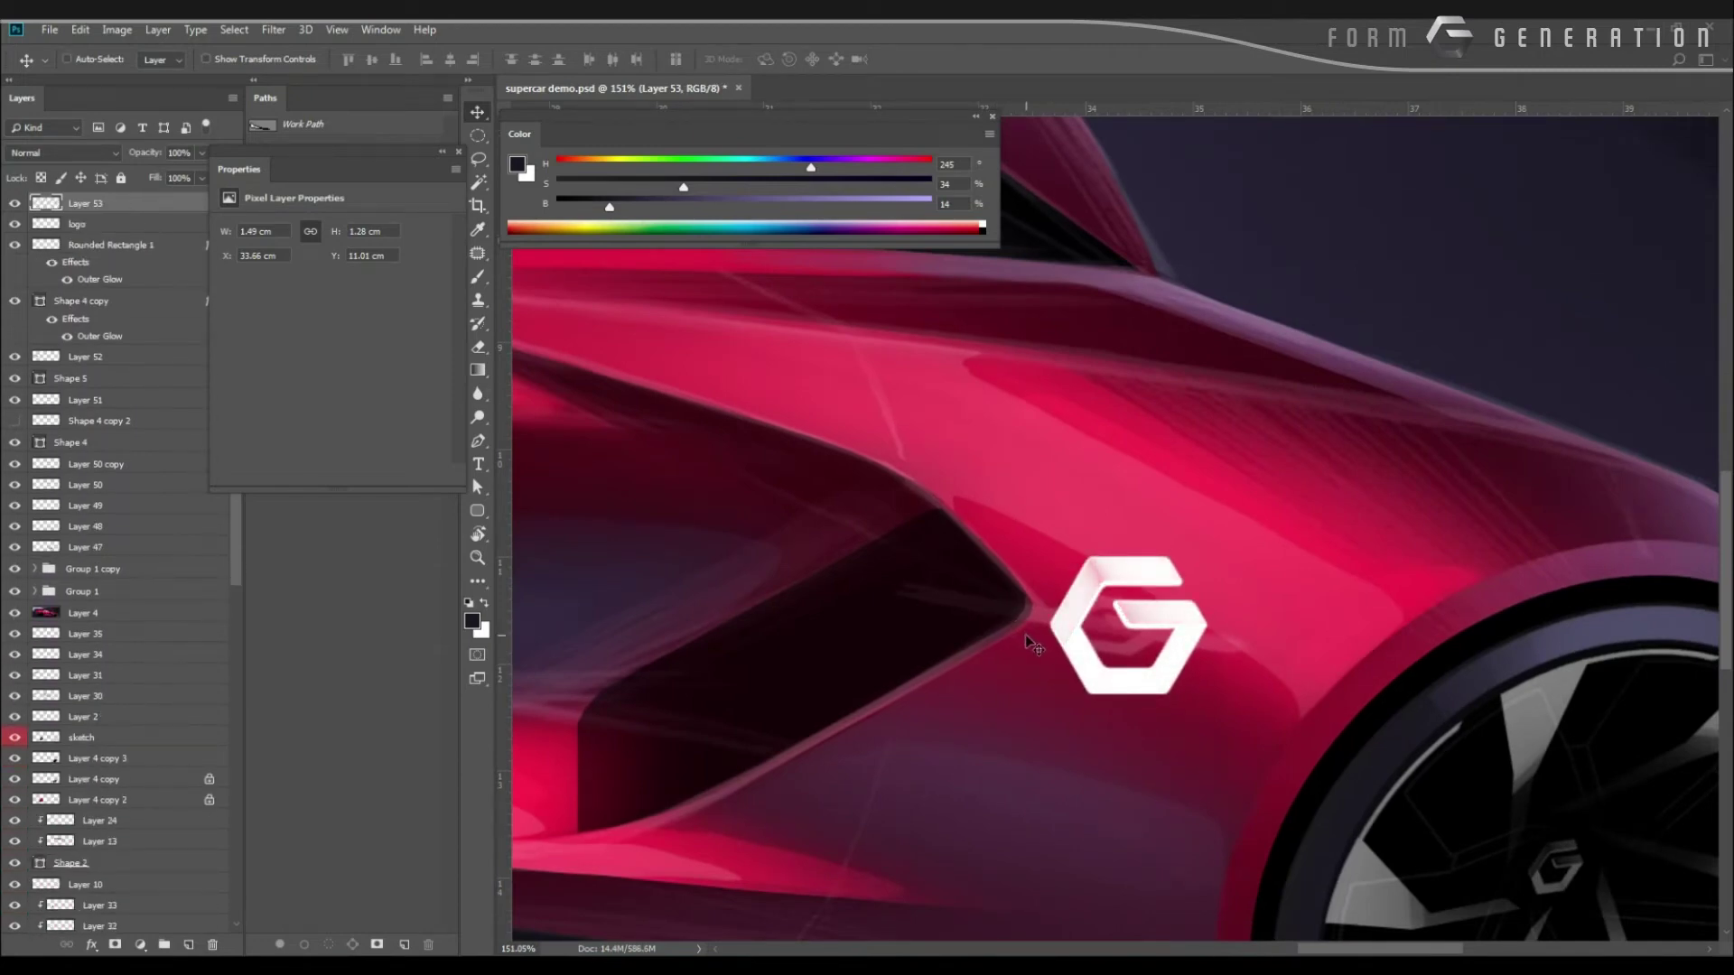
key(ctrl+j)
key(ctrl+j)
key(ctrl+e)
key(ctrl+e)
Free-transform the white emblem into a smaller, flatter shape about 1.09 cm wide and 0.51 cm high on the fender.
key(ctrl+t)
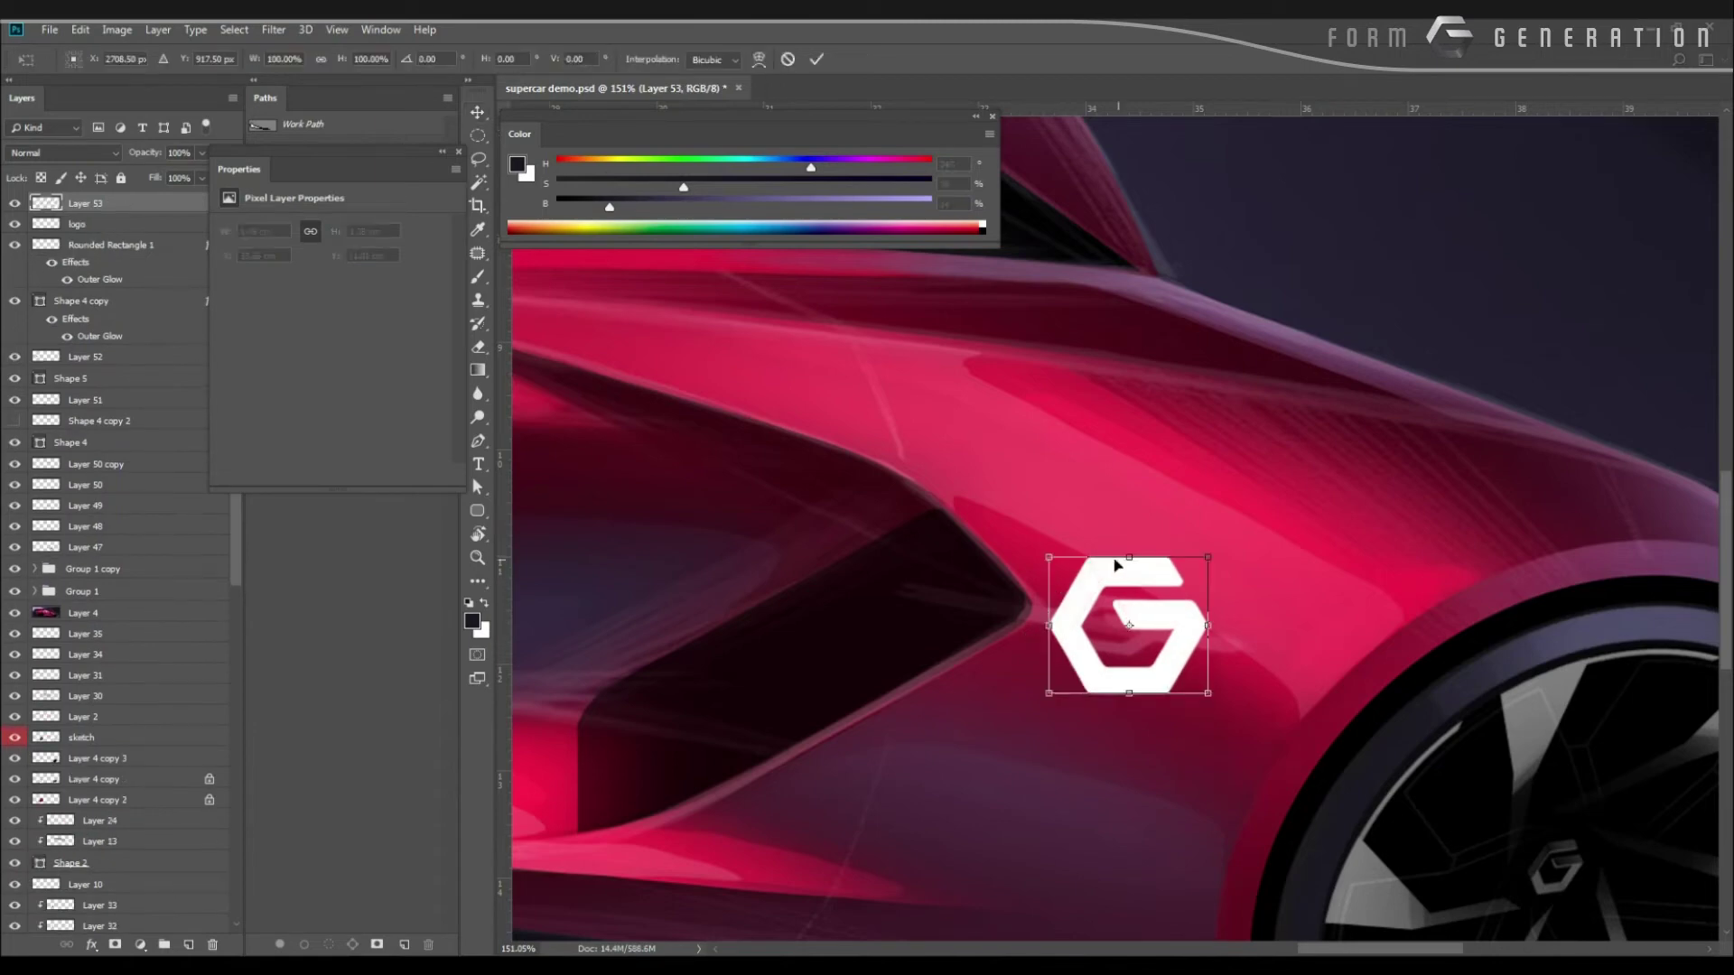
drag(1129, 556, 1070, 605)
drag(1022, 605, 1107, 599)
key(Return)
scroll(959, 546, down, 4)
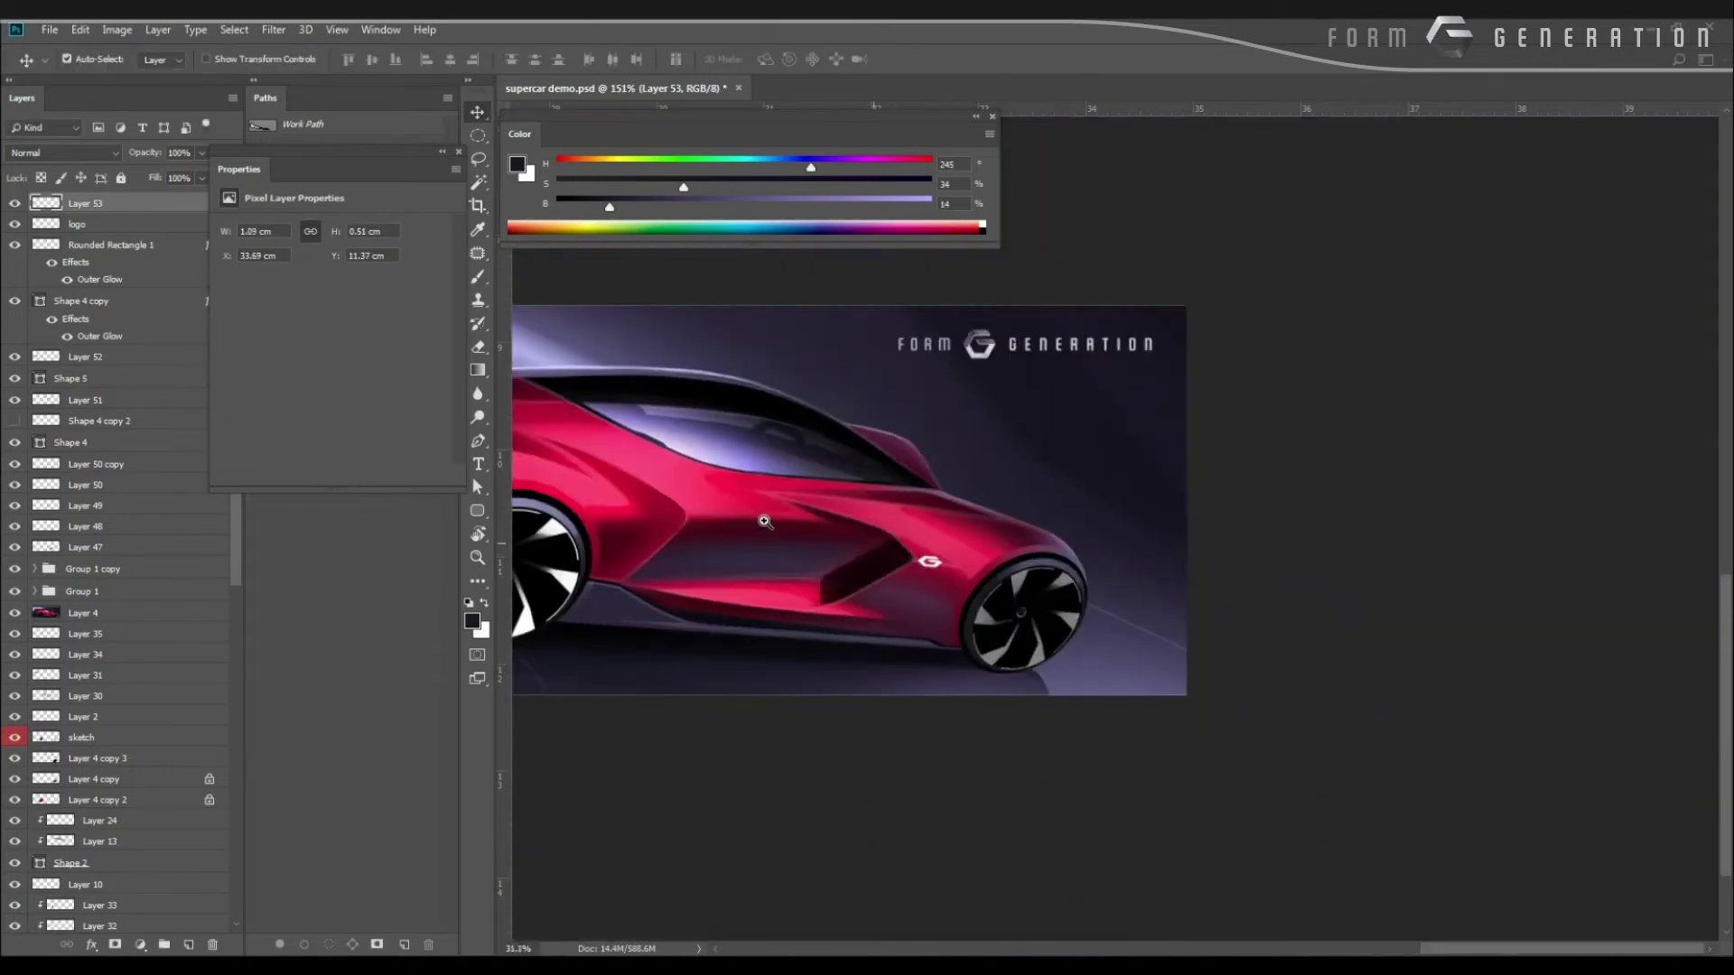
Reduce the emblem's height to about 0.48 cm and nudge it slightly toward the side intake.
scroll(994, 587, up, 3)
key(ctrl+t)
drag(1026, 616, 1022, 613)
key(Return)
drag(861, 558, 866, 554)
scroll(866, 554, up, 1)
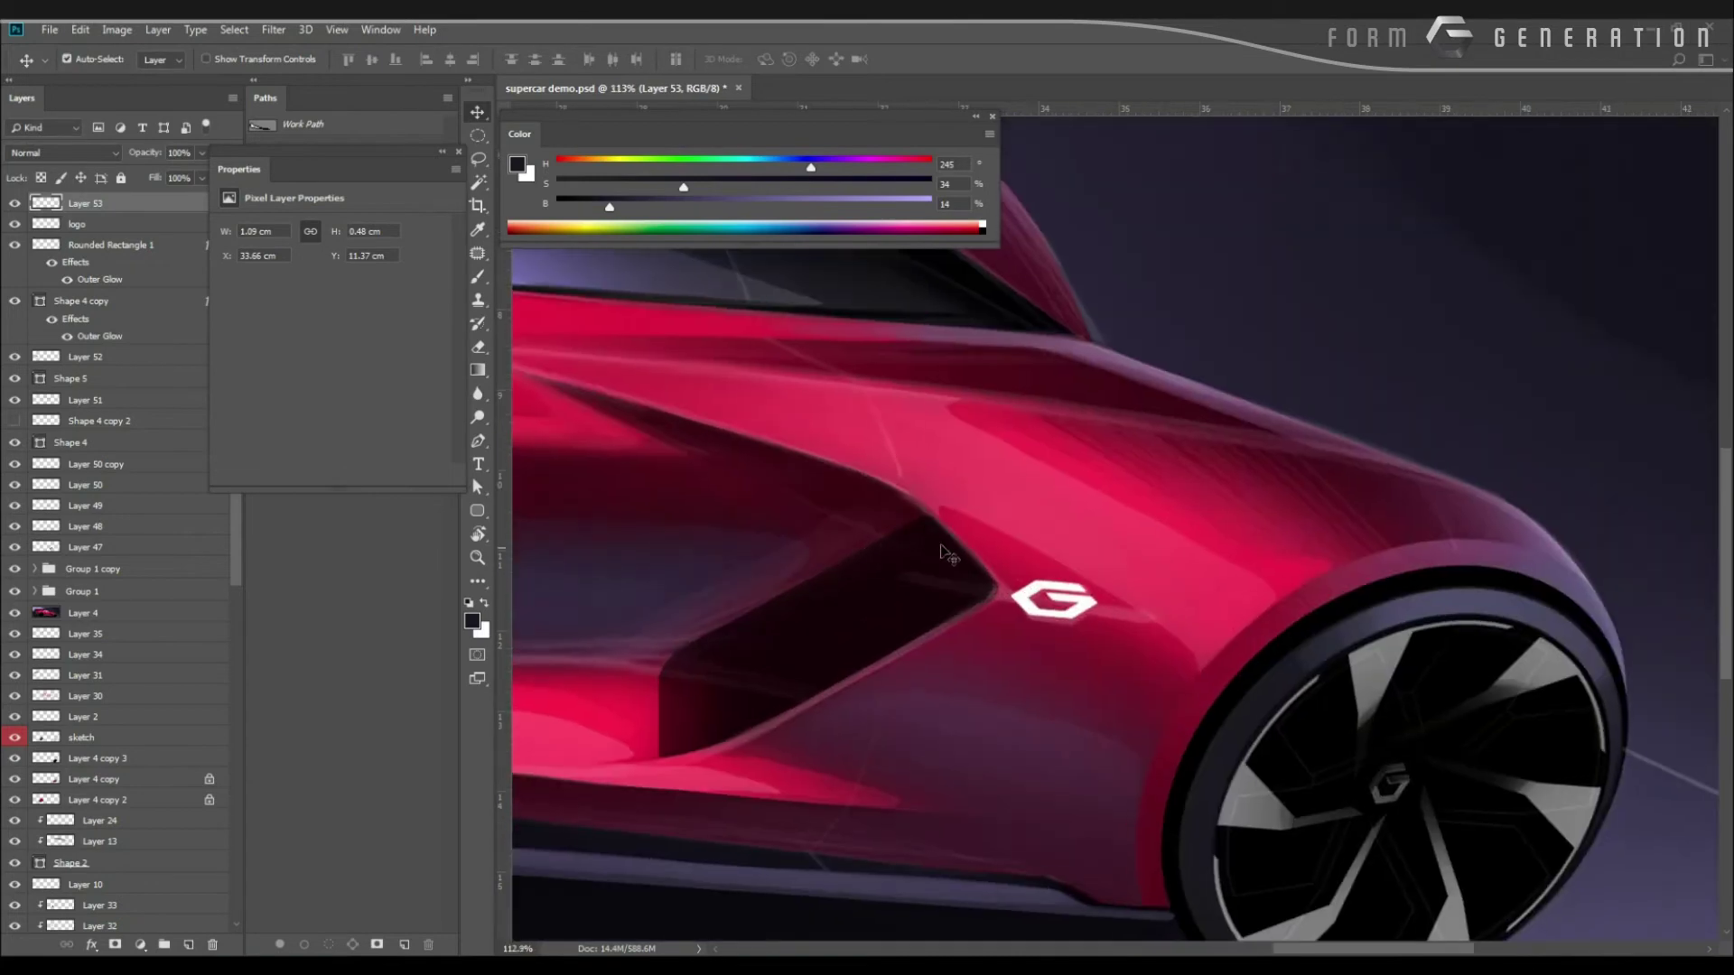
Brush thin white lines extending the emblem toward the front wheel on one side and the side intake on the other.
key(b)
right_click(1058, 600)
click(1021, 668)
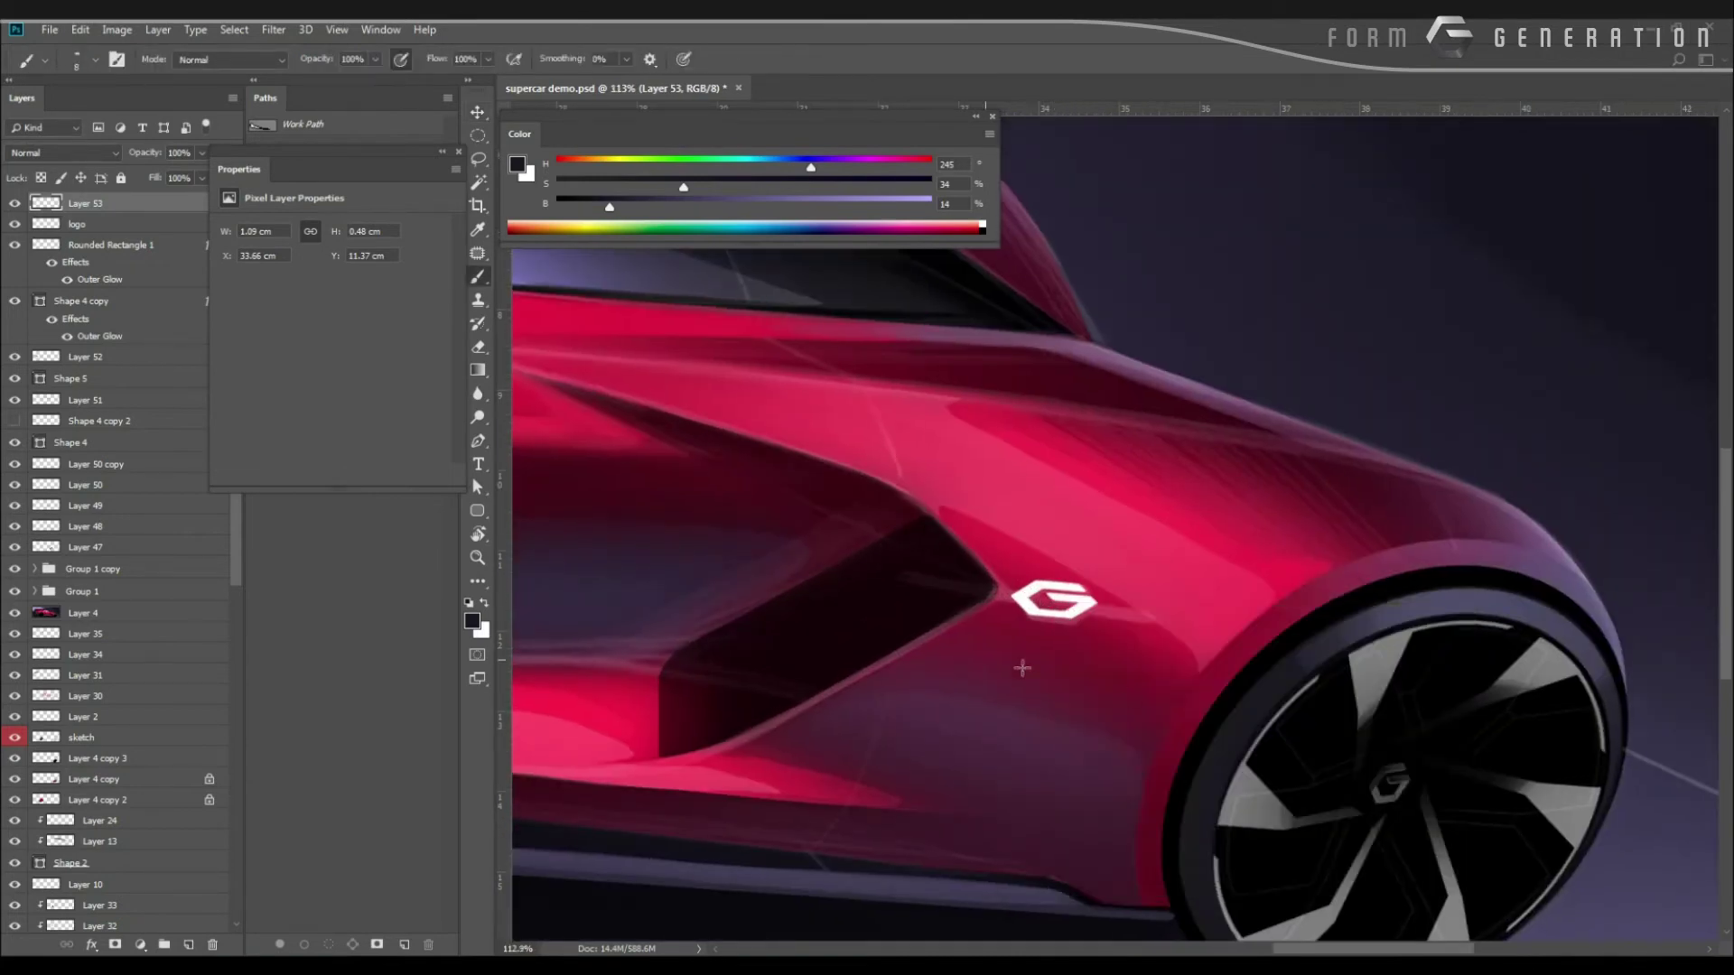
key(x)
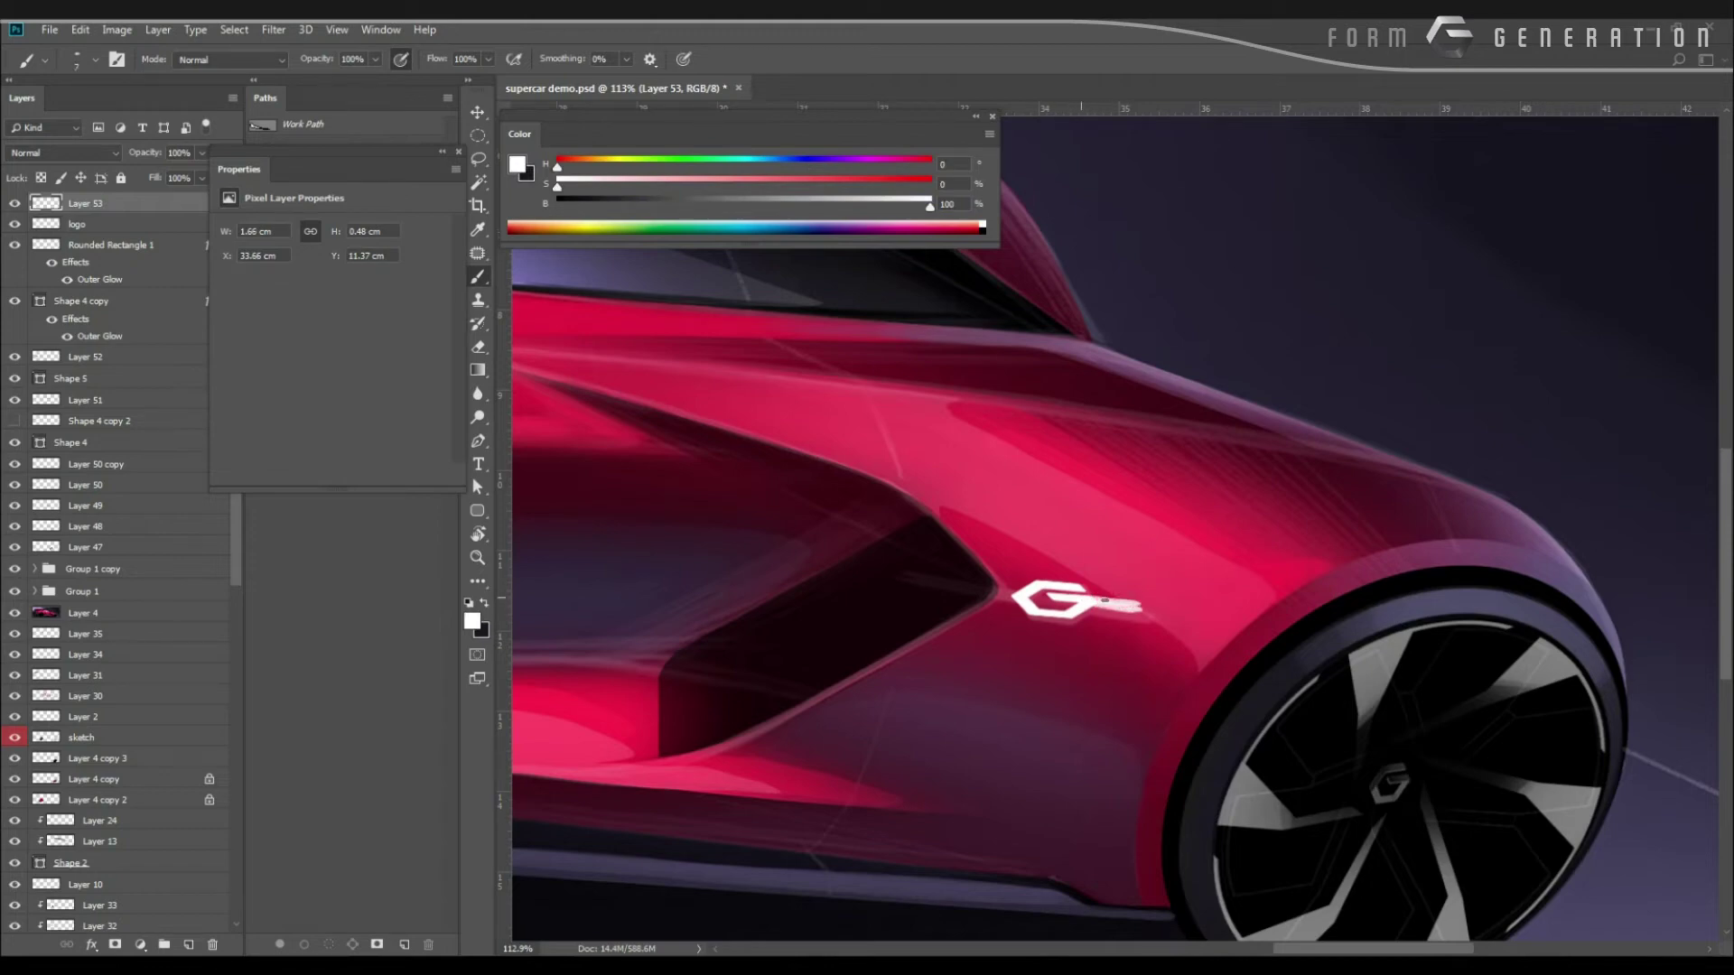
scroll(1088, 623, up, 3)
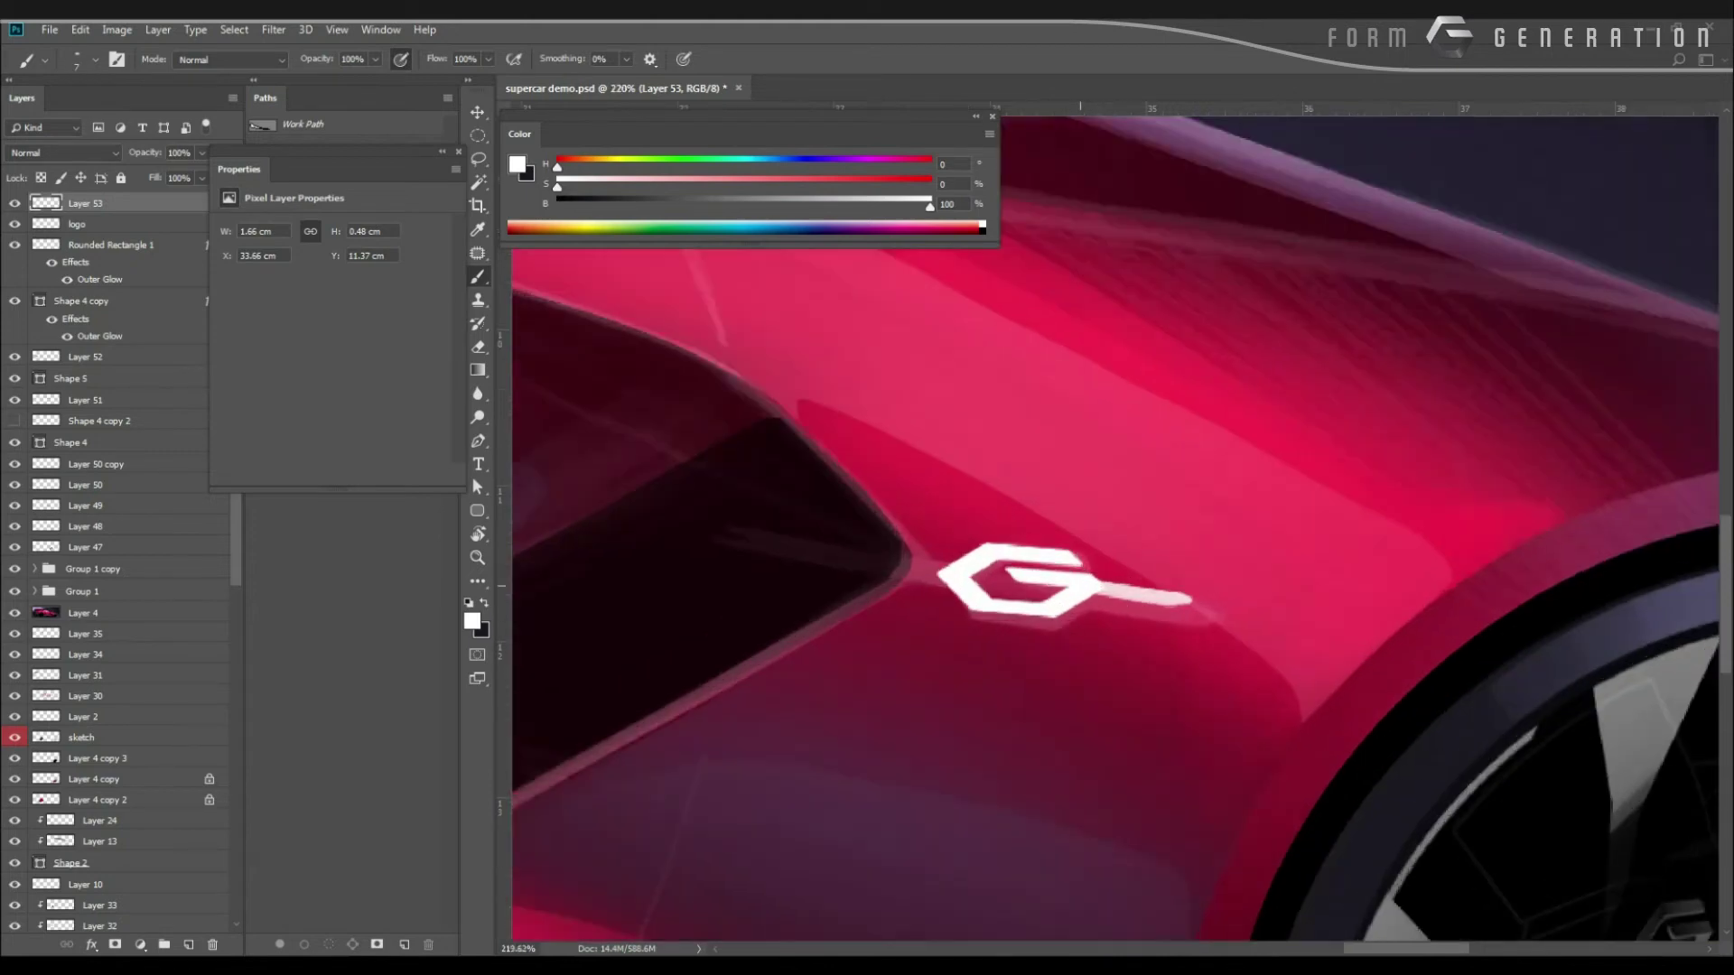
key(ctrl+z)
drag(1059, 576, 1189, 592)
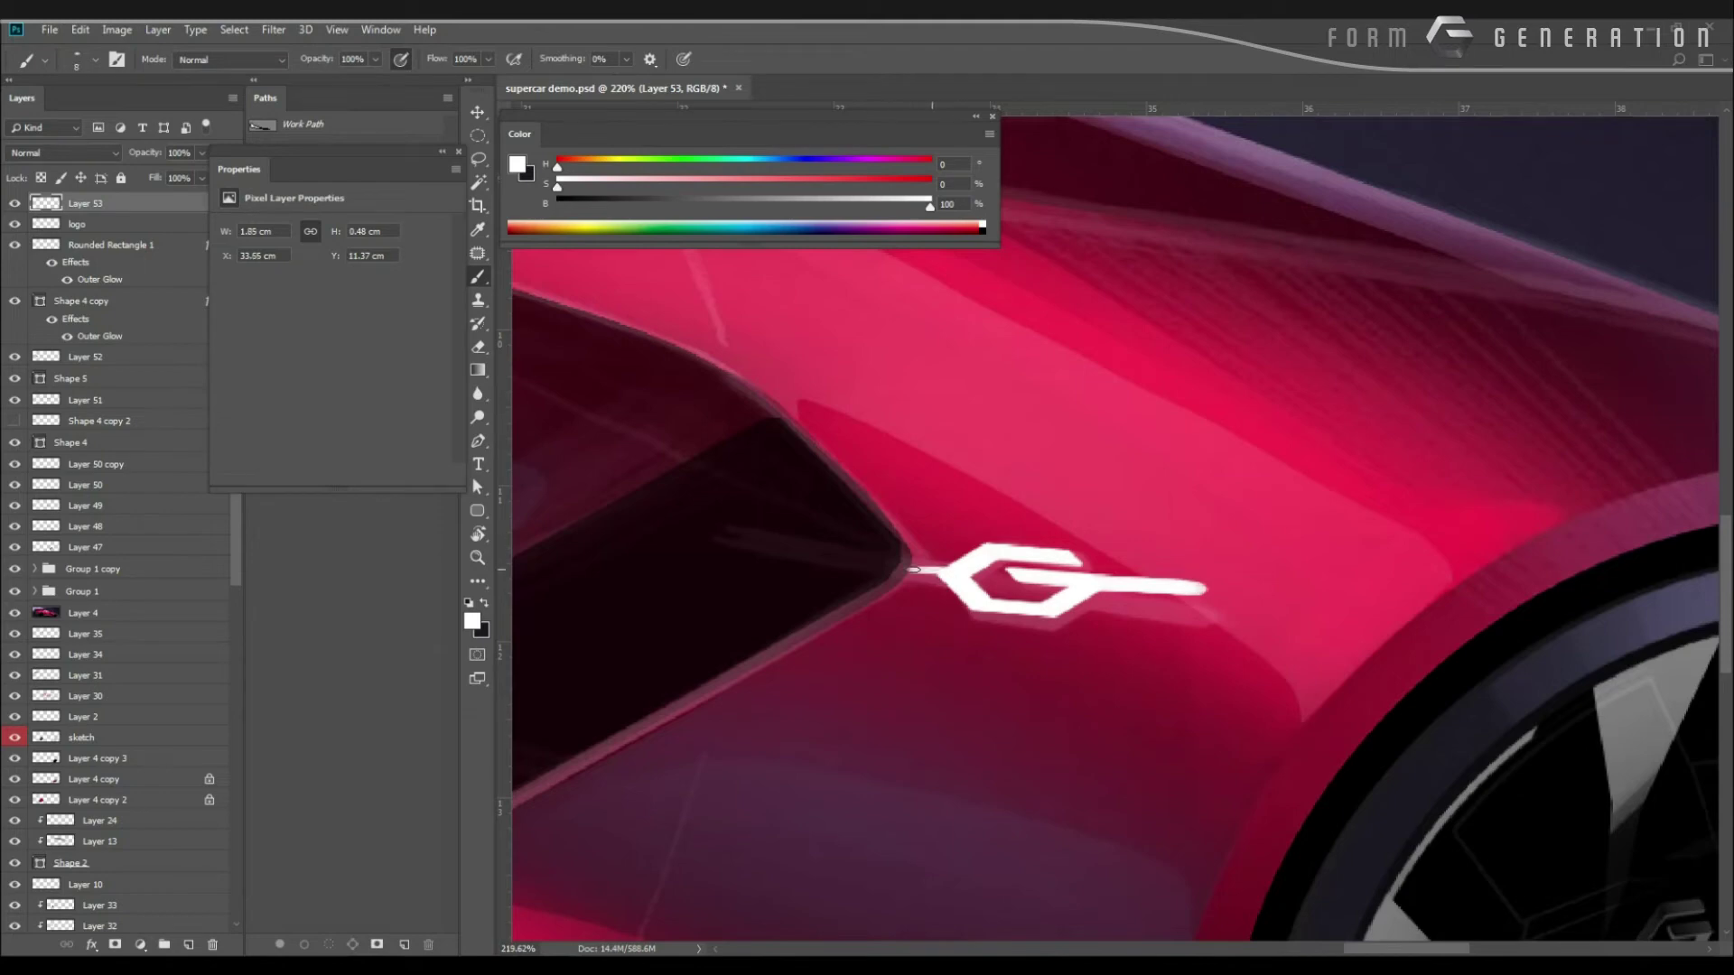
drag(910, 569, 941, 570)
Skew the extended emblem to follow the fender's slope and adjust its height to about 0.55 cm.
key(ctrl+t)
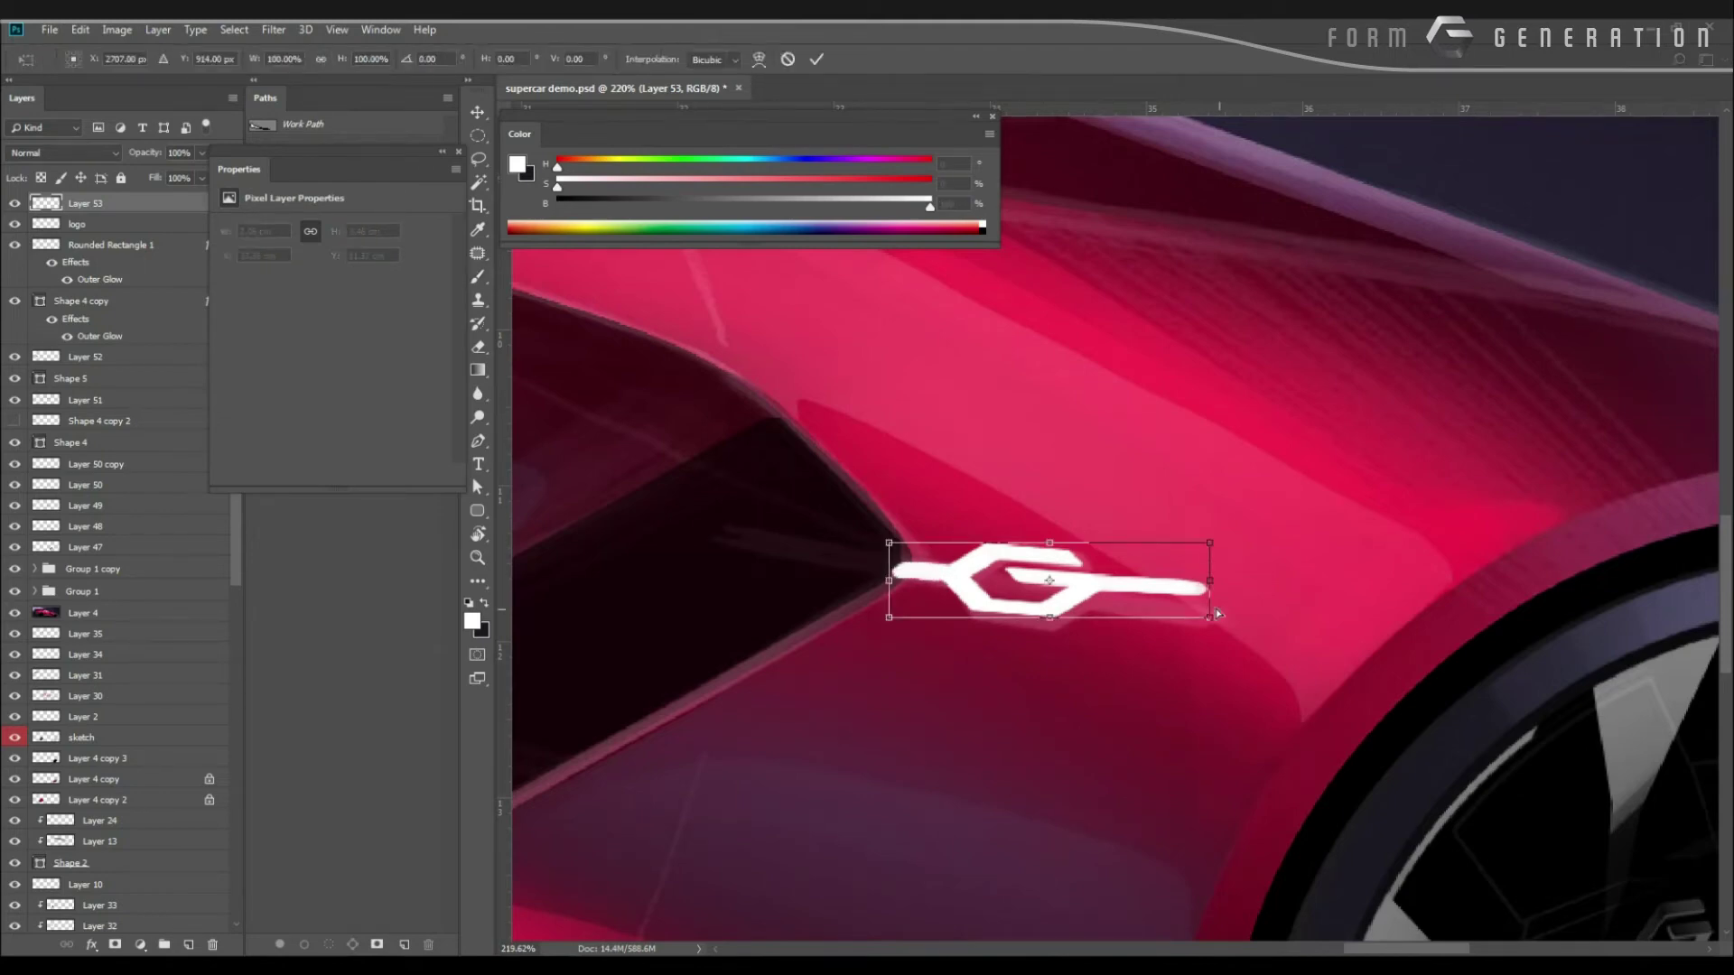
drag(1211, 576, 1211, 600)
key(Return)
scroll(630, 542, down, 5)
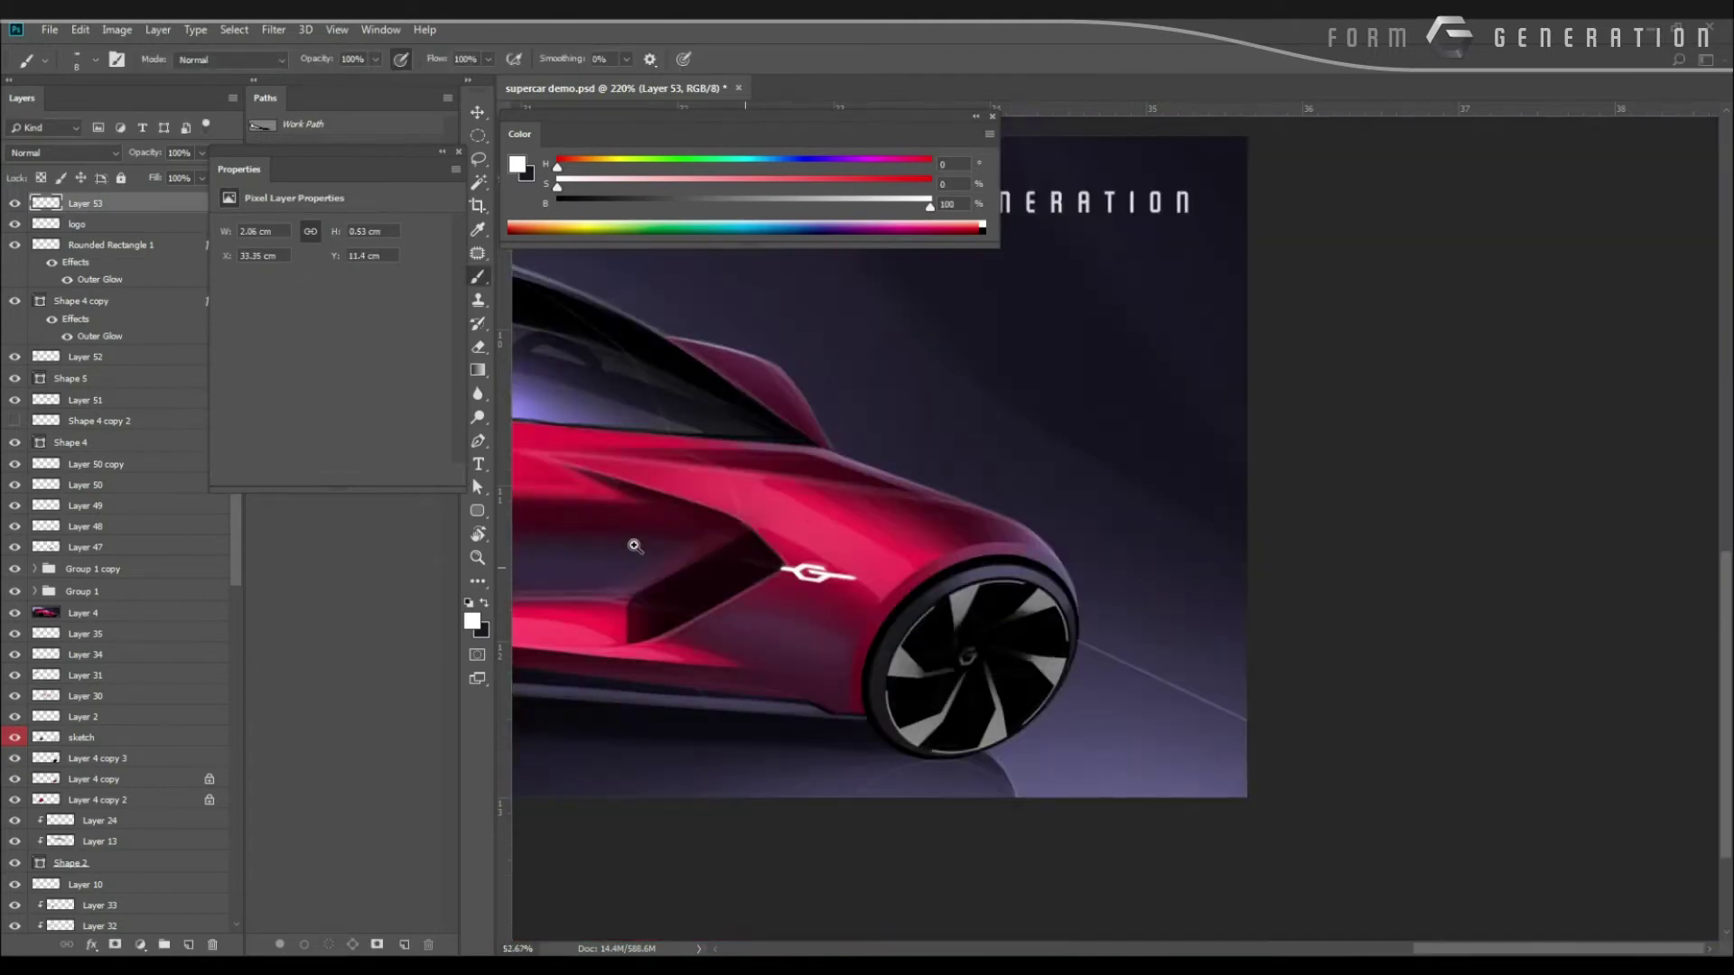
scroll(699, 545, up, 3)
key(ctrl+t)
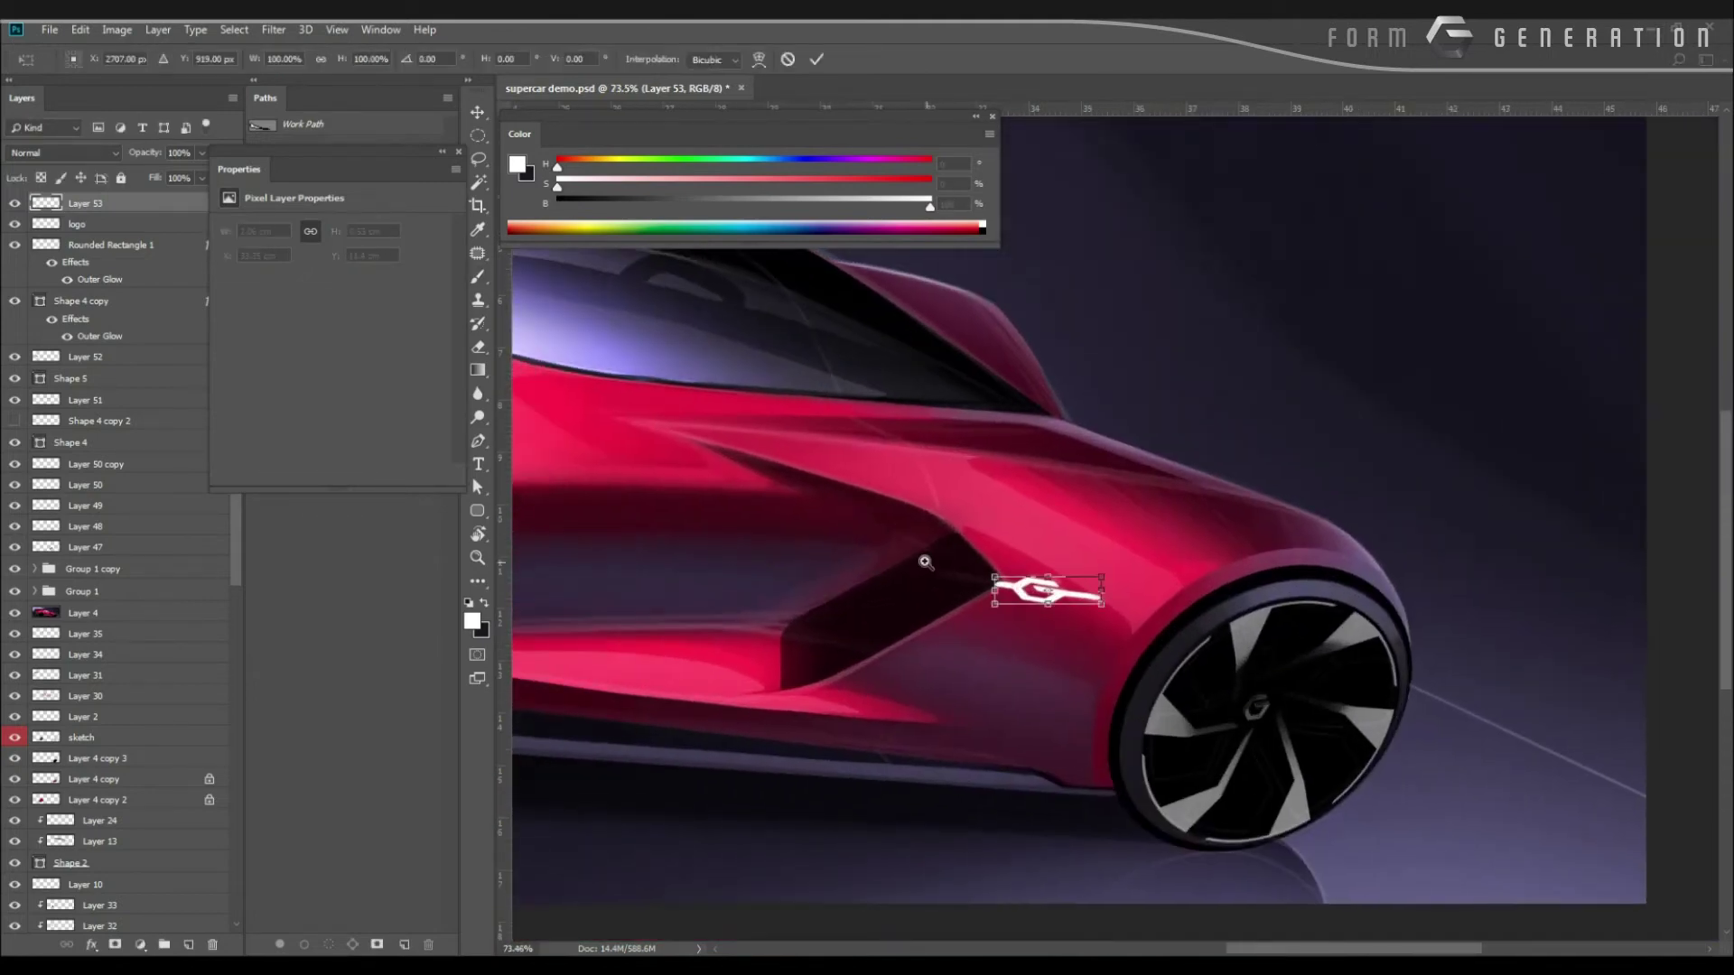
scroll(926, 565, up, 4)
drag(1025, 604, 1025, 601)
key(Return)
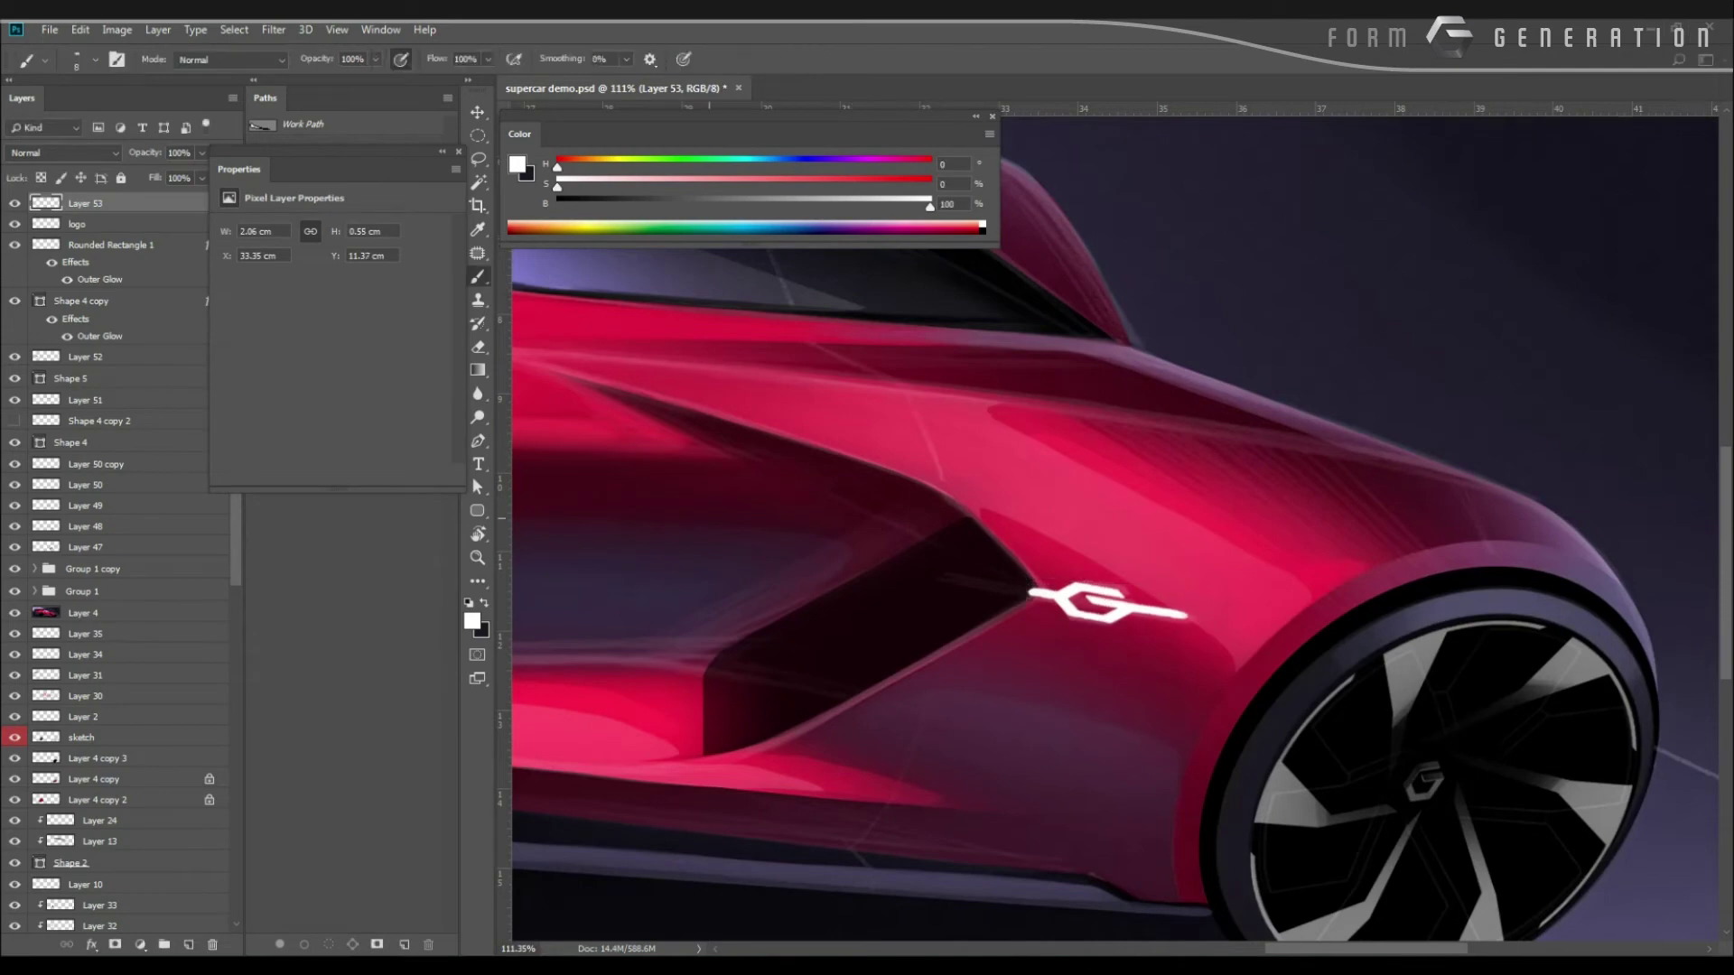
Add an Outer Glow style to the fender emblem's layer and set the glow colour to white.
scroll(778, 543, down, 4)
scroll(666, 526, up, 2)
scroll(775, 540, up, 1)
scroll(775, 540, down, 2)
scroll(1140, 569, up, 2)
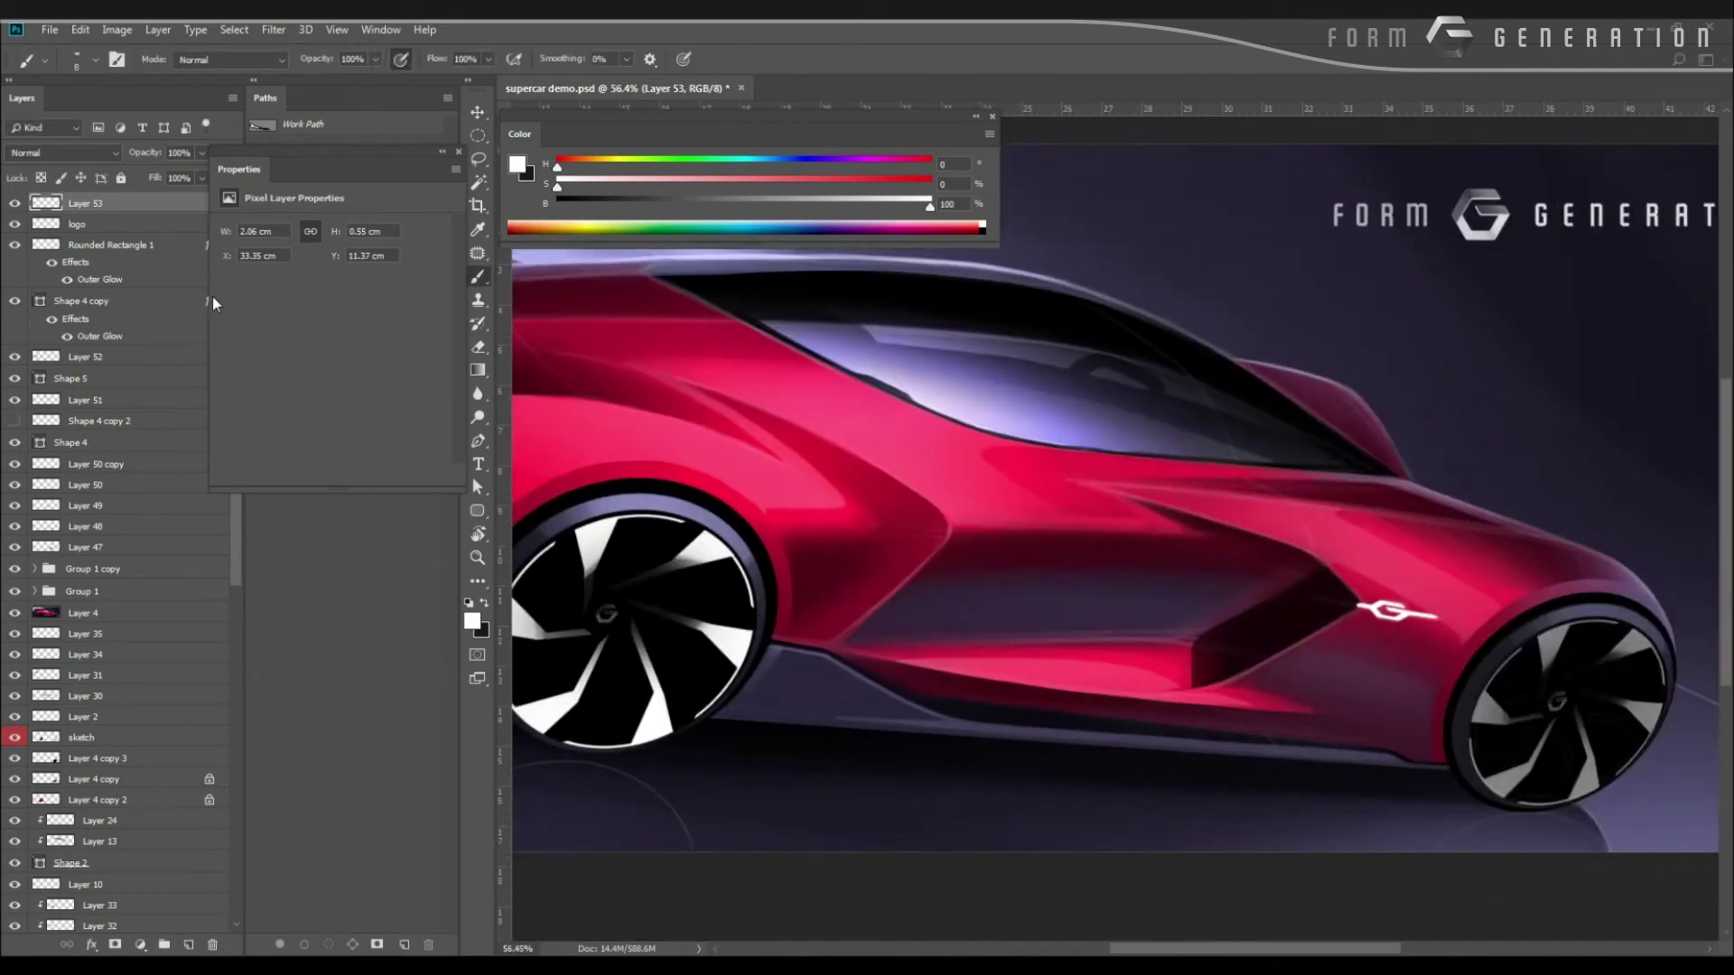
double_click(136, 207)
click(236, 690)
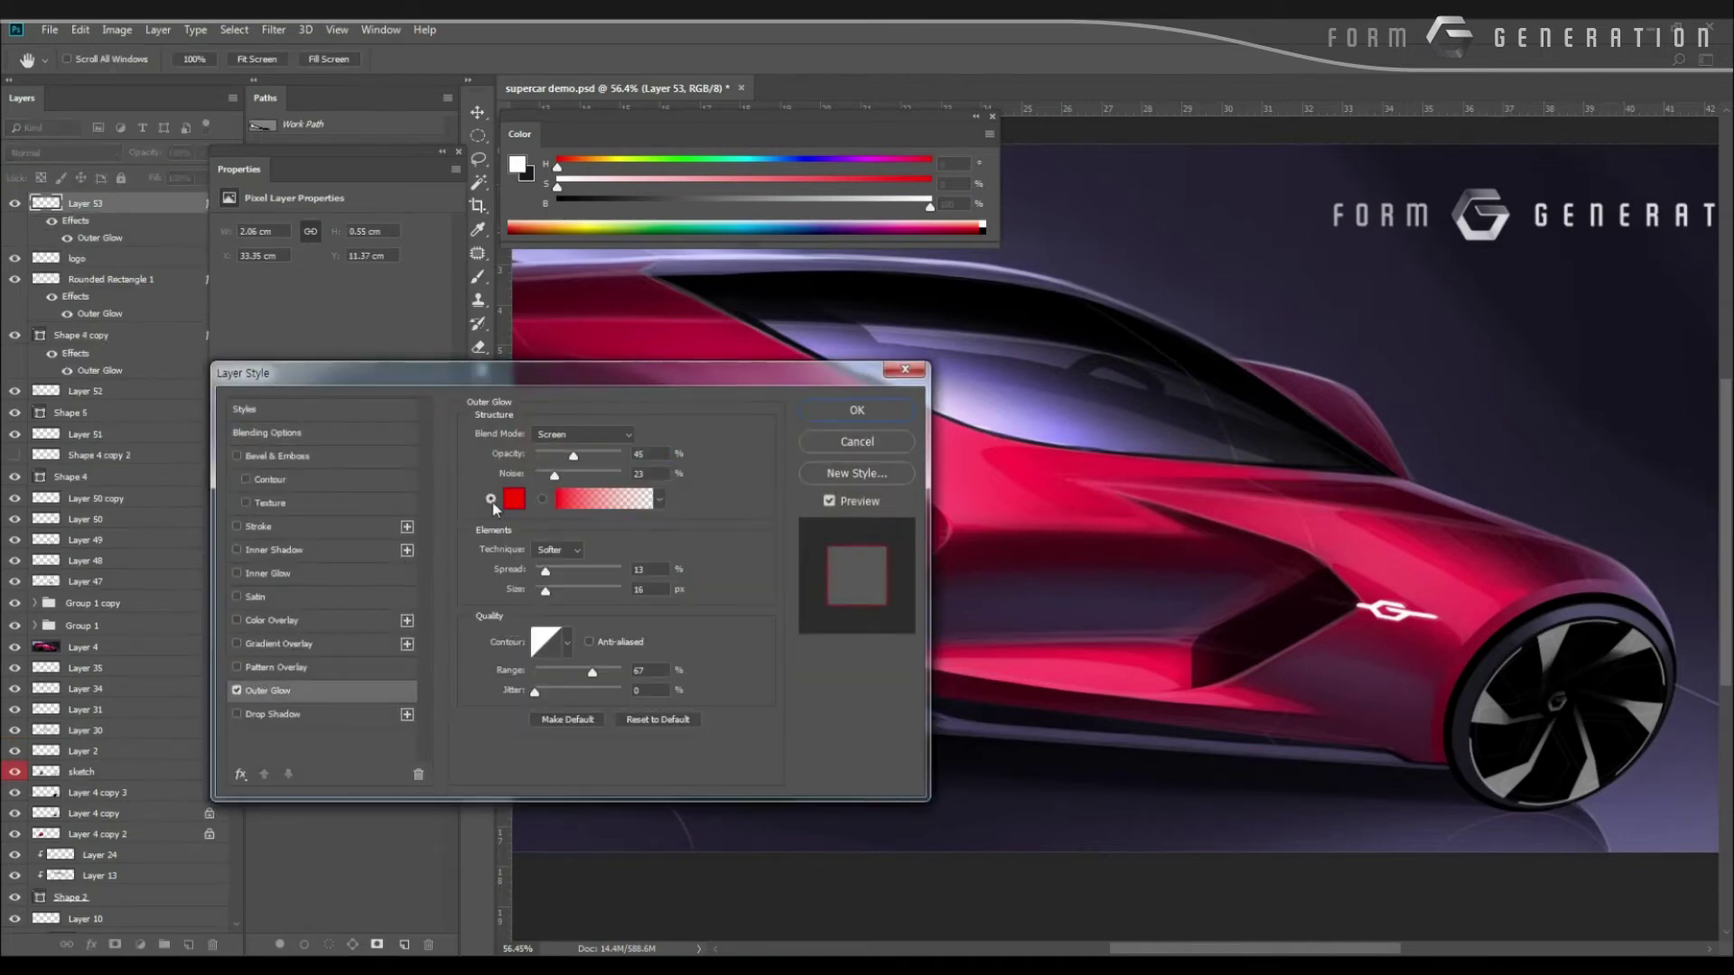
click(513, 499)
drag(345, 545, 165, 388)
click(561, 445)
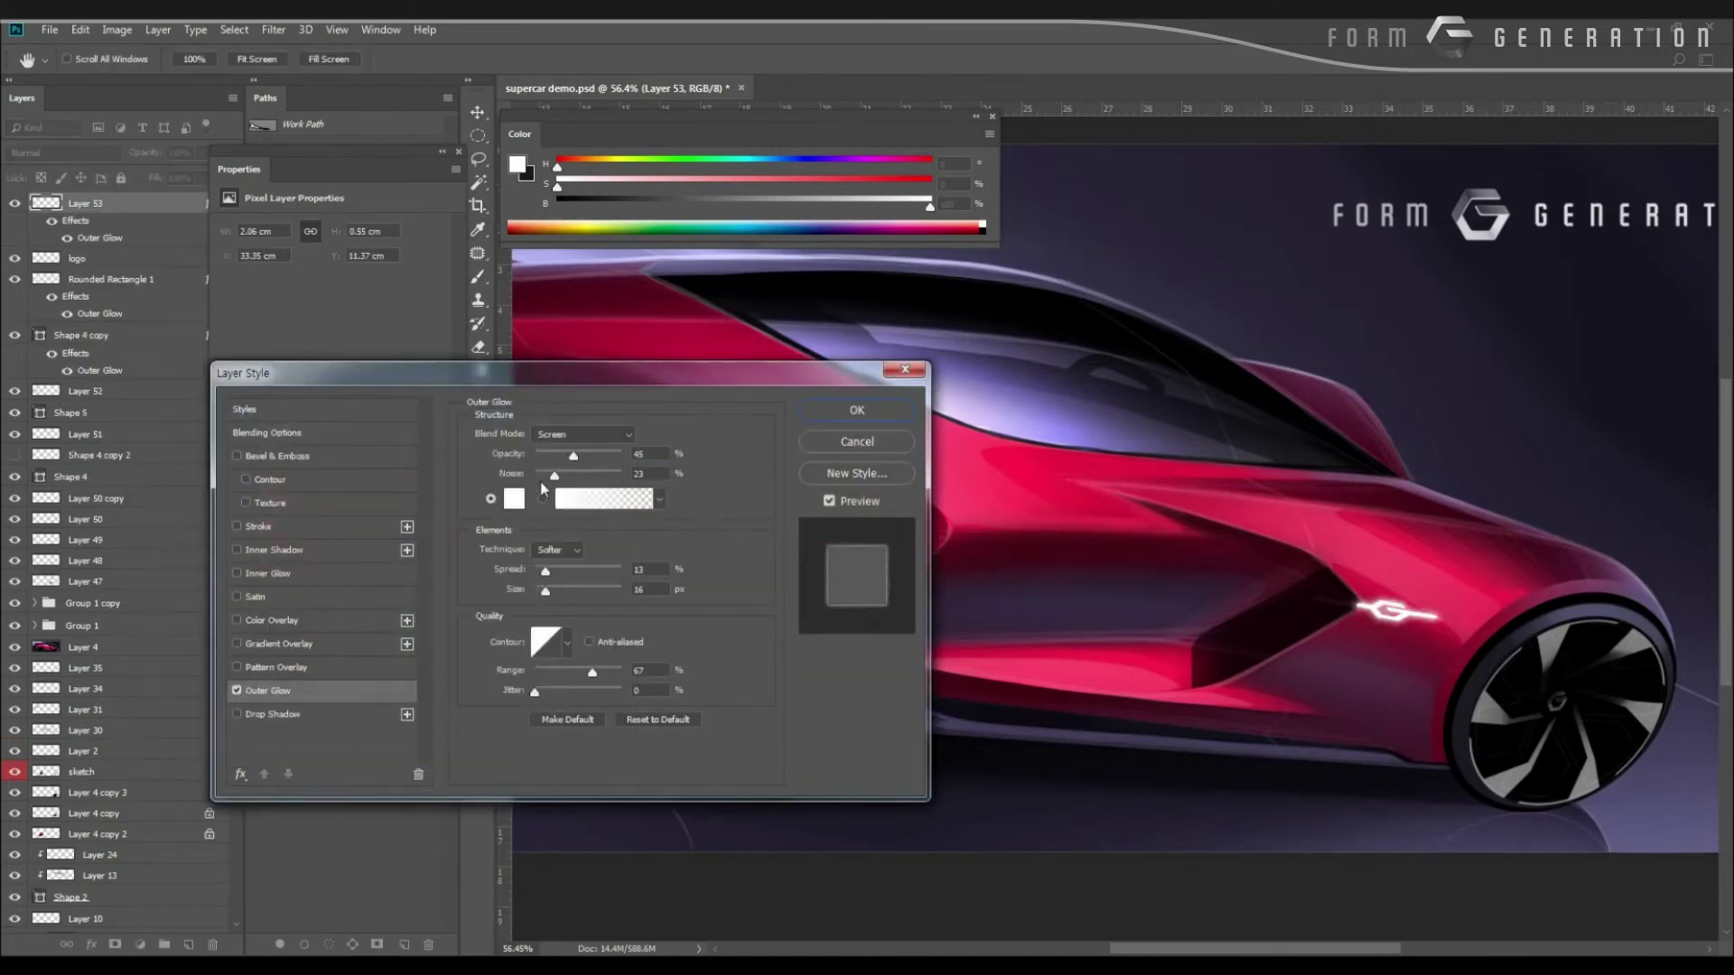
Reduce the size and noise of the emblem's outer glow and apply the layer style.
drag(545, 596, 540, 594)
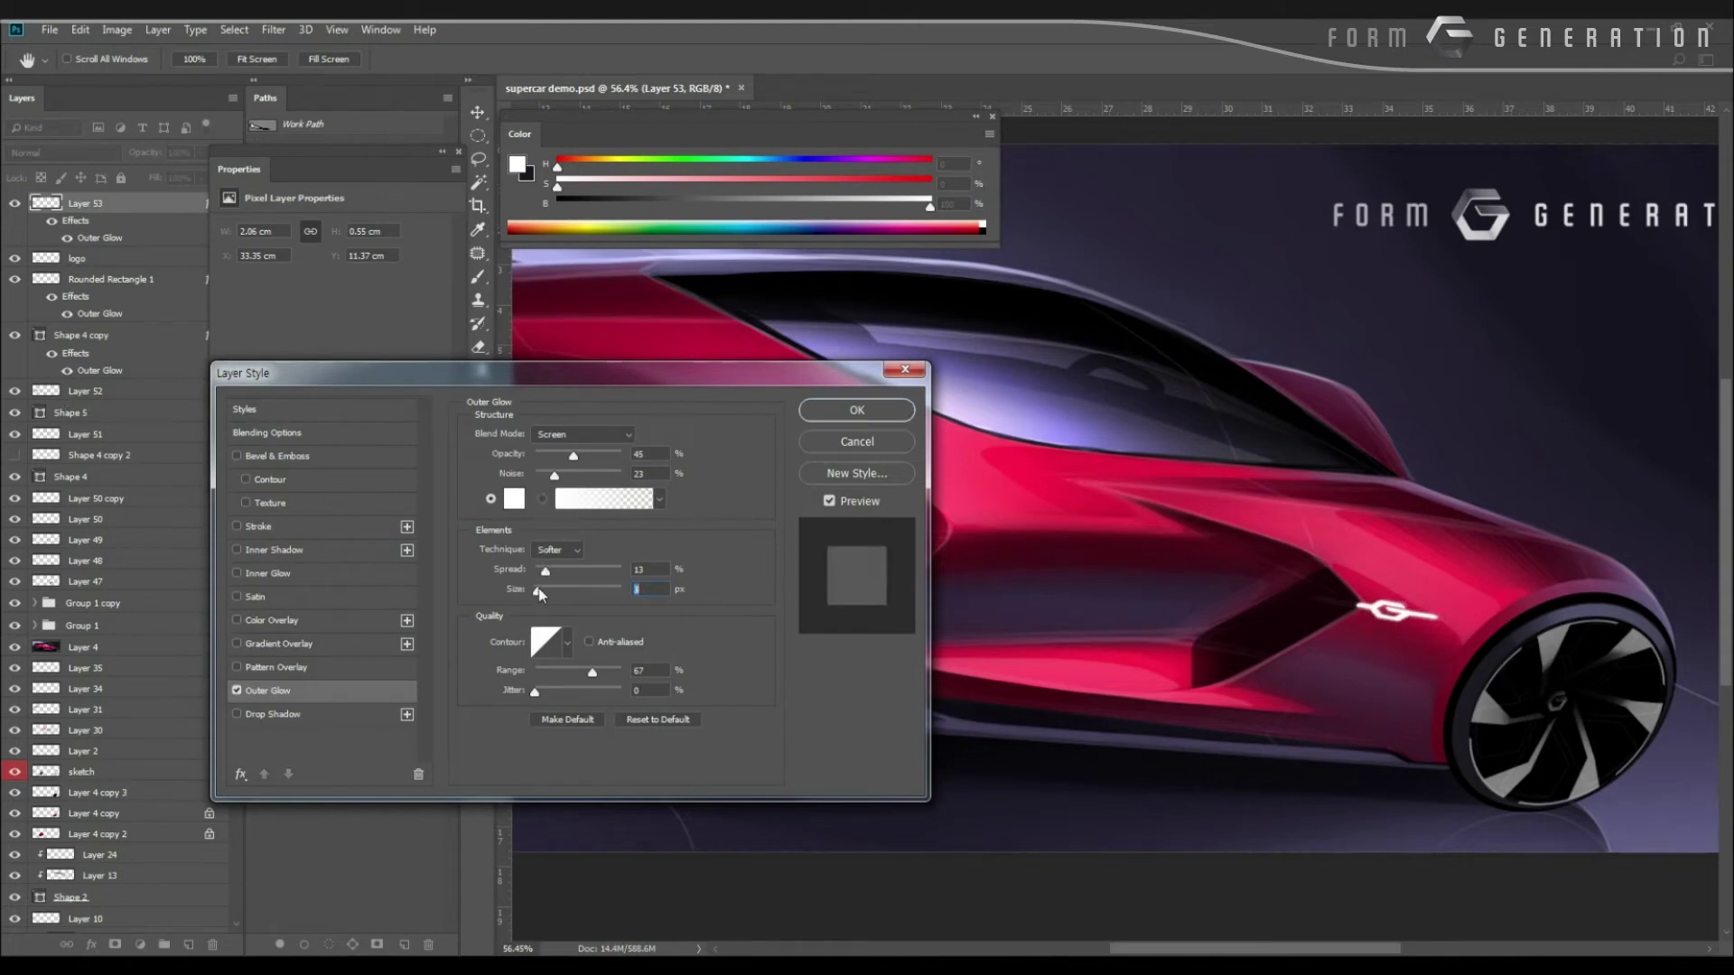
drag(550, 478, 539, 474)
click(856, 410)
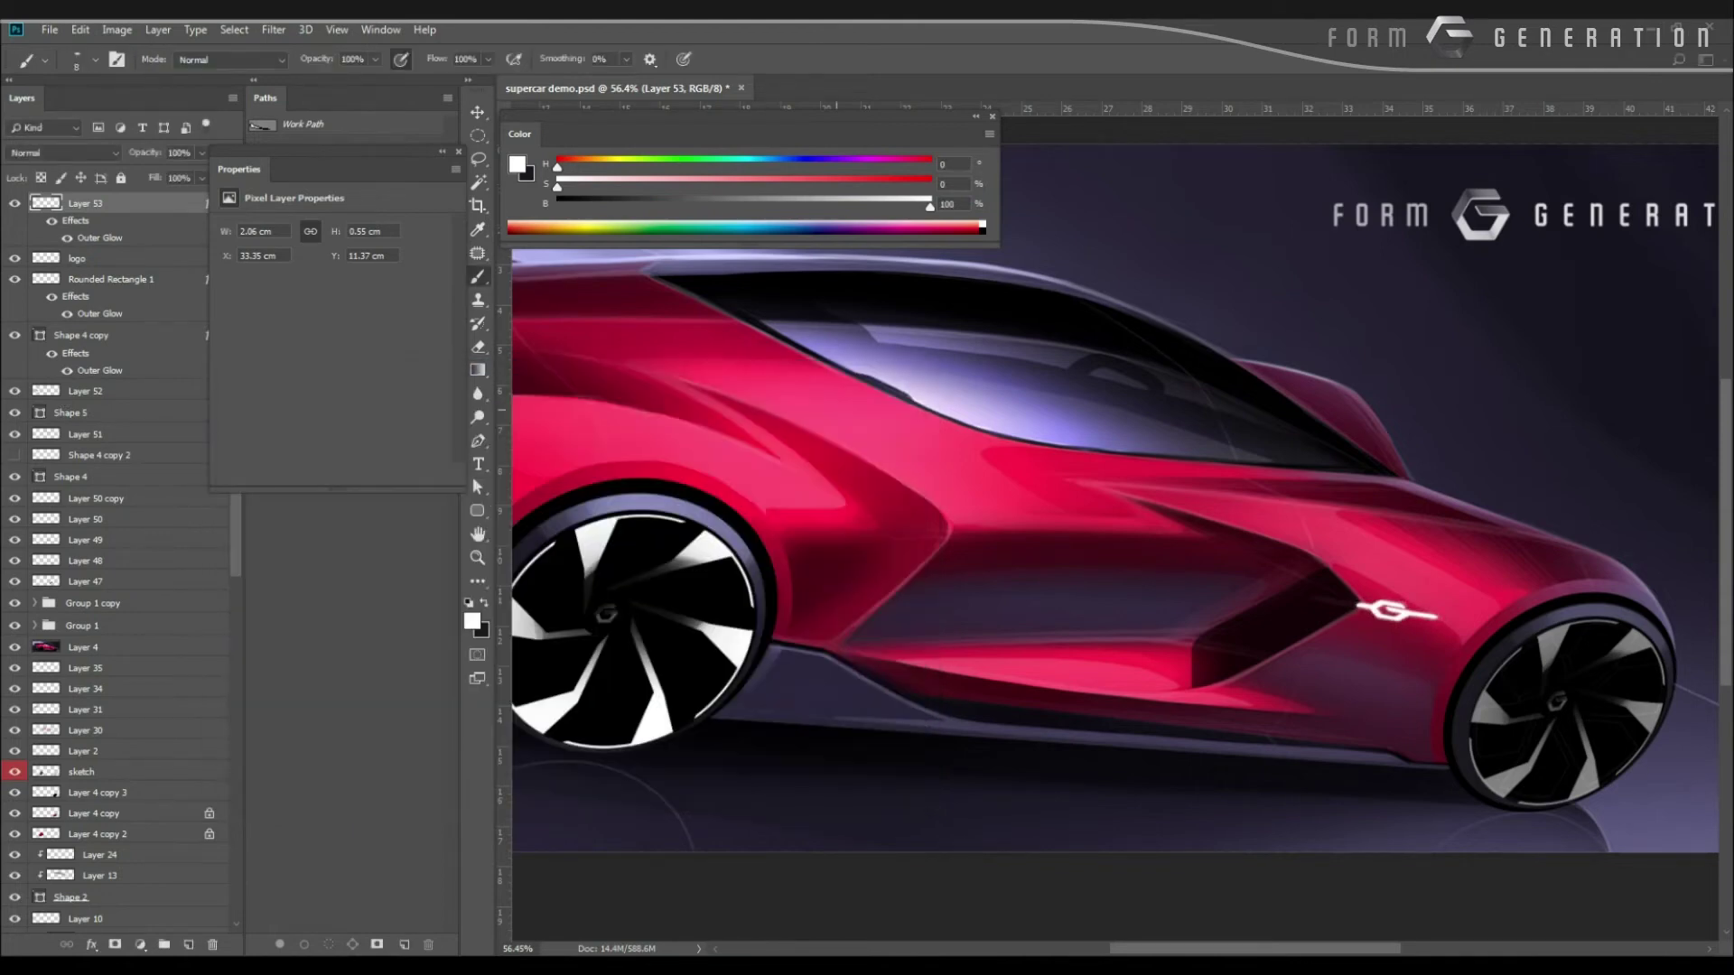
Lasso the car's lower body with both wheels and copy the visible artwork to a new layer.
drag(1053, 492, 984, 473)
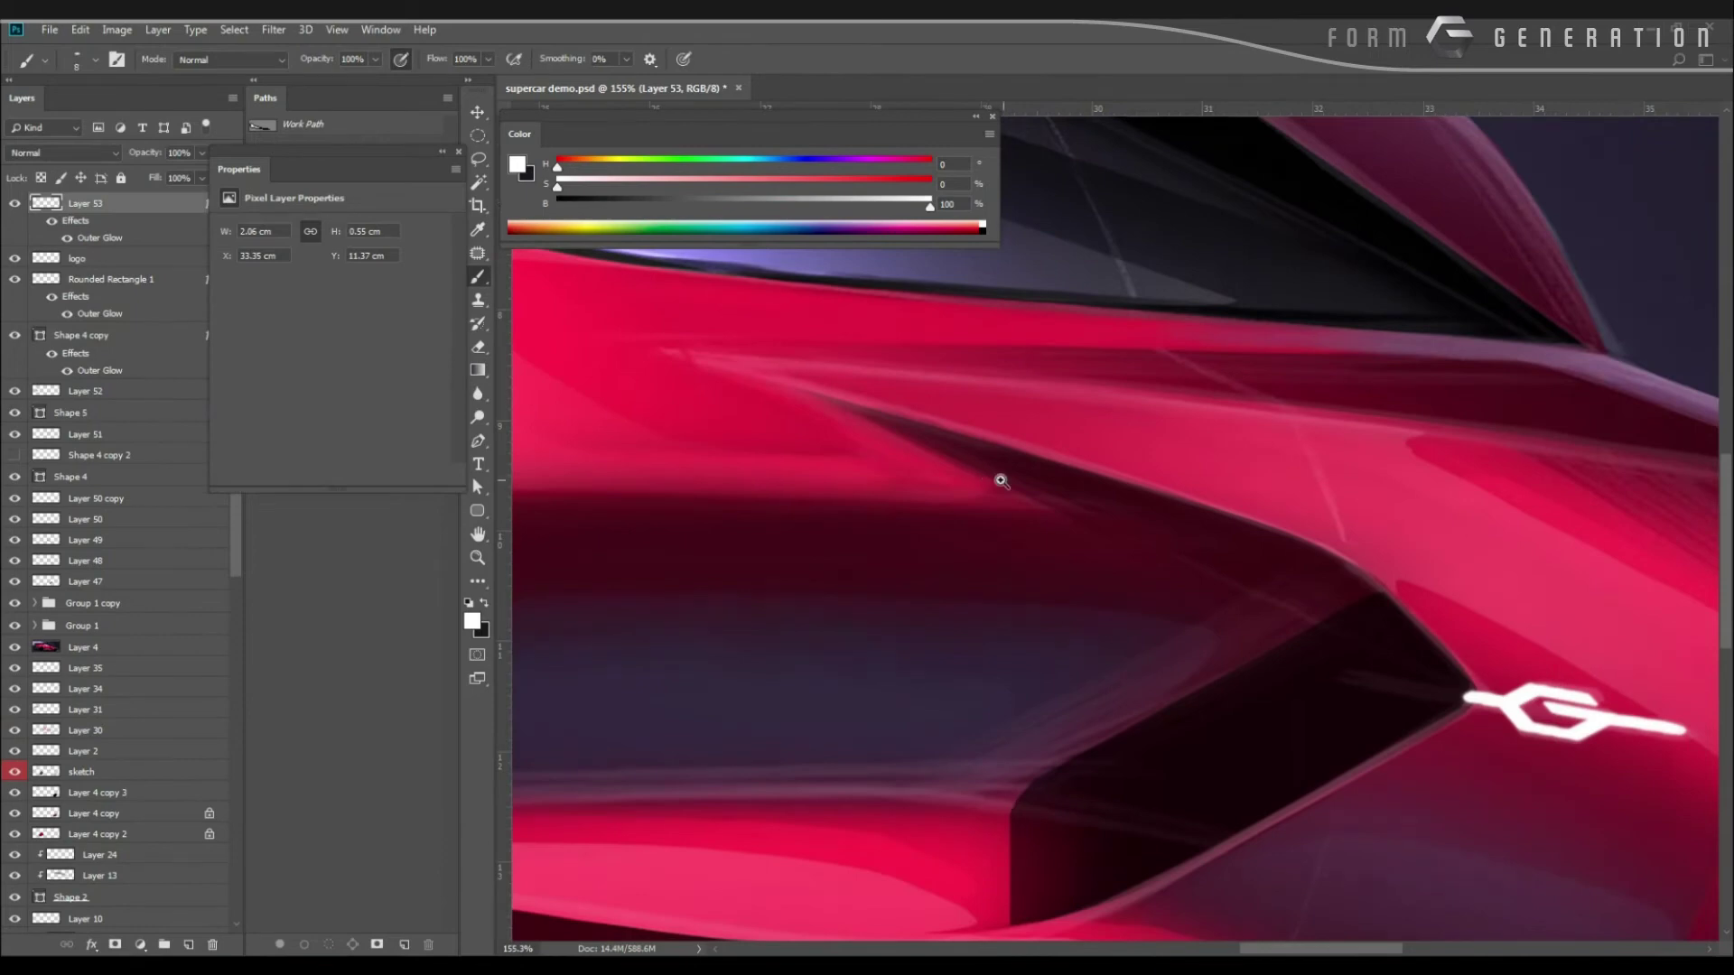
scroll(1000, 482, down, 6)
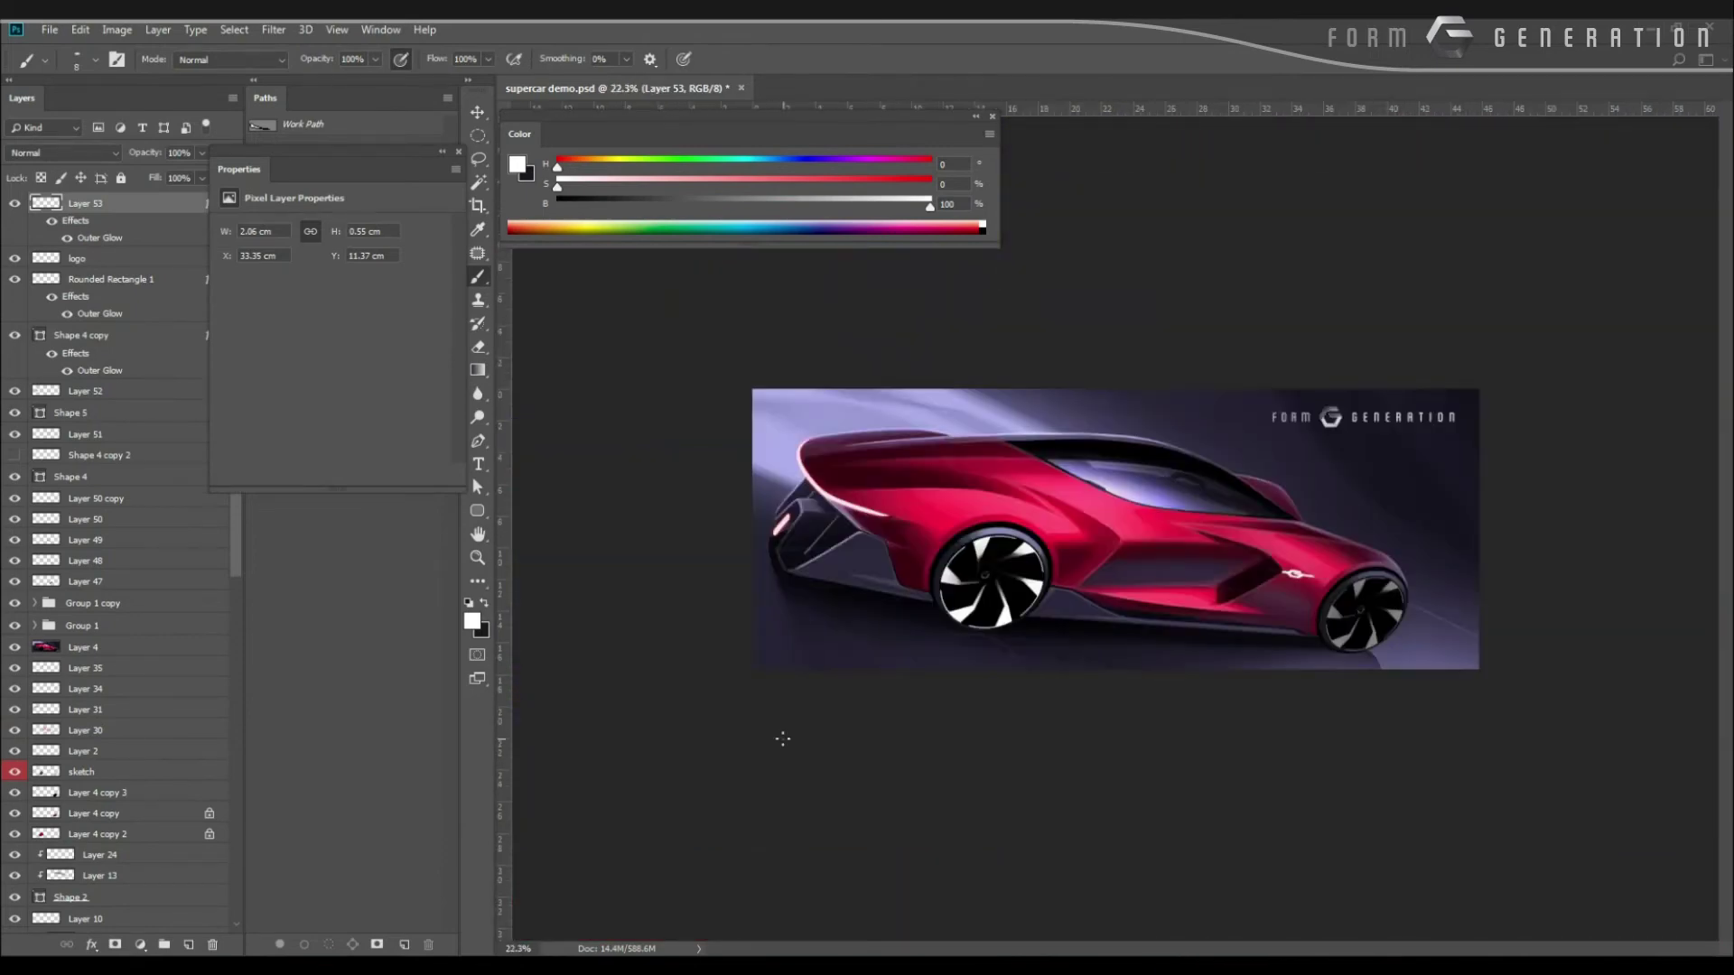
scroll(845, 486, up, 3)
scroll(759, 487, down, 5)
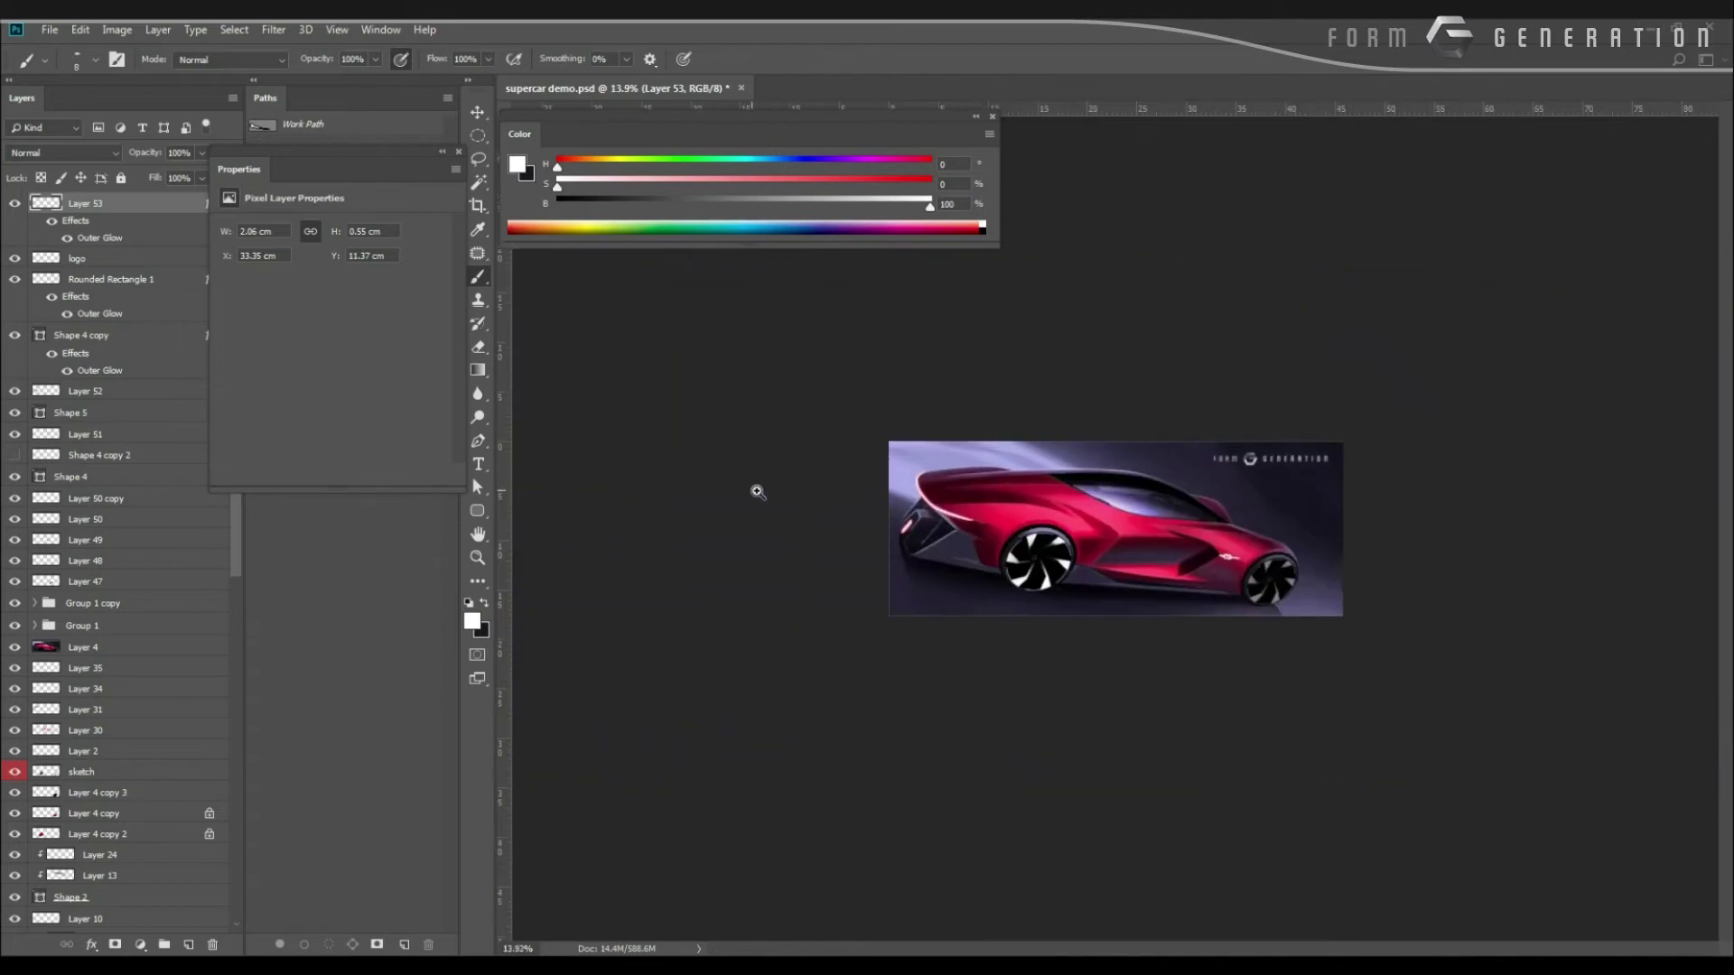
scroll(706, 486, up, 3)
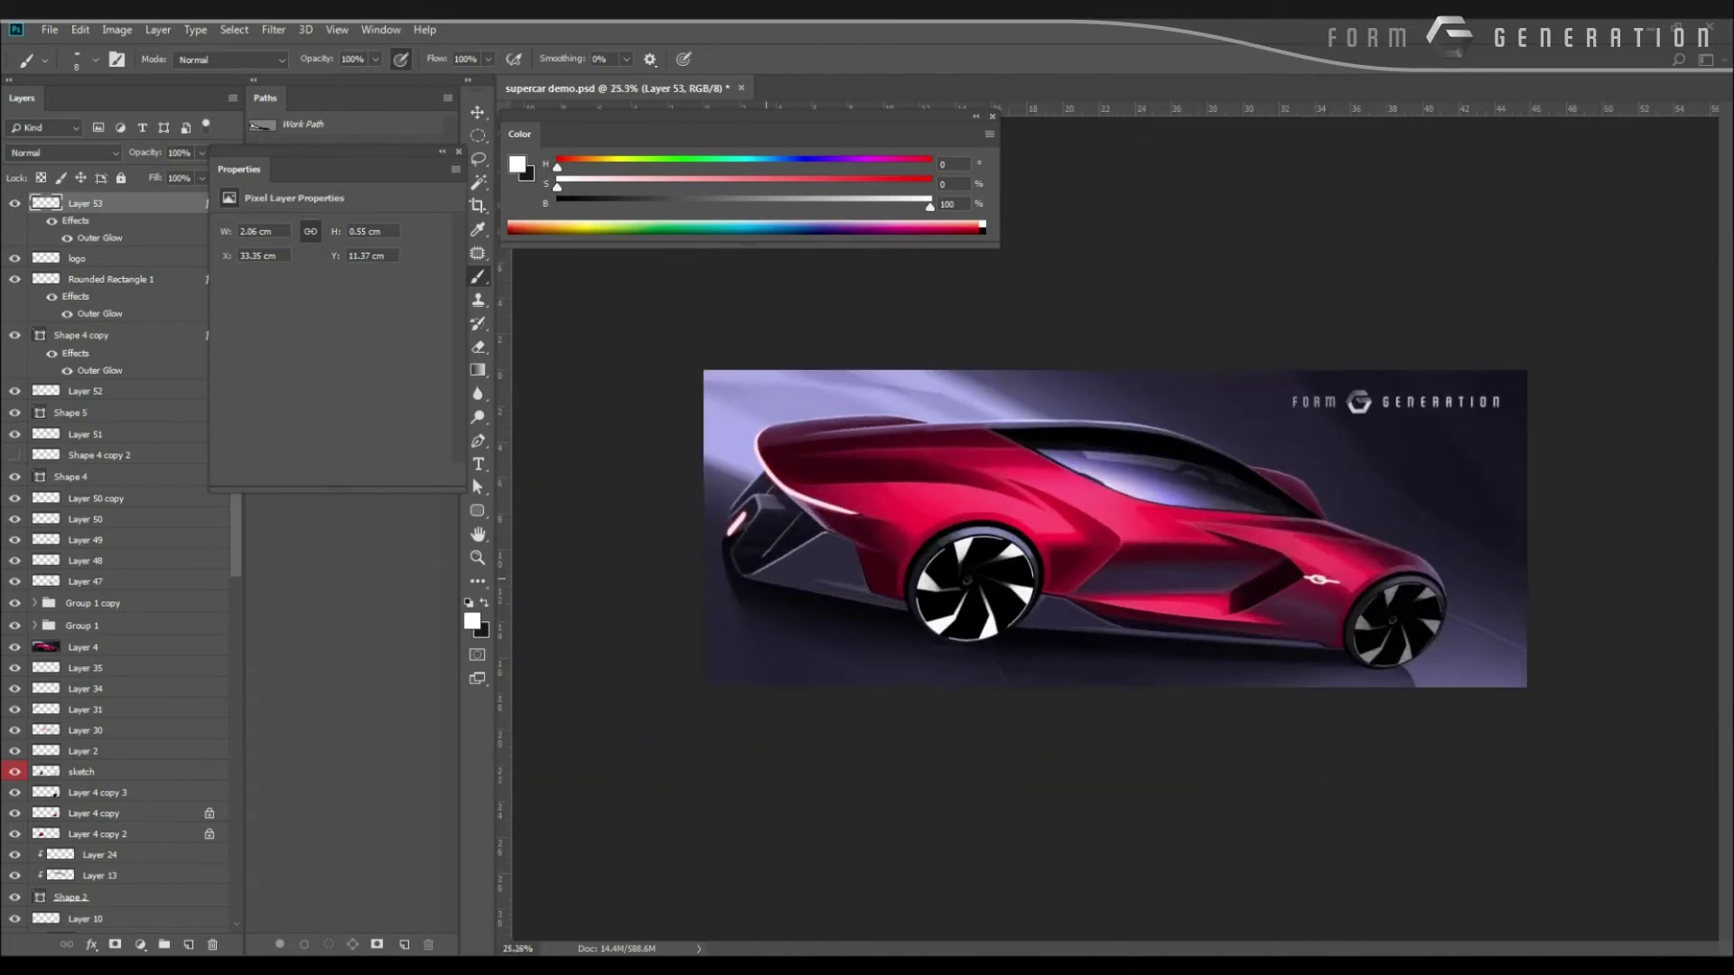
key(l)
mouse_move(1007, 652)
mouse_down()
mouse_move(889, 629)
mouse_move(726, 562)
mouse_move(909, 467)
mouse_move(1280, 505)
mouse_move(1436, 554)
mouse_move(1477, 614)
mouse_move(1440, 659)
mouse_move(1364, 671)
mouse_move(923, 629)
mouse_move(1022, 647)
mouse_move(1172, 639)
mouse_up()
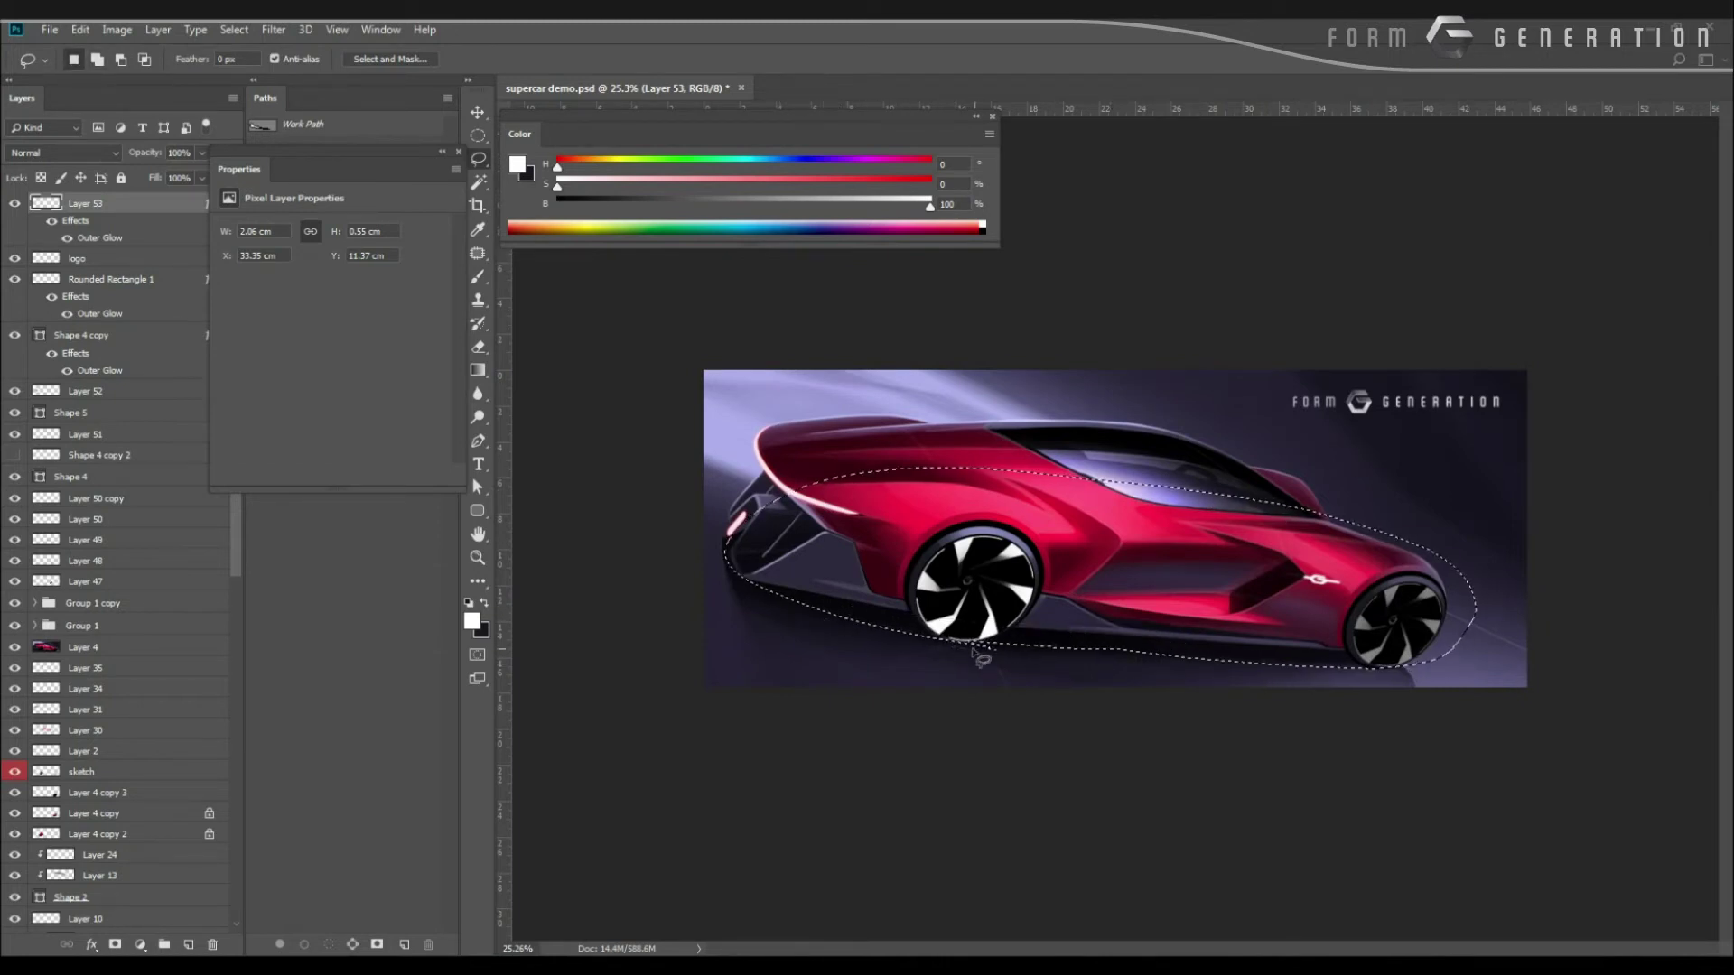
drag(892, 632, 986, 647)
key(ctrl+j)
Flip the copied lower body vertically, skew it and place it below the car as a floor reflection.
key(ctrl+t)
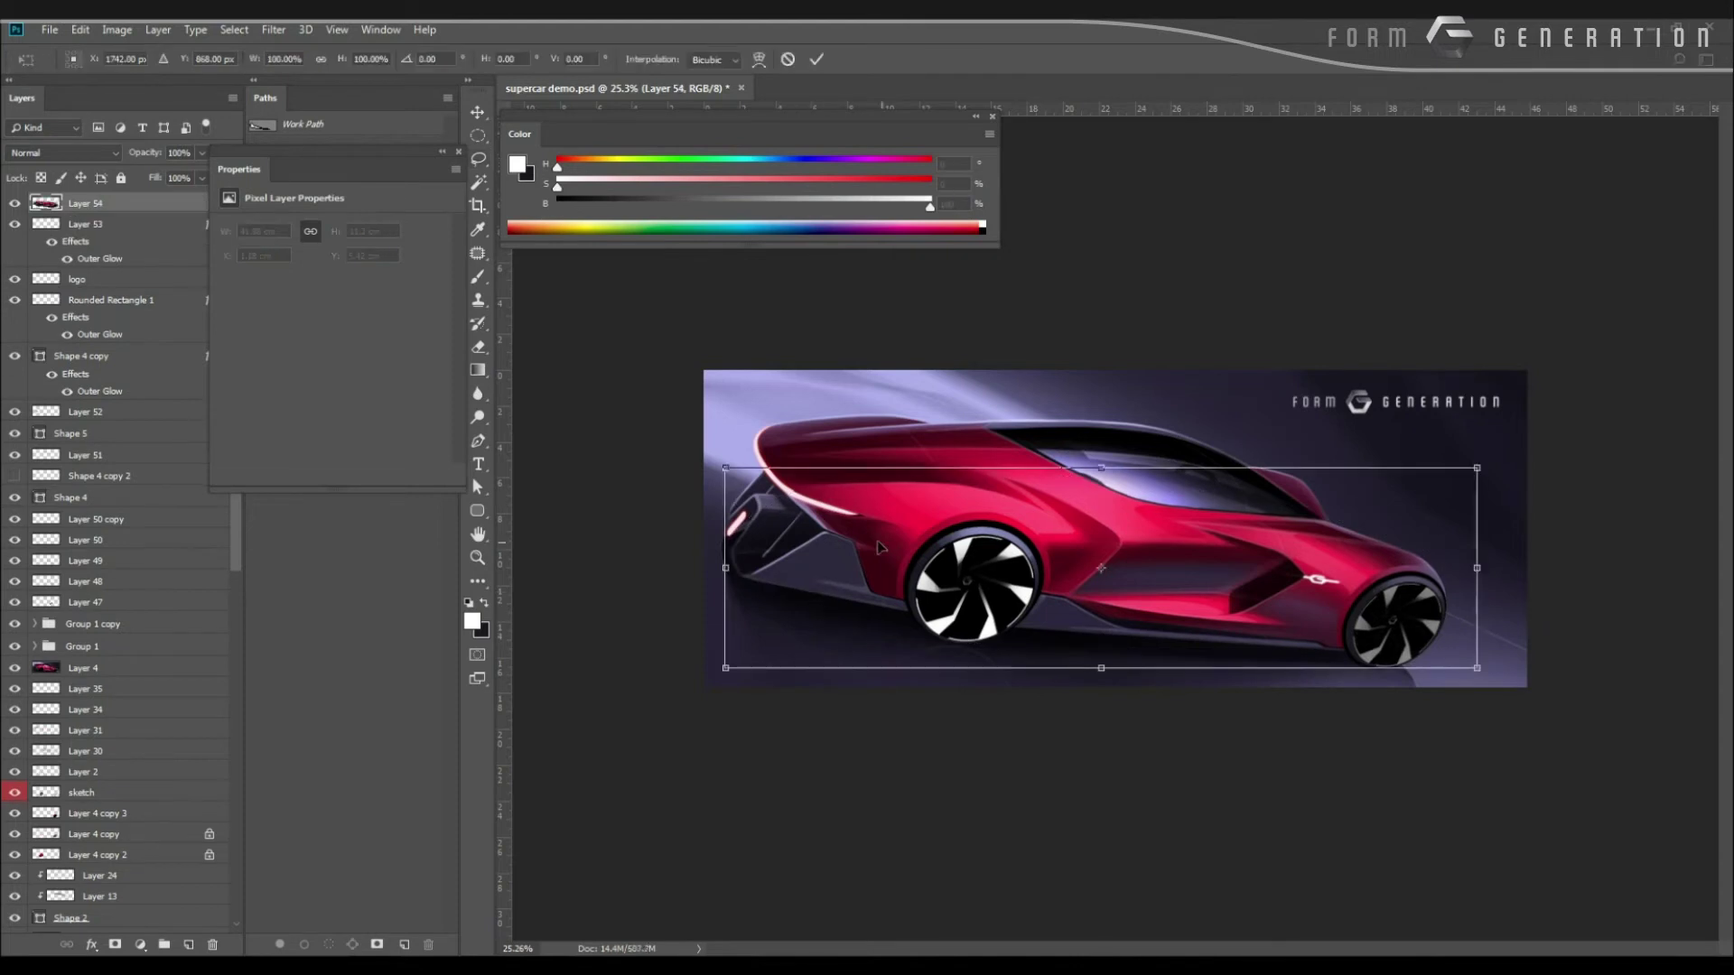
right_click(866, 587)
click(906, 818)
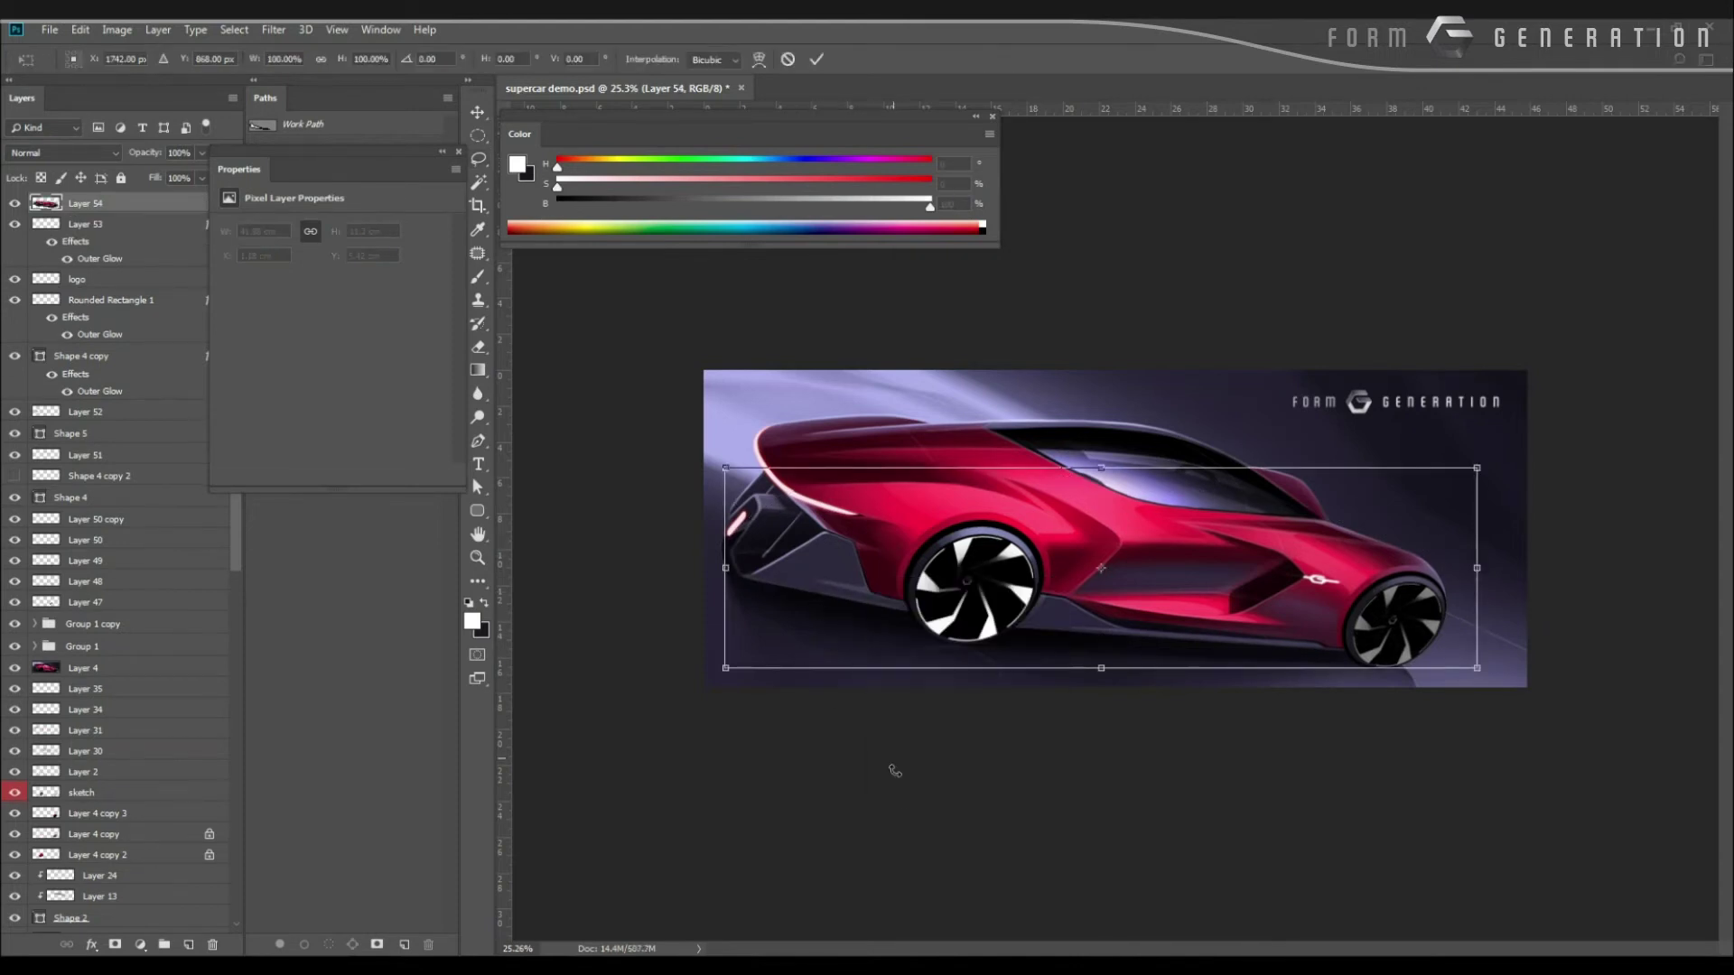
right_click(852, 622)
click(902, 820)
drag(727, 568, 725, 521)
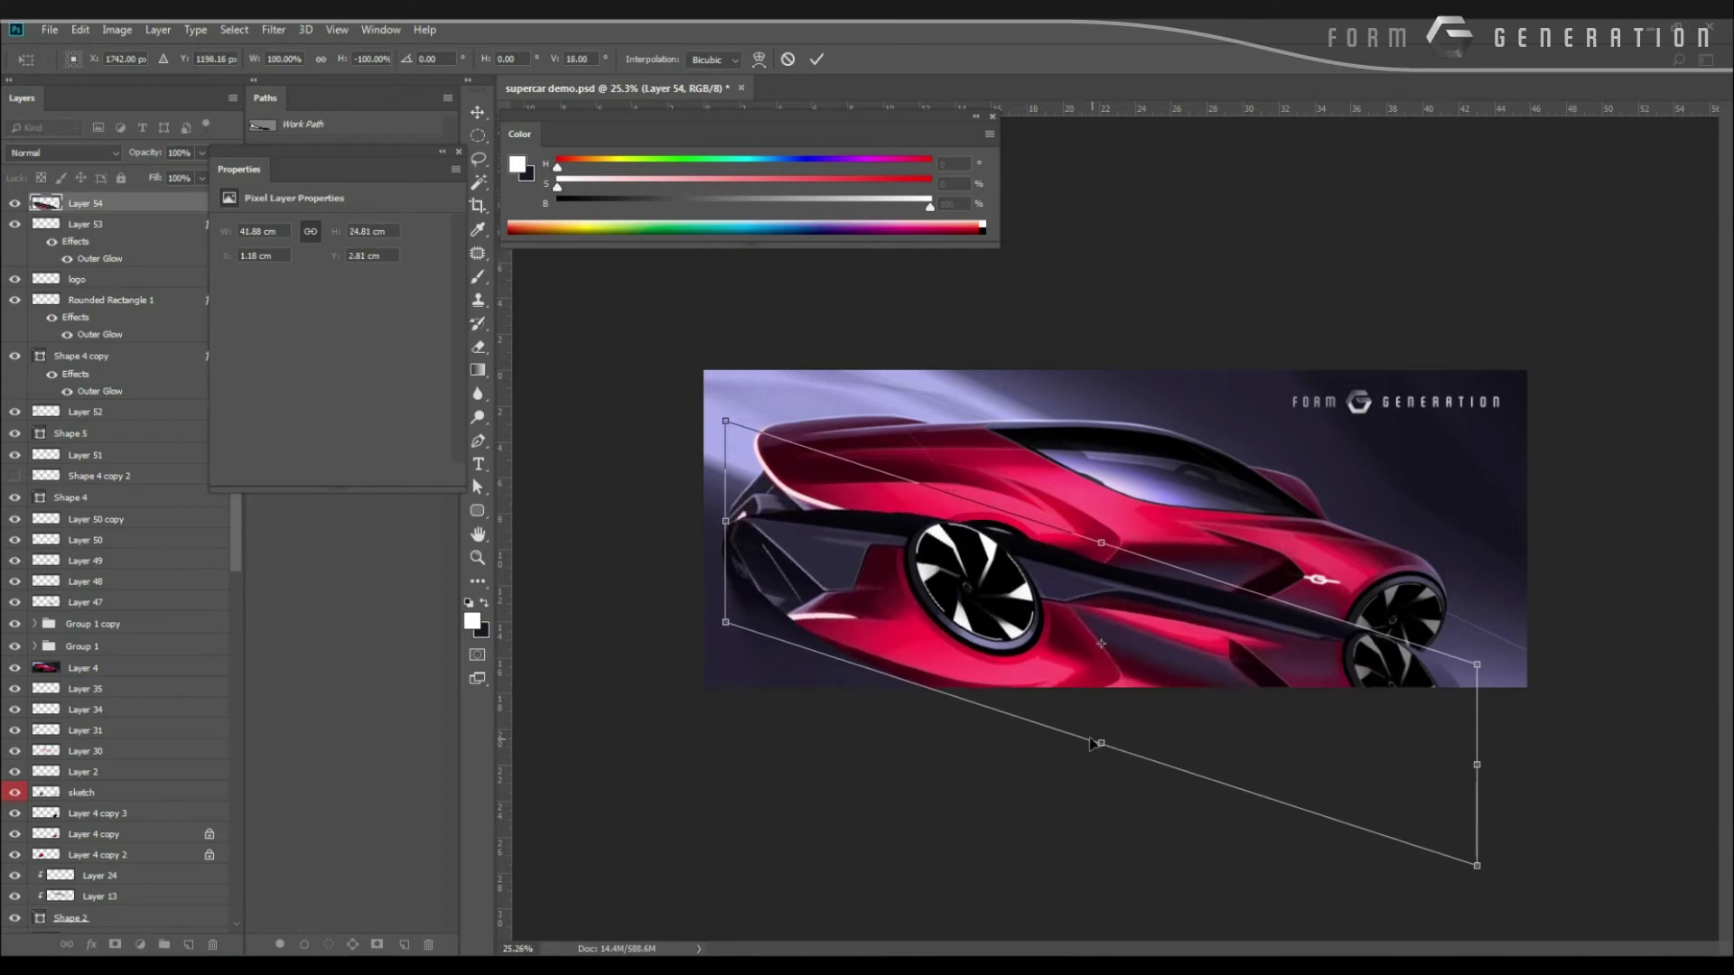
drag(1090, 742, 833, 704)
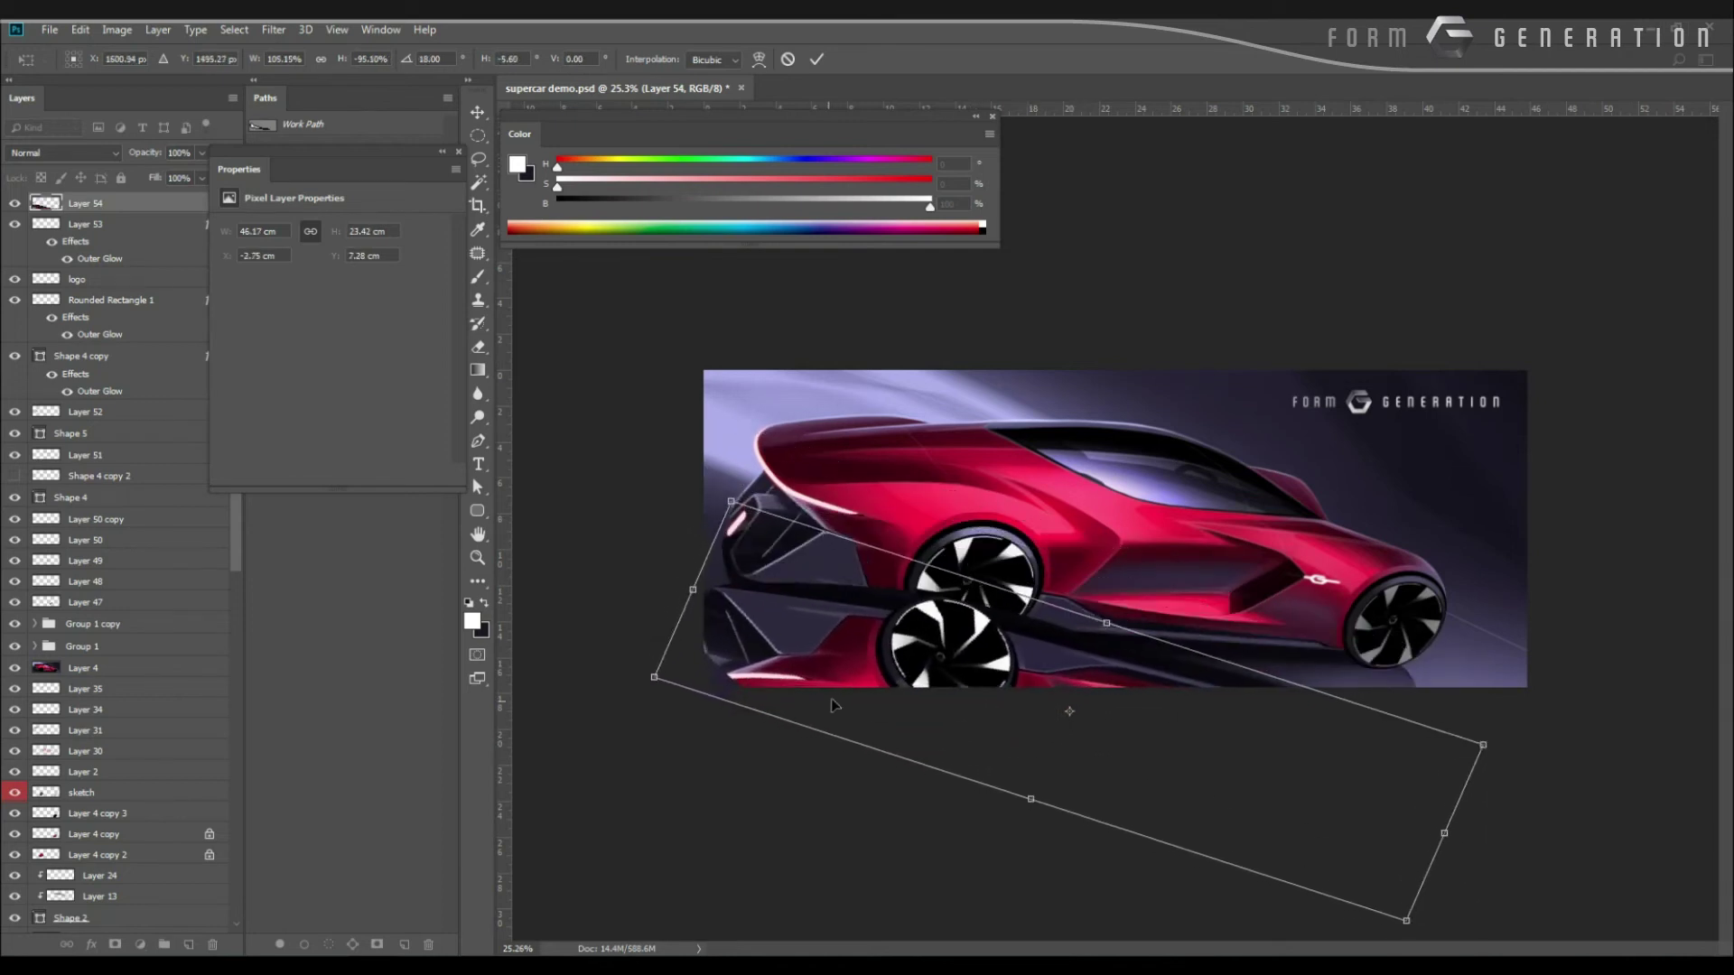
Reshape the reflection beneath the wheels with a rotation of about 6° and a horizontal skew of about -31.7°.
drag(665, 718, 670, 774)
drag(1043, 797, 957, 817)
drag(614, 778, 619, 810)
drag(923, 768, 903, 777)
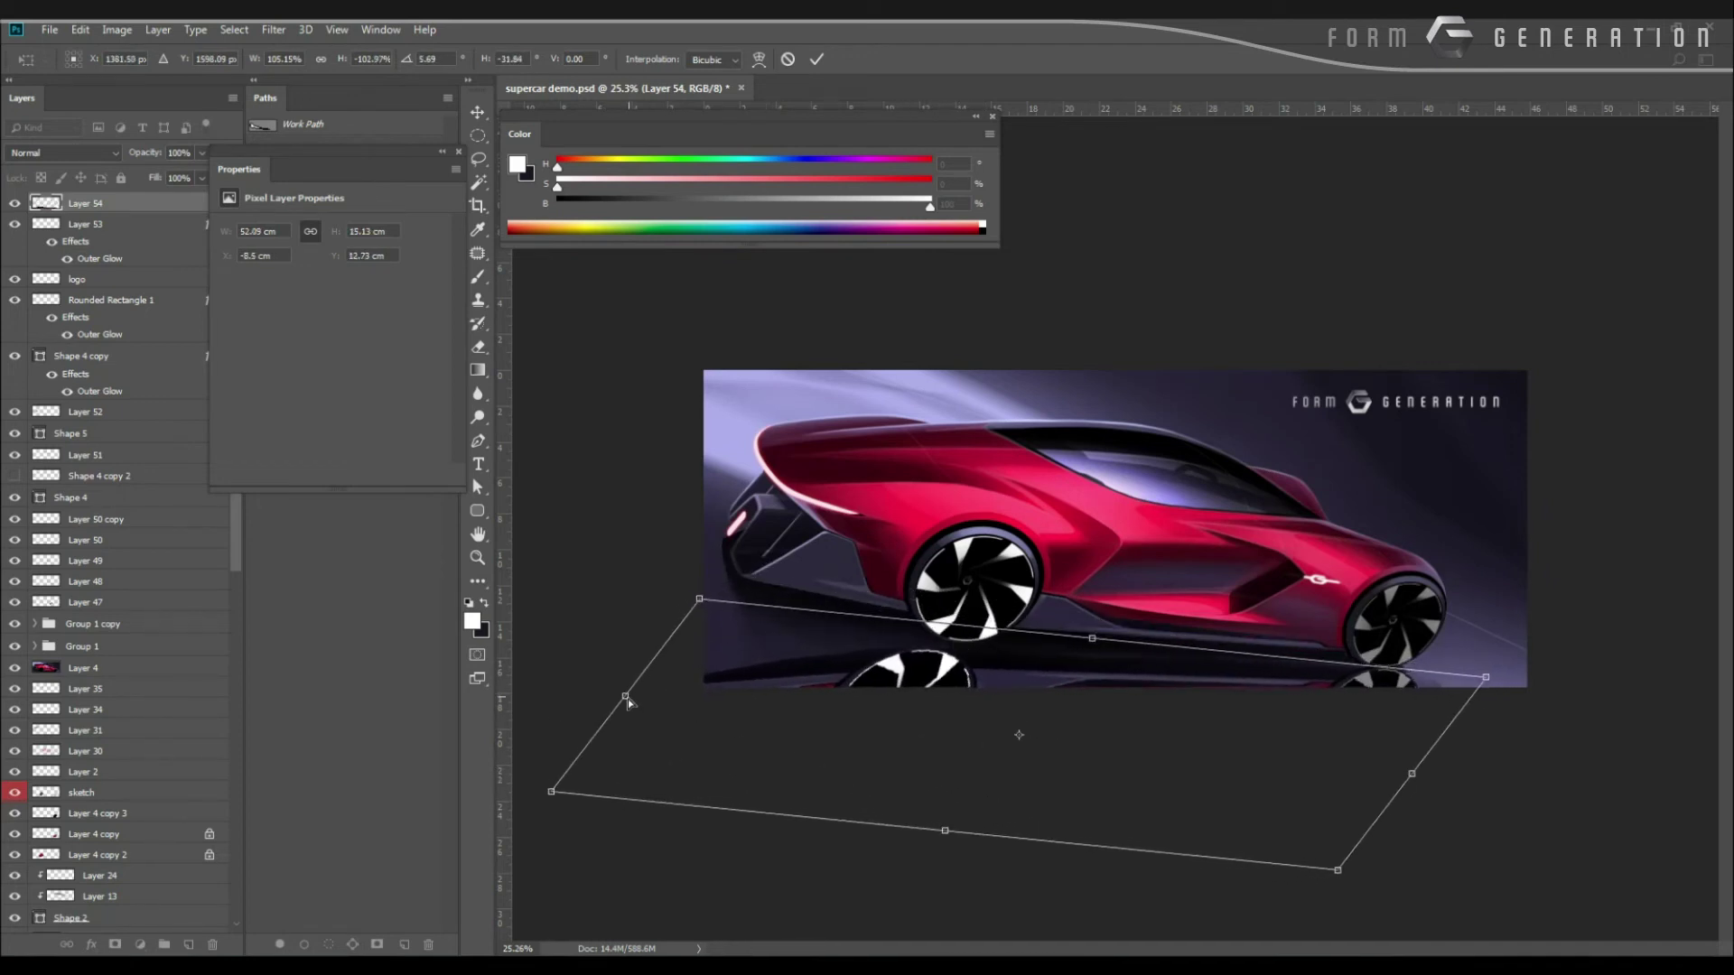
drag(626, 698, 652, 699)
drag(1427, 777, 1406, 770)
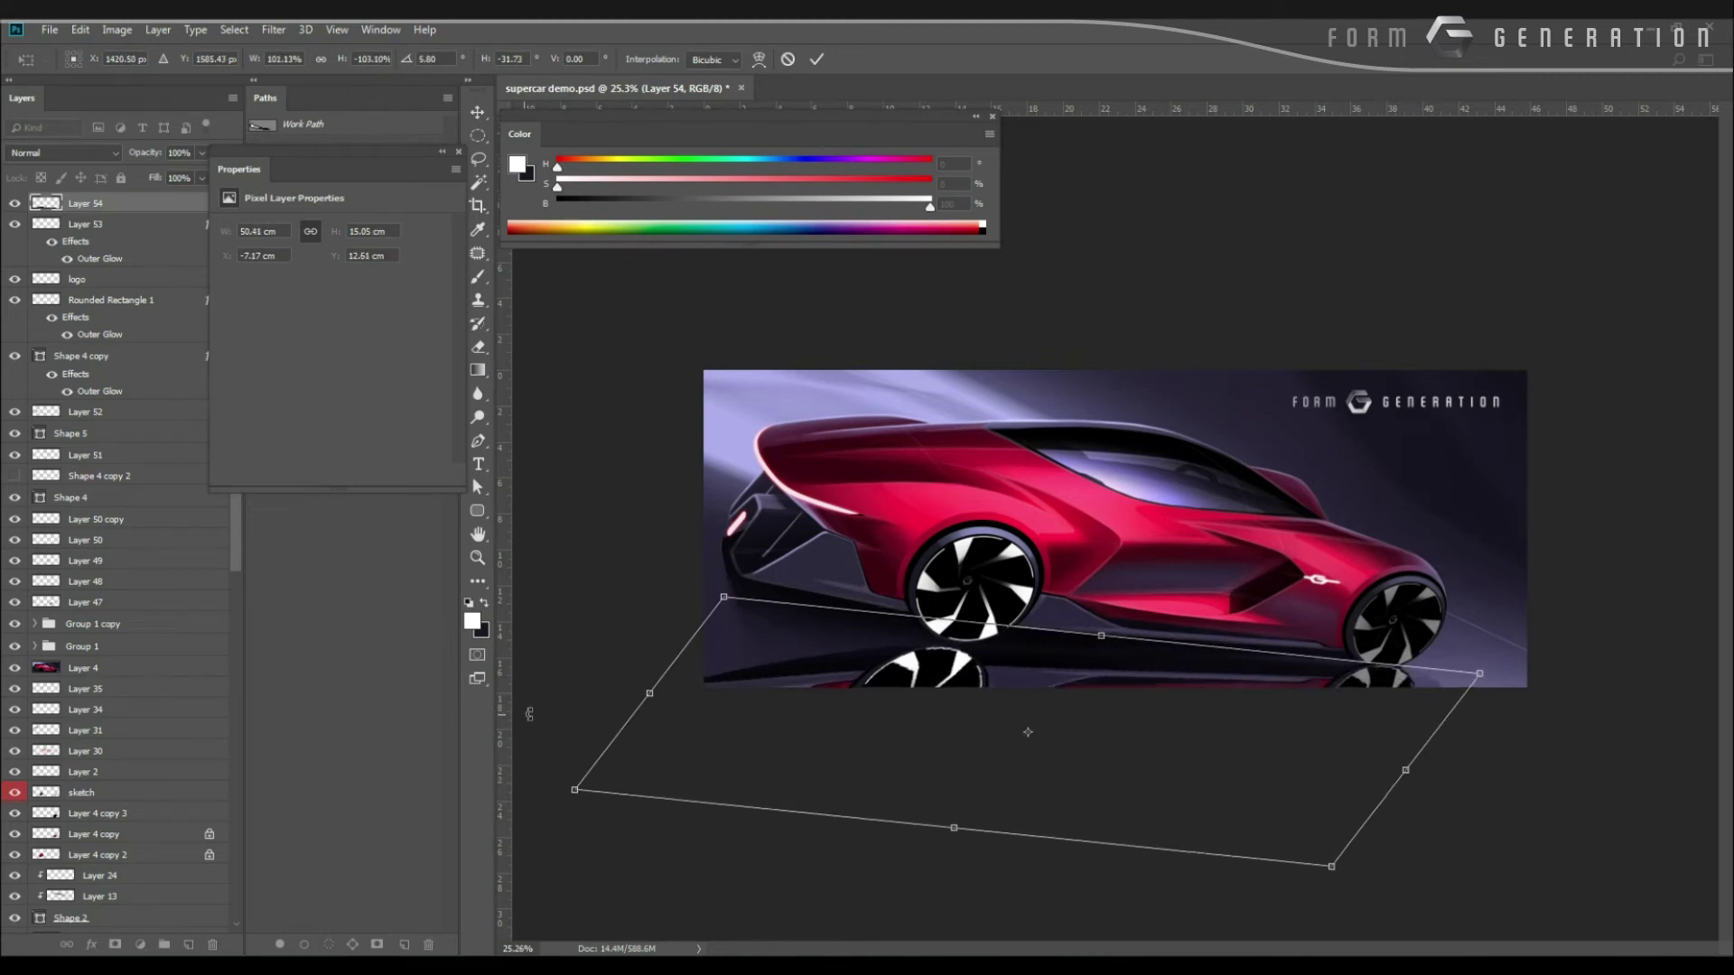
mouse_move(515, 705)
mouse_down()
mouse_move(542, 698)
mouse_move(530, 710)
mouse_up()
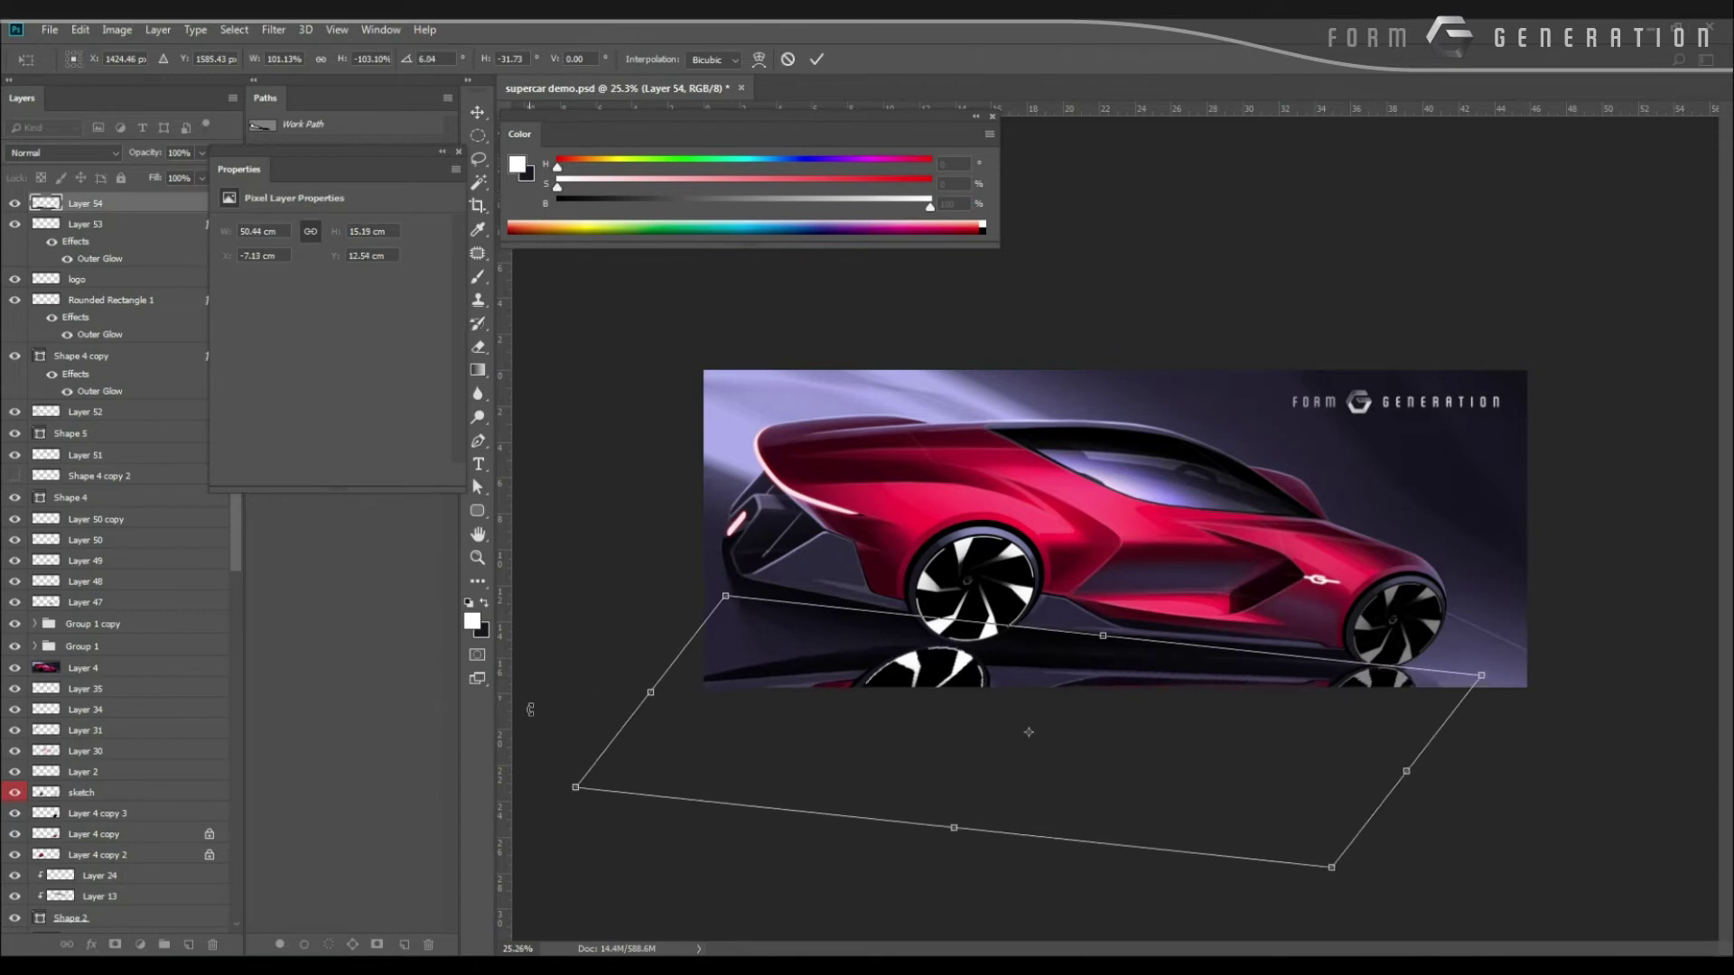
key(Return)
Apply a Motion Blur to the reflection at a steep angle of about 75° with a distance of about 183 pixels.
key(l)
click(273, 29)
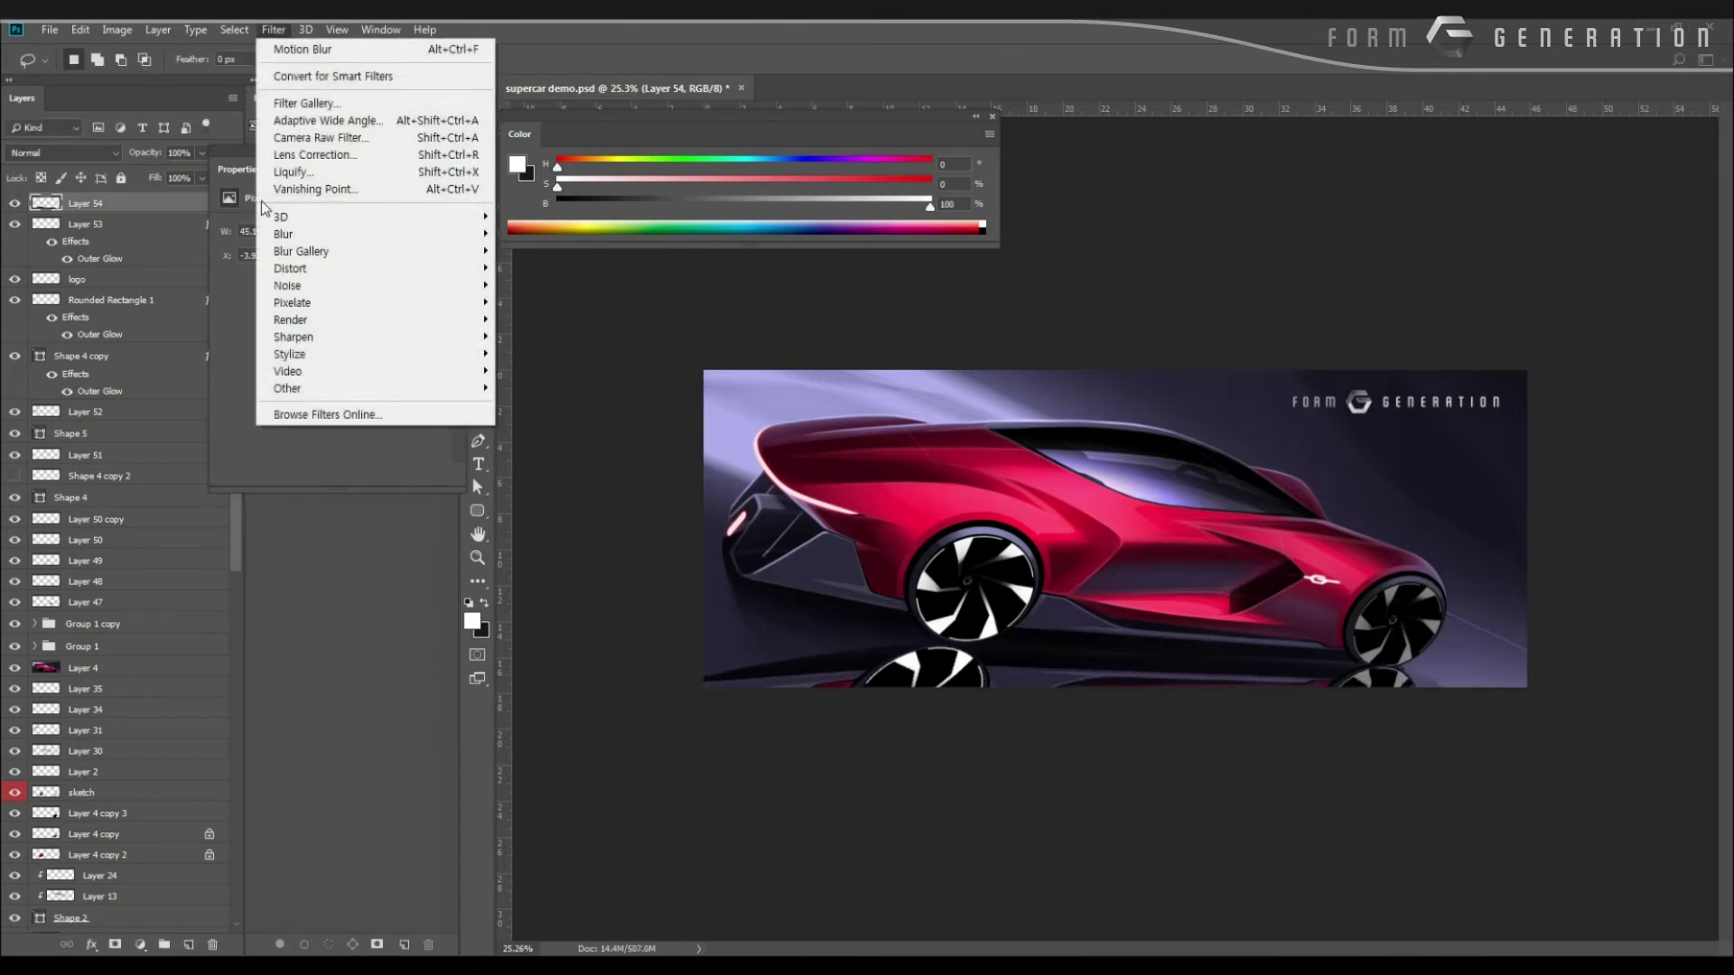
mouse_move(271, 231)
click(208, 340)
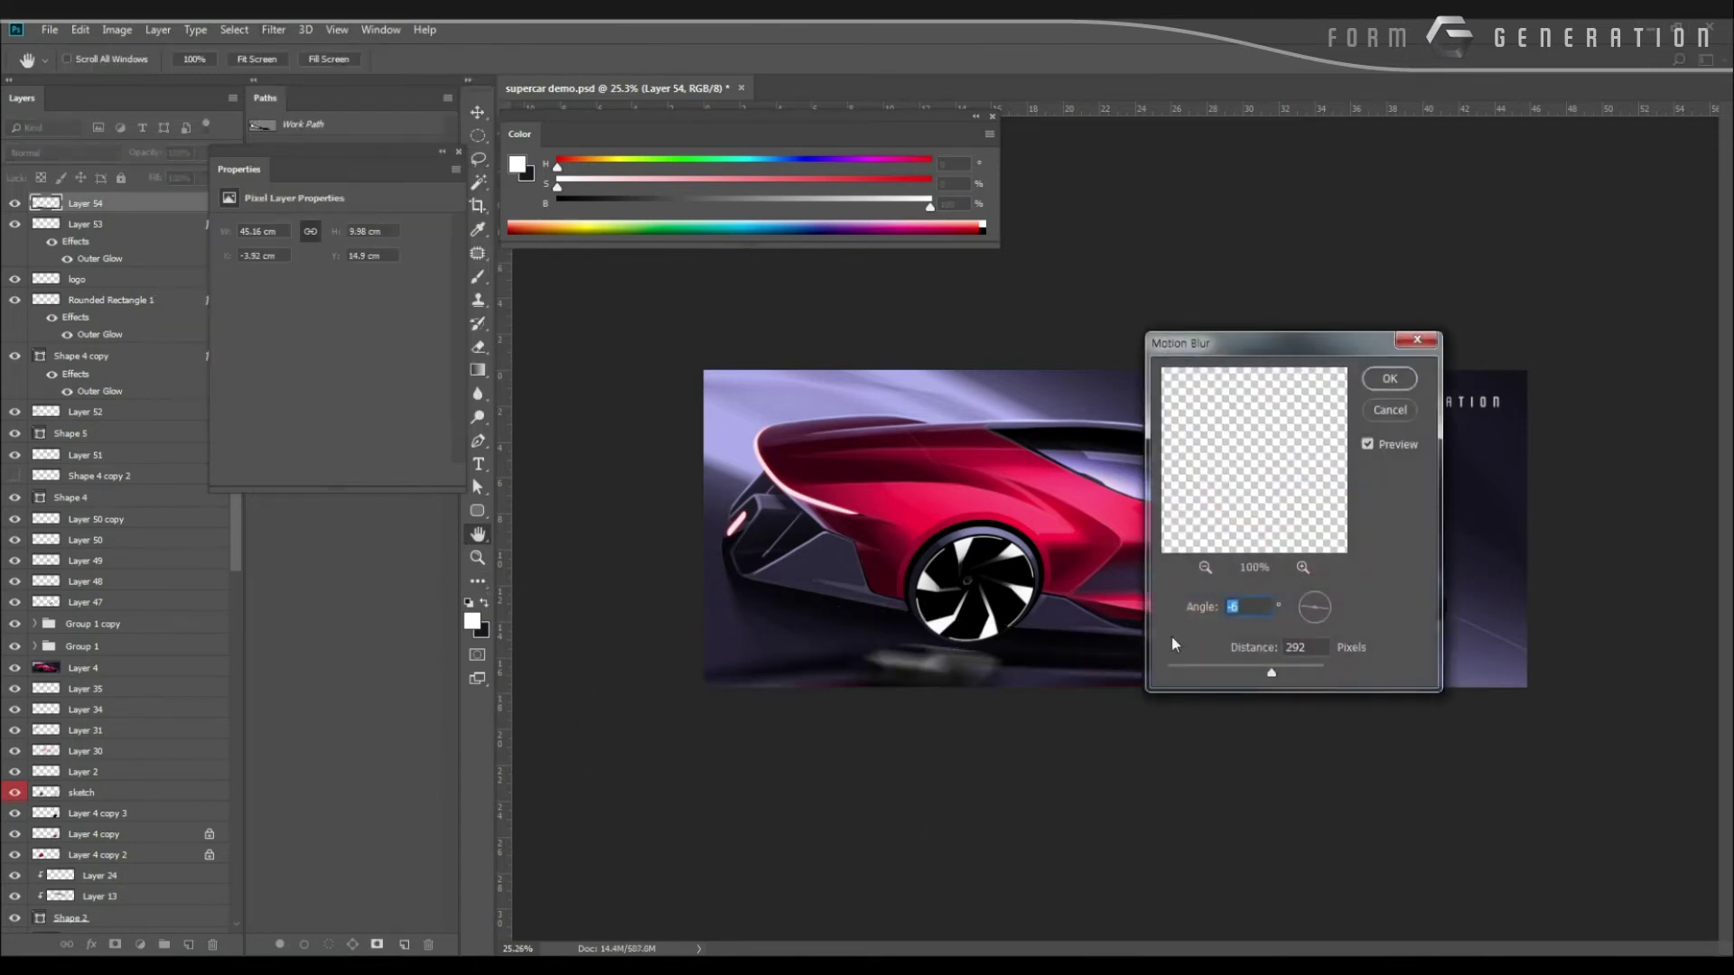
text(-30)
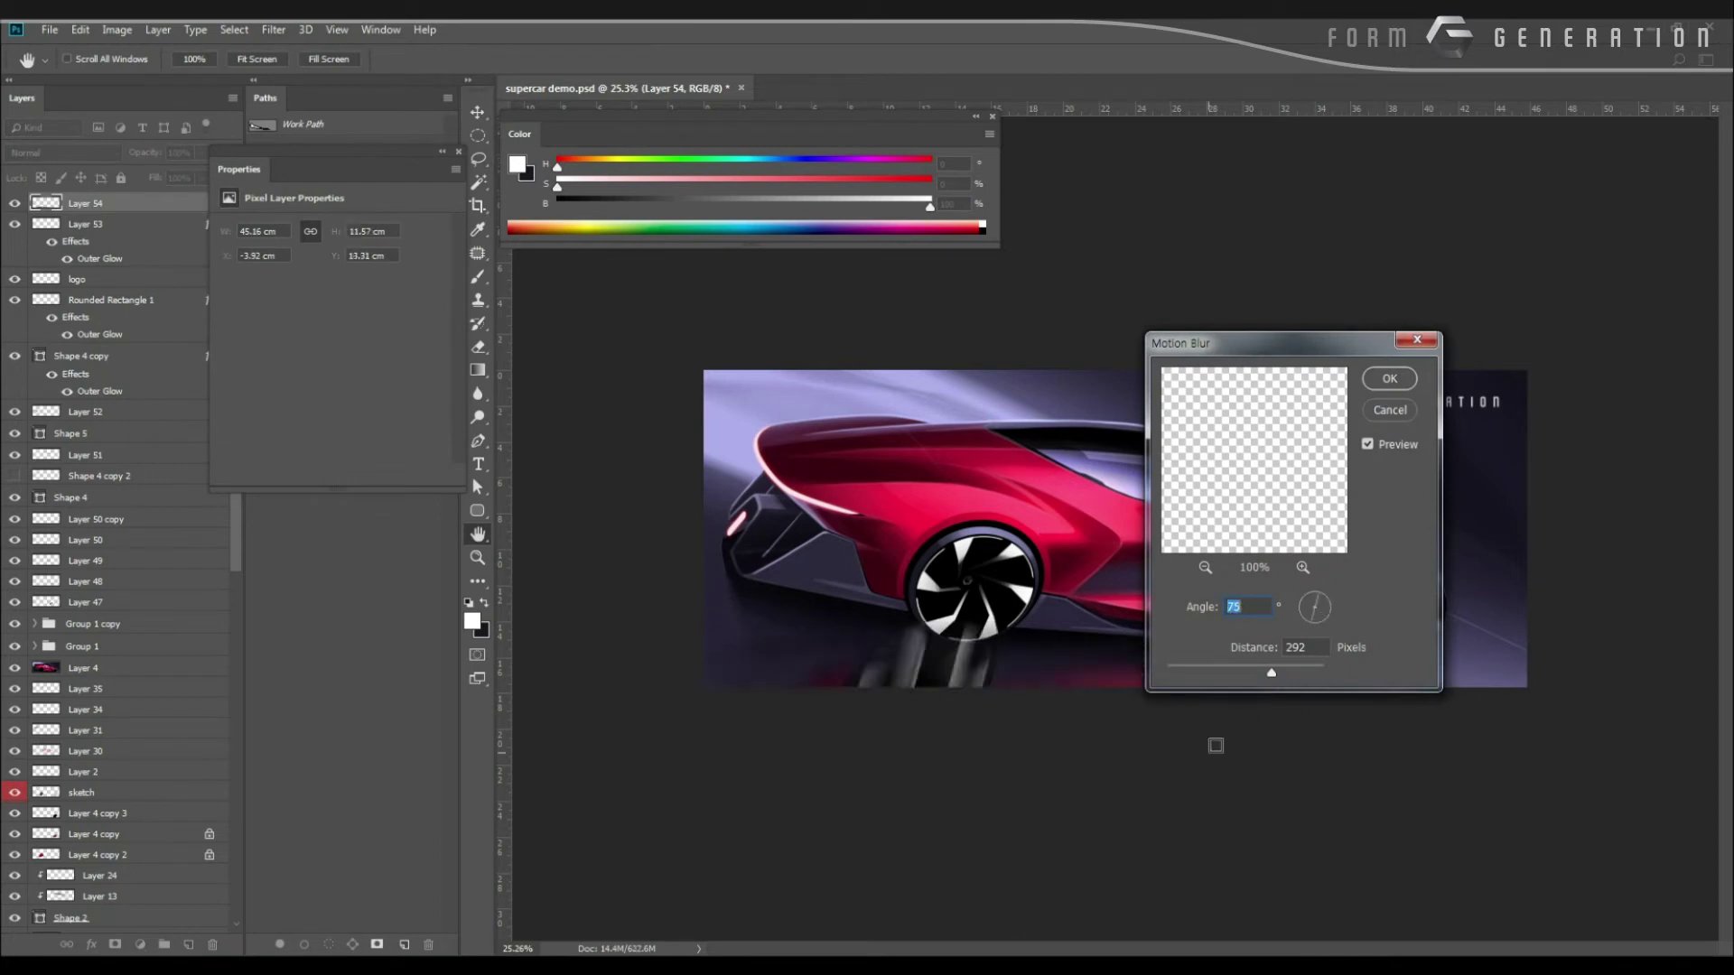
click(1233, 670)
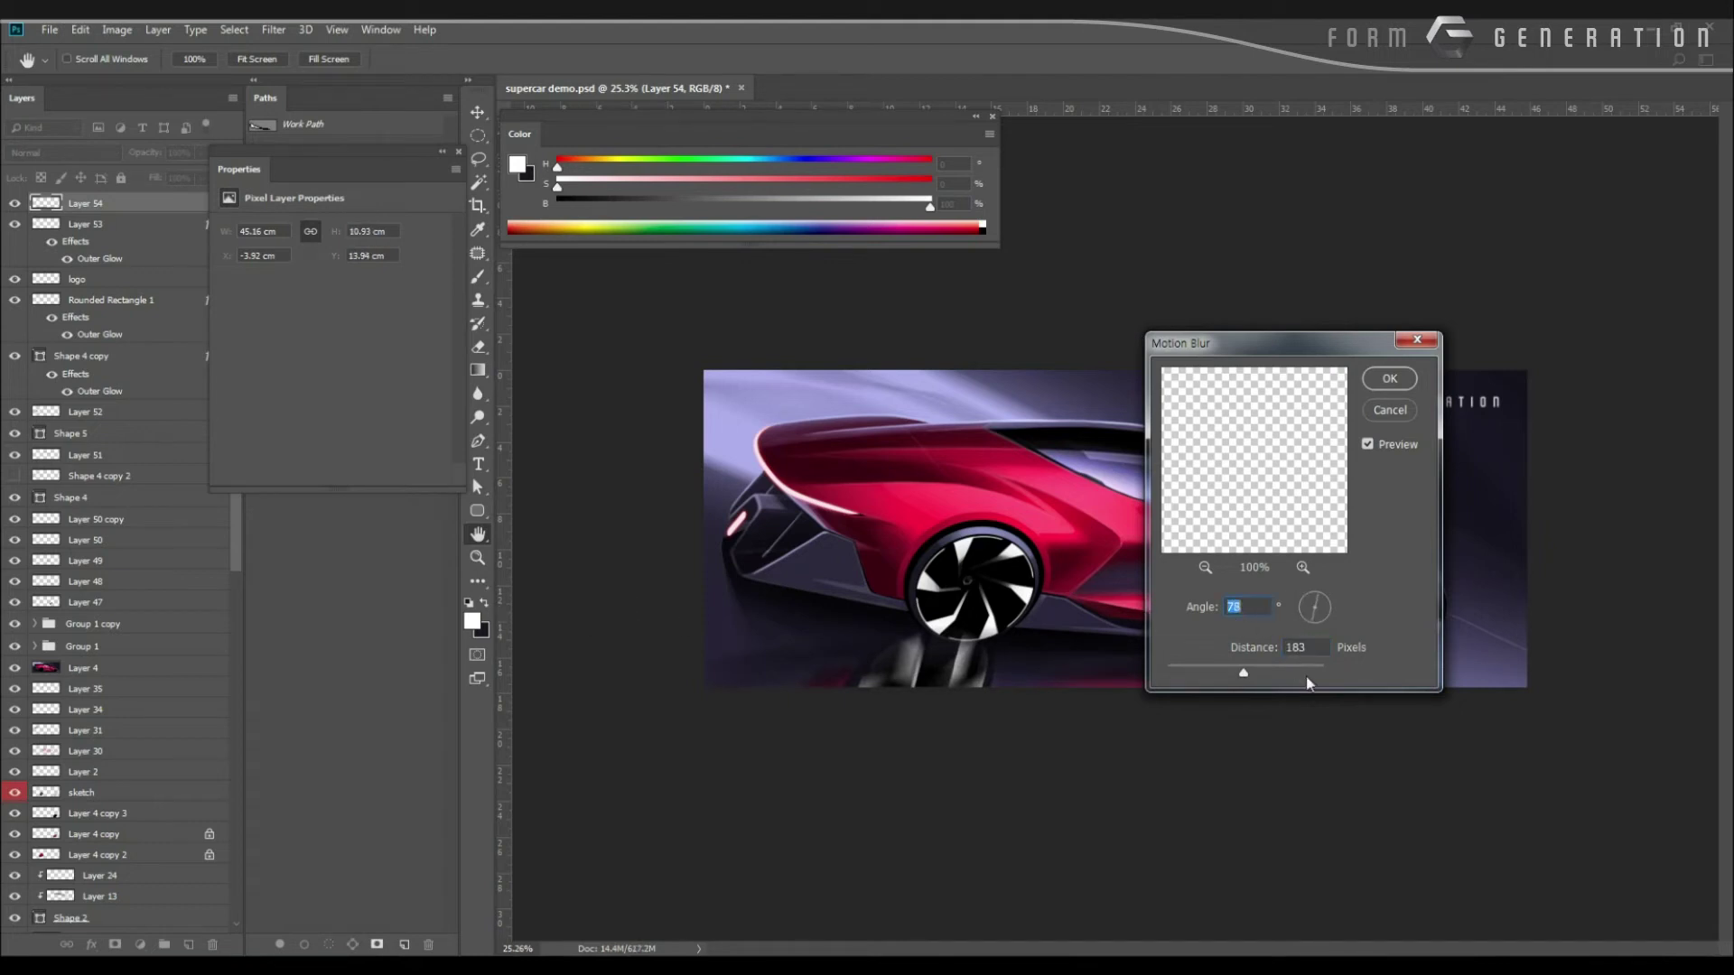
key(Down)
key(Down)
key(Down)
key(Down)
key(Down)
key(Return)
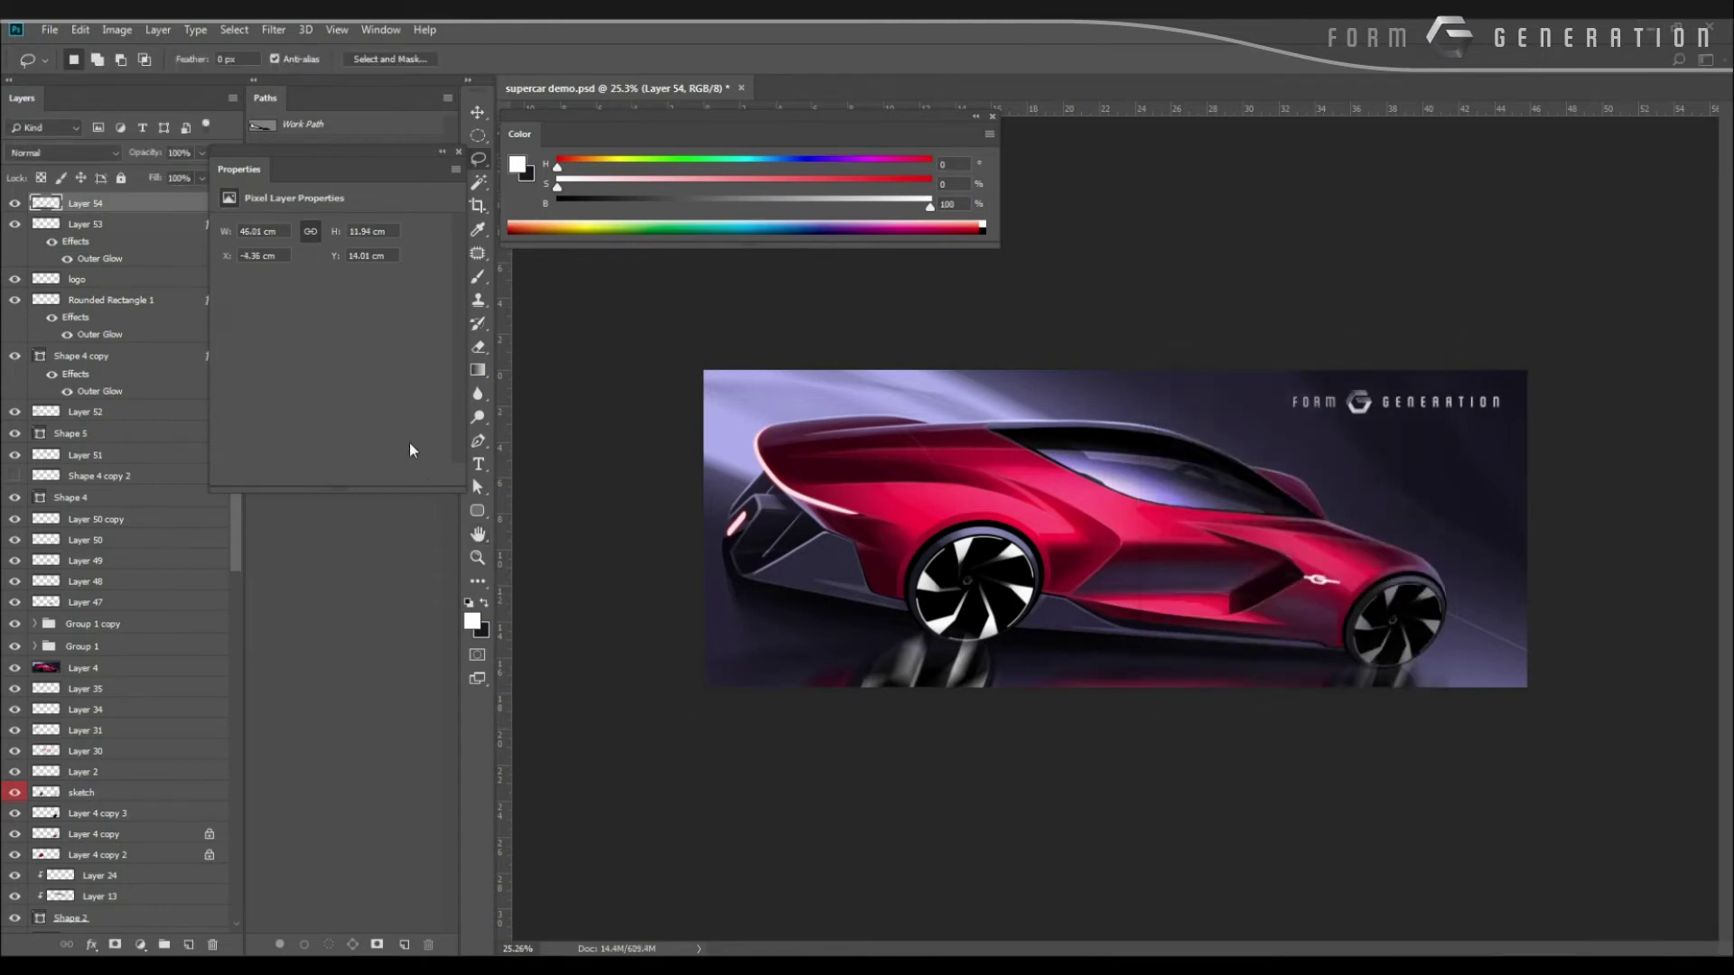
Lower the reflection layer's opacity to 29%.
click(39, 154)
drag(158, 155, 139, 157)
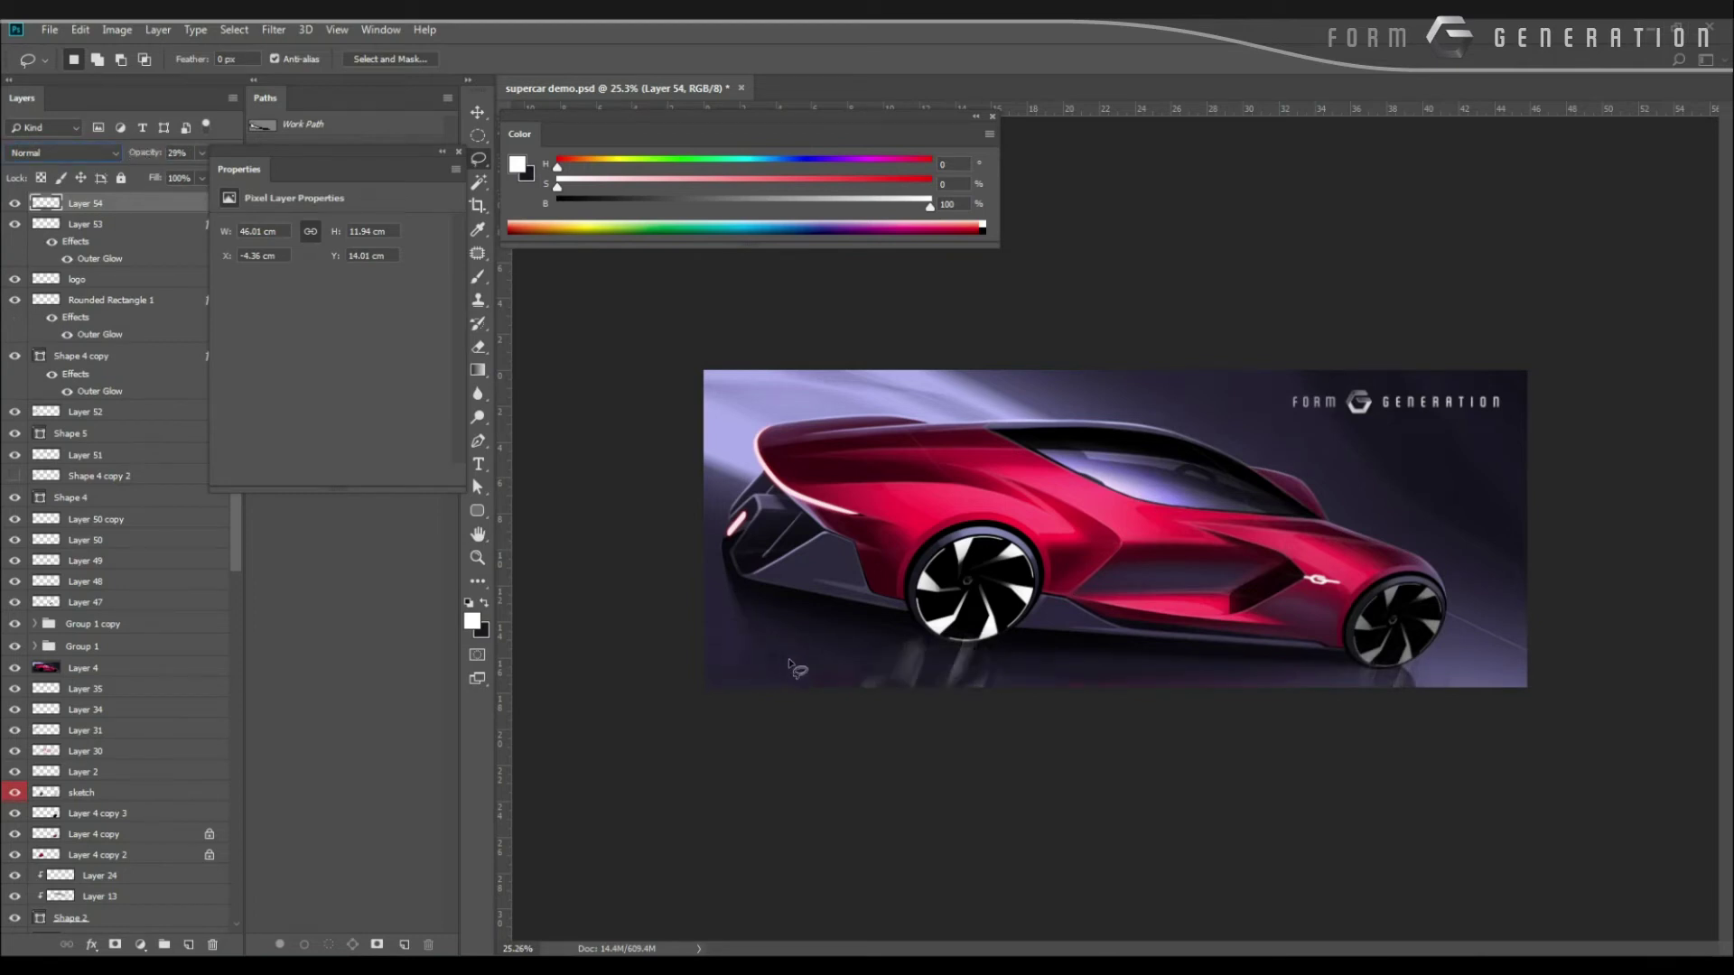
Erase the rear end of the floor reflection softly with an 800 px eraser.
key(e)
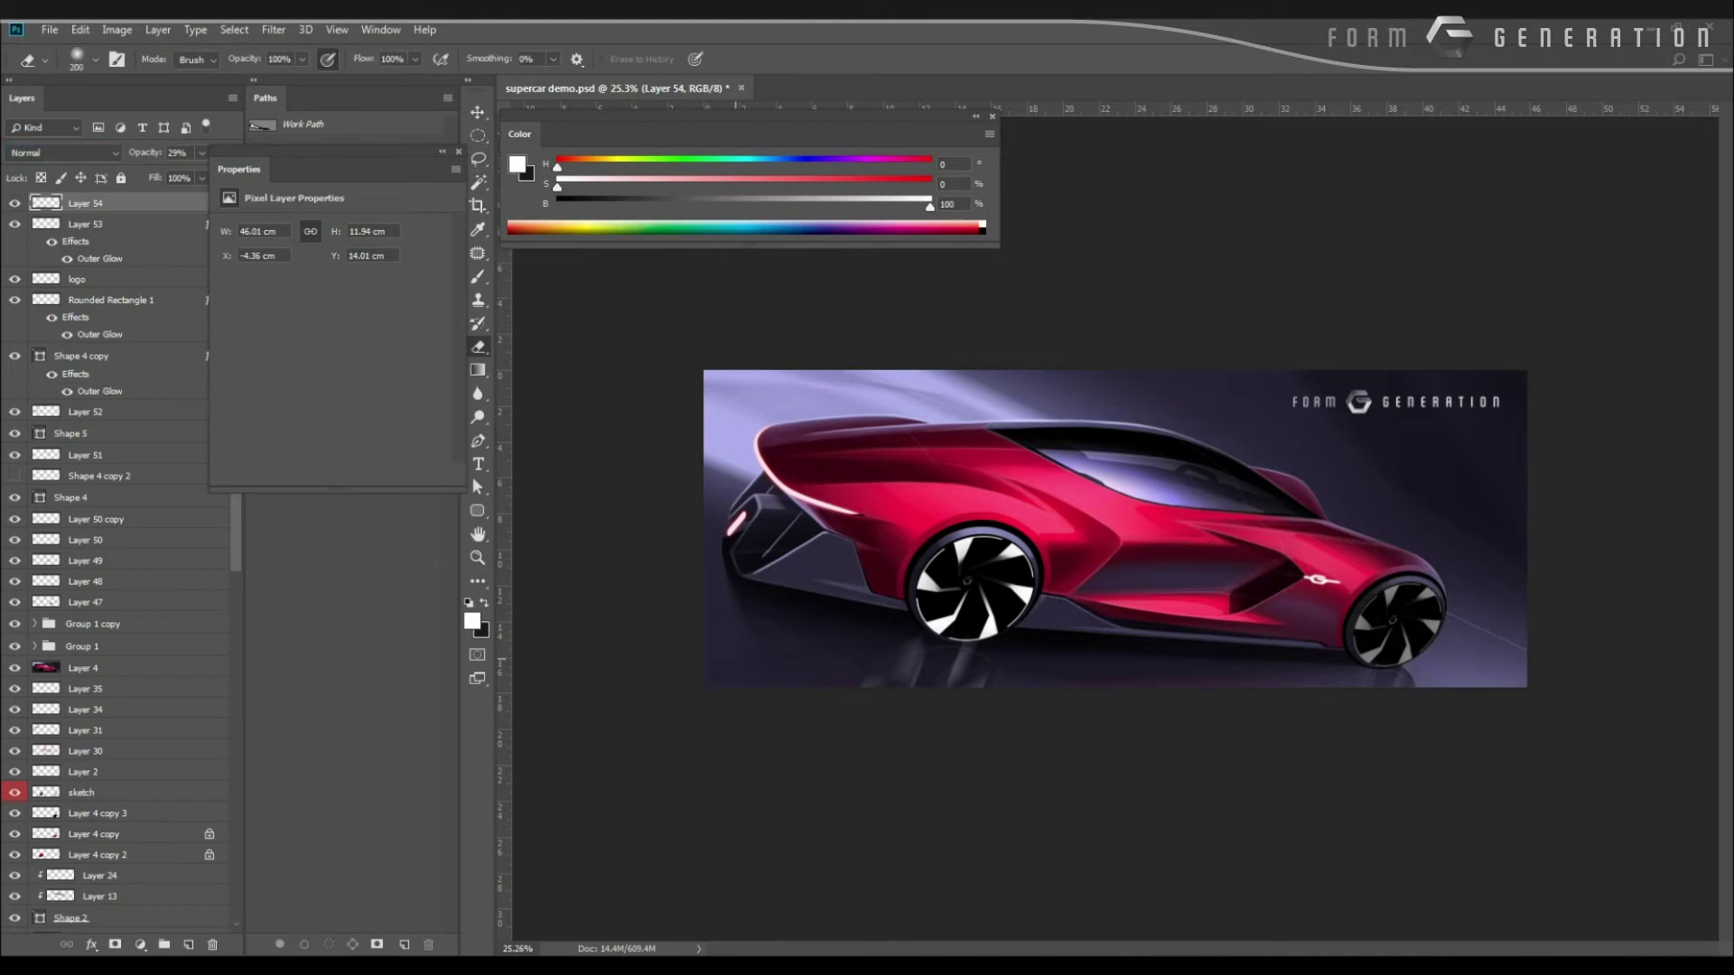
key(bracketright)
key(bracketright)
key(bracketright)
drag(610, 511, 691, 545)
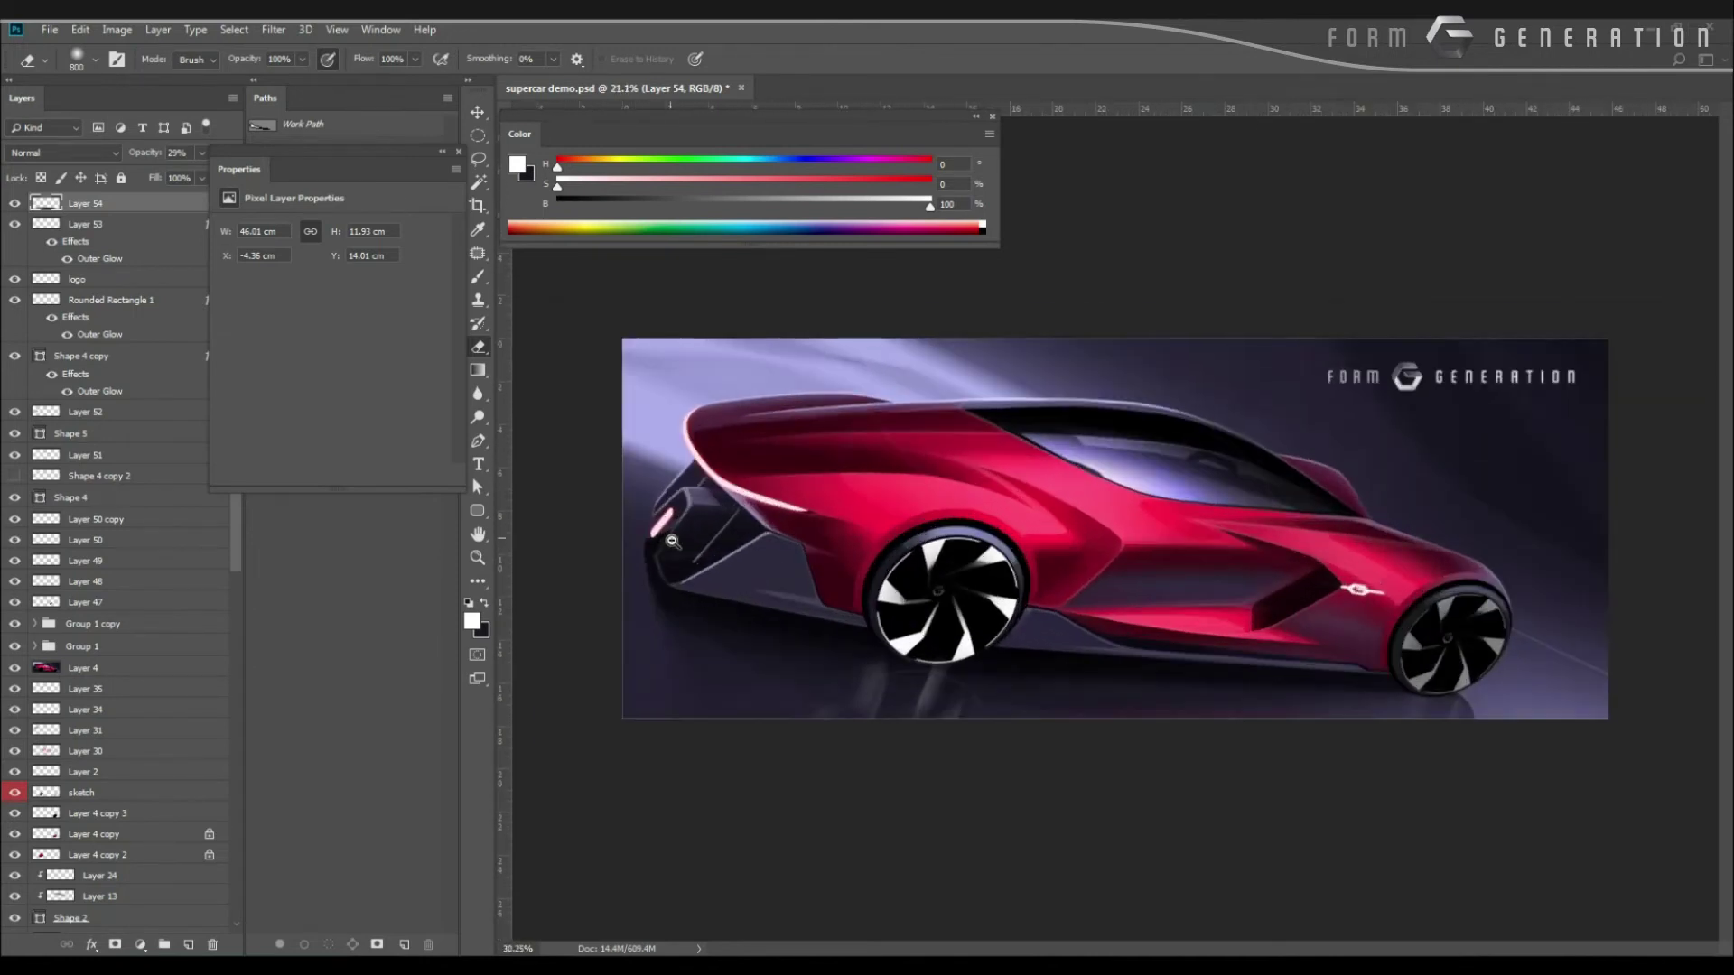
Add a new layer and sample the background's lavender, lightening it to #cfcfff as the painting colour.
key(ctrl+alt+shift+n)
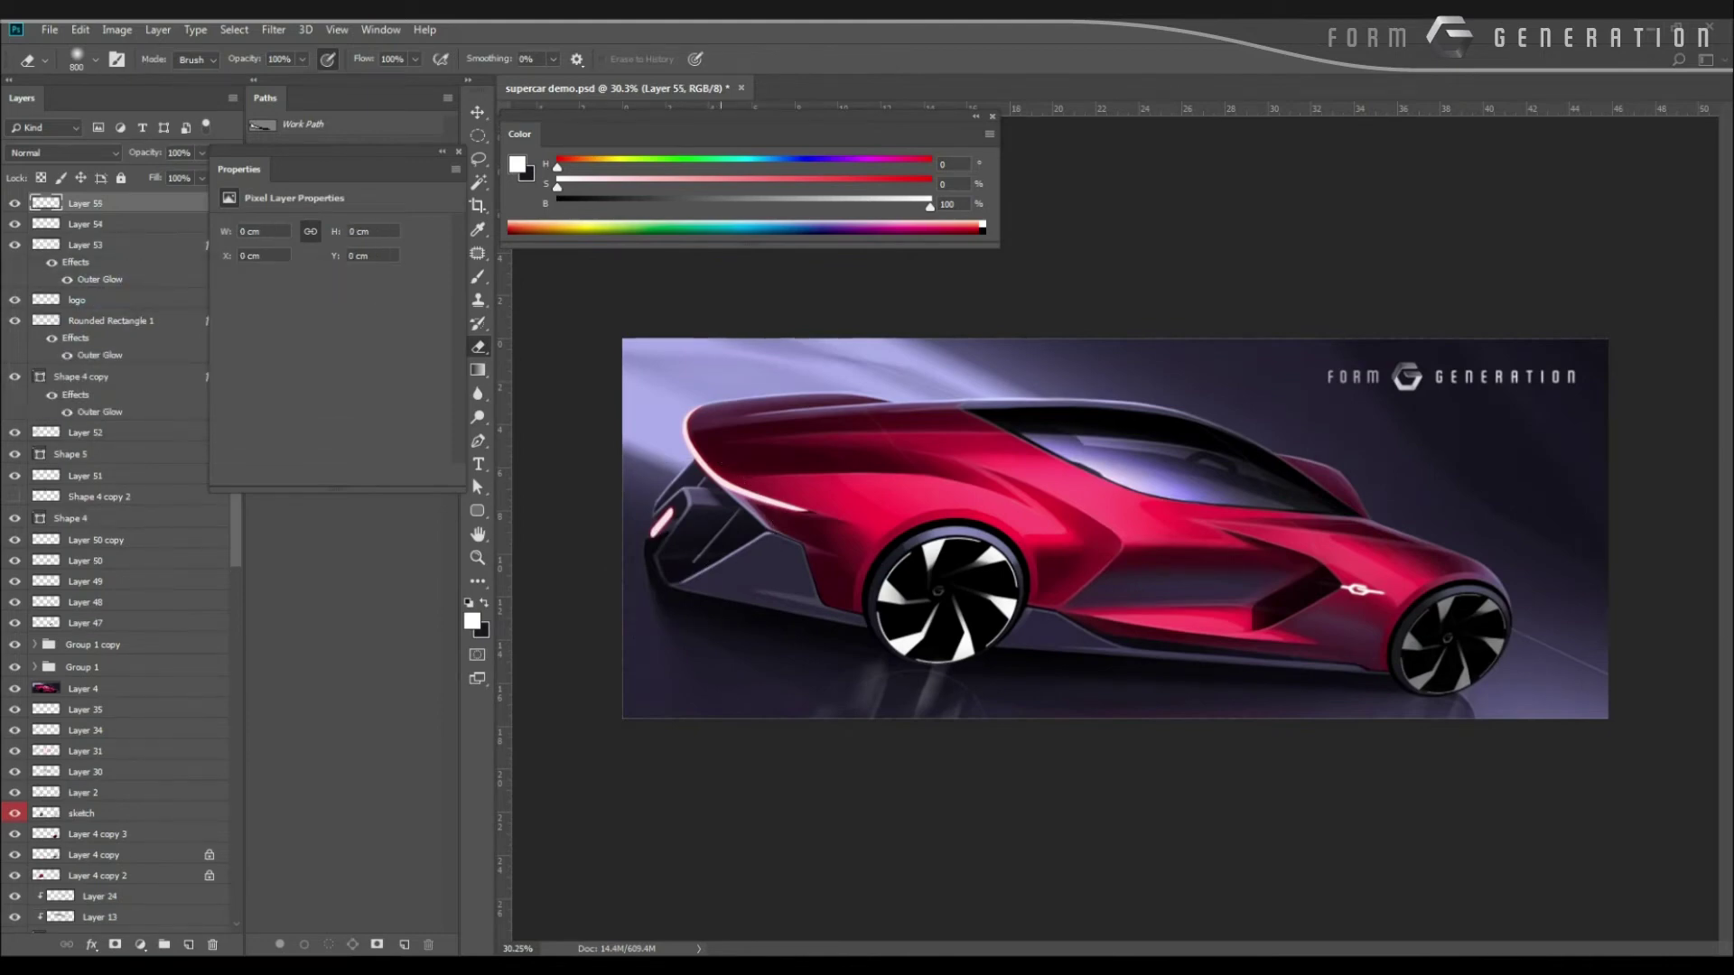
key(b)
alt+click(728, 344)
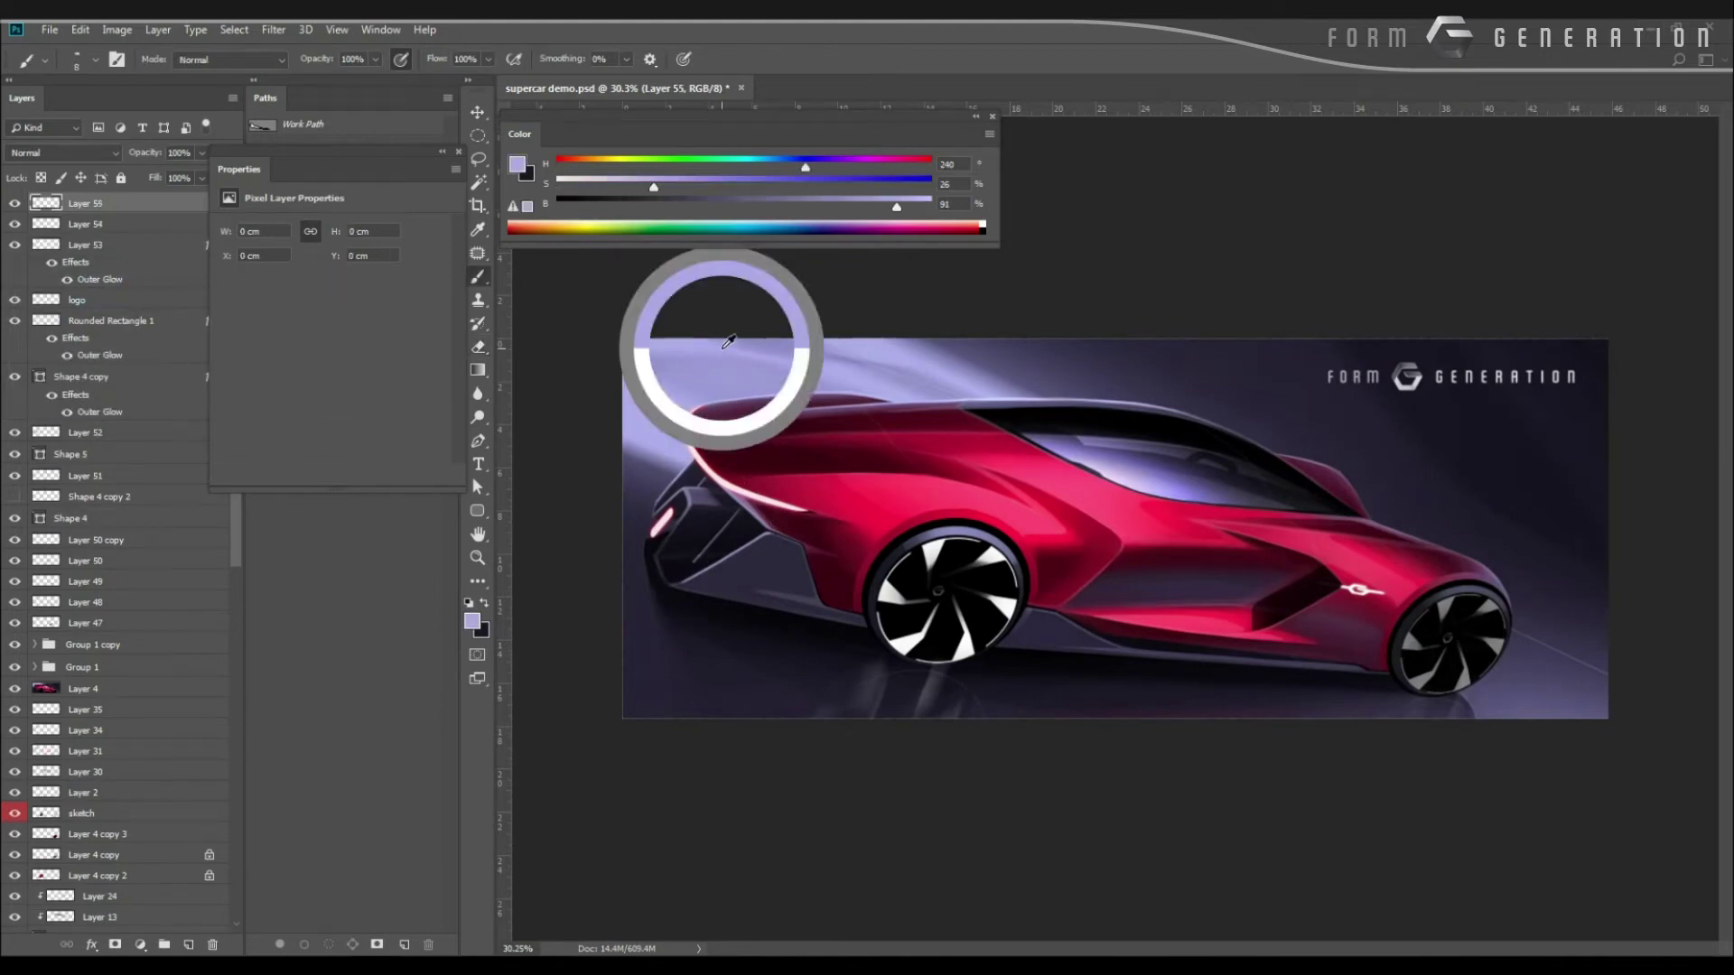
click(477, 621)
drag(173, 462, 198, 457)
key(Return)
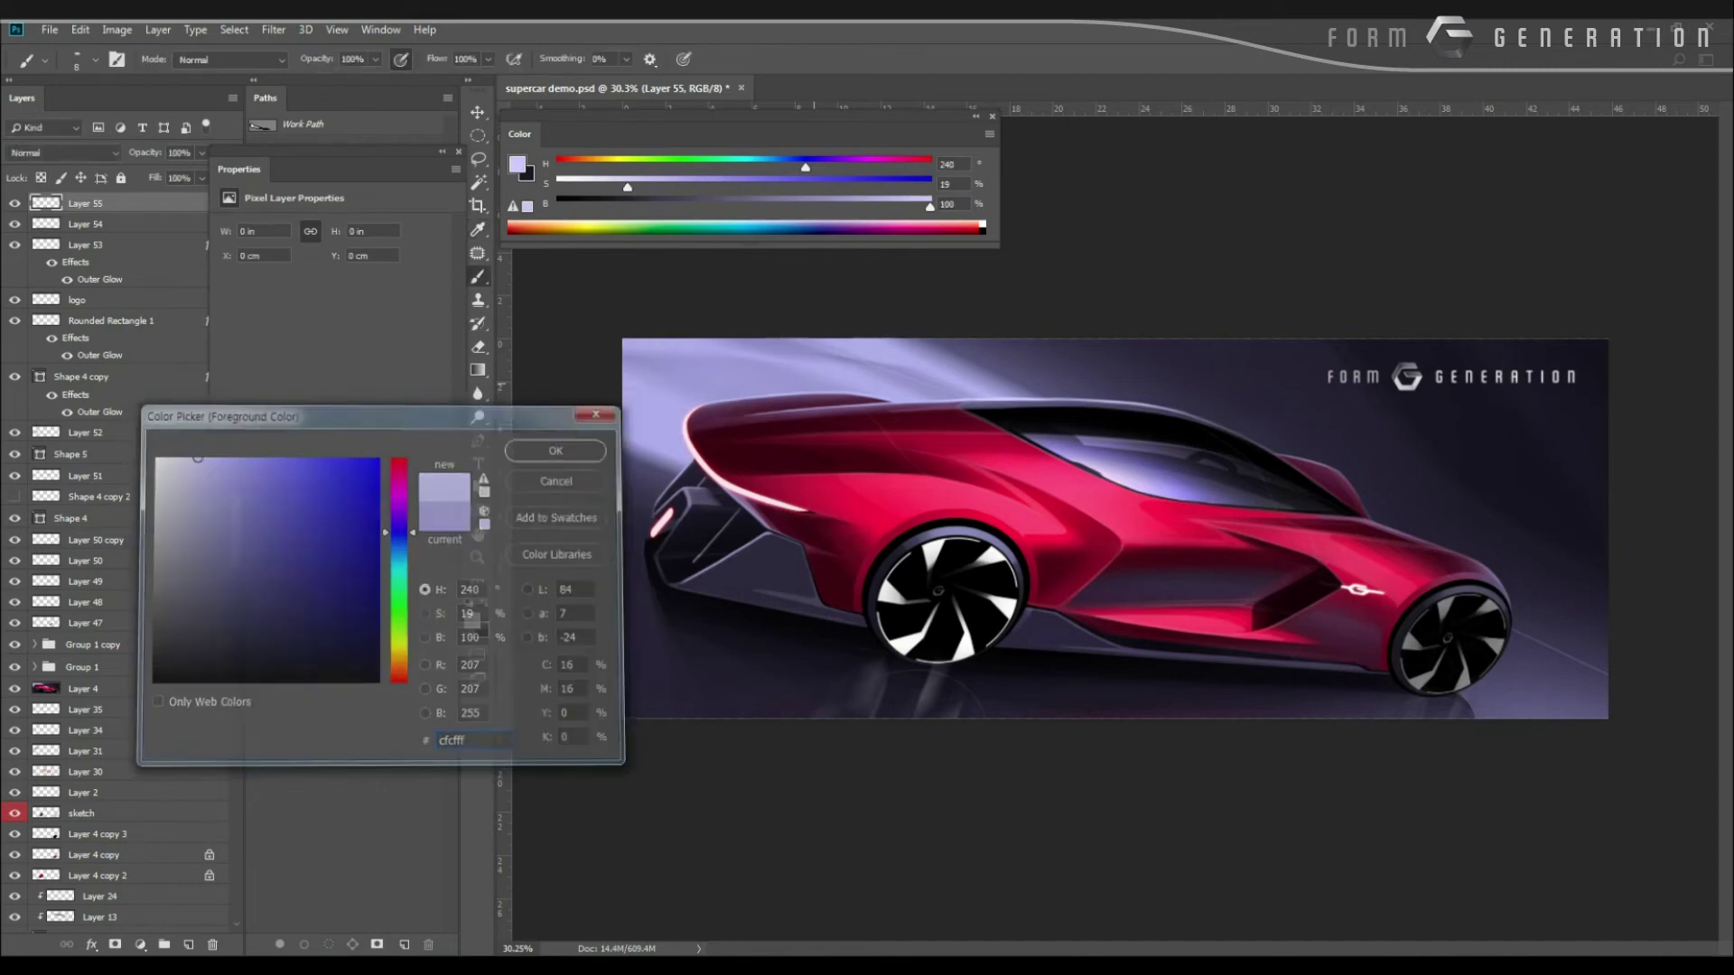
Brush a soft lavender glow over the upper-left background and the car's rear edge with a 1200 to 1400 px brush.
right_click(816, 377)
double_click(901, 531)
key(])
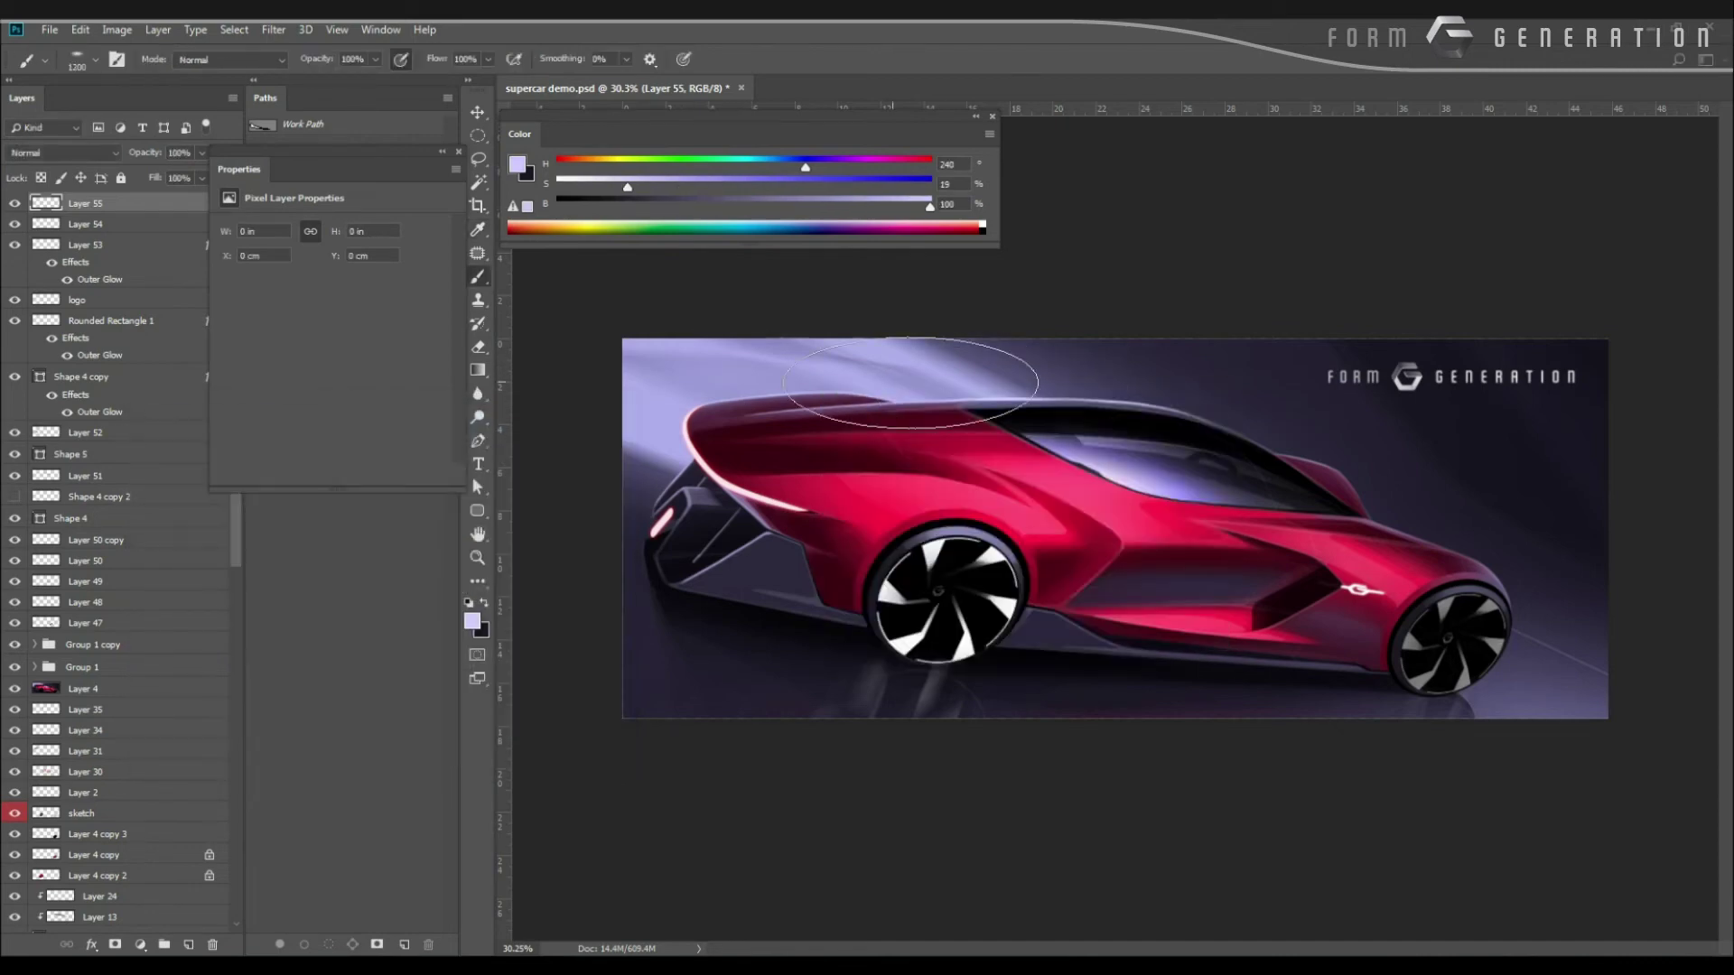
click(797, 380)
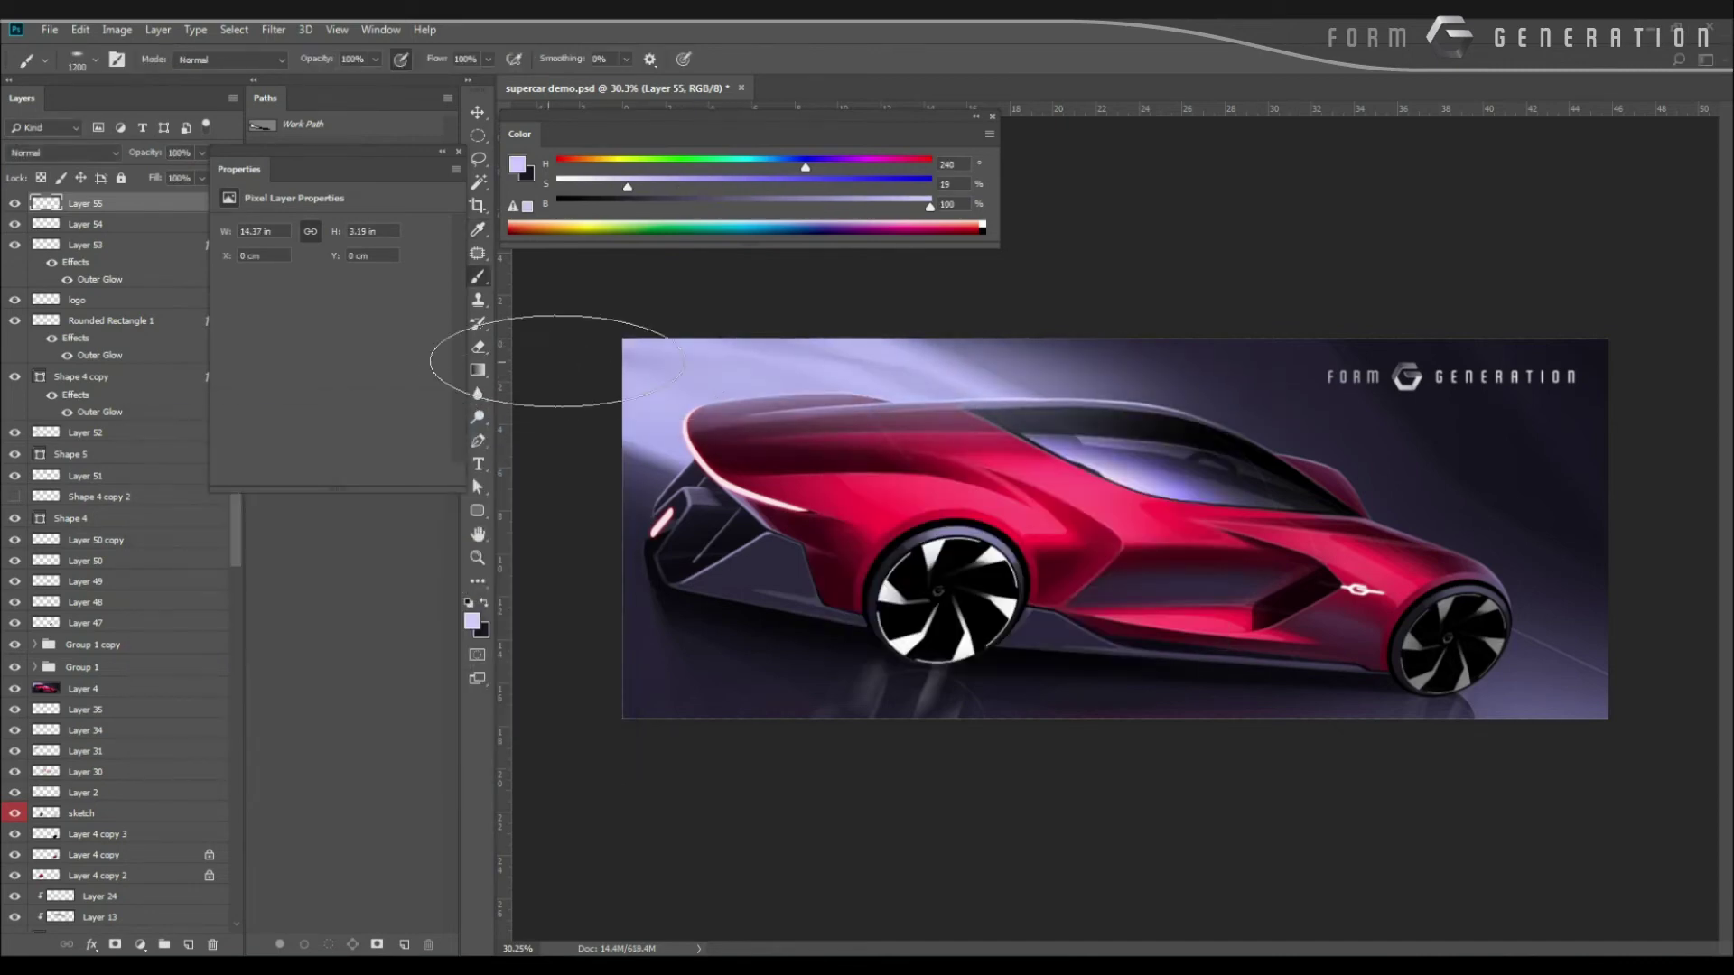
key(])
click(569, 417)
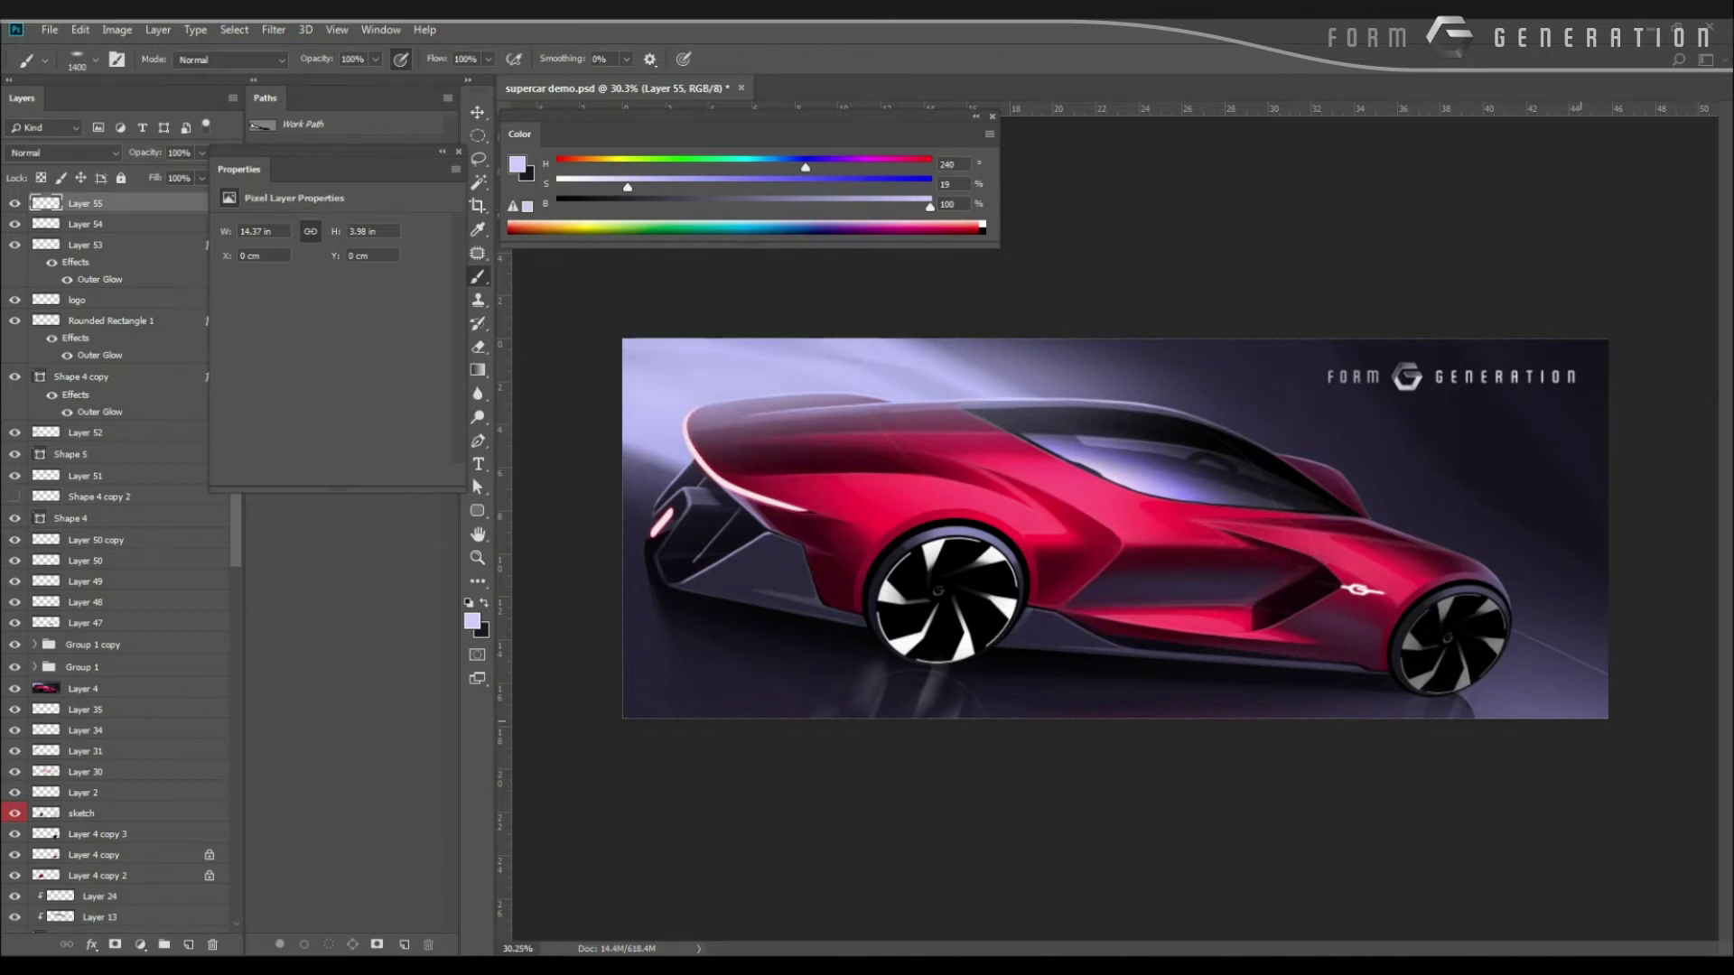
Sample the dark violet of the background and brush soft shading over the area above the front of the car, undoing a misplaced stroke.
alt+click(1558, 488)
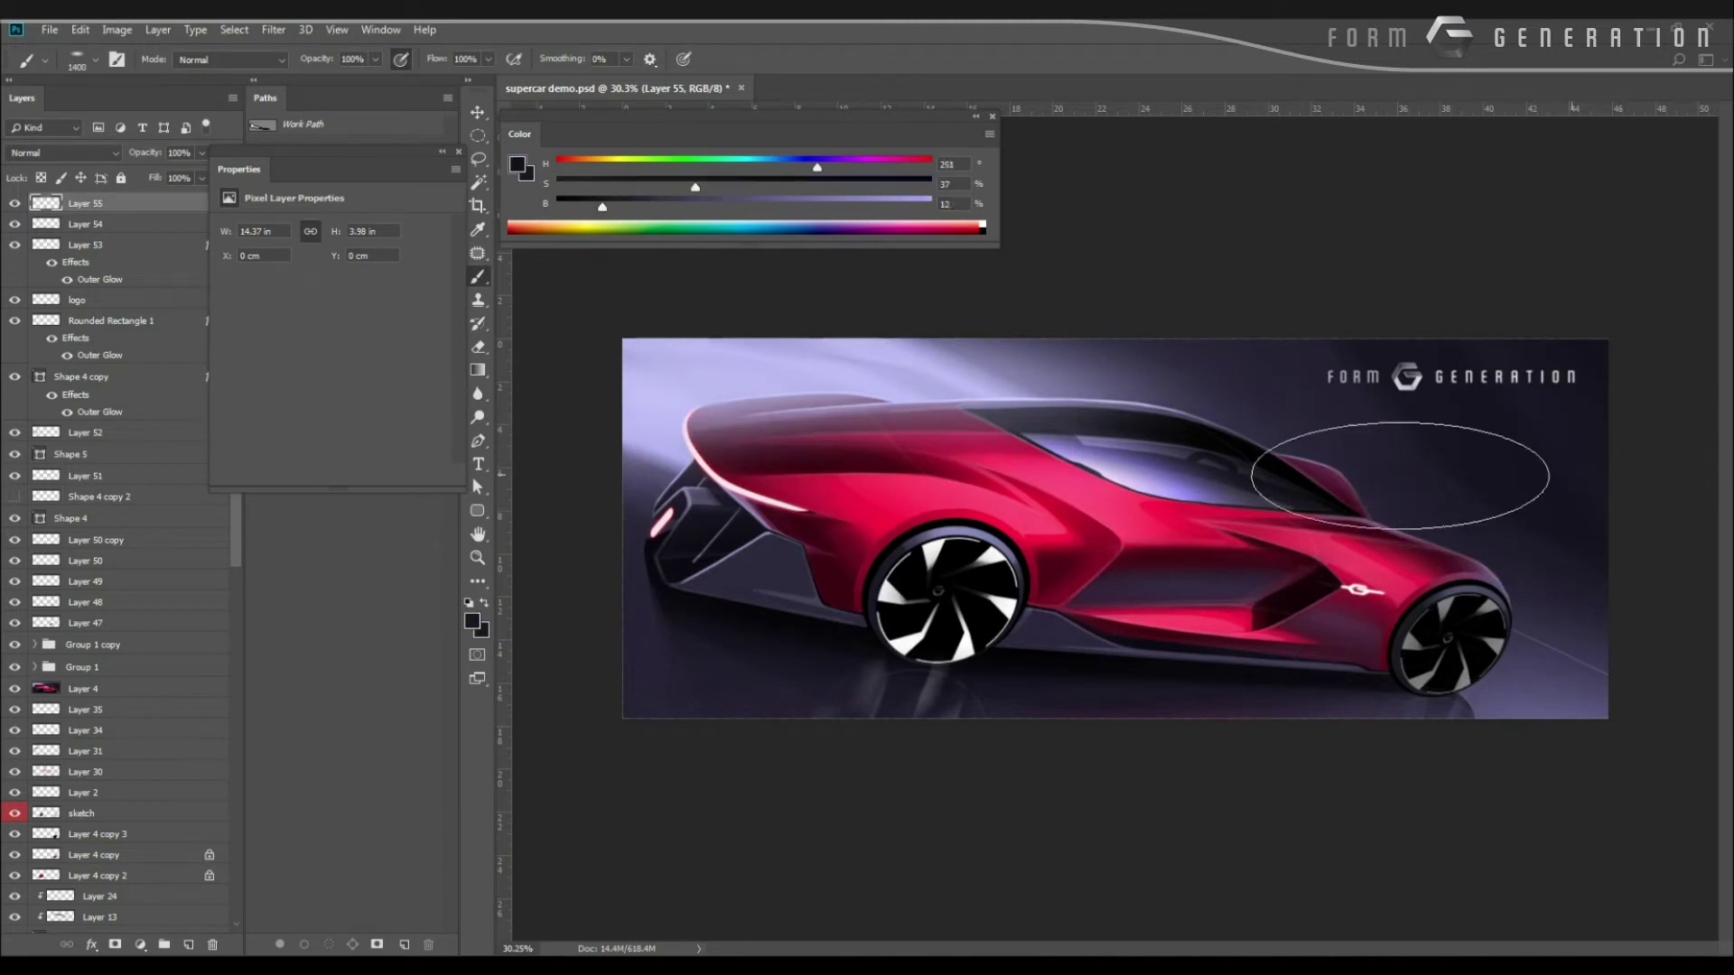
click(1401, 474)
drag(1416, 465, 1336, 488)
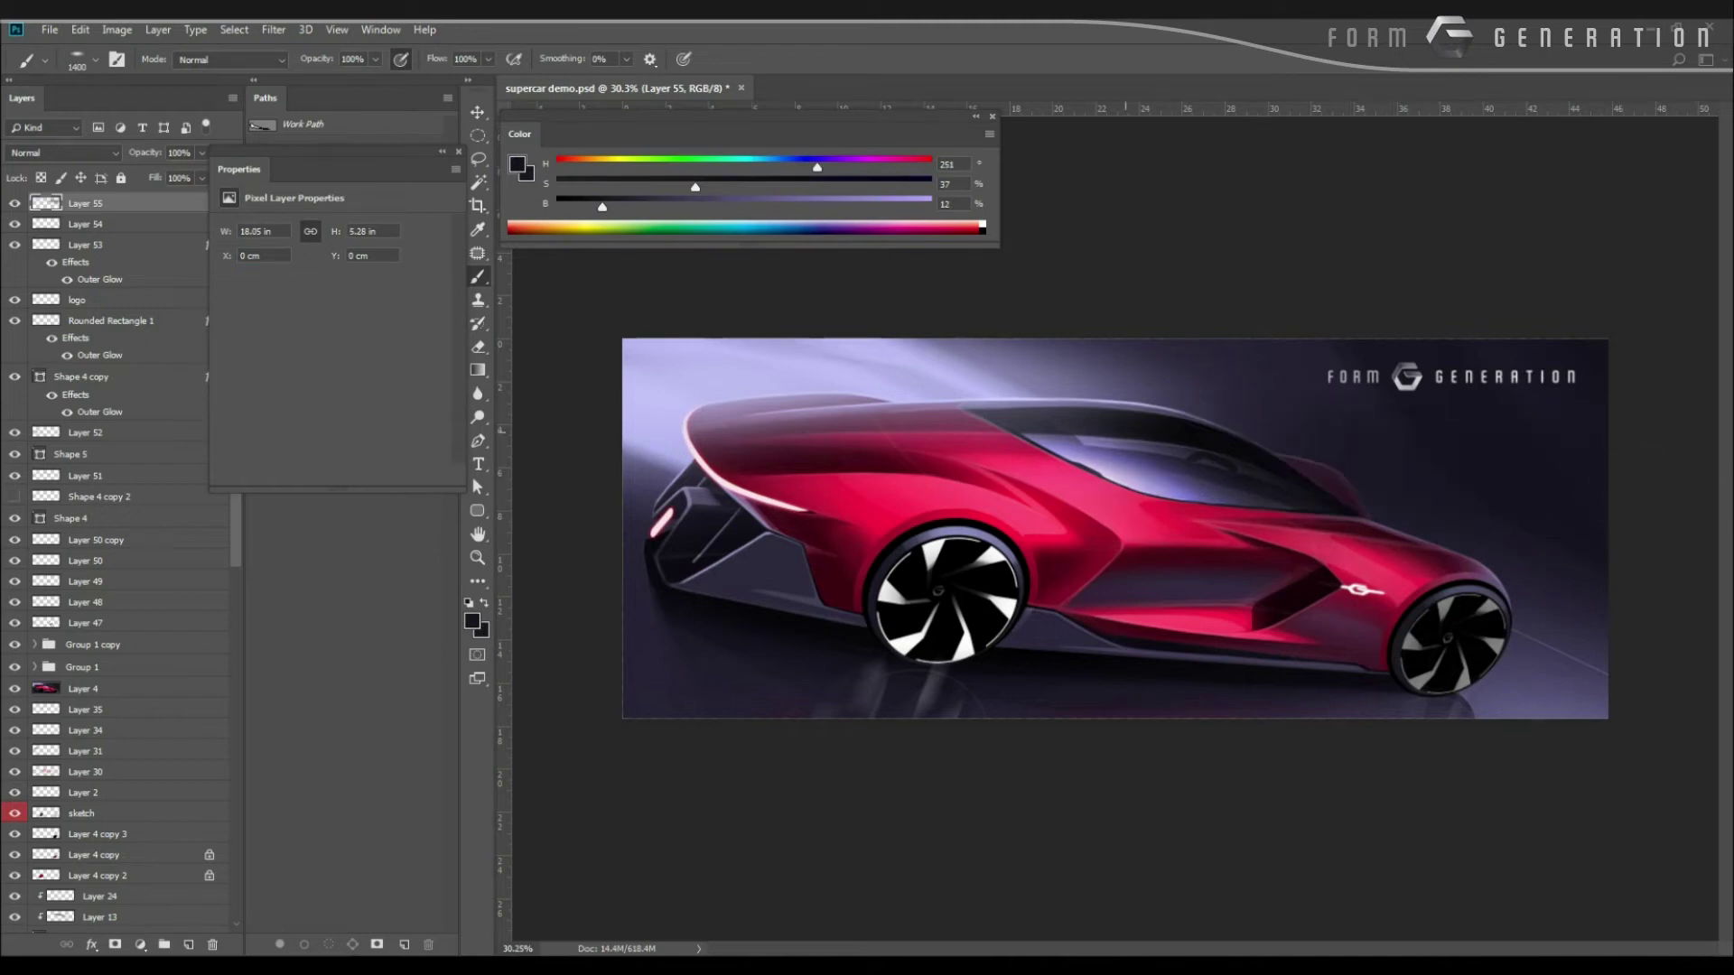
key(ctrl+z)
click(1583, 502)
click(1301, 375)
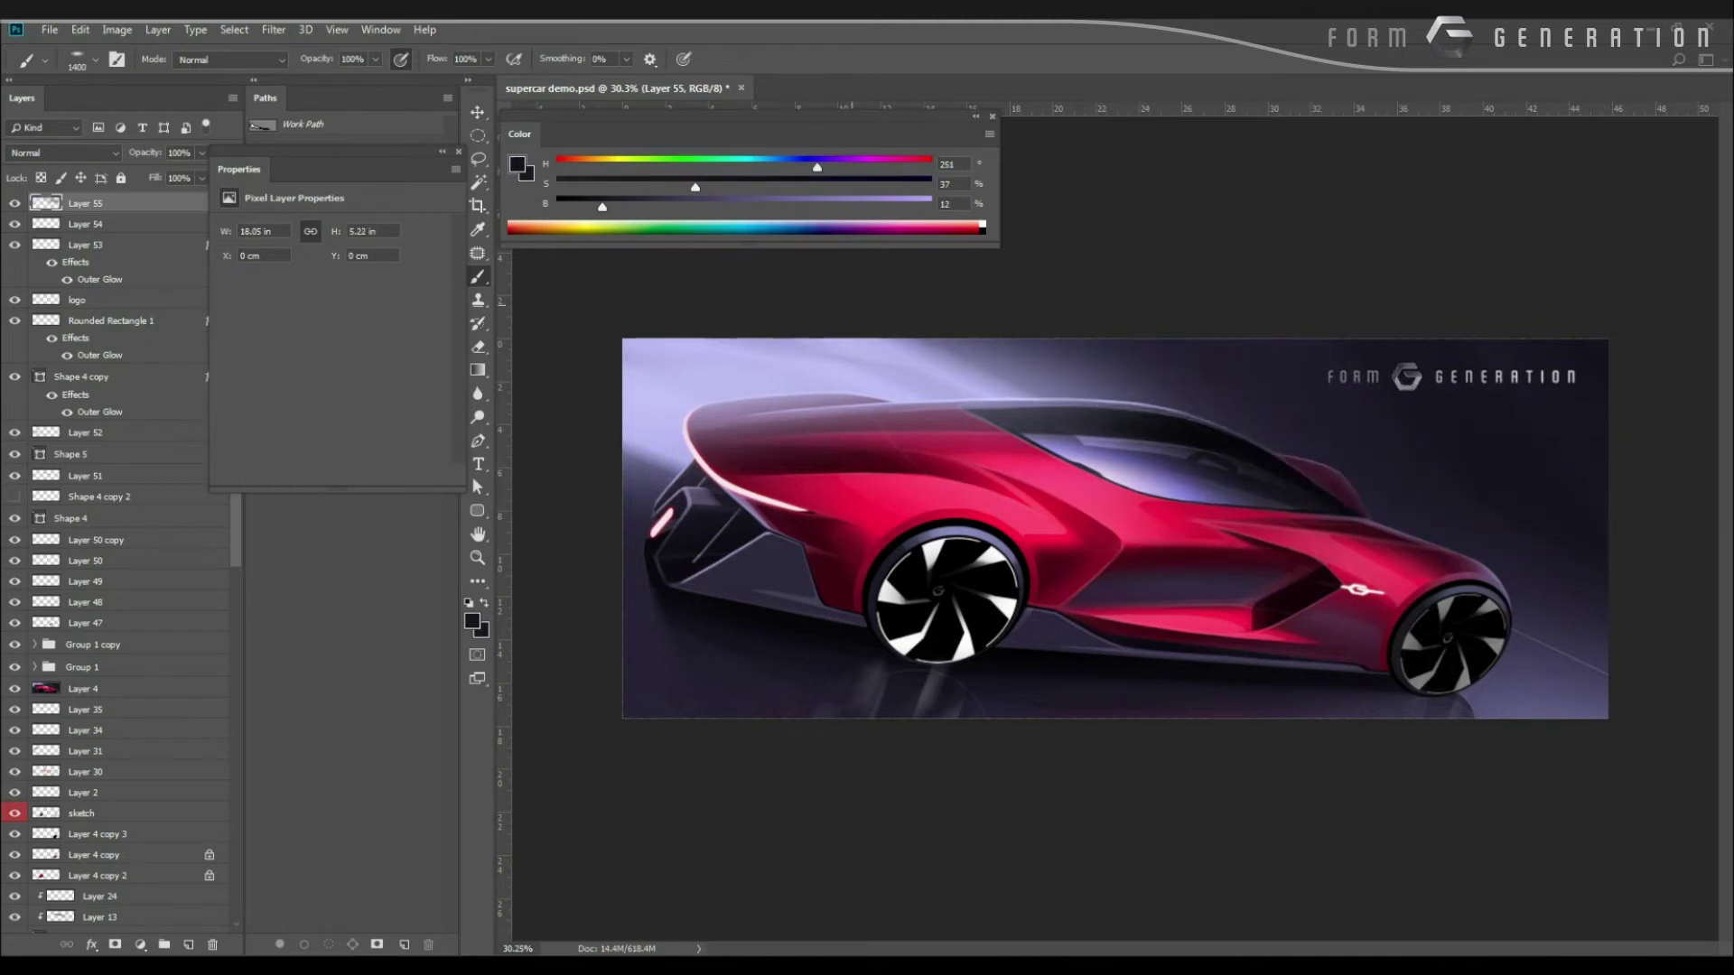
Move the logo layer to the top of the stack and add a new Overlay layer directly beneath it.
drag(82, 307, 86, 201)
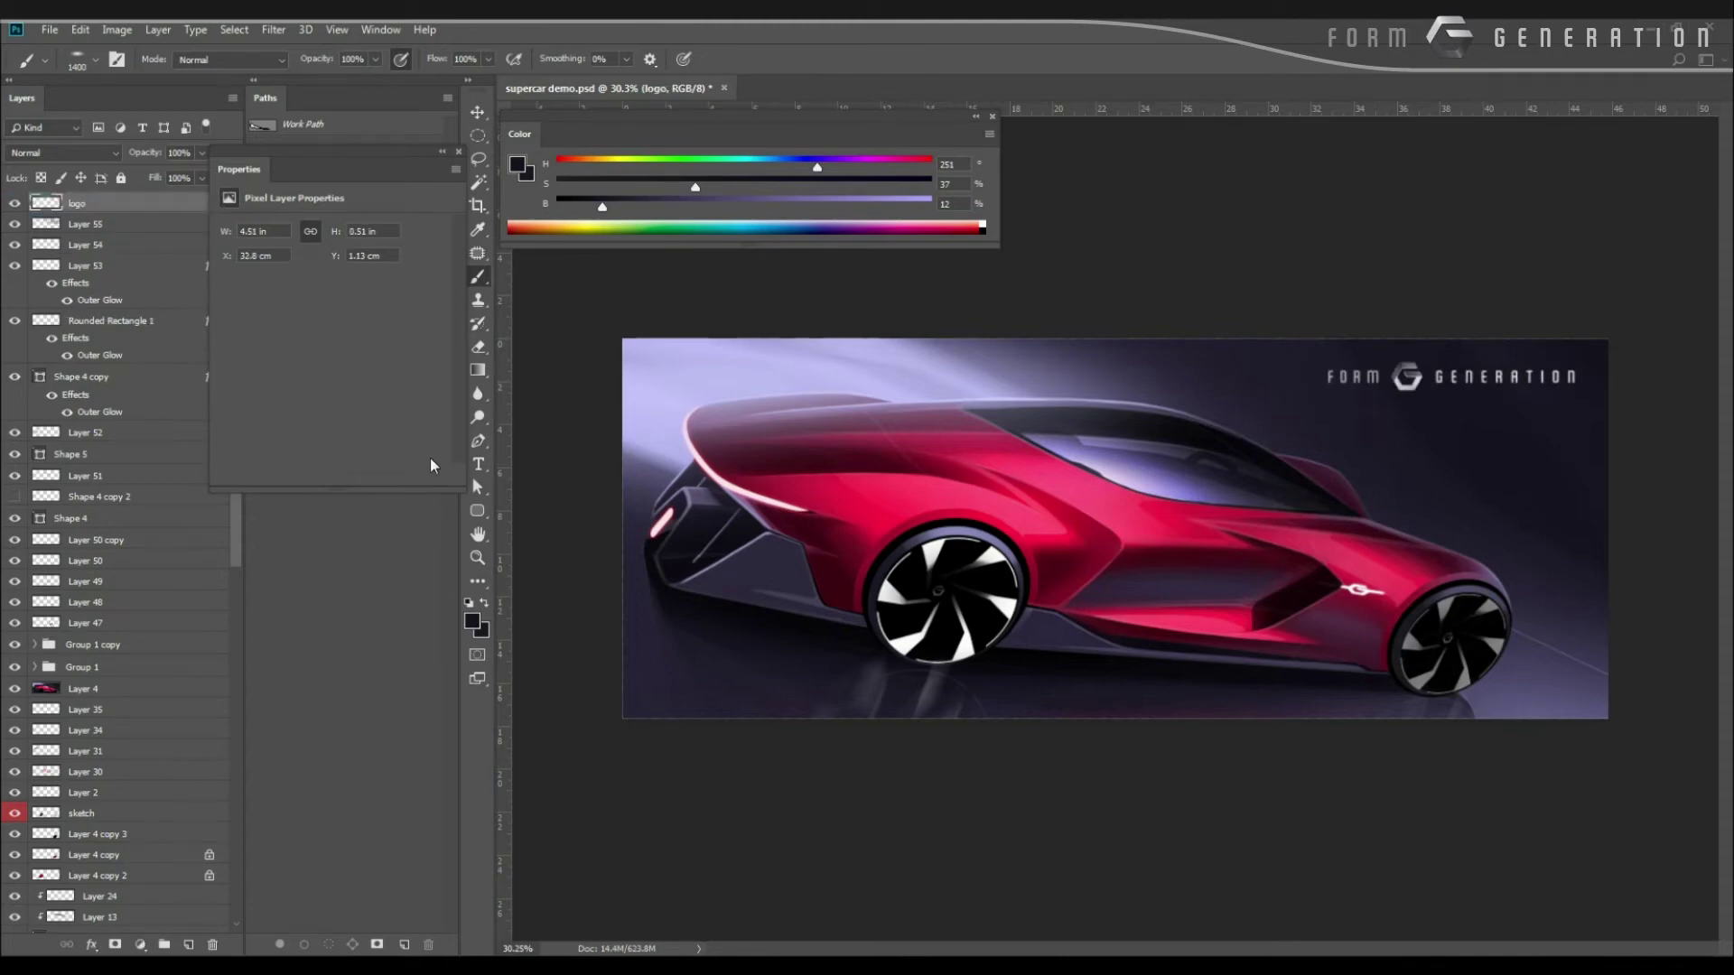
key(ctrl+shift+alt+n)
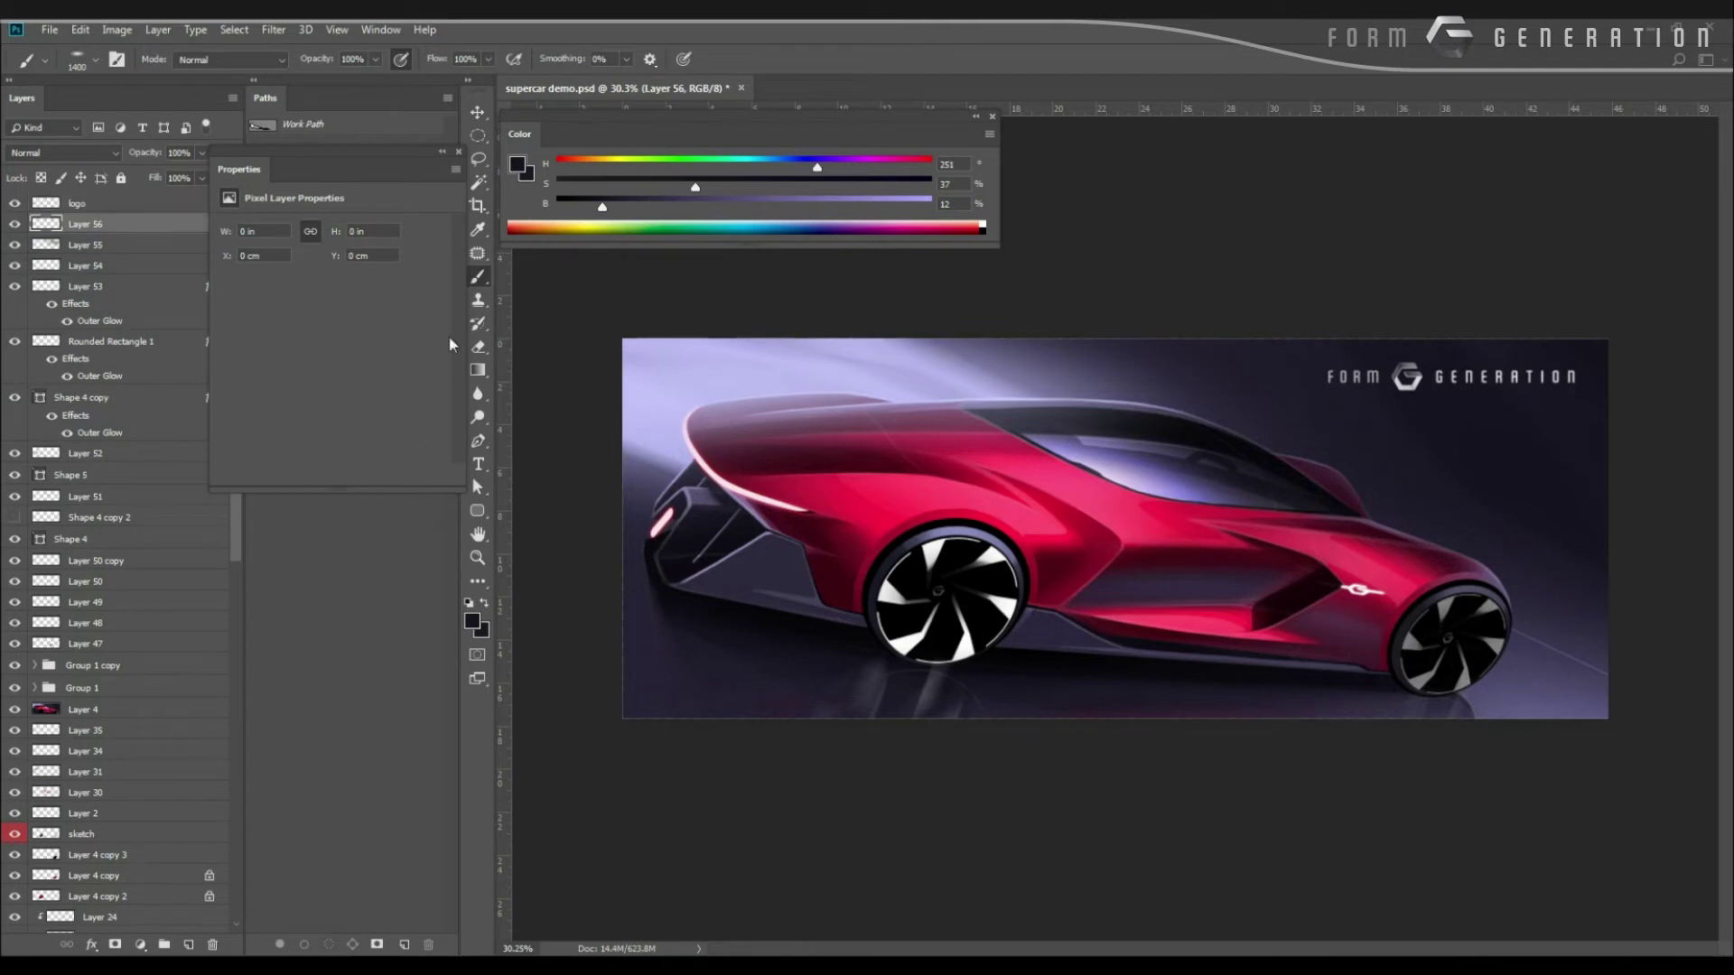
click(63, 153)
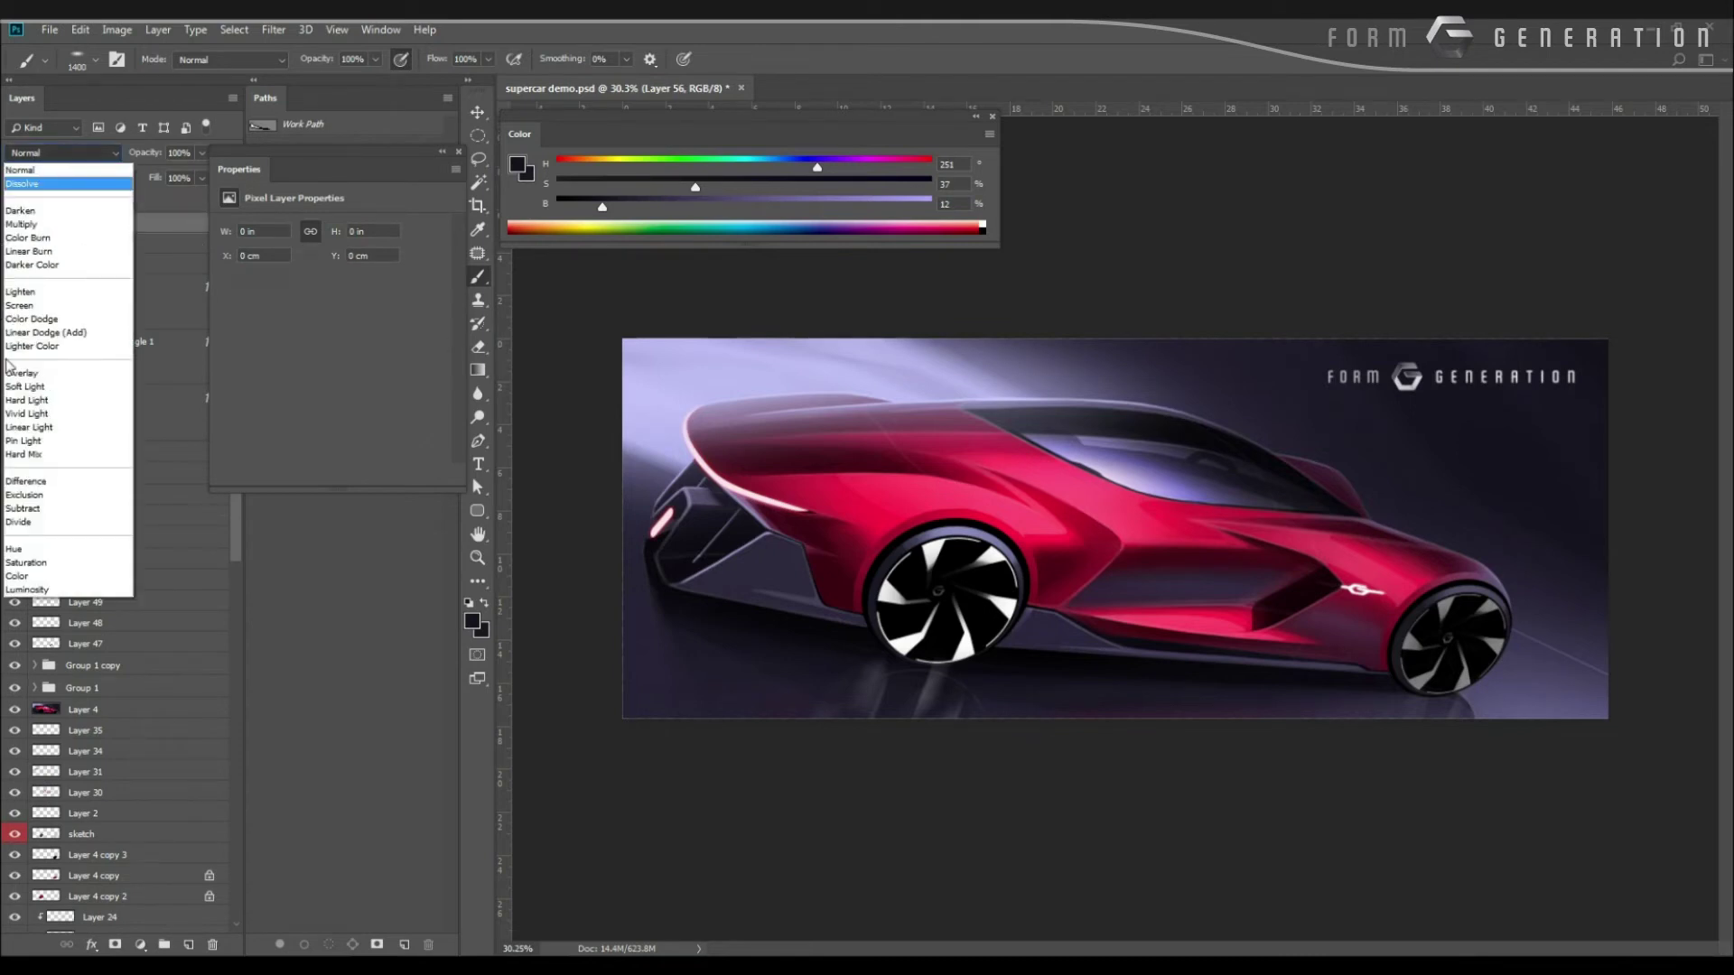
click(20, 372)
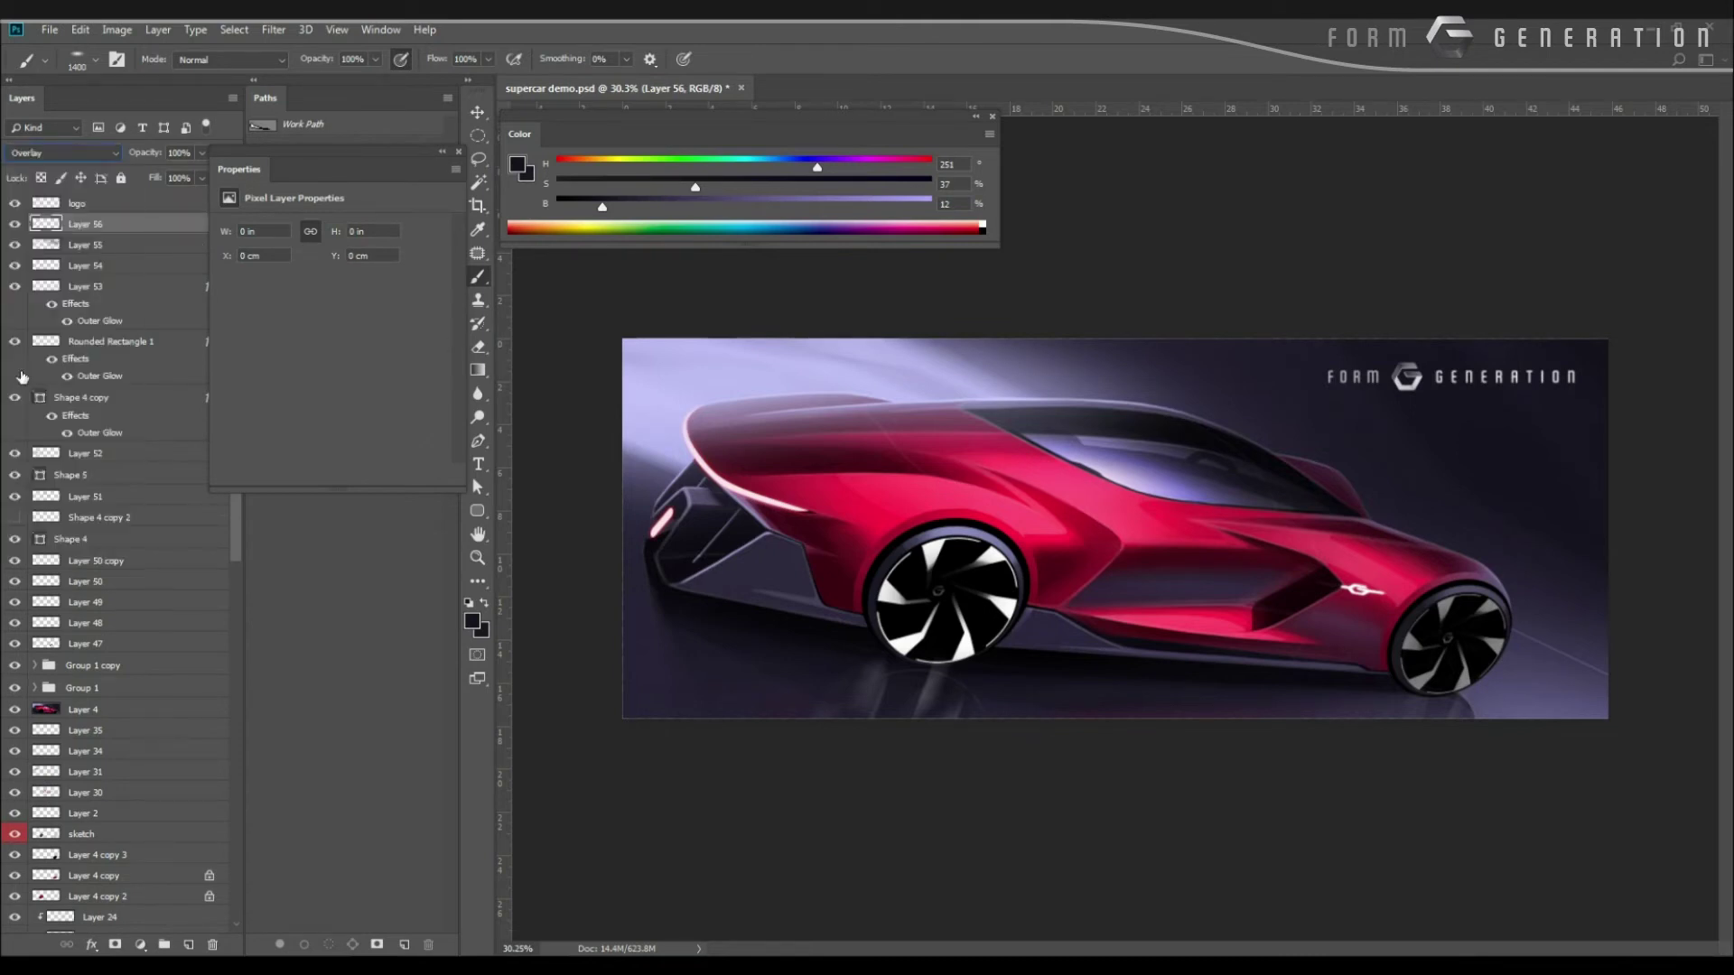
Set the foreground colour to a pale warm orange, hue 38°, saturation 44% and brightness 100%.
click(473, 621)
drag(398, 587, 398, 645)
mouse_move(351, 542)
mouse_down()
mouse_move(311, 456)
mouse_move(296, 539)
mouse_move(309, 448)
mouse_up()
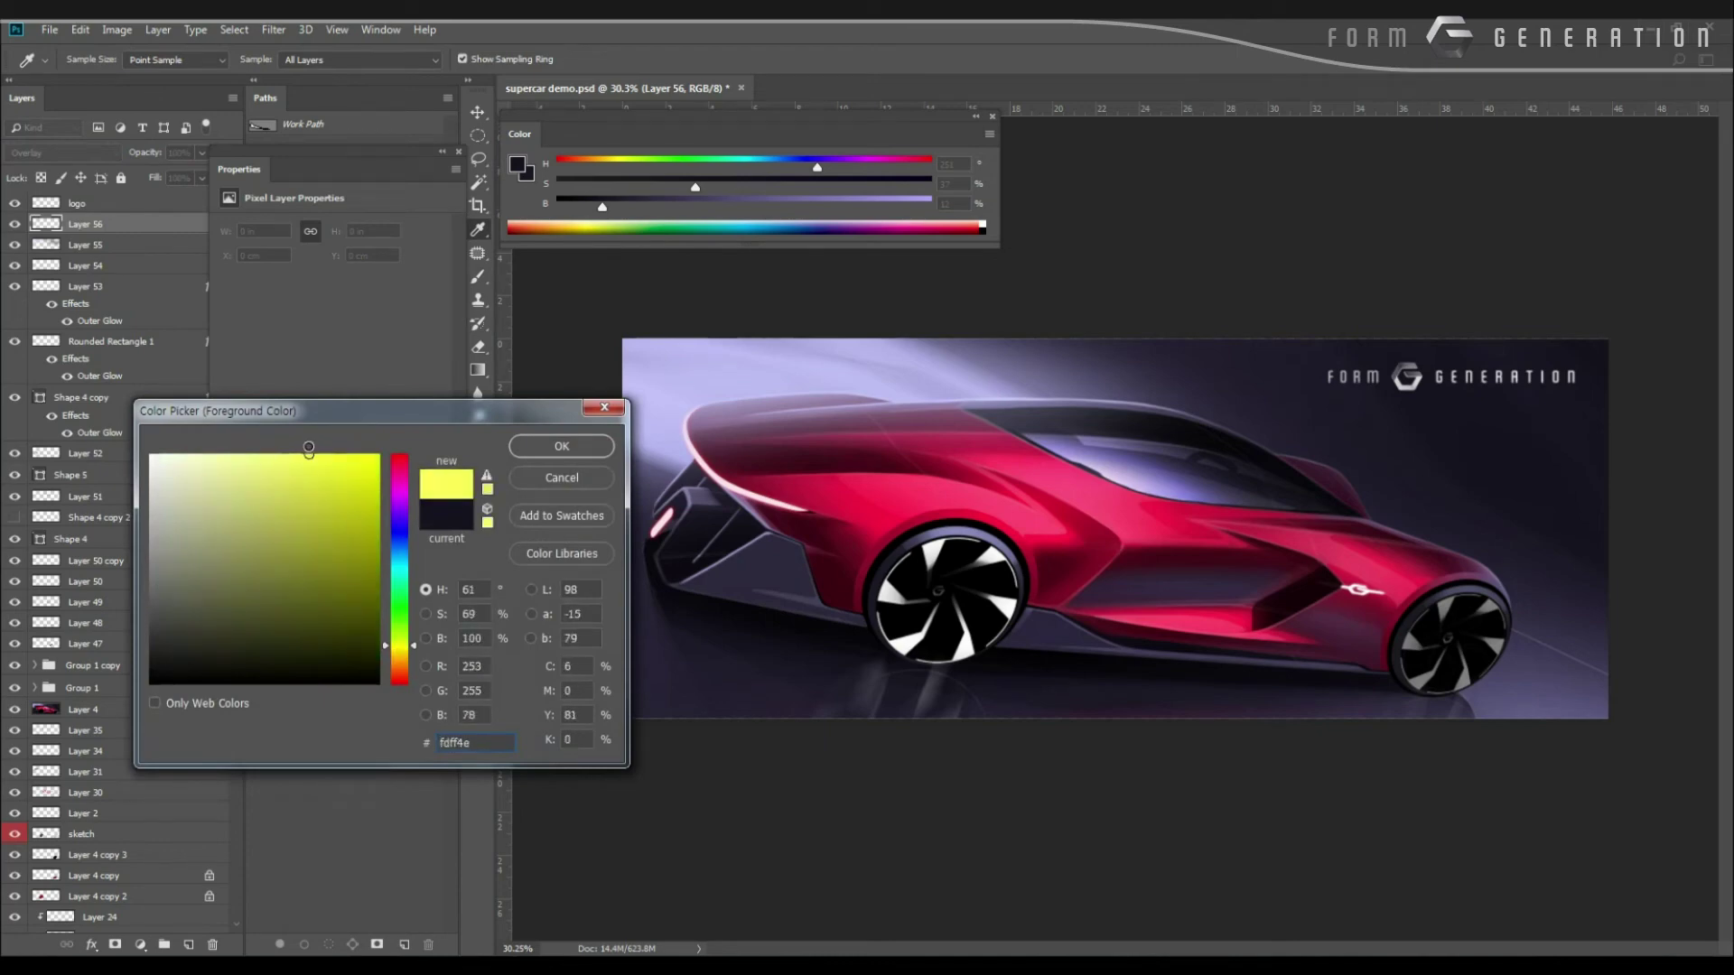
click(380, 643)
drag(387, 647, 388, 660)
mouse_move(360, 470)
mouse_down()
mouse_move(358, 443)
mouse_move(253, 416)
mouse_up()
key(Return)
Try brushing a warm orange glow over the car's rear and body on the Overlay layer, and undo the strokes.
click(799, 303)
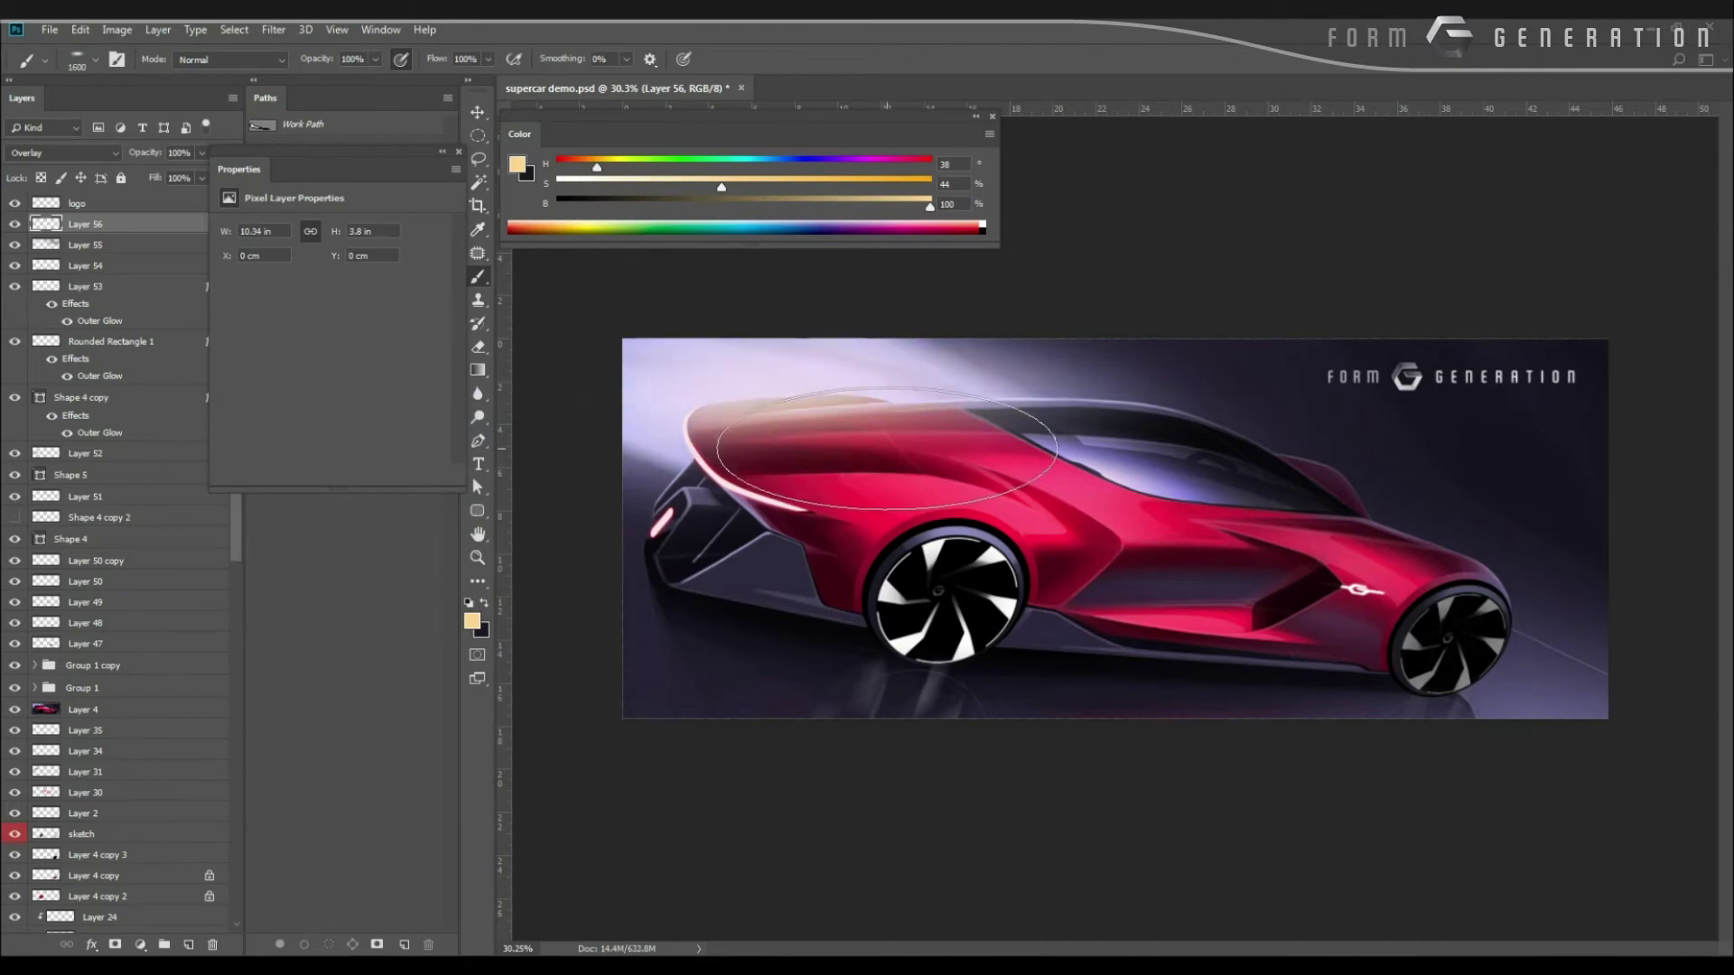
key(ctrl+z)
click(817, 390)
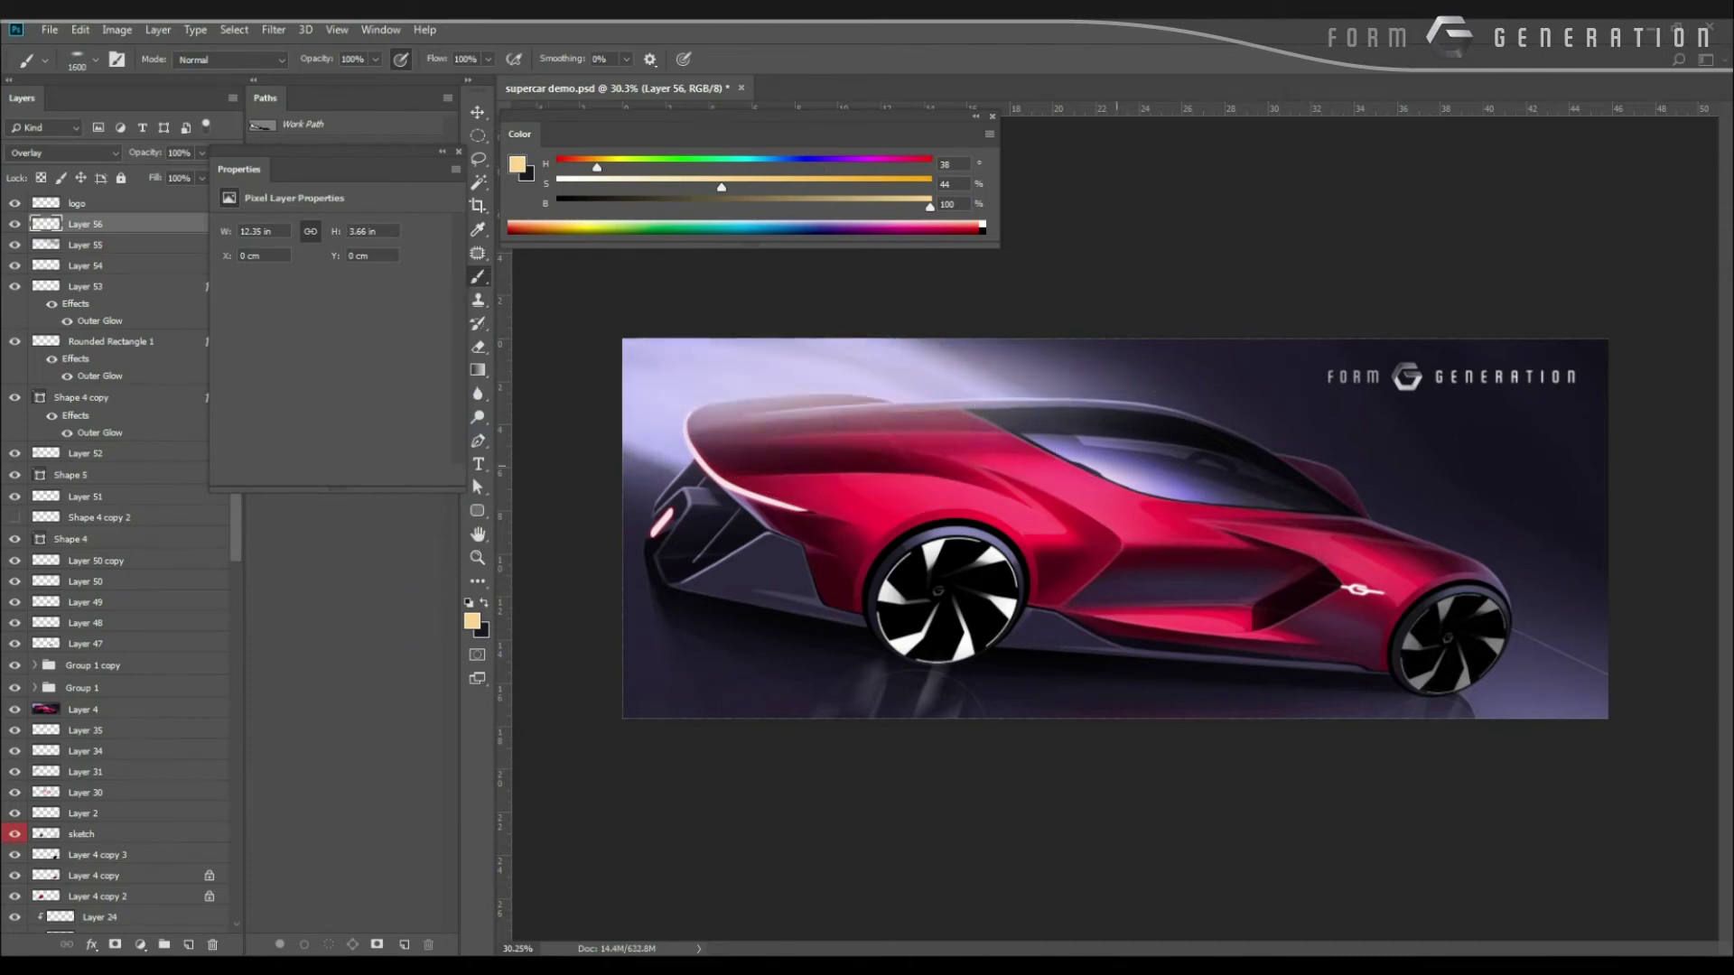
mouse_move(711, 376)
mouse_down()
mouse_move(651, 367)
mouse_move(696, 370)
mouse_up()
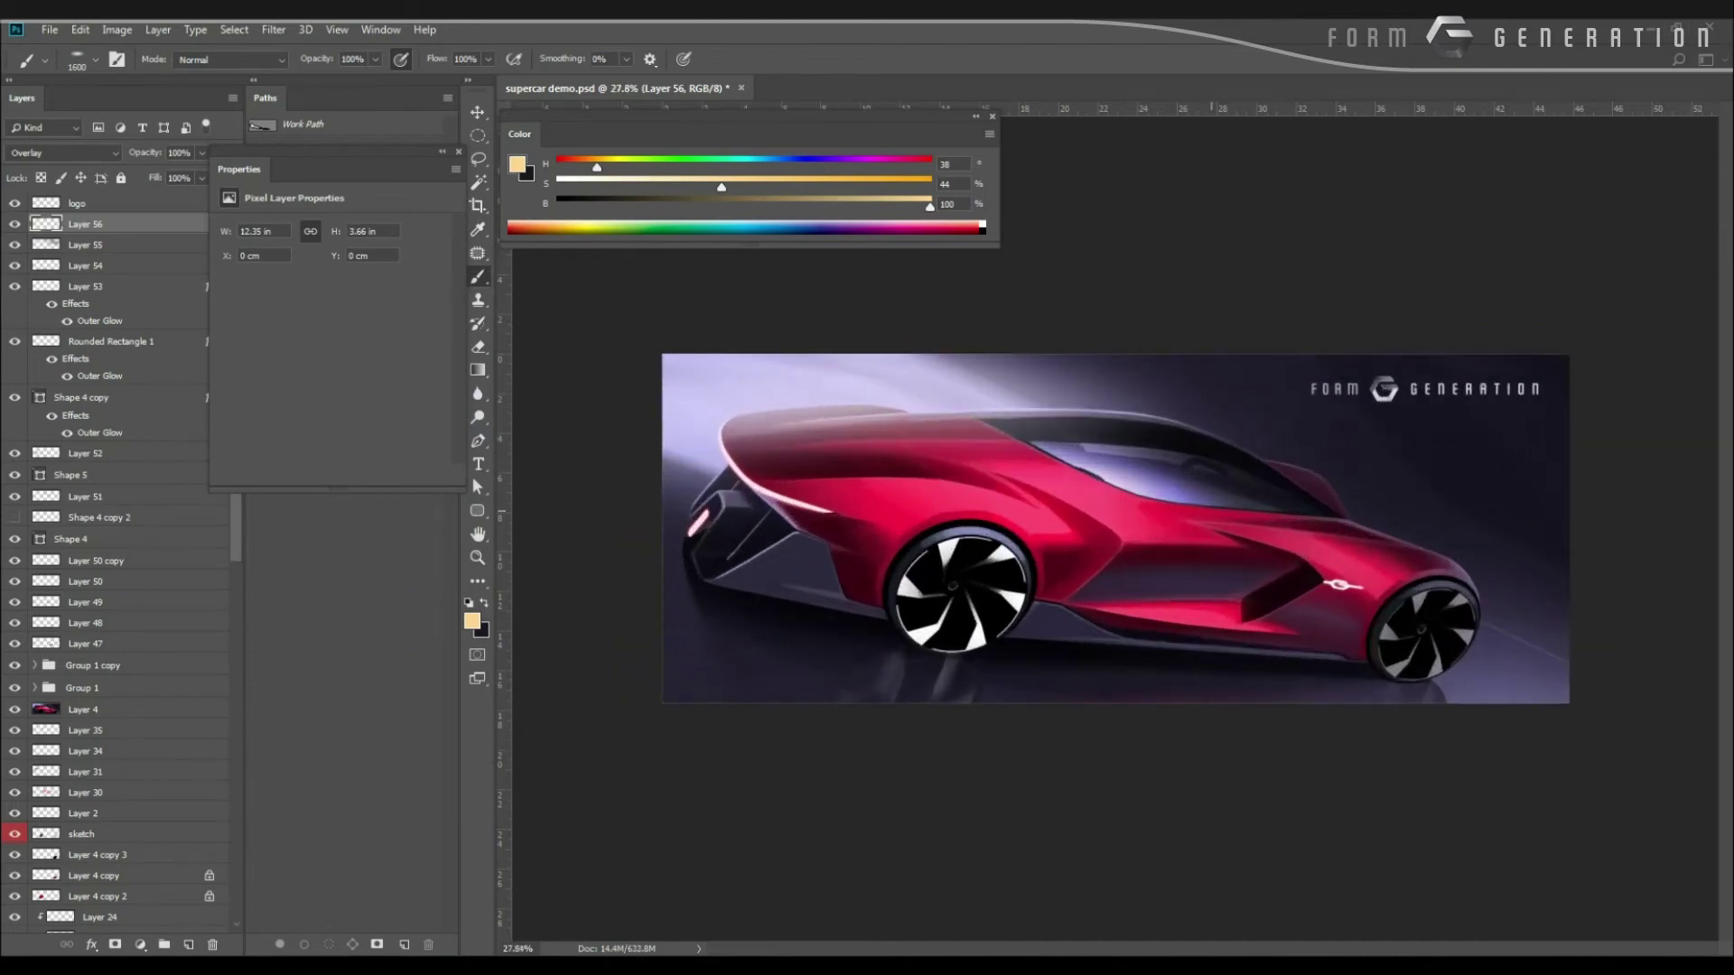
click(1175, 497)
key(ctrl+z)
key(ctrl+alt+z)
Sample the background's lavender, shift its hue to 280° and brush it over the car's rear, undoing the stroke over the body.
click(472, 621)
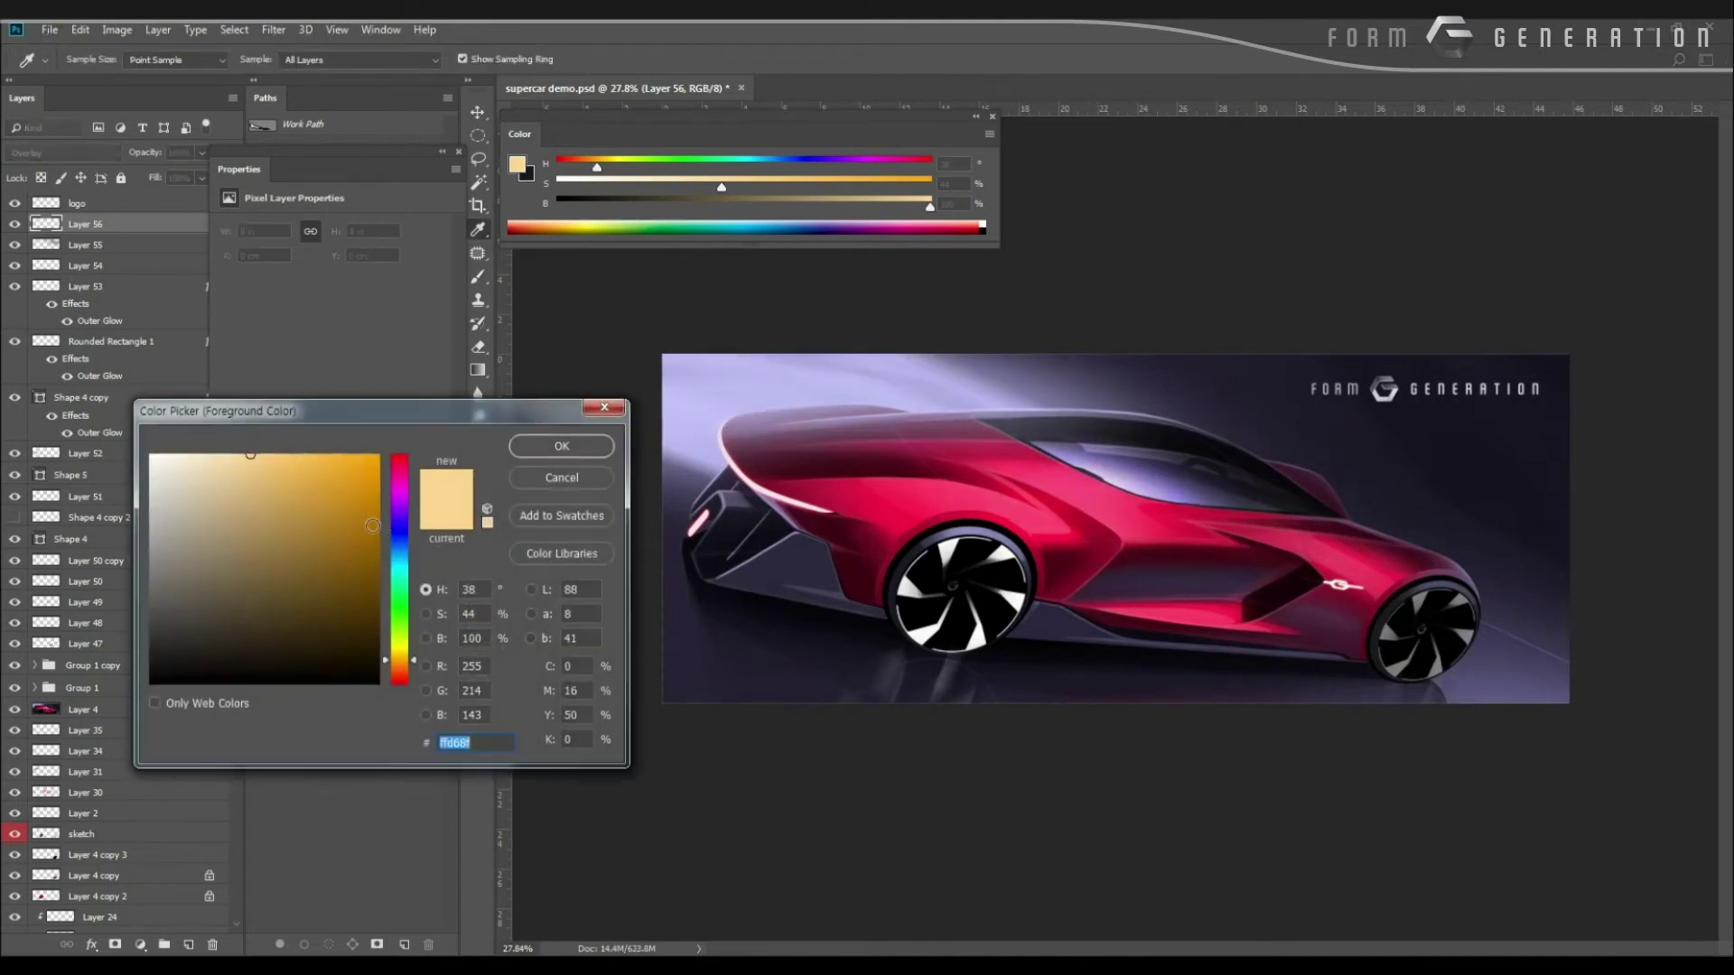
click(739, 370)
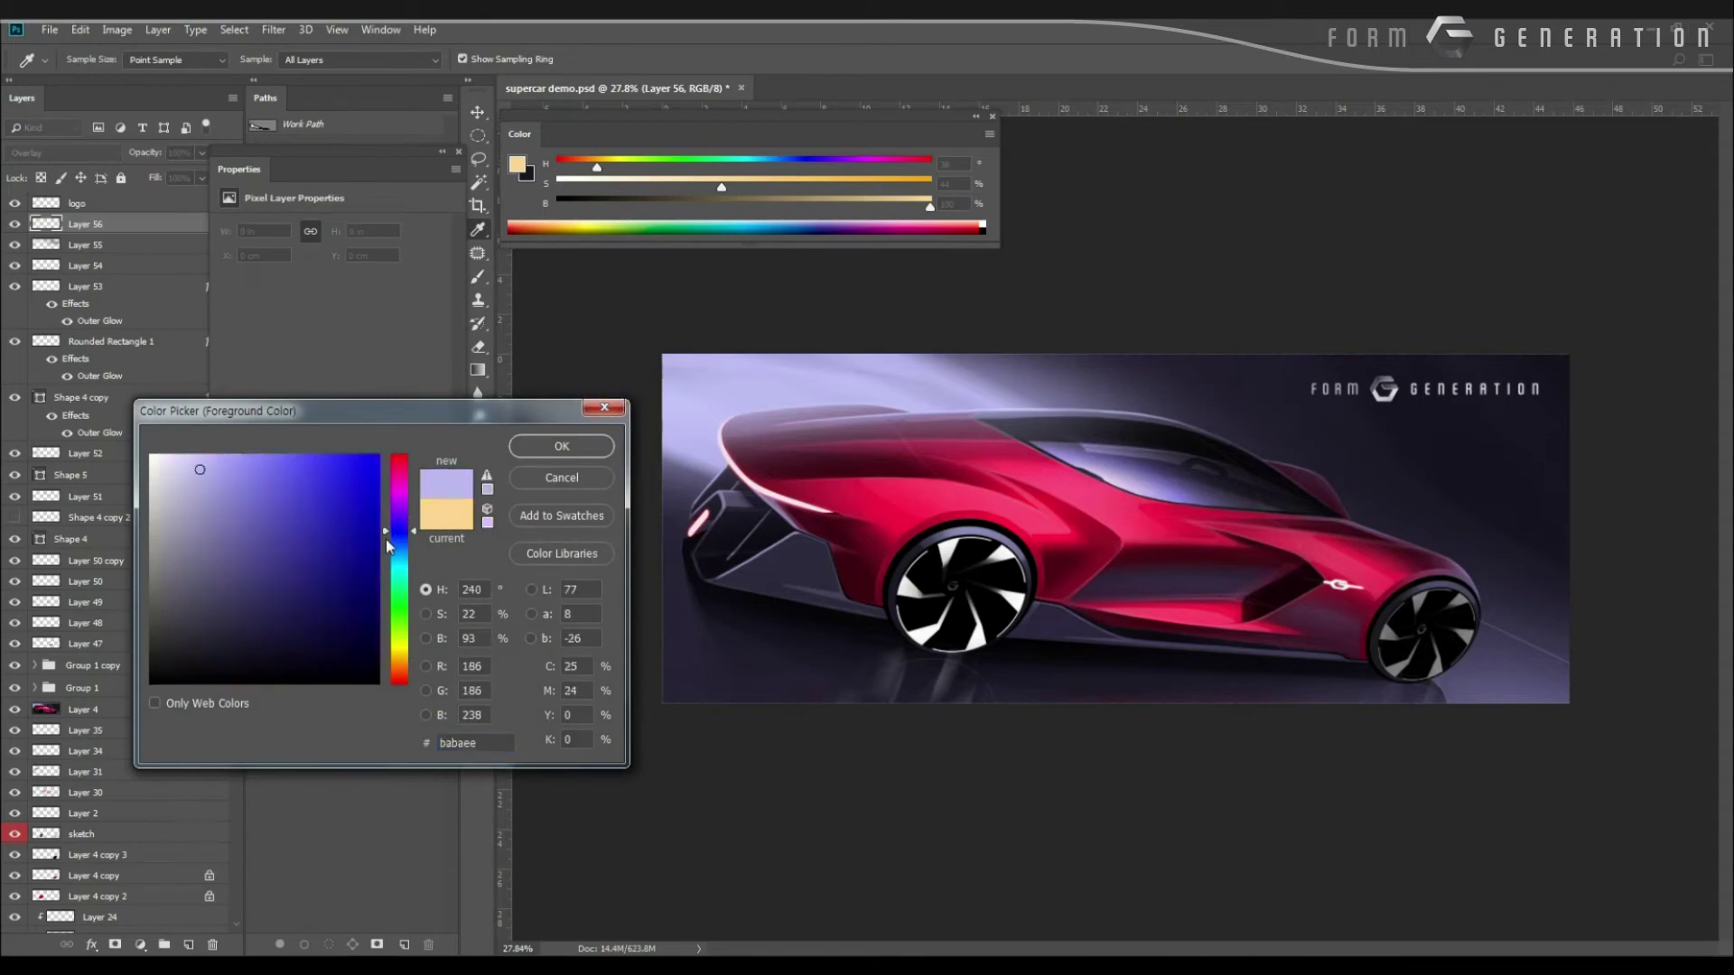
drag(388, 544, 387, 506)
key(Return)
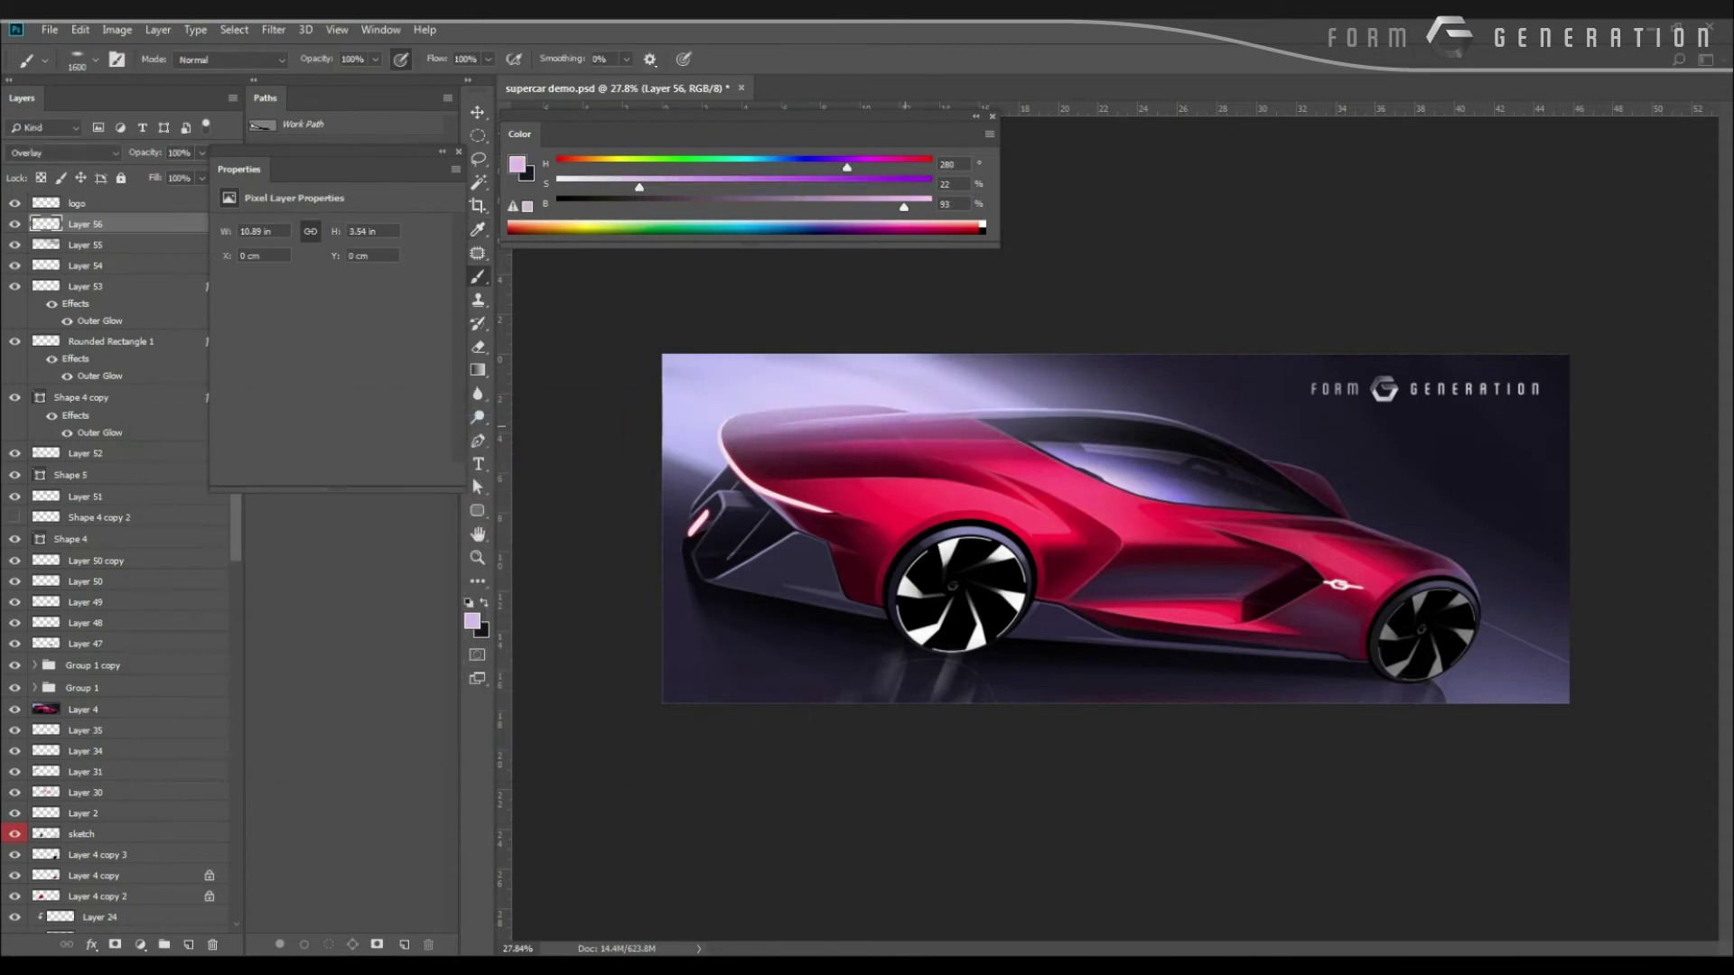
drag(939, 468, 928, 473)
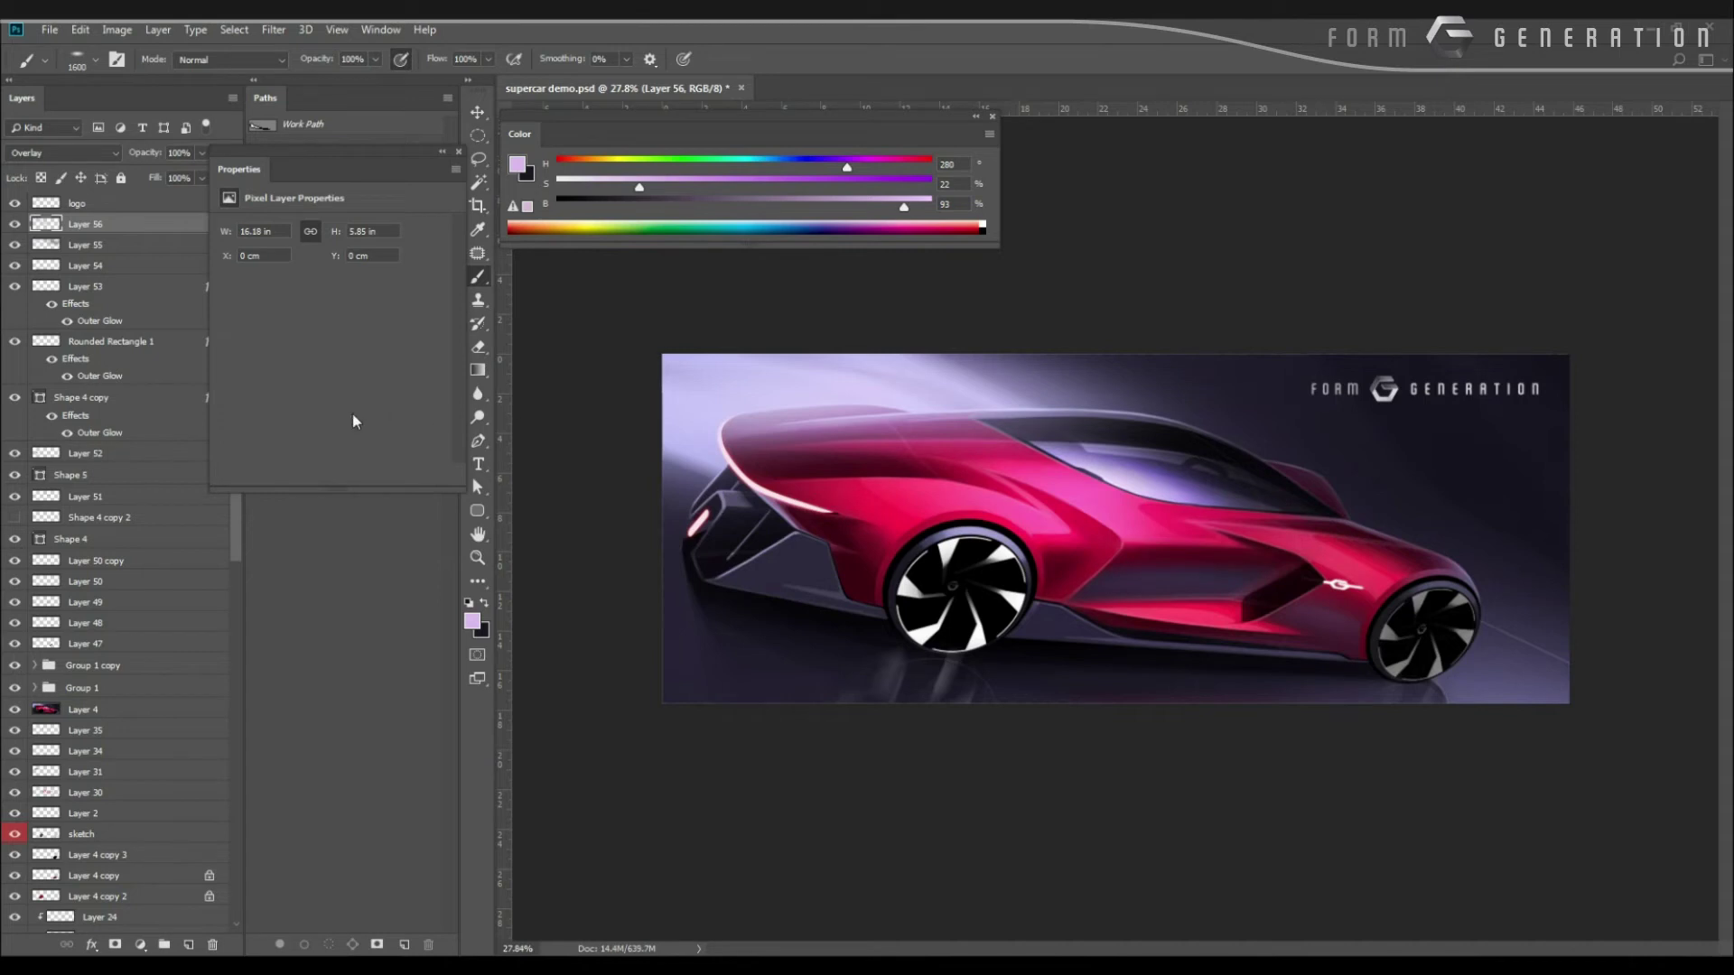
key(ctrl+z)
Brush a pale pink of hue 332° over the car's upper body, undo the last stroke and toggle the Overlay layer to compare.
click(471, 619)
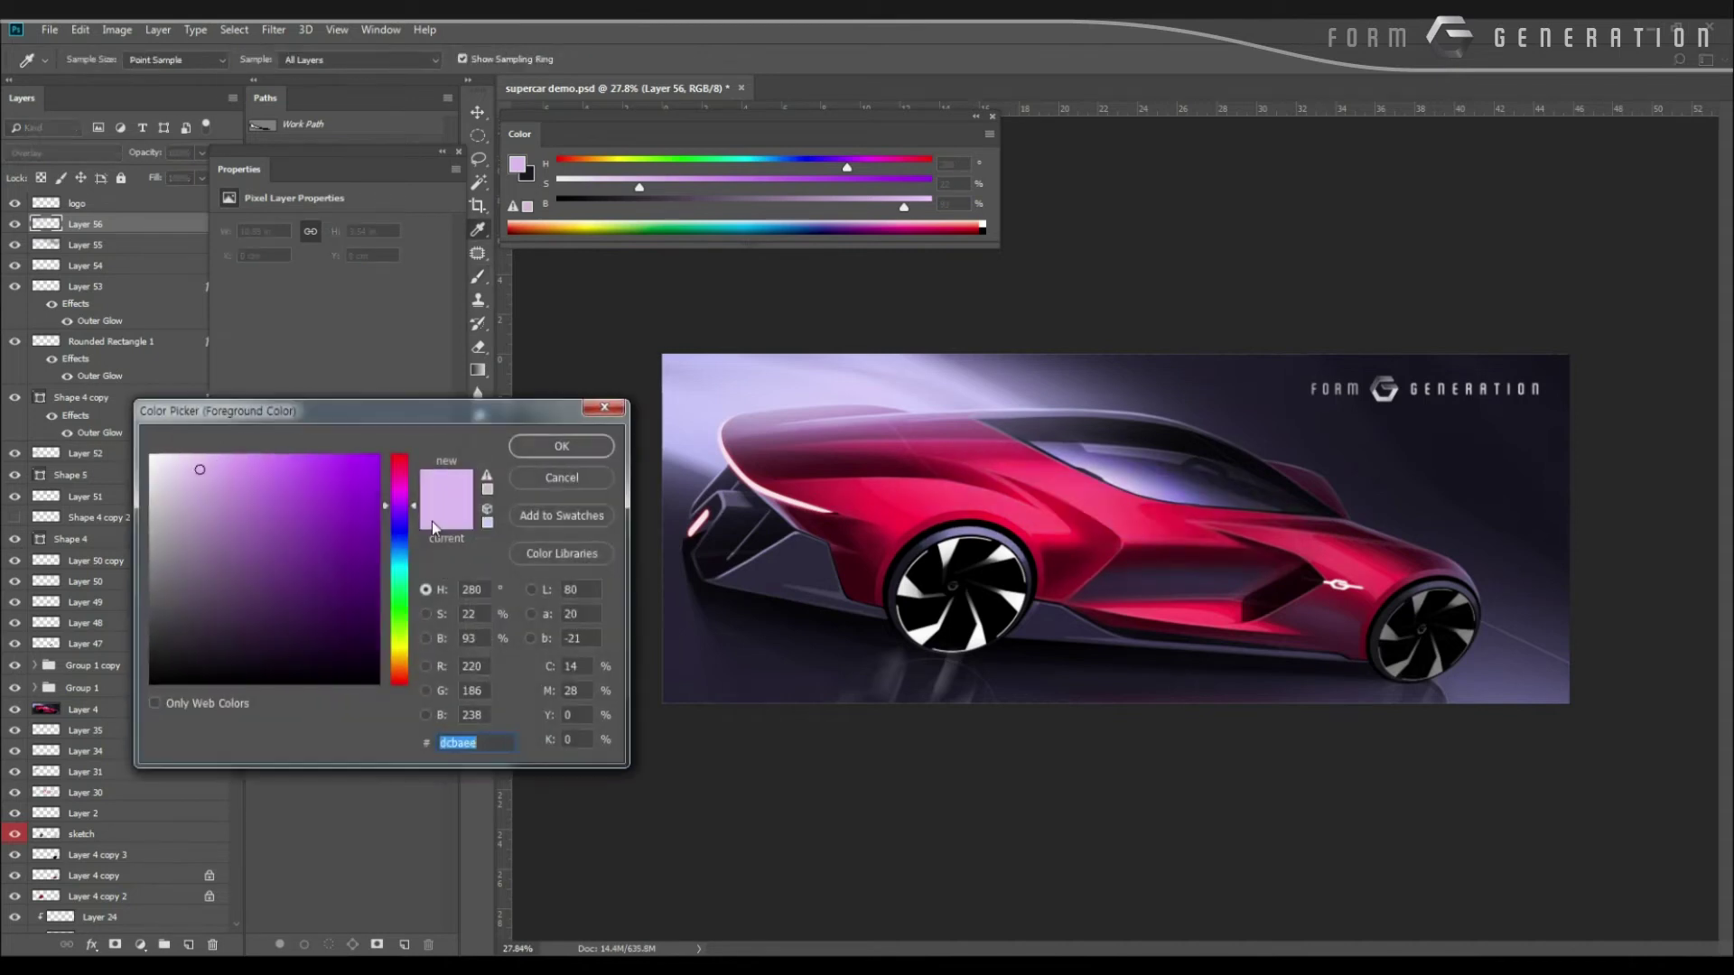
click(398, 473)
click(562, 446)
mouse_move(1002, 479)
mouse_down()
mouse_move(1173, 469)
mouse_move(722, 440)
mouse_move(606, 421)
mouse_move(720, 427)
mouse_move(662, 425)
mouse_move(605, 394)
mouse_up()
key(ctrl+z)
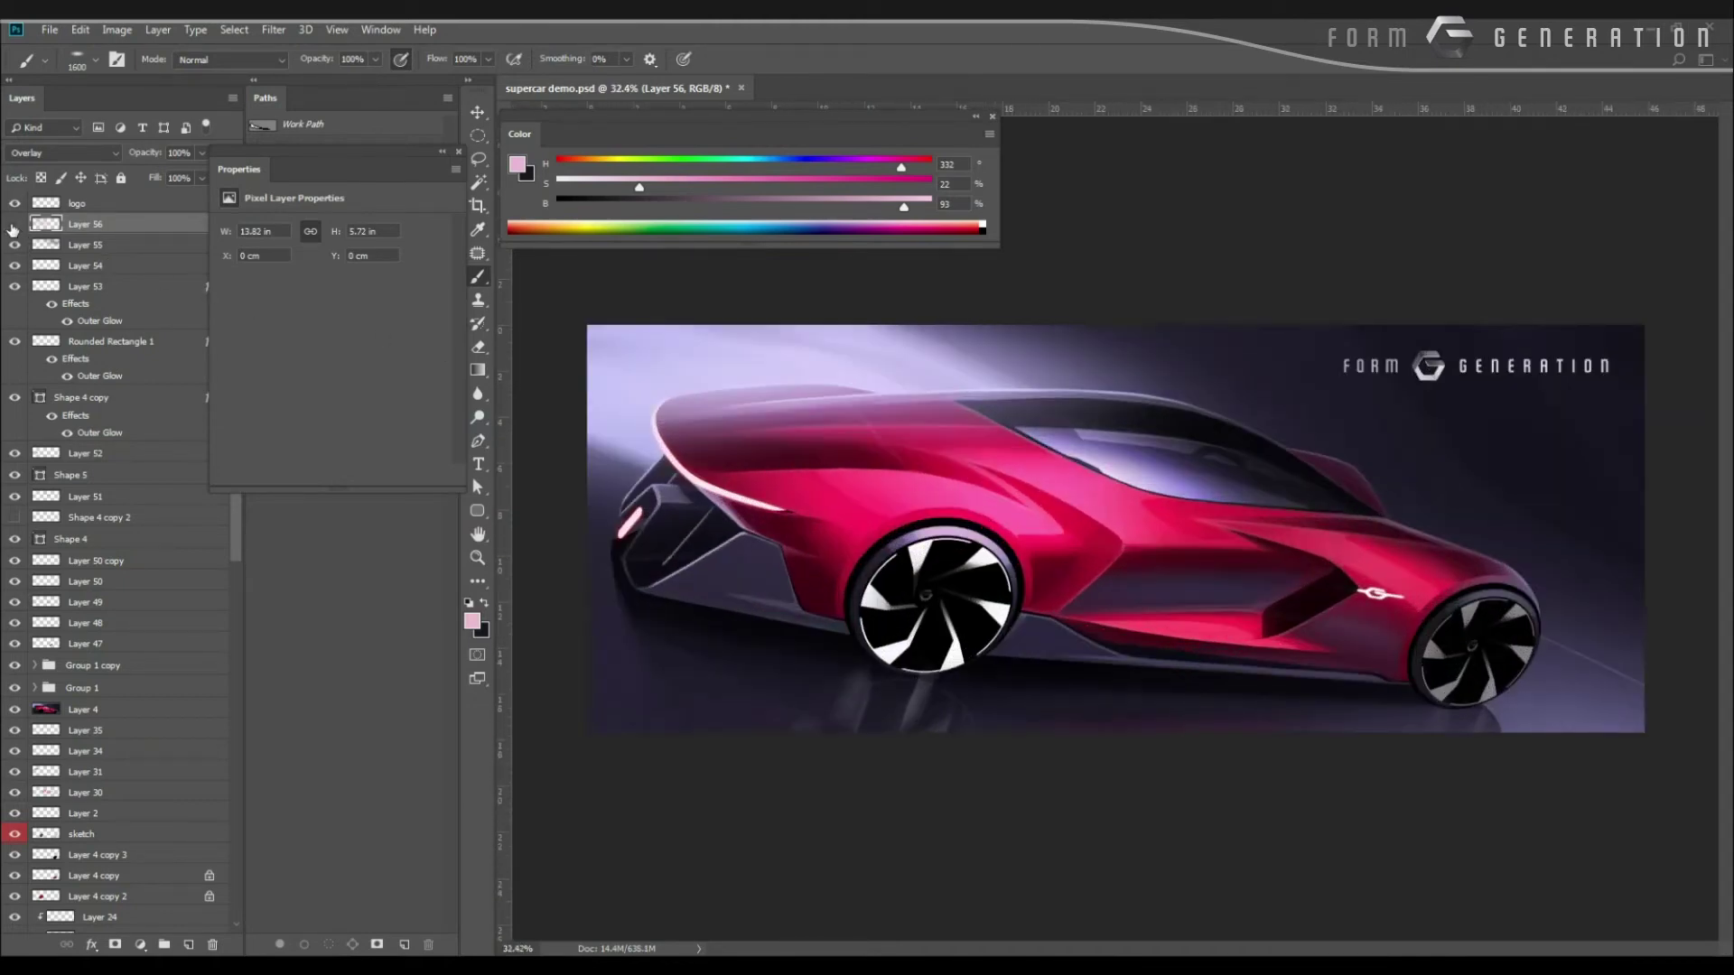
click(14, 225)
click(14, 226)
Change the foreground colour to a pale warm orange, hue 41°, saturation 40% and brightness 96%.
mouse_move(679, 309)
mouse_down()
mouse_move(635, 287)
mouse_move(675, 310)
mouse_up()
click(469, 618)
click(471, 621)
drag(395, 472, 395, 657)
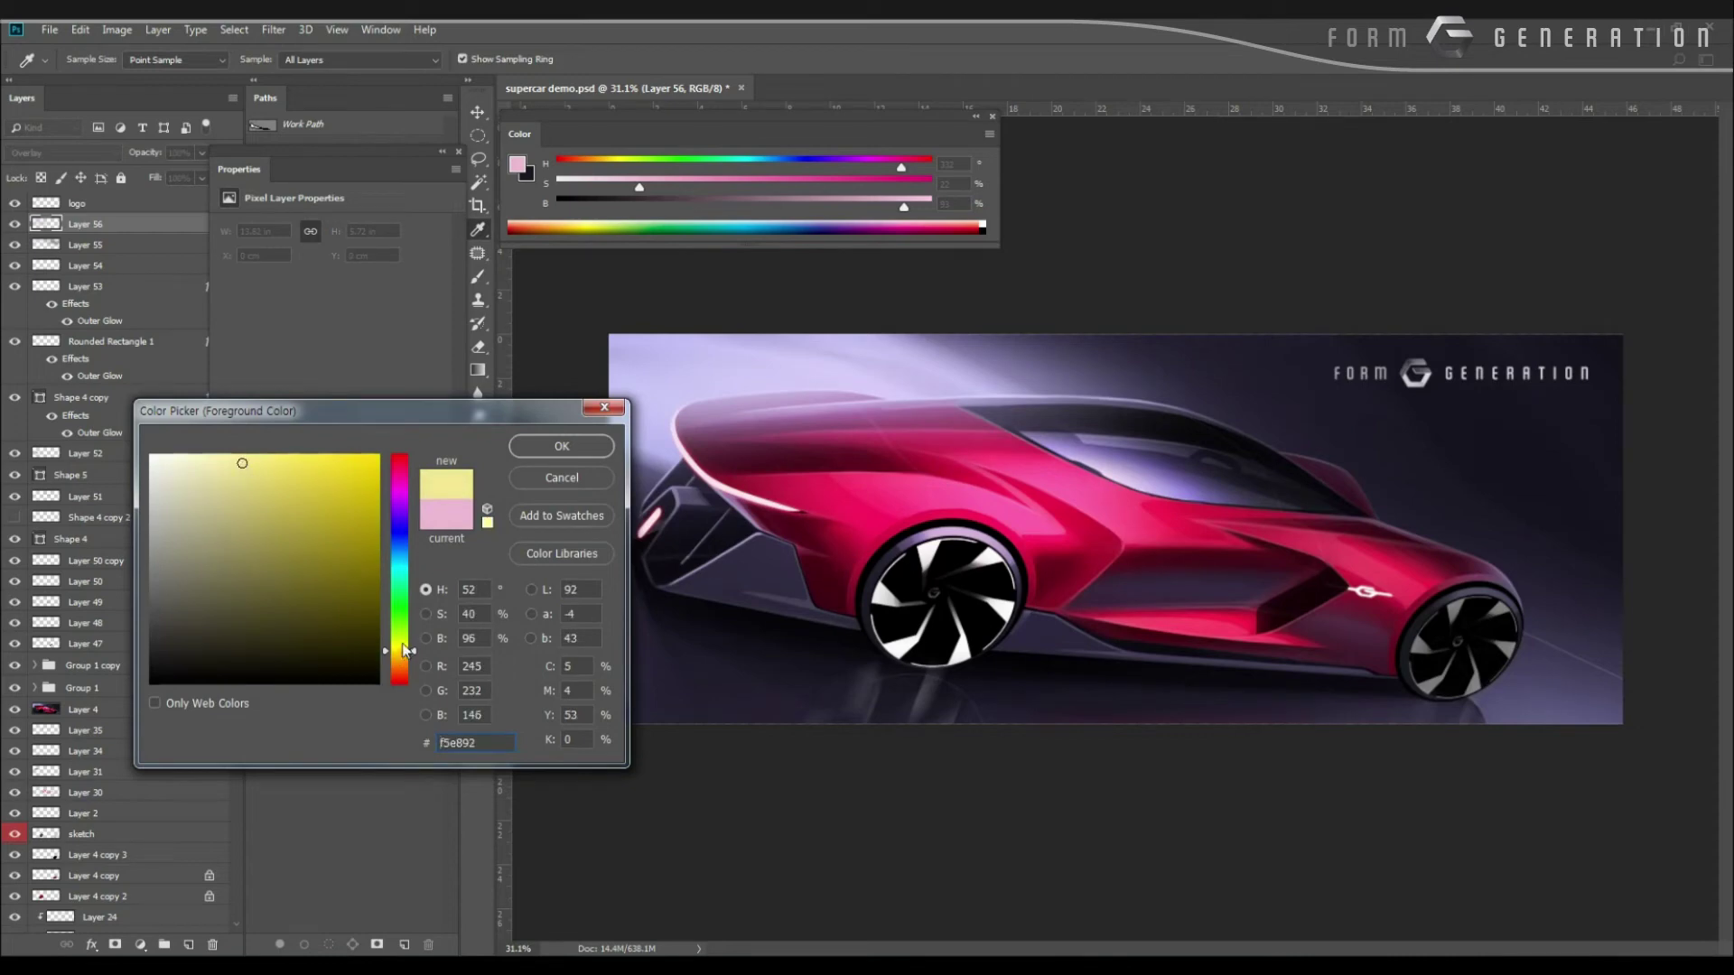
drag(401, 651, 401, 658)
click(562, 446)
Brush a subtle warm tint over the top of the car's rear, undoing the first stroke.
drag(666, 390, 849, 325)
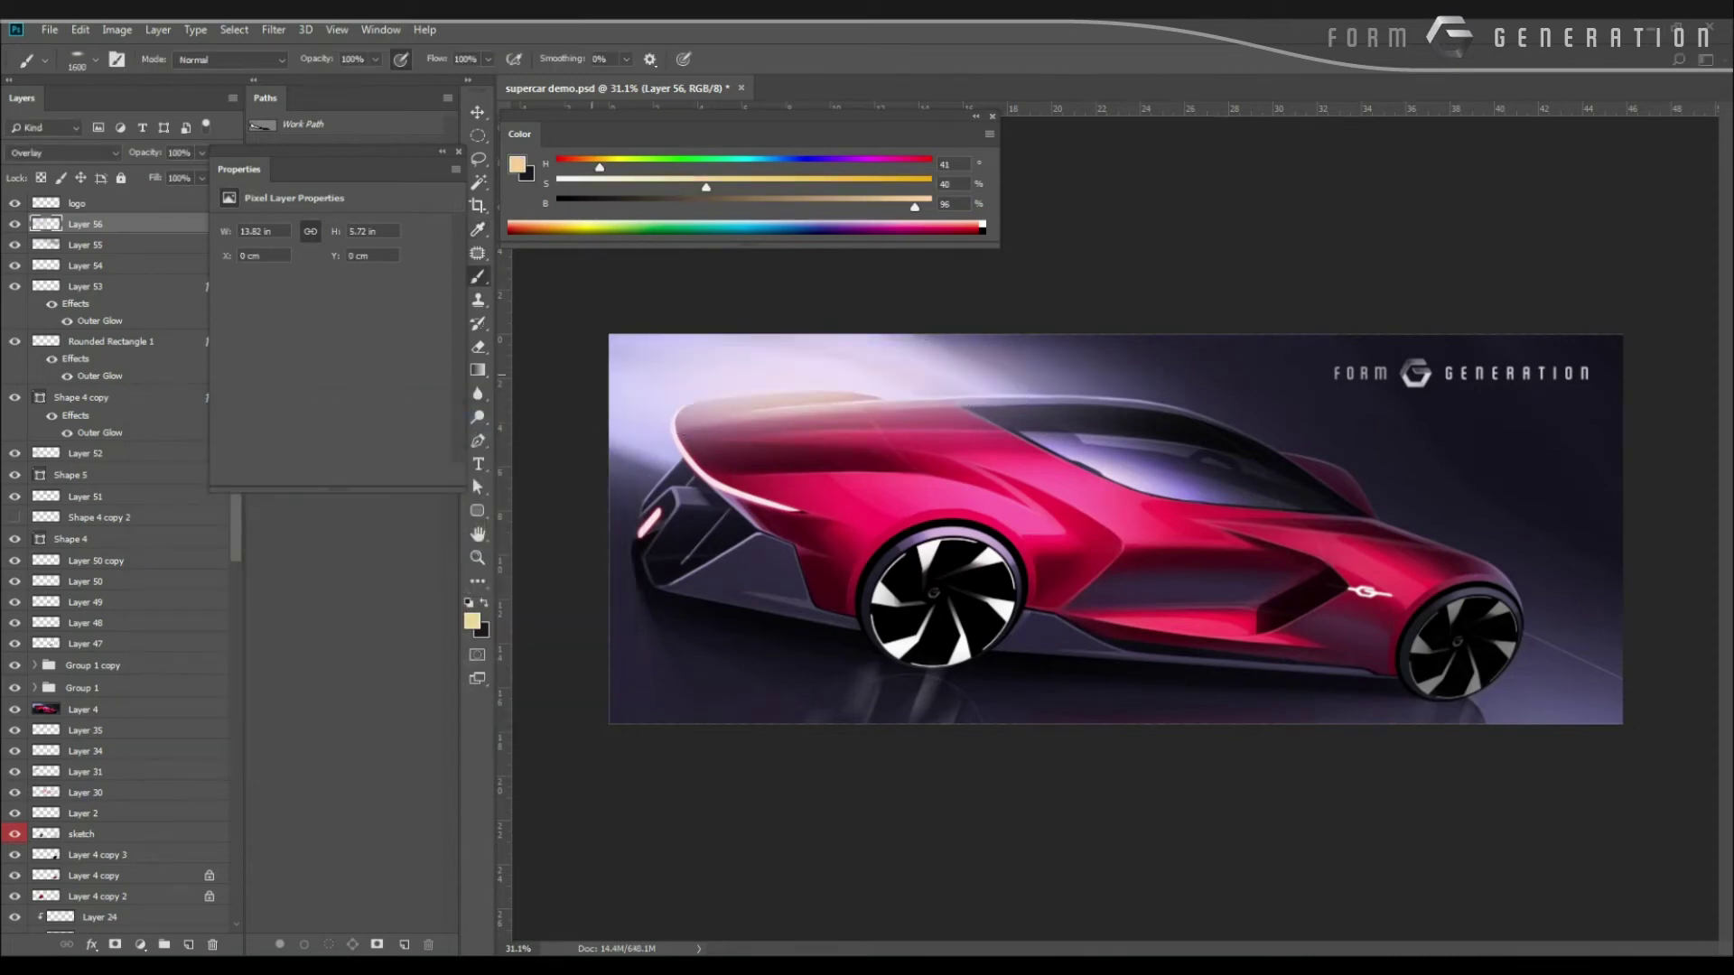
key(ctrl+z)
click(769, 384)
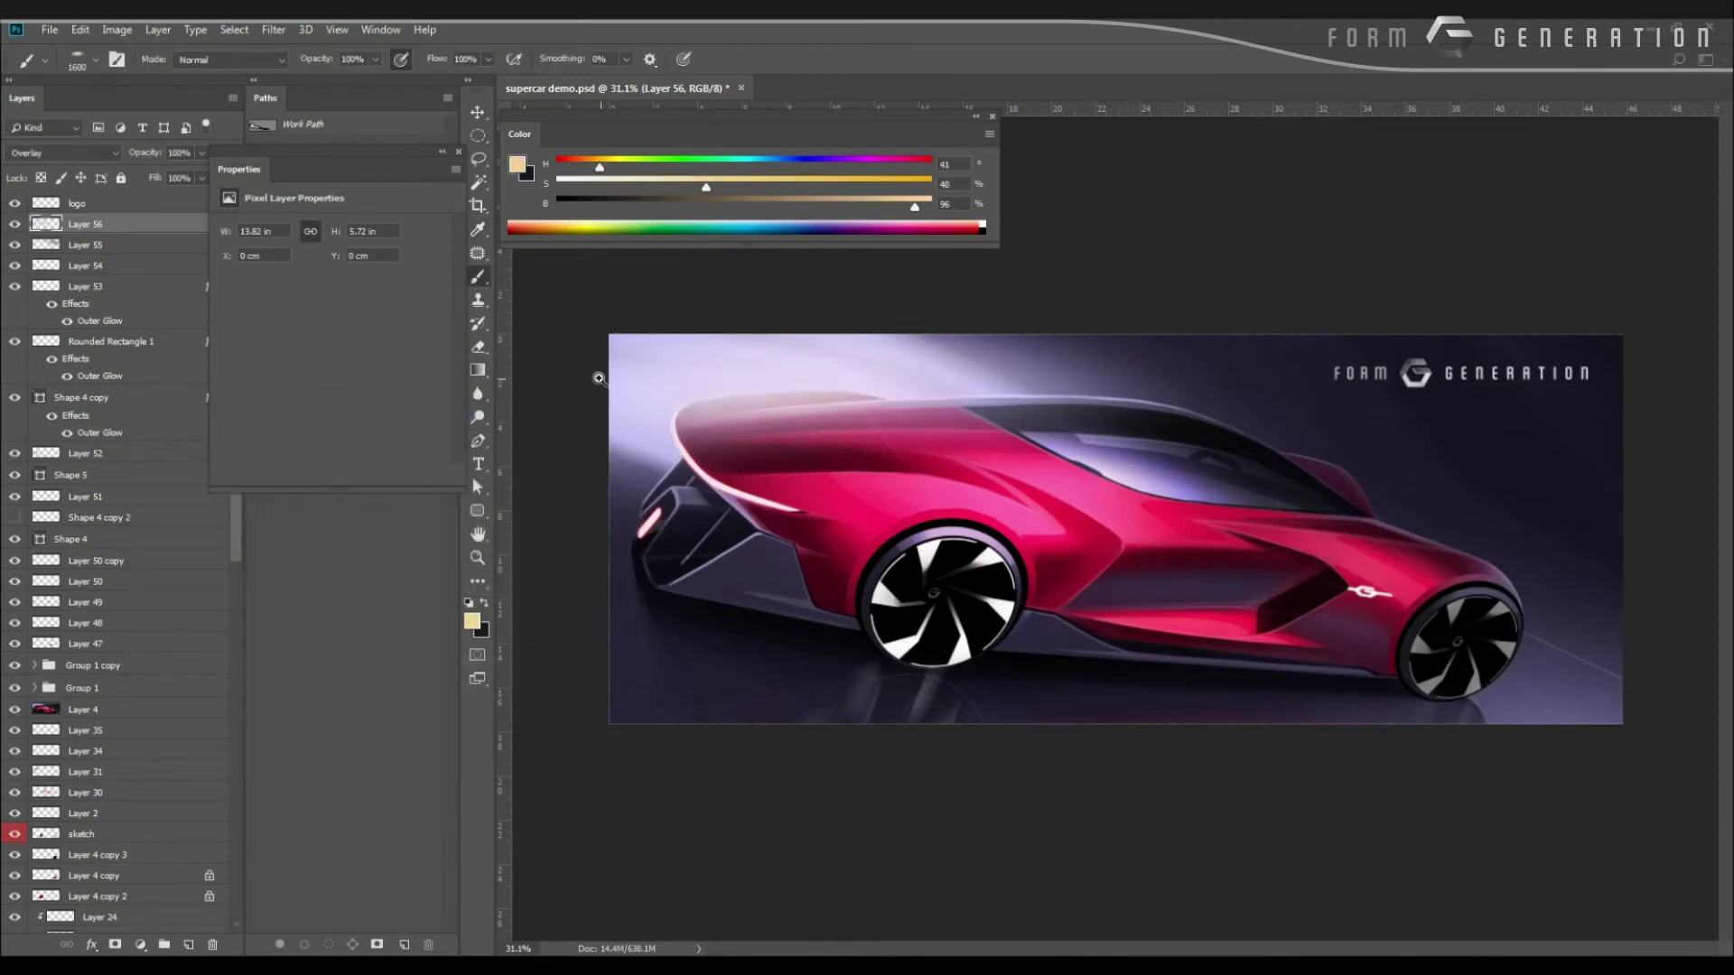
mouse_move(598, 378)
mouse_down()
mouse_move(553, 376)
mouse_move(598, 368)
mouse_up()
Brush a warm glow over the floor around the front wheel with a 2100 px brush, comparing by undoing and restoring the stroke.
drag(1454, 683, 1305, 671)
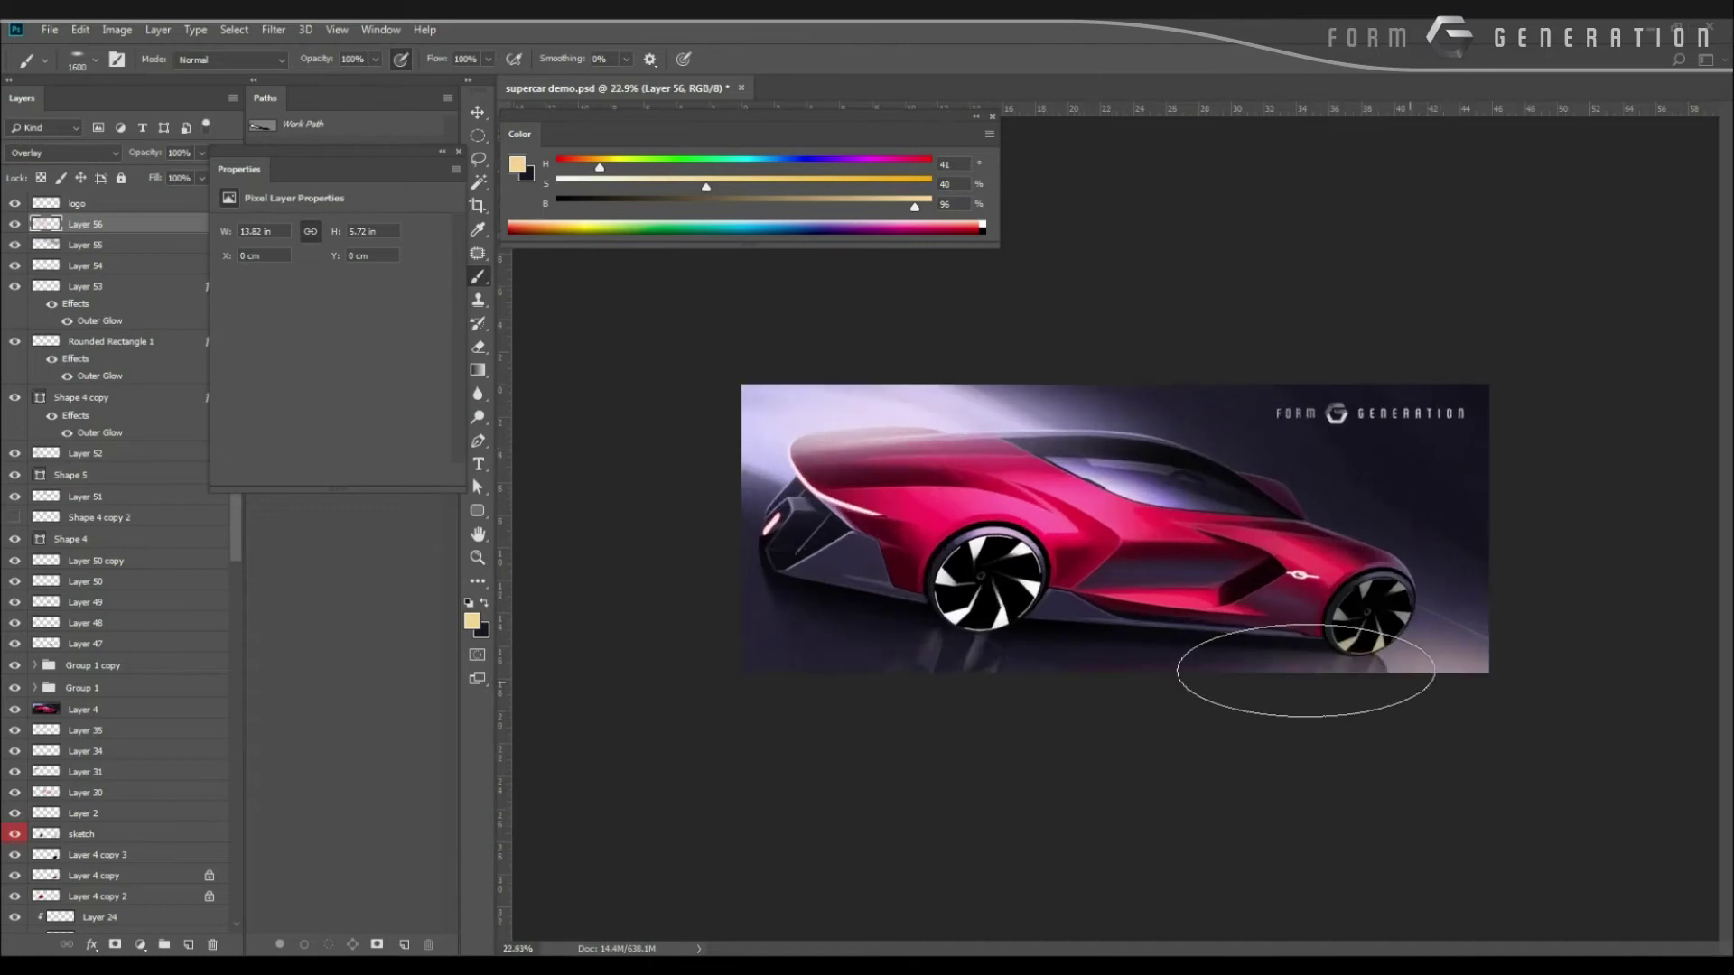
key(ctrl+z)
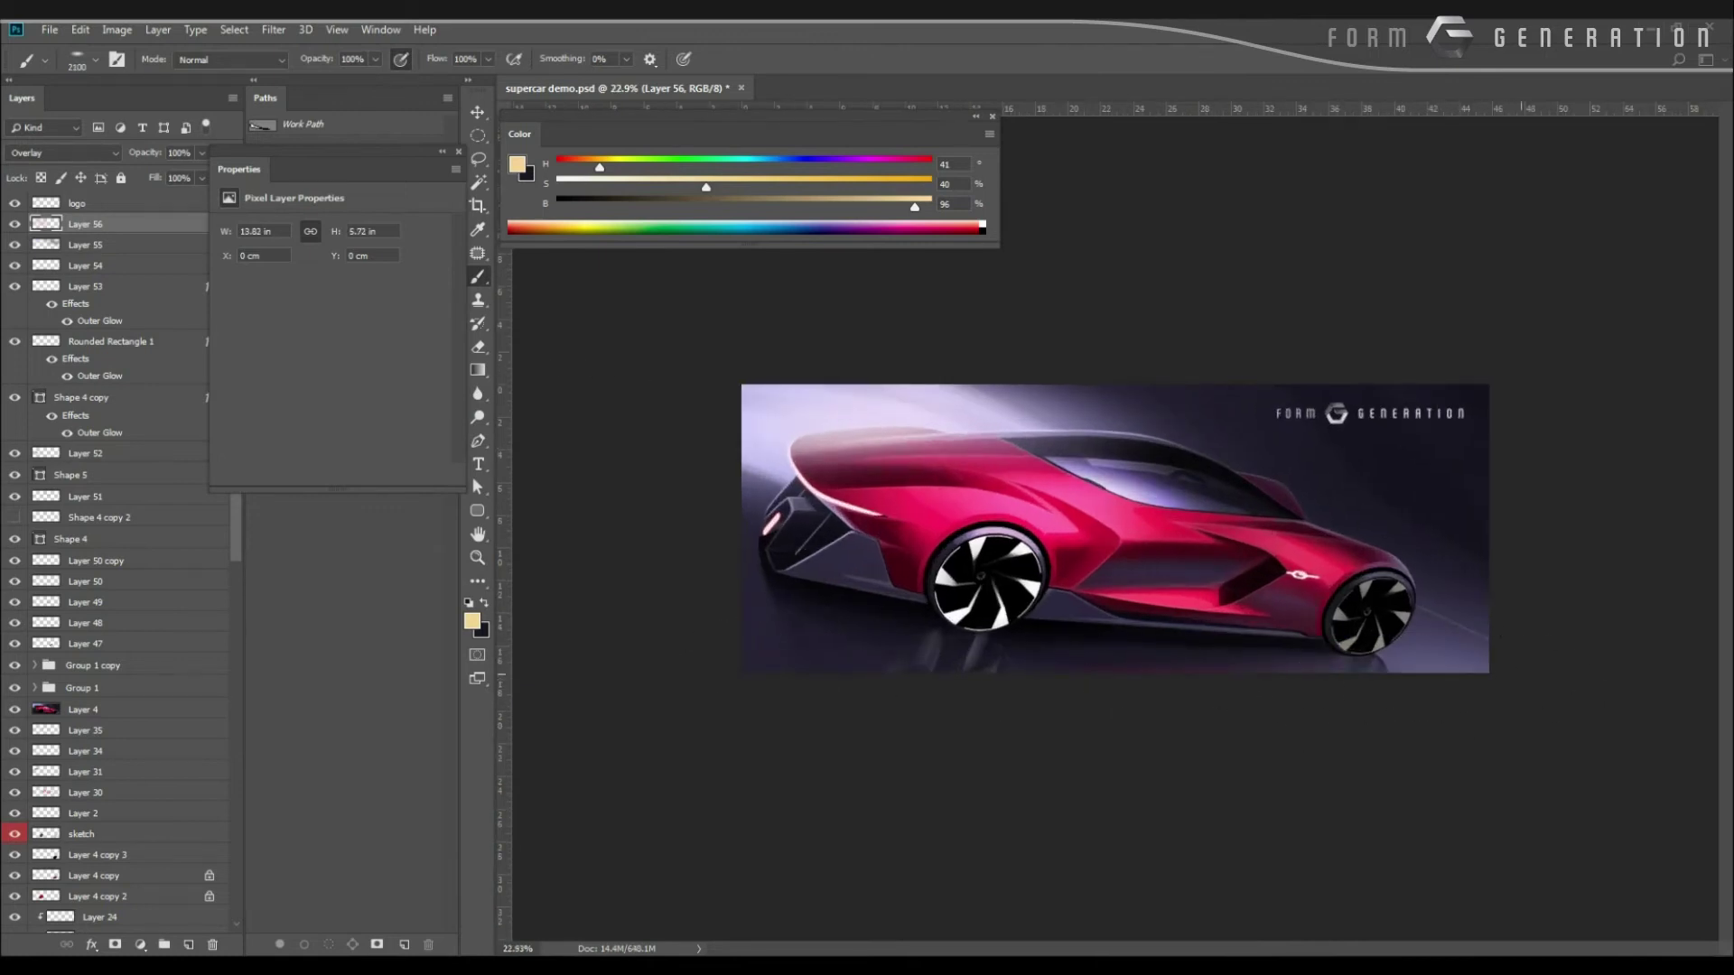
drag(1521, 674, 1156, 722)
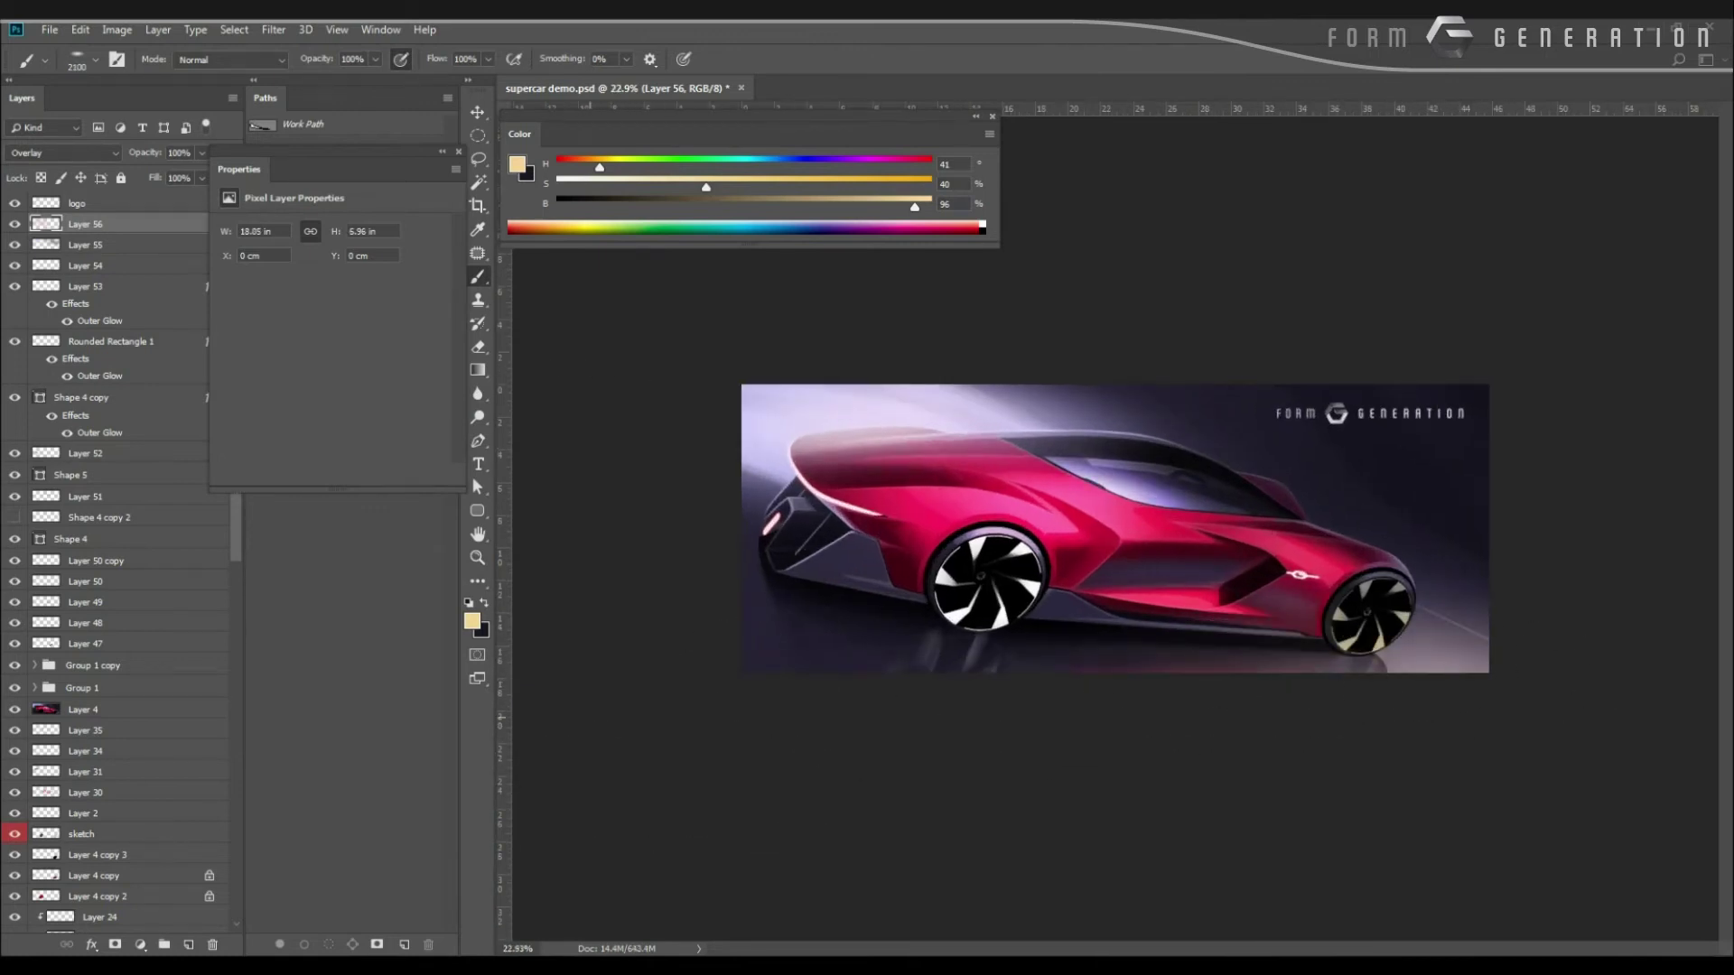
key(ctrl+z)
key(ctrl+z)
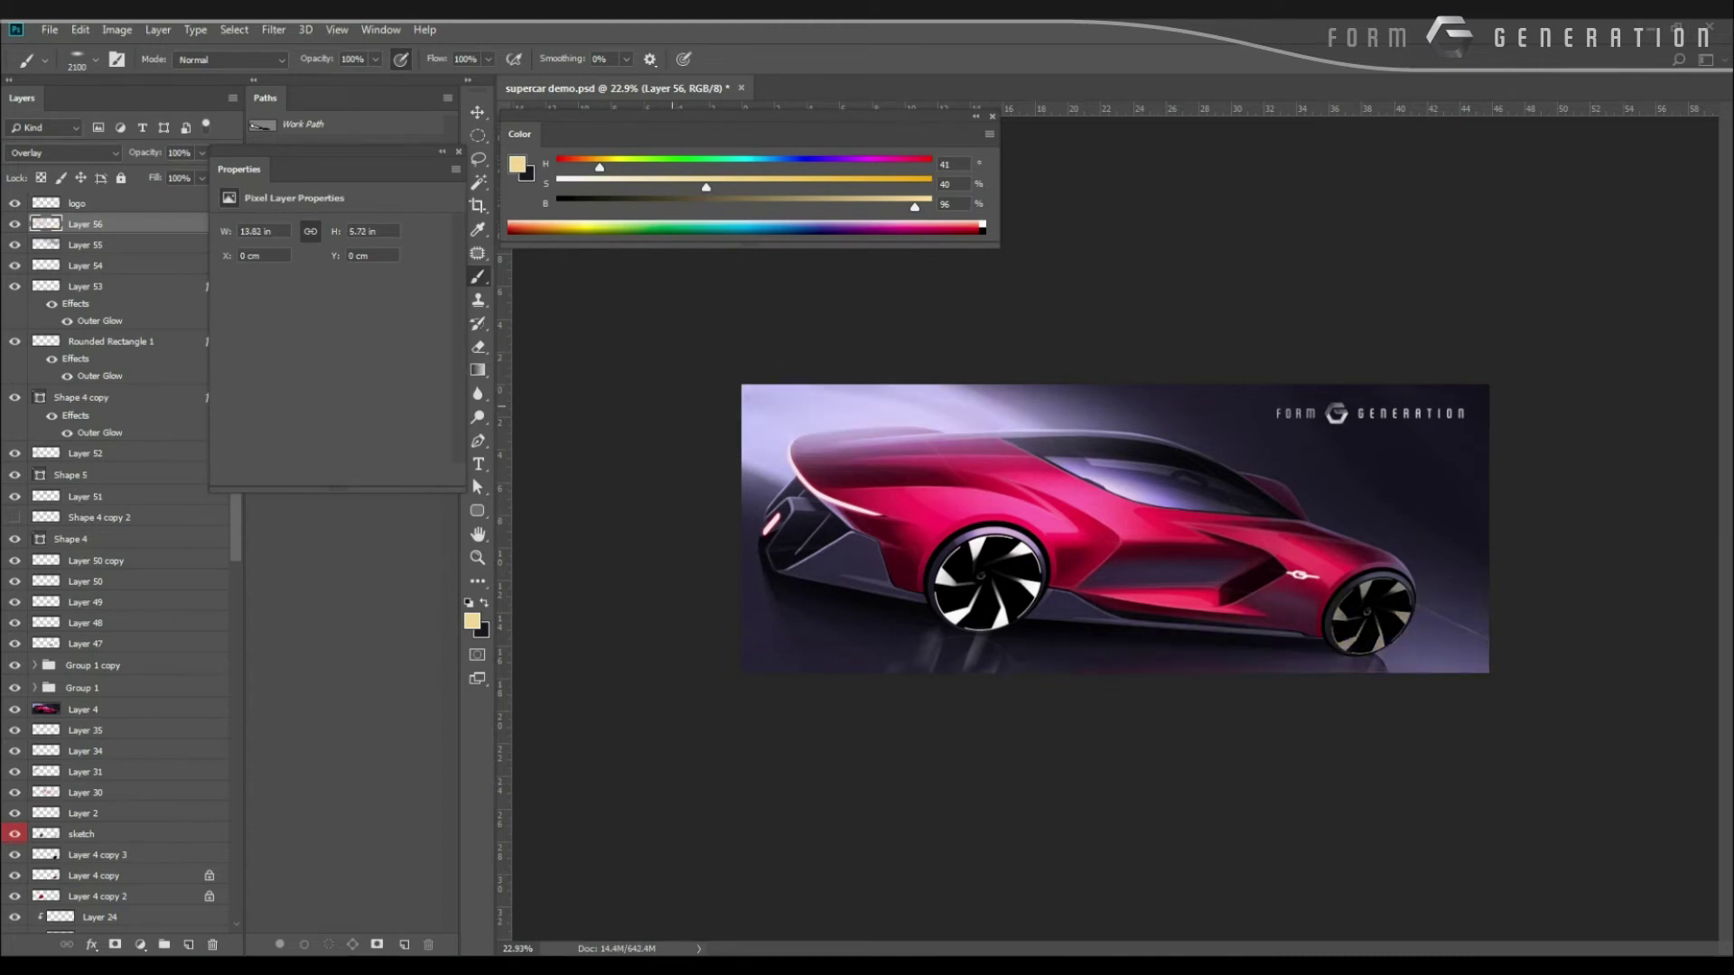
key(ctrl+shift+z)
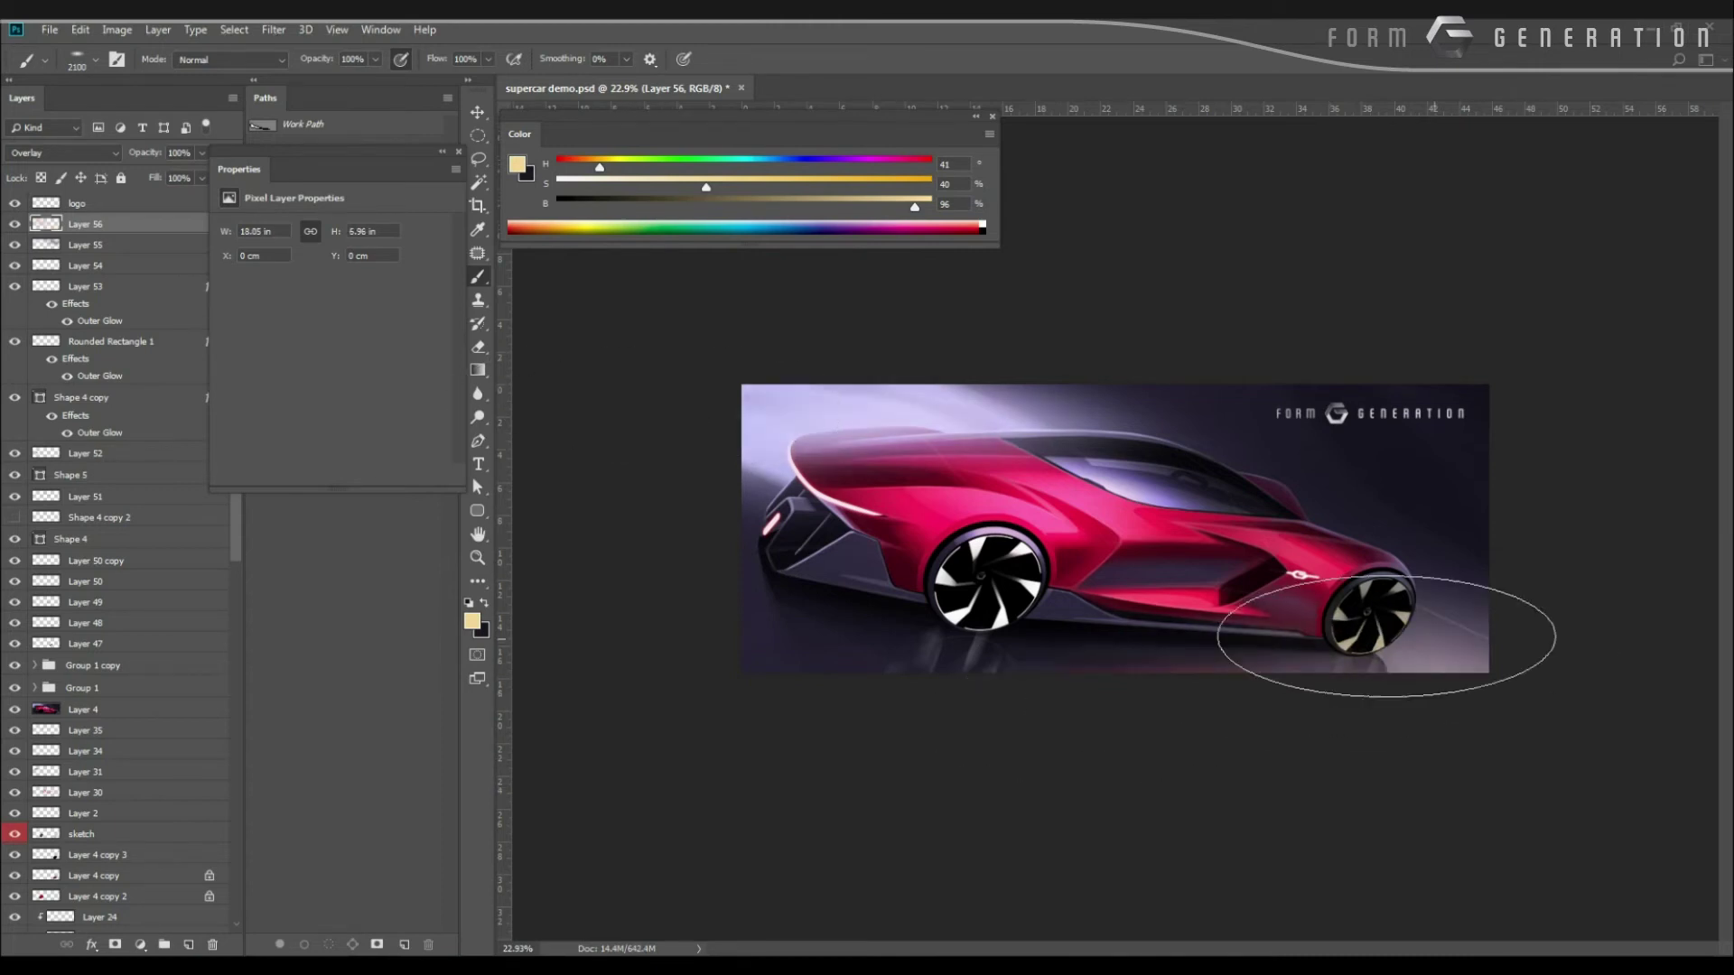
scroll(566, 751, down, 1)
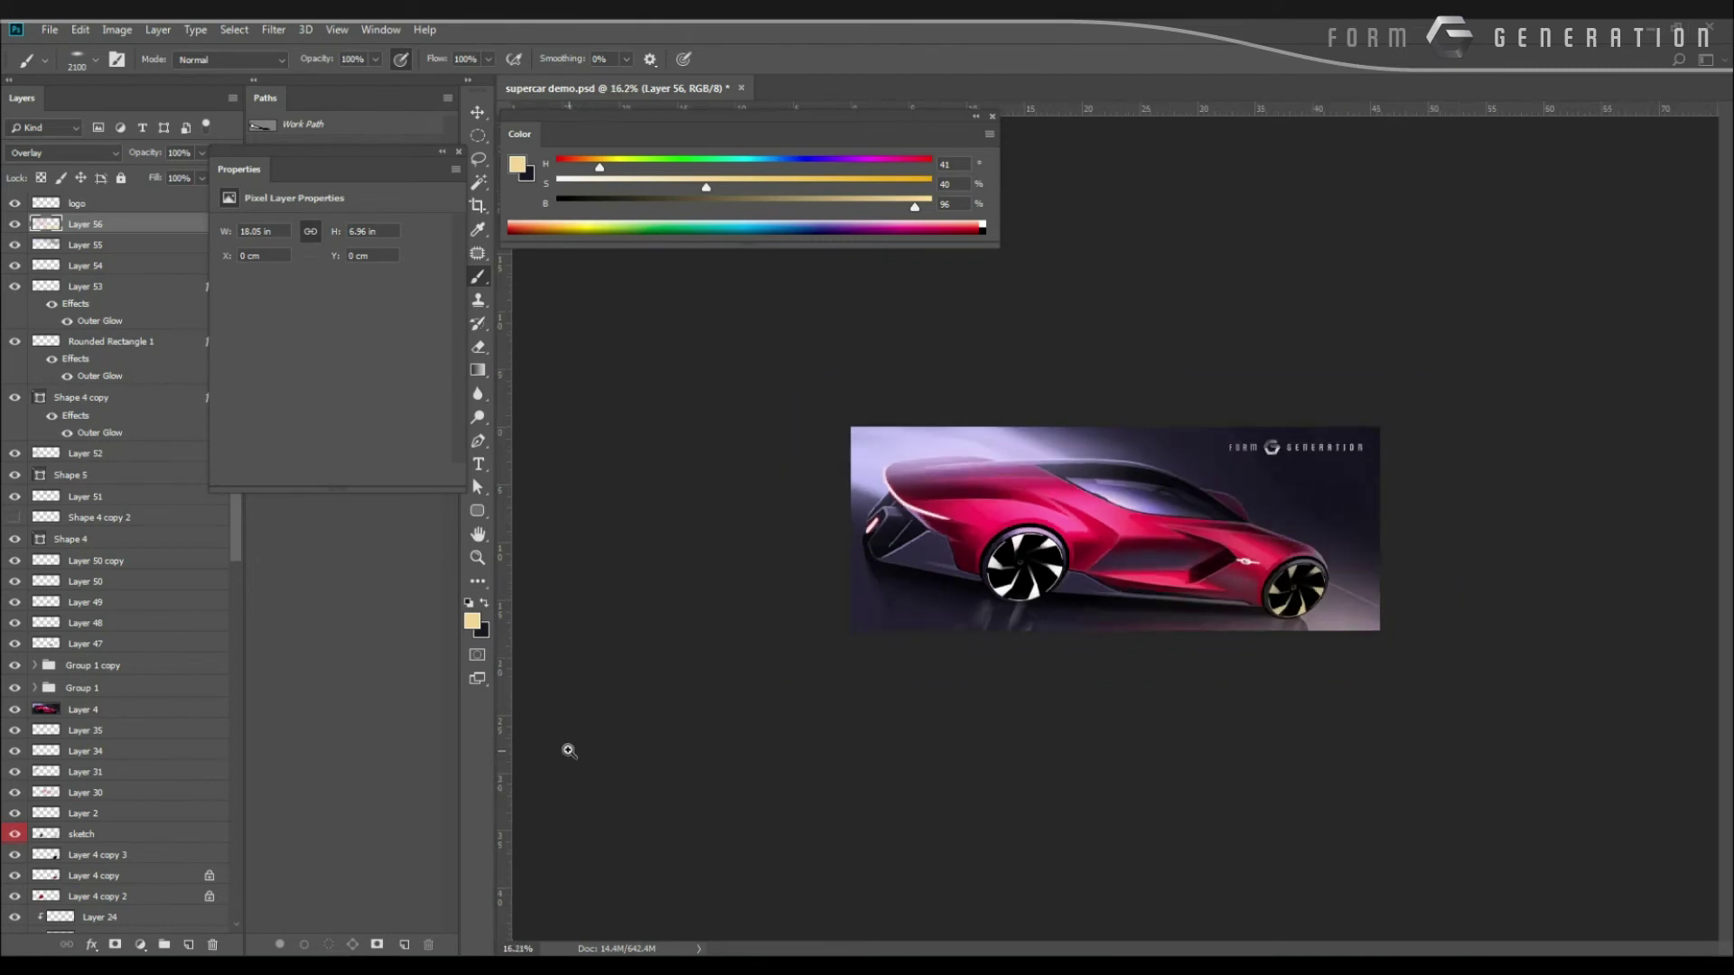
scroll(1179, 682, up, 1)
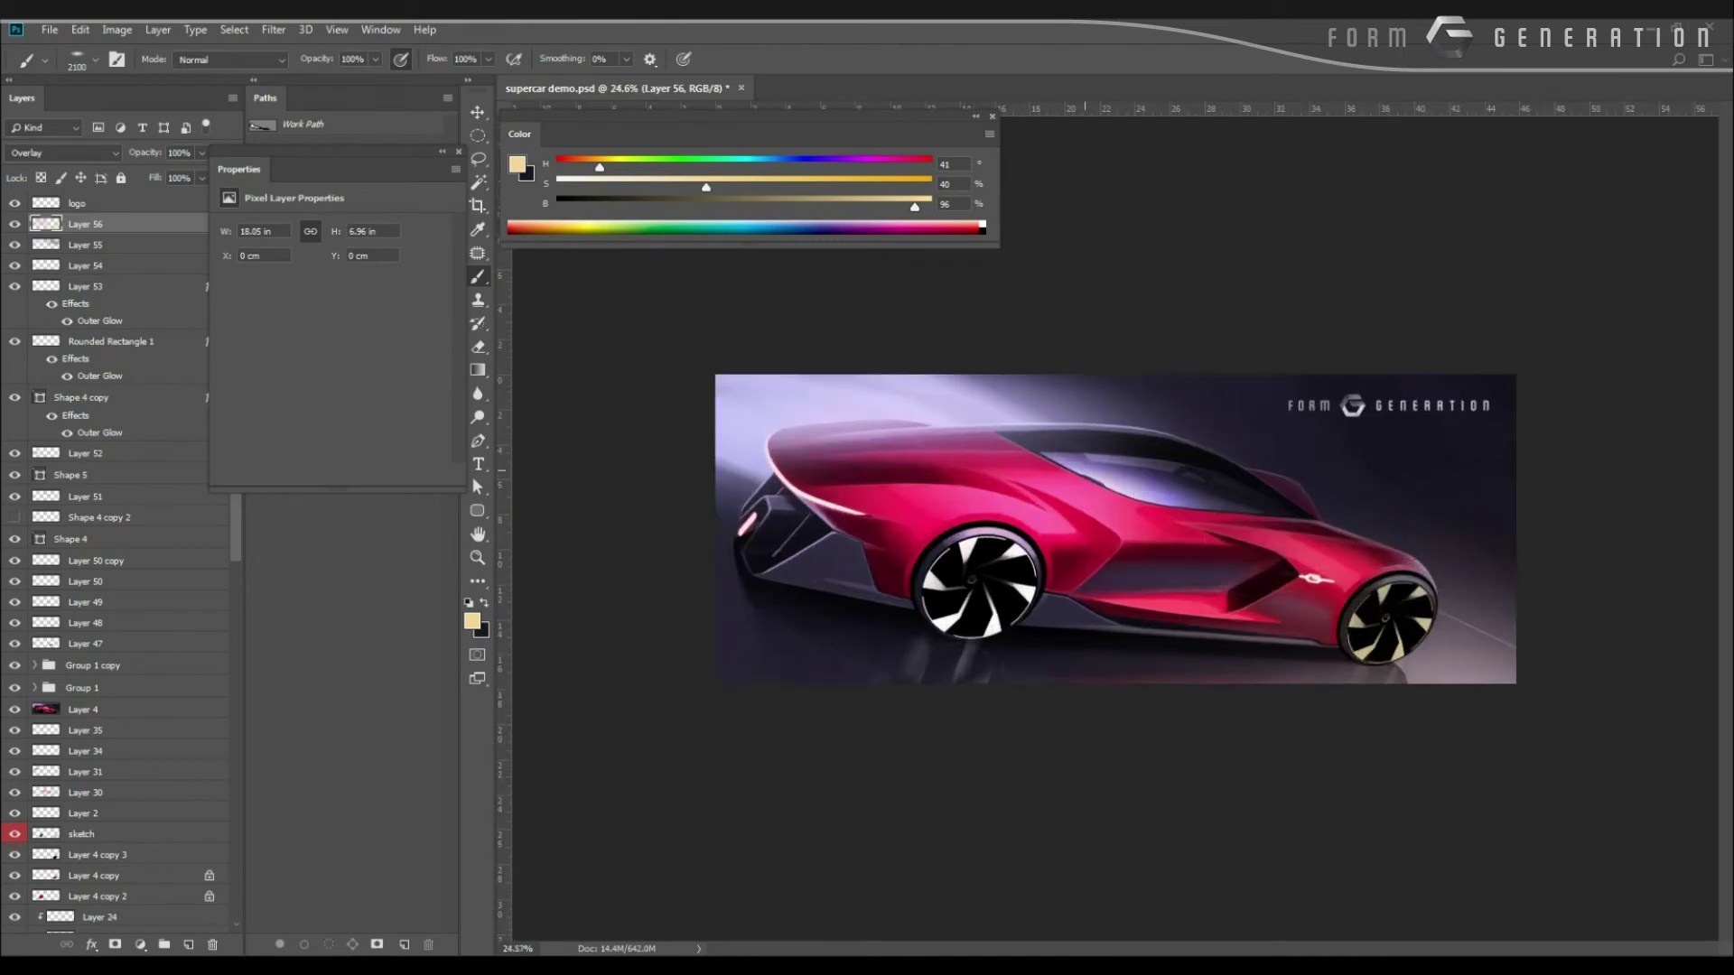
scroll(686, 473, down, 2)
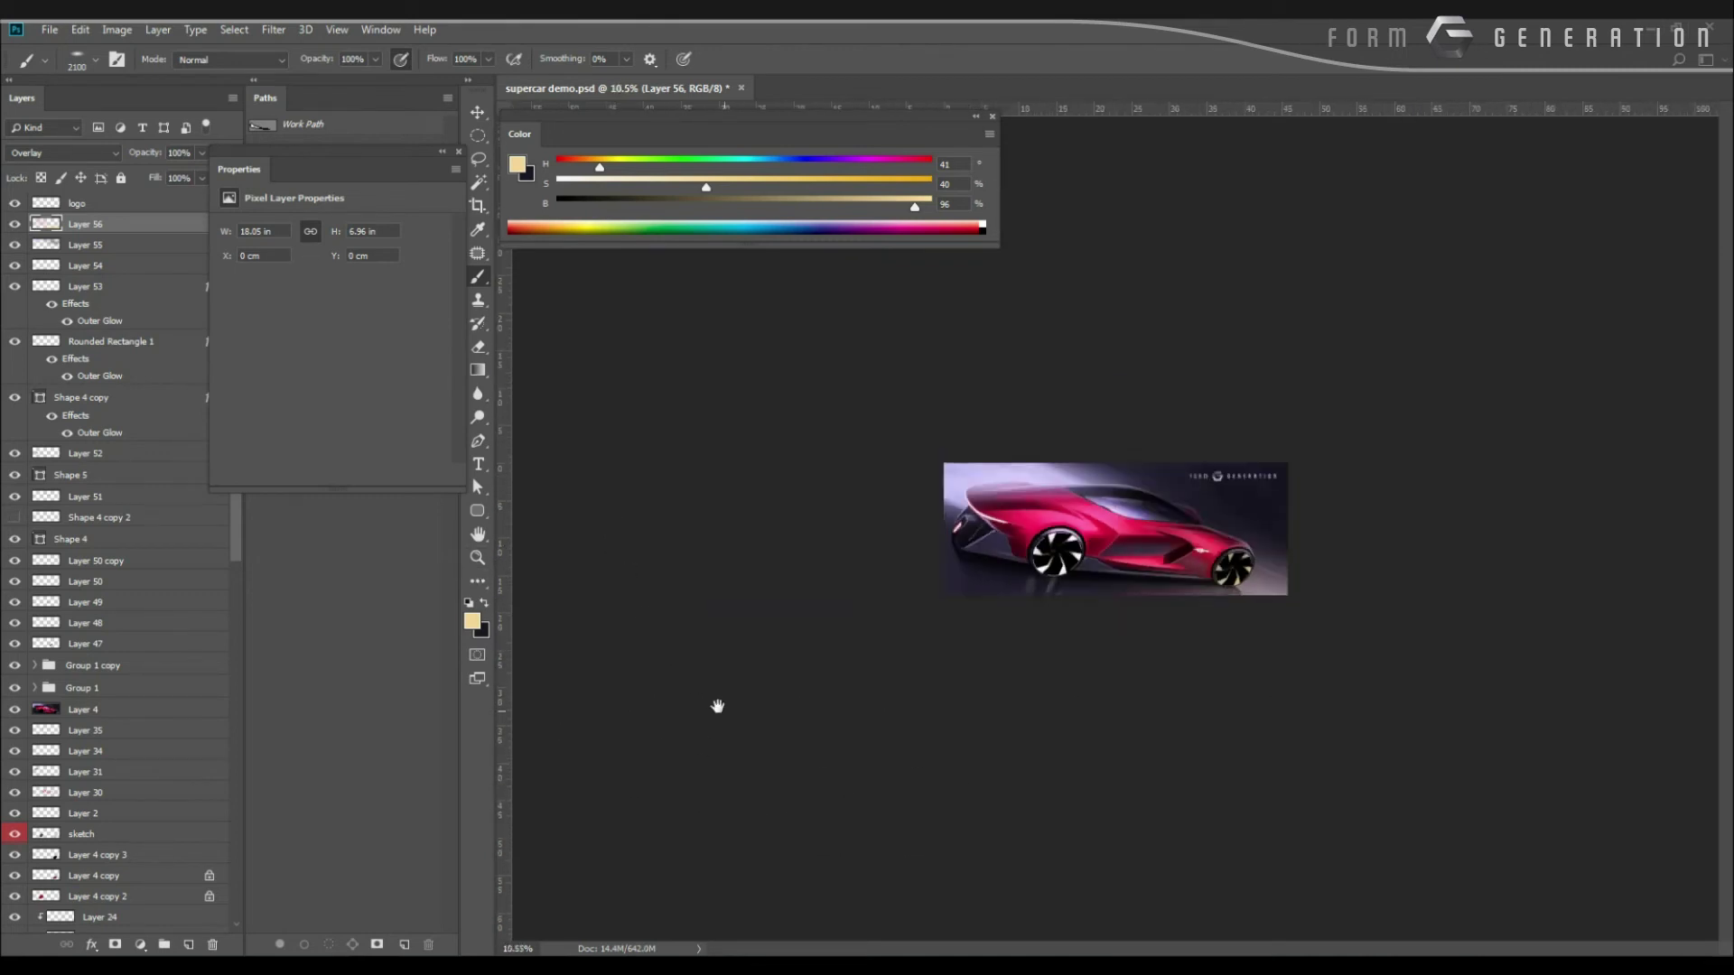
scroll(680, 650, up, 2)
key(r)
key(e)
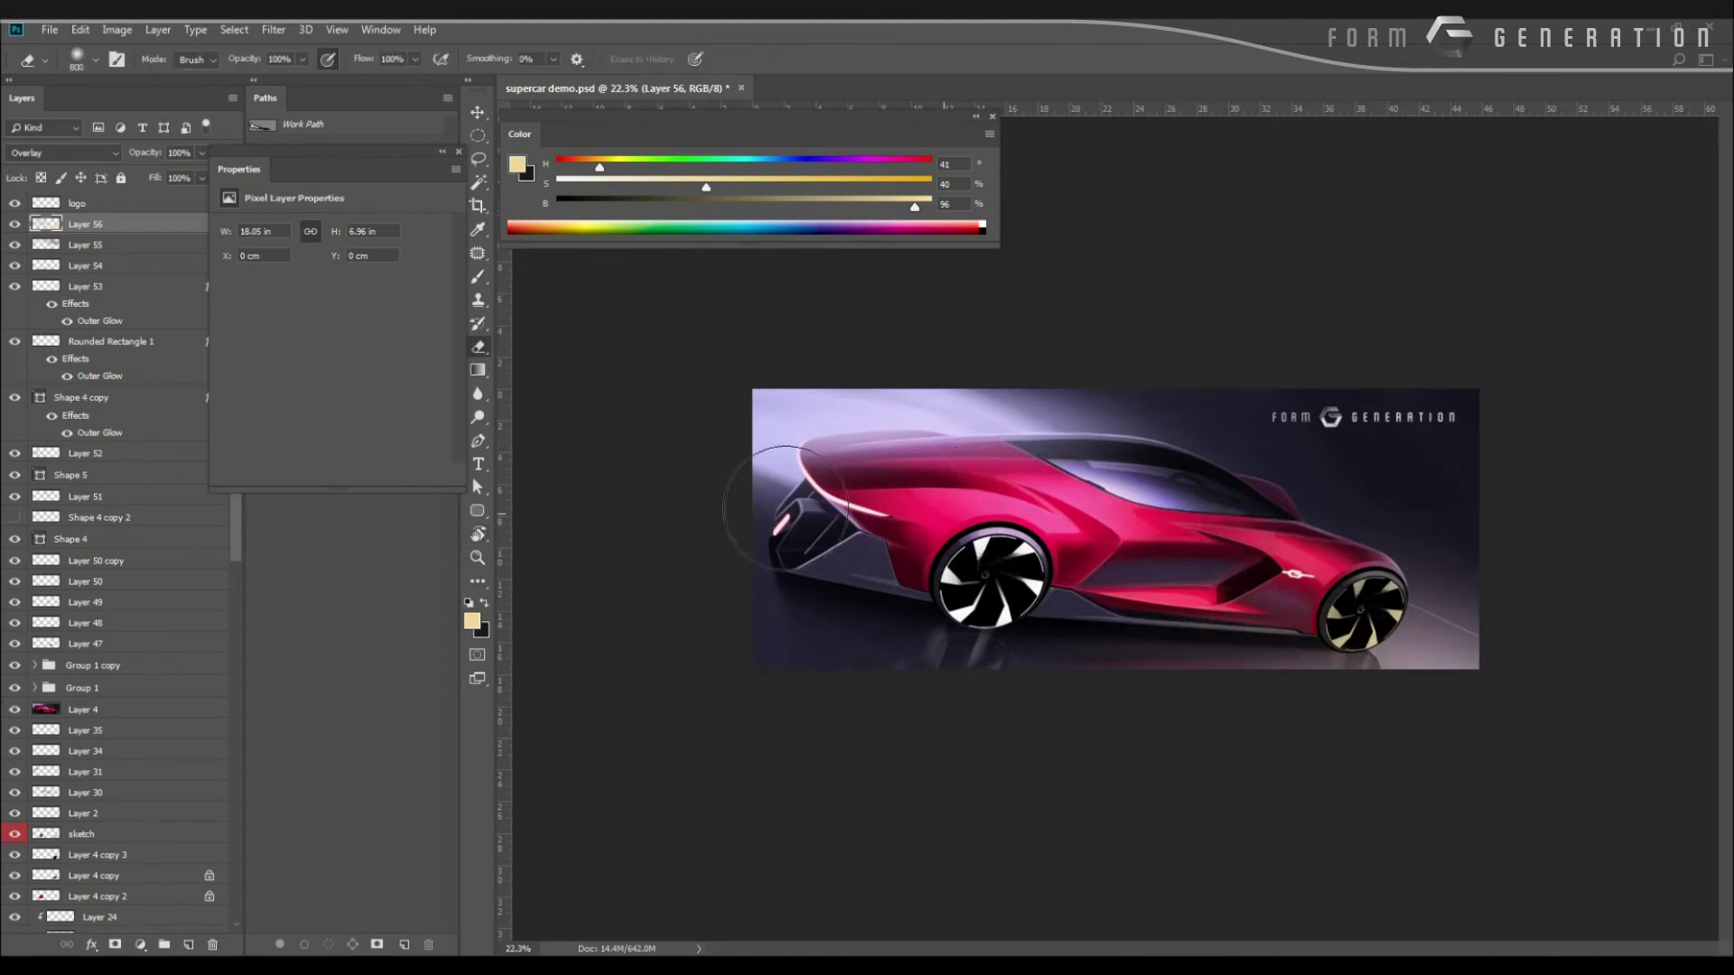
scroll(650, 398, down, 2)
Add a new layer above the warm overlay layer and set the foreground colour to white, ffffff.
scroll(660, 413, up, 1)
scroll(660, 412, up, 5)
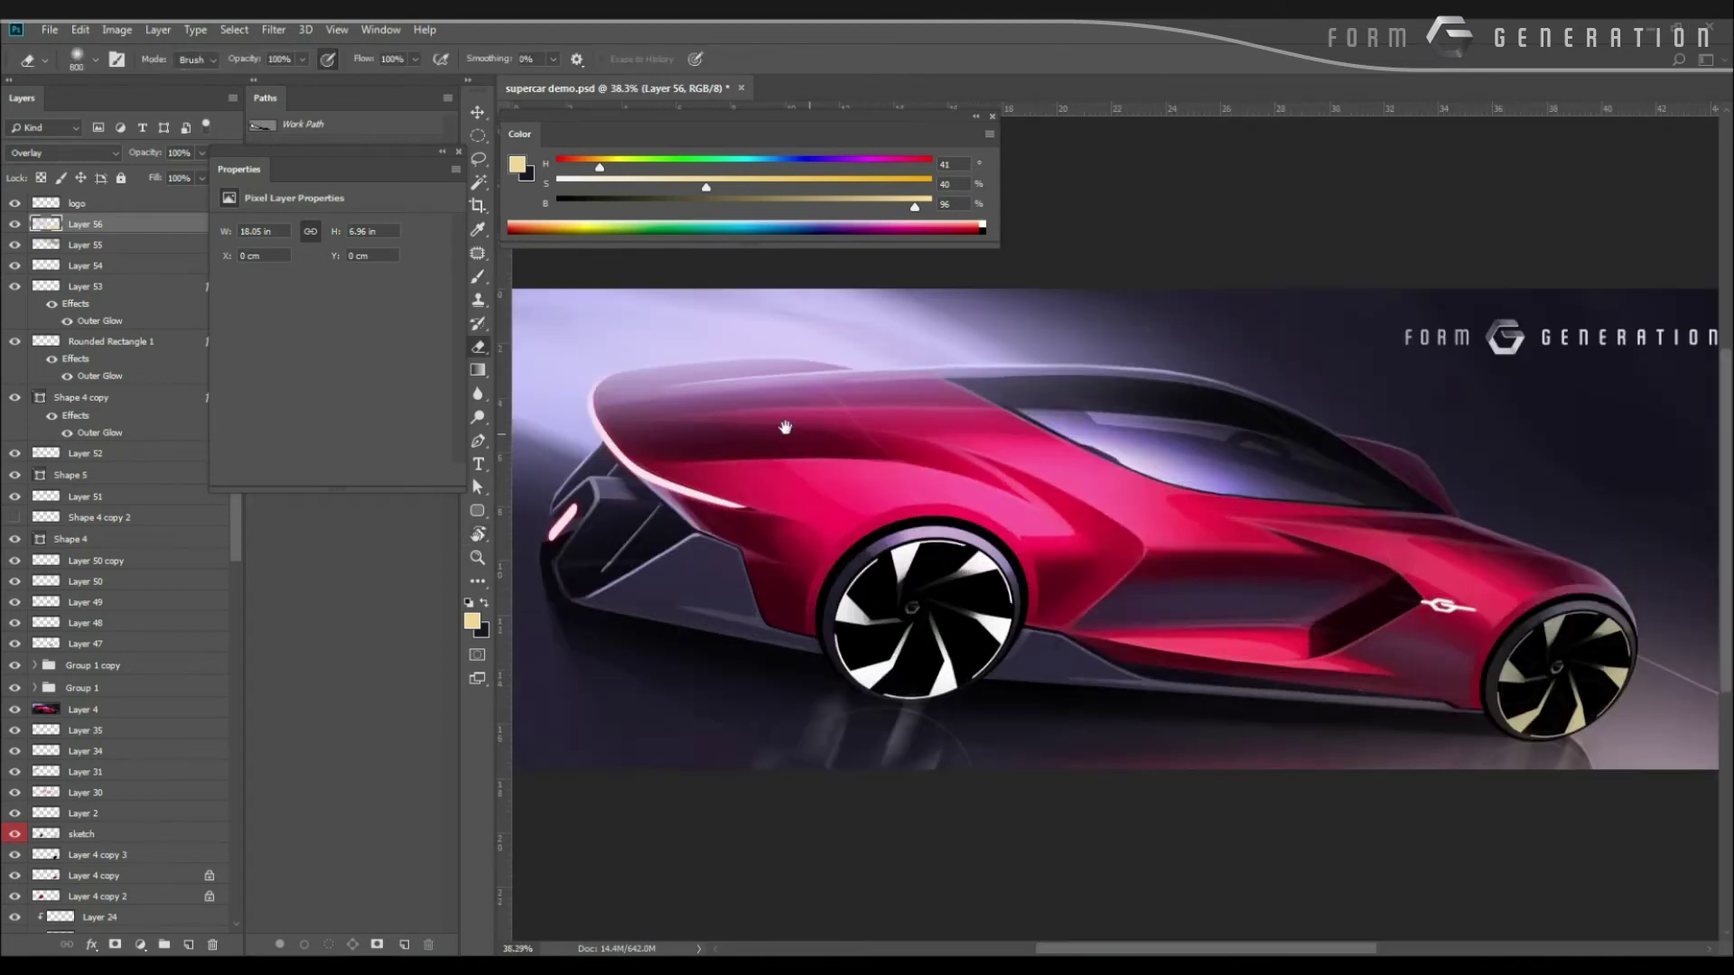
key(ctrl+shift+n)
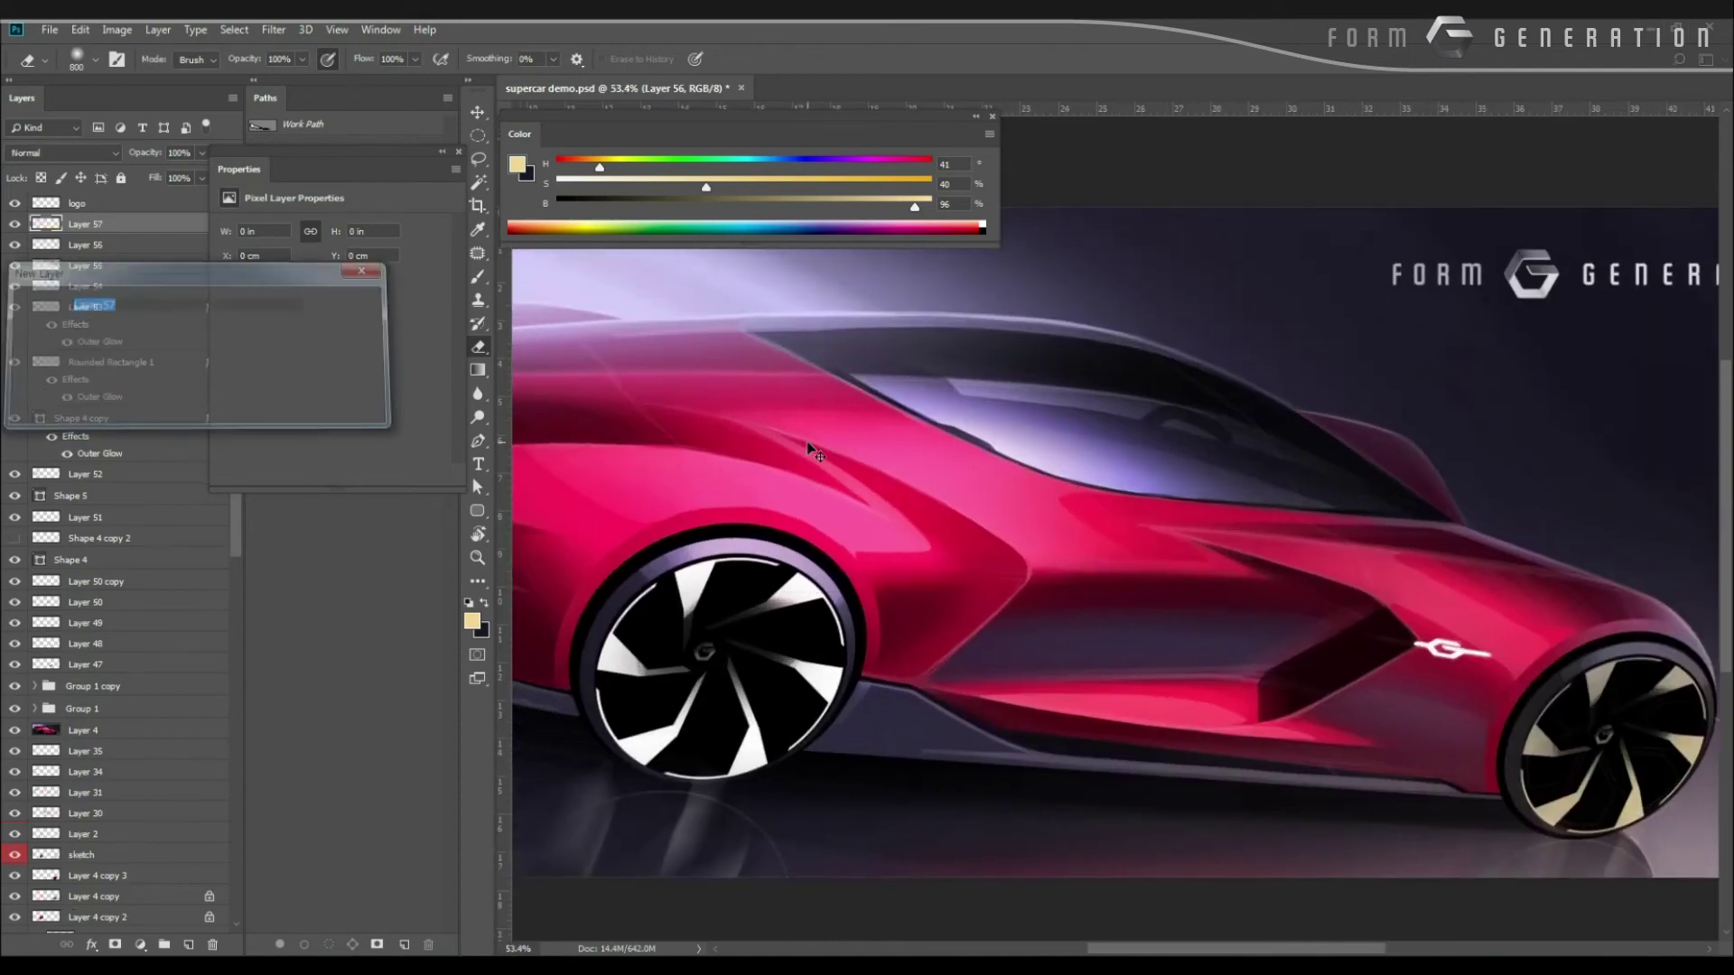
key(Return)
key(b)
click(472, 621)
click(149, 456)
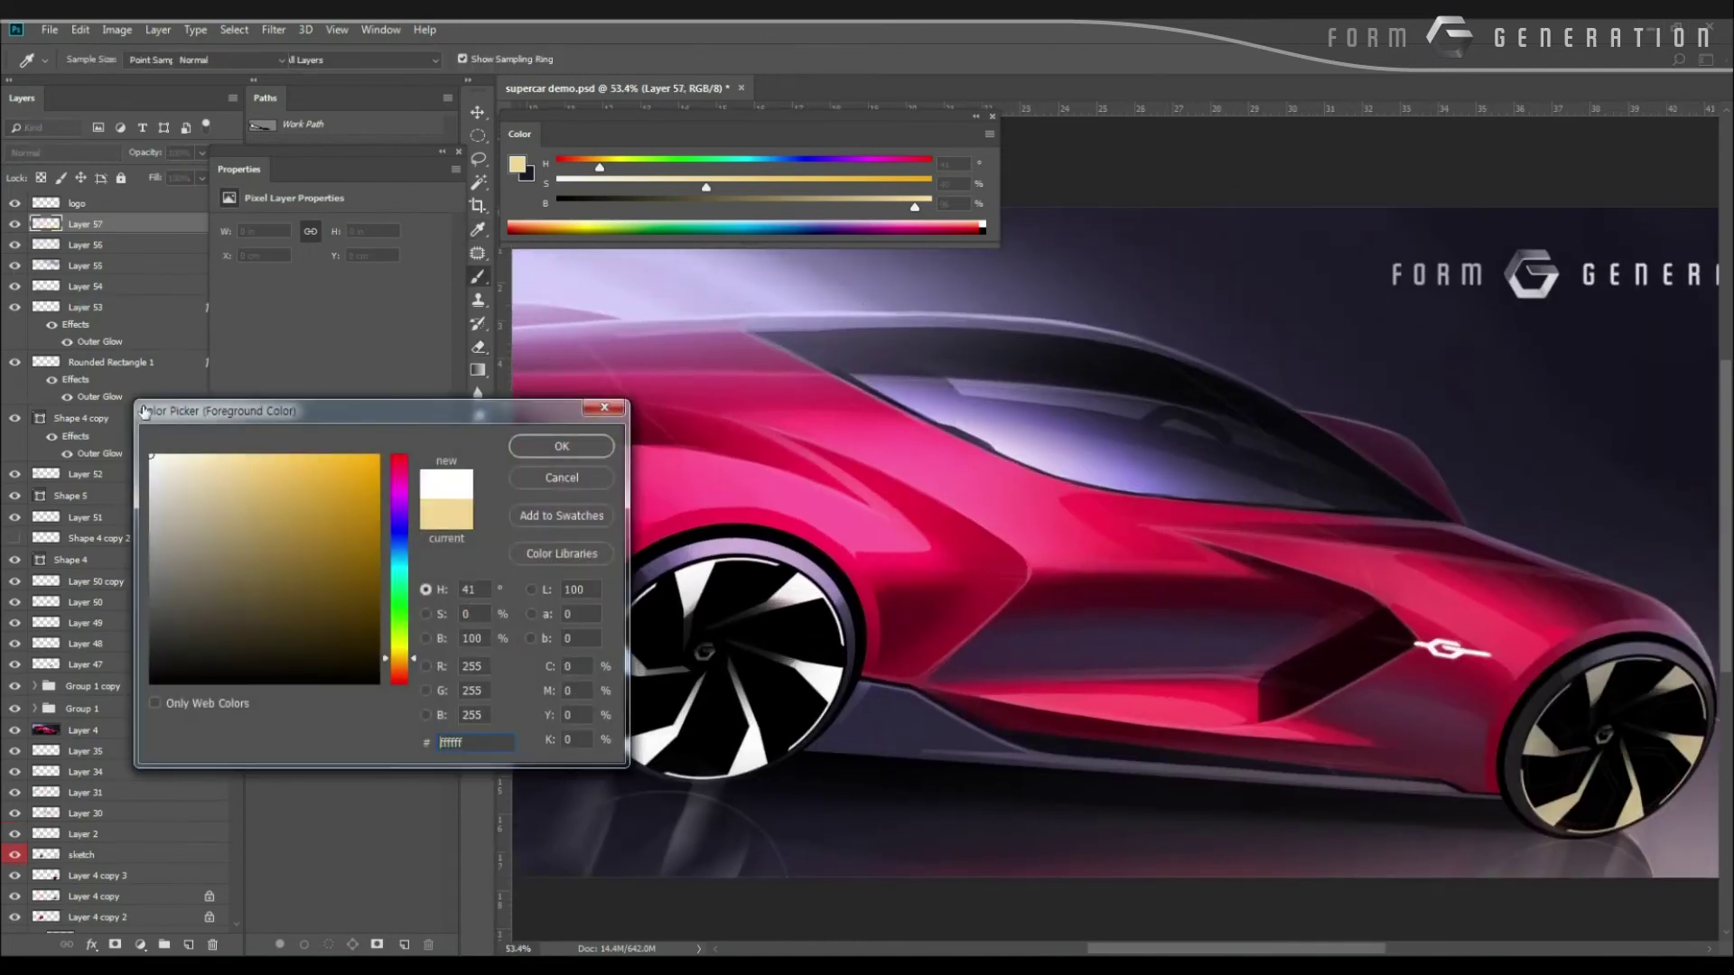
click(561, 445)
Dab a soft white glow over the lower edge of the side window with a 900 px brush.
key(bracketleft)
key(bracketleft)
key(bracketleft)
key(bracketleft)
click(1002, 468)
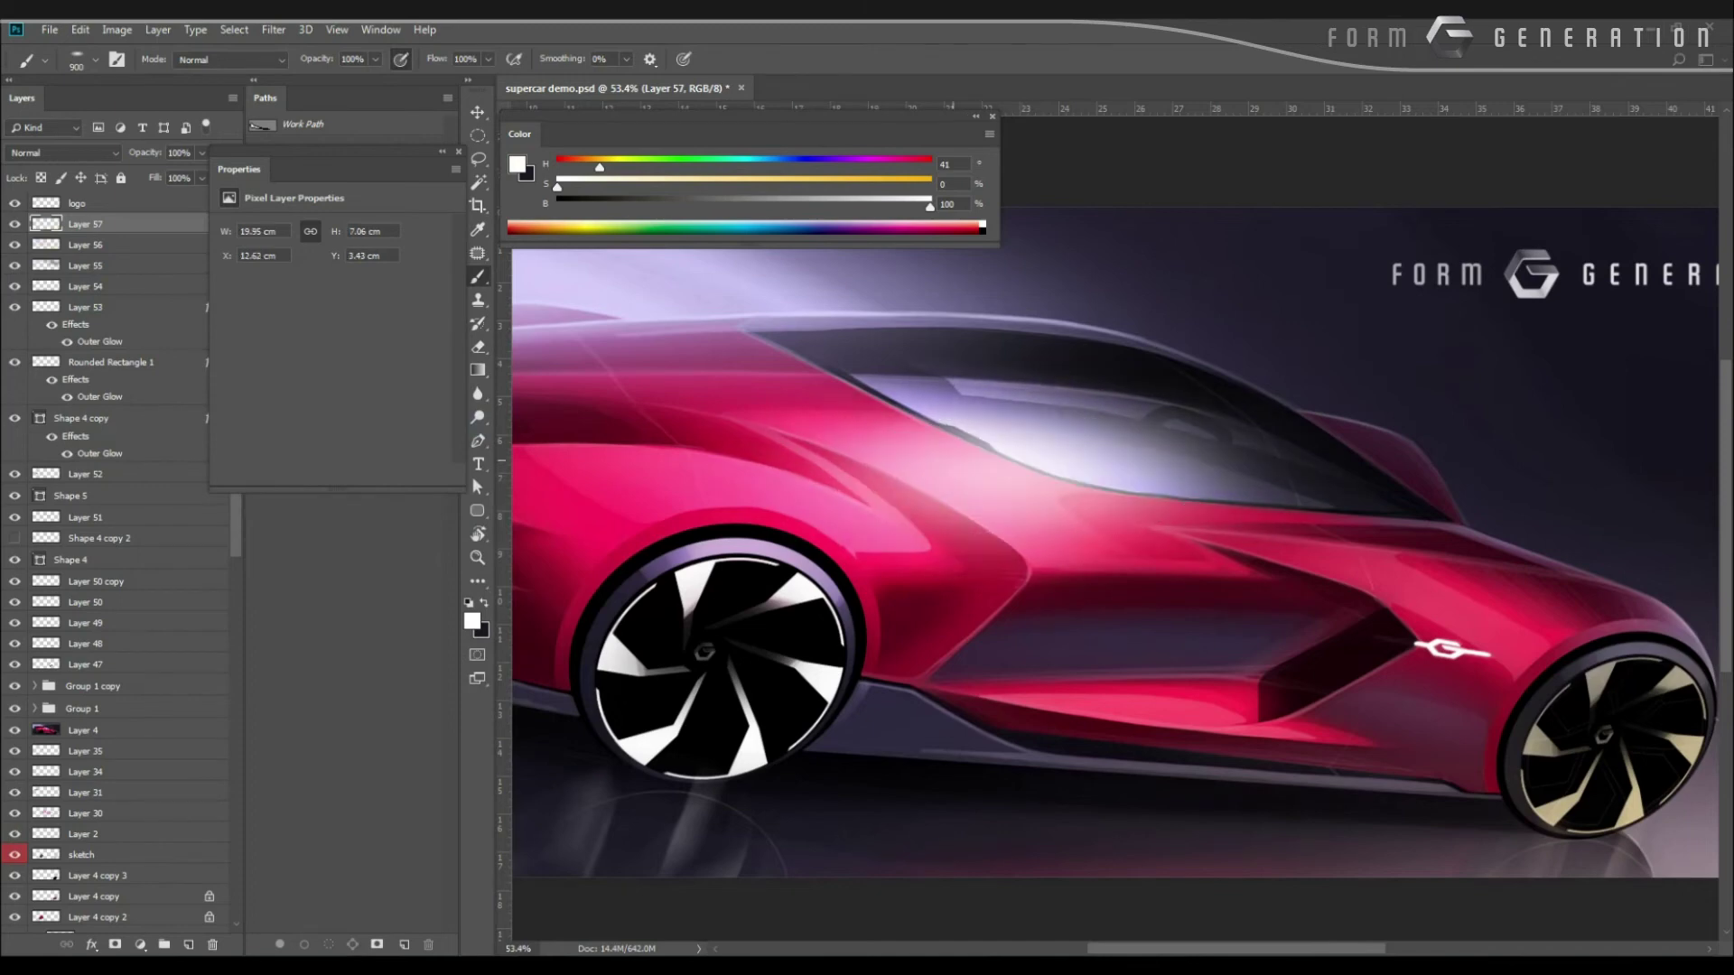
Erase the white glow from the red bodywork below the side window, keeping it on the glass.
key(e)
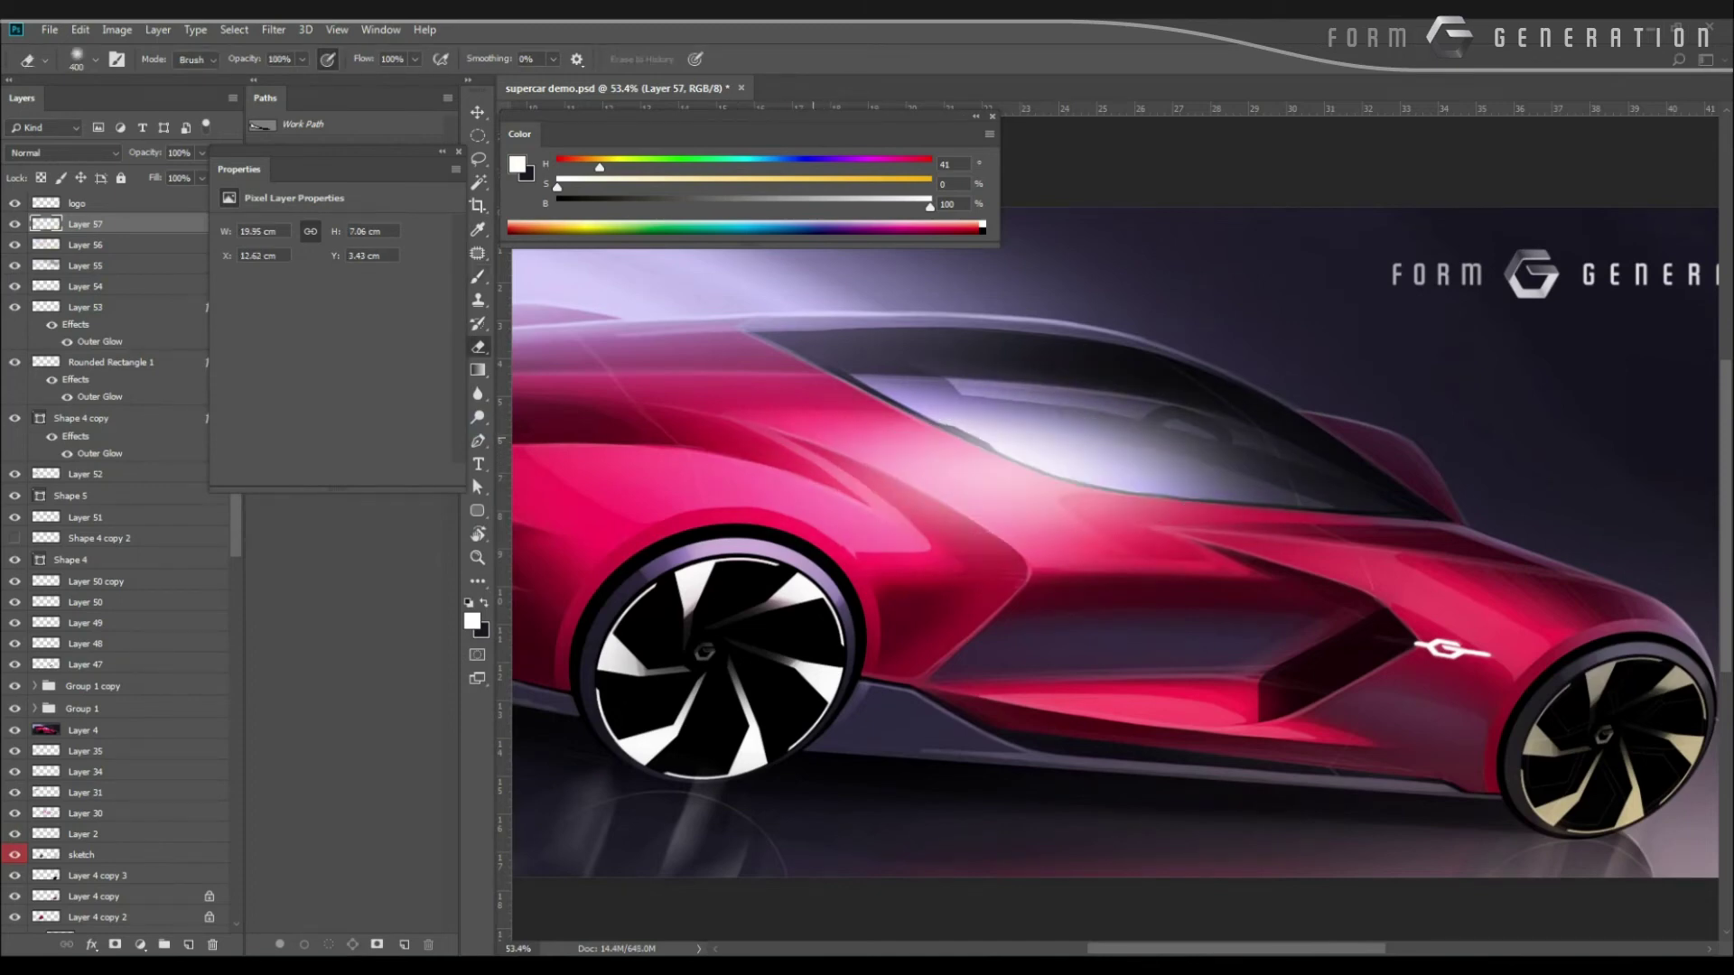
drag(838, 373, 1084, 479)
key(l)
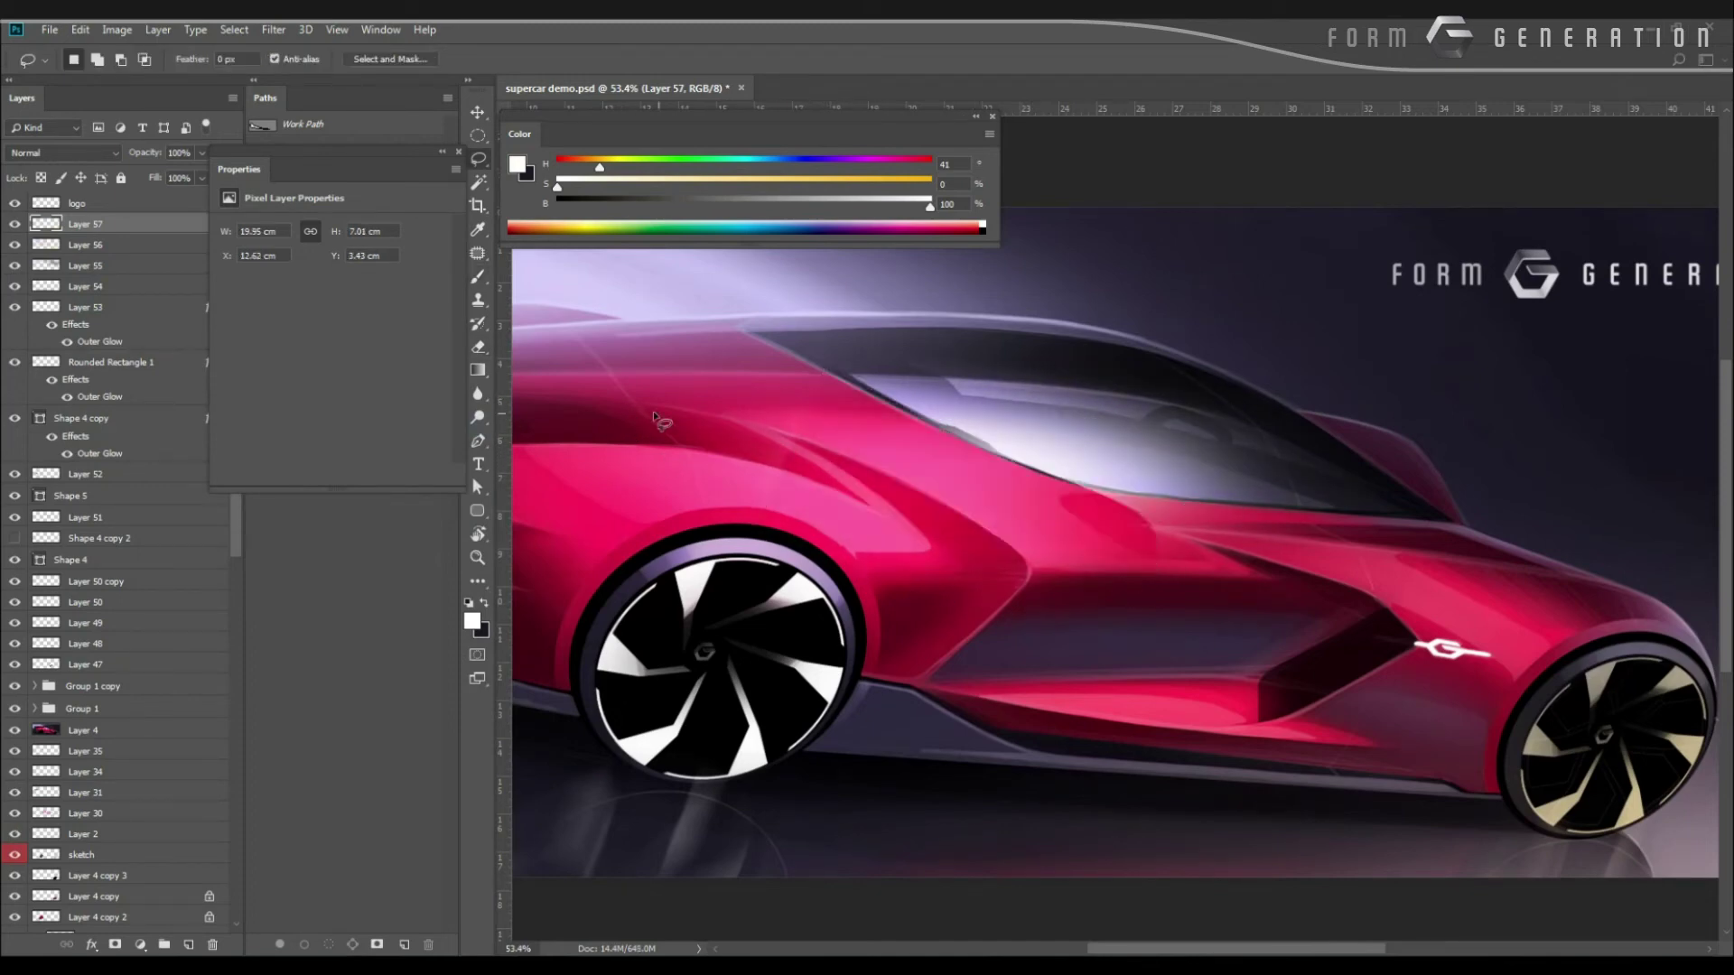
key(e)
mouse_move(705, 424)
mouse_down()
mouse_move(746, 468)
mouse_move(667, 485)
mouse_move(617, 415)
mouse_up()
key(bracketleft)
key(bracketleft)
key(bracketleft)
key(bracketleft)
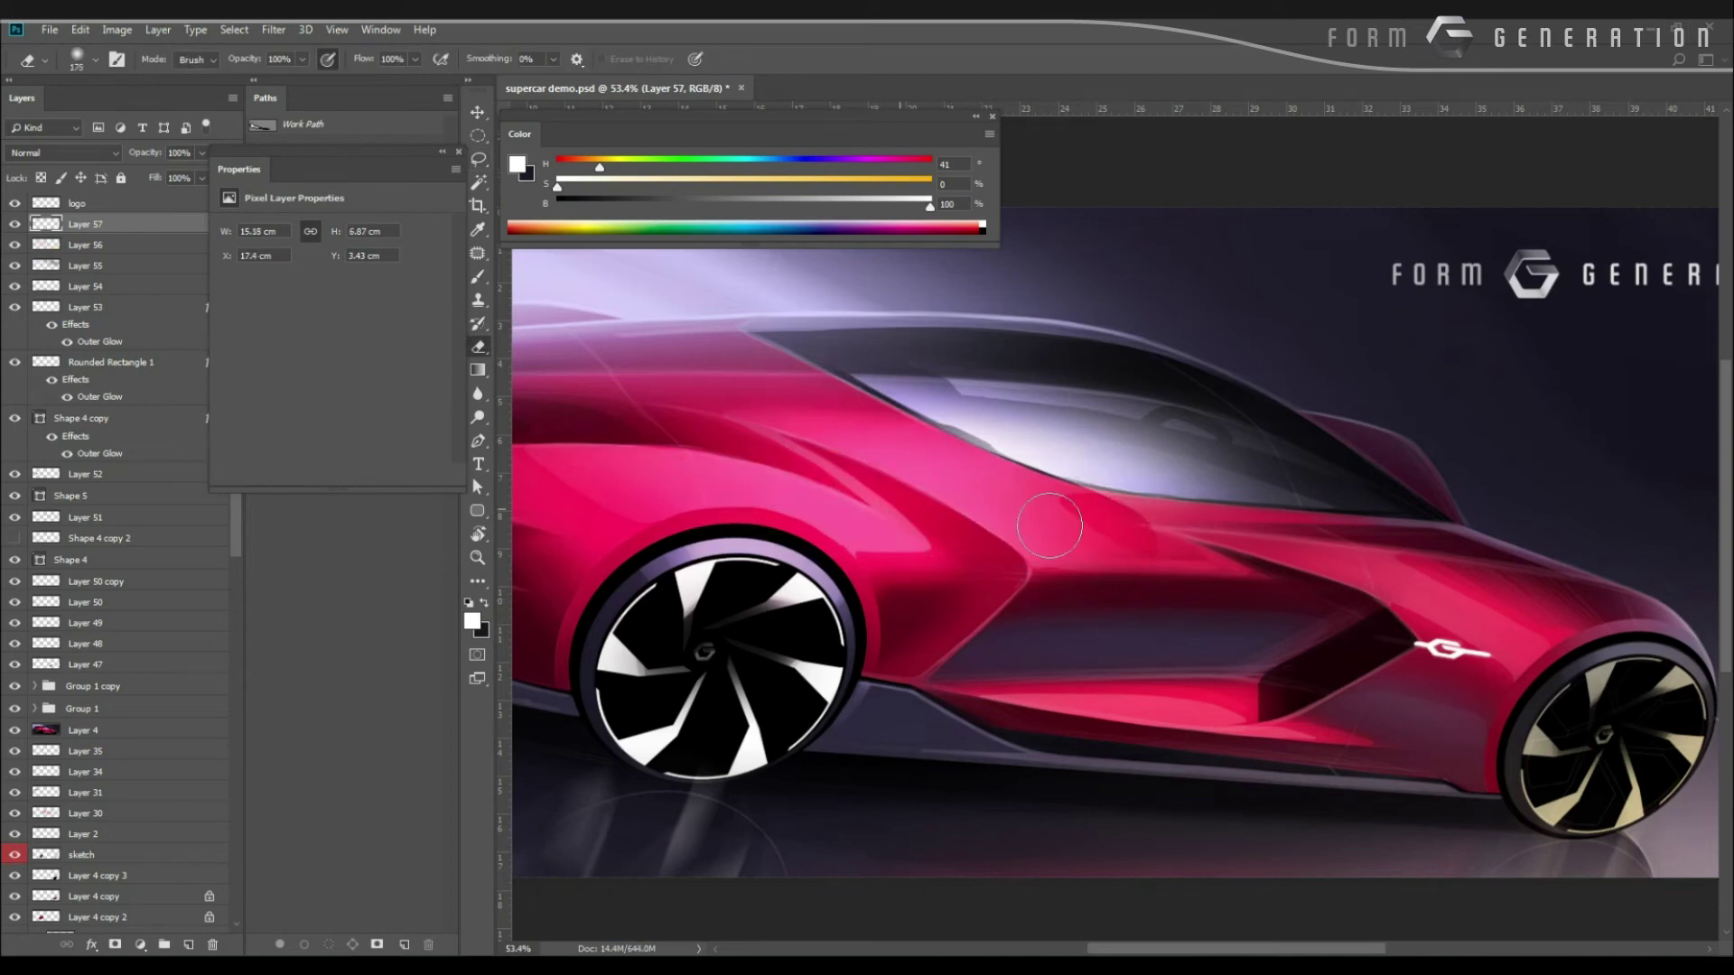
key(bracketright)
key(bracketright)
key(bracketright)
key(bracketright)
key(bracketright)
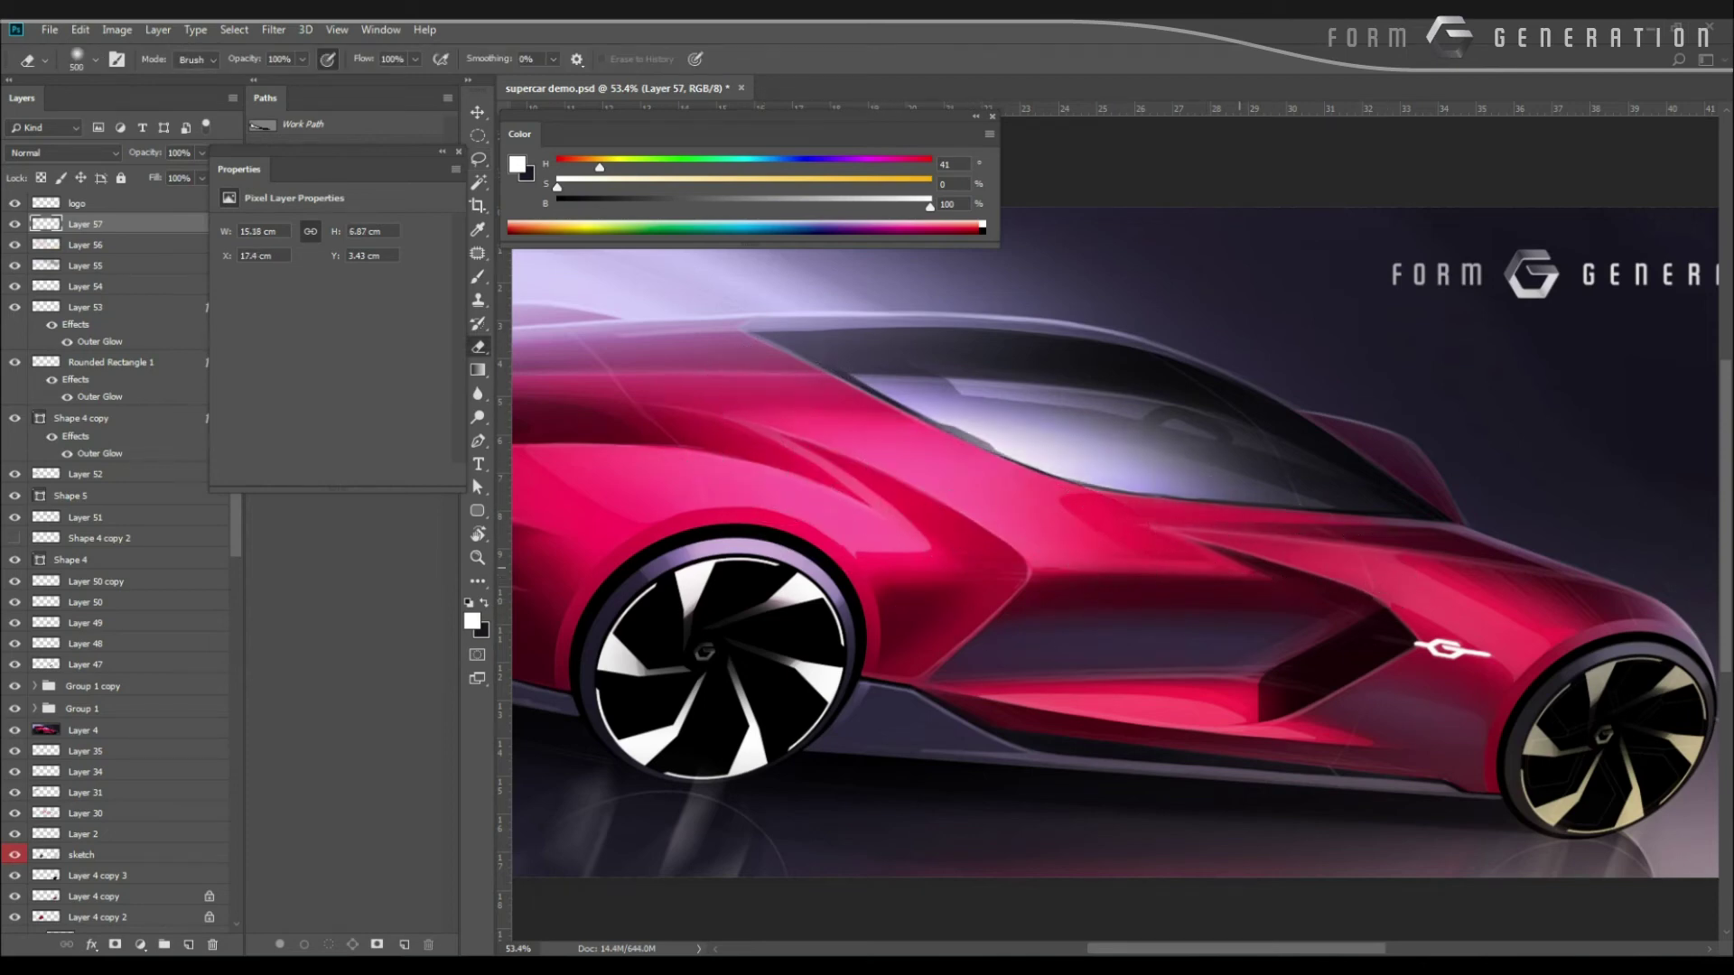
Clear the leftover glow along the window's lower edge using a lasso selection.
key(l)
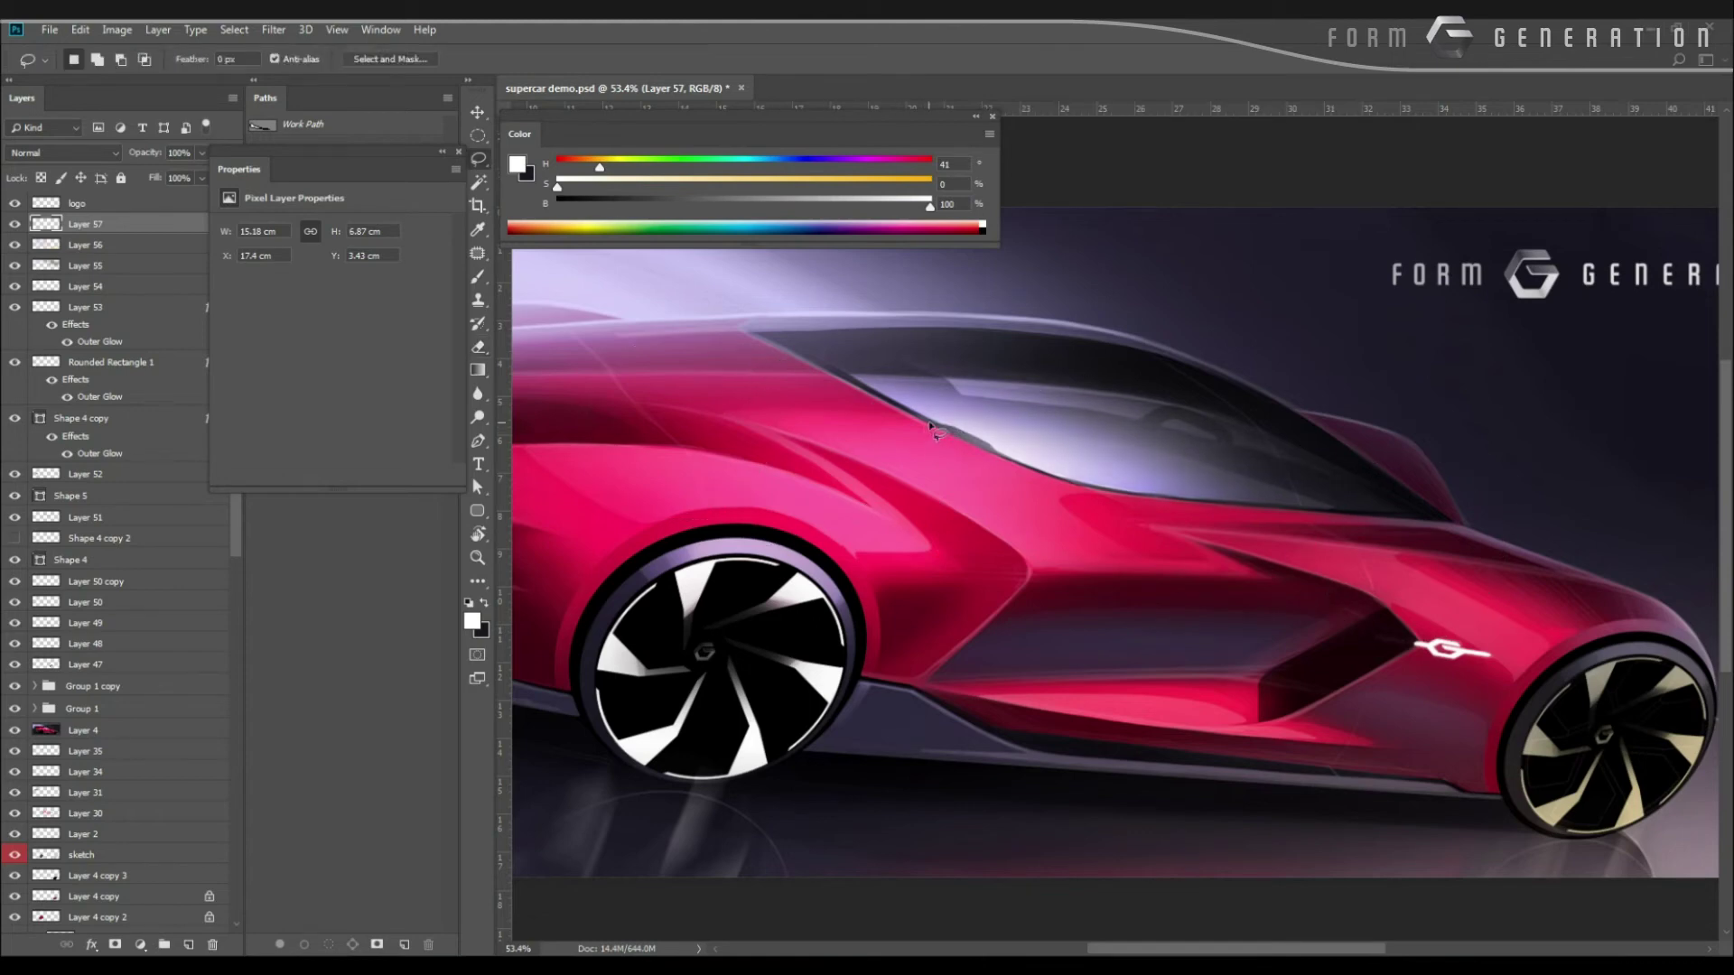
drag(930, 425, 1048, 475)
key(Delete)
key(b)
mouse_move(981, 467)
mouse_down()
mouse_move(1032, 465)
mouse_move(855, 403)
mouse_move(851, 445)
mouse_move(834, 443)
mouse_move(890, 454)
mouse_move(738, 430)
mouse_move(896, 459)
mouse_up()
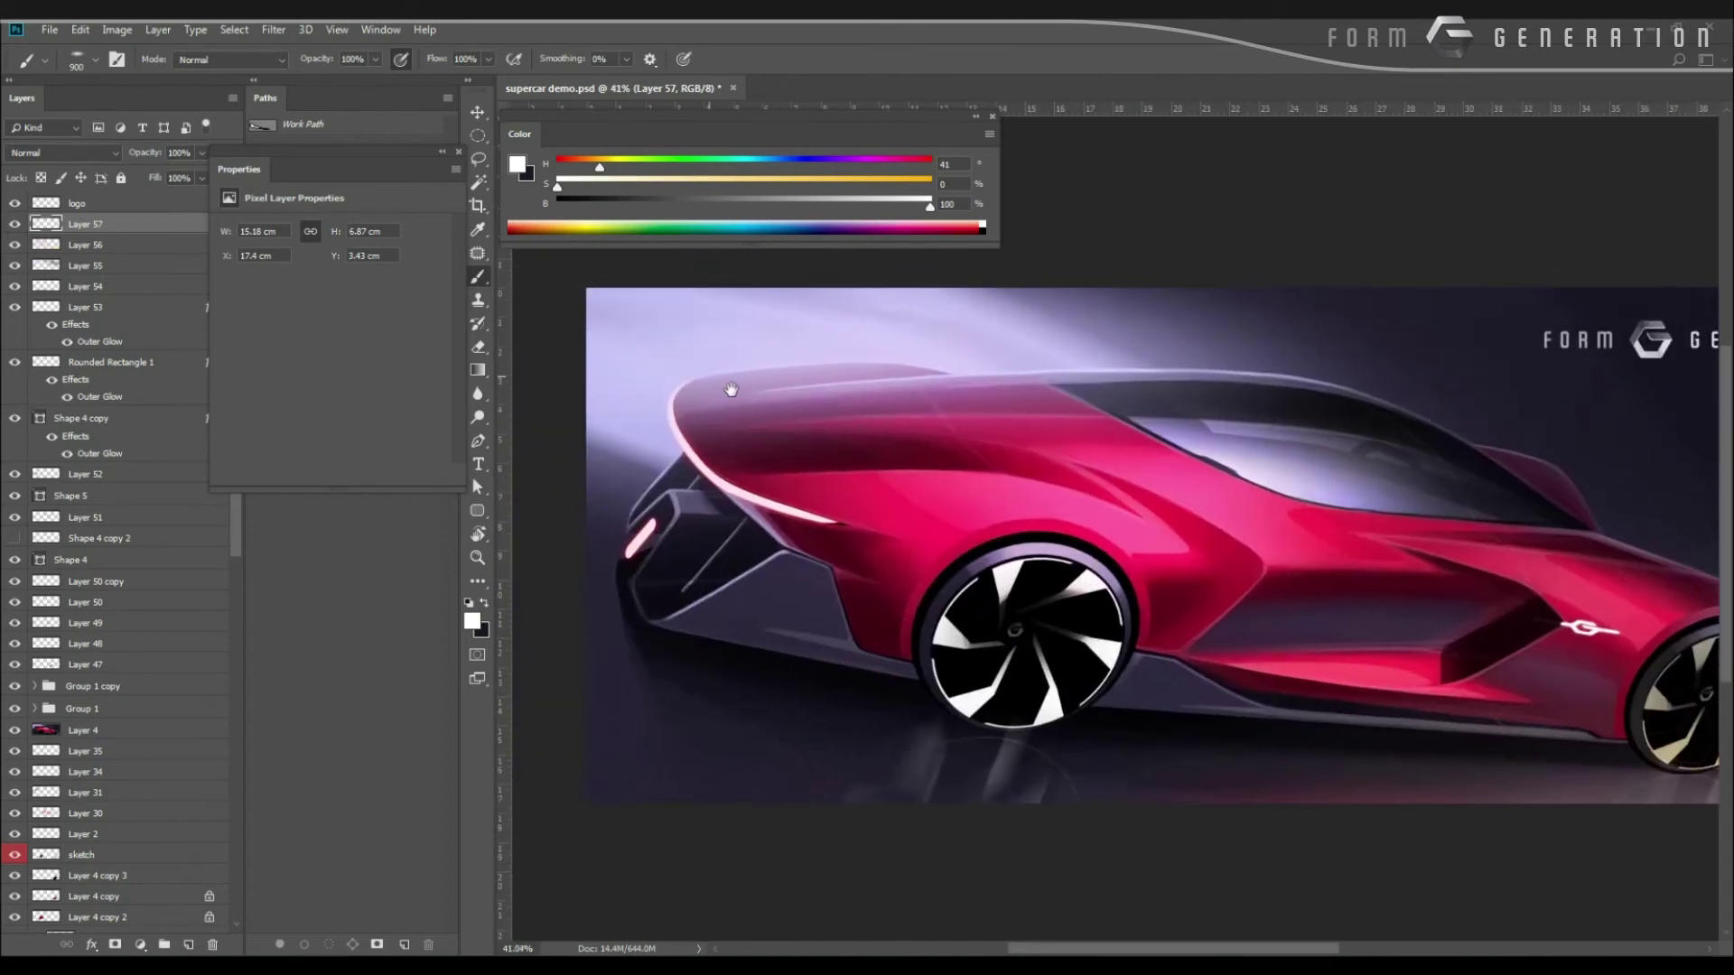
drag(705, 410, 654, 409)
key(l)
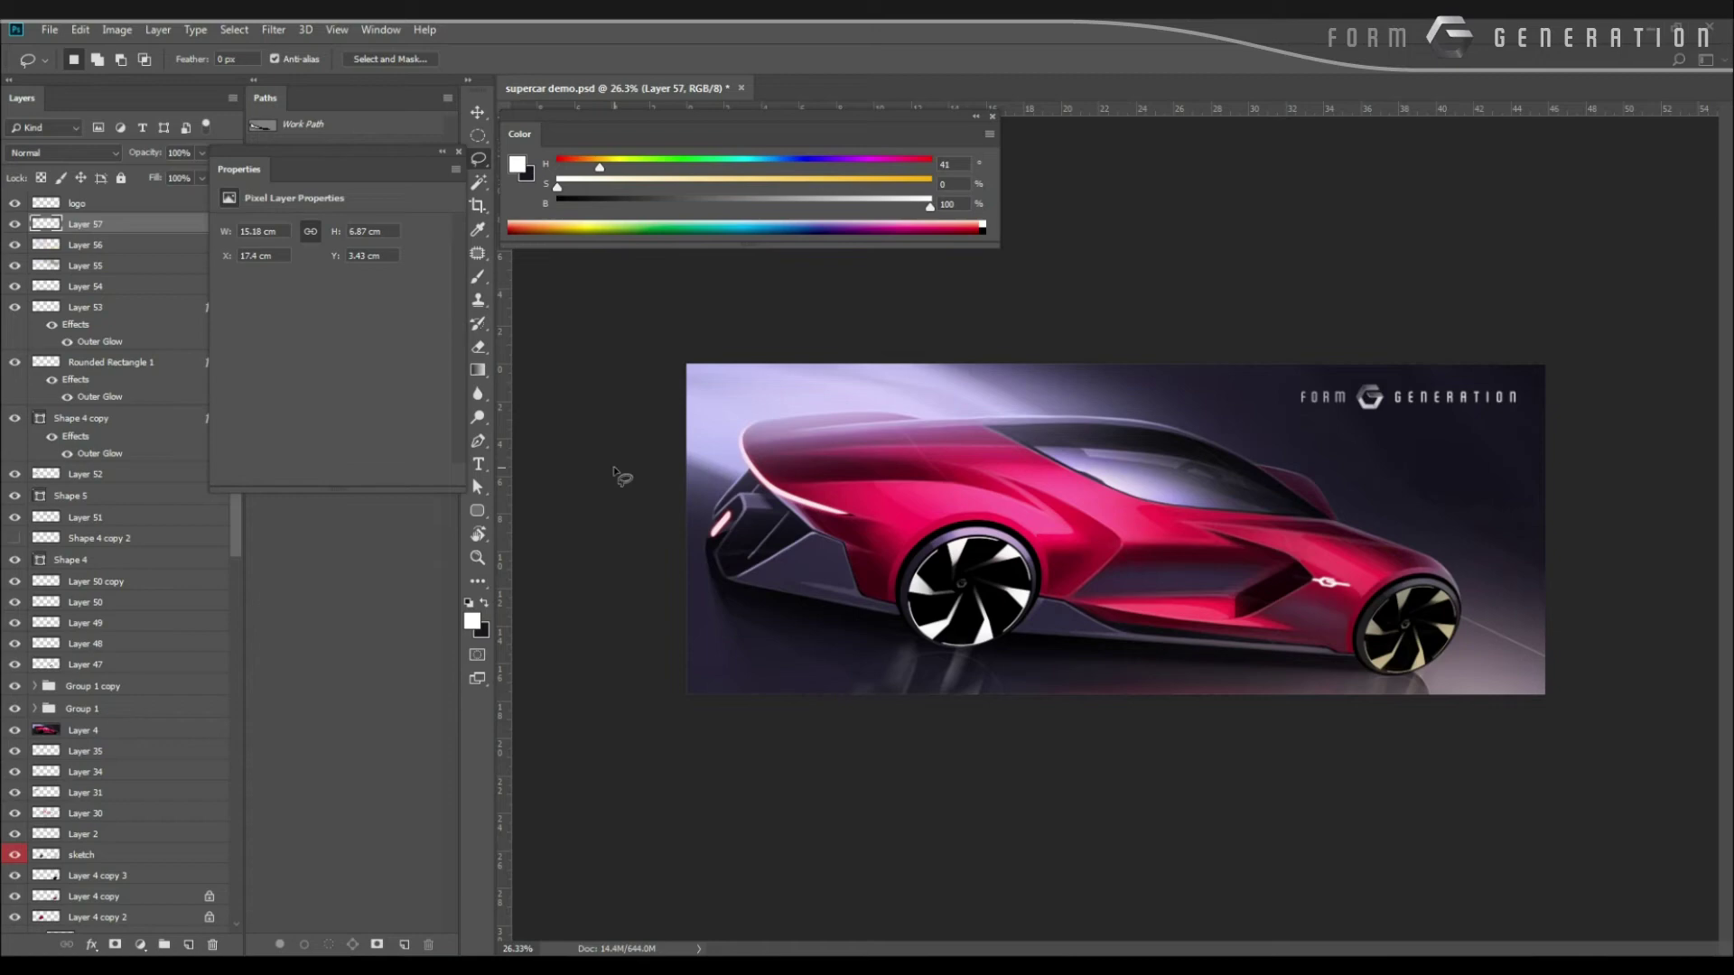
On Layer 56, erase the warm glow around the front wheel and floor with a 1000 px eraser, and save the document.
click(86, 245)
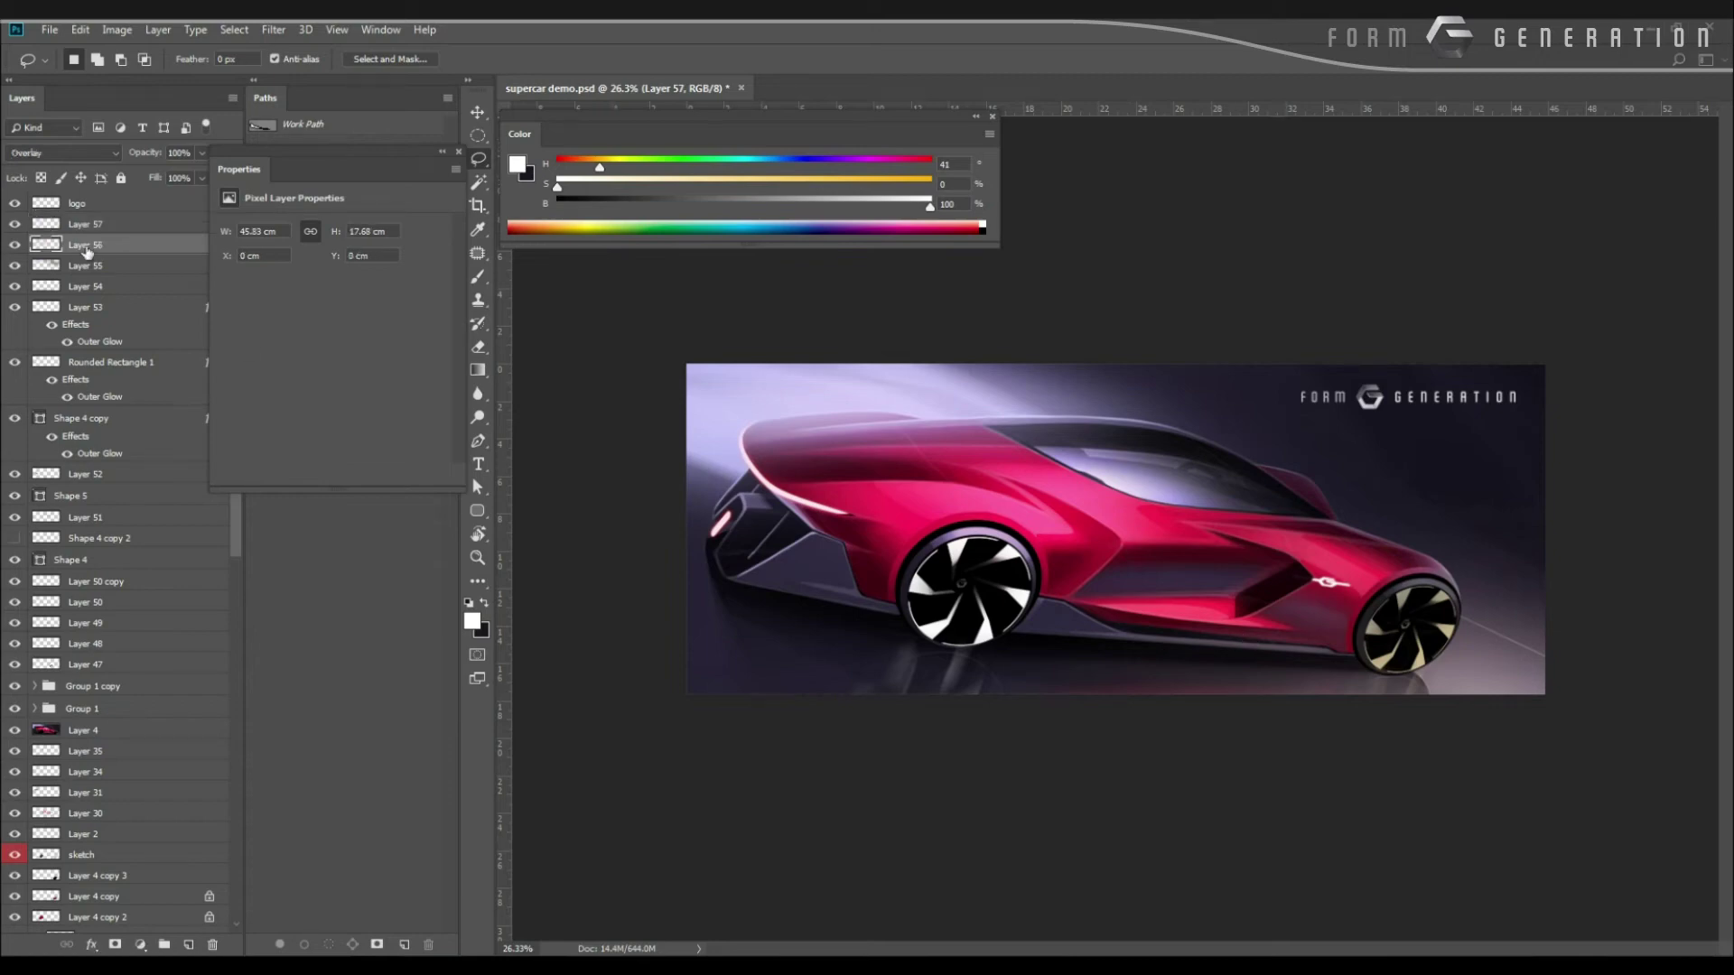
key(e)
key(])
drag(1445, 559, 1185, 703)
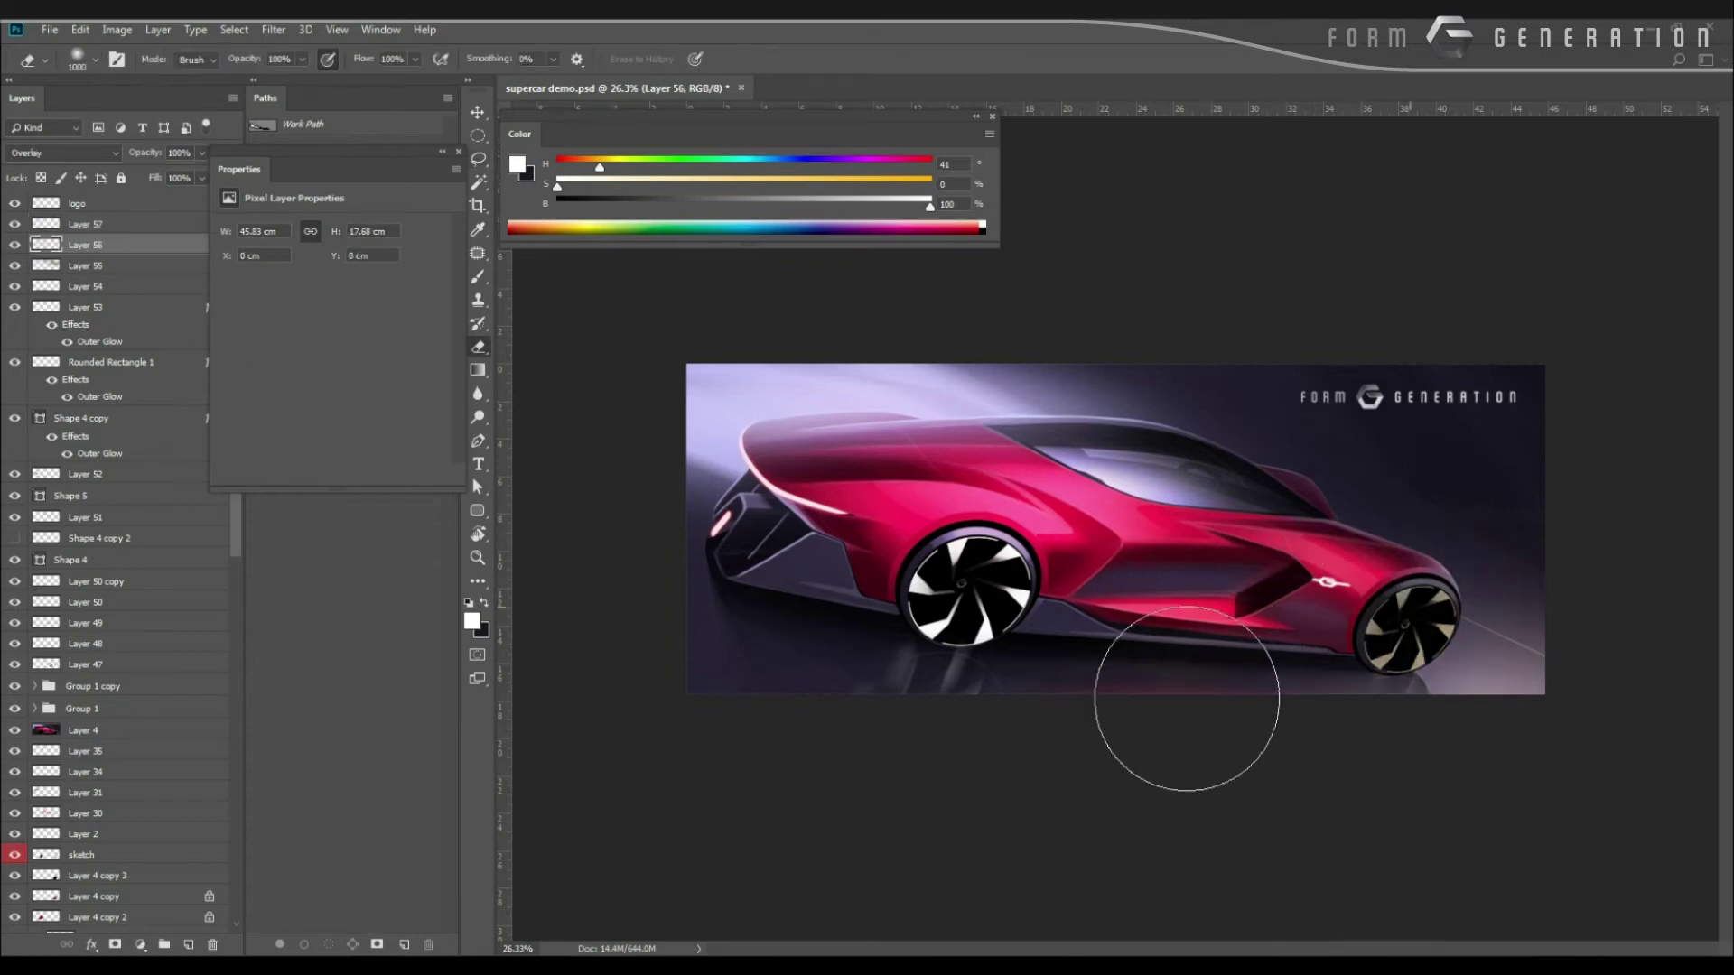
drag(1533, 556, 1355, 760)
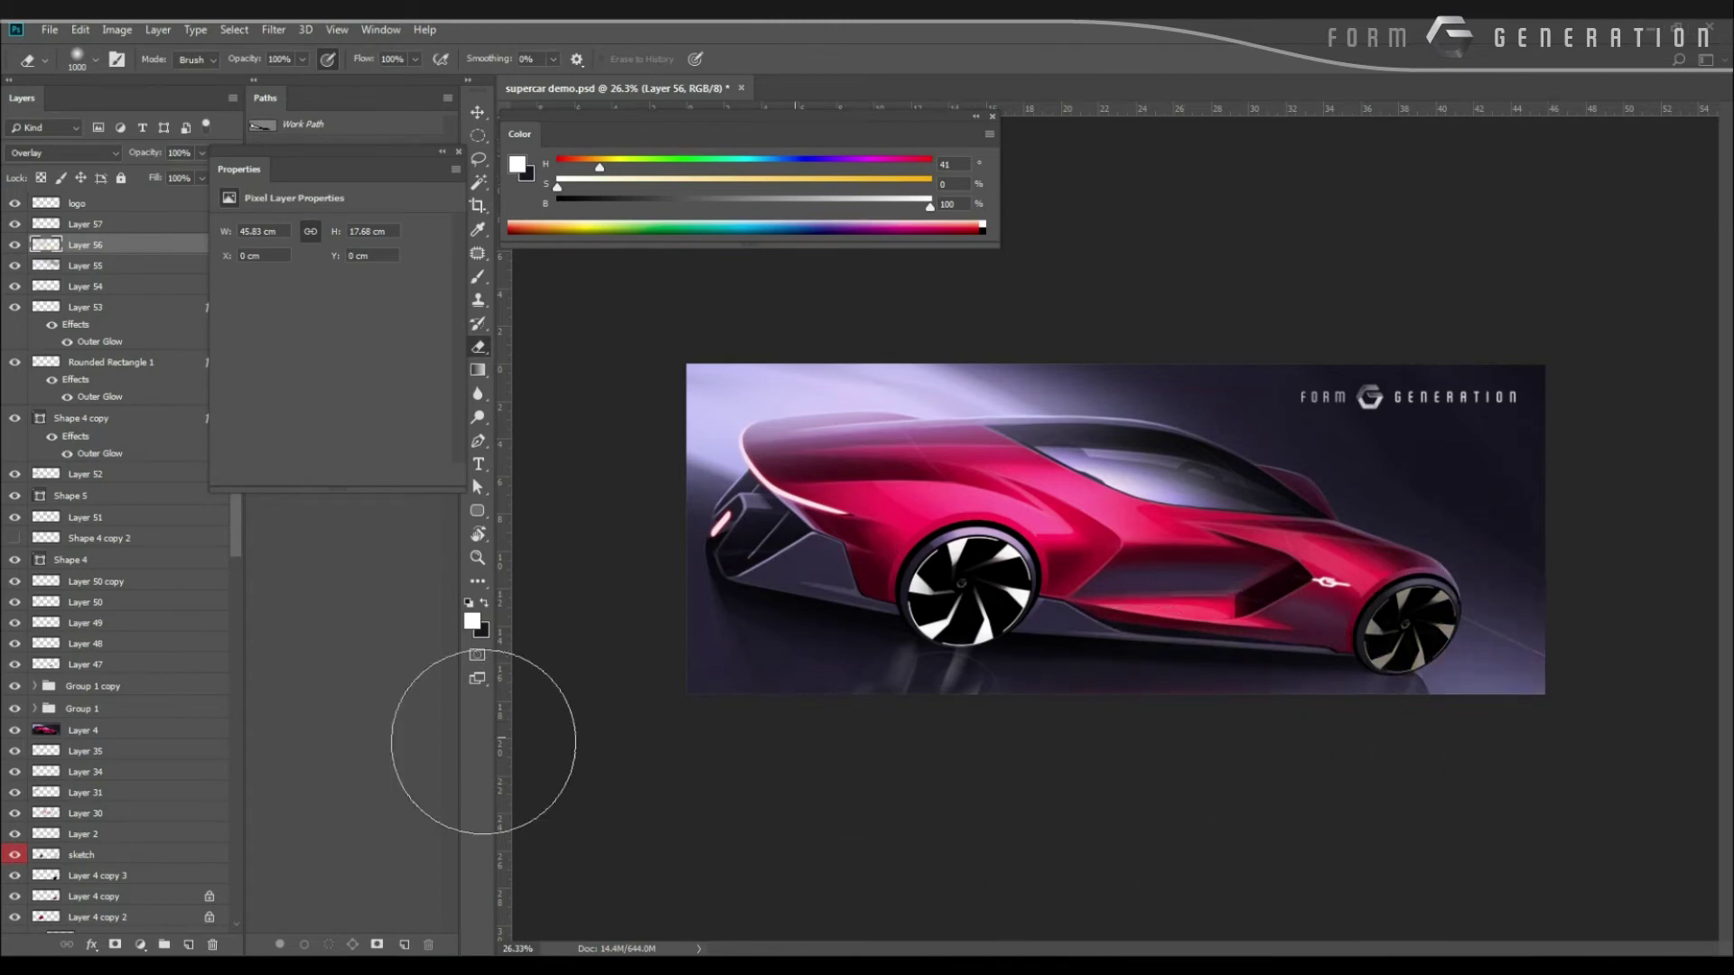
mouse_move(604, 439)
mouse_down()
mouse_move(573, 449)
mouse_move(635, 455)
mouse_up()
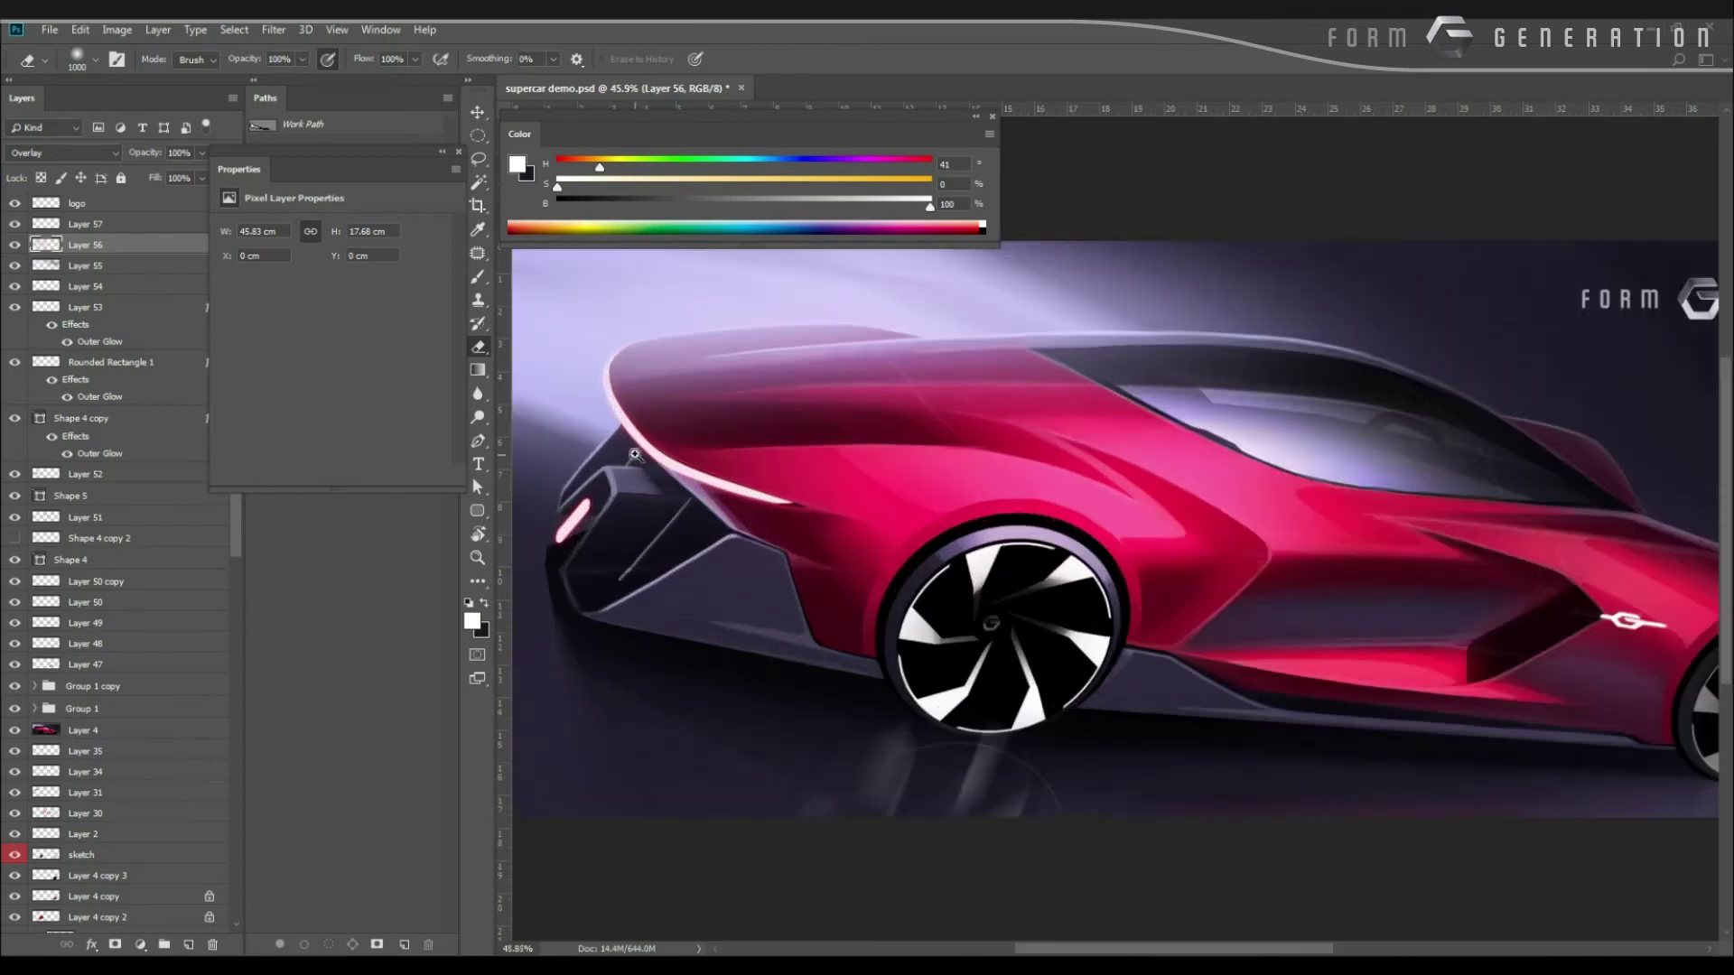
key(ctrl+s)
drag(1016, 872, 1005, 873)
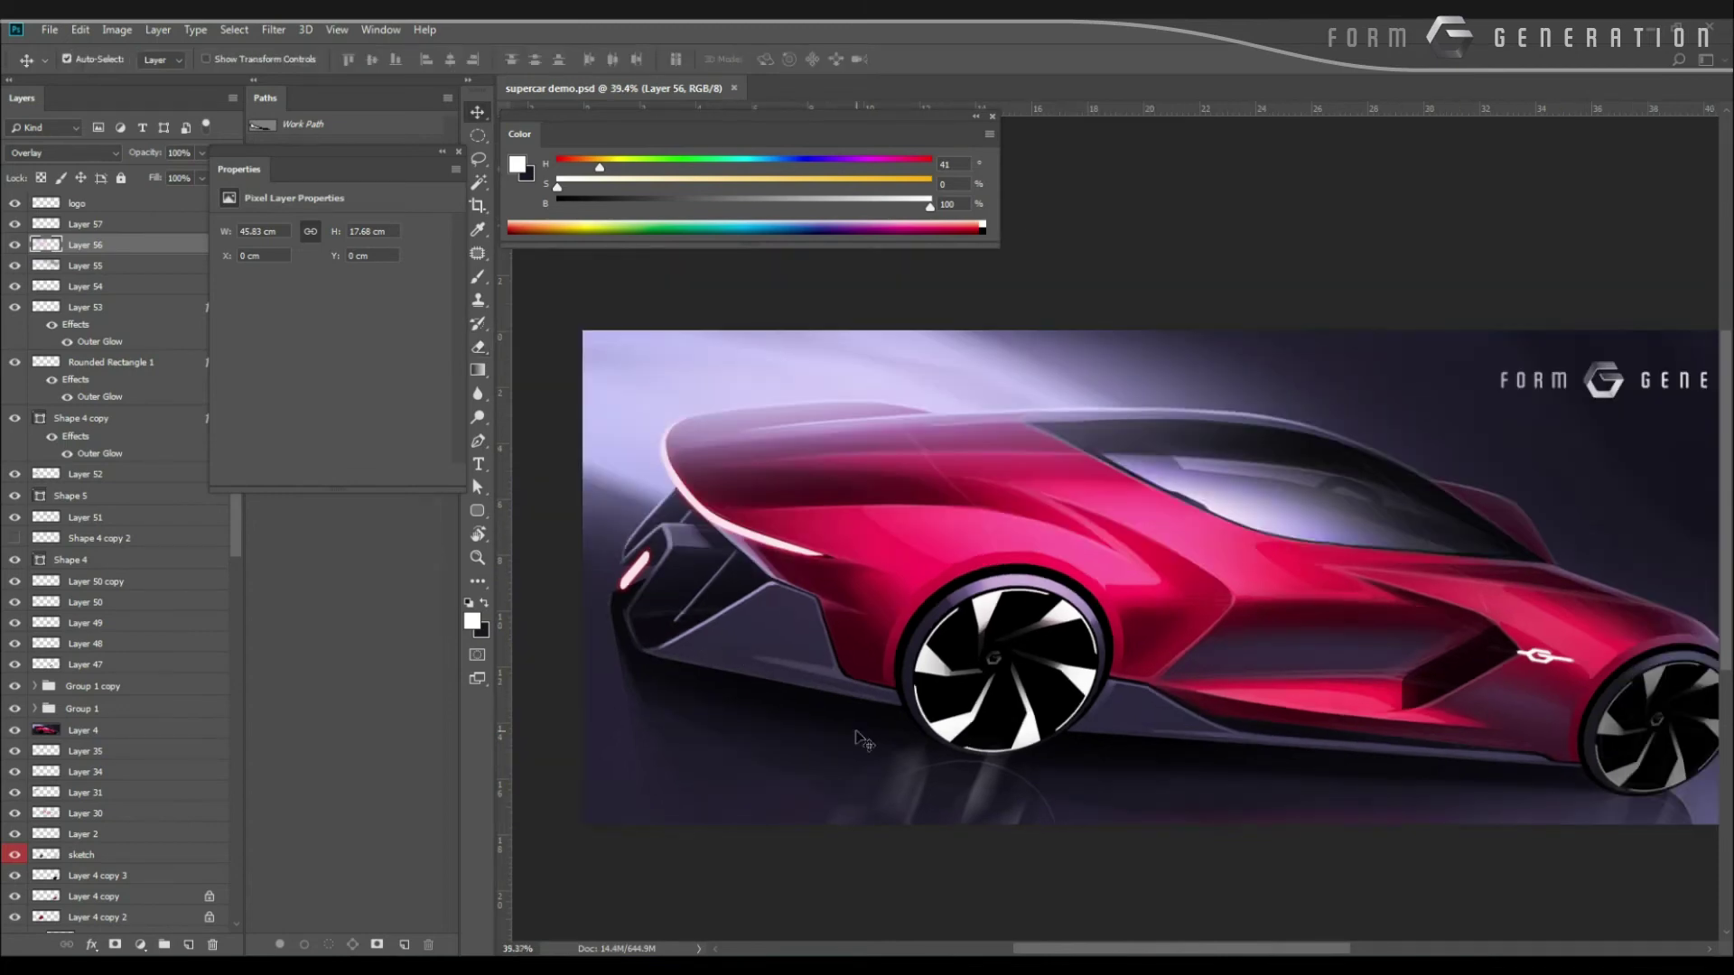
Add a new layer and prepare a flat elliptical brush with the near-black colour sampled from beneath the car.
key(ctrl+shift+n)
key(Return)
key(r)
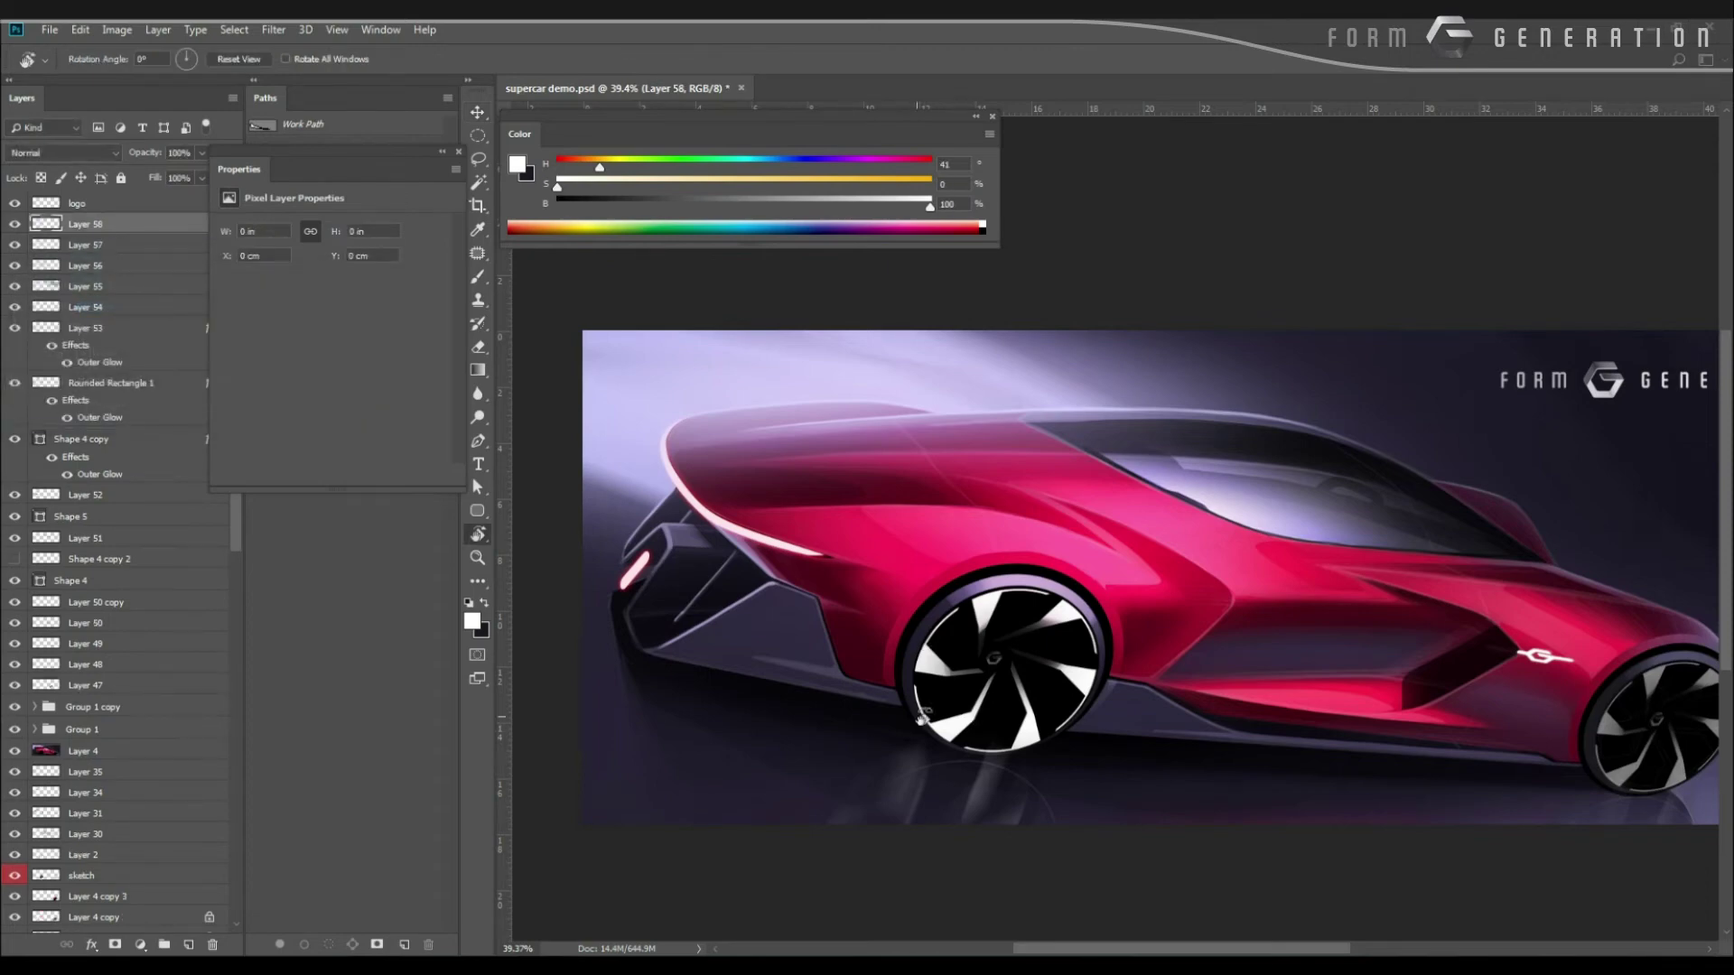
drag(921, 718, 857, 621)
key(b)
alt+click(831, 634)
right_click(832, 643)
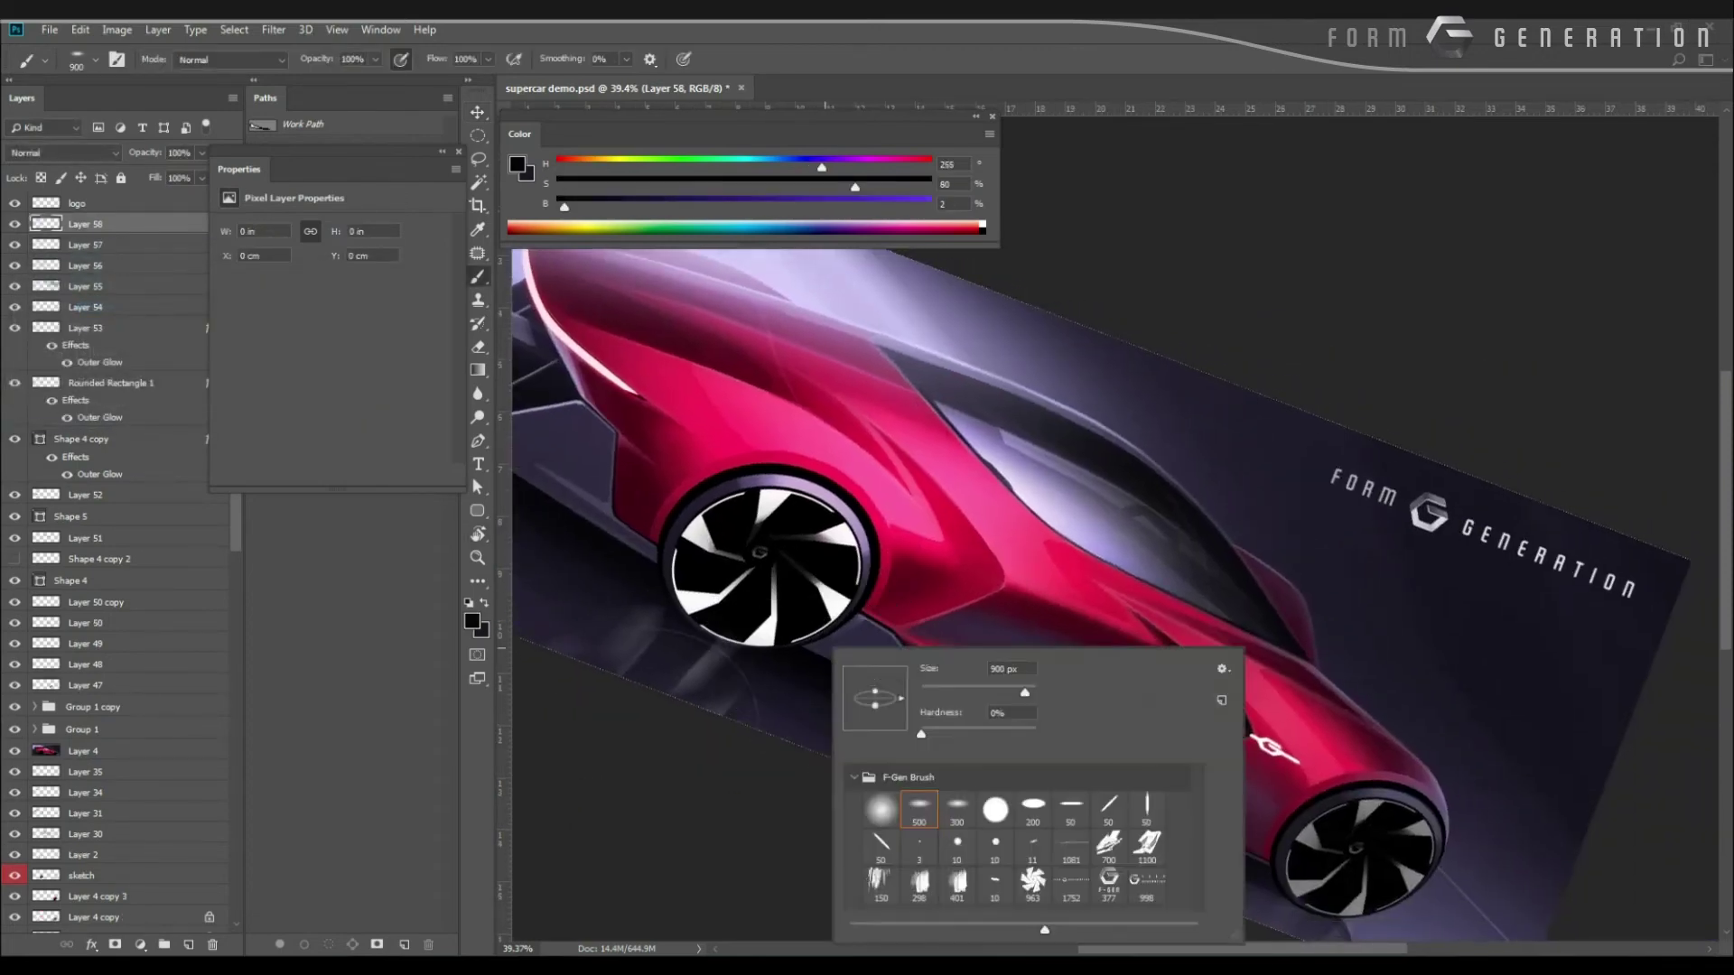
double_click(1032, 806)
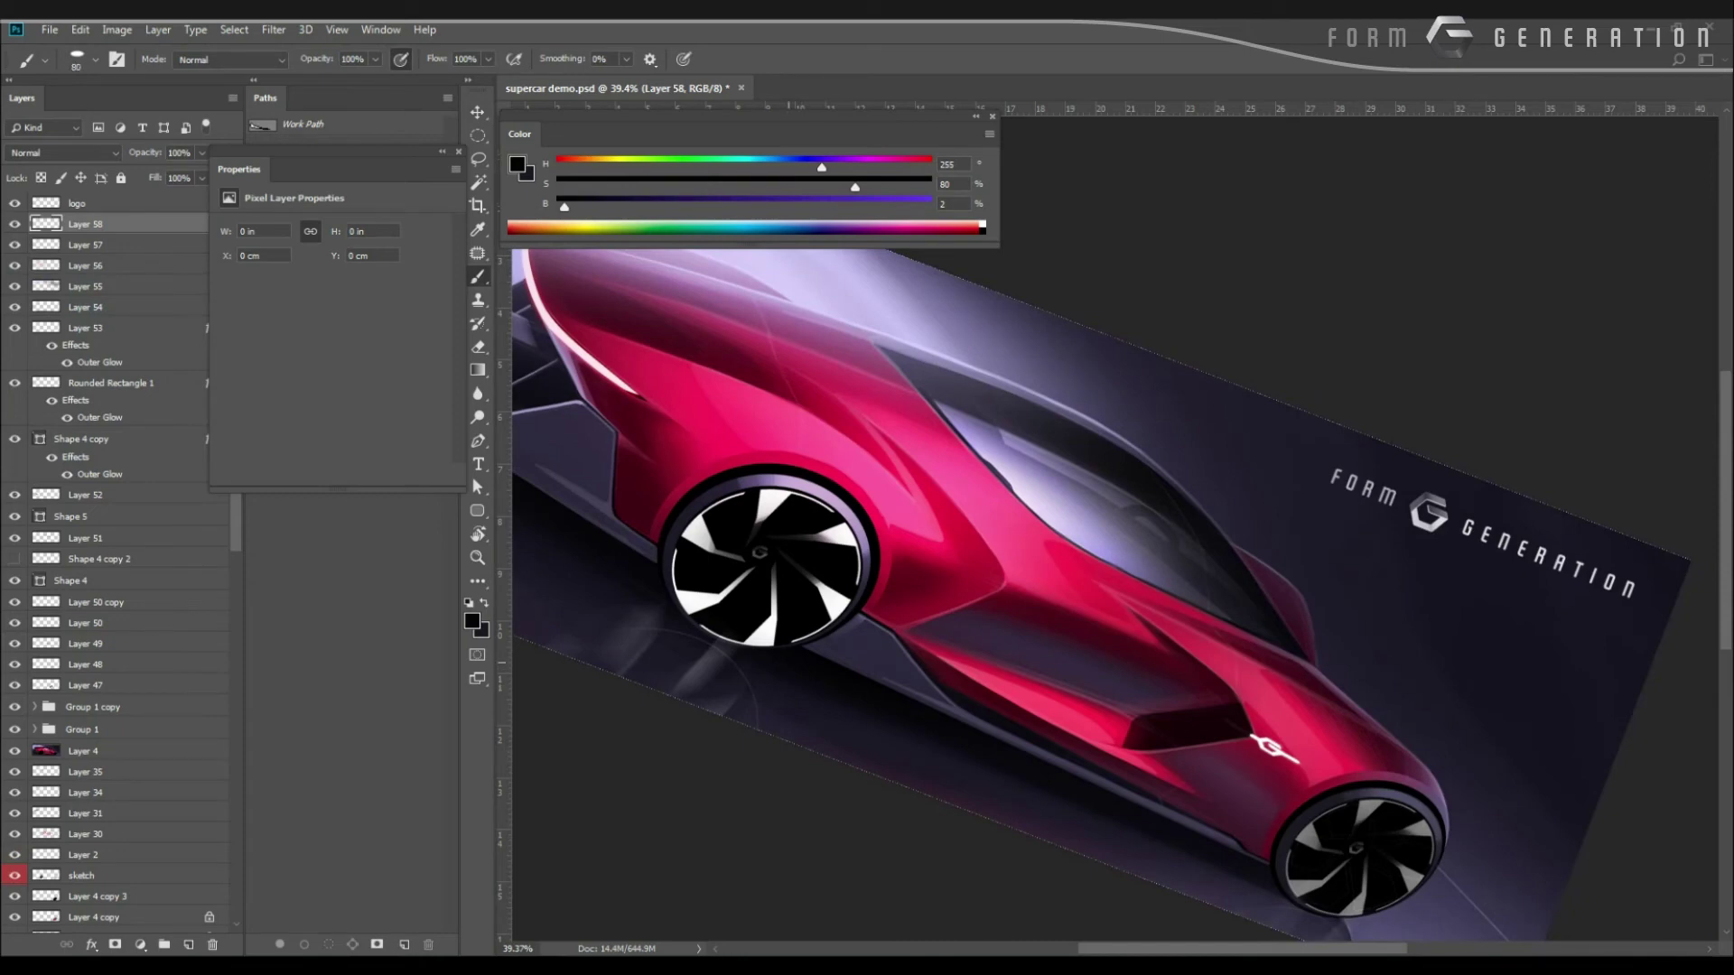
Brush a near-black contact shadow along the floor beneath the side sill between the rear and front wheels.
mouse_move(788, 663)
mouse_down()
mouse_move(752, 650)
mouse_move(903, 721)
mouse_up()
drag(966, 744, 789, 655)
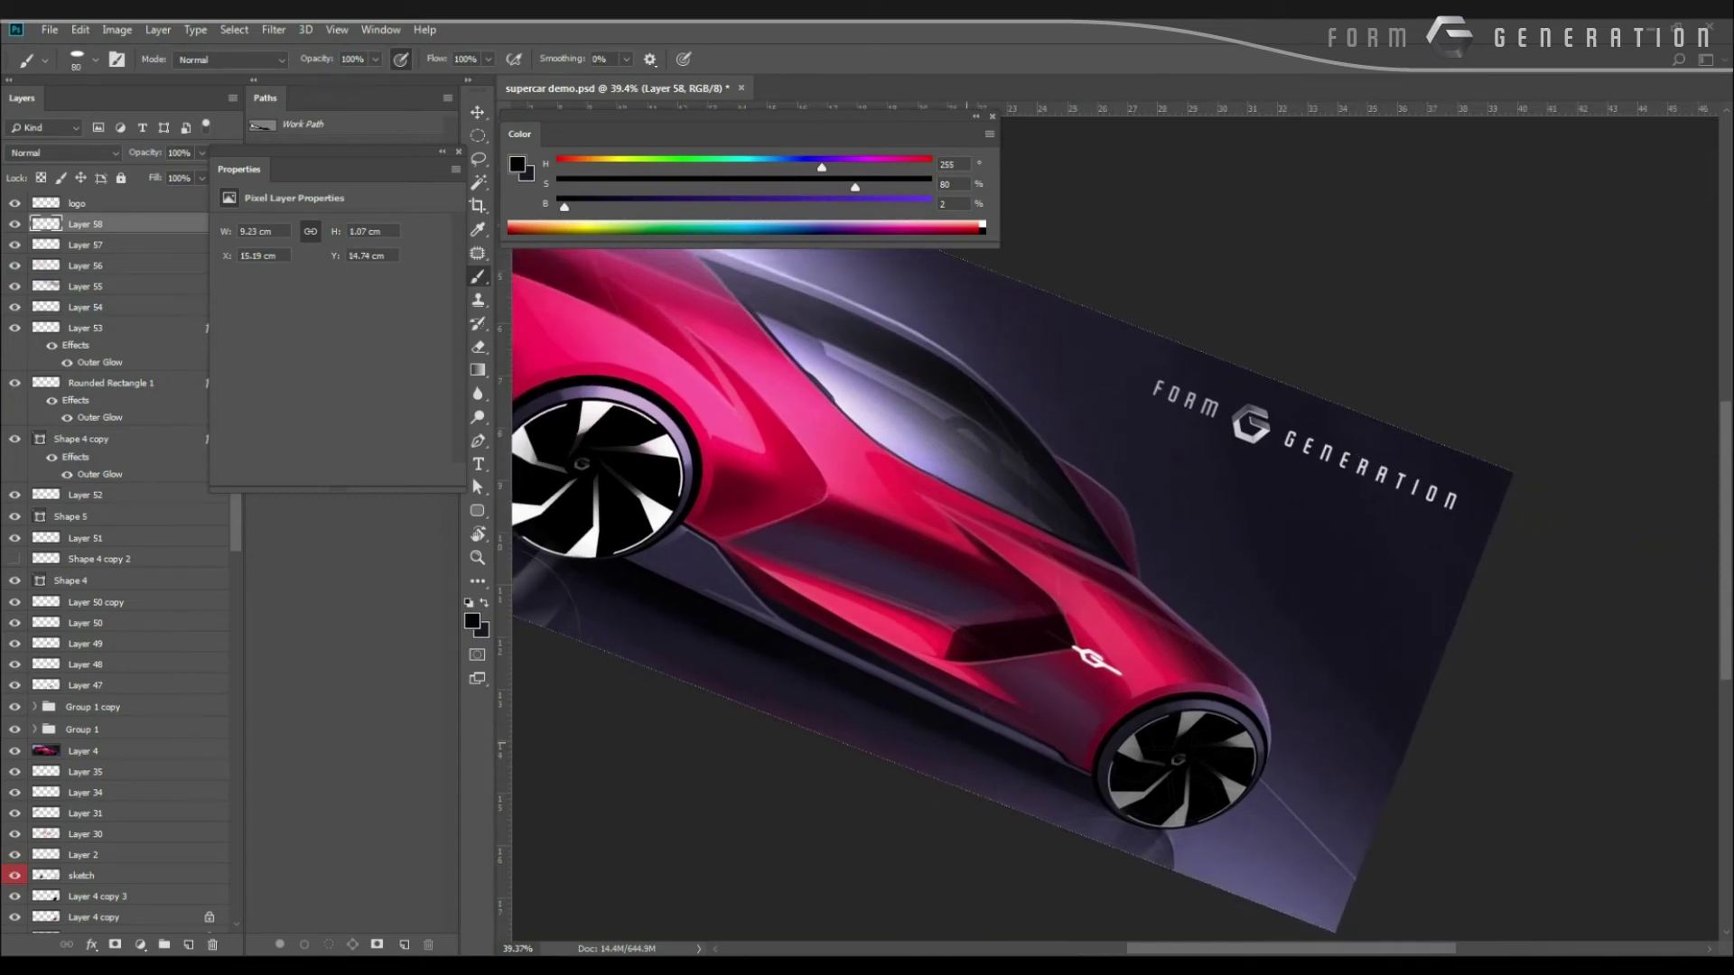
drag(872, 692, 1116, 824)
drag(756, 645, 959, 733)
drag(804, 671, 1039, 782)
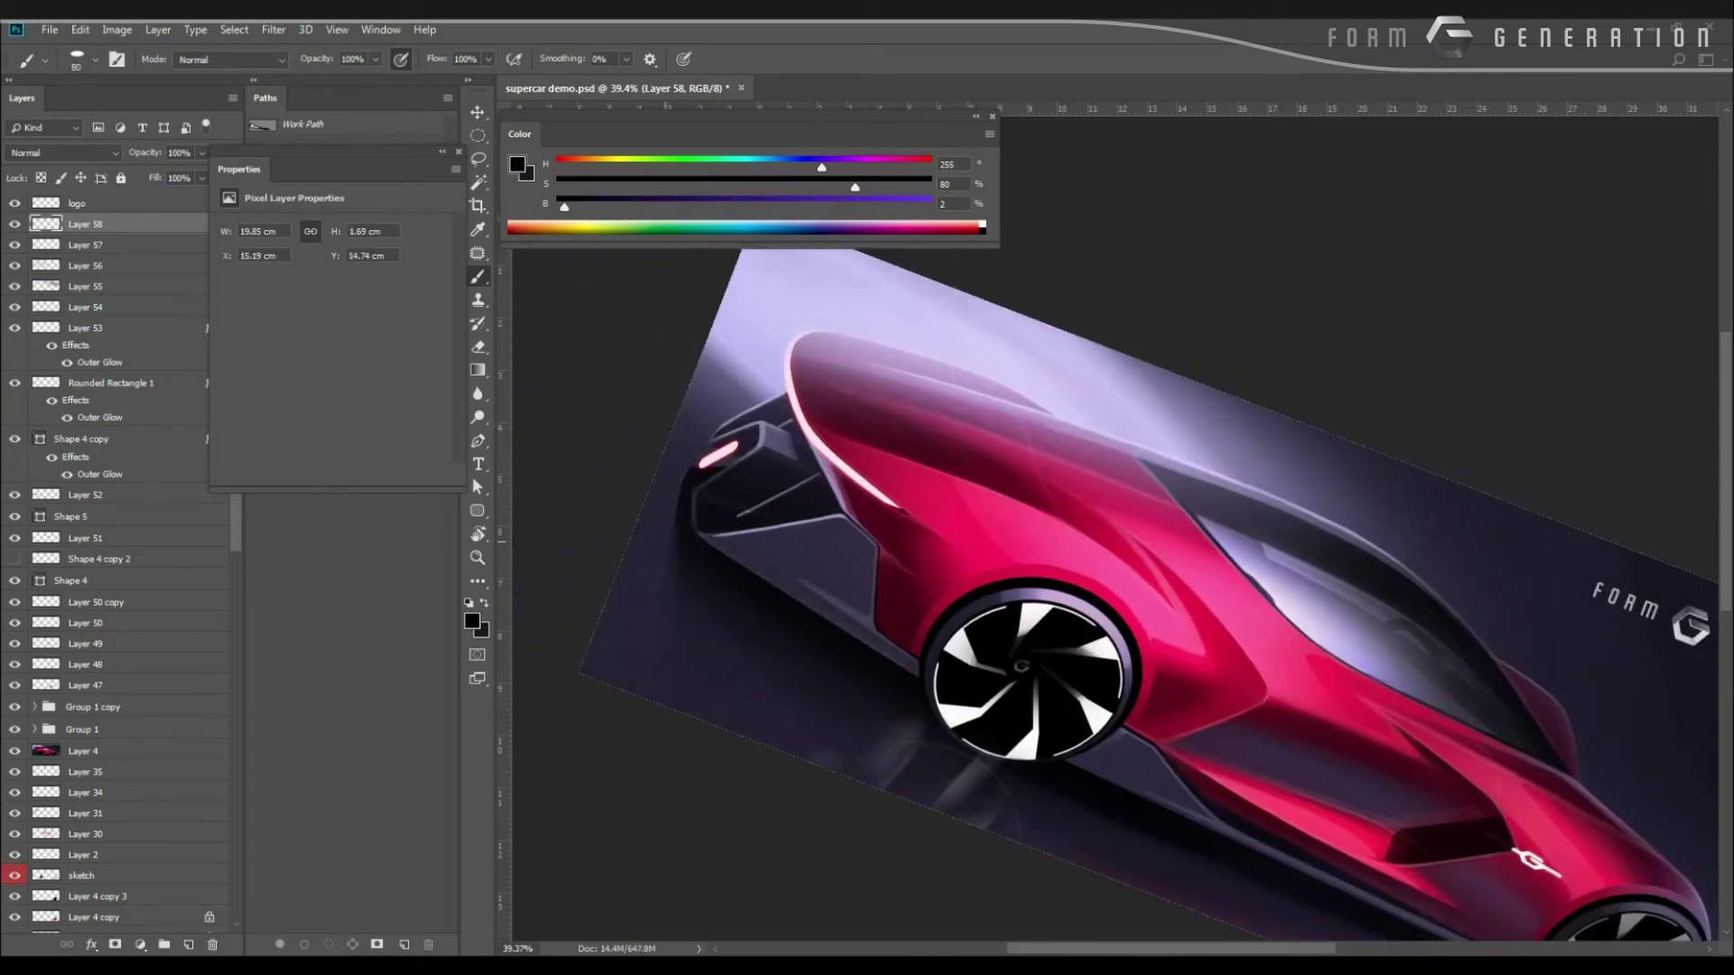
Sample the dark tone beneath the rear bumper and extend the floor shadow under the car's tail.
alt+click(725, 552)
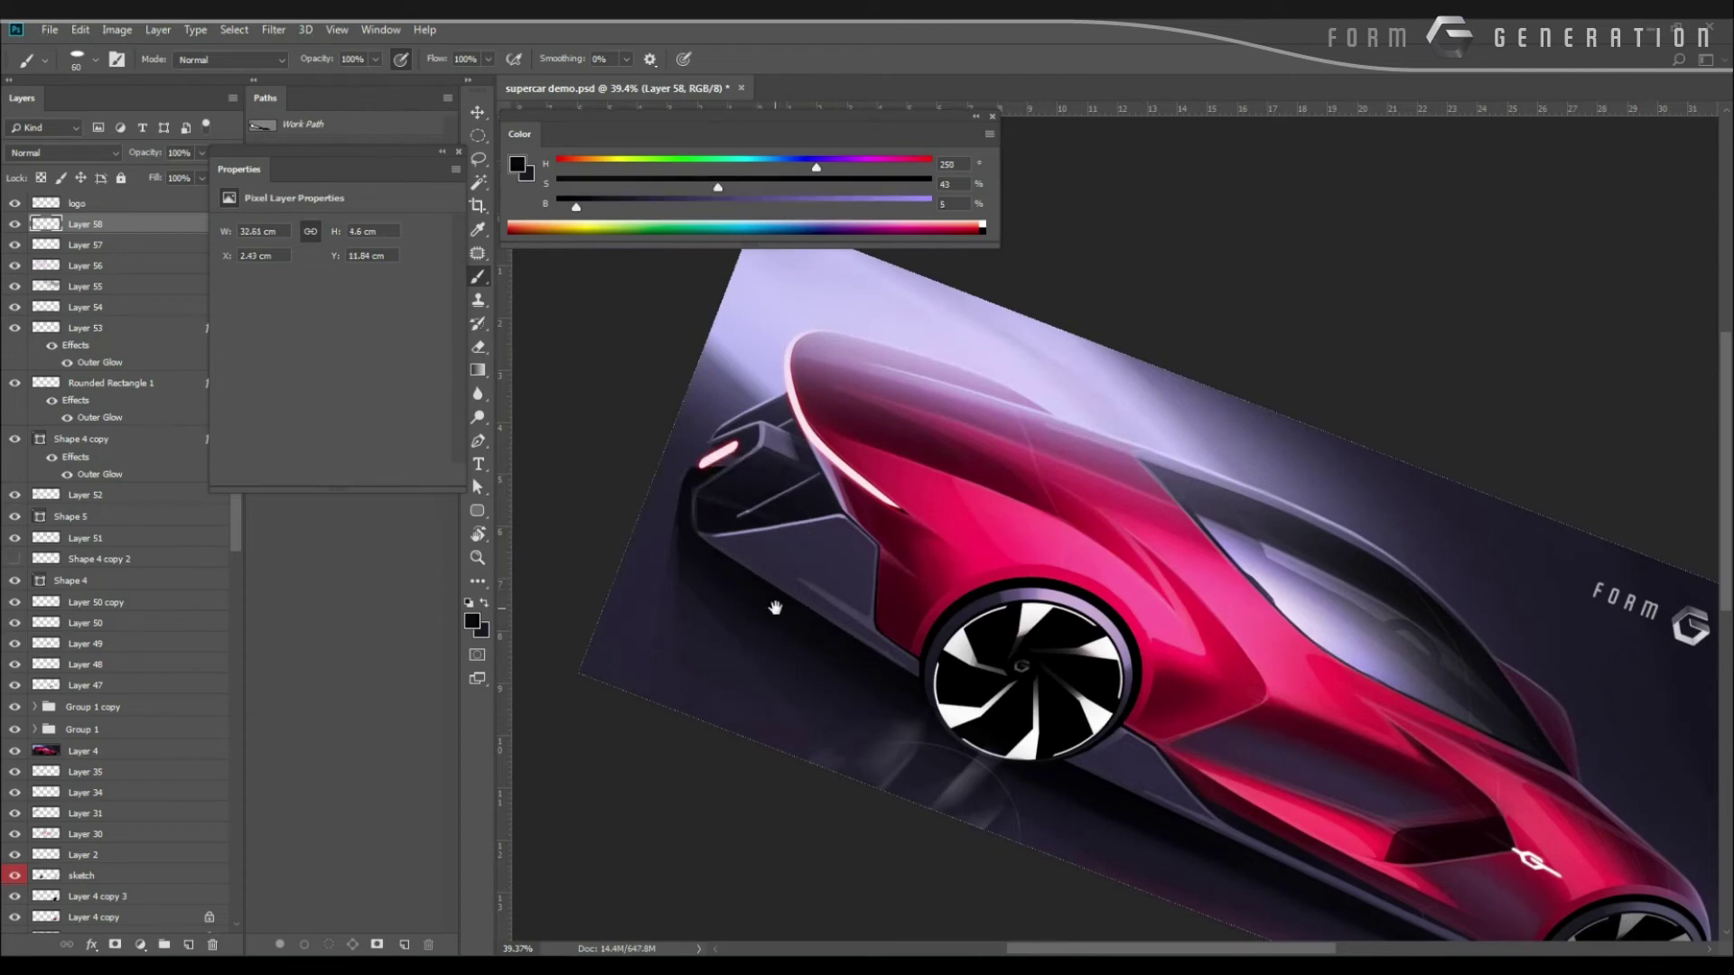
key(l)
key(ctrl+d)
drag(876, 685, 795, 660)
Sample the pale lilac of the rear tyre and brush a highlight along the tyre's upper edge.
key(b)
alt+click(971, 571)
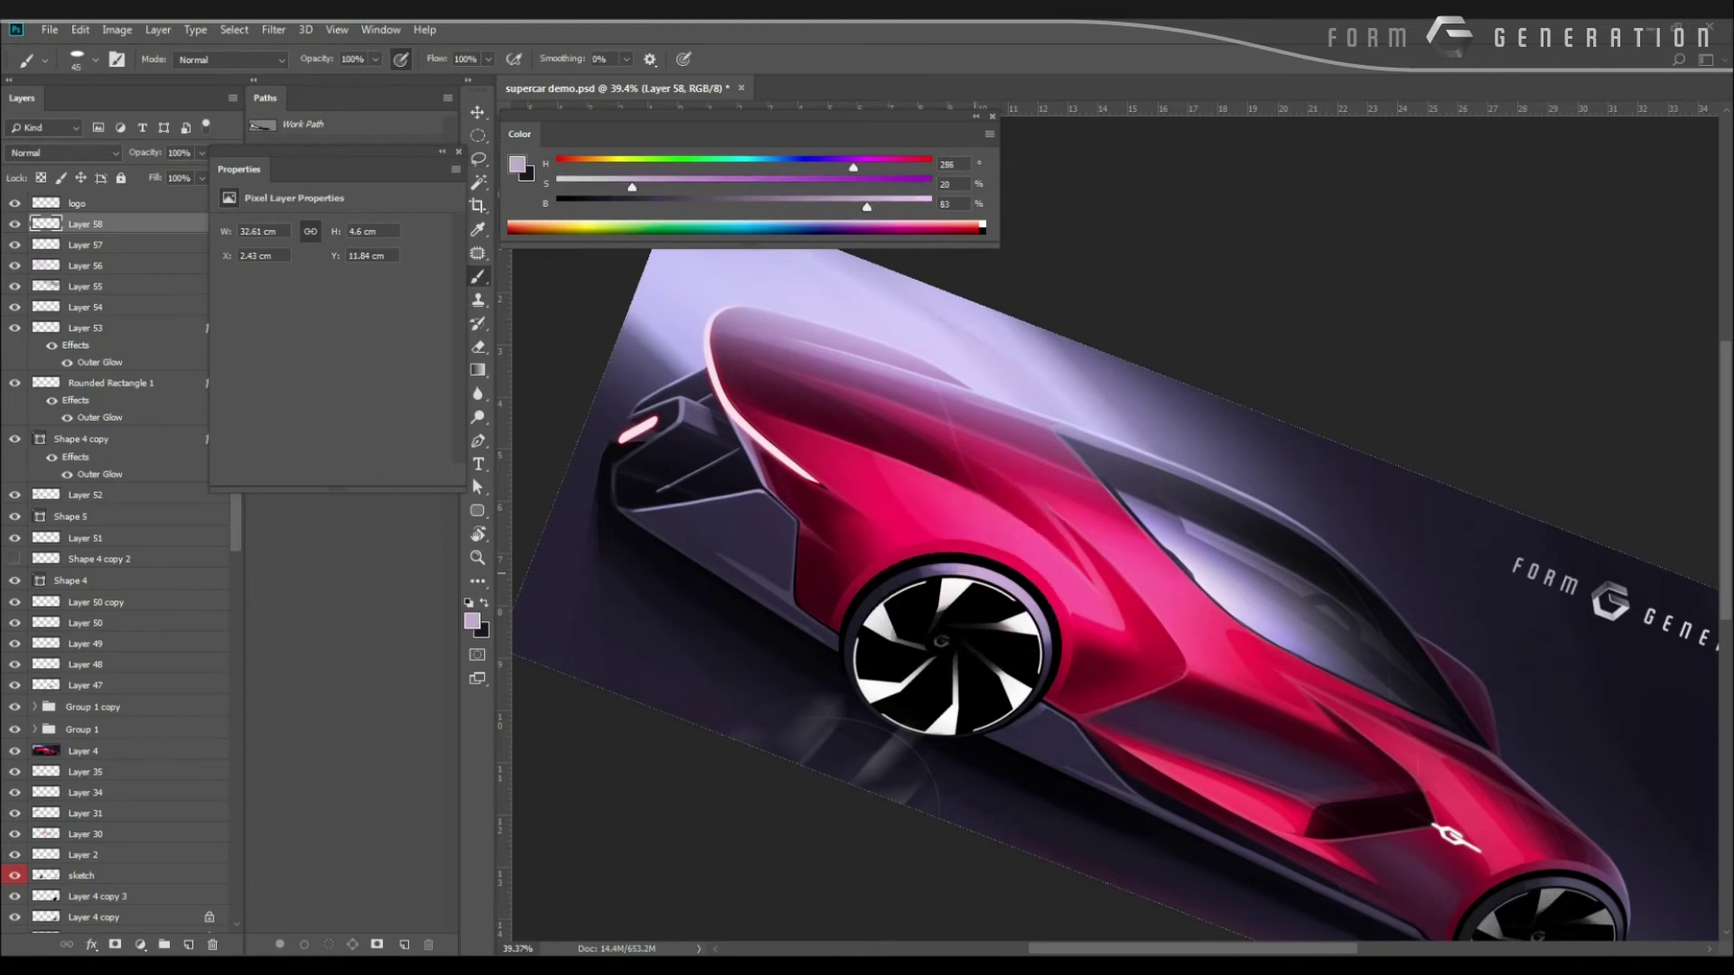
drag(818, 545, 795, 425)
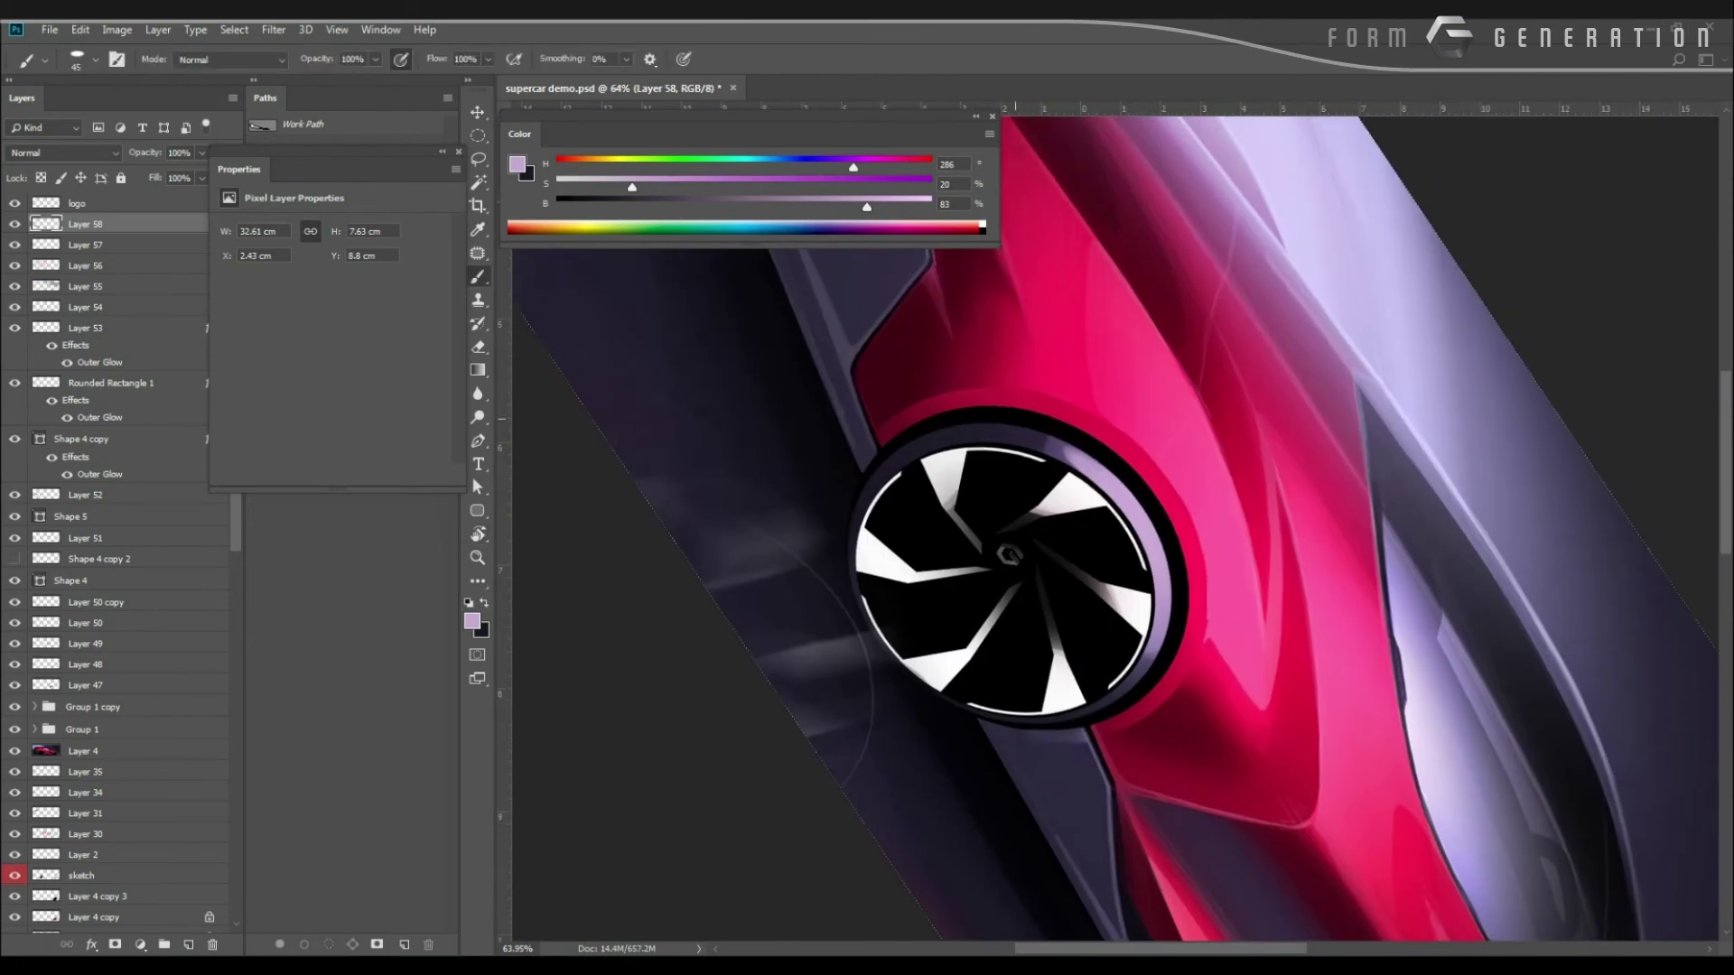
Fill a lassoed section of the rear tyre's upper edge with a sampled dark purple, hue 261°, saturation 36%, brightness 38%.
alt+click(1030, 425)
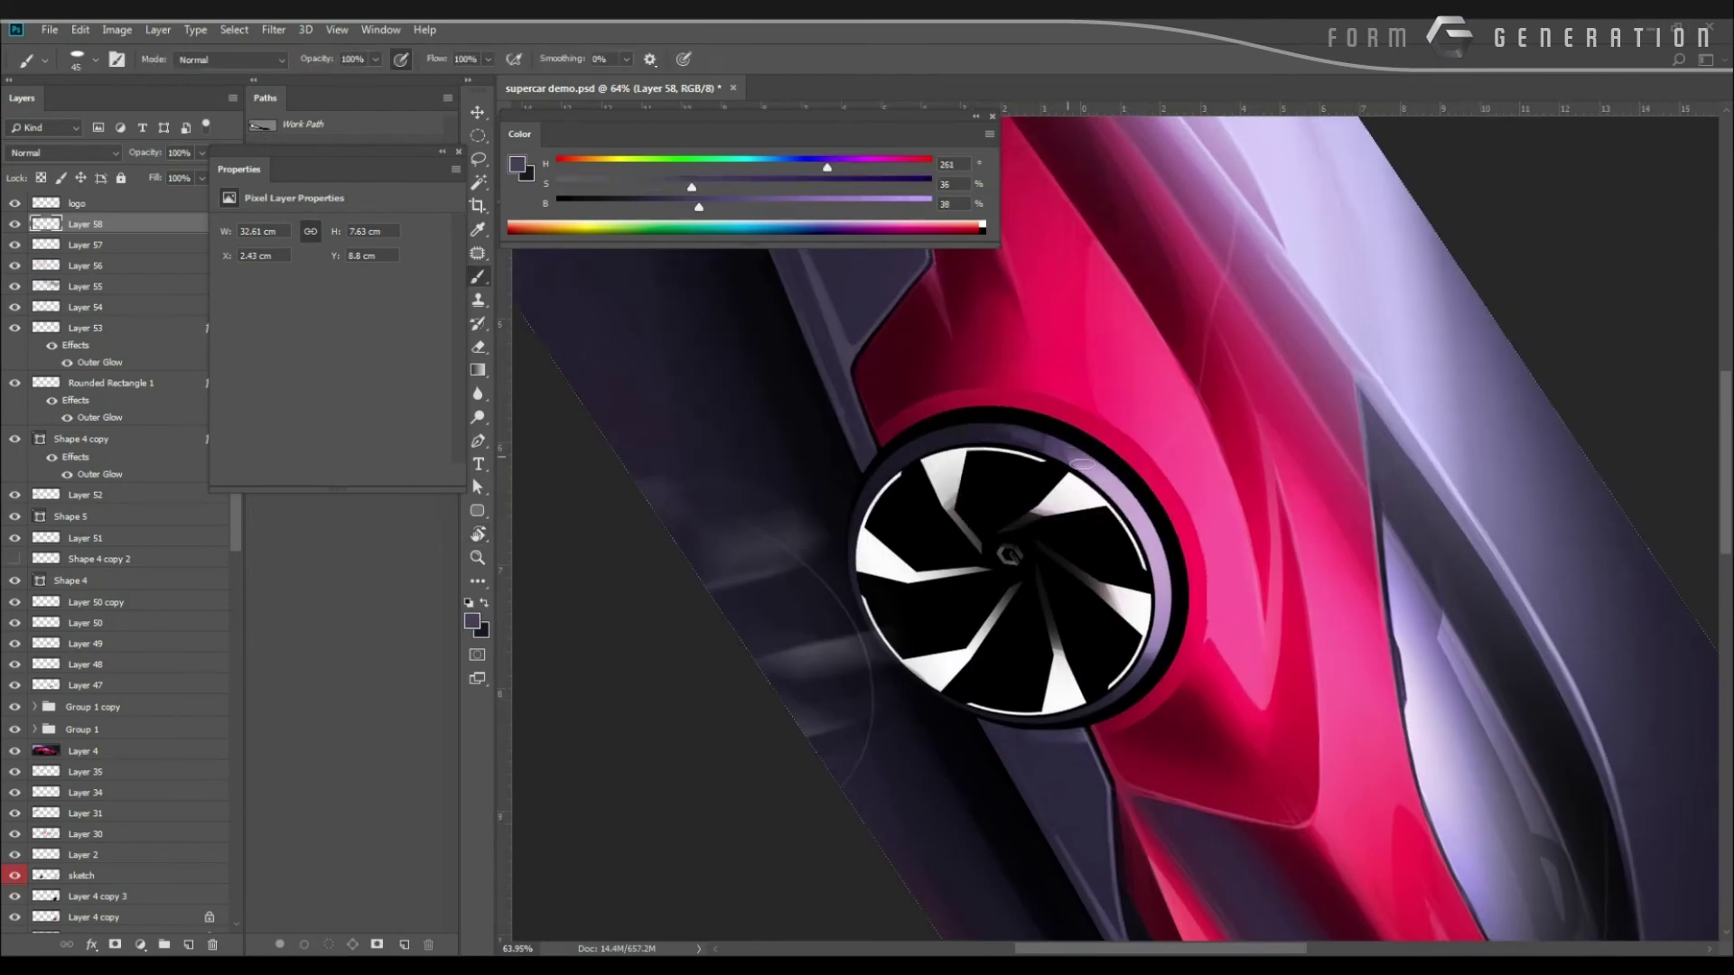
key(l)
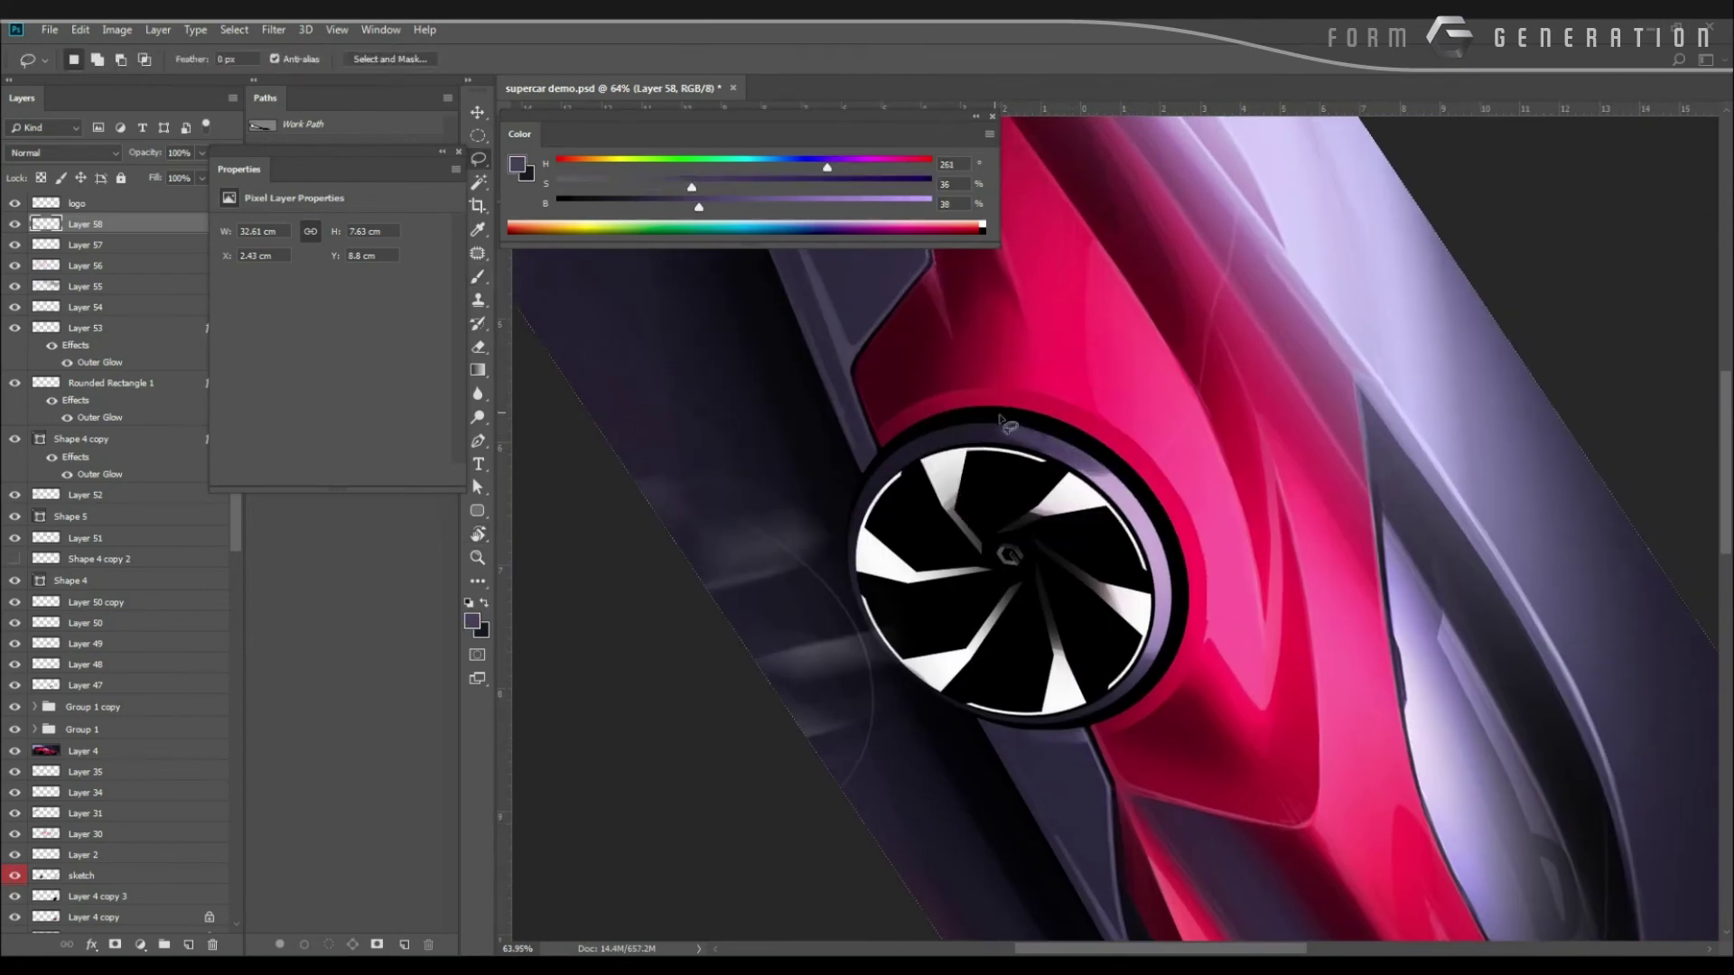
mouse_move(1043, 458)
mouse_down()
mouse_move(975, 413)
mouse_move(1025, 454)
mouse_up()
key(alt+BackSpace)
key(ctrl+d)
mouse_move(914, 415)
mouse_down()
mouse_move(873, 394)
mouse_move(941, 424)
mouse_up()
Blend the dark purple patch into the rear tyre's lilac highlight with a smaller eraser, with the canvas rotation reset.
key(e)
mouse_move(849, 452)
mouse_down()
mouse_move(790, 442)
mouse_move(881, 470)
mouse_up()
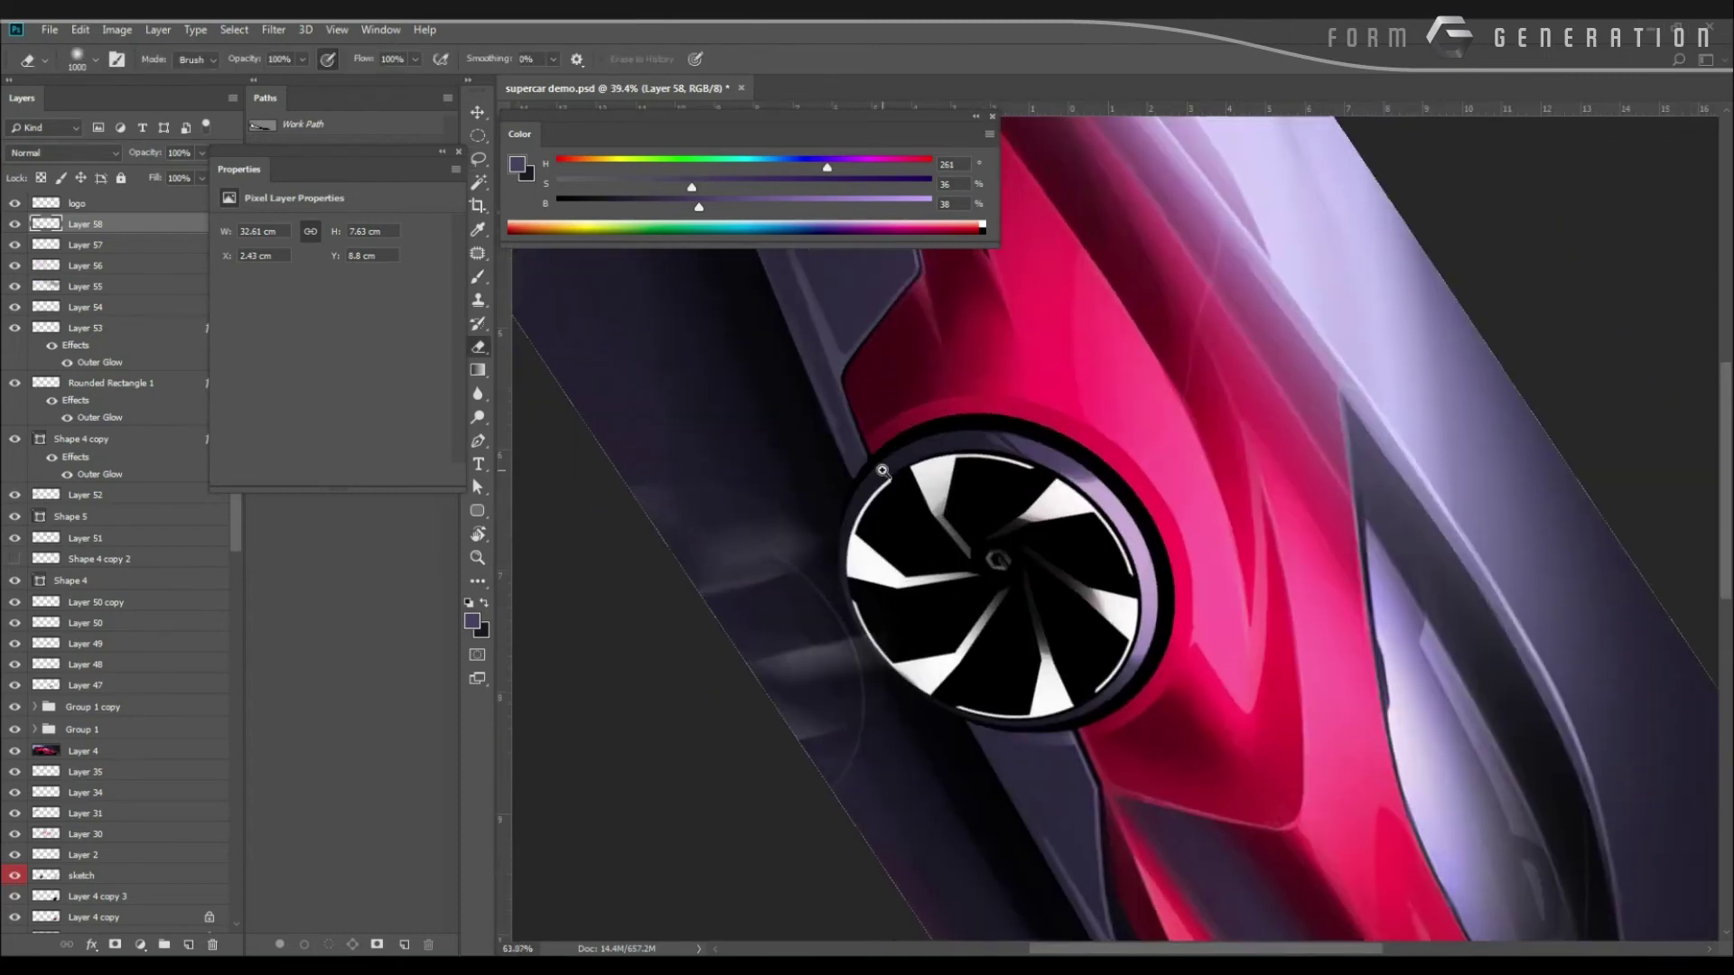
key(bracketleft)
key(bracketleft)
key(bracketleft)
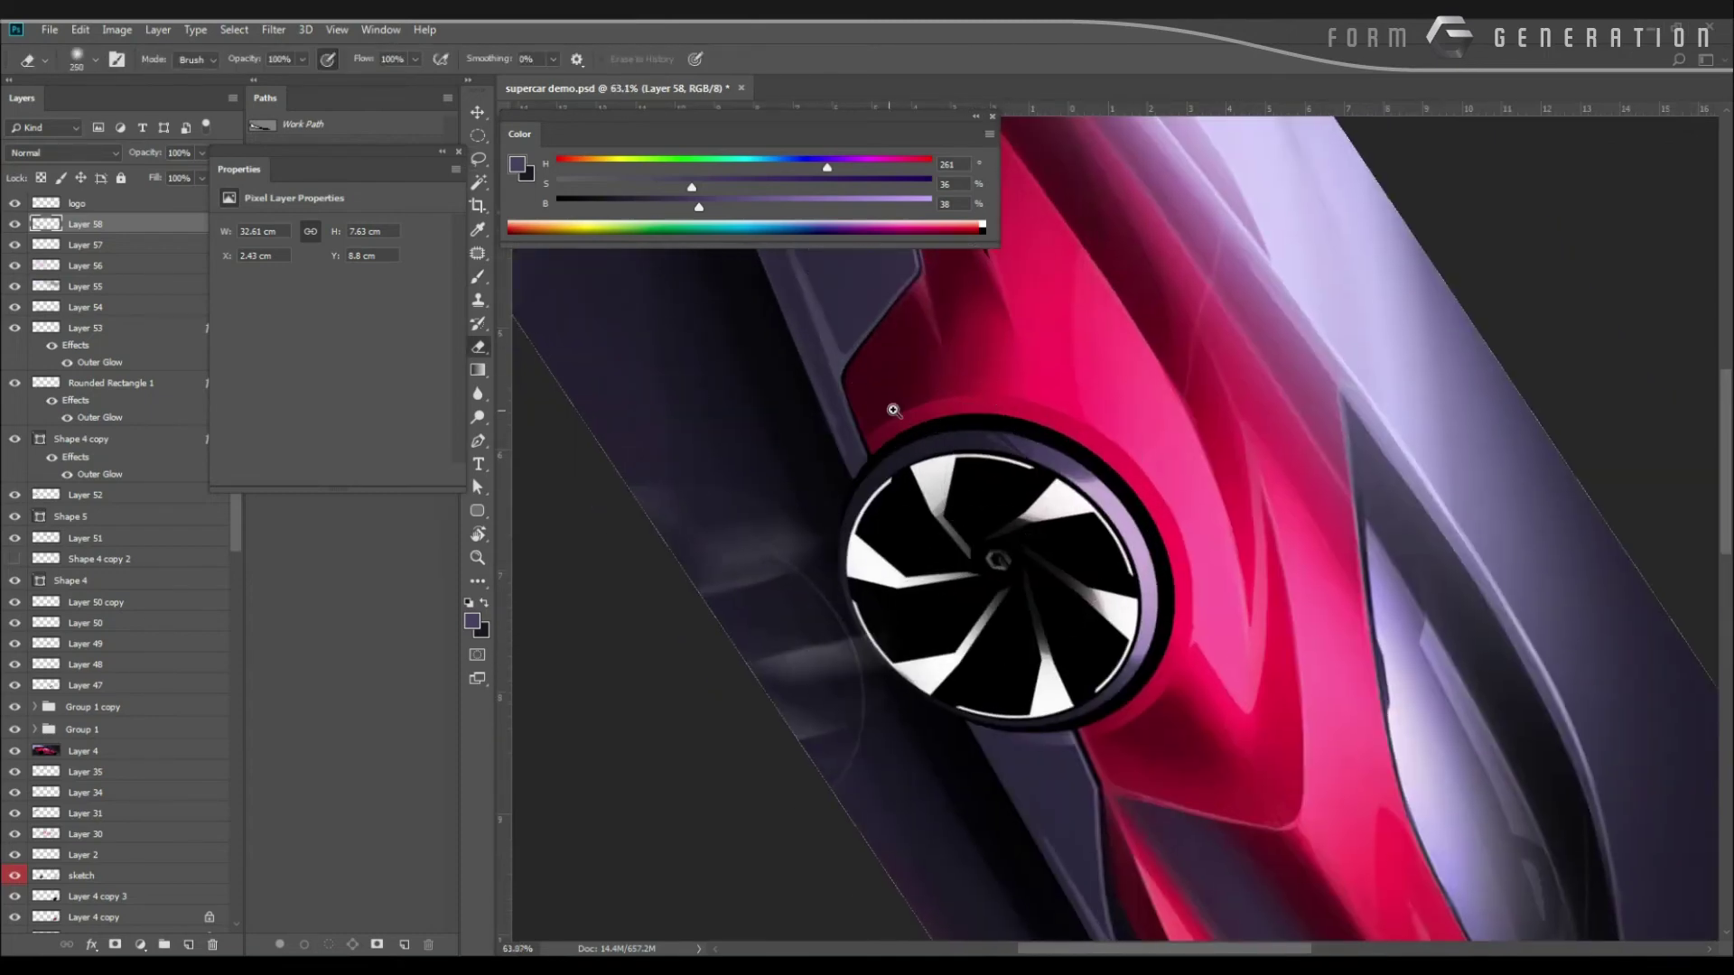
ctrl+drag(894, 409, 832, 424)
key(ctrl+0)
scroll(798, 437, up, 3)
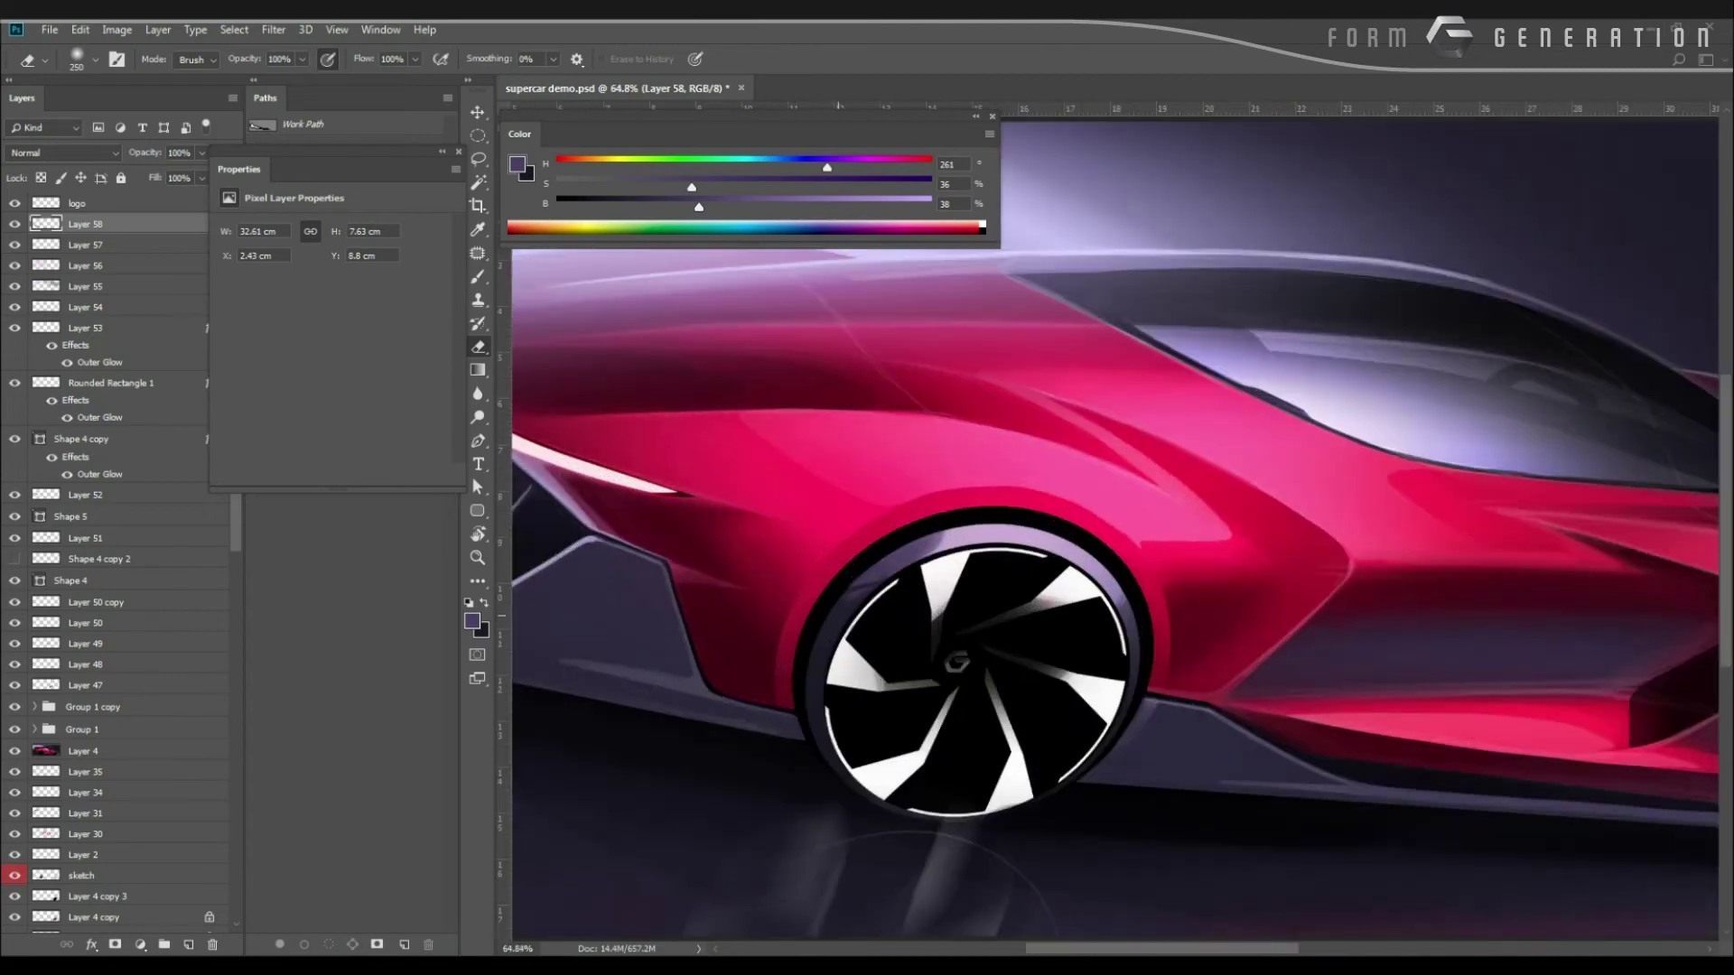
right_click(838, 616)
double_click(893, 728)
key(bracketleft)
drag(801, 580, 656, 602)
Try a stroke of the sampled lilac over the dark patch on the rear tyre's upper edge, and undo it.
key(b)
alt+click(818, 567)
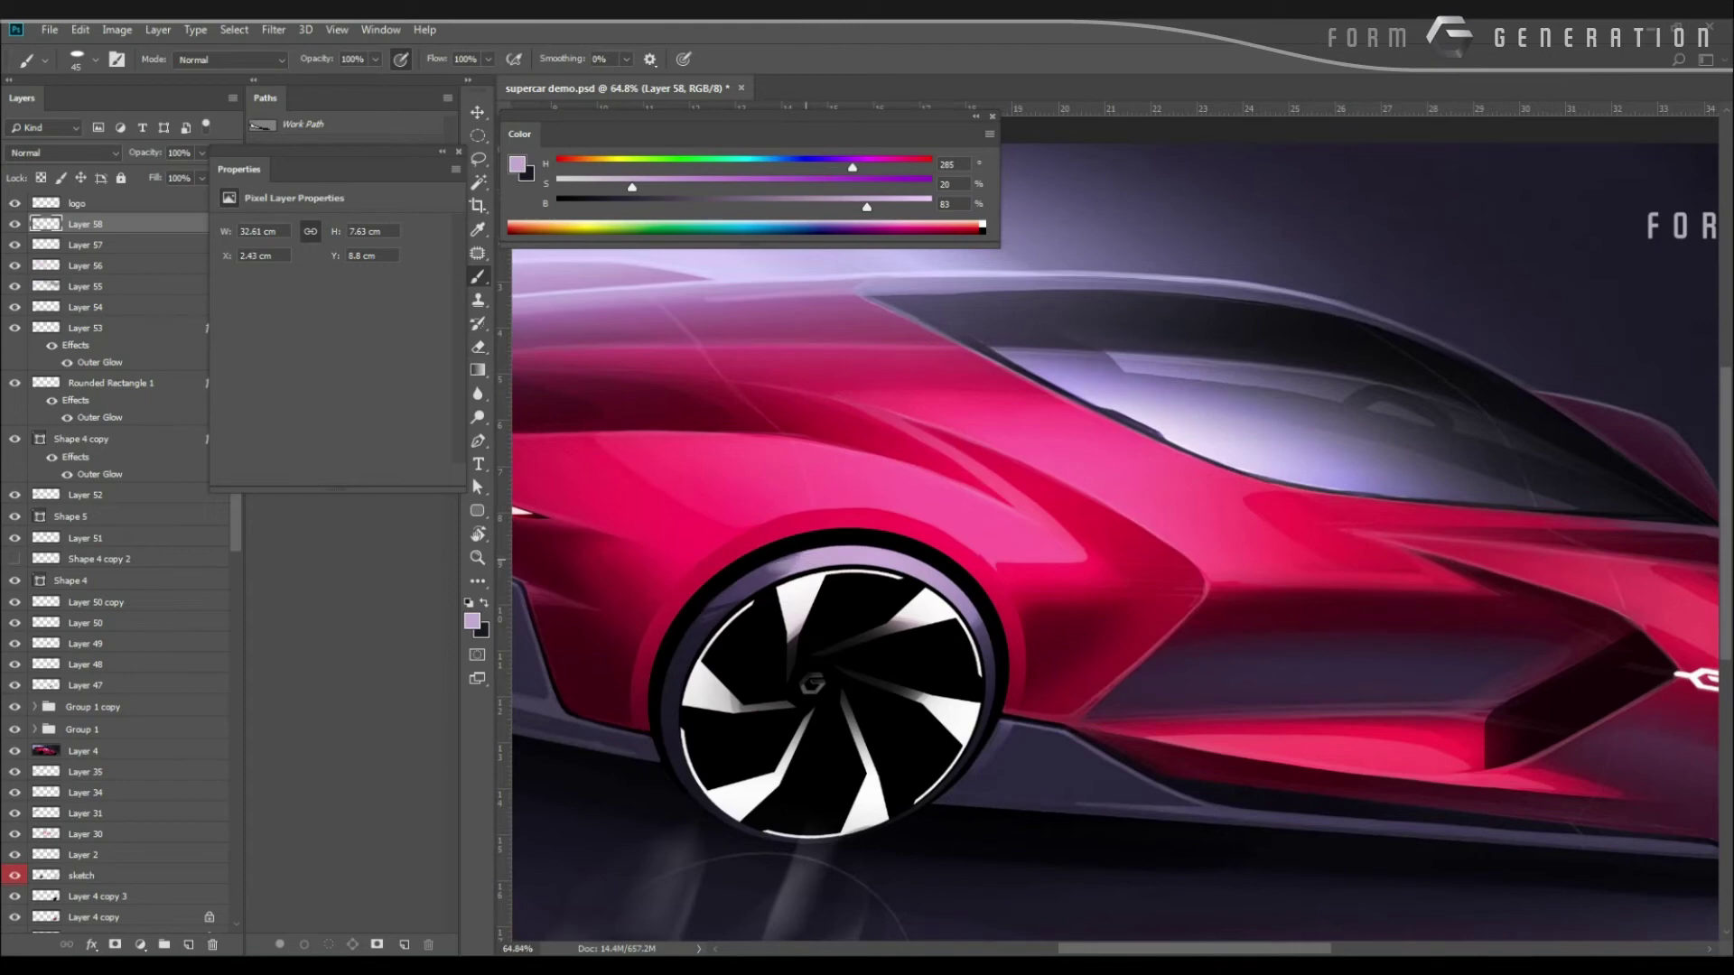
drag(802, 559, 767, 570)
key(ctrl+z)
Sample the fender's bright pink, hue 336°, saturation 64%, brightness 100%, and brush a thin highlight along the rear wheel arch.
drag(823, 482, 882, 536)
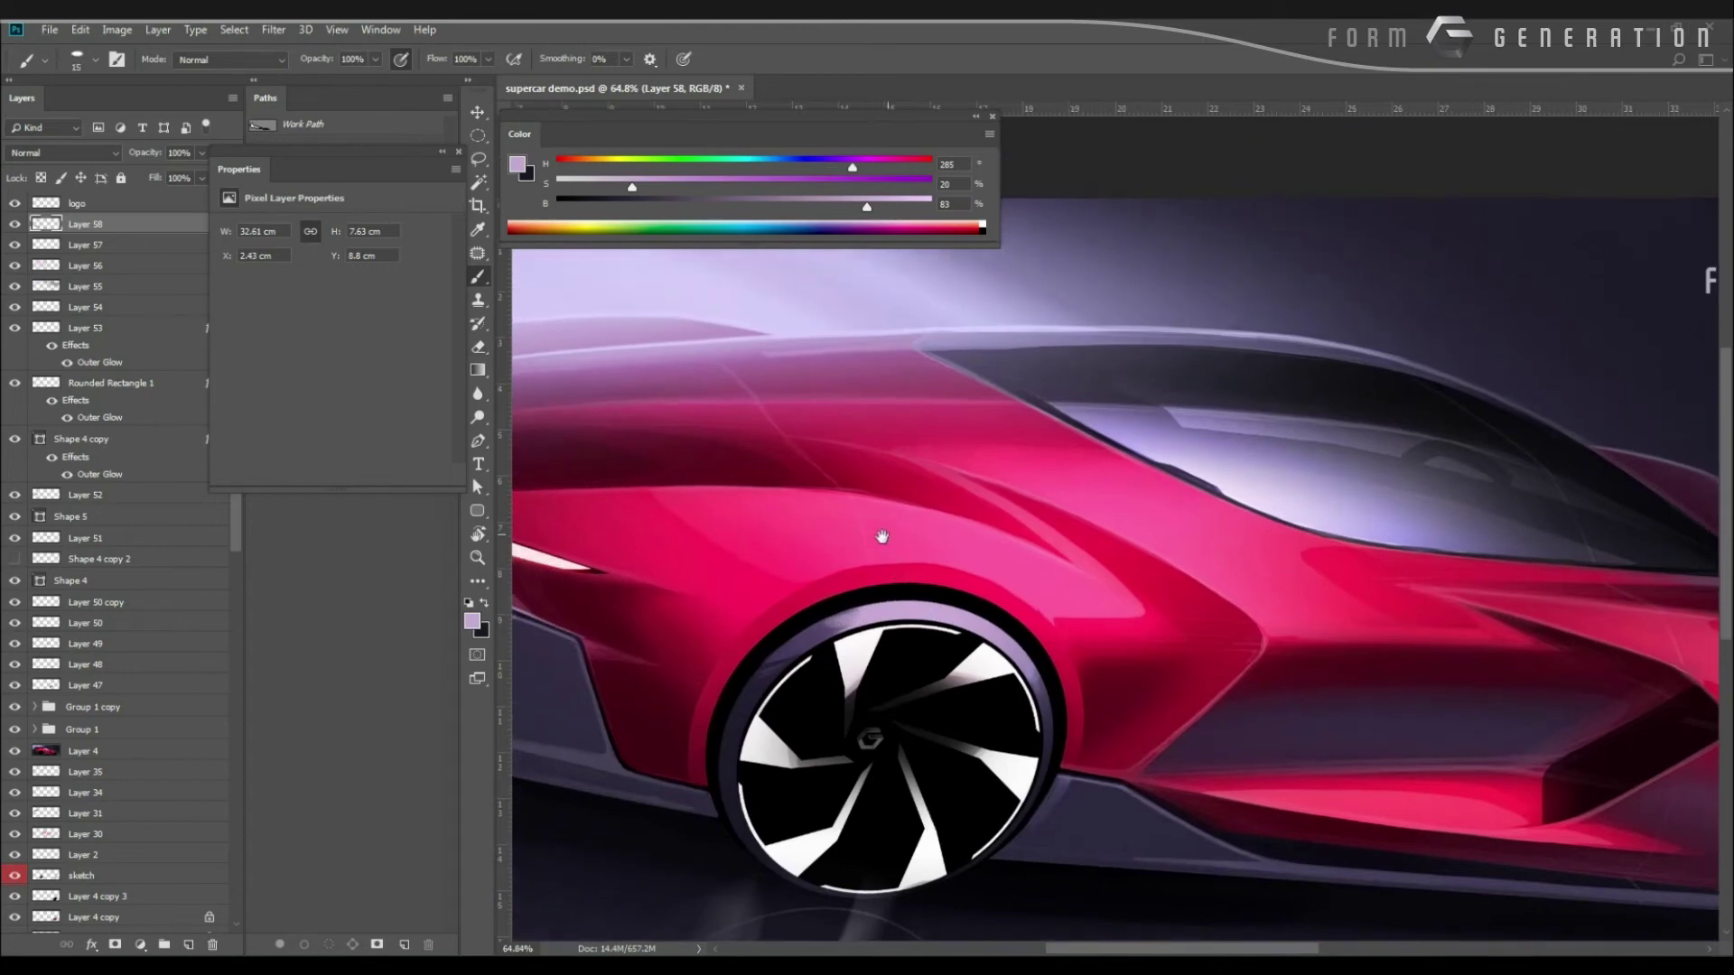
alt+click(1057, 604)
scroll(1011, 584, up, 2)
key(bracketleft)
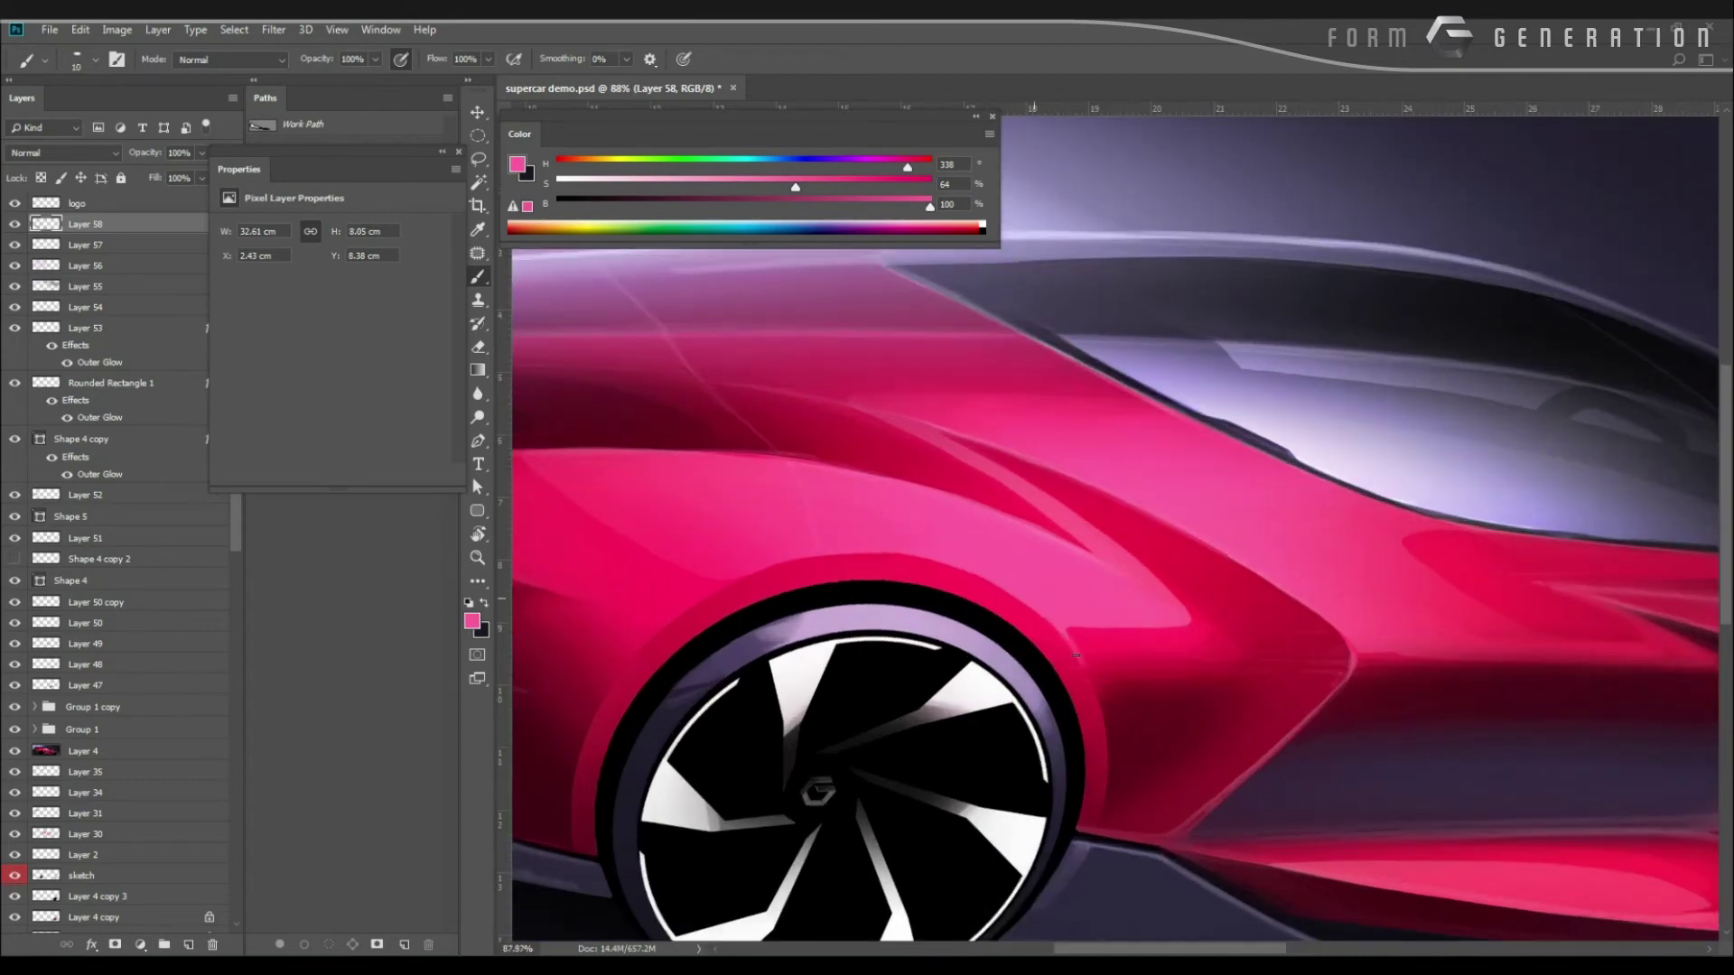
drag(944, 529, 1011, 659)
drag(723, 626, 966, 540)
With the canvas rotated, refine the rear haunch highlights above the wheel arch using repeatedly sampled bright pinks.
key(r)
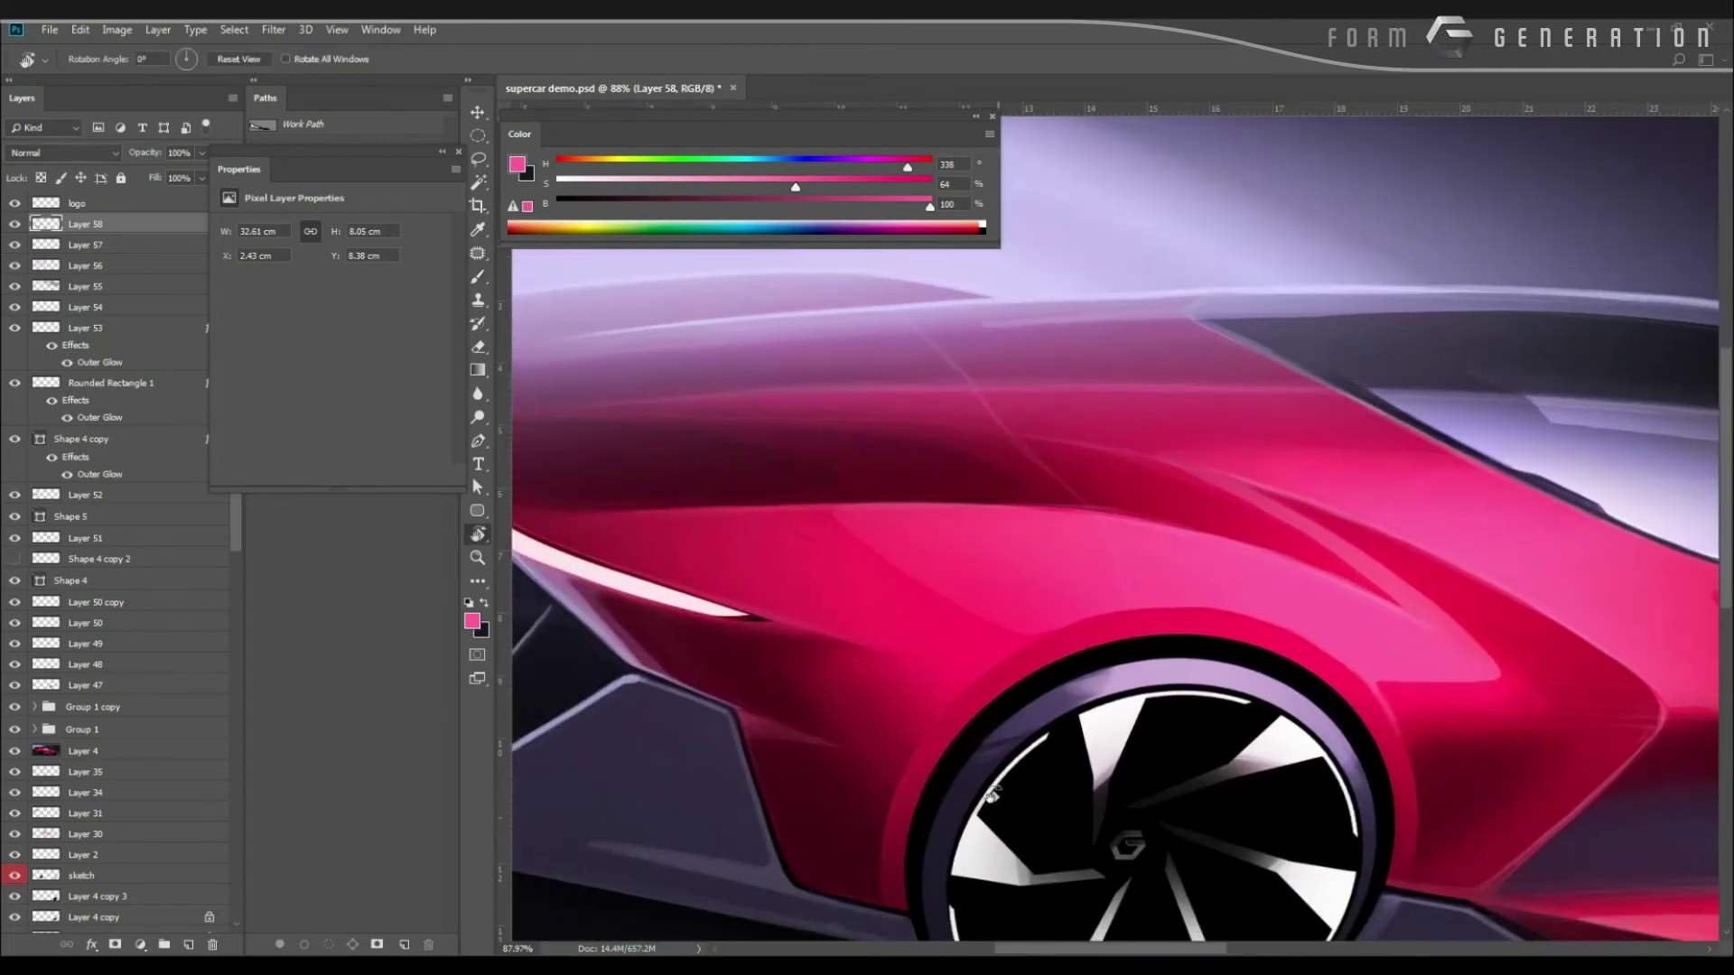
mouse_move(930, 749)
mouse_down()
mouse_move(854, 453)
mouse_move(1022, 538)
mouse_up()
key(b)
alt+click(1118, 628)
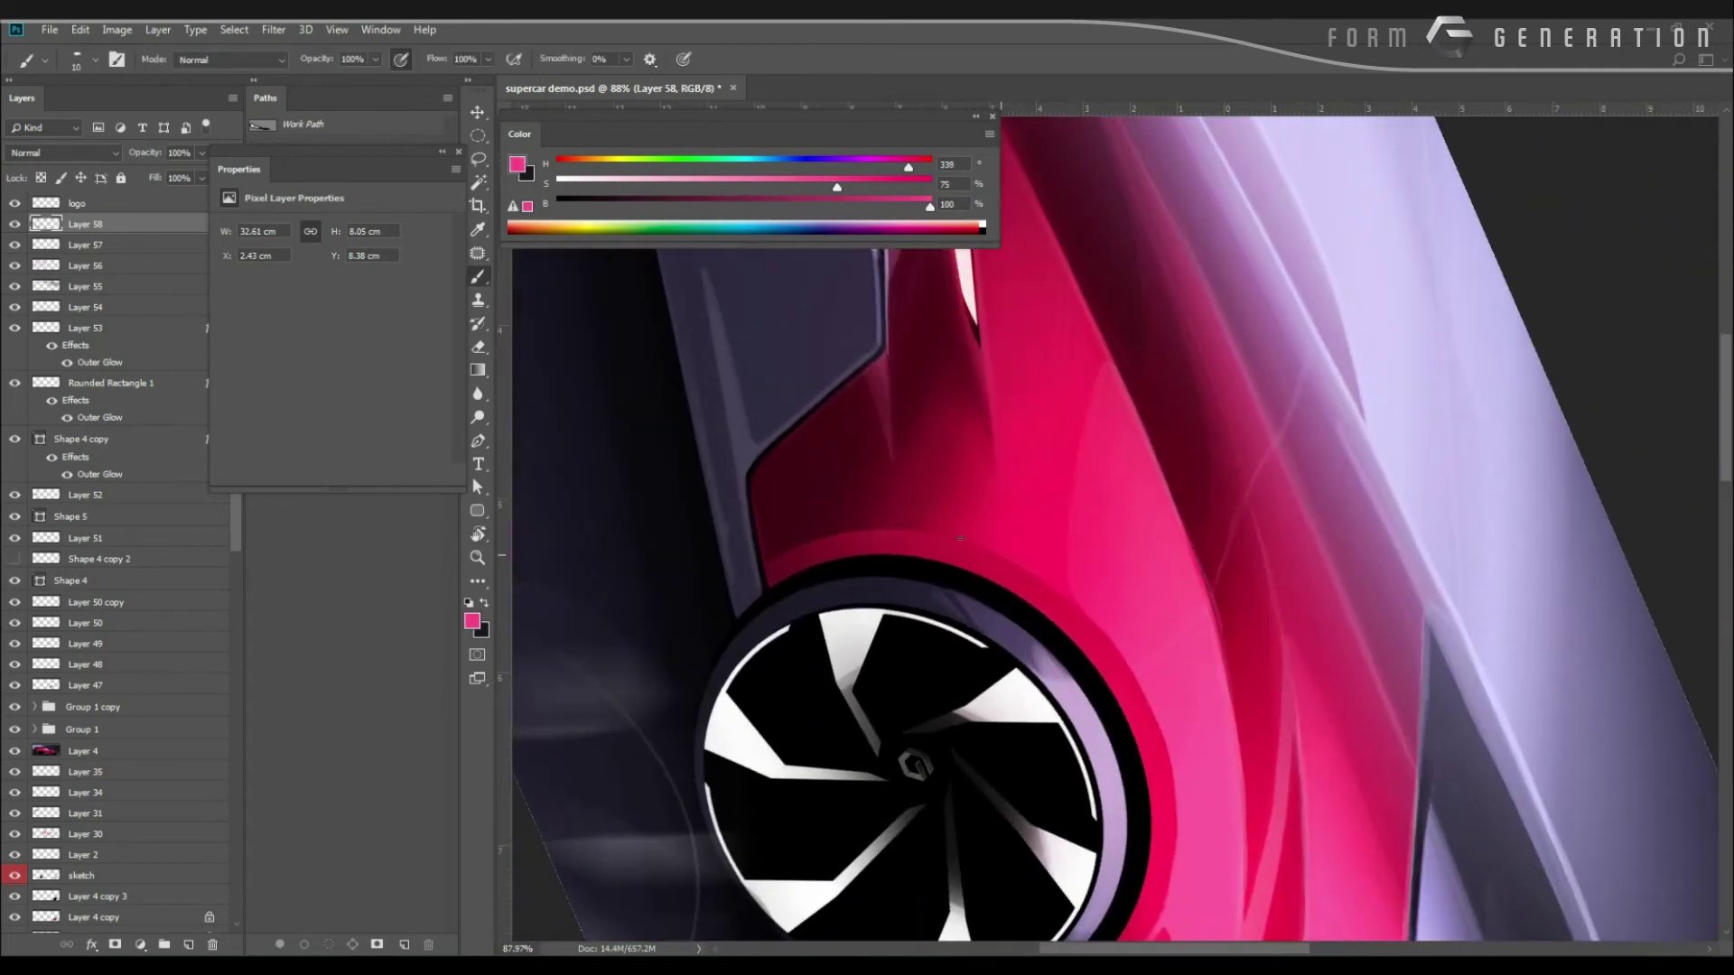
drag(1147, 682, 1107, 634)
alt+click(1181, 729)
drag(1111, 748, 1046, 643)
alt+click(1148, 677)
mouse_move(1163, 643)
mouse_down()
mouse_move(1132, 569)
mouse_move(1166, 679)
mouse_move(1057, 557)
mouse_move(1075, 600)
mouse_up()
alt+click(1170, 715)
drag(1059, 528, 1094, 630)
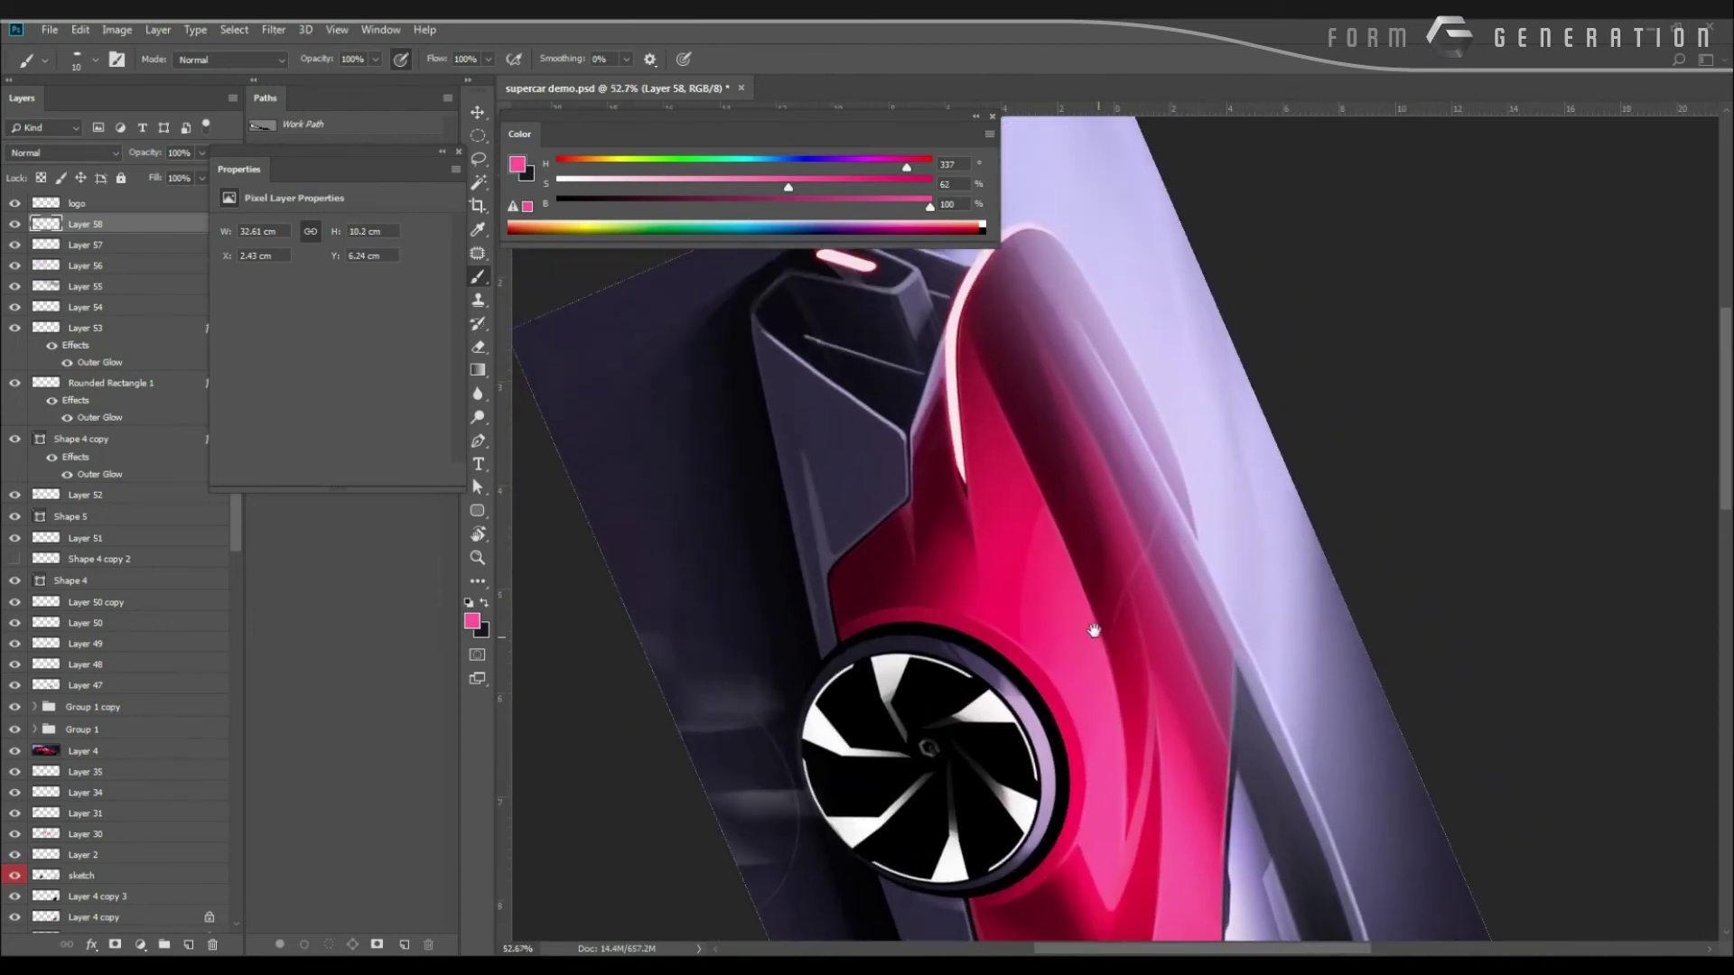
Sample a slate purple inside the side window, hue 247°, saturation 18%, brightness 34%, and brush a fine line towards the window's front.
key(Escape)
drag(999, 526, 1029, 533)
drag(1069, 551, 932, 596)
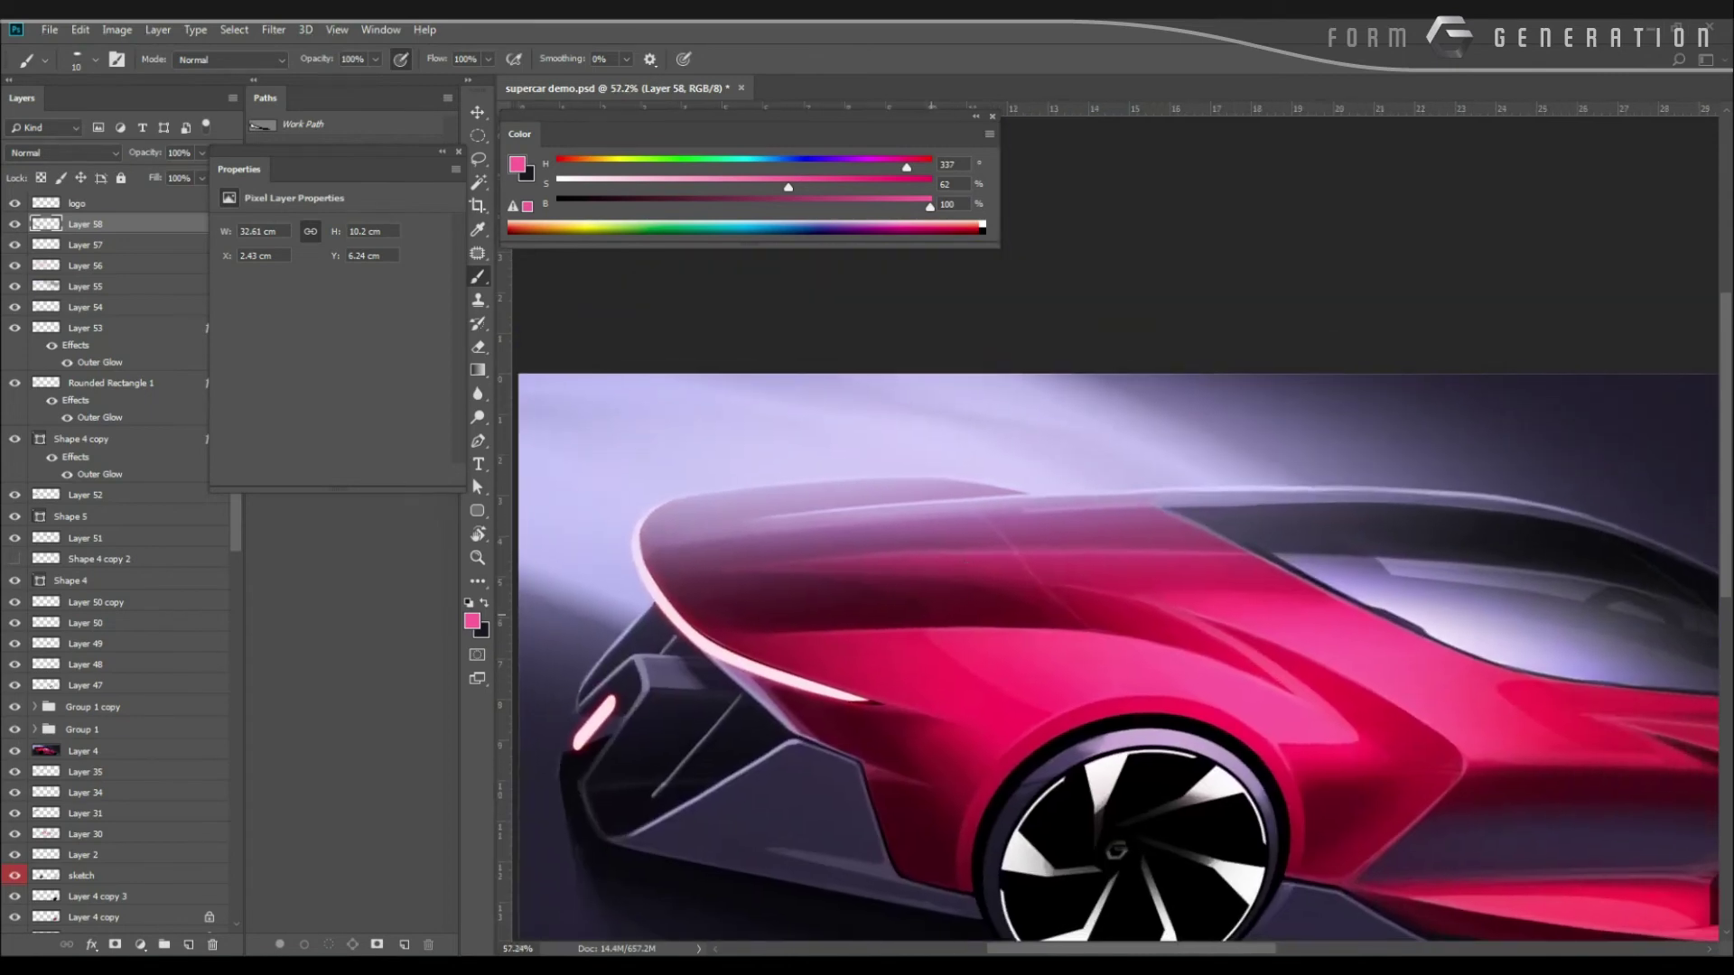
key(r)
drag(713, 818, 700, 747)
drag(646, 669, 760, 736)
drag(654, 553, 708, 507)
mouse_move(1255, 582)
mouse_down()
mouse_move(814, 527)
mouse_move(905, 547)
mouse_move(741, 556)
mouse_up()
drag(978, 425, 1113, 524)
key(b)
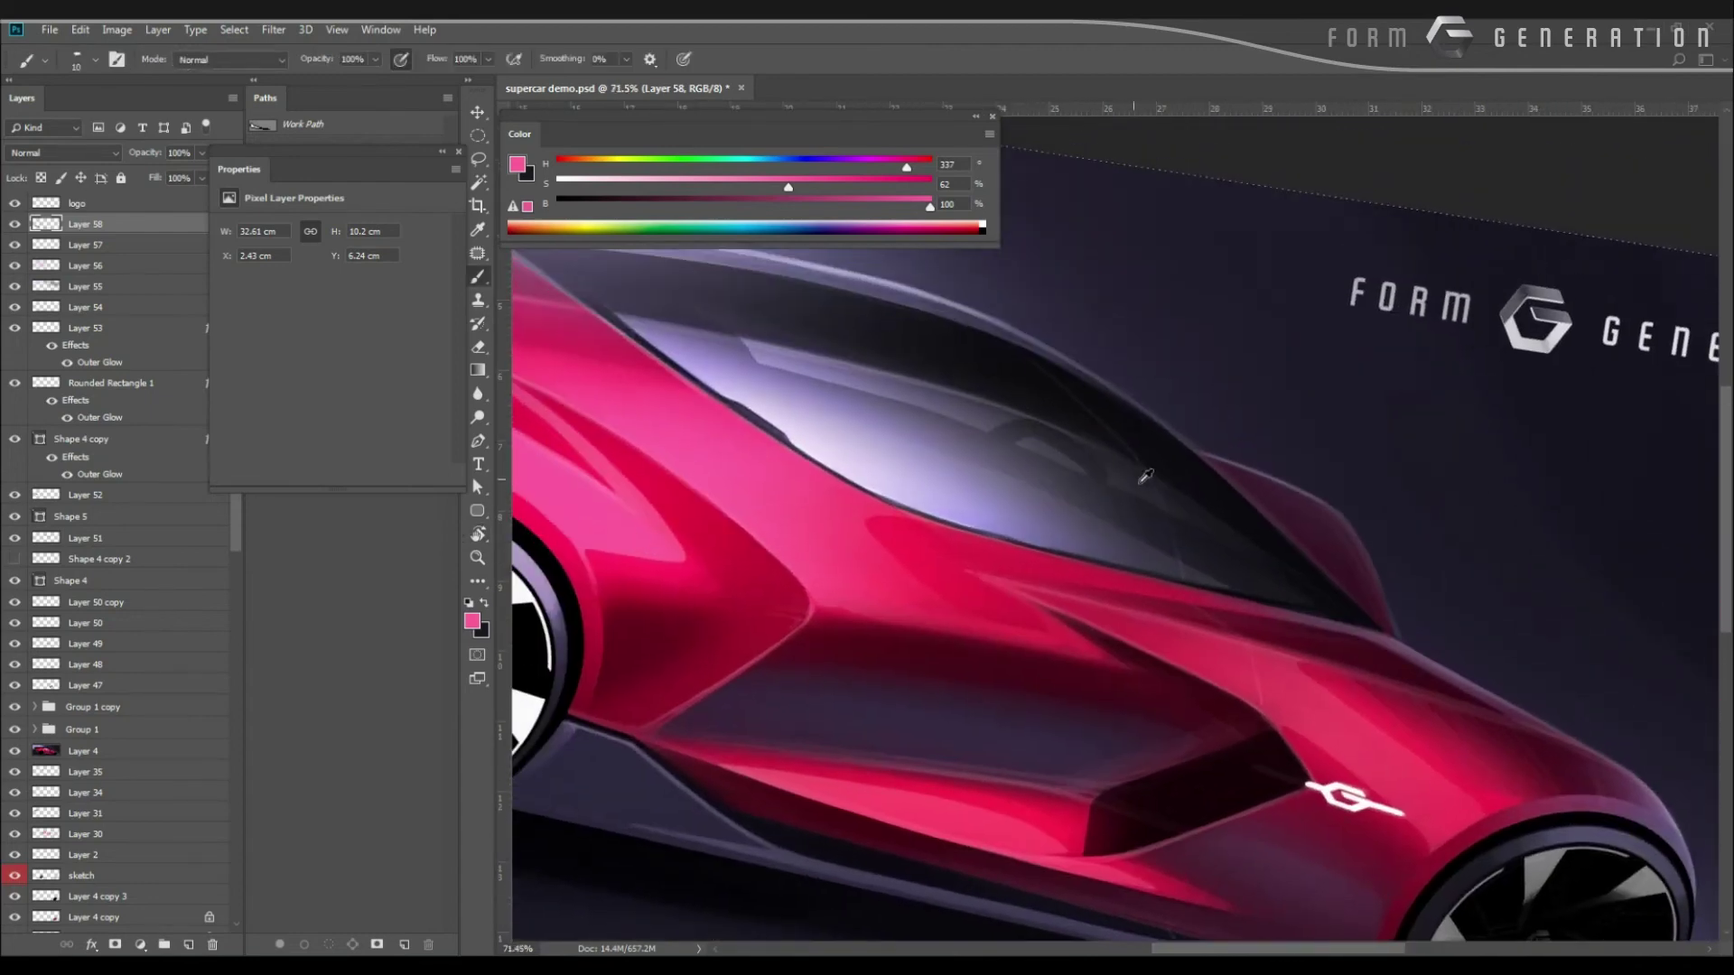
alt+click(1043, 436)
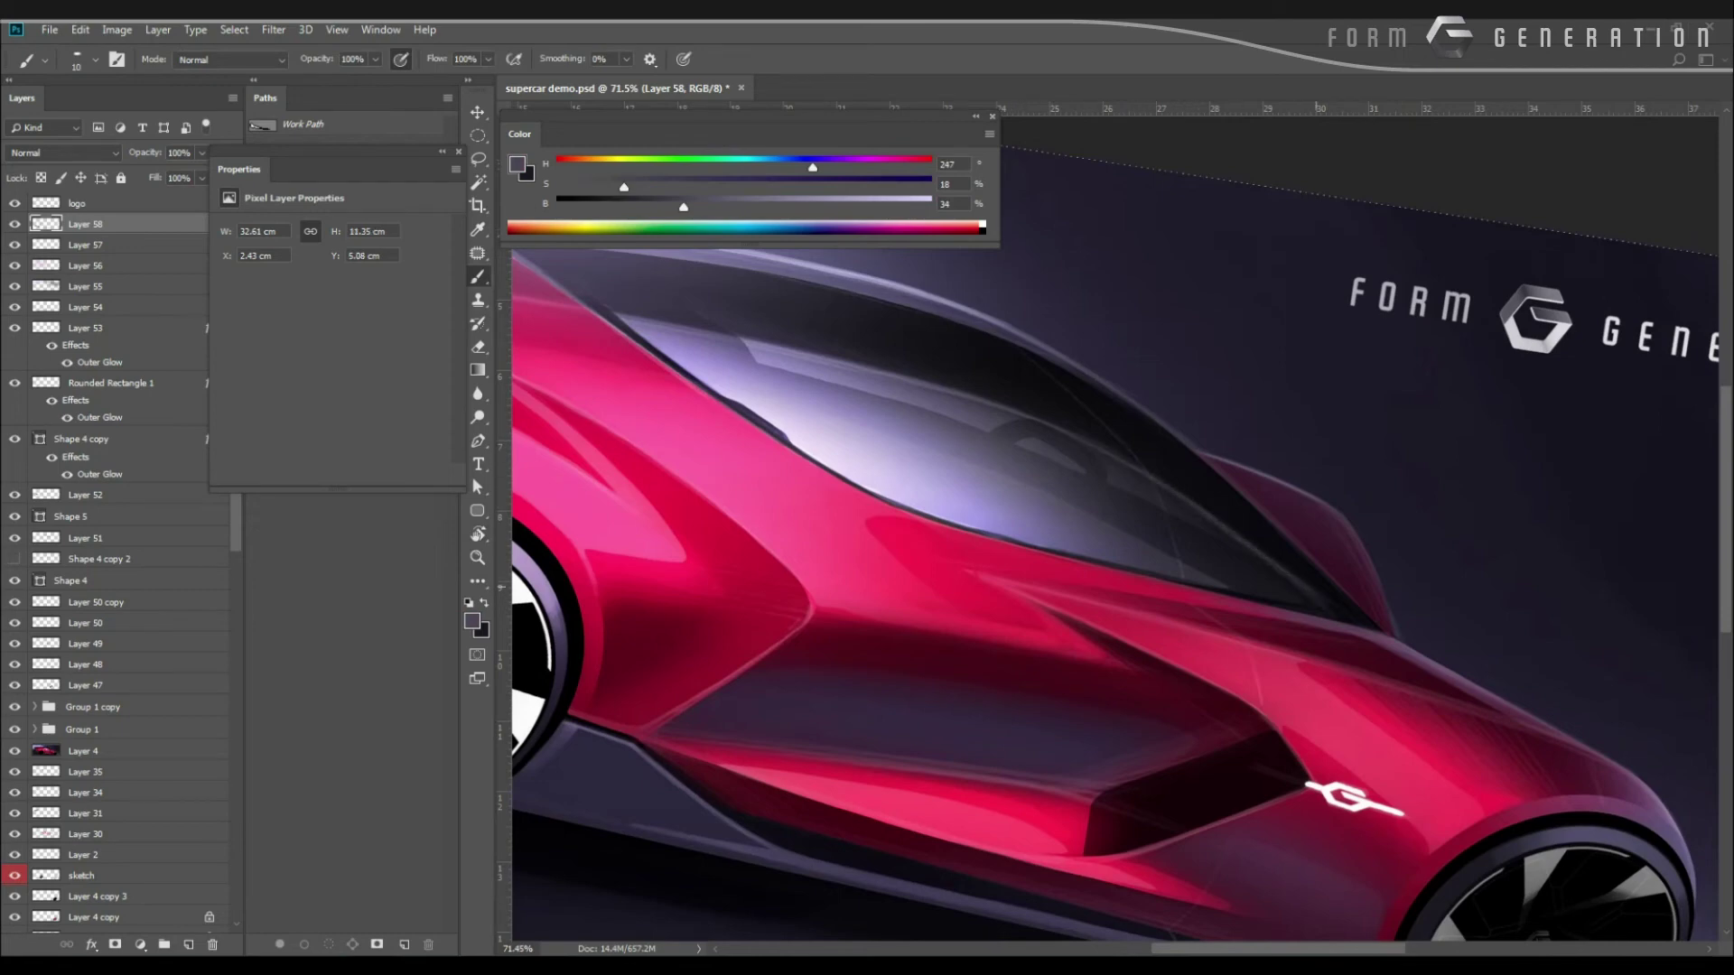
Touch up the side window's front corner with a sampled dark purple and a near-black of hue 255°, saturation 36%, brightness 4%.
alt+click(1297, 587)
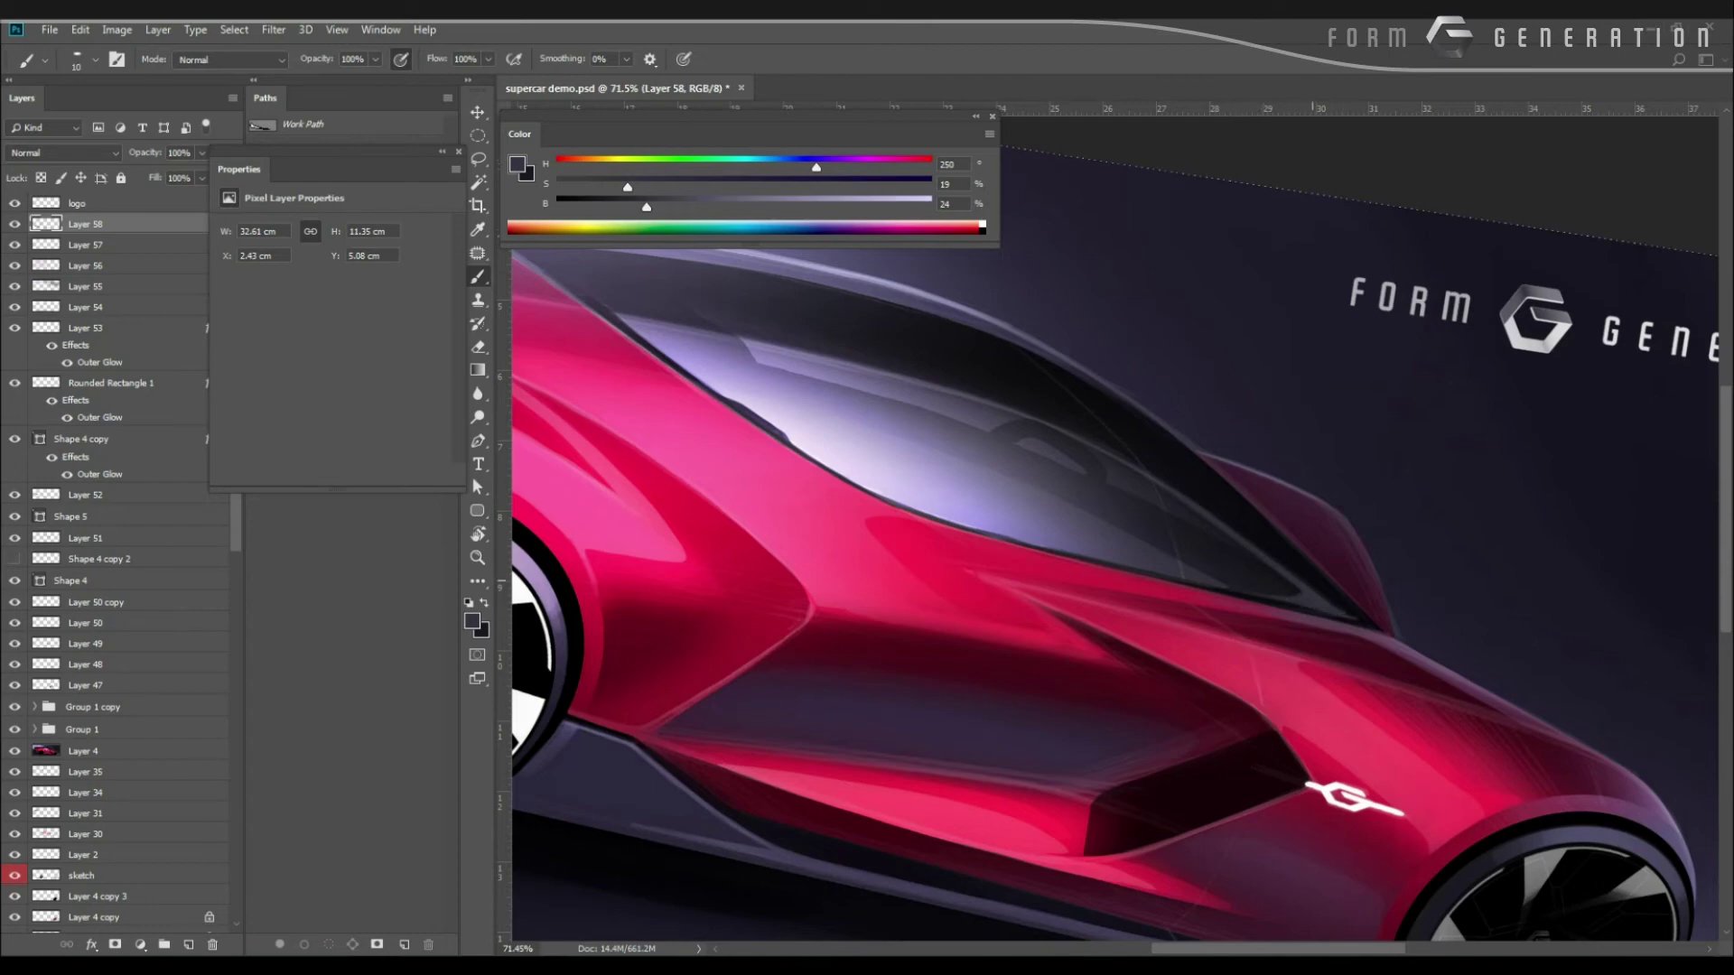
key(r)
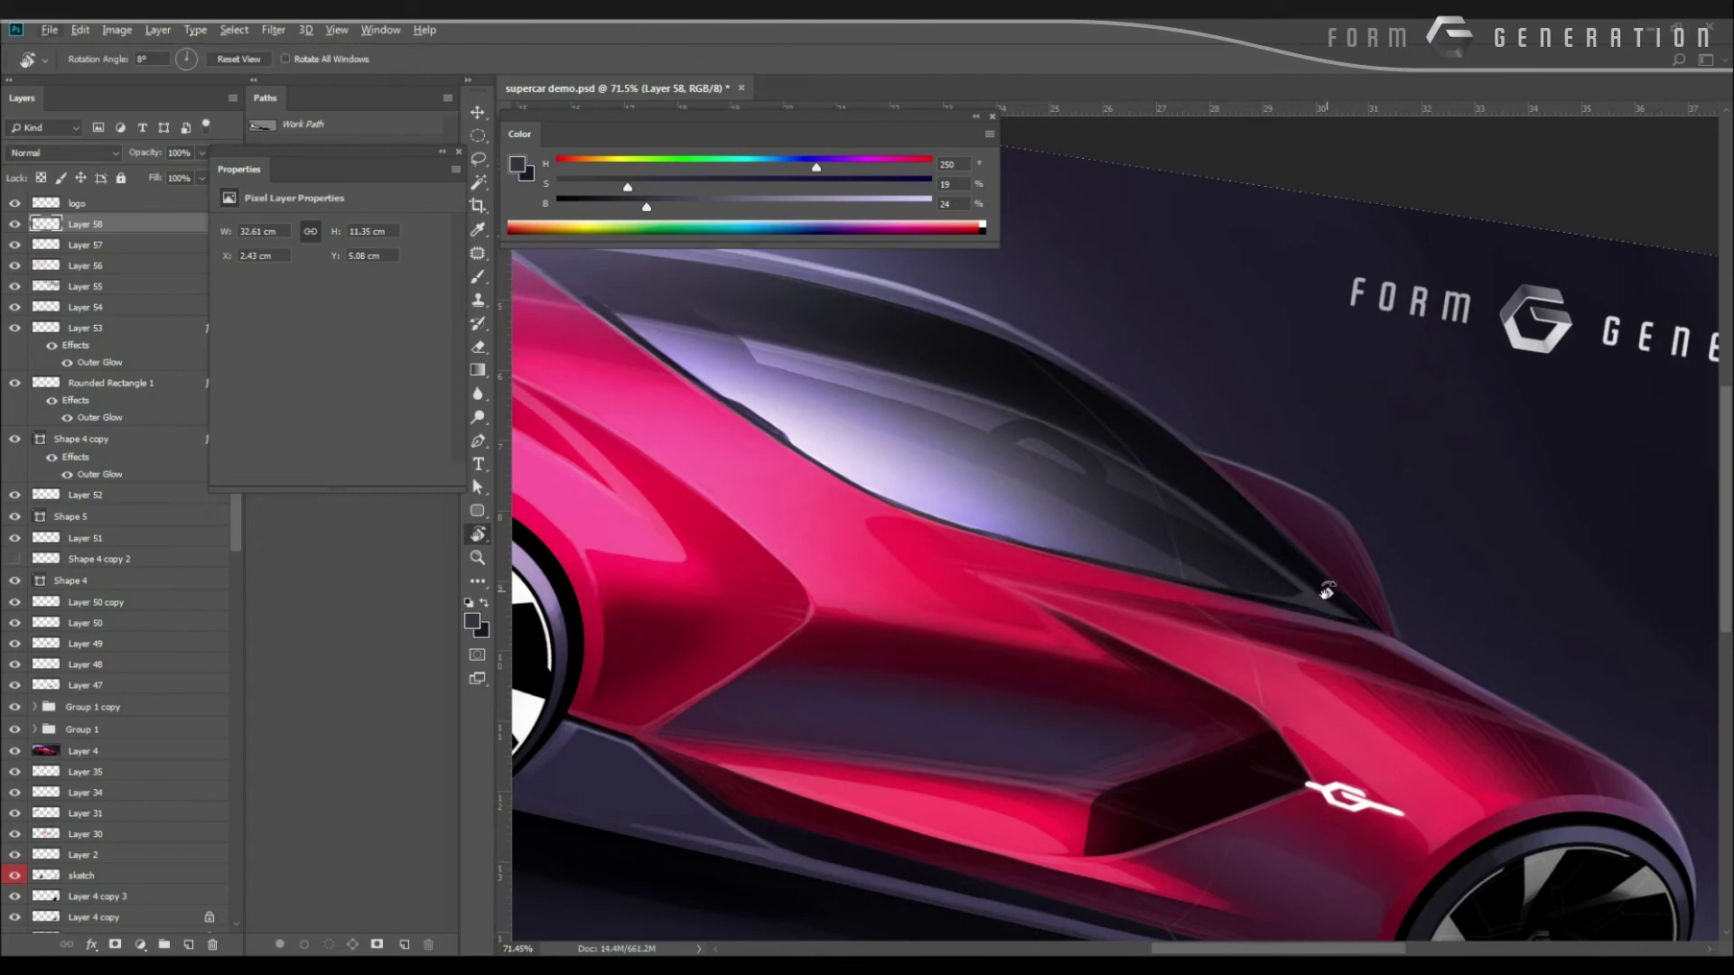
key(b)
alt+click(1328, 588)
key(r)
drag(1330, 581, 1330, 585)
key(v)
key(b)
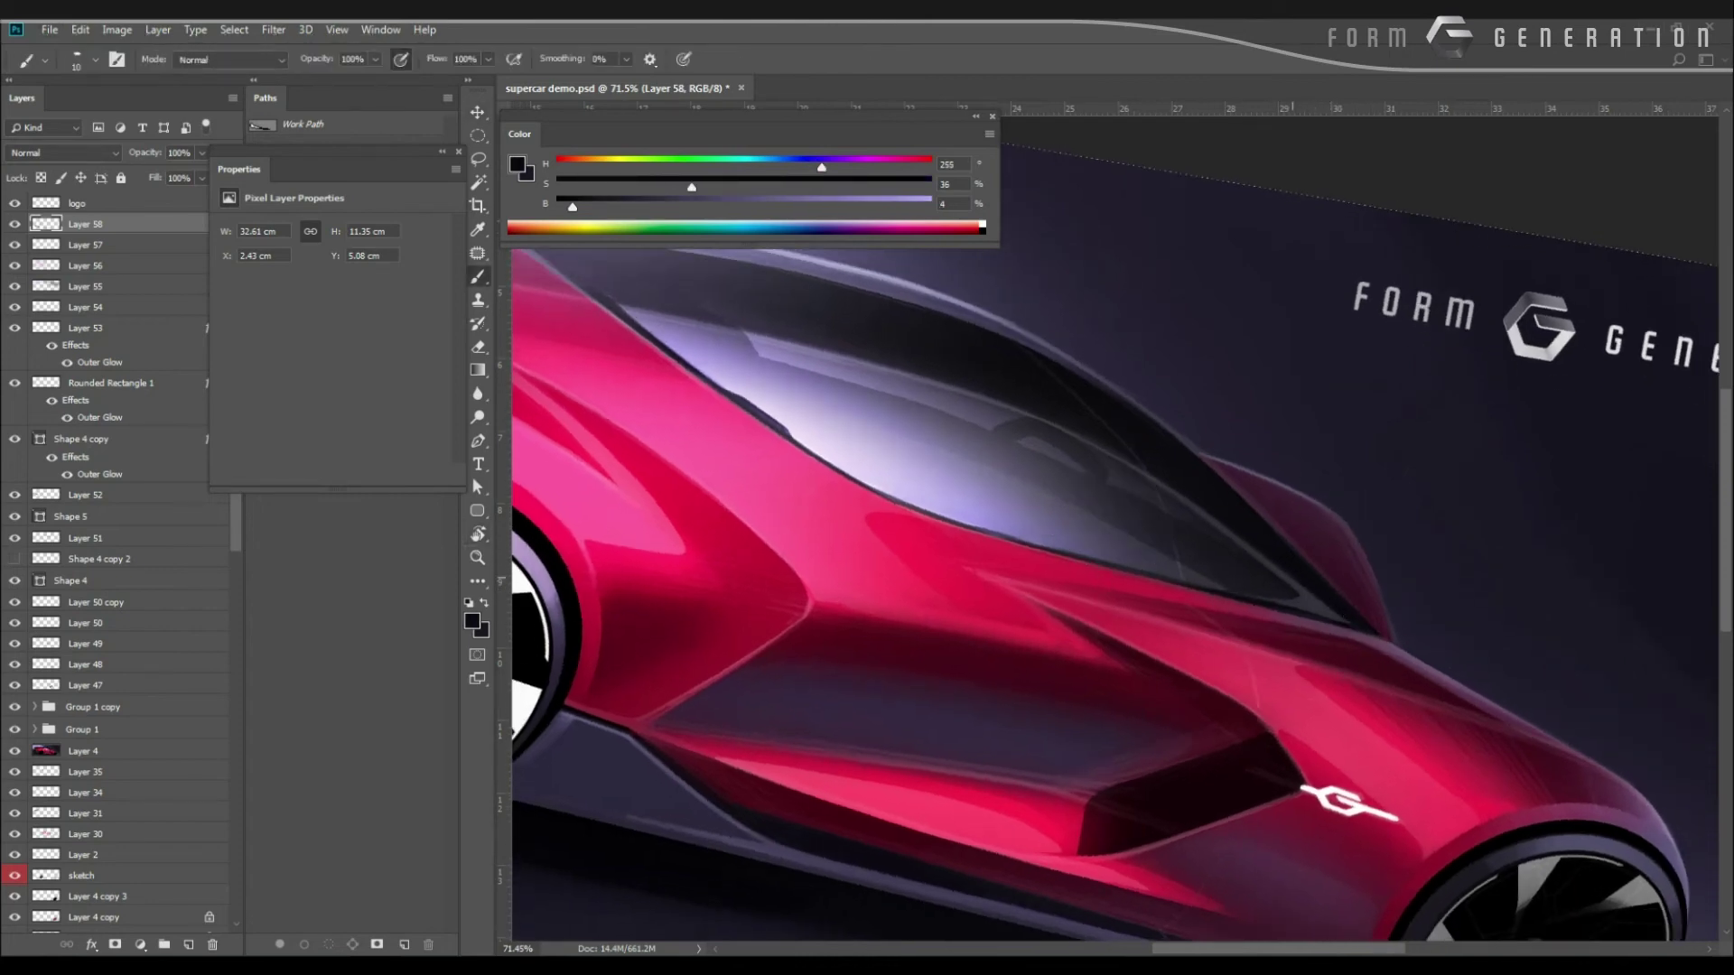
Brush sampled dark crimson, hue 344°, saturation 74%, brightness 29%, along the rear deck's upper surface and switch to a larger eraser.
drag(820, 437, 835, 493)
mouse_move(860, 494)
mouse_down()
mouse_move(1036, 543)
mouse_move(778, 488)
mouse_move(830, 484)
mouse_up()
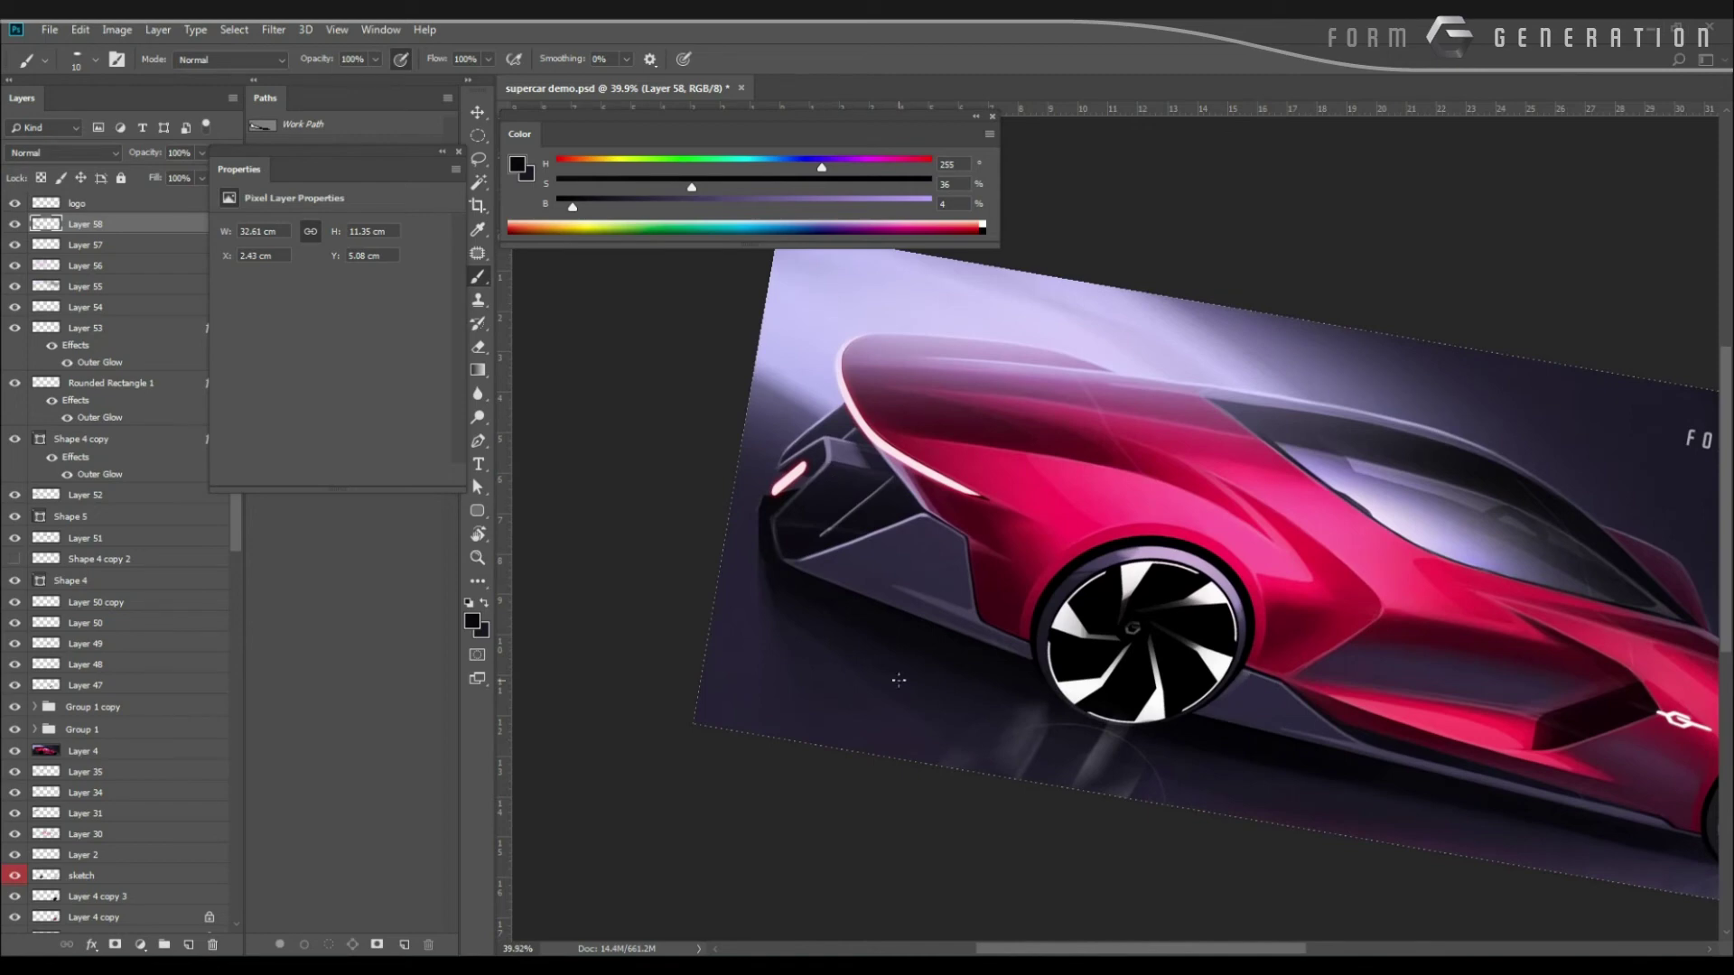
drag(912, 485, 963, 579)
alt+click(927, 470)
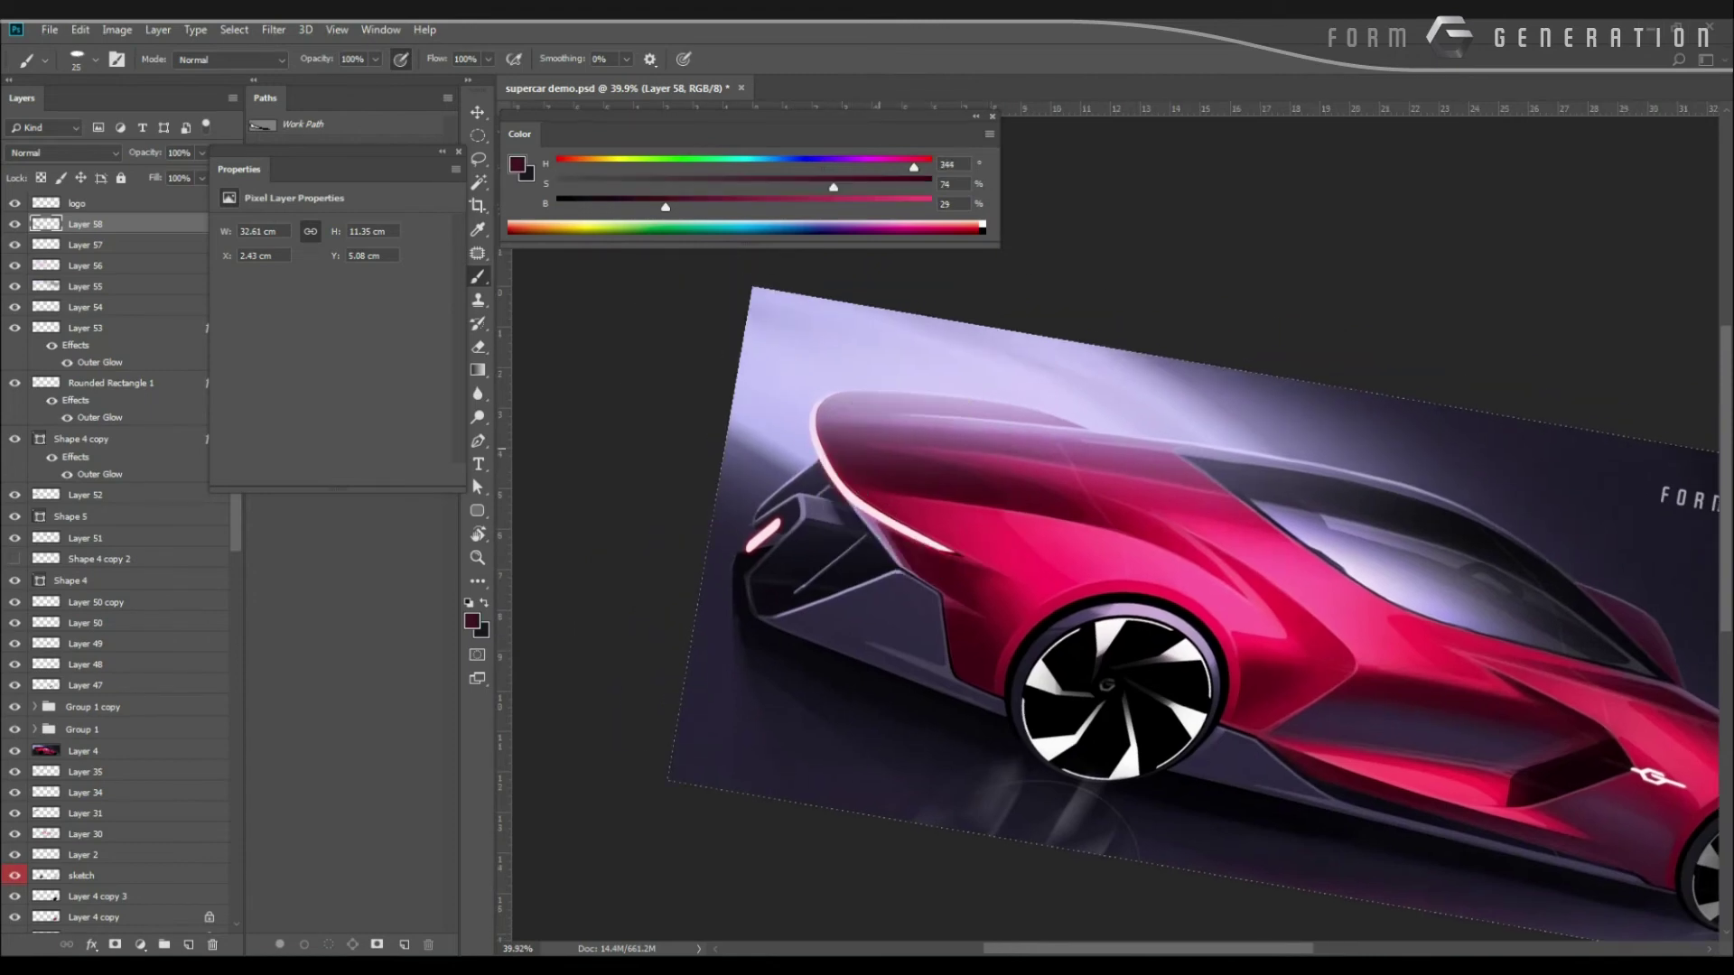
mouse_move(873, 435)
mouse_down()
mouse_move(1036, 448)
mouse_move(853, 435)
mouse_move(1114, 462)
mouse_move(873, 436)
mouse_move(1105, 454)
mouse_move(875, 433)
mouse_move(1054, 445)
mouse_move(1193, 481)
mouse_move(1167, 460)
mouse_move(859, 437)
mouse_move(1219, 489)
mouse_move(941, 445)
mouse_up()
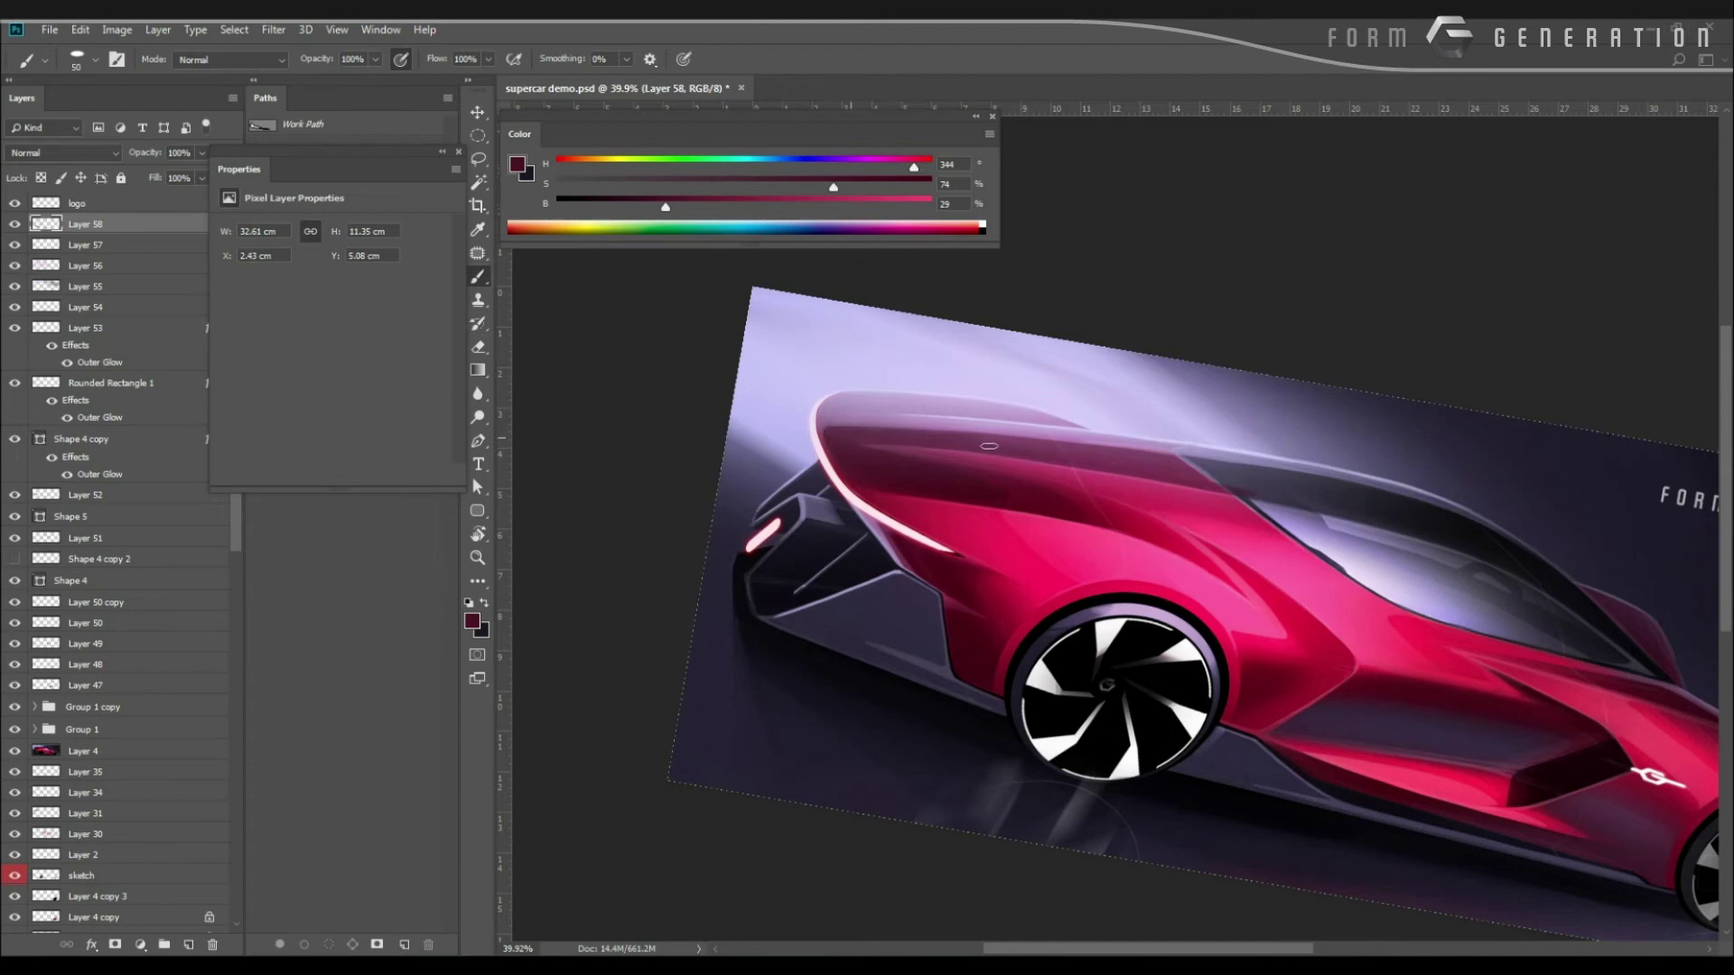
key(e)
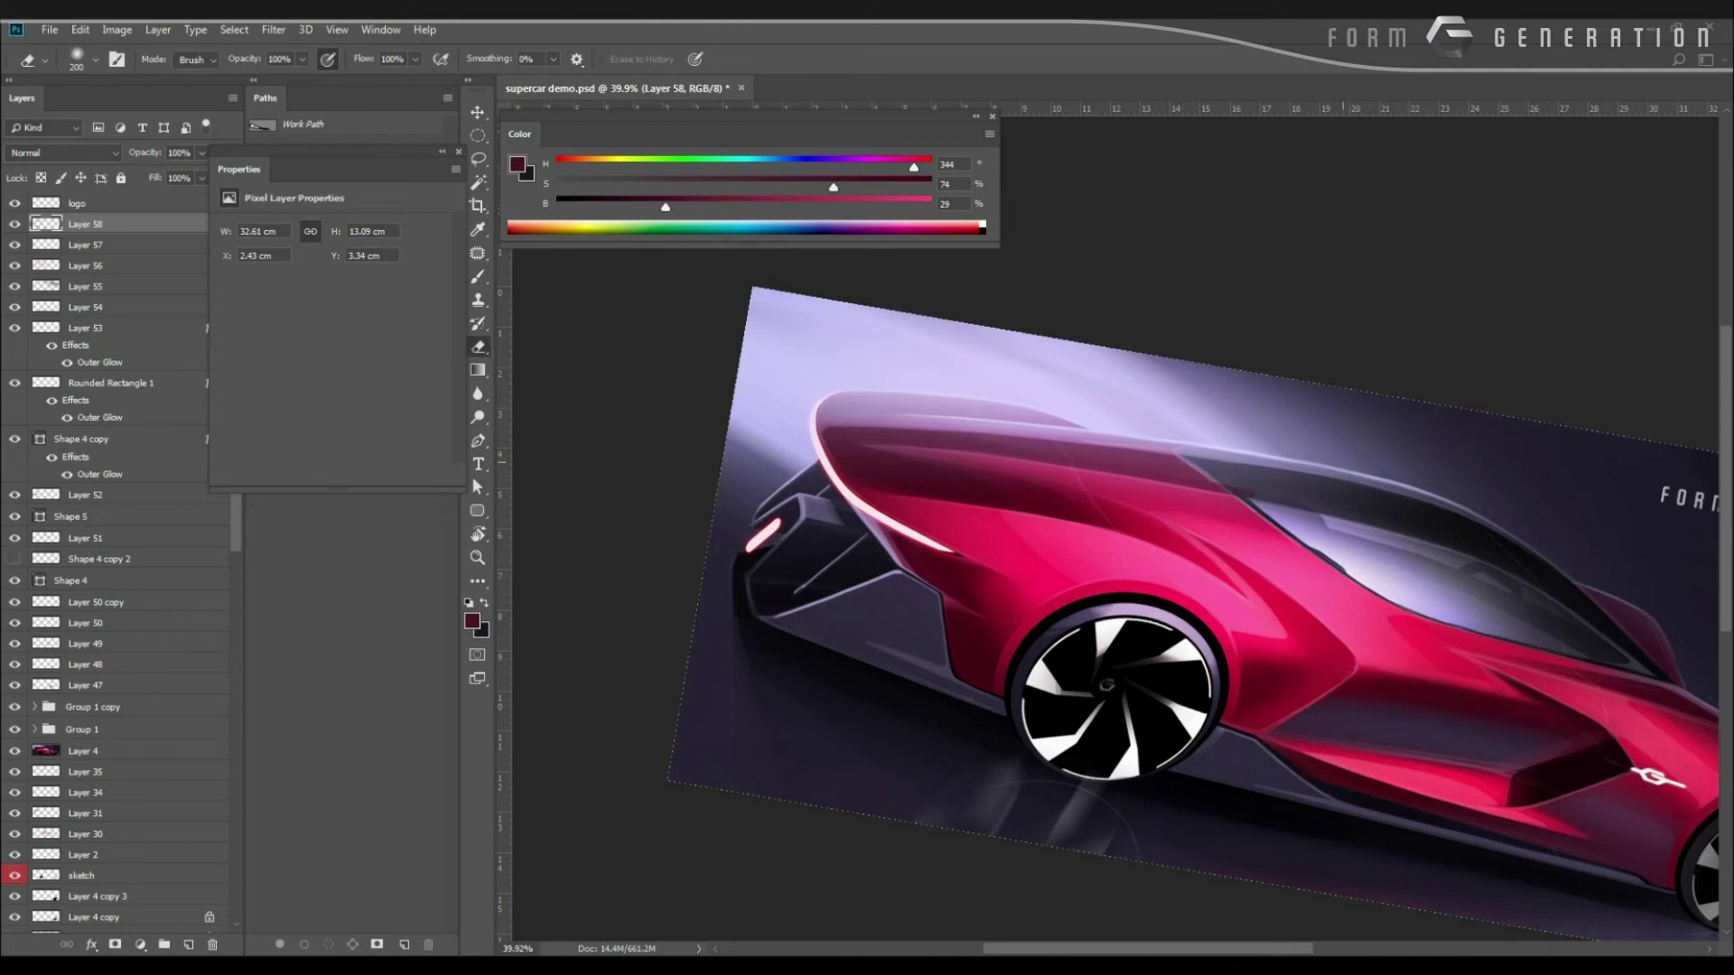
key(bracketright)
mouse_move(740, 374)
mouse_down()
mouse_move(739, 398)
mouse_move(813, 443)
mouse_up()
key(b)
alt+click(986, 531)
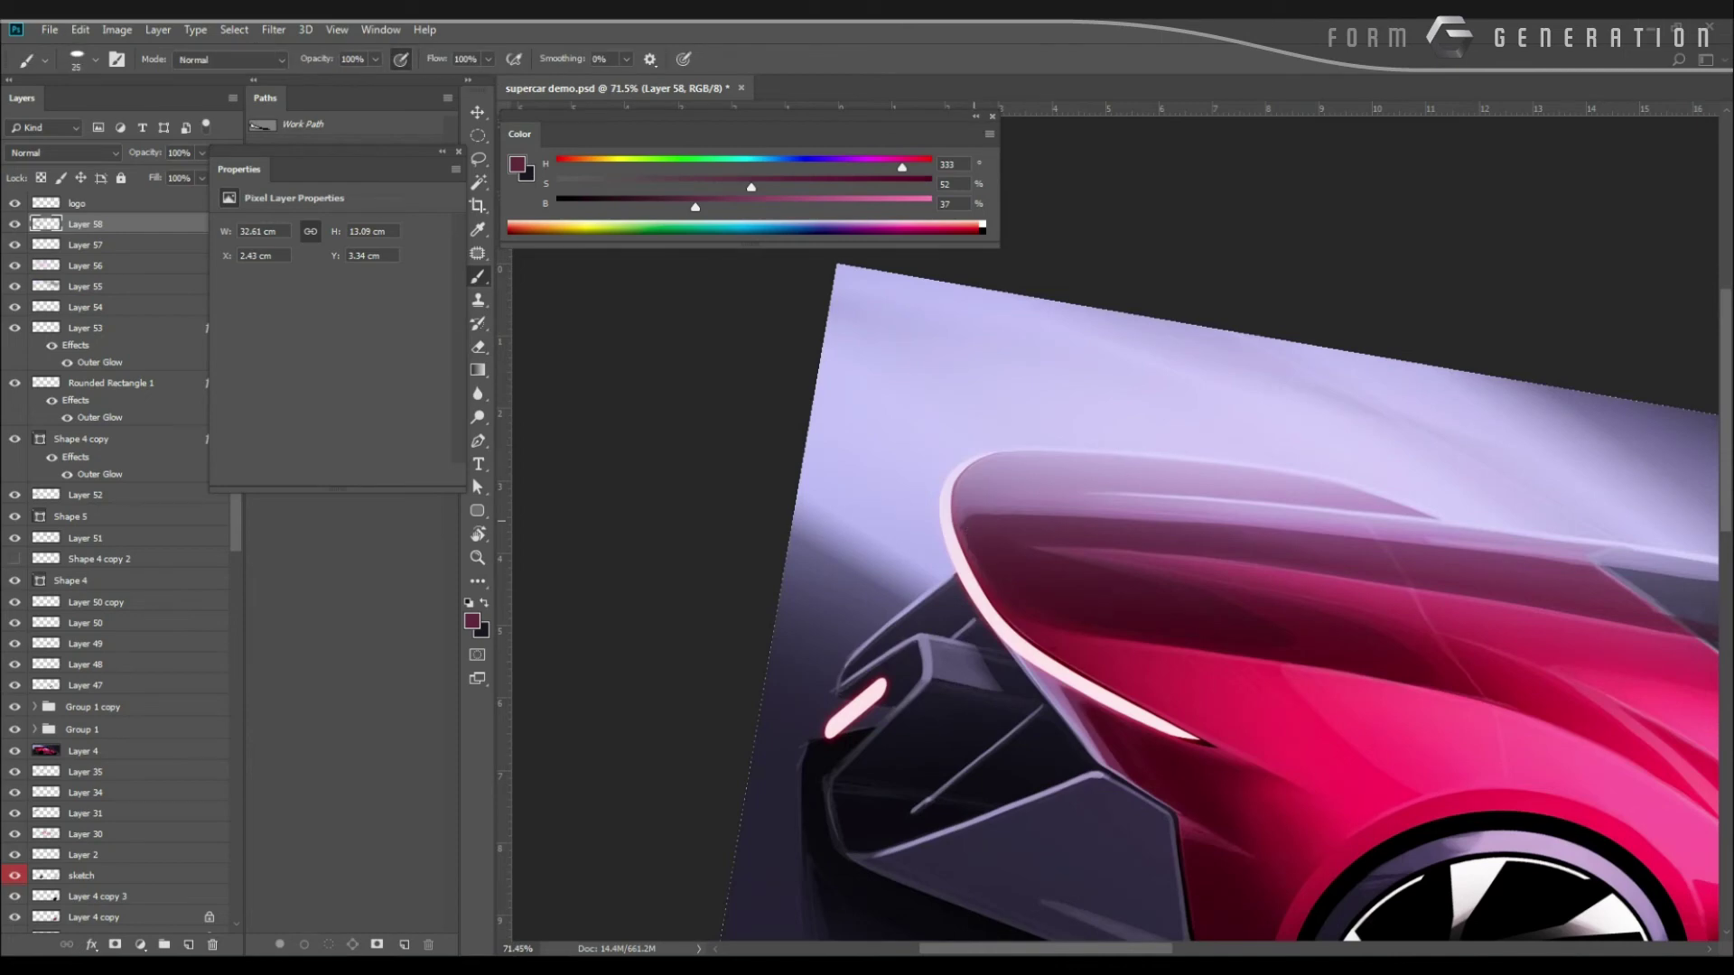
drag(902, 488, 797, 445)
drag(970, 621, 754, 681)
drag(1065, 647, 912, 625)
key(l)
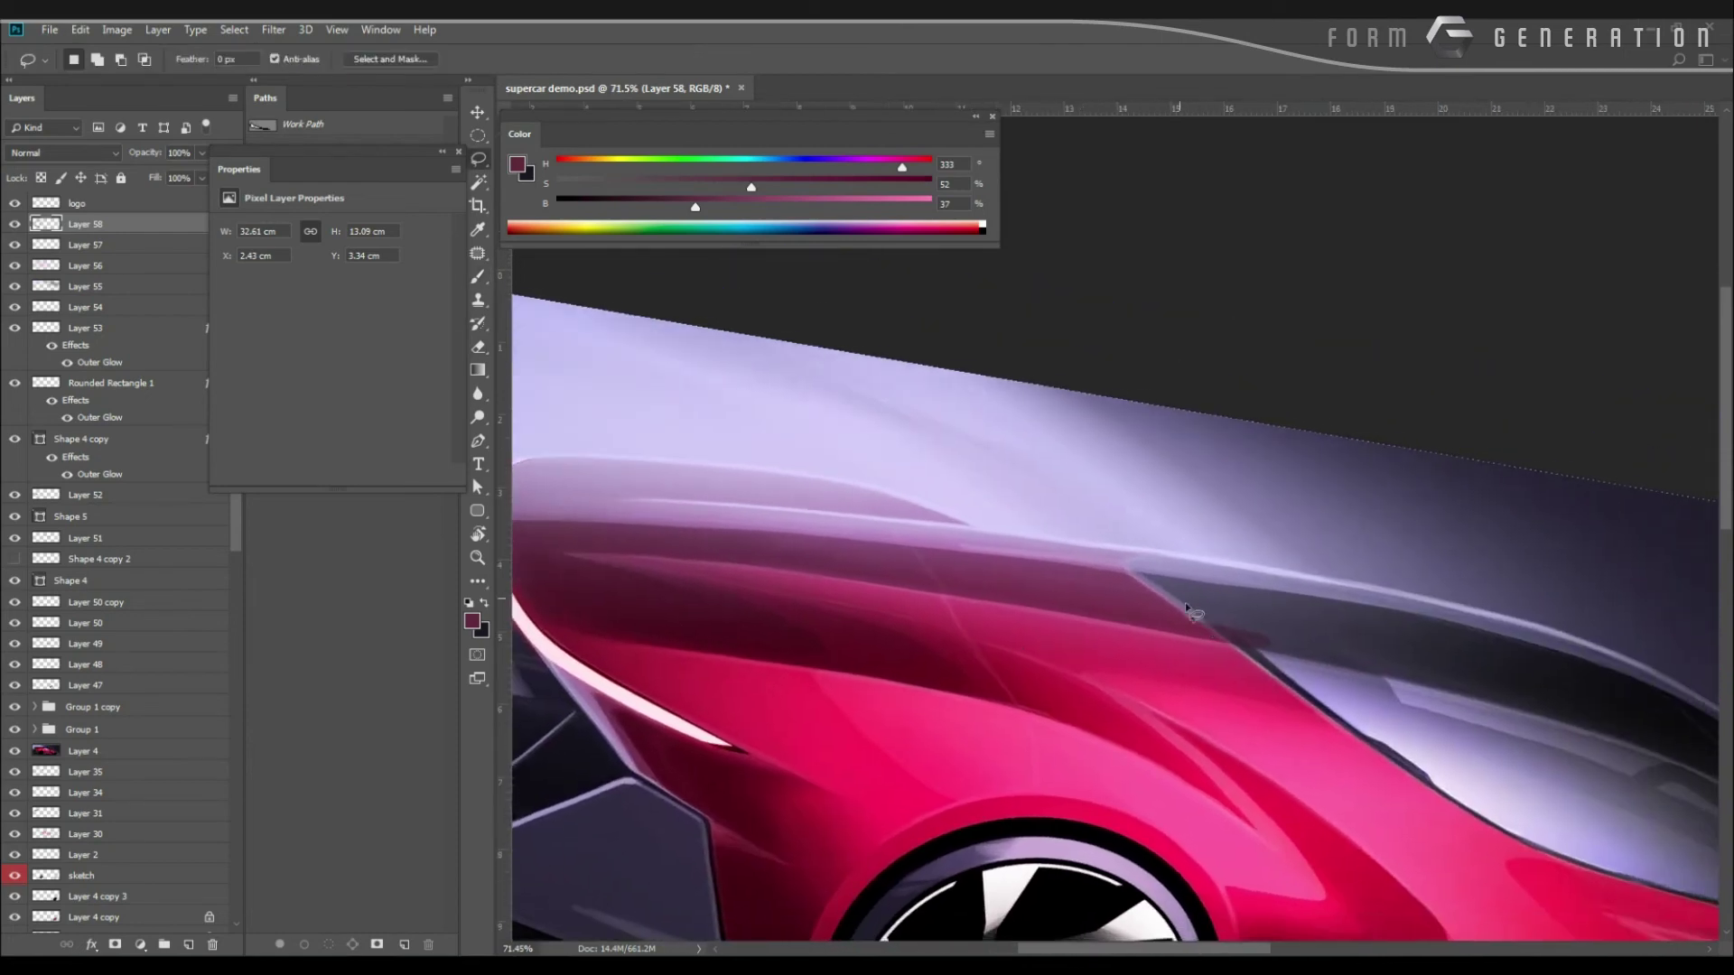
mouse_move(1219, 603)
mouse_down()
mouse_move(1242, 649)
mouse_move(1161, 571)
mouse_up()
key(ctrl+d)
Sample the window's lilac, hue 252°, saturation 30%, brightness 79%, and paint a thin line along its rear edge with a smaller brush.
key(b)
alt+click(1298, 676)
key(l)
key(b)
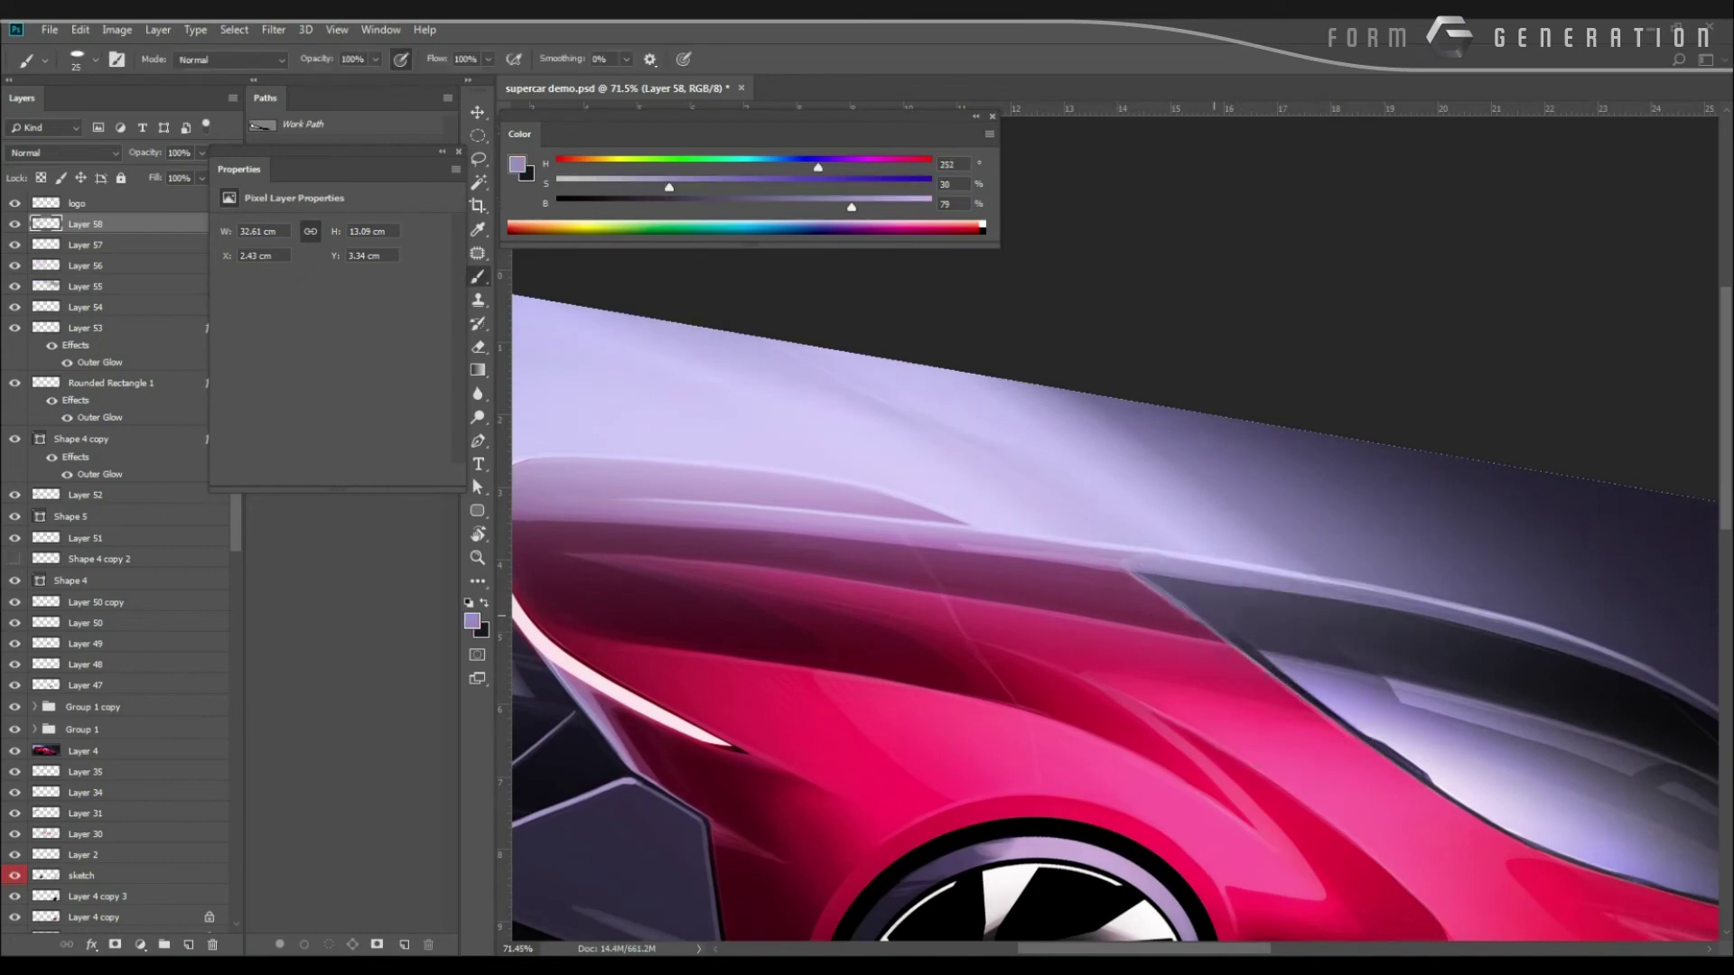
key(bracketleft)
key(bracketleft)
key(bracketleft)
mouse_move(1041, 563)
mouse_down()
mouse_move(984, 587)
mouse_move(1105, 600)
mouse_up()
Paint a short slate purple seam at the window's upper rear corner and clean its edges with sampled lilacs.
alt+click(1152, 611)
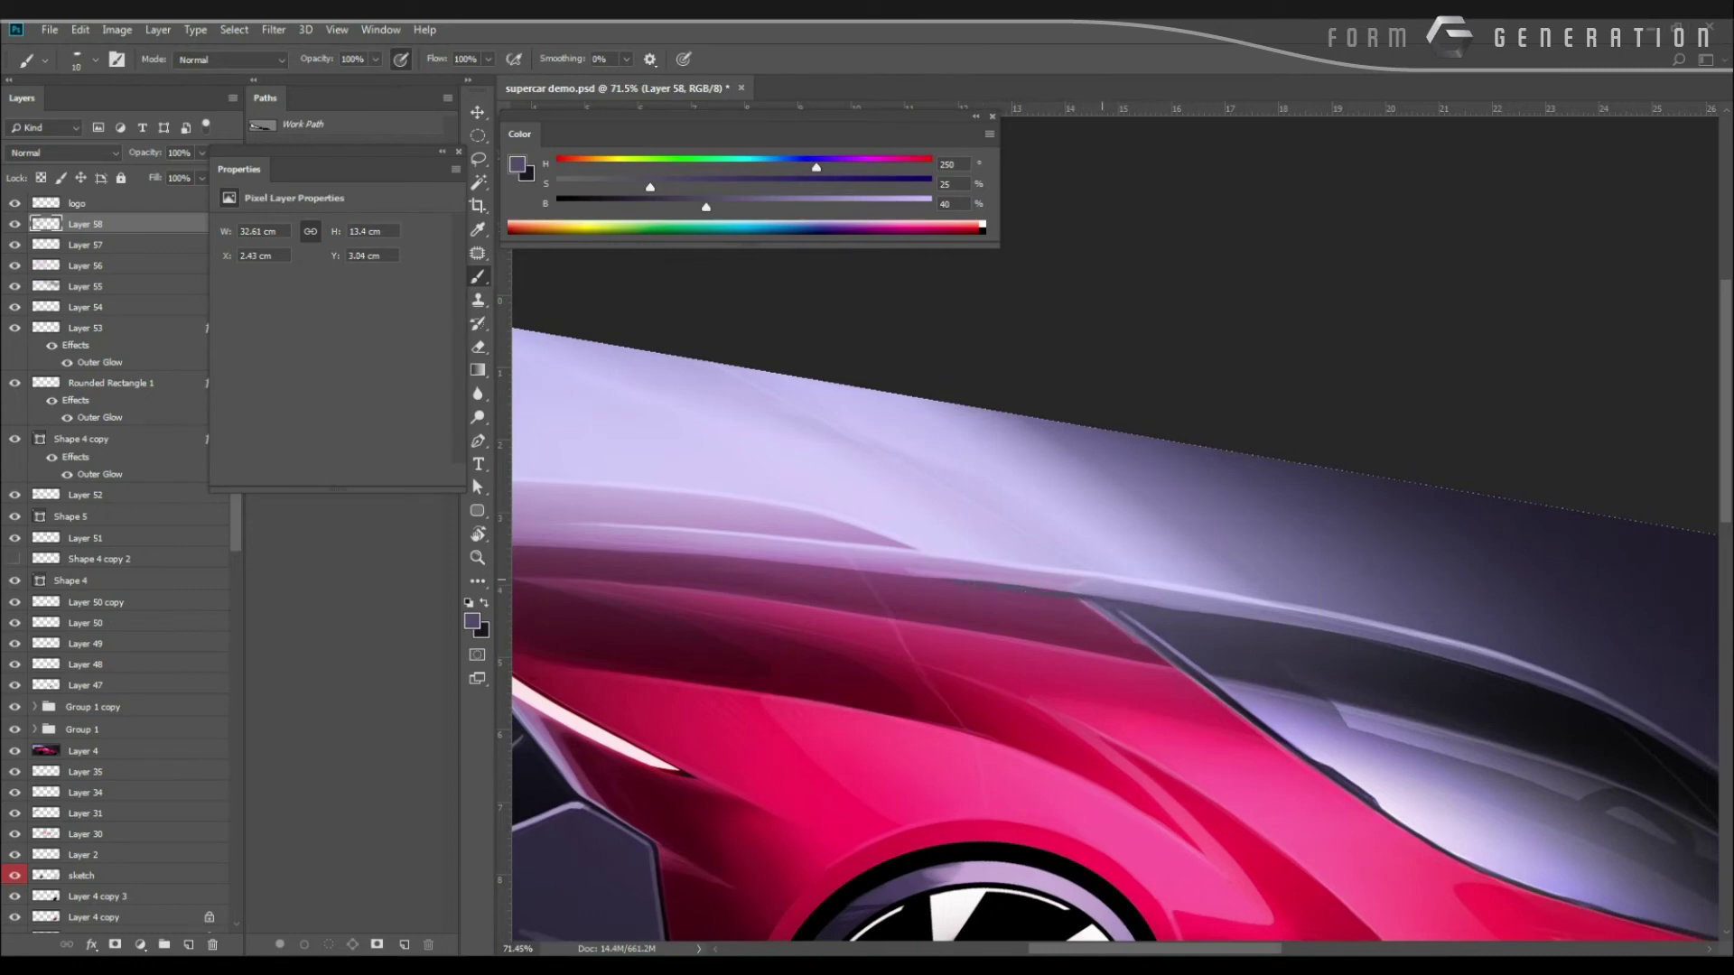
drag(1086, 587, 1107, 575)
alt+click(1108, 592)
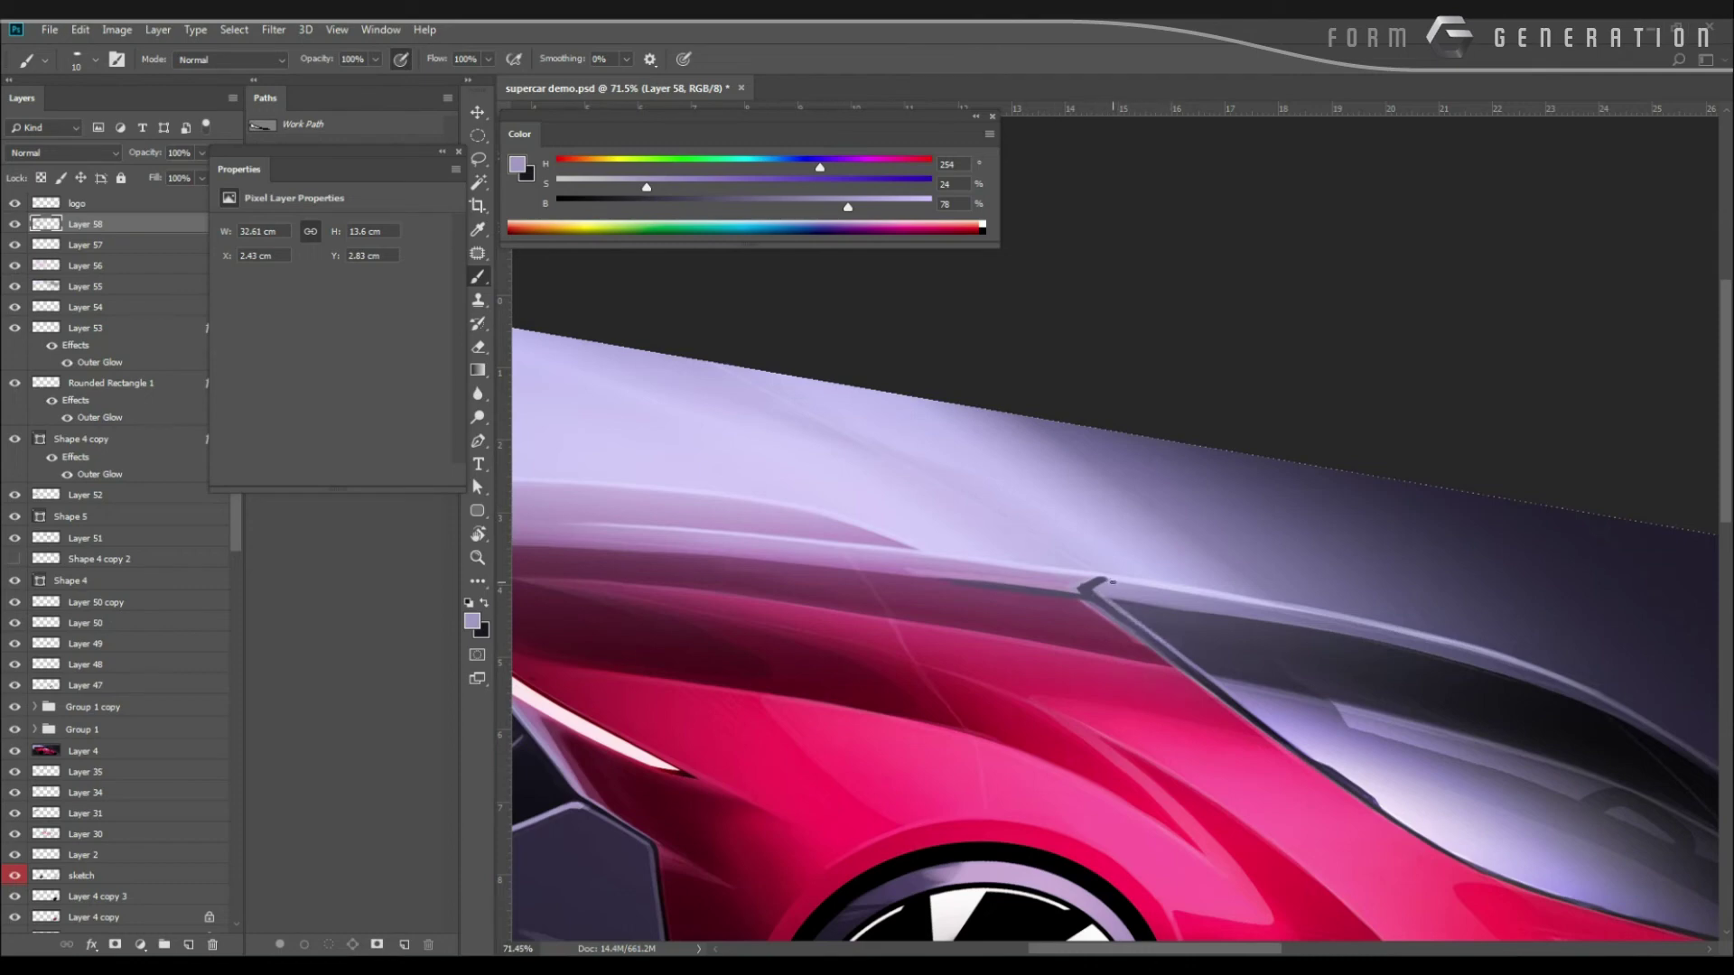
alt+click(1111, 582)
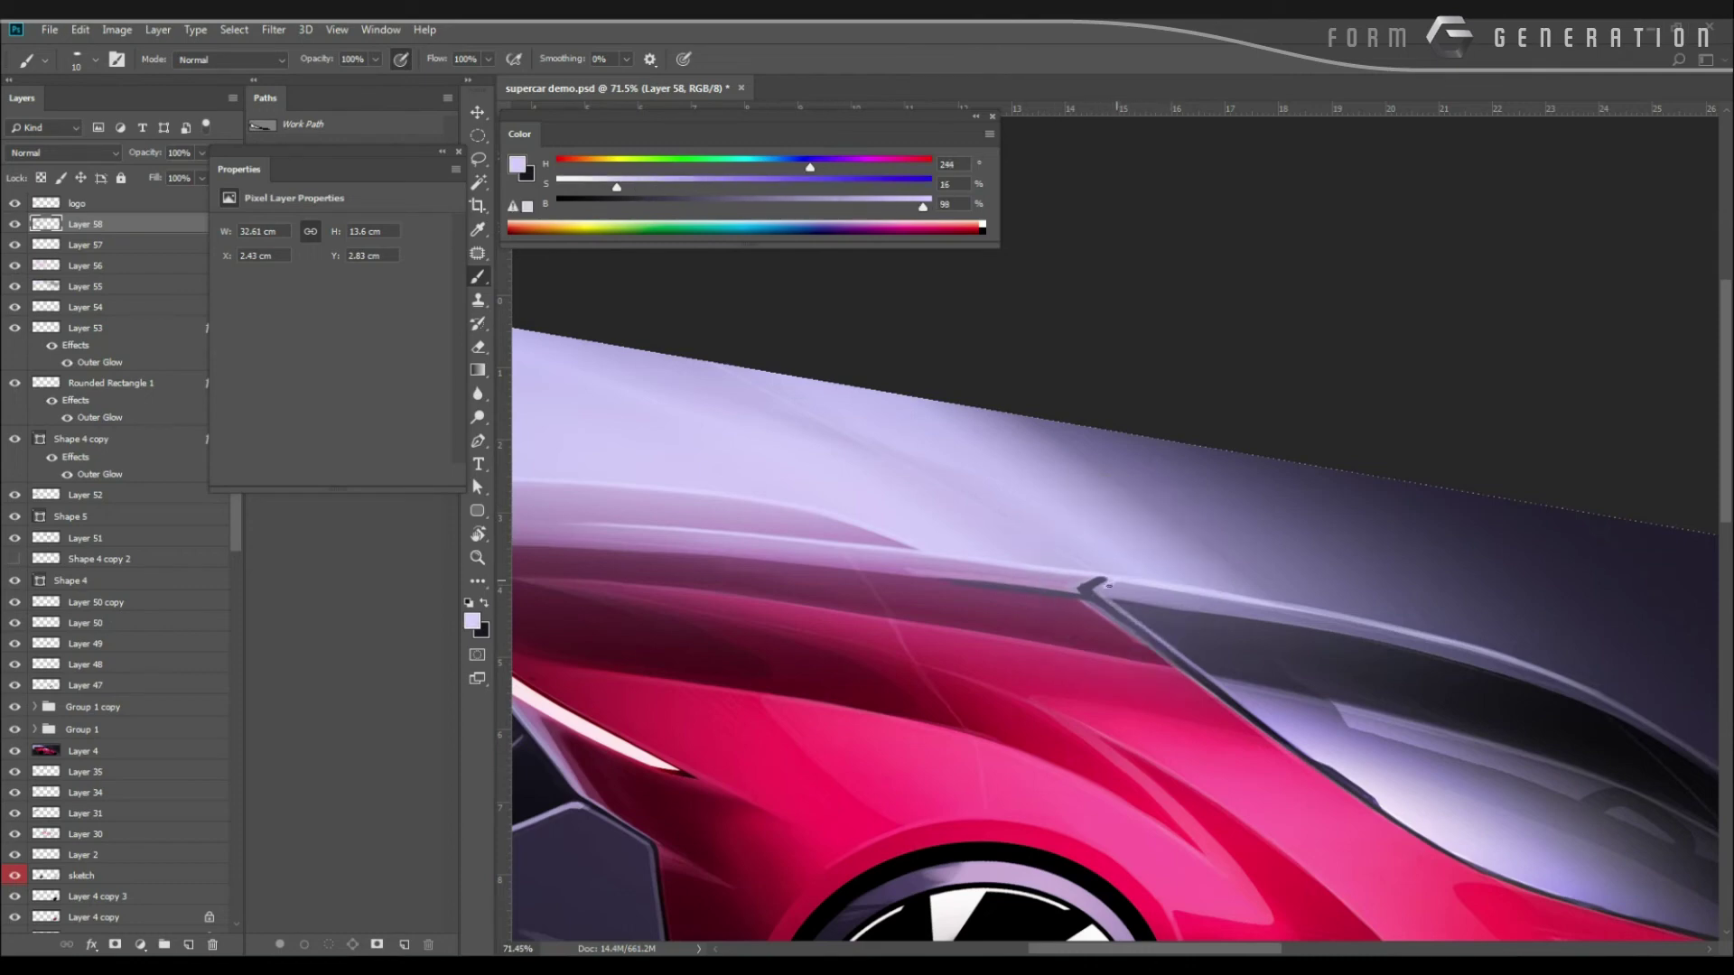
Brush a slot backwards from the window's upper rear corner along the roof edge in slate purple, hue 250°, saturation 24%, brightness 40%.
alt+click(1073, 590)
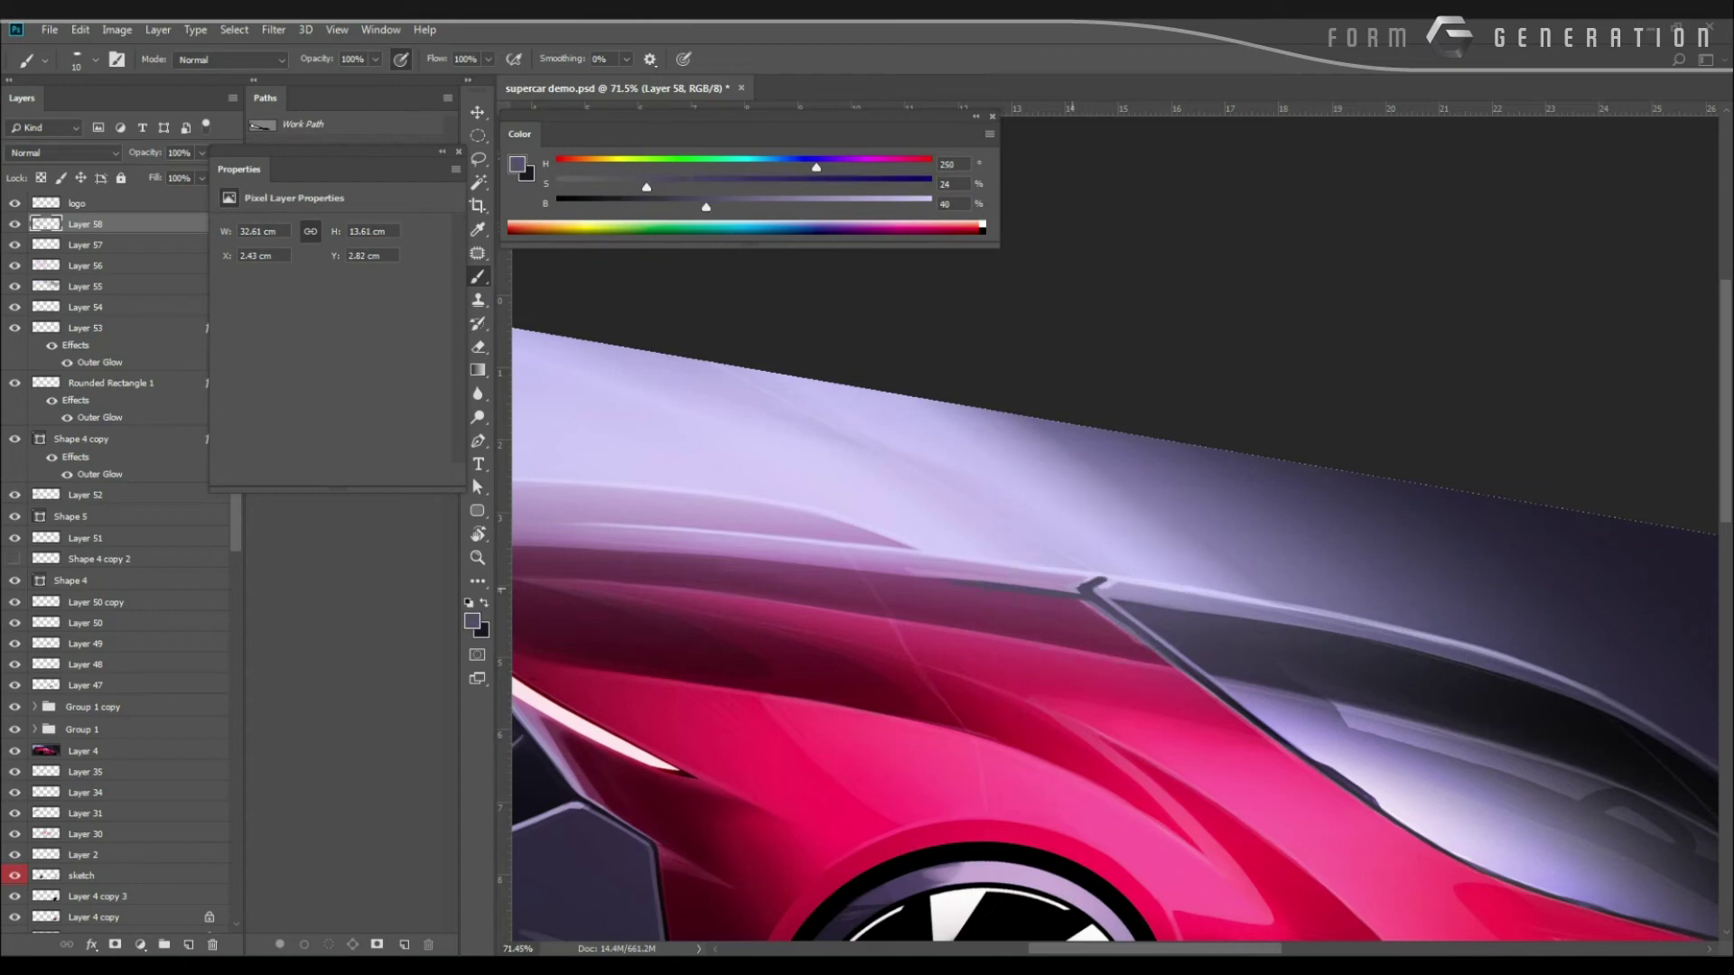
mouse_move(917, 548)
mouse_down()
mouse_move(803, 548)
mouse_move(915, 548)
mouse_move(1064, 591)
mouse_up()
drag(983, 582, 1073, 590)
drag(979, 580, 1070, 589)
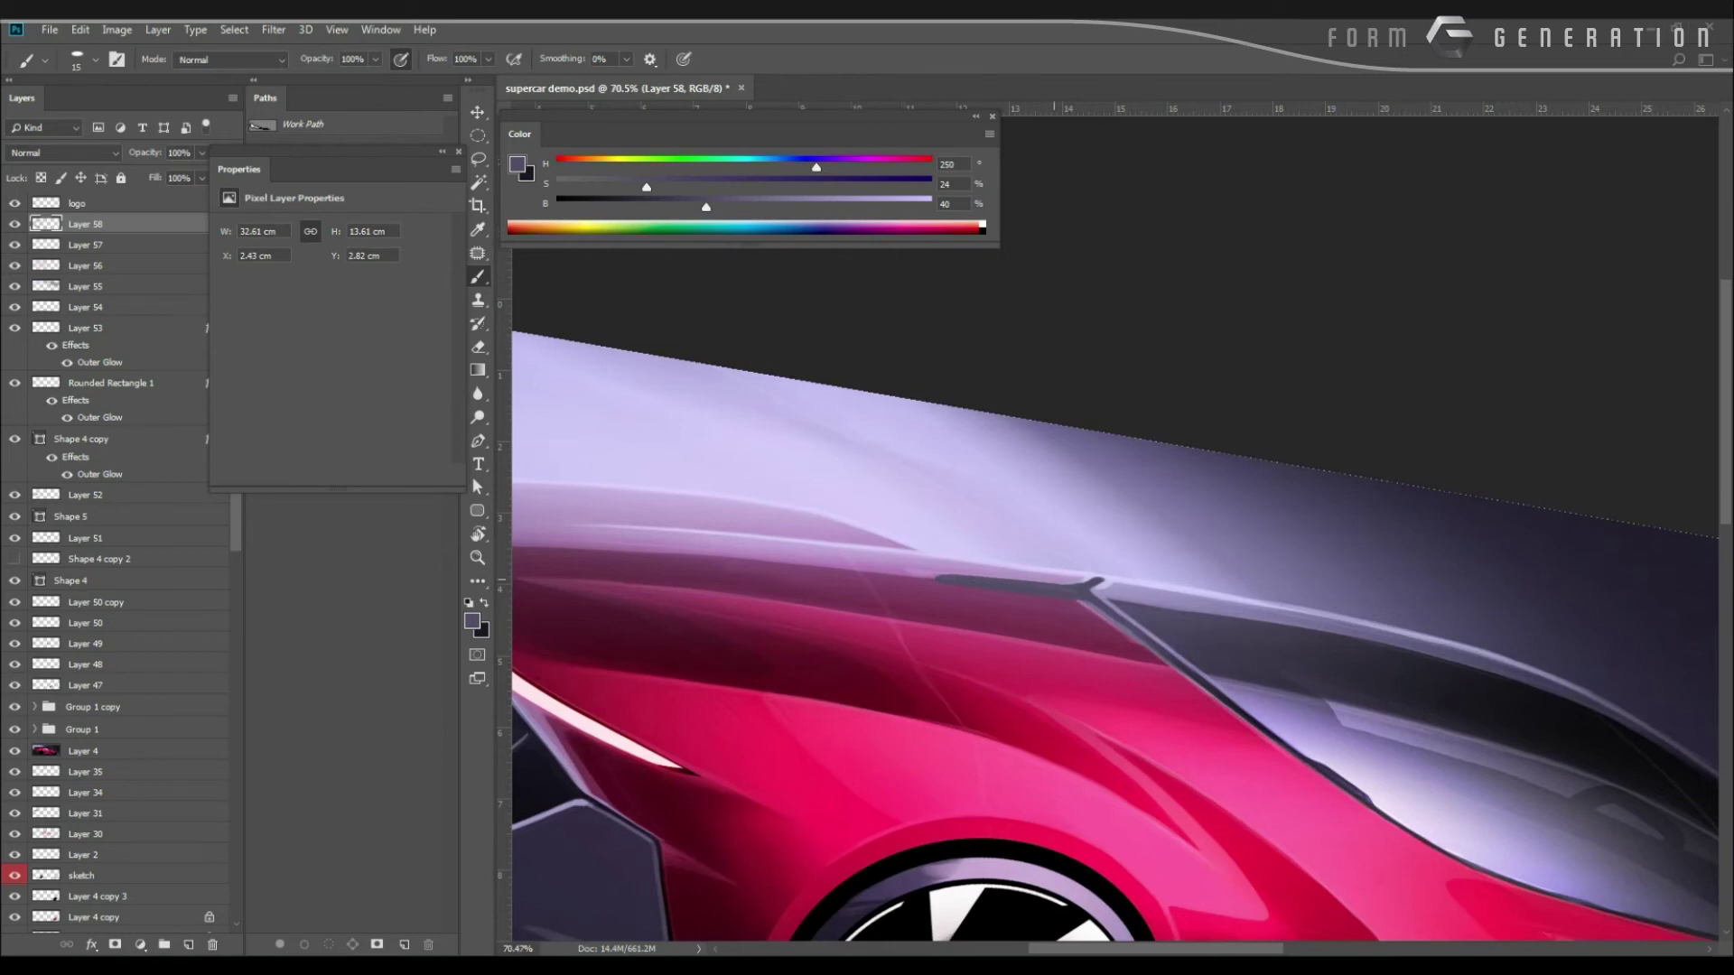
alt+click(1062, 579)
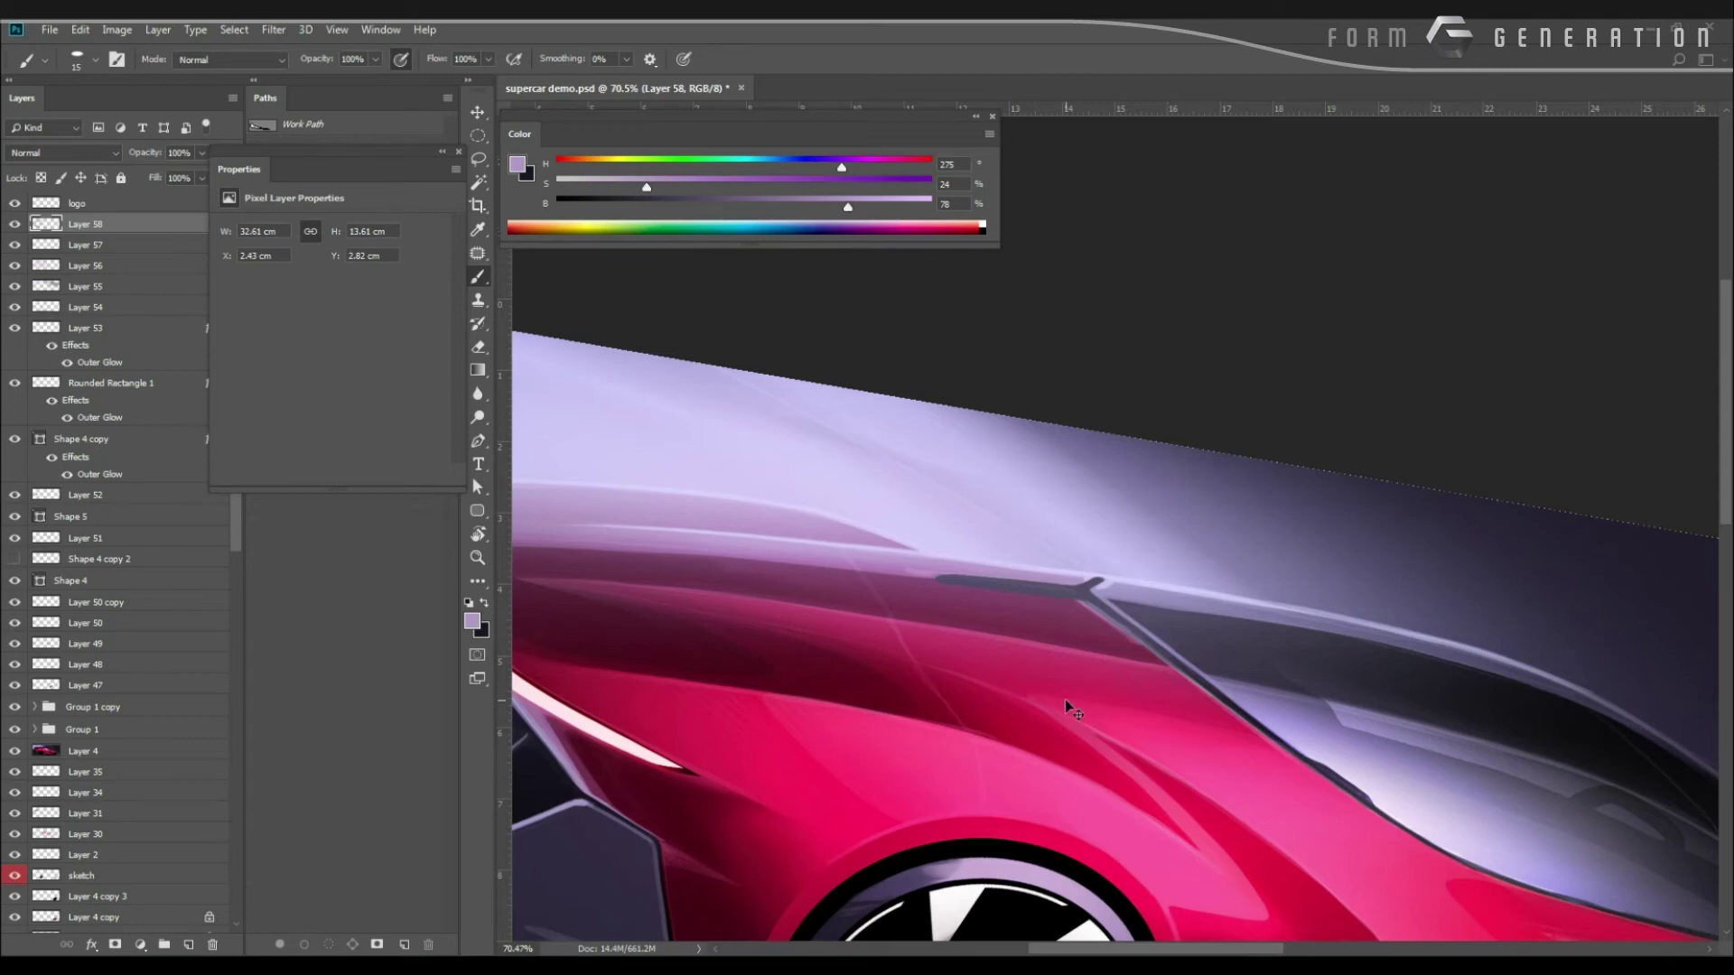
On a new layer, darken the slot's core and the window's rear edge with sampled near-black, hue 256°, saturation 25%, brightness 17%.
key(ctrl+shift+alt+n)
alt+click(1222, 684)
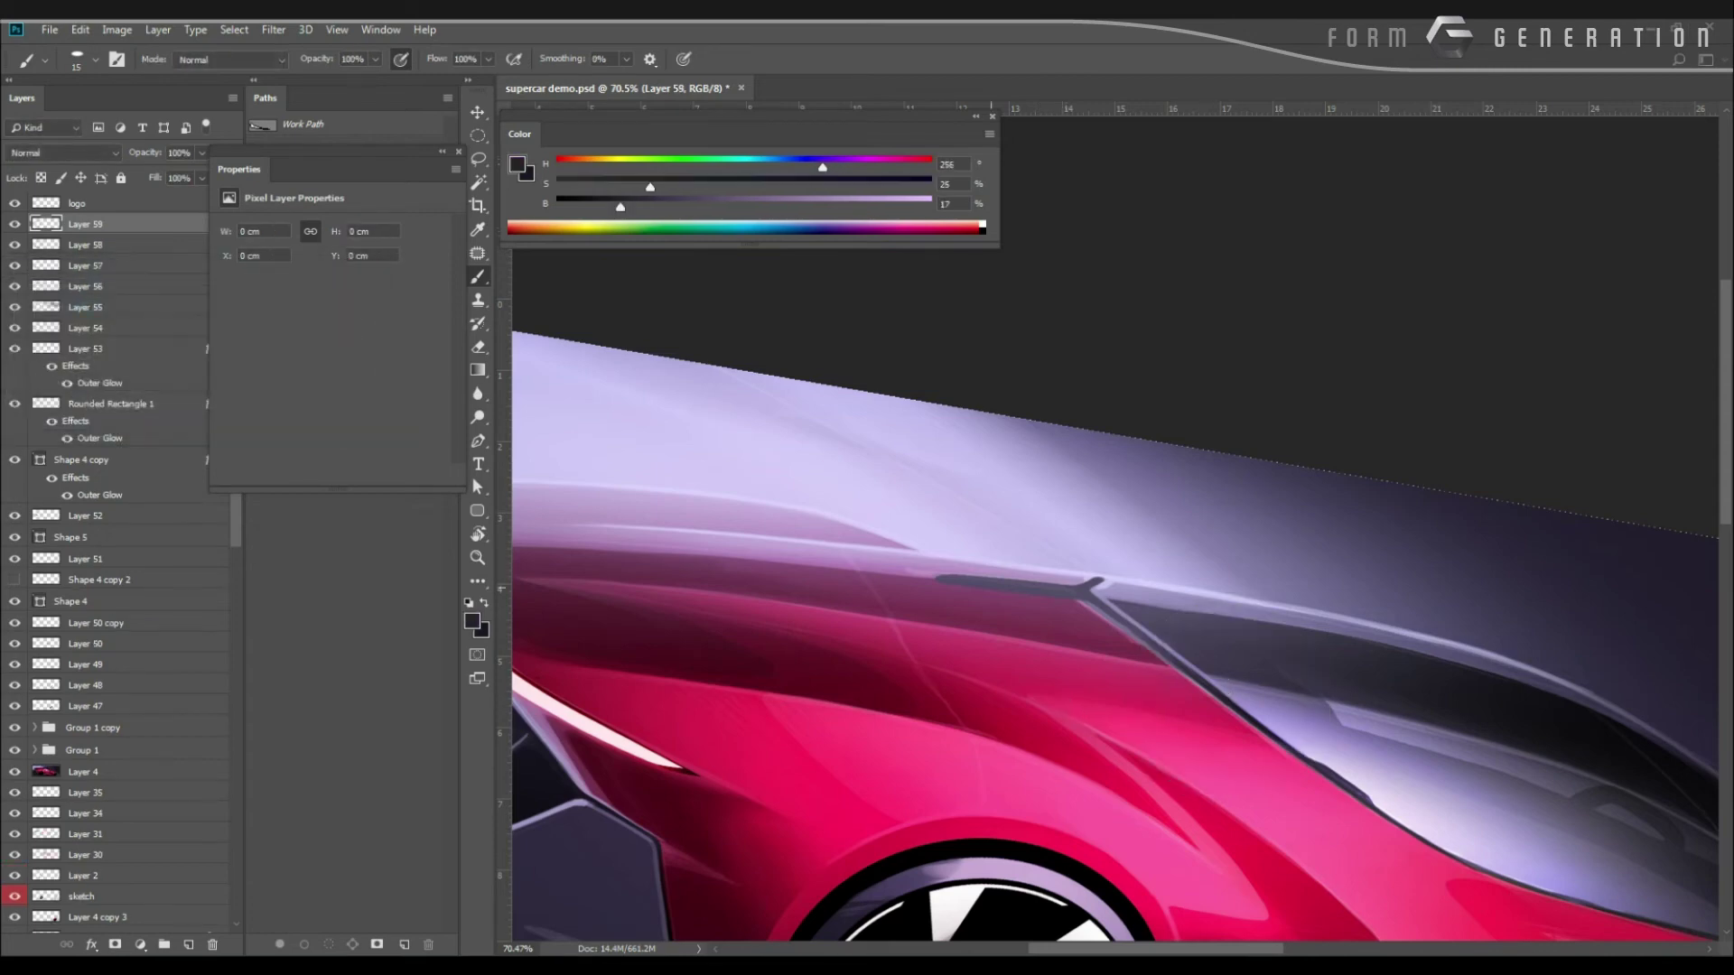
mouse_move(973, 585)
mouse_down()
mouse_move(959, 582)
mouse_move(1068, 591)
mouse_up()
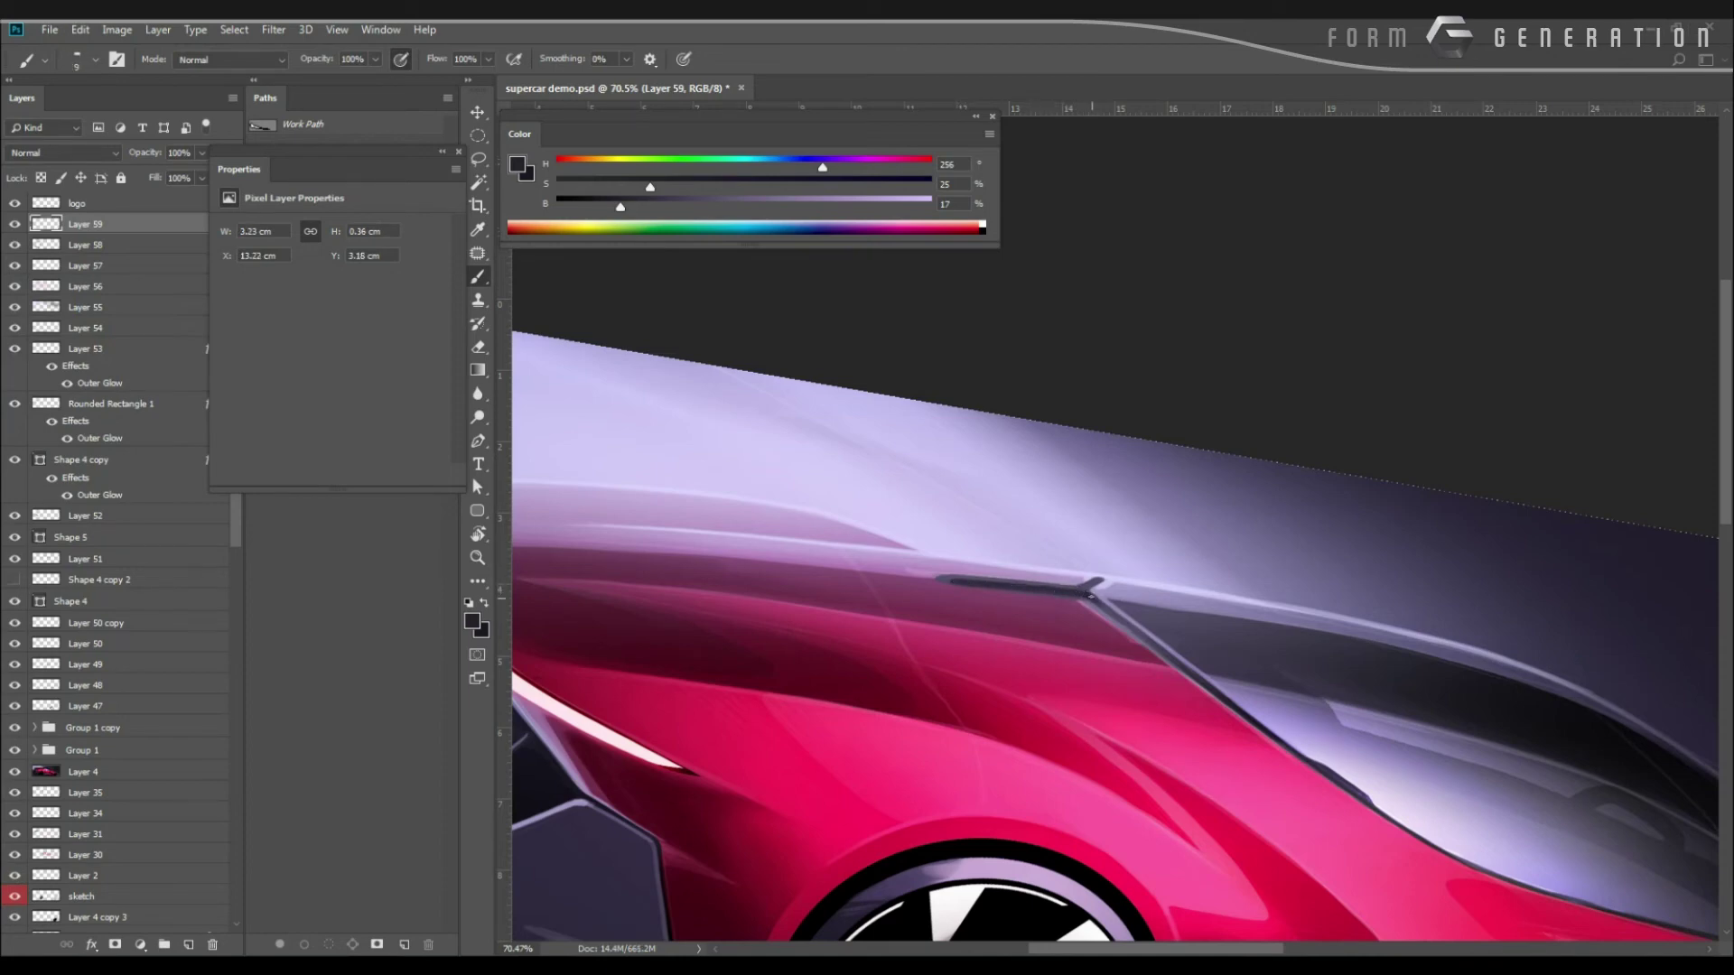
mouse_move(1120, 621)
mouse_down()
mouse_move(1140, 636)
mouse_move(1107, 610)
mouse_up()
Clean up the body edge beside the window seam with sampled plums, including hue 336°, saturation 64%, brightness 47%.
alt+click(1092, 616)
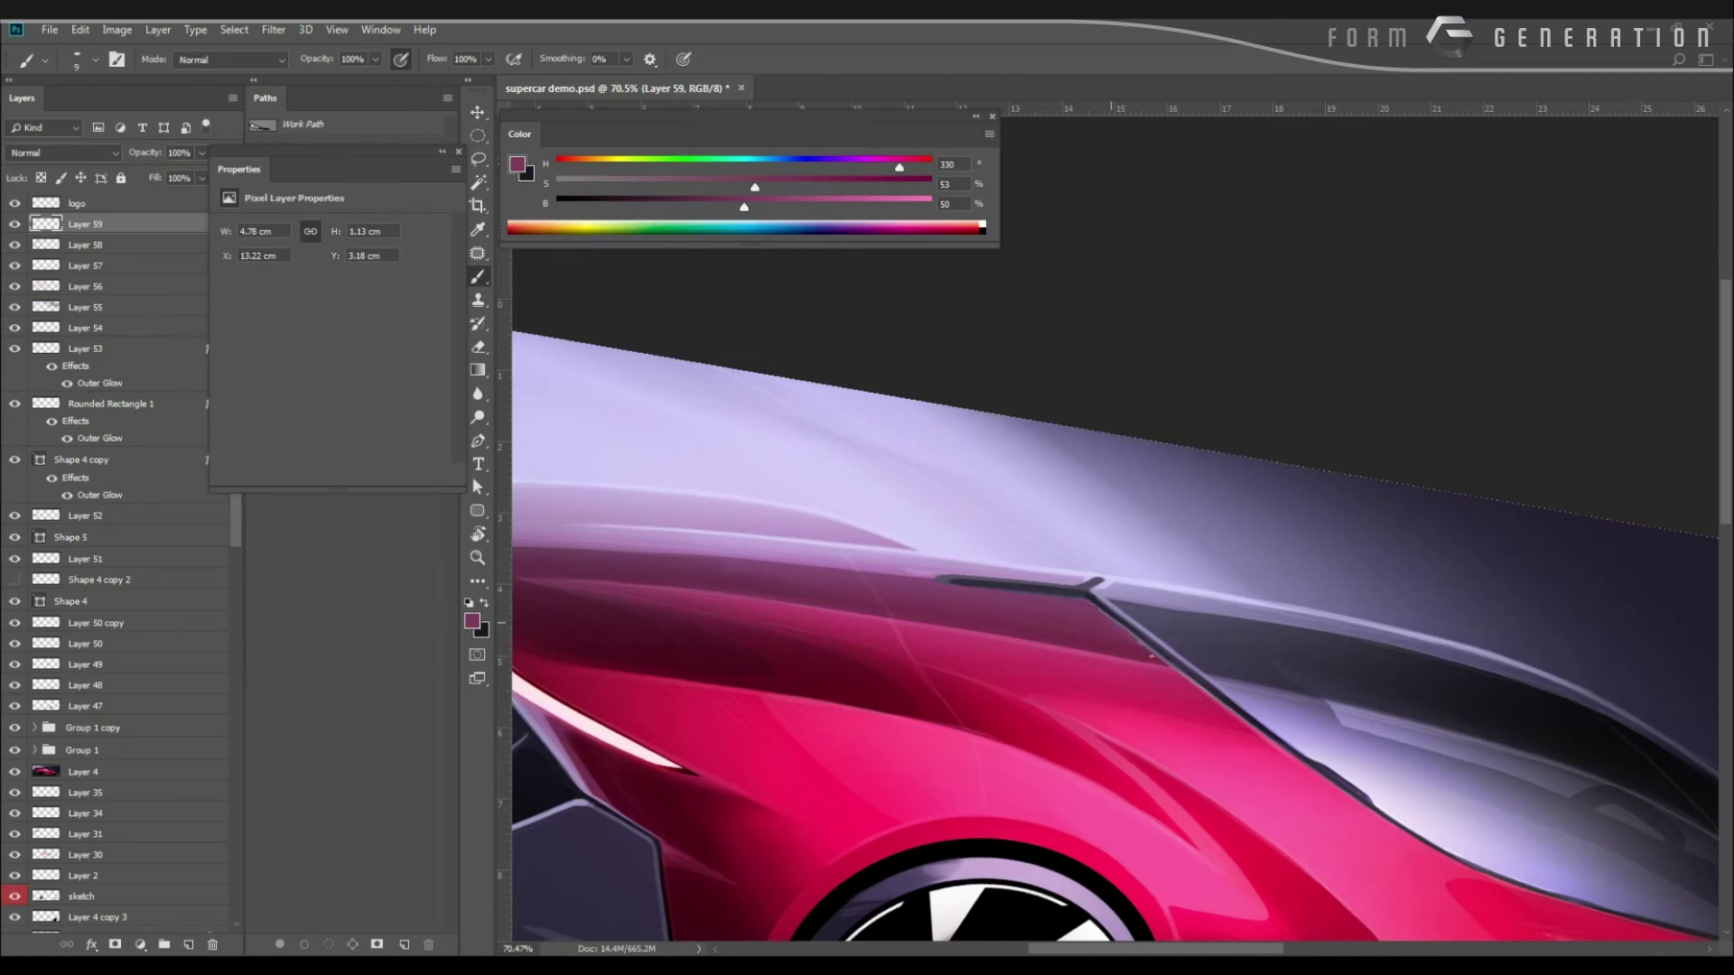
alt+click(1124, 637)
drag(1126, 635, 1145, 650)
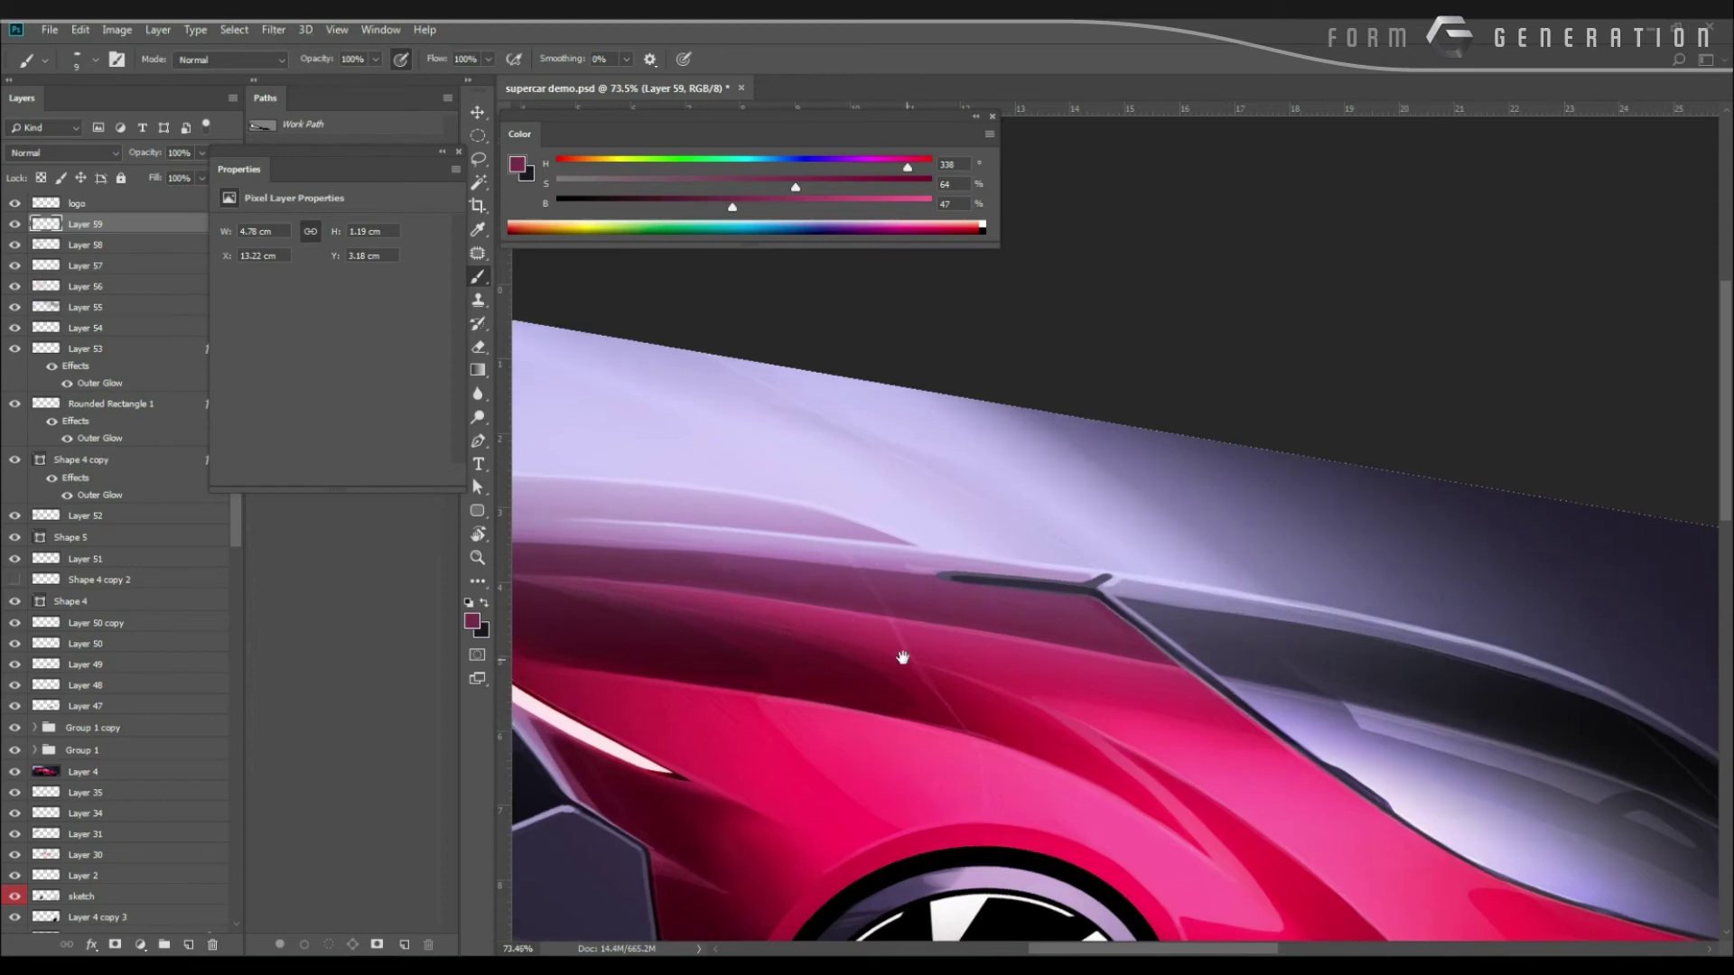
Paint a pure white light strip inside the dark roof slot on another new layer.
drag(937, 671, 853, 651)
scroll(853, 650, up, 5)
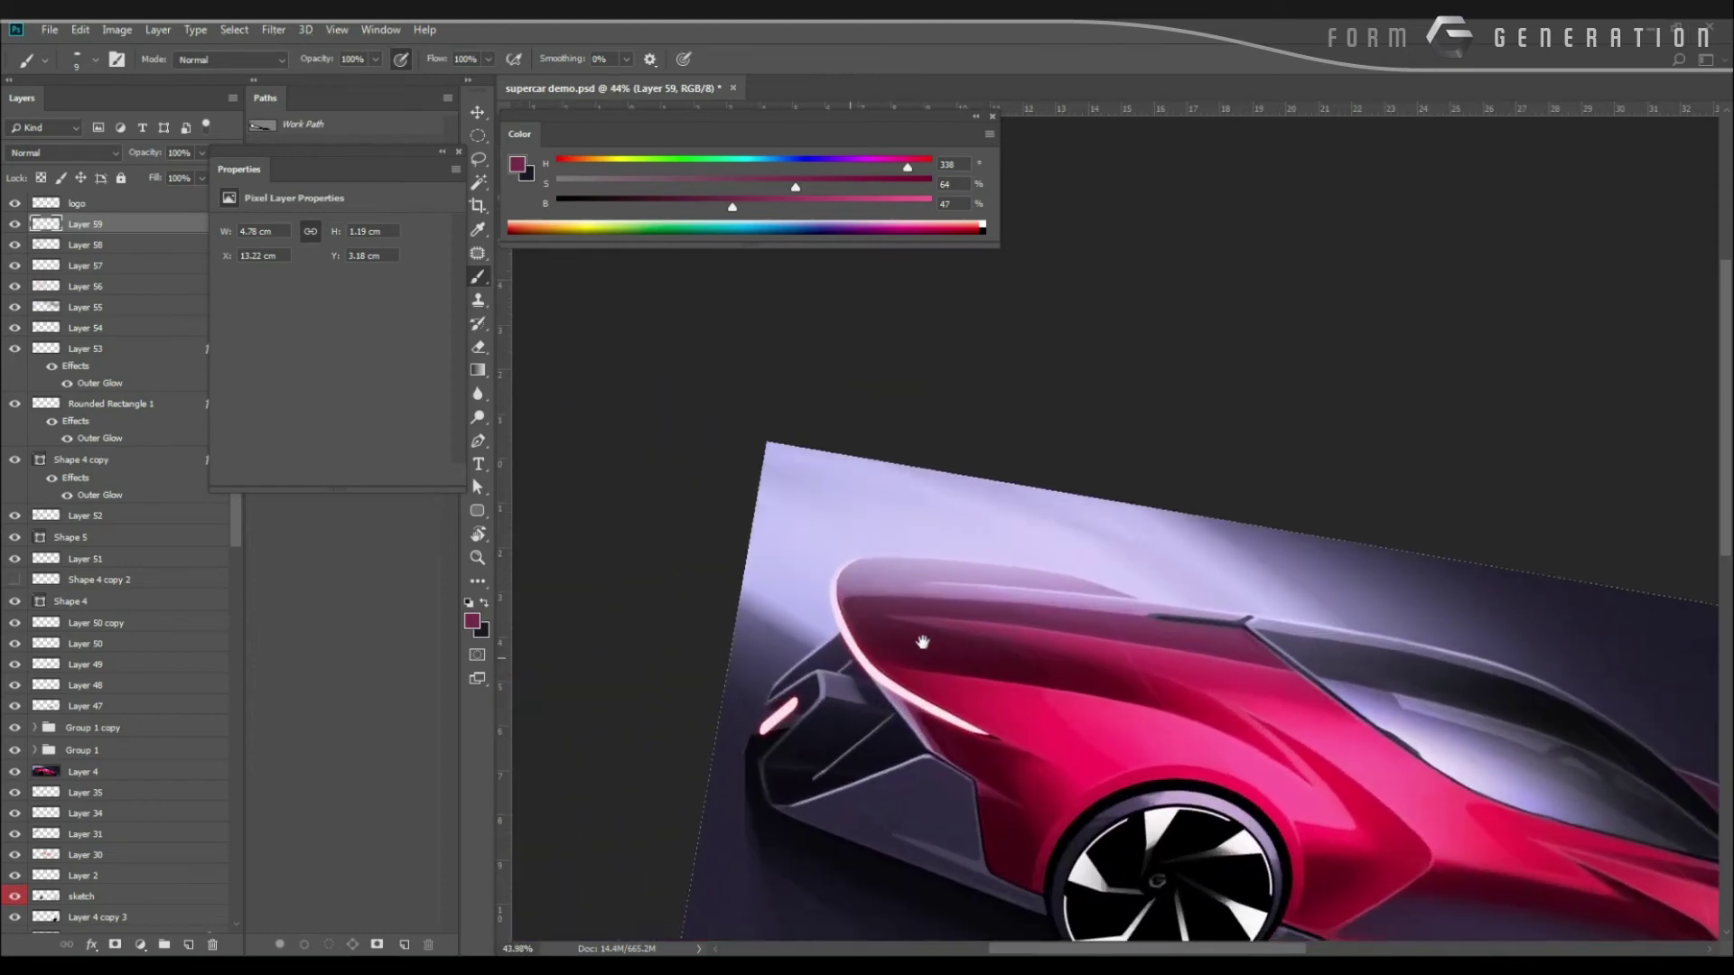
key(e)
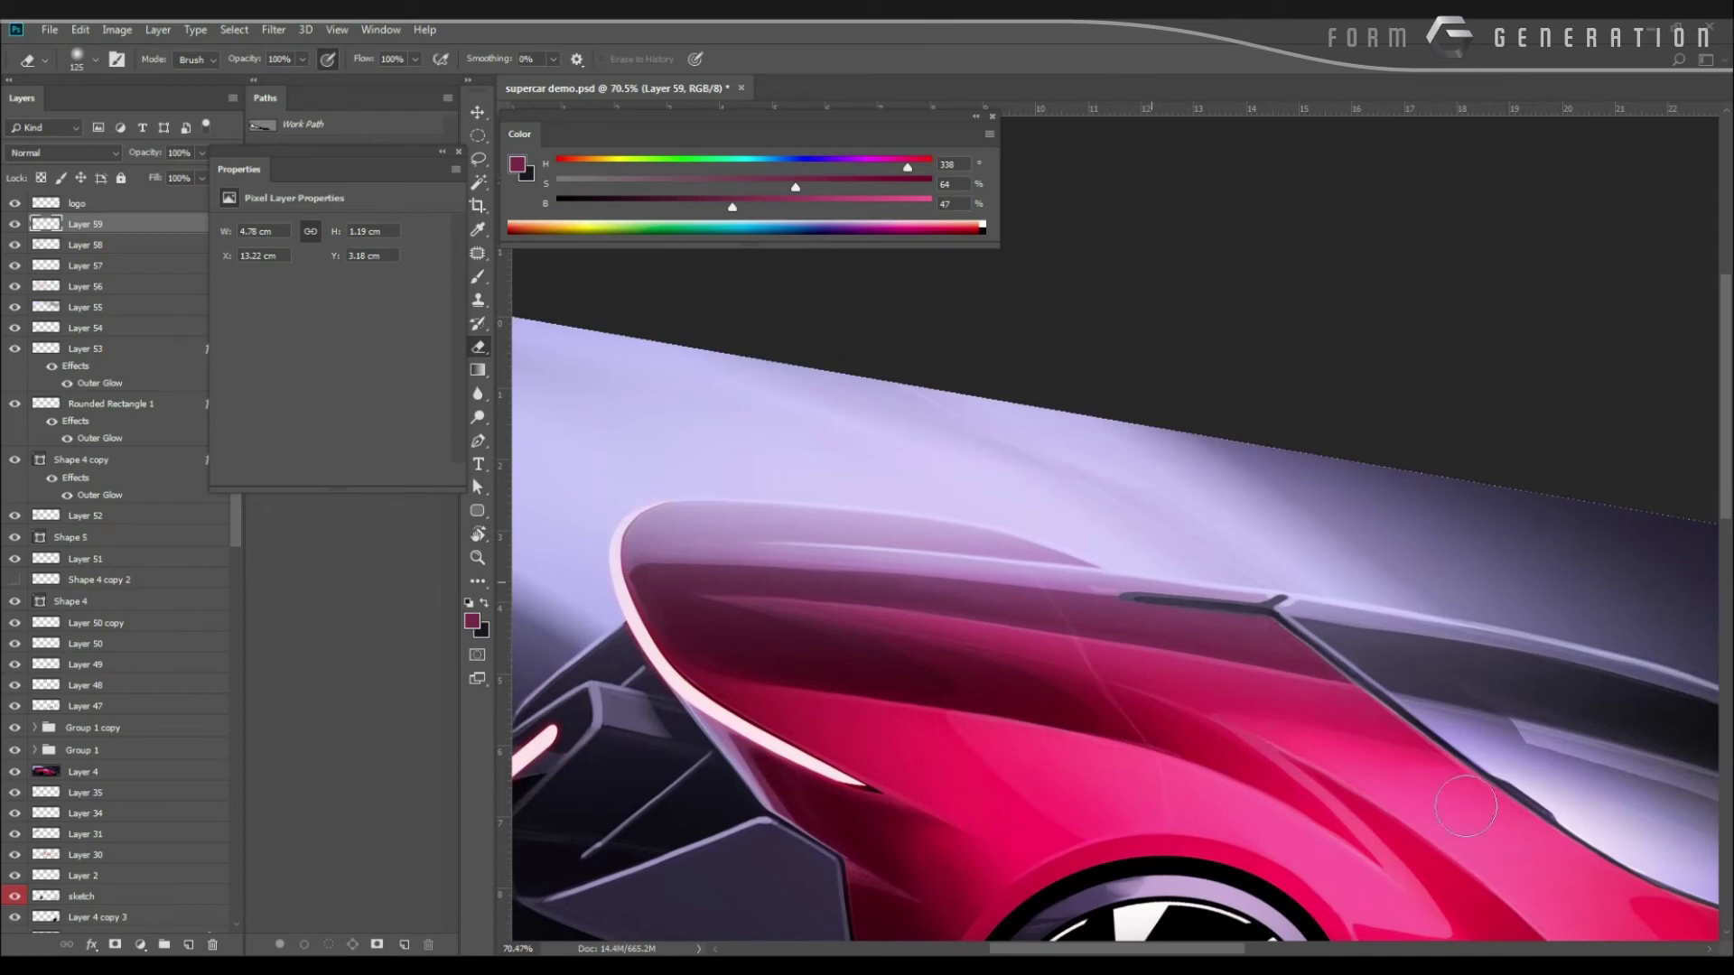
drag(1052, 566, 1018, 635)
drag(943, 326, 997, 610)
key(ctrl+shift+alt+n)
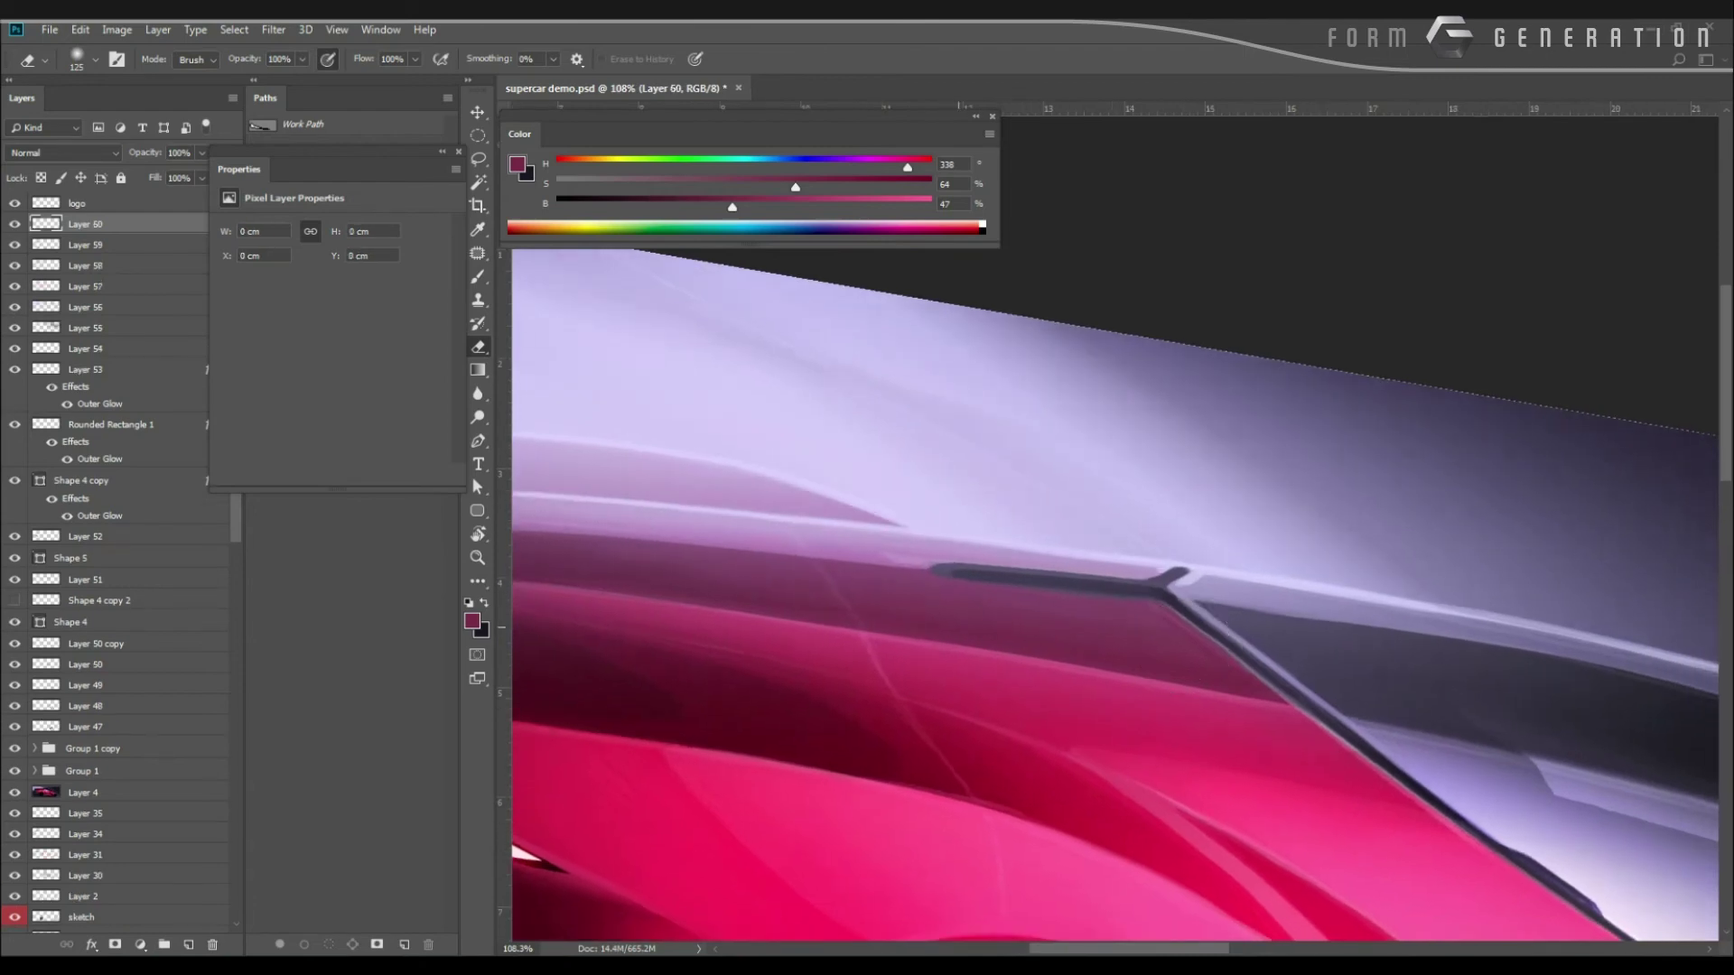
key(b)
click(476, 621)
drag(280, 514, 147, 453)
key(Return)
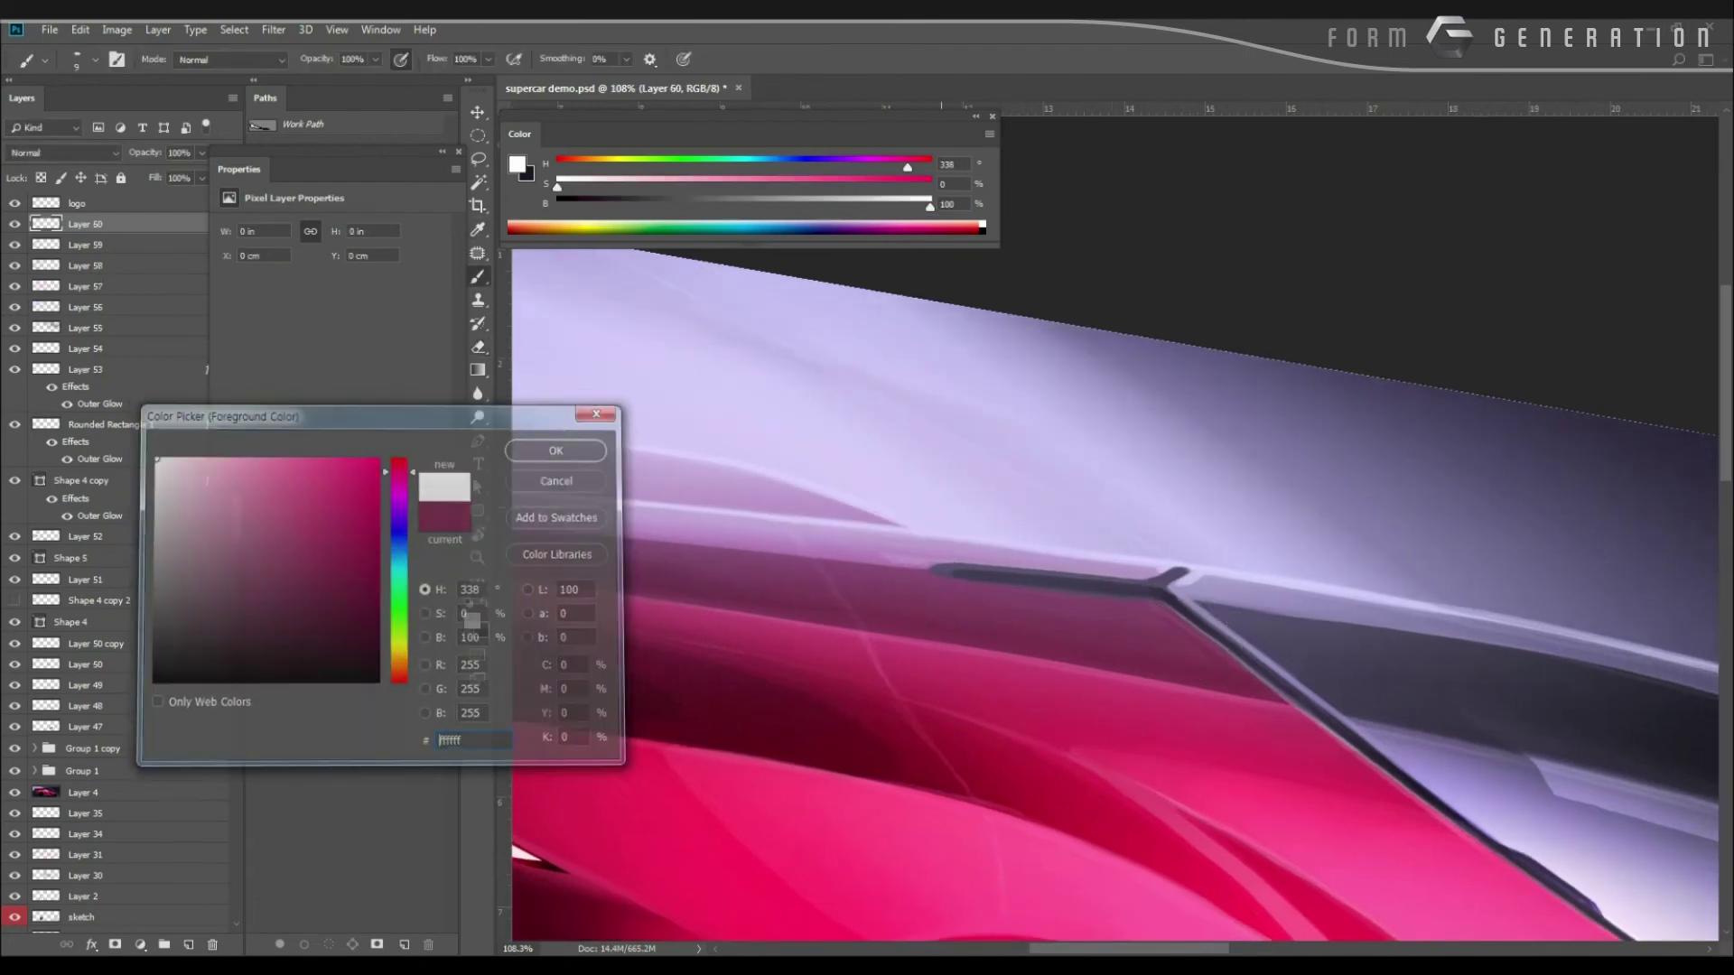
drag(967, 574, 1146, 589)
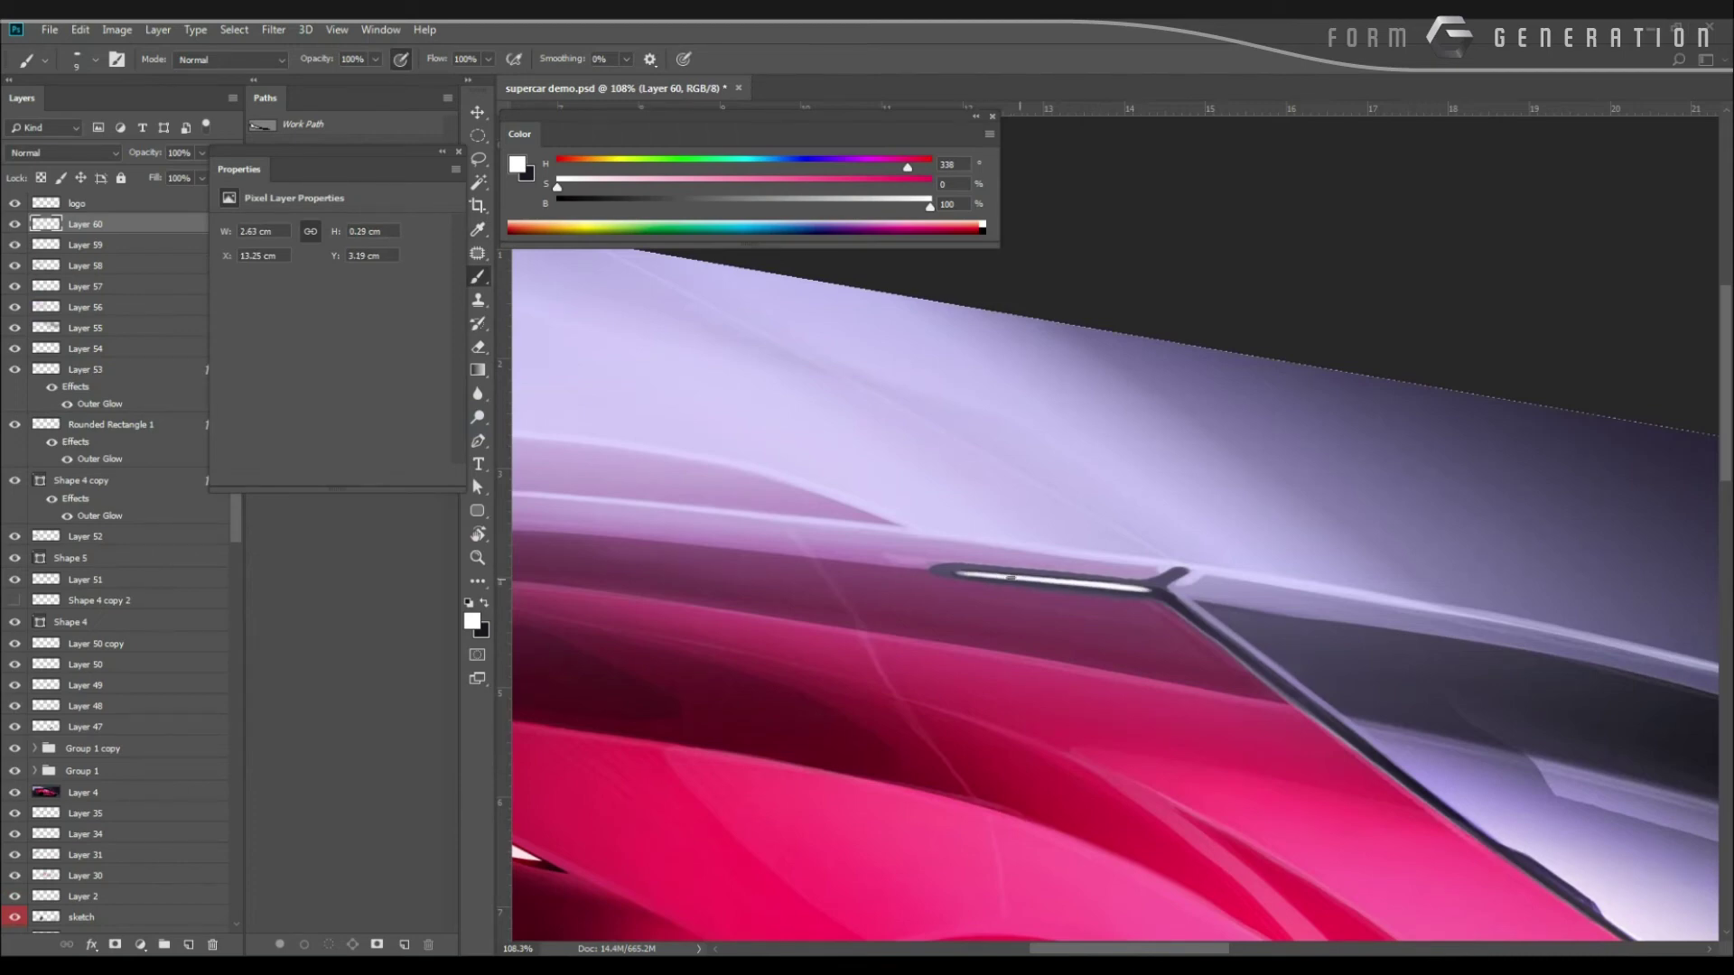
drag(970, 573, 1015, 577)
Choose the soft elliptical 300 brush and paint a white glow over the light strip at 125 px.
right_click(988, 574)
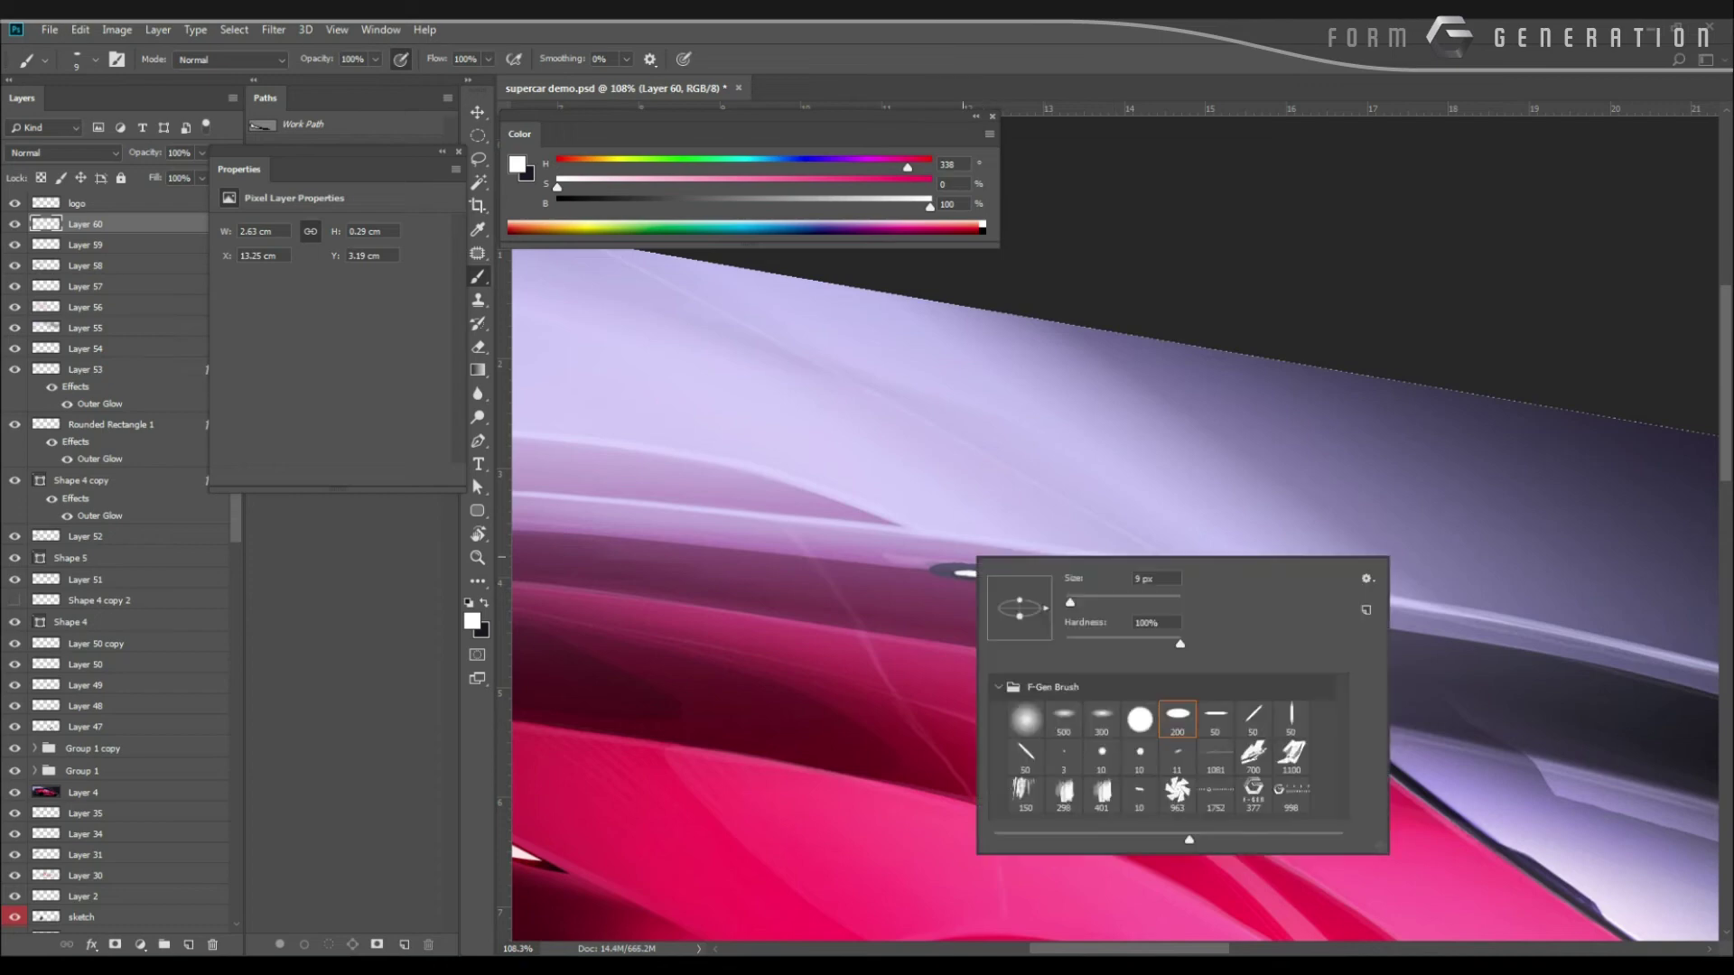
double_click(1105, 719)
mouse_move(985, 574)
mouse_down()
mouse_move(1146, 590)
mouse_move(957, 572)
mouse_up()
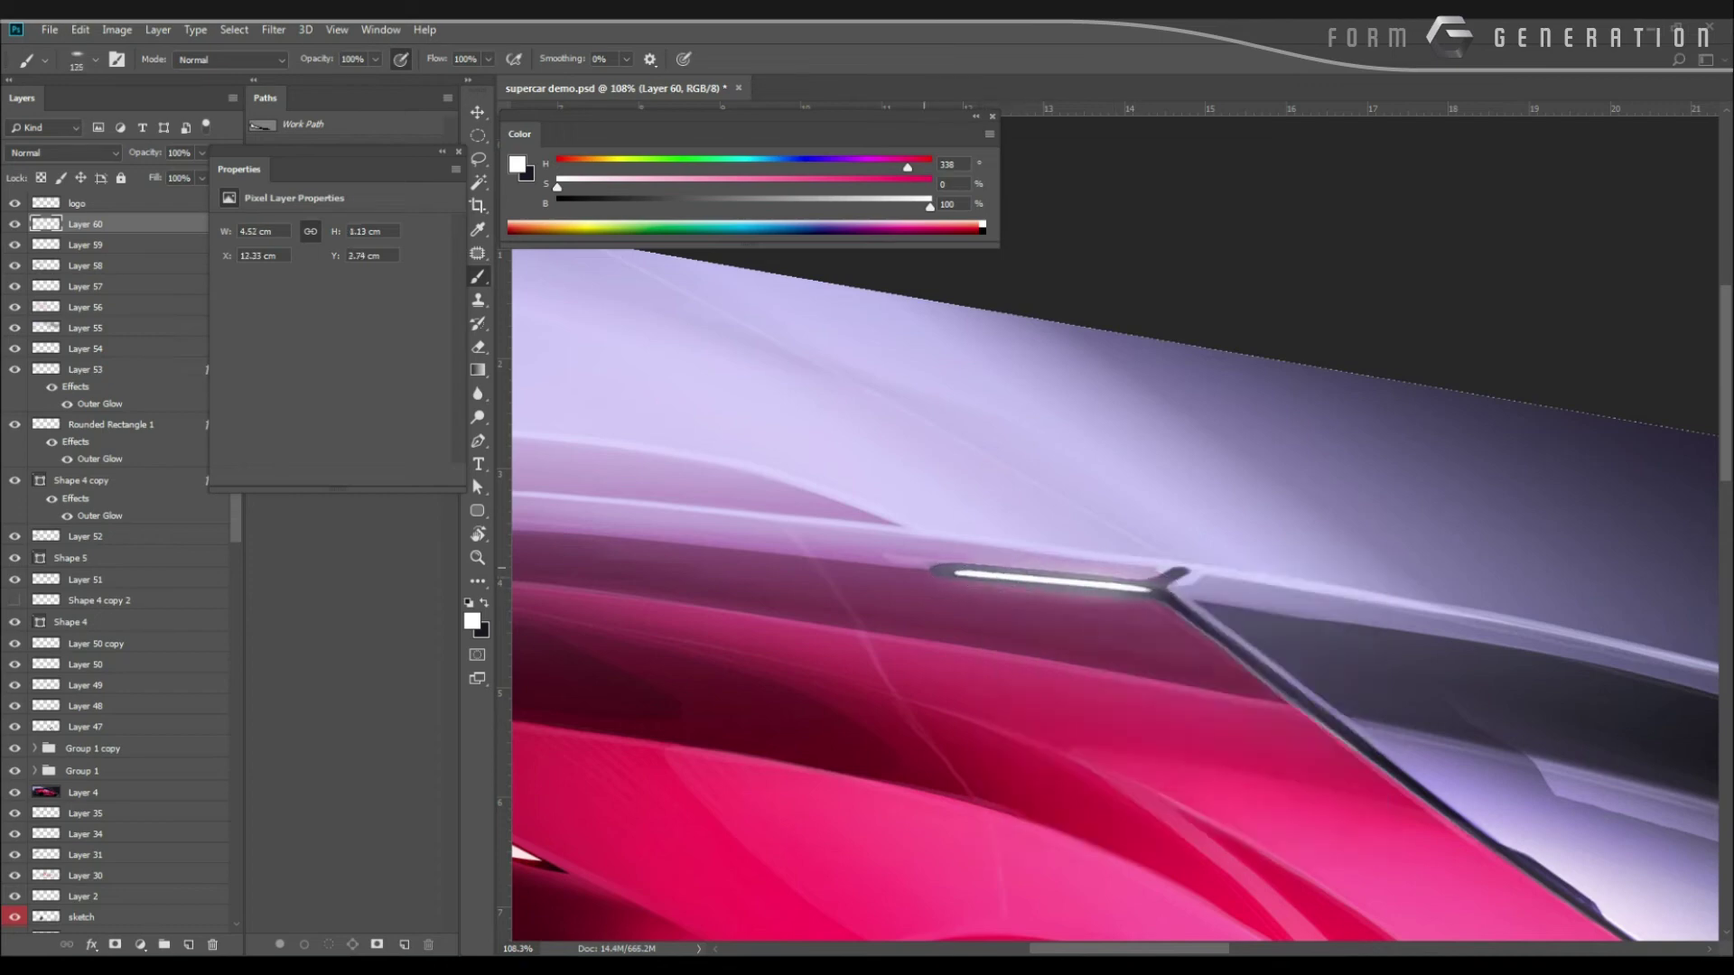
Undo the wide glow strokes on the roof light strip and repaint a softer white glow with a smaller brush.
key(ctrl+alt+z)
key(ctrl+alt+z)
drag(1143, 588, 948, 572)
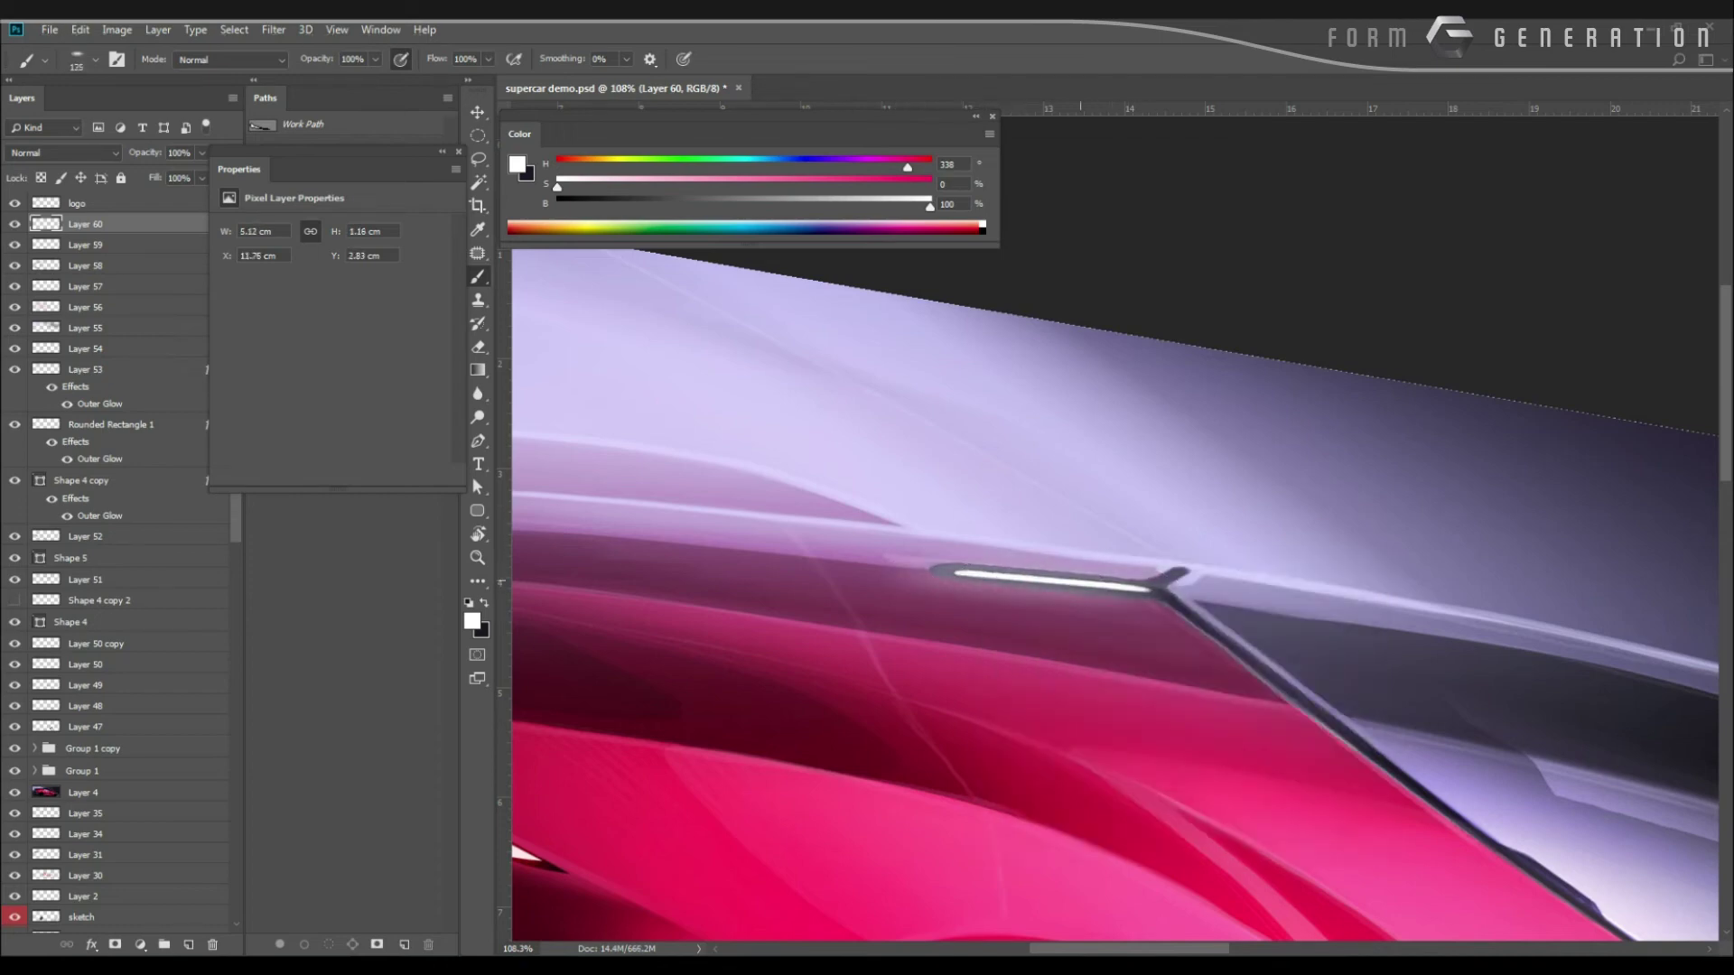
key(ctrl+alt+z)
key(ctrl+alt+z)
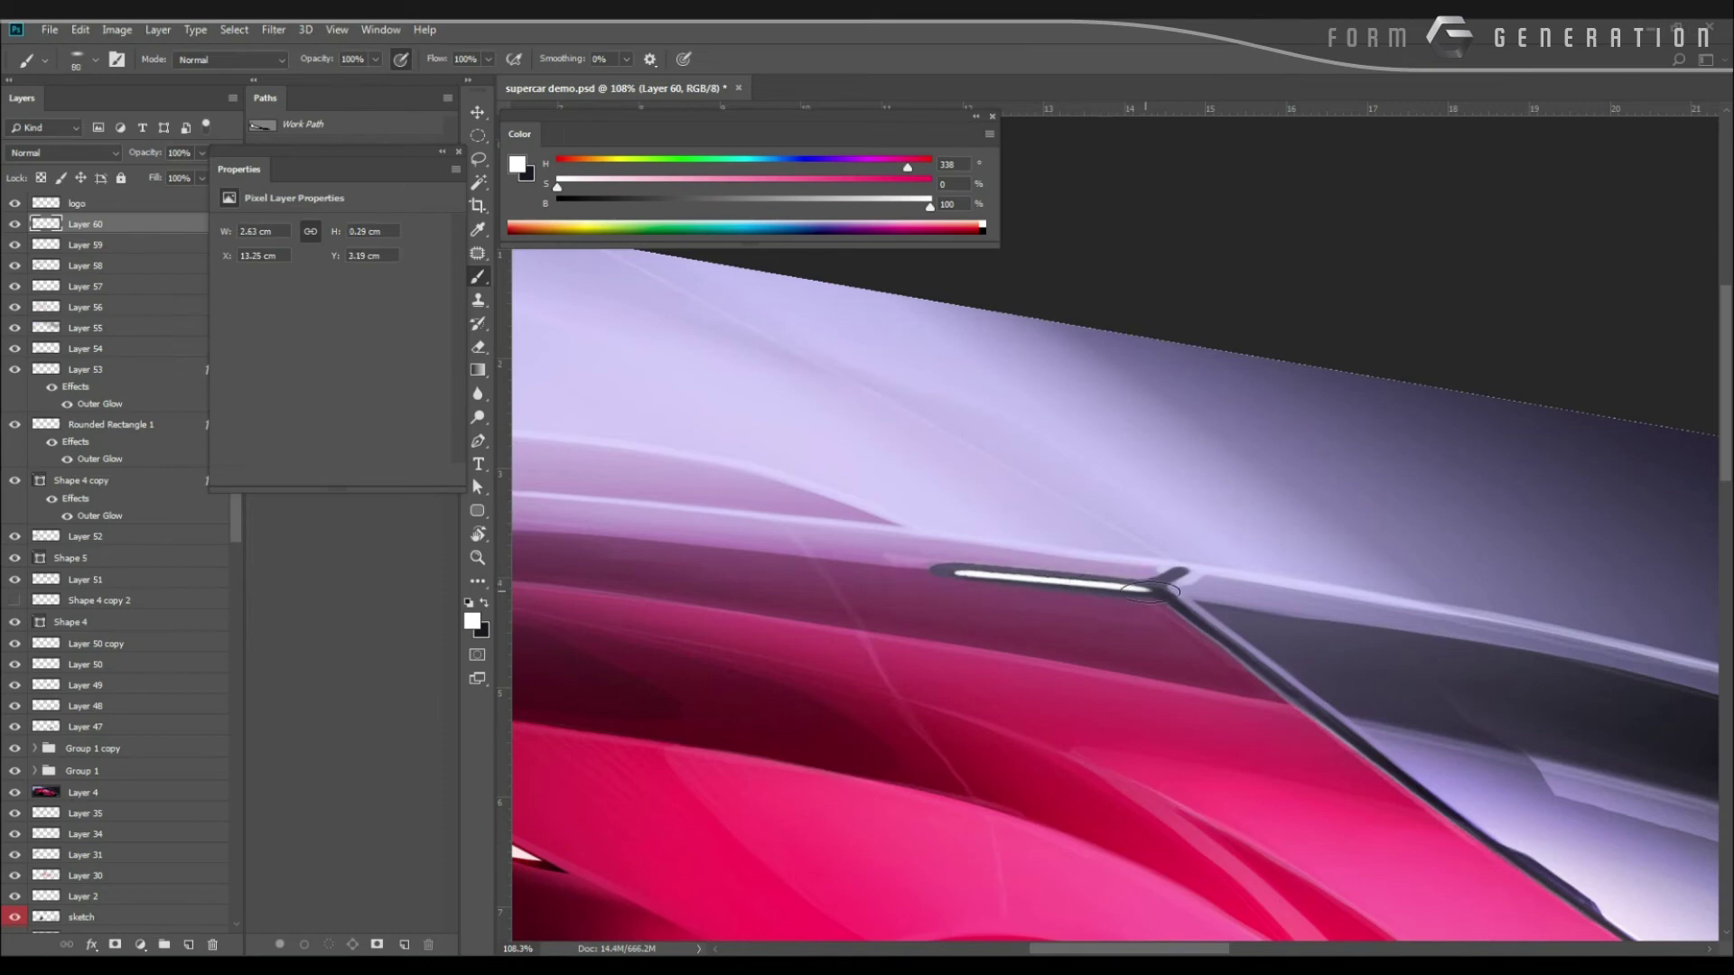
mouse_move(1149, 591)
mouse_down()
mouse_move(735, 561)
mouse_move(731, 577)
mouse_up()
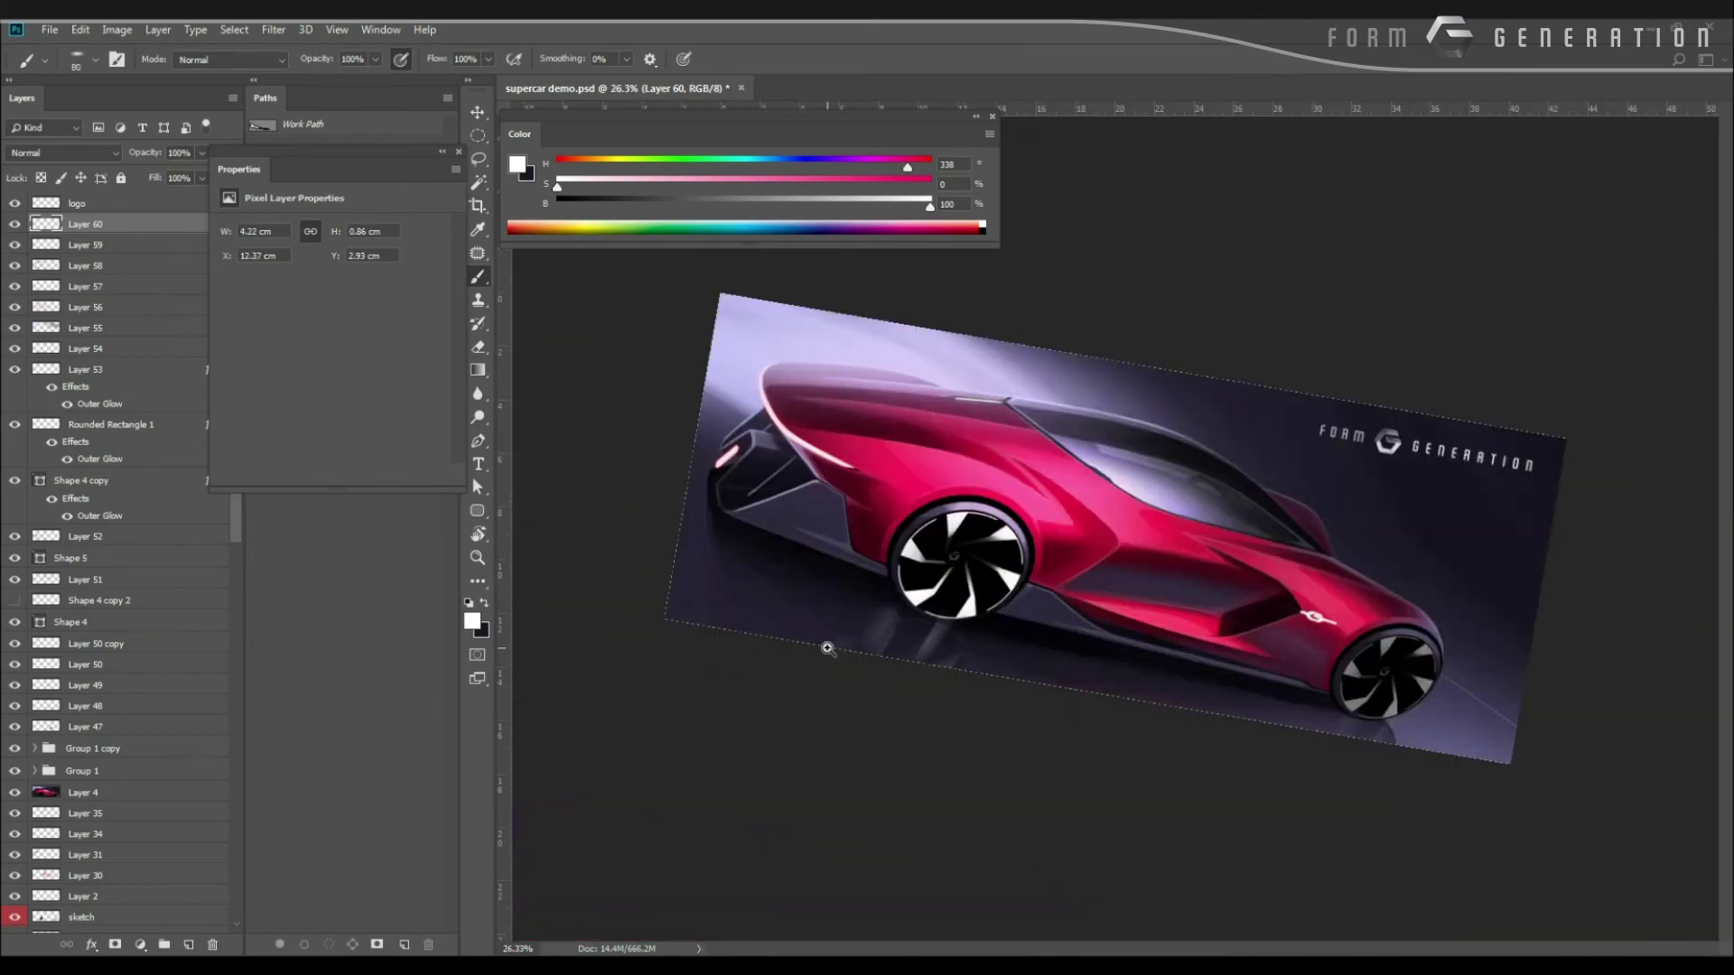
Save the supercar document and reset the rotated canvas to level.
scroll(827, 648, down, 2)
scroll(774, 642, up, 3)
scroll(722, 406, up, 3)
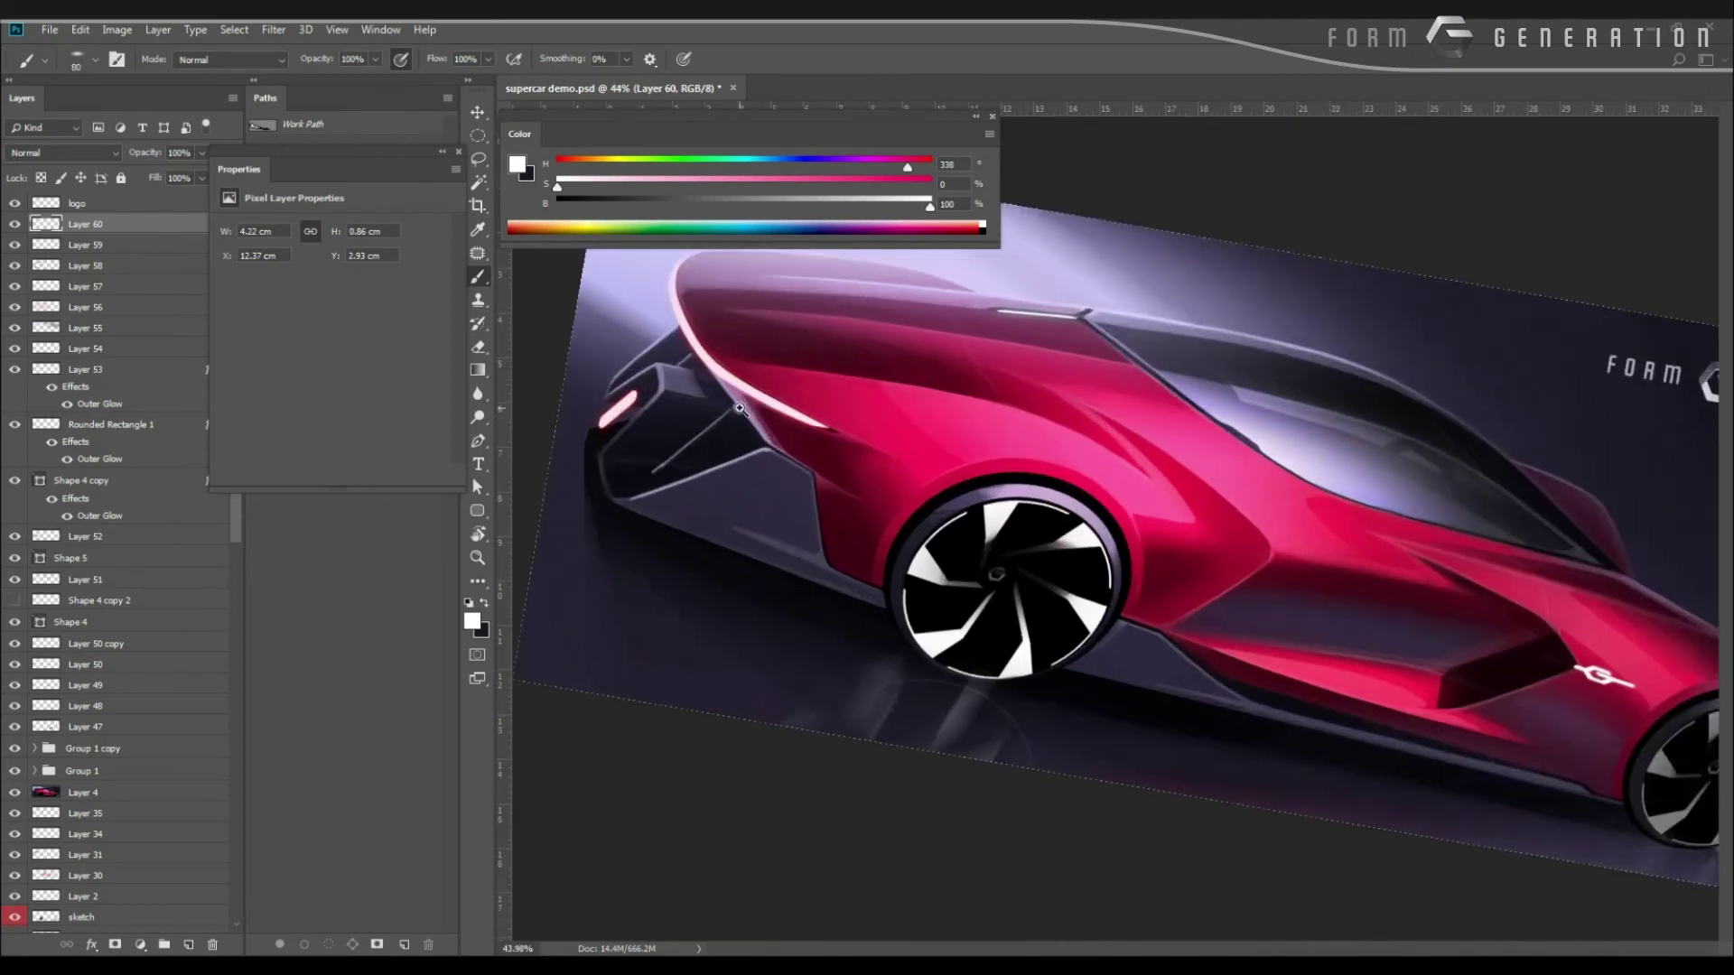
scroll(739, 408, up, 2)
scroll(798, 510, down, 4)
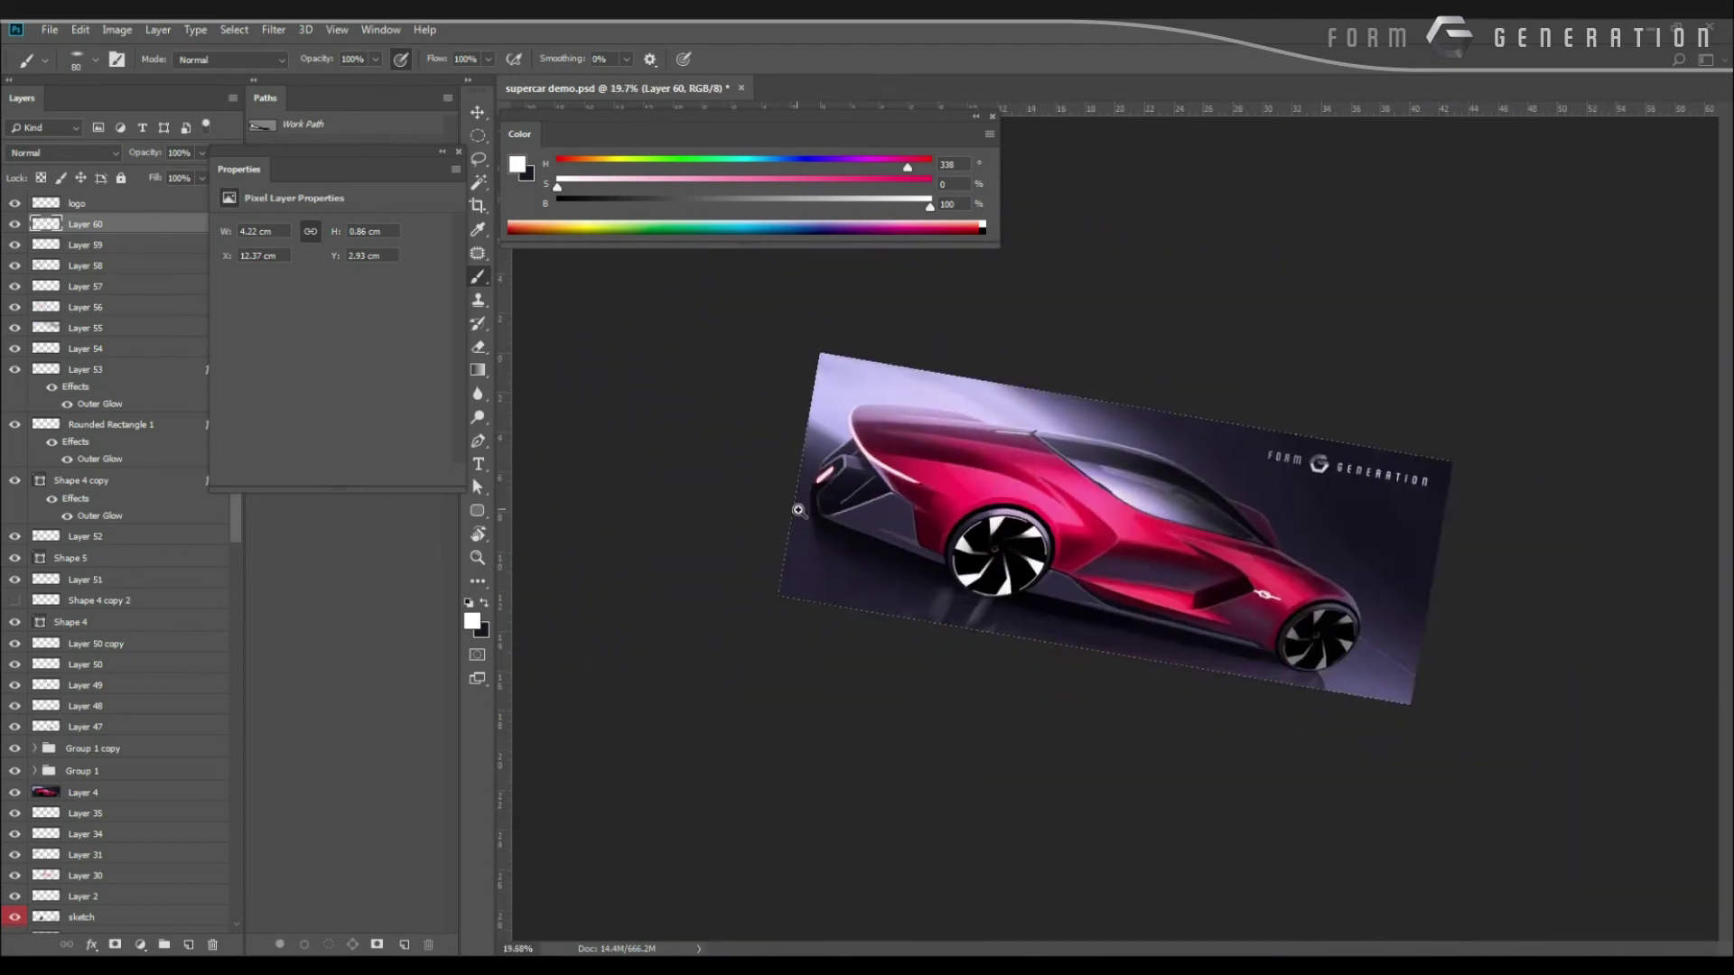
scroll(798, 510, up, 5)
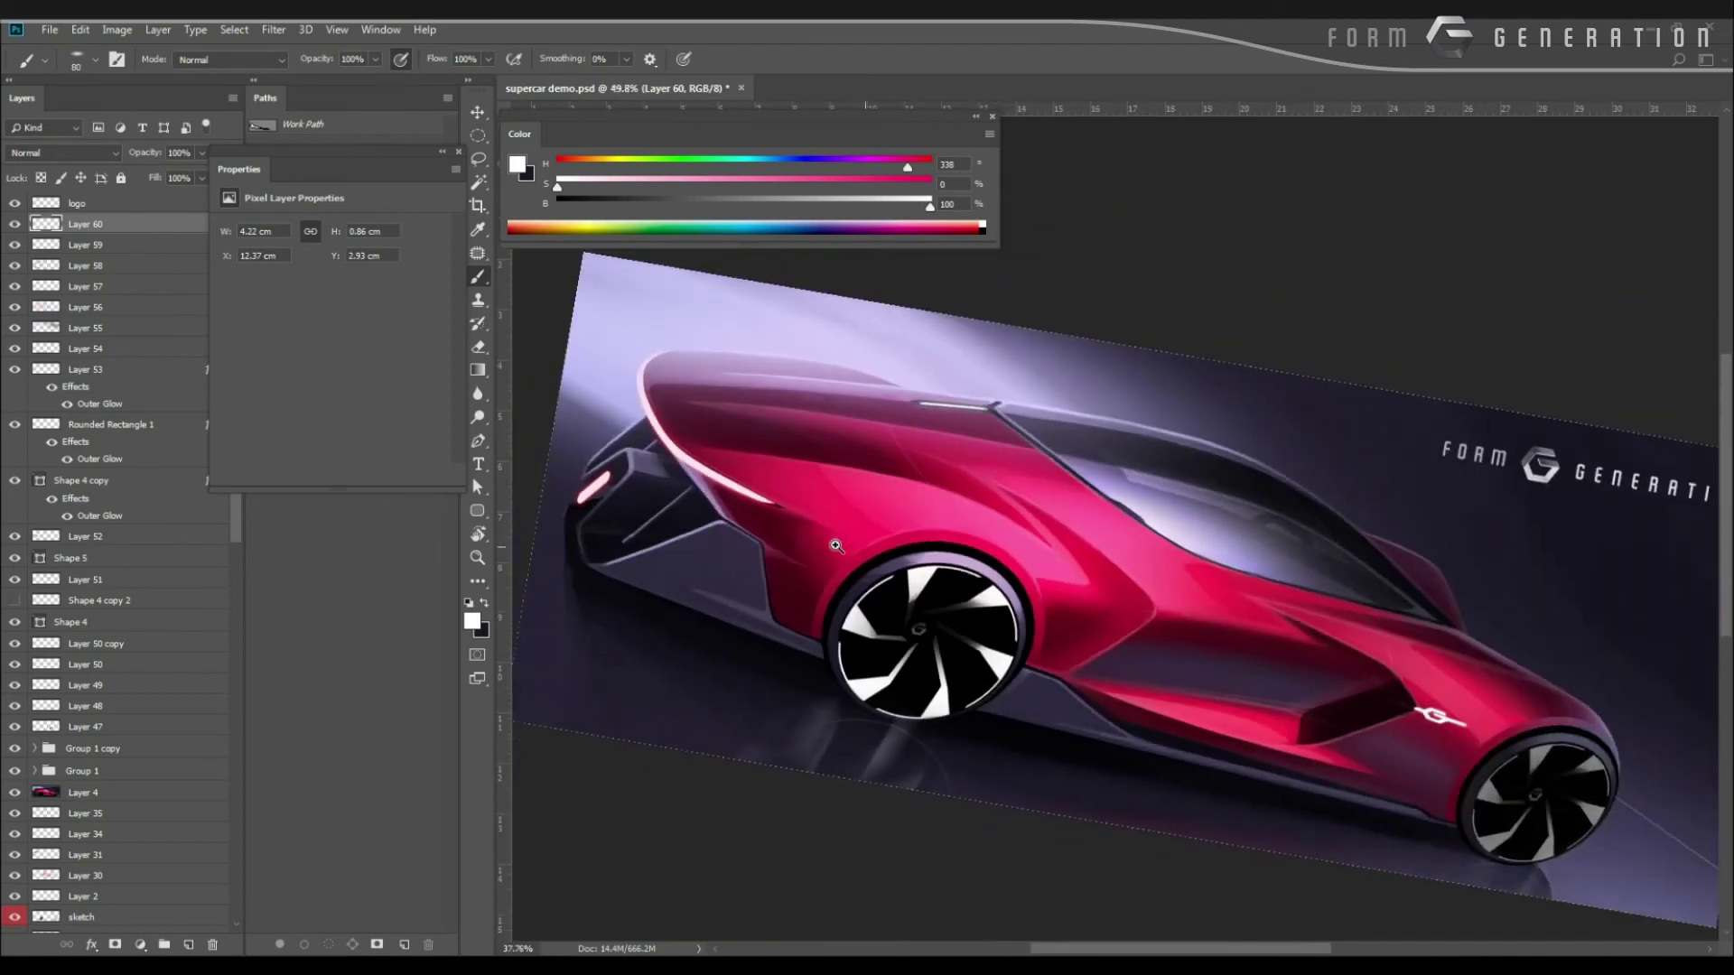
drag(836, 546, 872, 544)
scroll(866, 547, up, 4)
drag(750, 457, 718, 475)
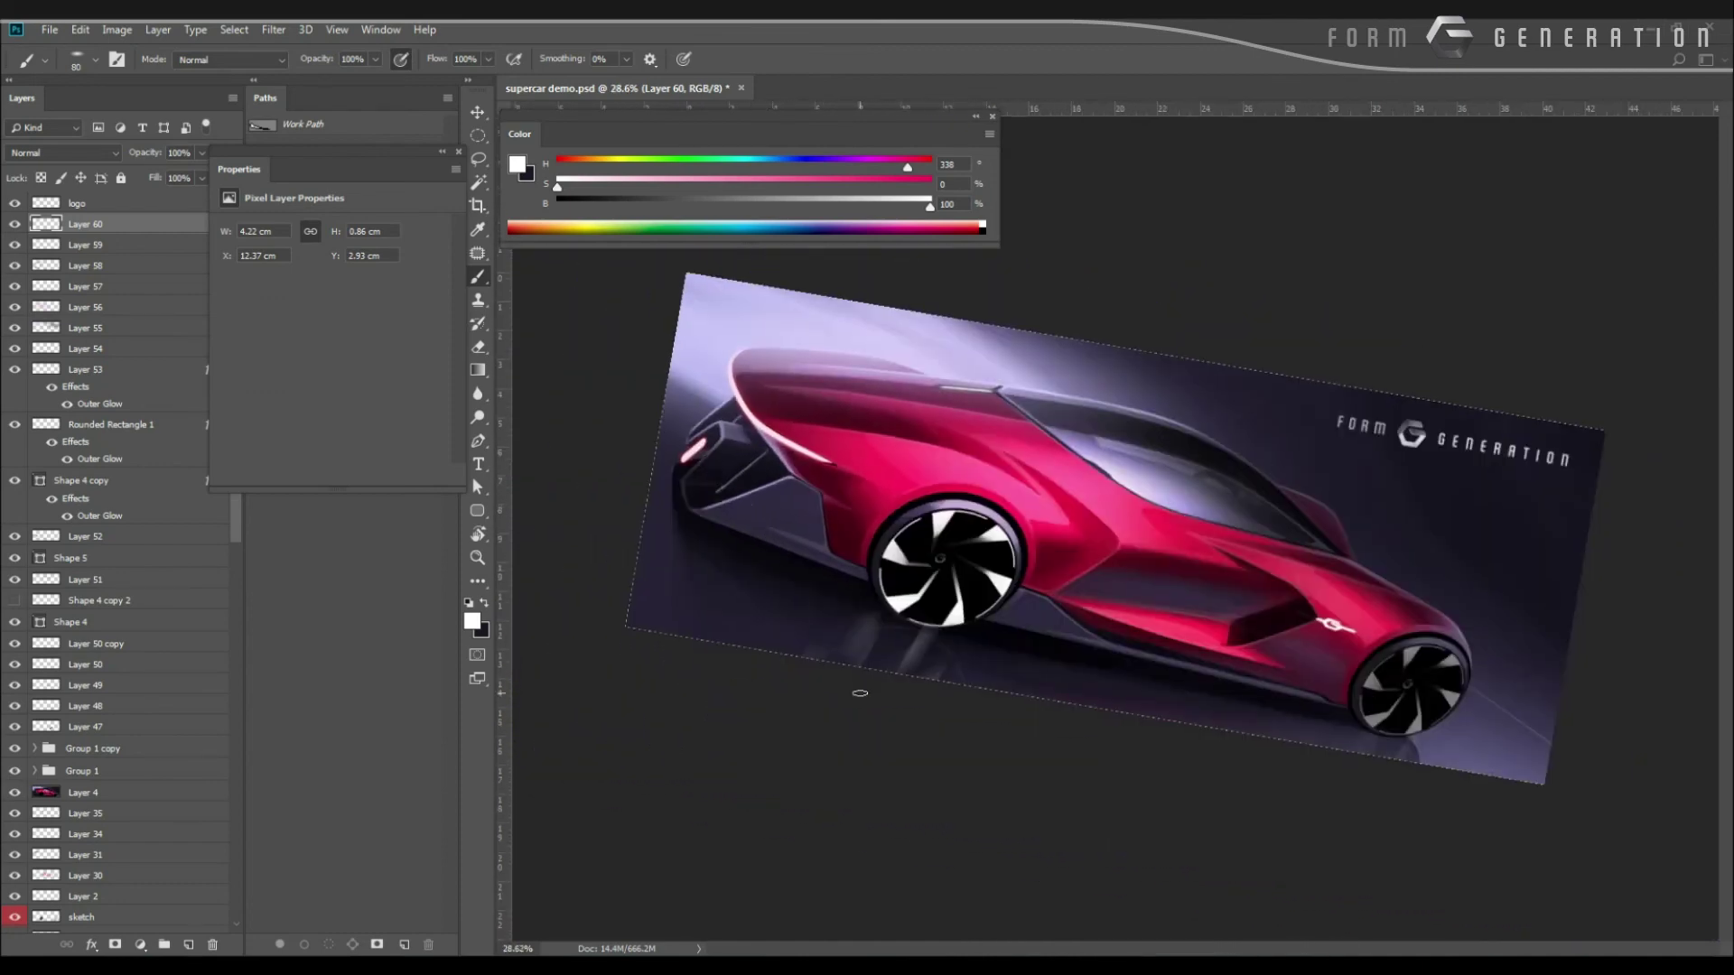
key(ctrl+s)
key(Escape)
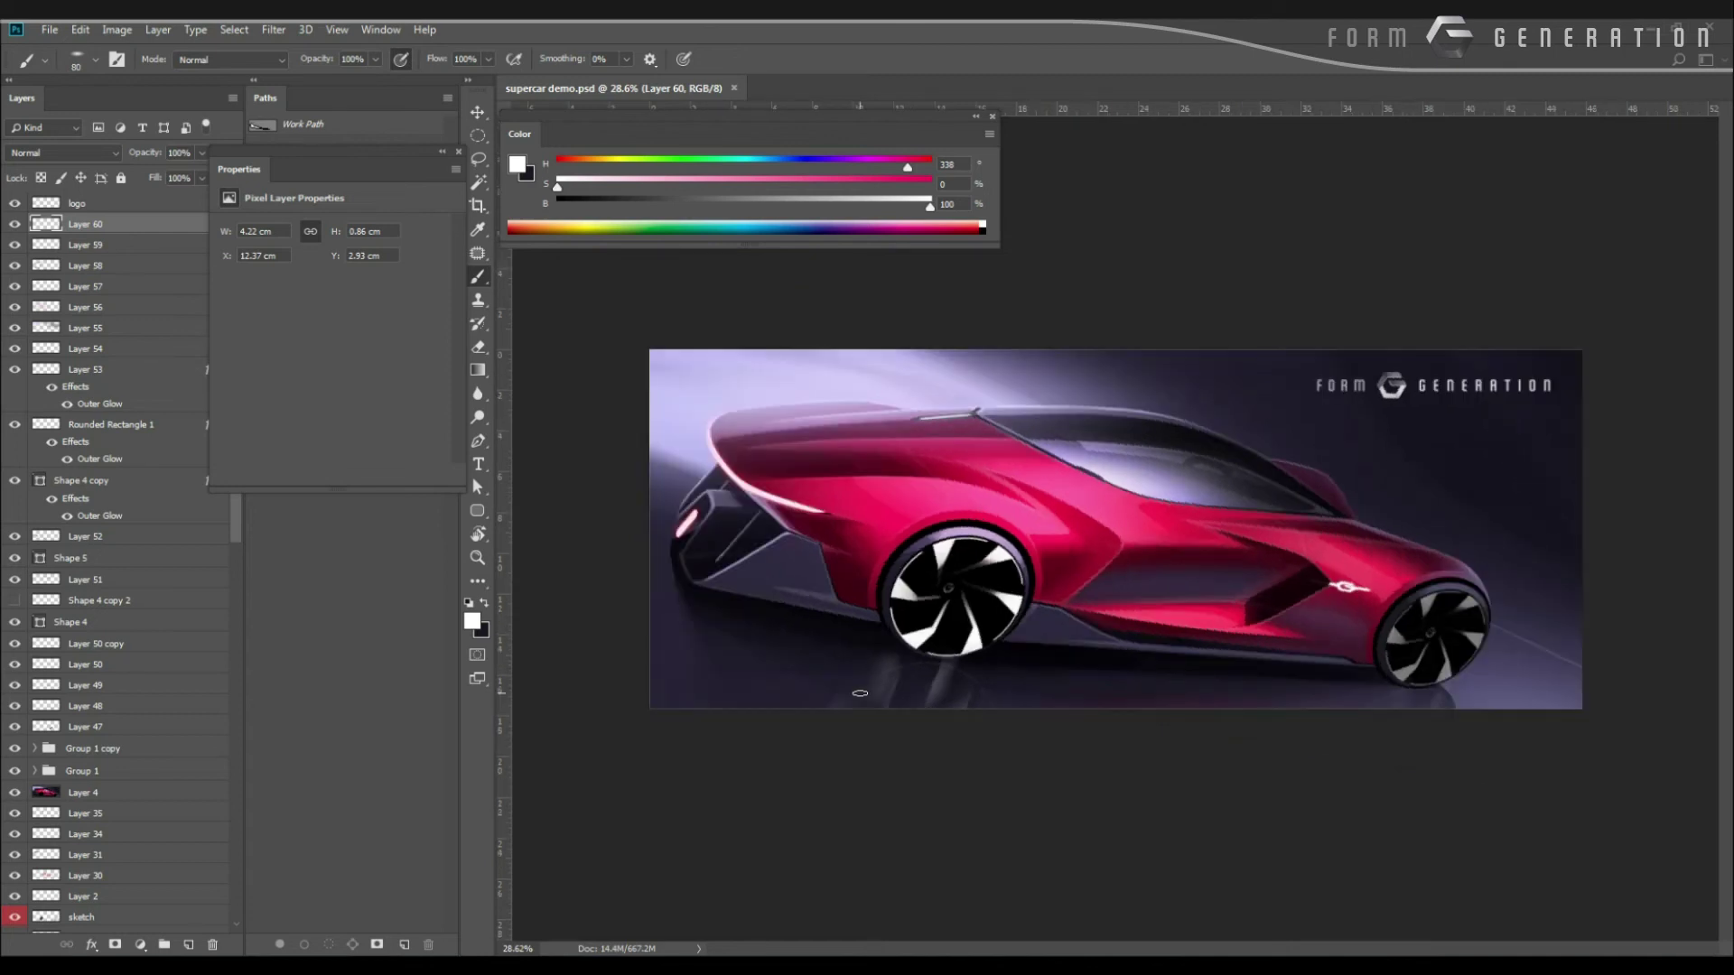
Review the whole car rendering in full-screen mode without panels.
key(f)
key(f)
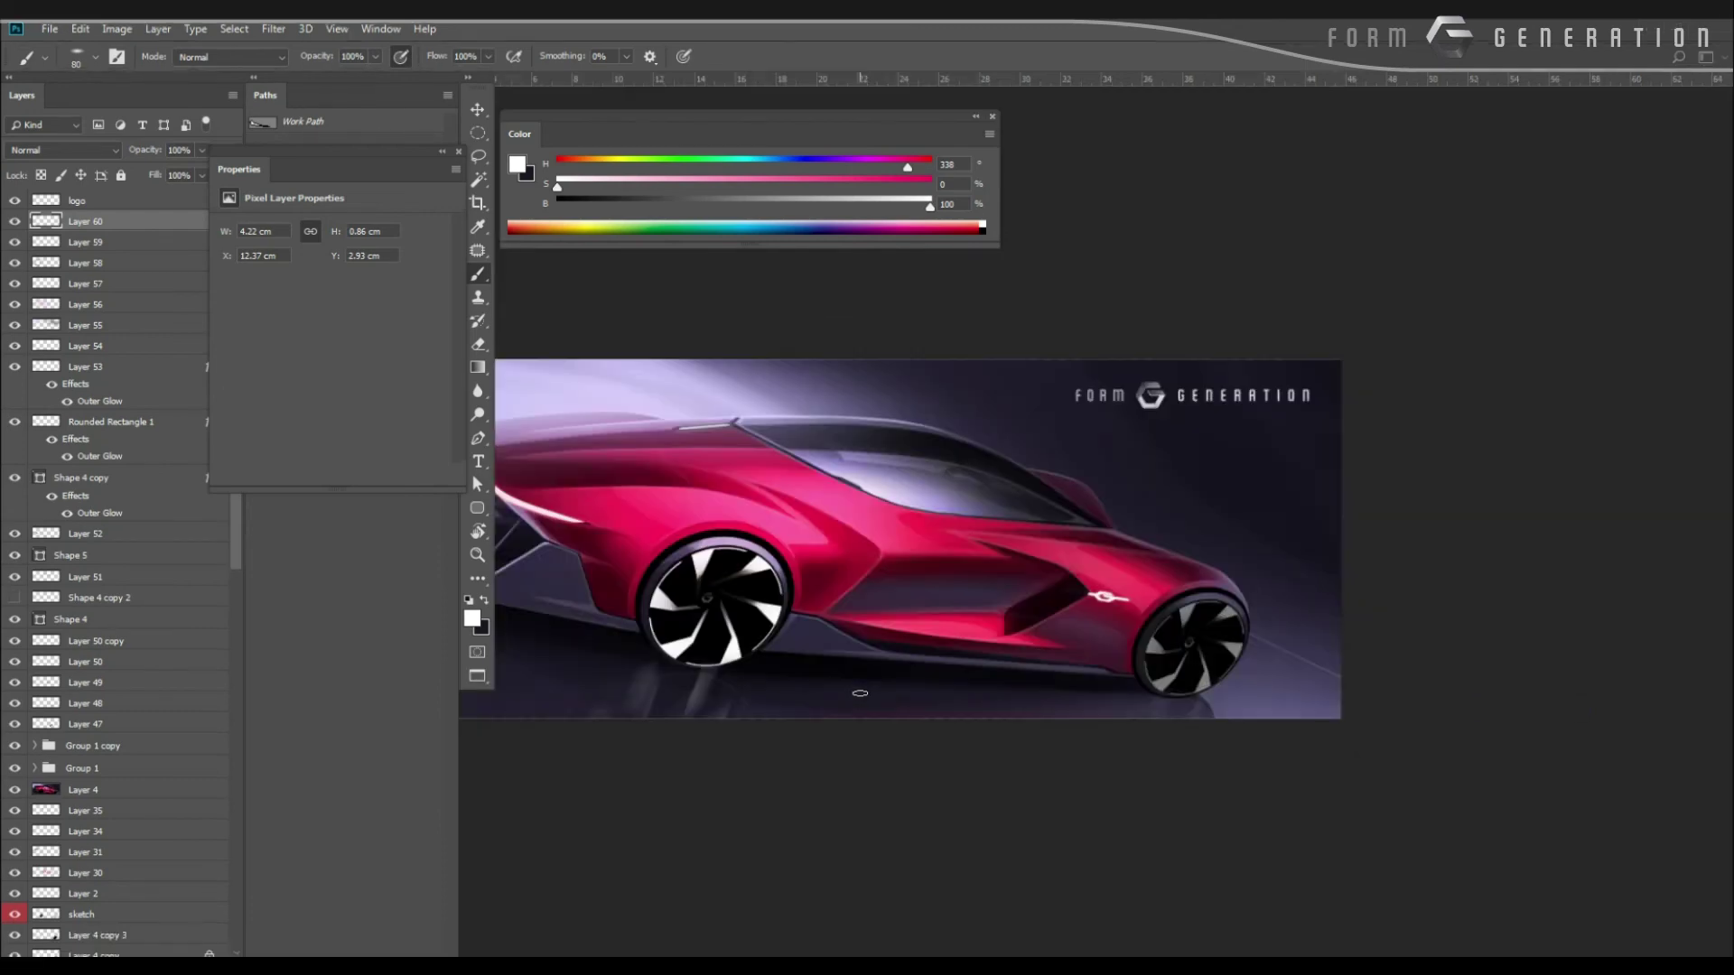
drag(569, 590, 404, 592)
drag(517, 613, 470, 610)
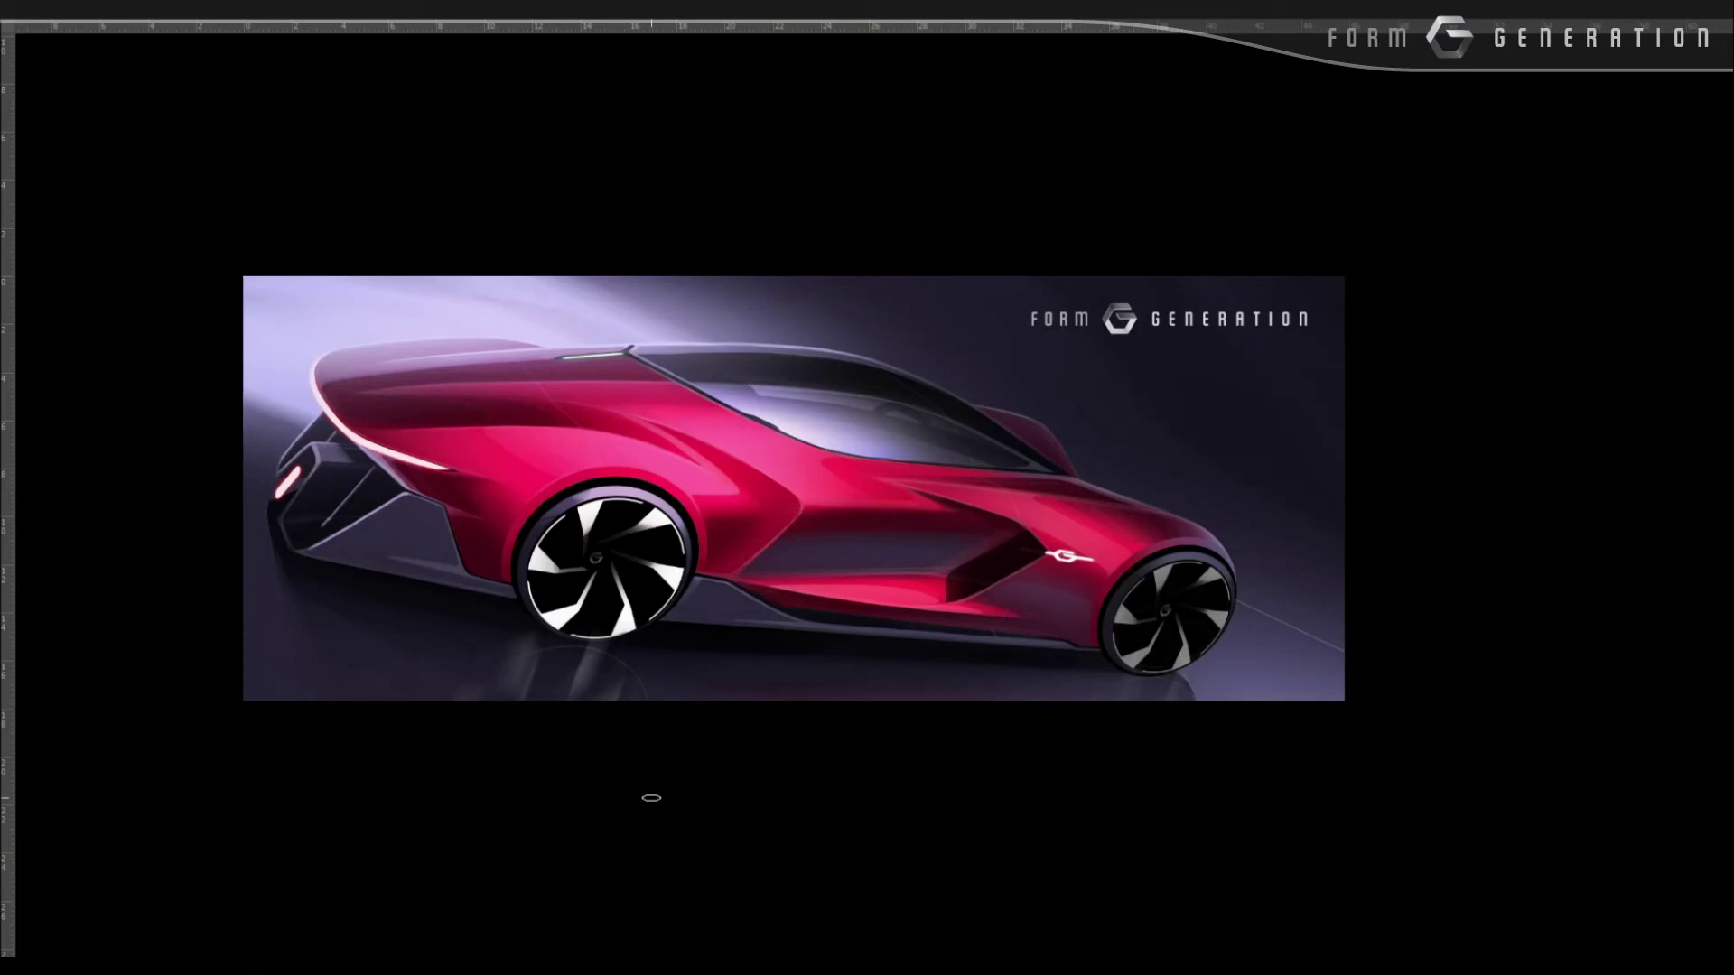
key(f)
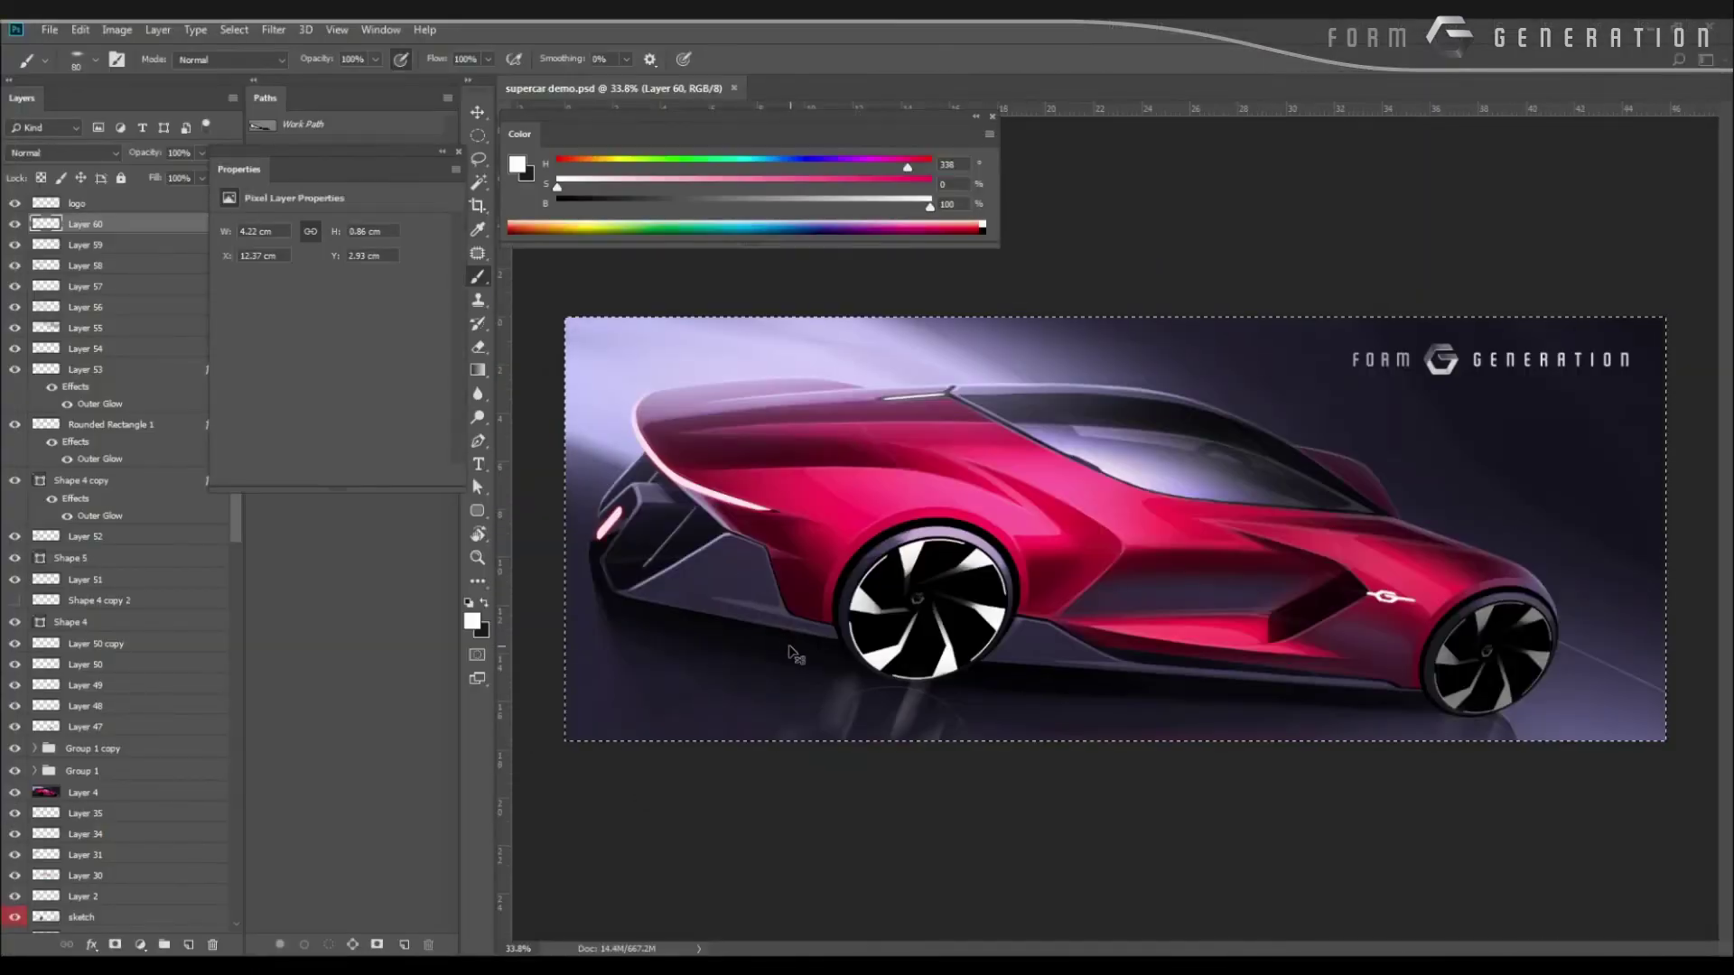
Paste a merged copy of the image above all layers and apply Poster Edges with thickness 0, intensity 1 and posterization 6.
key(ctrl+v)
key(ctrl+bracketright)
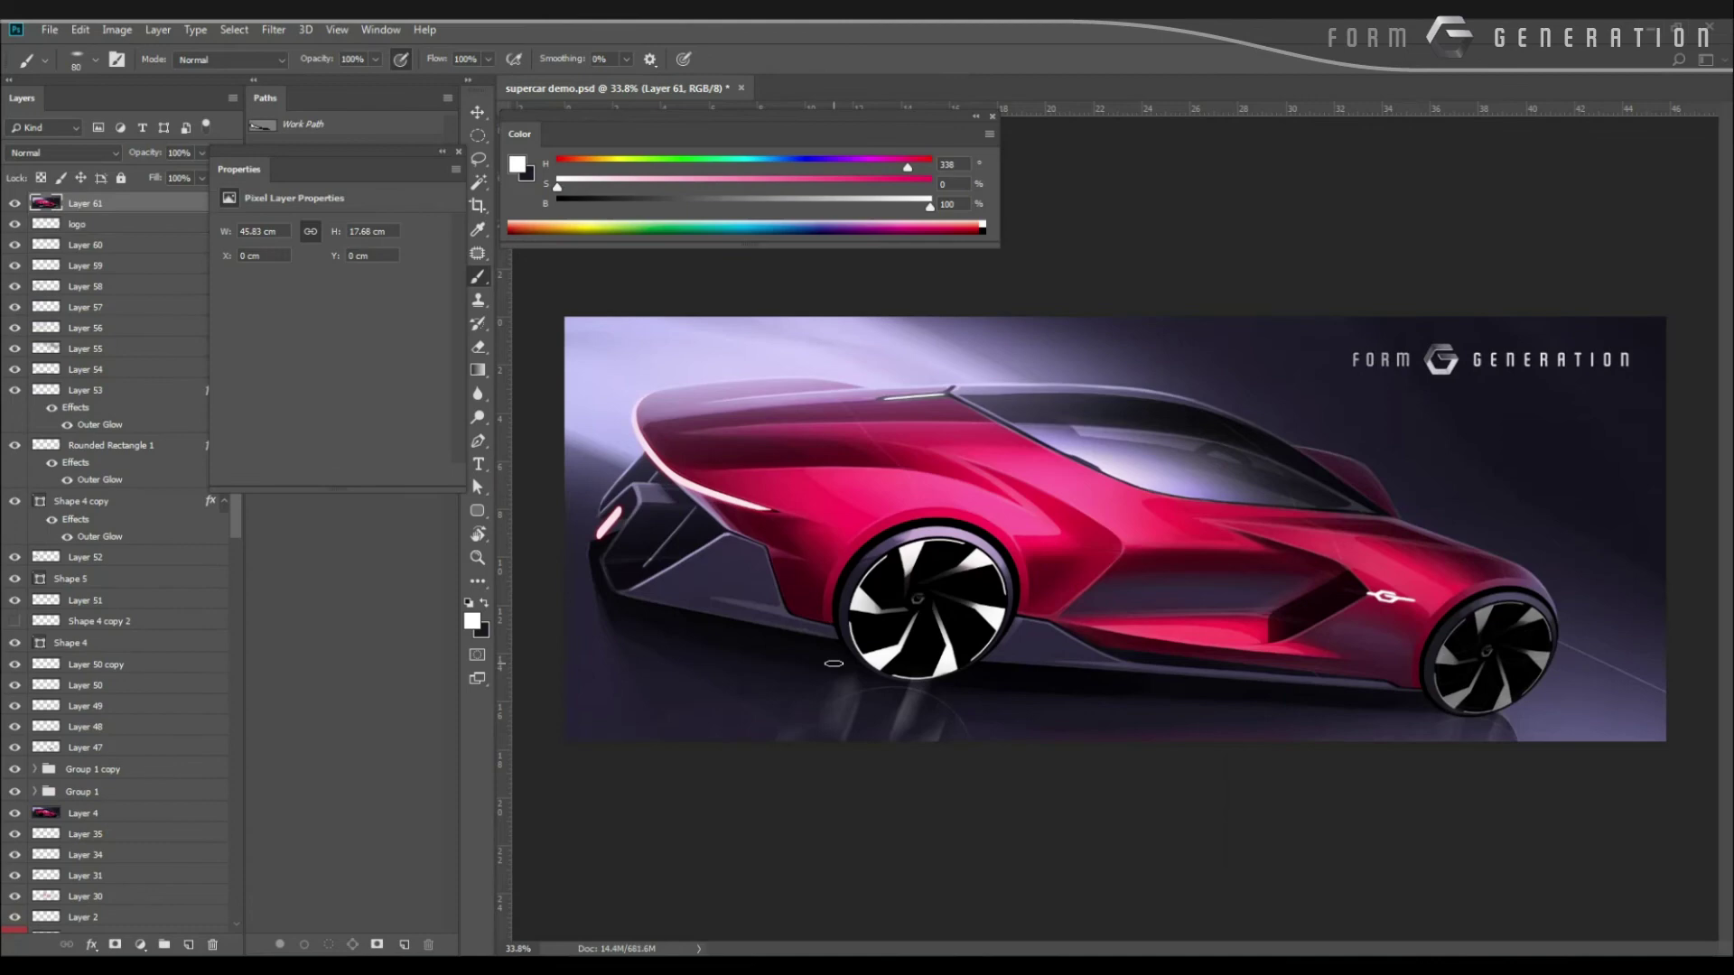
click(273, 29)
click(298, 105)
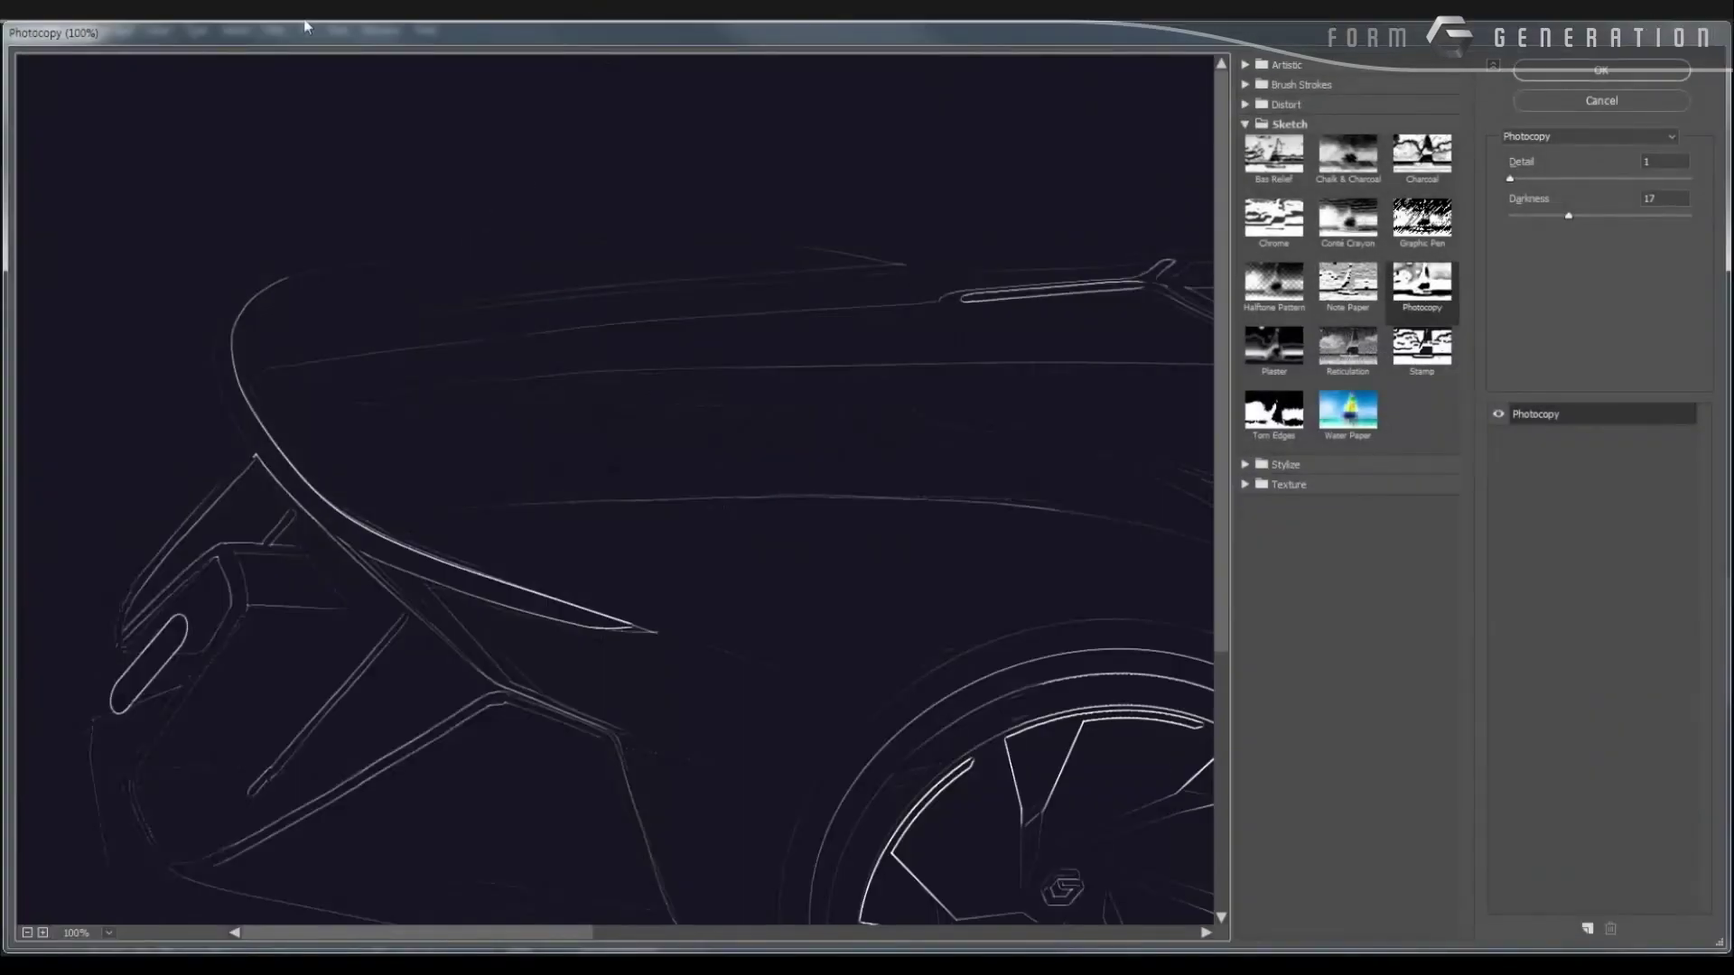
click(1291, 66)
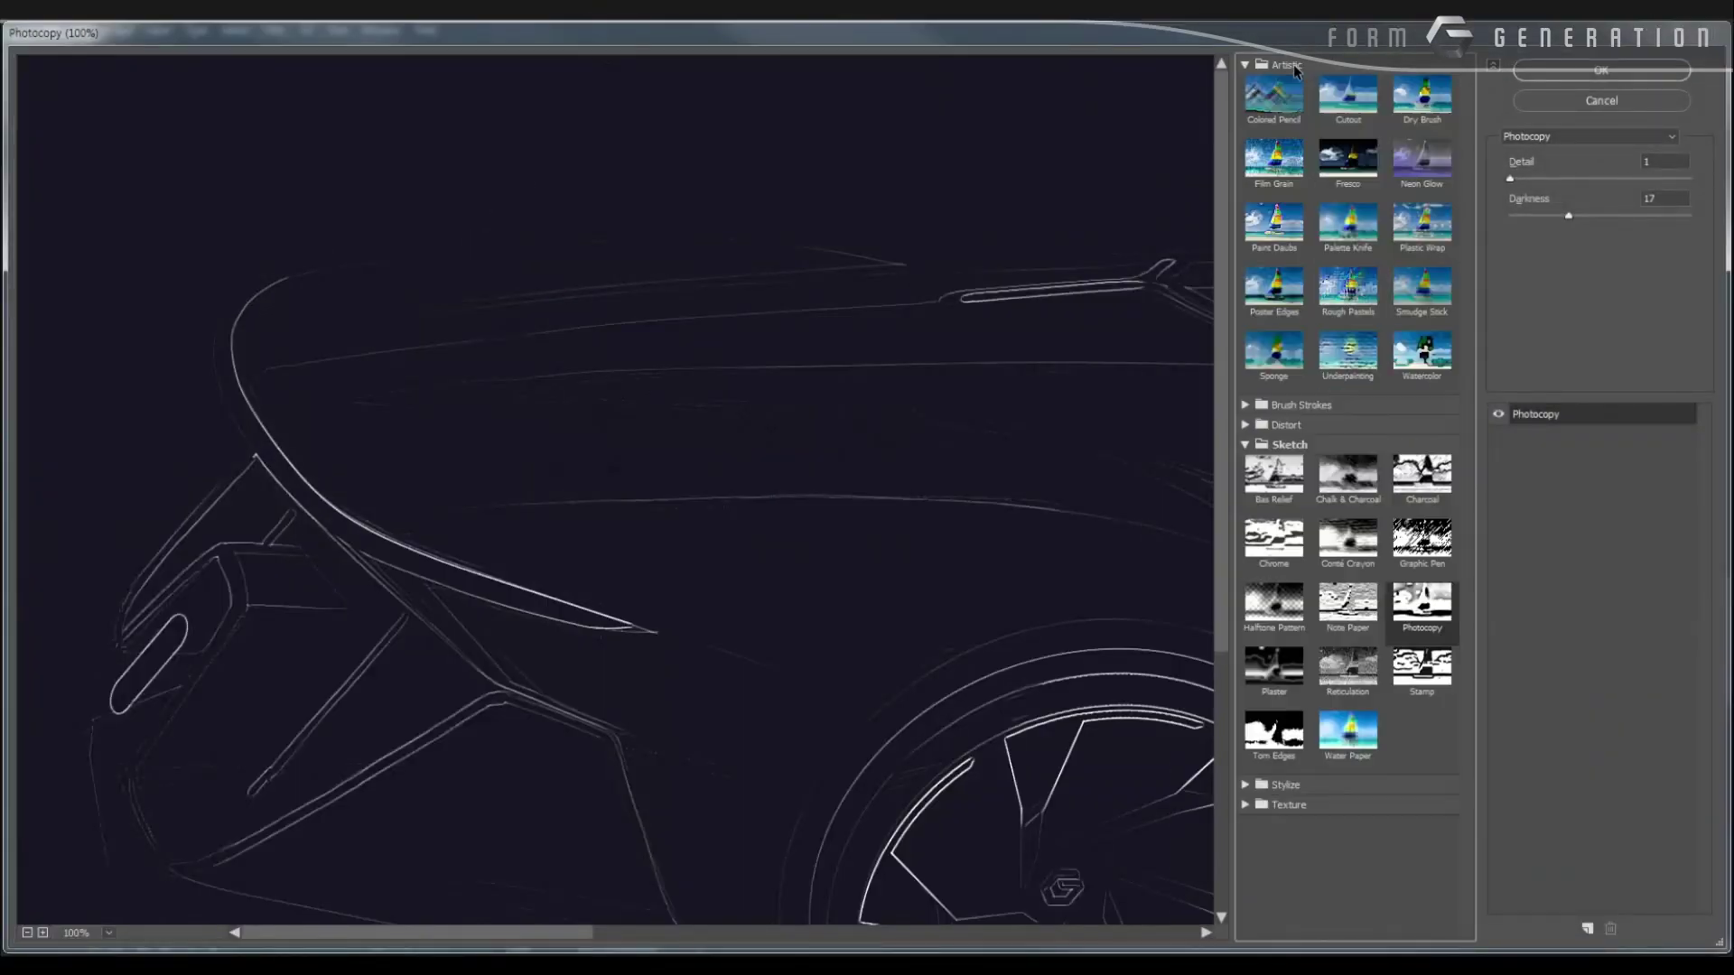
click(1291, 288)
drag(1095, 398, 774, 302)
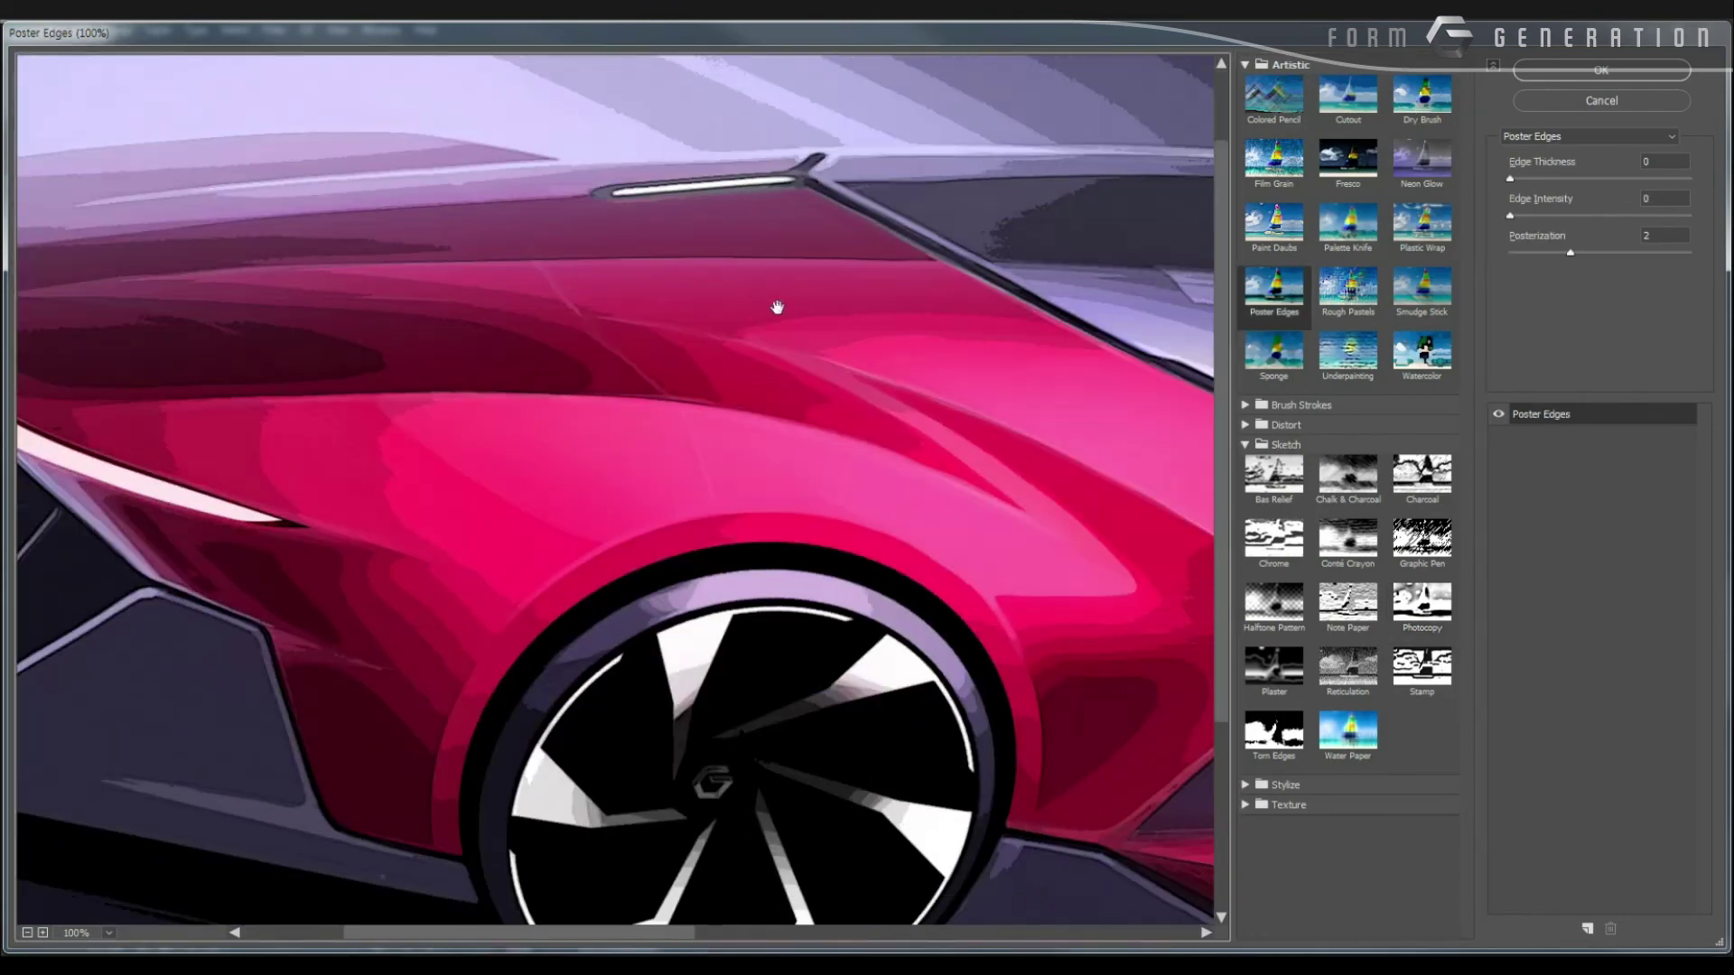
drag(1570, 253, 1691, 253)
mouse_move(1510, 216)
mouse_down()
mouse_move(1562, 214)
mouse_move(1532, 219)
mouse_move(1557, 177)
mouse_move(1514, 181)
mouse_up()
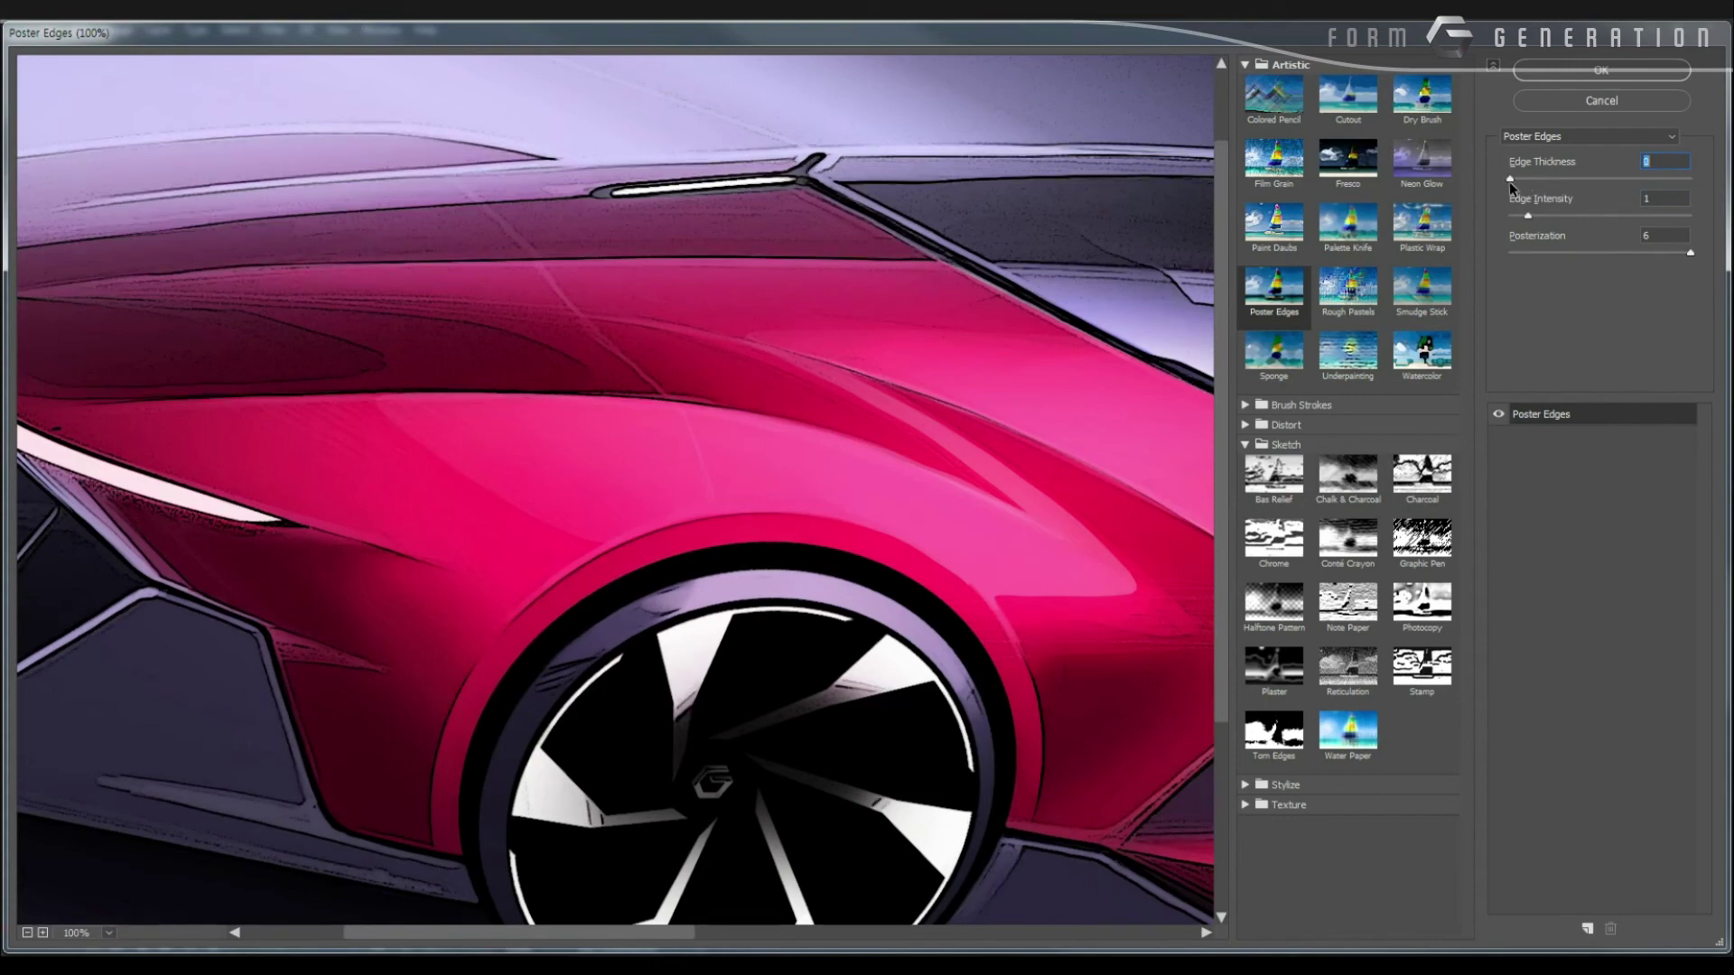
click(1537, 74)
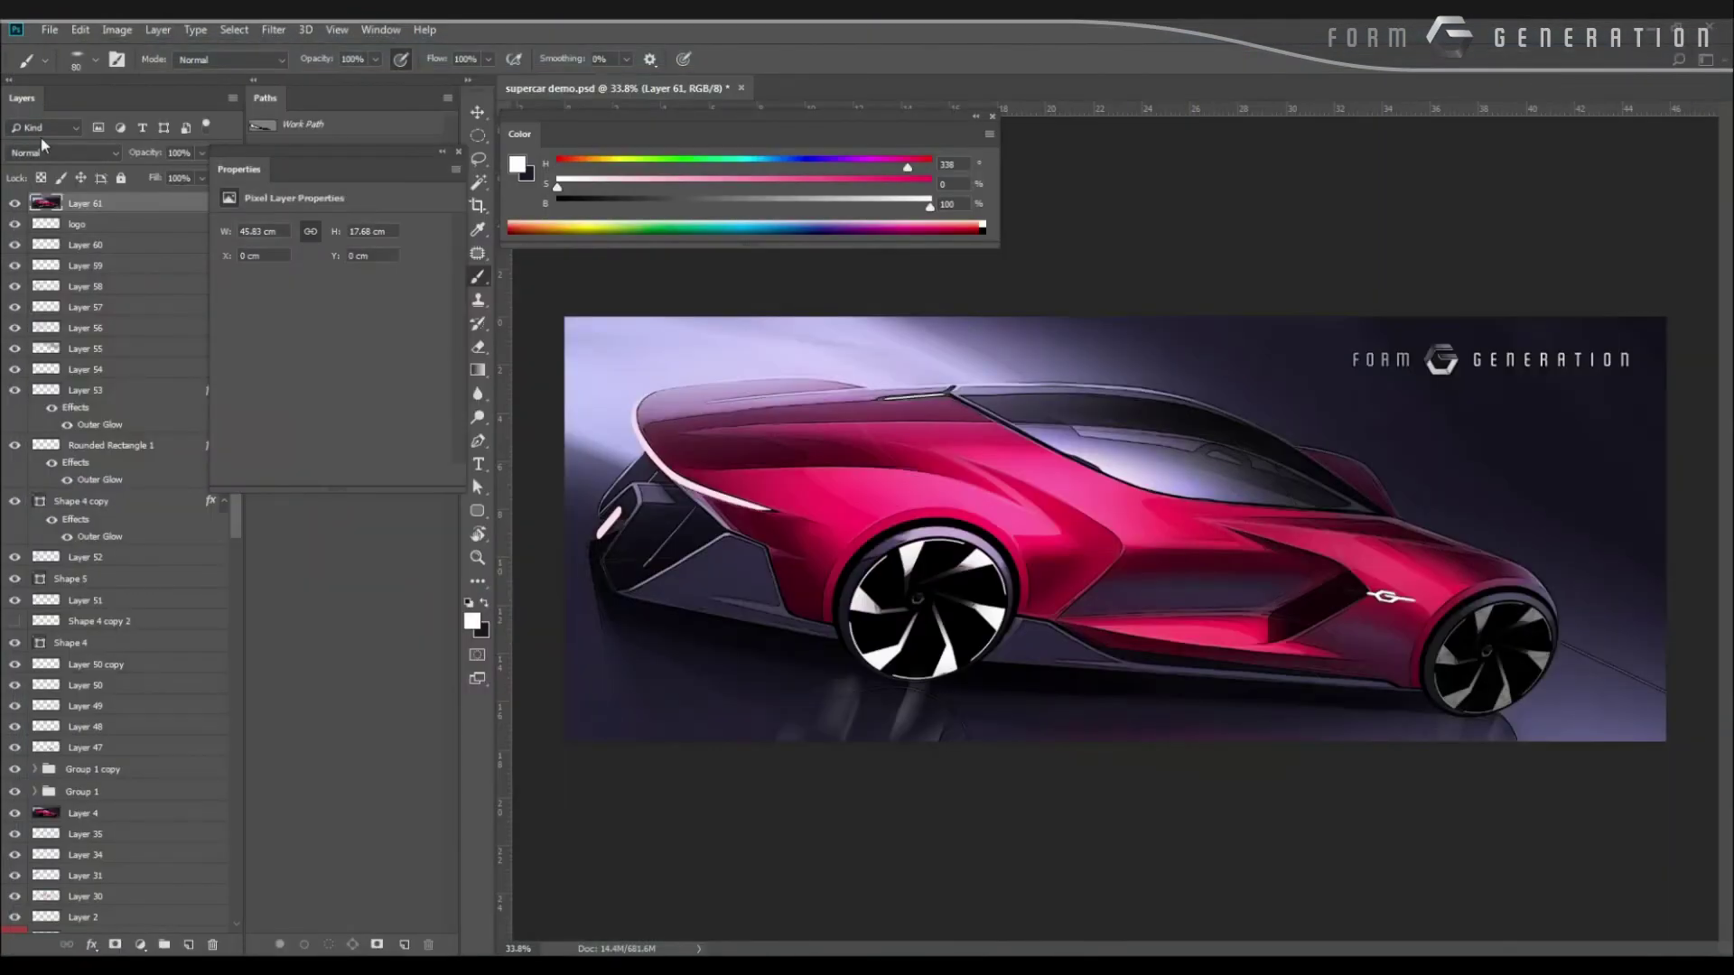
Set the filtered layer's blend mode to Darken and compare the rendering with the layer hidden and shown.
click(24, 155)
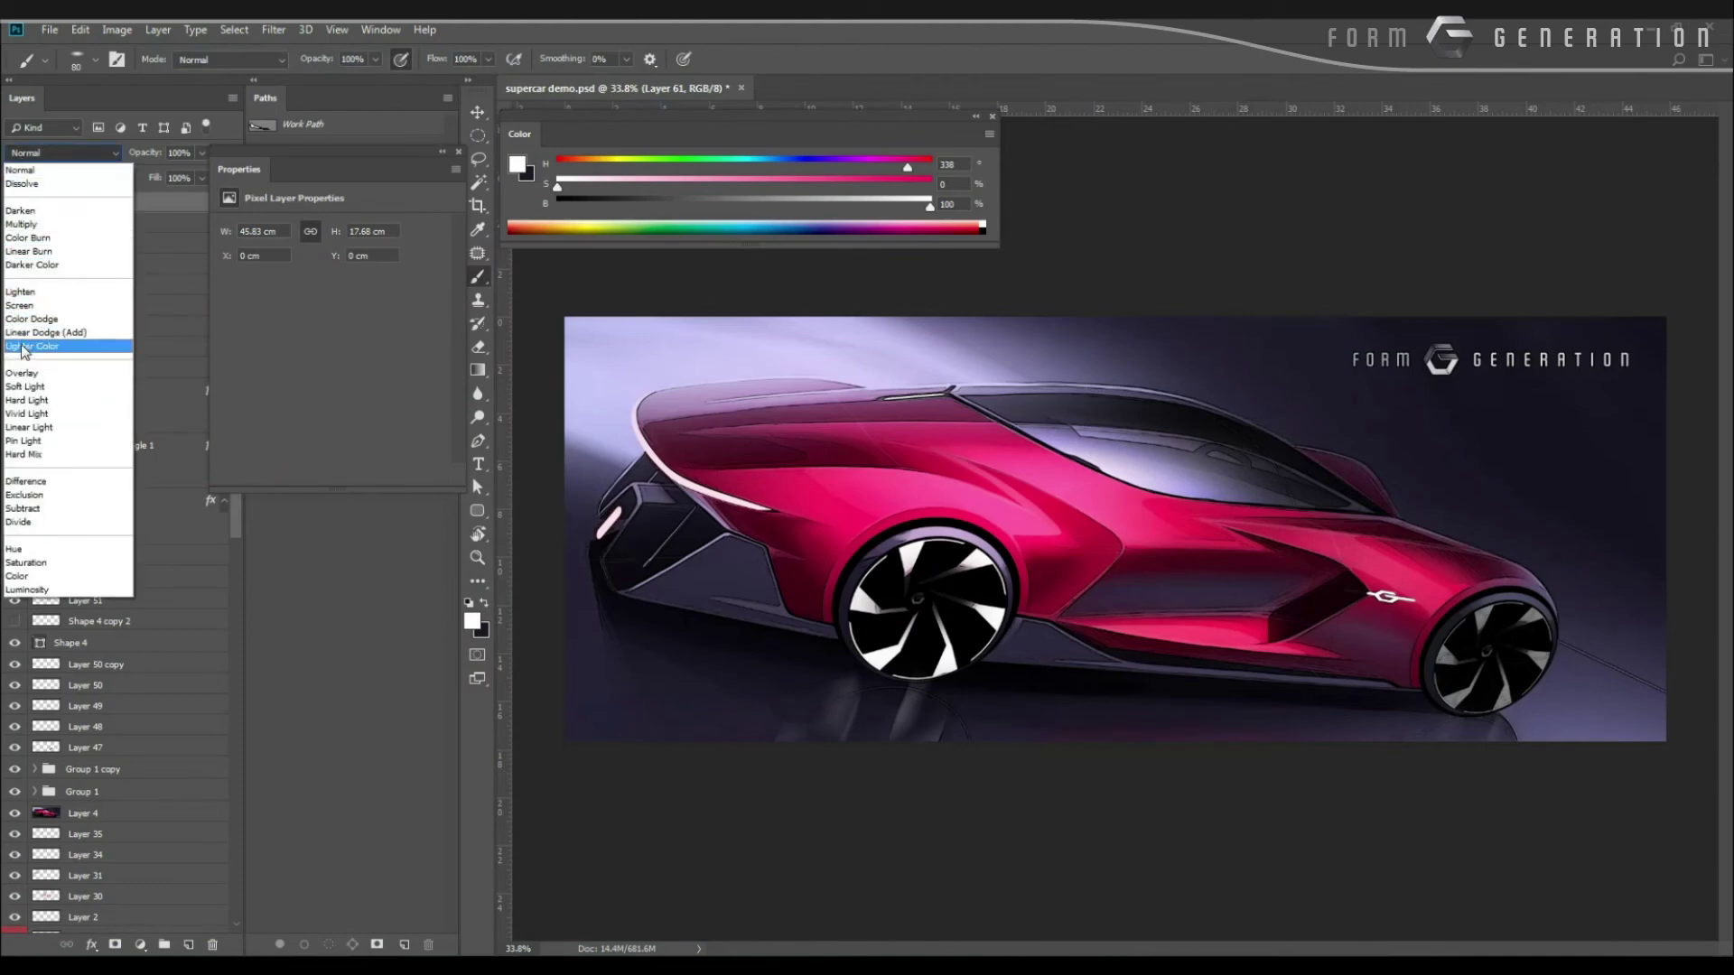
click(13, 212)
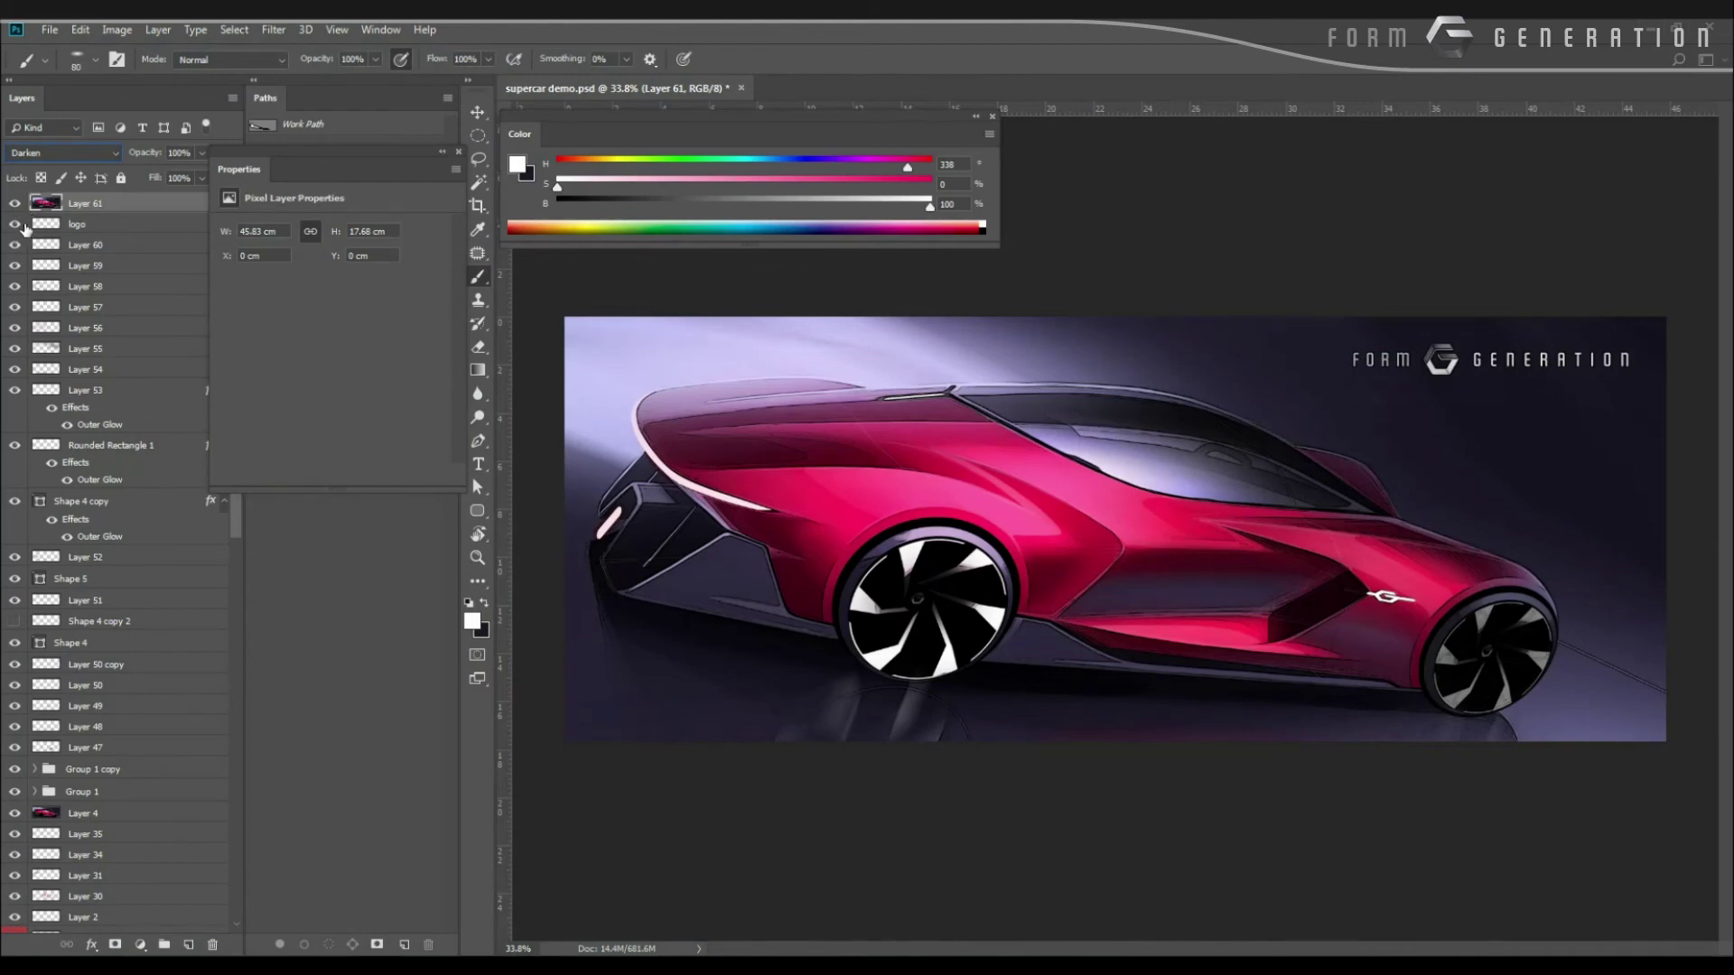
click(16, 205)
click(16, 206)
click(16, 205)
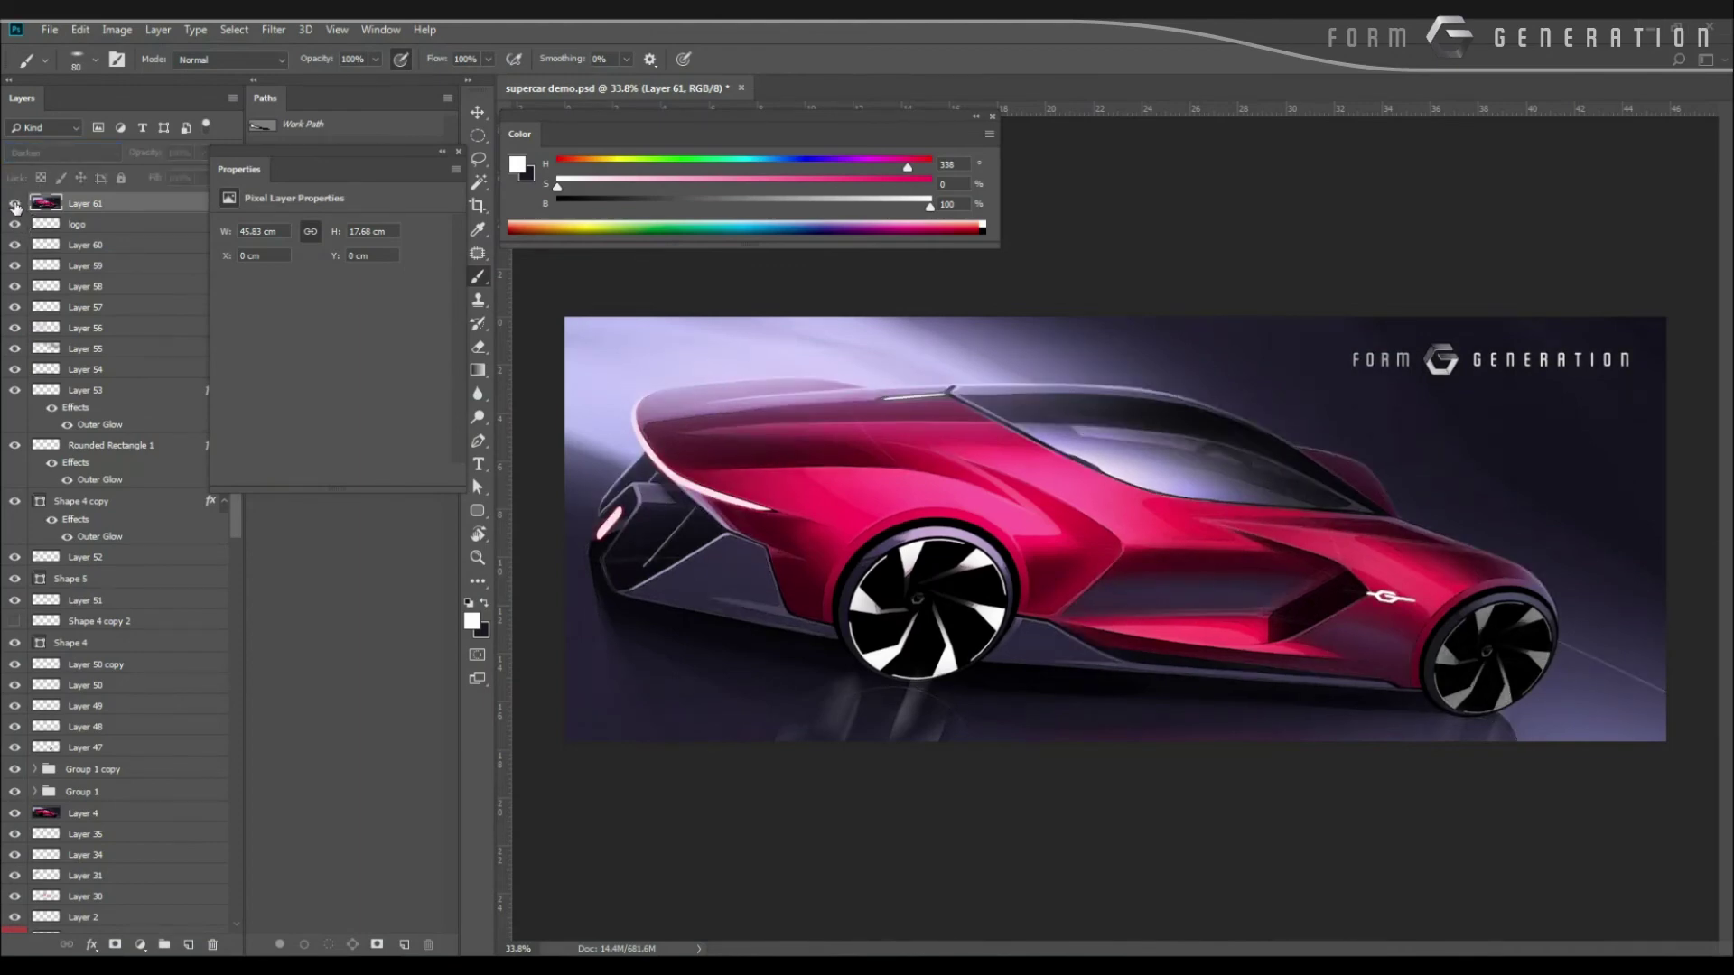
click(15, 205)
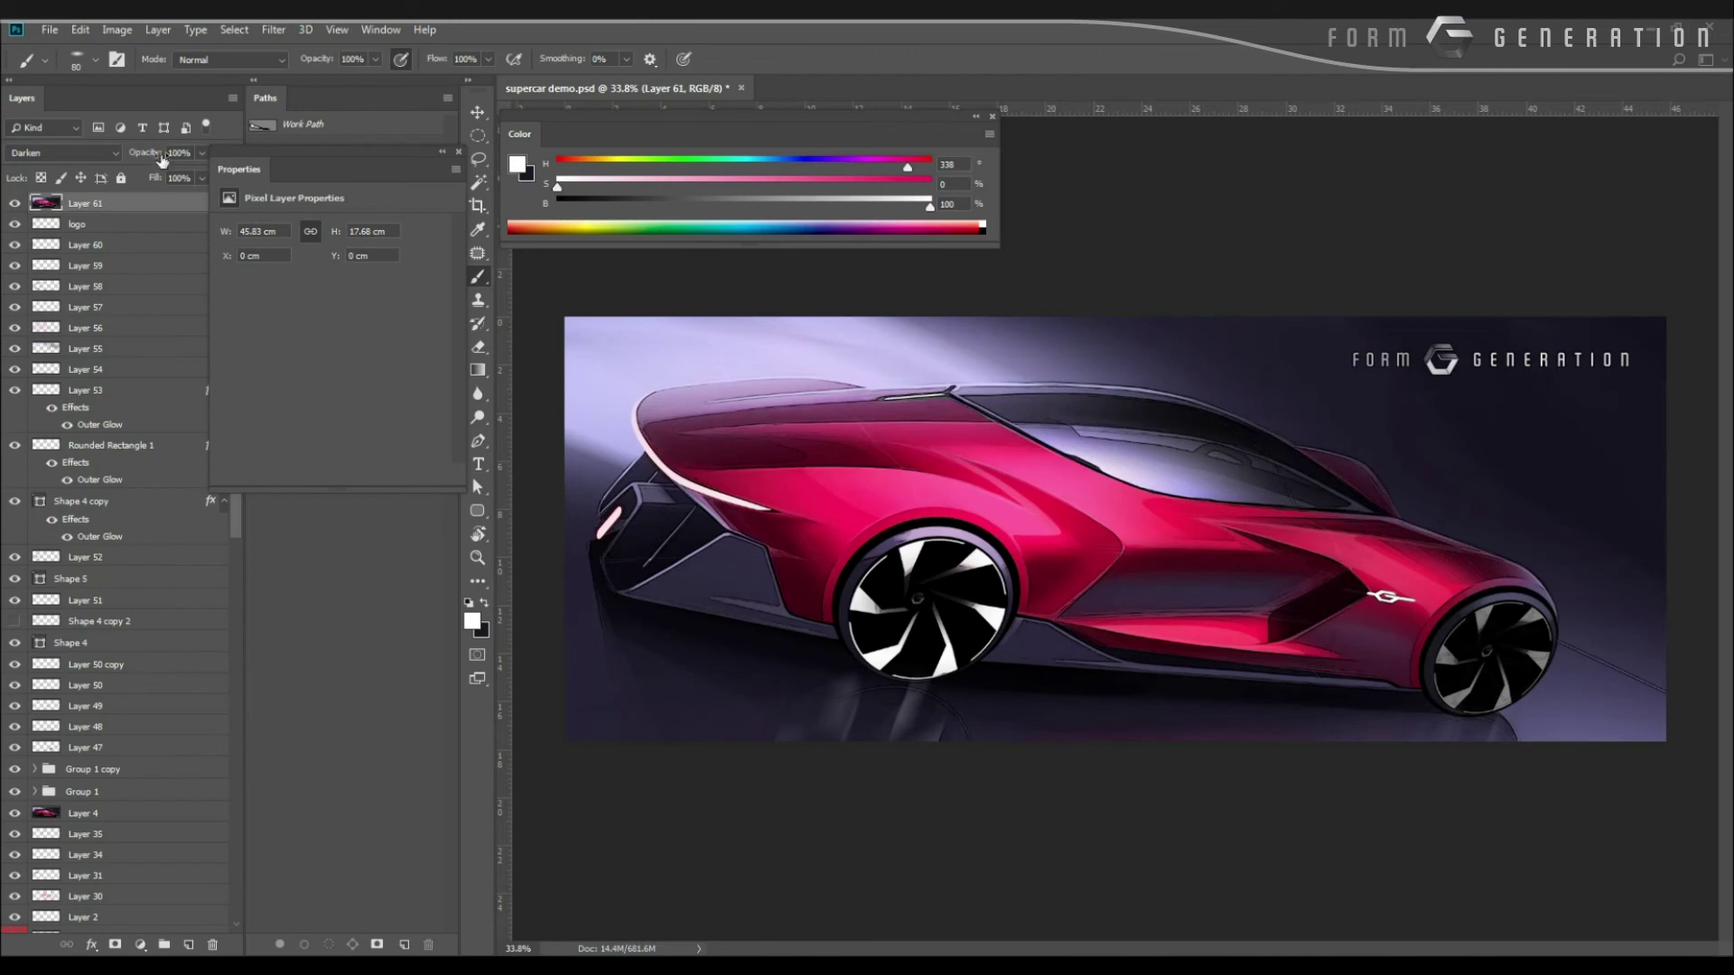
Reduce the filtered layer's opacity to 30%, comparing the car's rear with the layer hidden and shown.
drag(161, 159, 144, 153)
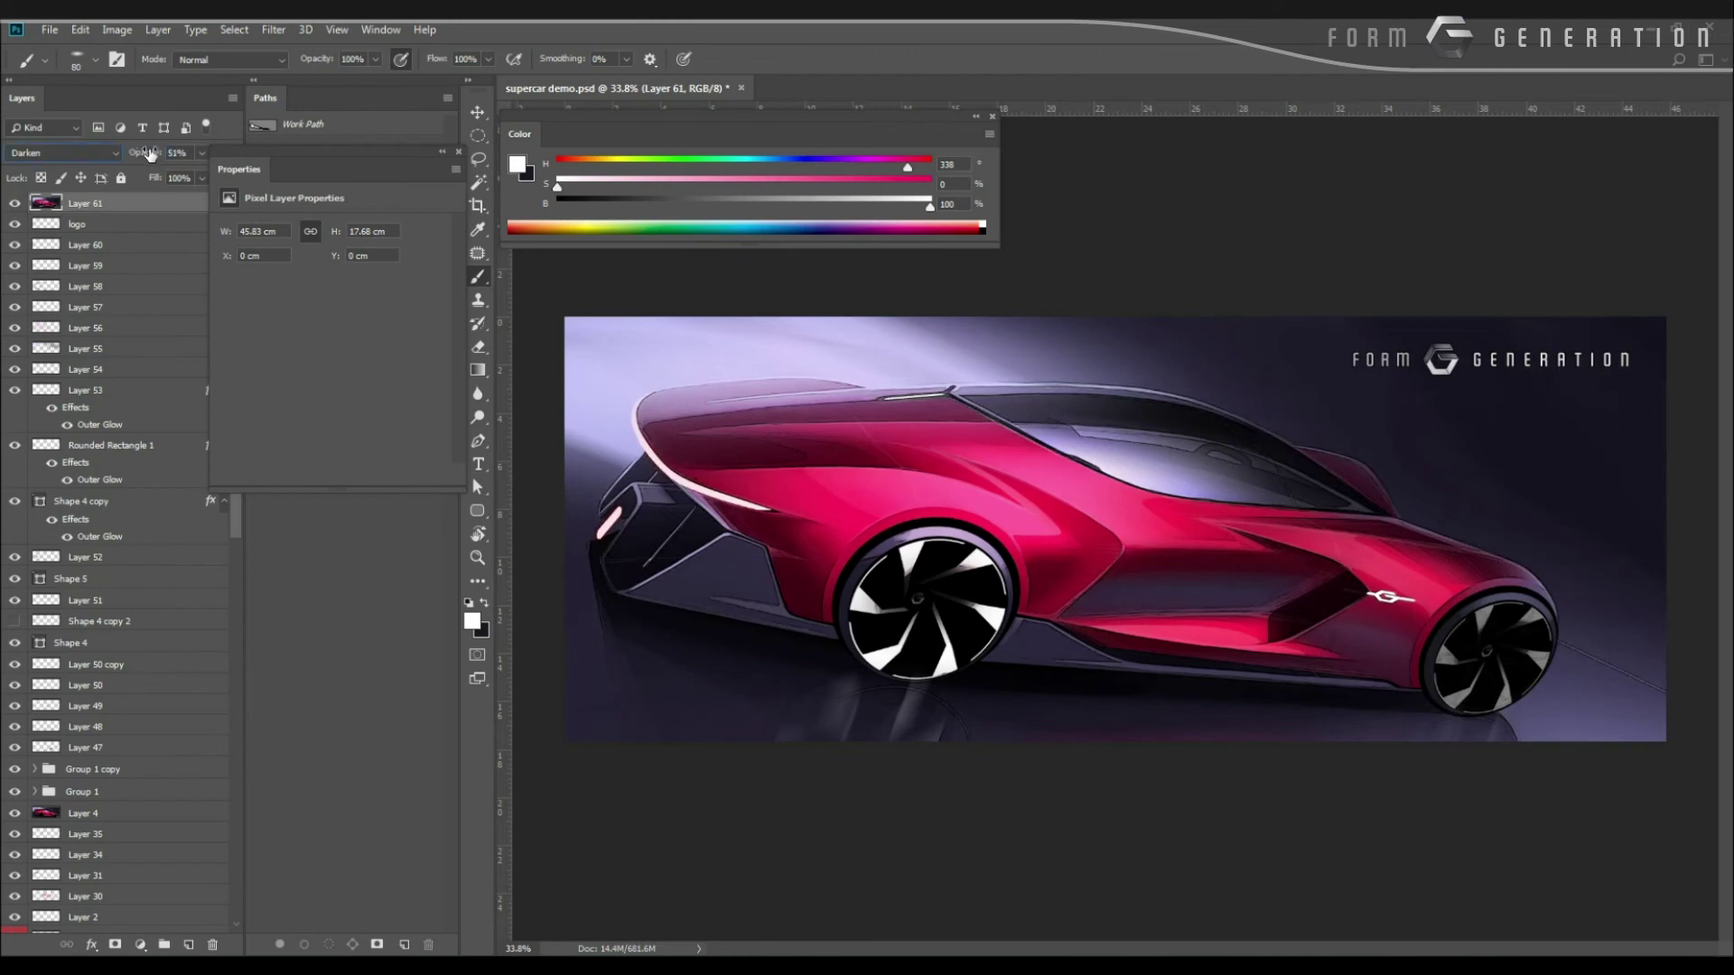
ctrl+click(713, 319)
drag(650, 297, 743, 321)
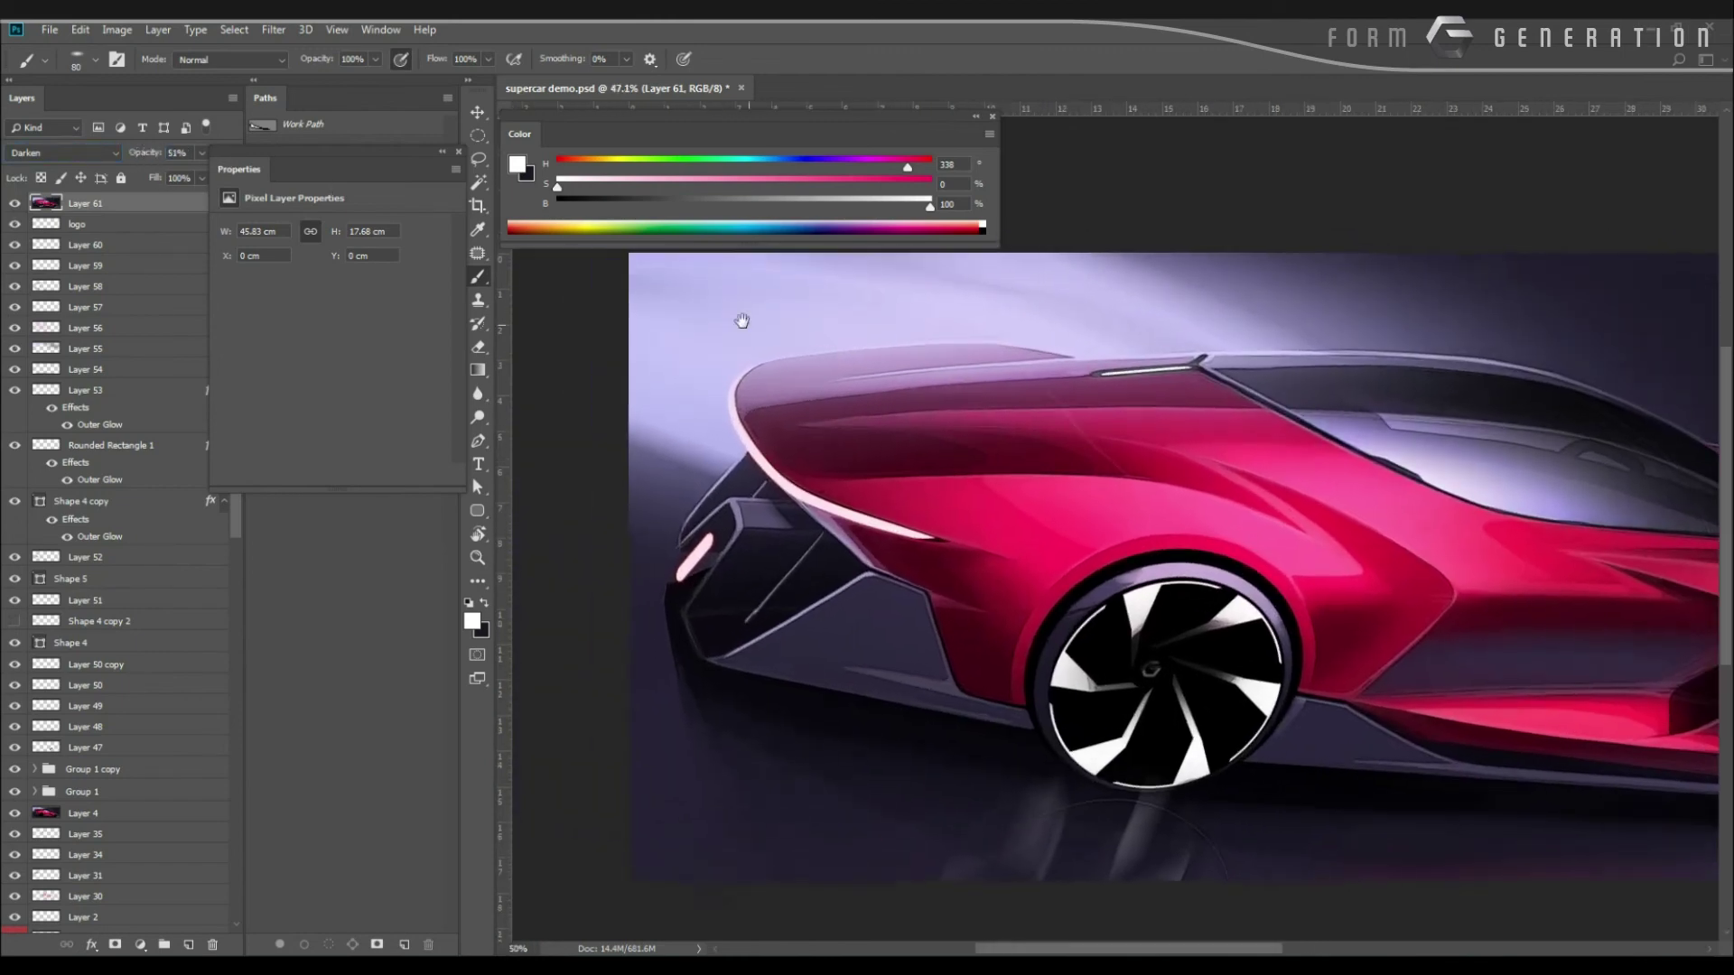
drag(595, 257, 542, 233)
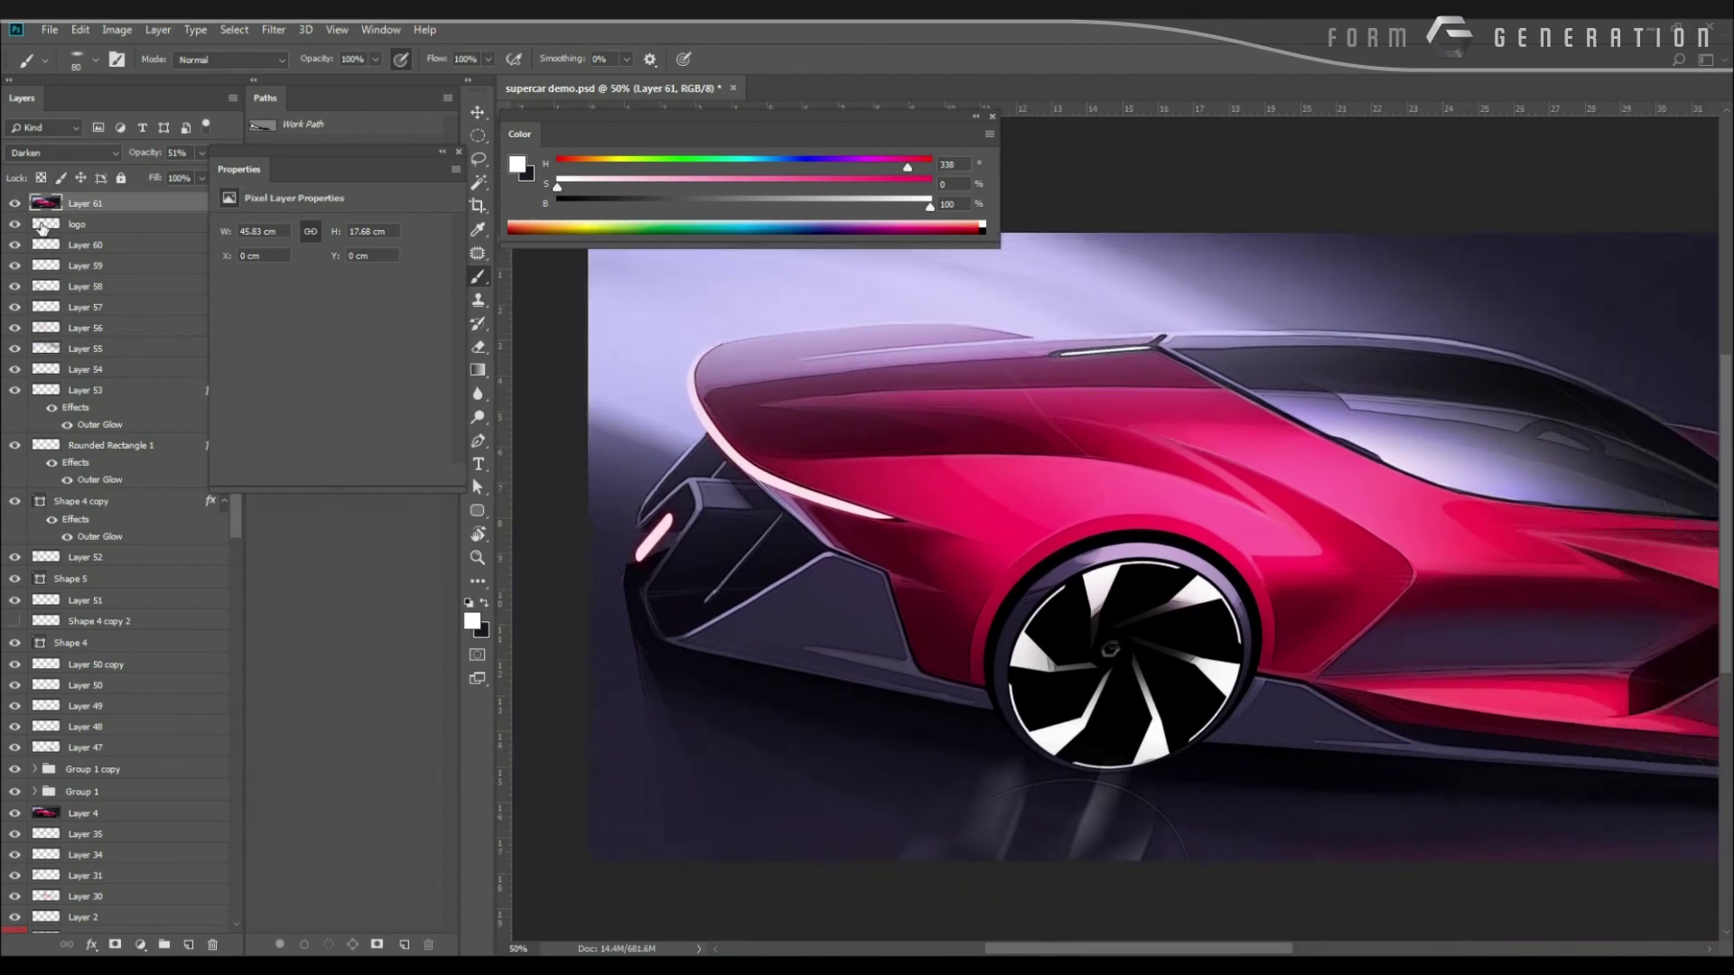
click(14, 204)
click(13, 204)
click(13, 205)
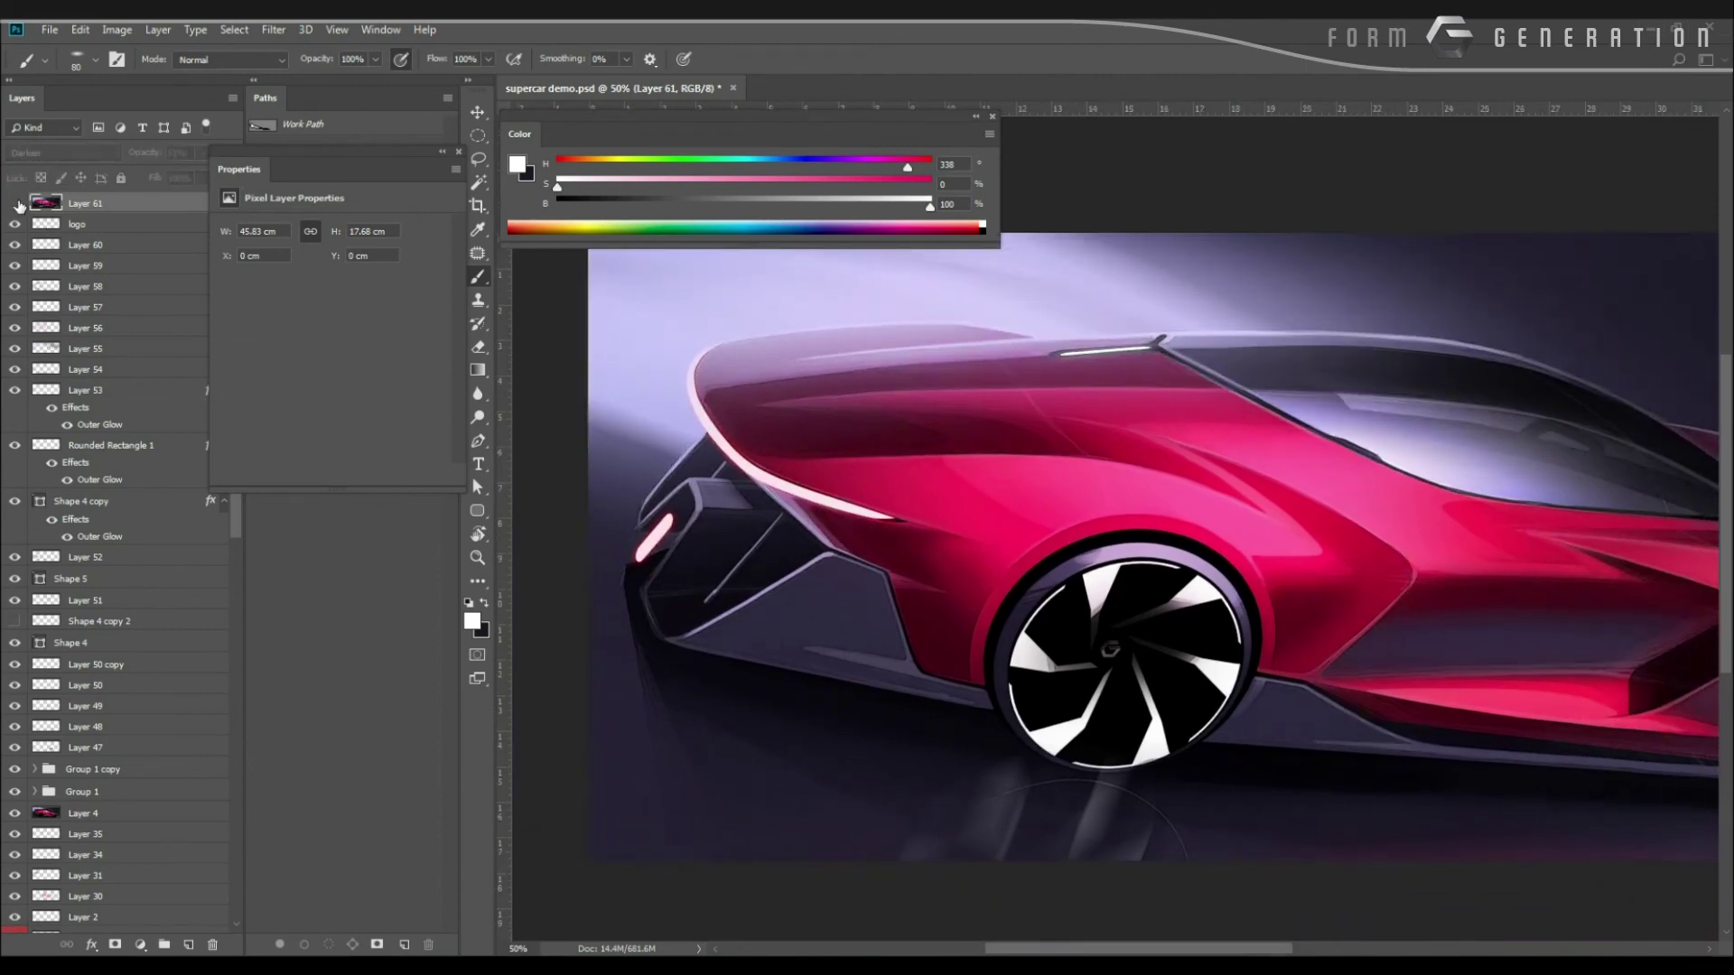
click(14, 204)
drag(151, 157, 167, 159)
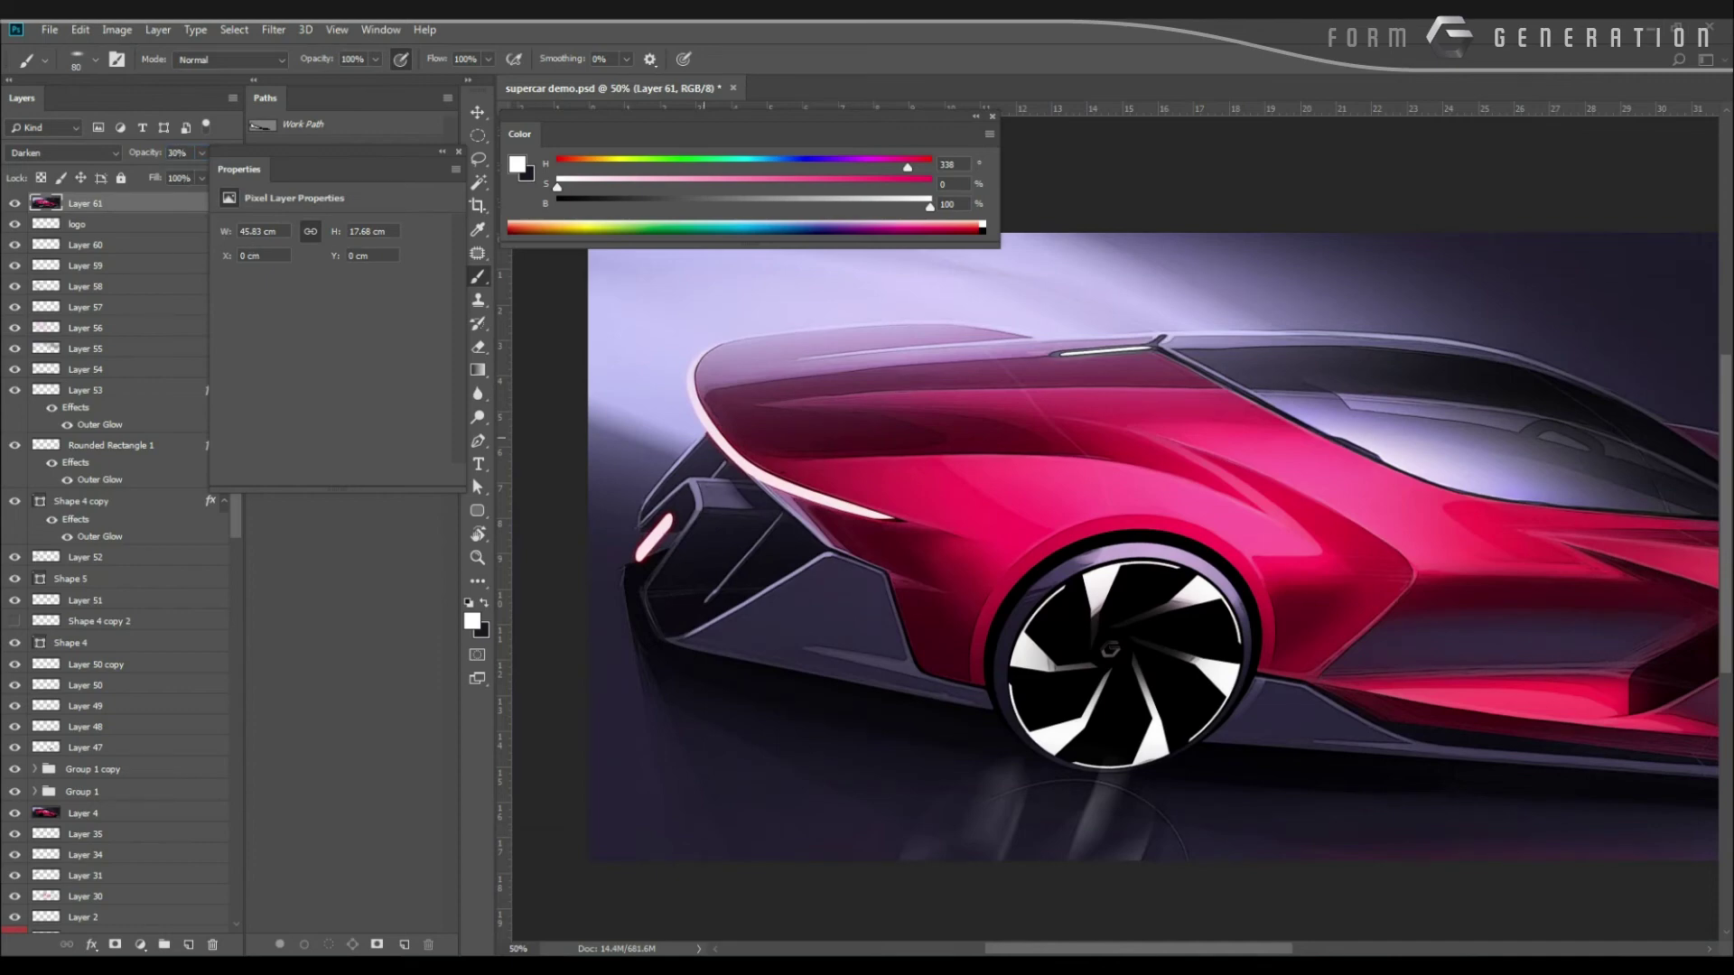
Save the document with the blended filter layer.
drag(698, 435, 620, 412)
key(ctrl+s)
scroll(619, 412, up, 1)
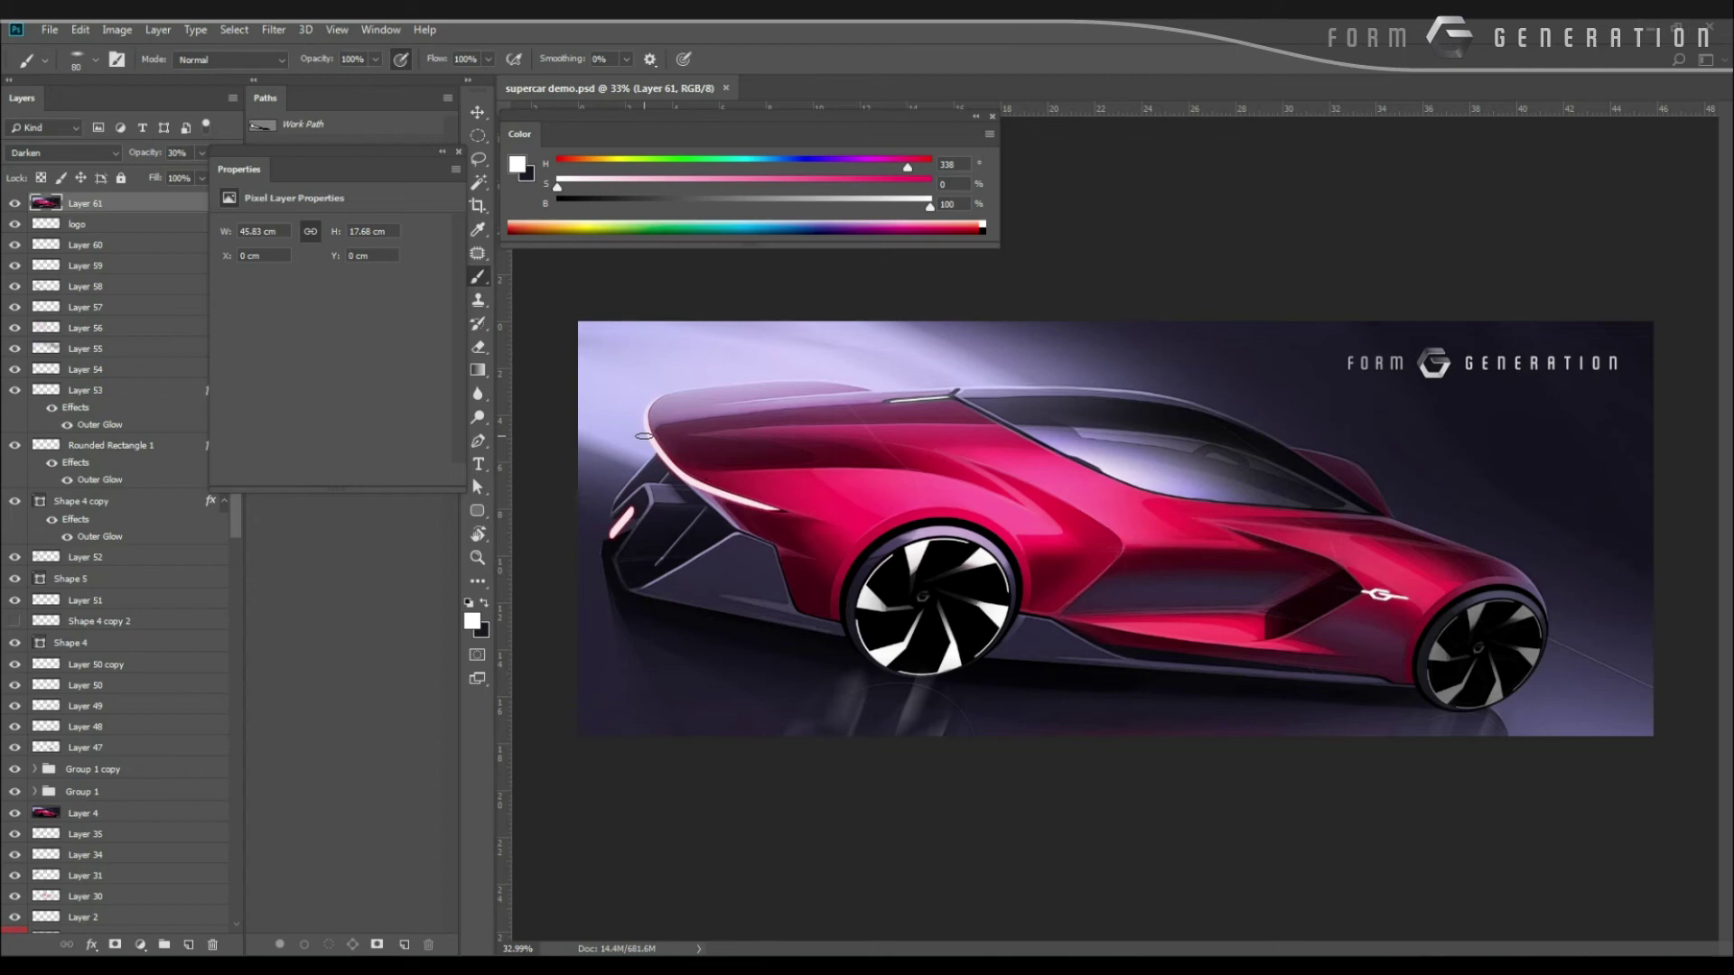
drag(597, 506, 652, 530)
scroll(594, 510, down, 6)
drag(556, 507, 722, 532)
drag(639, 527, 668, 541)
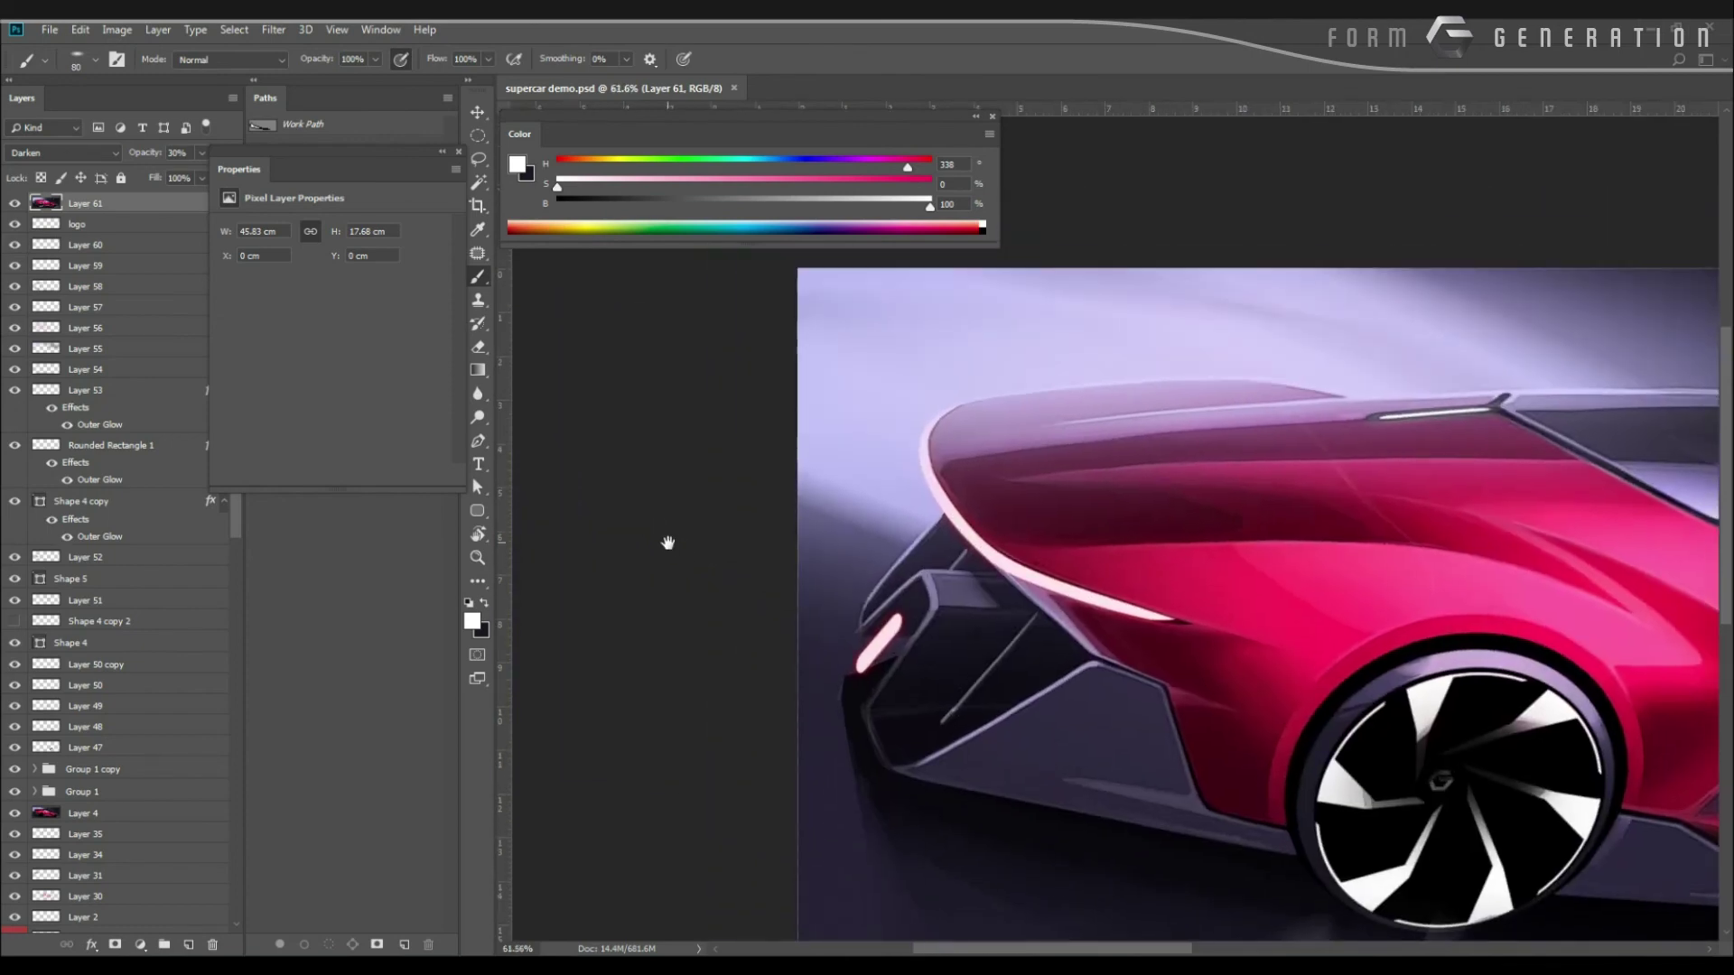
key(p)
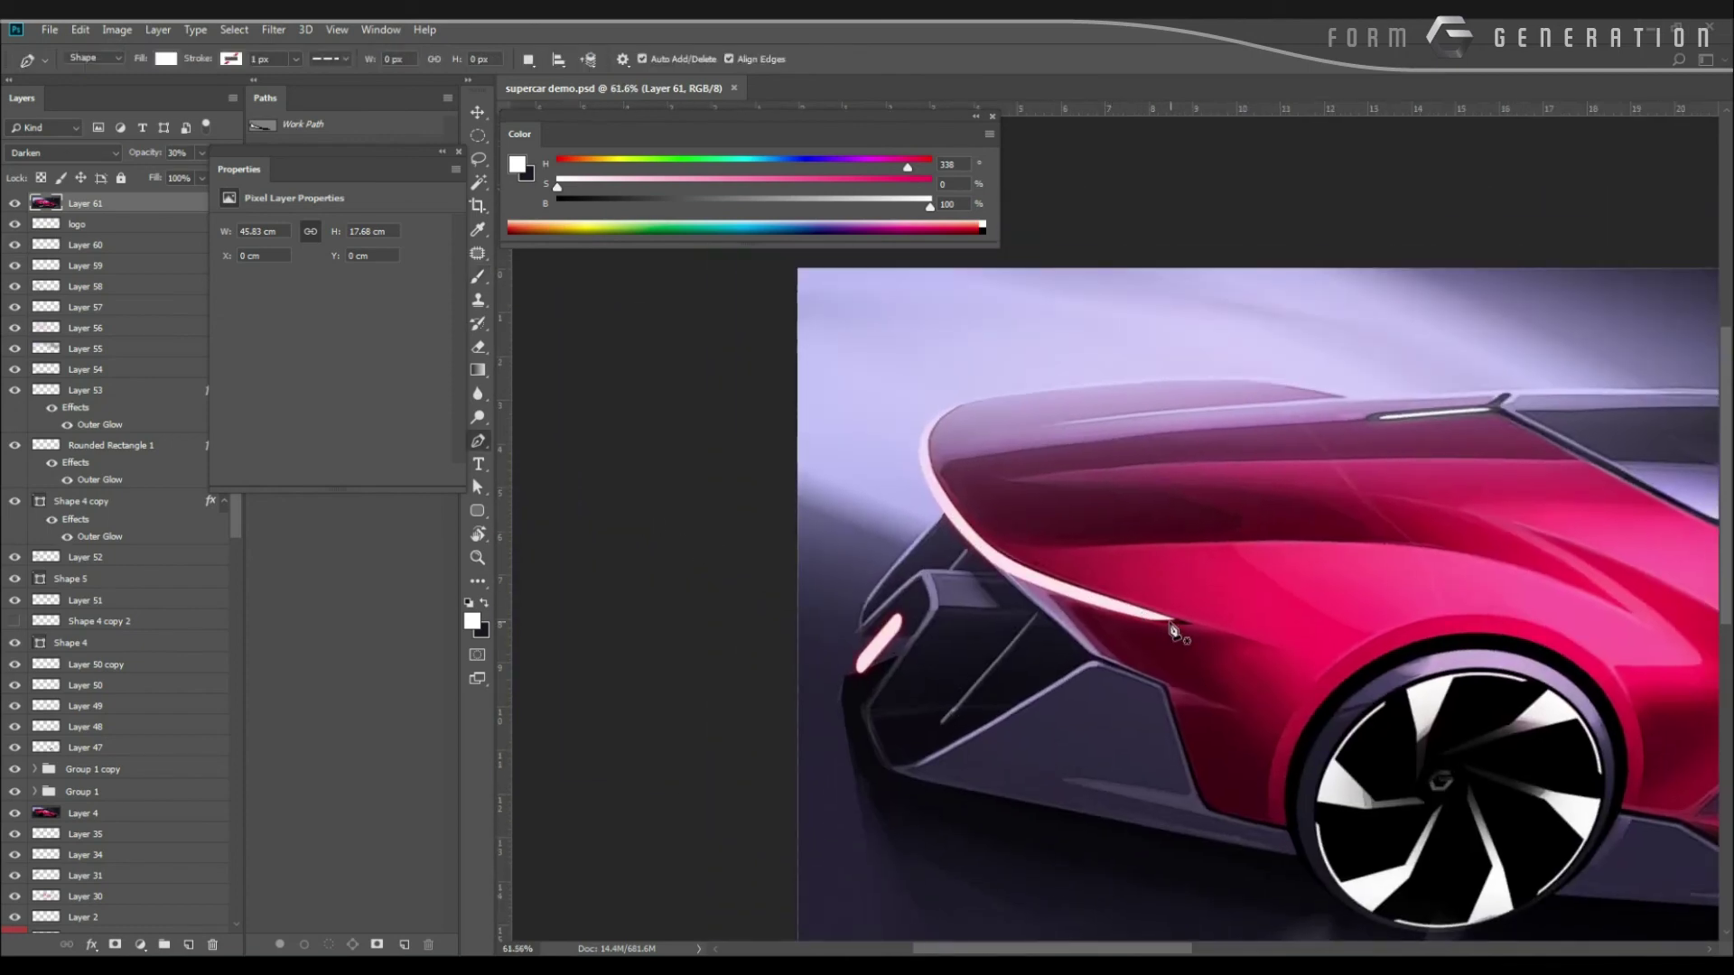
click(1174, 621)
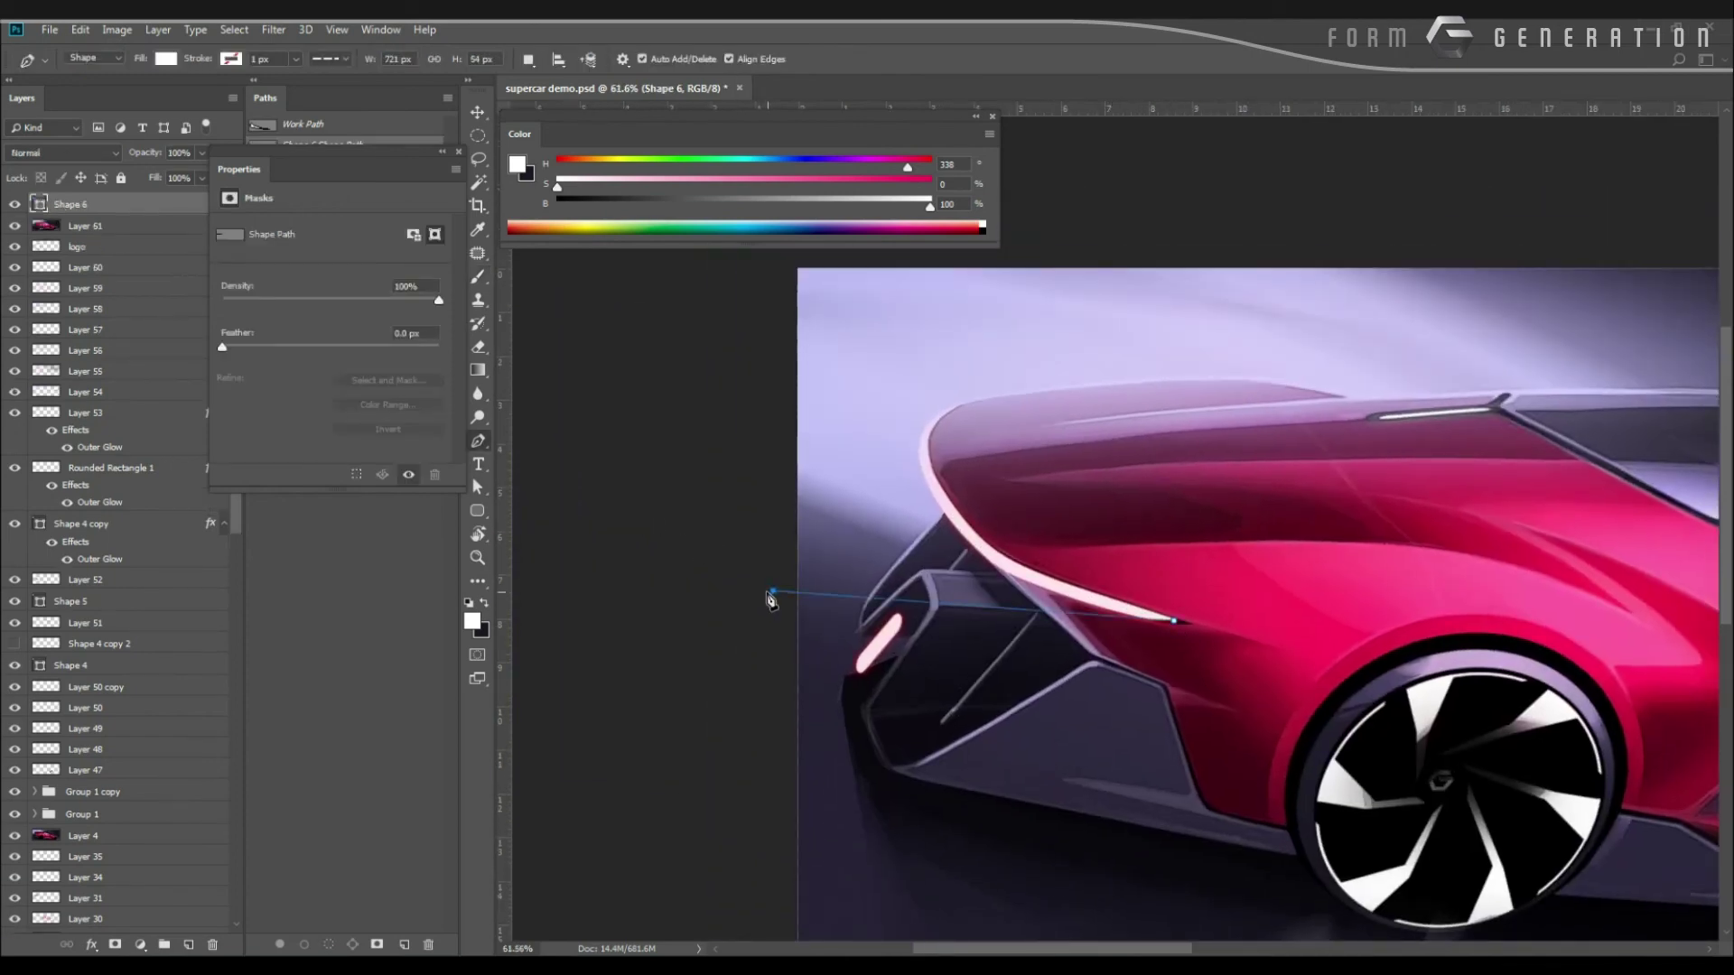
click(90, 58)
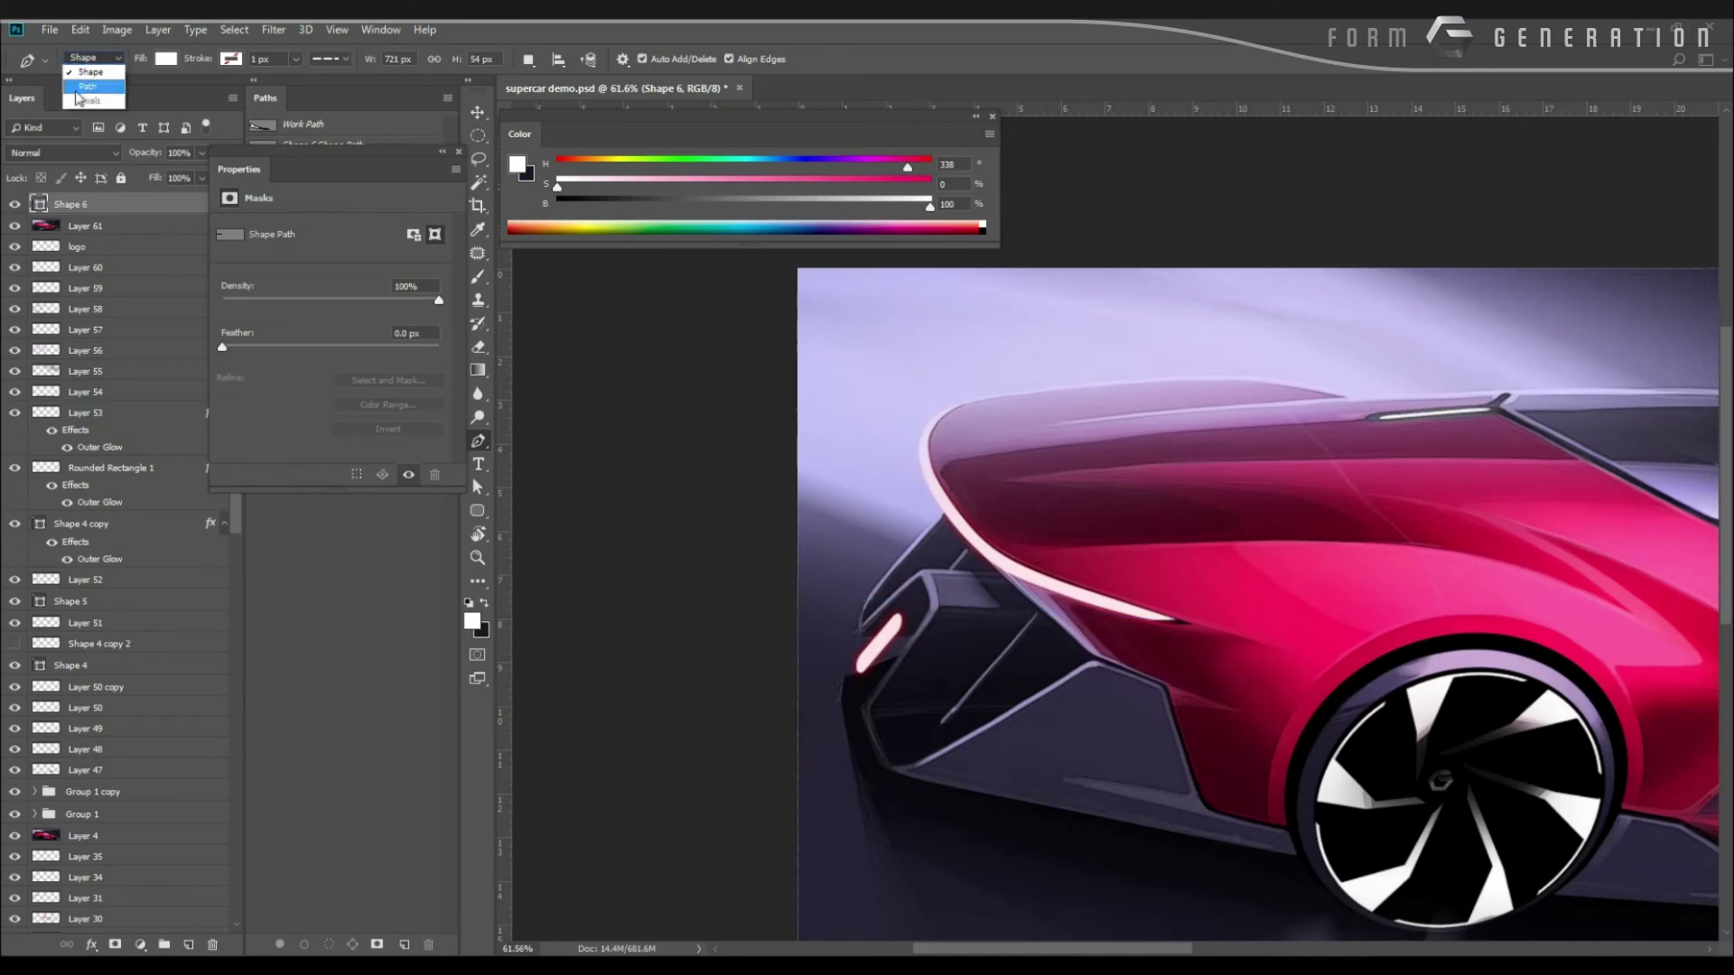
click(91, 75)
key(Delete)
With the Pen tool in Path mode, trace a closed path along the curved rear light strip, extending beyond the image edge.
click(94, 58)
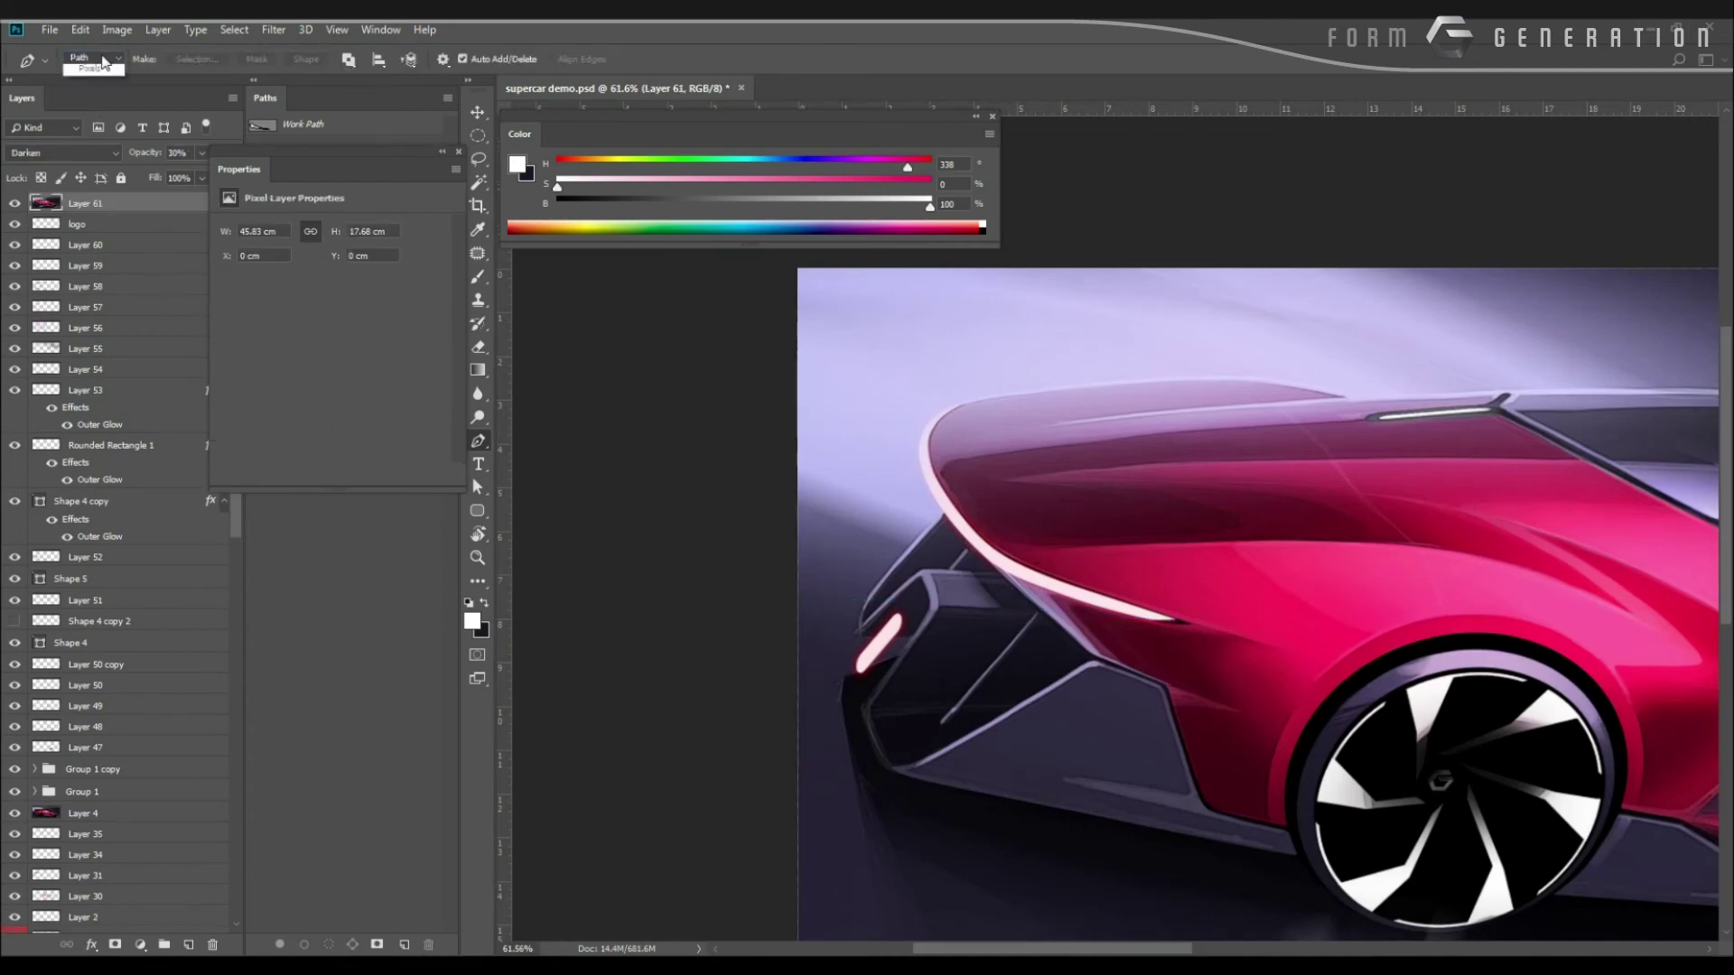
click(253, 172)
click(1169, 620)
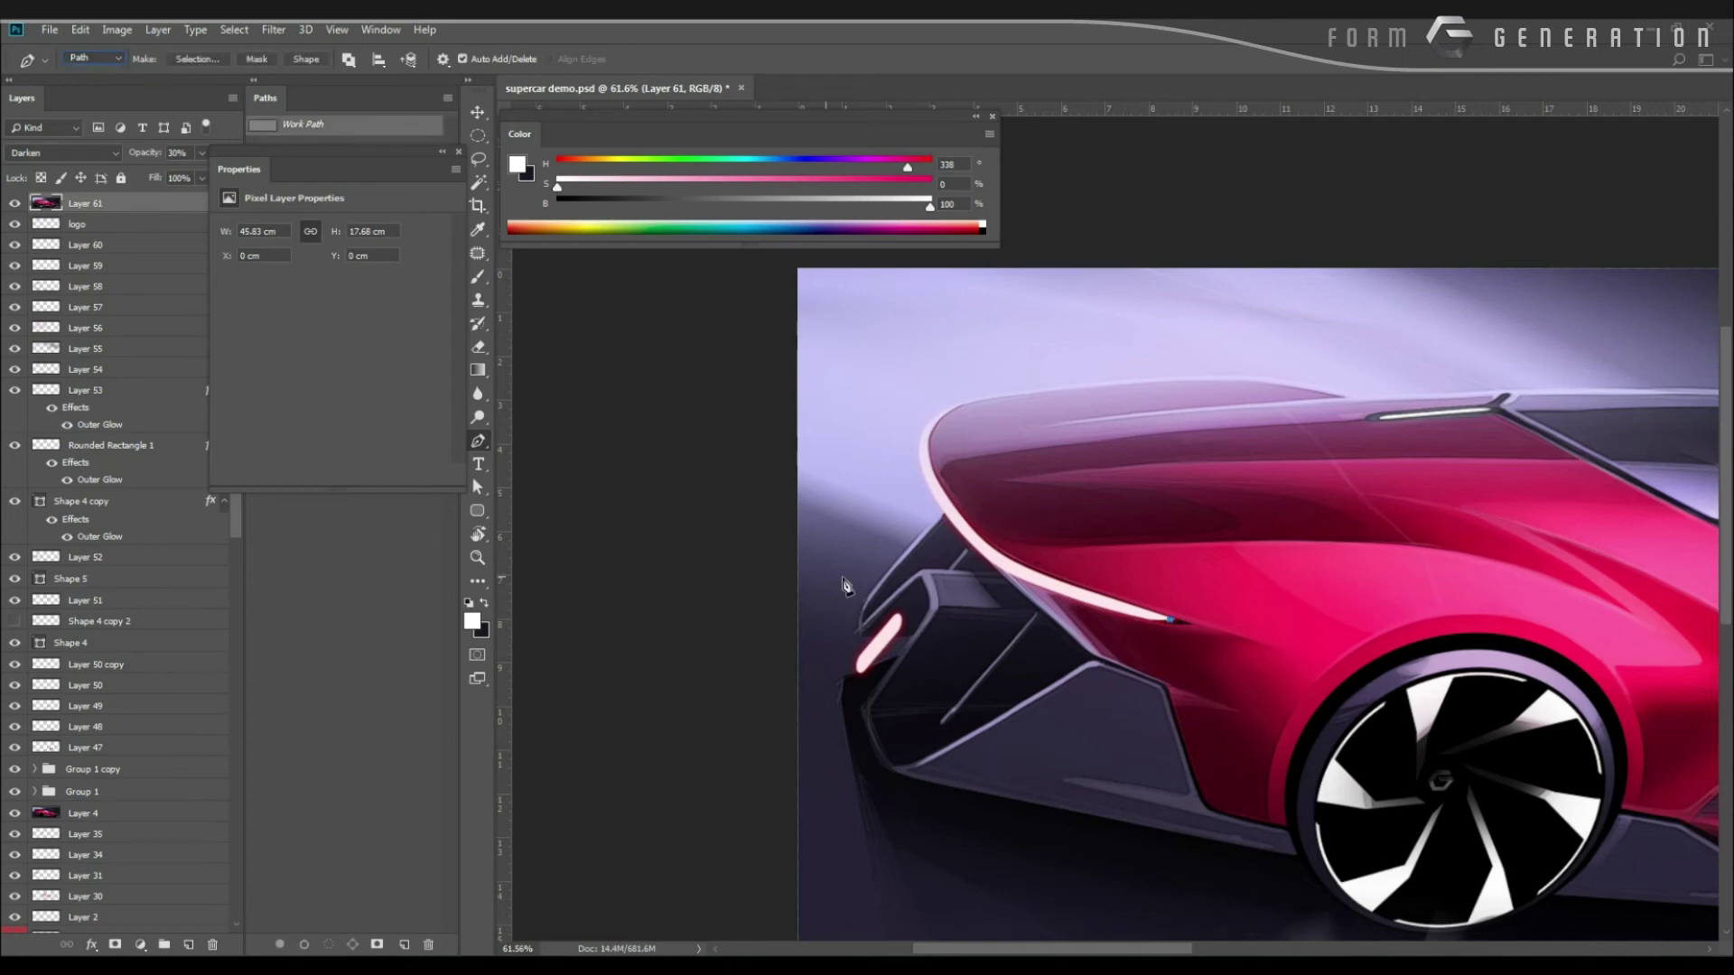
click(636, 401)
click(973, 400)
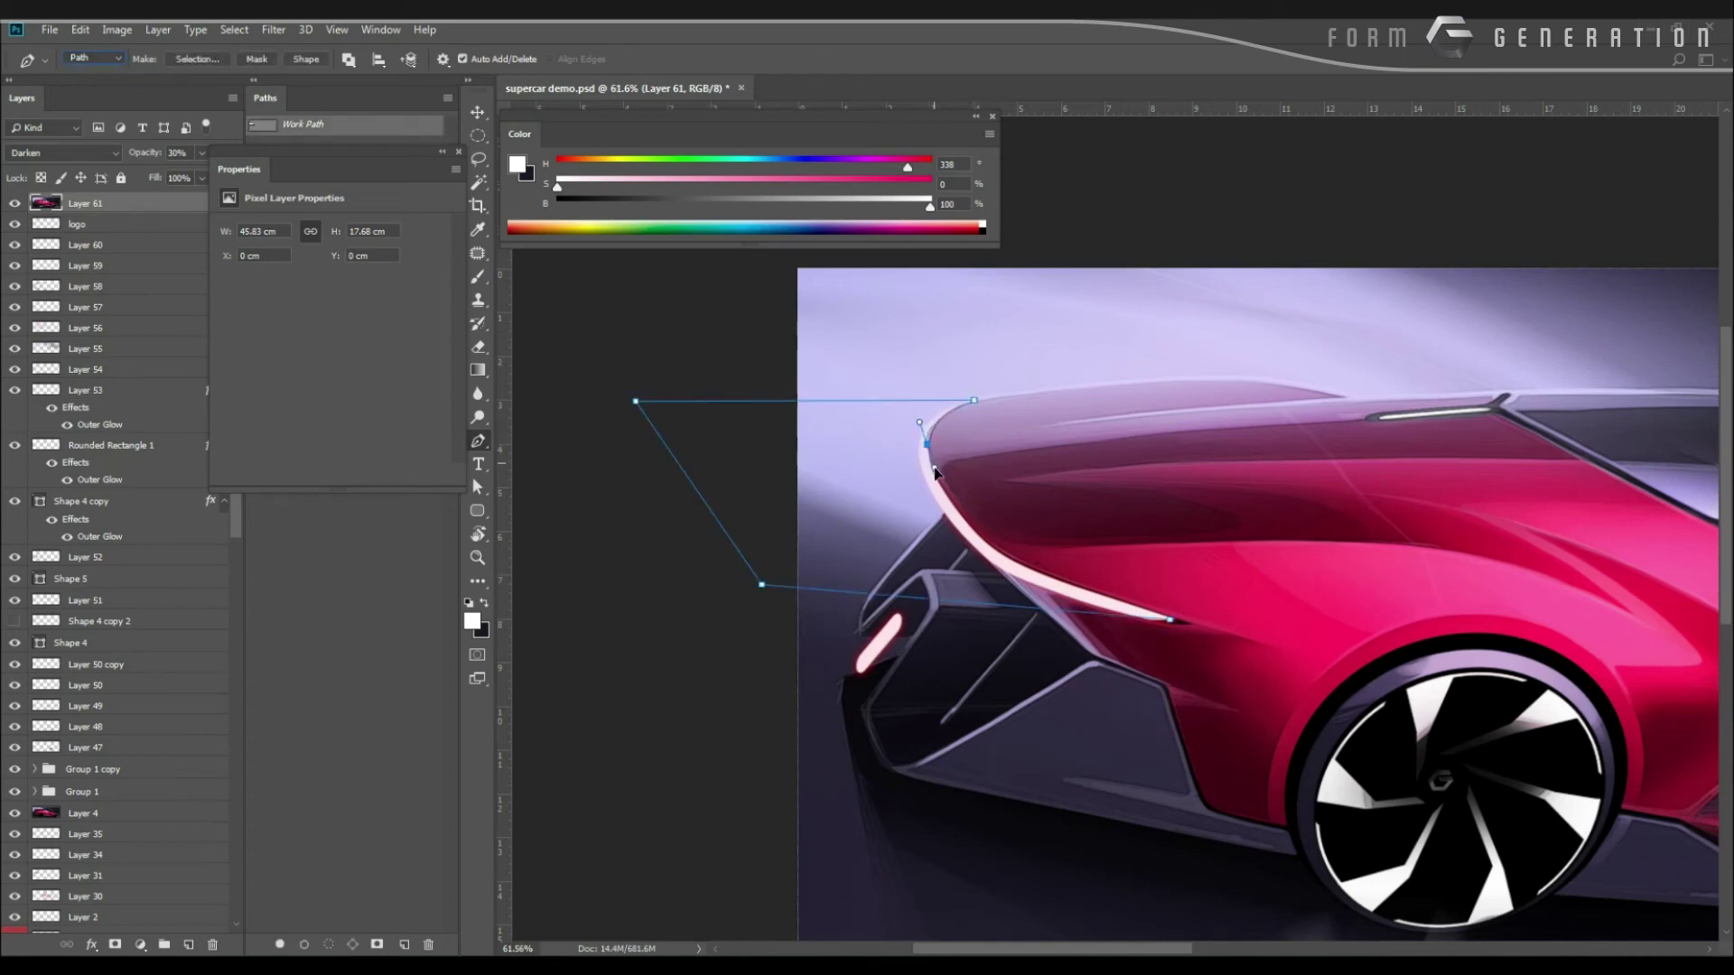
click(933, 476)
click(965, 526)
click(1033, 577)
click(1121, 607)
Convert the traced rear light strip path into a selection and create a new empty layer above the filtered layer.
key(ctrl+shift+n)
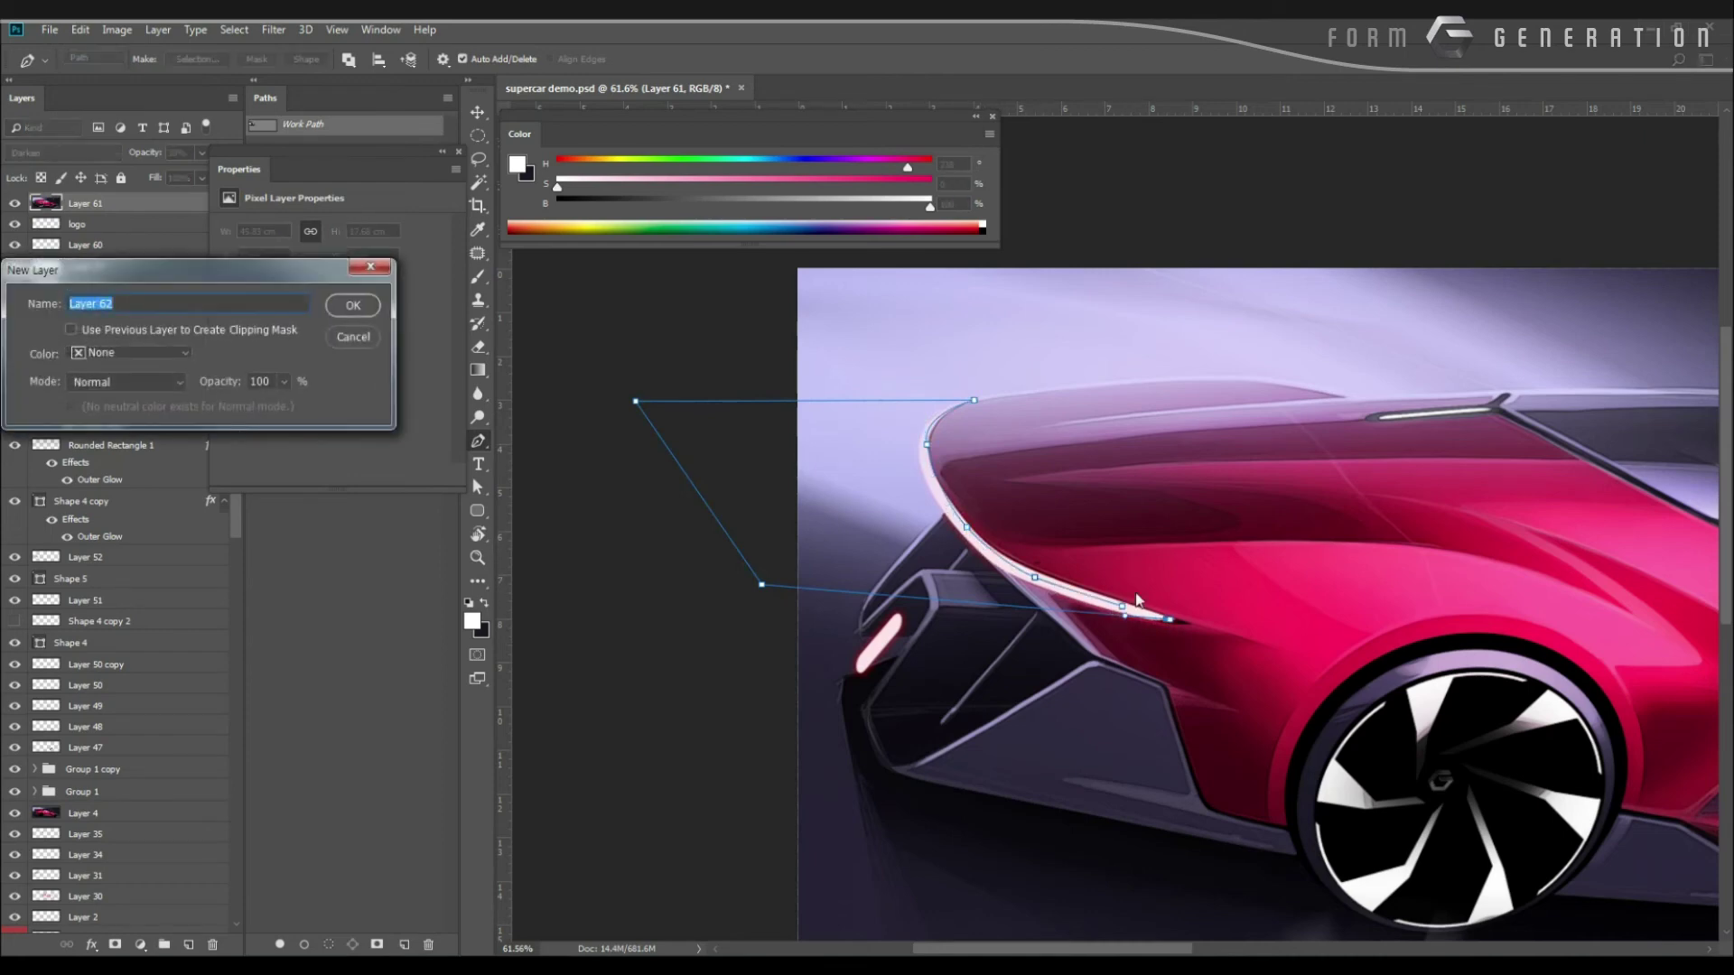
key(Escape)
key(ctrl+Return)
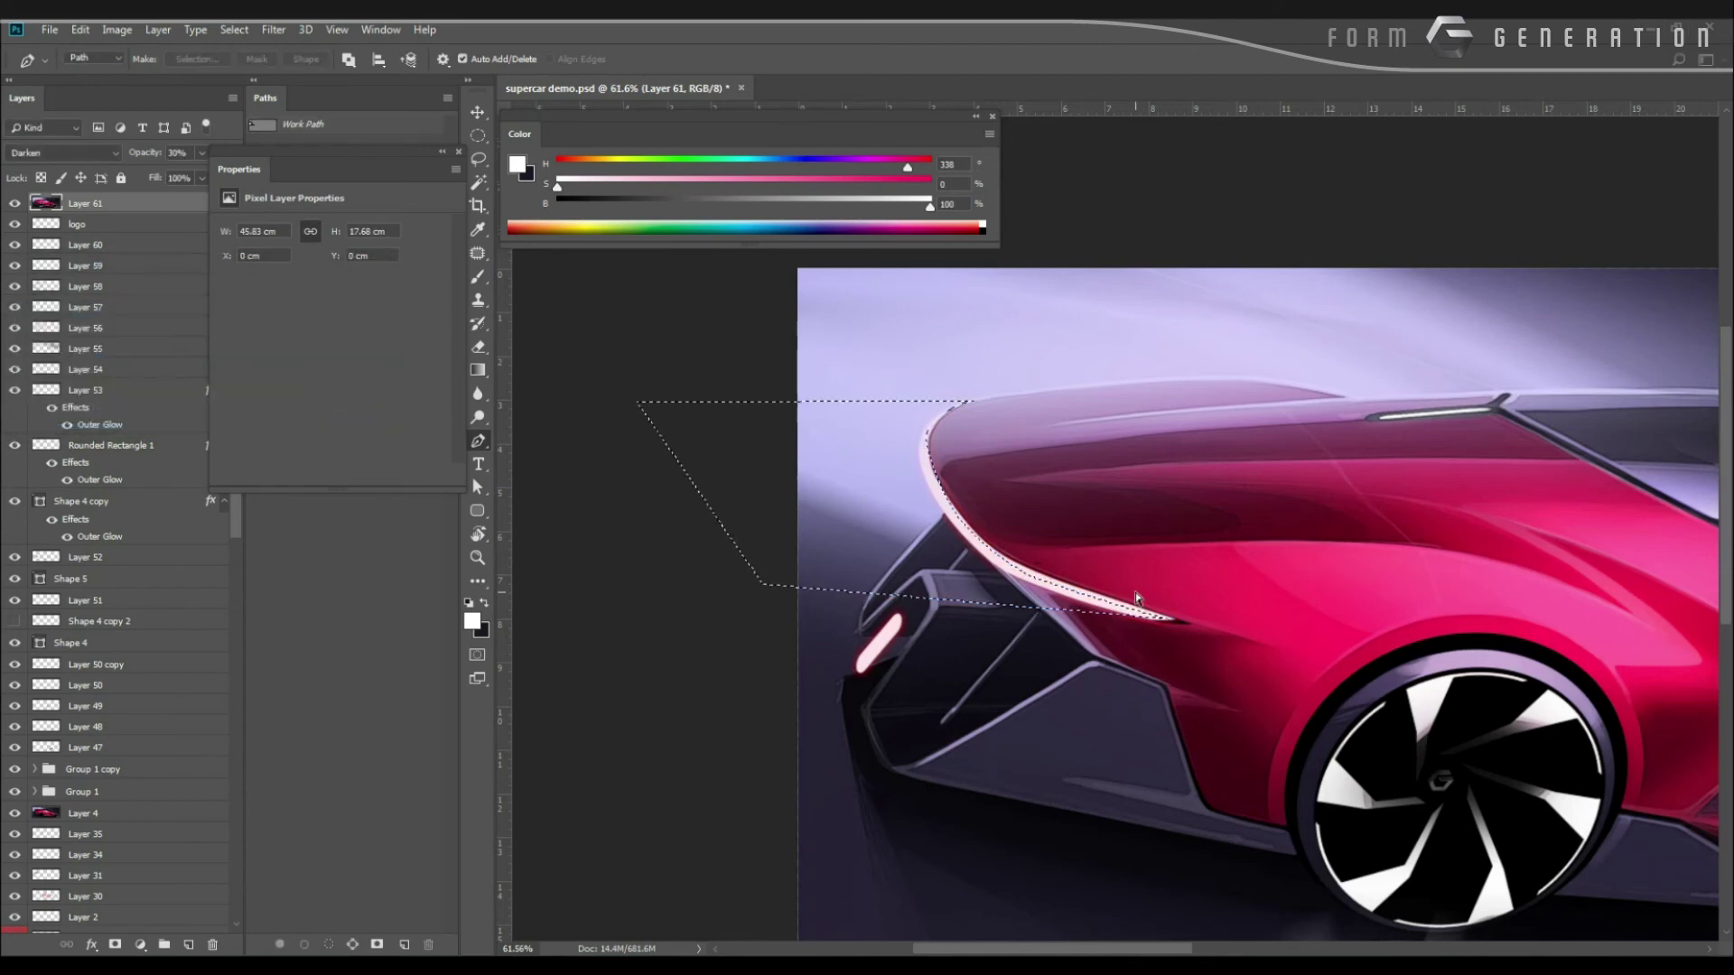
key(ctrl+shift+n)
key(Return)
Paint a light pink glow inside the selection along the rear light strip with a soft 600 px brush and deselect.
key(b)
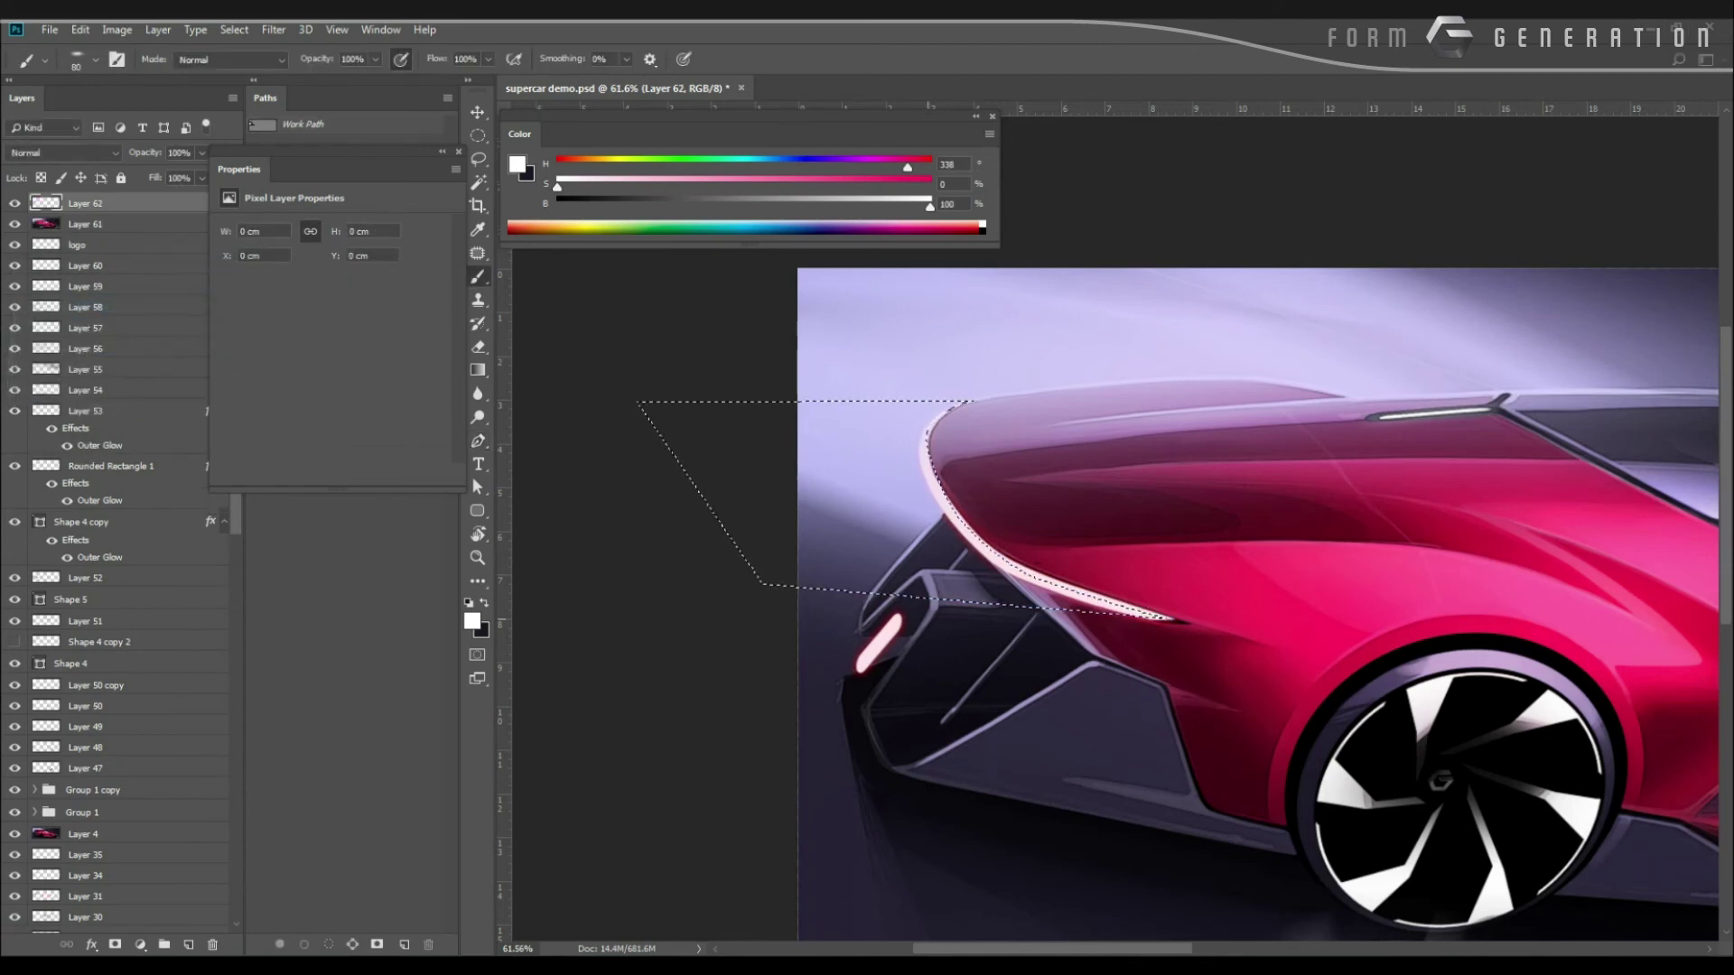
alt+click(1036, 582)
right_click(899, 502)
double_click(952, 666)
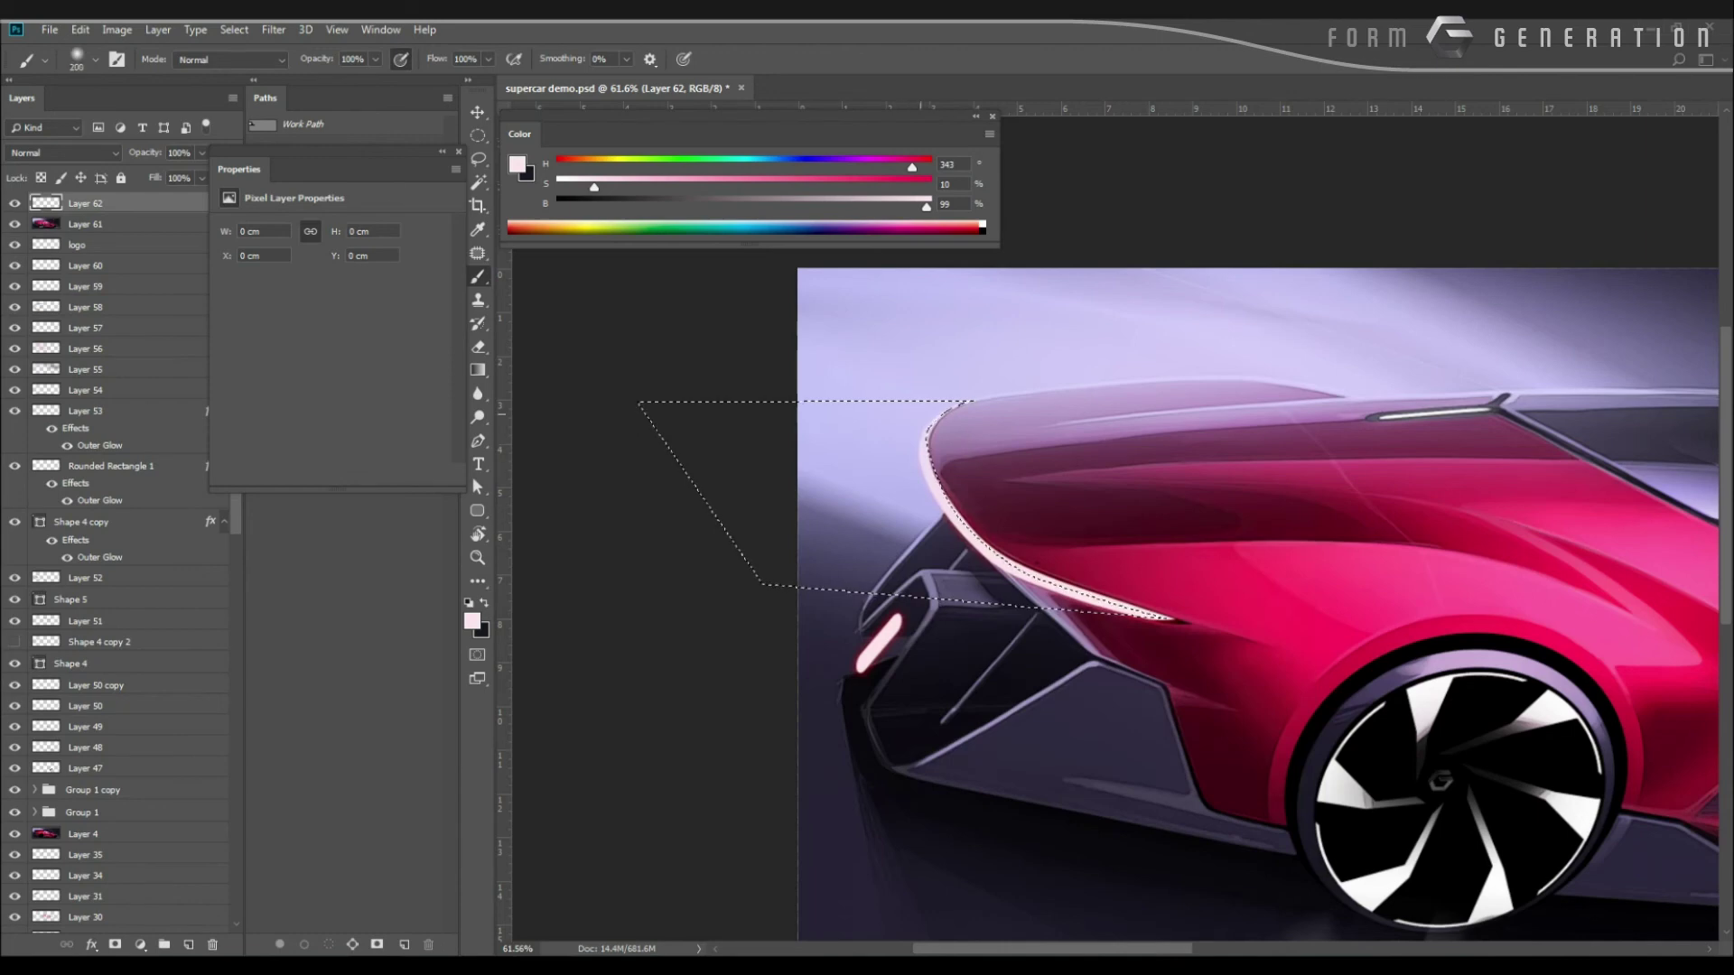
key(bracketright)
key(bracketright)
key(bracketright)
key(bracketright)
key(bracketright)
drag(872, 434, 1115, 603)
key(ctrl+d)
key(ctrl+0)
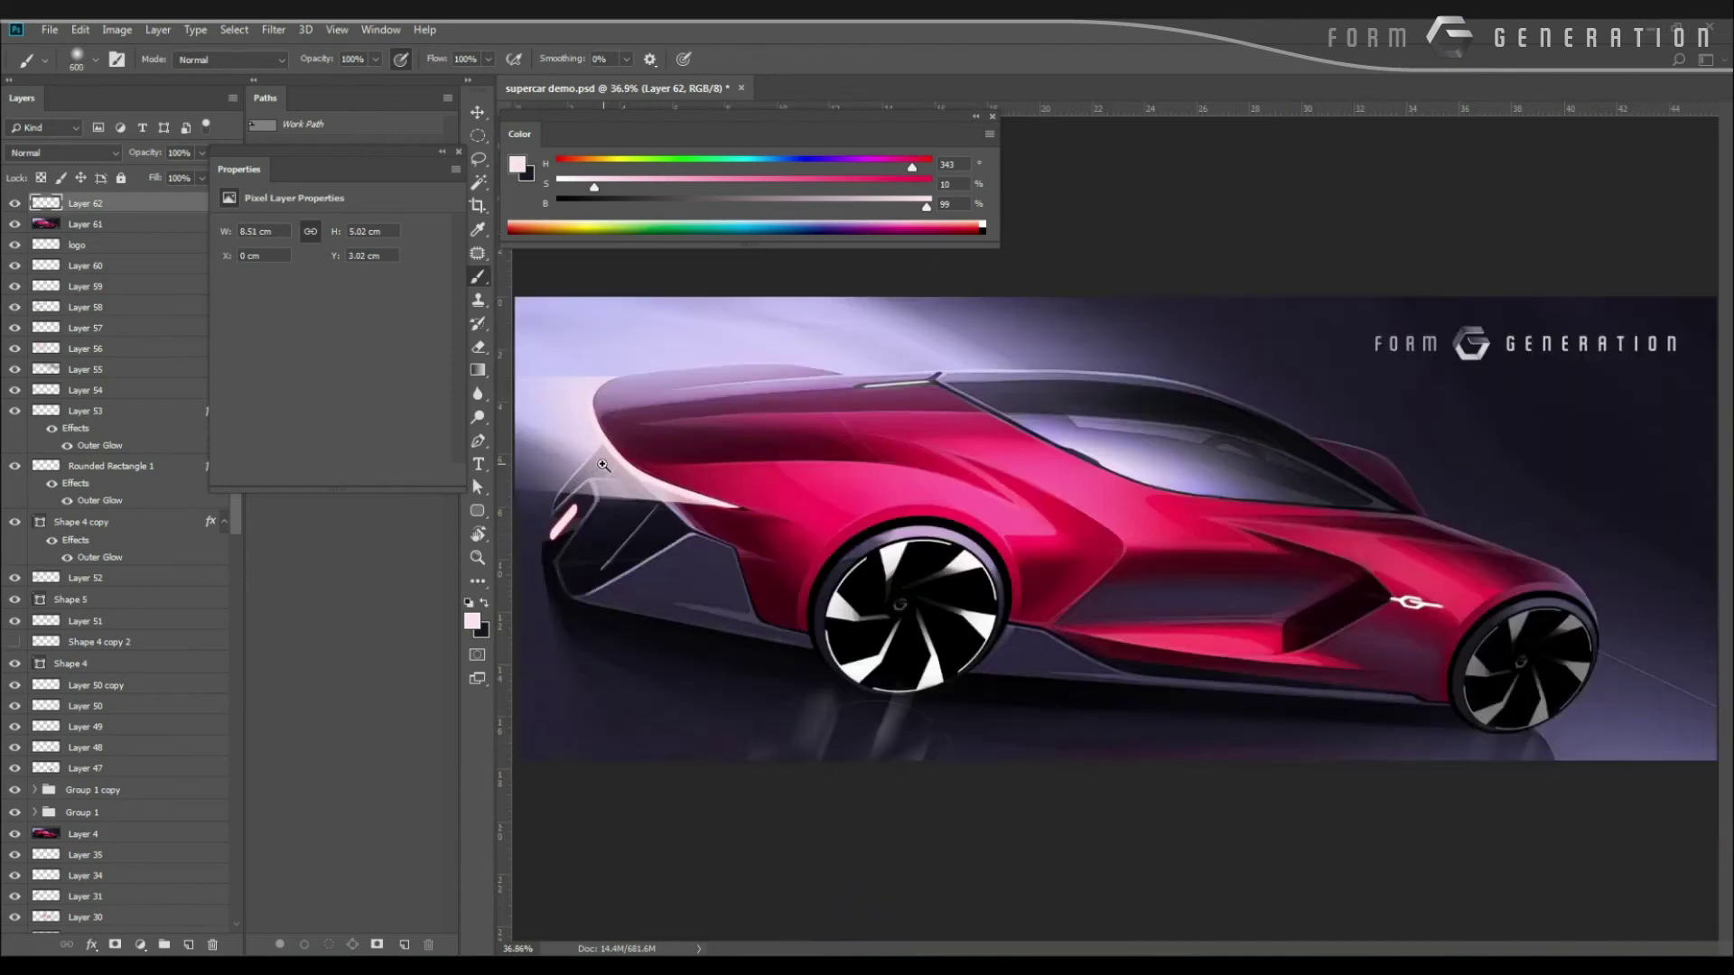
Adjust the glow layer's Hue/Saturation to saturation +100 and lightness -22.
scroll(608, 503, down, 2)
scroll(607, 503, up, 3)
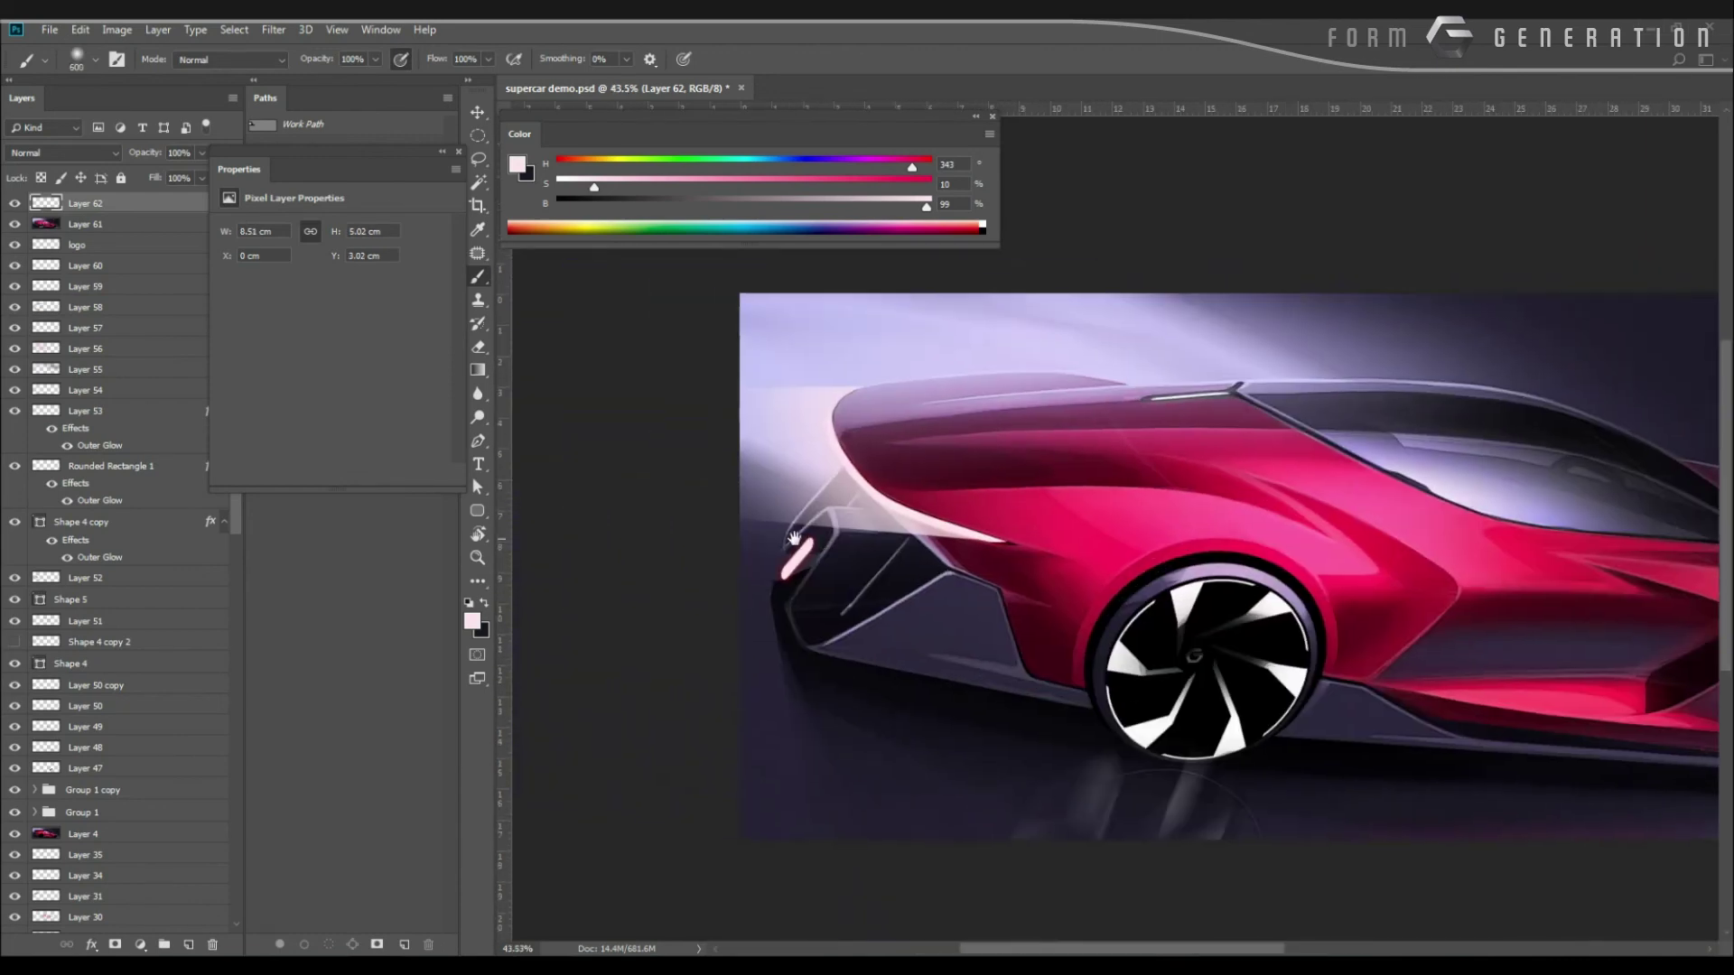
key(ctrl+u)
drag(821, 422, 1022, 458)
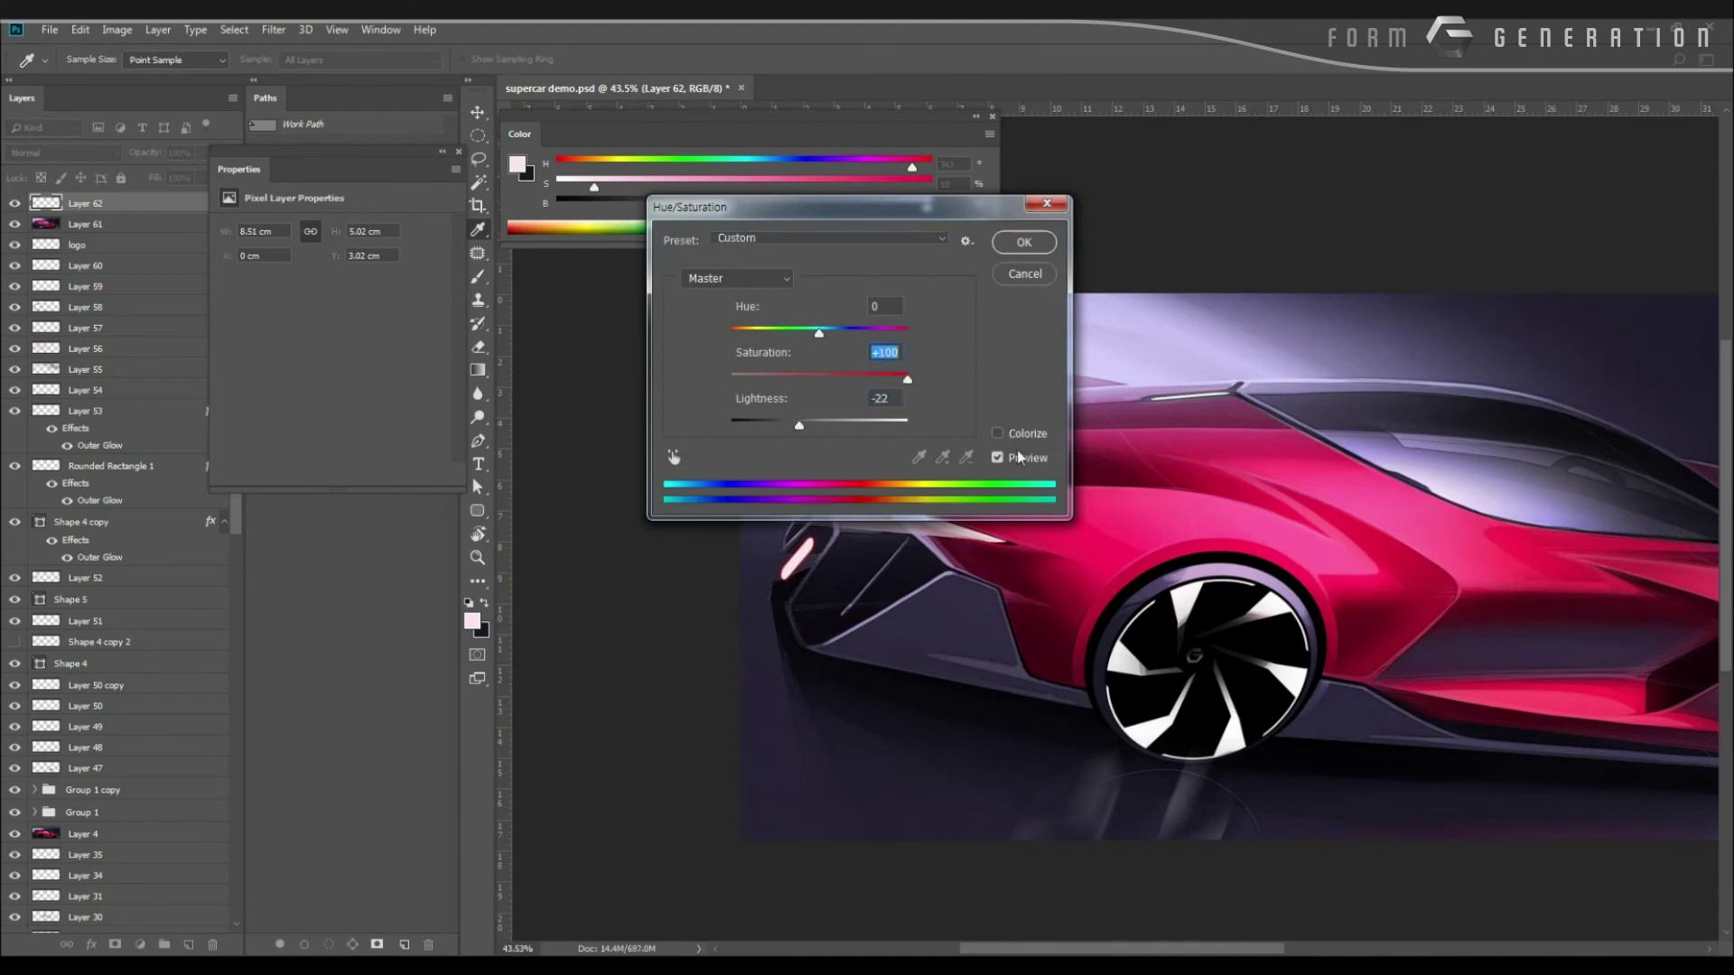
key(Return)
Set the glow layer's blend mode to Screen.
scroll(632, 515, up, 3)
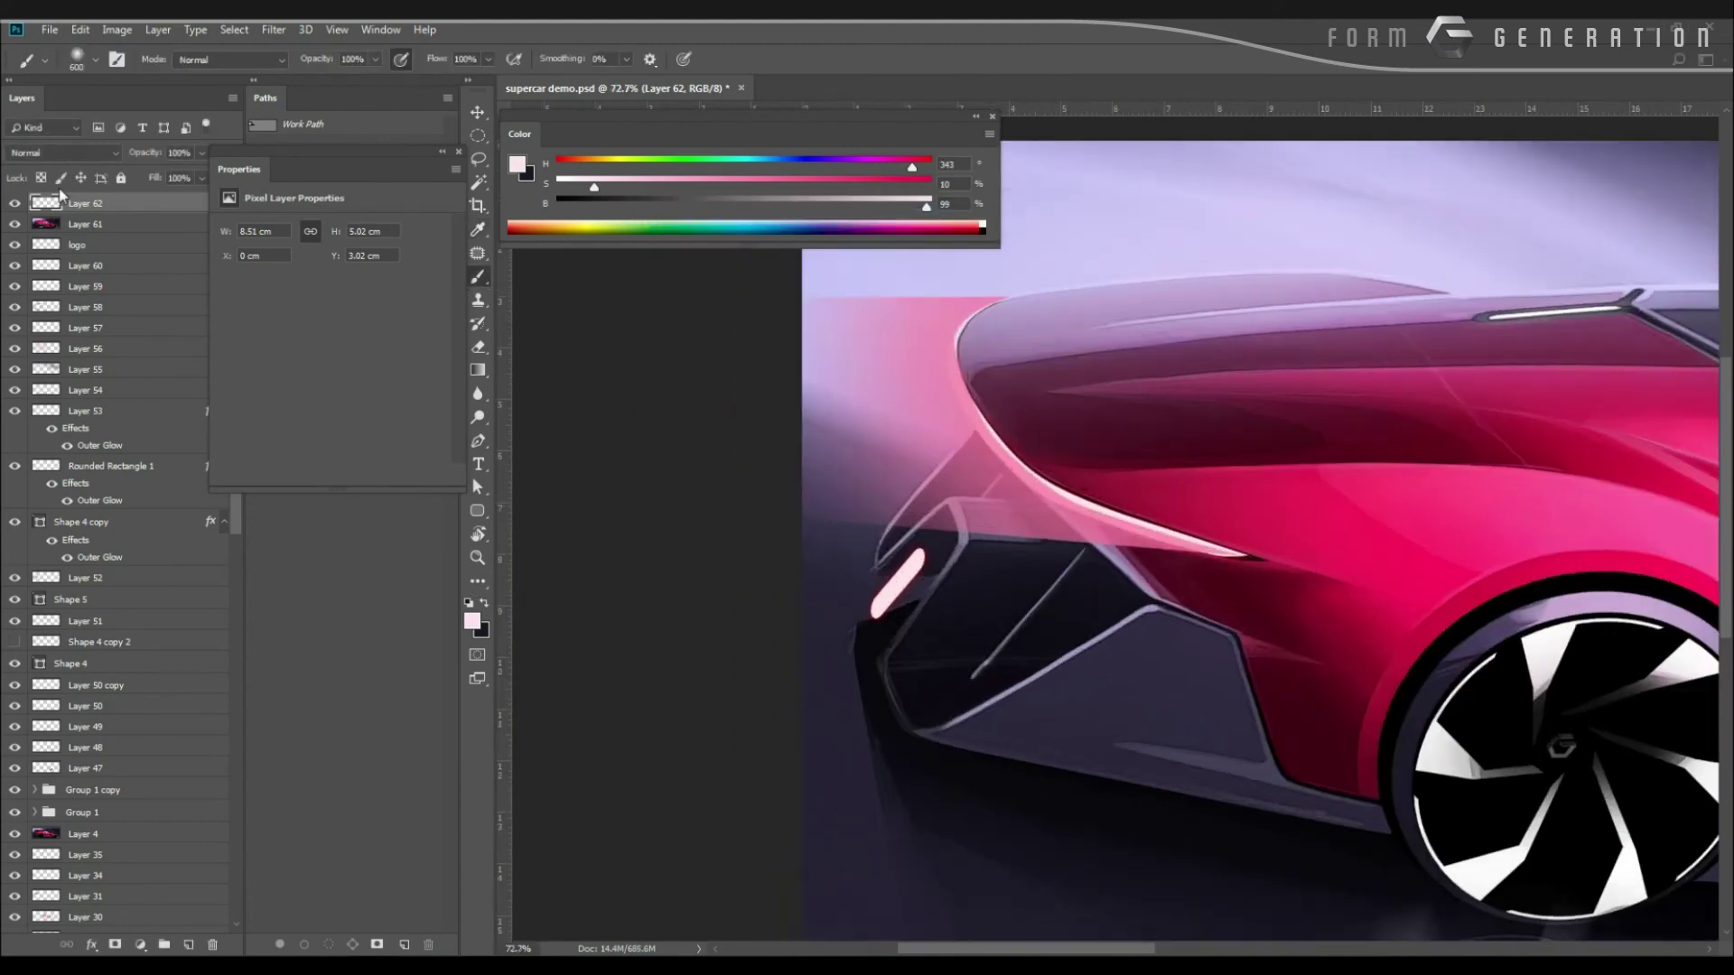
click(54, 153)
click(20, 305)
drag(747, 462, 676, 501)
key(ctrl+0)
mouse_move(662, 507)
mouse_down()
mouse_move(657, 416)
mouse_move(700, 418)
mouse_move(549, 430)
mouse_up()
key(ctrl+t)
key(Escape)
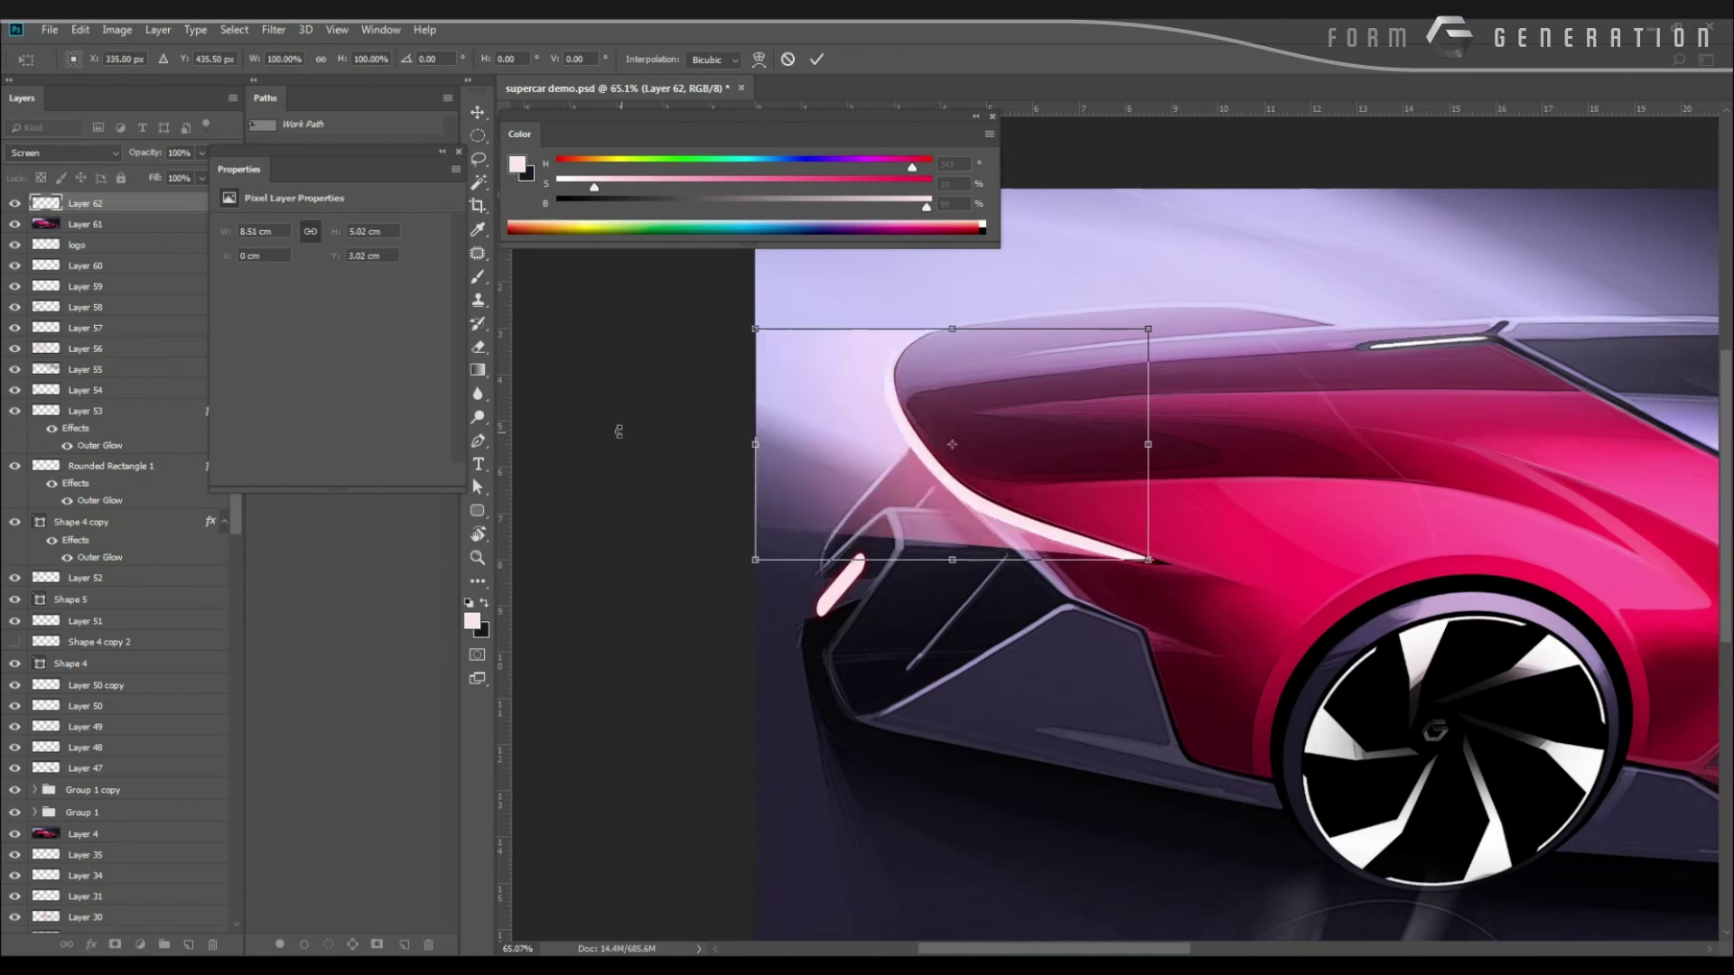
Fade the glow around the rear light strip with a soft 400 px eraser.
key(e)
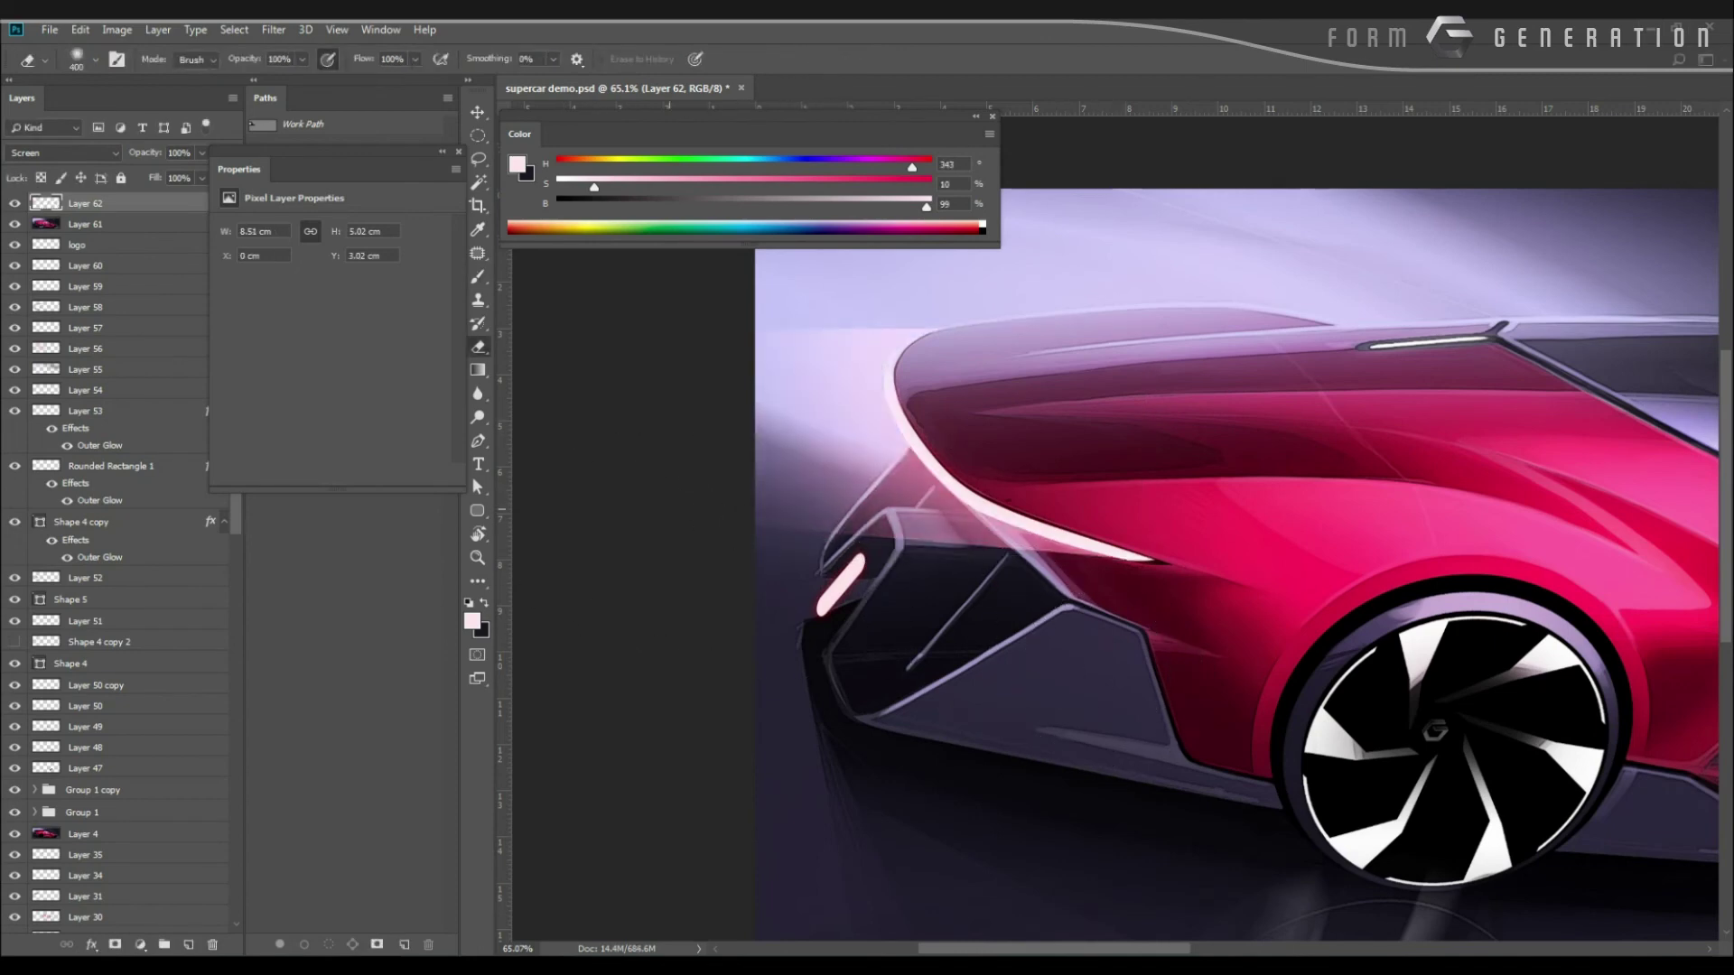
drag(681, 422, 636, 458)
drag(637, 466, 596, 499)
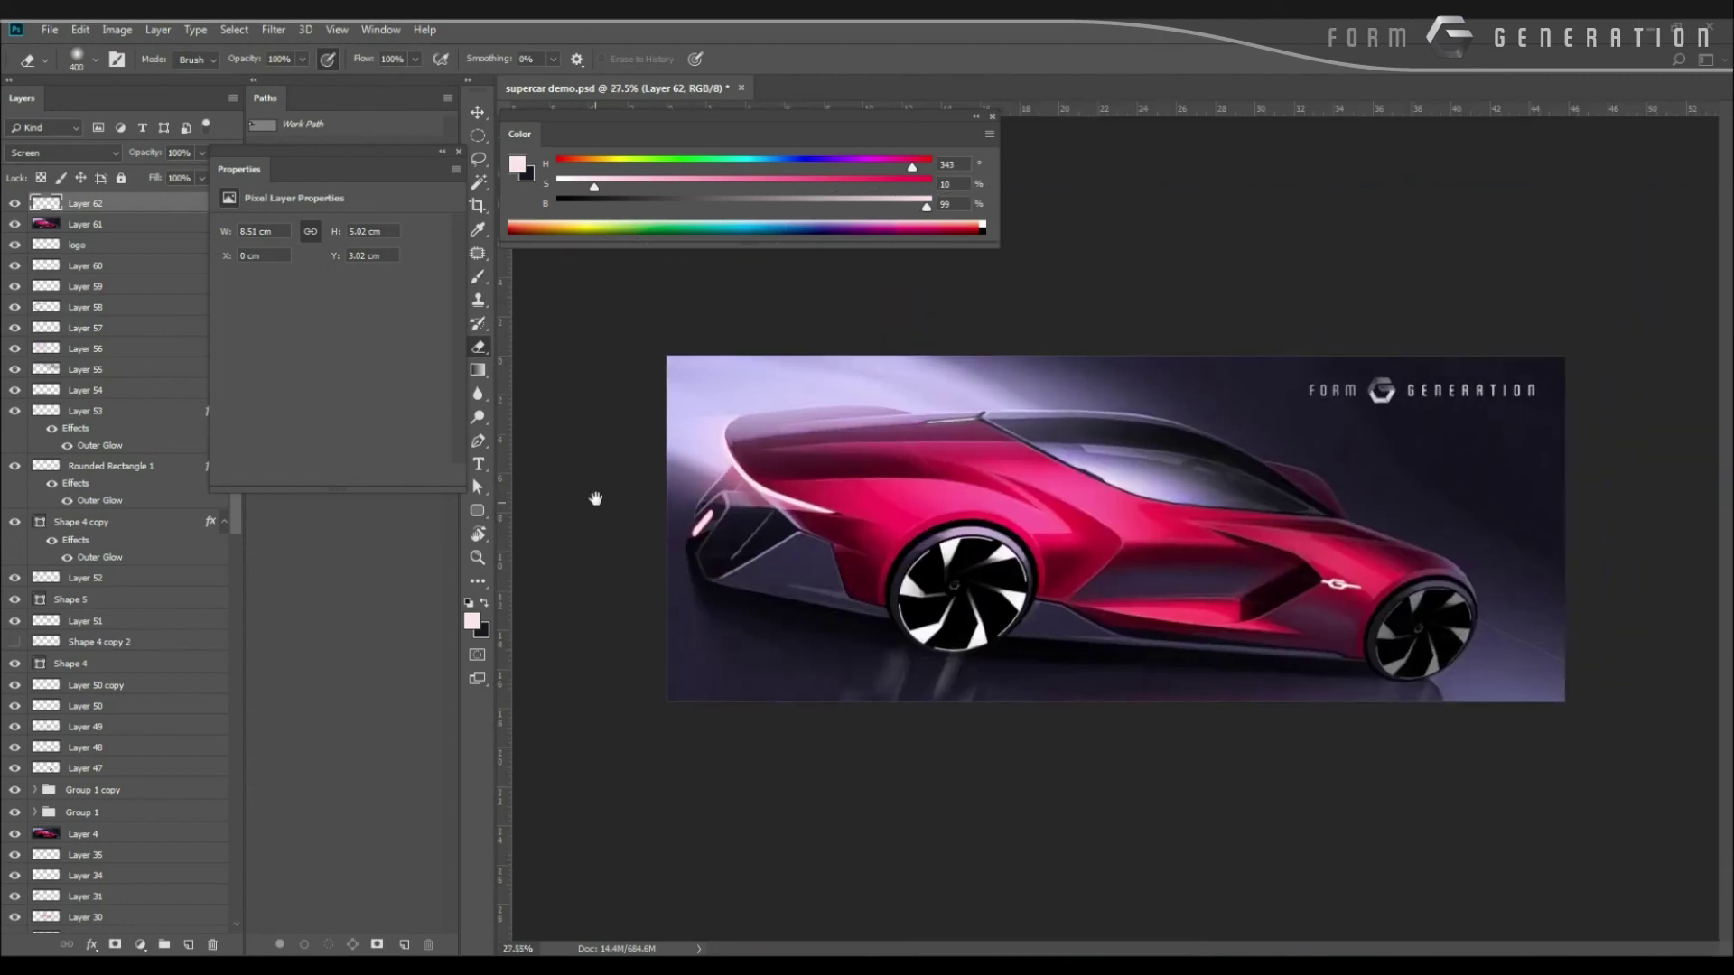
Examine the light strip glow on the whole car and close up at the rear end.
scroll(831, 708, down, 2)
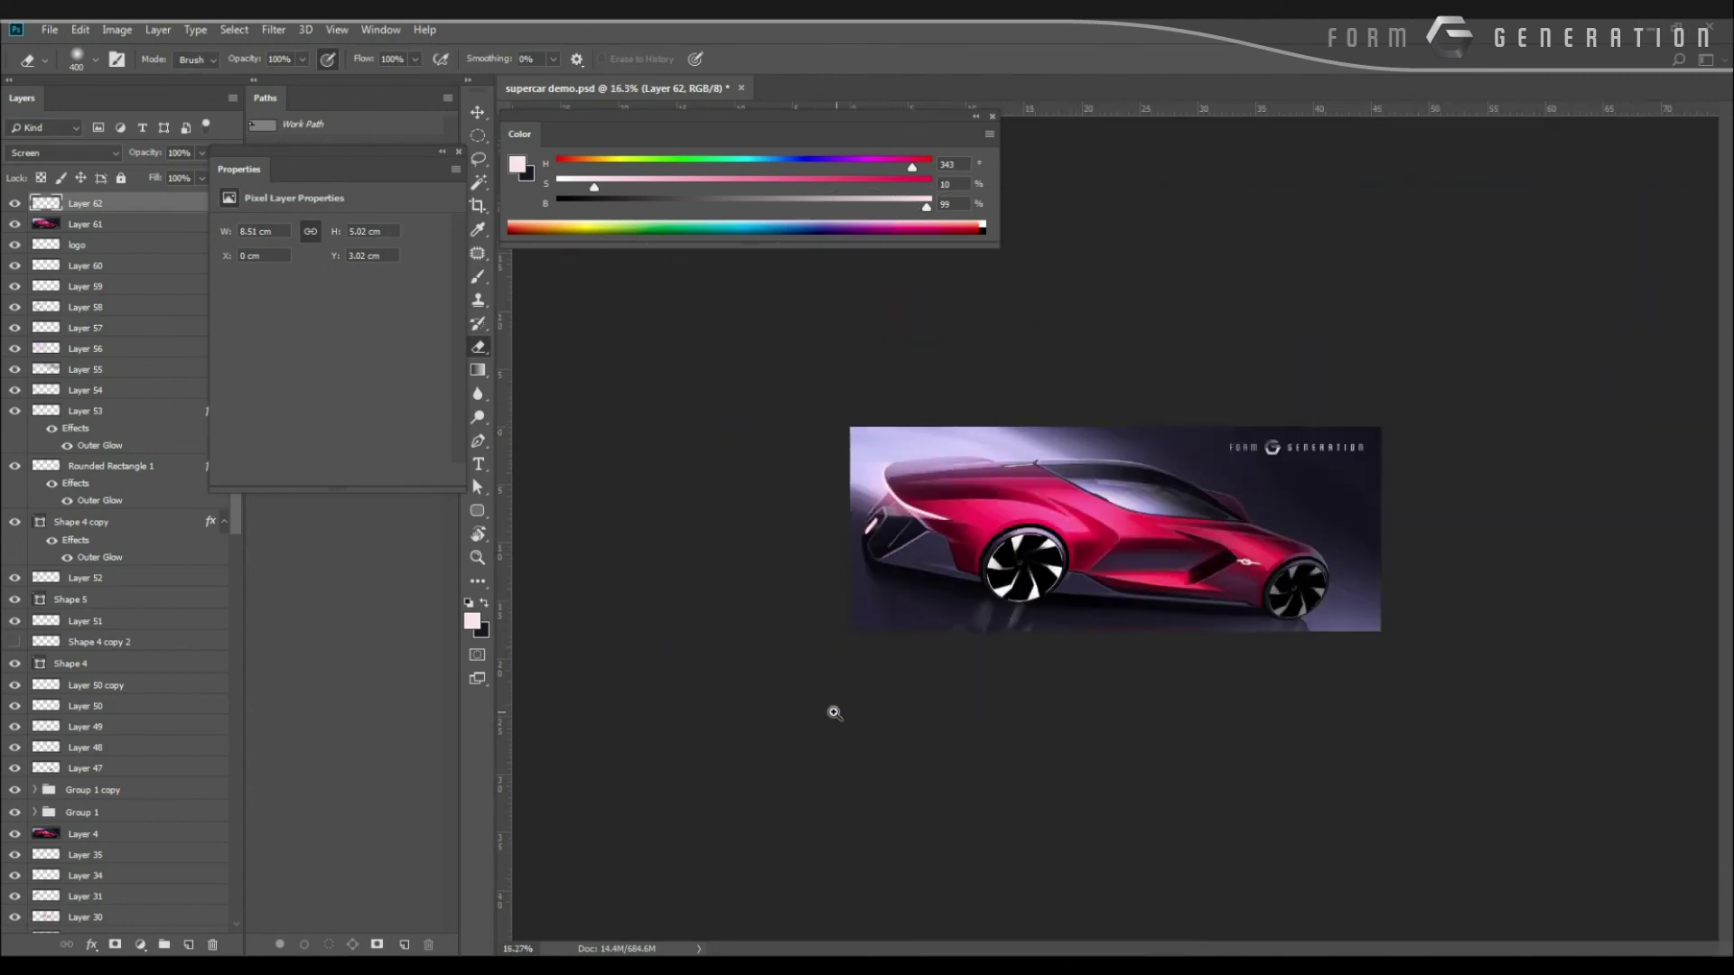
scroll(832, 735, up, 3)
scroll(1065, 774, down, 3)
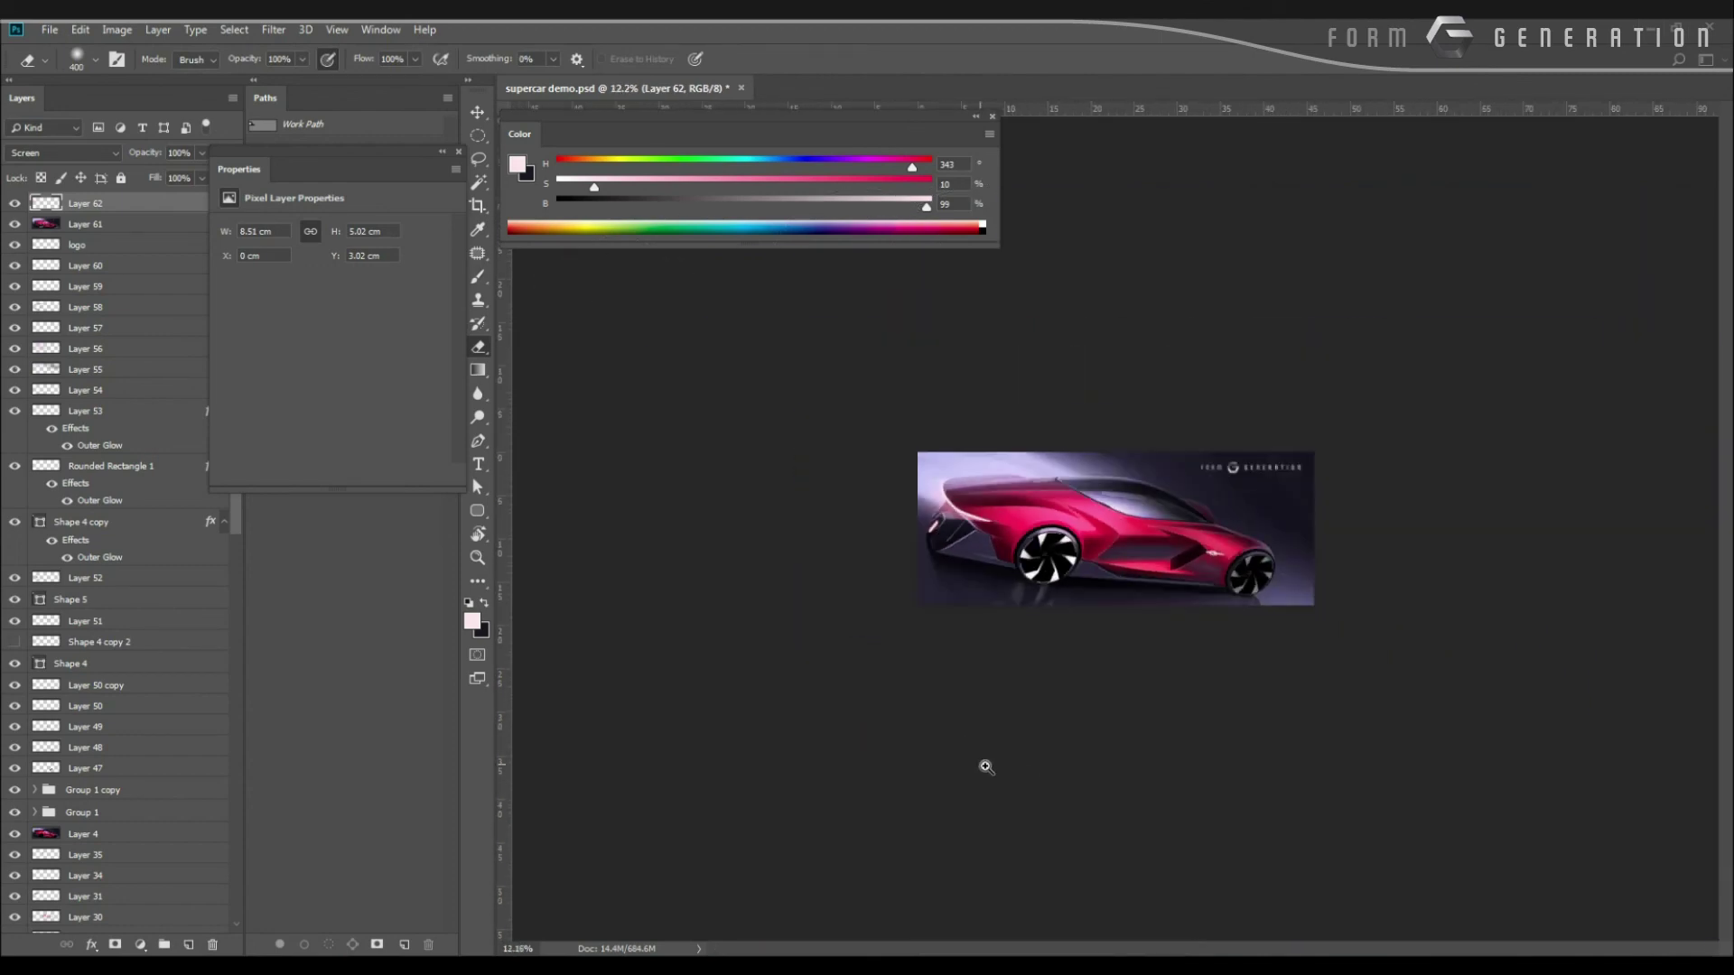
scroll(987, 762, up, 3)
scroll(1046, 771, up, 2)
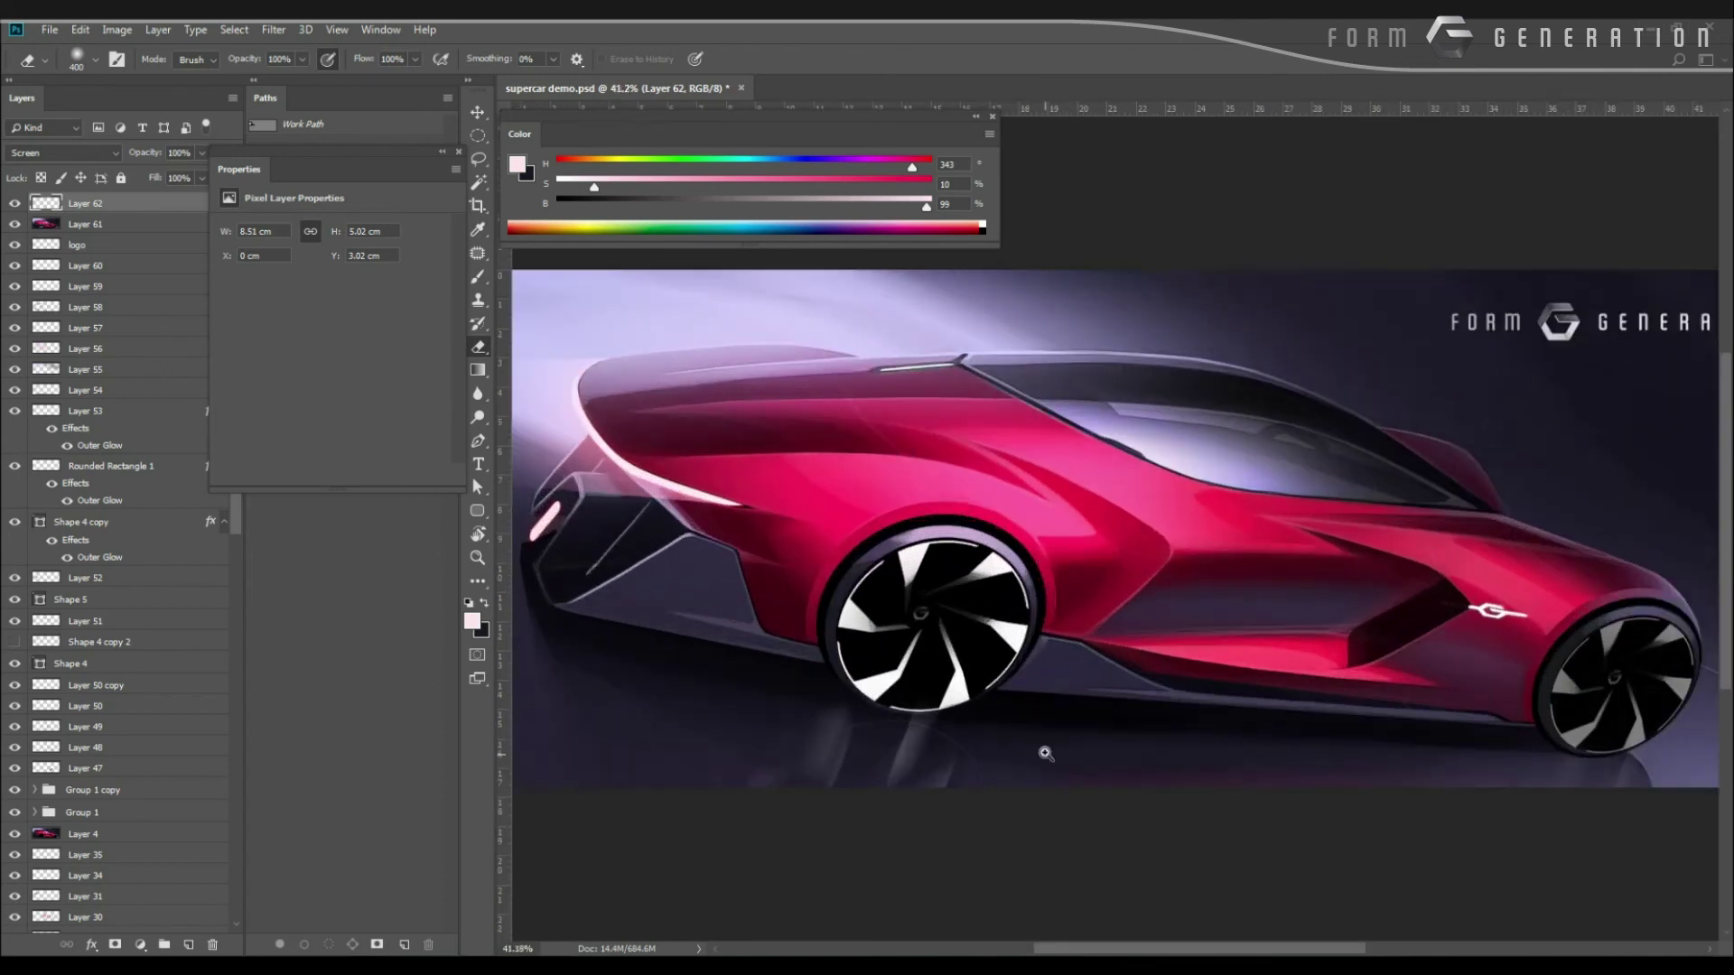
scroll(1045, 753, up, 2)
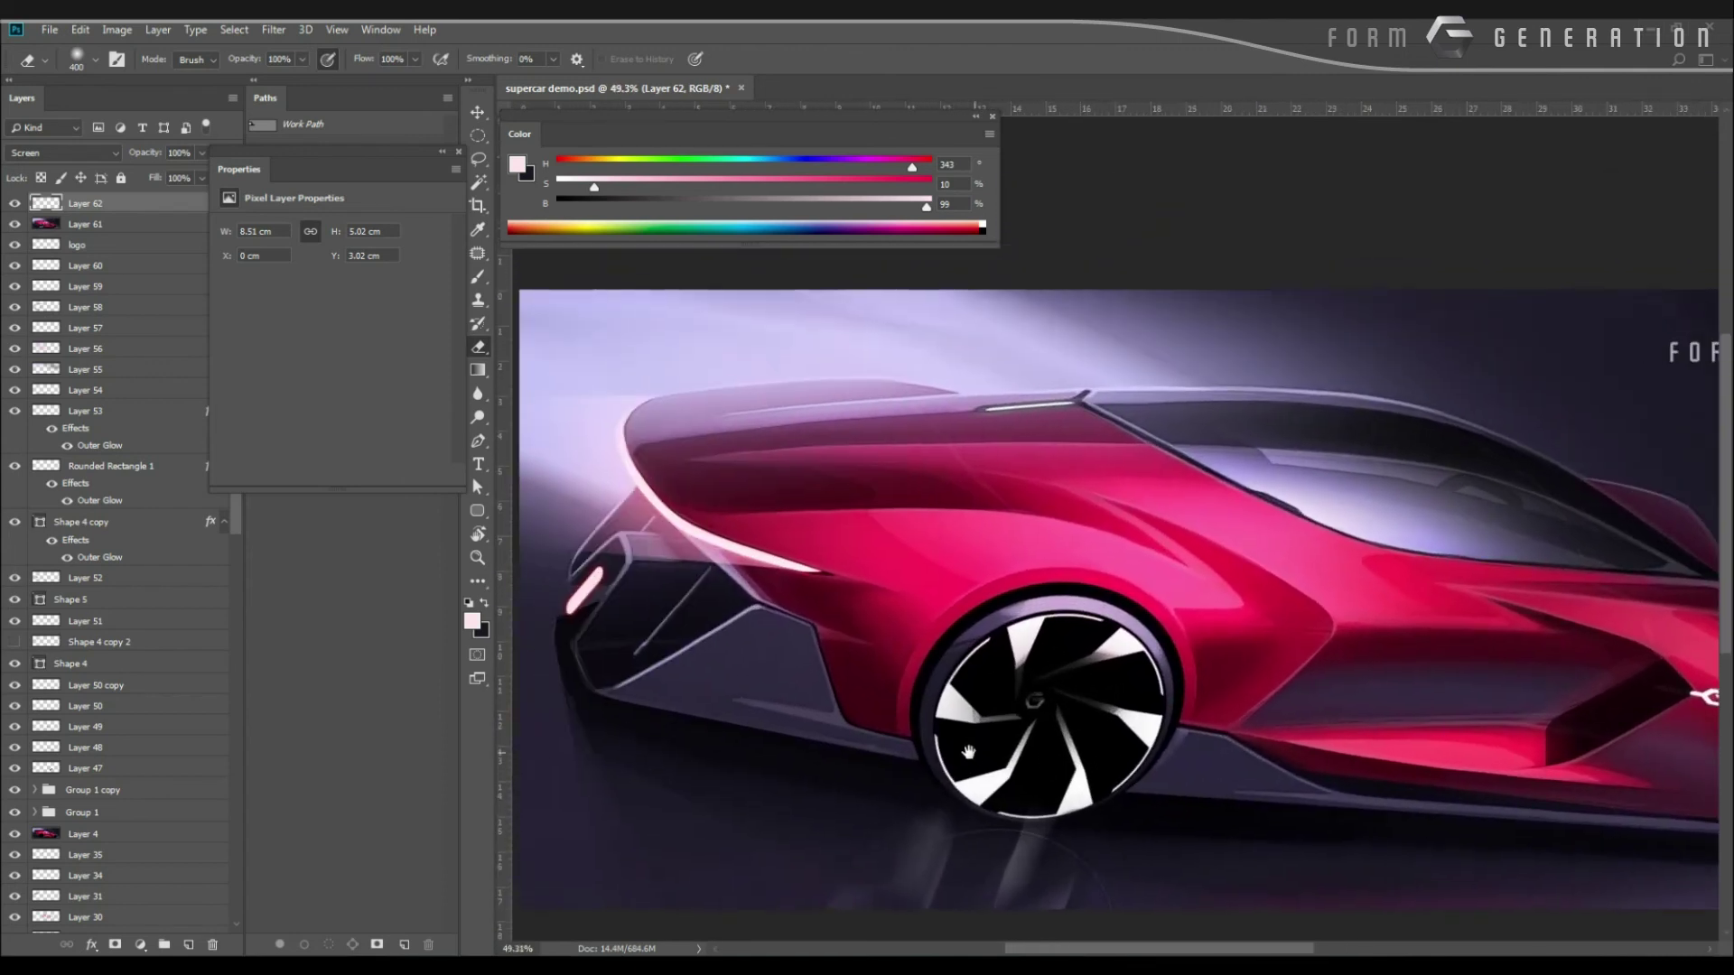
mouse_move(968, 753)
mouse_down()
mouse_move(835, 749)
mouse_move(1060, 759)
mouse_up()
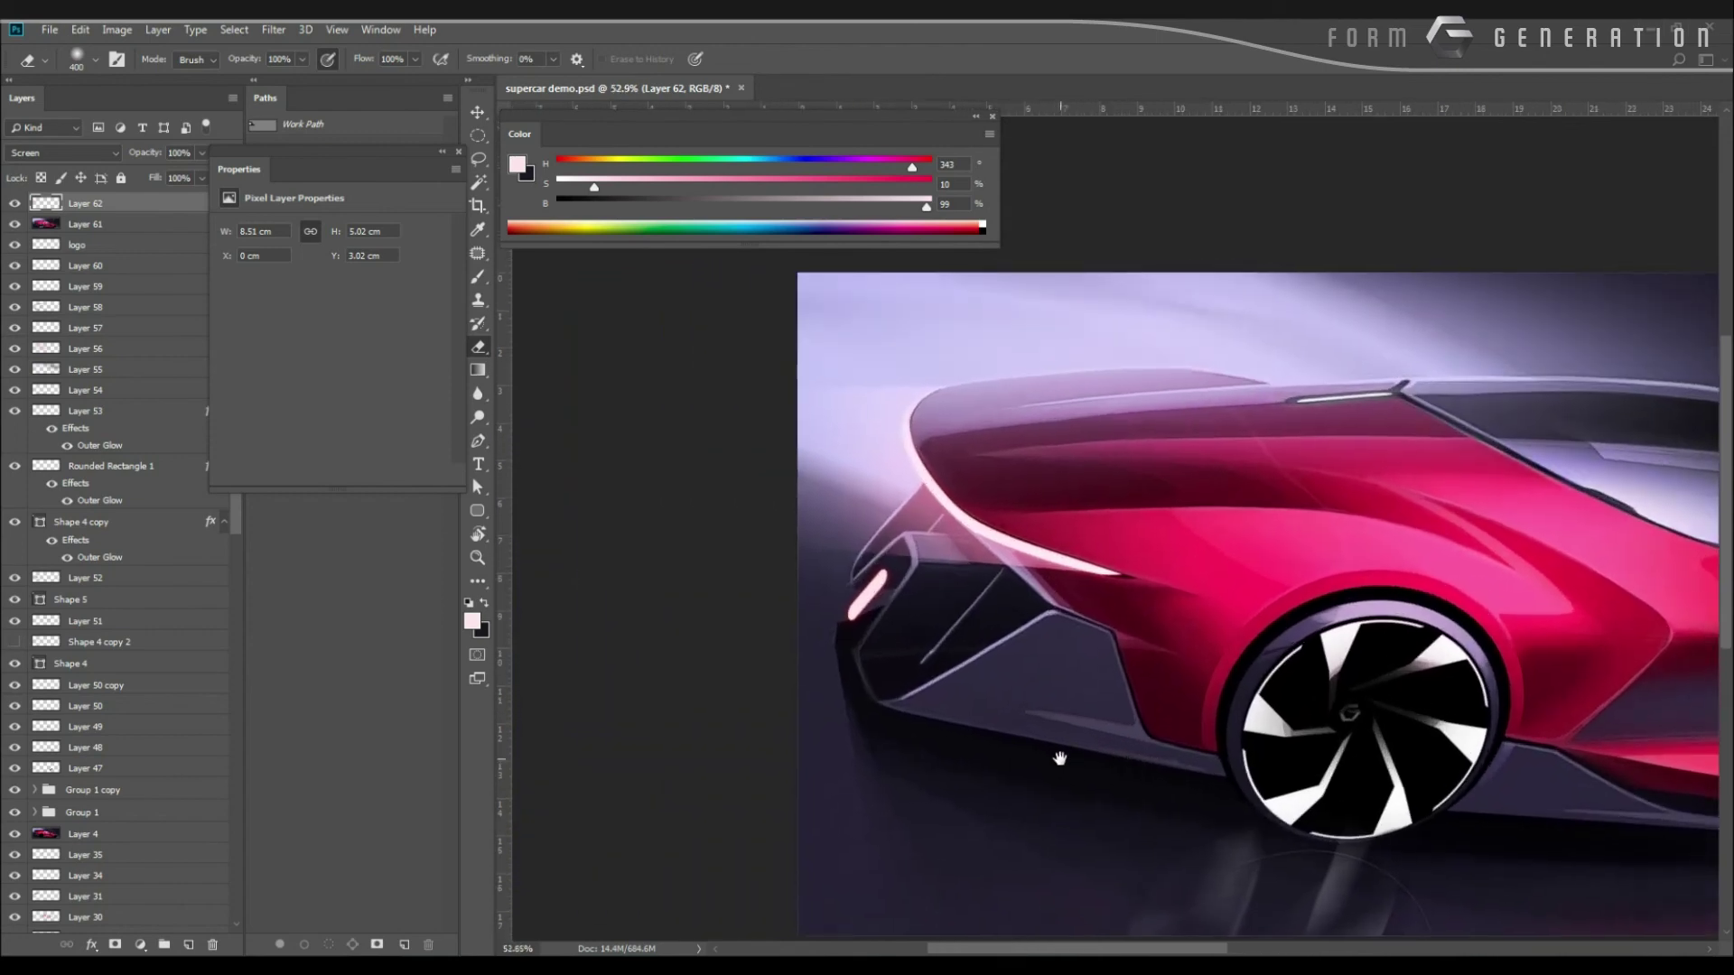
scroll(1047, 762, left, 2)
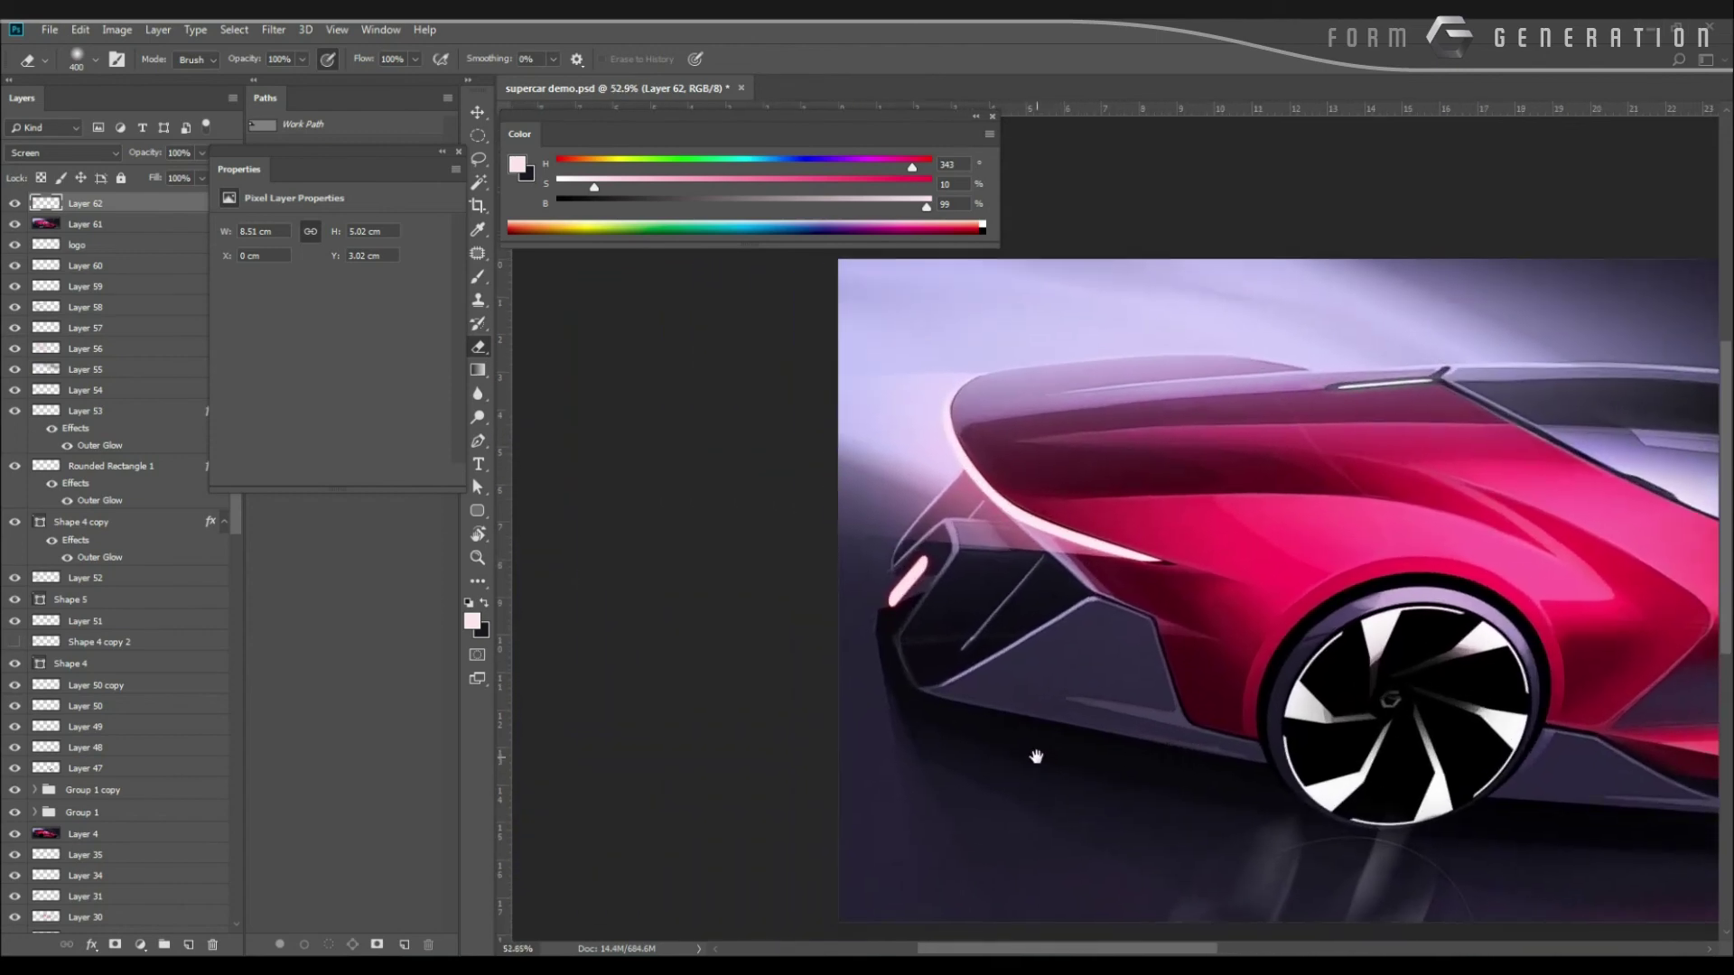
drag(1031, 757, 1111, 774)
ctrl+click(1079, 767)
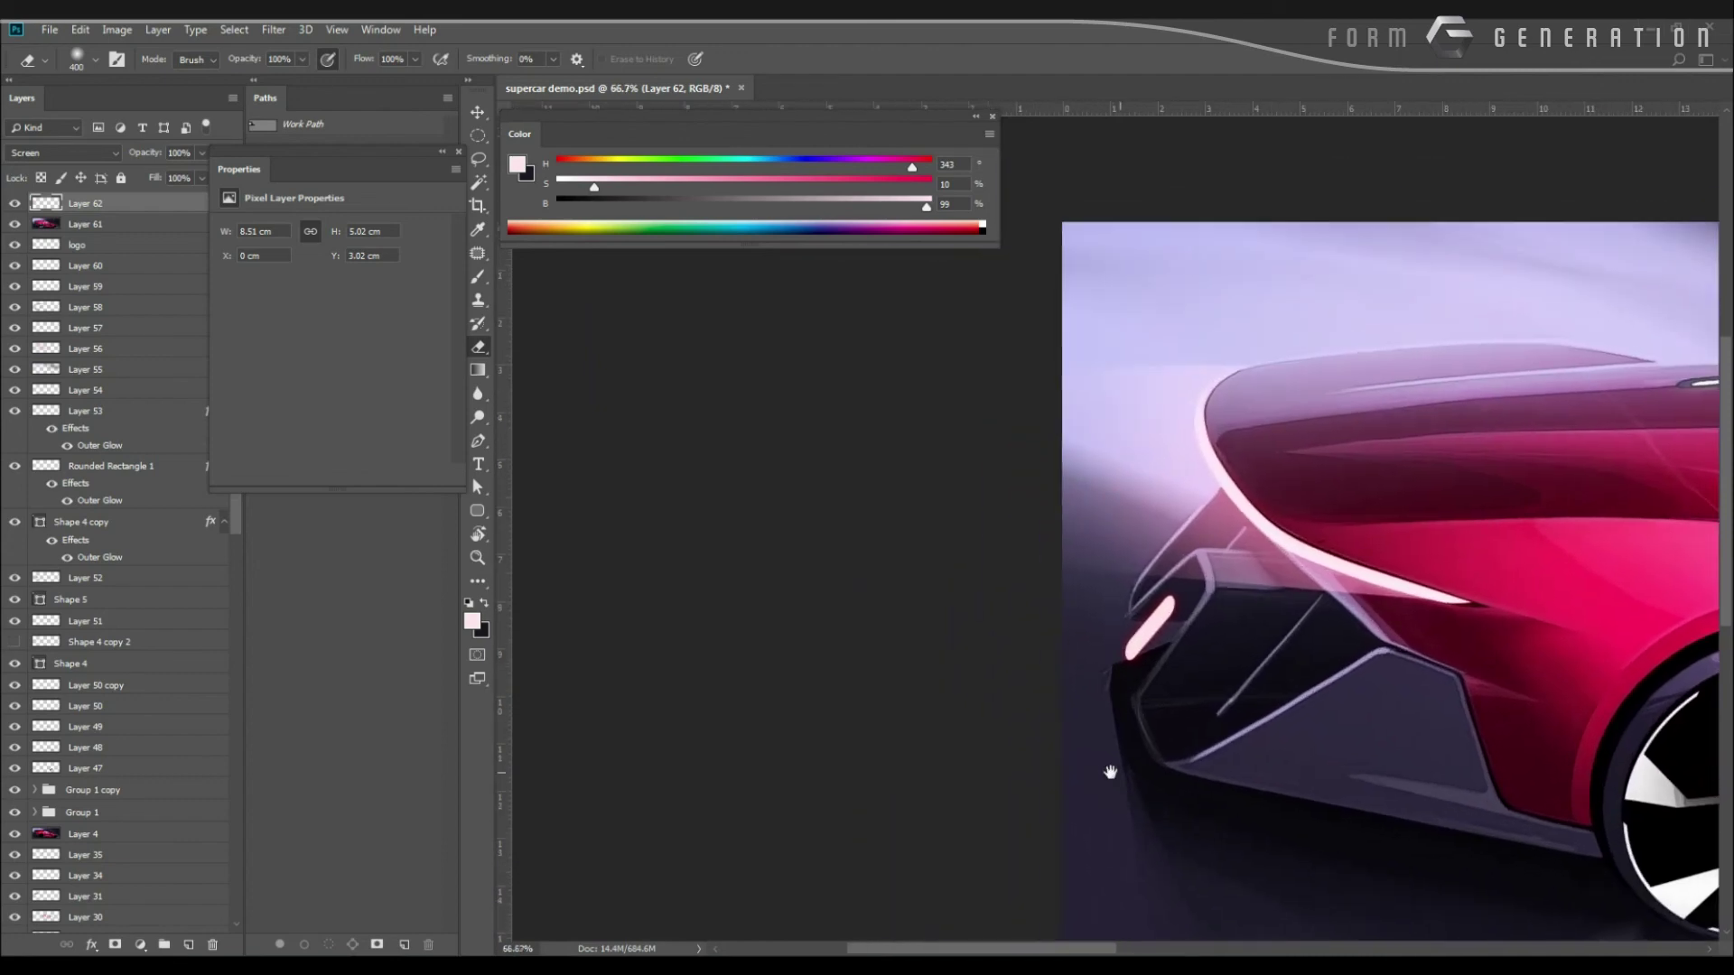
On a new layer, paint the sampled near-black over the diagonal line and lower edge of the dark rear recess.
key(ctrl+shift+alt+n)
key(b)
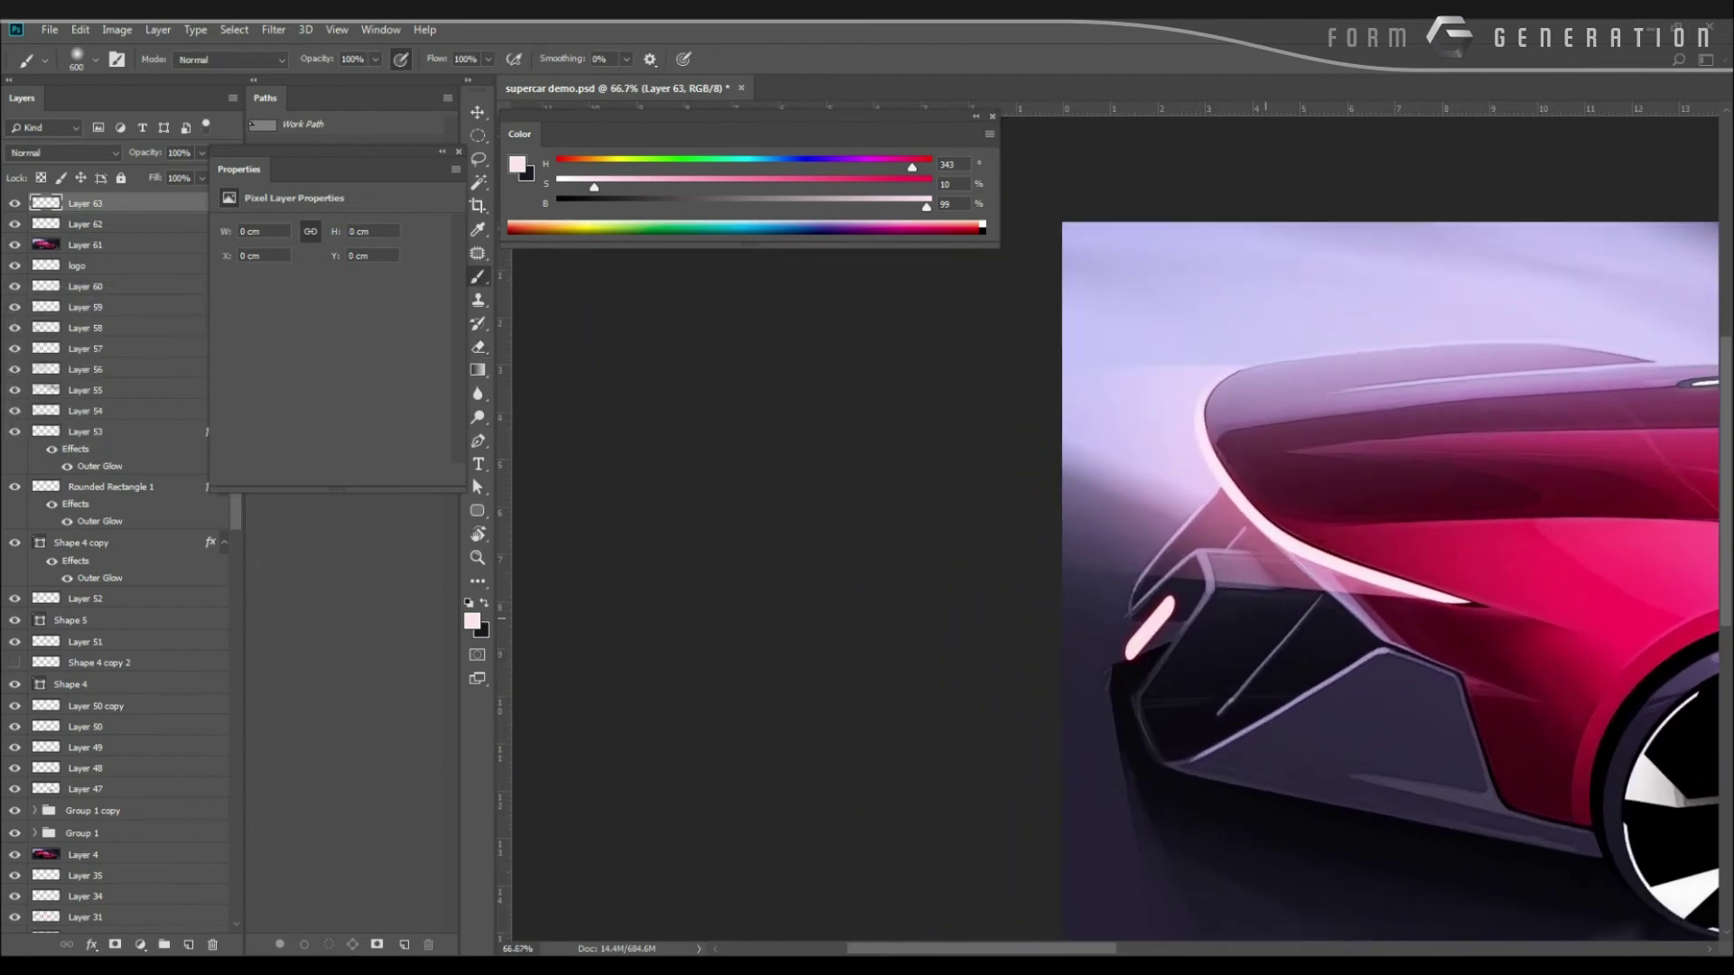
alt+click(1252, 632)
right_click(1252, 633)
click(1360, 794)
key(Return)
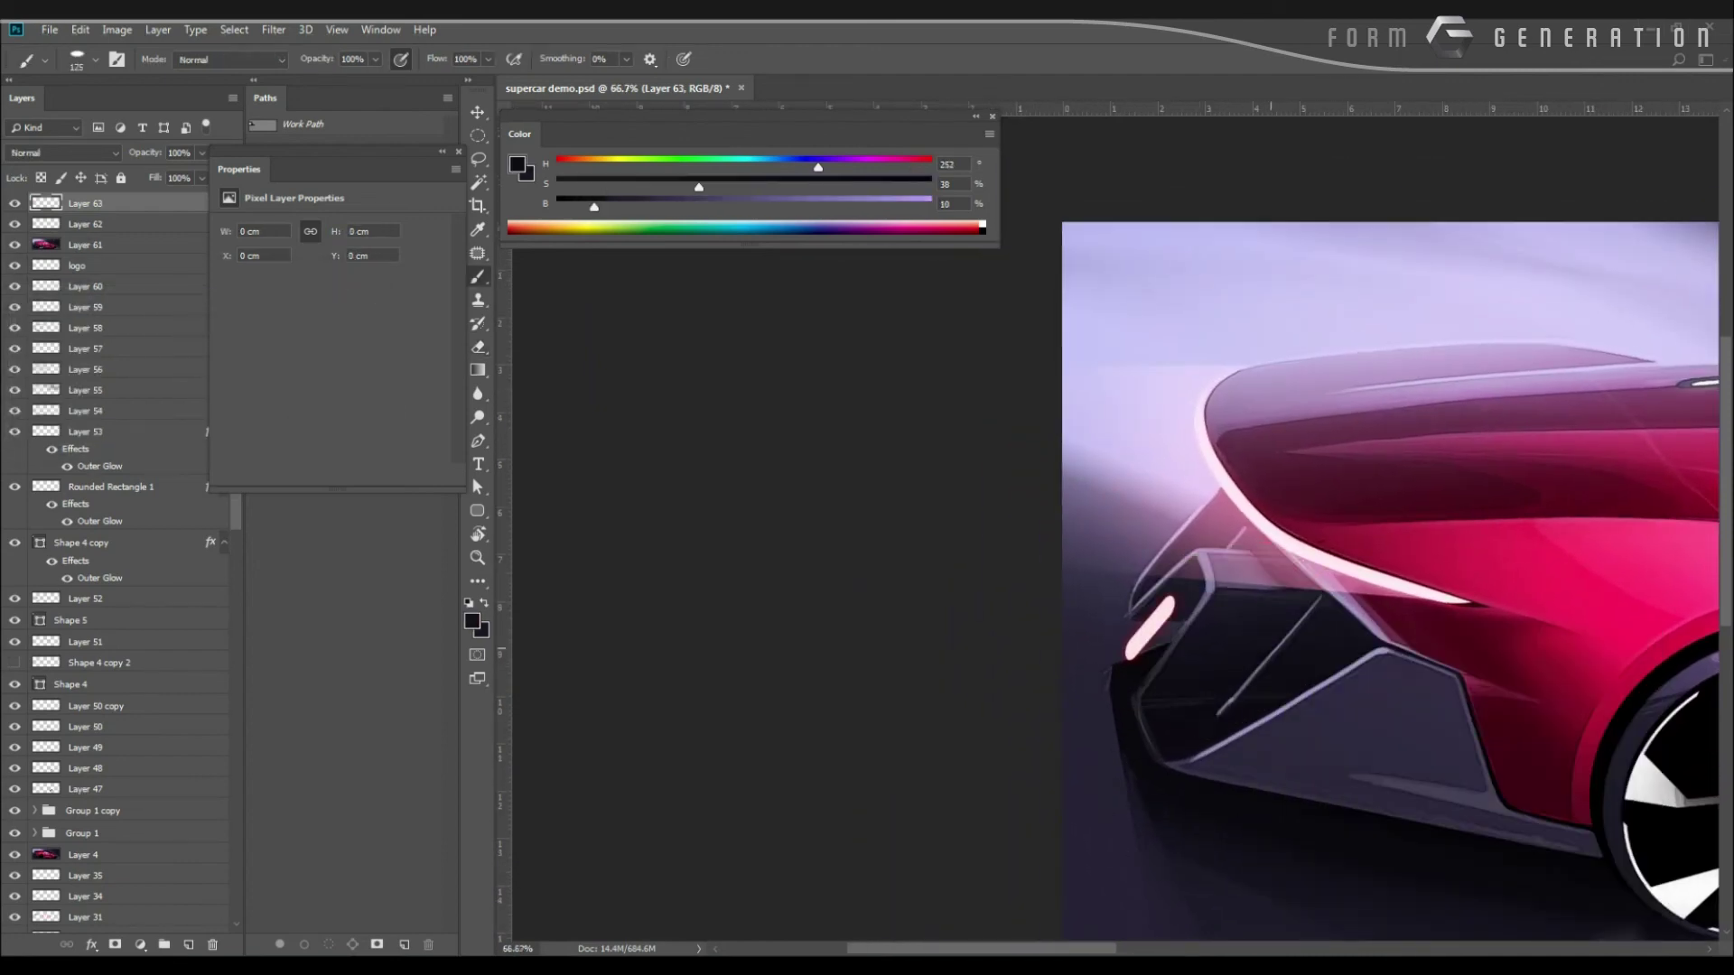
drag(1255, 621, 1224, 697)
key(ctrl+z)
alt+click(1301, 639)
key(bracketleft)
mouse_move(1230, 696)
mouse_down()
mouse_move(1203, 723)
mouse_move(1275, 655)
mouse_move(1204, 724)
mouse_move(1300, 656)
mouse_move(1215, 720)
mouse_move(1317, 664)
mouse_move(1211, 722)
mouse_move(1226, 707)
mouse_move(1189, 710)
mouse_up()
mouse_move(1250, 686)
mouse_down()
mouse_move(1271, 615)
mouse_move(1225, 707)
mouse_move(1224, 644)
mouse_up()
Erase part of the dark paint over the diagonal line in the rear recess with a soft 150 px eraser.
key(e)
key(bracketleft)
key(bracketleft)
key(bracketleft)
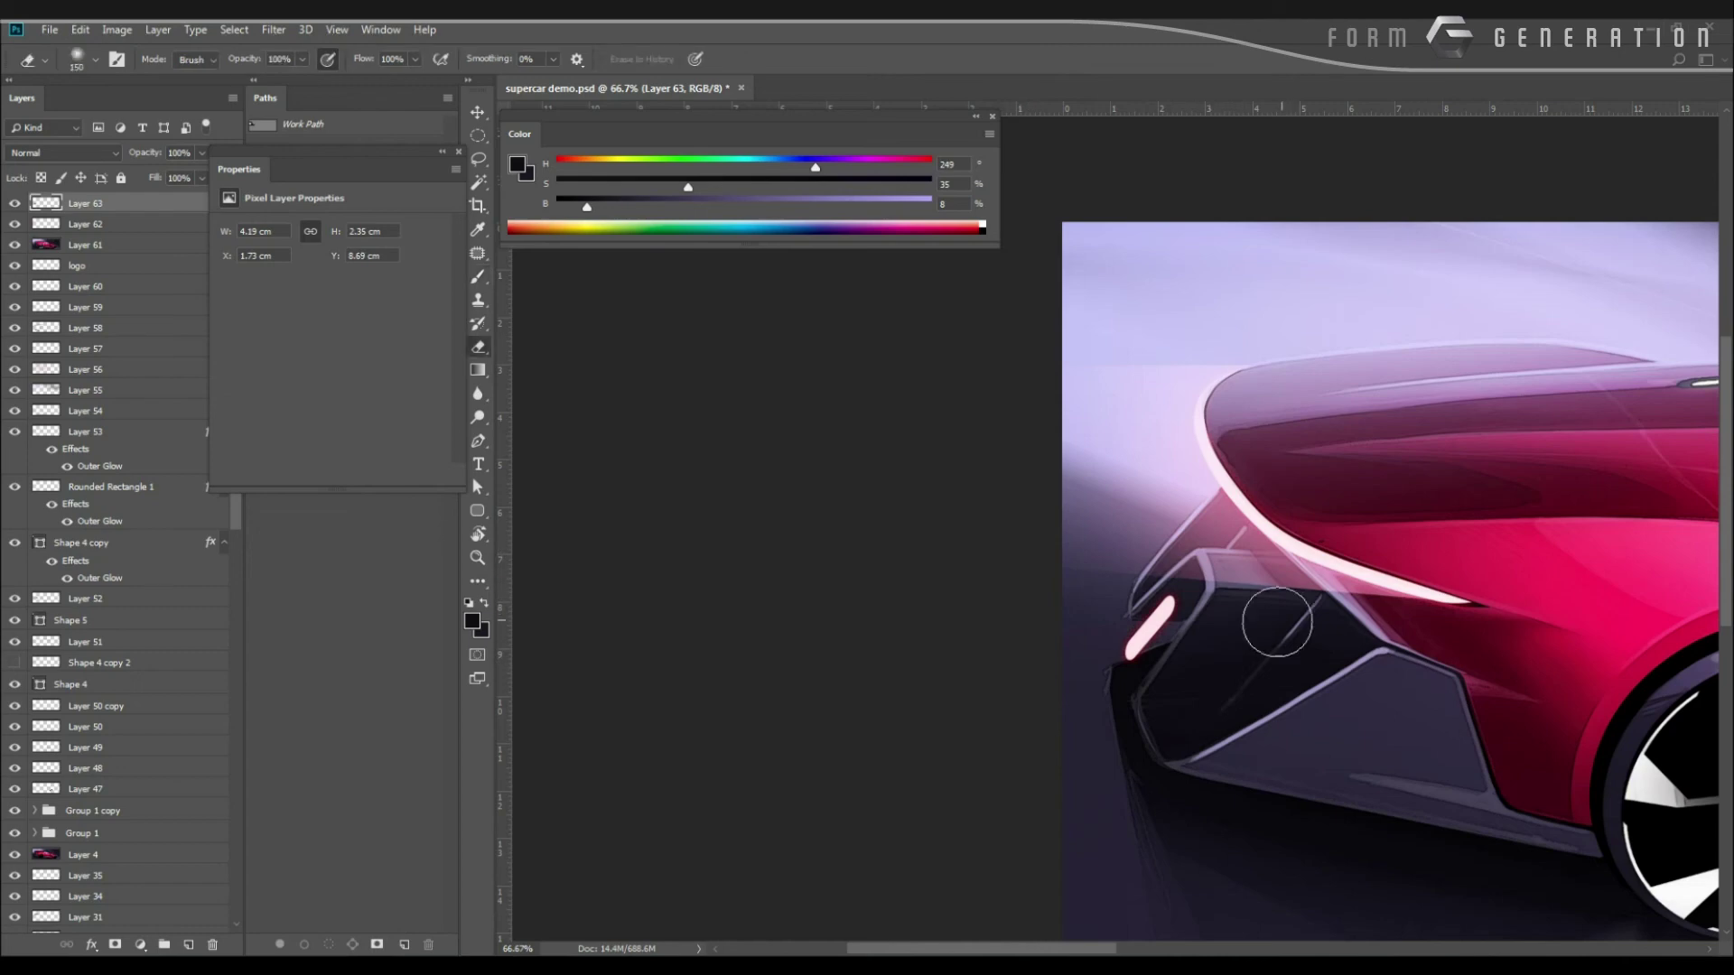
drag(1277, 623, 1260, 666)
mouse_move(1005, 635)
mouse_down()
mouse_move(925, 619)
mouse_move(983, 623)
mouse_up()
drag(1178, 666, 862, 607)
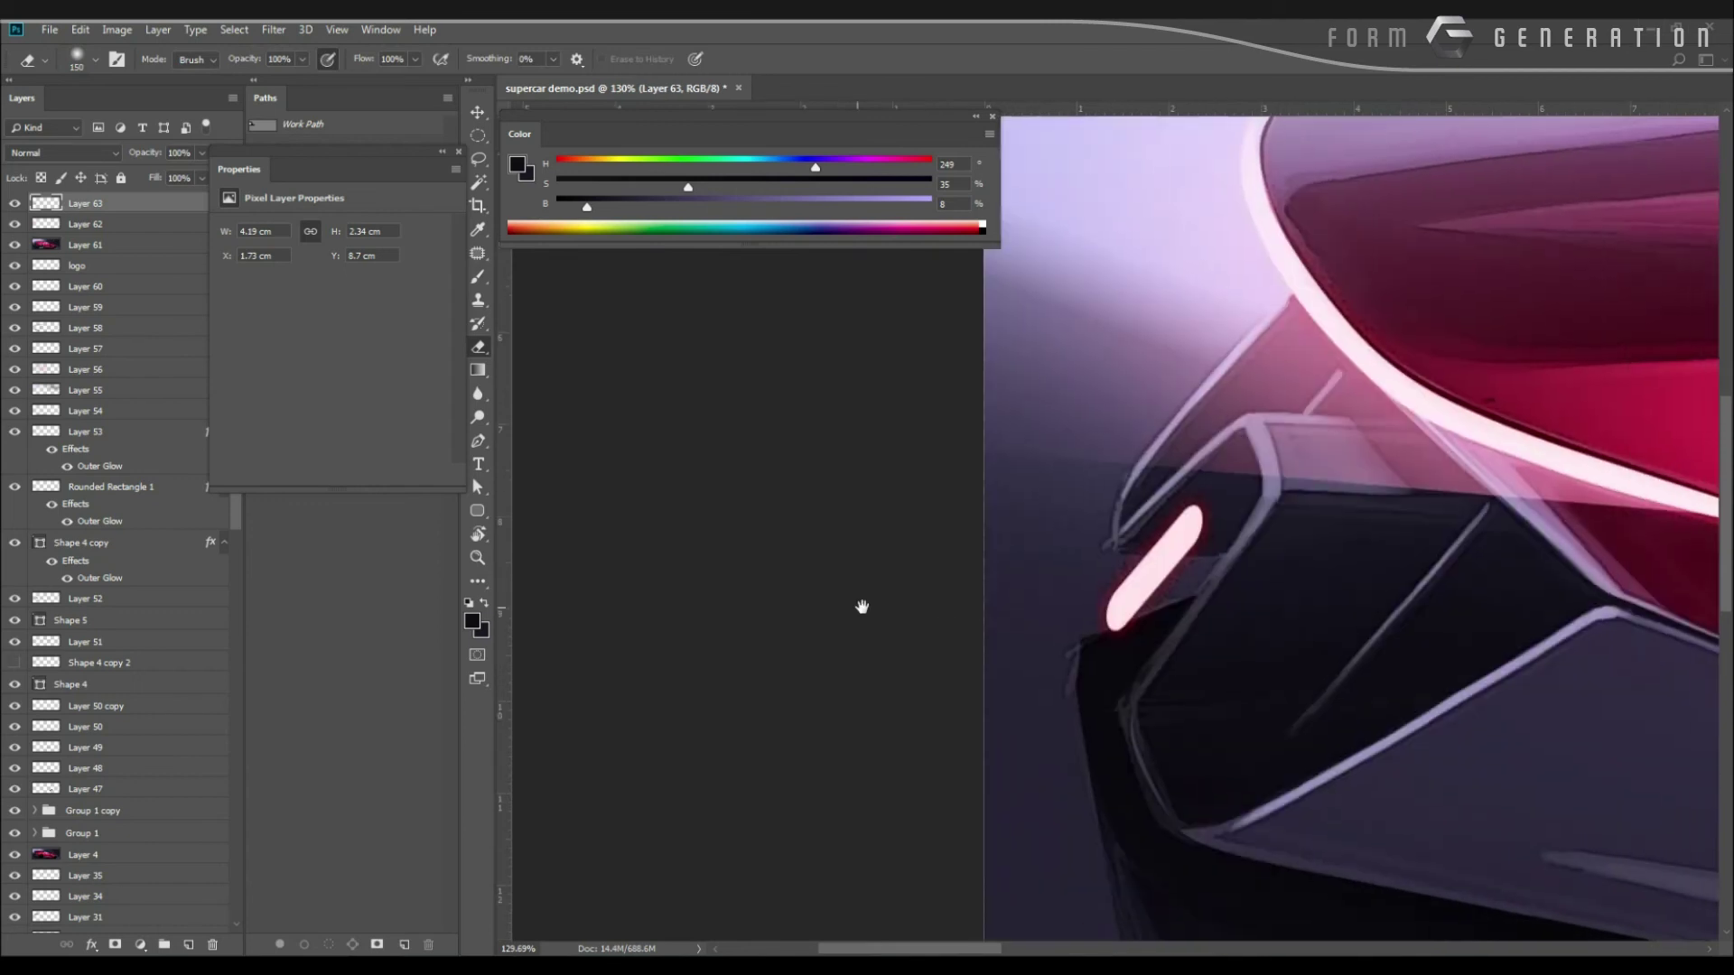
drag(983, 624, 892, 634)
Switch the eraser to a 125 px tip from the F-Gen Brush group for work around the rear lamp.
right_click(1240, 611)
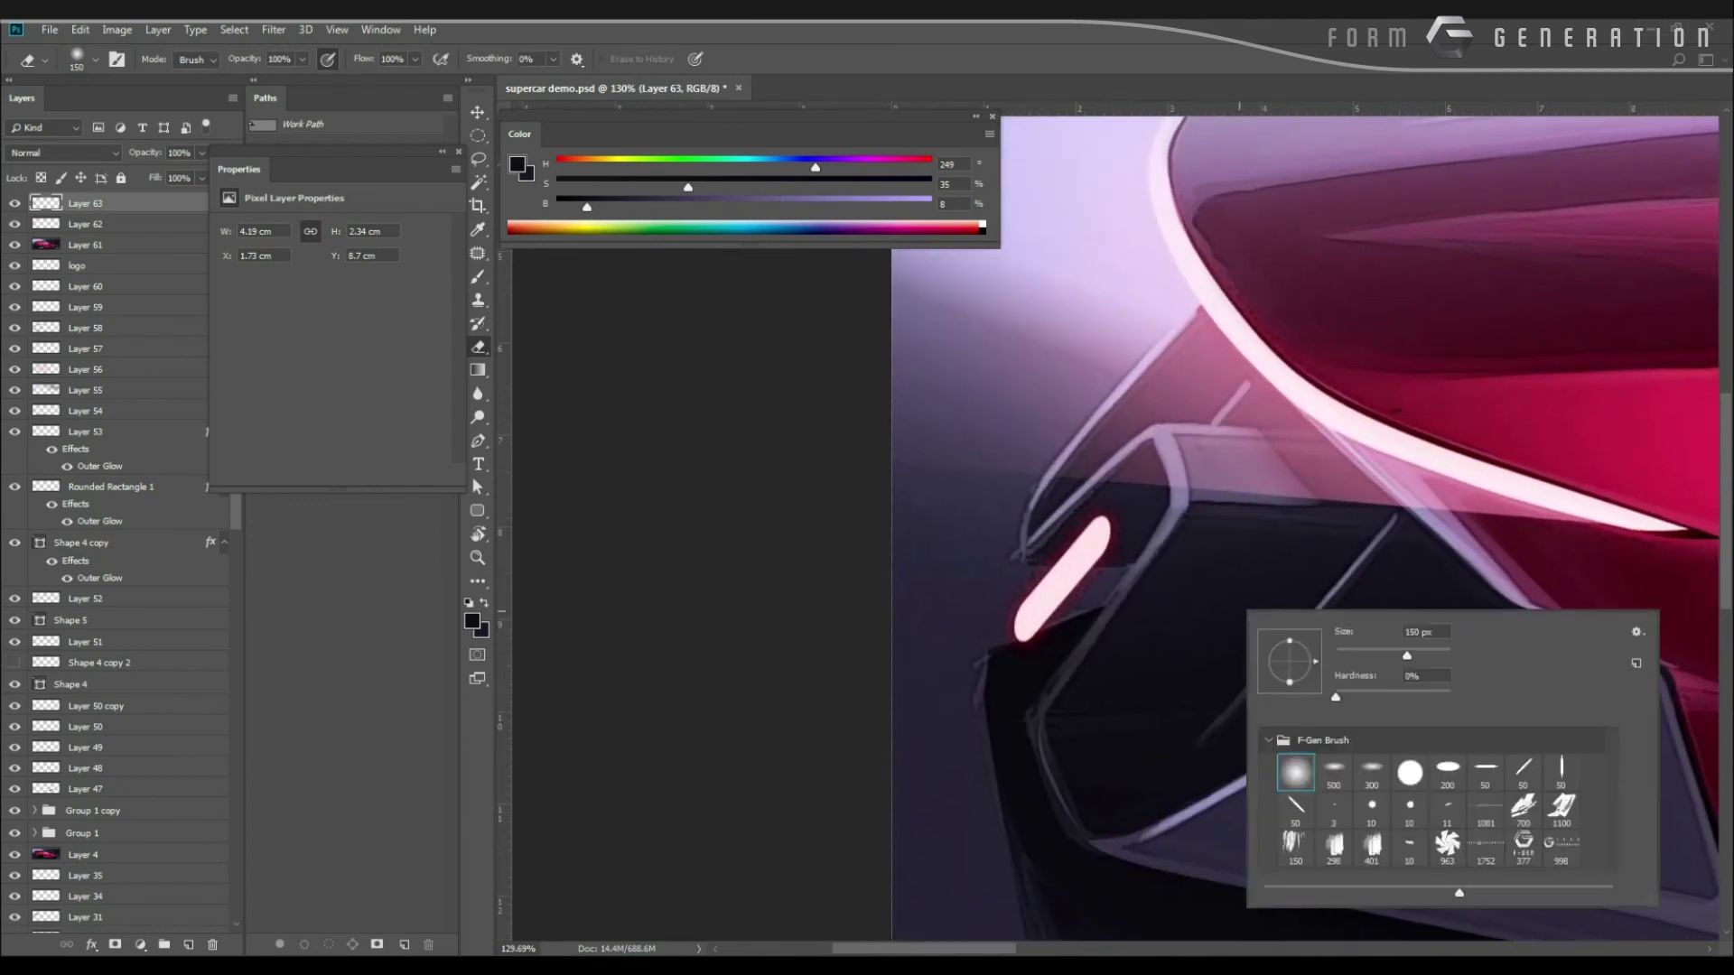
double_click(1406, 773)
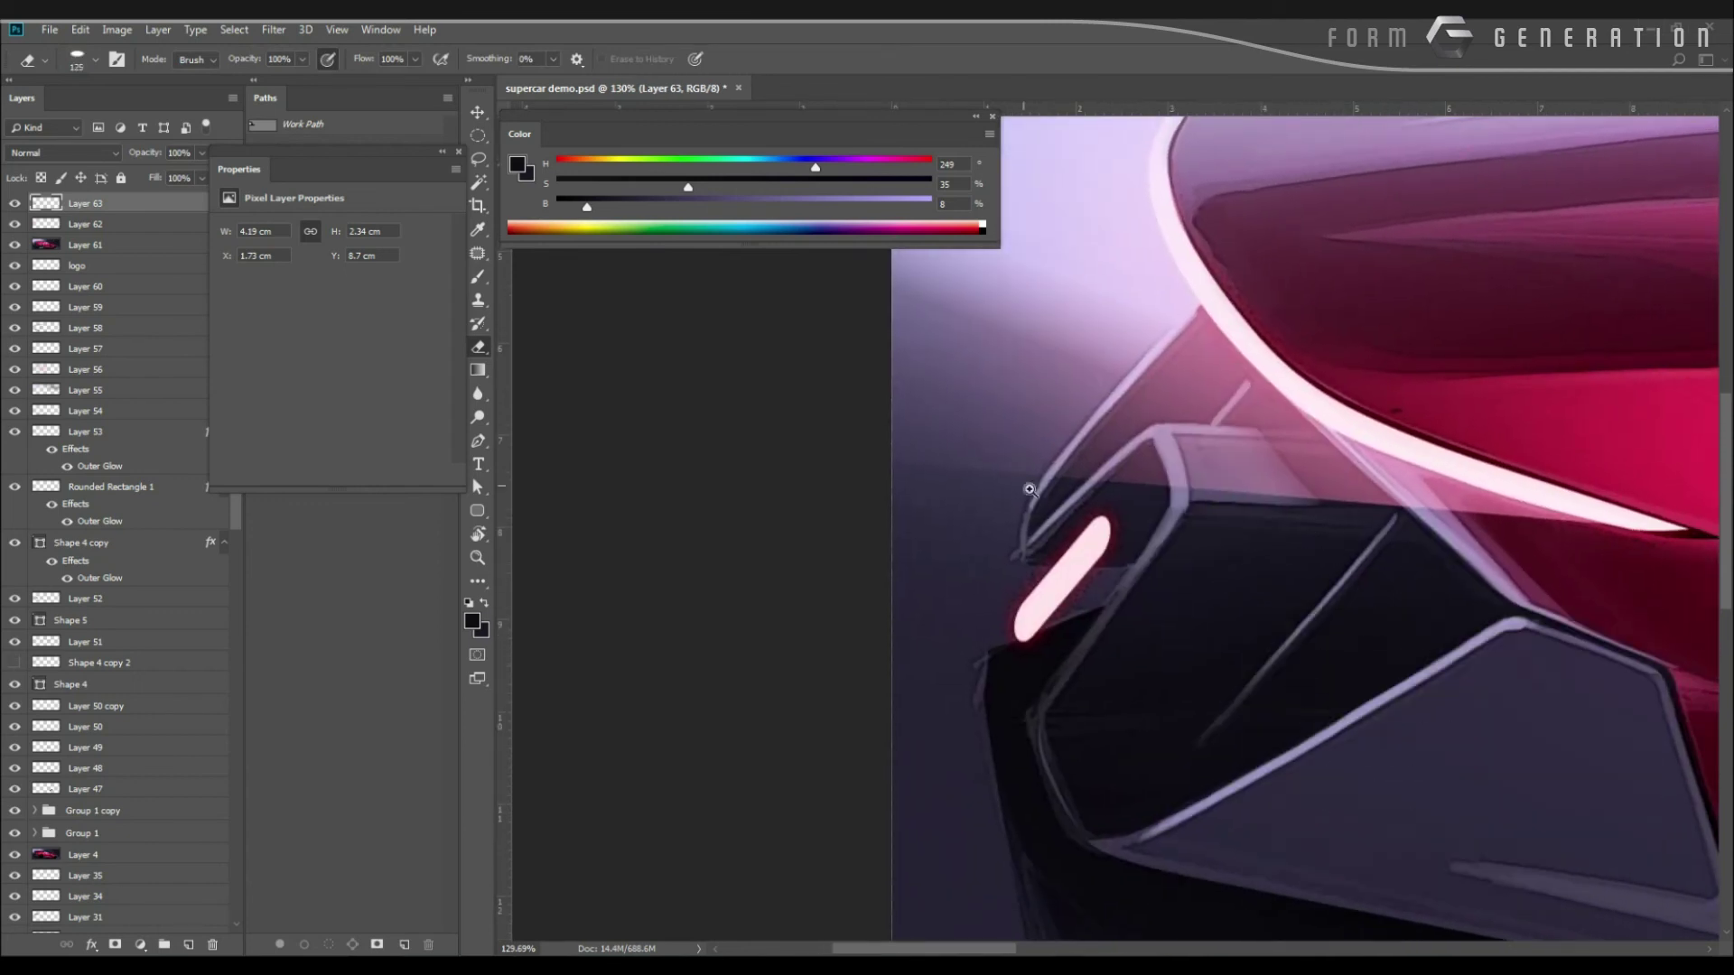
drag(1030, 488, 632, 516)
mouse_move(967, 504)
mouse_down()
mouse_move(885, 496)
mouse_move(984, 506)
mouse_move(959, 504)
mouse_up()
Sample the fender's bright red and paint a touch-up on the body crease beside the rear wheel arch with a smaller brush.
key(l)
key(b)
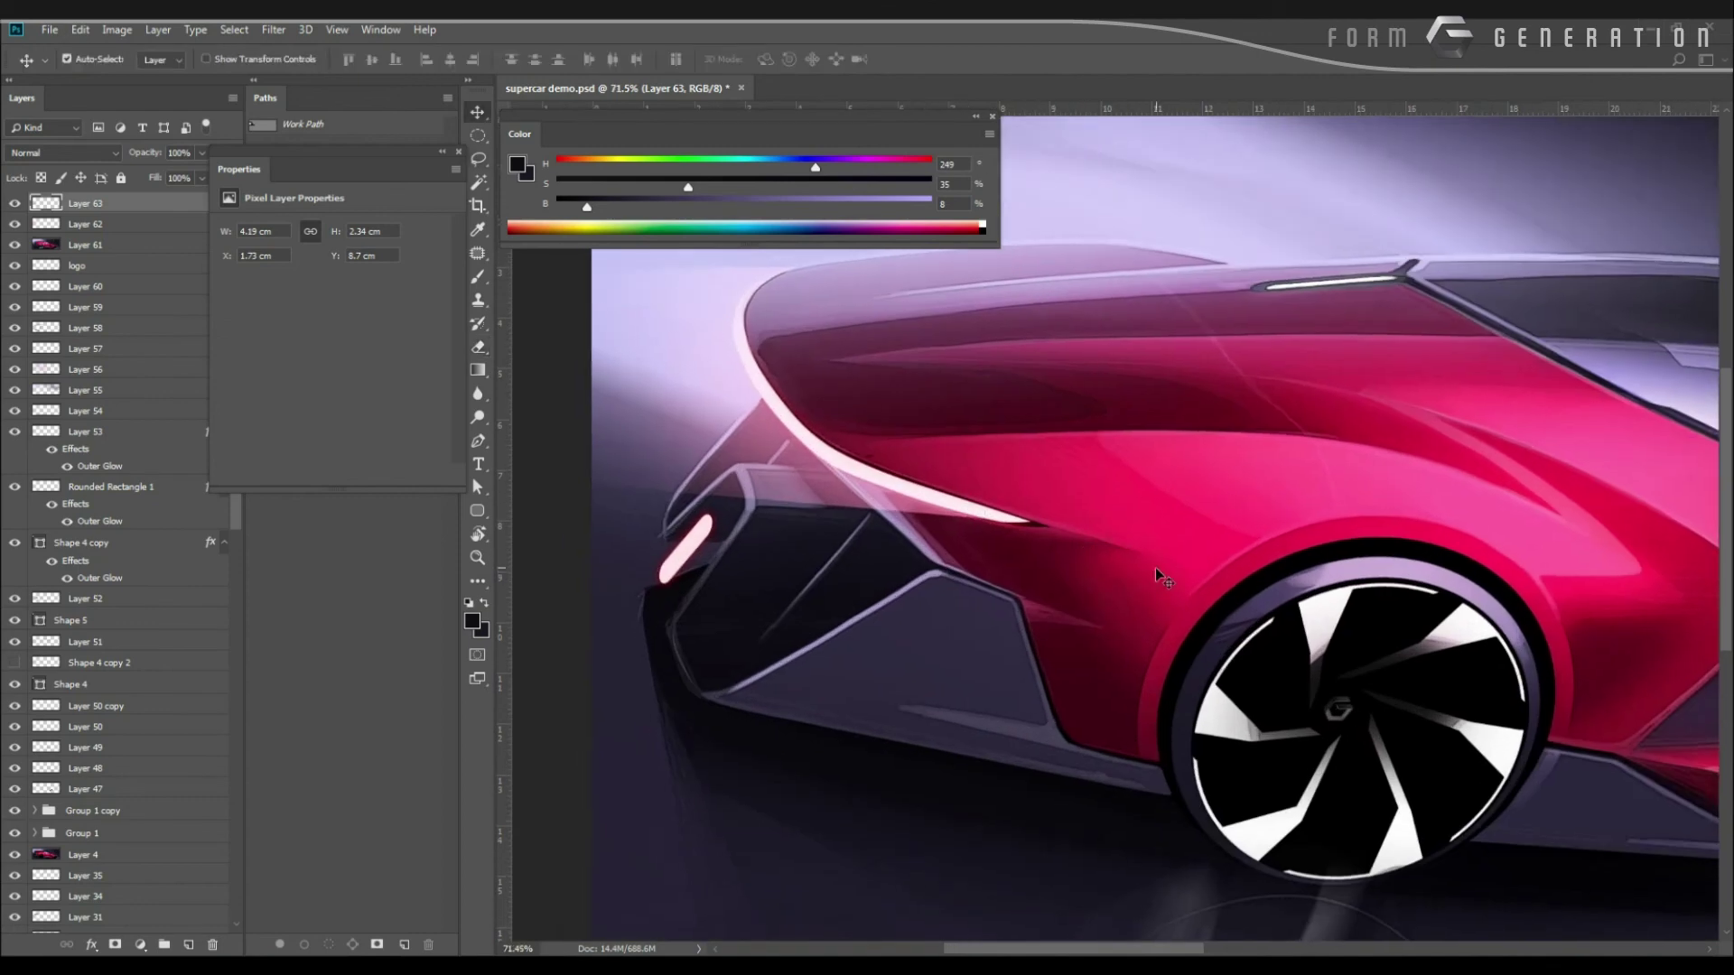
alt+click(1160, 574)
right_click(1147, 560)
key(Escape)
key(bracketleft)
key(bracketleft)
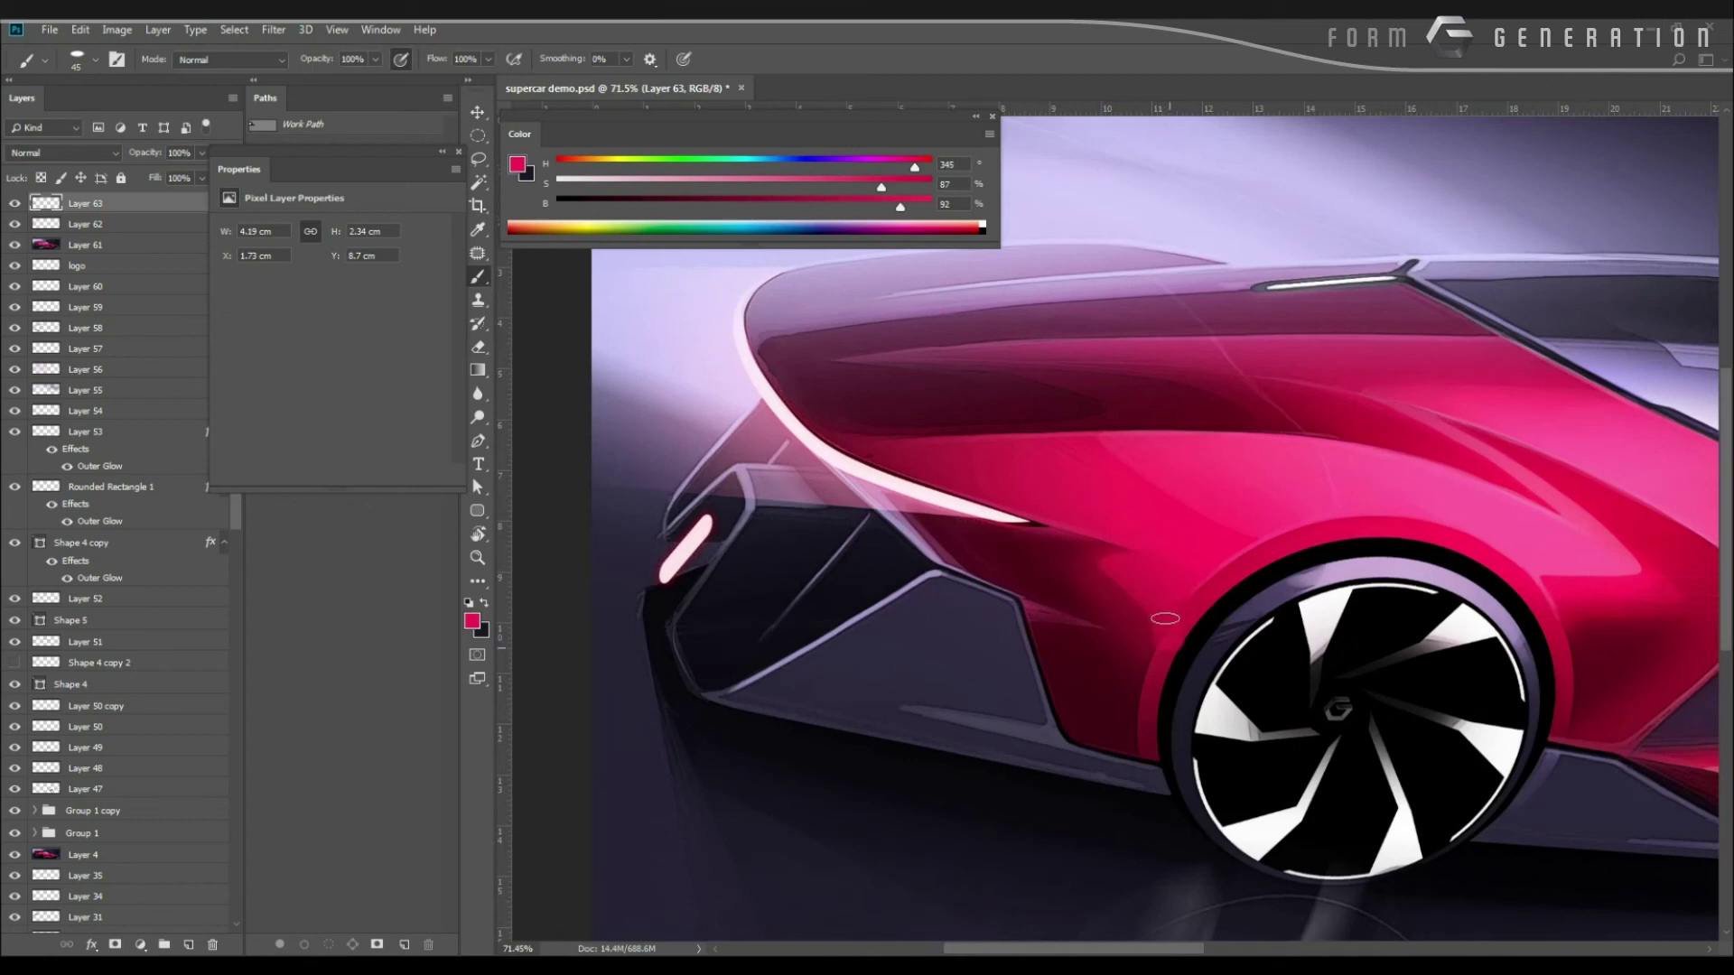
click(1140, 553)
Try touching up the fender beside the rear wheel arch with a sampled darker red.
key(l)
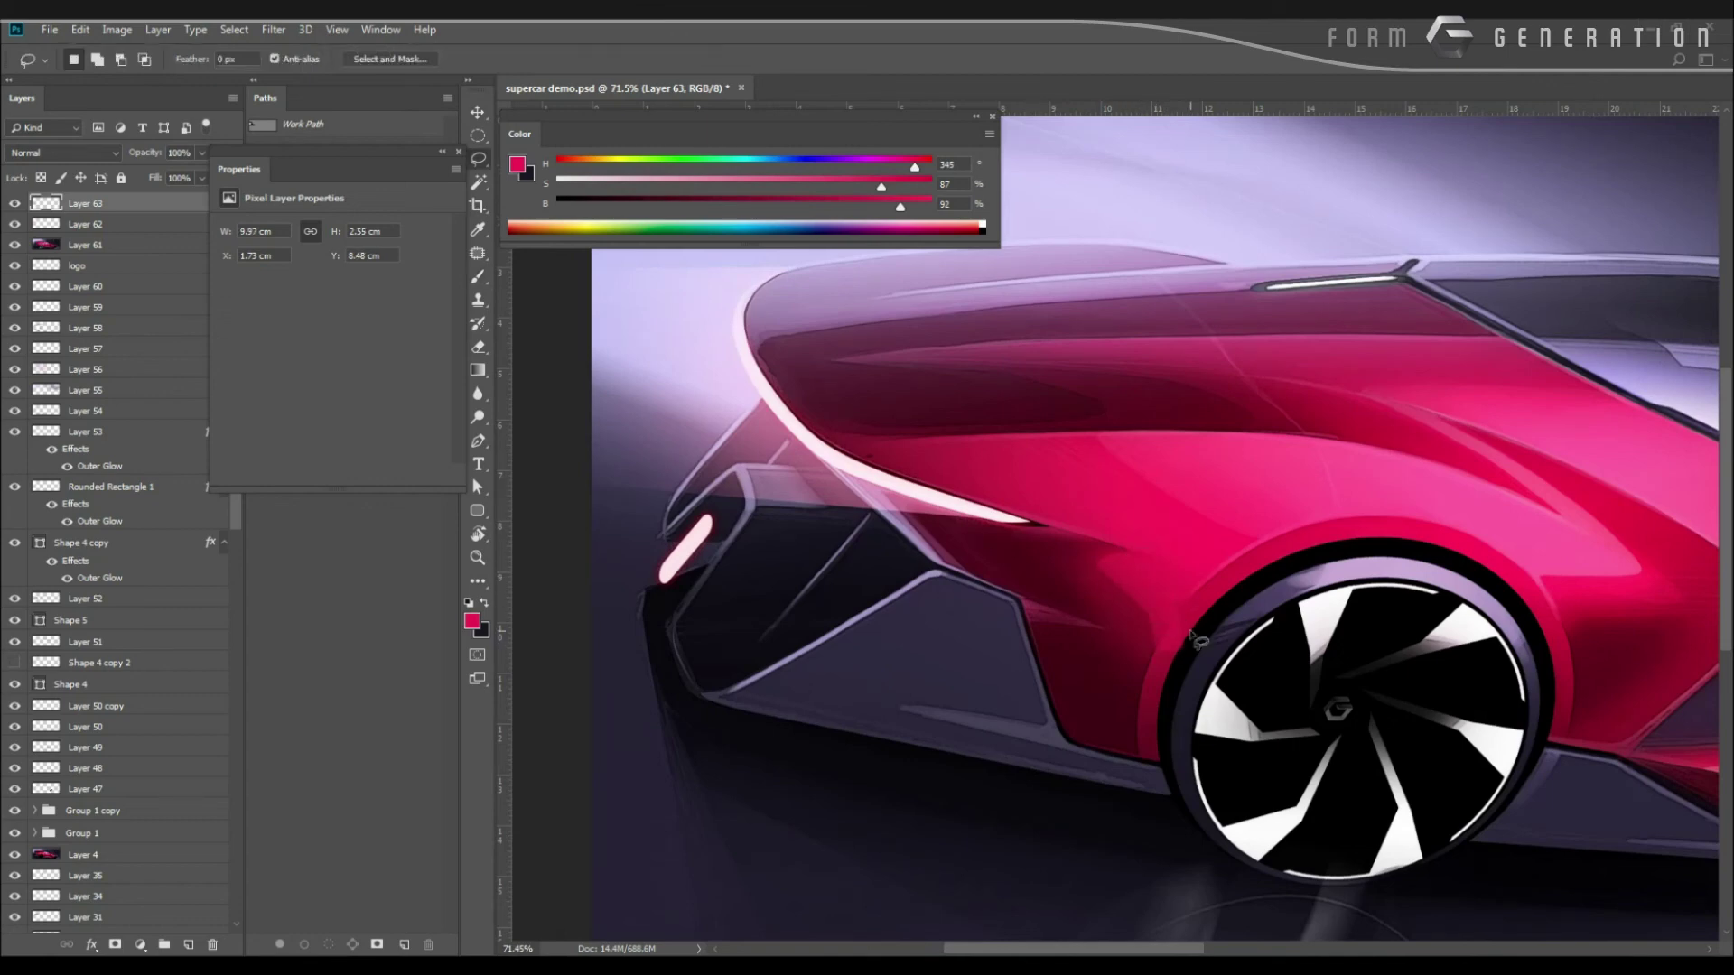
mouse_move(1190, 594)
mouse_down()
mouse_move(1174, 643)
mouse_move(1184, 603)
mouse_up()
key(b)
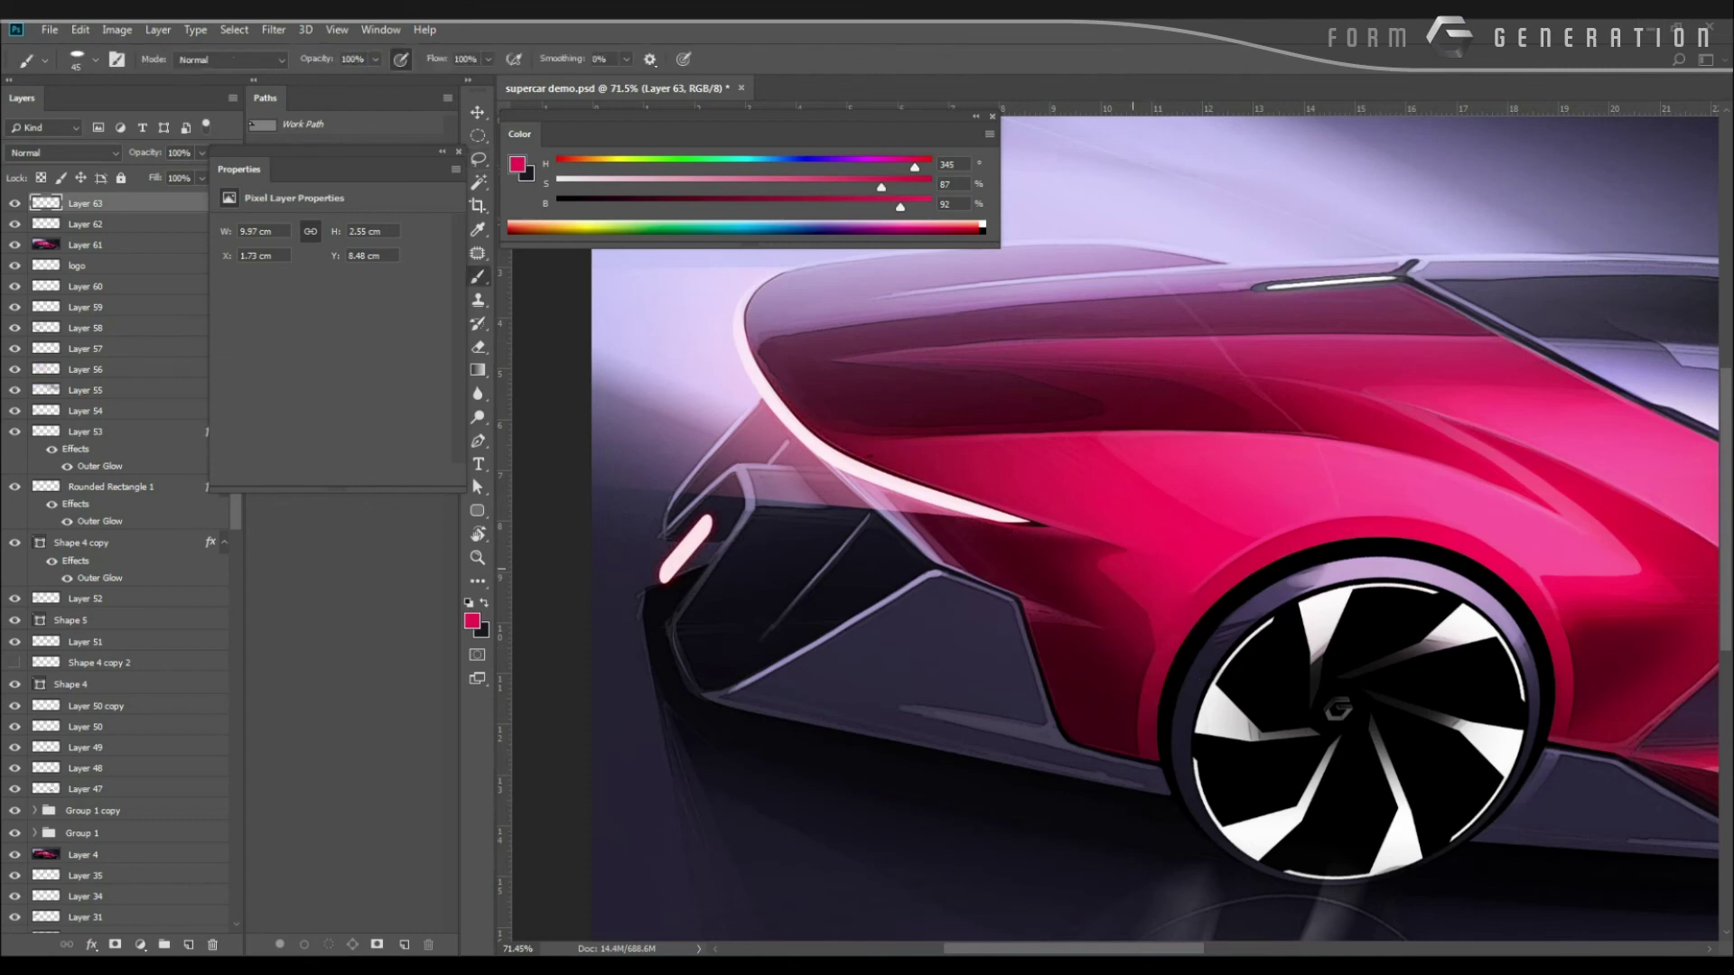
alt+click(1119, 586)
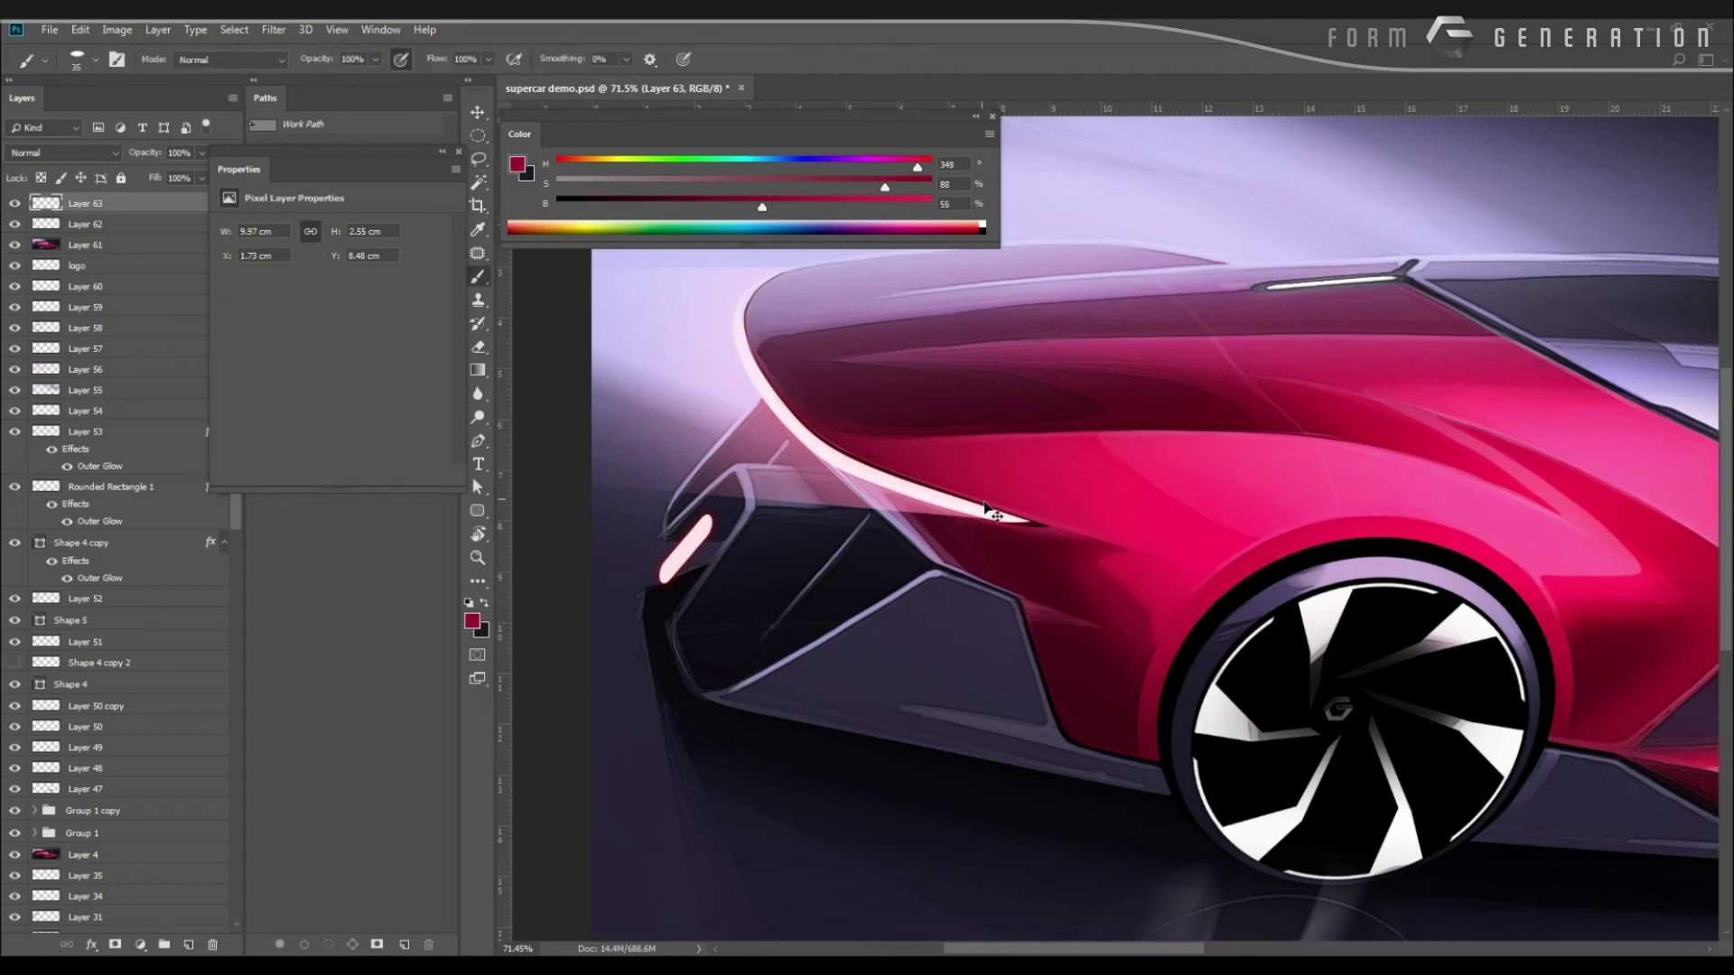
key(ctrl+z)
Soften the red touch-up on the rear fender with a soft eraser tip.
key(e)
right_click(1140, 575)
double_click(1181, 730)
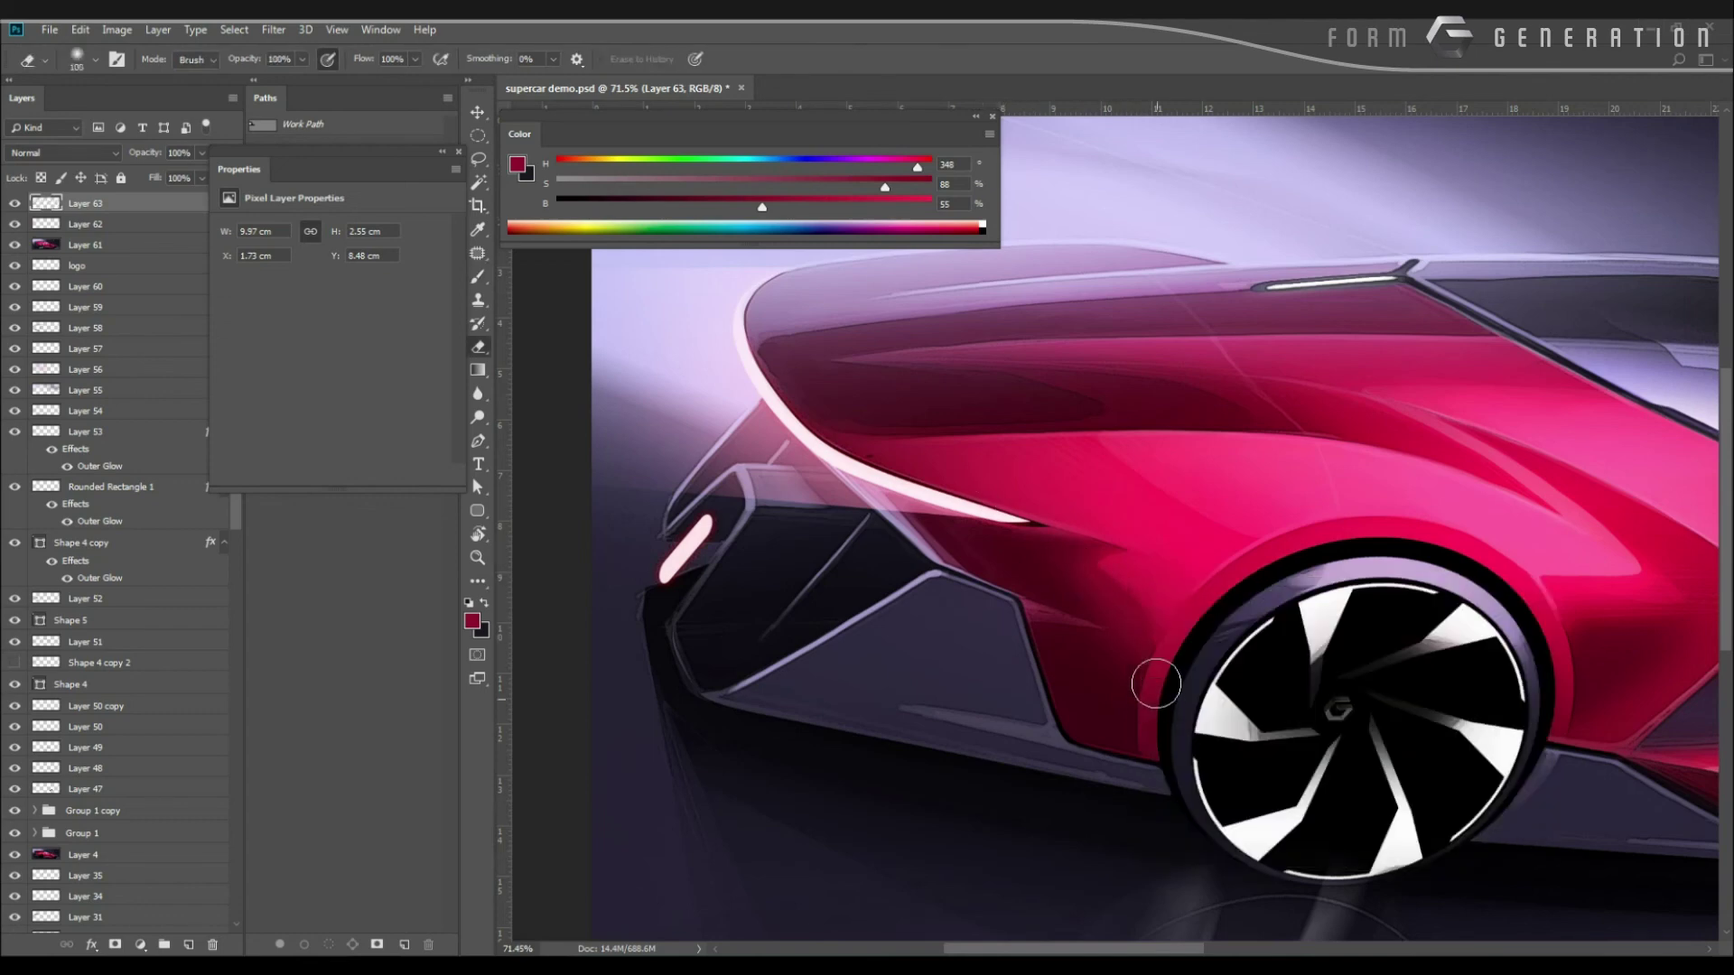
mouse_move(996, 531)
mouse_down()
mouse_move(969, 507)
mouse_move(723, 488)
mouse_move(997, 501)
mouse_up()
Paint sampled dark red shading around the light strip's tapered end with a 25 px brush and clean it with the eraser.
key(b)
alt+click(1008, 534)
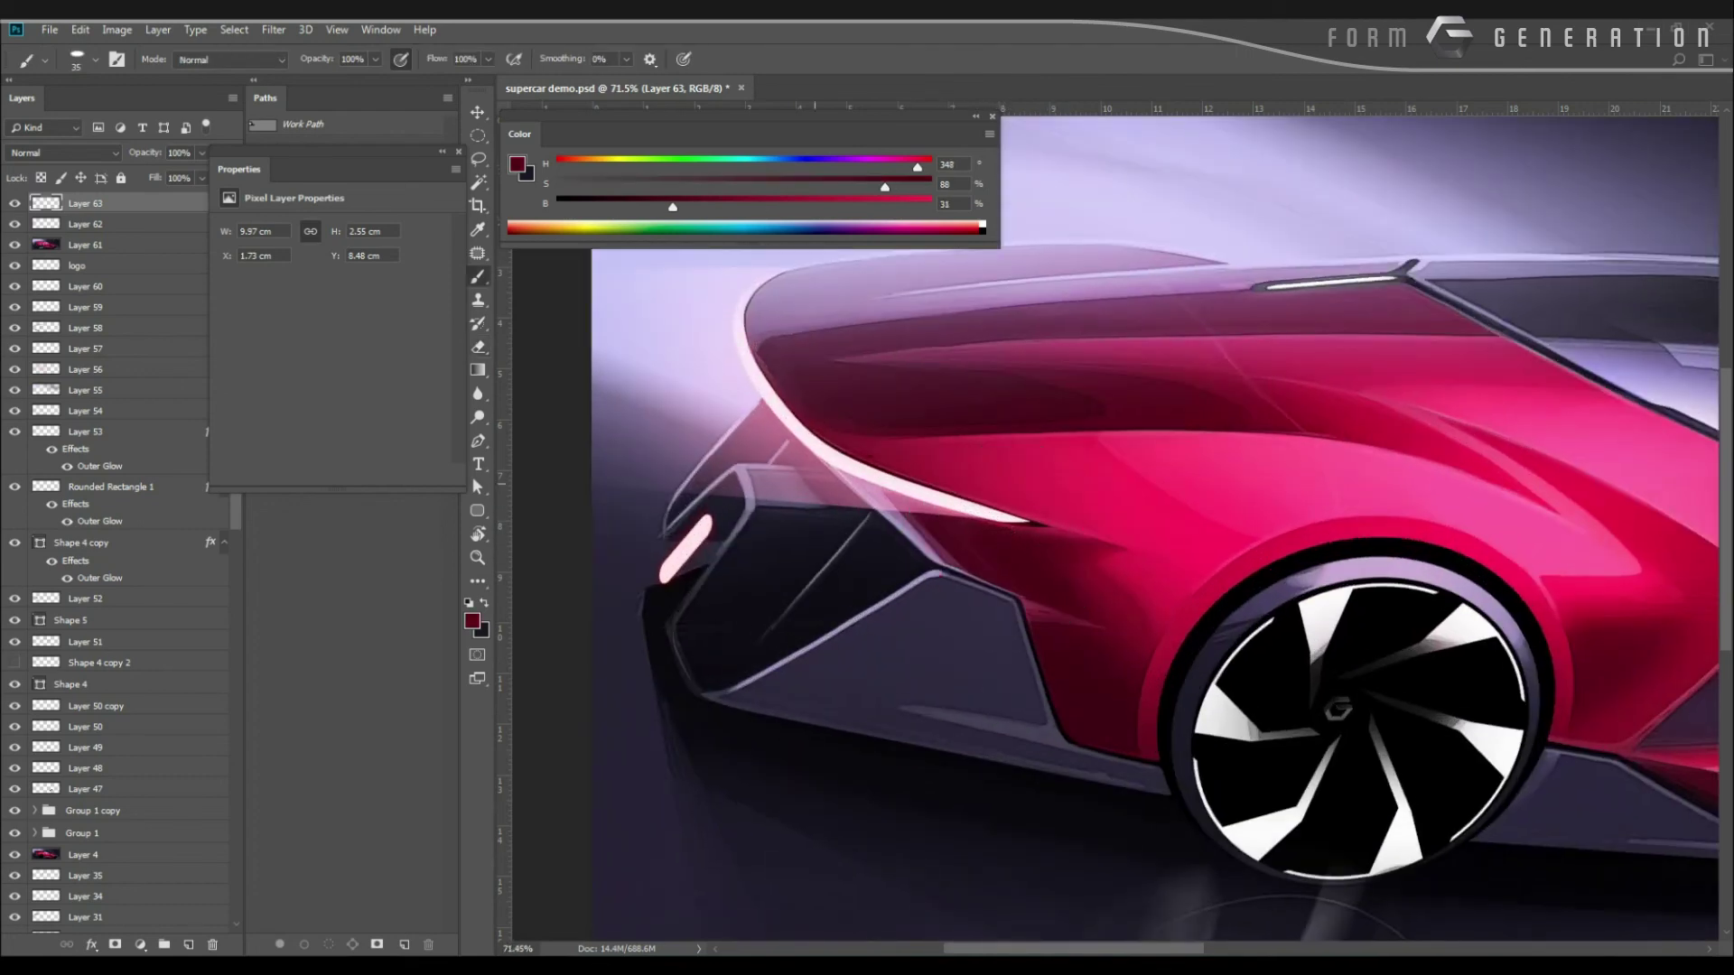
alt+click(955, 532)
drag(1060, 588, 1015, 657)
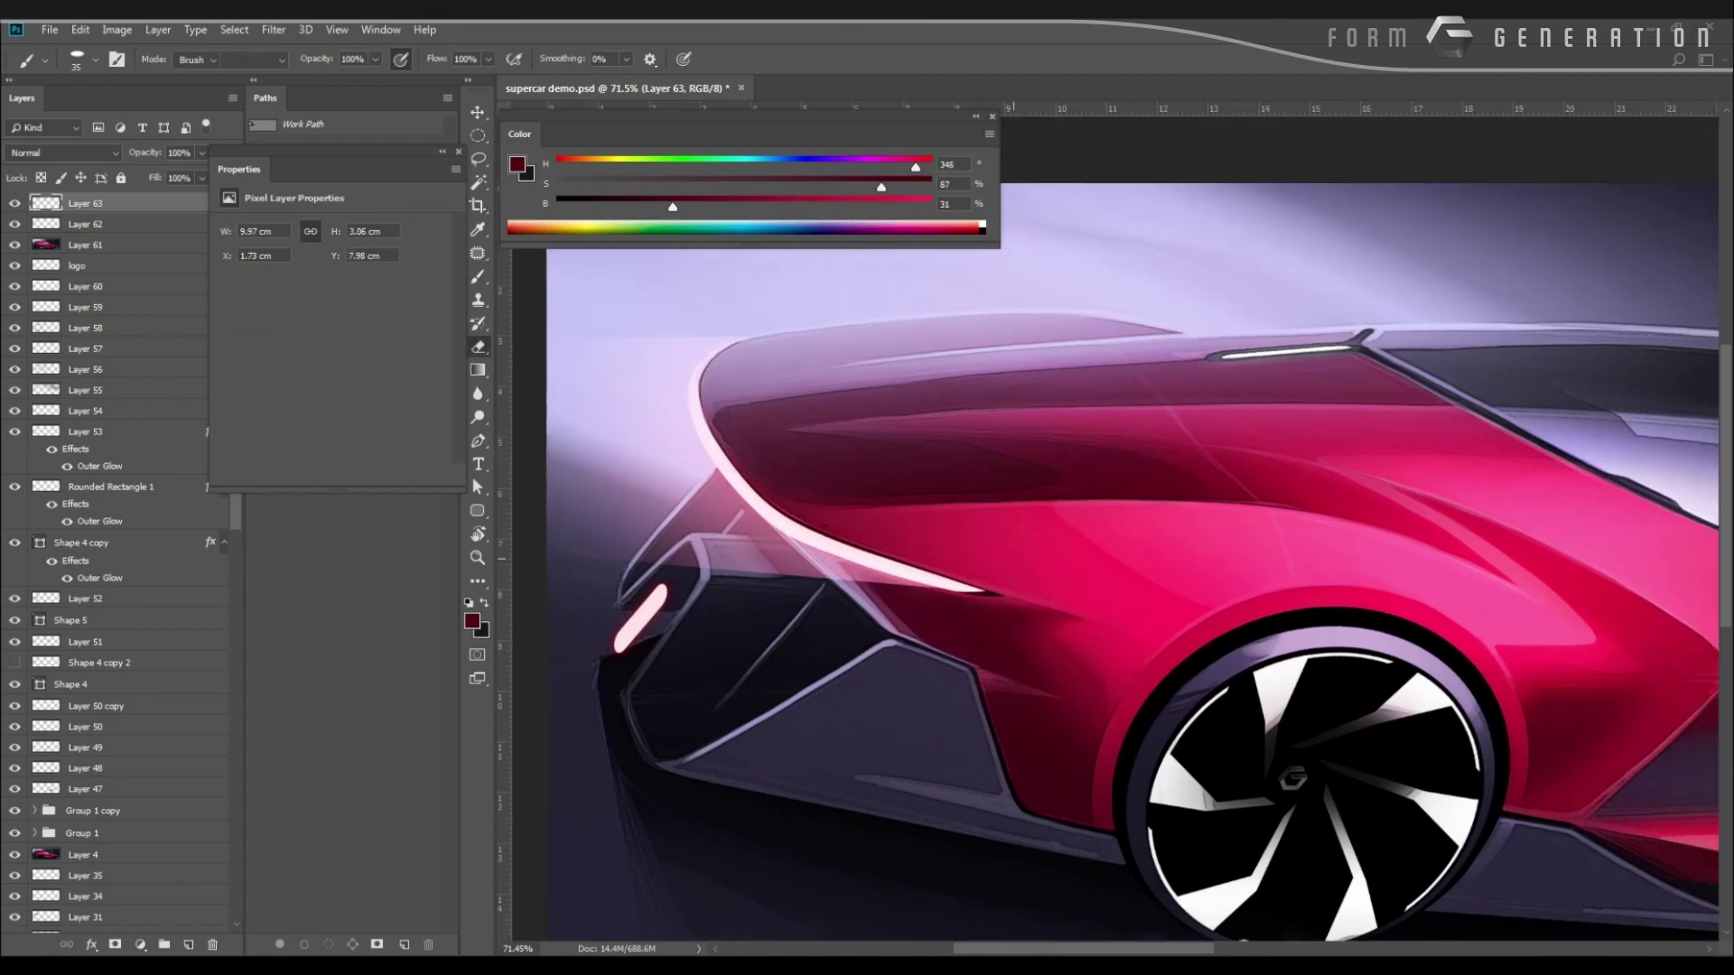
key(e)
alt+click(1097, 538)
key(Return)
drag(1064, 554, 857, 542)
Sample a light pink and paint a highlight on the rear fender above the front side of the rear wheel arch.
key(b)
alt+click(1274, 558)
key(e)
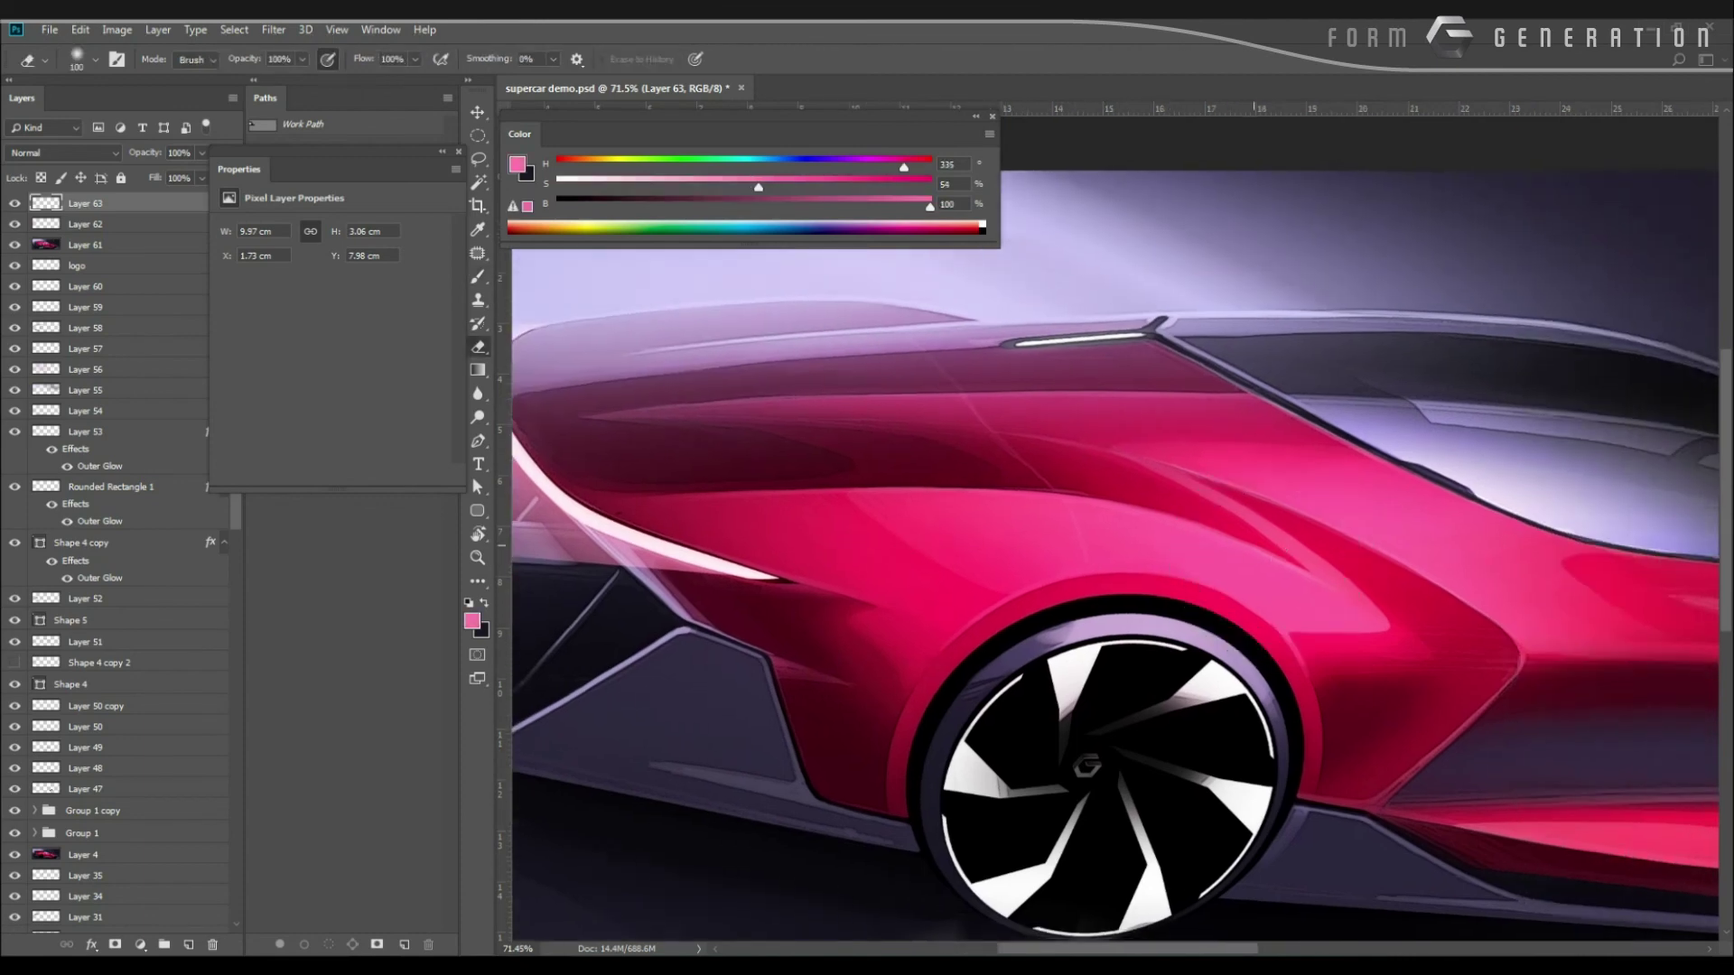
key(b)
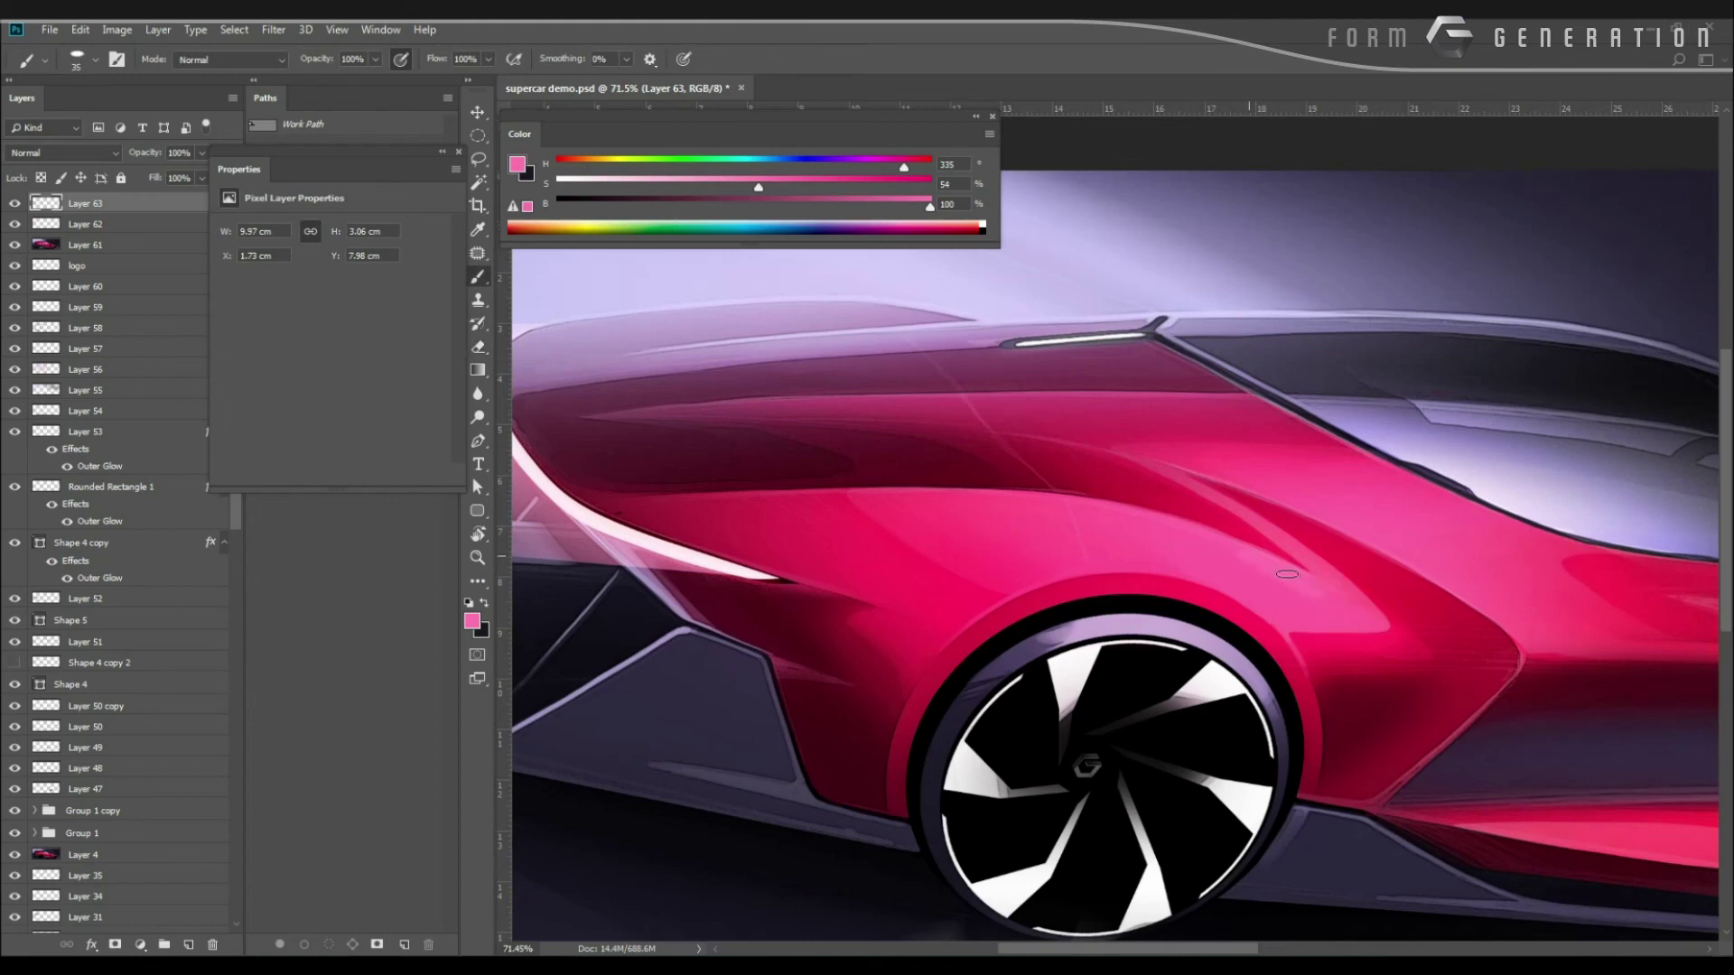
mouse_move(1246, 560)
mouse_down()
mouse_move(1285, 594)
mouse_move(1273, 614)
mouse_up()
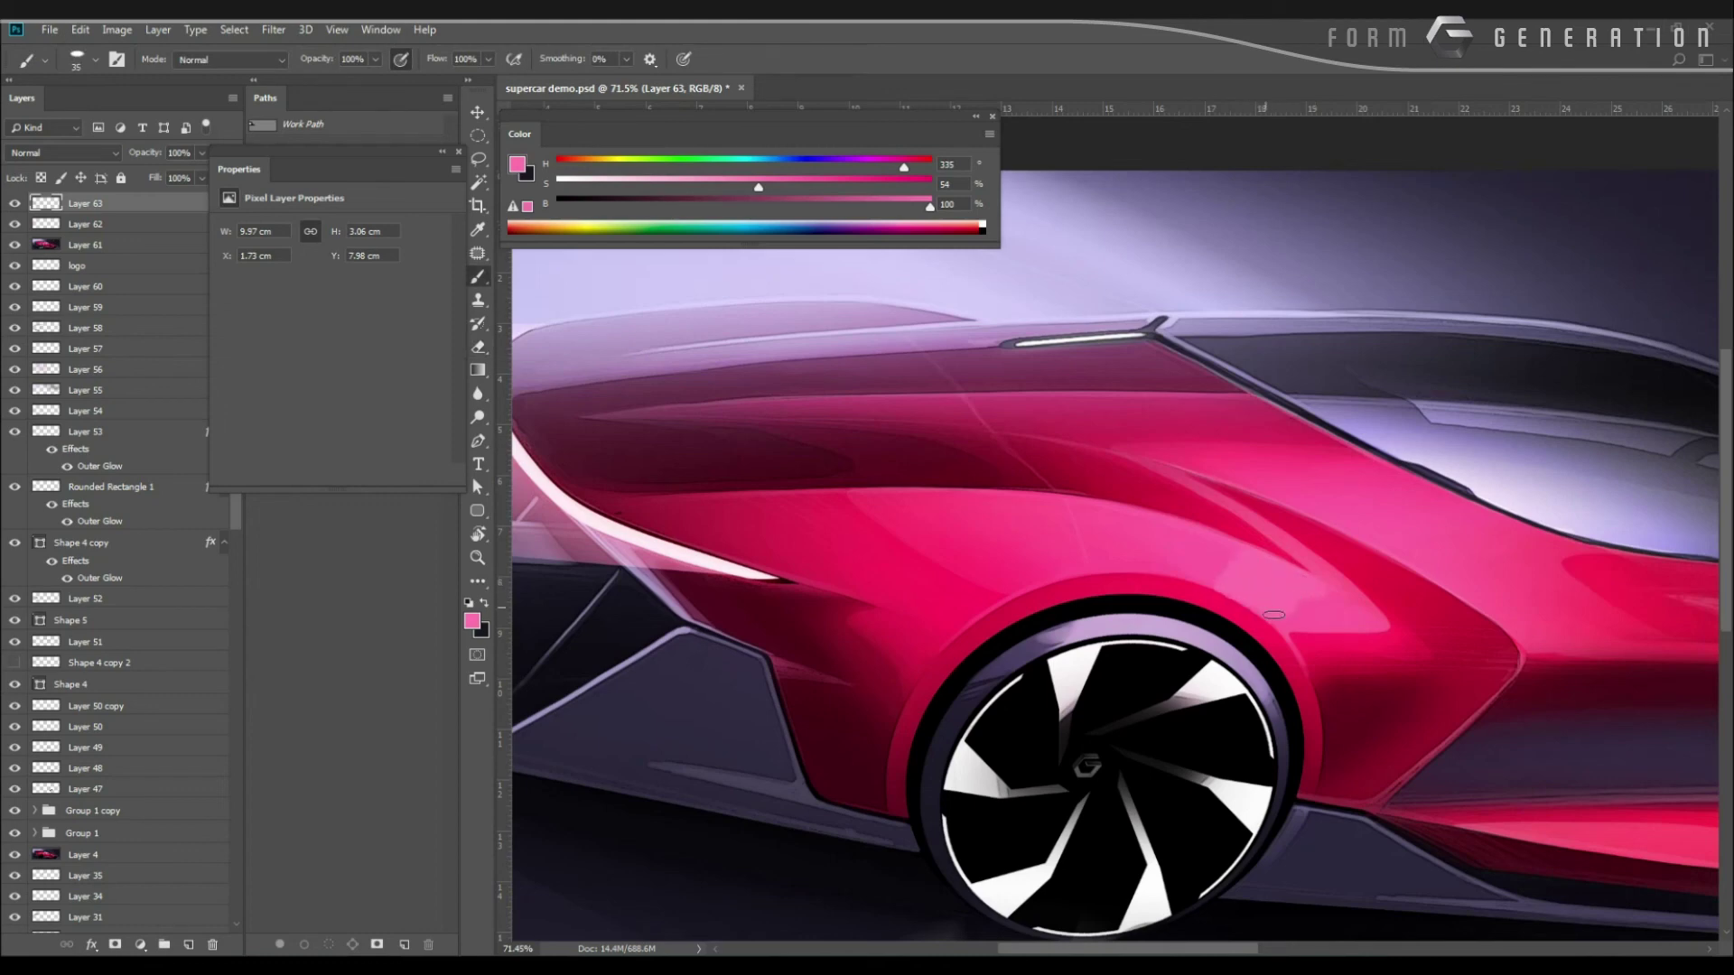
key(e)
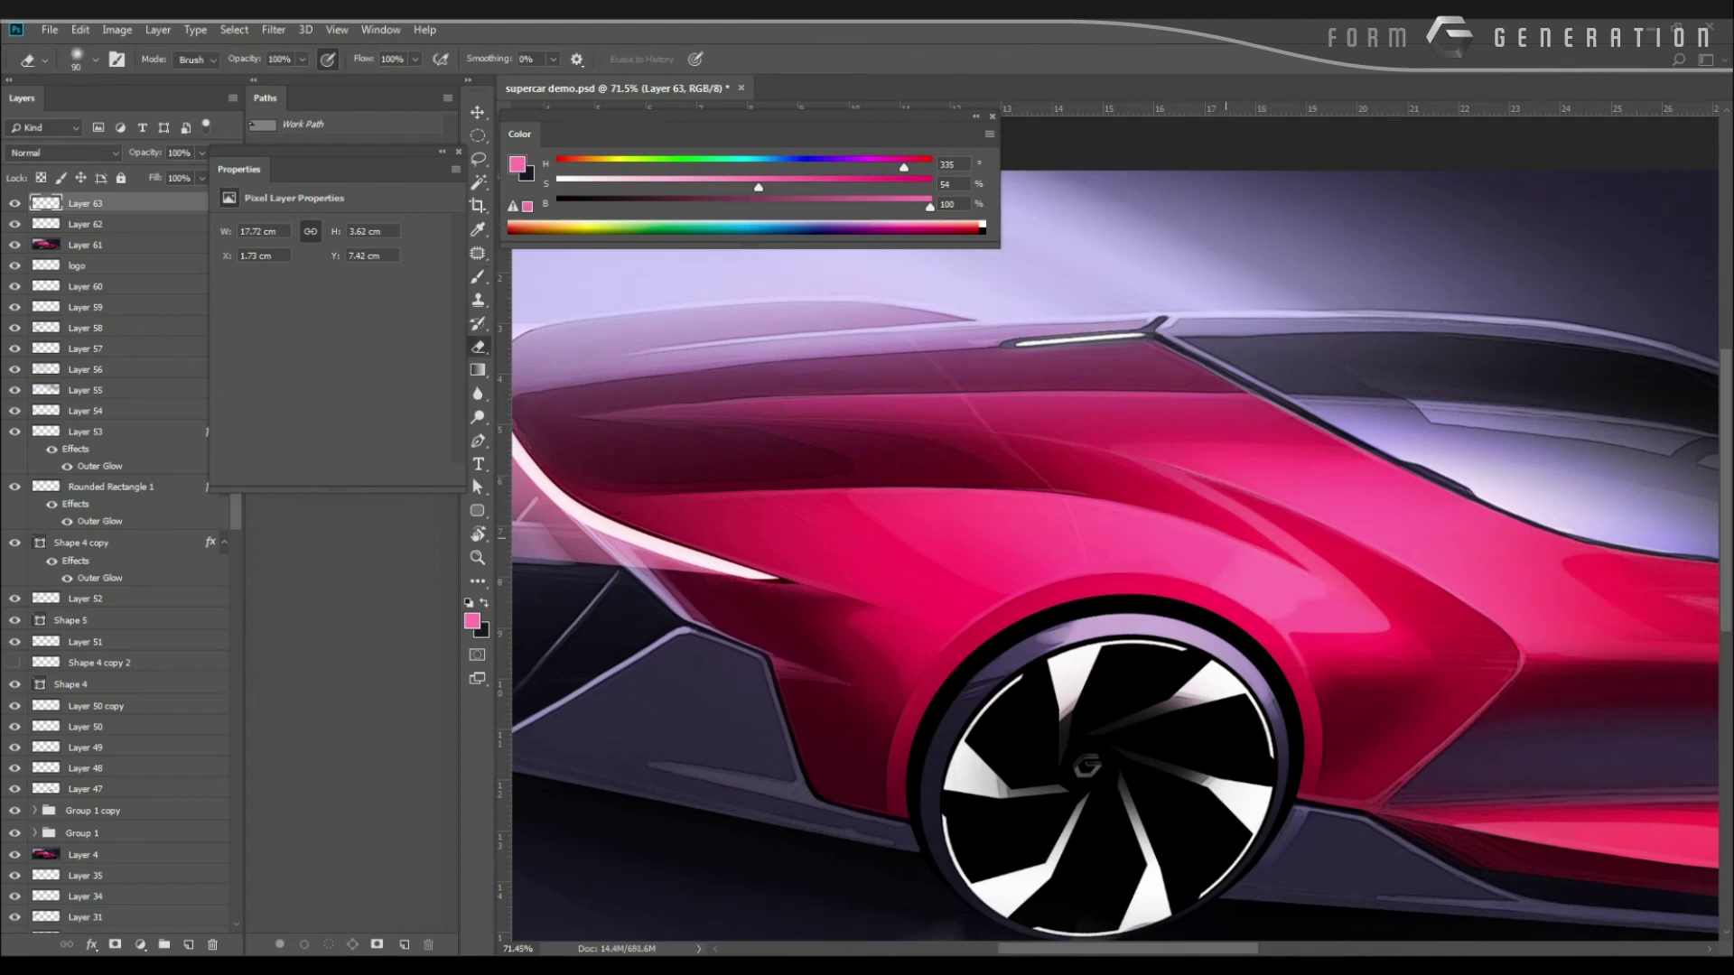
Trim the excess pink at the front end of the fender highlight by deleting lassoed areas.
key(l)
mouse_move(1308, 580)
mouse_down()
mouse_move(1272, 610)
mouse_move(1387, 632)
mouse_up()
key(Delete)
key(ctrl+d)
key(Delete)
key(ctrl+d)
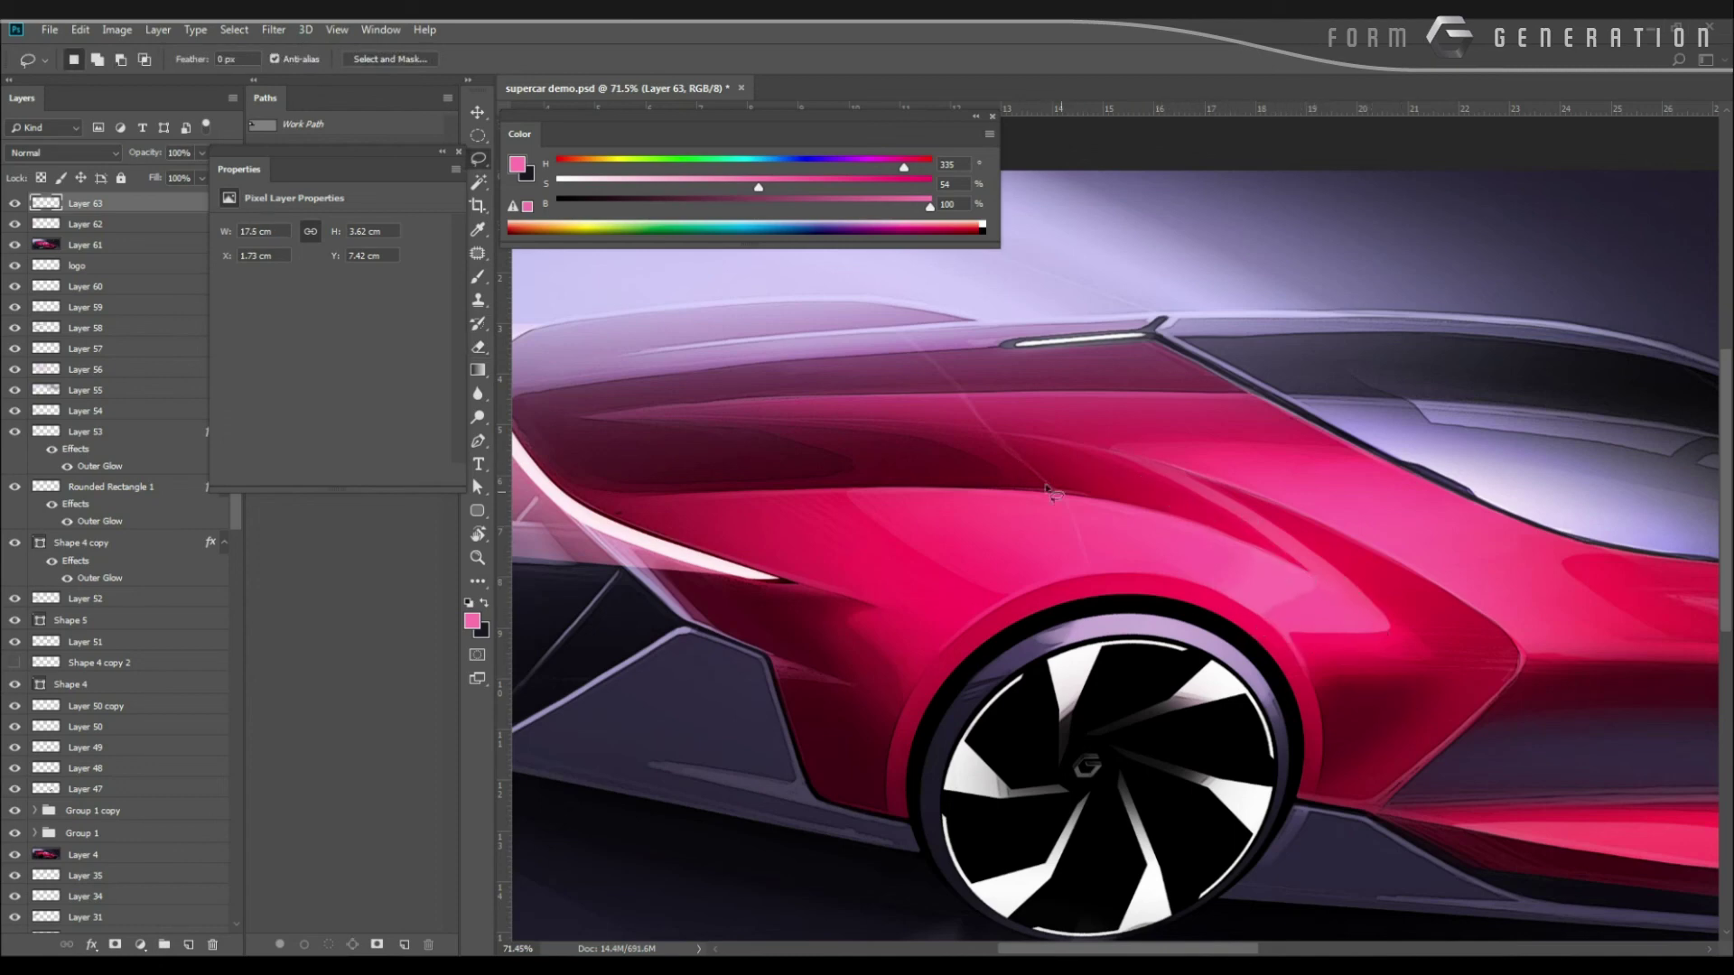
Clean up the pink highlight above the rear wheel arch with the eraser and check it against the whole rendering.
key(e)
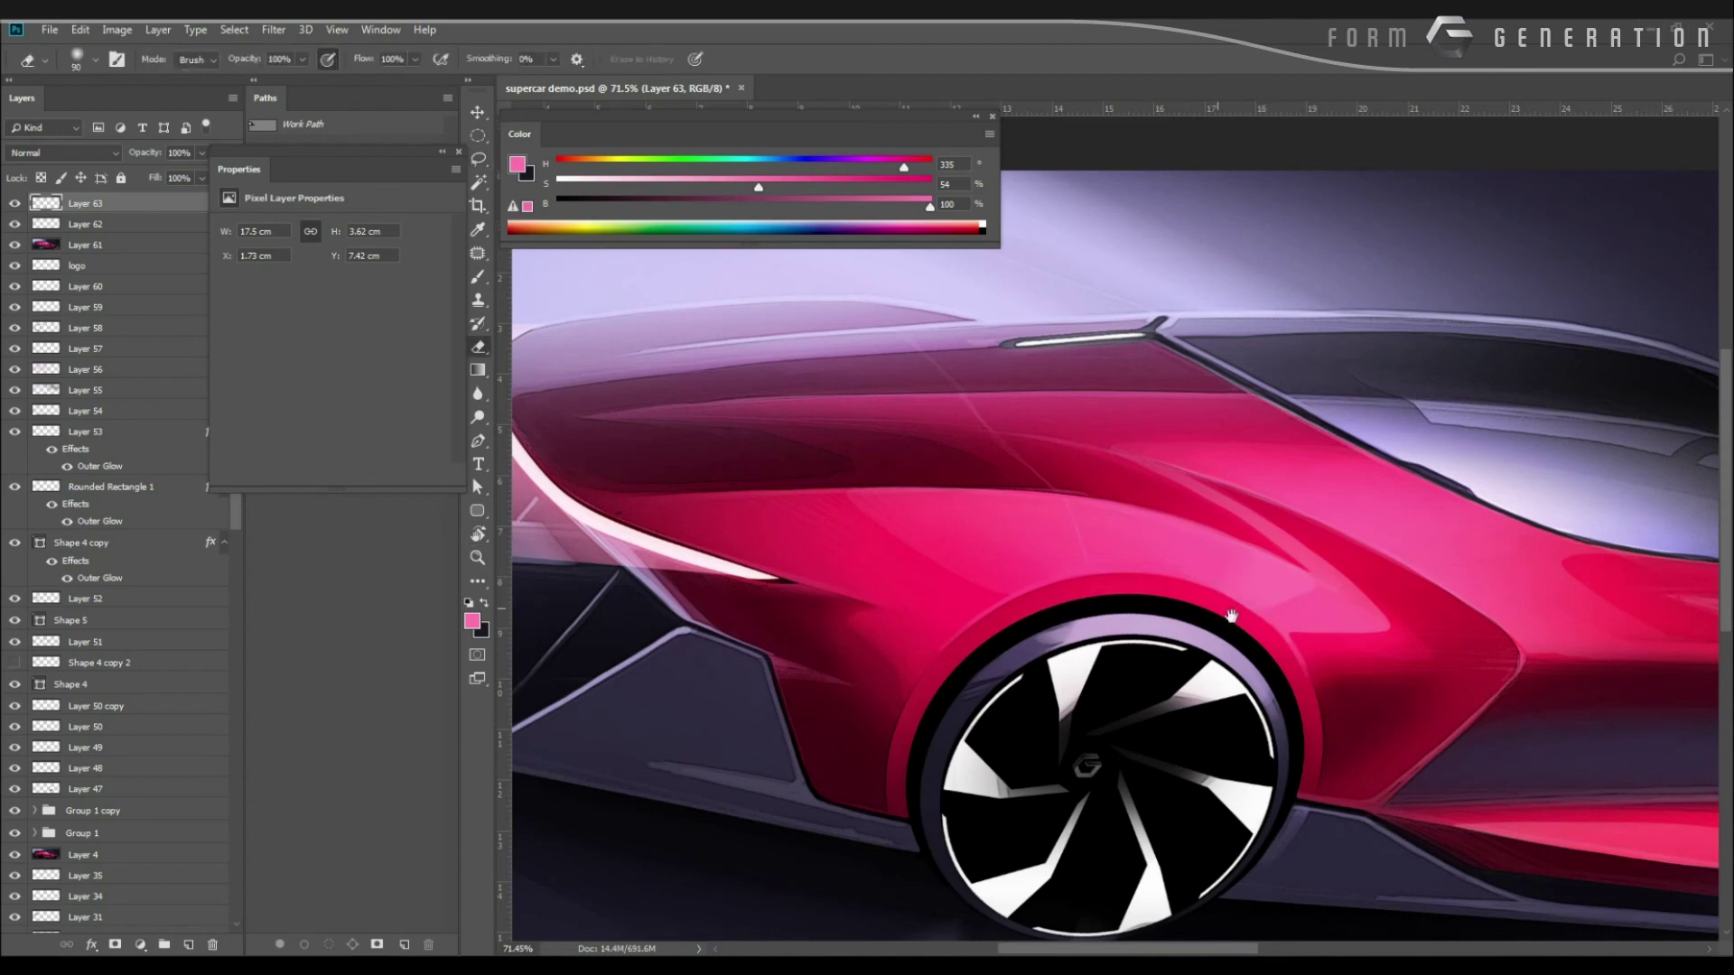
mouse_move(1144, 572)
mouse_down()
mouse_move(1021, 578)
mouse_move(1210, 560)
mouse_move(1435, 603)
mouse_up()
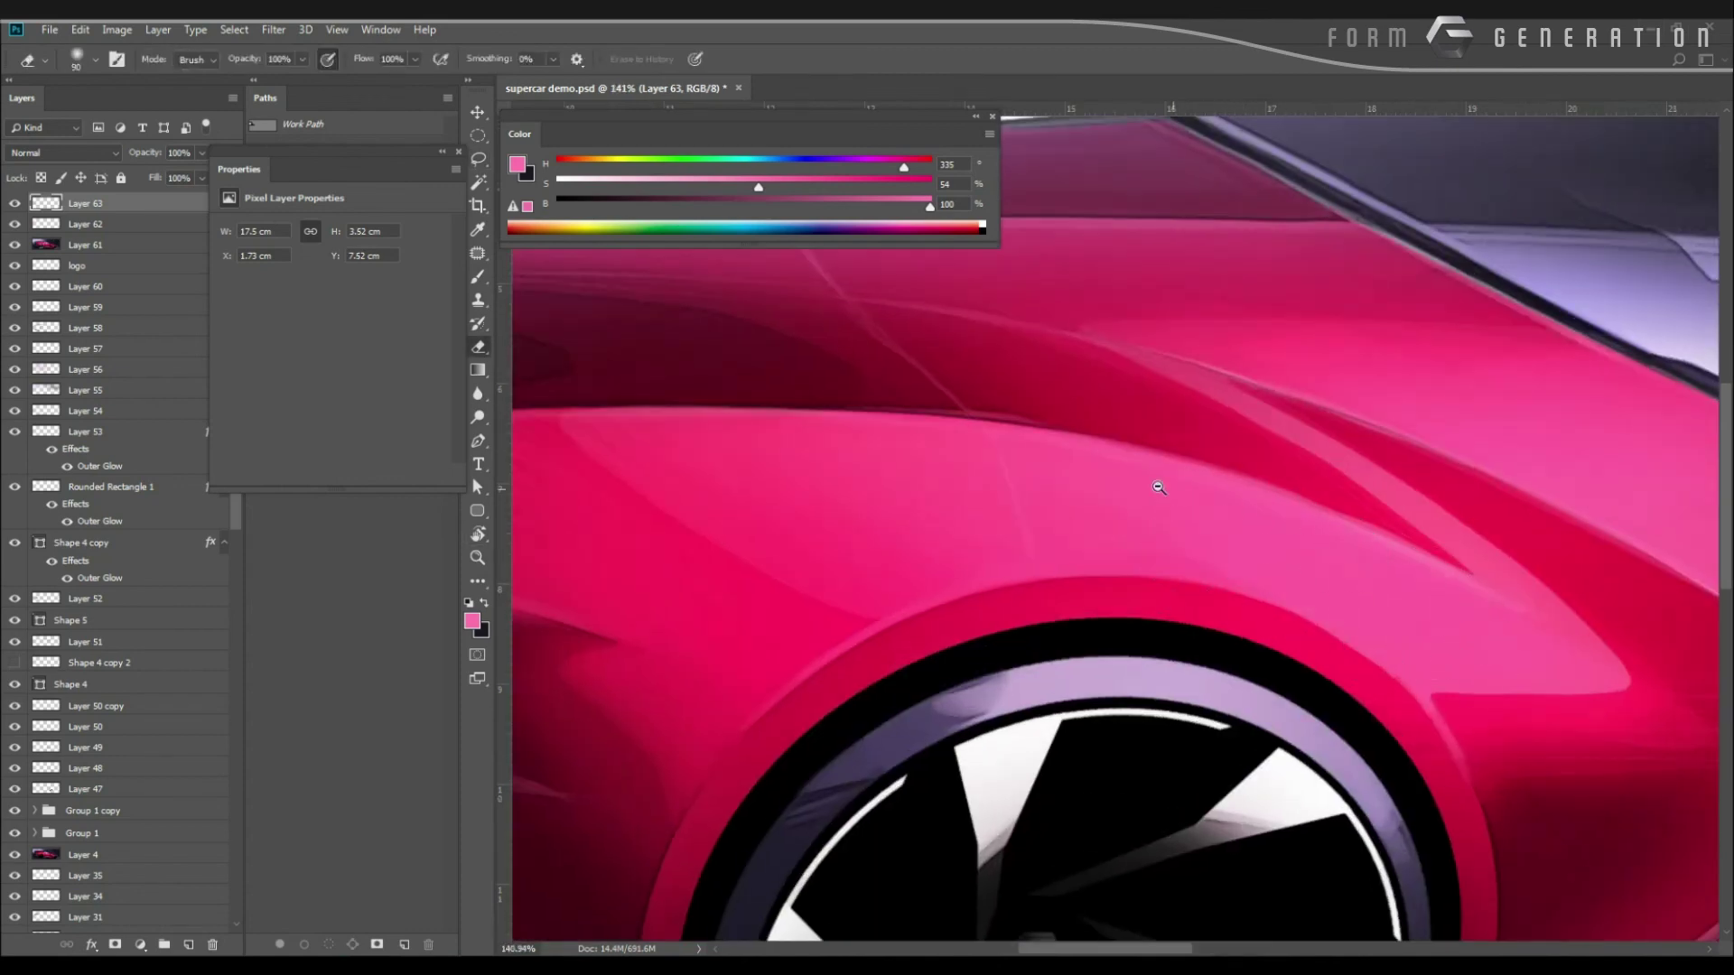
scroll(1158, 487, down, 5)
scroll(923, 461, up, 3)
scroll(964, 493, down, 3)
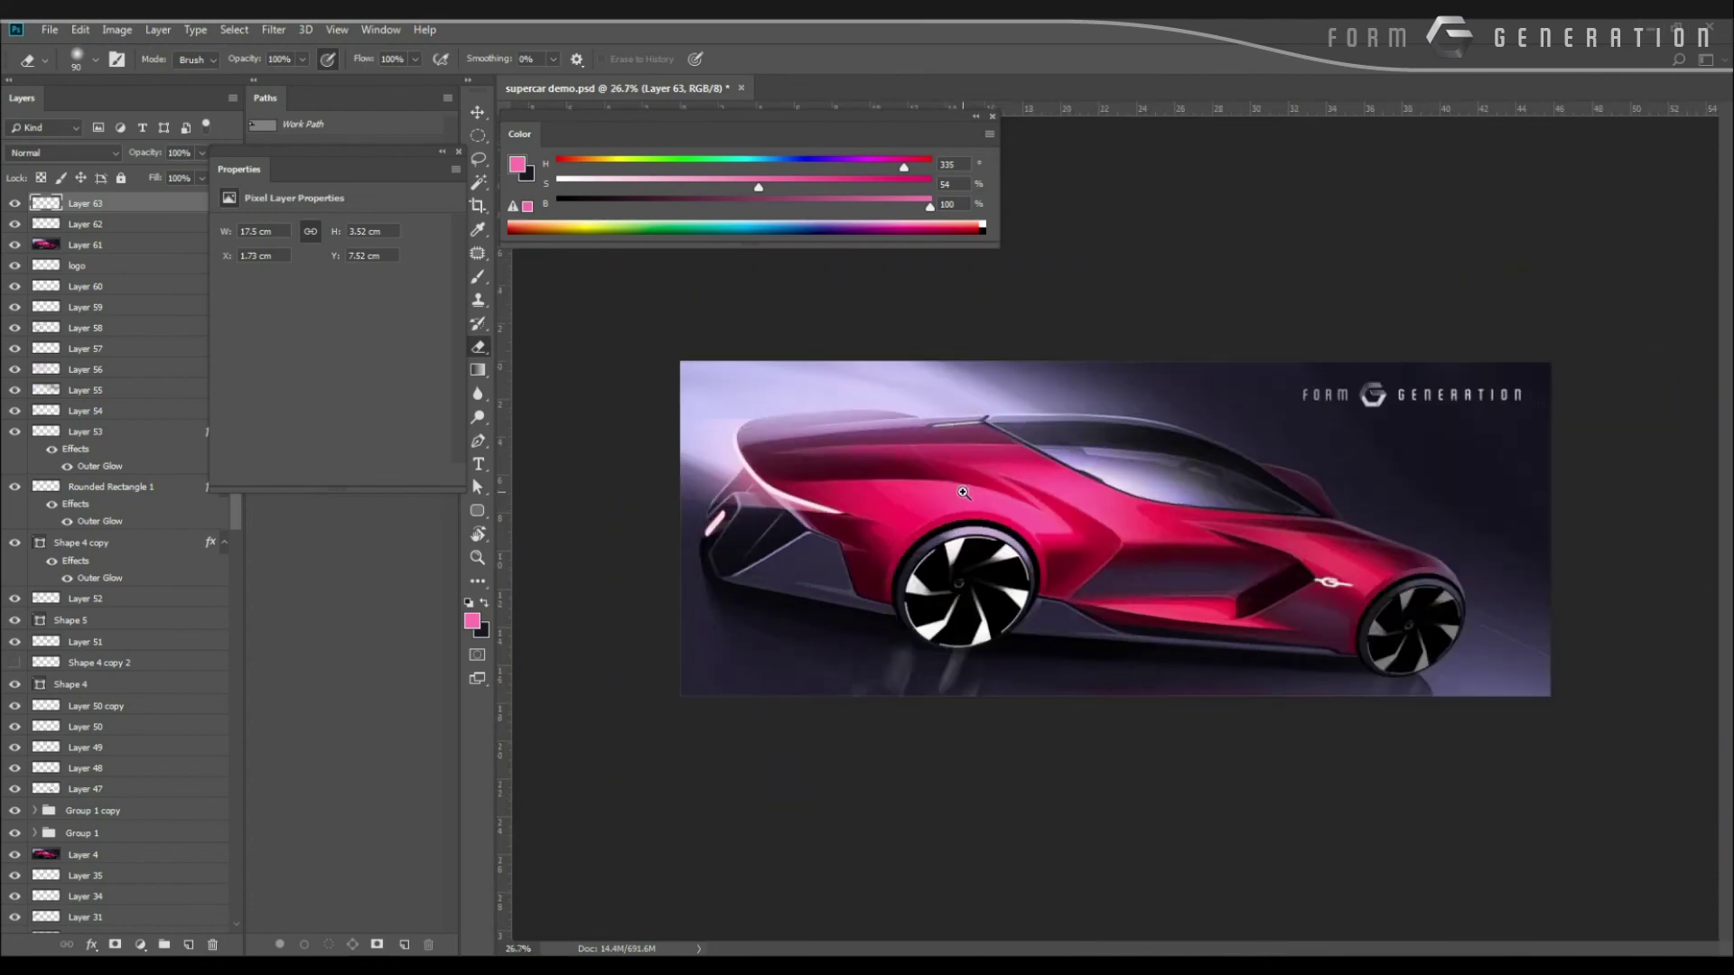
scroll(963, 493, up, 2)
scroll(795, 445, up, 3)
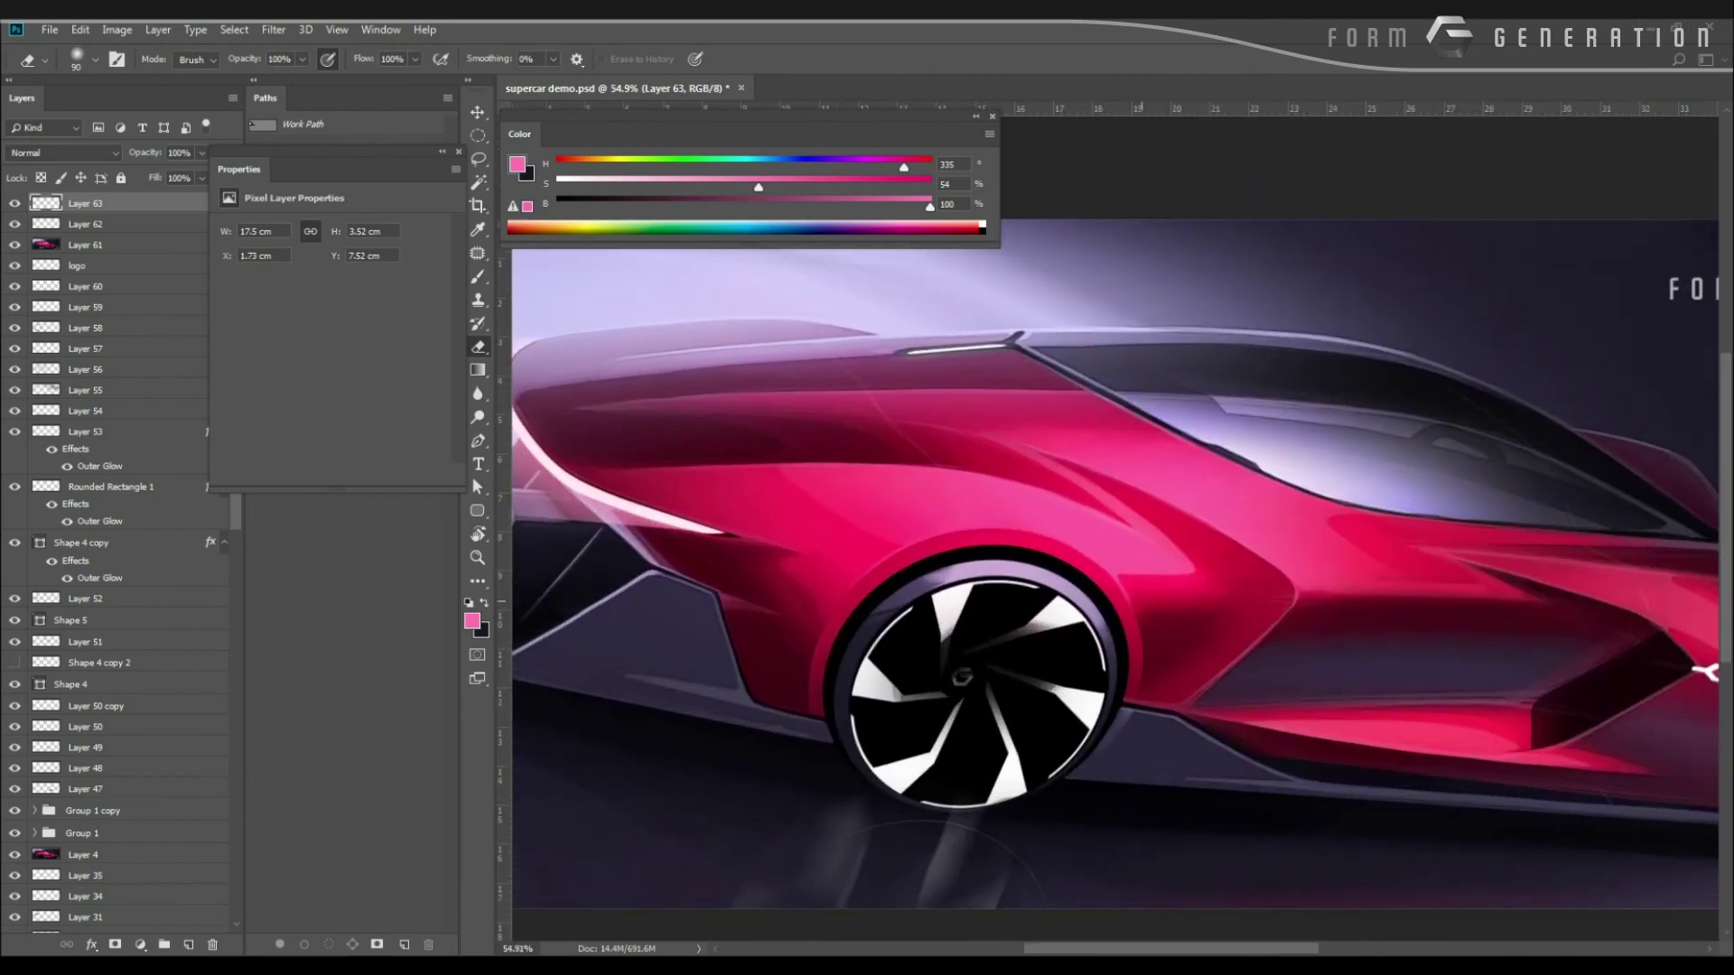
Sample the body's red, paint it broadly over the fender above the rear wheel with a large brush, and delete the spill.
key(v)
key(b)
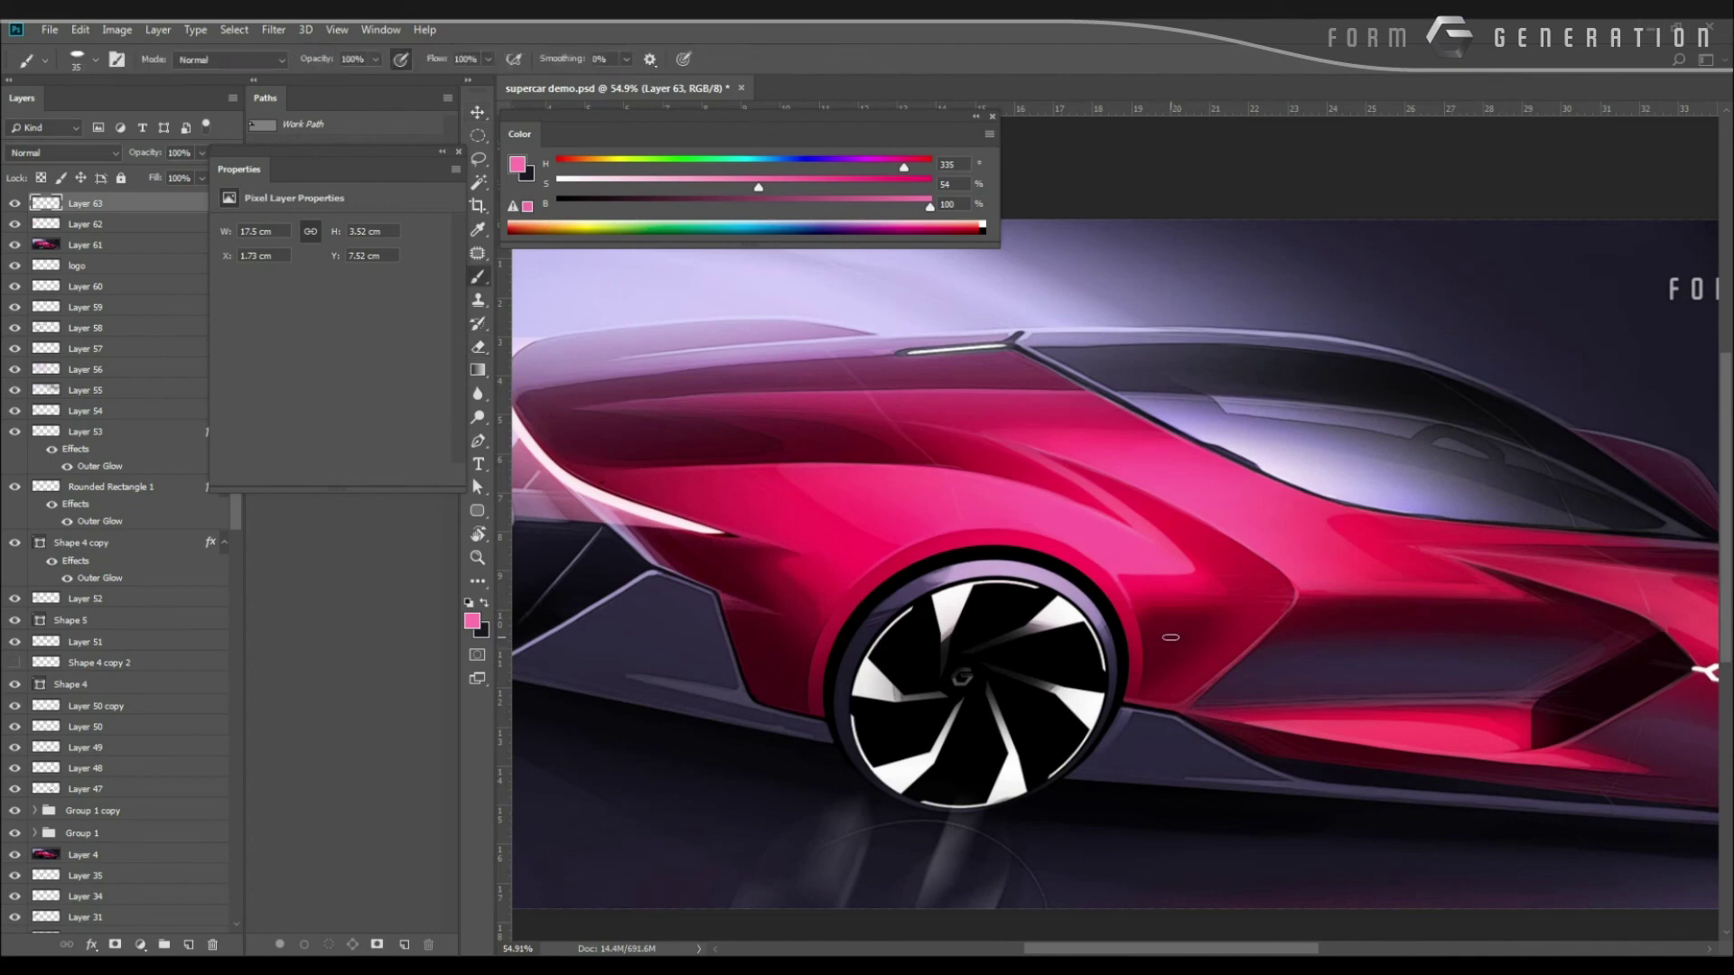
alt+click(1223, 541)
double_click(1052, 650)
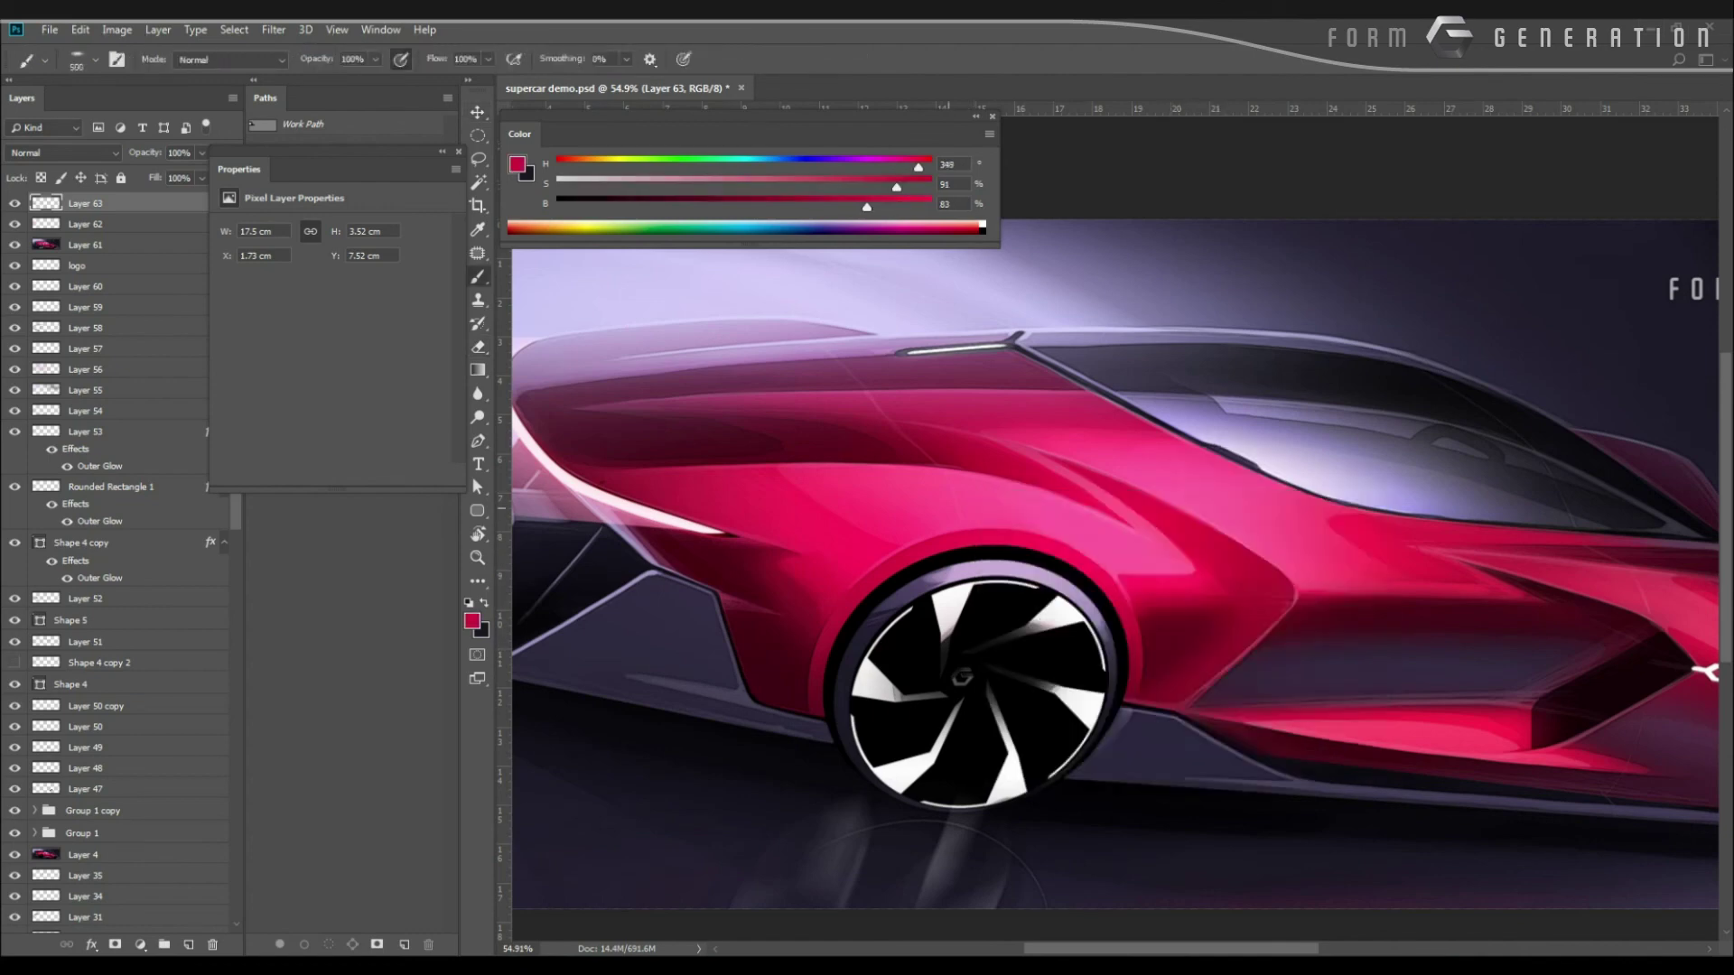
mouse_move(939, 497)
mouse_down()
mouse_move(1042, 535)
mouse_move(948, 500)
mouse_move(968, 610)
mouse_move(934, 551)
mouse_up()
key(l)
key(Delete)
click(986, 571)
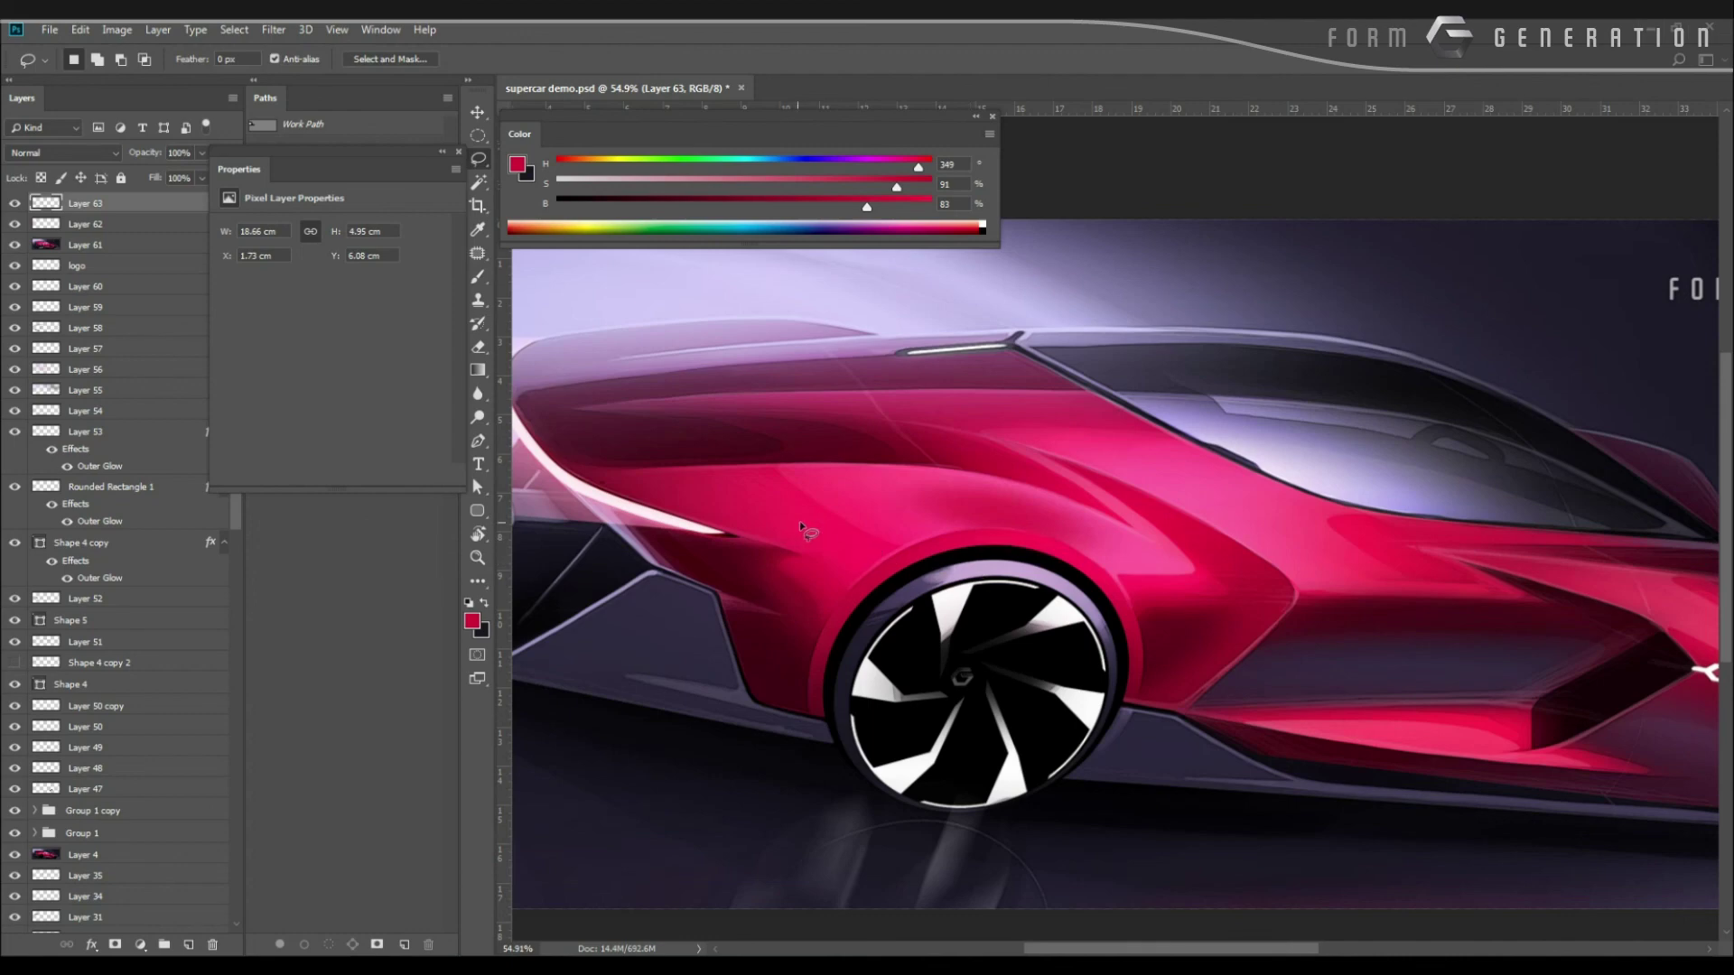
Try Layer 63 at 67% opacity and compare the rendering with the layer hidden and shown.
key(ctrl+0)
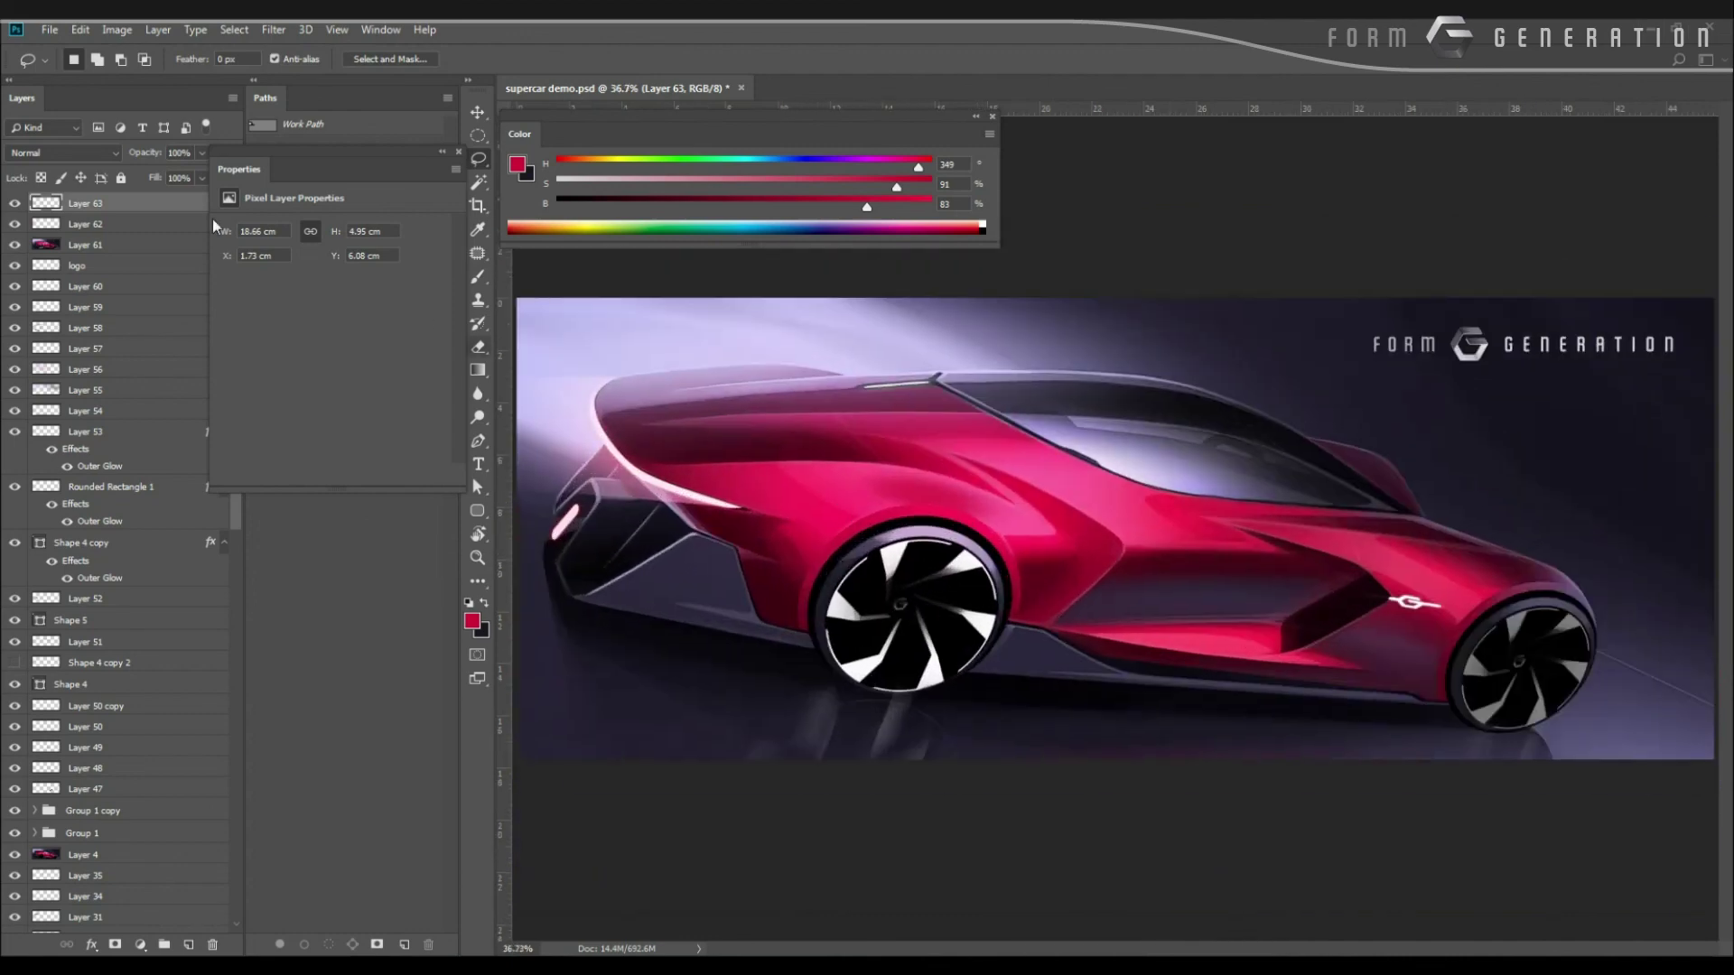
drag(164, 156, 140, 154)
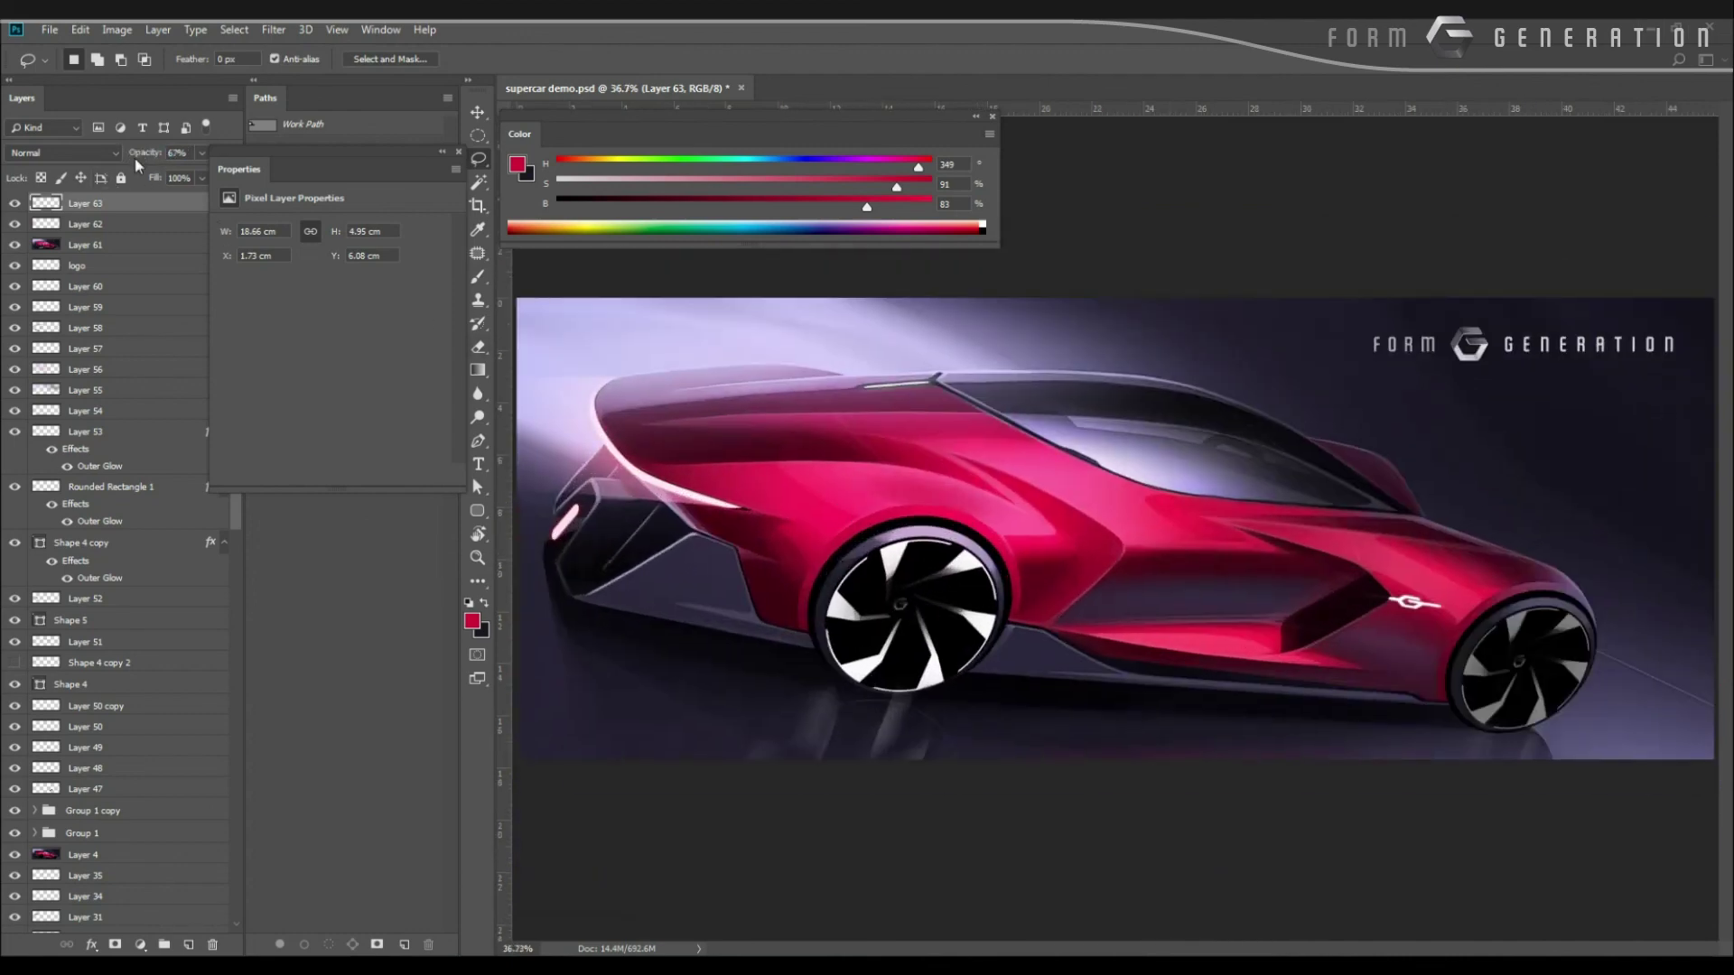
click(14, 206)
click(13, 206)
click(14, 205)
click(13, 207)
drag(152, 154, 179, 155)
Lasso the red touch-up above the rear wheel, put it on its own layer and set that layer's opacity to 58%.
drag(957, 547, 958, 560)
right_click(892, 515)
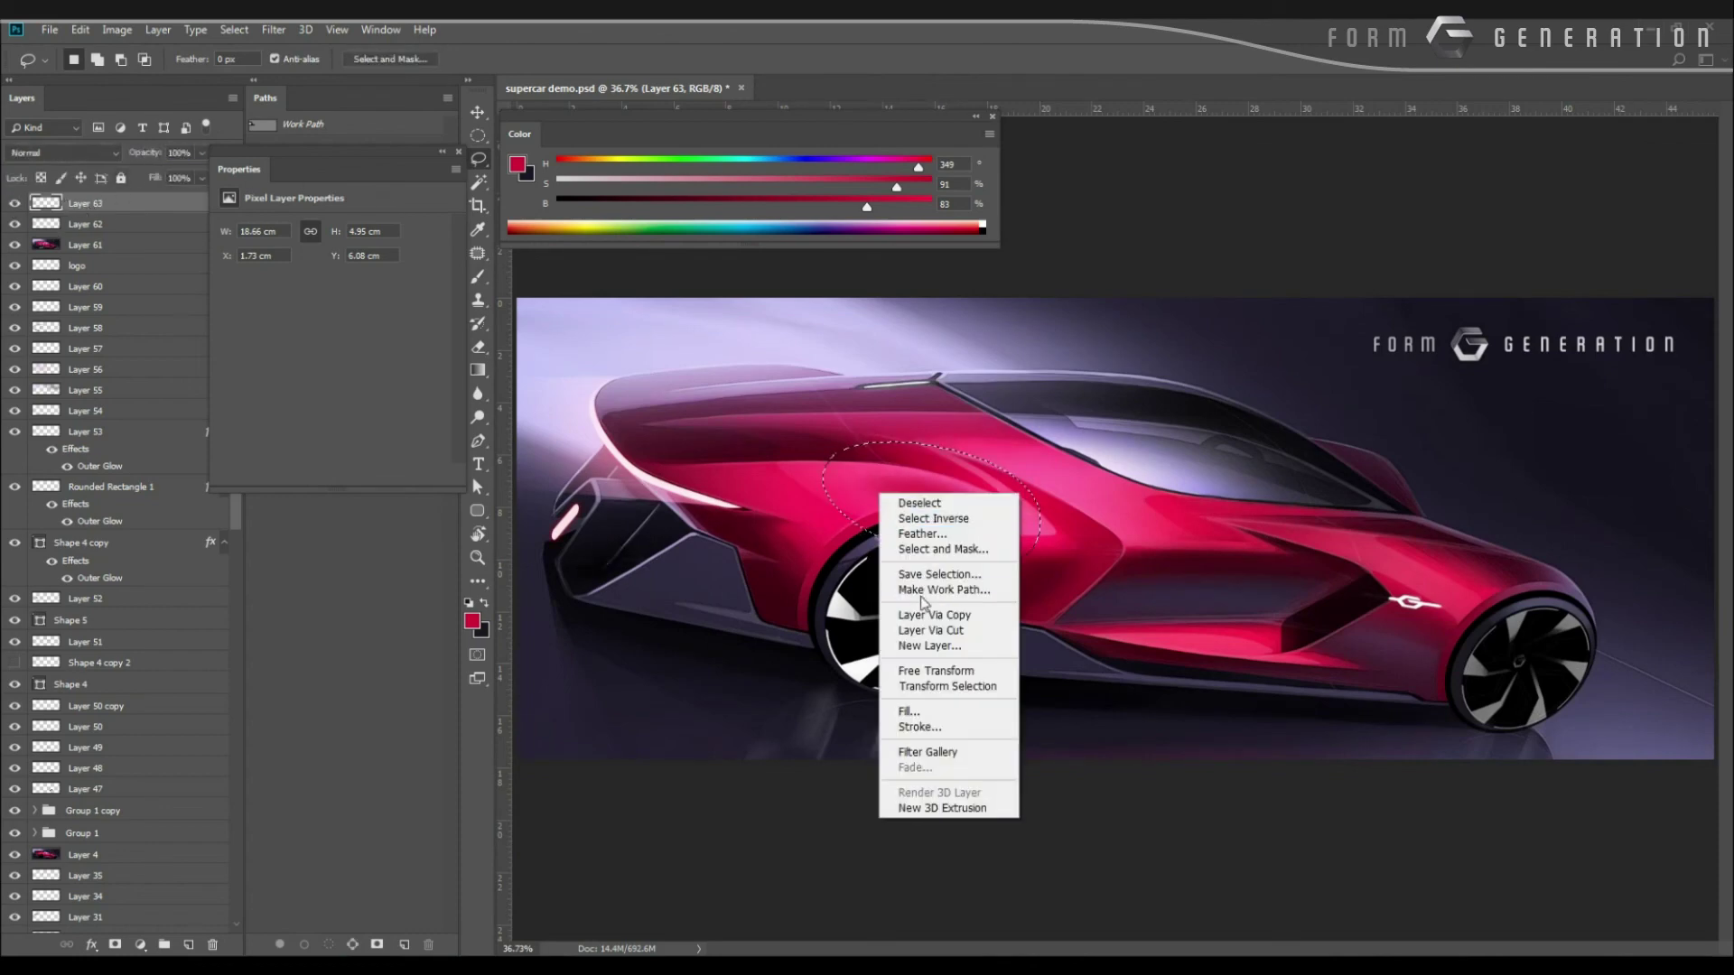
click(912, 603)
drag(149, 154, 131, 155)
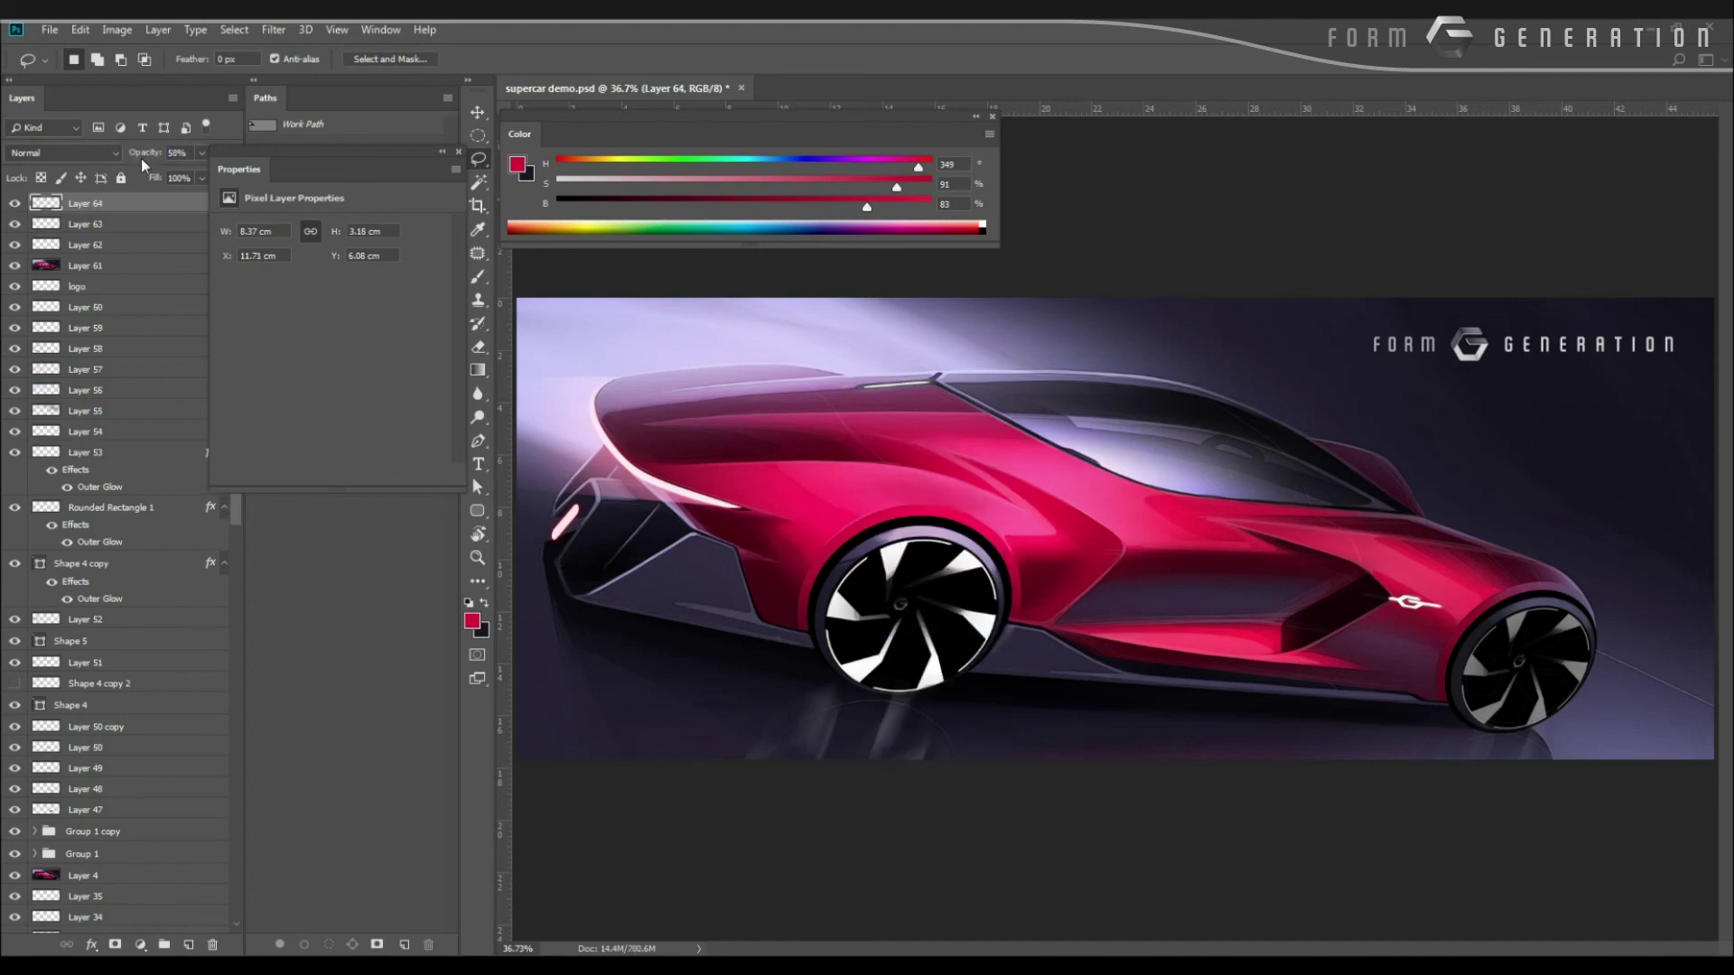
key(ctrl+minus)
key(ctrl+minus)
key(ctrl+minus)
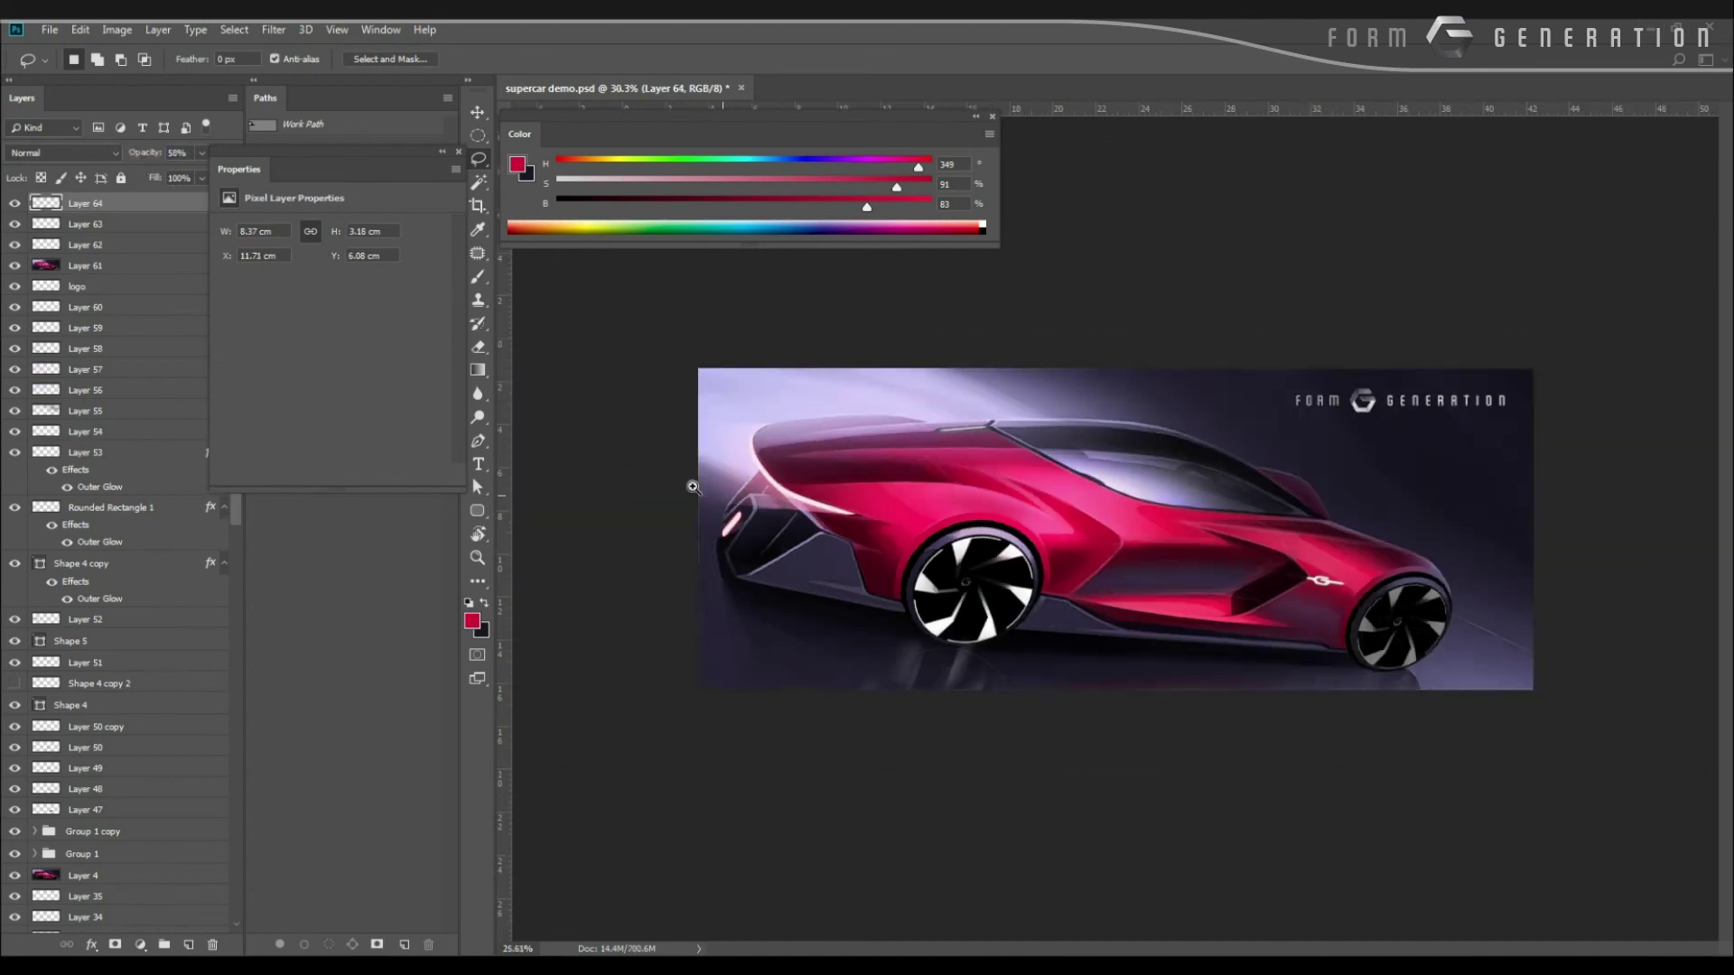
Draw a closed pen path for a reflection on the rear fender above the wheel arch and convert it to a selection.
drag(672, 484, 925, 474)
key(p)
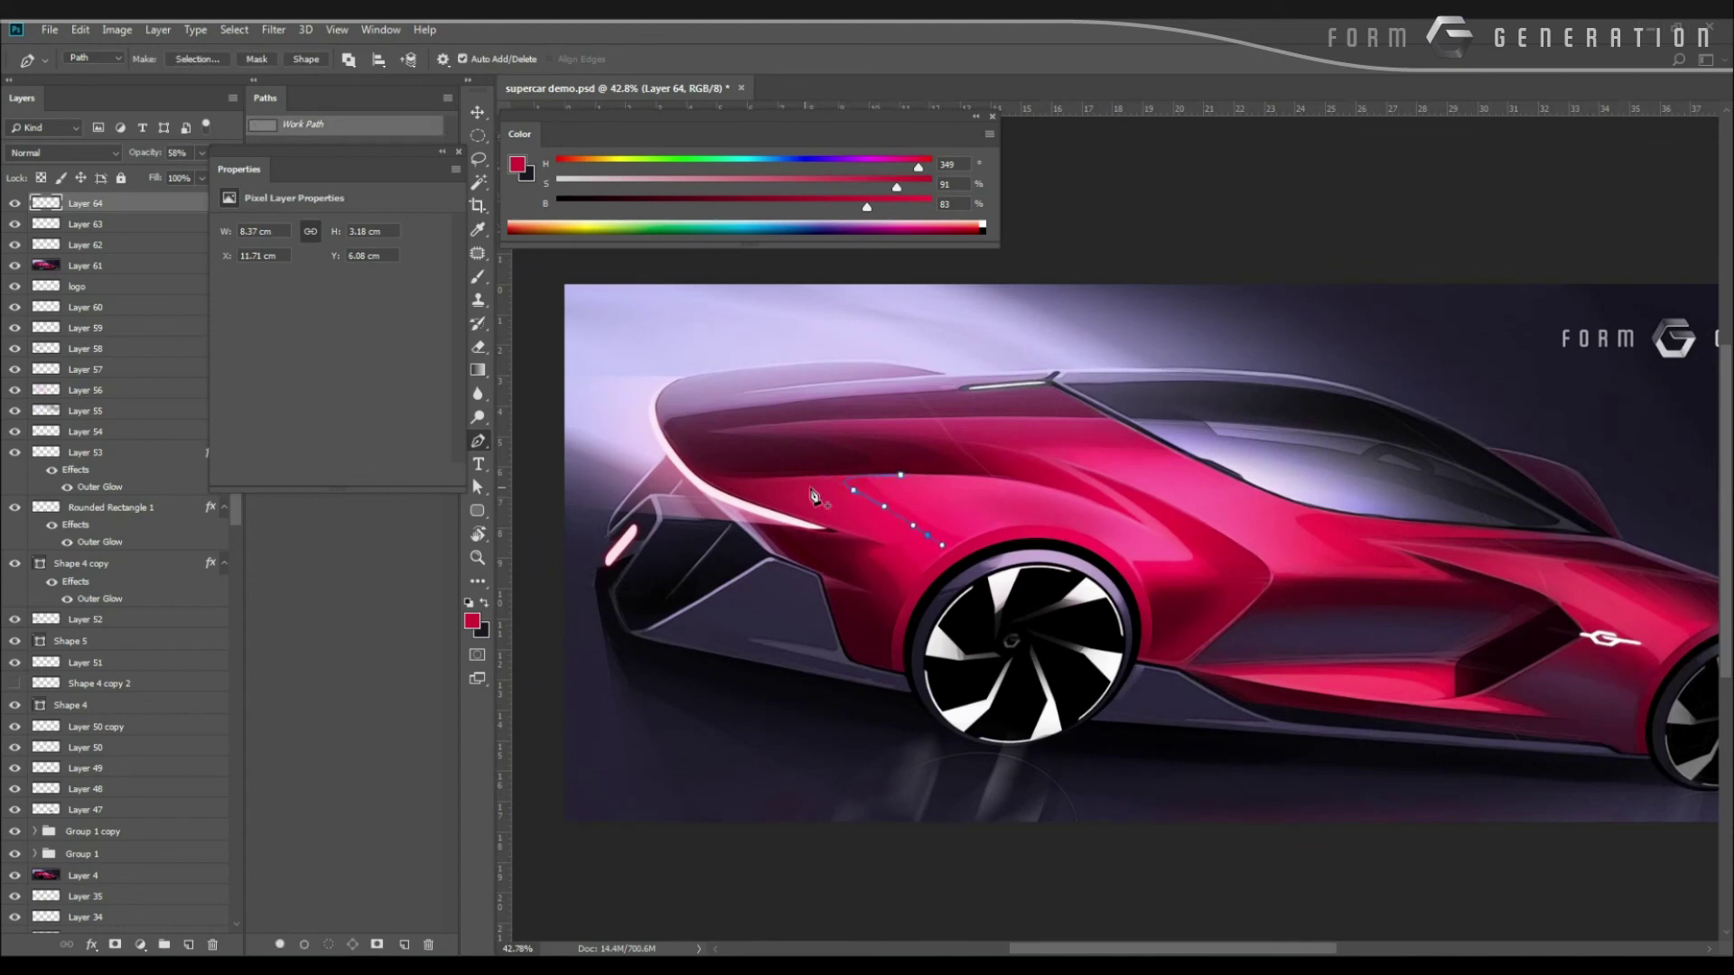
drag(795, 508, 847, 511)
drag(974, 505, 975, 515)
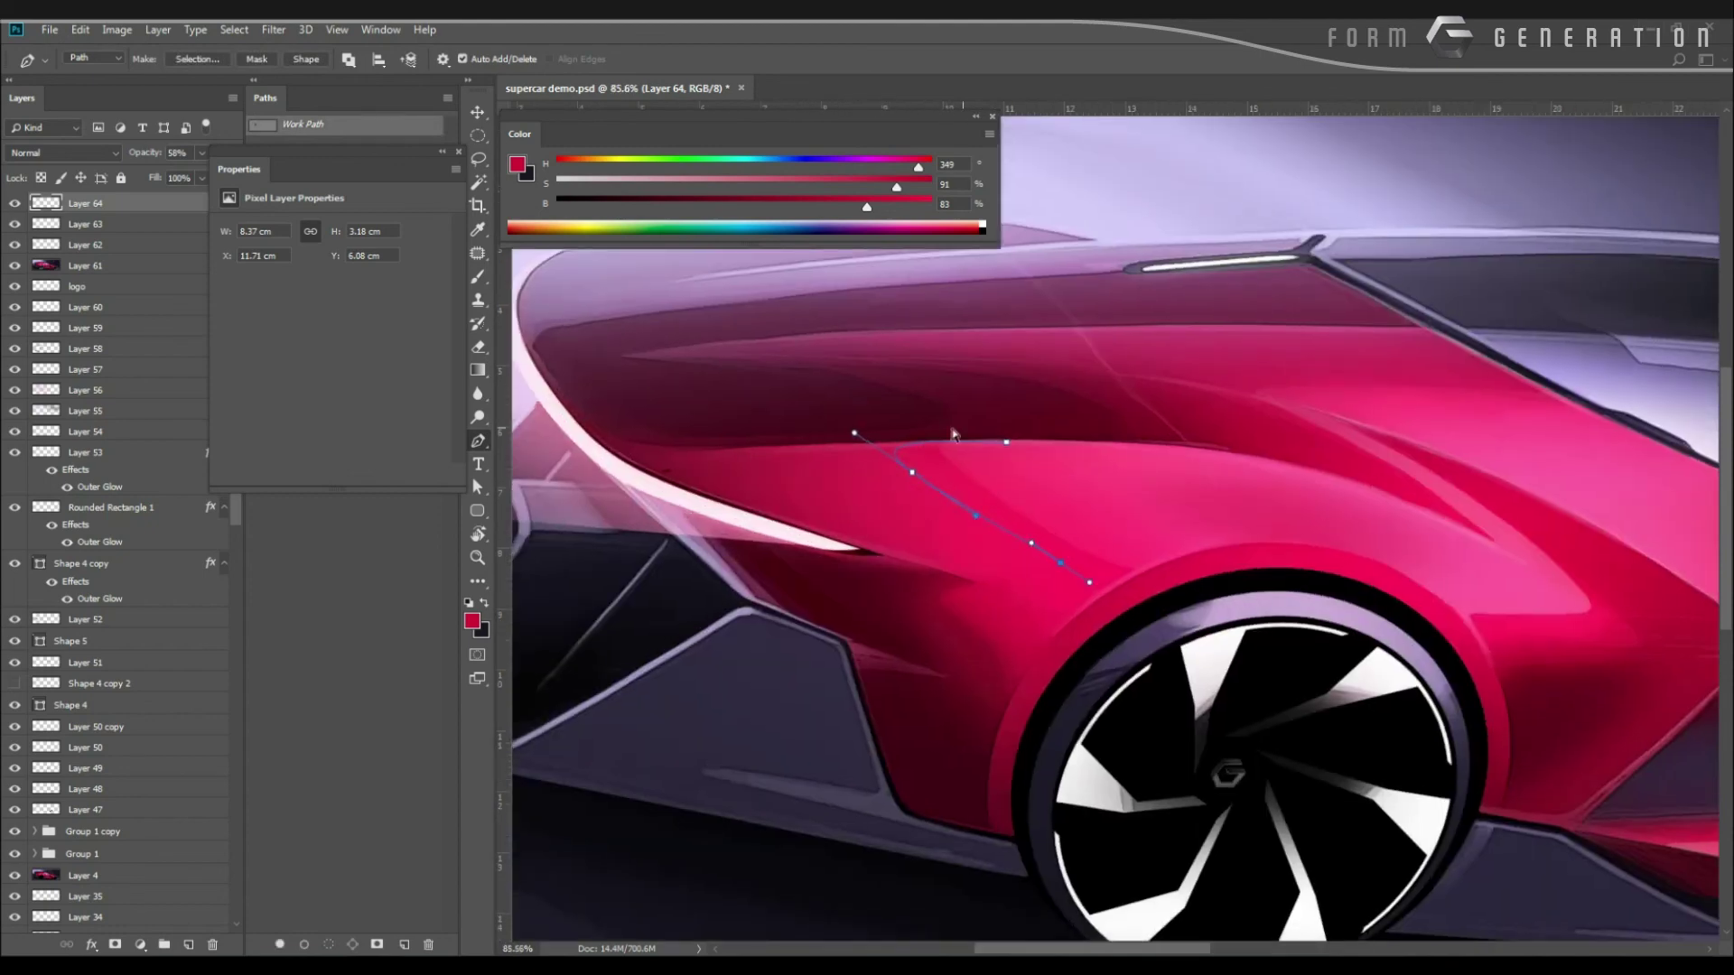
ctrl+click(1003, 442)
click(1062, 562)
drag(1075, 605, 1053, 638)
click(1124, 585)
drag(1241, 545, 1264, 544)
drag(1002, 442, 955, 444)
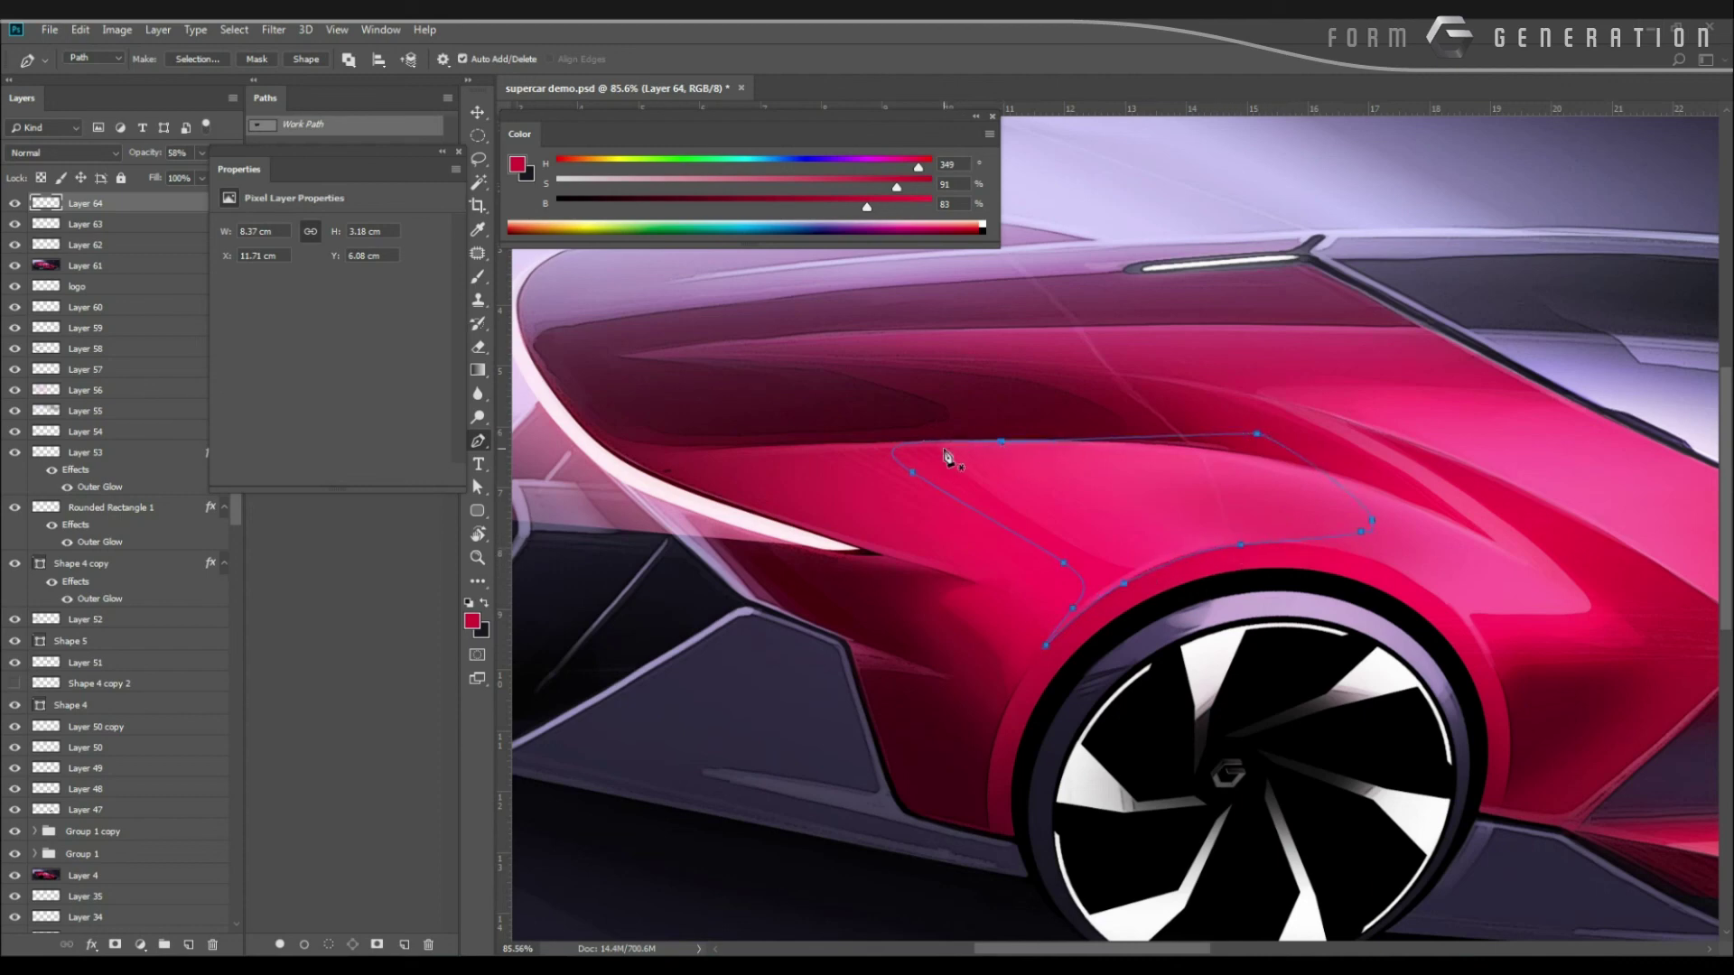
key(ctrl+Return)
On a new layer, paint a soft highlight in sampled light pink inside the fender selection with large brushes, and deselect.
key(ctrl+shift+alt+n)
key(b)
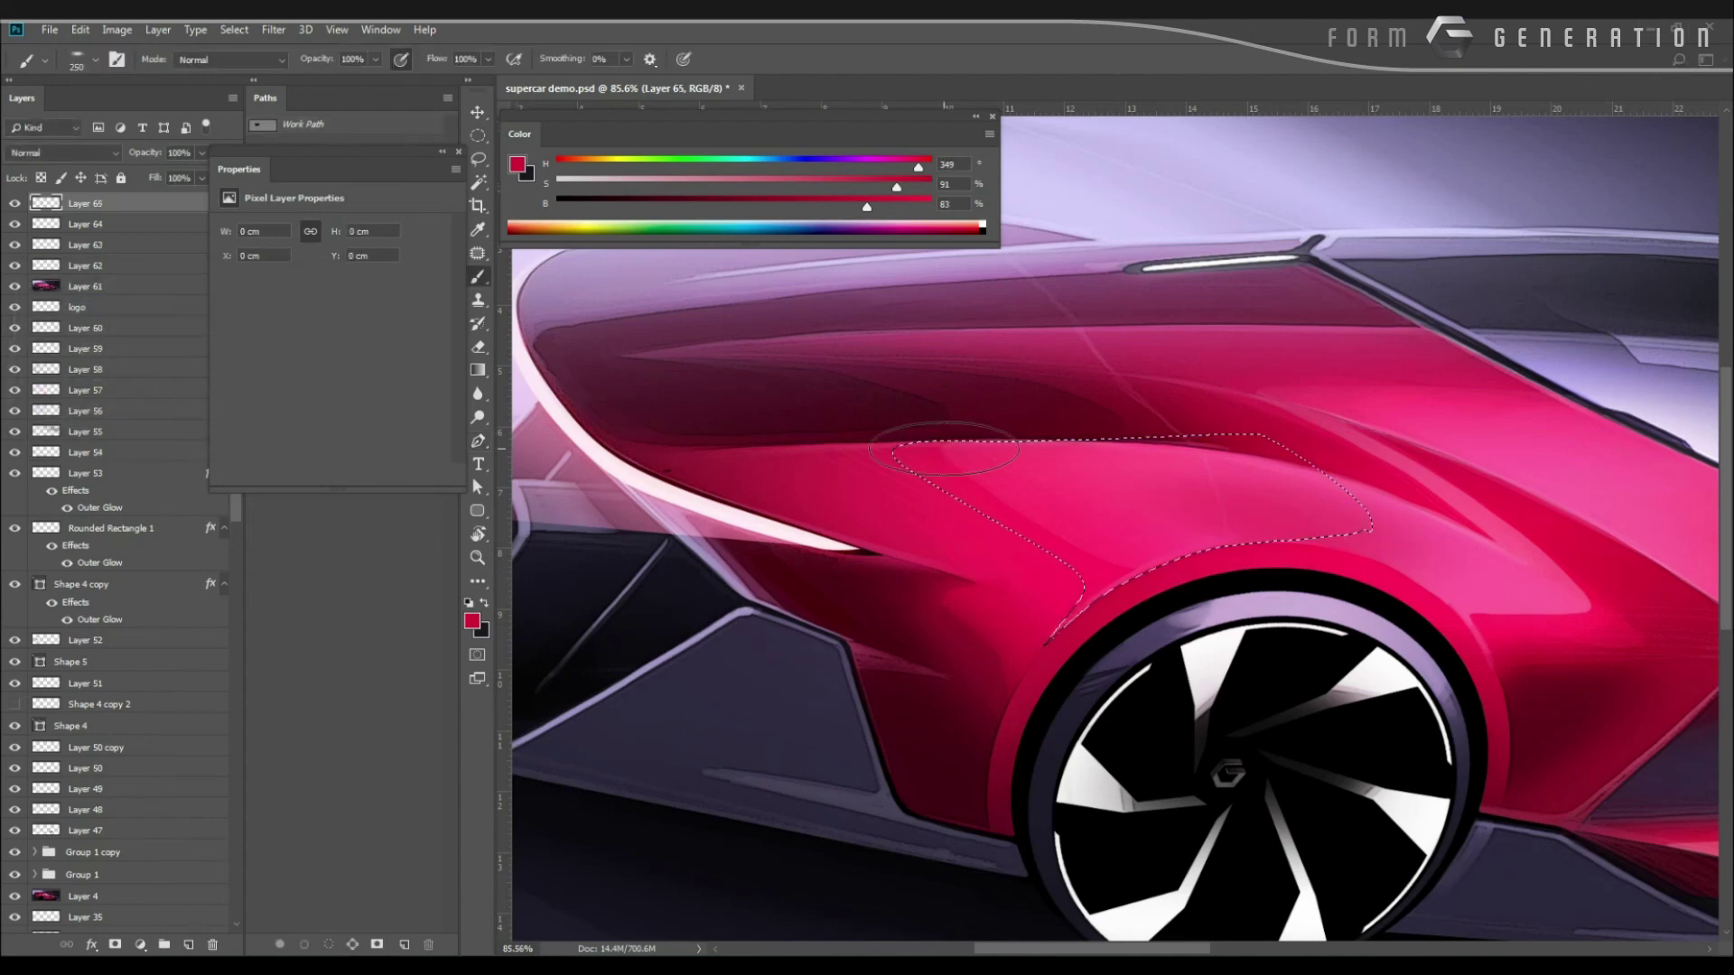
alt+click(1479, 542)
key(bracketright)
key(bracketright)
key(bracketright)
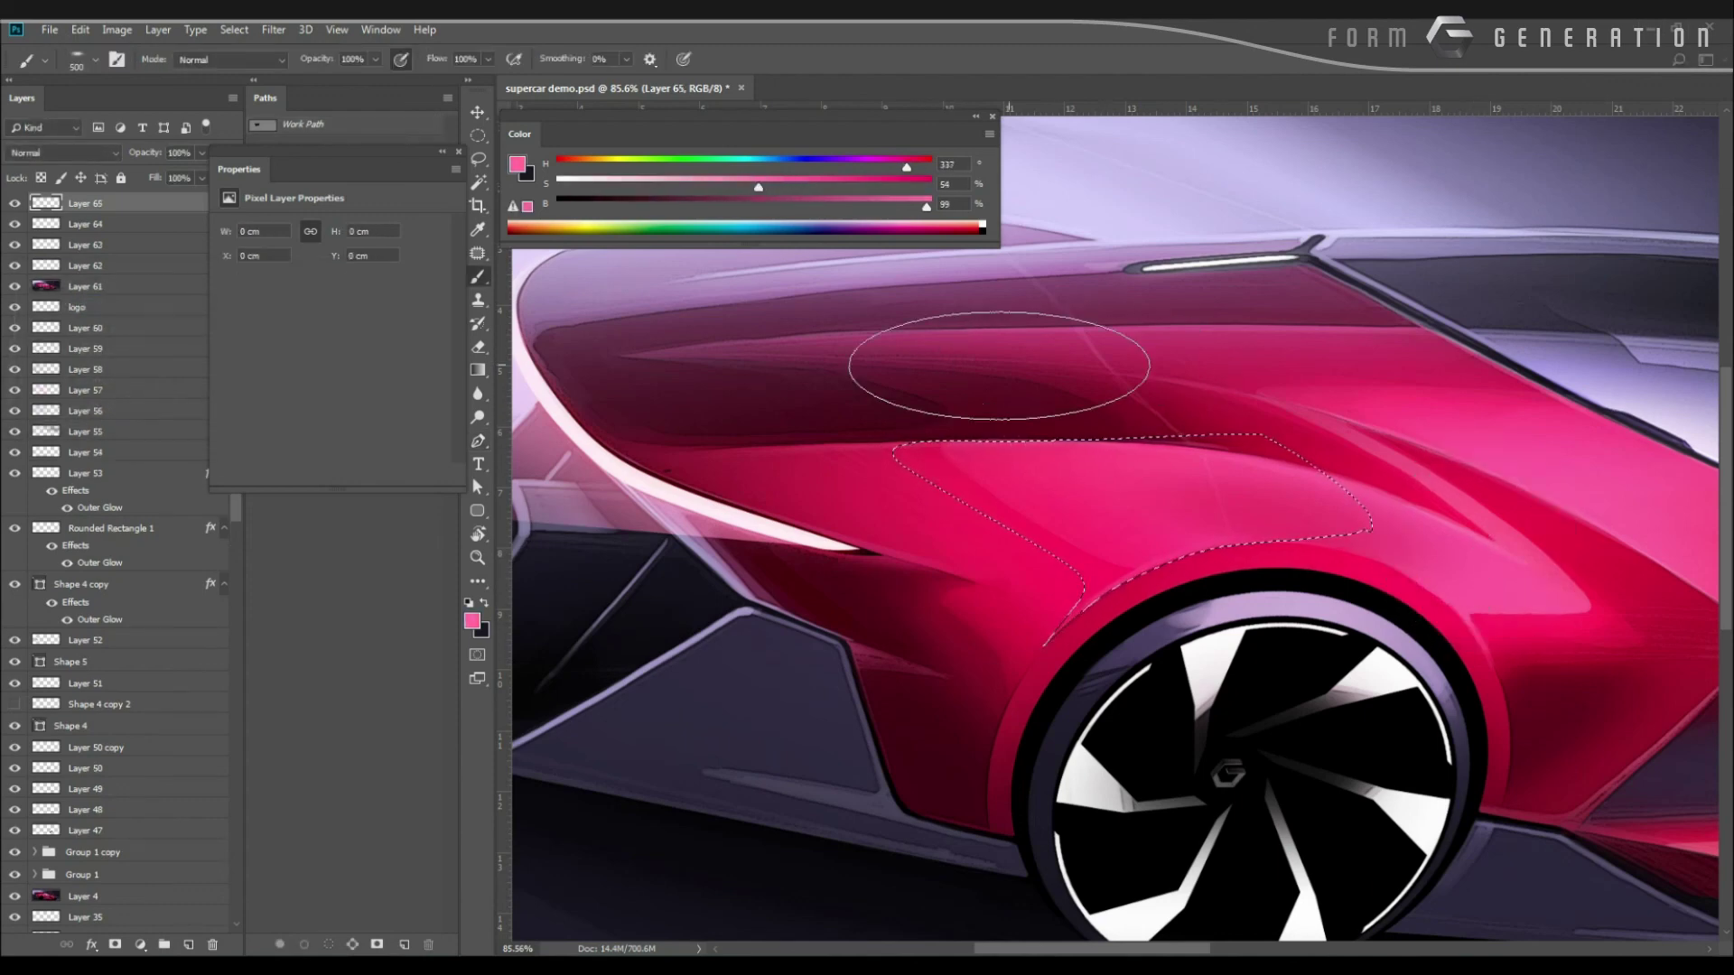
mouse_move(999, 366)
mouse_down()
mouse_move(838, 443)
mouse_move(936, 553)
mouse_move(952, 540)
mouse_move(995, 576)
mouse_up()
key(bracketleft)
key(bracketleft)
key(bracketleft)
mouse_move(879, 475)
mouse_down()
mouse_move(1047, 595)
mouse_move(987, 685)
mouse_up()
drag(1090, 605, 1124, 585)
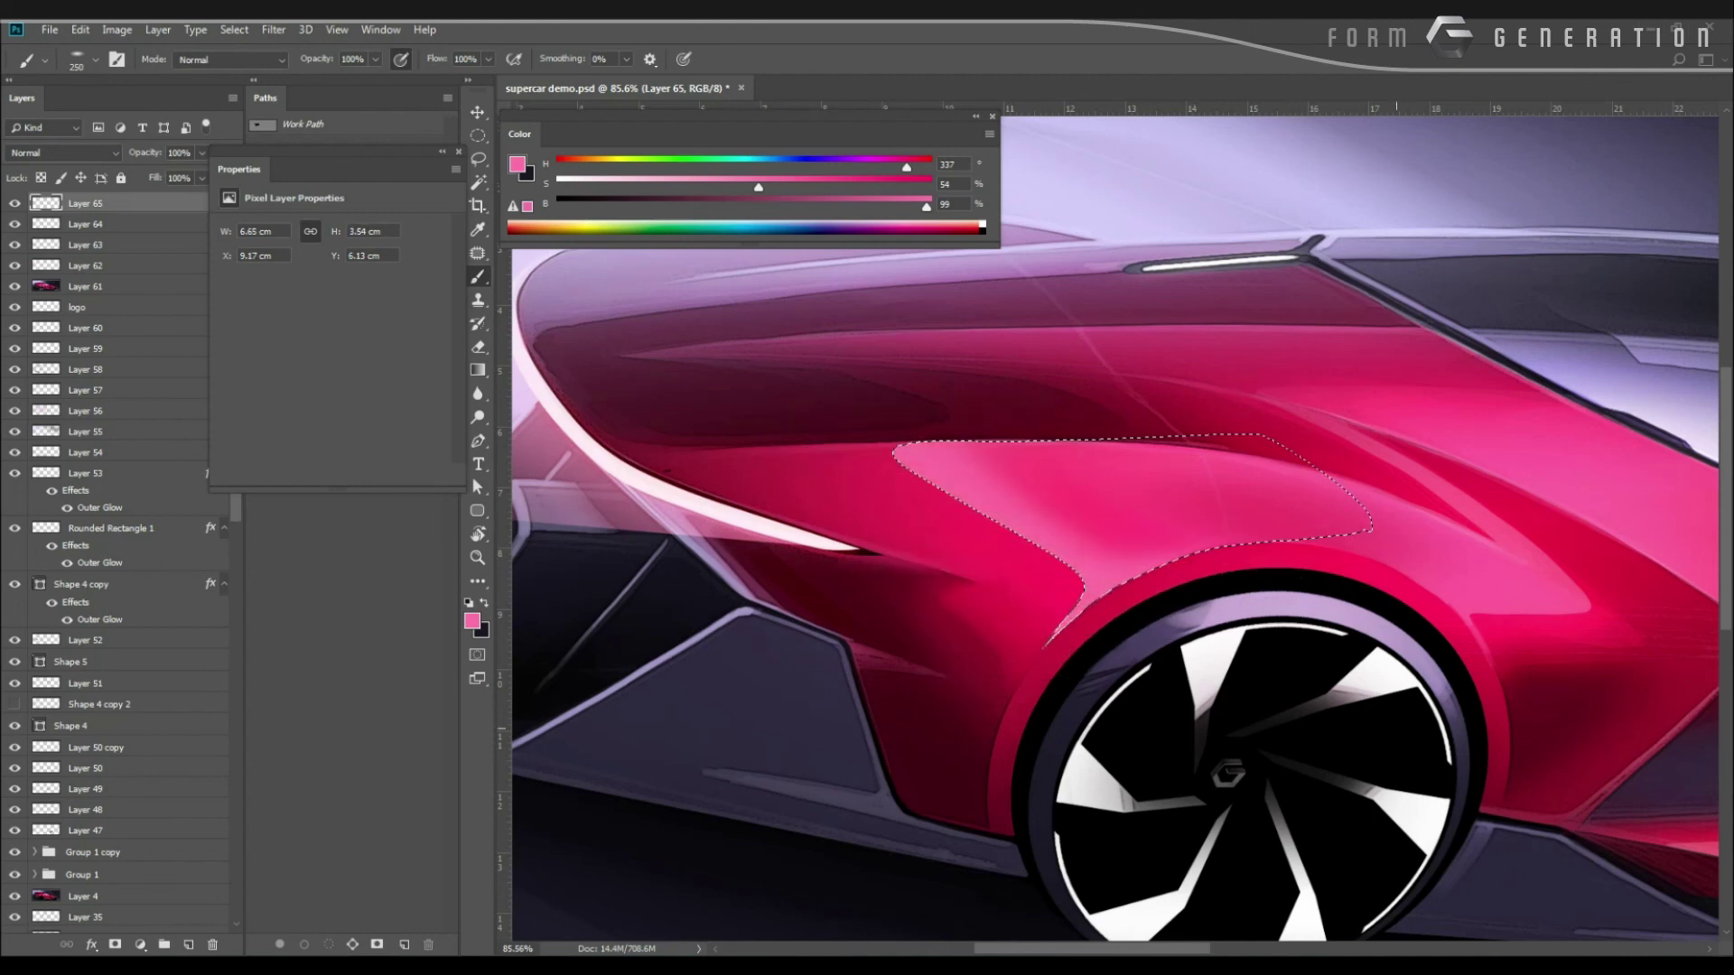
key(ctrl+d)
Rotate the canvas view and soften the new pink fender highlight with a 400 px eraser.
mouse_move(874, 373)
mouse_down()
mouse_move(766, 373)
mouse_move(890, 380)
mouse_up()
key(r)
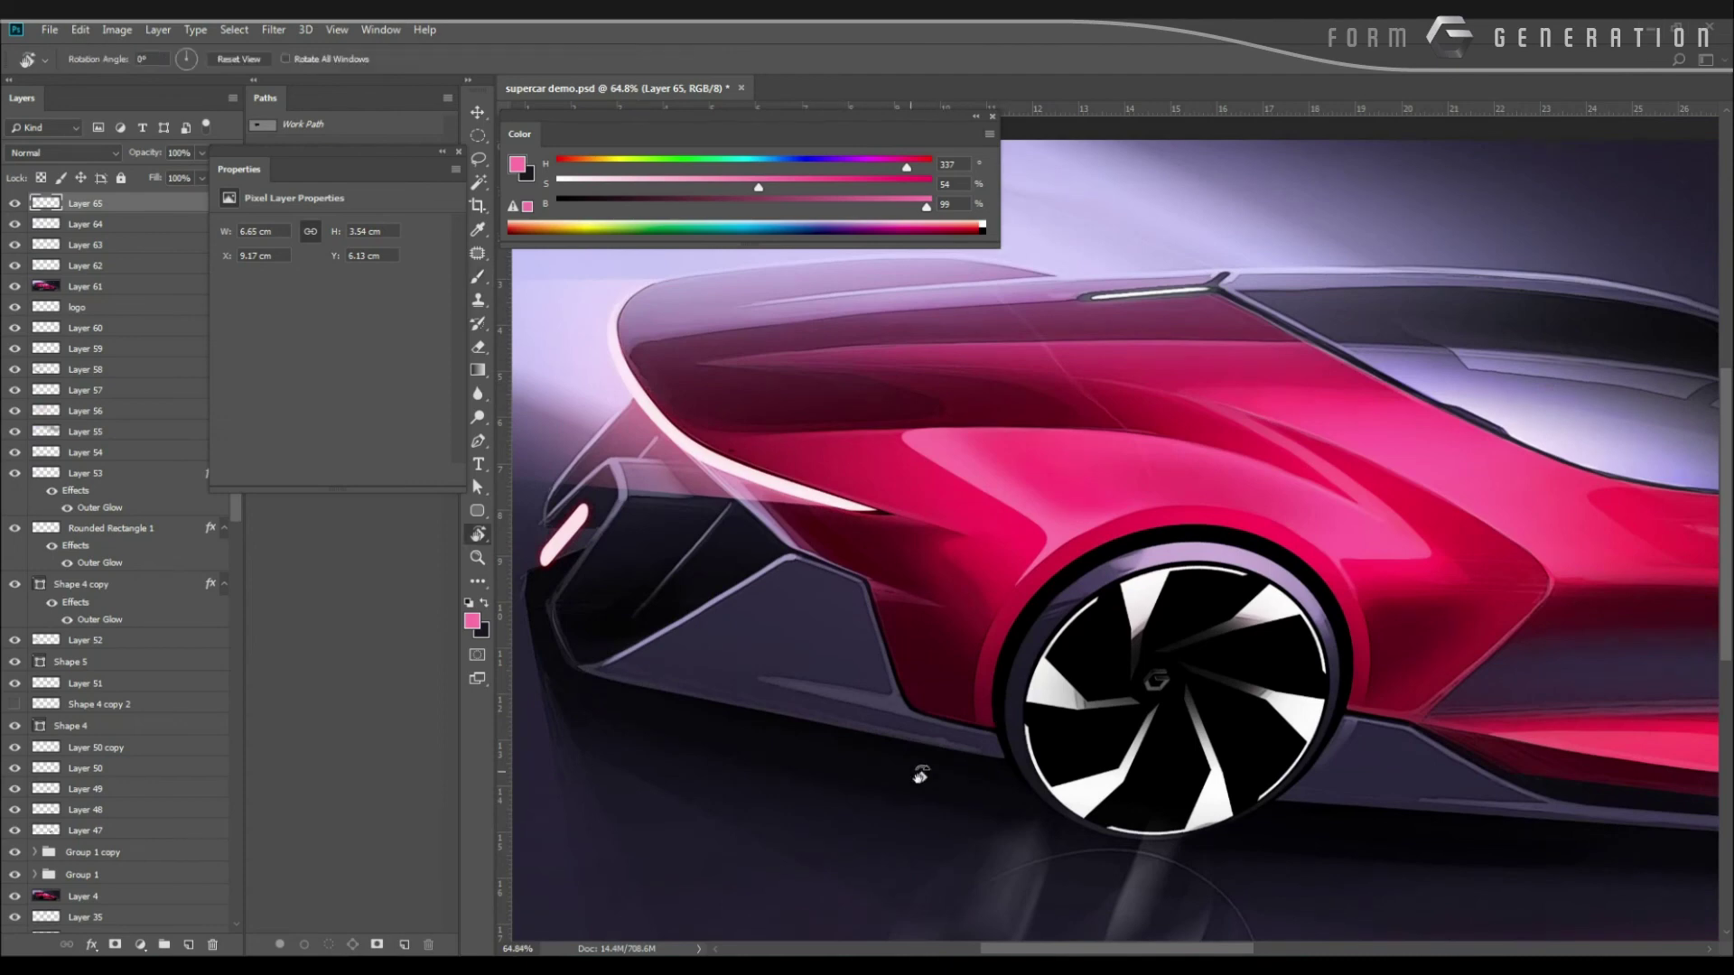
drag(917, 774, 886, 452)
key(l)
drag(1035, 453, 1004, 469)
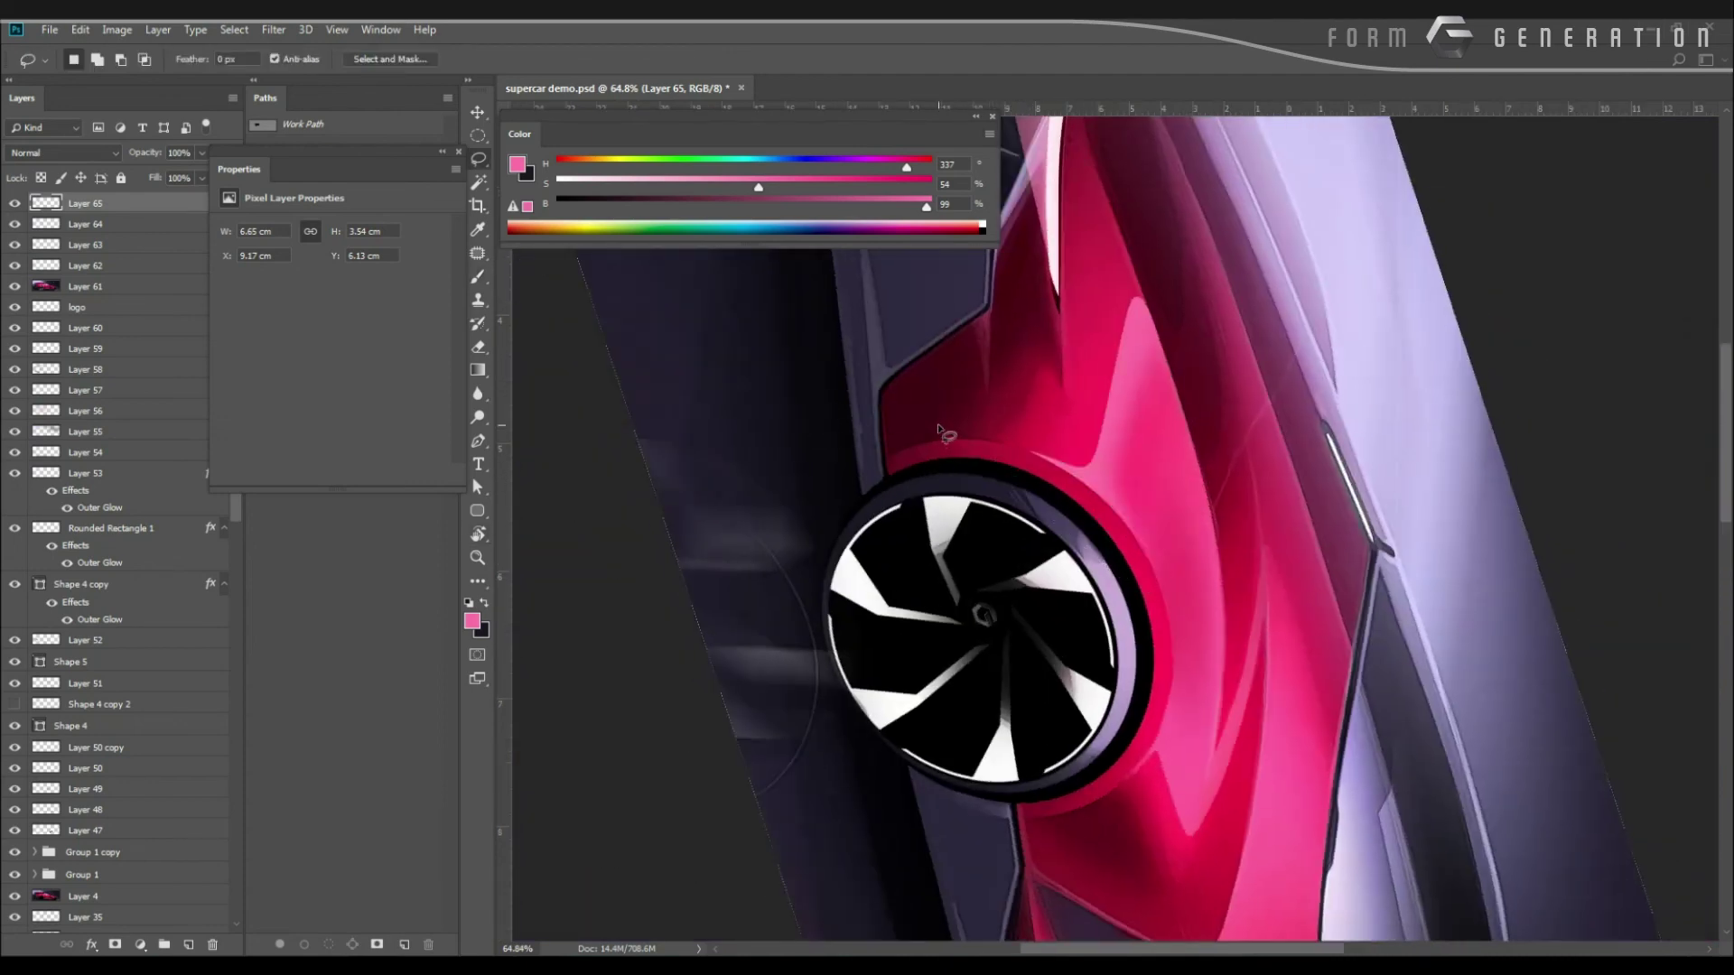
mouse_move(919, 434)
mouse_down()
mouse_move(871, 431)
mouse_move(912, 431)
mouse_up()
key(w)
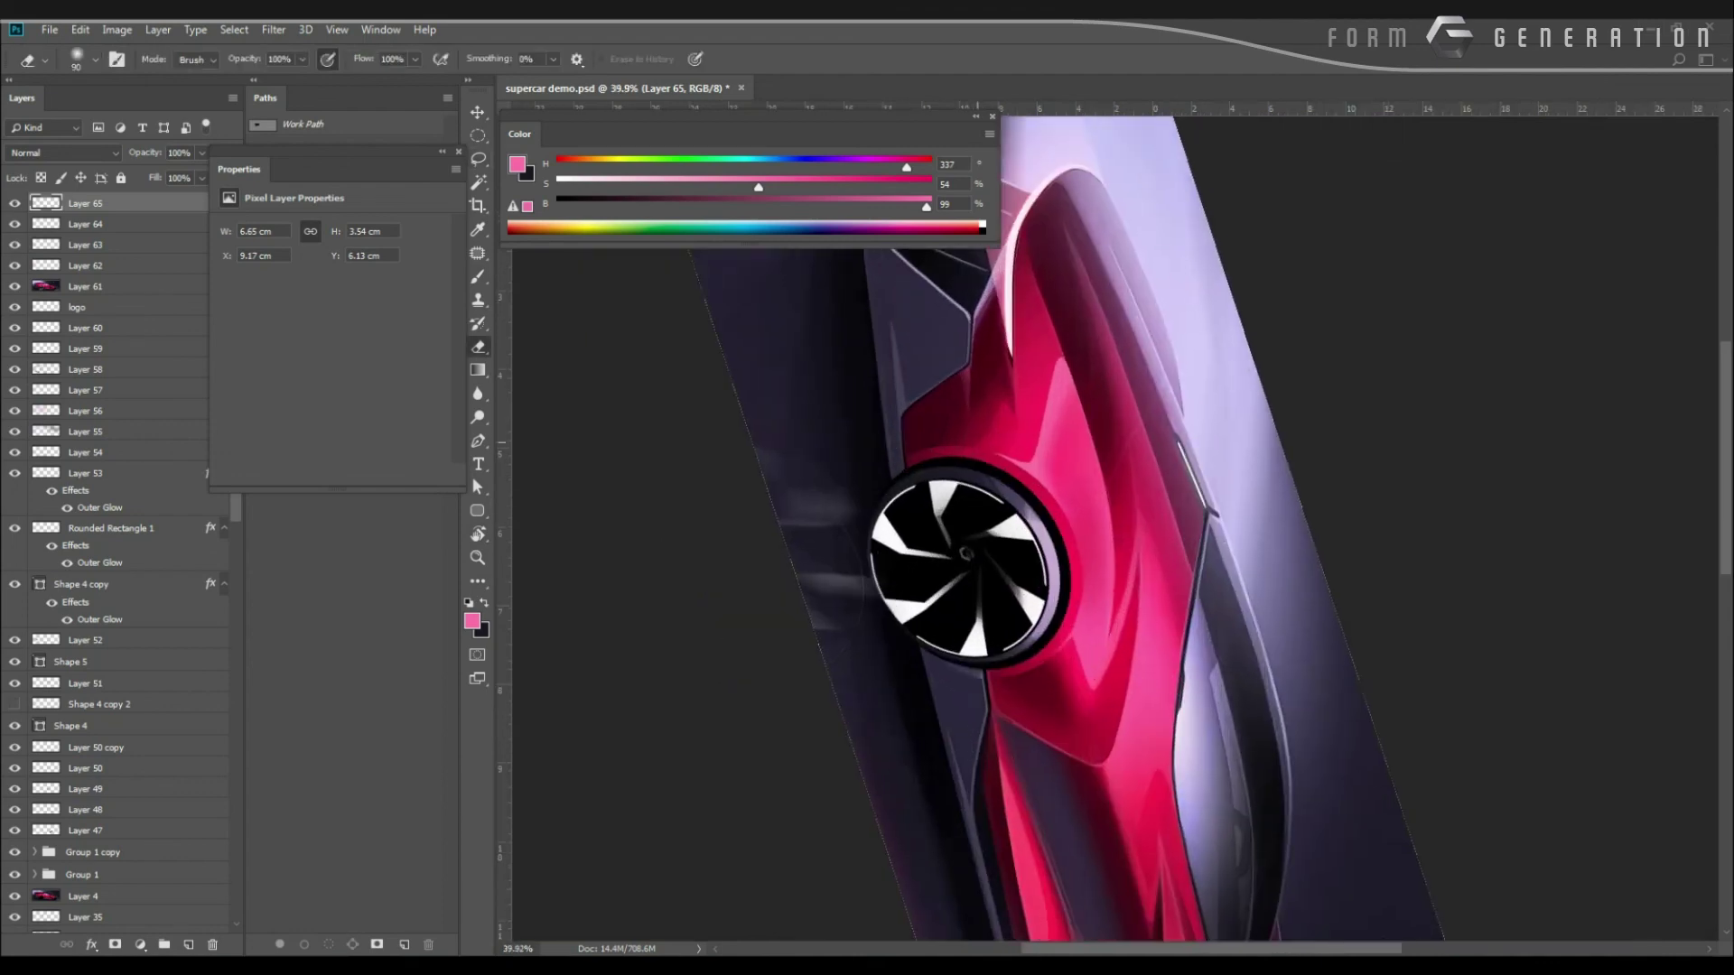
key(e)
drag(1008, 421, 1063, 222)
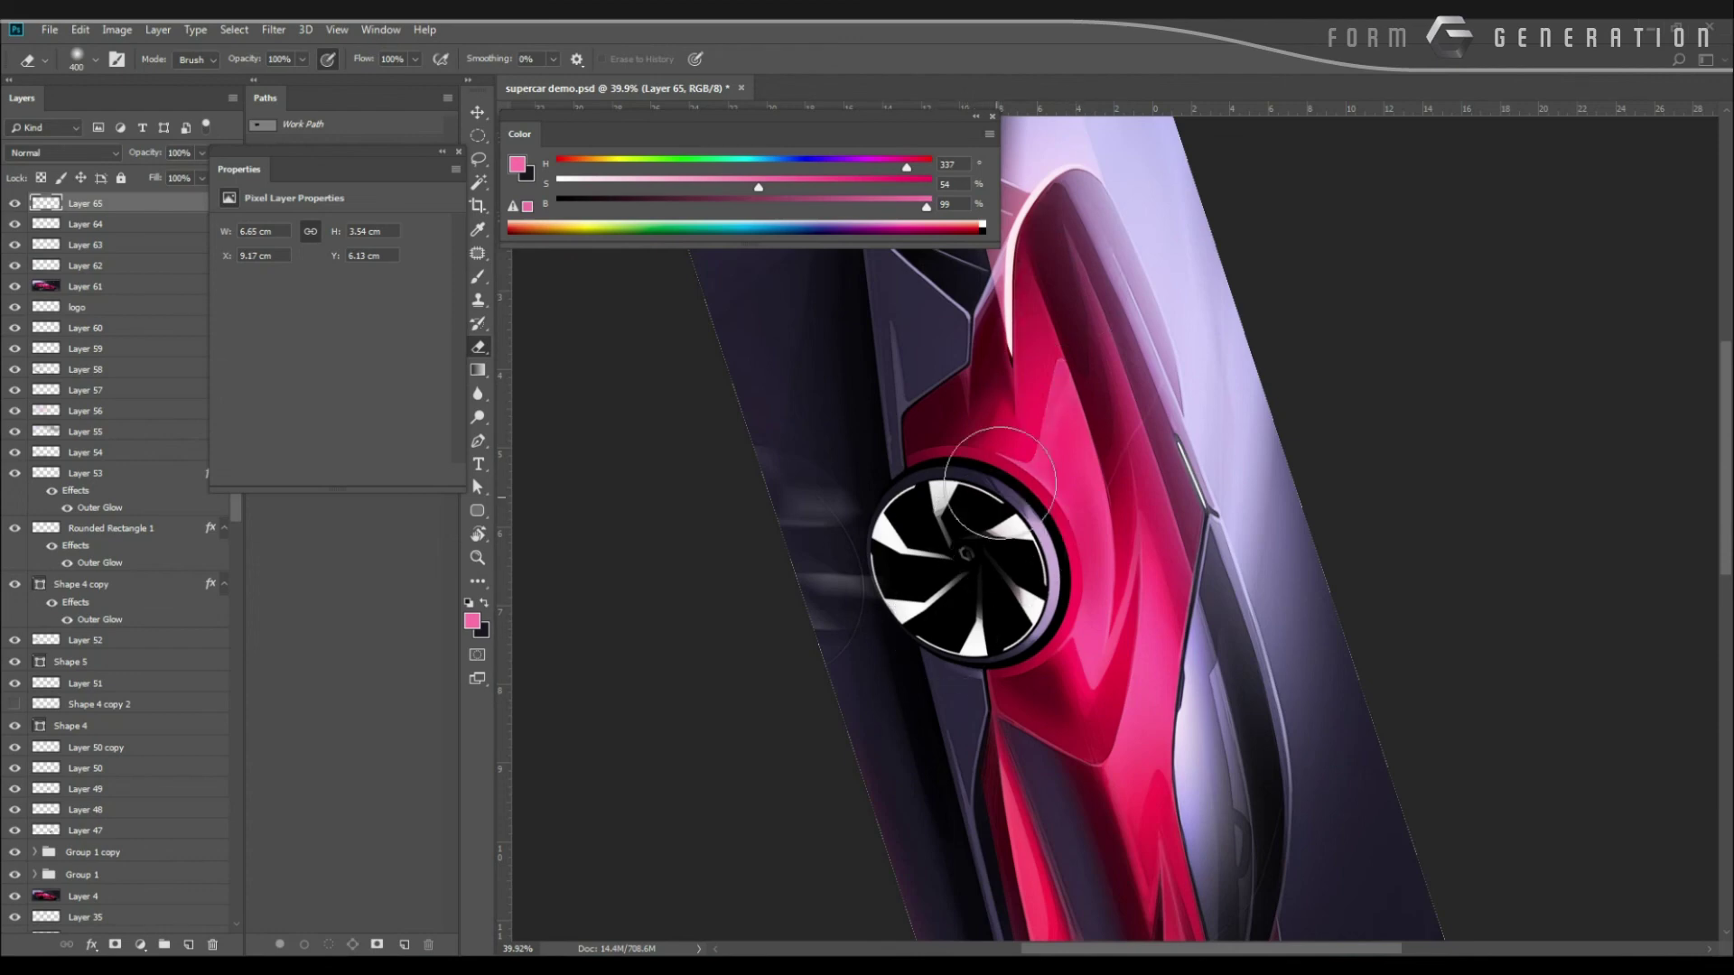
Return the canvas view to its upright orientation, view the whole rendering and save the document.
drag(844, 398, 740, 356)
key(Escape)
drag(688, 440, 740, 437)
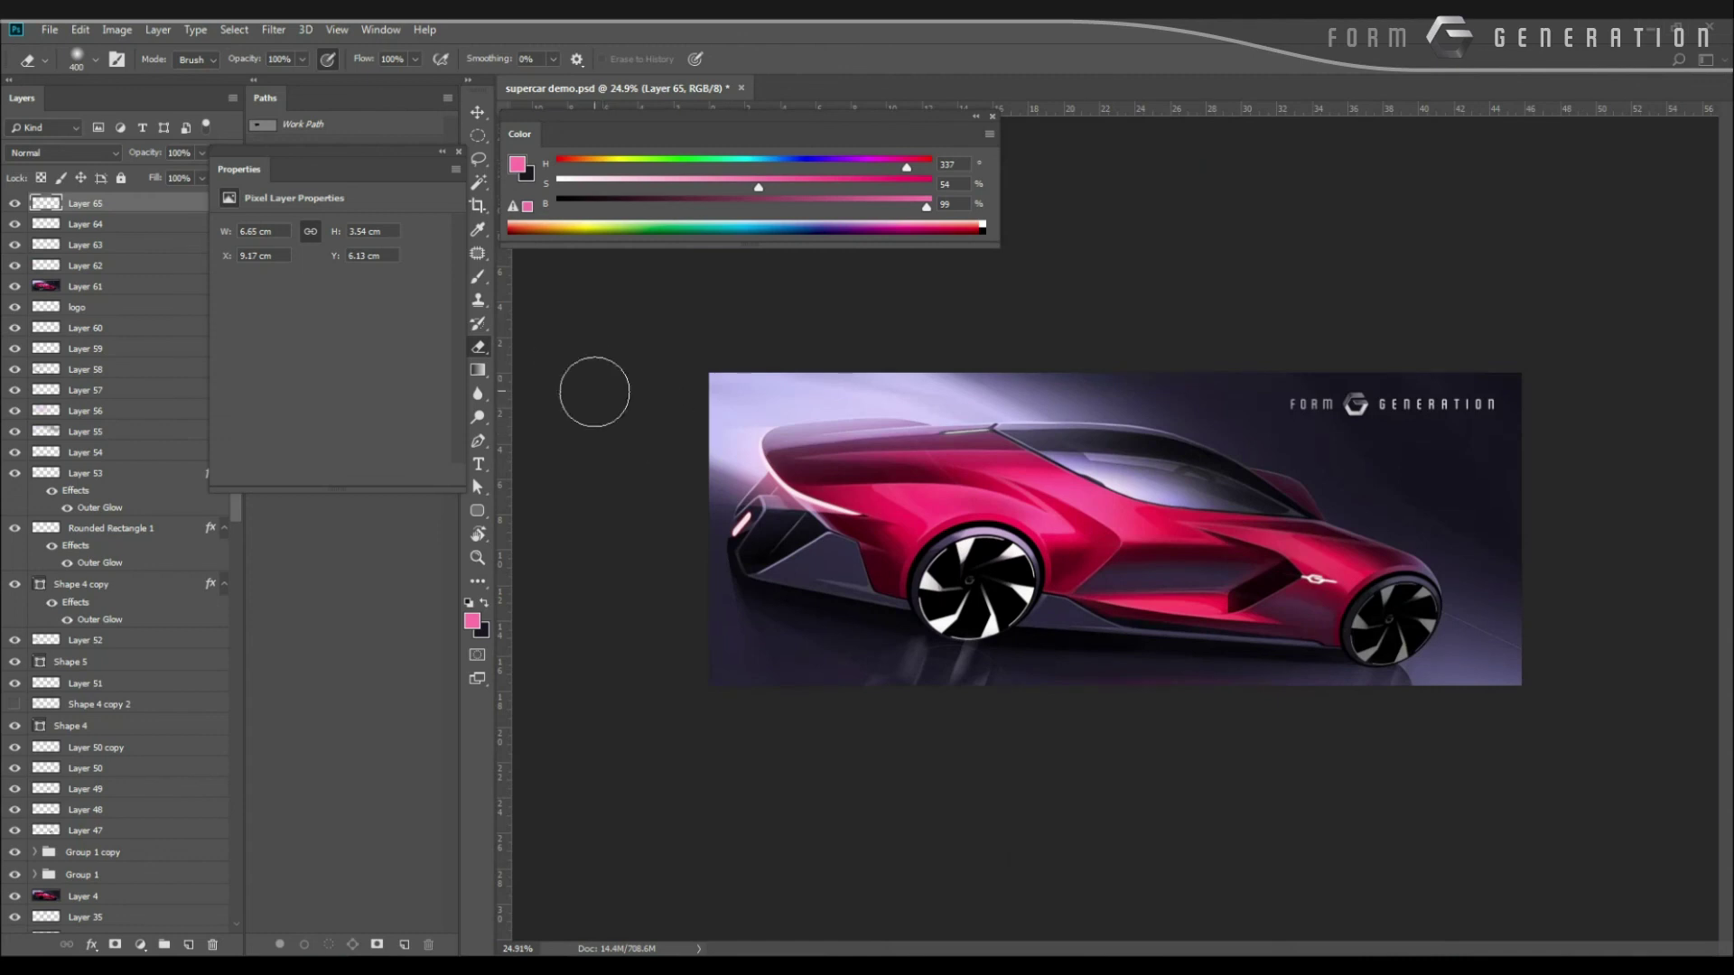
mouse_move(667, 412)
mouse_down()
mouse_move(684, 411)
mouse_move(612, 410)
mouse_move(634, 414)
mouse_up()
key(ctrl+s)
On a new layer, paint sampled near-black shadow beneath the car's lower rear edge with a 125 px brush.
scroll(634, 421, up, 3)
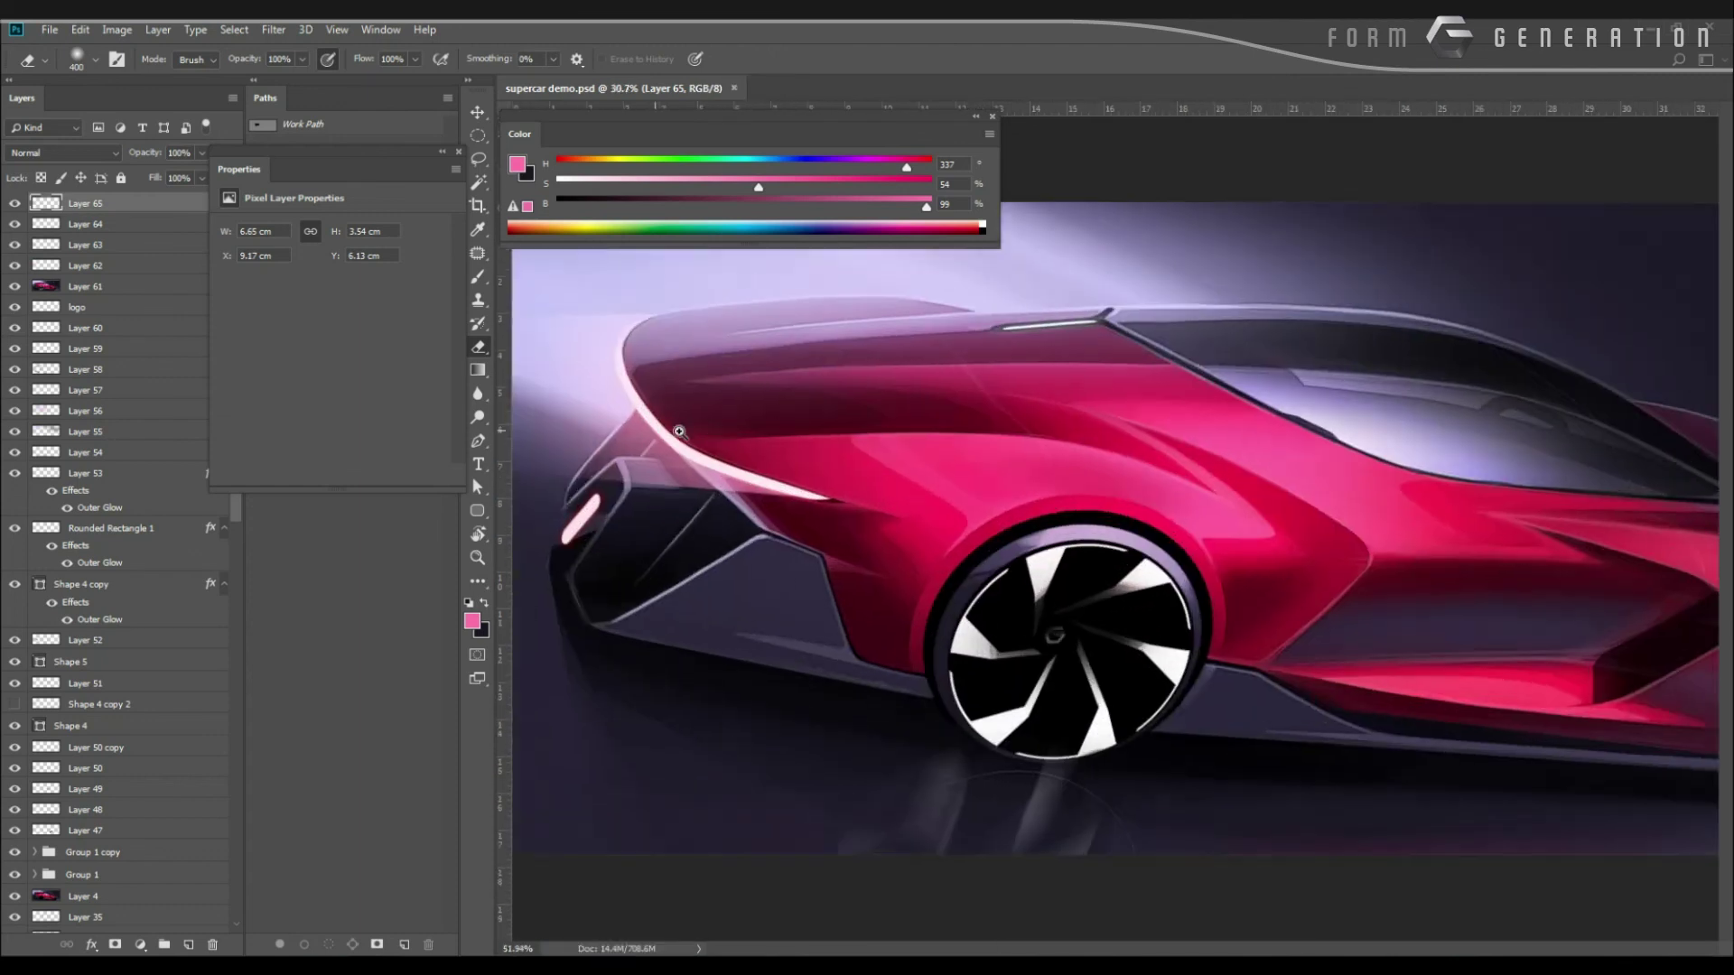
key(ctrl+shift+alt+n)
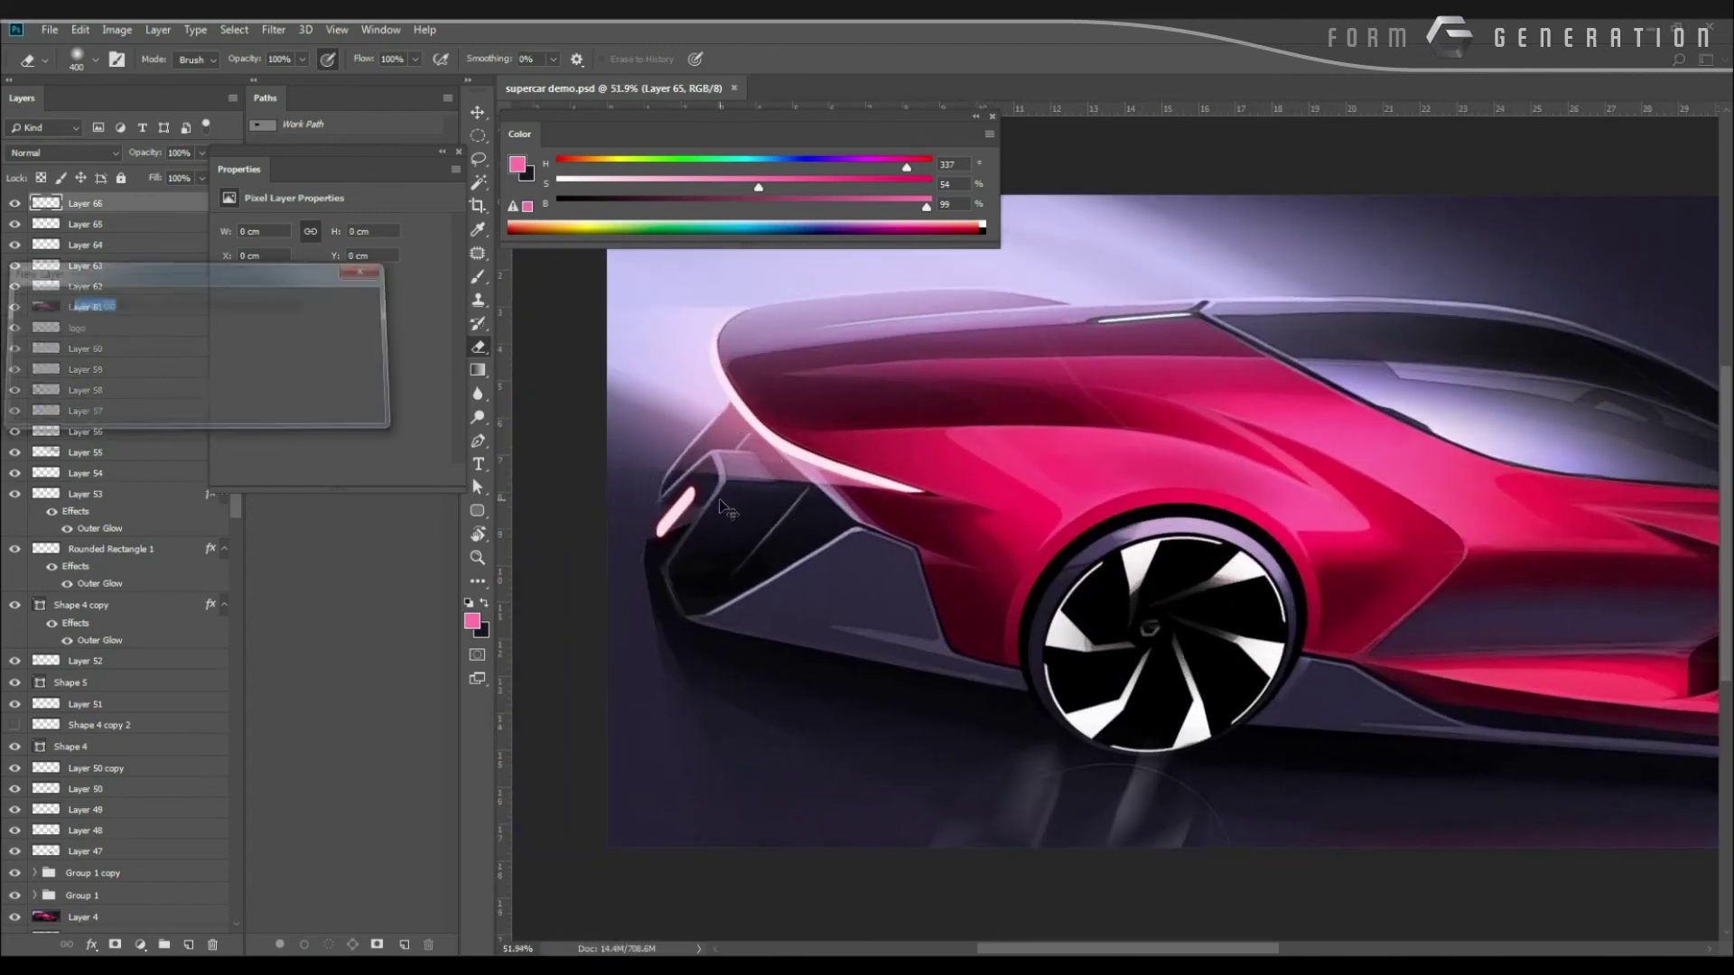
key(b)
alt+click(813, 650)
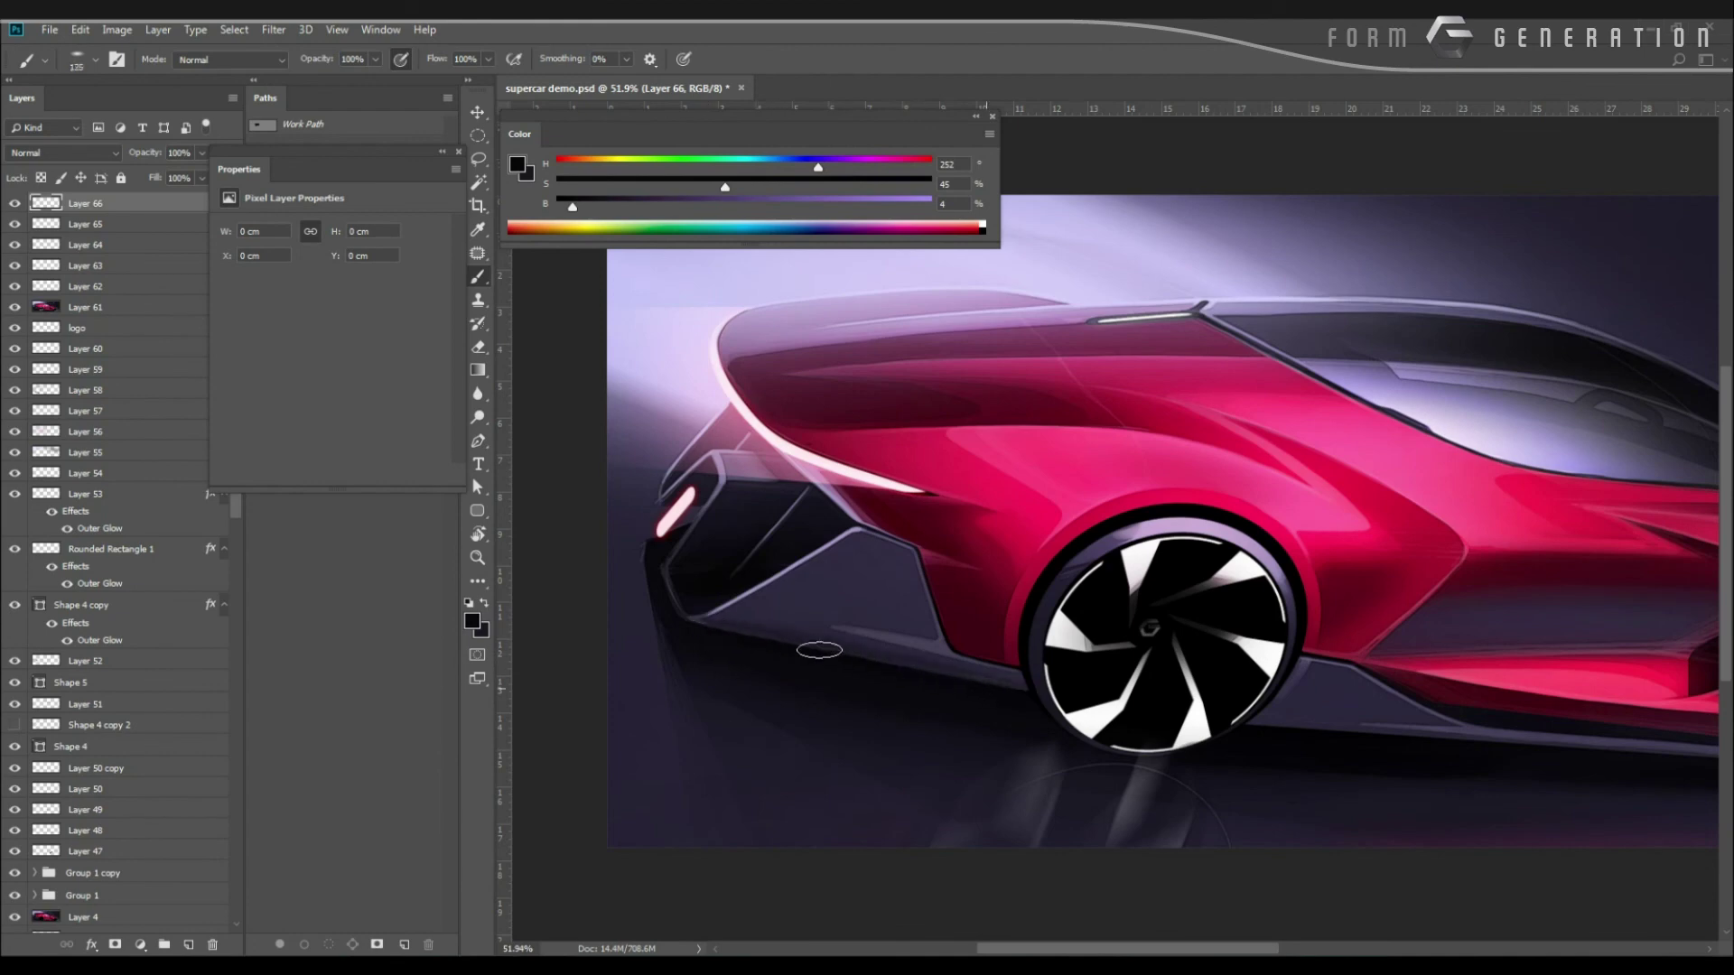
mouse_move(867, 656)
mouse_down()
mouse_move(994, 696)
mouse_move(716, 631)
mouse_move(846, 672)
mouse_up()
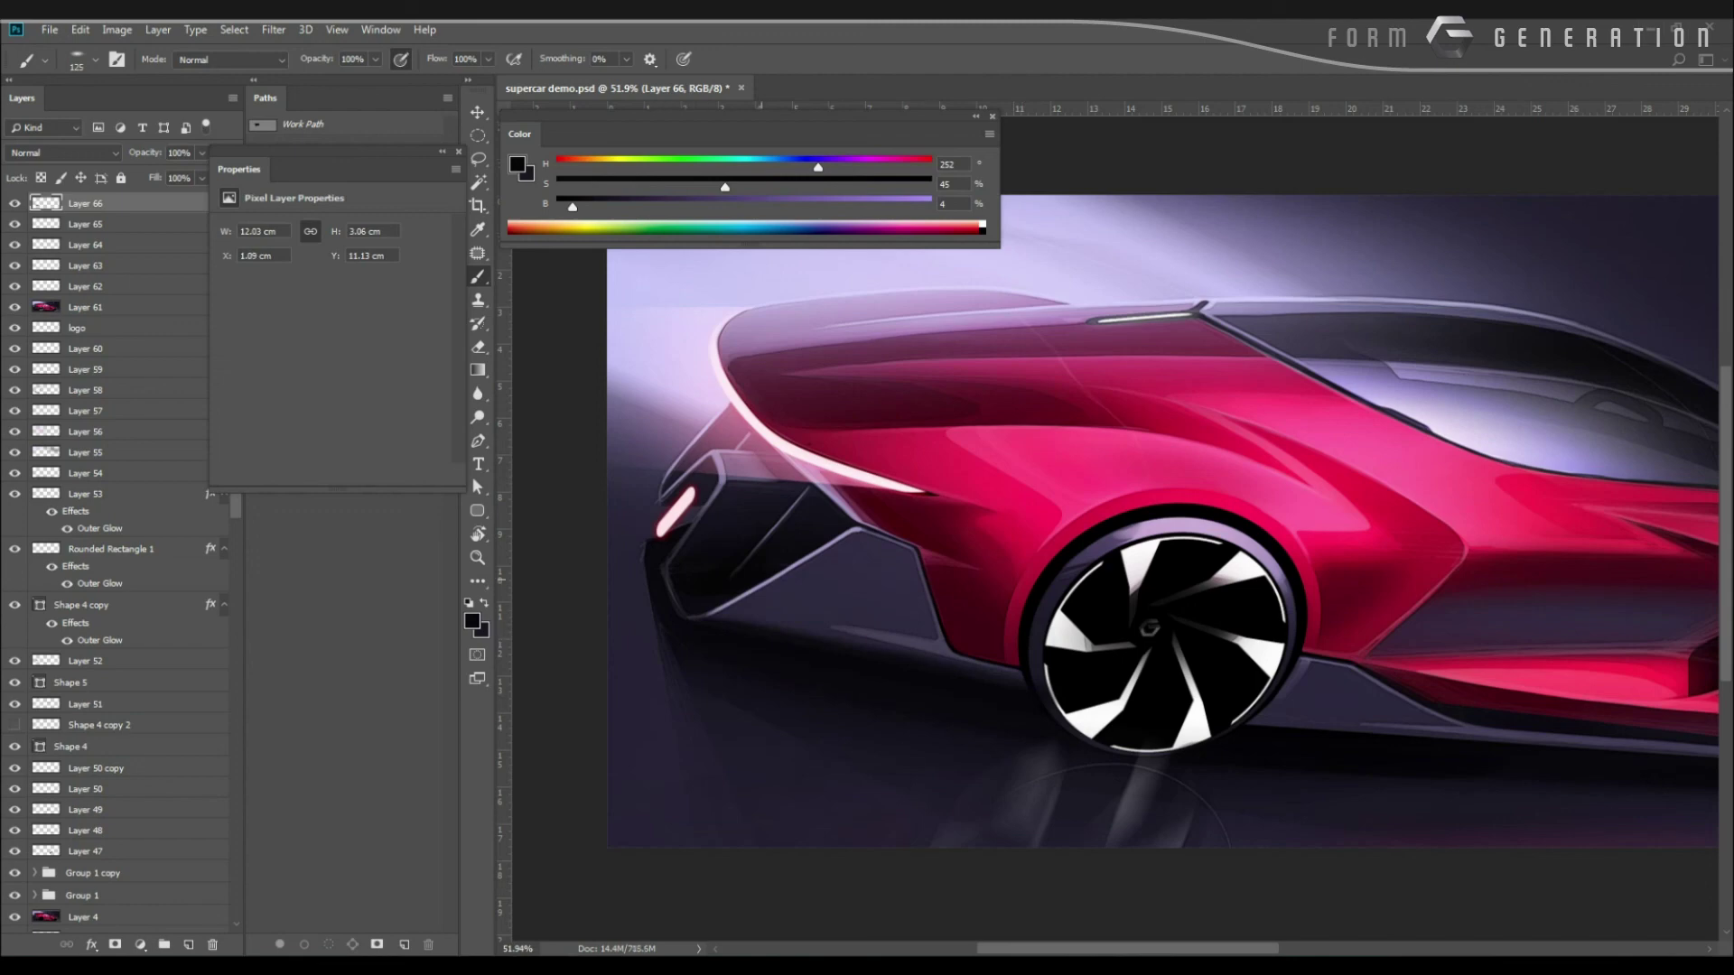
Soften the ground shadow behind and beneath the rear wheel with a different, smaller eraser tip.
key(e)
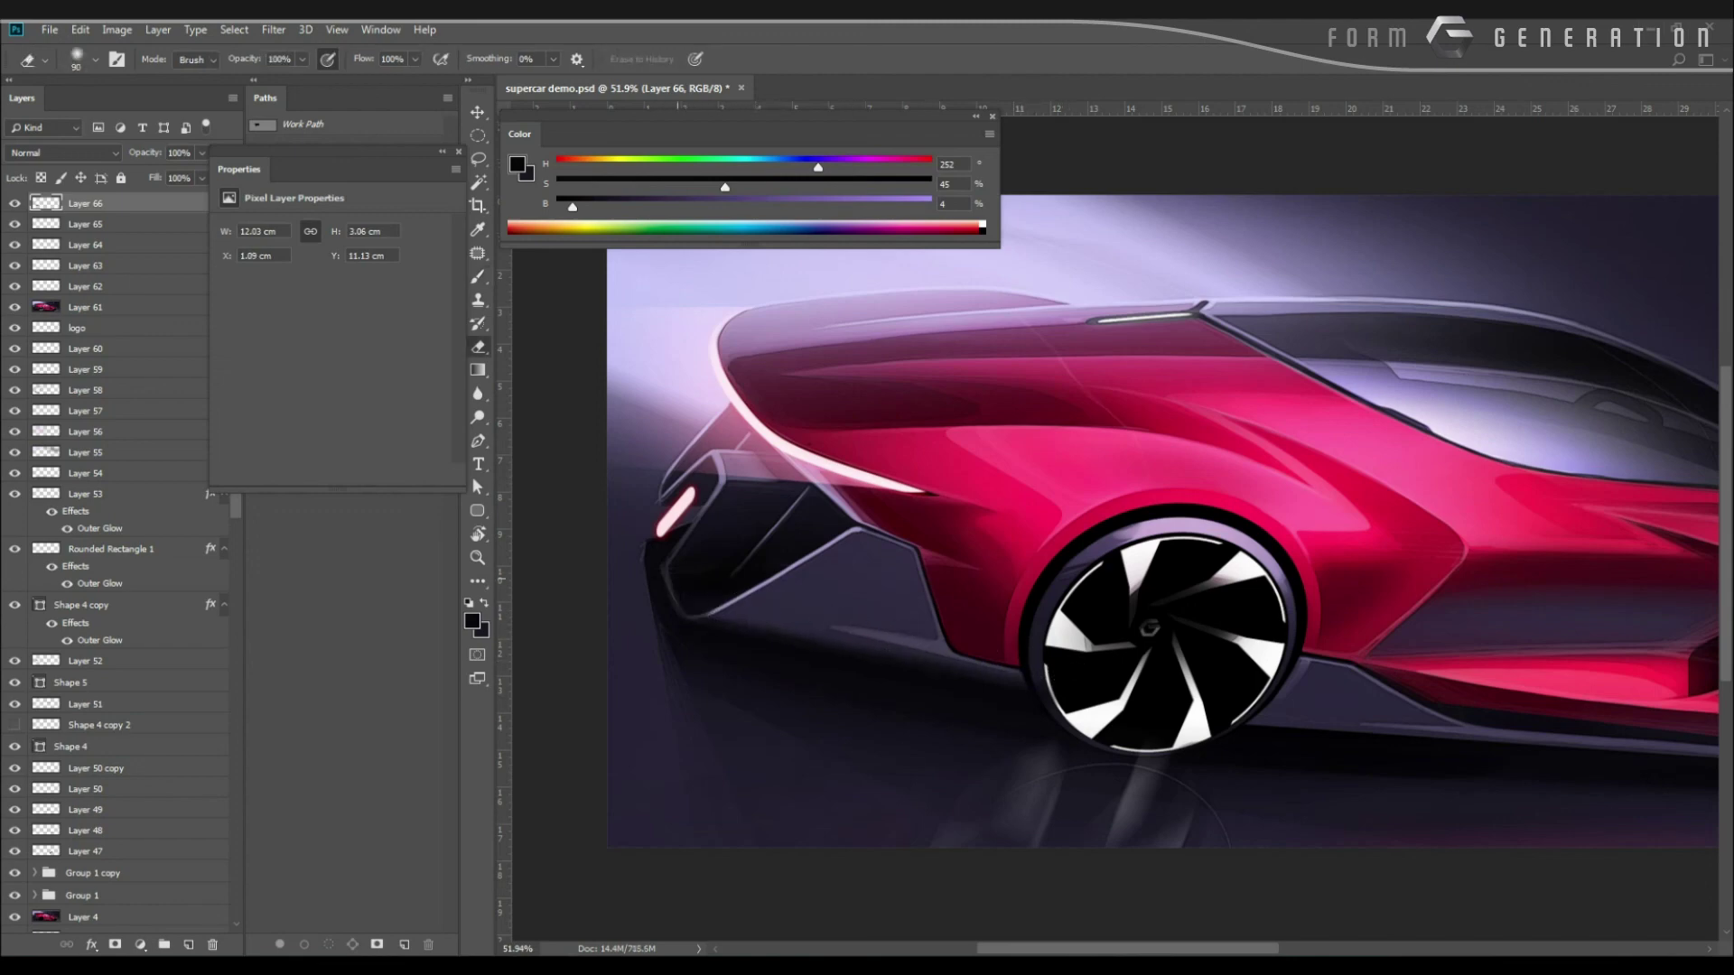
right_click(827, 630)
double_click(950, 730)
key(bracketleft)
key(bracketleft)
key(bracketleft)
drag(743, 692, 694, 694)
mouse_move(1000, 764)
mouse_down()
mouse_move(830, 721)
mouse_move(962, 751)
mouse_move(930, 724)
mouse_move(1116, 743)
mouse_up()
Paint the ground shadow beneath the rear wheel and along the side sill with a sampled near-black colour.
key(b)
alt+click(929, 729)
drag(952, 723, 1179, 743)
drag(895, 738, 763, 723)
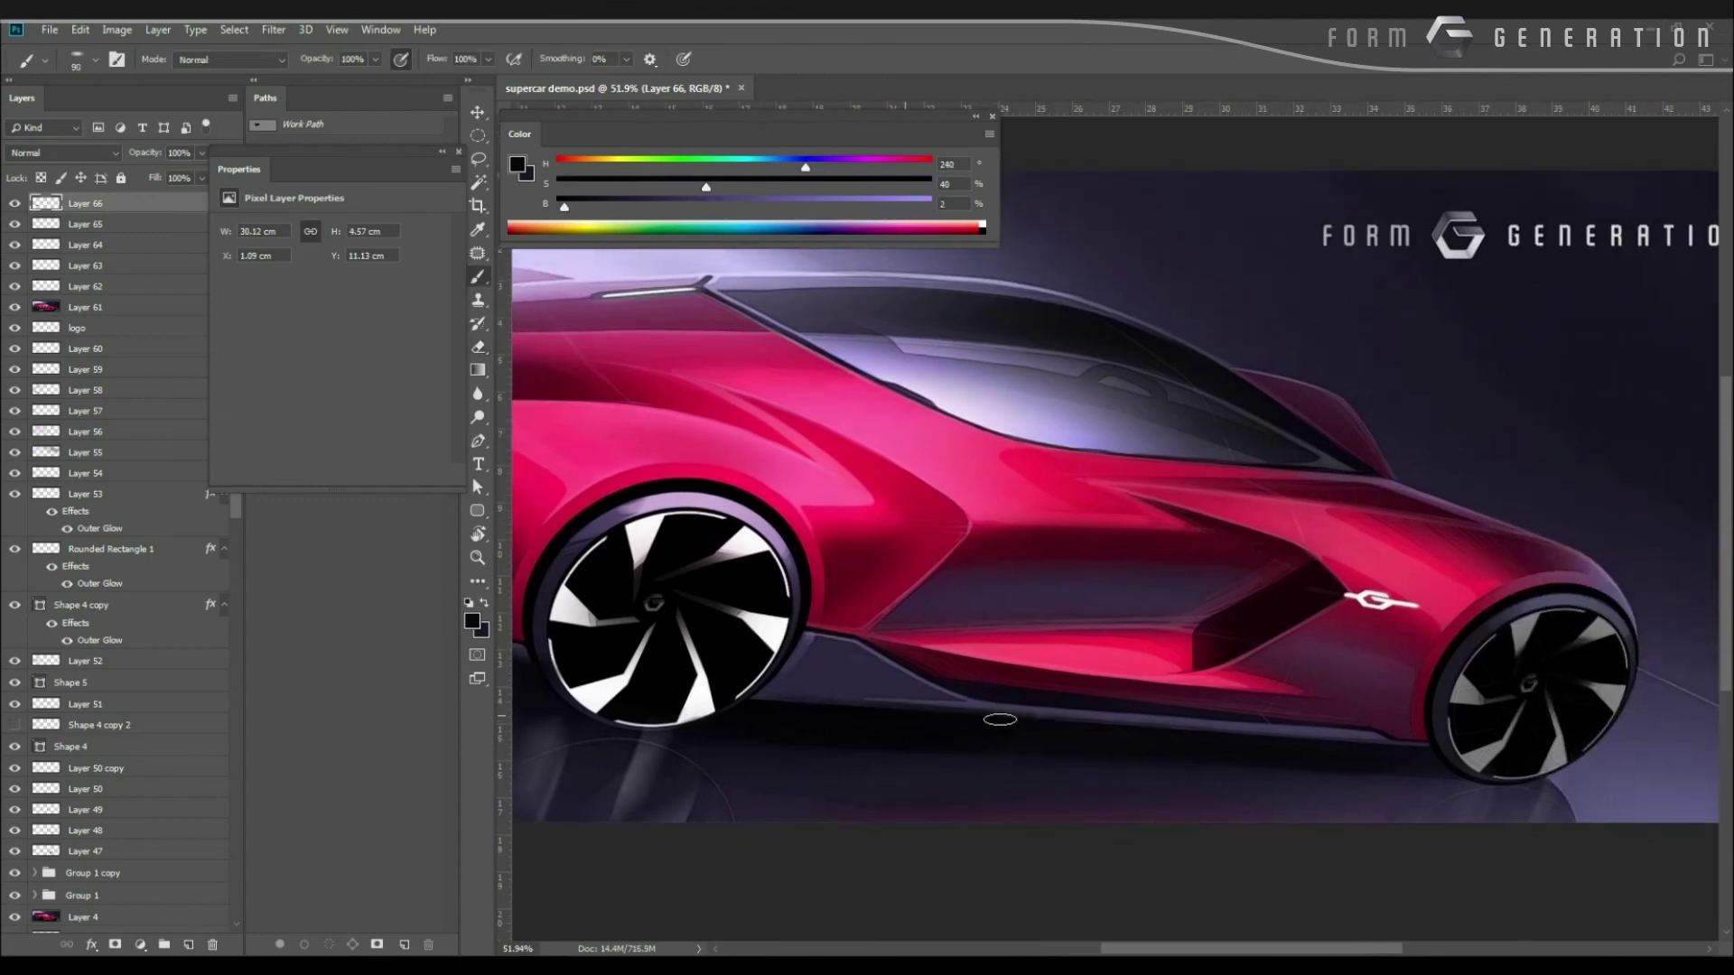
drag(1014, 720, 915, 708)
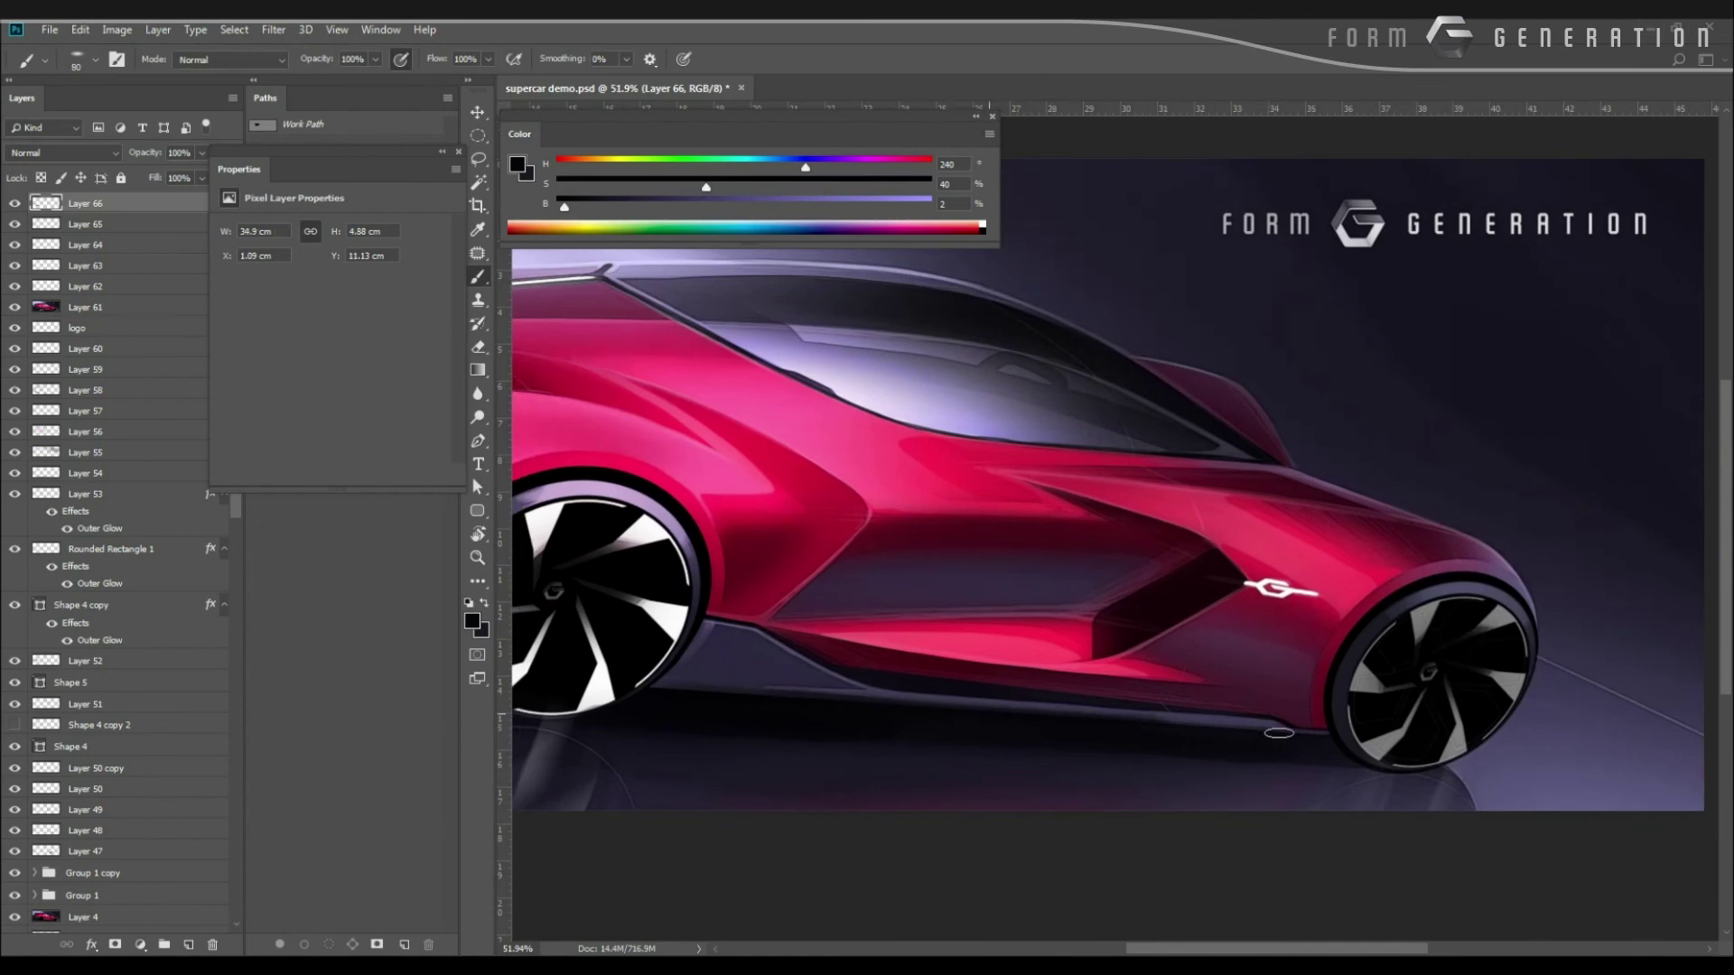
scroll(729, 675, down, 1)
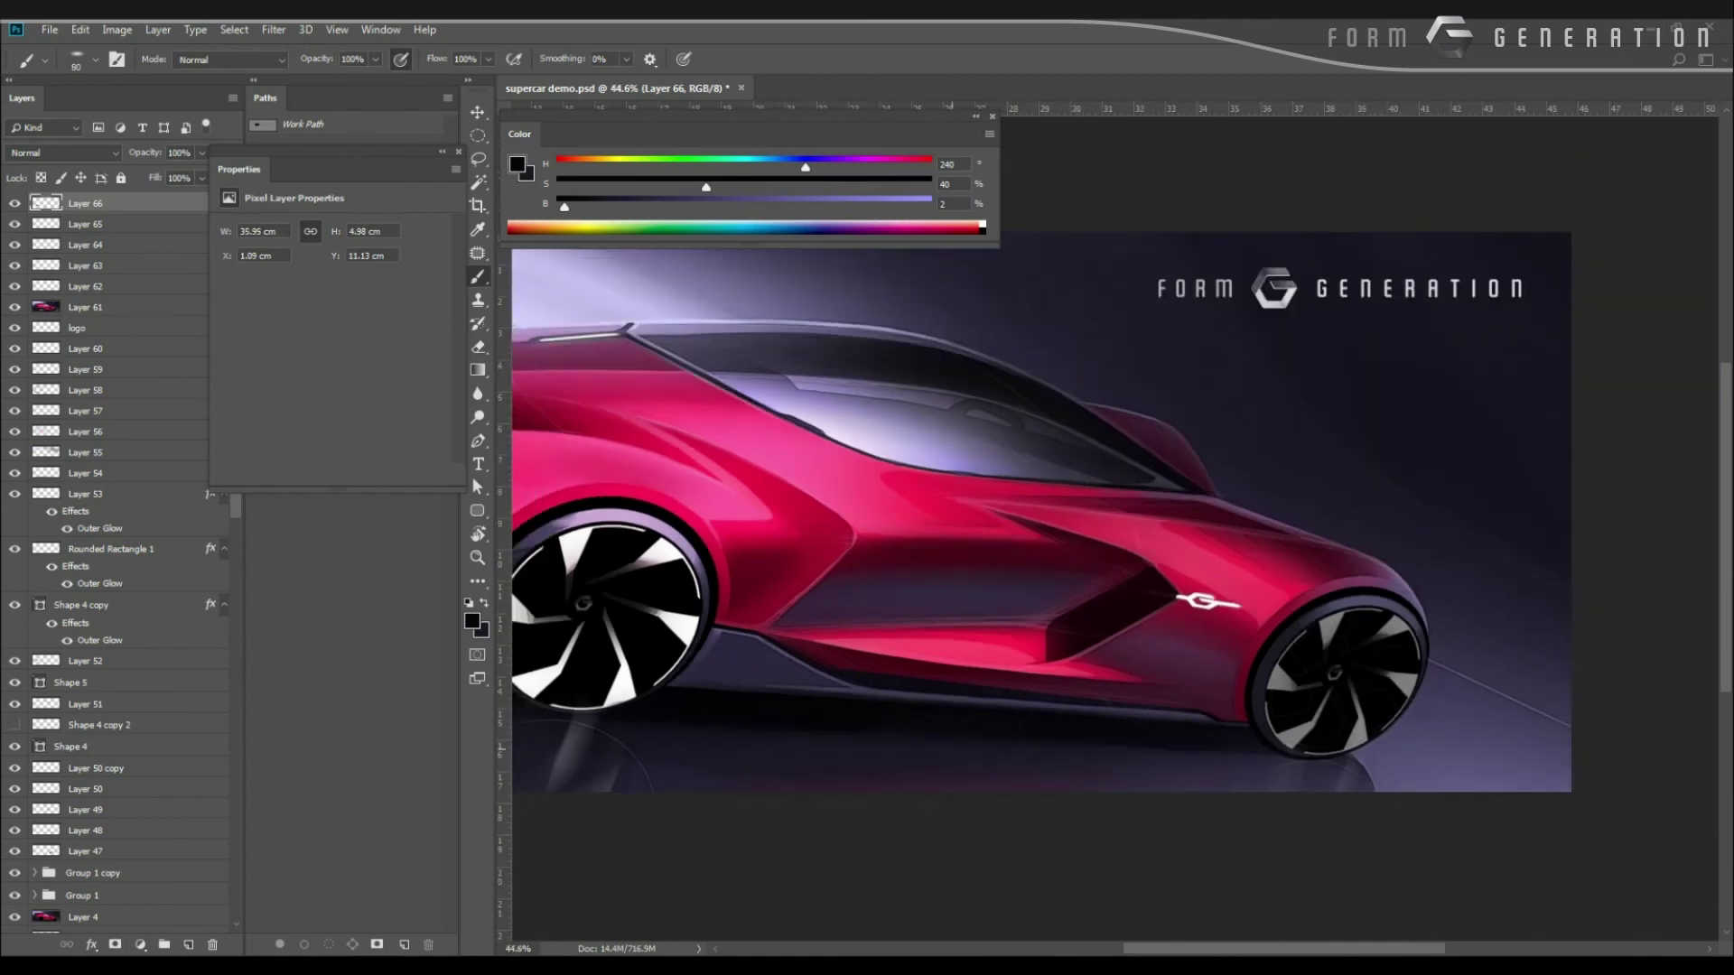
Switch to a different eraser tip in a rotated canvas view, return the view upright and save the document.
key(r)
mouse_move(951, 749)
mouse_down()
mouse_move(878, 259)
mouse_move(1345, 325)
mouse_up()
drag(1193, 708, 1011, 701)
key(e)
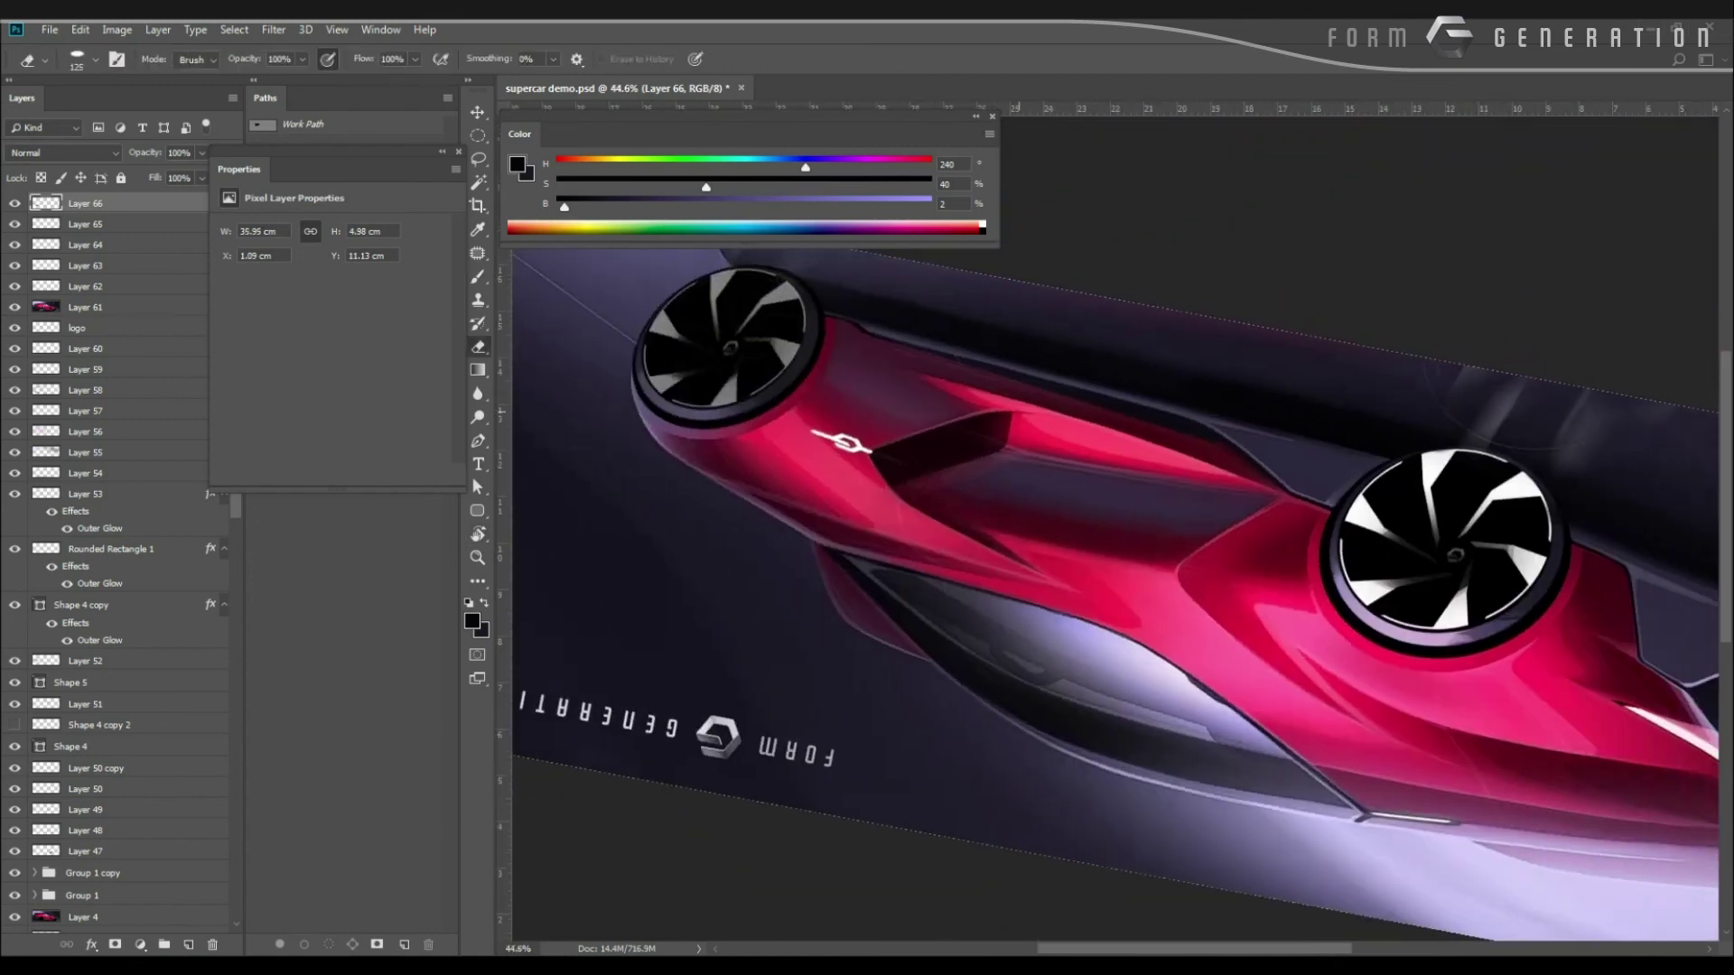
right_click(1075, 390)
double_click(1260, 542)
scroll(1043, 461, down, 3)
key(Escape)
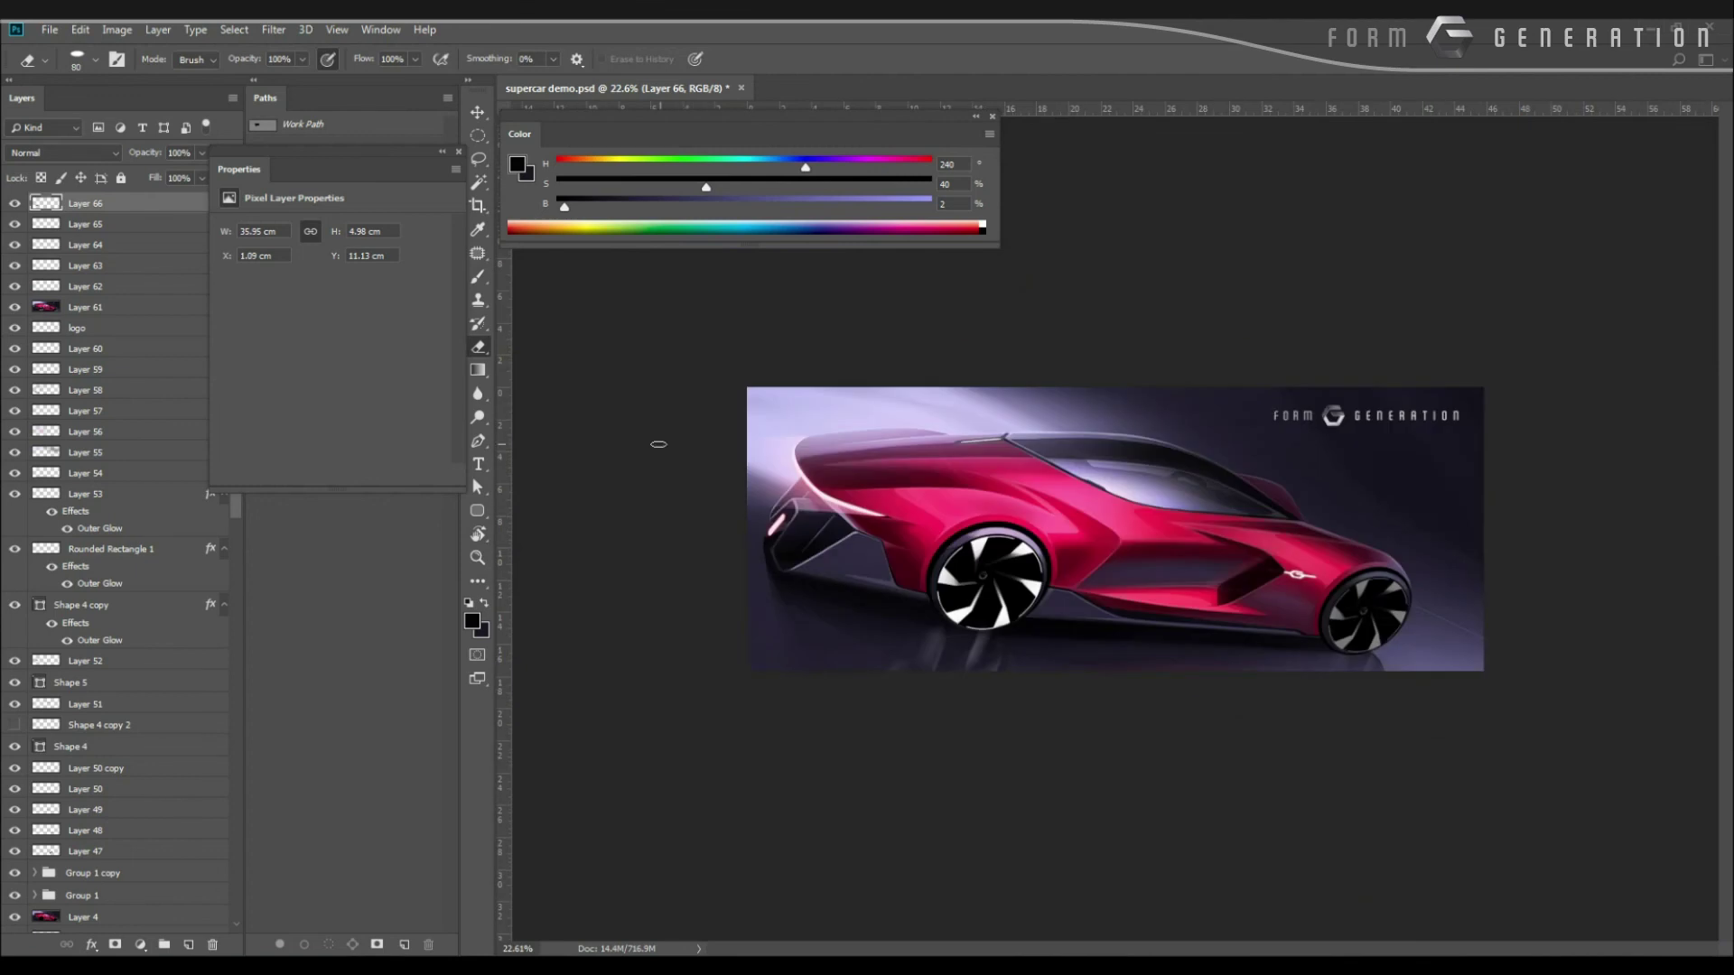
scroll(658, 443, up, 3)
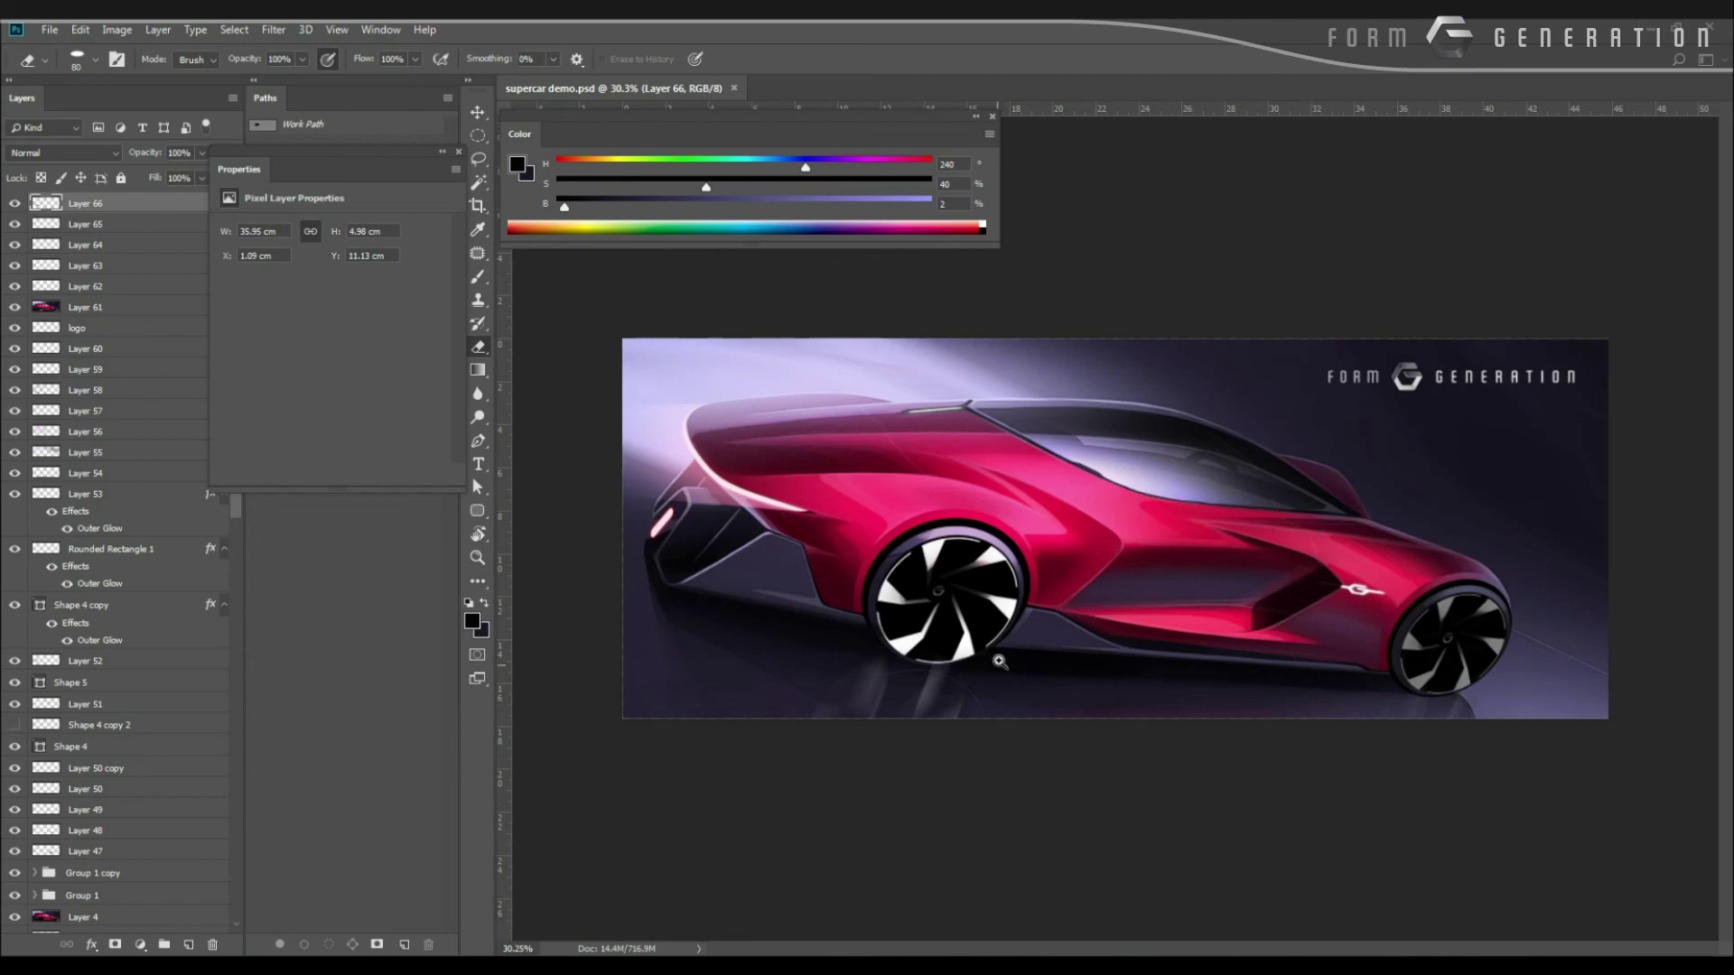
Lasso several separate thin, tapering slivers across the pale background above the car's rear and roof.
drag(998, 661, 947, 693)
drag(1178, 720, 813, 677)
drag(940, 696, 819, 699)
key(l)
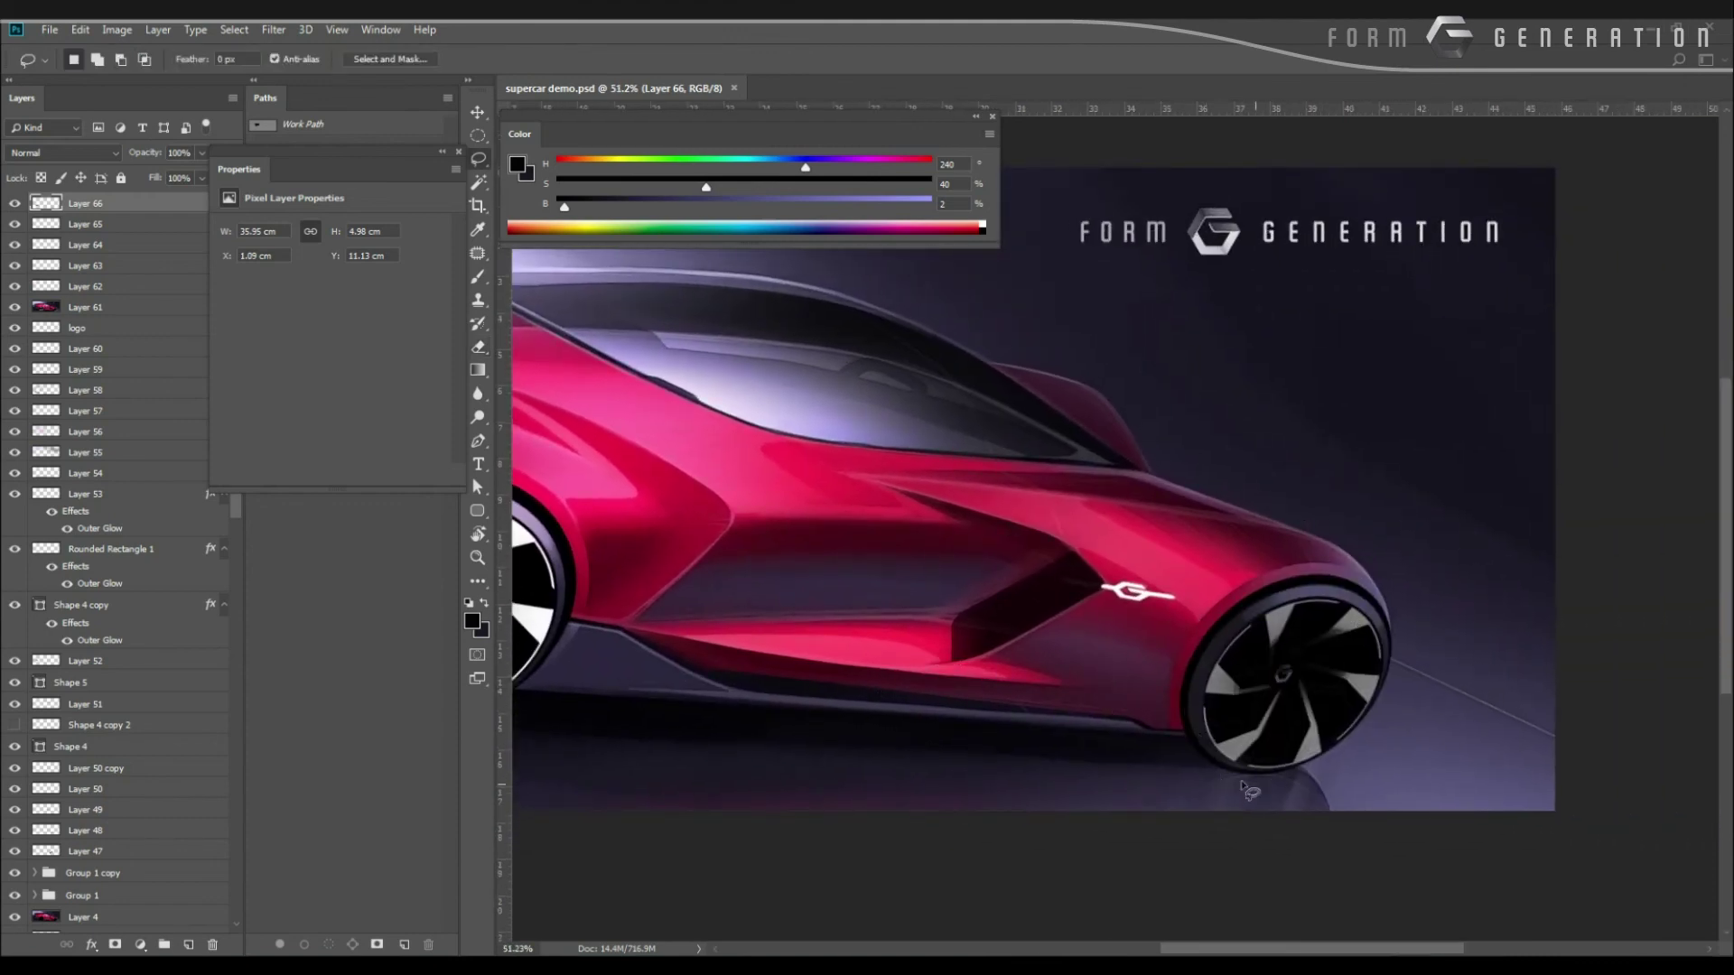
drag(1009, 739, 1536, 840)
drag(1047, 672, 1272, 730)
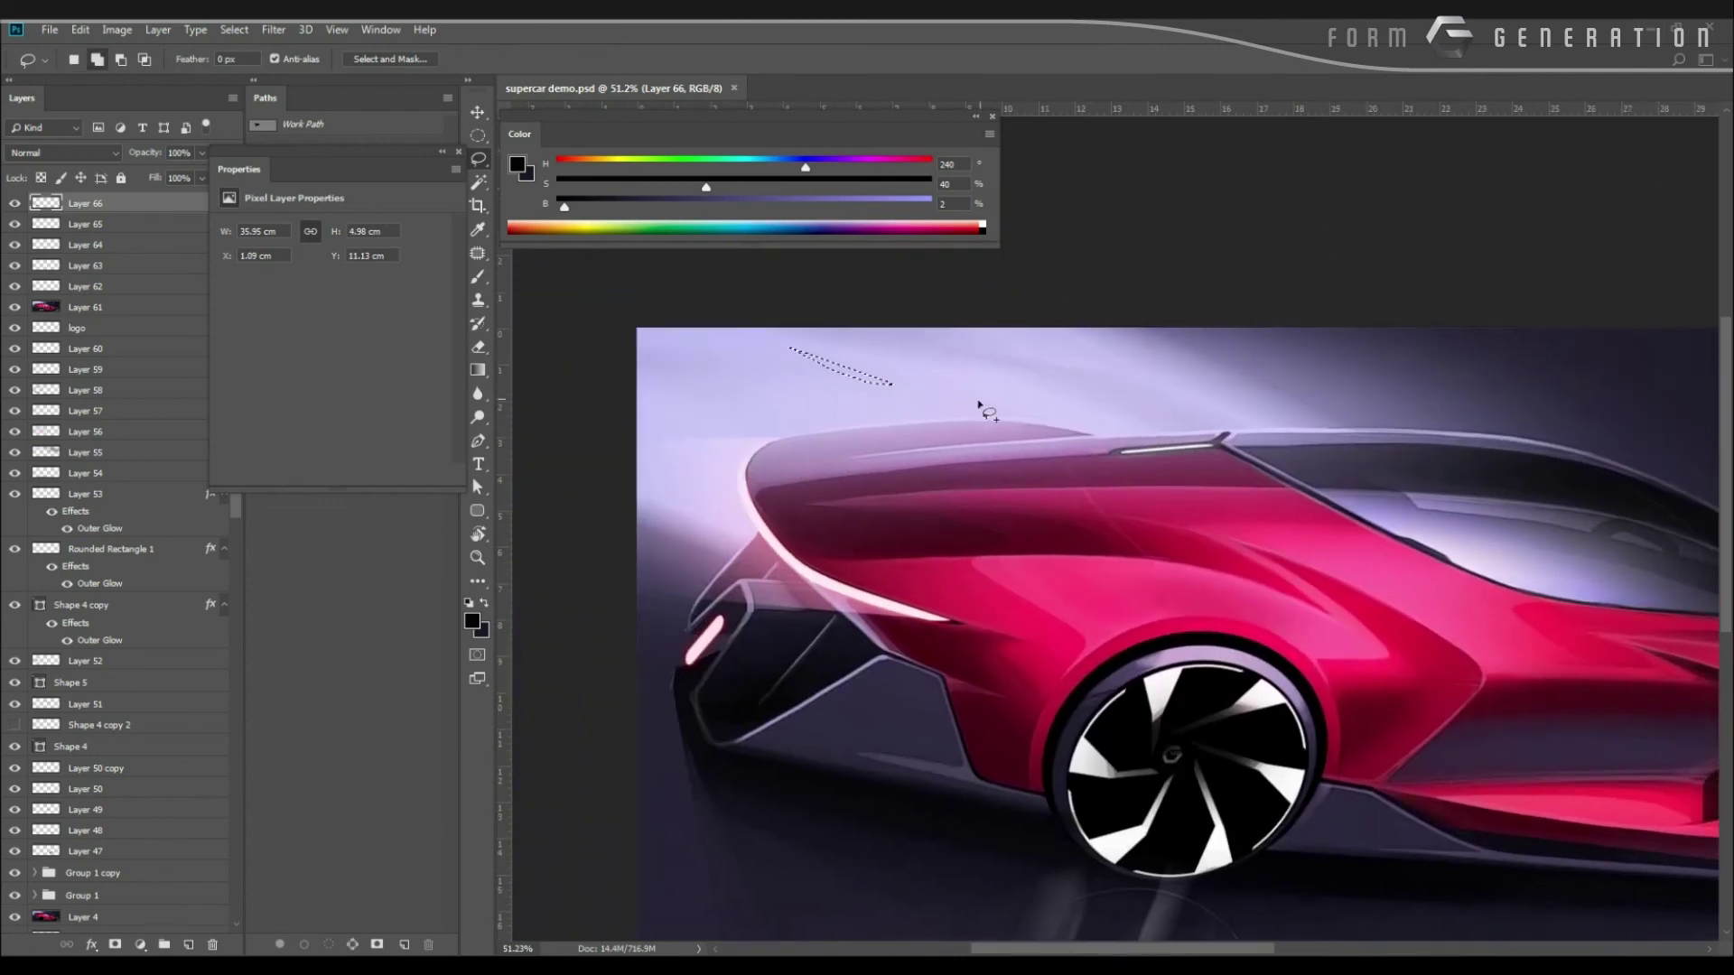
drag(1052, 418, 1046, 412)
drag(784, 394, 674, 392)
drag(950, 410, 983, 437)
drag(1147, 414, 1171, 401)
drag(1319, 394, 1268, 384)
drag(928, 353, 964, 348)
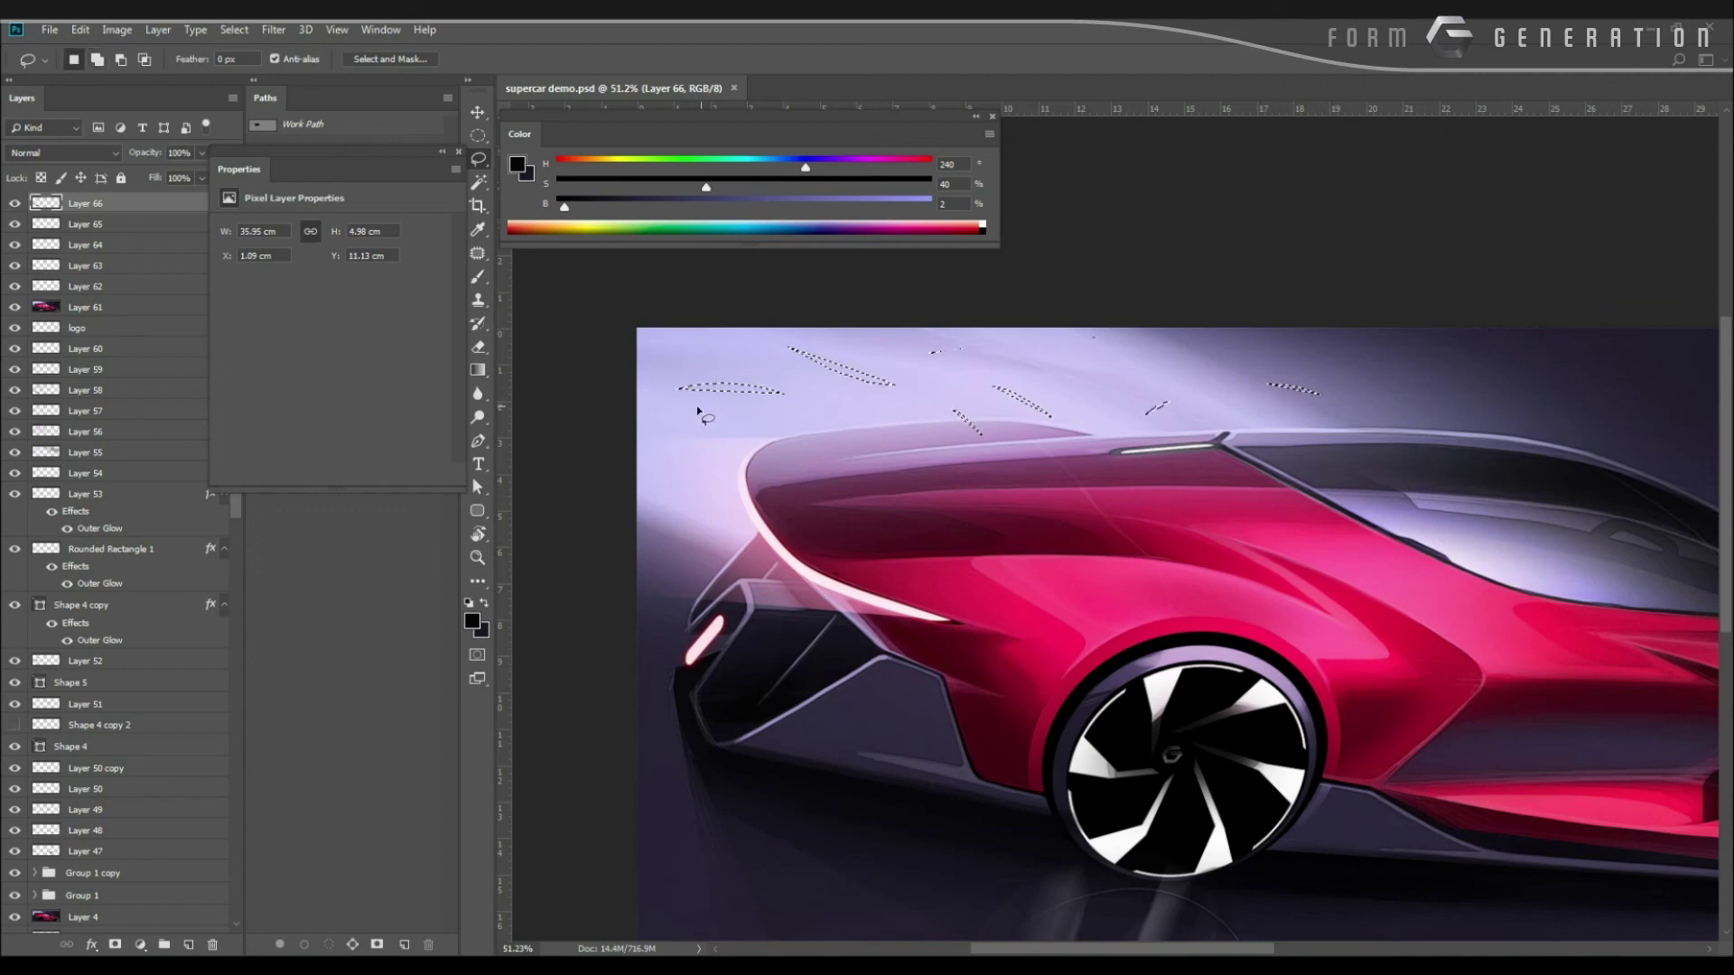
Redraw the diagonal sliver selection in the background's upper corner and add a small sliver behind the tail.
drag(634, 384, 758, 422)
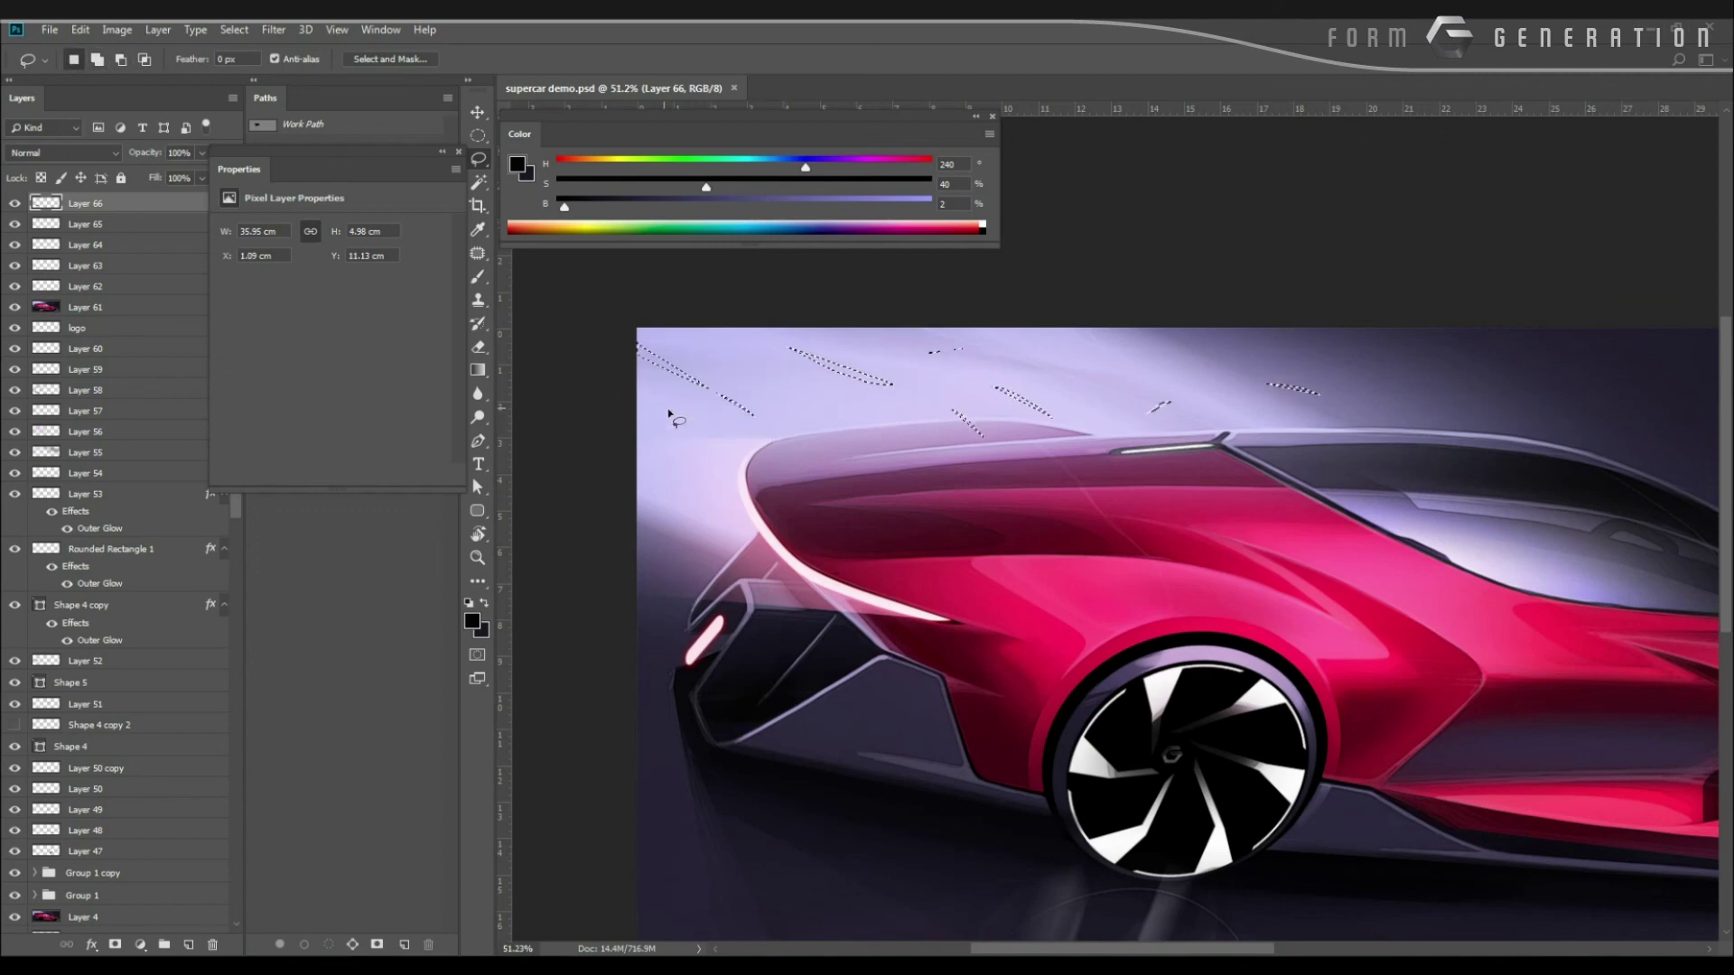
key(ctrl+z)
drag(626, 338, 704, 406)
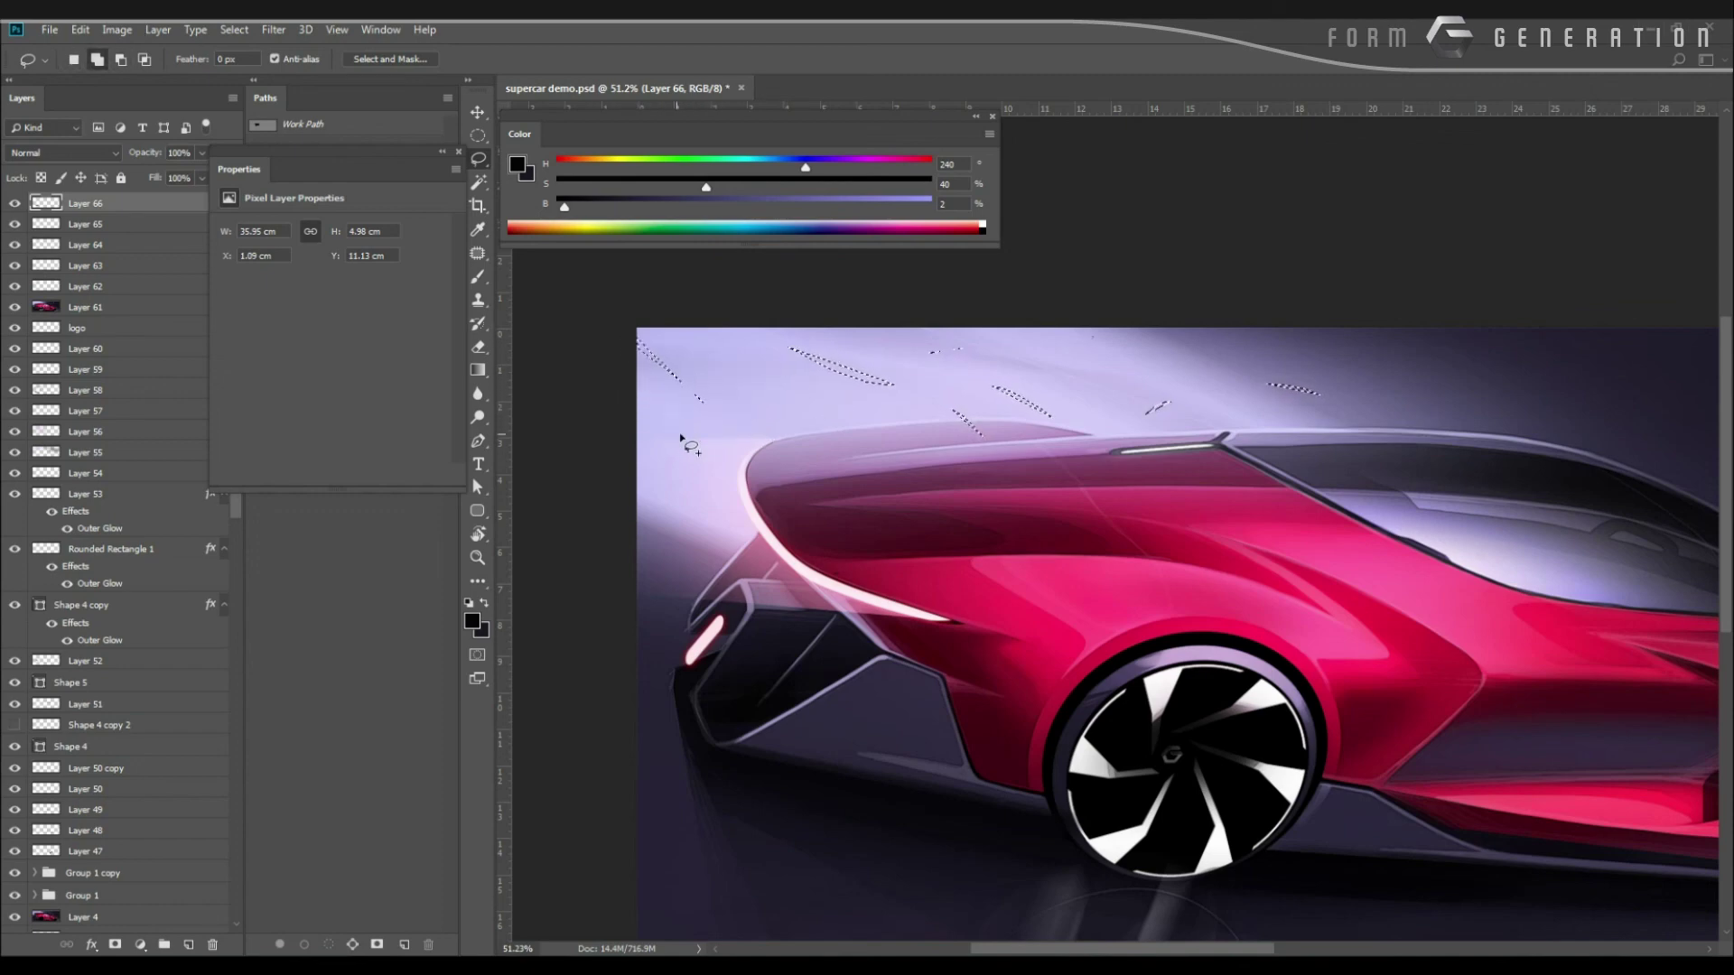
drag(680, 495, 726, 509)
On a new layer, fill the selected slivers with a lightened background lavender of H 249, S 9, B 100 and deselect.
key(ctrl+shift+alt+n)
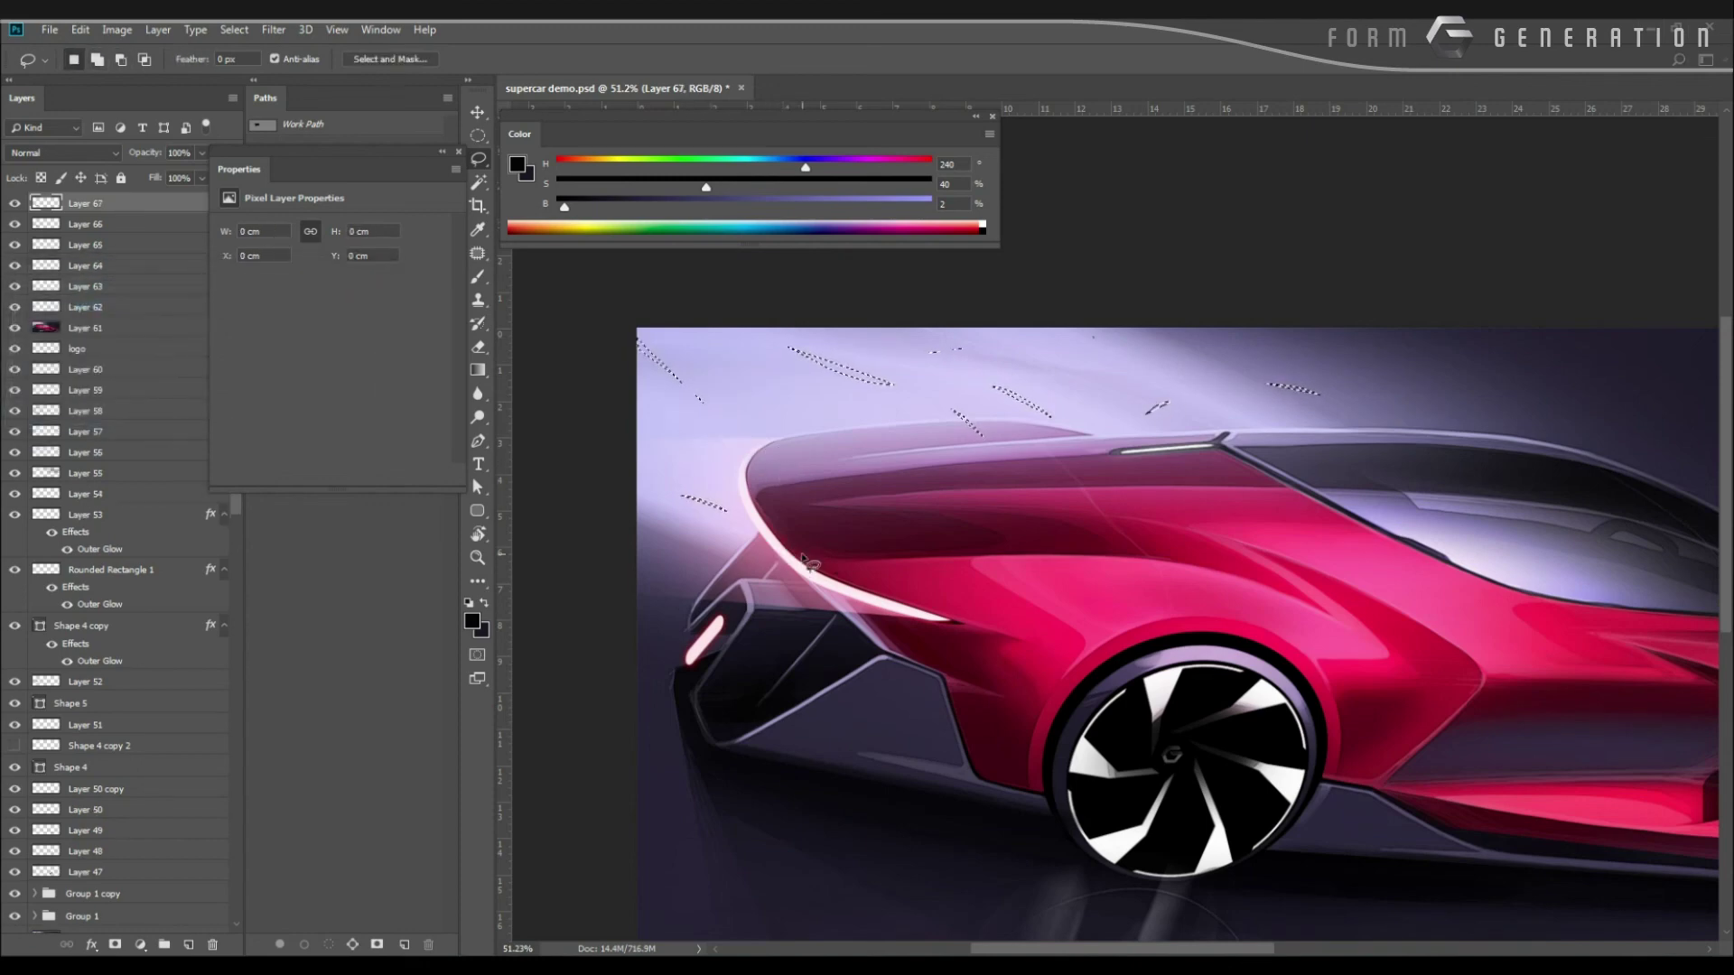
key(i)
click(926, 341)
click(519, 161)
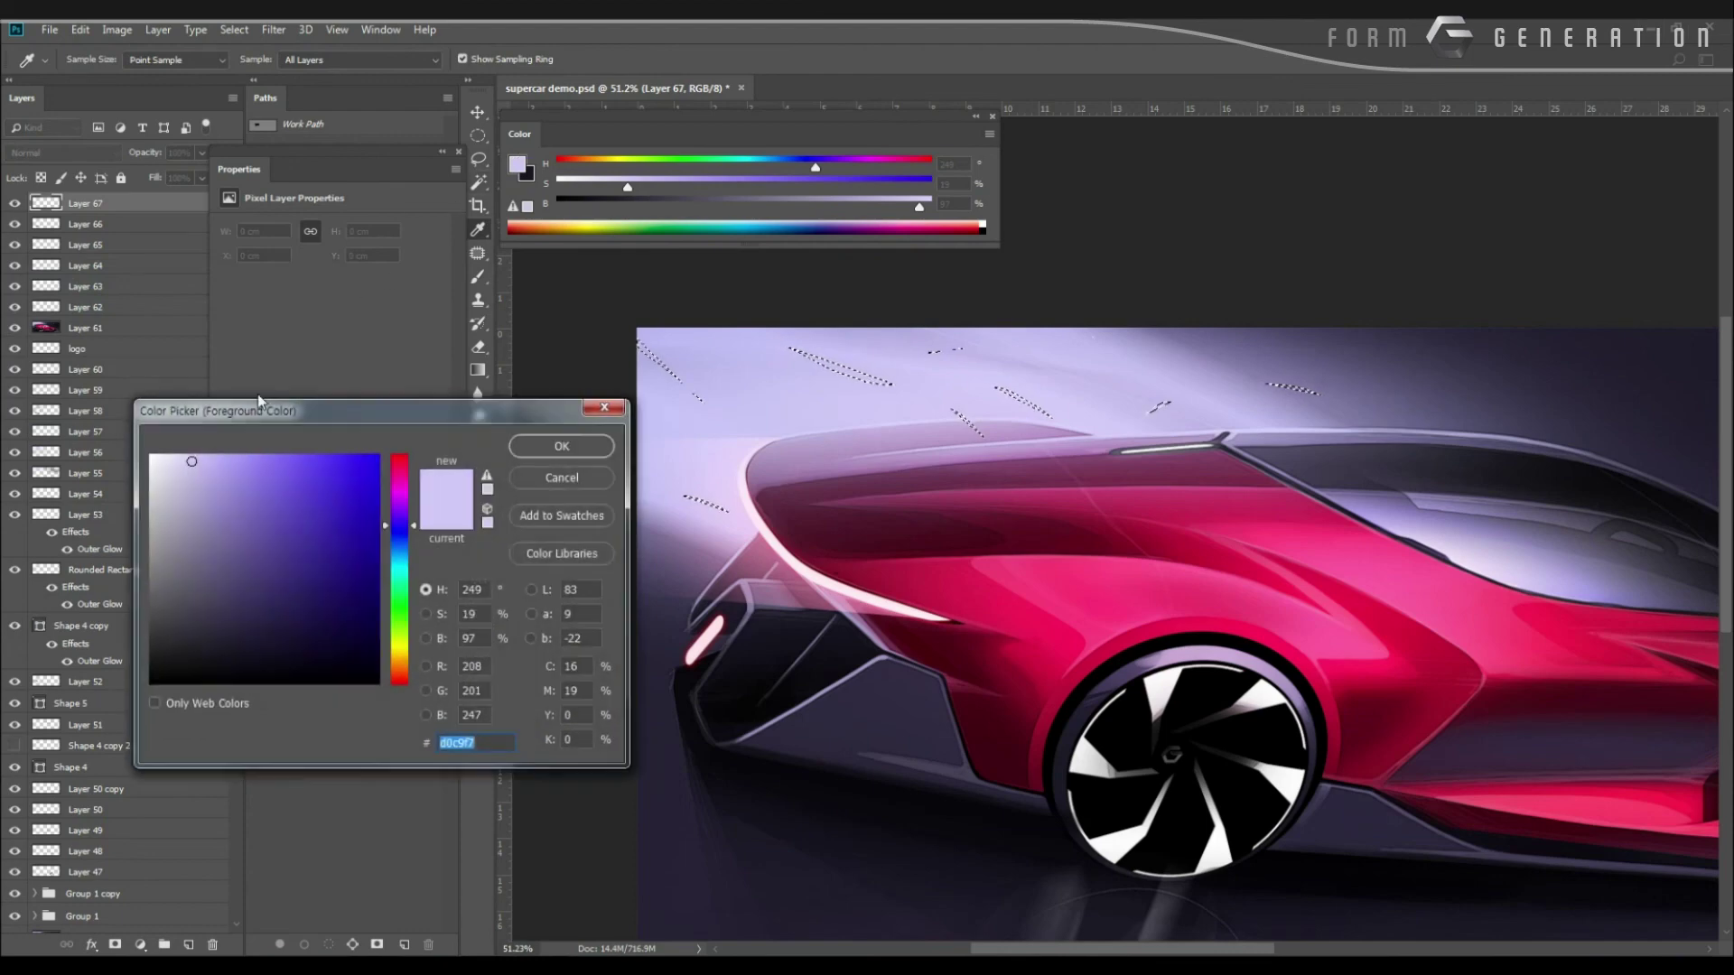
click(185, 459)
key(Return)
key(l)
key(alt+BackSpace)
key(ctrl+d)
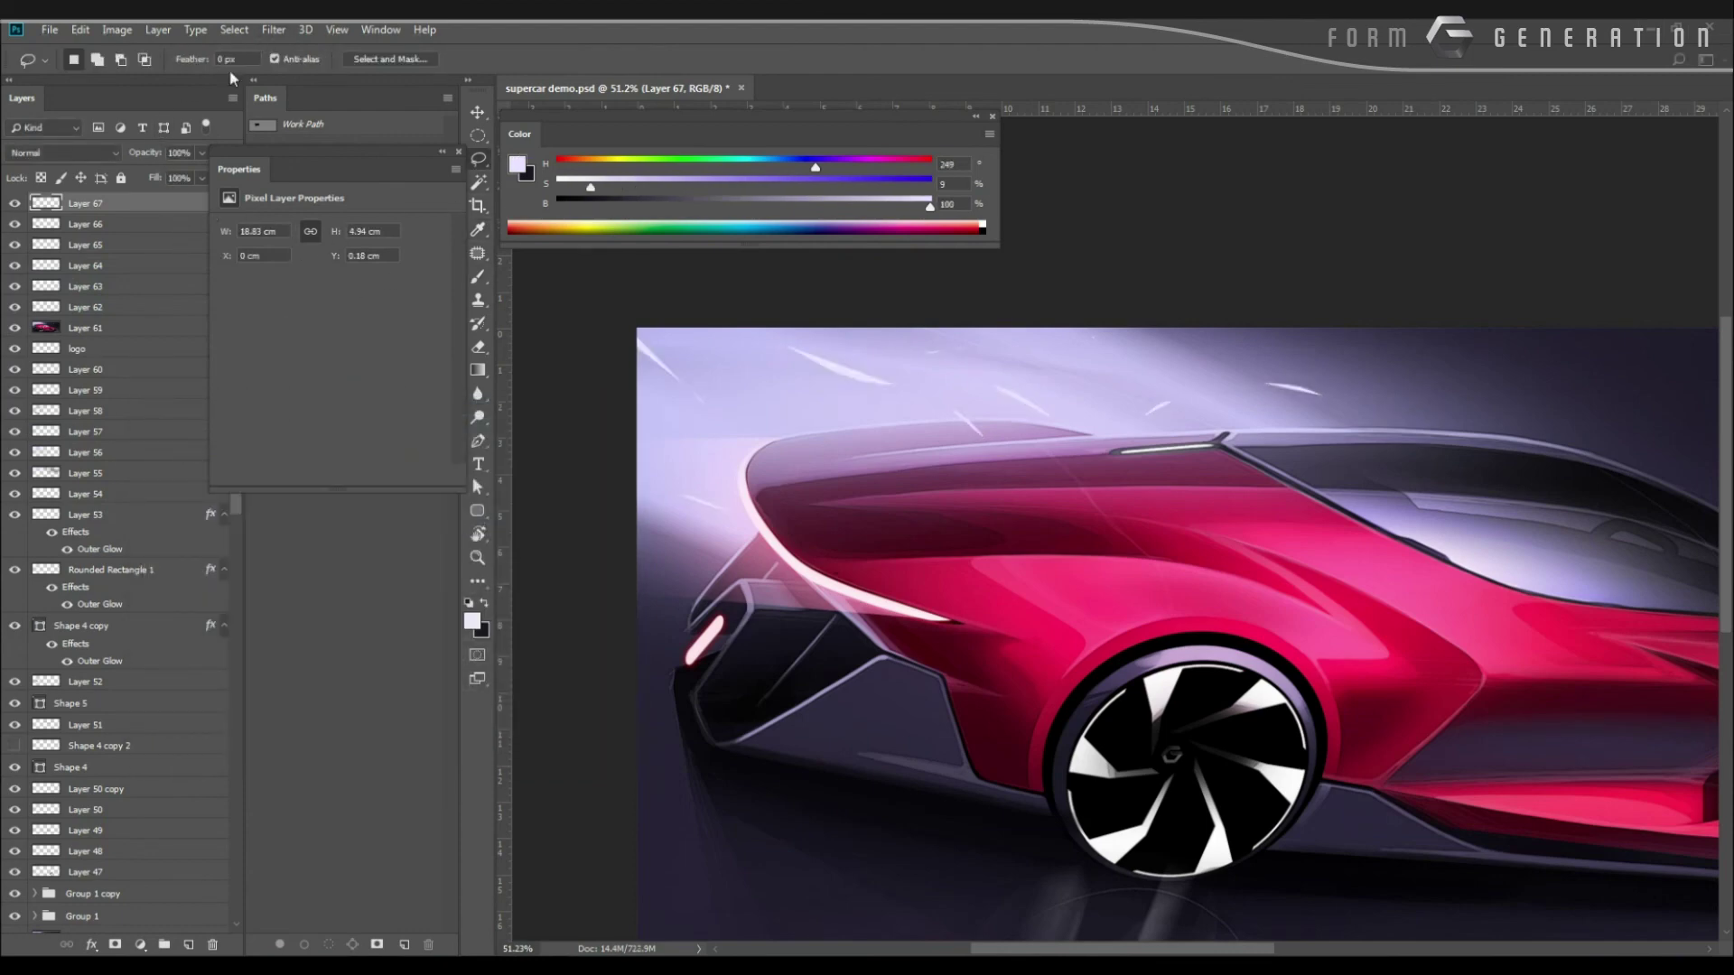
Add an Outer Glow in pale lavender to the light streak layer.
double_click(49, 211)
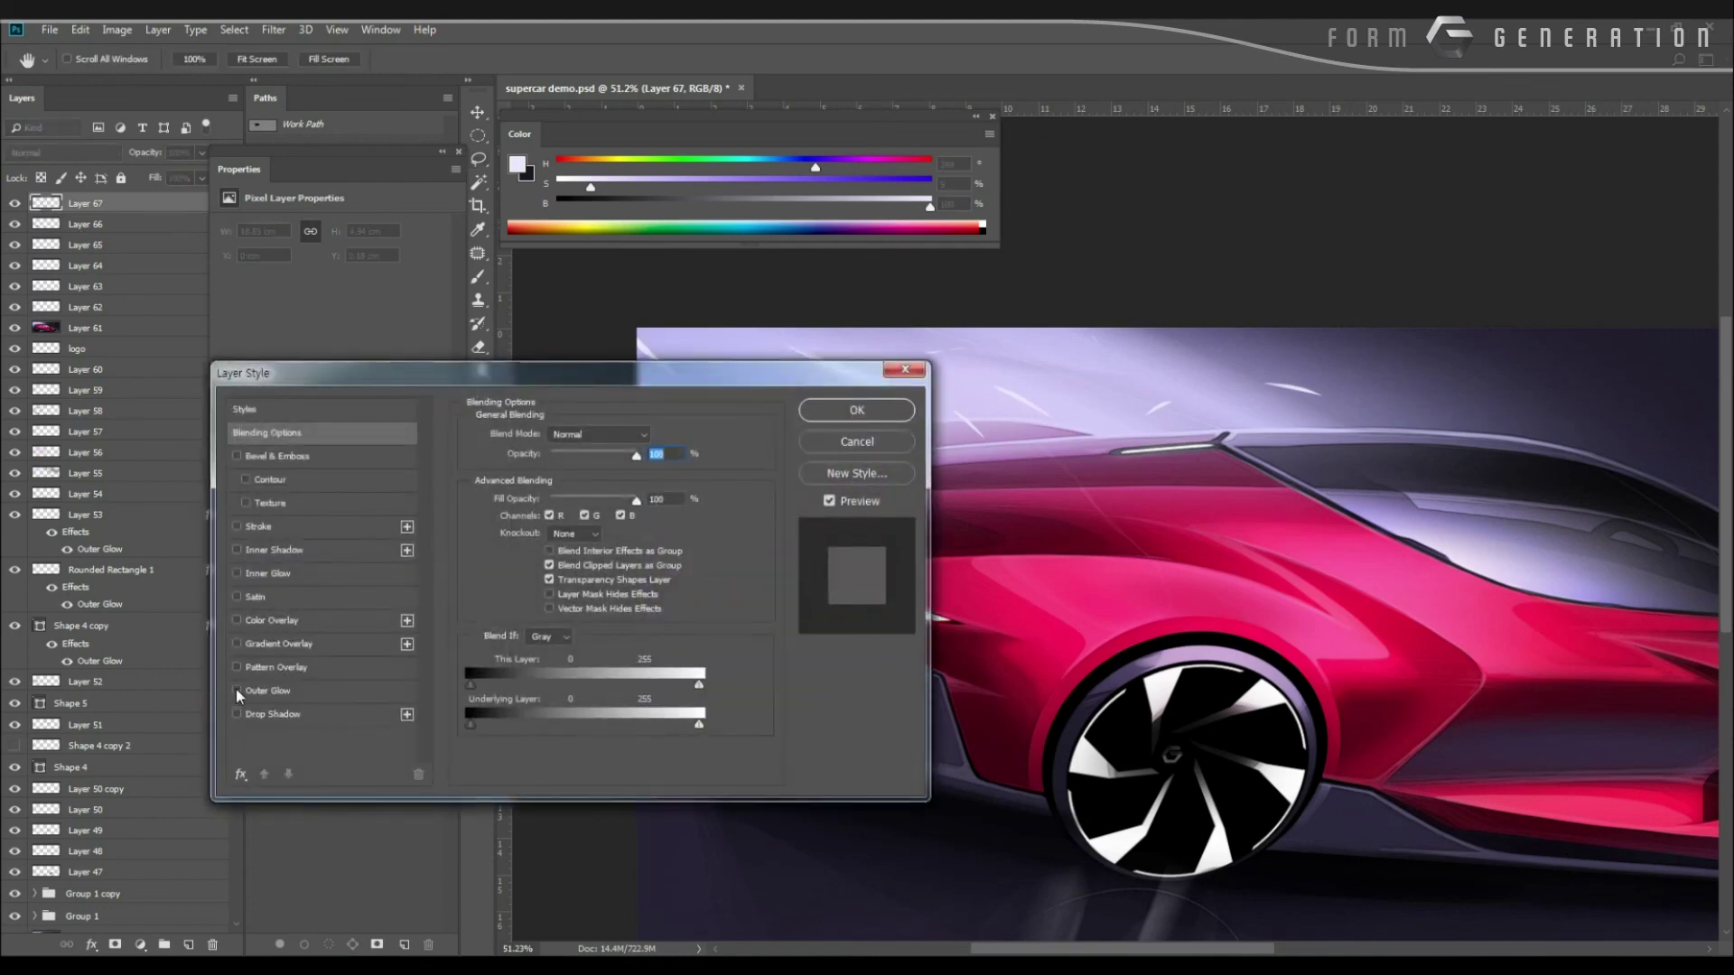
click(236, 690)
click(515, 498)
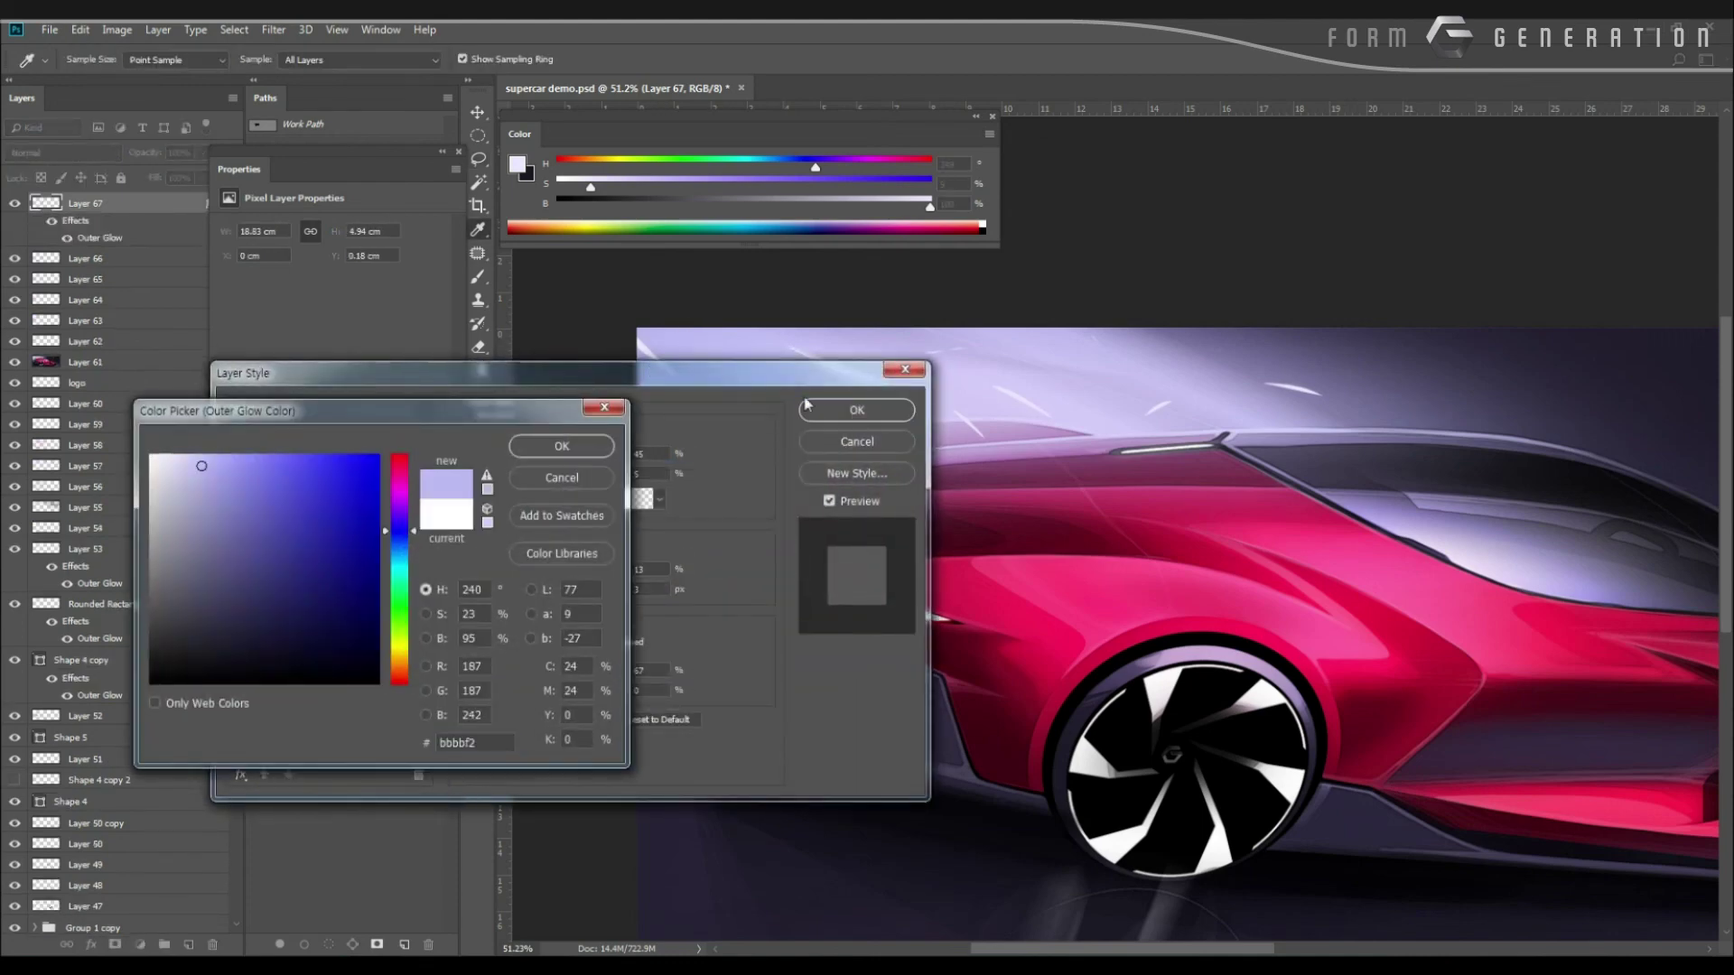
drag(184, 477, 175, 452)
click(562, 446)
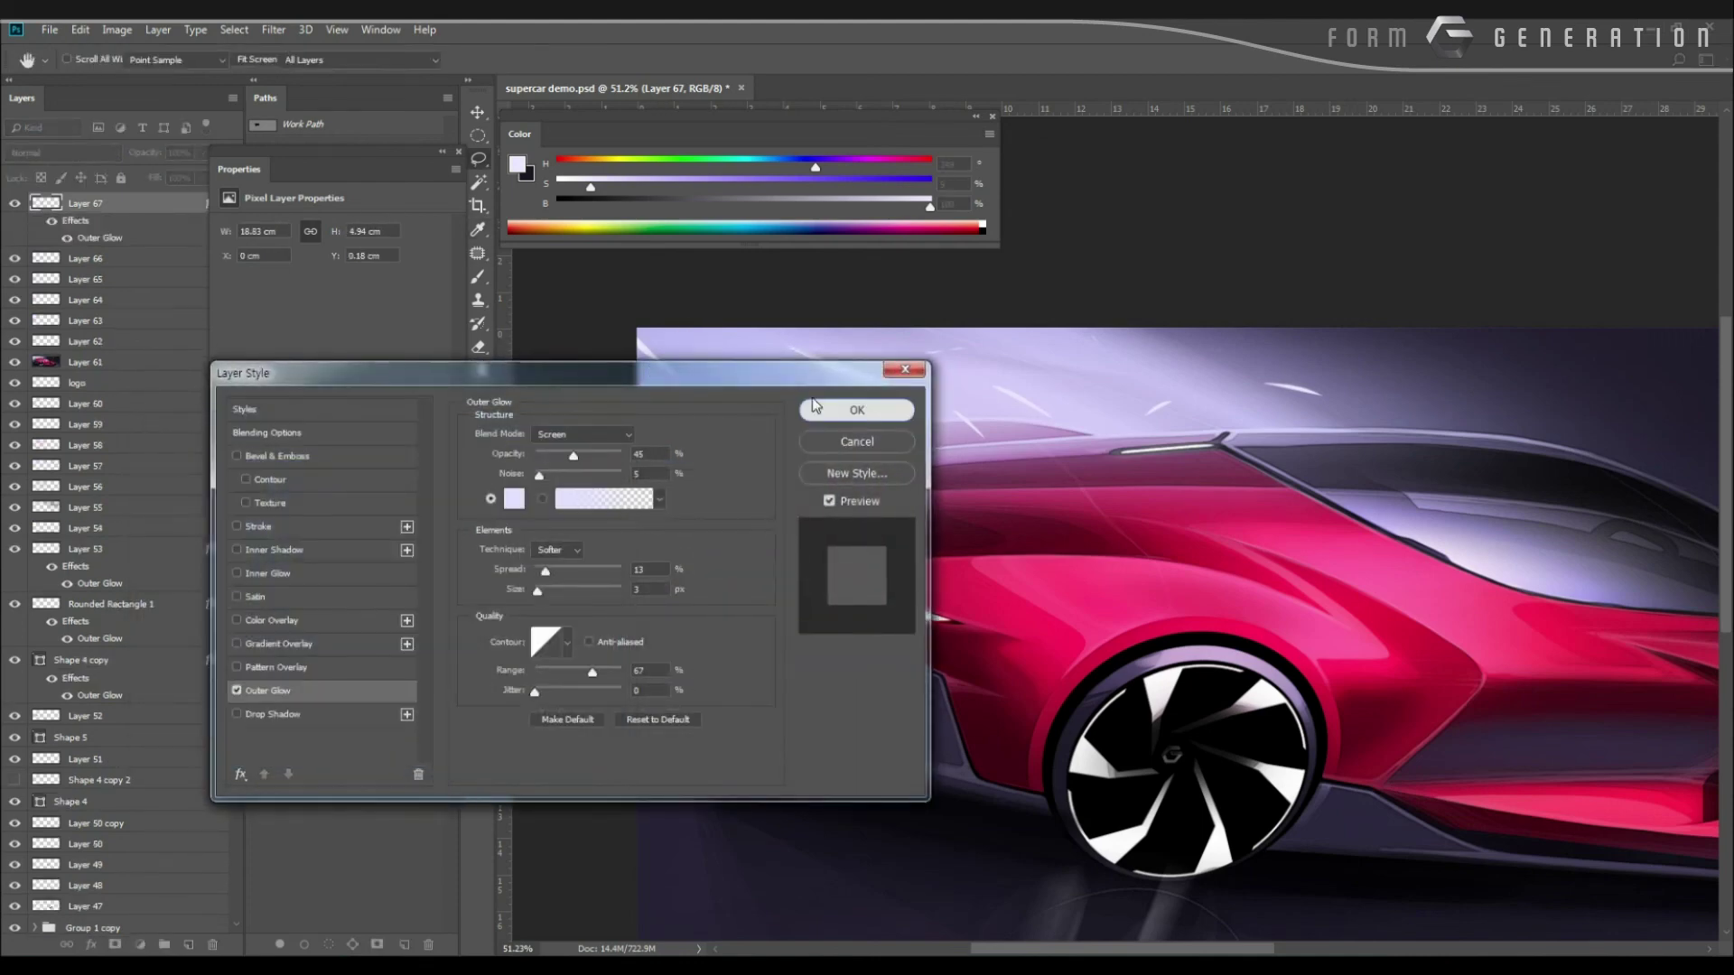
click(824, 409)
Apply a Motion Blur at an angle of -22° with a moderate distance to the light streaks.
click(273, 29)
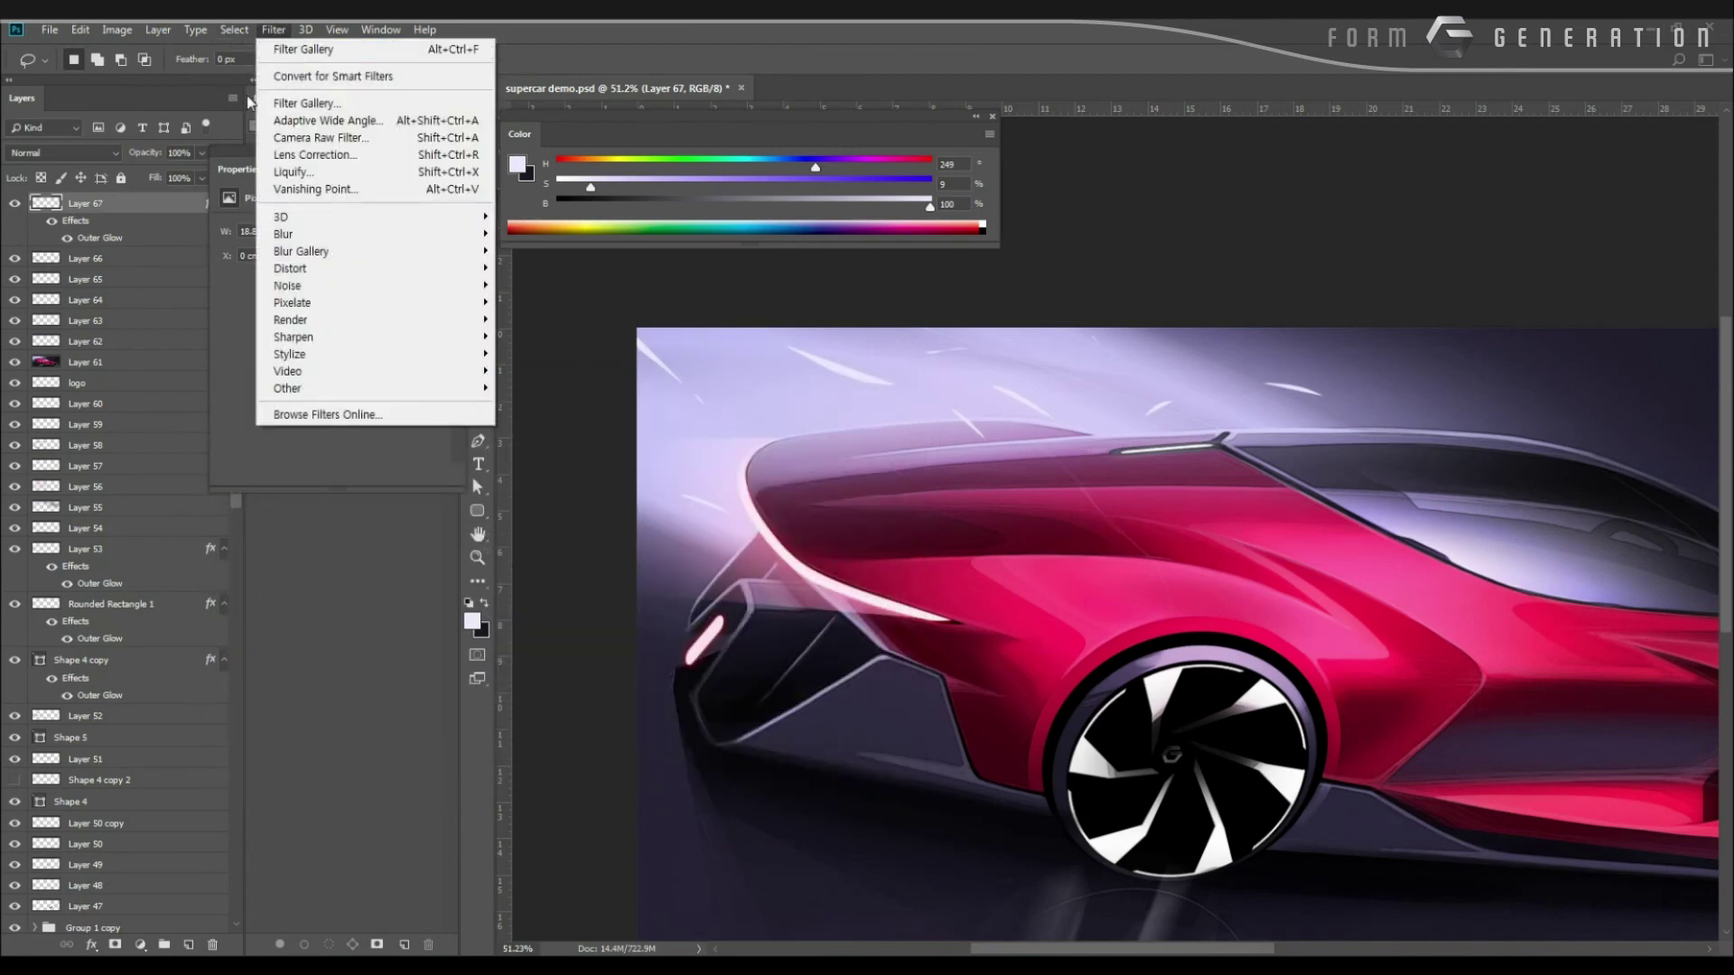
click(183, 336)
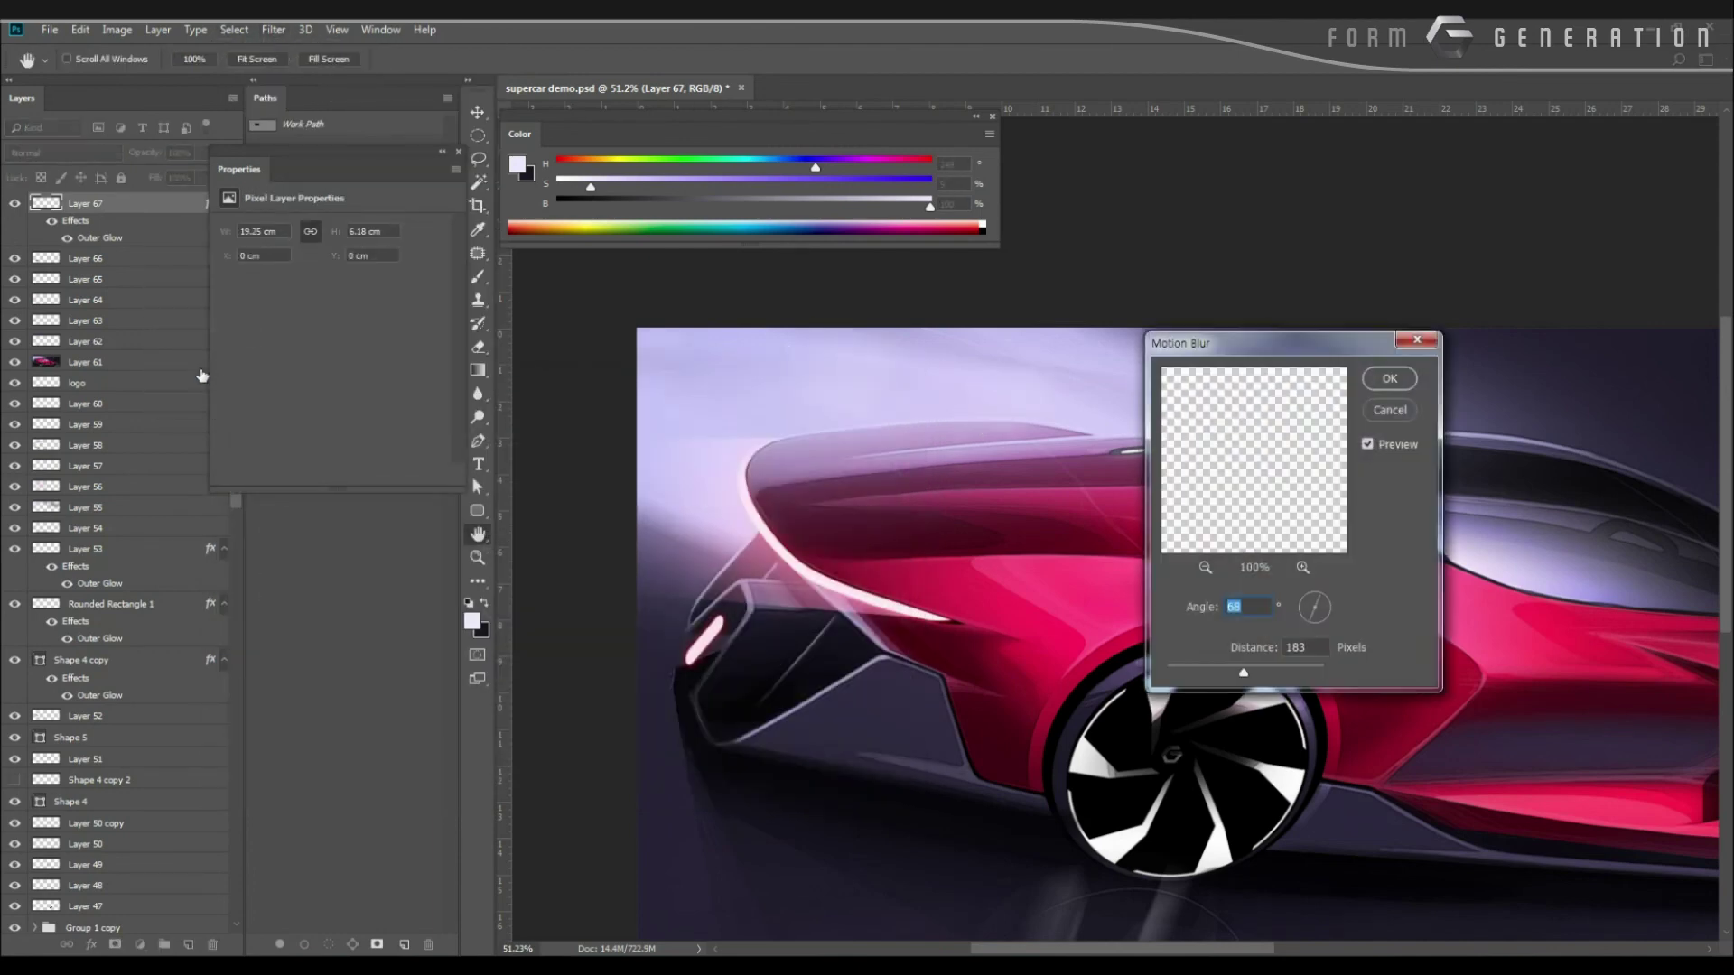
drag(1208, 666, 1203, 666)
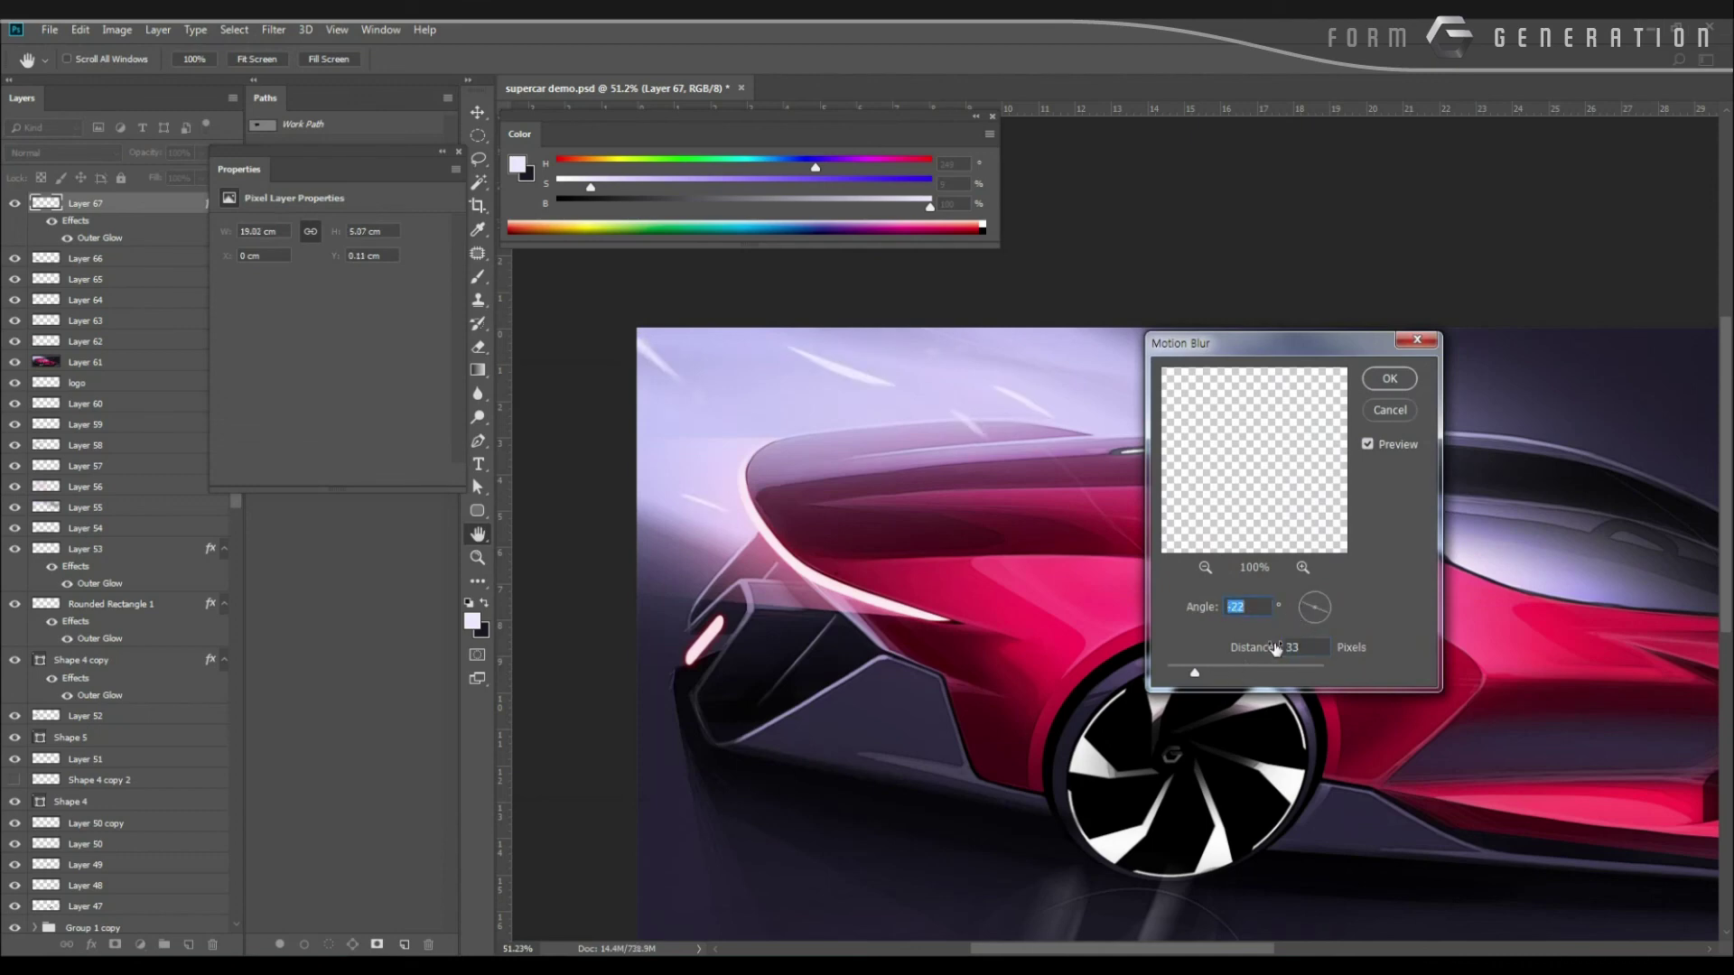
click(1240, 669)
drag(1223, 675, 1209, 670)
key(Return)
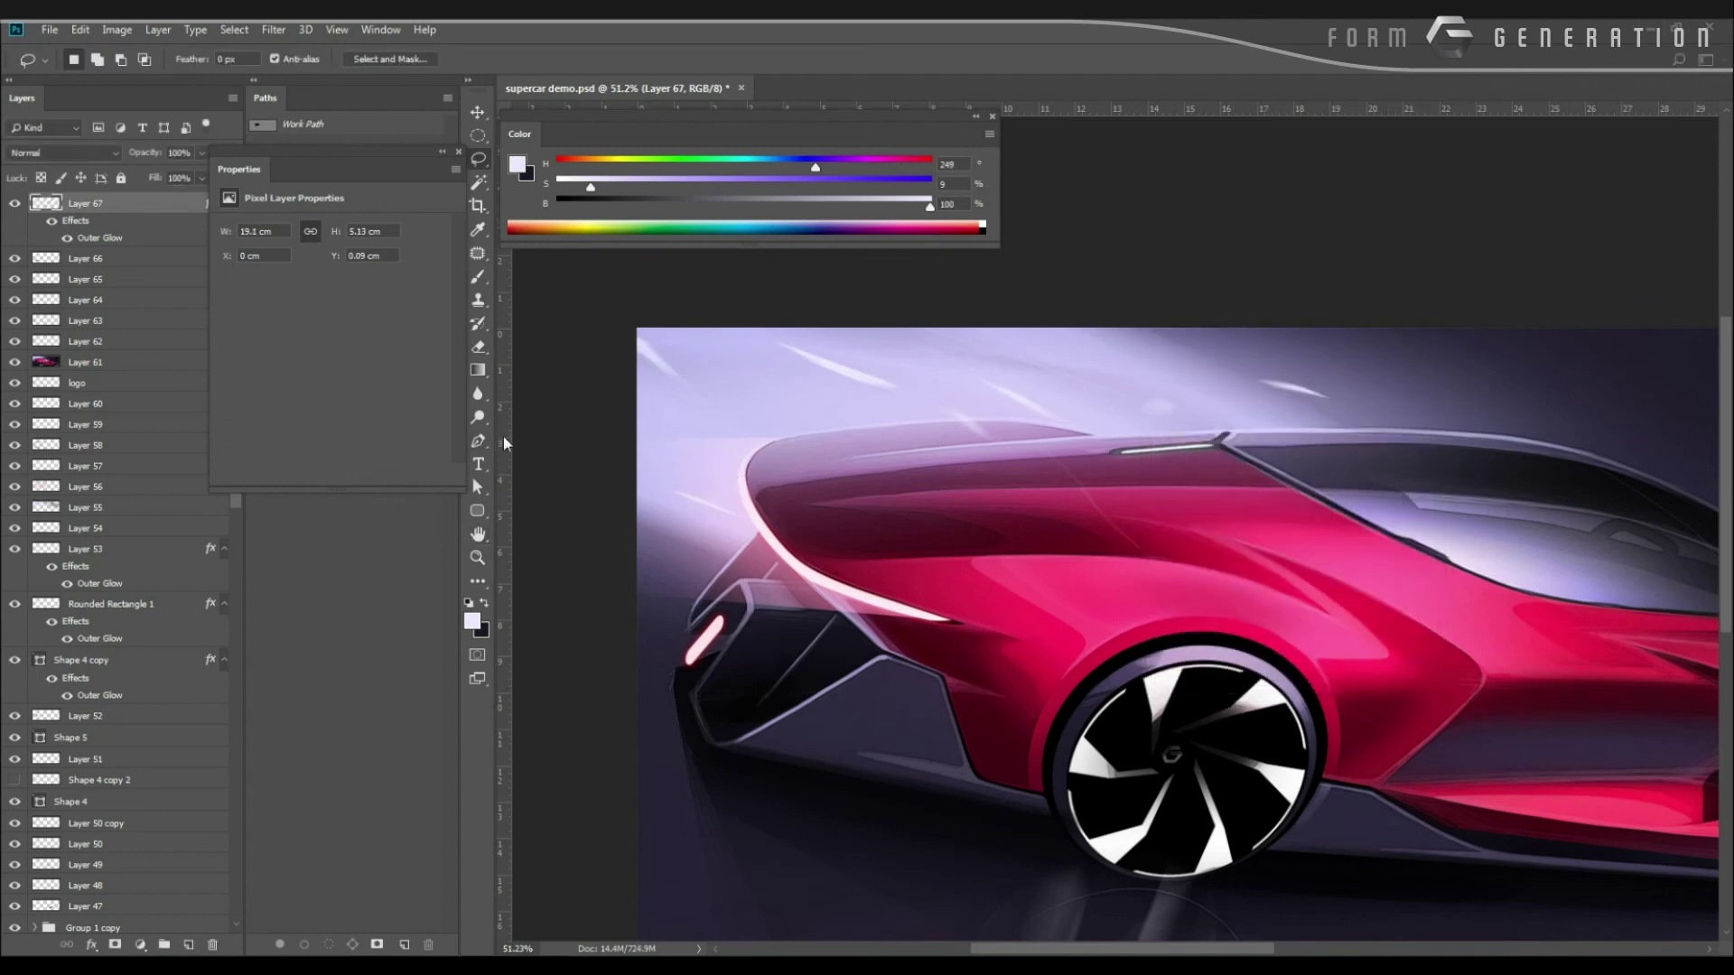
Scale the light streaks down to about 16.21 × 4.36 cm and view the whole rendering.
key(ctrl+t)
drag(1335, 518, 1233, 473)
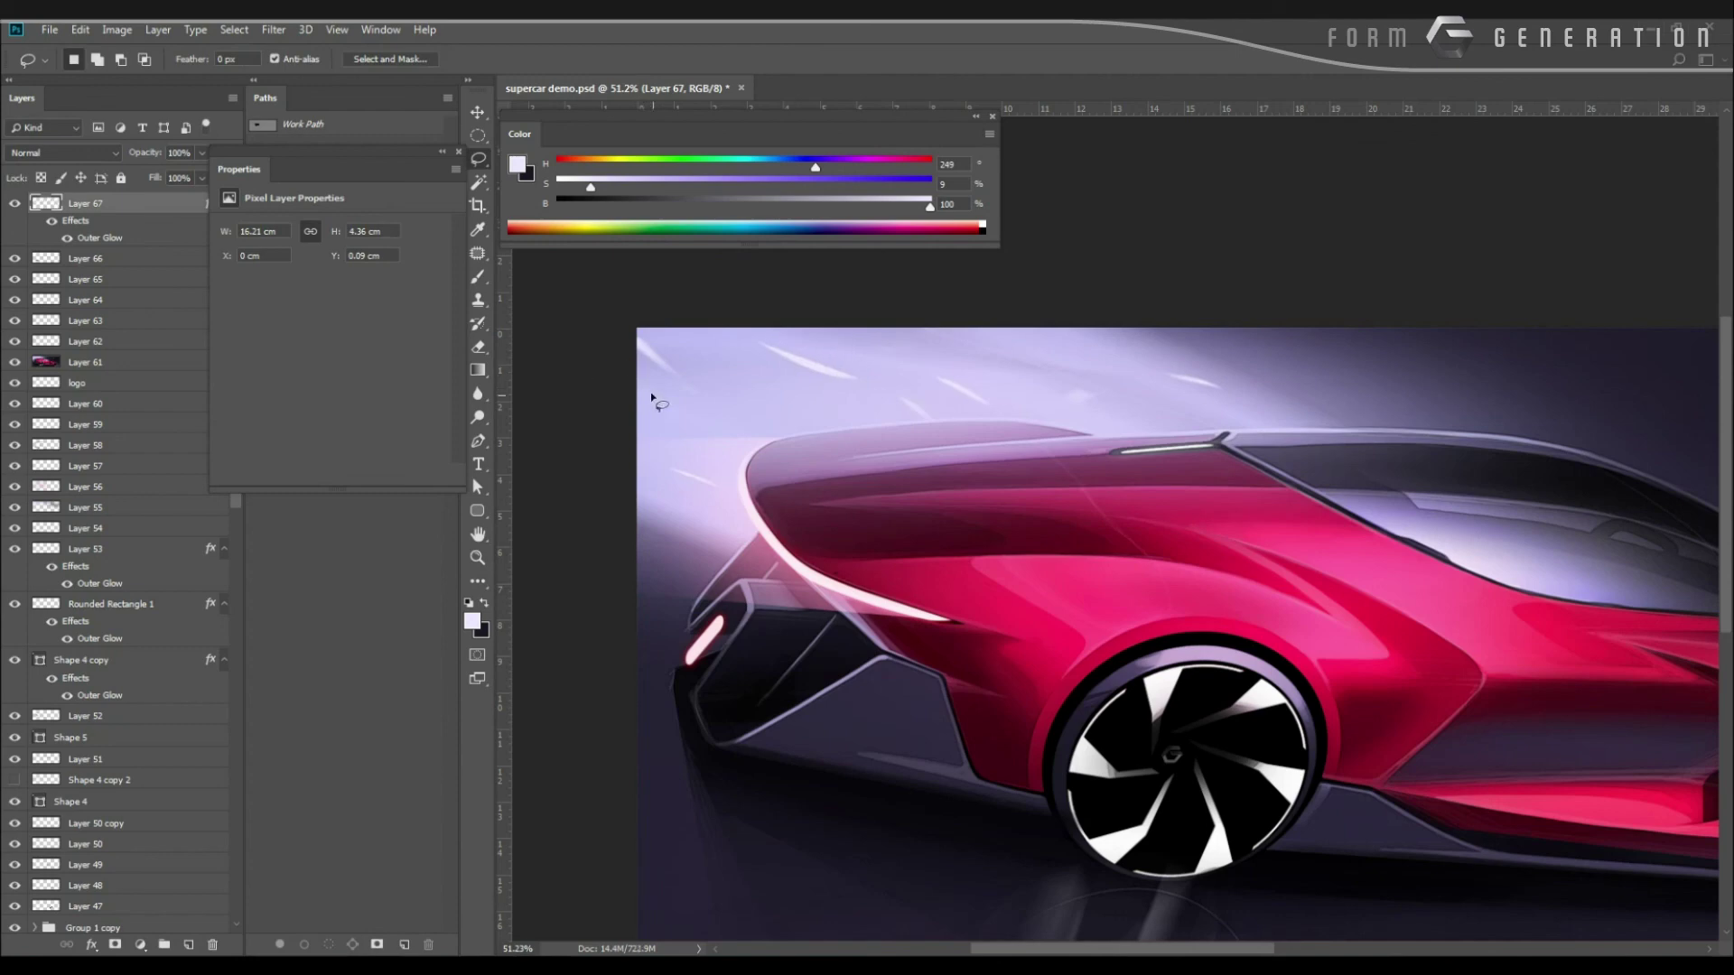
key(e)
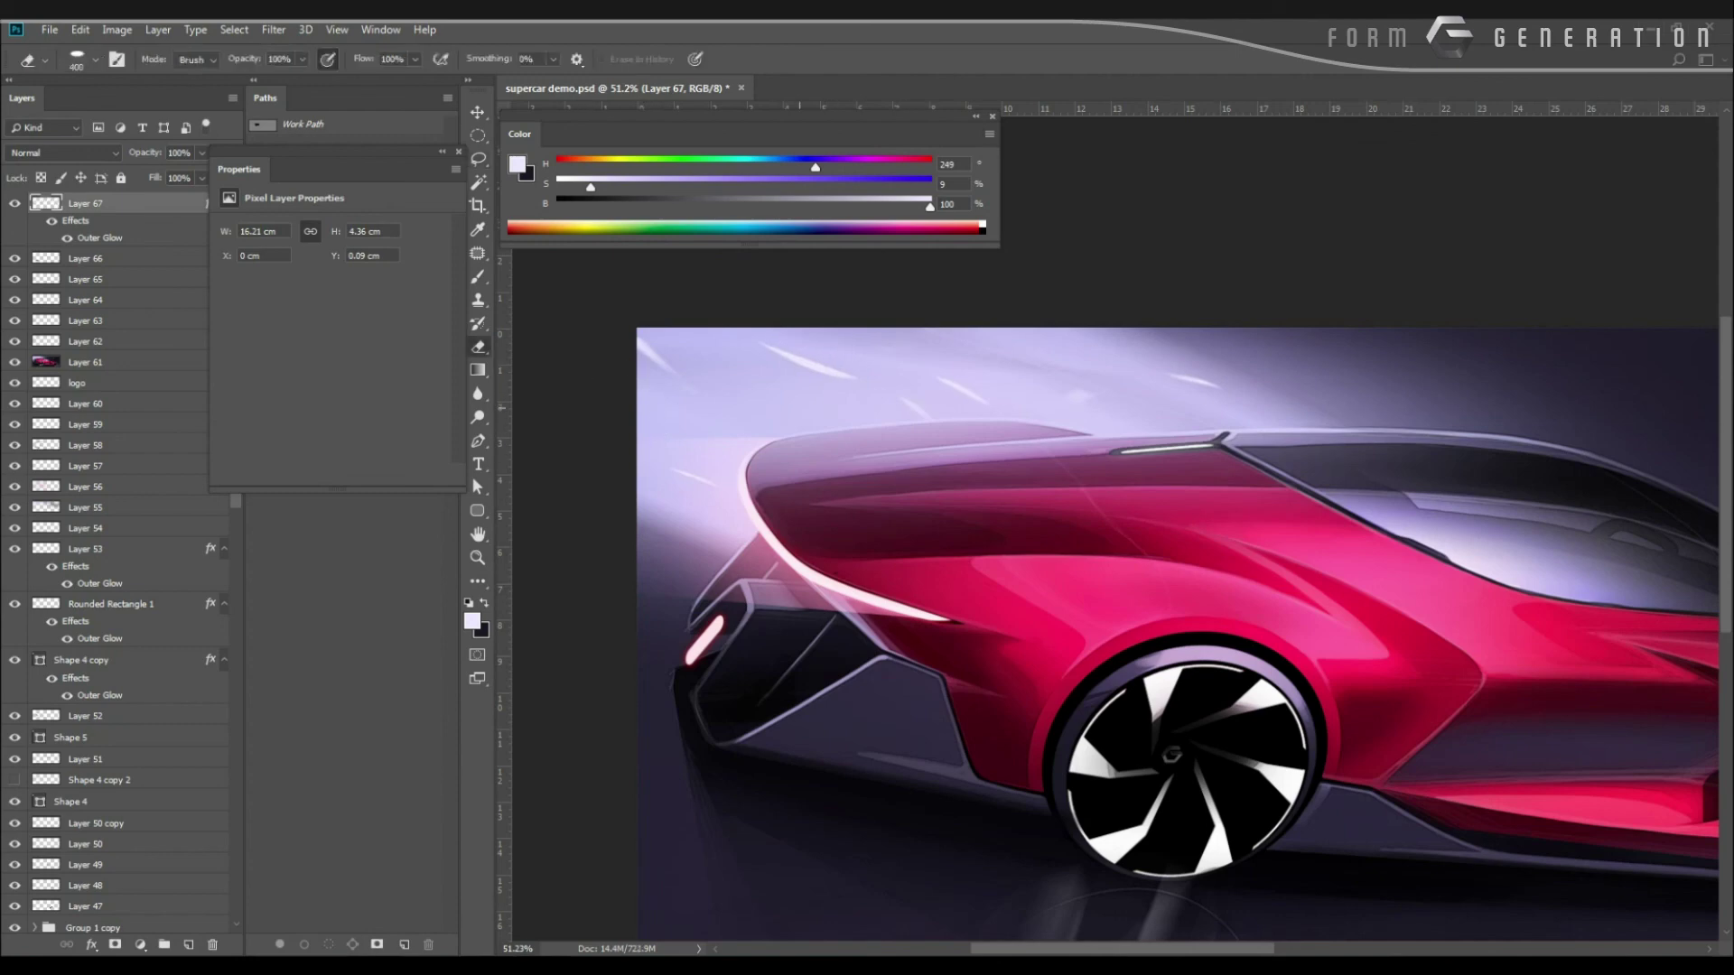
drag(844, 361, 660, 343)
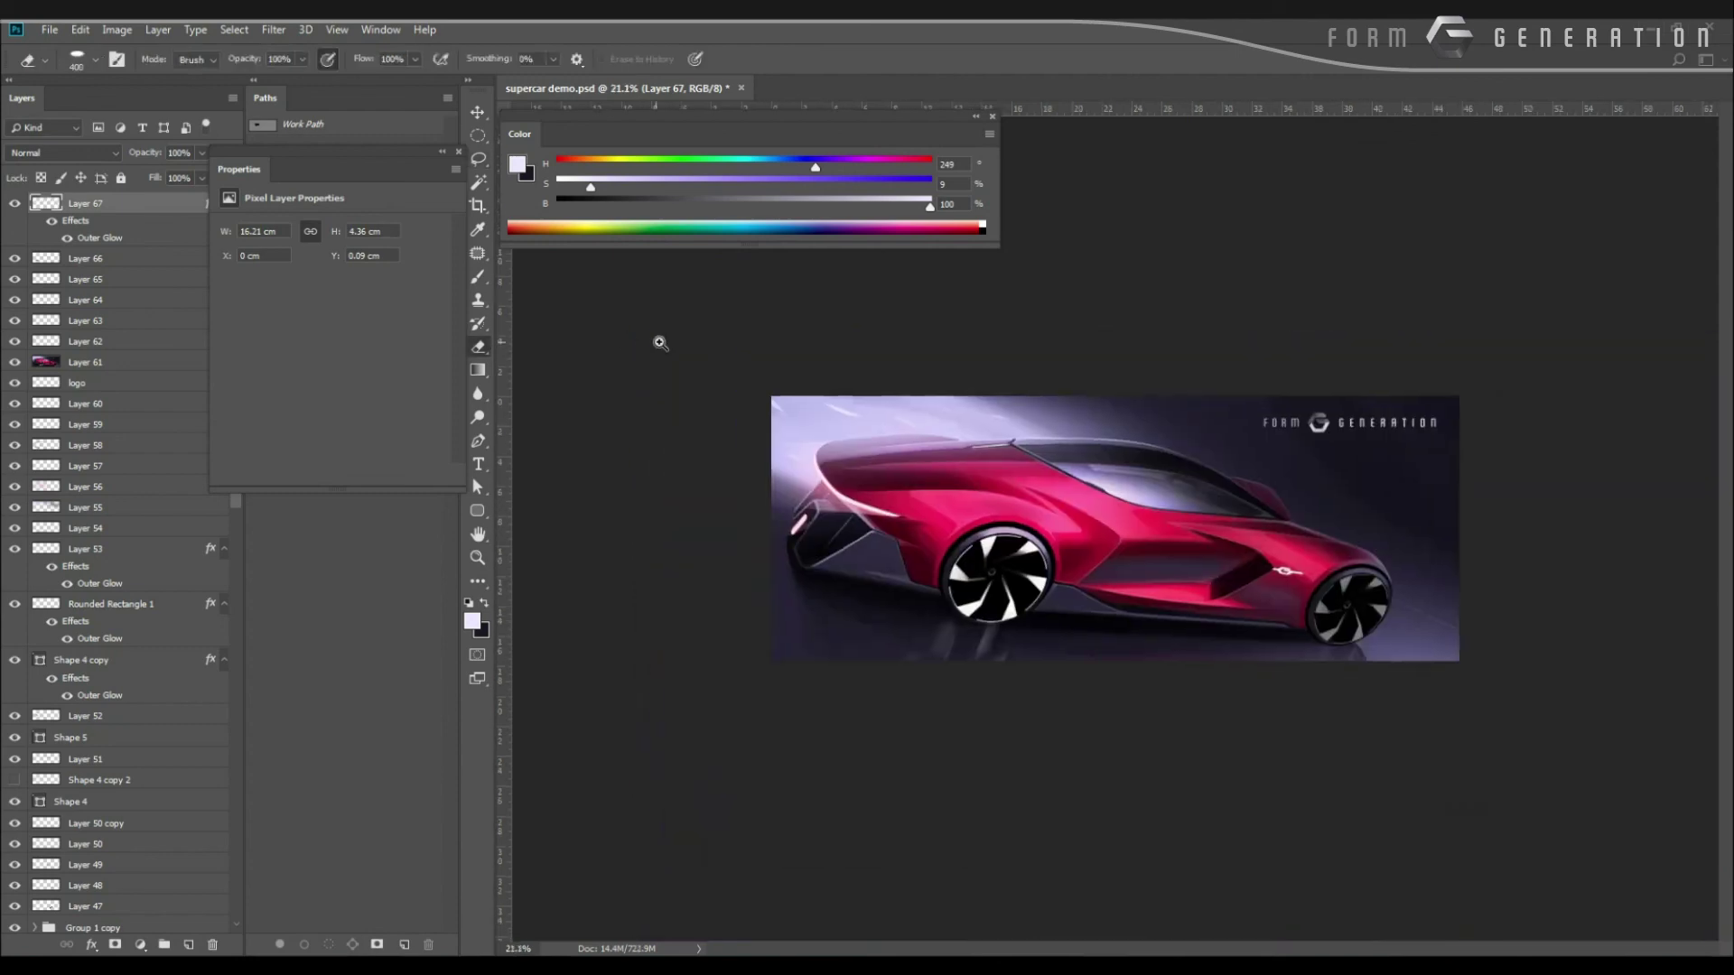
key(ctrl+0)
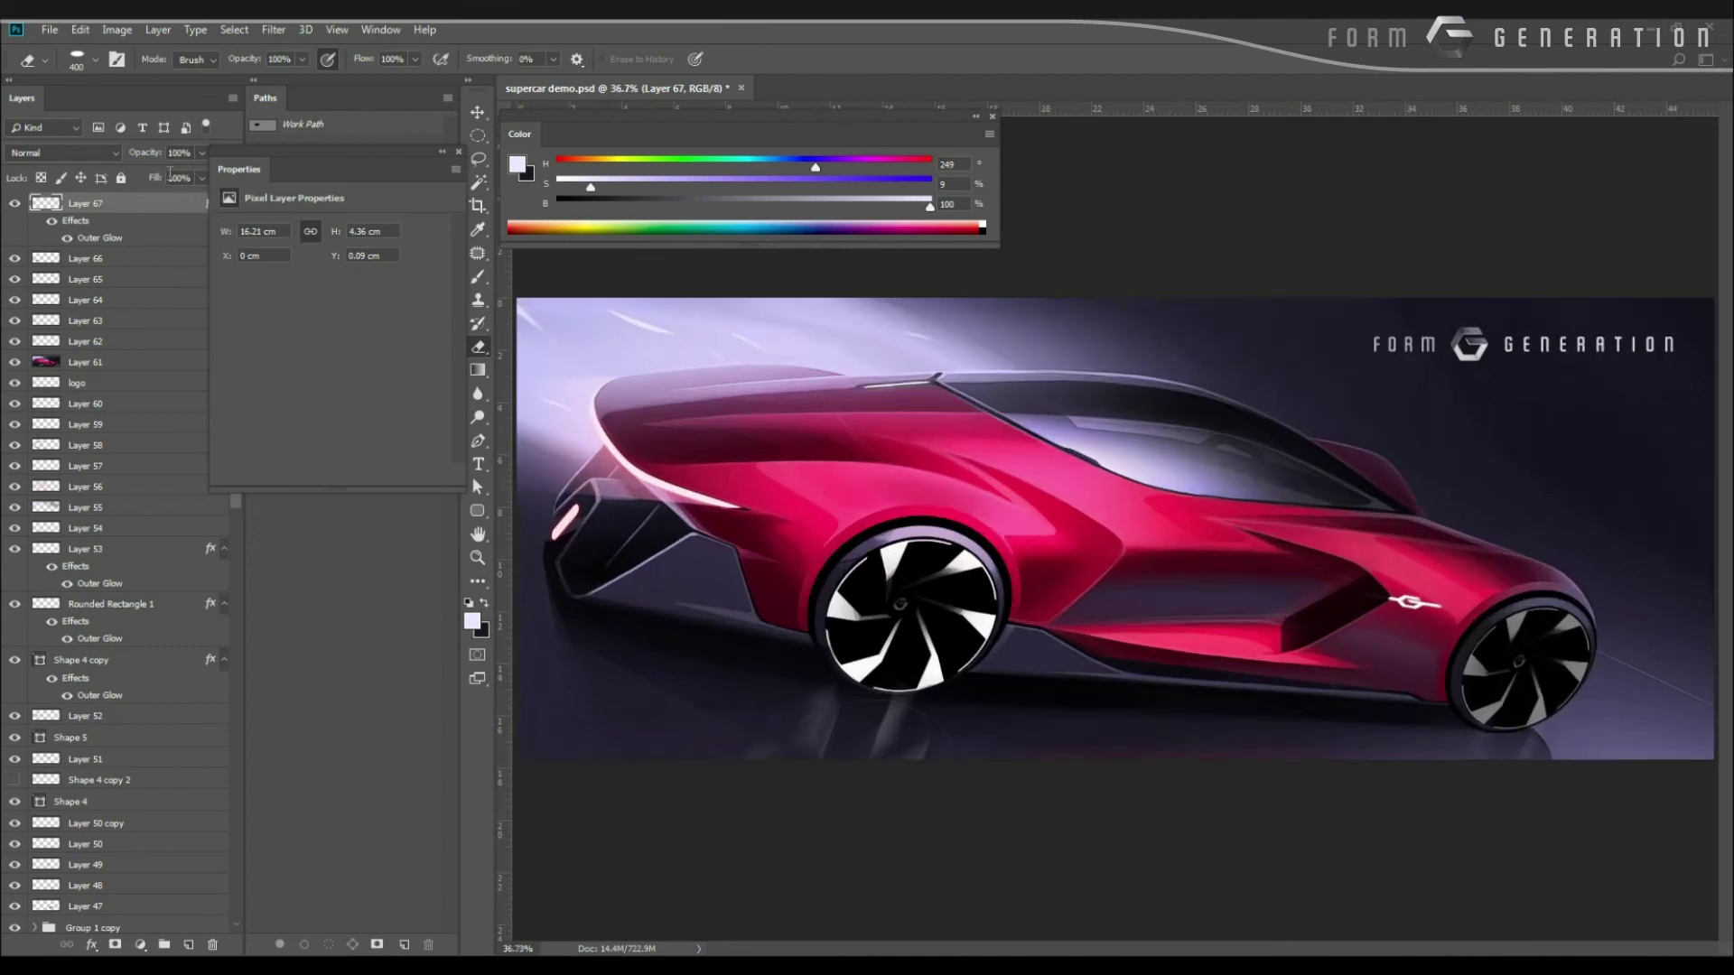
Reduce the streak layer's opacity to 77%, touch up the streaks with the 400 px eraser and save the document.
drag(154, 160, 146, 159)
mouse_move(661, 354)
mouse_down()
mouse_move(561, 368)
mouse_move(635, 411)
mouse_move(687, 502)
mouse_up()
drag(578, 433, 676, 456)
drag(675, 456, 617, 421)
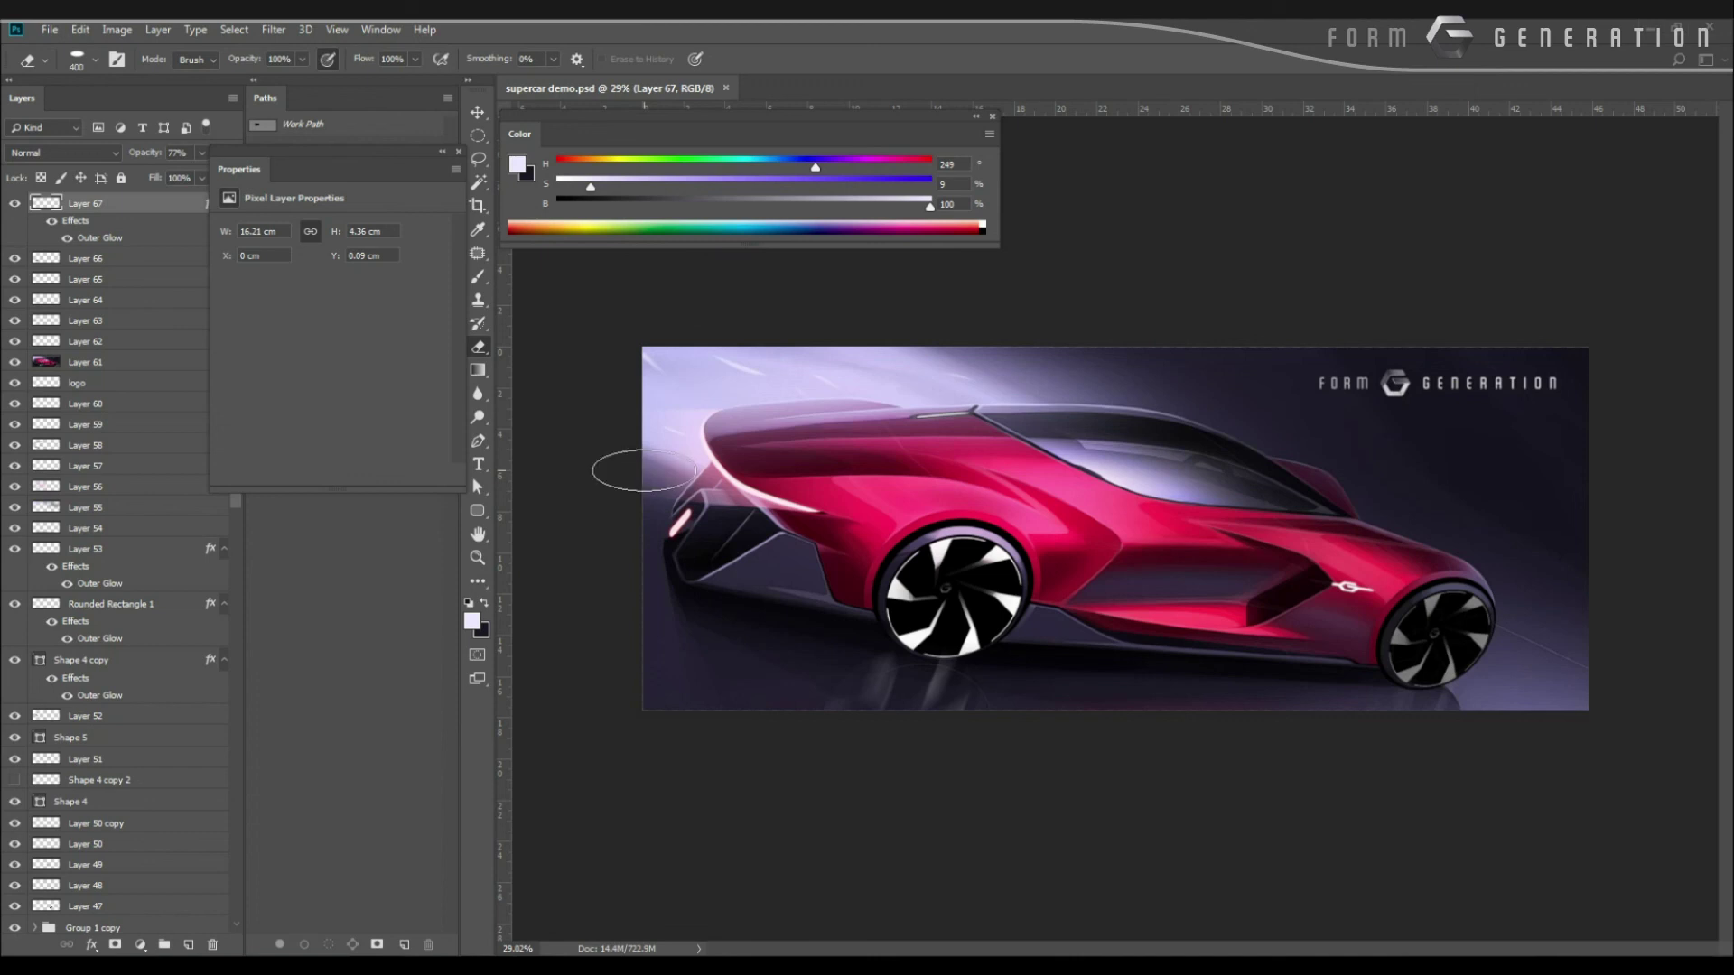
Show the finished rendering in full screen mode on a black background.
key(f)
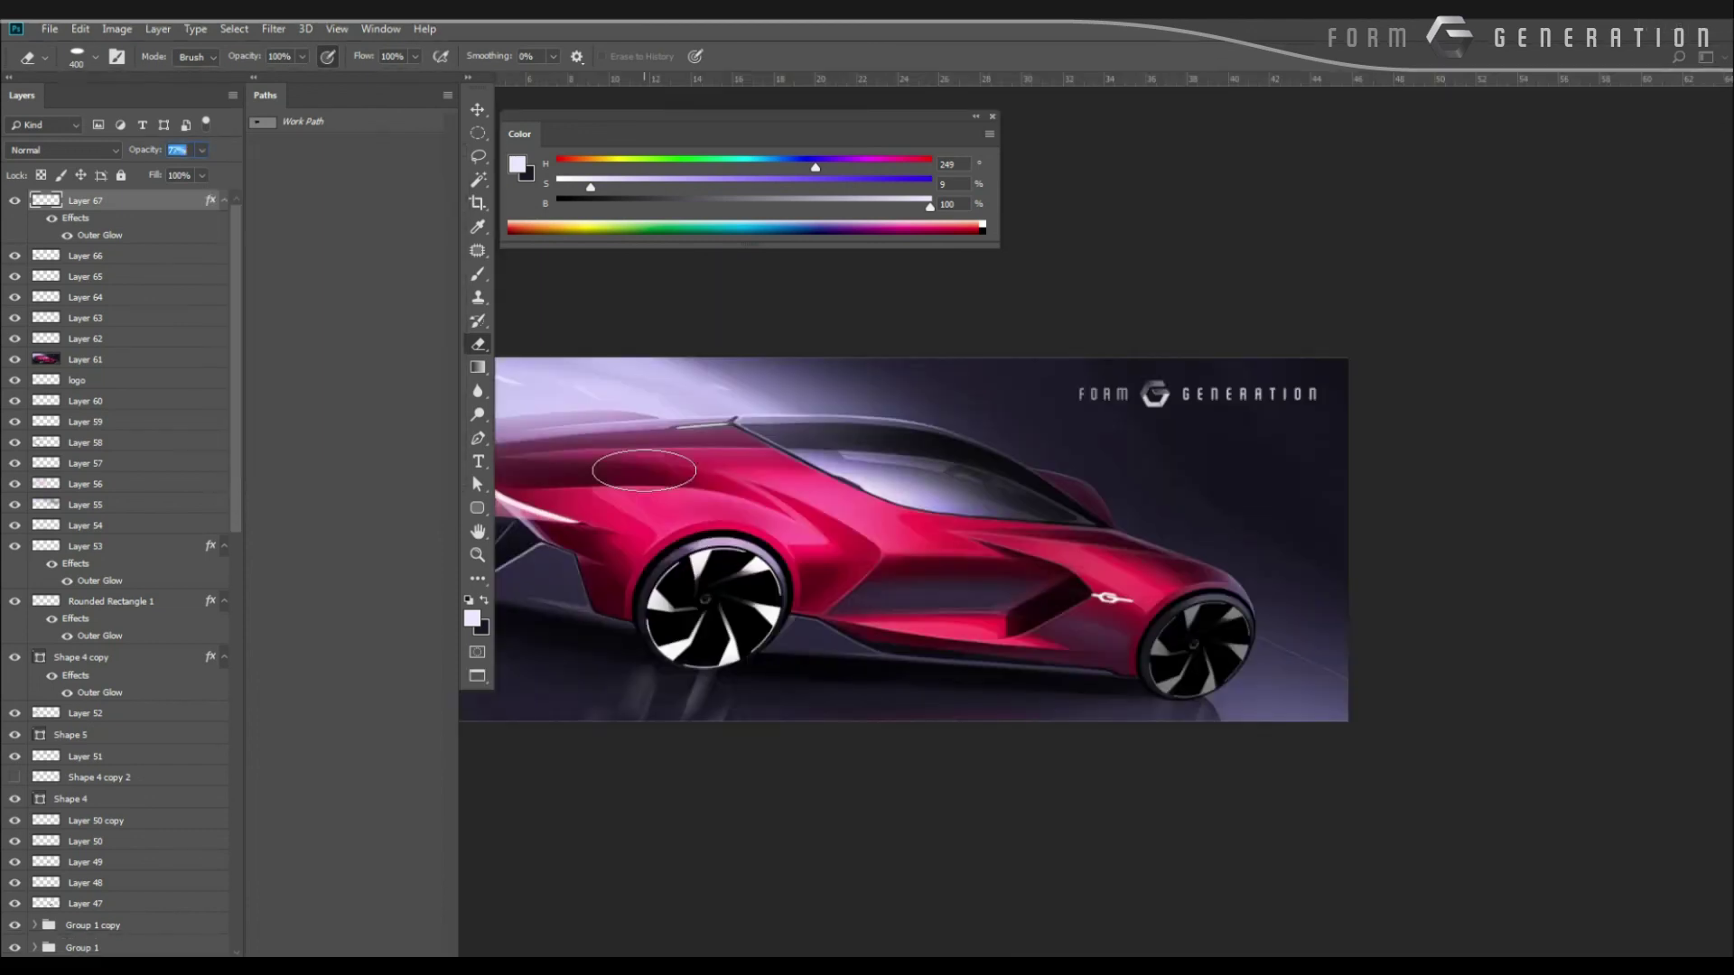
key(f)
key(Return)
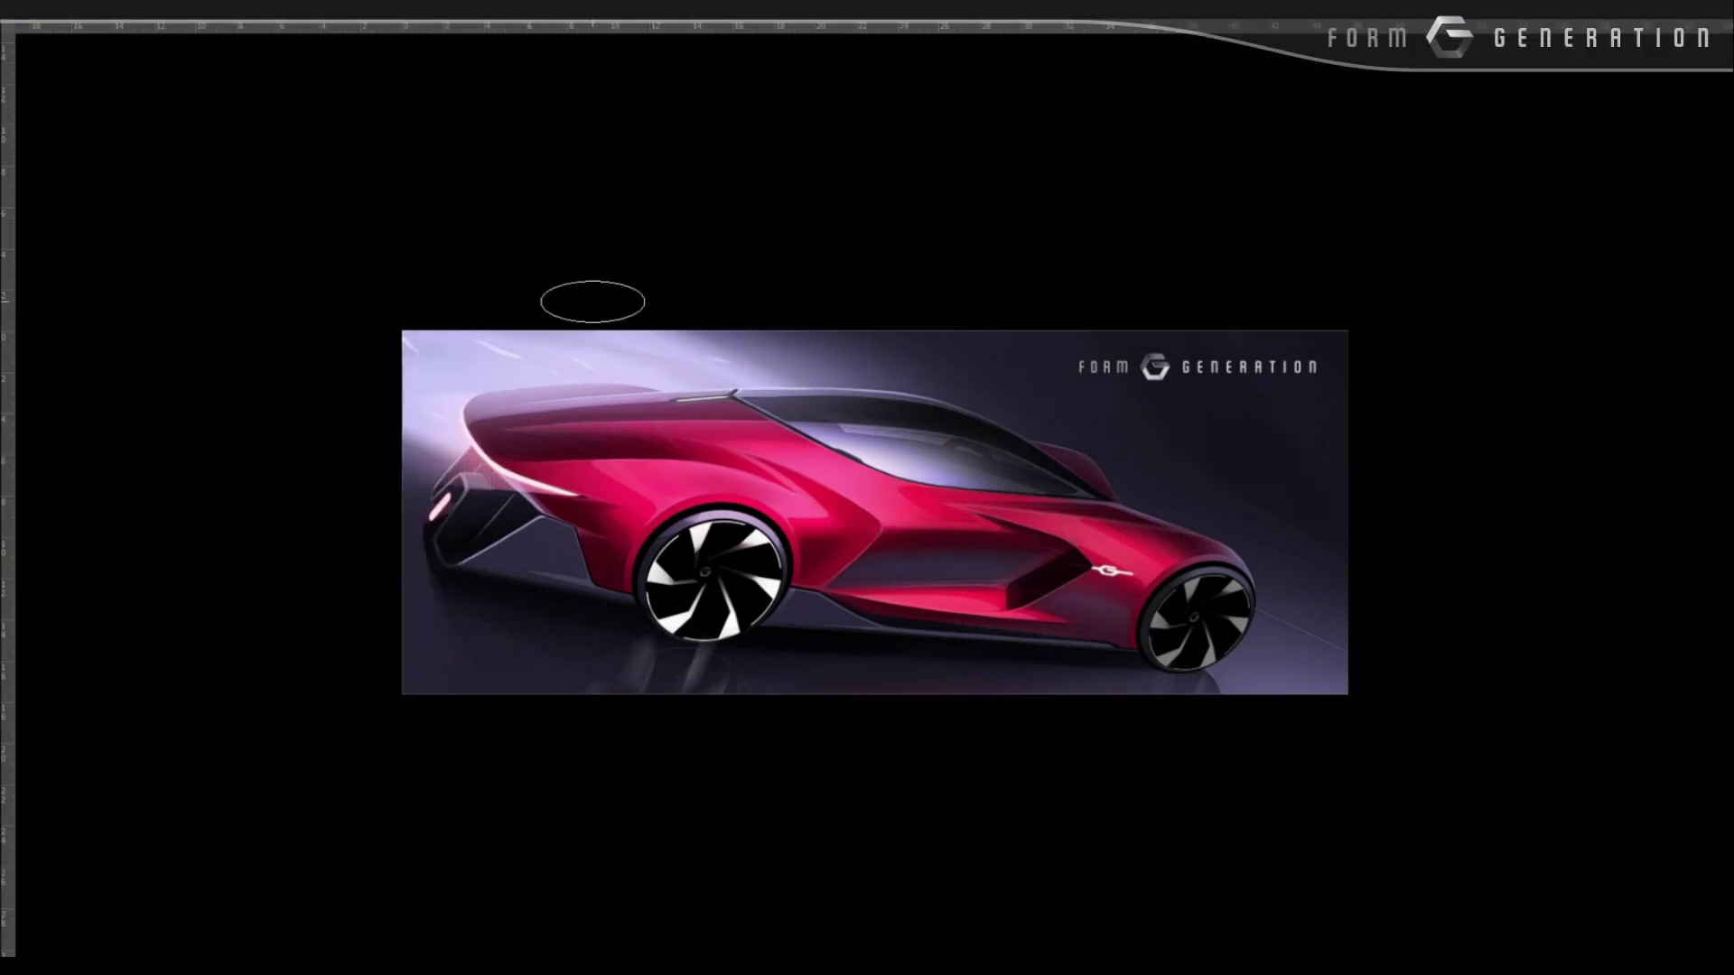